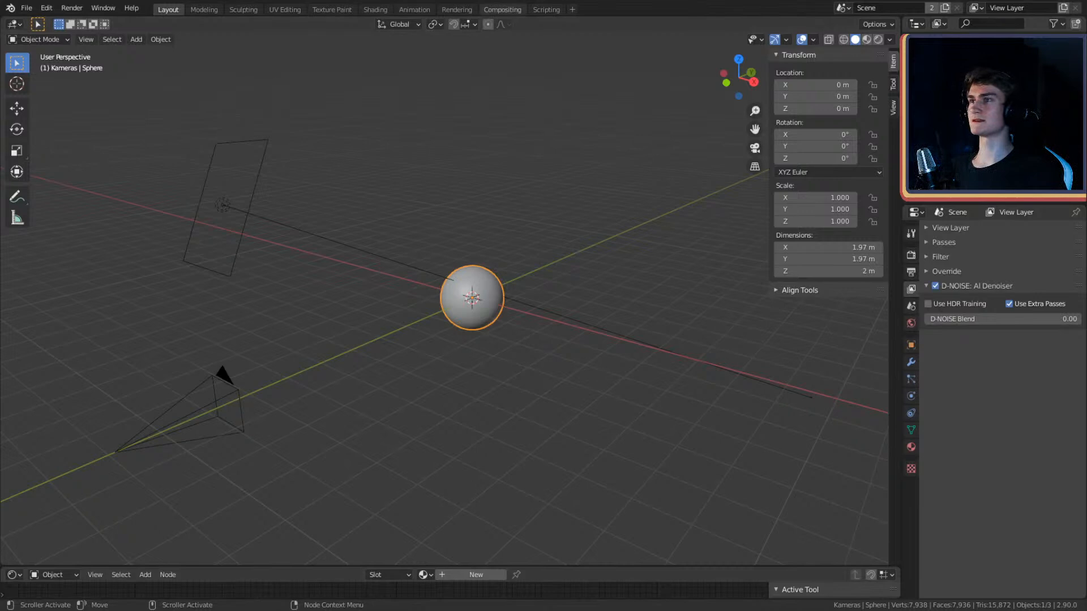
# - Split the enlarged shader editor area vertically and switch its left half to the Image Editor
pyautogui.moveTo(233, 566); pyautogui.dragTo(313, 378)
pyautogui.rightClick(316, 379)
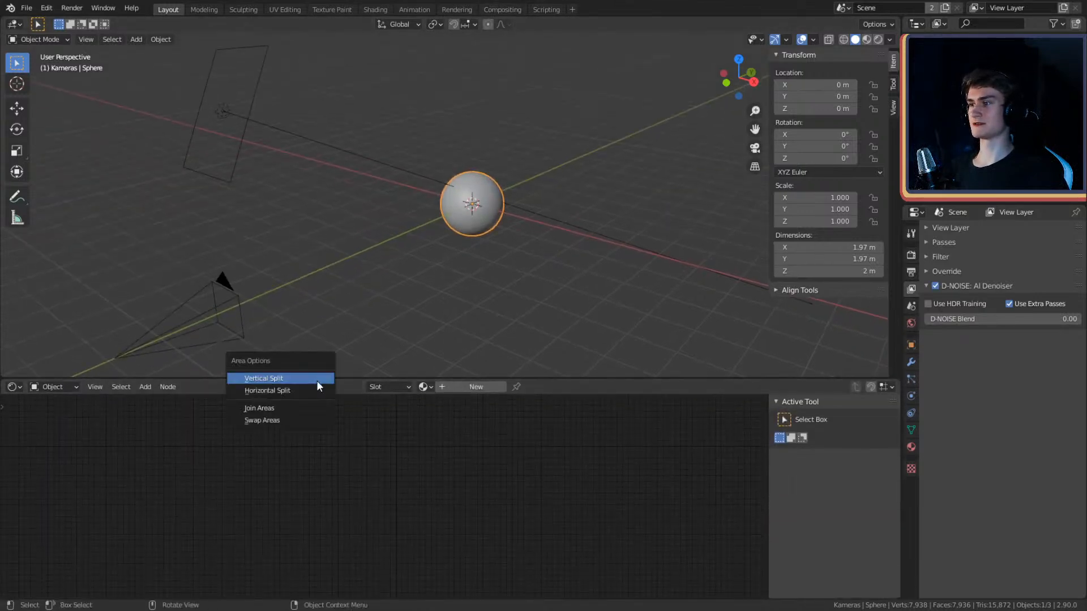
pyautogui.click(265, 378)
pyautogui.click(407, 451)
pyautogui.click(20, 388)
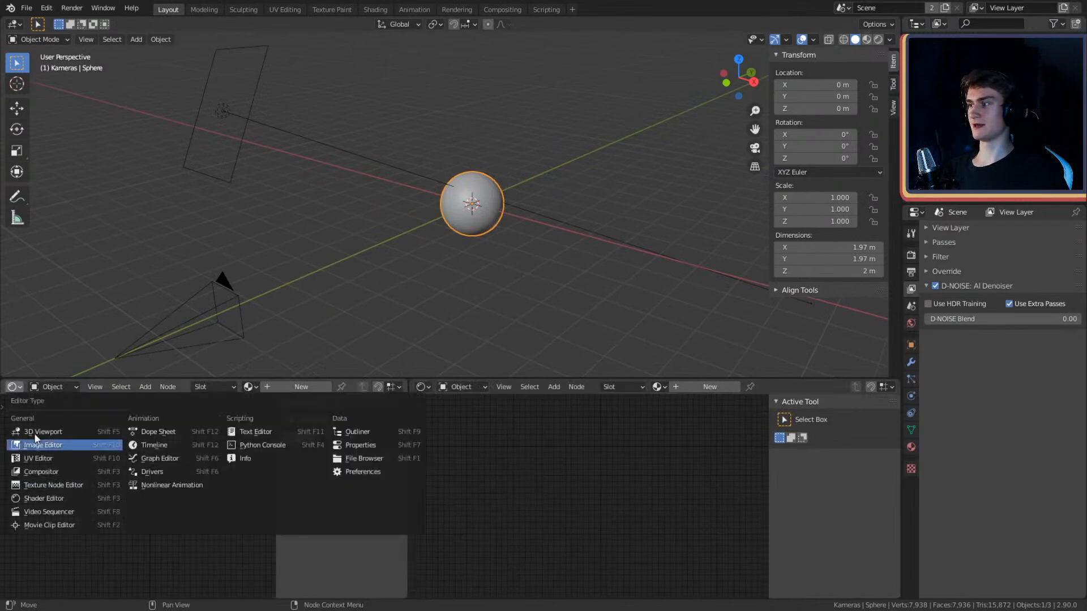
pyautogui.click(45, 448)
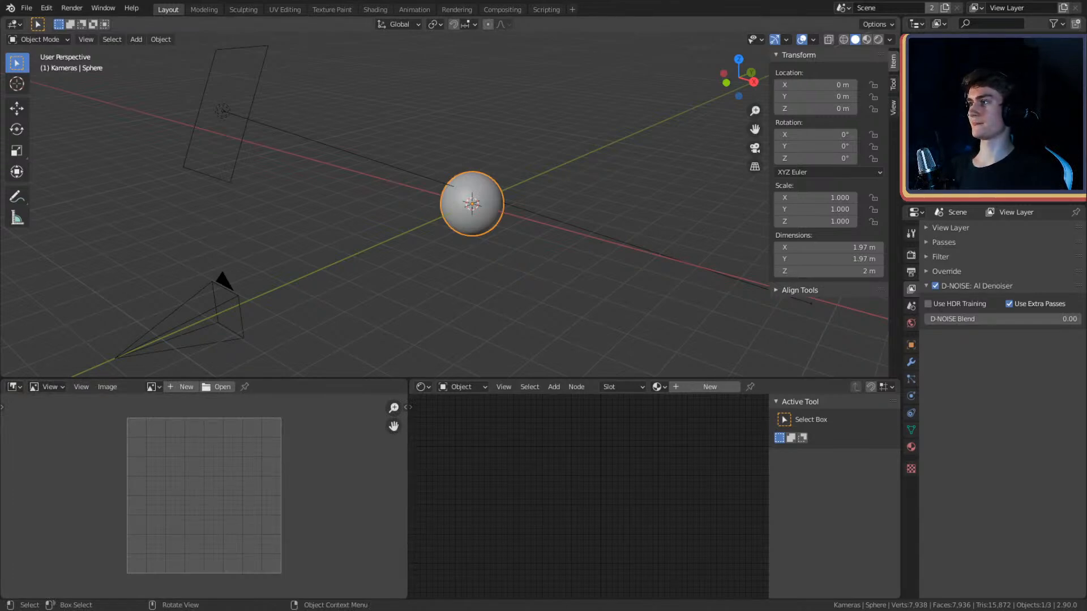
# - Load the pencil sketch of a face in water into the Image Editor as the reference image
pyautogui.moveTo(0, 509); pyautogui.dragTo(166, 534)
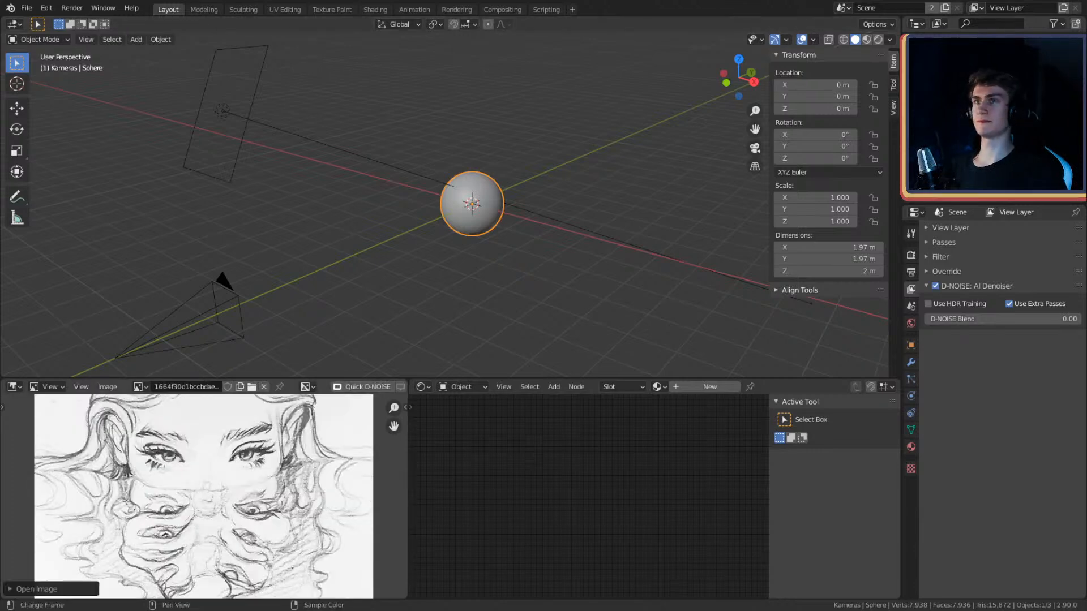
pyautogui.scroll(-2, 239, 493)
pyautogui.scroll(-1, 239, 494)
pyautogui.scroll(-1, 238, 494)
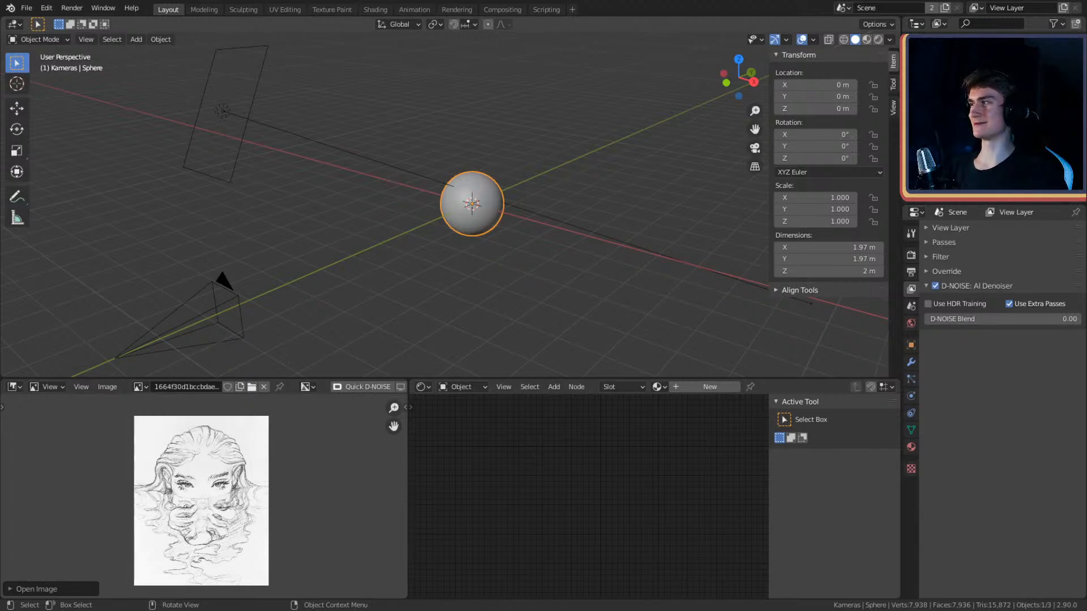
pyautogui.click(26, 8)
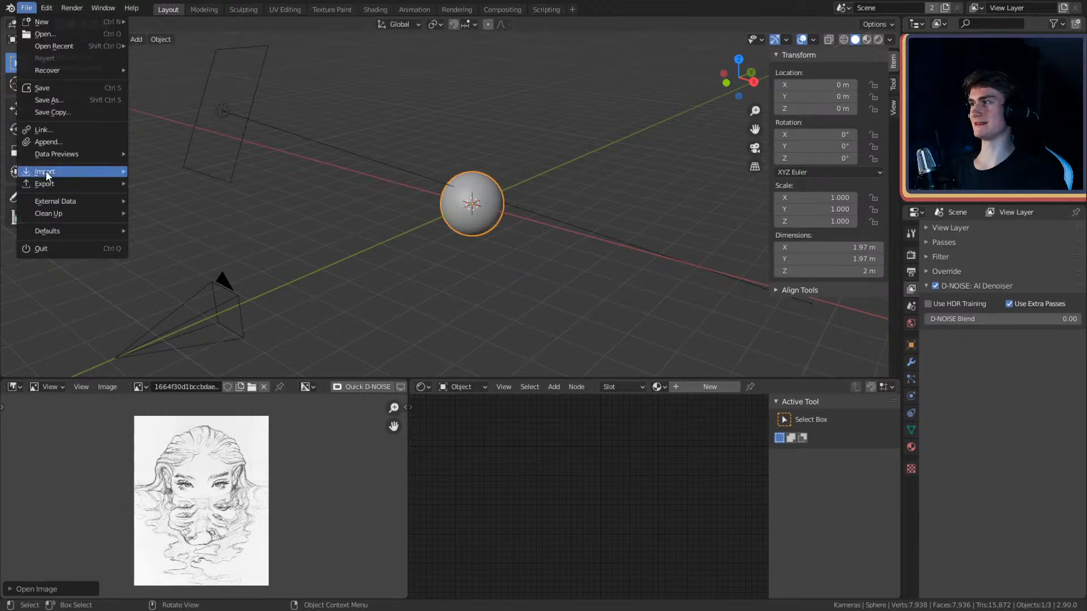
pyautogui.moveTo(47, 176)
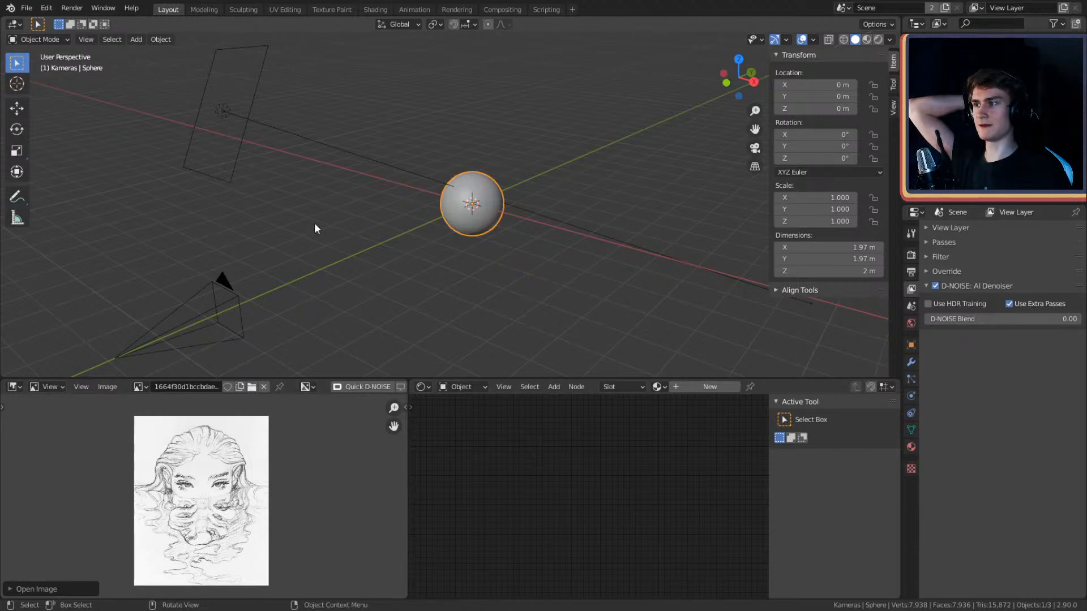
# - Paste the copied plate model into the scene and delete the sphere and the area light
pyautogui.hotkey('ctrl', 'v')
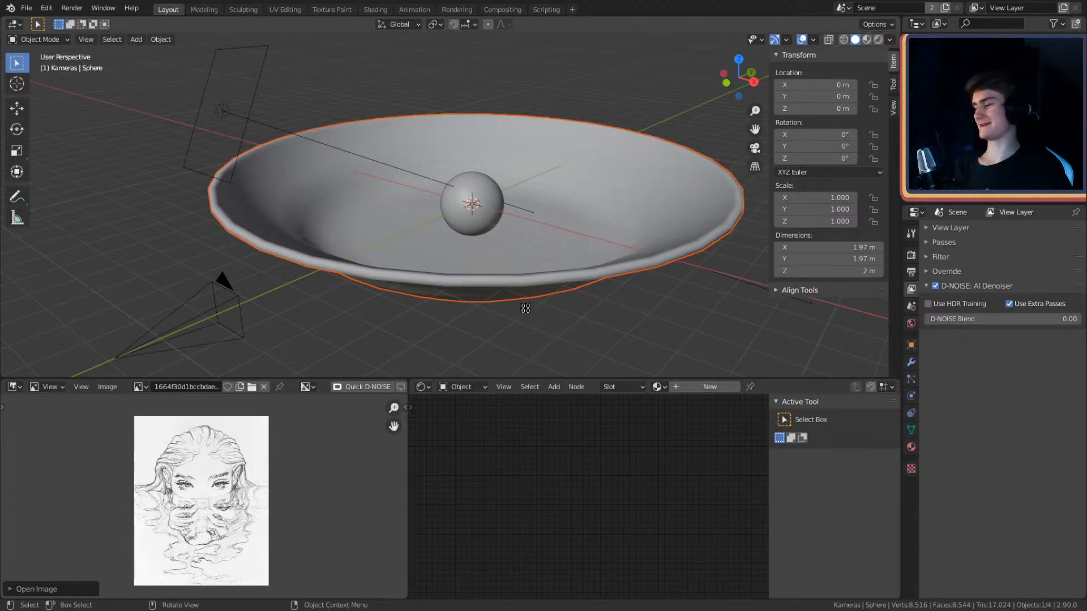
pyautogui.click(561, 335)
pyautogui.moveTo(486, 262); pyautogui.dragTo(589, 308, button='middle')
pyautogui.click(399, 169)
pyautogui.press('Delete')
pyautogui.moveTo(476, 249); pyautogui.dragTo(242, 188, button='middle')
pyautogui.click(160, 157)
pyautogui.press('Delete')
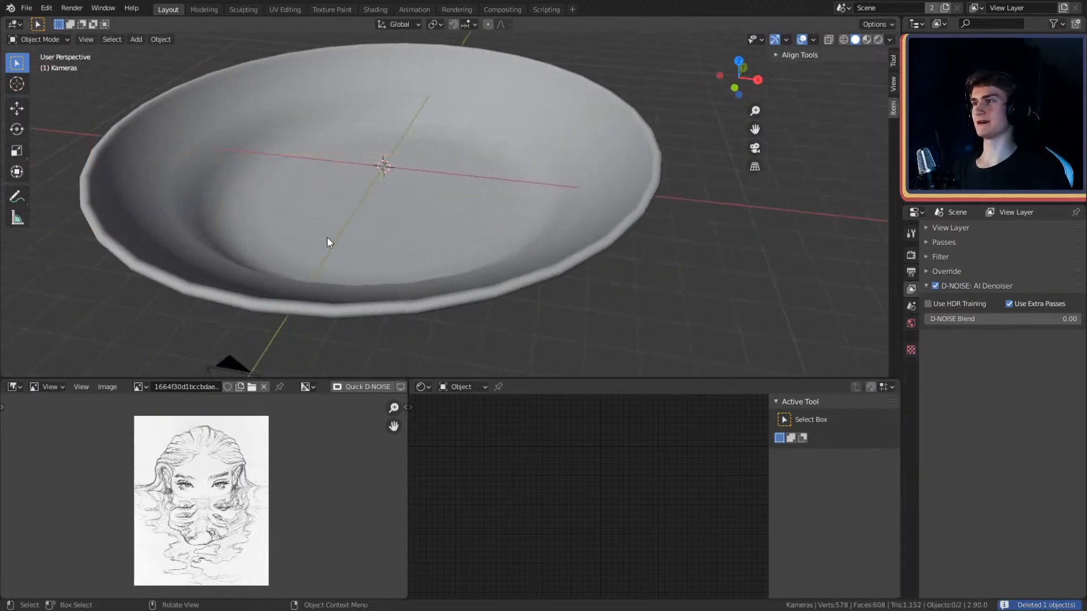
# - Switch the 3D viewport to Material Preview shading and examine the plate's painted ship texture
pyautogui.keyDown('shift'); pyautogui.moveTo(327, 238); pyautogui.dragTo(346, 232, button='middle'); pyautogui.keyUp('shift')
pyautogui.press('z')
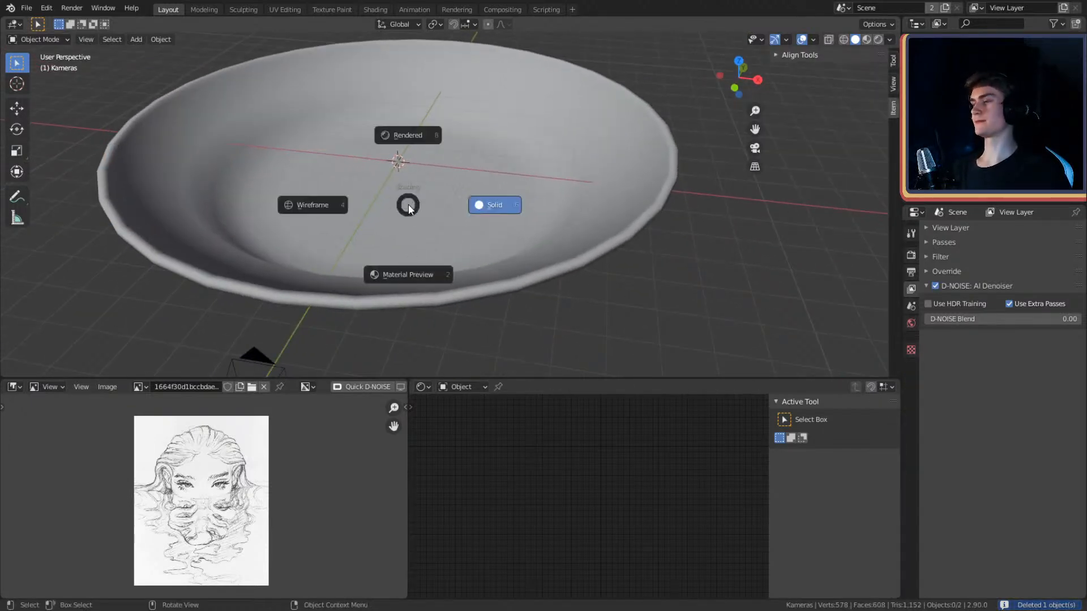
pyautogui.click(402, 301)
pyautogui.moveTo(406, 304)
pyautogui.mouseDown(button='middle')
pyautogui.moveTo(458, 277)
pyautogui.moveTo(479, 235)
pyautogui.moveTo(479, 263)
pyautogui.moveTo(462, 280)
pyautogui.moveTo(500, 225)
pyautogui.moveTo(620, 143)
pyautogui.moveTo(483, 270)
pyautogui.moveTo(459, 273)
pyautogui.moveTo(490, 259)
pyautogui.moveTo(496, 270)
pyautogui.mouseUp(button='middle')
pyautogui.scroll(-3, 470, 276)
pyautogui.scroll(3, 470, 266)
pyautogui.scroll(-5, 490, 260)
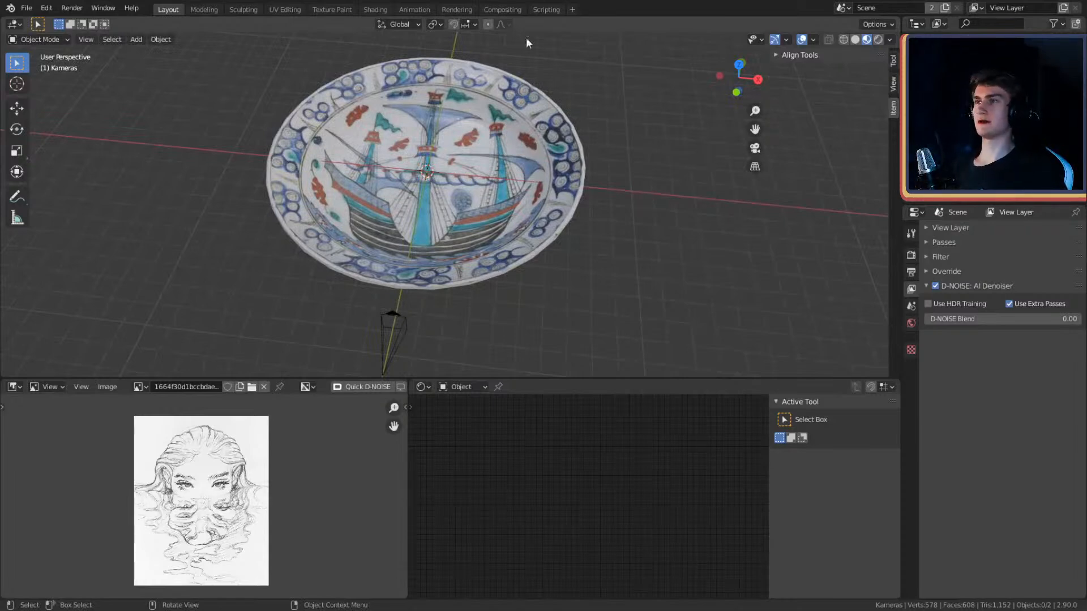
pyautogui.moveTo(507, 229); pyautogui.dragTo(488, 252, button='middle')
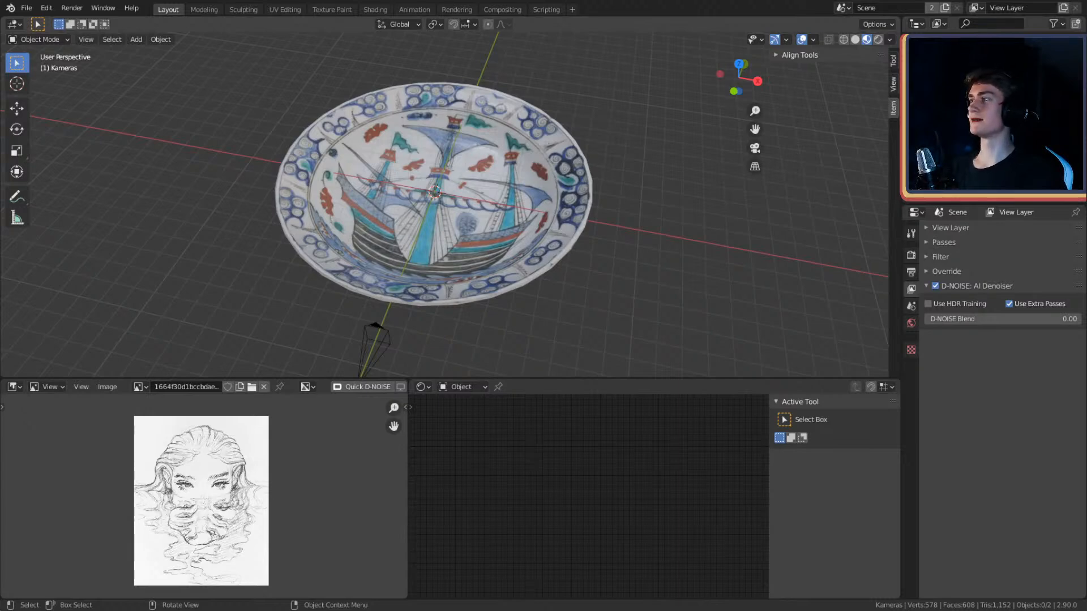
pyautogui.moveTo(467, 245); pyautogui.dragTo(492, 236, button='middle')
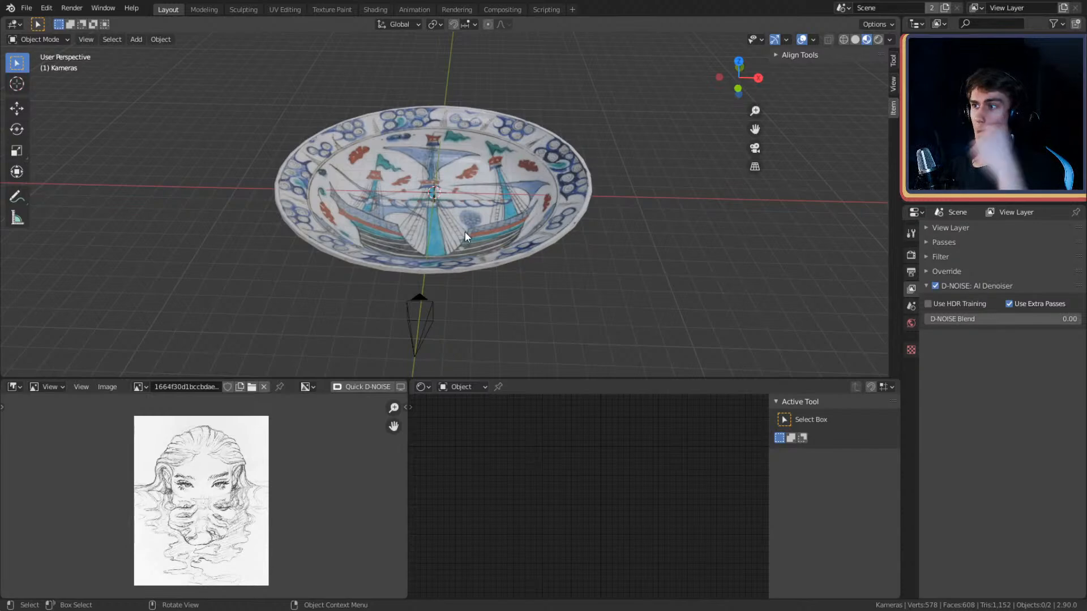
# - Enlarge the 3D viewport by shrinking the image and shader editor areas beneath it
pyautogui.moveTo(531, 379); pyautogui.dragTo(538, 475)
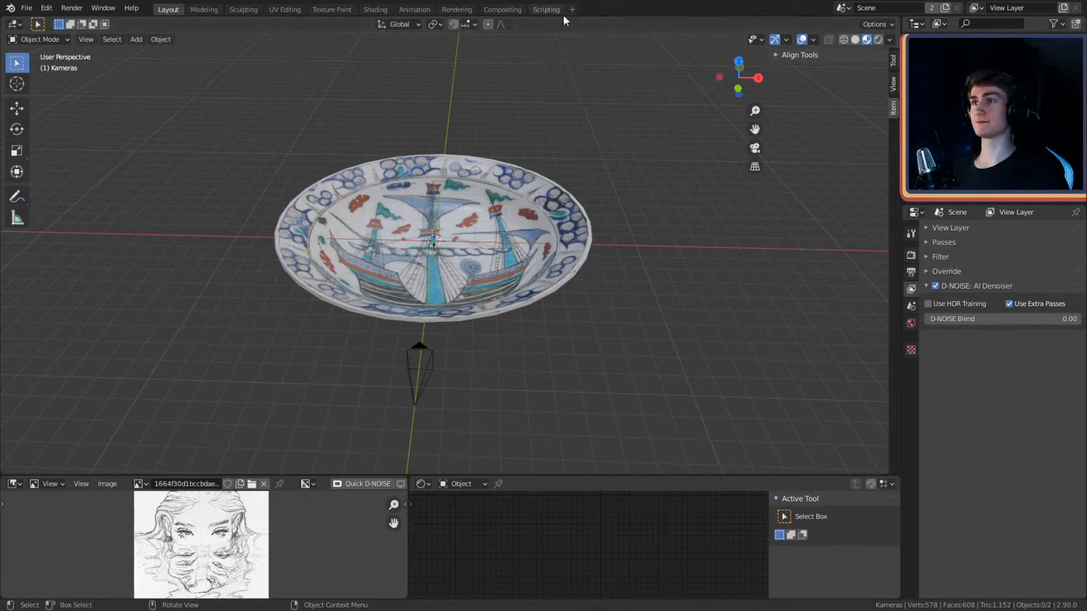
pyautogui.moveTo(512, 258); pyautogui.dragTo(453, 313, button='middle')
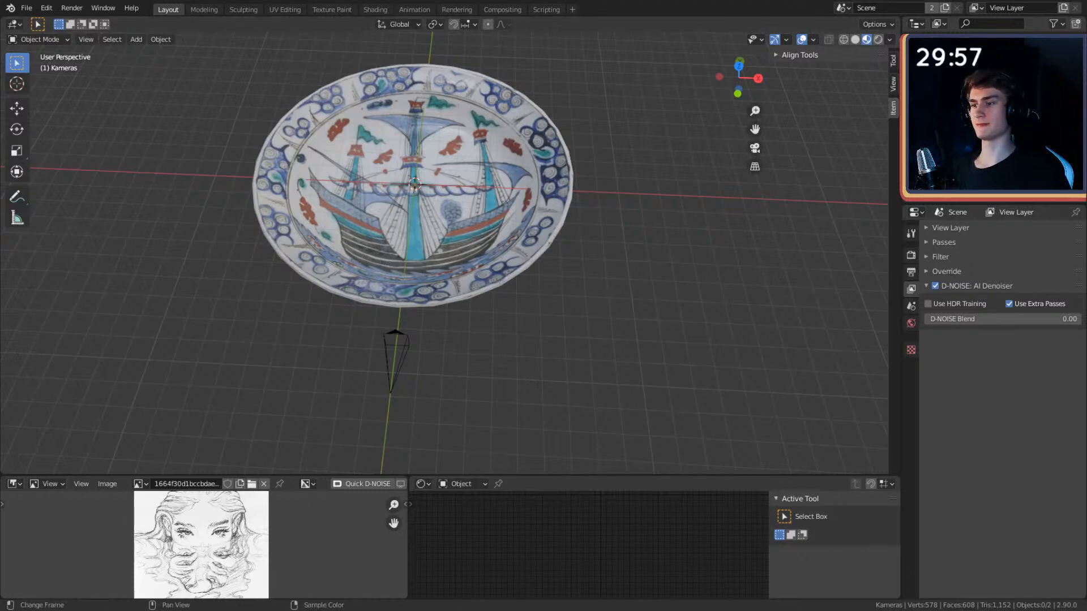
pyautogui.moveTo(513, 320); pyautogui.dragTo(512, 297, button='middle')
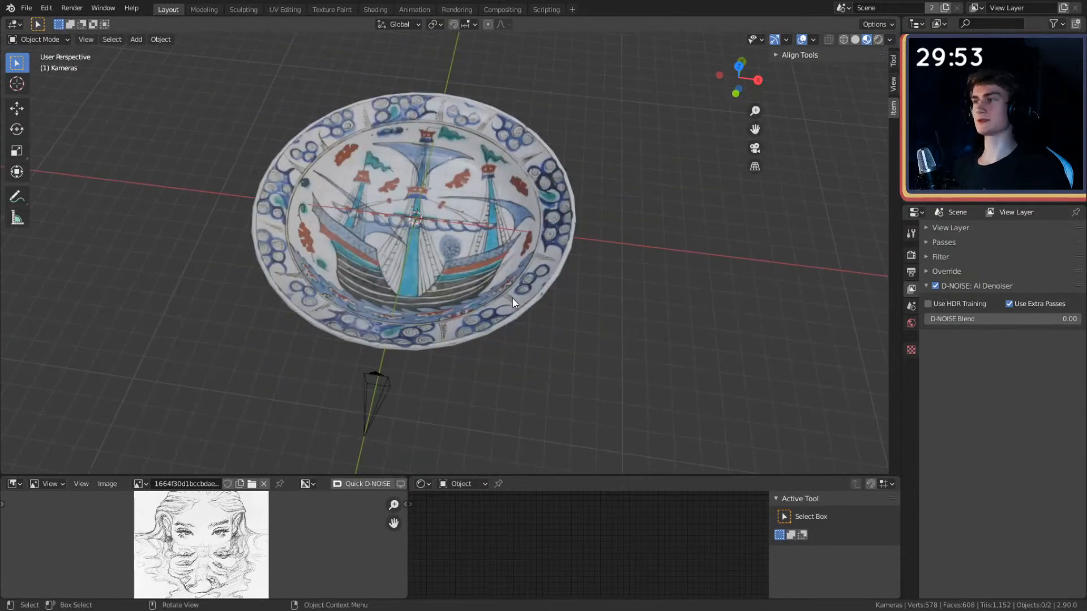
# - Rotate the plate 90° about the global X axis so it stands upright, and deselect everything
pyautogui.click(562, 302)
pyautogui.moveTo(562, 302); pyautogui.dragTo(581, 249, button='middle')
pyautogui.press('r')
pyautogui.press('x')
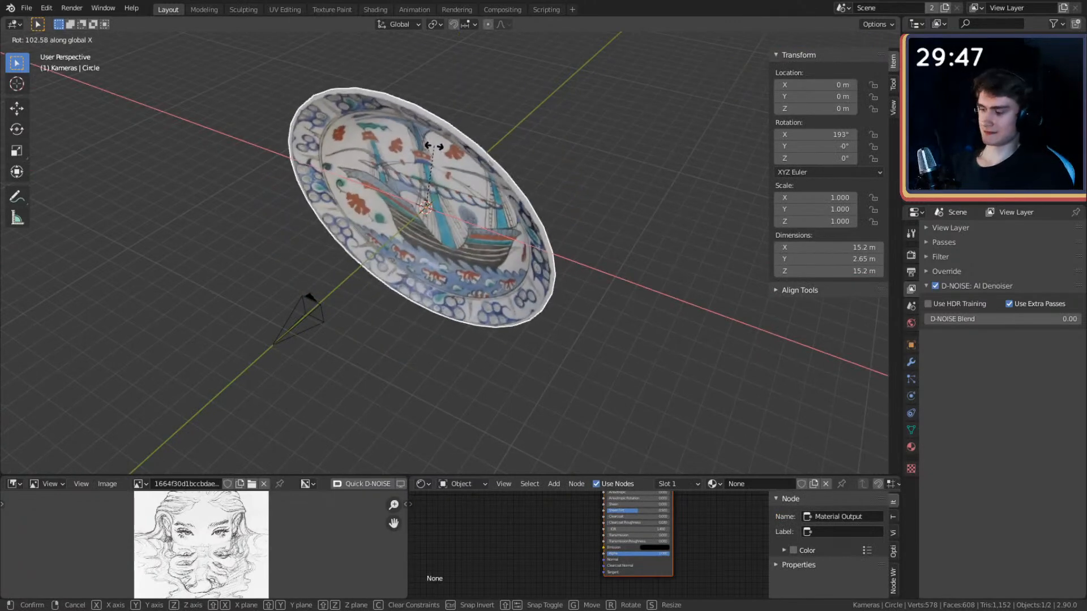
pyautogui.write('90')
pyautogui.press('Return')
pyautogui.hotkey('alt', 'a')
pyautogui.moveTo(433, 146); pyautogui.dragTo(515, 243, button='middle')
pyautogui.scroll(-1, 455, 240)
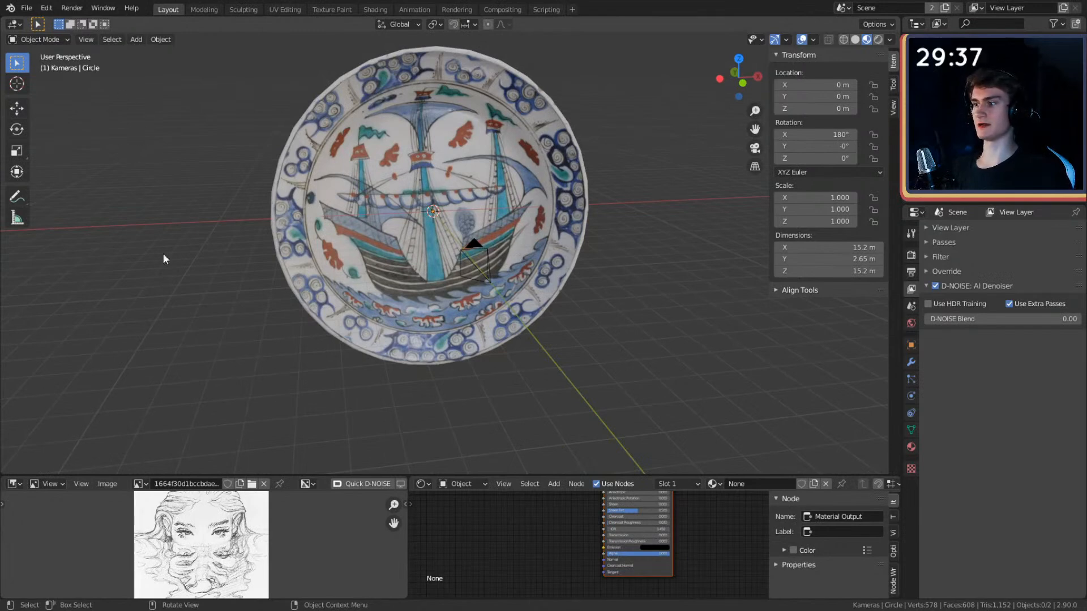
# - Select the plate and open the Preferences
pyautogui.click(487, 225)
pyautogui.press('Tab')
pyautogui.press('Tab')
pyautogui.click(55, 10)
pyautogui.click(73, 180)
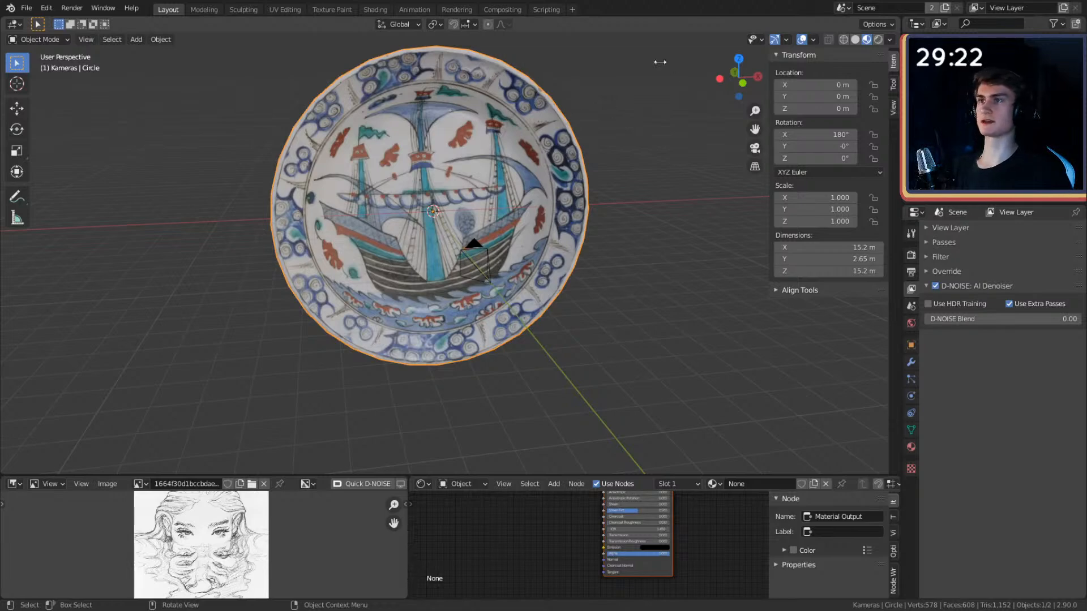
# - Fracture the plate with Cell Fracture, using Own Particles as the point source and a source limit of 100
pyautogui.press('F3')
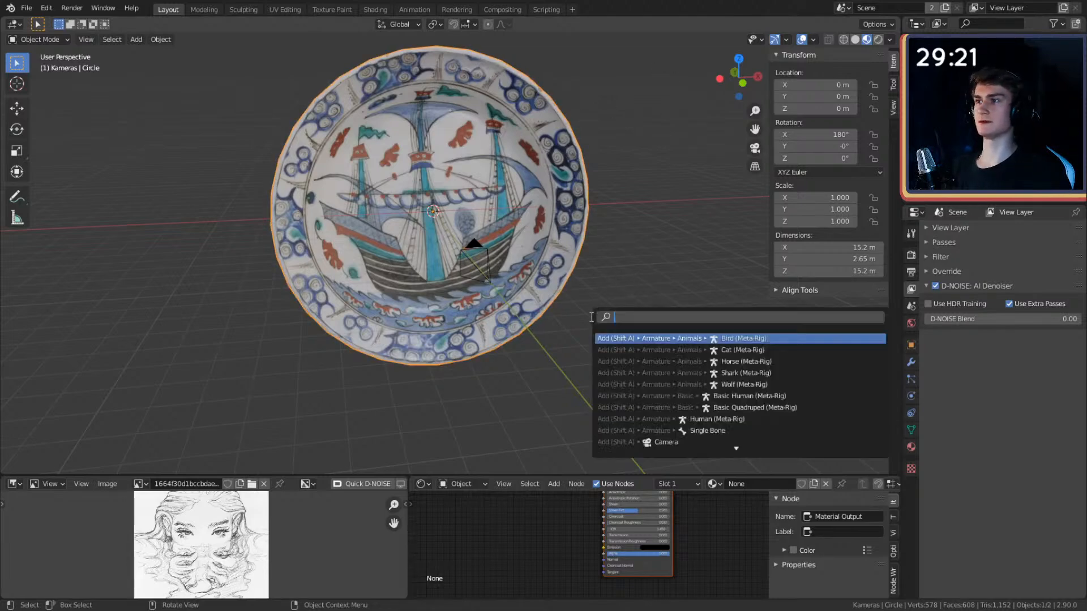
pyautogui.write('cell')
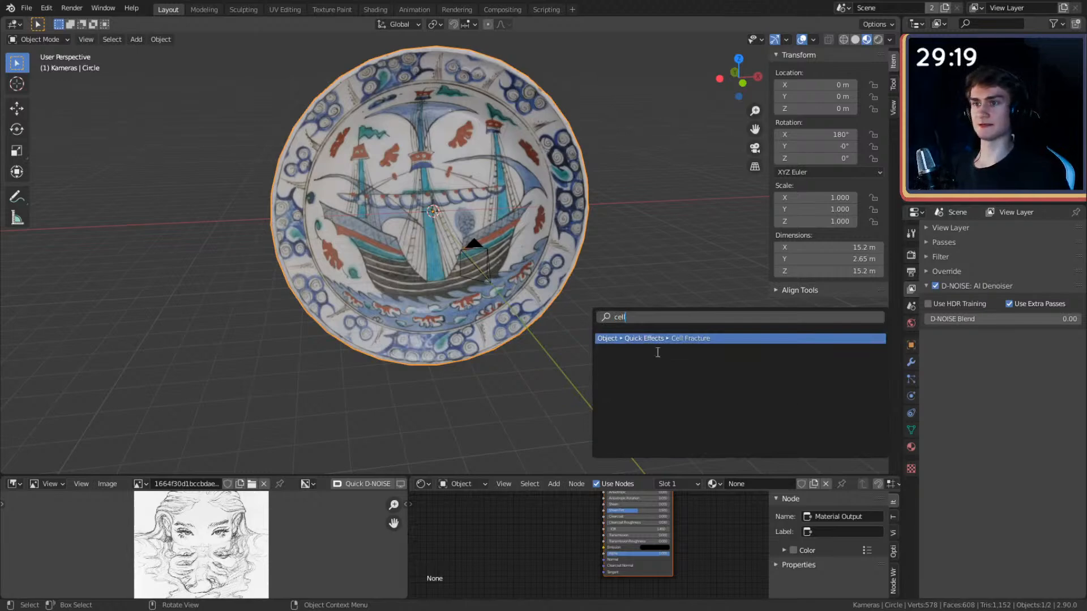
pyautogui.click(689, 338)
pyautogui.moveTo(644, 270); pyautogui.dragTo(705, 148)
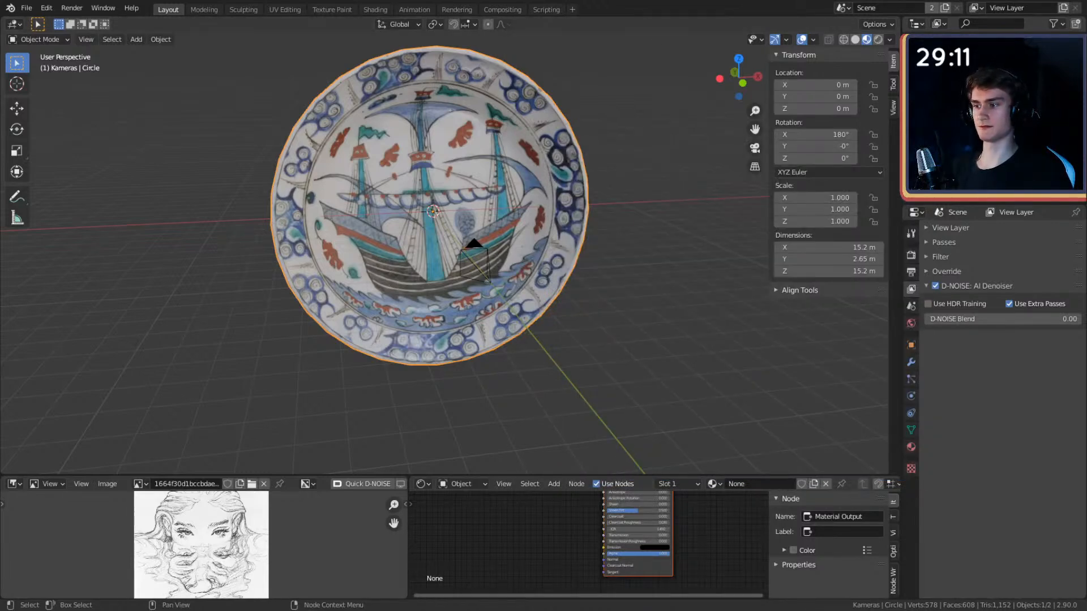
pyautogui.press('F3')
pyautogui.press('Return')
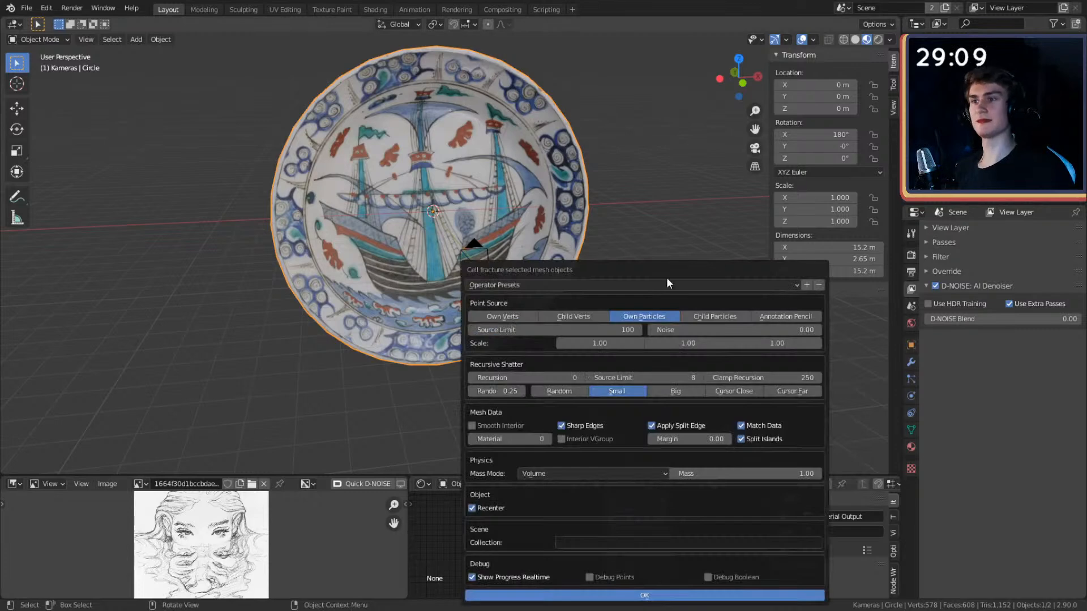
pyautogui.moveTo(651, 273); pyautogui.dragTo(704, 69)
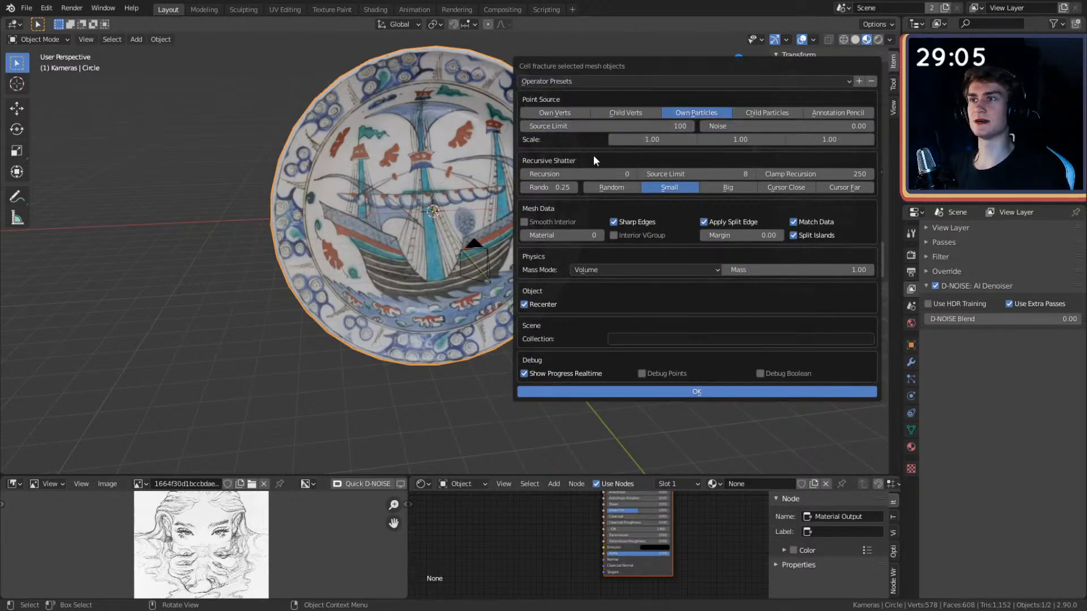
pyautogui.click(695, 391)
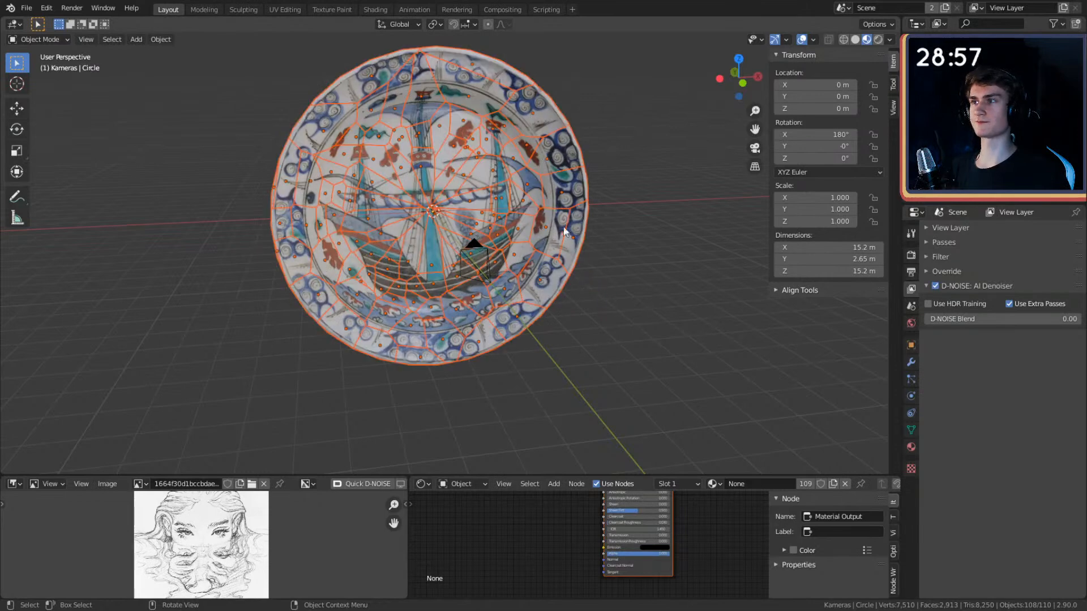
# - Inspect the fractured plate and undo the fracture made with a source limit of 100
pyautogui.moveTo(581, 273); pyautogui.dragTo(543, 229, button='middle')
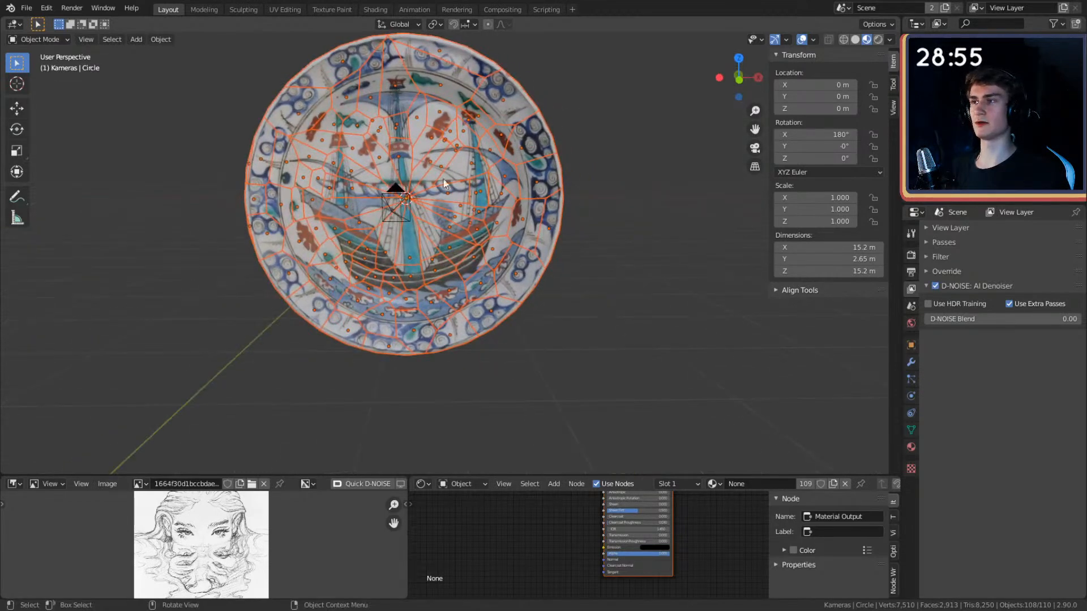
pyautogui.moveTo(416, 185)
pyautogui.mouseDown(button='middle')
pyautogui.moveTo(500, 189)
pyautogui.moveTo(548, 263)
pyautogui.moveTo(378, 250)
pyautogui.moveTo(583, 266)
pyautogui.moveTo(565, 256)
pyautogui.moveTo(548, 287)
pyautogui.moveTo(562, 271)
pyautogui.moveTo(515, 237)
pyautogui.mouseUp(button='middle')
pyautogui.hotkey('ctrl', 'z')
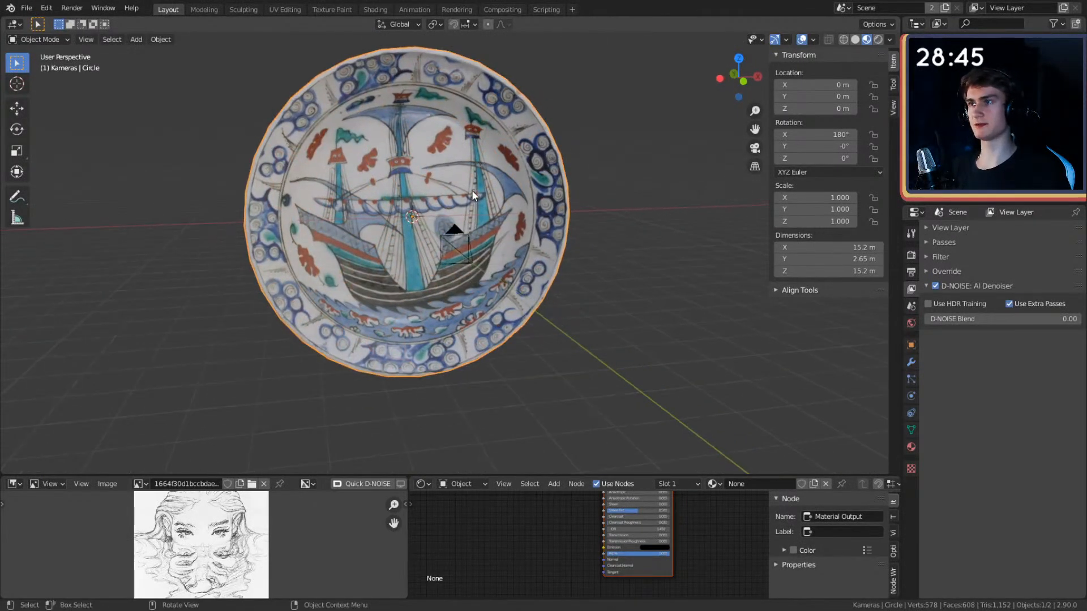
# - Reopen Cell Fracture for the intact plate and set the point source noise to 1.00
pyautogui.press('F3')
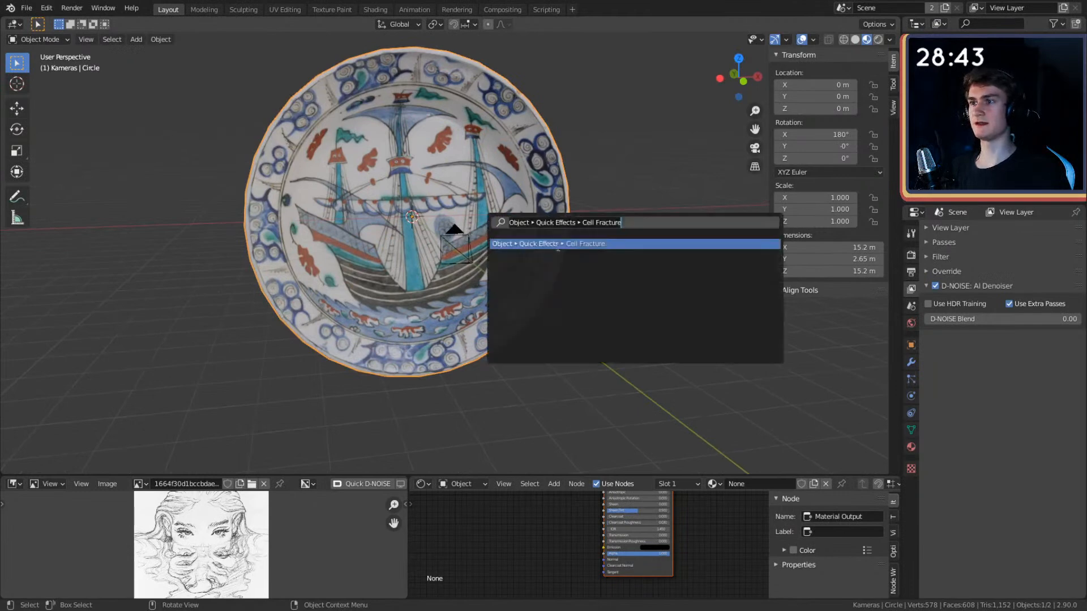
pyautogui.press('Return')
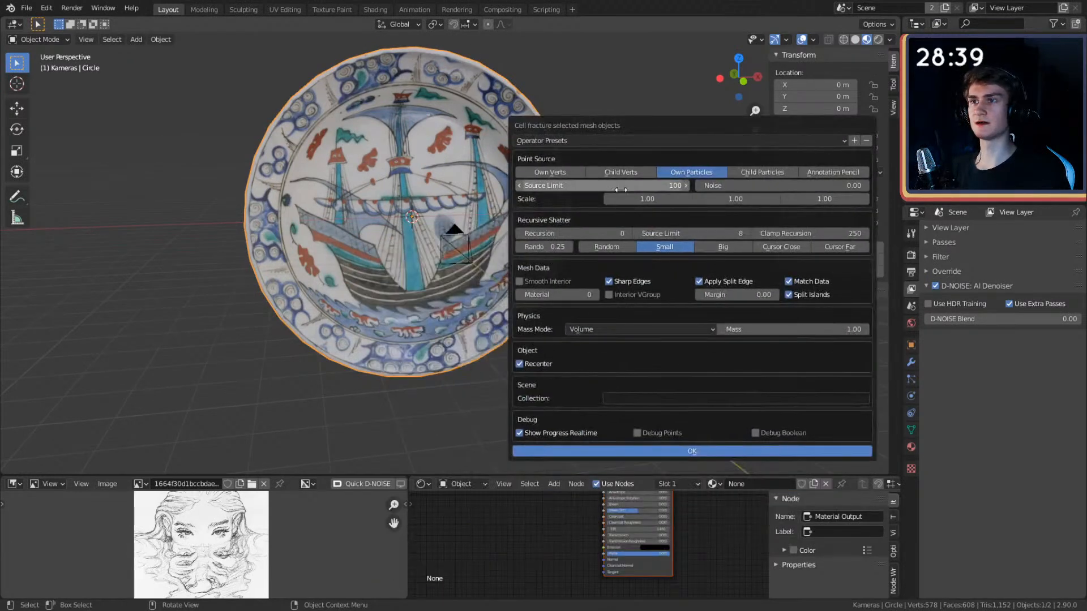
pyautogui.click(751, 188)
pyautogui.write('0.0')
pyautogui.write('1')
pyautogui.press('Return')
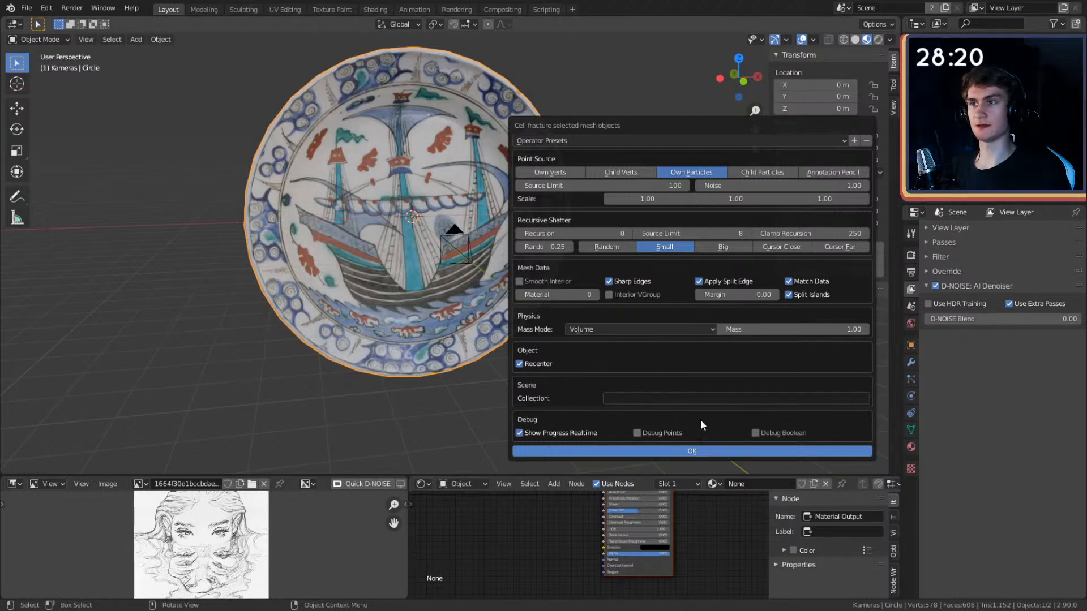
# - Set the point source limit to 25 and fracture the plate
pyautogui.click(586, 186)
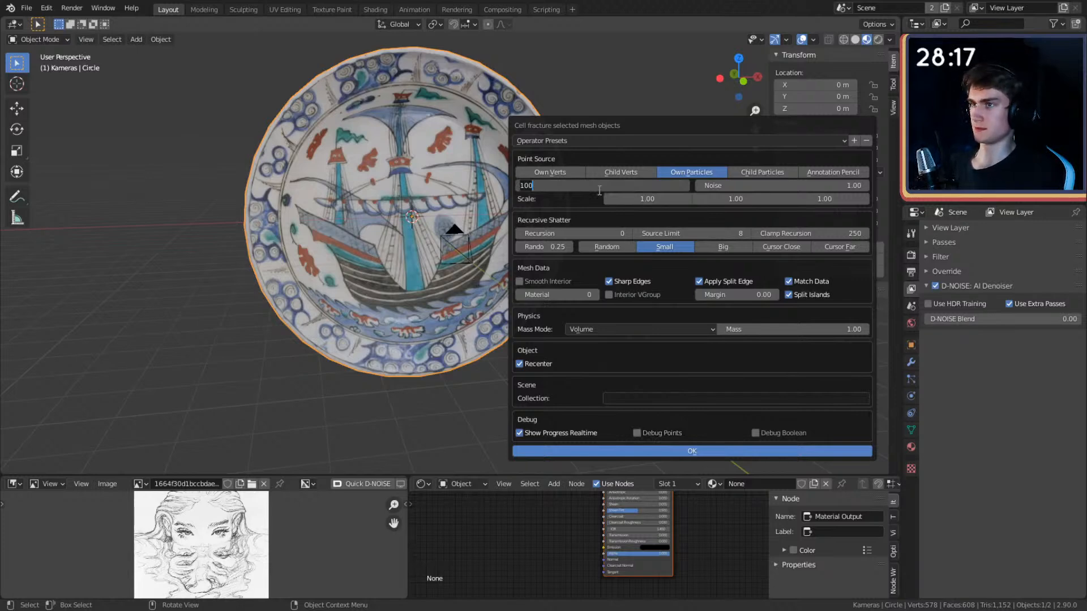
pyautogui.write('25')
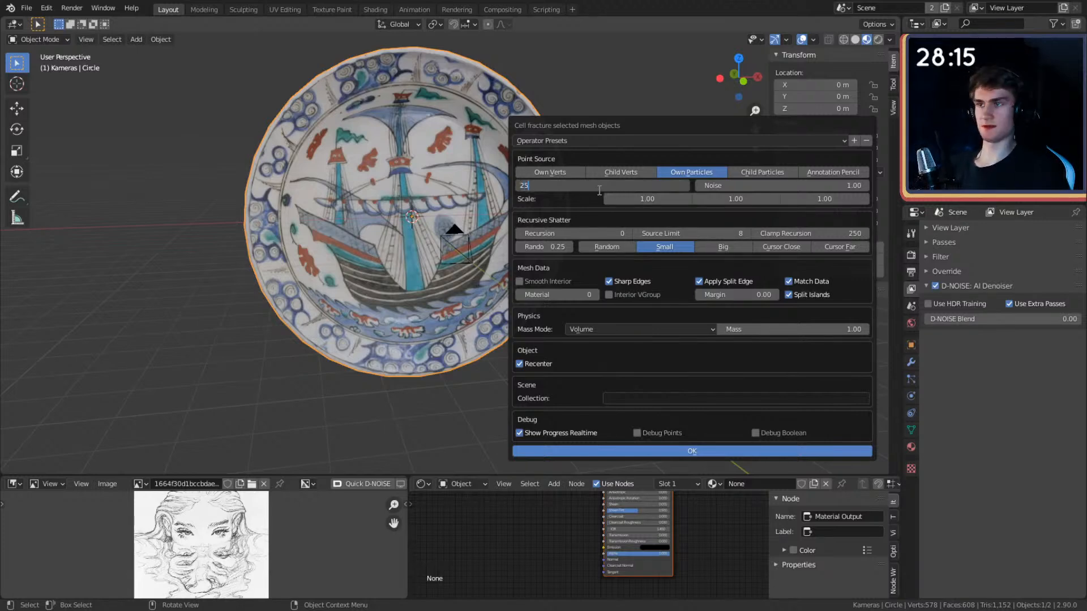
pyautogui.press('Return')
pyautogui.click(694, 451)
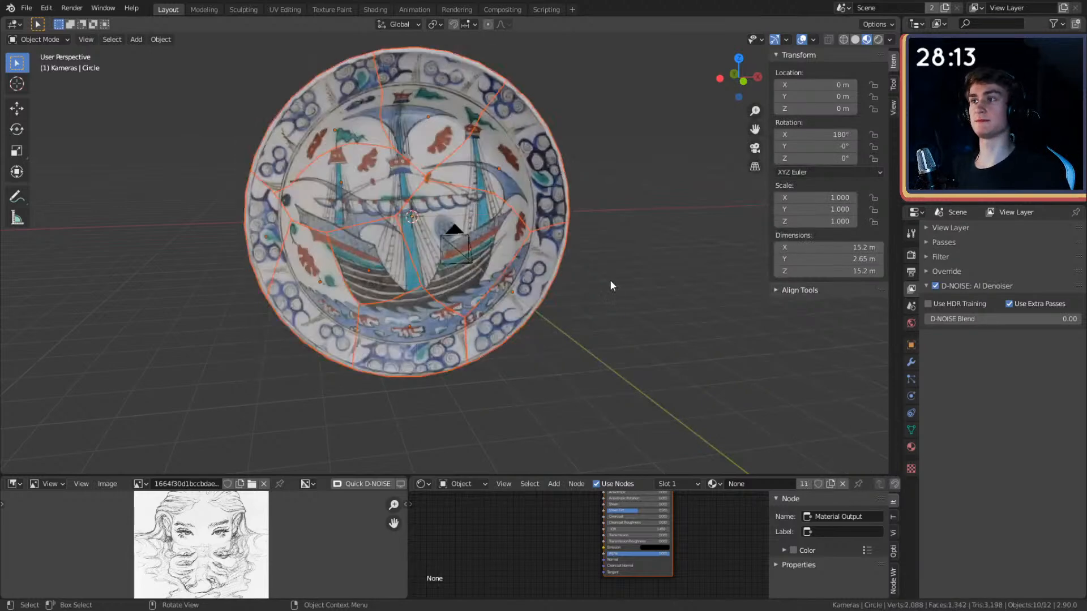
# - Inspect the larger plate shards and undo the fracture made with a source limit of 25
pyautogui.moveTo(589, 261); pyautogui.dragTo(555, 252, button='middle')
pyautogui.scroll(2, 555, 252)
pyautogui.moveTo(557, 253)
pyautogui.keyDown('shift'); pyautogui.mouseDown(button='middle')
pyautogui.moveTo(552, 289)
pyautogui.moveTo(575, 235)
pyautogui.moveTo(605, 230)
pyautogui.moveTo(543, 243)
pyautogui.moveTo(563, 233)
pyautogui.mouseUp(button='middle'); pyautogui.keyUp('shift')
pyautogui.scroll(-2, 551, 287)
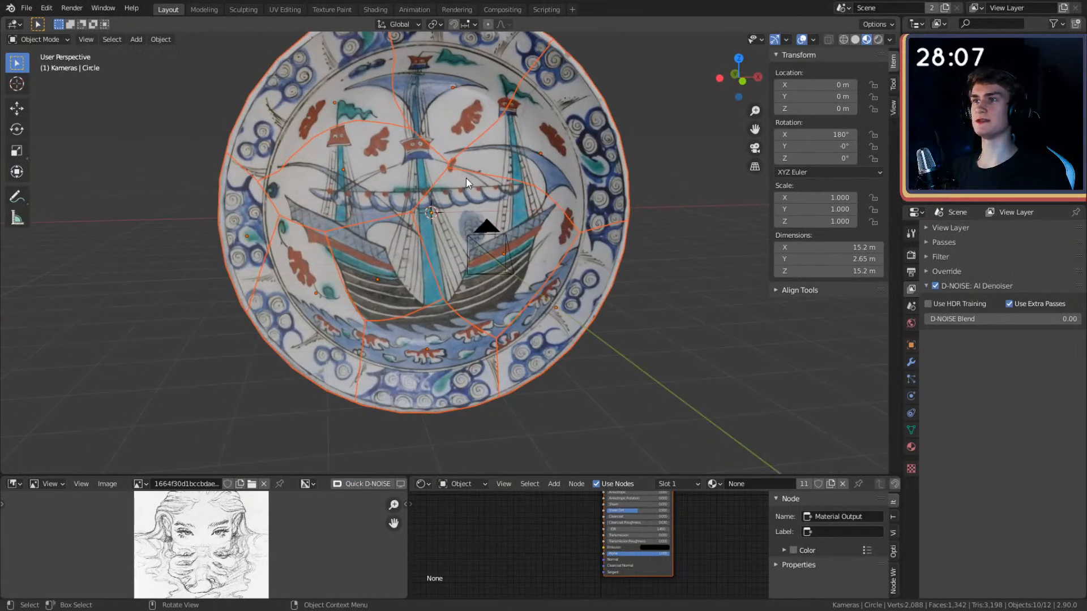
pyautogui.moveTo(516, 204); pyautogui.dragTo(490, 206, button='middle')
pyautogui.hotkey('ctrl', 'z')
pyautogui.press('F3')
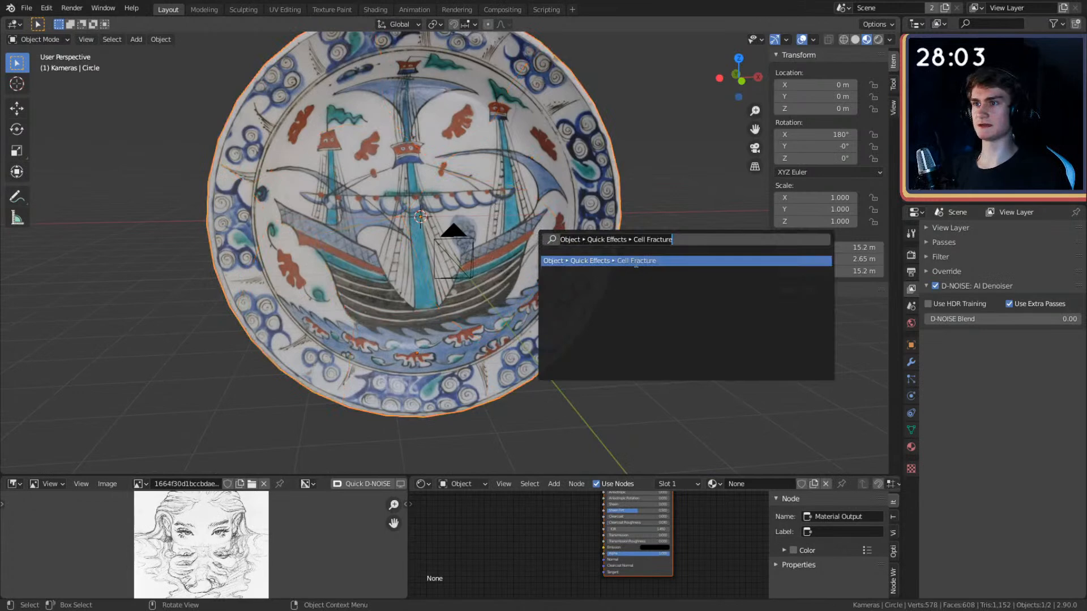
pyautogui.click(635, 261)
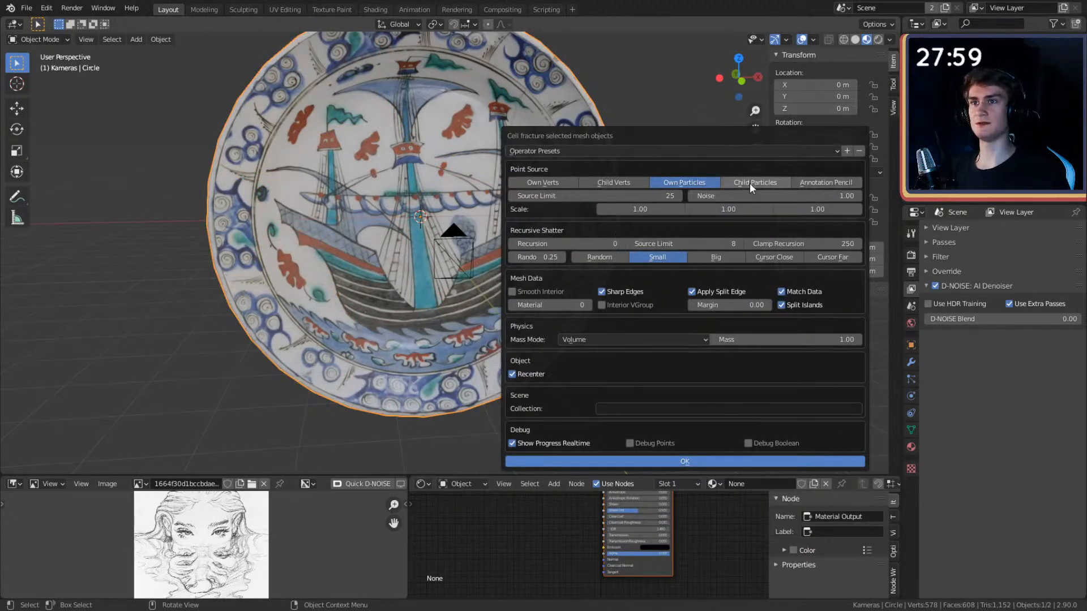
pyautogui.click(801, 182)
pyautogui.moveTo(719, 133)
pyautogui.mouseDown()
pyautogui.moveTo(250, 123)
pyautogui.moveTo(810, 133)
pyautogui.moveTo(798, 133)
pyautogui.mouseUp()
pyautogui.click(17, 197)
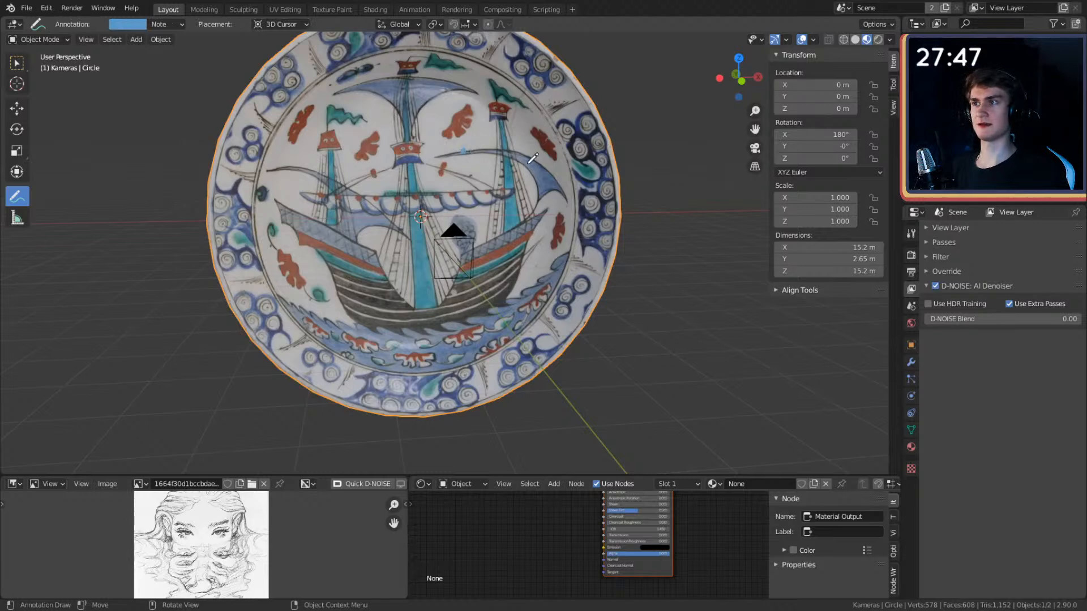
pyautogui.click(17, 108)
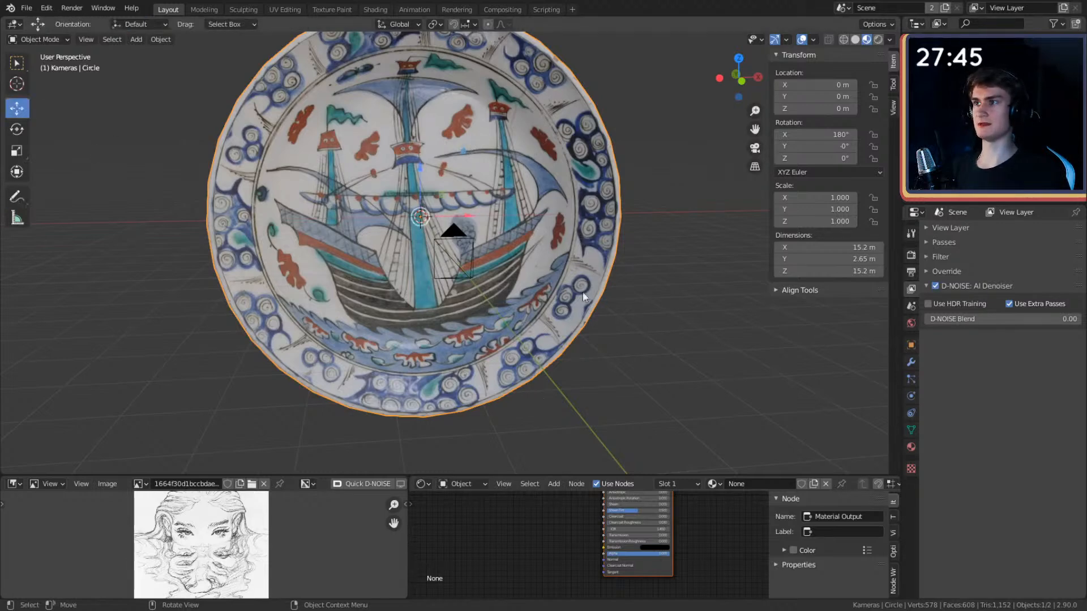
# - Test Cell Fracture on the intact plate with Annotation Pencil as the point source and undo the fracture
pyautogui.press('F3')
pyautogui.click(738, 330)
pyautogui.click(876, 318)
pyautogui.moveTo(736, 263); pyautogui.dragTo(685, 92)
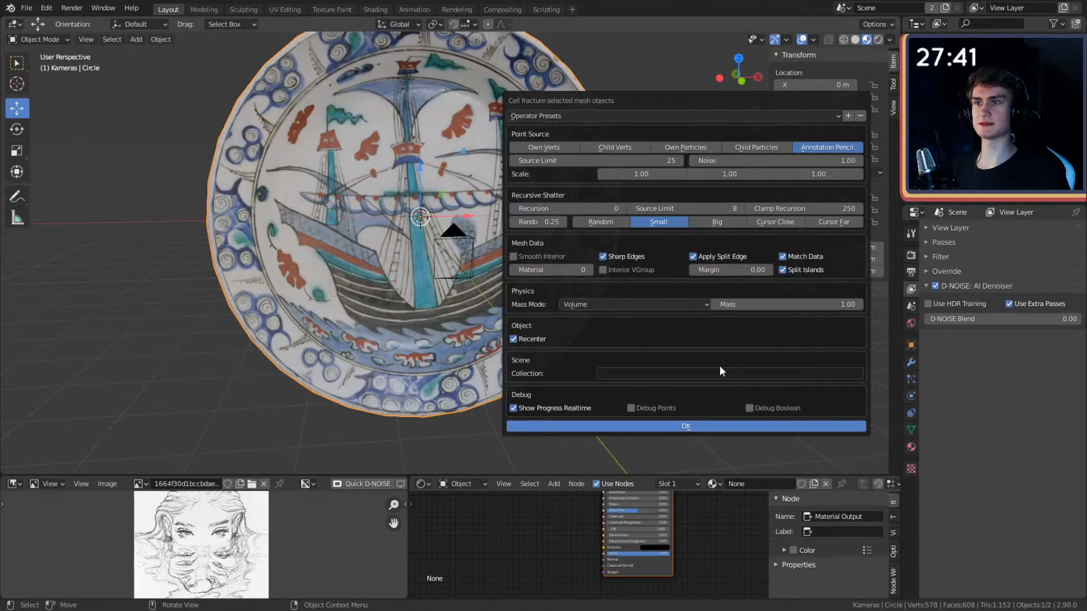
pyautogui.click(693, 426)
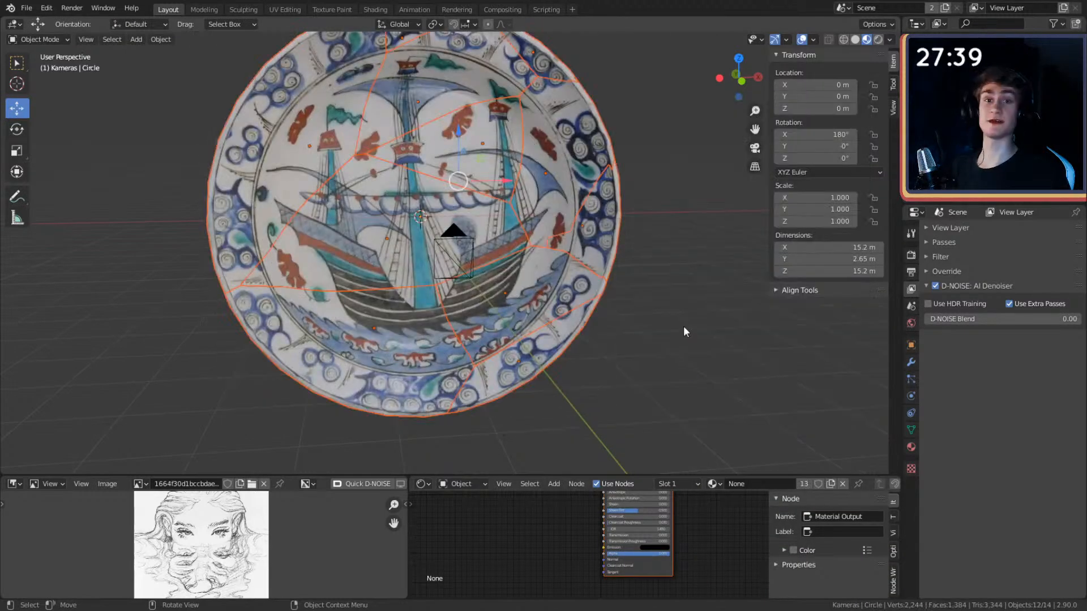
pyautogui.moveTo(655, 170); pyautogui.dragTo(627, 185, button='middle')
pyautogui.hotkey('ctrl', 'z')
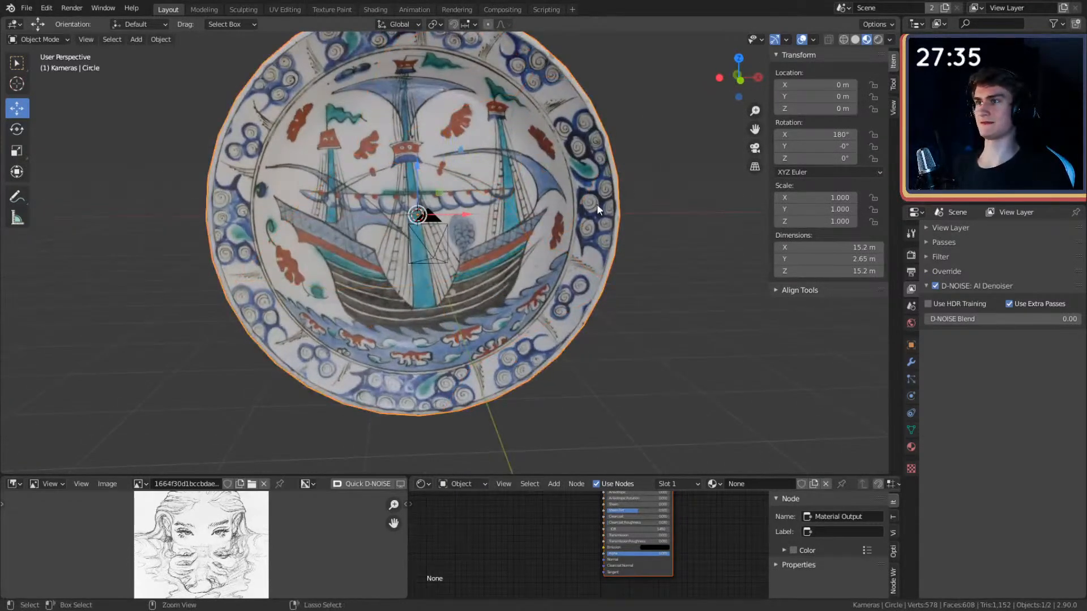
# - Activate the Annotate tool and enable face snapping that affects move, rotate and scale
pyautogui.click(16, 195)
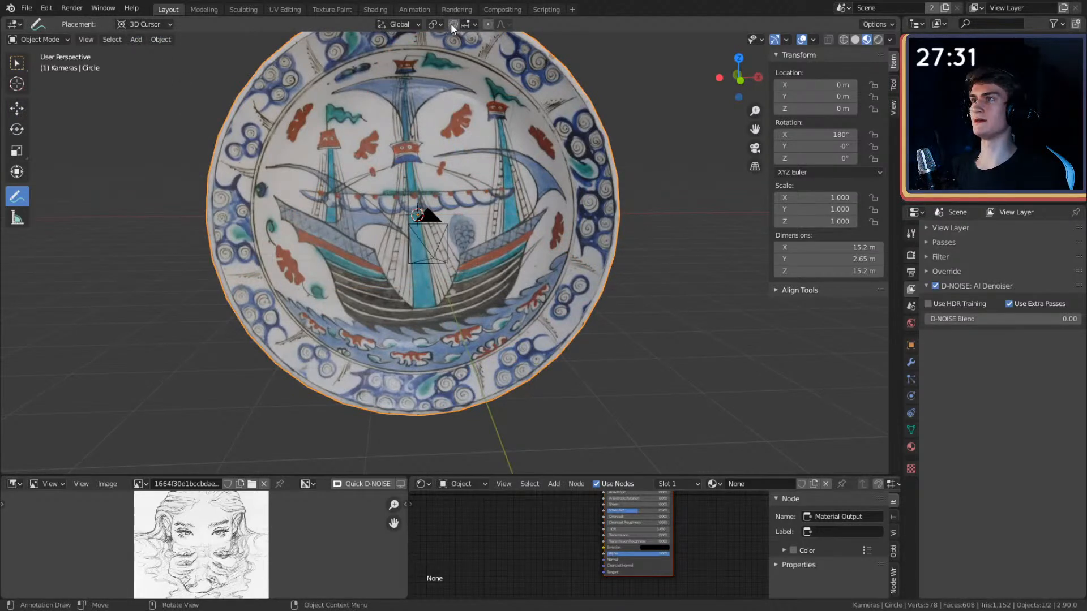
pyautogui.click(470, 24)
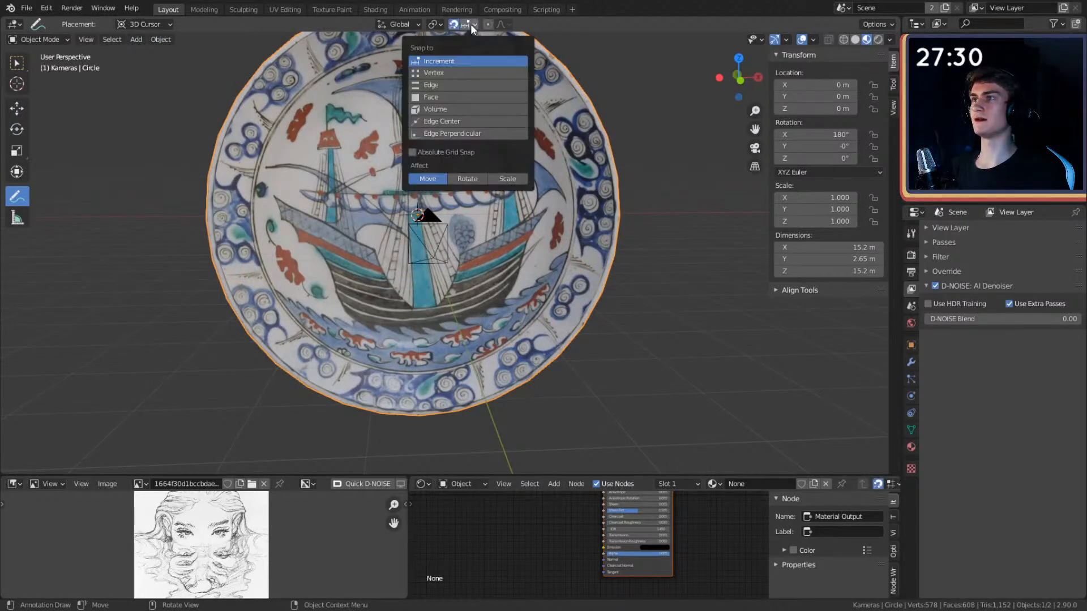
pyautogui.click(440, 97)
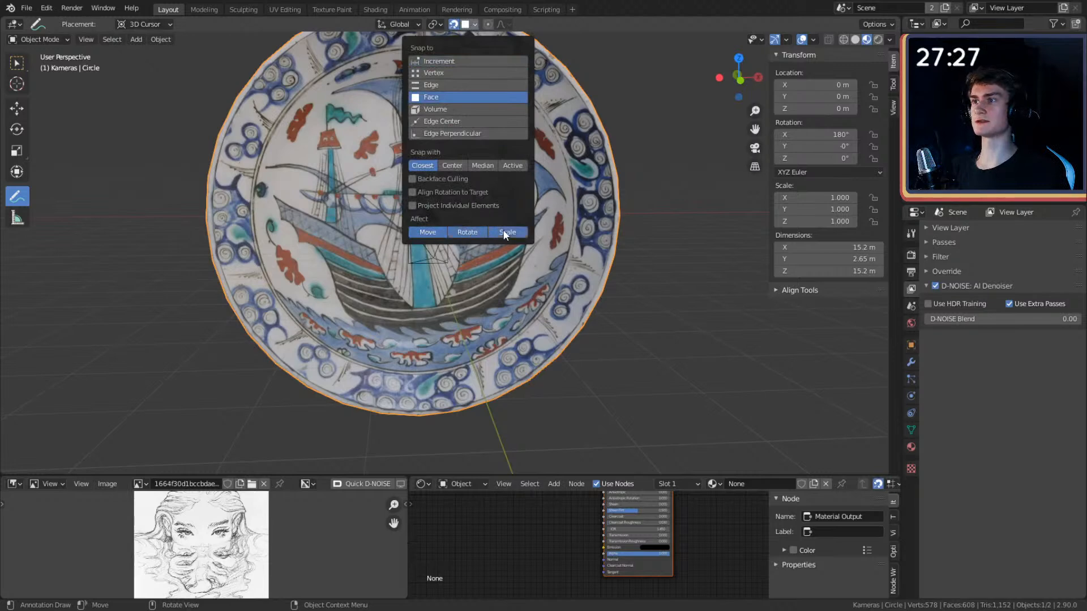
pyautogui.moveTo(572, 160)
pyautogui.mouseDown(button='middle')
pyautogui.moveTo(487, 162)
pyautogui.moveTo(518, 163)
pyautogui.moveTo(511, 183)
pyautogui.moveTo(545, 183)
pyautogui.mouseUp(button='middle')
pyautogui.hotkey('ctrl', 'z')
# - Set the Annotate tool's stroke placement to Surface
pyautogui.click(893, 84)
pyautogui.click(893, 106)
pyautogui.click(893, 86)
pyautogui.click(877, 95)
pyautogui.click(851, 139)
# - Draw branching crack-like annotation strokes on the plate's face around the ship's masts
pyautogui.click(460, 168)
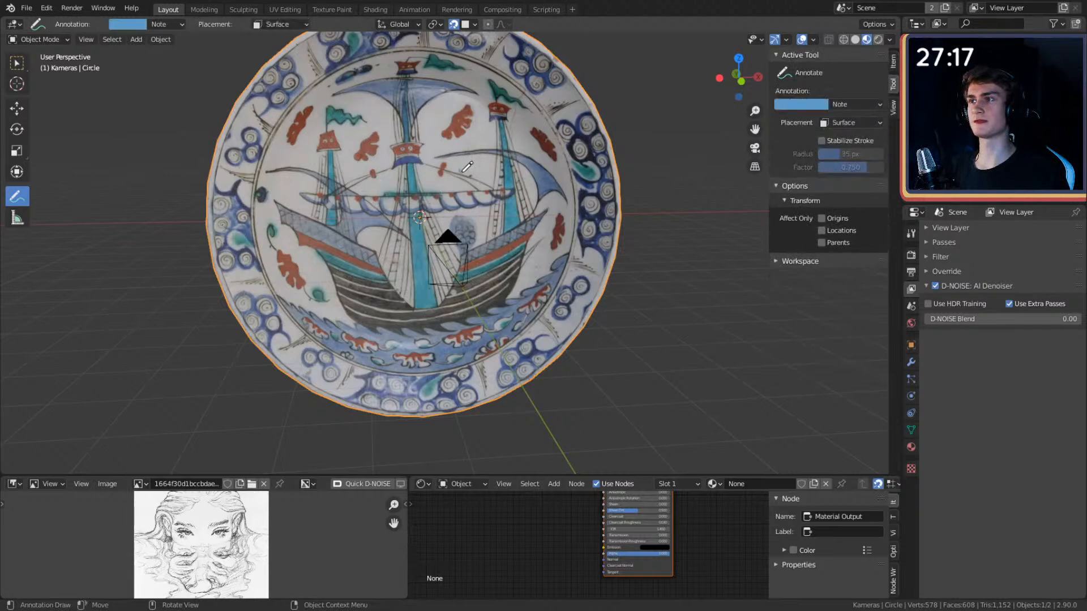
pyautogui.moveTo(499, 176)
pyautogui.mouseDown(button='middle')
pyautogui.moveTo(531, 177)
pyautogui.moveTo(481, 180)
pyautogui.mouseUp(button='middle')
pyautogui.moveTo(460, 168); pyautogui.dragTo(527, 204)
pyautogui.moveTo(459, 168)
pyautogui.mouseDown()
pyautogui.moveTo(431, 135)
pyautogui.moveTo(372, 129)
pyautogui.mouseUp()
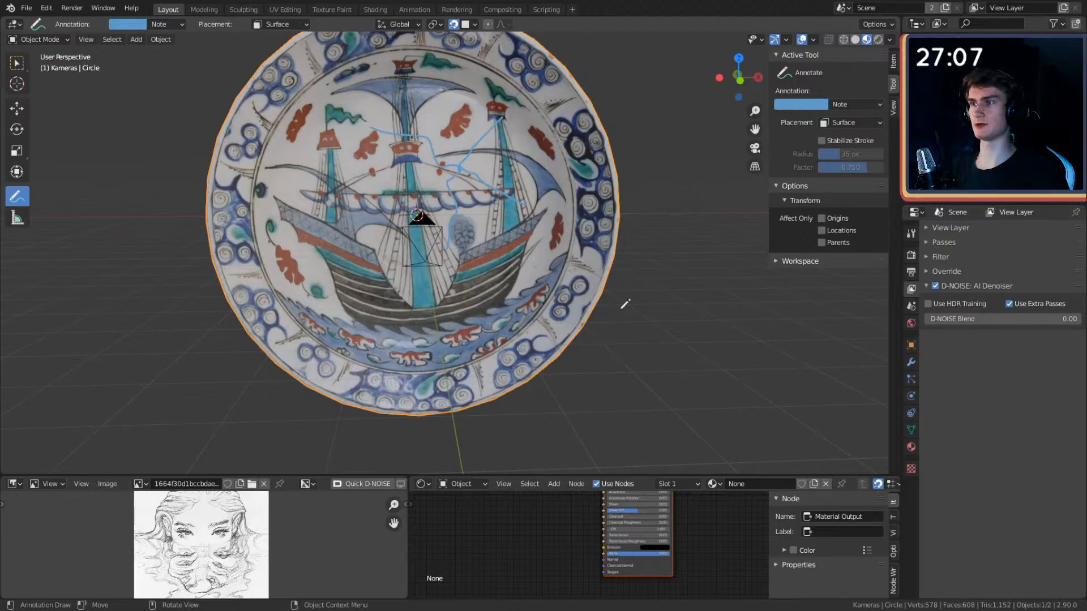
# - Try Cell Fracture on the annotated plate with a point source limit of 25 and undo the fracture
pyautogui.press('F3')
pyautogui.click(738, 335)
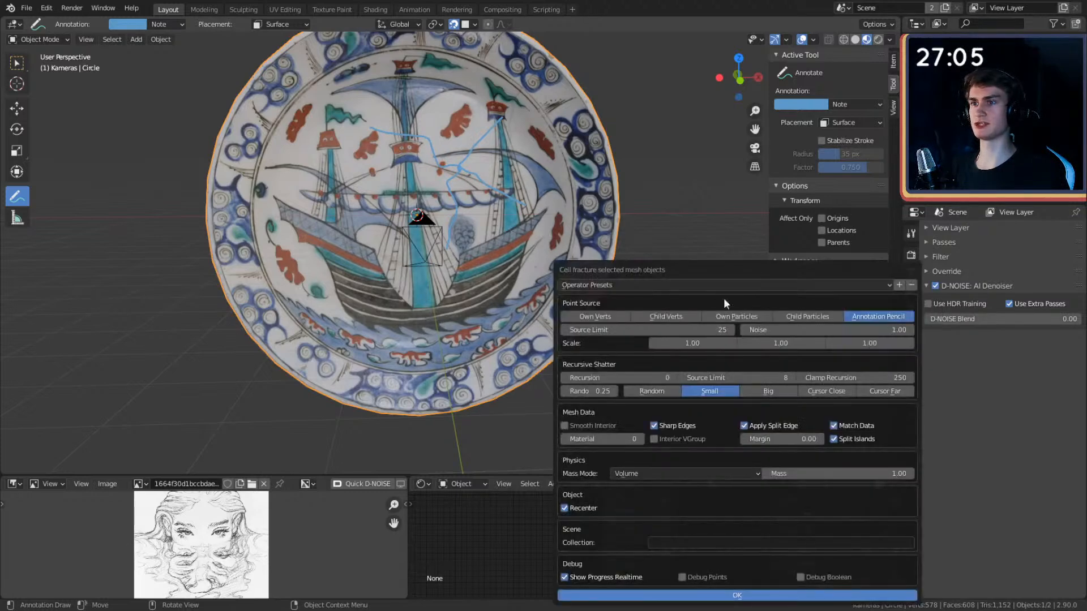
pyautogui.click(752, 598)
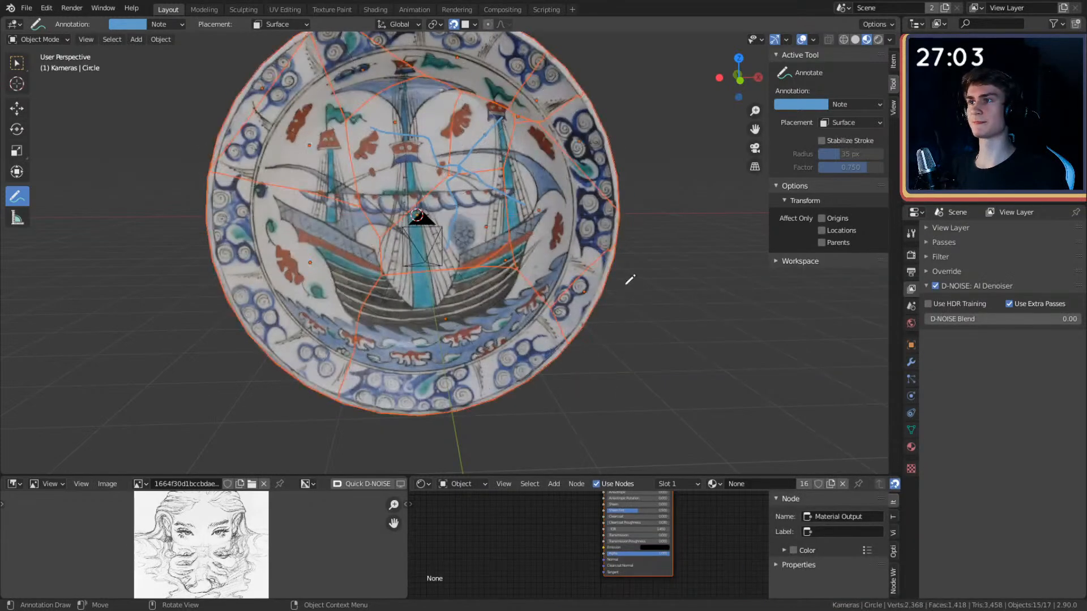
pyautogui.moveTo(650, 205); pyautogui.dragTo(667, 243, button='middle')
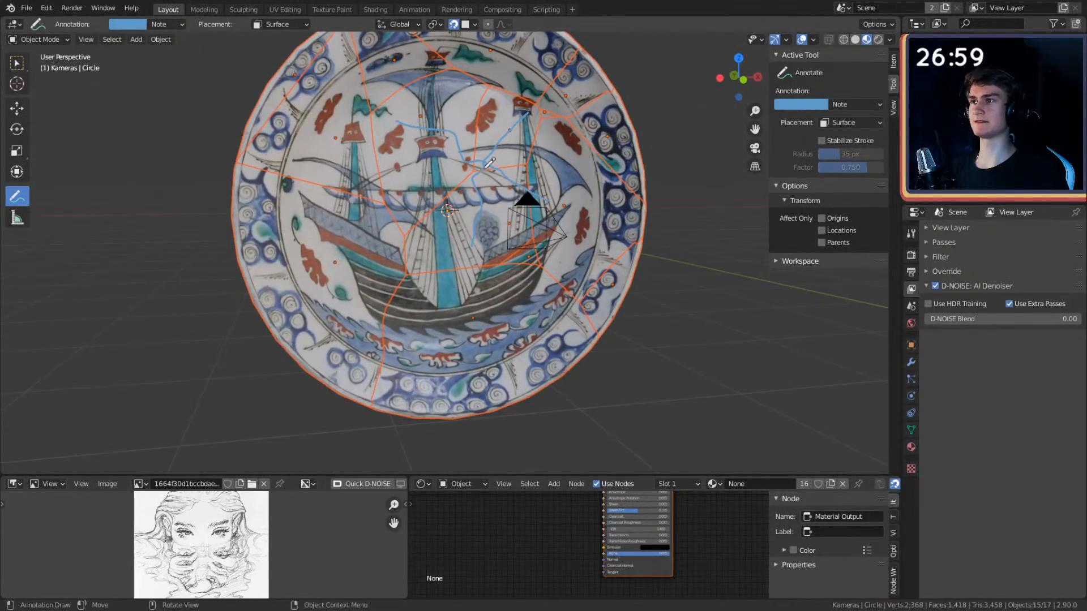
pyautogui.hotkey('ctrl', 'z')
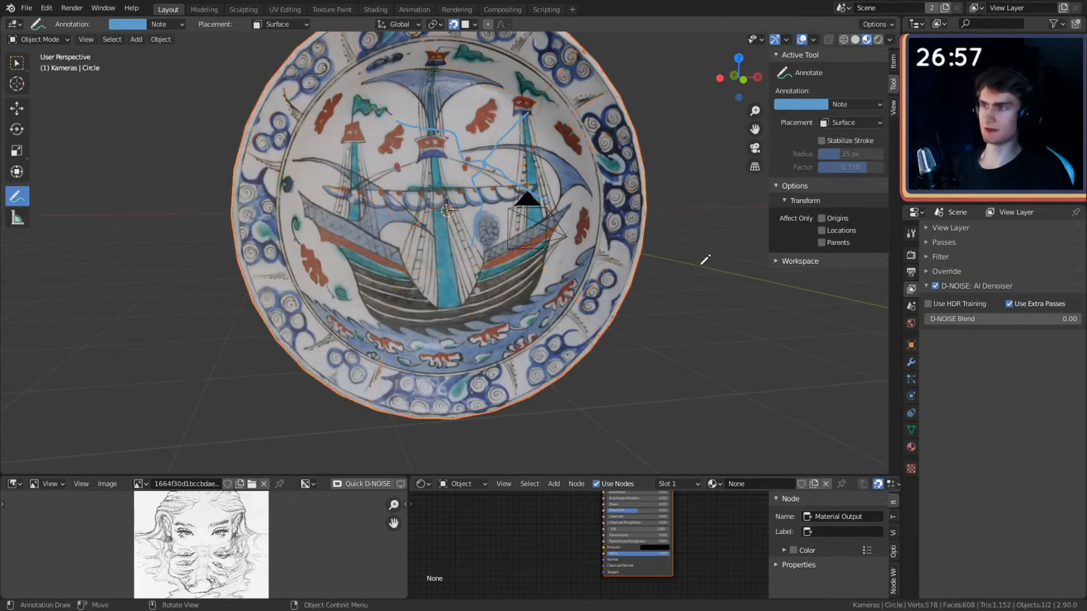
# - Fracture the annotated plate using a point source limit of 50 and inspect the pieces
pyautogui.press('F3')
pyautogui.press('Return')
pyautogui.click(683, 330)
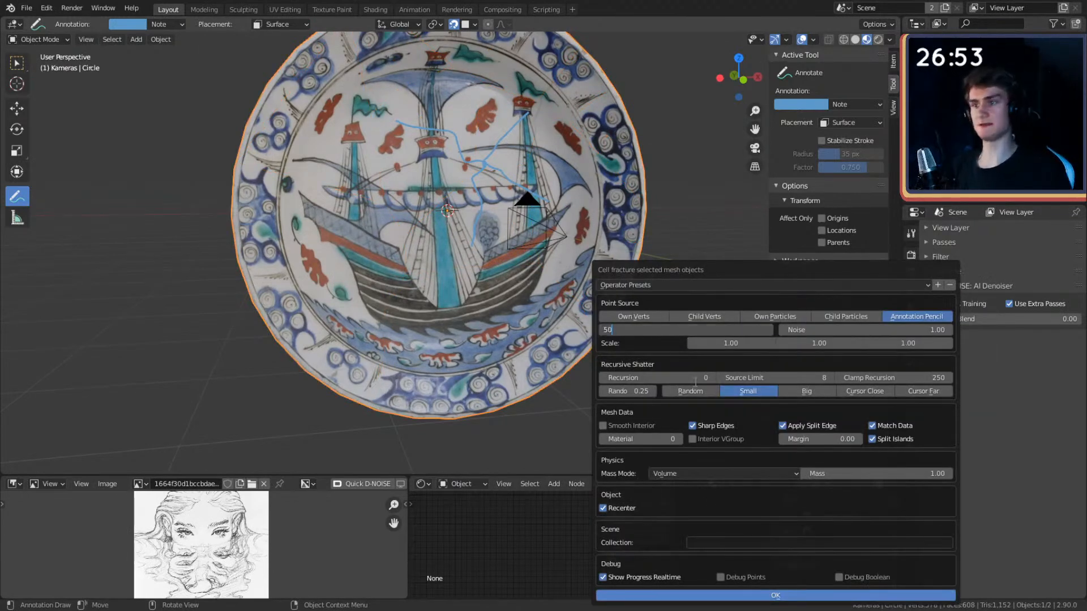
pyautogui.click(765, 596)
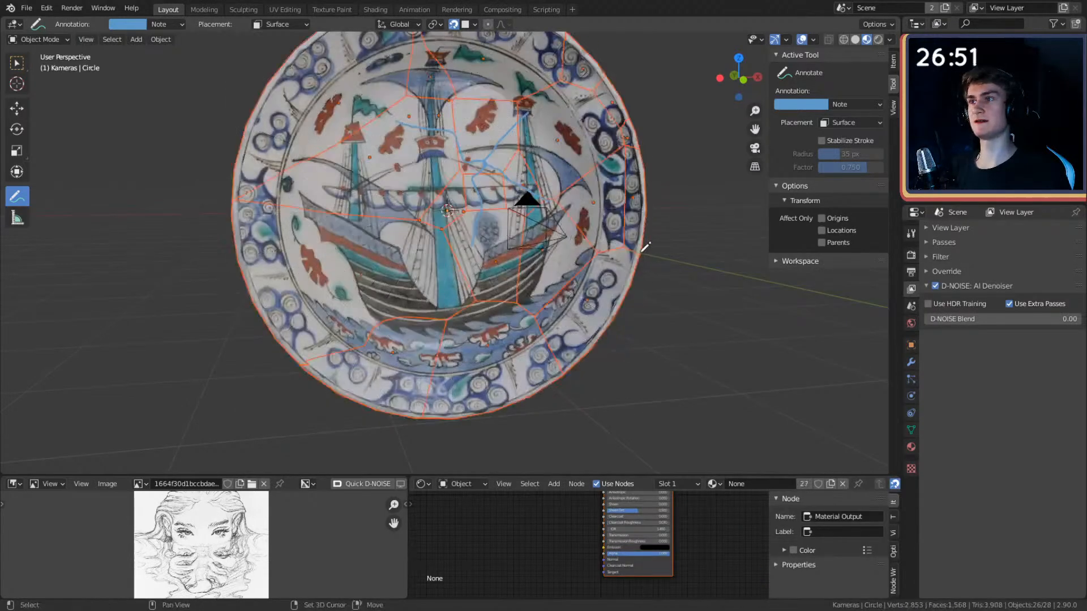
pyautogui.moveTo(614, 278); pyautogui.dragTo(611, 258, button='middle')
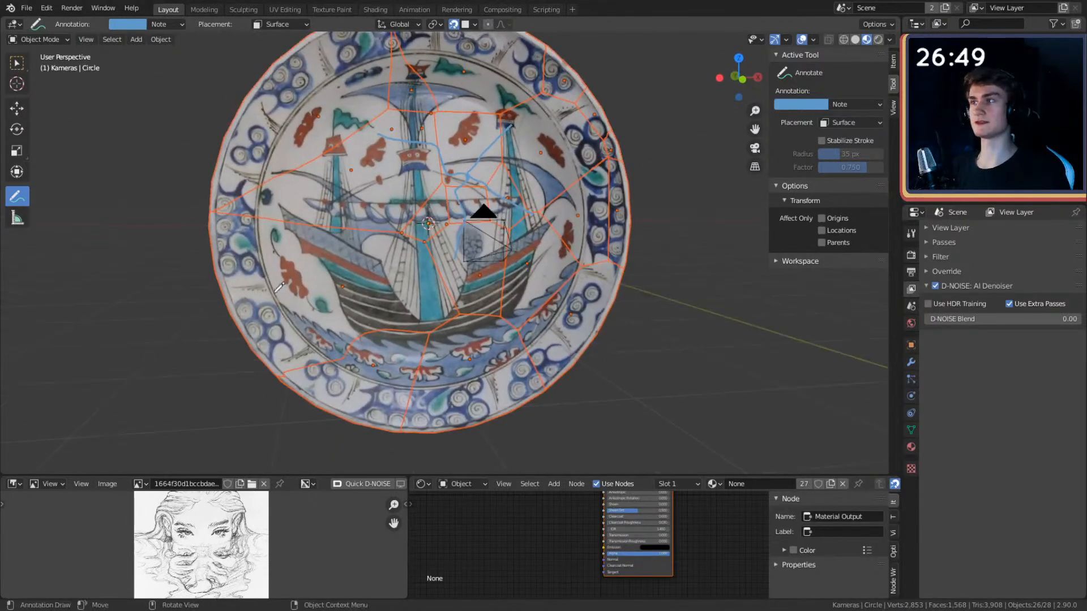
pyautogui.moveTo(332, 167); pyautogui.dragTo(518, 218, button='middle')
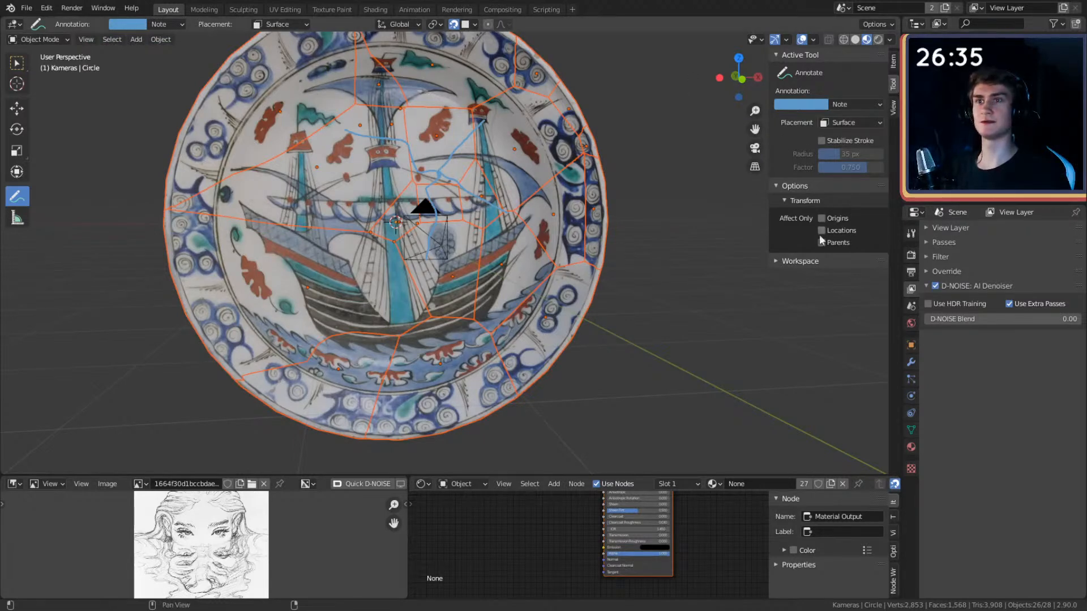
# - Erase the blue annotation strokes from the plate with the Annotate Eraser
pyautogui.click(891, 64)
pyautogui.click(894, 82)
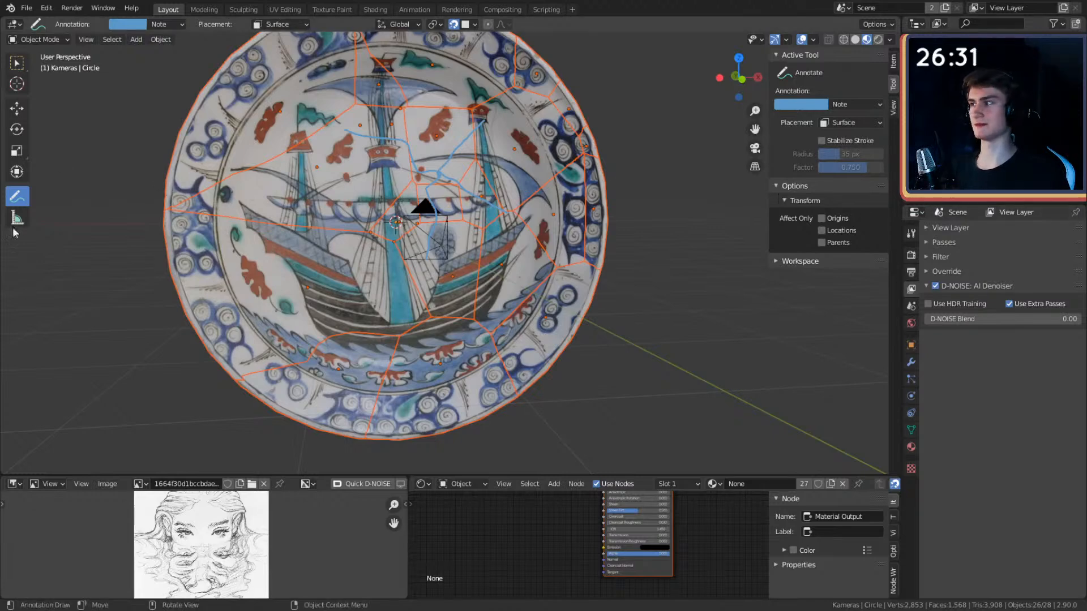
pyautogui.click(16, 208)
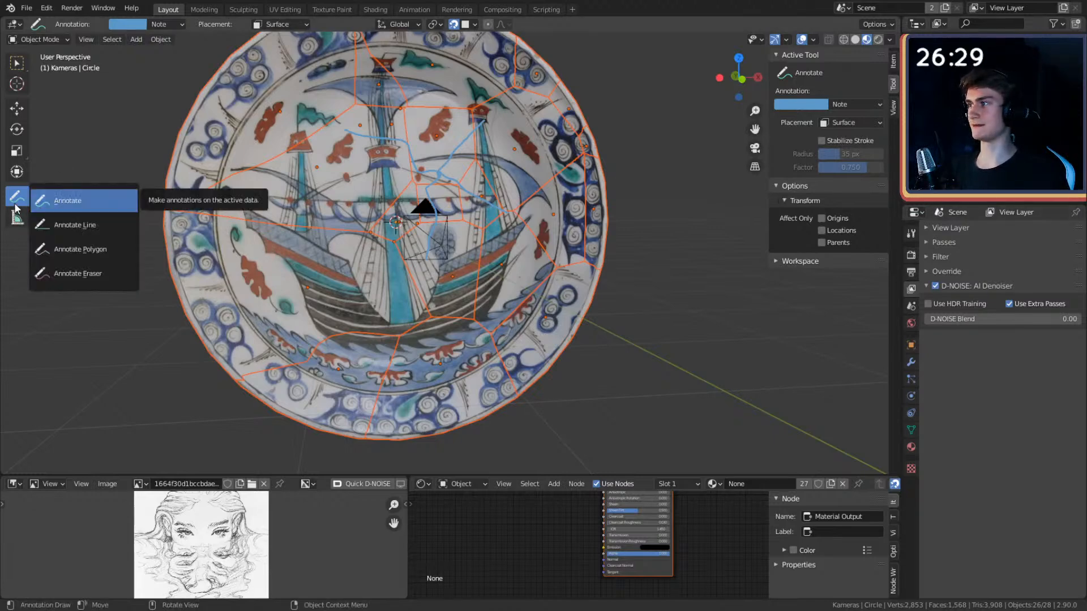
pyautogui.moveTo(23, 207)
pyautogui.mouseDown()
pyautogui.moveTo(78, 213)
pyautogui.moveTo(57, 272)
pyautogui.mouseUp()
pyautogui.moveTo(490, 129)
pyautogui.mouseDown()
pyautogui.moveTo(474, 276)
pyautogui.moveTo(447, 239)
pyautogui.moveTo(417, 153)
pyautogui.mouseUp()
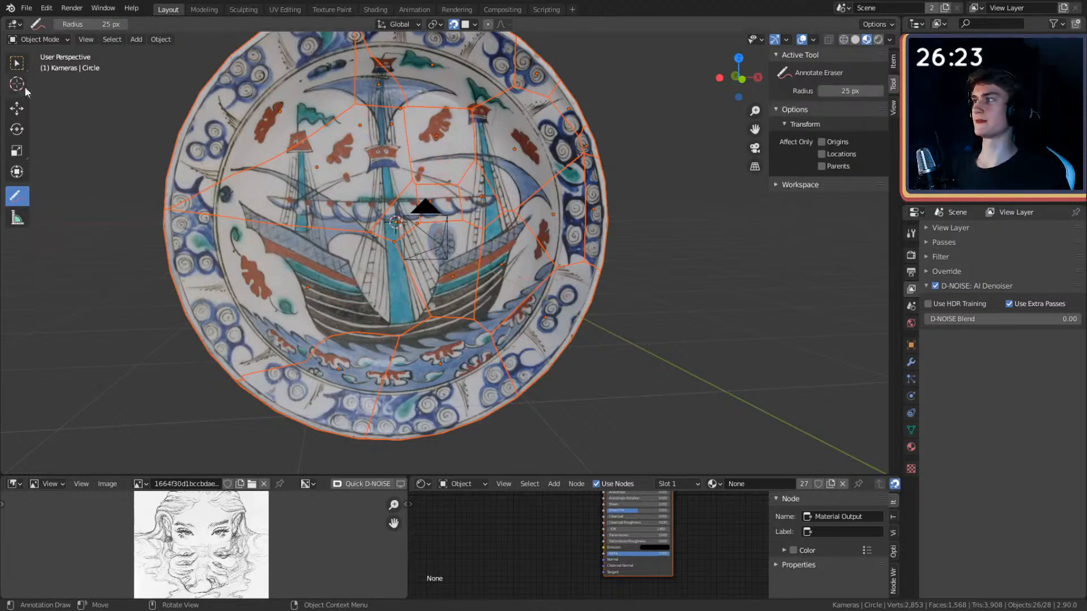
# - Switch to the Move tool, deselect the plate pieces and add a mesh plane at the plate's centre
pyautogui.click(17, 107)
pyautogui.moveTo(413, 186); pyautogui.dragTo(477, 258, button='middle')
pyautogui.keyDown('shift'); pyautogui.moveTo(477, 258); pyautogui.dragTo(446, 210, button='middle'); pyautogui.keyUp('shift')
pyautogui.click(624, 225)
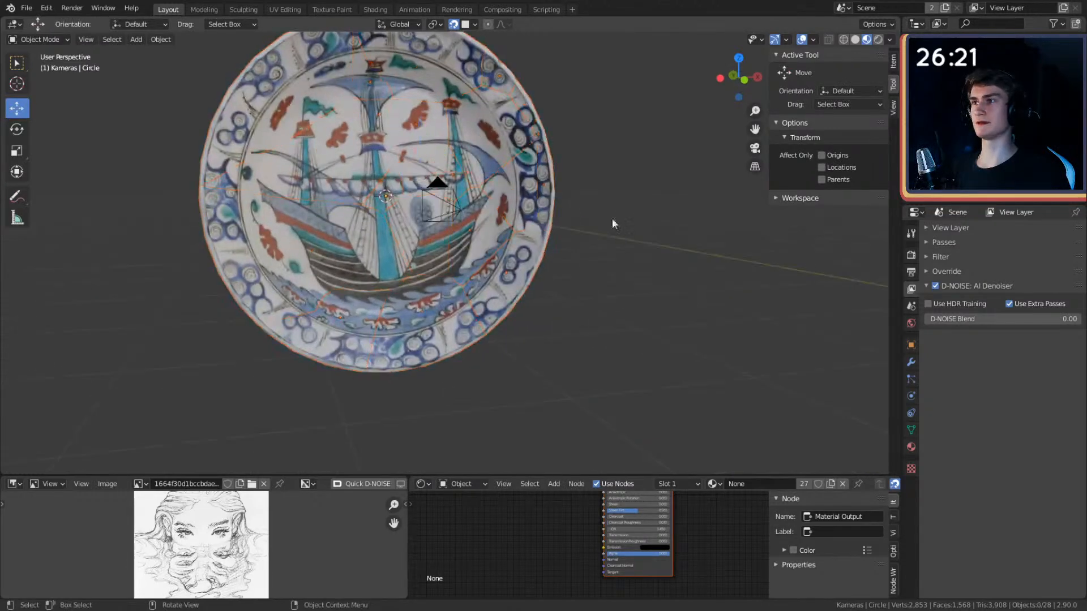
pyautogui.scroll(-3, 617, 223)
pyautogui.moveTo(565, 209); pyautogui.dragTo(463, 251, button='middle')
pyautogui.scroll(1, 462, 253)
pyautogui.hotkey('shift', 'a')
pyautogui.moveTo(441, 239)
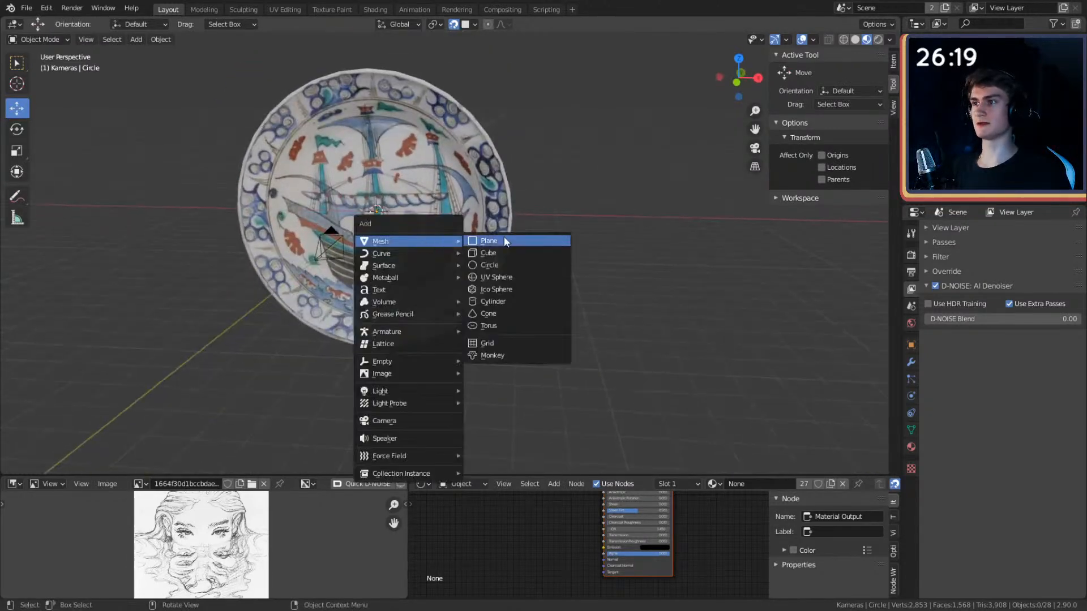
pyautogui.click(493, 240)
# - Scale the plane up into a large floor extending well beyond the plate and apply its transform
pyautogui.moveTo(550, 211); pyautogui.dragTo(407, 244, button='middle')
pyautogui.press('s')
pyautogui.click(454, 242)
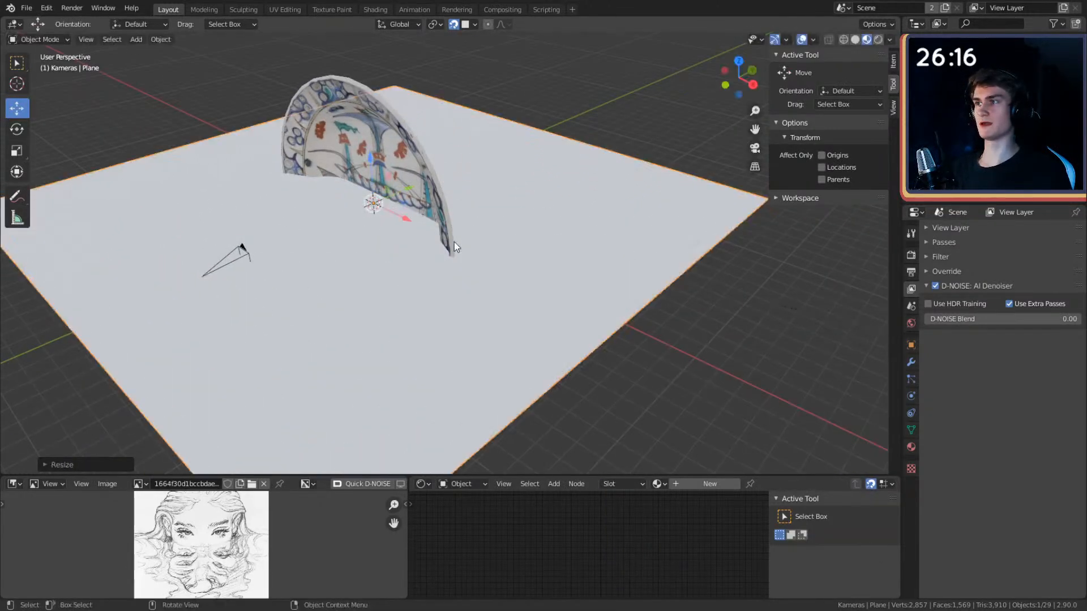
pyautogui.hotkey('ctrl', 'a')
pyautogui.click(470, 253)
# - Select the original unfractured plate and delete it, keeping the fractured cells
pyautogui.moveTo(471, 253); pyautogui.dragTo(607, 144, button='middle')
pyautogui.click(375, 188)
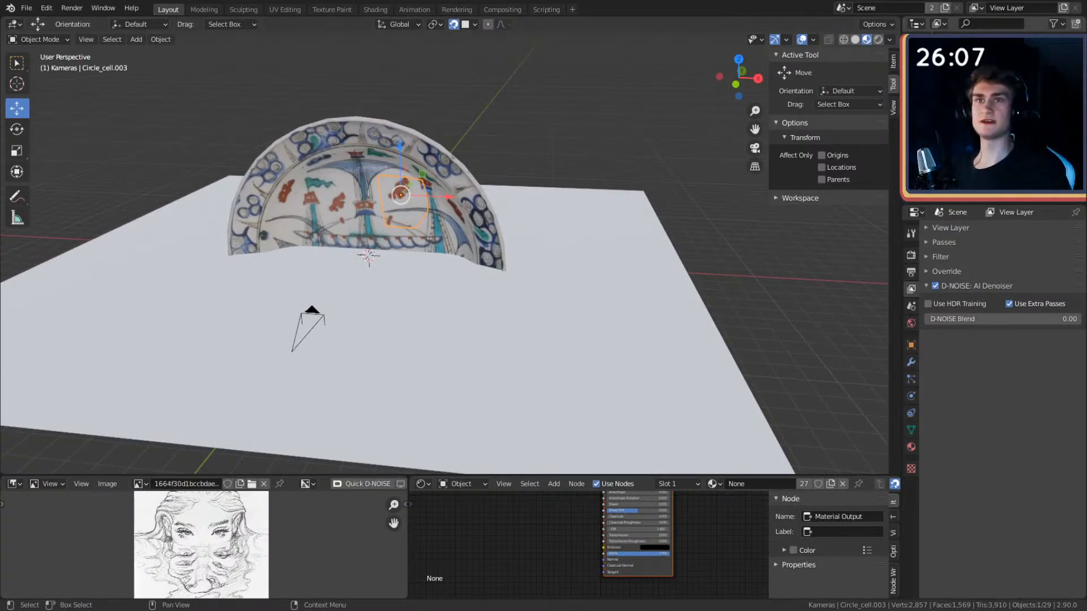
pyautogui.click(389, 141)
pyautogui.click(389, 141)
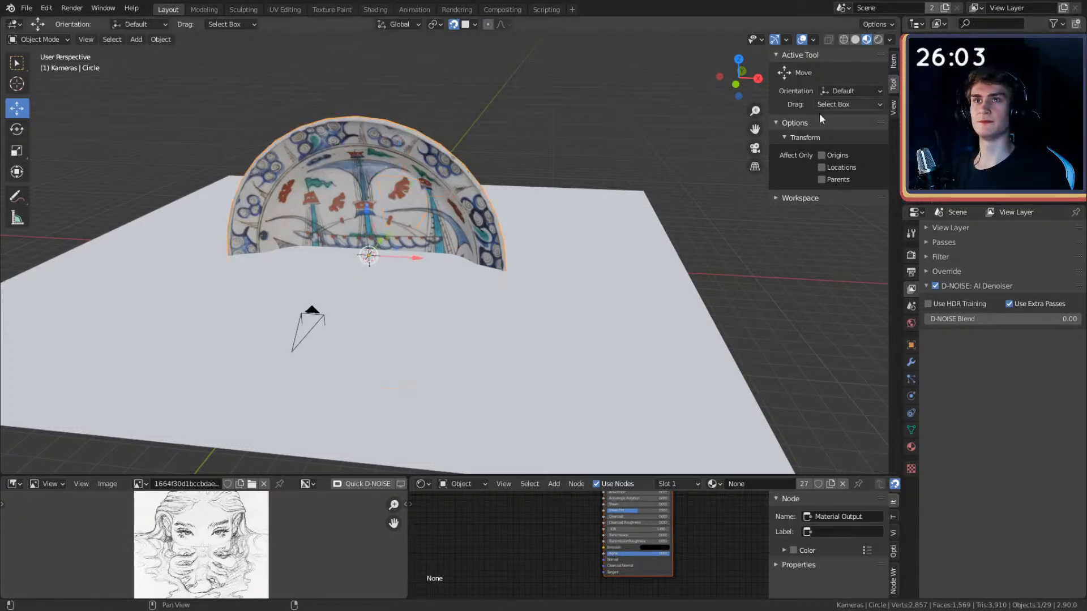
pyautogui.press('Delete')
# - Select all fractured plate cells and raise them along the Z axis so the plate clears the floor plane
pyautogui.click(389, 142)
pyautogui.press('a')
pyautogui.scroll(-6, 562, 225)
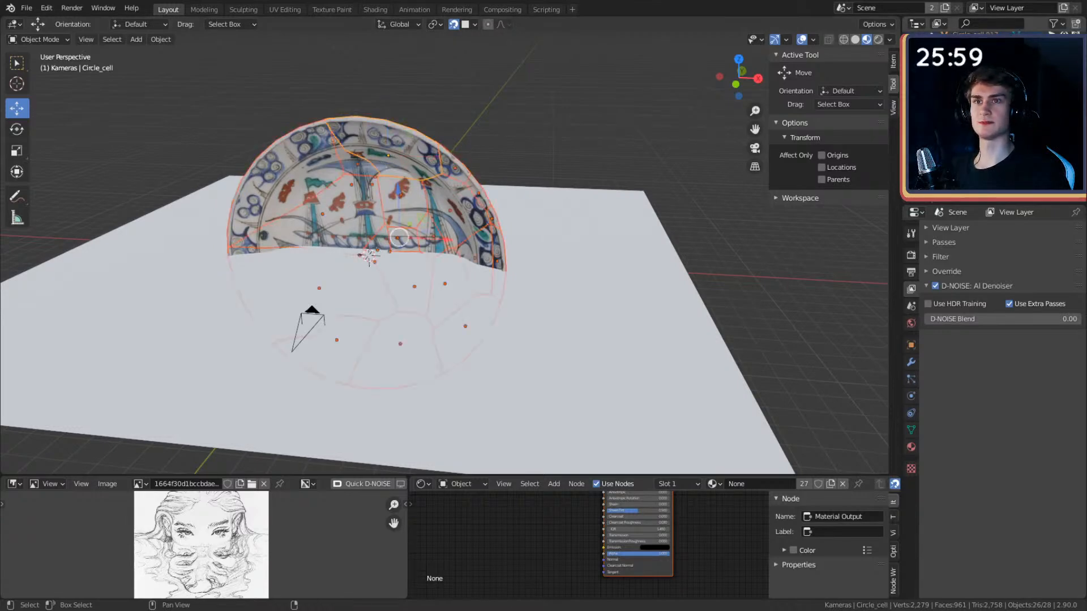
pyautogui.press('g')
pyautogui.press('z')
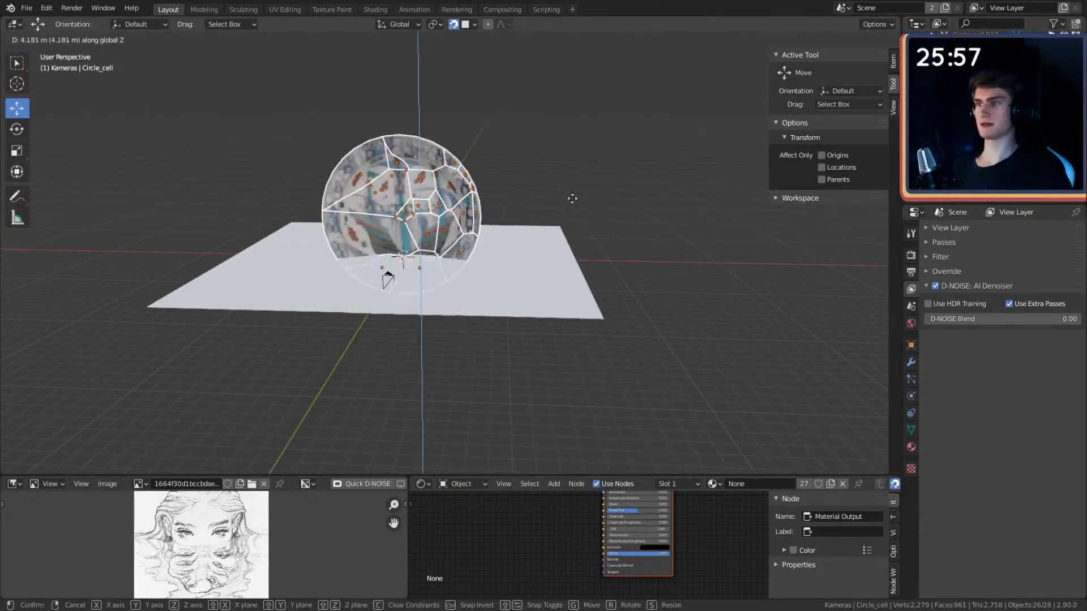
pyautogui.click(567, 157)
pyautogui.moveTo(567, 156); pyautogui.dragTo(585, 246, button='middle')
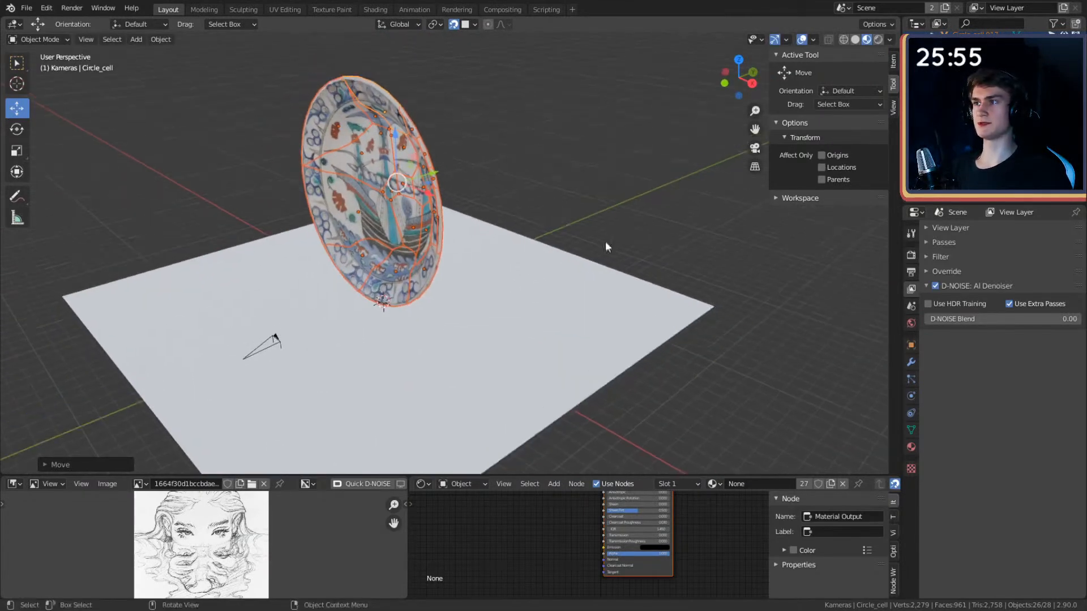
pyautogui.press('r')
pyautogui.press('x')
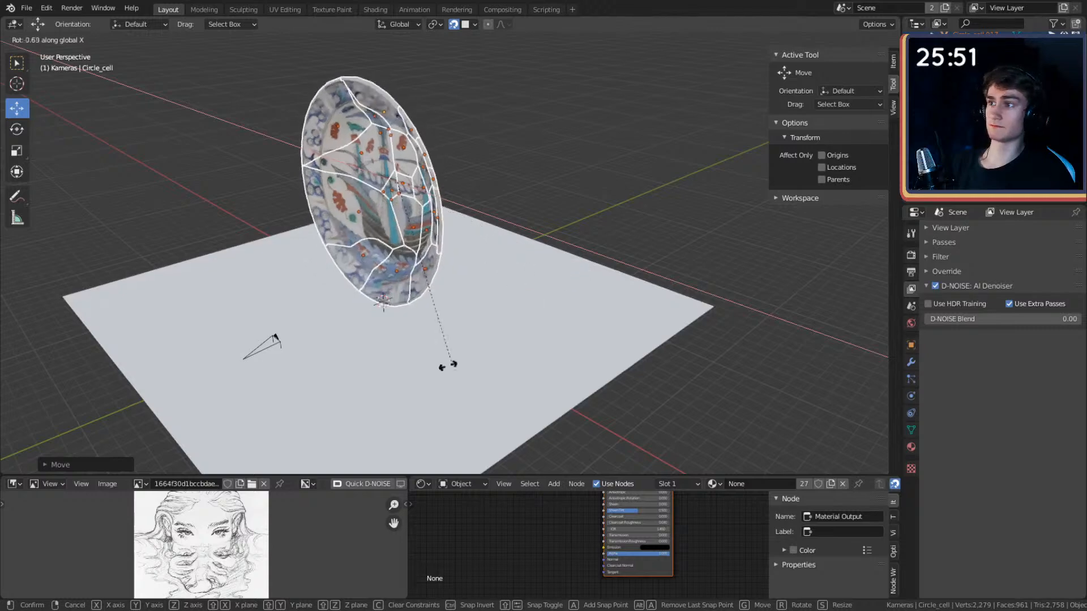
pyautogui.rightClick(505, 323)
# - Turn off snapping and rotate all plate pieces -90° about the global X axis so the plate lies flat, face up
pyautogui.click(473, 25)
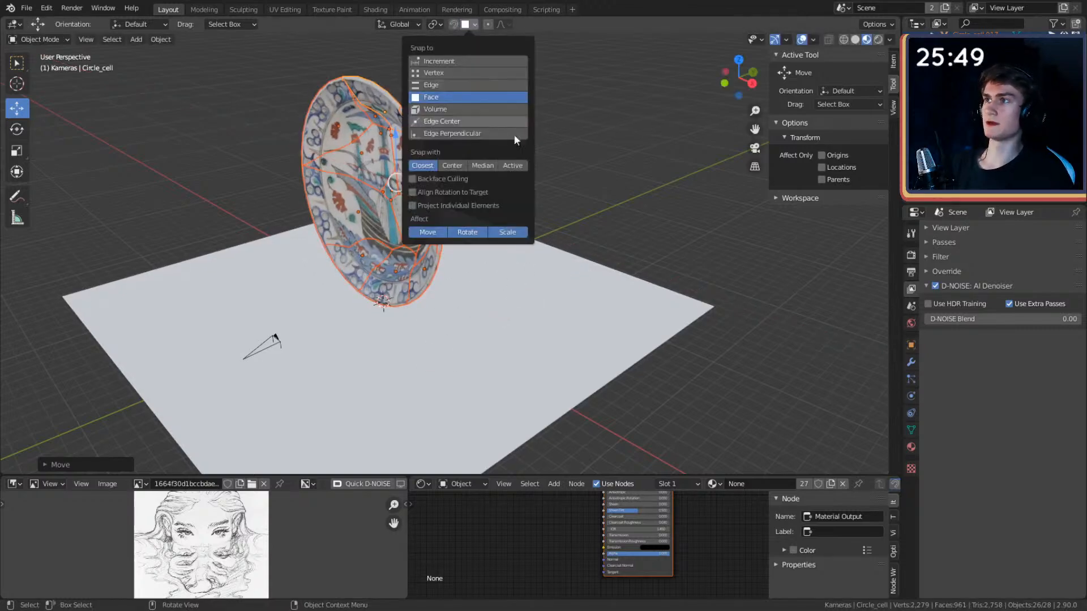
pyautogui.press('r')
pyautogui.press('x')
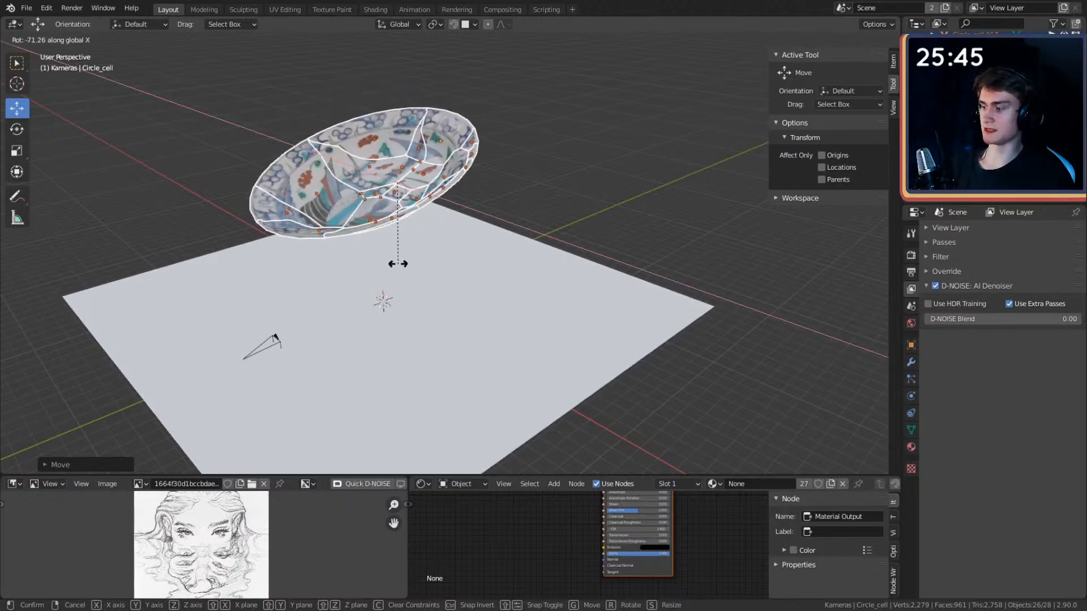
pyautogui.write('-71')
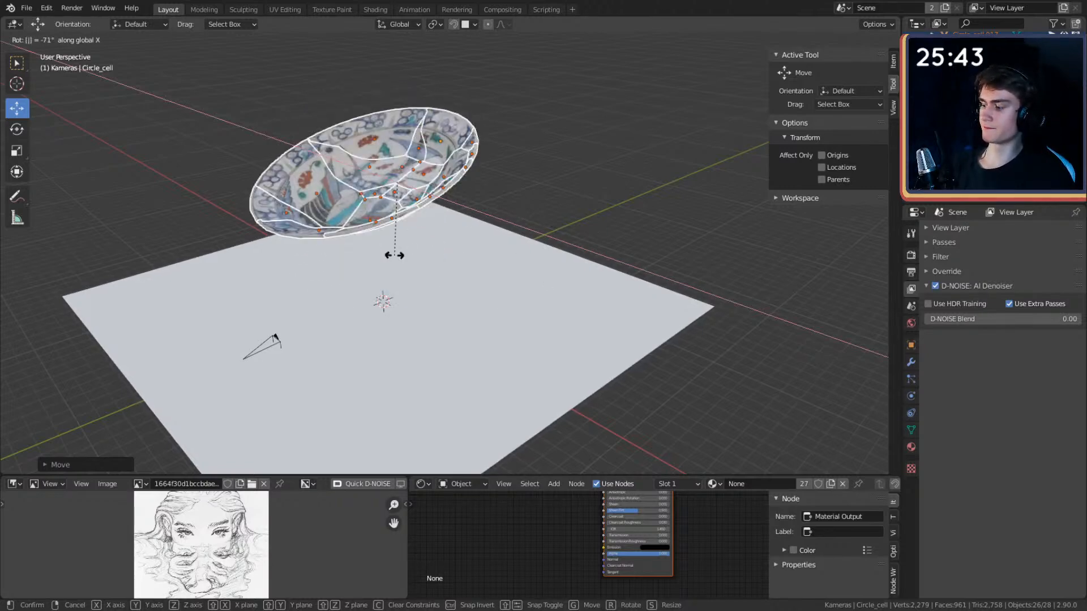
pyautogui.press('BackSpace')
pyautogui.press('BackSpace')
pyautogui.press('BackSpace')
pyautogui.write('90')
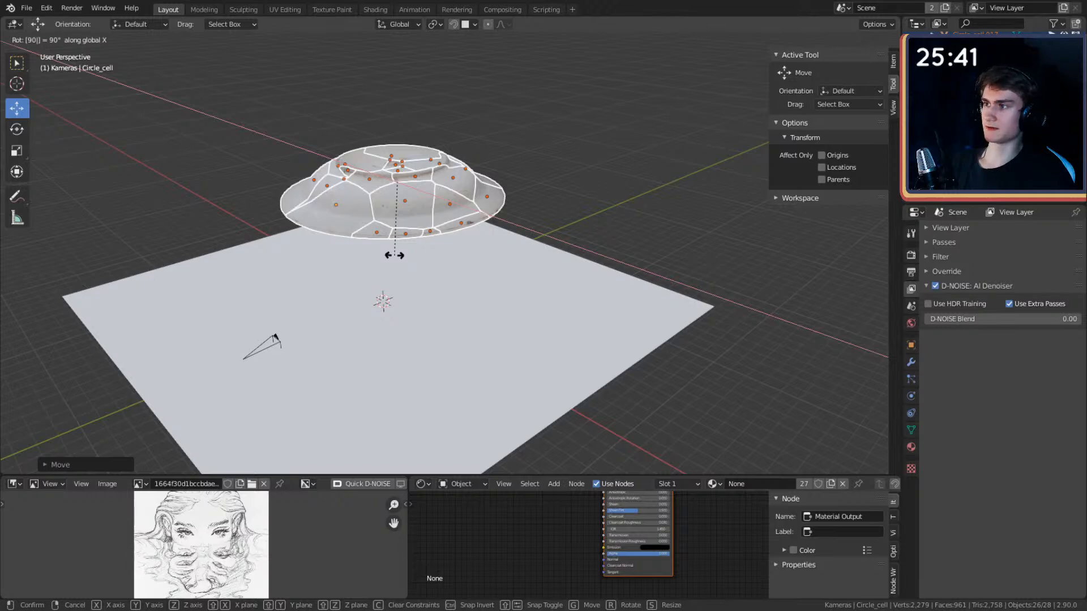
pyautogui.press('Return')
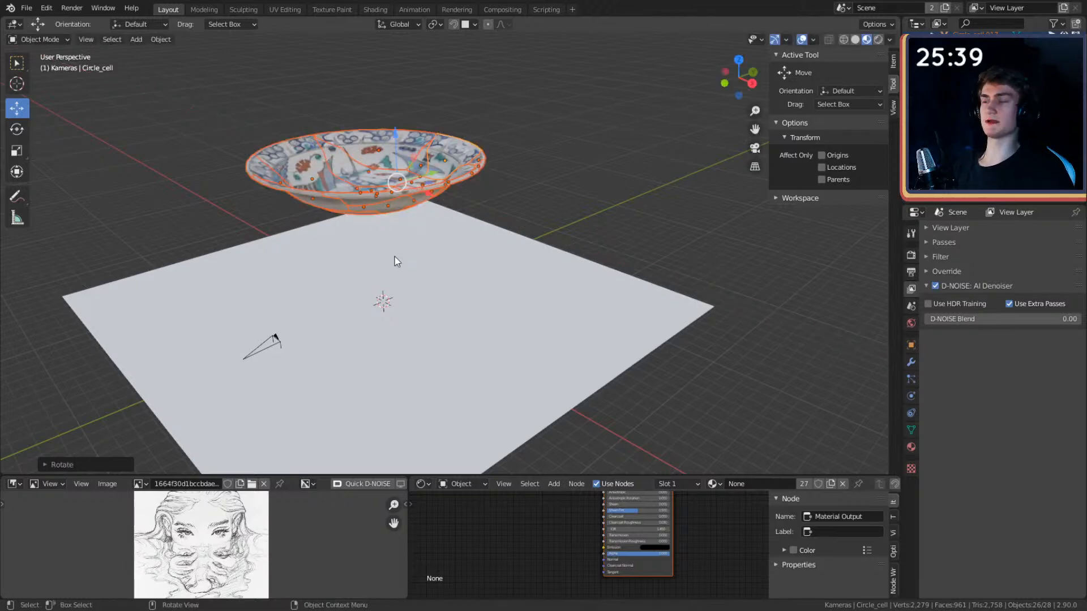
# - Nudge the plate pieces along the Y axis and lower them along Z to hover just above the floor plane
pyautogui.moveTo(385, 255); pyautogui.dragTo(471, 154, button='middle')
pyautogui.moveTo(476, 141); pyautogui.dragTo(490, 140)
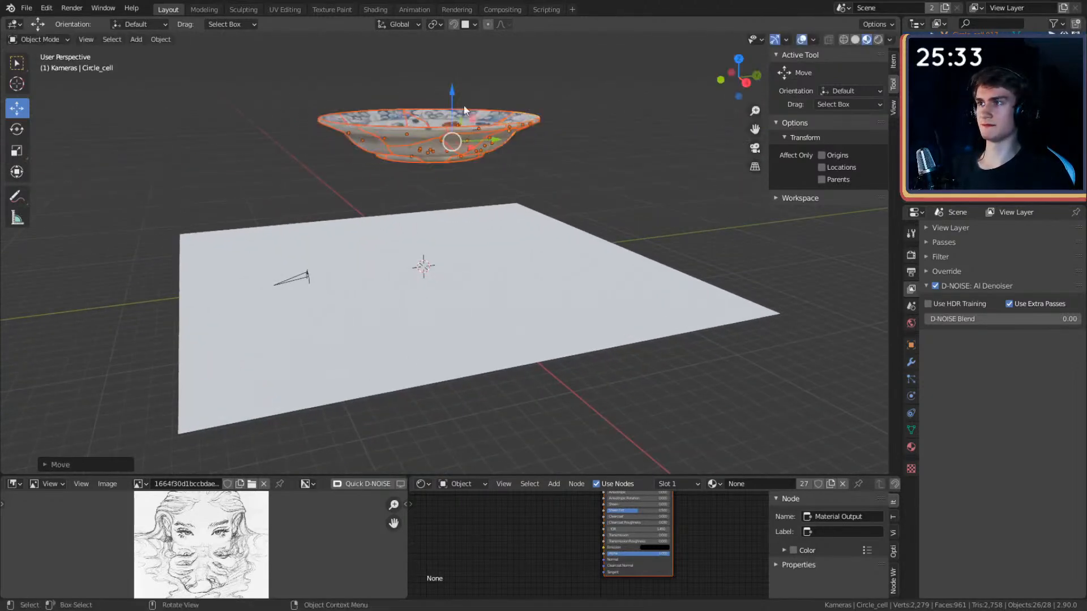
pyautogui.moveTo(453, 91); pyautogui.dragTo(459, 143)
pyautogui.moveTo(478, 224); pyautogui.dragTo(587, 238, button='middle')
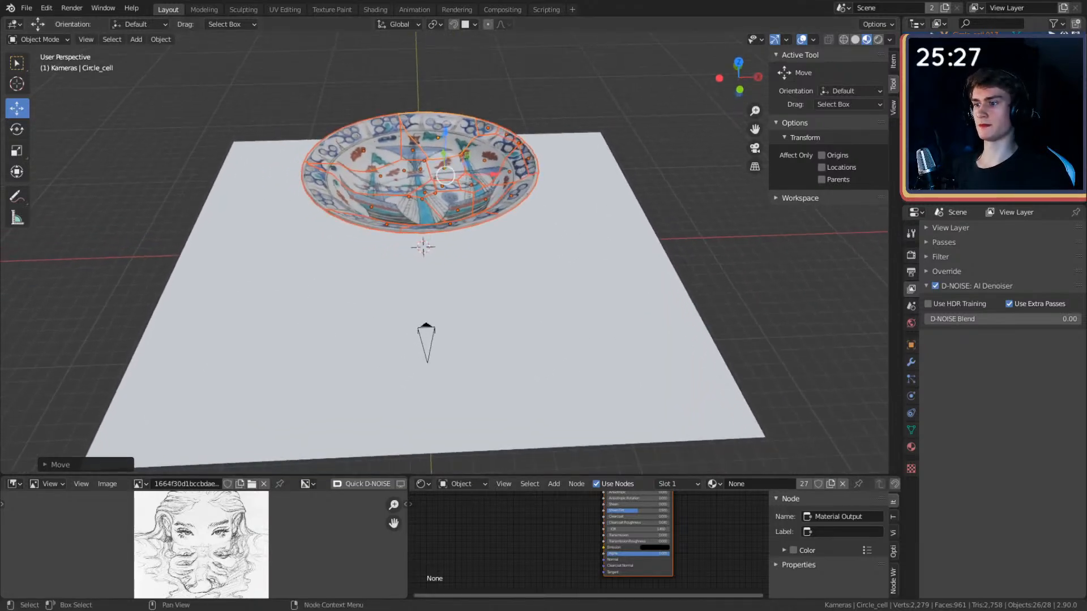
pyautogui.moveTo(575, 211); pyautogui.dragTo(551, 294, button='middle')
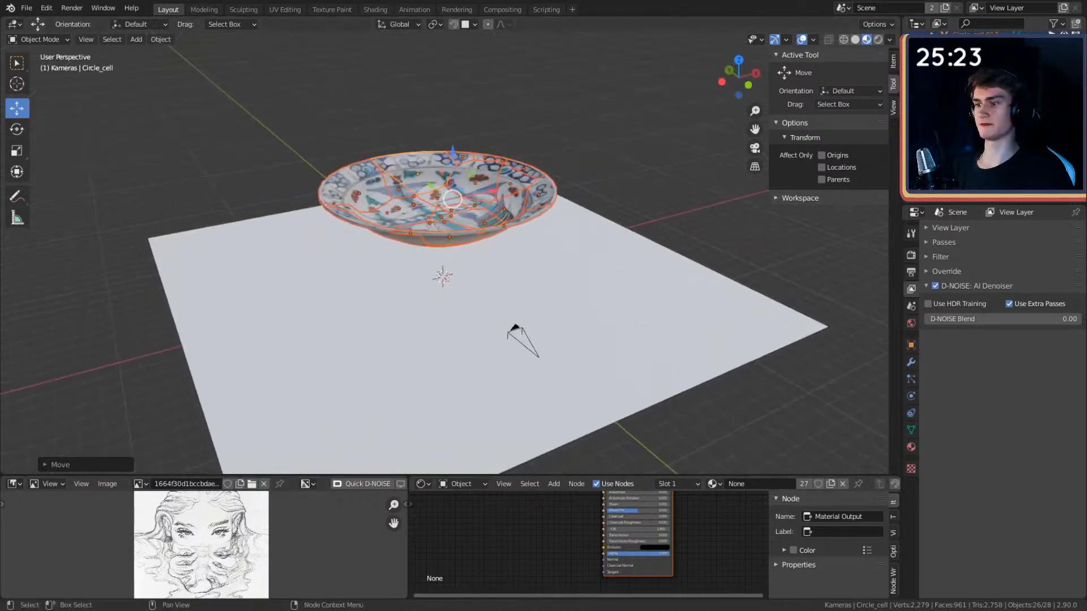
pyautogui.moveTo(639, 215); pyautogui.dragTo(611, 222, button='middle')
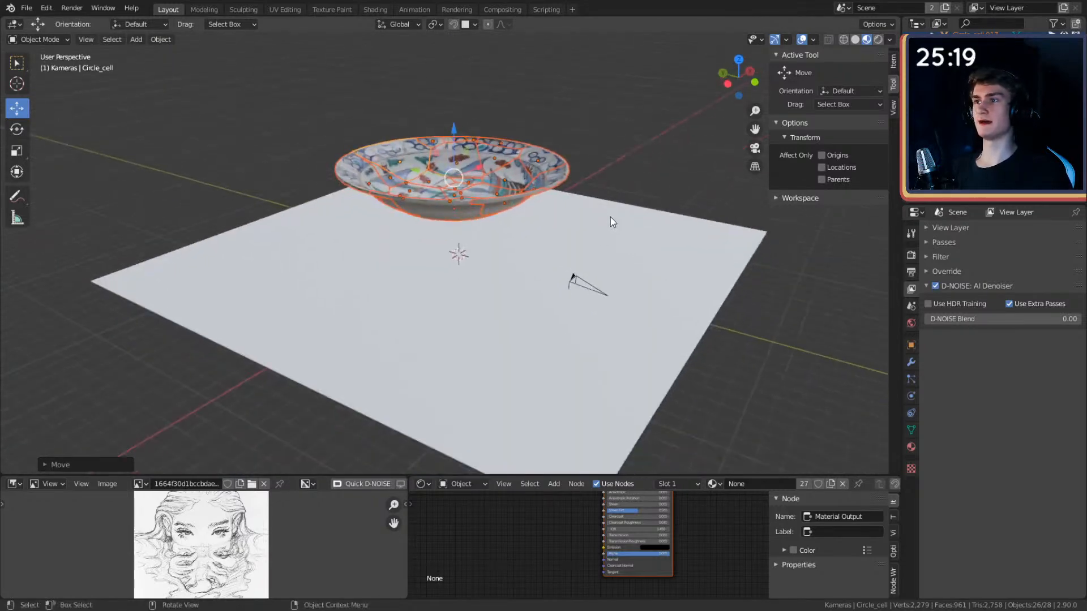
pyautogui.moveTo(483, 235); pyautogui.dragTo(532, 276, button='middle')
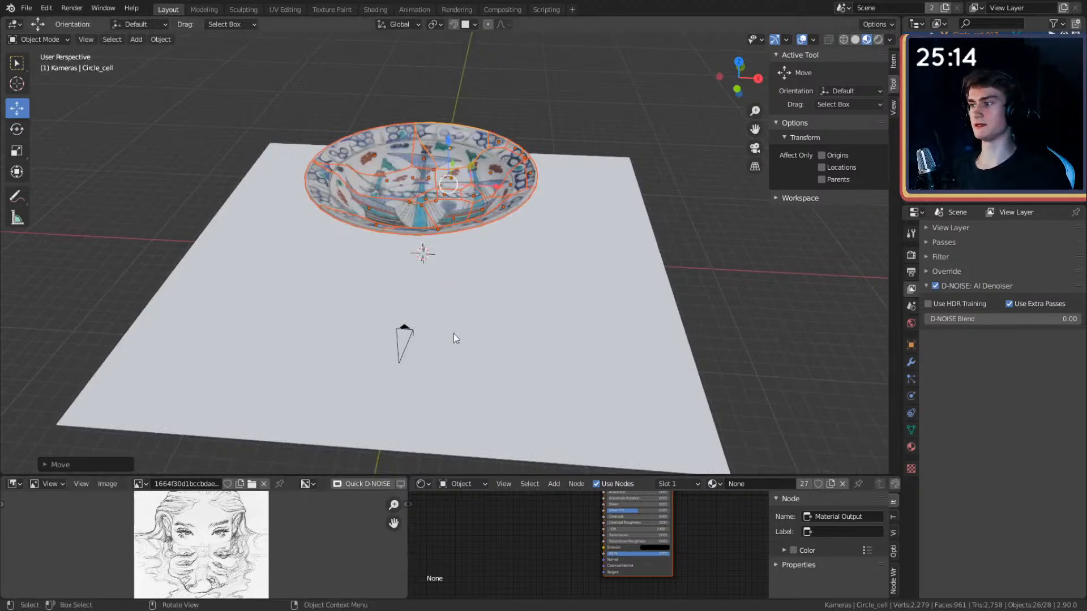
# - Split a horizontal area off below the 3D viewport, turn it into a Timeline editor and enlarge it
pyautogui.rightClick(417, 474)
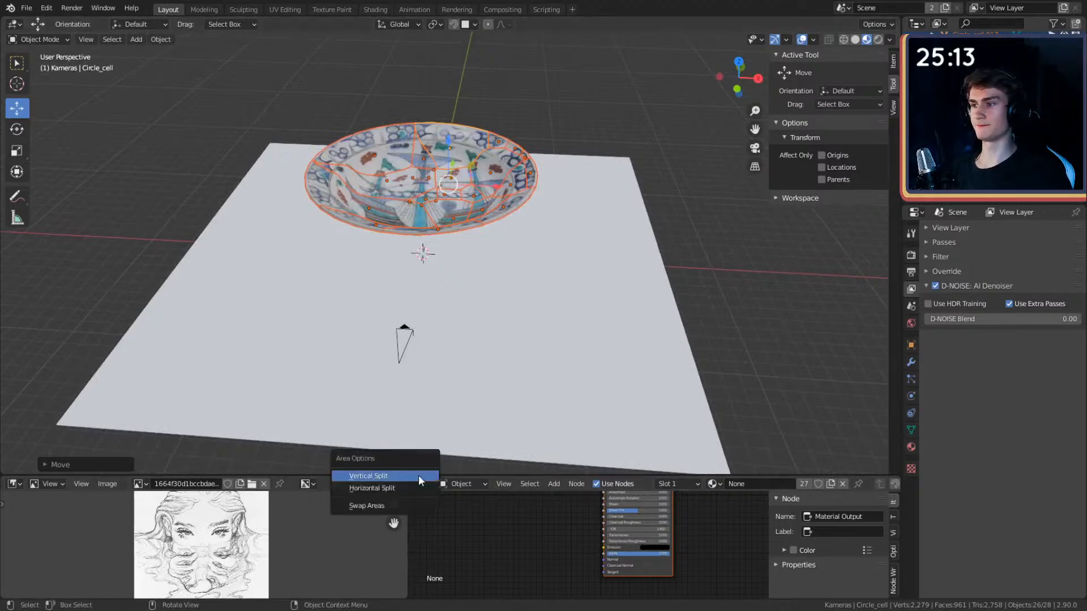
pyautogui.click(371, 488)
pyautogui.click(665, 441)
pyautogui.click(19, 447)
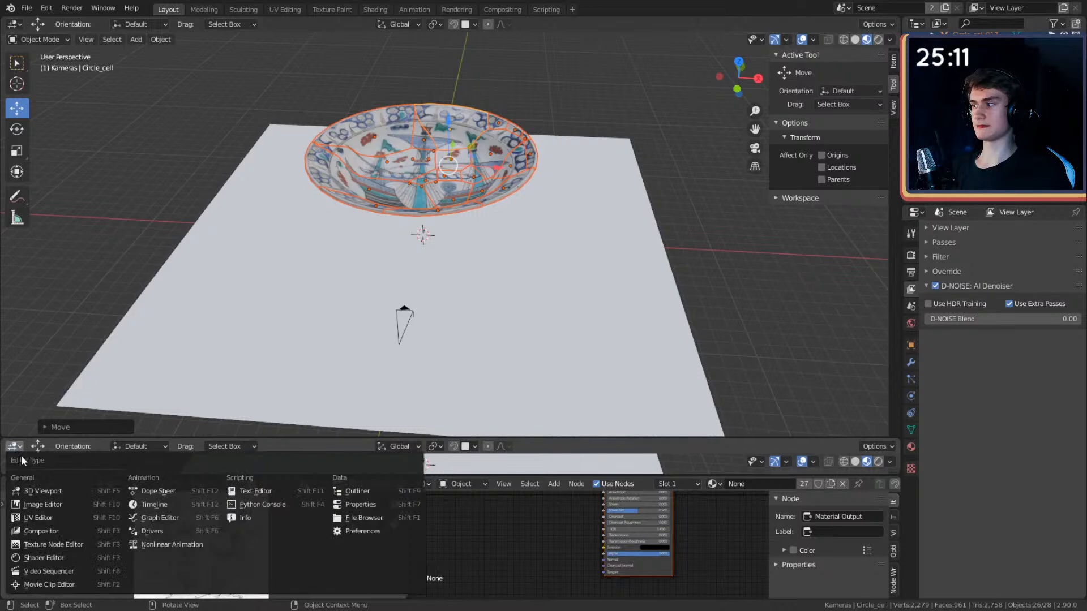
pyautogui.click(154, 508)
pyautogui.moveTo(505, 437); pyautogui.dragTo(504, 389)
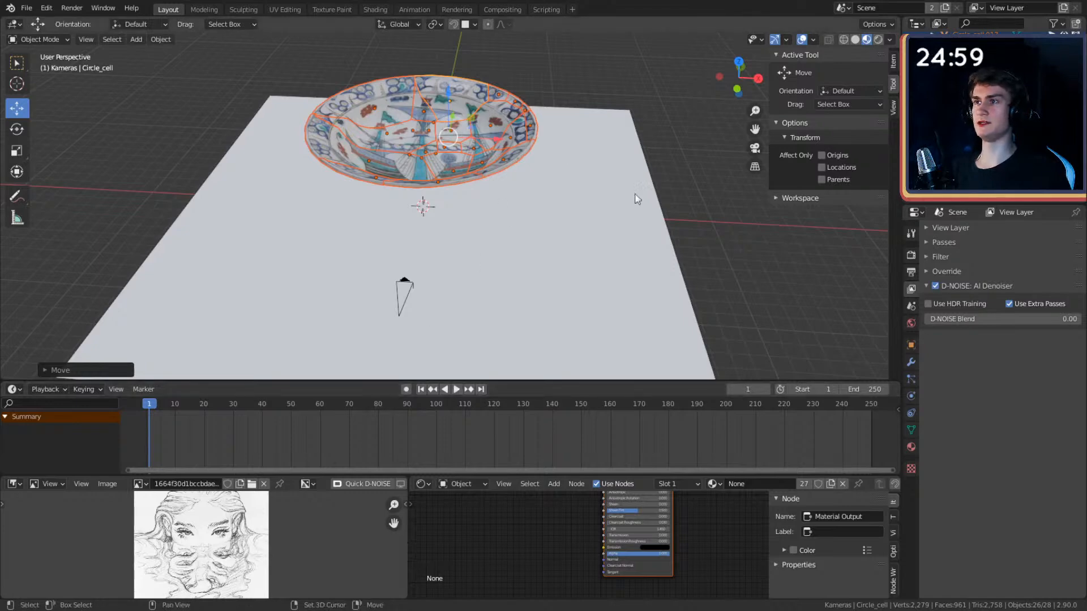
# - Add a Collision modifier to the active plate piece and clear the selection
pyautogui.moveTo(645, 177); pyautogui.dragTo(667, 232, button='middle')
pyautogui.press('KP_Decimal')
pyautogui.click(910, 360)
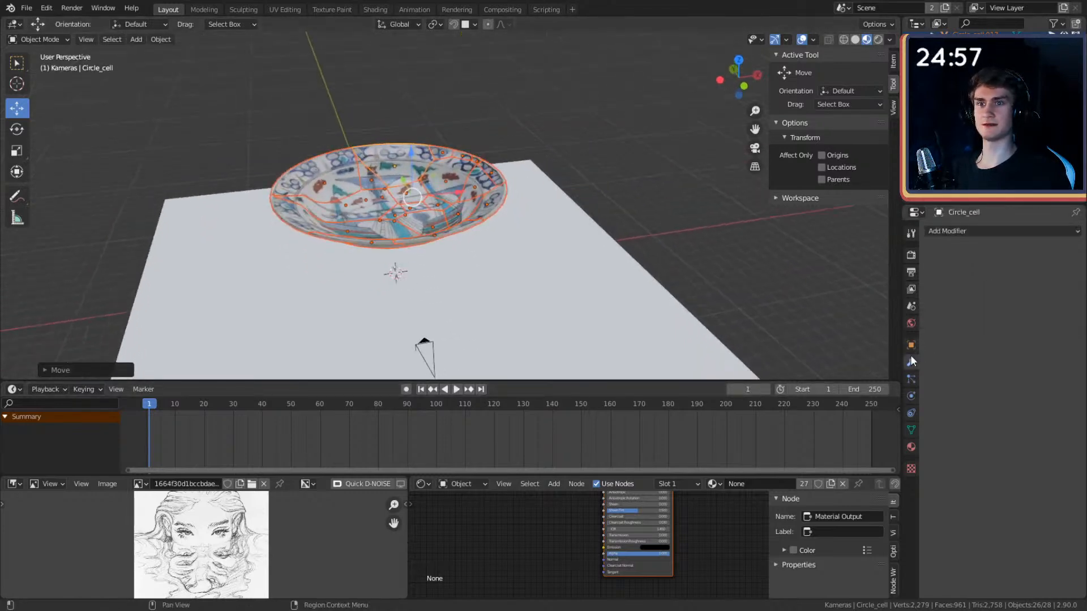
pyautogui.click(957, 228)
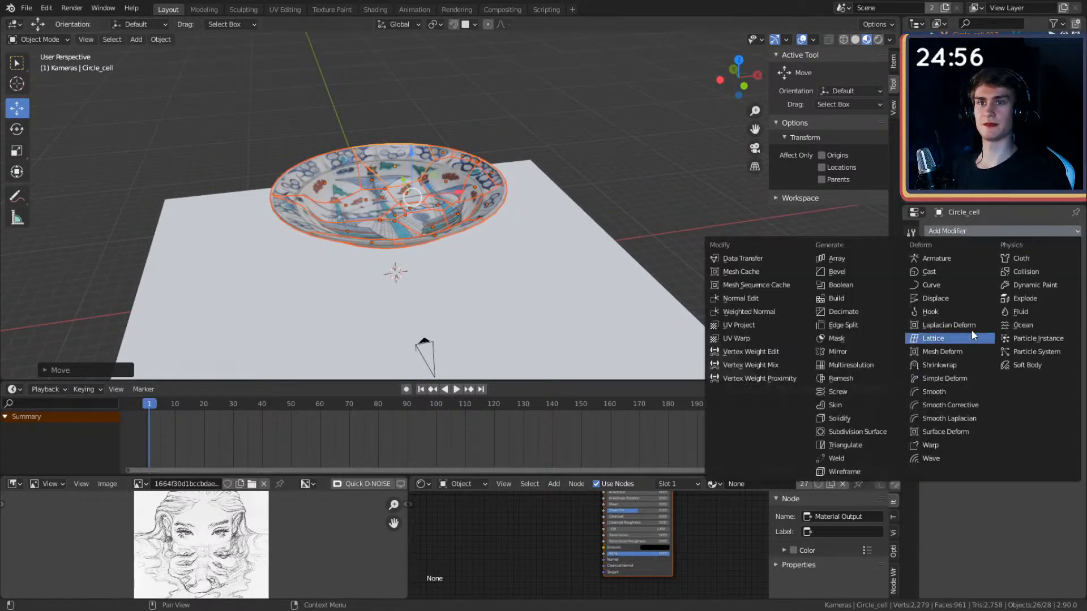
pyautogui.click(1026, 272)
pyautogui.click(606, 226)
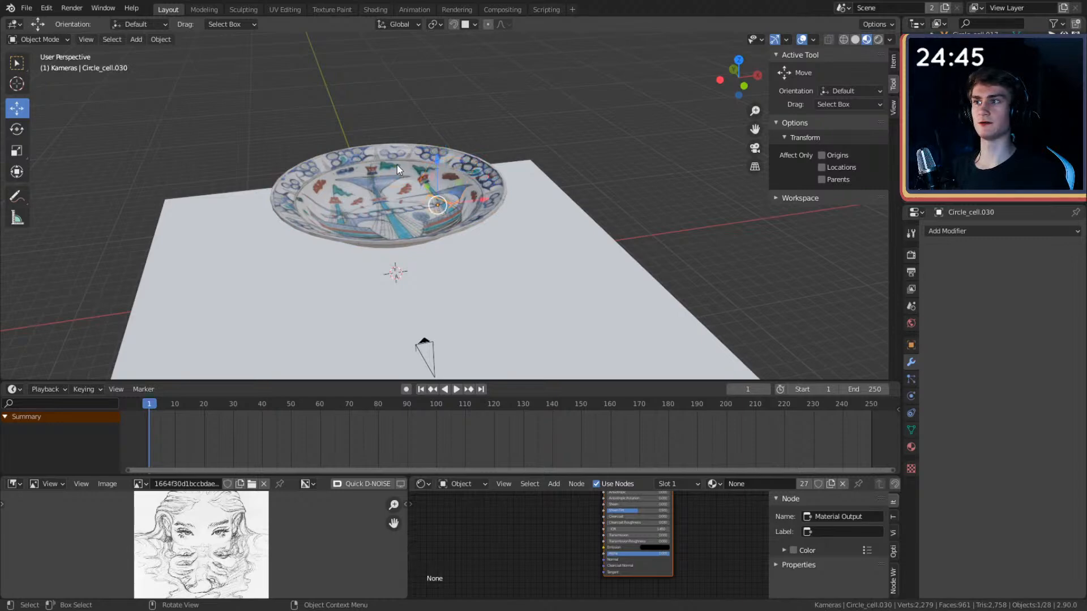
# - Try to link the active piece's Collision modifier to the other plate pieces and the floor plane
pyautogui.moveTo(536, 175); pyautogui.dragTo(649, 172, button='middle')
pyautogui.moveTo(640, 133); pyautogui.dragTo(309, 222)
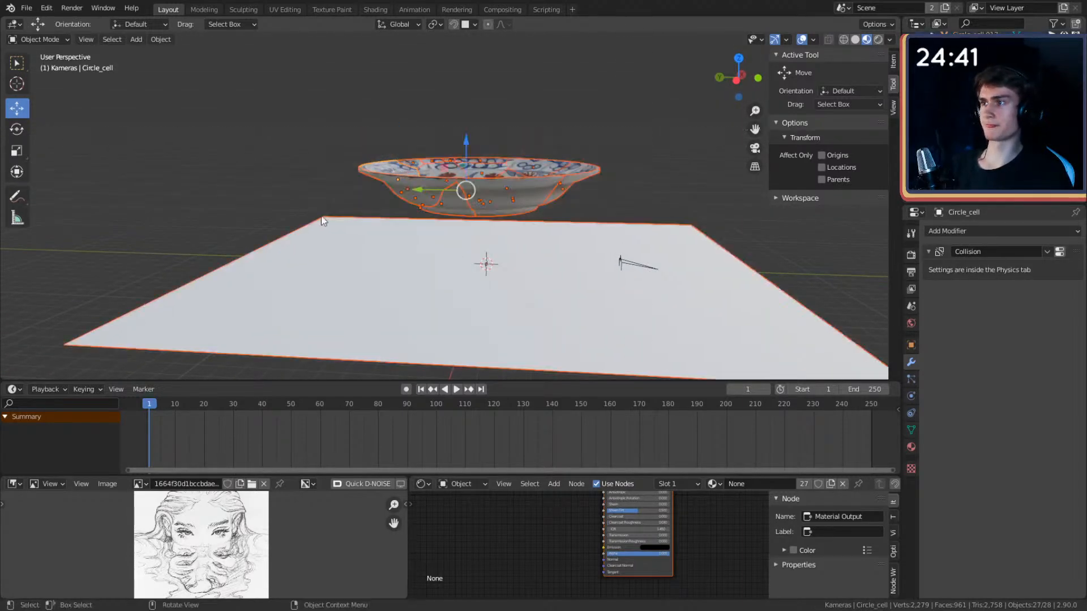
pyautogui.moveTo(529, 184); pyautogui.dragTo(473, 212, button='middle')
pyautogui.moveTo(380, 172); pyautogui.dragTo(660, 264, button='middle')
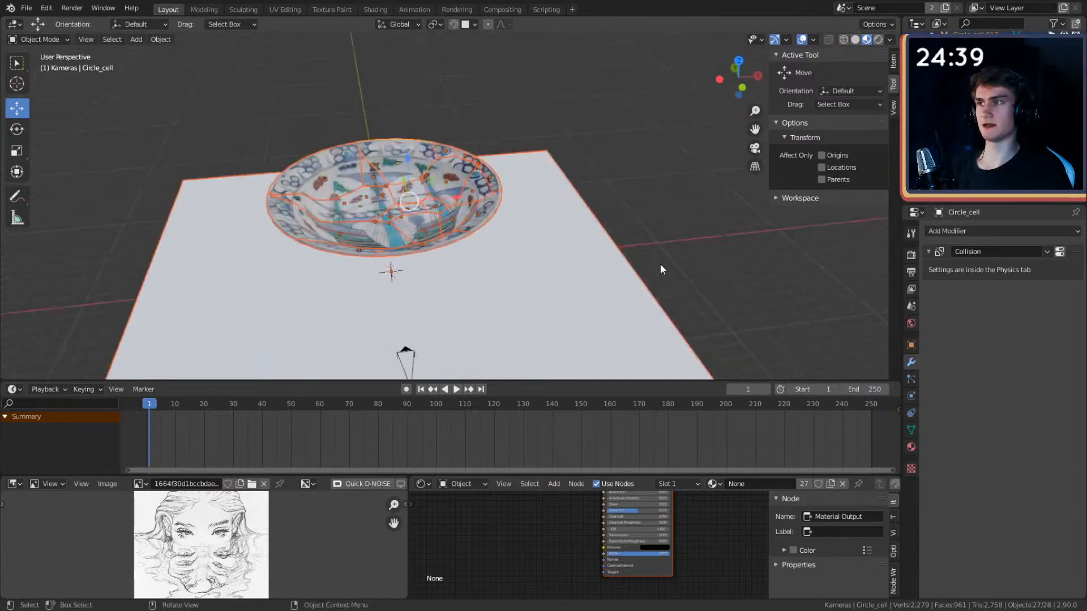
pyautogui.hotkey('ctrl', 'l')
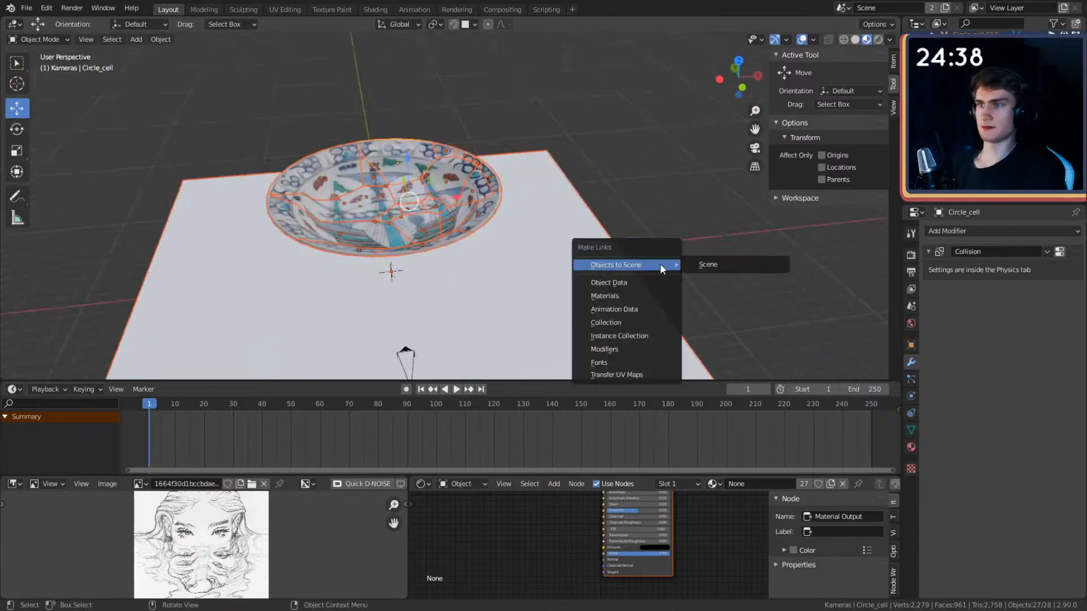
pyautogui.click(617, 295)
pyautogui.hotkey('ctrl', 'l')
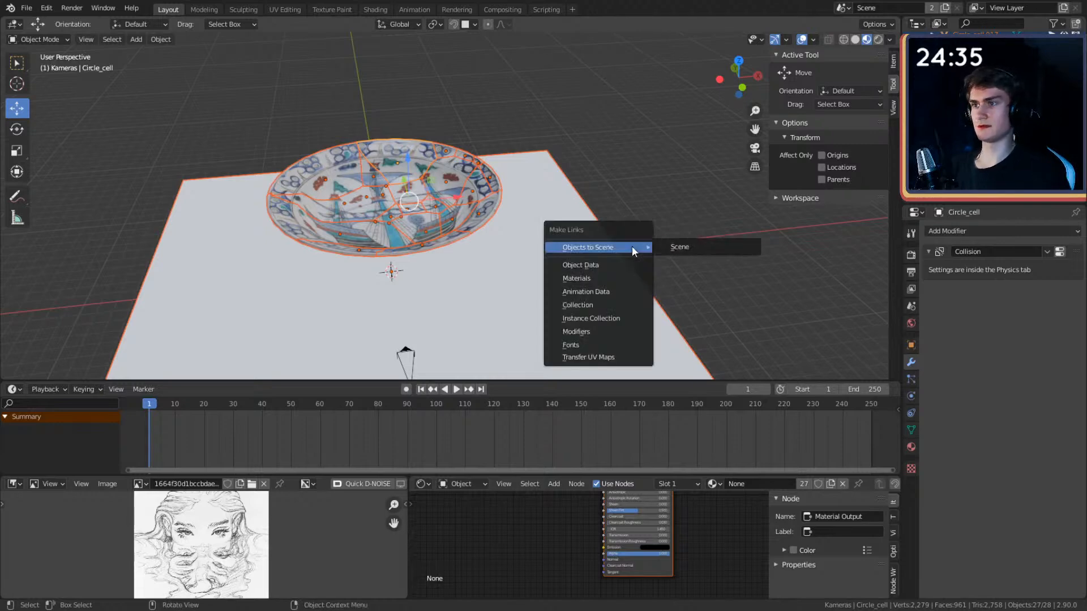
pyautogui.click(588, 331)
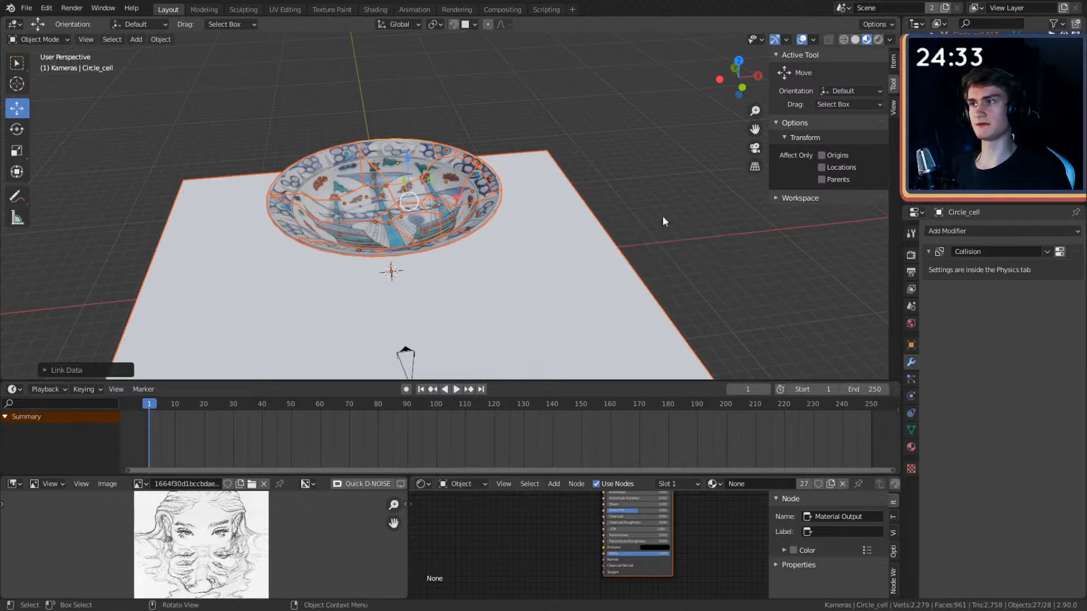
# - Check individual plate pieces for the Collision modifier, then play the animation briefly and return to the first frame
pyautogui.click(420, 184)
pyautogui.click(610, 170)
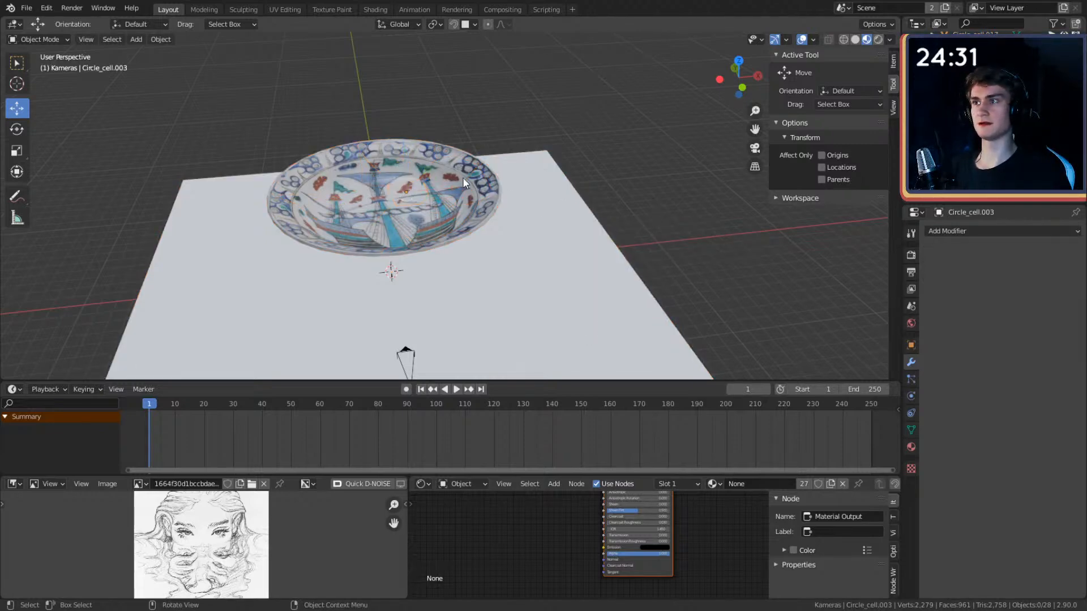
pyautogui.click(400, 154)
pyautogui.moveTo(540, 161); pyautogui.dragTo(586, 178, button='middle')
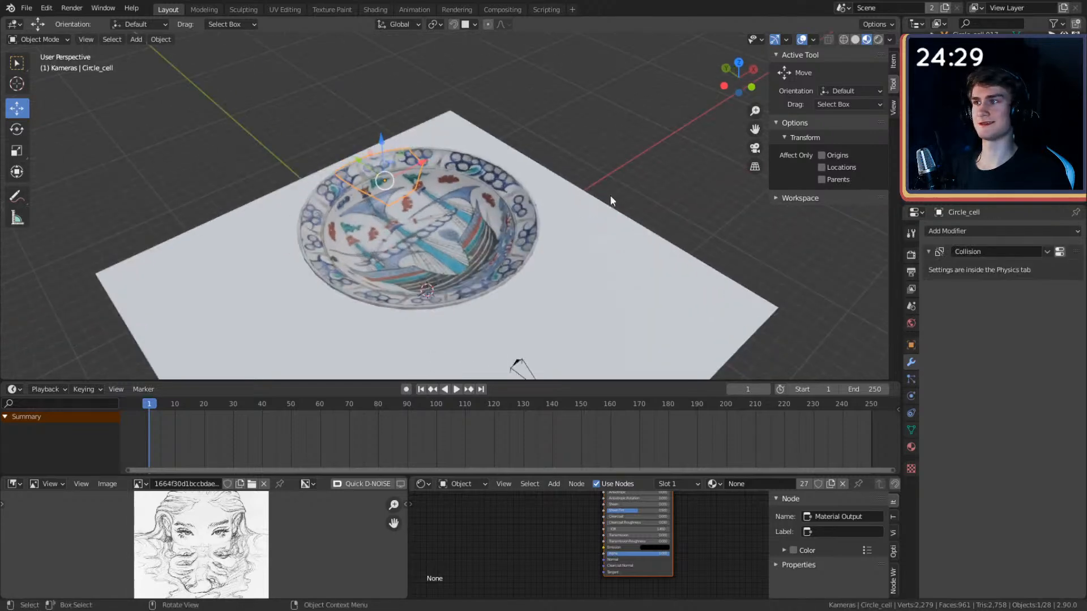
pyautogui.click(454, 389)
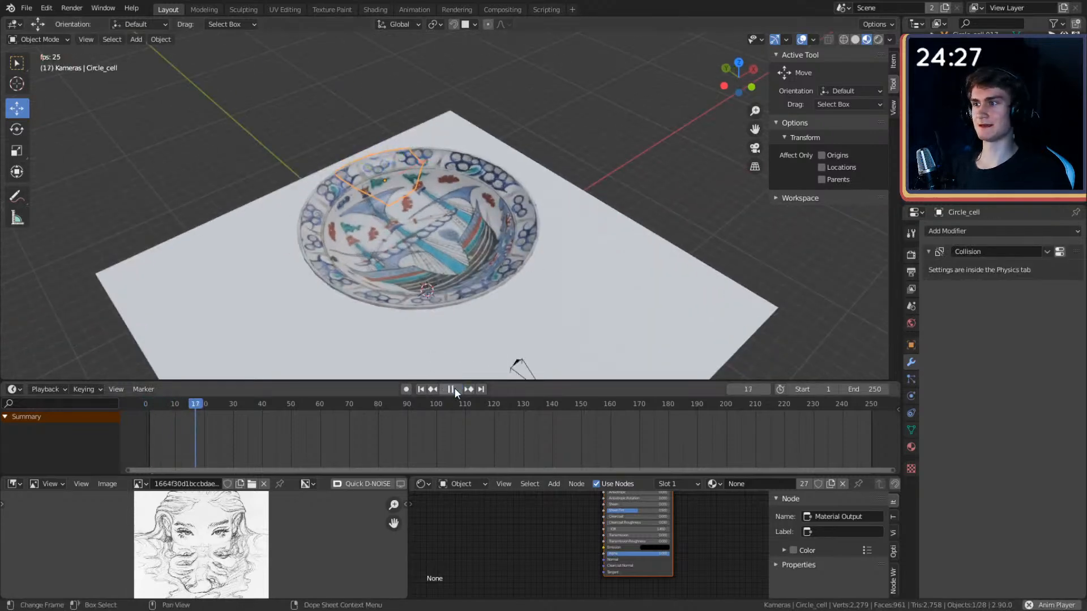
pyautogui.click(455, 388)
pyautogui.click(421, 389)
pyautogui.moveTo(600, 230)
pyautogui.mouseDown(button='middle')
pyautogui.moveTo(576, 229)
pyautogui.moveTo(600, 235)
pyautogui.mouseUp(button='middle')
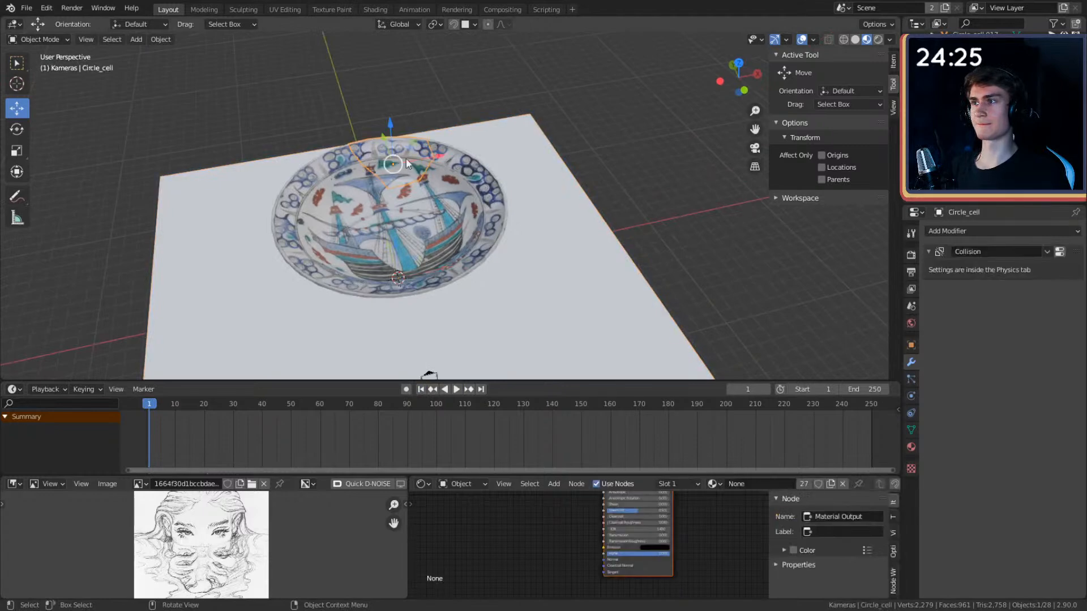
# - Select all plate pieces without the floor and replace the active piece's Collision physics with an active Rigid Body
pyautogui.click(657, 152)
pyautogui.moveTo(657, 152); pyautogui.dragTo(547, 167, button='middle')
pyautogui.moveTo(313, 116); pyautogui.dragTo(596, 213)
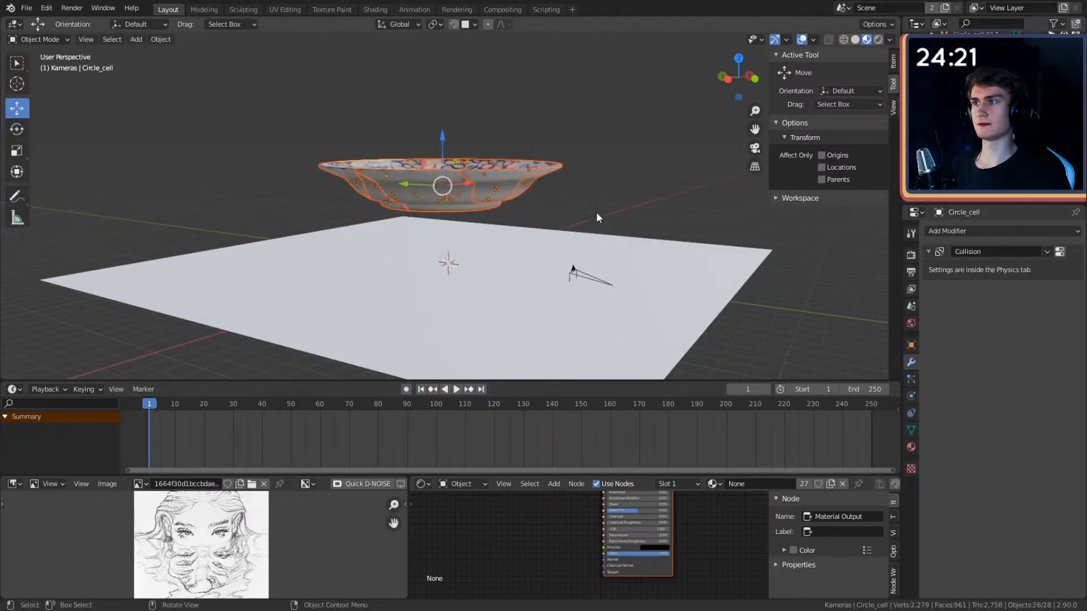
pyautogui.moveTo(596, 212); pyautogui.dragTo(529, 235, button='middle')
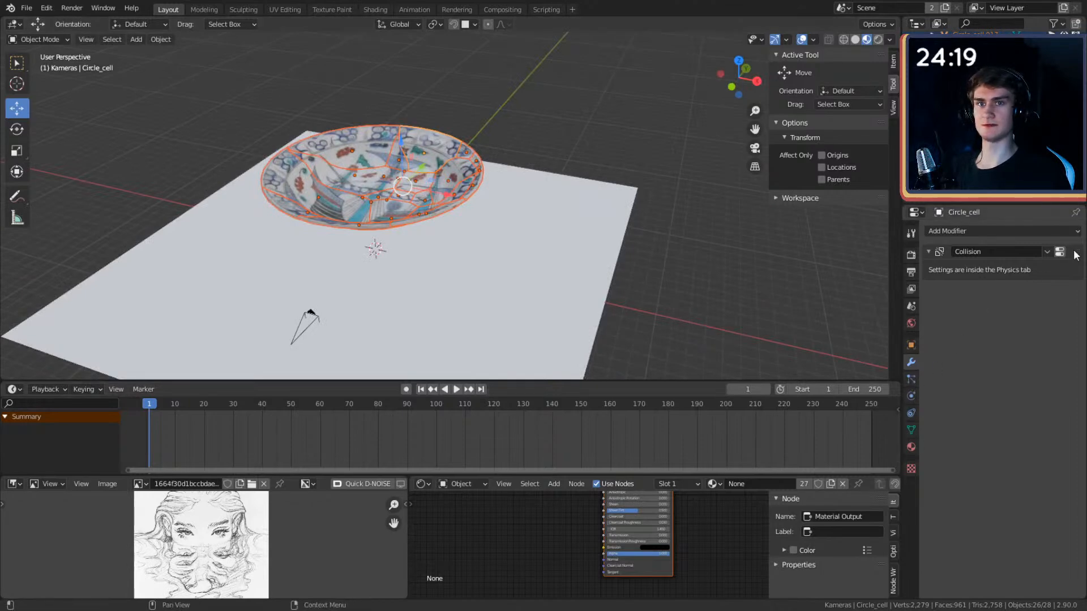
pyautogui.click(911, 413)
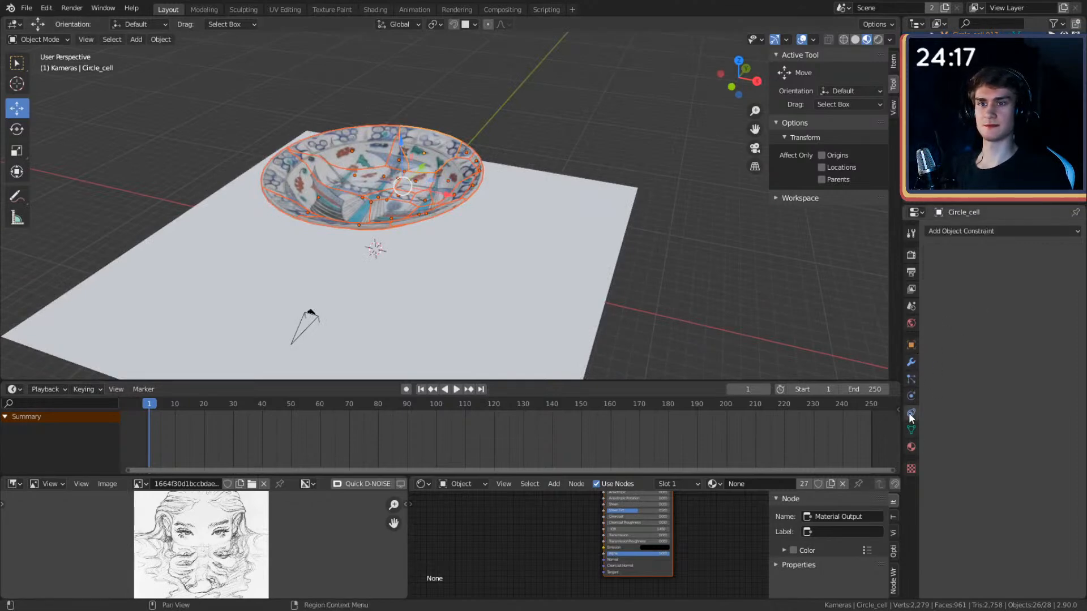
pyautogui.click(910, 395)
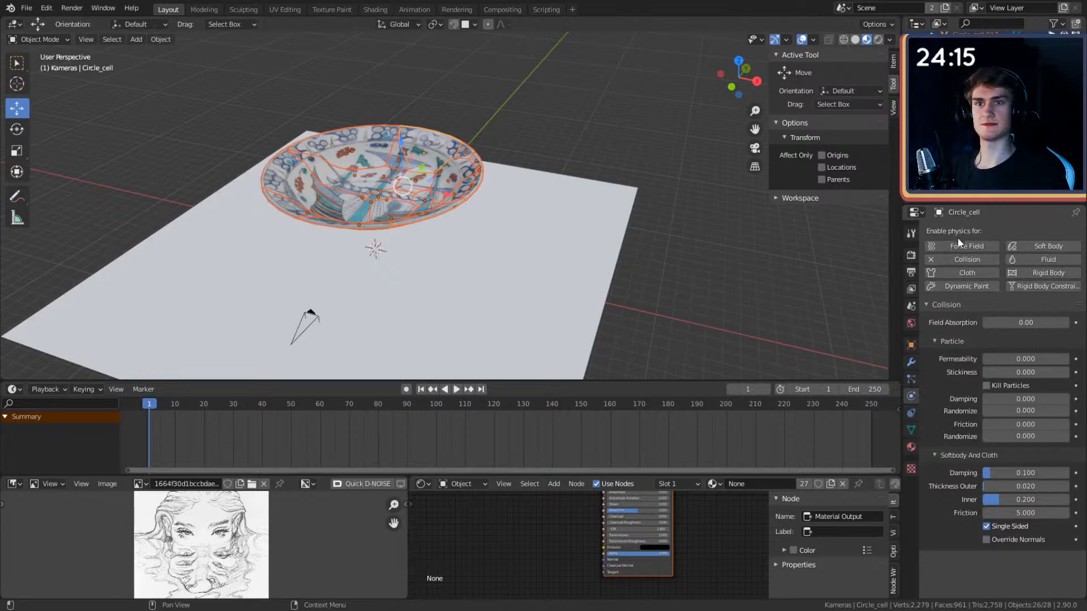
pyautogui.moveTo(758, 237); pyautogui.dragTo(707, 154, button='middle')
pyautogui.click(930, 259)
pyautogui.click(1034, 276)
# - Play the rigid body simulation to see which pieces fall, stop it and return to the first frame
pyautogui.moveTo(657, 211); pyautogui.dragTo(619, 201, button='middle')
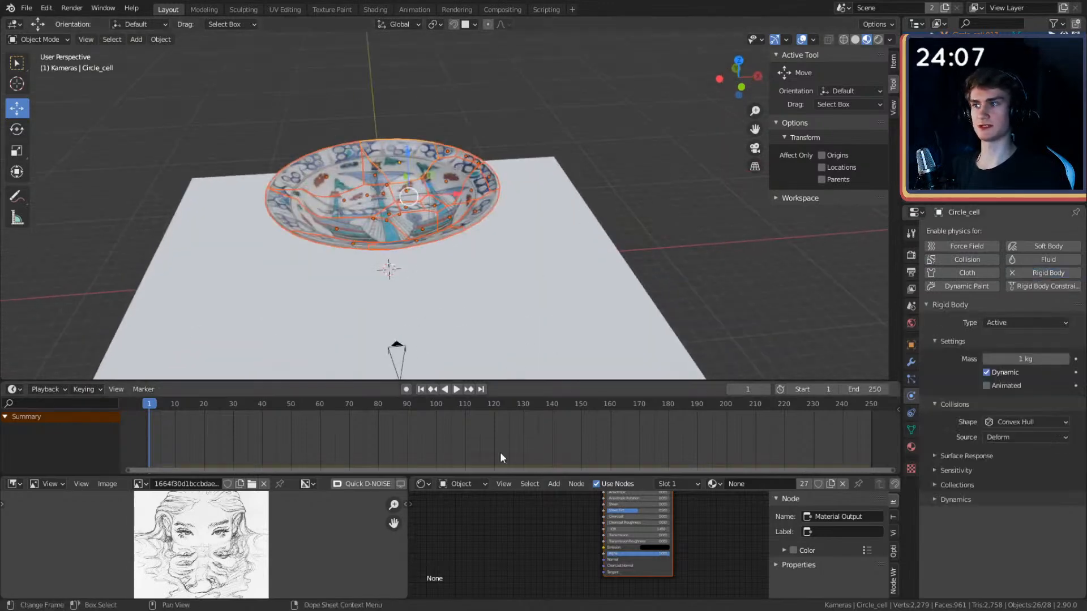
pyautogui.click(457, 389)
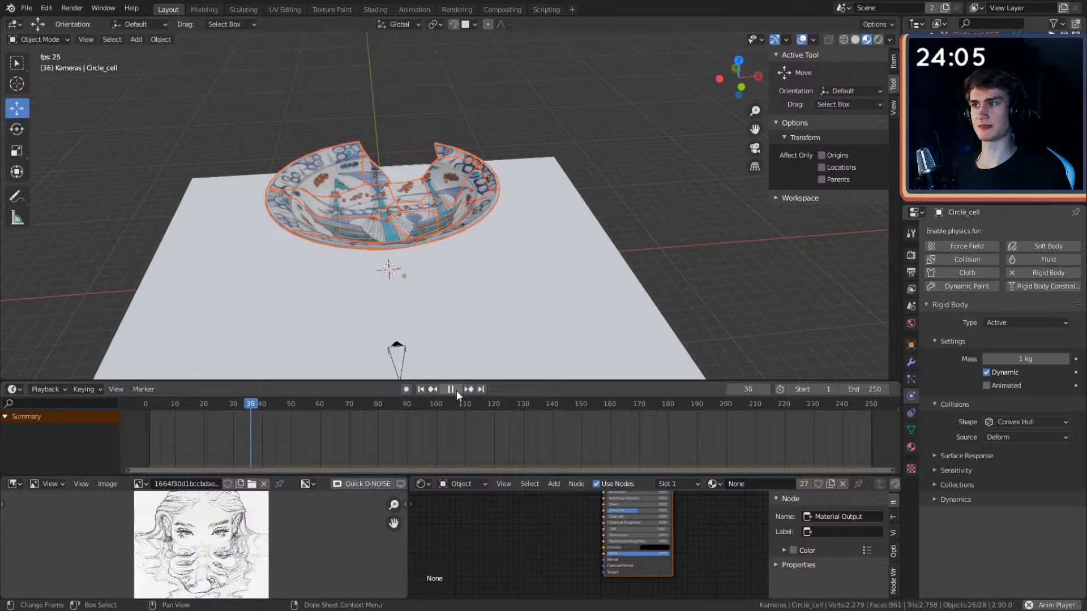
pyautogui.click(456, 389)
pyautogui.click(423, 389)
# - Select the floor plane and enable Collision physics on it
pyautogui.moveTo(444, 230); pyautogui.dragTo(549, 236, button='middle')
pyautogui.click(549, 235)
pyautogui.click(964, 259)
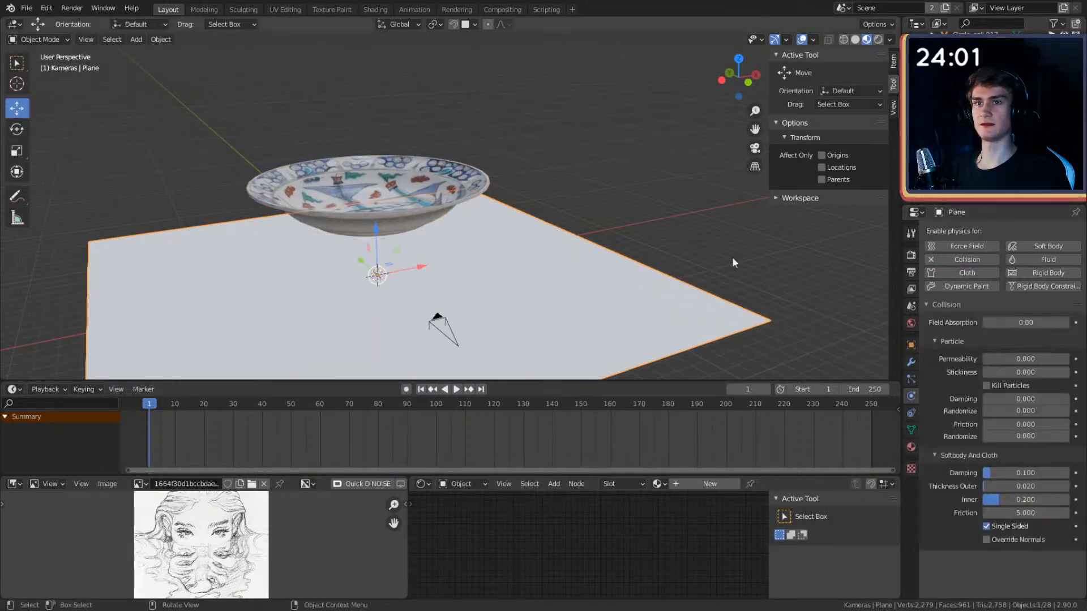
# - Try to pass the Rigid Body setup to three neighbouring pieces by linking modifiers from the rigid body piece, and check one of them
pyautogui.moveTo(540, 140); pyautogui.dragTo(440, 188, button='middle')
pyautogui.click(406, 160)
pyautogui.click(437, 179)
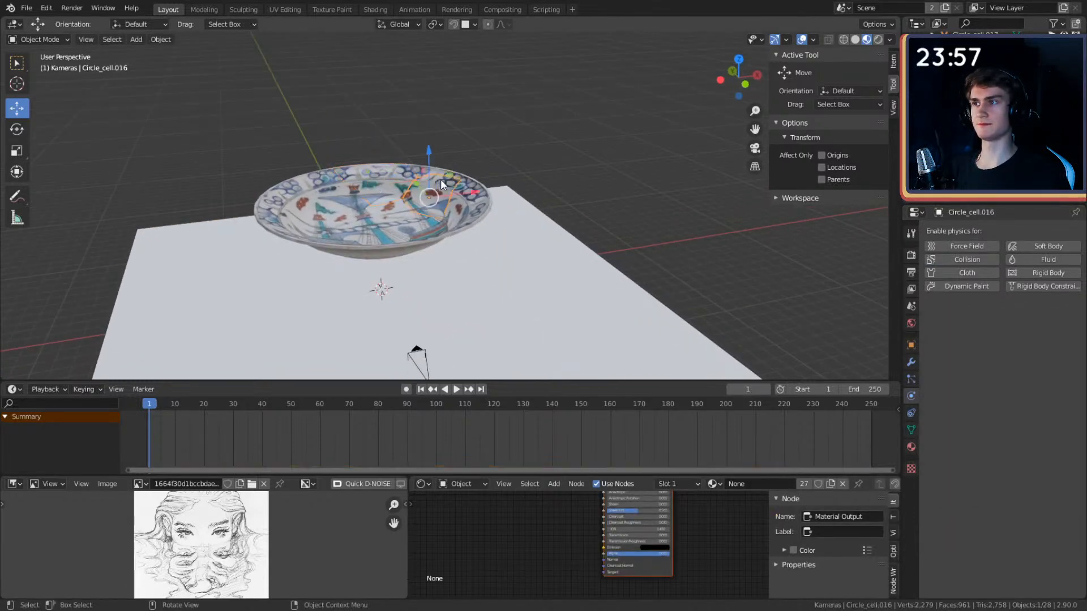
pyautogui.keyDown('shift'); pyautogui.click(433, 186); pyautogui.keyUp('shift')
pyautogui.keyDown('shift'); pyautogui.click(421, 172); pyautogui.keyUp('shift')
pyautogui.keyDown('shift'); pyautogui.click(395, 173); pyautogui.keyUp('shift')
pyautogui.hotkey('ctrl', 'l')
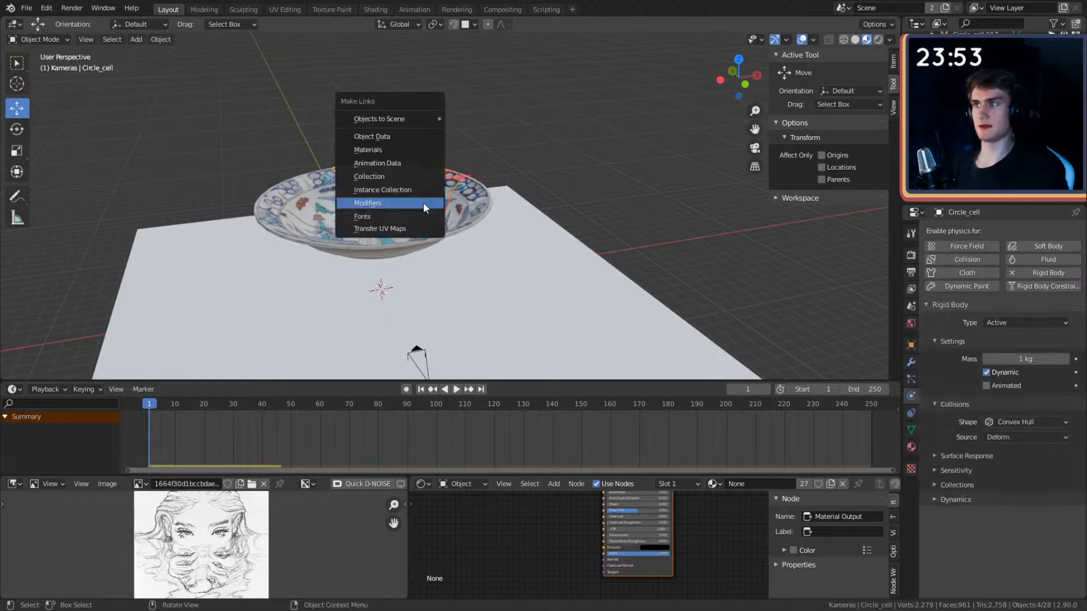
pyautogui.click(420, 202)
pyautogui.click(436, 199)
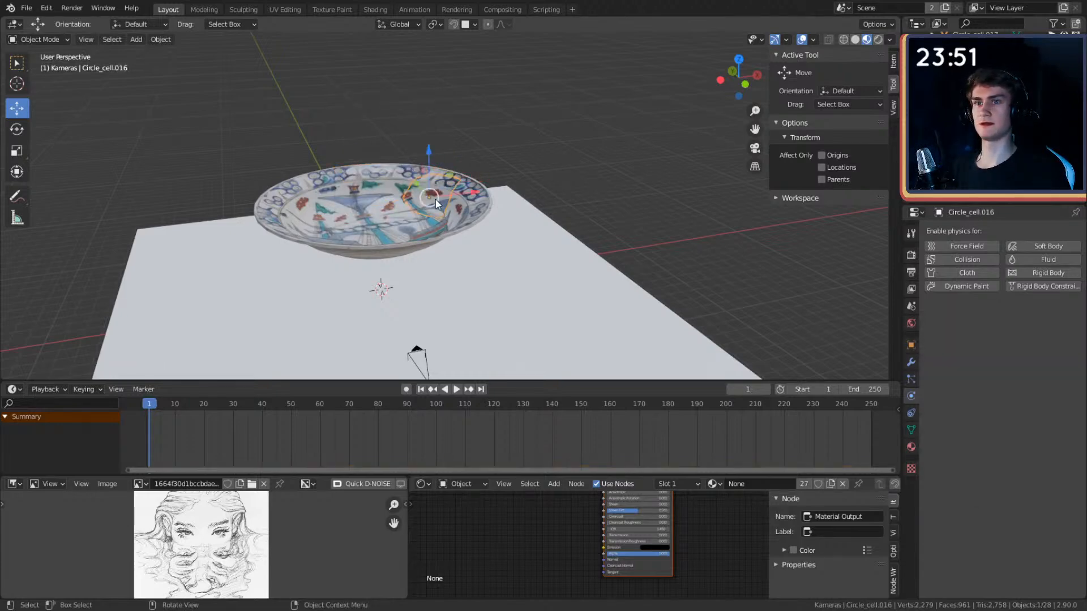
# - Switch the viewport to solid shading to make the borders between the plate's fractured pieces distinguishable
pyautogui.moveTo(877, 327); pyautogui.dragTo(484, 201, button='middle')
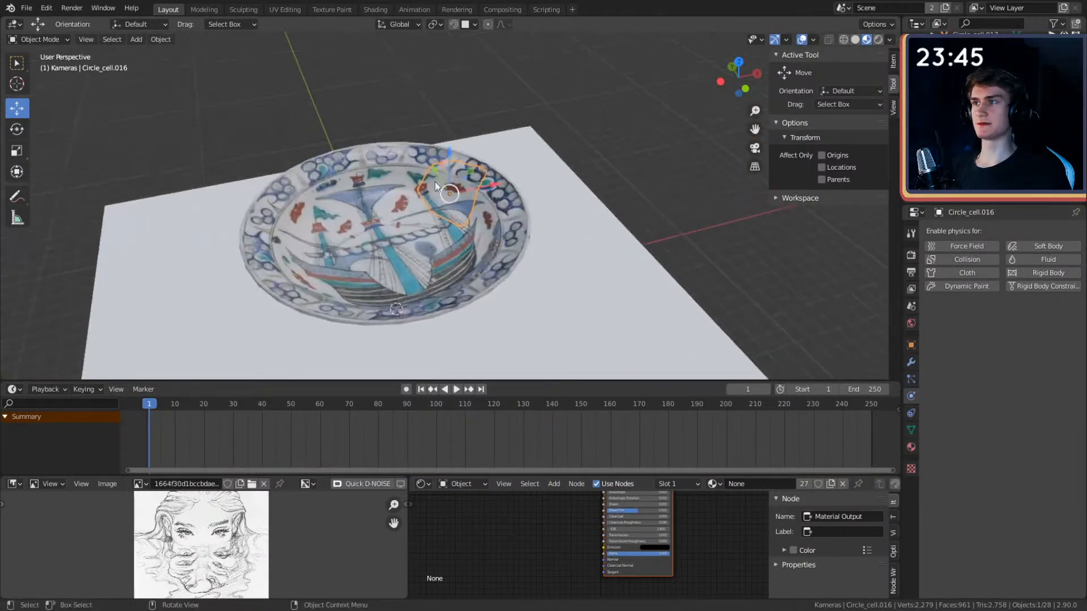
pyautogui.click(423, 177)
pyautogui.click(453, 168)
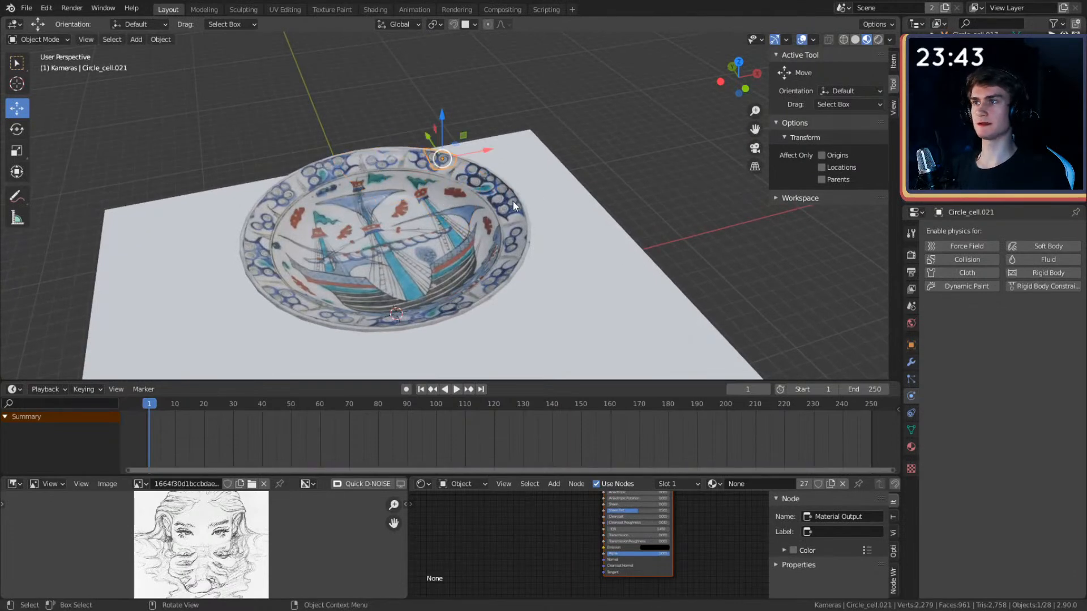
pyautogui.press('z')
pyautogui.press('t')
pyautogui.press('z')
pyautogui.click(418, 217)
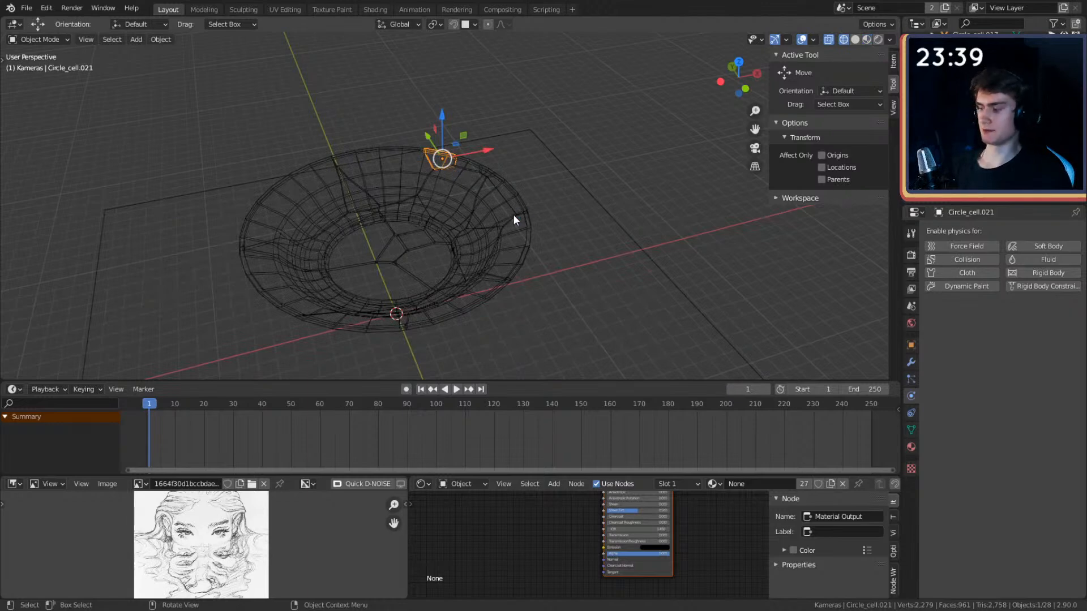
pyautogui.press('z')
pyautogui.click(583, 209)
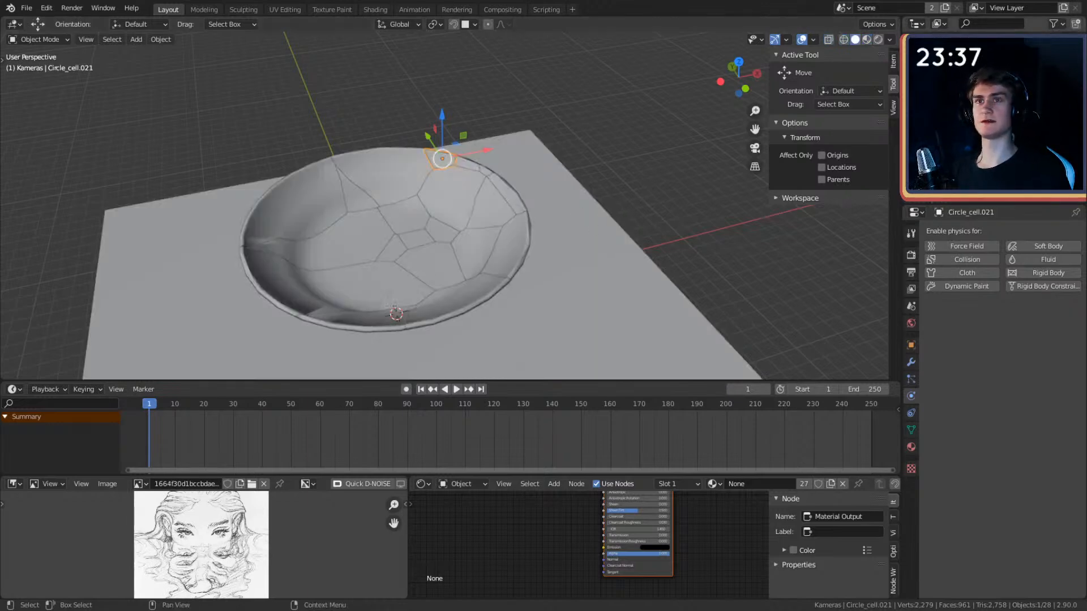
# - Select the rigid body piece Circle_cell, play the simulation to see how it falls, stop it and return to the first frame
pyautogui.click(974, 113)
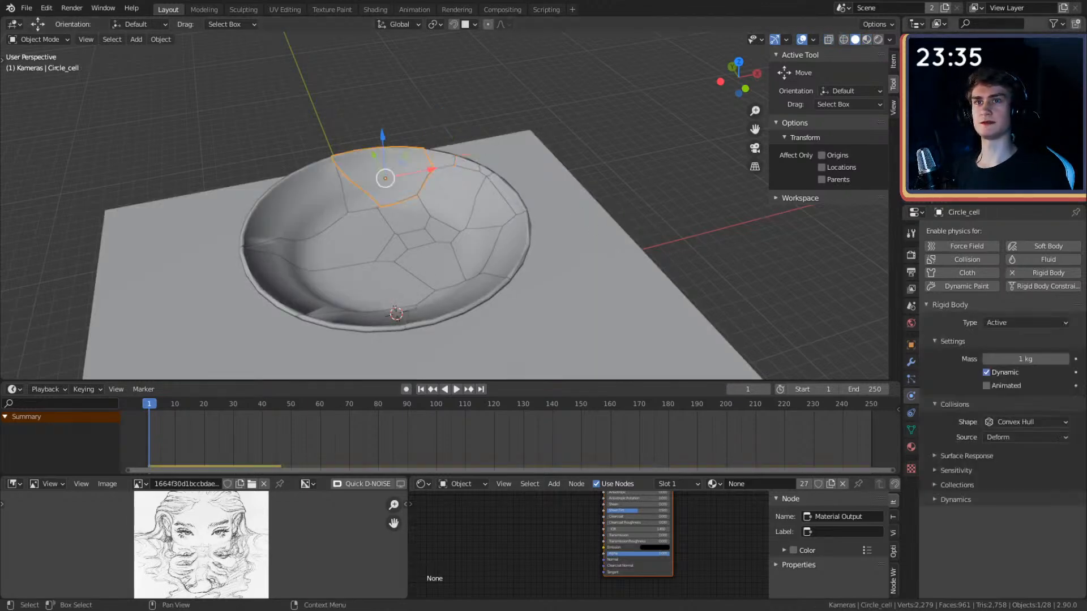
pyautogui.click(457, 390)
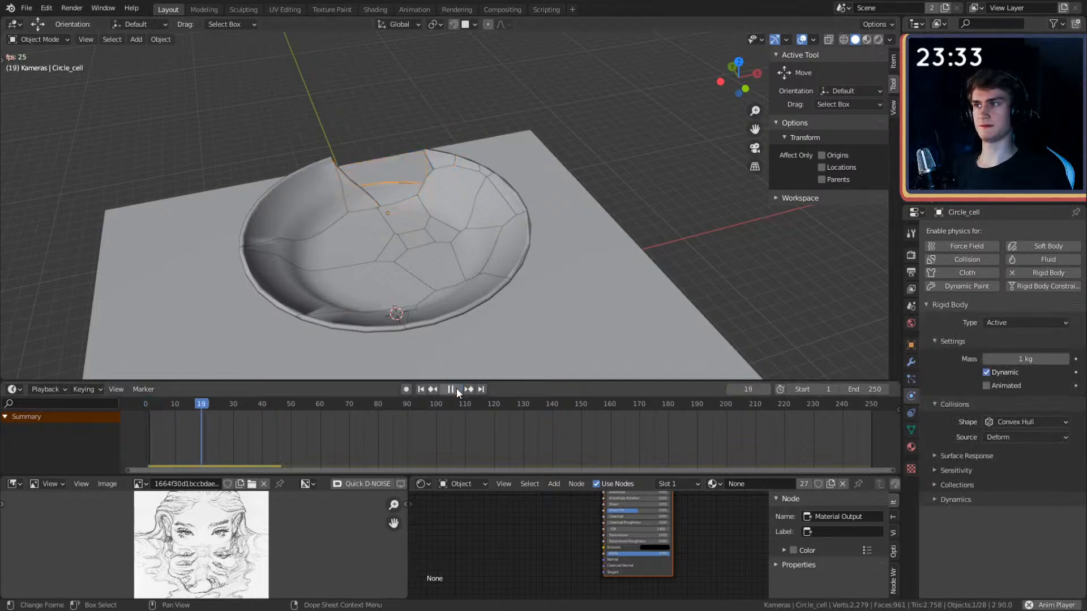
pyautogui.click(457, 388)
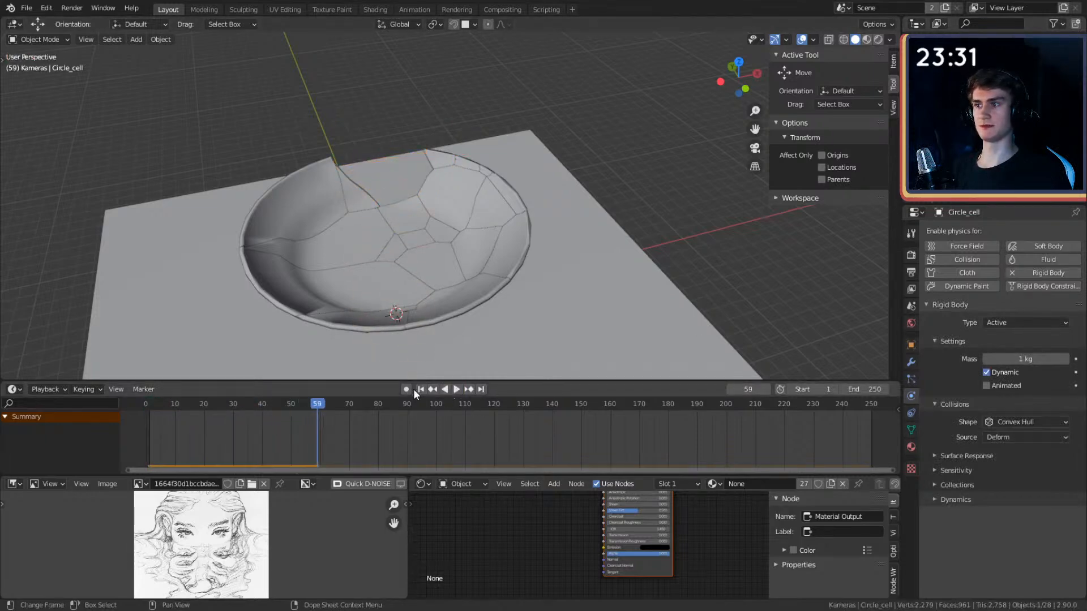
pyautogui.click(420, 389)
# - Replace the floor plane's Collision physics with a passive Rigid Body that uses a Box collision shape
pyautogui.keyDown('shift'); pyautogui.moveTo(447, 371); pyautogui.dragTo(526, 204, button='middle'); pyautogui.keyUp('shift')
pyautogui.click(539, 263)
pyautogui.scroll(-3, 540, 258)
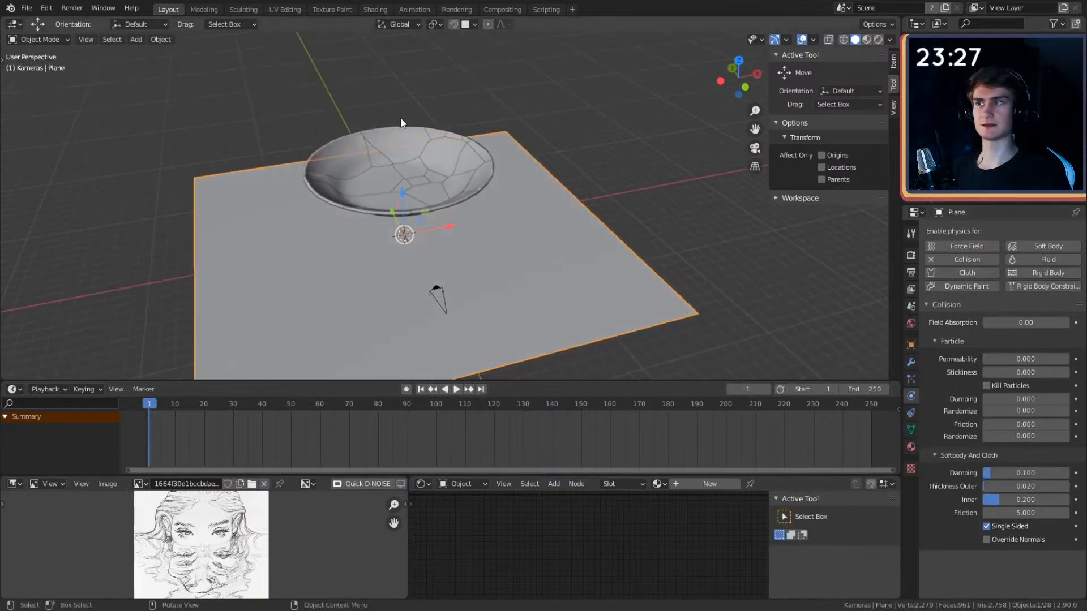
pyautogui.click(397, 141)
pyautogui.click(555, 216)
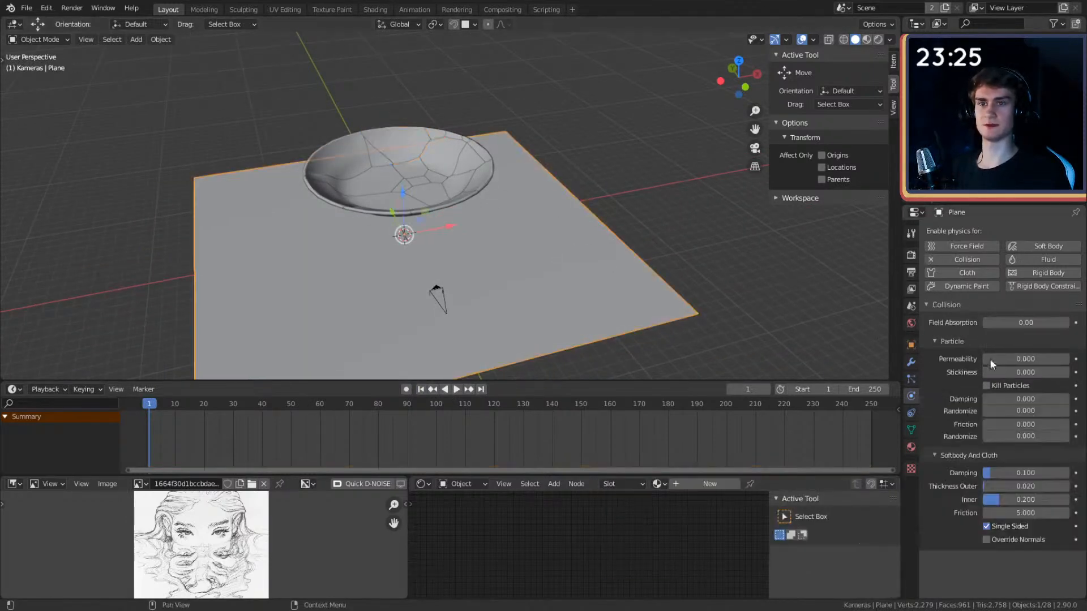
pyautogui.click(972, 259)
pyautogui.click(1033, 244)
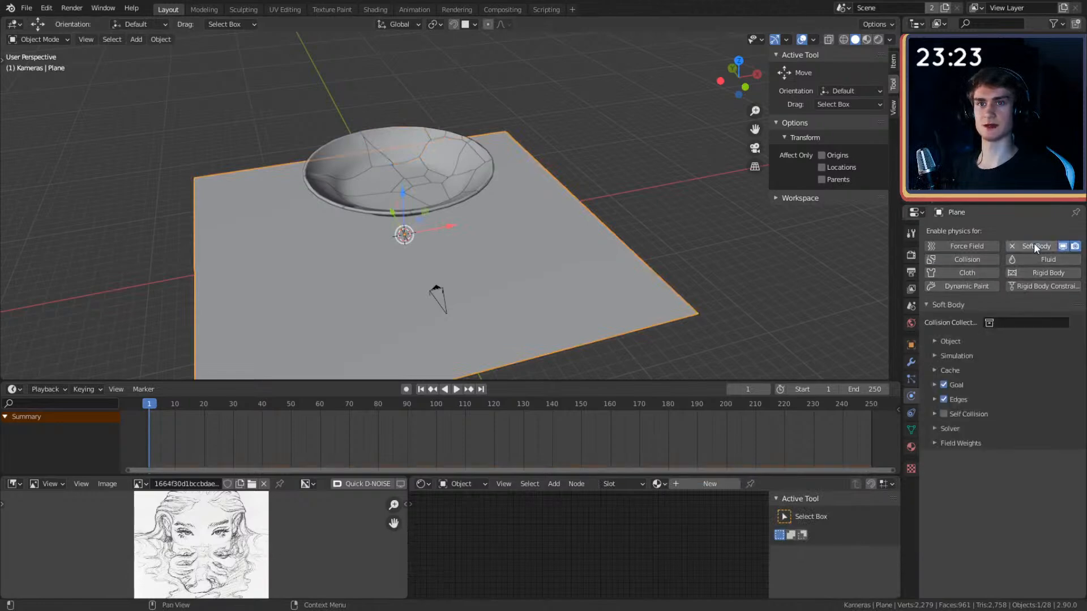
pyautogui.click(1033, 244)
pyautogui.click(1015, 273)
pyautogui.click(992, 321)
pyautogui.click(997, 347)
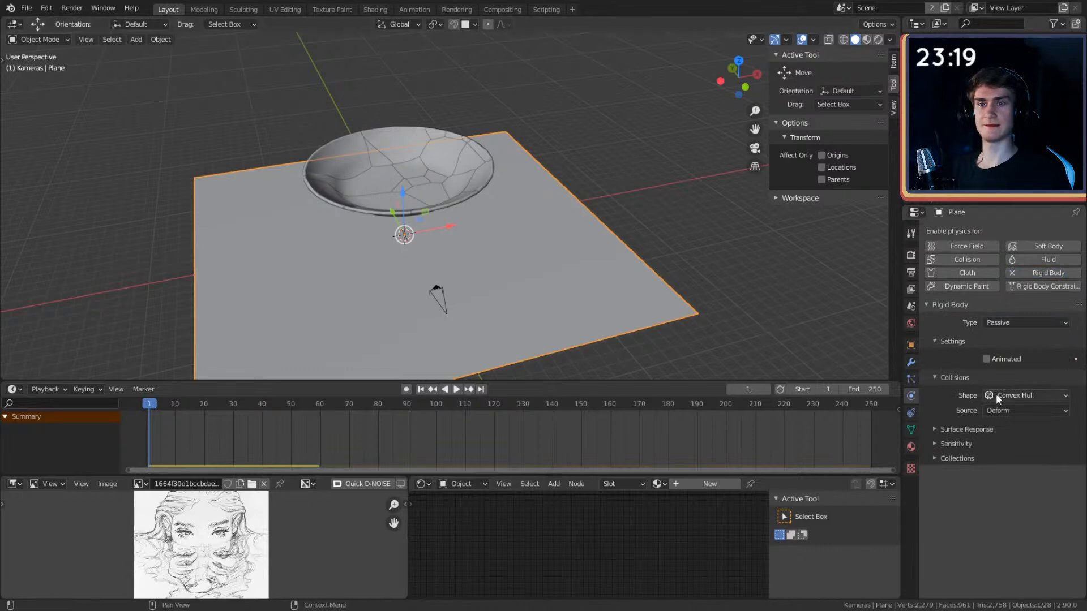
pyautogui.click(1021, 395)
pyautogui.click(1010, 408)
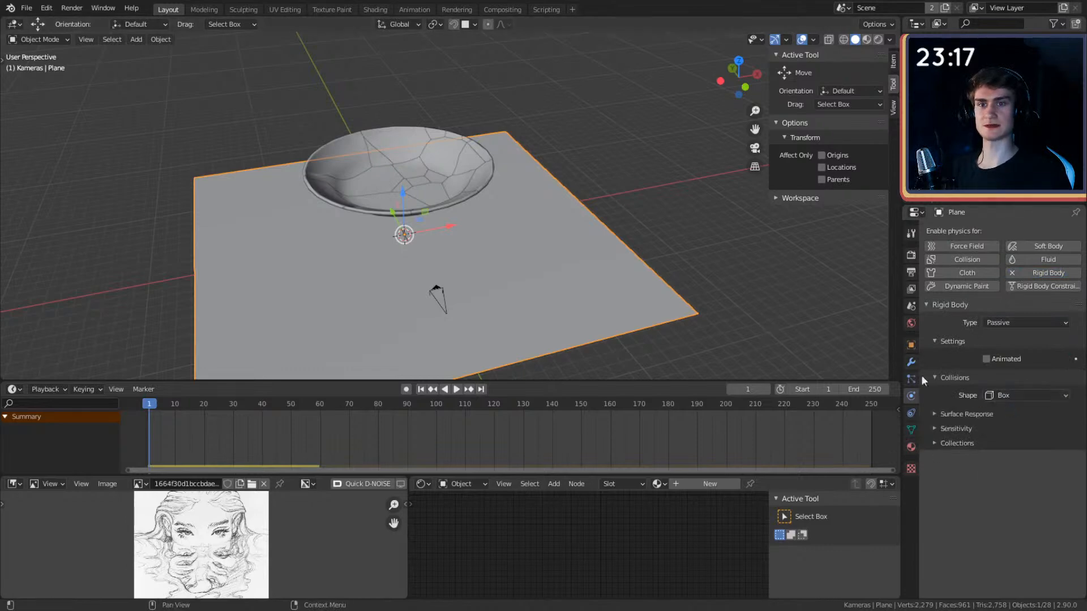
# - Play the simulation and check from the side how the falling piece meets the floor, then stop and return to the first frame
pyautogui.click(456, 389)
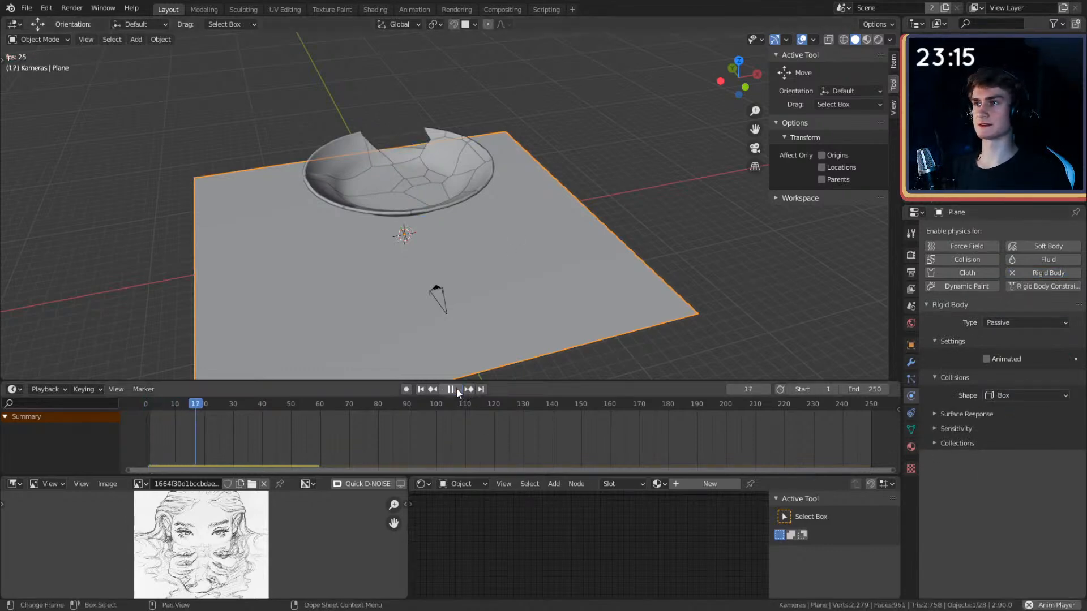
pyautogui.moveTo(476, 317); pyautogui.dragTo(491, 213, button='middle')
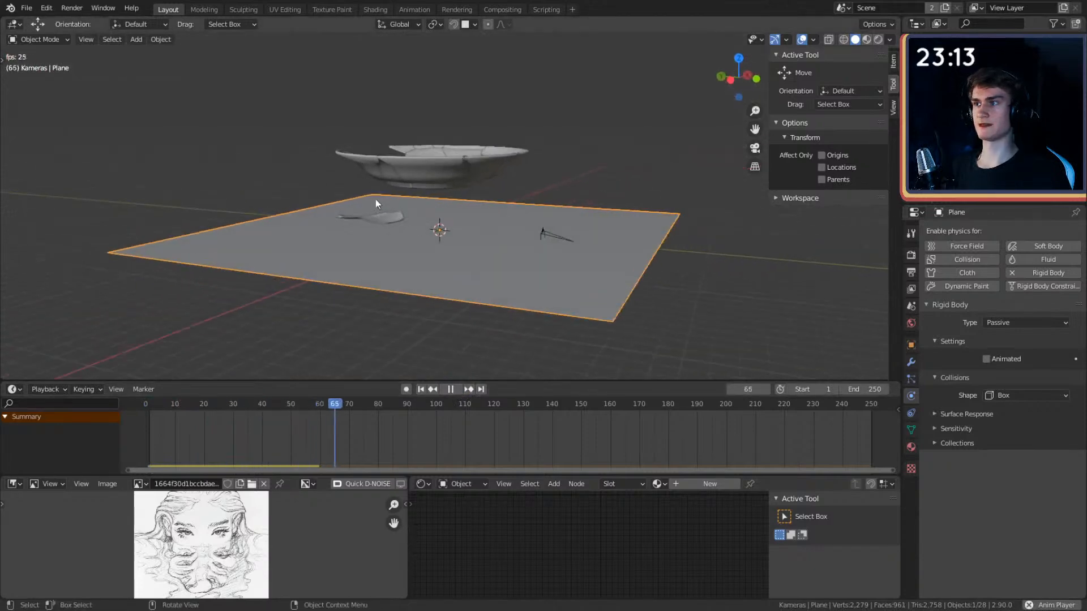
pyautogui.click(451, 389)
pyautogui.click(419, 389)
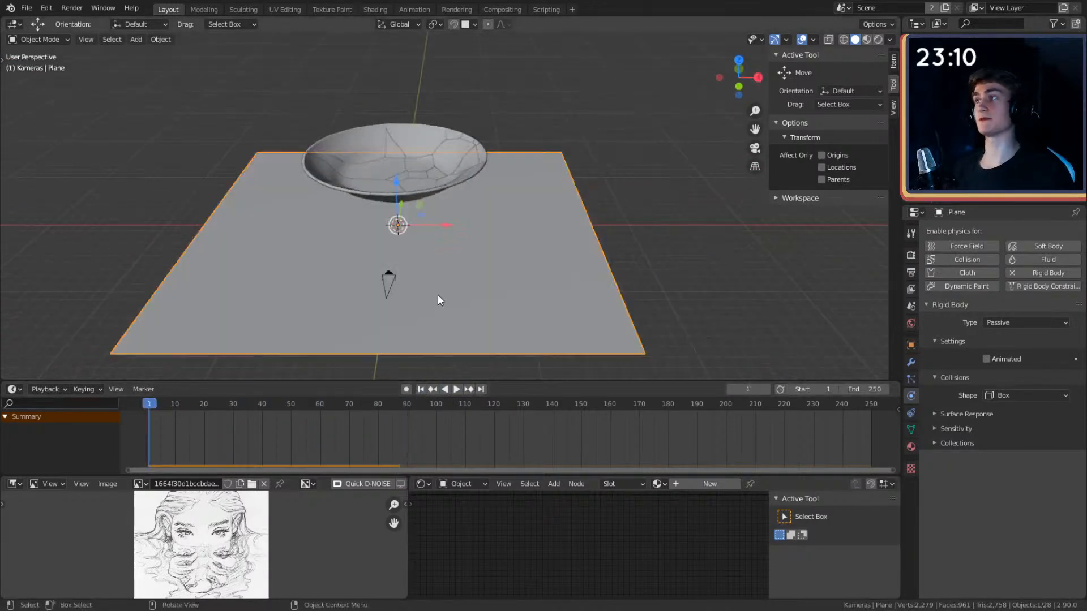
# - Enable an active Rigid Body individually on four more plate pieces, including Circle_cell.001, Circle_cell.003 and Circle_cell.004
pyautogui.moveTo(437, 294); pyautogui.dragTo(490, 270, button='middle')
pyautogui.scroll(1, 532, 246)
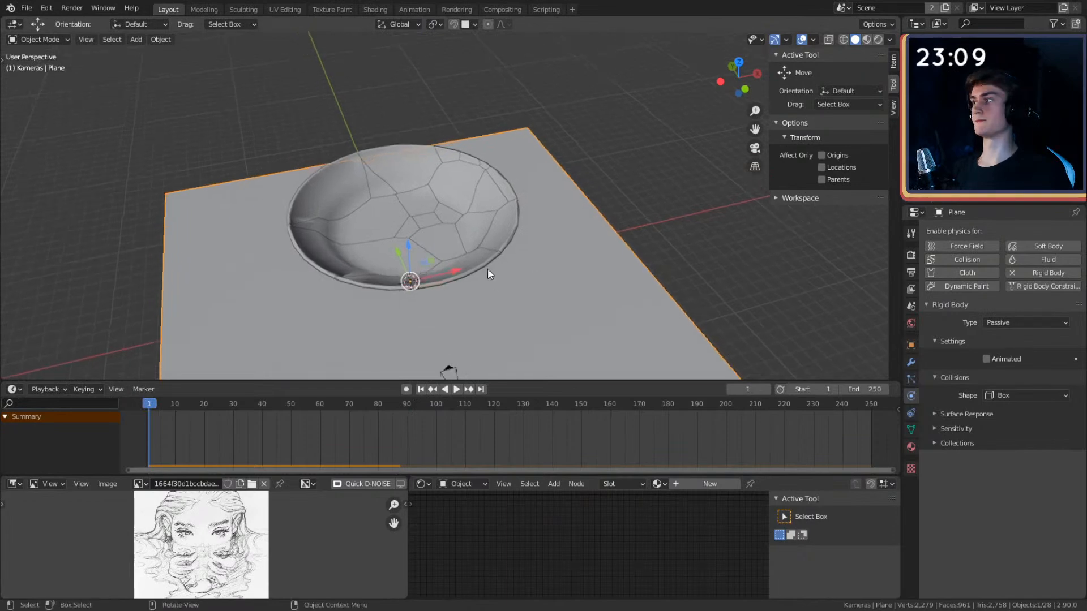
pyautogui.moveTo(553, 236); pyautogui.dragTo(460, 205, button='middle')
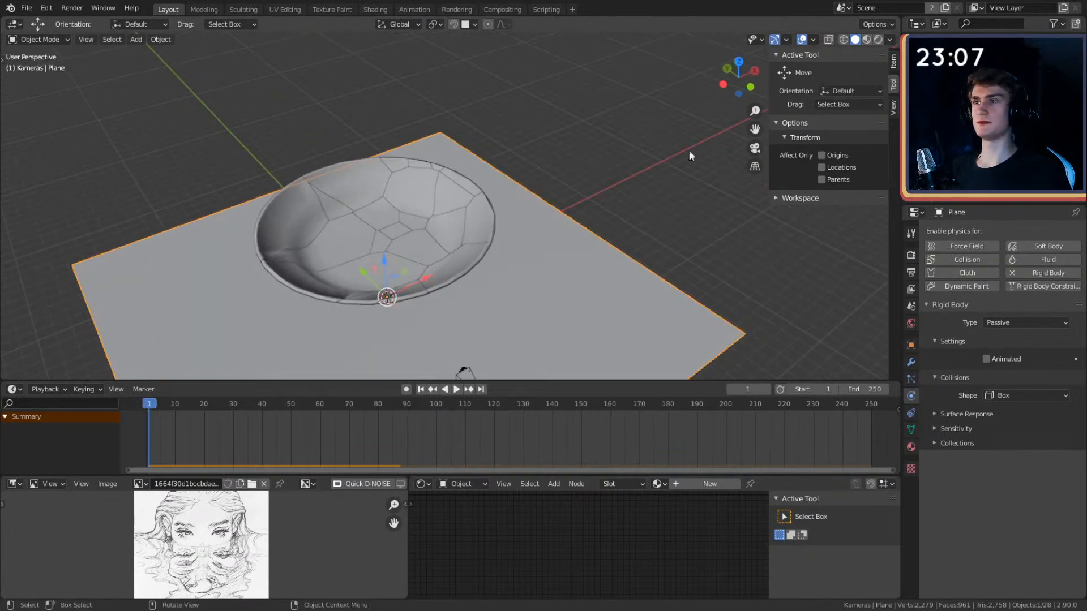
pyautogui.click(354, 184)
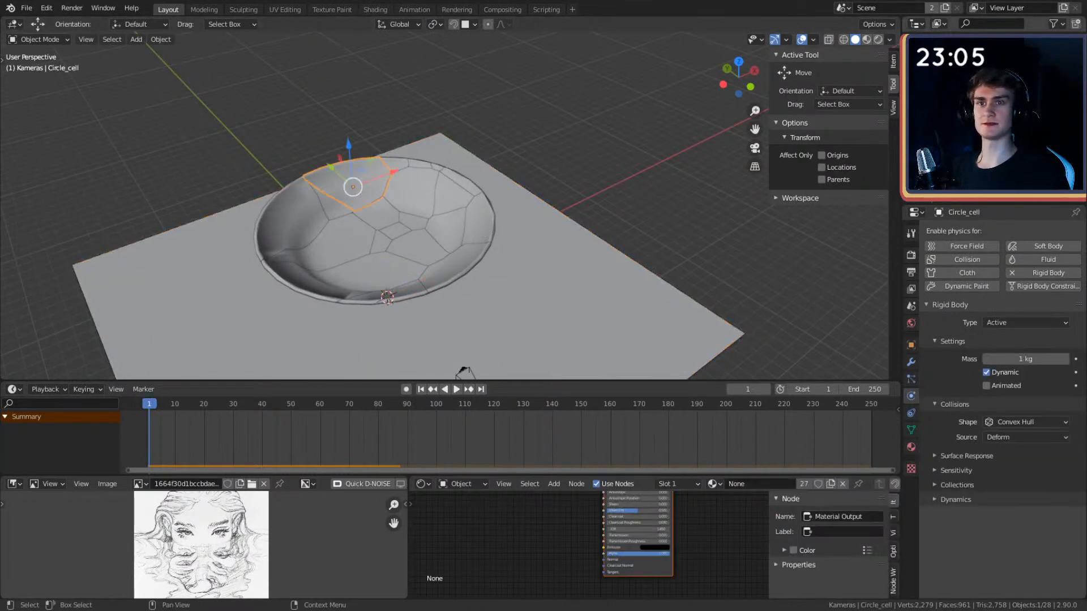
pyautogui.click(461, 181)
pyautogui.click(1036, 274)
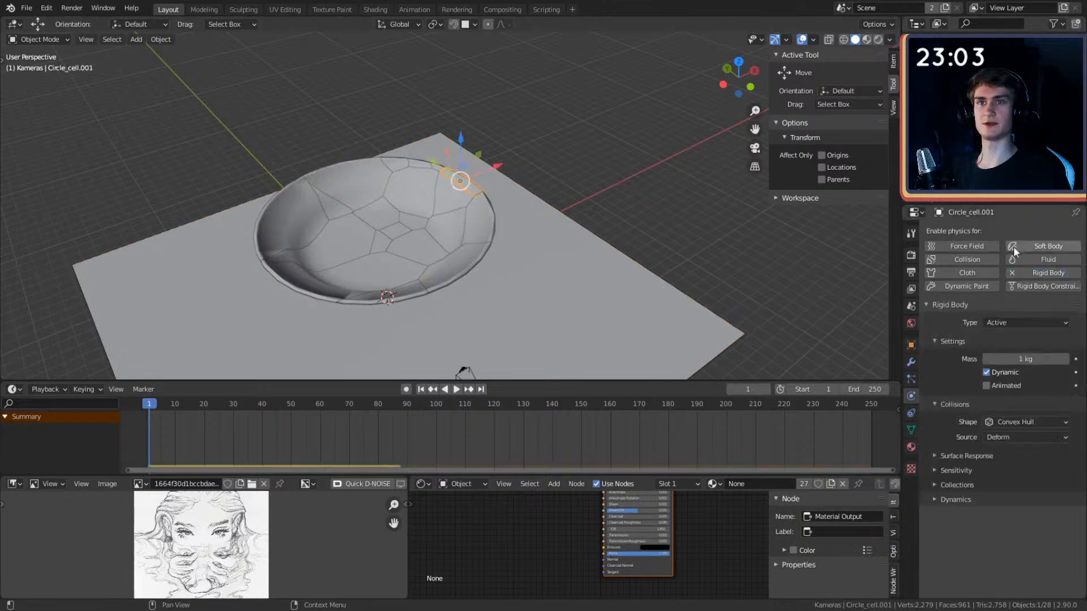
pyautogui.click(350, 228)
pyautogui.click(1020, 274)
pyautogui.click(376, 215)
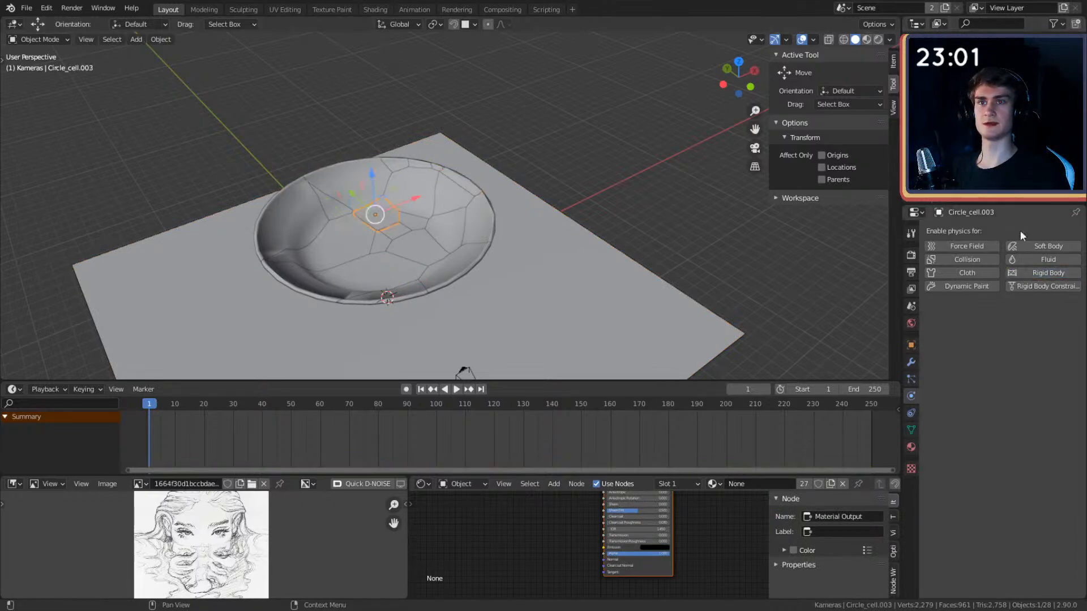
pyautogui.click(1012, 272)
pyautogui.click(477, 220)
pyautogui.click(1014, 275)
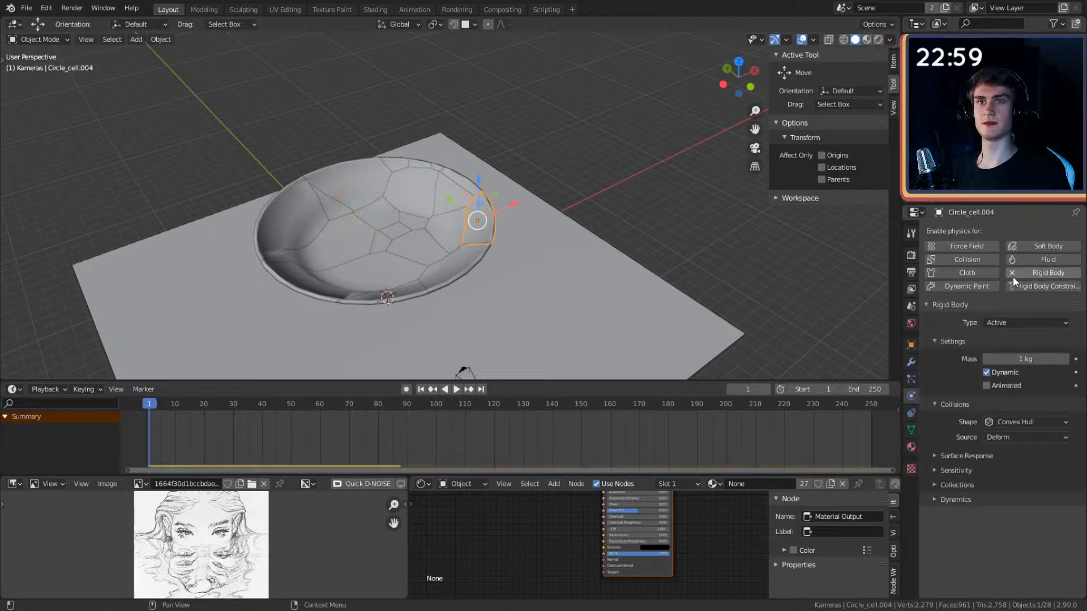
# - Enable an active Rigid Body one by one on the plate pieces numbered between Circle_cell.004 and Circle_cell.017
pyautogui.click(998, 148)
pyautogui.click(1020, 275)
pyautogui.click(998, 159)
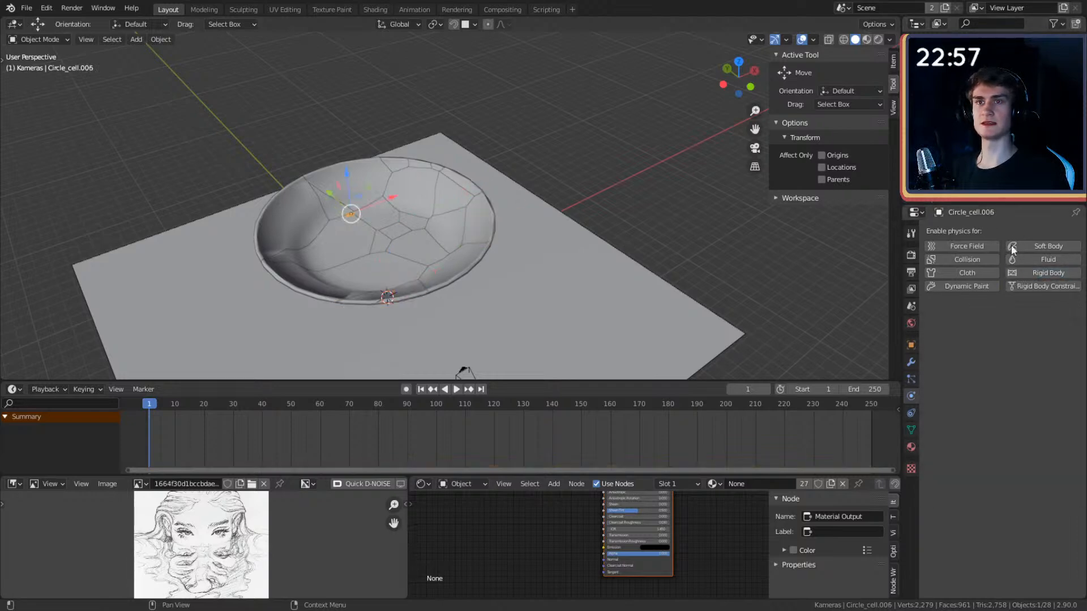
pyautogui.click(1013, 273)
pyautogui.click(998, 171)
pyautogui.click(1017, 271)
pyautogui.click(998, 183)
pyautogui.click(1018, 273)
pyautogui.click(998, 195)
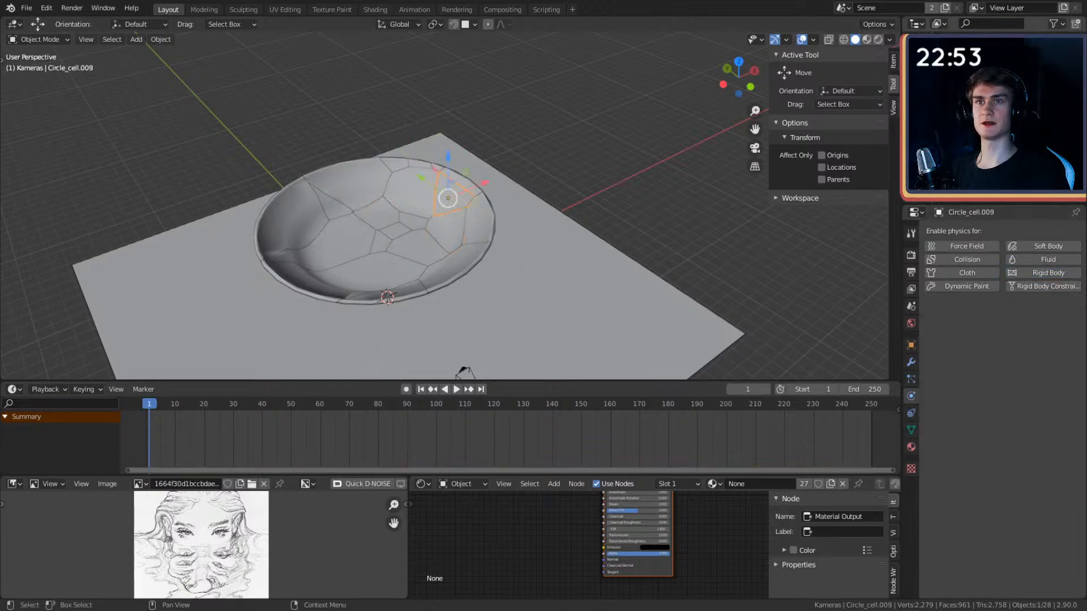
pyautogui.click(1016, 273)
pyautogui.click(999, 194)
pyautogui.click(1013, 273)
pyautogui.click(999, 195)
pyautogui.click(1016, 273)
pyautogui.click(999, 195)
pyautogui.click(1017, 273)
pyautogui.click(999, 195)
pyautogui.click(1017, 273)
pyautogui.click(999, 195)
pyautogui.click(1017, 273)
pyautogui.click(999, 195)
pyautogui.click(1017, 272)
pyautogui.click(999, 195)
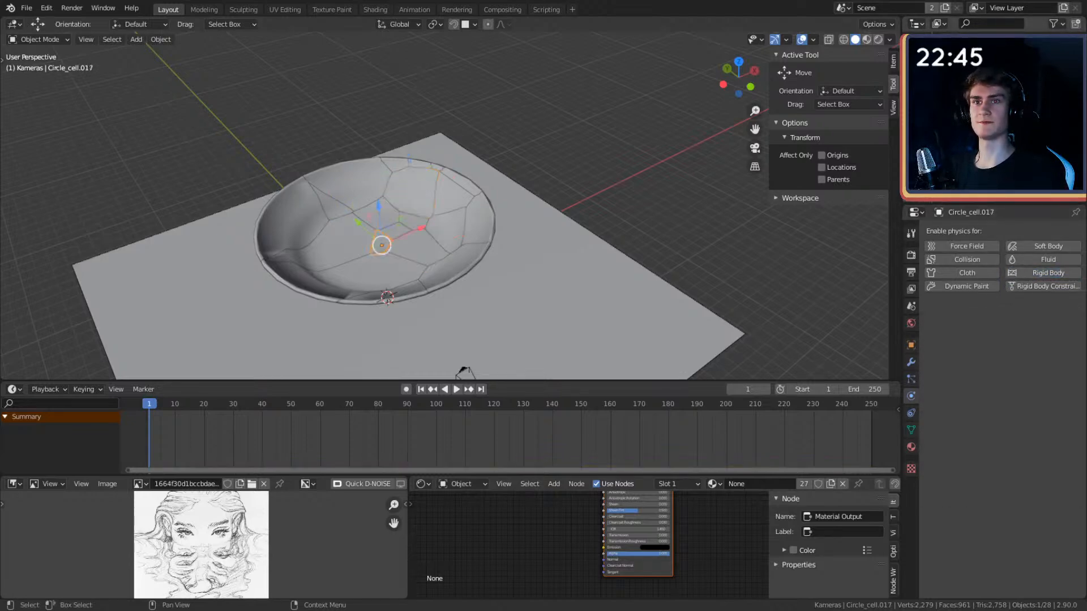
# - Enable an active Rigid Body one by one on the plate pieces numbered after Circle_cell.017, up to Circle_cell.032
pyautogui.click(1015, 205)
pyautogui.click(1019, 273)
pyautogui.click(1013, 195)
pyautogui.click(1018, 273)
pyautogui.click(1013, 196)
pyautogui.click(1018, 273)
pyautogui.click(1013, 196)
pyautogui.click(1018, 273)
pyautogui.click(1013, 196)
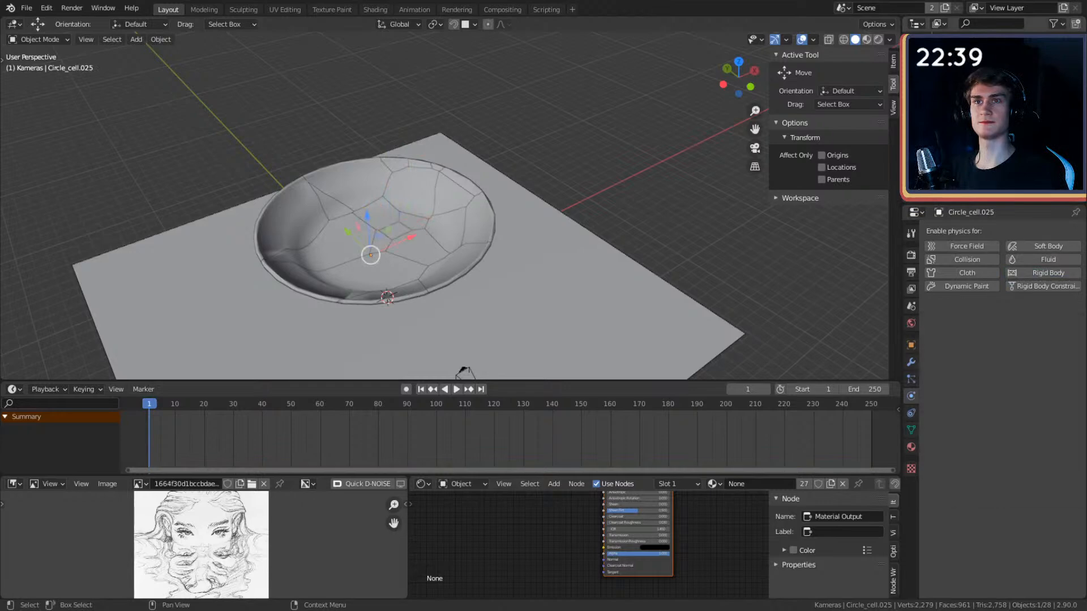
pyautogui.click(1019, 273)
pyautogui.click(1013, 195)
pyautogui.click(1027, 273)
pyautogui.click(1013, 196)
pyautogui.click(1027, 273)
pyautogui.click(1013, 195)
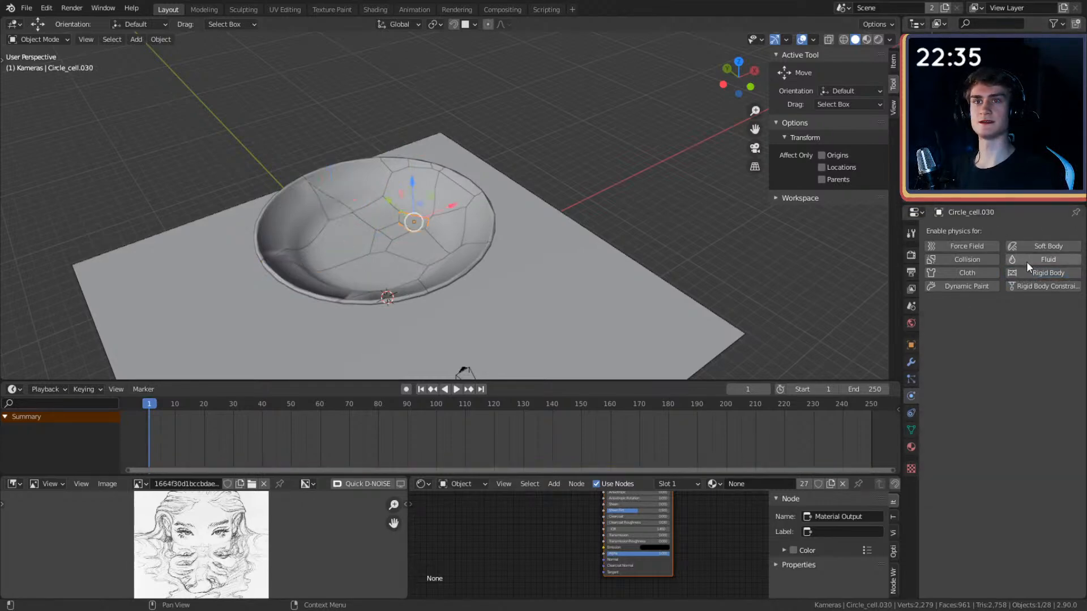
pyautogui.click(1018, 273)
pyautogui.click(1013, 195)
pyautogui.click(1026, 273)
pyautogui.click(1013, 195)
pyautogui.click(1016, 275)
# - Save the project file under its existing name
pyautogui.moveTo(653, 224); pyautogui.dragTo(610, 206, button='middle')
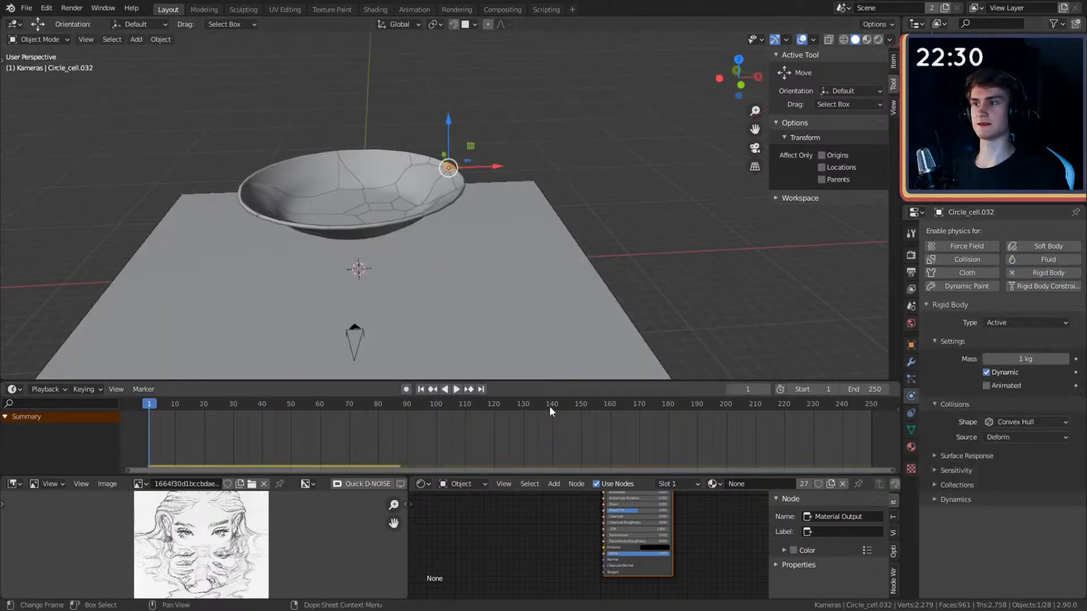
pyautogui.click(26, 8)
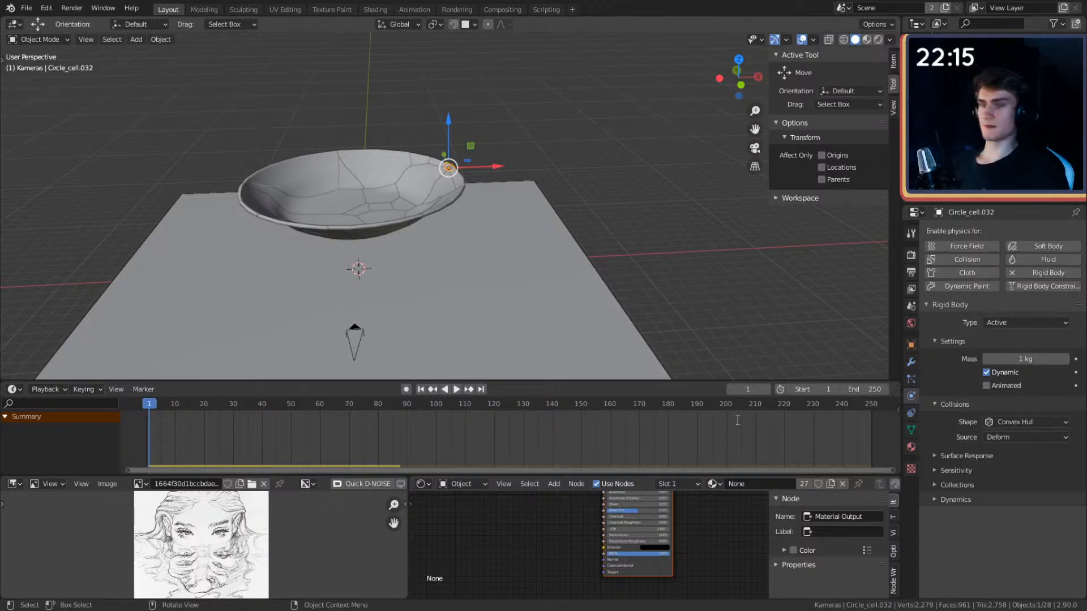
pyautogui.hotkey('ctrl', 's')
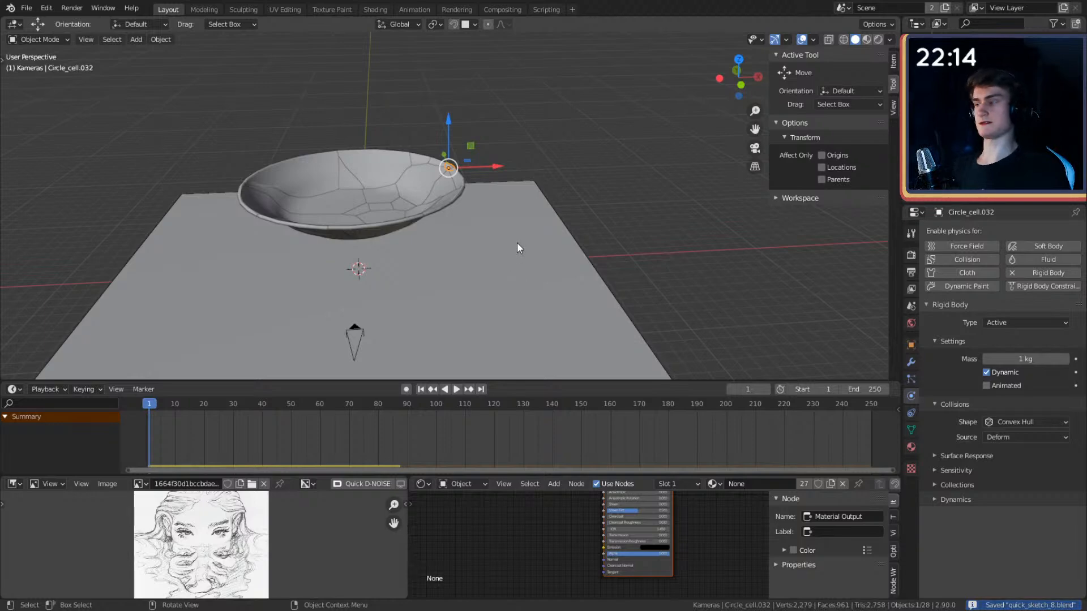
# - Play the simulation of the whole plate hitting the floor, stop it and return to the first frame
pyautogui.click(457, 388)
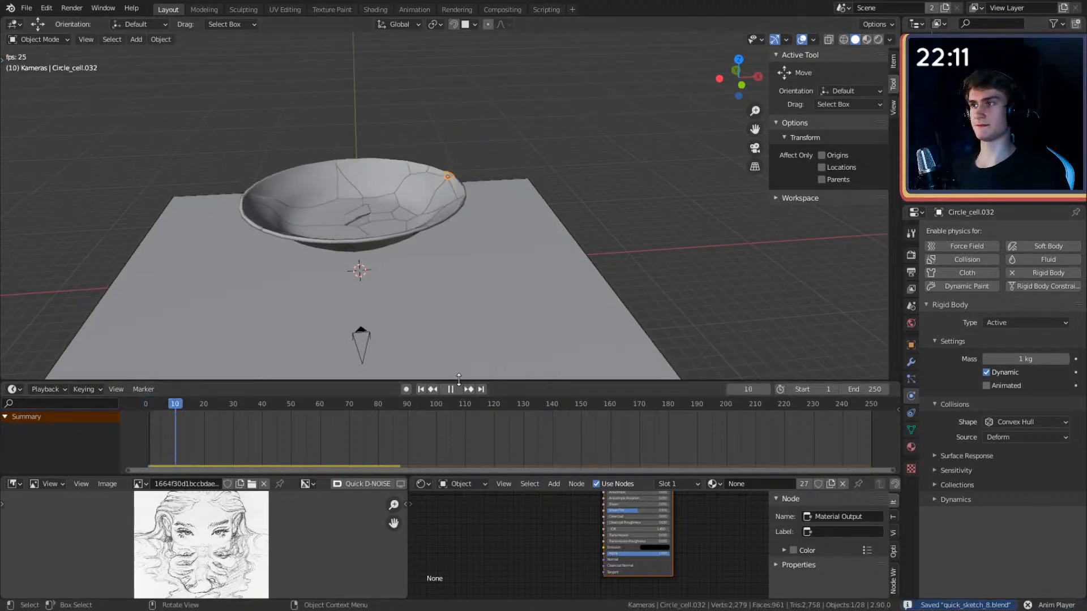
pyautogui.click(451, 390)
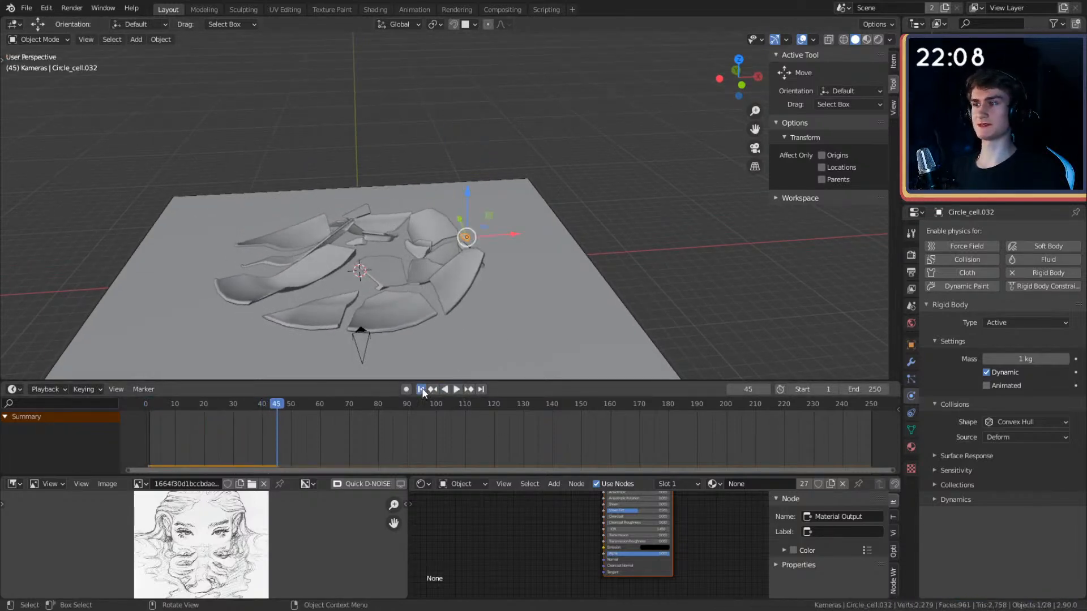
pyautogui.click(420, 389)
# - Select the skipped piece Circle_cell.017 near the plate's centre and enable an active Rigid Body on it
pyautogui.click(370, 217)
pyautogui.moveTo(365, 219); pyautogui.dragTo(524, 249, button='middle')
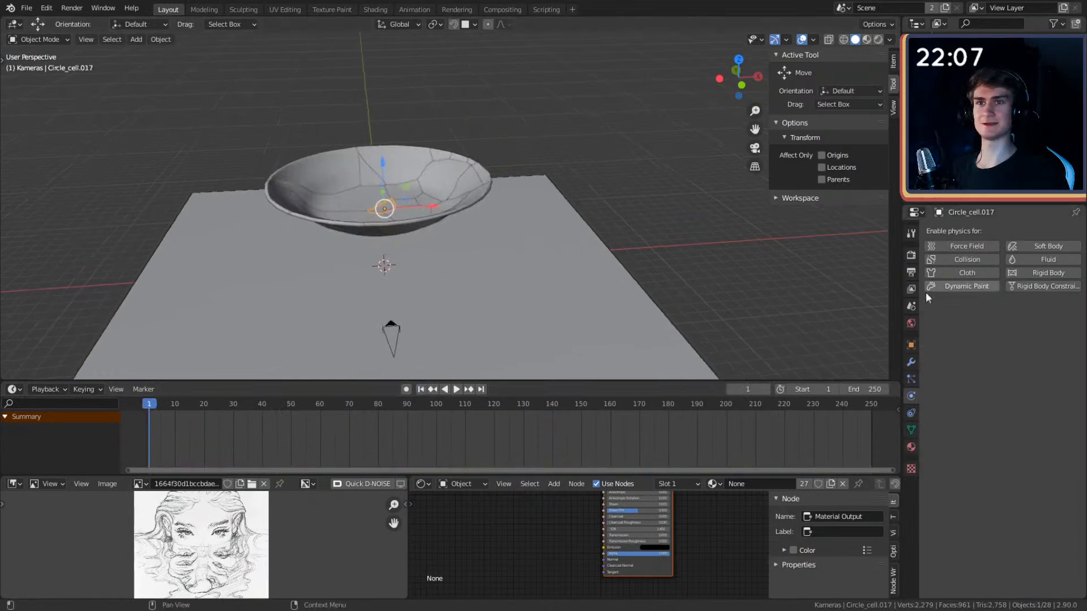
pyautogui.click(1039, 273)
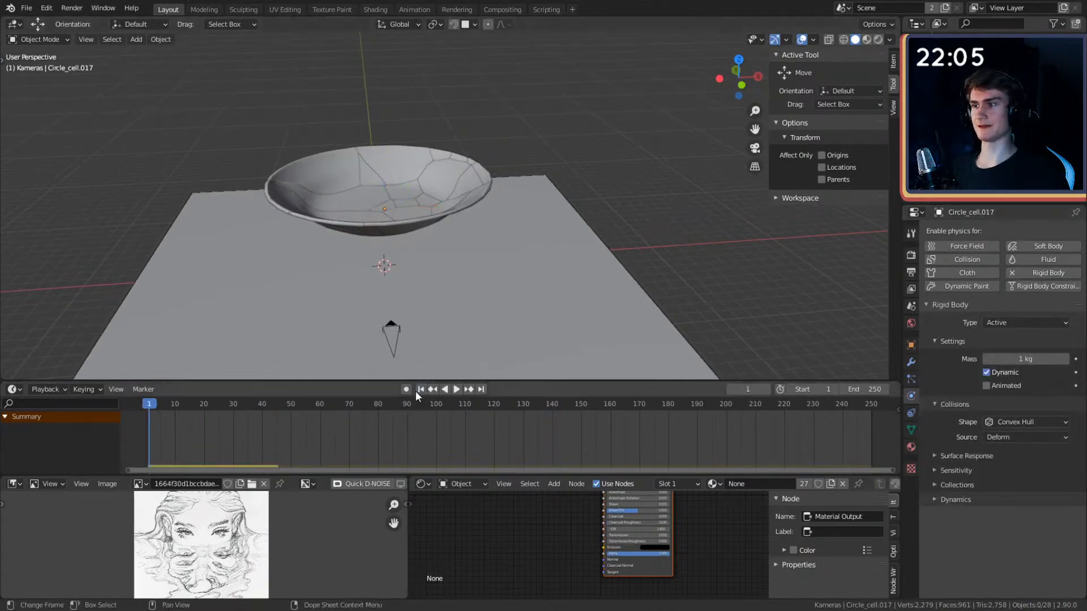
# - Replay the simulation, pausing and resuming it to examine from another angle how the plate's pieces scatter on the floor
pyautogui.click(455, 389)
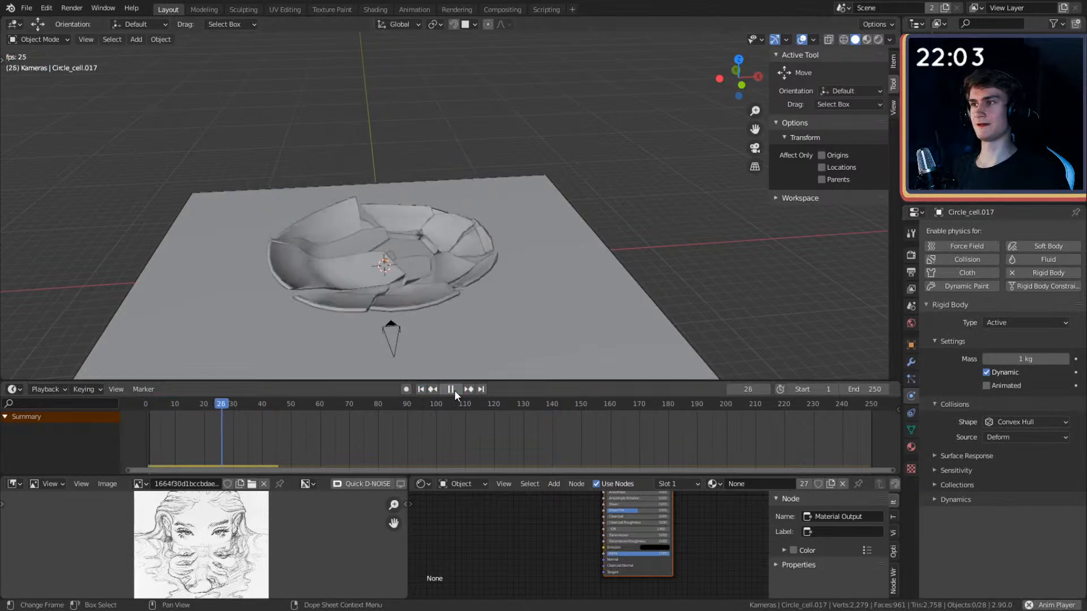
pyautogui.click(454, 390)
pyautogui.moveTo(493, 324); pyautogui.dragTo(481, 371, button='middle')
pyautogui.click(457, 389)
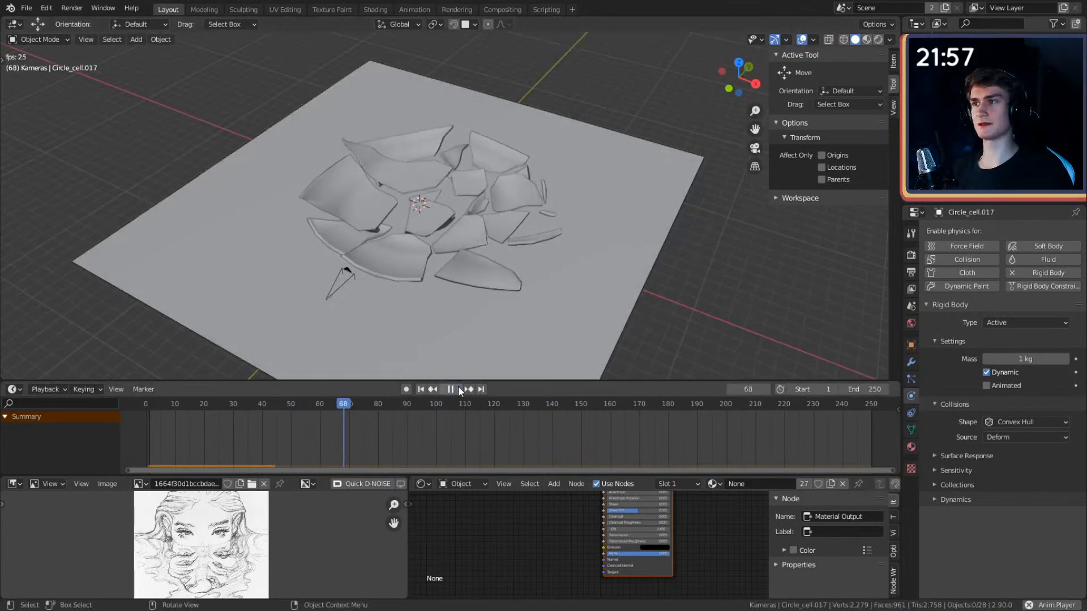
# - Stop the playback, return to the first frame and replay the simulation to about frame 24 from a steeper view
pyautogui.click(457, 388)
pyautogui.moveTo(486, 305); pyautogui.dragTo(542, 320, button='middle')
pyautogui.click(421, 388)
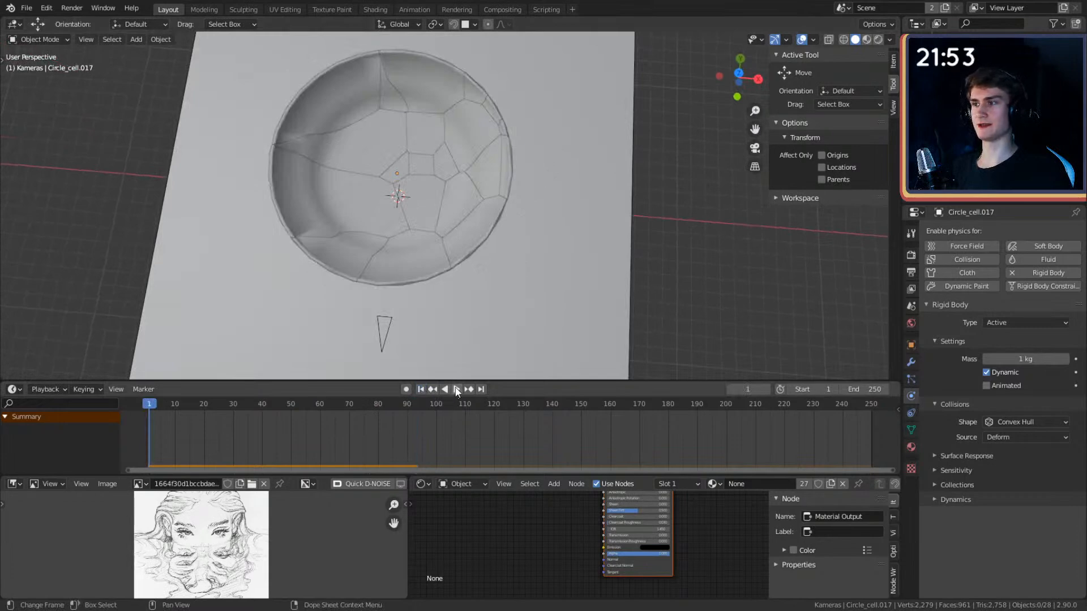
pyautogui.click(456, 389)
pyautogui.click(455, 389)
# - Select all plate pieces with the small rim piece Circle_cell.032 active and parent them to it with the Object option
pyautogui.moveTo(481, 271); pyautogui.dragTo(553, 206, button='middle')
pyautogui.click(520, 151)
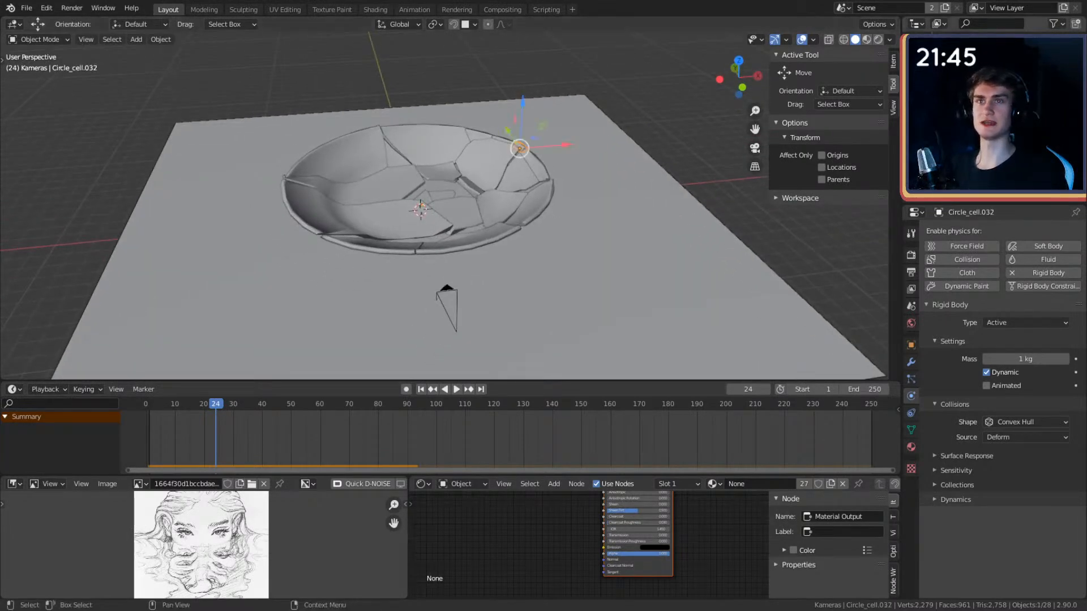
pyautogui.keyDown('shift'); pyautogui.click(962, 169); pyautogui.keyUp('shift')
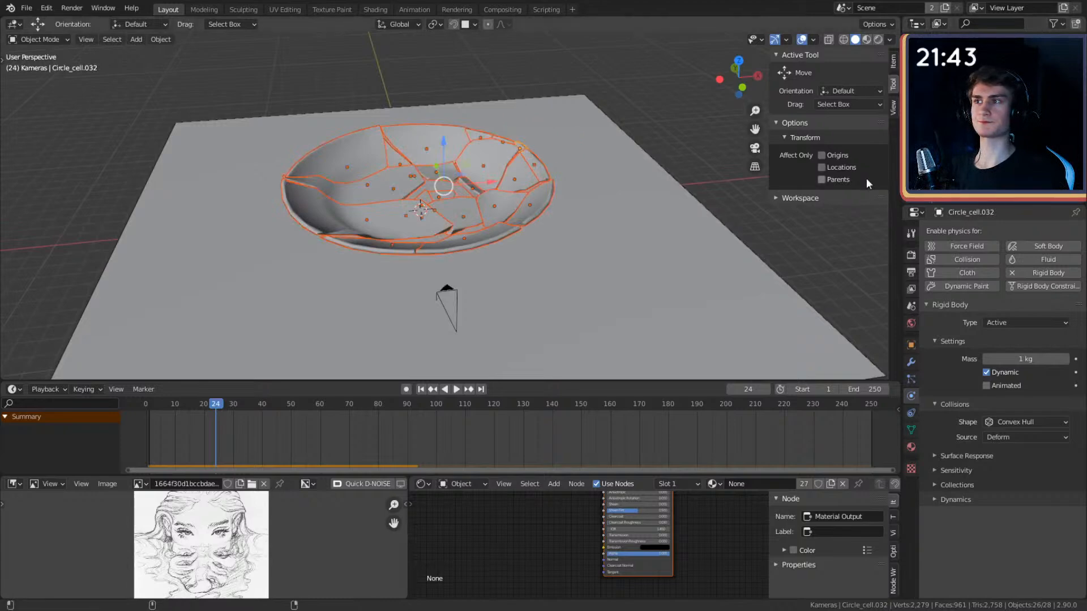
pyautogui.hotkey('ctrl', 'p')
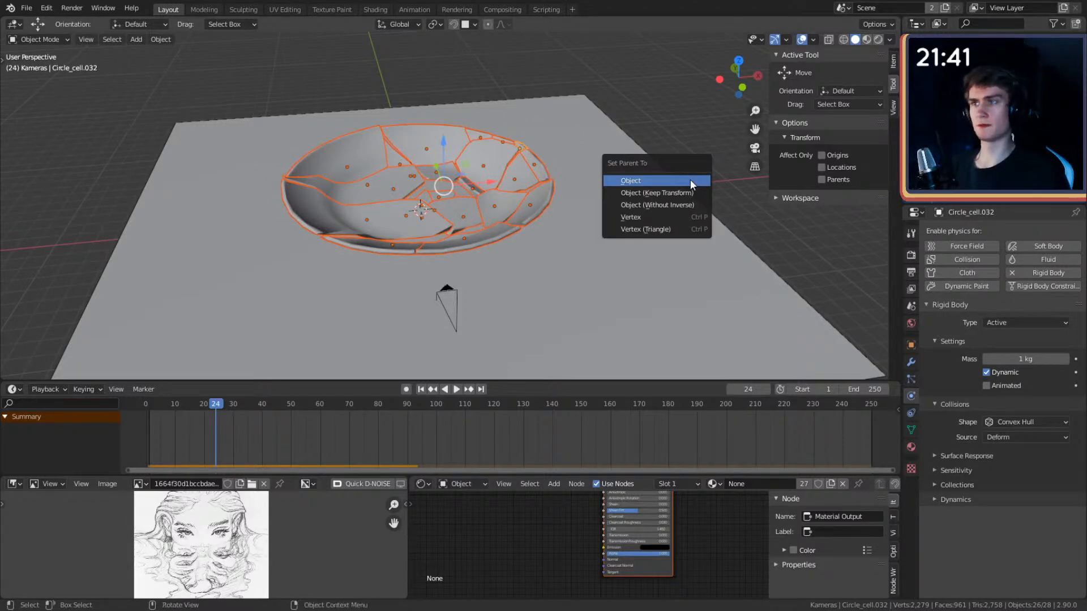
pyautogui.click(691, 181)
# - Replay the simulation from the first frame, stop it and set the current frame to 25
pyautogui.moveTo(686, 175); pyautogui.dragTo(632, 175, button='middle')
pyautogui.click(421, 389)
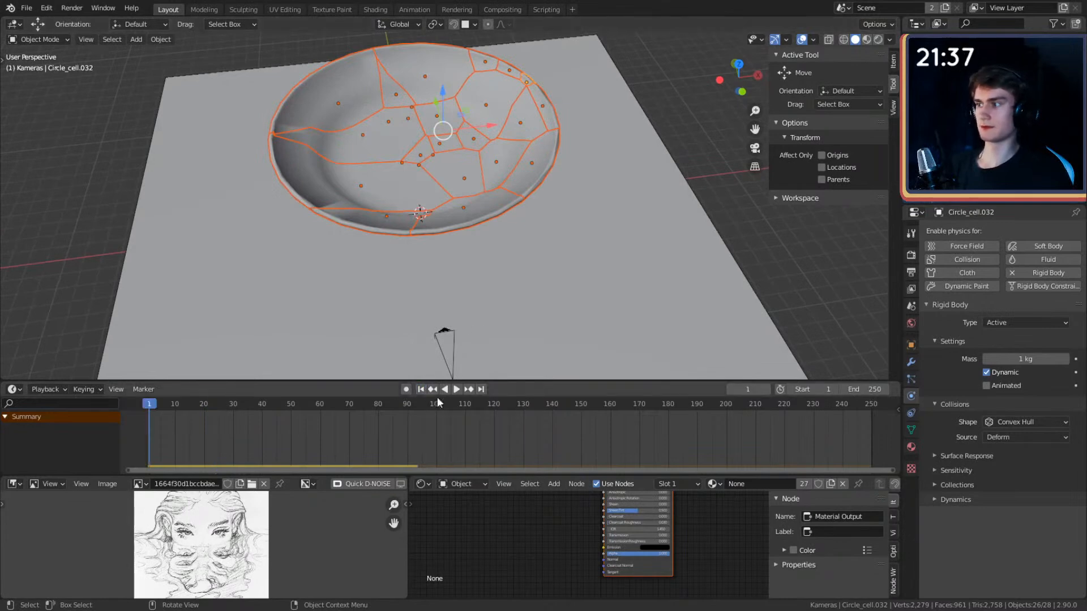
pyautogui.click(456, 389)
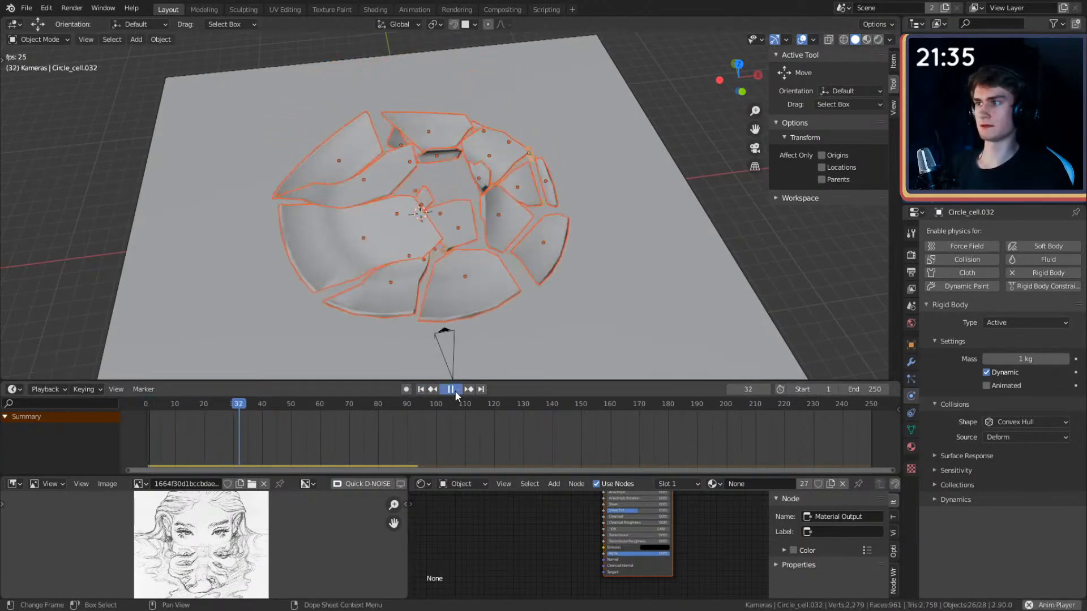
pyautogui.click(457, 389)
pyautogui.moveTo(246, 403); pyautogui.dragTo(219, 406)
pyautogui.moveTo(363, 323); pyautogui.dragTo(521, 271, button='middle')
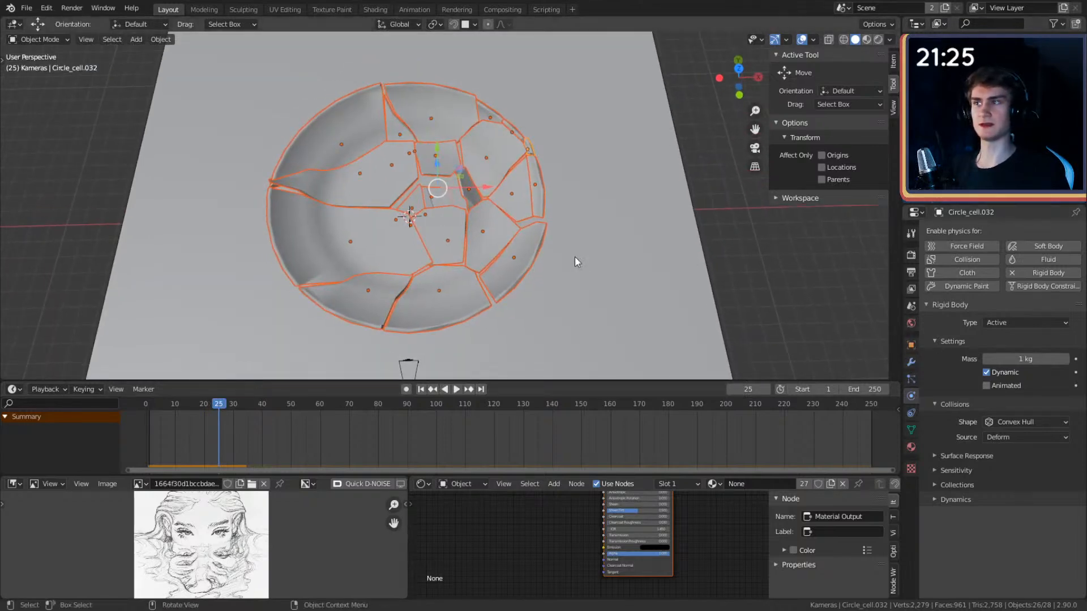
# - Search the available commands for "frame", look through the matches and clear the search term
pyautogui.press('F3')
pyautogui.write('frame')
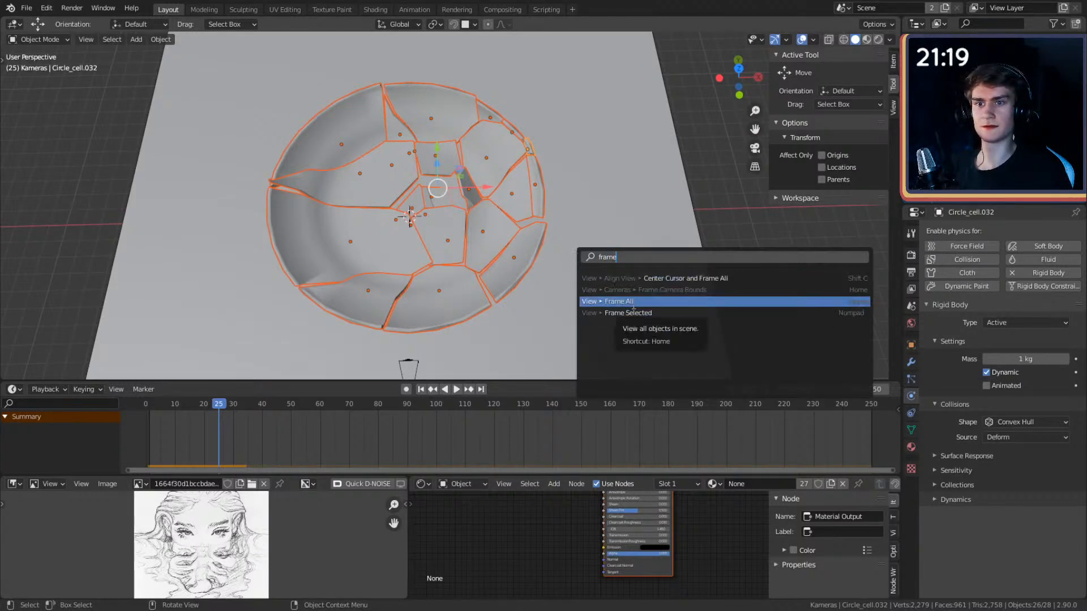
pyautogui.press('Up')
pyautogui.press('Up')
pyautogui.press('Up')
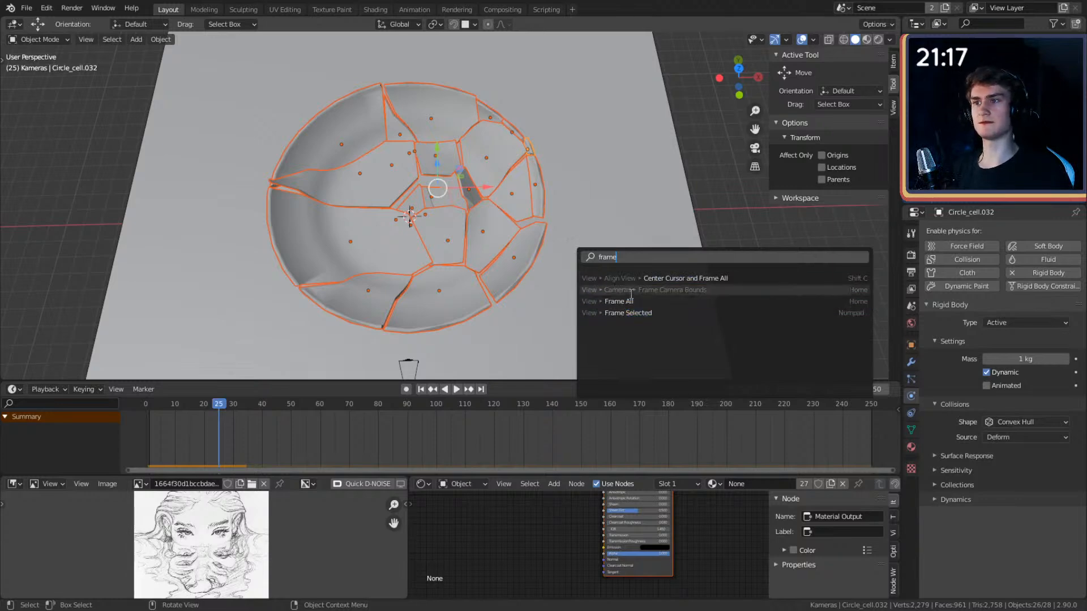
pyautogui.press('Down')
pyautogui.press('Down')
pyautogui.press('Down')
pyautogui.press('Up')
pyautogui.press('Up')
pyautogui.press('Up')
pyautogui.press('BackSpace')
pyautogui.press('BackSpace')
pyautogui.press('BackSpace')
pyautogui.press('BackSpace')
pyautogui.press('BackSpace')
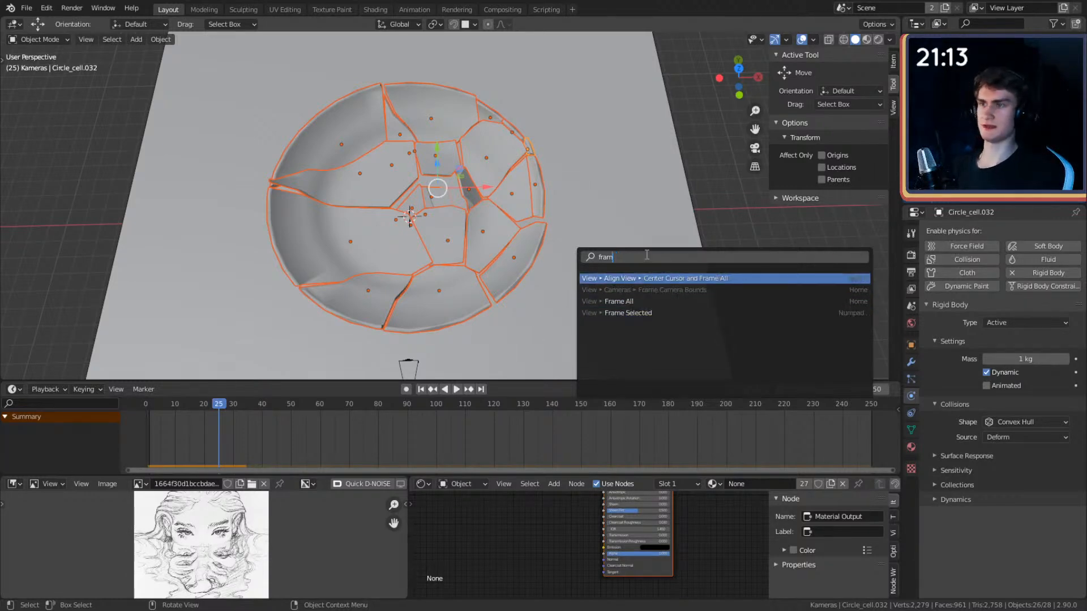
# - Find the Bake to Keyframes command with "key" and bake the selected pieces' rigid body motion with end frame 35
pyautogui.write('key')
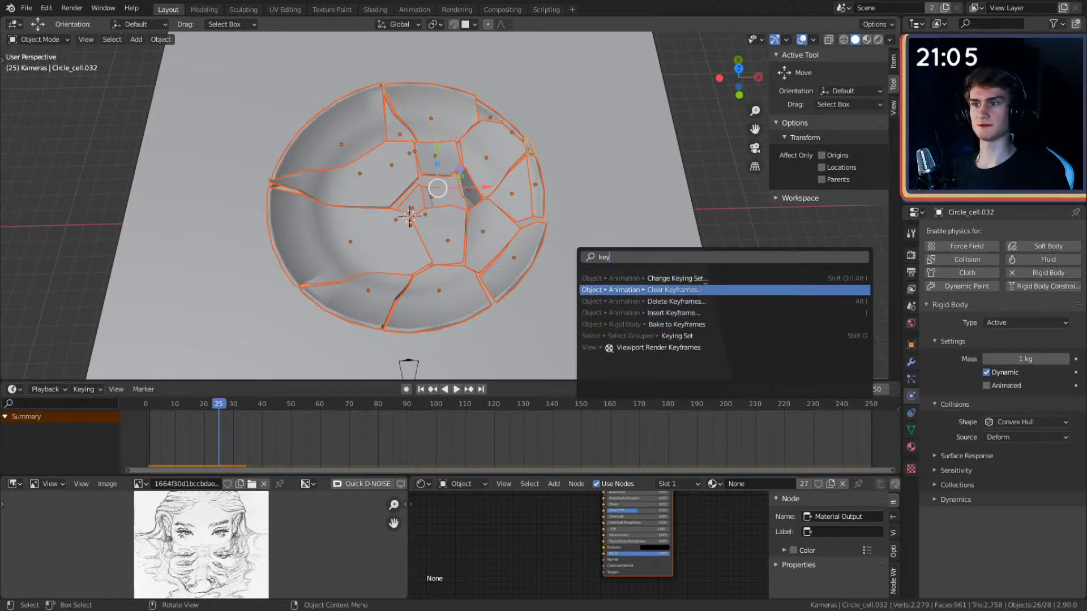
pyautogui.click(687, 324)
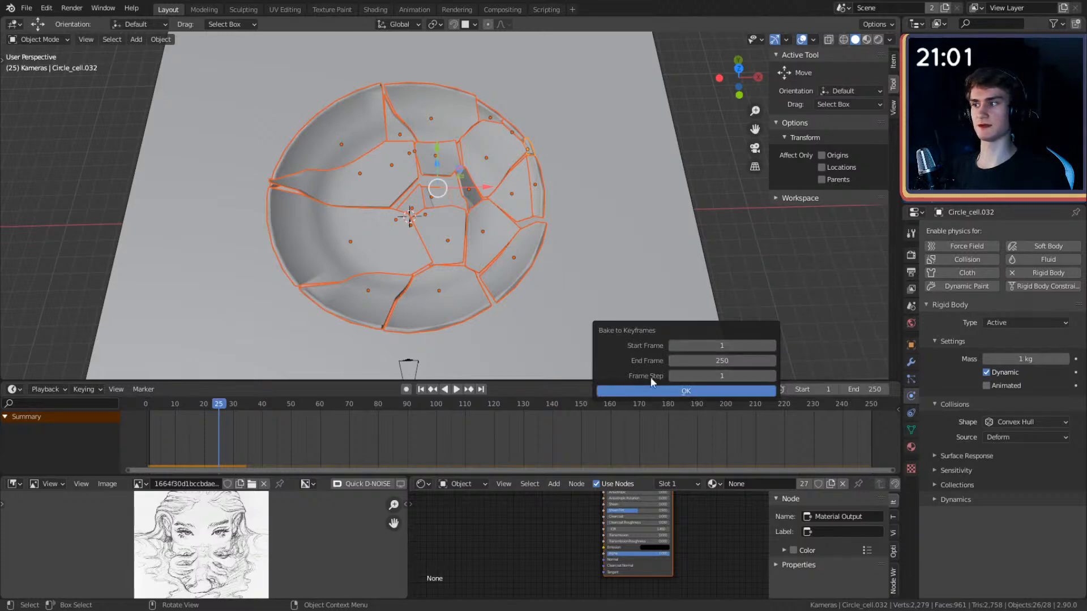
pyautogui.click(731, 365)
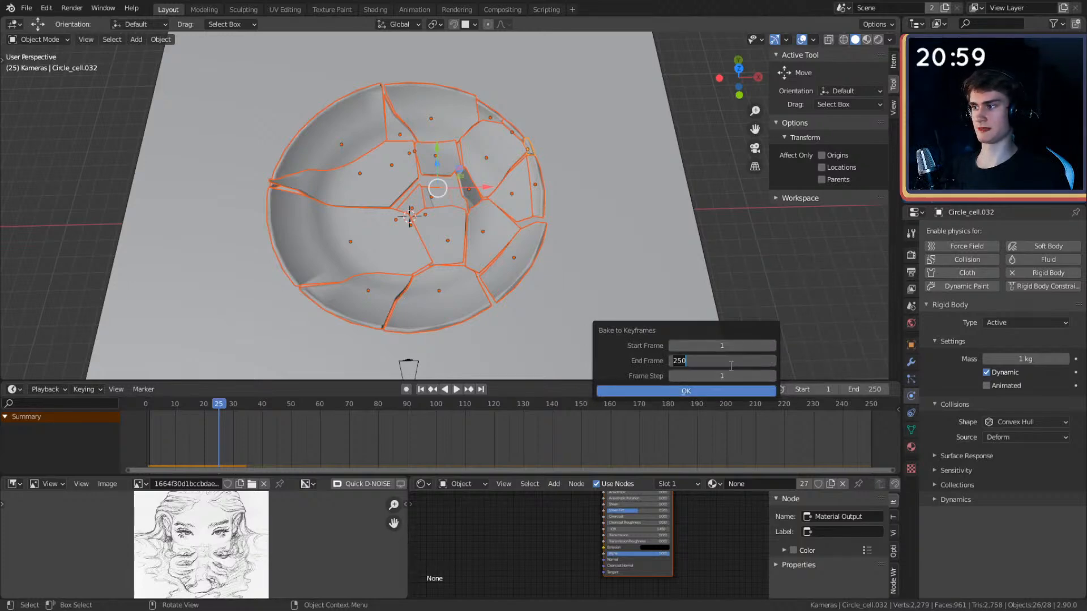
pyautogui.write('35')
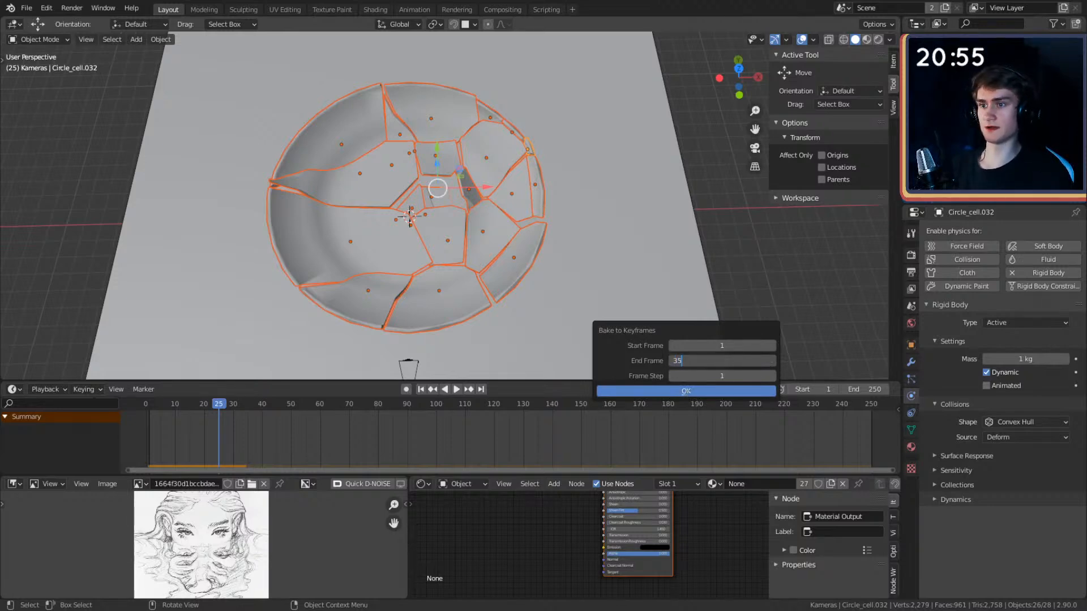
pyautogui.click(686, 391)
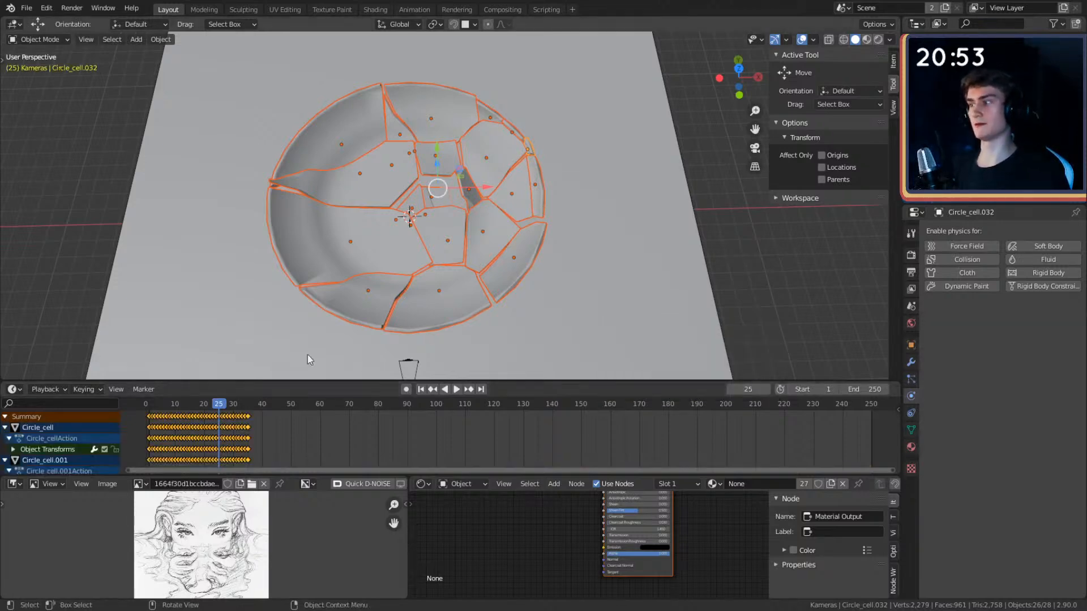
# - Check the baked keyframes of the single pieces Circle_cell.026 and Circle_cell.032, and reselect all plate pieces
pyautogui.moveTo(499, 261); pyautogui.dragTo(528, 226, button='middle')
pyautogui.hotkey('alt', 'a')
pyautogui.click(467, 228)
pyautogui.moveTo(479, 258); pyautogui.dragTo(507, 247, button='middle')
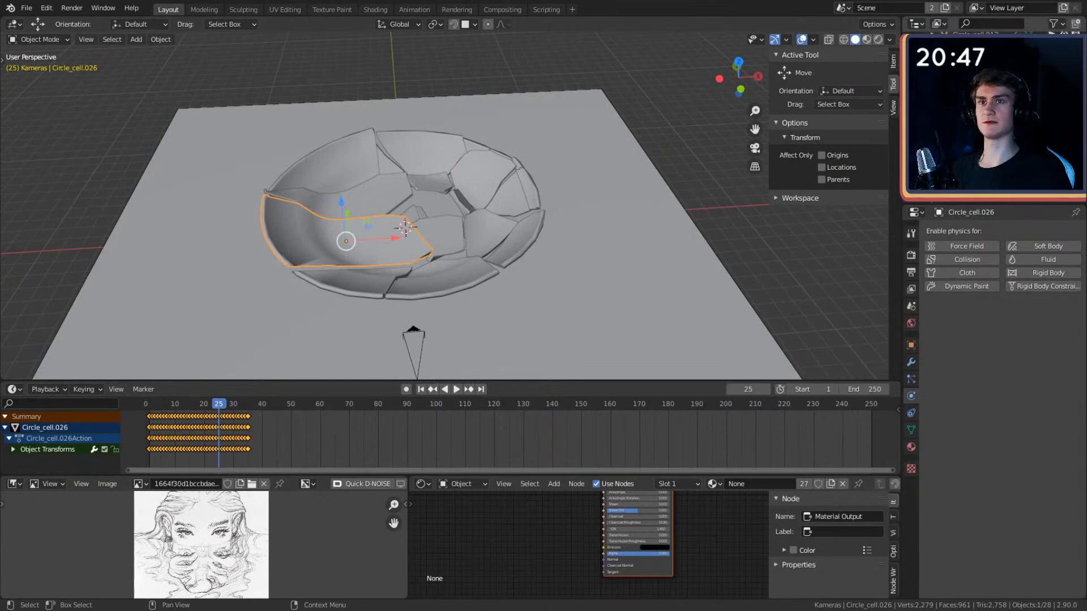
pyautogui.click(517, 164)
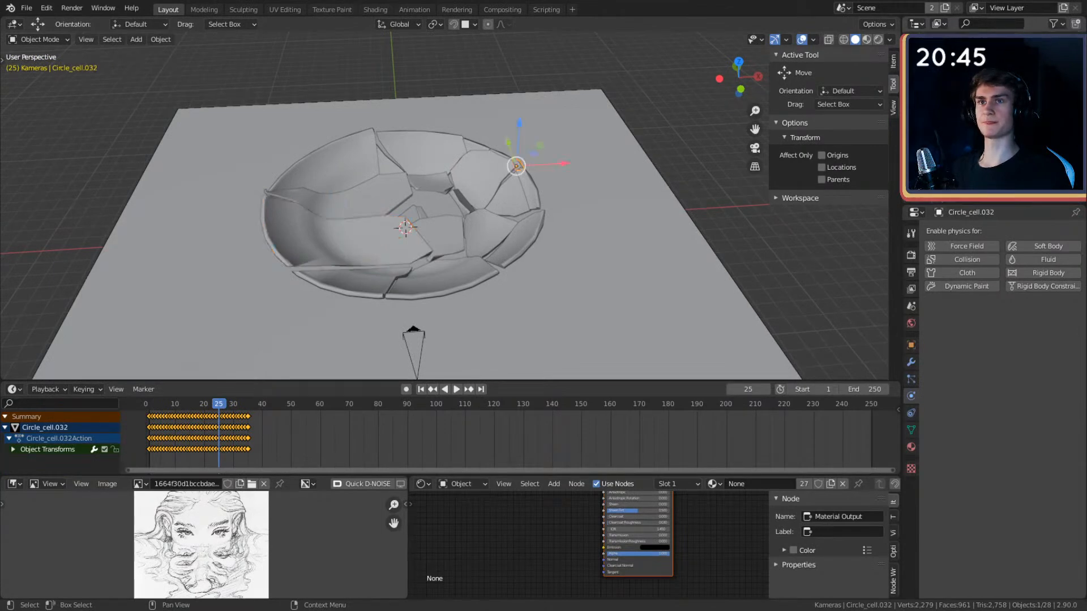
pyautogui.press('a')
pyautogui.moveTo(630, 218); pyautogui.dragTo(632, 198, button='middle')
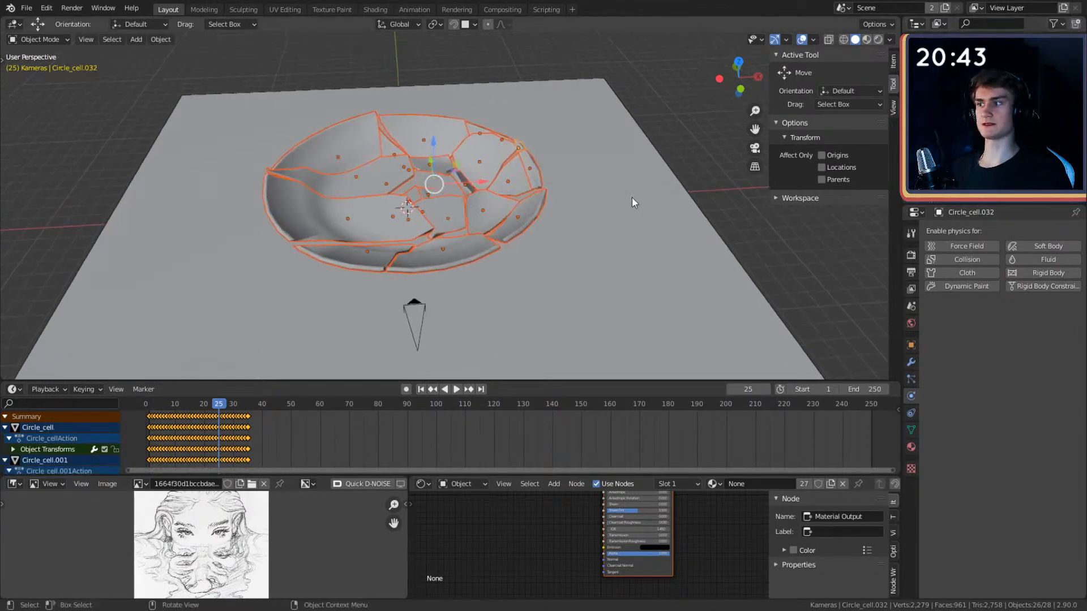
# - Enlarge the timeline temporarily and delete all baked keyframes of the plate pieces while staying on frame 25
pyautogui.click(267, 431)
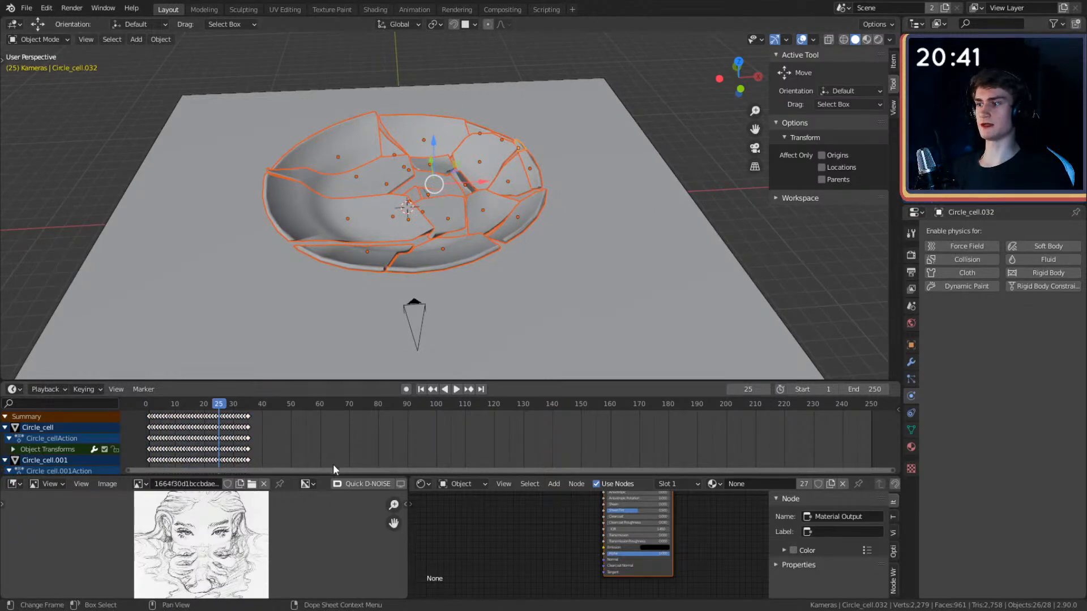
pyautogui.moveTo(334, 476); pyautogui.dragTo(340, 587)
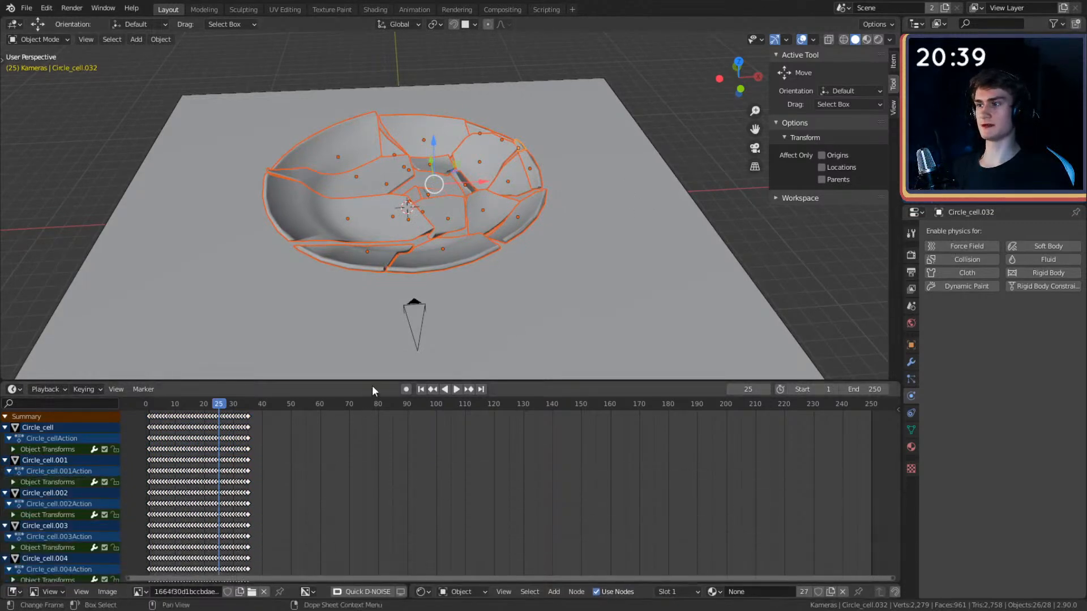
pyautogui.moveTo(369, 388); pyautogui.dragTo(369, 59)
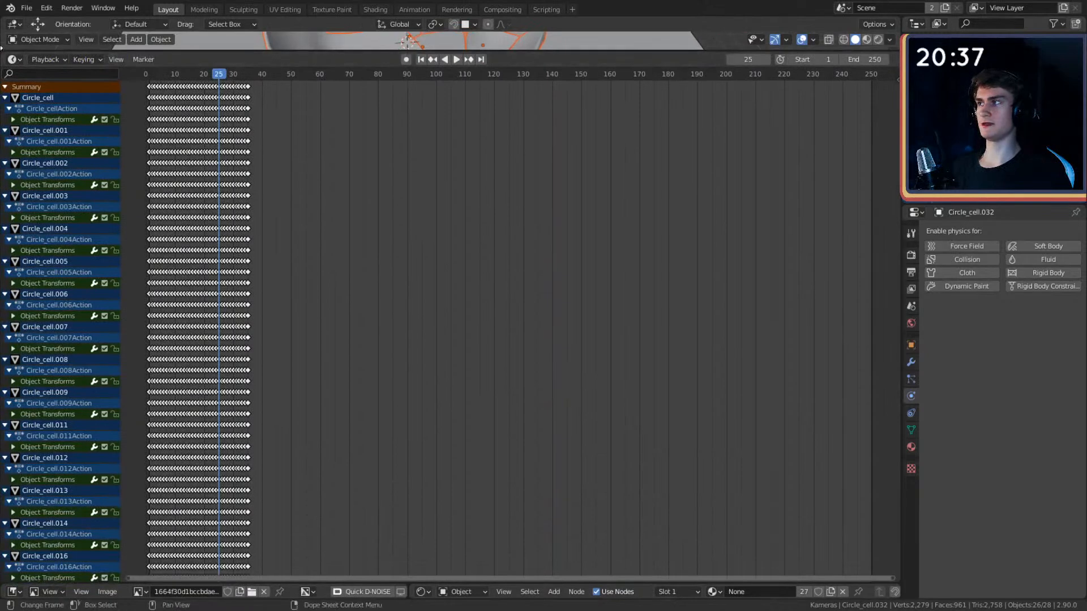
pyautogui.click(13, 59)
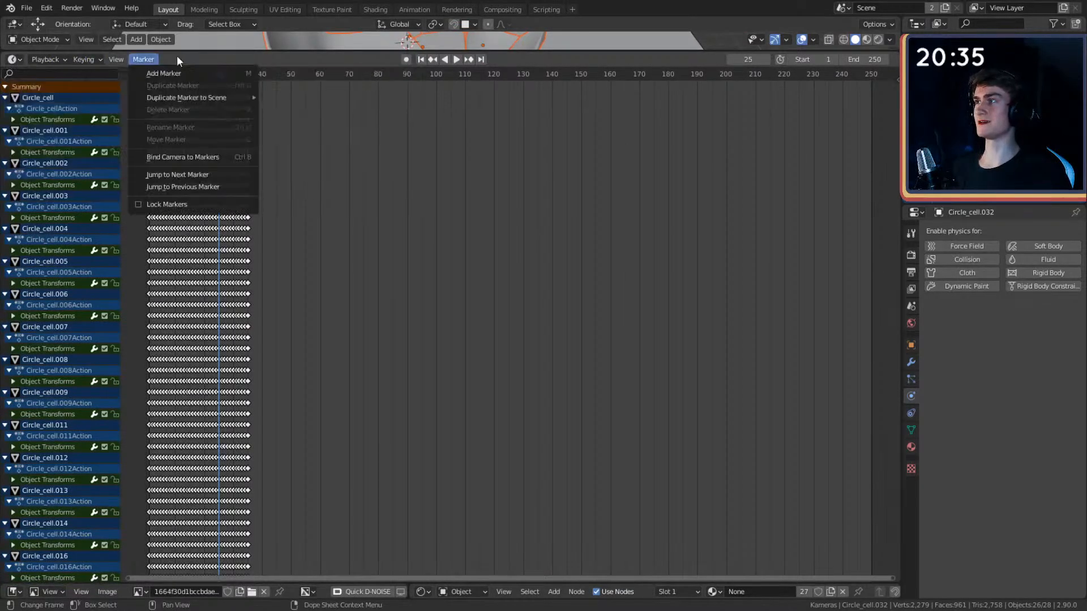
pyautogui.moveTo(266, 83); pyautogui.dragTo(120, 580)
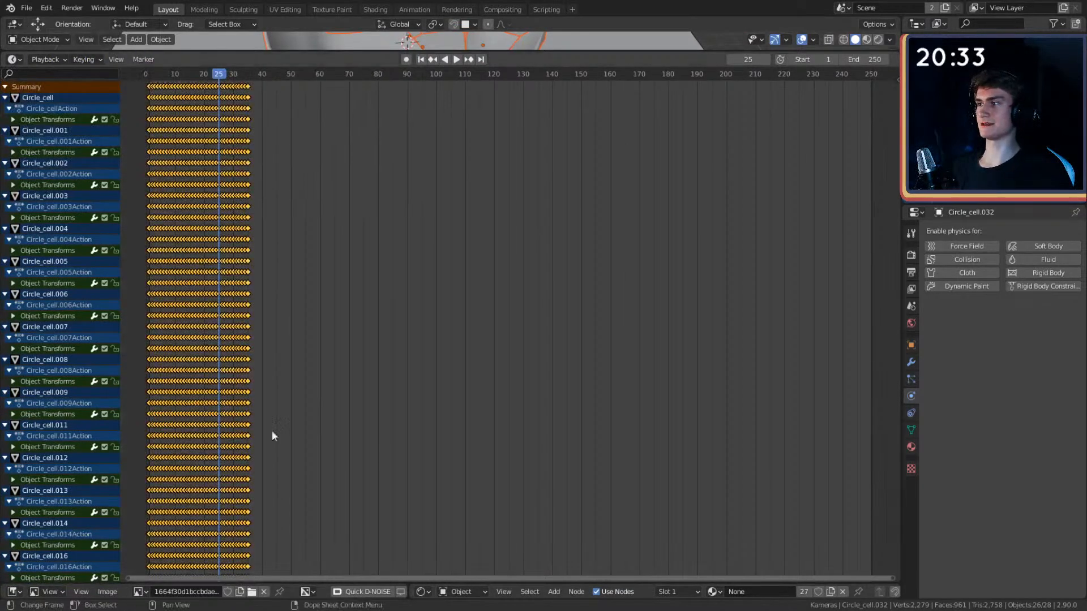
pyautogui.scroll(-7, 283, 416)
pyautogui.scroll(4, 317, 389)
pyautogui.moveTo(898, 277); pyautogui.dragTo(520, 272)
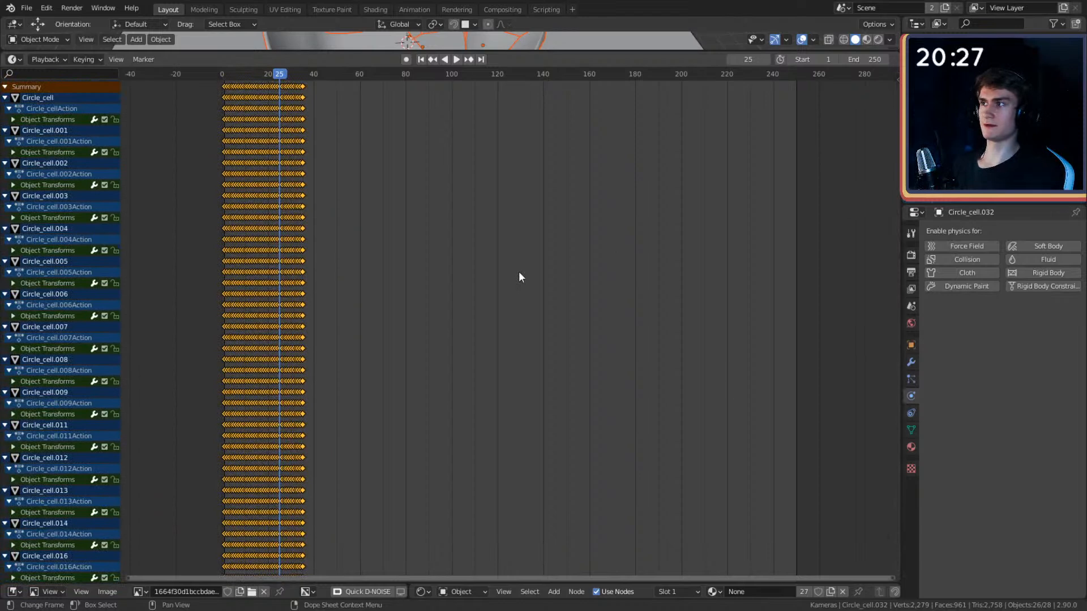
pyautogui.press('x')
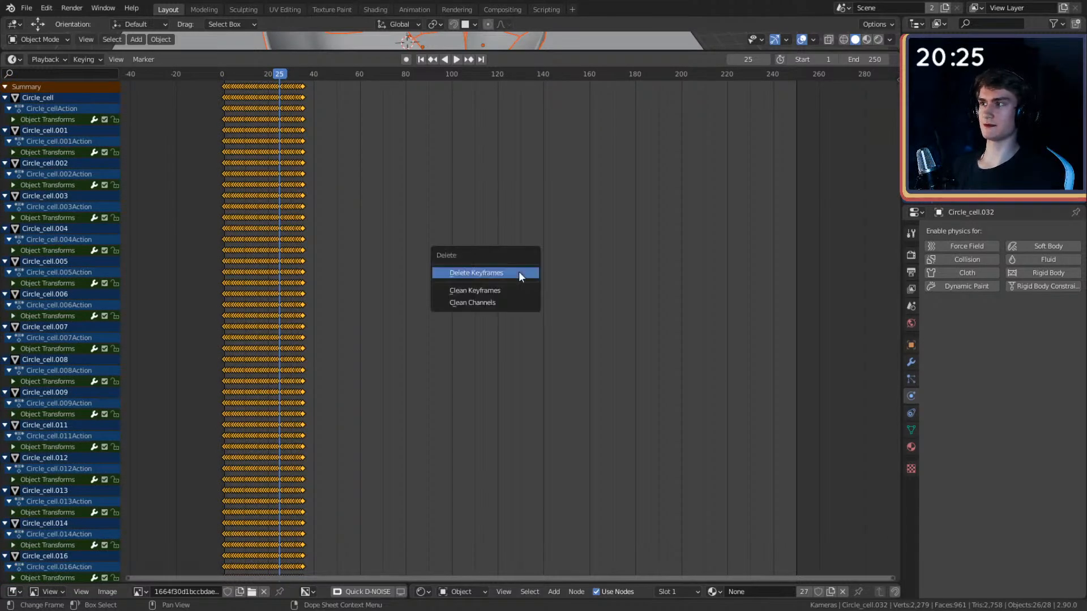
pyautogui.click(515, 273)
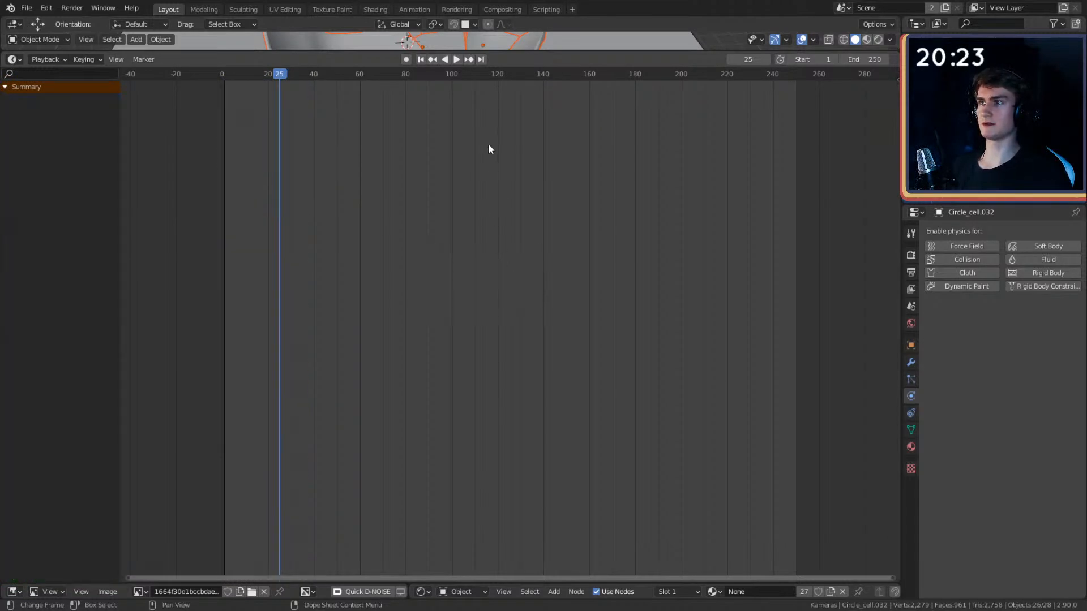
pyautogui.moveTo(679, 51); pyautogui.dragTo(668, 447)
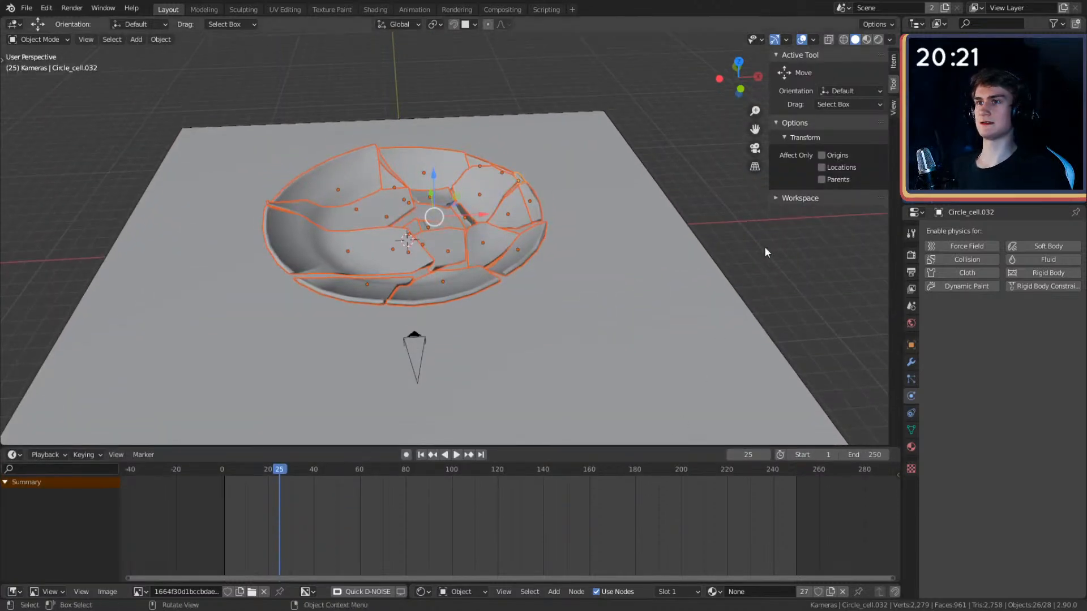
# - Clear the selection and reselect all plate pieces as a range, with Circle_cell as the active object
pyautogui.click(764, 246)
pyautogui.keyDown('shift'); pyautogui.moveTo(628, 243); pyautogui.dragTo(631, 274, button='middle'); pyautogui.keyUp('shift')
pyautogui.click(464, 288)
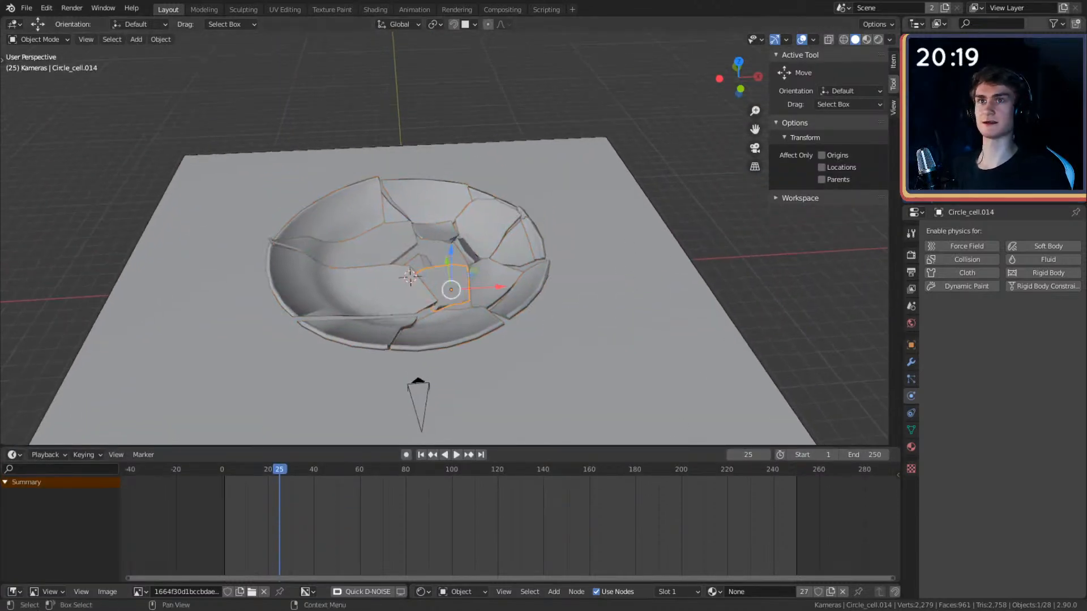
pyautogui.click(972, 85)
pyautogui.scroll(-10, 973, 114)
pyautogui.keyDown('shift'); pyautogui.click(973, 132); pyautogui.keyUp('shift')
pyautogui.press('r')
pyautogui.press('r')
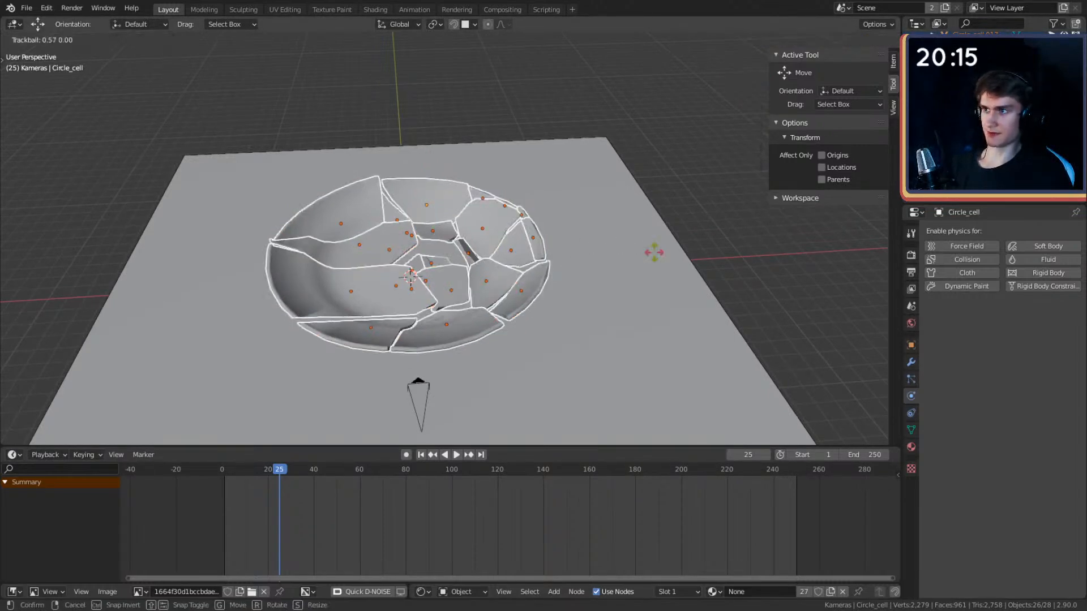
pyautogui.rightClick(681, 297)
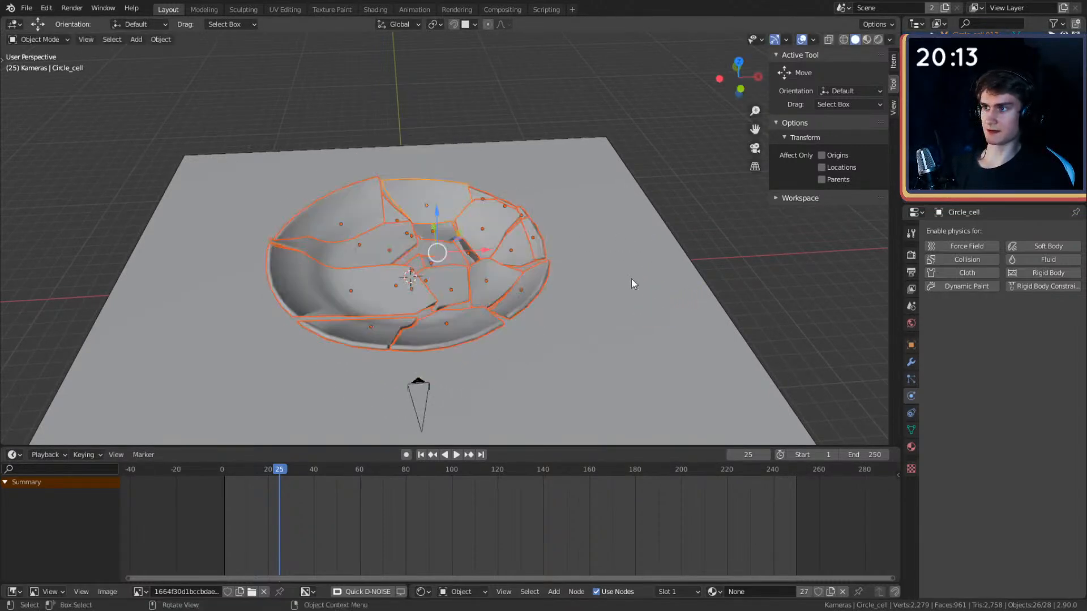
# - Rotate all the plate pieces together by about 46° around the global X axis
pyautogui.moveTo(633, 287); pyautogui.dragTo(531, 267, button='middle')
pyautogui.press('r')
pyautogui.press('x')
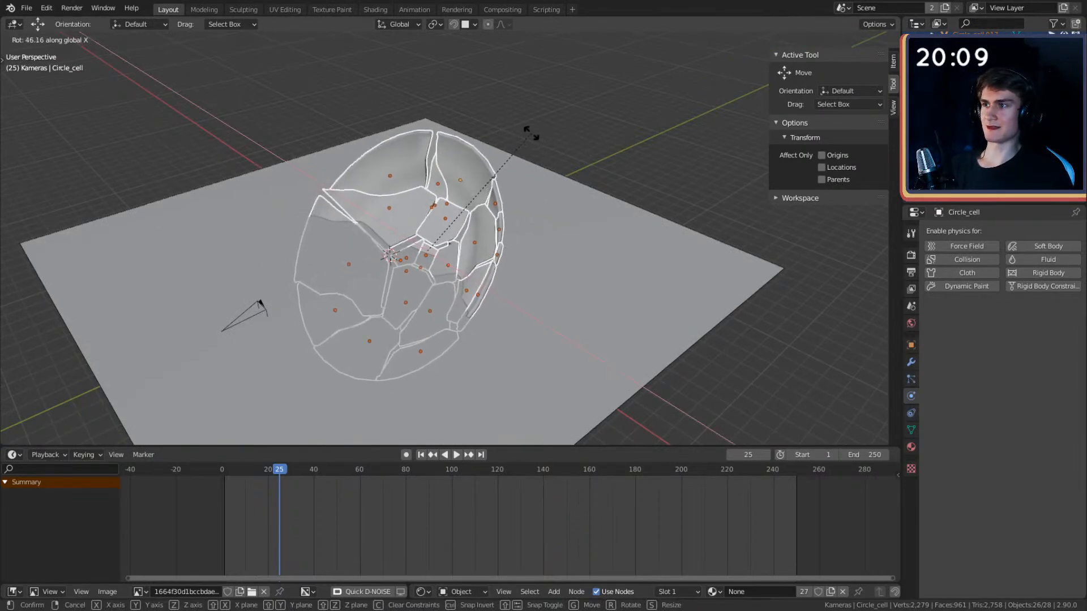
pyautogui.click(534, 134)
# - Tilt the plate pieces freely with a trackball rotation of about 40° and -32°
pyautogui.moveTo(583, 193)
pyautogui.mouseDown(button='middle')
pyautogui.moveTo(554, 188)
pyautogui.moveTo(578, 208)
pyautogui.mouseUp(button='middle')
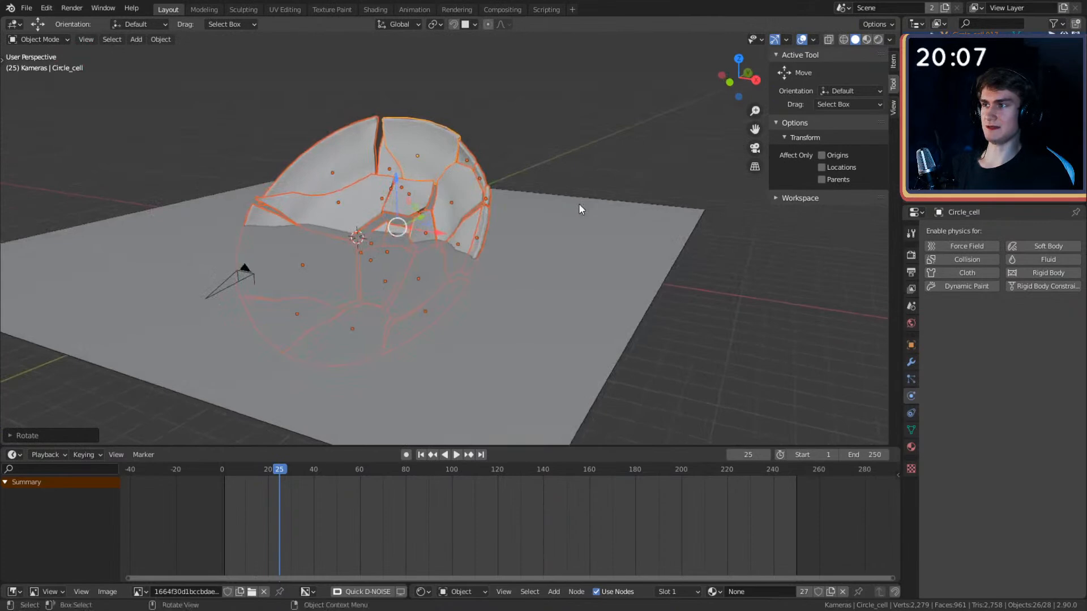
pyautogui.press('r')
pyautogui.press('r')
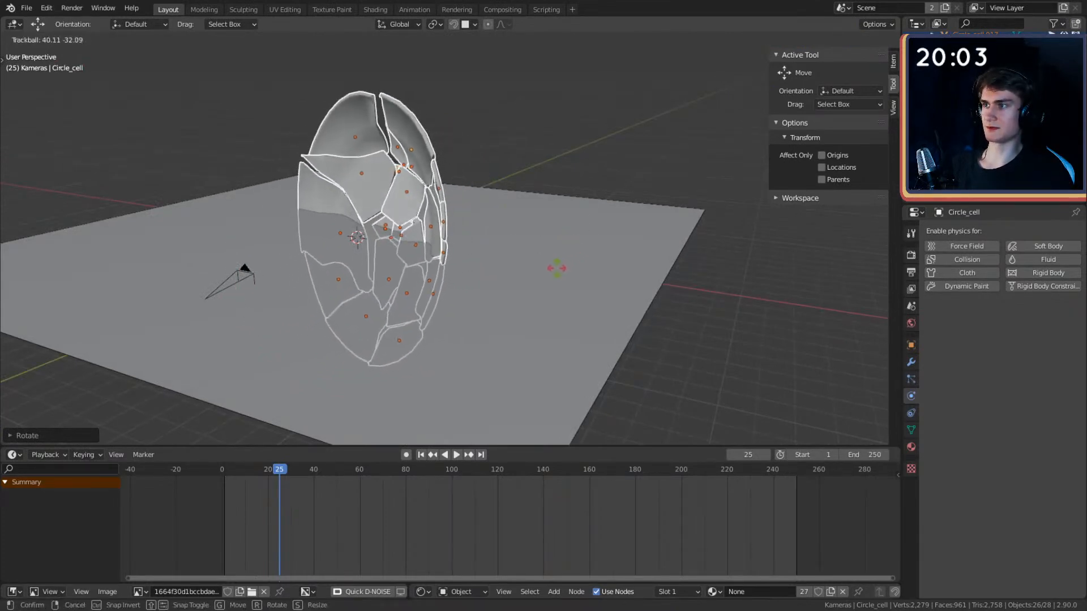
pyautogui.click(560, 265)
# - Scale all the plate pieces together down to less than half their size
pyautogui.moveTo(558, 267); pyautogui.dragTo(610, 260, button='middle')
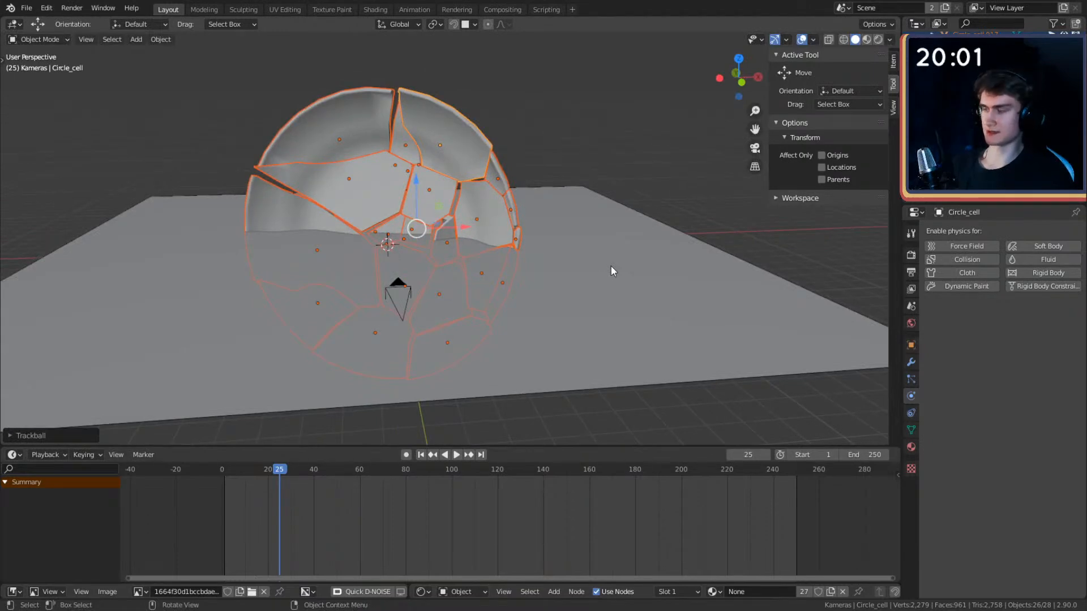
pyautogui.press('s')
pyautogui.click(509, 264)
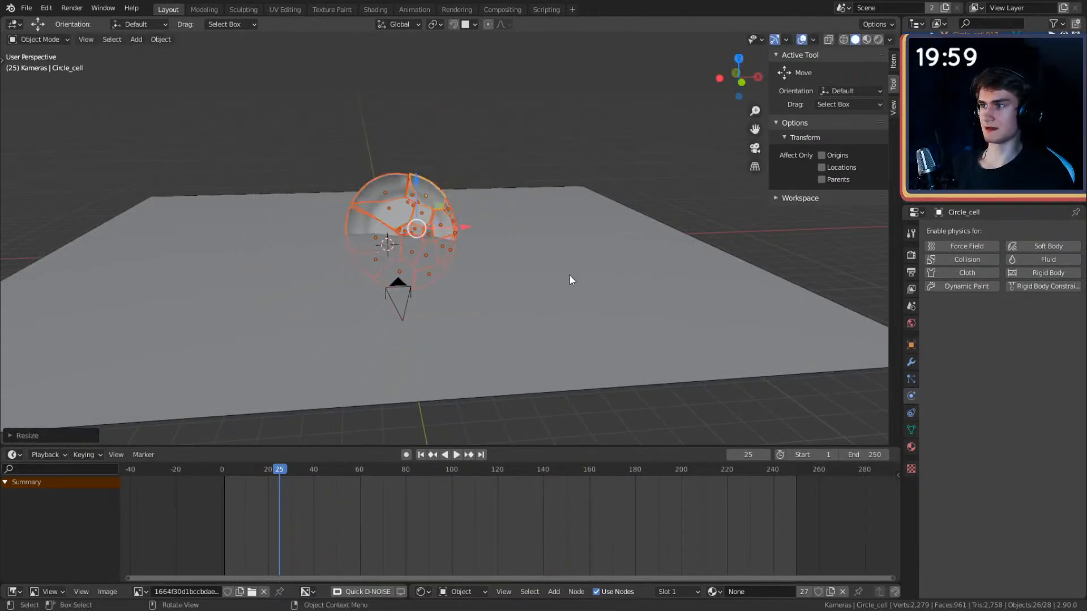
# - Delete the large ground plane behind and beneath the broken plate
pyautogui.click(568, 274)
pyautogui.press('Delete')
pyautogui.scroll(4, 539, 207)
pyautogui.keyDown('shift'); pyautogui.moveTo(554, 253); pyautogui.dragTo(570, 236, button='middle'); pyautogui.keyUp('shift')
pyautogui.scroll(-4, 570, 236)
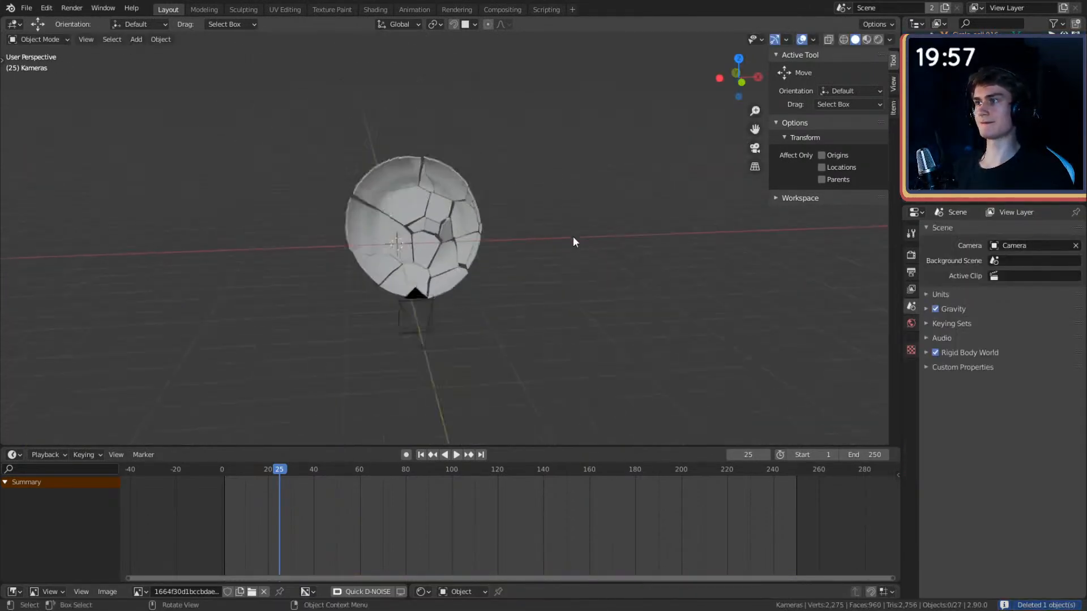
# - Select all plate pieces and parent them to the upper rim piece Circle_cell with the Object option
pyautogui.click(971, 170)
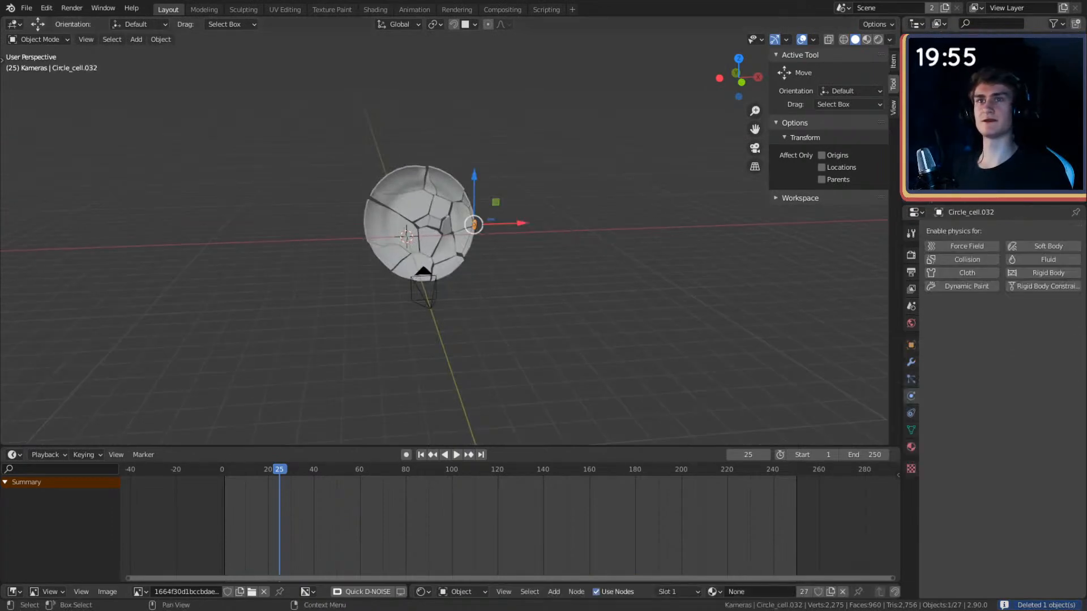
pyautogui.keyDown('shift'); pyautogui.click(971, 85); pyautogui.keyUp('shift')
pyautogui.scroll(6, 559, 189)
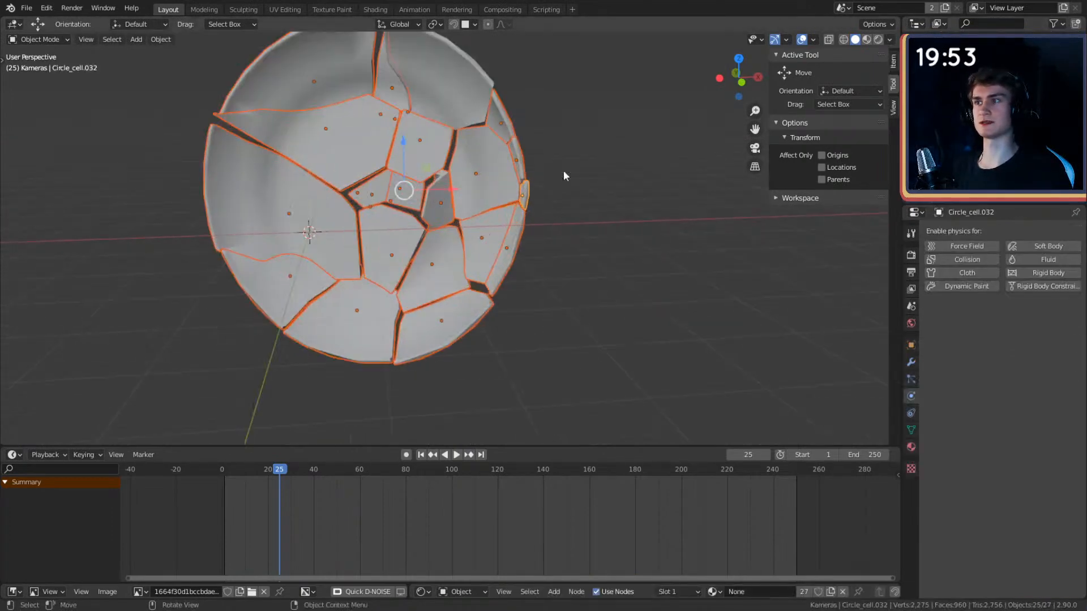
pyautogui.keyDown('shift'); pyautogui.moveTo(559, 189); pyautogui.dragTo(568, 242, button='middle'); pyautogui.keyUp('shift')
pyautogui.keyDown('shift'); pyautogui.click(478, 117); pyautogui.keyUp('shift')
pyautogui.hotkey('ctrl', 'p')
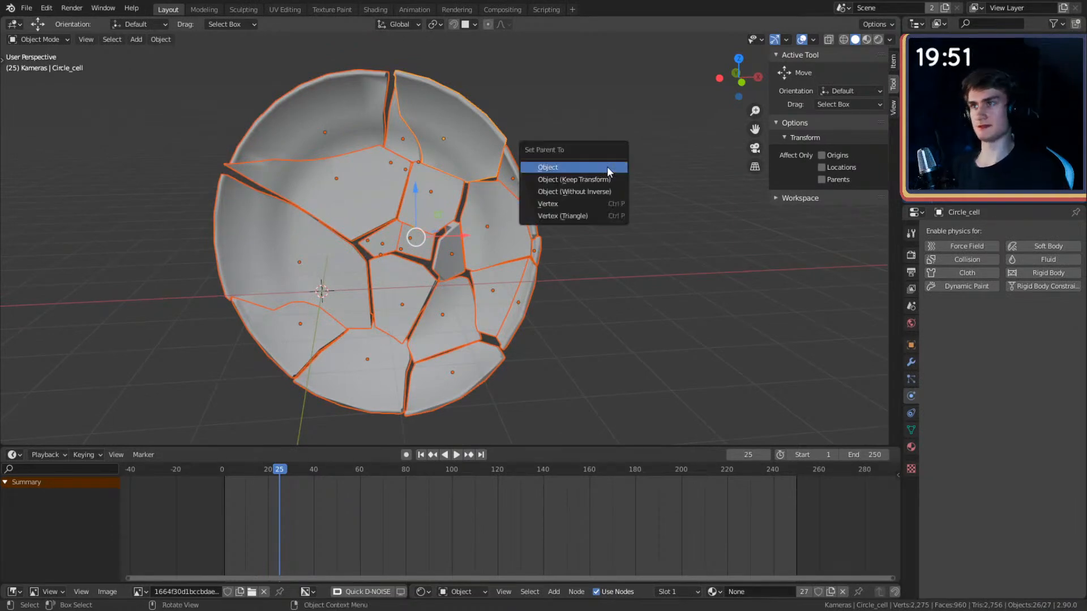
pyautogui.click(606, 167)
pyautogui.click(600, 144)
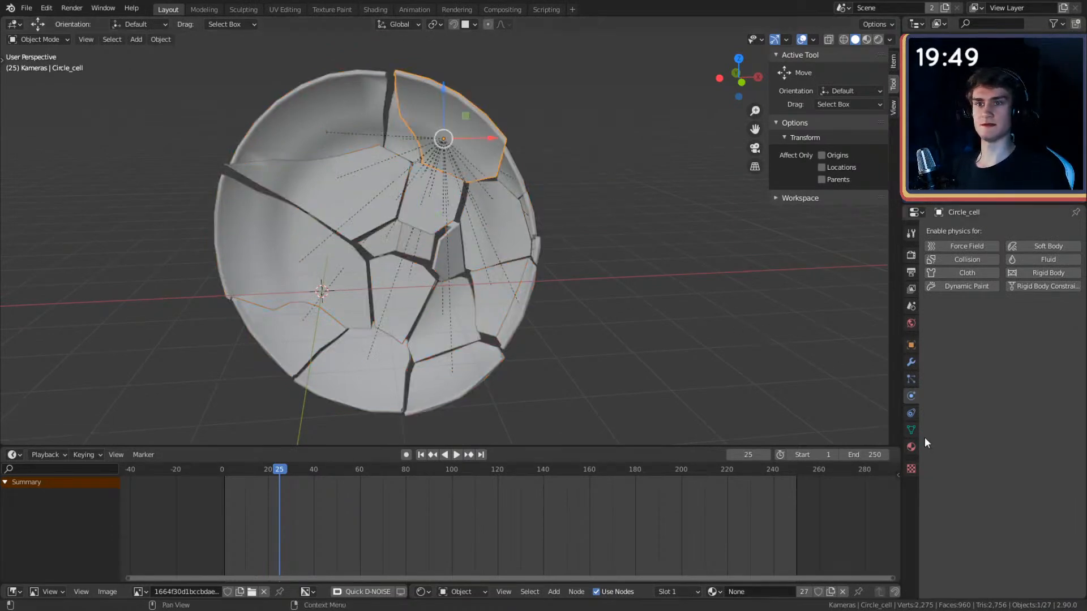
# - Open the material settings of Circle_cell and look through its surface values and material slots
pyautogui.click(911, 447)
pyautogui.scroll(-2, 945, 403)
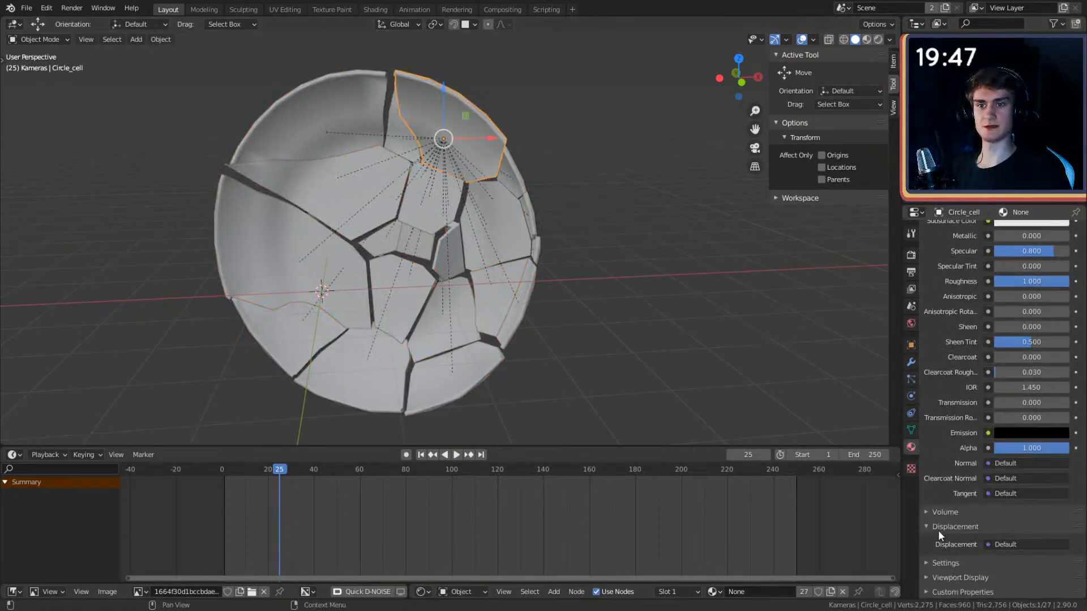
pyautogui.click(649, 247)
pyautogui.moveTo(603, 235); pyautogui.dragTo(588, 257, button='middle')
pyautogui.scroll(10, 943, 350)
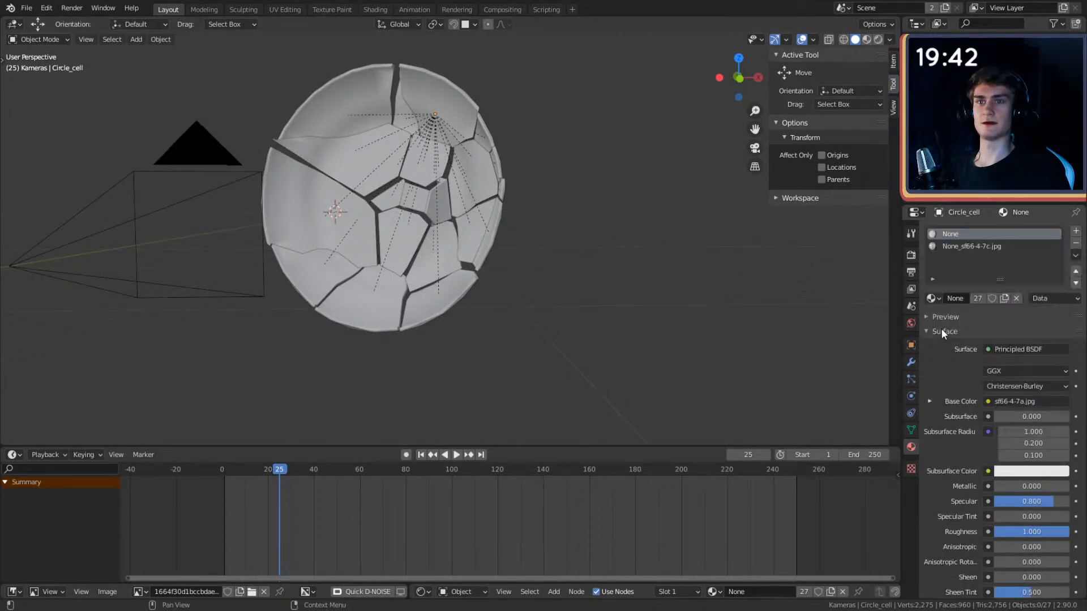
# - Try making the None material single-user on Circle_cell, and undo it
pyautogui.click(977, 298)
pyautogui.scroll(-4, 962, 334)
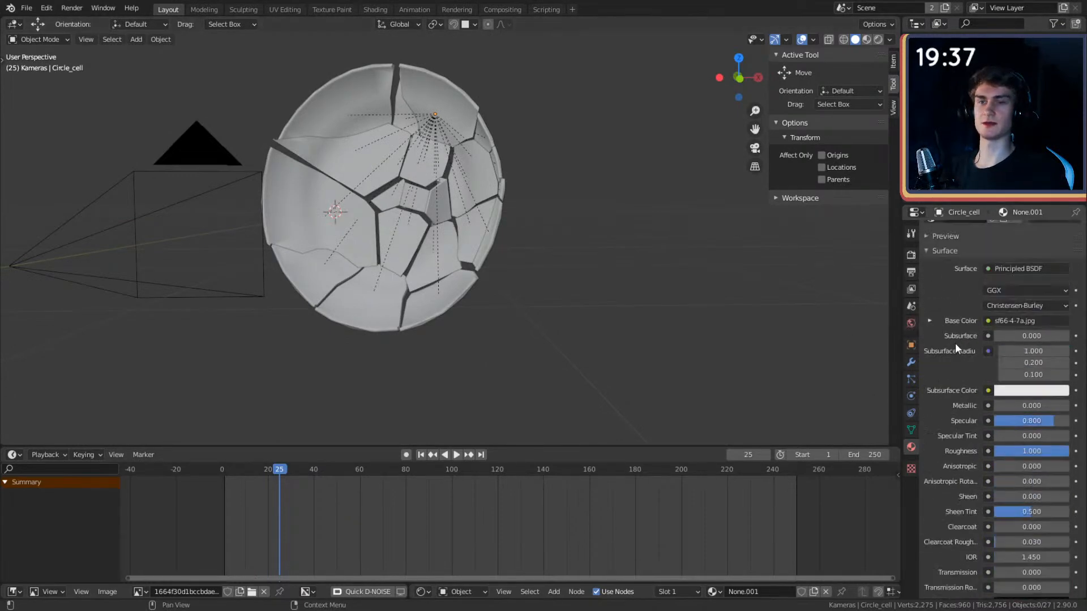
pyautogui.scroll(4, 941, 334)
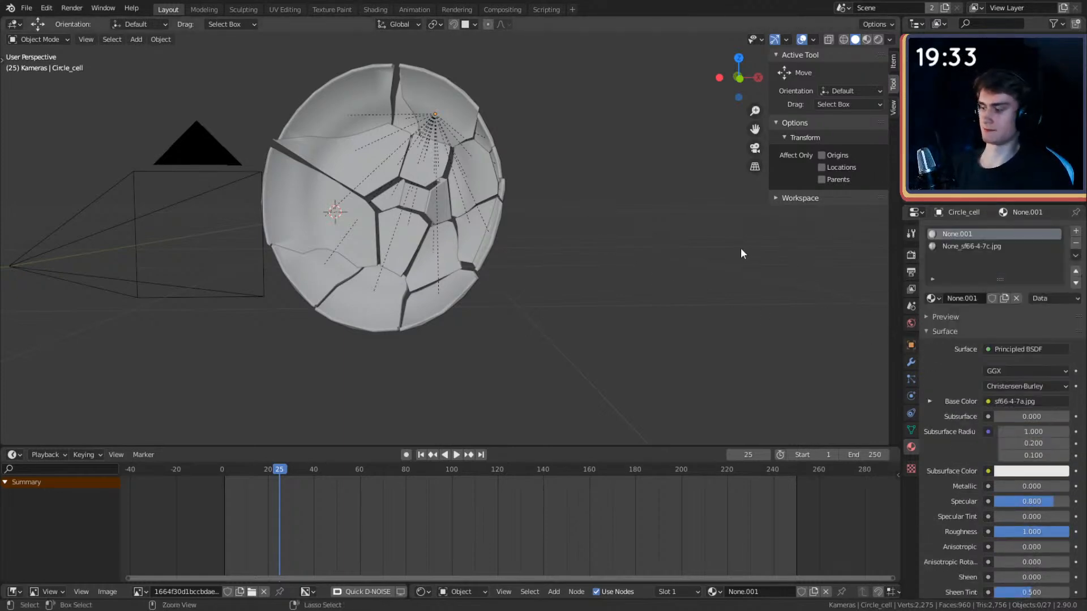
pyautogui.hotkey('ctrl', 'z')
# - Remove the timeline by joining its area with a neighbouring one, and enlarge the lower editors
pyautogui.moveTo(599, 229); pyautogui.dragTo(516, 260, button='middle')
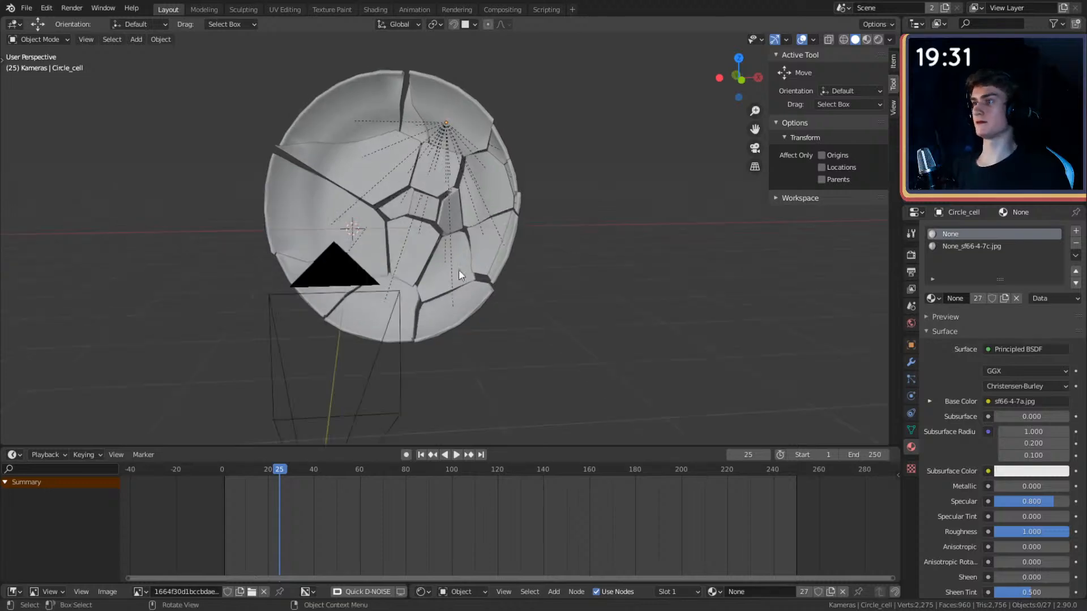
pyautogui.moveTo(272, 447); pyautogui.dragTo(304, 365)
pyautogui.rightClick(333, 362)
pyautogui.moveTo(392, 582); pyautogui.dragTo(354, 396)
pyautogui.rightClick(355, 361)
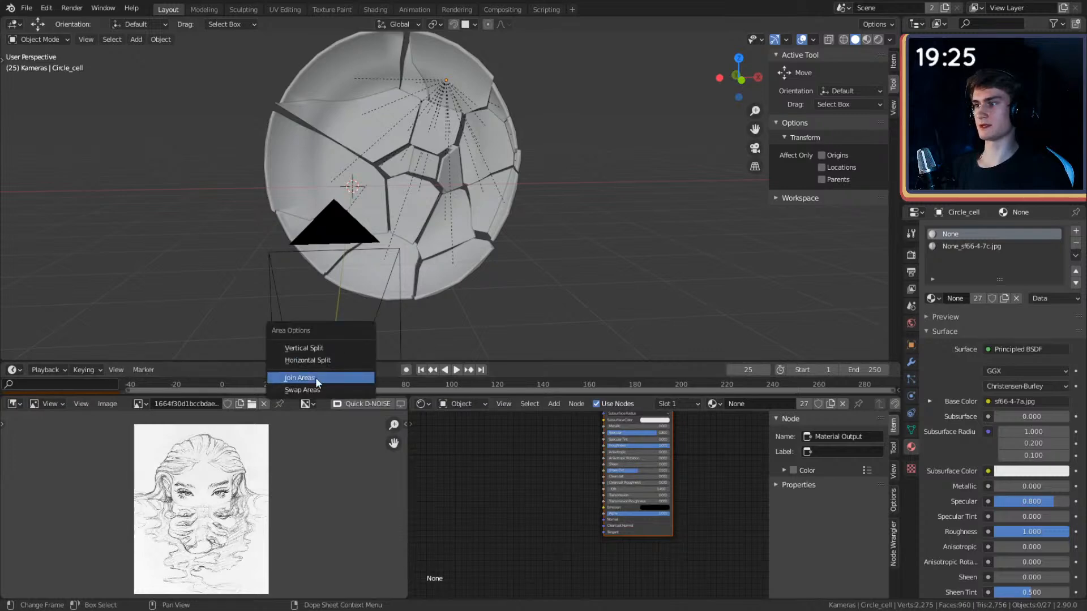
pyautogui.click(299, 377)
pyautogui.click(396, 379)
pyautogui.moveTo(417, 396); pyautogui.dragTo(417, 339)
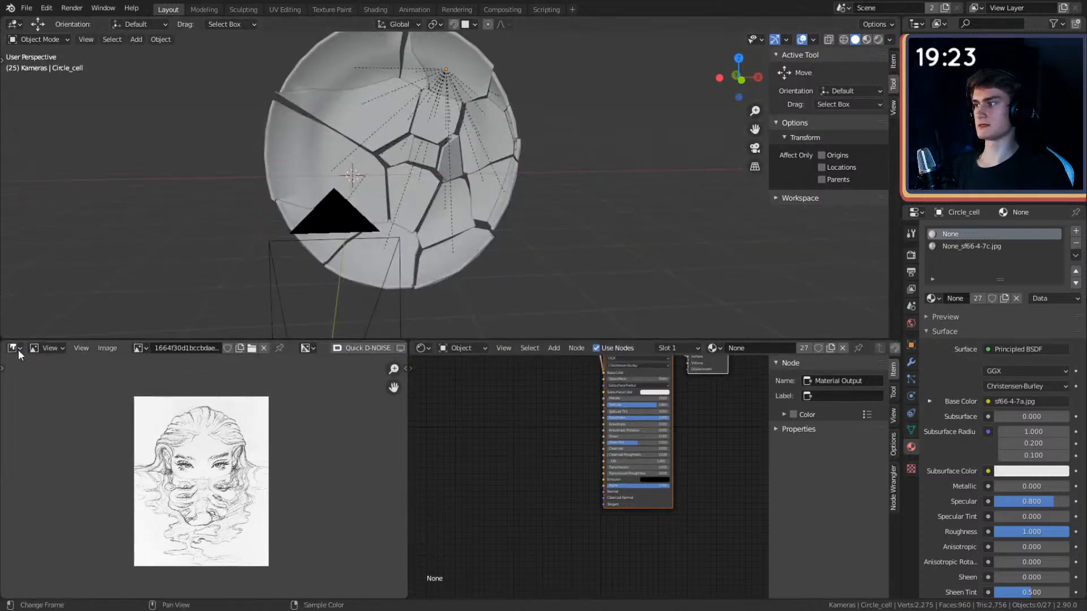
# - Turn the reference image editor into a 3D viewport that looks through the camera
pyautogui.click(15, 348)
pyautogui.click(43, 393)
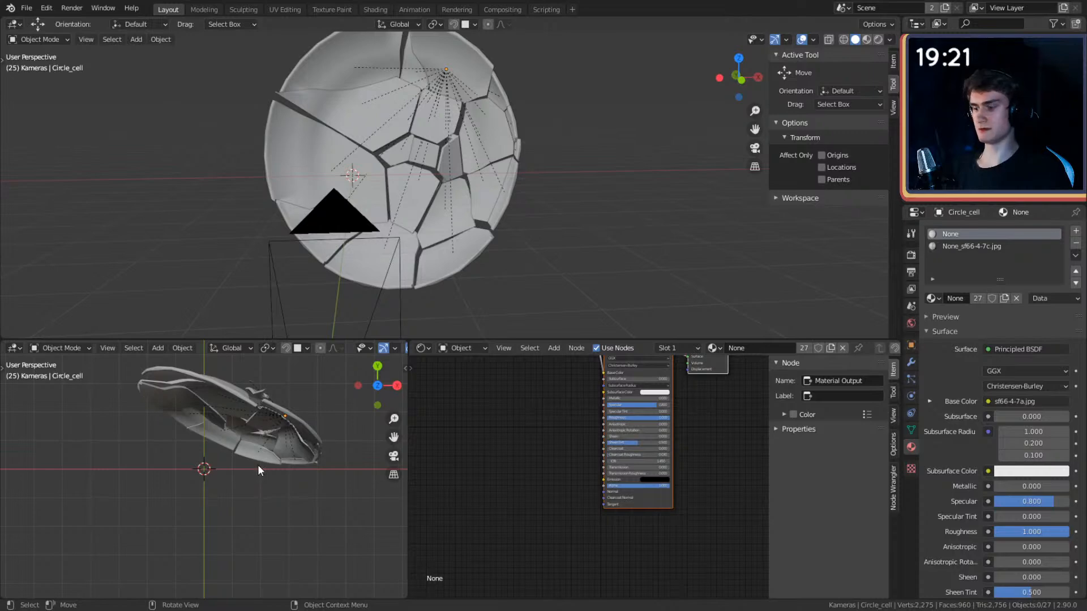
pyautogui.press('KP_0')
# - Select the camera and move it horizontally, with global Z locked, to fit the whole plate in the frame
pyautogui.scroll(-4, 468, 191)
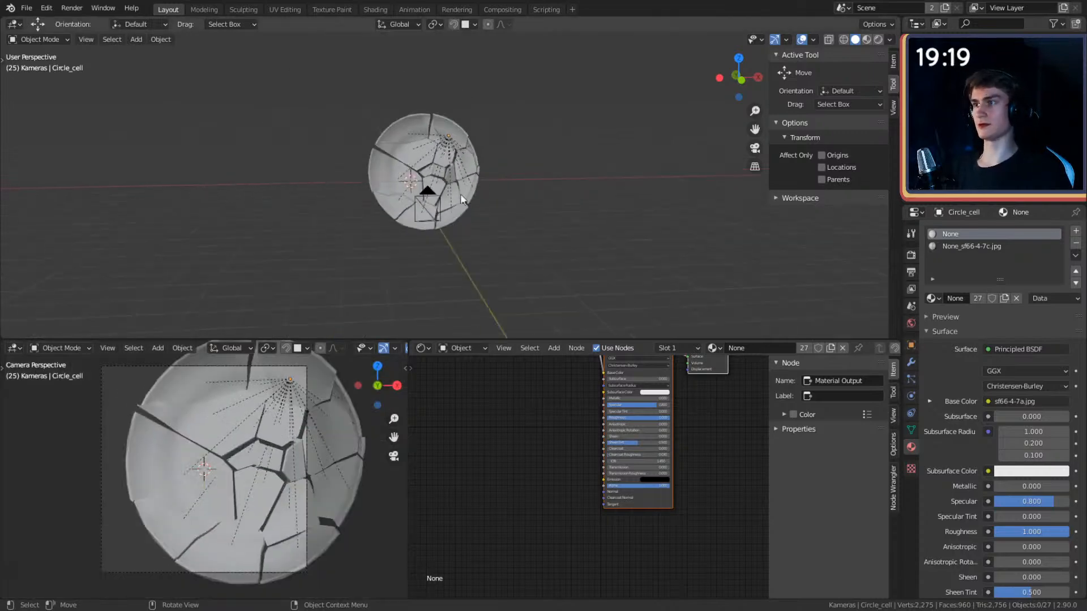
pyautogui.click(437, 199)
pyautogui.moveTo(453, 195); pyautogui.dragTo(470, 213, button='middle')
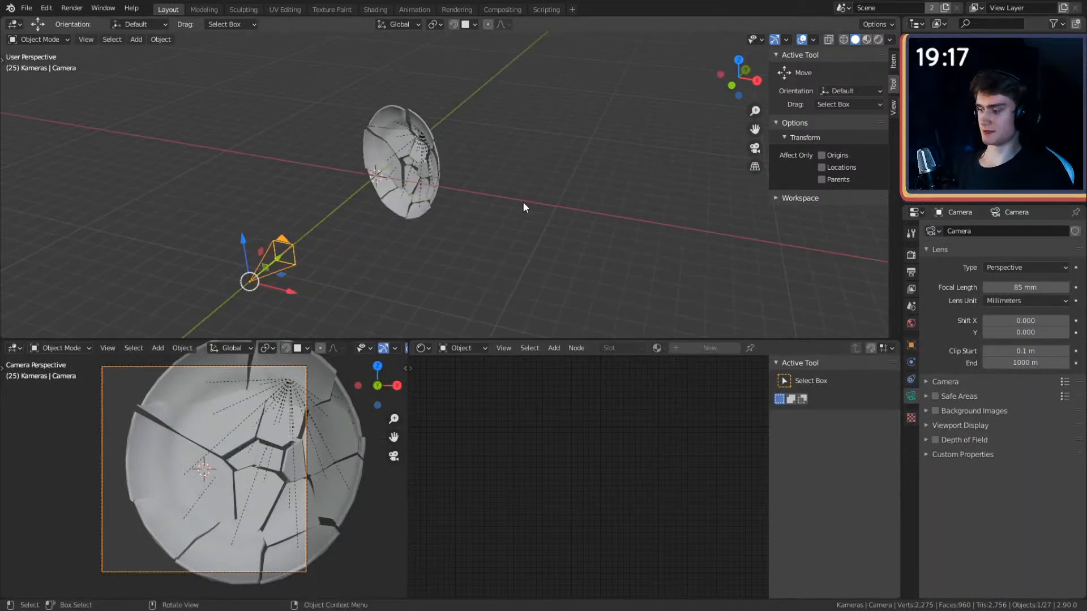
pyautogui.press('g')
pyautogui.hotkey('shift', 'z')
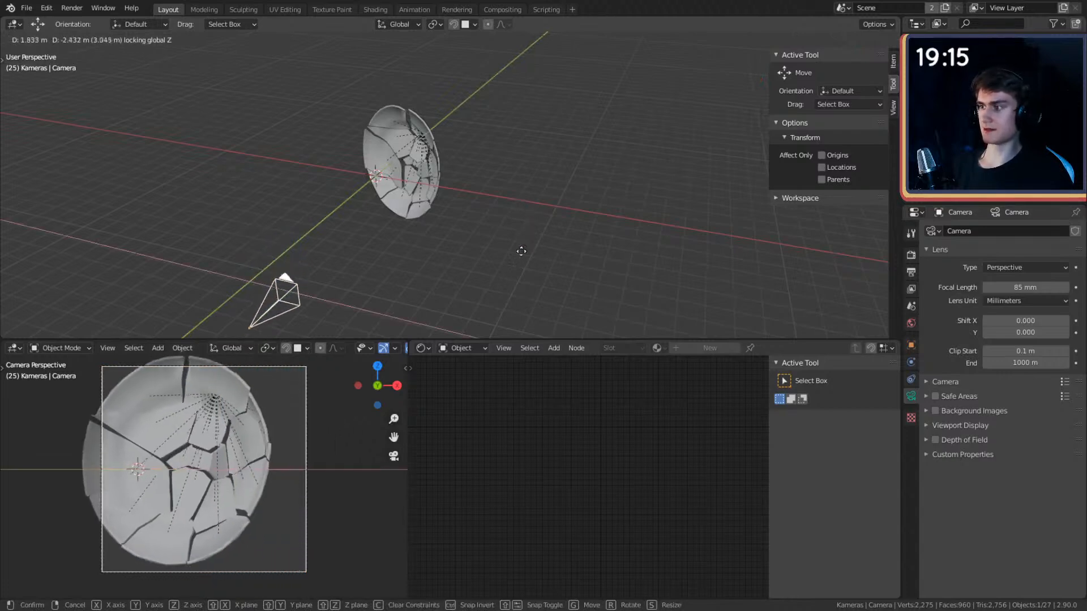
pyautogui.click(447, 289)
# - Tilt the plate through its parent piece Circle_cell with a trackball rotation of about -18° and 4°
pyautogui.moveTo(422, 243)
pyautogui.mouseDown(button='middle')
pyautogui.moveTo(453, 206)
pyautogui.moveTo(441, 250)
pyautogui.mouseUp(button='middle')
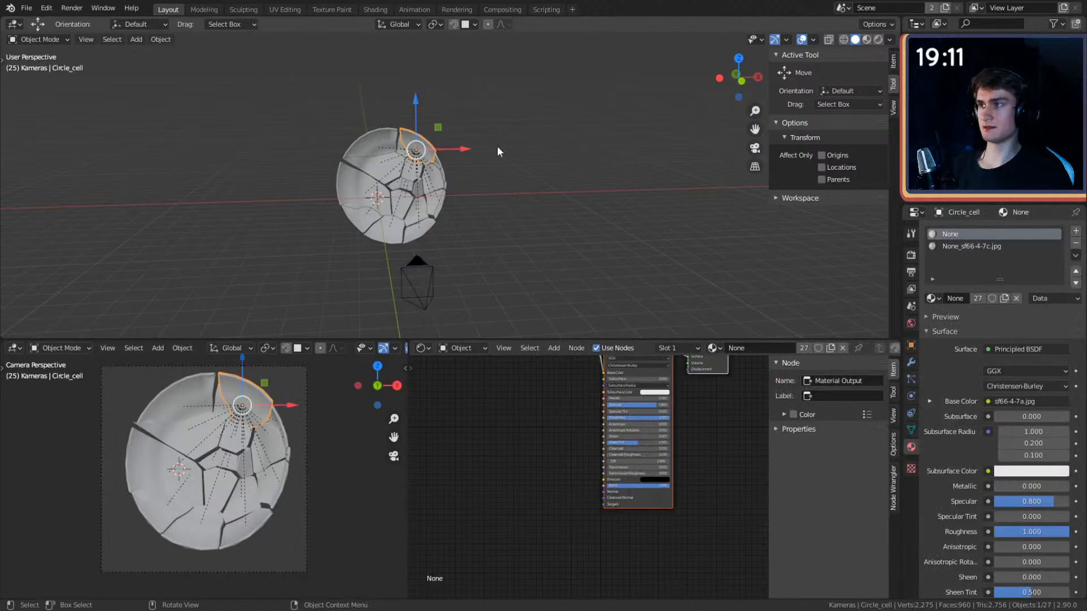
pyautogui.moveTo(496, 145); pyautogui.dragTo(482, 154, button='middle')
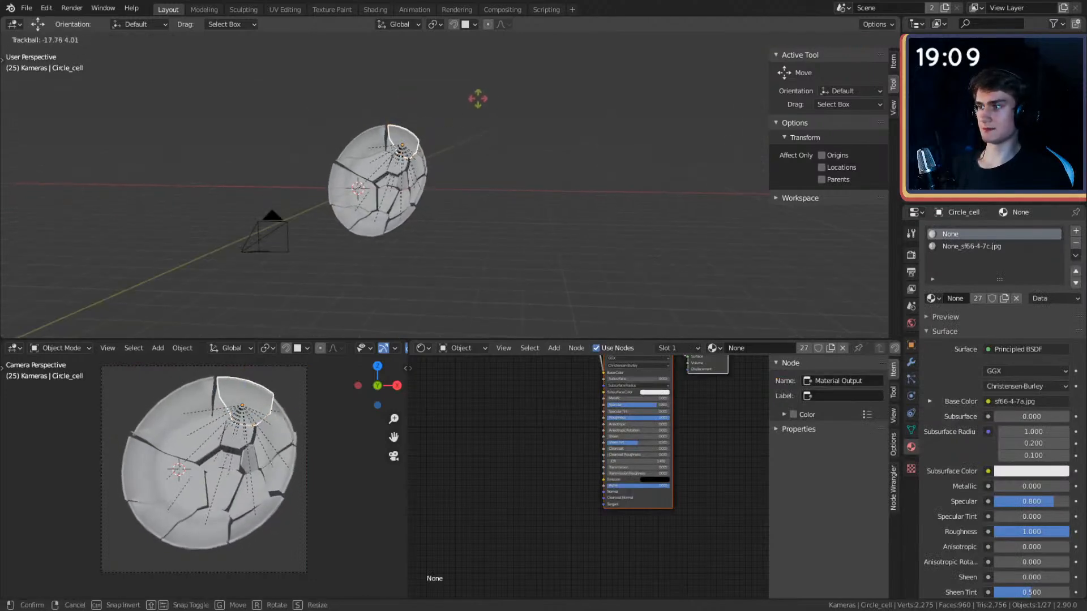
pyautogui.click(476, 97)
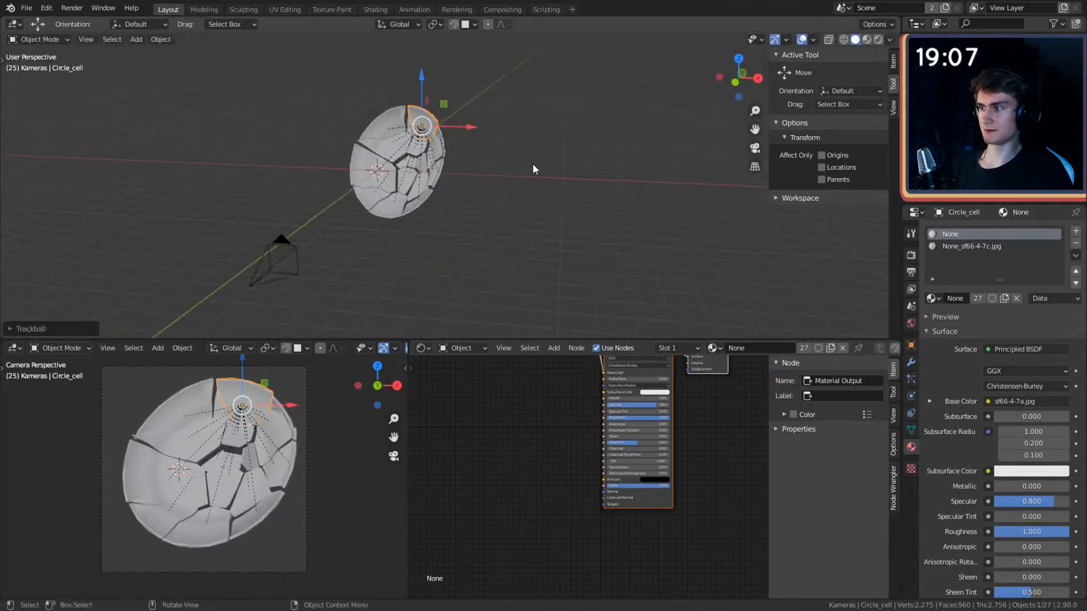
# - Scale the plate down slightly through its parent piece and reposition it within the camera frame
pyautogui.press('s')
pyautogui.press('Escape')
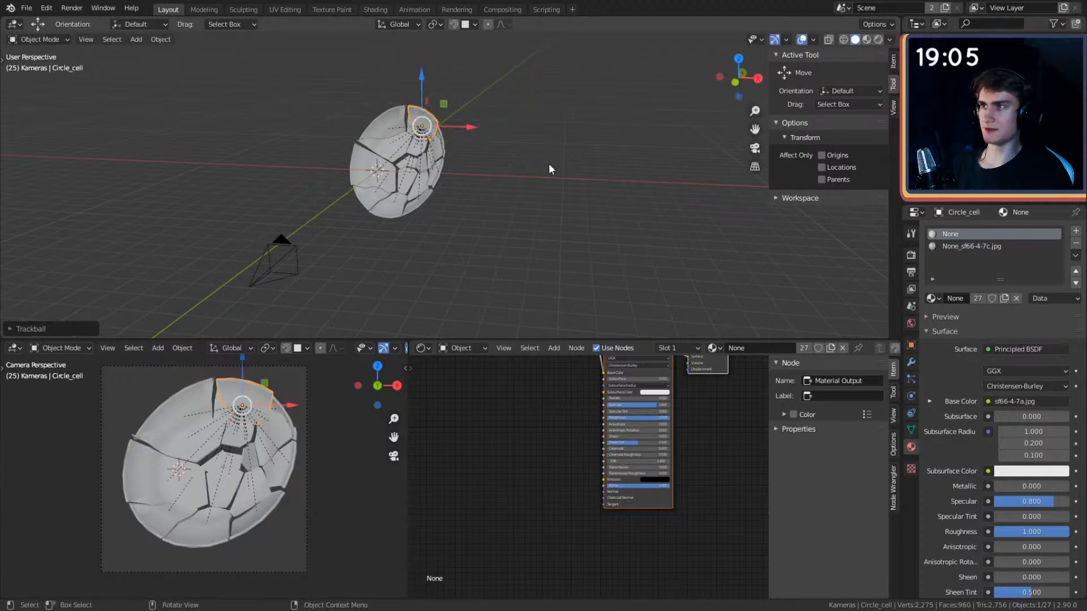
pyautogui.press('s')
pyautogui.click(585, 179)
pyautogui.press('g')
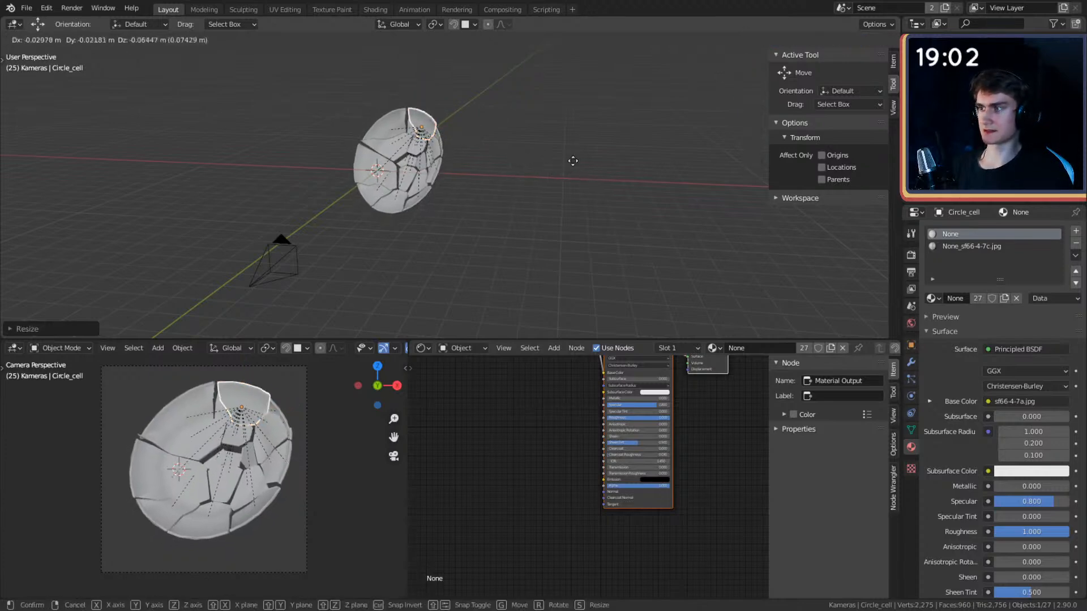
pyautogui.click(571, 165)
pyautogui.moveTo(572, 166); pyautogui.dragTo(607, 166, button='middle')
pyautogui.scroll(3, 565, 175)
pyautogui.click(567, 179)
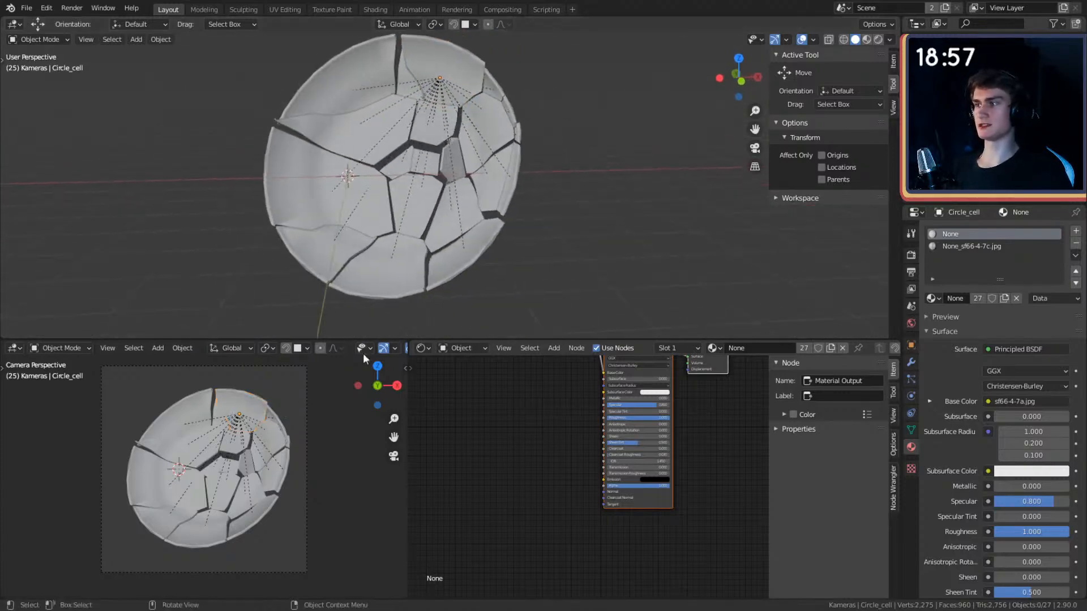
# - Switch the camera viewport to Material Preview shading to show the plate's textures
pyautogui.press('z')
pyautogui.click(228, 522)
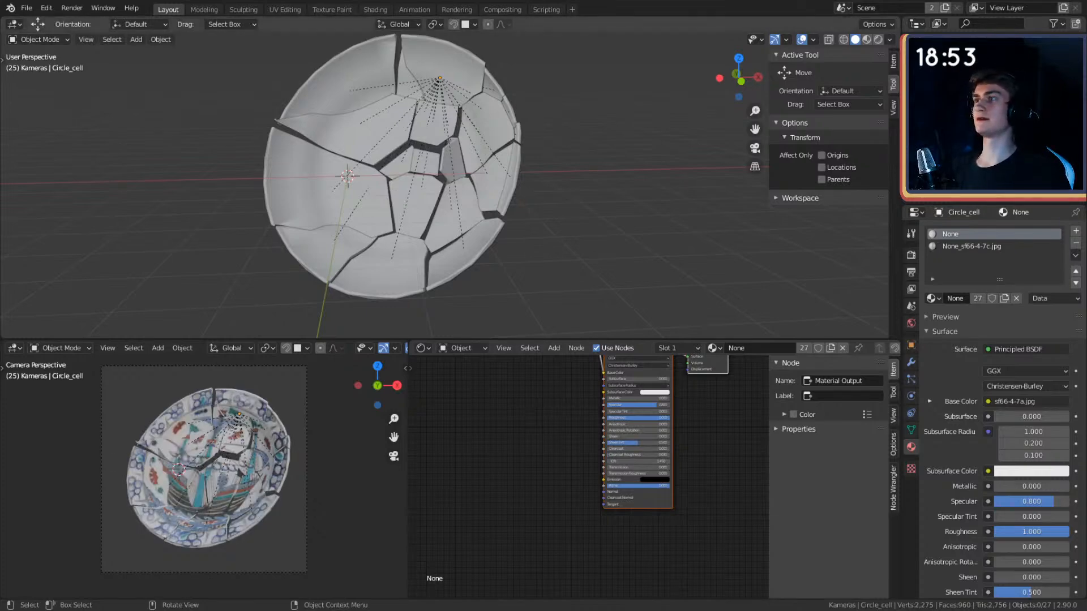
pyautogui.moveTo(548, 177); pyautogui.dragTo(517, 233, button='middle')
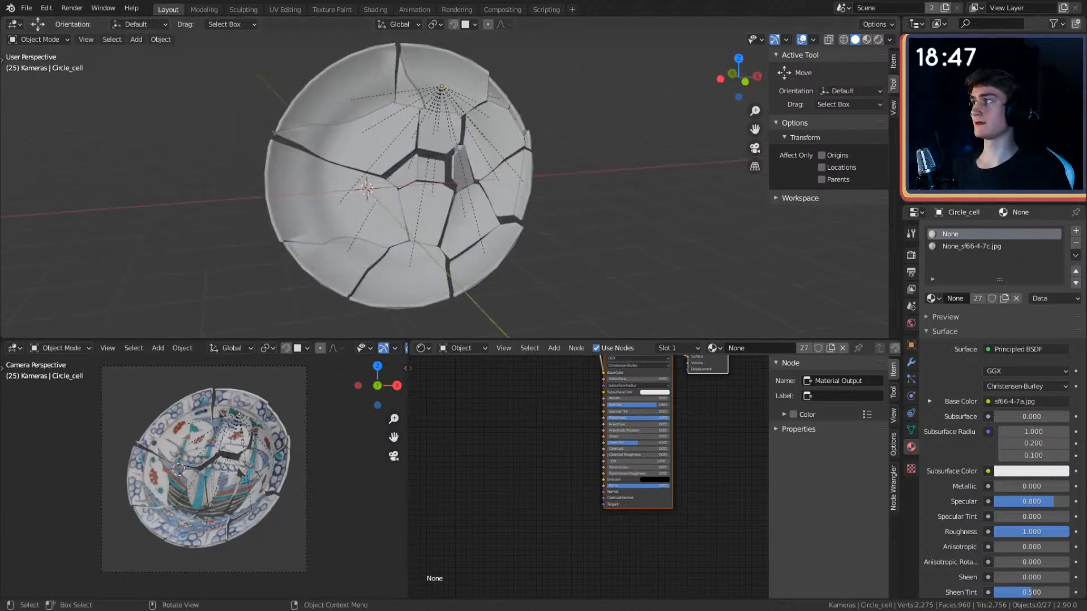
pyautogui.moveTo(517, 255); pyautogui.dragTo(429, 155, button='middle')
# - Disconnect the image texture from the None material's Base Color and set the texture node aside
pyautogui.moveTo(469, 407); pyautogui.dragTo(508, 501, button='middle')
pyautogui.moveTo(601, 474); pyautogui.dragTo(640, 396, button='middle')
pyautogui.click(640, 396)
pyautogui.moveTo(558, 402); pyautogui.dragTo(506, 471)
pyautogui.moveTo(565, 465); pyautogui.dragTo(596, 391, button='middle')
pyautogui.moveTo(633, 439); pyautogui.dragTo(524, 400)
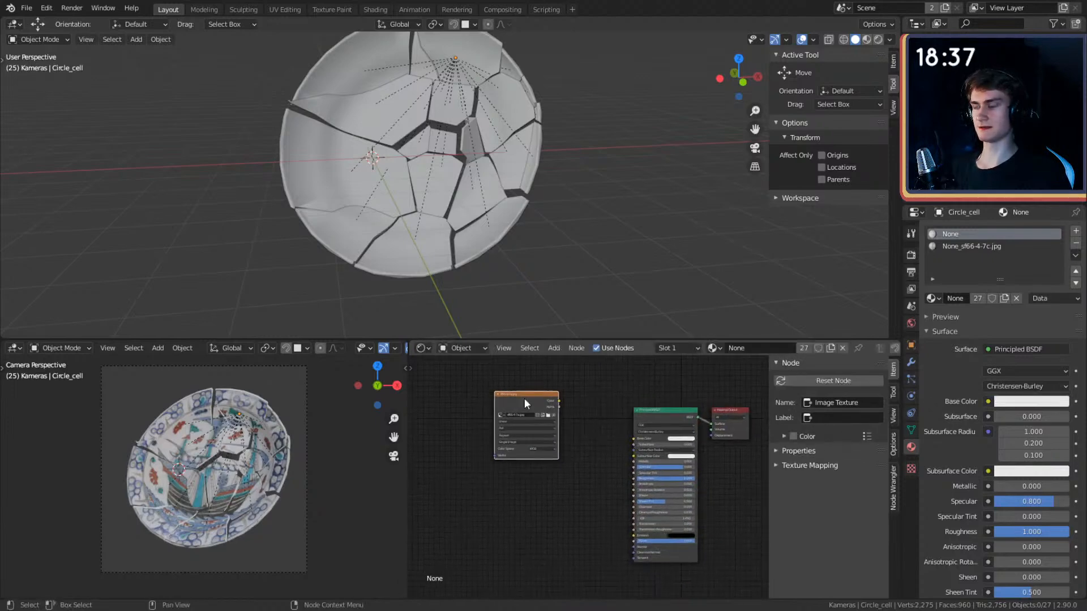
pyautogui.moveTo(597, 443); pyautogui.dragTo(559, 423, button='middle')
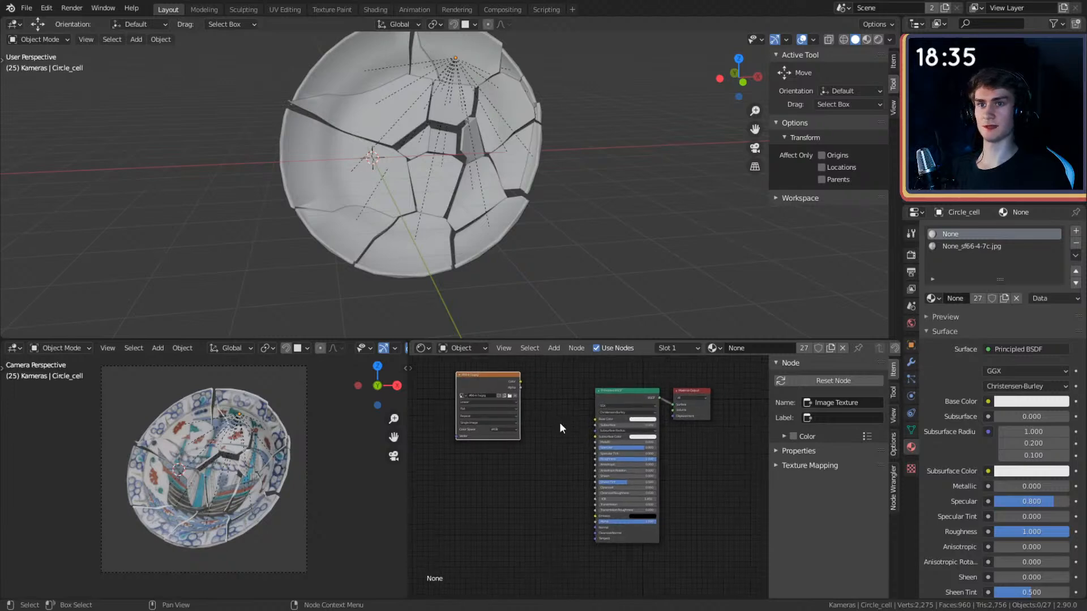
# - Disconnect the image texture from the None_sf66-4-7c.jpg material's Base Color and move the texture node aside
pyautogui.click(980, 245)
pyautogui.moveTo(587, 380); pyautogui.dragTo(563, 539, button='middle')
pyautogui.scroll(3, 560, 478)
pyautogui.moveTo(547, 363); pyautogui.dragTo(469, 455)
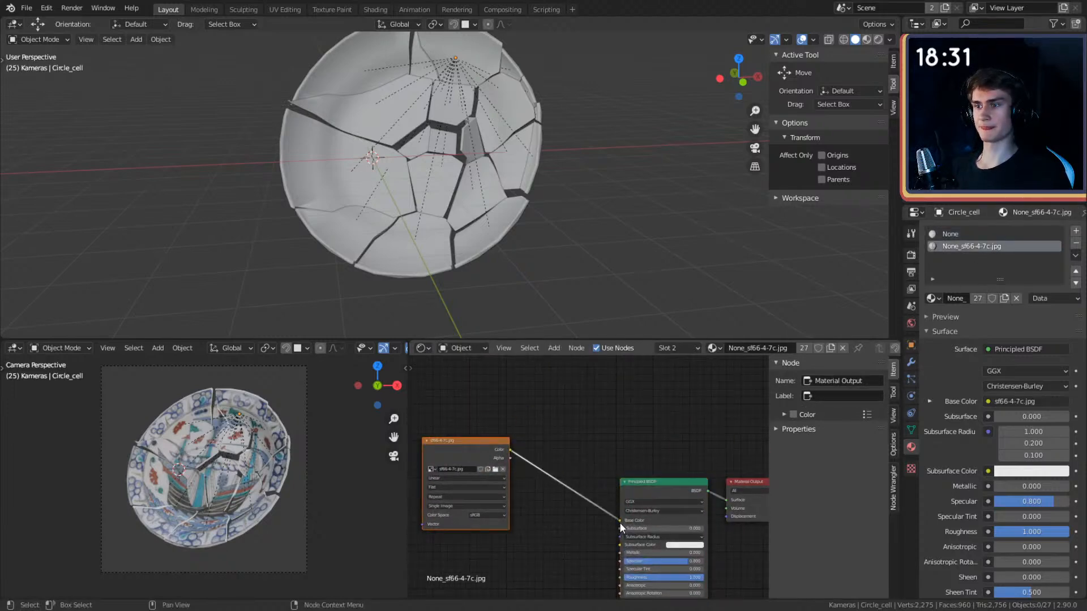
pyautogui.moveTo(619, 521); pyautogui.dragTo(527, 406)
pyautogui.moveTo(476, 442); pyautogui.dragTo(502, 363)
# - Darken the None_sf66-4-7c.jpg material's Base Color to near black, with a value of about 0.08
pyautogui.moveTo(540, 488); pyautogui.dragTo(510, 418, button='middle')
pyautogui.scroll(2, 512, 460)
pyautogui.moveTo(511, 461); pyautogui.dragTo(478, 441, button='middle')
pyautogui.scroll(4, 526, 436)
pyautogui.moveTo(752, 452); pyautogui.dragTo(665, 462, button='middle')
pyautogui.scroll(2, 593, 427)
pyautogui.click(615, 435)
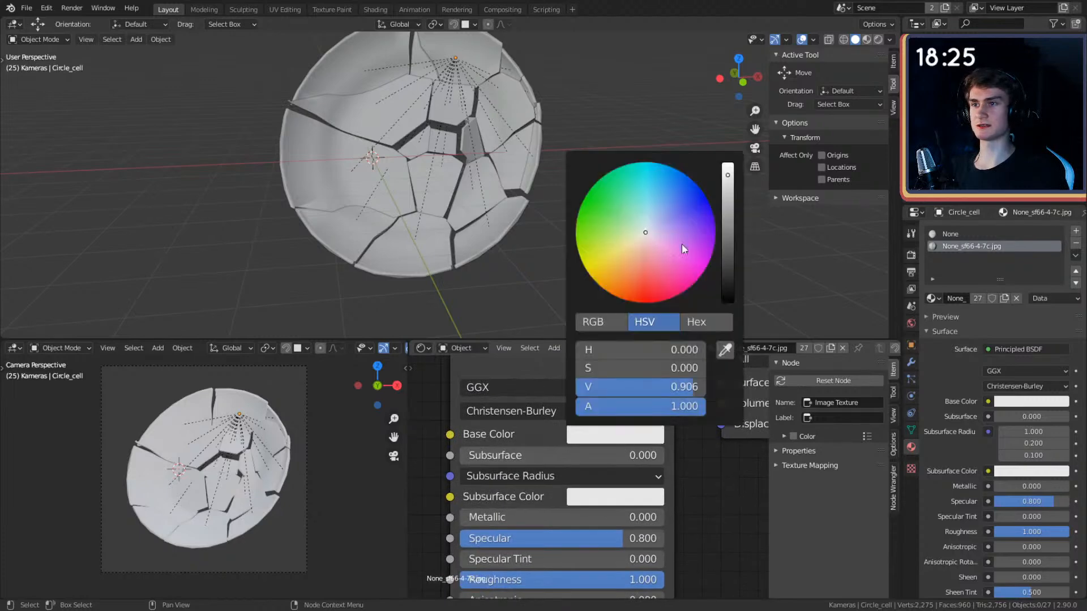
pyautogui.moveTo(728, 179); pyautogui.dragTo(728, 291)
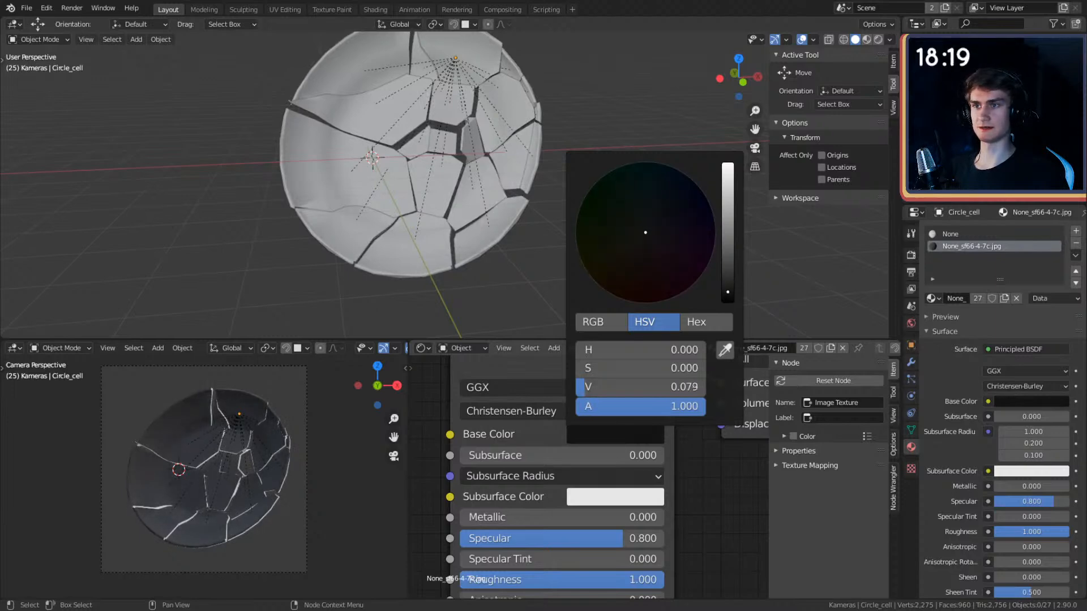
# - Set the None material's Base Color to a golden orange, with a saturation of about 0.59 and value 0.906
pyautogui.scroll(-4, 739, 473)
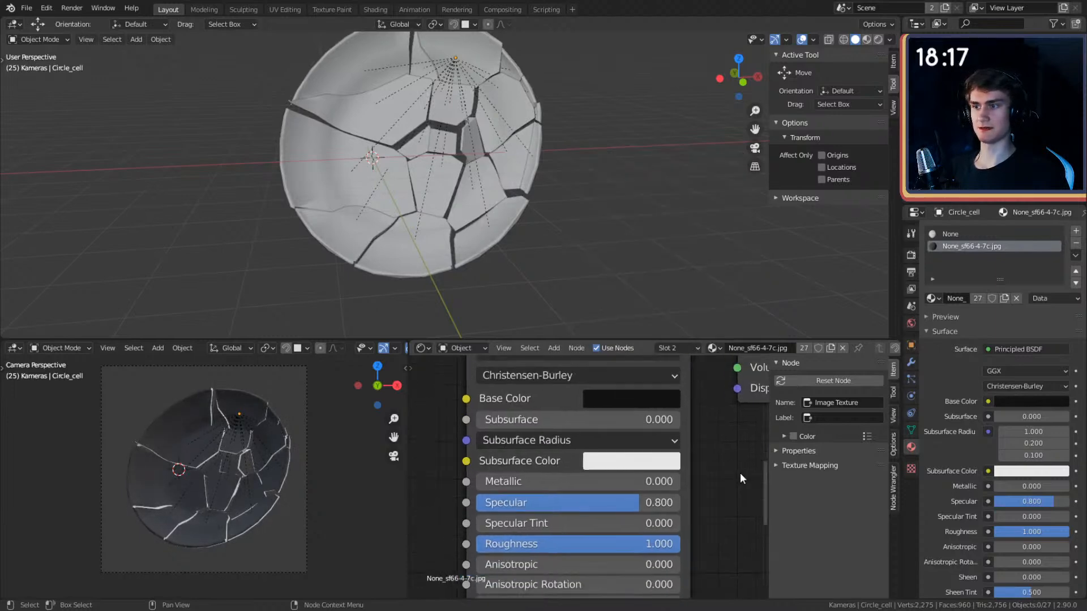
pyautogui.scroll(-3, 602, 481)
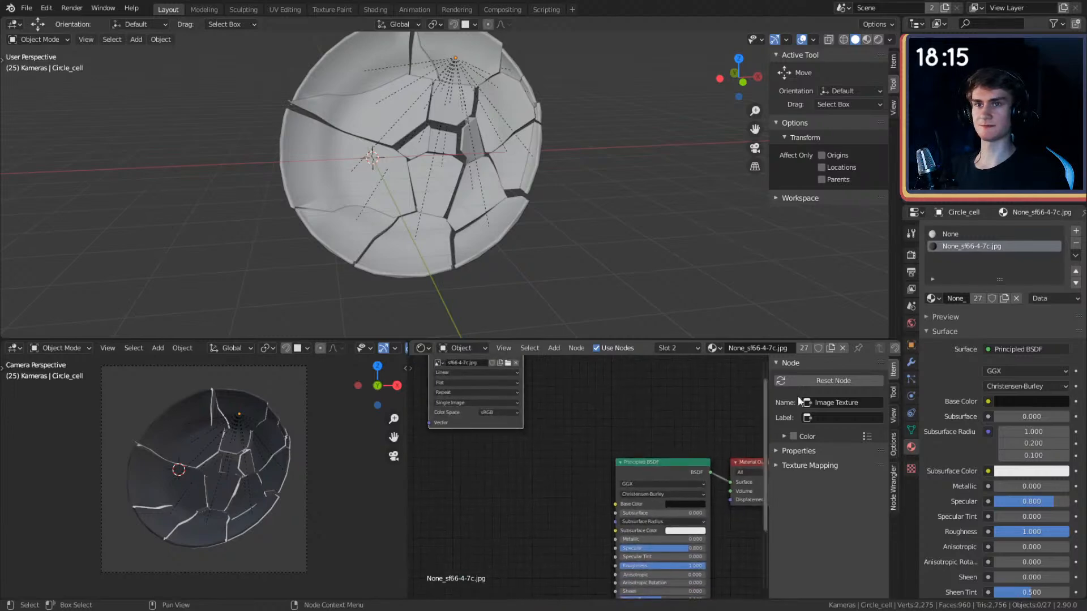
pyautogui.click(955, 233)
pyautogui.moveTo(616, 543); pyautogui.dragTo(690, 392, button='middle')
pyautogui.scroll(5, 579, 490)
pyautogui.moveTo(579, 490); pyautogui.dragTo(522, 495, button='middle')
pyautogui.click(676, 445)
pyautogui.moveTo(696, 322)
pyautogui.mouseDown()
pyautogui.moveTo(704, 346)
pyautogui.moveTo(691, 330)
pyautogui.mouseUp()
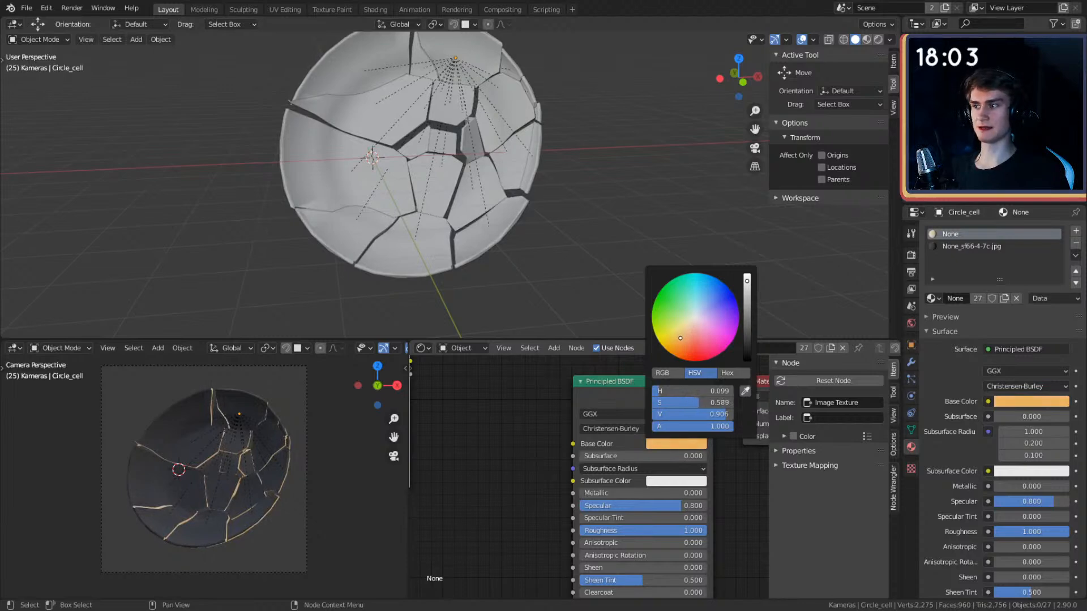
# - Set the golden None material's Metallic to 1.000 and its Roughness to about 0.36
pyautogui.moveTo(723, 493); pyautogui.dragTo(707, 471, button='middle')
pyautogui.moveTo(602, 471); pyautogui.dragTo(691, 471)
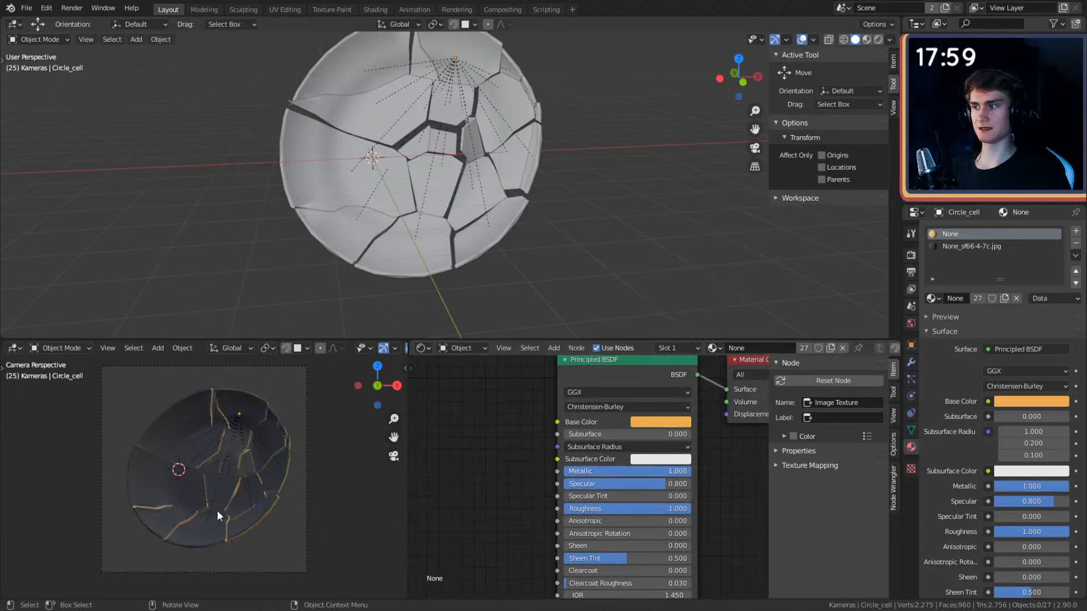
pyautogui.scroll(6, 217, 511)
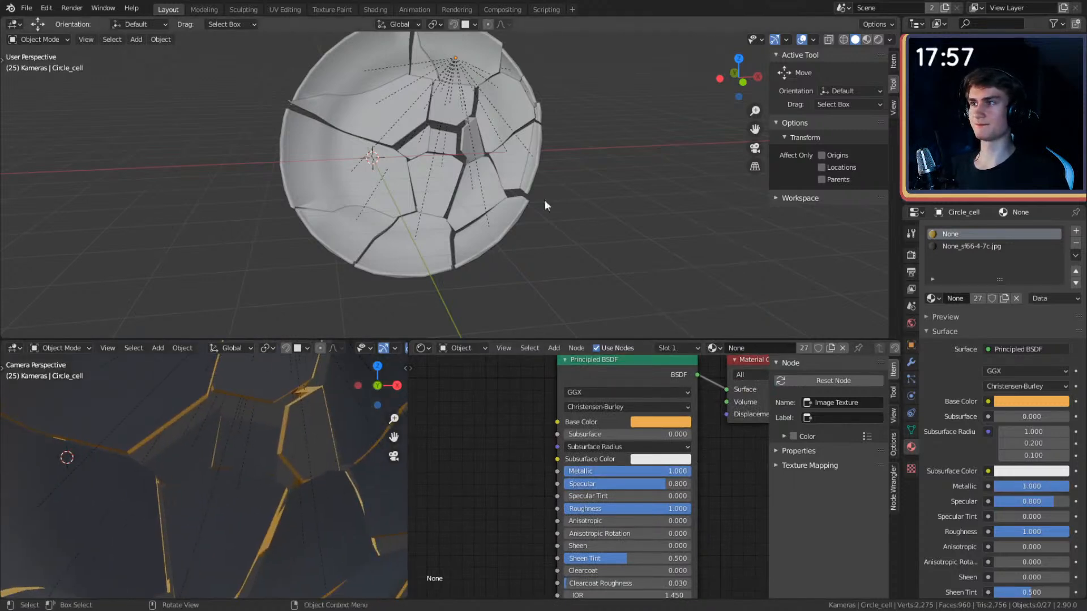
pyautogui.moveTo(707, 496); pyautogui.dragTo(658, 443, button='middle')
pyautogui.moveTo(630, 439); pyautogui.dragTo(581, 439)
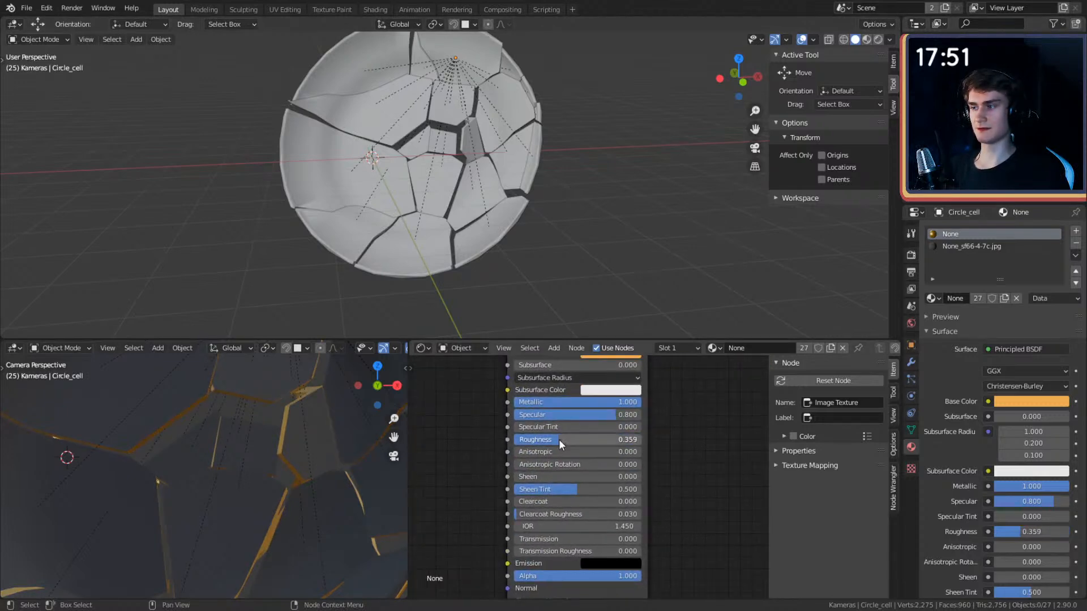
# - Set the golden None material's Roughness to 0.100
pyautogui.moveTo(575, 440); pyautogui.dragTo(574, 440)
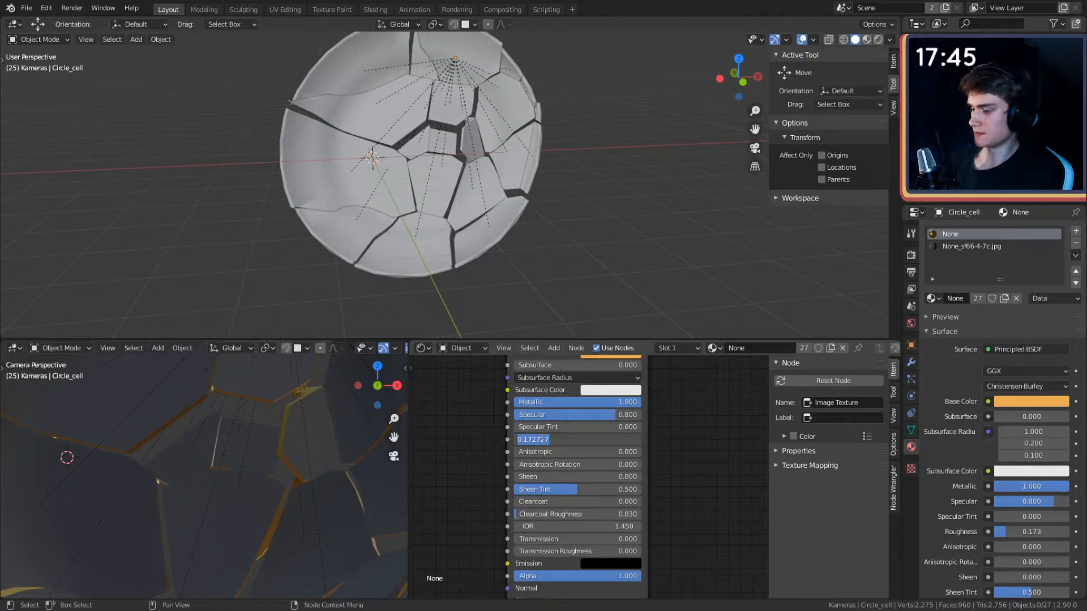
pyautogui.scroll(-5, 370, 490)
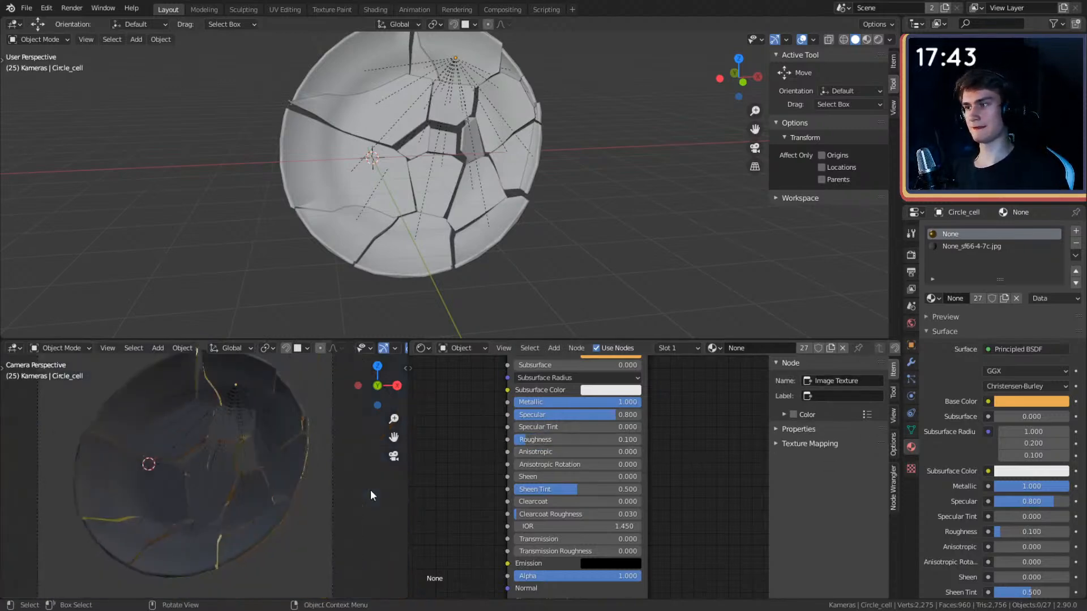
pyautogui.scroll(2, 282, 467)
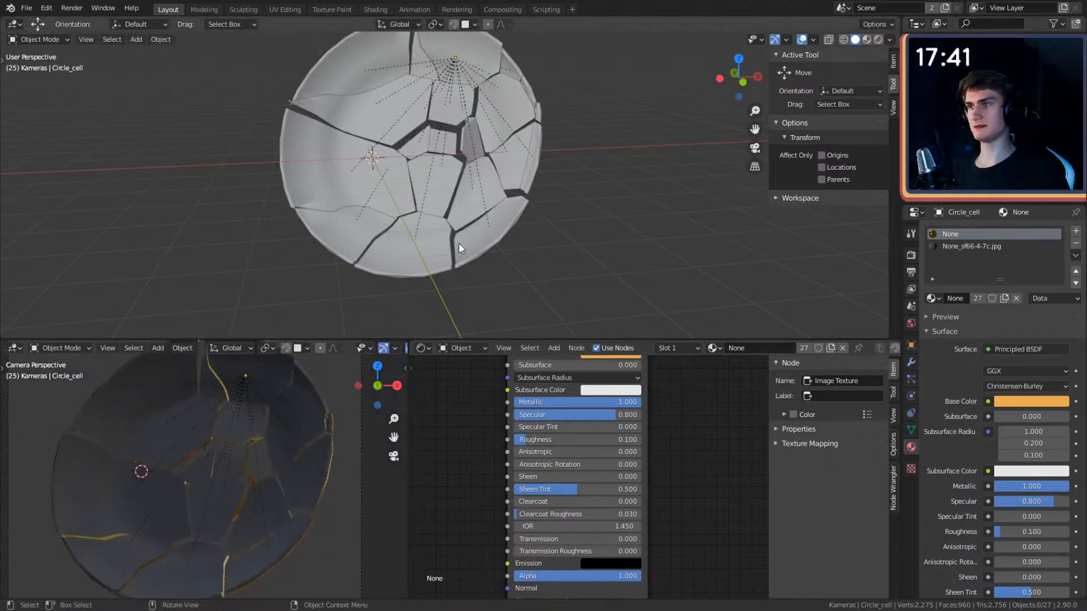
pyautogui.scroll(-3, 490, 243)
pyautogui.scroll(5, 484, 233)
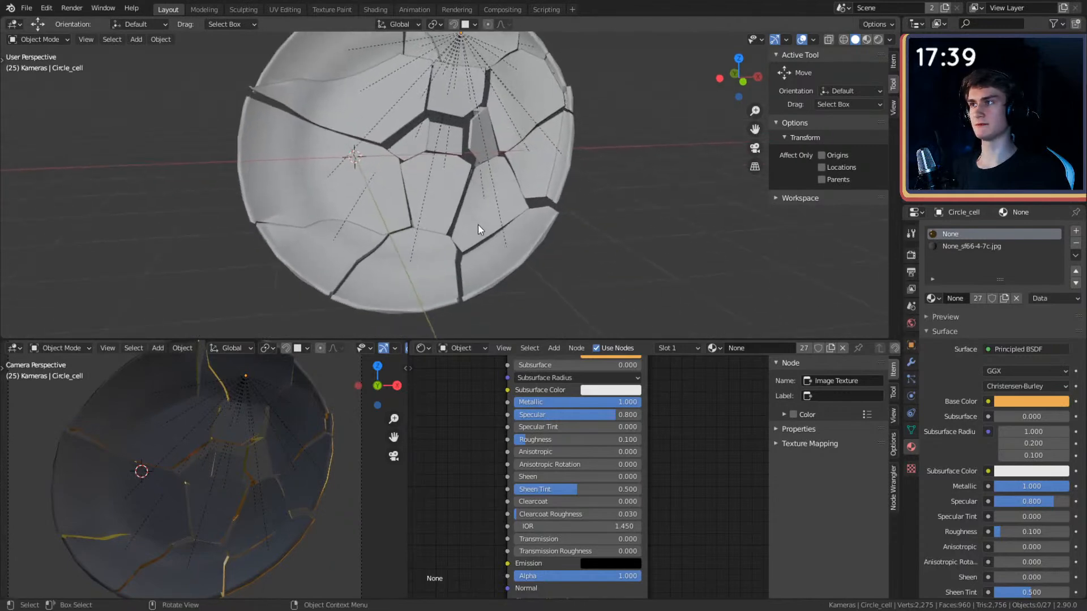
pyautogui.scroll(-2, 479, 226)
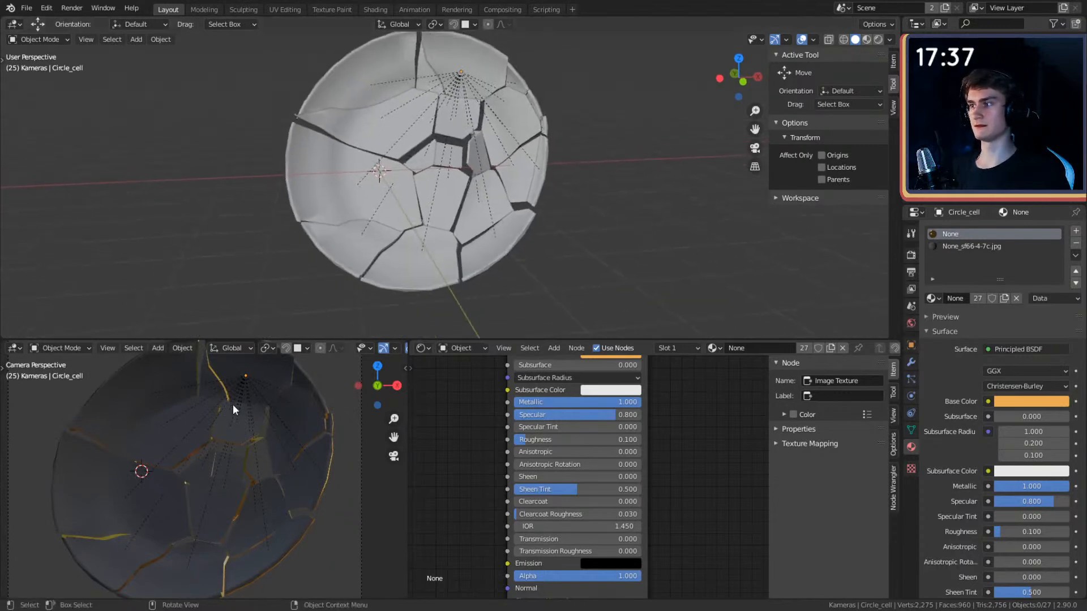
pyautogui.scroll(-2, 414, 213)
pyautogui.scroll(-3, 290, 457)
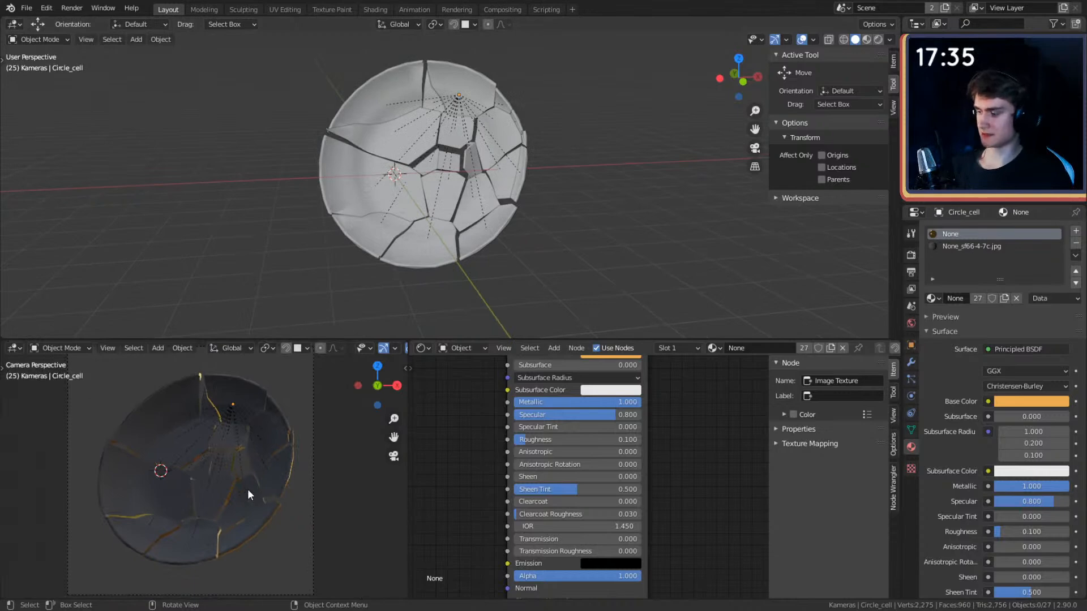
# - Check the plate's materials with Rendered shading in the camera view and return that view to Solid shading
pyautogui.press('z')
pyautogui.click(243, 403)
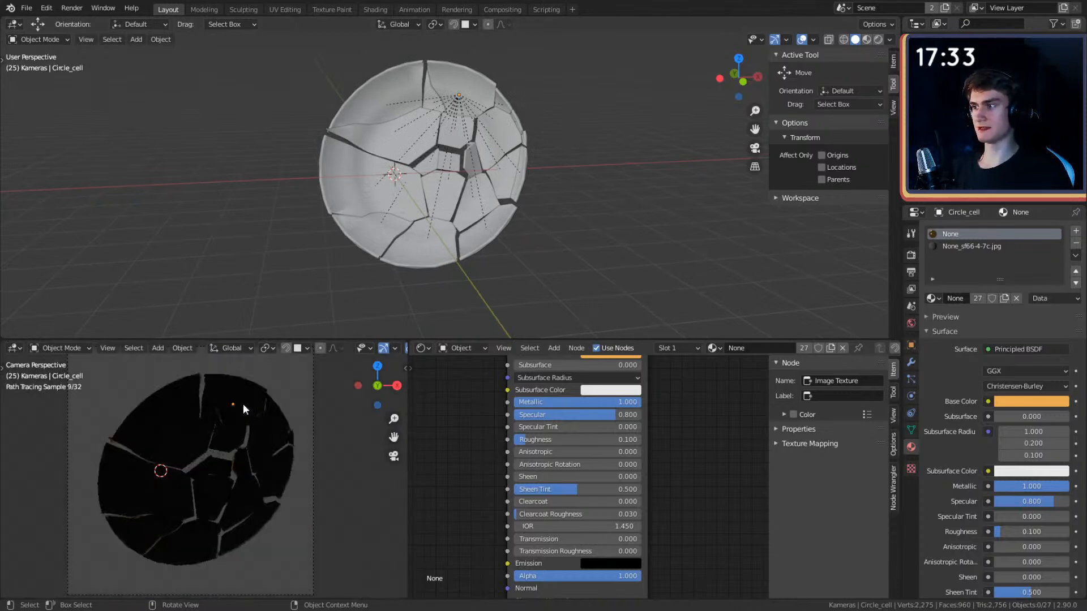
pyautogui.press('z')
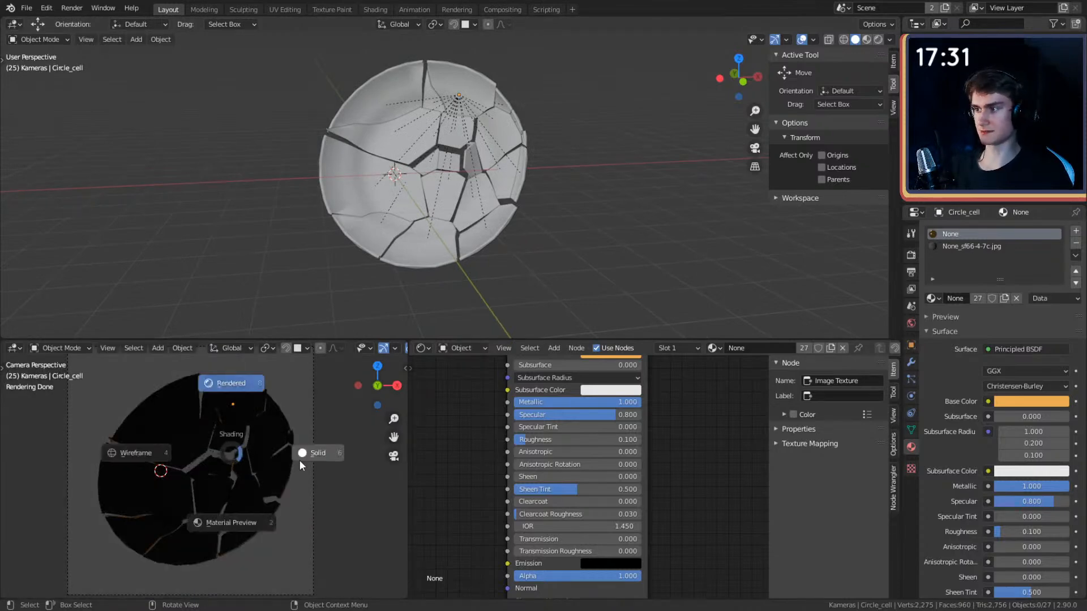
pyautogui.click(306, 458)
pyautogui.moveTo(606, 246); pyautogui.dragTo(566, 226, button='middle')
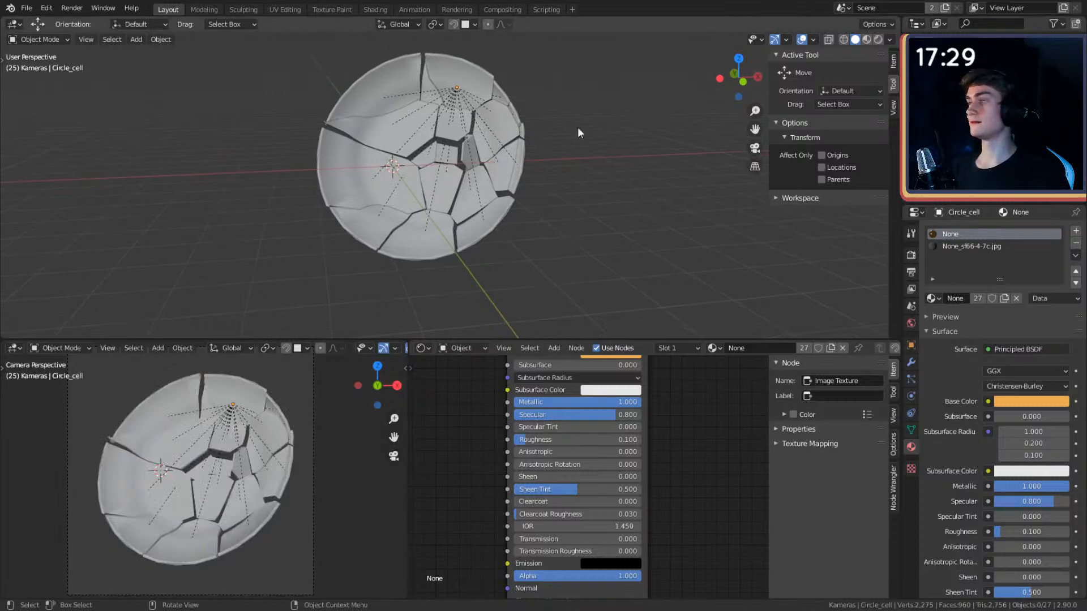
# - Move the golden None material's image texture node farther away from its Principled BSDF node
pyautogui.scroll(-1, 660, 502)
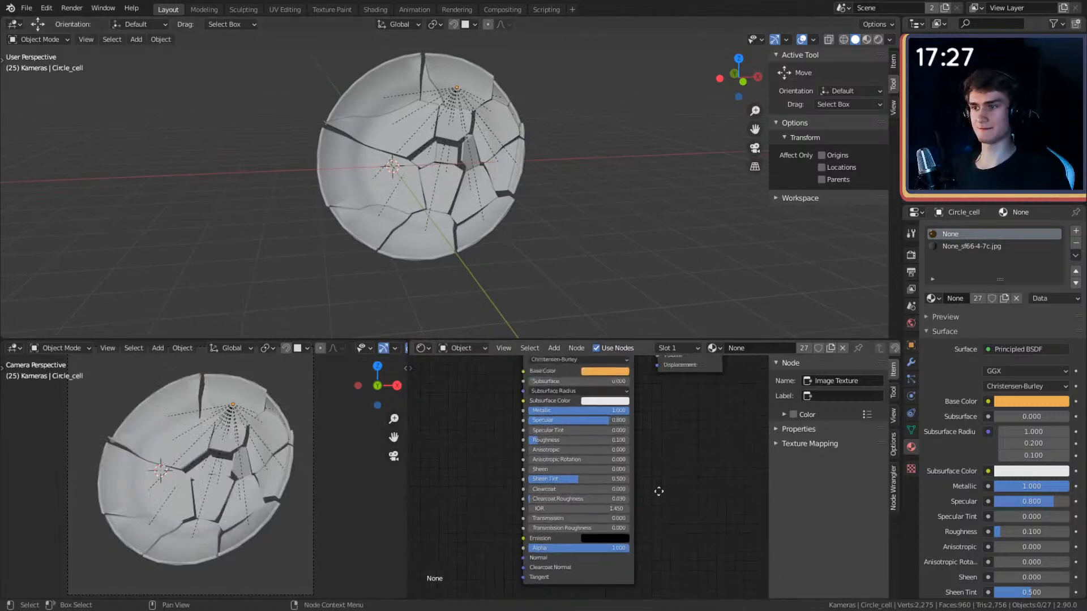
pyautogui.moveTo(660, 502); pyautogui.dragTo(678, 526, button='middle')
pyautogui.scroll(-3, 687, 477)
pyautogui.moveTo(705, 463); pyautogui.dragTo(708, 481, button='middle')
pyautogui.moveTo(518, 450); pyautogui.dragTo(632, 479, button='middle')
pyautogui.moveTo(540, 425); pyautogui.dragTo(497, 425)
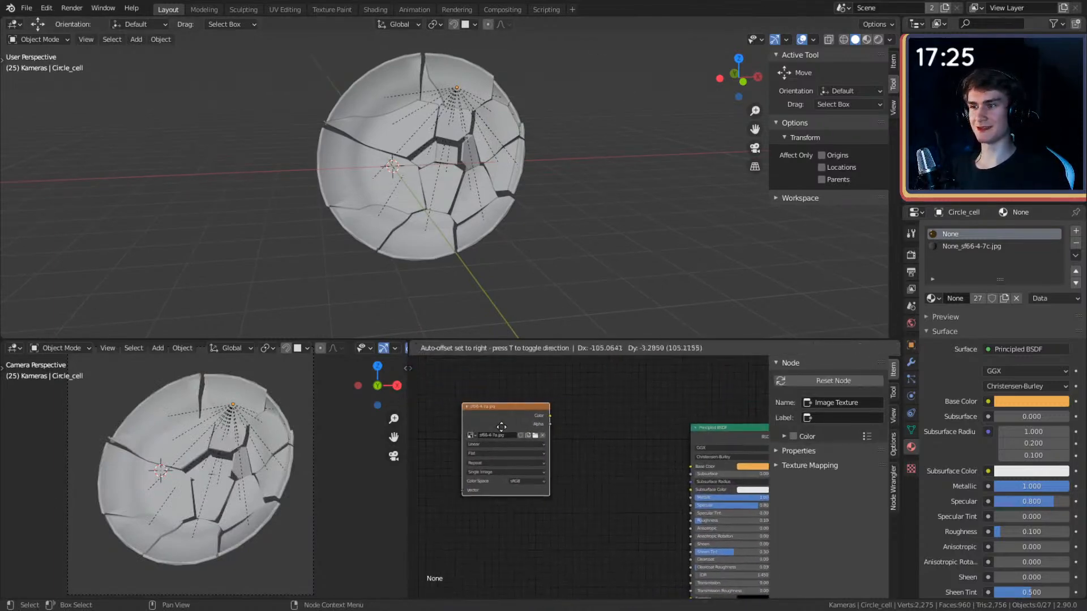
# - Darken the None_sf66-4-7c.jpg material's Base Color to a value of about 0.055
pyautogui.click(1009, 246)
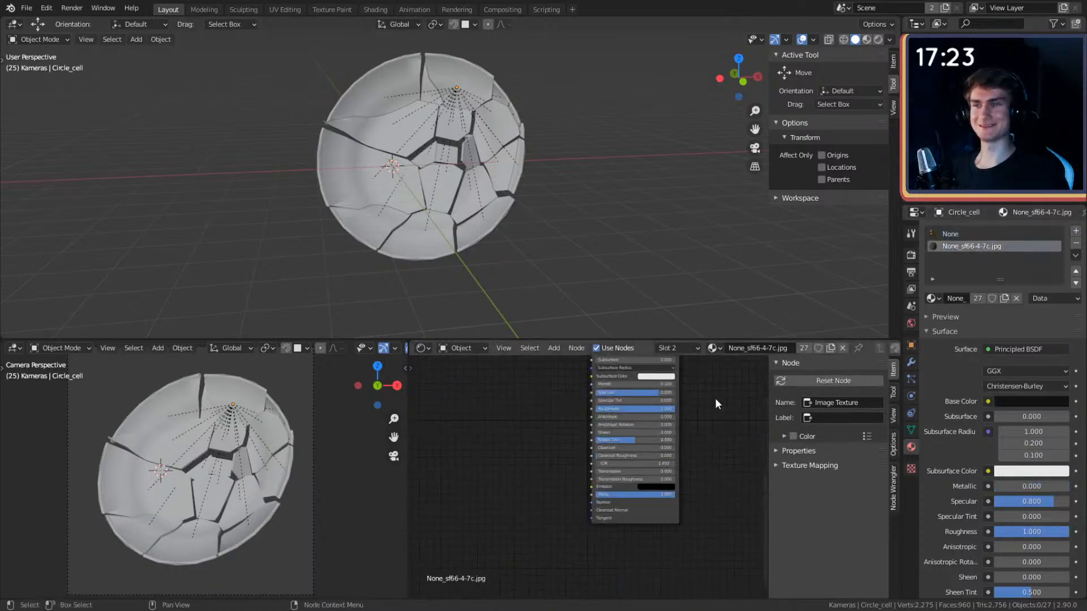
pyautogui.scroll(4, 671, 460)
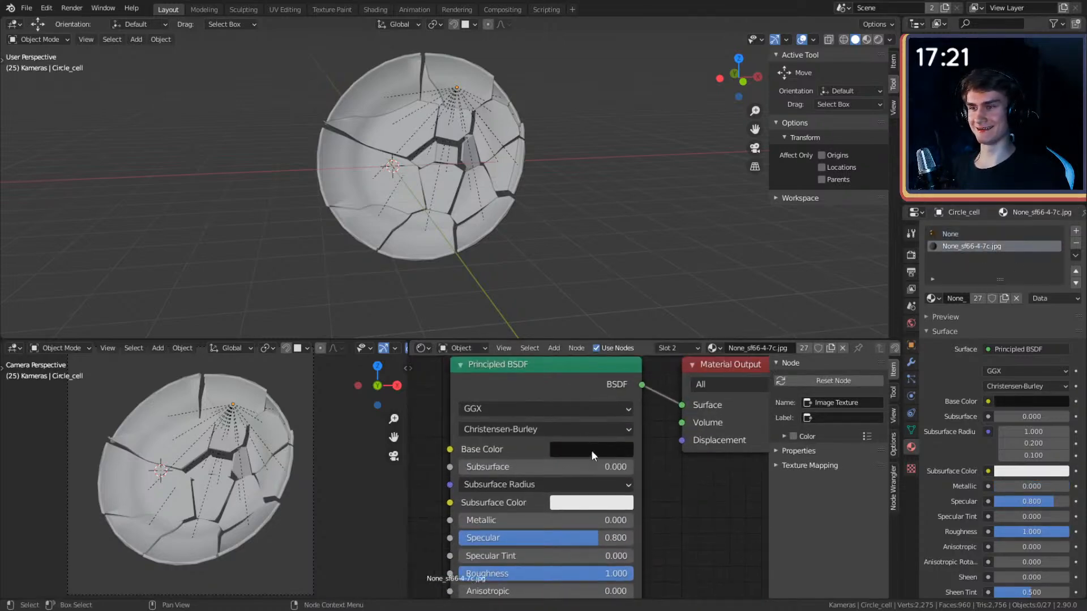
pyautogui.click(598, 450)
pyautogui.moveTo(686, 327); pyautogui.dragTo(687, 334)
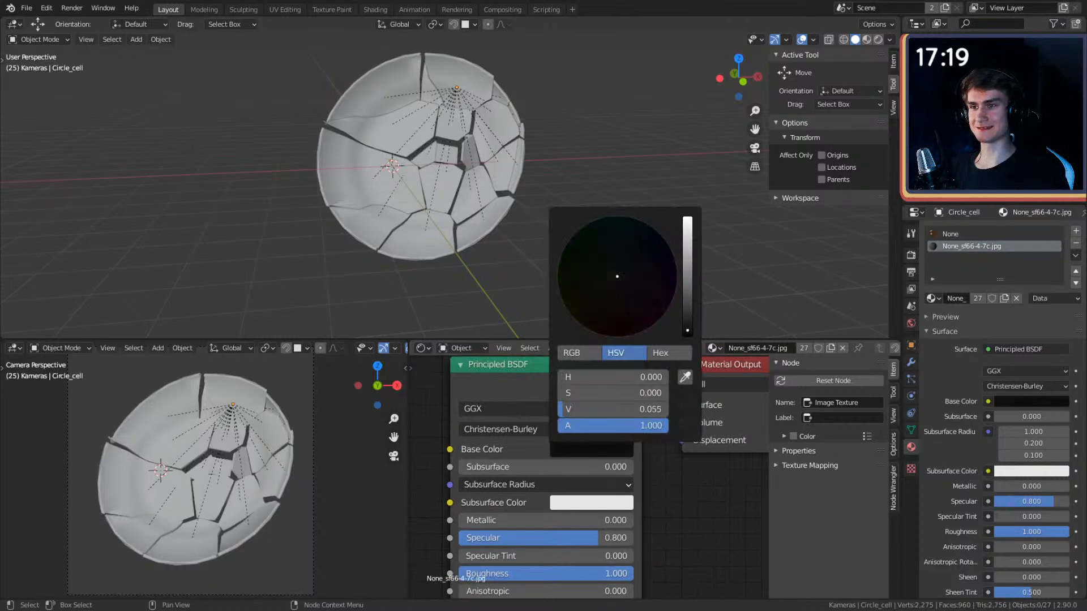
# - Add an area light to the scene at the 3D cursor
pyautogui.scroll(-7, 592, 232)
pyautogui.scroll(2, 592, 233)
pyautogui.moveTo(592, 232); pyautogui.dragTo(532, 223, button='middle')
pyautogui.hotkey('shift', 'a')
pyautogui.moveTo(444, 205)
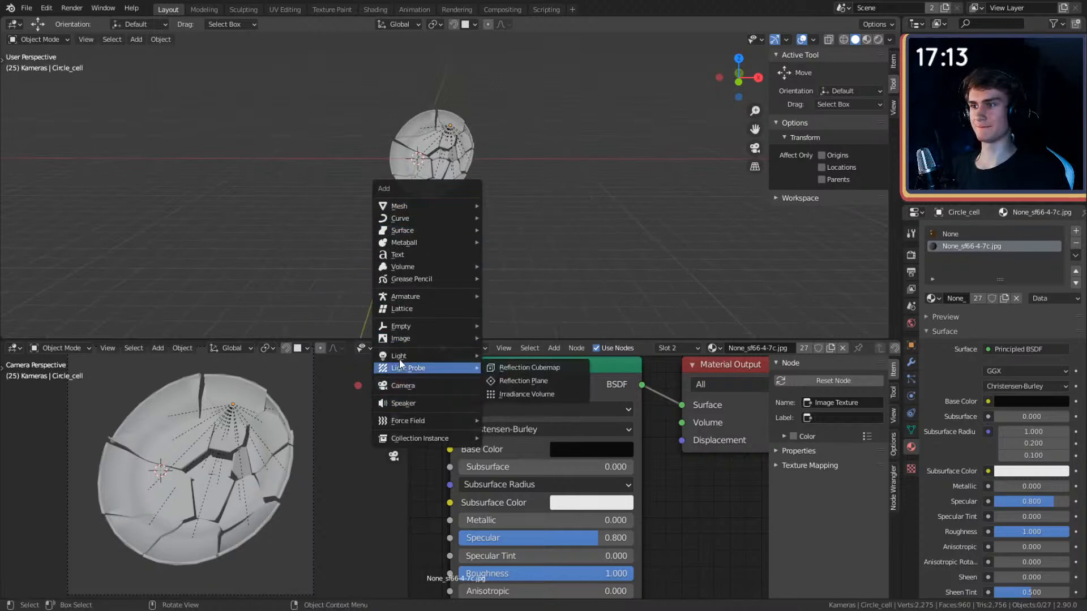
pyautogui.moveTo(398, 356)
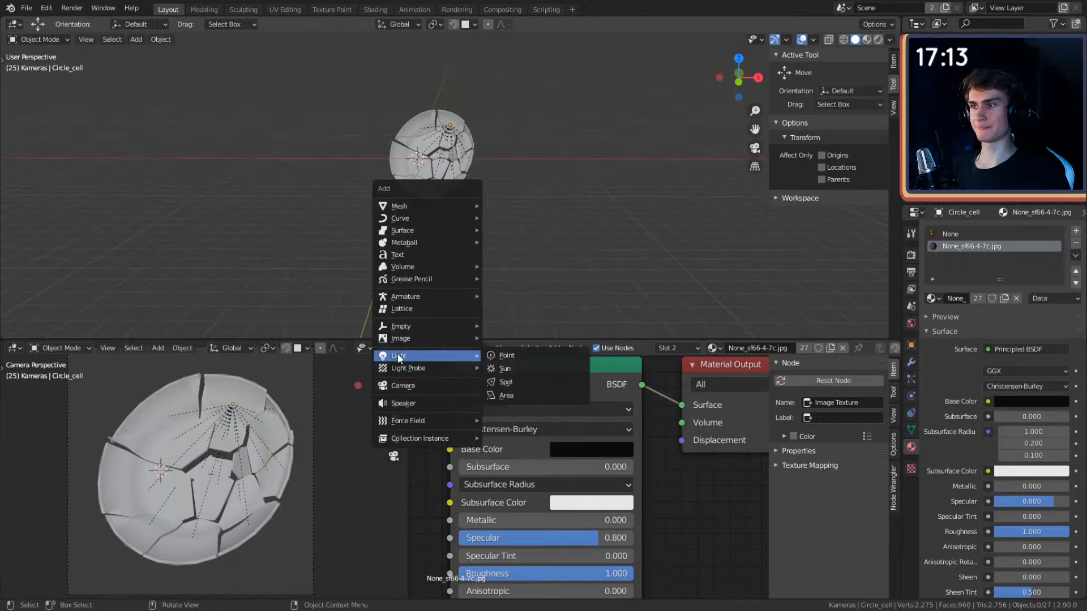
pyautogui.click(509, 394)
# - Switch the camera view to Rendered shading to preview the lighting on the plate
pyautogui.moveTo(516, 237); pyautogui.dragTo(449, 206, button='middle')
pyautogui.press('z')
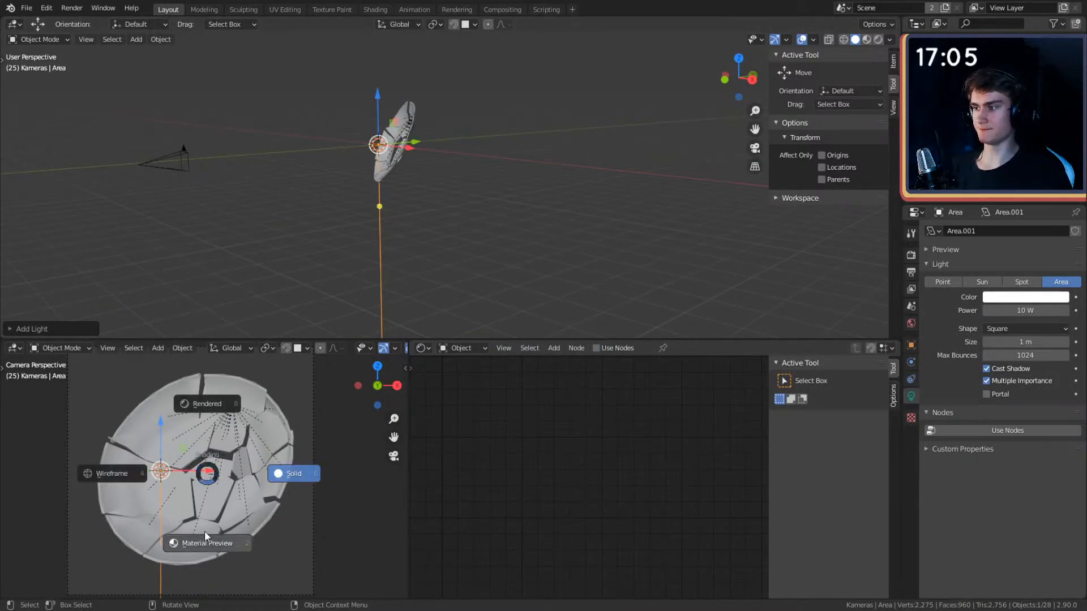
pyautogui.click(207, 404)
# - Rotate the area light about the global X axis so that it shines upward instead of straight down
pyautogui.moveTo(437, 198); pyautogui.dragTo(475, 208, button='middle')
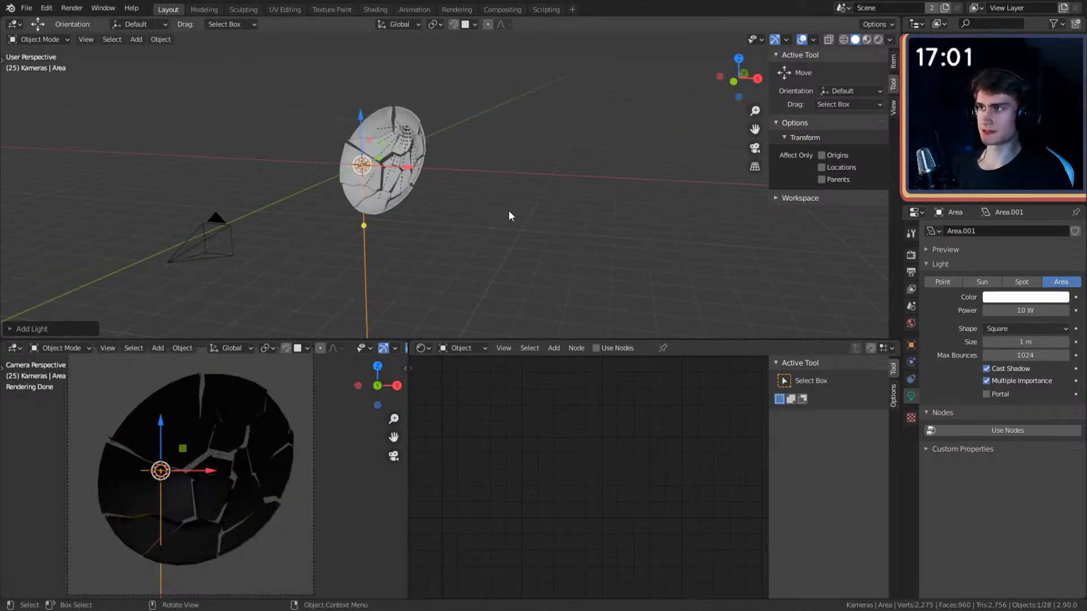
pyautogui.moveTo(540, 197); pyautogui.dragTo(491, 188, button='middle')
pyautogui.press('r')
pyautogui.press('x')
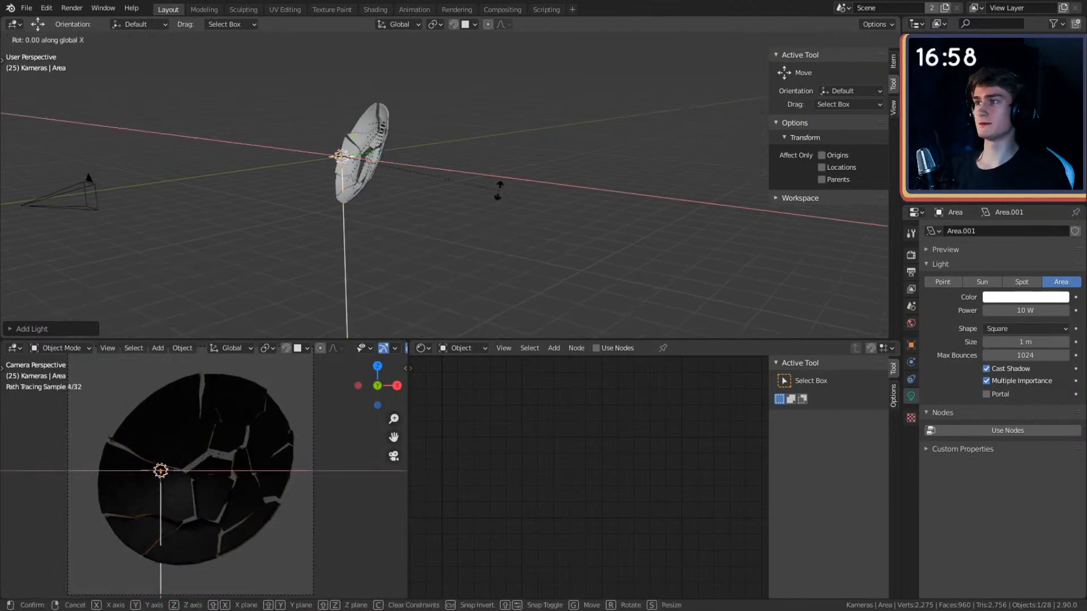
pyautogui.click(432, 202)
pyautogui.moveTo(431, 202); pyautogui.dragTo(410, 191, button='middle')
pyautogui.press('r')
pyautogui.press('x')
pyautogui.click(508, 264)
# - Move the area light below and to the right of the plate as seen from the camera
pyautogui.press('g')
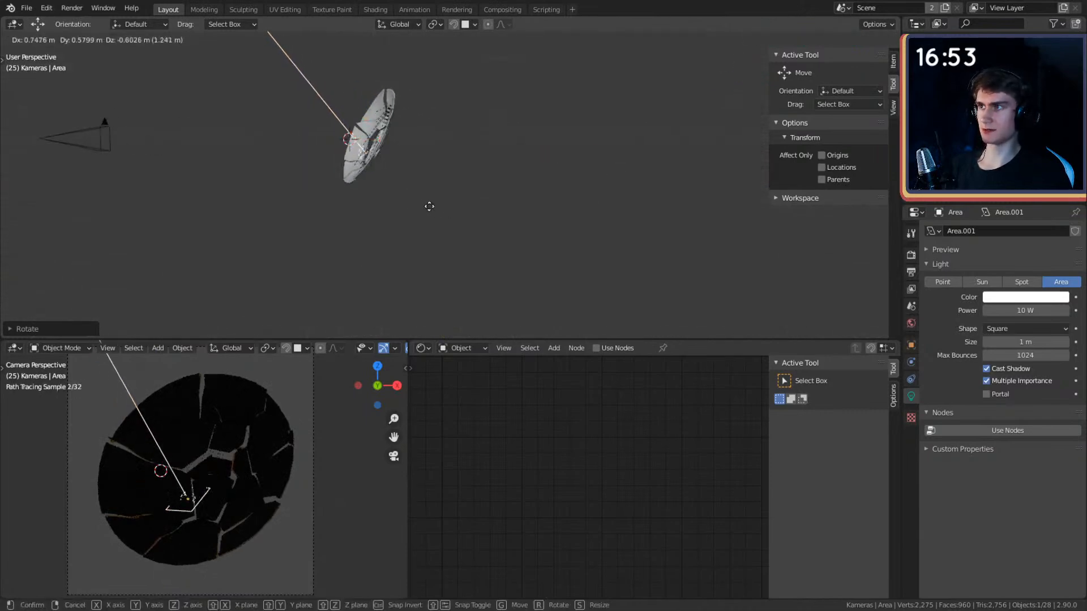
pyautogui.click(576, 59)
pyautogui.moveTo(509, 133)
pyautogui.mouseDown(button='middle')
pyautogui.moveTo(550, 103)
pyautogui.moveTo(491, 107)
pyautogui.moveTo(501, 124)
pyautogui.mouseUp(button='middle')
pyautogui.press('g')
pyautogui.click(443, 48)
pyautogui.moveTo(437, 67); pyautogui.dragTo(668, 170, button='middle')
pyautogui.press('g')
pyautogui.click(628, 167)
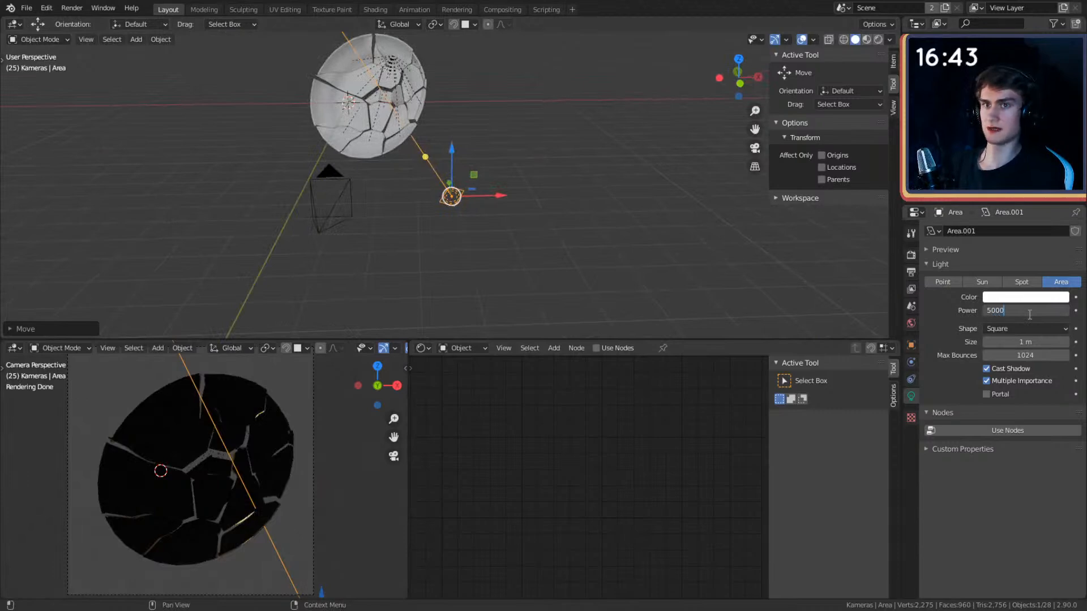
# - Set the area light's Power to 5000 W
pyautogui.click(1030, 315)
pyautogui.write('5000')
pyautogui.press('Return')
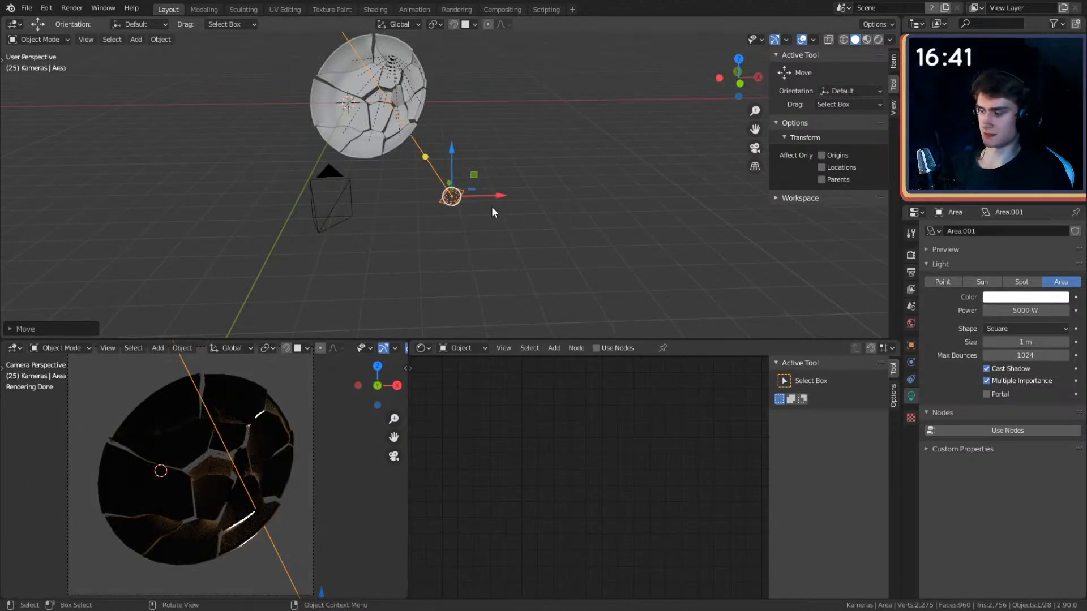
# - Scale up the area light and reposition it farther from the plate, still to its lower right
pyautogui.moveTo(528, 181); pyautogui.dragTo(552, 186, button='middle')
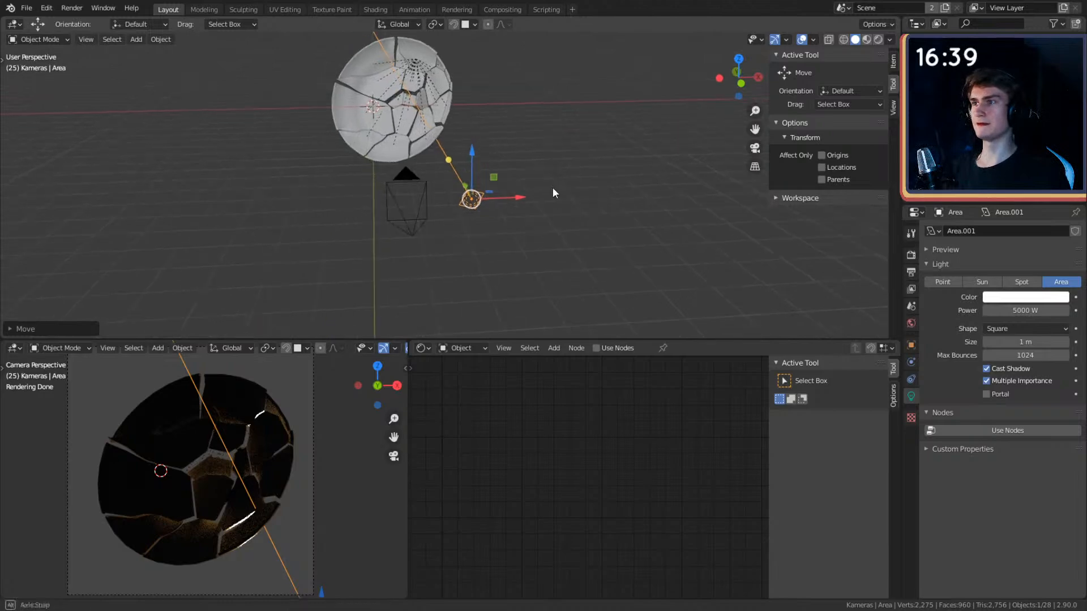
pyautogui.press('s')
pyautogui.click(636, 259)
pyautogui.moveTo(636, 260); pyautogui.dragTo(542, 222, button='middle')
pyautogui.press('g')
pyautogui.click(497, 225)
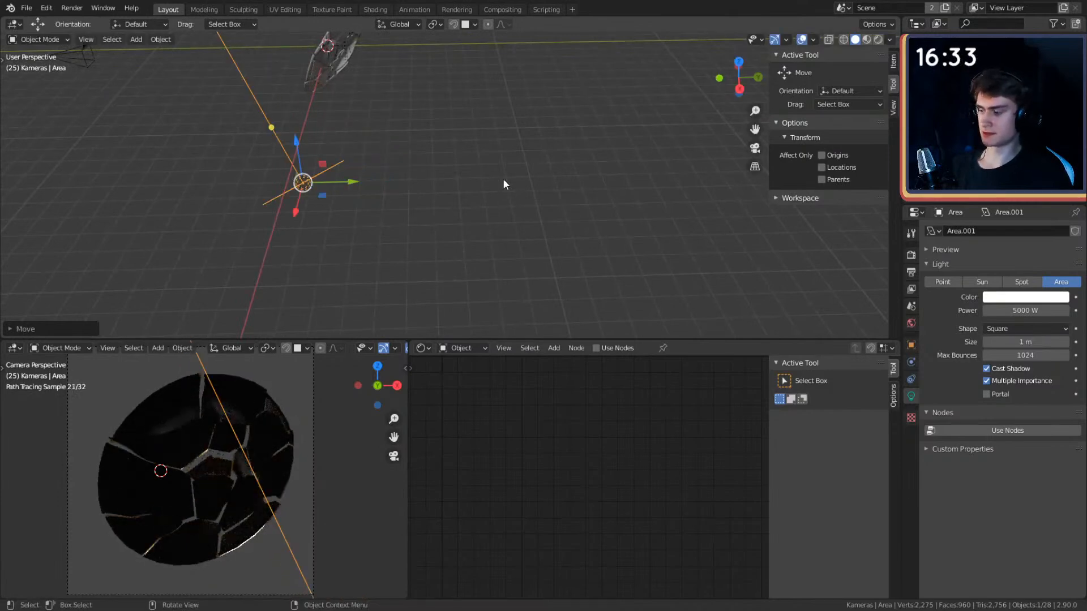
# - Tilt the area light to lie flatter beneath the plate and stretch it along its local Y axis into a long strip
pyautogui.press('r')
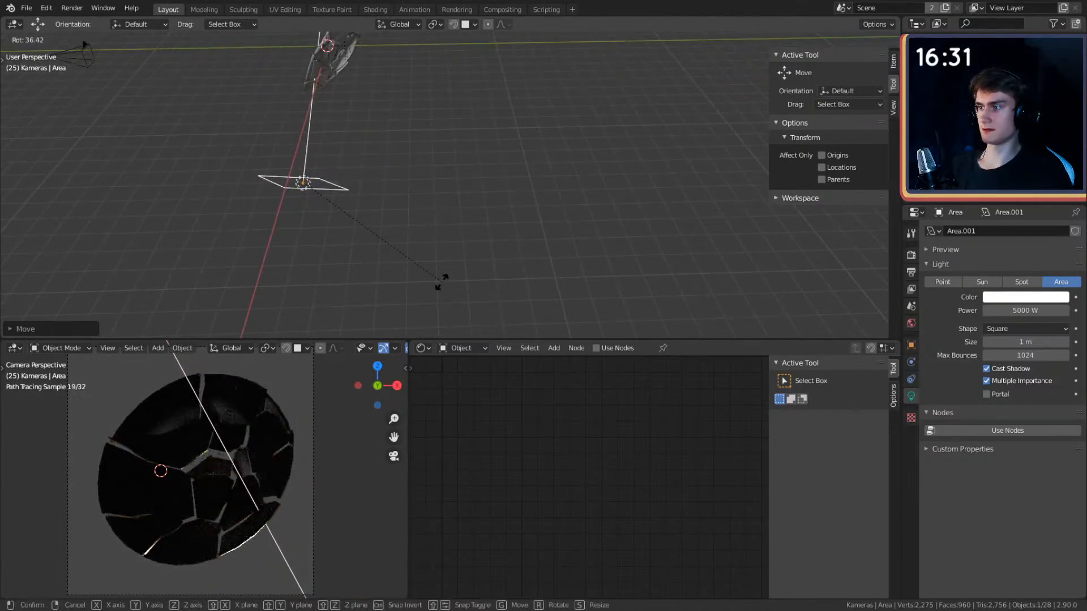
pyautogui.click(445, 264)
pyautogui.moveTo(443, 226); pyautogui.dragTo(532, 240, button='middle')
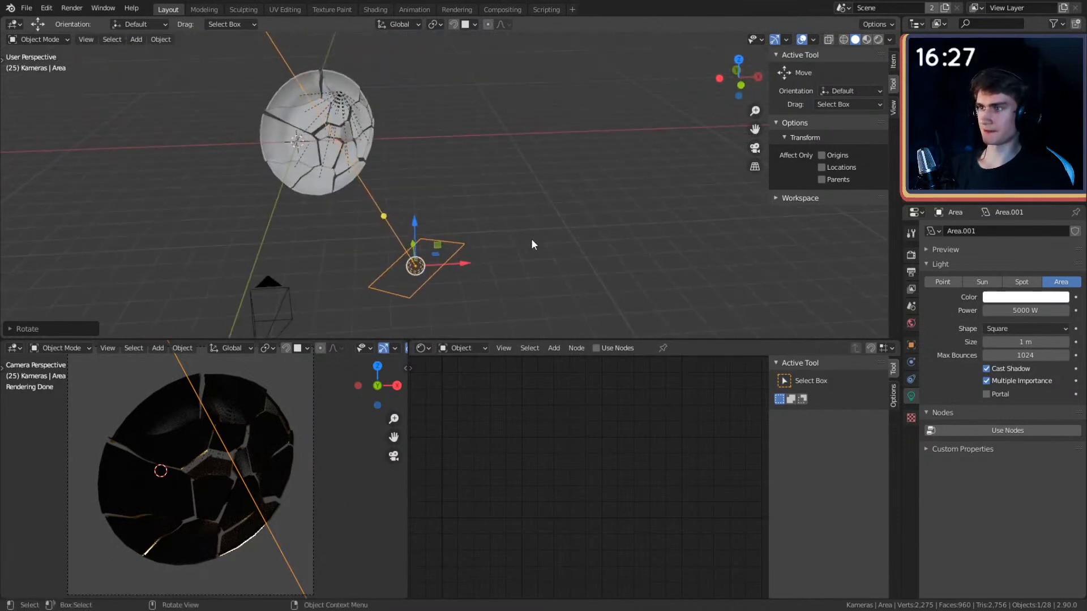
pyautogui.press('s')
pyautogui.press('y')
pyautogui.press('y')
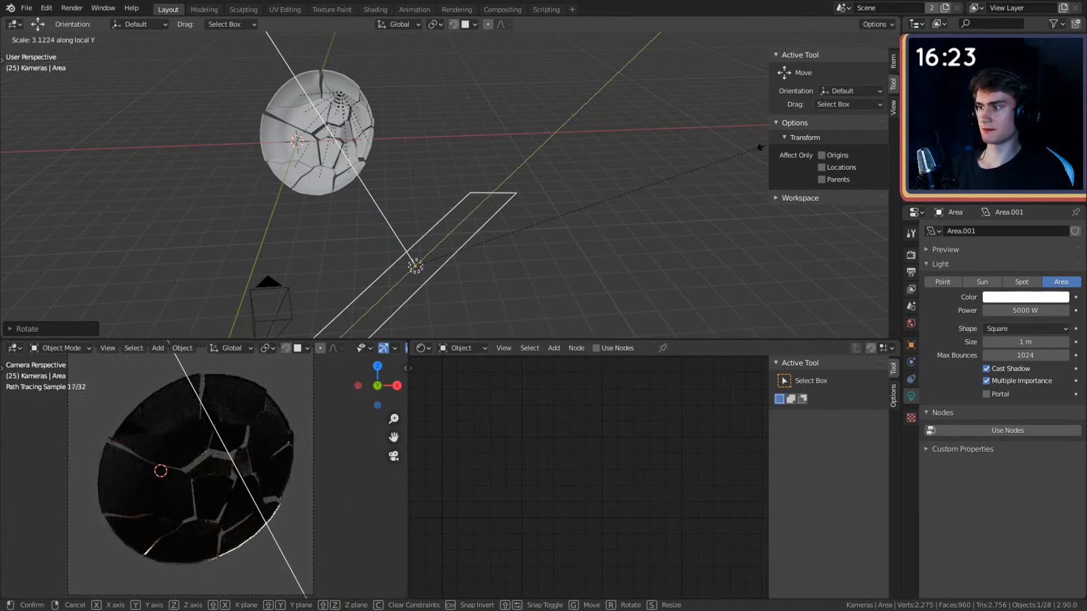
pyautogui.click(833, 120)
pyautogui.scroll(-3, 497, 226)
# - Reposition the strip-shaped area light beneath the plate and rotate it to run roughly along the global X axis
pyautogui.moveTo(497, 225); pyautogui.dragTo(382, 115, button='middle')
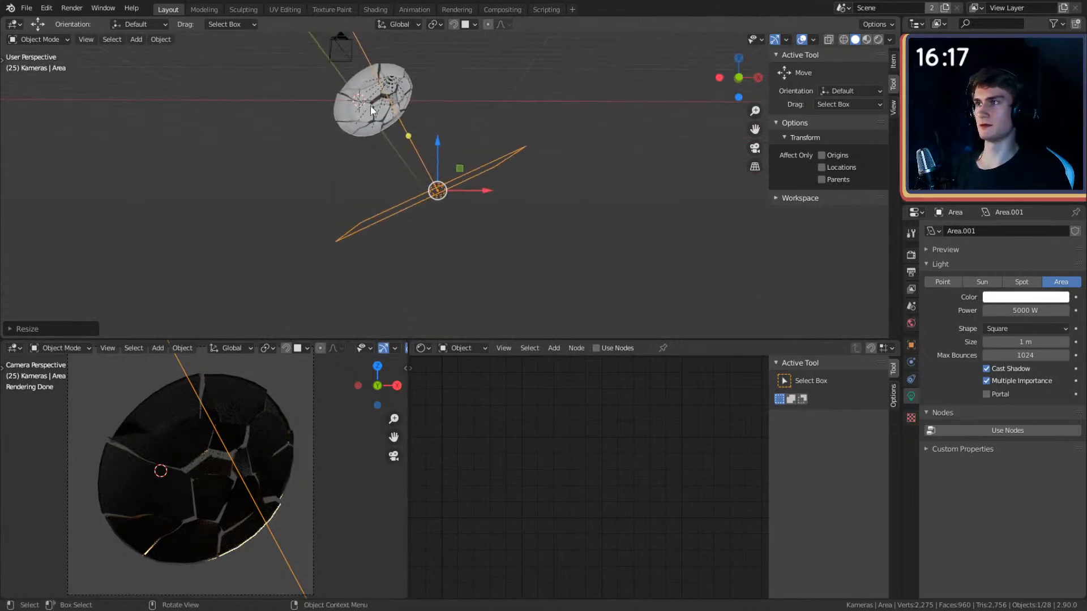
pyautogui.moveTo(430, 238); pyautogui.dragTo(503, 233, button='middle')
pyautogui.moveTo(425, 248); pyautogui.dragTo(449, 182, button='middle')
pyautogui.press('g')
pyautogui.click(407, 200)
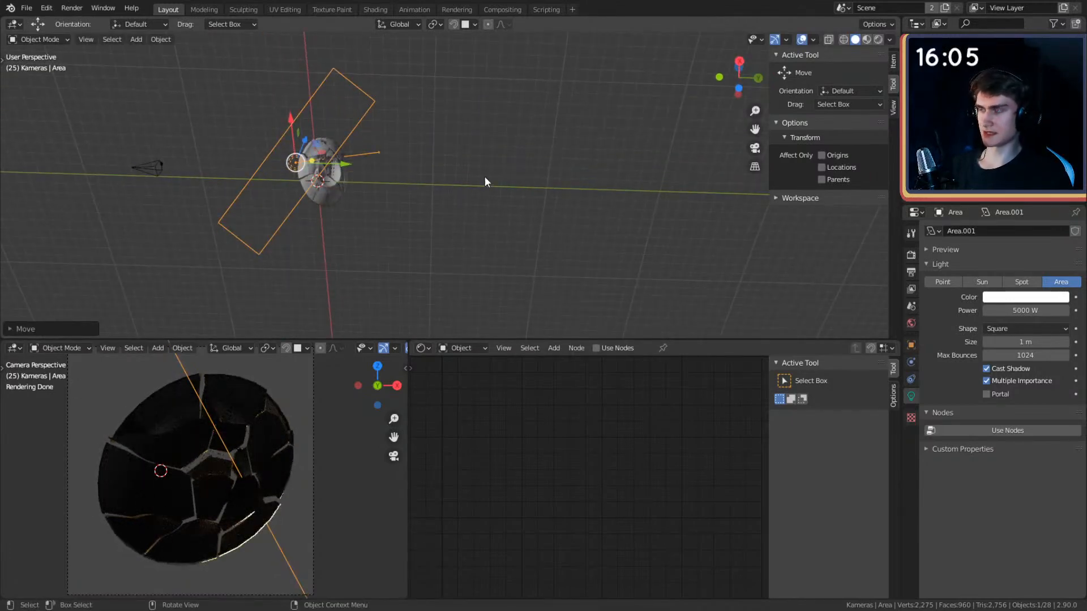
pyautogui.press('r')
pyautogui.click(413, 92)
# - Move the strip-shaped area light about 0.68 m, mainly along Y away from the camera, and deselect it
pyautogui.moveTo(413, 92); pyautogui.dragTo(395, 172, button='middle')
pyautogui.press('g')
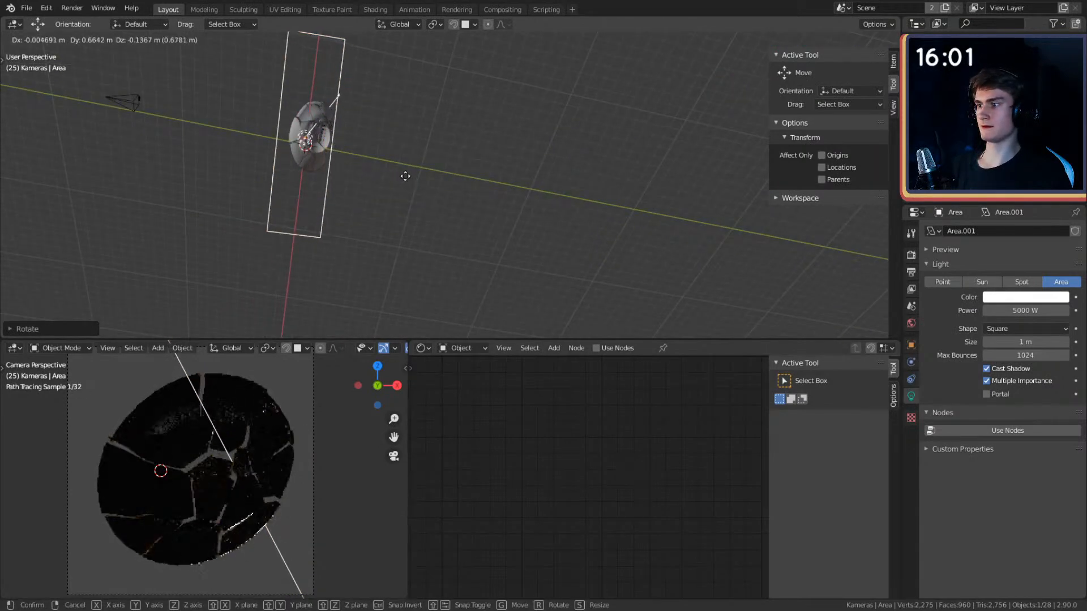
pyautogui.click(405, 176)
pyautogui.moveTo(406, 176); pyautogui.dragTo(525, 207, button='middle')
pyautogui.click(507, 243)
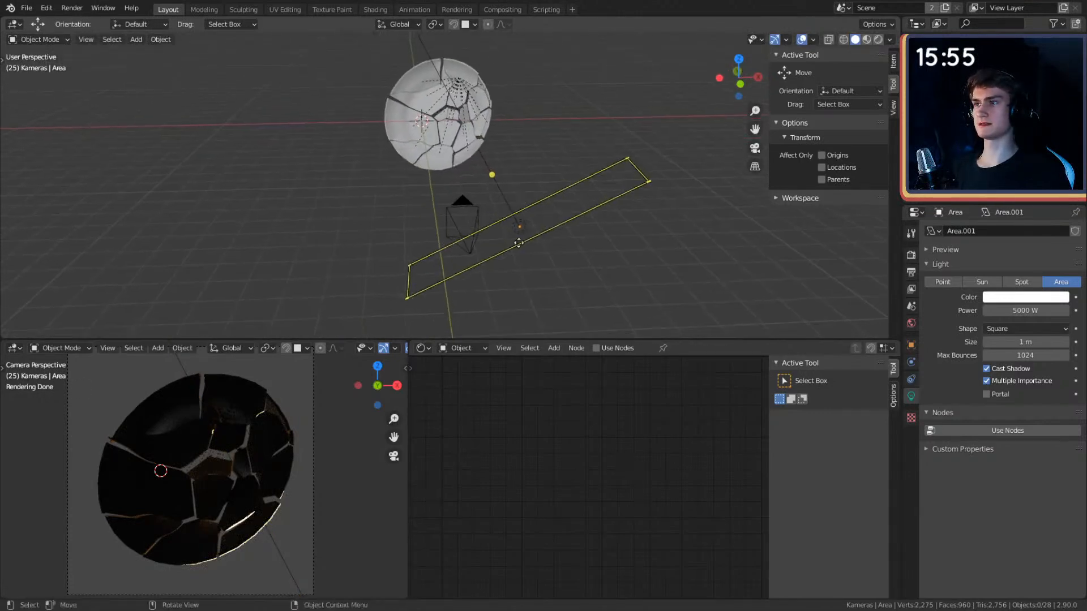
pyautogui.click(517, 233)
pyautogui.click(578, 126)
# - Add a point light and move it to the upper left of the plate as seen from the camera
pyautogui.keyDown('shift'); pyautogui.moveTo(554, 154); pyautogui.dragTo(430, 161, button='middle'); pyautogui.keyUp('shift')
pyautogui.hotkey('shift', 'a')
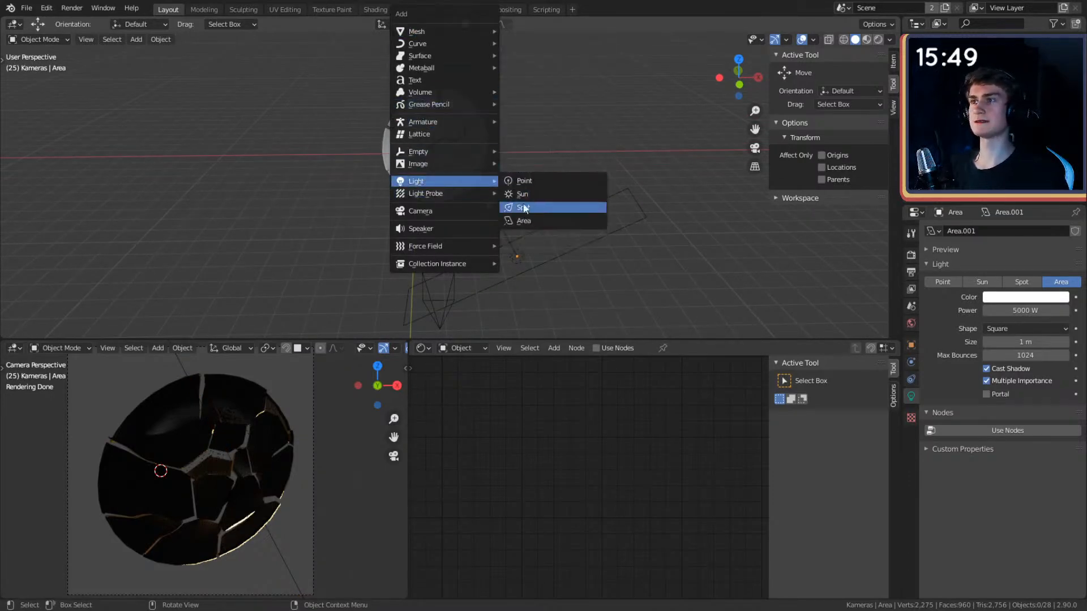
pyautogui.click(526, 180)
pyautogui.moveTo(530, 178); pyautogui.dragTo(498, 181, button='middle')
pyautogui.press('g')
pyautogui.click(437, 218)
# - Set the point light's color to a warm golden orange with a hue of about 0.09 and value 1.000
pyautogui.moveTo(439, 220); pyautogui.dragTo(509, 148, button='middle')
pyautogui.click(1008, 297)
pyautogui.moveTo(1013, 193); pyautogui.dragTo(989, 204)
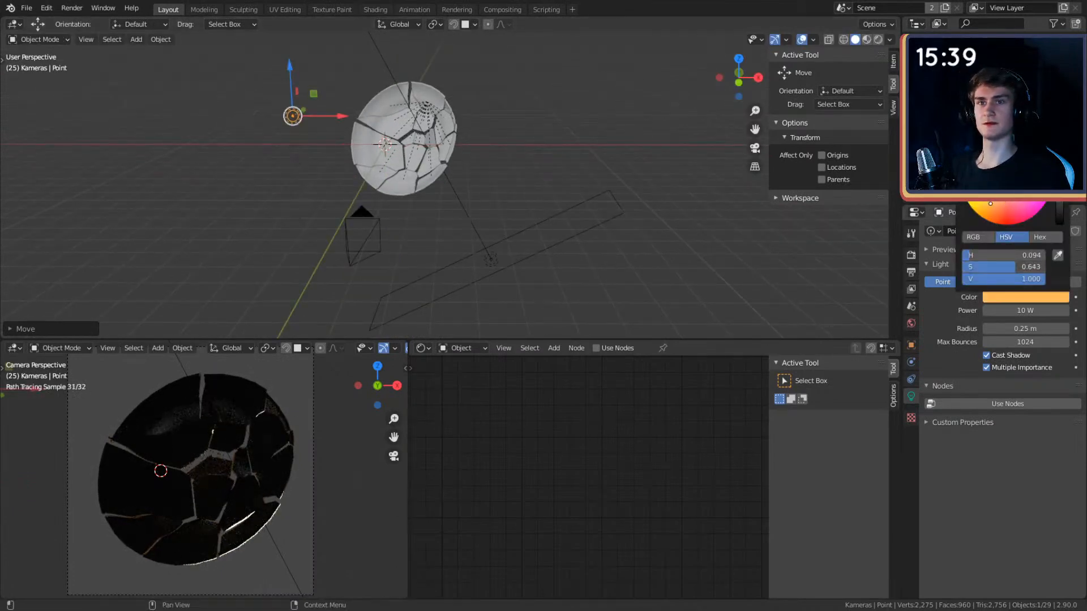
# - Set the point light's Power to 400 W
pyautogui.moveTo(572, 209); pyautogui.dragTo(620, 223, button='middle')
pyautogui.click(1039, 310)
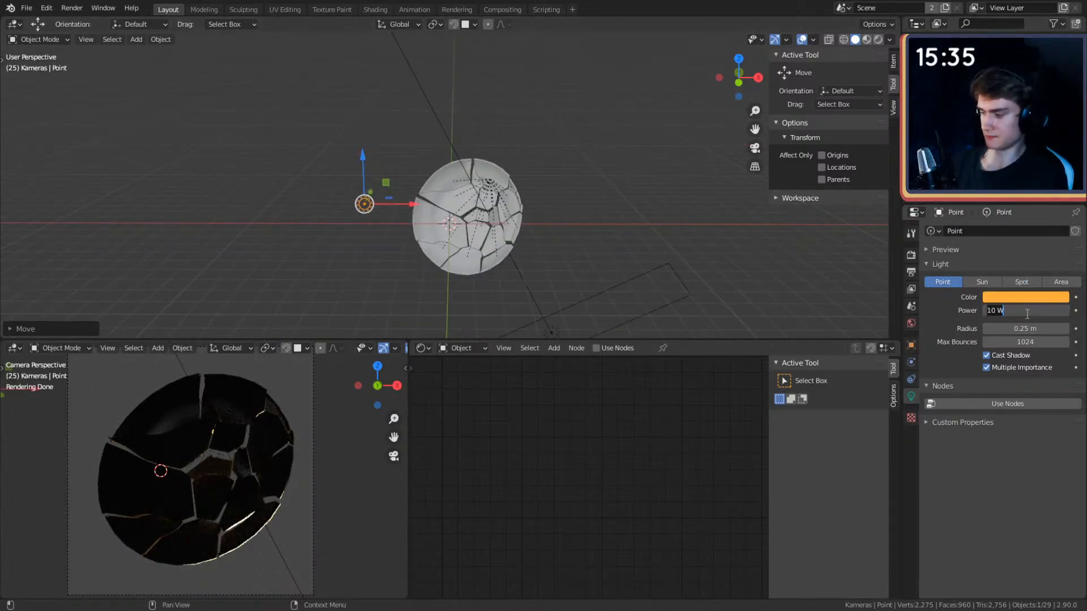
pyautogui.write('400 W')
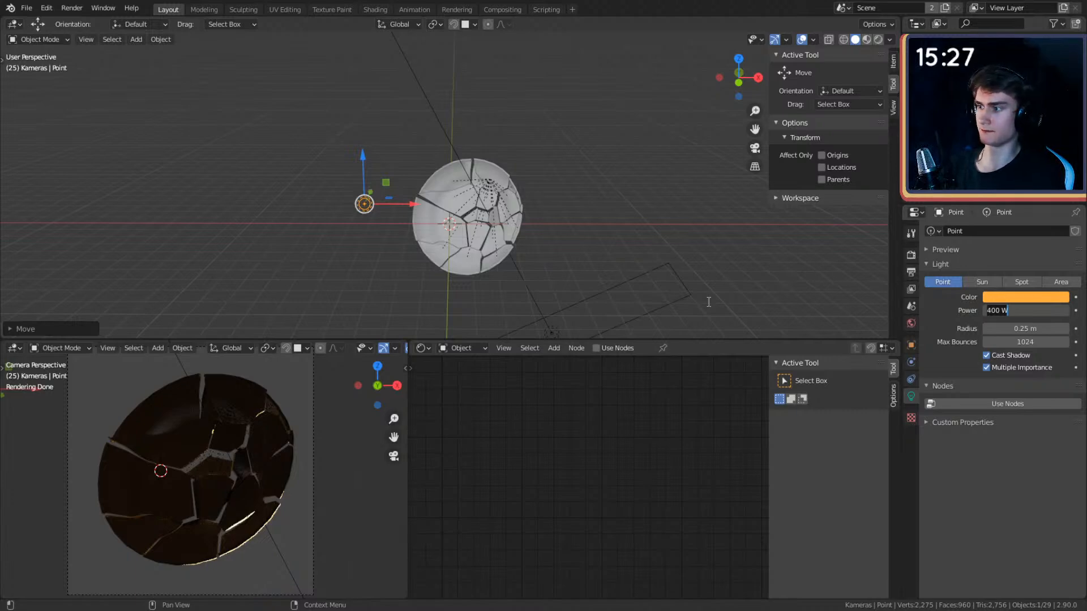
# - Set the point light's Power to 100 W and deselect the light
pyautogui.write('00')
pyautogui.press('Return')
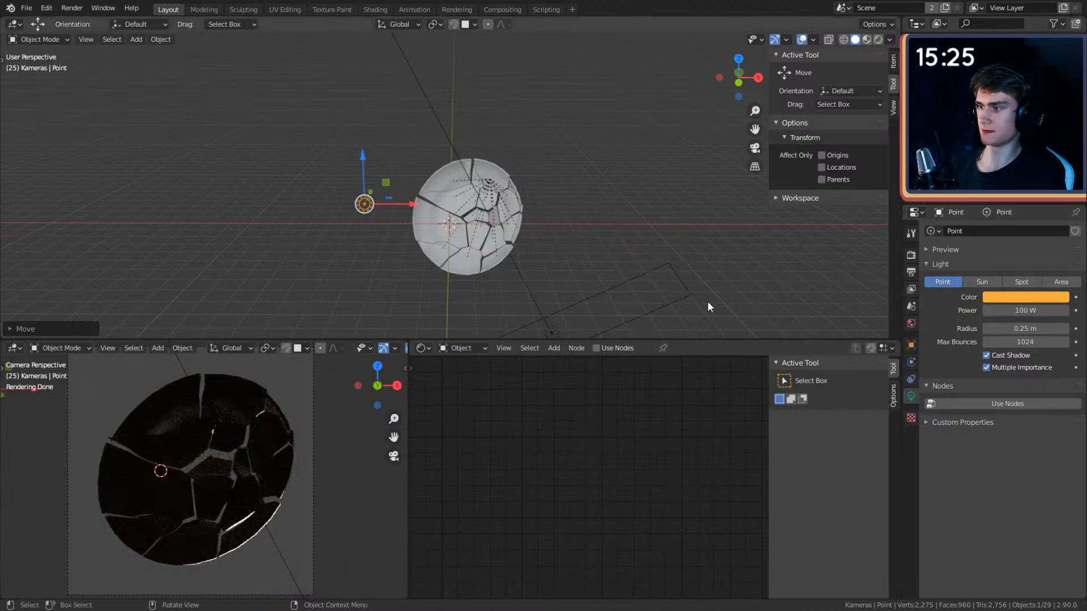
pyautogui.click(485, 187)
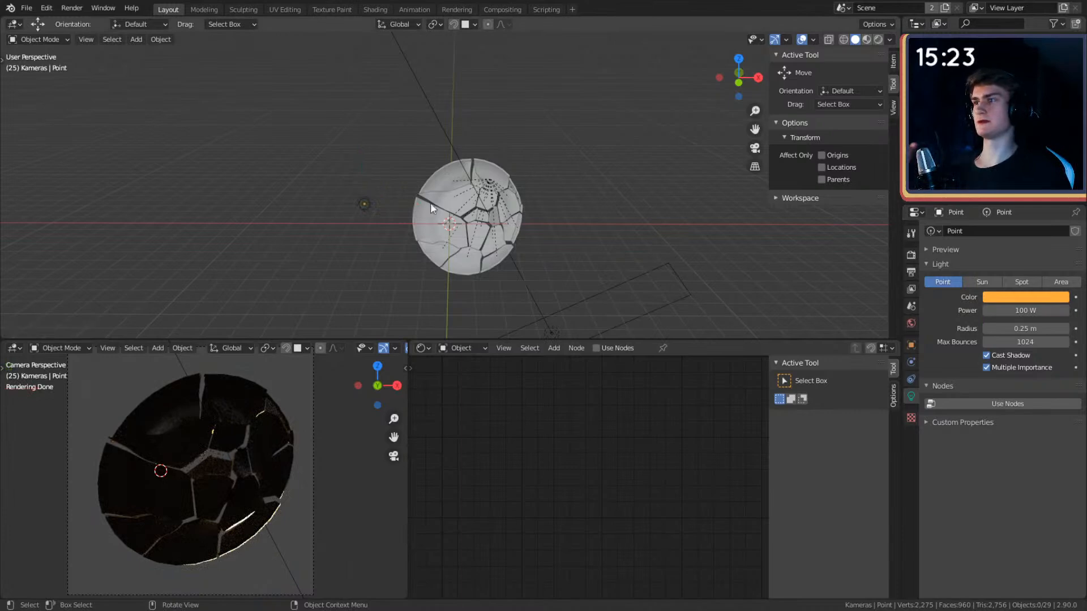
# - Make the point light's color pure white by reducing its saturation to 0.000, and deselect the light
pyautogui.click(364, 204)
pyautogui.click(1025, 297)
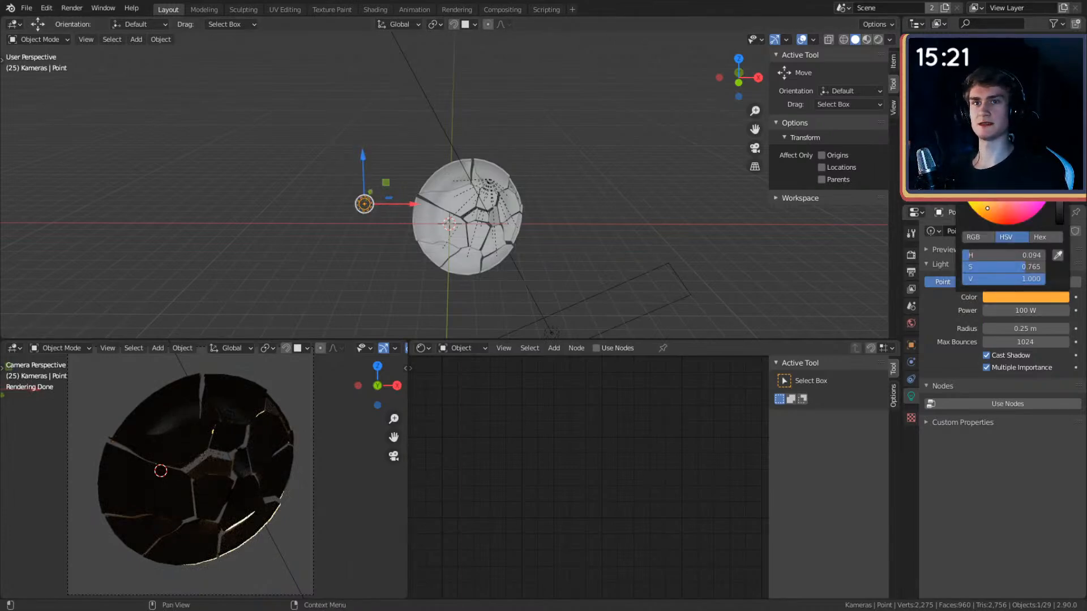
pyautogui.moveTo(1008, 262); pyautogui.dragTo(951, 266)
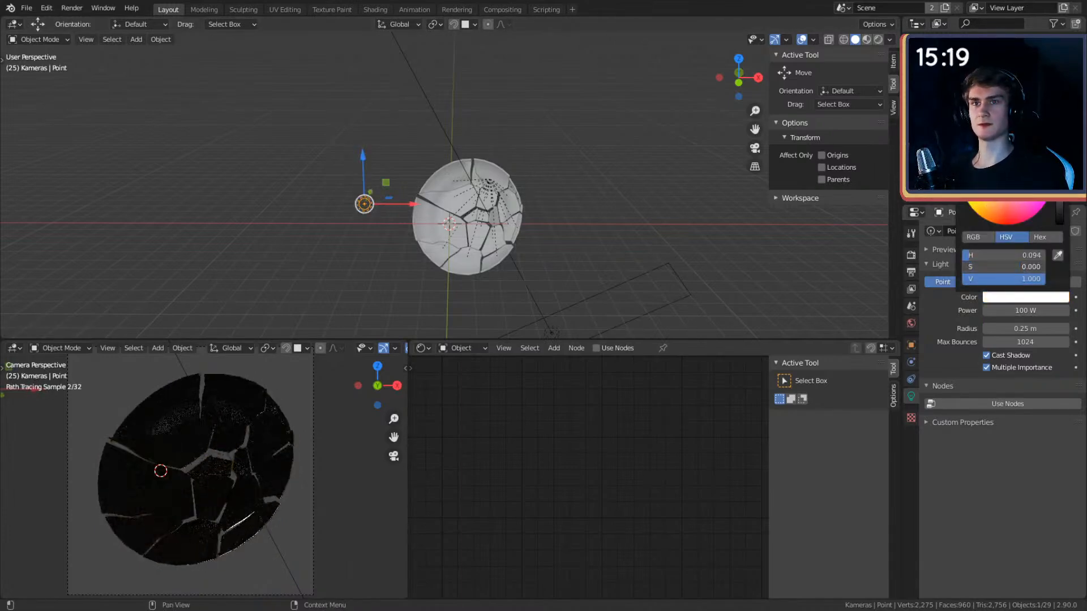
pyautogui.click(616, 254)
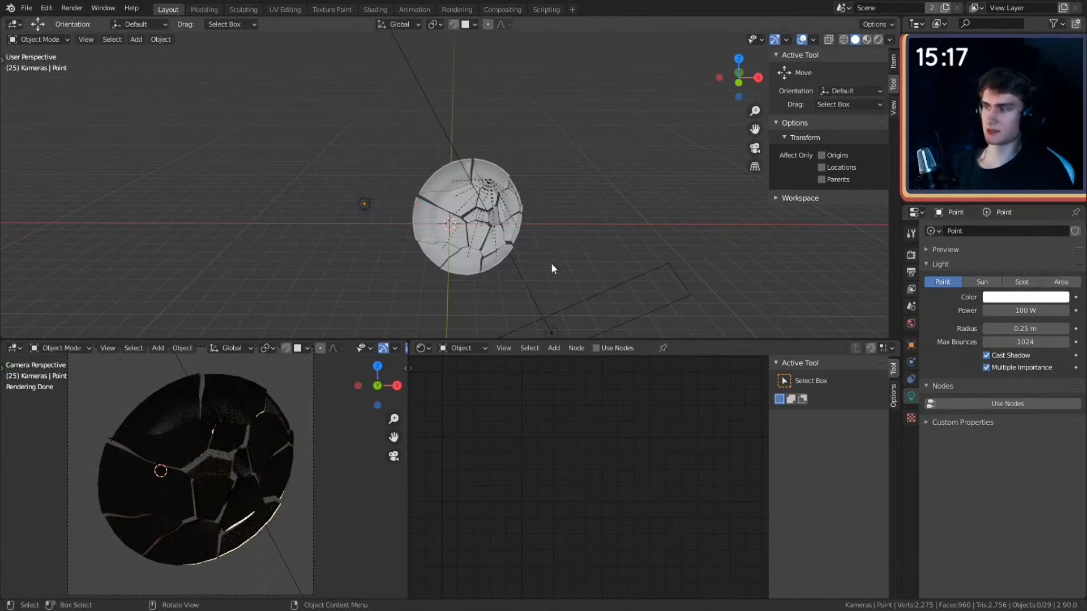
# - Reselect the point light beside the plate and set its Power to 400 W
pyautogui.click(365, 203)
pyautogui.scroll(1, 417, 232)
pyautogui.moveTo(419, 234)
pyautogui.keyDown('shift'); pyautogui.mouseDown(button='middle')
pyautogui.moveTo(416, 211)
pyautogui.moveTo(425, 221)
pyautogui.mouseUp(button='middle'); pyautogui.keyUp('shift')
pyautogui.scroll(2, 417, 210)
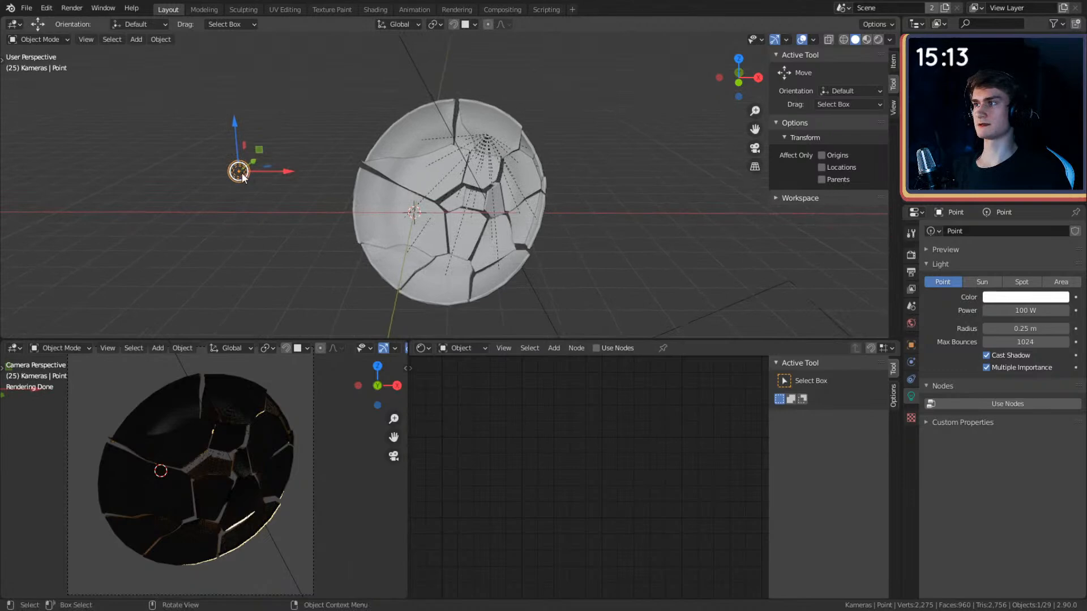
pyautogui.click(1016, 311)
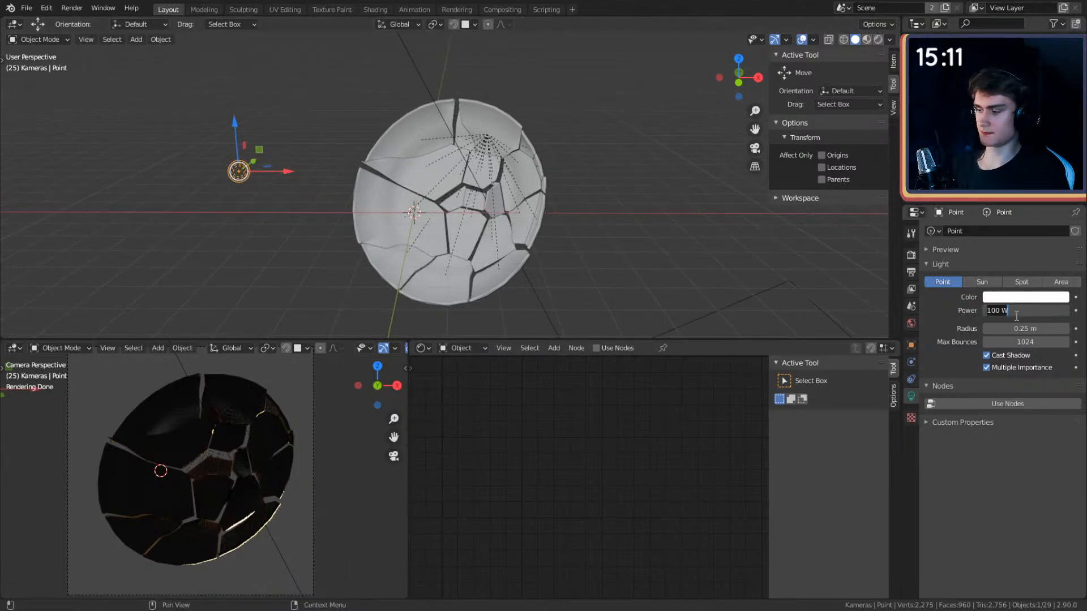
pyautogui.write('400')
pyautogui.press('Return')
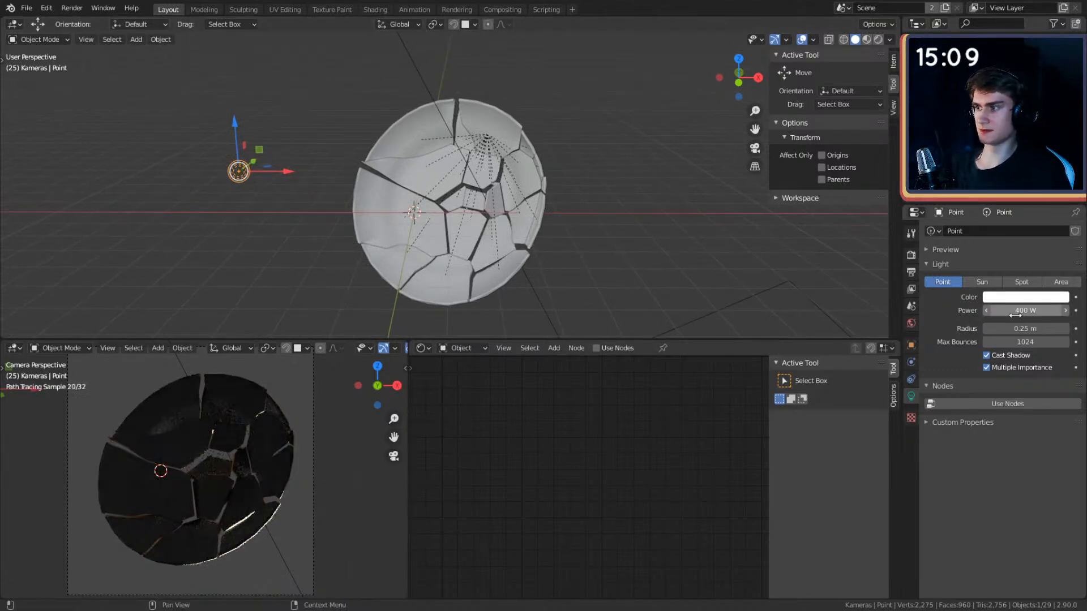
pyautogui.click(1015, 315)
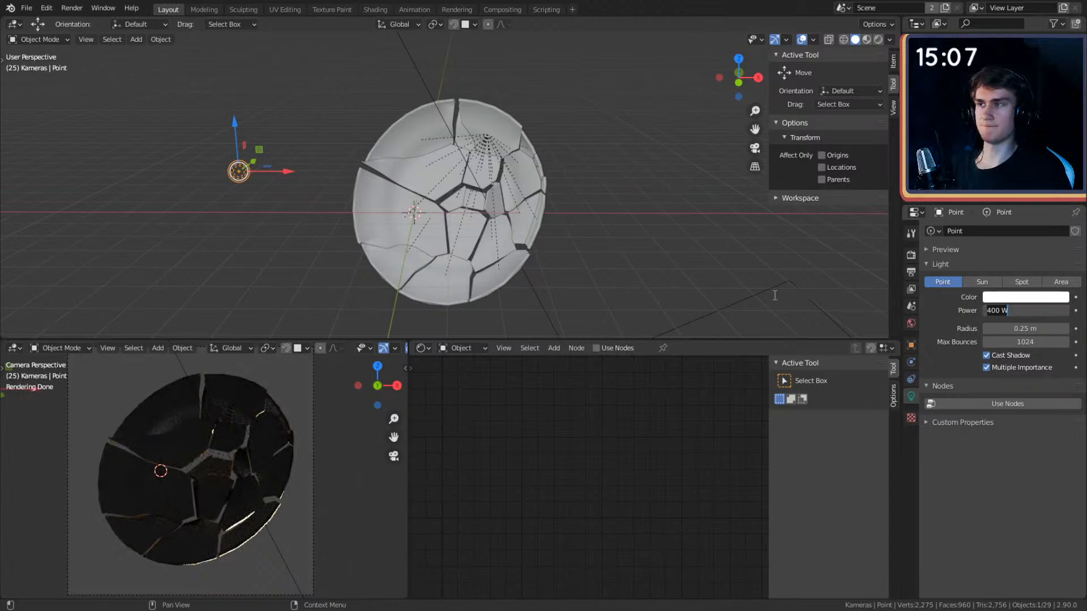
pyautogui.press('Return')
# - Show the World nodes in the shader editor and darken the Background color to near black
pyautogui.click(461, 348)
pyautogui.click(463, 376)
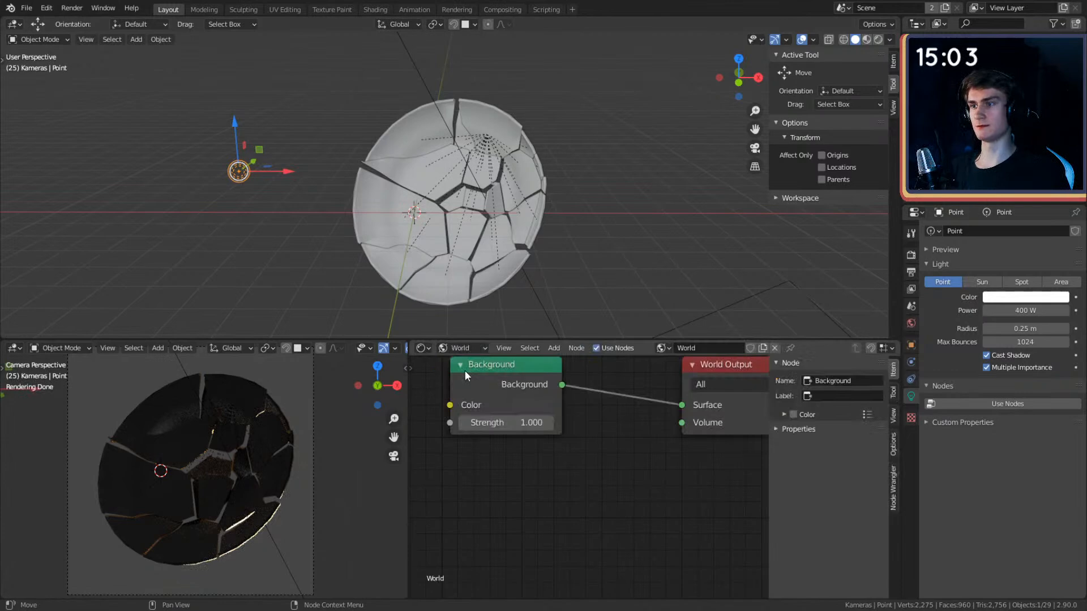
pyautogui.click(521, 425)
pyautogui.moveTo(648, 284); pyautogui.dragTo(649, 307)
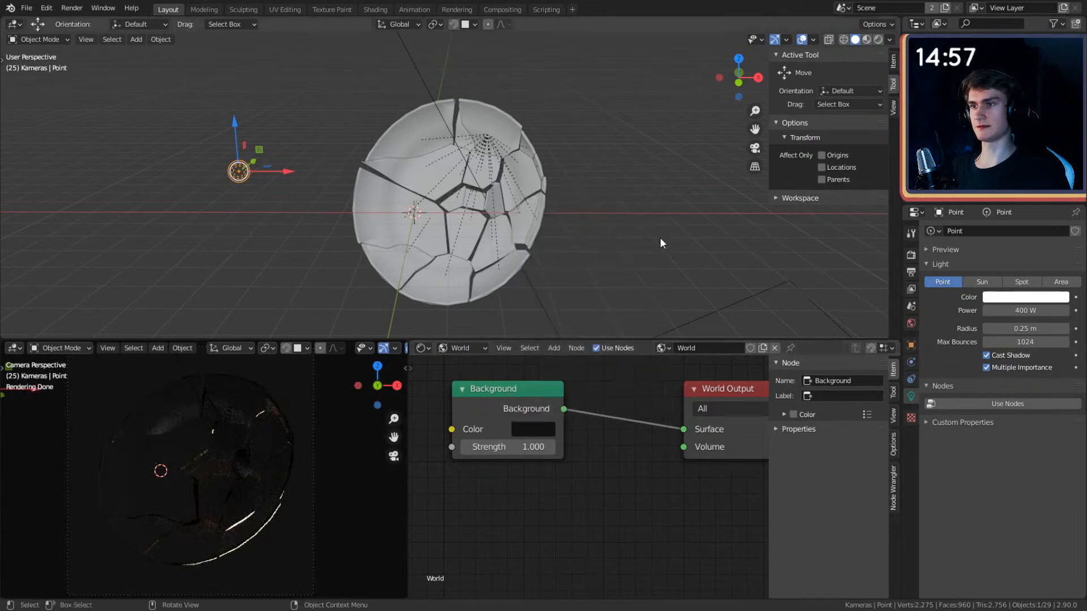
pyautogui.click(1040, 310)
pyautogui.press('Return')
# - Reposition the point light in two moves of about 2.2 m and 3.1 m, placing it beyond the plate's upper left
pyautogui.moveTo(271, 184); pyautogui.dragTo(507, 163, button='middle')
pyautogui.click(579, 67)
pyautogui.keyDown('shift'); pyautogui.moveTo(580, 68); pyautogui.dragTo(514, 84, button='middle'); pyautogui.keyUp('shift')
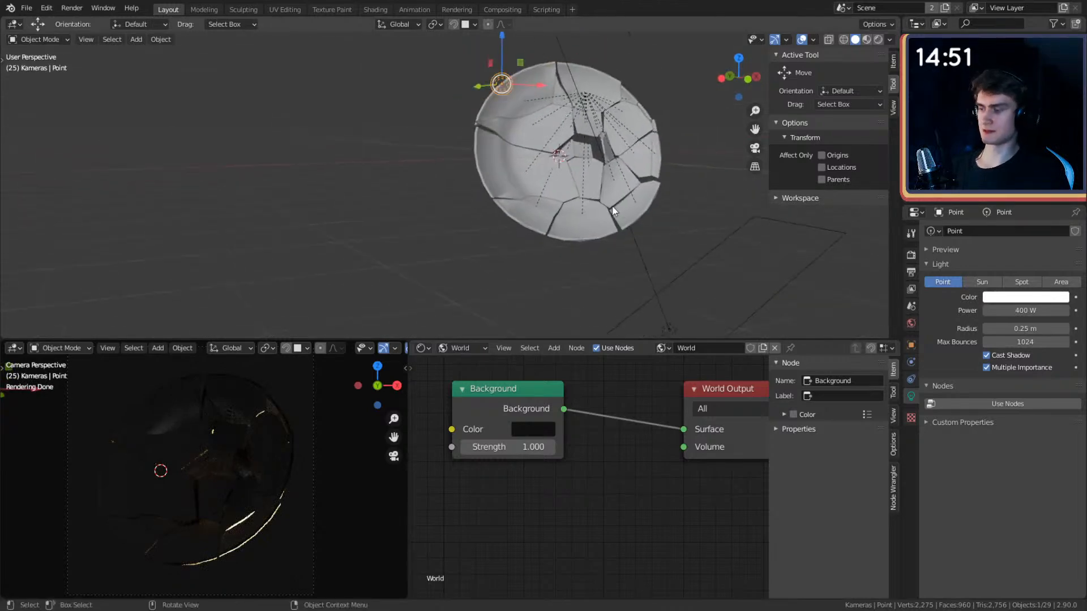
pyautogui.press('g')
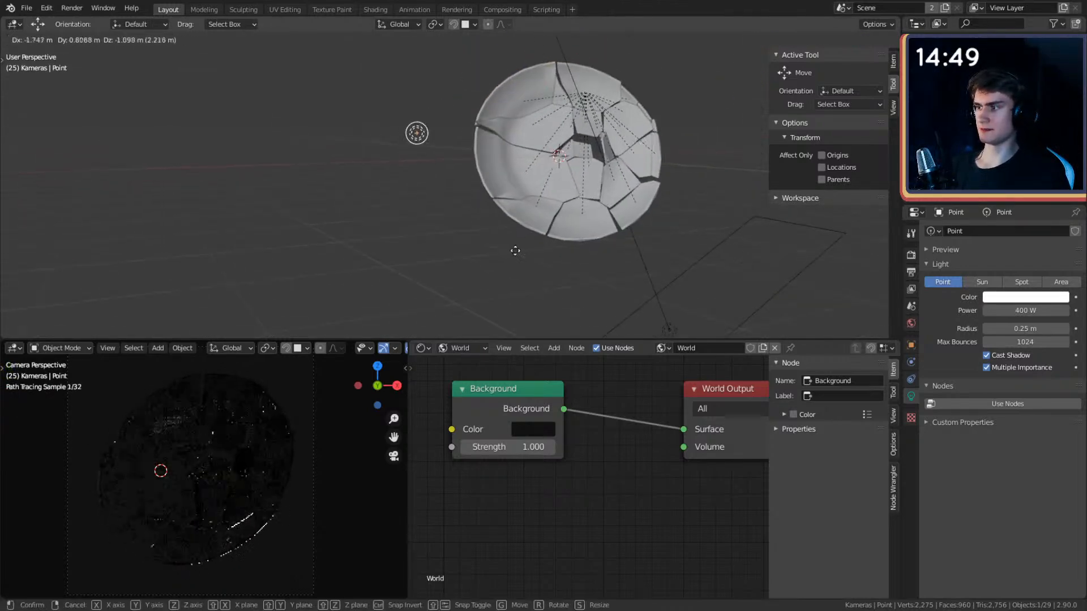
pyautogui.click(522, 242)
pyautogui.moveTo(528, 213); pyautogui.dragTo(639, 235, button='middle')
pyautogui.press('g')
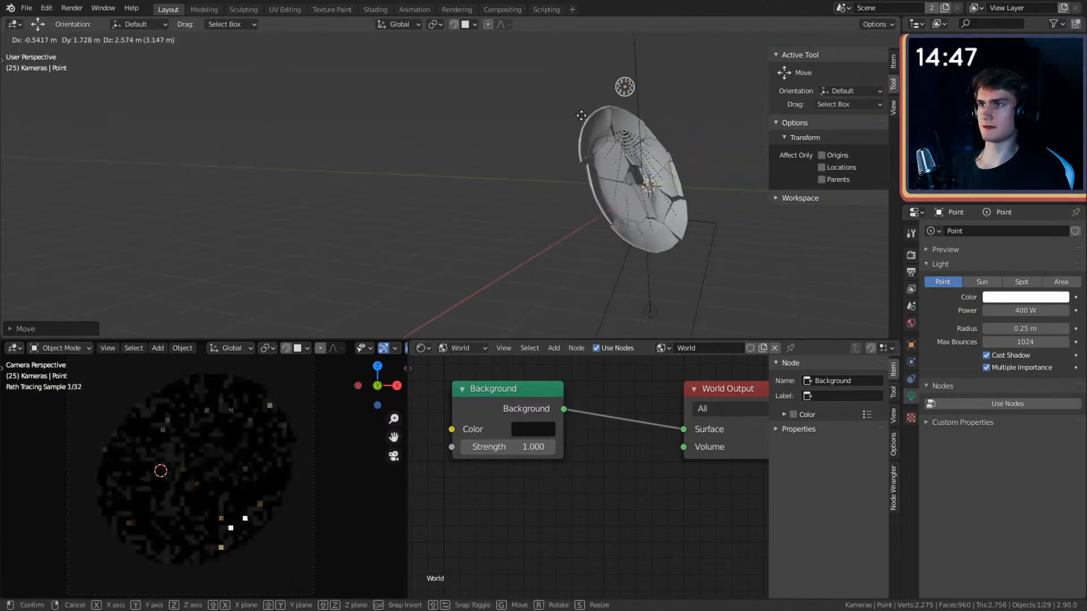
pyautogui.click(575, 107)
pyautogui.moveTo(575, 107); pyautogui.dragTo(529, 206, button='middle')
# - Select the large upper-left shard of the plate and switch the shader editor back to object materials
pyautogui.click(415, 156)
pyautogui.press('Home')
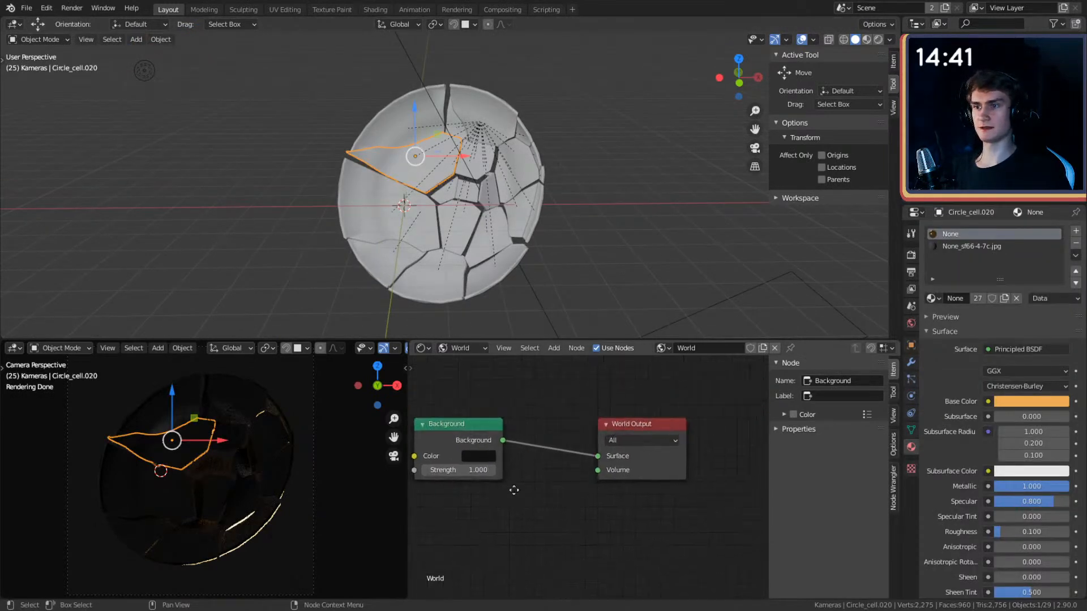
pyautogui.click(456, 347)
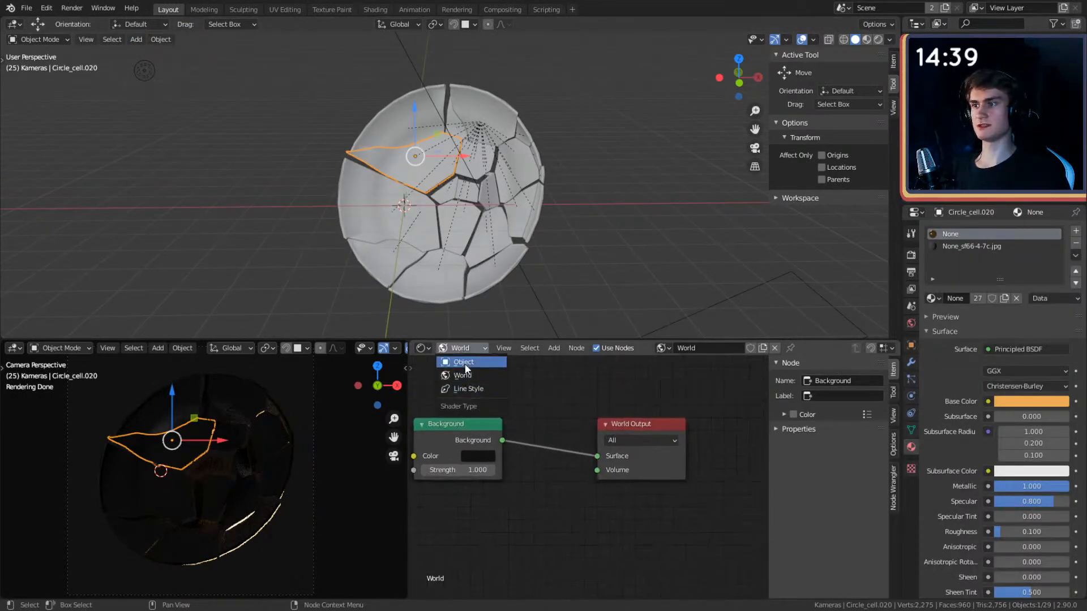
pyautogui.click(464, 363)
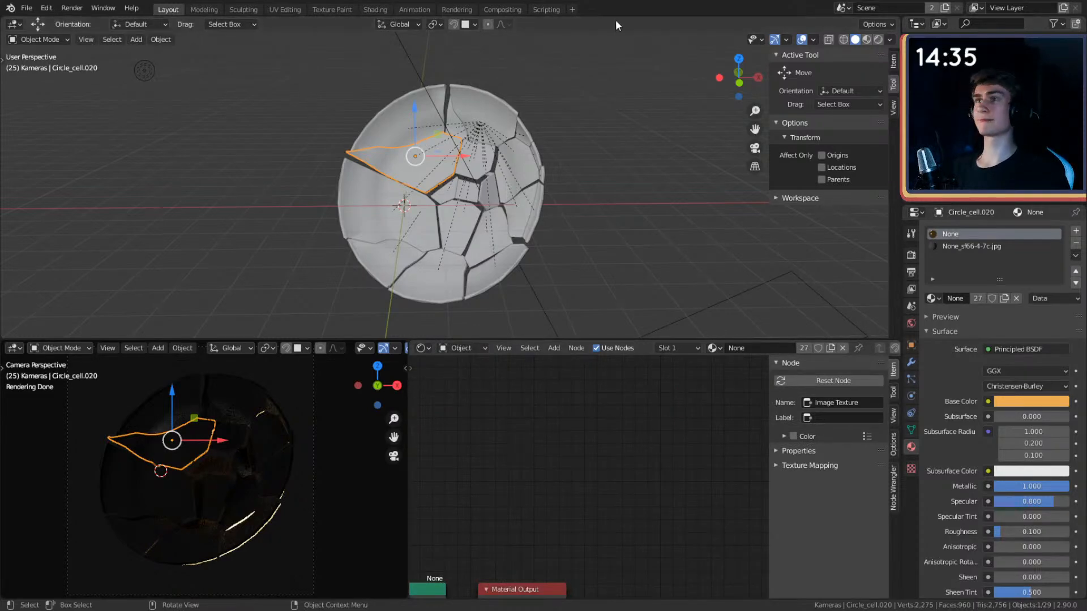
# - Set the Specular of the shard's black material None_sf66-4-7c.jpg to 0.300
pyautogui.click(971, 246)
pyautogui.press('Home')
pyautogui.scroll(3, 632, 501)
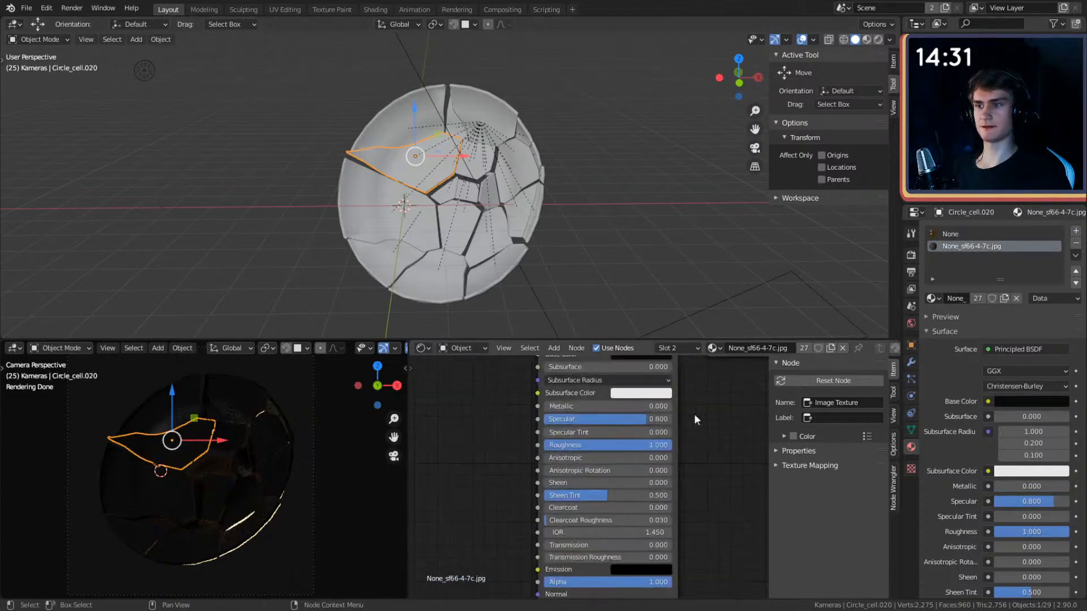
pyautogui.moveTo(618, 487); pyautogui.dragTo(569, 493)
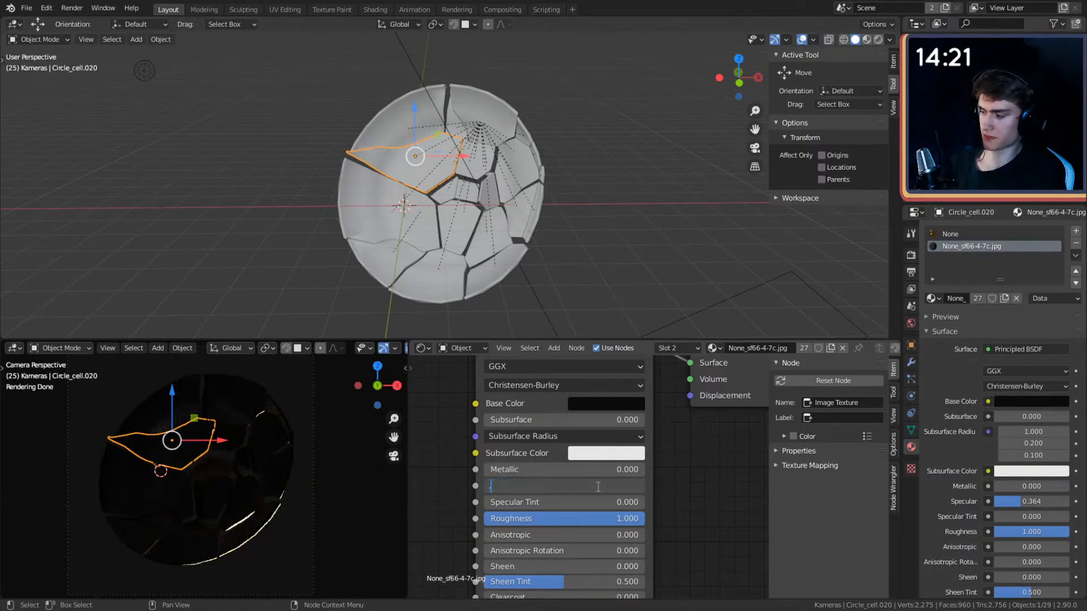
pyautogui.write('0.3')
pyautogui.press('Return')
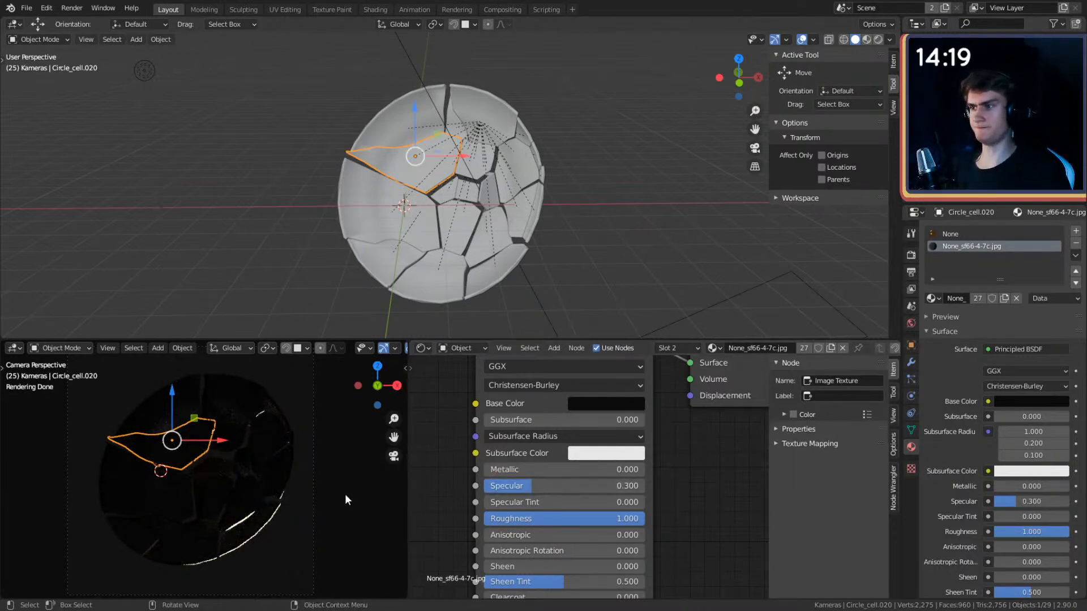
# - Widen the rendered camera viewport slightly and hide its gizmos and overlays
pyautogui.click(346, 496)
pyautogui.moveTo(409, 395); pyautogui.dragTo(439, 391)
pyautogui.click(383, 348)
pyautogui.click(410, 348)
pyautogui.scroll(-4, 463, 199)
pyautogui.moveTo(487, 195); pyautogui.dragTo(558, 236, button='middle')
pyautogui.scroll(4, 555, 198)
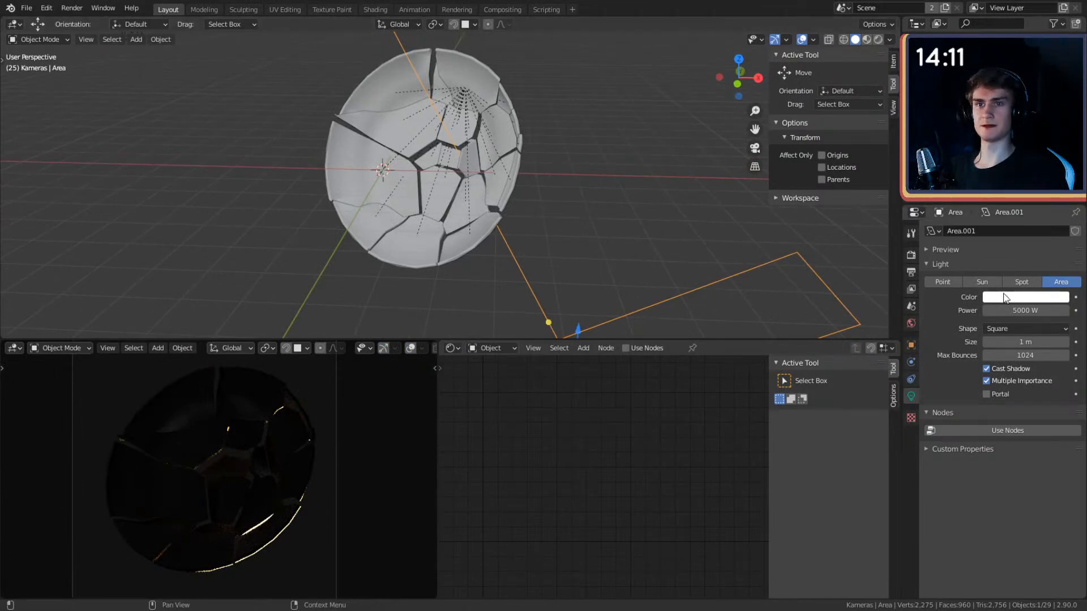
# - Reselect the upper-left shard and examine the golden crack edges up close in the rendered preview
pyautogui.click(639, 192)
pyautogui.click(399, 127)
pyautogui.keyDown('shift'); pyautogui.moveTo(570, 198); pyautogui.dragTo(566, 206, button='middle'); pyautogui.keyUp('shift')
pyautogui.scroll(-6, 687, 494)
pyautogui.scroll(3, 668, 481)
pyautogui.moveTo(668, 480); pyautogui.dragTo(671, 459, button='middle')
pyautogui.scroll(-1, 674, 466)
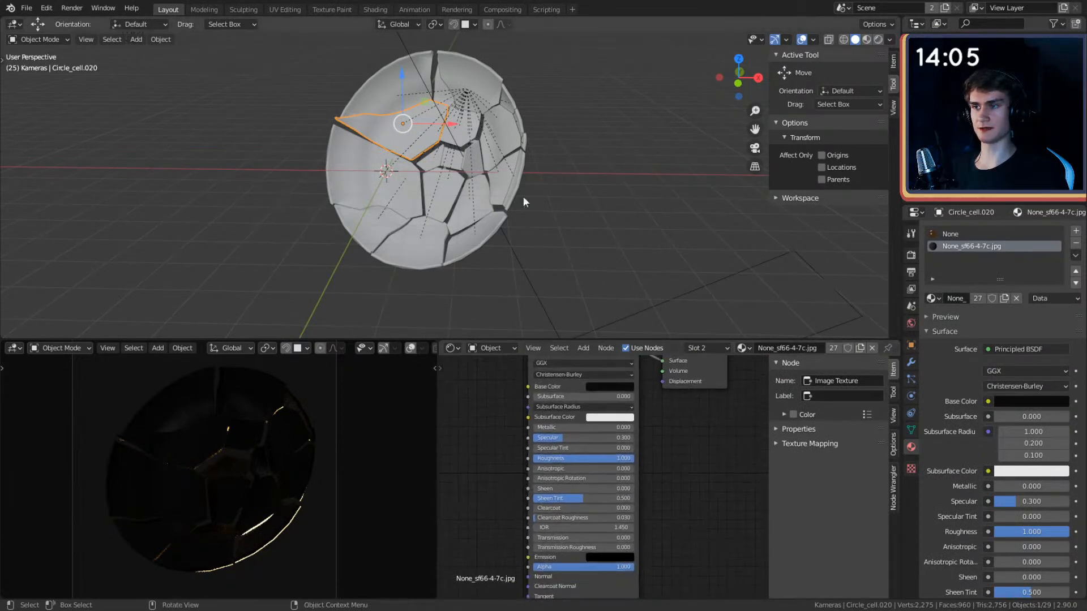
pyautogui.scroll(6, 249, 484)
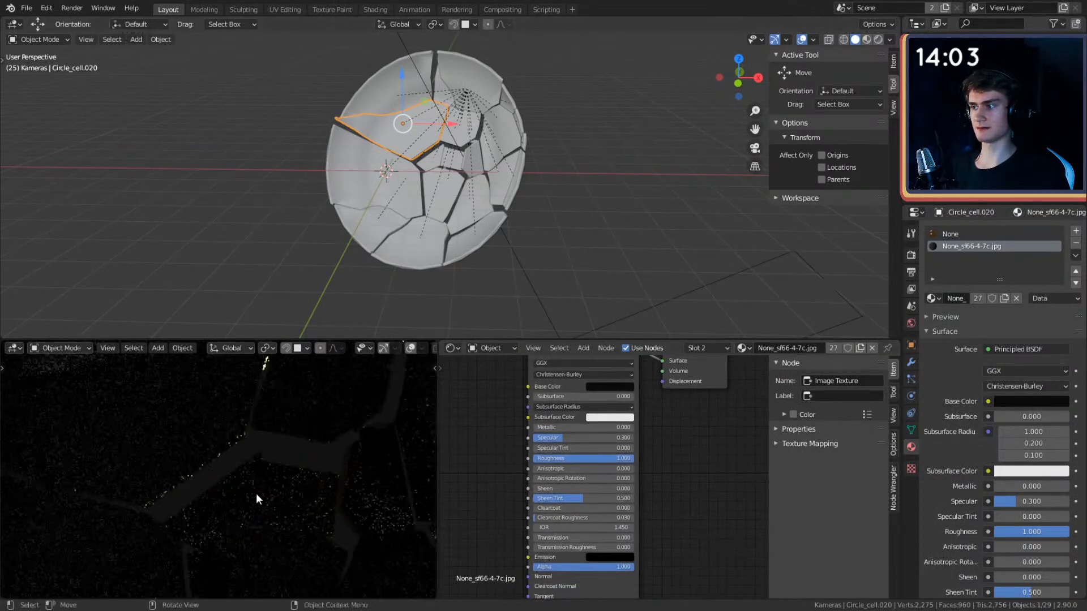
pyautogui.scroll(2, 255, 494)
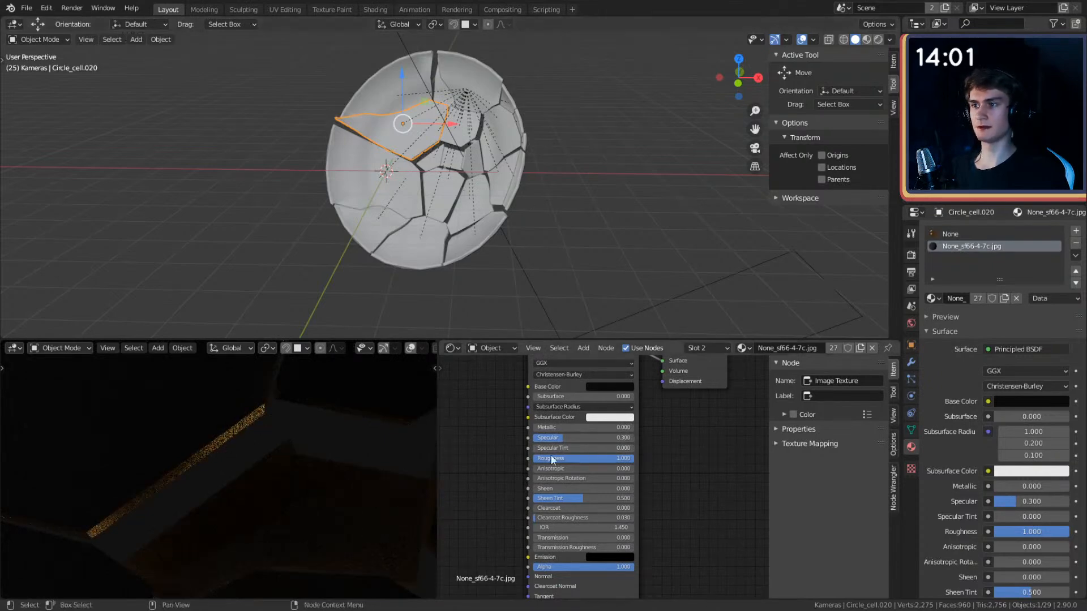
# - Lower the Roughness of the shard's golden material None to 0.045
pyautogui.click(972, 232)
pyautogui.moveTo(548, 563); pyautogui.dragTo(647, 459, button='middle')
pyautogui.scroll(3, 647, 459)
pyautogui.scroll(2, 647, 460)
pyautogui.moveTo(622, 468); pyautogui.dragTo(605, 467)
pyautogui.scroll(-5, 719, 486)
pyautogui.scroll(-3, 519, 158)
pyautogui.scroll(4, 518, 159)
pyautogui.scroll(3, 650, 504)
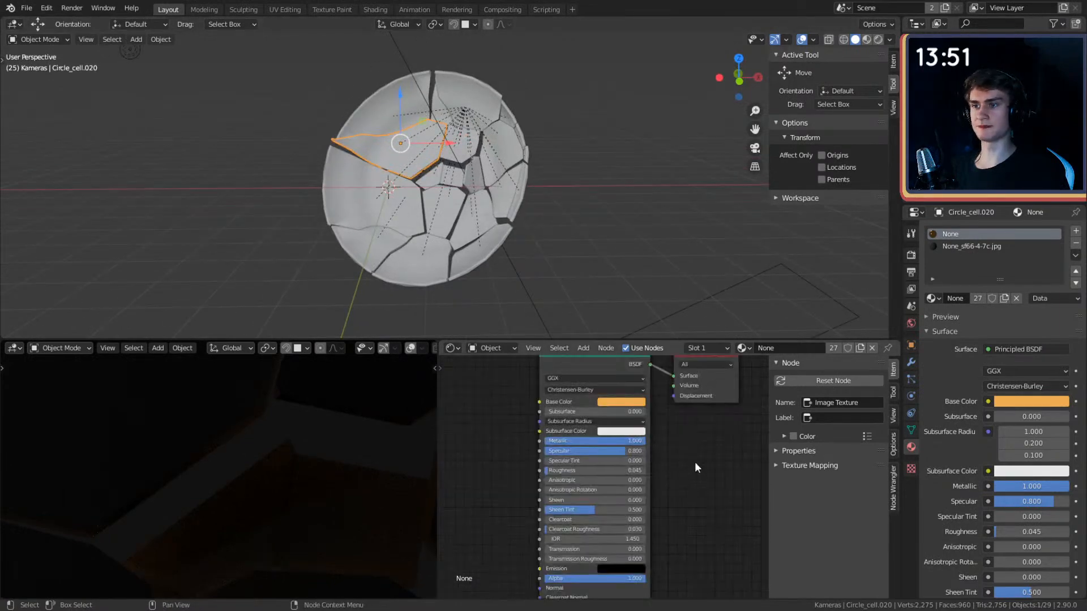
# - Set the golden material's Specular to 0.500 and check the whole plate in the rendered preview
pyautogui.scroll(1, 696, 460)
pyautogui.click(636, 443)
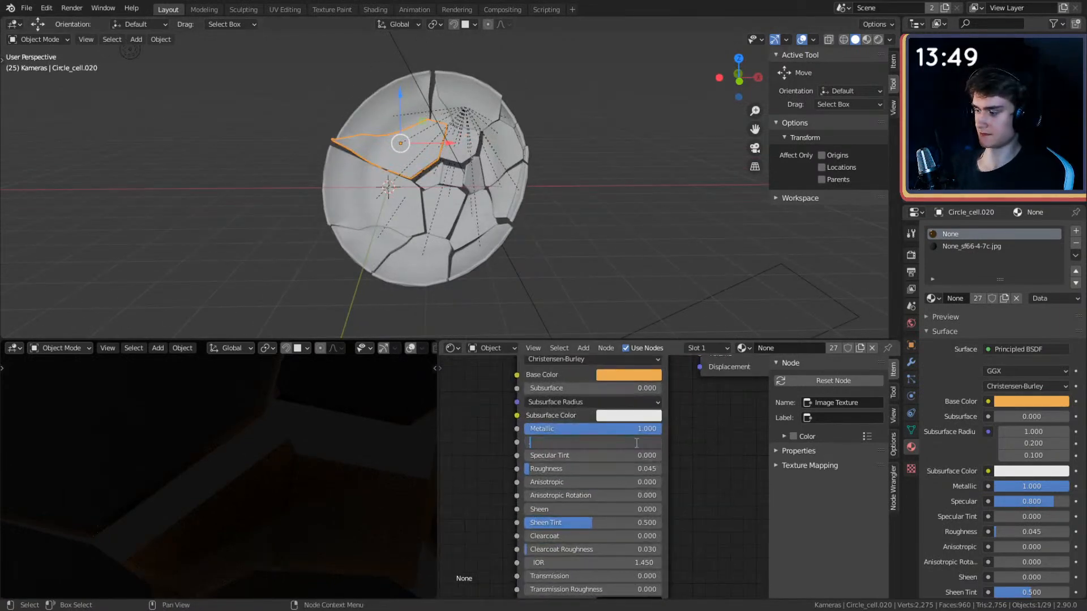
pyautogui.write('0.5')
pyautogui.press('Return')
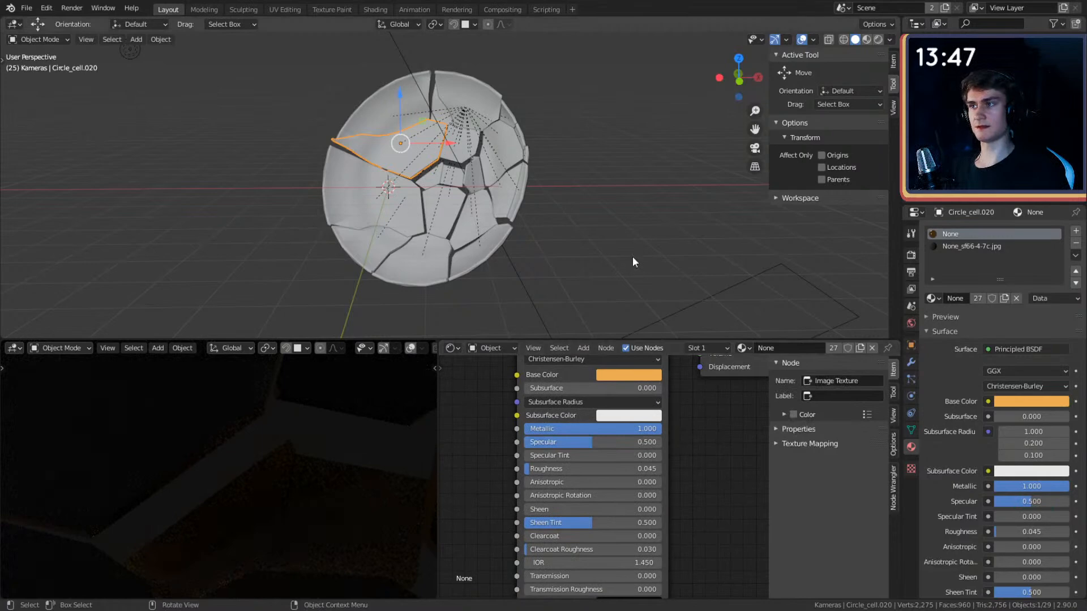
pyautogui.scroll(-5, 617, 234)
pyautogui.scroll(-3, 273, 483)
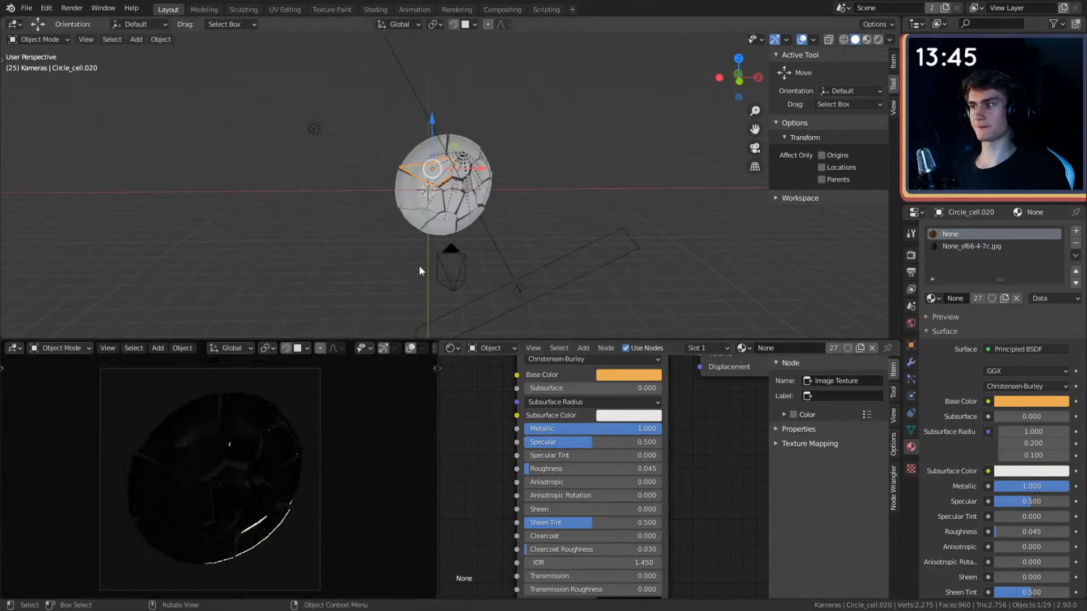
pyautogui.scroll(5, 527, 193)
pyautogui.scroll(-4, 566, 189)
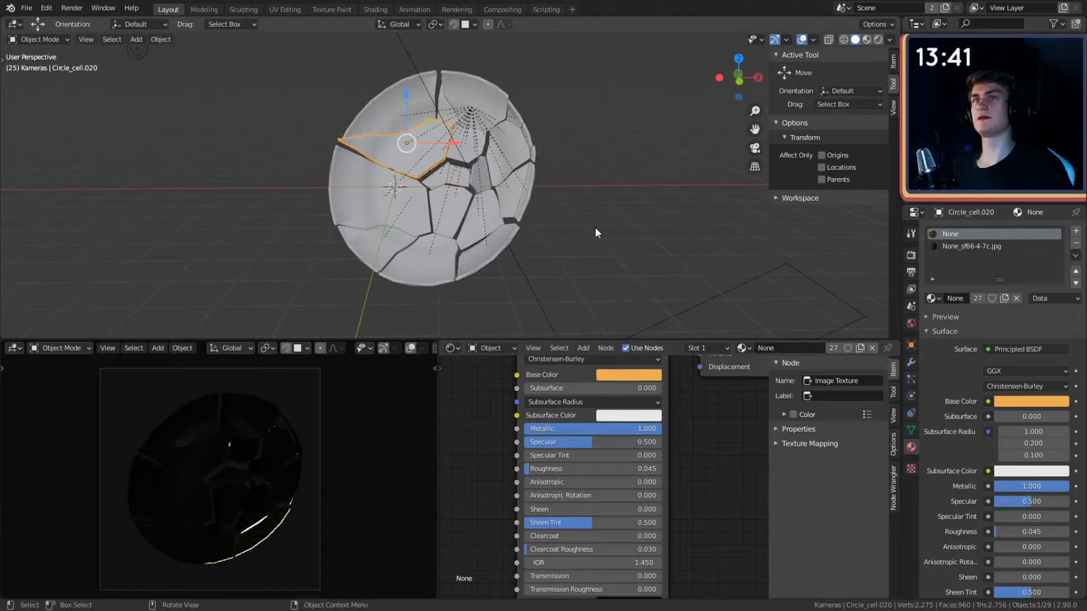
# - Add a Wave Texture to the None_sf66-4-7c.jpg material and connect its Color to the Principled BSDF's Base Color
pyautogui.scroll(-4, 653, 463)
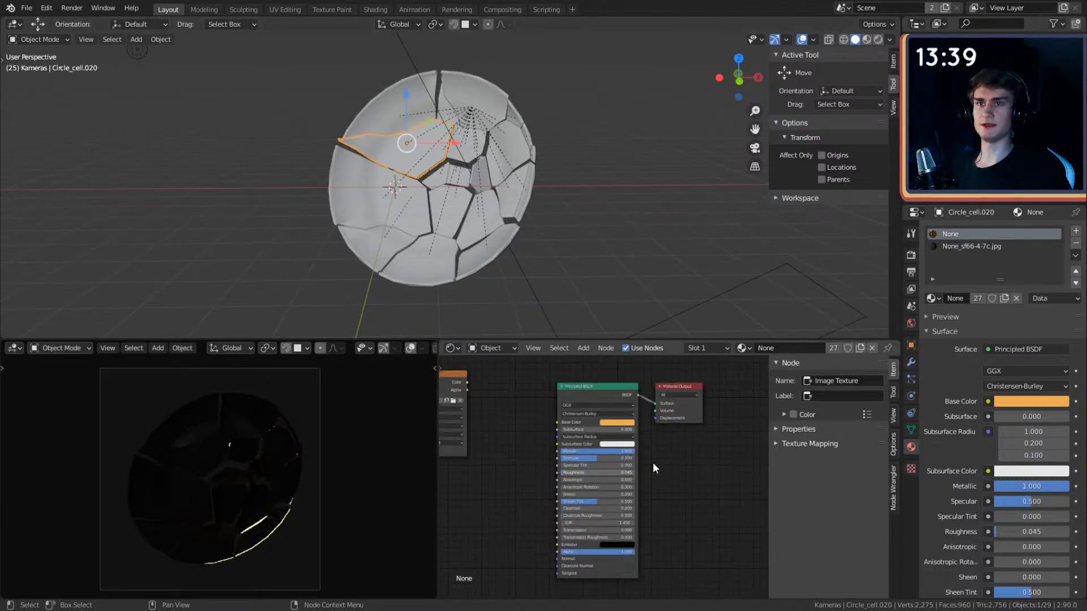
pyautogui.click(957, 246)
pyautogui.scroll(-2, 577, 450)
pyautogui.moveTo(577, 448); pyautogui.dragTo(573, 473, button='middle')
pyautogui.scroll(2, 580, 498)
pyautogui.hotkey('shift', 'a')
pyautogui.moveTo(488, 483)
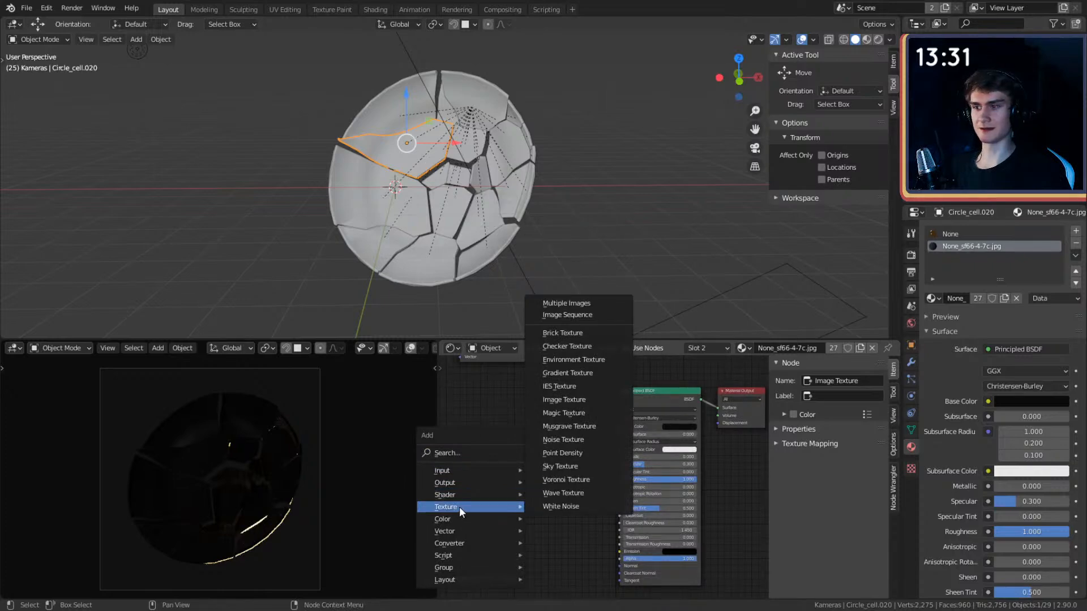
pyautogui.click(561, 493)
pyautogui.click(572, 446)
pyautogui.moveTo(555, 430); pyautogui.dragTo(618, 425)
pyautogui.moveTo(544, 439)
pyautogui.mouseDown()
pyautogui.moveTo(567, 426)
pyautogui.moveTo(540, 427)
pyautogui.mouseUp()
# - Add Mapping and Texture Coordinate nodes feeding the Wave Texture's Vector input
pyautogui.scroll(-4, 552, 436)
pyautogui.moveTo(551, 437); pyautogui.dragTo(587, 425, button='middle')
pyautogui.scroll(5, 587, 426)
pyautogui.moveTo(661, 403); pyautogui.dragTo(638, 413, button='middle')
pyautogui.moveTo(638, 412); pyautogui.dragTo(592, 430)
pyautogui.hotkey('ctrl', 't')
pyautogui.moveTo(591, 398); pyautogui.dragTo(644, 402, button='middle')
pyautogui.scroll(1, 614, 412)
pyautogui.scroll(2, 595, 406)
pyautogui.scroll(-3, 641, 401)
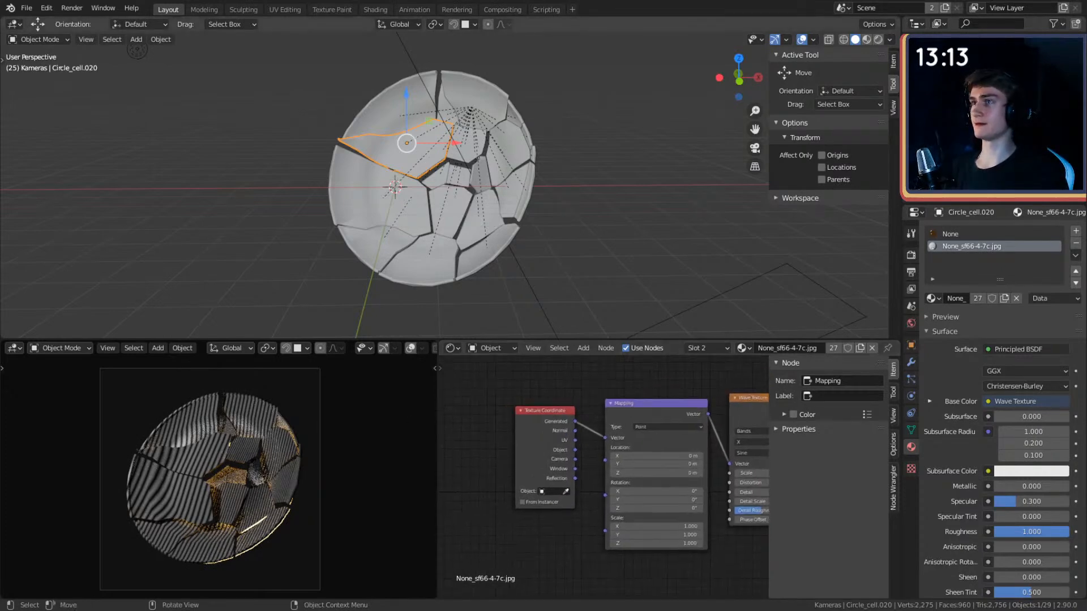
# - Set the Wave Texture's Distortion to 8.800 and its Scale to 0.250
pyautogui.moveTo(597, 399); pyautogui.dragTo(476, 419, button='middle')
pyautogui.moveTo(553, 446); pyautogui.dragTo(487, 436, button='middle')
pyautogui.scroll(-1, 602, 437)
pyautogui.scroll(5, 608, 527)
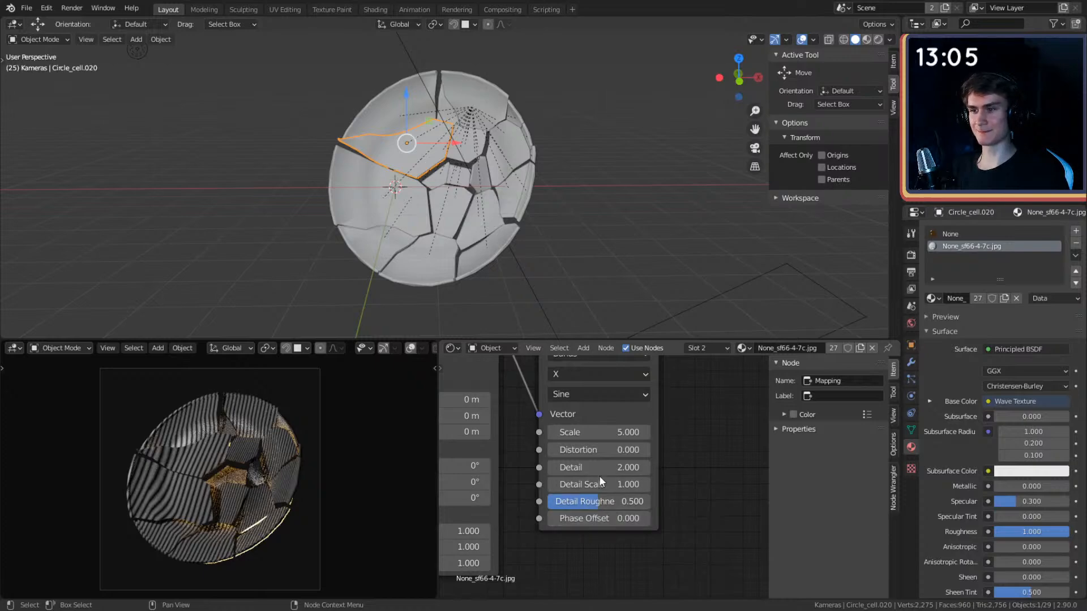
pyautogui.moveTo(589, 449); pyautogui.dragTo(622, 432)
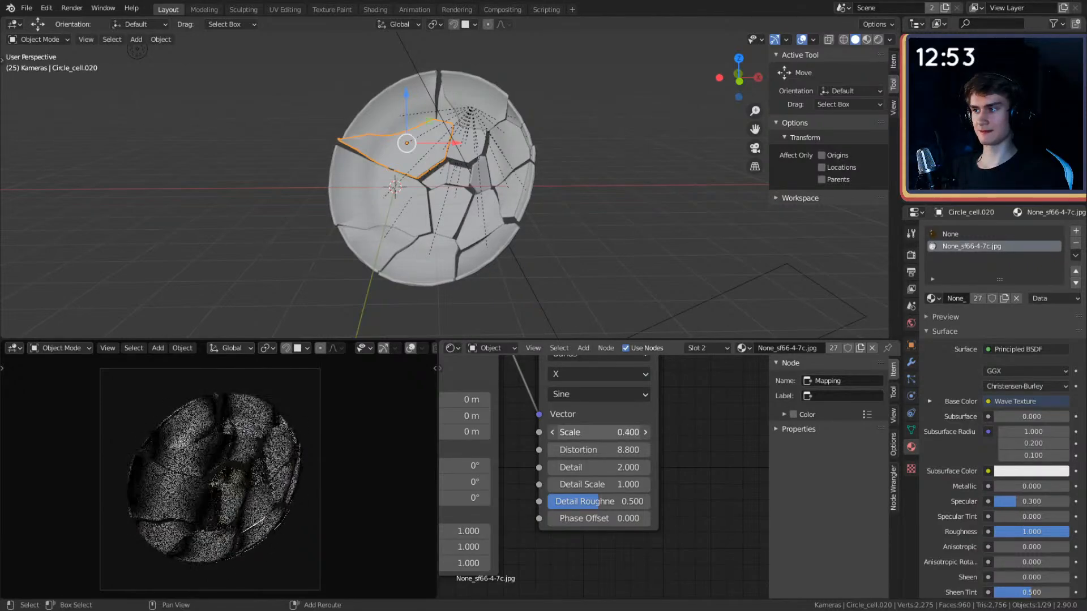
pyautogui.keyDown('shift'); pyautogui.moveTo(599, 432); pyautogui.dragTo(593, 432); pyautogui.keyUp('shift')
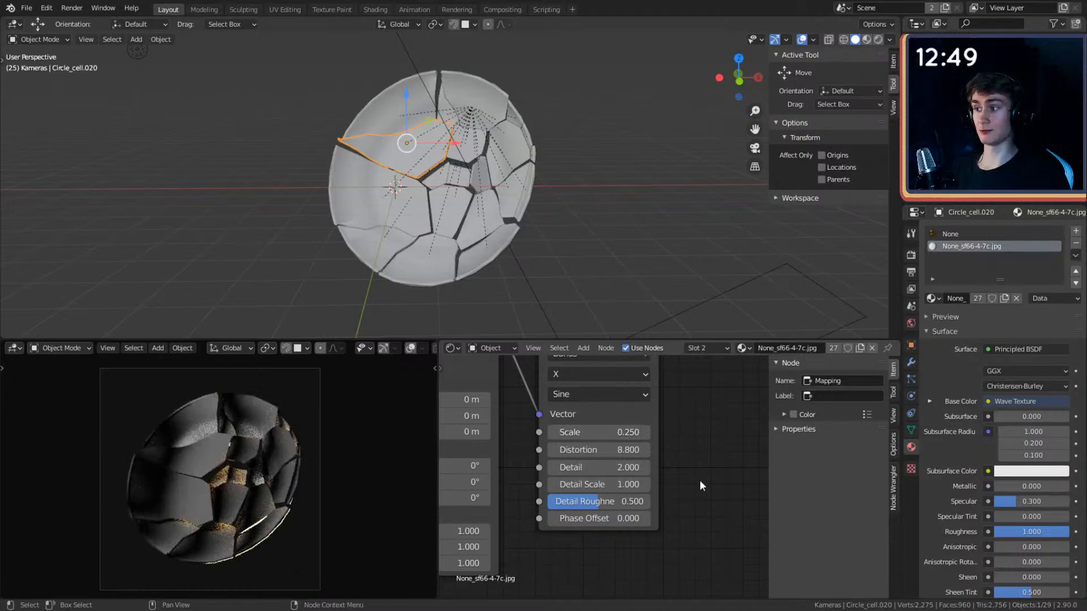
# - Set the Wave Texture's Distortion to 2.700 and both its Detail and Detail Roughness to 0.000
pyautogui.scroll(-4, 700, 484)
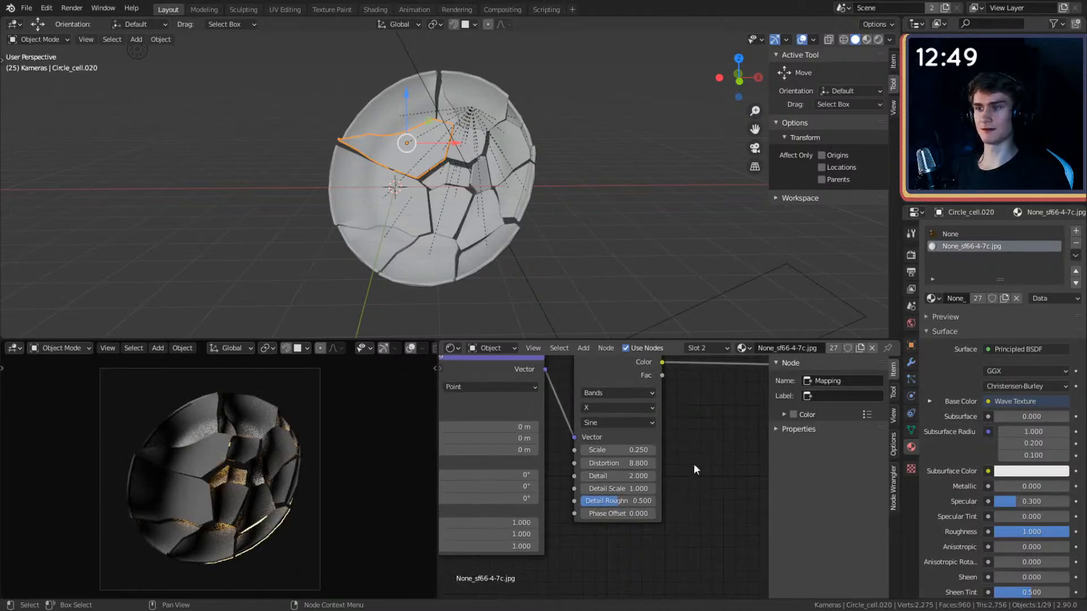
pyautogui.scroll(4, 636, 461)
pyautogui.moveTo(627, 458); pyautogui.dragTo(650, 458)
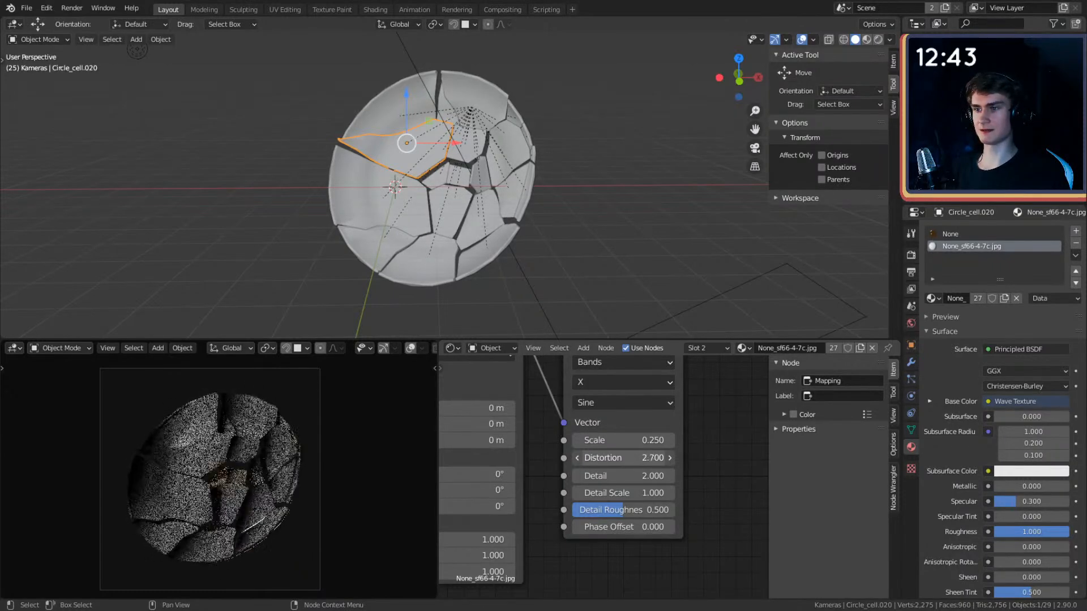
pyautogui.scroll(-2, 696, 467)
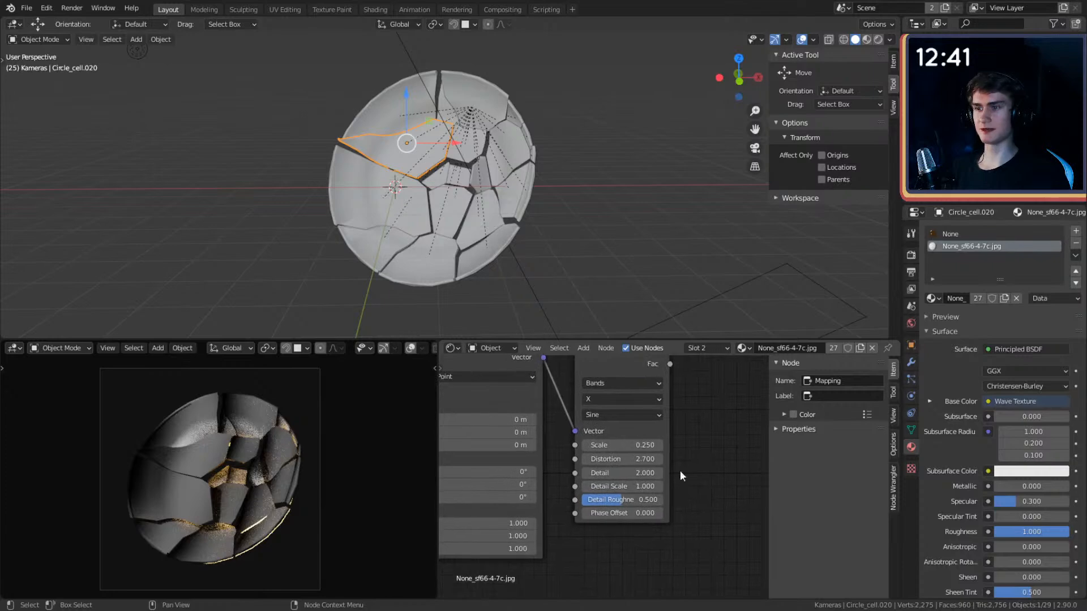
pyautogui.scroll(2, 693, 469)
pyautogui.moveTo(628, 475)
pyautogui.mouseDown()
pyautogui.moveTo(640, 475)
pyautogui.moveTo(609, 475)
pyautogui.mouseUp()
pyautogui.moveTo(735, 495); pyautogui.dragTo(734, 488, button='middle')
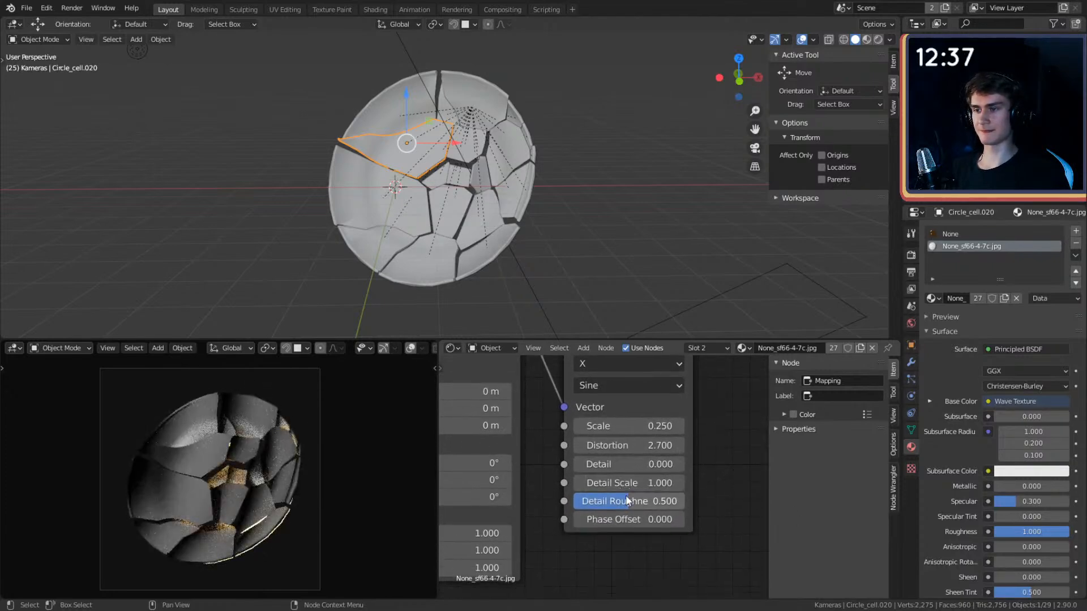
pyautogui.moveTo(628, 508); pyautogui.dragTo(589, 508)
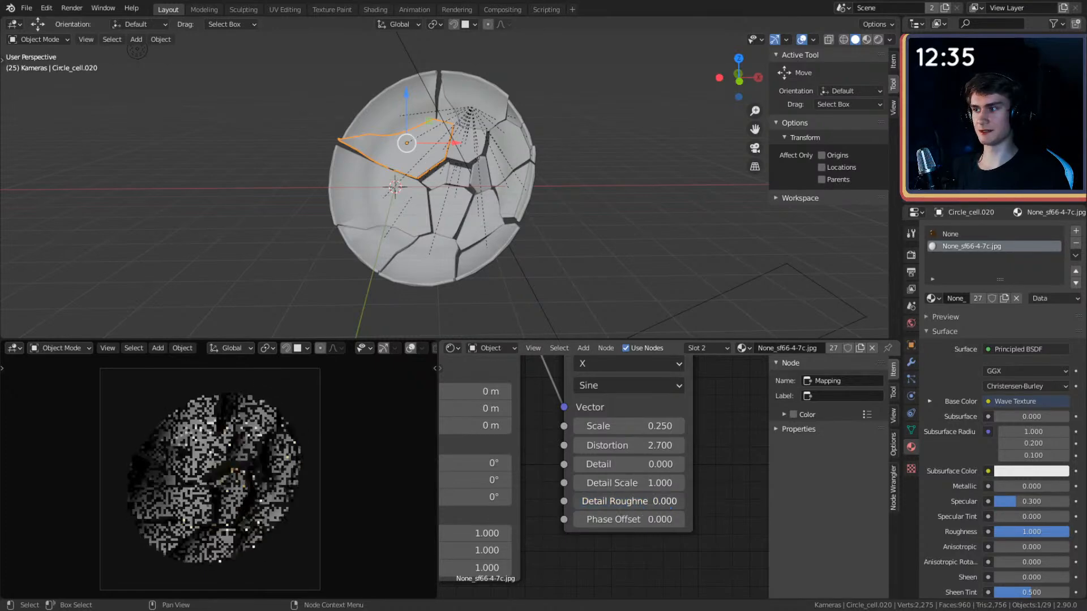
pyautogui.scroll(-4, 705, 498)
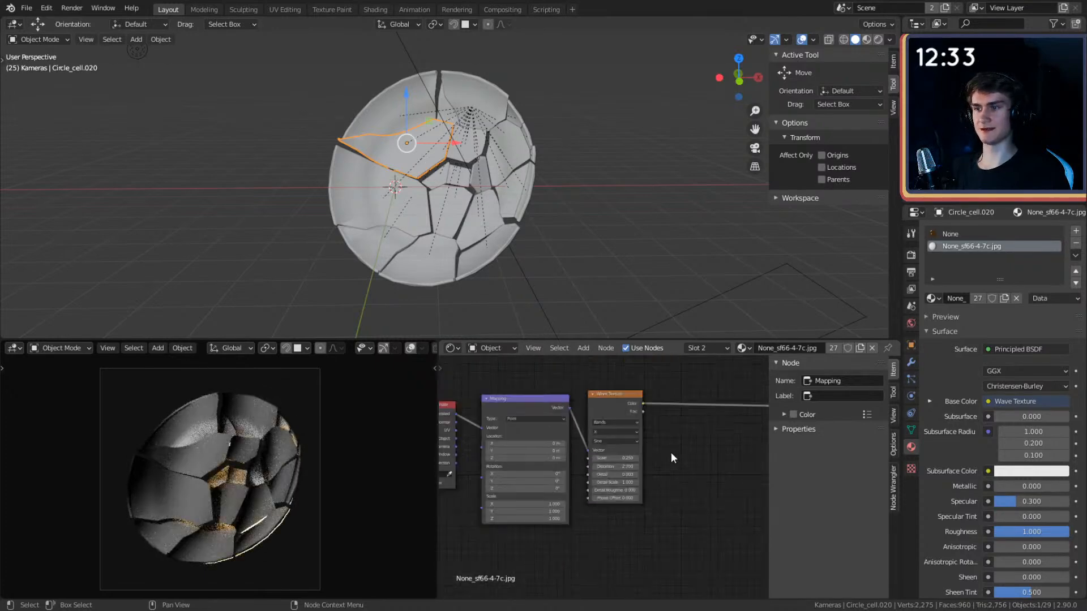
# - Set the Mapping node's Location X to 3.73 m and its Rotation to -25.6° on X, 58.6° on Y and 0° on Z
pyautogui.scroll(3, 661, 470)
pyautogui.moveTo(645, 464); pyautogui.dragTo(719, 484, button='middle')
pyautogui.moveTo(622, 505); pyautogui.dragTo(742, 473, button='middle')
pyautogui.scroll(-6, 604, 478)
pyautogui.moveTo(533, 522); pyautogui.dragTo(548, 515, button='middle')
pyautogui.scroll(2, 600, 453)
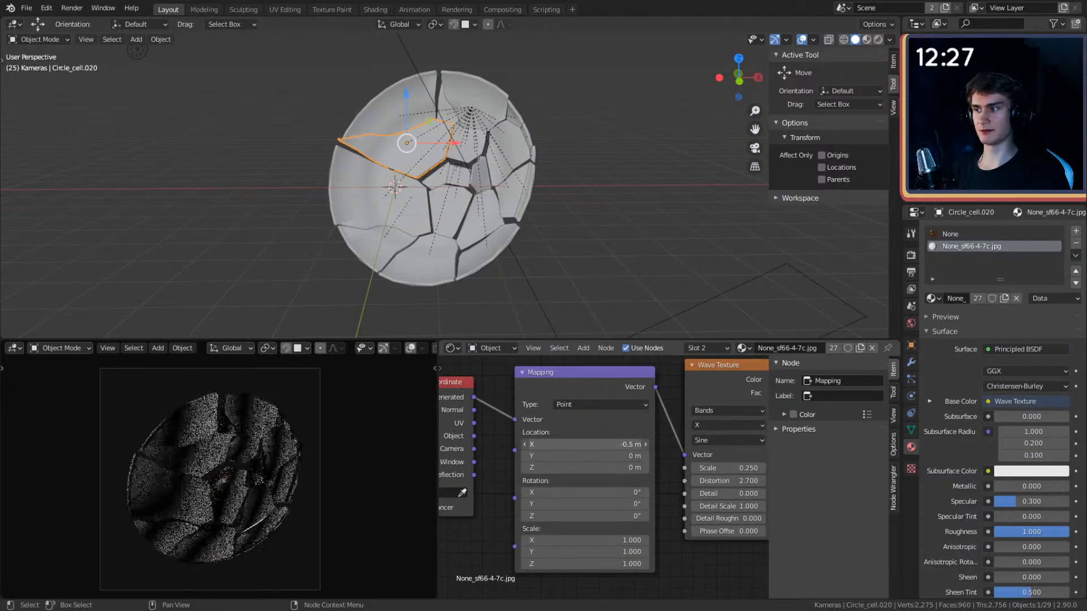
pyautogui.moveTo(469, 534); pyautogui.dragTo(456, 513, button='middle')
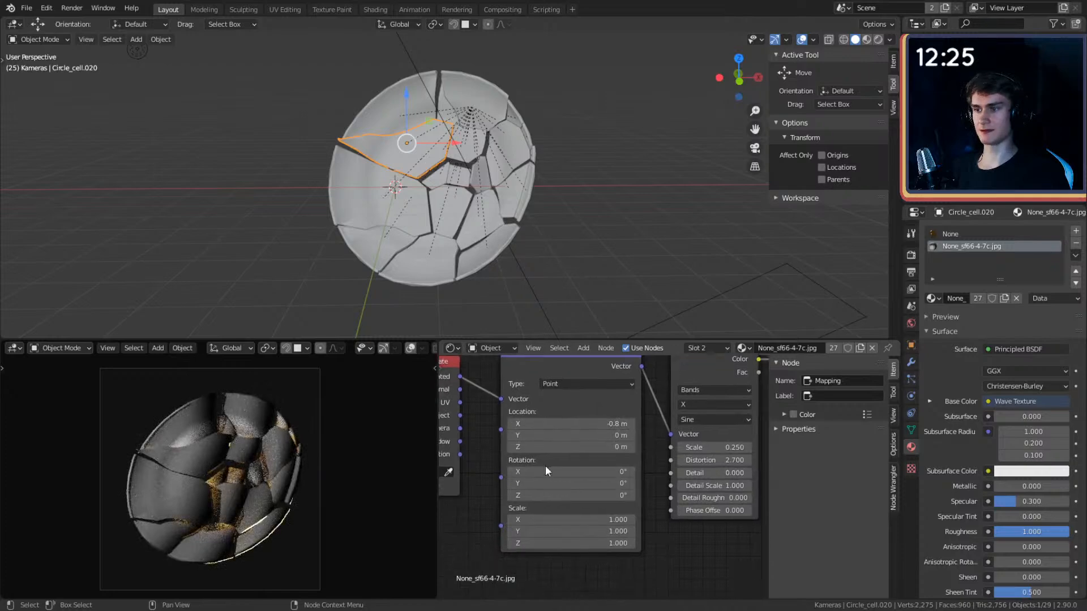
pyautogui.moveTo(587, 474); pyautogui.dragTo(591, 474)
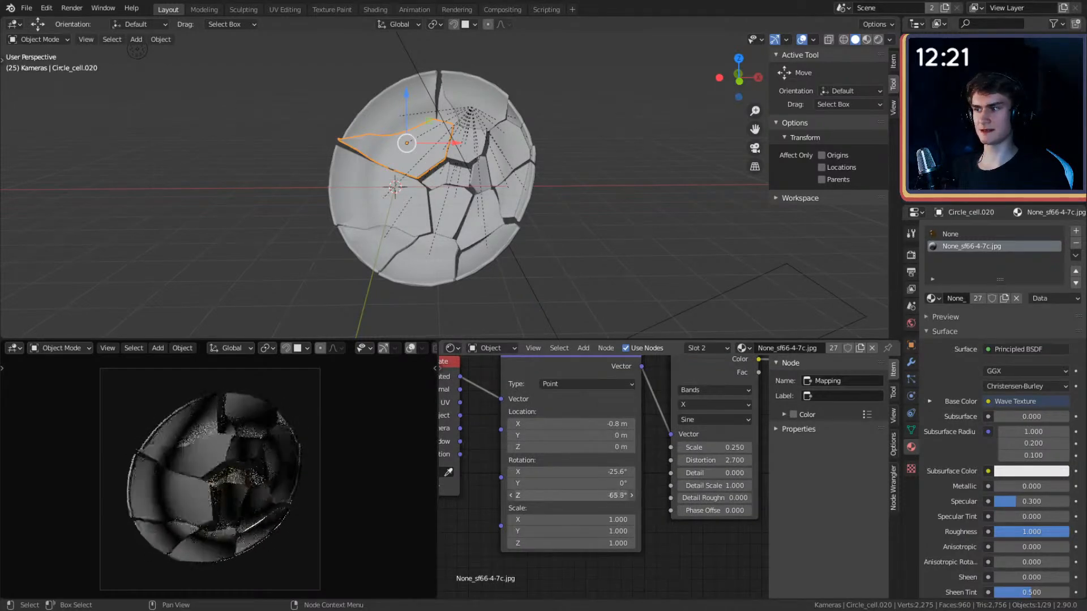
pyautogui.moveTo(571, 502)
pyautogui.mouseDown()
pyautogui.moveTo(627, 498)
pyautogui.moveTo(568, 500)
pyautogui.mouseUp()
pyautogui.click(575, 497)
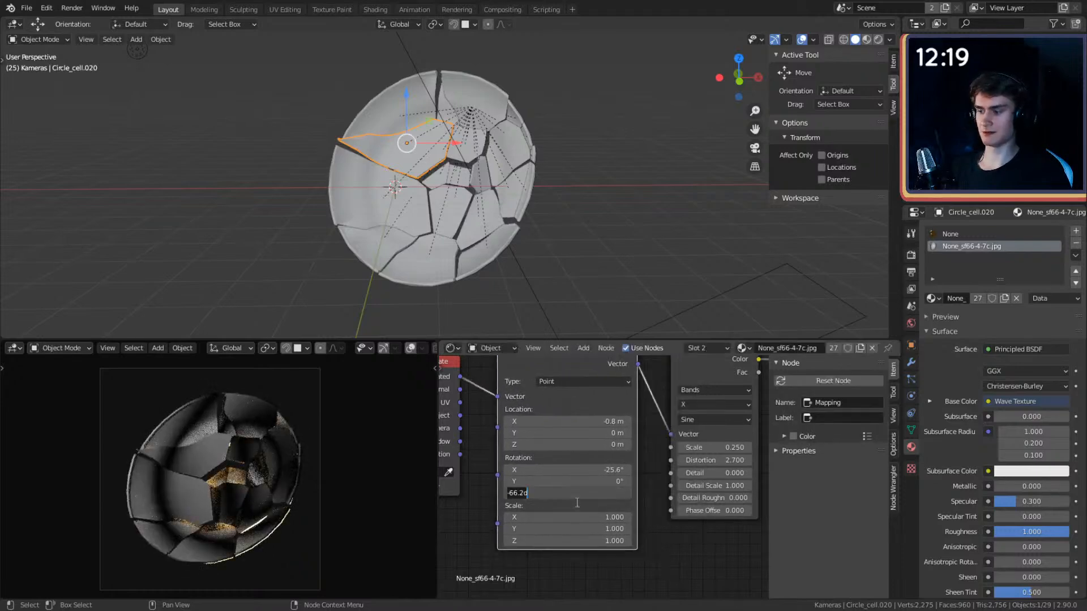
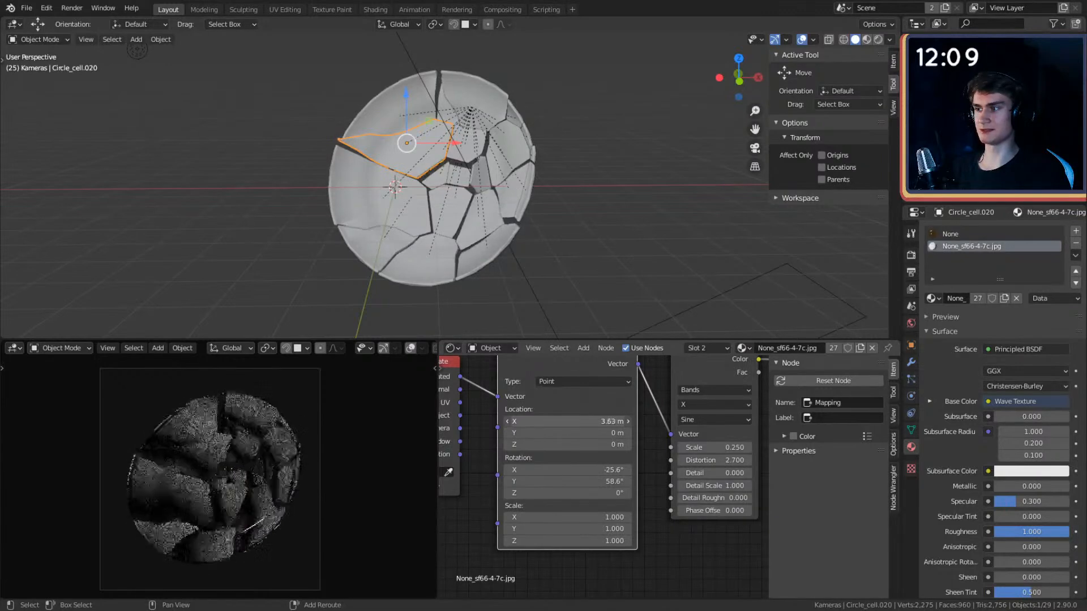
# - Connect the Texture Coordinate node's UV output to the Mapping node's Vector input
pyautogui.moveTo(475, 498); pyautogui.dragTo(511, 530, button='middle')
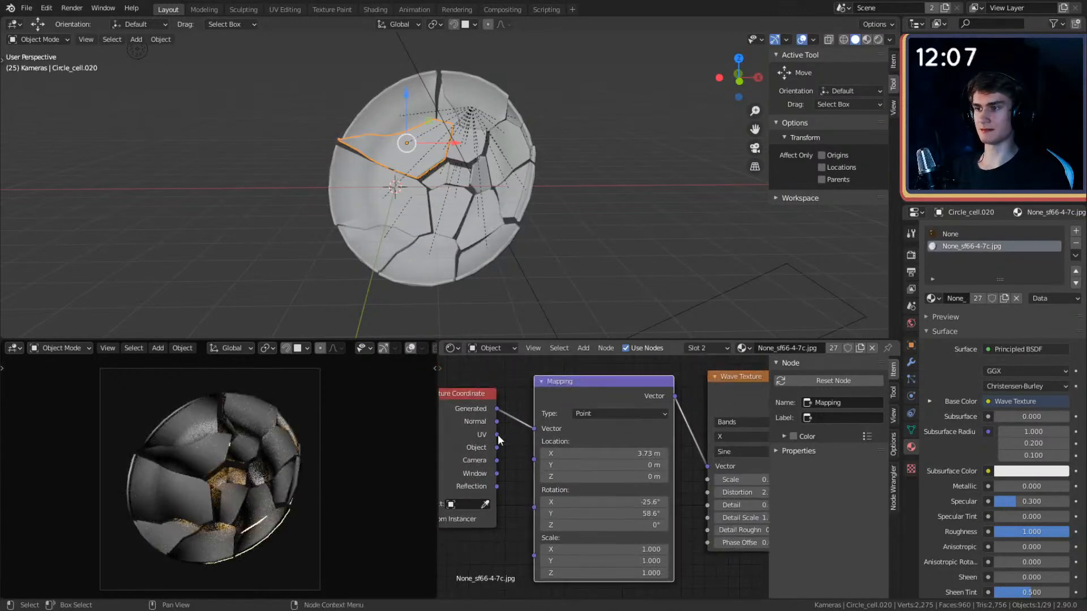
pyautogui.moveTo(497, 433); pyautogui.dragTo(511, 432)
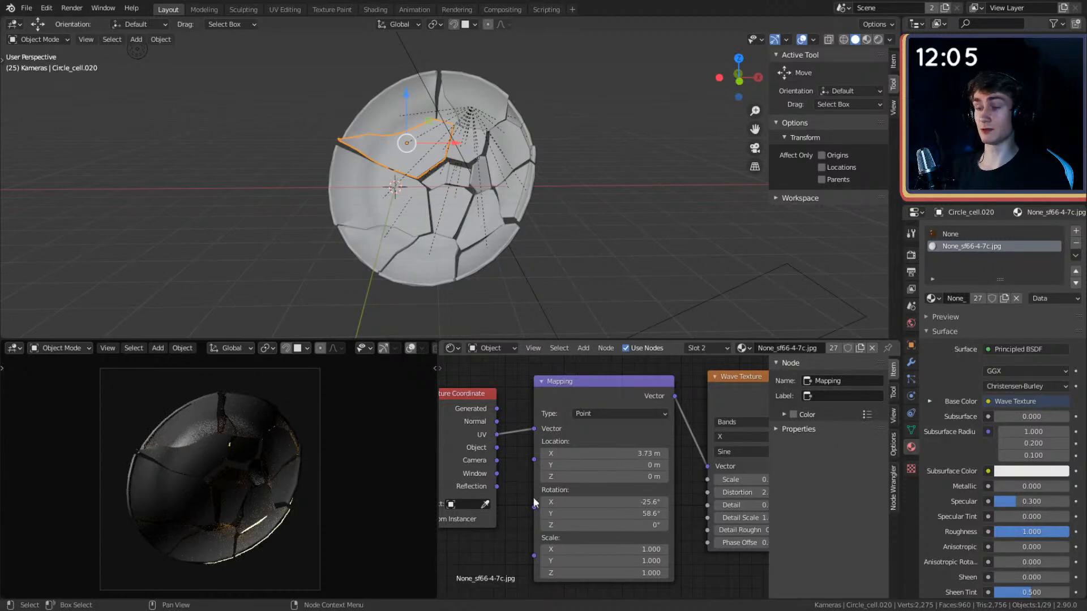
pyautogui.moveTo(531, 494); pyautogui.dragTo(507, 483, button='middle')
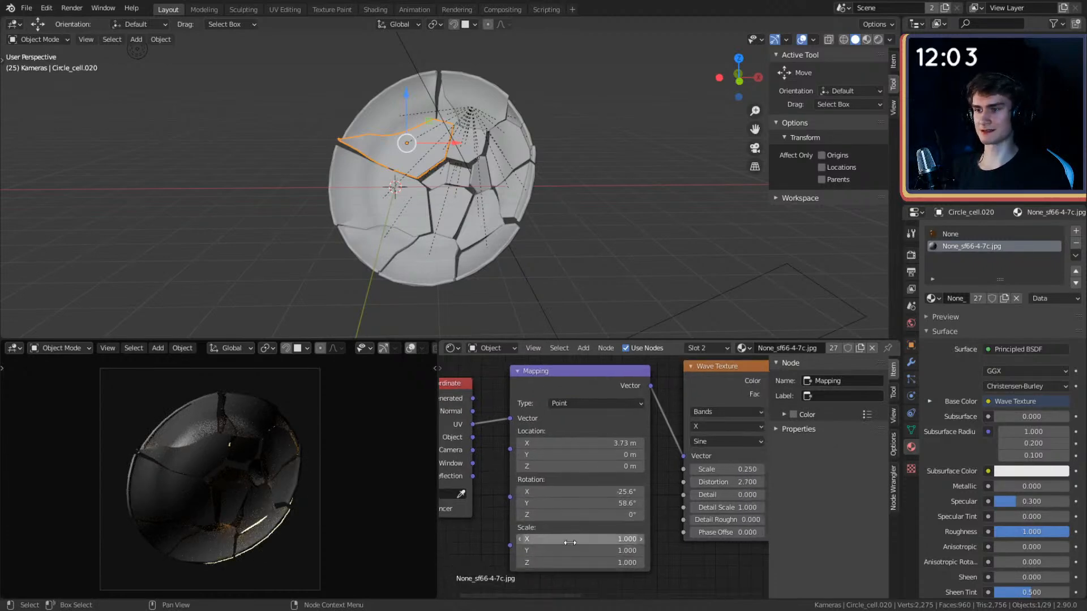
# - Set the Wave Texture's Scale to 1.320 and the Mapping node's Rotation Y to 95.1°
pyautogui.moveTo(721, 469); pyautogui.dragTo(739, 469)
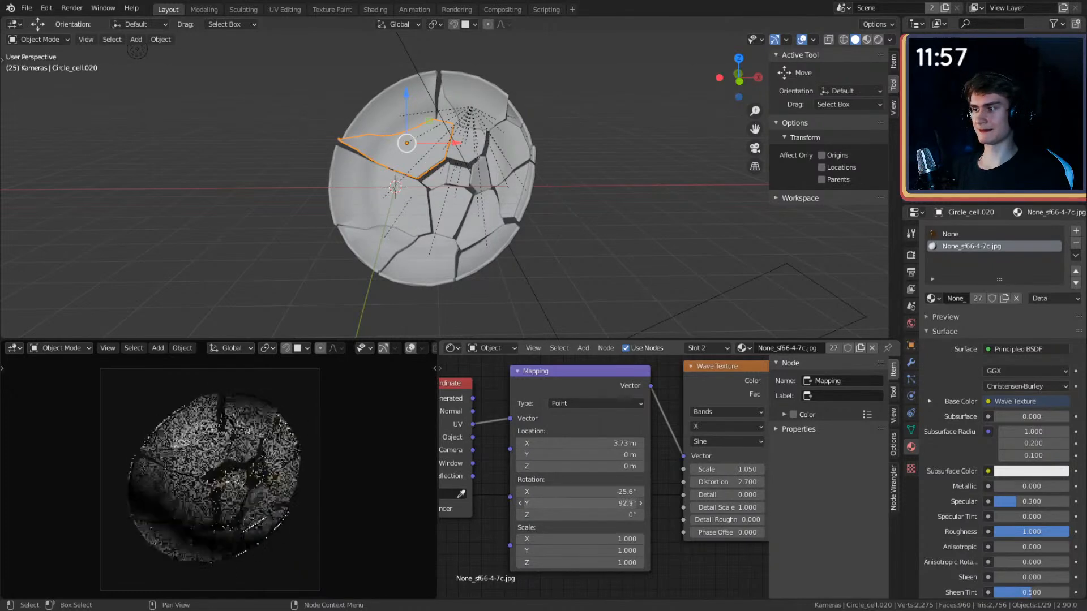
pyautogui.moveTo(583, 503); pyautogui.dragTo(587, 503)
pyautogui.moveTo(727, 470); pyautogui.dragTo(745, 469)
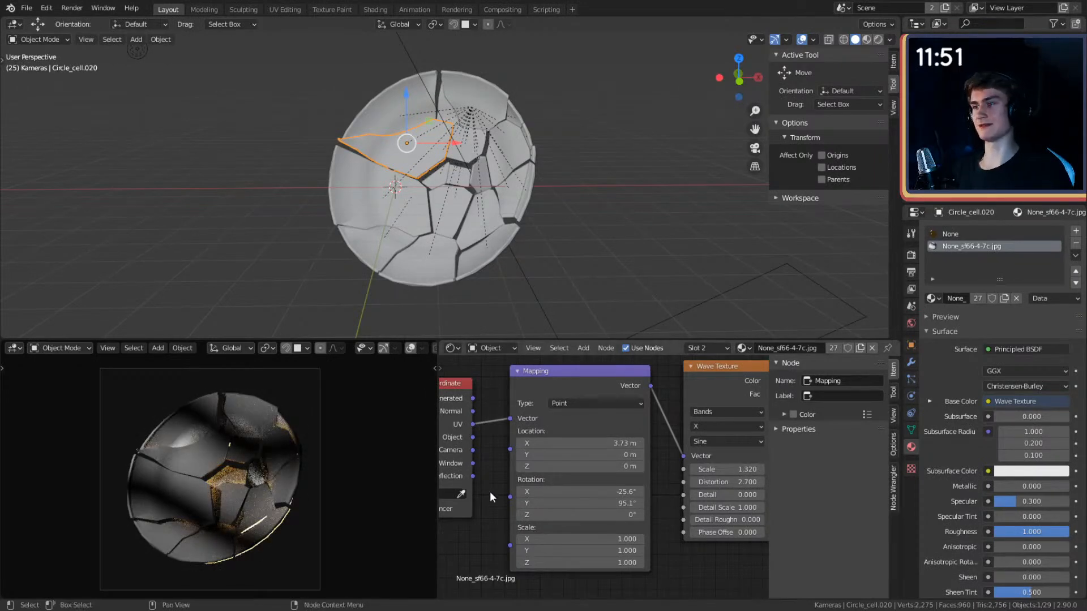
# - Raise the Wave Texture's Distortion to 10.400
pyautogui.scroll(-6, 490, 493)
pyautogui.moveTo(683, 540); pyautogui.dragTo(619, 549, button='middle')
pyautogui.scroll(9, 677, 540)
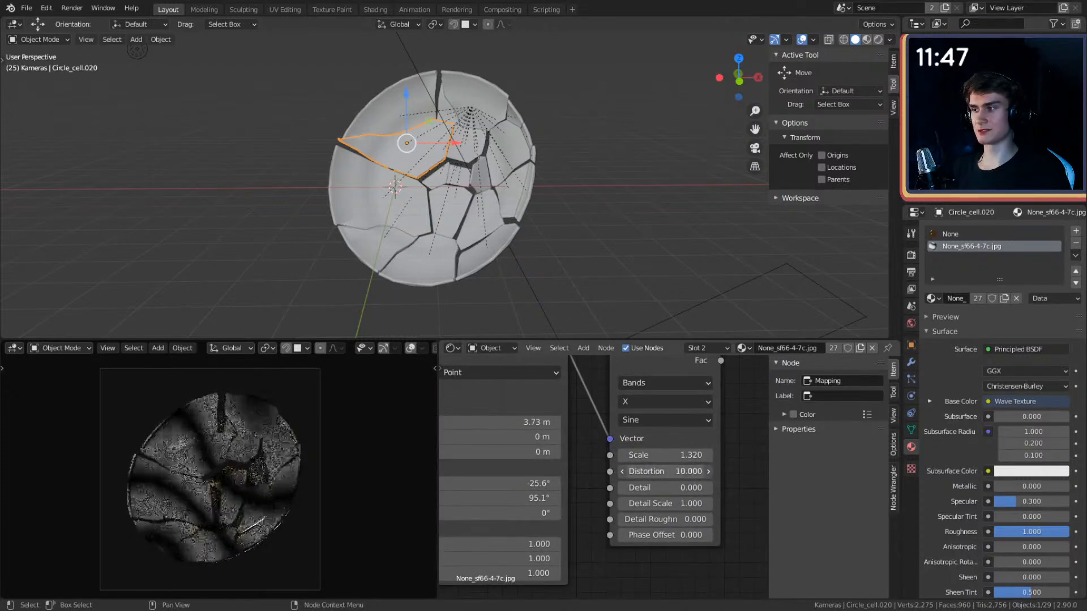
pyautogui.scroll(-5, 653, 480)
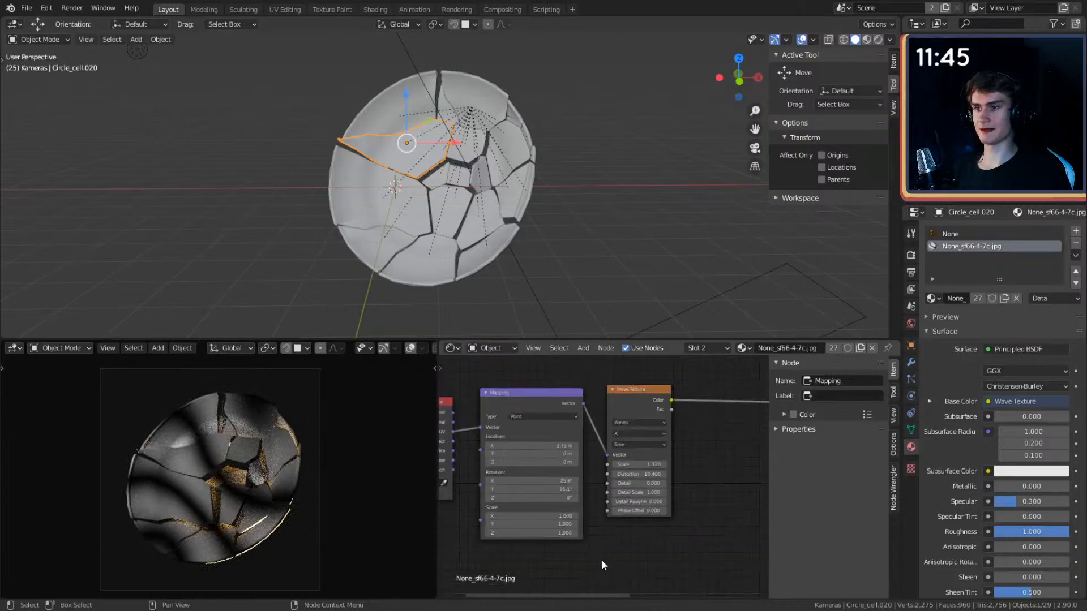
# - Insert a ColorRamp node between the Wave Texture and the Principled BSDF's Base Color
pyautogui.moveTo(631, 421); pyautogui.dragTo(552, 425, button='middle')
pyautogui.moveTo(679, 475); pyautogui.dragTo(596, 468, button='middle')
pyautogui.scroll(4, 580, 483)
pyautogui.hotkey('shift', 'a')
pyautogui.moveTo(528, 498)
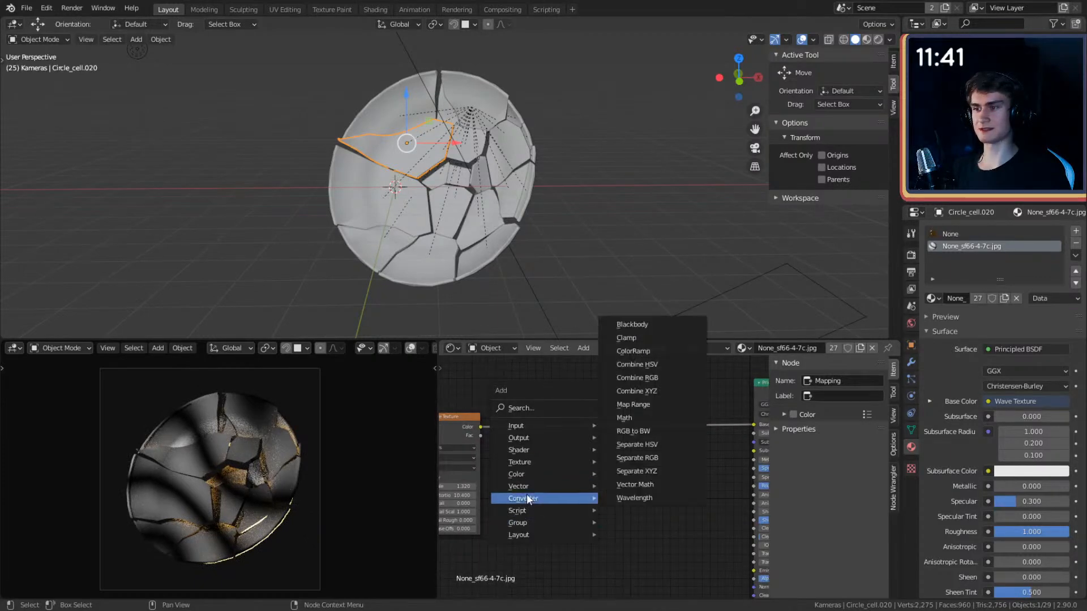
pyautogui.click(632, 351)
pyautogui.click(582, 501)
pyautogui.scroll(4, 588, 470)
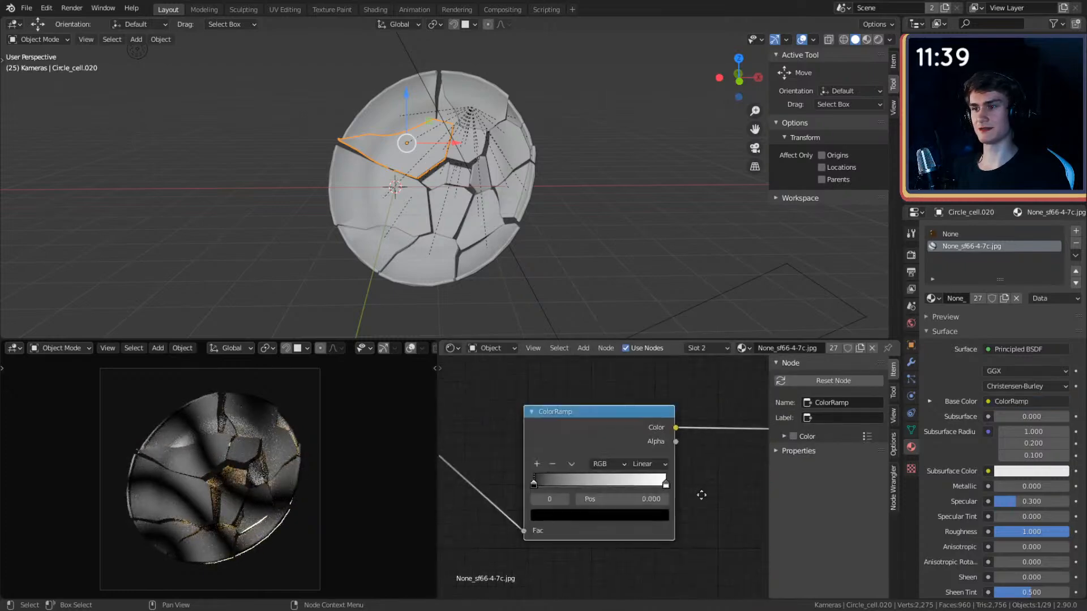
# - Set the ColorRamp to Constant interpolation, move its white stop inward and place its black stop at 0.482
pyautogui.moveTo(480, 499); pyautogui.dragTo(514, 498)
pyautogui.click(696, 470)
pyautogui.click(683, 341)
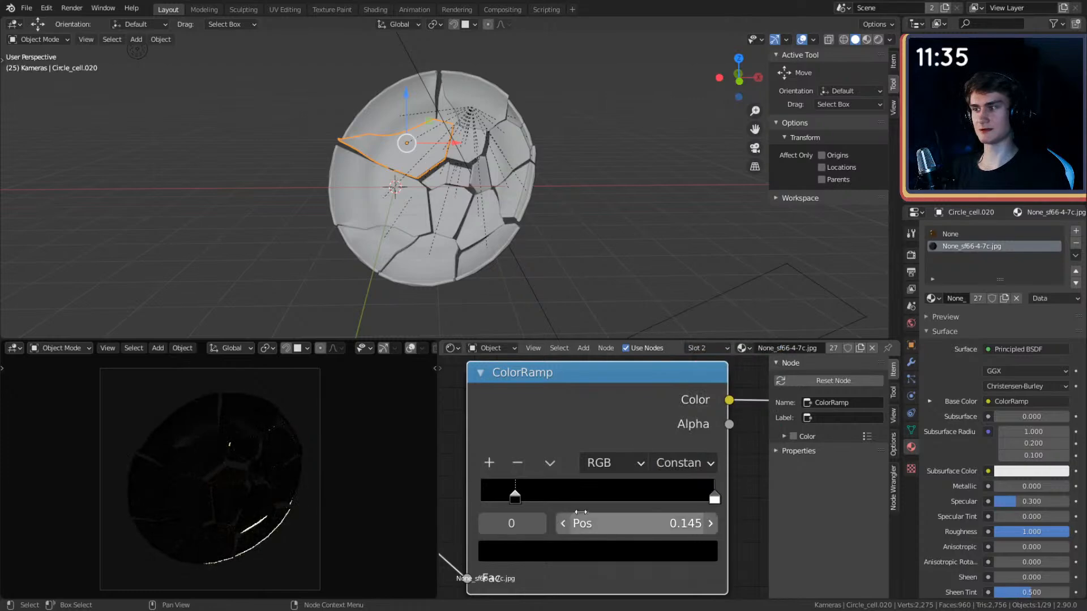
pyautogui.moveTo(714, 498); pyautogui.dragTo(664, 504)
pyautogui.moveTo(515, 498); pyautogui.dragTo(595, 498)
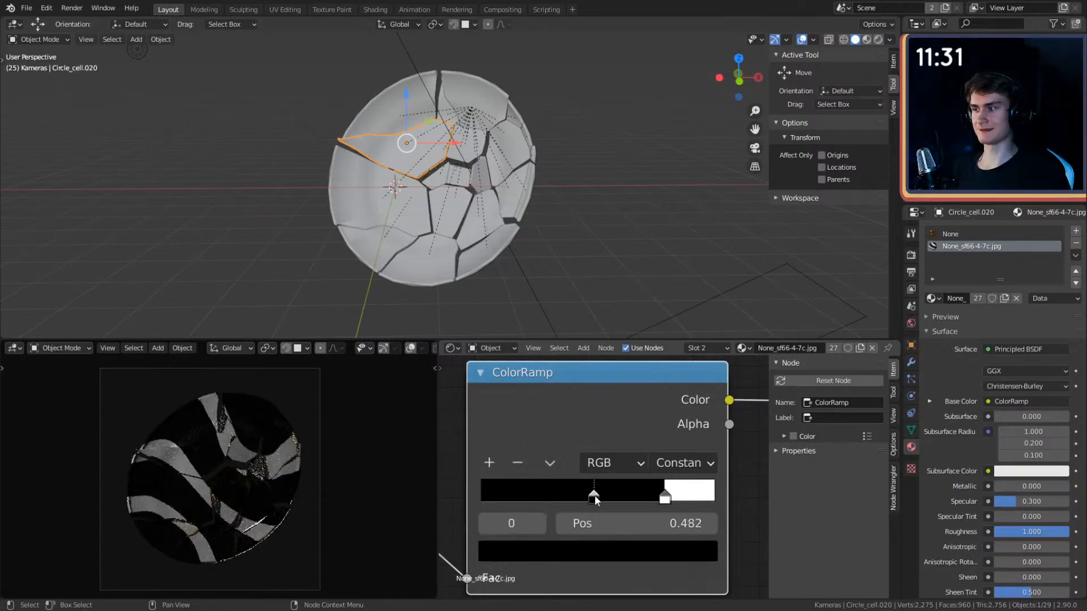
# - Change the Wave Texture's type to Rings, keeping the Sine profile
pyautogui.scroll(-5, 614, 500)
pyautogui.moveTo(497, 460); pyautogui.dragTo(676, 460, button='middle')
pyautogui.scroll(4, 668, 462)
pyautogui.moveTo(572, 495); pyautogui.dragTo(666, 446, button='middle')
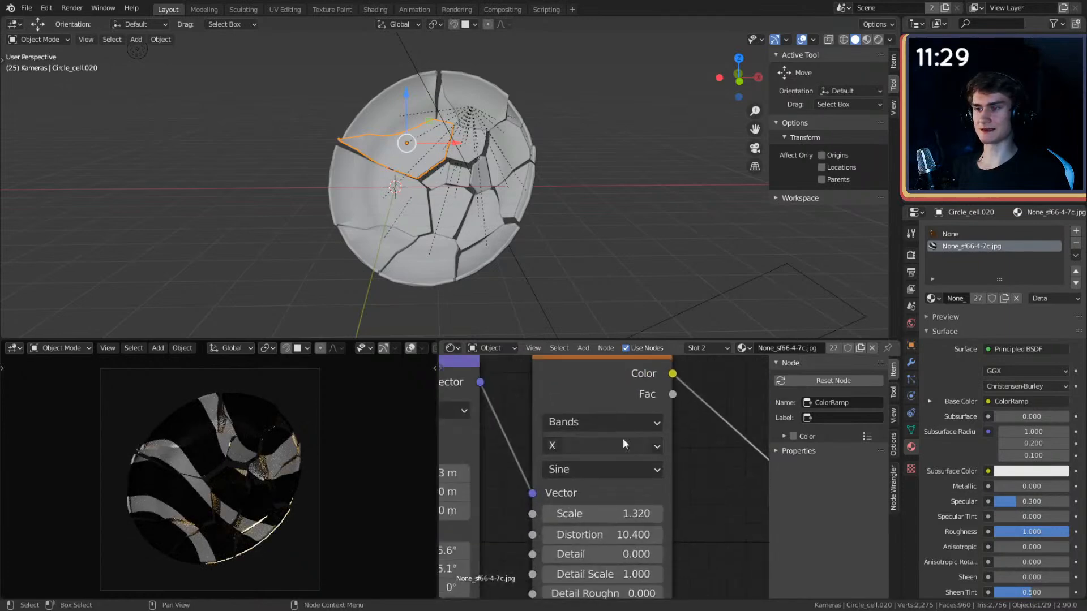
pyautogui.click(620, 470)
pyautogui.click(620, 483)
pyautogui.click(640, 423)
pyautogui.click(566, 466)
# - Fine-tune the Wave Texture's Scale to 1.290
pyautogui.scroll(-6, 601, 473)
pyautogui.moveTo(651, 500); pyautogui.dragTo(723, 446, button='middle')
pyautogui.moveTo(632, 528)
pyautogui.mouseDown(button='middle')
pyautogui.moveTo(606, 529)
pyautogui.moveTo(626, 519)
pyautogui.mouseUp(button='middle')
pyautogui.scroll(6, 659, 455)
pyautogui.moveTo(661, 451); pyautogui.dragTo(603, 484, button='middle')
pyautogui.moveTo(602, 464)
pyautogui.keyDown('shift'); pyautogui.mouseDown()
pyautogui.moveTo(617, 464)
pyautogui.moveTo(589, 464)
pyautogui.moveTo(599, 464)
pyautogui.mouseUp(); pyautogui.keyUp('shift')
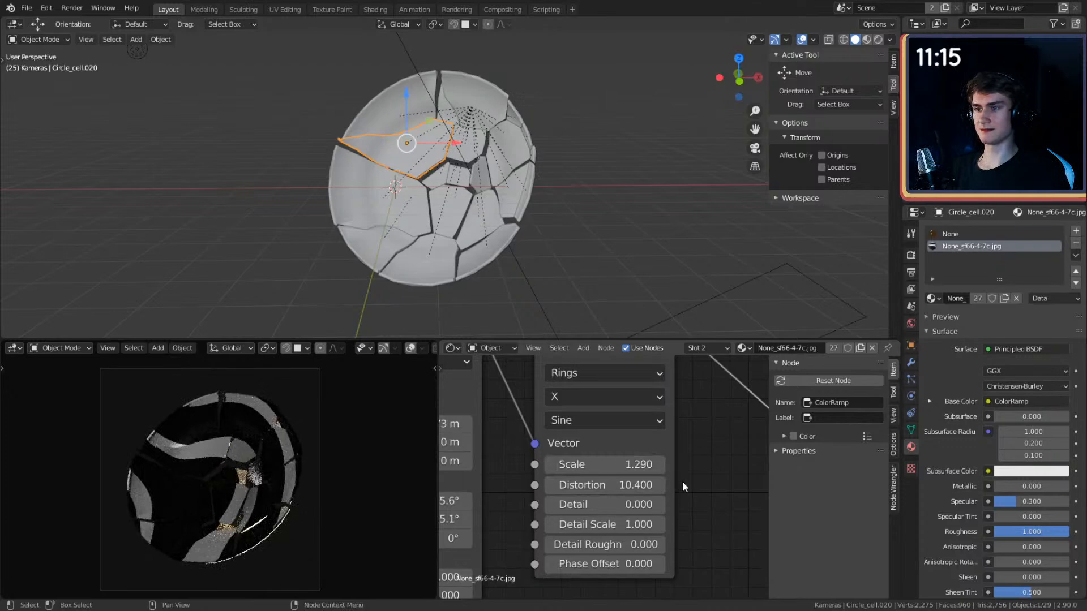
# - Set the Mapping node's Location X to 4.48 m
pyautogui.scroll(-6, 683, 482)
pyautogui.moveTo(593, 530); pyautogui.dragTo(710, 513, button='middle')
pyautogui.moveTo(517, 487); pyautogui.dragTo(427, 503, button='middle')
pyautogui.moveTo(658, 562); pyautogui.dragTo(687, 557, button='middle')
pyautogui.scroll(3, 639, 495)
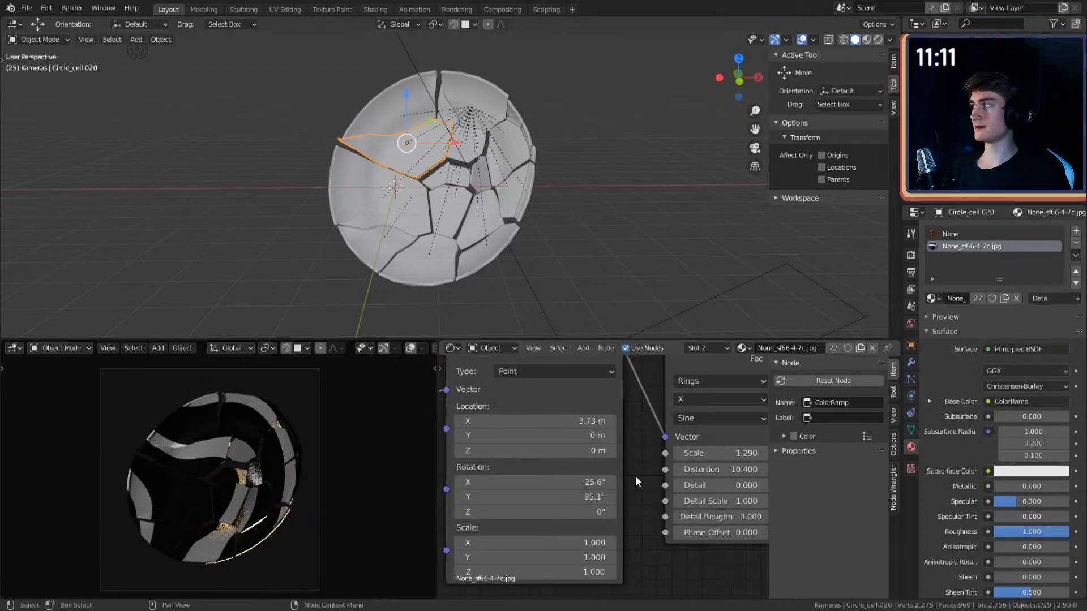
pyautogui.moveTo(641, 434); pyautogui.dragTo(661, 457, button='middle')
pyautogui.scroll(-2, 662, 462)
pyautogui.scroll(-1, 662, 437)
pyautogui.scroll(2, 662, 437)
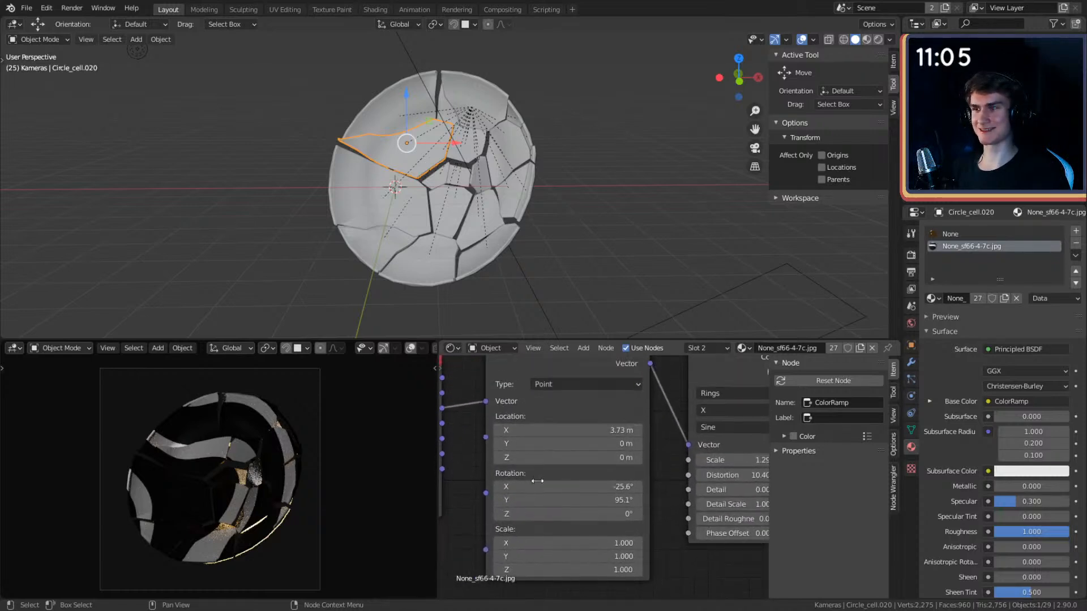
pyautogui.keyDown('ctrl'); pyautogui.moveTo(575, 431); pyautogui.dragTo(589, 431); pyautogui.keyUp('ctrl')
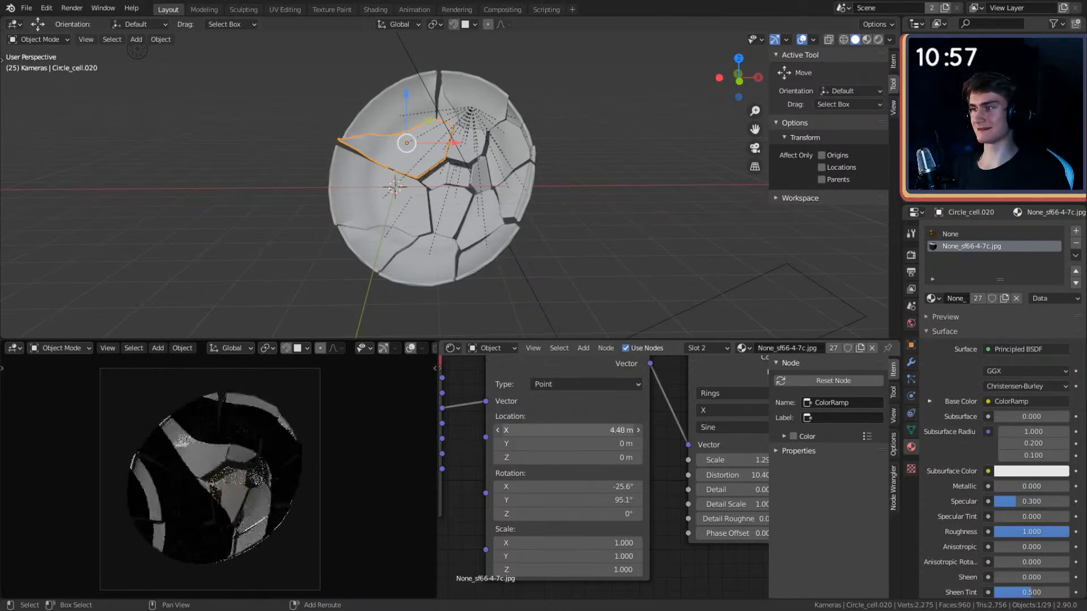
# - Set the Mapping node's Location to 6.04 m on X and -0.63 m on Y
pyautogui.scroll(-4, 667, 442)
pyautogui.scroll(5, 657, 451)
pyautogui.moveTo(570, 426); pyautogui.dragTo(587, 427)
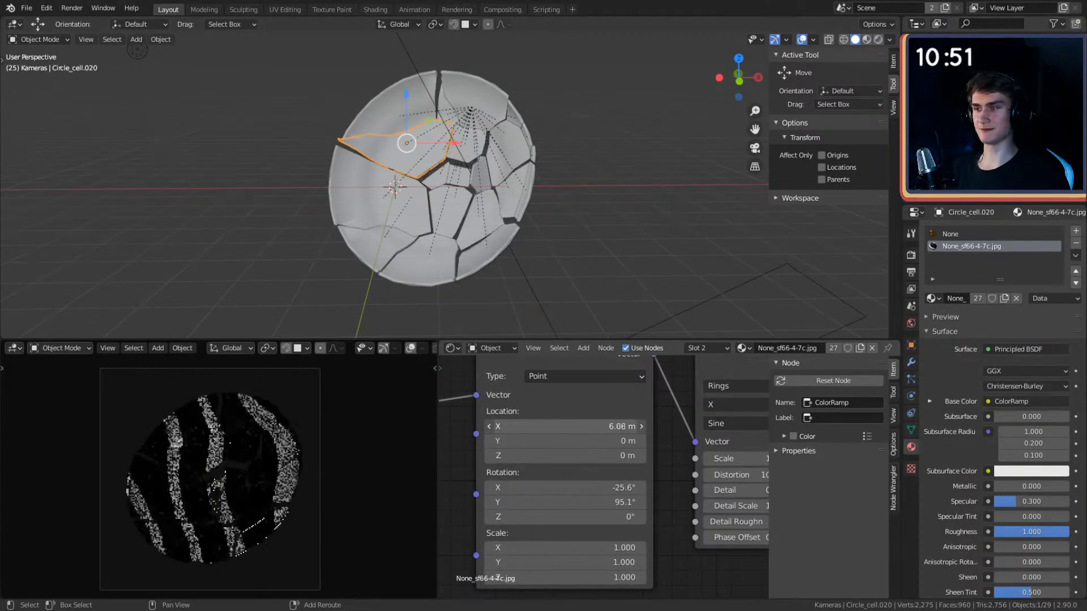
pyautogui.moveTo(566, 426); pyautogui.dragTo(559, 426)
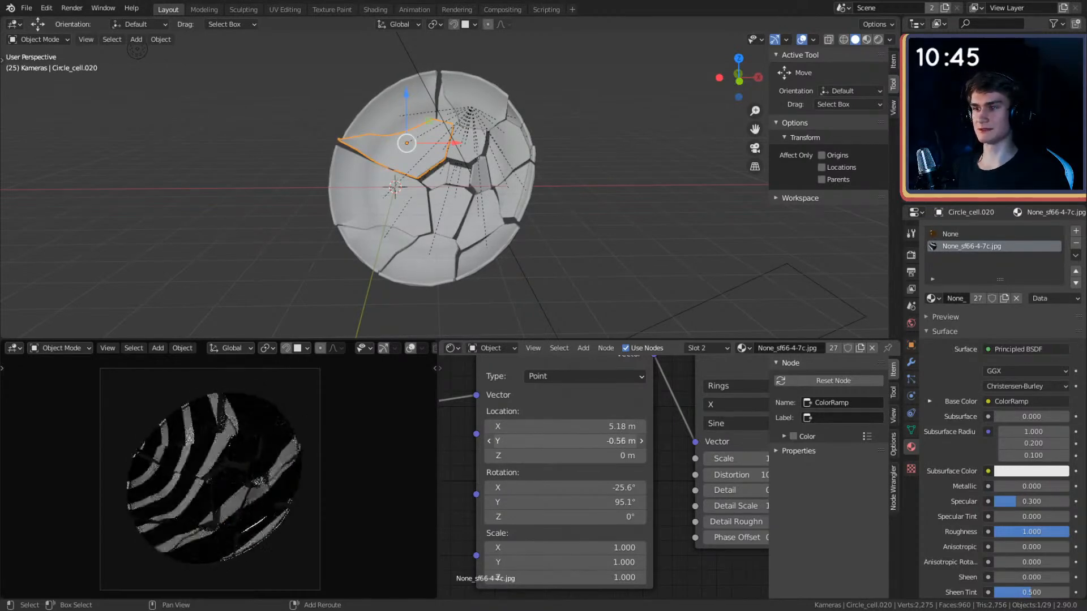
pyautogui.moveTo(646, 443); pyautogui.dragTo(654, 440, button='middle')
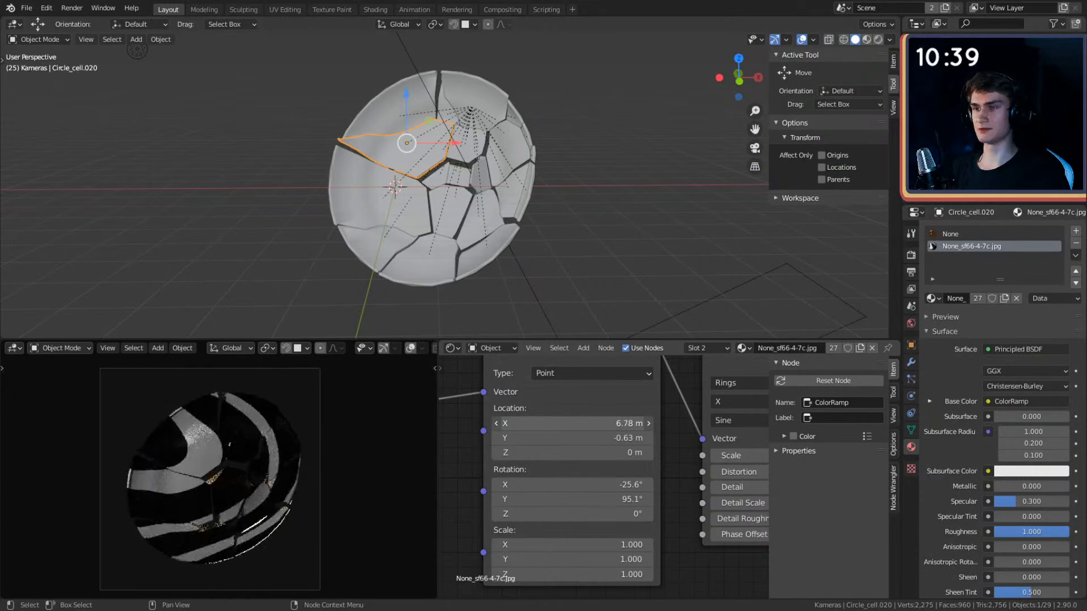
pyautogui.moveTo(572, 423)
pyautogui.mouseDown()
pyautogui.moveTo(608, 424)
pyautogui.moveTo(562, 423)
pyautogui.mouseUp()
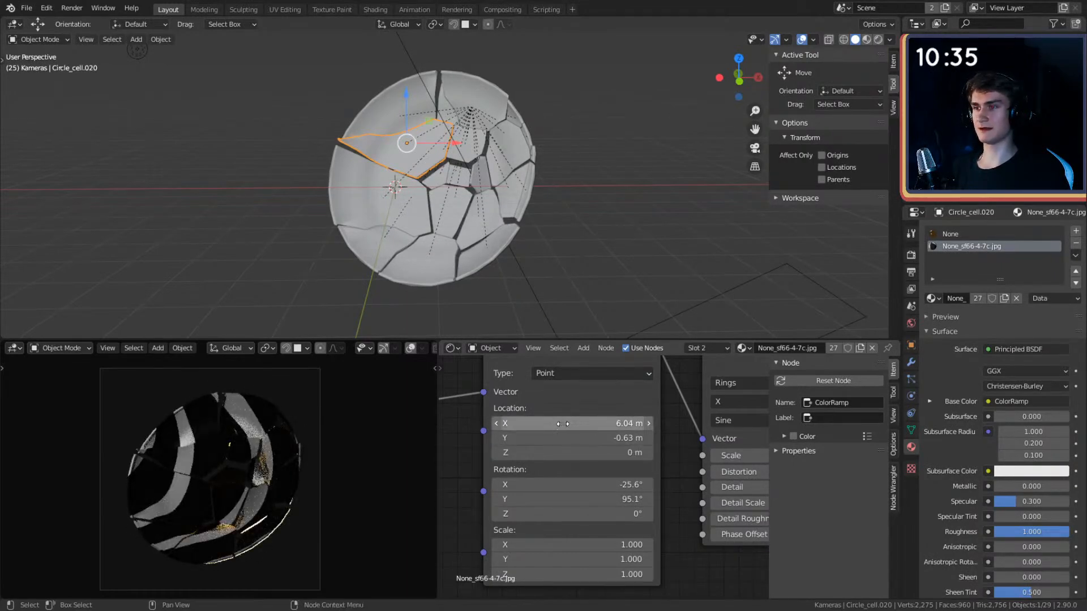
pyautogui.scroll(-6, 648, 462)
pyautogui.scroll(6, 652, 459)
# - Reposition the Texture Coordinate and Mapping nodes to tidy the chain before the Wave Texture node
pyautogui.moveTo(670, 457); pyautogui.dragTo(454, 453, button='middle')
pyautogui.scroll(-4, 650, 488)
pyautogui.scroll(-5, 572, 482)
pyautogui.moveTo(572, 482); pyautogui.dragTo(700, 485, button='middle')
pyautogui.scroll(1, 644, 491)
pyautogui.moveTo(660, 374); pyautogui.dragTo(471, 447)
pyautogui.moveTo(640, 405); pyautogui.dragTo(676, 395)
pyautogui.scroll(4, 629, 391)
pyautogui.moveTo(563, 405); pyautogui.dragTo(613, 395, button='middle')
pyautogui.moveTo(619, 372); pyautogui.dragTo(480, 437)
pyautogui.moveTo(613, 407)
pyautogui.mouseDown()
pyautogui.moveTo(634, 405)
pyautogui.moveTo(620, 399)
pyautogui.mouseUp()
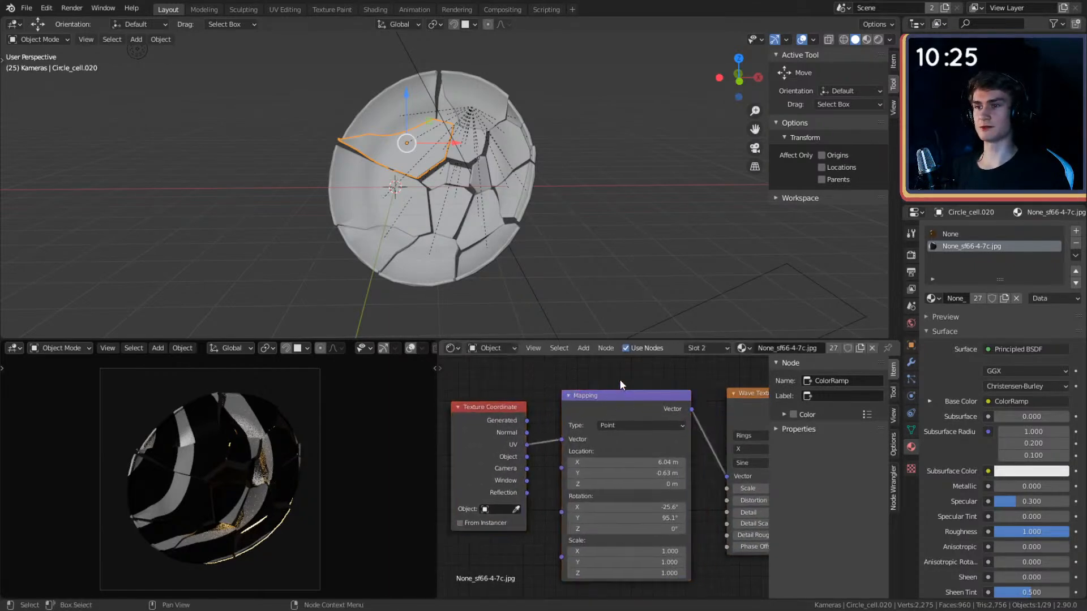
# - Adjust the Mapping node's Location X to 6.41 m
pyautogui.scroll(4, 707, 464)
pyautogui.moveTo(583, 432); pyautogui.dragTo(604, 431)
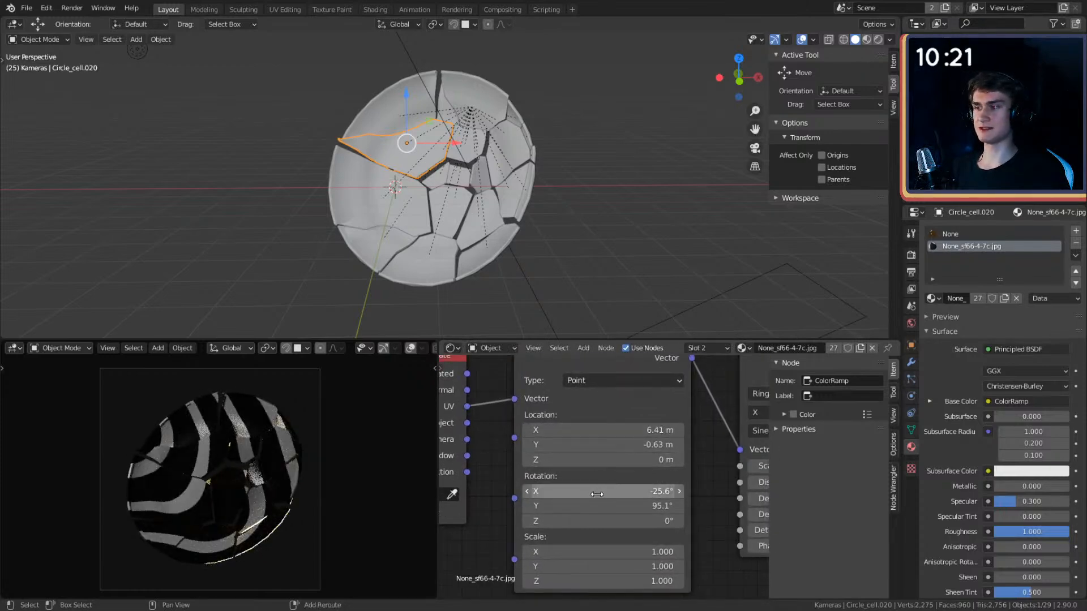
pyautogui.moveTo(702, 481); pyautogui.dragTo(696, 452, button='middle')
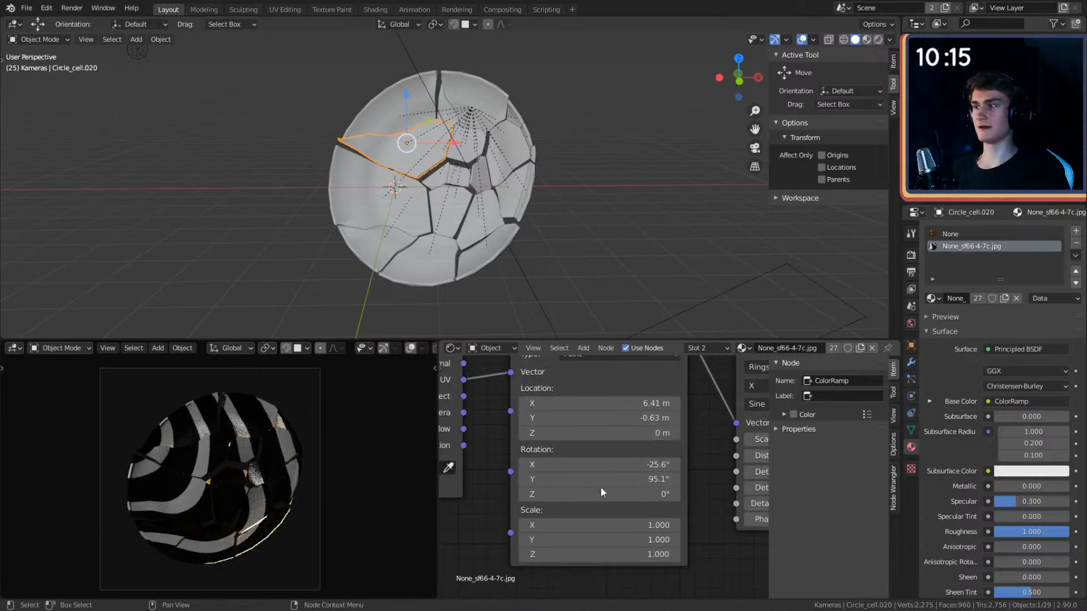
pyautogui.moveTo(707, 435); pyautogui.dragTo(706, 437, button='middle')
pyautogui.scroll(-1, 706, 437)
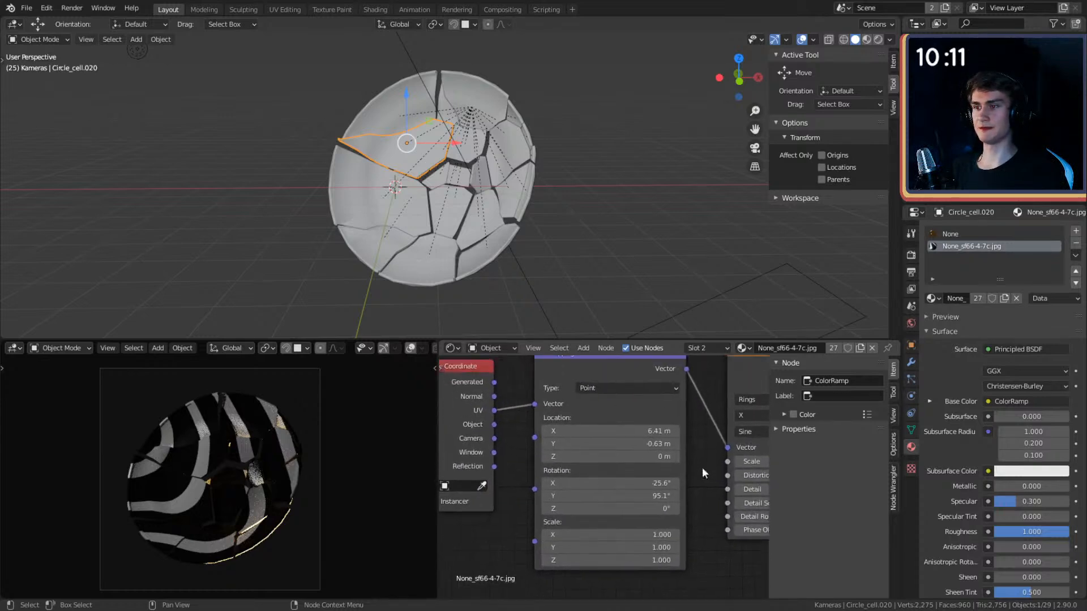
# - Try shifting the ring pattern by setting the Mapping node's Location X to 9.81 m
pyautogui.moveTo(596, 431); pyautogui.dragTo(704, 432)
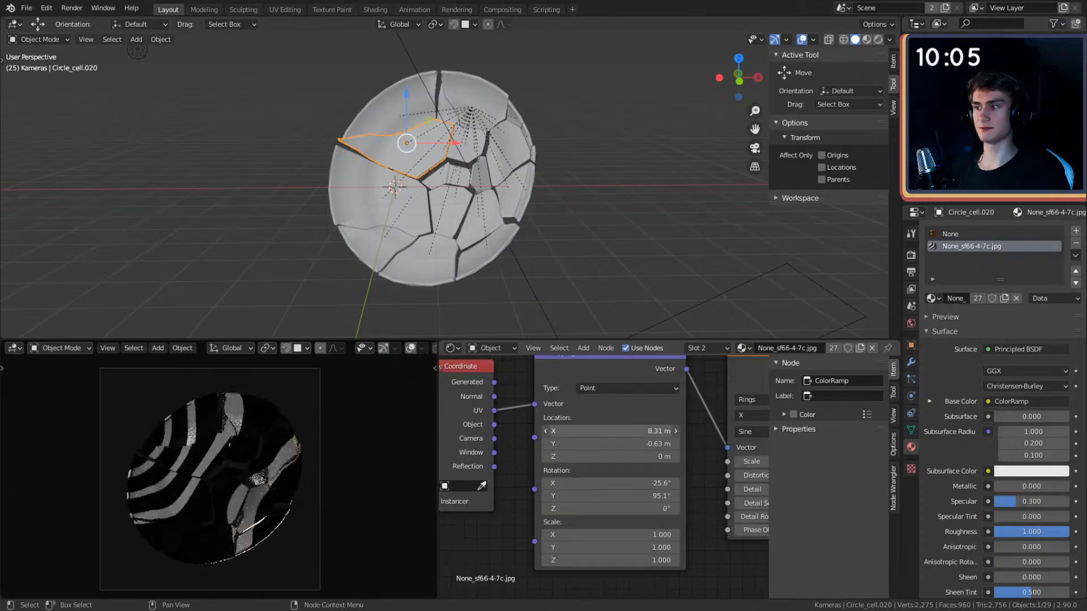
pyautogui.moveTo(722, 455); pyautogui.dragTo(643, 439, button='middle')
pyautogui.scroll(2, 644, 438)
pyautogui.moveTo(591, 438); pyautogui.dragTo(677, 438)
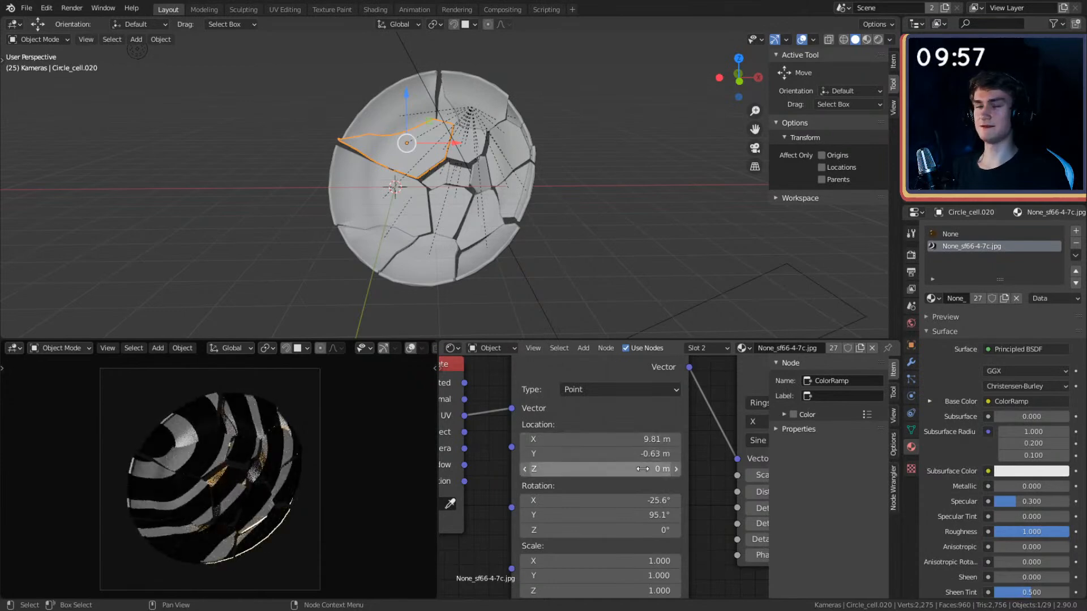
# - Set the Mapping node's Location X to 8.61 m
pyautogui.scroll(-4, 702, 487)
pyautogui.moveTo(701, 487)
pyautogui.mouseDown(button='middle')
pyautogui.moveTo(680, 490)
pyautogui.moveTo(681, 479)
pyautogui.moveTo(713, 480)
pyautogui.mouseUp(button='middle')
pyautogui.scroll(3, 696, 476)
pyautogui.scroll(3, 670, 477)
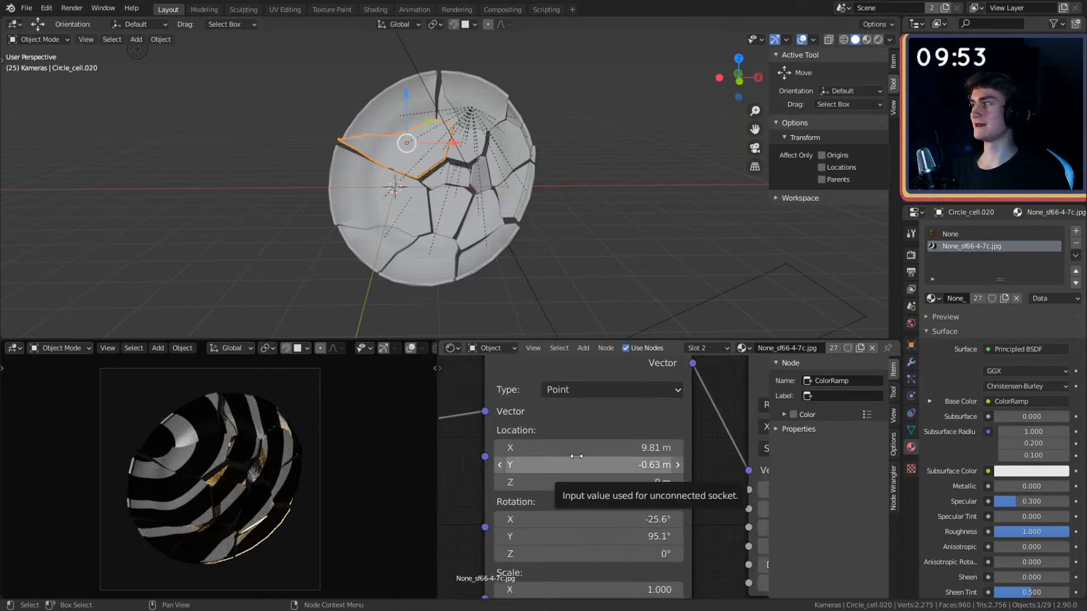
pyautogui.scroll(-3, 644, 395)
pyautogui.scroll(3, 662, 466)
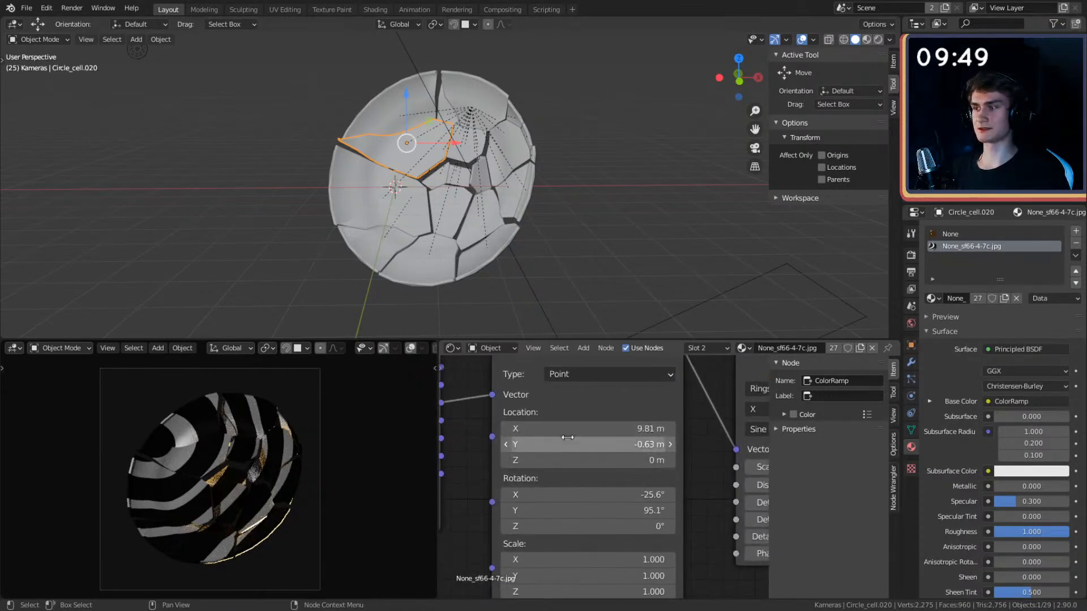
pyautogui.moveTo(582, 428); pyautogui.dragTo(561, 428)
pyautogui.moveTo(692, 484); pyautogui.dragTo(691, 447, button='middle')
pyautogui.scroll(-5, 685, 438)
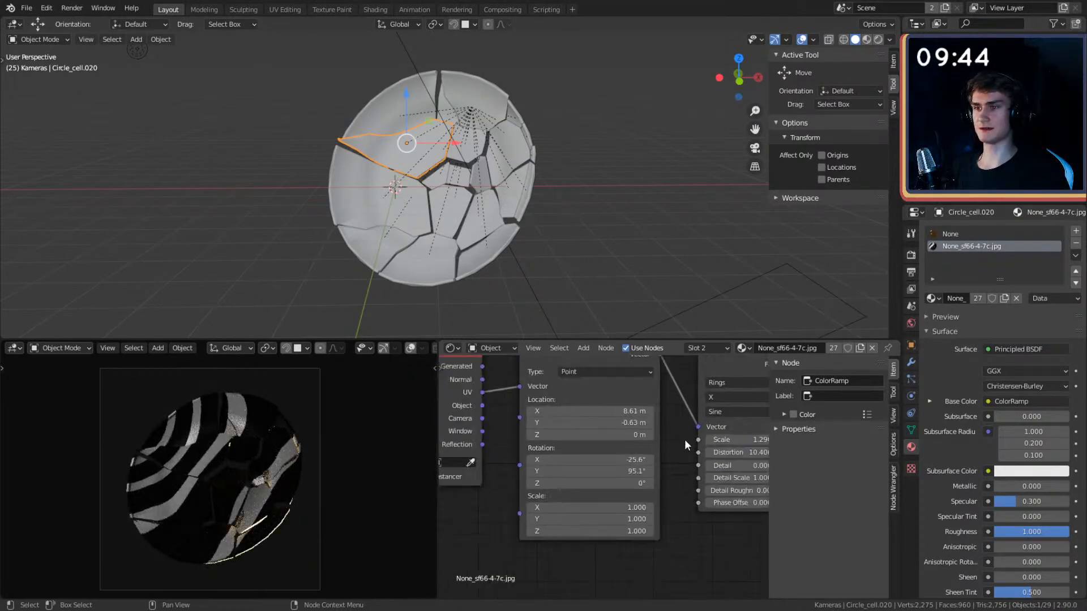
# - Set the Mapping node's Rotation to 81.1° on X and 199° on Y
pyautogui.scroll(4, 682, 460)
pyautogui.moveTo(577, 468); pyautogui.dragTo(708, 481)
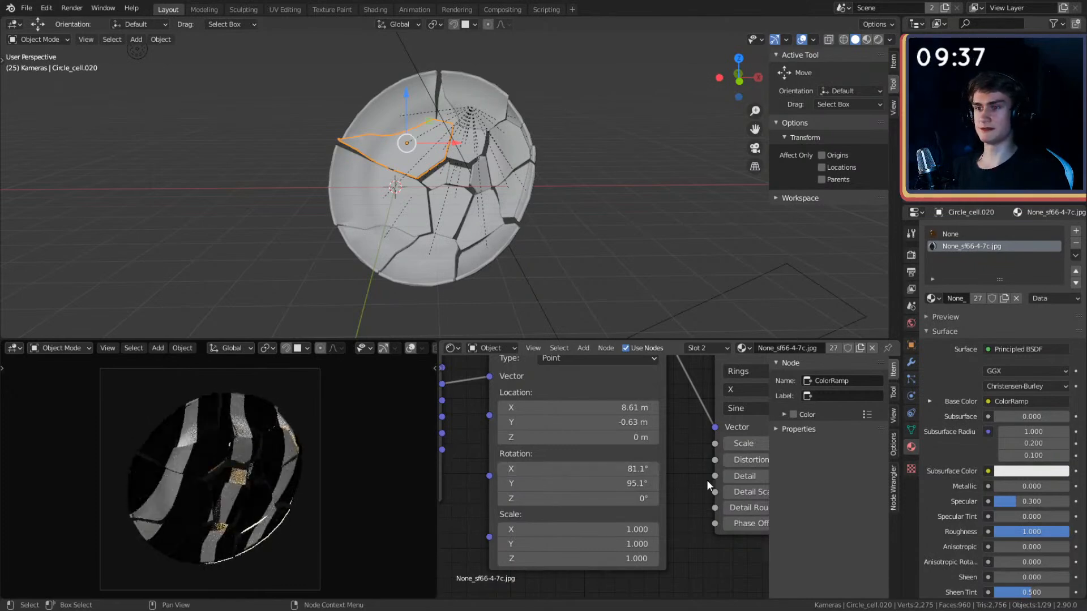
pyautogui.scroll(3, 701, 470)
pyautogui.scroll(-5, 704, 484)
pyautogui.moveTo(714, 496)
pyautogui.mouseDown(button='middle')
pyautogui.moveTo(691, 473)
pyautogui.moveTo(549, 479)
pyautogui.moveTo(726, 489)
pyautogui.mouseUp(button='middle')
pyautogui.scroll(4, 678, 491)
pyautogui.moveTo(667, 492); pyautogui.dragTo(729, 498)
pyautogui.moveTo(597, 499)
pyautogui.mouseDown()
pyautogui.moveTo(608, 499)
pyautogui.moveTo(587, 494)
pyautogui.mouseUp()
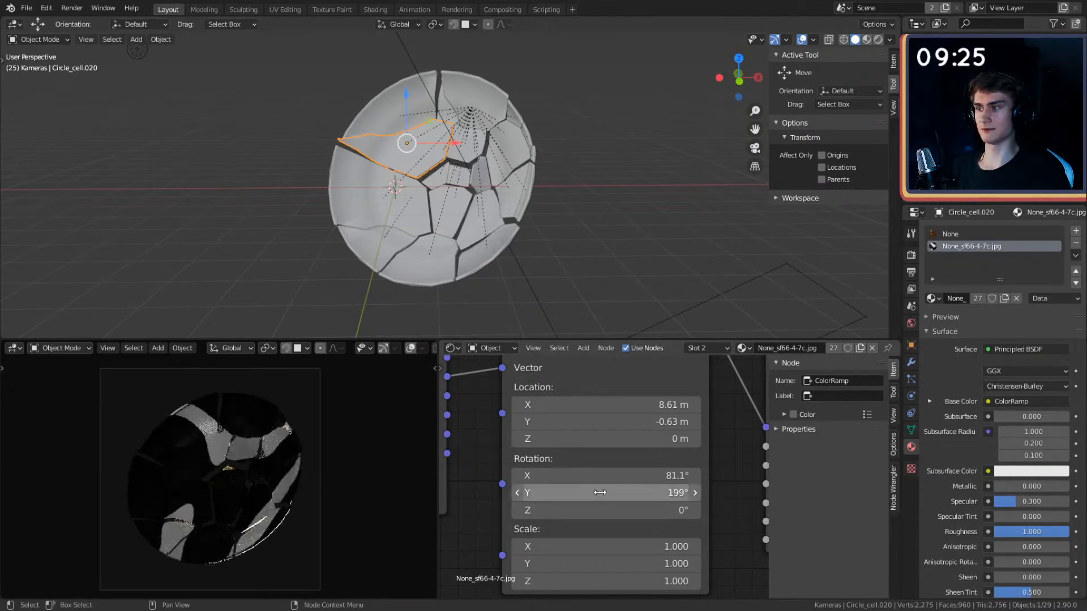
# - Examine the striped material's node chain from Mapping through Wave Texture and ColorRamp to the Principled BSDF
pyautogui.scroll(-5, 587, 494)
pyautogui.scroll(-4, 673, 491)
pyautogui.moveTo(727, 484)
pyautogui.mouseDown(button='middle')
pyautogui.moveTo(599, 503)
pyautogui.moveTo(713, 498)
pyautogui.mouseUp(button='middle')
pyautogui.scroll(-3, 599, 503)
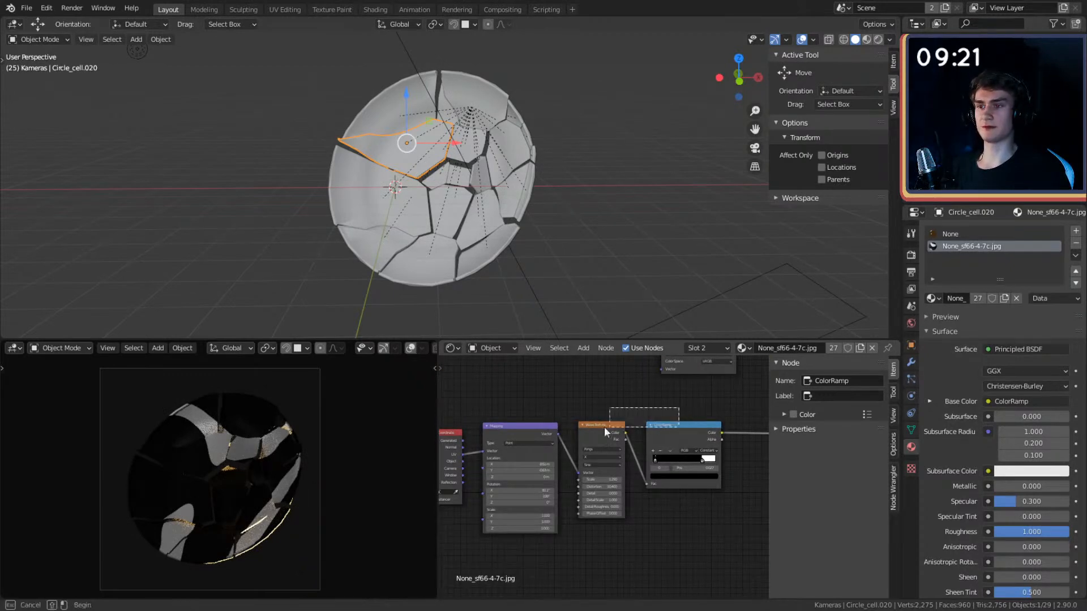
pyautogui.moveTo(487, 450); pyautogui.dragTo(619, 434)
pyautogui.press('KP_Decimal')
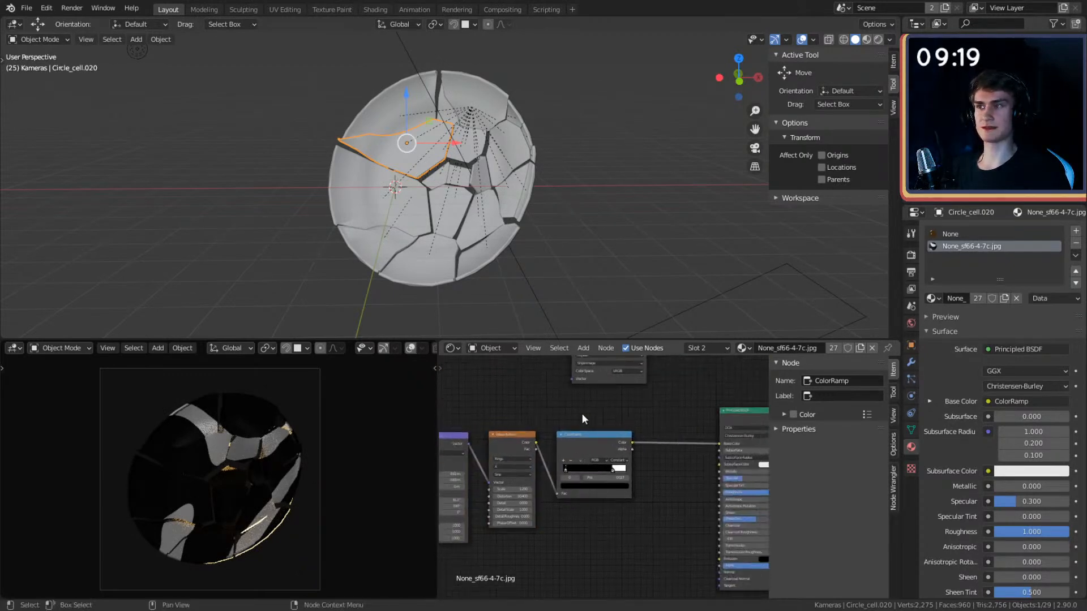
pyautogui.scroll(-3, 665, 487)
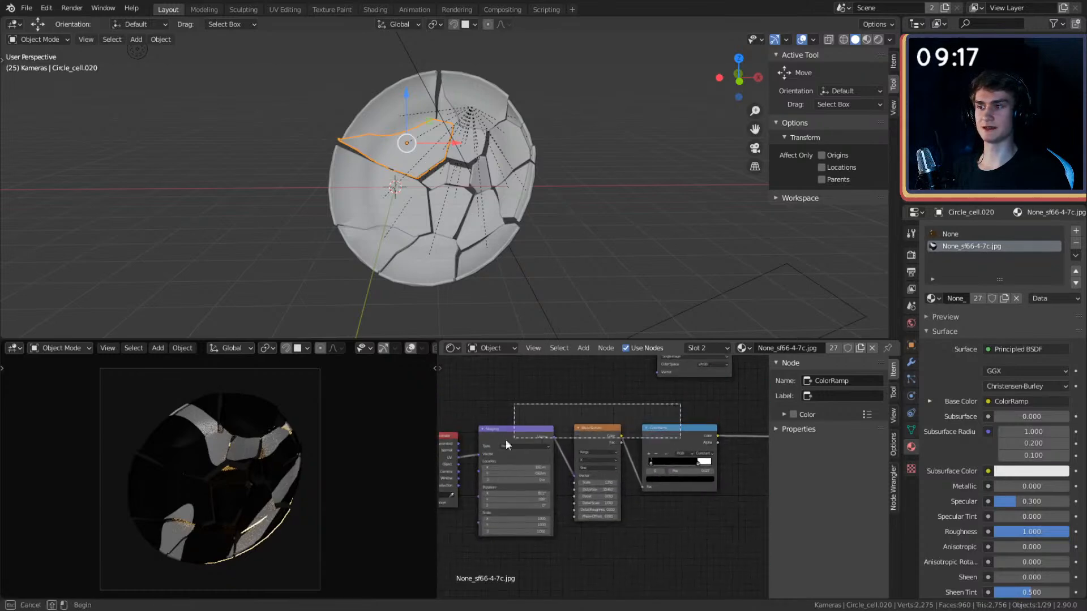
pyautogui.scroll(3, 616, 432)
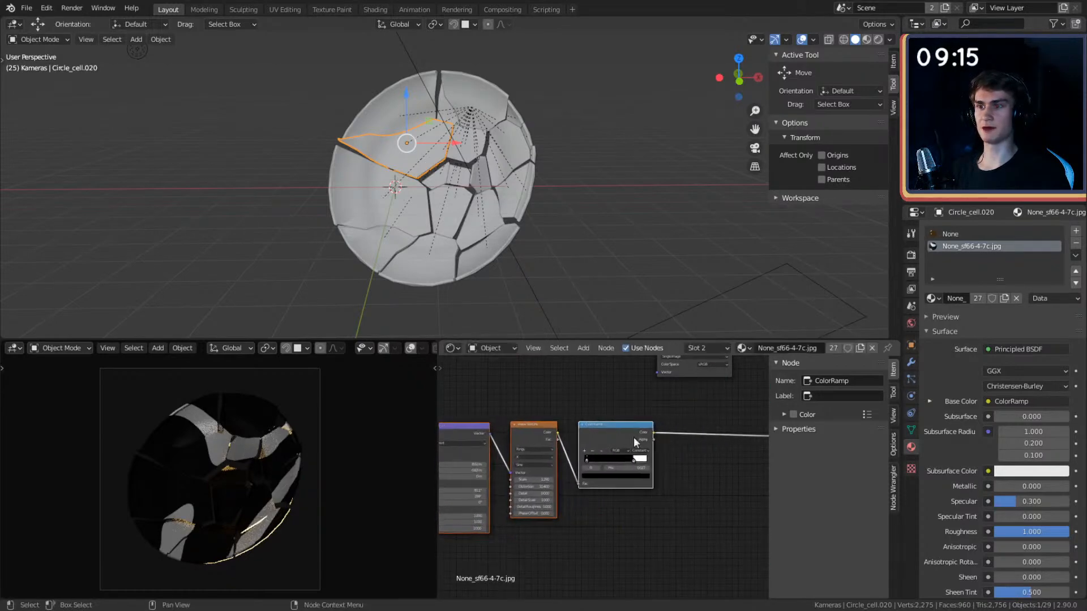
pyautogui.moveTo(692, 482); pyautogui.dragTo(574, 457, button='middle')
pyautogui.scroll(-5, 653, 490)
pyautogui.scroll(4, 649, 481)
pyautogui.scroll(-2, 470, 481)
pyautogui.moveTo(471, 481); pyautogui.dragTo(495, 499, button='middle')
pyautogui.moveTo(671, 474); pyautogui.dragTo(663, 489, button='middle')
pyautogui.moveTo(596, 447); pyautogui.dragTo(505, 462)
pyautogui.scroll(3, 594, 477)
pyautogui.moveTo(595, 476); pyautogui.dragTo(691, 449, button='middle')
pyautogui.hotkey('shift', 'a')
pyautogui.scroll(-4, 682, 467)
pyautogui.moveTo(542, 468); pyautogui.dragTo(597, 436, button='middle')
pyautogui.scroll(3, 630, 468)
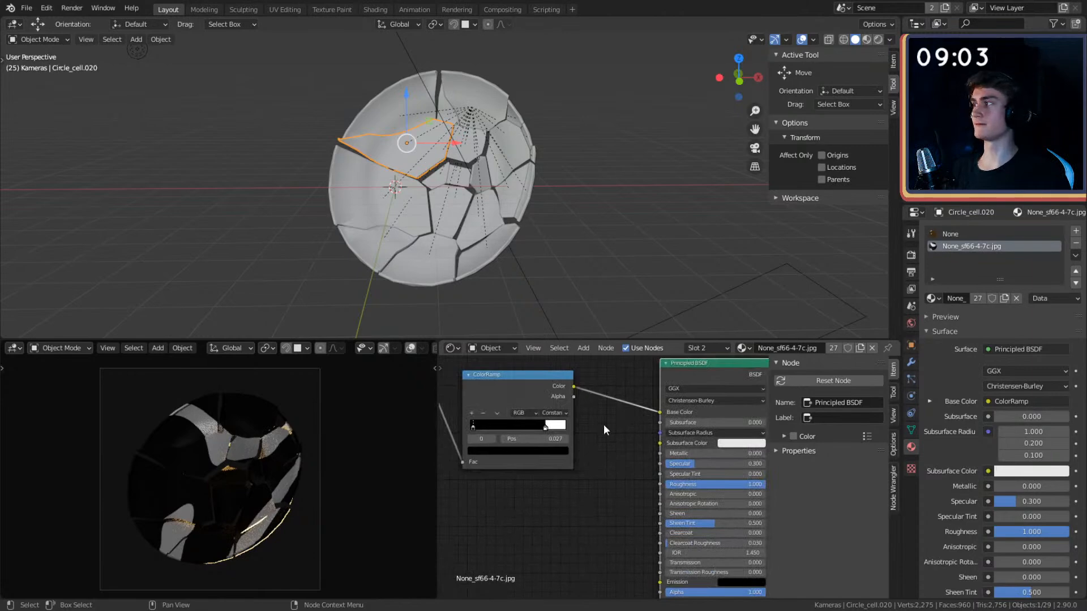
# - Link the ColorRamp's Color output to the Metallic input of the Principled BSDF as well
pyautogui.moveTo(599, 382); pyautogui.dragTo(541, 385, button='middle')
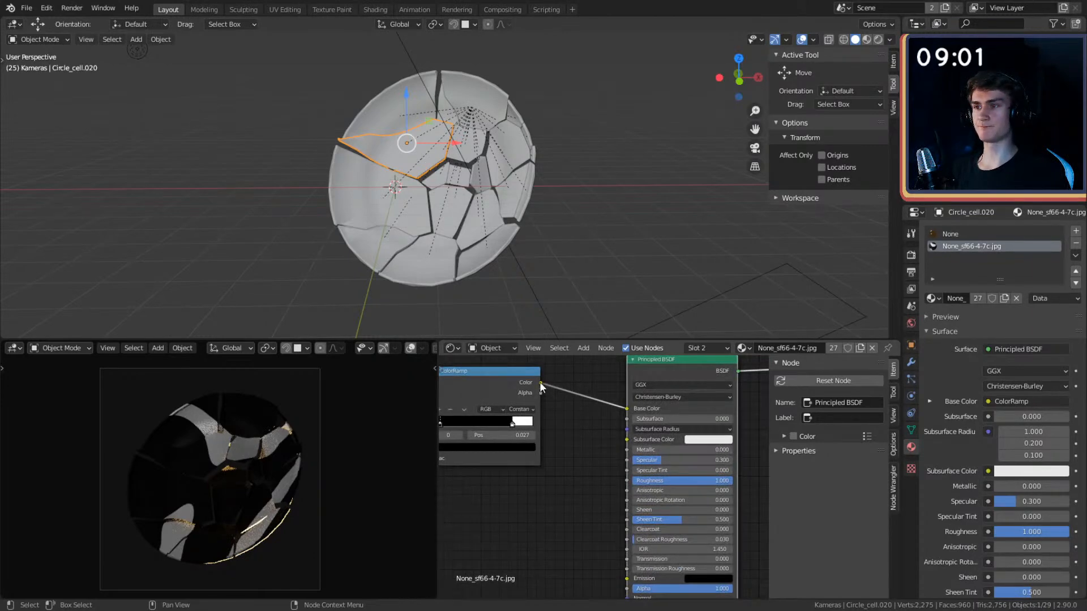
pyautogui.moveTo(540, 382); pyautogui.dragTo(593, 429)
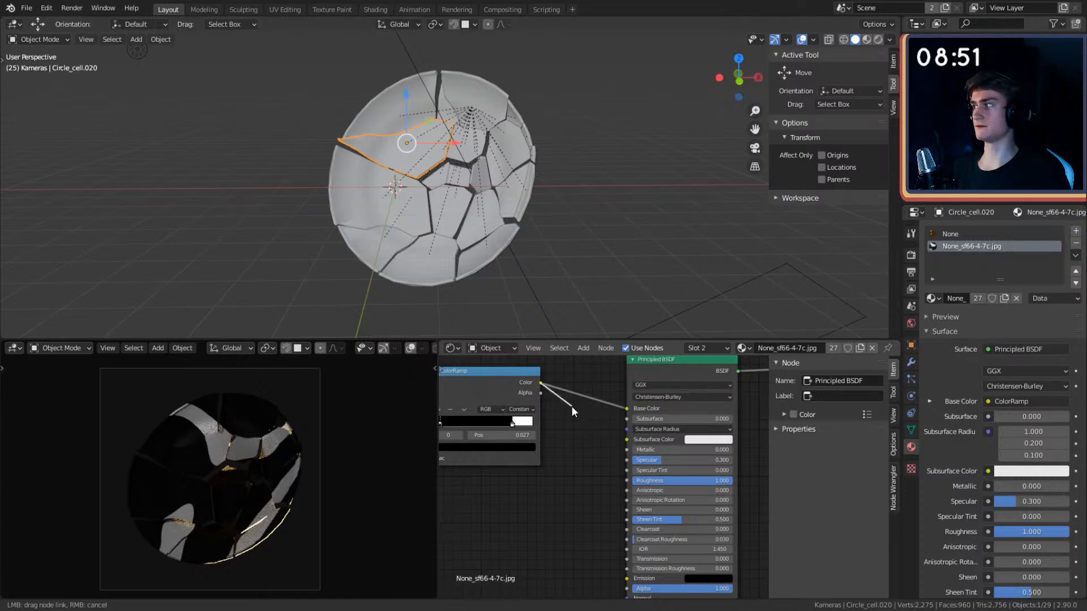
pyautogui.moveTo(575, 406); pyautogui.dragTo(625, 449)
pyautogui.moveTo(625, 449); pyautogui.dragTo(510, 482, button='middle')
pyautogui.scroll(2, 684, 466)
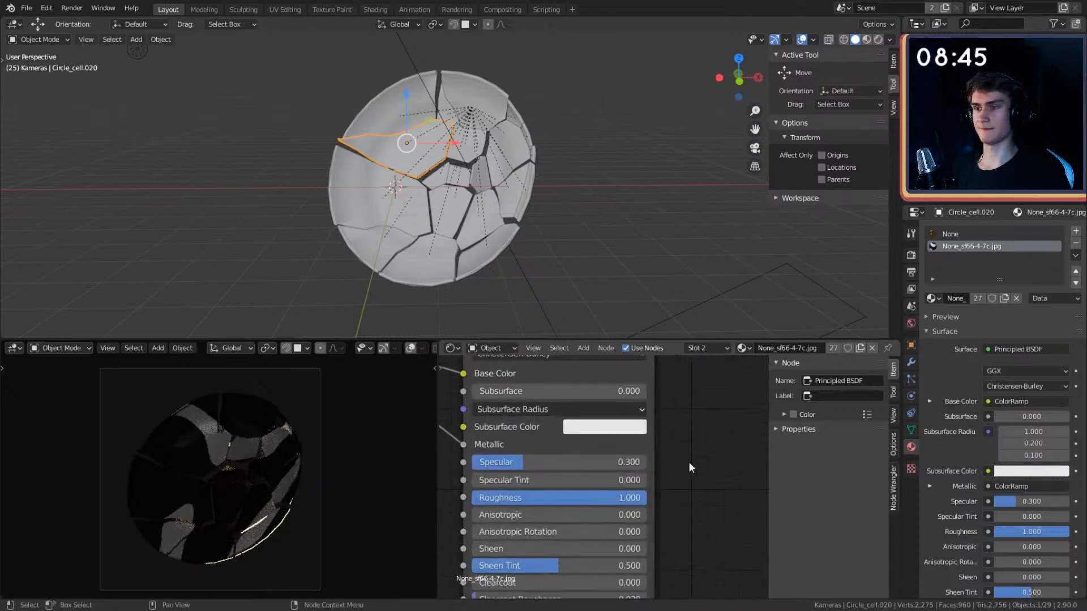
pyautogui.scroll(-2, 668, 454)
pyautogui.moveTo(668, 454); pyautogui.dragTo(663, 458, button='middle')
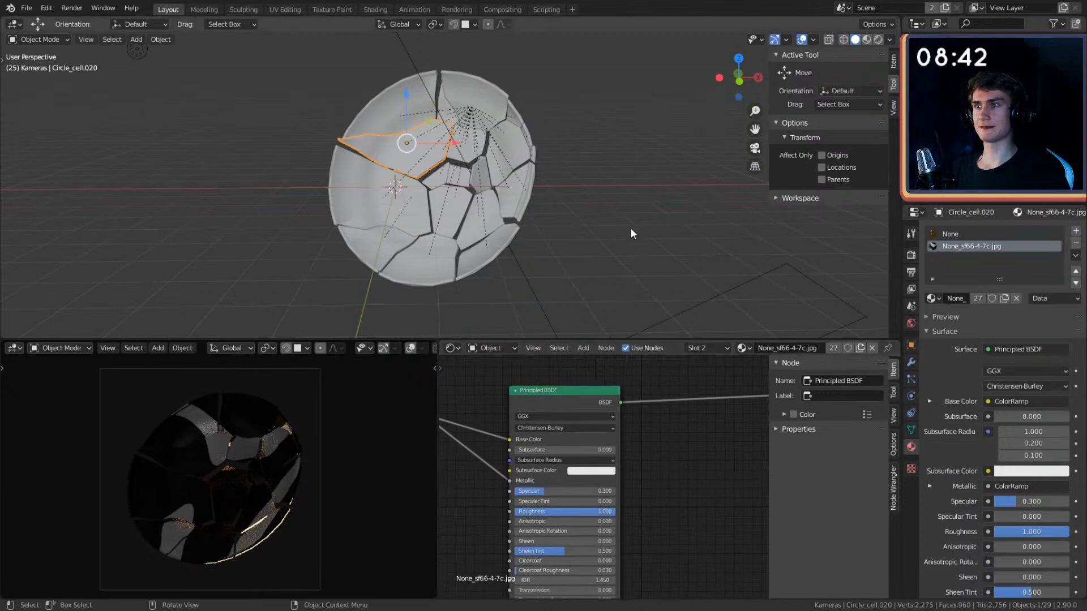
# - Switch to the shard's gold material None and examine its Principled BSDF settings and Image Texture node
pyautogui.click(414, 148)
pyautogui.click(414, 147)
pyautogui.moveTo(581, 266); pyautogui.dragTo(596, 272, button='middle')
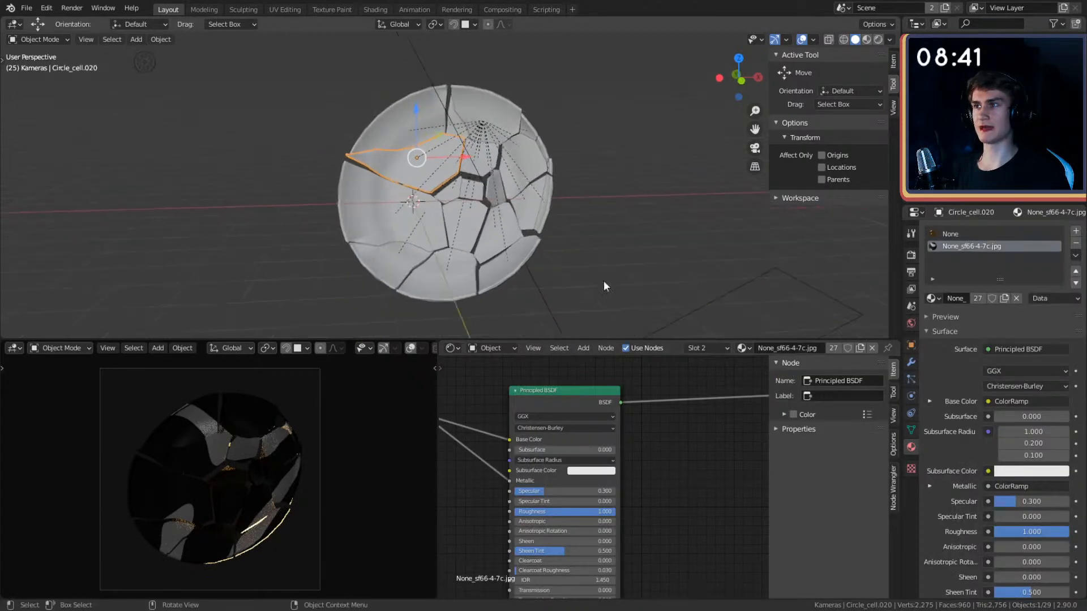
pyautogui.scroll(-3, 656, 450)
pyautogui.click(954, 235)
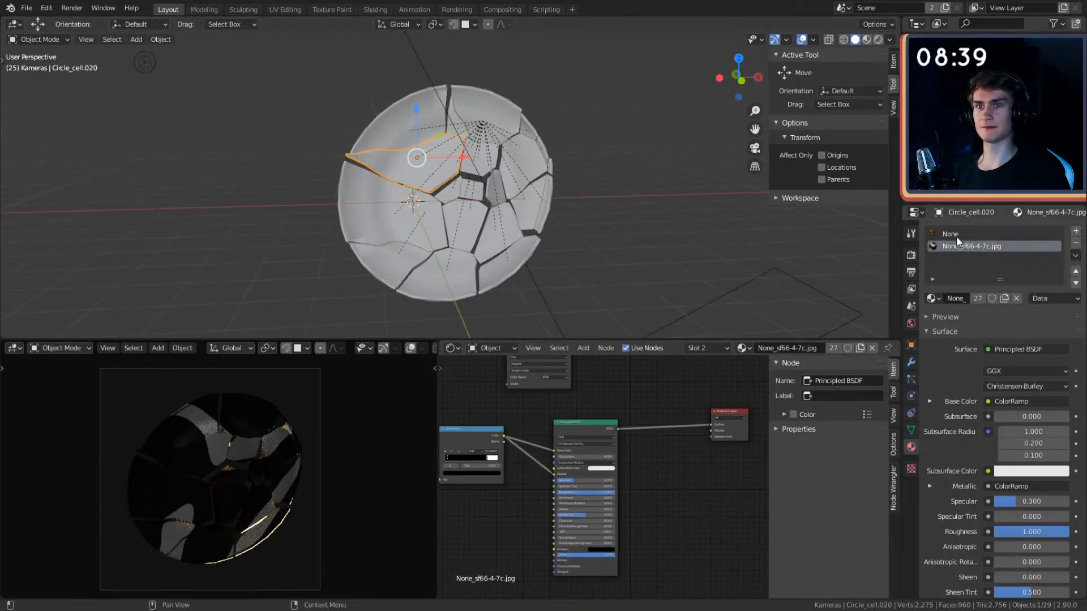
pyautogui.scroll(5, 670, 465)
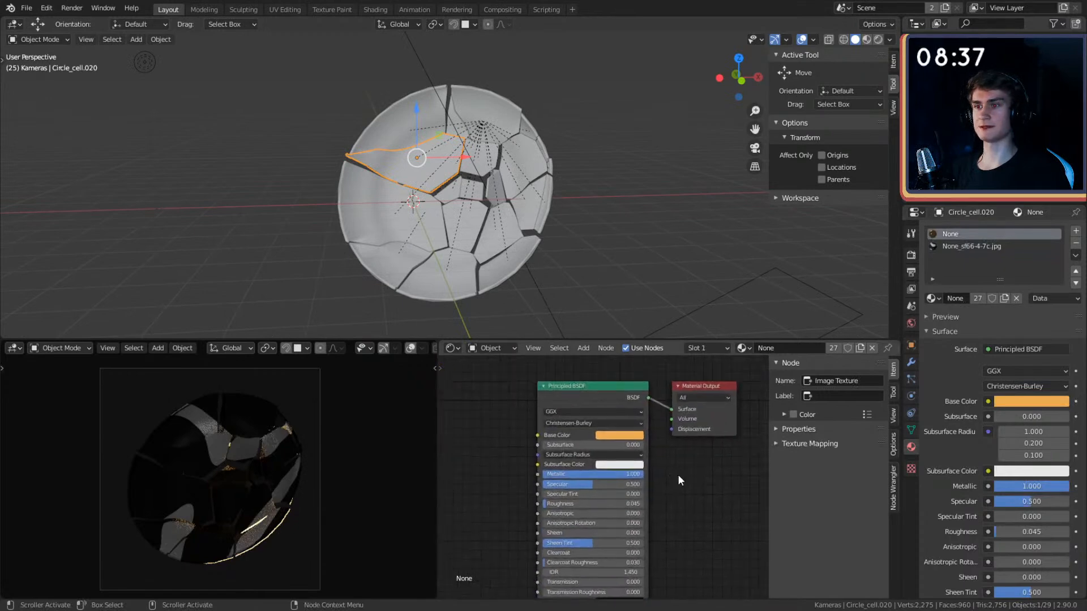
pyautogui.moveTo(702, 471); pyautogui.dragTo(667, 477, button='middle')
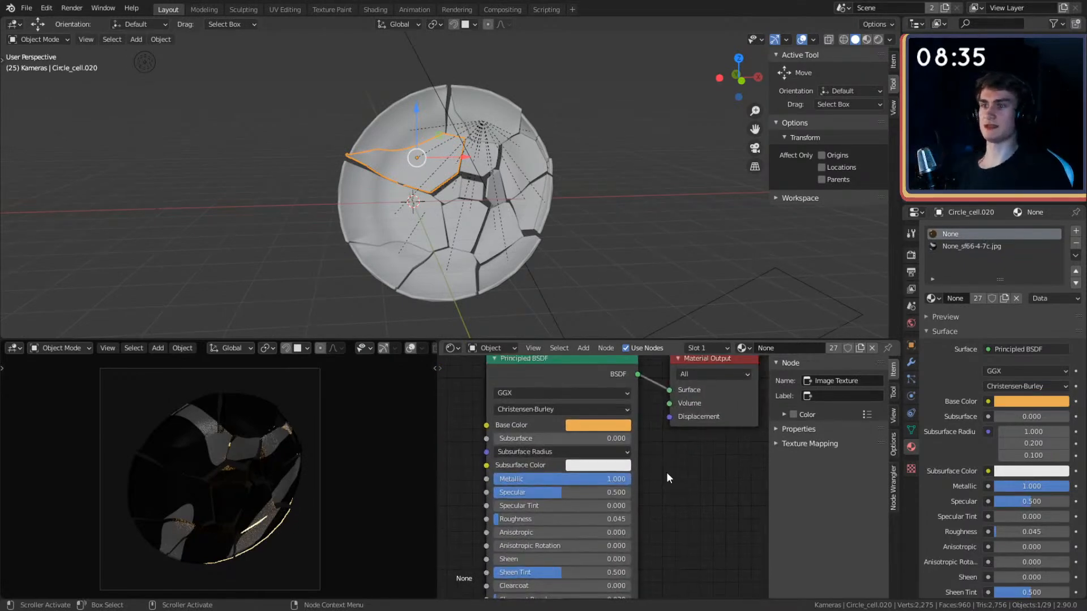
pyautogui.scroll(-2, 658, 468)
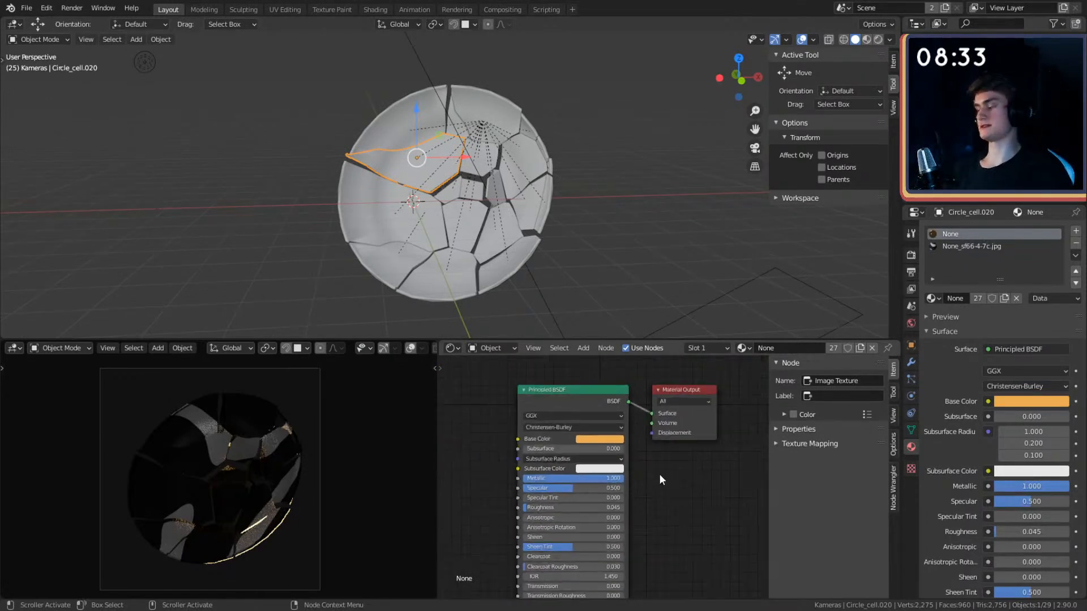
pyautogui.scroll(3, 661, 477)
pyautogui.scroll(-2, 690, 470)
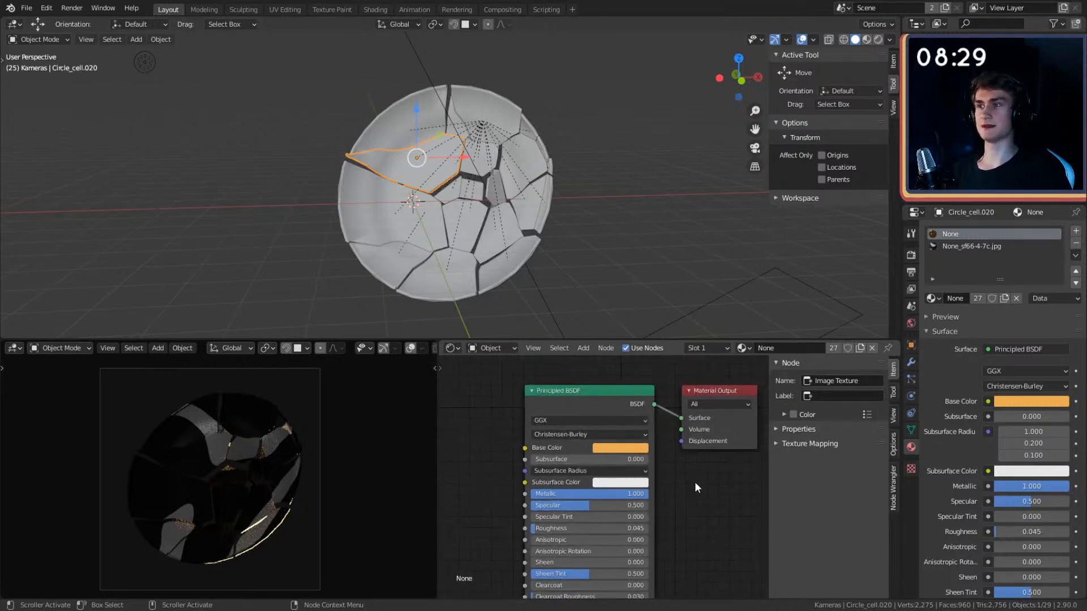
pyautogui.scroll(-1, 694, 481)
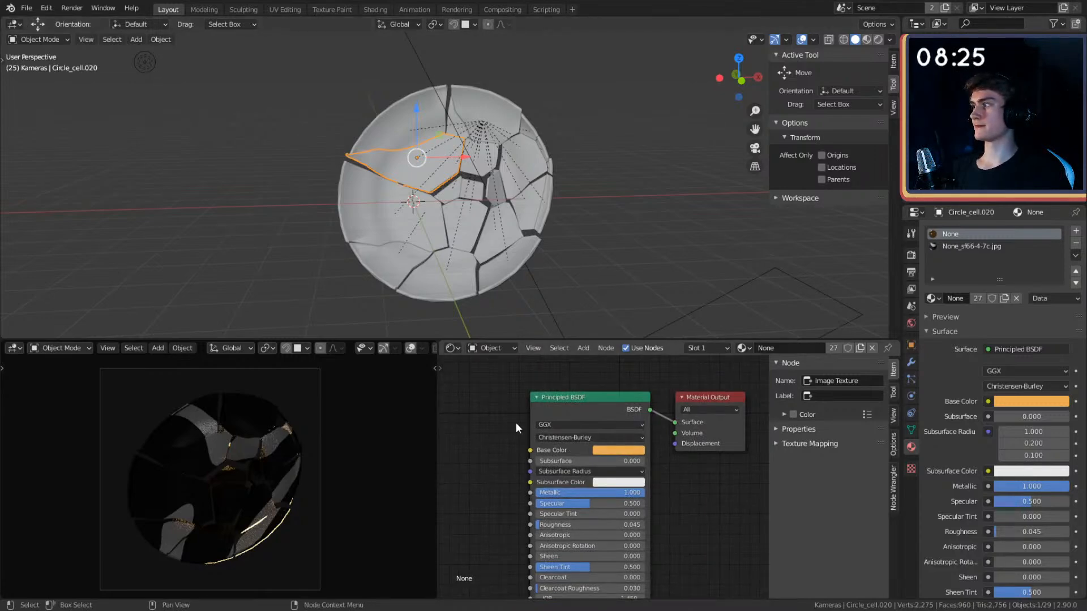
pyautogui.scroll(2, 675, 452)
pyautogui.scroll(-2, 701, 485)
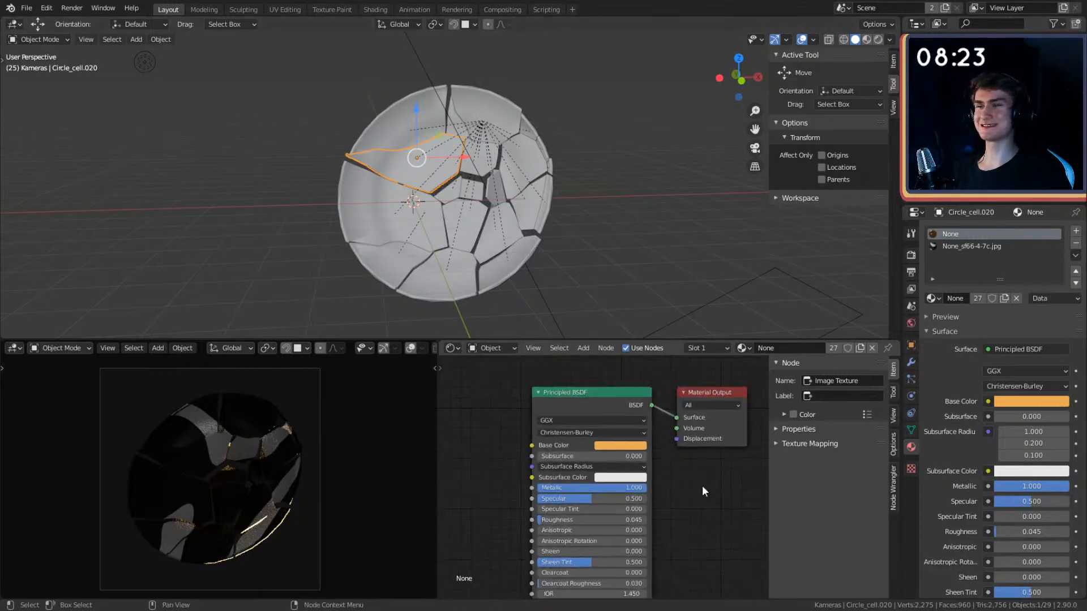
pyautogui.scroll(2, 688, 480)
pyautogui.scroll(-3, 690, 480)
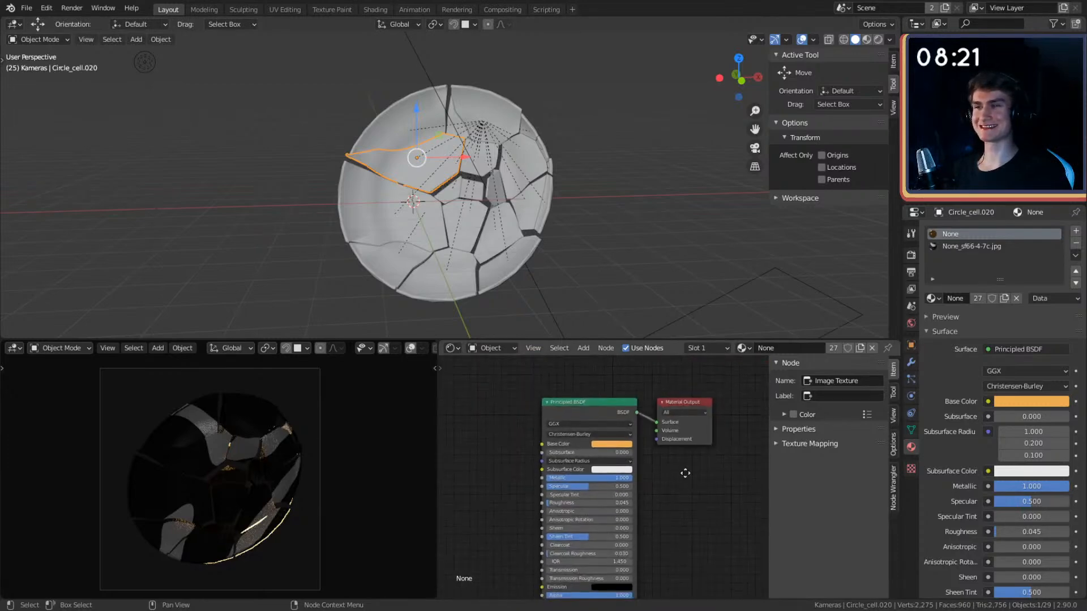
pyautogui.scroll(1, 700, 480)
pyautogui.scroll(-2, 695, 473)
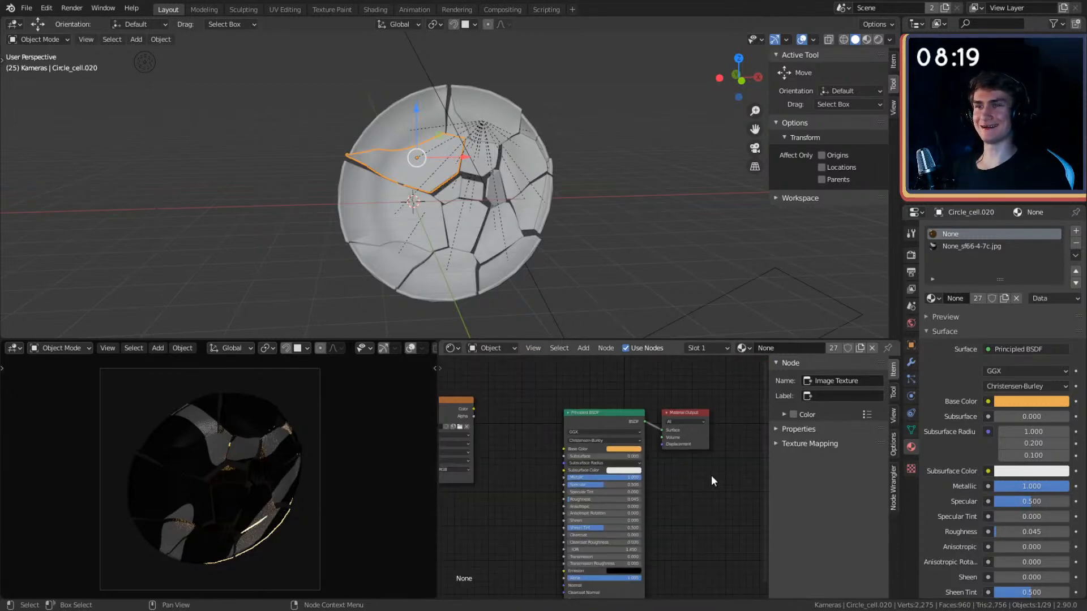
pyautogui.scroll(-1, 711, 472)
pyautogui.moveTo(538, 477); pyautogui.dragTo(596, 475, button='middle')
pyautogui.scroll(1, 631, 481)
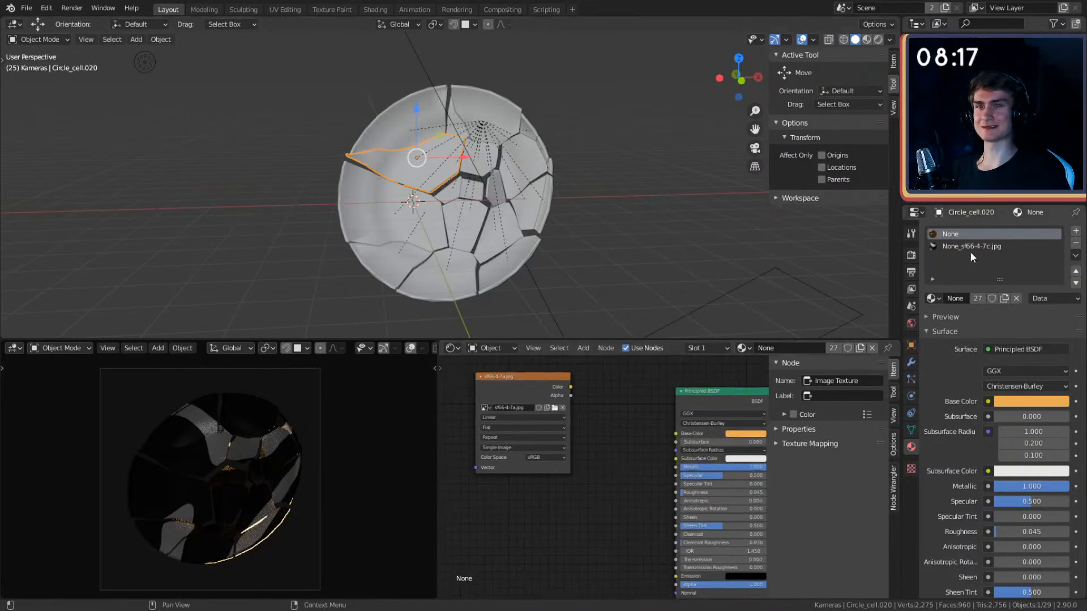
# - Change the gold material's Base Color to the paler gold E7B26B and select its hex code
pyautogui.click(975, 247)
pyautogui.moveTo(608, 424); pyautogui.dragTo(532, 494, button='middle')
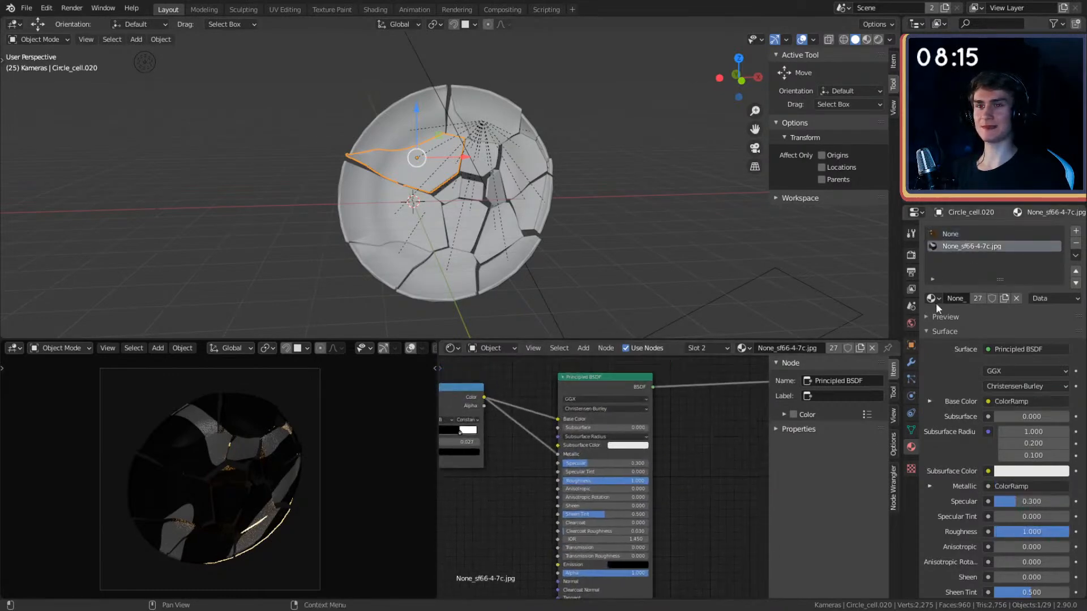
pyautogui.click(956, 234)
pyautogui.moveTo(711, 480); pyautogui.dragTo(643, 463, button='middle')
pyautogui.click(643, 463)
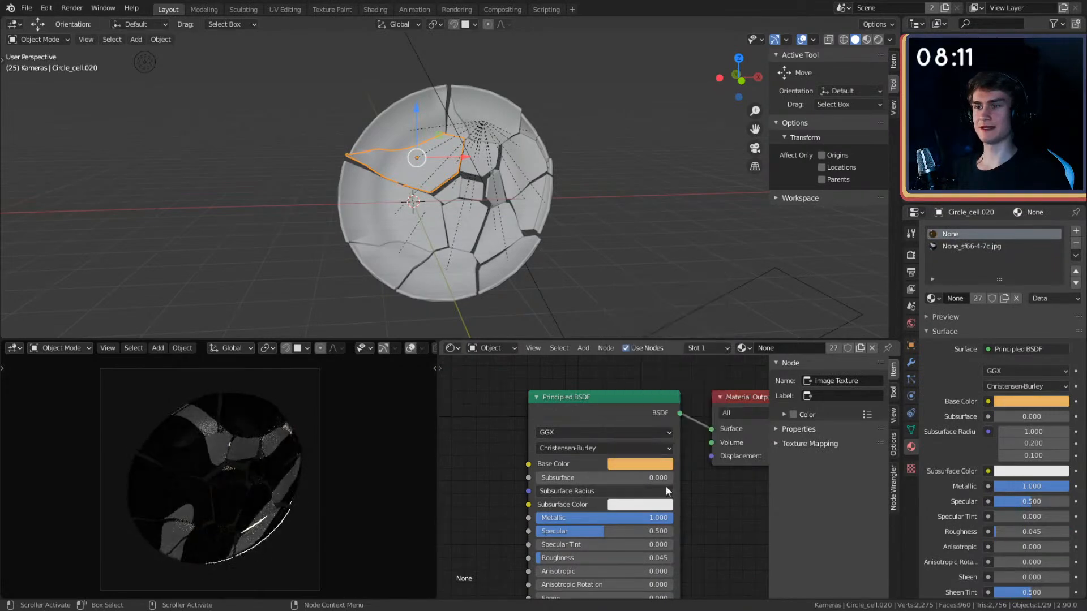
pyautogui.click(647, 466)
pyautogui.click(701, 388)
pyautogui.click(659, 388)
pyautogui.click(693, 388)
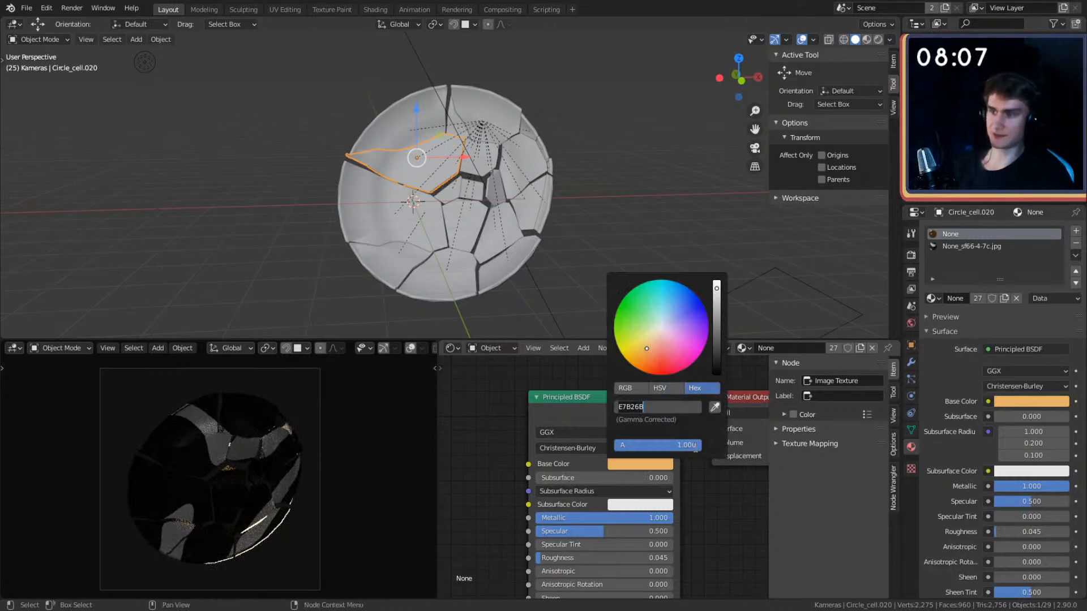
# - Return to the striped material None_sf66-4-7c.jpg and disconnect the ColorRamp from the Principled BSDF's Base Color
pyautogui.click(974, 245)
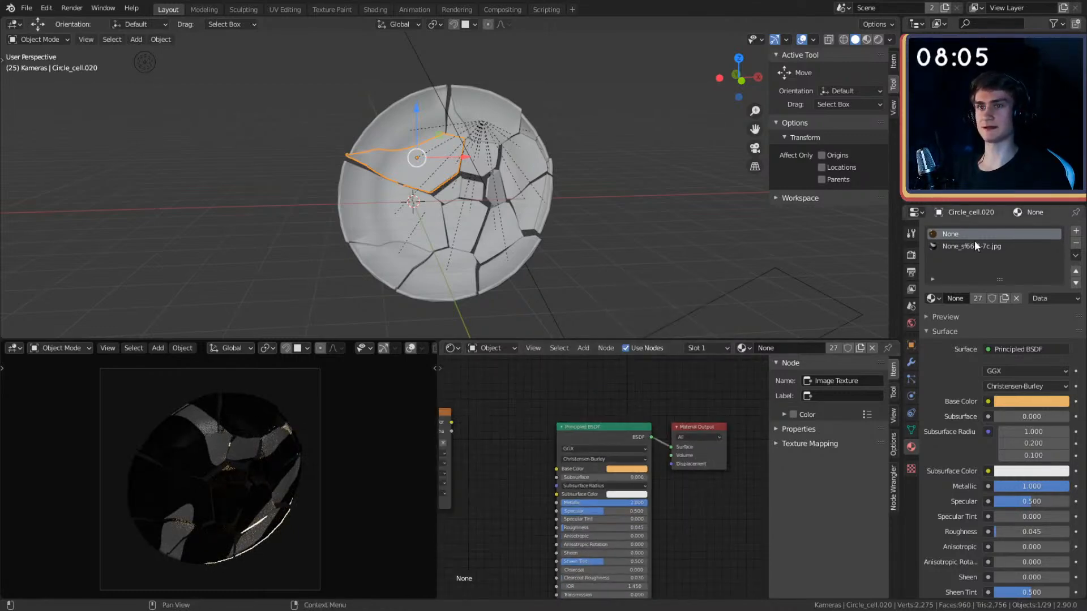
pyautogui.scroll(5, 706, 478)
pyautogui.moveTo(650, 412); pyautogui.dragTo(715, 485, button='middle')
pyautogui.scroll(-4, 679, 461)
pyautogui.scroll(4, 703, 462)
pyautogui.moveTo(511, 520); pyautogui.dragTo(670, 498, button='middle')
pyautogui.scroll(-3, 623, 497)
pyautogui.moveTo(457, 447); pyautogui.dragTo(550, 450, button='middle')
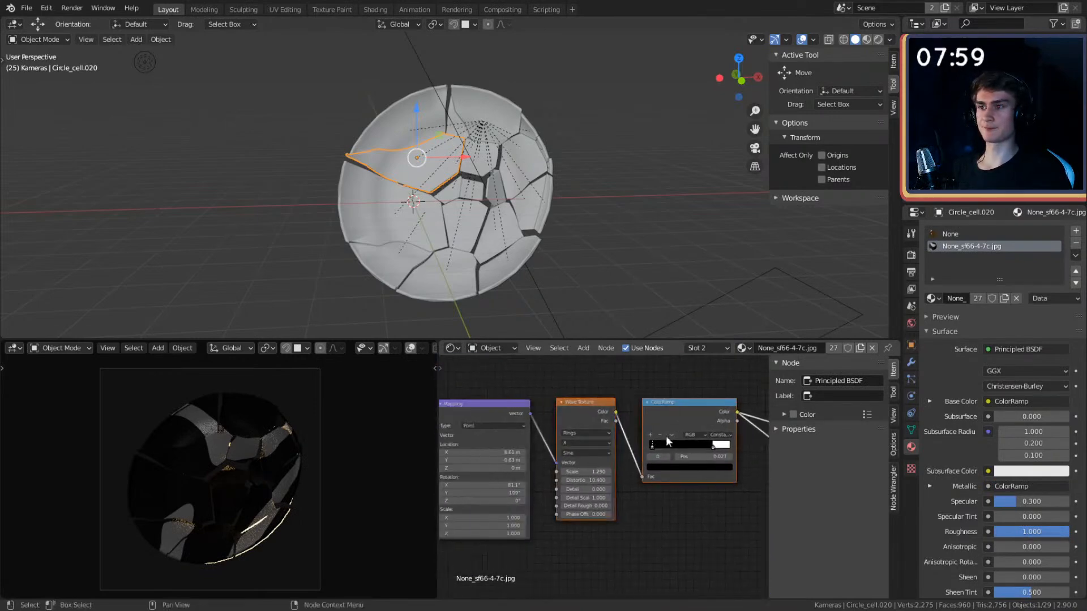
pyautogui.moveTo(683, 417); pyautogui.dragTo(557, 440)
pyautogui.click(660, 476)
pyautogui.moveTo(662, 476); pyautogui.dragTo(447, 482, button='middle')
pyautogui.scroll(3, 447, 481)
pyautogui.moveTo(654, 427); pyautogui.dragTo(521, 467)
pyautogui.moveTo(520, 467); pyautogui.dragTo(639, 457, button='middle')
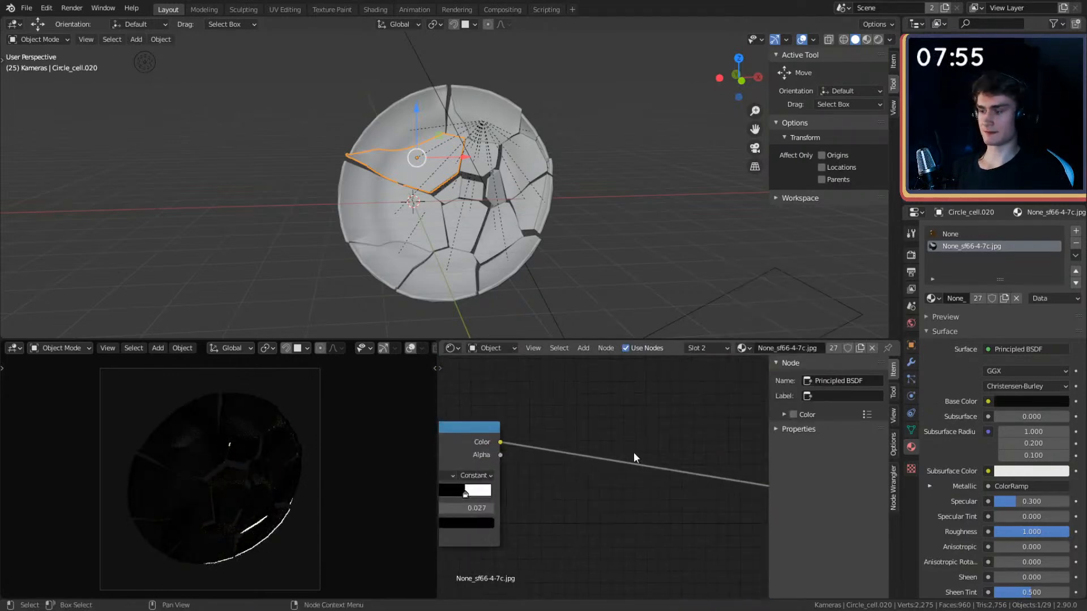
pyautogui.moveTo(592, 495); pyautogui.dragTo(663, 476, button='middle')
pyautogui.hotkey('shift', 'a')
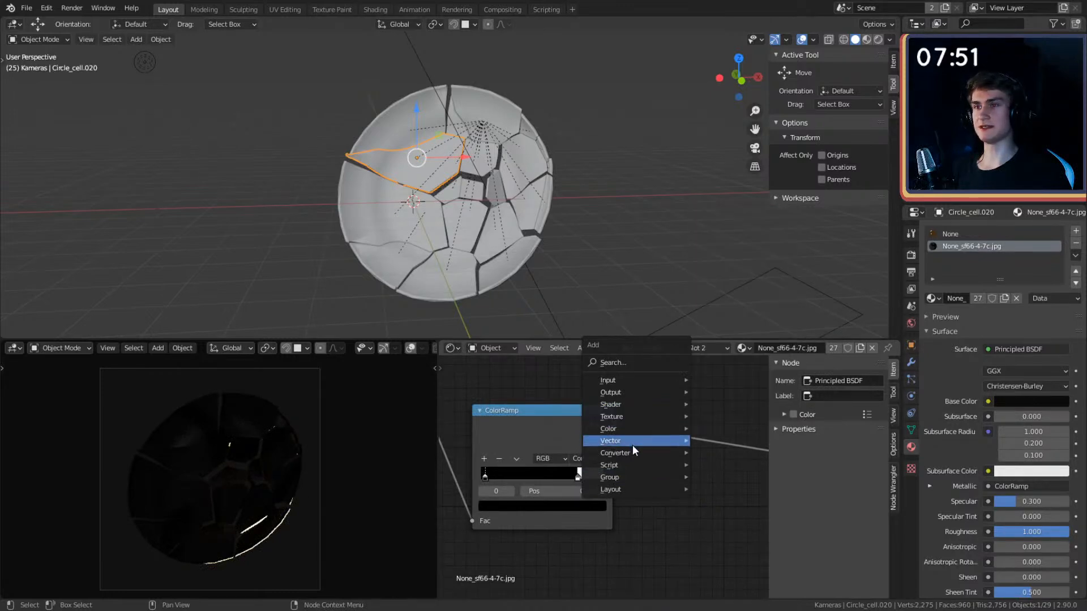
pyautogui.moveTo(625, 422)
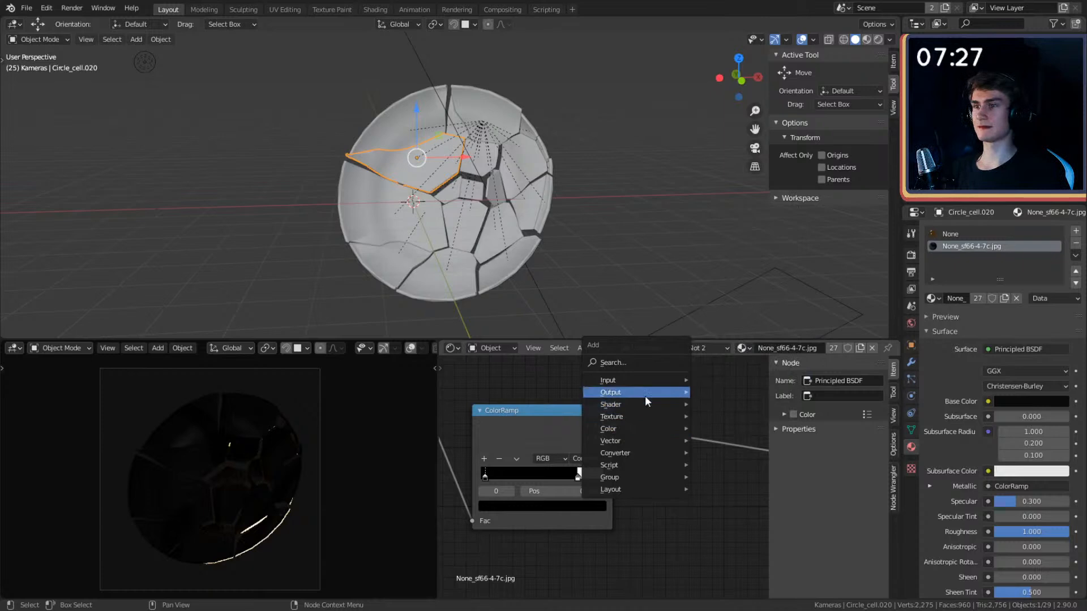
pyautogui.moveTo(654, 403)
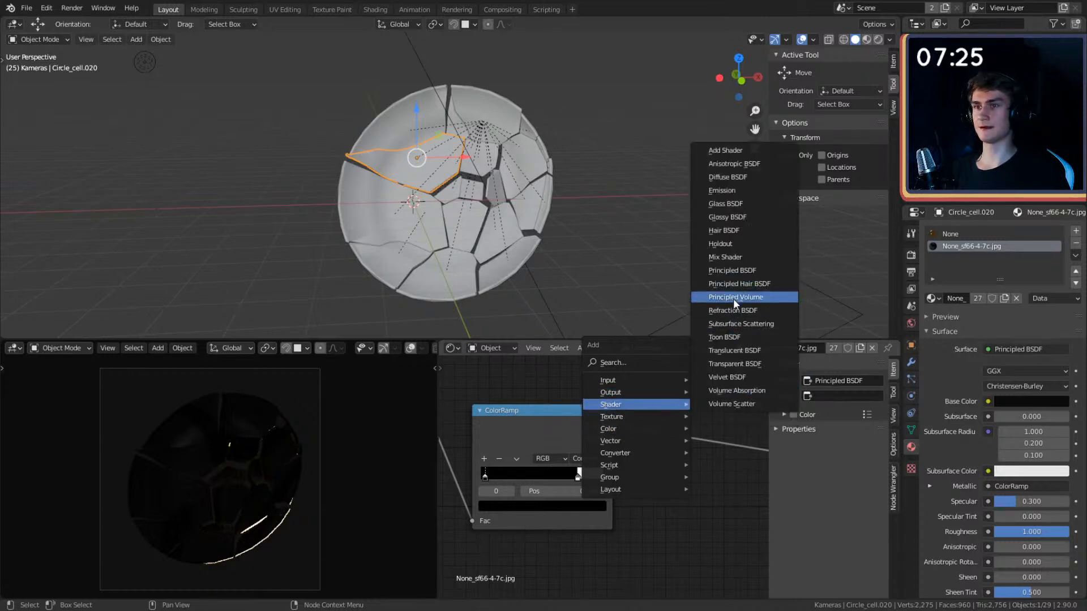
# - Disconnect the ColorRamp from the Principled BSDF's Metallic input in the striped material
pyautogui.scroll(-6, 708, 507)
pyautogui.moveTo(708, 506); pyautogui.dragTo(687, 479, button='middle')
pyautogui.scroll(-5, 538, 468)
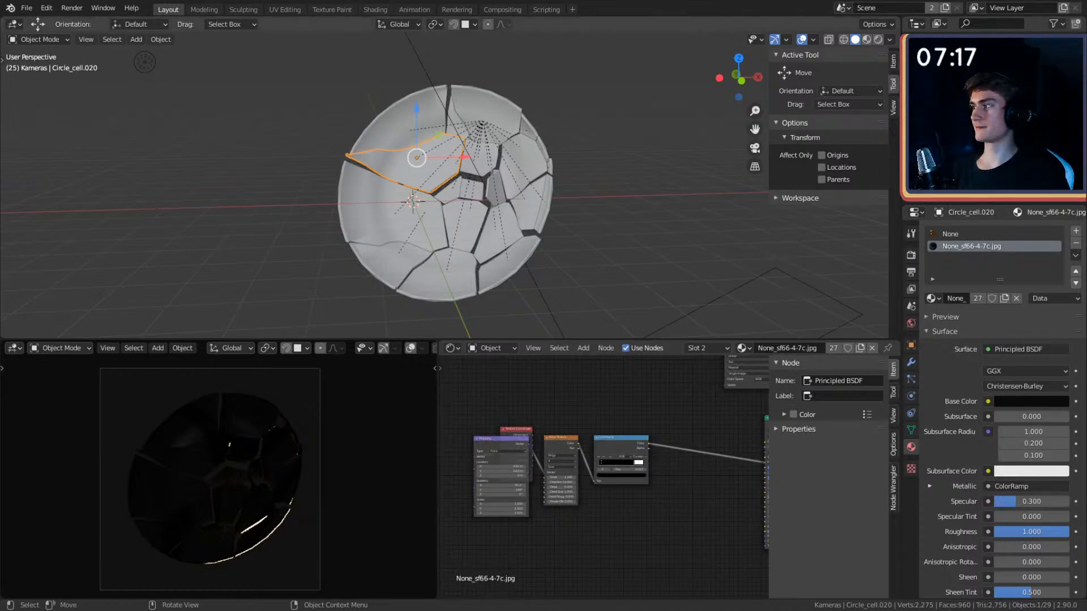
pyautogui.scroll(-1, 631, 463)
pyautogui.moveTo(674, 499); pyautogui.dragTo(607, 469, button='middle')
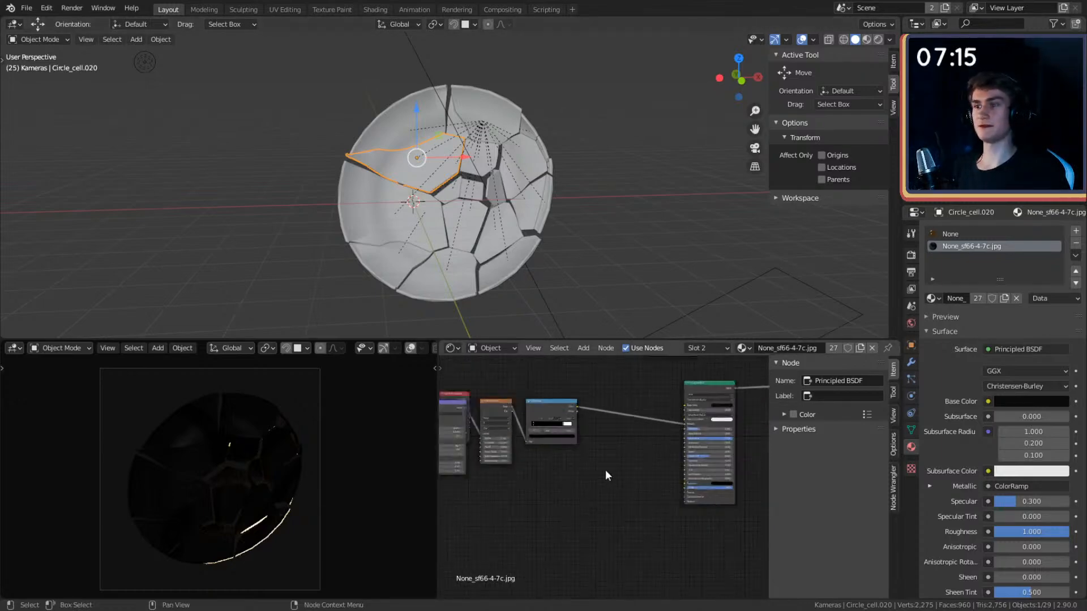
pyautogui.scroll(1, 606, 470)
pyautogui.moveTo(499, 441); pyautogui.dragTo(643, 466, button='middle')
pyautogui.moveTo(585, 408); pyautogui.dragTo(515, 422)
pyautogui.scroll(4, 697, 464)
pyautogui.moveTo(718, 520); pyautogui.dragTo(473, 516, button='middle')
pyautogui.moveTo(568, 466); pyautogui.dragTo(541, 485, button='middle')
pyautogui.moveTo(595, 418); pyautogui.dragTo(518, 457, button='middle')
pyautogui.moveTo(606, 448); pyautogui.dragTo(543, 450)
# - Duplicate the Principled BSDF and place the copy beside the original
pyautogui.scroll(-4, 588, 447)
pyautogui.moveTo(679, 444); pyautogui.dragTo(598, 442, button='middle')
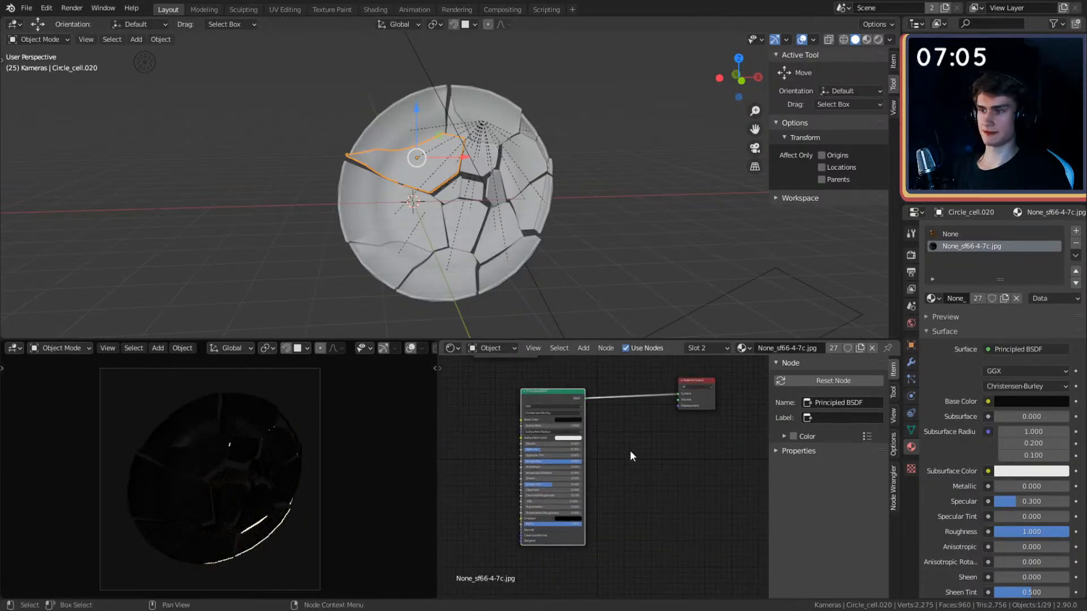
pyautogui.hotkey('shift', 'd')
pyautogui.click(714, 464)
pyautogui.moveTo(714, 464); pyautogui.dragTo(616, 470, button='middle')
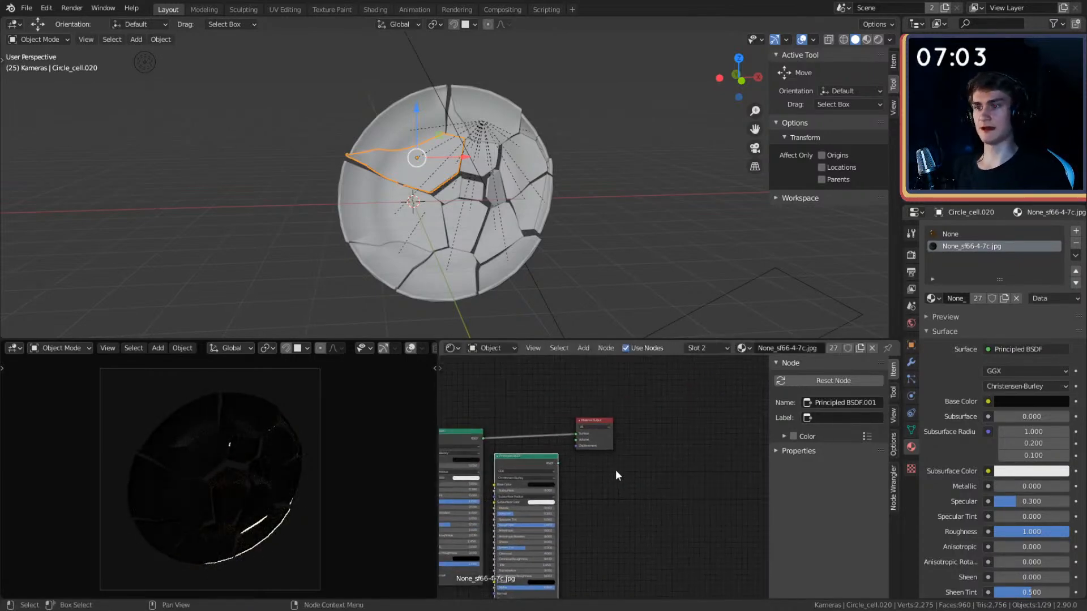
# - Move the Material Output farther from the shaders and insert a Mix Shader between the original Principled BSDF and the output
pyautogui.moveTo(590, 420); pyautogui.dragTo(684, 425)
pyautogui.moveTo(592, 484); pyautogui.dragTo(671, 438, button='middle')
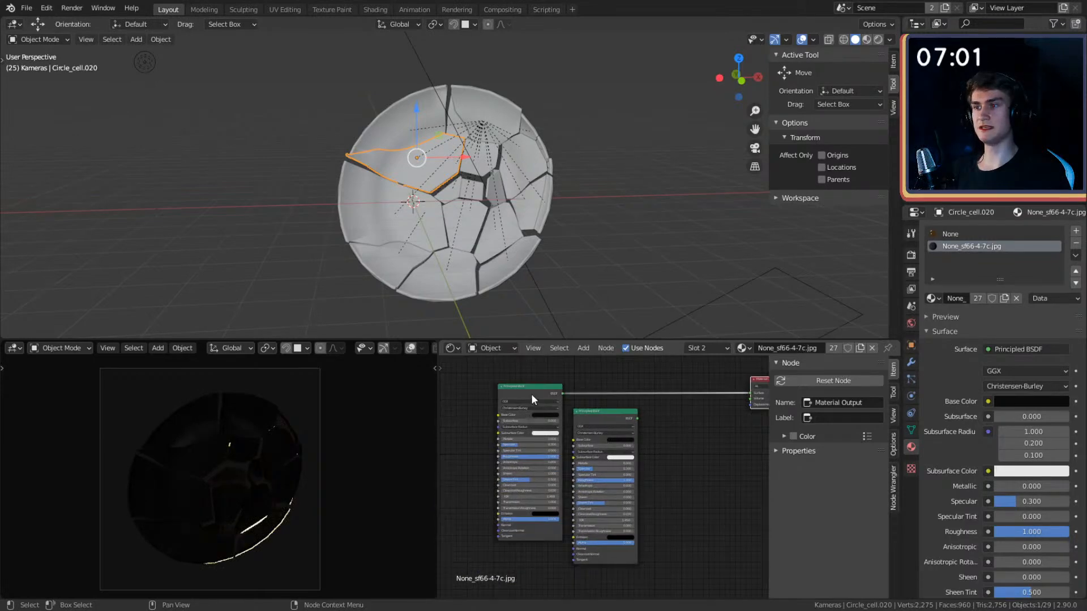
pyautogui.scroll(3, 625, 475)
pyautogui.hotkey('shift', 'a')
pyautogui.moveTo(604, 457)
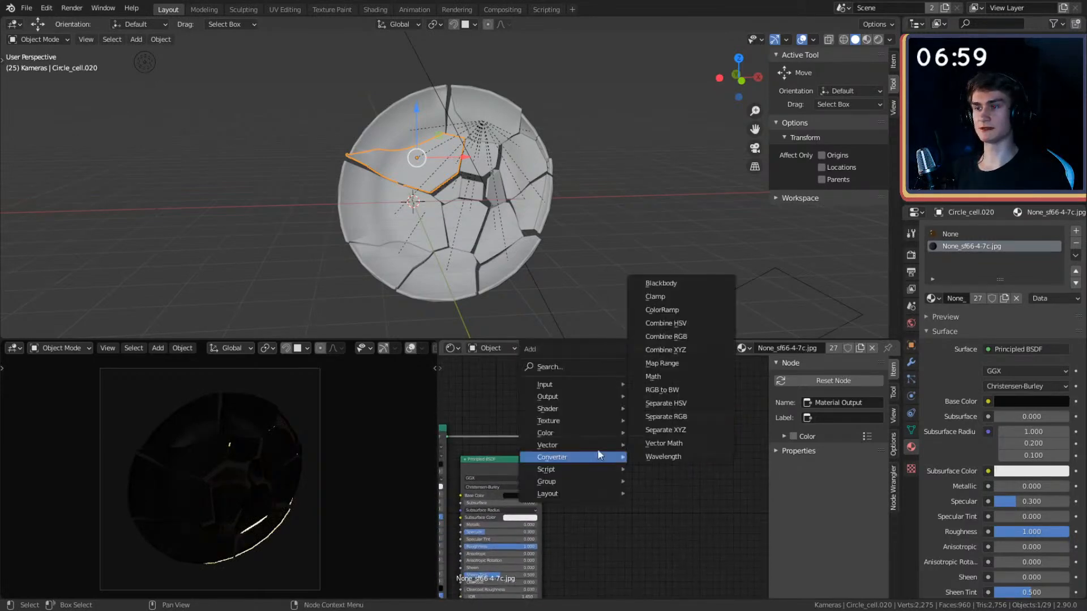
pyautogui.moveTo(569, 407)
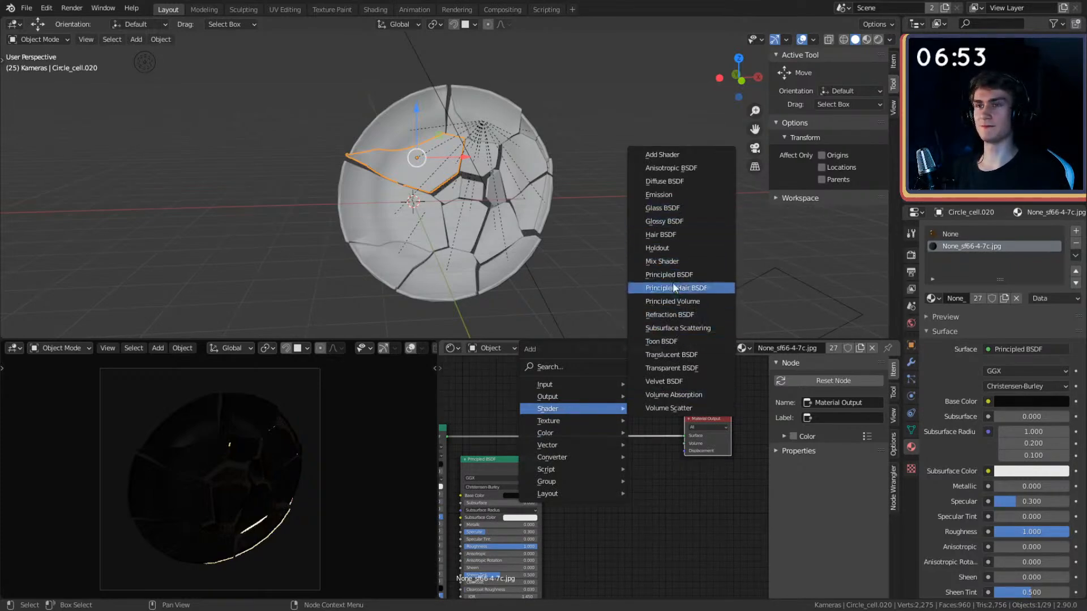
pyautogui.click(665, 261)
pyautogui.click(617, 427)
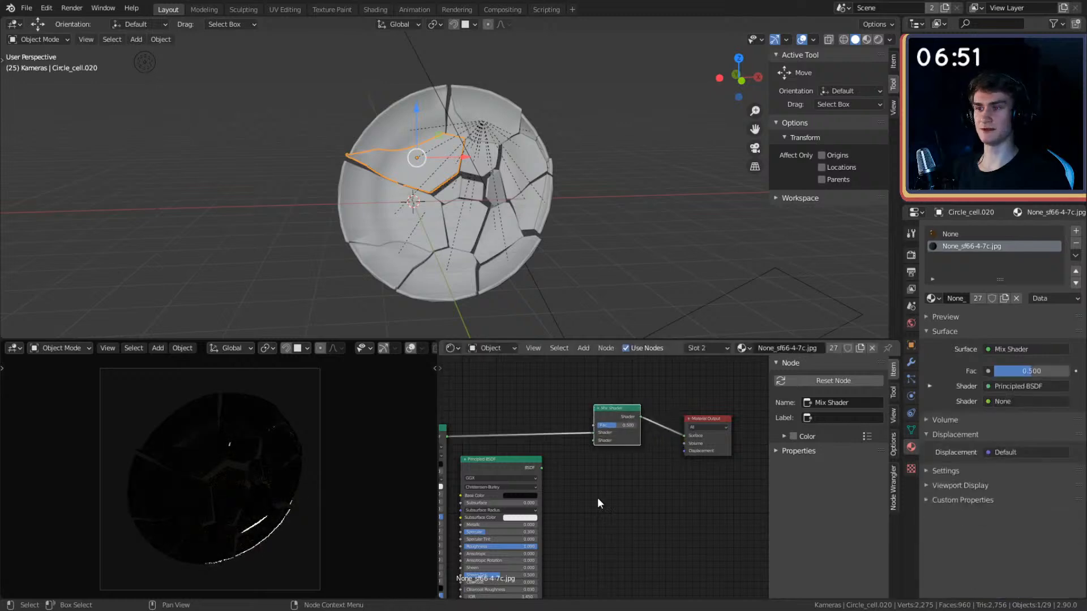
# - Check the gold material None's shader, return to the striped material and remove the duplicated Principled BSDF
pyautogui.scroll(5, 691, 495)
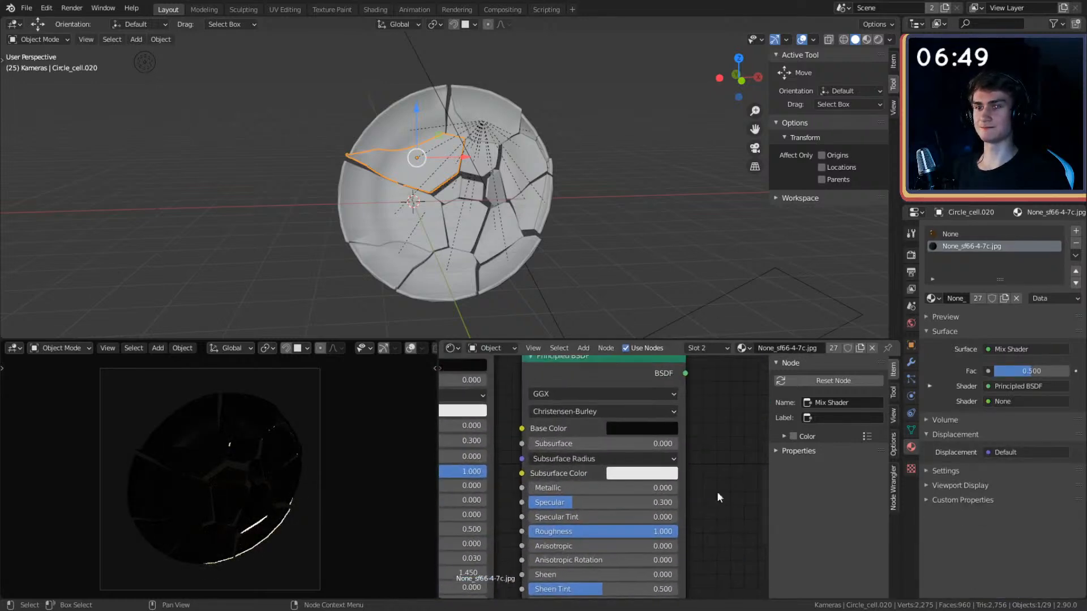
pyautogui.click(602, 391)
pyautogui.scroll(-1, 722, 398)
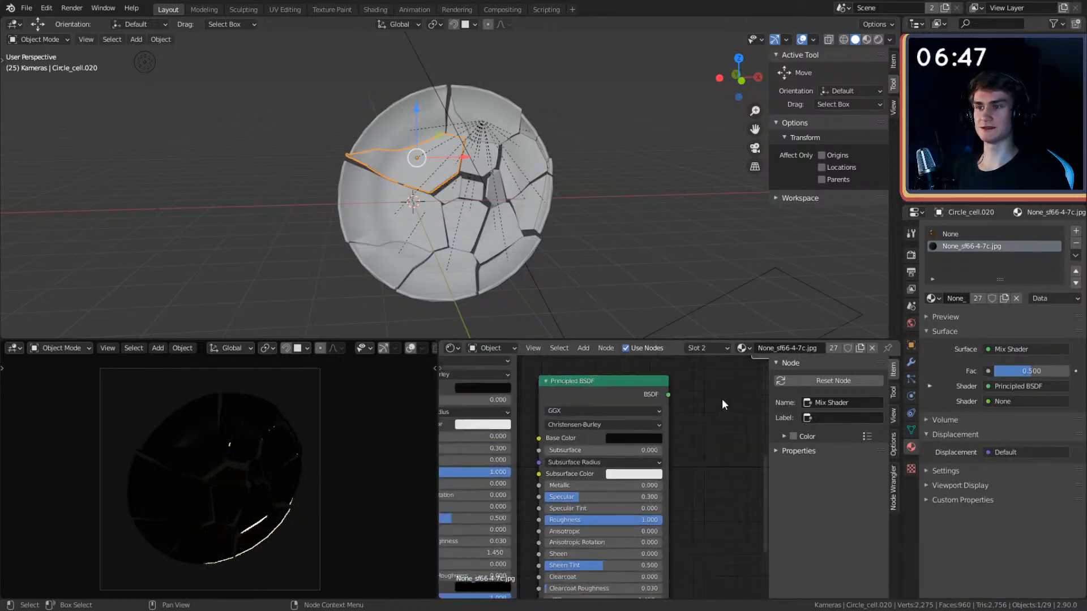
pyautogui.click(955, 233)
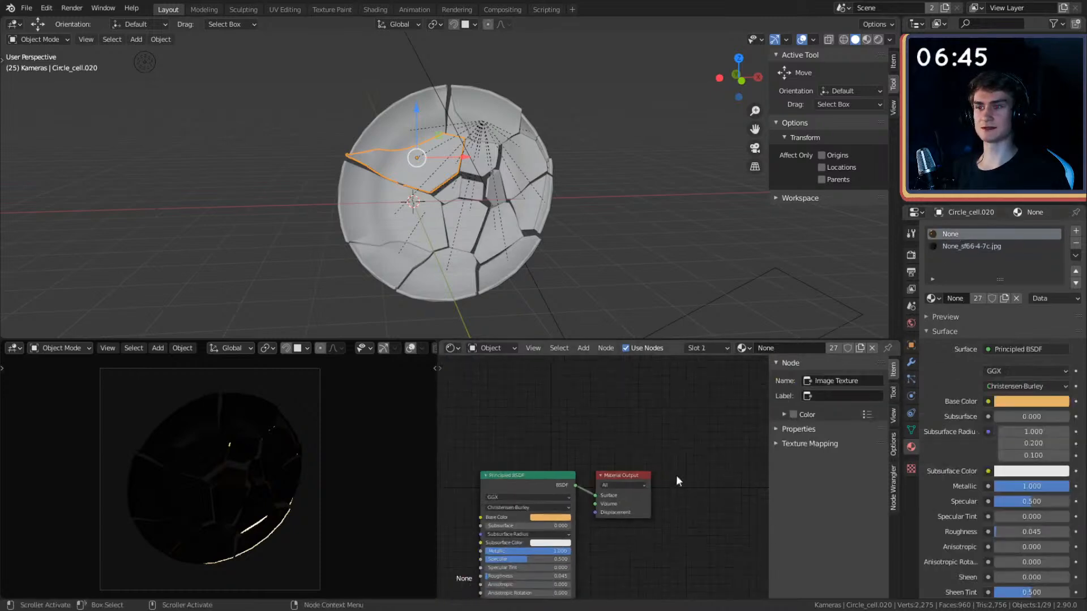
pyautogui.moveTo(690, 468); pyautogui.dragTo(752, 422, button='middle')
pyautogui.click(971, 247)
pyautogui.scroll(-4, 682, 452)
pyautogui.moveTo(671, 448); pyautogui.dragTo(678, 532, button='middle')
pyautogui.moveTo(531, 446); pyautogui.dragTo(606, 432, button='middle')
pyautogui.scroll(1, 593, 464)
pyautogui.scroll(-1, 579, 480)
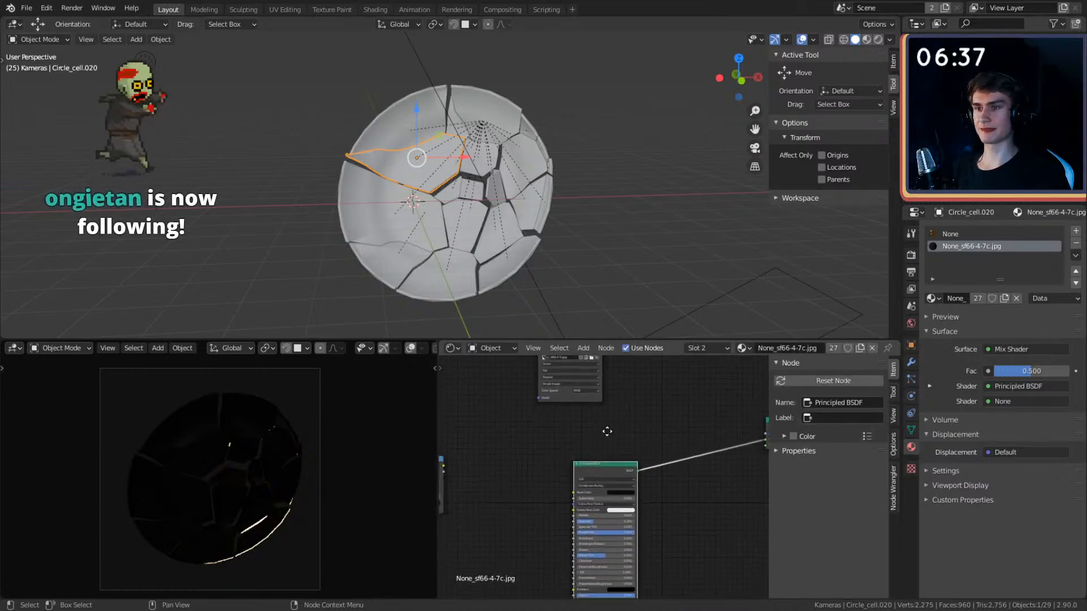
pyautogui.hotkey('shift', 'a')
pyautogui.moveTo(558, 512)
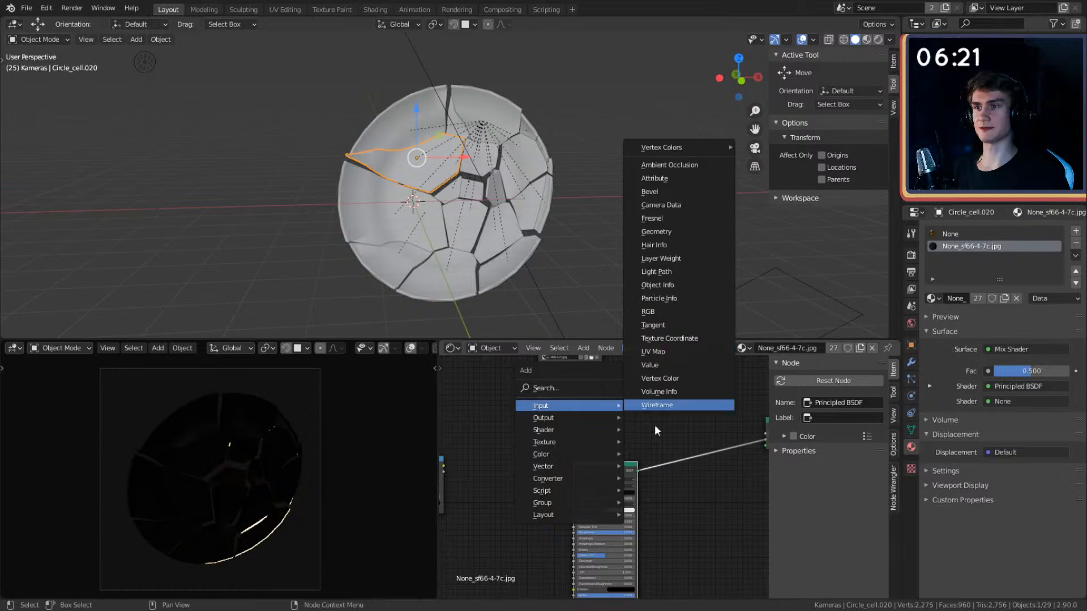
pyautogui.moveTo(486, 458); pyautogui.dragTo(459, 468, button='middle')
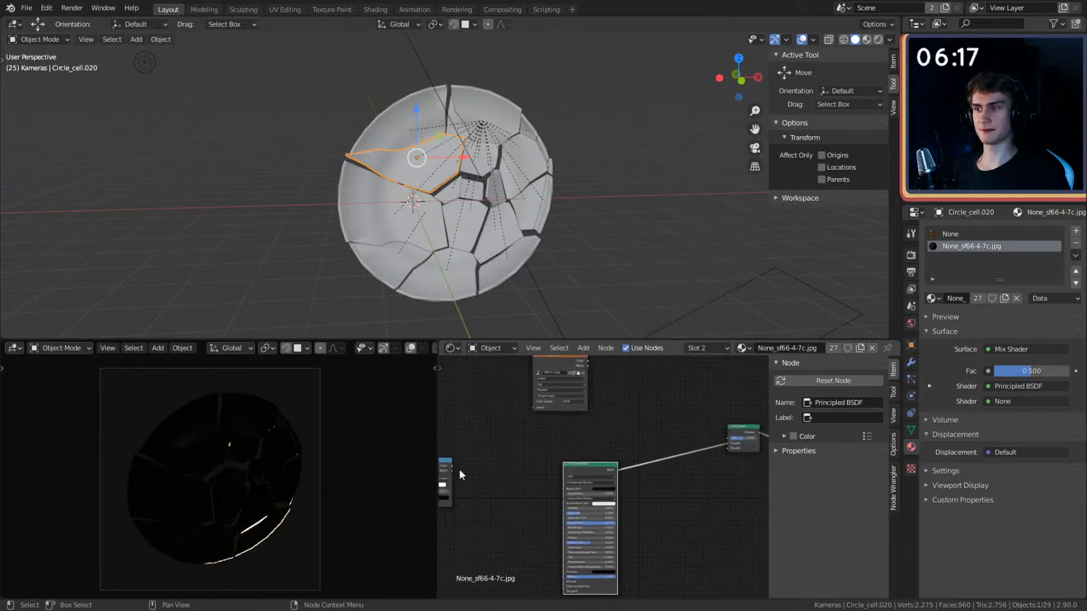
# - Link the ColorRamp's Color output to the Mix Shader's Fac input and rearrange the surrounding nodes
pyautogui.moveTo(453, 464); pyautogui.dragTo(728, 438)
pyautogui.moveTo(549, 474); pyautogui.dragTo(610, 497, button='middle')
pyautogui.moveTo(611, 498); pyautogui.dragTo(461, 430)
pyautogui.moveTo(677, 507); pyautogui.dragTo(610, 501, button='middle')
pyautogui.moveTo(573, 416); pyautogui.dragTo(669, 399)
pyautogui.moveTo(662, 491); pyautogui.dragTo(562, 436, button='middle')
pyautogui.moveTo(696, 449)
pyautogui.mouseDown(button='middle')
pyautogui.moveTo(691, 437)
pyautogui.moveTo(574, 447)
pyautogui.moveTo(566, 464)
pyautogui.moveTo(614, 436)
pyautogui.moveTo(650, 456)
pyautogui.moveTo(612, 446)
pyautogui.moveTo(704, 442)
pyautogui.mouseUp(button='middle')
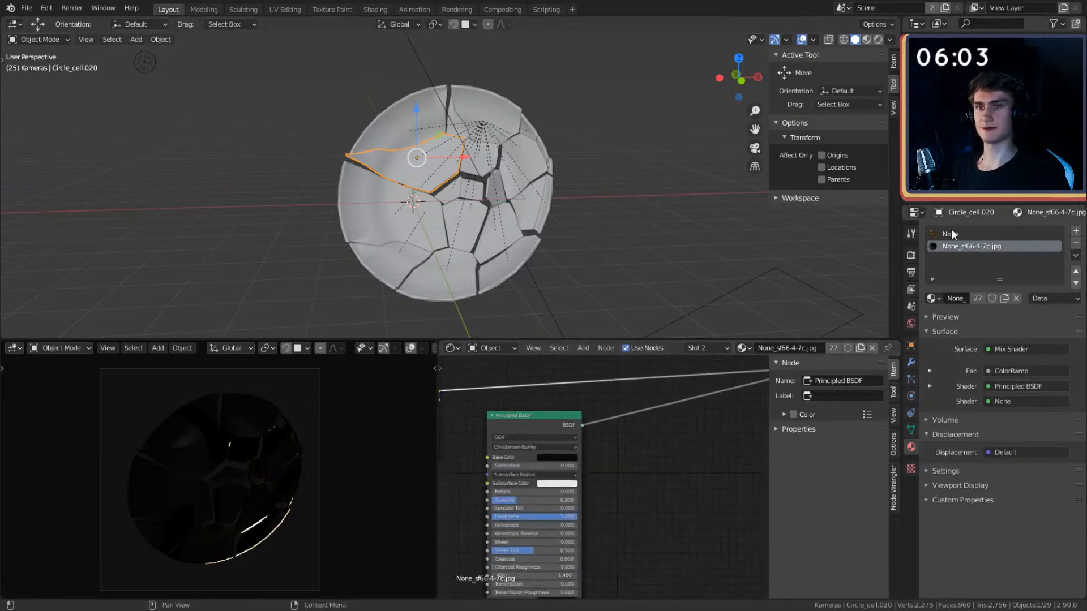
# - Copy the gold material None's Principled BSDF into None_sf66-4-7c.jpg and link it to the Mix Shader's second Shader input
pyautogui.click(950, 234)
pyautogui.click(586, 469)
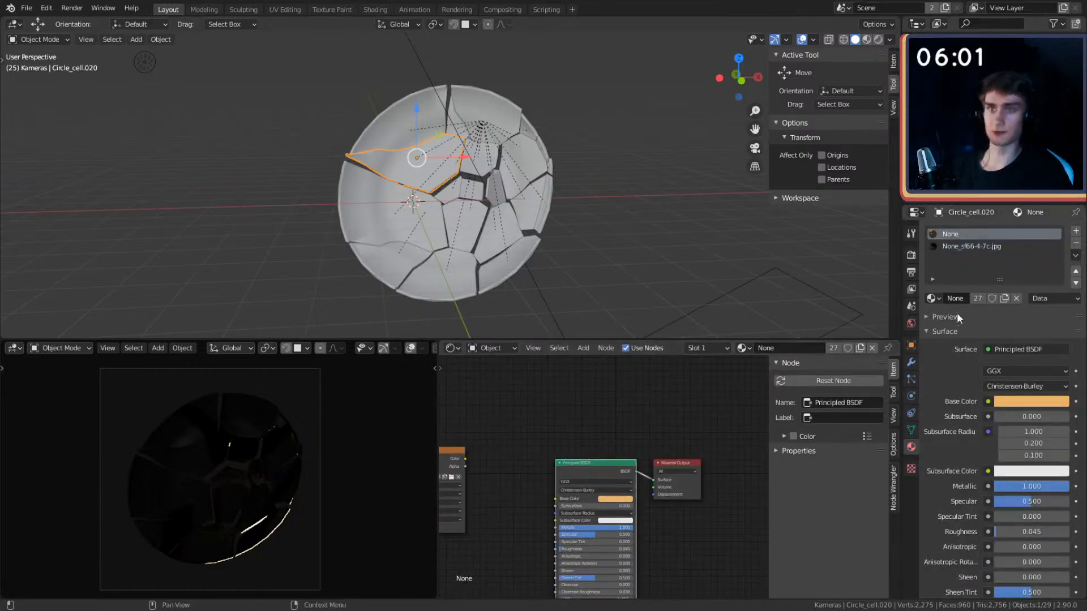
pyautogui.click(968, 245)
pyautogui.hotkey('ctrl', 'v')
pyautogui.press('g')
pyautogui.click(691, 416)
pyautogui.moveTo(699, 385); pyautogui.dragTo(619, 458, button='middle')
pyautogui.moveTo(580, 472); pyautogui.dragTo(606, 426)
pyautogui.scroll(2, 651, 467)
pyautogui.scroll(2, 679, 450)
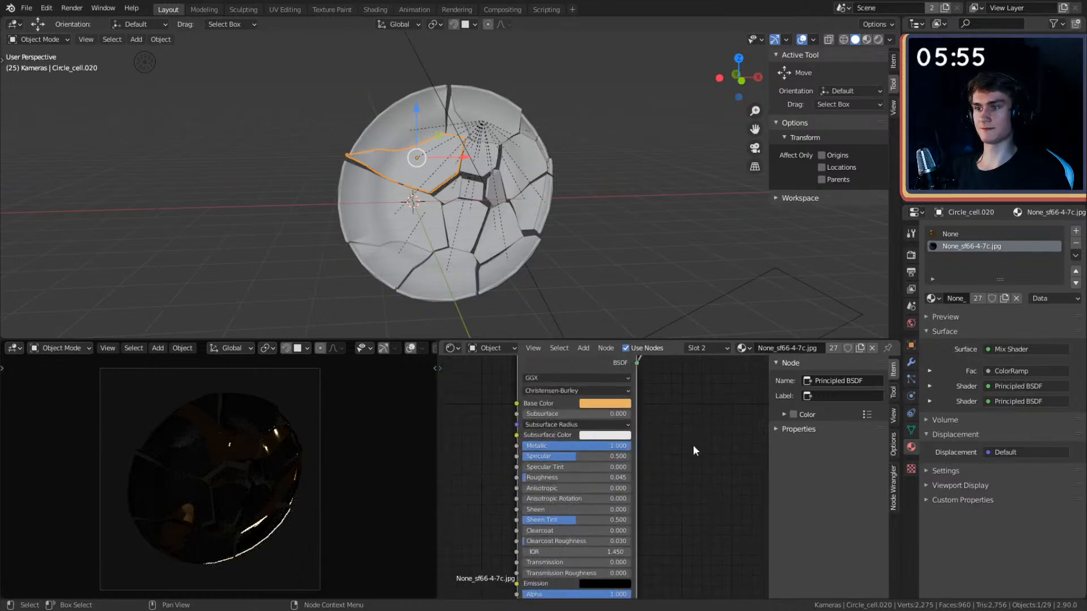
# - Set the pasted gold Principled BSDF's Roughness to 0.277 and brighten its Base Color
pyautogui.moveTo(551, 479); pyautogui.dragTo(582, 480)
pyautogui.click(605, 384)
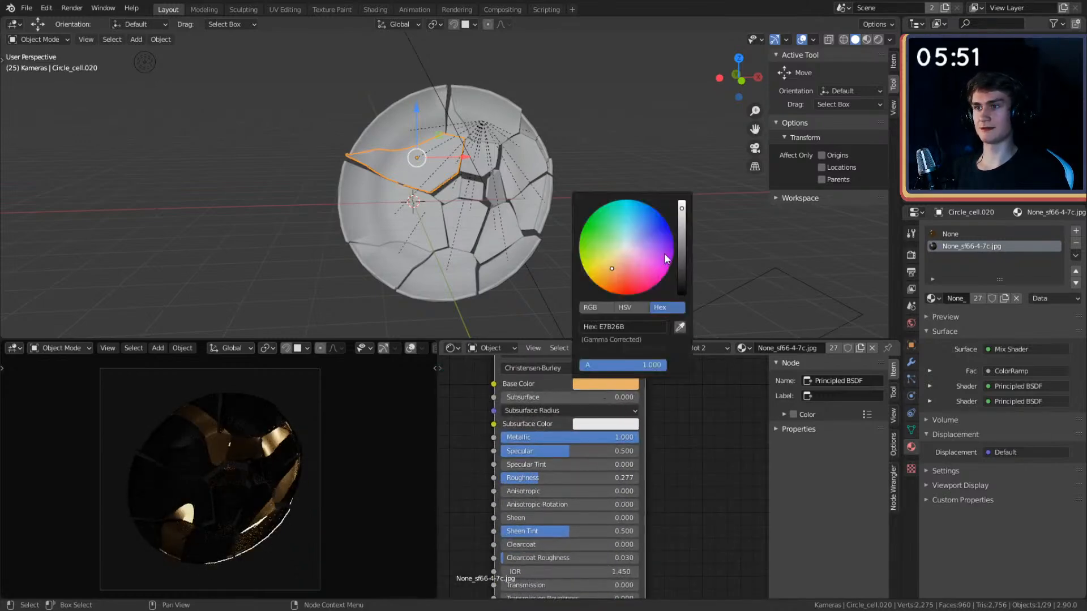
pyautogui.moveTo(683, 207); pyautogui.dragTo(682, 203)
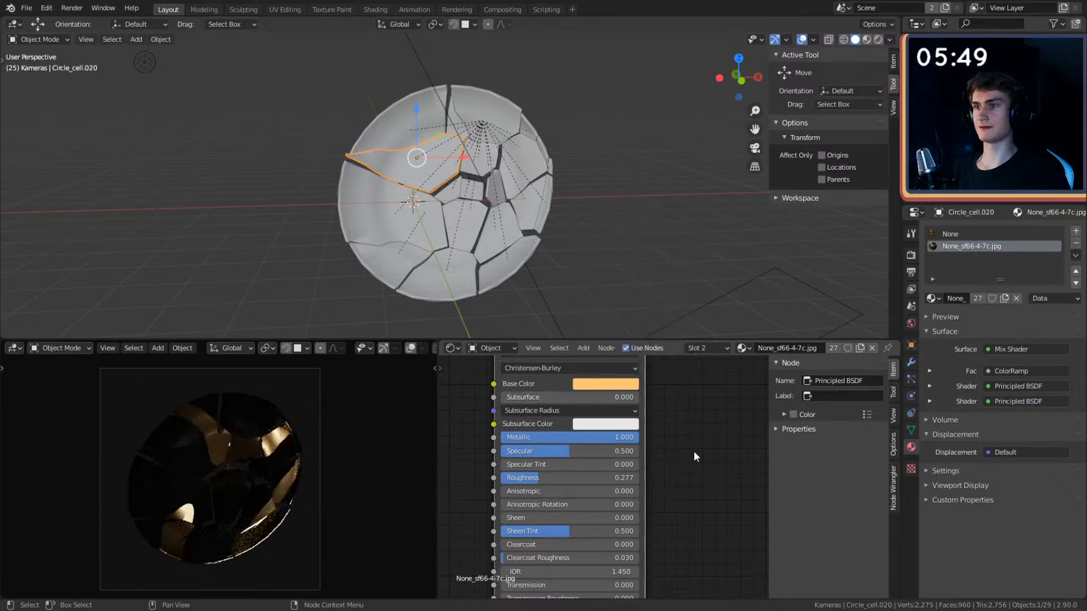
# - Tidy the striped material's node layout by repositioning the Mix Shader and the Material Output
pyautogui.scroll(-2, 693, 449)
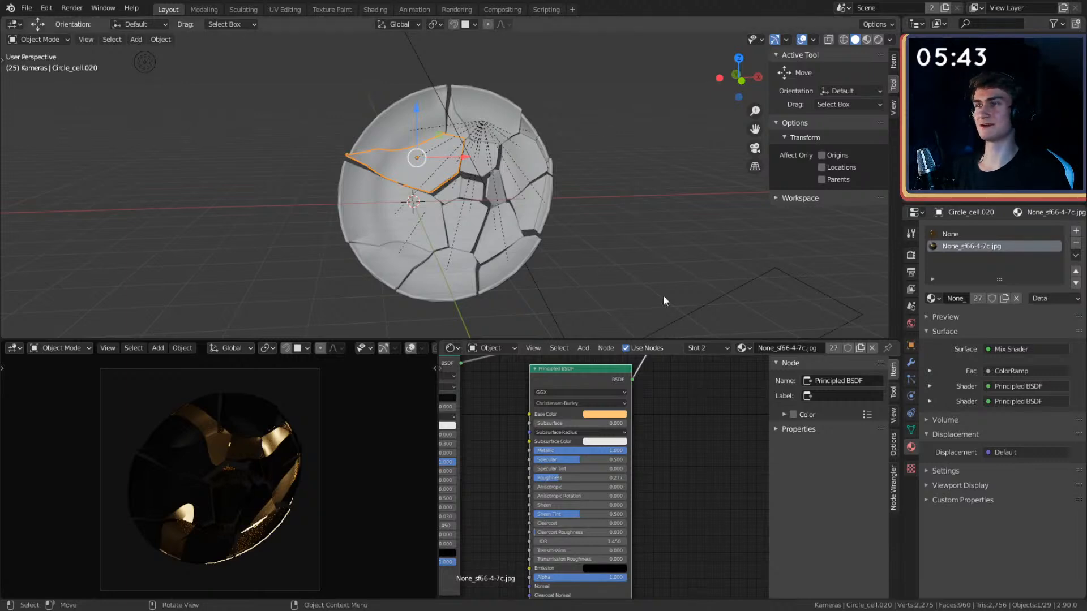
pyautogui.scroll(-4, 662, 447)
pyautogui.scroll(2, 643, 480)
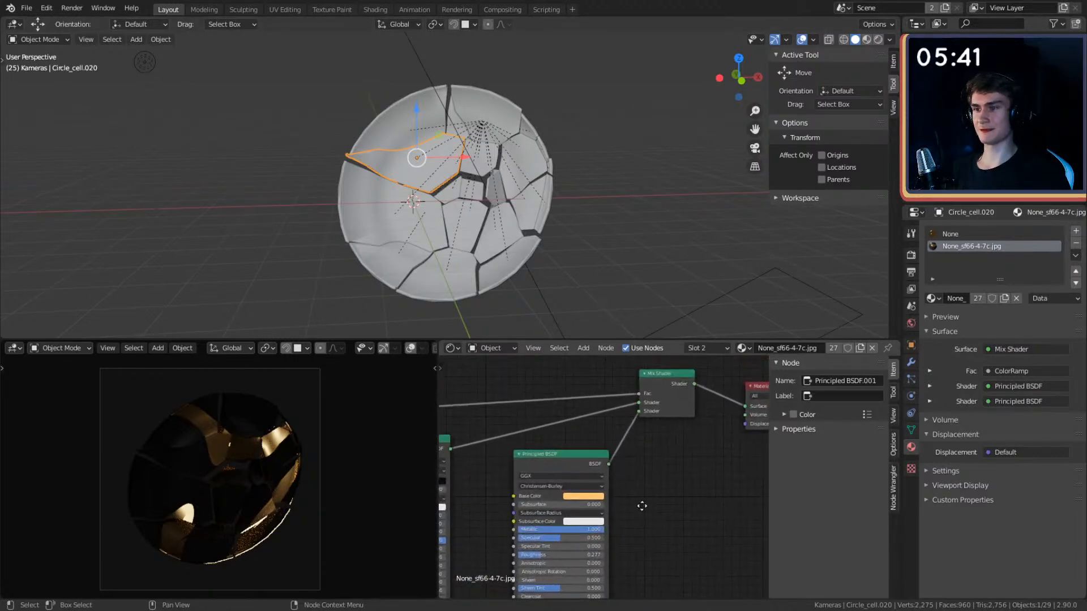
pyautogui.scroll(-2, 639, 503)
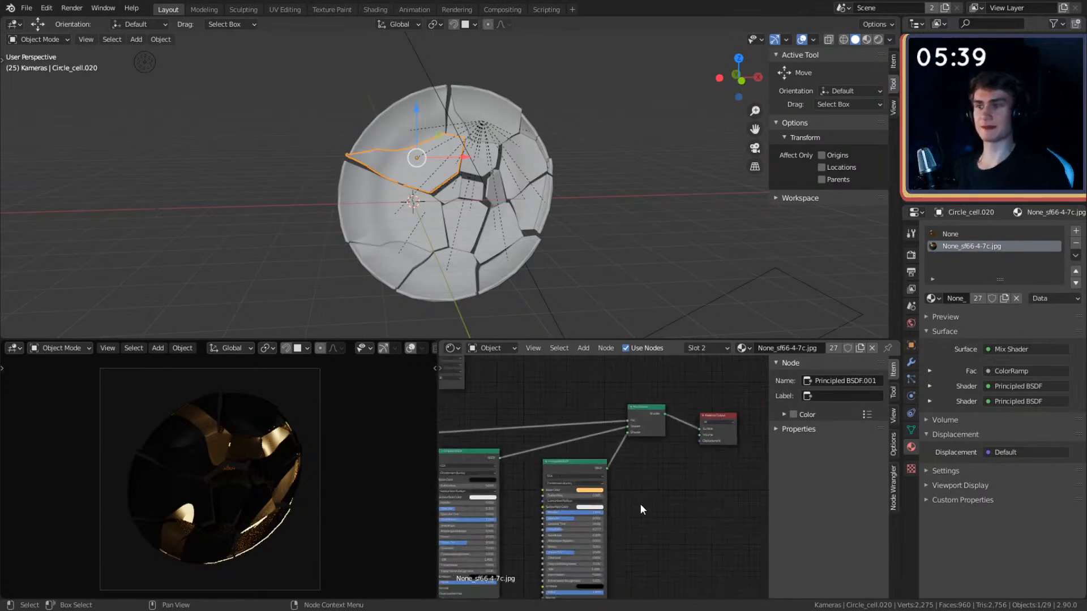
pyautogui.scroll(2, 654, 471)
pyautogui.click(624, 390)
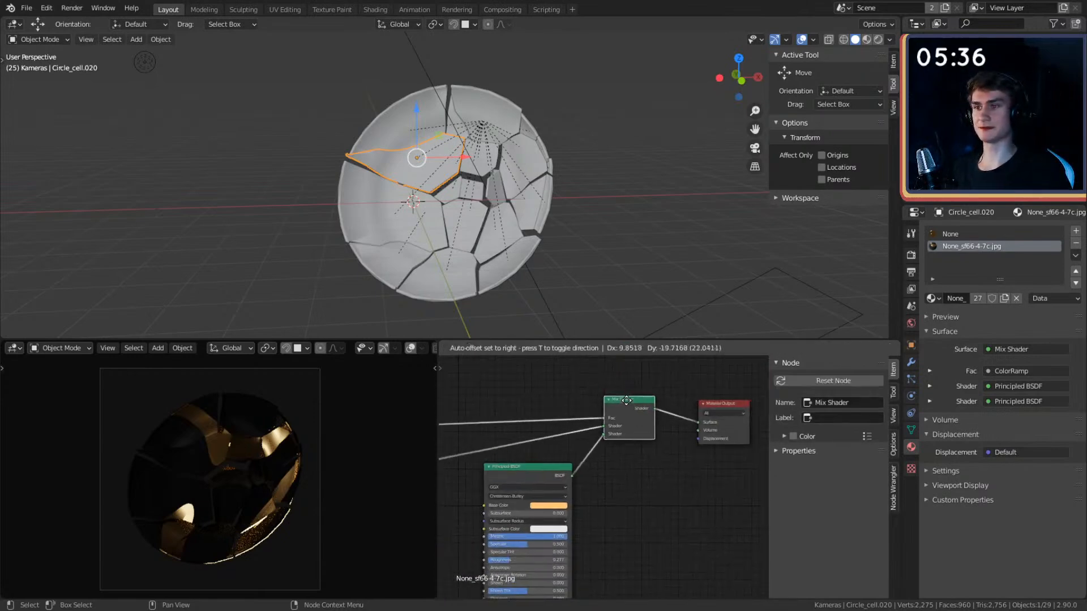
pyautogui.scroll(-1, 638, 447)
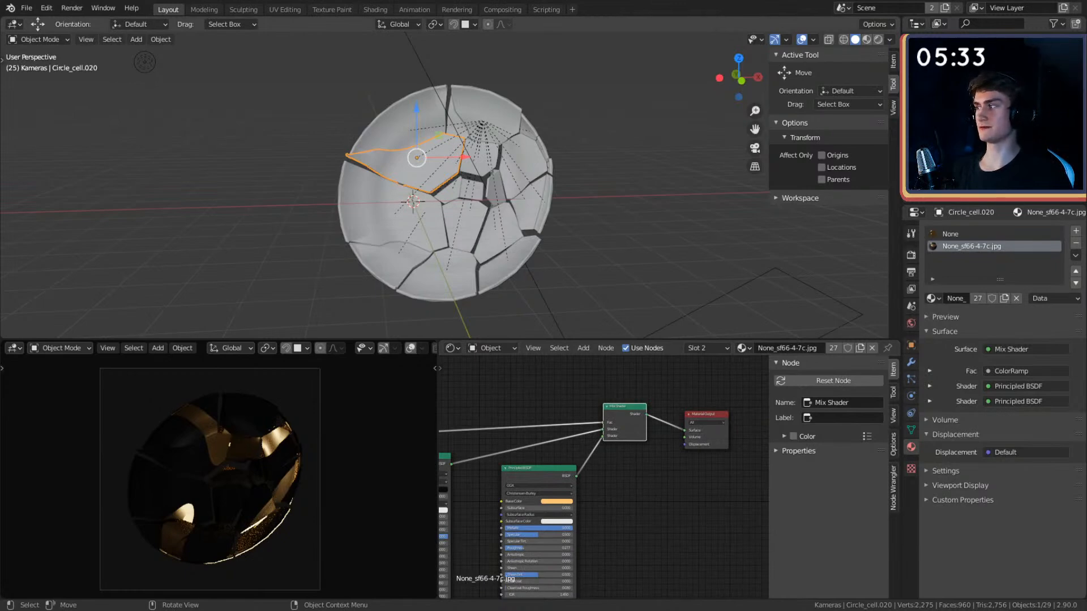
pyautogui.click(619, 486)
pyautogui.scroll(-1, 620, 488)
pyautogui.scroll(2, 622, 472)
pyautogui.moveTo(631, 480); pyautogui.dragTo(604, 512, button='middle')
pyautogui.moveTo(684, 429); pyautogui.dragTo(676, 423)
pyautogui.scroll(-1, 637, 500)
pyautogui.moveTo(637, 500); pyautogui.dragTo(703, 483, button='middle')
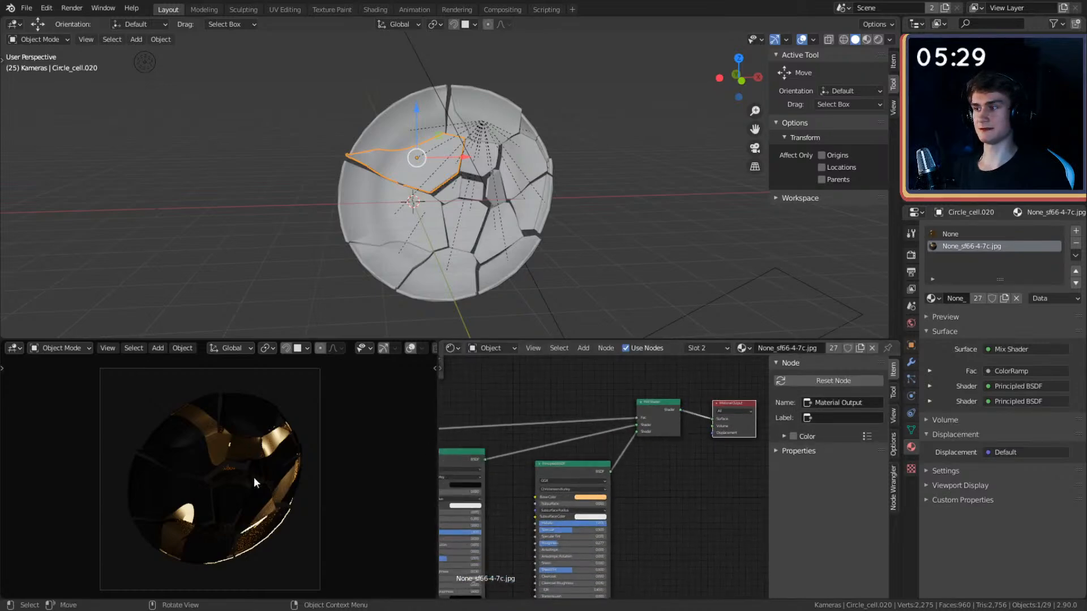
# - Switch the node editor to the World shader and delete the Environment Texture together with the coordinate and Mapping nodes feeding it
pyautogui.scroll(-1, 605, 473)
pyautogui.scroll(-3, 587, 254)
pyautogui.moveTo(587, 240); pyautogui.dragTo(504, 241, button='middle')
pyautogui.scroll(-2, 557, 235)
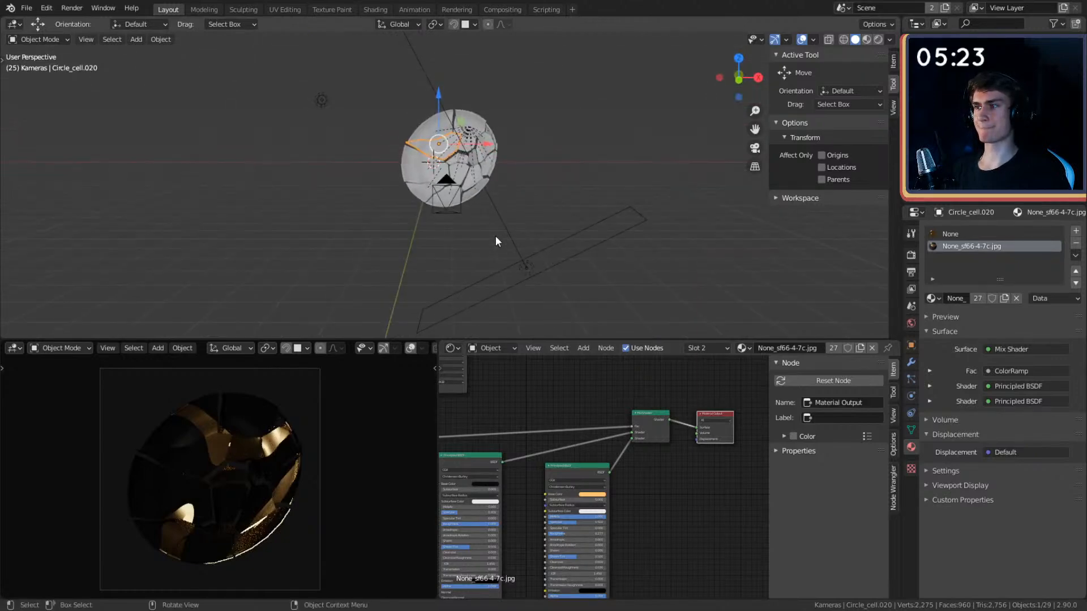
pyautogui.scroll(-3, 578, 468)
pyautogui.scroll(1, 447, 392)
pyautogui.click(498, 348)
pyautogui.click(497, 376)
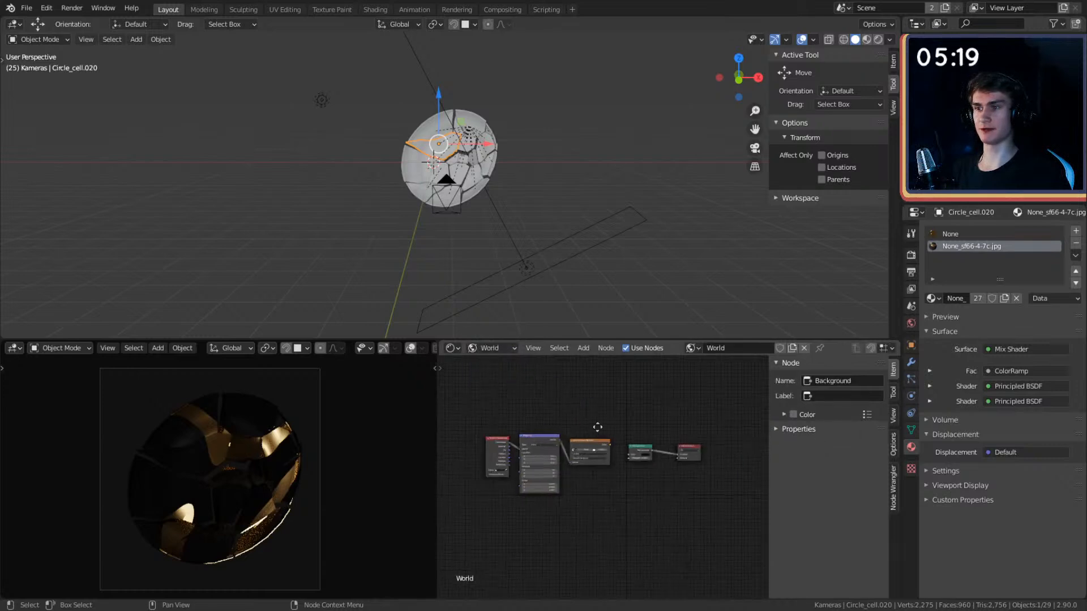
pyautogui.scroll(5, 604, 484)
pyautogui.moveTo(616, 374); pyautogui.dragTo(444, 525)
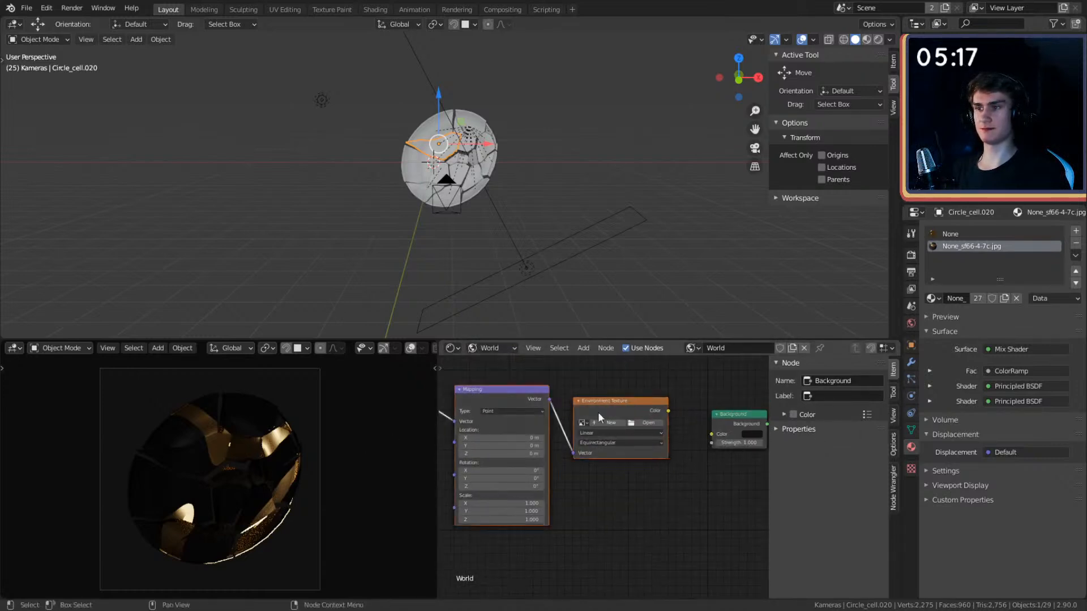
pyautogui.press('x')
# - Add a Gradient Texture to the World nodes and link its Color output to the Background's Color input
pyautogui.moveTo(662, 451); pyautogui.dragTo(516, 448, button='middle')
pyautogui.hotkey('shift', 'a')
pyautogui.moveTo(477, 462)
pyautogui.click(579, 326)
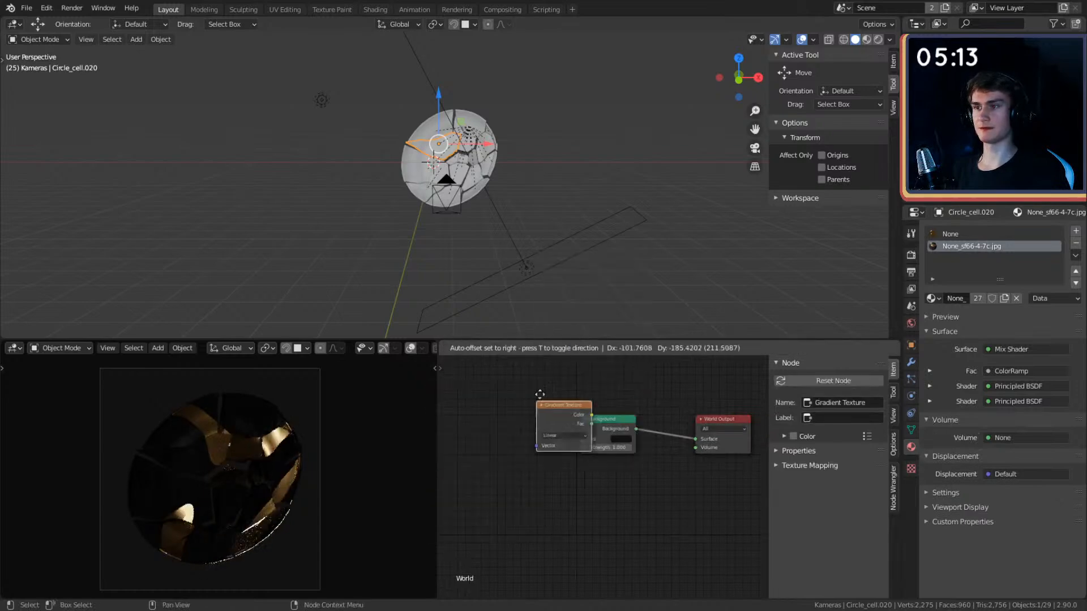
pyautogui.click(498, 437)
pyautogui.moveTo(508, 432); pyautogui.dragTo(577, 440)
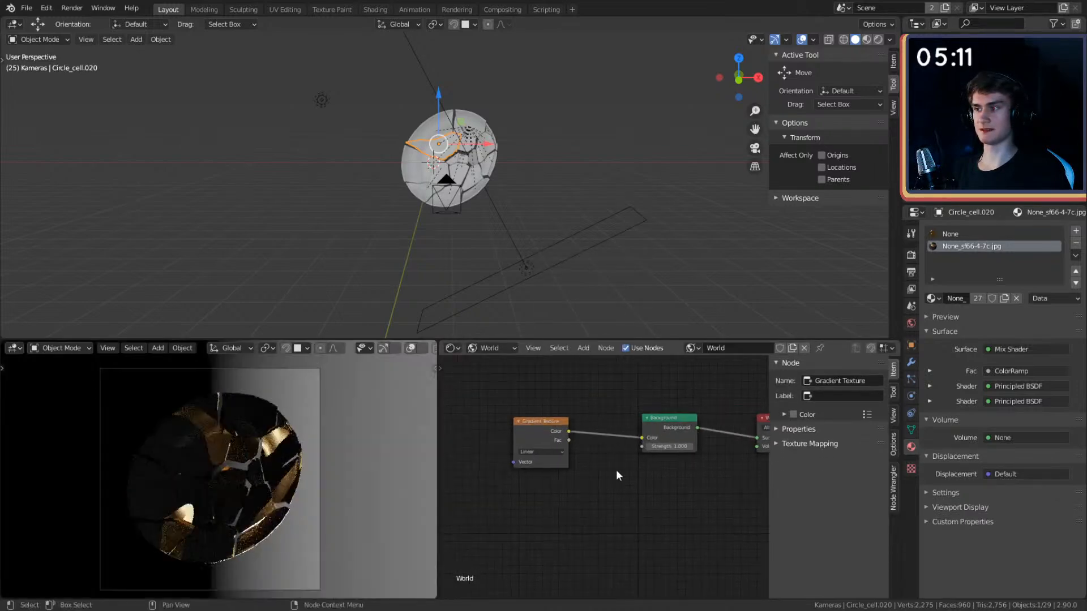
pyautogui.moveTo(476, 428); pyautogui.dragTo(535, 419, button='middle')
pyautogui.moveTo(535, 420); pyautogui.dragTo(557, 417)
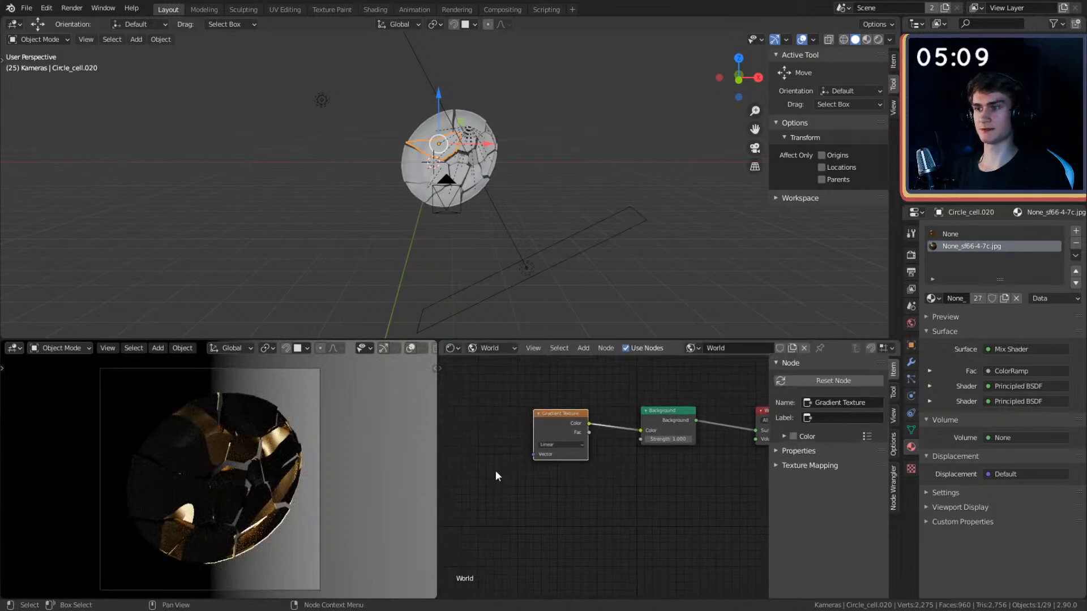
# - Move the unconnected texture node below the World node chain and reposition the Gradient Texture beside the Background node
pyautogui.moveTo(494, 470); pyautogui.dragTo(615, 468, button='middle')
pyautogui.scroll(-5, 605, 414)
pyautogui.moveTo(489, 487); pyautogui.dragTo(607, 485, button='middle')
pyautogui.moveTo(629, 396); pyautogui.dragTo(498, 460)
pyautogui.moveTo(633, 428); pyautogui.dragTo(634, 530)
pyautogui.moveTo(667, 450); pyautogui.dragTo(500, 455, button='middle')
pyautogui.scroll(3, 603, 481)
pyautogui.moveTo(604, 431); pyautogui.dragTo(604, 406)
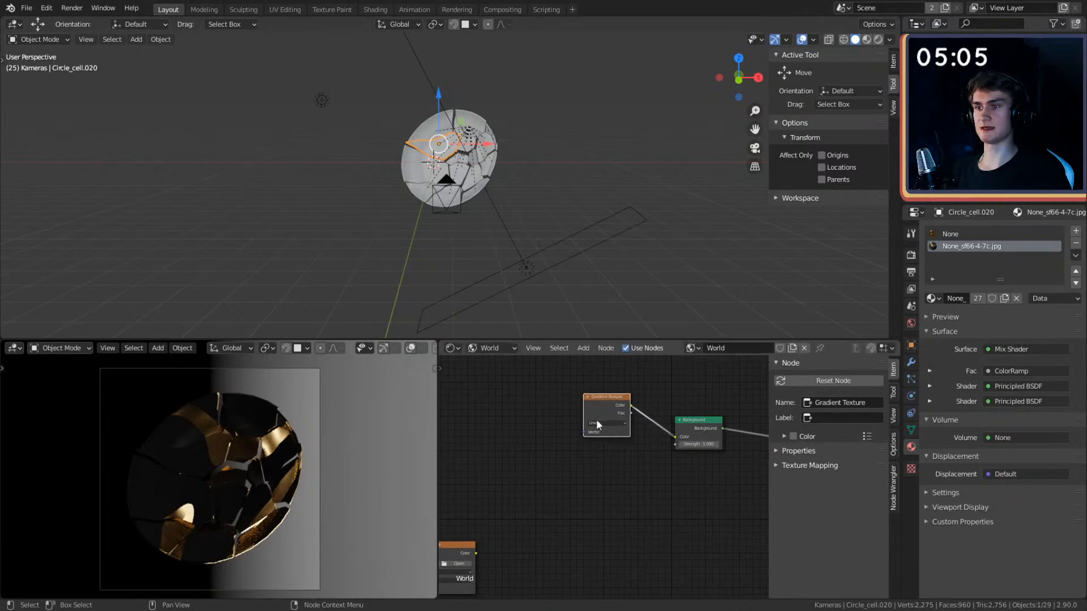
pyautogui.moveTo(543, 427); pyautogui.dragTo(564, 457, button='middle')
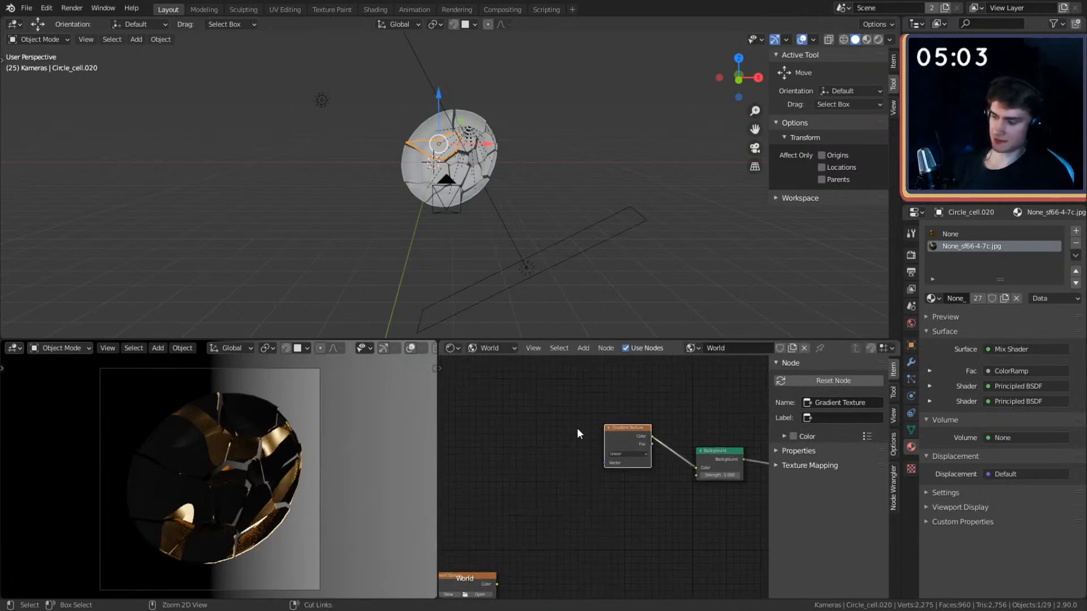
# - Add a Texture Coordinate and a Mapping node feeding the Gradient Texture's Vector input, using the Generated coordinates
pyautogui.hotkey('ctrl', 't')
pyautogui.scroll(-1, 575, 430)
pyautogui.scroll(4, 603, 418)
pyautogui.moveTo(566, 410)
pyautogui.mouseDown(button='middle')
pyautogui.moveTo(597, 414)
pyautogui.moveTo(582, 414)
pyautogui.mouseUp(button='middle')
pyautogui.click(582, 394)
pyautogui.click(651, 401)
pyautogui.moveTo(654, 401); pyautogui.dragTo(646, 398, button='middle')
pyautogui.scroll(1, 654, 450)
pyautogui.moveTo(640, 482)
pyautogui.mouseDown(button='middle')
pyautogui.moveTo(619, 487)
pyautogui.moveTo(684, 482)
pyautogui.moveTo(648, 478)
pyautogui.mouseUp(button='middle')
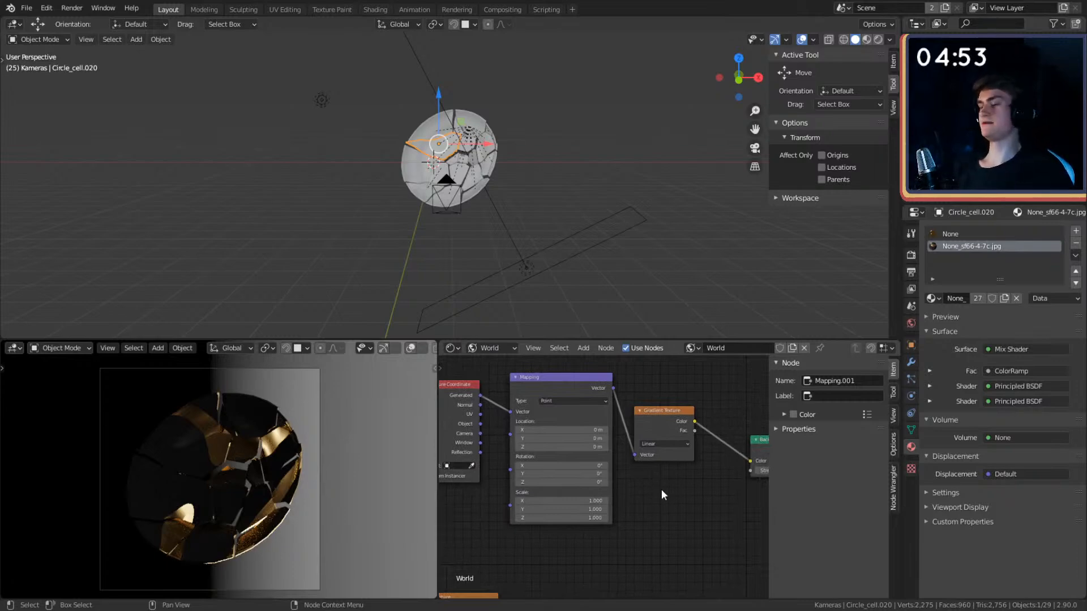
# - Set the Mapping node's Y rotation to 90° to turn the world gradient vertical
pyautogui.moveTo(653, 468); pyautogui.dragTo(695, 479, button='middle')
pyautogui.scroll(-2, 618, 476)
pyautogui.scroll(5, 584, 478)
pyautogui.scroll(-2, 613, 477)
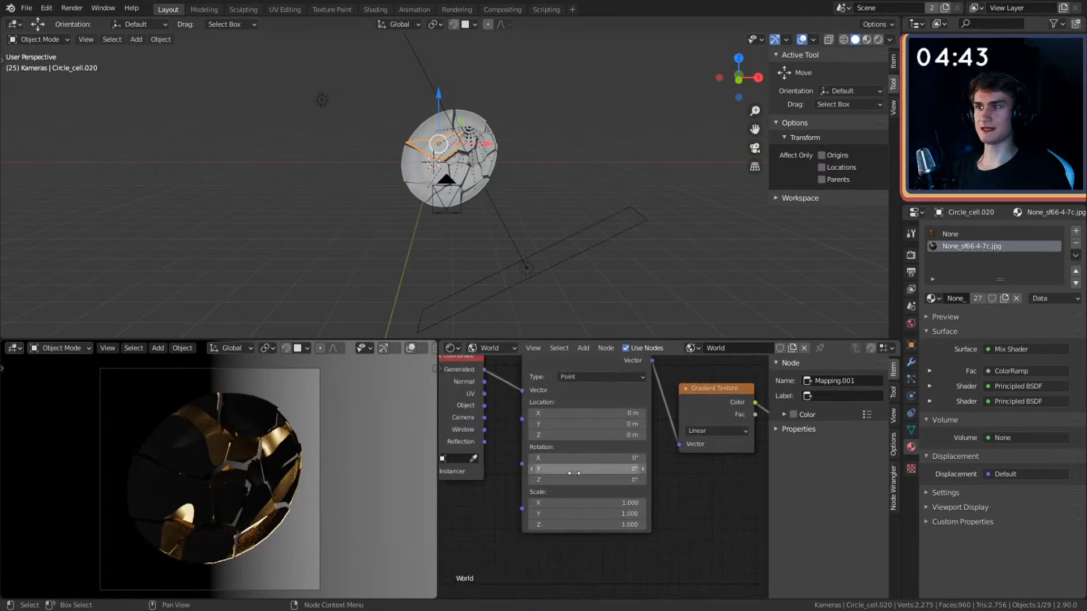
pyautogui.scroll(-1, 576, 472)
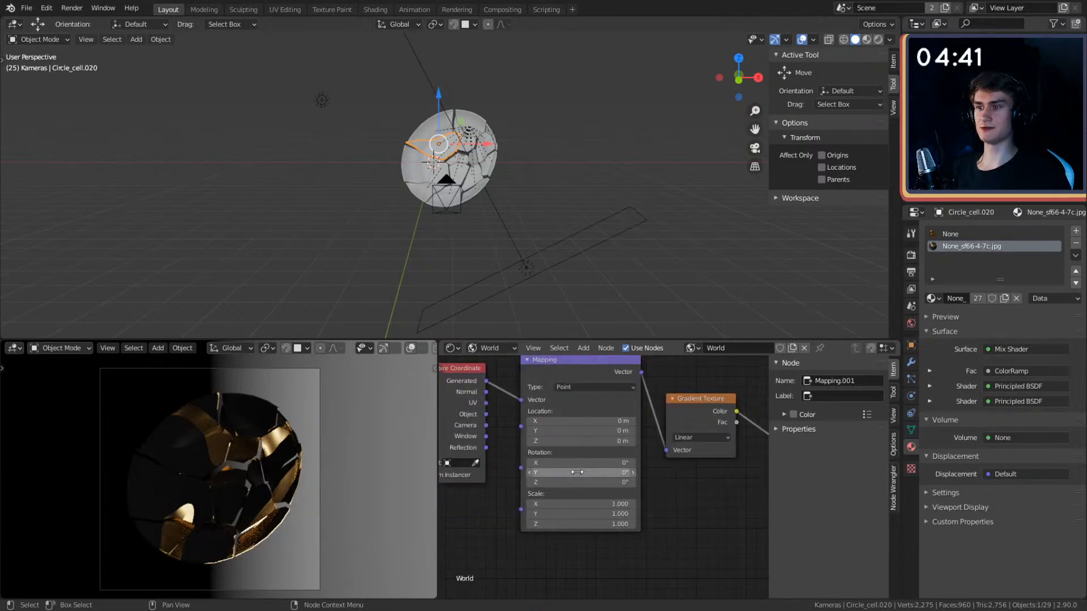
pyautogui.scroll(2, 577, 472)
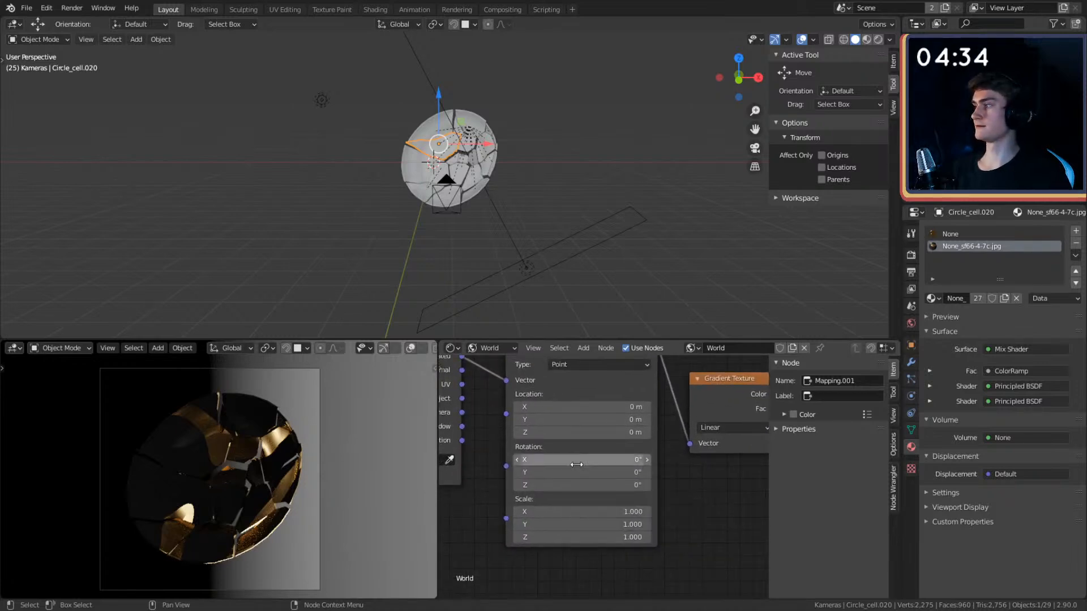
pyautogui.moveTo(676, 475); pyautogui.dragTo(673, 477, button='middle')
pyautogui.click(575, 475)
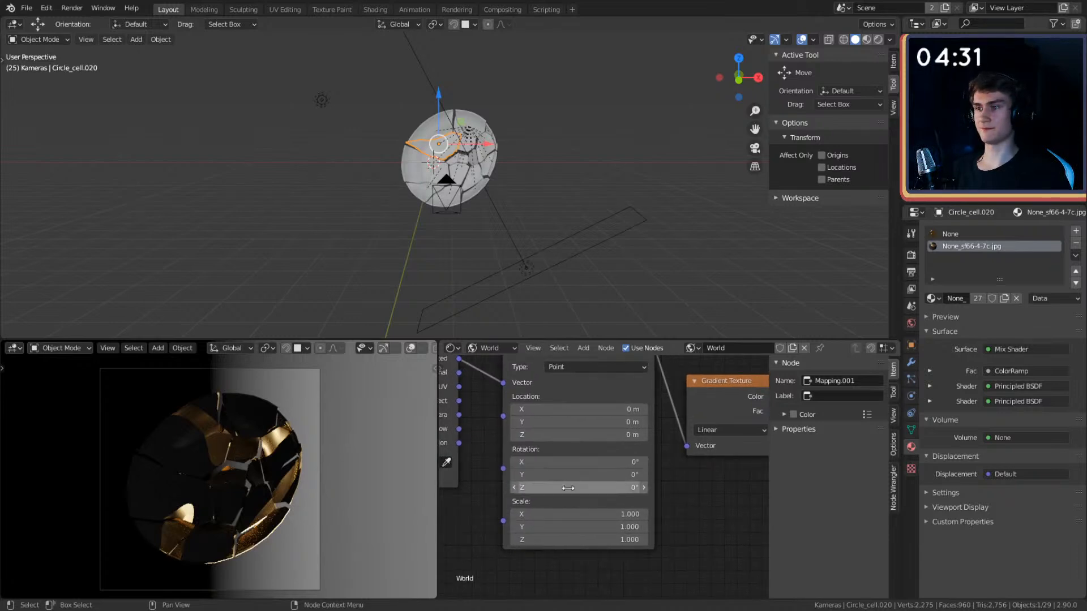
pyautogui.write('0d')
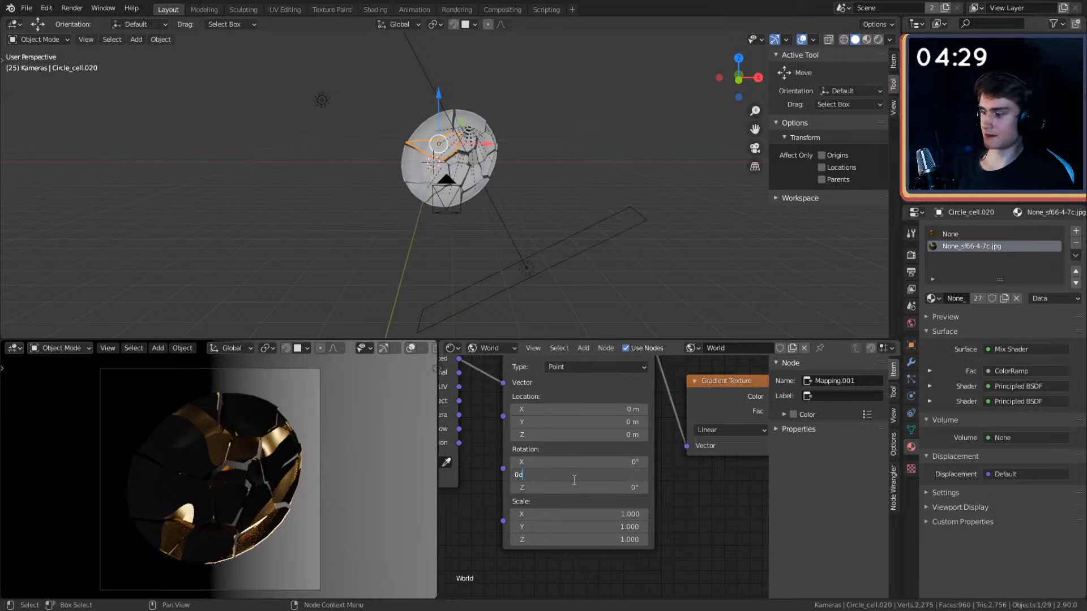
pyautogui.press('BackSpace')
pyautogui.write('90')
pyautogui.press('Return')
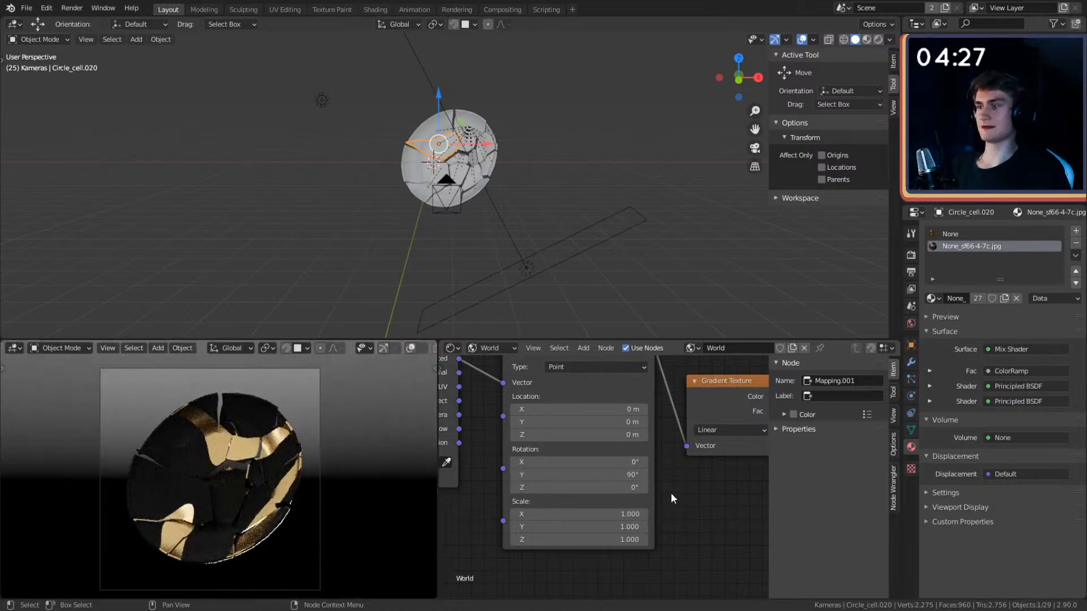
pyautogui.scroll(-4, 677, 492)
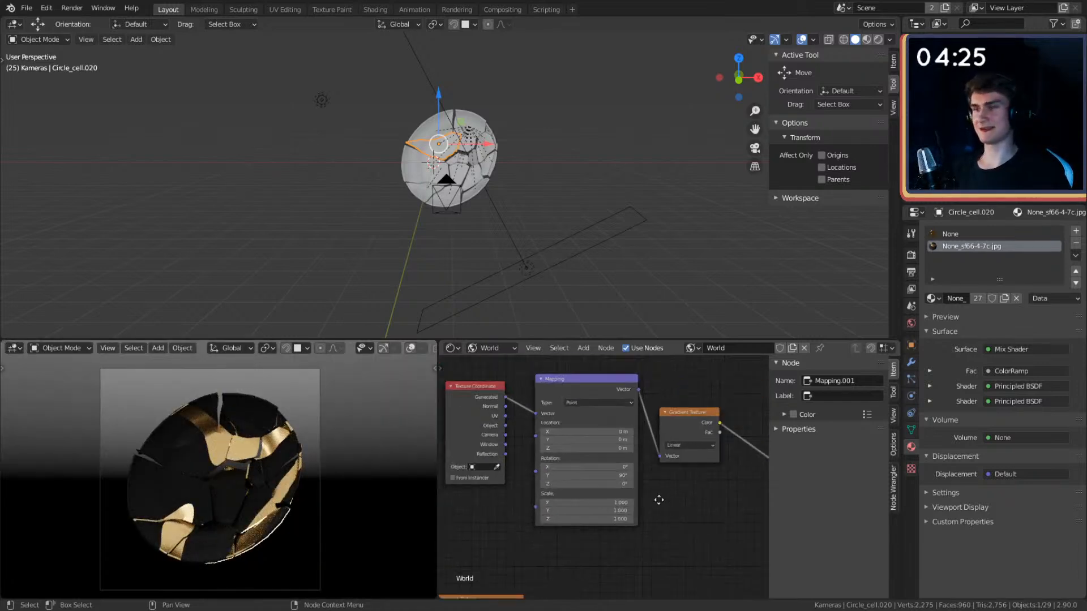
# - Set the Y rotation of the world's Mapping node to -90°
pyautogui.scroll(3, 645, 505)
pyautogui.moveTo(645, 505); pyautogui.dragTo(685, 497, button='middle')
pyautogui.scroll(4, 681, 499)
pyautogui.click(587, 479)
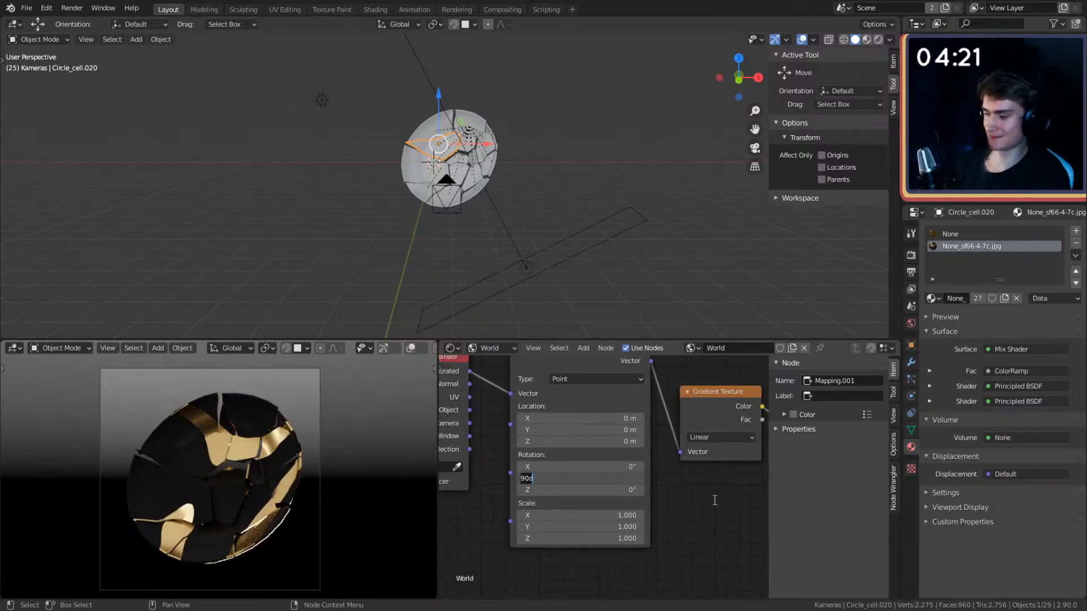
pyautogui.write('-90')
pyautogui.press('Return')
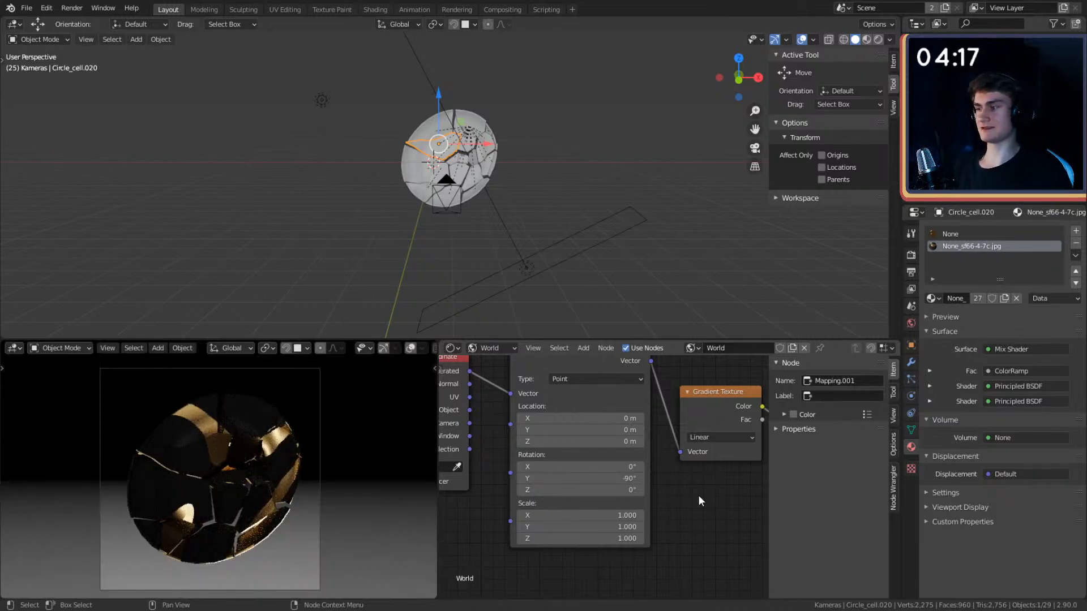
# - Reposition the world nodes to widen the gap between the Gradient Texture and Background nodes
pyautogui.scroll(-10, 699, 497)
pyautogui.moveTo(681, 498)
pyautogui.mouseDown(button='middle')
pyautogui.moveTo(572, 494)
pyautogui.moveTo(678, 491)
pyautogui.mouseUp(button='middle')
pyautogui.scroll(4, 564, 491)
pyautogui.moveTo(654, 378); pyautogui.dragTo(449, 463)
pyautogui.click(635, 503)
pyautogui.moveTo(644, 502); pyautogui.dragTo(608, 496, button='middle')
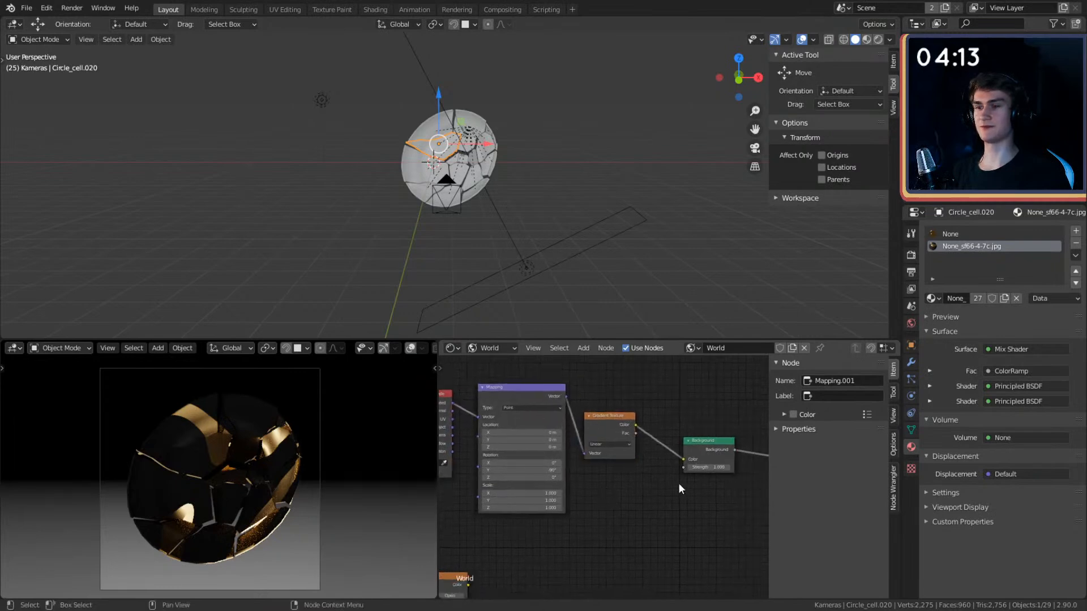
pyautogui.moveTo(689, 489); pyautogui.dragTo(532, 490, button='middle')
pyautogui.moveTo(694, 409); pyautogui.dragTo(635, 411)
pyautogui.moveTo(501, 473); pyautogui.dragTo(717, 469, button='middle')
pyautogui.scroll(-2, 667, 471)
pyautogui.moveTo(663, 413); pyautogui.dragTo(598, 430)
pyautogui.click(653, 462)
pyautogui.moveTo(658, 468); pyautogui.dragTo(591, 485, button='middle')
pyautogui.scroll(5, 597, 475)
pyautogui.scroll(-2, 581, 420)
pyautogui.moveTo(581, 420)
pyautogui.mouseDown(button='middle')
pyautogui.moveTo(610, 442)
pyautogui.moveTo(720, 429)
pyautogui.moveTo(592, 425)
pyautogui.mouseUp(button='middle')
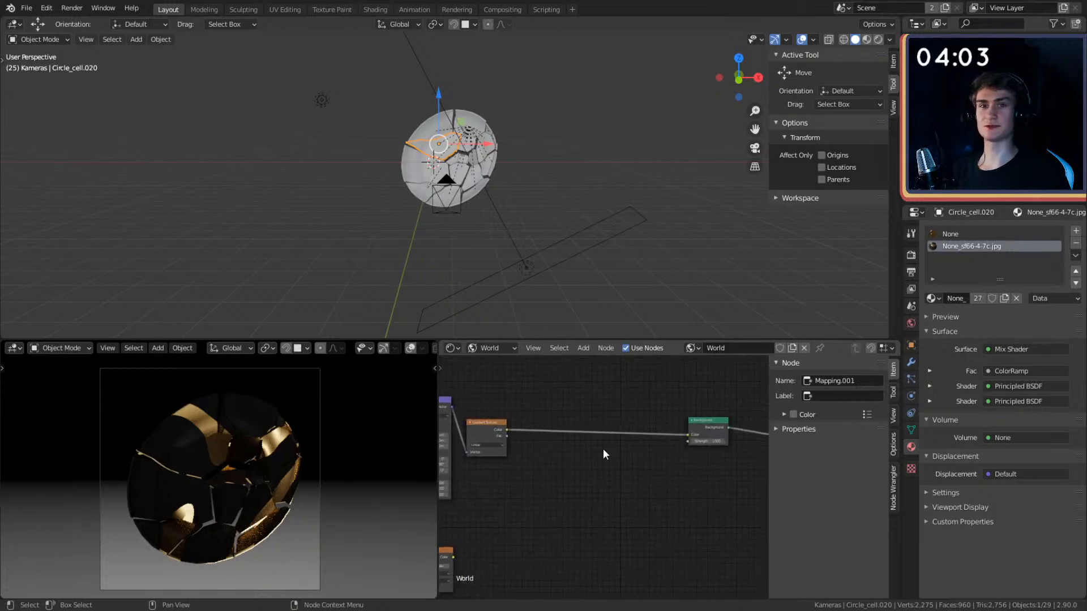
pyautogui.moveTo(574, 448)
pyautogui.mouseDown(button='middle')
pyautogui.moveTo(589, 444)
pyautogui.moveTo(593, 464)
pyautogui.moveTo(732, 461)
pyautogui.moveTo(578, 467)
pyautogui.mouseUp(button='middle')
pyautogui.scroll(3, 594, 450)
pyautogui.scroll(-2, 593, 464)
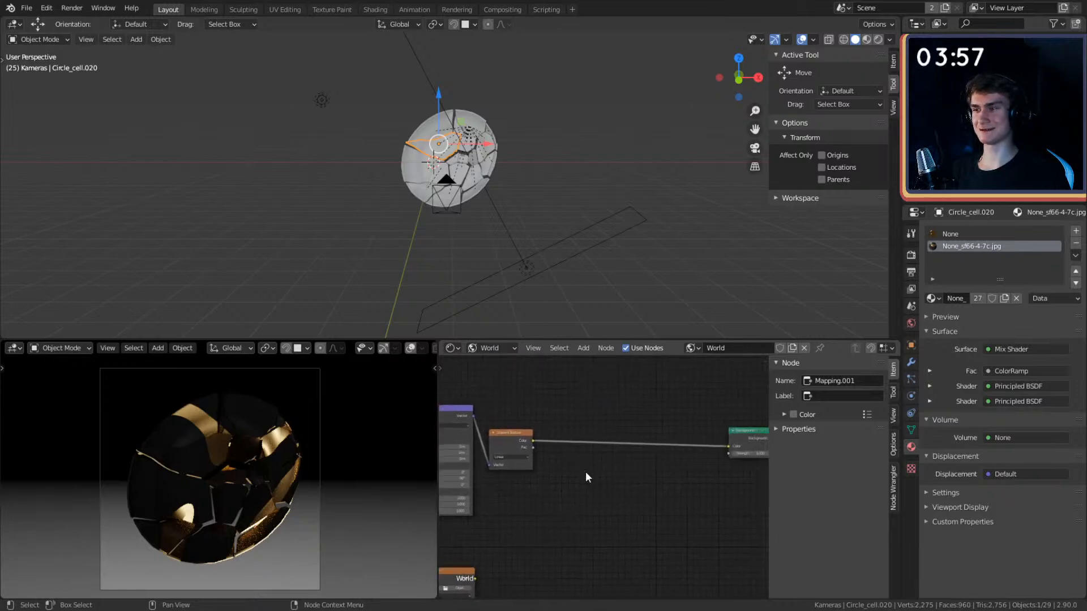
pyautogui.scroll(2, 595, 464)
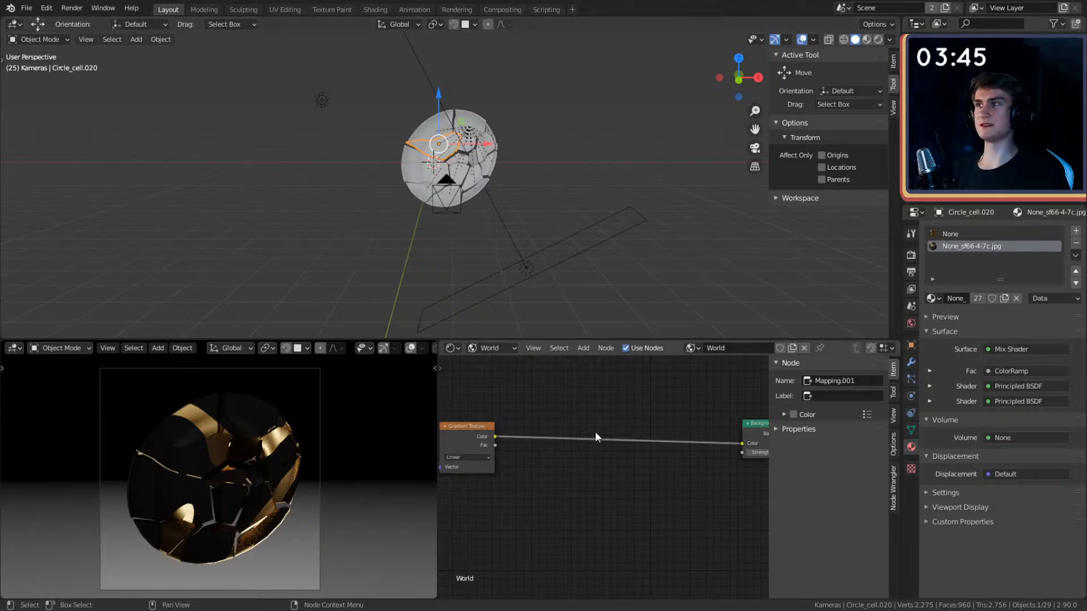
pyautogui.scroll(-2, 620, 443)
pyautogui.moveTo(574, 472)
pyautogui.mouseDown(button='middle')
pyautogui.moveTo(639, 477)
pyautogui.moveTo(630, 465)
pyautogui.moveTo(568, 466)
pyautogui.mouseUp(button='middle')
pyautogui.scroll(3, 640, 473)
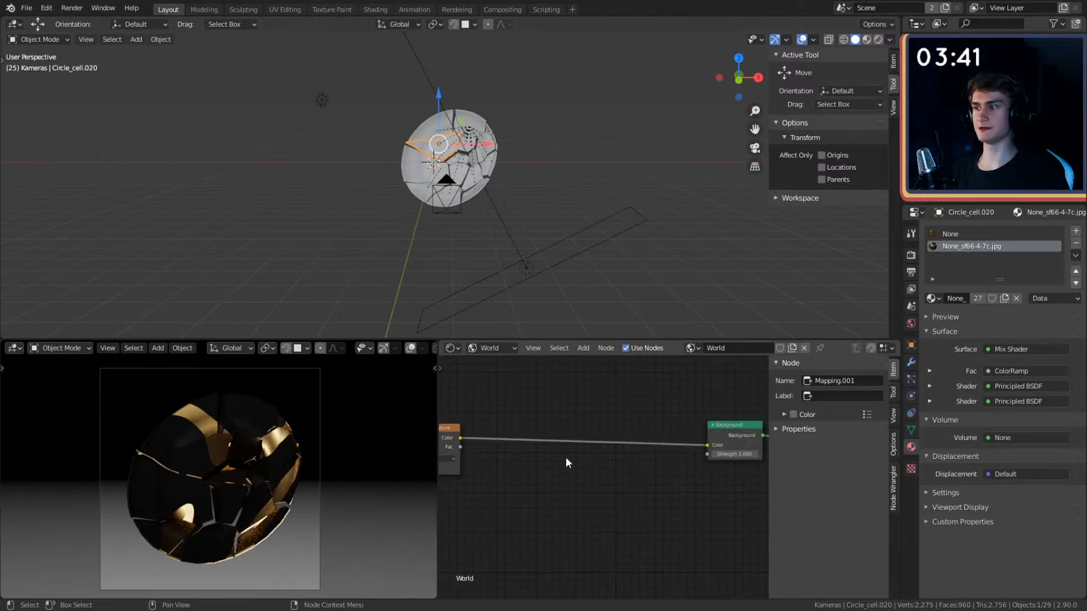
# - Deselect the plate shard in the 3D viewport
pyautogui.click(383, 192)
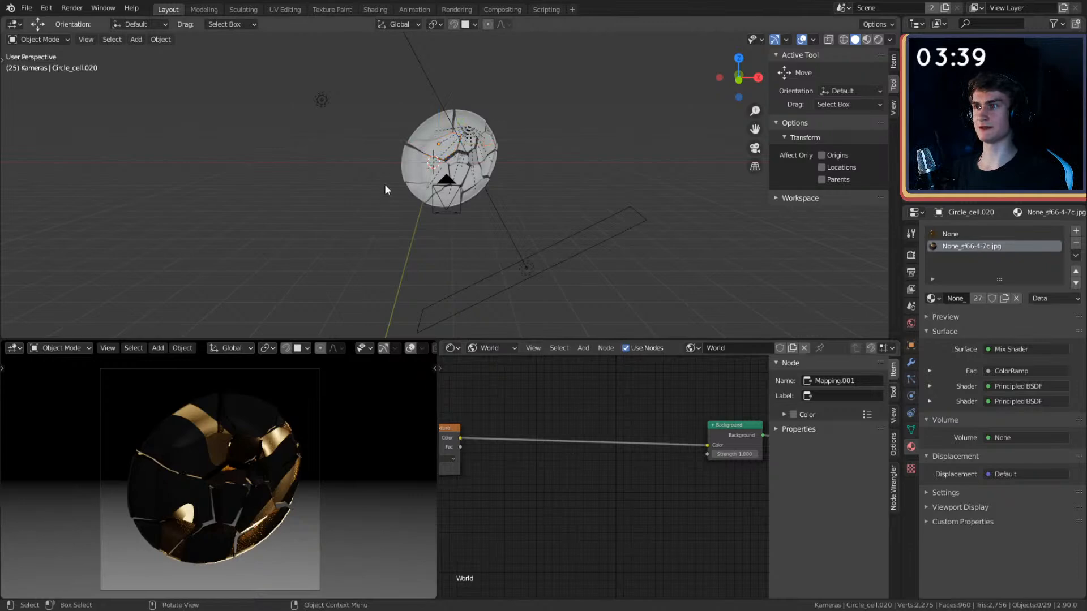
pyautogui.scroll(-5, 549, 273)
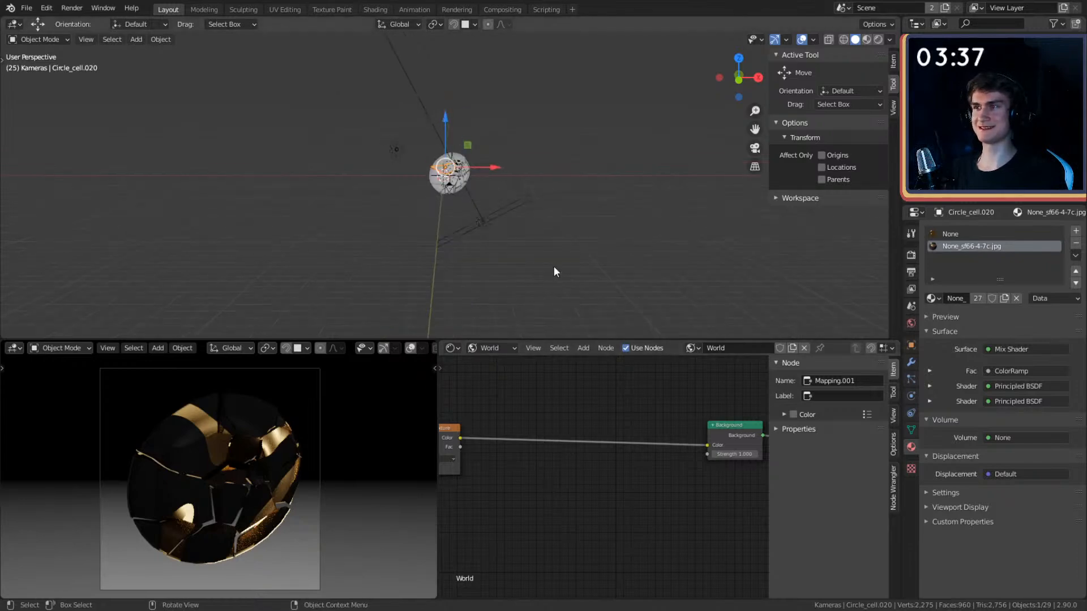
pyautogui.scroll(7, 535, 260)
pyautogui.scroll(2, 528, 255)
pyautogui.scroll(-2, 521, 446)
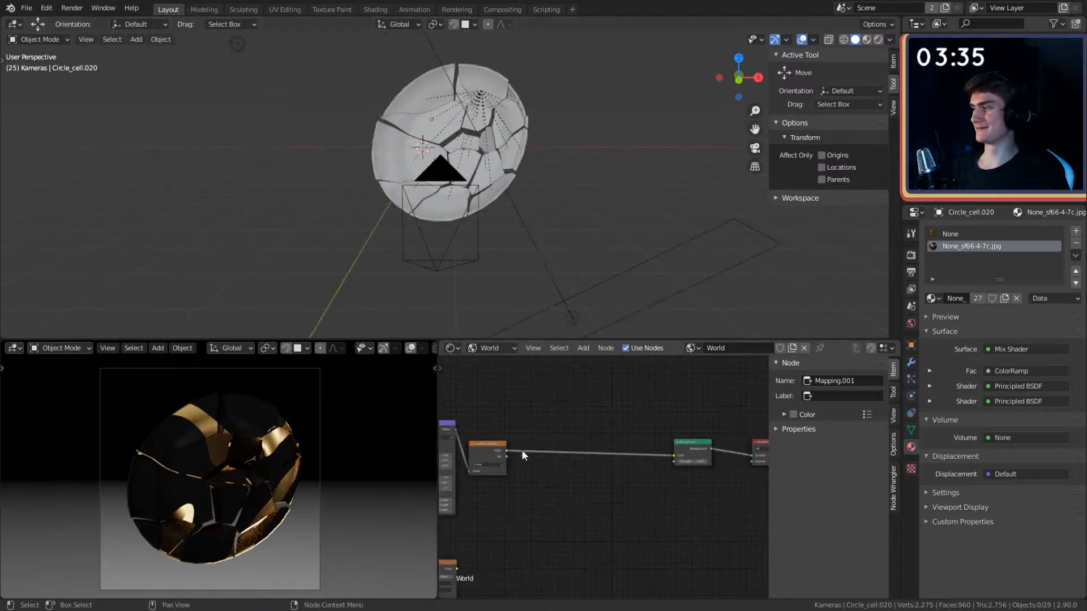
# - Line up the world nodes in a tidy row, keeping a gap between Gradient Texture and Background
pyautogui.scroll(1, 537, 467)
pyautogui.moveTo(588, 477); pyautogui.dragTo(720, 480, button='middle')
pyautogui.moveTo(654, 476); pyautogui.dragTo(750, 479, button='middle')
pyautogui.moveTo(508, 410); pyautogui.dragTo(521, 406)
pyautogui.click(689, 488)
pyautogui.moveTo(695, 490); pyautogui.dragTo(587, 490, button='middle')
pyautogui.moveTo(555, 430); pyautogui.dragTo(552, 401)
pyautogui.click(551, 405)
pyautogui.moveTo(571, 490); pyautogui.dragTo(617, 503, button='middle')
pyautogui.moveTo(477, 391); pyautogui.dragTo(634, 445)
pyautogui.click(684, 509)
pyautogui.keyDown('ctrl'); pyautogui.scroll(-12, 684, 509); pyautogui.keyUp('ctrl')
pyautogui.moveTo(677, 389); pyautogui.dragTo(556, 397)
pyautogui.click(612, 441)
pyautogui.moveTo(654, 391); pyautogui.dragTo(615, 390)
pyautogui.moveTo(504, 487); pyautogui.dragTo(672, 486, button='middle')
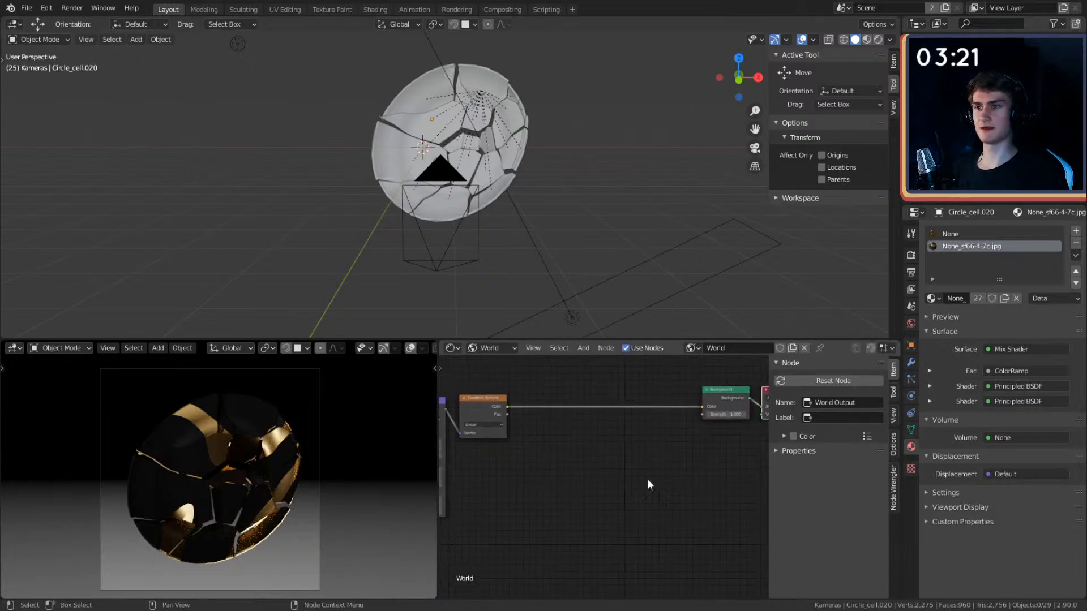
pyautogui.hotkey('shift', 'a')
pyautogui.moveTo(564, 446)
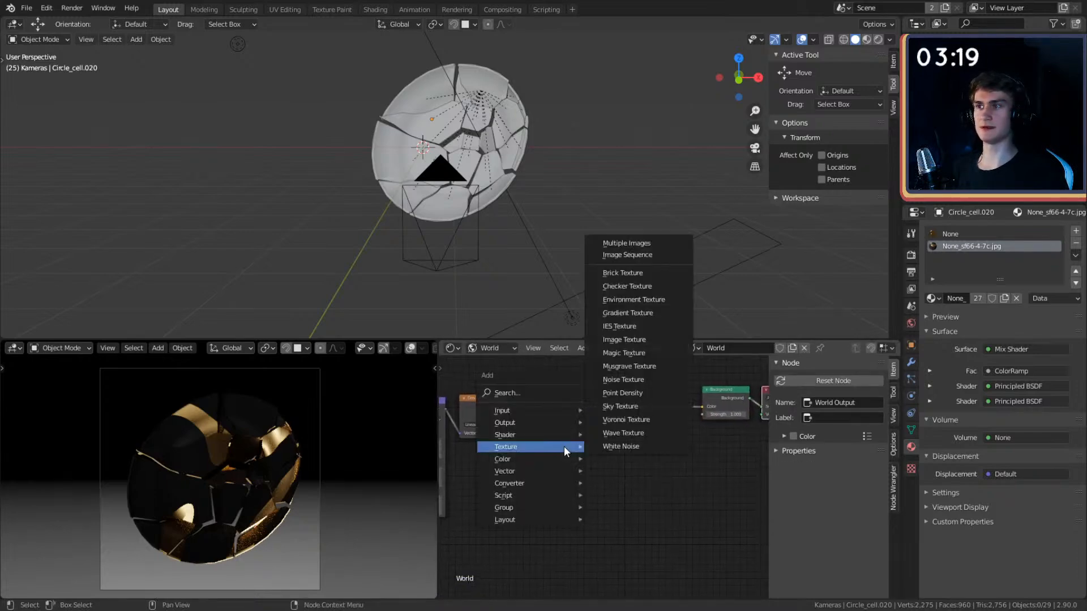
pyautogui.moveTo(515, 433)
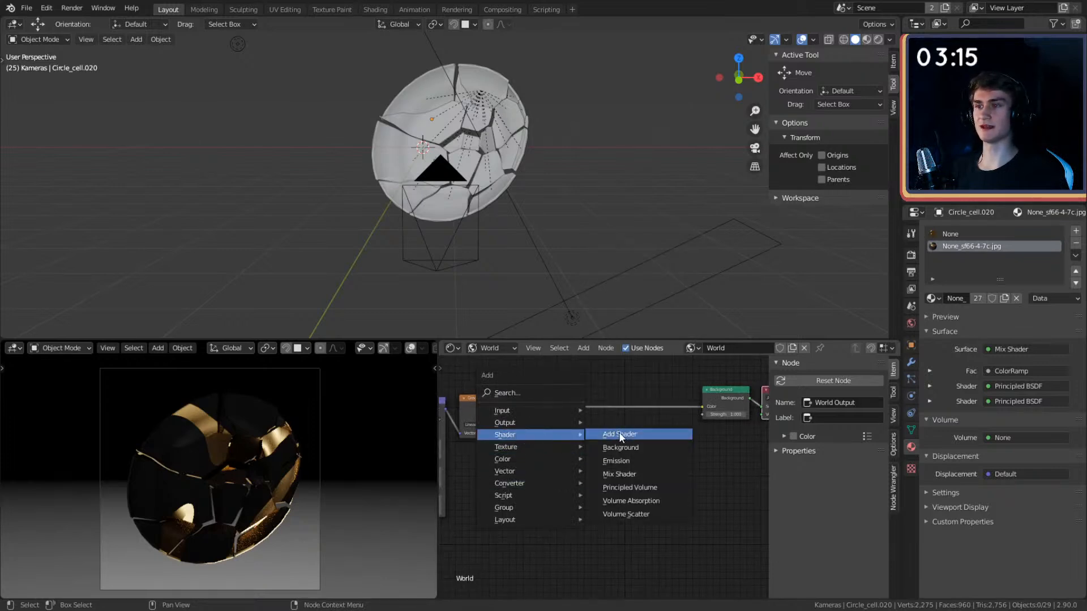
pyautogui.scroll(2, 618, 460)
pyautogui.moveTo(618, 460); pyautogui.dragTo(622, 476, button='middle')
pyautogui.hotkey('shift', 'a')
# - Change the Gradient Texture's type to Quadratic
pyautogui.moveTo(486, 466); pyautogui.dragTo(538, 465, button='middle')
pyautogui.scroll(2, 686, 452)
pyautogui.click(691, 408)
pyautogui.click(683, 428)
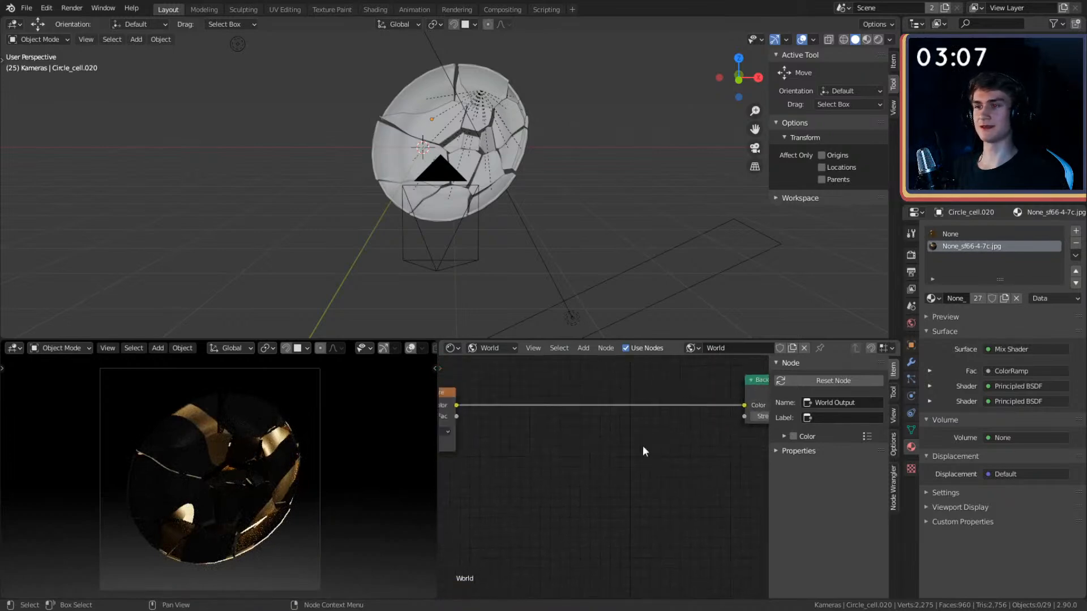
# - Add a ColorRamp node on the link between the Gradient Texture and Background nodes
pyautogui.hotkey('shift', 'a')
pyautogui.moveTo(537, 445)
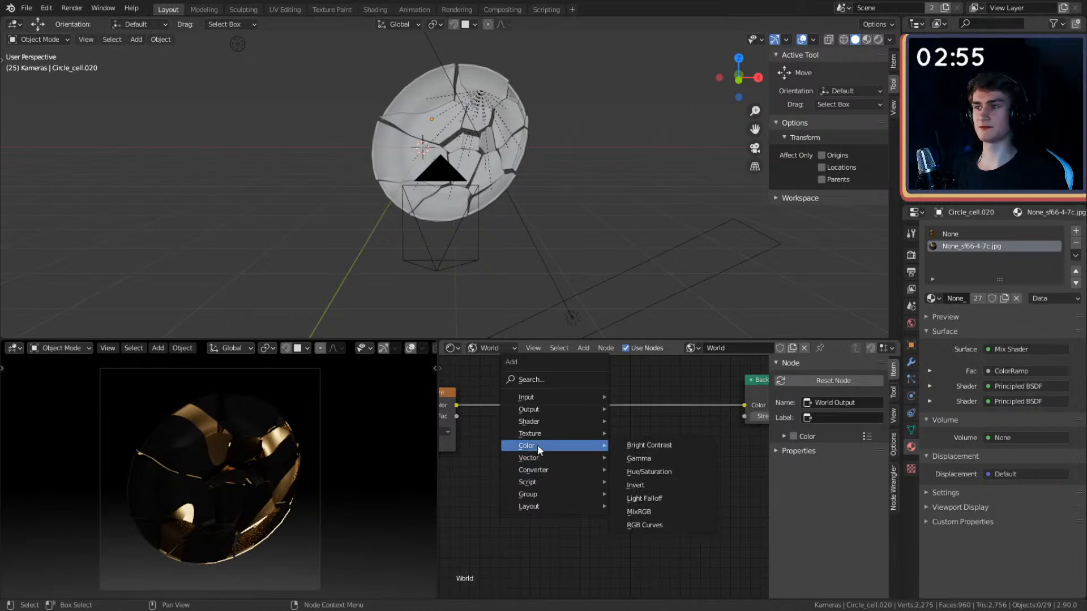
pyautogui.moveTo(535, 470)
pyautogui.click(642, 326)
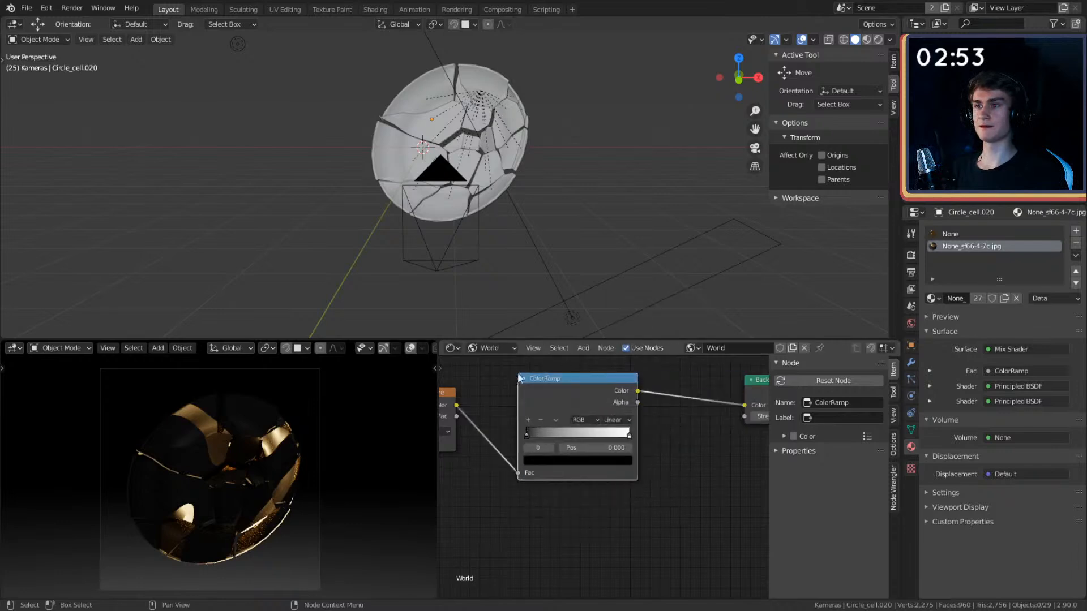
pyautogui.click(651, 447)
pyautogui.scroll(-2, 686, 497)
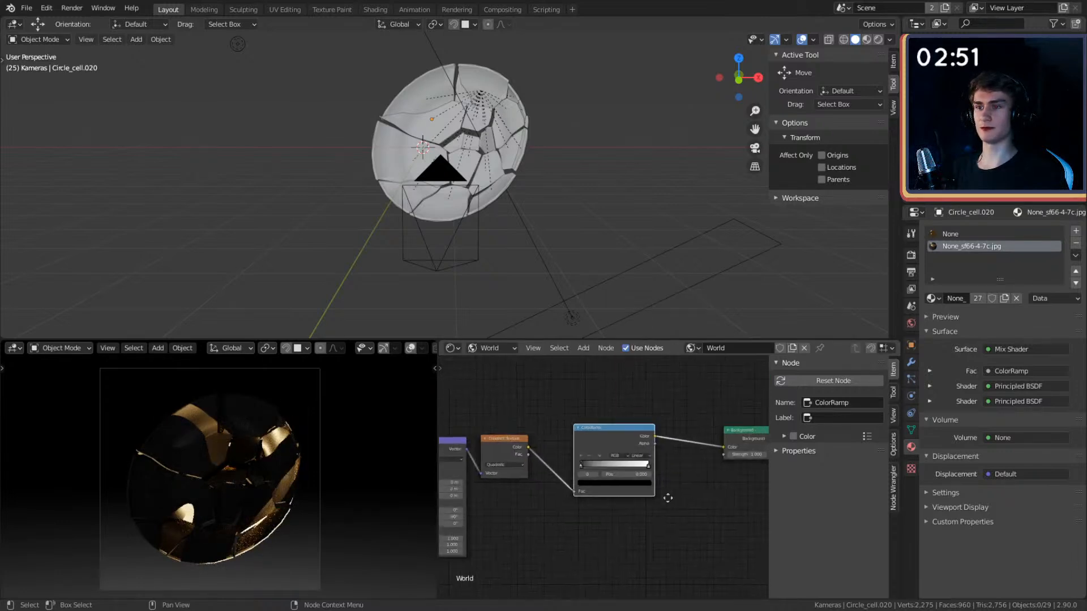
# - Move the neighbouring nodes closer around the ColorRamp so the world node chain is evenly spaced
pyautogui.moveTo(566, 437); pyautogui.dragTo(615, 438)
pyautogui.scroll(-3, 631, 500)
pyautogui.moveTo(509, 513); pyautogui.dragTo(677, 484, button='middle')
pyautogui.moveTo(657, 393); pyautogui.dragTo(544, 456)
pyautogui.moveTo(651, 425); pyautogui.dragTo(710, 417)
# - Darken the ColorRamp's white stop to grey 8D8D8D and keep it at position 1.000
pyautogui.moveTo(759, 492); pyautogui.dragTo(604, 534, button='middle')
pyautogui.scroll(5, 609, 493)
pyautogui.scroll(2, 603, 534)
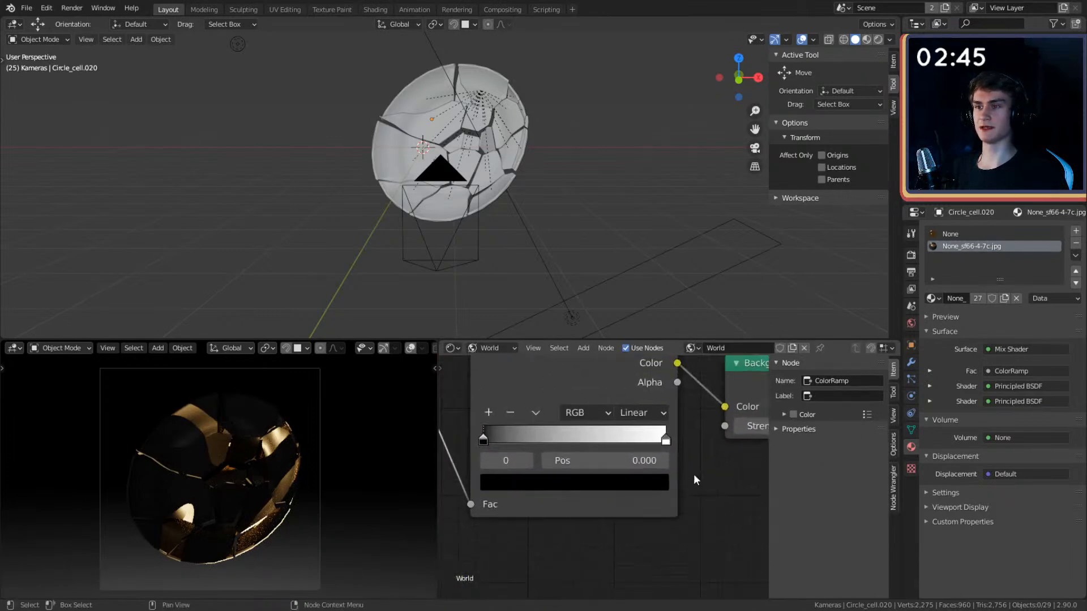
pyautogui.click(679, 446)
pyautogui.click(590, 488)
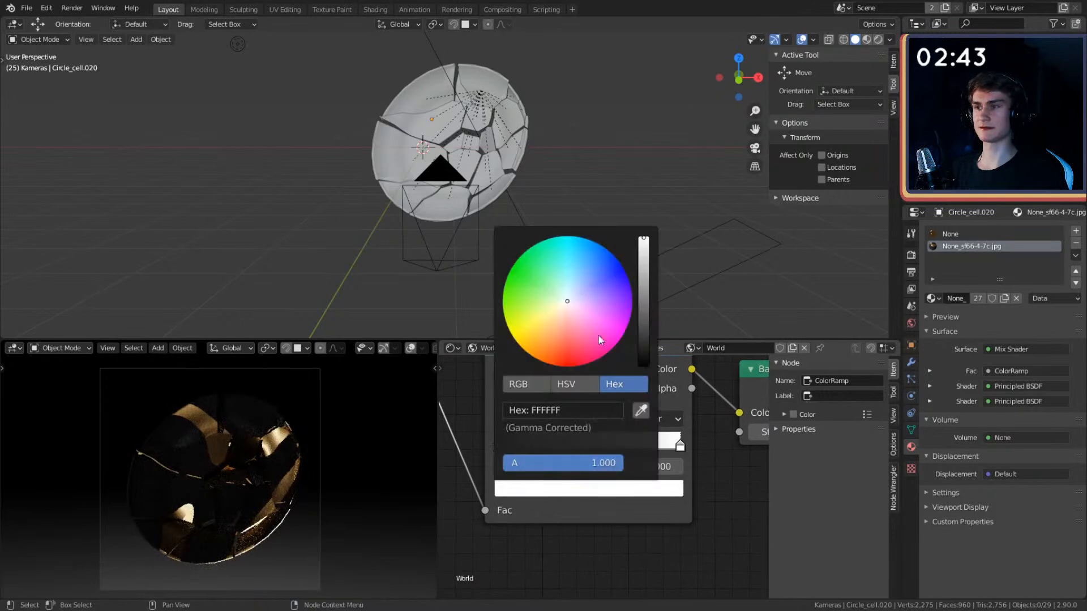
pyautogui.moveTo(644, 244); pyautogui.dragTo(644, 294)
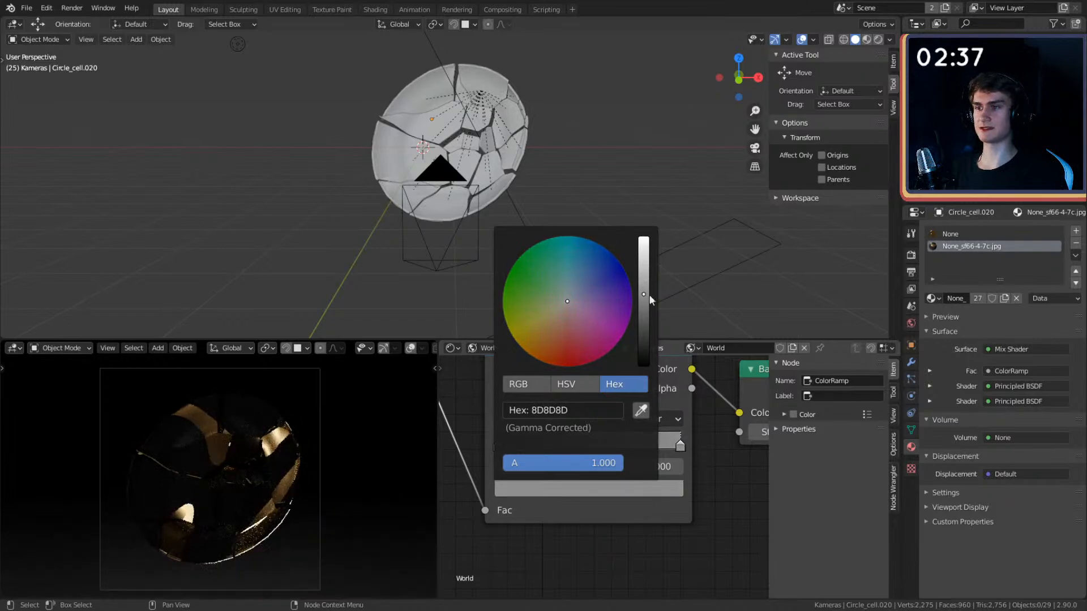
pyautogui.moveTo(714, 460); pyautogui.dragTo(719, 467, button='middle')
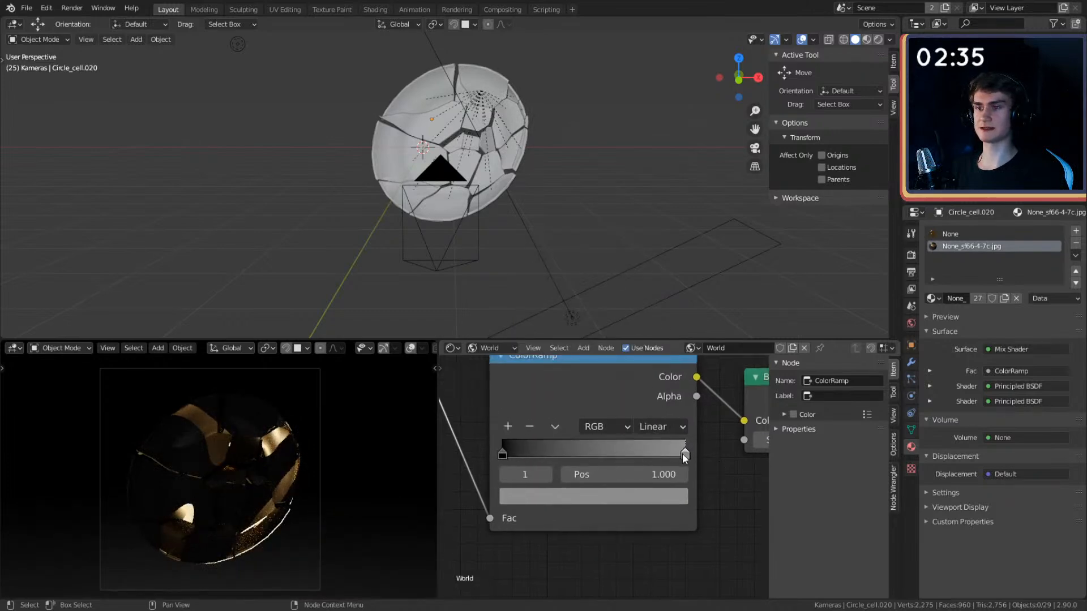
pyautogui.moveTo(650, 454); pyautogui.dragTo(700, 475)
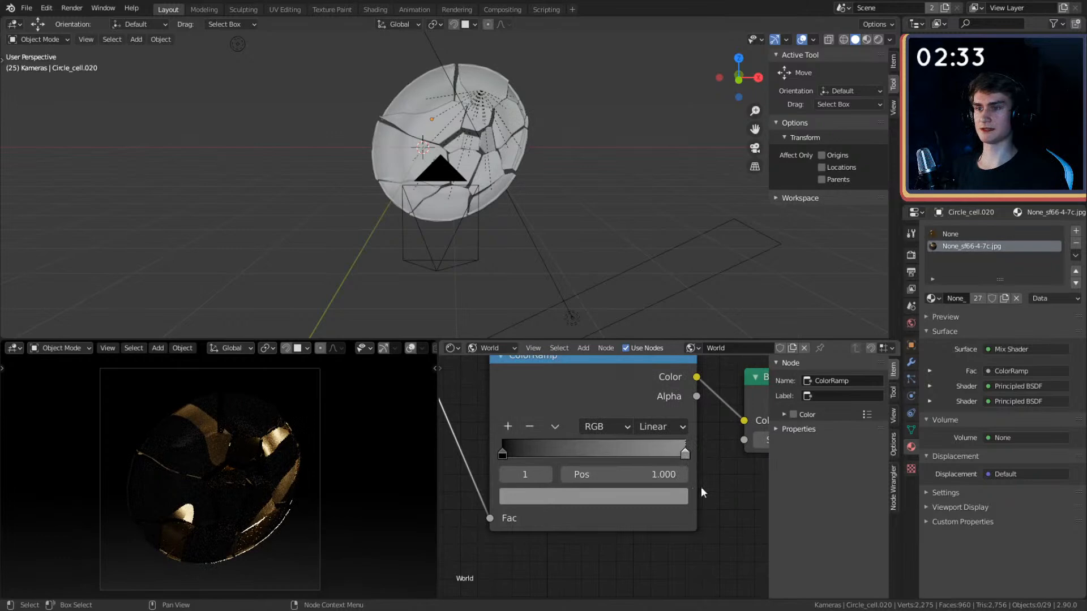
# - Shift the background gradient by raising the Mapping node's X location slightly above zero
pyautogui.scroll(-2, 701, 474)
pyautogui.moveTo(497, 552); pyautogui.dragTo(719, 471, button='middle')
pyautogui.scroll(1, 603, 505)
pyautogui.click(603, 505)
pyautogui.scroll(-2, 602, 505)
pyautogui.scroll(2, 700, 484)
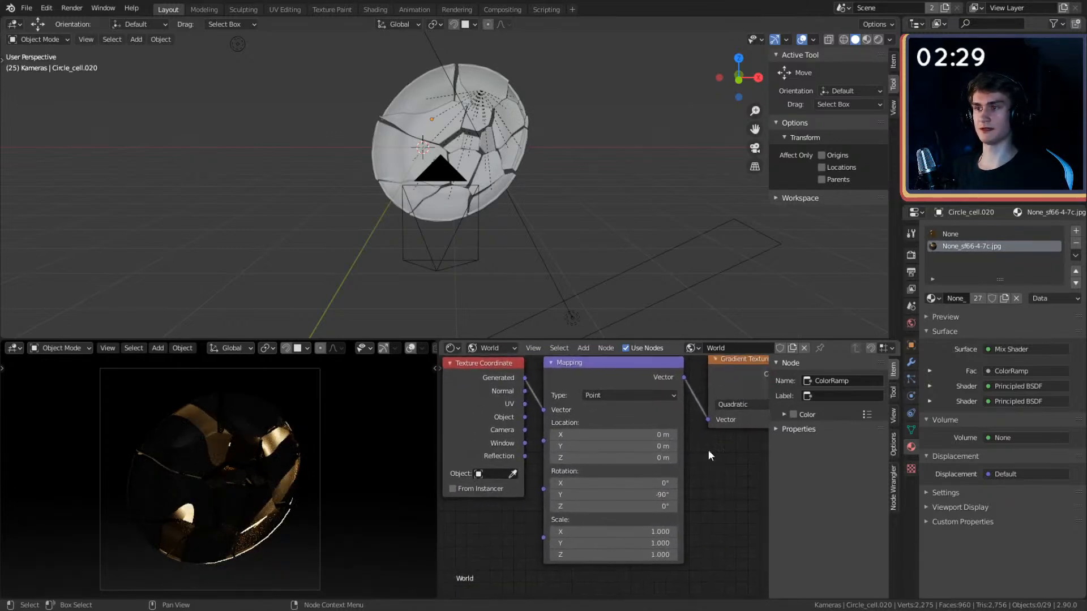
pyautogui.moveTo(713, 467); pyautogui.dragTo(699, 478, button='middle')
pyautogui.moveTo(589, 448)
pyautogui.mouseDown()
pyautogui.moveTo(623, 447)
pyautogui.moveTo(600, 448)
pyautogui.mouseUp()
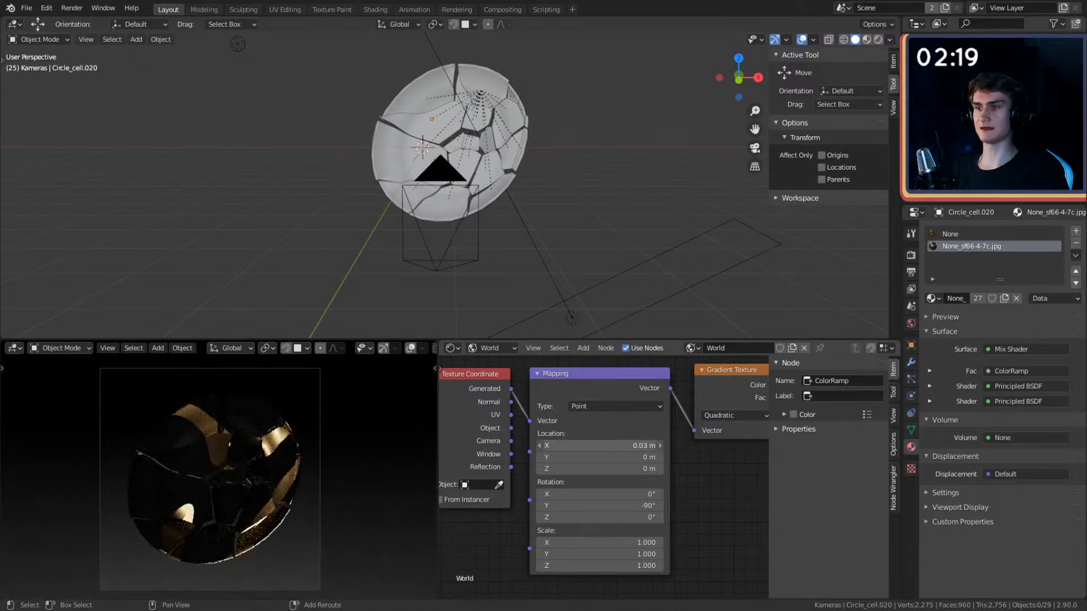
pyautogui.moveTo(600, 446); pyautogui.dragTo(607, 446)
# - Darken the ColorRamp's end stop at position 1.000 further to a dark grey
pyautogui.scroll(-6, 658, 473)
pyautogui.moveTo(734, 494); pyautogui.dragTo(568, 503, button='middle')
pyautogui.scroll(10, 599, 518)
pyautogui.moveTo(716, 470); pyautogui.dragTo(675, 501, button='middle')
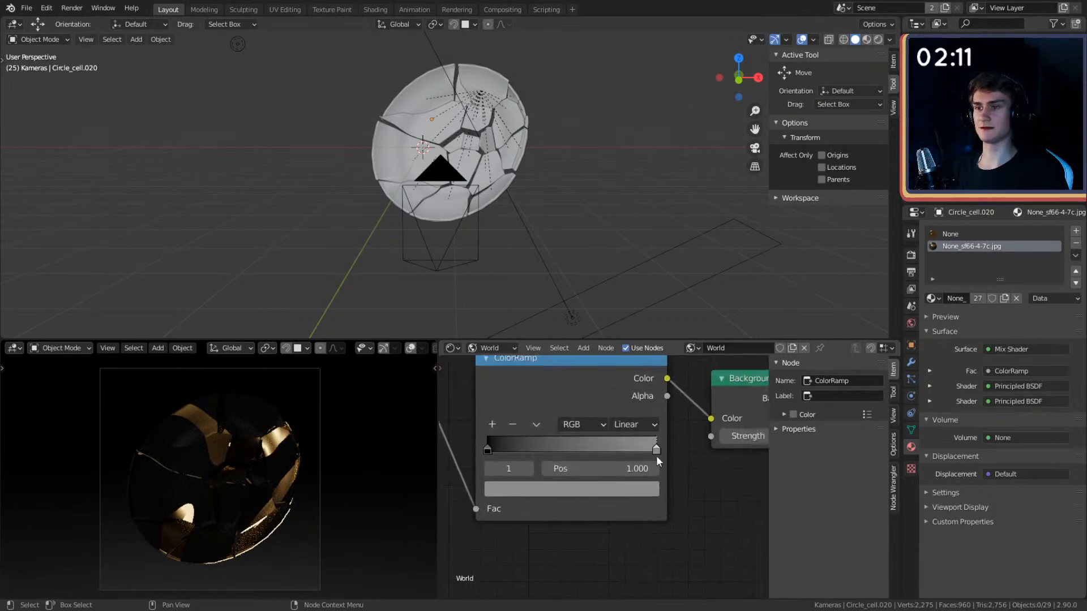
pyautogui.click(616, 490)
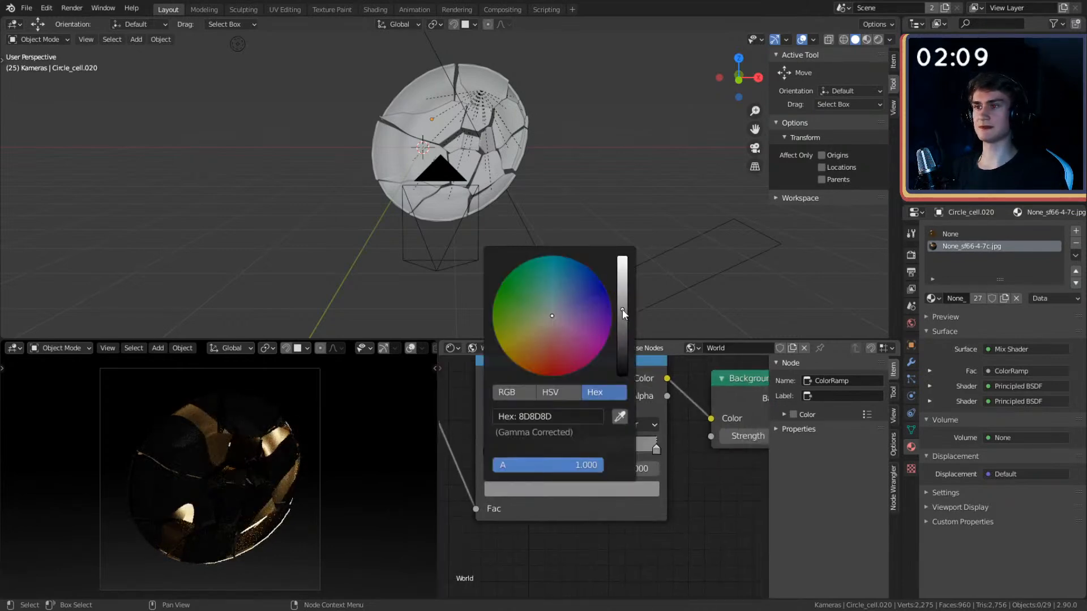
pyautogui.moveTo(623, 310); pyautogui.dragTo(623, 332)
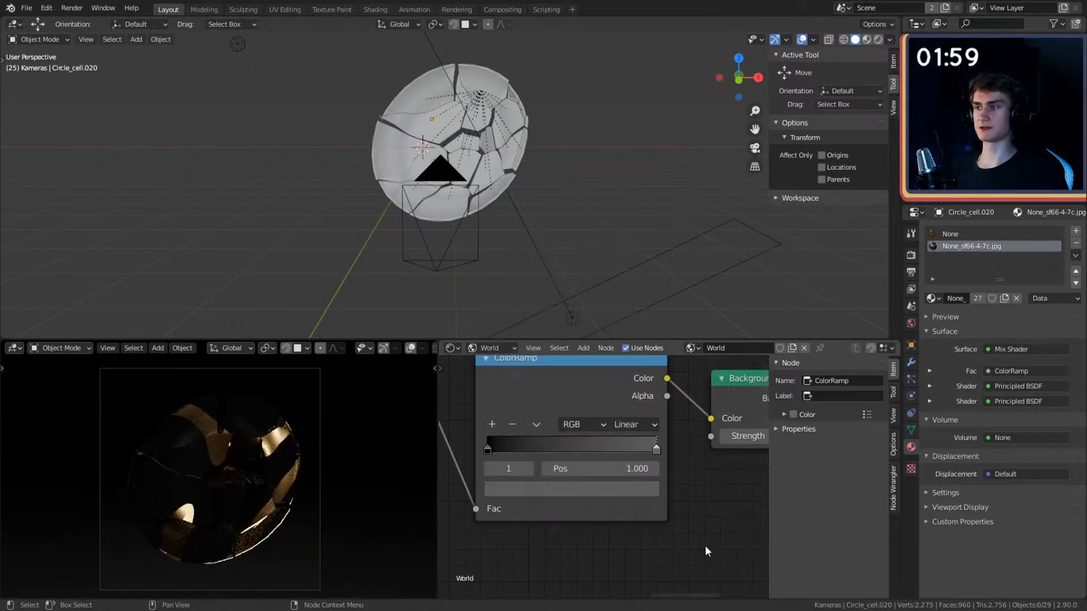
# - Review the complete world node chain and the plate against its background in the camera preview
pyautogui.scroll(-2, 704, 545)
pyautogui.scroll(-1, 215, 494)
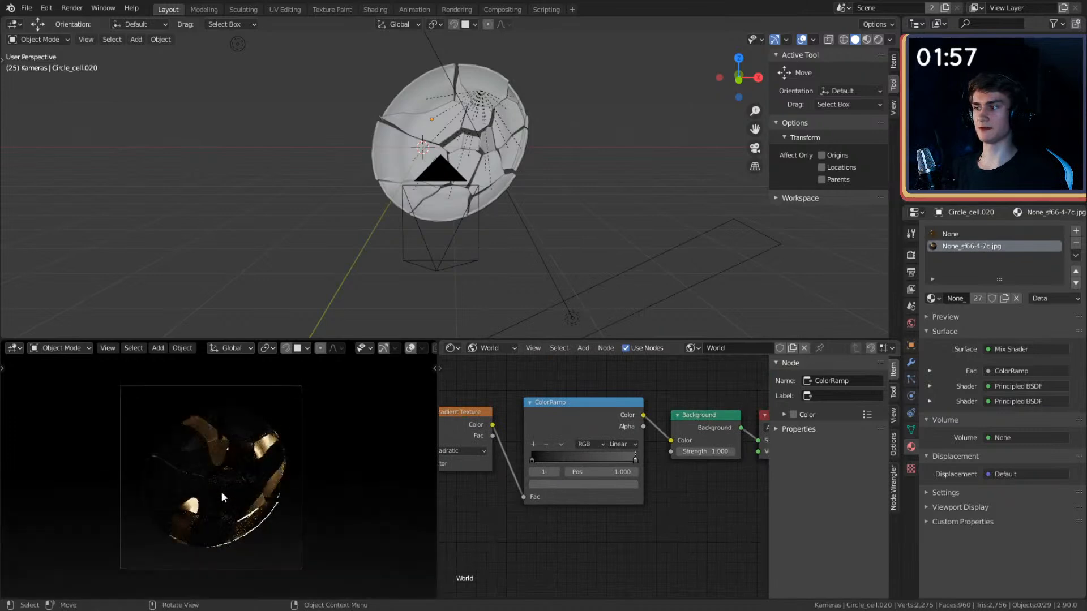
pyautogui.scroll(-7, 550, 507)
pyautogui.moveTo(612, 519)
pyautogui.mouseDown(button='middle')
pyautogui.moveTo(601, 496)
pyautogui.moveTo(551, 501)
pyautogui.moveTo(660, 501)
pyautogui.moveTo(590, 508)
pyautogui.moveTo(628, 512)
pyautogui.mouseUp(button='middle')
pyautogui.scroll(6, 602, 496)
pyautogui.scroll(-4, 551, 502)
pyautogui.scroll(-4, 652, 502)
pyautogui.moveTo(651, 419); pyautogui.dragTo(467, 477)
pyautogui.scroll(-1, 601, 484)
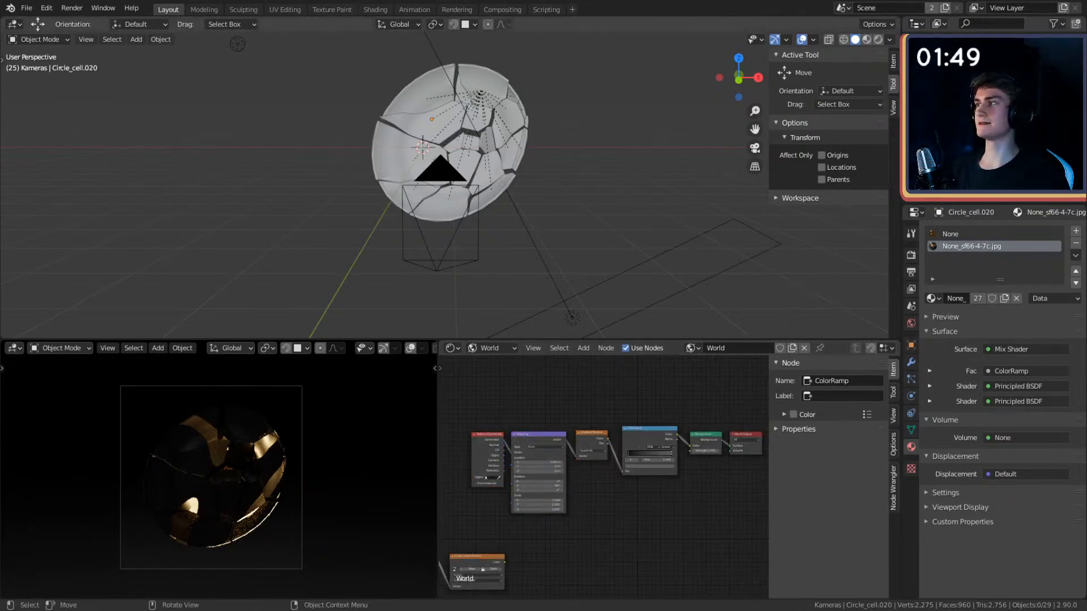
pyautogui.scroll(2, 609, 522)
pyautogui.moveTo(609, 522); pyautogui.dragTo(659, 488, button='middle')
pyautogui.scroll(-3, 532, 500)
pyautogui.scroll(-3, 662, 487)
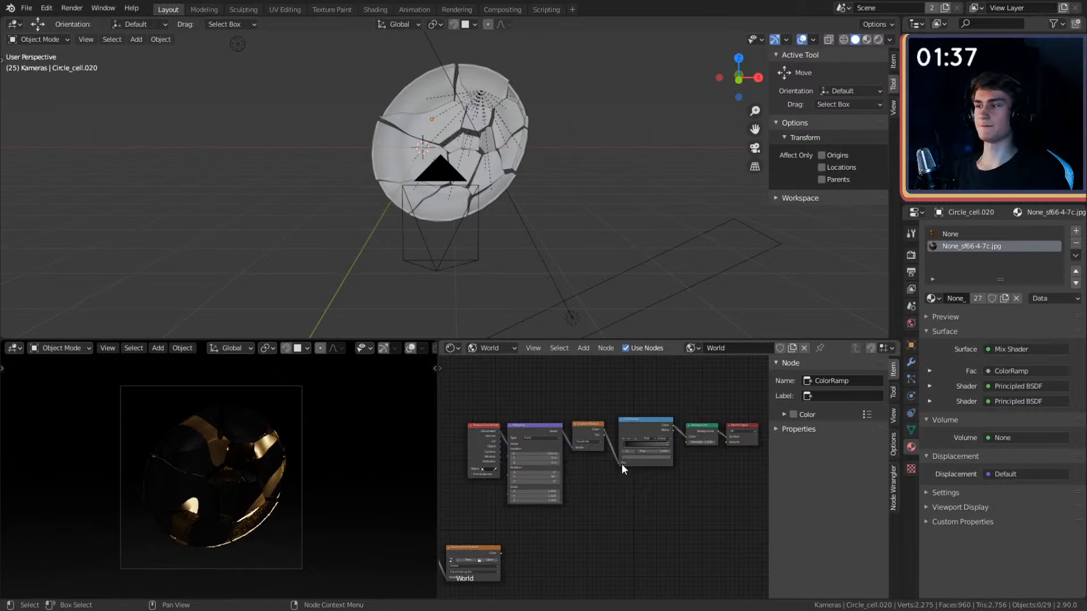
pyautogui.moveTo(612, 500); pyautogui.dragTo(637, 499, button='middle')
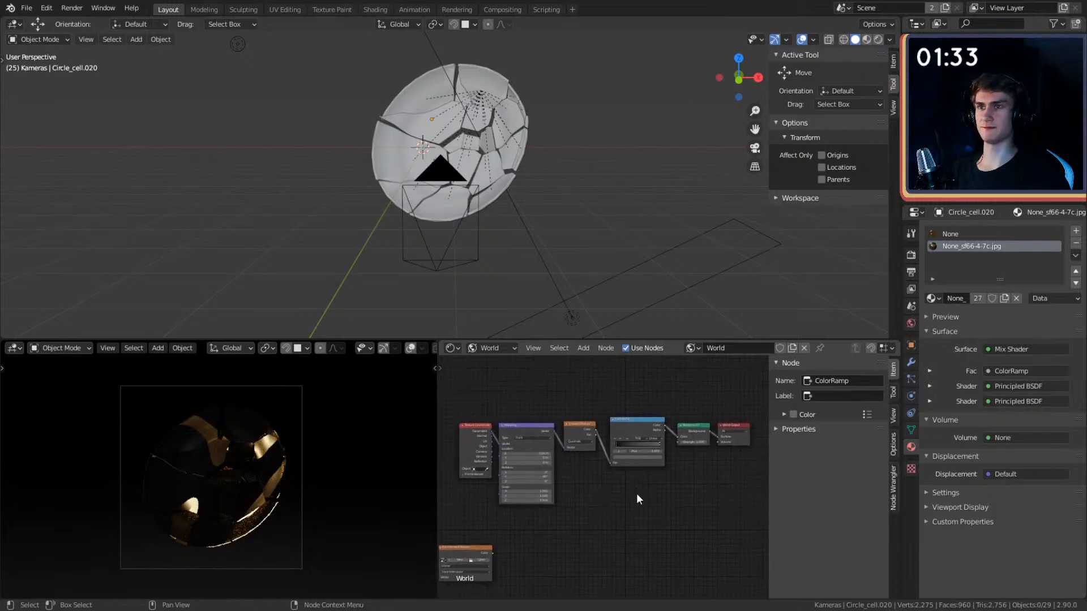
pyautogui.moveTo(621, 395); pyautogui.dragTo(629, 416, button='middle')
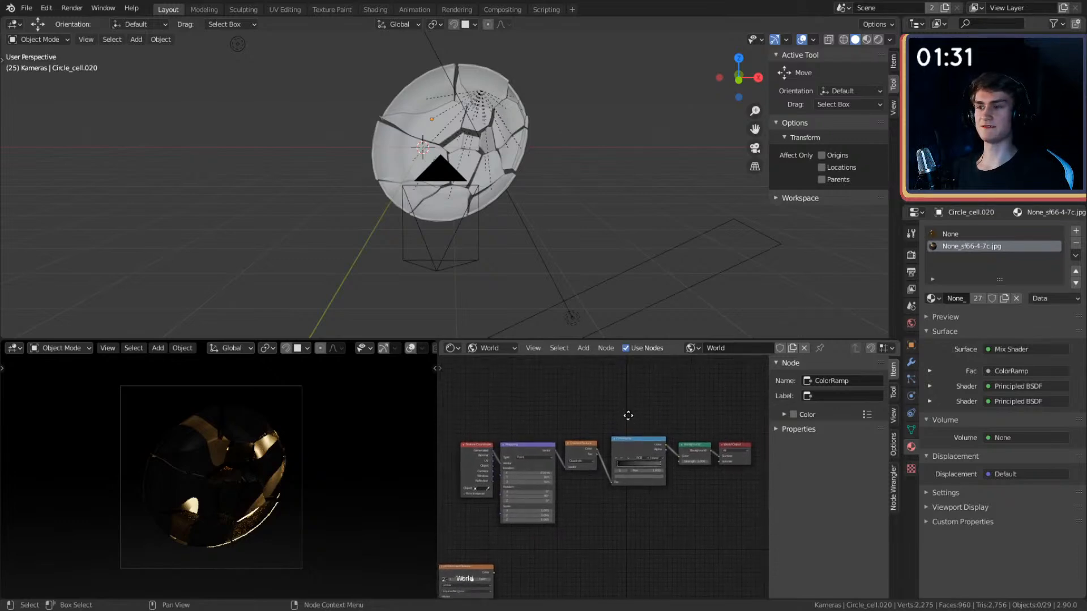
pyautogui.scroll(4, 500, 219)
pyautogui.scroll(-3, 490, 218)
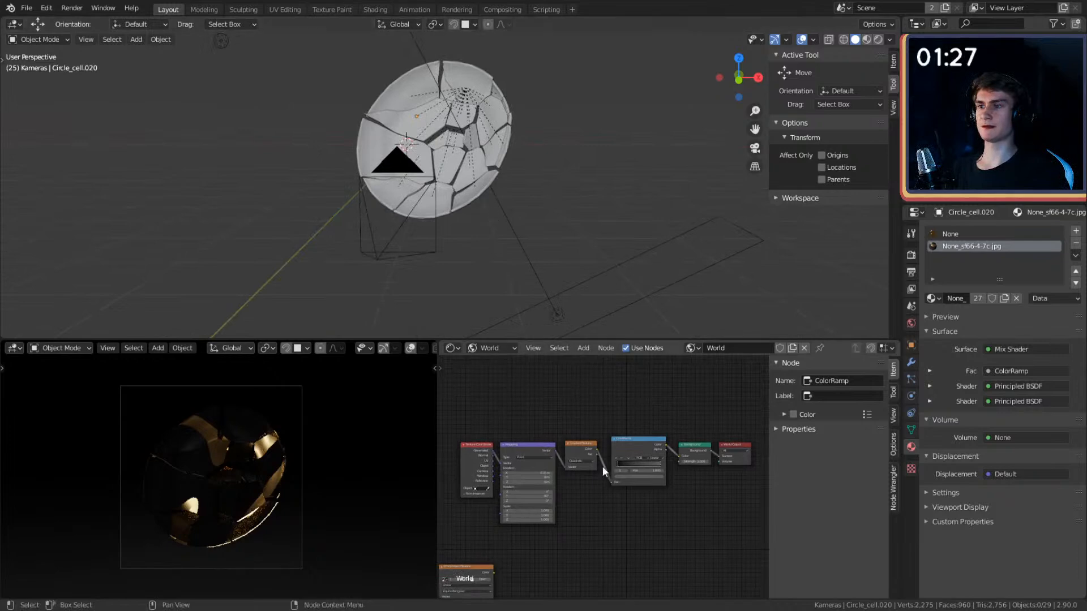
pyautogui.scroll(-3, 616, 478)
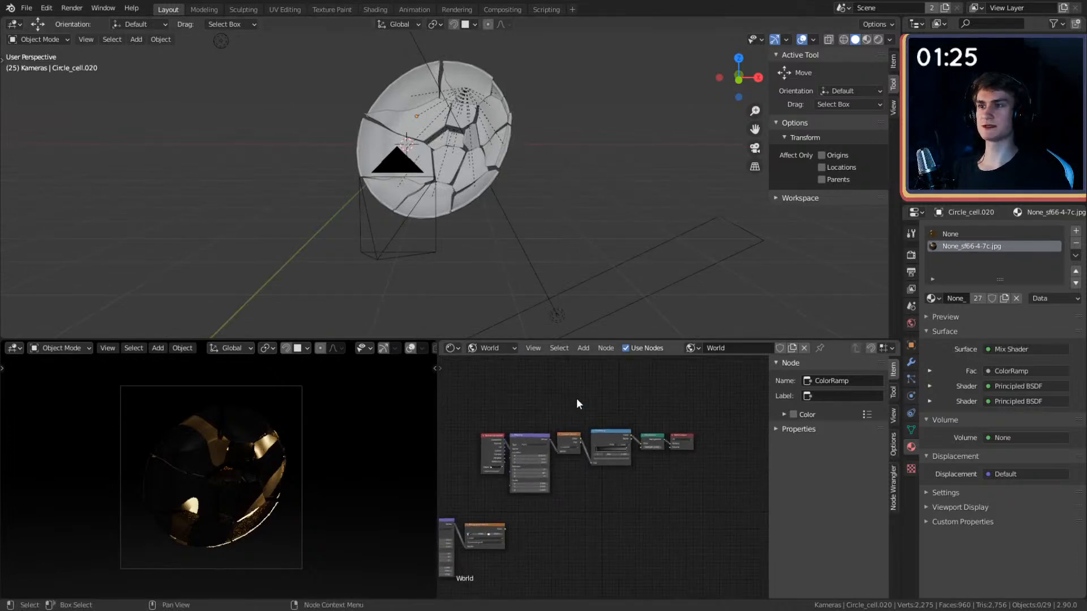
pyautogui.scroll(3, 603, 442)
pyautogui.moveTo(603, 442); pyautogui.dragTo(617, 490, button='middle')
pyautogui.scroll(-1, 633, 493)
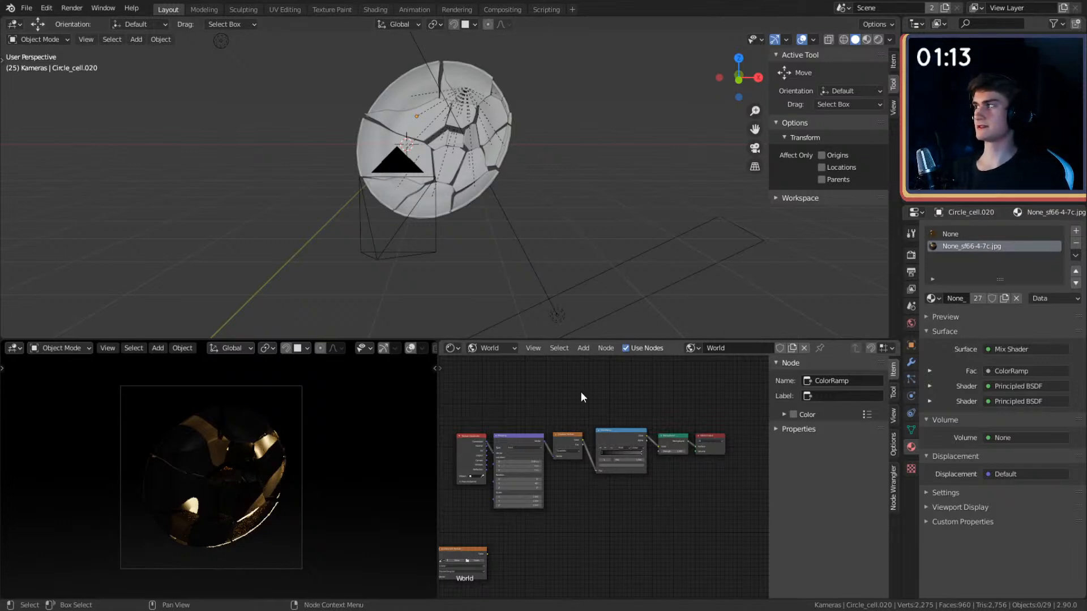
# - Examine the plate, camera and light setup from several angles and compare them with the world nodes and camera preview
pyautogui.scroll(2, 610, 498)
pyautogui.scroll(-2, 635, 508)
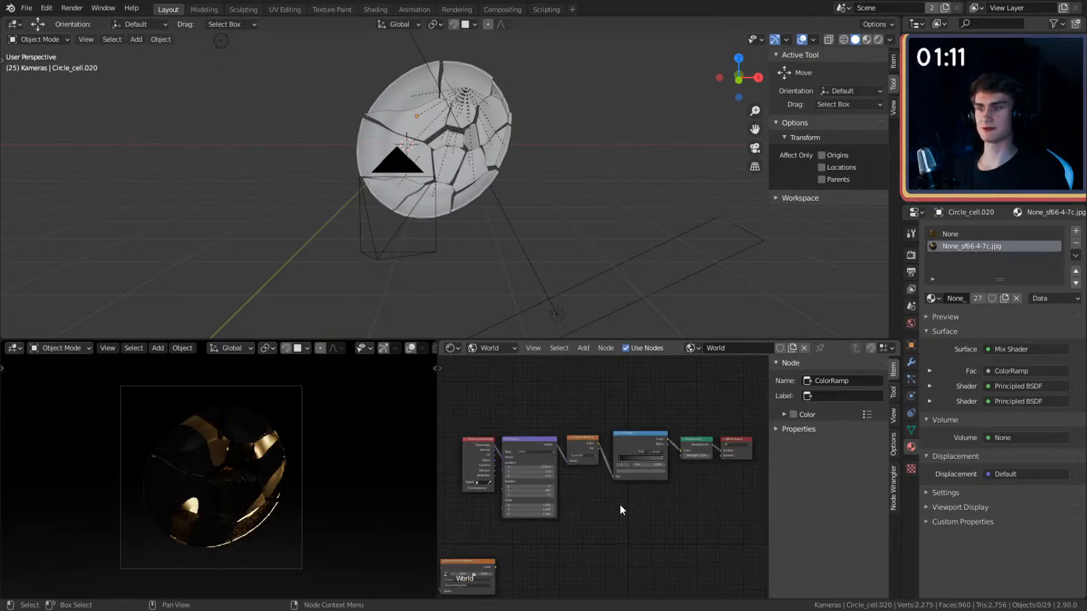
pyautogui.moveTo(563, 210); pyautogui.dragTo(555, 230, button='middle')
pyautogui.scroll(-2, 611, 477)
pyautogui.moveTo(611, 477); pyautogui.dragTo(606, 484, button='middle')
pyautogui.scroll(2, 603, 480)
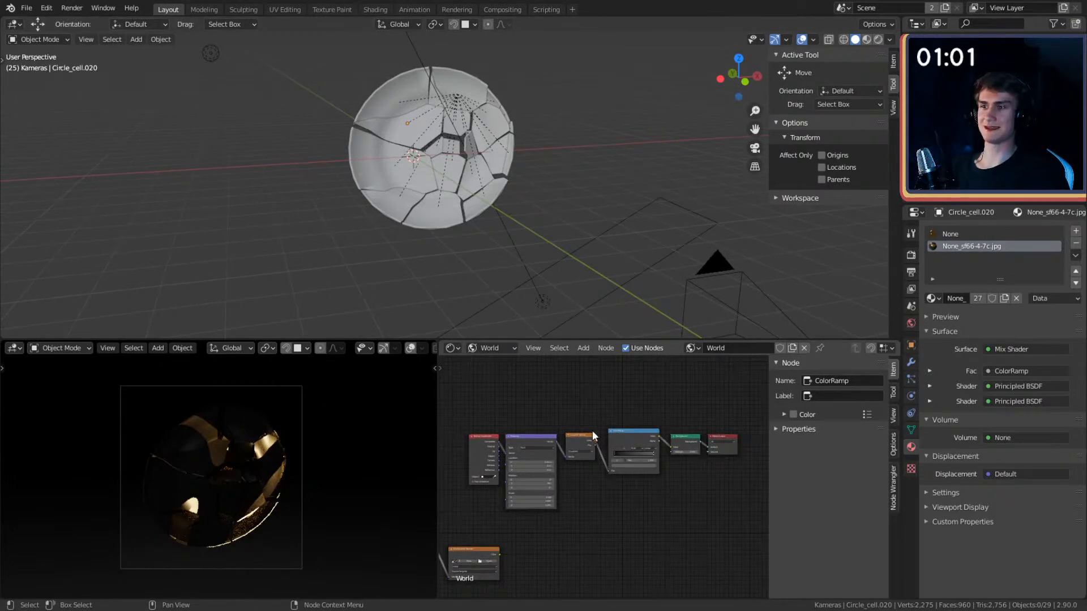
pyautogui.scroll(-1, 591, 427)
pyautogui.scroll(2, 589, 425)
pyautogui.scroll(1, 584, 426)
pyautogui.scroll(-1, 583, 426)
pyautogui.moveTo(583, 425); pyautogui.dragTo(586, 426, button='middle')
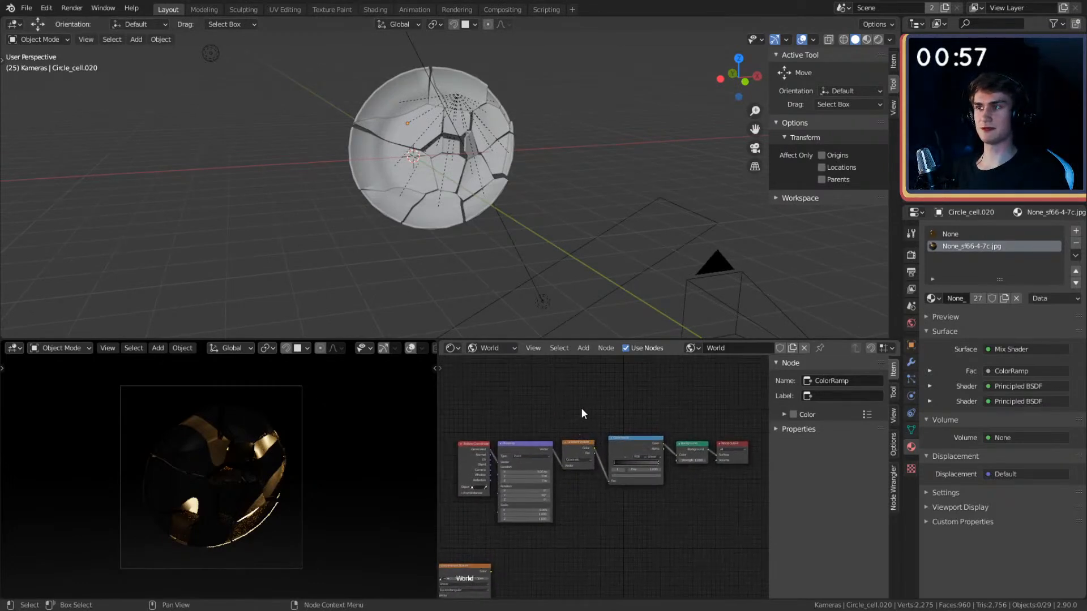
pyautogui.moveTo(565, 185); pyautogui.dragTo(546, 201, button='middle')
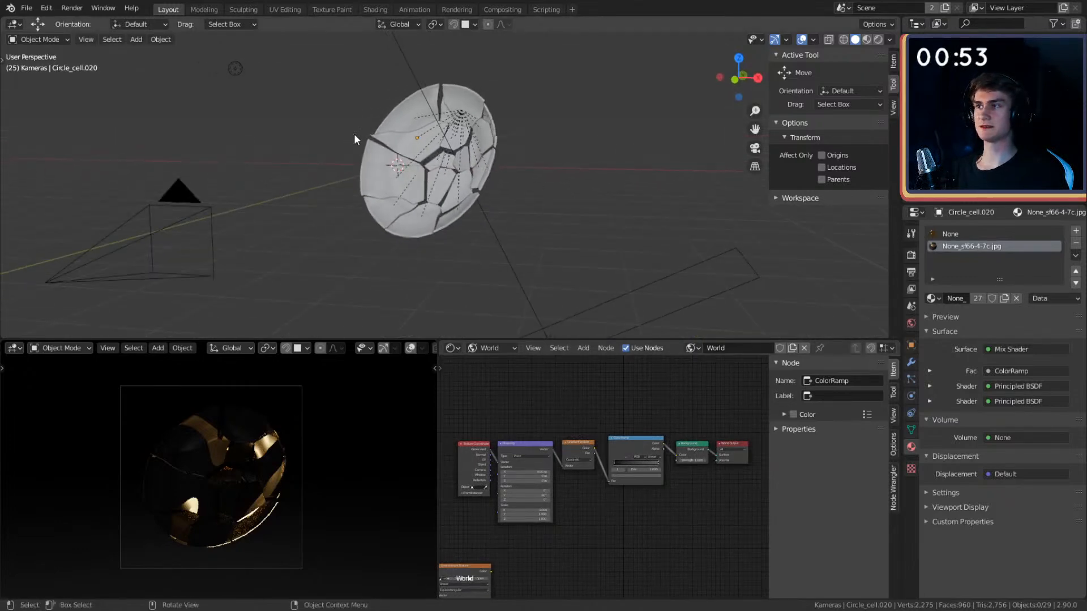
pyautogui.moveTo(535, 205); pyautogui.dragTo(551, 236, button='middle')
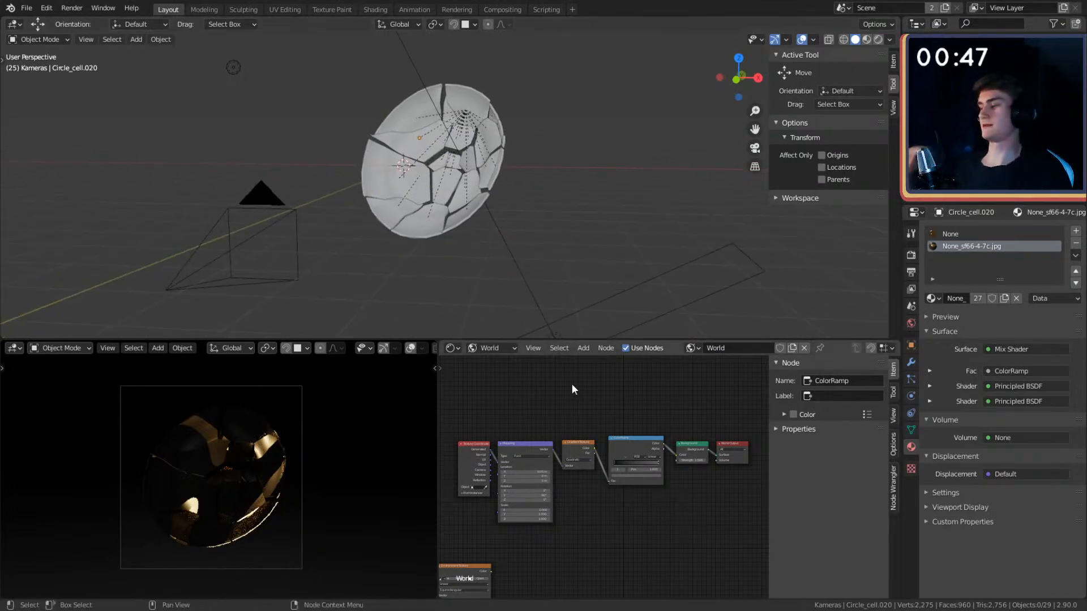
pyautogui.scroll(1, 555, 454)
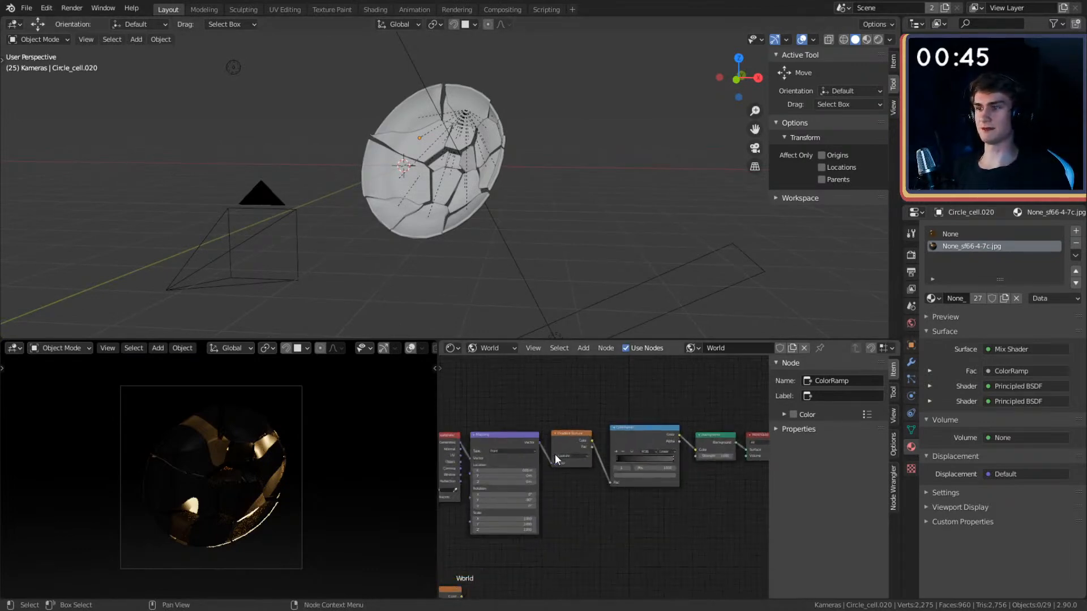
pyautogui.moveTo(563, 503); pyautogui.dragTo(601, 493, button='middle')
pyautogui.scroll(-1, 624, 489)
pyautogui.moveTo(562, 272); pyautogui.dragTo(599, 222, button='middle')
pyautogui.moveTo(598, 222); pyautogui.dragTo(589, 222, button='middle')
pyautogui.moveTo(616, 502); pyautogui.dragTo(576, 487, button='middle')
pyautogui.scroll(-3, 578, 484)
# - Add a circle mesh at the 3D cursor and fill it with a face to form a flat disc
pyautogui.moveTo(593, 335); pyautogui.dragTo(538, 192, button='middle')
pyautogui.hotkey('shift', 'a')
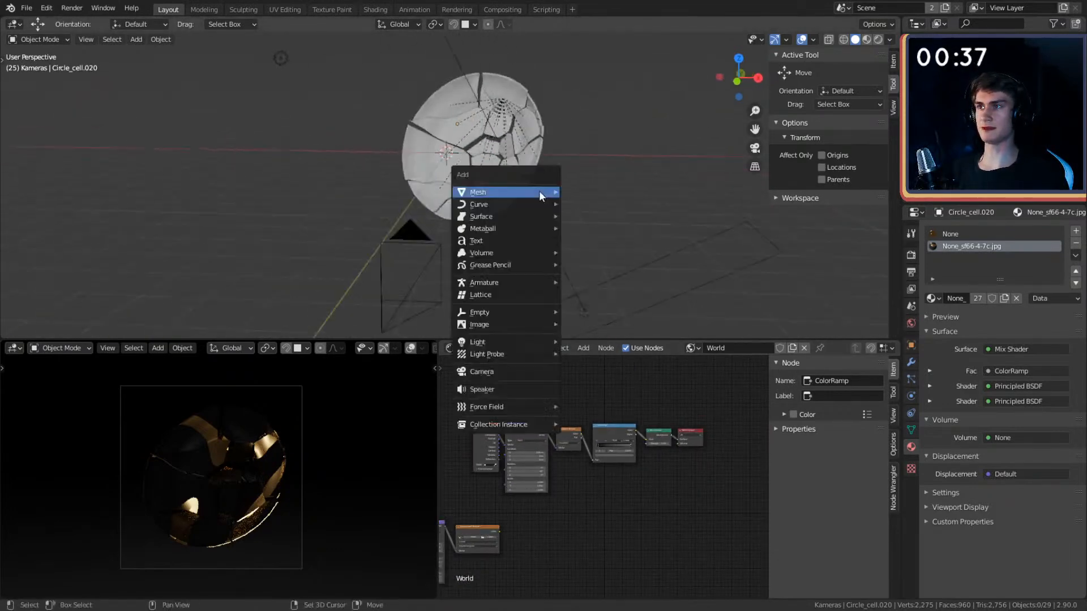
pyautogui.moveTo(501, 194)
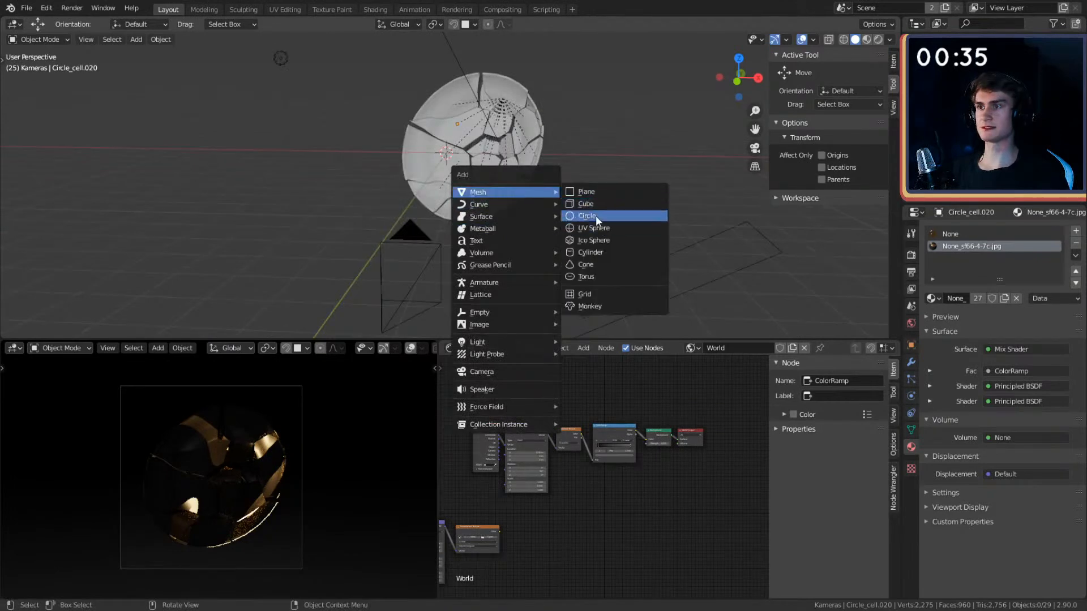
pyautogui.click(595, 216)
pyautogui.moveTo(603, 212); pyautogui.dragTo(554, 219, button='middle')
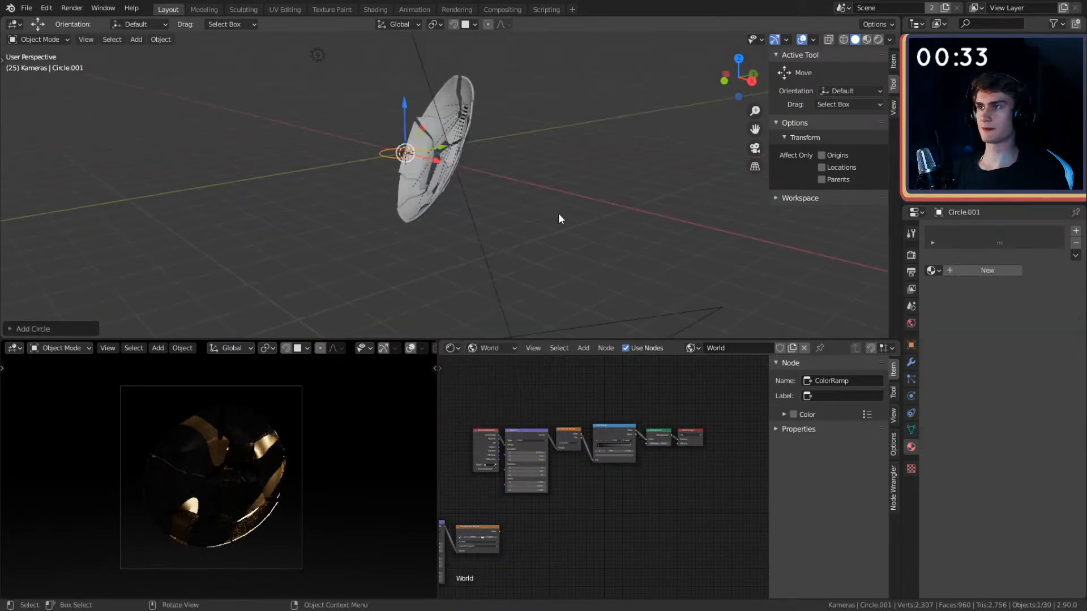
pyautogui.press('Tab')
pyautogui.scroll(4, 558, 214)
pyautogui.press('f')
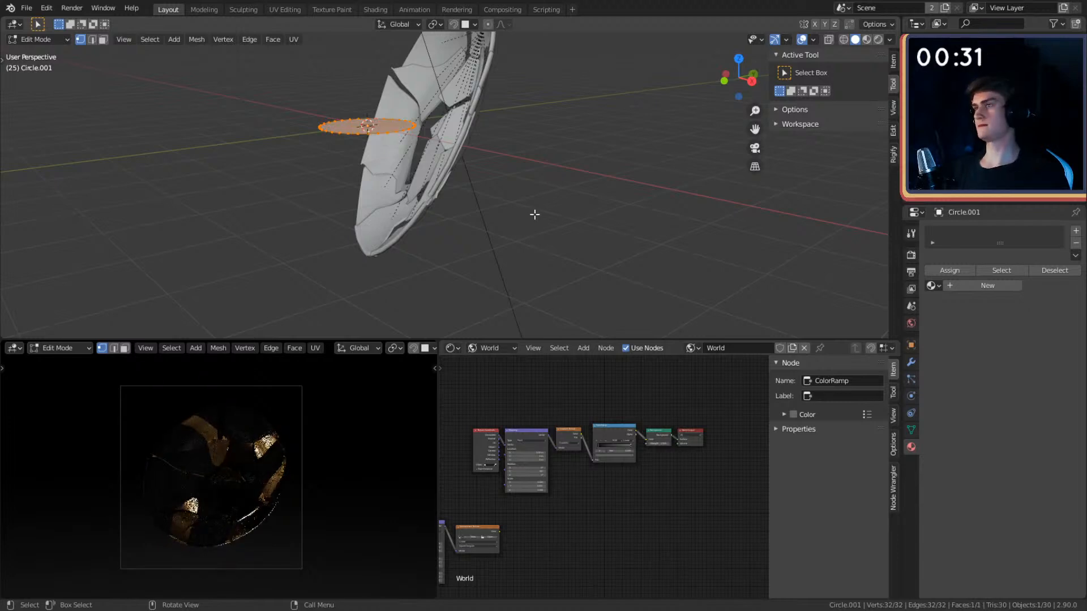
# - Rotate the filled disc 90 degrees about the global X axis so it stands upright
pyautogui.press('Tab')
pyautogui.press('r')
pyautogui.press('x')
pyautogui.press('9')
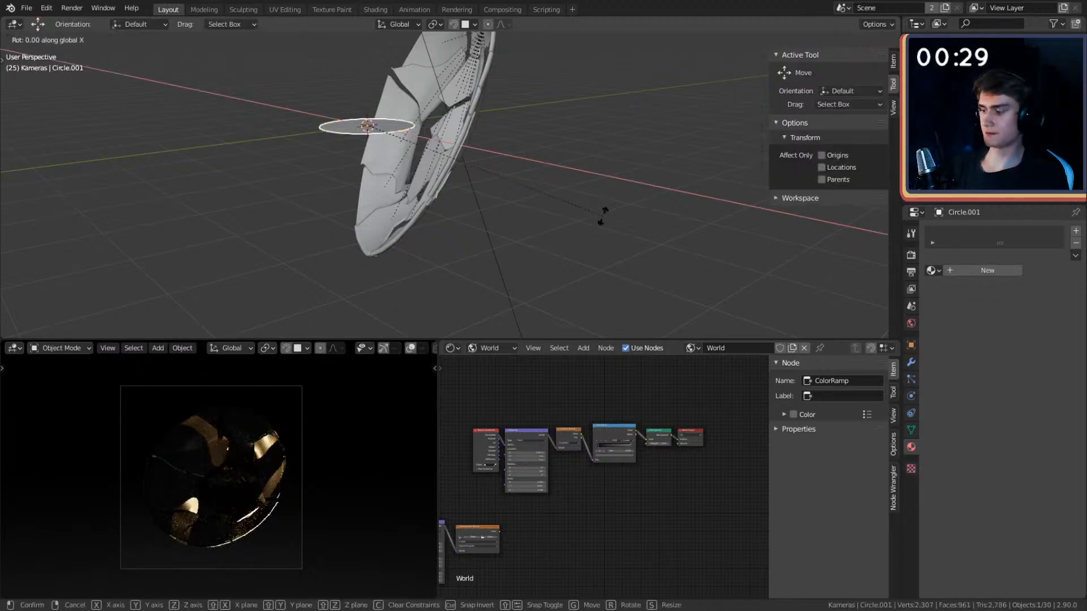
pyautogui.press('0')
pyautogui.press('Return')
# - Move the disc about 3.4 m along the global Y axis behind the plate and enlarge it to roughly the plate's size
pyautogui.moveTo(577, 211); pyautogui.dragTo(500, 232, button='middle')
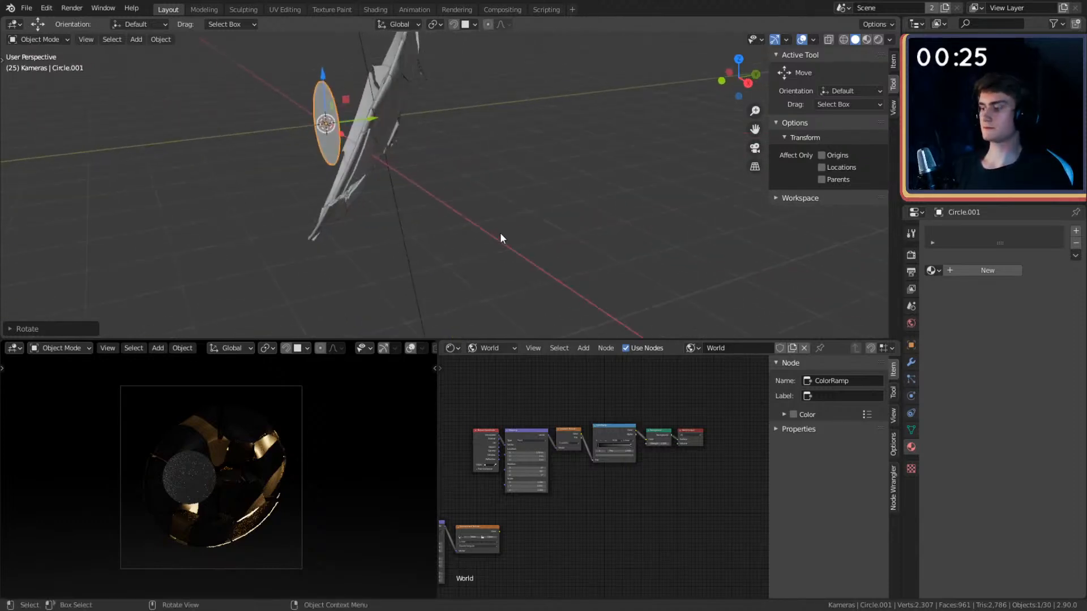
pyautogui.press('g')
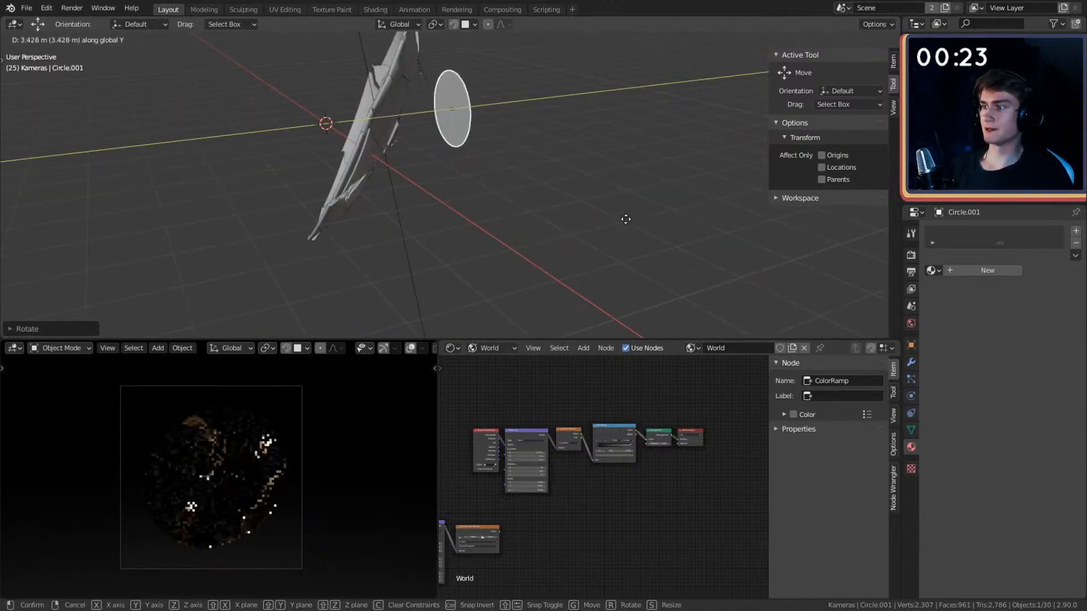
pyautogui.click(623, 219)
pyautogui.moveTo(622, 222); pyautogui.dragTo(555, 226, button='middle')
pyautogui.press('s')
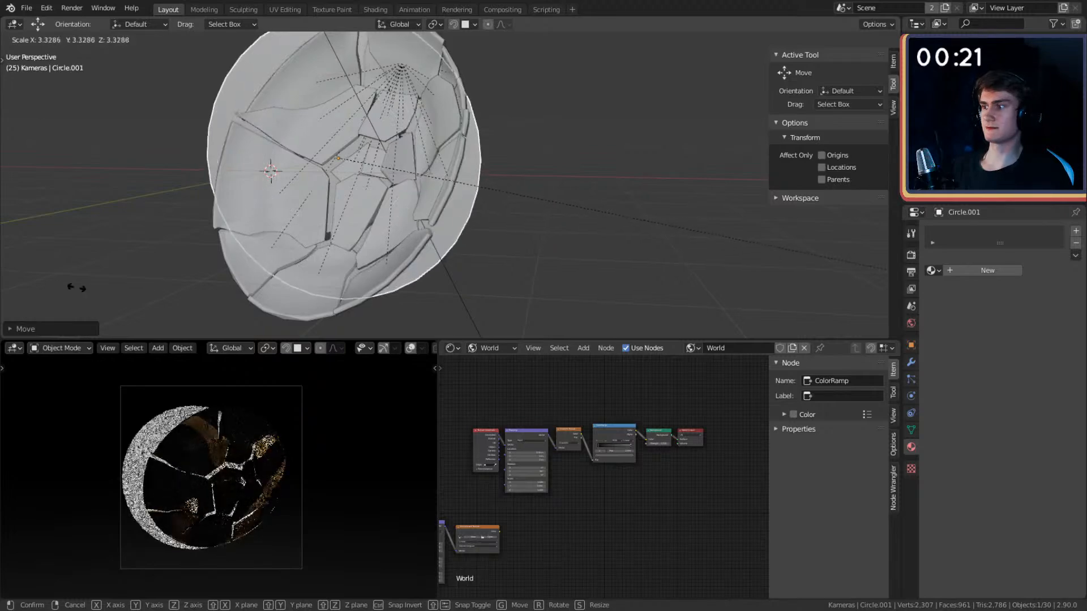
pyautogui.click(77, 288)
pyautogui.moveTo(167, 264); pyautogui.dragTo(387, 260, button='middle')
pyautogui.moveTo(481, 267); pyautogui.dragTo(504, 264, button='middle')
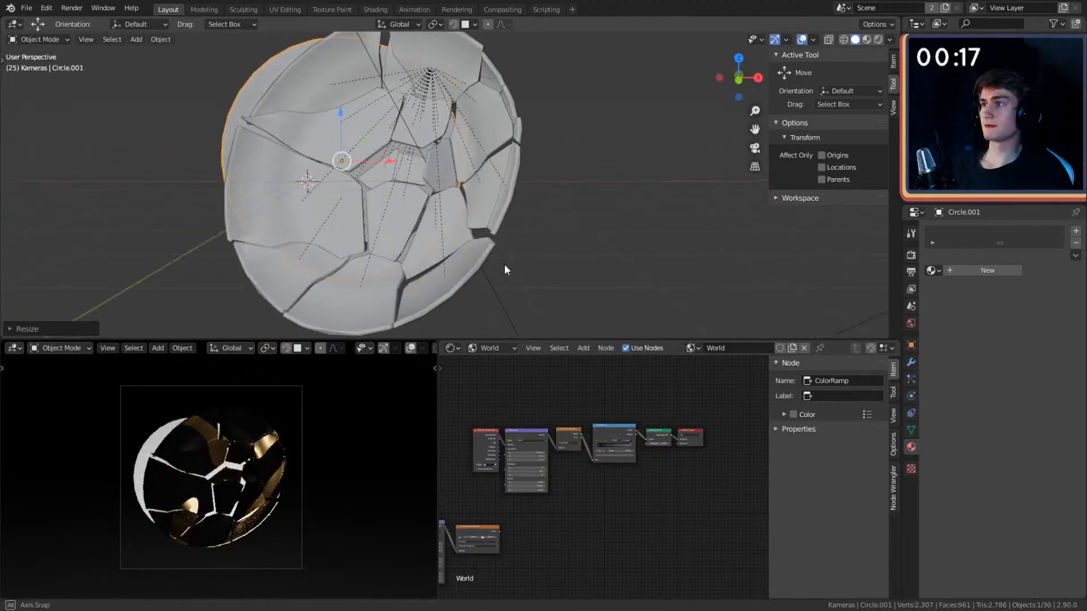
# - Shift the disc past the plate's upper-left edge and adjust its scale so it peeks out as a partial moon shape
pyautogui.press('g')
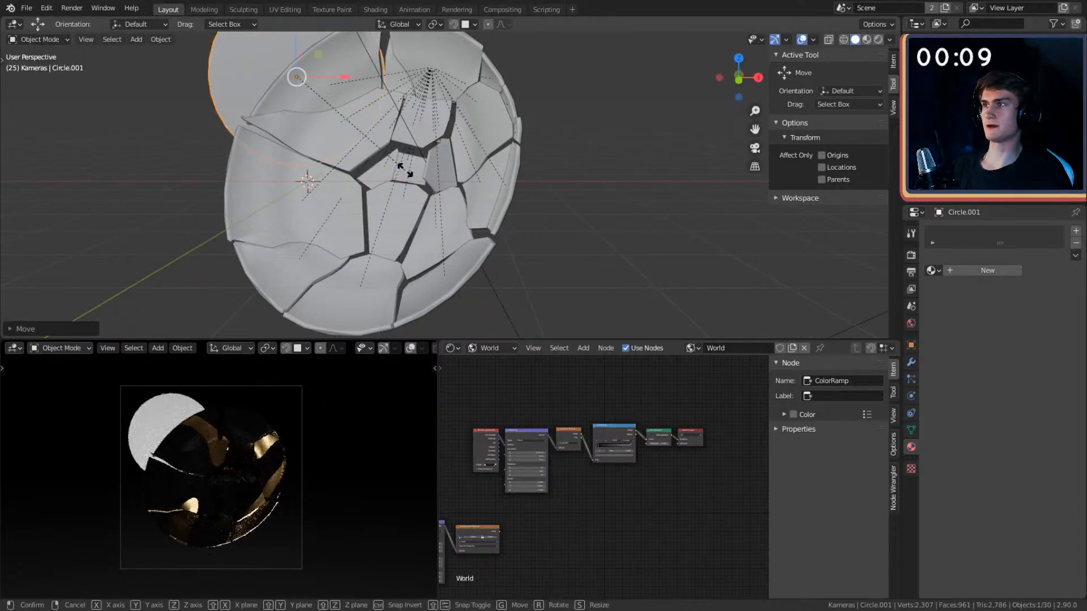
pyautogui.click(430, 175)
pyautogui.moveTo(415, 130); pyautogui.dragTo(485, 143, button='middle')
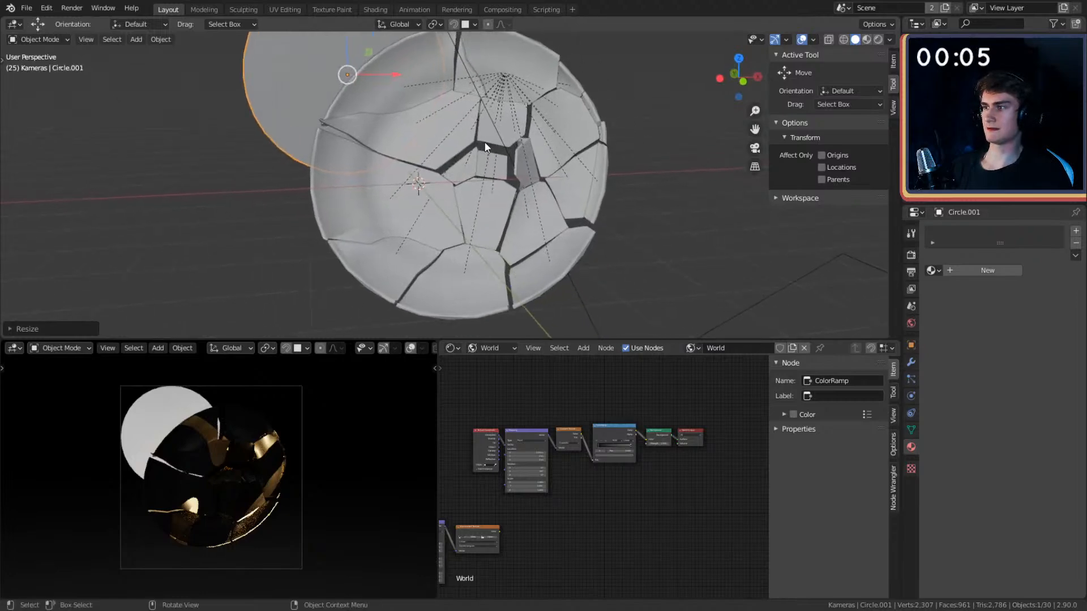
pyautogui.scroll(-5, 488, 151)
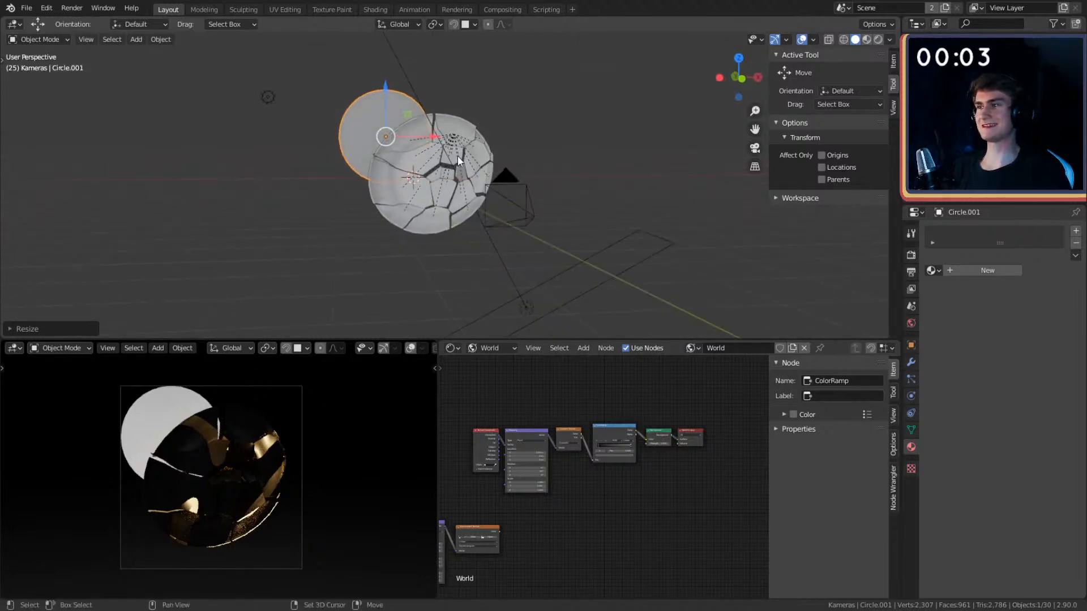
pyautogui.scroll(1, 467, 184)
# - Delete the white disc to compare the camera preview without it, and undo the deletion
pyautogui.click(559, 177)
pyautogui.keyDown('shift'); pyautogui.moveTo(551, 185); pyautogui.dragTo(539, 220, button='middle'); pyautogui.keyUp('shift')
pyautogui.click(351, 123)
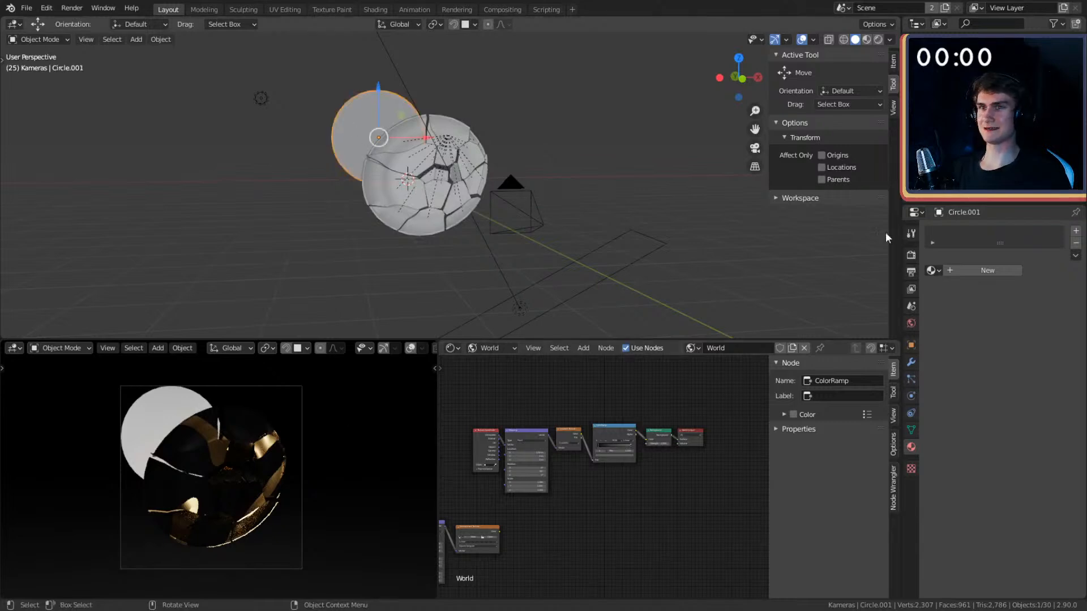
pyautogui.press('Delete')
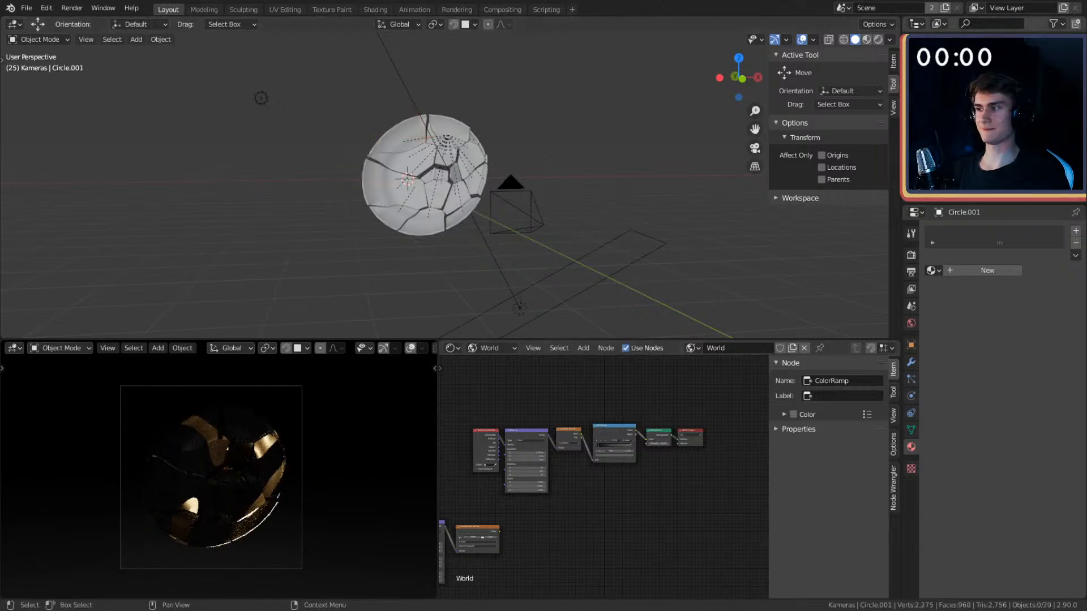
pyautogui.hotkey('ctrl', 'z')
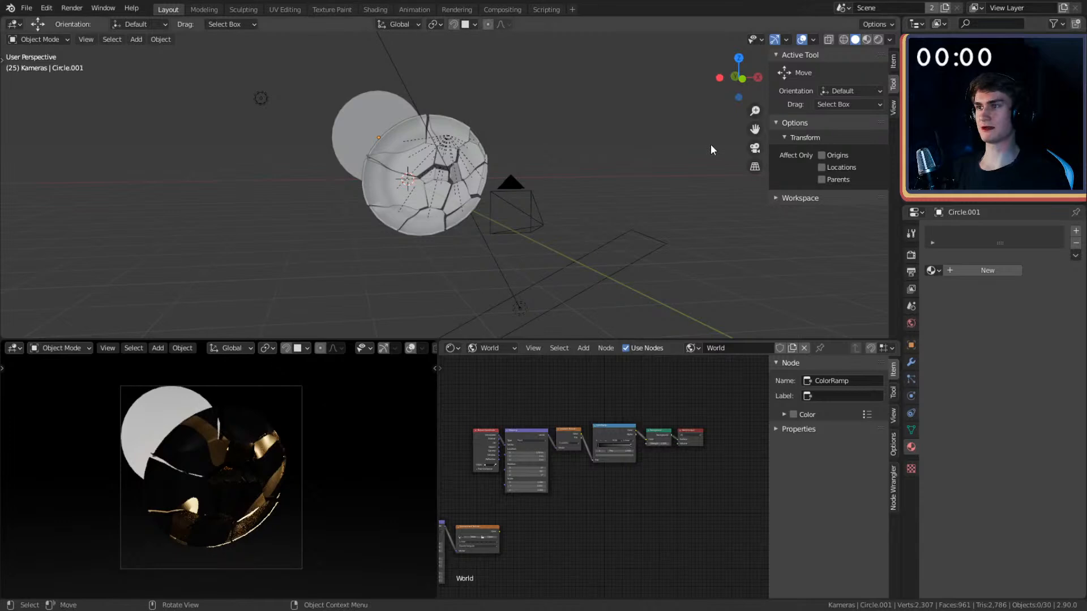
pyautogui.moveTo(603, 185); pyautogui.dragTo(581, 155, button='middle')
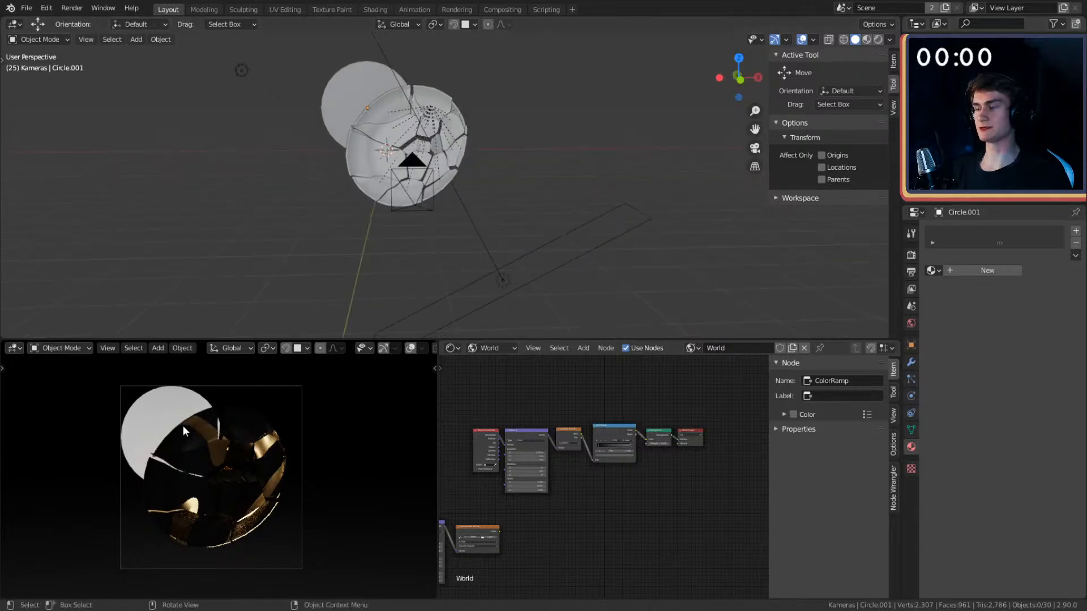
pyautogui.moveTo(389, 225); pyautogui.dragTo(502, 206, button='middle')
pyautogui.hotkey('ctrl', 'z')
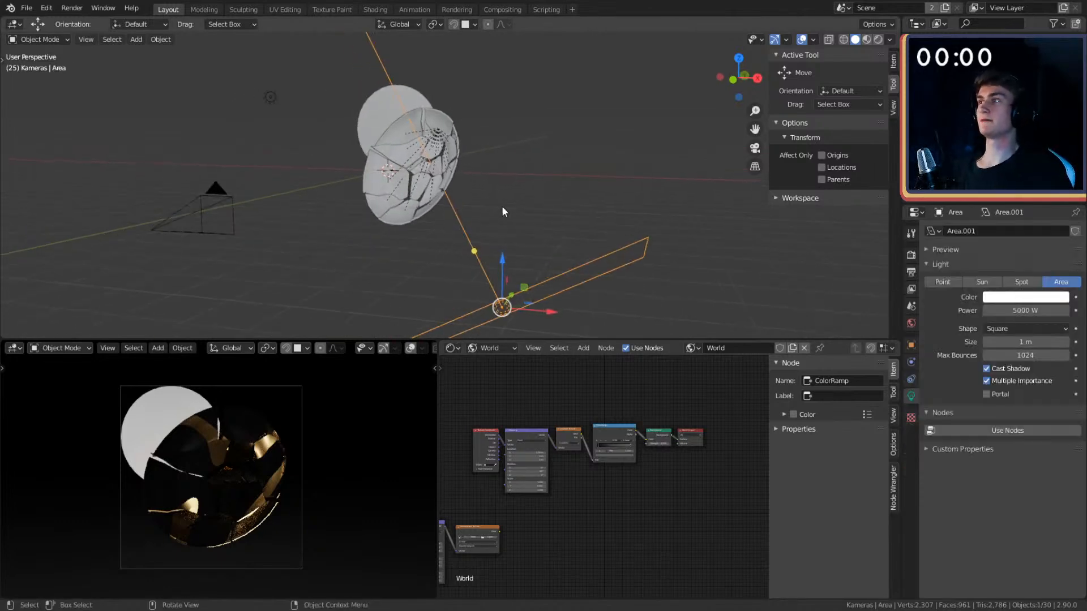
# - Save the scene as quick_sketch_8.blend and clear the selection of the area light
pyautogui.click(26, 8)
pyautogui.click(48, 89)
pyautogui.moveTo(408, 201); pyautogui.dragTo(515, 199, button='middle')
pyautogui.click(473, 199)
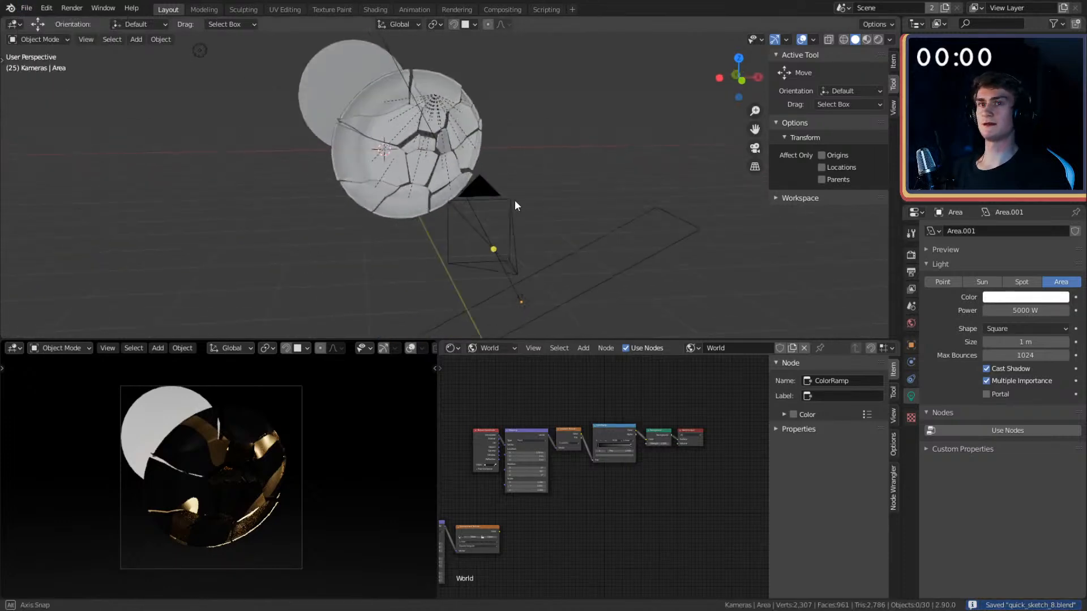
pyautogui.moveTo(589, 172); pyautogui.dragTo(518, 199, button='middle')
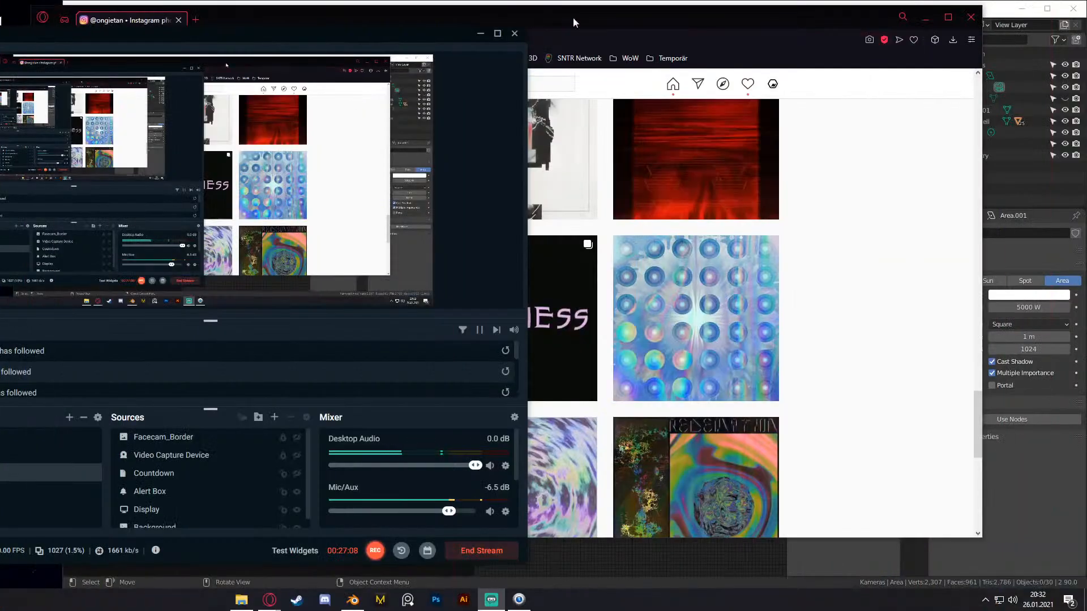
# - Switch to the browser, bring its window forward and look through the graphic designer's Instagram posts from older to newest
pyautogui.click(581, 22)
pyautogui.moveTo(562, 12); pyautogui.dragTo(496, 14)
pyautogui.scroll(2, 714, 292)
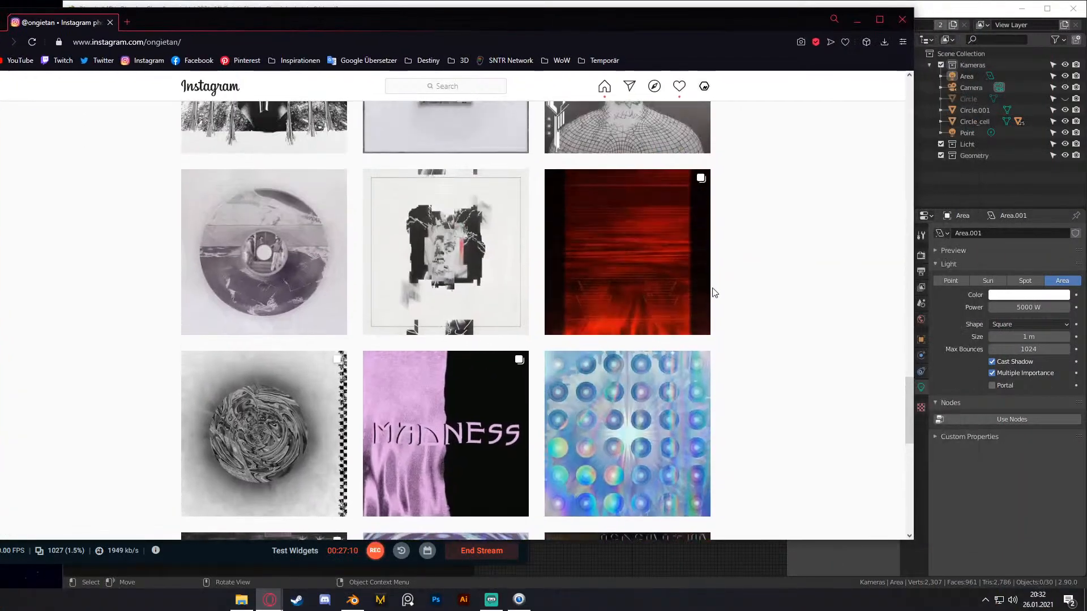
pyautogui.moveTo(909, 412); pyautogui.dragTo(902, 346)
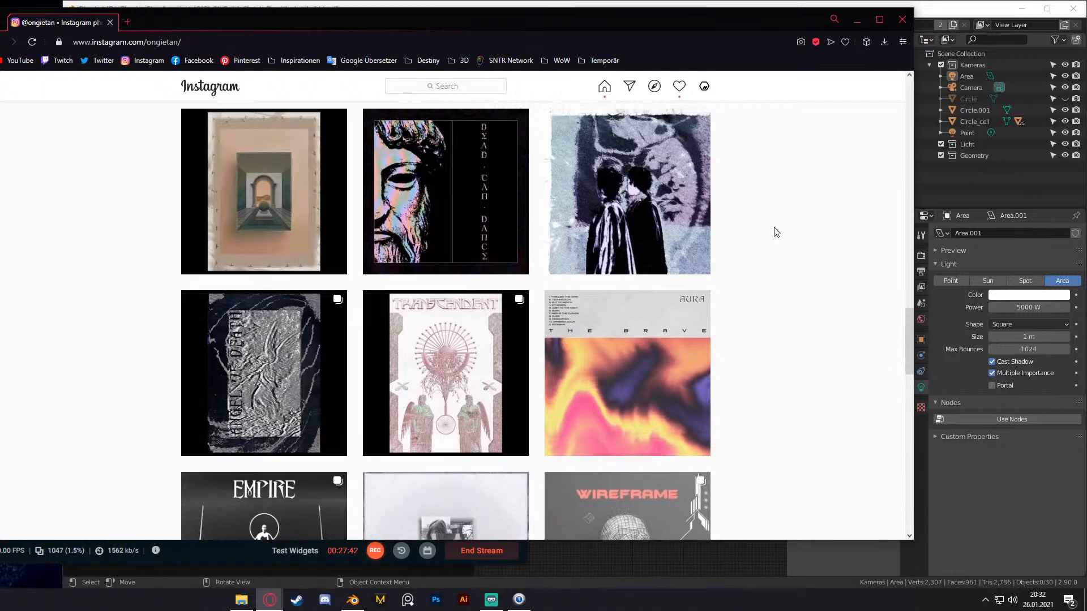
pyautogui.scroll(5, 762, 316)
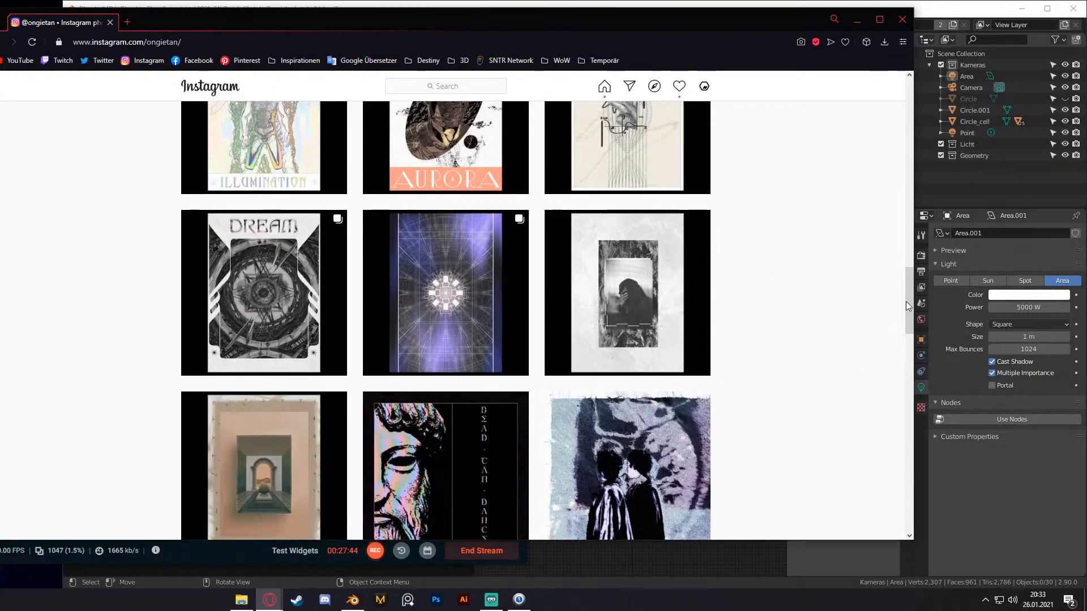
pyautogui.moveTo(905, 300); pyautogui.dragTo(909, 261)
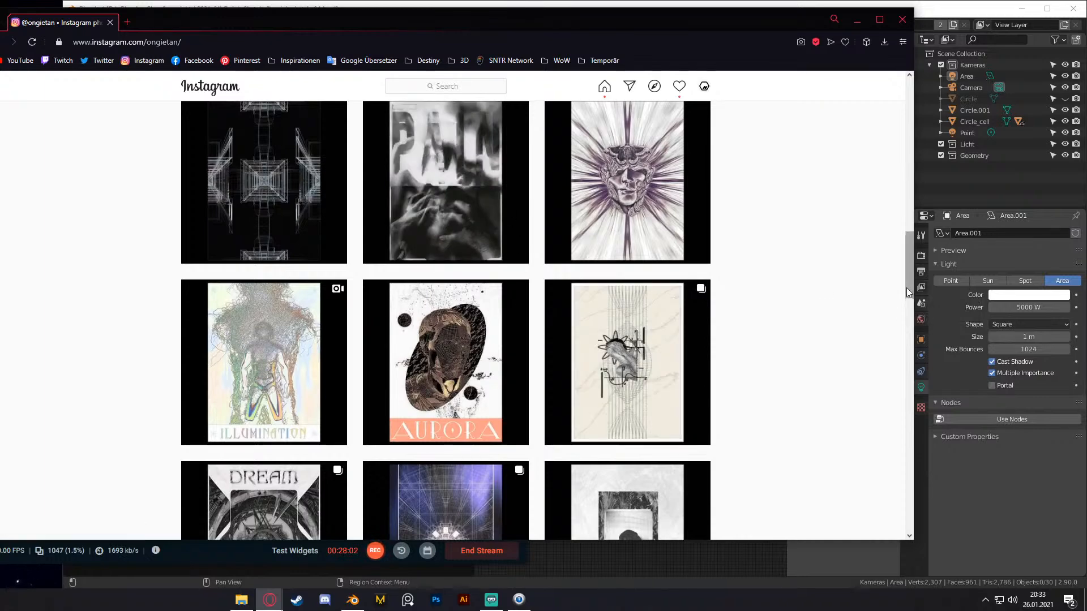
pyautogui.moveTo(908, 270); pyautogui.dragTo(906, 239)
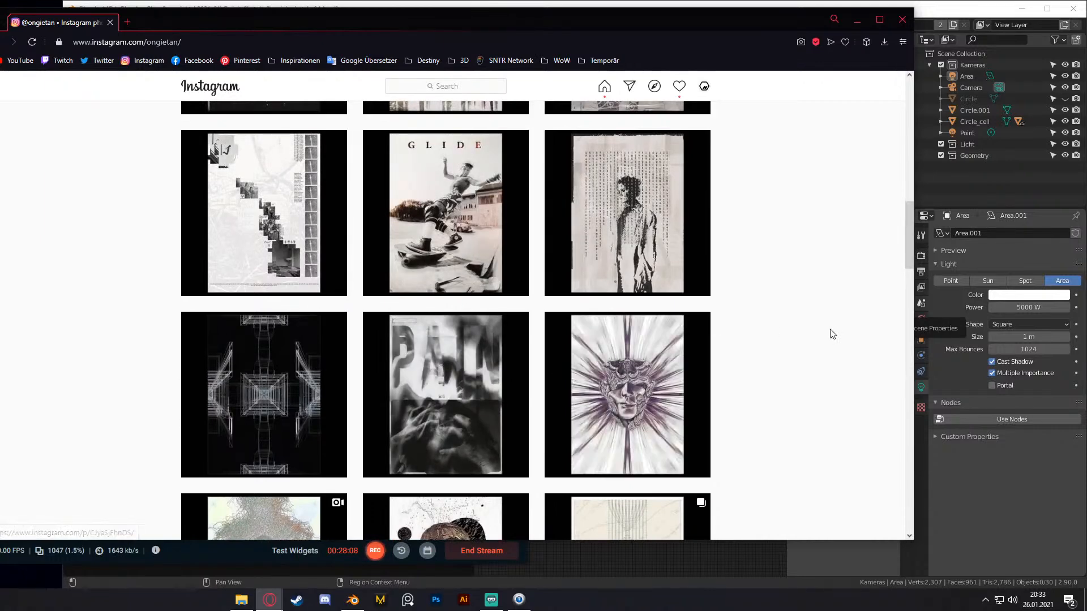
pyautogui.moveTo(909, 239); pyautogui.dragTo(904, 230)
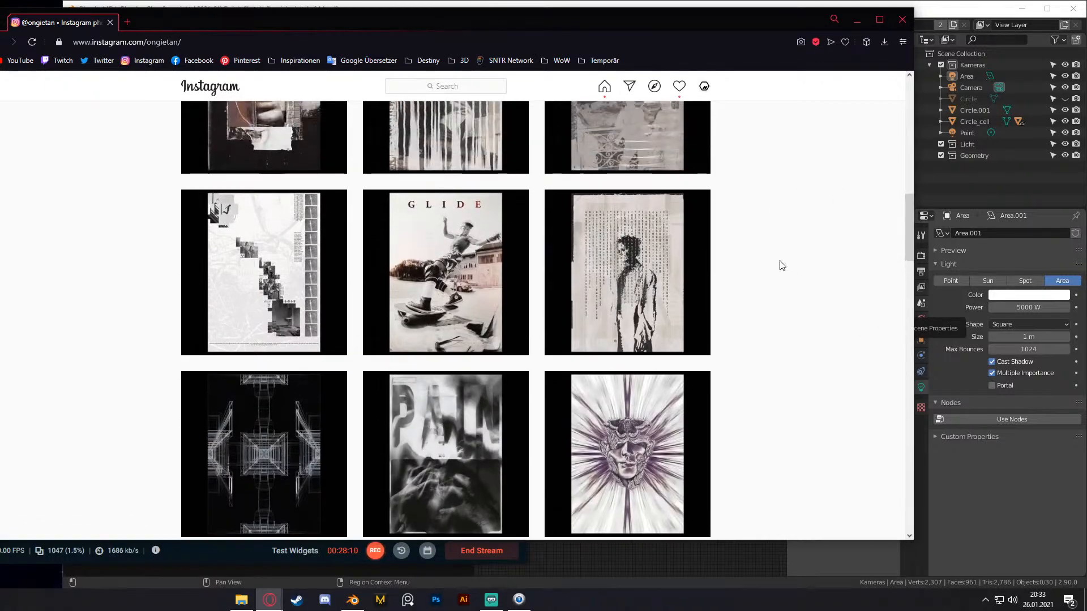
pyautogui.scroll(4, 789, 284)
pyautogui.scroll(3, 745, 323)
pyautogui.scroll(2, 786, 300)
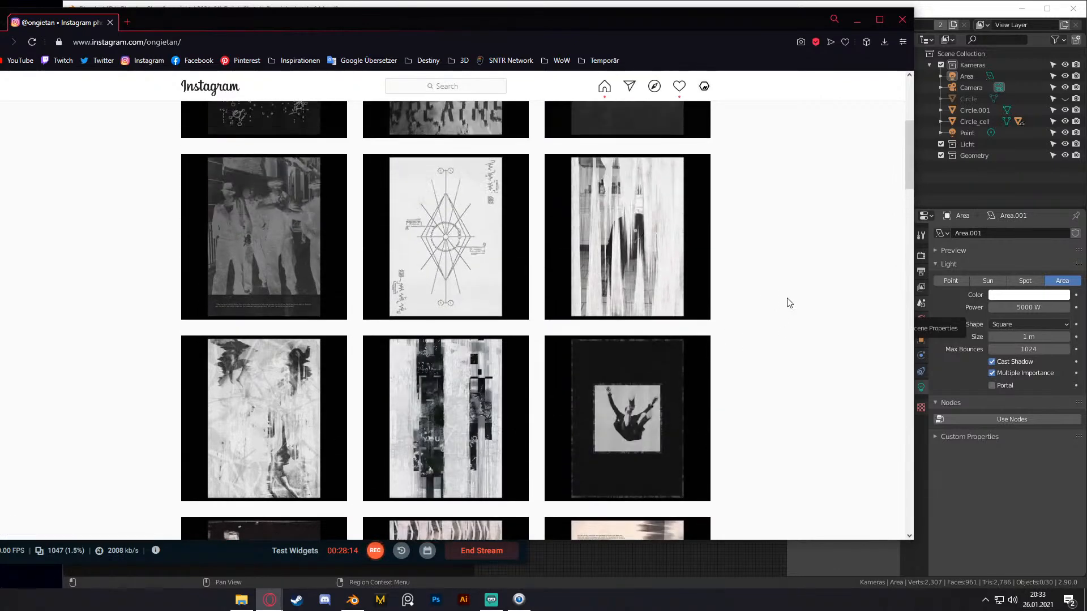
pyautogui.scroll(2, 758, 298)
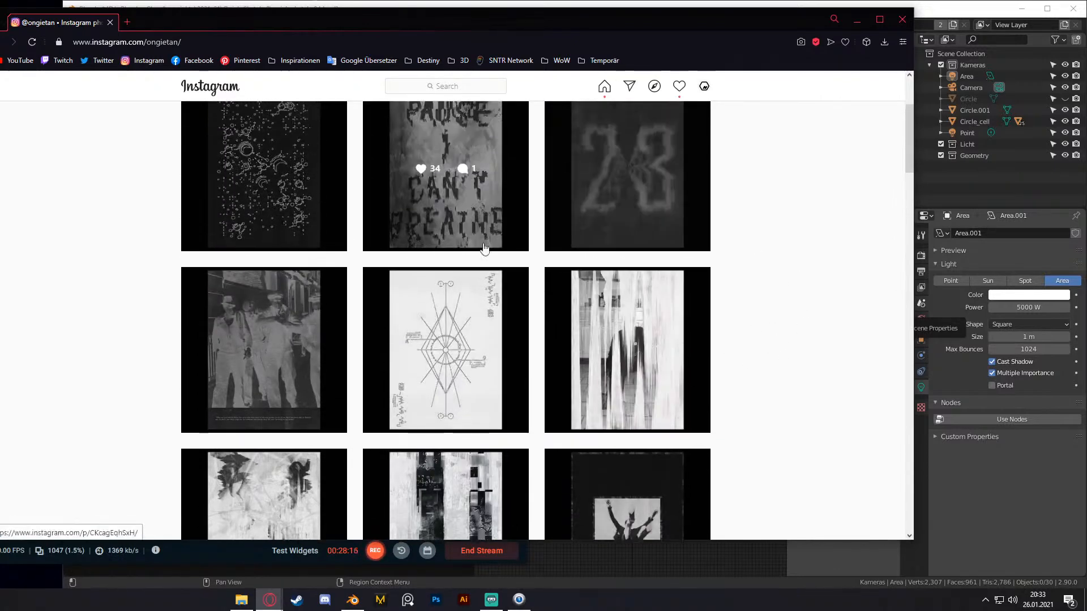
pyautogui.scroll(2, 786, 319)
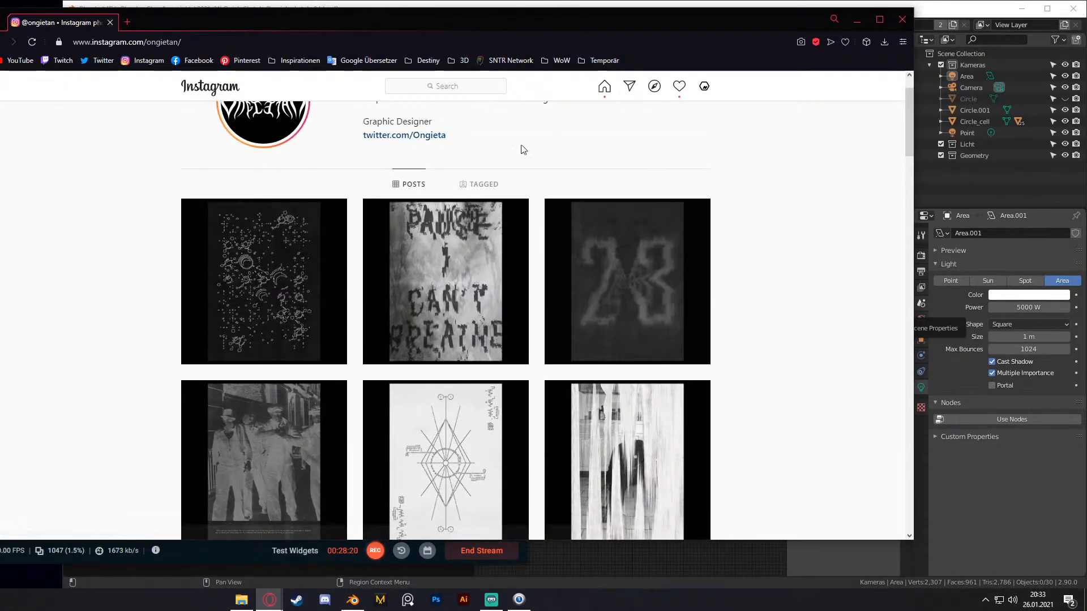
pyautogui.click(464, 87)
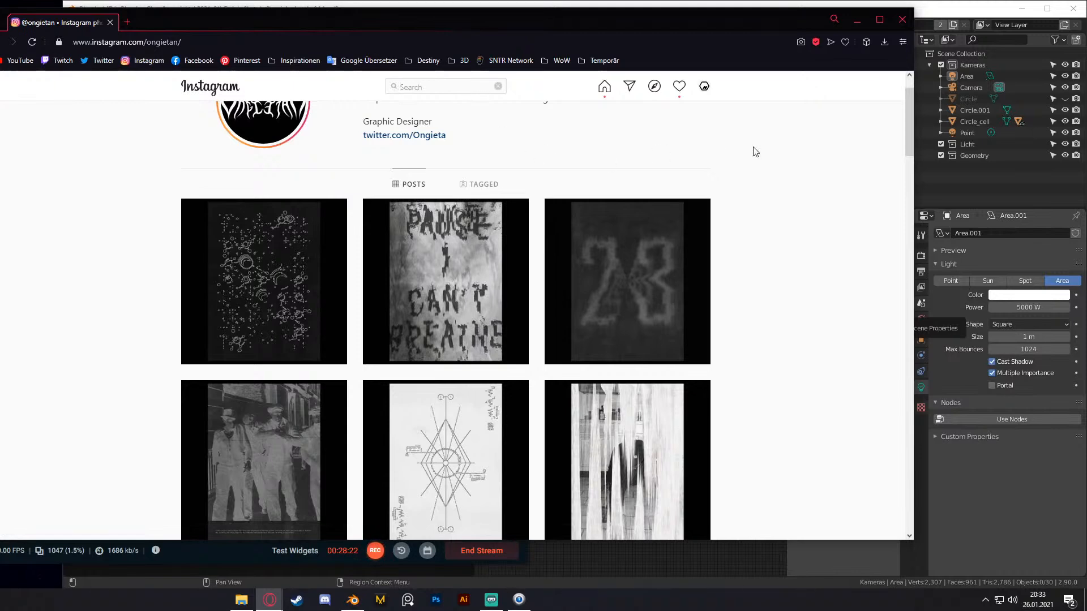
# - Return to the browser, search Instagram for the designer's separate 3D account, and open its profile
pyautogui.hotkey('alt', 'Tab')
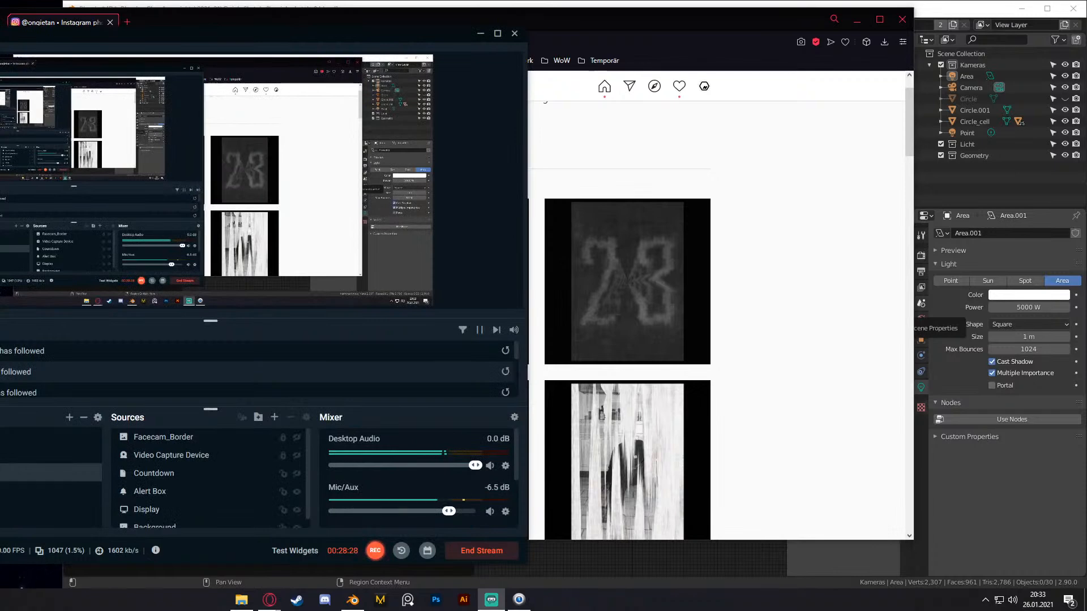
pyautogui.click(657, 18)
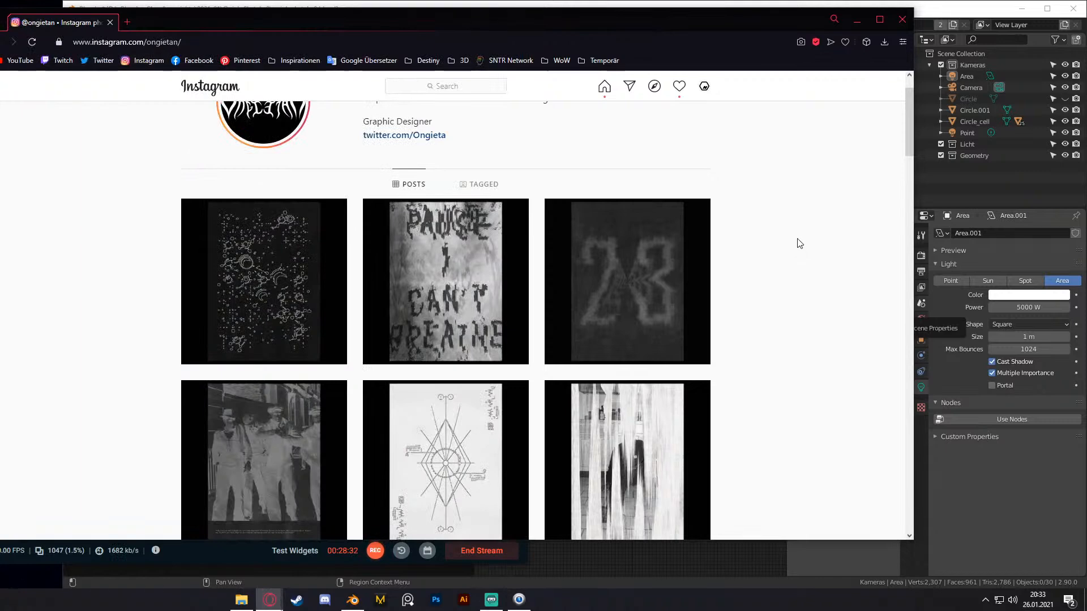
pyautogui.scroll(1, 797, 242)
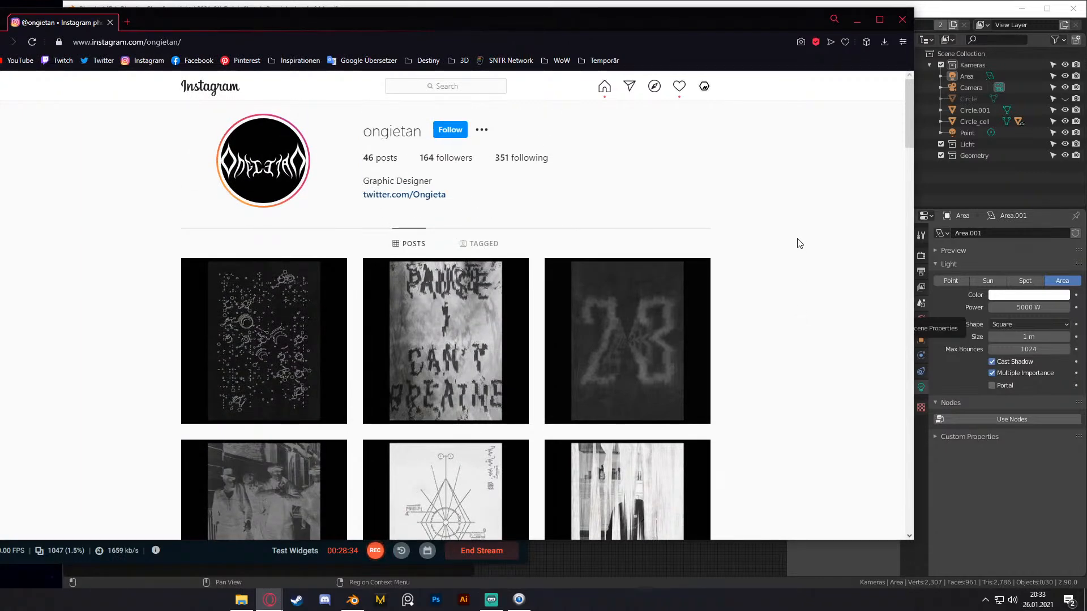
pyautogui.click(463, 86)
pyautogui.write('ongiet')
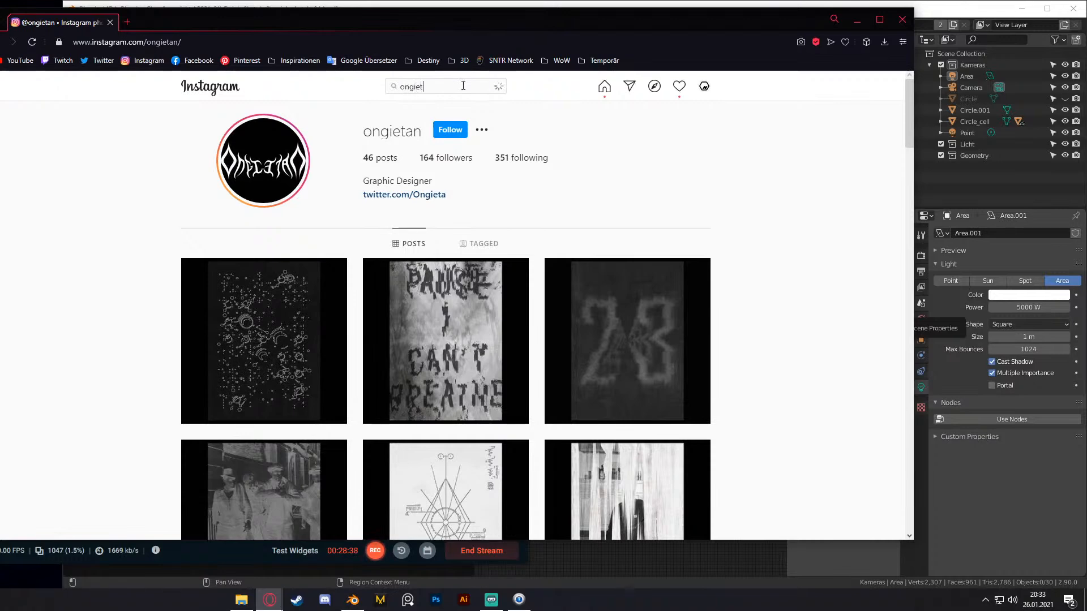
pyautogui.write('an3d')
pyautogui.press('Return')
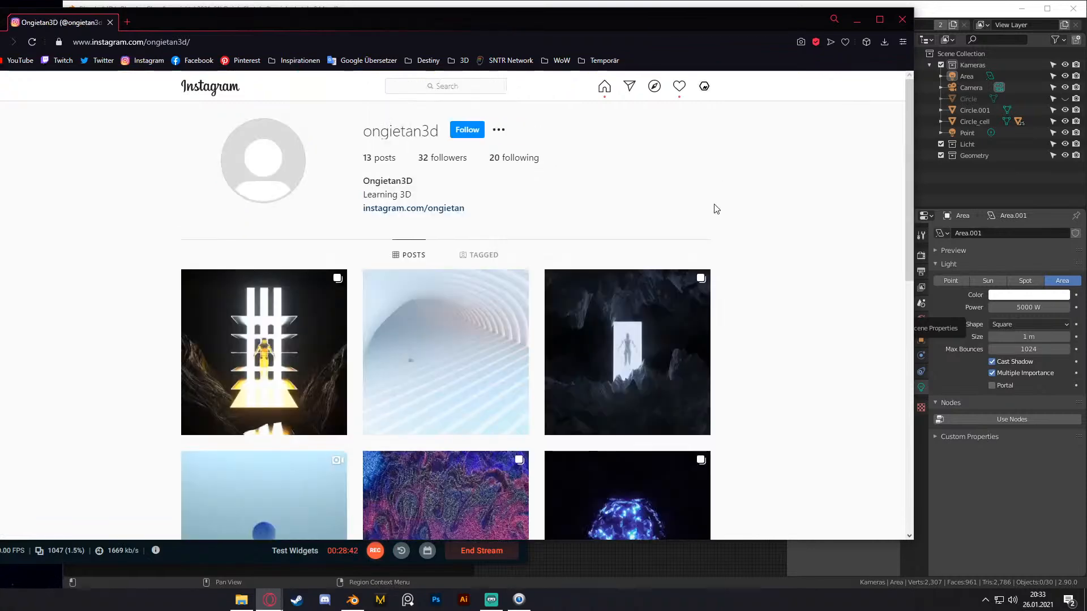
# - Look over the 3D profile's post grid and view both images of the blue-and-pink textured Day 9 post
pyautogui.scroll(-3, 738, 222)
pyautogui.moveTo(905, 175); pyautogui.dragTo(897, 122)
pyautogui.scroll(-3, 749, 300)
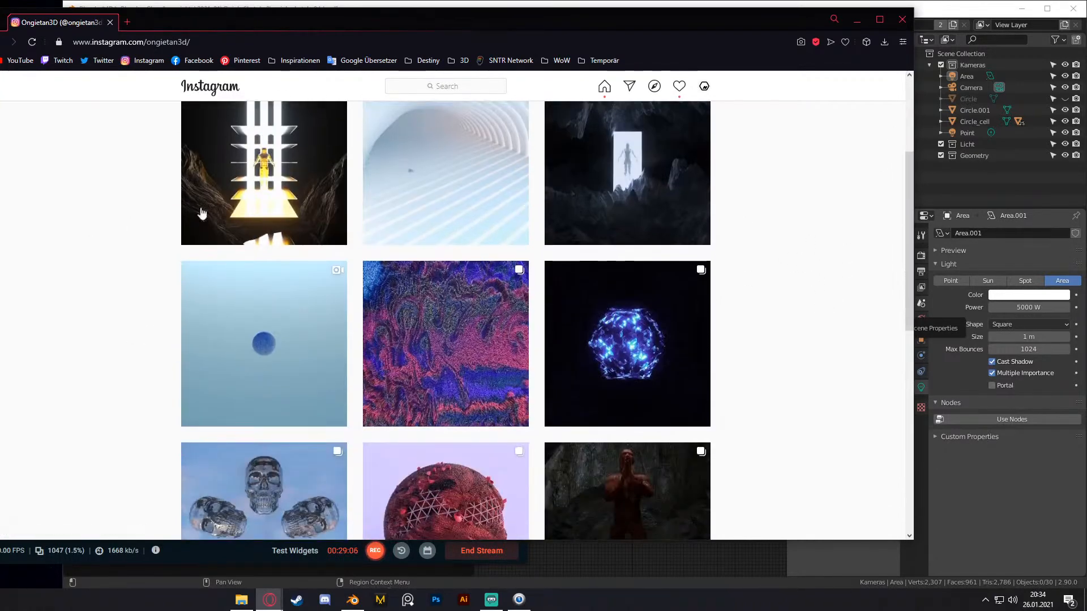
pyautogui.moveTo(905, 233); pyautogui.dragTo(905, 252)
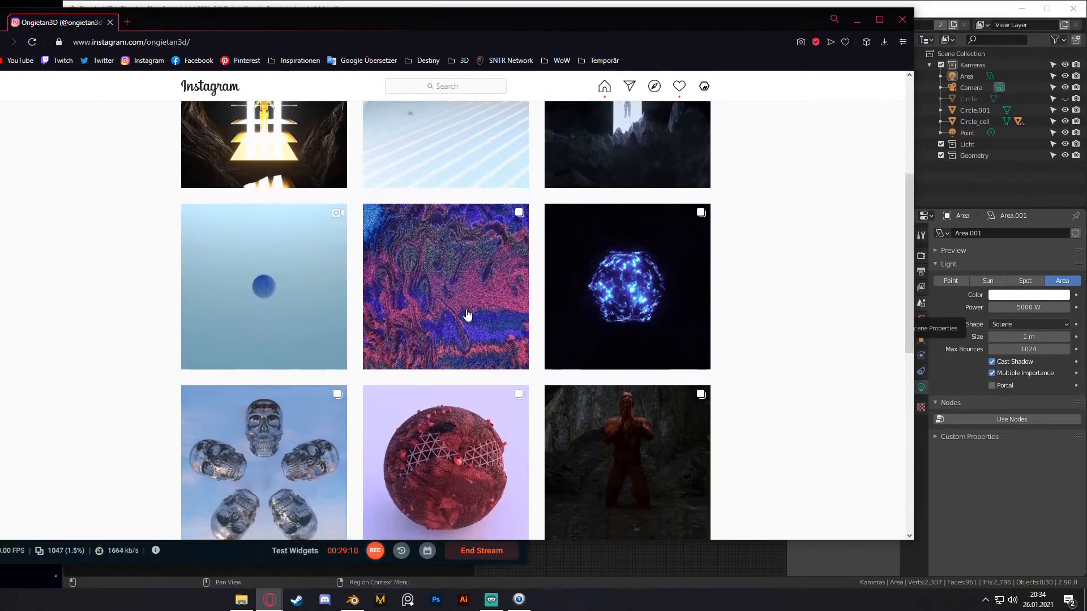
pyautogui.click(446, 308)
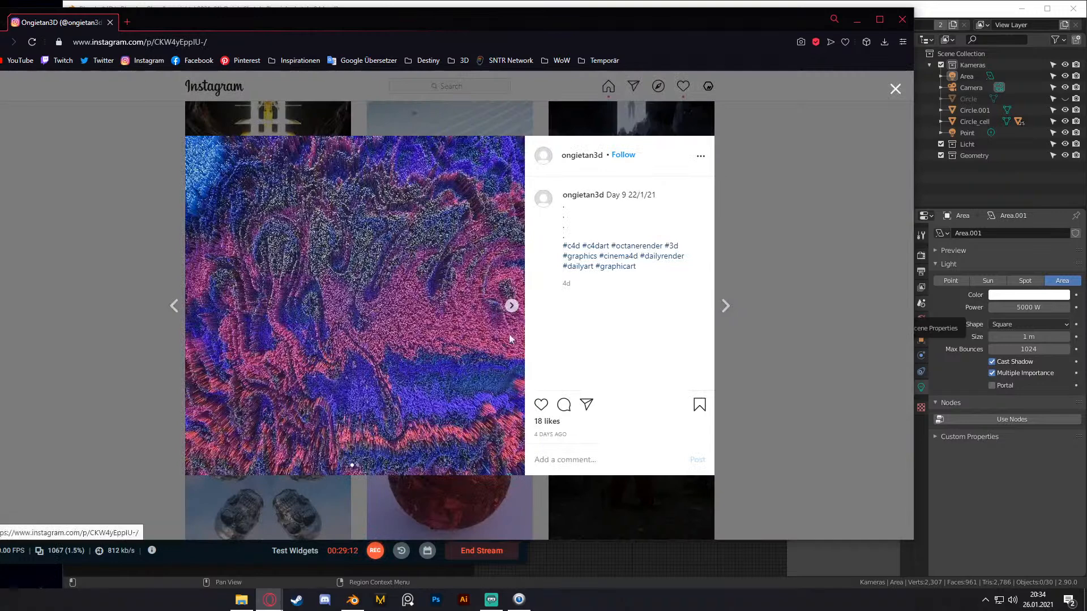
pyautogui.click(511, 306)
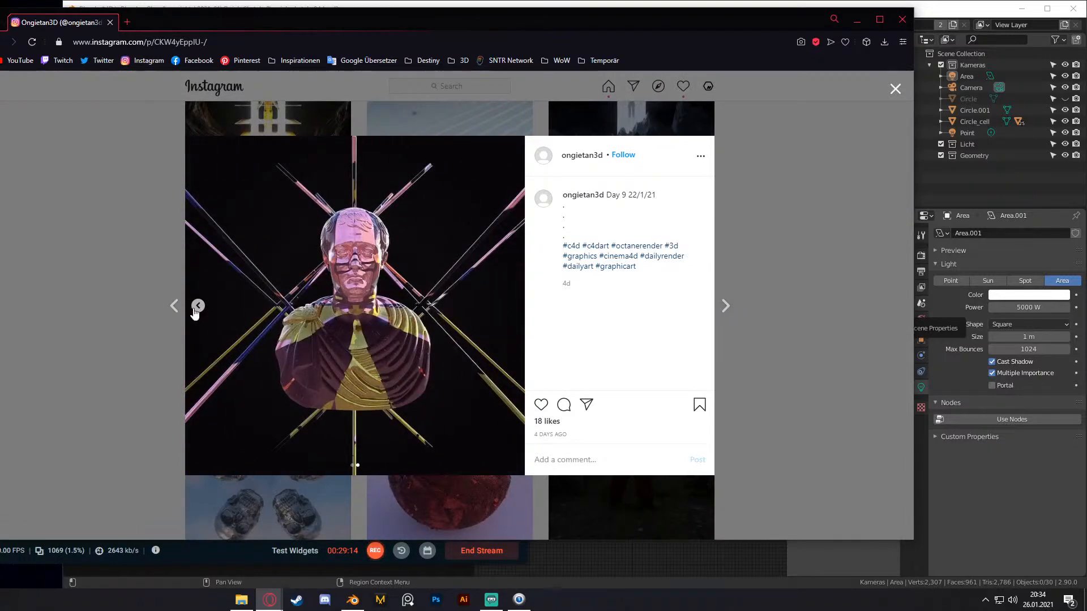
pyautogui.click(198, 306)
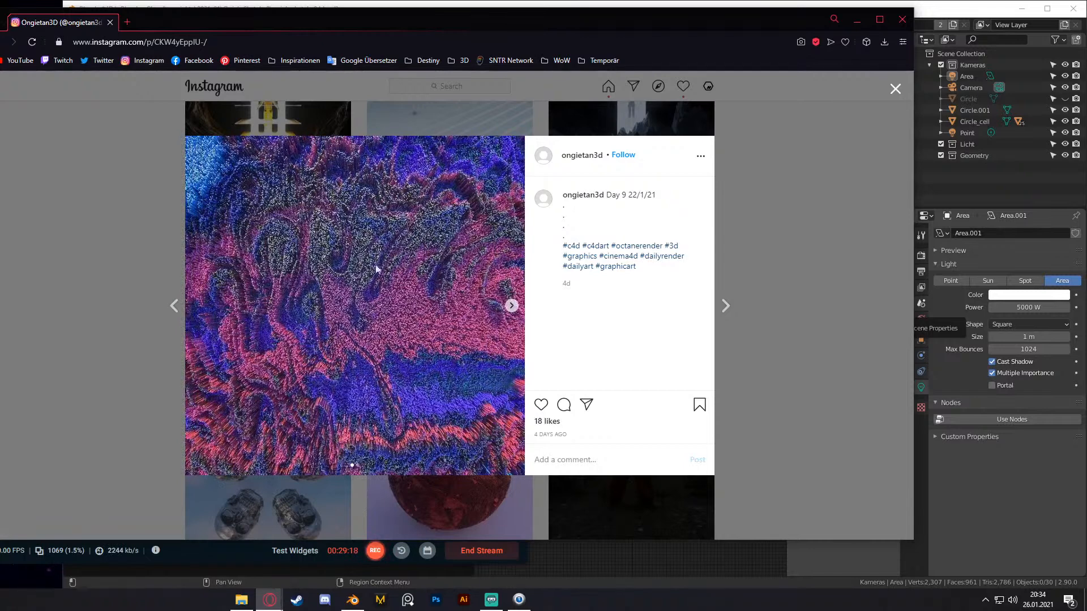
pyautogui.click(908, 226)
# - View both images of the Day 13 post with the glowing pillars and the white tunnel render of Day 12
pyautogui.moveTo(908, 230); pyautogui.dragTo(908, 183)
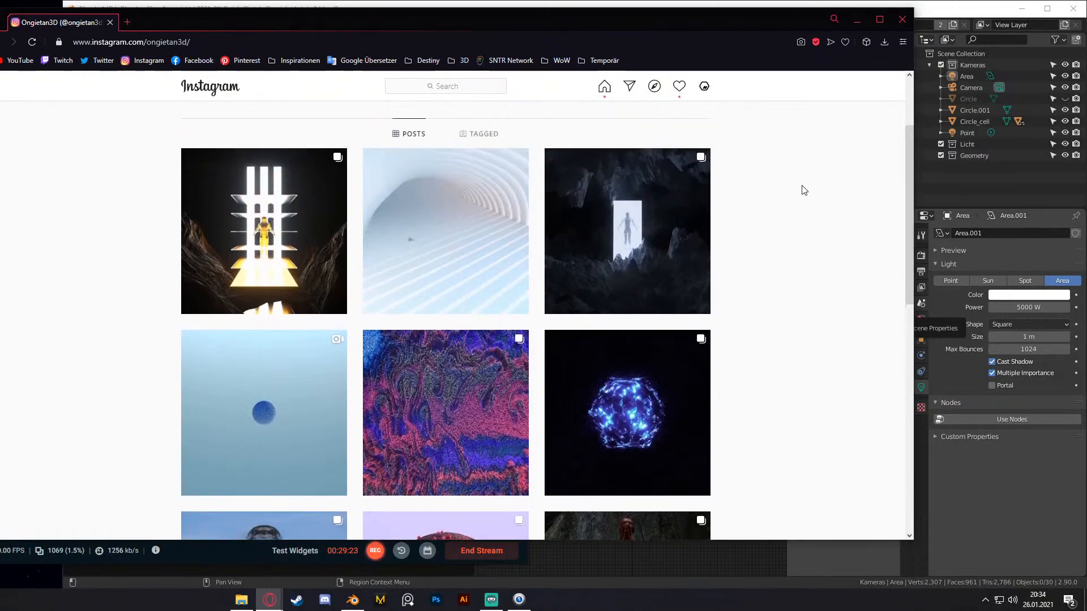
pyautogui.click(273, 272)
pyautogui.click(511, 306)
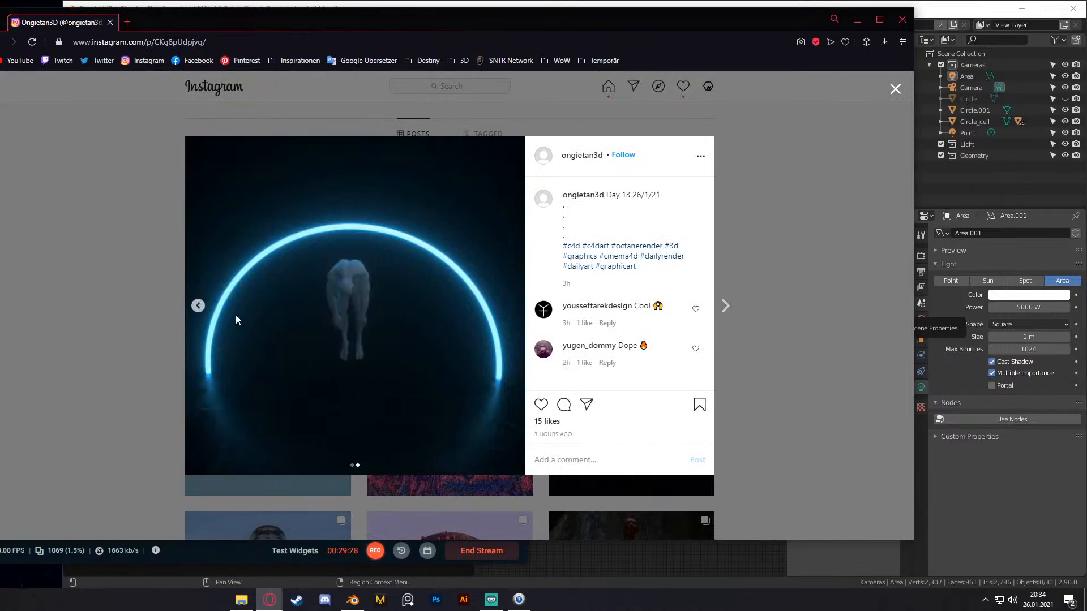
pyautogui.click(197, 306)
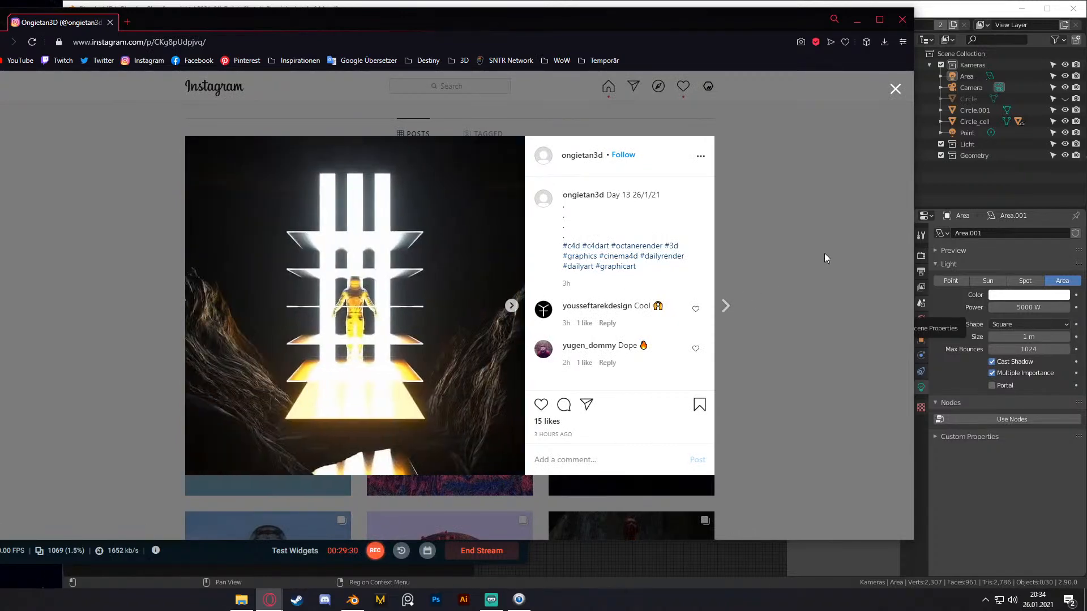
pyautogui.click(824, 253)
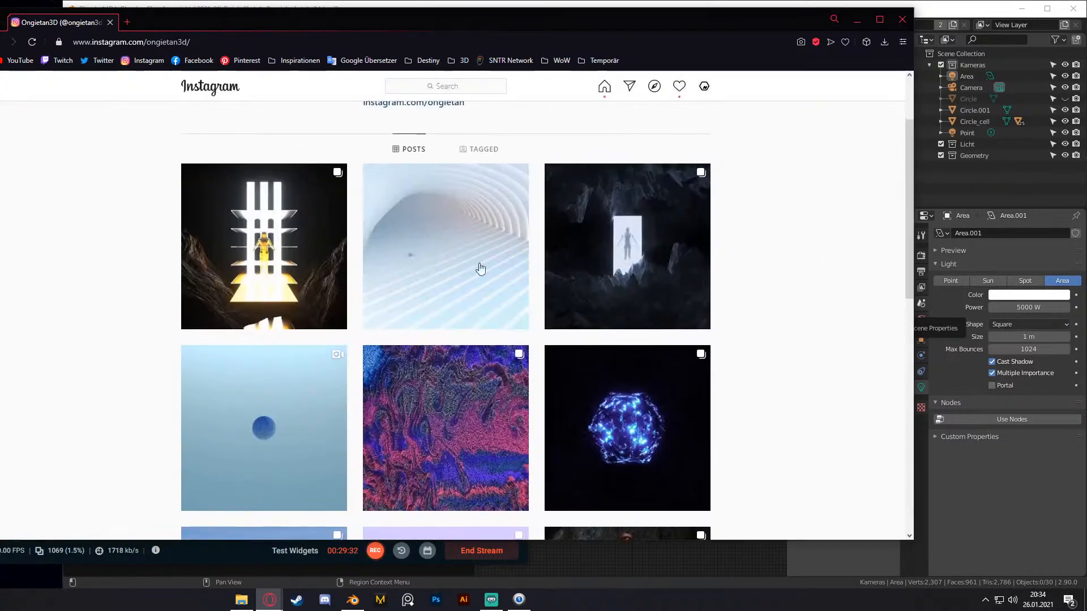
pyautogui.click(447, 267)
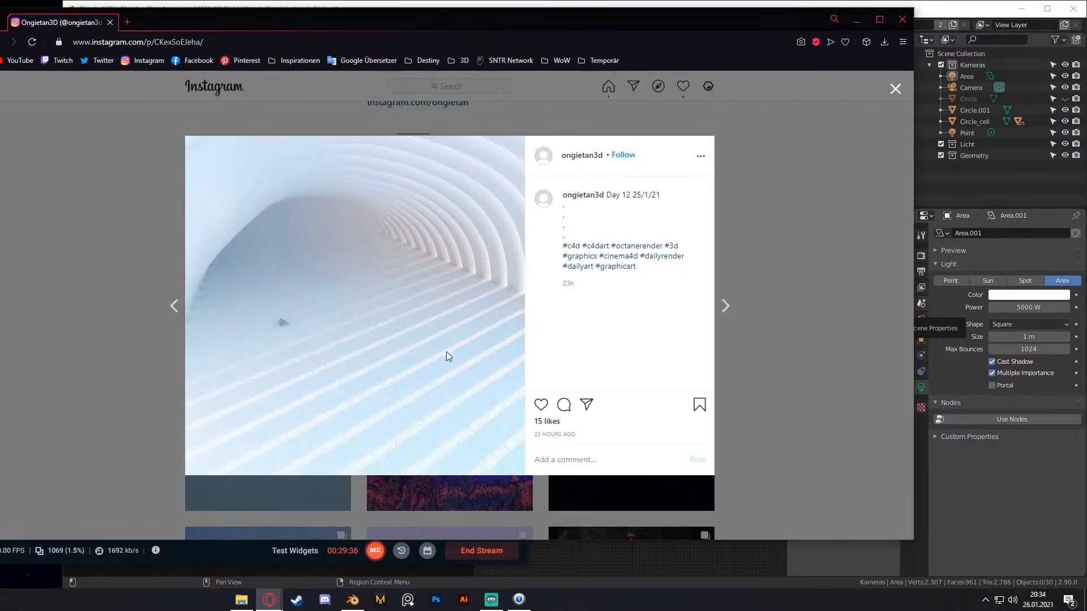
pyautogui.click(799, 200)
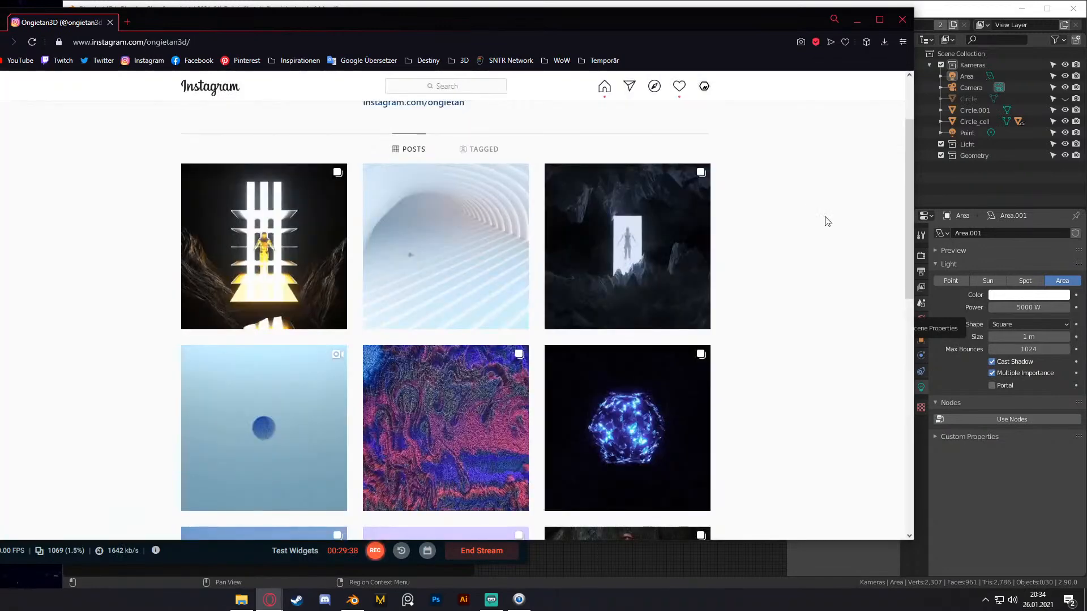
# - View both images of the Day 1 post with the cracked glowing figure and look over the neighbouring oldest renders
pyautogui.moveTo(908, 183); pyautogui.dragTo(918, 416)
pyautogui.click(331, 339)
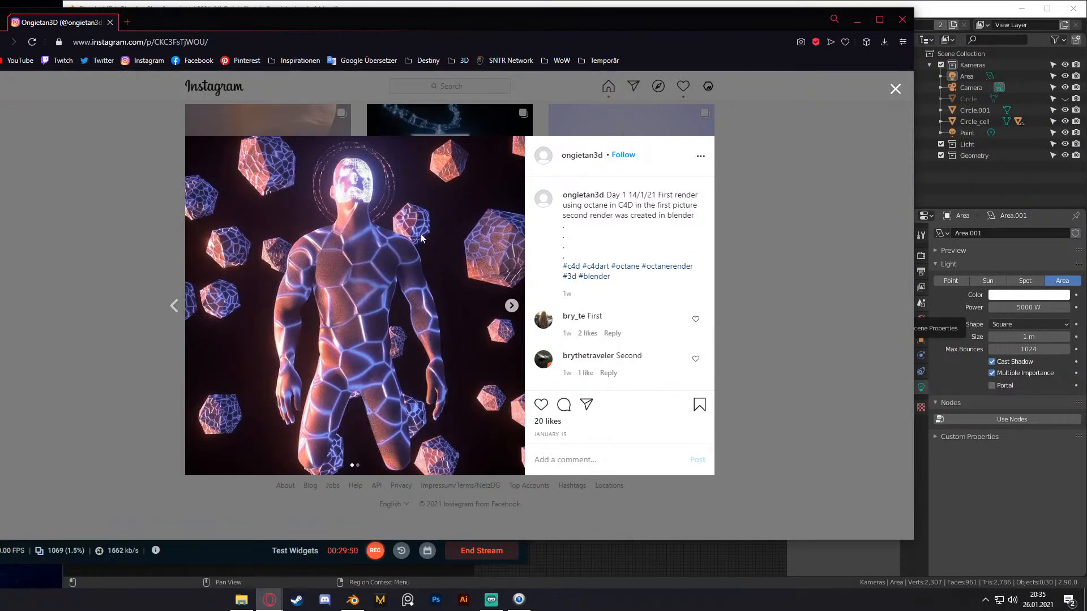
pyautogui.click(512, 306)
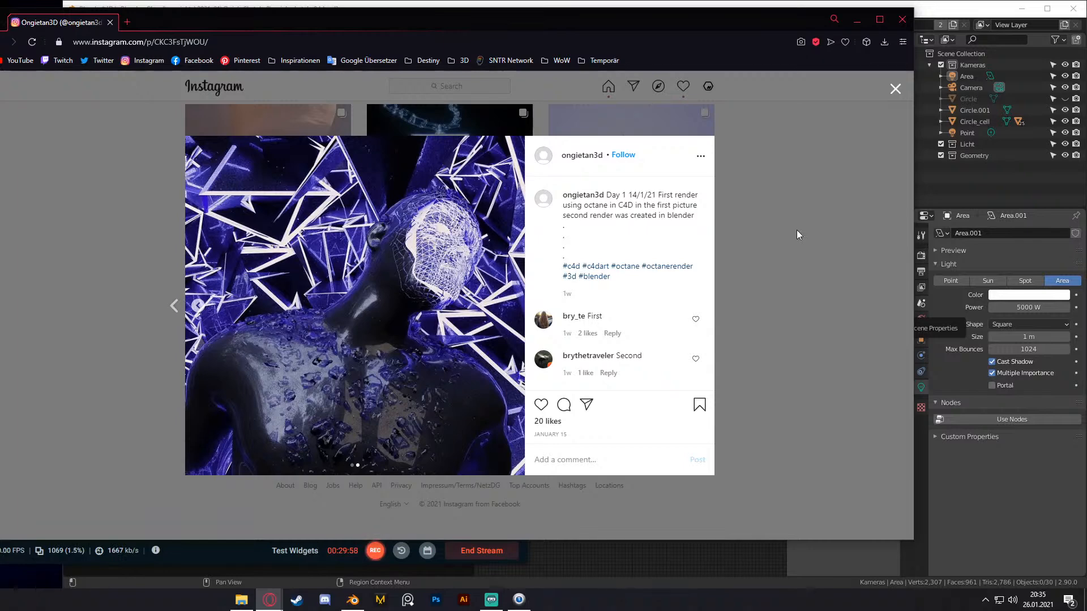
pyautogui.click(763, 299)
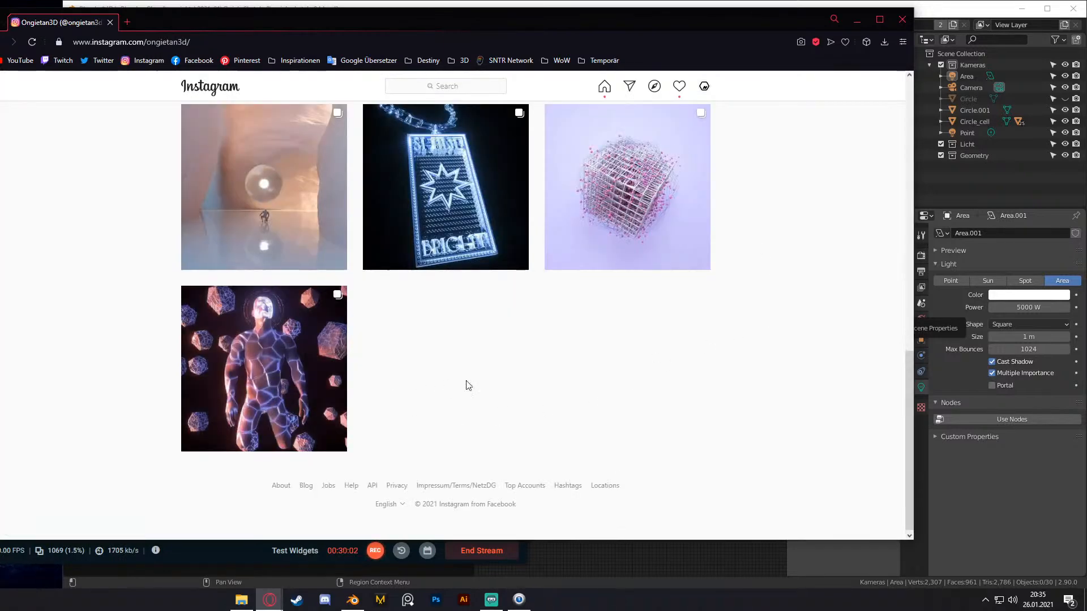
pyautogui.moveTo(907, 386); pyautogui.dragTo(908, 319)
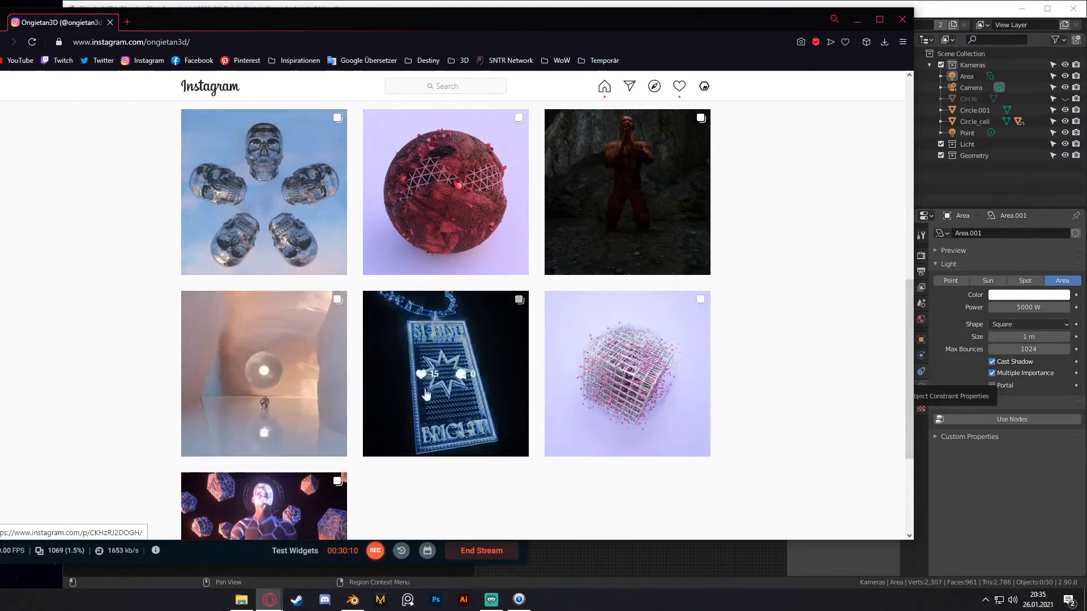
pyautogui.moveTo(908, 359); pyautogui.dragTo(902, 423)
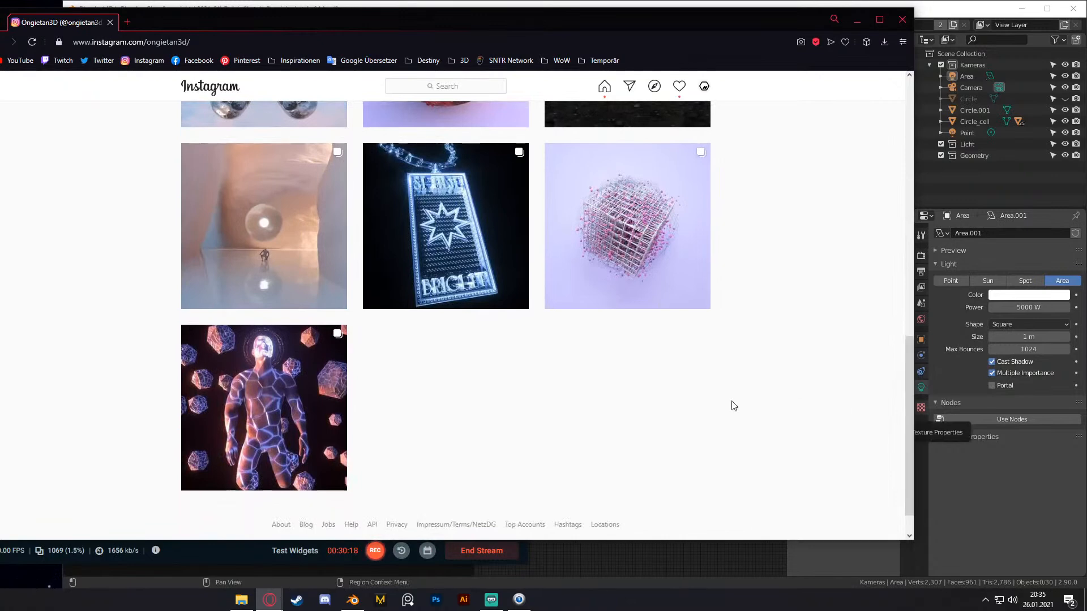
pyautogui.moveTo(906, 412); pyautogui.dragTo(915, 341)
# - Switch to the streaming software, check the track playing in the Pretzel music player, and return to the browser
pyautogui.click(492, 599)
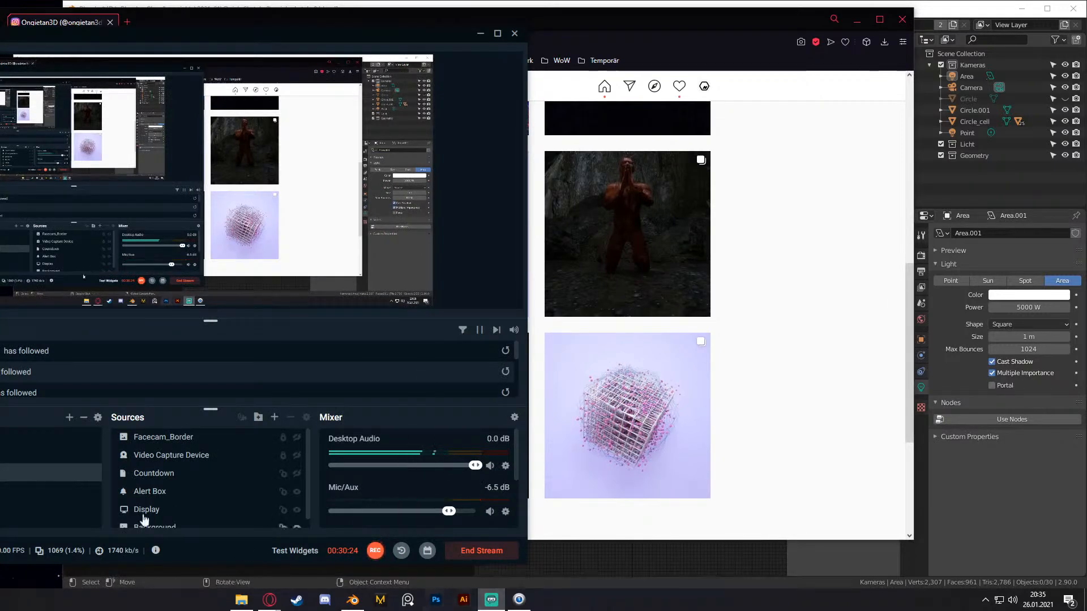
pyautogui.click(0, 452)
pyautogui.moveTo(255, 485)
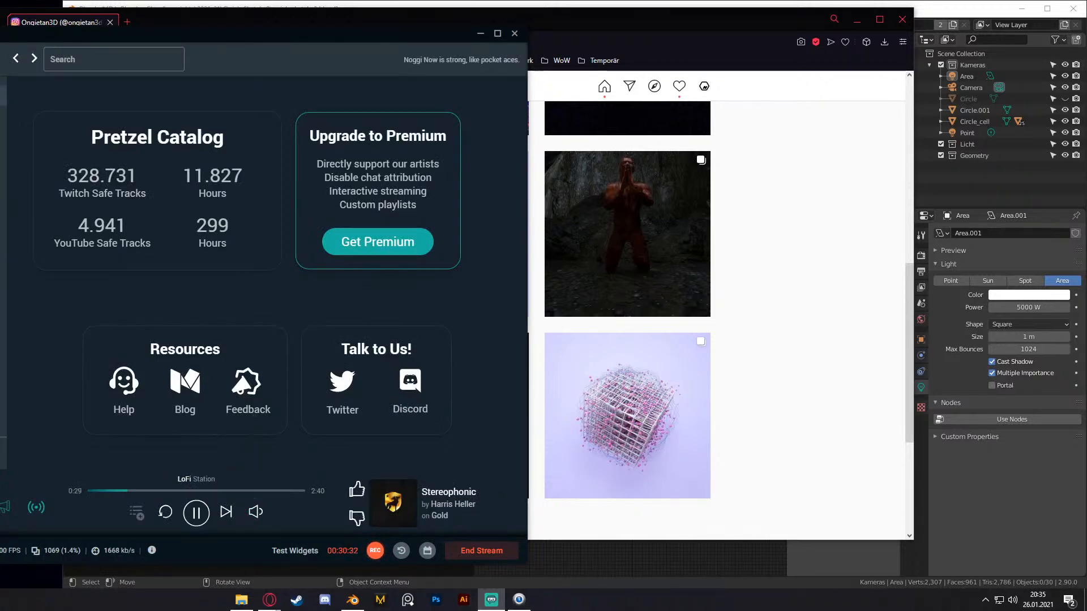
pyautogui.click(0, 85)
pyautogui.click(777, 219)
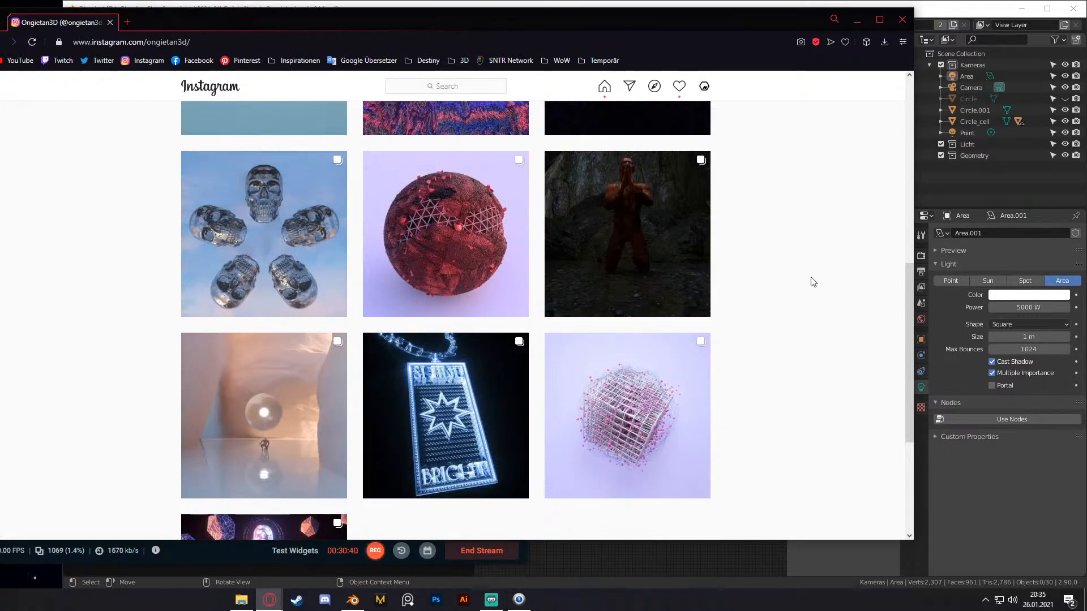
# - View the images of the Day 11 post that starts with the figure in a glowing doorway, and close the post
pyautogui.moveTo(907, 320); pyautogui.dragTo(907, 172)
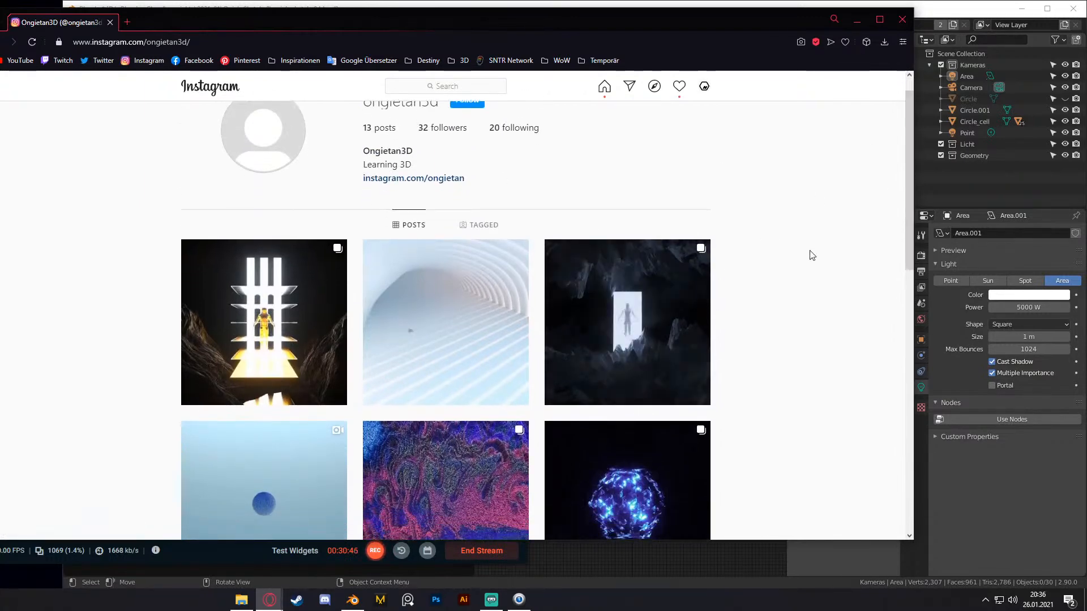
pyautogui.click(693, 343)
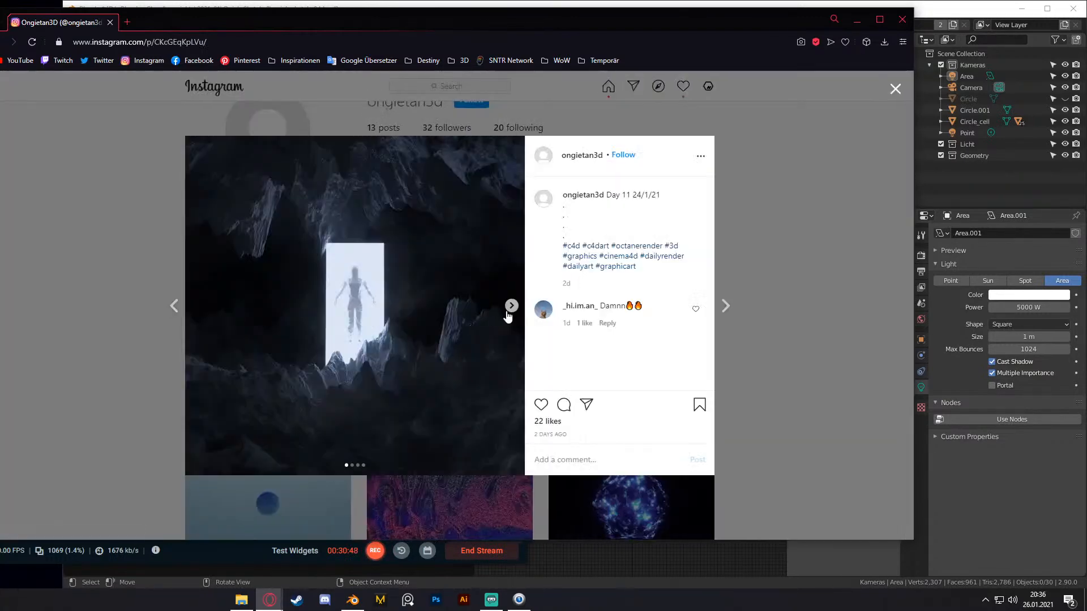
pyautogui.click(510, 307)
pyautogui.click(508, 311)
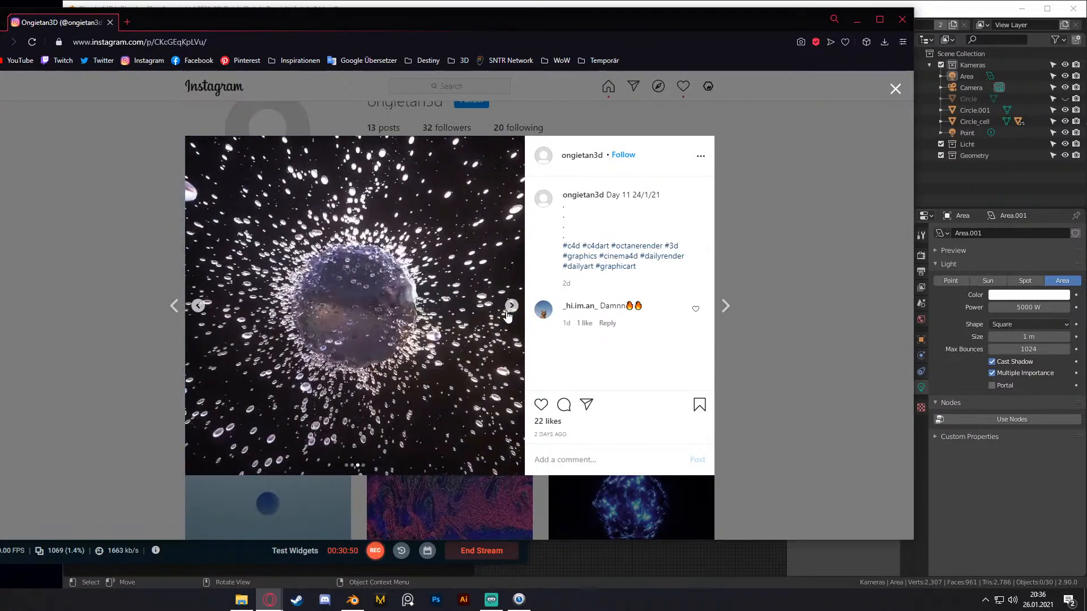
pyautogui.click(510, 308)
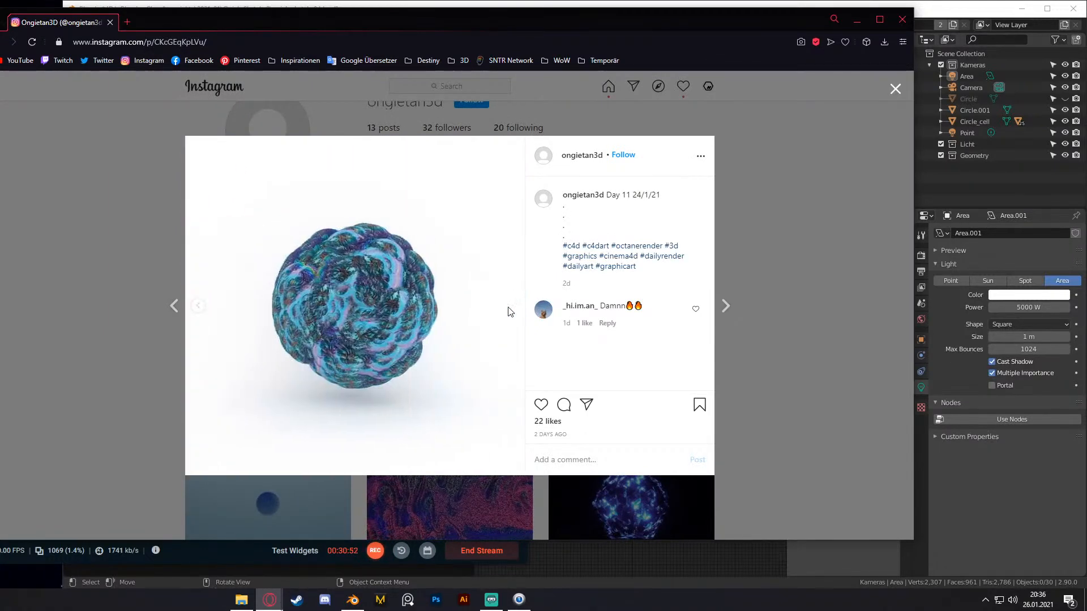
pyautogui.click(816, 166)
# - Look further through the post grid and watch the Day 10 animation of the blue sphere
pyautogui.moveTo(909, 222); pyautogui.dragTo(905, 294)
pyautogui.scroll(-1, 912, 259)
pyautogui.scroll(-2, 909, 264)
pyautogui.click(305, 288)
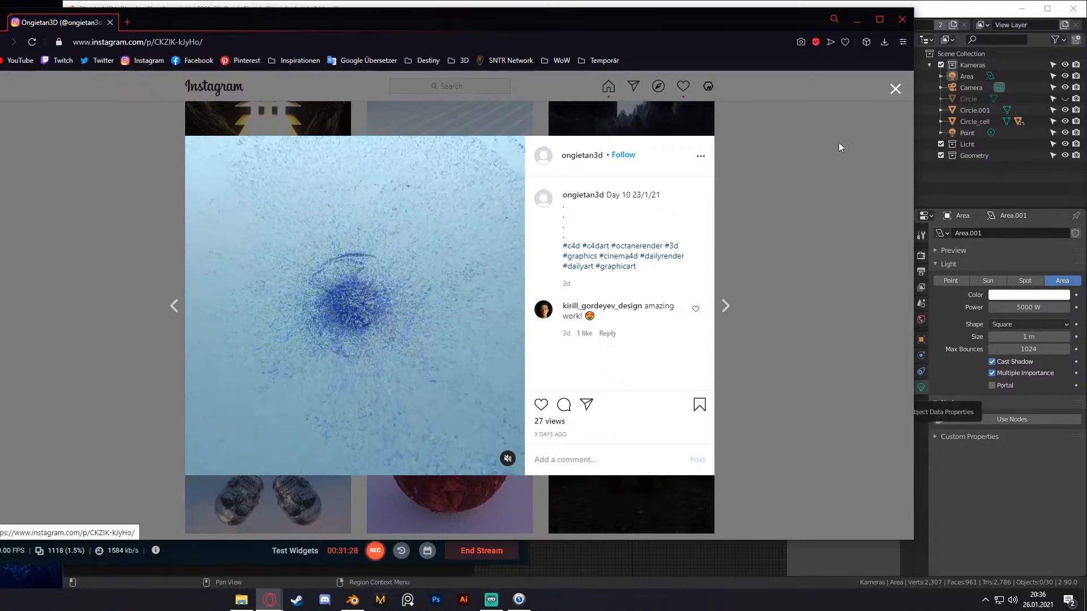
pyautogui.click(878, 97)
# - Go back to the beginning of the 3D profile and close the browser to return to Blender
pyautogui.moveTo(907, 303); pyautogui.dragTo(909, 141)
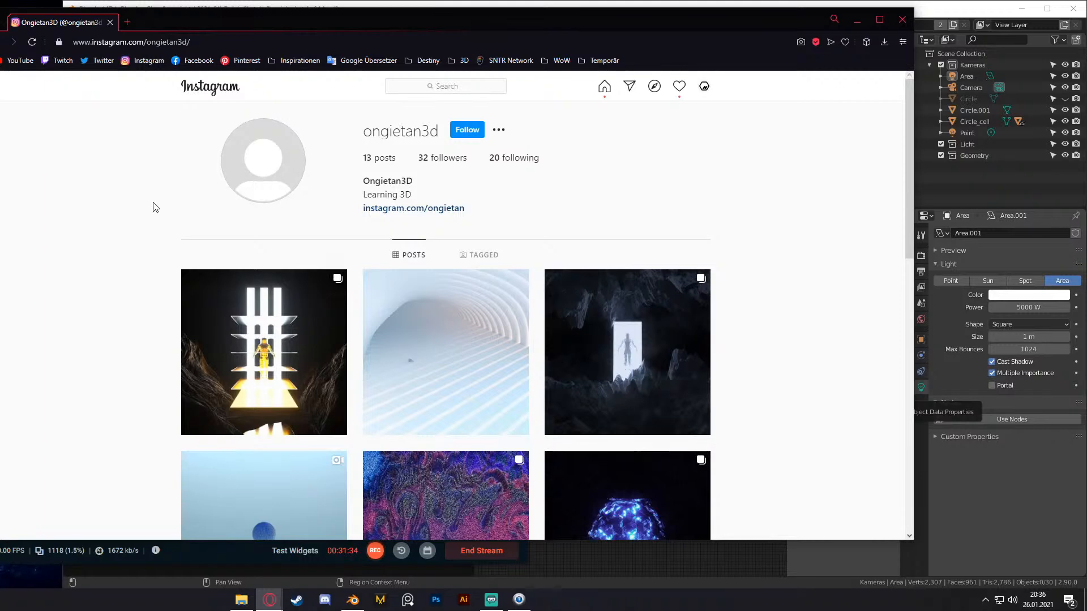
pyautogui.moveTo(699, 18)
pyautogui.mouseDown()
pyautogui.moveTo(709, 12)
pyautogui.moveTo(698, 17)
pyautogui.mouseUp()
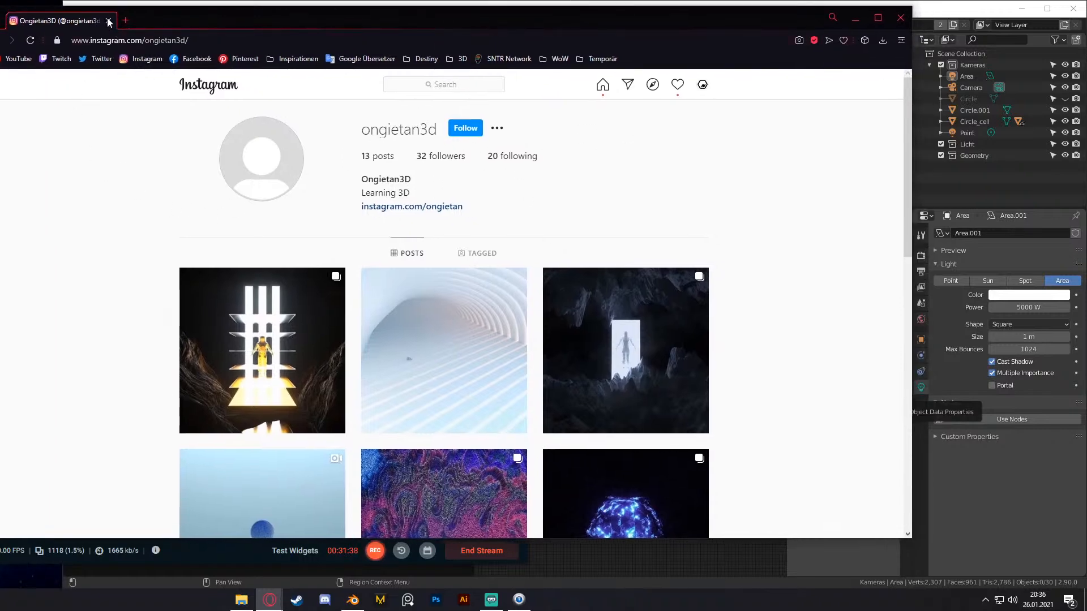
pyautogui.click(900, 17)
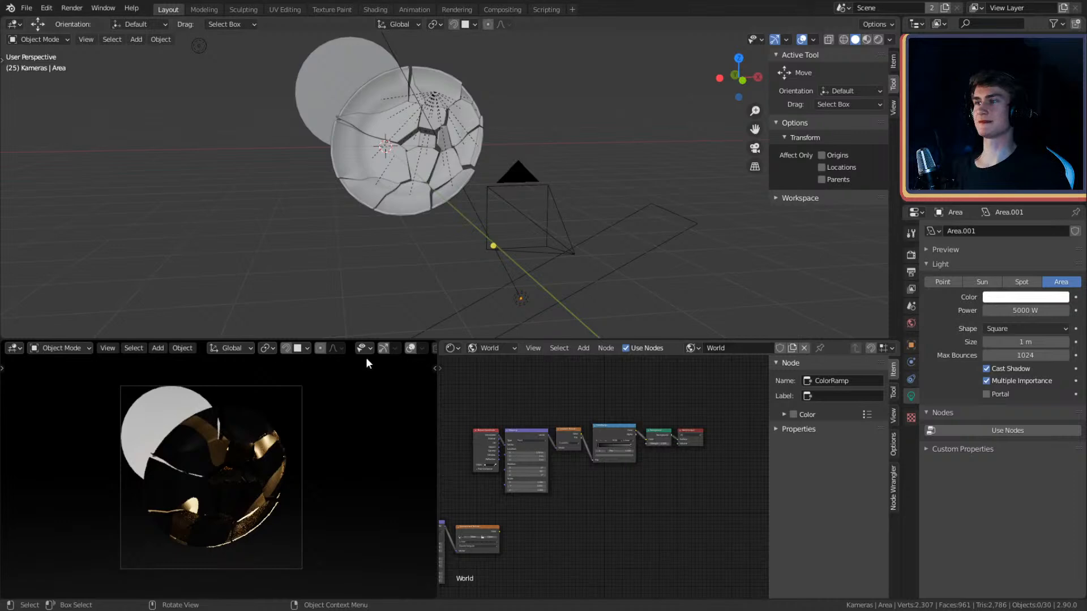
pyautogui.scroll(-3, 516, 206)
pyautogui.keyDown('shift'); pyautogui.moveTo(516, 206); pyautogui.dragTo(534, 174, button='middle'); pyautogui.keyUp('shift')
pyautogui.moveTo(534, 174); pyautogui.dragTo(525, 230, button='middle')
pyautogui.scroll(1, 489, 211)
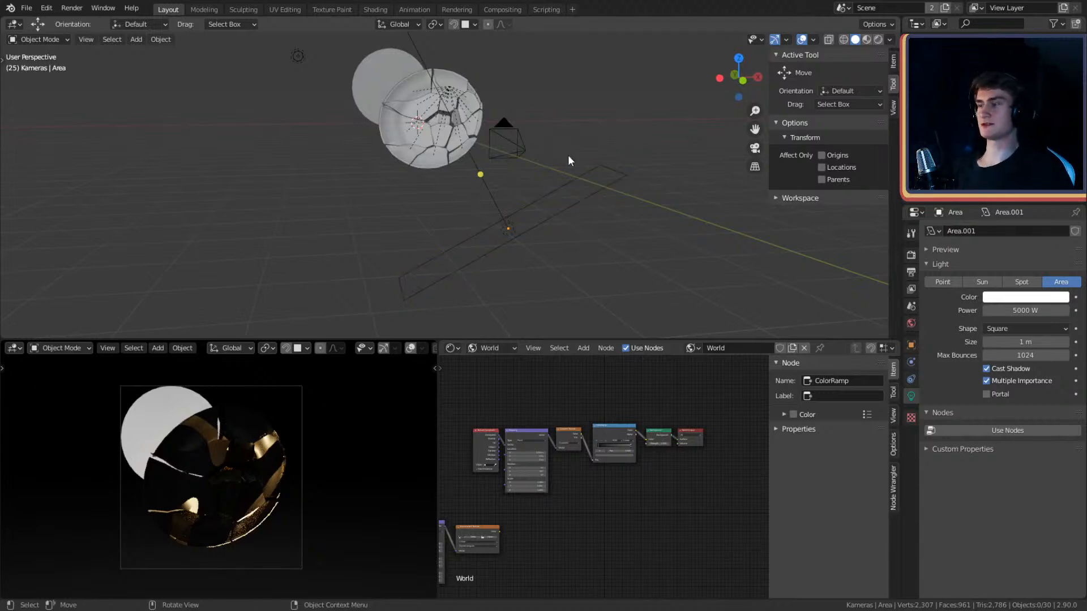
pyautogui.scroll(2, 505, 237)
pyautogui.moveTo(505, 237); pyautogui.dragTo(552, 211, button='middle')
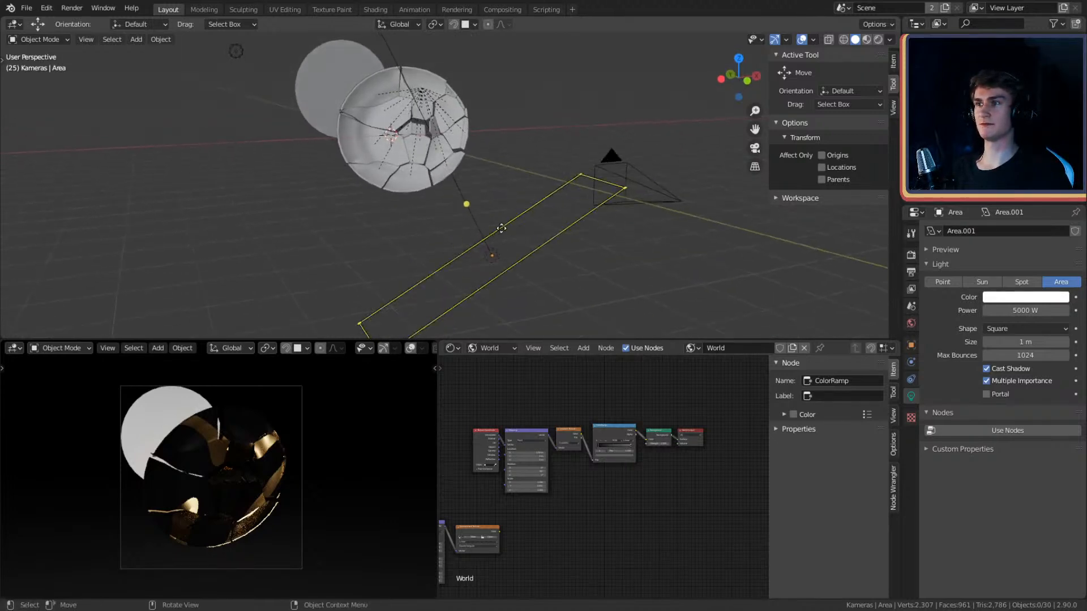
pyautogui.moveTo(525, 139); pyautogui.dragTo(566, 172, button='middle')
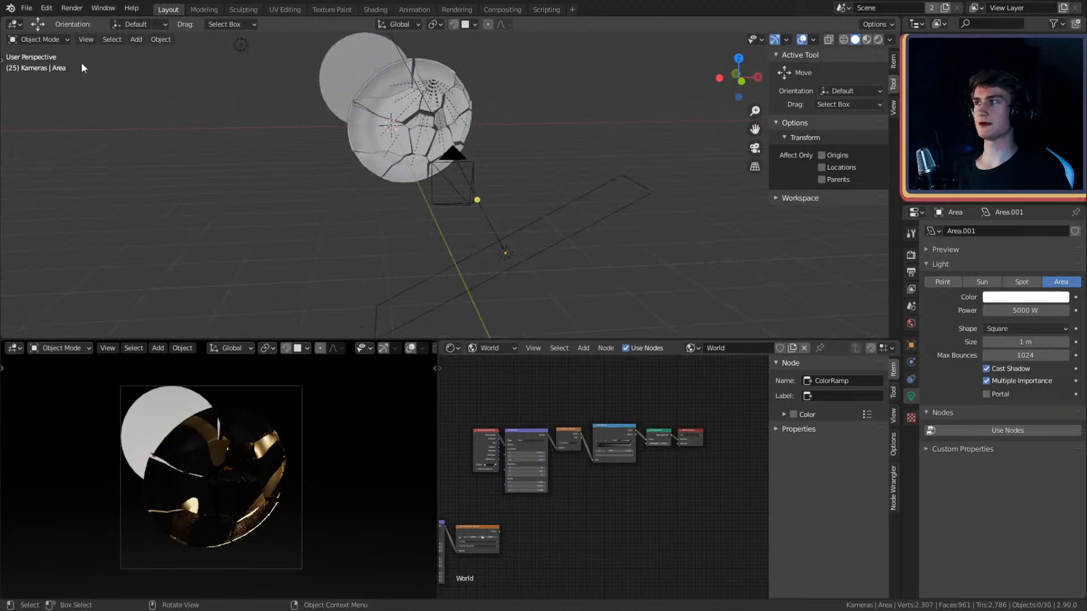
# - Save the current sketch file under its existing name
pyautogui.click(26, 8)
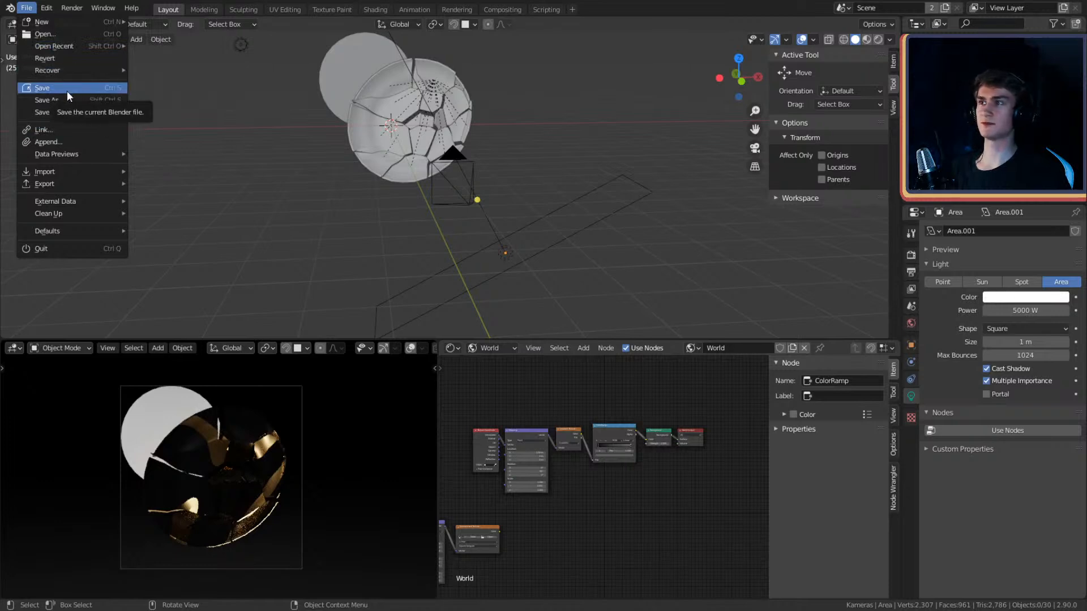
pyautogui.click(43, 89)
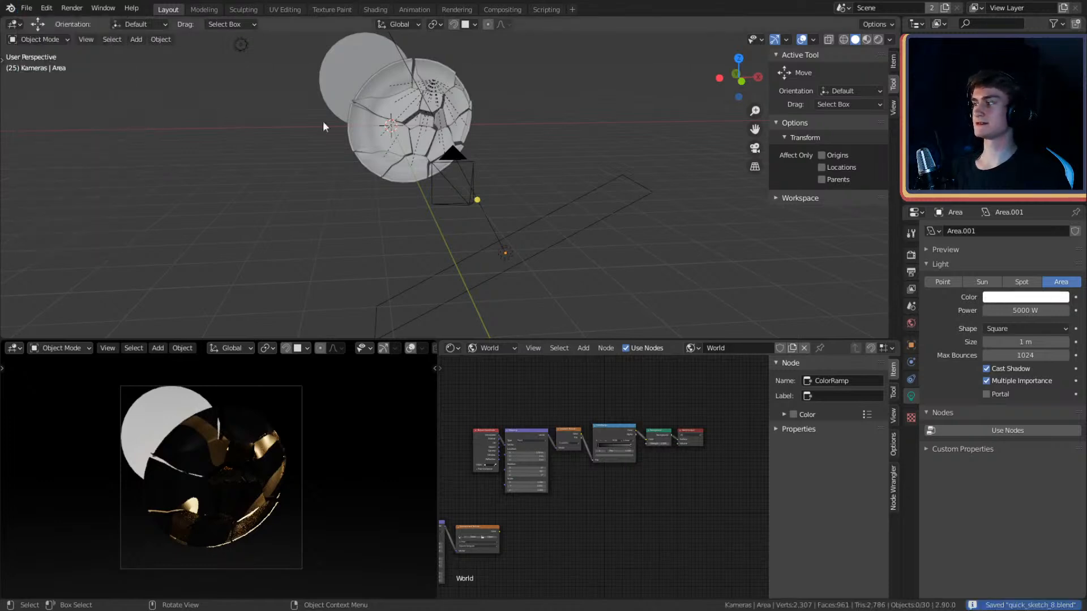
pyautogui.moveTo(554, 180)
pyautogui.mouseDown(button='middle')
pyautogui.moveTo(536, 181)
pyautogui.moveTo(544, 179)
pyautogui.mouseUp(button='middle')
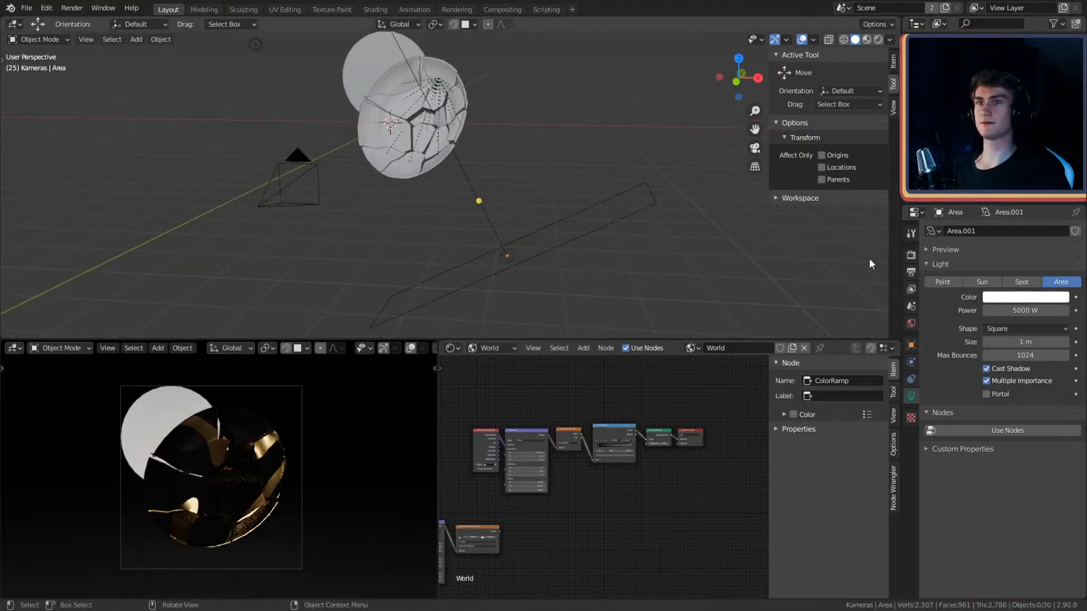
# - Widen the node editor beside the camera preview and switch it from the world shader nodes to the Compositor
pyautogui.moveTo(432, 430); pyautogui.dragTo(365, 417)
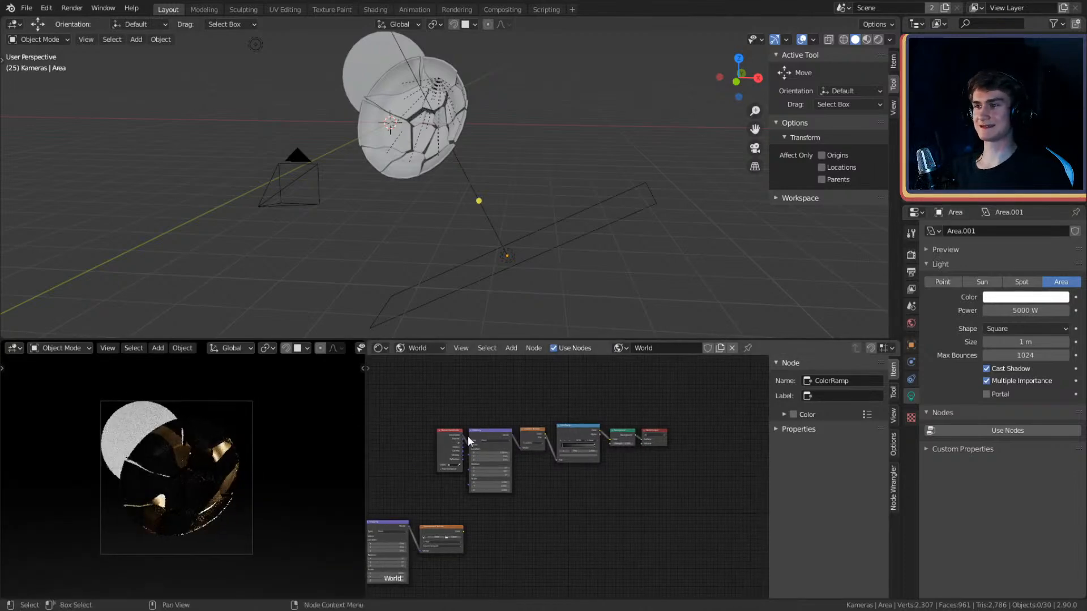
pyautogui.click(379, 347)
pyautogui.click(403, 431)
pyautogui.scroll(-2, 592, 460)
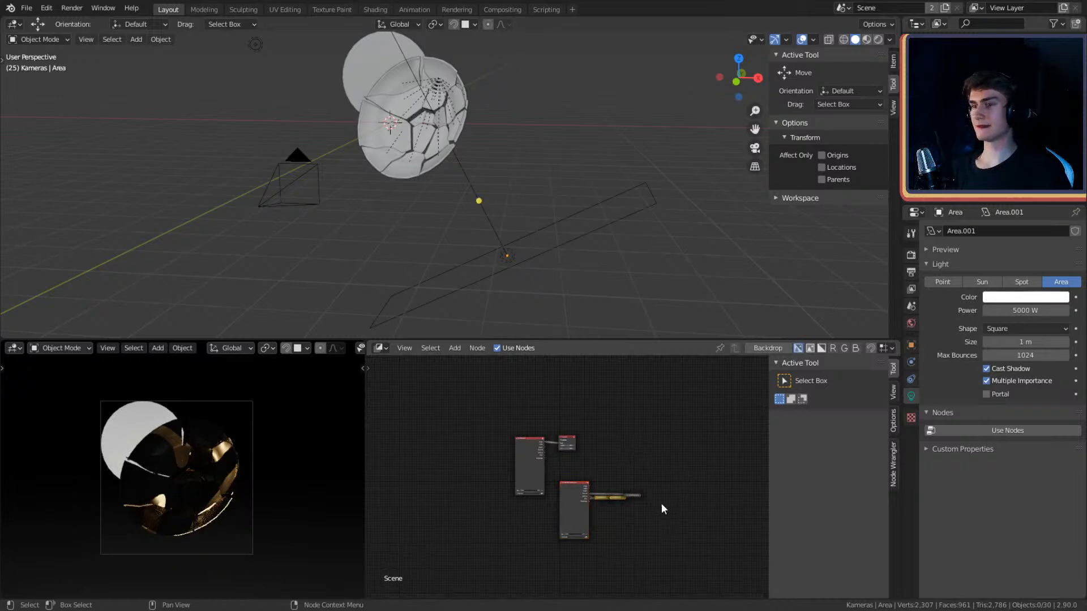
pyautogui.scroll(2, 600, 495)
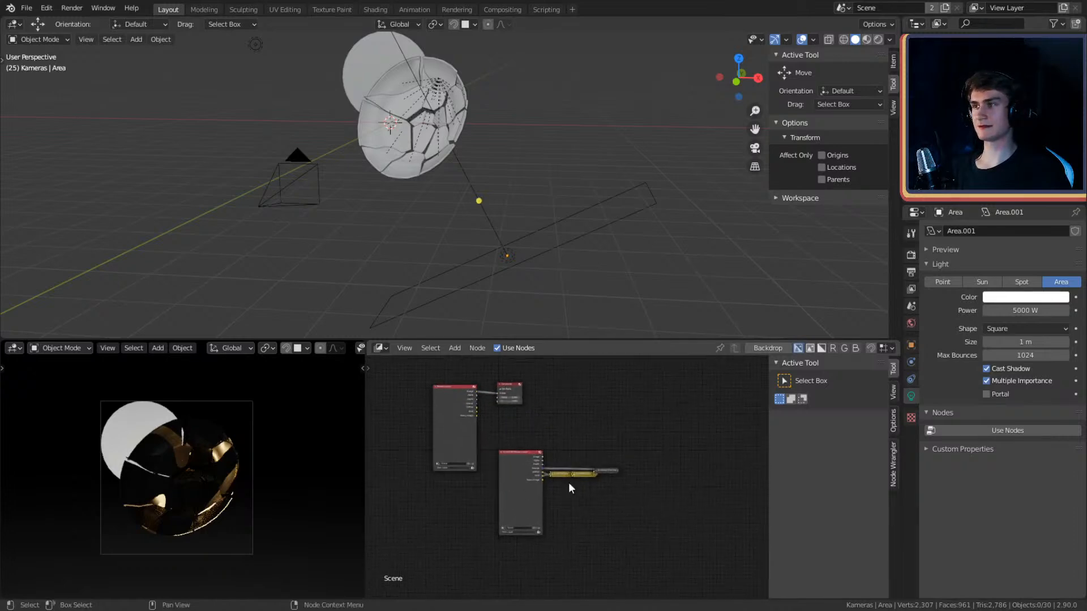
pyautogui.scroll(3, 575, 485)
# - Delete the lower Render Layers node together with the collapsed nodes connected to it
pyautogui.moveTo(672, 442); pyautogui.dragTo(512, 542)
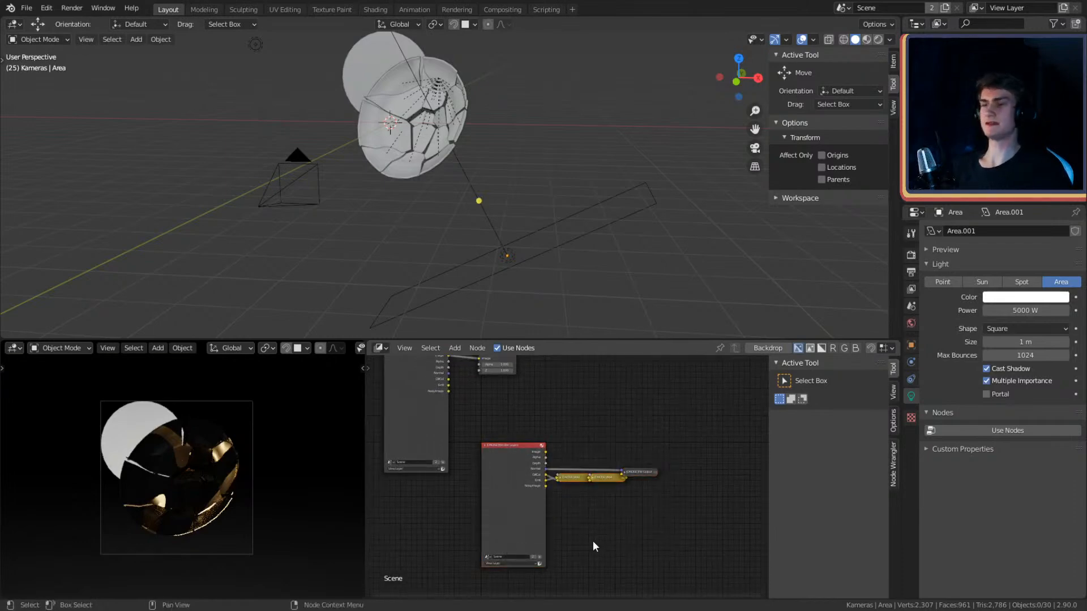
pyautogui.moveTo(657, 408); pyautogui.dragTo(514, 533)
pyautogui.moveTo(642, 440); pyautogui.dragTo(522, 541)
pyautogui.press('x')
pyautogui.scroll(-2, 567, 443)
pyautogui.scroll(2, 654, 494)
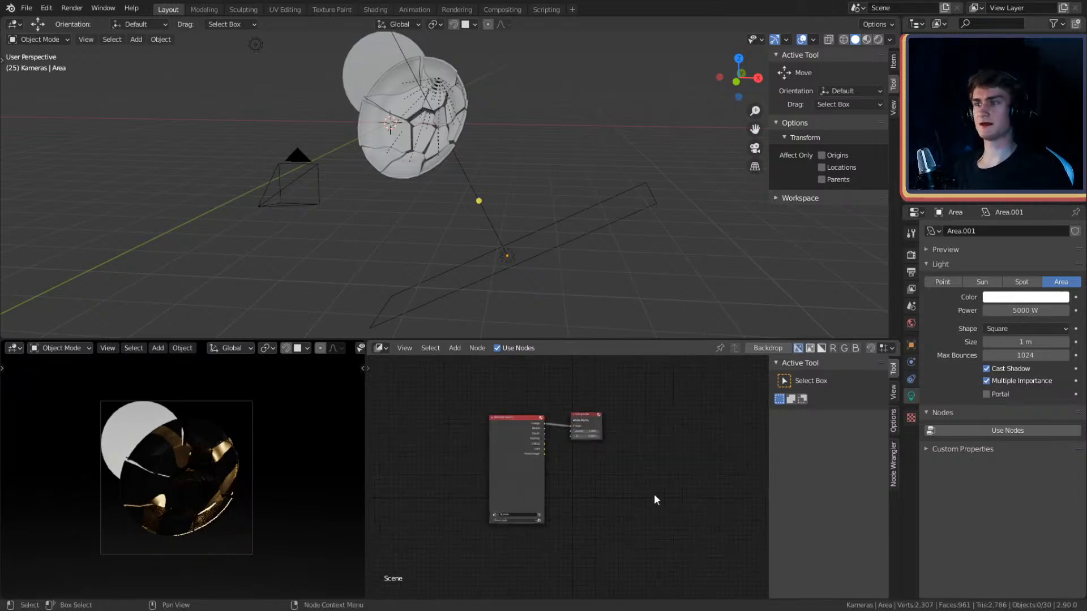
# - Move the remaining Render Layers and Composite nodes apart to make room between them
pyautogui.moveTo(539, 452); pyautogui.dragTo(517, 451)
pyautogui.moveTo(637, 488); pyautogui.dragTo(583, 483, button='middle')
pyautogui.scroll(3, 583, 483)
pyautogui.moveTo(578, 428); pyautogui.dragTo(621, 425)
pyautogui.scroll(-5, 587, 483)
pyautogui.moveTo(587, 488); pyautogui.dragTo(573, 483, button='middle')
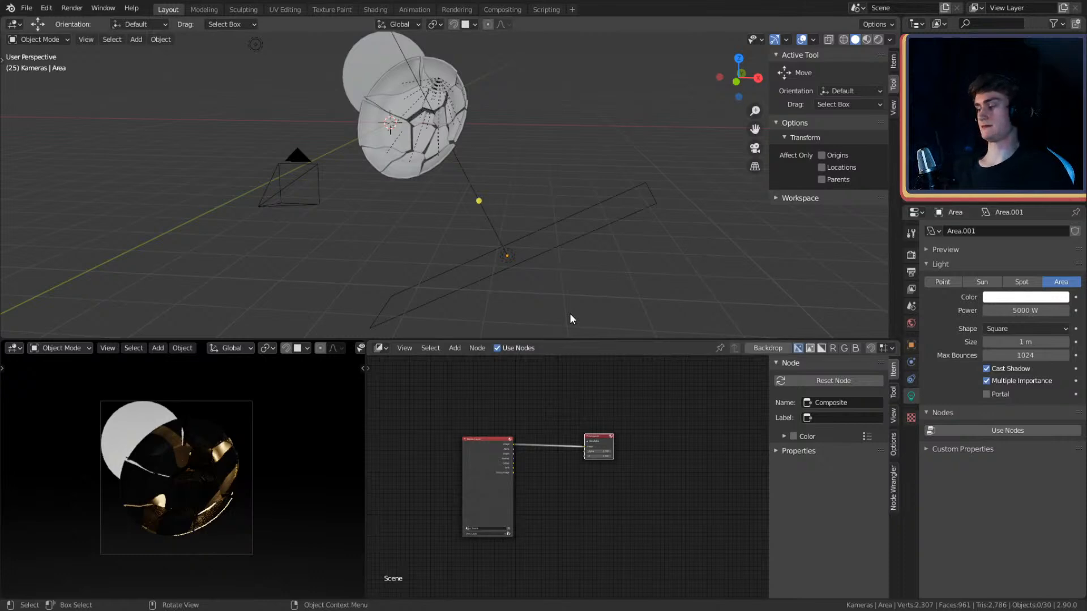
pyautogui.scroll(3, 528, 512)
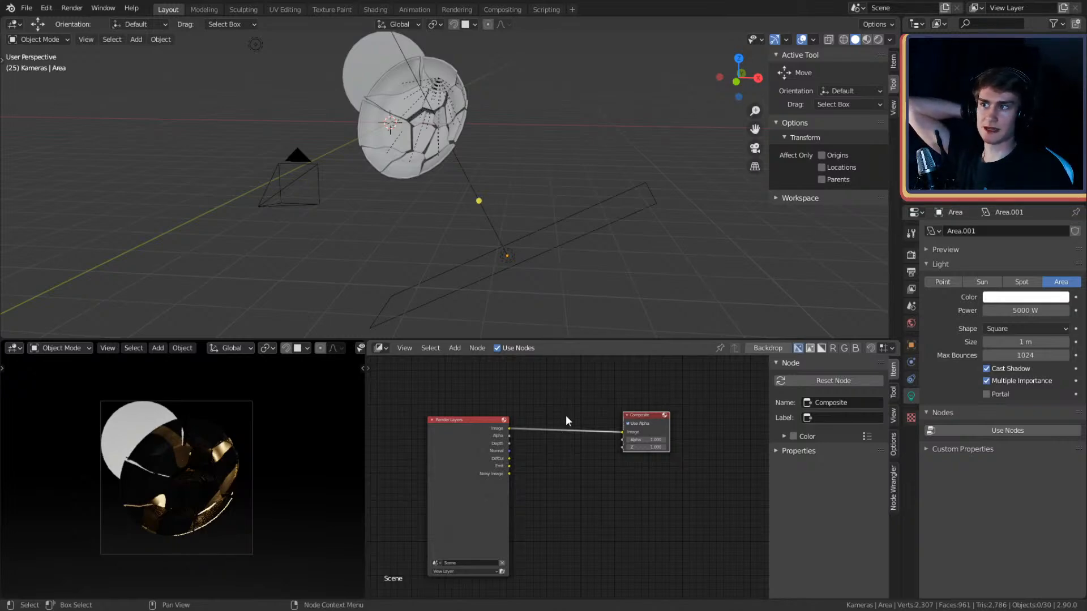
pyautogui.click(565, 240)
pyautogui.click(577, 269)
pyautogui.moveTo(548, 177); pyautogui.dragTo(507, 287)
pyautogui.click(568, 286)
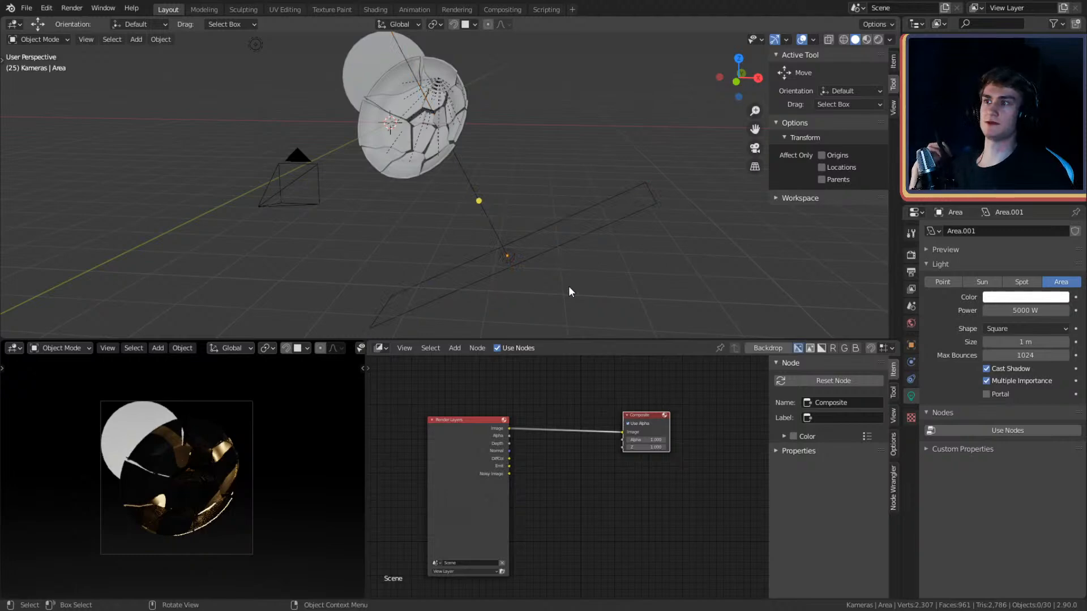
pyautogui.moveTo(538, 176); pyautogui.dragTo(463, 337)
pyautogui.click(660, 327)
pyautogui.moveTo(575, 462)
pyautogui.mouseDown(button='middle')
pyautogui.moveTo(584, 466)
pyautogui.moveTo(586, 454)
pyautogui.moveTo(586, 464)
pyautogui.mouseUp(button='middle')
pyautogui.scroll(-1, 576, 474)
pyautogui.scroll(1, 586, 454)
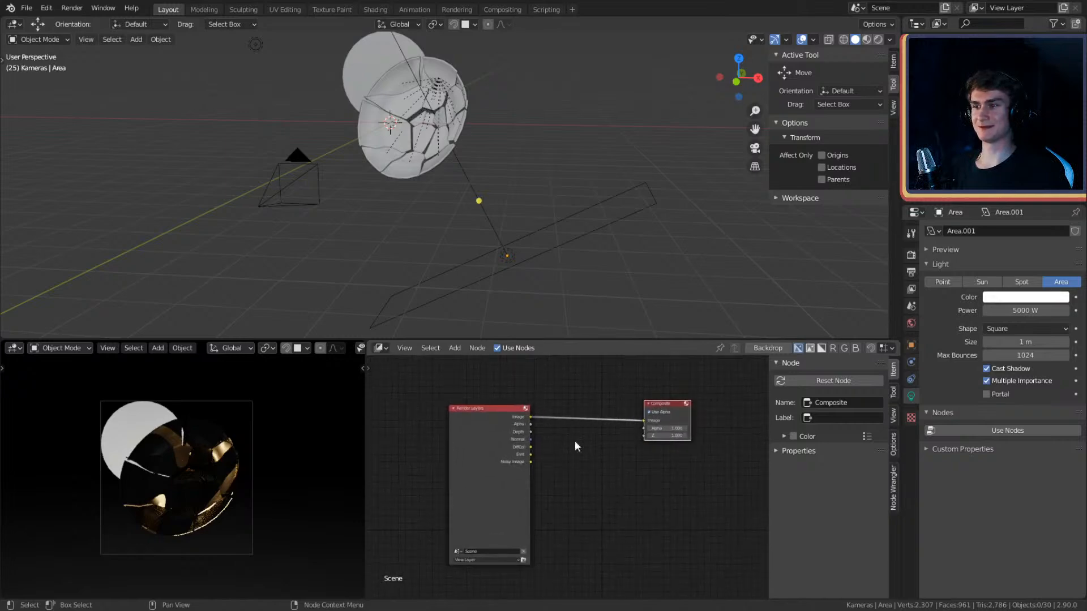
# - Widen the gap between the Render Layers node and the Composite node
pyautogui.moveTo(474, 414); pyautogui.dragTo(432, 409)
pyautogui.moveTo(637, 412); pyautogui.dragTo(611, 417, button='middle')
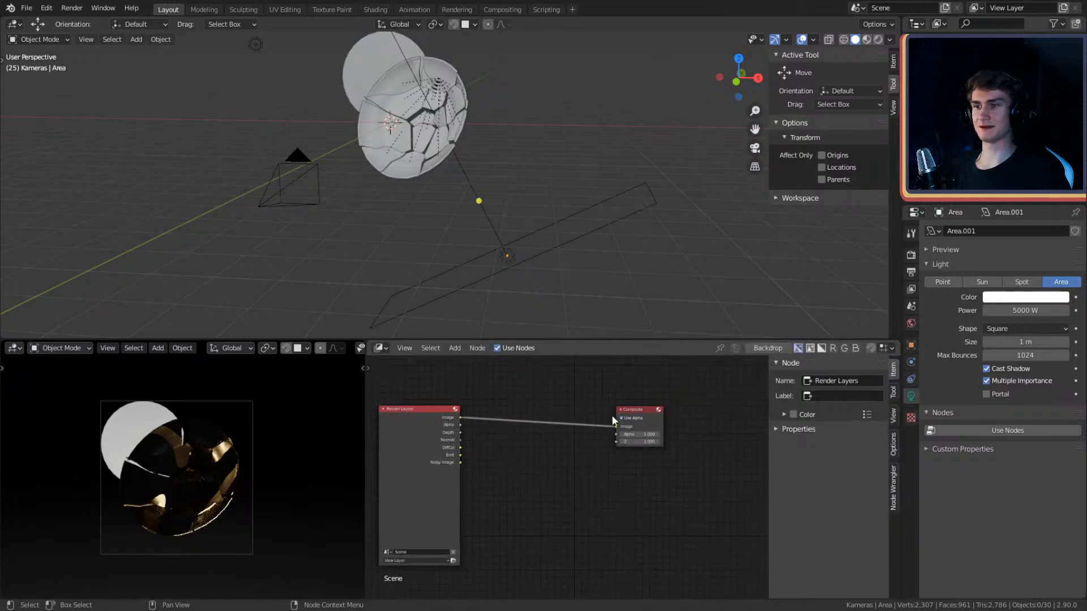
pyautogui.moveTo(642, 408); pyautogui.dragTo(653, 407)
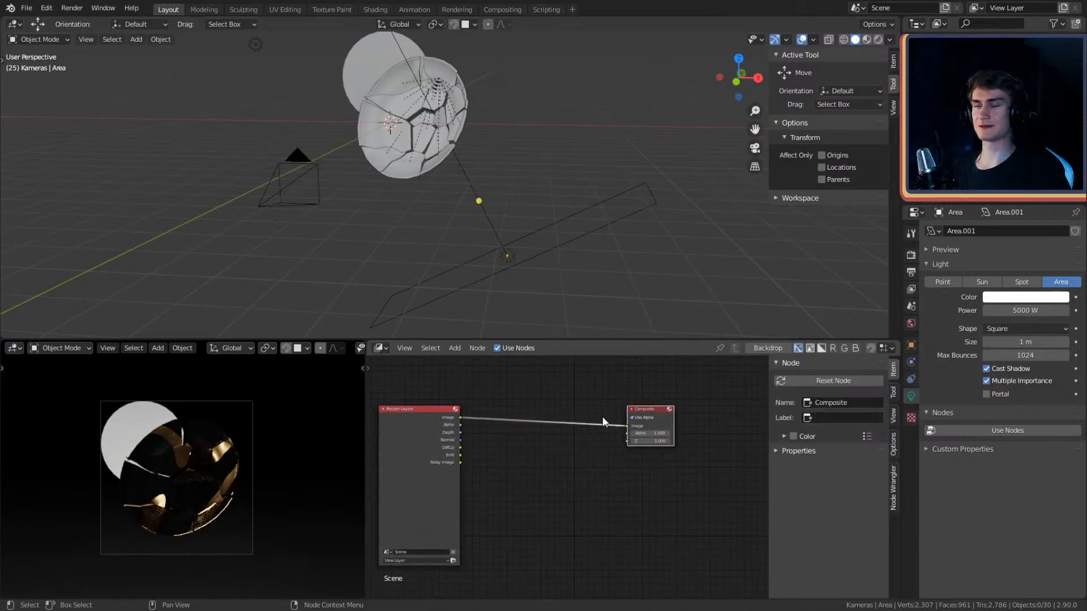
pyautogui.click(561, 429)
# - Show the scene's render settings in the properties editor
pyautogui.click(910, 233)
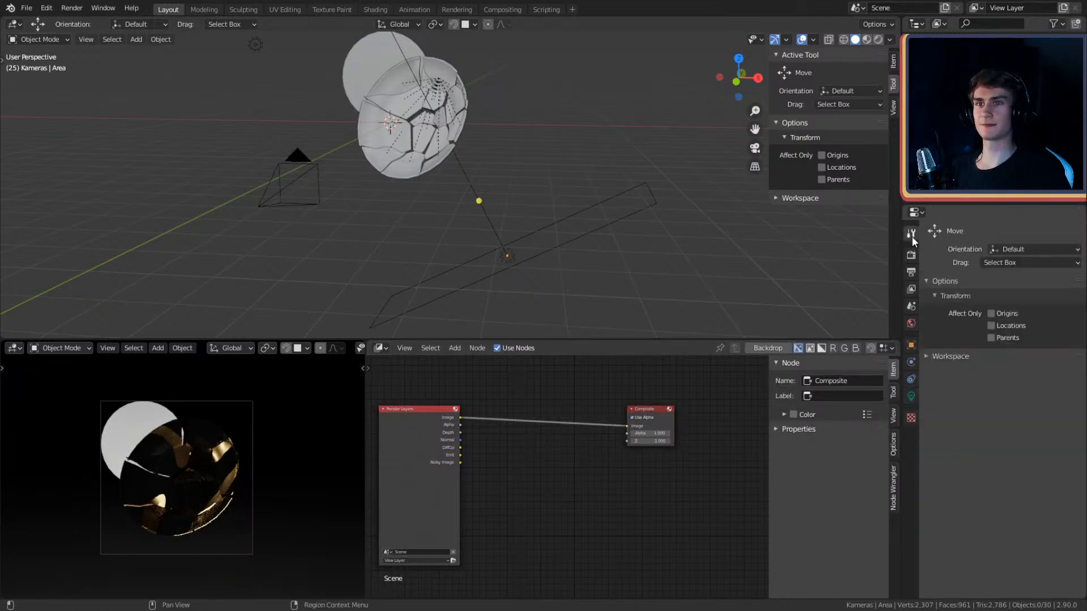
pyautogui.click(910, 255)
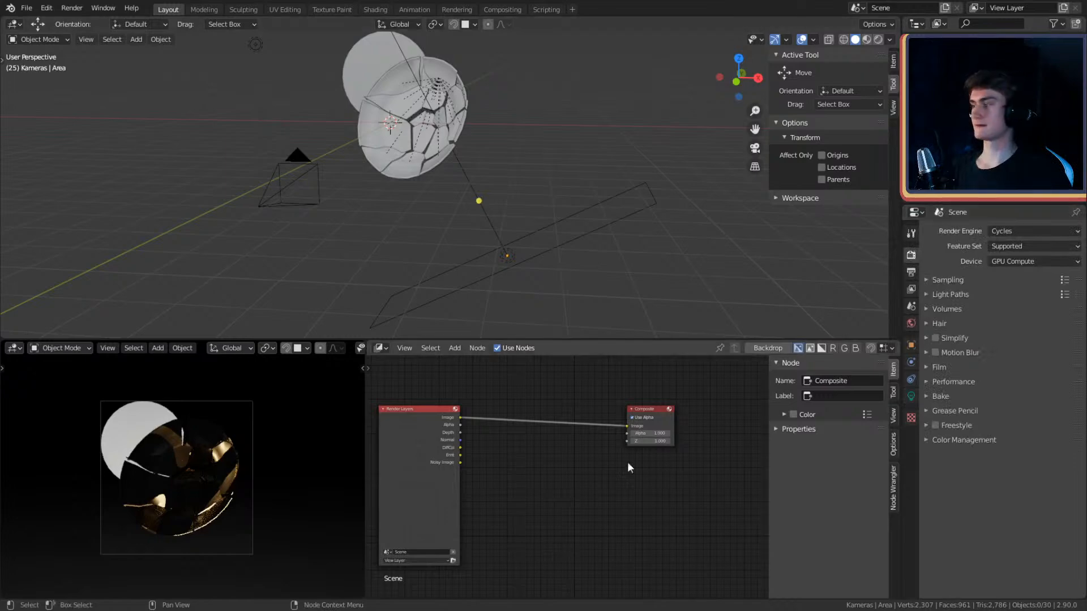
pyautogui.press('Home')
pyautogui.scroll(2, 570, 448)
pyautogui.moveTo(570, 449); pyautogui.dragTo(579, 444, button='middle')
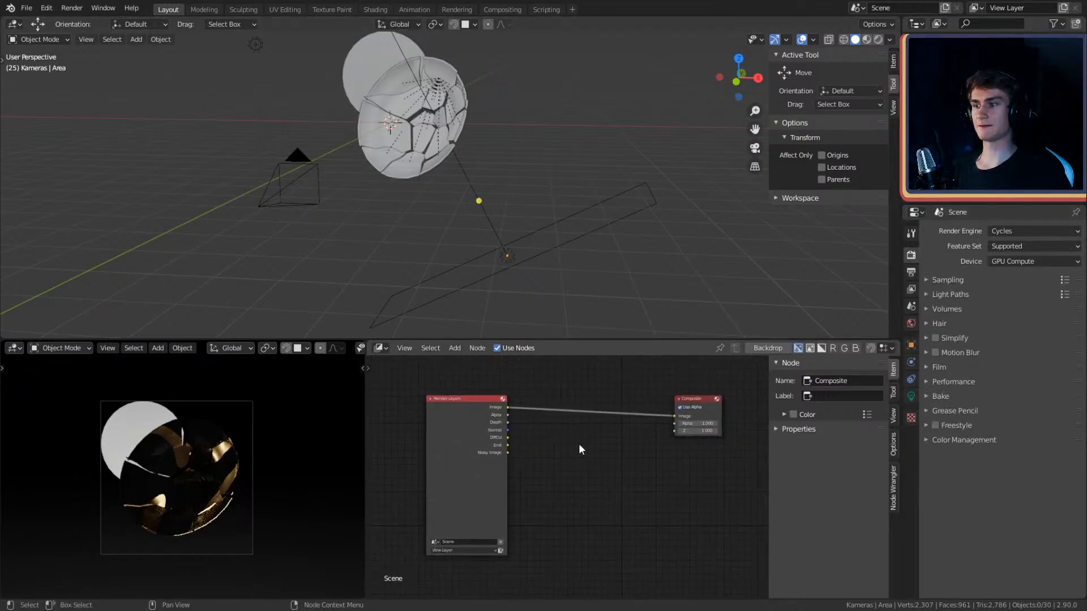
pyautogui.click(27, 8)
pyautogui.click(31, 103)
pyautogui.scroll(-4, 548, 449)
pyautogui.moveTo(547, 450); pyautogui.dragTo(567, 461, button='middle')
pyautogui.scroll(3, 573, 441)
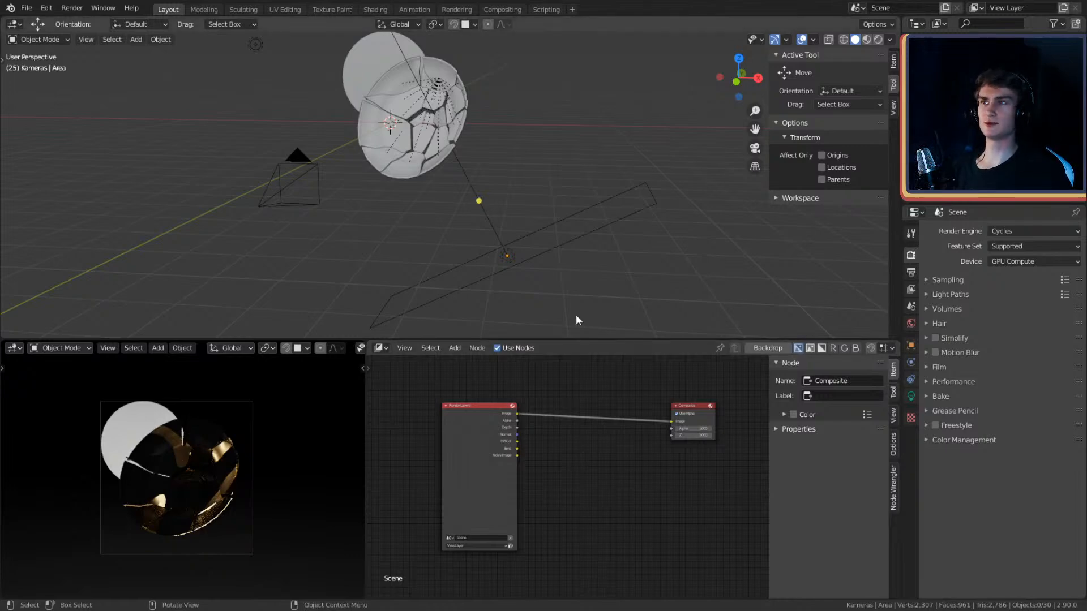
pyautogui.scroll(-2, 552, 467)
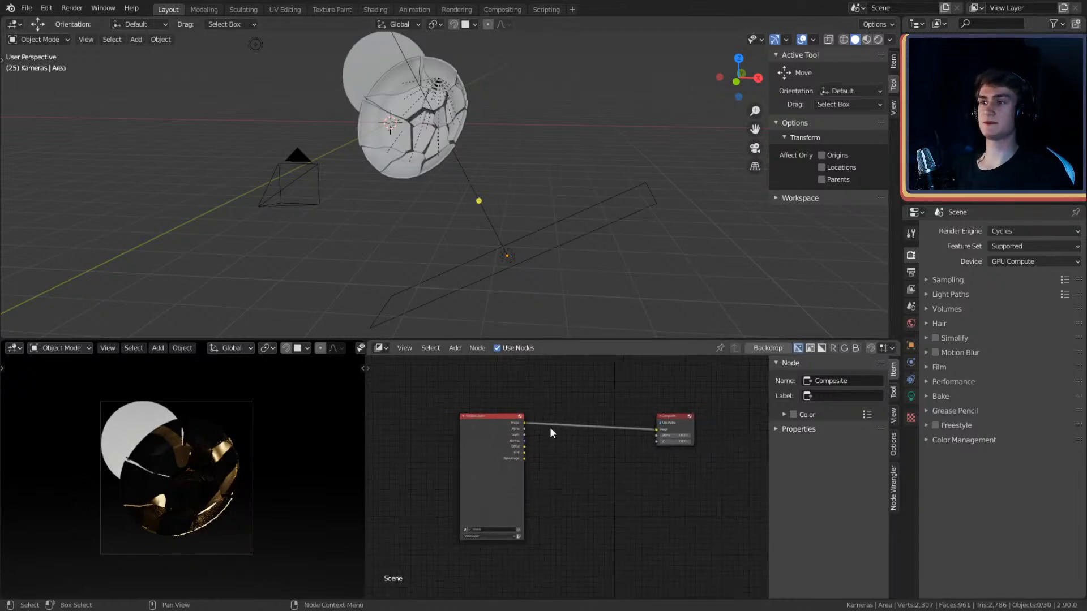
# - Shift the Composite and Render Layers nodes outward so more nodes fit along the image link
pyautogui.moveTo(584, 446); pyautogui.dragTo(560, 443, button='middle')
pyautogui.moveTo(650, 410); pyautogui.dragTo(707, 406)
pyautogui.moveTo(458, 420); pyautogui.dragTo(407, 414)
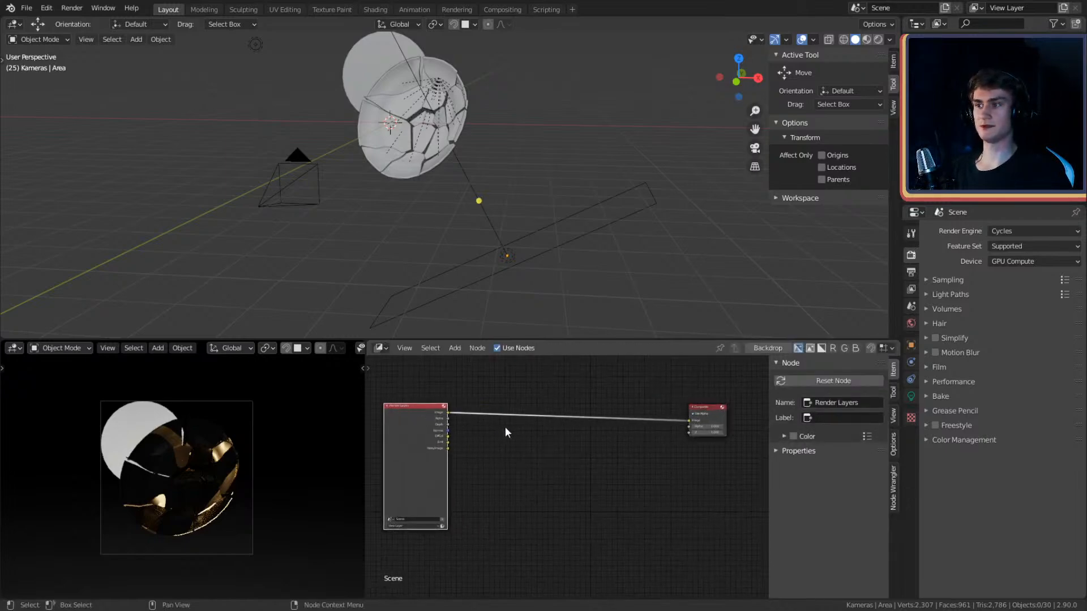
pyautogui.scroll(4, 526, 453)
pyautogui.moveTo(535, 453); pyautogui.dragTo(580, 465, button='middle')
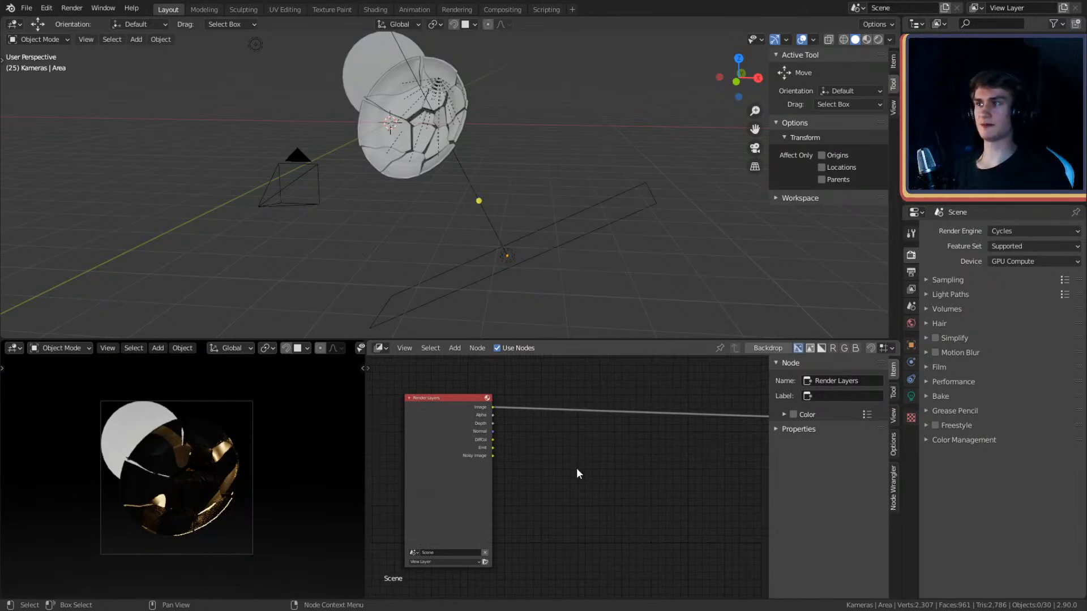
pyautogui.scroll(-6, 576, 467)
pyautogui.moveTo(589, 467); pyautogui.dragTo(546, 437, button='middle')
pyautogui.scroll(4, 557, 457)
pyautogui.hotkey('shift', 'a')
pyautogui.moveTo(504, 456)
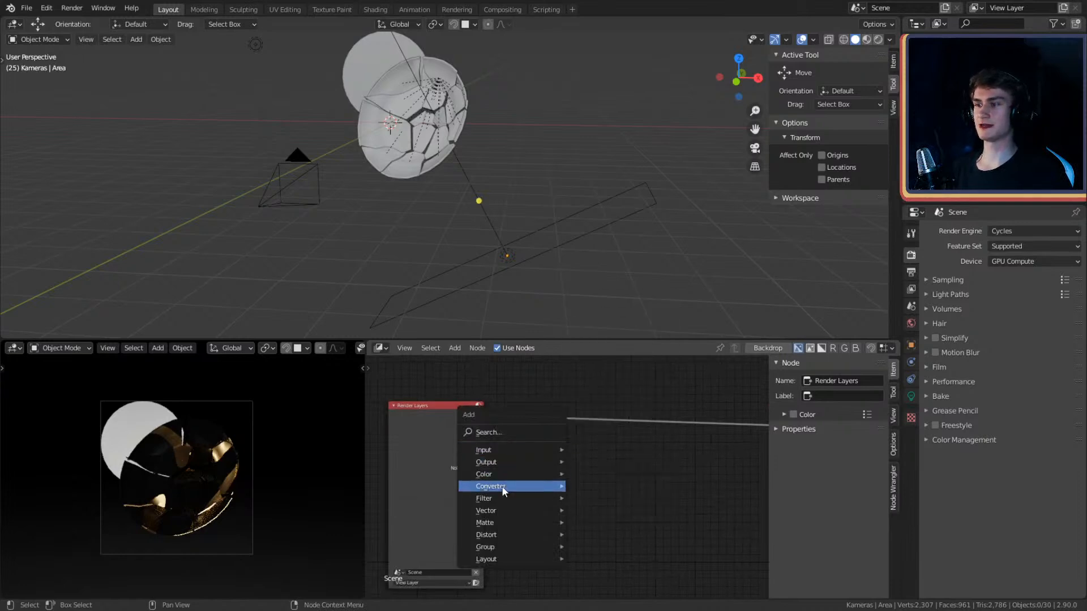
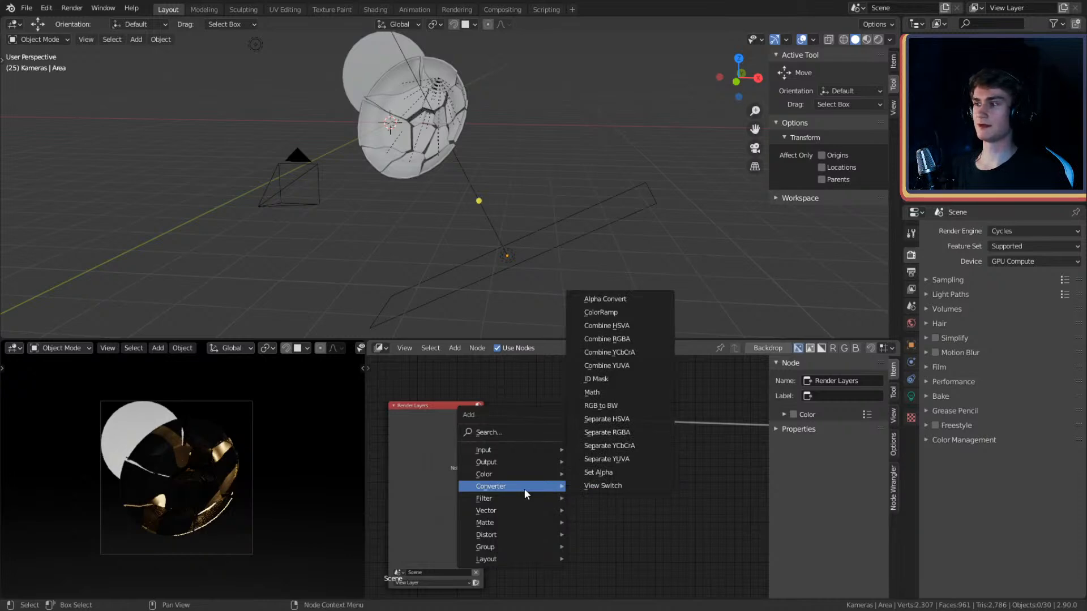
pyautogui.scroll(-2, 634, 509)
pyautogui.moveTo(619, 484); pyautogui.dragTo(598, 472, button='middle')
pyautogui.moveTo(555, 444); pyautogui.dragTo(564, 472, button='middle')
pyautogui.scroll(1, 556, 442)
pyautogui.scroll(1, 546, 463)
pyautogui.hotkey('shift', 'a')
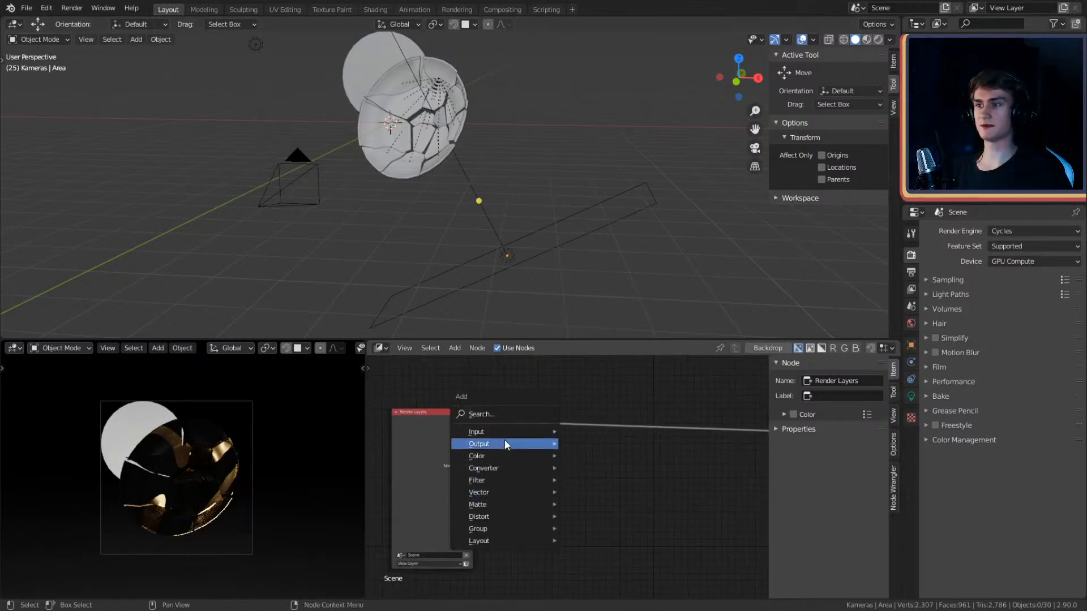
pyautogui.moveTo(548, 432)
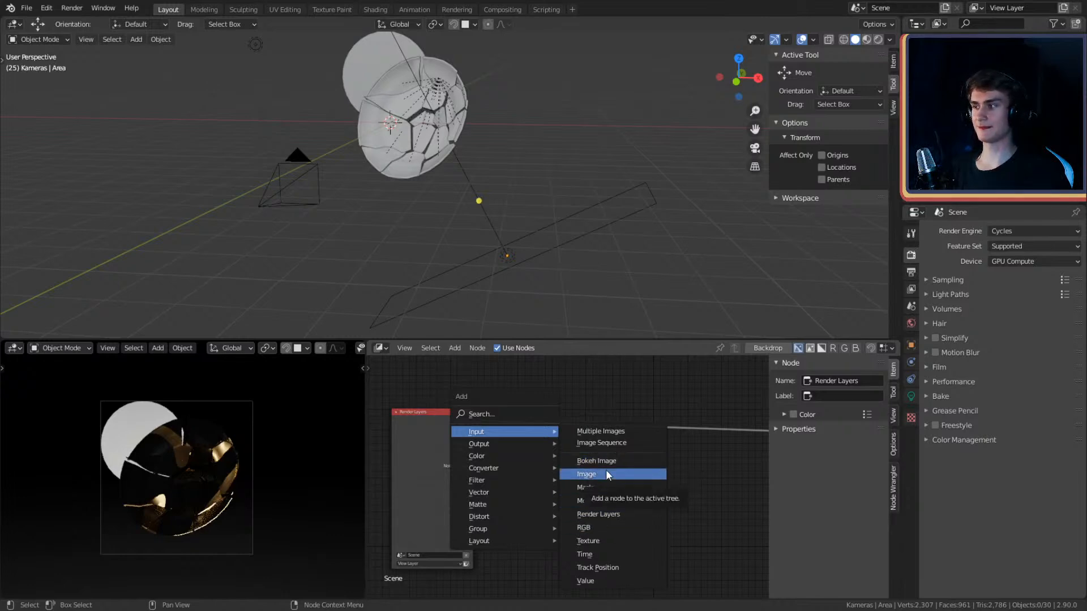
# - Add a Denoise filter node on the image link between Render Layers and Composite
pyautogui.hotkey('shift', 'a')
pyautogui.moveTo(497, 509)
pyautogui.moveTo(493, 534)
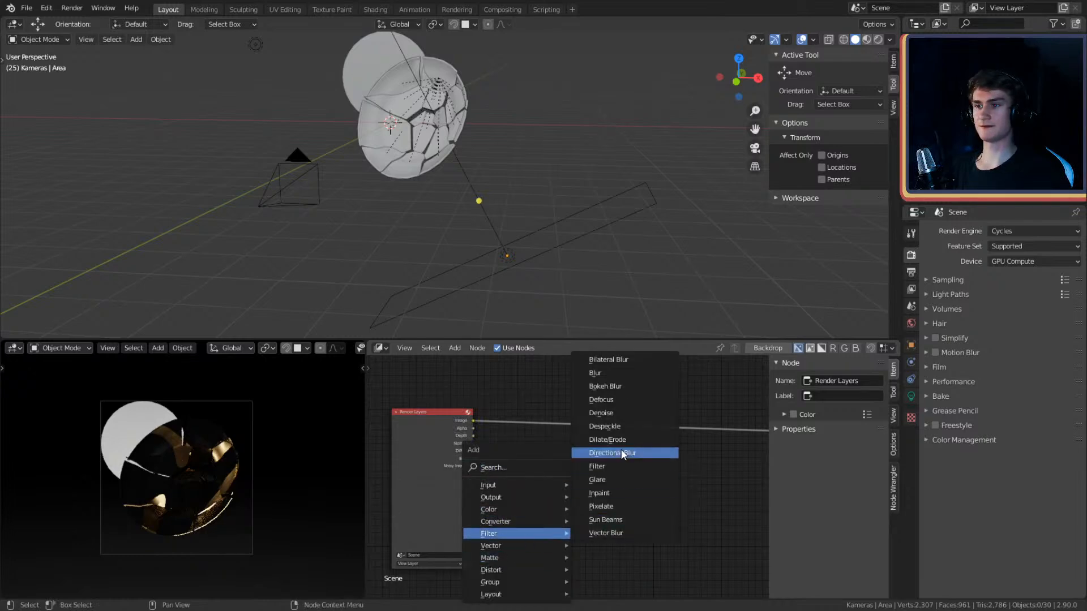
pyautogui.click(611, 413)
pyautogui.click(521, 393)
pyautogui.scroll(3, 505, 465)
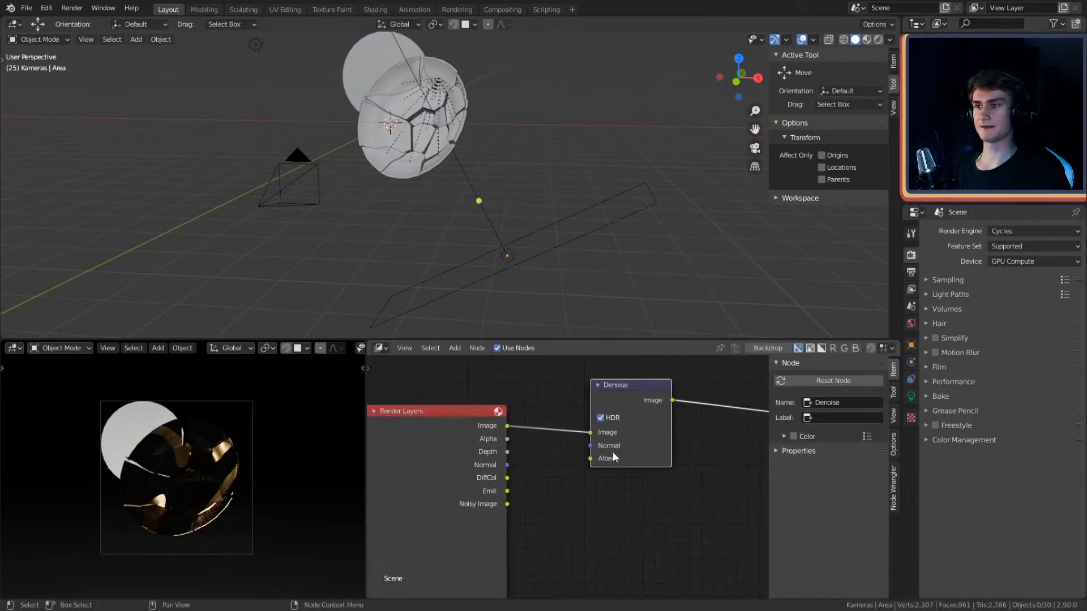
pyautogui.moveTo(605, 489); pyautogui.dragTo(570, 487, button='middle')
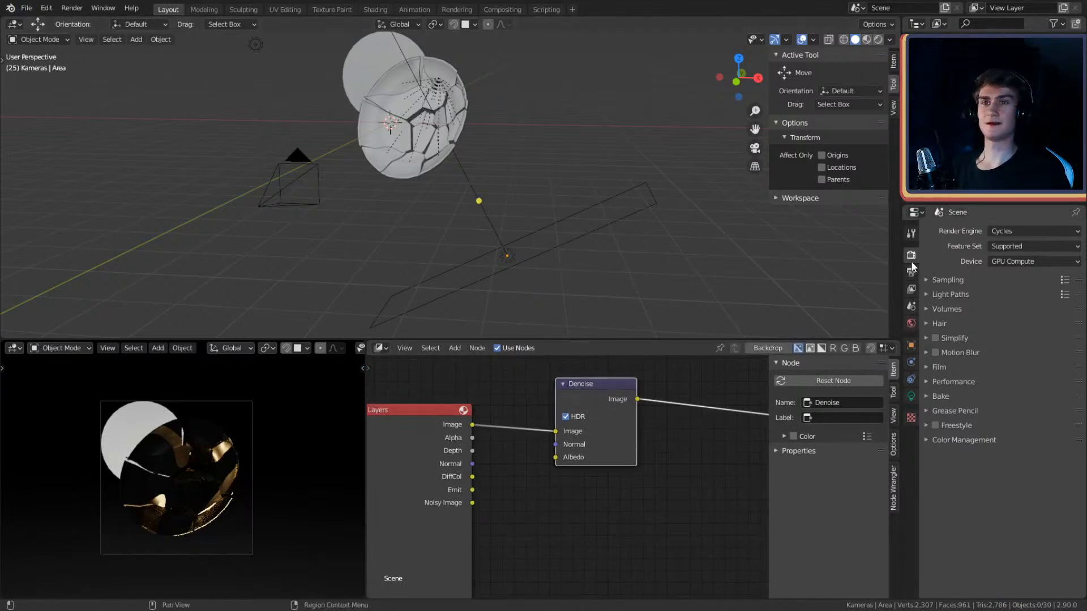
# - Set the Cycles render samples to 32 and enable Adaptive Sampling
pyautogui.click(940, 279)
pyautogui.click(1013, 312)
pyautogui.write('32')
pyautogui.press('Return')
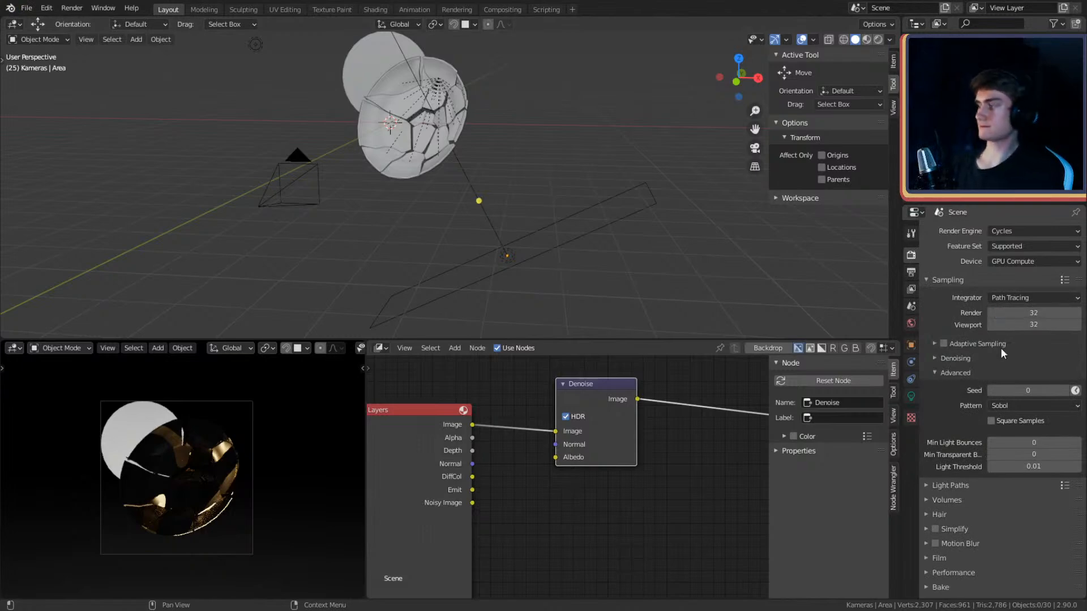
pyautogui.click(943, 343)
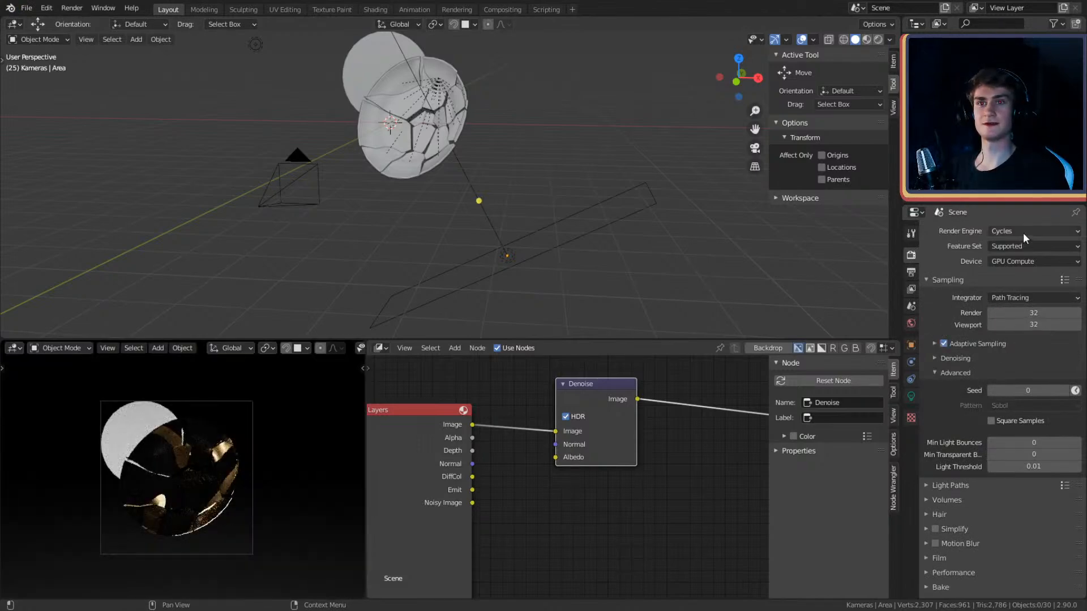
# - Check the render engine choice and the Denoising options in the sampling settings
pyautogui.click(1023, 232)
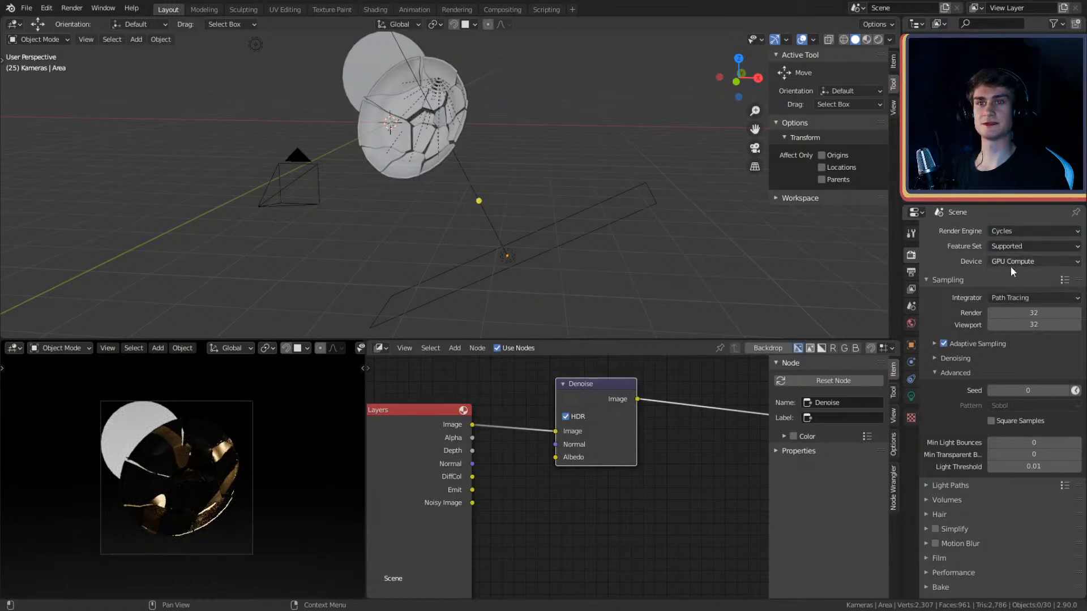
pyautogui.scroll(-2, 960, 258)
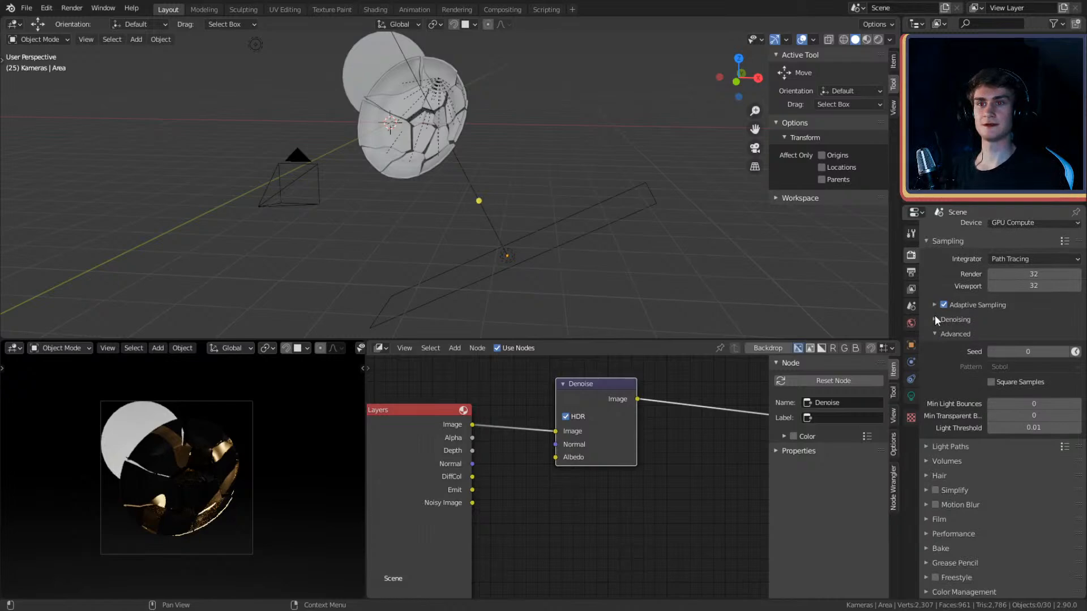
pyautogui.scroll(2, 976, 323)
pyautogui.click(943, 362)
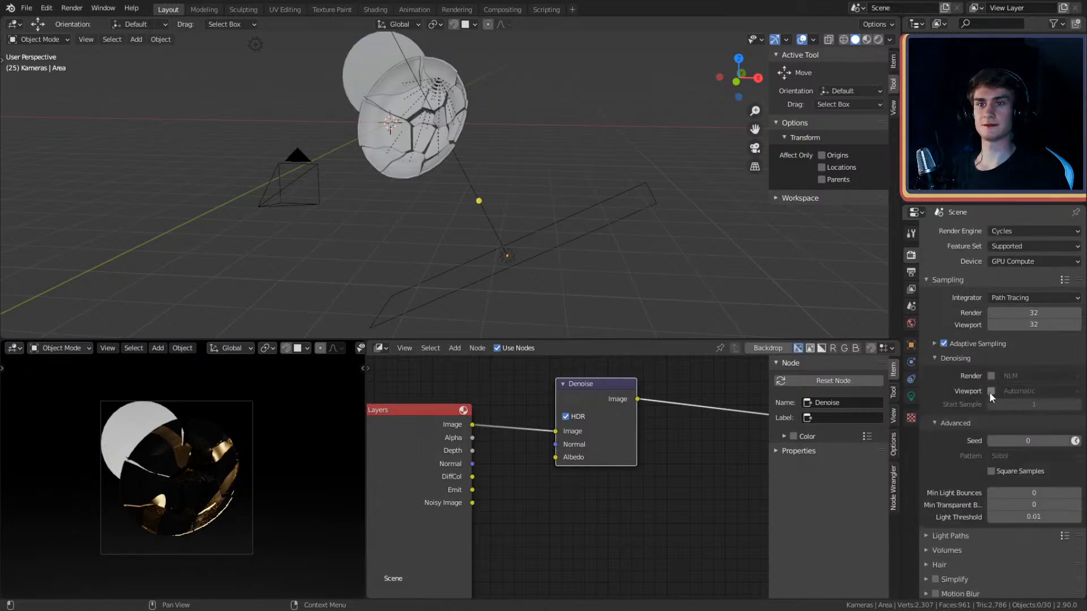
pyautogui.click(934, 355)
# - Save the file and start rendering the image
pyautogui.click(20, 7)
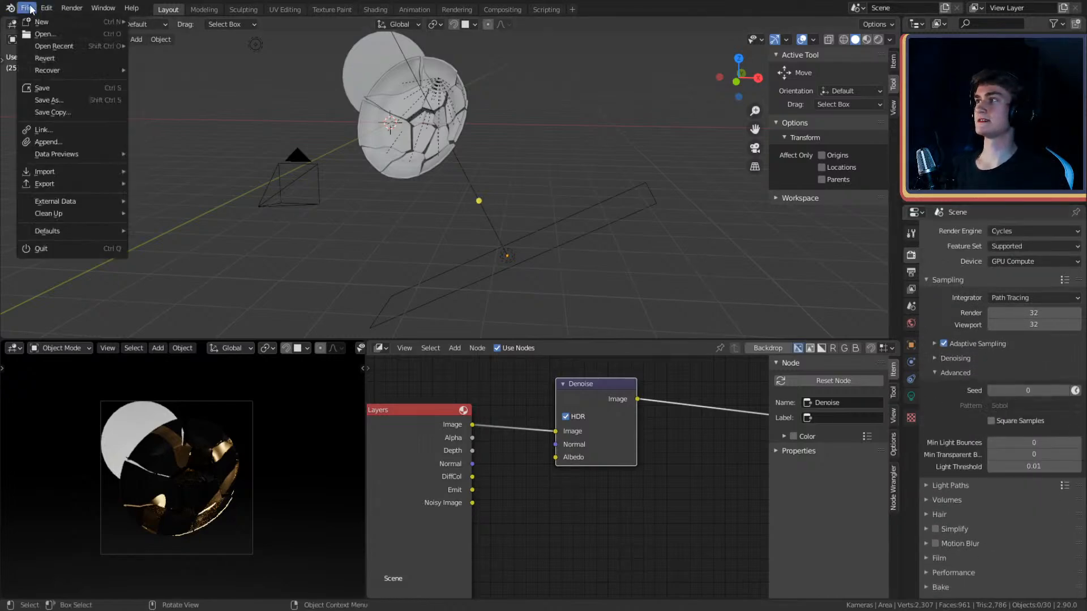
pyautogui.click(56, 87)
pyautogui.click(67, 12)
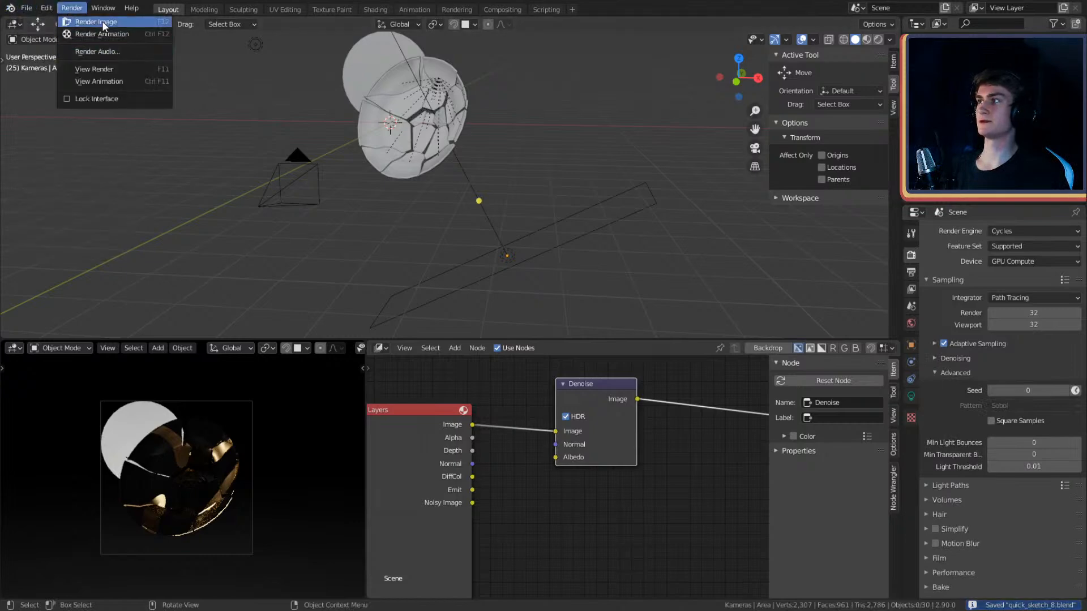
pyautogui.click(102, 21)
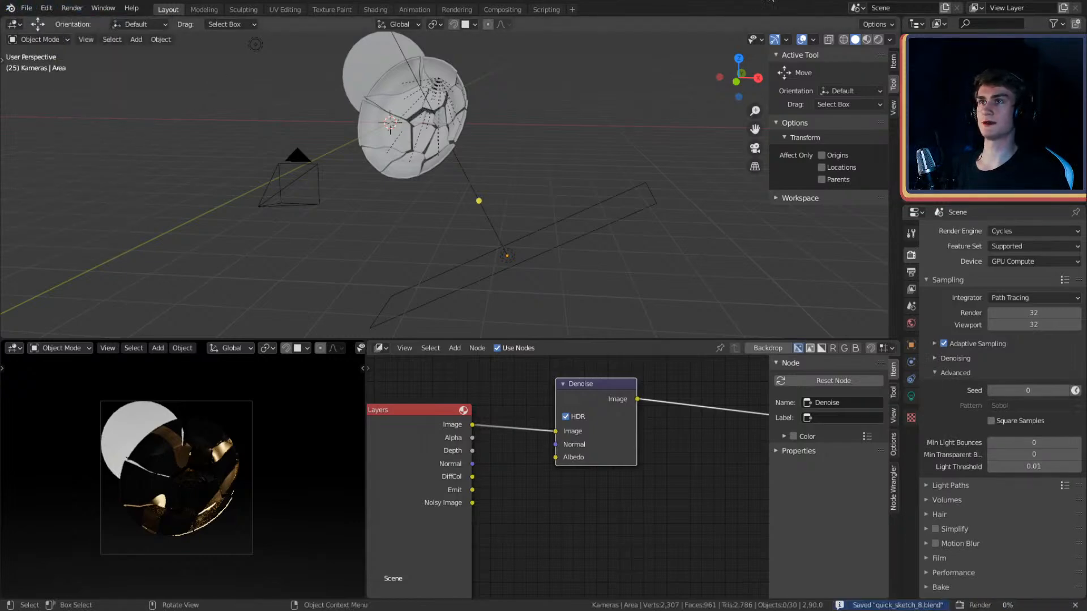
# - Set the Color Management look to Medium Contrast in the render properties
pyautogui.scroll(-3, 953, 504)
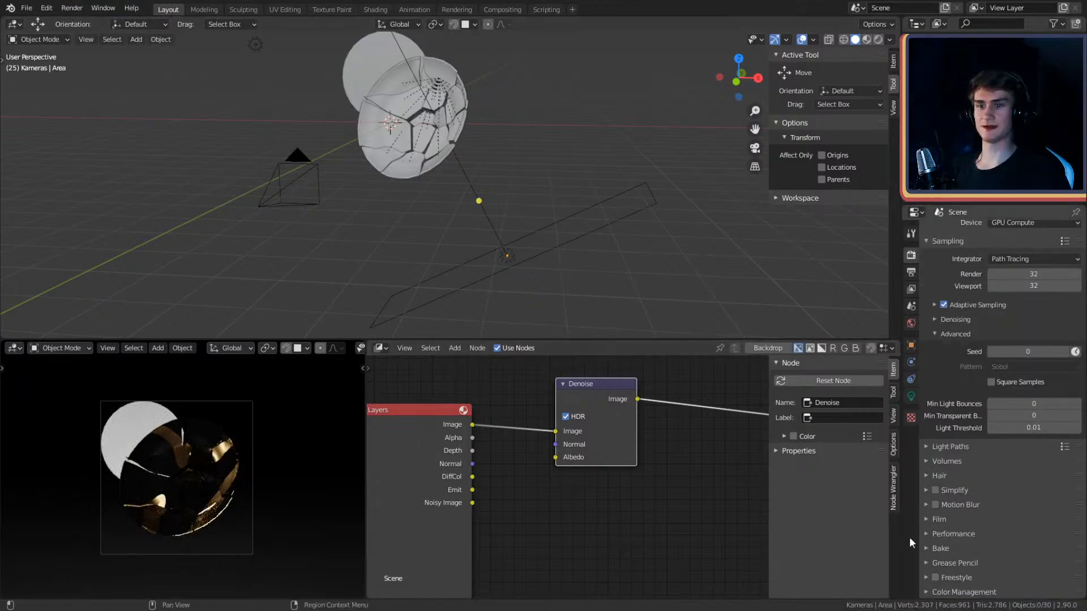
pyautogui.click(934, 588)
pyautogui.scroll(-8, 958, 501)
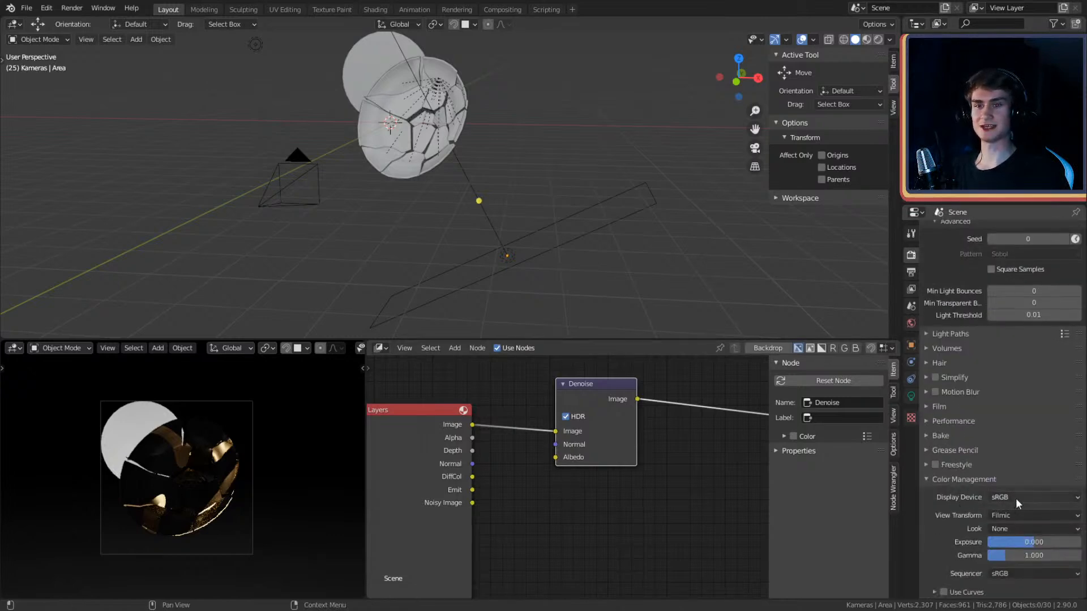
pyautogui.click(1006, 529)
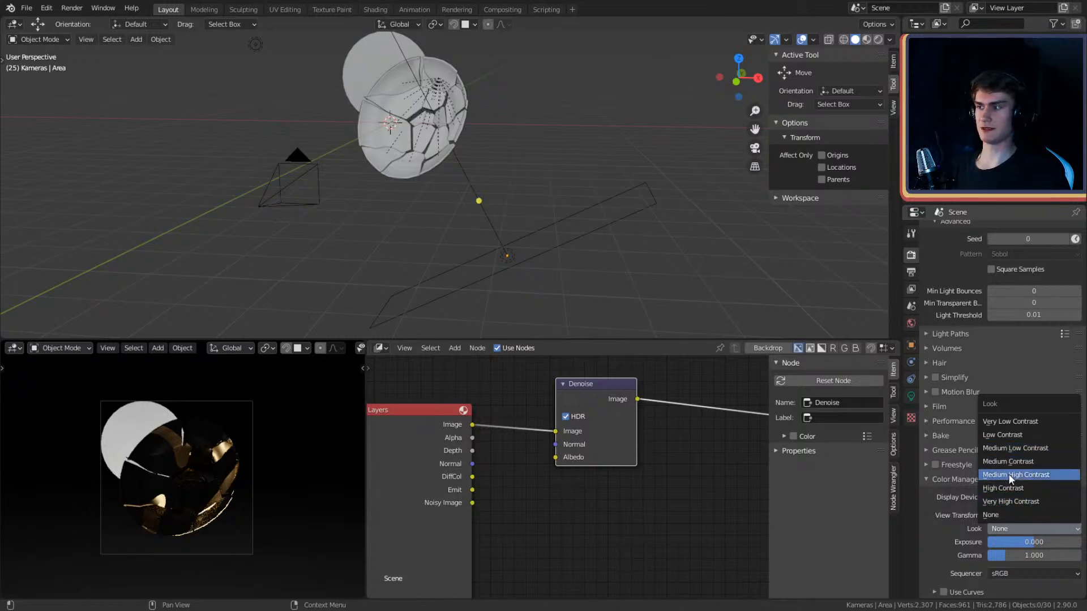
pyautogui.click(1008, 474)
pyautogui.click(1023, 527)
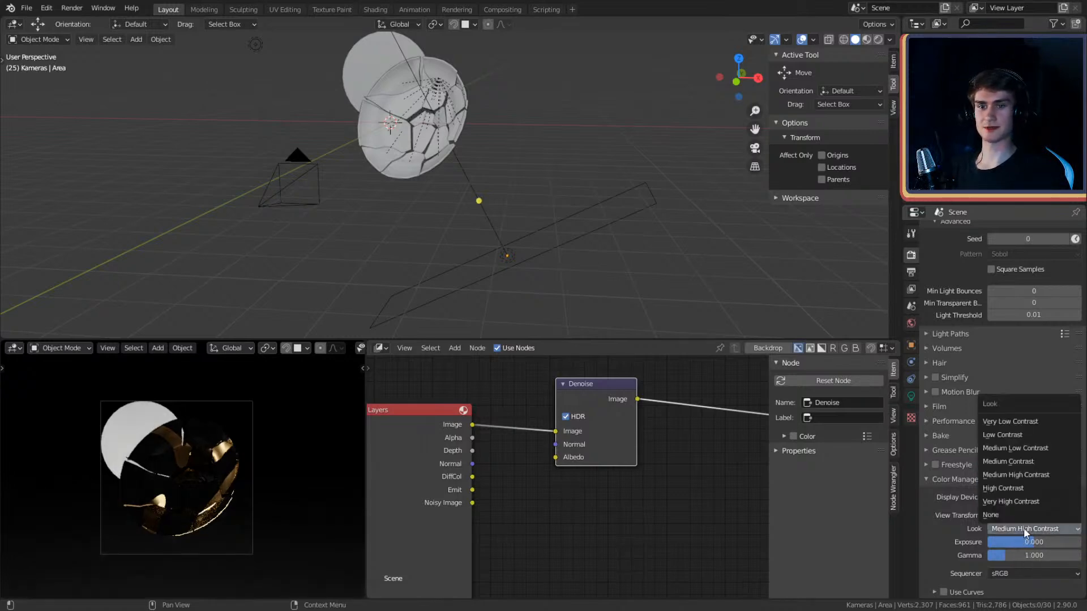
pyautogui.click(1021, 461)
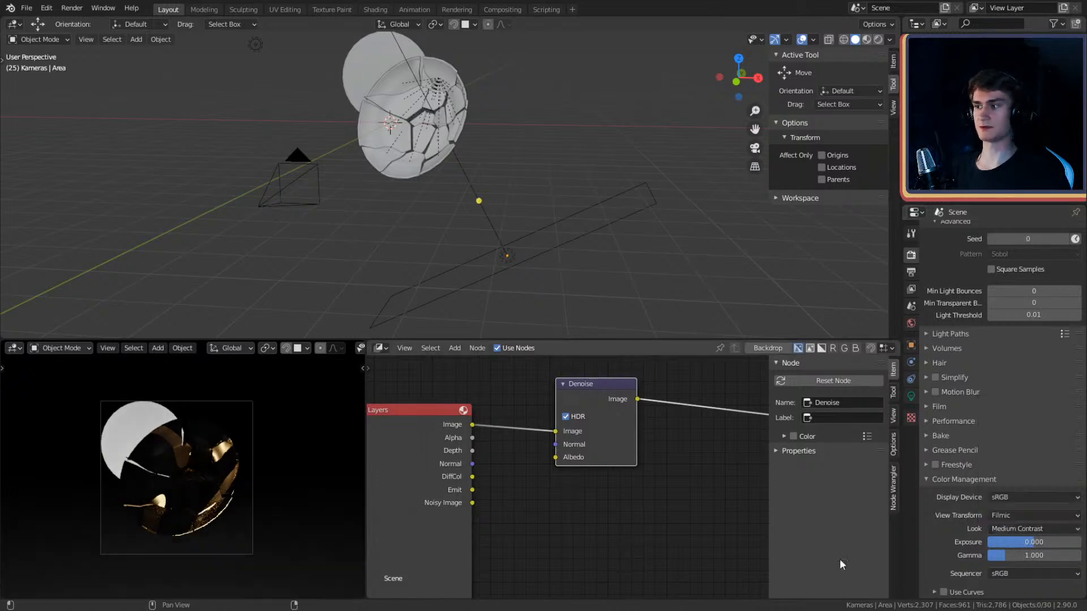
# - Enable the Denoising Data pass for the view layer
pyautogui.click(911, 288)
pyautogui.click(928, 244)
pyautogui.click(990, 347)
# - Set the render output file format to OpenEXR and save the file
pyautogui.click(910, 272)
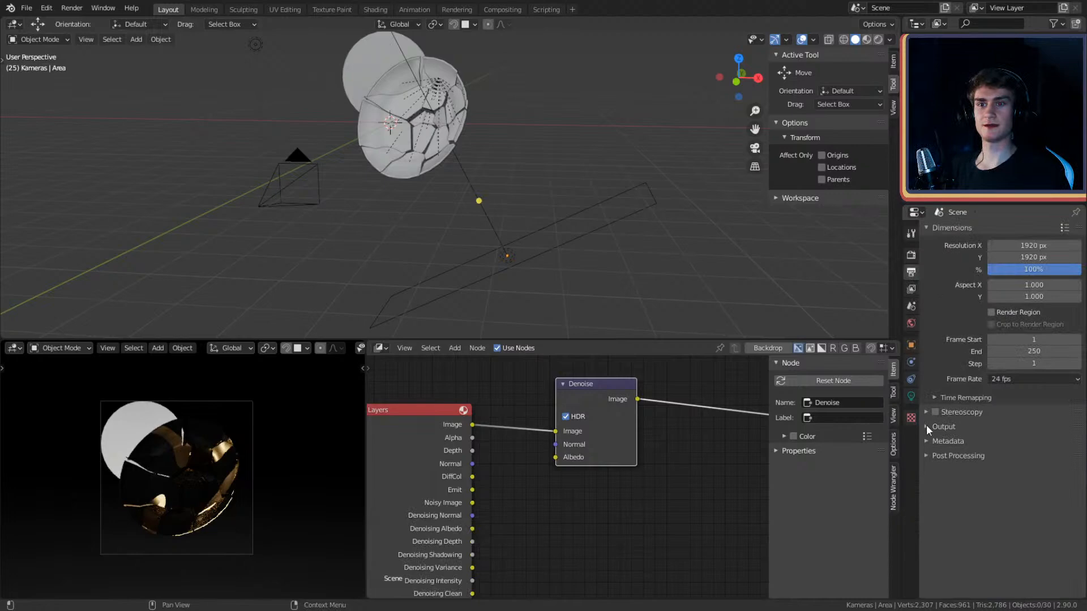
pyautogui.click(926, 225)
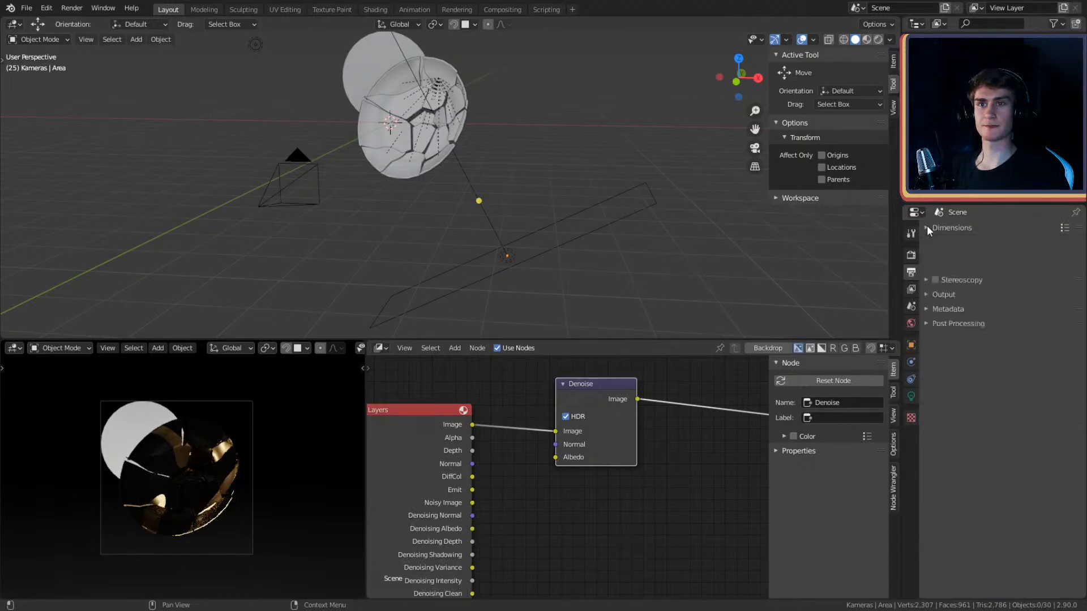
pyautogui.click(912, 289)
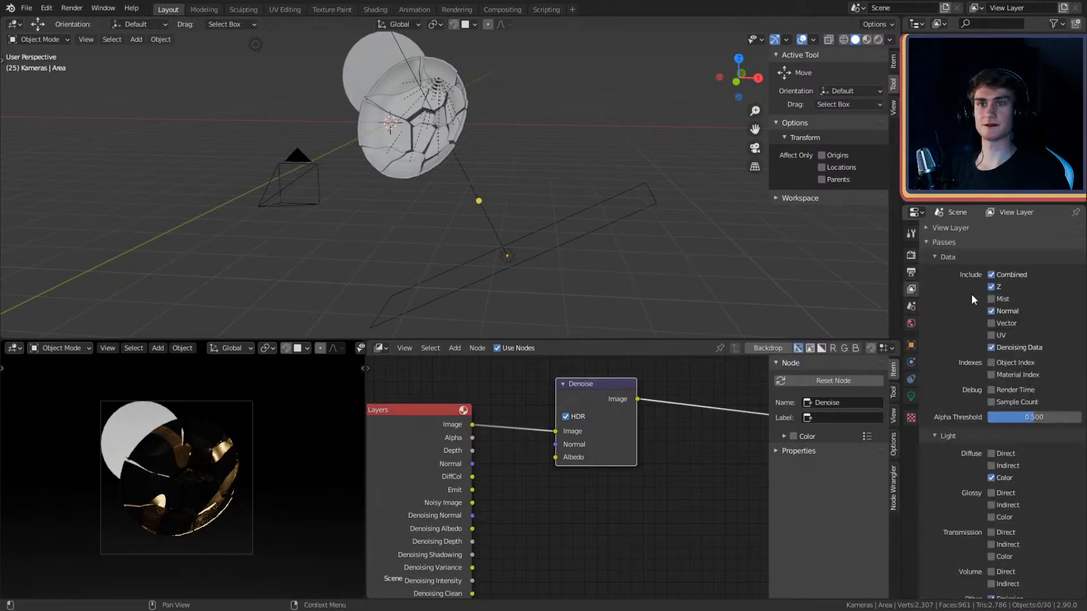
pyautogui.click(911, 272)
pyautogui.click(943, 258)
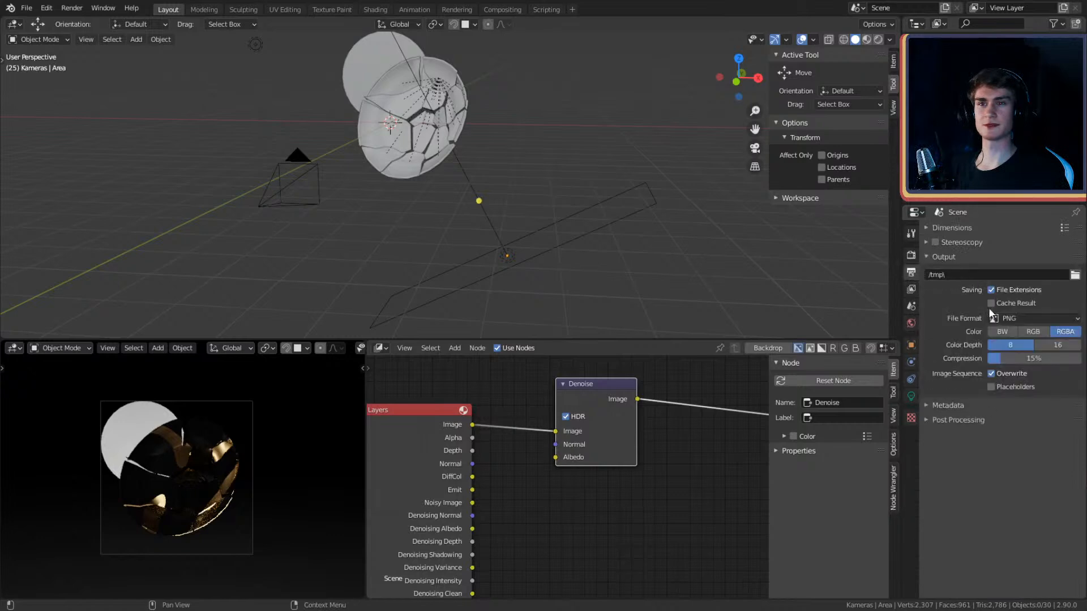
pyautogui.click(1017, 317)
pyautogui.click(935, 402)
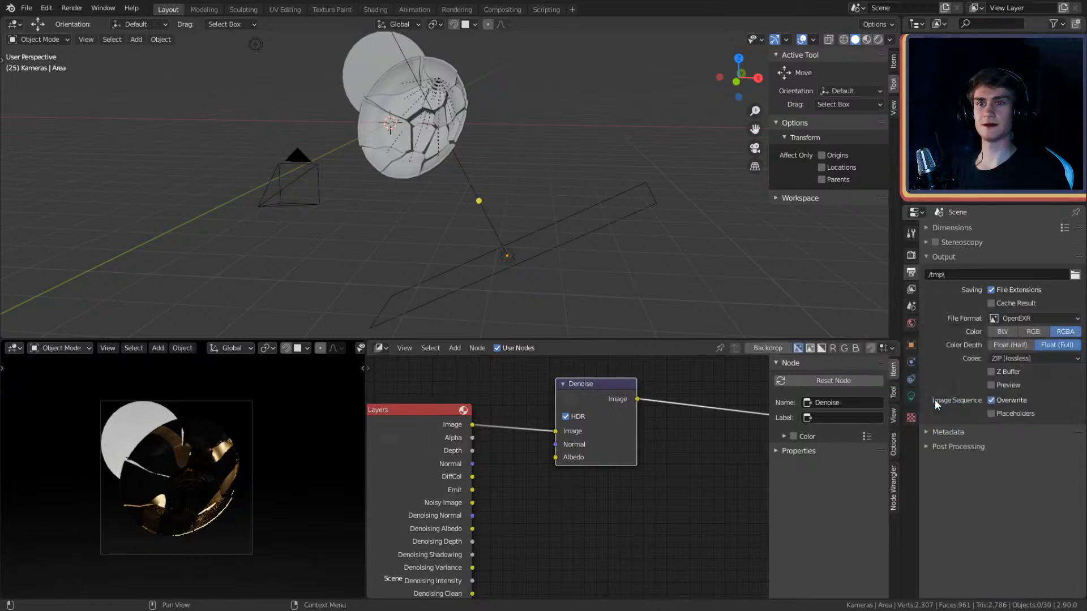
pyautogui.click(26, 9)
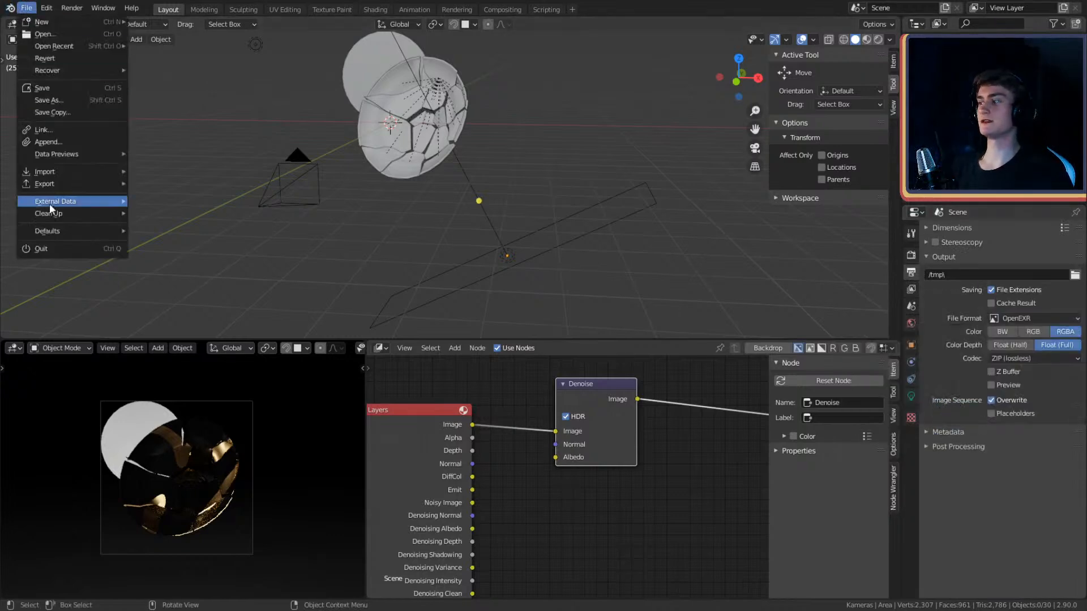
pyautogui.click(57, 90)
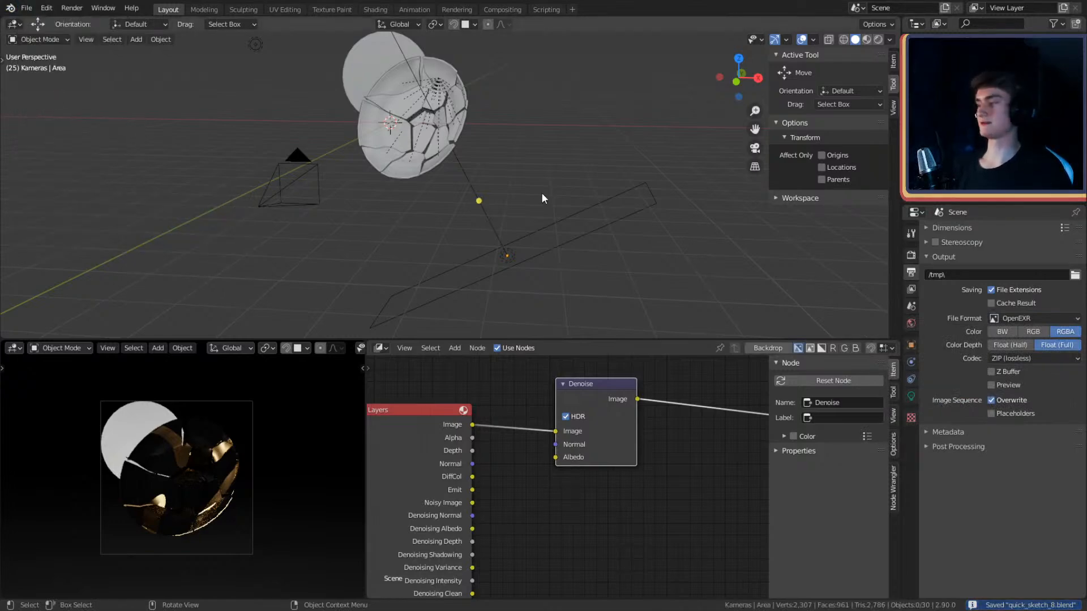
pyautogui.moveTo(534, 242)
pyautogui.keyDown('shift'); pyautogui.mouseDown(button='middle')
pyautogui.moveTo(562, 235)
pyautogui.moveTo(546, 238)
pyautogui.moveTo(549, 226)
pyautogui.mouseUp(button='middle'); pyautogui.keyUp('shift')
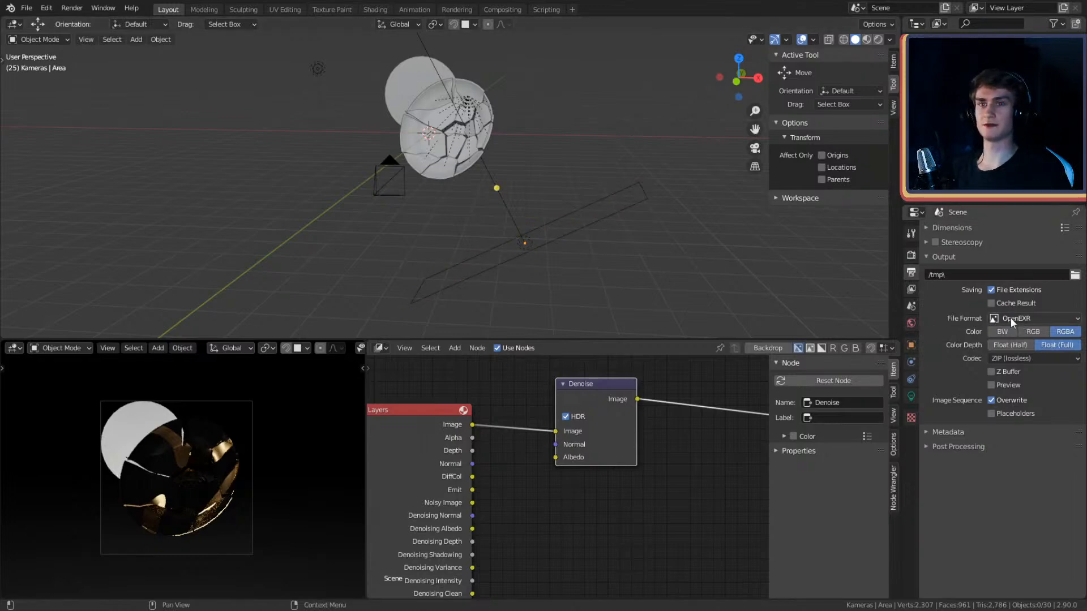
pyautogui.click(1030, 316)
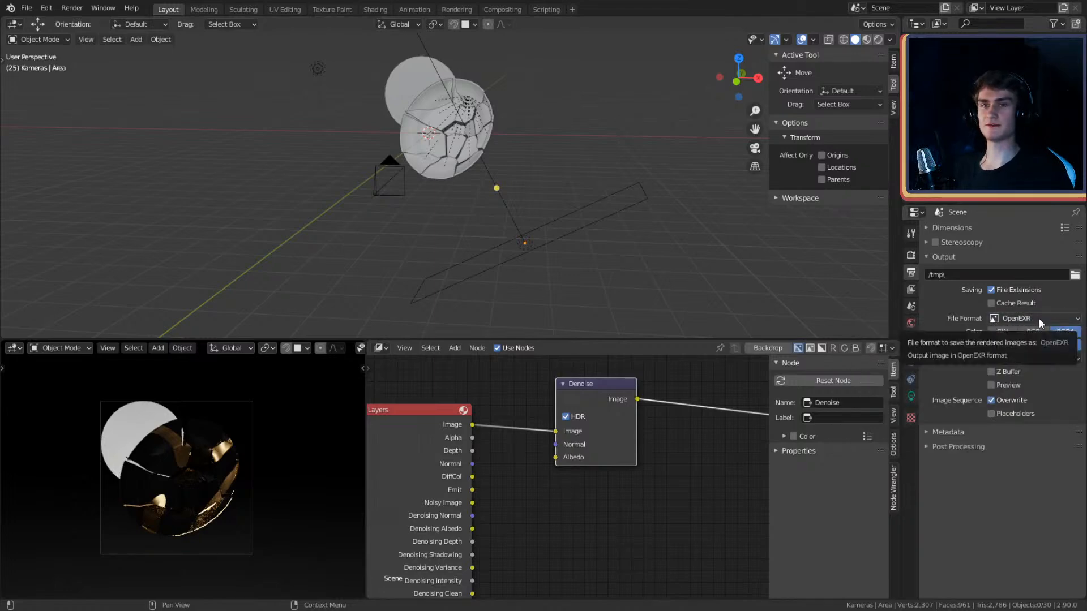
pyautogui.click(564, 212)
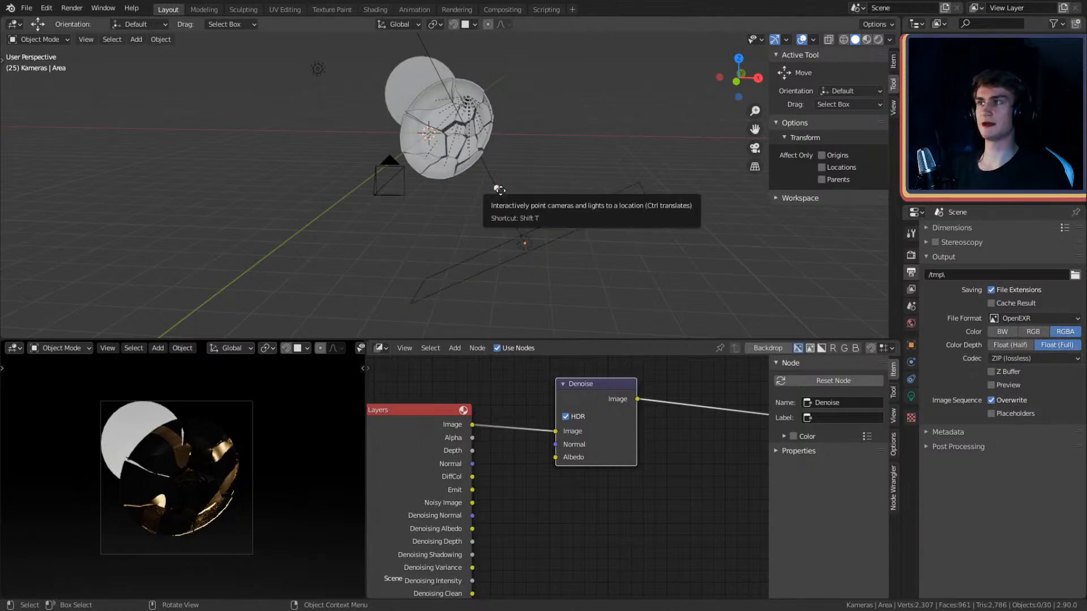
pyautogui.scroll(2, 506, 215)
pyautogui.scroll(-3, 513, 226)
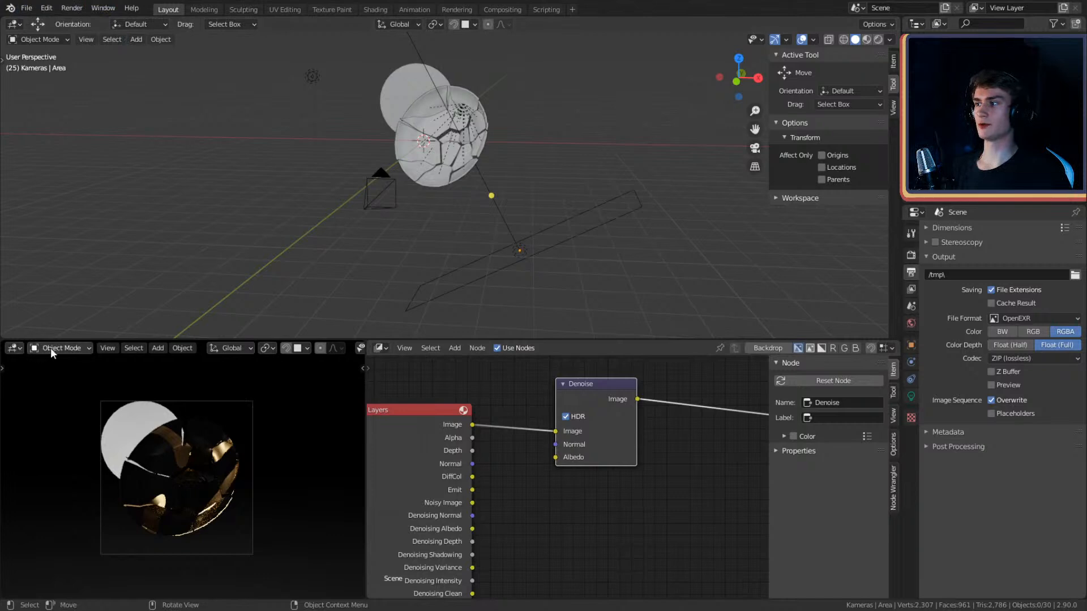
pyautogui.scroll(-3, 496, 457)
pyautogui.moveTo(497, 457); pyautogui.dragTo(544, 456, button='middle')
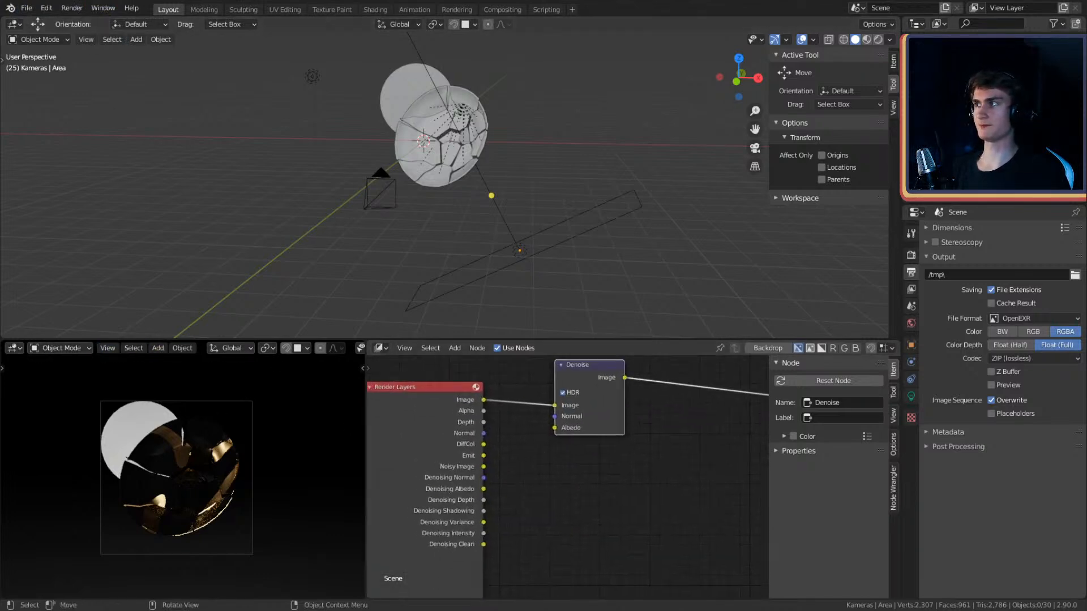
# - Render the image and replace the camera preview with an Image Editor showing the Render Result
pyautogui.click(72, 8)
pyautogui.click(96, 23)
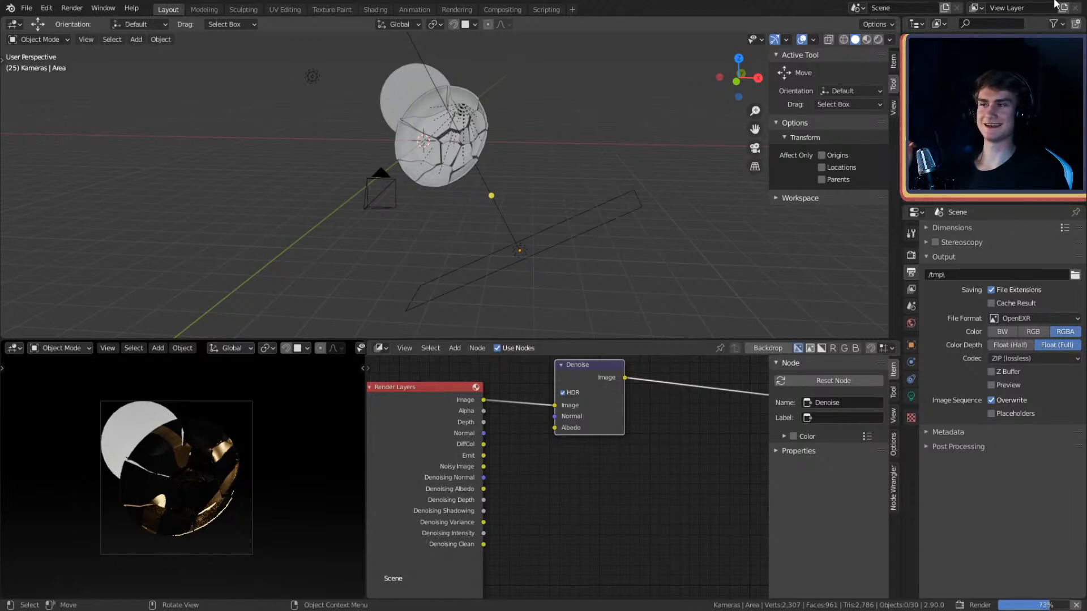
pyautogui.click(14, 348)
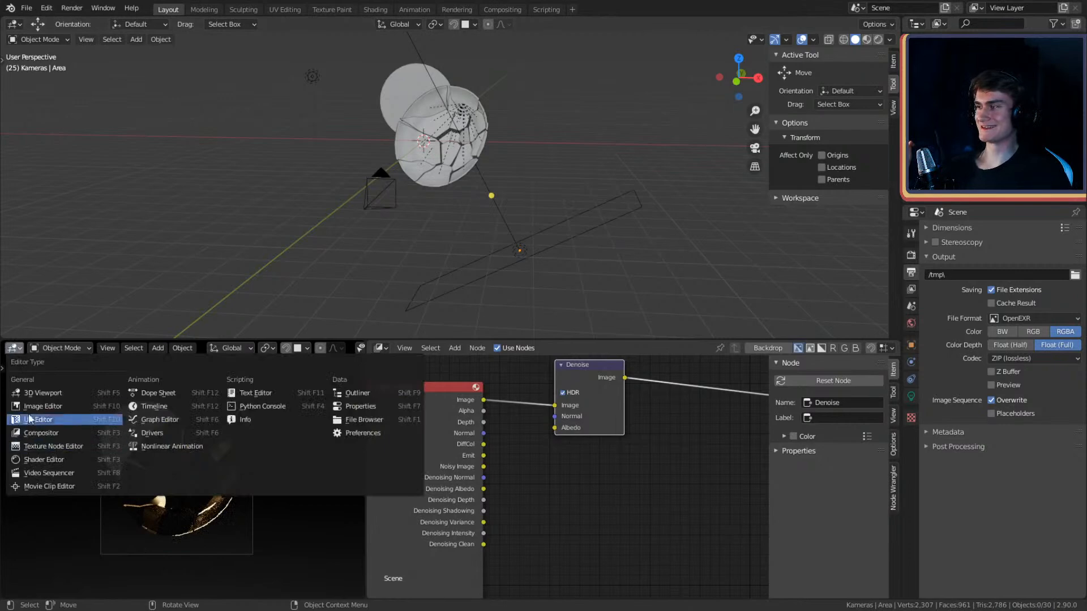
pyautogui.click(35, 410)
pyautogui.click(138, 347)
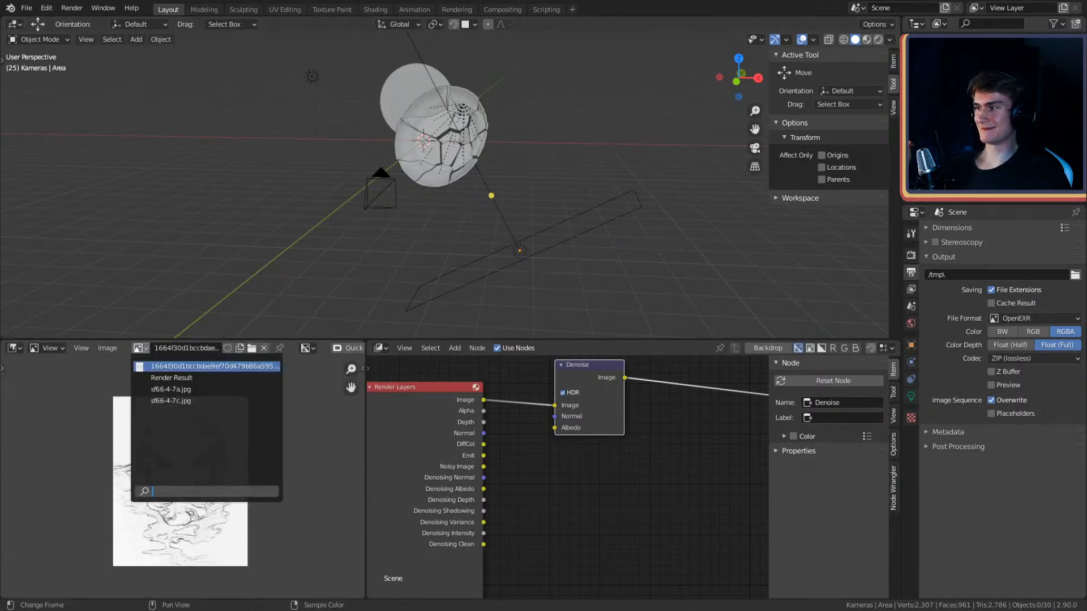
pyautogui.click(170, 378)
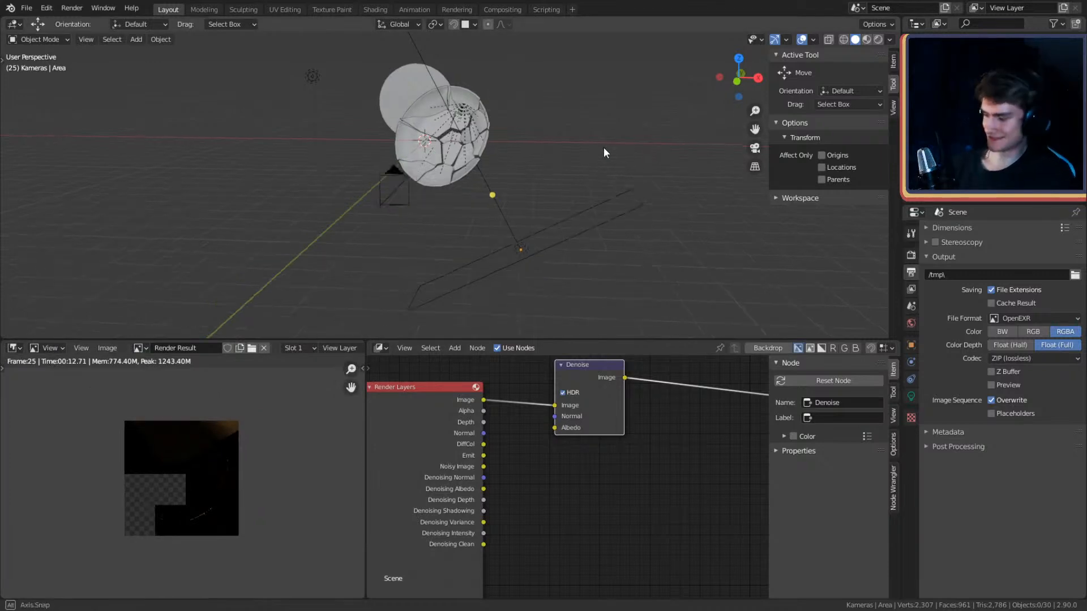
# - Delete the extra area light from the Kameras collection
pyautogui.moveTo(599, 149); pyautogui.dragTo(655, 159, button='middle')
pyautogui.click(1064, 116)
pyautogui.click(985, 116)
pyautogui.press('Delete')
pyautogui.moveTo(616, 234); pyautogui.dragTo(600, 237, button='middle')
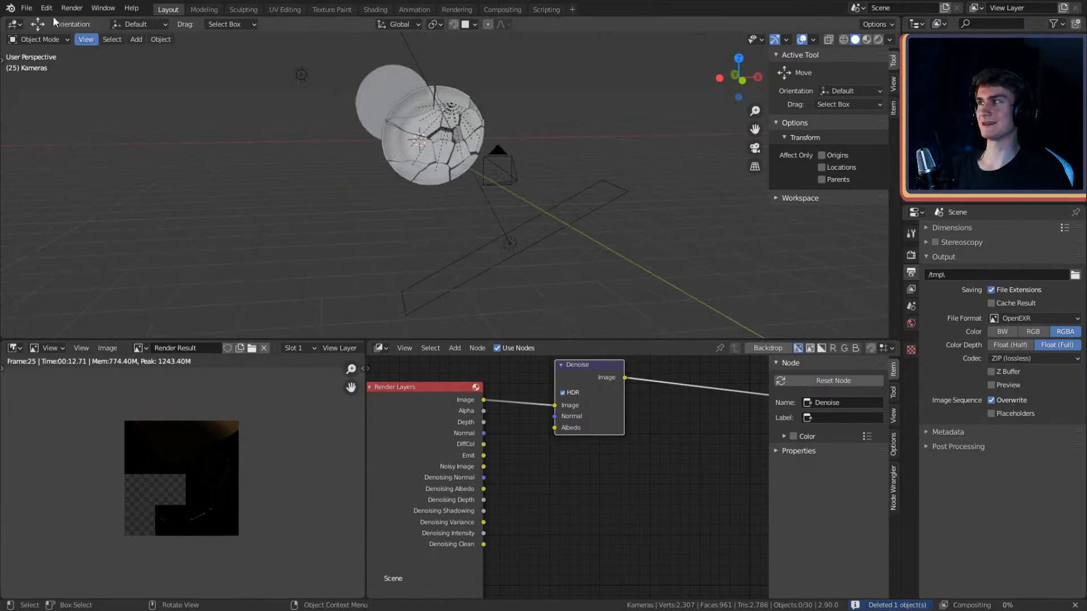
# - Save the file and render the image again
pyautogui.click(26, 8)
pyautogui.hotkey('ctrl', 's')
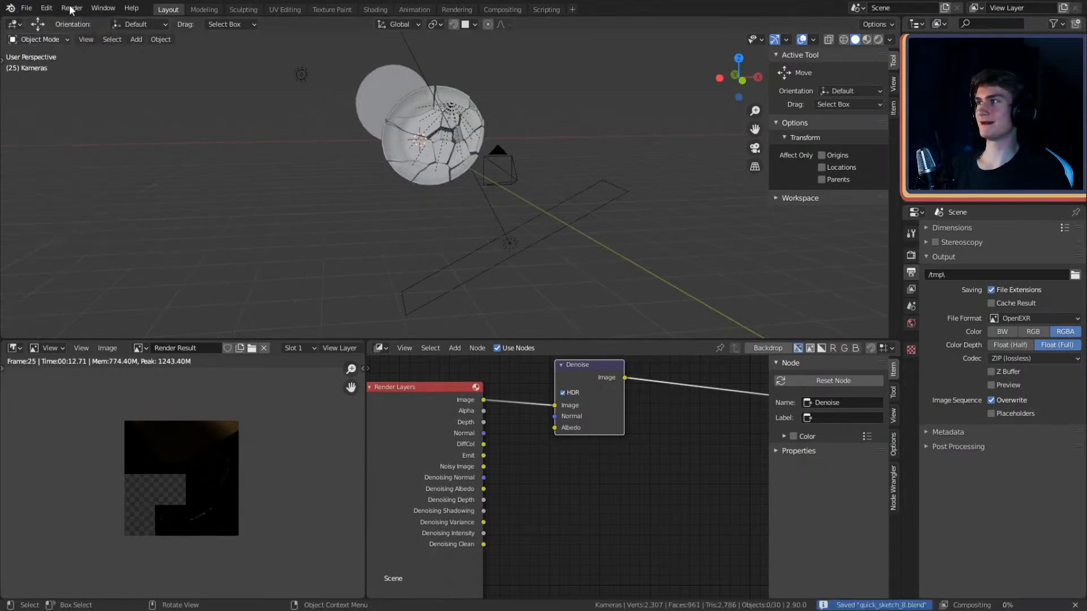
pyautogui.click(70, 7)
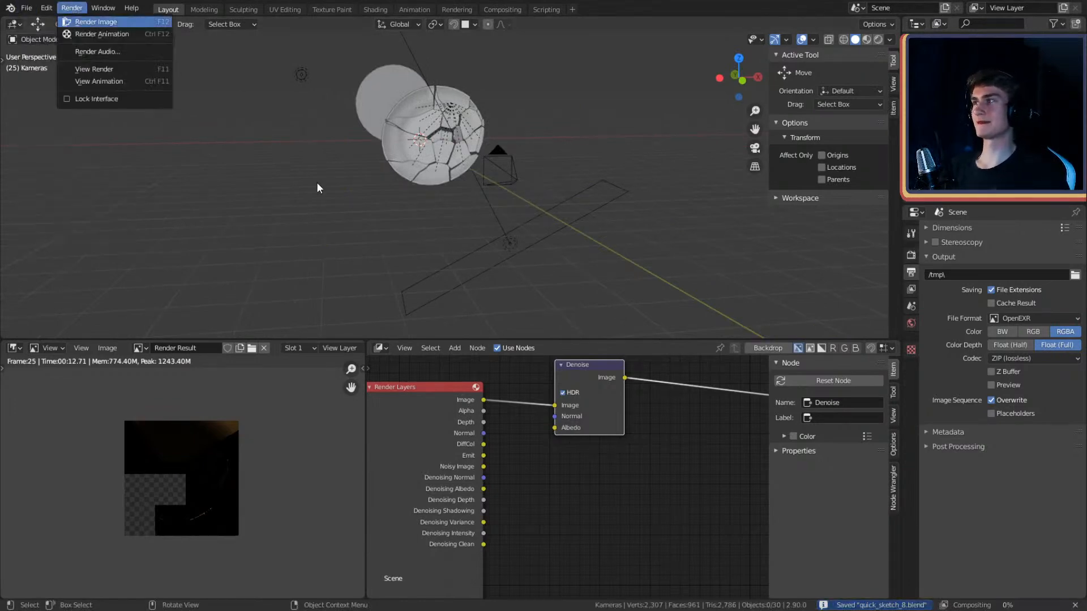
pyautogui.press('F12')
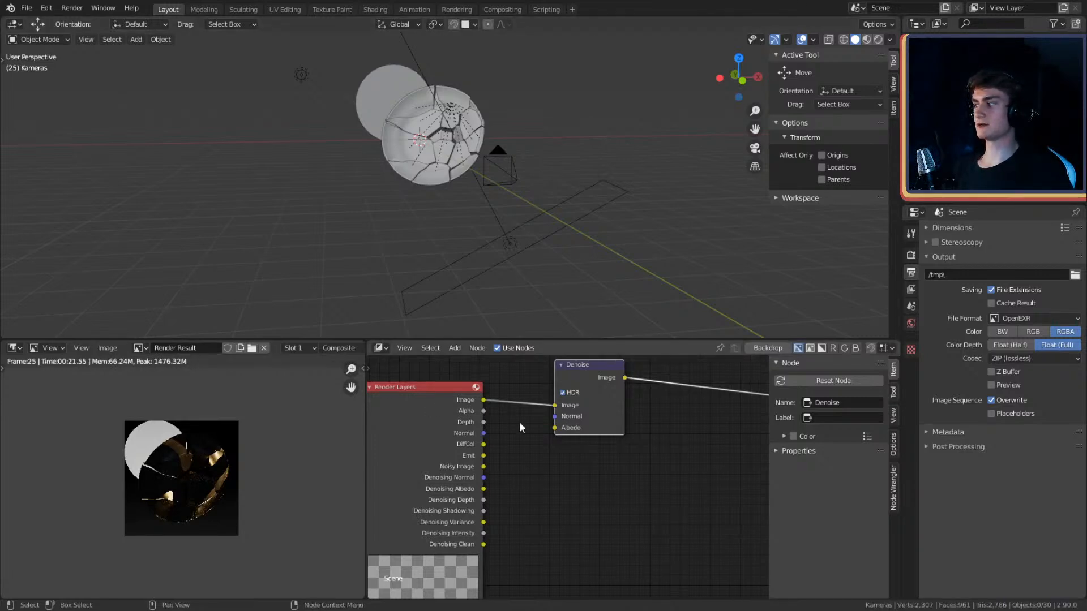
# - Connect the Denoising Normal and Denoising Albedo outputs to the Denoise node's Normal and Albedo inputs, and place the node close to Render Layers
pyautogui.scroll(-3, 557, 474)
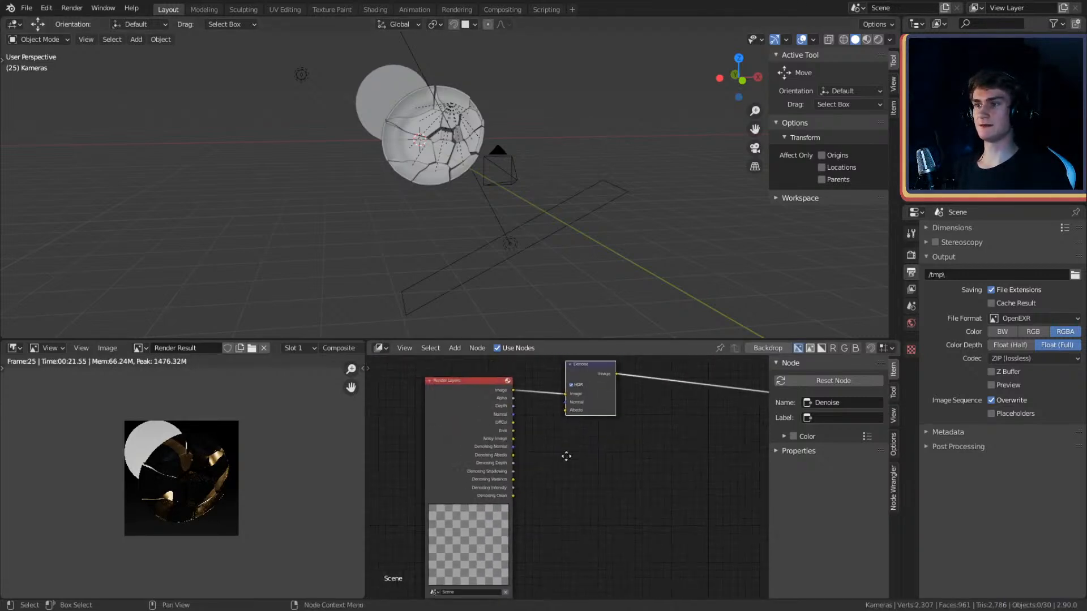
pyautogui.moveTo(558, 384); pyautogui.dragTo(559, 392)
pyautogui.scroll(4, 551, 473)
pyautogui.moveTo(542, 470); pyautogui.dragTo(573, 481, button='middle')
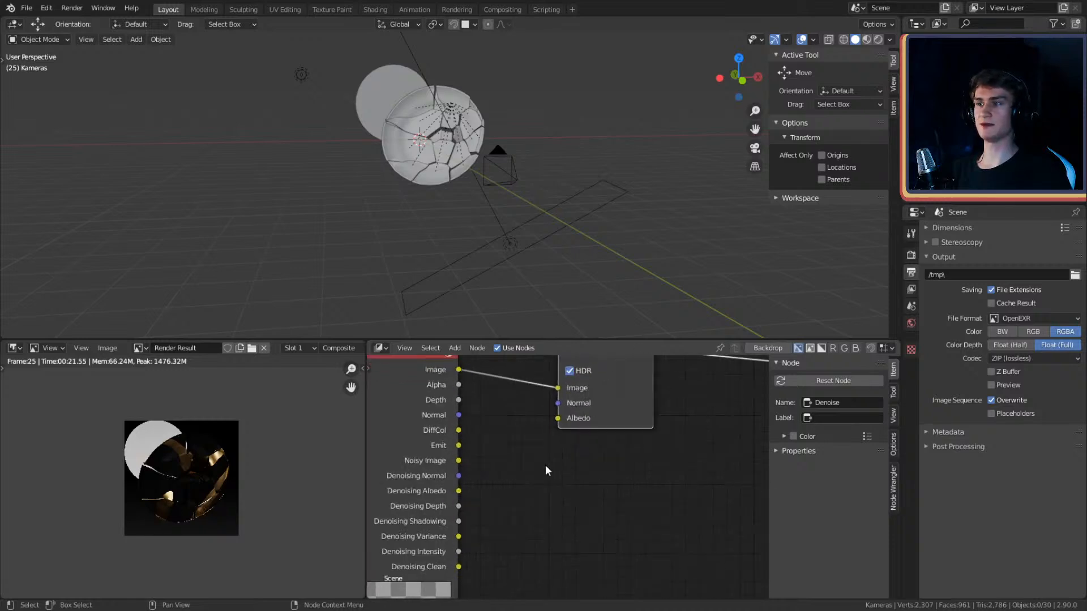
pyautogui.scroll(2, 561, 472)
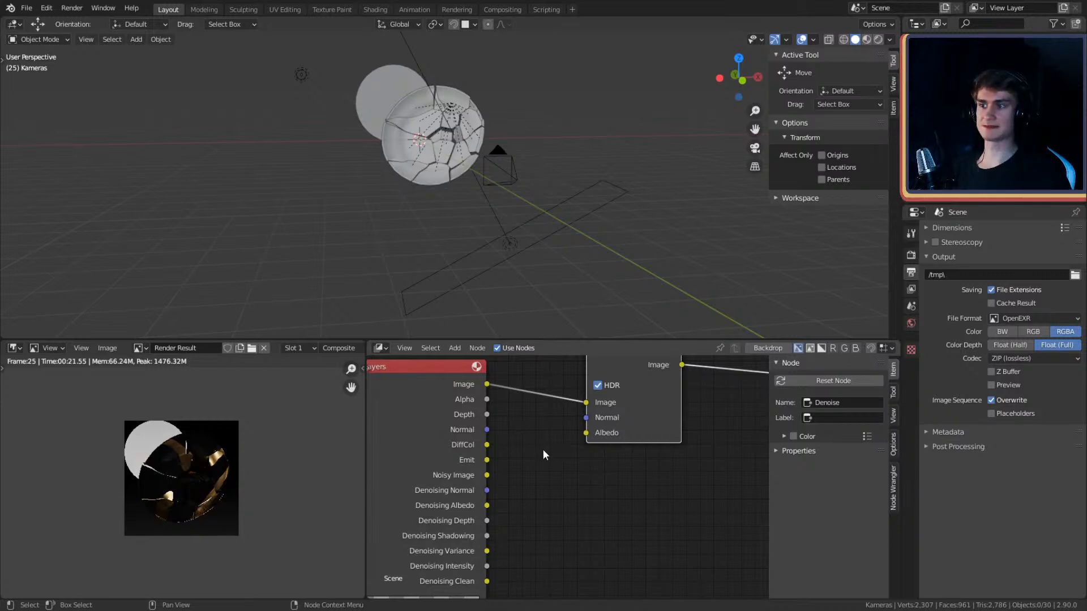
pyautogui.scroll(-2, 558, 458)
pyautogui.scroll(1, 560, 458)
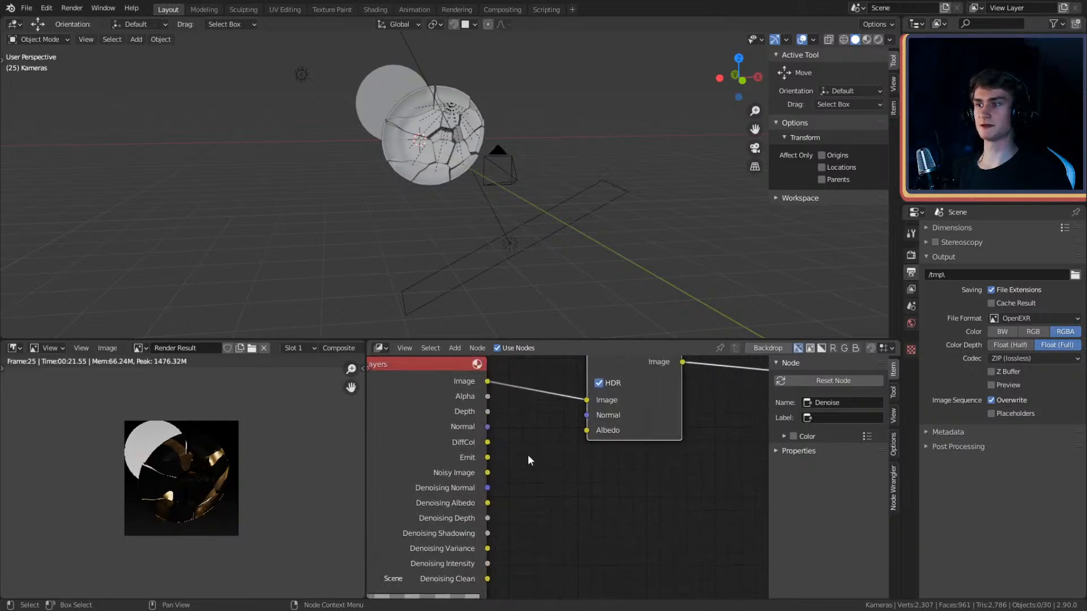
pyautogui.moveTo(487, 487); pyautogui.dragTo(586, 415)
pyautogui.moveTo(487, 503); pyautogui.dragTo(531, 420)
pyautogui.scroll(-3, 572, 469)
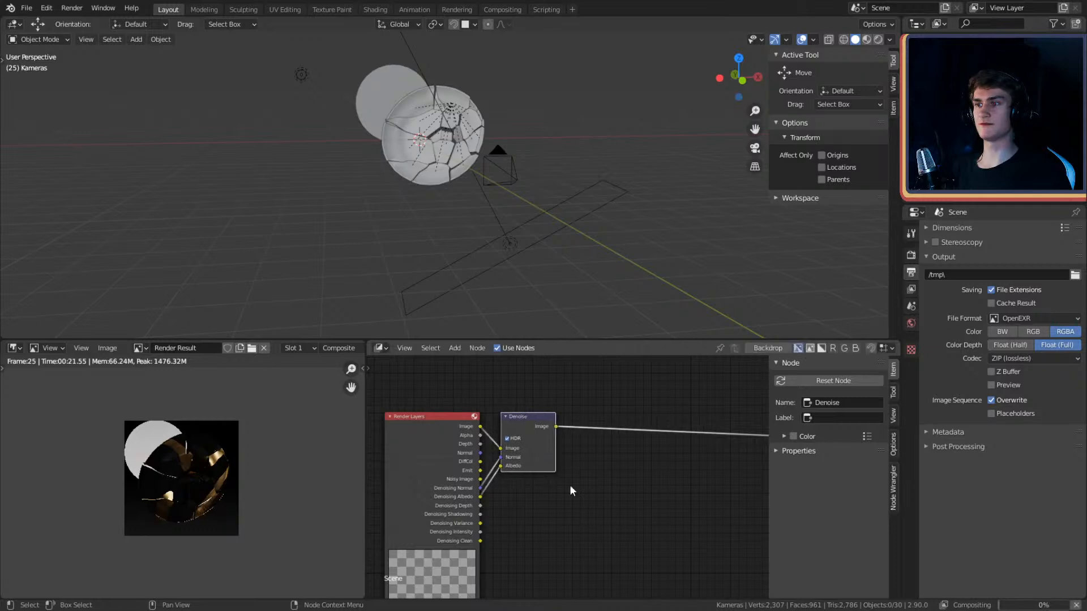
pyautogui.scroll(3, 575, 492)
pyautogui.scroll(-1, 524, 479)
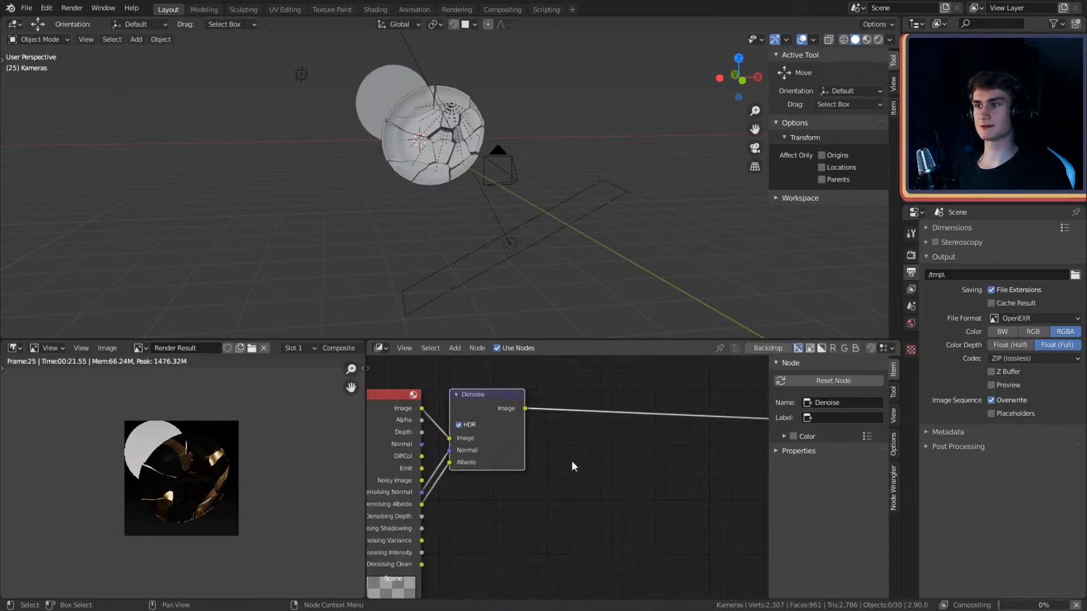
pyautogui.moveTo(554, 457)
pyautogui.mouseDown(button='middle')
pyautogui.moveTo(495, 456)
pyautogui.moveTo(606, 459)
pyautogui.moveTo(530, 455)
pyautogui.moveTo(492, 466)
pyautogui.moveTo(563, 468)
pyautogui.mouseUp(button='middle')
pyautogui.scroll(-3, 606, 461)
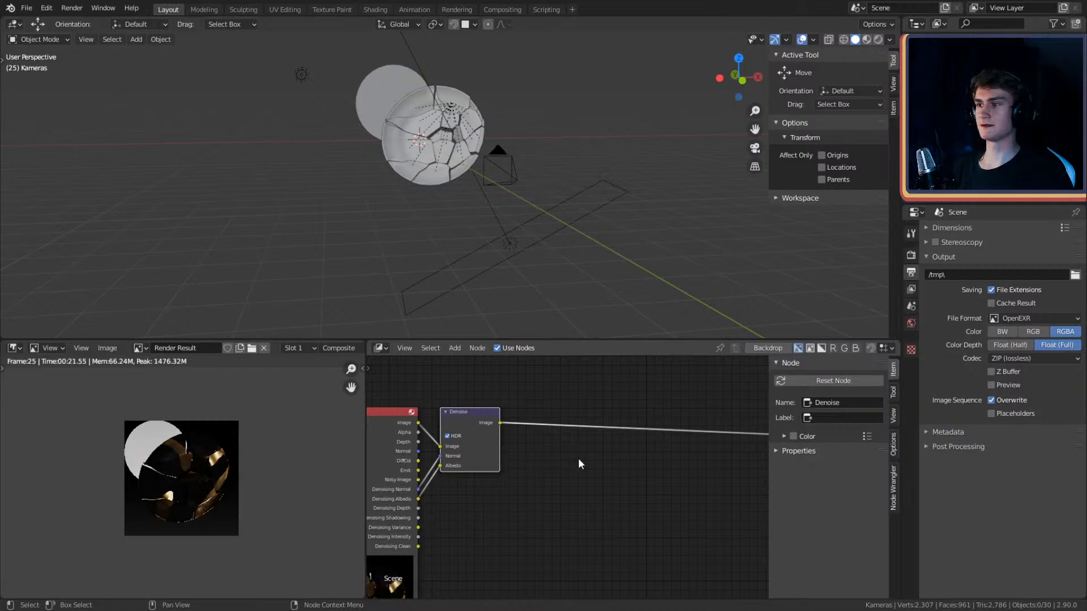
# - Examine the denoised render enlarged in the Image Editor
pyautogui.scroll(2, 568, 460)
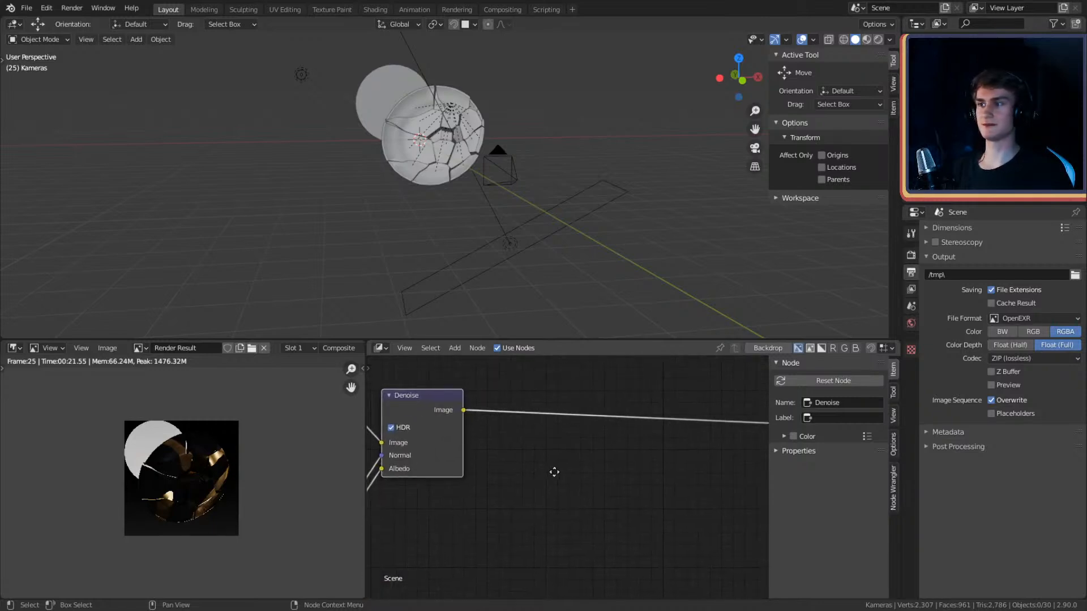
pyautogui.moveTo(524, 467); pyautogui.dragTo(581, 458, button='middle')
pyautogui.hotkey('shift', 'a')
pyautogui.moveTo(549, 459)
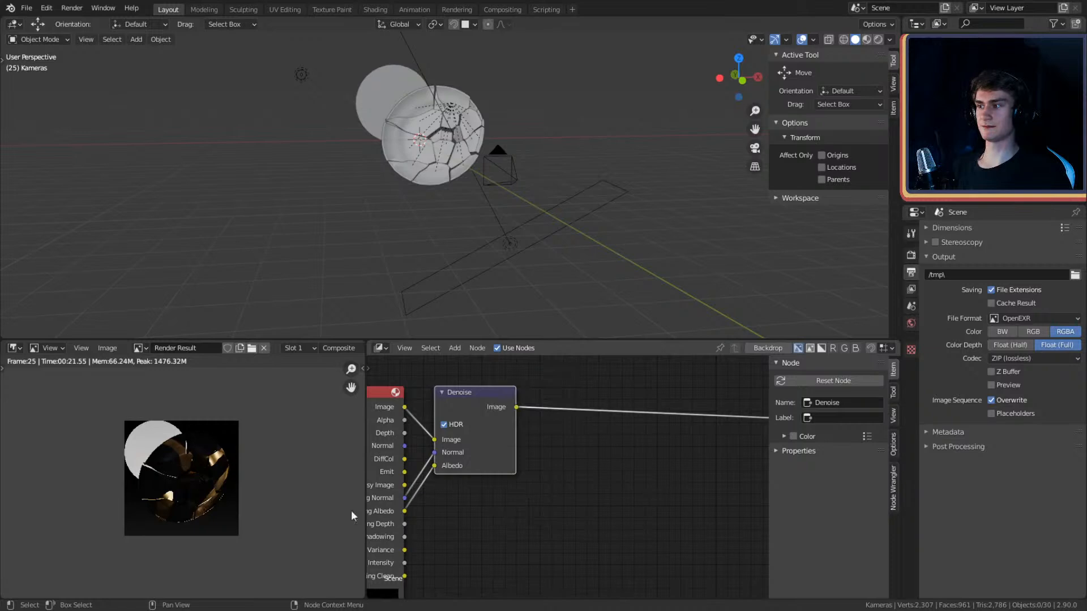
pyautogui.scroll(5, 168, 481)
pyautogui.scroll(-2, 200, 491)
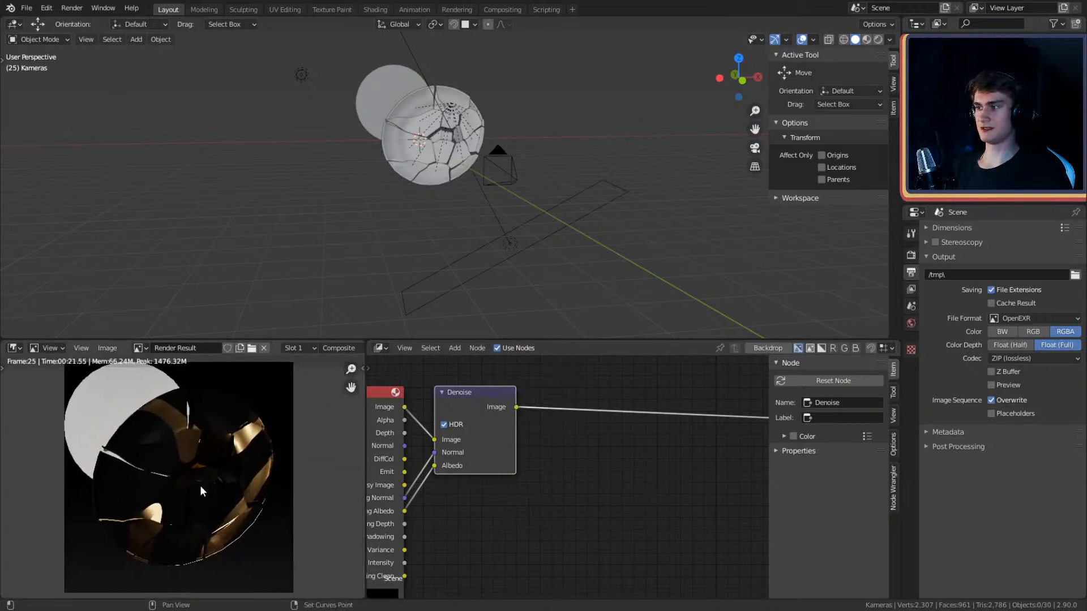
pyautogui.scroll(-1, 201, 491)
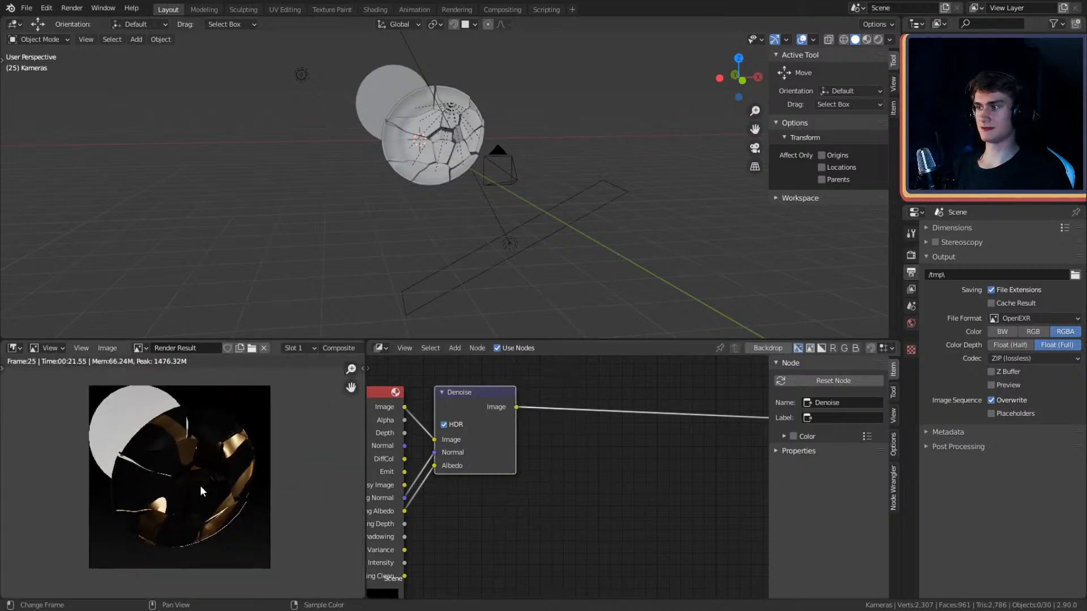
# - Select the circular light object in the viewport, and insert a Glare node into the link between the Denoise and Composite nodes
pyautogui.click(368, 93)
pyautogui.scroll(-2, 491, 473)
pyautogui.moveTo(625, 467); pyautogui.dragTo(562, 467, button='middle')
pyautogui.scroll(2, 550, 466)
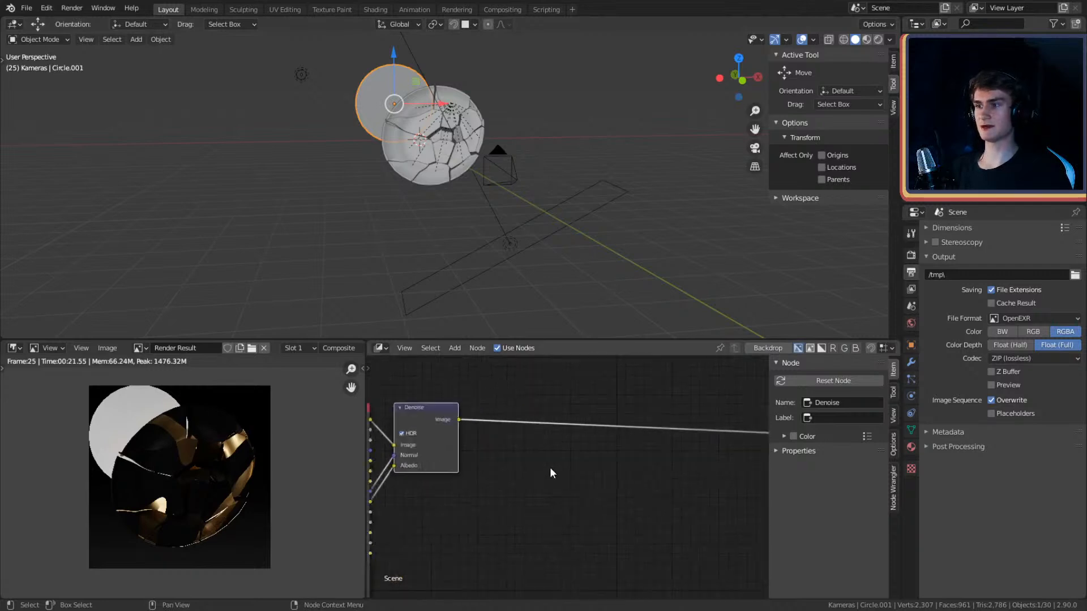
pyautogui.hotkey('shift', 'a')
pyautogui.moveTo(467, 433)
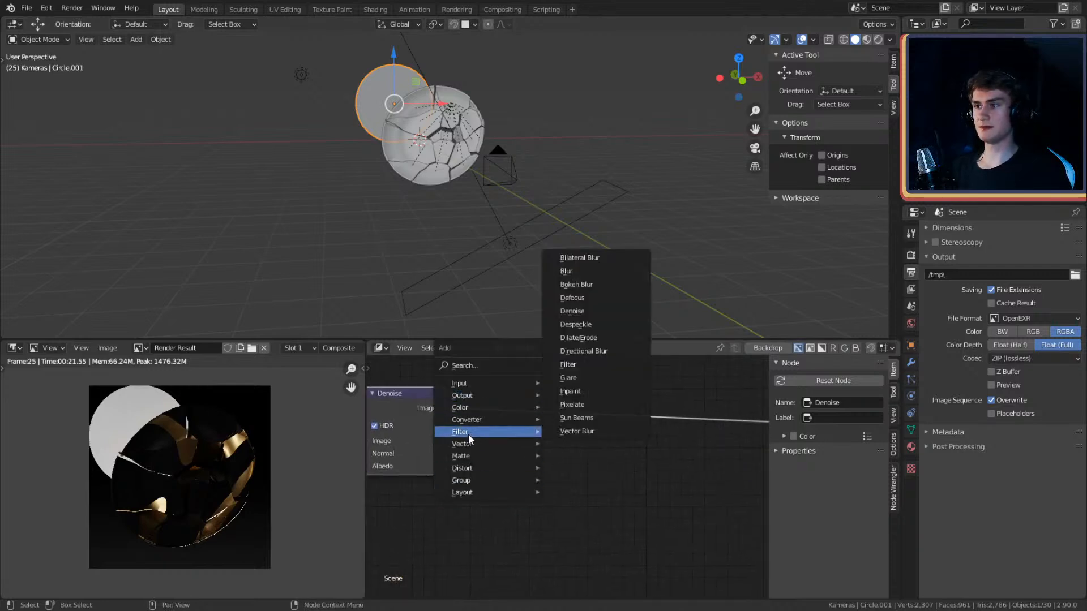
pyautogui.click(574, 378)
pyautogui.click(482, 399)
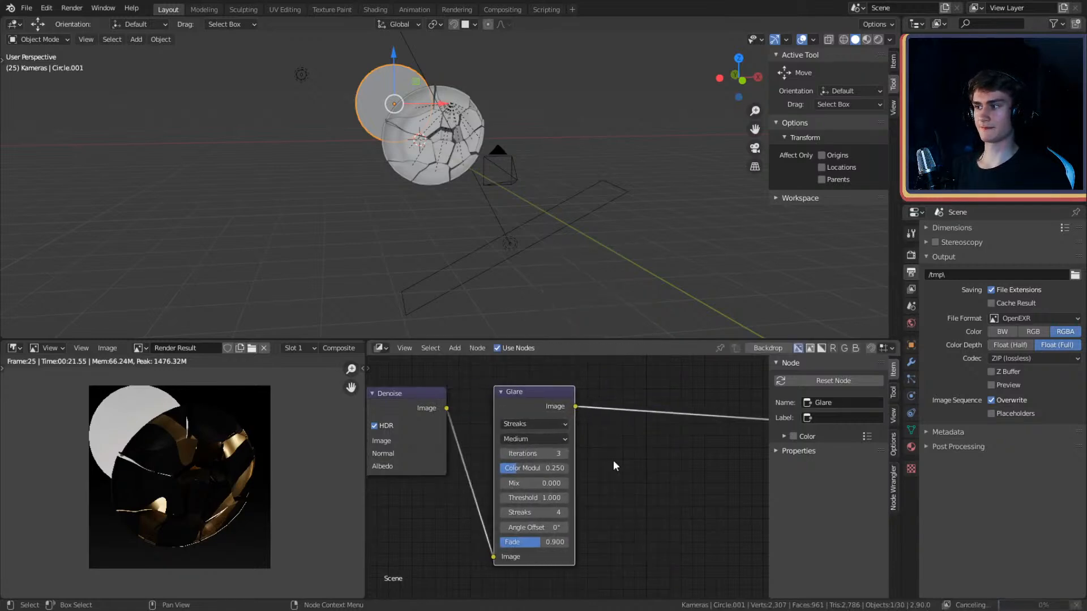
# - Set the Glare node's type to Fog Glow
pyautogui.moveTo(607, 445); pyautogui.dragTo(637, 437, button='middle')
pyautogui.scroll(3, 637, 458)
pyautogui.scroll(-2, 657, 446)
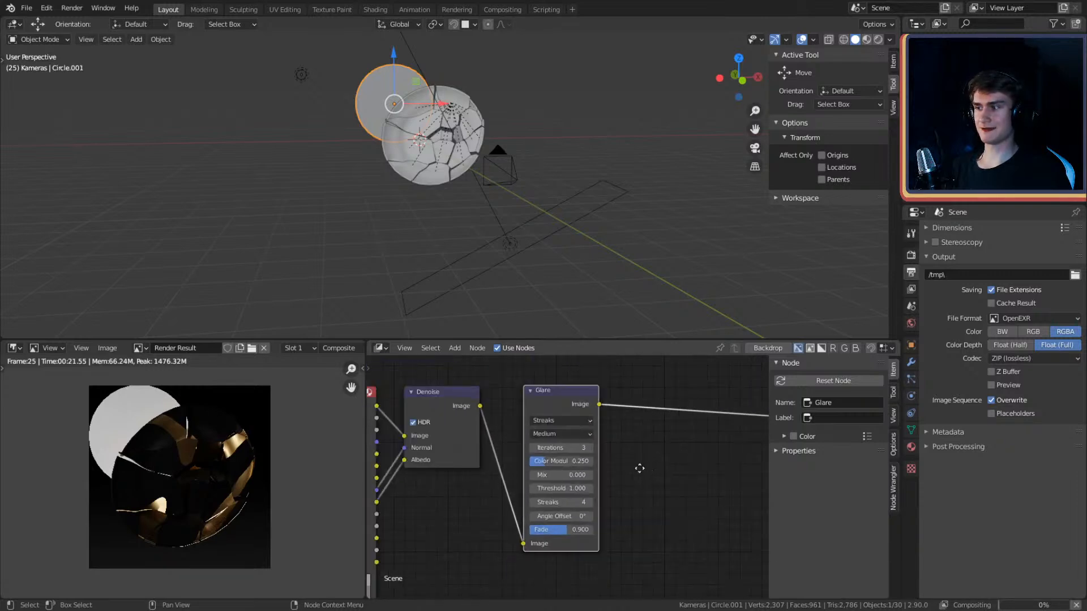
pyautogui.scroll(3, 641, 443)
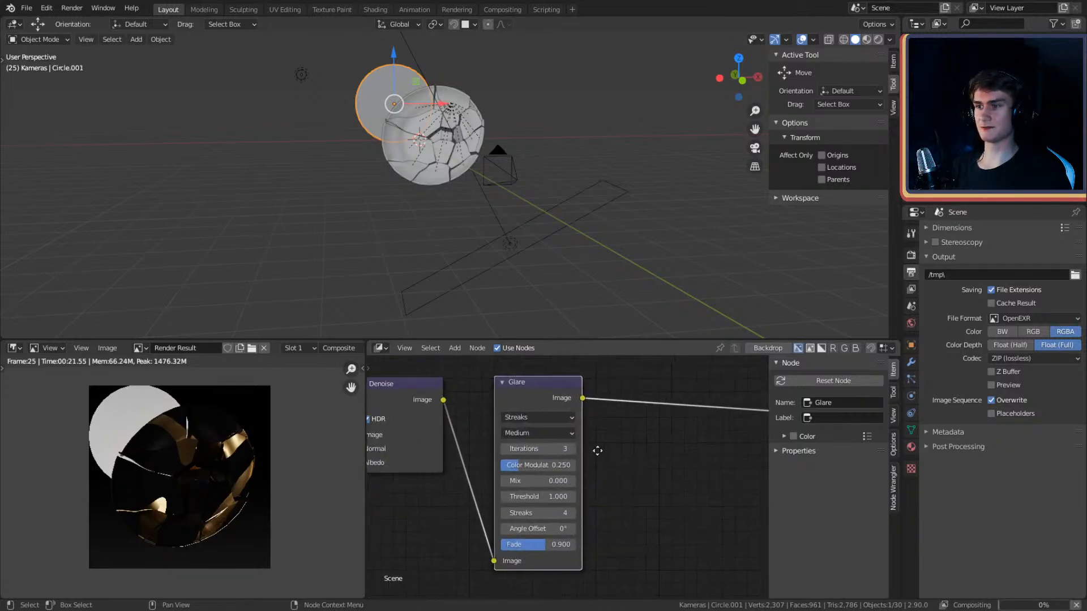
pyautogui.scroll(2, 637, 465)
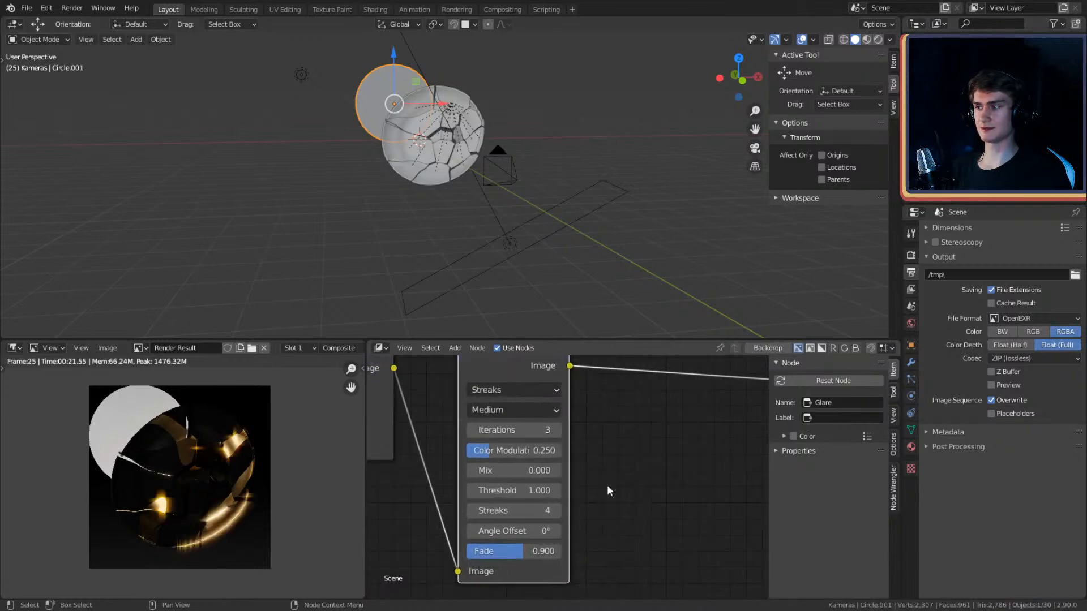
pyautogui.moveTo(634, 437)
pyautogui.mouseDown(button='middle')
pyautogui.moveTo(656, 468)
pyautogui.moveTo(617, 448)
pyautogui.mouseUp(button='middle')
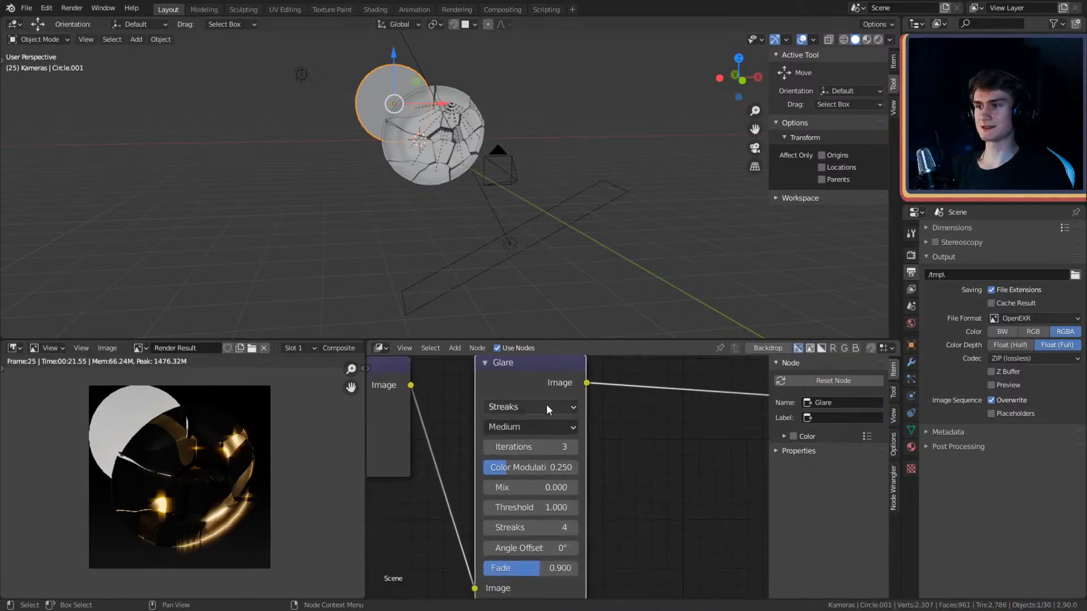
pyautogui.click(541, 405)
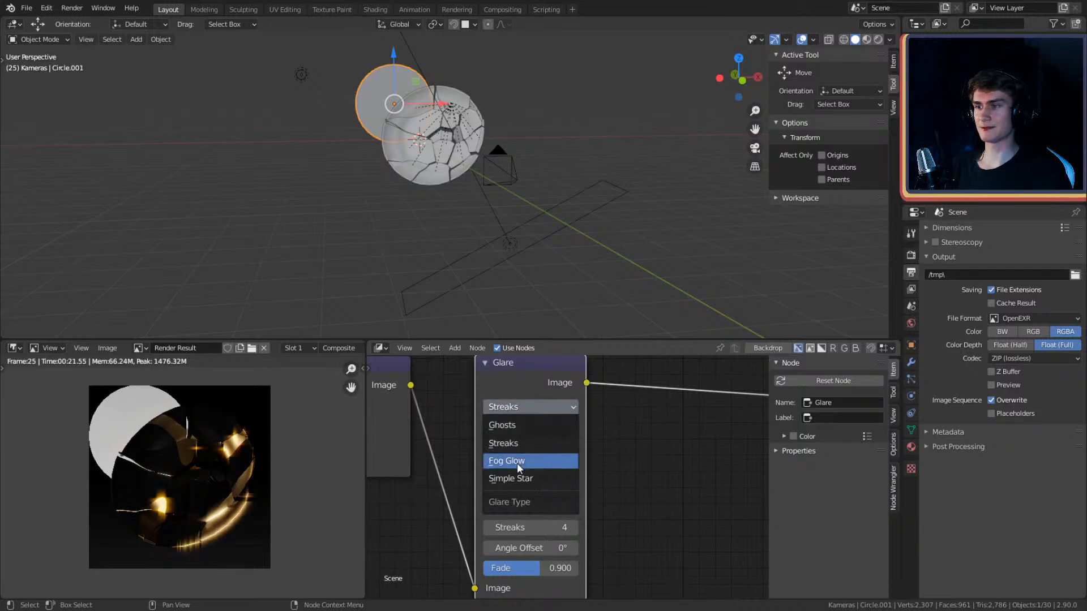
pyautogui.click(517, 461)
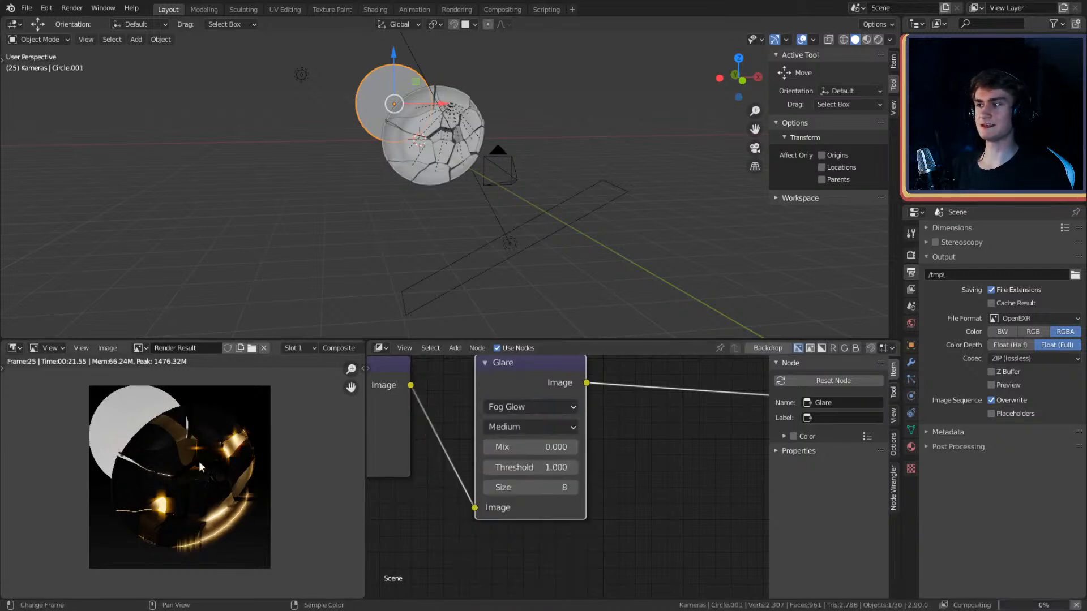
# - Mute and unmute the Glare node to compare the render with and without the glow
pyautogui.scroll(-2, 588, 419)
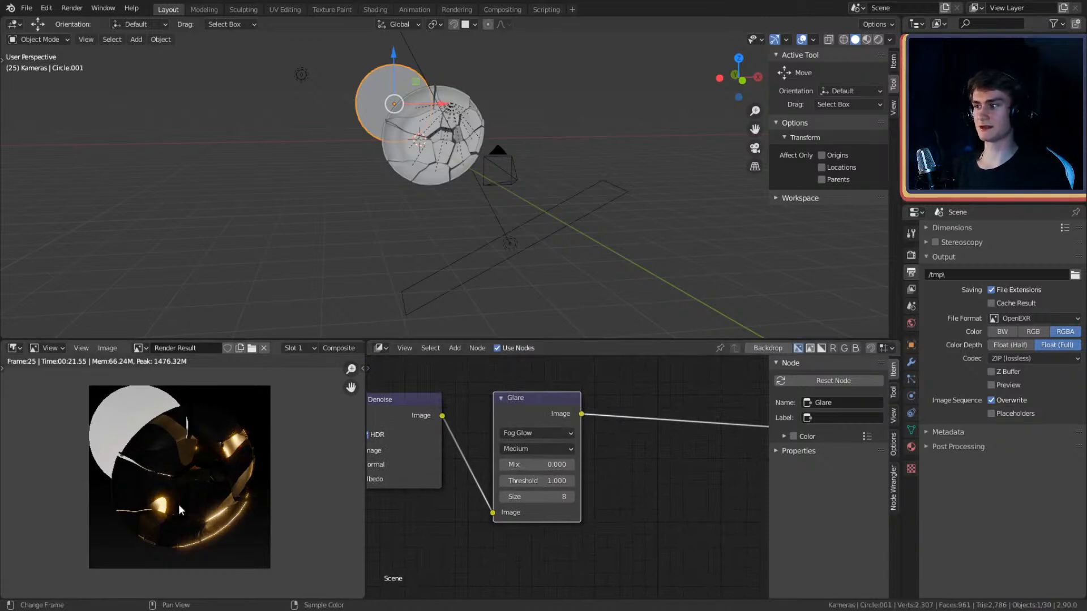
pyautogui.moveTo(560, 419); pyautogui.dragTo(569, 424, button='middle')
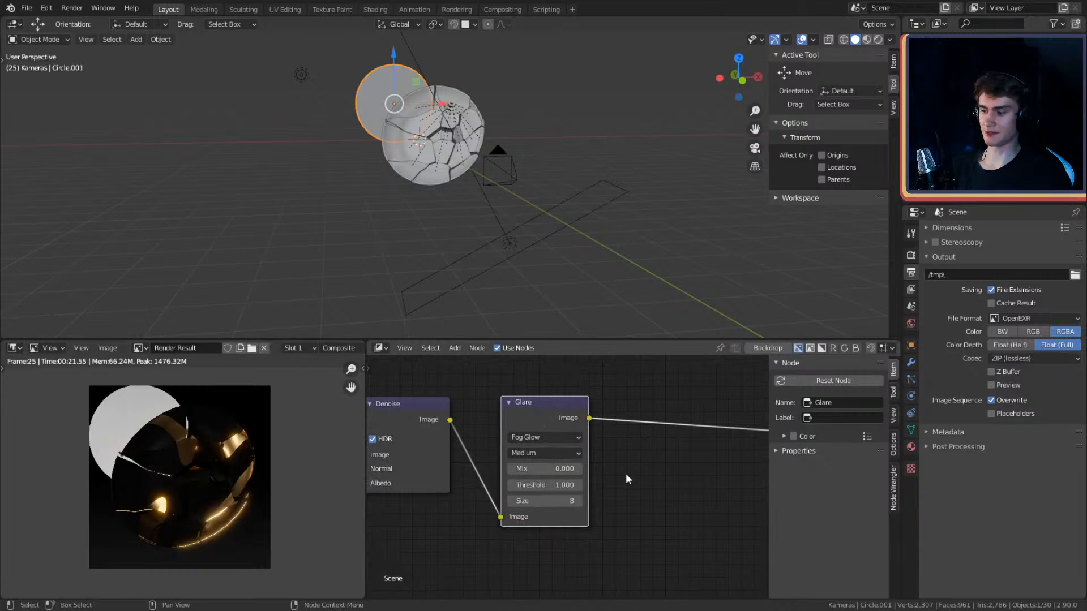
pyautogui.press('m')
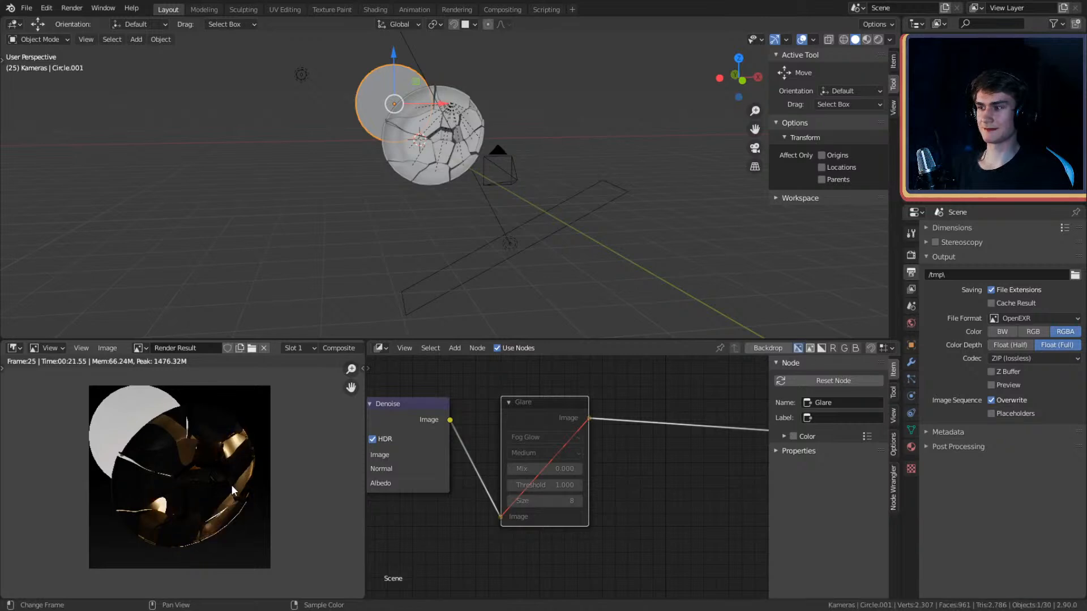
pyautogui.press('m')
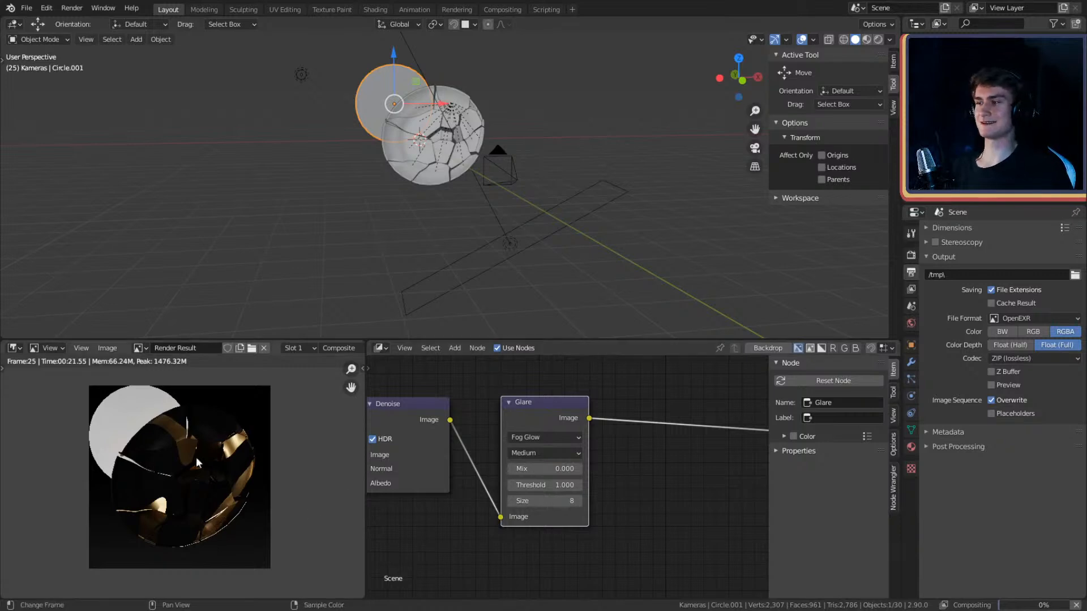
pyautogui.scroll(-3, 649, 492)
pyautogui.moveTo(649, 493); pyautogui.dragTo(623, 490, button='middle')
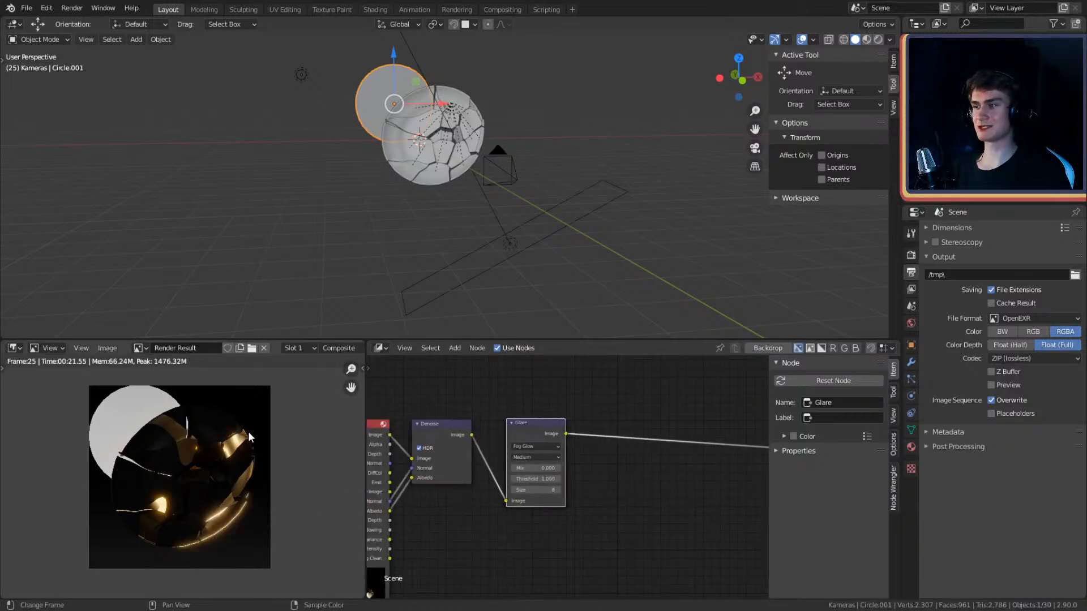
pyautogui.scroll(4, 585, 490)
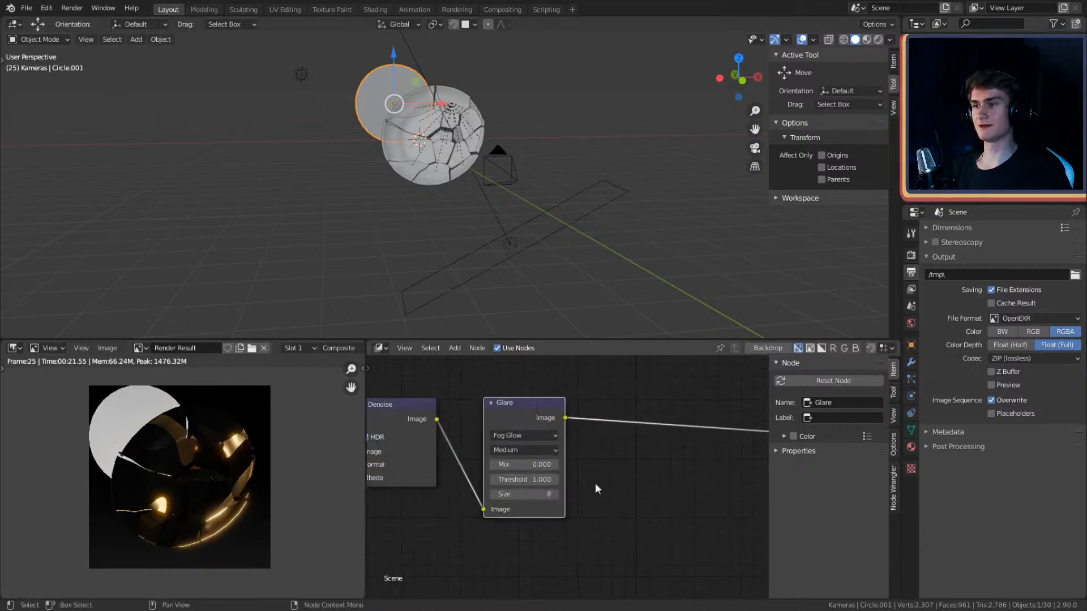
pyautogui.moveTo(631, 484); pyautogui.dragTo(600, 466, button='middle')
pyautogui.scroll(-3, 610, 487)
pyautogui.scroll(4, 576, 477)
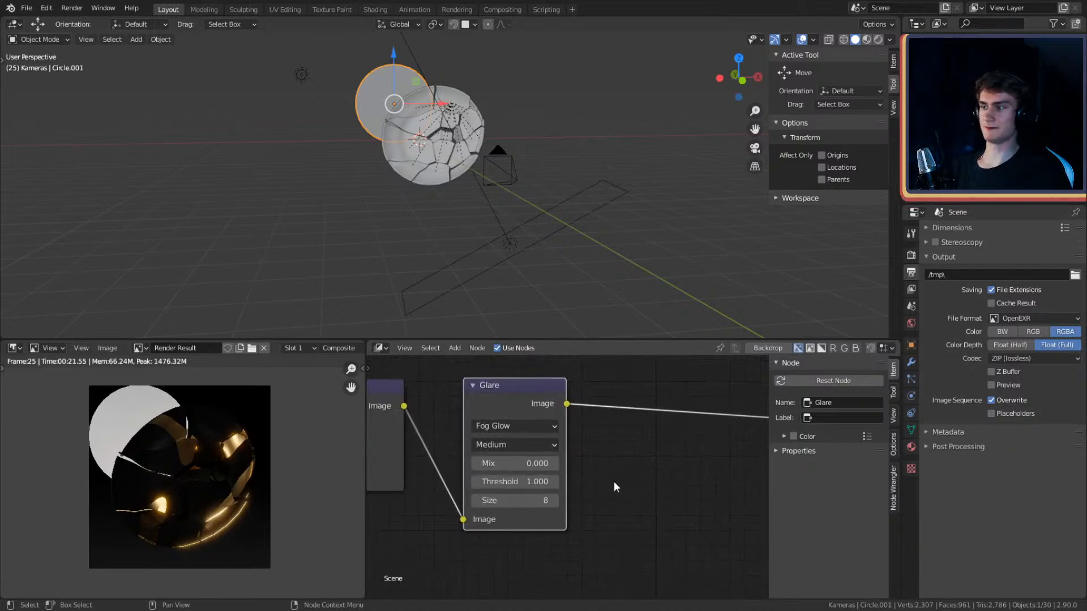
# - Move the Composite node farther from the Glare node to make room for another node
pyautogui.scroll(-2, 616, 485)
pyautogui.moveTo(587, 458); pyautogui.dragTo(529, 459, button='middle')
pyautogui.scroll(-1, 509, 460)
pyautogui.scroll(1, 507, 454)
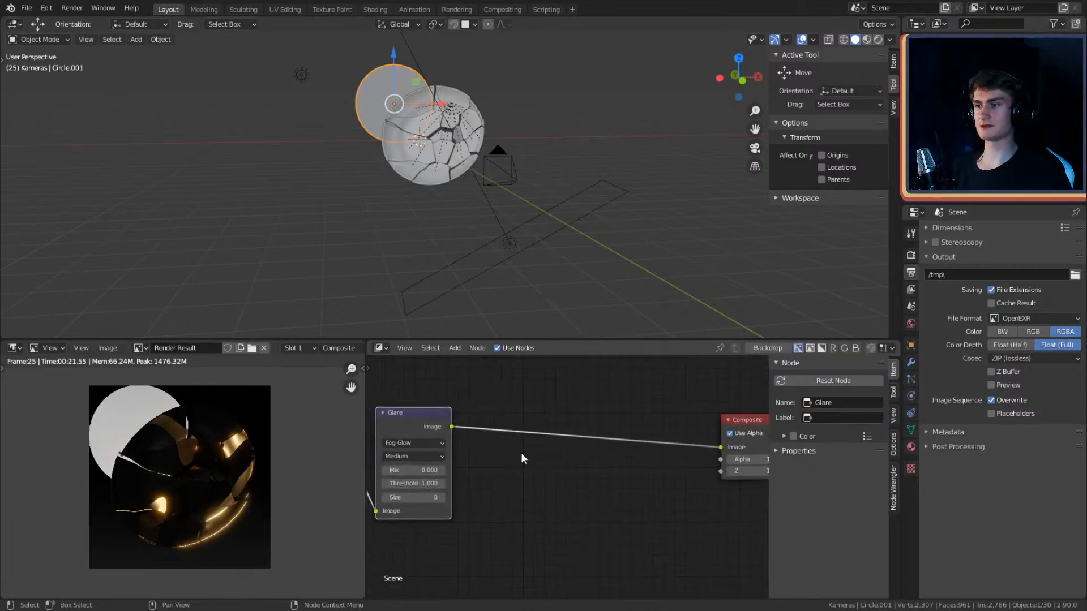
pyautogui.scroll(-2, 629, 471)
pyautogui.moveTo(688, 465); pyautogui.dragTo(589, 454, button='middle')
pyautogui.click(589, 455)
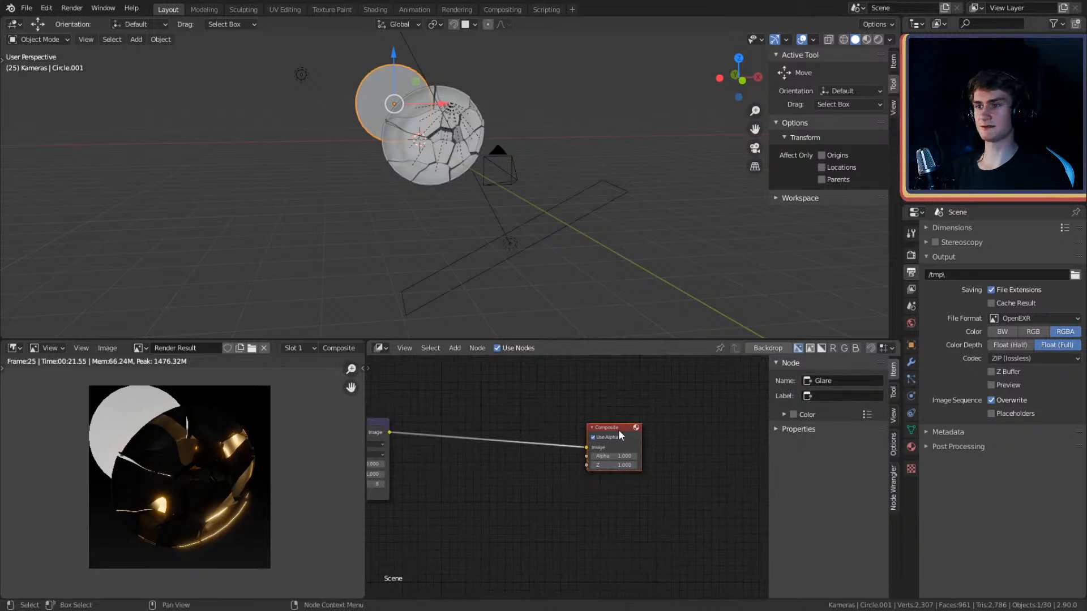
pyautogui.moveTo(618, 431); pyautogui.dragTo(677, 427)
# - Insert an RGB Curves node into the link between the Glare and Composite nodes
pyautogui.click(511, 447)
pyautogui.moveTo(540, 454); pyautogui.dragTo(667, 461, button='middle')
pyautogui.scroll(4, 572, 479)
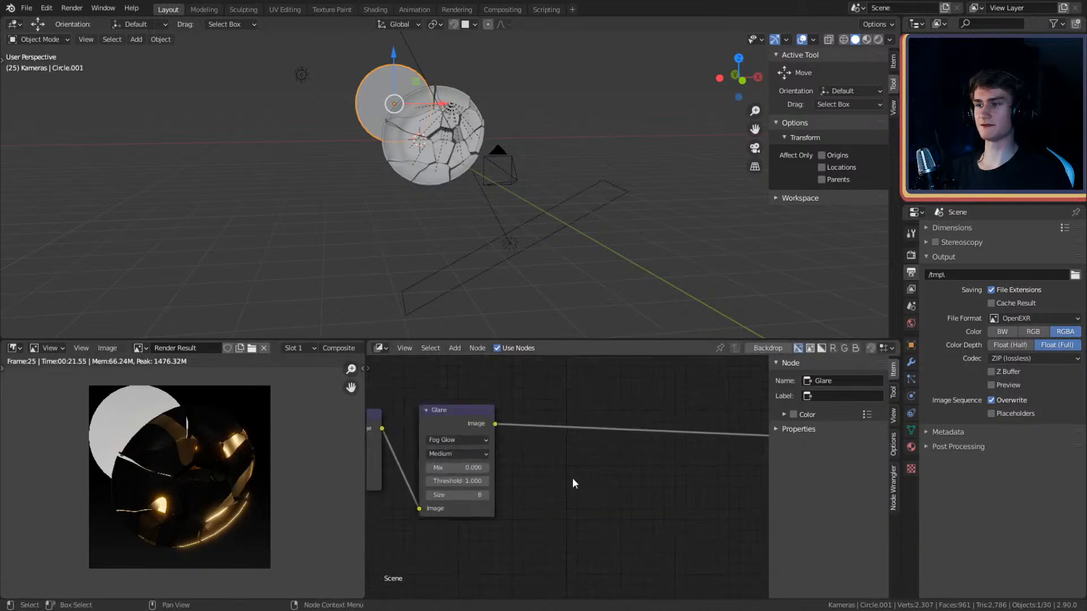
pyautogui.moveTo(573, 479); pyautogui.dragTo(521, 476, button='middle')
pyautogui.hotkey('shift', 'a')
pyautogui.moveTo(450, 451)
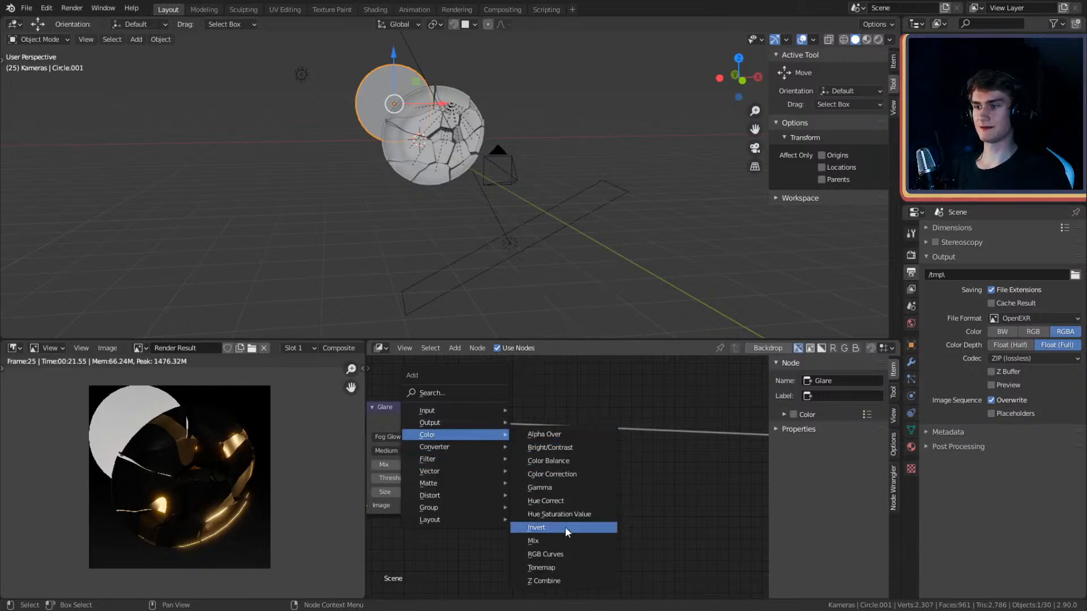
pyautogui.click(548, 554)
pyautogui.click(532, 395)
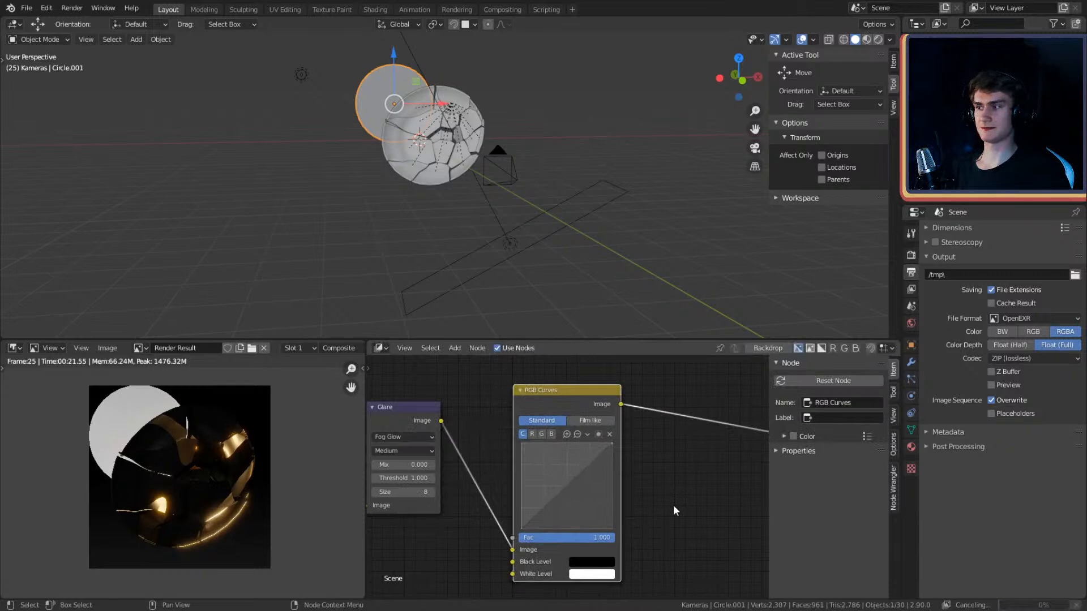
# - Shape the combined RGB curve with a raised upper point and a lower point at about X 0.183, Y 0.288
pyautogui.moveTo(674, 506); pyautogui.dragTo(645, 493, button='middle')
pyautogui.moveTo(560, 452); pyautogui.dragTo(554, 444)
pyautogui.moveTo(513, 488); pyautogui.dragTo(519, 502)
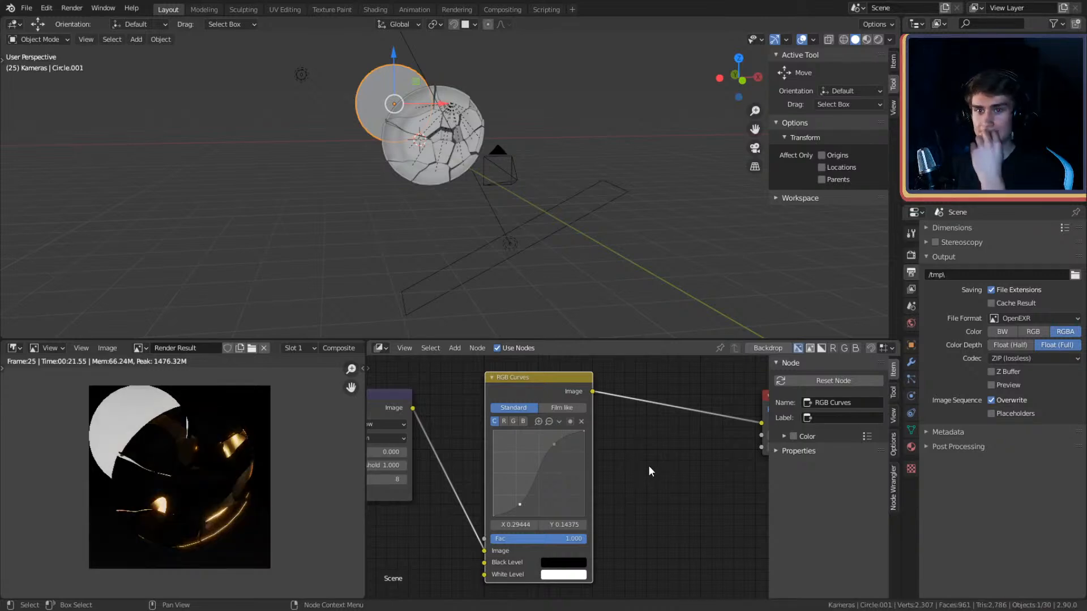
pyautogui.moveTo(519, 503); pyautogui.dragTo(513, 498)
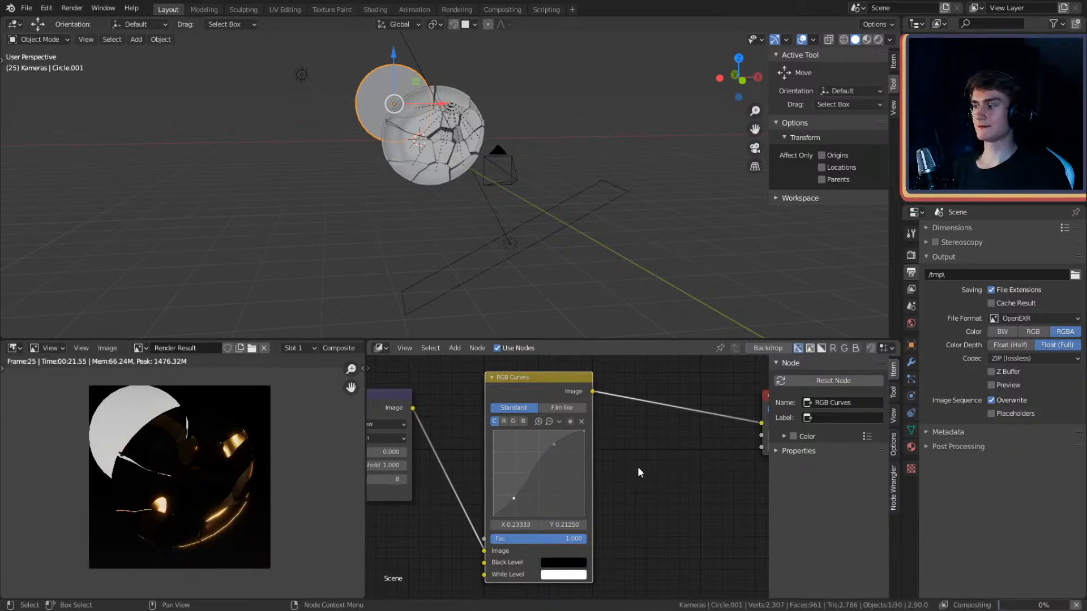
pyautogui.moveTo(557, 464); pyautogui.dragTo(631, 449, button='middle')
pyautogui.scroll(1, 630, 449)
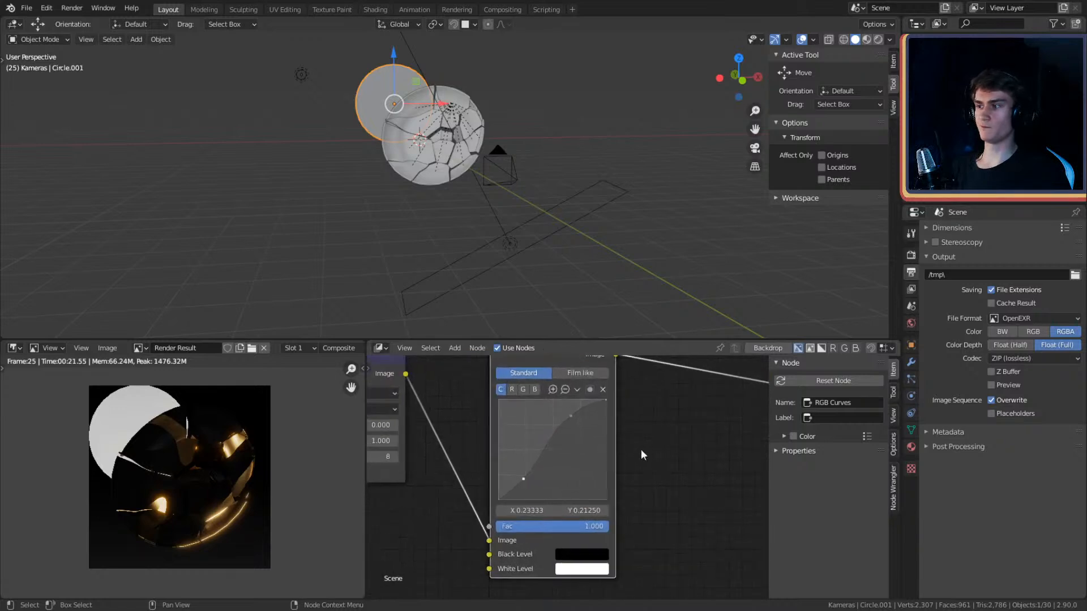
pyautogui.moveTo(522, 477); pyautogui.dragTo(514, 472)
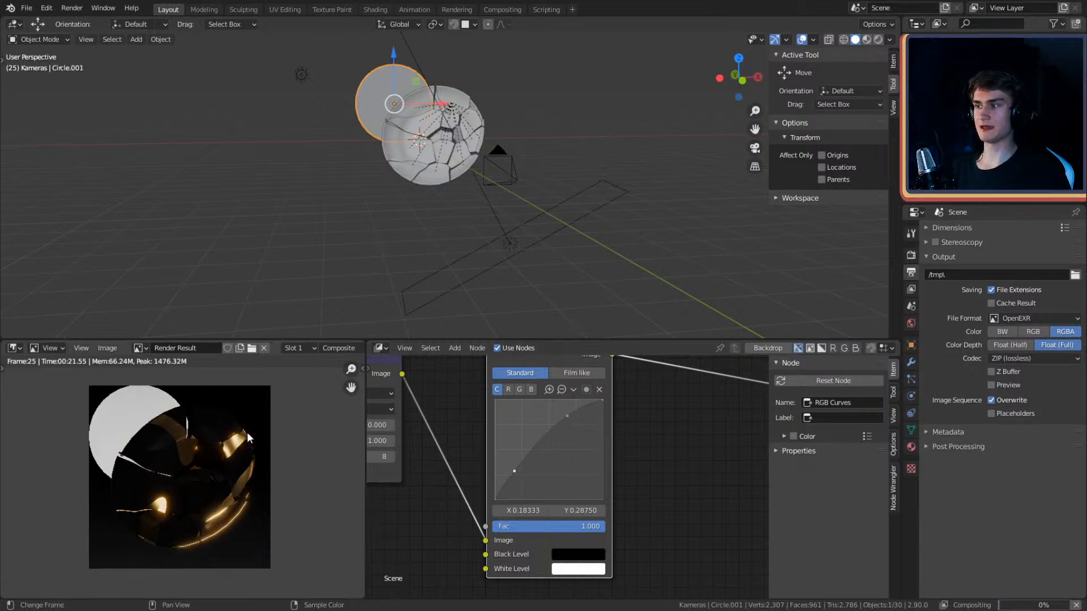
# - Move the Composite node farther from the RGB Curves node to free up space between them
pyautogui.scroll(-1, 651, 463)
pyautogui.scroll(-2, 651, 463)
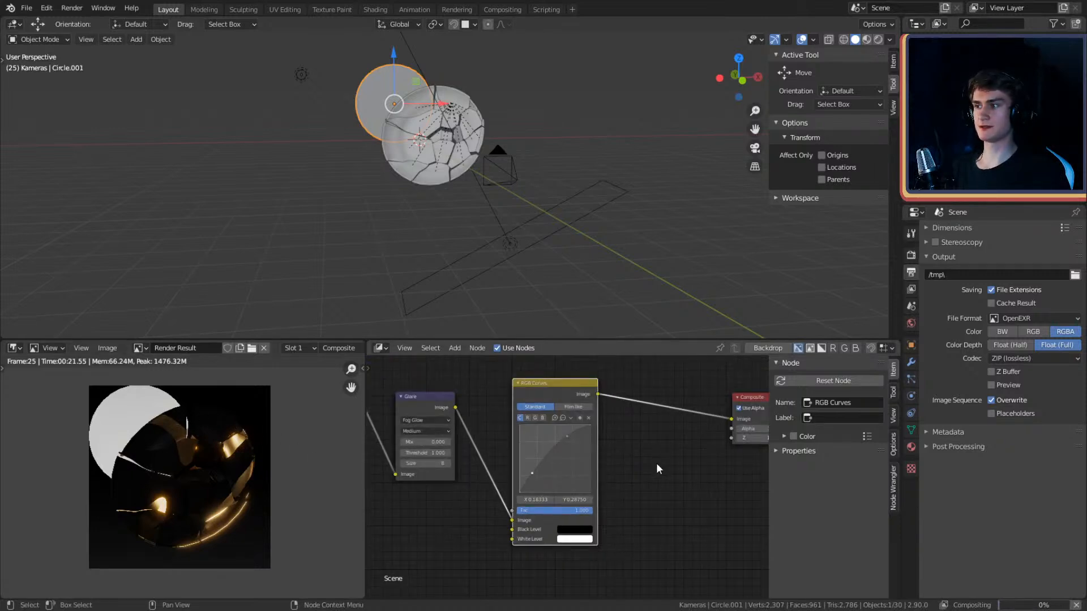
pyautogui.moveTo(643, 461); pyautogui.dragTo(472, 472, button='middle')
pyautogui.scroll(4, 547, 477)
pyautogui.scroll(-2, 470, 471)
pyautogui.moveTo(587, 403); pyautogui.dragTo(673, 390)
pyautogui.scroll(-2, 500, 433)
pyautogui.moveTo(499, 433); pyautogui.dragTo(533, 456, button='middle')
pyautogui.scroll(2, 577, 455)
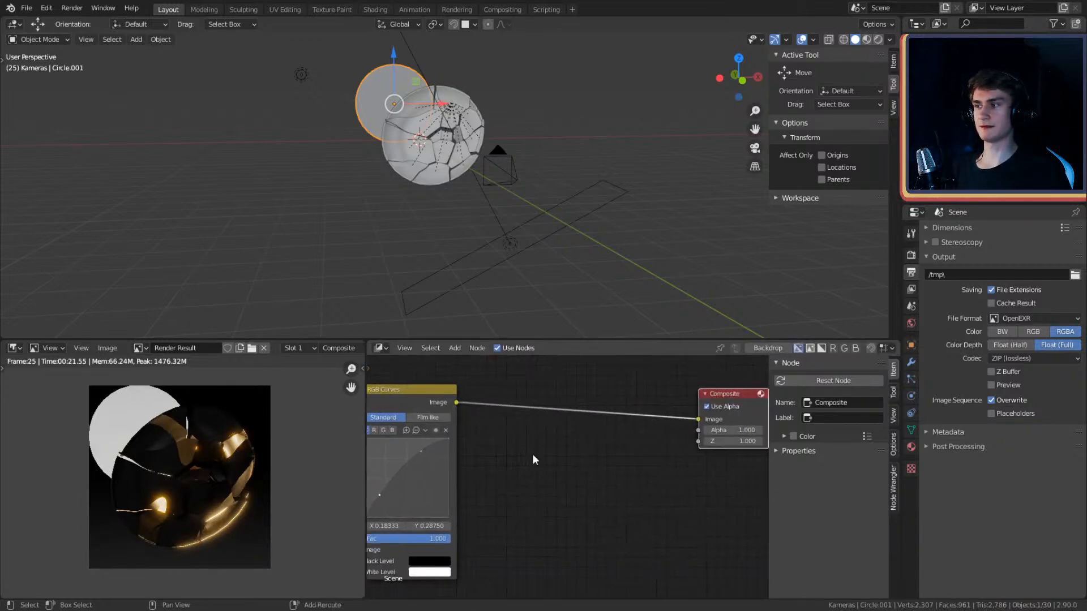
# - Insert a Lens Distortion node into the link between the RGB Curves and Composite nodes
pyautogui.hotkey('shift', 'a')
pyautogui.moveTo(490, 456)
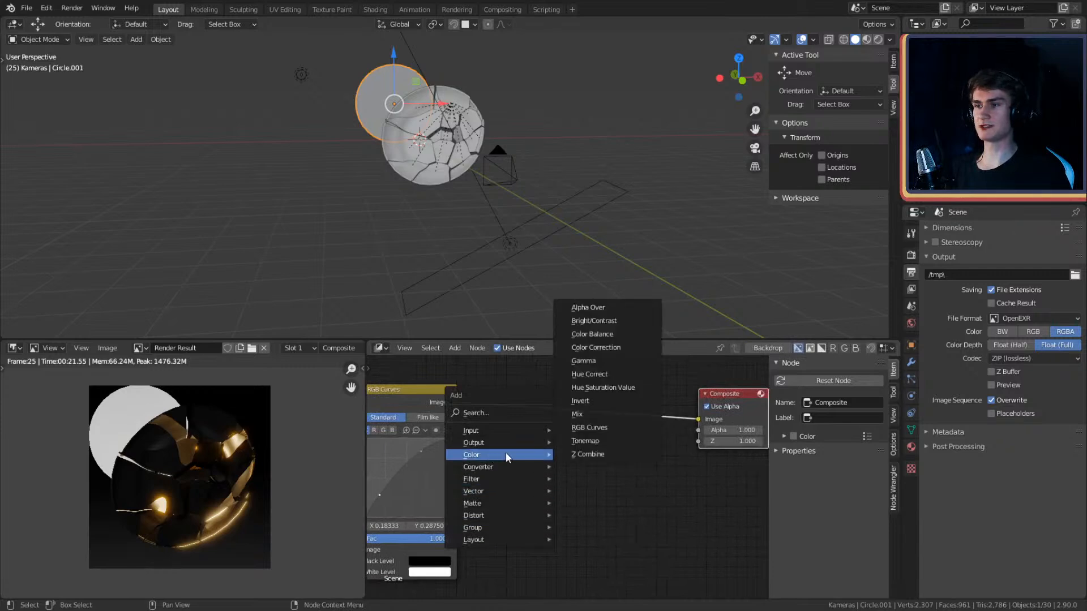
pyautogui.moveTo(483, 479)
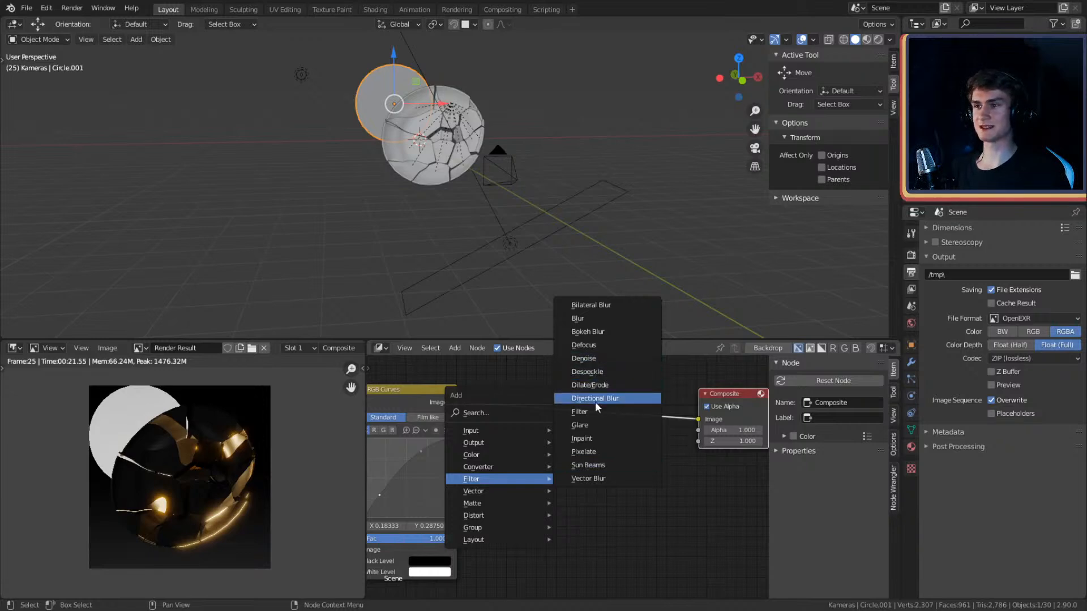
pyautogui.moveTo(477, 502)
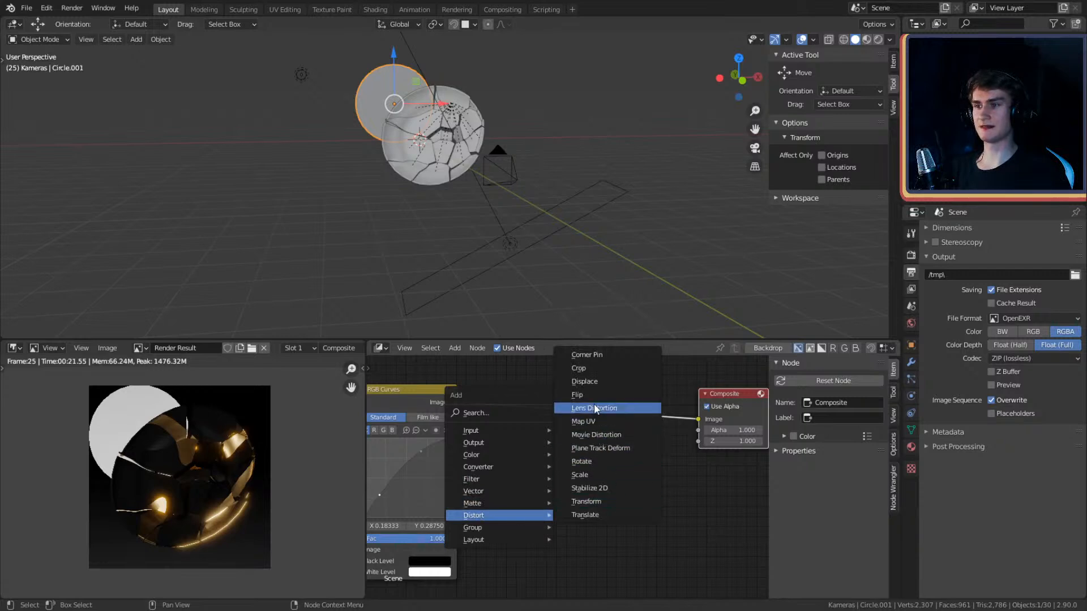
pyautogui.click(595, 408)
pyautogui.click(521, 385)
# - Shift the Composite node slightly away from the Lens Distortion node
pyautogui.moveTo(629, 427); pyautogui.dragTo(579, 454, button='middle')
pyautogui.scroll(1, 668, 460)
pyautogui.moveTo(672, 397); pyautogui.dragTo(687, 383)
pyautogui.scroll(-1, 576, 431)
pyautogui.moveTo(575, 431); pyautogui.dragTo(646, 452, button='middle')
pyautogui.scroll(1, 605, 465)
pyautogui.scroll(1, 643, 460)
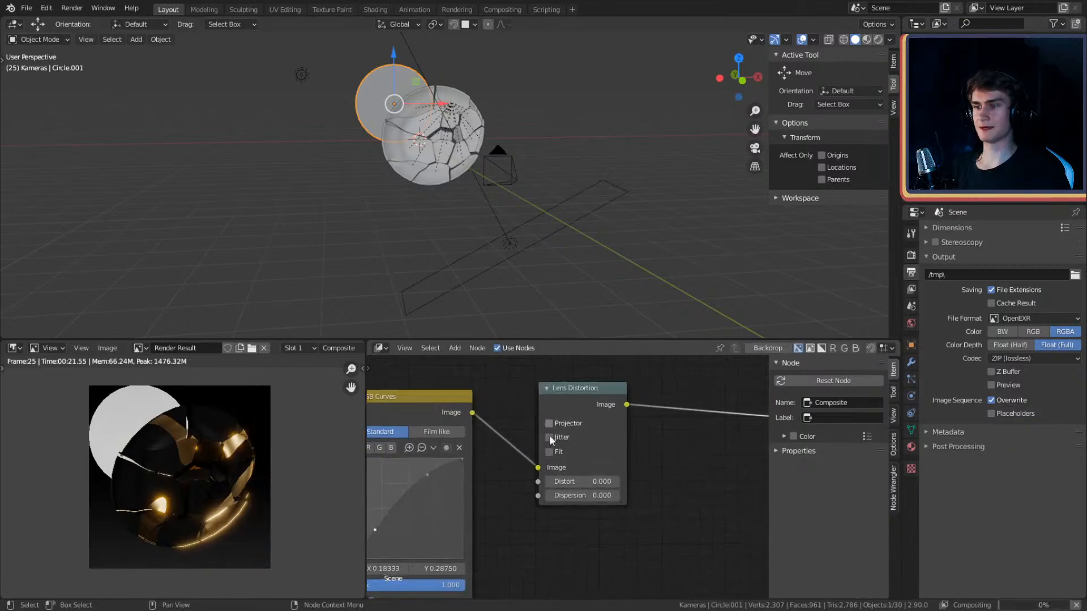
# - Set the Lens Distortion node's Distort value to 0.5
pyautogui.click(579, 482)
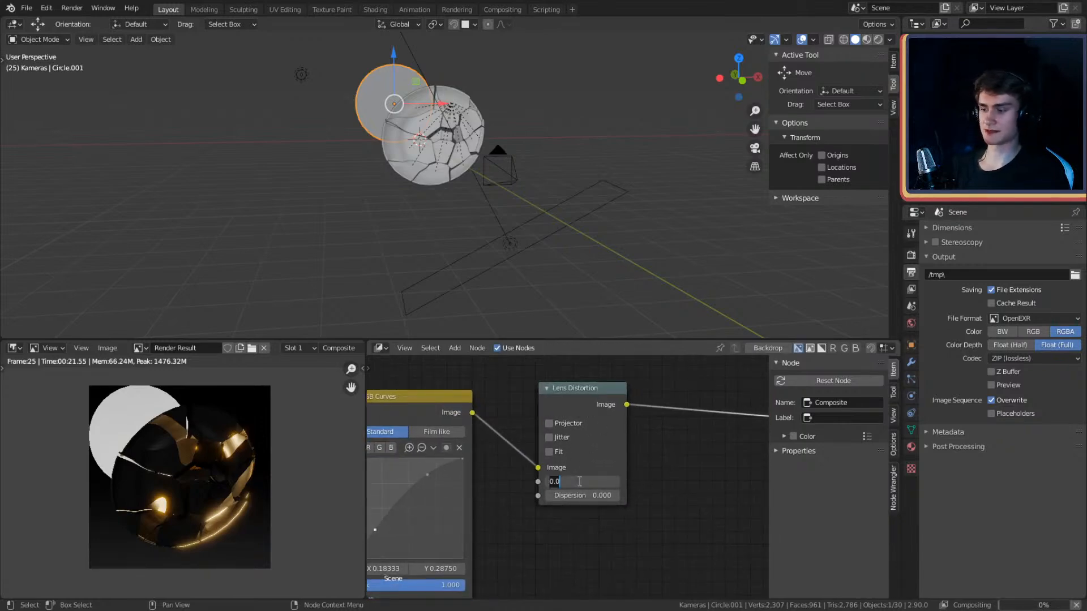
pyautogui.press('BackSpace')
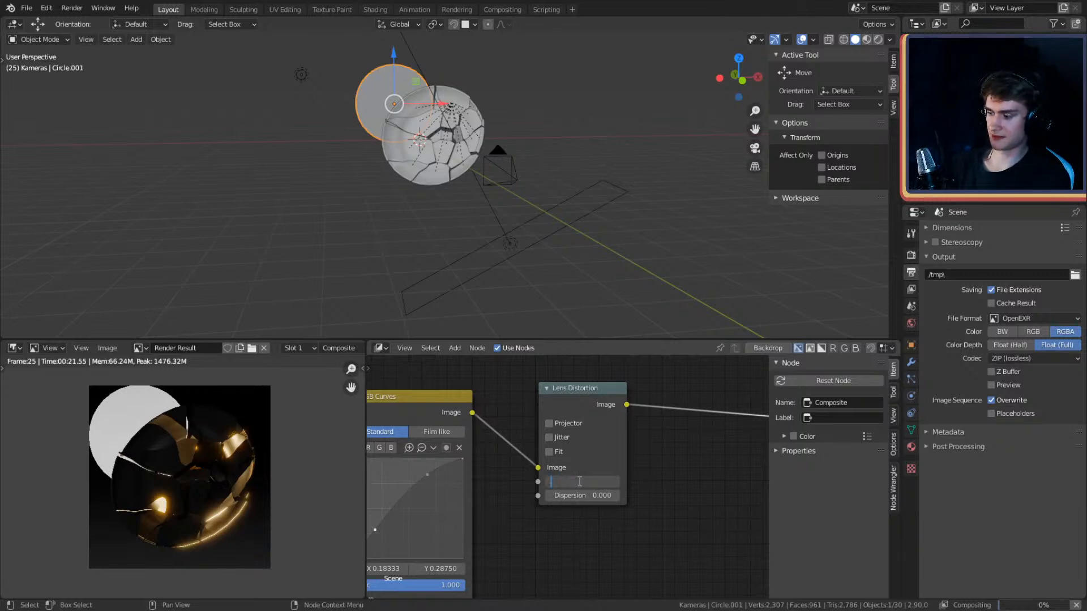
pyautogui.write('0.5')
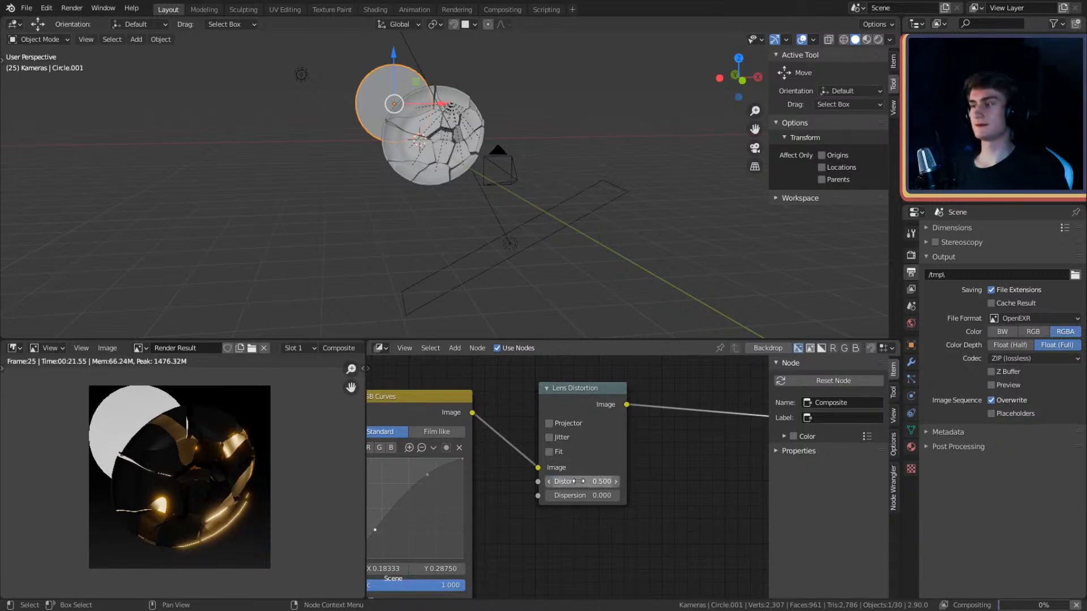
pyautogui.press('Return')
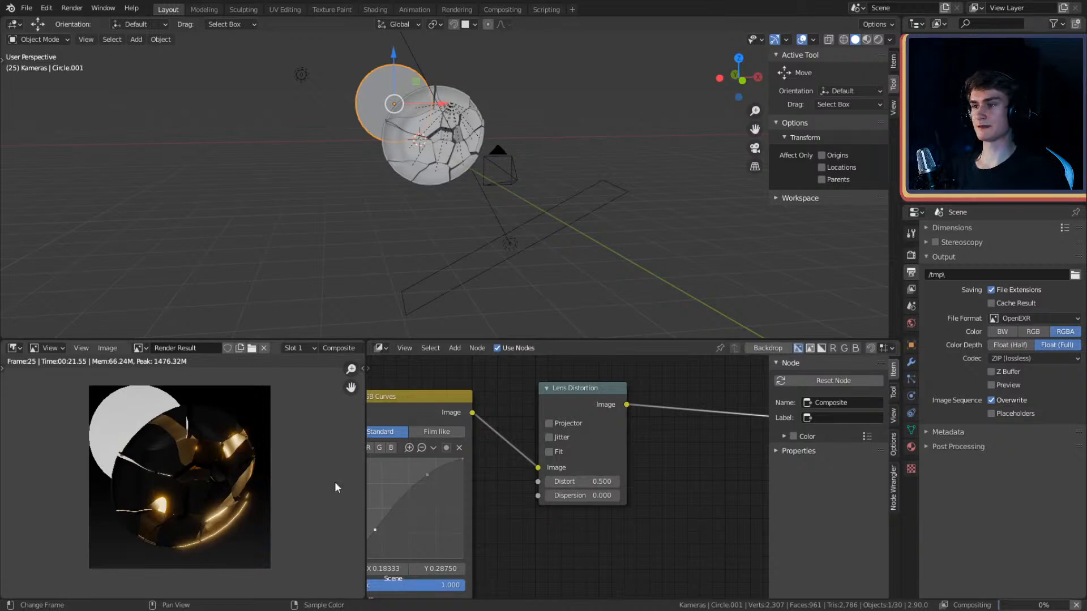
pyautogui.moveTo(596, 481); pyautogui.dragTo(610, 481)
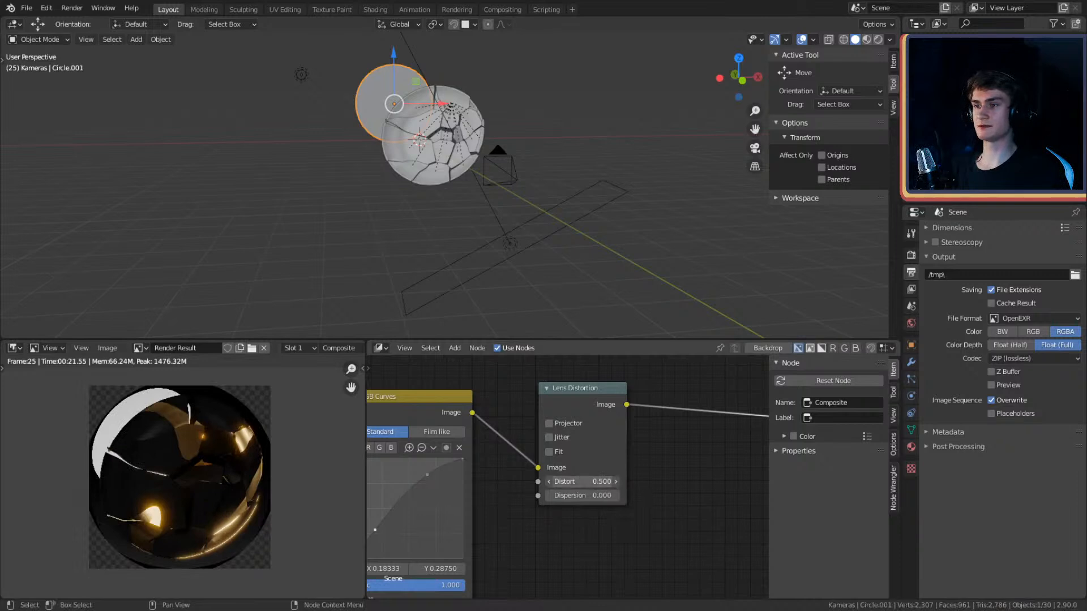
# - Enable Fit on the Lens Distortion node, shift the node nearer to RGB Curves, and set Distort to 0
pyautogui.click(549, 451)
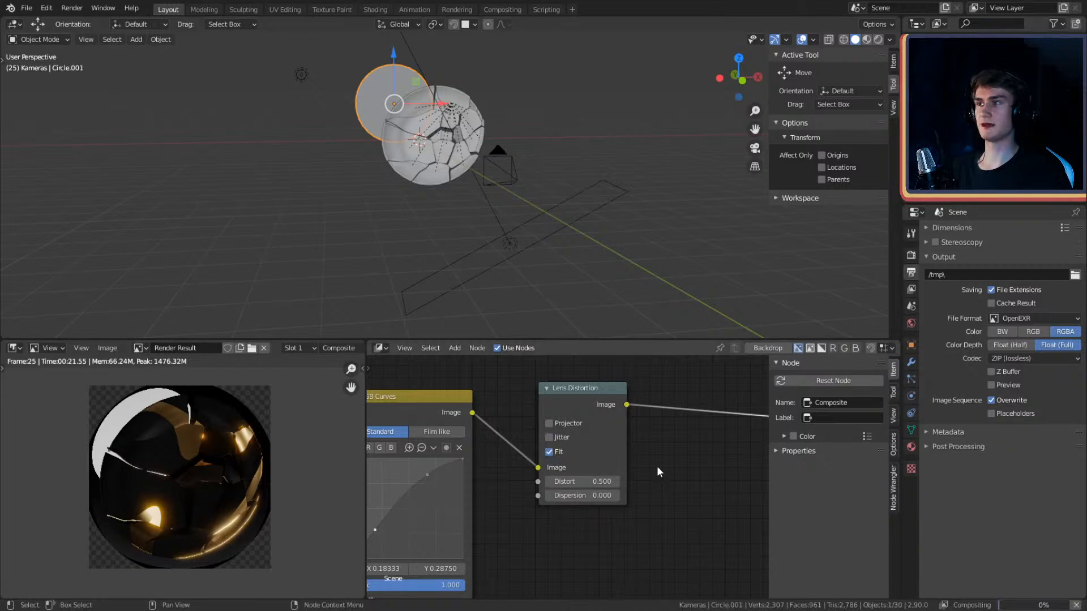
pyautogui.moveTo(561, 389); pyautogui.dragTo(541, 392)
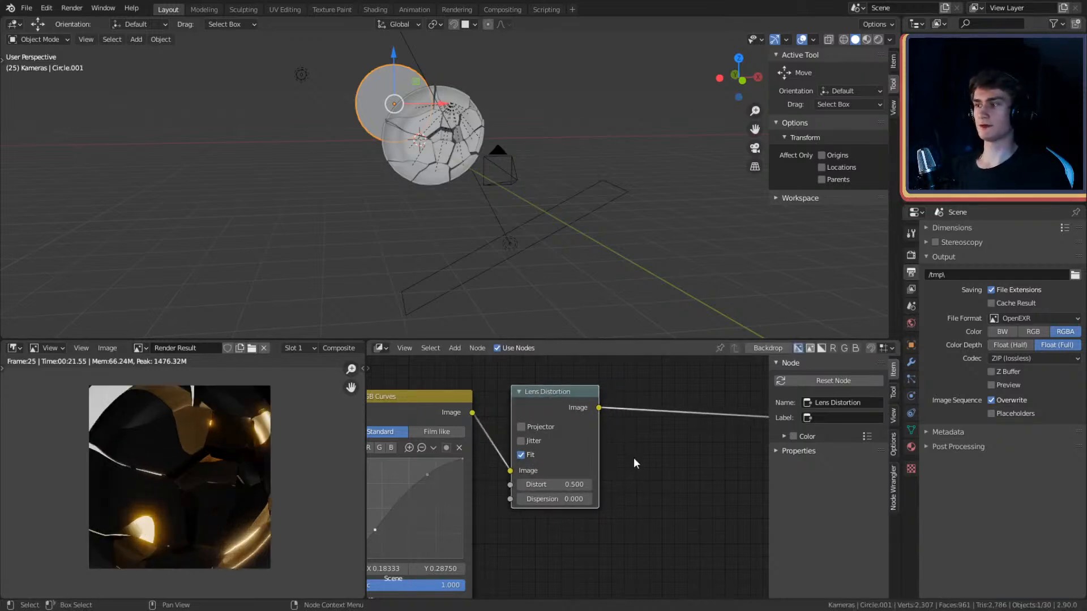
pyautogui.click(566, 484)
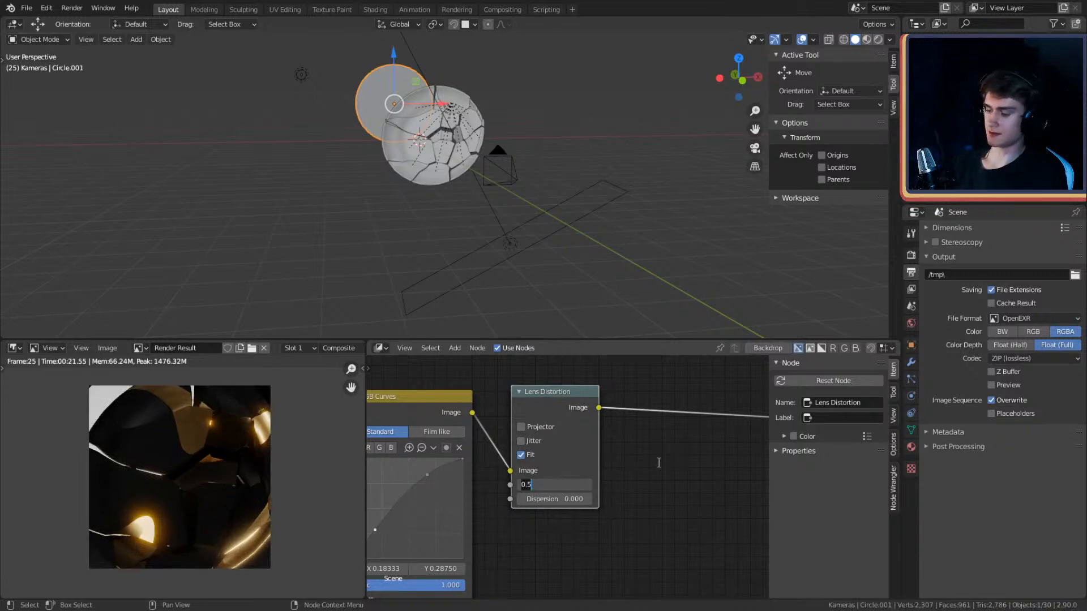
pyautogui.write('0')
pyautogui.press('Return')
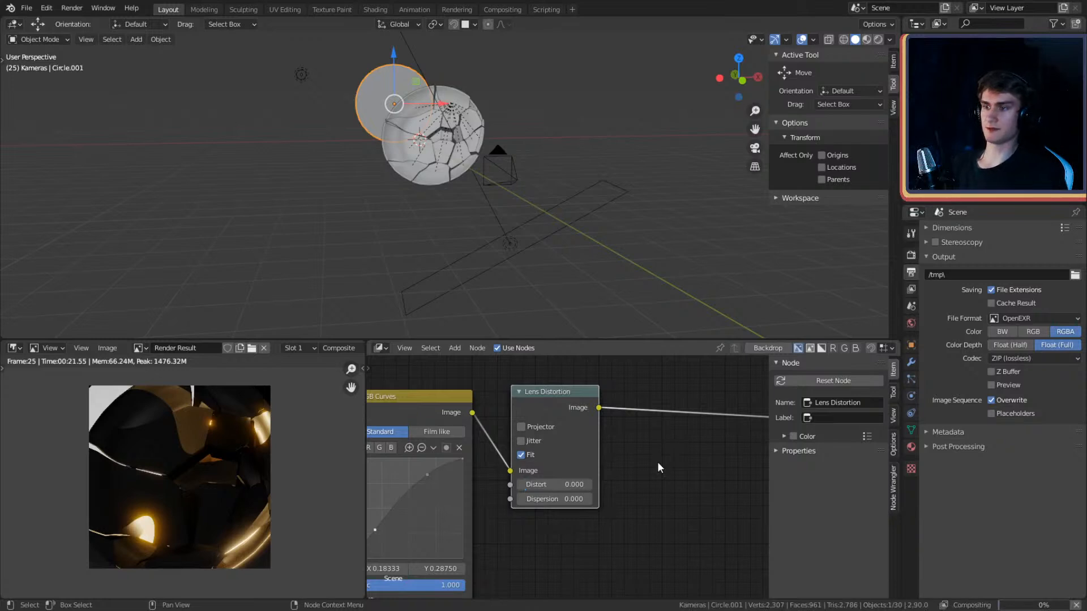
# - Set the Lens Distortion node's Dispersion to 0.5 to preview strong color fringing on the render
pyautogui.click(552, 499)
pyautogui.write('0.0')
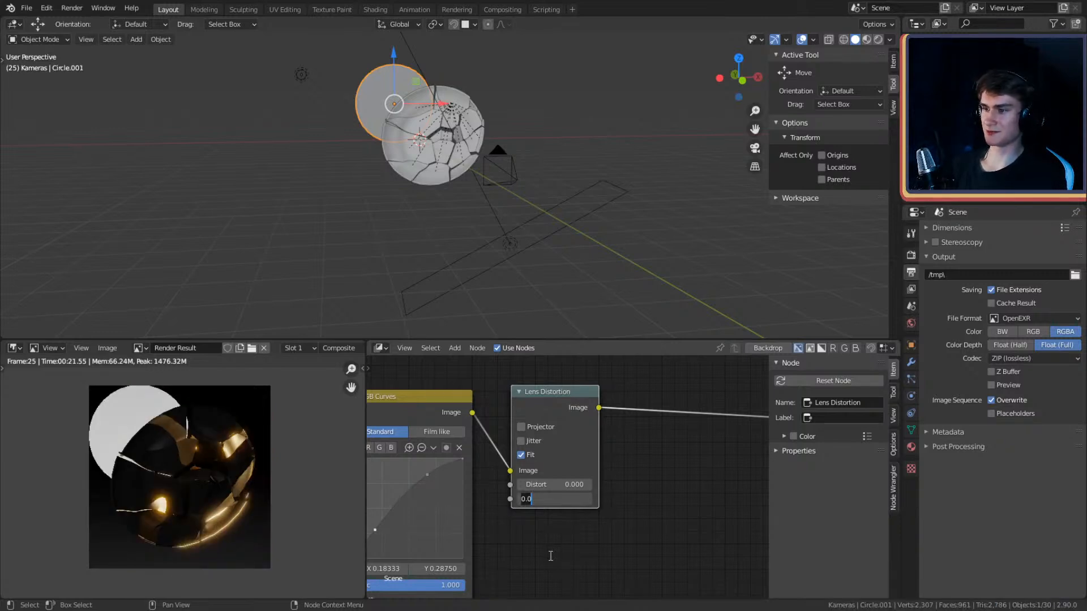
pyautogui.press('Return')
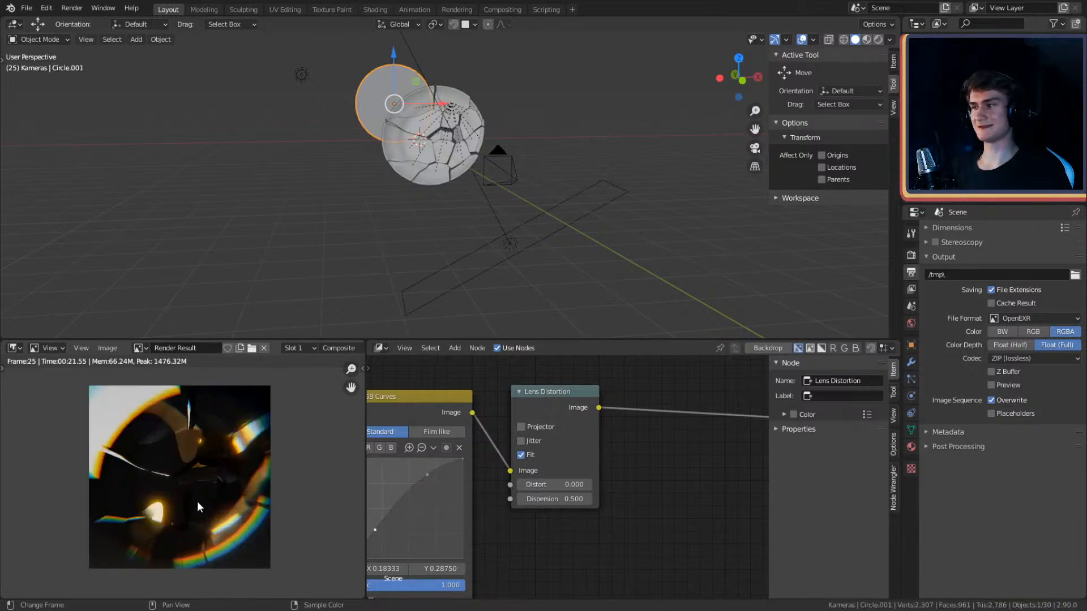
pyautogui.moveTo(195, 500); pyautogui.dragTo(190, 486, button='middle')
pyautogui.moveTo(574, 515); pyautogui.dragTo(604, 509, button='middle')
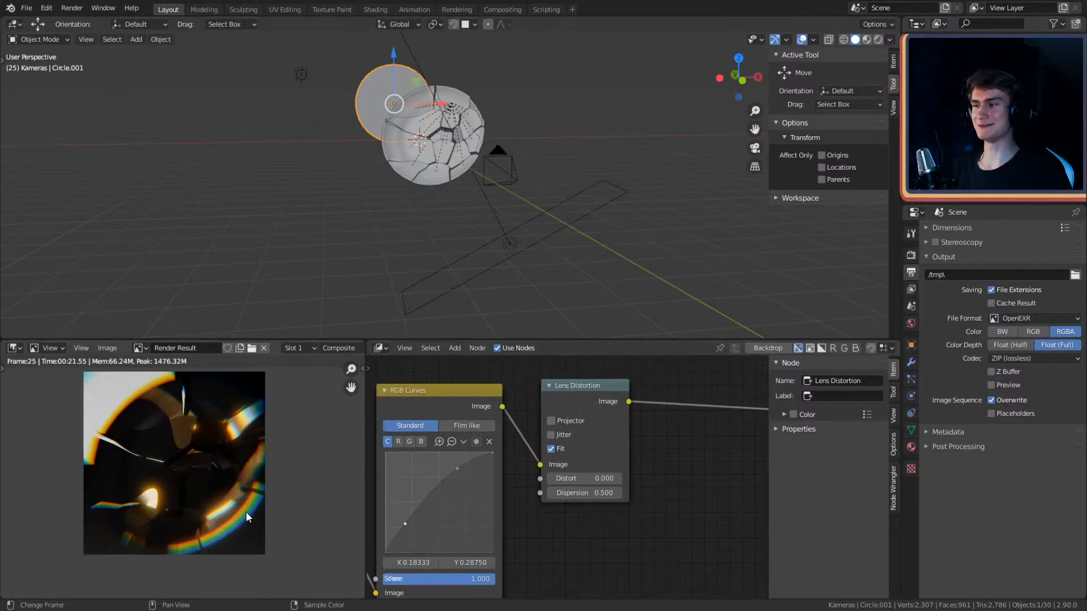
# - Set the Lens Distortion node's Dispersion to 0.1 and inspect the color fringing along the plate's gold edges
pyautogui.scroll(2, 628, 539)
pyautogui.click(565, 486)
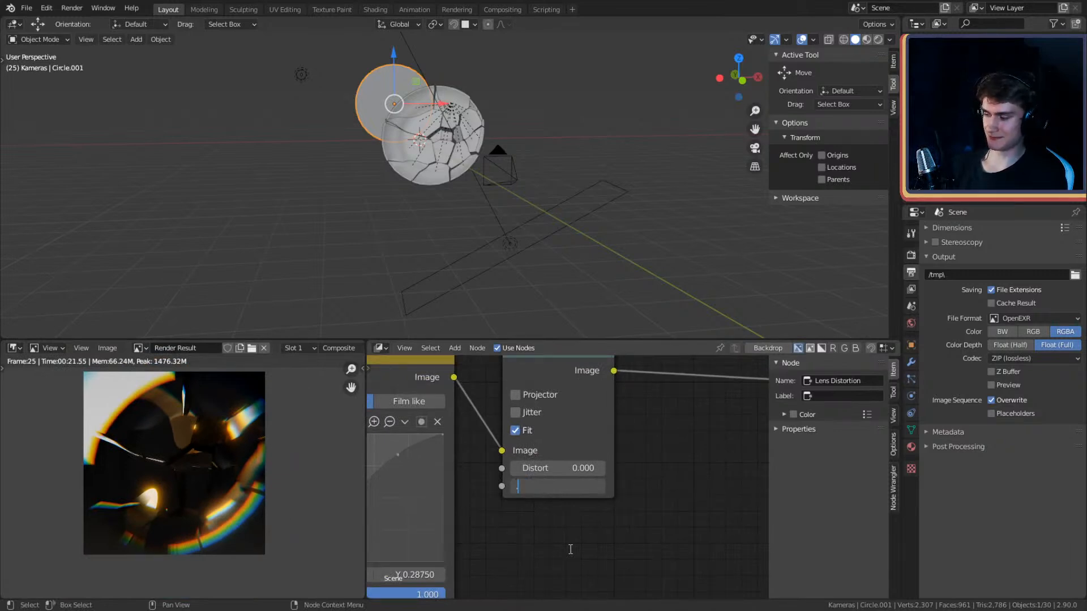
pyautogui.write('0.1')
pyautogui.press('Return')
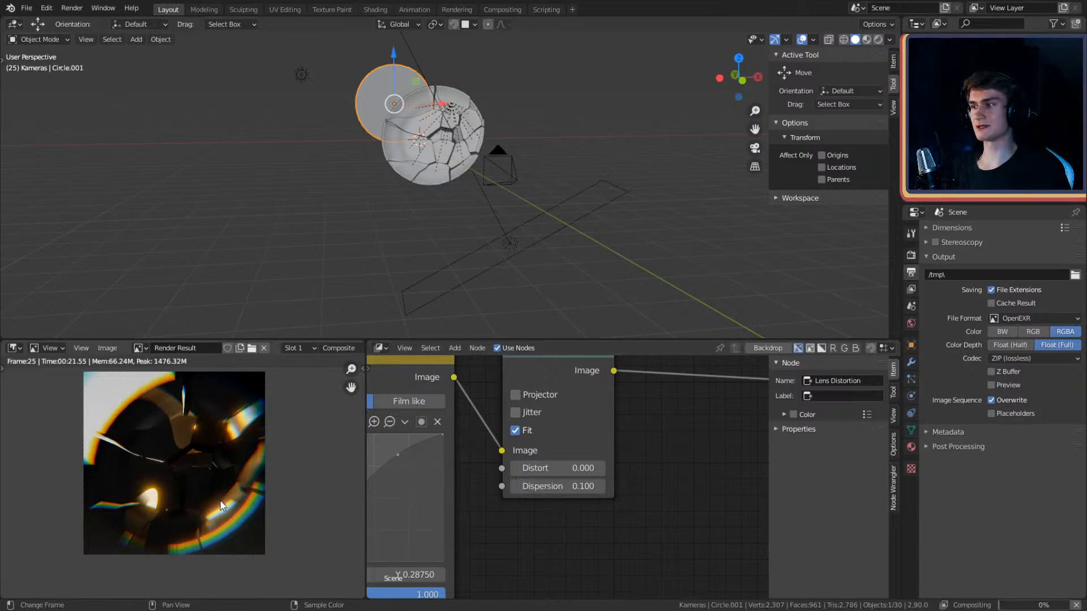
pyautogui.scroll(1, 219, 501)
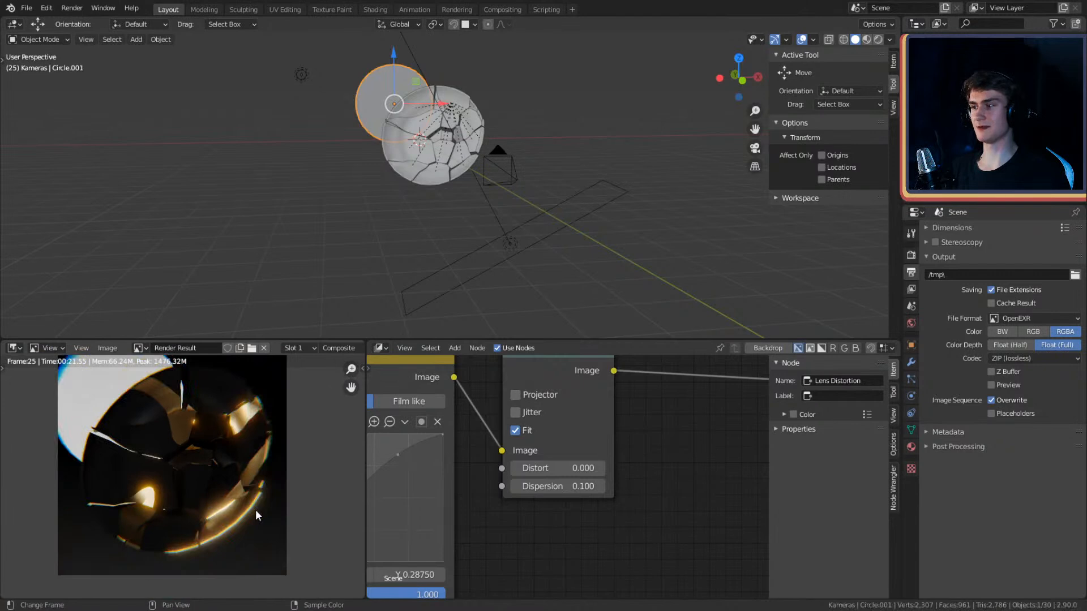
pyautogui.scroll(5, 256, 510)
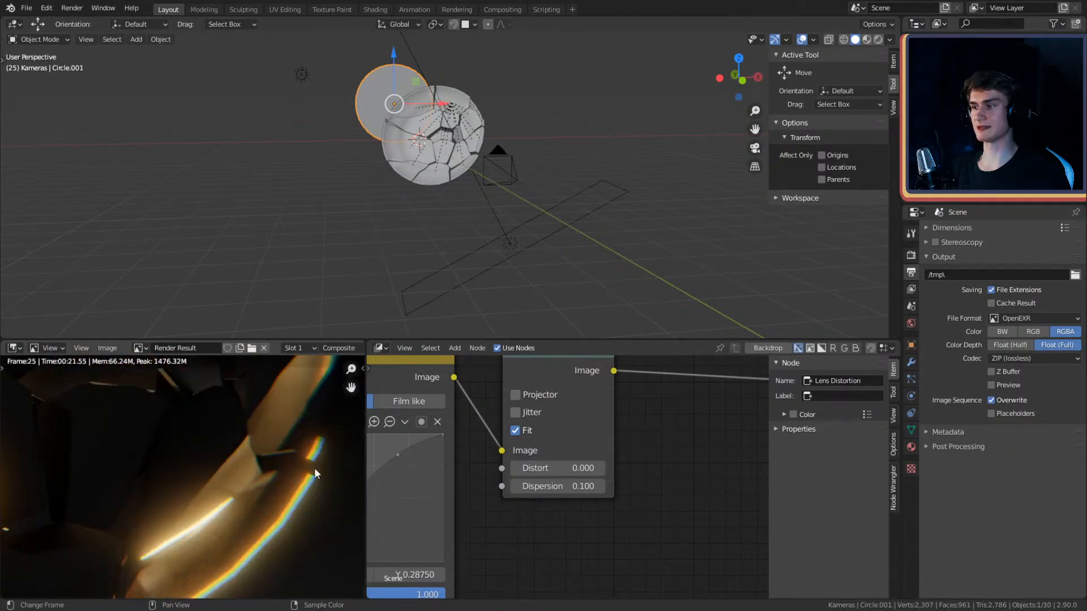
pyautogui.scroll(-4, 292, 510)
pyautogui.moveTo(264, 482); pyautogui.dragTo(281, 522, button='middle')
pyautogui.scroll(-3, 261, 461)
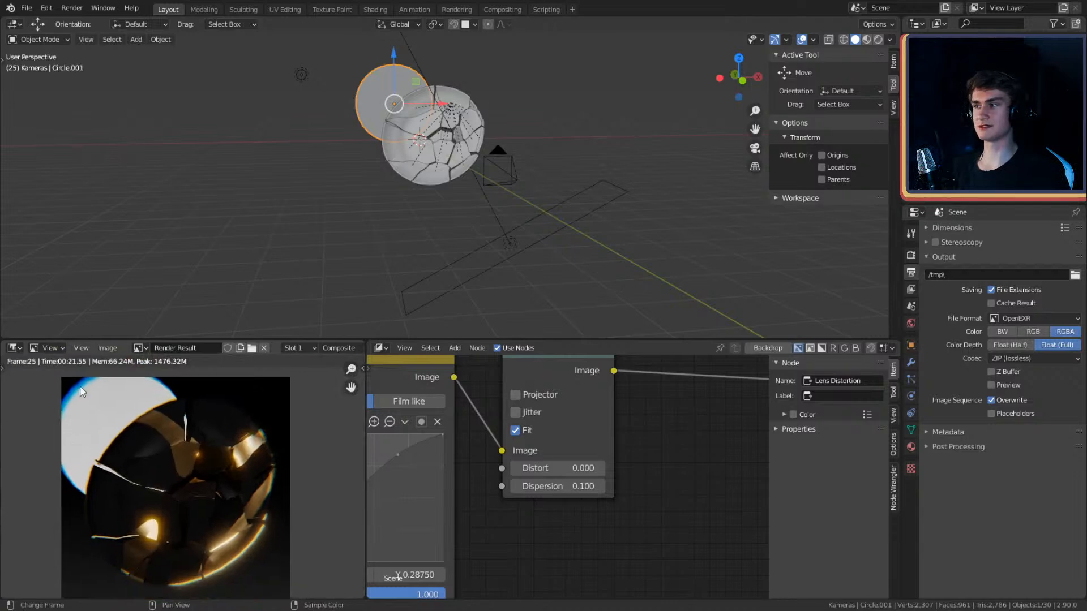
# - Mute and unmute the Lens Distortion node to compare the render with and without it
pyautogui.click(553, 376)
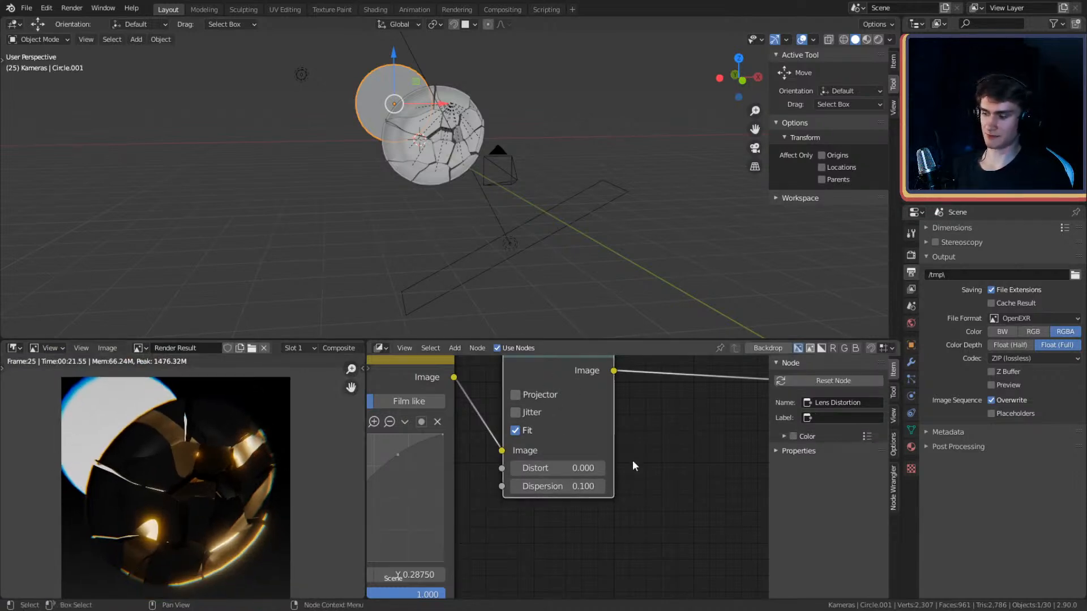
pyautogui.press('m')
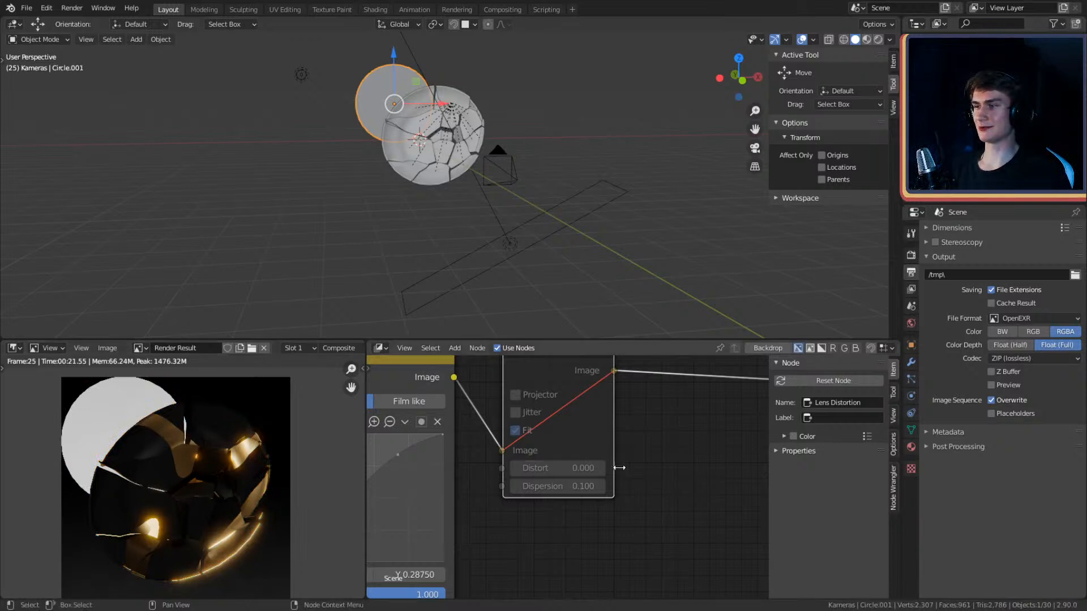
pyautogui.click(583, 415)
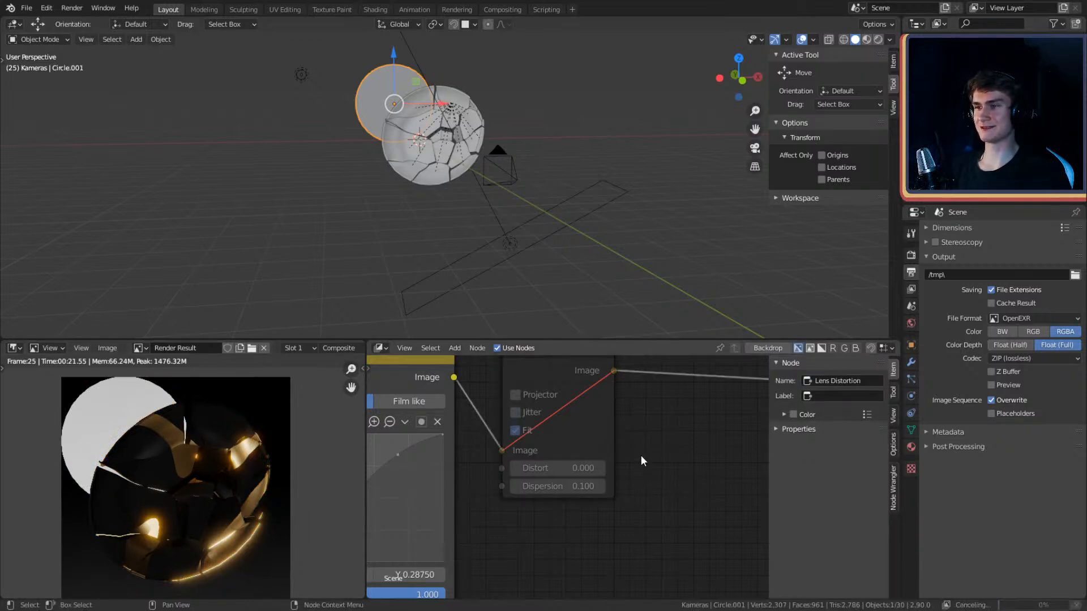
pyautogui.press('m')
# - Move the Composite node farther from the Lens Distortion node to make room for another node between them
pyautogui.scroll(-2, 616, 473)
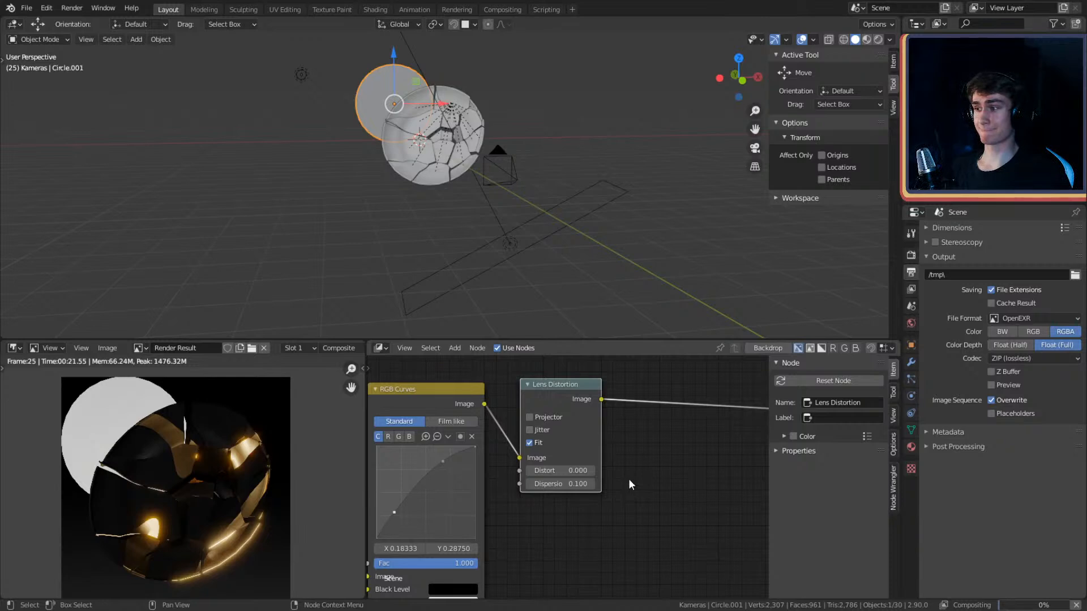
pyautogui.moveTo(633, 467); pyautogui.dragTo(554, 461, button='middle')
pyautogui.scroll(-2, 563, 467)
pyautogui.scroll(-3, 567, 491)
pyautogui.moveTo(646, 480); pyautogui.dragTo(551, 473, button='middle')
pyautogui.scroll(4, 551, 473)
pyautogui.moveTo(589, 387); pyautogui.dragTo(582, 413, button='middle')
pyautogui.moveTo(583, 427); pyautogui.dragTo(672, 427)
pyautogui.scroll(3, 562, 486)
pyautogui.moveTo(520, 479); pyautogui.dragTo(593, 462, button='middle')
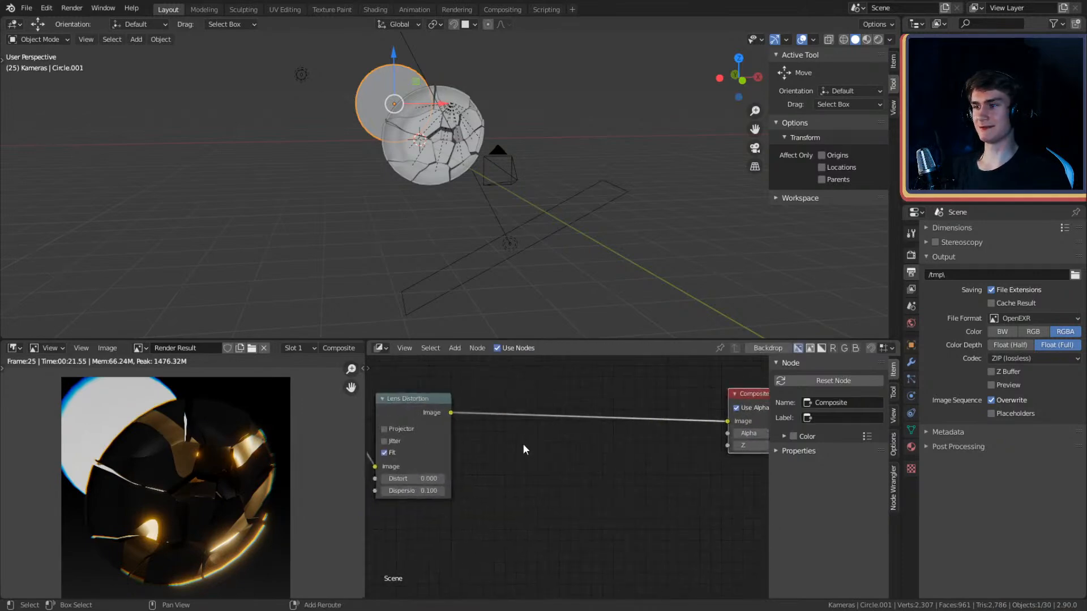
# - Insert a Hue Saturation Value node into the link between the Lens Distortion and Composite nodes
pyautogui.hotkey('shift', 'a')
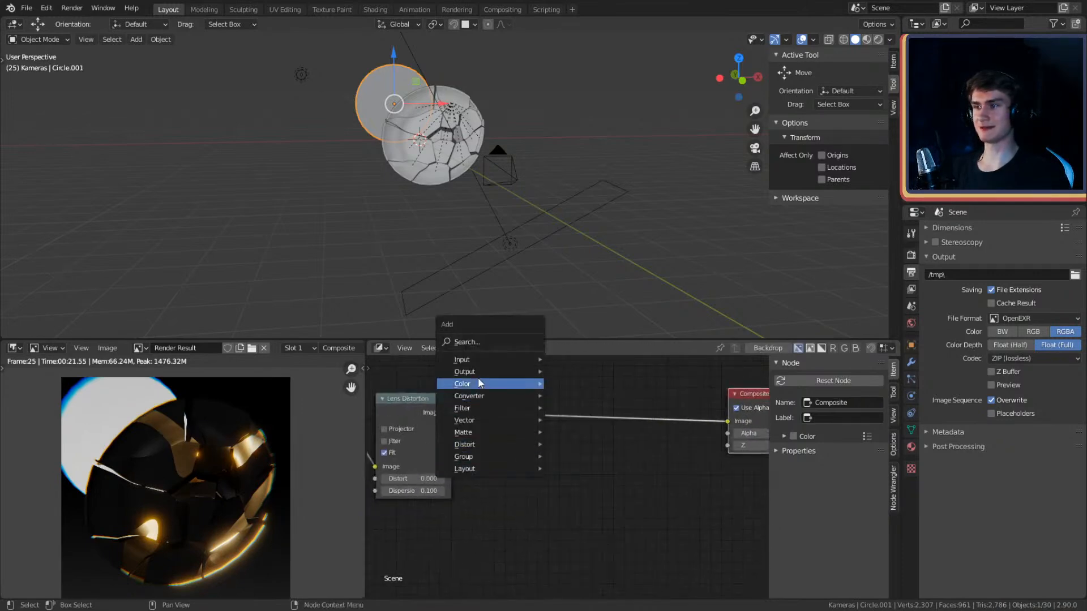
pyautogui.moveTo(474, 384)
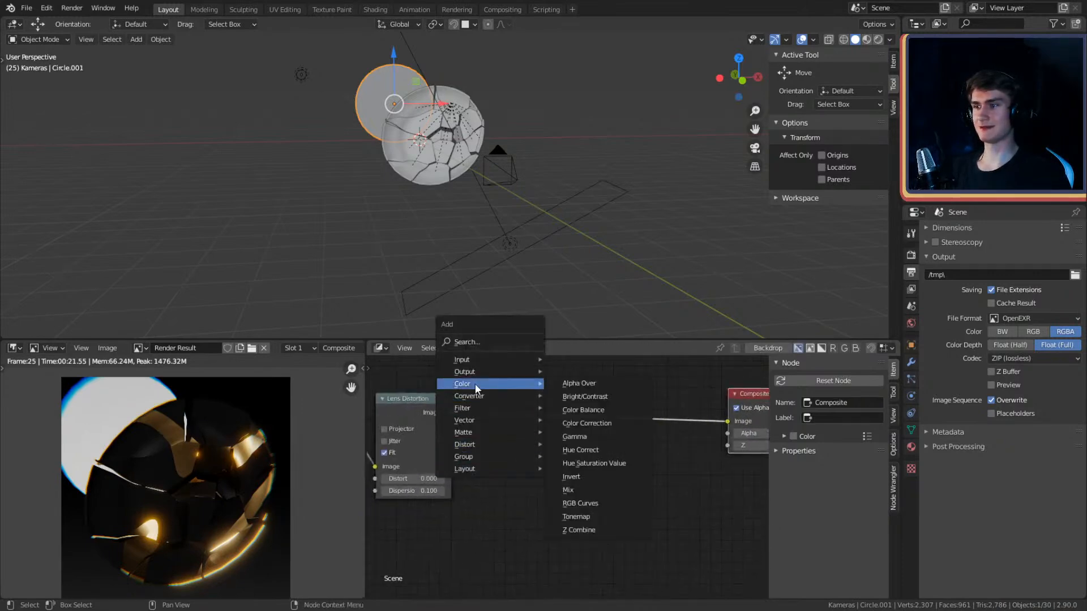
pyautogui.click(586, 463)
pyautogui.click(511, 397)
pyautogui.scroll(2, 667, 455)
# - Set the Hue Saturation Value node's Saturation to 1.1 and check the whole render
pyautogui.click(600, 462)
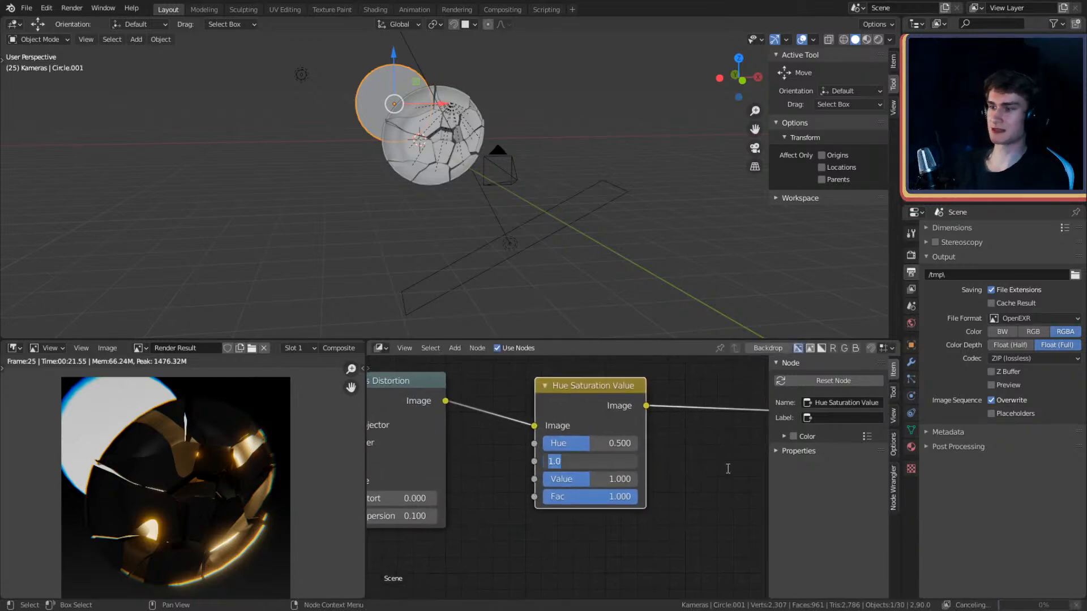
pyautogui.write('1.1')
pyautogui.press('Return')
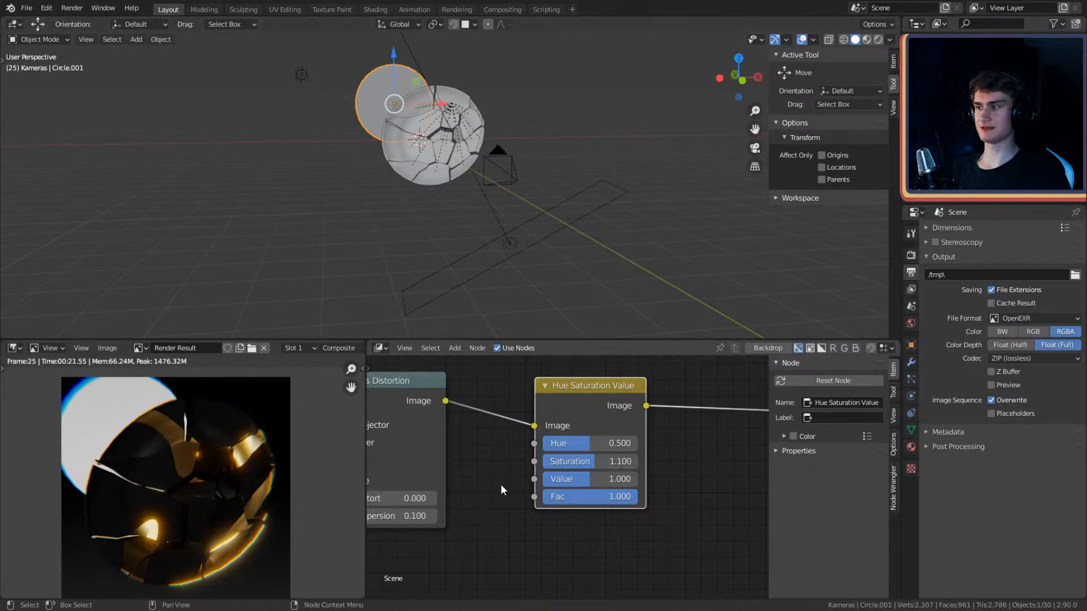
pyautogui.moveTo(665, 498); pyautogui.dragTo(632, 512, button='middle')
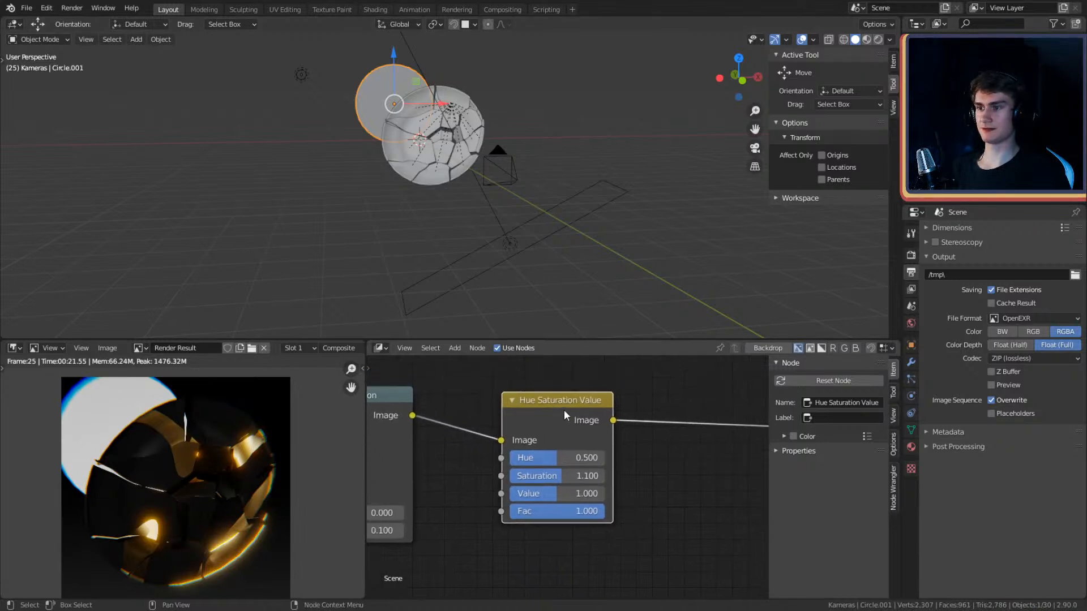
pyautogui.scroll(-2, 229, 515)
pyautogui.scroll(-2, 590, 472)
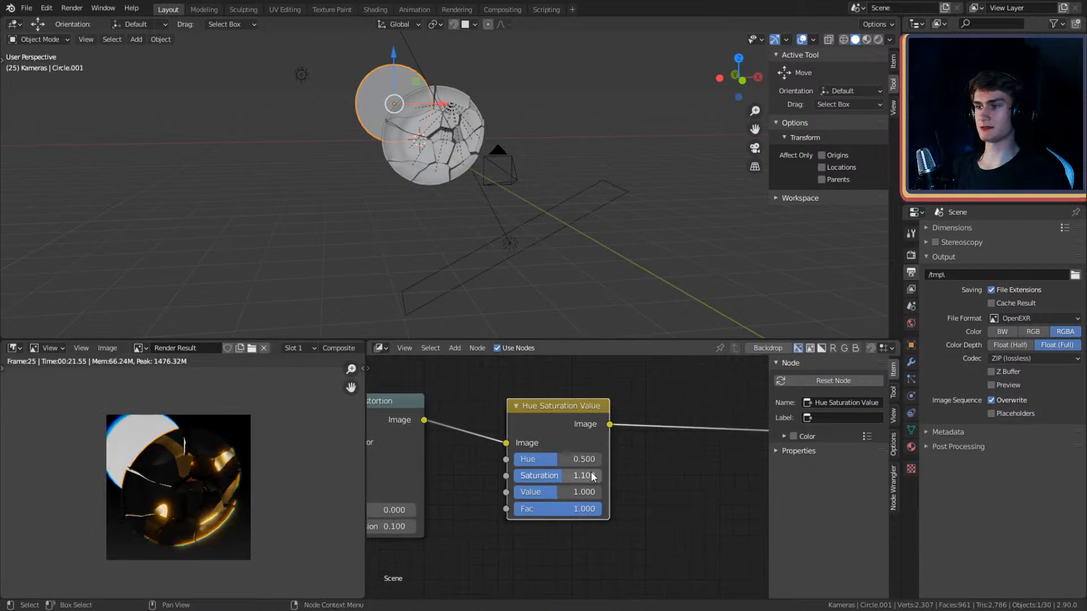
# - Save the current project file under its existing name
pyautogui.click(26, 8)
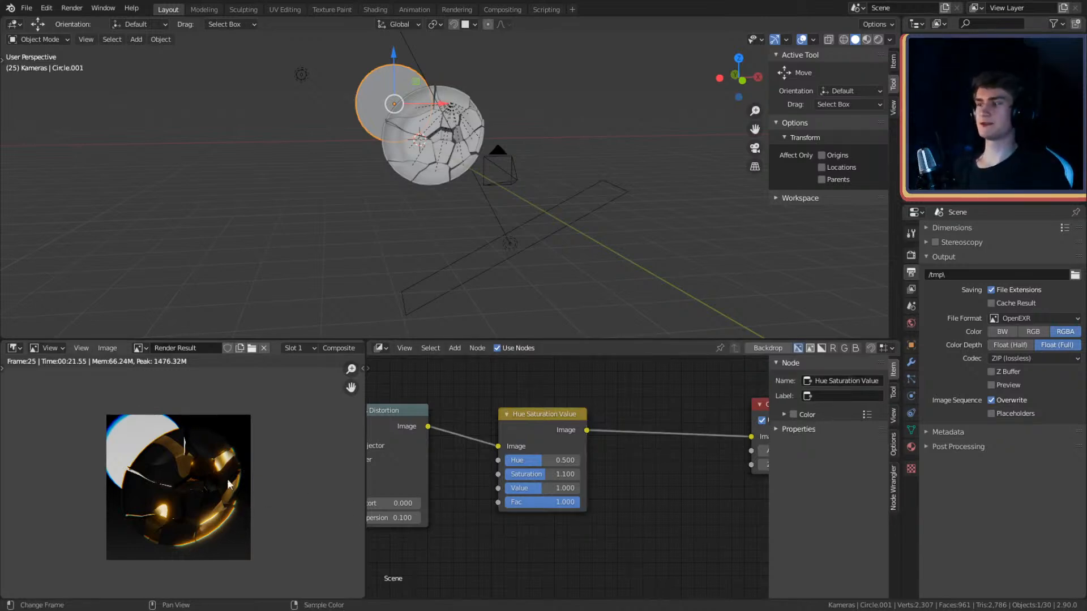
pyautogui.moveTo(593, 504); pyautogui.dragTo(552, 502, button='middle')
pyautogui.click(26, 7)
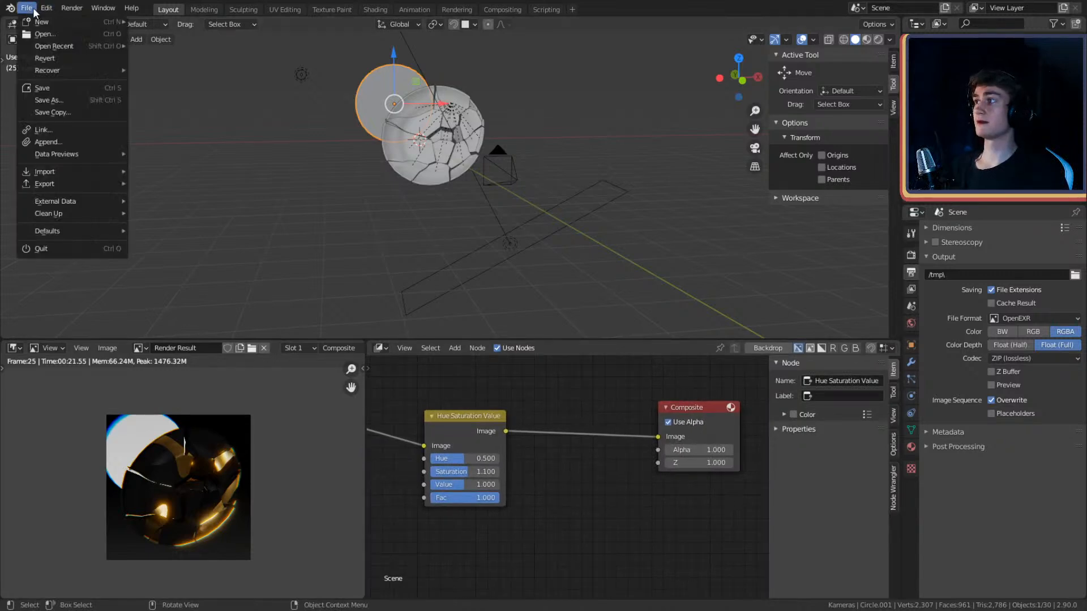
pyautogui.hotkey('ctrl', 's')
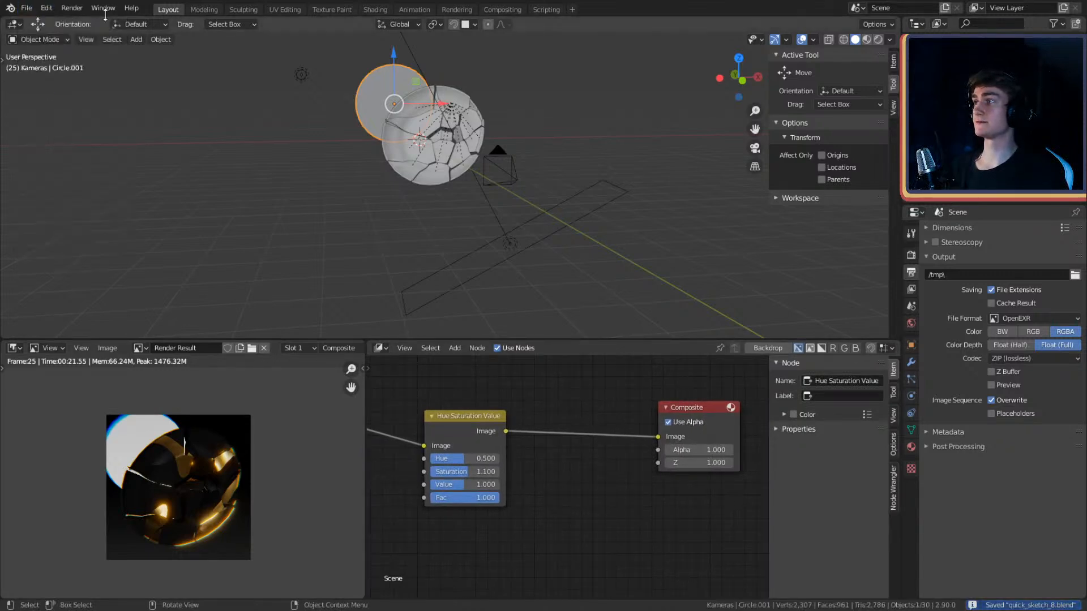
pyautogui.scroll(-1, 556, 518)
pyautogui.scroll(-2, 556, 518)
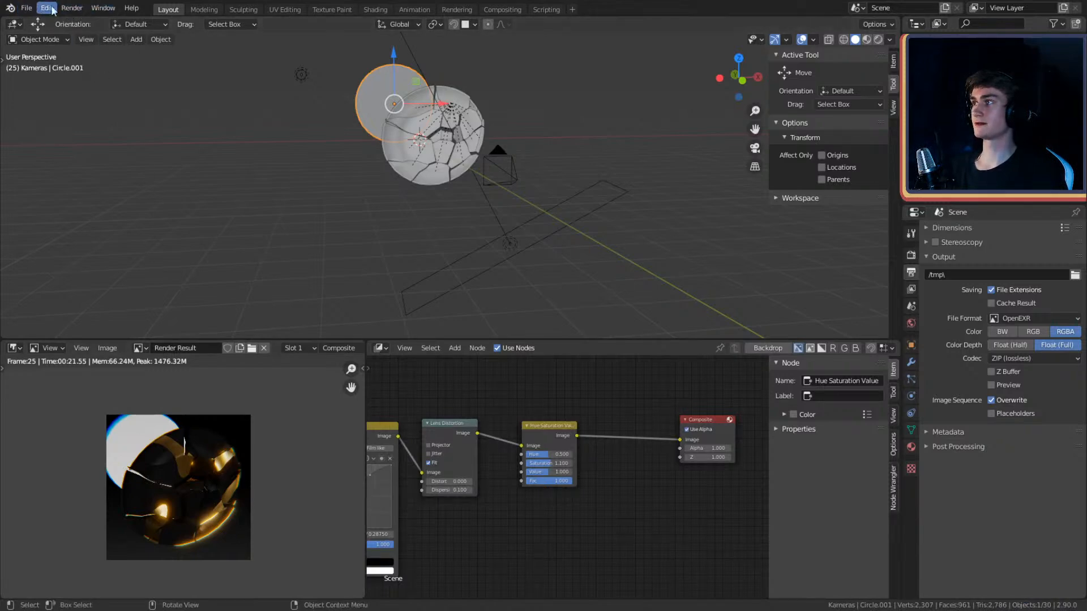
pyautogui.click(27, 8)
pyautogui.click(41, 87)
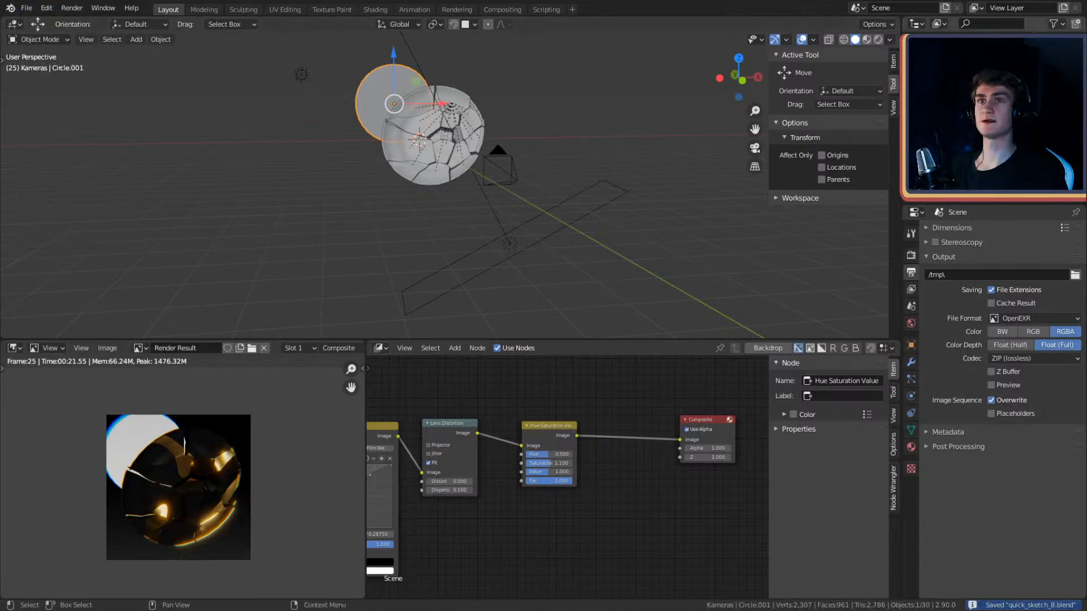
# - Review the scene's render sampling, output format and view layer pass settings
pyautogui.click(910, 233)
pyautogui.click(911, 255)
pyautogui.click(911, 288)
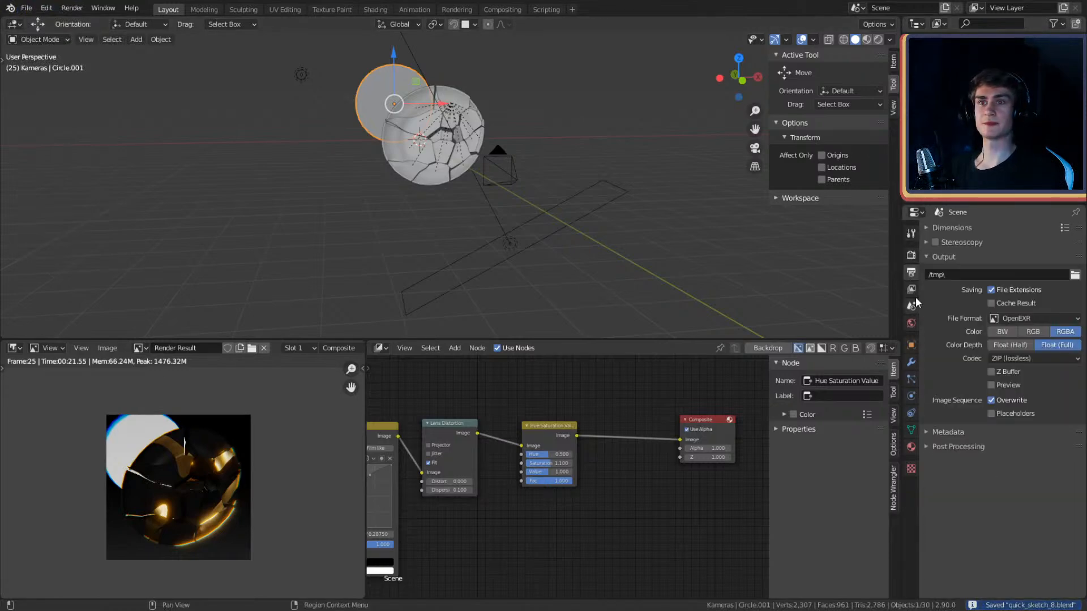
pyautogui.click(911, 255)
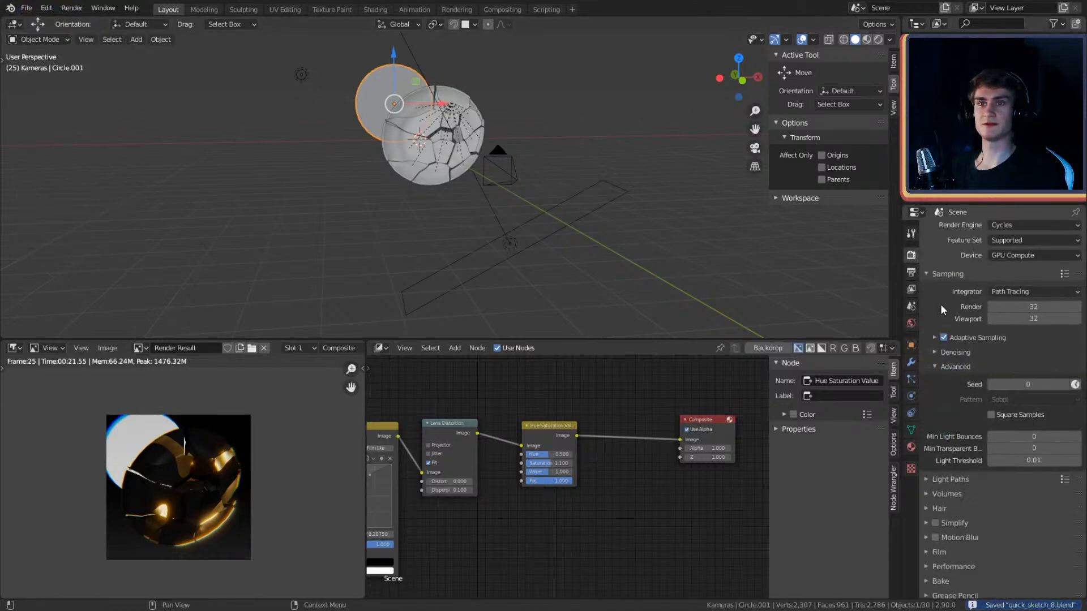
pyautogui.click(911, 233)
pyautogui.click(911, 272)
pyautogui.click(911, 288)
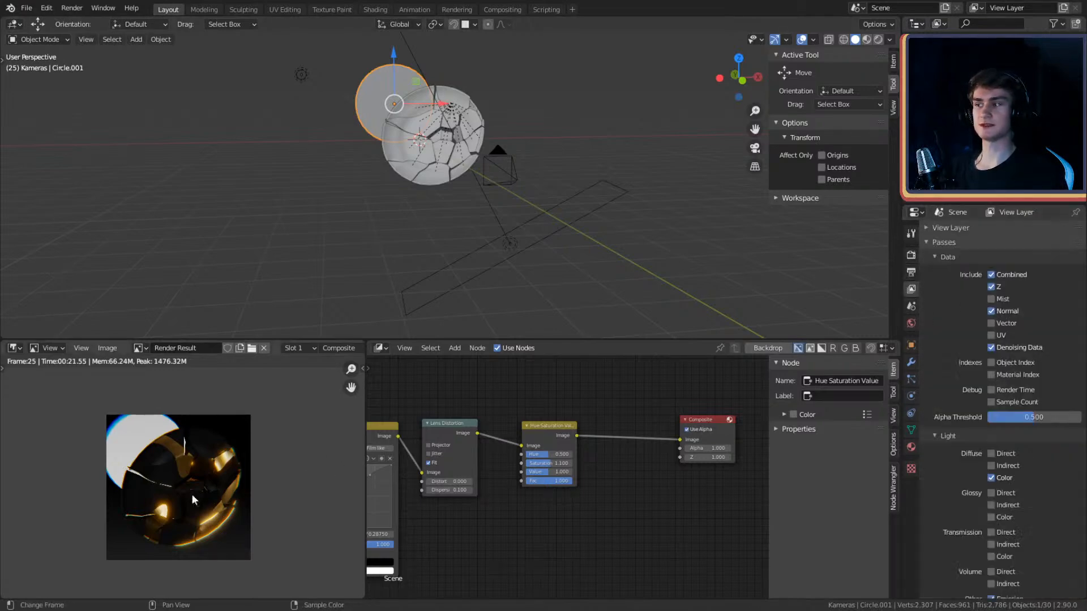
pyautogui.click(910, 273)
pyautogui.click(911, 305)
pyautogui.click(912, 289)
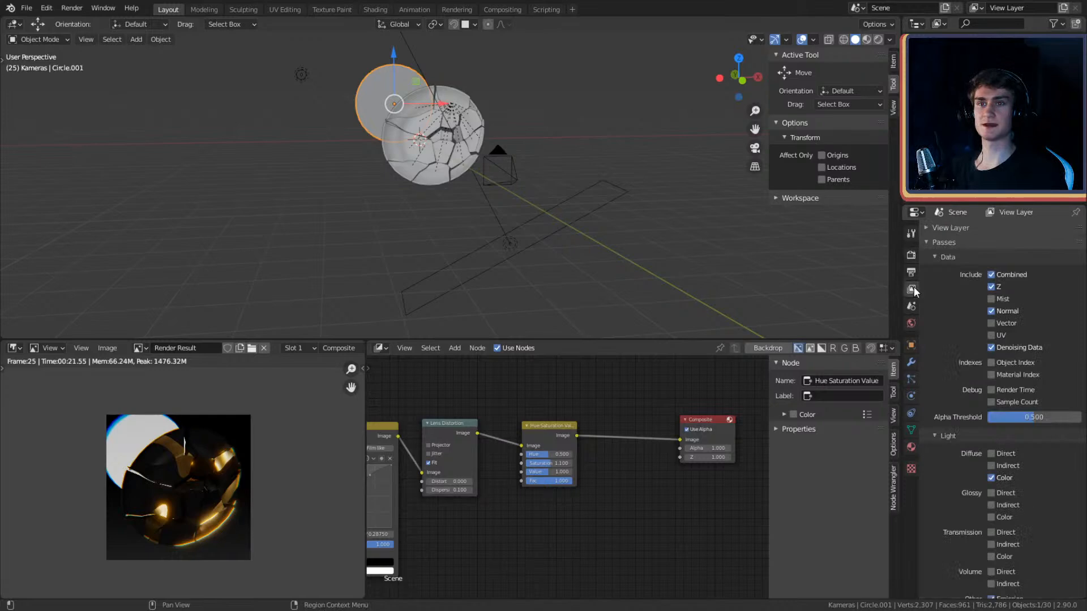
pyautogui.click(911, 256)
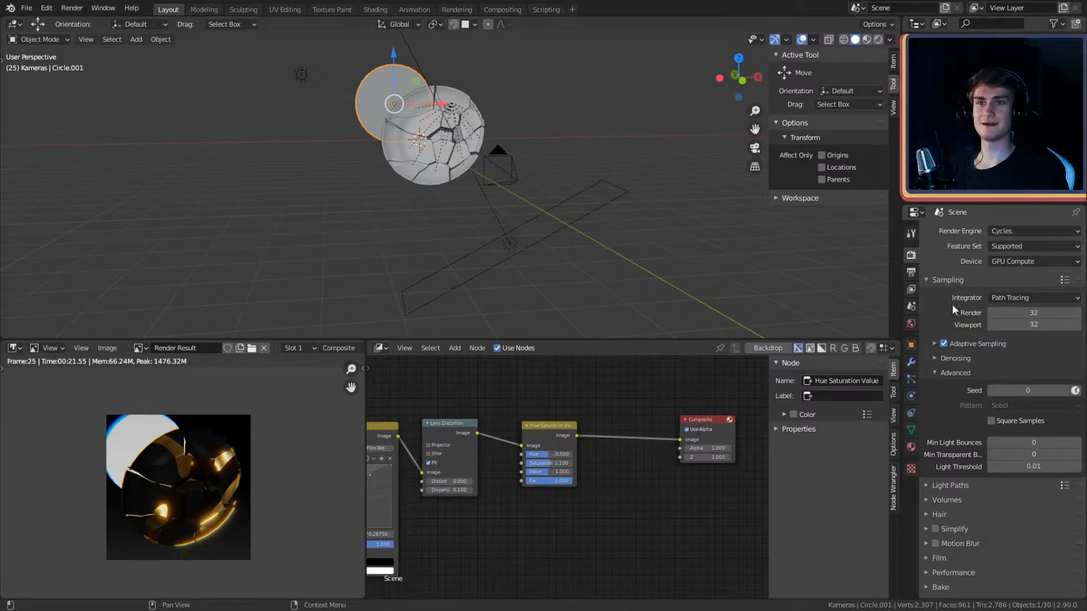
pyautogui.click(911, 233)
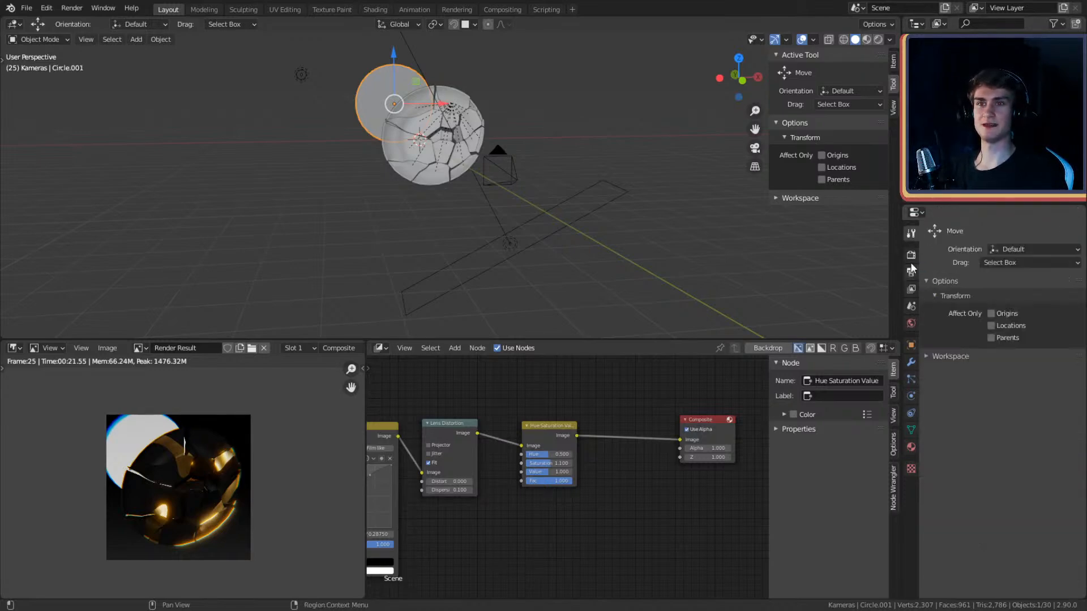
pyautogui.click(910, 255)
pyautogui.click(911, 272)
pyautogui.click(910, 291)
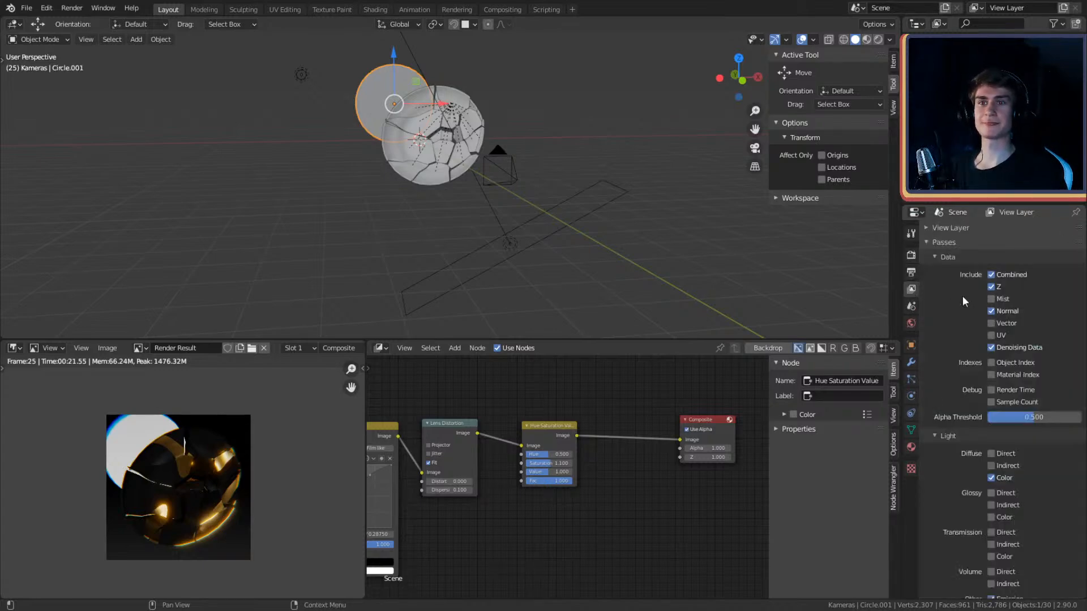
pyautogui.click(914, 258)
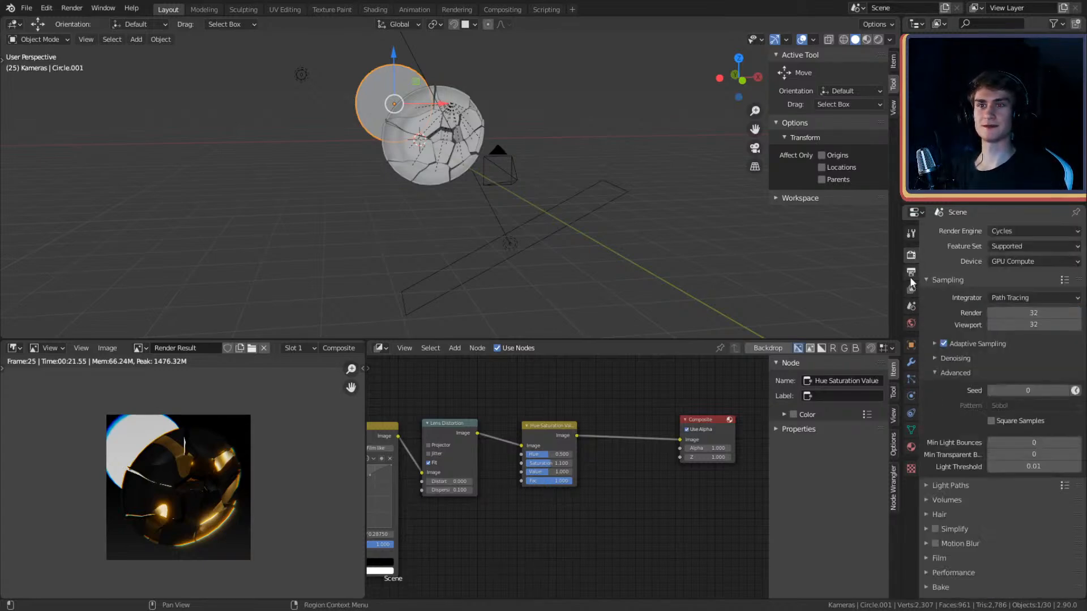
# - Set the output resolution scale to 50% and save the project under its existing name
pyautogui.click(911, 272)
pyautogui.click(930, 228)
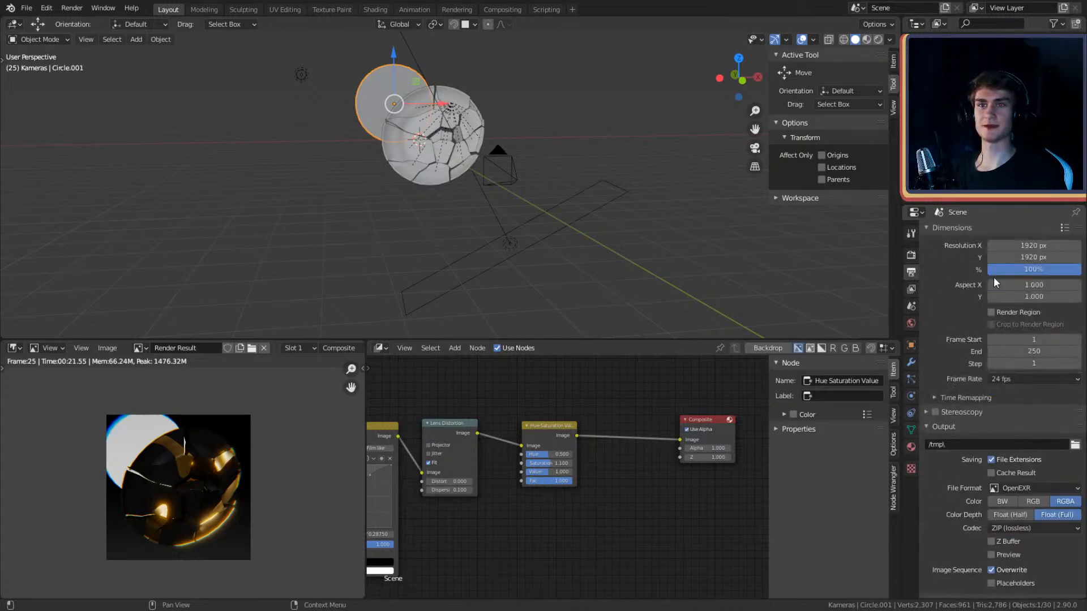
pyautogui.click(1027, 270)
pyautogui.write('50')
pyautogui.press('Return')
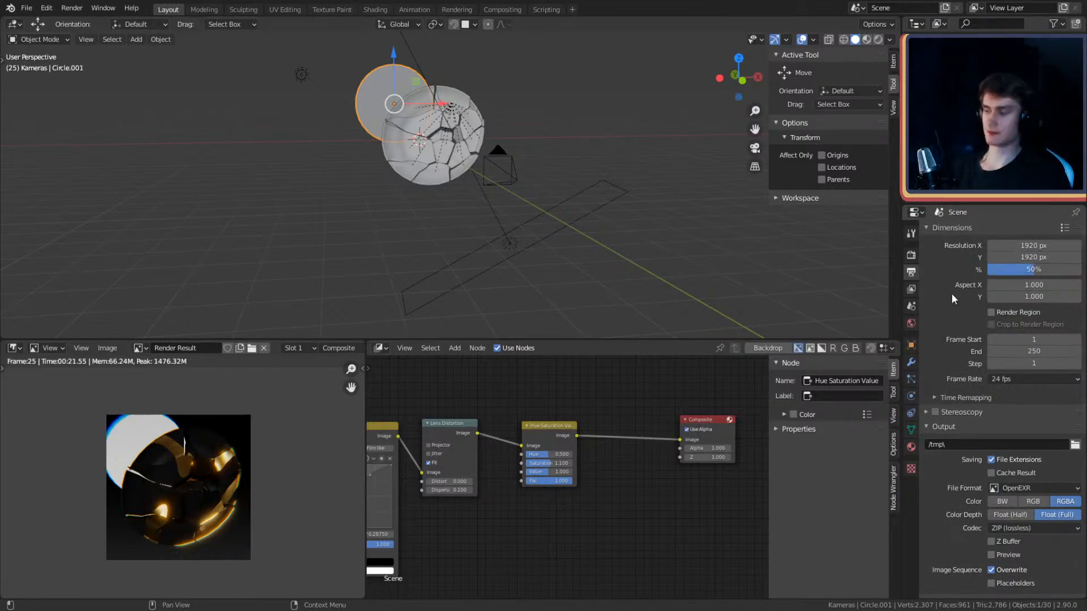
pyautogui.click(31, 8)
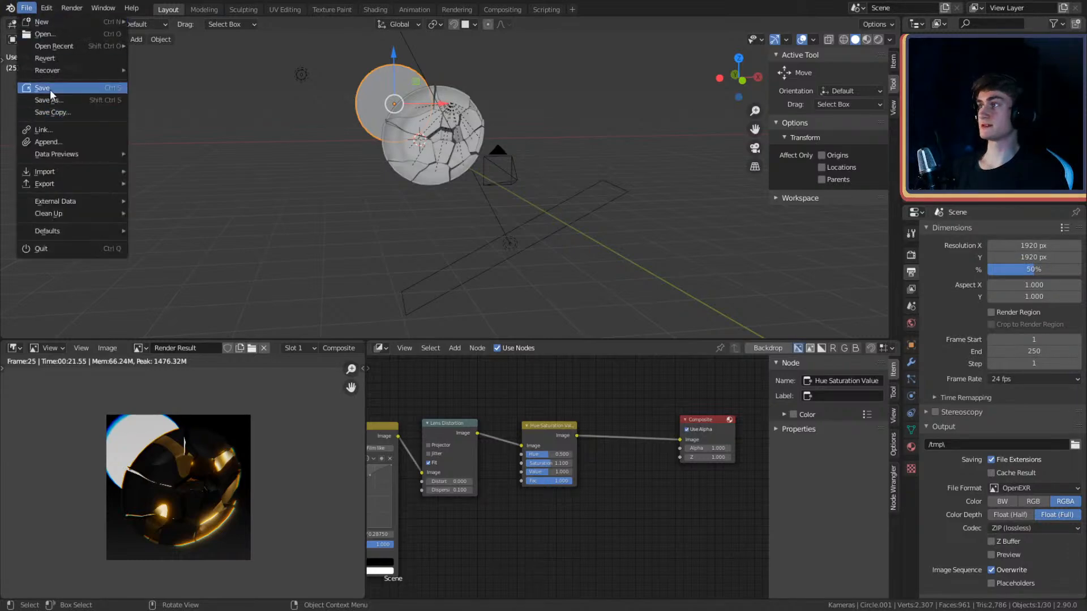
pyautogui.click(42, 88)
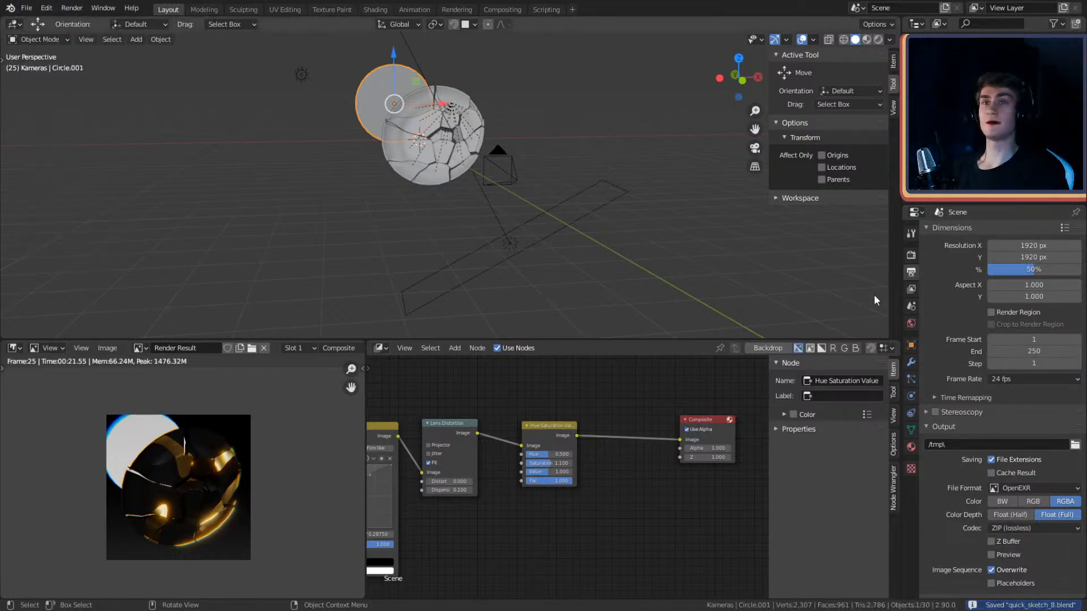
# - Check the Cycles sampling settings and render the current frame as a still image
pyautogui.click(910, 254)
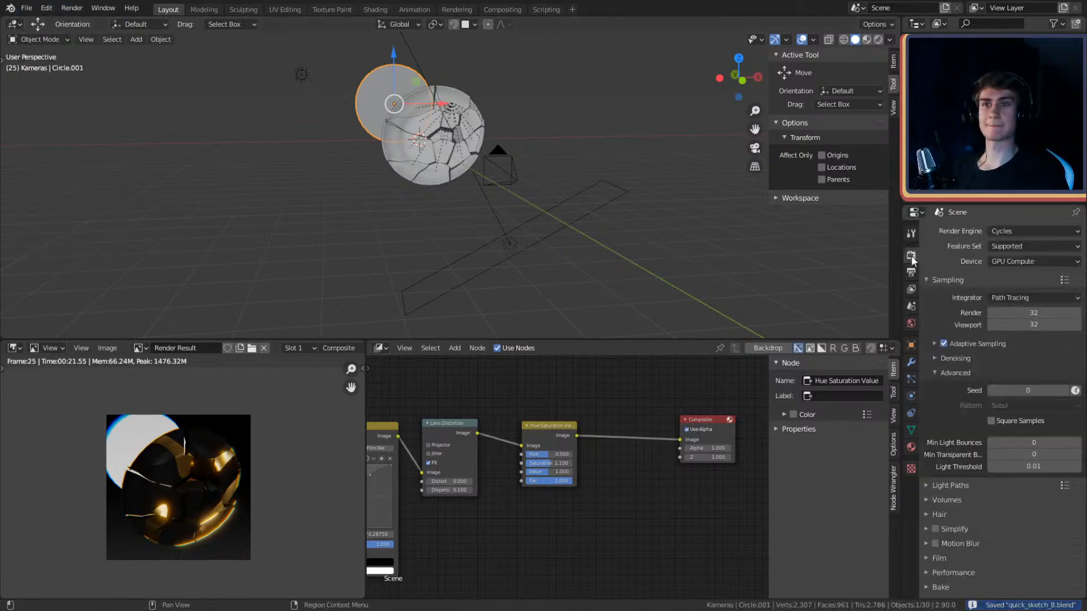
pyautogui.scroll(-5, 947, 301)
pyautogui.scroll(5, 947, 301)
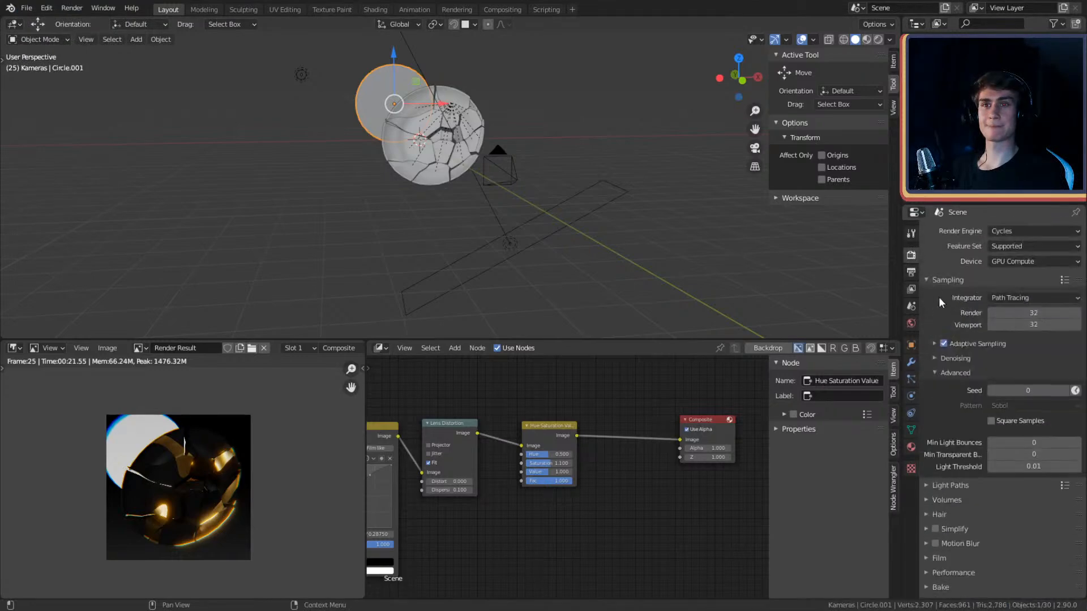
pyautogui.click(72, 8)
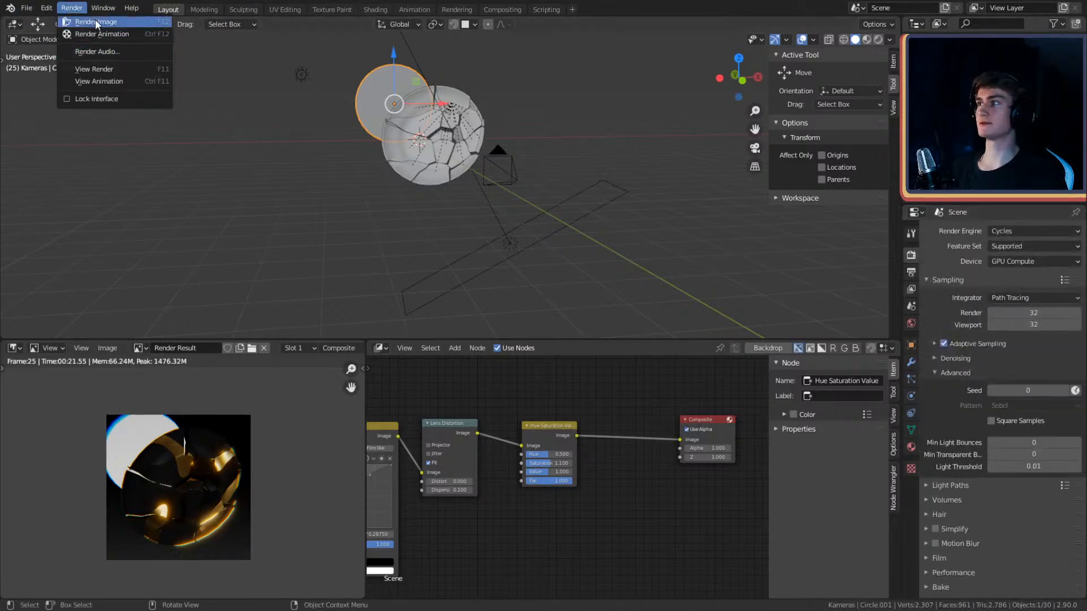
pyautogui.click(94, 21)
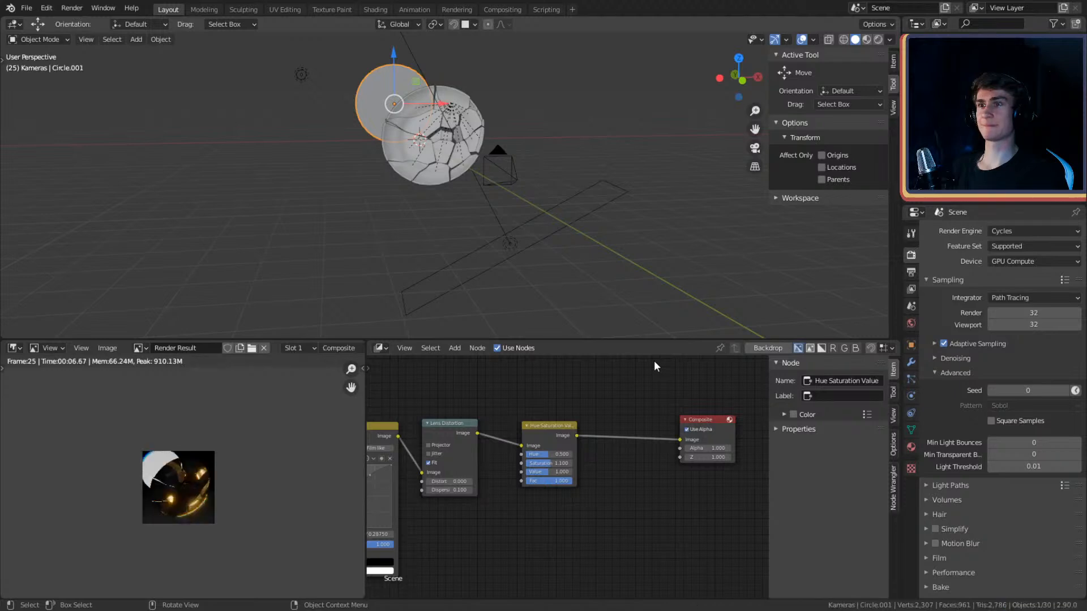
# - Enlarge the area showing the new render and inspect the composited plate up close and as a whole
pyautogui.scroll(4, 245, 498)
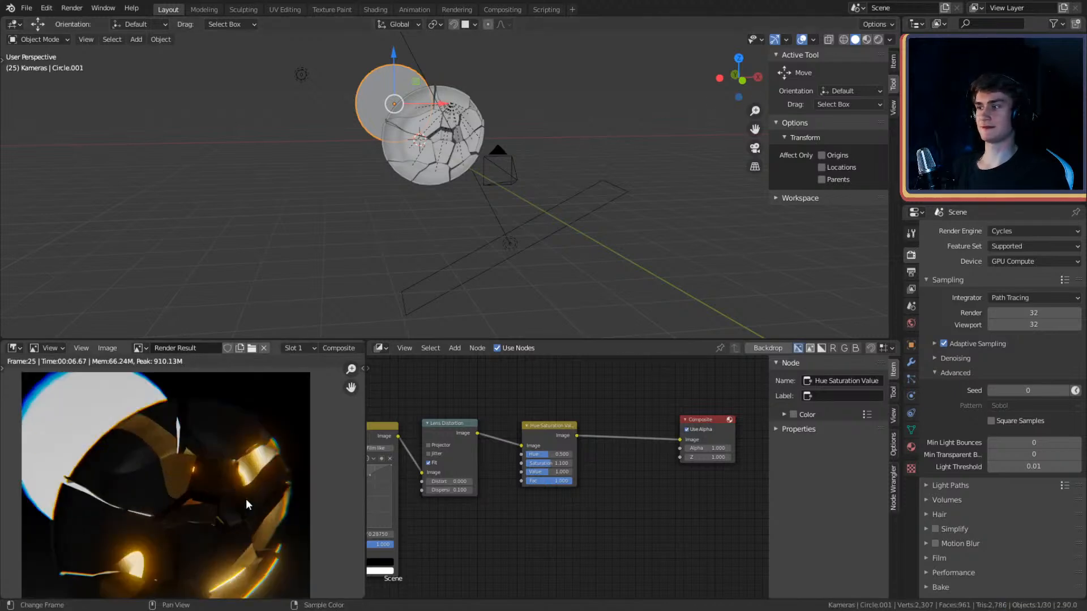
pyautogui.click(340, 334)
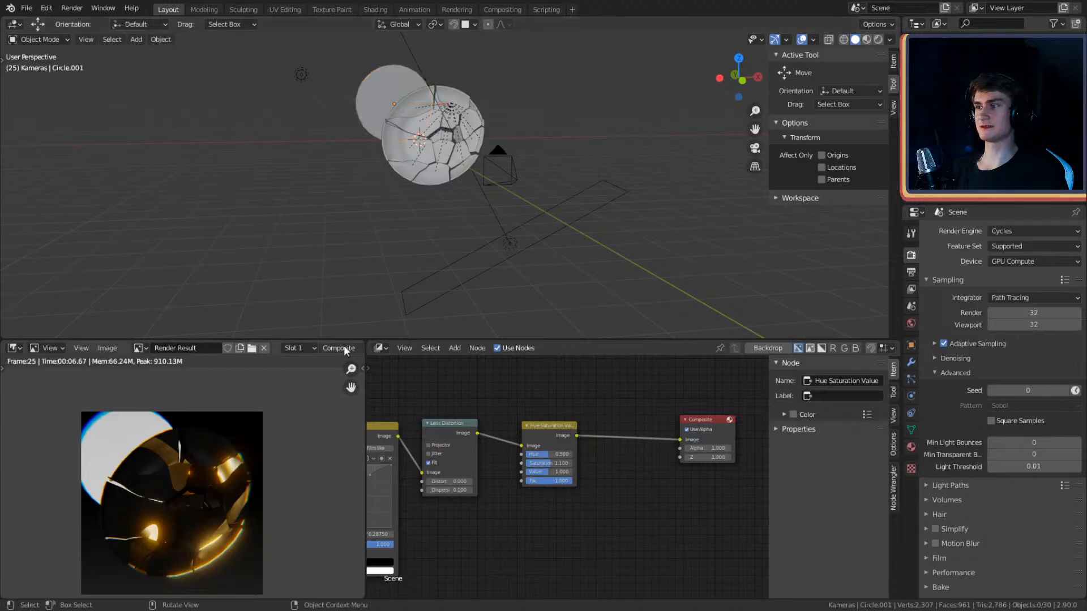
pyautogui.moveTo(346, 340); pyautogui.dragTo(346, 182)
pyautogui.moveTo(364, 301); pyautogui.dragTo(593, 289)
pyautogui.scroll(4, 380, 429)
pyautogui.scroll(-3, 378, 434)
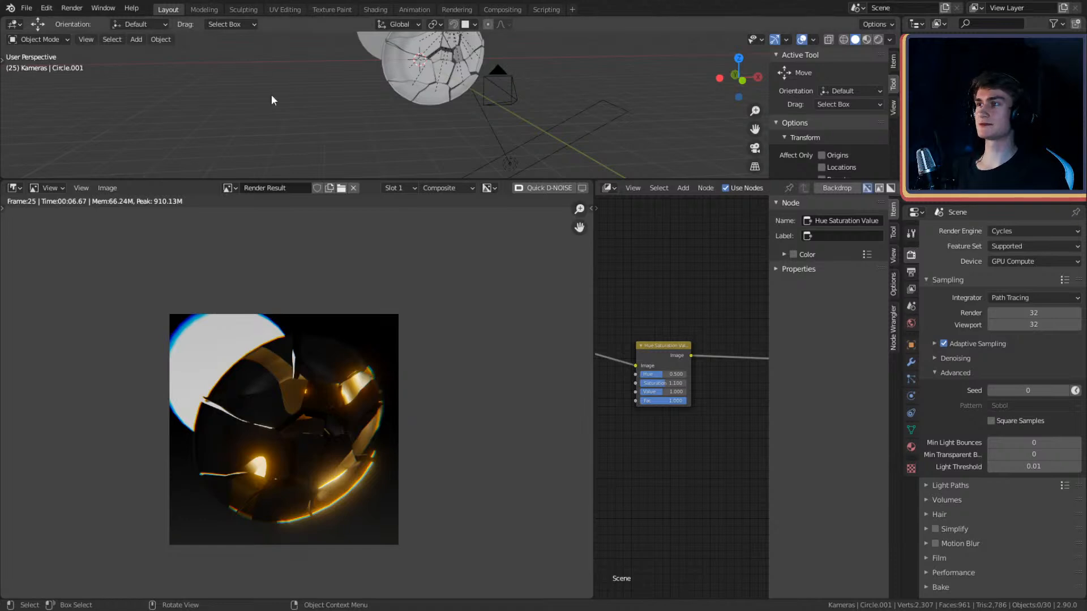
pyautogui.scroll(3, 392, 506)
pyautogui.scroll(-2, 353, 474)
pyautogui.scroll(1, 353, 473)
pyautogui.scroll(-1, 353, 474)
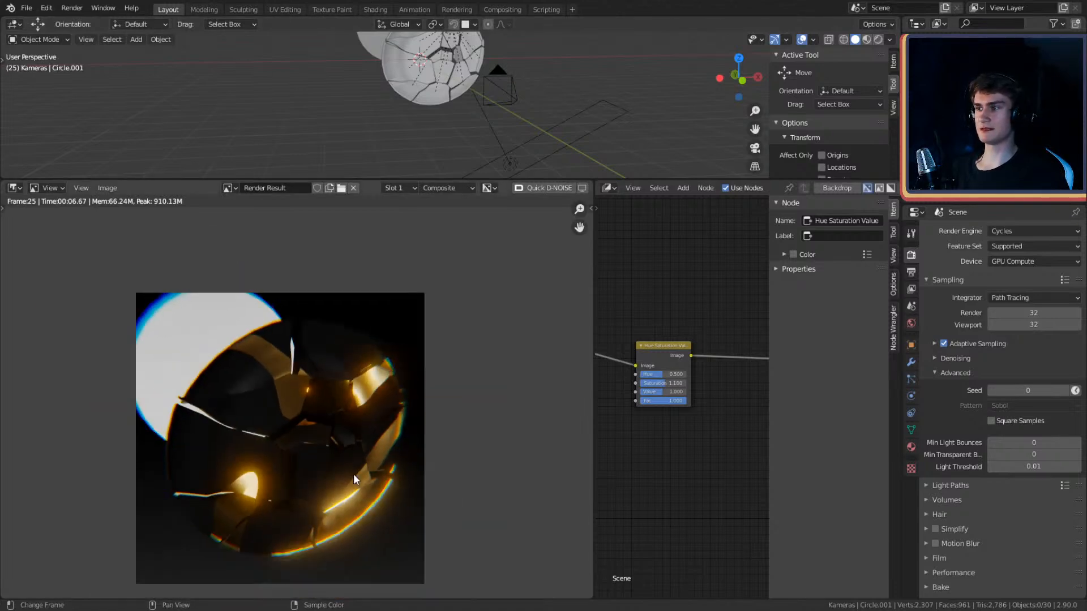
# - Save the project file again under its existing name
pyautogui.click(26, 8)
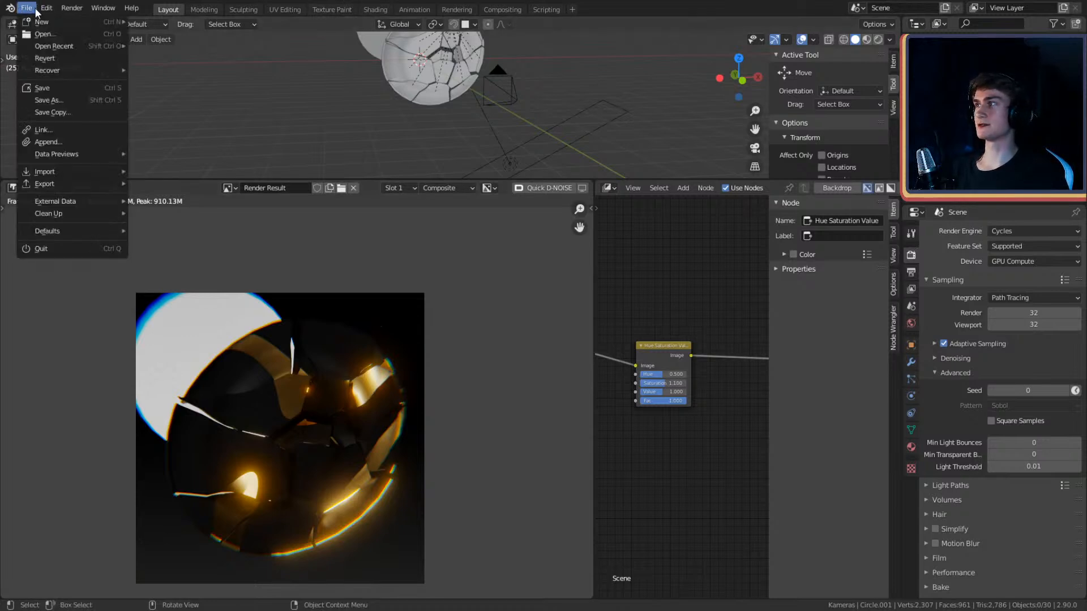
pyautogui.click(49, 88)
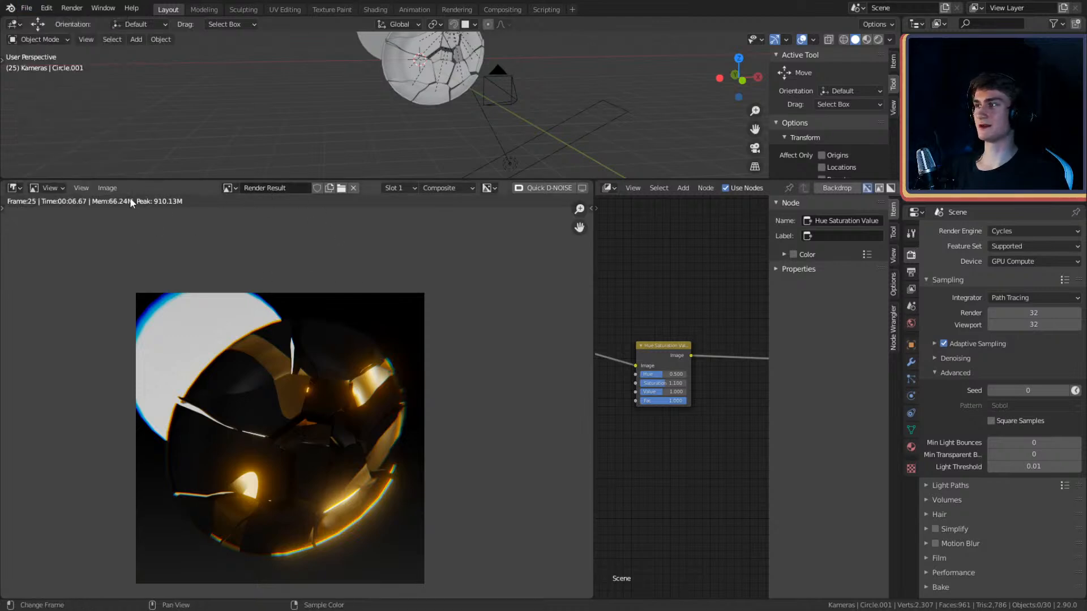
pyautogui.click(107, 187)
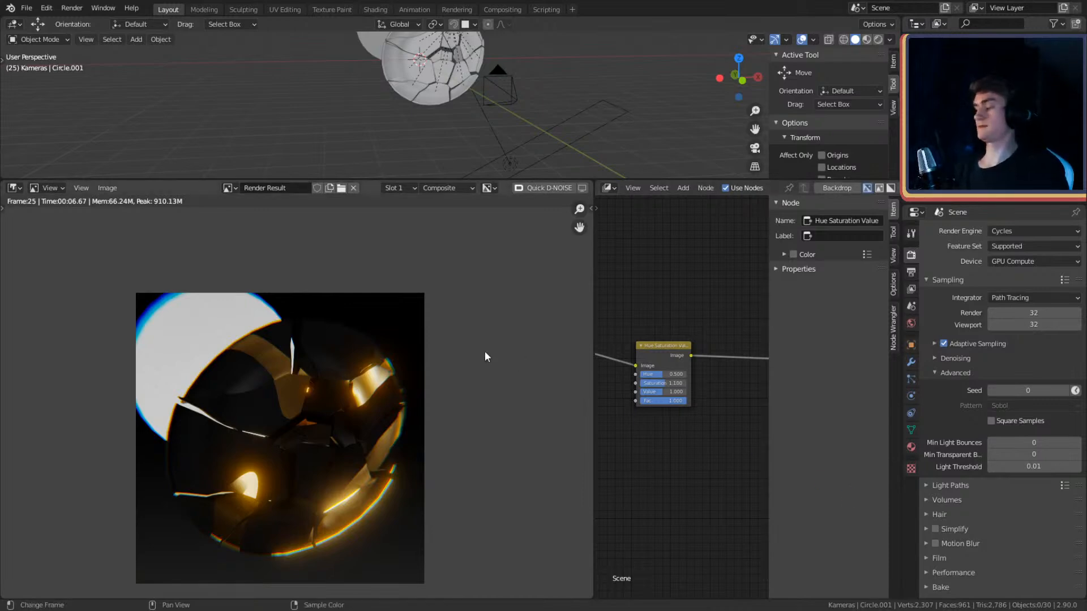
pyautogui.click(26, 8)
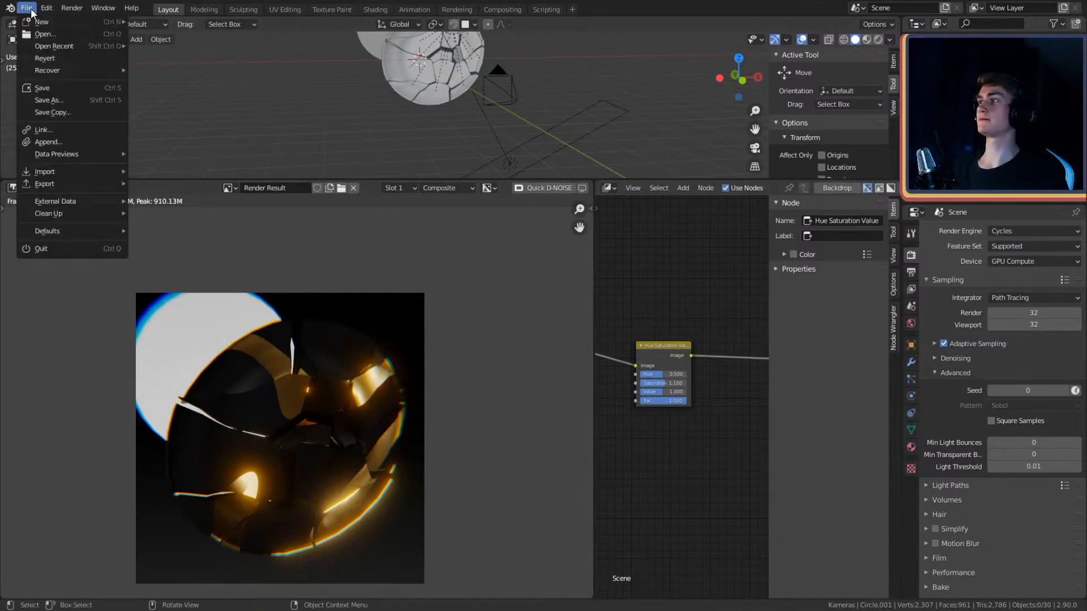
pyautogui.click(41, 88)
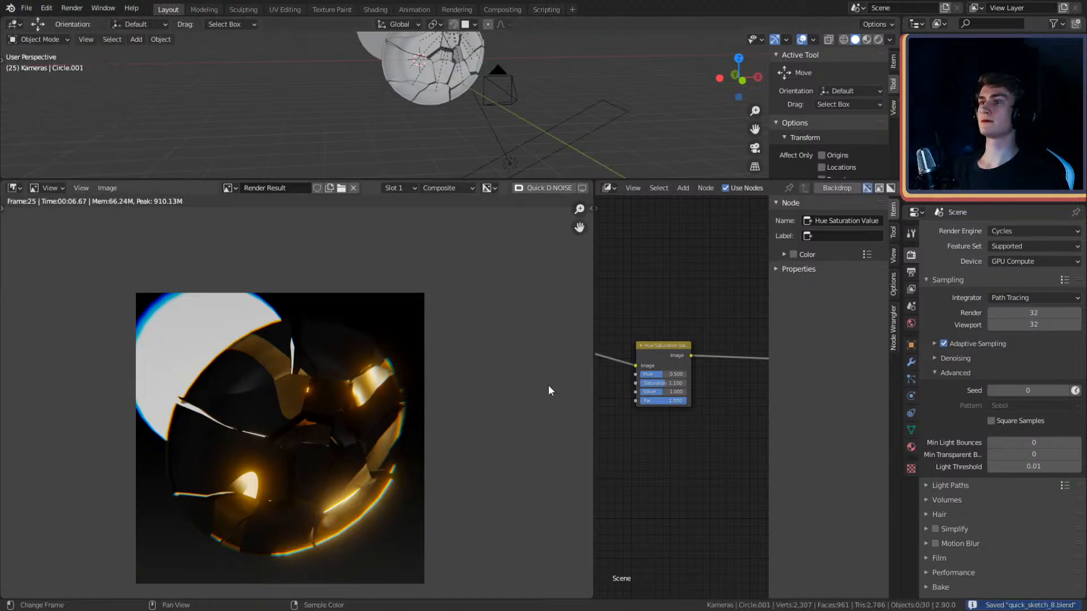
# - Look over the render once more and shrink its area to give the 3D viewport and compositor more room
pyautogui.scroll(-4, 425, 408)
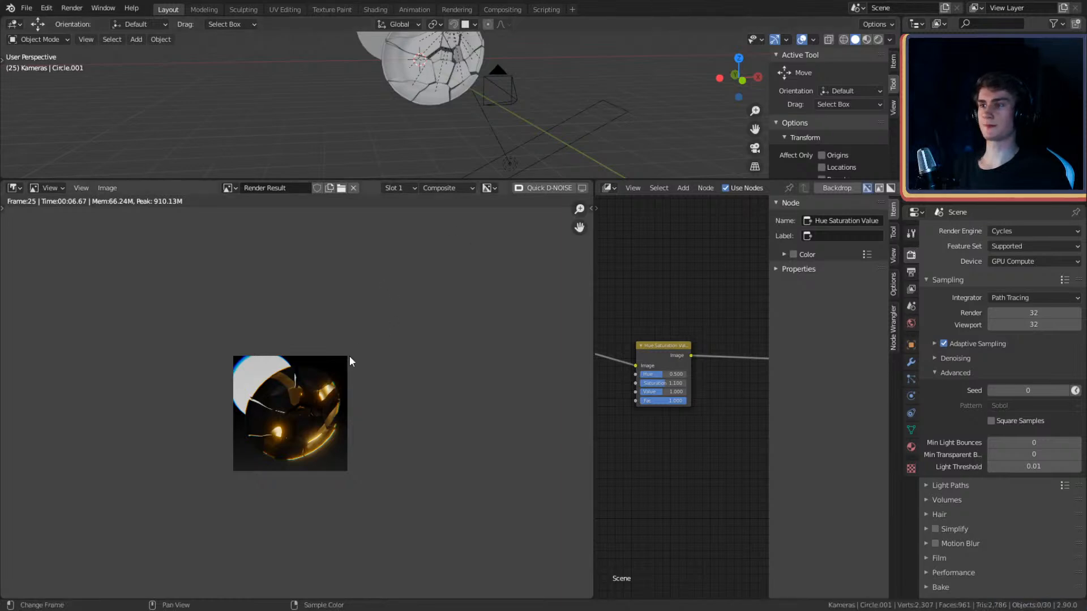
pyautogui.scroll(6, 348, 418)
pyautogui.scroll(-4, 348, 419)
pyautogui.scroll(1, 348, 419)
pyautogui.moveTo(340, 425); pyautogui.dragTo(339, 420, button='middle')
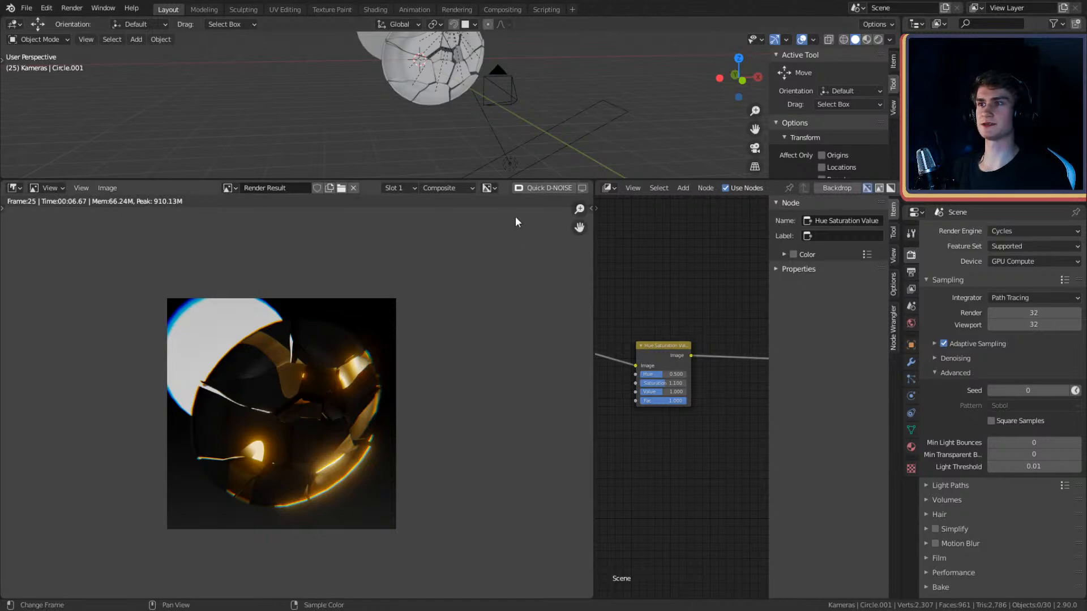
pyautogui.moveTo(460, 181); pyautogui.dragTo(444, 311)
pyautogui.scroll(-4, 426, 445)
pyautogui.scroll(3, 396, 471)
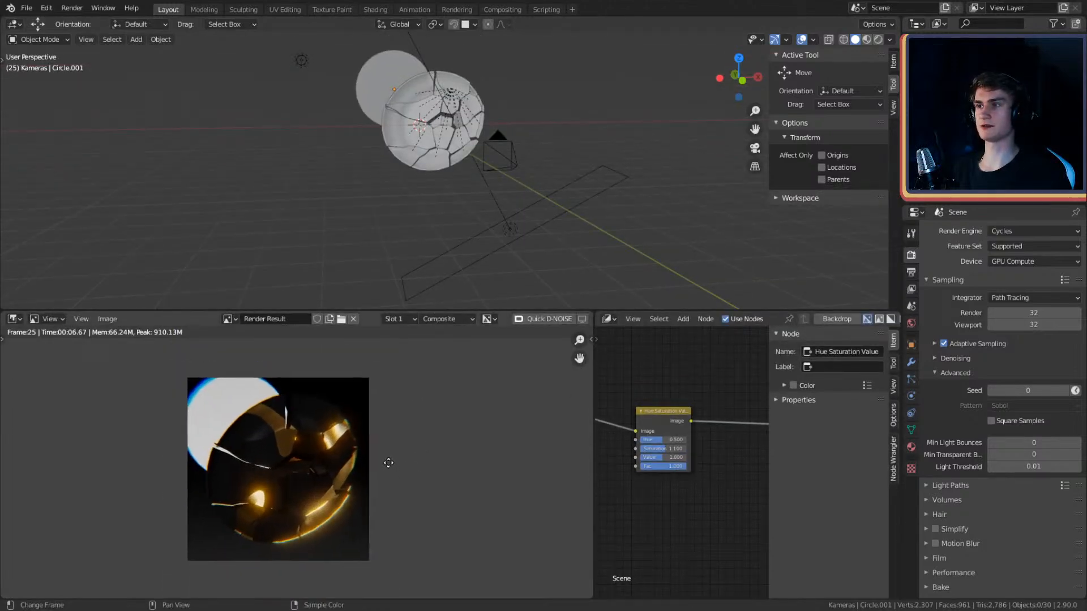
pyautogui.moveTo(593, 415); pyautogui.dragTo(430, 422)
pyautogui.moveTo(476, 189); pyautogui.dragTo(520, 230, button='middle')
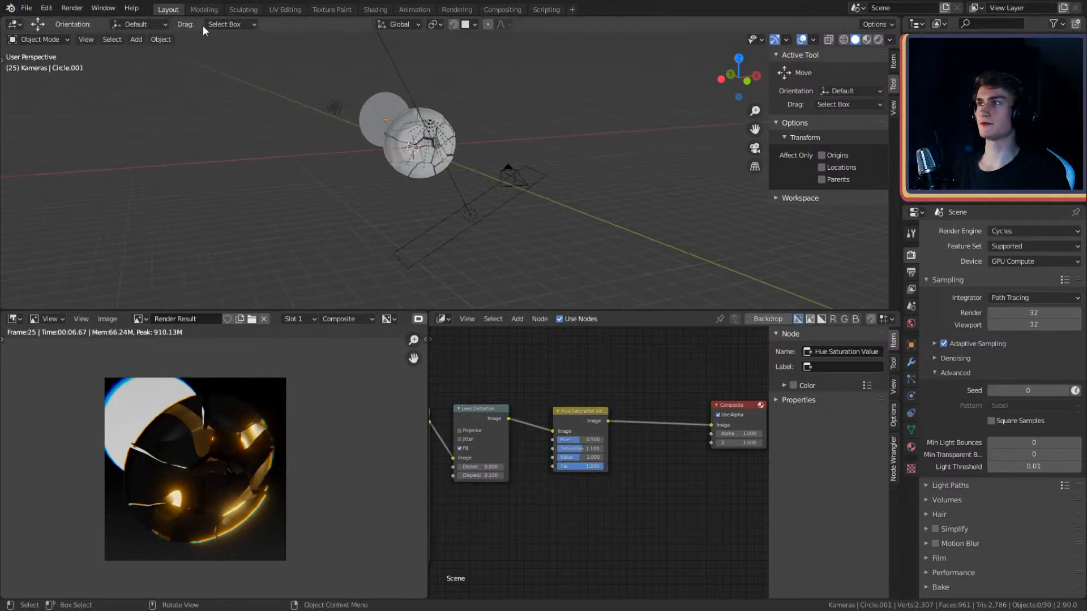
# - Save the project under its existing name and start a new file
pyautogui.click(26, 8)
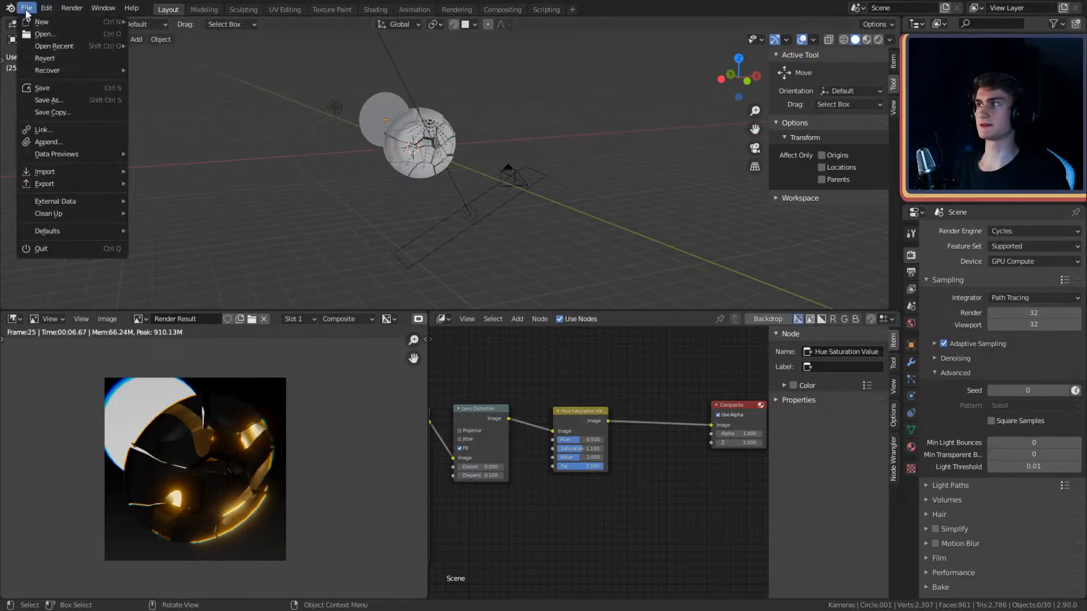
pyautogui.click(22, 7)
pyautogui.click(51, 92)
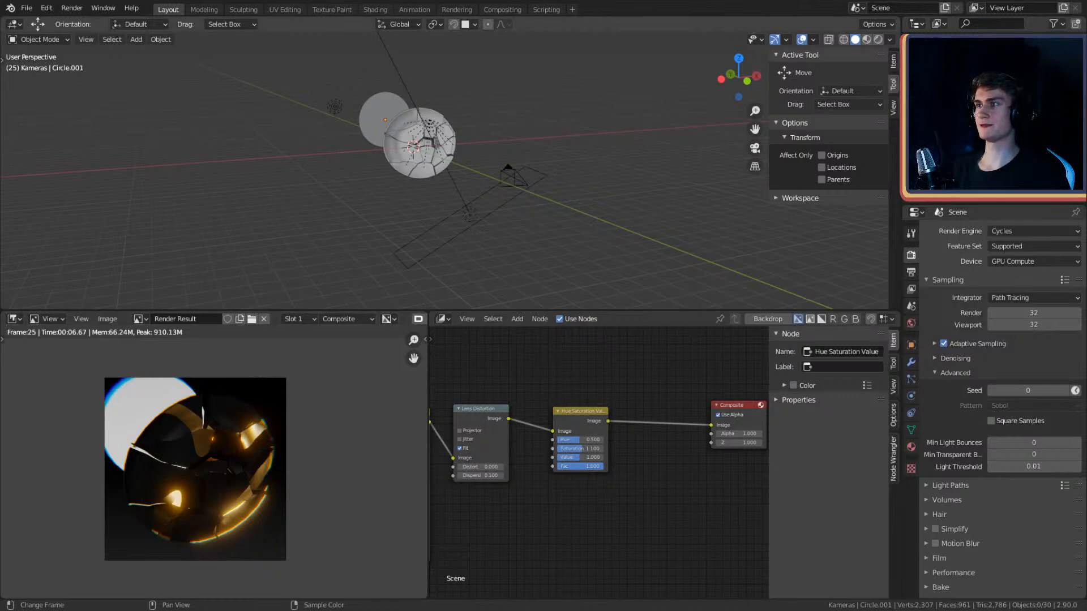
pyautogui.click(26, 8)
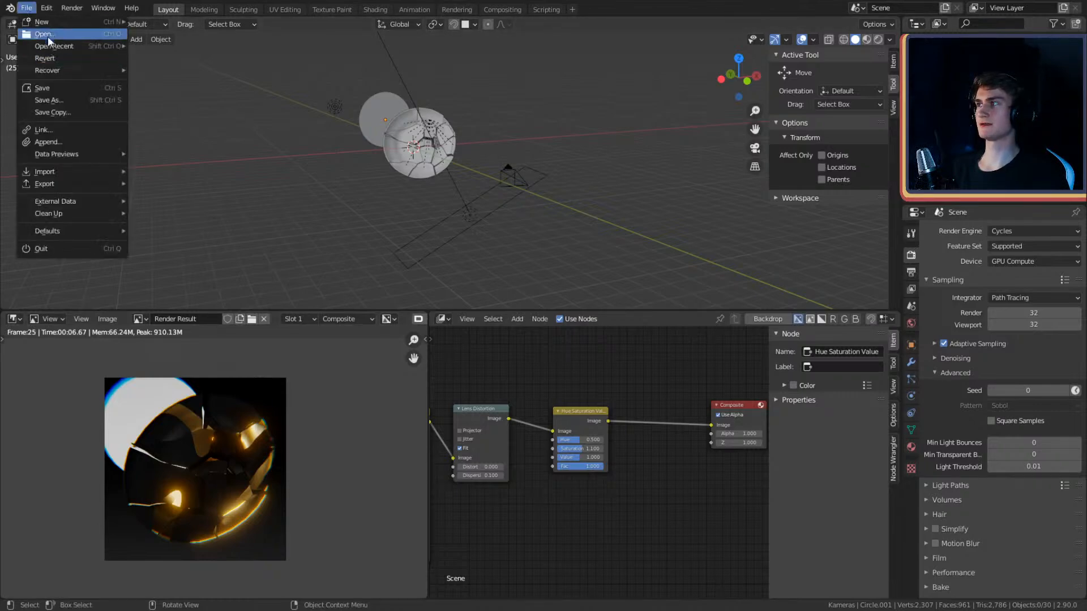
pyautogui.moveTo(48, 21)
pyautogui.click(156, 21)
# - Delete the preselected default object from the new scene
pyautogui.scroll(-3, 442, 318)
pyautogui.moveTo(442, 321); pyautogui.dragTo(480, 340, button='middle')
pyautogui.press('Delete')
pyautogui.click(232, 158)
pyautogui.press('Delete')
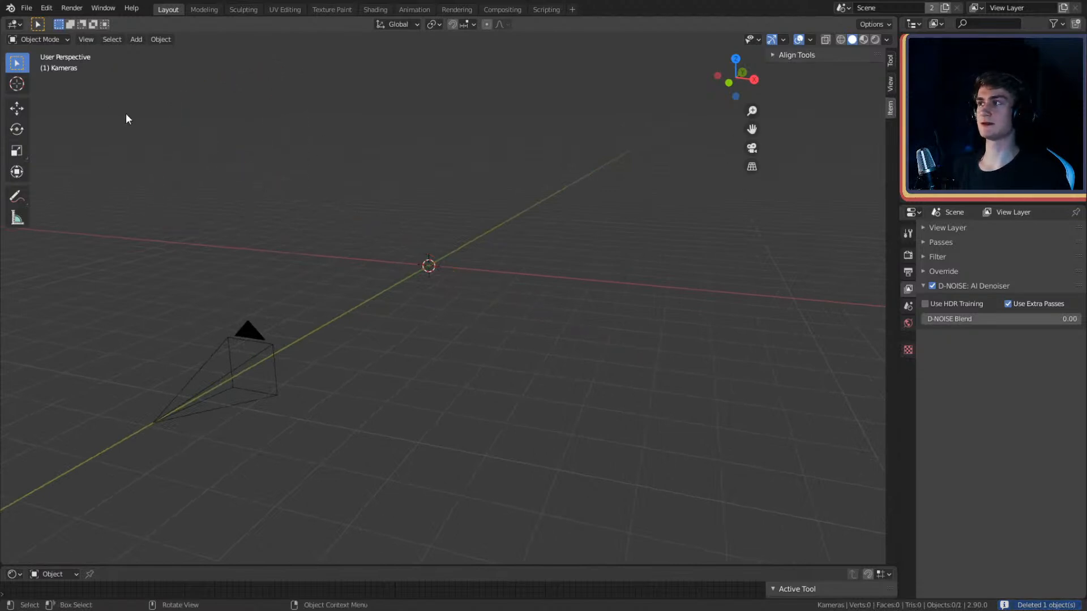
pyautogui.hotkey('ctrl', 'z')
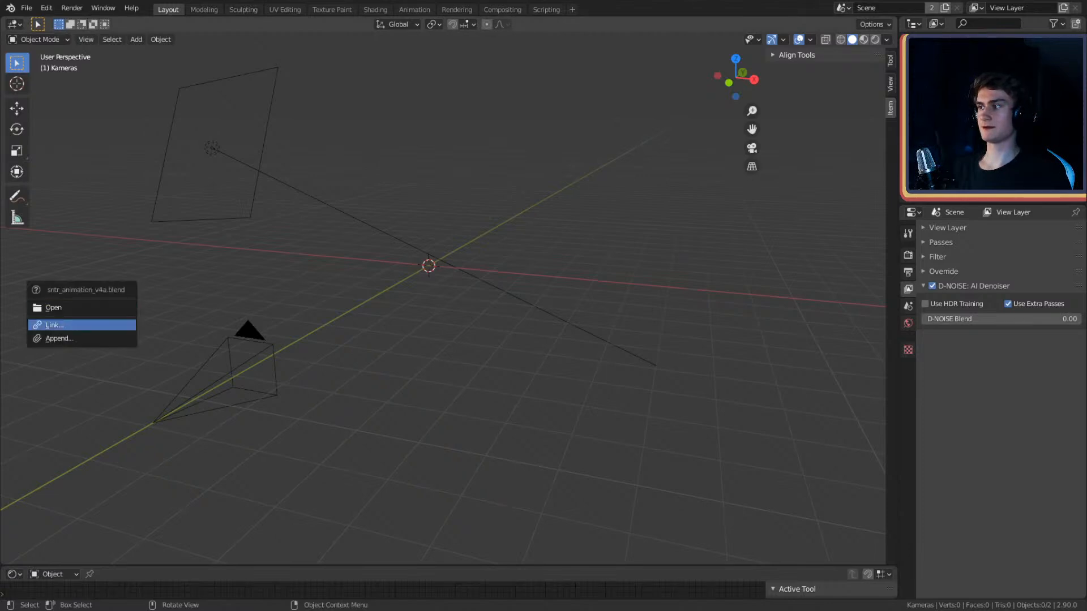
# - Append the character from sntr_animation_v4a.blend into the new scene
pyautogui.click(63, 339)
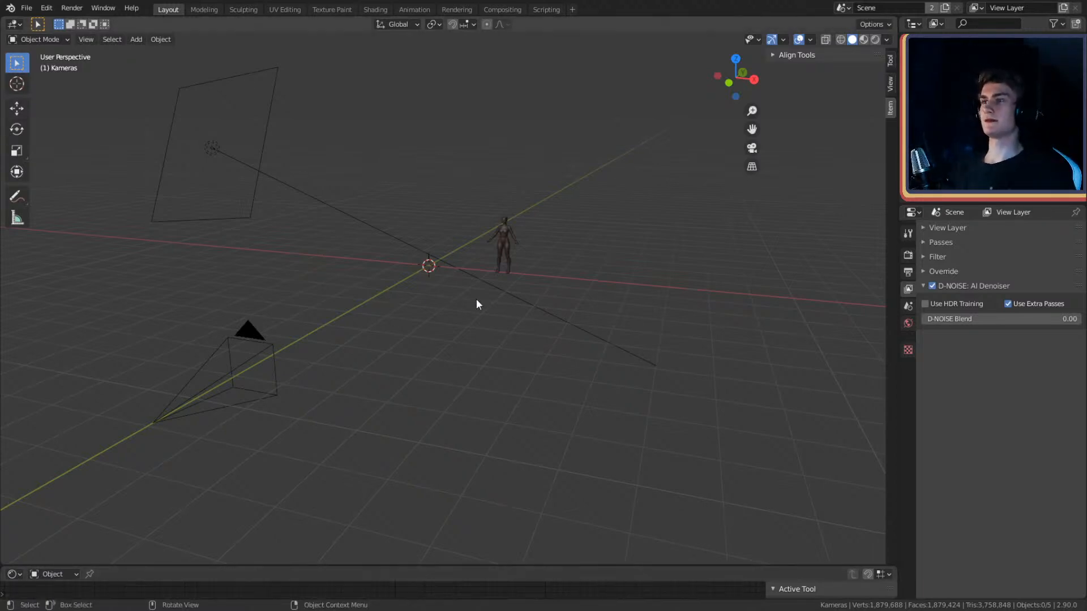
# - Select the appended character and set its X location to 0 m
pyautogui.scroll(6, 518, 311)
pyautogui.keyDown('shift'); pyautogui.moveTo(527, 320); pyautogui.dragTo(433, 410, button='middle'); pyautogui.keyUp('shift')
pyautogui.moveTo(465, 365); pyautogui.dragTo(498, 361, button='middle')
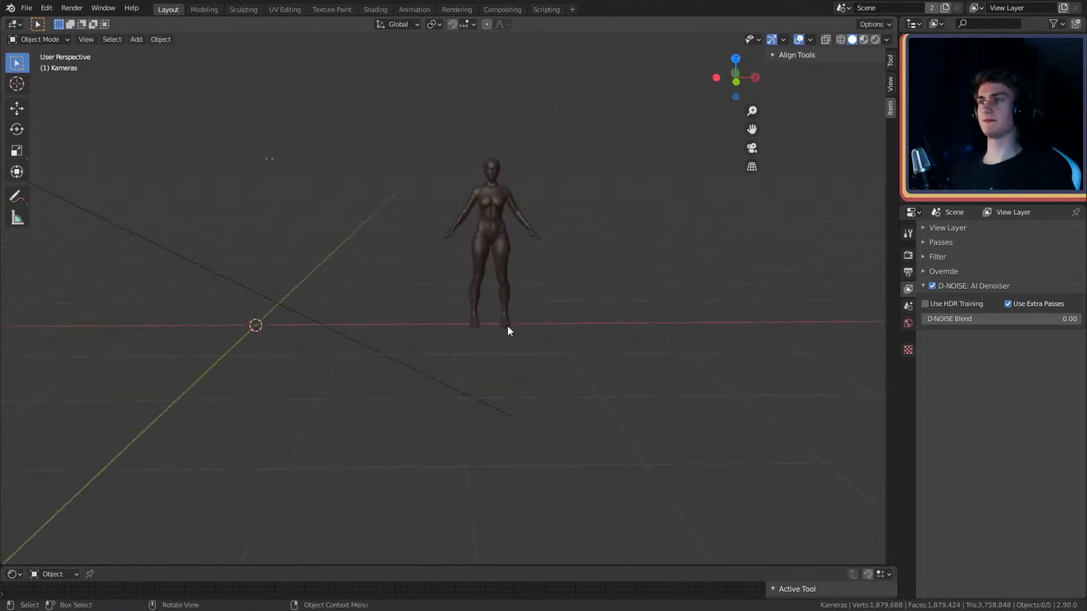
pyautogui.click(498, 252)
pyautogui.moveTo(498, 252); pyautogui.dragTo(590, 311, button='middle')
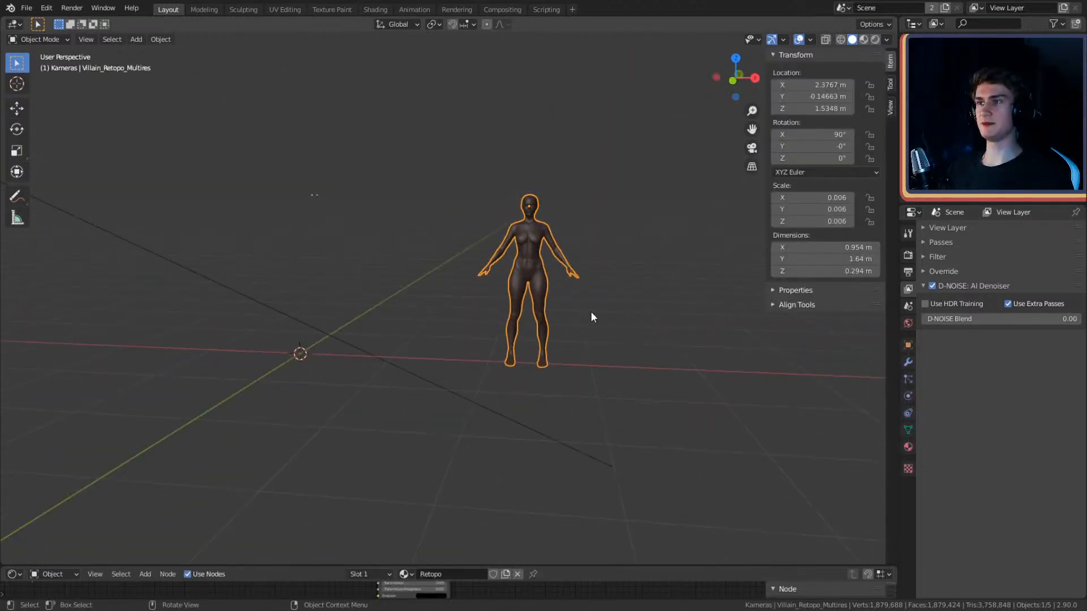
pyautogui.click(826, 84)
pyautogui.write('0')
pyautogui.press('Return')
pyautogui.click(812, 97)
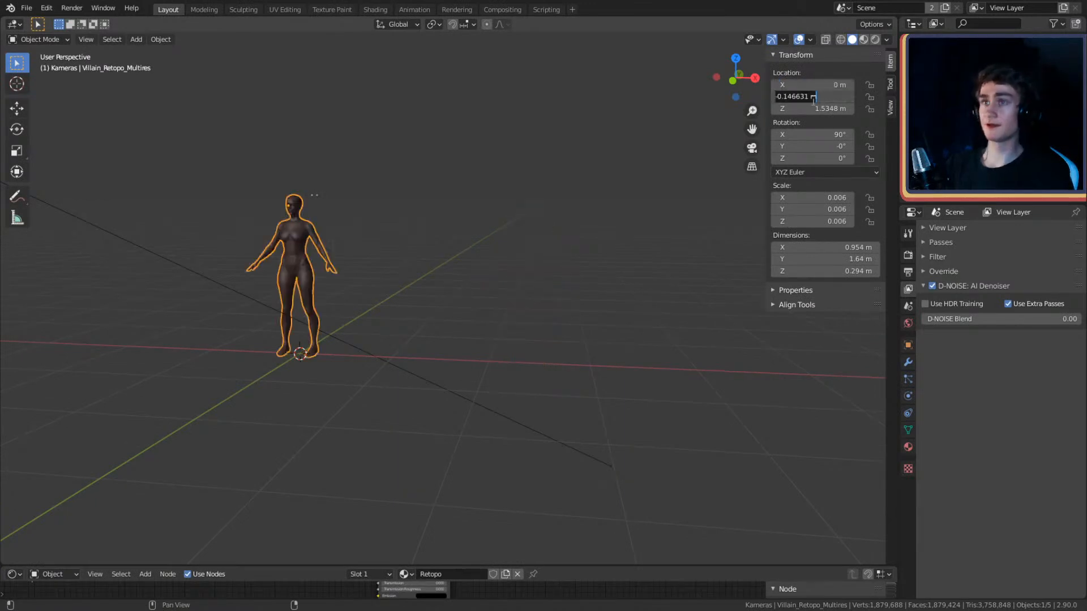
pyautogui.click(460, 263)
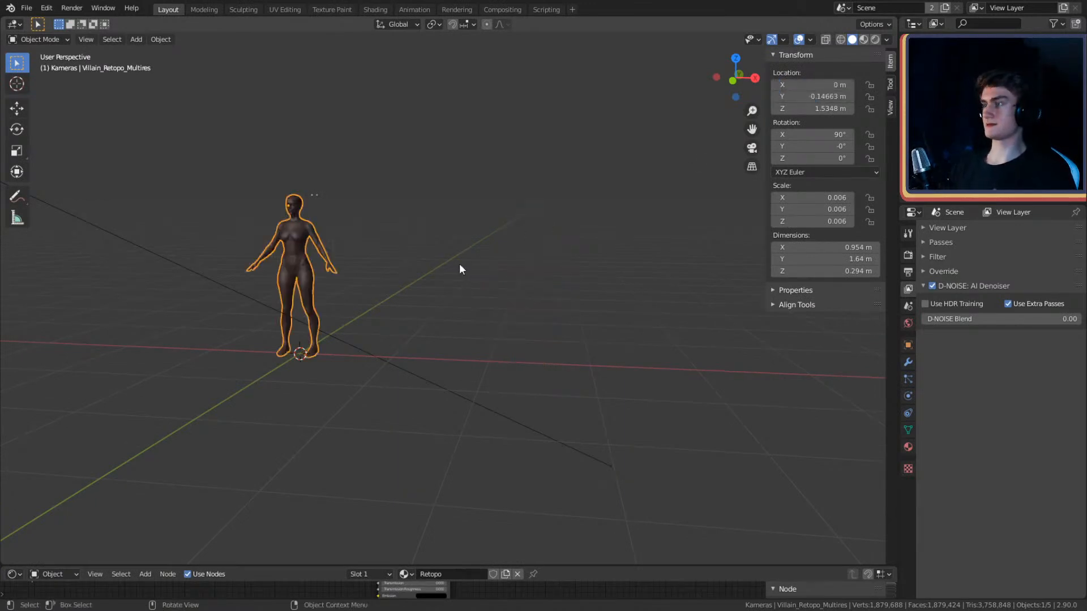
# - Add a cube mesh at the world origin, around the character's lower body
pyautogui.click(447, 261)
pyautogui.moveTo(456, 254); pyautogui.dragTo(531, 323, button='middle')
pyautogui.hotkey('shift', 'a')
pyautogui.moveTo(501, 271)
pyautogui.click(546, 283)
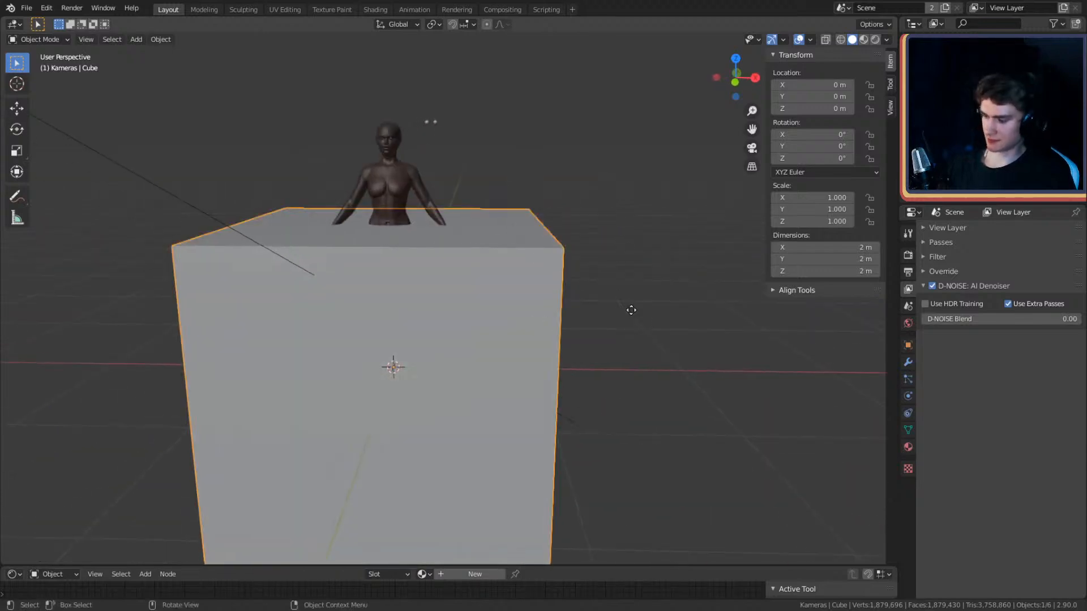
# - Raise the cube along the global Z axis to a height of about 0.133 m
pyautogui.press('g')
pyautogui.press('z')
pyautogui.click(627, 292)
pyautogui.moveTo(627, 292); pyautogui.dragTo(627, 297, button='middle')
pyautogui.press('g')
pyautogui.press('z')
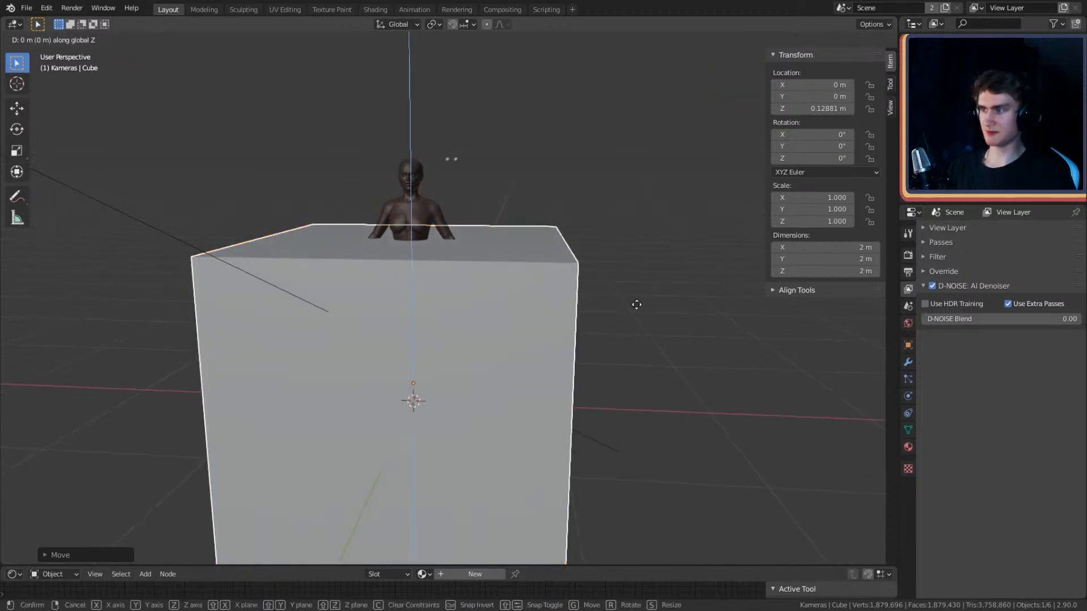
pyautogui.click(651, 303)
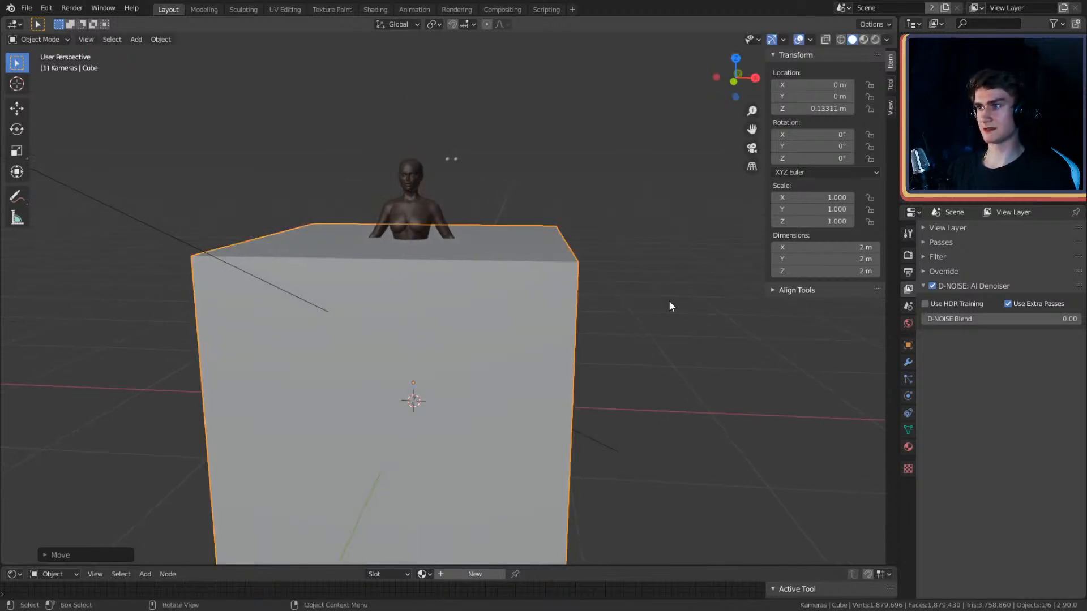
# - Select the character and remove its Multires modifier
pyautogui.click(431, 203)
pyautogui.click(908, 362)
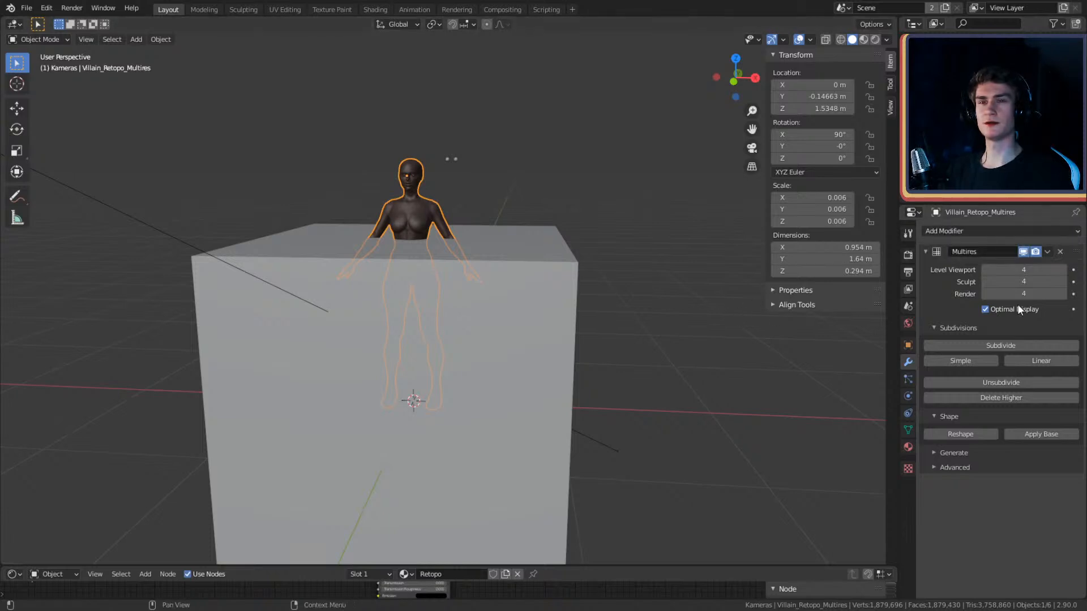
pyautogui.press('KP_Decimal')
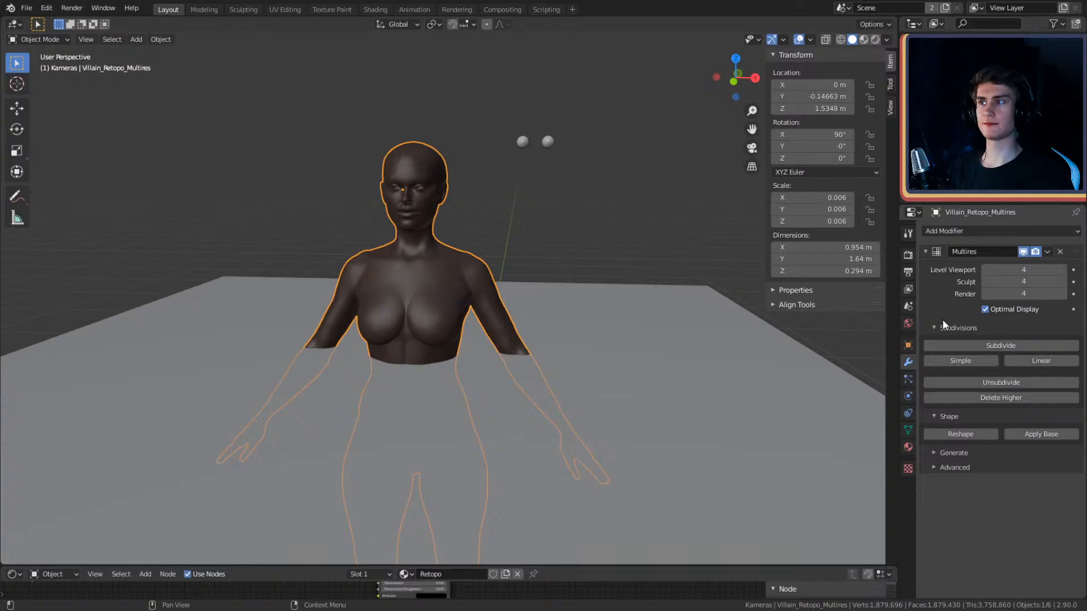
pyautogui.scroll(3, 515, 344)
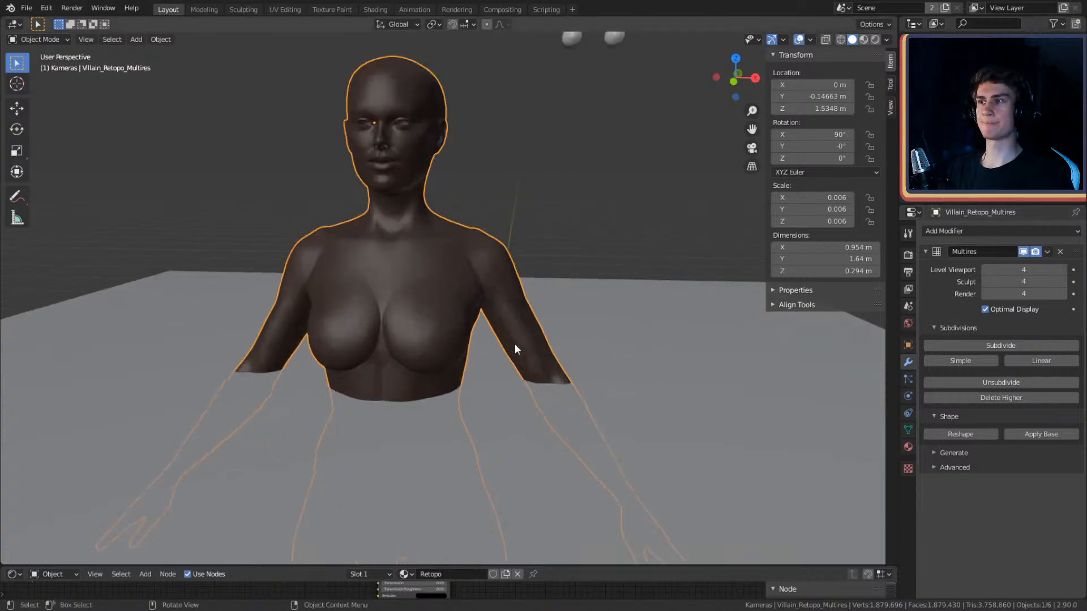
pyautogui.scroll(-3, 514, 344)
pyautogui.scroll(-3, 515, 347)
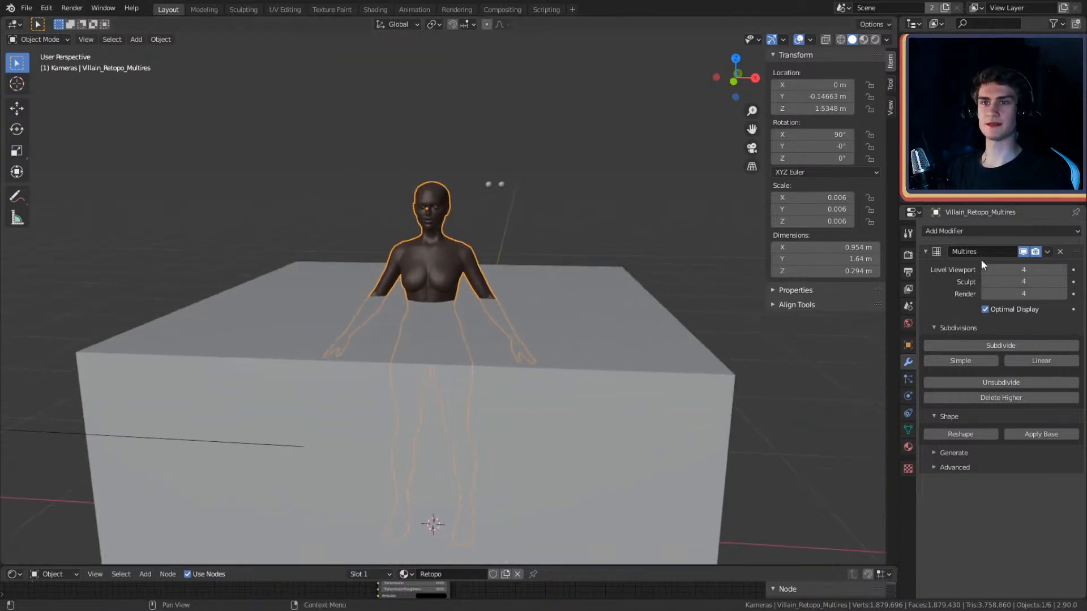
pyautogui.click(1060, 252)
pyautogui.scroll(4, 556, 300)
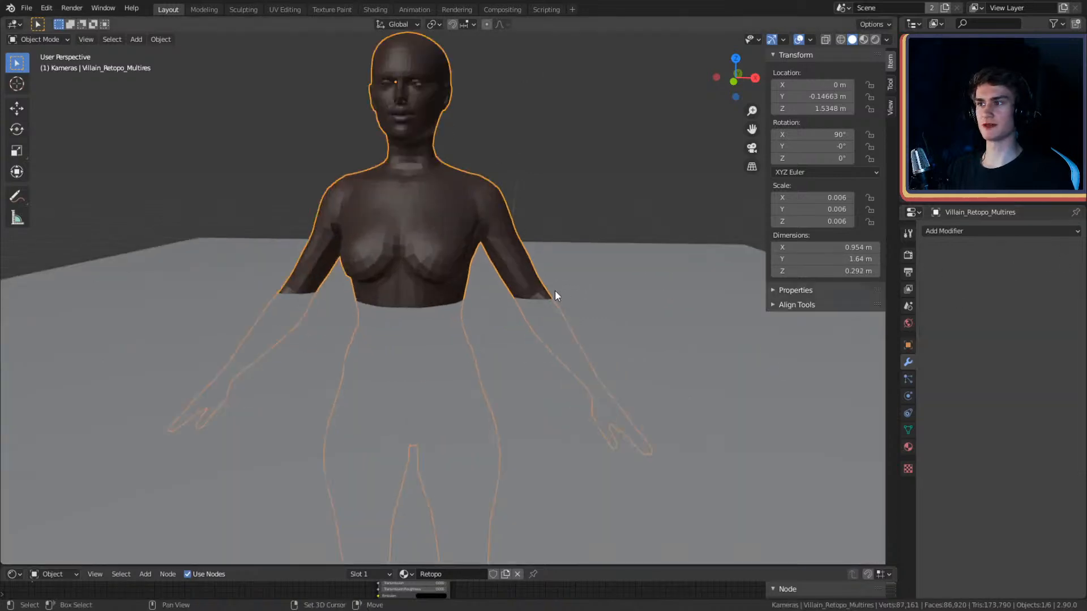
# - Cut the lower body off the character with a Boolean Difference modifier using the Cube, and apply it
pyautogui.click(928, 231)
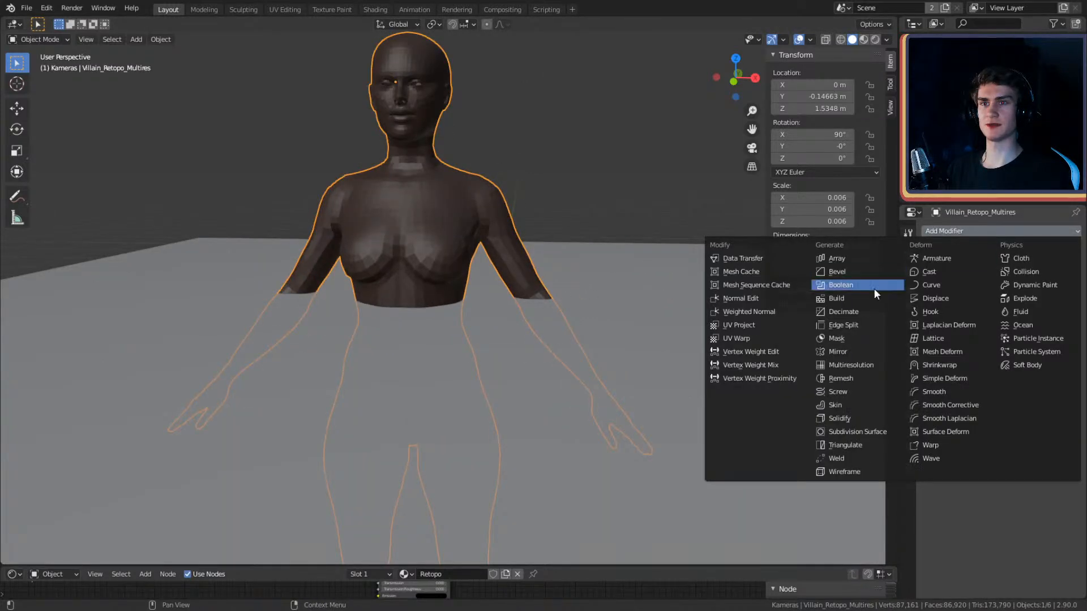
pyautogui.click(846, 282)
pyautogui.click(1060, 284)
pyautogui.click(689, 331)
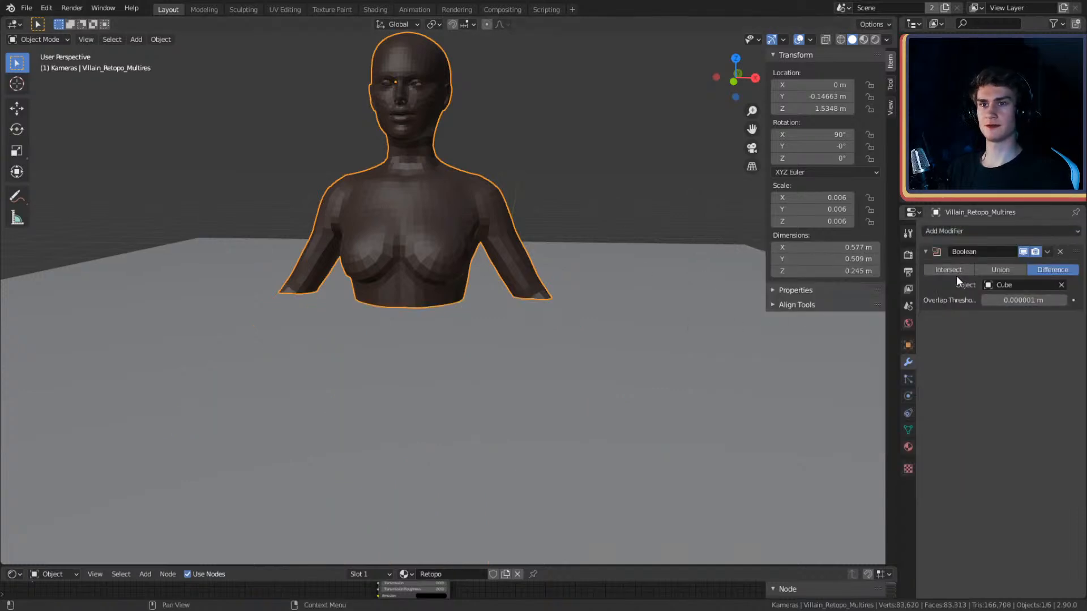
pyautogui.hotkey('ctrl', 'a')
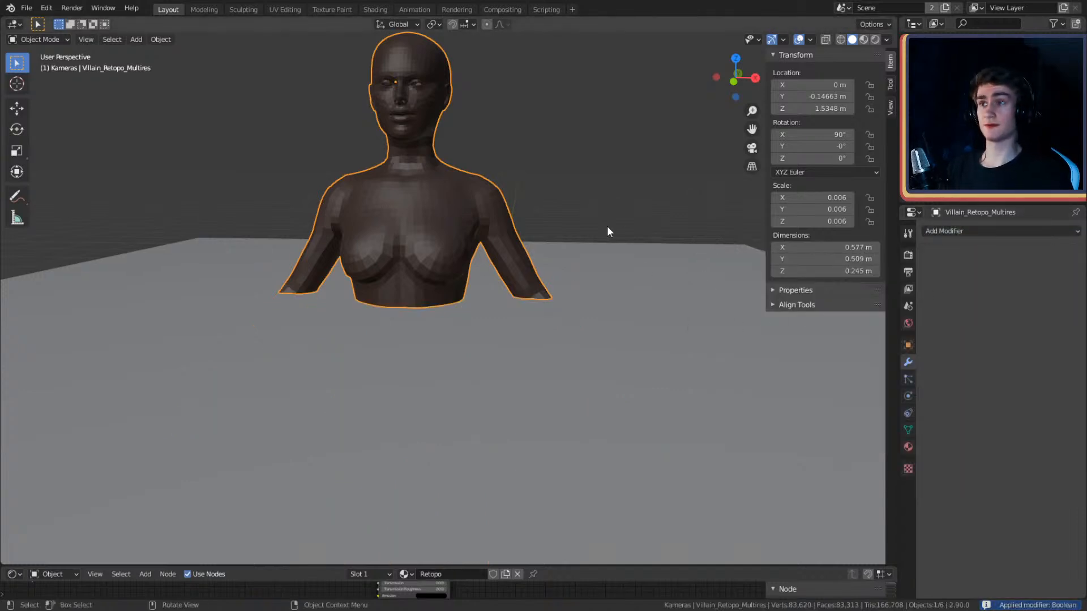
# - Delete the cutting cube and add a new Multiresolution modifier to the remaining bust
pyautogui.click(600, 280)
pyautogui.press('Delete')
pyautogui.click(514, 243)
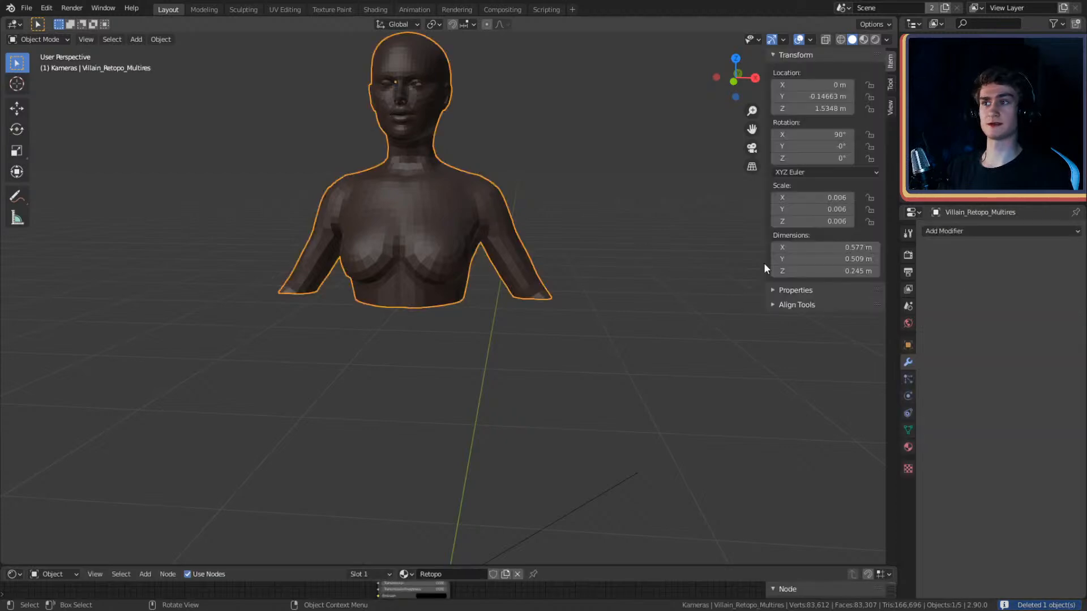
pyautogui.click(944, 232)
pyautogui.click(849, 364)
# - Remove only the three cap faces at the bust's cut torso and arms in Edit Mode, keeping their edges
pyautogui.moveTo(527, 277); pyautogui.dragTo(596, 255, button='middle')
pyautogui.press('Tab')
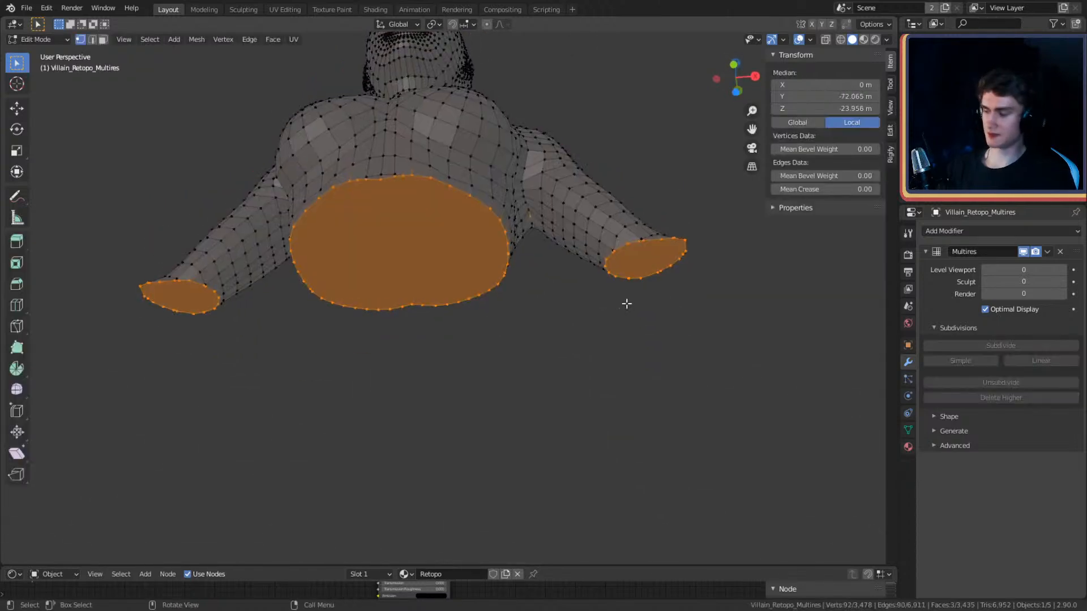
pyautogui.press('x')
pyautogui.click(572, 329)
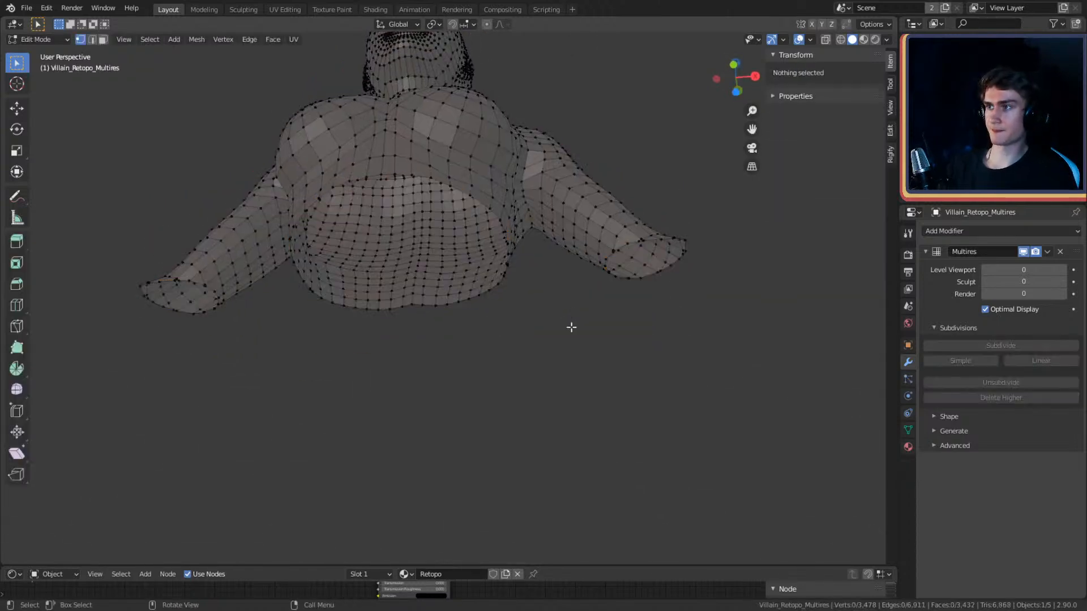
pyautogui.press('Tab')
# - Test two levels of subdivision on the bust's Multires modifier and replace it with a fresh, unsubdivided one
pyautogui.moveTo(568, 242); pyautogui.dragTo(566, 356, button='middle')
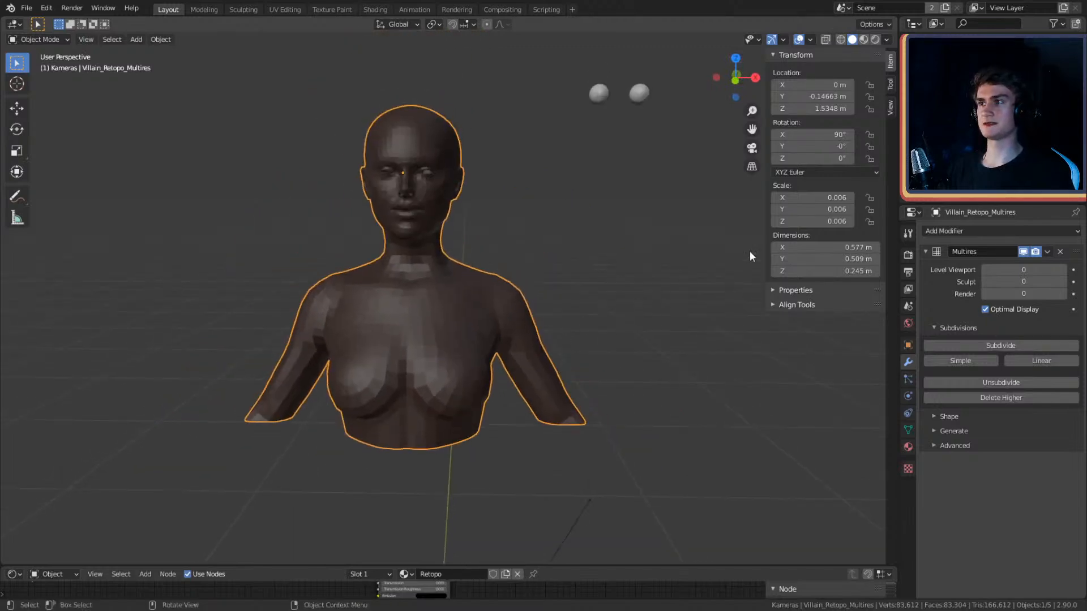
pyautogui.click(995, 345)
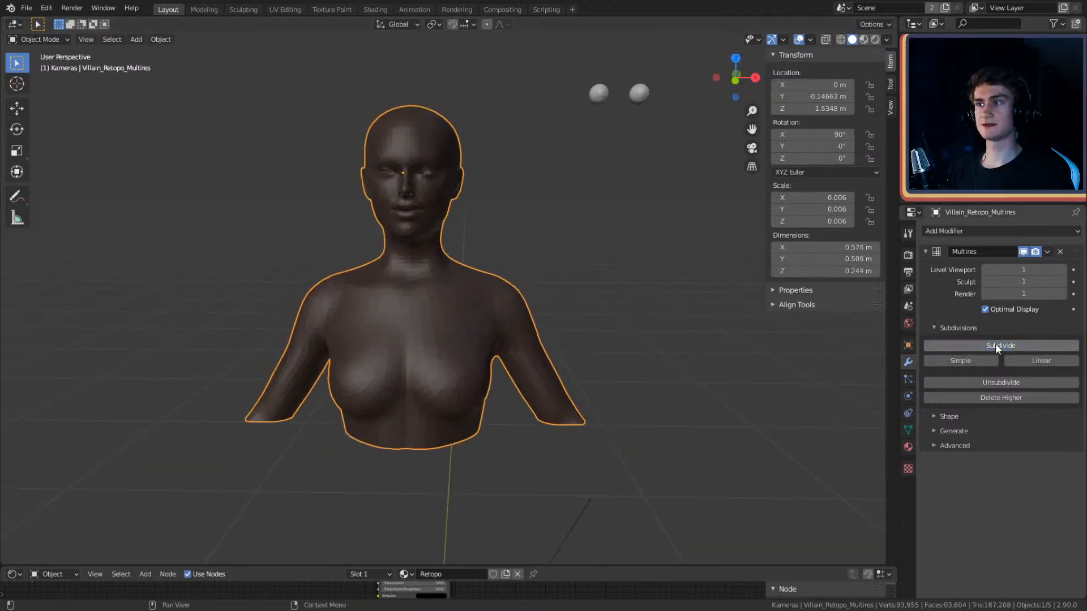
pyautogui.click(995, 345)
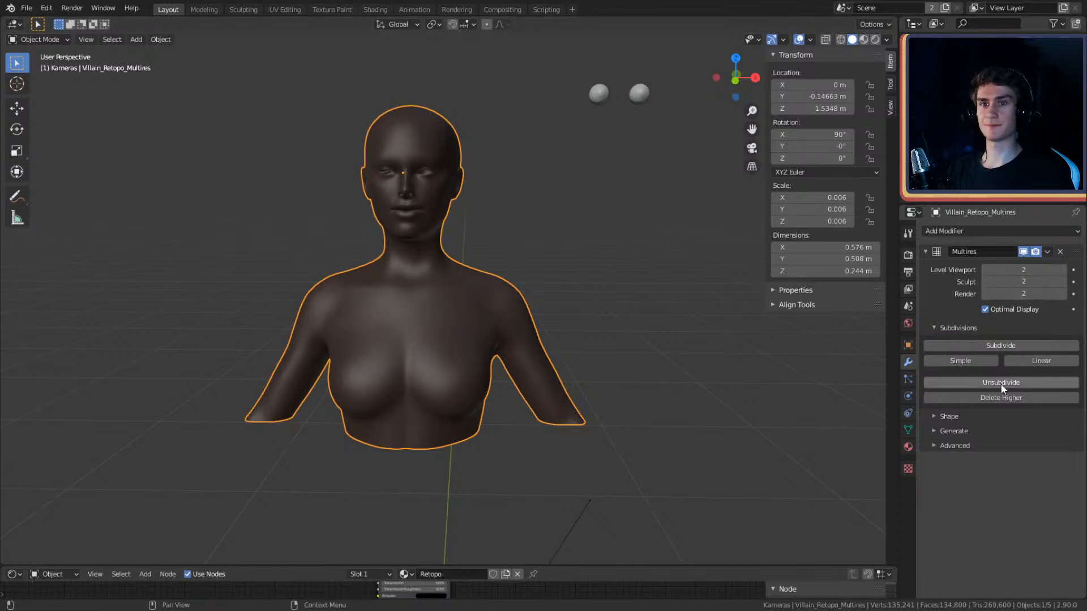
pyautogui.click(1060, 251)
pyautogui.click(952, 231)
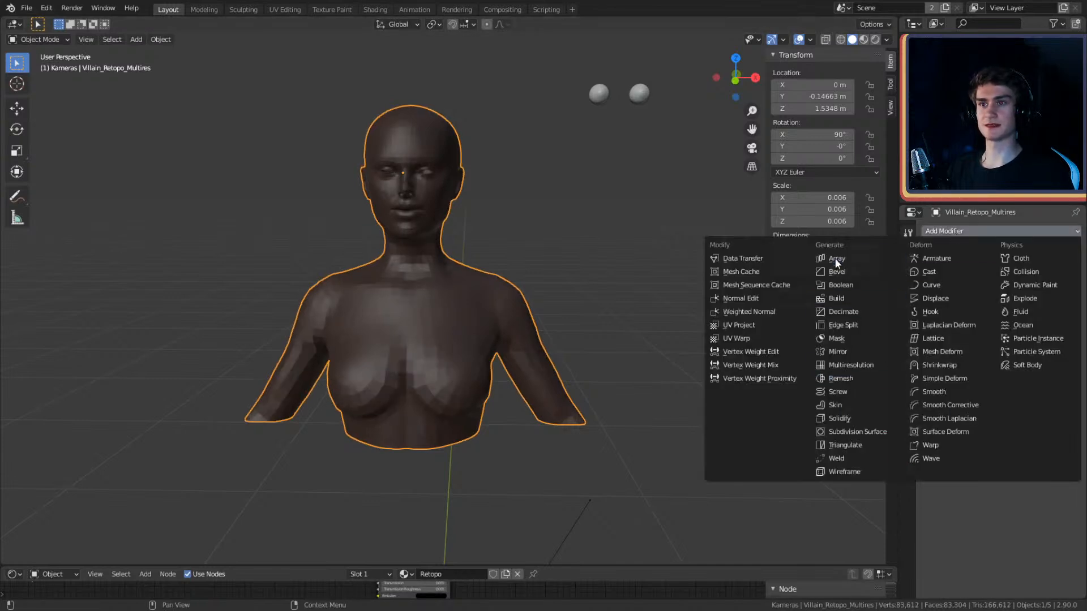
pyautogui.click(843, 366)
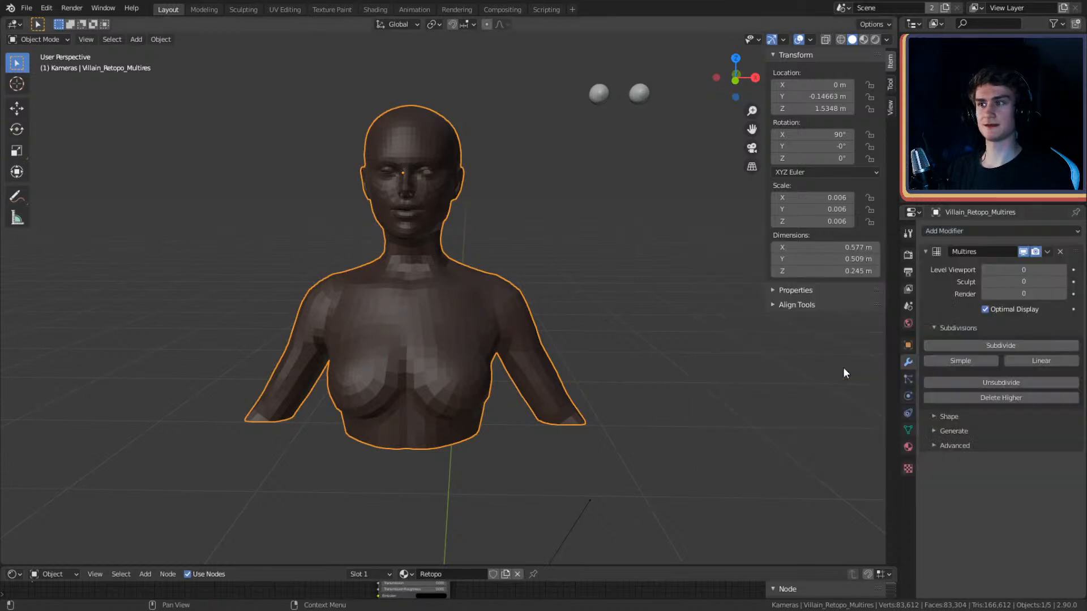
# - Enter Edit Mode on the bust and try to select the edge loop around the torso's open underside
pyautogui.moveTo(518, 320); pyautogui.dragTo(493, 391, button='middle')
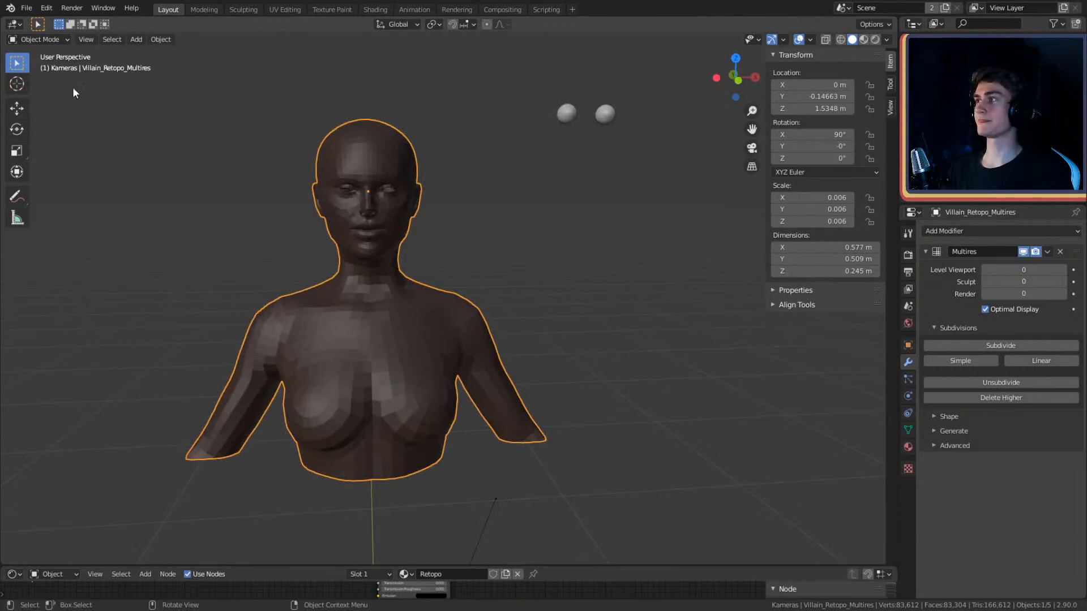
pyautogui.moveTo(570, 413); pyautogui.dragTo(691, 313, button='middle')
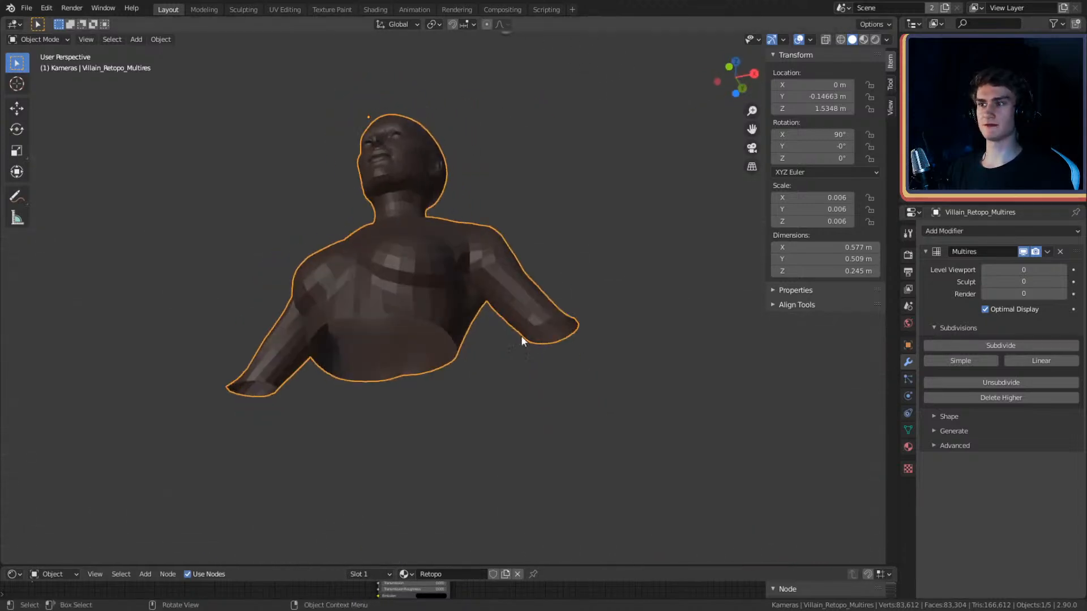
pyautogui.press('Tab')
pyautogui.moveTo(513, 330); pyautogui.dragTo(474, 263, button='middle')
pyautogui.scroll(3, 523, 321)
pyautogui.keyDown('alt'); pyautogui.click(459, 254); pyautogui.keyUp('alt')
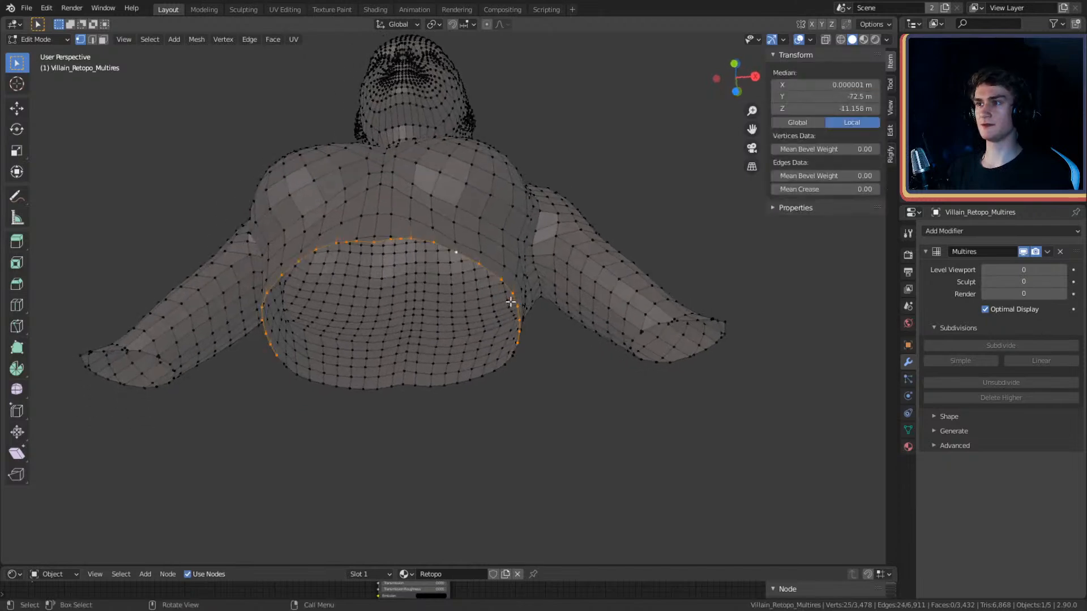
# - Dissolve the two extra vertices that interrupt the edge loop along the torso's open rim
pyautogui.moveTo(591, 359); pyautogui.dragTo(483, 300, button='middle')
pyautogui.scroll(3, 623, 449)
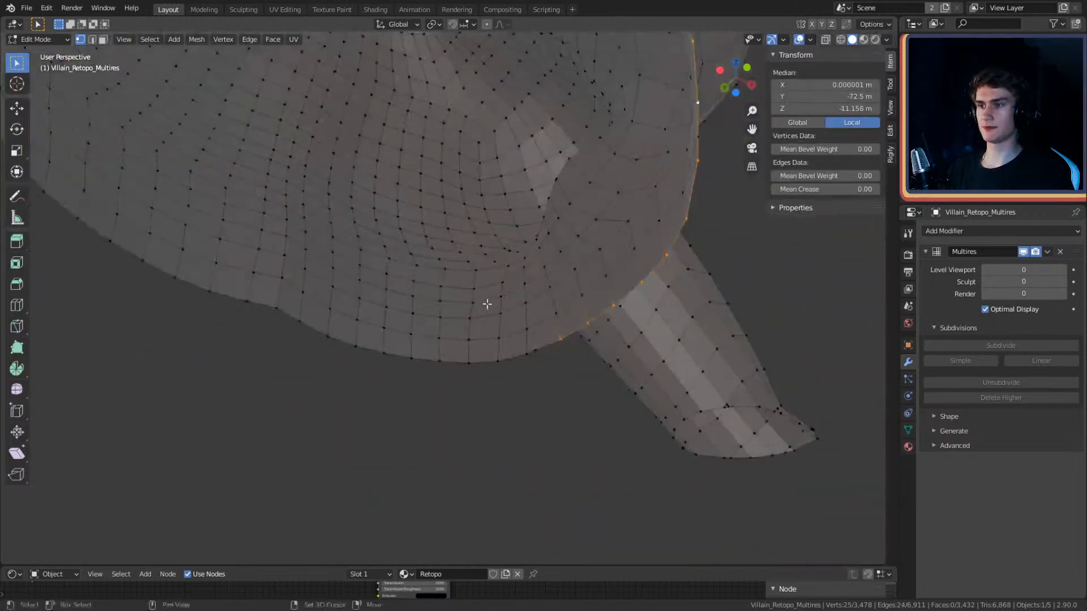
pyautogui.scroll(1, 545, 376)
pyautogui.click(613, 388)
pyautogui.press('x')
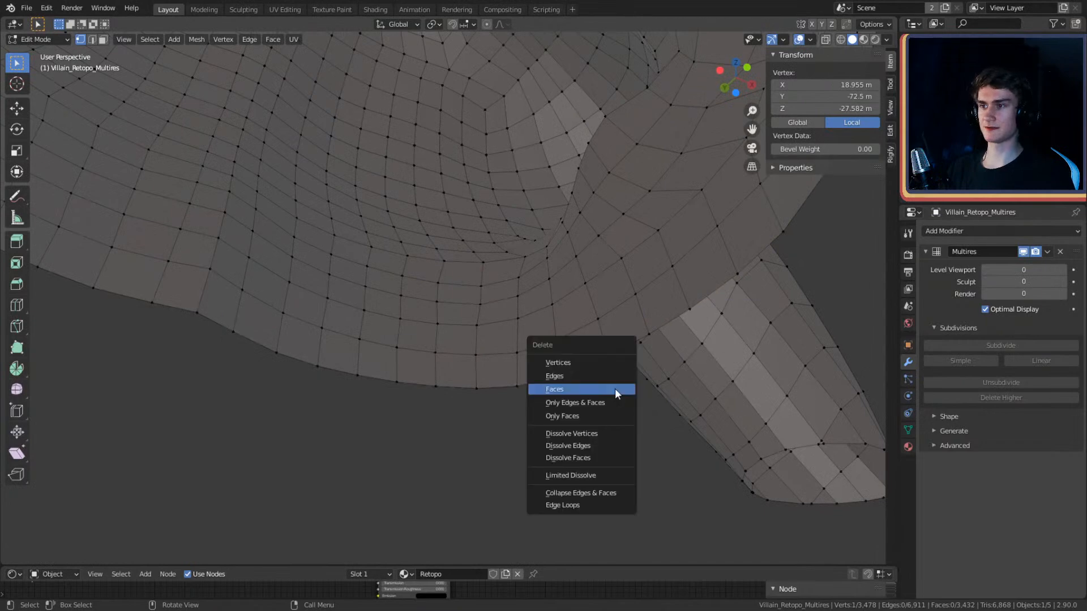
pyautogui.click(583, 433)
pyautogui.moveTo(586, 427); pyautogui.dragTo(494, 419, button='middle')
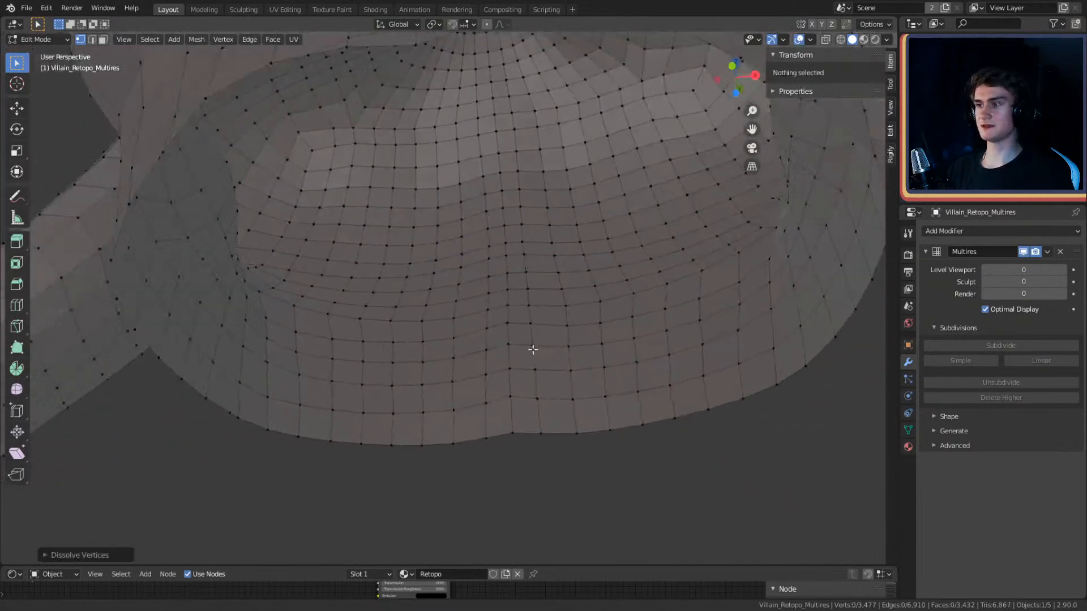
pyautogui.click(316, 441)
pyautogui.press('x')
pyautogui.click(291, 446)
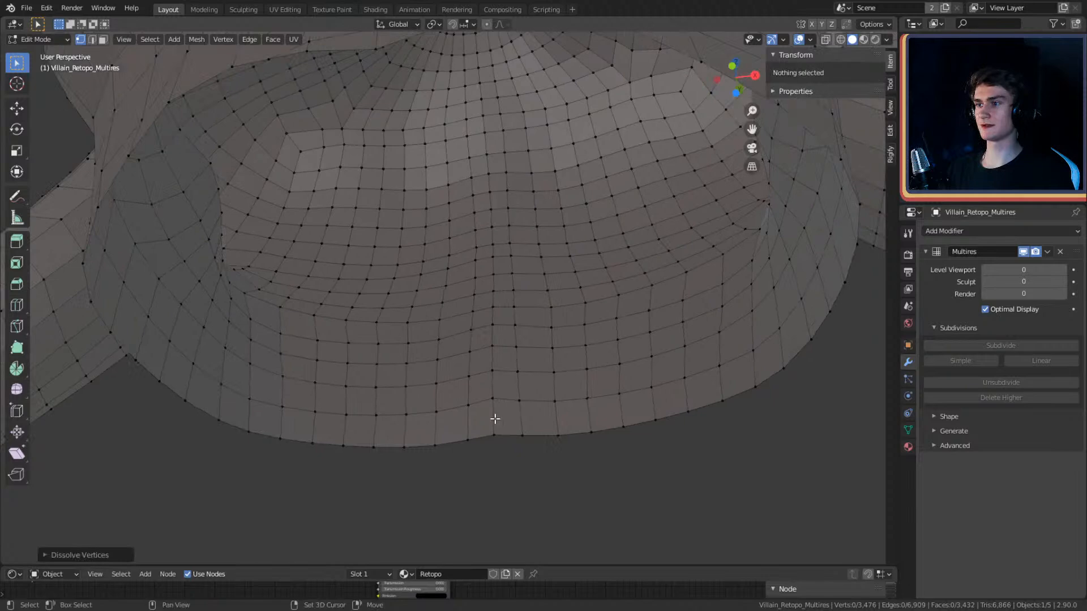
# - Select the complete edge loop around the torso's open underside and close it with Grid Fill
pyautogui.keyDown('alt'); pyautogui.click(510, 437); pyautogui.keyUp('alt')
pyautogui.scroll(-4, 572, 359)
pyautogui.moveTo(572, 359); pyautogui.dragTo(553, 361, button='middle')
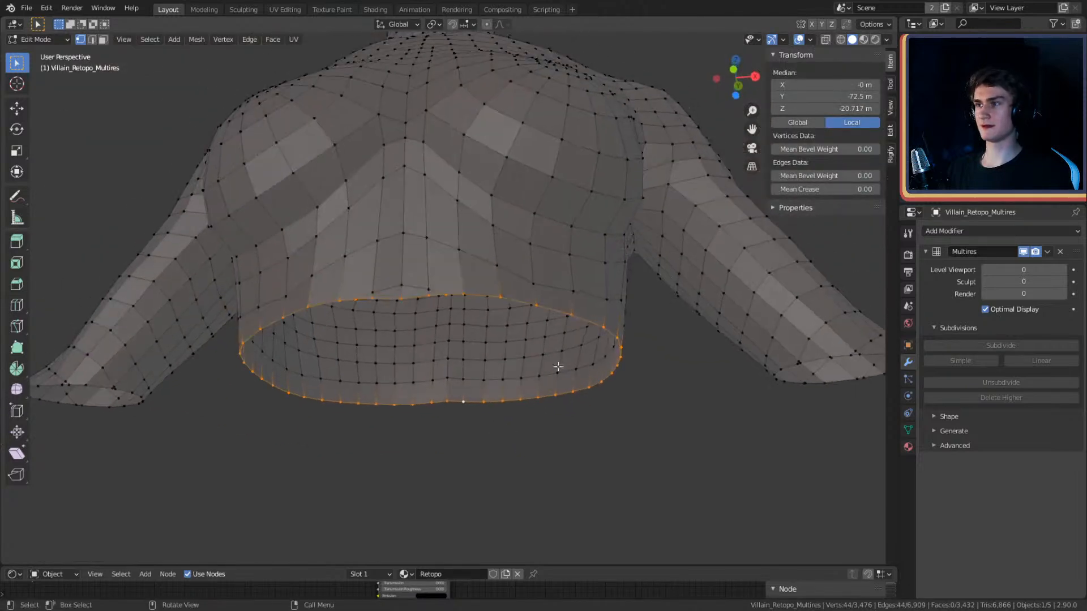
pyautogui.press('F3')
pyautogui.write('g')
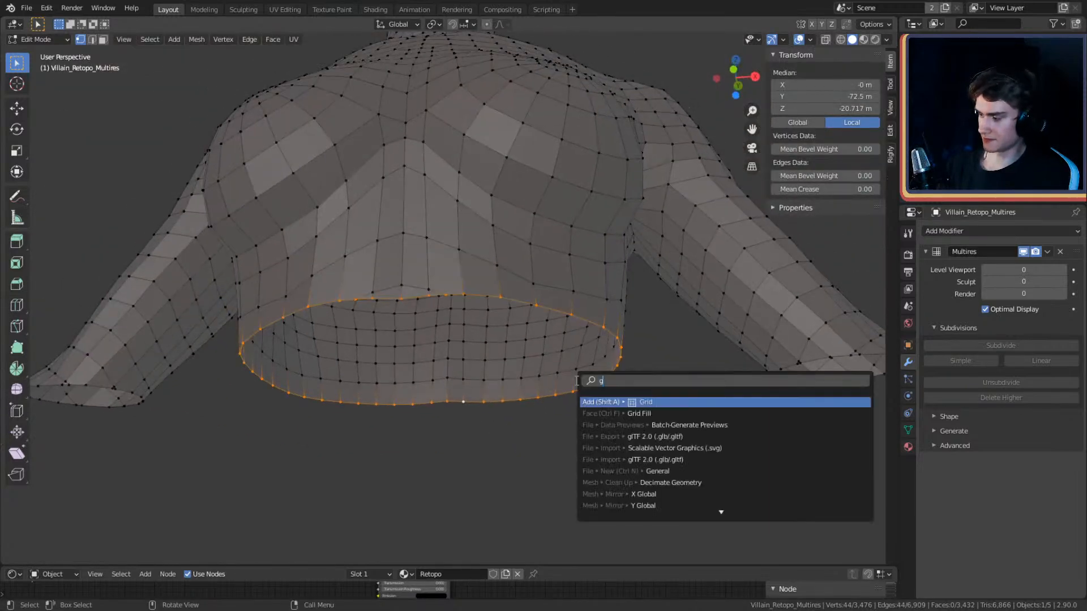
pyautogui.write('rid')
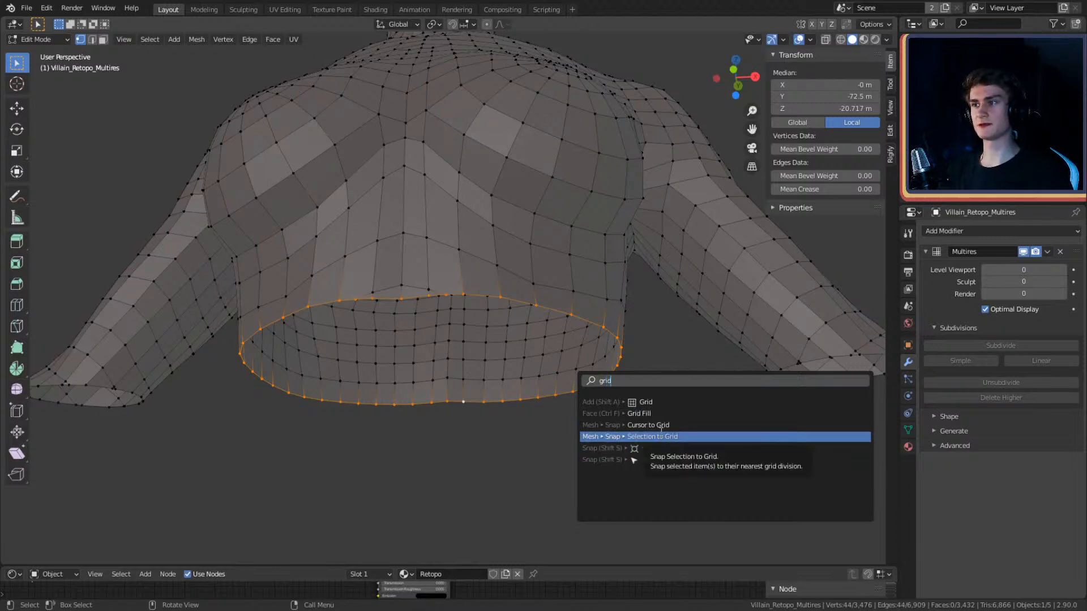
pyautogui.press('Up')
pyautogui.press('Up')
pyautogui.press('Up')
pyautogui.press('Up')
pyautogui.press('Up')
pyautogui.press('Up')
pyautogui.press('Up')
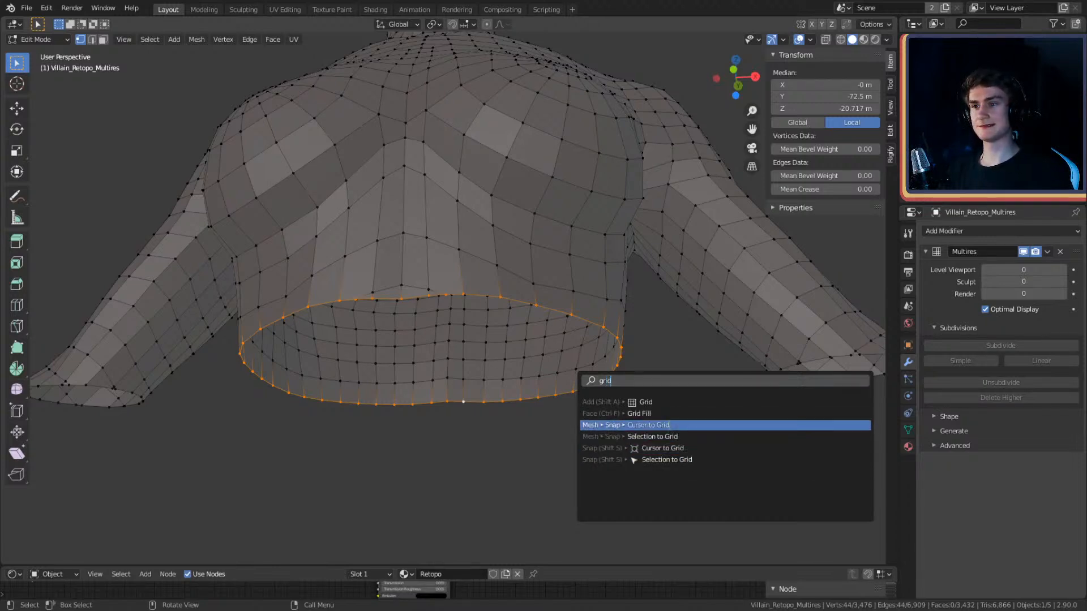
pyautogui.click(651, 414)
pyautogui.moveTo(654, 415); pyautogui.dragTo(565, 348, button='middle')
pyautogui.scroll(2, 558, 368)
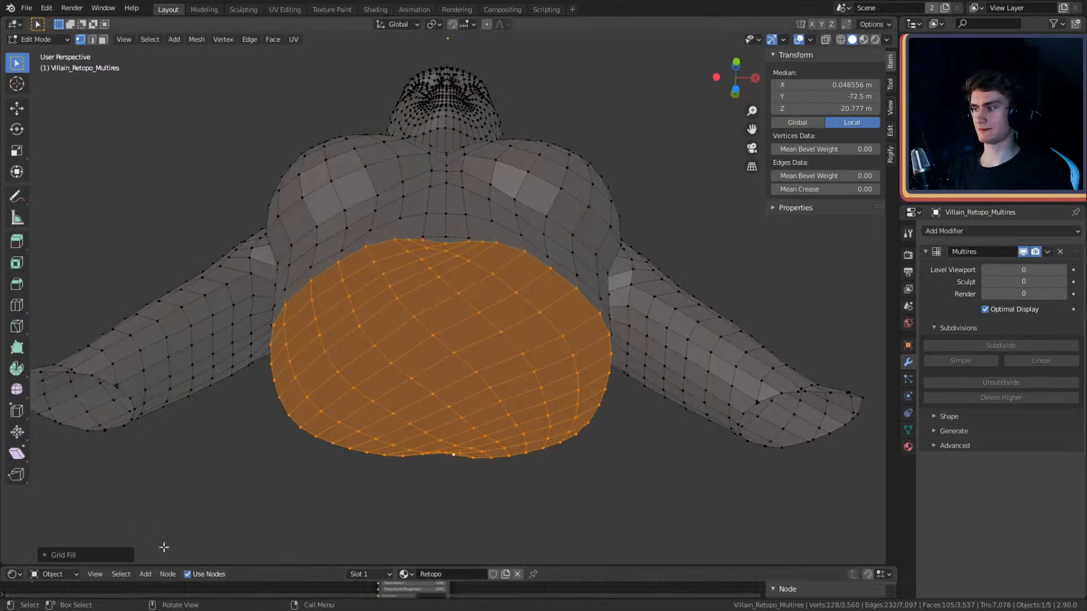
# - Raise the Grid Fill offset until the grid lines run straight across the torso's underside, parallel and perpendicular to its centre line
pyautogui.click(43, 556)
pyautogui.click(196, 537)
pyautogui.click(196, 537)
pyautogui.click(195, 537)
pyautogui.click(196, 537)
pyautogui.click(196, 537)
pyautogui.click(196, 537)
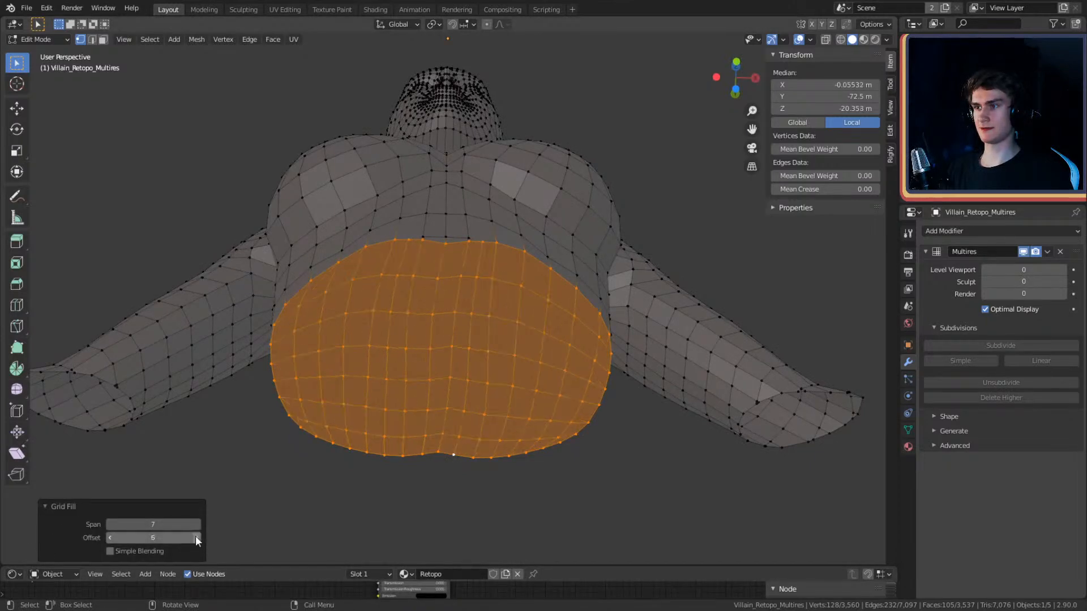
pyautogui.click(195, 538)
# - Select the open edge loop at one arm's cut end and close it with Grid Fill, using span 3 and offset 3
pyautogui.moveTo(470, 326); pyautogui.dragTo(508, 334, button='middle')
pyautogui.doubleClick(398, 260)
pyautogui.keyDown('shift'); pyautogui.moveTo(483, 413); pyautogui.dragTo(507, 363, button='middle'); pyautogui.keyUp('shift')
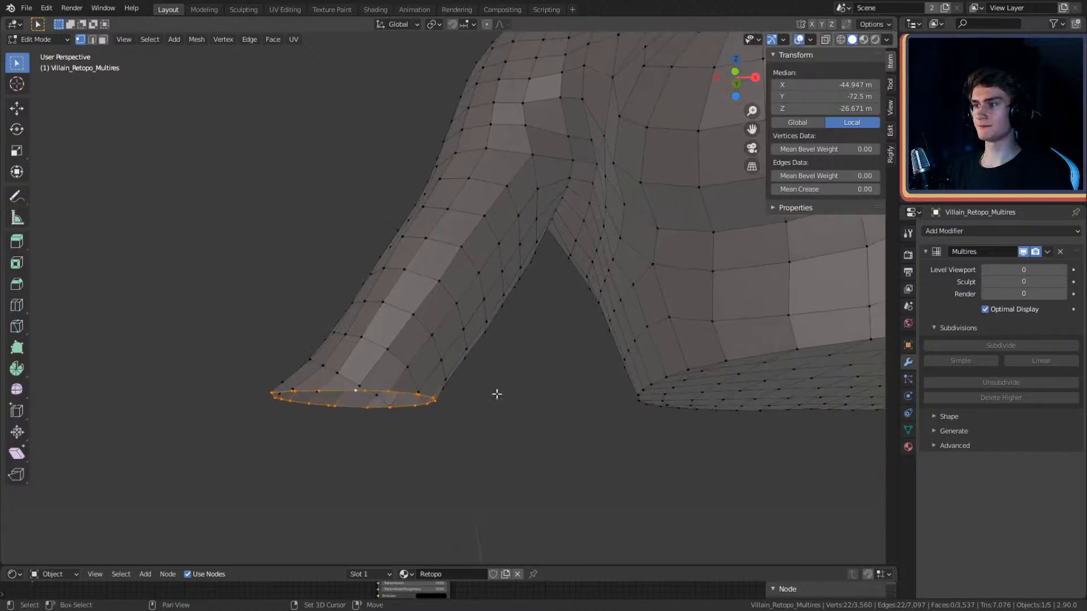
pyautogui.press('F3')
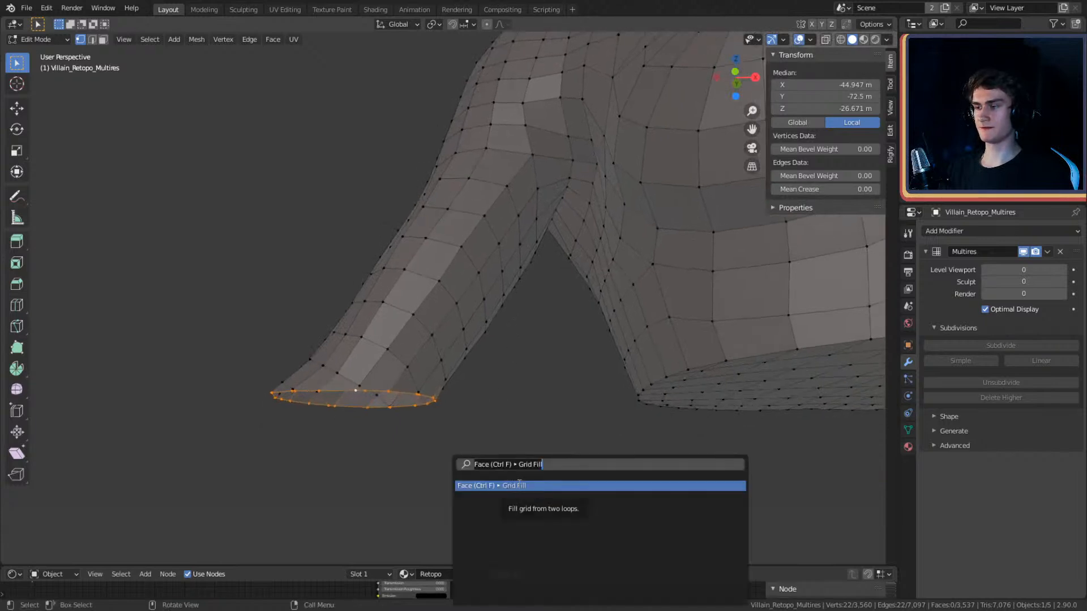
pyautogui.click(518, 485)
pyautogui.moveTo(534, 456); pyautogui.dragTo(550, 362, button='middle')
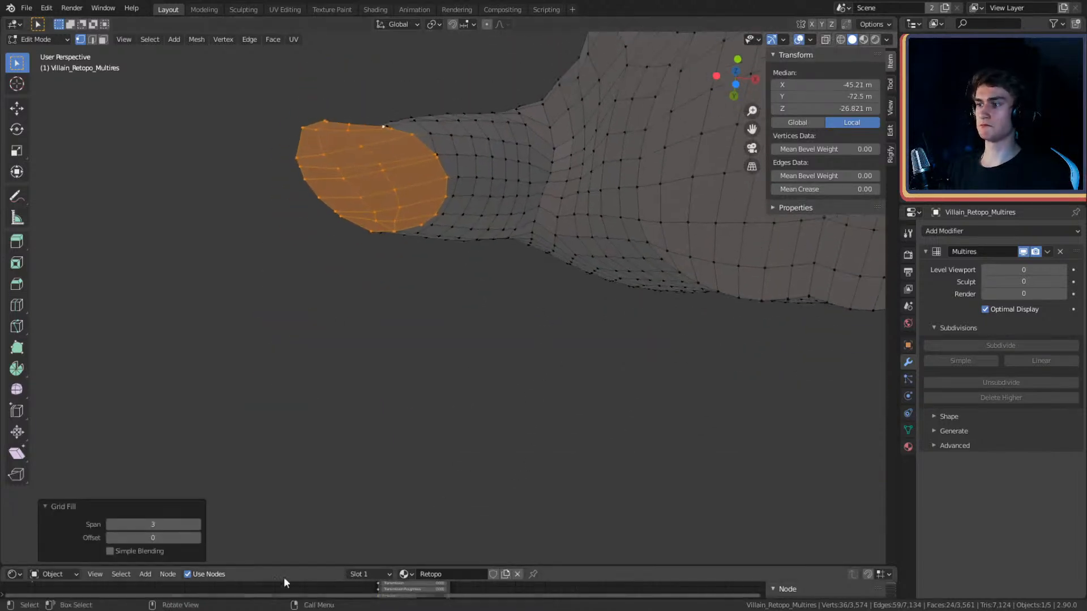
pyautogui.click(197, 538)
pyautogui.click(197, 538)
pyautogui.click(196, 538)
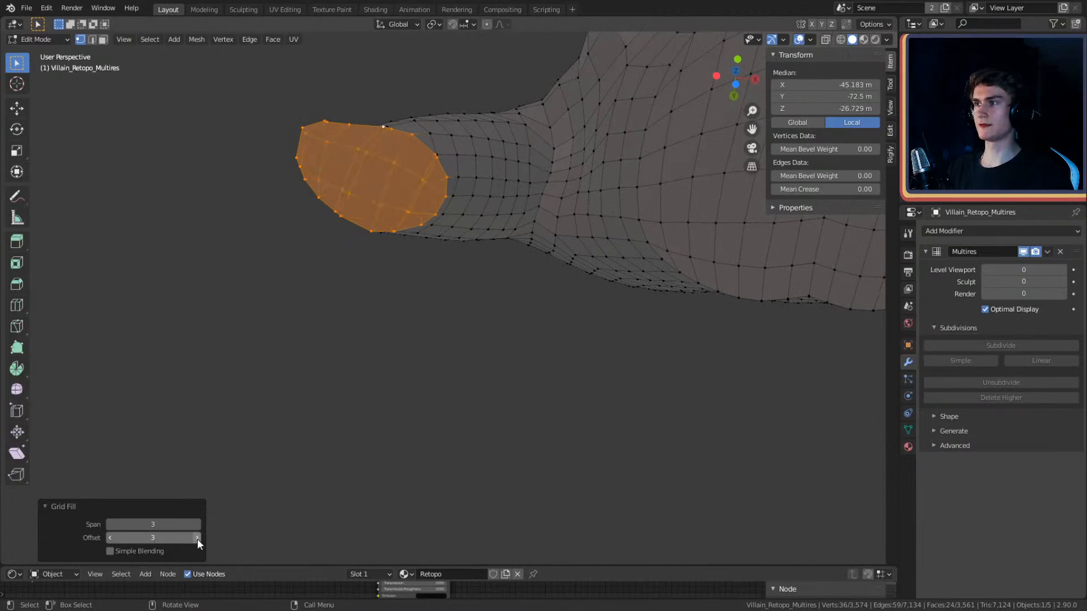
# - Select the open edge loop at the other arm's cut end and close it with Grid Fill
pyautogui.moveTo(592, 294); pyautogui.dragTo(531, 384, button='middle')
pyautogui.scroll(4, 548, 395)
pyautogui.scroll(-4, 506, 382)
pyautogui.scroll(4, 530, 383)
pyautogui.keyDown('alt'); pyautogui.click(488, 352); pyautogui.keyUp('alt')
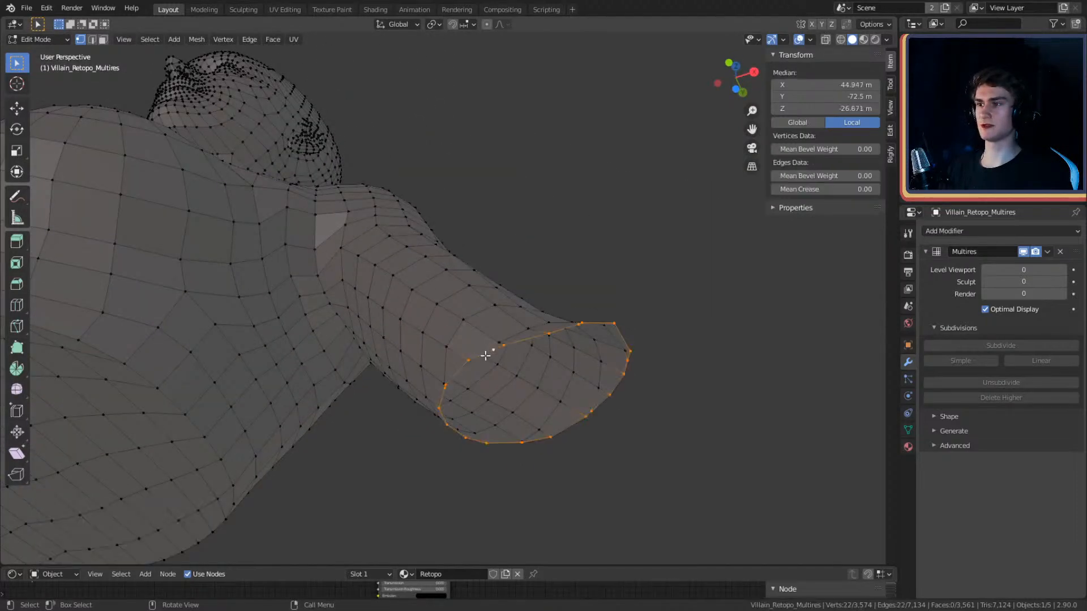
pyautogui.moveTo(488, 352); pyautogui.dragTo(557, 388, button='middle')
pyautogui.press('F3')
pyautogui.press('Return')
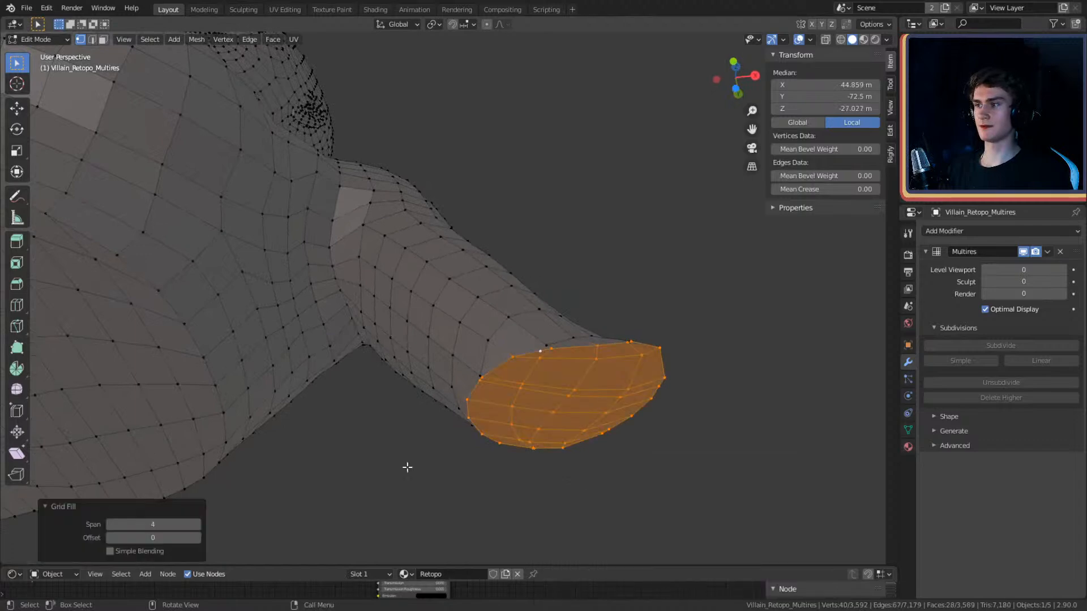
# - Set the second arm's Grid Fill offset to 5, keeping span 4, and return the bust to Object Mode
pyautogui.click(197, 538)
pyautogui.click(196, 539)
pyautogui.click(197, 538)
pyautogui.click(197, 538)
pyautogui.click(197, 538)
pyautogui.click(197, 538)
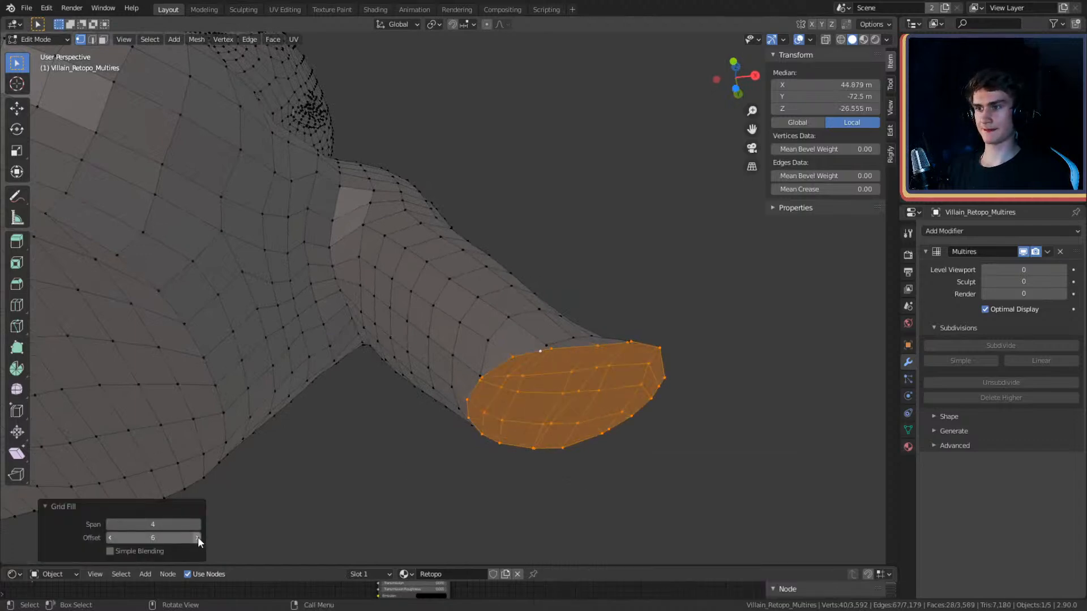
pyautogui.click(110, 538)
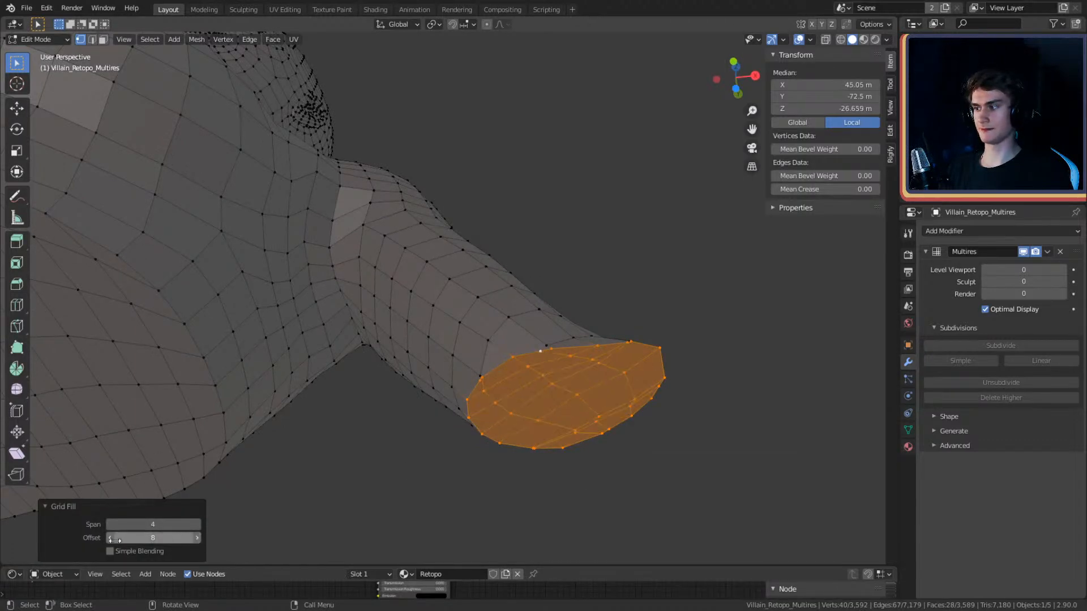
pyautogui.moveTo(170, 452); pyautogui.dragTo(459, 242, button='middle')
pyautogui.click(442, 425)
pyautogui.press('Tab')
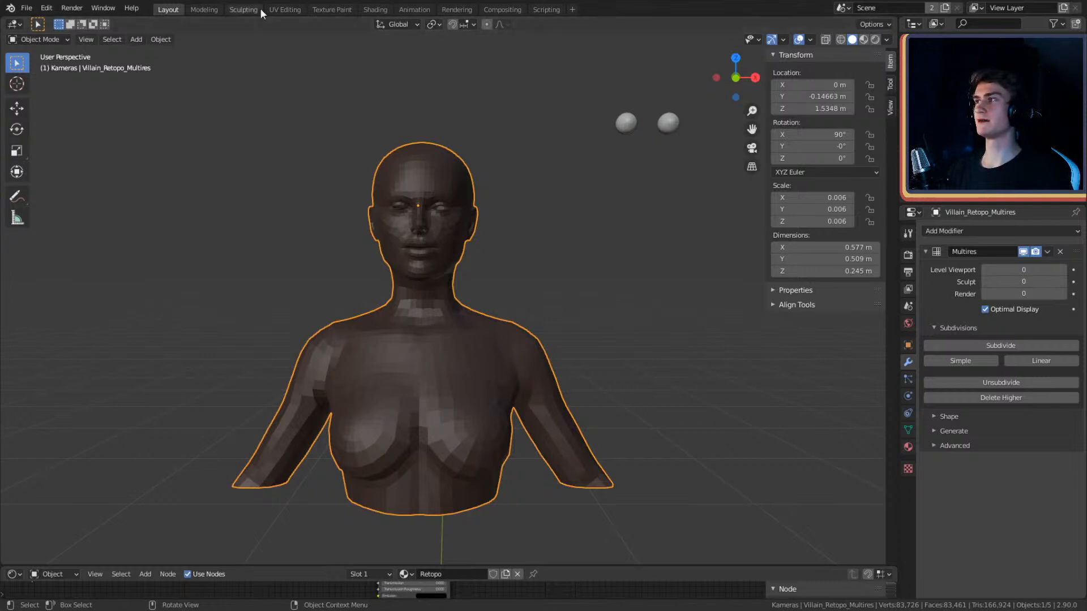
# - Enlarge the Shader Editor area and split it into two side-by-side areas
pyautogui.moveTo(262, 566); pyautogui.dragTo(276, 398)
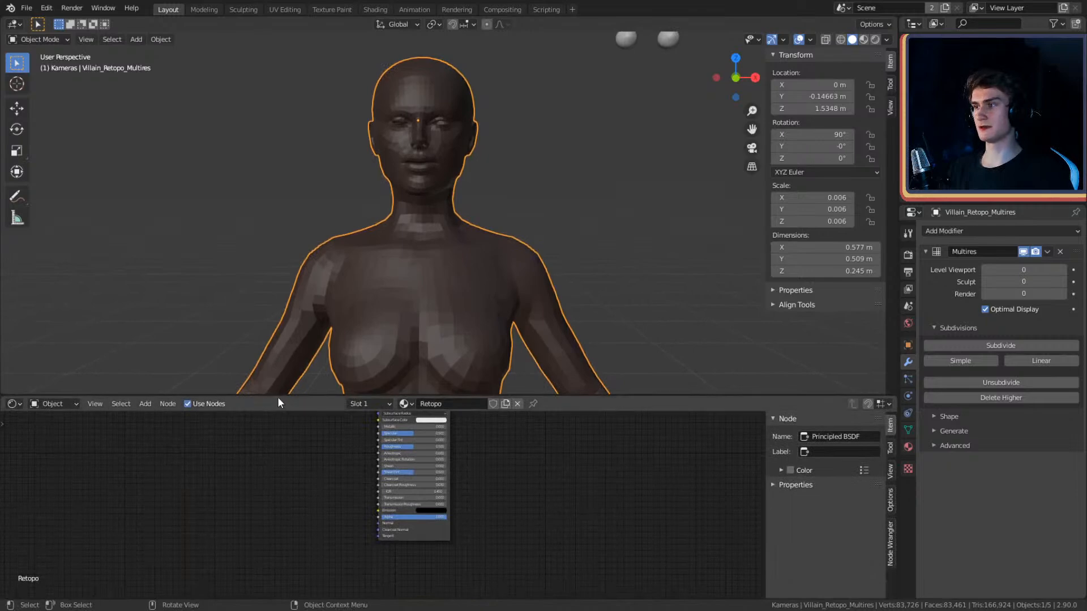
pyautogui.rightClick(278, 396)
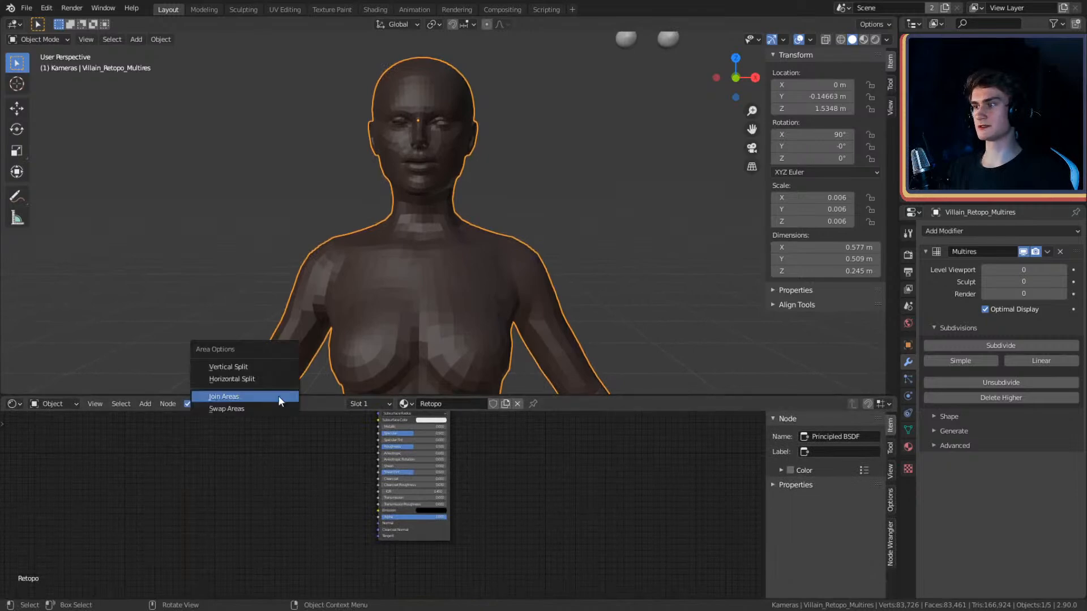
pyautogui.click(242, 380)
pyautogui.click(333, 453)
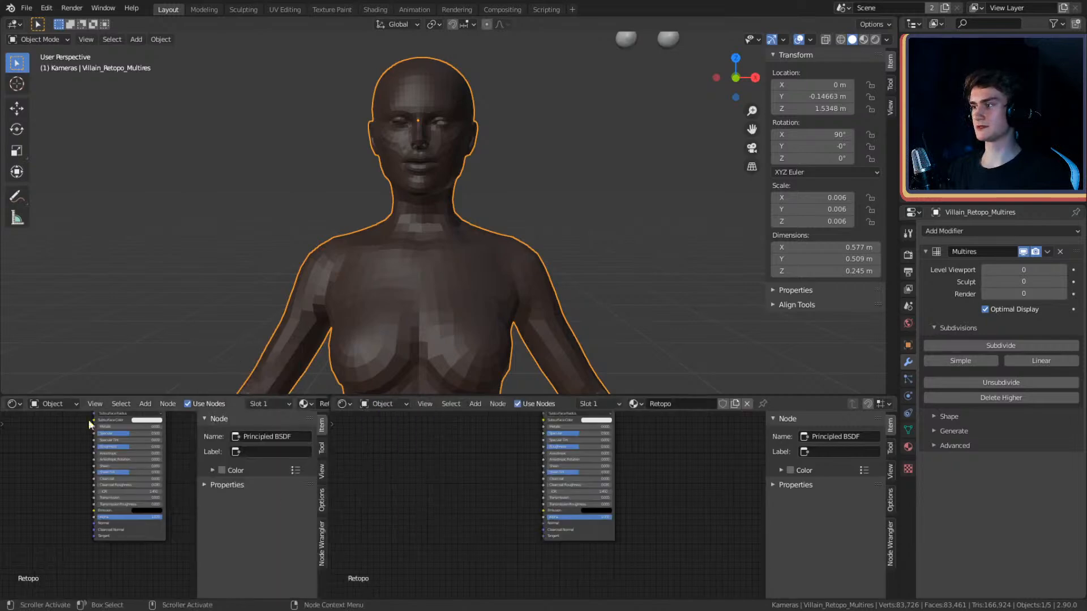
# - Make one of the split areas an Image Editor and open the pencil drawing of the woman in water, fitted in view
pyautogui.click(17, 404)
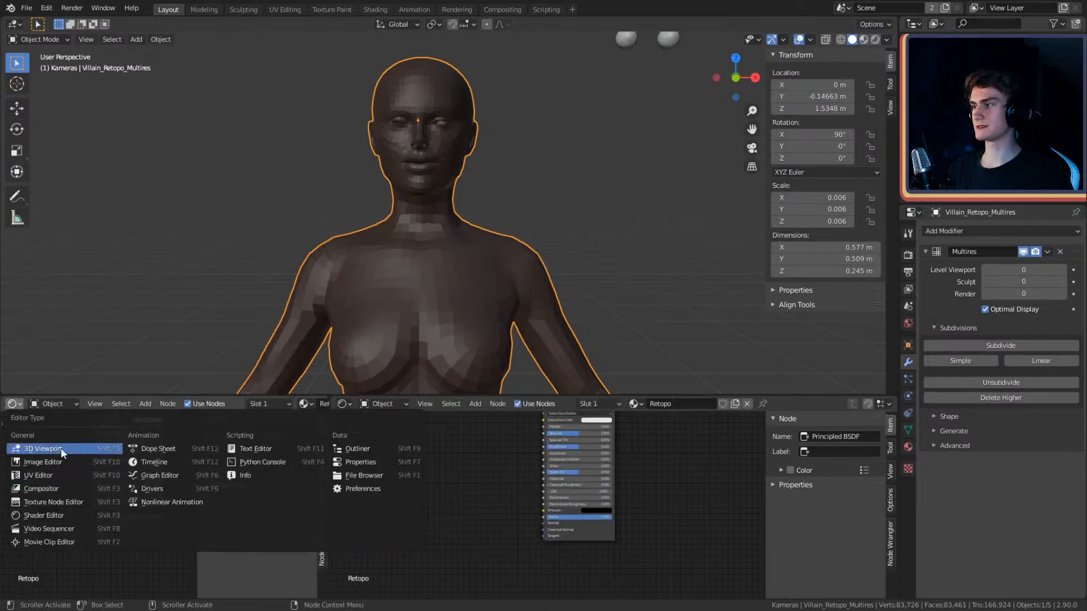
pyautogui.click(51, 462)
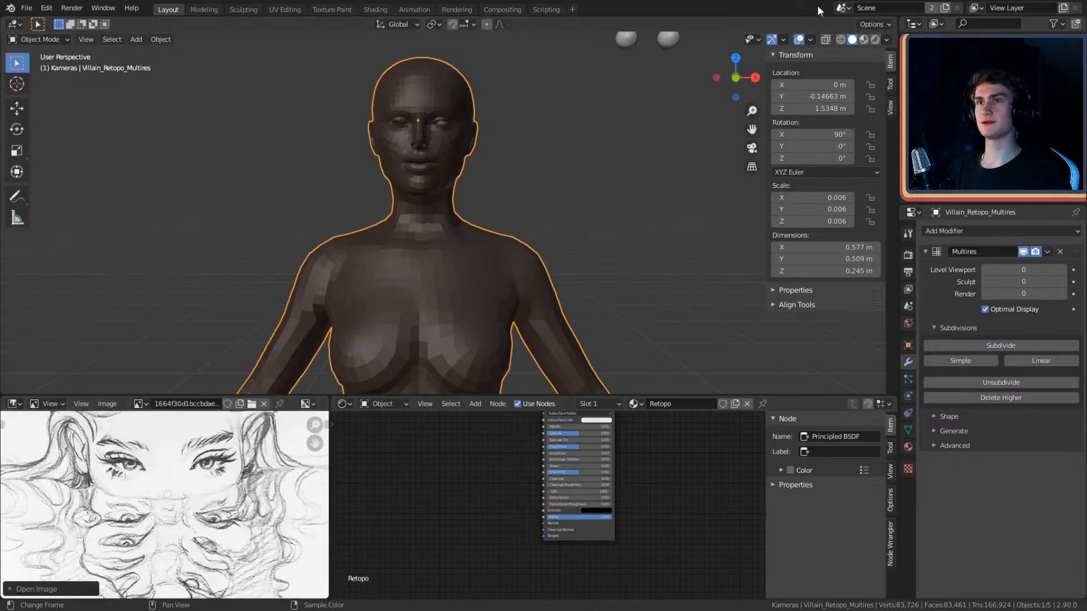
pyautogui.scroll(-6, 194, 538)
pyautogui.scroll(3, 194, 539)
pyautogui.scroll(-1, 194, 539)
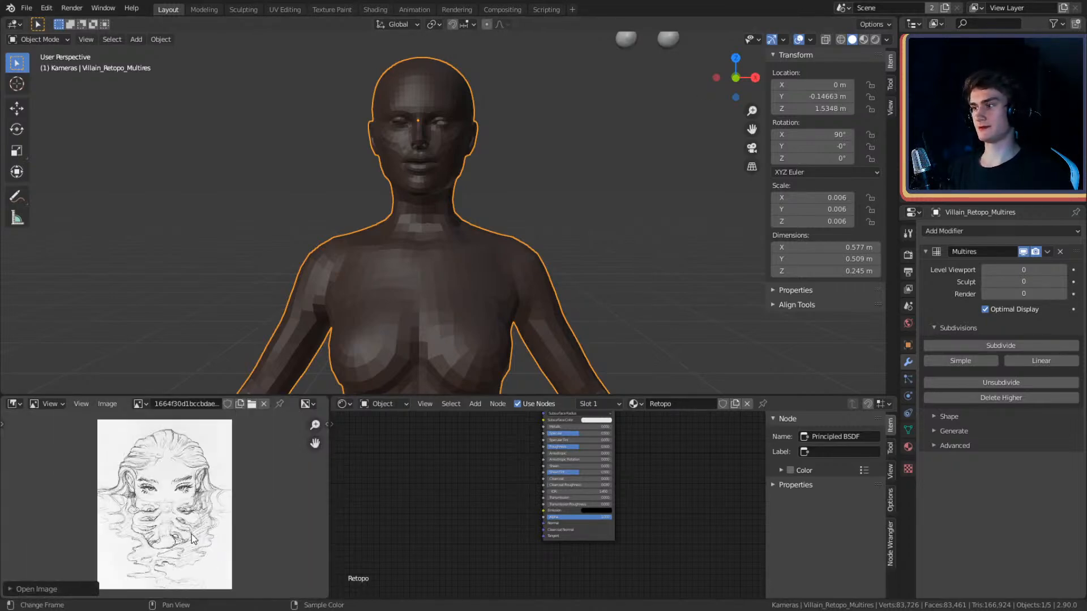
pyautogui.scroll(-2, 500, 167)
# - Switch to the Sculpting workspace and activate the Pose brush for the bust
pyautogui.moveTo(501, 167); pyautogui.dragTo(491, 230, button='middle')
pyautogui.moveTo(508, 280); pyautogui.dragTo(503, 240, button='middle')
pyautogui.scroll(1, 503, 240)
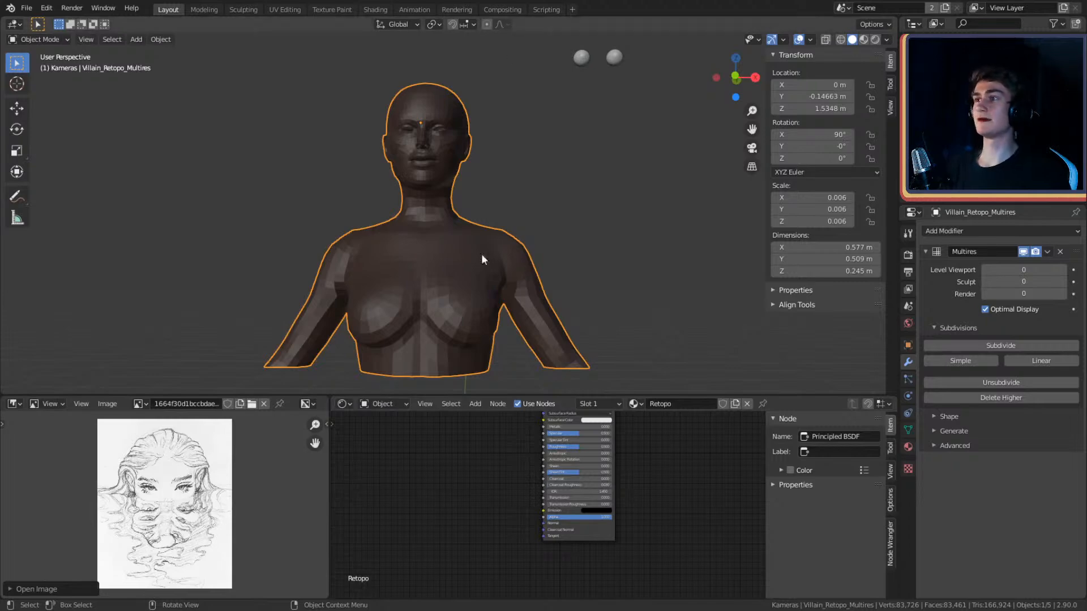
pyautogui.click(247, 10)
pyautogui.scroll(7, 563, 258)
pyautogui.keyDown('shift'); pyautogui.moveTo(599, 176); pyautogui.dragTo(569, 407, button='middle'); pyautogui.keyUp('shift')
pyautogui.moveTo(569, 407); pyautogui.dragTo(631, 334, button='middle')
pyautogui.scroll(5, 631, 317)
pyautogui.moveTo(645, 246)
pyautogui.keyDown('shift'); pyautogui.mouseDown(button='middle')
pyautogui.moveTo(636, 359)
pyautogui.moveTo(253, 345)
pyautogui.mouseUp(button='middle'); pyautogui.keyUp('shift')
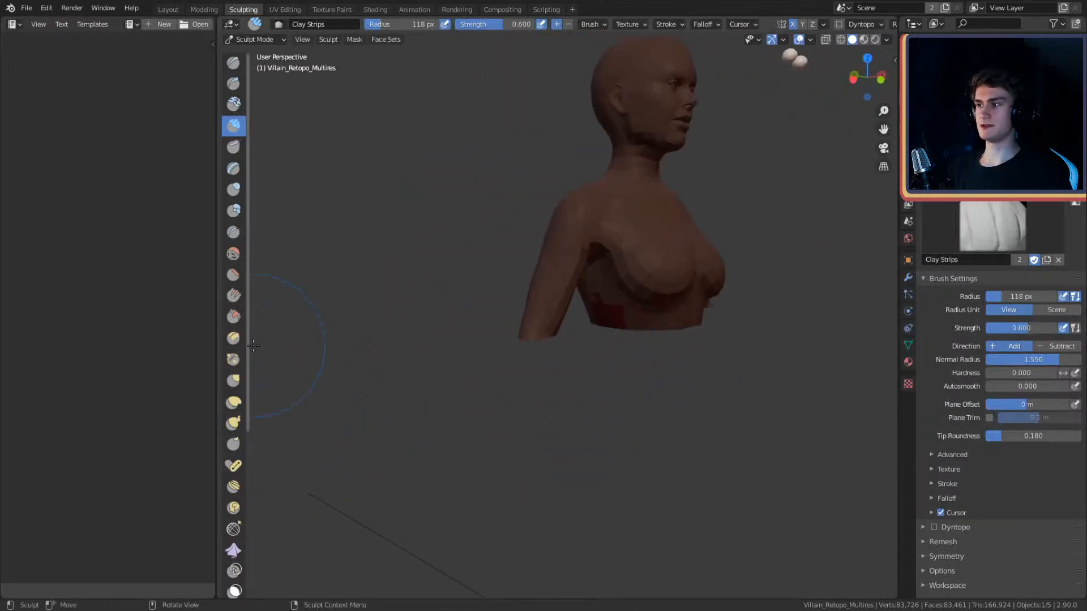
pyautogui.click(240, 465)
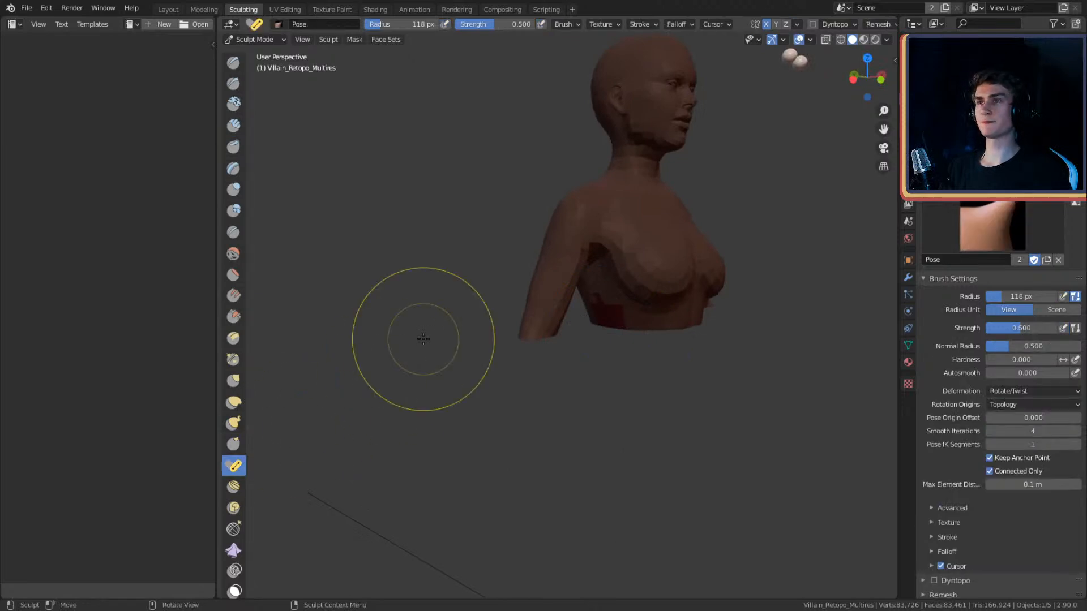
# - Set the Pose brush radius to 214 px for posing the head and expand its symmetry settings
pyautogui.moveTo(553, 145)
pyautogui.mouseDown(button='middle')
pyautogui.moveTo(583, 206)
pyautogui.moveTo(569, 199)
pyautogui.mouseUp(button='middle')
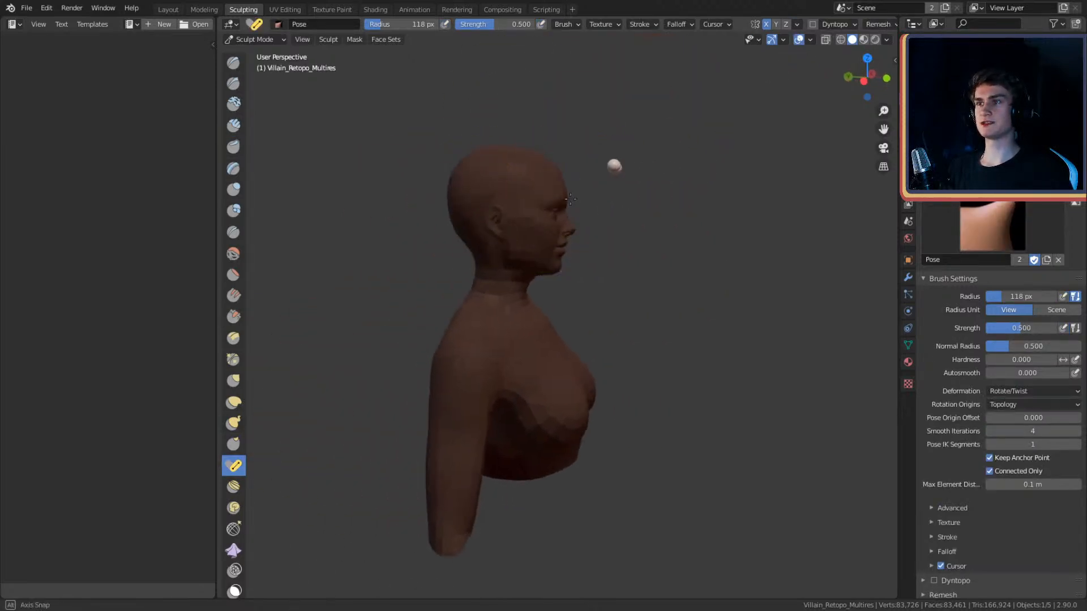
pyautogui.press('f')
pyautogui.click(550, 187)
pyautogui.moveTo(550, 187)
pyautogui.keyDown('alt'); pyautogui.mouseDown()
pyautogui.moveTo(535, 197)
pyautogui.moveTo(546, 149)
pyautogui.moveTo(549, 175)
pyautogui.mouseUp(); pyautogui.keyUp('alt')
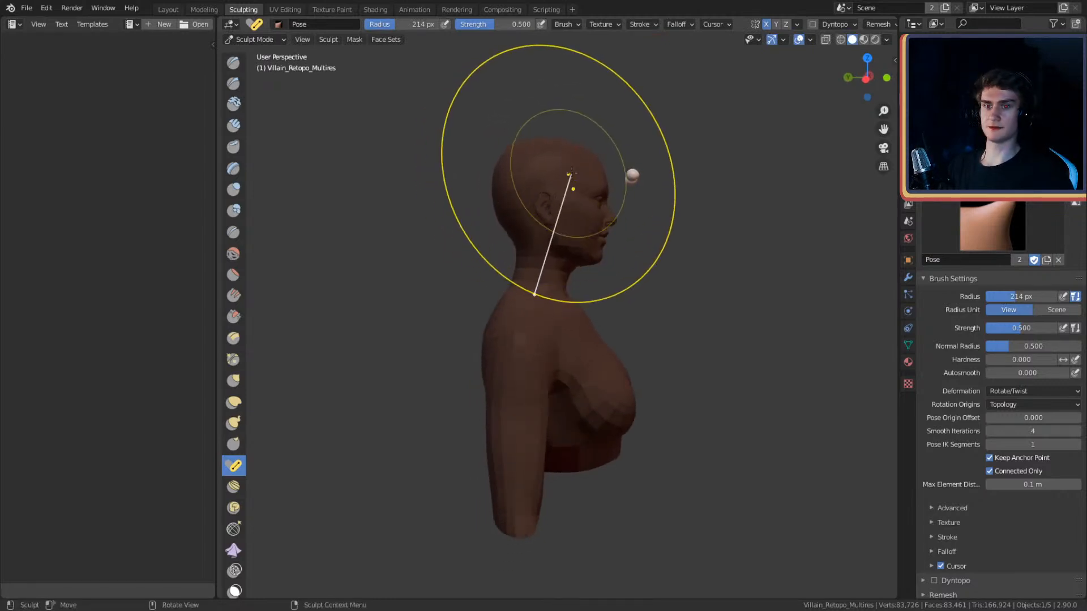
pyautogui.scroll(-2, 964, 385)
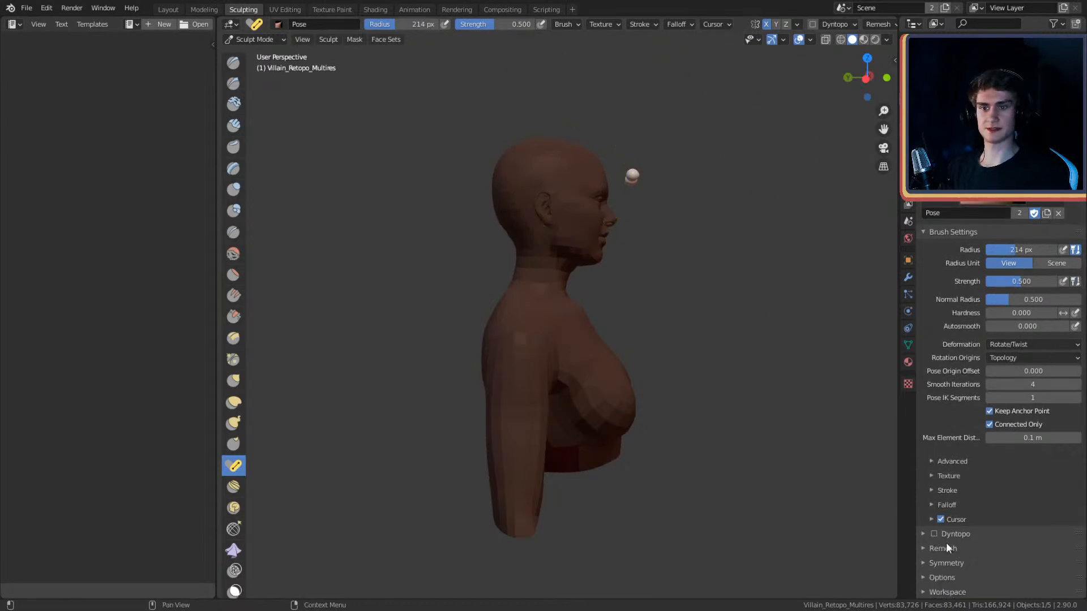
pyautogui.click(945, 563)
pyautogui.scroll(-3, 962, 509)
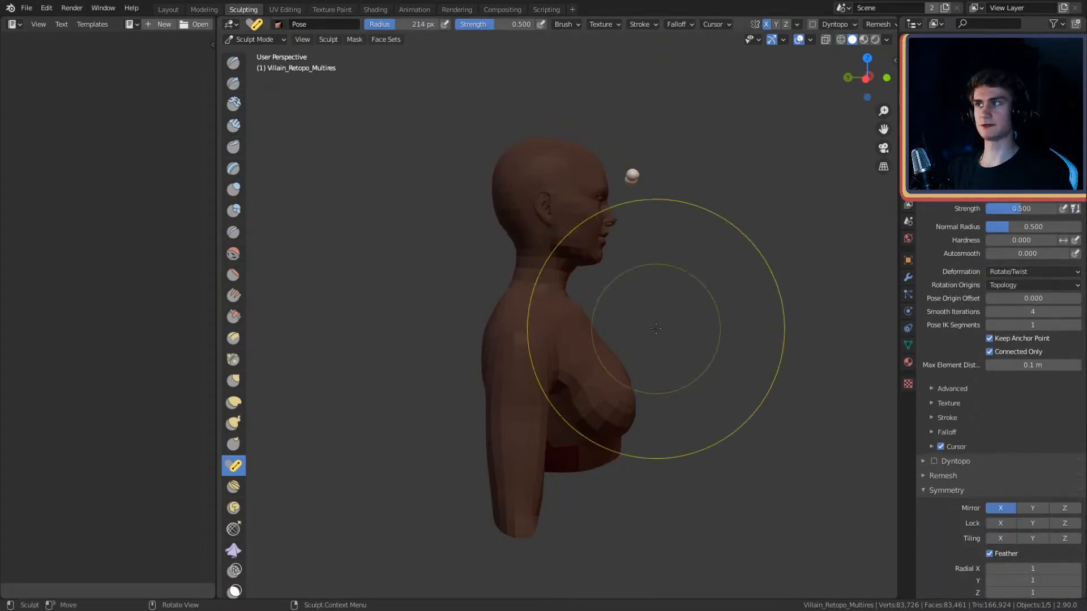
# - Try a Pose brush stroke on the bust's upper body in side view and undo it
pyautogui.moveTo(655, 328); pyautogui.dragTo(558, 342, button='middle')
pyautogui.scroll(-2, 558, 342)
pyautogui.keyDown('shift'); pyautogui.moveTo(557, 343); pyautogui.dragTo(569, 272, button='middle'); pyautogui.keyUp('shift')
pyautogui.moveTo(567, 294); pyautogui.dragTo(579, 285)
pyautogui.hotkey('ctrl', 'z')
pyautogui.moveTo(578, 141)
pyautogui.keyDown('shift'); pyautogui.mouseDown(button='middle')
pyautogui.moveTo(560, 162)
pyautogui.moveTo(612, 175)
pyautogui.moveTo(603, 179)
pyautogui.mouseUp(button='middle'); pyautogui.keyUp('shift')
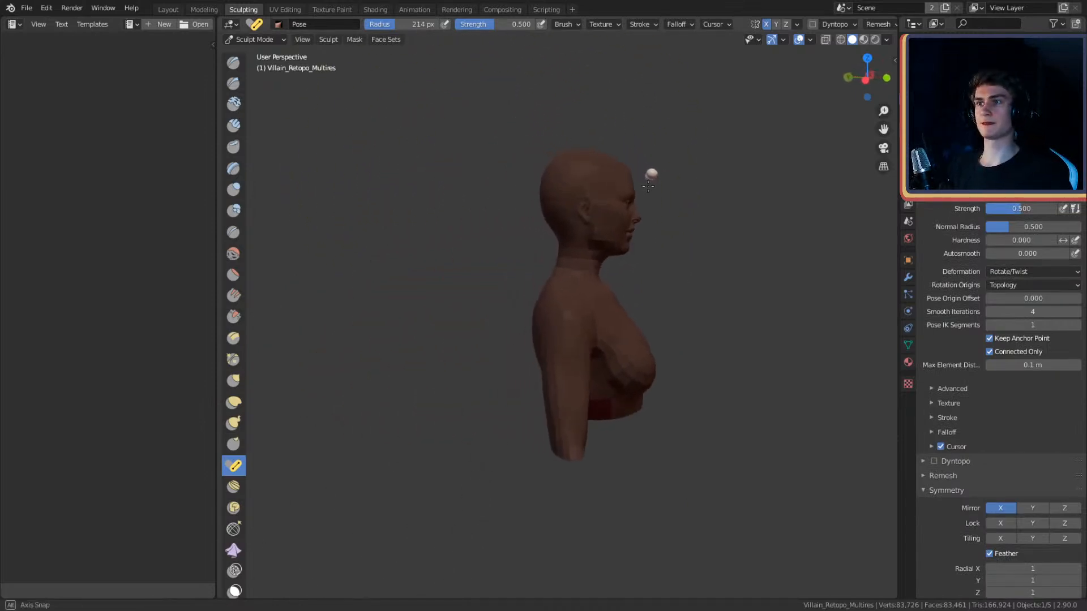
# - Adjust the Pose brush radius to 216 px and turn X mirror symmetry back on
pyautogui.press('f')
pyautogui.click(602, 174)
pyautogui.press('f')
pyautogui.click(588, 169)
pyautogui.press('f')
pyautogui.click(594, 159)
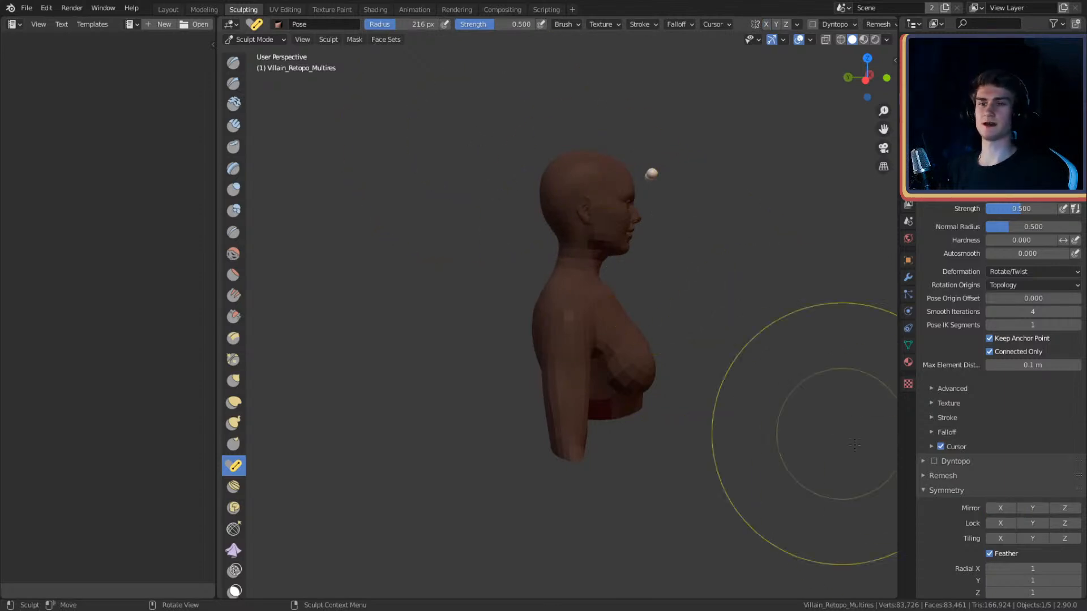
pyautogui.click(1000, 508)
pyautogui.moveTo(643, 343)
pyautogui.mouseDown(button='middle')
pyautogui.moveTo(693, 312)
pyautogui.moveTo(704, 325)
pyautogui.moveTo(700, 314)
pyautogui.mouseUp(button='middle')
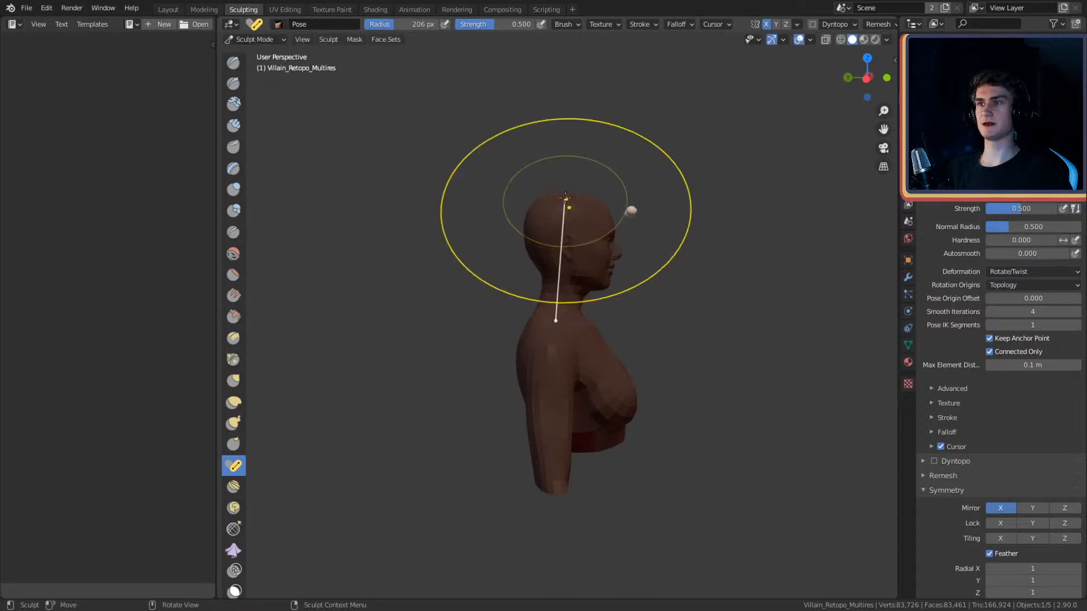
# - Try to tilt the head back with the Pose brush, undo the pose and return to the Layout workspace in Object Mode
pyautogui.moveTo(574, 196); pyautogui.dragTo(563, 196)
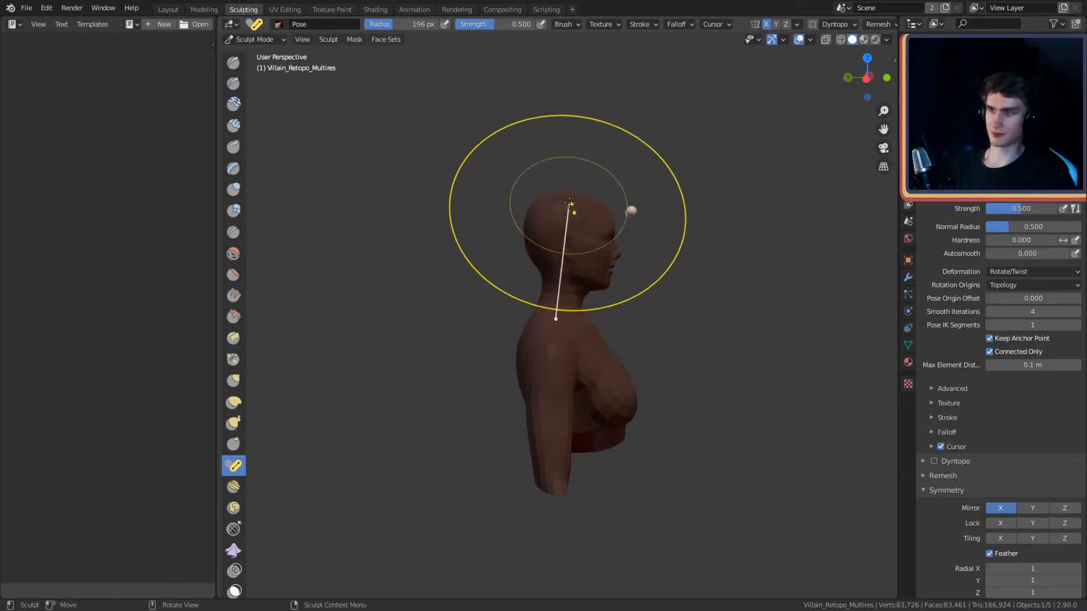
pyautogui.moveTo(567, 197); pyautogui.dragTo(567, 196)
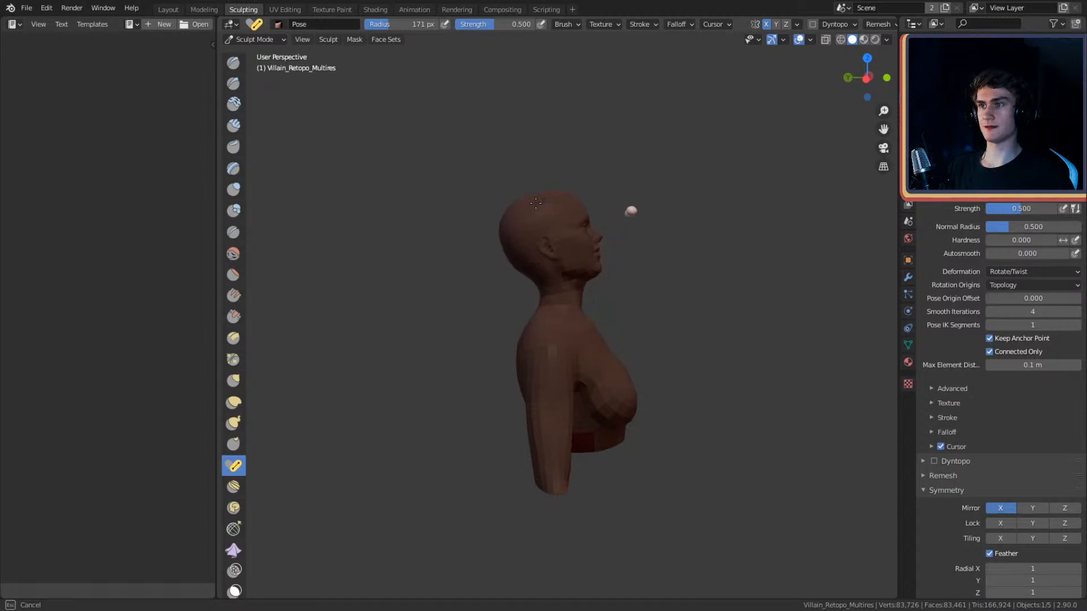
pyautogui.moveTo(534, 204); pyautogui.dragTo(540, 208)
pyautogui.moveTo(614, 264)
pyautogui.keyDown('shift'); pyautogui.mouseDown(button='middle')
pyautogui.moveTo(640, 204)
pyautogui.moveTo(543, 212)
pyautogui.moveTo(509, 229)
pyautogui.mouseUp(button='middle'); pyautogui.keyUp('shift')
pyautogui.moveTo(506, 230)
pyautogui.keyDown('shift'); pyautogui.mouseDown(button='middle')
pyautogui.moveTo(582, 229)
pyautogui.moveTo(563, 224)
pyautogui.moveTo(619, 177)
pyautogui.mouseUp(button='middle'); pyautogui.keyUp('shift')
pyautogui.hotkey('ctrl', 'z')
pyautogui.click(245, 40)
pyautogui.click(167, 10)
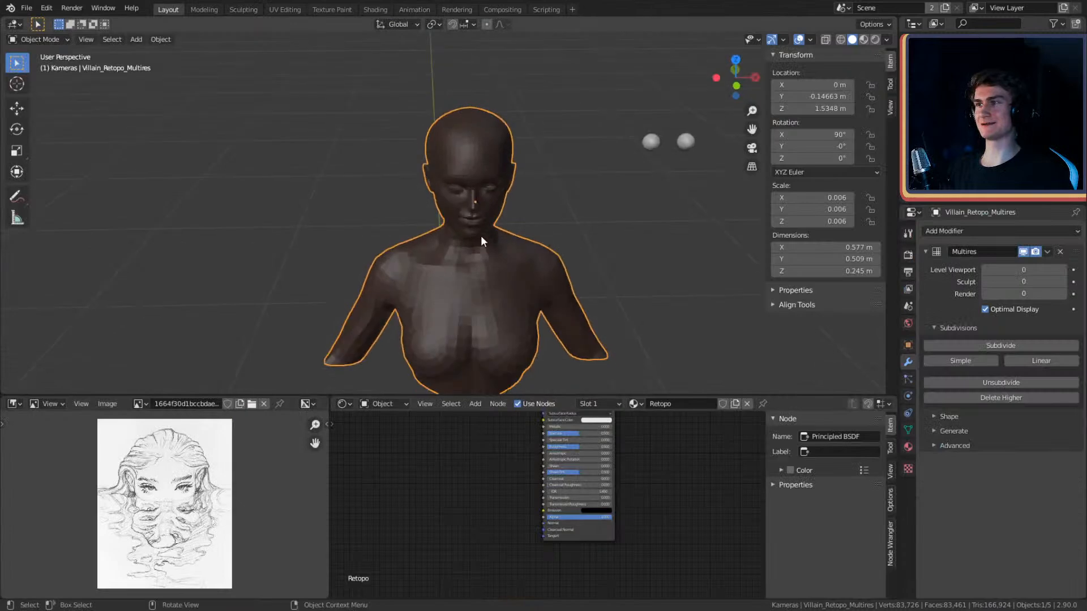
# - Enter Edit Mode on the bust with X-ray enabled and clear the vertex selection
pyautogui.press('Tab')
pyautogui.scroll(4, 528, 224)
pyautogui.moveTo(529, 225); pyautogui.dragTo(577, 227, button='middle')
pyautogui.hotkey('alt', 'z')
pyautogui.press('a')
pyautogui.hotkey('alt', 'a')
# - Select all vertices of the head with Circle Select, including the face, ears and back of the skull
pyautogui.press('c')
pyautogui.moveTo(583, 254)
pyautogui.mouseDown()
pyautogui.moveTo(578, 80)
pyautogui.moveTo(556, 232)
pyautogui.moveTo(442, 266)
pyautogui.moveTo(430, 198)
pyautogui.moveTo(441, 56)
pyautogui.moveTo(423, 121)
pyautogui.mouseUp()
pyautogui.press('Escape')
pyautogui.keyDown('shift'); pyautogui.moveTo(636, 210); pyautogui.dragTo(624, 230, button='middle'); pyautogui.keyUp('shift')
pyautogui.moveTo(623, 230); pyautogui.dragTo(607, 230, button='middle')
pyautogui.press('c')
pyautogui.click(587, 214)
pyautogui.press('Escape')
pyautogui.moveTo(582, 190)
pyautogui.mouseDown(button='middle')
pyautogui.moveTo(618, 199)
pyautogui.moveTo(590, 101)
pyautogui.mouseUp(button='middle')
pyautogui.scroll(2, 589, 100)
pyautogui.keyDown('shift'); pyautogui.moveTo(589, 139); pyautogui.dragTo(531, 208, button='middle'); pyautogui.keyUp('shift')
pyautogui.press('c')
pyautogui.moveTo(530, 207); pyautogui.dragTo(416, 199)
pyautogui.press('Escape')
# - Deselect the neck vertices with Circle Select so the selection ends just below the chin
pyautogui.scroll(-2, 549, 159)
pyautogui.moveTo(549, 159)
pyautogui.mouseDown(button='middle')
pyautogui.moveTo(532, 163)
pyautogui.moveTo(551, 161)
pyautogui.mouseUp(button='middle')
pyautogui.scroll(-1, 539, 165)
pyautogui.scroll(4, 511, 196)
pyautogui.press('c')
pyautogui.moveTo(571, 258); pyautogui.dragTo(336, 233, button='middle')
pyautogui.press('Escape')
pyautogui.scroll(-1, 562, 255)
pyautogui.scroll(-1, 562, 256)
pyautogui.moveTo(562, 256)
pyautogui.mouseDown(button='middle')
pyautogui.moveTo(591, 225)
pyautogui.moveTo(566, 237)
pyautogui.mouseUp(button='middle')
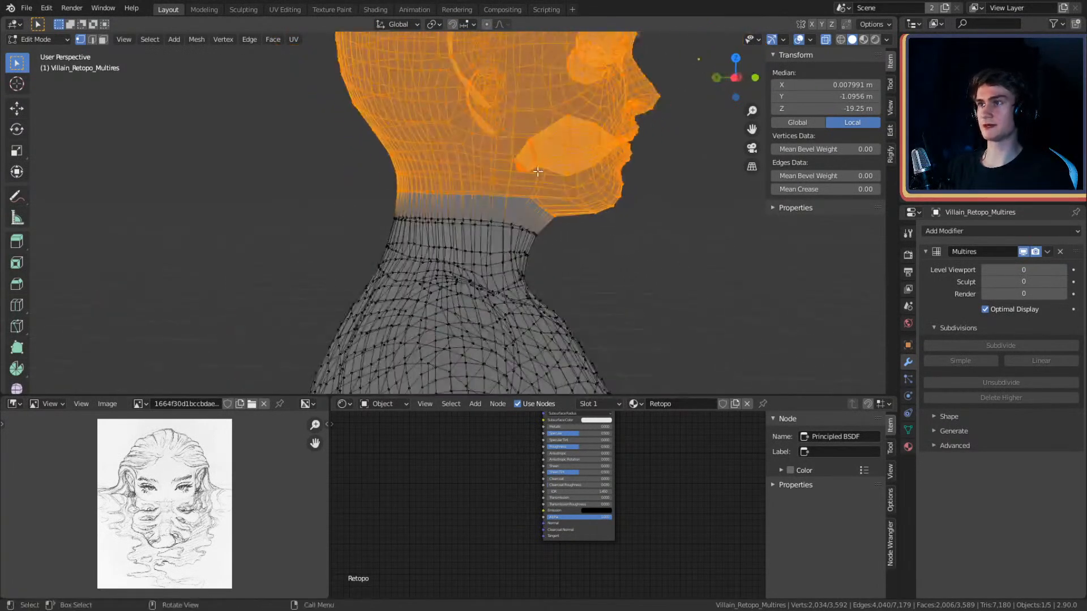
# - Turn on proportional editing for the selected head
pyautogui.click(508, 21)
pyautogui.scroll(-3, 543, 238)
pyautogui.moveTo(549, 249); pyautogui.dragTo(627, 245, button='middle')
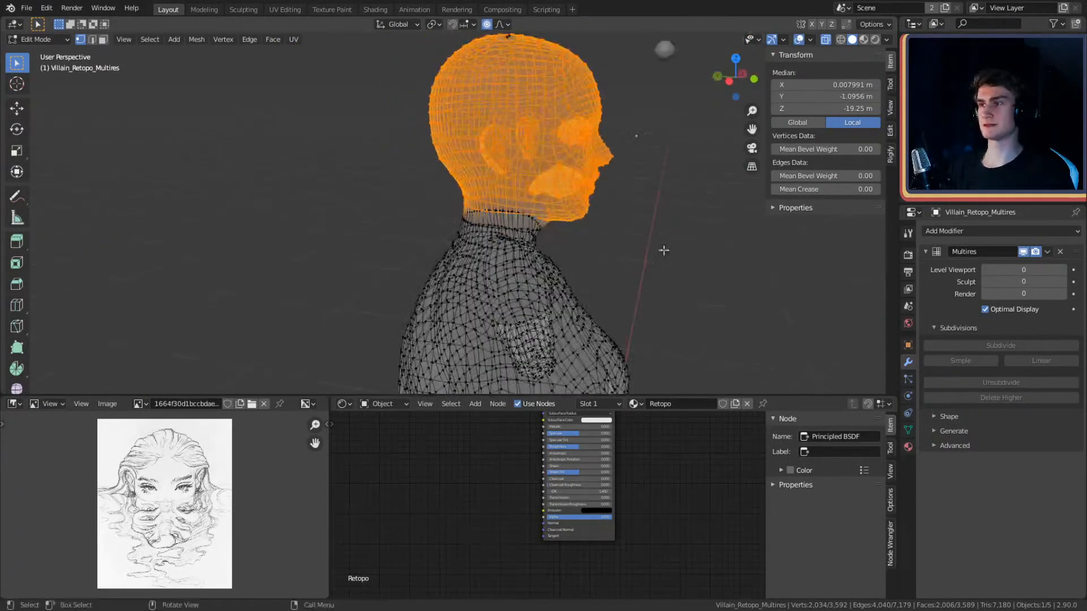
pyautogui.press('r')
pyautogui.press('x')
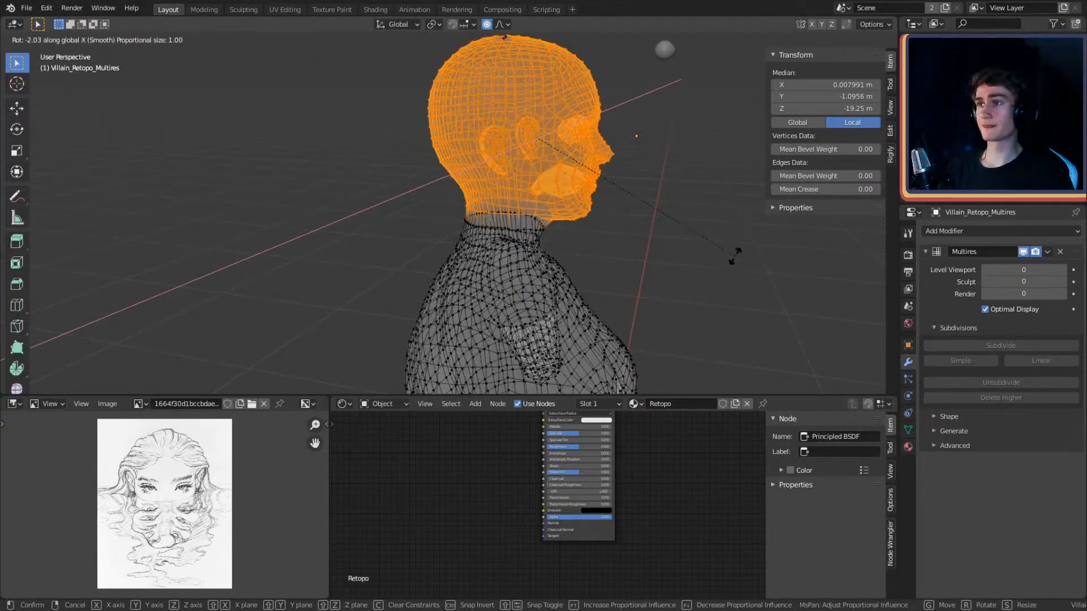
pyautogui.rightClick(735, 257)
# - Tilt the head back by rotating it about the global X axis with a smooth proportional size of 0.20
pyautogui.press('r')
pyautogui.press('x')
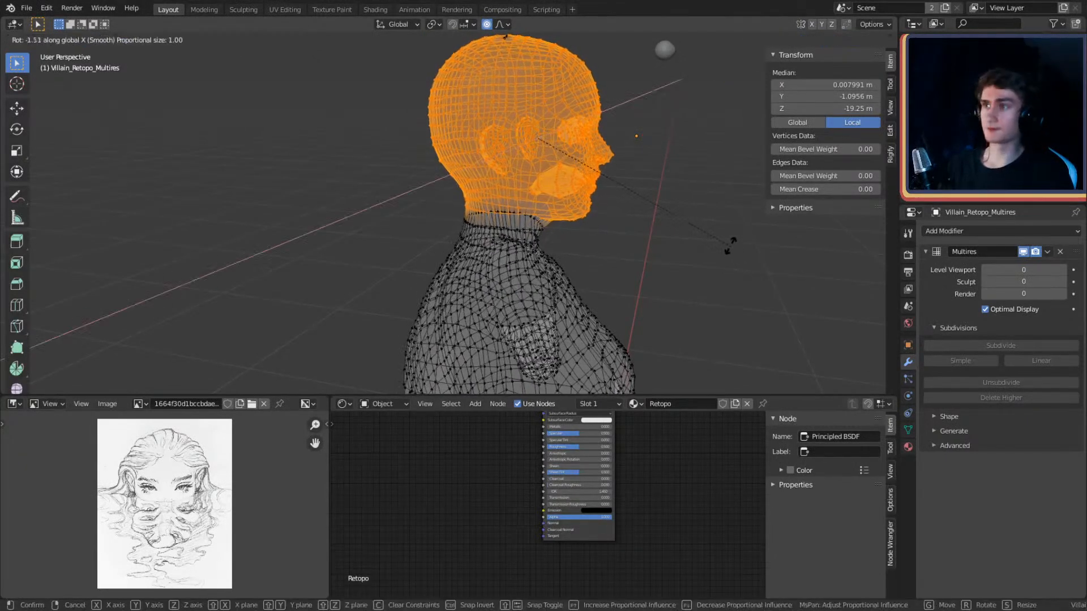
pyautogui.scroll(12, 726, 237)
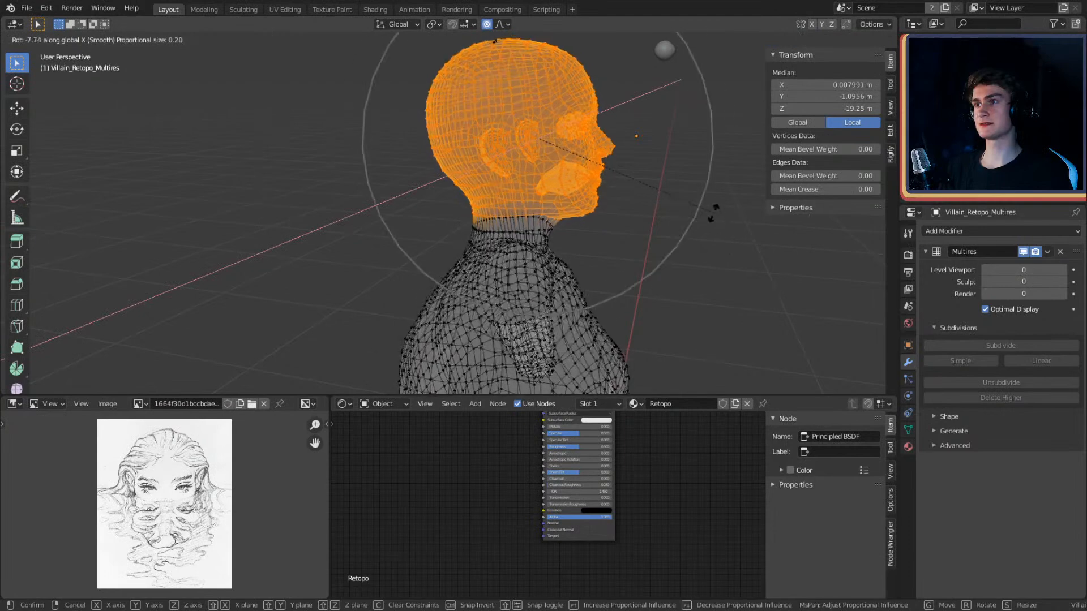
pyautogui.click(692, 182)
pyautogui.scroll(6, 638, 259)
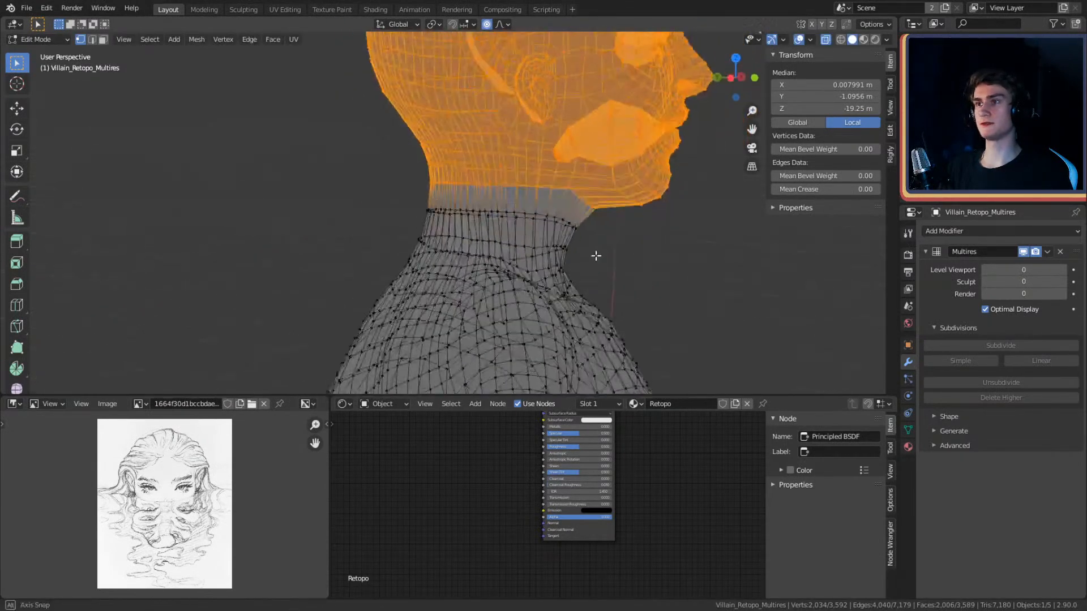
# - Snap the 3D cursor to the edge loop around the upper neck and make it the transform pivot point
pyautogui.keyDown('shift'); pyautogui.moveTo(600, 207); pyautogui.dragTo(526, 205, button='middle'); pyautogui.keyUp('shift')
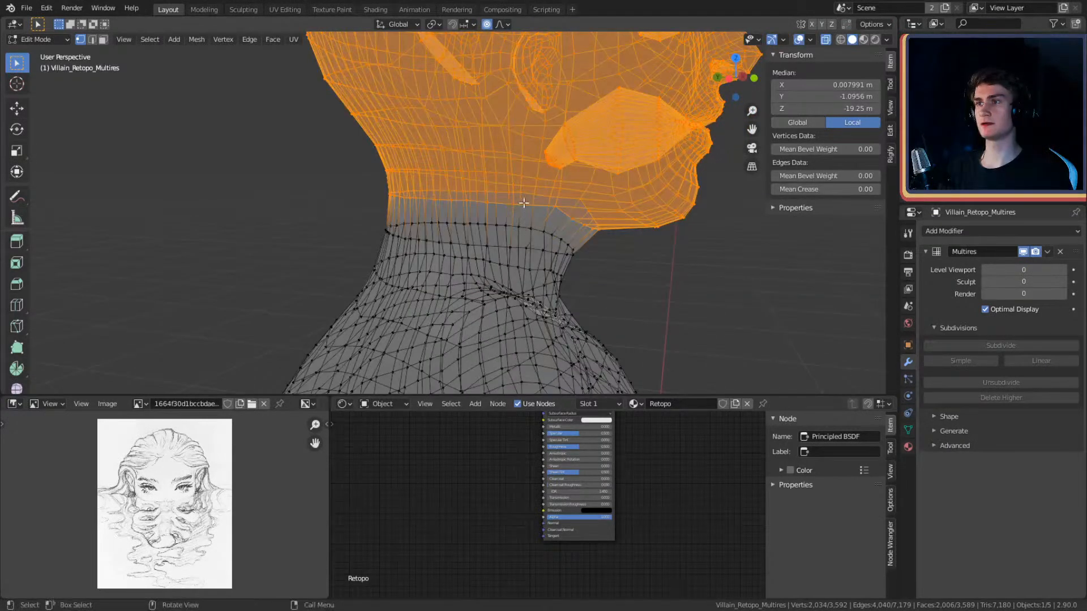
pyautogui.hotkey('alt', 'a')
pyautogui.keyDown('alt'); pyautogui.click(514, 248); pyautogui.keyUp('alt')
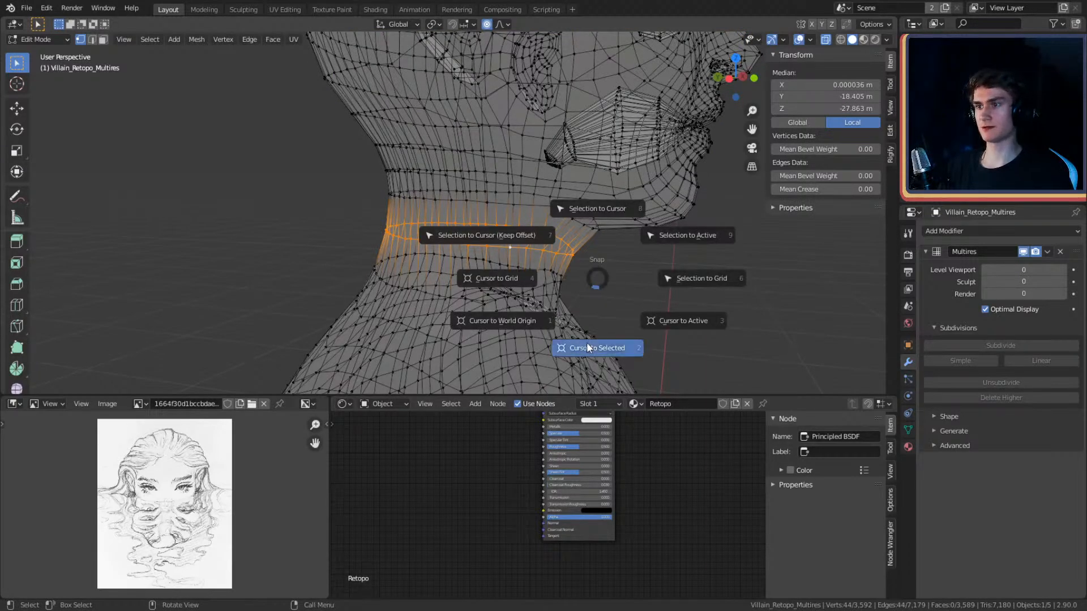
pyautogui.click(586, 341)
pyautogui.click(437, 24)
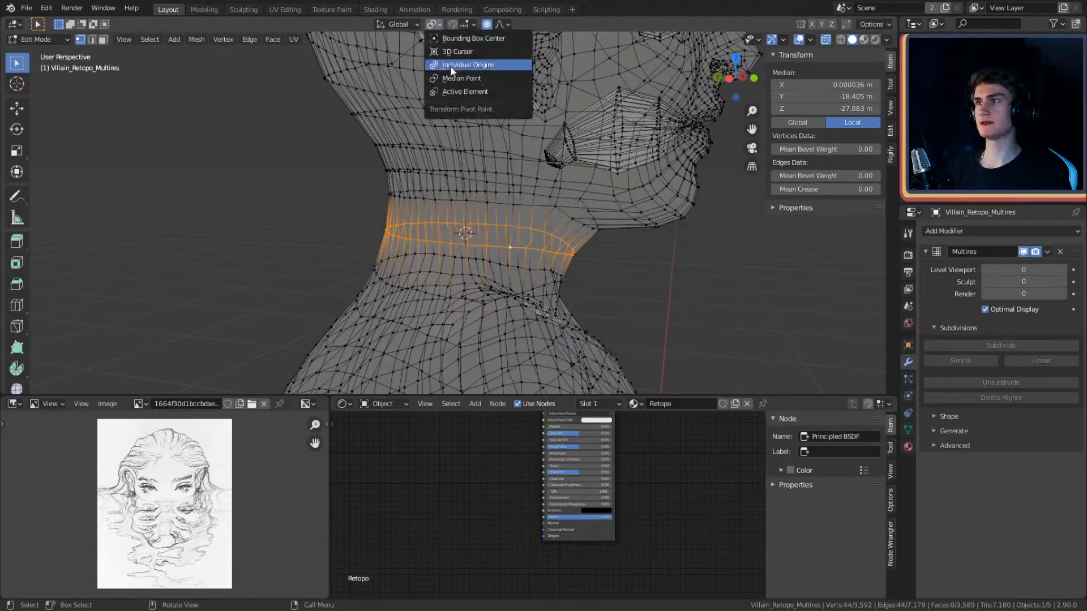
pyautogui.click(456, 50)
# - Reselect all head vertices above the neck with Circle Select, from the chin and face to the crown
pyautogui.scroll(-4, 543, 215)
pyautogui.moveTo(526, 215); pyautogui.dragTo(563, 207, button='middle')
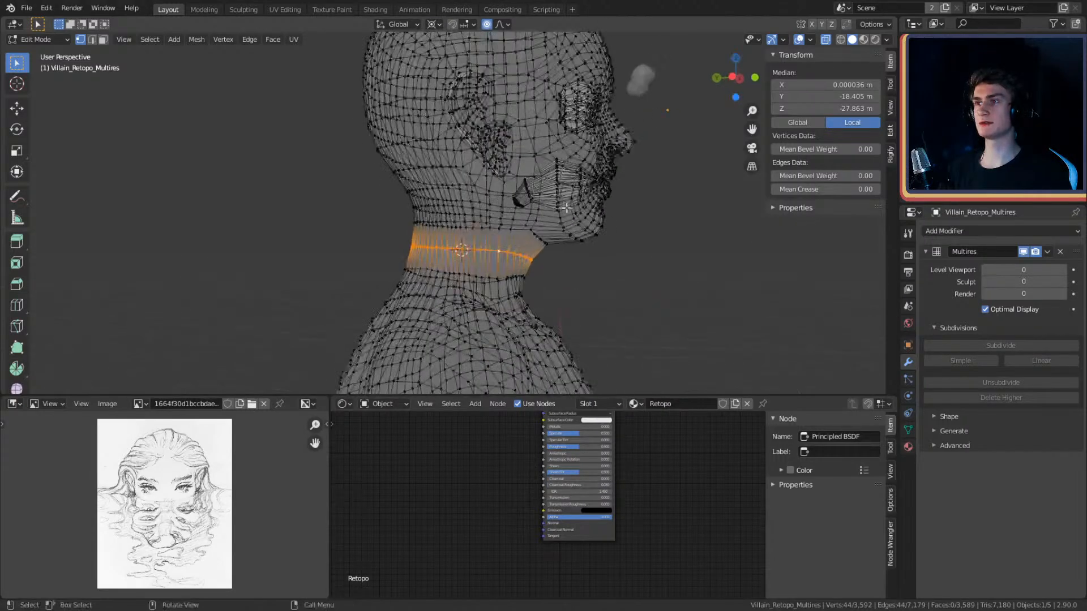
pyautogui.press('a')
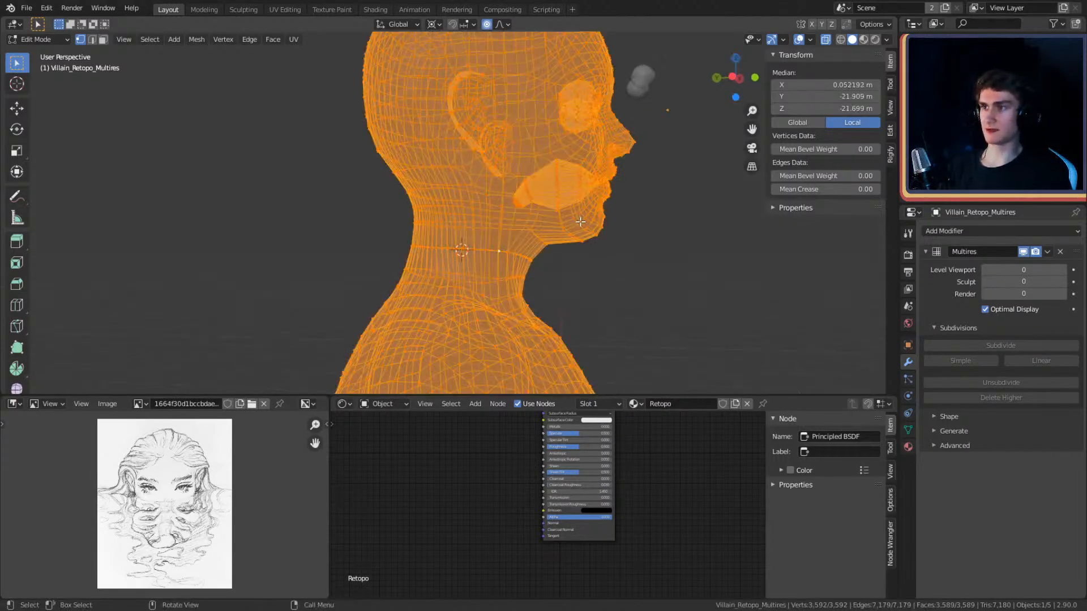
pyautogui.hotkey('alt', 'a')
pyautogui.press('c')
pyautogui.moveTo(576, 218)
pyautogui.mouseDown()
pyautogui.moveTo(470, 215)
pyautogui.moveTo(617, 218)
pyautogui.moveTo(587, 194)
pyautogui.moveTo(617, 178)
pyautogui.moveTo(358, 169)
pyautogui.moveTo(430, 96)
pyautogui.moveTo(484, 65)
pyautogui.mouseUp()
pyautogui.keyDown('shift'); pyautogui.moveTo(444, 57); pyautogui.dragTo(452, 159, button='middle'); pyautogui.keyUp('shift')
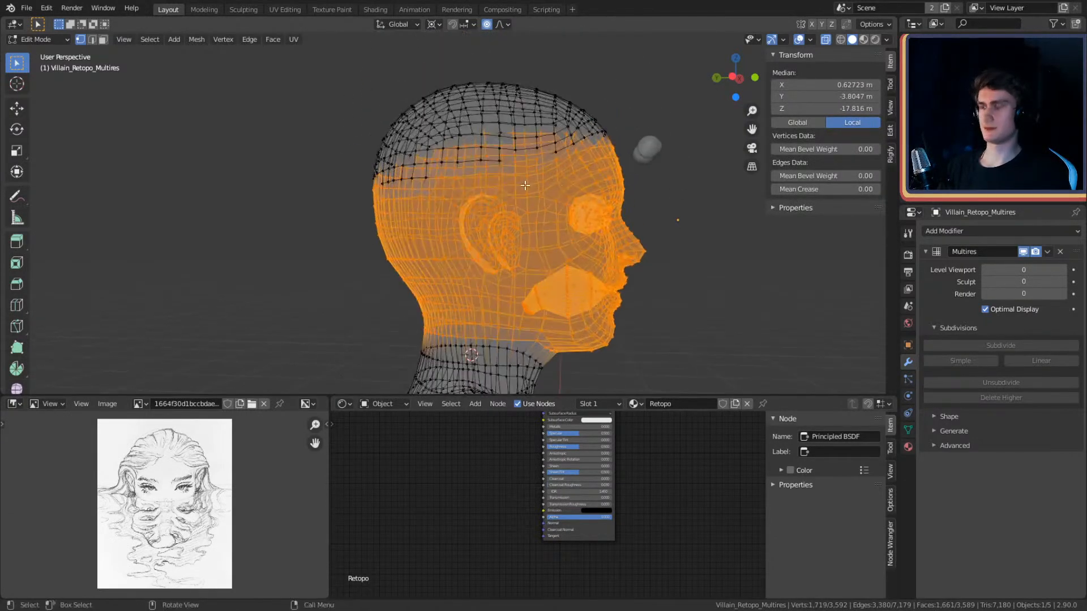
pyautogui.moveTo(419, 187)
pyautogui.mouseDown()
pyautogui.moveTo(377, 163)
pyautogui.moveTo(393, 104)
pyautogui.mouseUp()
pyautogui.press('Escape')
# - Try to tilt the head back 30.1° about the global X axis with a smooth proportional size of 0.063
pyautogui.scroll(-2, 566, 271)
pyautogui.moveTo(570, 274)
pyautogui.keyDown('shift'); pyautogui.mouseDown(button='middle')
pyautogui.moveTo(587, 194)
pyautogui.moveTo(591, 208)
pyautogui.moveTo(638, 209)
pyautogui.mouseUp(button='middle'); pyautogui.keyUp('shift')
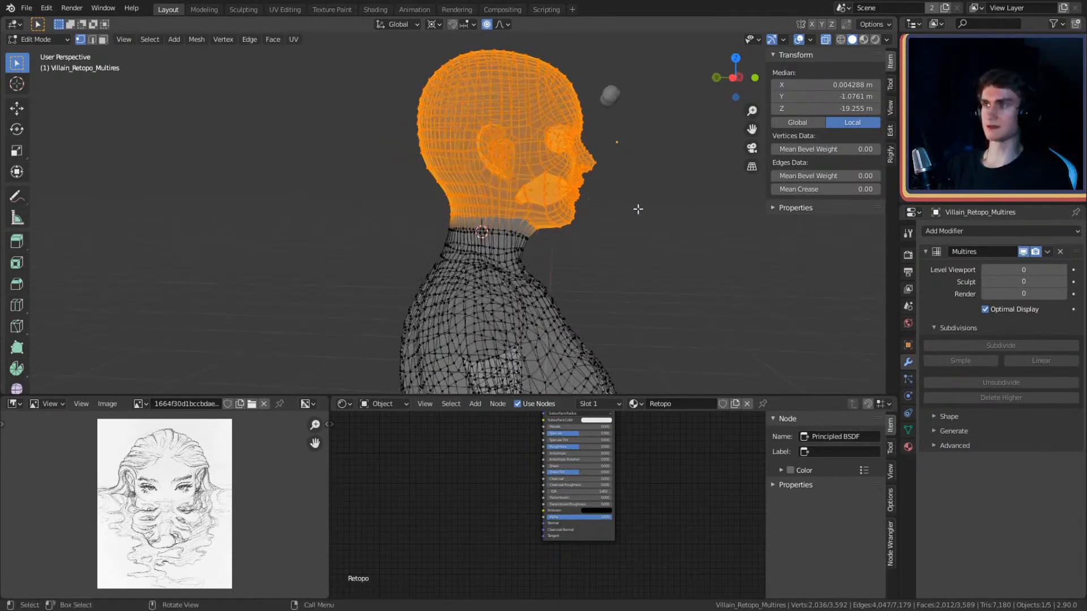
pyautogui.press('r')
pyautogui.press('x')
pyautogui.scroll(6, 634, 195)
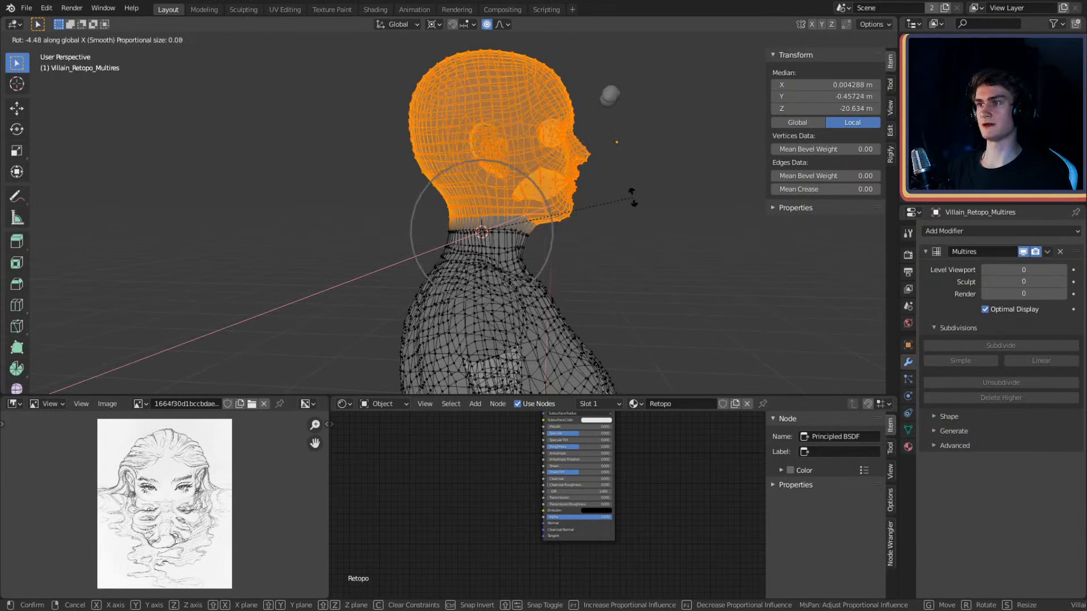
pyautogui.click(595, 142)
pyautogui.moveTo(599, 170); pyautogui.dragTo(616, 235, button='middle')
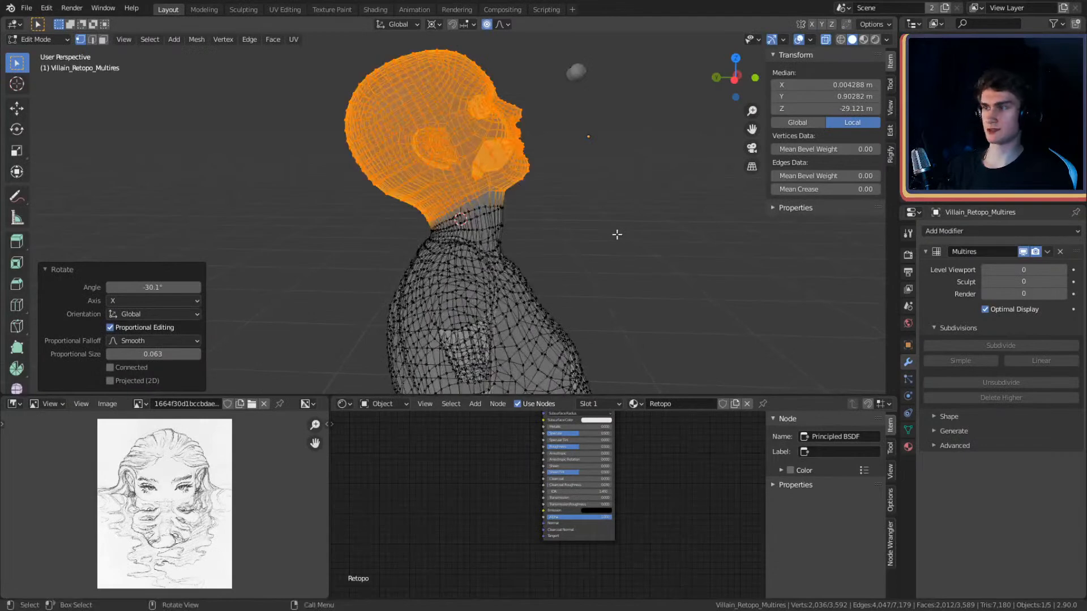
pyautogui.hotkey('ctrl', 'z')
# - Tilt the selected head back about 15° around the global X axis with a smooth proportional size of 0.06
pyautogui.press('r')
pyautogui.press('x')
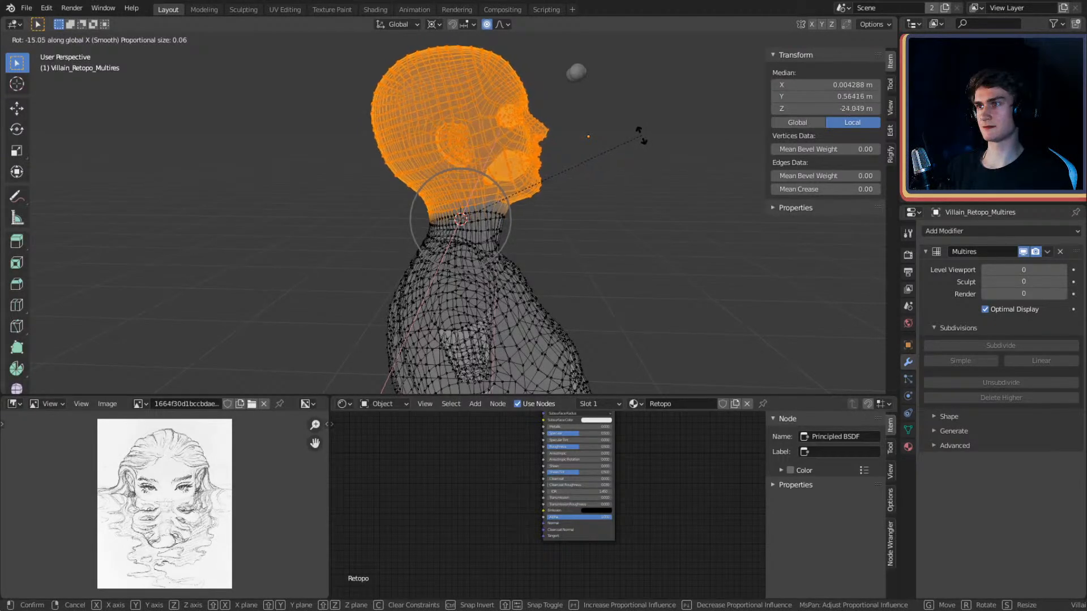
pyautogui.click(640, 131)
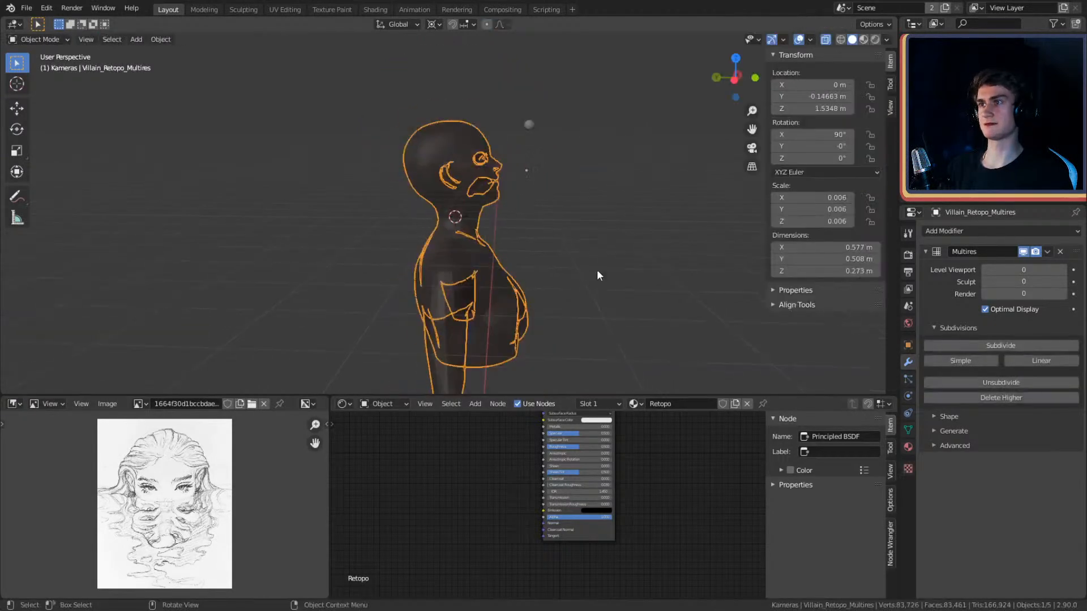
# - Lean the whole bust object forward by rotating it 14.8° about the global X axis
pyautogui.moveTo(596, 269)
pyautogui.mouseDown(button='middle')
pyautogui.moveTo(522, 278)
pyautogui.moveTo(606, 280)
pyautogui.moveTo(672, 246)
pyautogui.moveTo(698, 267)
pyautogui.mouseUp(button='middle')
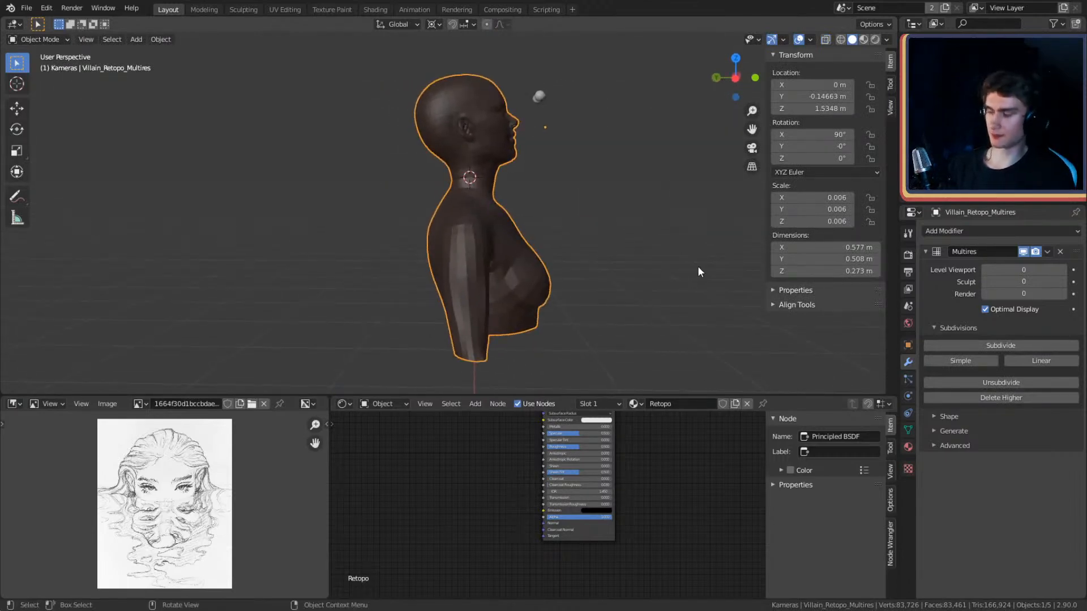
pyautogui.press('r')
pyautogui.press('x')
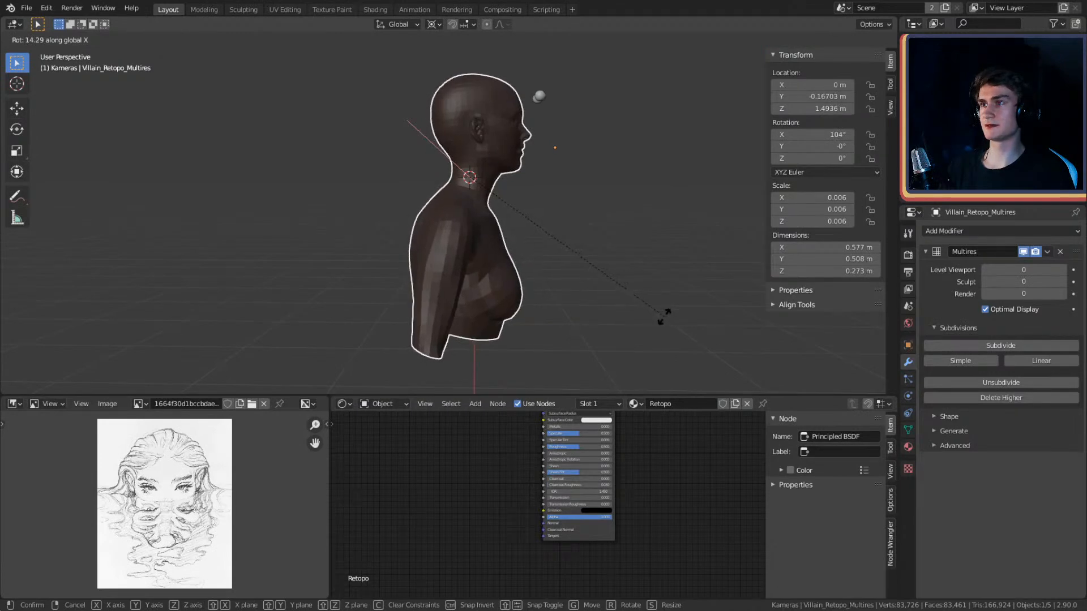
pyautogui.click(663, 318)
# - Add a 2 m mesh plane and raise it along Z to about 1.51 m so it cuts across the face
pyautogui.scroll(1, 630, 238)
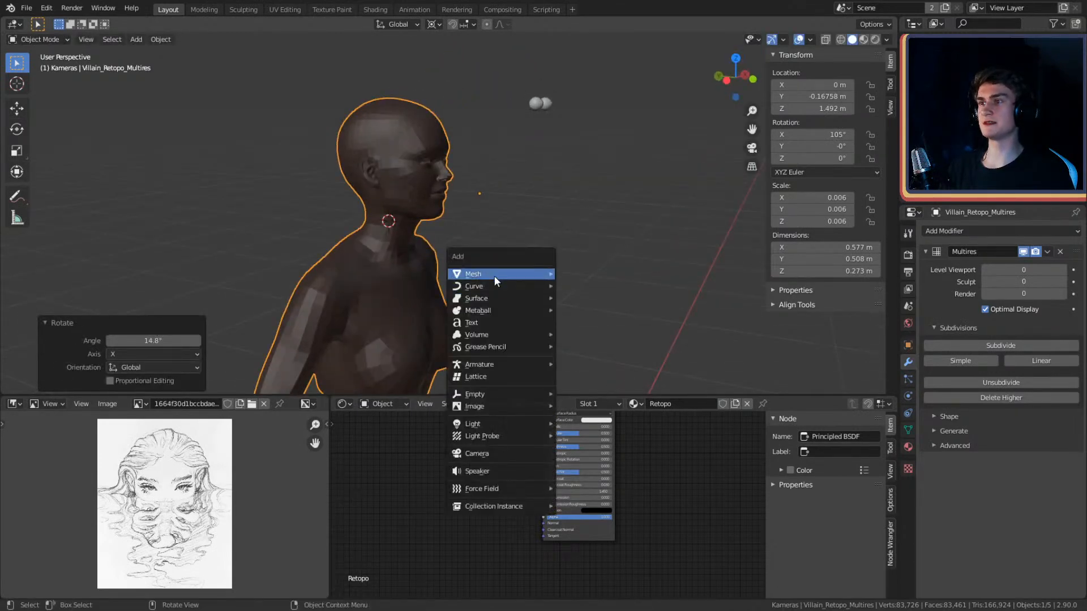
pyautogui.moveTo(495, 277)
pyautogui.click(576, 273)
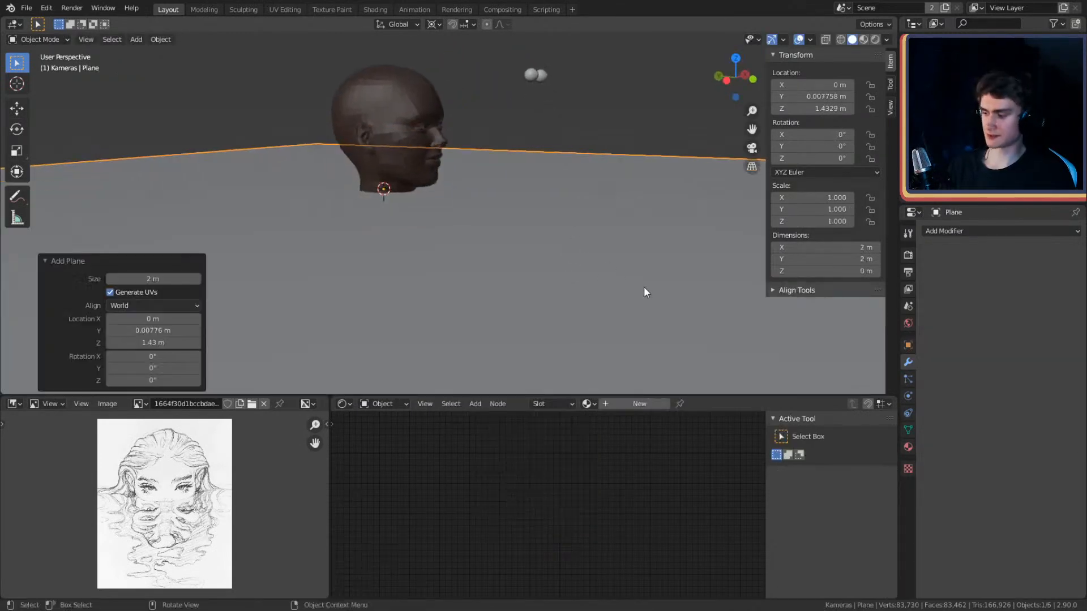
pyautogui.press('g')
pyautogui.press('z')
pyautogui.click(535, 218)
pyautogui.moveTo(536, 219); pyautogui.dragTo(553, 217, button='middle')
# - Lean the bust a further 9.65° forward about global X and raise it about 0.029 m along Z
pyautogui.click(467, 192)
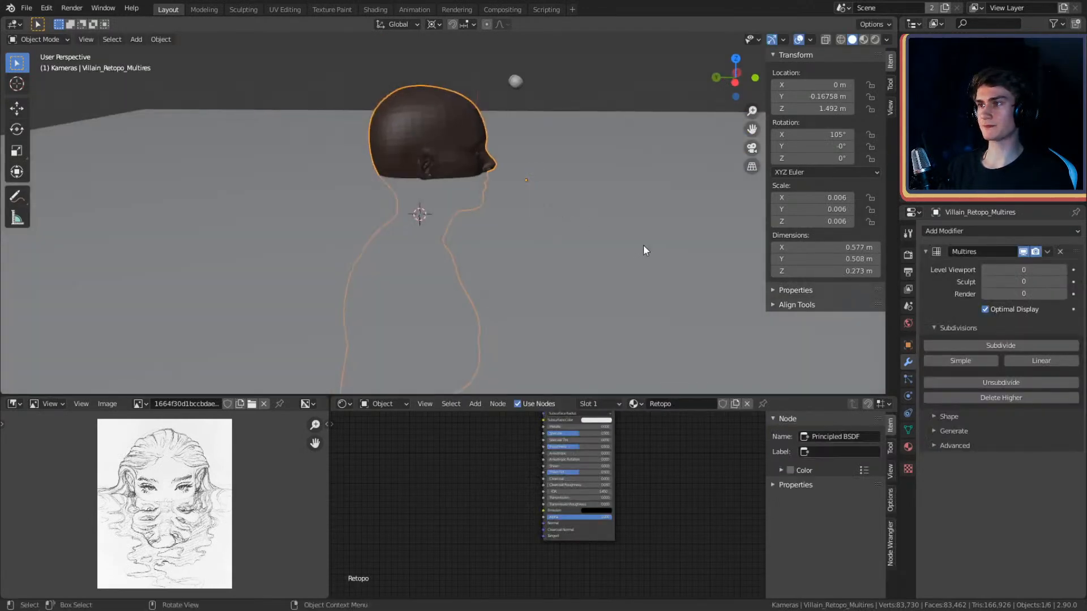
pyautogui.press('r')
pyautogui.press('x')
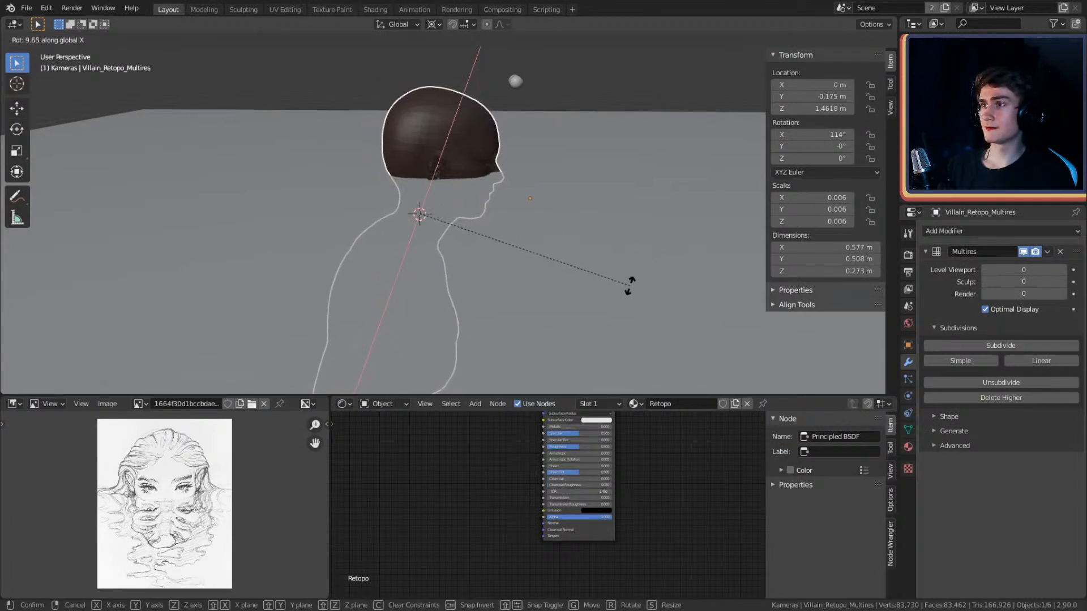
pyautogui.click(623, 277)
pyautogui.moveTo(620, 267); pyautogui.dragTo(616, 267, button='middle')
pyautogui.press('g')
pyautogui.press('z')
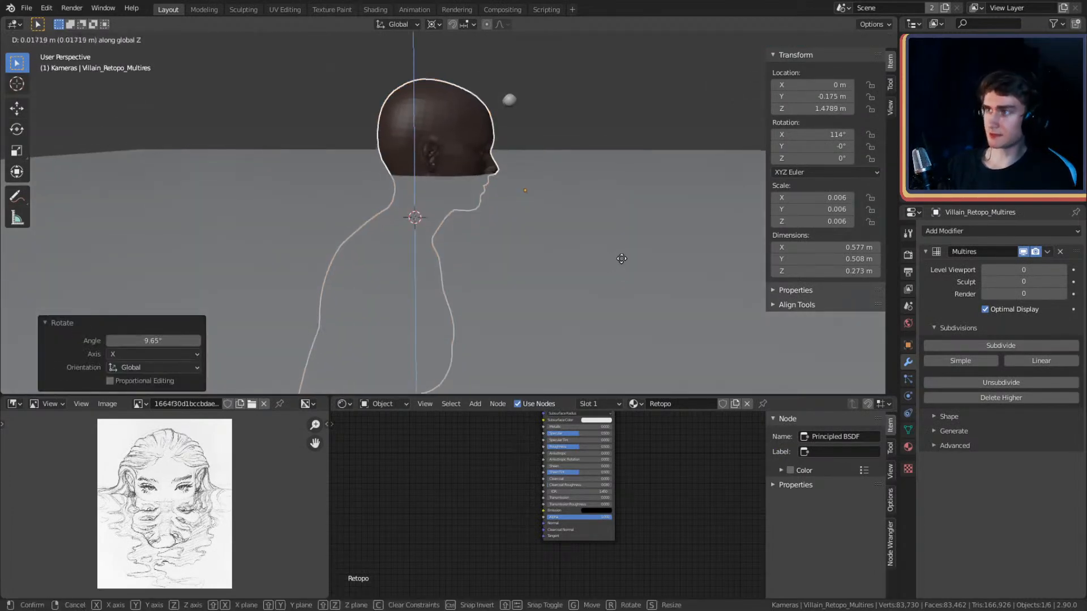
pyautogui.click(622, 251)
# - Lean the bust another 4.73° forward about global X and lower it about 0.017 m along Z
pyautogui.press('r')
pyautogui.press('x')
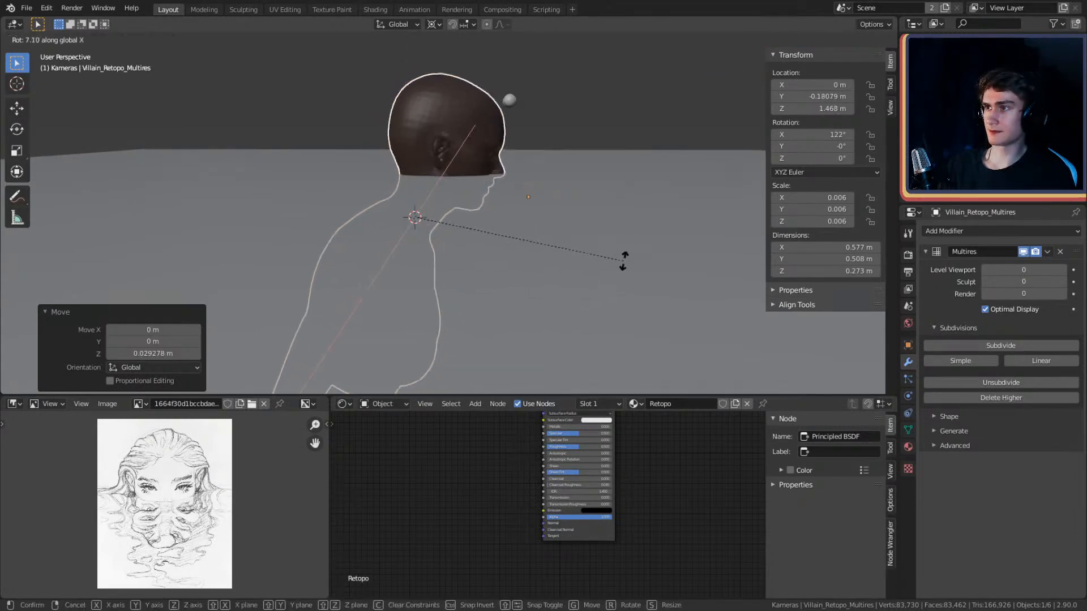
pyautogui.click(626, 258)
pyautogui.press('g')
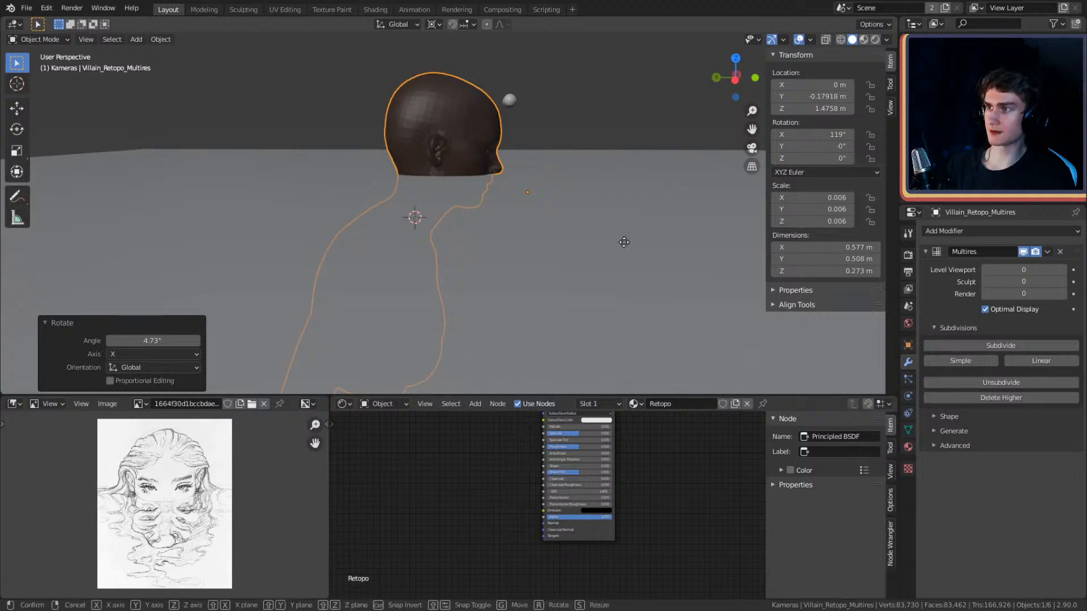
pyautogui.press('z')
pyautogui.click(620, 257)
pyautogui.moveTo(621, 256); pyautogui.dragTo(653, 273, button='middle')
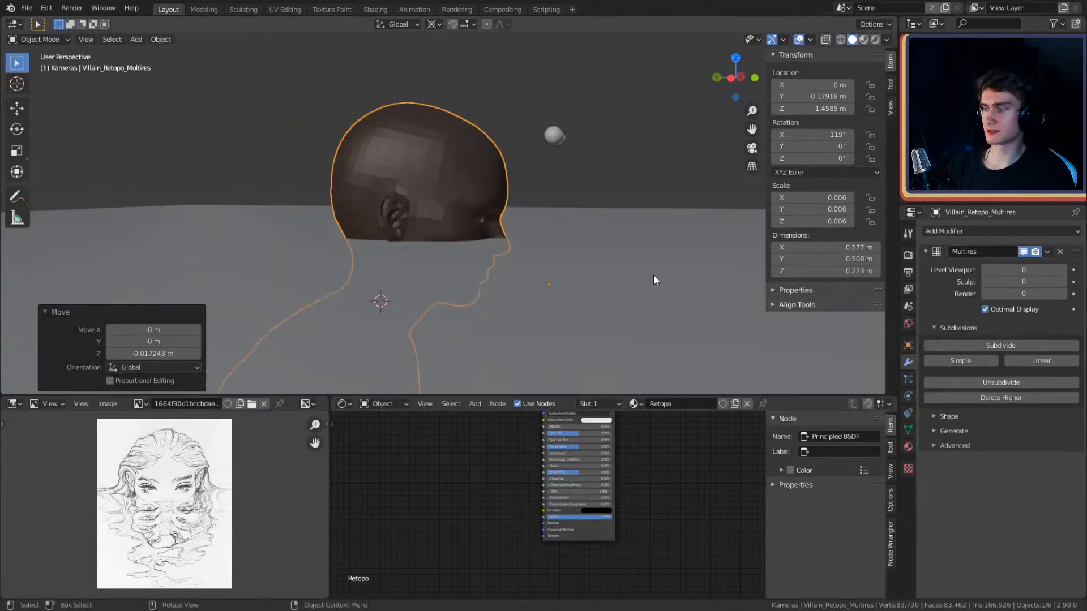
# - Rotate the bust back 4.18° about global X and lower it about 0.007 m along Z relative to the plane
pyautogui.press('r')
pyautogui.press('x')
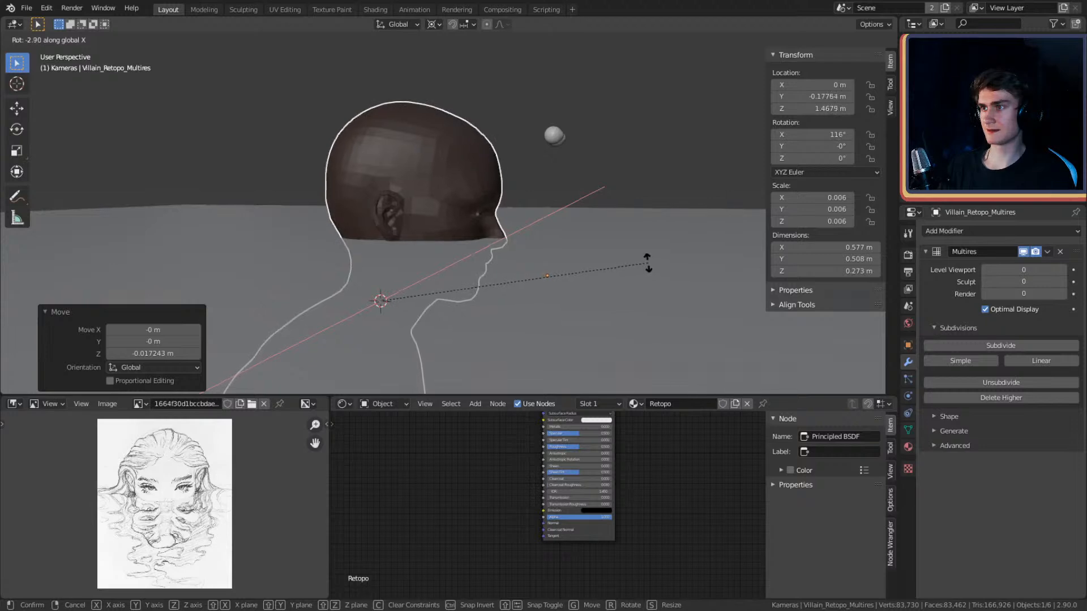
pyautogui.click(644, 256)
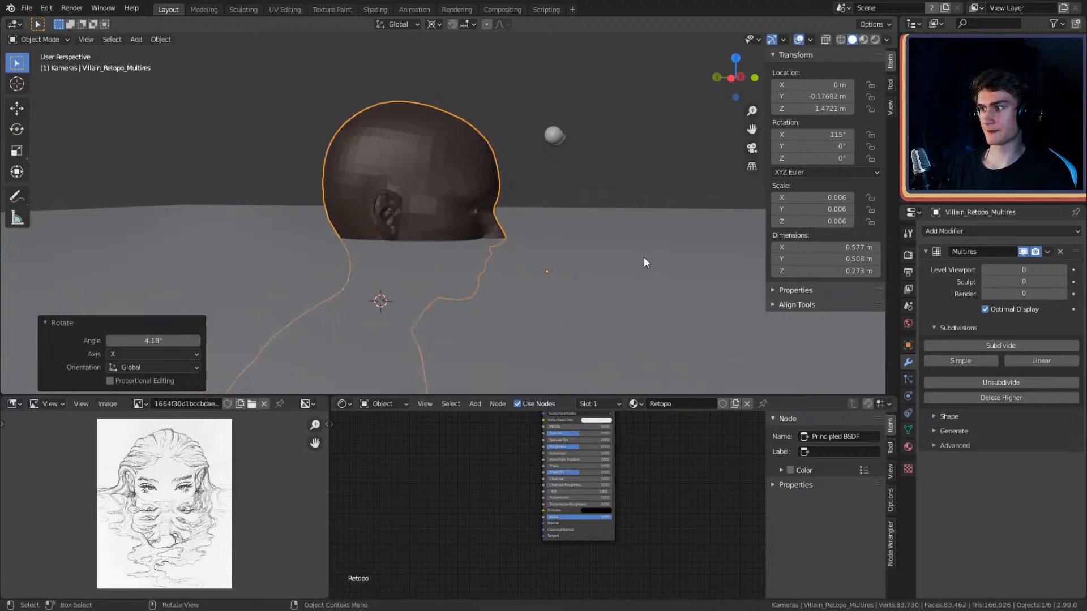
pyautogui.press('g')
pyautogui.press('z')
pyautogui.click(638, 257)
pyautogui.moveTo(638, 257); pyautogui.dragTo(528, 264, button='middle')
pyautogui.scroll(3, 528, 265)
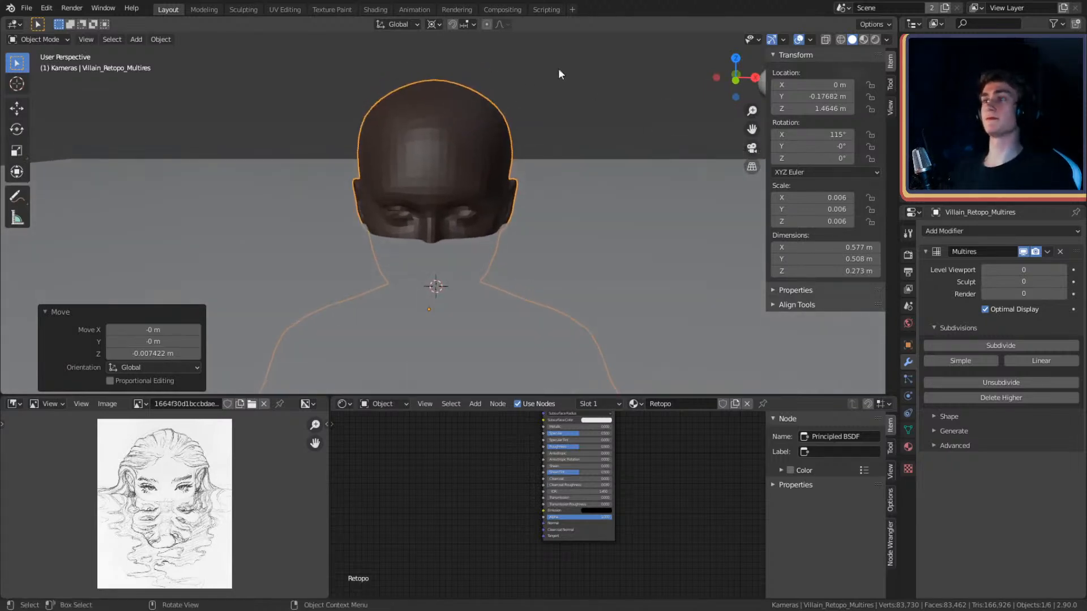
# - Remove the plane from view to expose the full bust, and select the bust mesh again
pyautogui.scroll(-3, 502, 230)
pyautogui.moveTo(502, 231); pyautogui.dragTo(583, 223, button='middle')
pyautogui.click(584, 223)
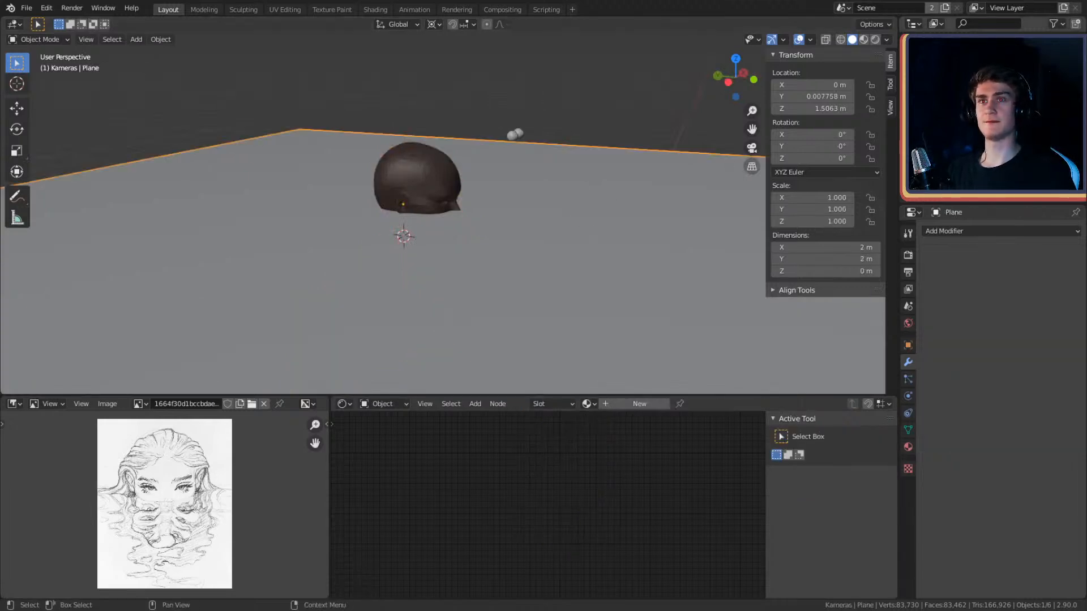
pyautogui.hotkey('ctrl', 'z')
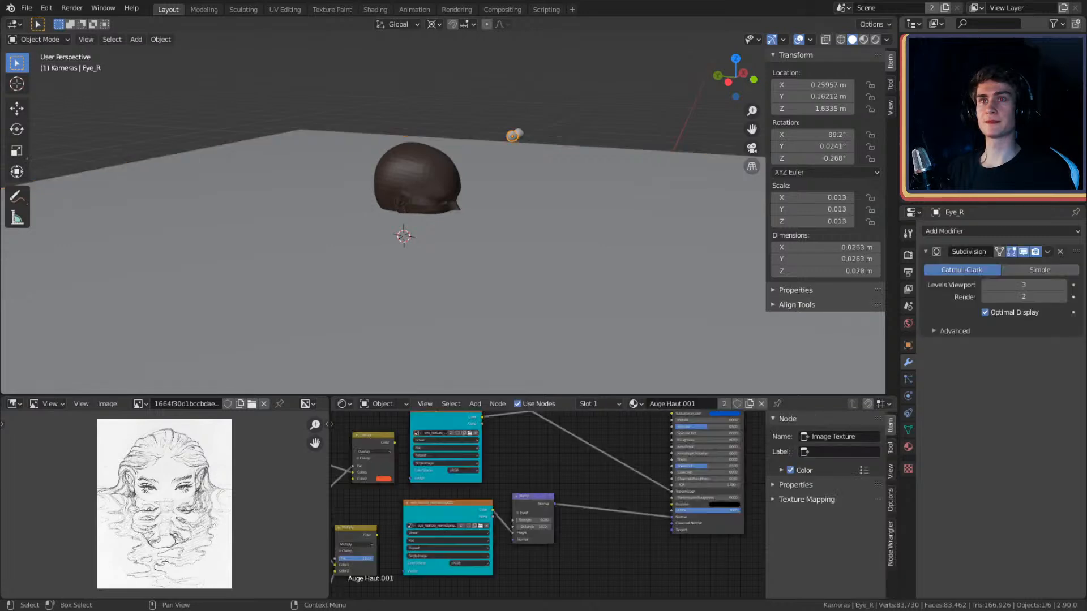
pyautogui.click(643, 95)
pyautogui.click(1074, 114)
pyautogui.scroll(4, 508, 253)
pyautogui.keyDown('shift'); pyautogui.moveTo(508, 253); pyautogui.dragTo(452, 218, button='middle'); pyautogui.keyUp('shift')
pyautogui.click(452, 218)
pyautogui.keyDown('shift'); pyautogui.moveTo(548, 205); pyautogui.dragTo(535, 231, button='middle'); pyautogui.keyUp('shift')
pyautogui.scroll(2, 535, 248)
pyautogui.scroll(-2, 526, 222)
pyautogui.scroll(1, 534, 226)
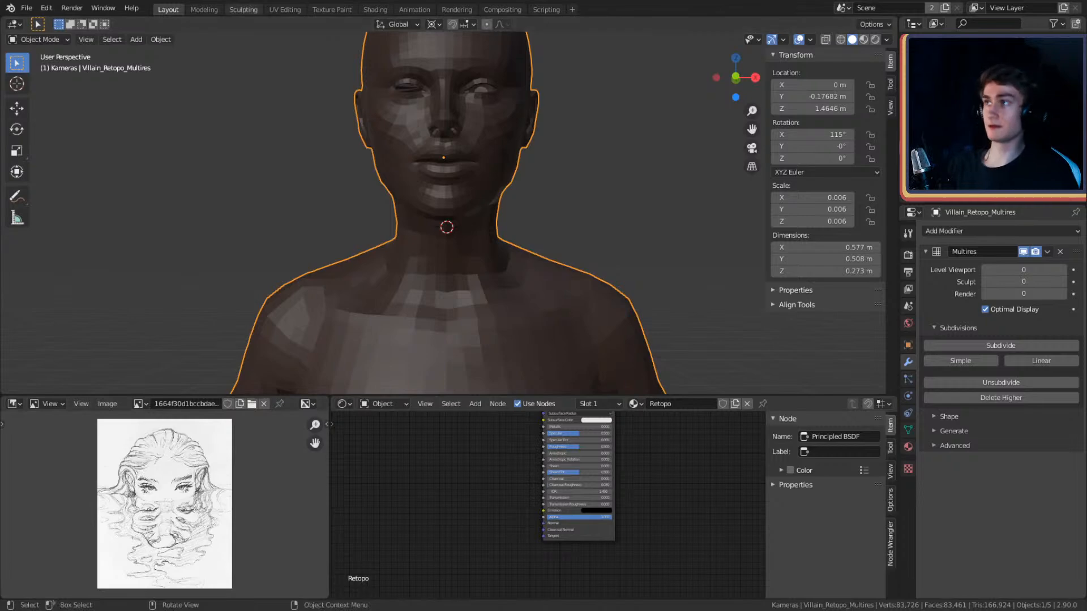
# - Switch to the Sculpting workspace and examine the bust's face and shoulders from the front
pyautogui.click(247, 10)
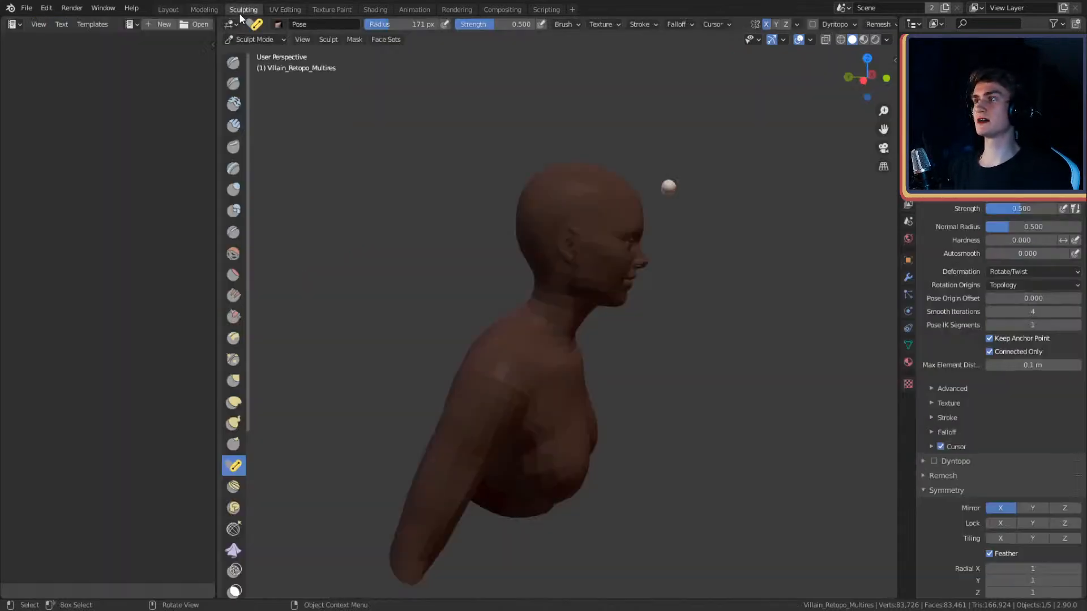
pyautogui.moveTo(683, 330); pyautogui.dragTo(558, 340, button='middle')
pyautogui.scroll(3, 558, 340)
pyautogui.keyDown('shift'); pyautogui.moveTo(476, 296); pyautogui.dragTo(645, 385, button='middle'); pyautogui.keyUp('shift')
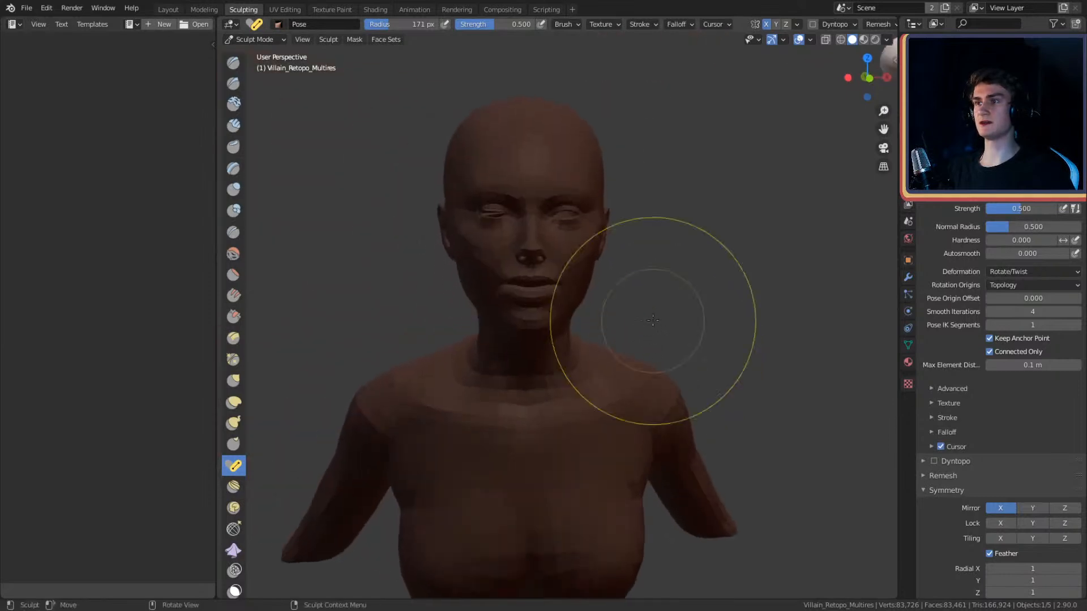
pyautogui.moveTo(600, 351); pyautogui.dragTo(631, 345, button='middle')
# - Return to the Layout workspace and lighten the Retopo material's Viewport Display color to a near-white tone
pyautogui.click(168, 10)
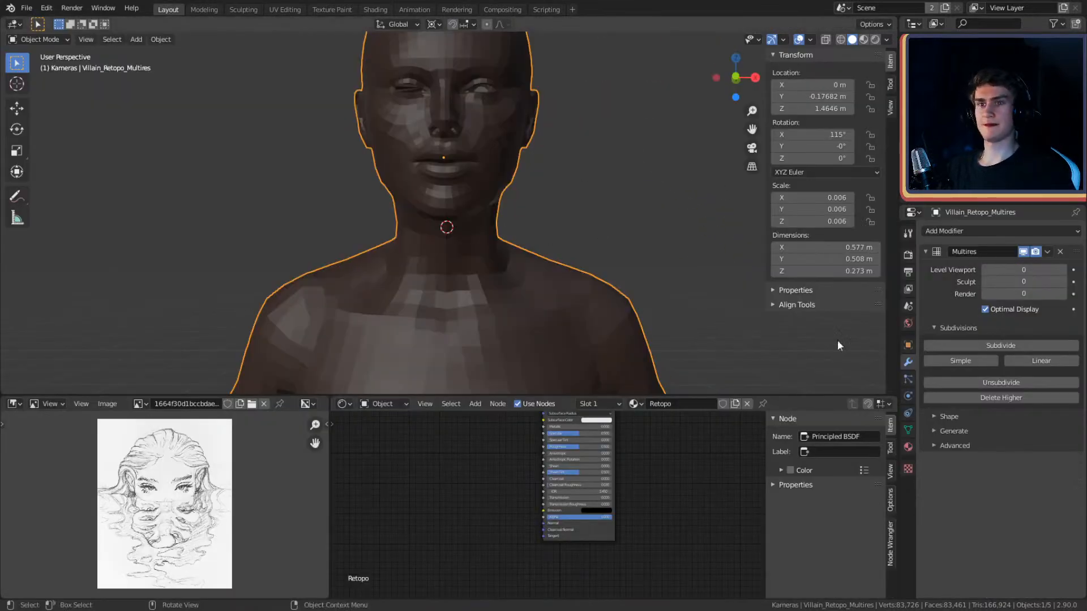
pyautogui.click(908, 446)
pyautogui.scroll(-8, 937, 418)
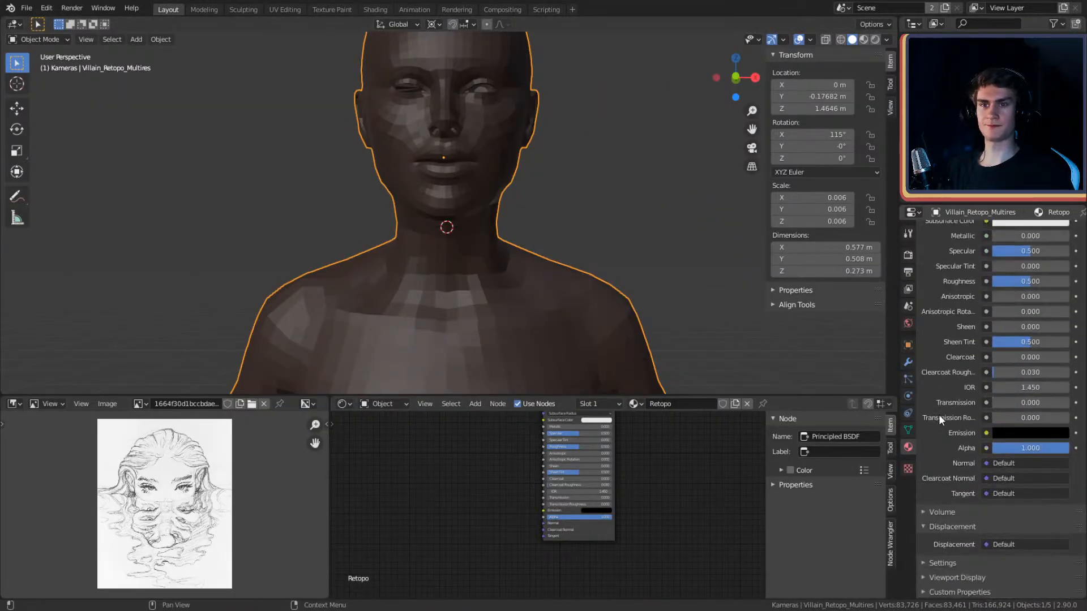
pyautogui.click(919, 577)
pyautogui.scroll(-7, 933, 474)
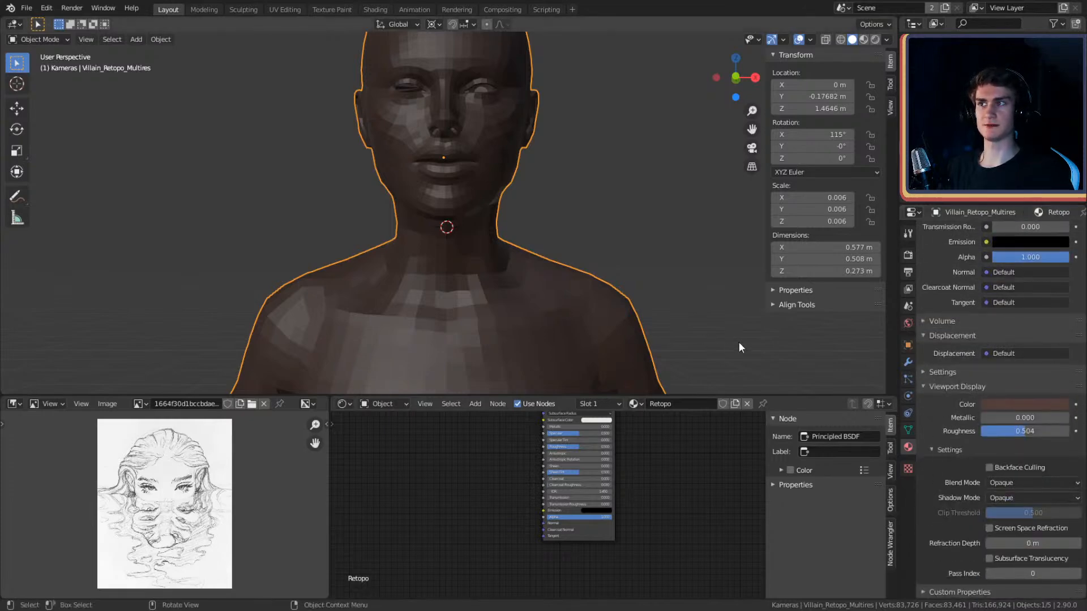
pyautogui.click(991, 405)
pyautogui.moveTo(1060, 290); pyautogui.dragTo(1060, 232)
pyautogui.moveTo(1003, 301); pyautogui.dragTo(1006, 275)
# - Go back to the Sculpting workspace and show the bust in Rendered viewport shading
pyautogui.keyDown('shift'); pyautogui.moveTo(638, 182); pyautogui.dragTo(683, 263, button='middle'); pyautogui.keyUp('shift')
pyautogui.click(247, 9)
pyautogui.click(887, 39)
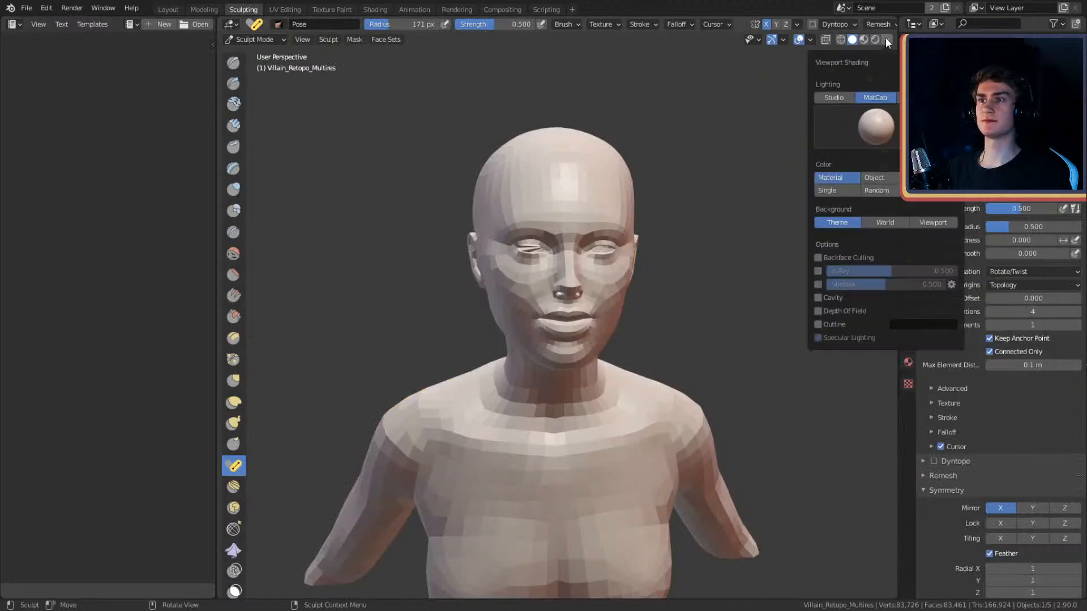
pyautogui.scroll(5, 732, 296)
pyautogui.moveTo(733, 296); pyautogui.dragTo(701, 279, button='middle')
pyautogui.scroll(-4, 701, 279)
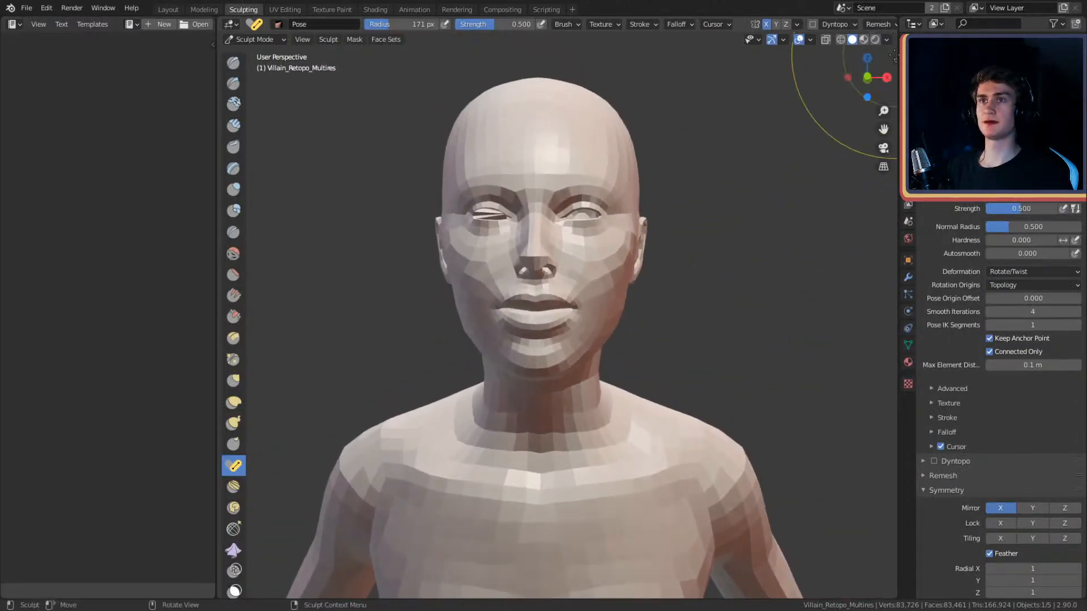
pyautogui.click(874, 40)
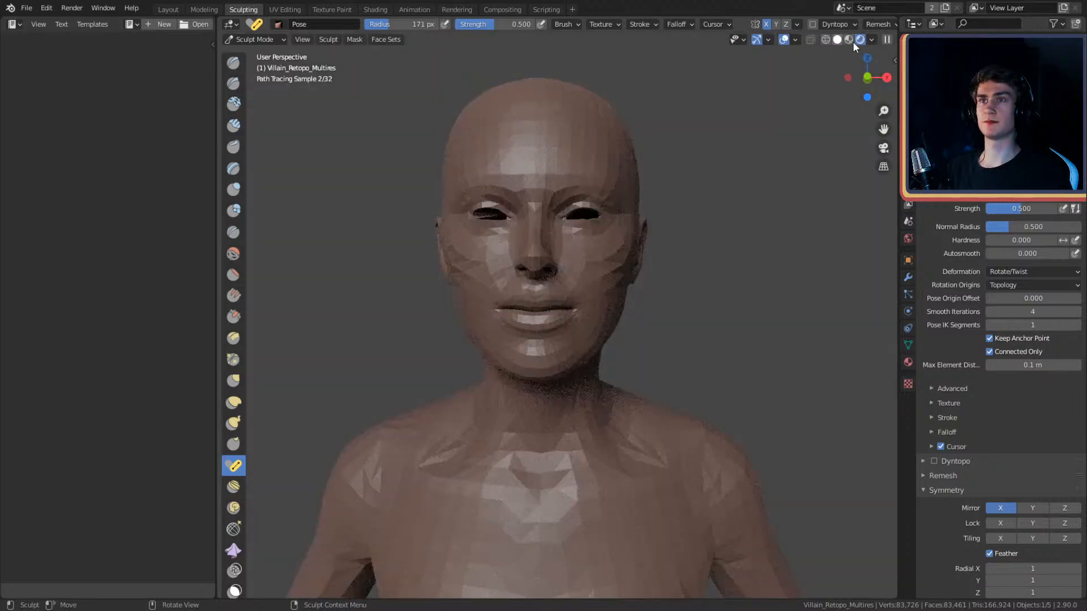
# - Return the viewport to Solid shading and set the view's Clip Start to 0.01 m
pyautogui.click(837, 39)
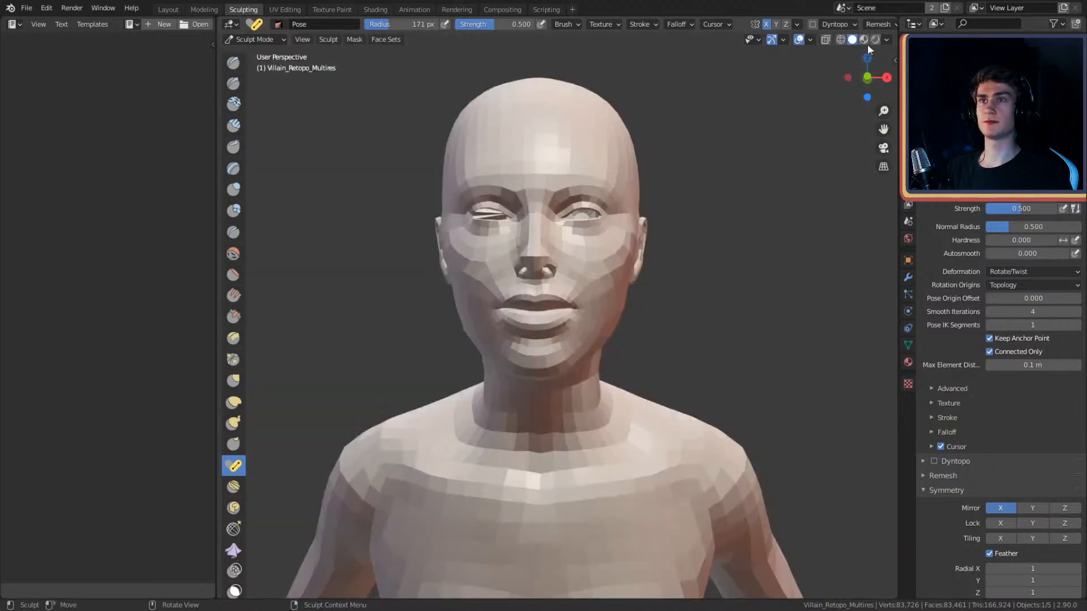
pyautogui.click(886, 39)
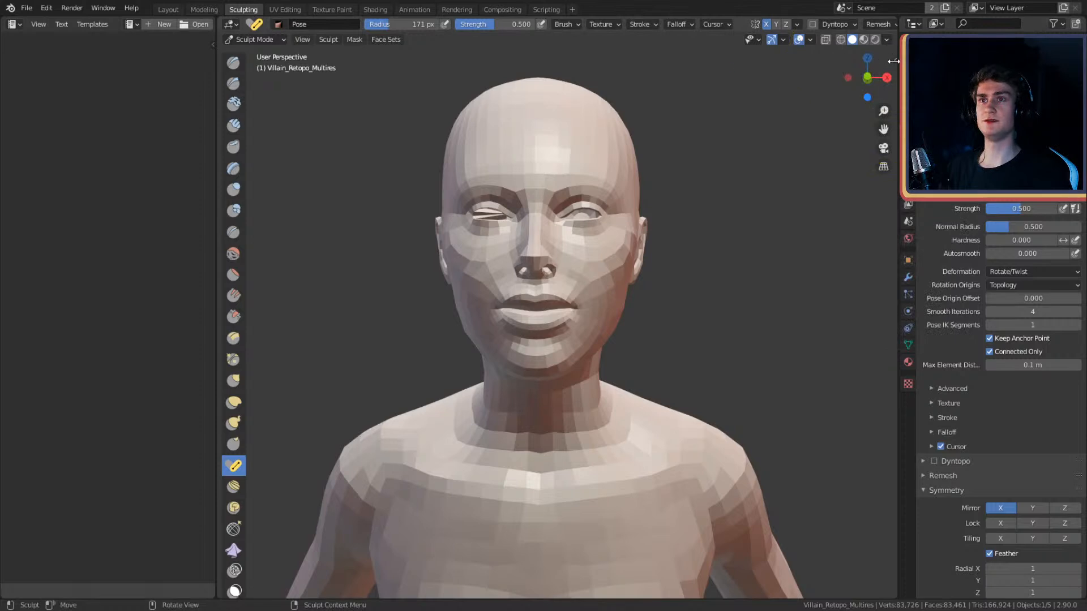
pyautogui.press('n')
pyautogui.click(890, 107)
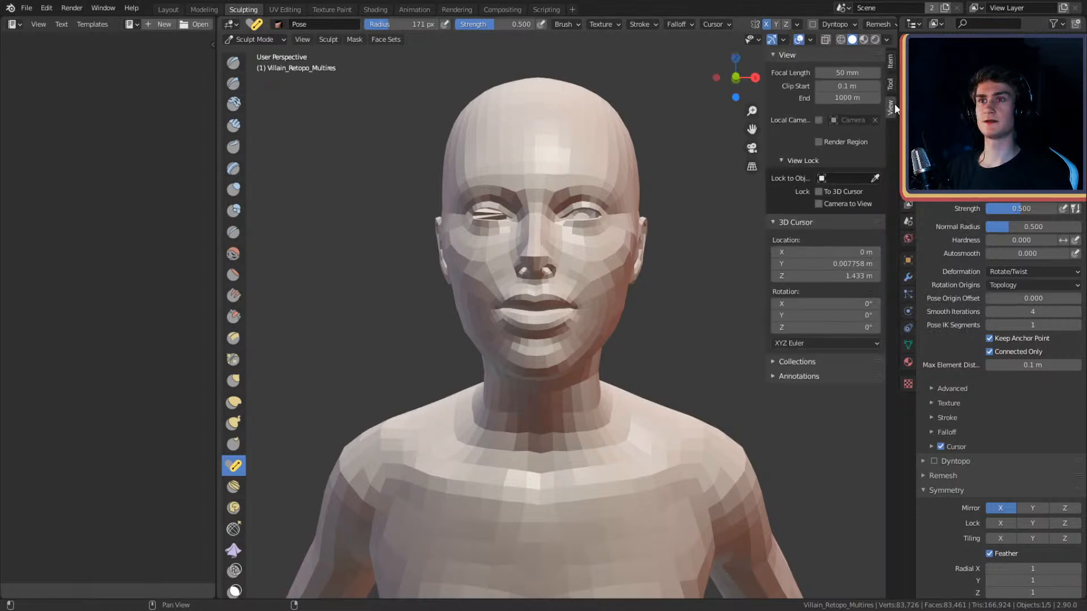
pyautogui.click(846, 86)
pyautogui.click(840, 88)
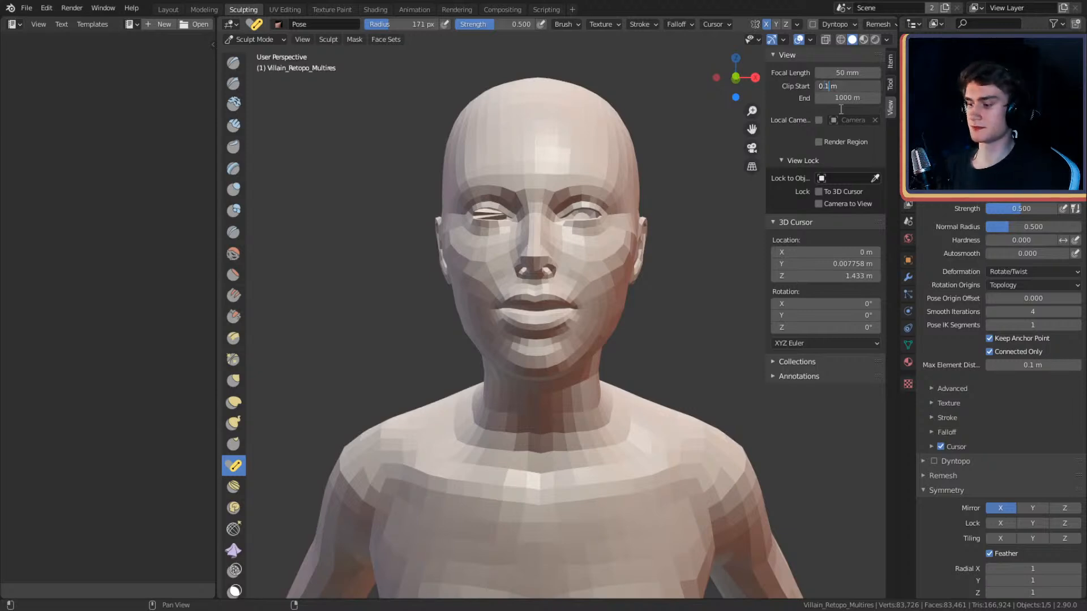
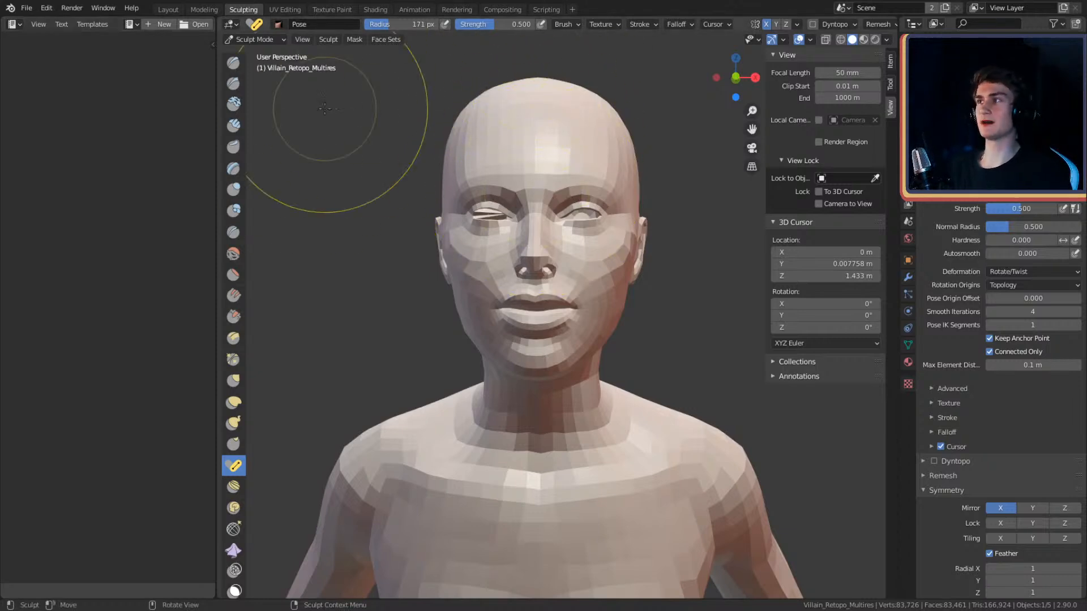
# - Switch the bust from Sculpt Mode to Object Mode and view it from a slight angle
pyautogui.click(265, 41)
pyautogui.click(262, 49)
pyautogui.moveTo(579, 253); pyautogui.dragTo(596, 278, button='middle')
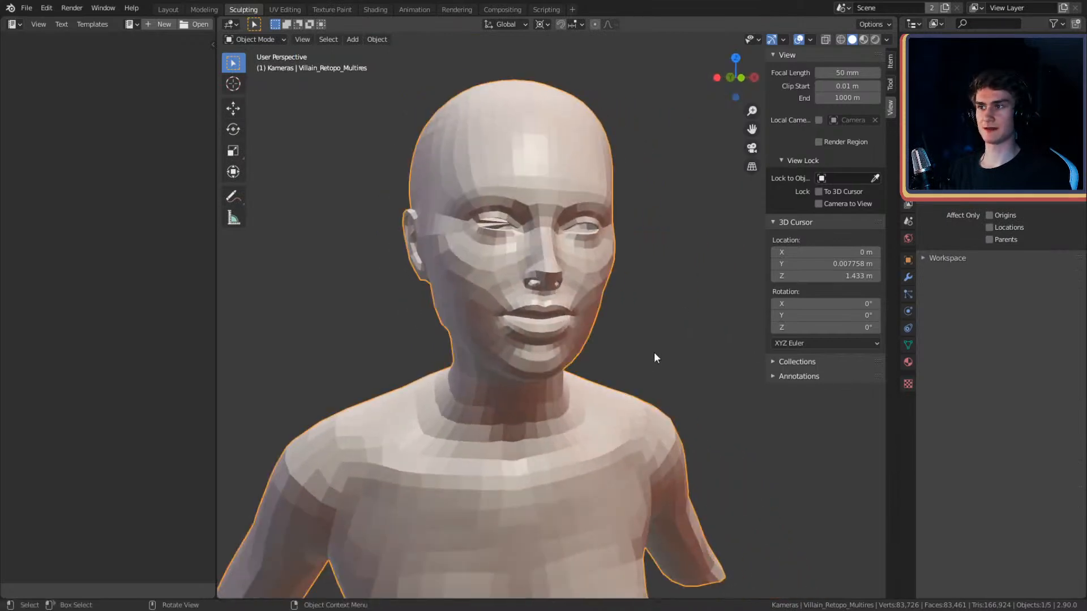
# - Apply Smooth Vertices to the entire Villain_Retopo_Multires mesh and repeat the operation four more times
pyautogui.press('Tab')
pyautogui.press('a')
pyautogui.press('F3')
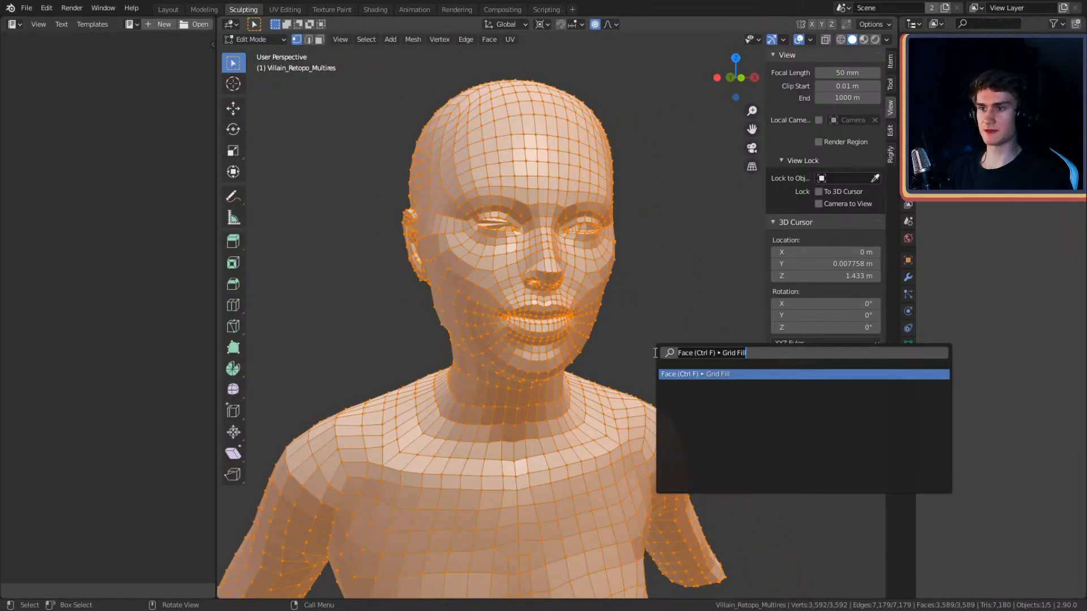
pyautogui.write('smooth')
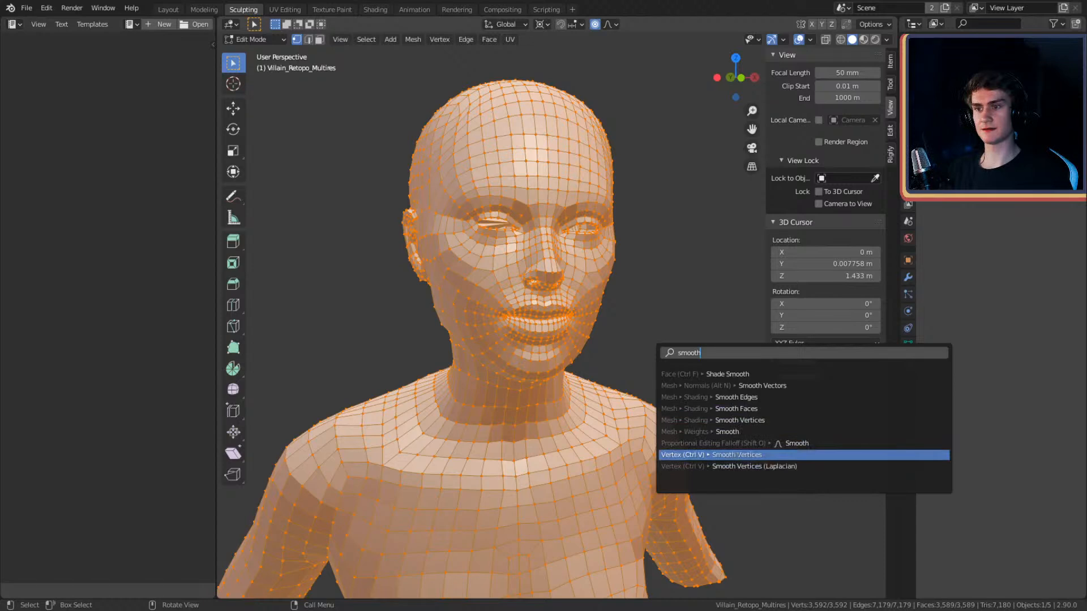
pyautogui.click(737, 454)
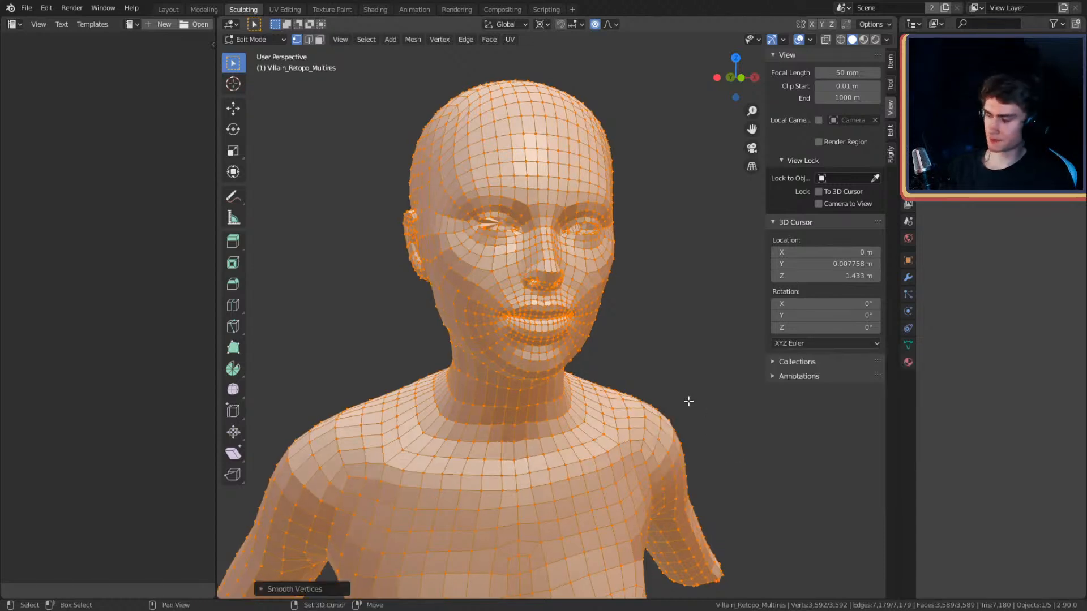
pyautogui.hotkey('shift', 'r')
pyautogui.hotkey('shift', 'r')
pyautogui.hotkey('shift', 'r')
pyautogui.hotkey('shift', 'r')
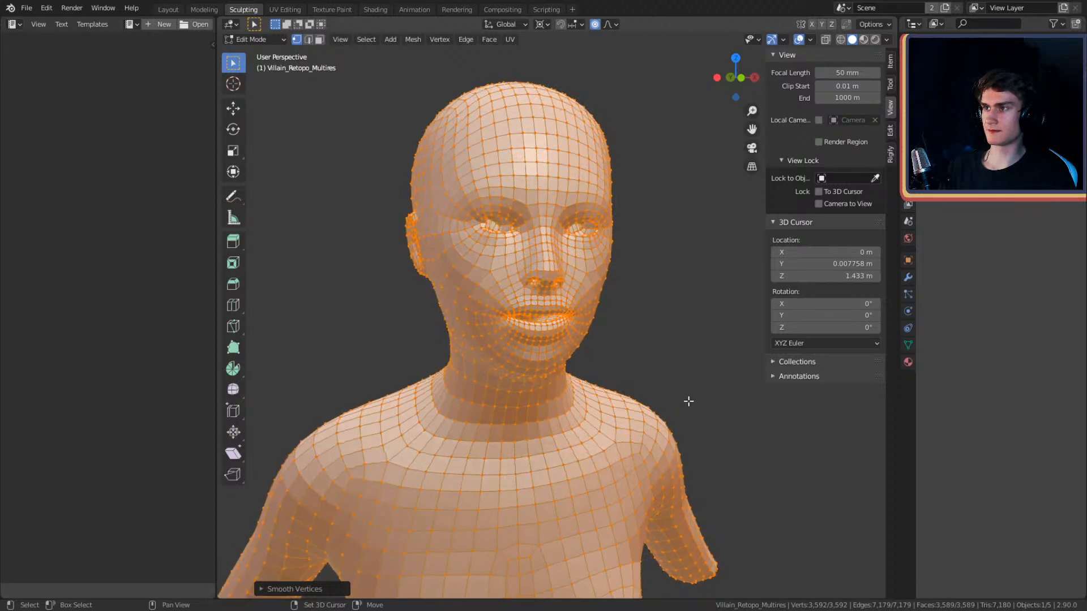
pyautogui.press('Tab')
pyautogui.moveTo(660, 344); pyautogui.dragTo(626, 364, button='middle')
pyautogui.press('Tab')
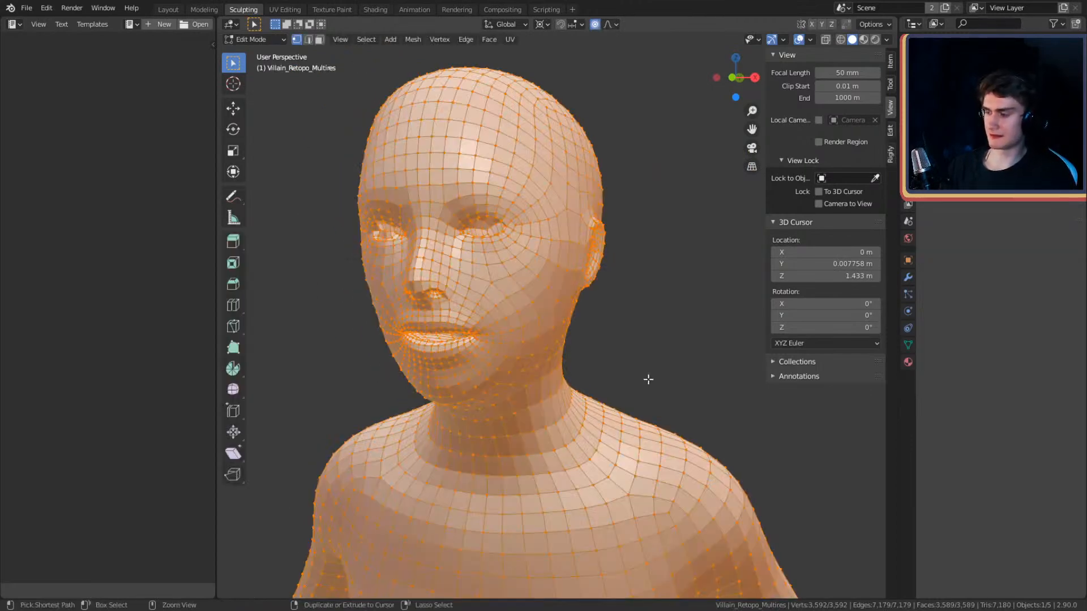
# - Change the transform pivot point and move the folded edge inside the eye socket toward the outer corner of the eye
pyautogui.press('Tab')
pyautogui.moveTo(633, 355)
pyautogui.mouseDown(button='middle')
pyautogui.moveTo(678, 365)
pyautogui.moveTo(594, 362)
pyautogui.moveTo(654, 369)
pyautogui.moveTo(628, 345)
pyautogui.moveTo(603, 342)
pyautogui.moveTo(624, 351)
pyautogui.mouseUp(button='middle')
pyautogui.scroll(2, 653, 368)
pyautogui.scroll(3, 603, 342)
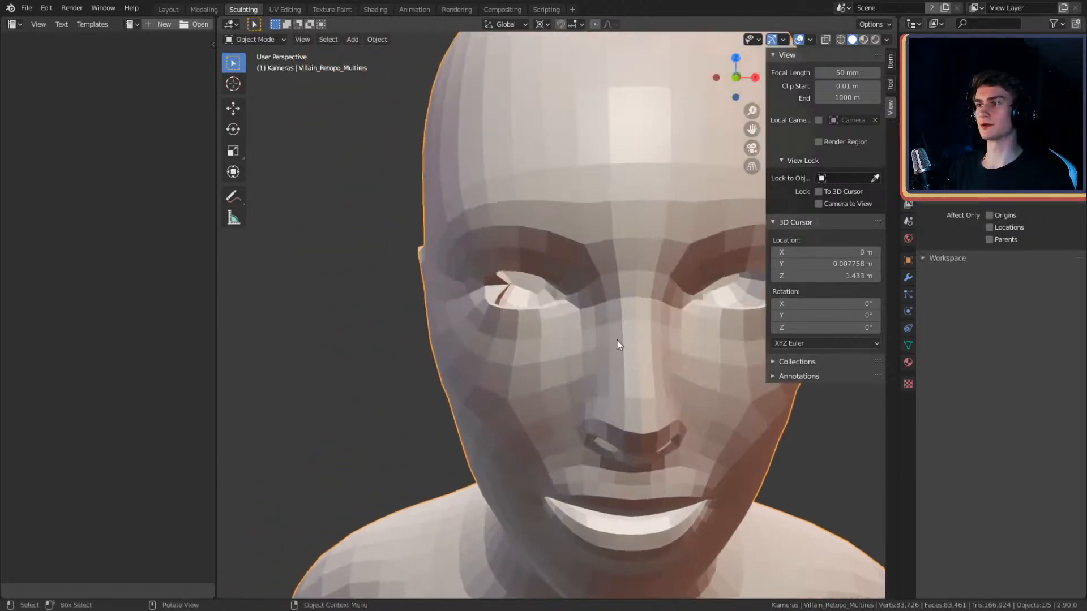
pyautogui.press('Tab')
pyautogui.scroll(6, 481, 288)
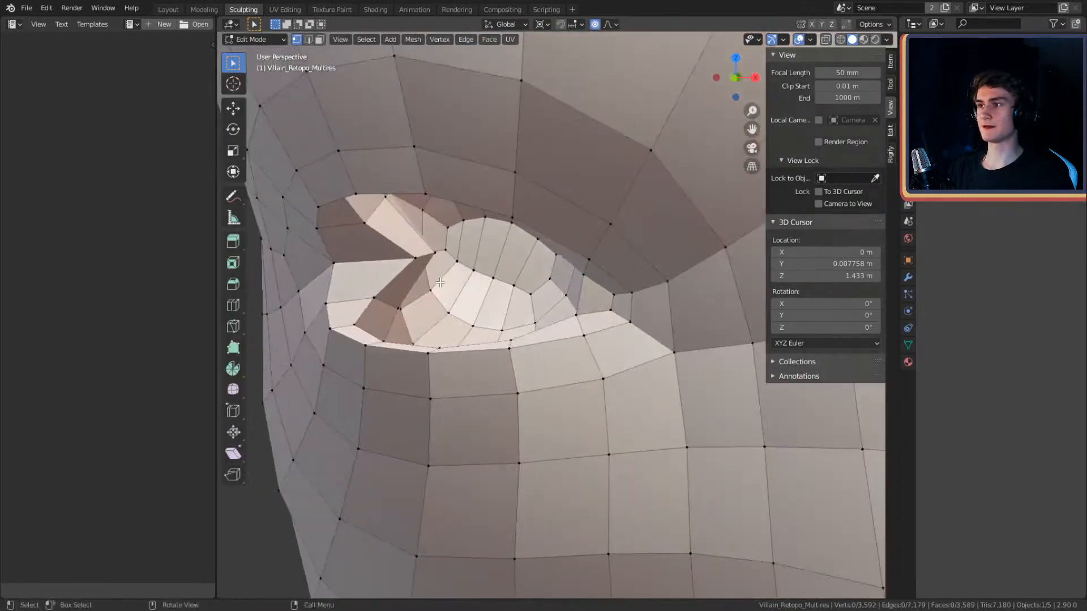
pyautogui.press('2')
pyautogui.moveTo(505, 278); pyautogui.dragTo(529, 247, button='middle')
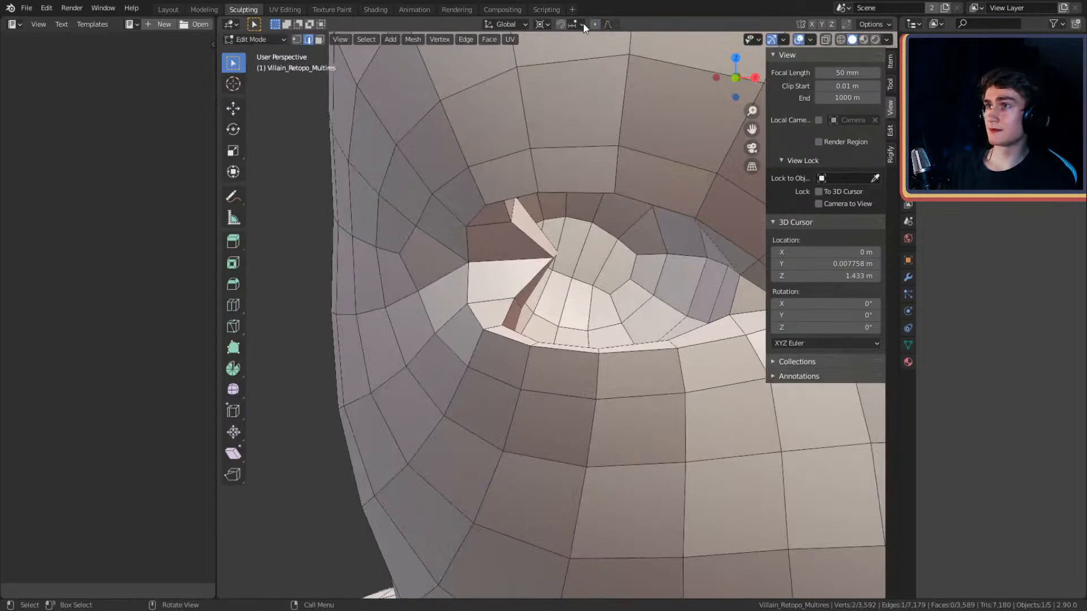
pyautogui.click(541, 23)
pyautogui.click(560, 62)
pyautogui.press('g')
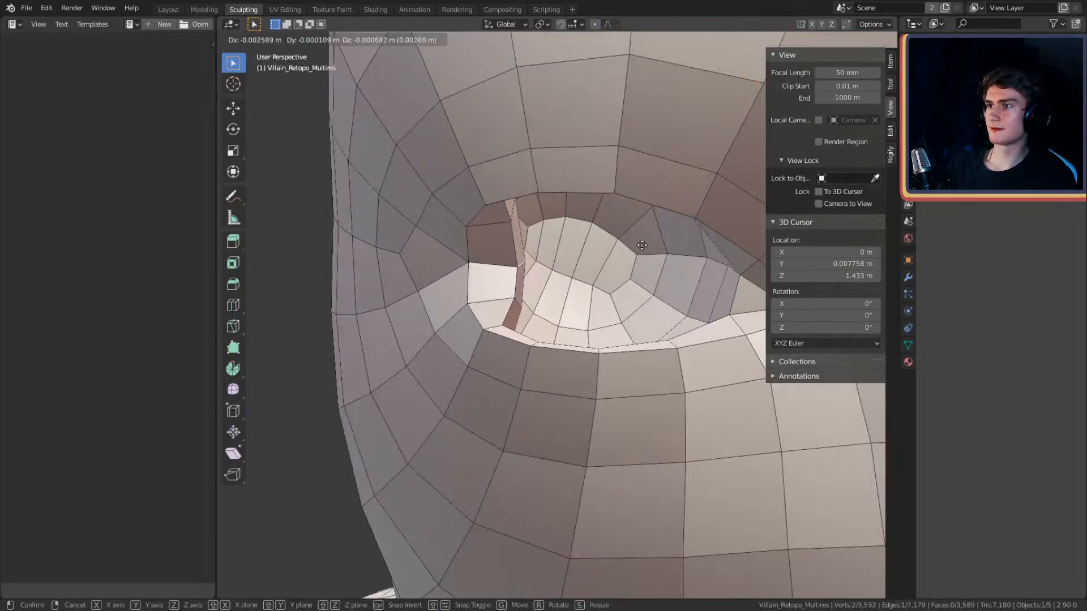
pyautogui.click(619, 246)
pyautogui.moveTo(559, 326); pyautogui.dragTo(501, 338, button='middle')
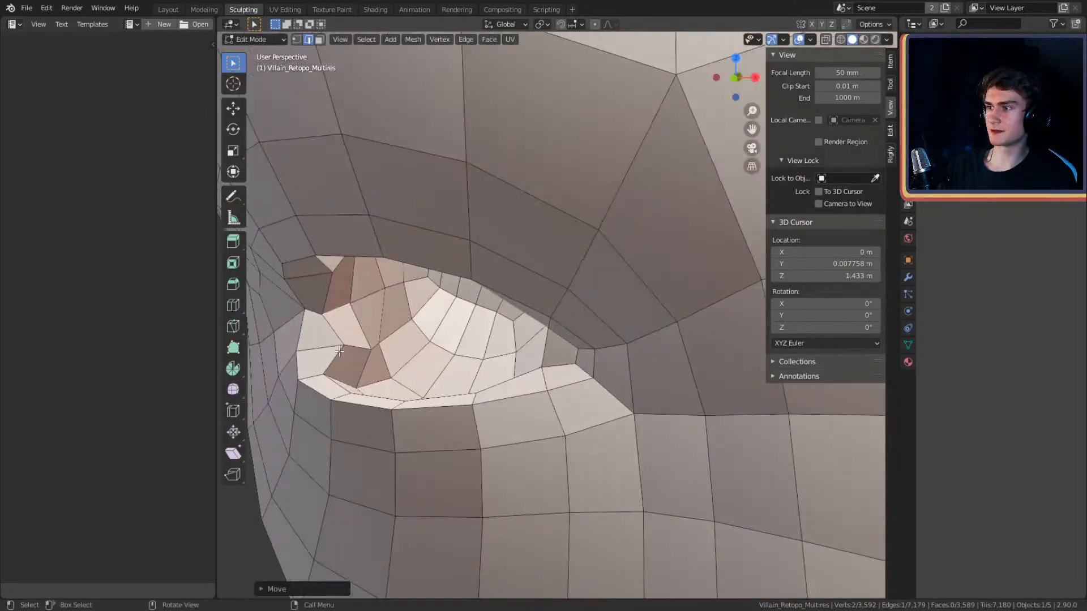
# - Move two edges inside the eye socket about 0.0018 m toward the outer corner to open up the fold
pyautogui.click(356, 346)
pyautogui.keyDown('shift'); pyautogui.click(340, 263); pyautogui.keyUp('shift')
pyautogui.moveTo(497, 271); pyautogui.dragTo(607, 271, button='middle')
pyautogui.press('g')
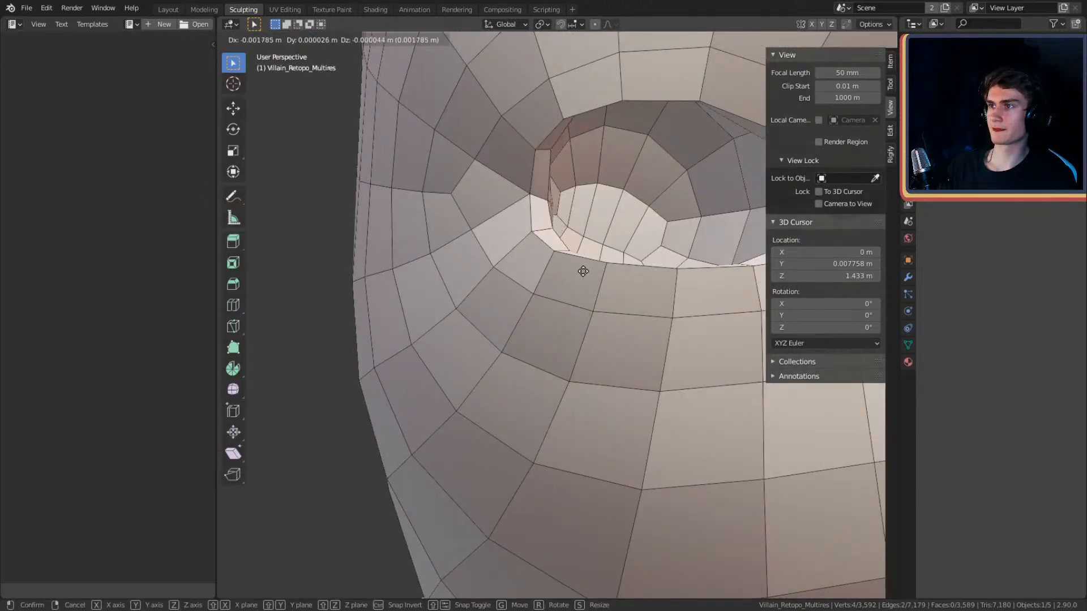
pyautogui.click(582, 271)
# - Examine the smoothed head and both eye sockets in Object Mode for remaining folds
pyautogui.scroll(-9, 663, 323)
pyautogui.keyDown('shift'); pyautogui.moveTo(663, 323); pyautogui.dragTo(396, 331, button='middle'); pyautogui.keyUp('shift')
pyautogui.scroll(5, 509, 317)
pyautogui.moveTo(566, 310); pyautogui.dragTo(618, 301, button='middle')
pyautogui.scroll(-5, 618, 301)
pyautogui.press('Tab')
pyautogui.scroll(-5, 618, 301)
pyautogui.moveTo(572, 379); pyautogui.dragTo(633, 332, button='middle')
pyautogui.scroll(5, 633, 332)
pyautogui.scroll(-5, 617, 311)
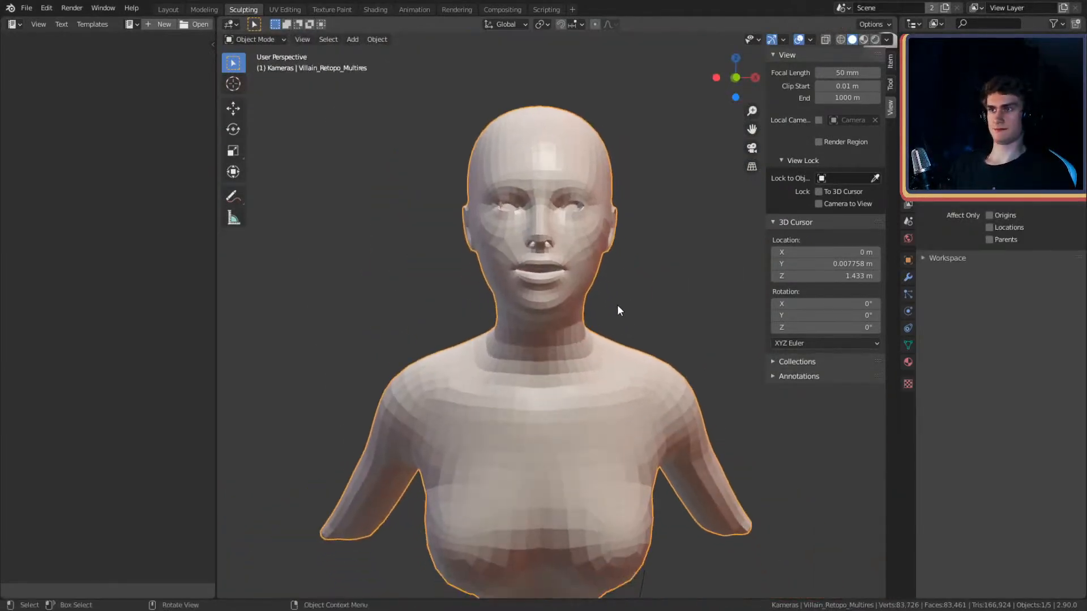
pyautogui.scroll(2, 618, 309)
pyautogui.scroll(4, 621, 341)
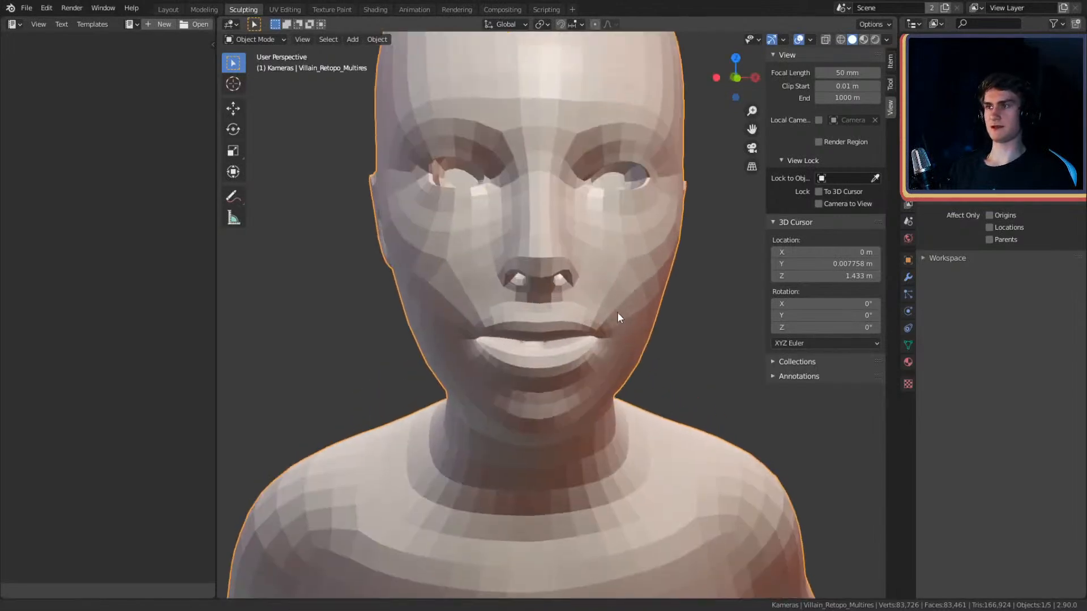
pyautogui.scroll(2, 619, 322)
pyautogui.keyDown('shift'); pyautogui.moveTo(577, 283); pyautogui.dragTo(615, 306, button='middle'); pyautogui.keyUp('shift')
# - Move two connected edges in the outer part of the eye socket outward by about 0.0009 m and return to Object Mode
pyautogui.press('Tab')
pyautogui.moveTo(509, 293)
pyautogui.mouseDown(button='middle')
pyautogui.moveTo(547, 298)
pyautogui.moveTo(509, 301)
pyautogui.mouseUp(button='middle')
pyautogui.scroll(2, 547, 298)
pyautogui.scroll(1, 581, 307)
pyautogui.keyDown('shift'); pyautogui.moveTo(422, 285); pyautogui.dragTo(504, 308, button='middle'); pyautogui.keyUp('shift')
pyautogui.moveTo(504, 308); pyautogui.dragTo(474, 300, button='middle')
pyautogui.scroll(4, 474, 301)
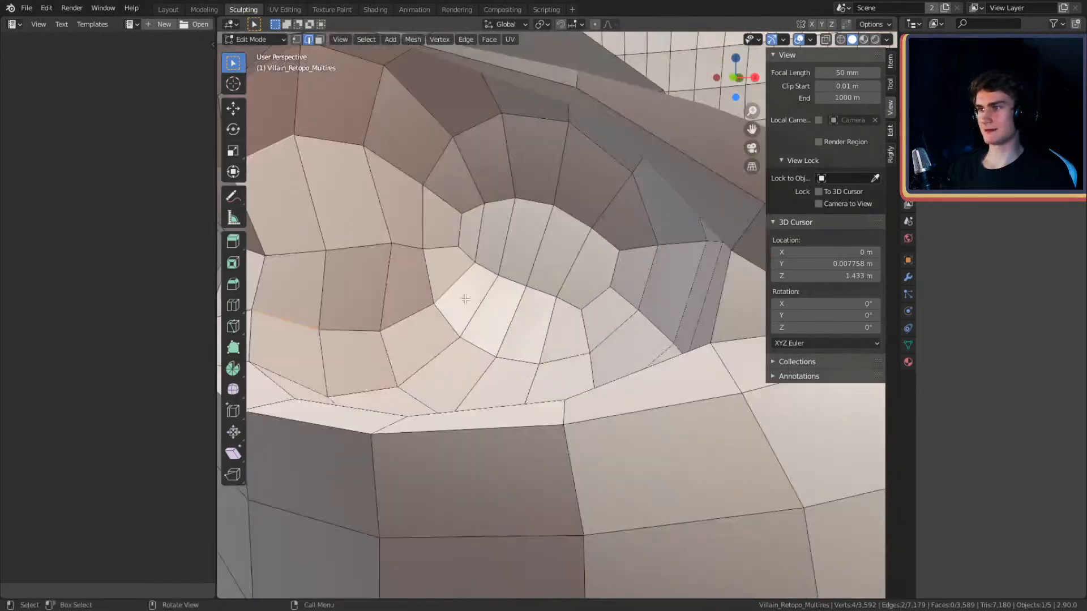
pyautogui.scroll(-4, 410, 276)
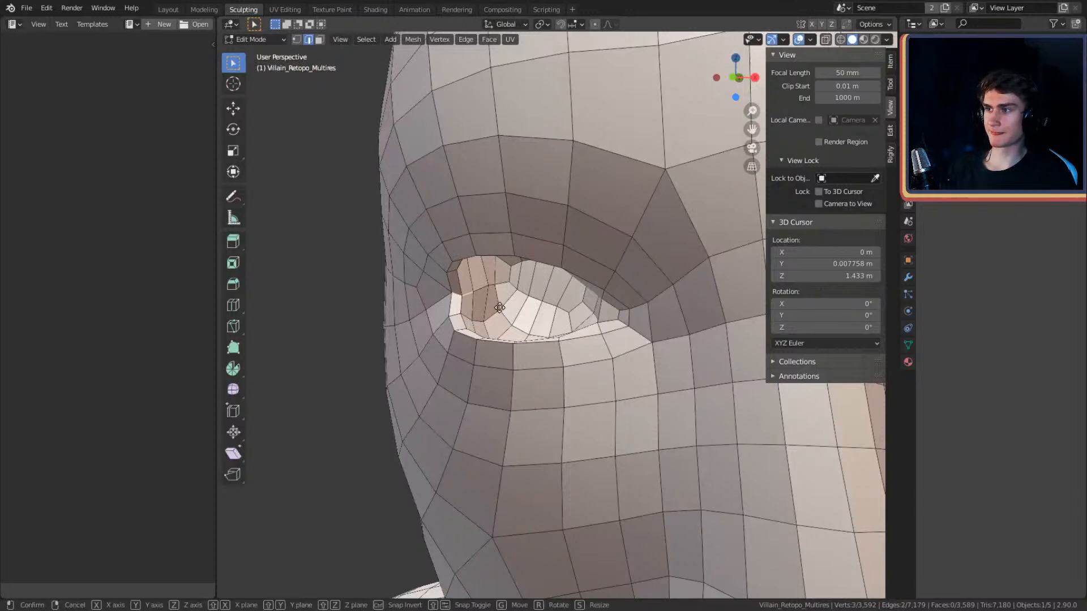
pyautogui.press('g')
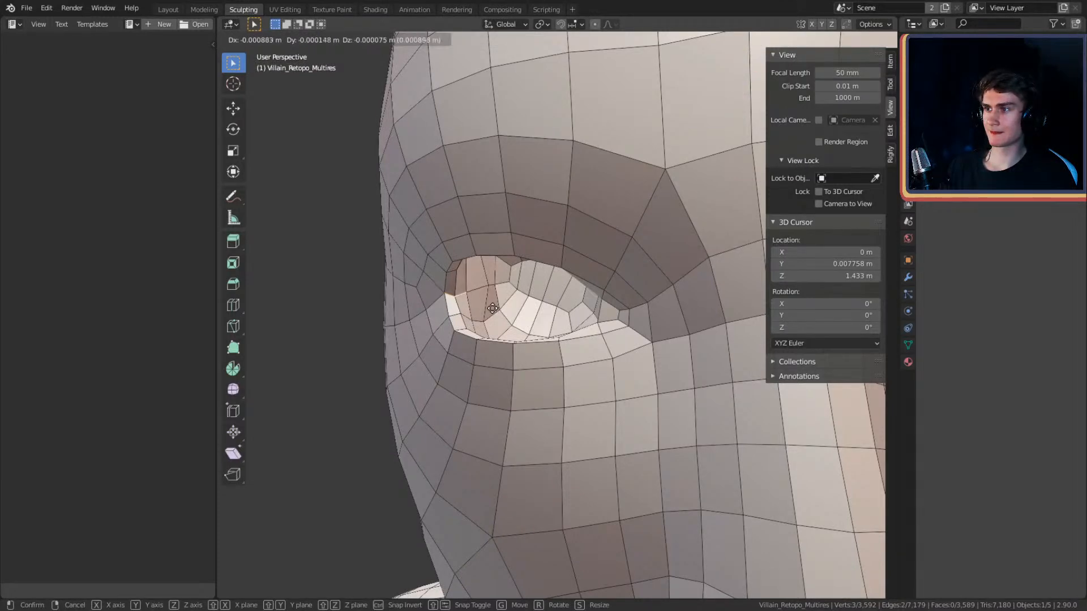
pyautogui.click(492, 308)
pyautogui.press('Tab')
pyautogui.scroll(-9, 492, 308)
pyautogui.moveTo(492, 308); pyautogui.dragTo(572, 370, button='middle')
pyautogui.scroll(2, 585, 360)
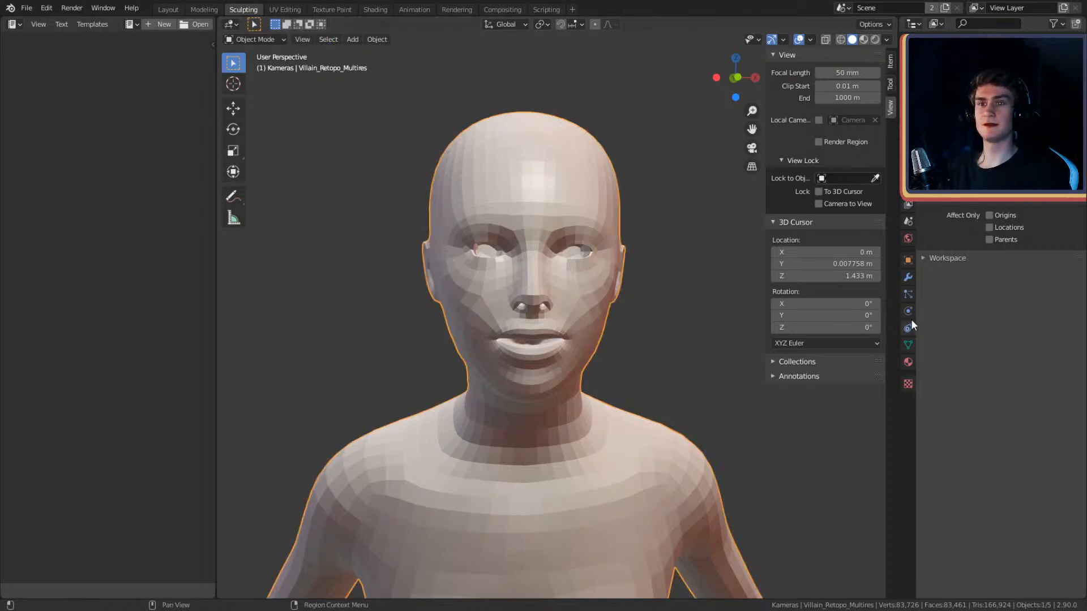
# - Subdivide the mesh one more level in the Multiresolution modifier and switch to Sculpt Mode
pyautogui.click(907, 277)
pyautogui.click(1004, 261)
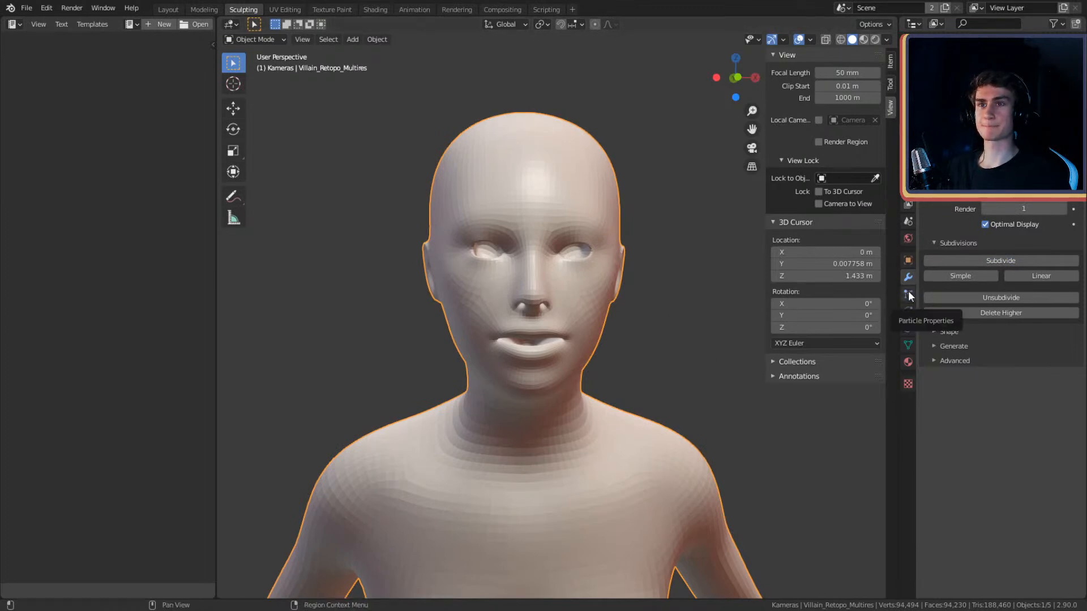
pyautogui.click(908, 148)
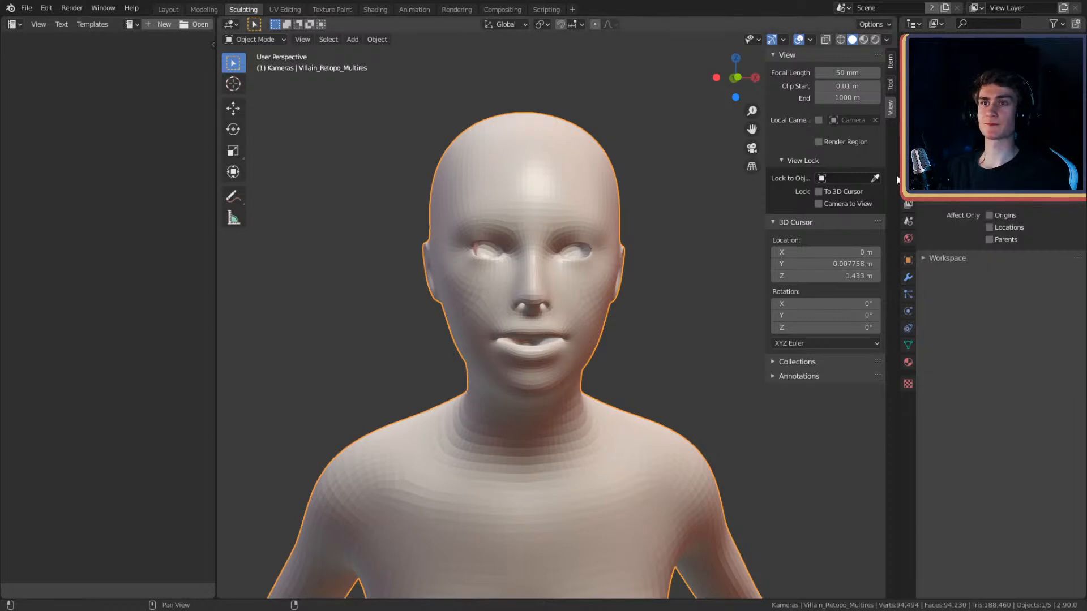
pyautogui.click(252, 40)
pyautogui.click(249, 51)
pyautogui.click(254, 39)
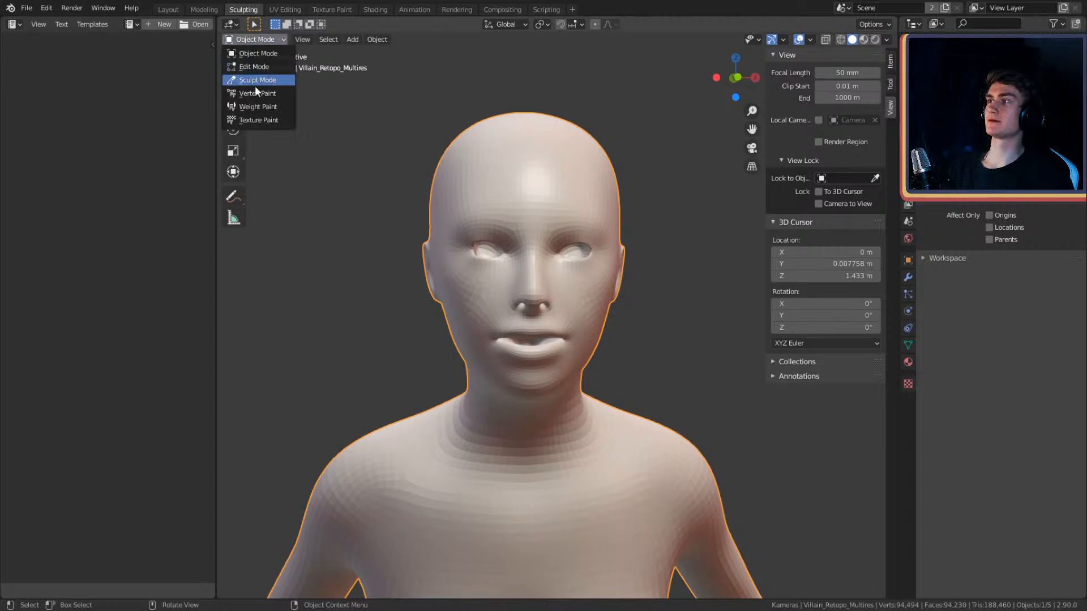
pyautogui.click(254, 81)
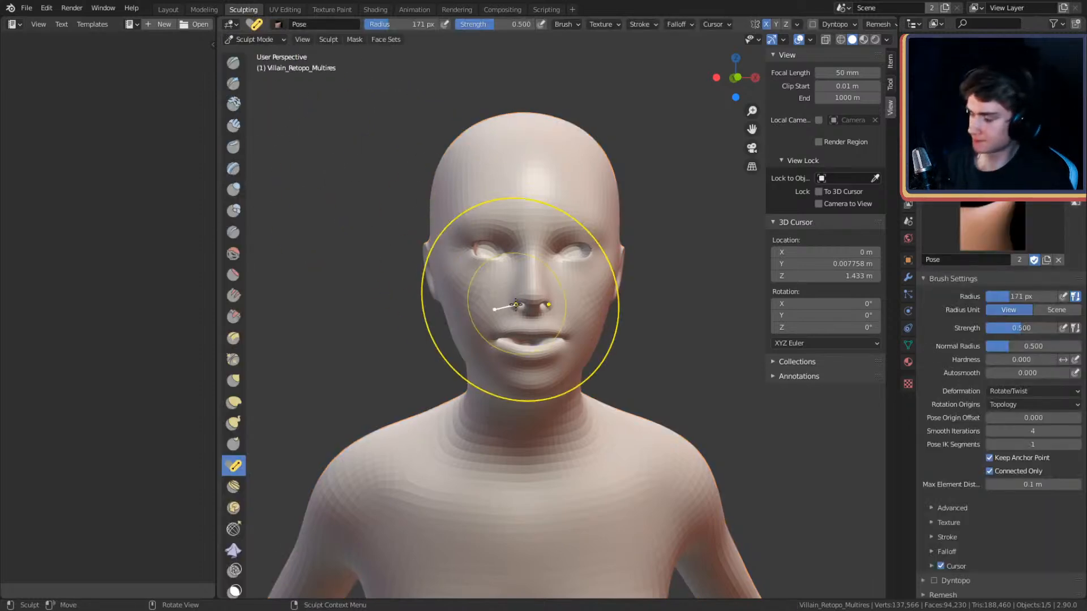
# - Set the Pose brush radius to 72 px and switch to the Clay Strips brush
pyautogui.press('f')
pyautogui.click(453, 281)
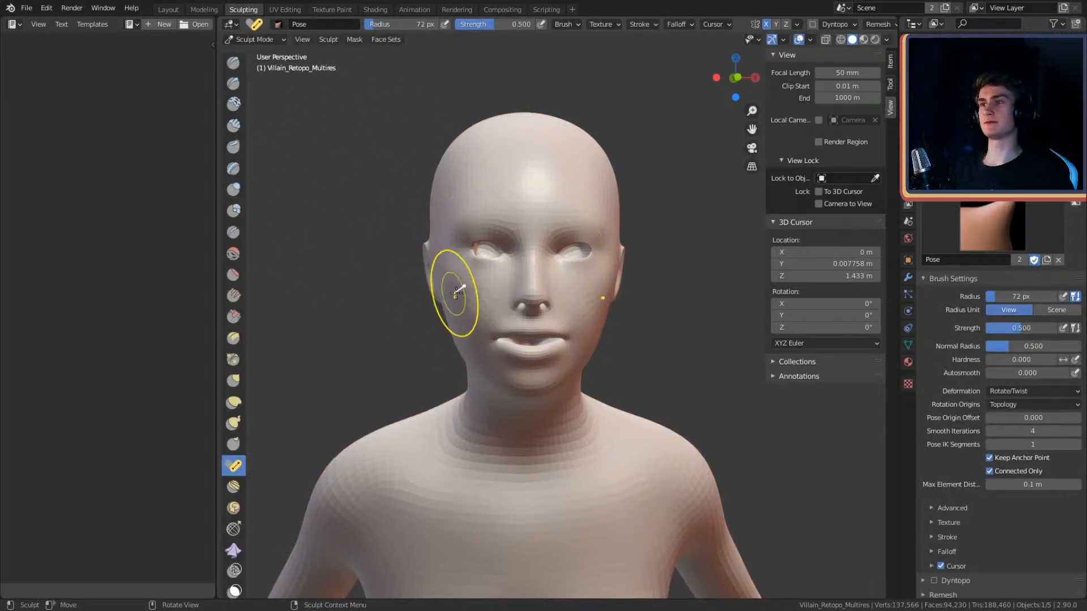
pyautogui.press('c')
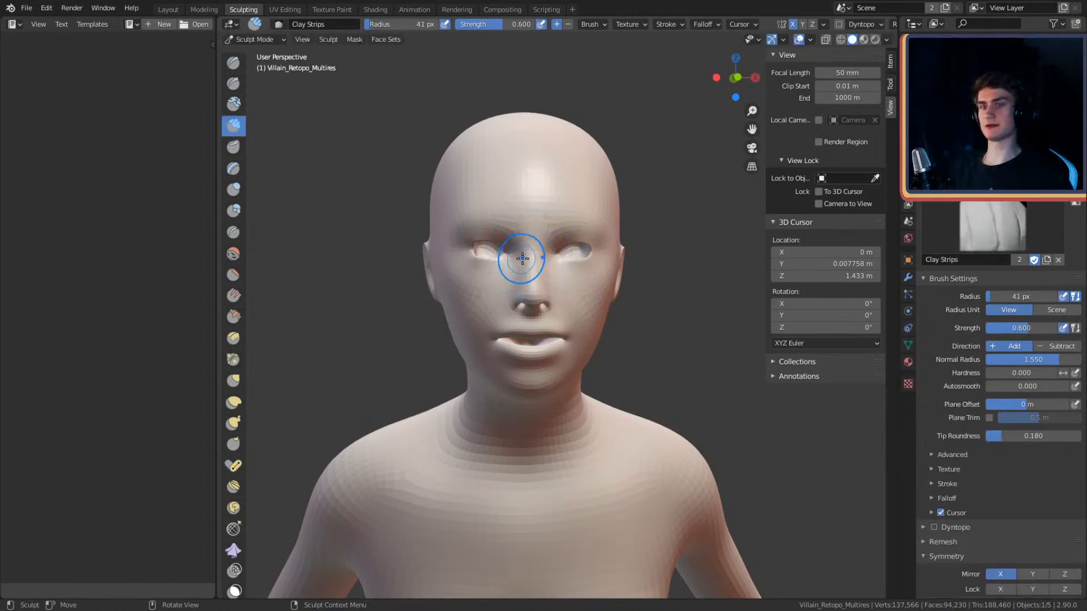
pyautogui.scroll(2, 568, 247)
pyautogui.scroll(2, 568, 248)
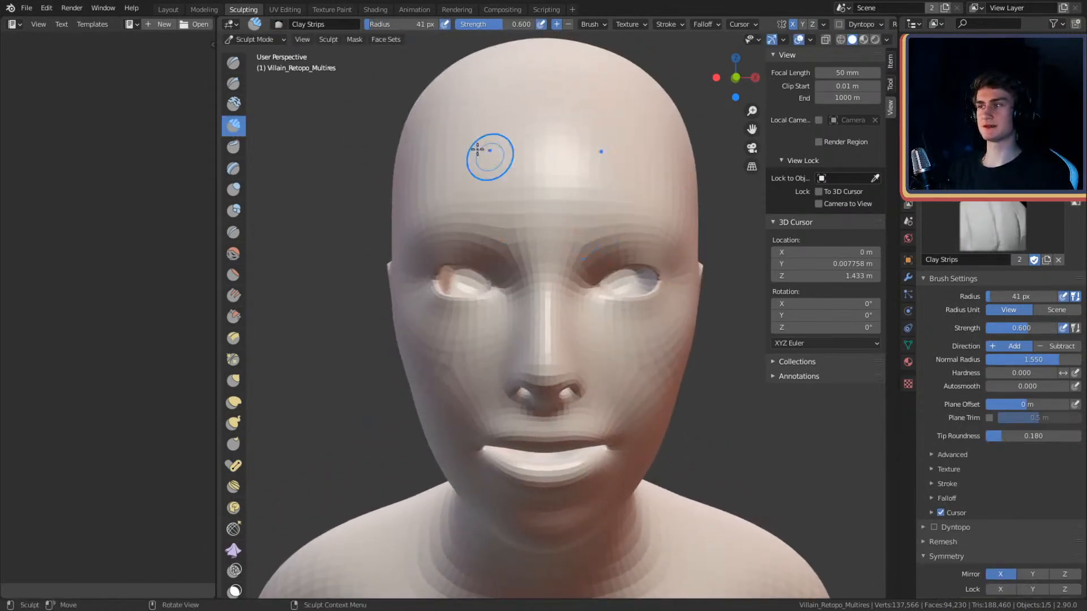
pyautogui.moveTo(603, 245)
pyautogui.mouseDown(button='middle')
pyautogui.moveTo(565, 225)
pyautogui.moveTo(596, 261)
pyautogui.mouseUp(button='middle')
pyautogui.scroll(-3, 582, 217)
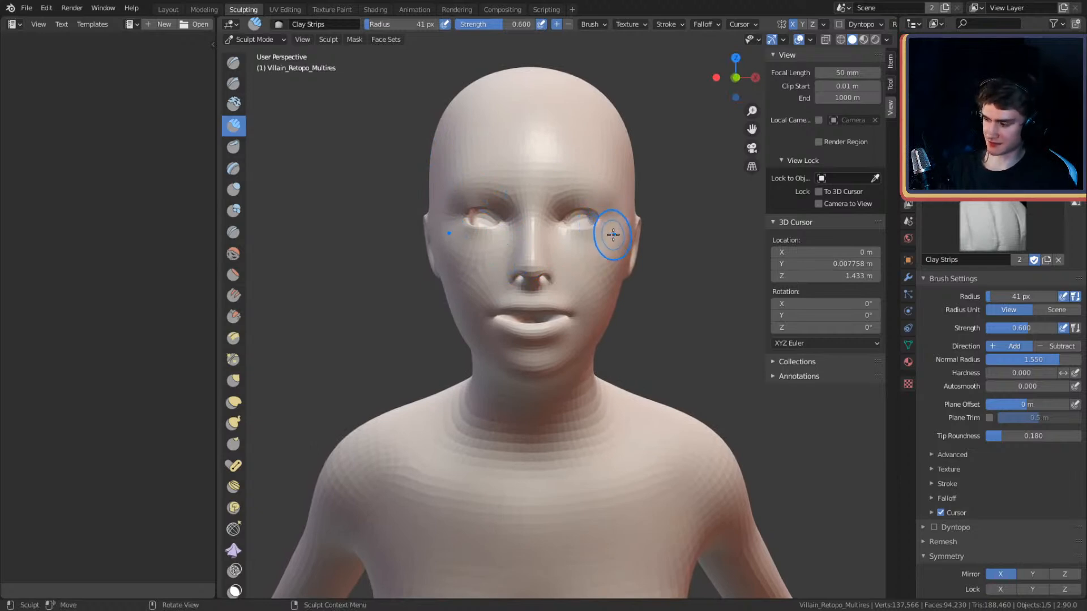
pyautogui.moveTo(628, 221); pyautogui.dragTo(631, 231, button='middle')
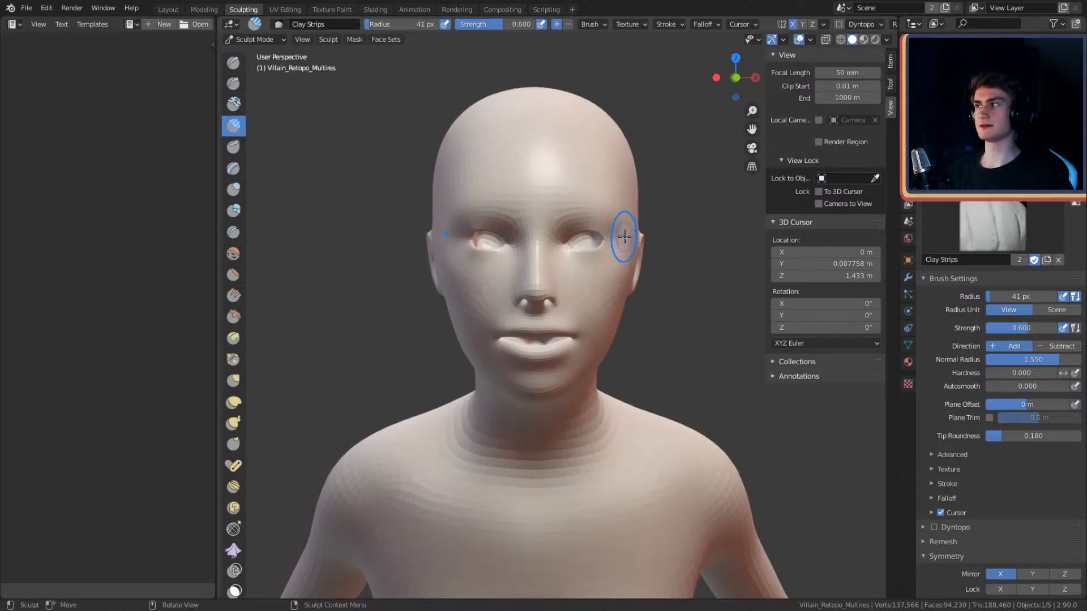
# - Switch to the Grab brush, adjust its radius and pull the inner eye corners slightly downward with X symmetry
pyautogui.press('g')
pyautogui.press('f')
pyautogui.click(656, 226)
pyautogui.press('f')
pyautogui.click(597, 237)
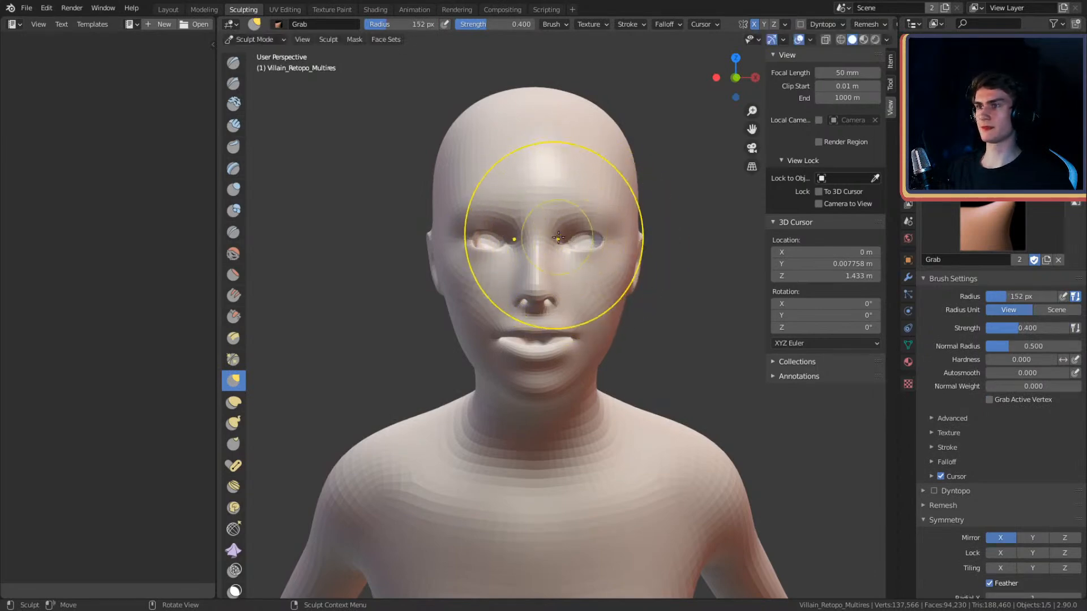
pyautogui.press('f')
pyautogui.click(609, 240)
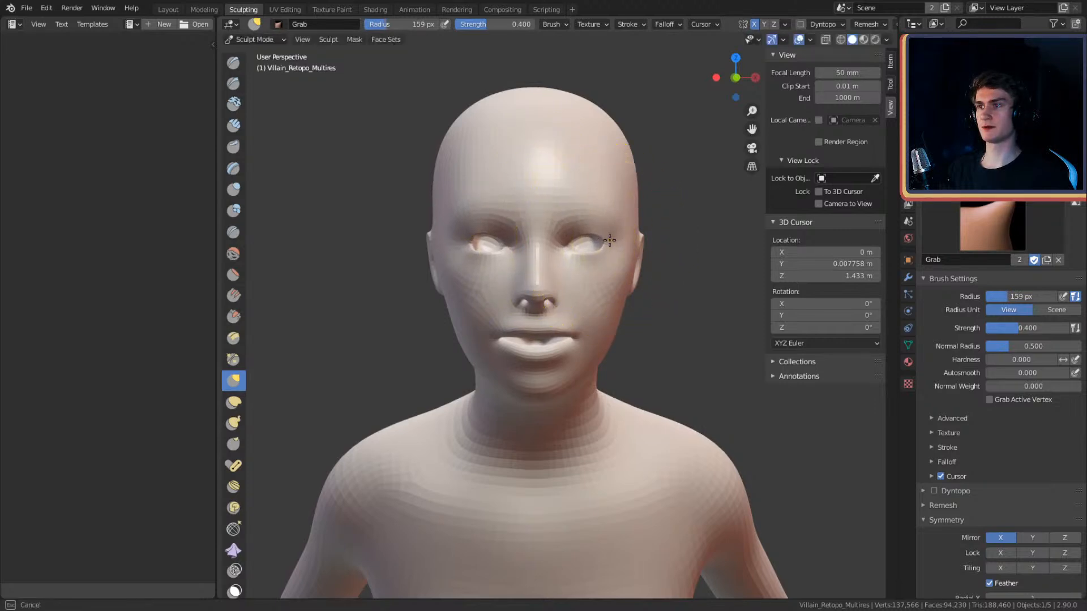
pyautogui.press('f')
pyautogui.click(591, 238)
pyautogui.moveTo(565, 244); pyautogui.dragTo(561, 250)
# - Set the Grab brush radius to 116 px and pull the eye area slightly backward from the side view
pyautogui.moveTo(603, 253)
pyautogui.keyDown('ctrl'); pyautogui.mouseDown(button='middle')
pyautogui.moveTo(611, 230)
pyautogui.moveTo(606, 257)
pyautogui.moveTo(502, 266)
pyautogui.moveTo(523, 240)
pyautogui.moveTo(730, 254)
pyautogui.moveTo(742, 266)
pyautogui.mouseUp(button='middle'); pyautogui.keyUp('ctrl')
pyautogui.press('f')
pyautogui.click(717, 267)
pyautogui.moveTo(657, 252)
pyautogui.mouseDown(button='middle')
pyautogui.moveTo(628, 257)
pyautogui.moveTo(645, 258)
pyautogui.mouseUp(button='middle')
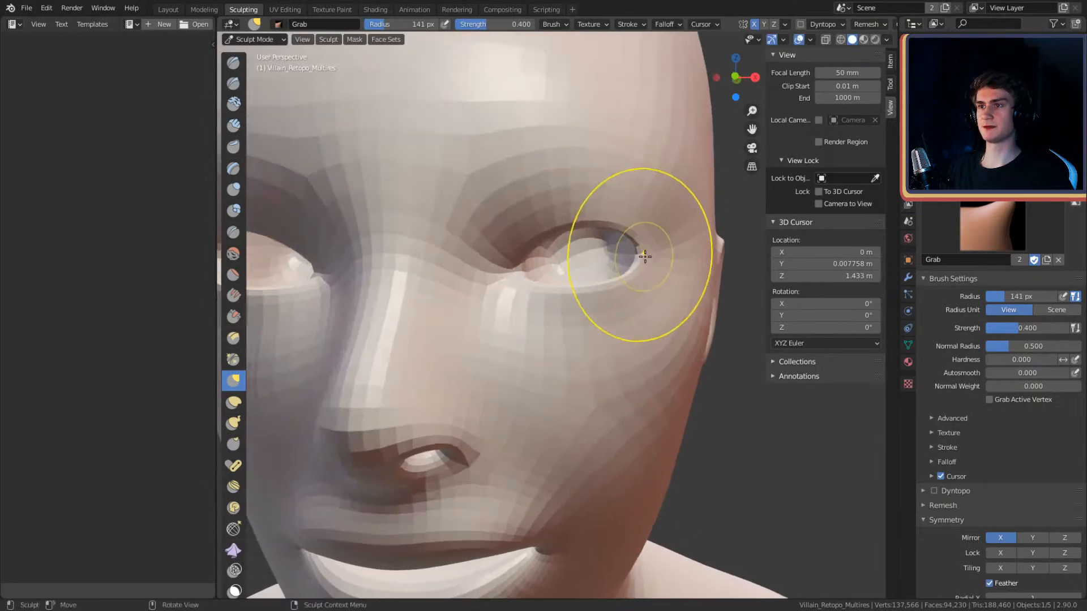
pyautogui.moveTo(655, 196)
pyautogui.keyDown('ctrl'); pyautogui.mouseDown(button='middle')
pyautogui.moveTo(629, 247)
pyautogui.moveTo(663, 231)
pyautogui.moveTo(638, 228)
pyautogui.mouseUp(button='middle'); pyautogui.keyUp('ctrl')
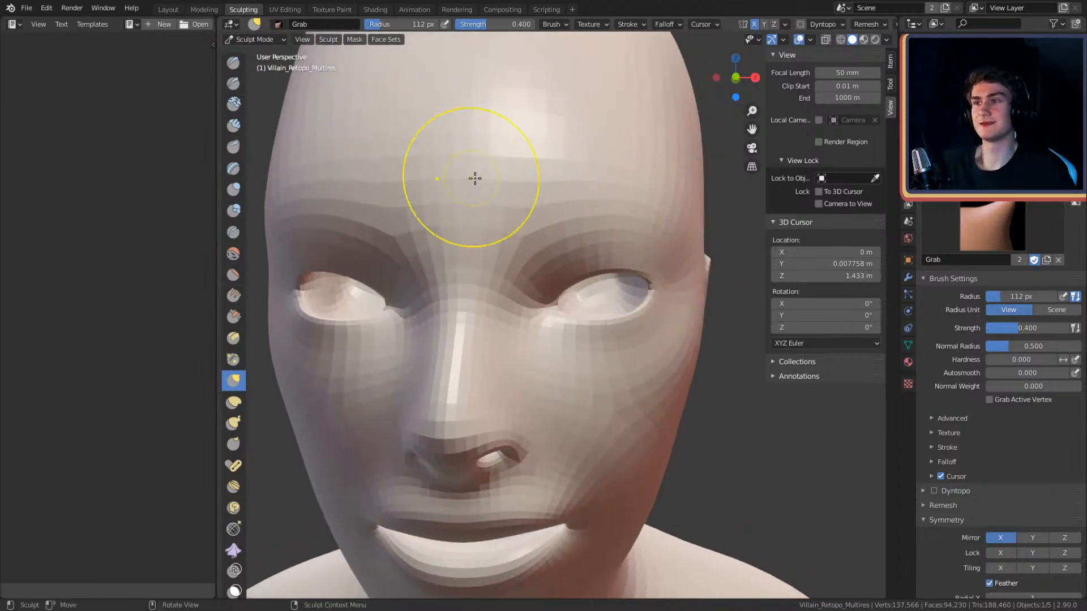
pyautogui.moveTo(632, 266); pyautogui.dragTo(584, 233, button='middle')
pyautogui.keyDown('alt'); pyautogui.moveTo(584, 232); pyautogui.dragTo(536, 255); pyautogui.keyUp('alt')
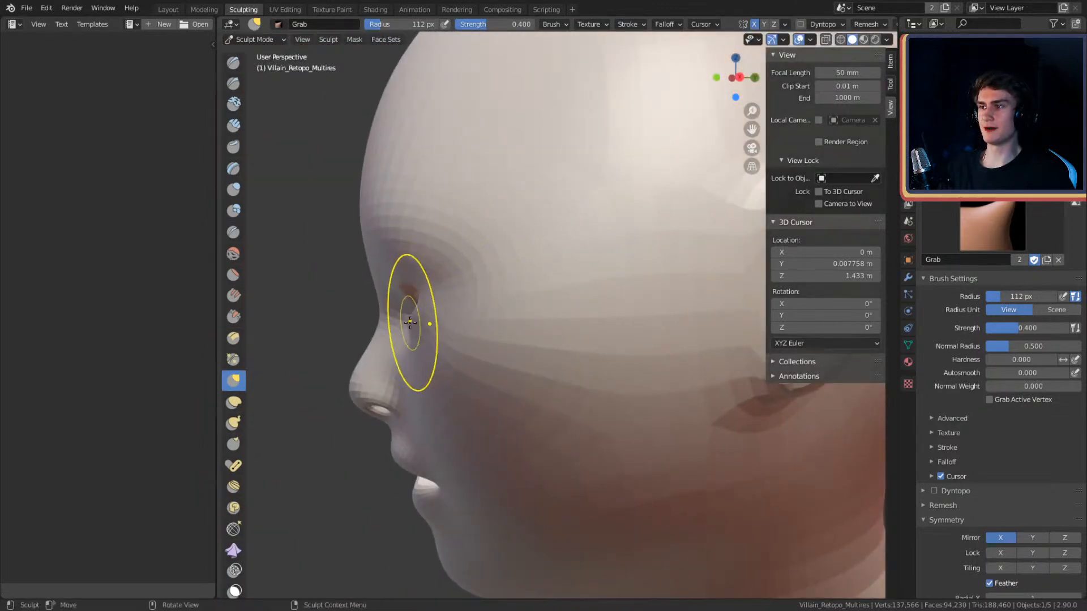
pyautogui.keyDown('shift'); pyautogui.moveTo(431, 296); pyautogui.dragTo(463, 300, button='middle'); pyautogui.keyUp('shift')
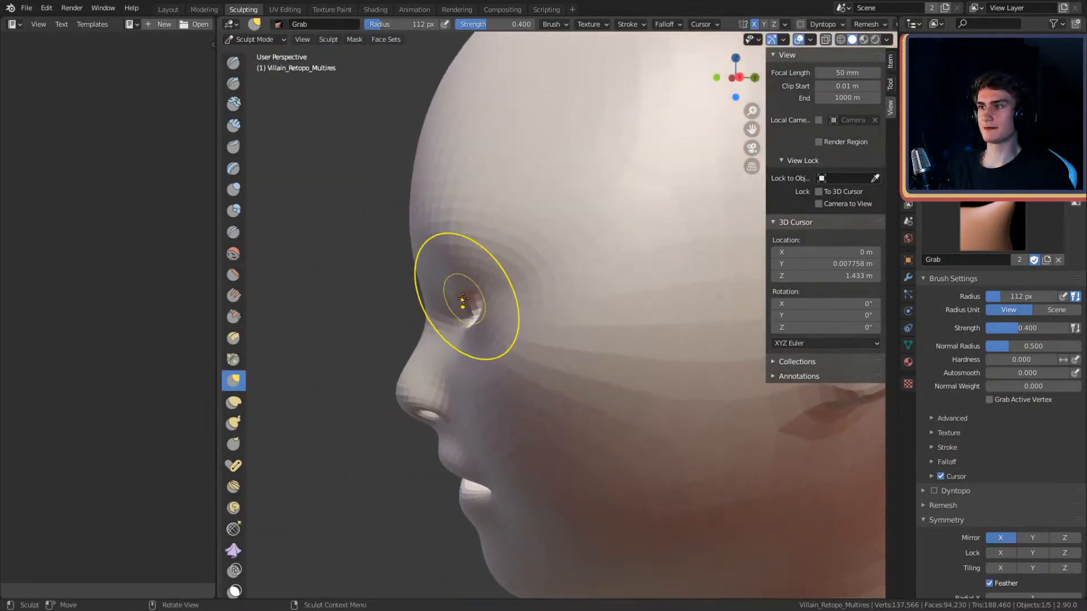
pyautogui.press('f')
pyautogui.click(488, 300)
pyautogui.moveTo(496, 298); pyautogui.dragTo(501, 295)
# - Enlarge the Grab brush to 144 px and narrow the nostrils from the front with X symmetry
pyautogui.moveTo(511, 283)
pyautogui.mouseDown(button='middle')
pyautogui.moveTo(500, 285)
pyautogui.moveTo(543, 295)
pyautogui.moveTo(650, 274)
pyautogui.moveTo(517, 274)
pyautogui.moveTo(574, 276)
pyautogui.moveTo(574, 252)
pyautogui.moveTo(594, 250)
pyautogui.mouseUp(button='middle')
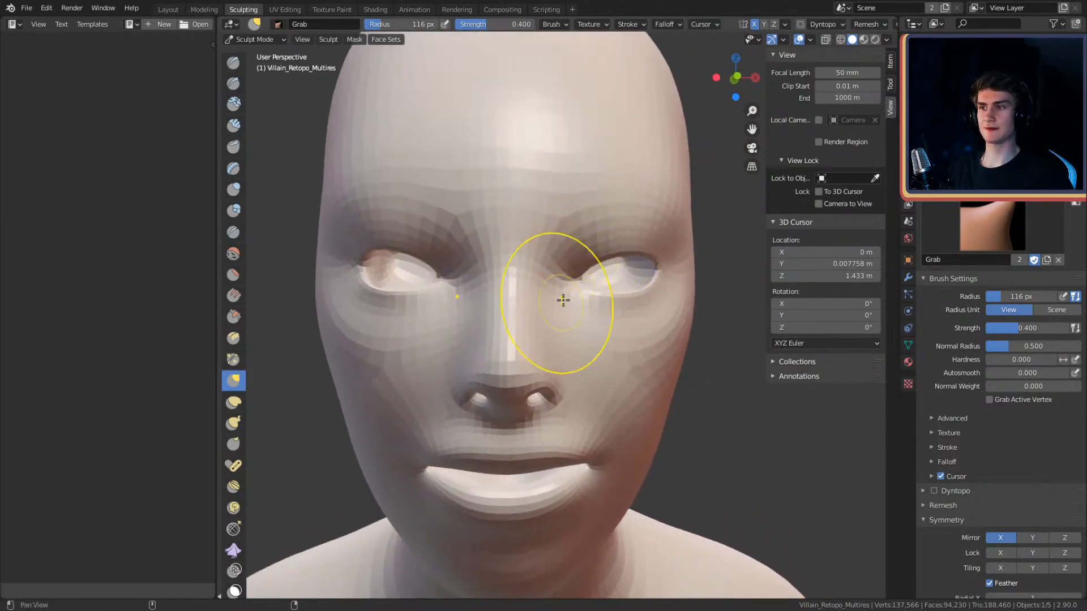
pyautogui.moveTo(560, 303); pyautogui.dragTo(579, 261, button='middle')
pyautogui.moveTo(558, 339); pyautogui.dragTo(562, 295, button='middle')
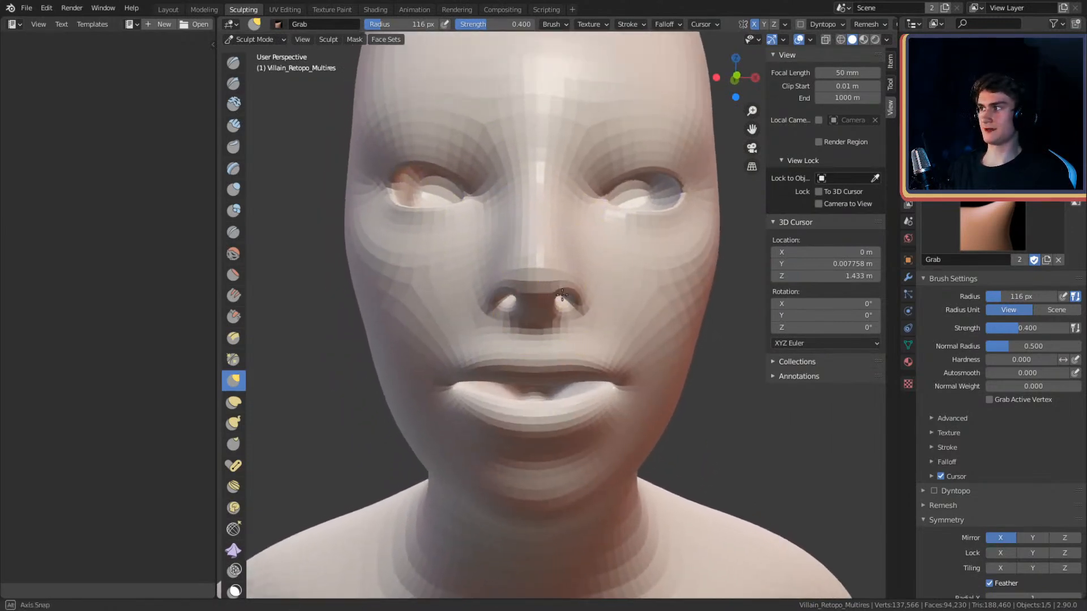
pyautogui.press('f')
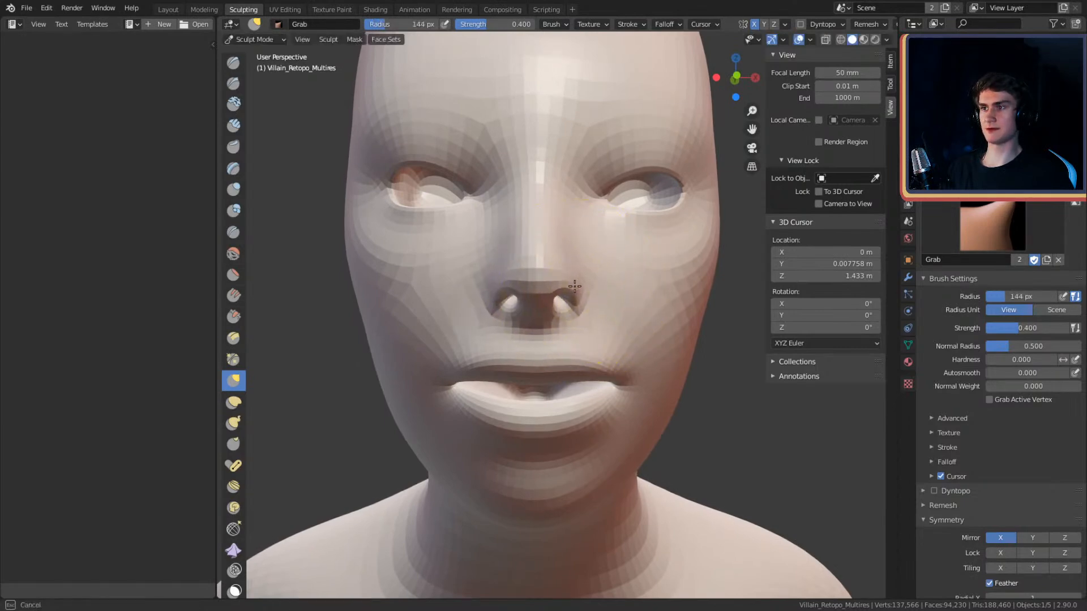
pyautogui.moveTo(591, 298)
pyautogui.mouseDown(button='middle')
pyautogui.moveTo(677, 273)
pyautogui.moveTo(499, 283)
pyautogui.moveTo(627, 306)
pyautogui.mouseUp(button='middle')
# - Refine the nose tip and nostrils from the side and front with the Grab brush, varying its radius between 63 and 116 px
pyautogui.press('f')
pyautogui.click(615, 298)
pyautogui.press('f')
pyautogui.click(626, 307)
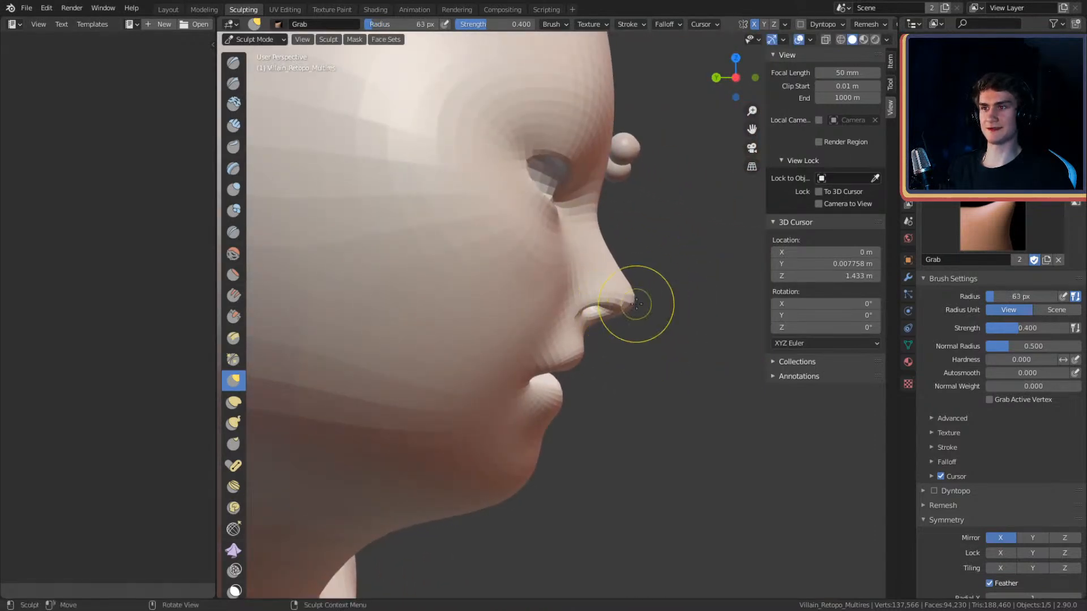
pyautogui.press('f')
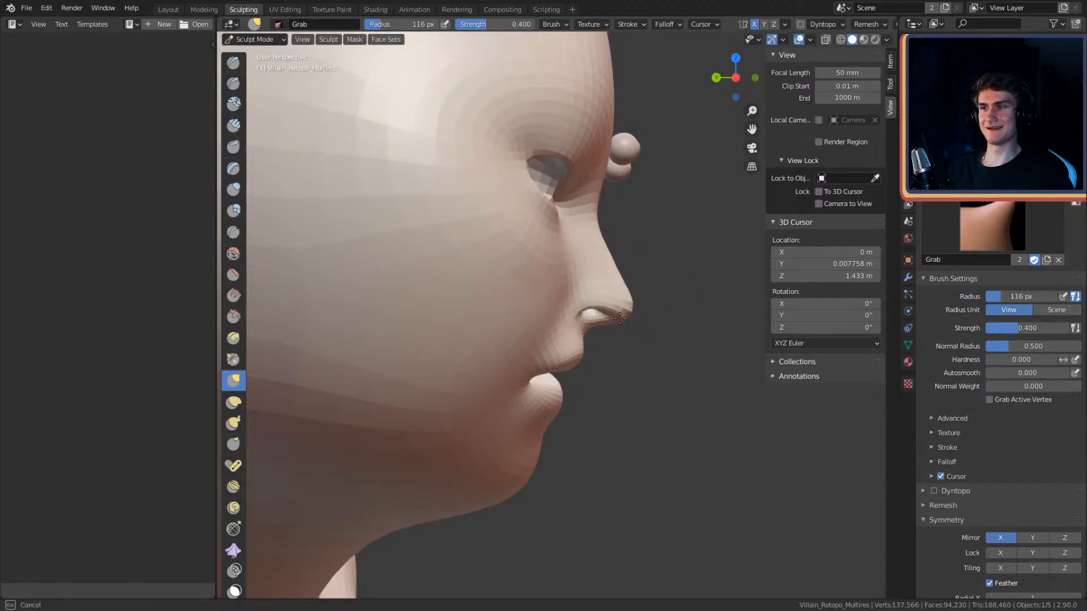
pyautogui.moveTo(631, 287); pyautogui.dragTo(594, 284, button='middle')
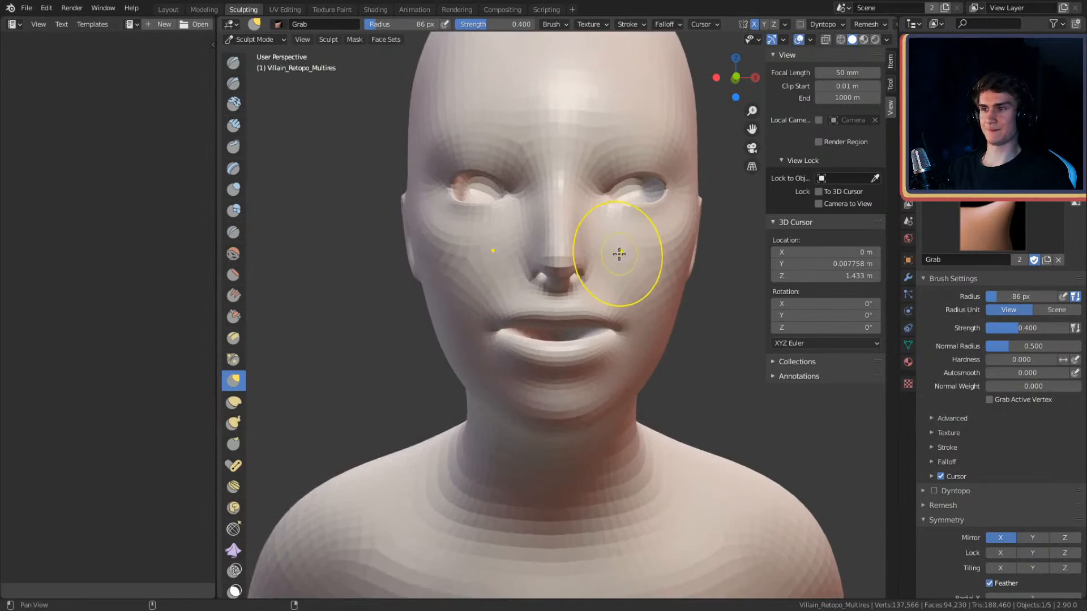
pyautogui.moveTo(381, 146); pyautogui.dragTo(582, 313, button='middle')
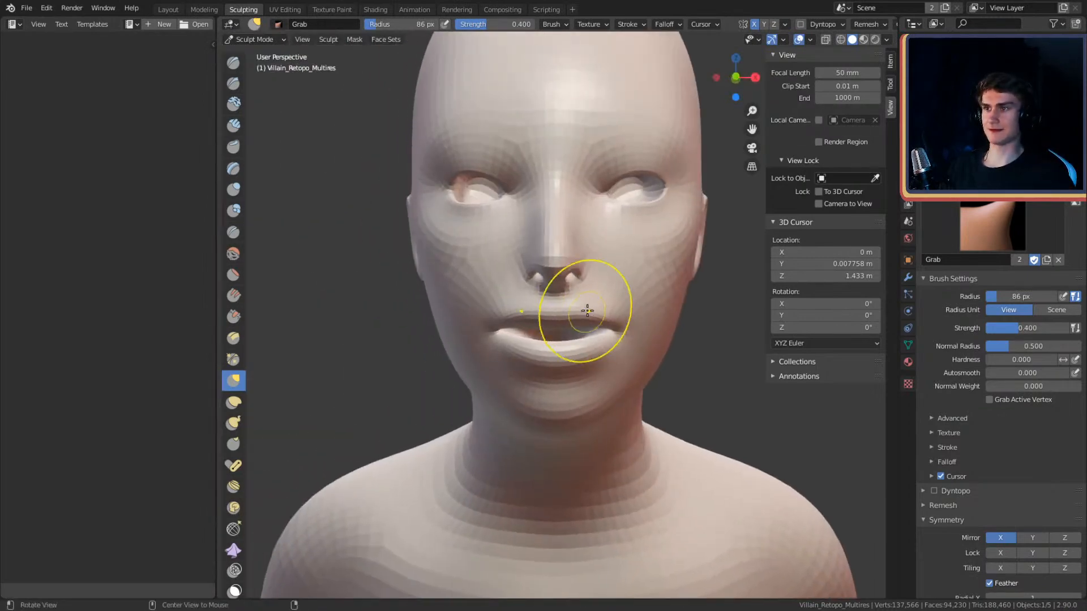
# - Build up and smooth the upper eyelid area with the Clay Strips brush
pyautogui.click(233, 125)
pyautogui.press('f')
pyautogui.click(595, 251)
pyautogui.keyDown('ctrl'); pyautogui.moveTo(577, 262); pyautogui.dragTo(616, 152, button='middle'); pyautogui.keyUp('ctrl')
pyautogui.keyDown('alt'); pyautogui.keyDown('shift'); pyautogui.moveTo(616, 152); pyautogui.dragTo(612, 317); pyautogui.keyUp('shift'); pyautogui.keyUp('alt')
pyautogui.moveTo(589, 385)
pyautogui.keyDown('alt'); pyautogui.mouseDown()
pyautogui.moveTo(534, 444)
pyautogui.moveTo(606, 269)
pyautogui.moveTo(578, 249)
pyautogui.moveTo(554, 255)
pyautogui.moveTo(571, 245)
pyautogui.mouseUp(); pyautogui.keyUp('alt')
# - Carve the fold above the upper eyelid with a resized Crease brush
pyautogui.hotkey('shift', 'c')
pyautogui.press('f')
pyautogui.click(560, 232)
pyautogui.moveTo(620, 215); pyautogui.dragTo(698, 214)
pyautogui.moveTo(699, 214)
pyautogui.mouseDown(button='middle')
pyautogui.moveTo(630, 228)
pyautogui.moveTo(656, 221)
pyautogui.mouseUp(button='middle')
pyautogui.moveTo(659, 215); pyautogui.dragTo(708, 242)
pyautogui.moveTo(706, 241)
pyautogui.mouseDown(button='middle')
pyautogui.moveTo(613, 230)
pyautogui.moveTo(636, 234)
pyautogui.moveTo(504, 190)
pyautogui.mouseUp(button='middle')
# - Reshape the edge of the upper eyelid with the Grab brush at radii of 61 and 94 px
pyautogui.press('g')
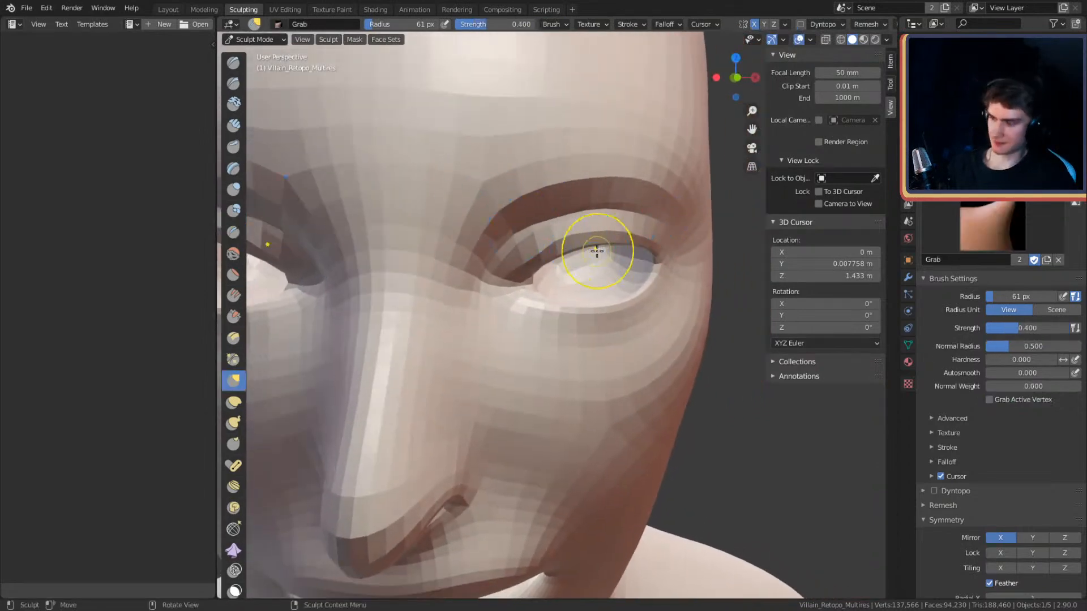
pyautogui.moveTo(574, 241); pyautogui.dragTo(562, 257)
pyautogui.moveTo(594, 249); pyautogui.dragTo(580, 242, button='middle')
pyautogui.moveTo(583, 244); pyautogui.dragTo(617, 261)
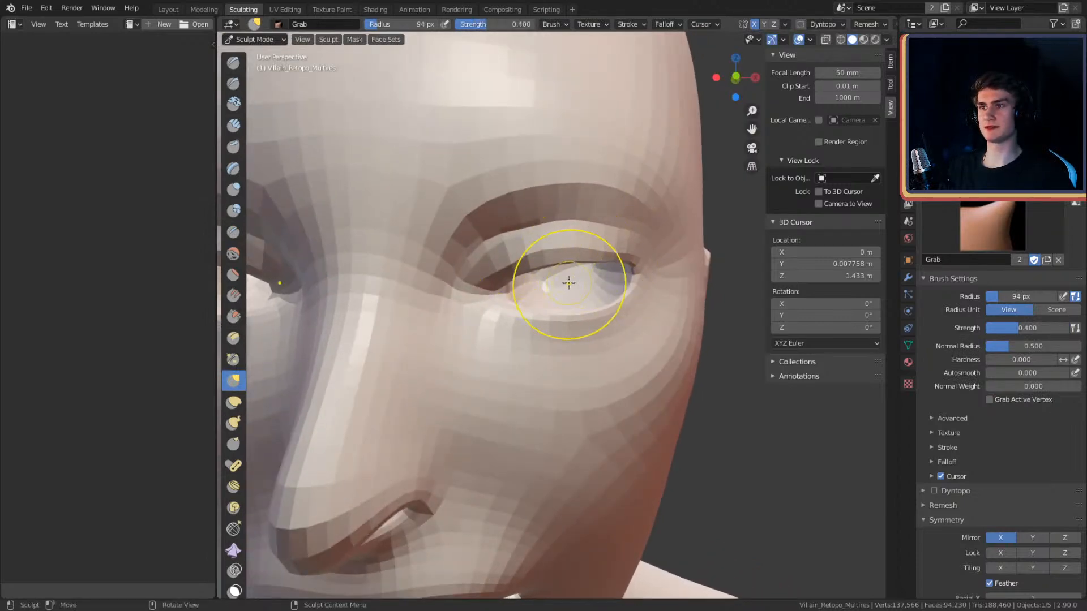
pyautogui.moveTo(594, 250); pyautogui.dragTo(595, 245)
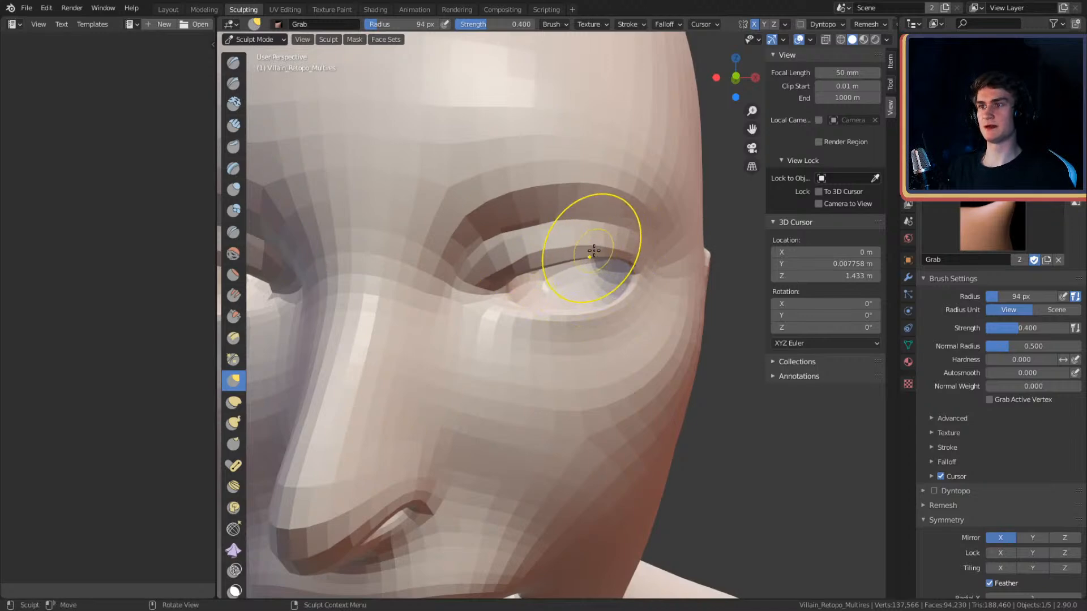
# - Switch to Object Mode, examine the proportions of the whole bust and return to Sculpt Mode
pyautogui.click(254, 39)
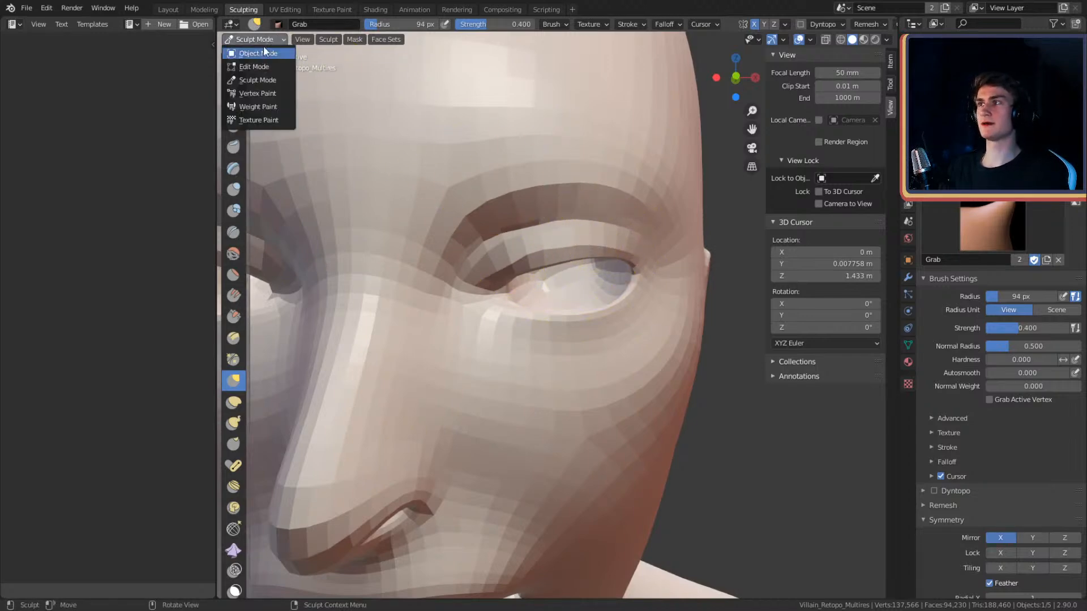
pyautogui.click(262, 55)
pyautogui.scroll(-6, 503, 269)
pyautogui.keyDown('shift'); pyautogui.moveTo(582, 314); pyautogui.dragTo(548, 235, button='middle'); pyautogui.keyUp('shift')
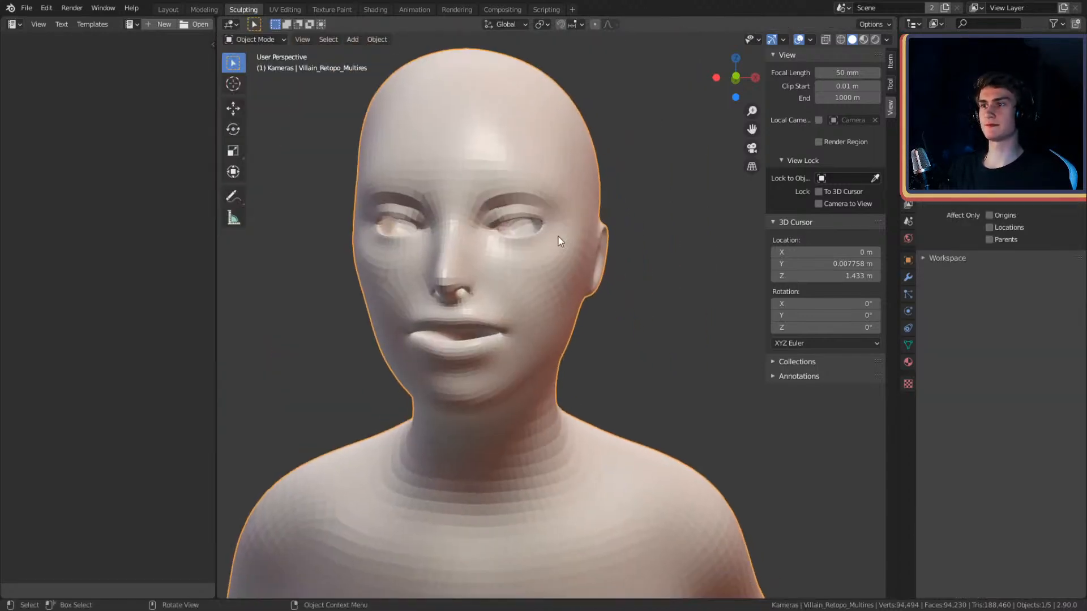
pyautogui.scroll(-5, 558, 249)
pyautogui.click(256, 40)
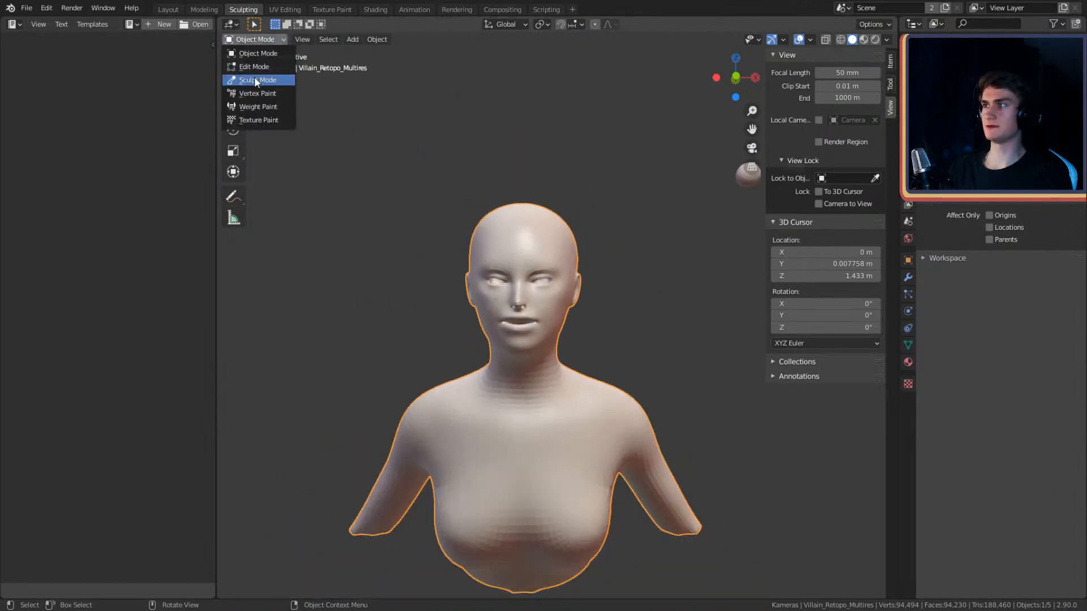
pyautogui.click(255, 80)
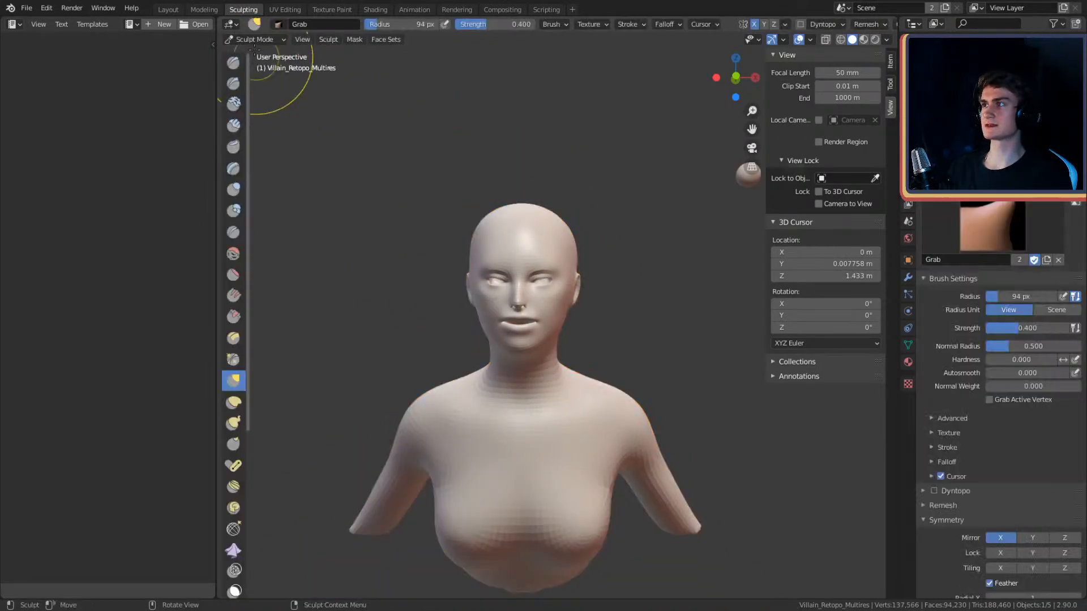
# - Switch to the Layout workspace, select both eyeballs and move them about -0.29 m along X to line up with the head
pyautogui.click(169, 9)
pyautogui.moveTo(483, 233)
pyautogui.mouseDown(button='middle')
pyautogui.moveTo(464, 234)
pyautogui.moveTo(527, 207)
pyautogui.mouseUp(button='middle')
pyautogui.scroll(-4, 465, 233)
pyautogui.click(525, 212)
pyautogui.moveTo(557, 138); pyautogui.dragTo(560, 142)
pyautogui.moveTo(561, 142); pyautogui.dragTo(552, 192, button='middle')
pyautogui.press('g')
pyautogui.press('x')
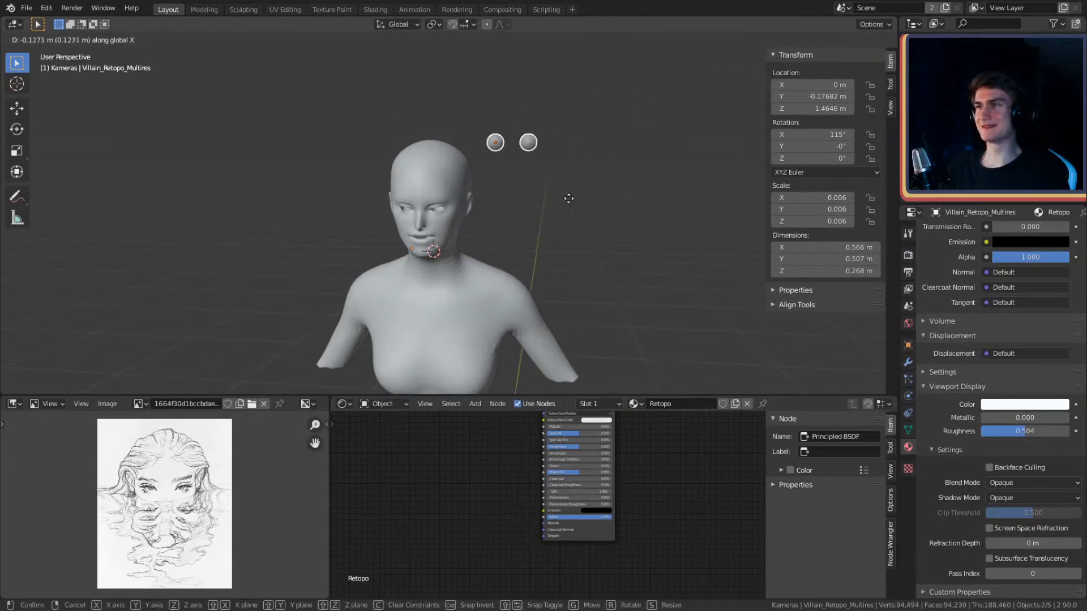
pyautogui.click(482, 206)
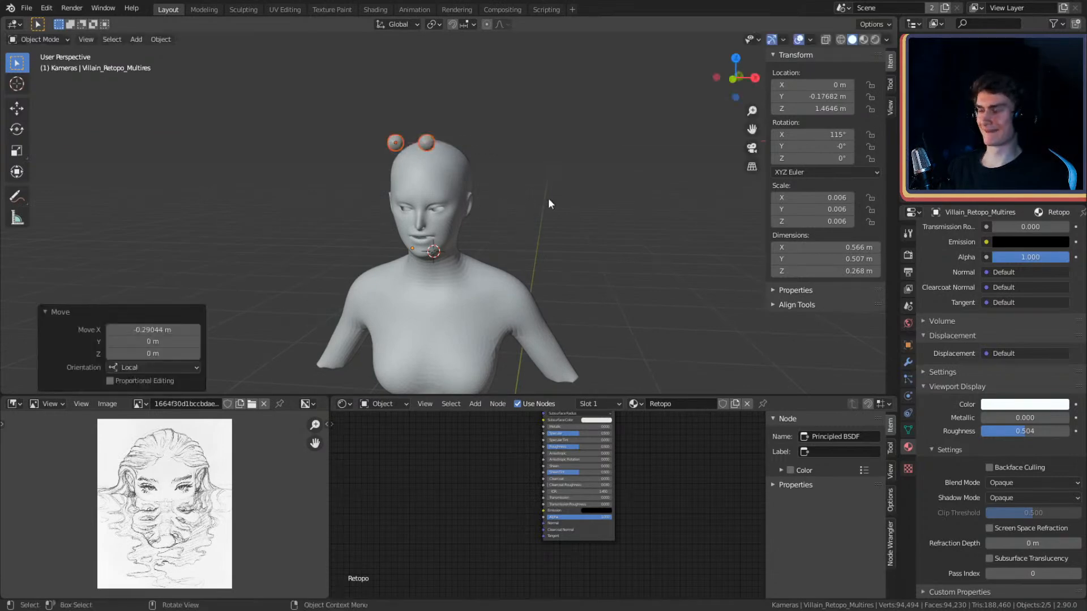
# - Lower the eyeballs by about 0.113 m and move them about 0.065 m along Y into the eye sockets
pyautogui.press('g')
pyautogui.press('z')
pyautogui.click(545, 251)
pyautogui.moveTo(529, 245); pyautogui.dragTo(504, 240, button='middle')
pyautogui.scroll(4, 466, 240)
pyautogui.press('g')
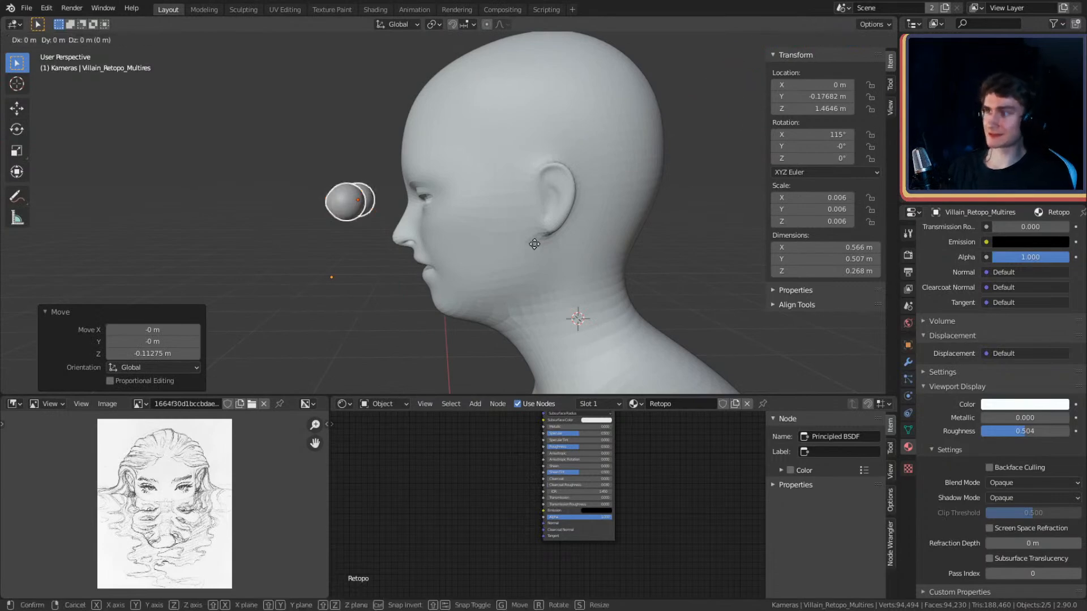
pyautogui.press('y')
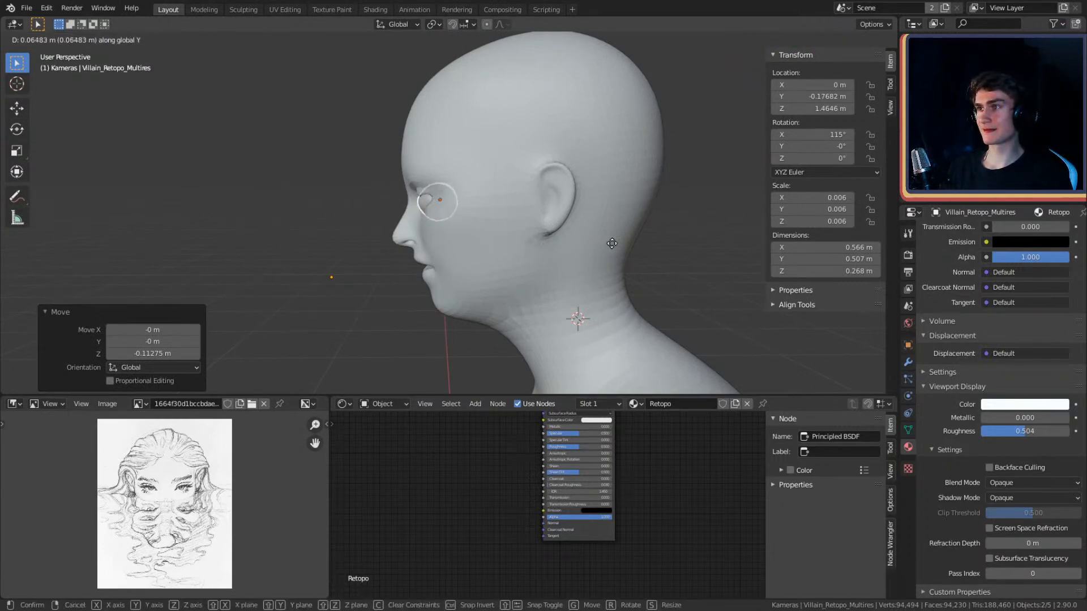
pyautogui.click(602, 239)
# - Center the eyeballs in the sockets by shifting them about 0.005 m along X
pyautogui.moveTo(602, 239)
pyautogui.mouseDown(button='middle')
pyautogui.moveTo(616, 237)
pyautogui.moveTo(545, 236)
pyautogui.moveTo(590, 250)
pyautogui.moveTo(624, 239)
pyautogui.mouseUp(button='middle')
pyautogui.scroll(3, 524, 235)
pyautogui.press('g')
pyautogui.press('x')
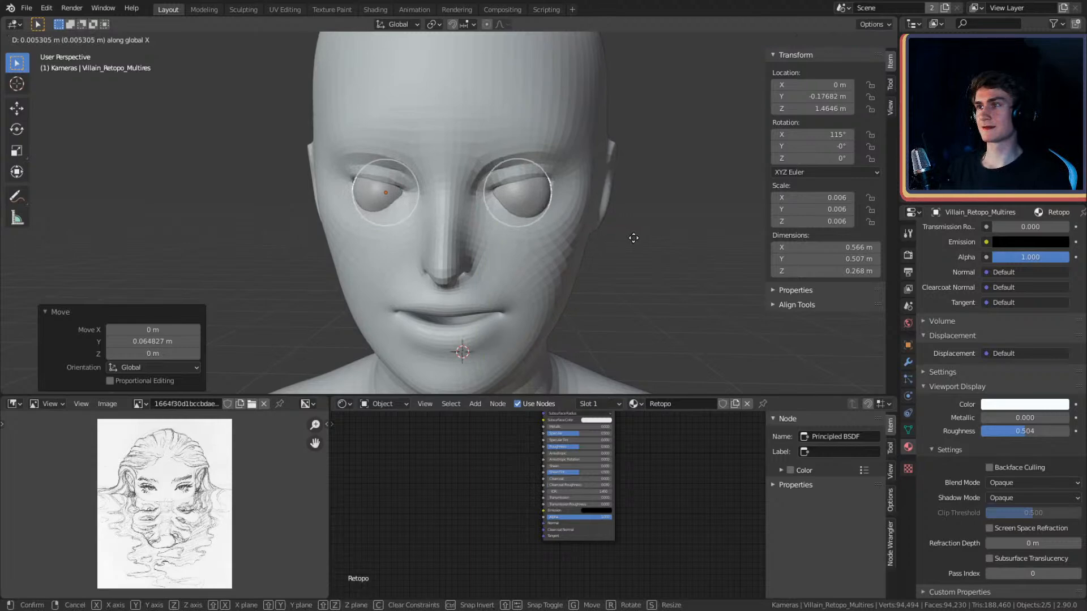
pyautogui.click(633, 239)
# - Fine-tune the eyeballs from the side by raising them about 0.002 m and moving them about -0.002 m along Y
pyautogui.moveTo(639, 232); pyautogui.dragTo(501, 222, button='middle')
pyautogui.press('g')
pyautogui.press('x')
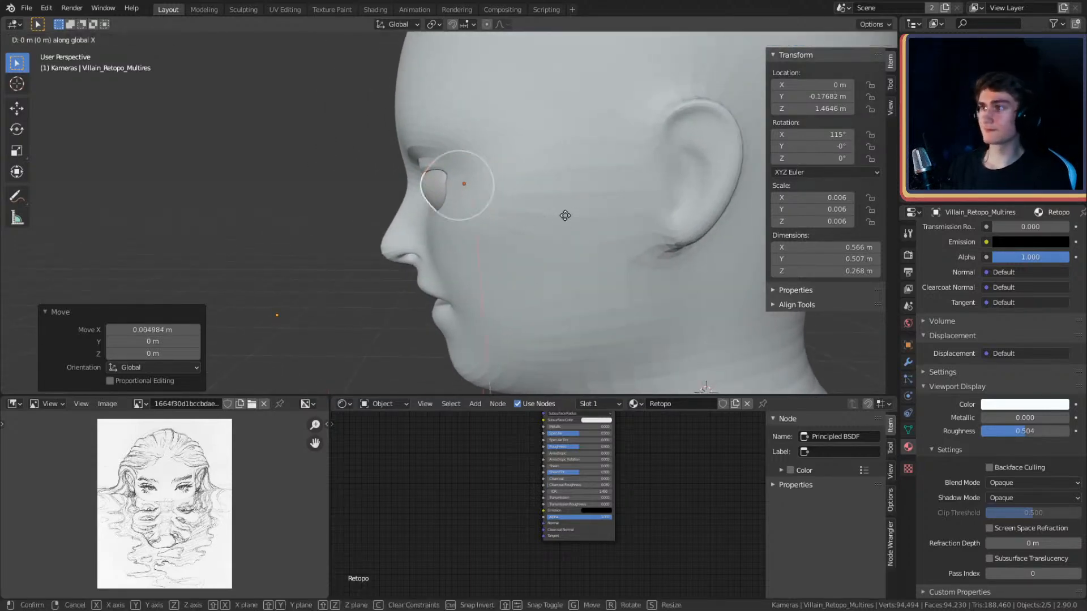
pyautogui.click(569, 215)
pyautogui.press('g')
pyautogui.press('z')
pyautogui.click(566, 210)
pyautogui.press('g')
pyautogui.press('x')
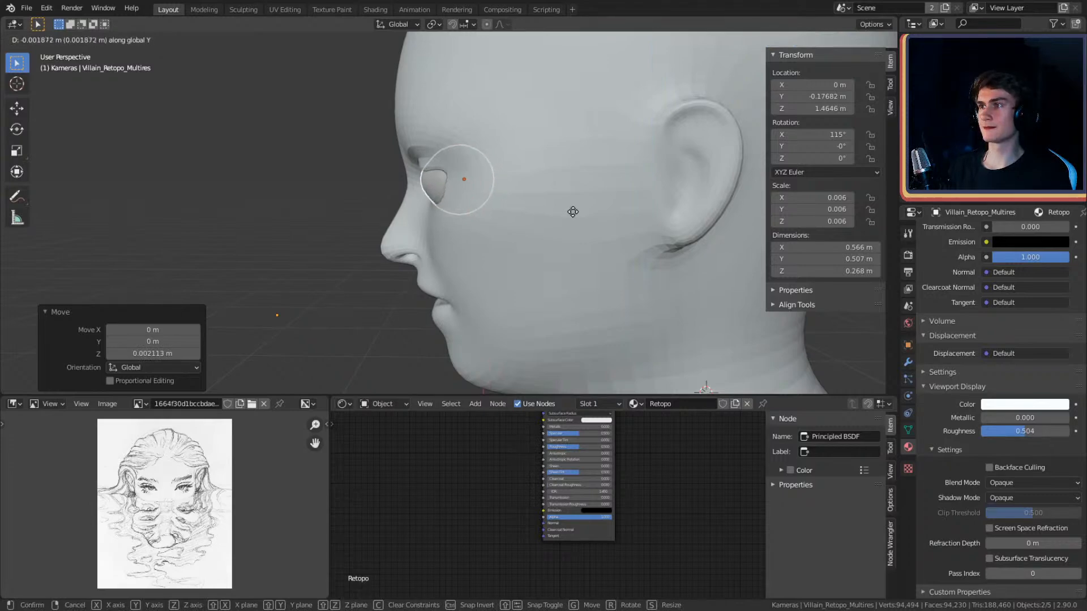
pyautogui.click(572, 212)
# - Display the model in Material Preview and examine how the eyes sit in the face from different angles
pyautogui.moveTo(581, 203); pyautogui.dragTo(558, 242, button='middle')
pyautogui.press('z')
pyautogui.click(541, 310)
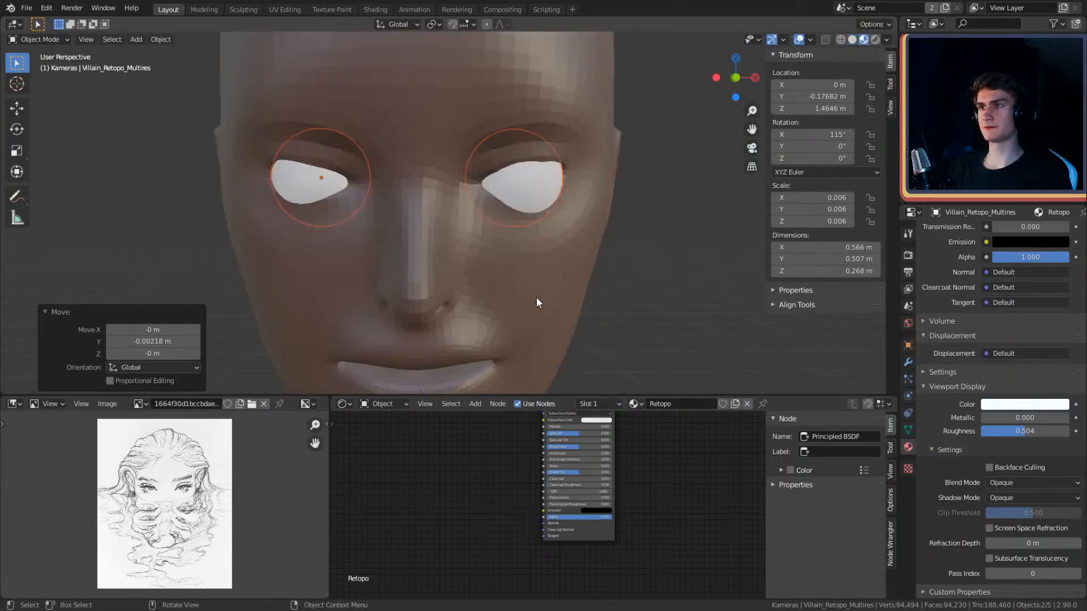
pyautogui.click(589, 266)
pyautogui.scroll(-8, 583, 266)
pyautogui.moveTo(568, 269); pyautogui.dragTo(539, 245, button='middle')
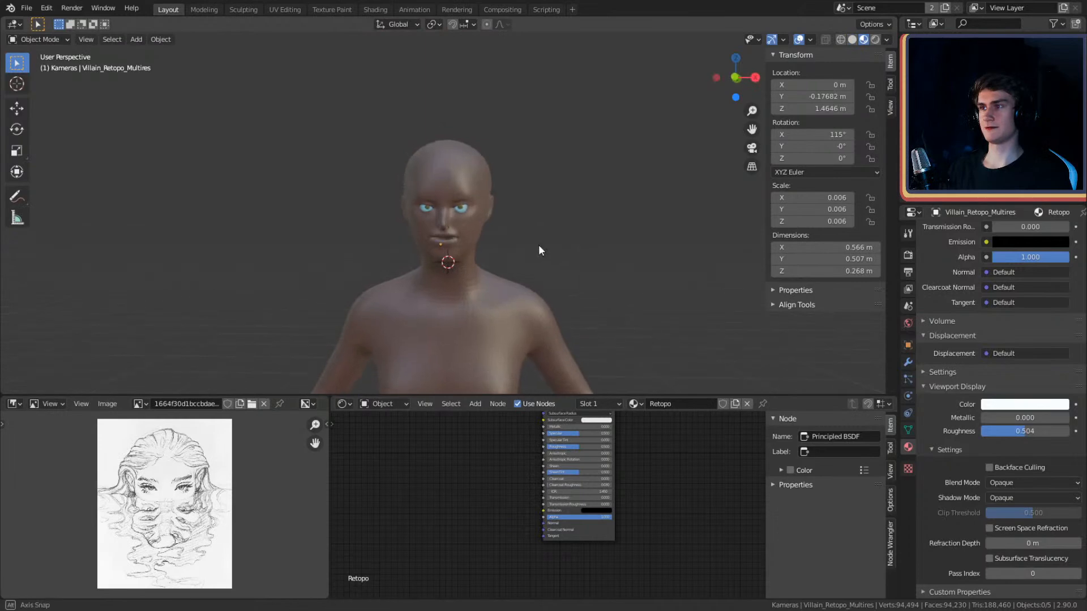
pyautogui.scroll(5, 539, 244)
pyautogui.moveTo(548, 192); pyautogui.dragTo(528, 250, button='middle')
pyautogui.scroll(2, 549, 223)
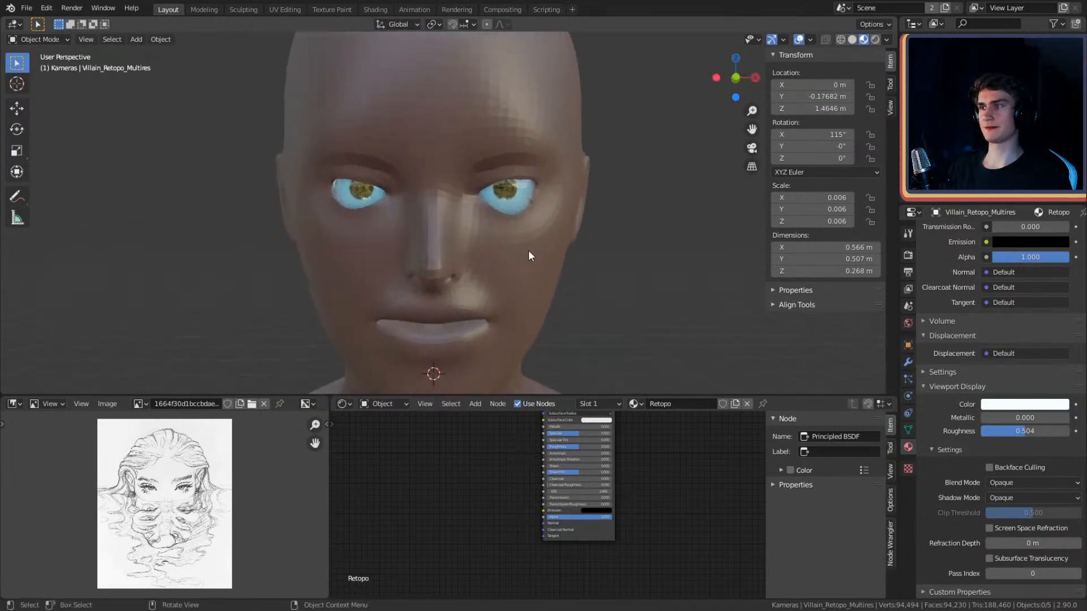
pyautogui.scroll(3, 528, 250)
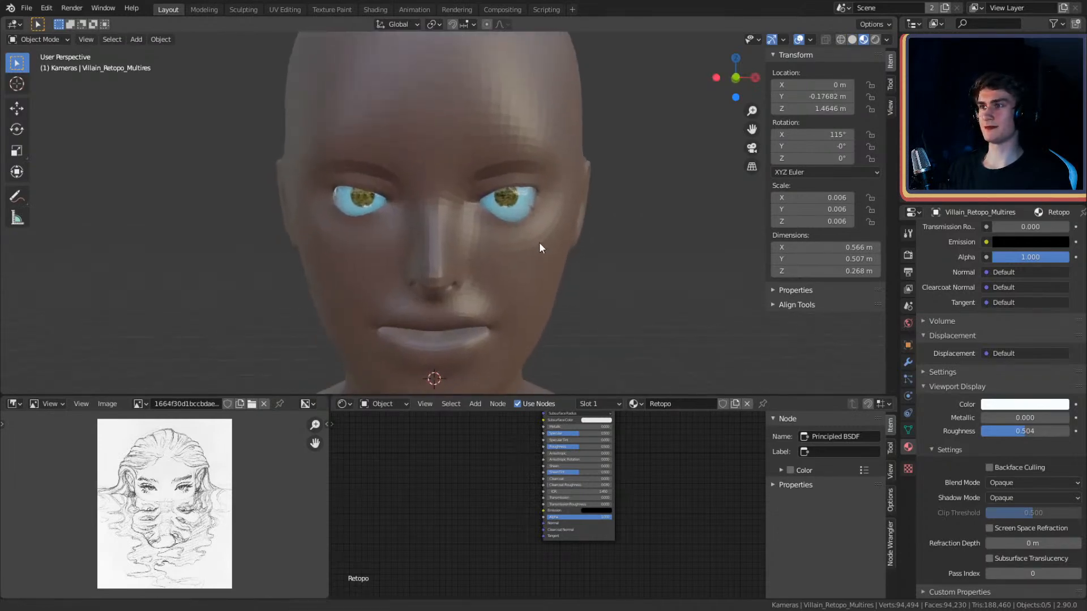
pyautogui.moveTo(542, 253); pyautogui.dragTo(534, 237, button='middle')
pyautogui.click(566, 94)
# - Return to the Sculpting workspace, enlarge the Grab brush to 199 px and pull the eye area to fit the eyeball
pyautogui.click(242, 9)
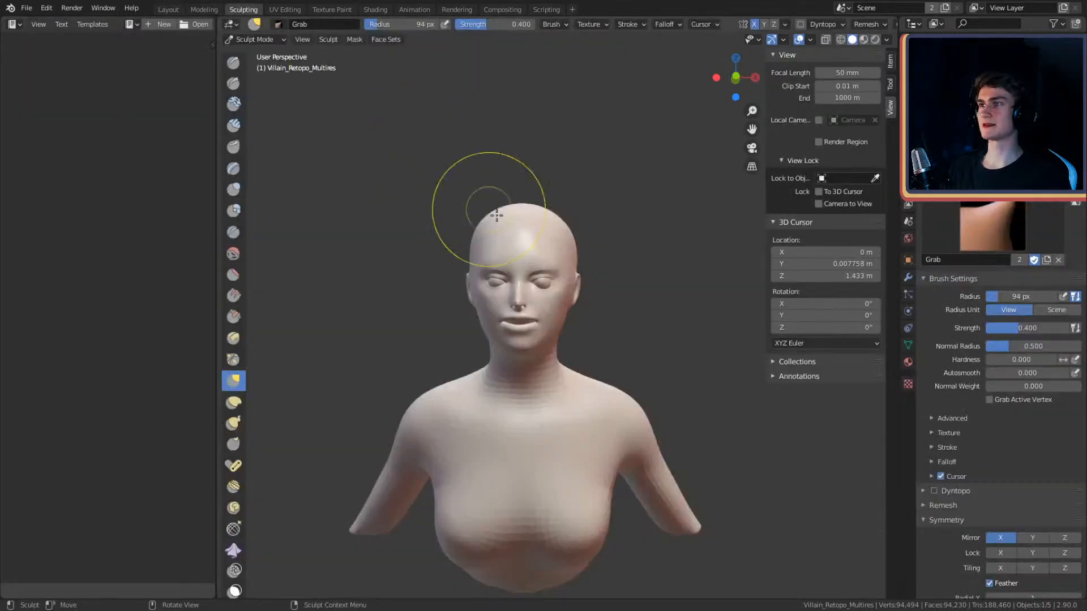
pyautogui.scroll(5, 553, 287)
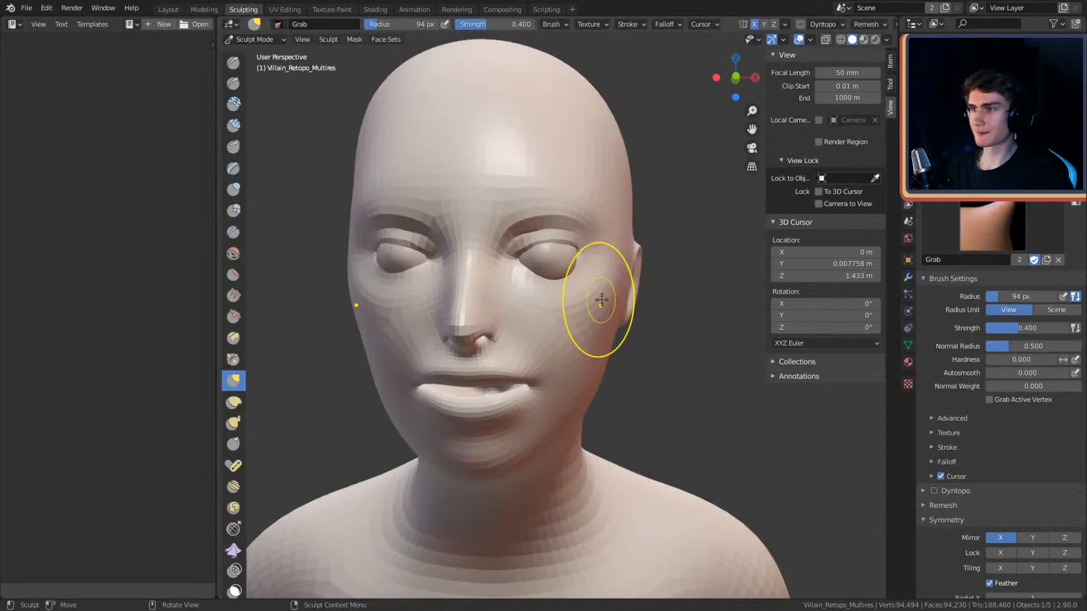
pyautogui.moveTo(436, 158); pyautogui.dragTo(538, 230, button='middle')
pyautogui.scroll(3, 539, 230)
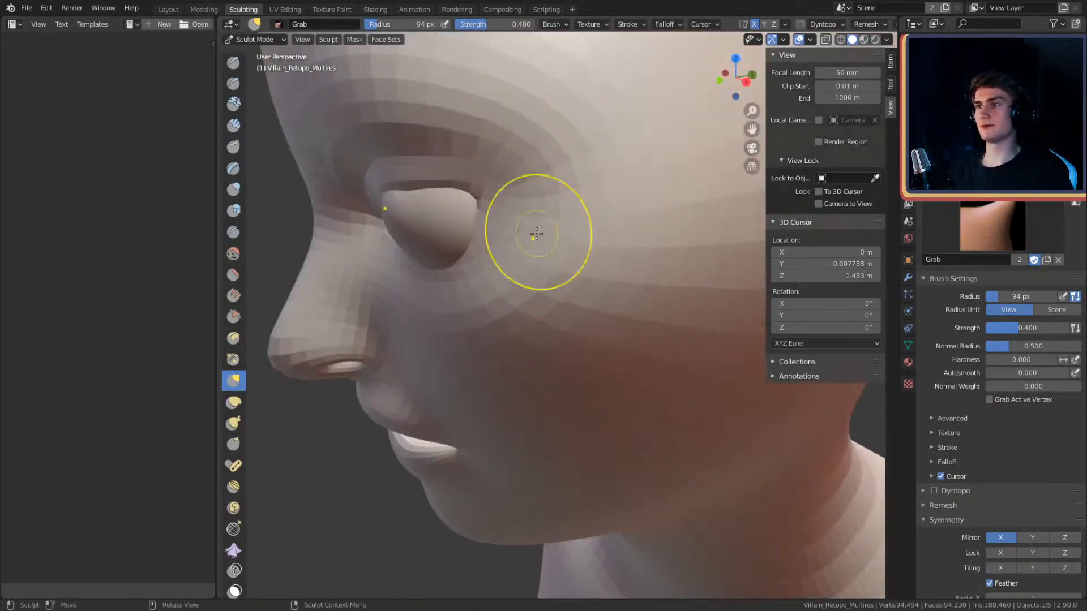
pyautogui.scroll(2, 509, 244)
pyautogui.press('f')
pyautogui.click(468, 291)
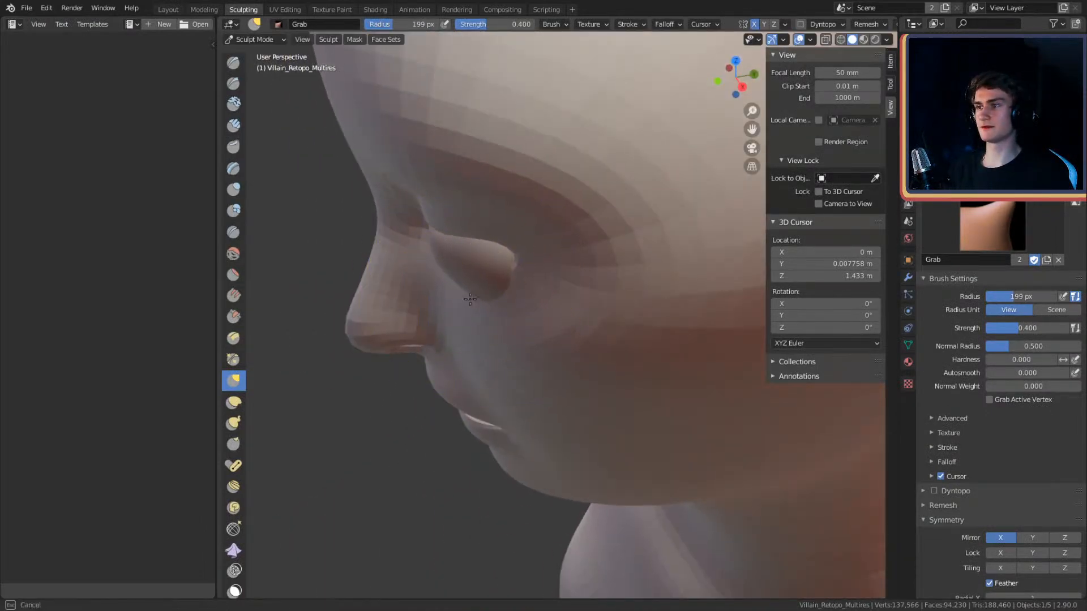
pyautogui.moveTo(492, 274); pyautogui.dragTo(512, 275, button='middle')
pyautogui.moveTo(450, 335); pyautogui.dragTo(453, 344)
# - Fit the eyelids around the eyeball from several angles, adjusting the Grab brush radius up to 205 px
pyautogui.moveTo(523, 300)
pyautogui.mouseDown(button='middle')
pyautogui.moveTo(583, 279)
pyautogui.moveTo(582, 253)
pyautogui.moveTo(607, 268)
pyautogui.mouseUp(button='middle')
pyautogui.moveTo(607, 267); pyautogui.dragTo(594, 276)
pyautogui.moveTo(578, 271)
pyautogui.mouseDown(button='middle')
pyautogui.moveTo(517, 257)
pyautogui.moveTo(480, 263)
pyautogui.moveTo(489, 321)
pyautogui.moveTo(562, 204)
pyautogui.moveTo(563, 266)
pyautogui.moveTo(503, 260)
pyautogui.moveTo(553, 232)
pyautogui.moveTo(575, 277)
pyautogui.moveTo(594, 243)
pyautogui.mouseUp(button='middle')
pyautogui.press('f')
pyautogui.click(470, 320)
pyautogui.press('f')
pyautogui.click(632, 286)
pyautogui.moveTo(607, 280); pyautogui.dragTo(621, 272, button='middle')
pyautogui.press('f')
pyautogui.click(622, 285)
pyautogui.moveTo(622, 230); pyautogui.dragTo(583, 283, button='middle')
pyautogui.keyDown('ctrl'); pyautogui.moveTo(583, 282); pyautogui.dragTo(639, 218, button='middle'); pyautogui.keyUp('ctrl')
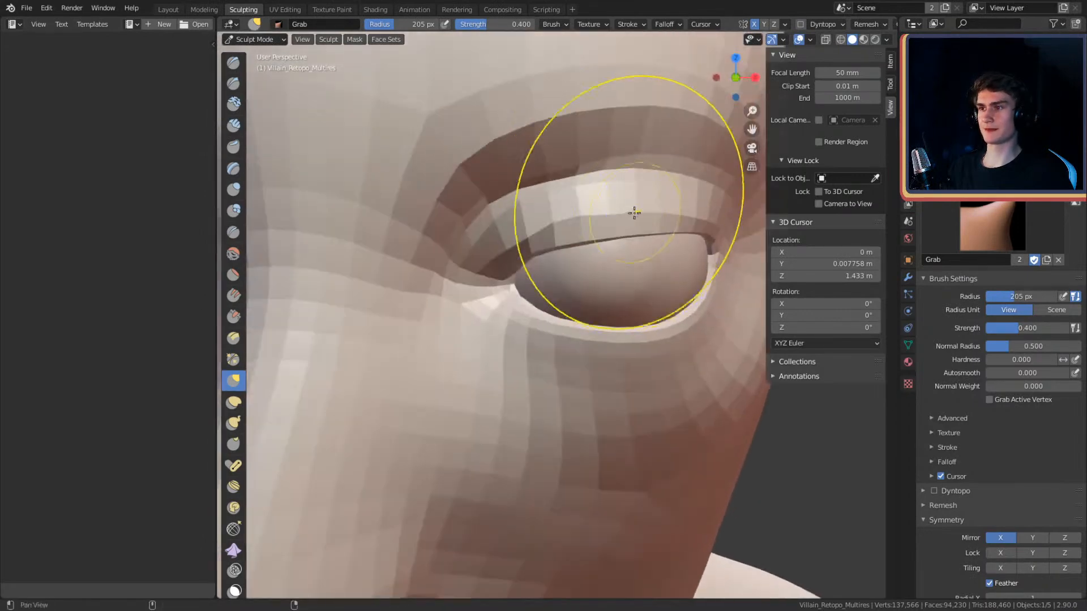
# - Build up the area around the inner eye corner with the Clay Strips brush, adjusting its radius
pyautogui.click(234, 126)
pyautogui.press('f')
pyautogui.click(428, 289)
pyautogui.moveTo(476, 283)
pyautogui.mouseDown(button='middle')
pyautogui.moveTo(513, 282)
pyautogui.moveTo(439, 288)
pyautogui.moveTo(480, 311)
pyautogui.moveTo(501, 307)
pyautogui.moveTo(472, 248)
pyautogui.mouseUp(button='middle')
pyautogui.press('f')
pyautogui.click(498, 282)
# - Refine the eyelid shape with the Grab brush at a radius of 131 px
pyautogui.press('g')
pyautogui.press('f')
pyautogui.click(450, 289)
pyautogui.moveTo(464, 177)
pyautogui.mouseDown(button='middle')
pyautogui.moveTo(486, 180)
pyautogui.moveTo(478, 256)
pyautogui.moveTo(592, 245)
pyautogui.moveTo(650, 272)
pyautogui.moveTo(569, 260)
pyautogui.mouseUp(button='middle')
pyautogui.scroll(3, 571, 255)
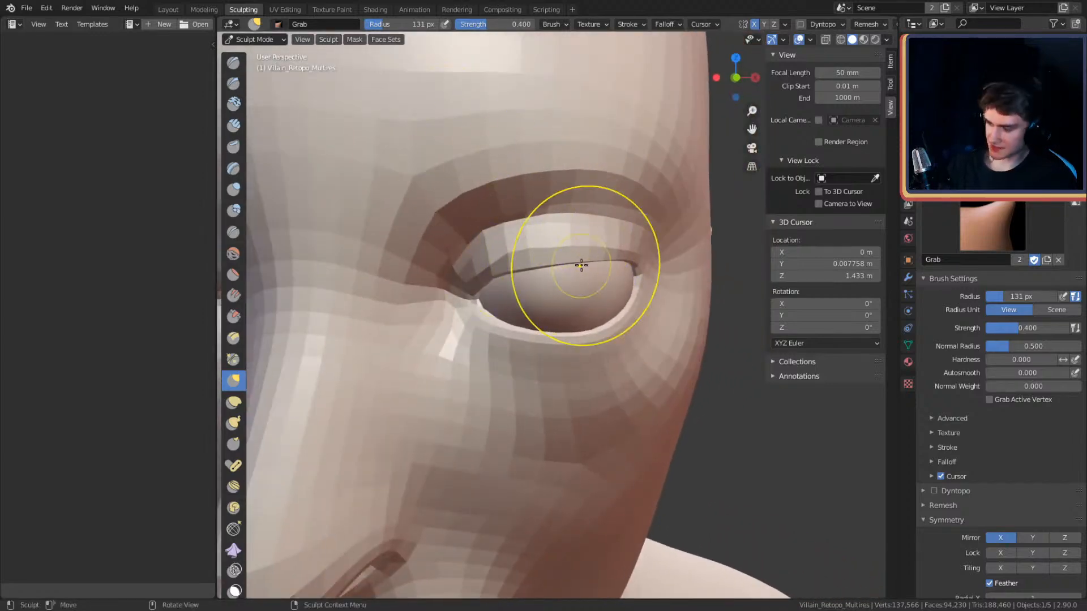
# - Sharpen the upper eyelid fold with the Crease brush at radii of 39 and 30 px
pyautogui.hotkey('shift', 'c')
pyautogui.press('f')
pyautogui.click(538, 233)
pyautogui.moveTo(539, 236)
pyautogui.mouseDown(button='middle')
pyautogui.moveTo(541, 257)
pyautogui.moveTo(516, 237)
pyautogui.mouseUp(button='middle')
pyautogui.moveTo(516, 238); pyautogui.dragTo(515, 236)
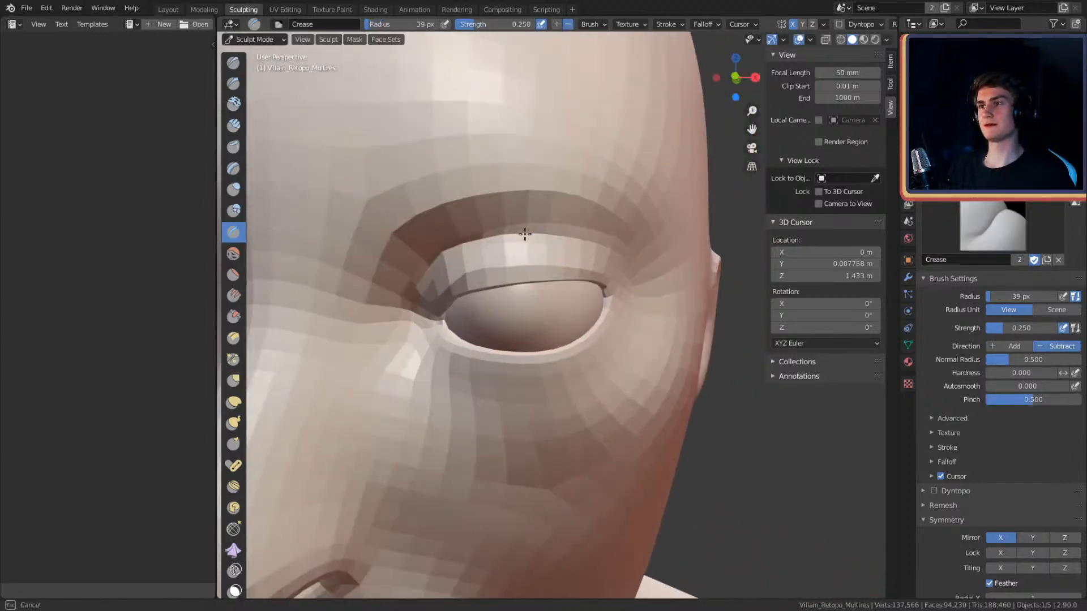
pyautogui.moveTo(611, 249); pyautogui.dragTo(554, 240, button='middle')
pyautogui.moveTo(619, 253)
pyautogui.mouseDown(button='middle')
pyautogui.moveTo(546, 249)
pyautogui.moveTo(567, 253)
pyautogui.moveTo(544, 268)
pyautogui.moveTo(591, 252)
pyautogui.mouseUp(button='middle')
pyautogui.scroll(-4, 594, 241)
pyautogui.scroll(6, 592, 251)
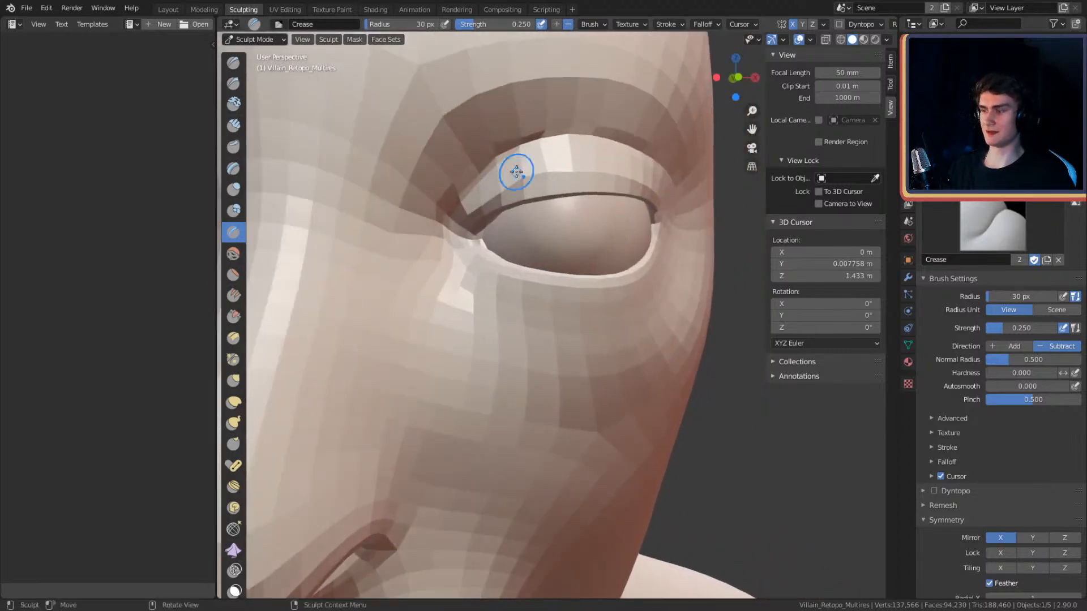
# - Adjust the lower eyelid against the eyeball with the Grab brush at a radius of 187 px
pyautogui.press('g')
pyautogui.moveTo(660, 259); pyautogui.dragTo(601, 273, button='middle')
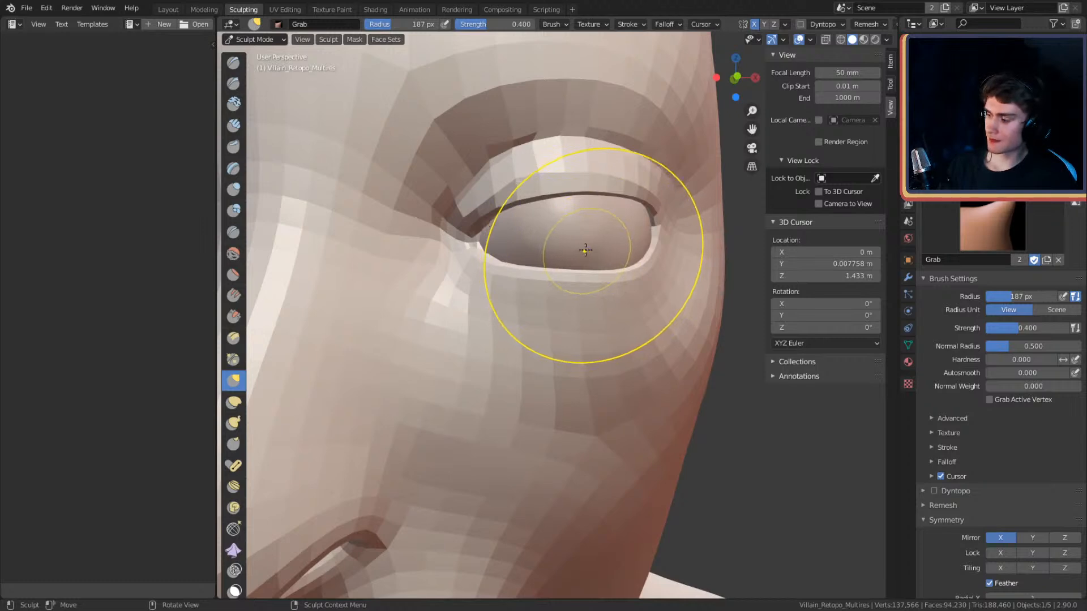
# - Mask the face except for the lower eyelid and the area beneath it, adjusting the brush radius
pyautogui.press('m')
pyautogui.hotkey('shift', 'a')
pyautogui.click(687, 374)
pyautogui.press('f')
pyautogui.click(576, 295)
pyautogui.moveTo(576, 296)
pyautogui.mouseDown(button='middle')
pyautogui.moveTo(590, 291)
pyautogui.moveTo(582, 315)
pyautogui.moveTo(578, 285)
pyautogui.moveTo(529, 250)
pyautogui.moveTo(529, 283)
pyautogui.moveTo(584, 317)
pyautogui.moveTo(582, 307)
pyautogui.mouseUp(button='middle')
pyautogui.press('f')
pyautogui.click(576, 304)
pyautogui.press('f')
pyautogui.click(576, 287)
# - Reshape the unmasked lower eyelid rim against the eyeball with the Grab brush, varying the brush radius
pyautogui.press('g')
pyautogui.press('f')
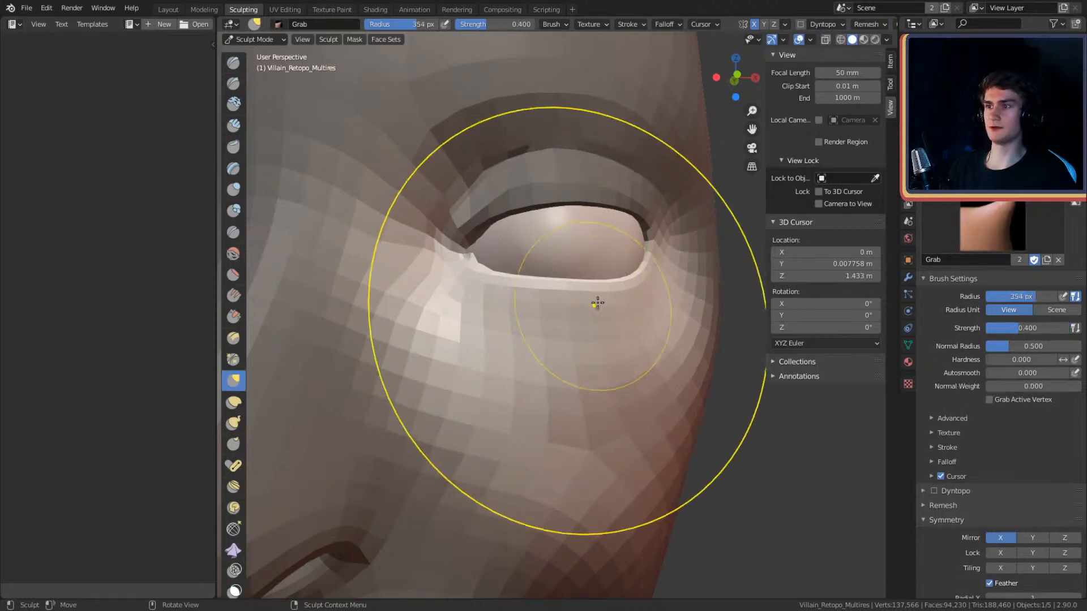
pyautogui.click(556, 285)
pyautogui.moveTo(600, 282)
pyautogui.mouseDown(button='middle')
pyautogui.moveTo(613, 279)
pyautogui.moveTo(621, 301)
pyautogui.moveTo(582, 286)
pyautogui.moveTo(545, 300)
pyautogui.moveTo(562, 292)
pyautogui.mouseUp(button='middle')
pyautogui.press('f')
pyautogui.click(498, 291)
pyautogui.moveTo(491, 281)
pyautogui.mouseDown()
pyautogui.moveTo(481, 281)
pyautogui.moveTo(537, 284)
pyautogui.mouseUp()
pyautogui.keyDown('shift'); pyautogui.moveTo(596, 274); pyautogui.dragTo(562, 291, button='middle'); pyautogui.keyUp('shift')
pyautogui.keyDown('alt'); pyautogui.moveTo(562, 291); pyautogui.dragTo(552, 301); pyautogui.keyUp('alt')
# - Adjust the inner part of the lower eyelid with the Grab brush at a radius of 248 px
pyautogui.press('f')
pyautogui.click(574, 301)
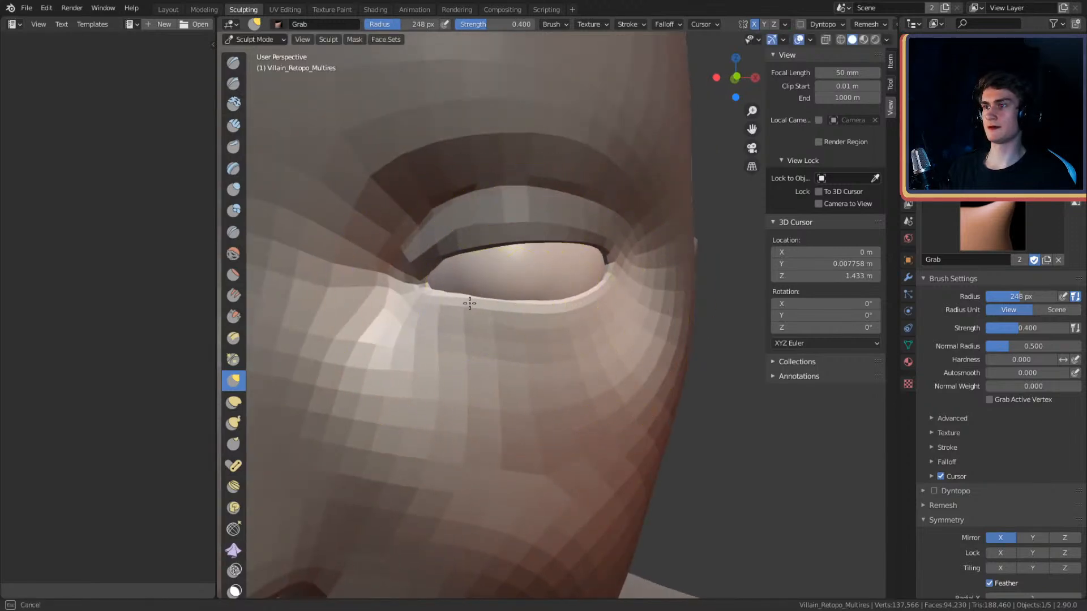
pyautogui.moveTo(471, 301); pyautogui.dragTo(471, 308)
pyautogui.scroll(-6, 471, 309)
pyautogui.keyDown('shift'); pyautogui.moveTo(505, 294); pyautogui.dragTo(590, 270, button='middle'); pyautogui.keyUp('shift')
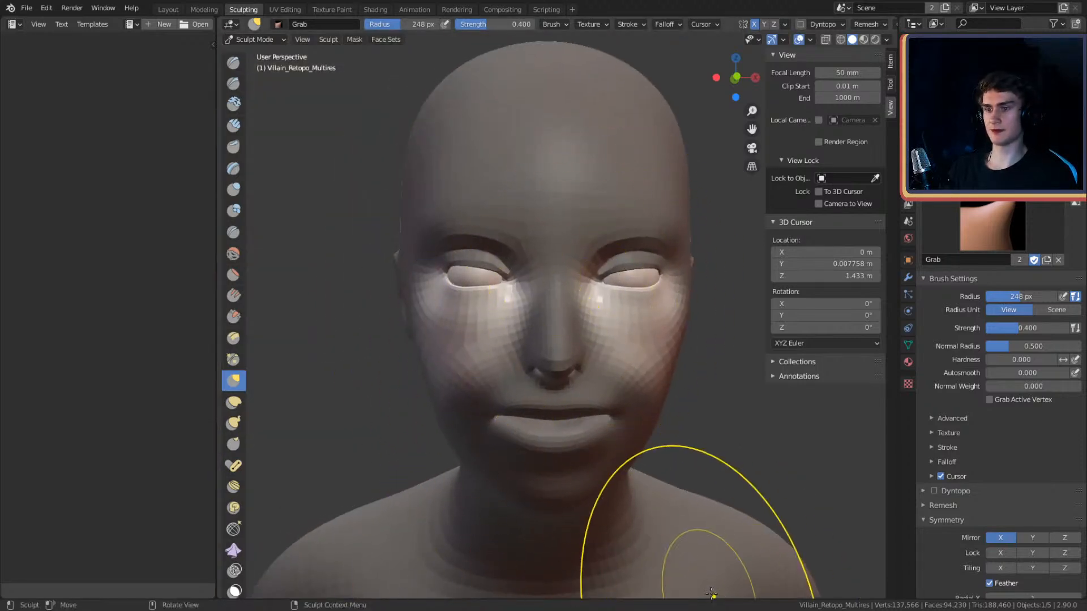
# - Split the 3D viewport horizontally and divide the new lower area into two side-by-side areas
pyautogui.rightClick(898, 535)
pyautogui.click(866, 542)
pyautogui.click(528, 410)
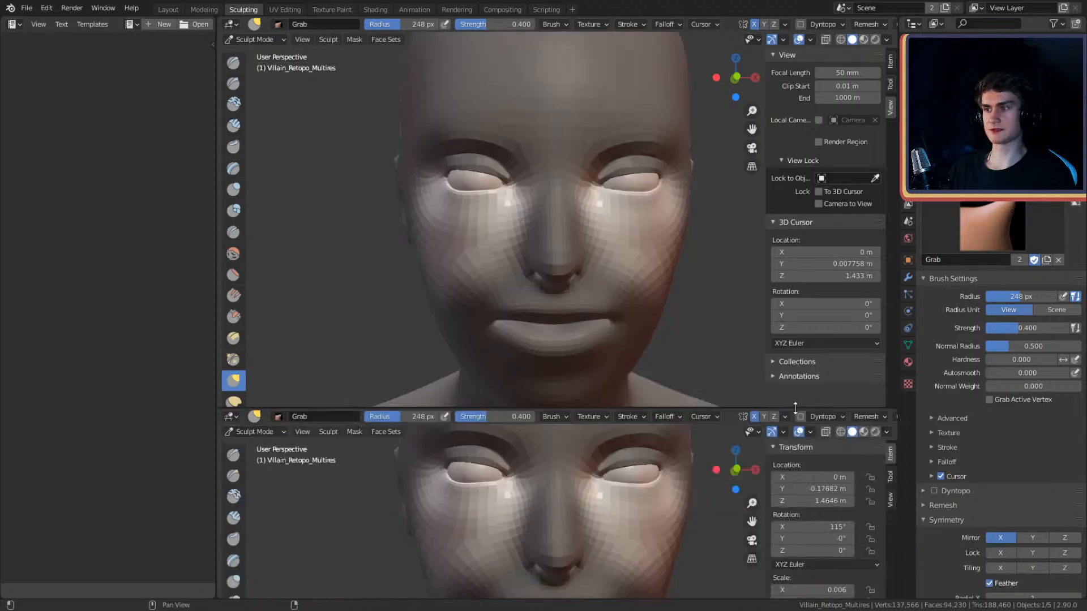
pyautogui.rightClick(535, 408)
pyautogui.click(495, 400)
pyautogui.click(541, 447)
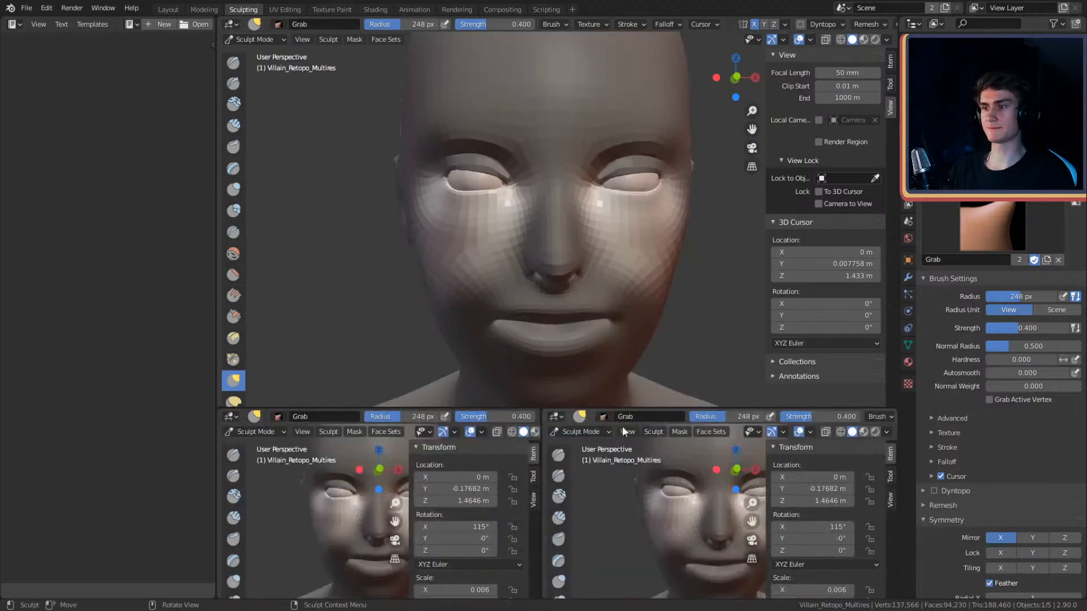
# - Turn one of the new areas into an Image Editor showing the whole 1664f30d1bccbdae... reference sketch
pyautogui.click(555, 417)
pyautogui.click(573, 487)
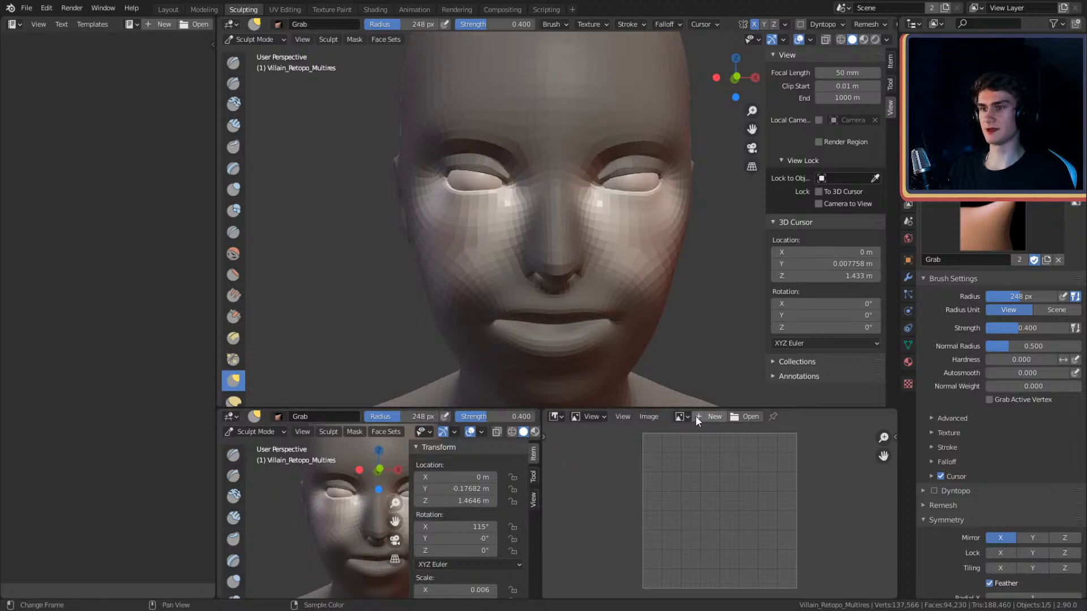
pyautogui.click(681, 417)
pyautogui.press('Return')
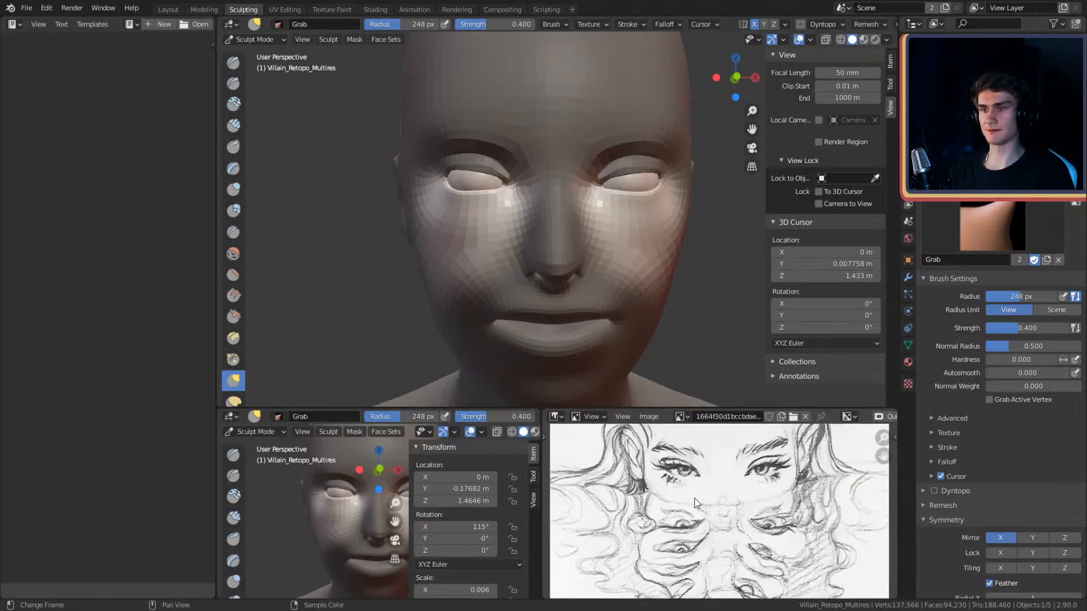
pyautogui.scroll(-4, 729, 511)
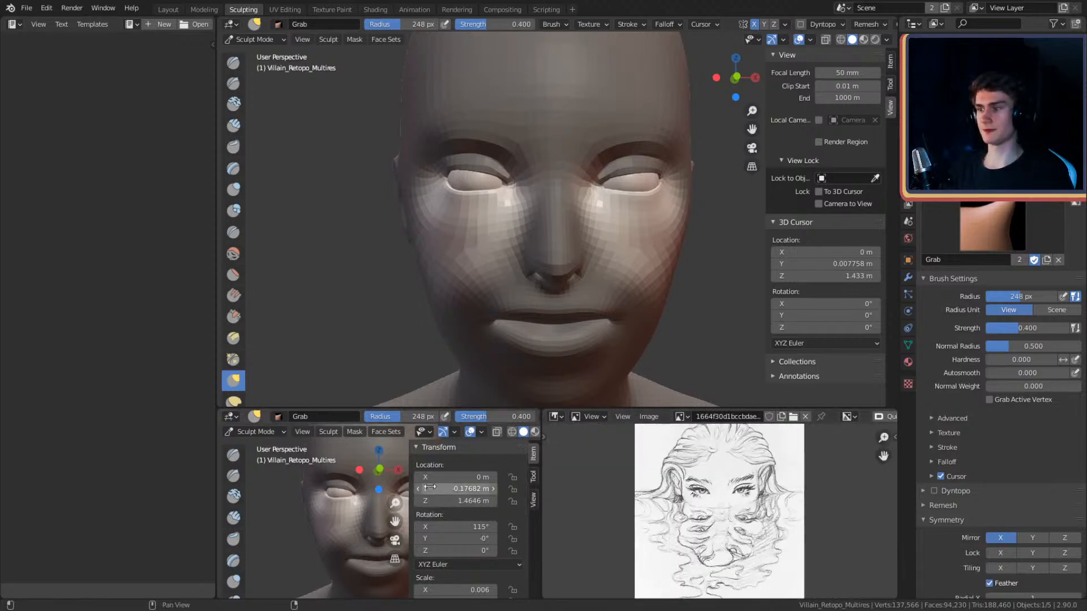
# - Hide the sidebar in the small 3D viewport beside the reference image and switch it to the camera view
pyautogui.press('n')
pyautogui.press('KP_0')
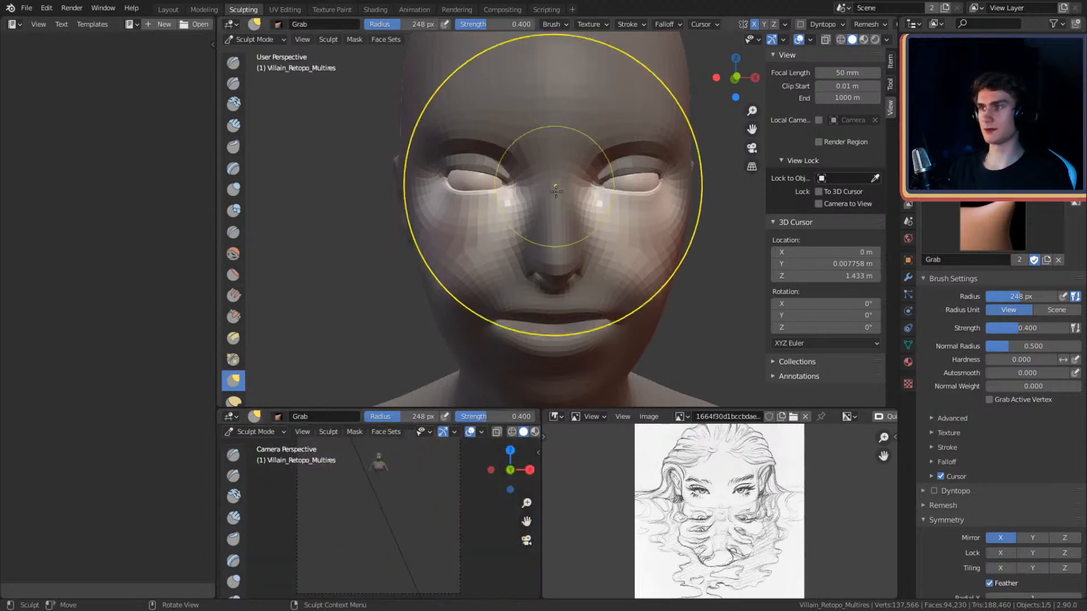
pyautogui.press('Tab')
pyautogui.press('Tab')
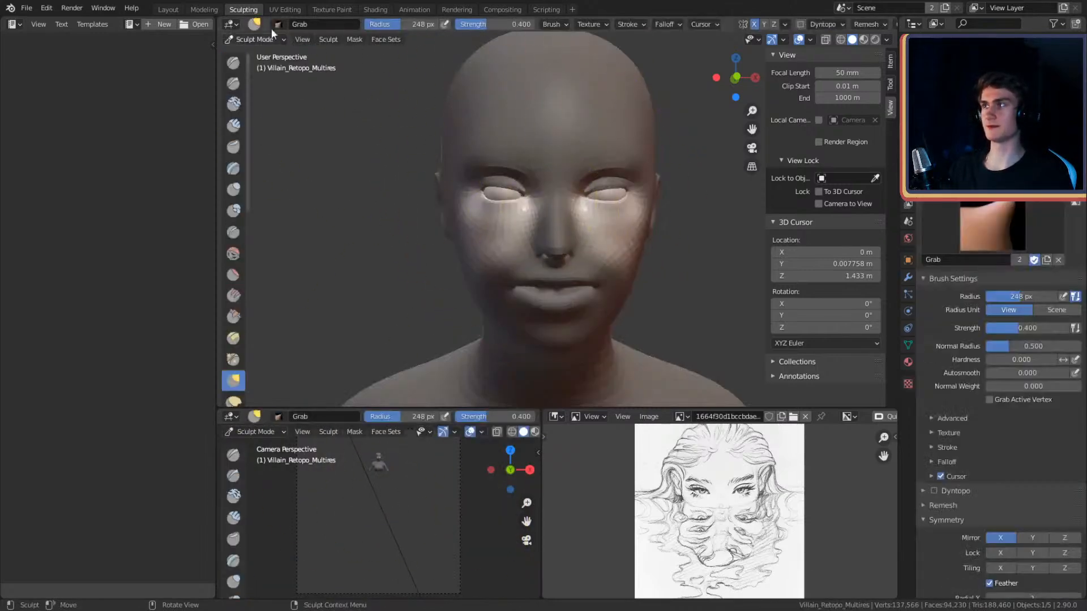
# - Switch to the Layout workspace and select the camera in front of the bust
pyautogui.click(168, 9)
pyautogui.scroll(-10, 427, 177)
pyautogui.moveTo(509, 244); pyautogui.dragTo(585, 271, button='middle')
pyautogui.keyDown('shift'); pyautogui.moveTo(468, 219); pyautogui.dragTo(532, 219, button='middle'); pyautogui.keyUp('shift')
pyautogui.scroll(-5, 481, 226)
pyautogui.keyDown('shift'); pyautogui.moveTo(209, 233); pyautogui.dragTo(466, 240, button='middle'); pyautogui.keyUp('shift')
pyautogui.click(416, 245)
pyautogui.keyDown('shift'); pyautogui.moveTo(614, 279); pyautogui.dragTo(437, 261, button='middle'); pyautogui.keyUp('shift')
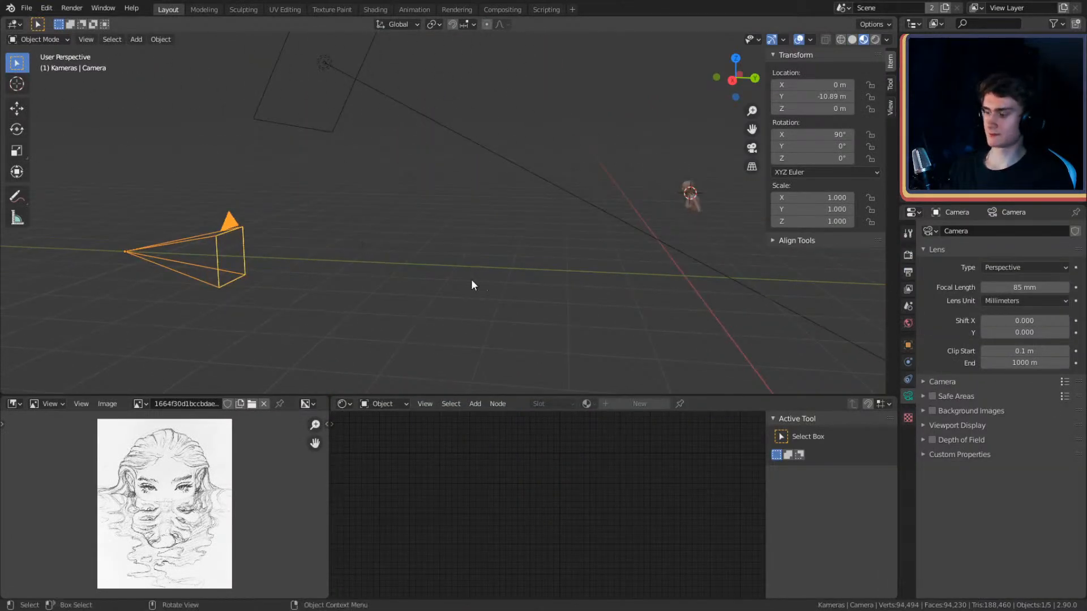
# - Select the bust together with its eyes and scale them up by a factor of about 1.98
pyautogui.moveTo(610, 246)
pyautogui.keyDown('shift'); pyautogui.mouseDown(button='middle')
pyautogui.moveTo(426, 273)
pyautogui.moveTo(599, 263)
pyautogui.mouseUp(button='middle'); pyautogui.keyUp('shift')
pyautogui.scroll(5, 599, 263)
pyautogui.keyDown('shift'); pyautogui.moveTo(515, 279); pyautogui.dragTo(557, 176, button='middle'); pyautogui.keyUp('shift')
pyautogui.moveTo(558, 177); pyautogui.dragTo(512, 178, button='middle')
pyautogui.moveTo(449, 82); pyautogui.dragTo(707, 303)
pyautogui.keyDown('shift'); pyautogui.moveTo(627, 238); pyautogui.dragTo(586, 225, button='middle'); pyautogui.keyUp('shift')
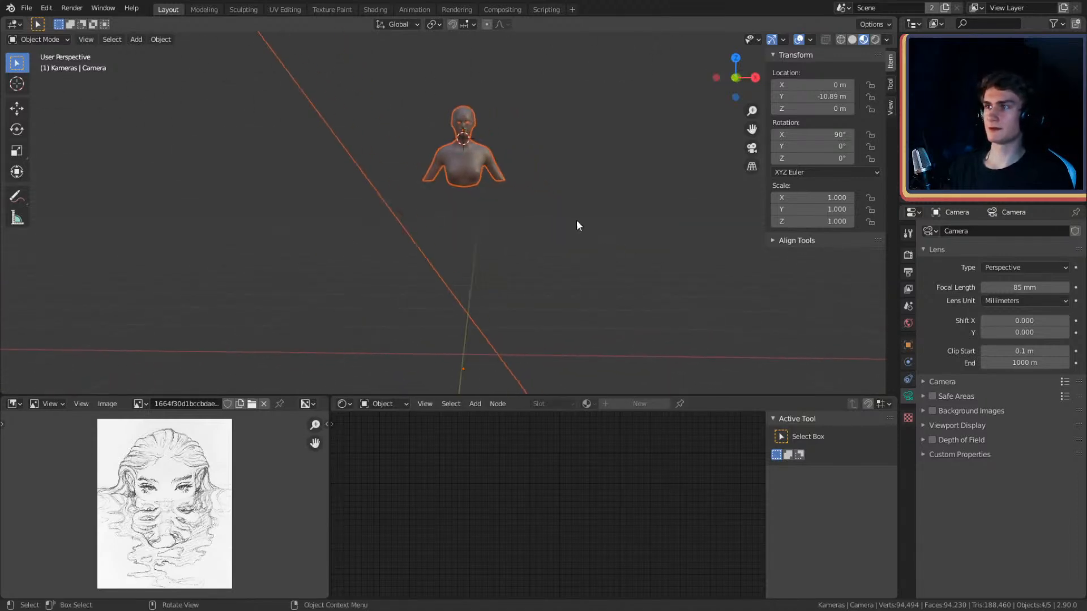
pyautogui.press('s')
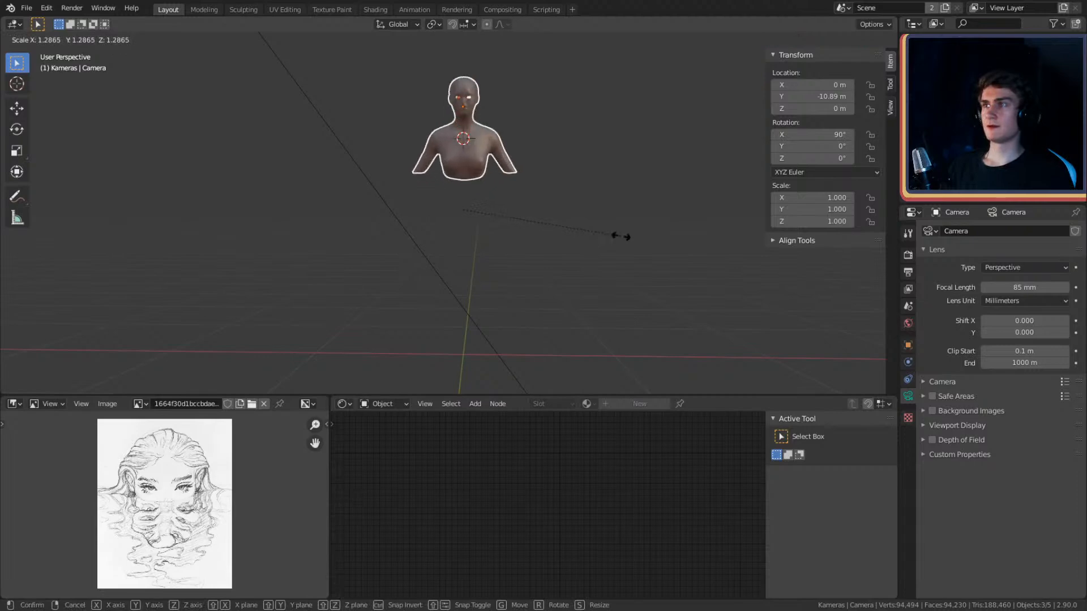
pyautogui.click(703, 240)
# - Lower the bust and eyes about 1.23 m along the Z axis and clear the selection
pyautogui.press('g')
pyautogui.press('z')
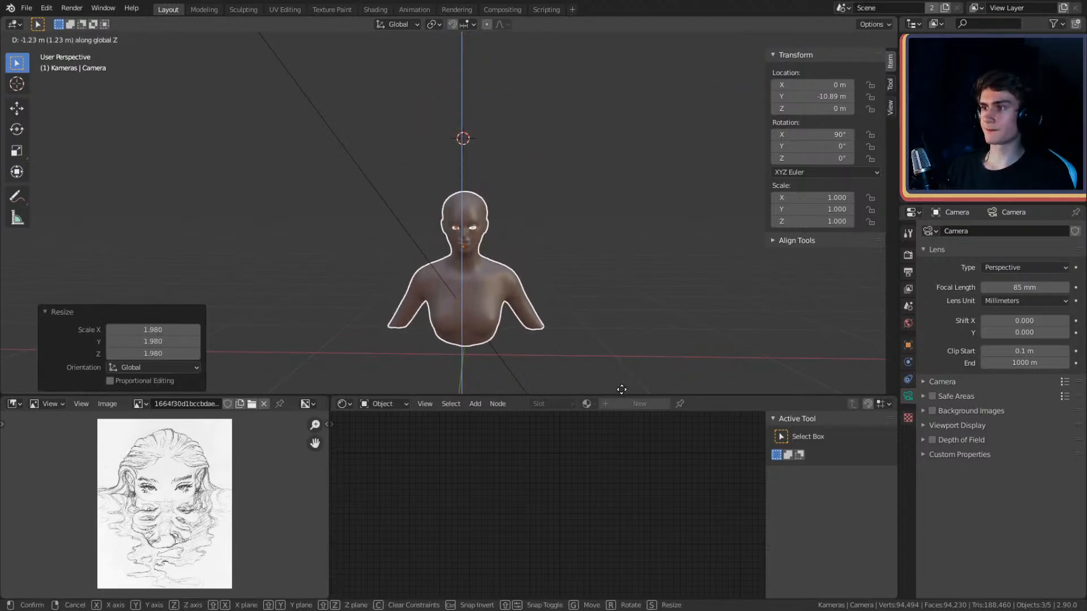
pyautogui.click(620, 388)
pyautogui.moveTo(606, 371); pyautogui.dragTo(579, 232, button='middle')
pyautogui.scroll(4, 575, 275)
pyautogui.click(602, 226)
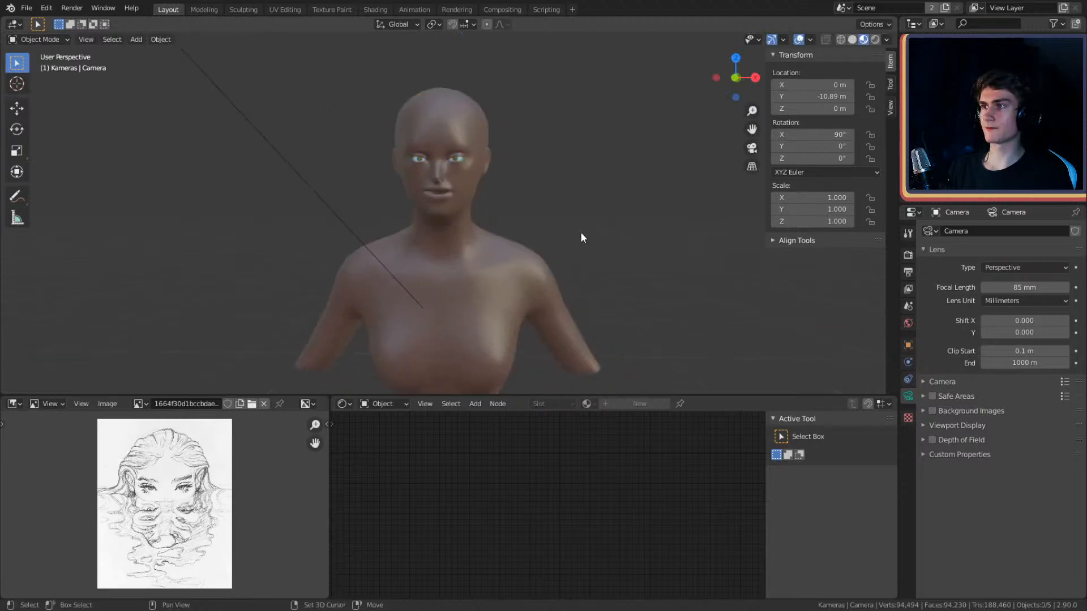
pyautogui.click(555, 270)
pyautogui.hotkey('ctrl', 'a')
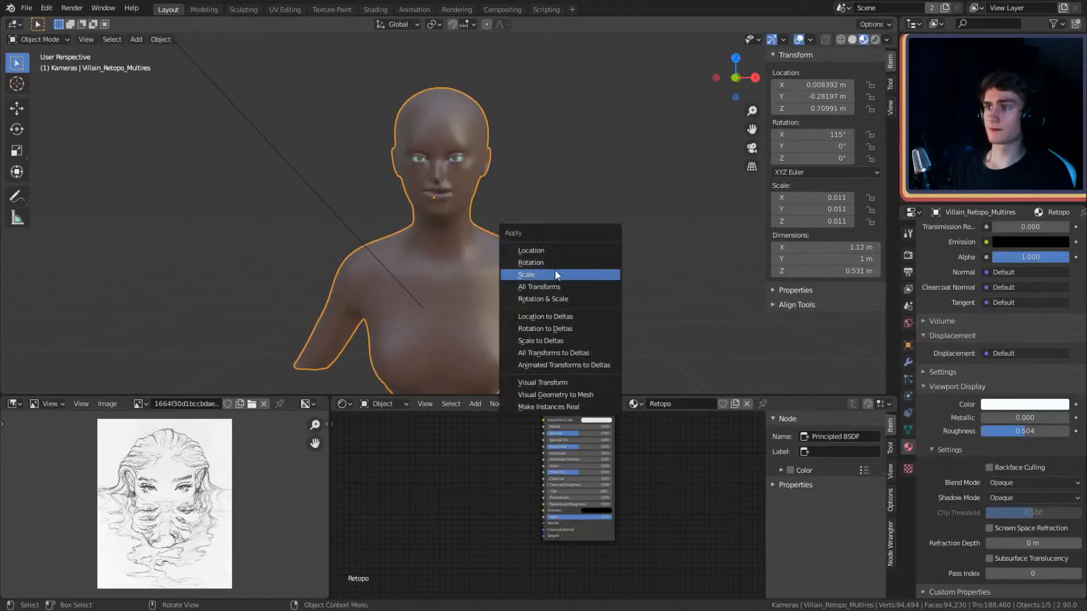
pyautogui.scroll(5, 636, 247)
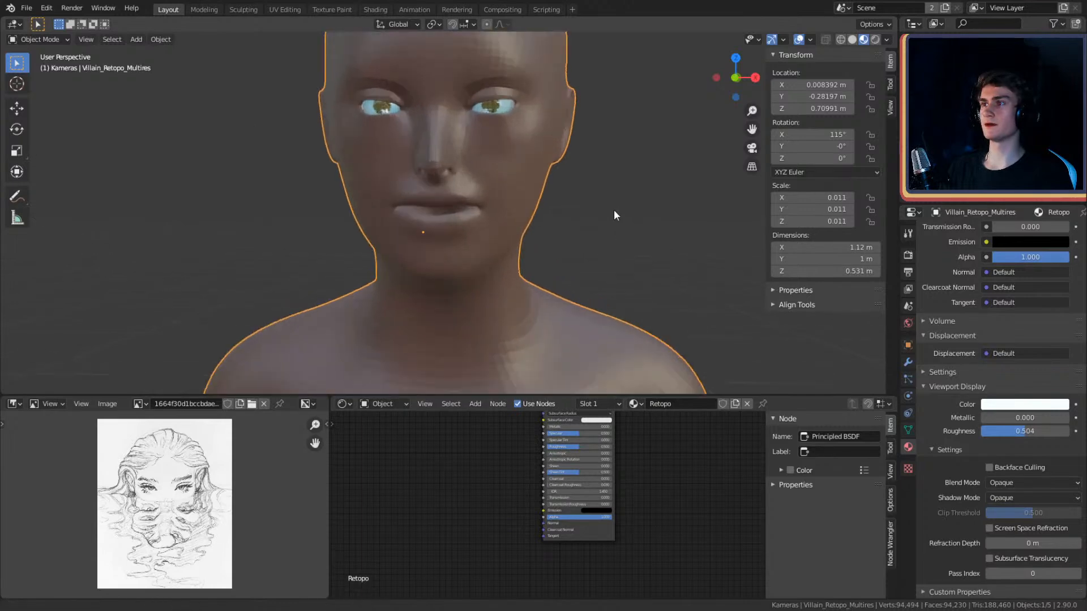
pyautogui.moveTo(613, 208); pyautogui.dragTo(538, 186, button='middle')
pyautogui.hotkey('ctrl', 'a')
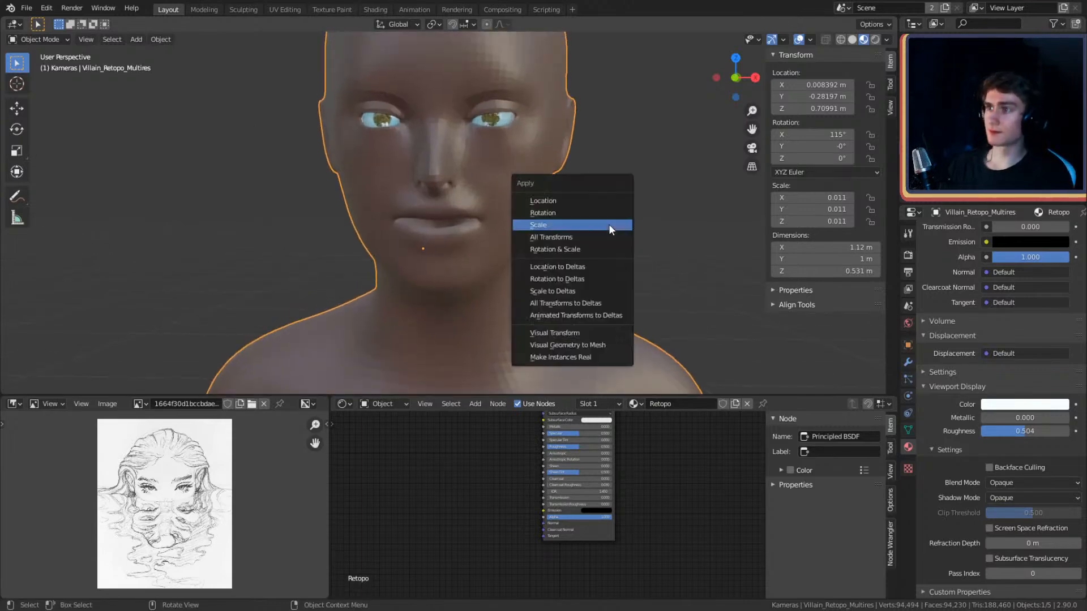
pyautogui.moveTo(719, 222); pyautogui.dragTo(563, 186, button='middle')
pyautogui.click(614, 212)
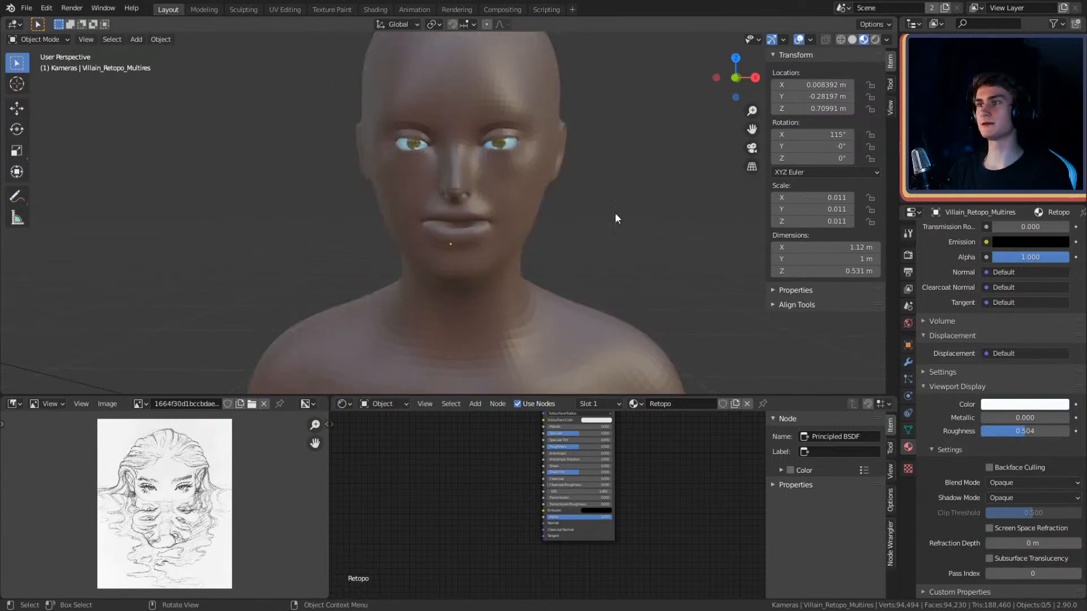
# - Select the camera and make it the active camera view
pyautogui.scroll(-7, 618, 238)
pyautogui.moveTo(620, 260); pyautogui.dragTo(367, 261, button='middle')
pyautogui.scroll(-4, 535, 264)
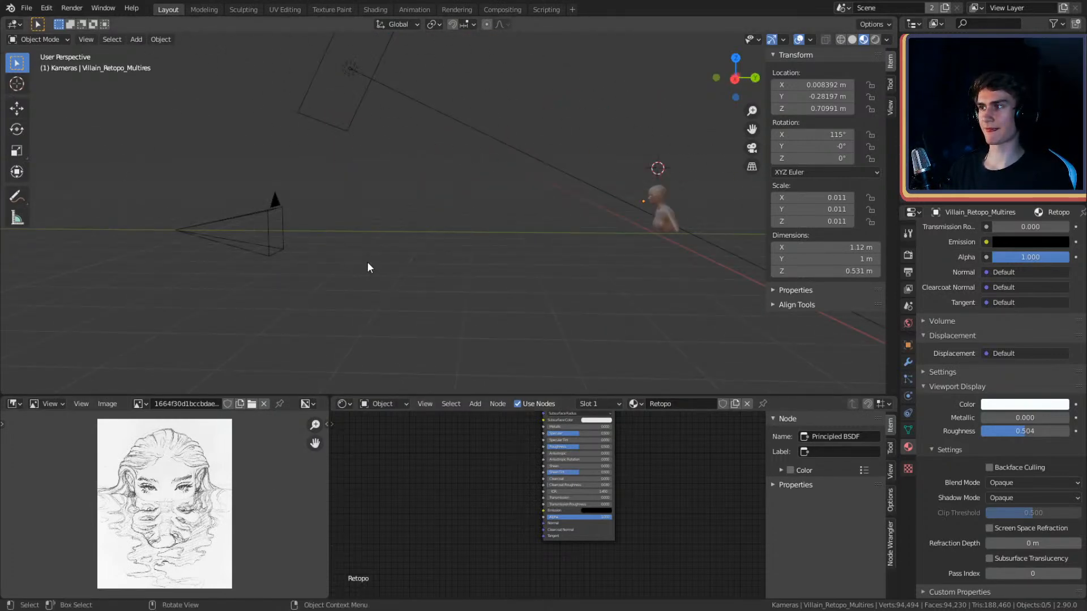
pyautogui.click(273, 205)
pyautogui.press('ctrl+KP_0')
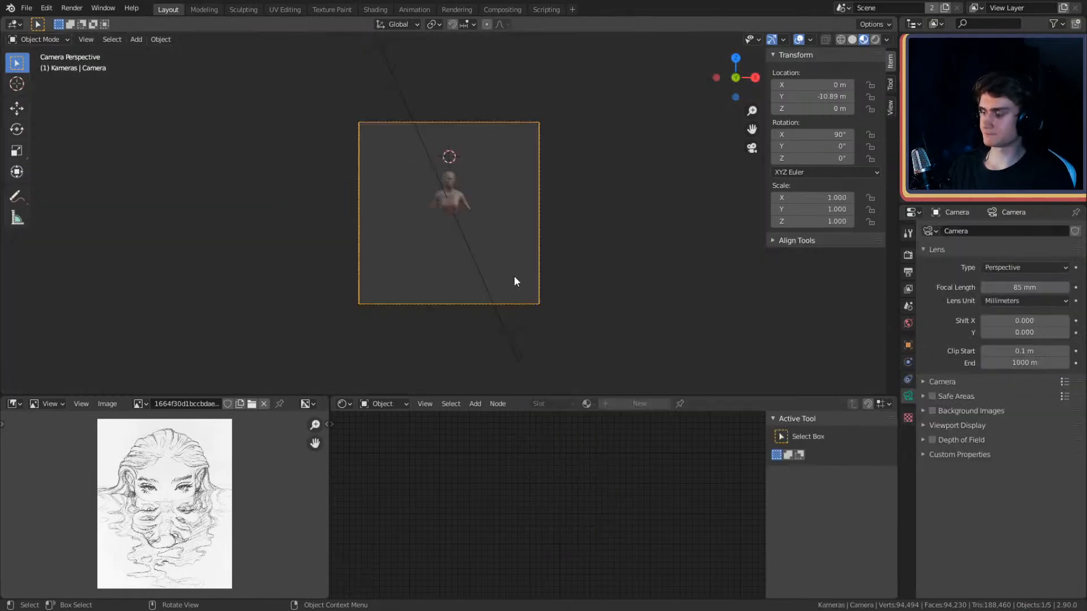
# - Move the camera about 8.38 m forward towards the bust along its local Z axis
pyautogui.press('g')
pyautogui.press('z')
pyautogui.press('z')
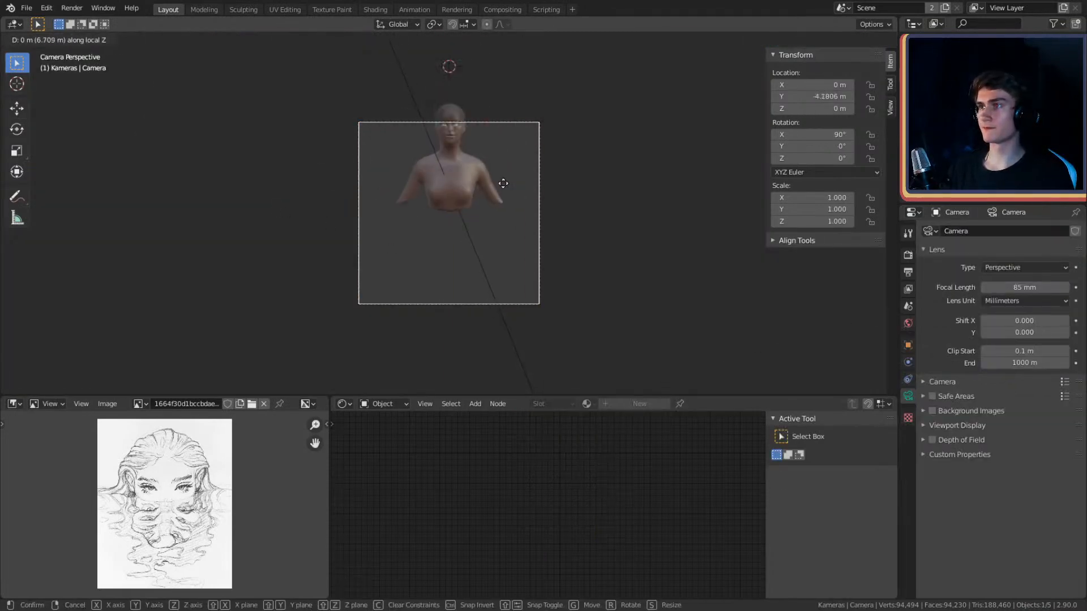
pyautogui.click(505, 175)
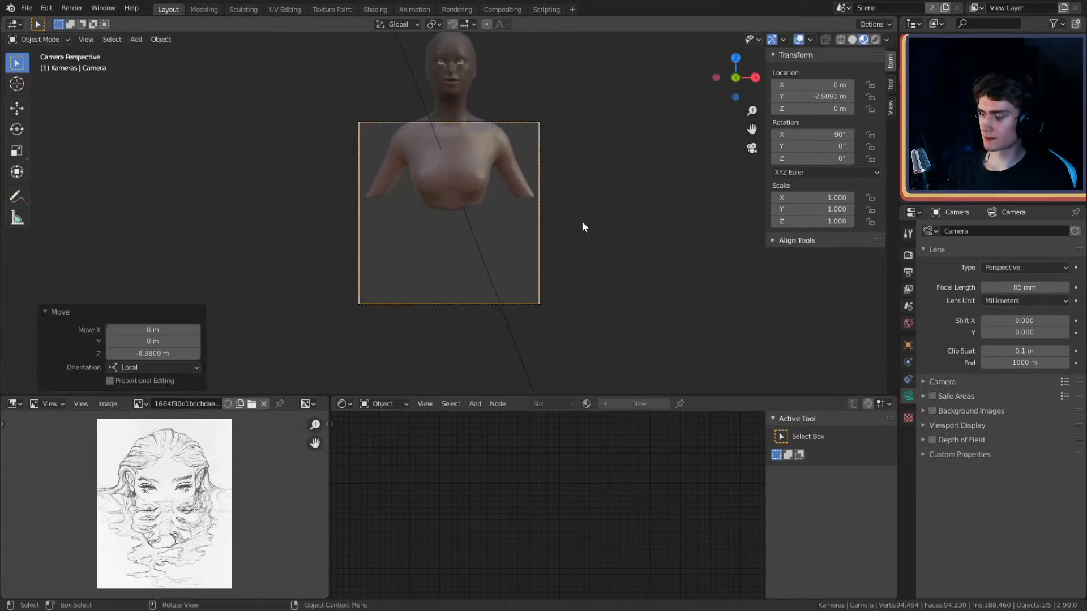
# - Raise the camera about 0.78 m on global Z and bring it about 1 m closer to the bust along local Z
pyautogui.press('g')
pyautogui.press('z')
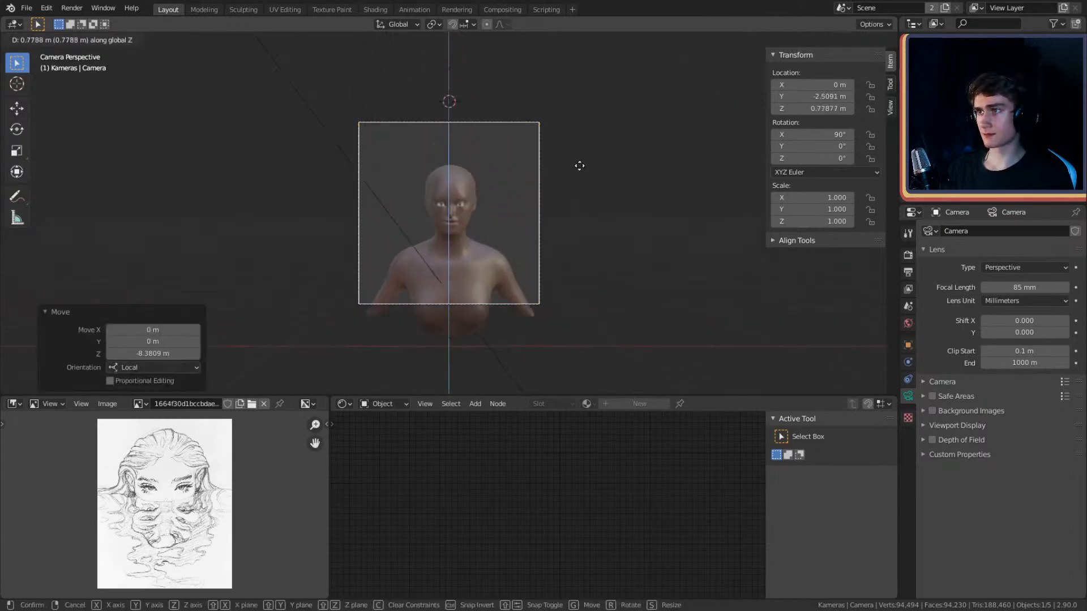
pyautogui.click(579, 165)
pyautogui.press('g')
pyautogui.press('z')
pyautogui.press('z')
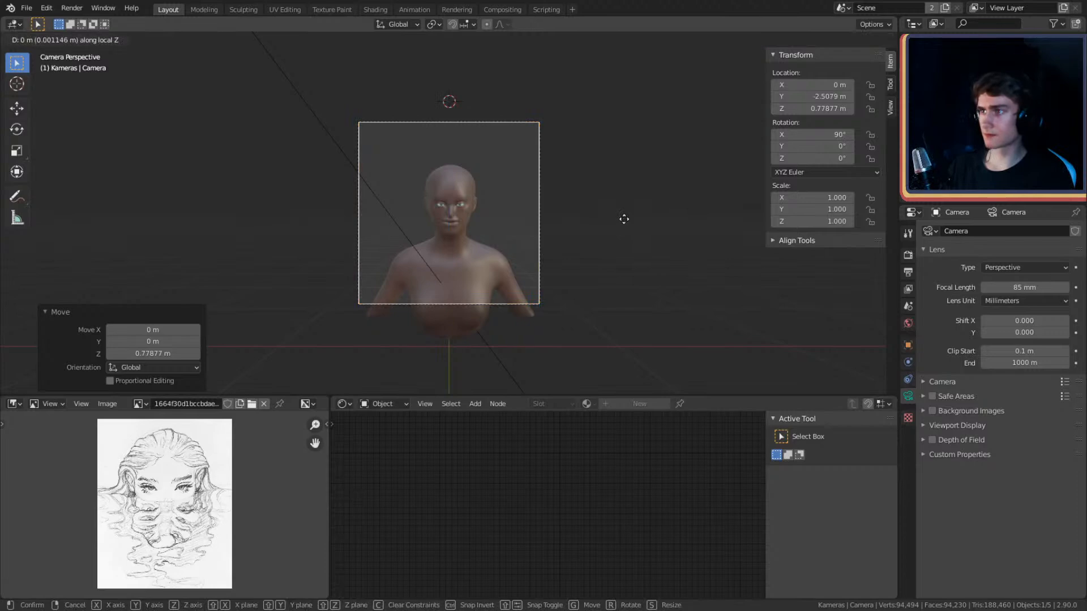
pyautogui.click(616, 185)
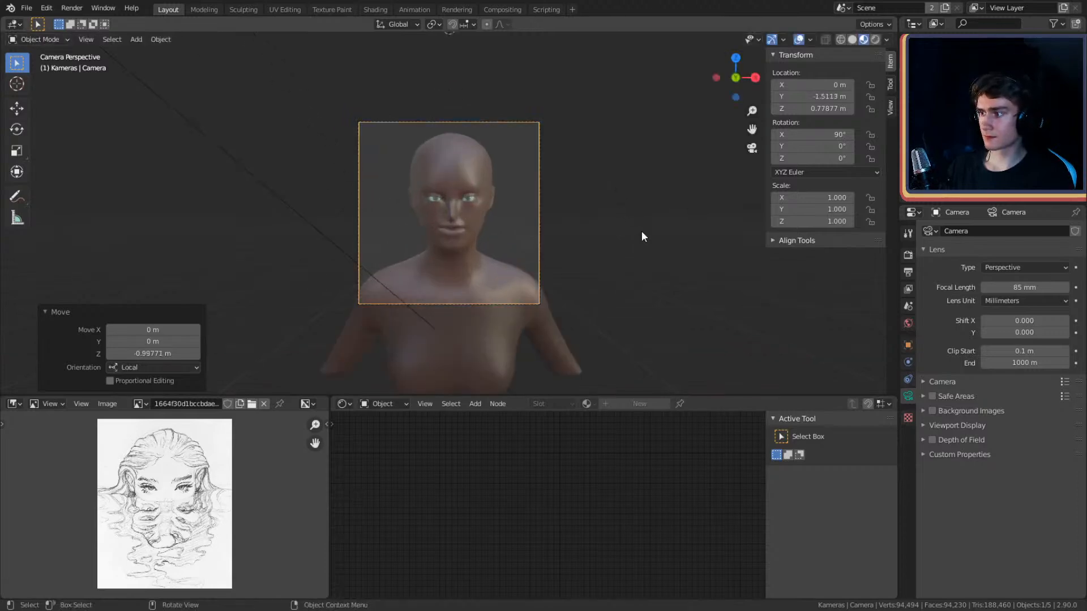
# - Tilt the camera about -11.1° around its local X axis and raise it about 0.2 m along global Z
pyautogui.press('r')
pyautogui.press('x')
pyautogui.press('x')
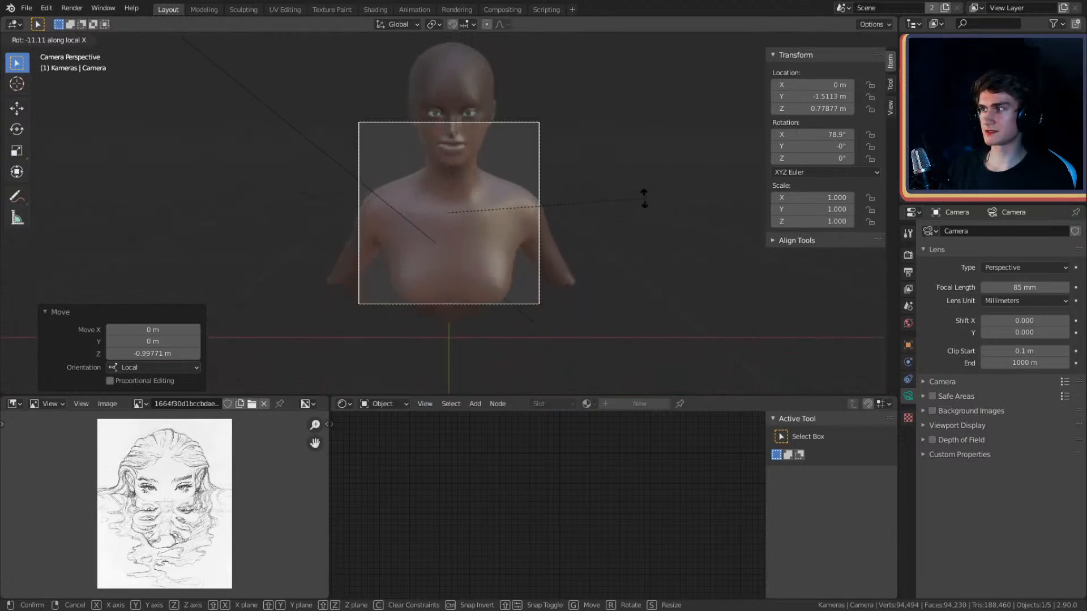
pyautogui.click(644, 199)
pyautogui.press('g')
pyautogui.press('z')
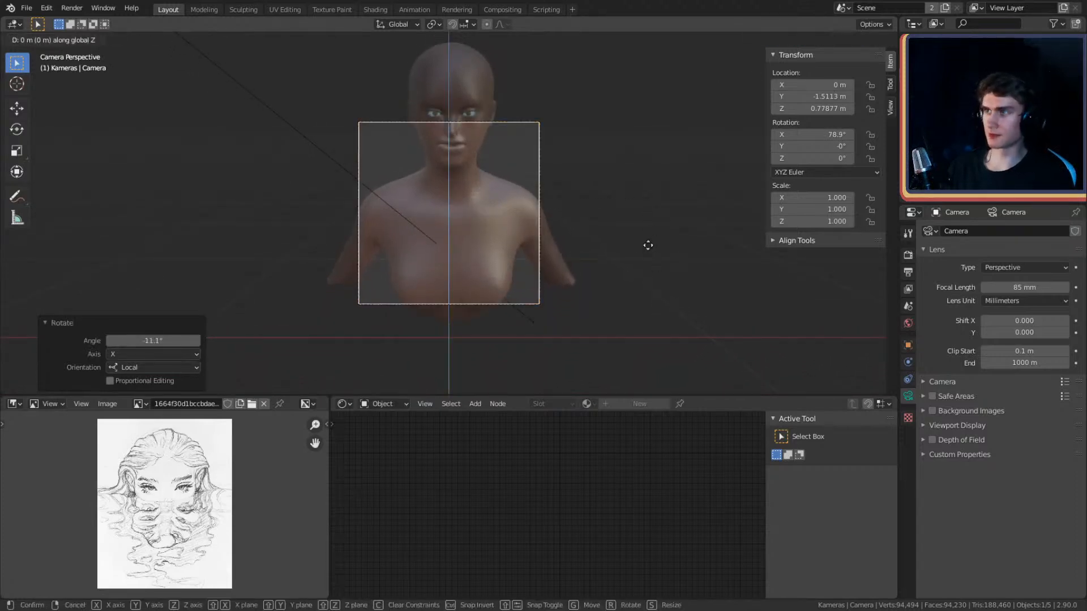
pyautogui.press('z')
pyautogui.press('z')
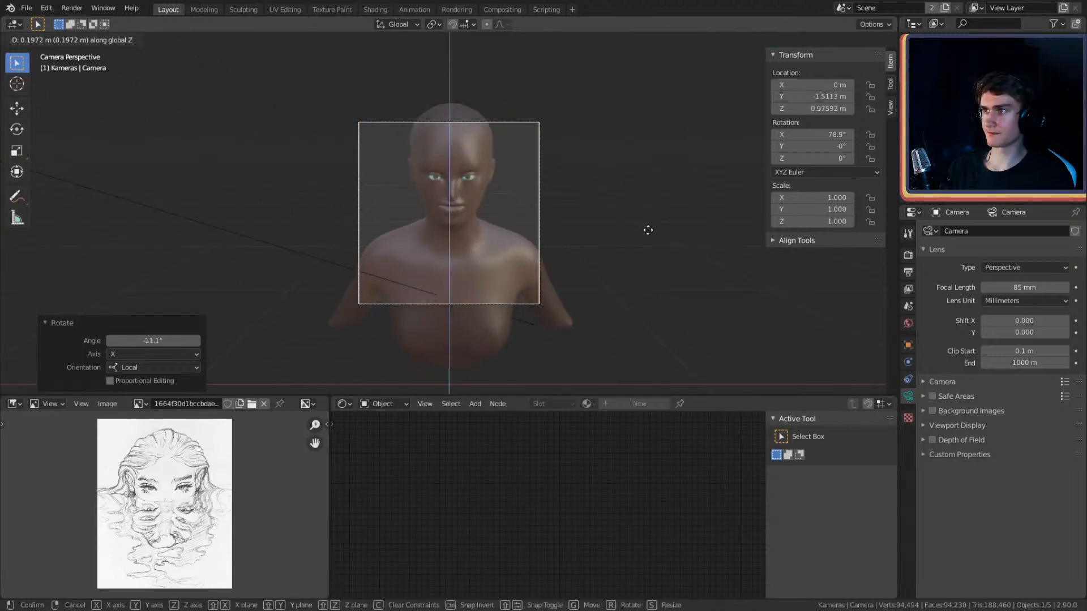
pyautogui.click(648, 230)
# - Rotate the camera about 4.81° around the global X axis and lower it about 0.06 m along global Z
pyautogui.press('r')
pyautogui.press('x')
pyautogui.press('x')
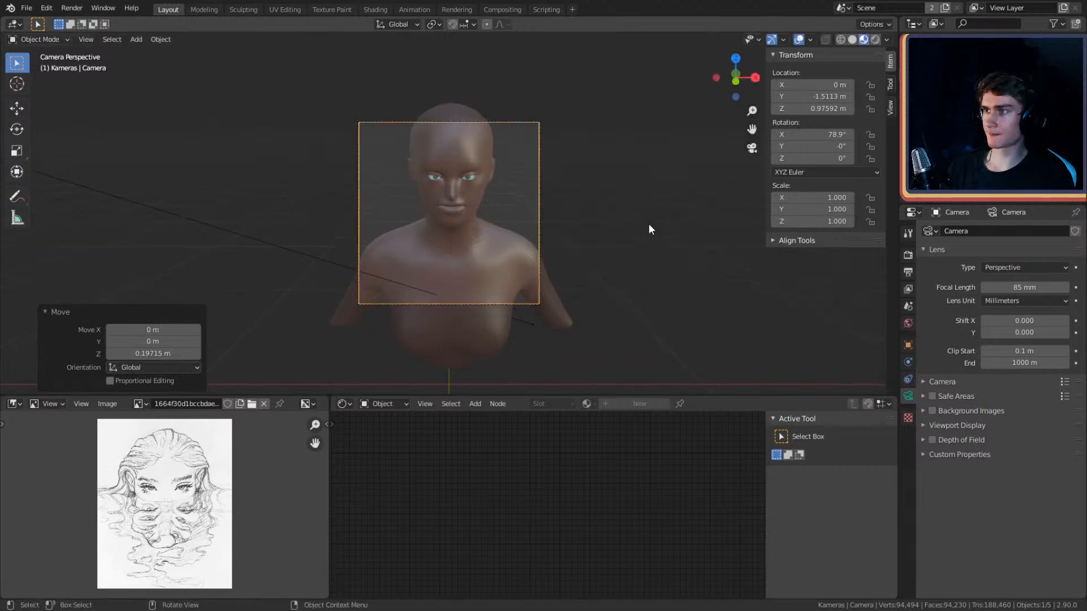
pyautogui.press('x')
pyautogui.press('x')
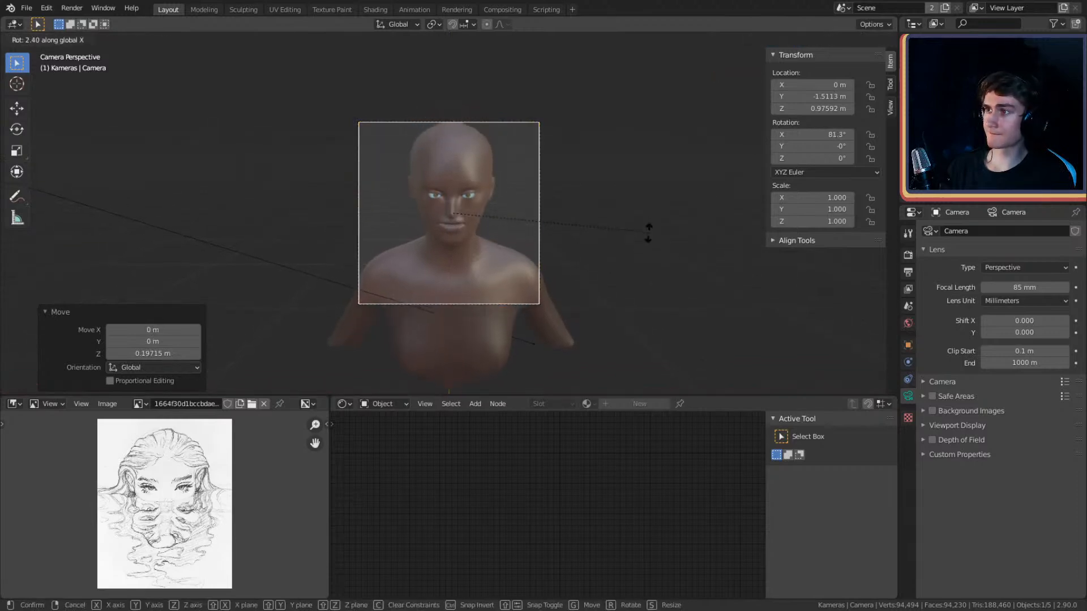
pyautogui.click(647, 240)
pyautogui.press('g')
pyautogui.press('z')
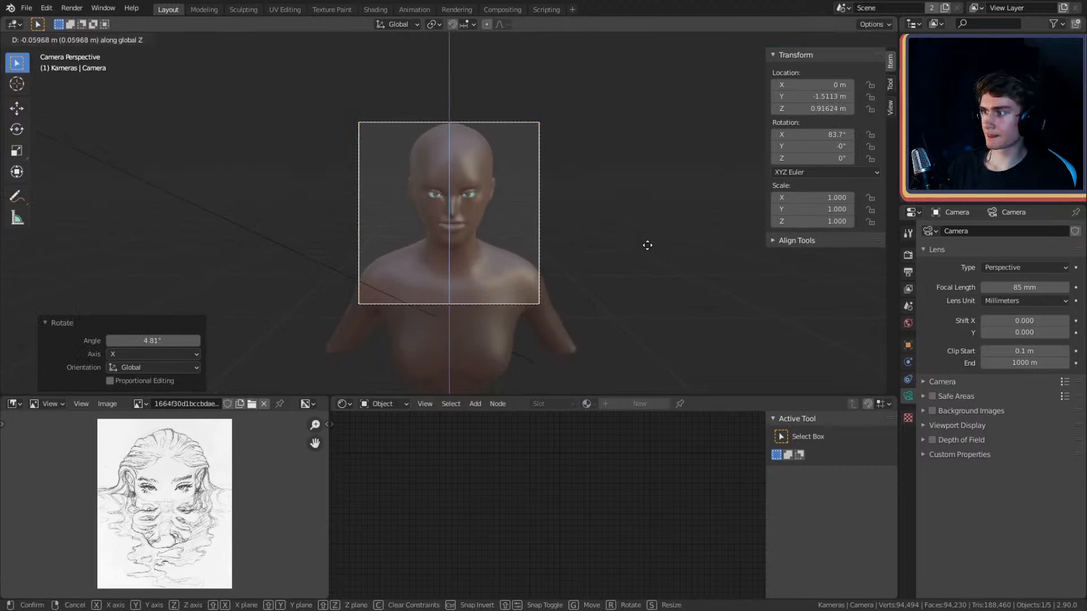
pyautogui.click(647, 245)
# - Return to the Sculpting workspace and enlarge the camera view and reference image areas, with the head and shoulders framed
pyautogui.moveTo(625, 185); pyautogui.dragTo(540, 270, button='middle')
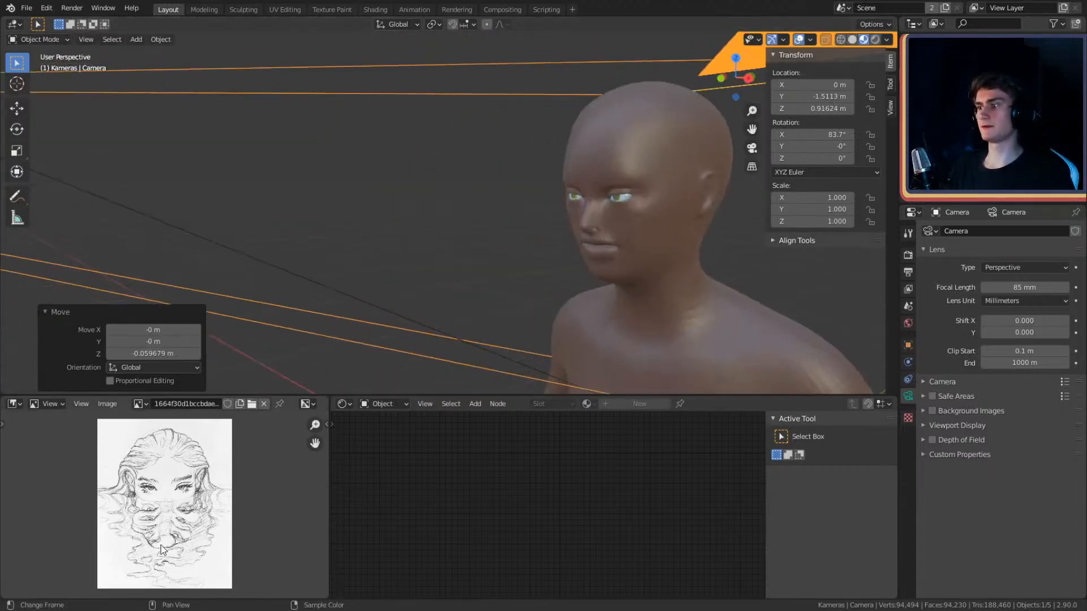
pyautogui.click(242, 9)
pyautogui.scroll(4, 392, 524)
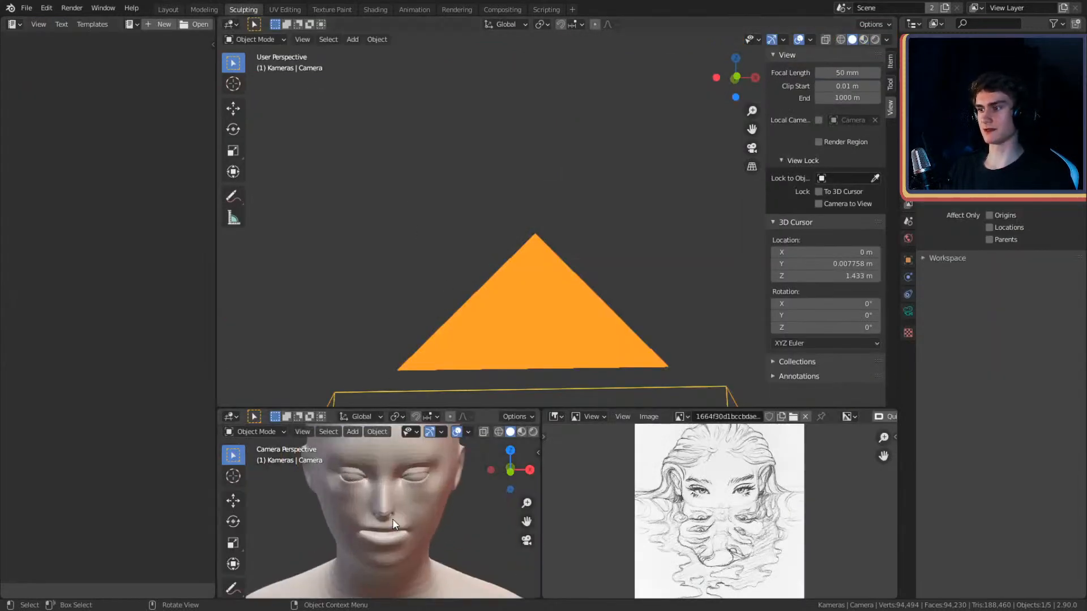
pyautogui.keyDown('shift'); pyautogui.moveTo(392, 524); pyautogui.dragTo(385, 475, button='middle'); pyautogui.keyUp('shift')
pyautogui.scroll(-3, 386, 474)
pyautogui.moveTo(331, 409); pyautogui.dragTo(334, 377)
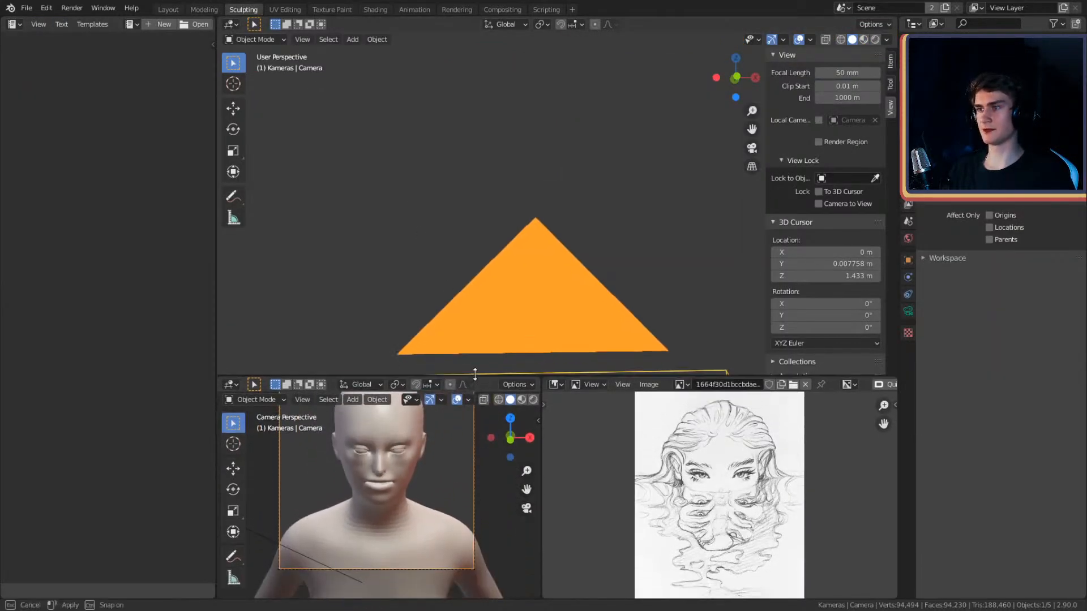
# - Collapse the text editor area to a narrow sliver so the 3D viewports gain its width
pyautogui.rightClick(216, 343)
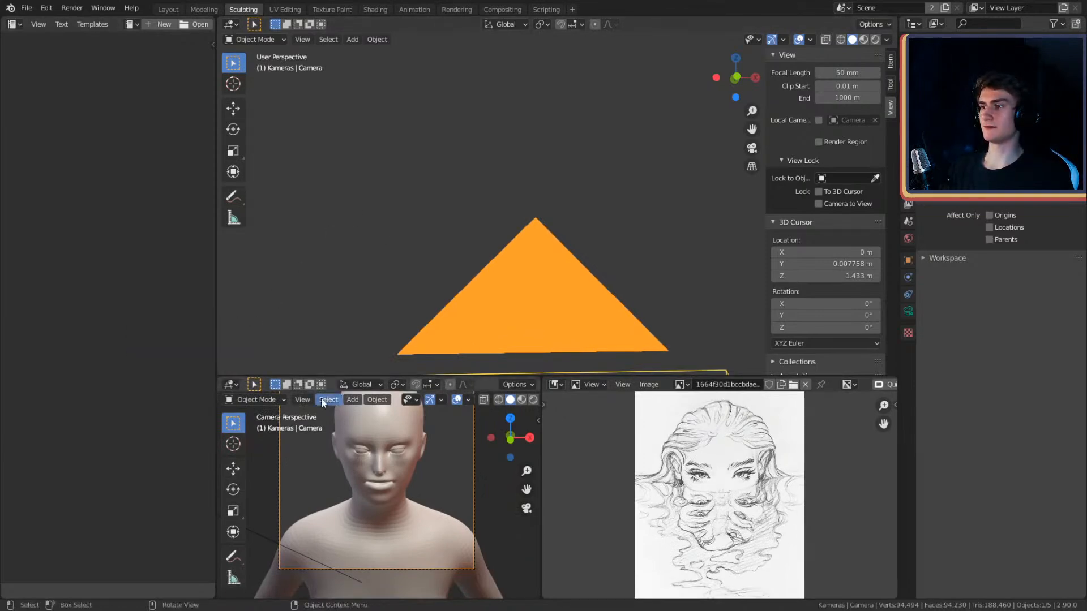
pyautogui.moveTo(215, 335); pyautogui.dragTo(20, 357)
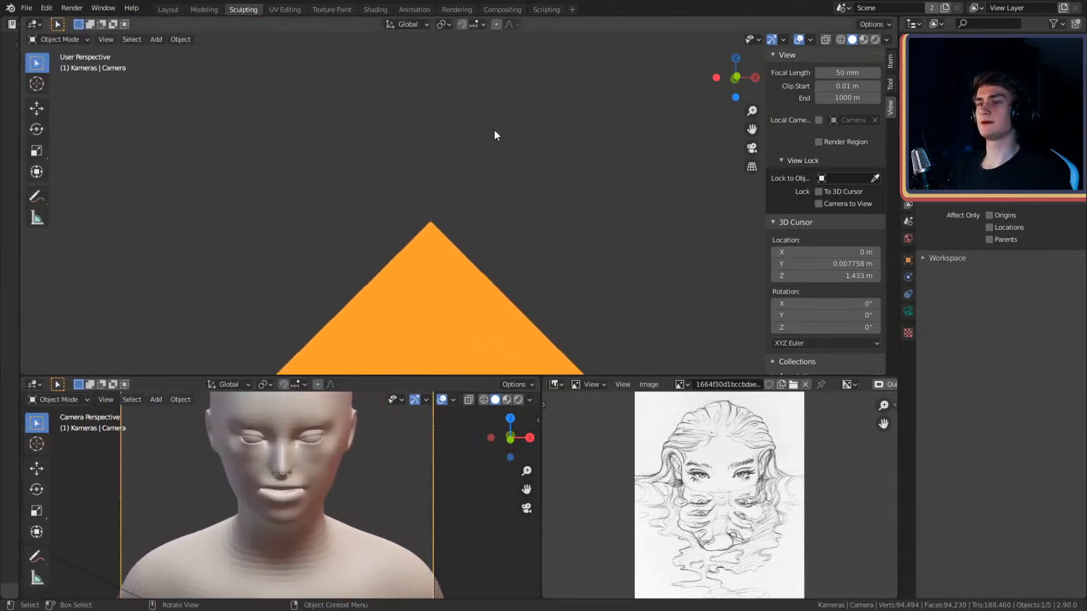
# - Scale the camera object down uniformly in two passes so its frame is small next to the bust
pyautogui.scroll(-1, 494, 130)
pyautogui.scroll(-4, 503, 215)
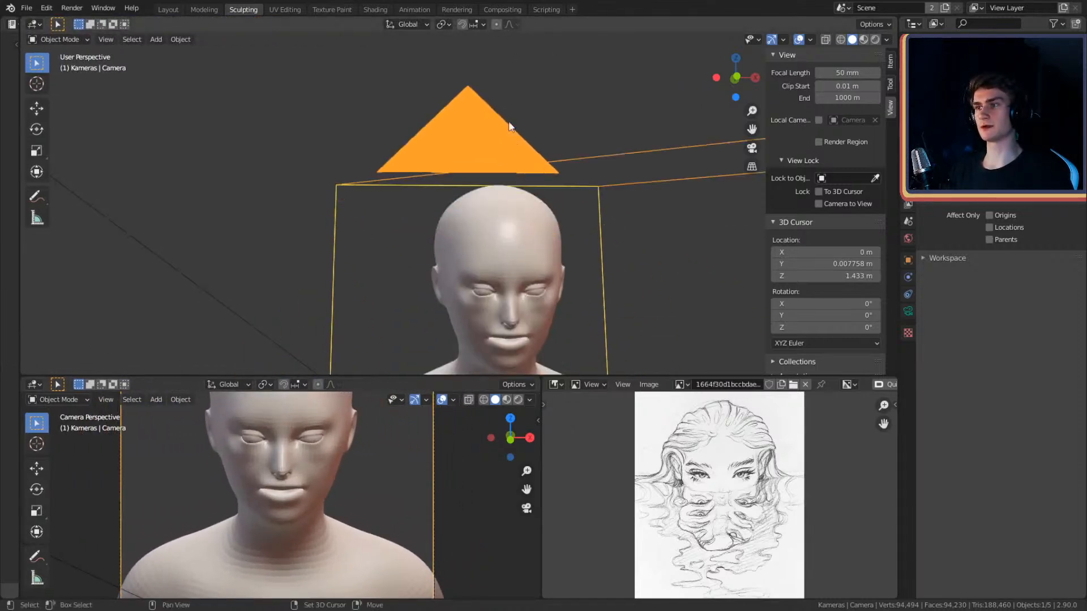
pyautogui.moveTo(529, 251); pyautogui.dragTo(591, 272, button='middle')
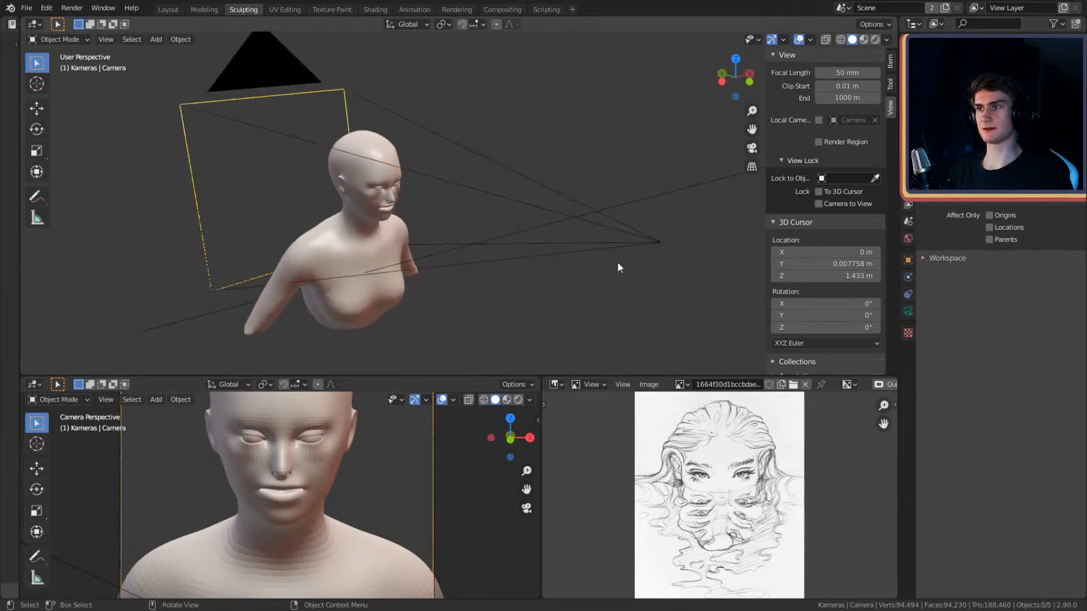
pyautogui.press('s')
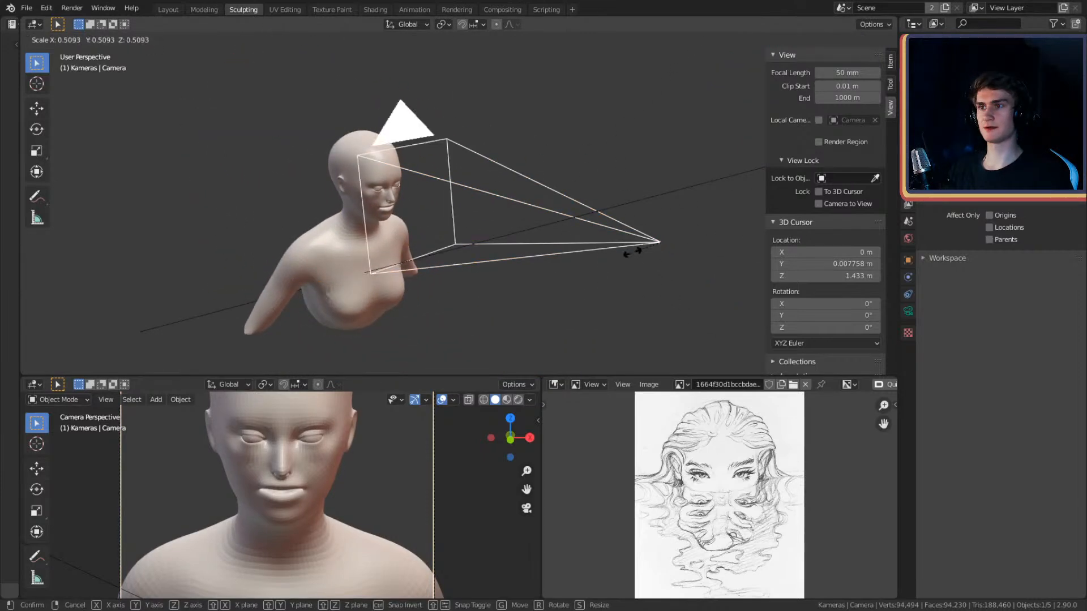
pyautogui.click(569, 267)
pyautogui.press('s')
pyautogui.click(578, 265)
# - Select the villain bust mesh and switch it to Sculpt Mode
pyautogui.click(386, 168)
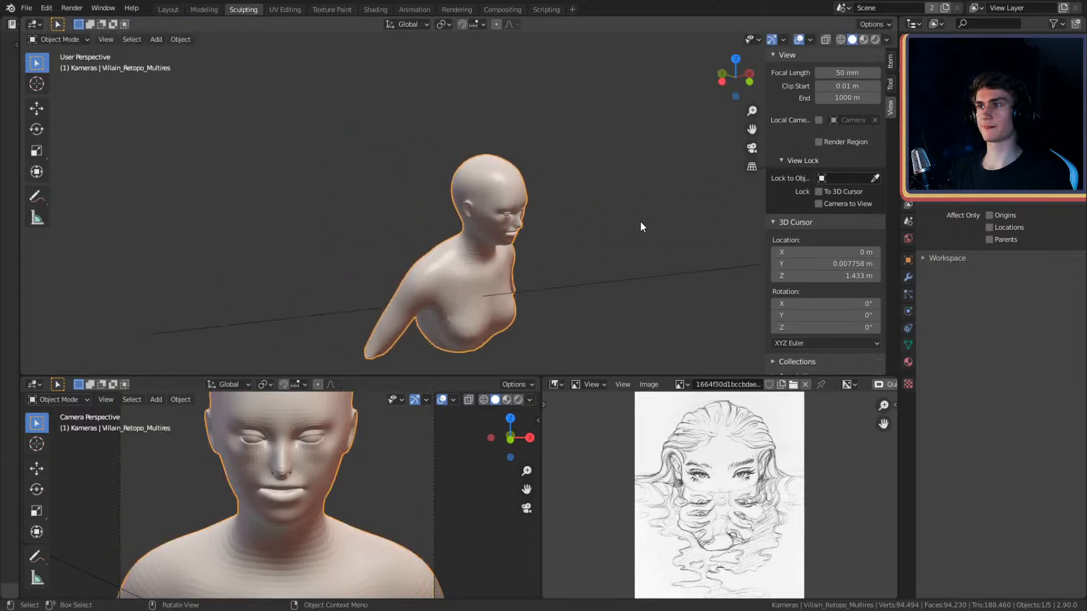
pyautogui.moveTo(570, 225); pyautogui.dragTo(636, 218, button='middle')
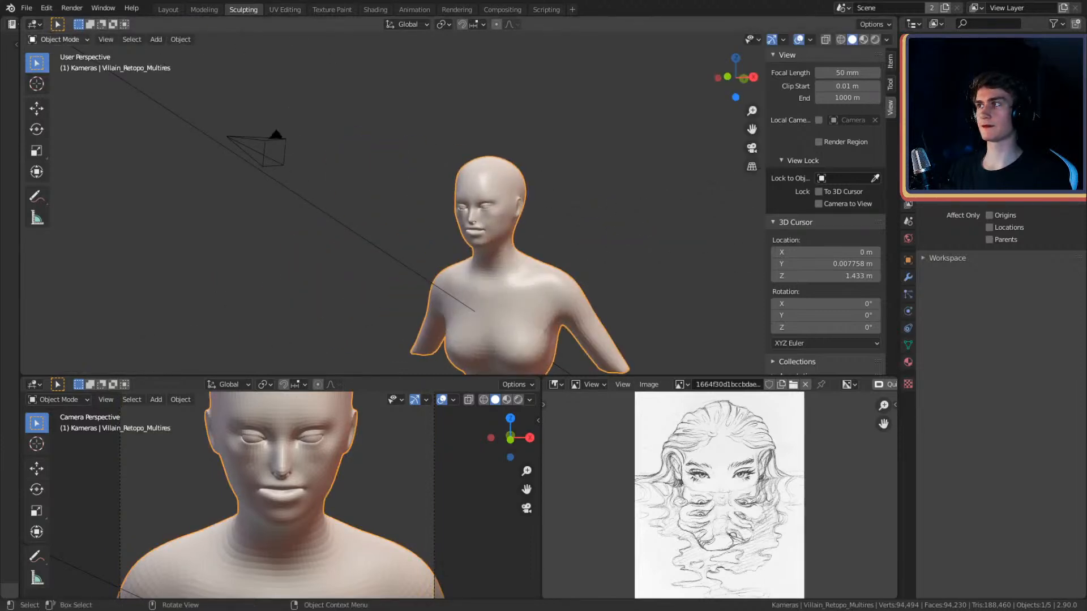
pyautogui.click(60, 39)
pyautogui.click(64, 80)
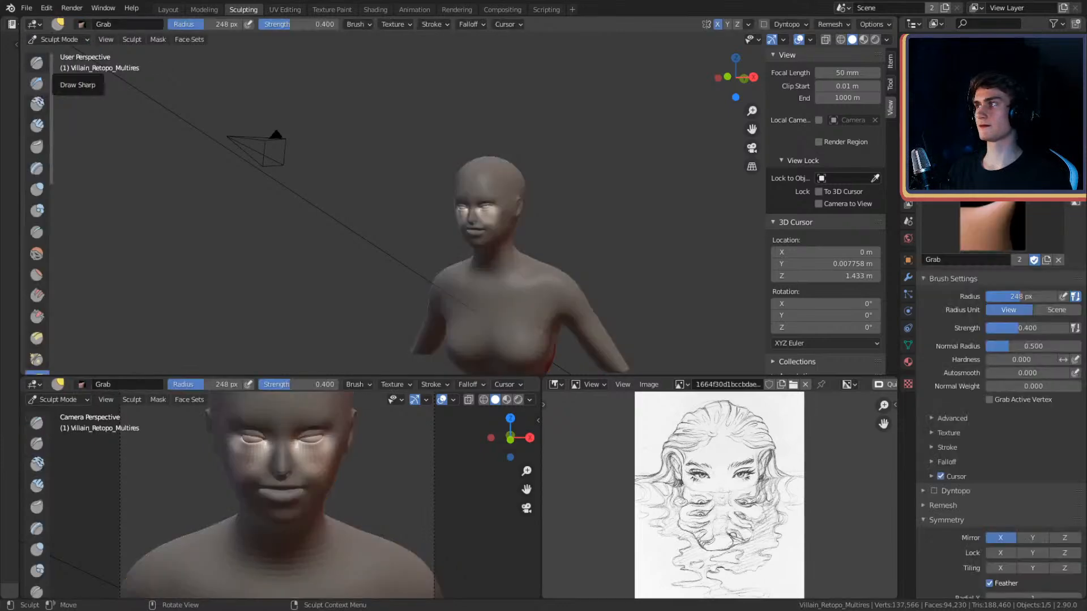
# - Clear the darkened sculpt mask from the bust, working close to the eyes
pyautogui.scroll(10, 546, 213)
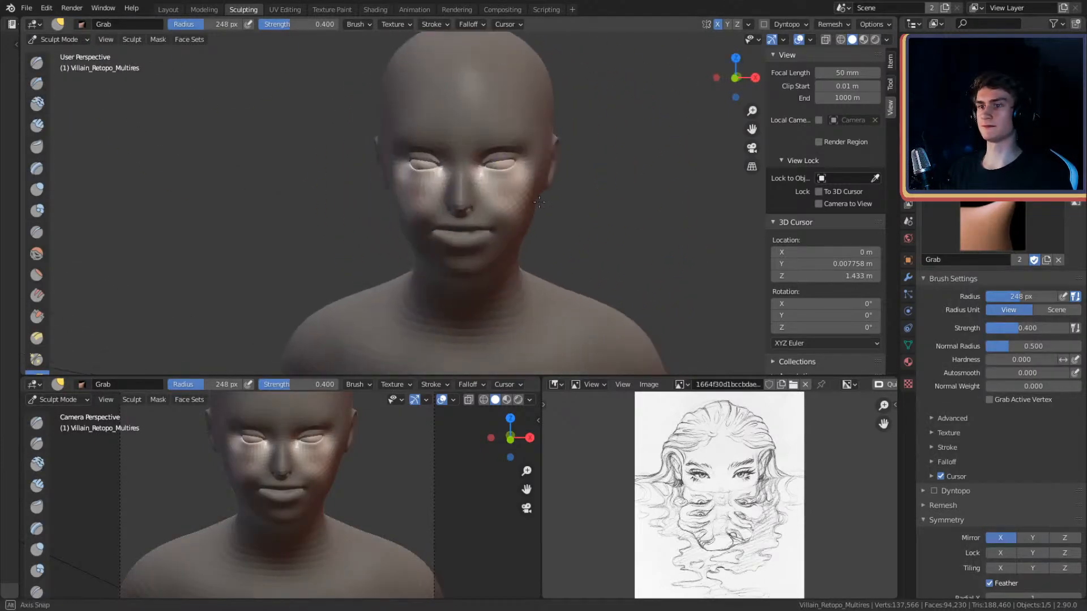
pyautogui.moveTo(546, 213); pyautogui.dragTo(550, 225, button='middle')
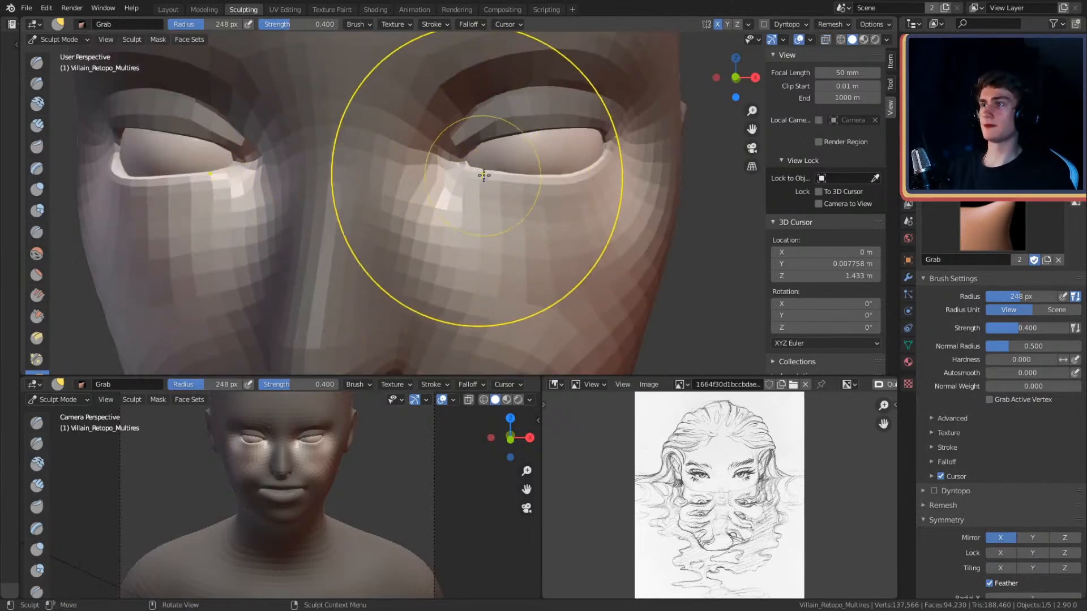
pyautogui.hotkey('ctrl', 'i')
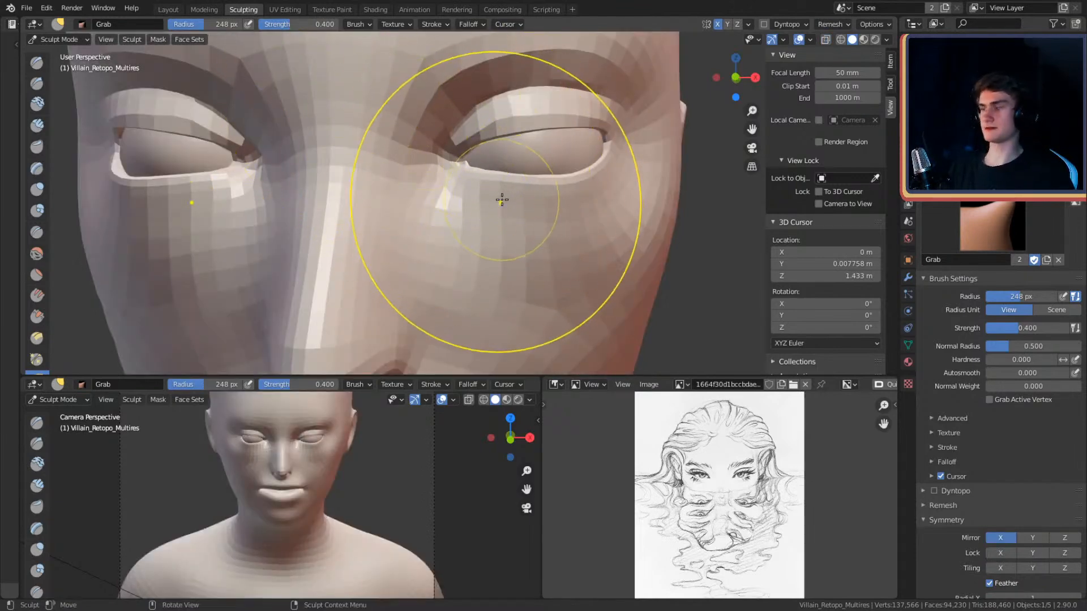
# - Reshape the upper eyelids with the Grab brush, reducing its radius to 185, 159 and 109 px
pyautogui.press('f')
pyautogui.click(437, 170)
pyautogui.moveTo(437, 170)
pyautogui.mouseDown(button='middle')
pyautogui.moveTo(458, 182)
pyautogui.moveTo(450, 165)
pyautogui.moveTo(449, 198)
pyautogui.mouseUp(button='middle')
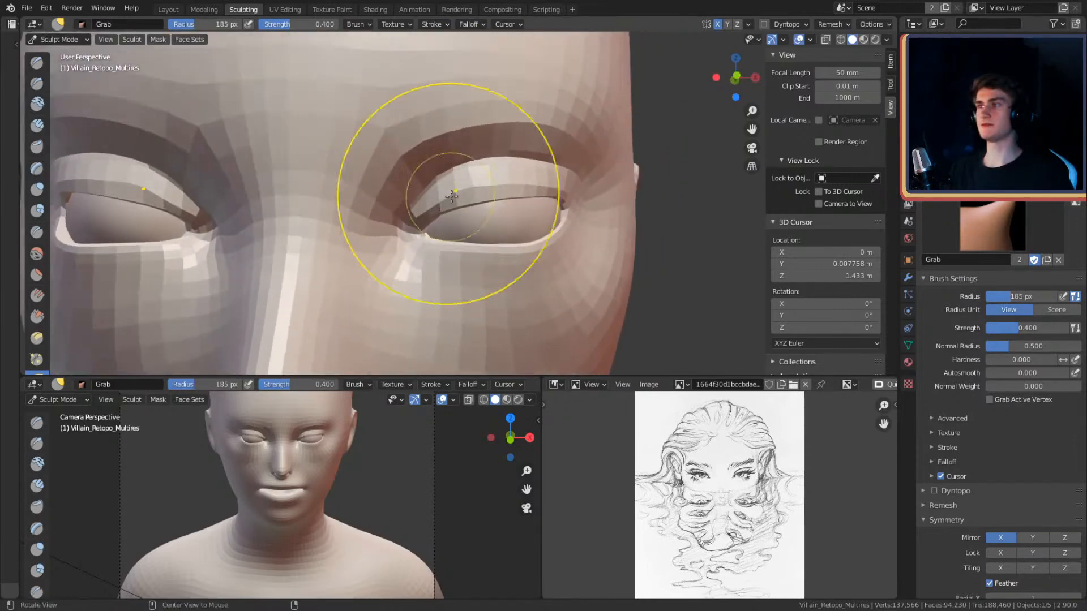
pyautogui.press('f')
pyautogui.click(478, 197)
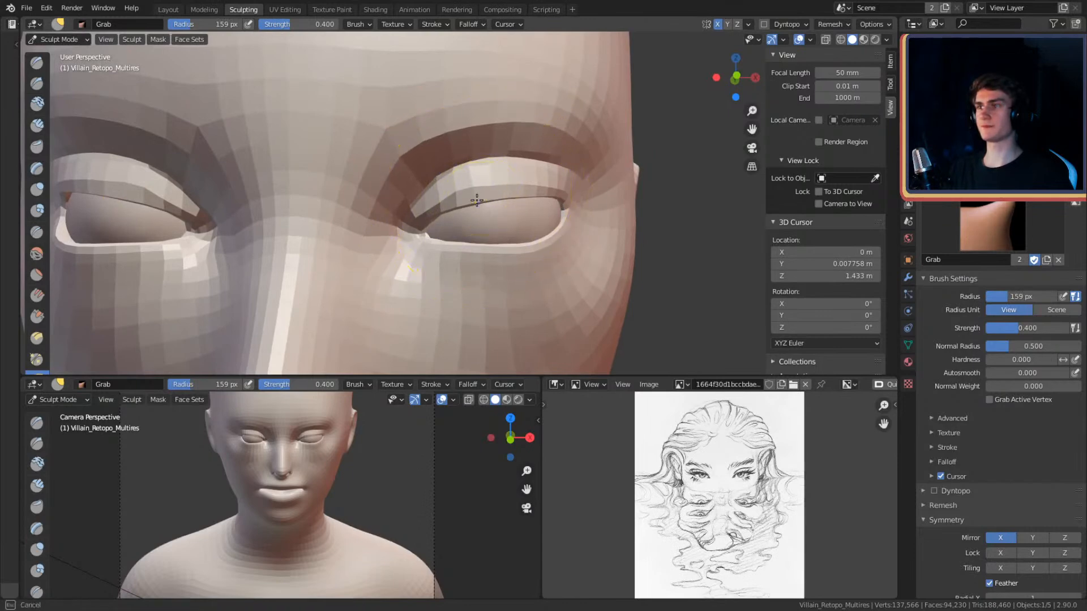
pyautogui.press('f')
pyautogui.click(483, 196)
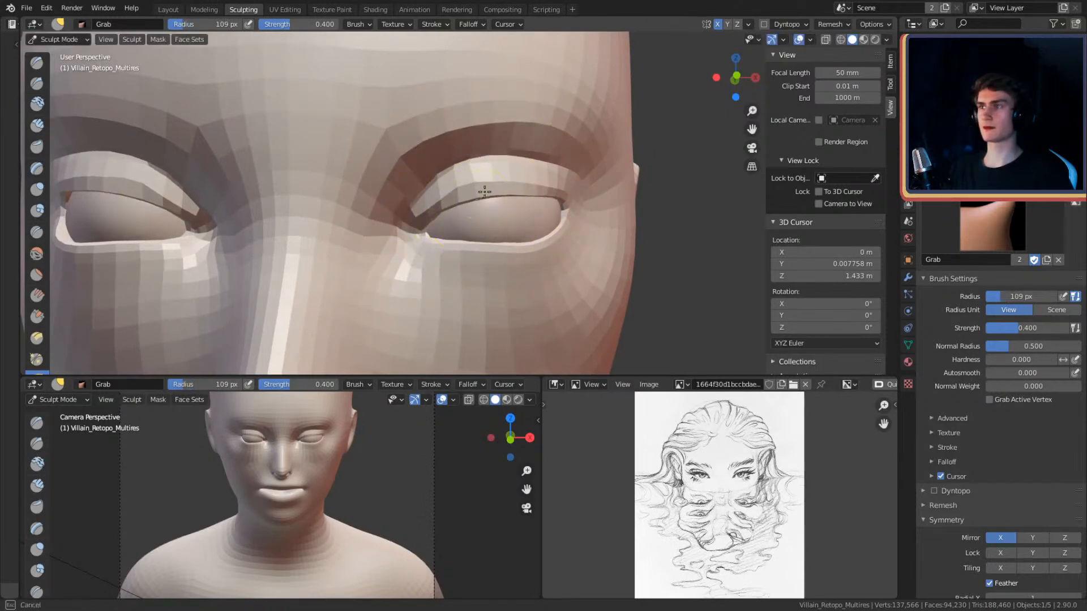
# - Refine the eyelids from the front and from below with the Grab brush at a 140 px radius
pyautogui.moveTo(529, 187)
pyautogui.mouseDown(button='middle')
pyautogui.moveTo(517, 207)
pyautogui.moveTo(537, 194)
pyautogui.moveTo(529, 222)
pyautogui.moveTo(541, 217)
pyautogui.moveTo(410, 245)
pyautogui.moveTo(509, 180)
pyautogui.moveTo(459, 270)
pyautogui.moveTo(563, 177)
pyautogui.moveTo(495, 237)
pyautogui.moveTo(539, 188)
pyautogui.mouseUp(button='middle')
pyautogui.press('f')
pyautogui.click(550, 232)
pyautogui.moveTo(558, 176)
pyautogui.mouseDown(button='middle')
pyautogui.moveTo(575, 178)
pyautogui.moveTo(553, 181)
pyautogui.moveTo(575, 249)
pyautogui.moveTo(555, 187)
pyautogui.moveTo(577, 235)
pyautogui.moveTo(561, 134)
pyautogui.moveTo(554, 164)
pyautogui.mouseUp(button='middle')
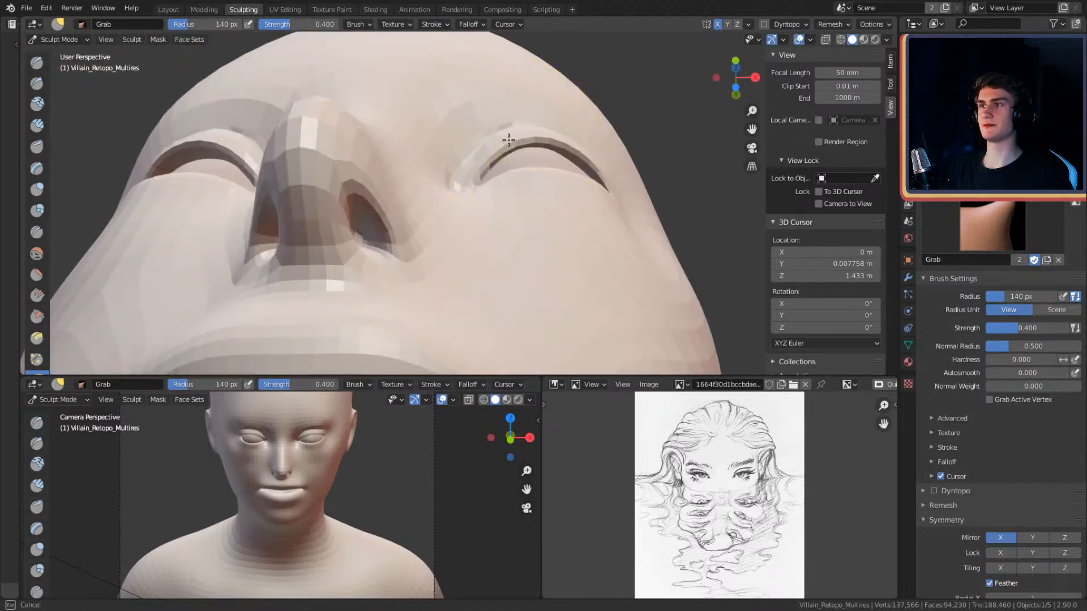
# - Adjust the curve of the eyelid rims as seen from above with the Grab brush at a 137 px radius
pyautogui.press('f')
pyautogui.click(586, 168)
pyautogui.moveTo(586, 164)
pyautogui.mouseDown(button='middle')
pyautogui.moveTo(558, 133)
pyautogui.moveTo(566, 223)
pyautogui.moveTo(576, 200)
pyautogui.mouseUp(button='middle')
pyautogui.moveTo(579, 254)
pyautogui.mouseDown(button='middle')
pyautogui.moveTo(583, 277)
pyautogui.moveTo(547, 291)
pyautogui.moveTo(544, 308)
pyautogui.mouseUp(button='middle')
pyautogui.press('f')
pyautogui.click(510, 269)
pyautogui.moveTo(512, 277); pyautogui.dragTo(510, 285)
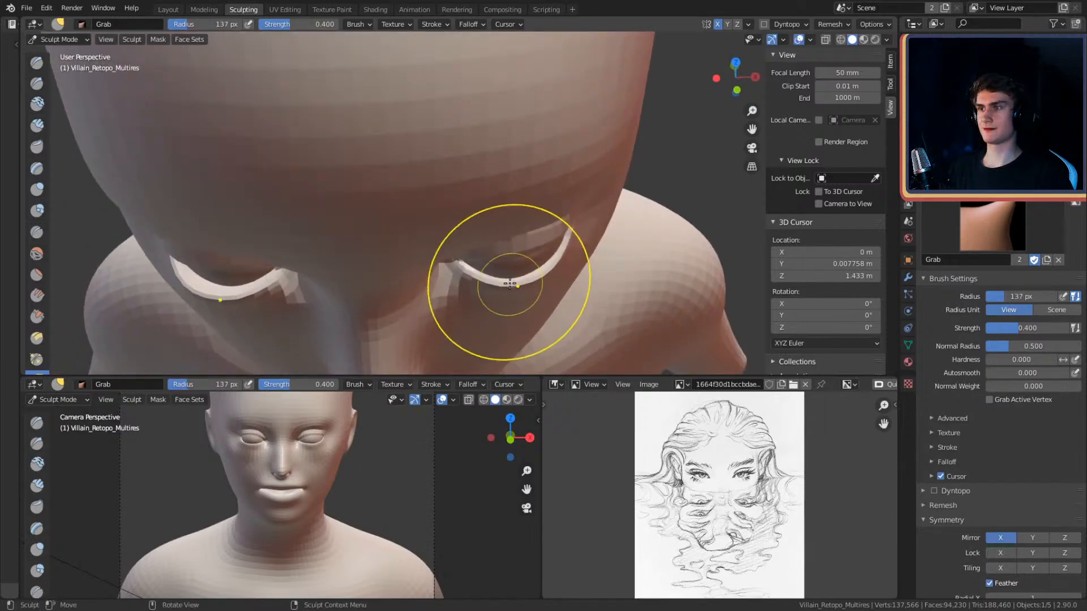
pyautogui.moveTo(531, 232)
pyautogui.mouseDown(button='middle')
pyautogui.moveTo(521, 267)
pyautogui.moveTo(528, 170)
pyautogui.moveTo(563, 211)
pyautogui.mouseUp(button='middle')
pyautogui.scroll(-6, 563, 211)
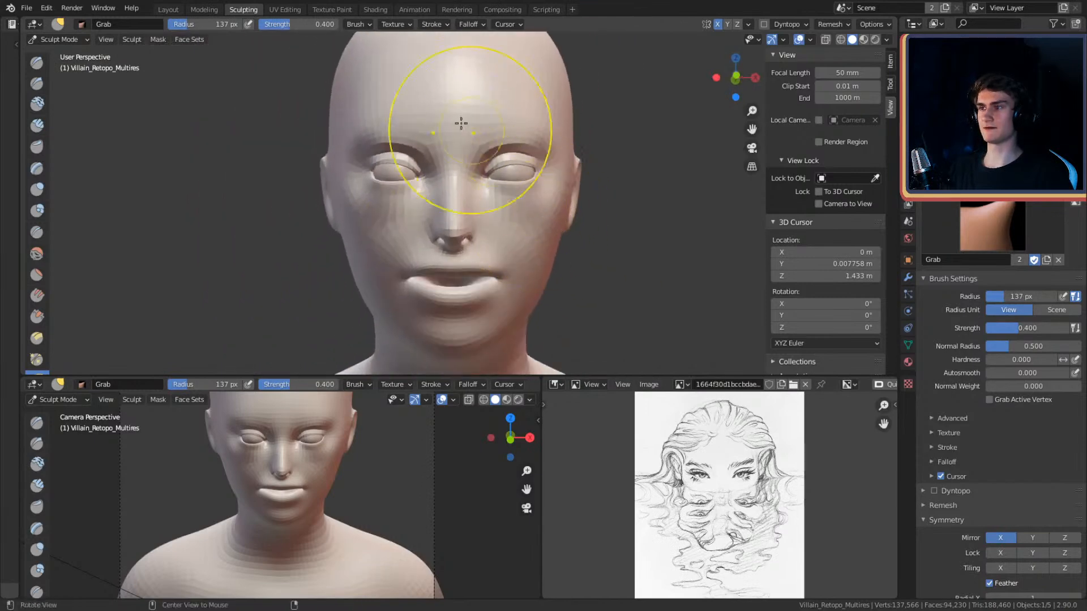
# - Build up the brow and forehead above the eye with the Clay Strips brush, starting at radii of 59 and 65 px
pyautogui.scroll(4, 485, 202)
pyautogui.scroll(2, 540, 181)
pyautogui.moveTo(540, 182)
pyautogui.mouseDown(button='middle')
pyautogui.moveTo(535, 195)
pyautogui.moveTo(520, 179)
pyautogui.moveTo(450, 166)
pyautogui.mouseUp(button='middle')
pyautogui.press('c')
pyautogui.press('f')
pyautogui.click(527, 186)
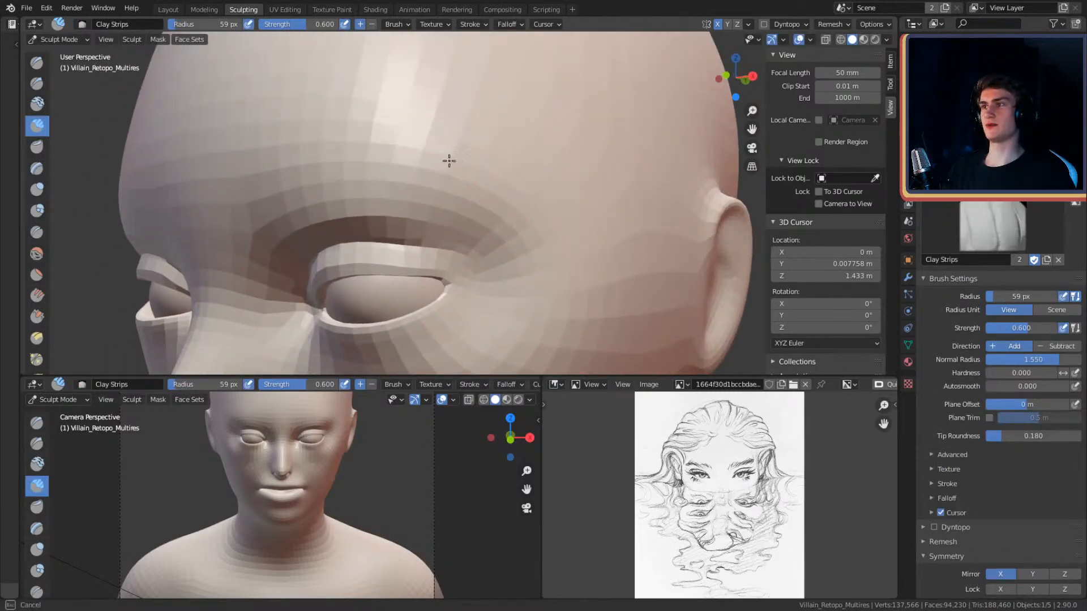
pyautogui.press(']')
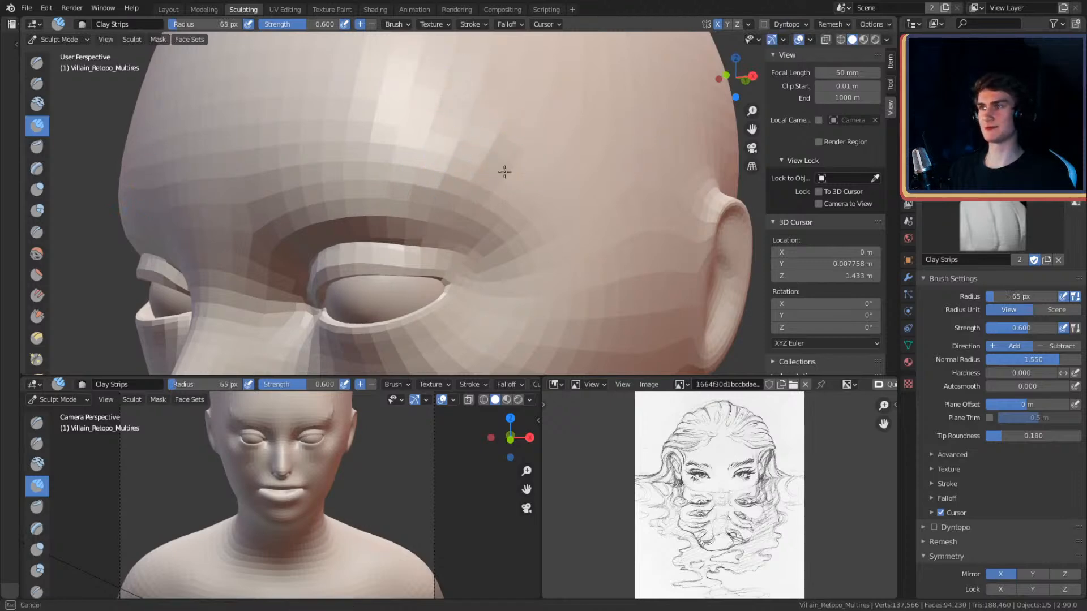
pyautogui.press('f')
pyautogui.click(519, 117)
pyautogui.moveTo(481, 138)
pyautogui.mouseDown(button='middle')
pyautogui.moveTo(544, 146)
pyautogui.moveTo(521, 163)
pyautogui.mouseUp(button='middle')
pyautogui.press('f')
pyautogui.click(514, 270)
# - Pull the eyelids and outer eye corner into shape in profile with the Grab brush, ending at a 156 px radius
pyautogui.moveTo(471, 235)
pyautogui.mouseDown(button='middle')
pyautogui.moveTo(459, 200)
pyautogui.moveTo(549, 186)
pyautogui.moveTo(492, 203)
pyautogui.moveTo(623, 210)
pyautogui.moveTo(613, 215)
pyautogui.mouseUp(button='middle')
pyautogui.press('g')
pyautogui.press('f')
pyautogui.click(613, 218)
pyautogui.moveTo(596, 218); pyautogui.dragTo(579, 218)
pyautogui.press('f')
pyautogui.click(610, 261)
pyautogui.moveTo(611, 272); pyautogui.dragTo(602, 274)
pyautogui.moveTo(583, 206); pyautogui.dragTo(584, 204)
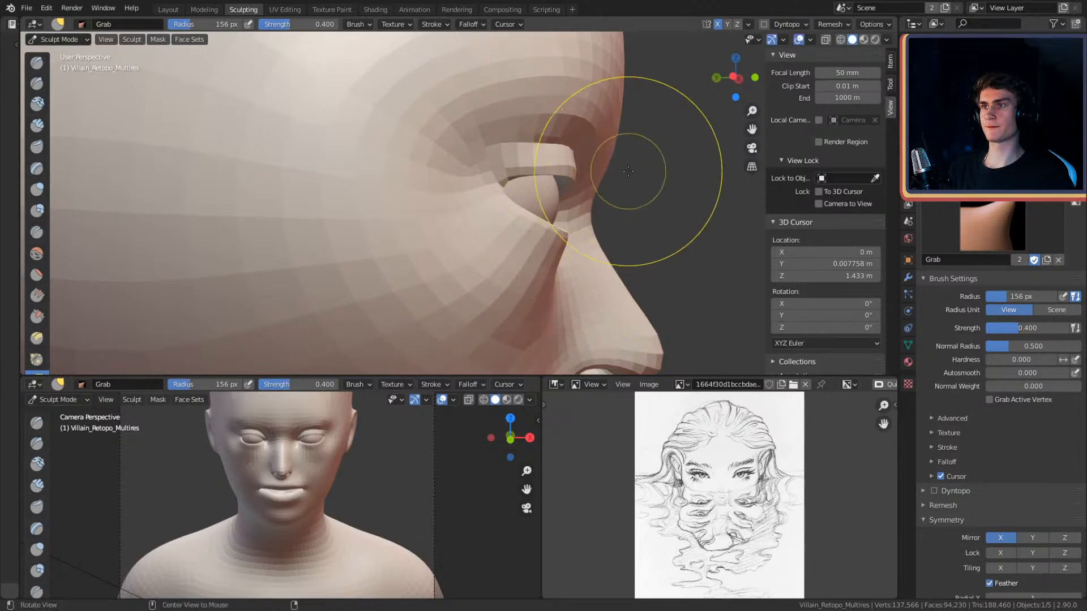
# - Add volume between the brows and on the lower forehead with Clay Strips at radii of 99 and 140 px
pyautogui.moveTo(628, 173); pyautogui.dragTo(500, 177, button='middle')
pyautogui.moveTo(392, 173)
pyautogui.keyDown('shift'); pyautogui.mouseDown(button='middle')
pyautogui.moveTo(549, 187)
pyautogui.moveTo(527, 191)
pyautogui.mouseUp(button='middle'); pyautogui.keyUp('shift')
pyautogui.press('c')
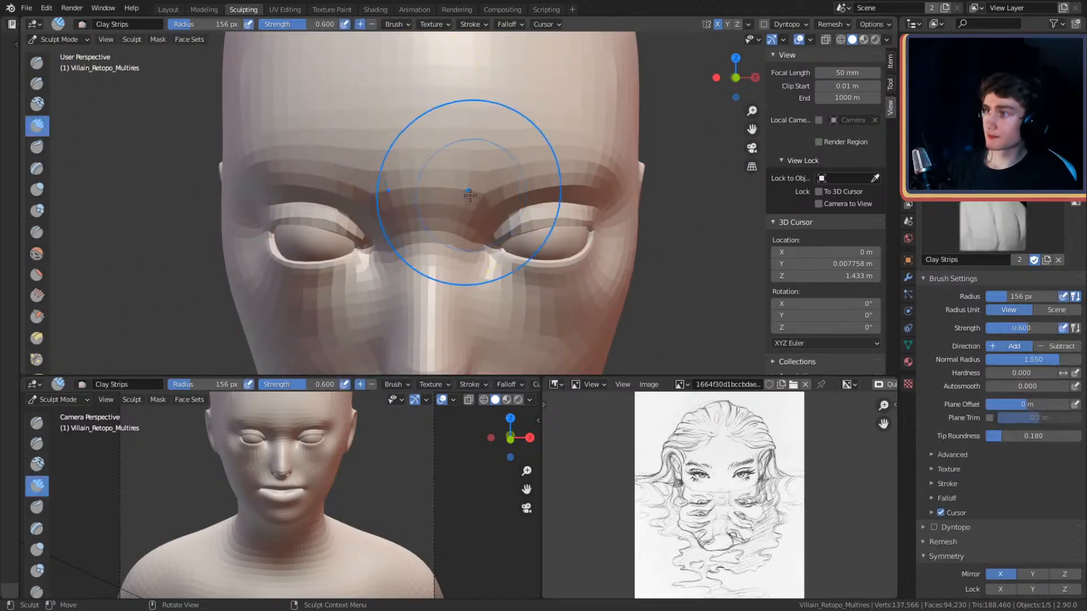
pyautogui.press('f')
pyautogui.click(493, 155)
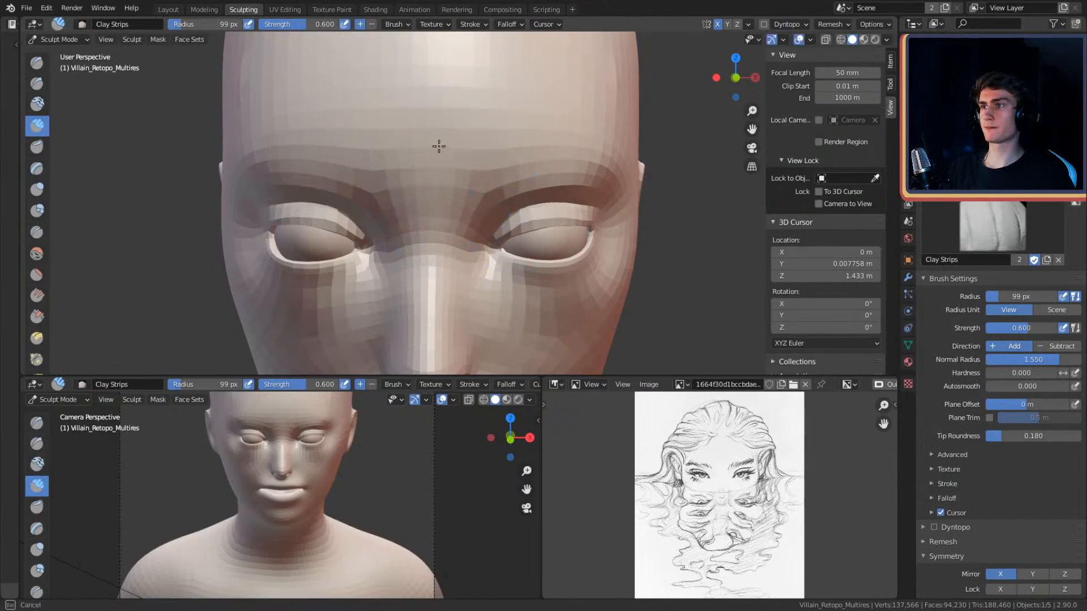
pyautogui.moveTo(515, 144)
pyautogui.mouseDown(button='middle')
pyautogui.moveTo(633, 145)
pyautogui.moveTo(536, 155)
pyautogui.mouseUp(button='middle')
pyautogui.press('f')
pyautogui.click(498, 157)
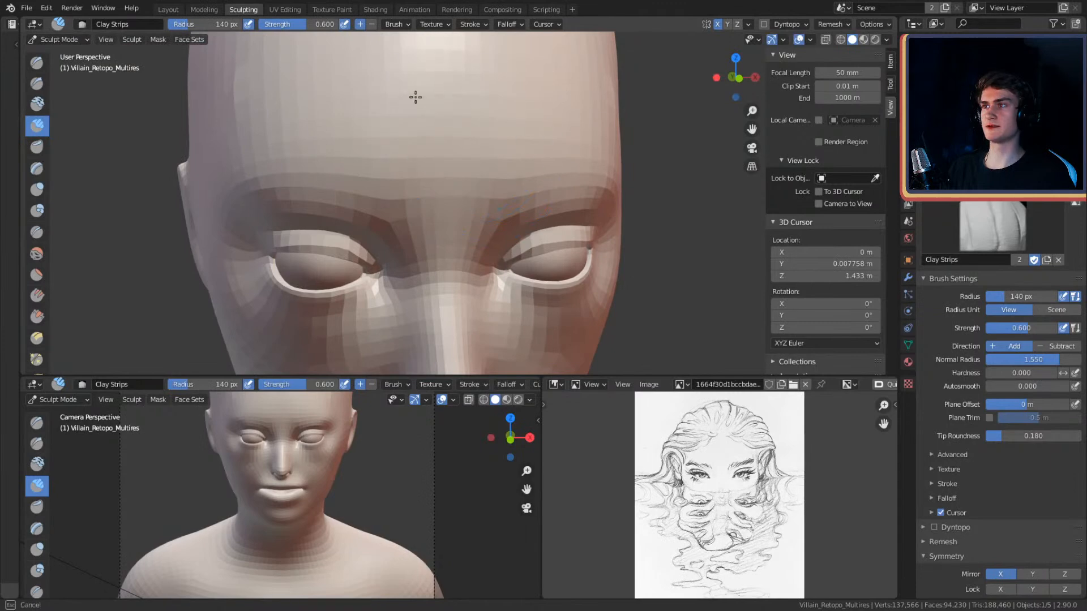
# - Fill out the upper forehead and then the brow with Clay Strips, resizing the brush for each area
pyautogui.moveTo(473, 89)
pyautogui.mouseDown(button='middle')
pyautogui.moveTo(517, 151)
pyautogui.moveTo(638, 155)
pyautogui.moveTo(476, 184)
pyautogui.mouseUp(button='middle')
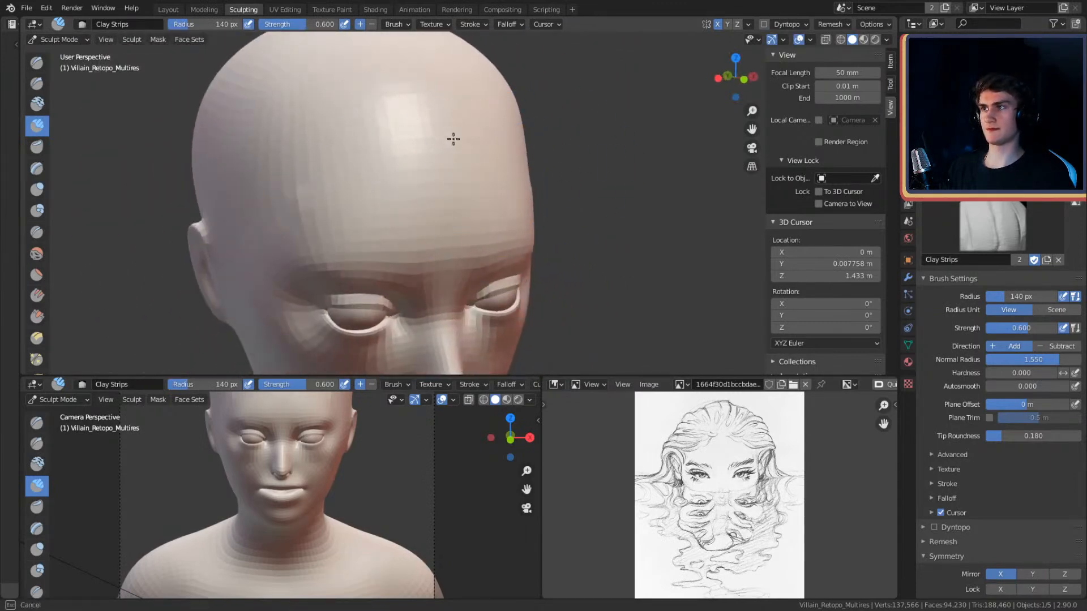
pyautogui.moveTo(425, 154)
pyautogui.mouseDown(button='middle')
pyautogui.moveTo(600, 153)
pyautogui.moveTo(502, 153)
pyautogui.moveTo(380, 201)
pyautogui.moveTo(517, 187)
pyautogui.moveTo(540, 146)
pyautogui.moveTo(557, 211)
pyautogui.mouseUp(button='middle')
pyautogui.press('f')
pyautogui.click(502, 171)
pyautogui.moveTo(482, 275)
pyautogui.mouseDown(button='middle')
pyautogui.moveTo(492, 170)
pyautogui.moveTo(478, 190)
pyautogui.moveTo(491, 162)
pyautogui.moveTo(484, 200)
pyautogui.moveTo(453, 191)
pyautogui.moveTo(499, 177)
pyautogui.moveTo(440, 192)
pyautogui.moveTo(463, 180)
pyautogui.moveTo(475, 187)
pyautogui.moveTo(412, 220)
pyautogui.moveTo(483, 202)
pyautogui.moveTo(472, 197)
pyautogui.mouseUp(button='middle')
pyautogui.press('f')
pyautogui.click(419, 199)
pyautogui.scroll(1, 460, 182)
# - Sharpen the fold between the brow and upper eyelid with the Crease brush at radii of 43 and 66 px
pyautogui.hotkey('shift', 'c')
pyautogui.press('f')
pyautogui.click(447, 190)
pyautogui.press('f')
pyautogui.click(466, 212)
pyautogui.scroll(1, 486, 203)
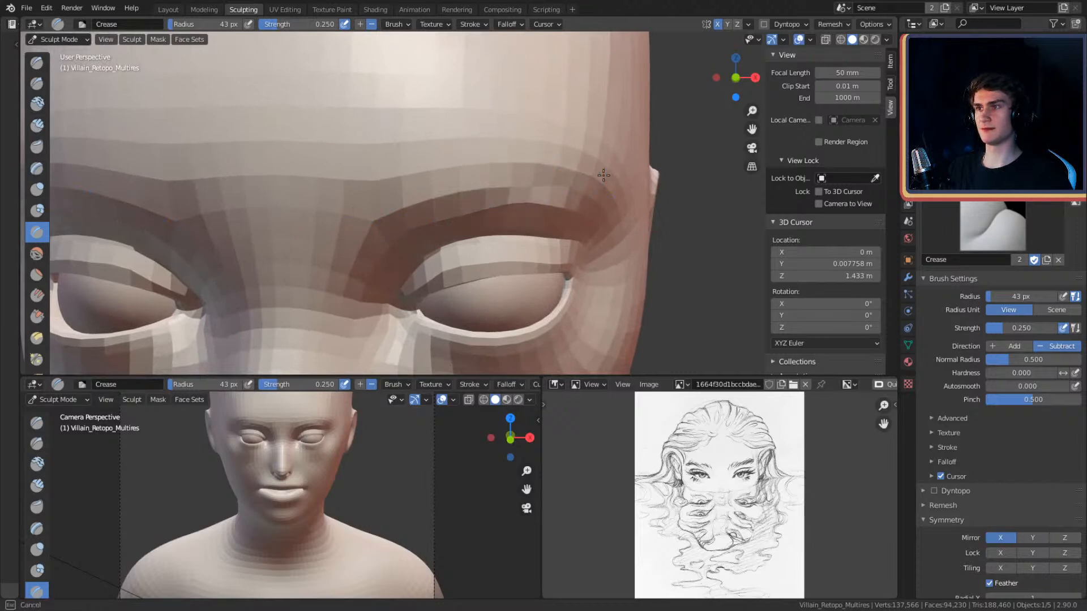
pyautogui.keyDown('shift'); pyautogui.moveTo(560, 163); pyautogui.dragTo(561, 165, button='middle'); pyautogui.keyUp('shift')
pyautogui.press('f')
pyautogui.click(579, 165)
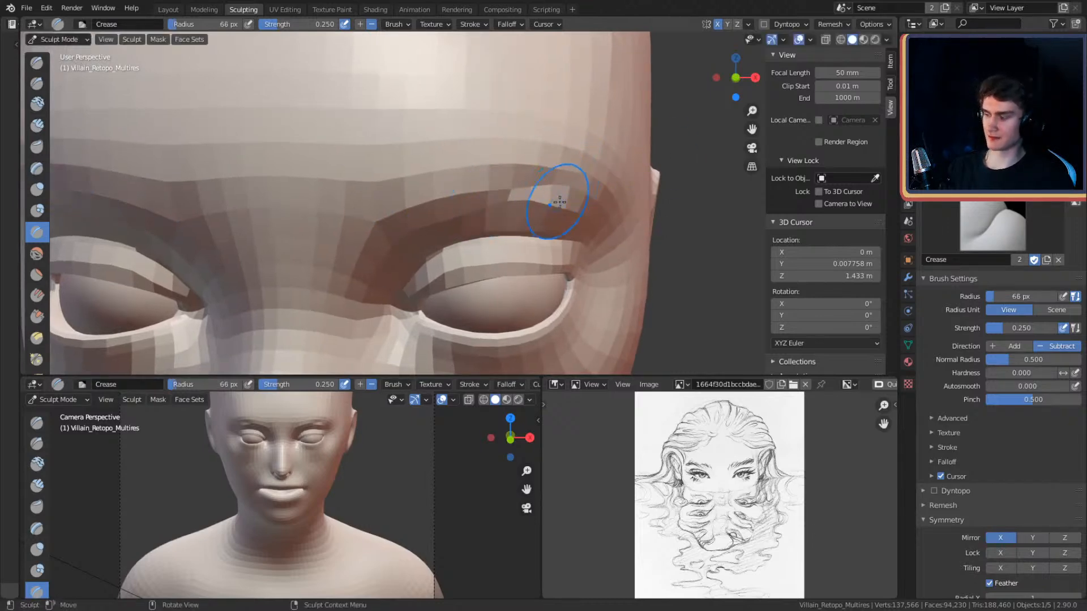
# - Build up the skin under the outer brow, above the eyelid, with Clay Strips at radii of 44 and 47 px
pyautogui.hotkey('shift', 'c')
pyautogui.moveTo(554, 201); pyautogui.dragTo(555, 197, button='middle')
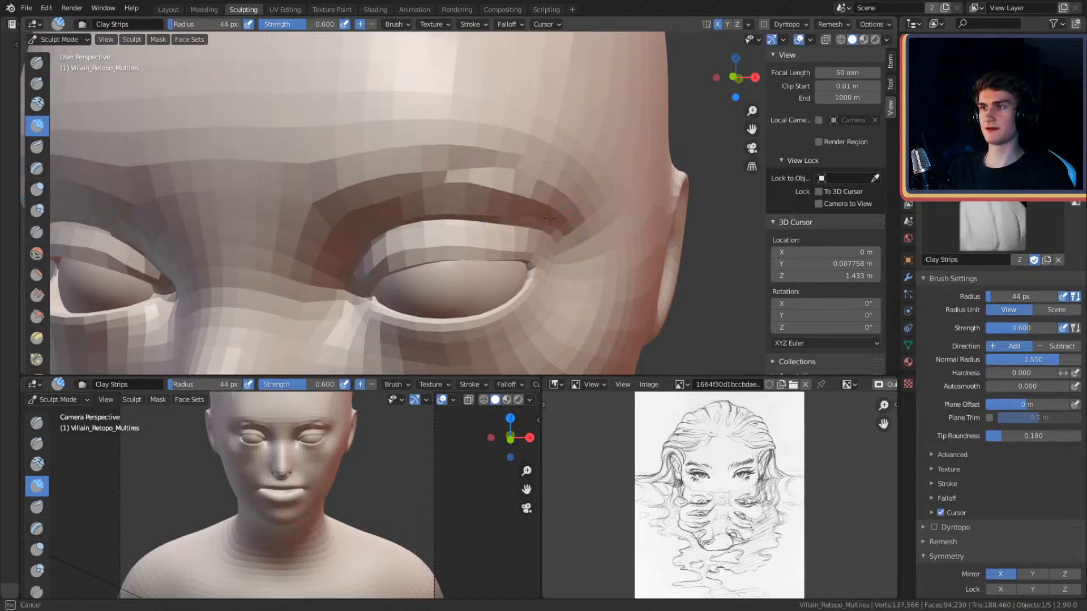
pyautogui.moveTo(562, 214); pyautogui.dragTo(538, 204, button='middle')
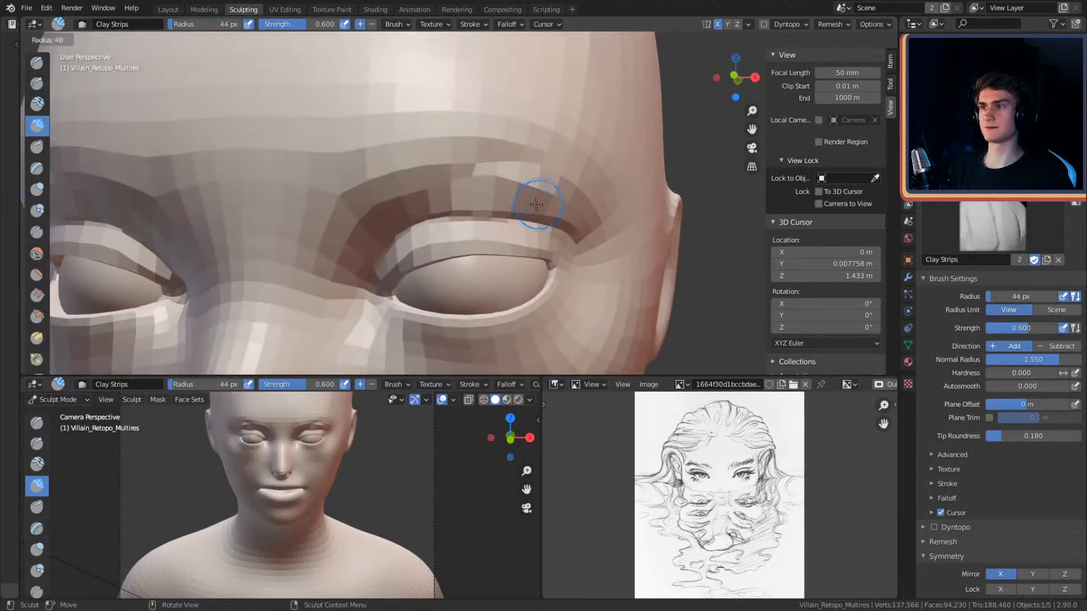
pyautogui.moveTo(466, 200)
pyautogui.mouseDown()
pyautogui.moveTo(416, 221)
pyautogui.moveTo(461, 200)
pyautogui.mouseUp()
pyautogui.moveTo(511, 170); pyautogui.dragTo(515, 188, button='middle')
pyautogui.press('f')
pyautogui.click(553, 218)
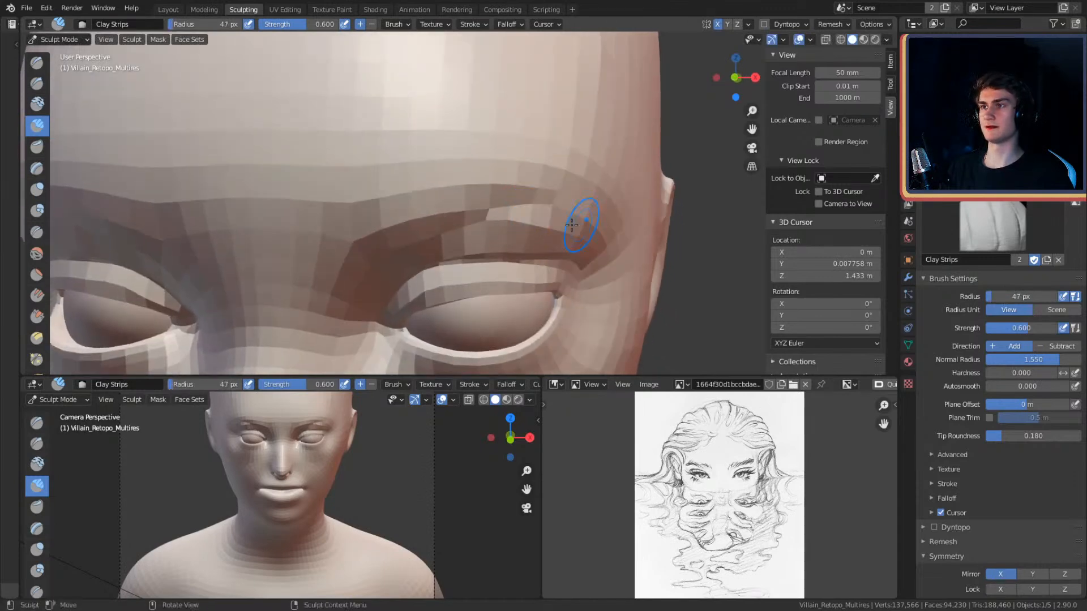
# - Add volume to the outer brow and temple with Clay Strips, enlarging the radius to 81 and 146 px
pyautogui.press('f')
pyautogui.click(607, 209)
pyautogui.moveTo(592, 191)
pyautogui.keyDown('shift'); pyautogui.mouseDown(button='middle')
pyautogui.moveTo(572, 199)
pyautogui.moveTo(576, 187)
pyautogui.moveTo(558, 174)
pyautogui.moveTo(537, 196)
pyautogui.mouseUp(button='middle'); pyautogui.keyUp('shift')
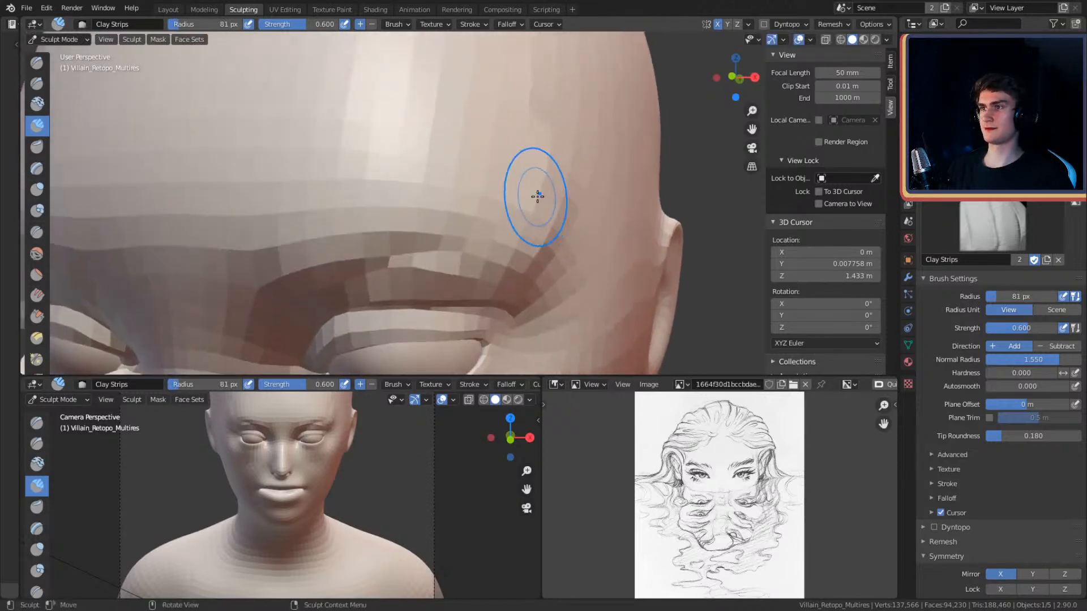
pyautogui.press('f')
pyautogui.click(566, 150)
pyautogui.moveTo(565, 150)
pyautogui.mouseDown(button='middle')
pyautogui.moveTo(566, 178)
pyautogui.moveTo(454, 189)
pyautogui.mouseUp(button='middle')
pyautogui.press('f')
pyautogui.click(443, 210)
pyautogui.press('f')
pyautogui.click(469, 199)
pyautogui.moveTo(504, 165)
pyautogui.mouseDown(button='middle')
pyautogui.moveTo(566, 131)
pyautogui.moveTo(572, 186)
pyautogui.moveTo(608, 158)
pyautogui.moveTo(514, 167)
pyautogui.mouseUp(button='middle')
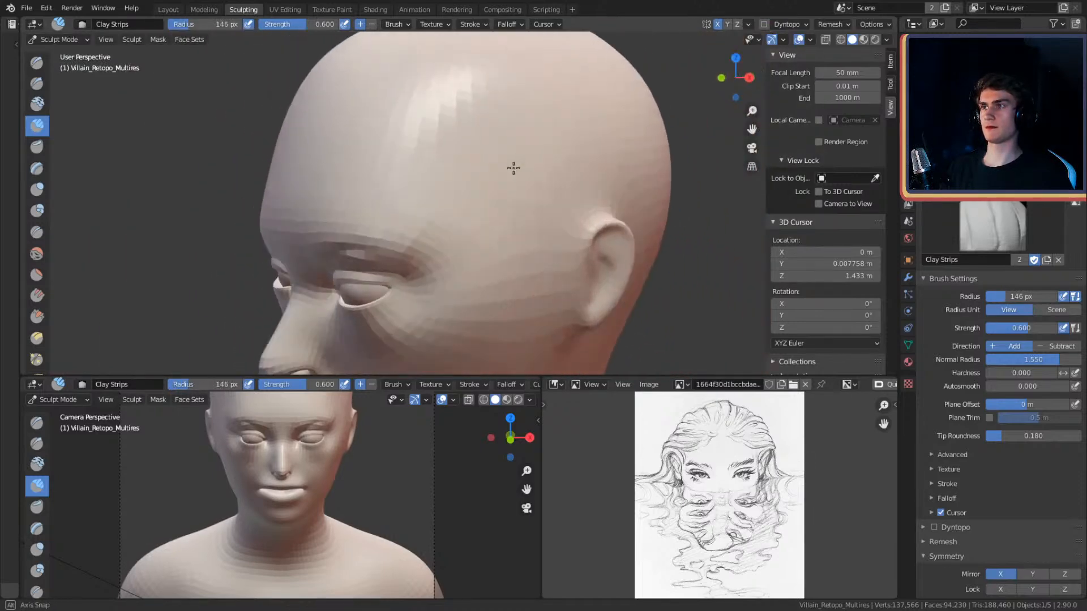
# - Sculpt the side of the nose and the nostril wing with Clay Strips at a 33 px radius
pyautogui.moveTo(478, 230)
pyautogui.mouseDown(button='middle')
pyautogui.moveTo(575, 153)
pyautogui.moveTo(489, 219)
pyautogui.moveTo(498, 190)
pyautogui.mouseUp(button='middle')
pyautogui.moveTo(498, 190)
pyautogui.mouseDown(button='middle')
pyautogui.moveTo(531, 177)
pyautogui.moveTo(487, 167)
pyautogui.moveTo(480, 184)
pyautogui.mouseUp(button='middle')
pyautogui.press('f')
pyautogui.click(459, 204)
pyautogui.moveTo(480, 184)
pyautogui.keyDown('ctrl'); pyautogui.mouseDown(button='middle')
pyautogui.moveTo(459, 215)
pyautogui.moveTo(423, 191)
pyautogui.moveTo(460, 184)
pyautogui.moveTo(475, 150)
pyautogui.moveTo(429, 241)
pyautogui.moveTo(473, 211)
pyautogui.moveTo(461, 211)
pyautogui.mouseUp(button='middle'); pyautogui.keyUp('ctrl')
pyautogui.press('f')
pyautogui.click(397, 192)
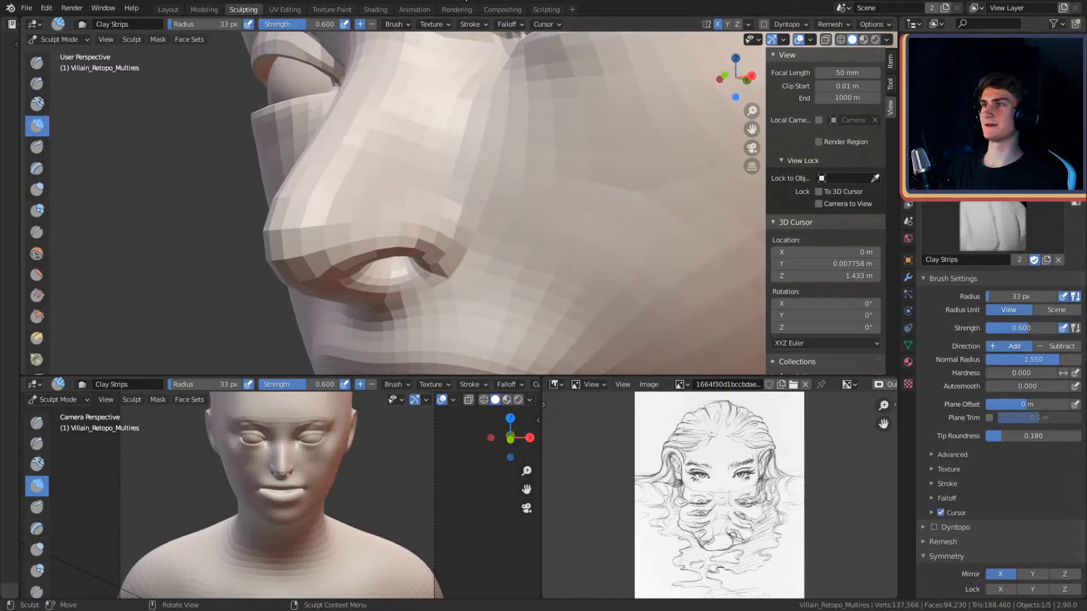
# - Reshape the nostrils and nose wings from below with the Grab brush at a 132 px radius
pyautogui.moveTo(423, 216)
pyautogui.mouseDown(button='middle')
pyautogui.moveTo(502, 197)
pyautogui.moveTo(470, 181)
pyautogui.moveTo(498, 164)
pyautogui.moveTo(467, 140)
pyautogui.mouseUp(button='middle')
pyautogui.press('g')
pyautogui.press('f')
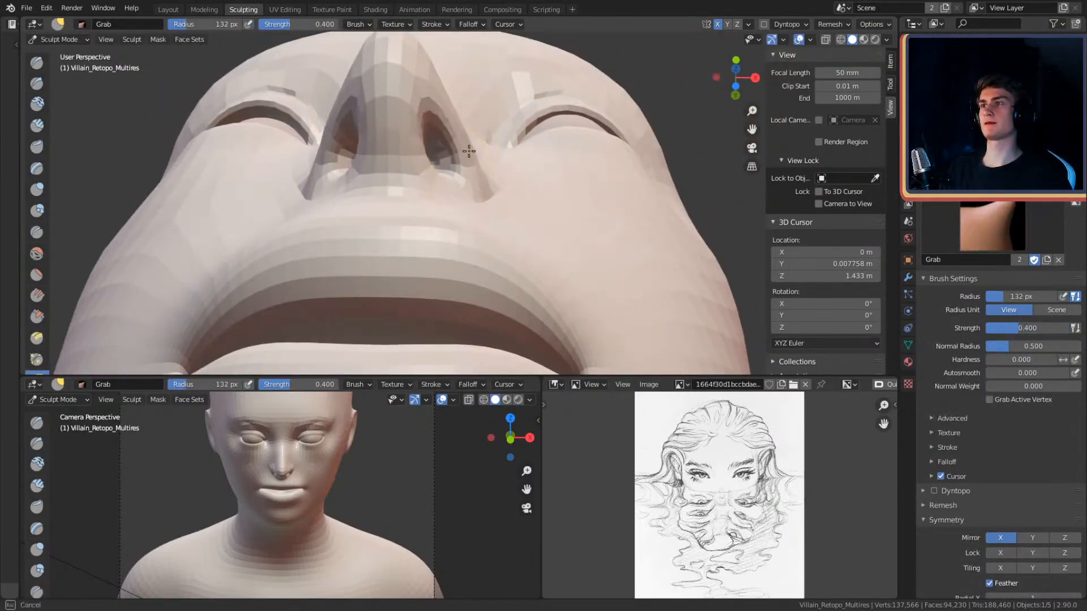
pyautogui.click(462, 144)
pyautogui.moveTo(447, 181)
pyautogui.mouseDown(button='middle')
pyautogui.moveTo(497, 170)
pyautogui.moveTo(476, 122)
pyautogui.moveTo(507, 139)
pyautogui.moveTo(498, 255)
pyautogui.moveTo(517, 155)
pyautogui.moveTo(565, 158)
pyautogui.moveTo(575, 145)
pyautogui.moveTo(354, 118)
pyautogui.mouseUp(button='middle')
# - Define the inner edge of the nostril openings from below with the Crease brush at a 49 px radius
pyautogui.press('c')
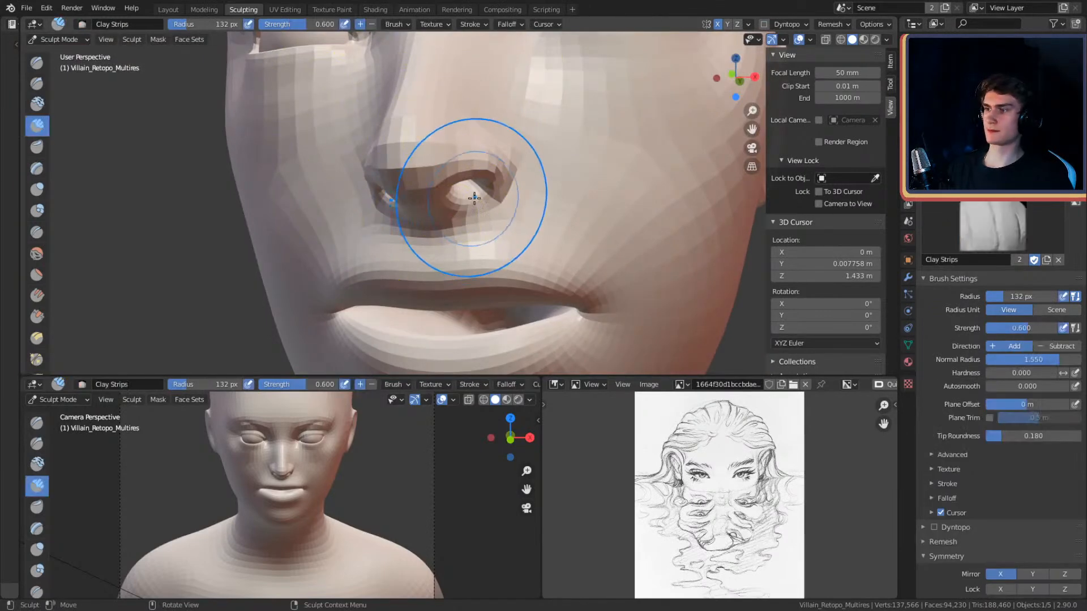
pyautogui.moveTo(451, 184)
pyautogui.mouseDown(button='middle')
pyautogui.moveTo(430, 202)
pyautogui.moveTo(476, 165)
pyautogui.moveTo(544, 170)
pyautogui.moveTo(470, 182)
pyautogui.moveTo(509, 114)
pyautogui.moveTo(538, 102)
pyautogui.moveTo(498, 189)
pyautogui.moveTo(494, 138)
pyautogui.moveTo(466, 176)
pyautogui.moveTo(482, 132)
pyautogui.moveTo(491, 155)
pyautogui.moveTo(461, 187)
pyautogui.moveTo(485, 177)
pyautogui.moveTo(420, 138)
pyautogui.mouseUp(button='middle')
pyautogui.press('g')
pyautogui.hotkey('shift', 'c')
pyautogui.moveTo(496, 188)
pyautogui.mouseDown(button='middle')
pyautogui.moveTo(483, 179)
pyautogui.moveTo(459, 230)
pyautogui.moveTo(473, 256)
pyautogui.moveTo(490, 211)
pyautogui.mouseUp(button='middle')
pyautogui.press('f')
pyautogui.click(473, 194)
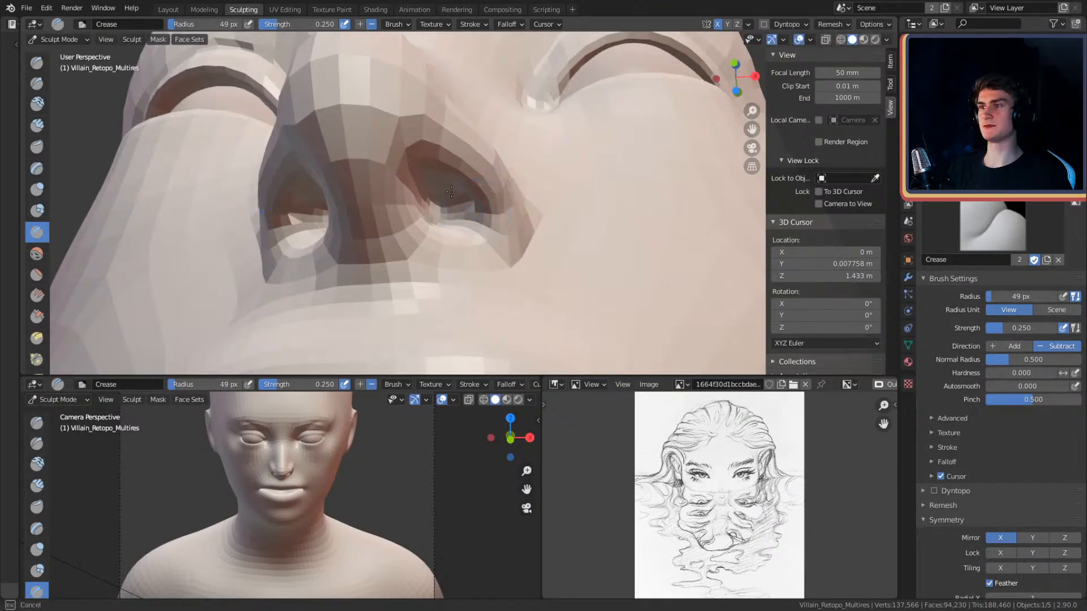
pyautogui.moveTo(460, 174); pyautogui.dragTo(458, 169, button='middle')
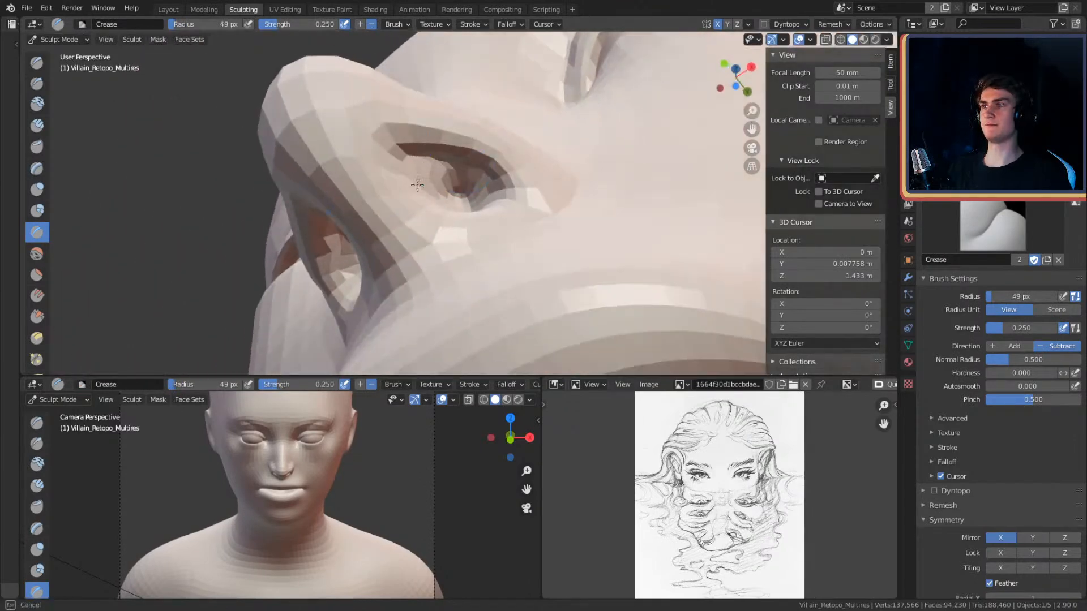
# - Sharpen the nostril rim and the corner where it meets the upper lip with the Crease brush at a 51 px radius
pyautogui.moveTo(414, 169)
pyautogui.mouseDown(button='middle')
pyautogui.moveTo(446, 198)
pyautogui.moveTo(437, 155)
pyautogui.moveTo(519, 214)
pyautogui.moveTo(507, 141)
pyautogui.moveTo(537, 224)
pyautogui.moveTo(507, 204)
pyautogui.moveTo(507, 214)
pyautogui.mouseUp(button='middle')
pyautogui.press('f')
pyautogui.click(508, 183)
pyautogui.moveTo(514, 181)
pyautogui.mouseDown()
pyautogui.moveTo(473, 185)
pyautogui.moveTo(483, 192)
pyautogui.moveTo(467, 214)
pyautogui.mouseUp()
pyautogui.moveTo(502, 181); pyautogui.dragTo(491, 190, button='middle')
pyautogui.moveTo(533, 178); pyautogui.dragTo(521, 182)
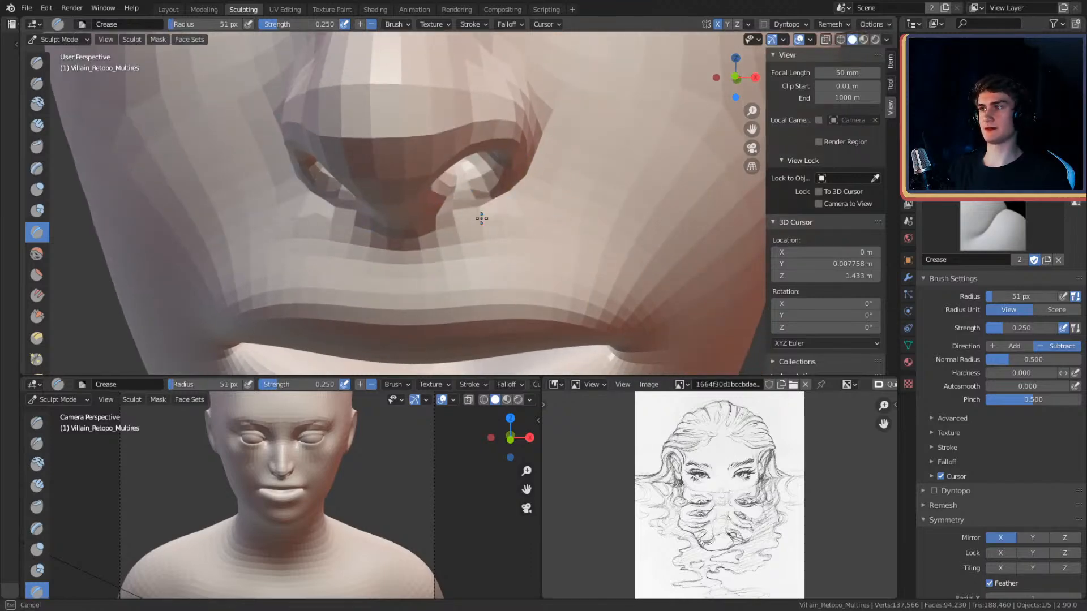
# - Deepen the fold behind the nostril wing with the Crease brush at a 68 px radius
pyautogui.moveTo(533, 202)
pyautogui.mouseDown(button='middle')
pyautogui.moveTo(521, 206)
pyautogui.moveTo(545, 187)
pyautogui.moveTo(444, 202)
pyautogui.mouseUp(button='middle')
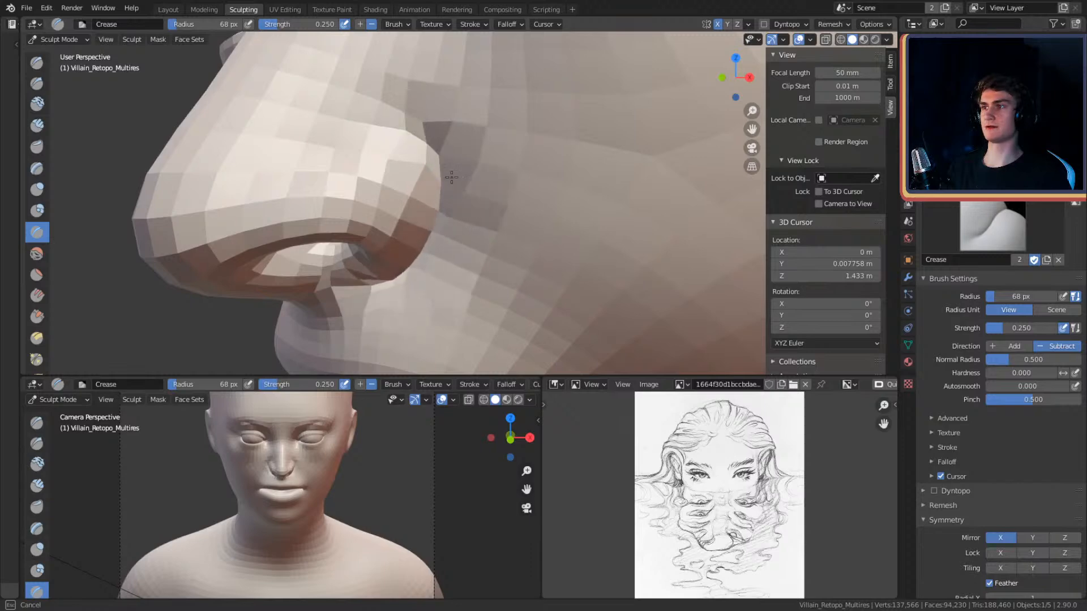
pyautogui.moveTo(439, 156)
pyautogui.mouseDown(button='middle')
pyautogui.moveTo(347, 109)
pyautogui.moveTo(374, 130)
pyautogui.moveTo(364, 145)
pyautogui.moveTo(536, 159)
pyautogui.moveTo(561, 178)
pyautogui.moveTo(509, 197)
pyautogui.moveTo(519, 162)
pyautogui.mouseUp(button='middle')
pyautogui.scroll(-8, 561, 177)
pyautogui.scroll(8, 519, 162)
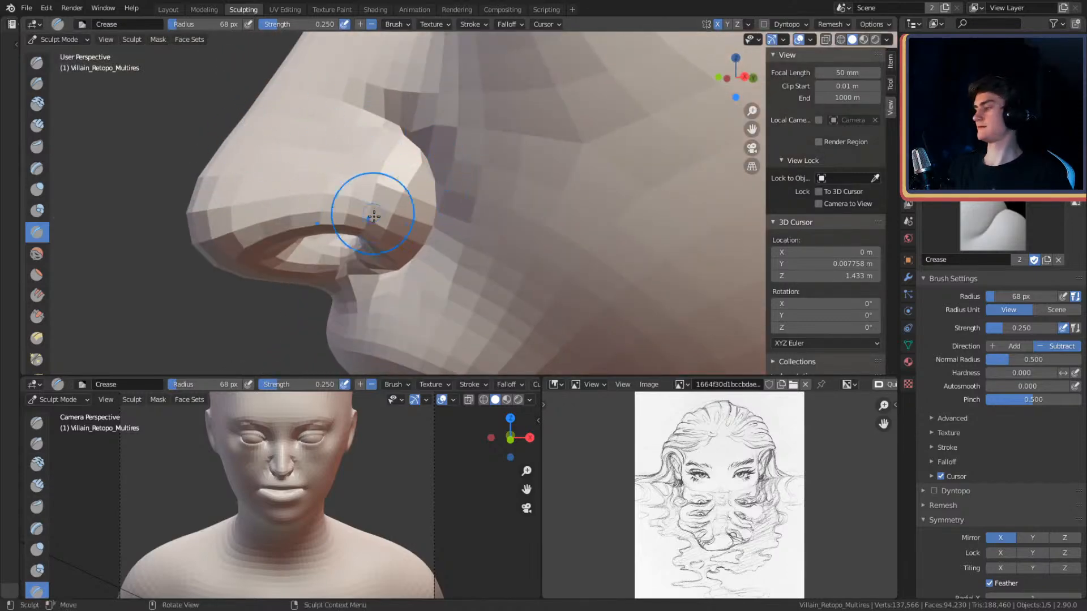
# - Build up the nostril wing's lower edge and the fold beside it with Clay Strips at radii of 37 and 66 px
pyautogui.press('c')
pyautogui.moveTo(369, 218); pyautogui.dragTo(442, 189, button='middle')
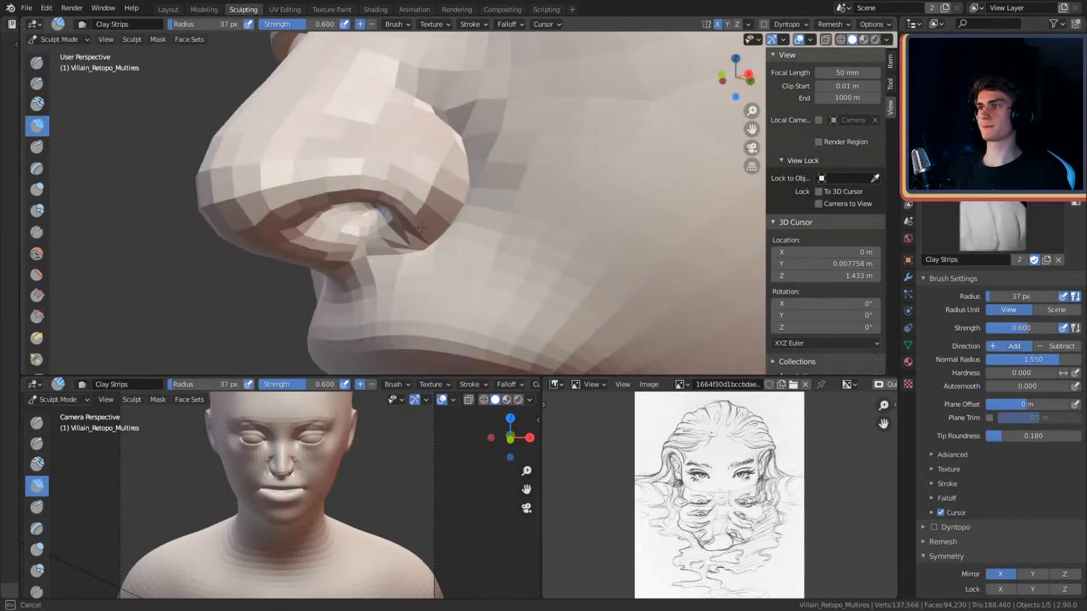
pyautogui.moveTo(439, 215); pyautogui.dragTo(498, 149)
pyautogui.press('f')
pyautogui.click(512, 224)
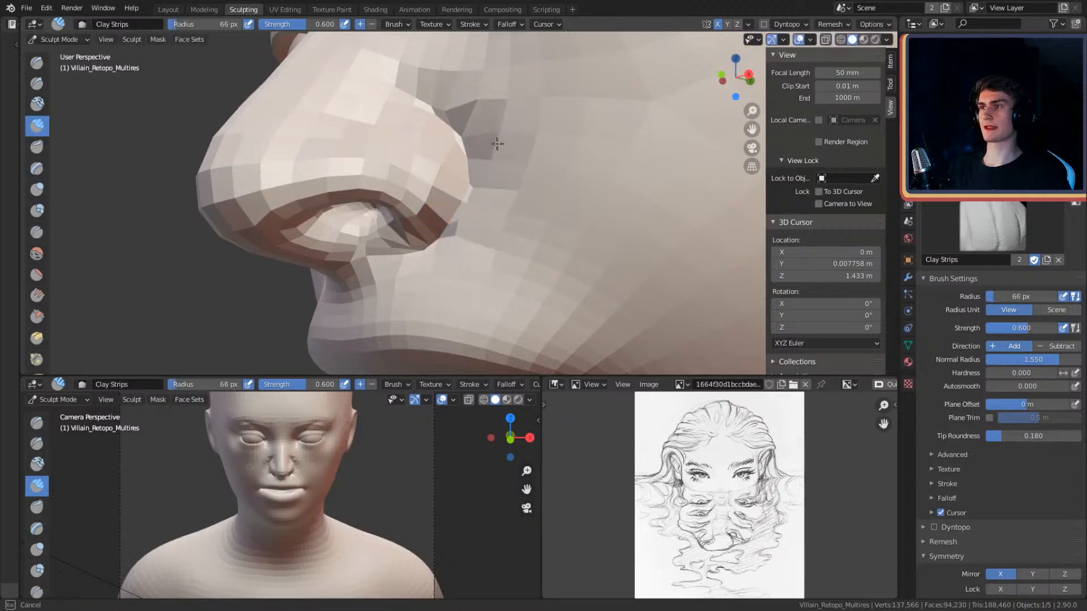
pyautogui.press('f')
pyautogui.click(517, 104)
pyautogui.moveTo(458, 88); pyautogui.dragTo(498, 154)
# - Sculpt the cheek beside the nose and below the inner eye with Clay Strips at radii of 57 and 92 px
pyautogui.scroll(-6, 505, 177)
pyautogui.moveTo(502, 185)
pyautogui.mouseDown(button='middle')
pyautogui.moveTo(530, 202)
pyautogui.moveTo(492, 177)
pyautogui.mouseUp(button='middle')
pyautogui.scroll(4, 478, 165)
pyautogui.press('f')
pyautogui.click(409, 133)
pyautogui.moveTo(413, 132); pyautogui.dragTo(449, 178, button='middle')
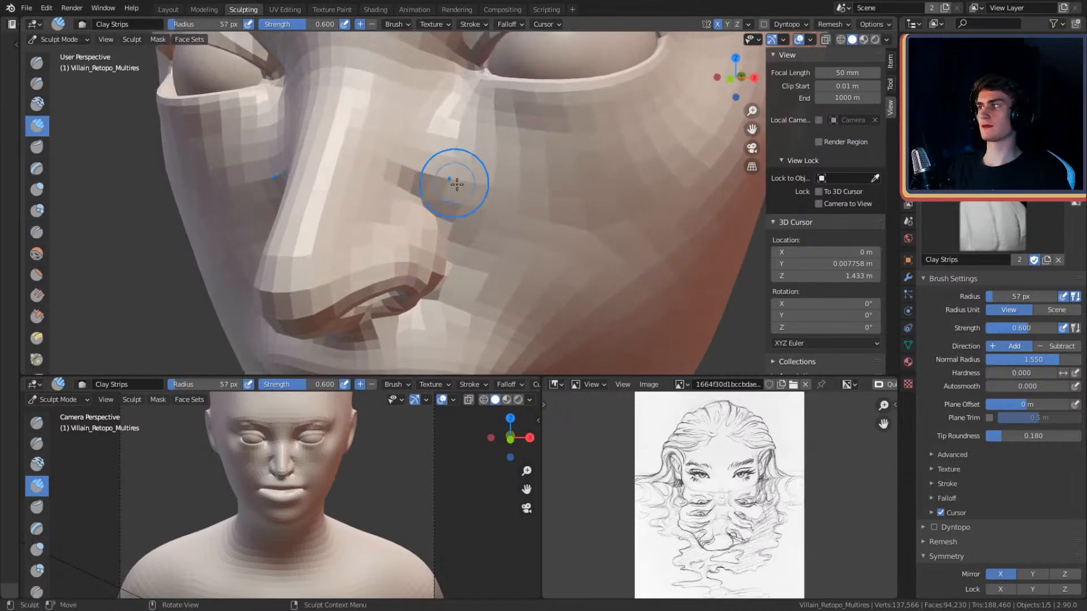
pyautogui.press('f')
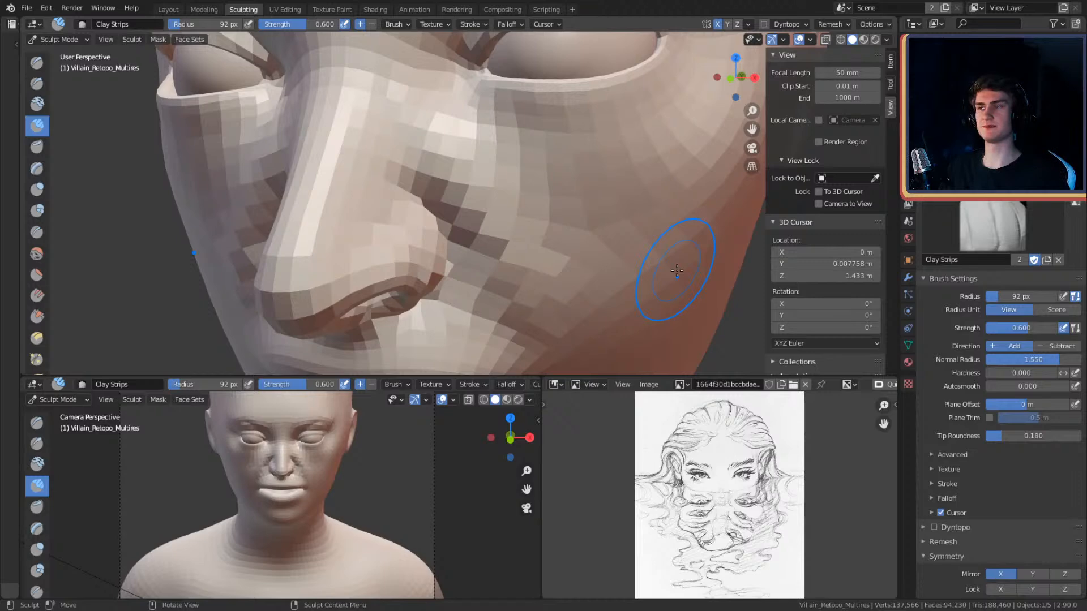
# - Shape the transition from the side of the nose into the cheek with Clay Strips at radii of 74 and 106 px
pyautogui.press('f')
pyautogui.moveTo(477, 183)
pyautogui.mouseDown(button='middle')
pyautogui.moveTo(483, 198)
pyautogui.moveTo(415, 180)
pyautogui.moveTo(479, 185)
pyautogui.mouseUp(button='middle')
pyautogui.press('f')
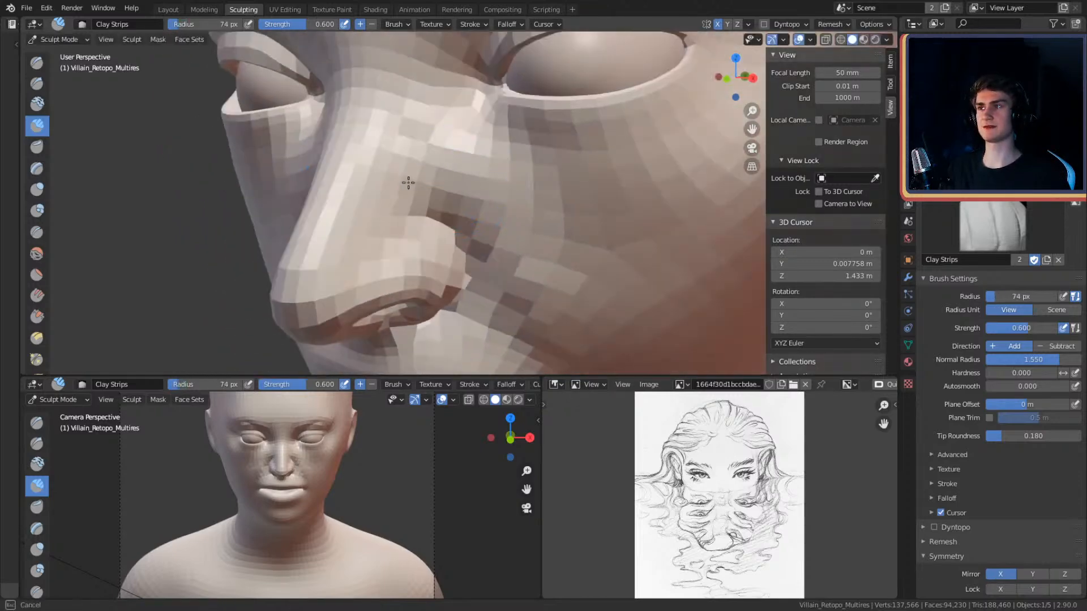
pyautogui.click(425, 158)
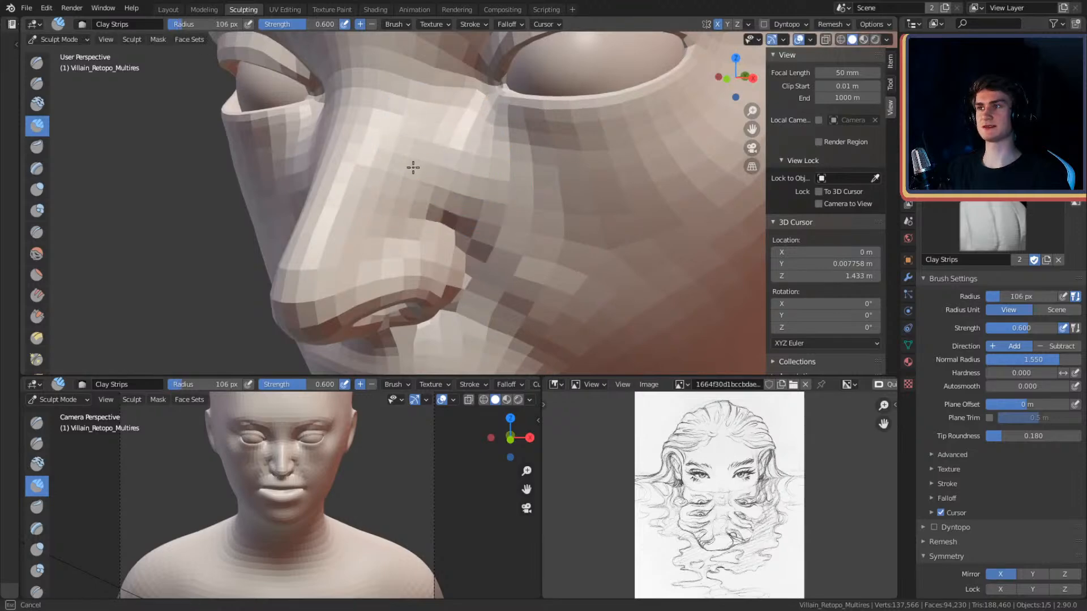
pyautogui.moveTo(420, 163)
pyautogui.mouseDown(button='middle')
pyautogui.moveTo(504, 163)
pyautogui.moveTo(487, 199)
pyautogui.moveTo(447, 210)
pyautogui.mouseUp(button='middle')
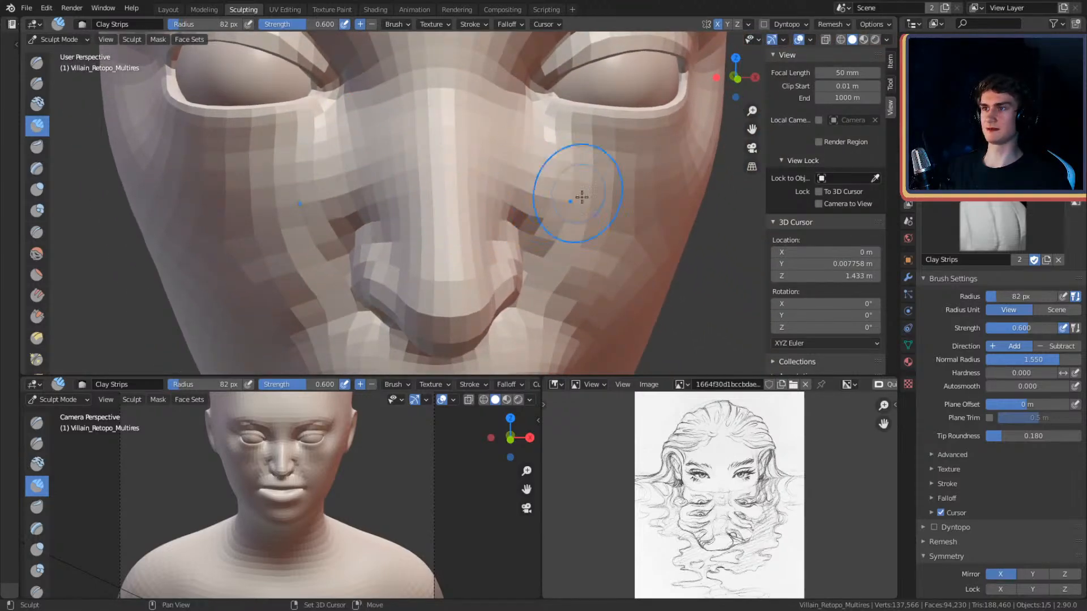
# - Adjust the width of the nose and its bridge from the front with the Grab brush at a 167 px radius
pyautogui.press('g')
pyautogui.moveTo(473, 206)
pyautogui.mouseDown(button='middle')
pyautogui.moveTo(487, 185)
pyautogui.moveTo(468, 211)
pyautogui.moveTo(470, 233)
pyautogui.moveTo(482, 198)
pyautogui.moveTo(504, 194)
pyautogui.mouseUp(button='middle')
pyautogui.press('f')
pyautogui.click(474, 214)
pyautogui.press('f')
pyautogui.click(475, 234)
pyautogui.press('f')
pyautogui.click(485, 187)
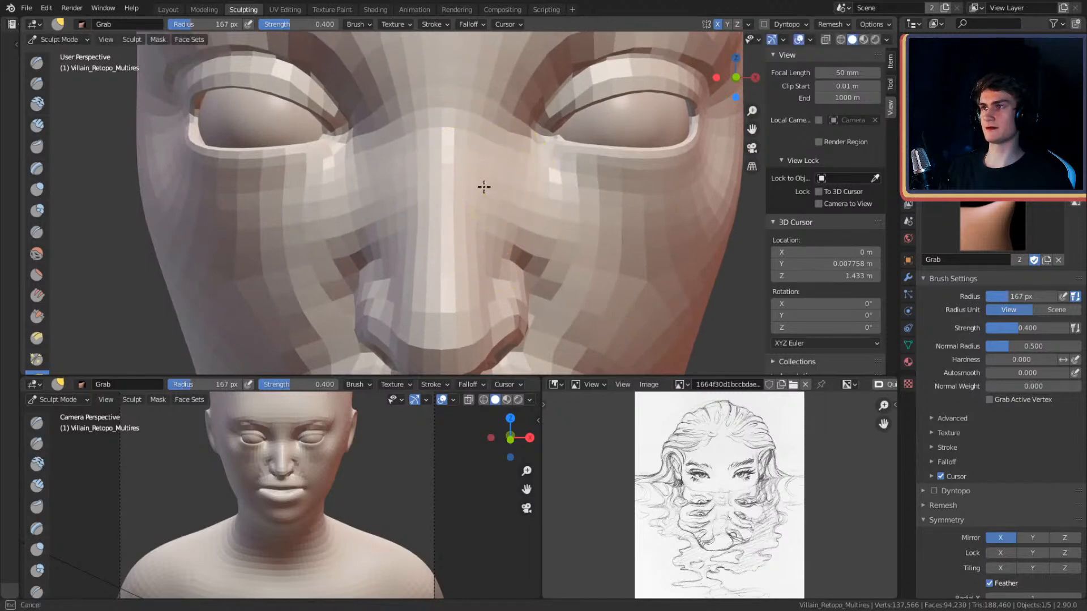
# - Reshape the nose root between the inner eye corners with the Grab brush at radii of 110 and 104 px
pyautogui.keyDown('shift'); pyautogui.moveTo(500, 122); pyautogui.dragTo(497, 175, button='middle'); pyautogui.keyUp('shift')
pyautogui.press('f')
pyautogui.click(501, 176)
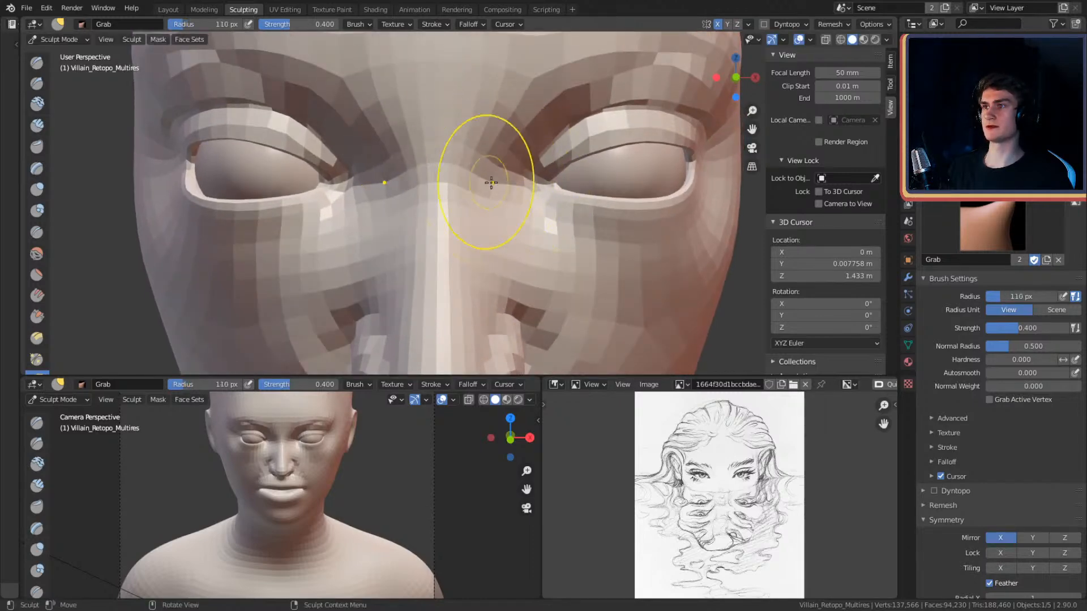
pyautogui.moveTo(487, 184)
pyautogui.mouseDown(button='middle')
pyautogui.moveTo(453, 188)
pyautogui.moveTo(494, 189)
pyautogui.moveTo(485, 218)
pyautogui.moveTo(511, 158)
pyautogui.moveTo(483, 200)
pyautogui.moveTo(486, 170)
pyautogui.moveTo(395, 132)
pyautogui.mouseUp(button='middle')
pyautogui.press('f')
pyautogui.click(506, 188)
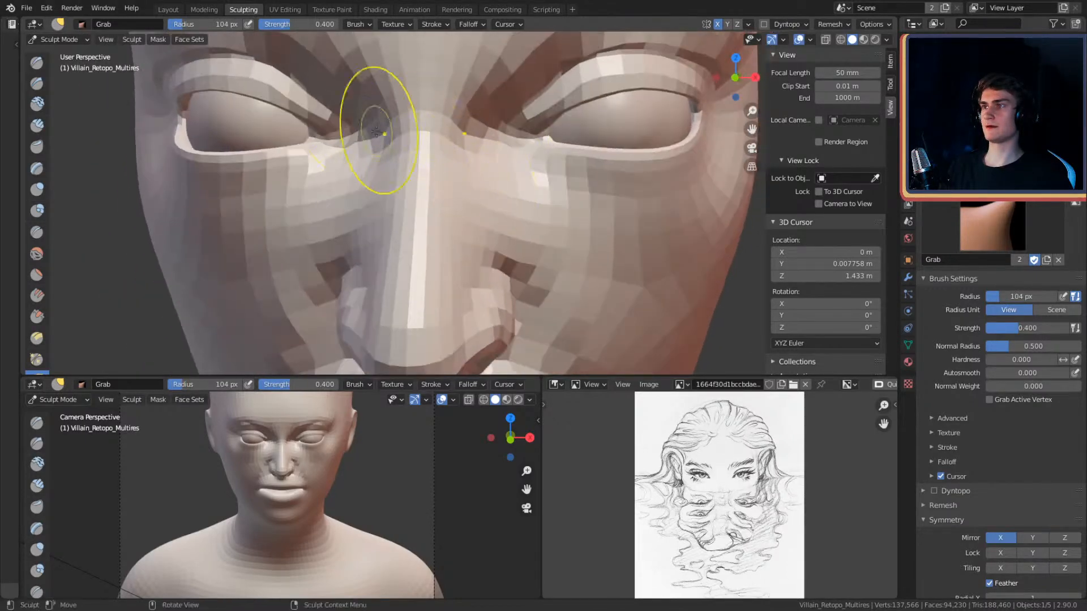
# - Add clay along the side of the nose above the nostril wing with Clay Strips, starting at a 60 px radius
pyautogui.press('c')
pyautogui.moveTo(474, 218)
pyautogui.mouseDown(button='middle')
pyautogui.moveTo(367, 220)
pyautogui.moveTo(377, 168)
pyautogui.mouseUp(button='middle')
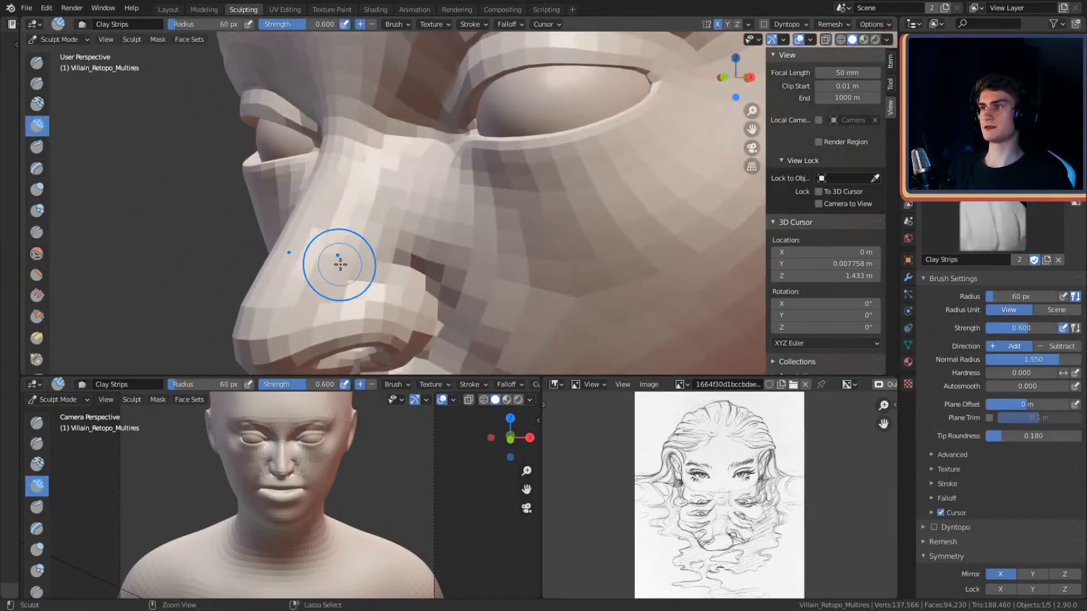
pyautogui.moveTo(342, 271); pyautogui.dragTo(351, 254)
pyautogui.press('f')
pyautogui.click(400, 206)
pyautogui.moveTo(389, 210); pyautogui.dragTo(338, 294)
pyautogui.moveTo(401, 199)
pyautogui.mouseDown(button='middle')
pyautogui.moveTo(501, 209)
pyautogui.moveTo(456, 182)
pyautogui.moveTo(519, 184)
pyautogui.moveTo(430, 178)
pyautogui.moveTo(478, 175)
pyautogui.moveTo(463, 197)
pyautogui.moveTo(497, 175)
pyautogui.moveTo(606, 172)
pyautogui.moveTo(497, 153)
pyautogui.moveTo(460, 170)
pyautogui.moveTo(497, 153)
pyautogui.moveTo(475, 176)
pyautogui.mouseUp(button='middle')
# - Refine the nostril wing with Grab at a 141 px radius and the facial folds with Crease at 47 px
pyautogui.press('g')
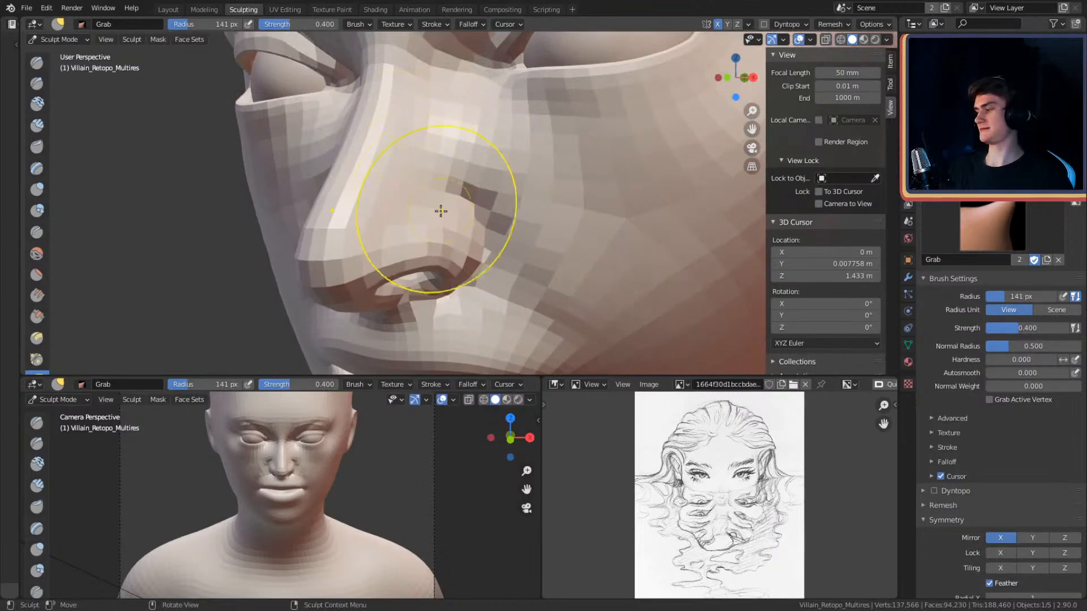
pyautogui.hotkey('shift', 'c')
pyautogui.moveTo(456, 214)
pyautogui.mouseDown(button='middle')
pyautogui.moveTo(447, 238)
pyautogui.moveTo(486, 198)
pyautogui.moveTo(441, 192)
pyautogui.mouseUp(button='middle')
pyautogui.keyDown('shift'); pyautogui.moveTo(507, 219); pyautogui.dragTo(544, 178, button='middle'); pyautogui.keyUp('shift')
pyautogui.press('f')
pyautogui.click(451, 216)
pyautogui.keyDown('alt'); pyautogui.moveTo(544, 178); pyautogui.dragTo(586, 187); pyautogui.keyUp('alt')
pyautogui.keyDown('alt'); pyautogui.keyDown('shift'); pyautogui.moveTo(577, 195); pyautogui.dragTo(487, 235); pyautogui.keyUp('shift'); pyautogui.keyUp('alt')
pyautogui.keyDown('ctrl'); pyautogui.keyDown('alt'); pyautogui.moveTo(552, 141); pyautogui.dragTo(529, 226); pyautogui.keyUp('alt'); pyautogui.keyUp('ctrl')
pyautogui.keyDown('alt'); pyautogui.moveTo(529, 227); pyautogui.dragTo(574, 208); pyautogui.keyUp('alt')
pyautogui.keyDown('ctrl'); pyautogui.keyDown('alt'); pyautogui.moveTo(566, 228); pyautogui.dragTo(570, 188); pyautogui.keyUp('alt'); pyautogui.keyUp('ctrl')
pyautogui.moveTo(538, 149)
pyautogui.keyDown('alt'); pyautogui.keyDown('shift'); pyautogui.mouseDown()
pyautogui.moveTo(536, 189)
pyautogui.moveTo(575, 177)
pyautogui.moveTo(528, 185)
pyautogui.mouseUp(); pyautogui.keyUp('shift'); pyautogui.keyUp('alt')
pyautogui.press('f')
pyautogui.click(519, 171)
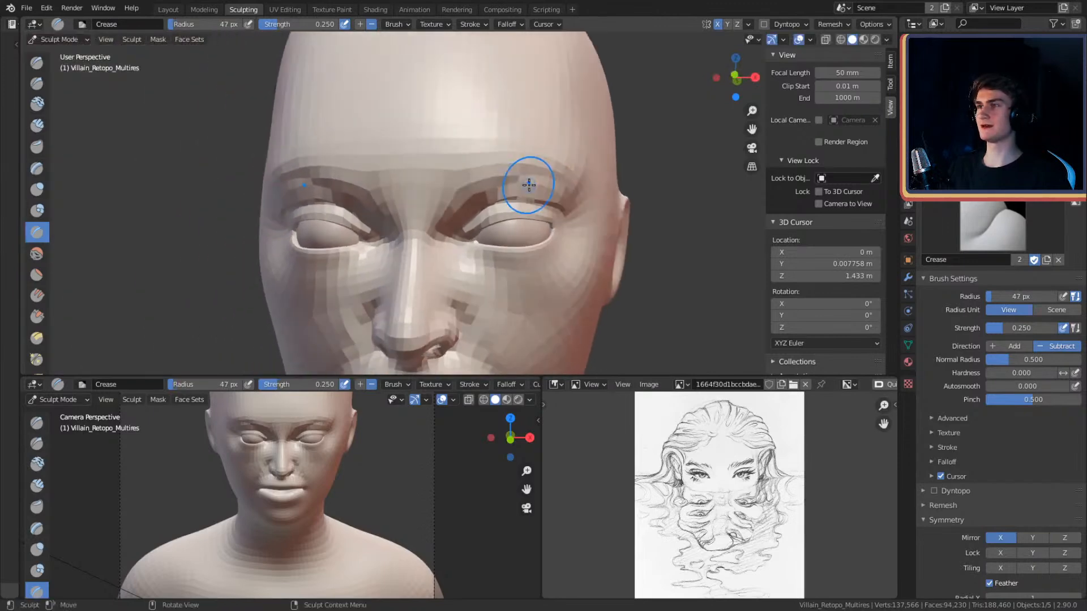
# - Sculpt the lower forehead and the area between the brows with Clay Strips at radii of 58 and 134 px
pyautogui.press('c')
pyautogui.press('f')
pyautogui.click(428, 174)
pyautogui.moveTo(430, 173)
pyautogui.keyDown('ctrl'); pyautogui.keyDown('alt'); pyautogui.mouseDown()
pyautogui.moveTo(459, 129)
pyautogui.moveTo(495, 176)
pyautogui.mouseUp(); pyautogui.keyUp('alt'); pyautogui.keyUp('ctrl')
pyautogui.moveTo(496, 177)
pyautogui.keyDown('alt'); pyautogui.mouseDown()
pyautogui.moveTo(568, 181)
pyautogui.moveTo(473, 193)
pyautogui.mouseUp(); pyautogui.keyUp('alt')
pyautogui.press('f')
pyautogui.click(470, 195)
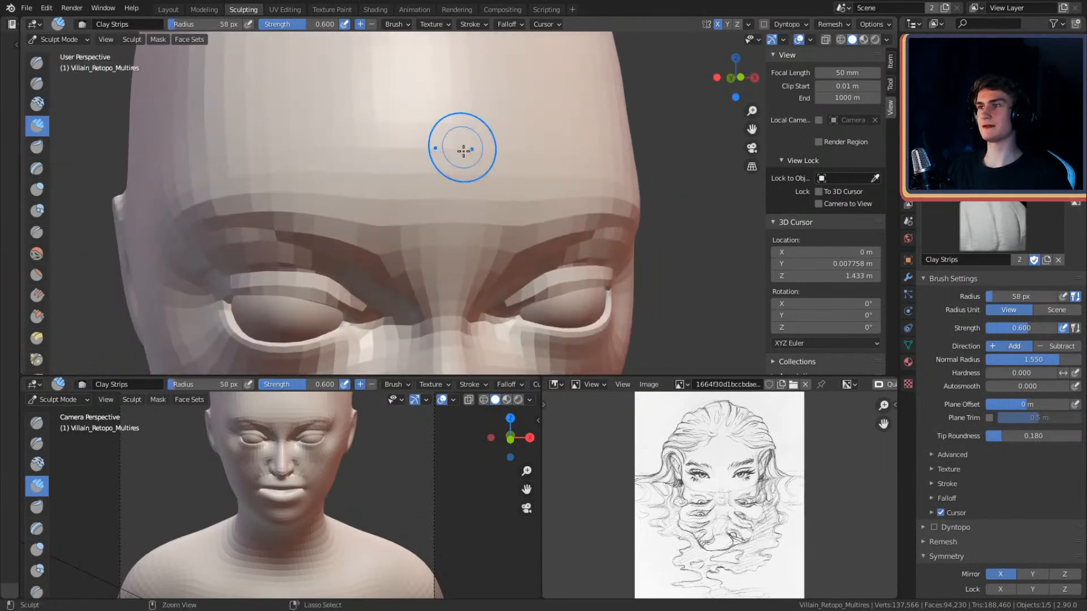
pyautogui.click(480, 181)
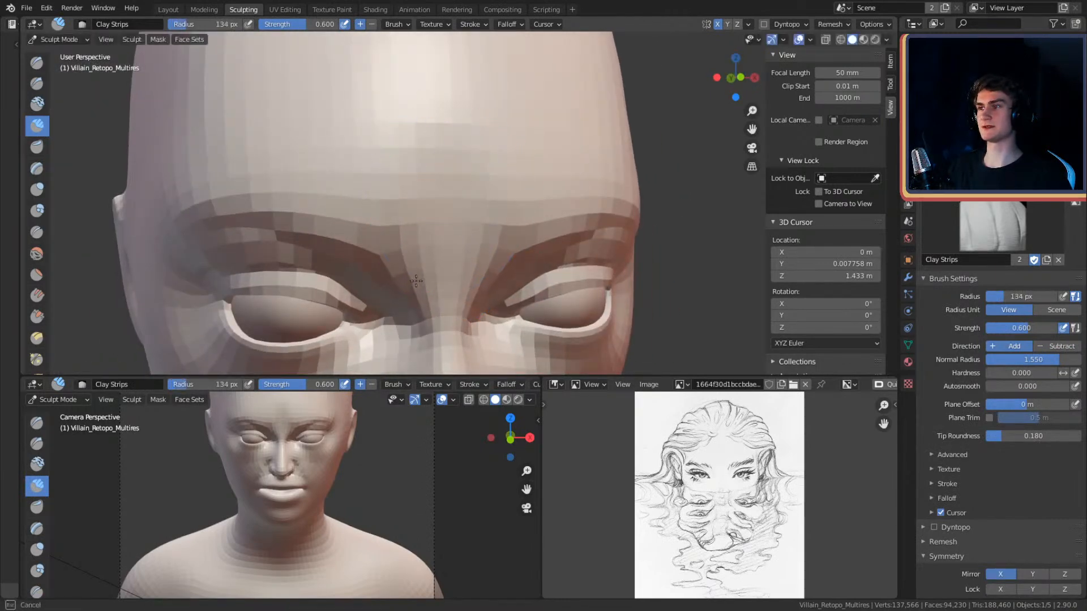
# - Build up the inner brows and the glabella above the nose root with Clay Strips at a 61 px radius
pyautogui.keyDown('ctrl'); pyautogui.keyDown('alt'); pyautogui.moveTo(475, 130); pyautogui.dragTo(505, 164); pyautogui.keyUp('alt'); pyautogui.keyUp('ctrl')
pyautogui.moveTo(506, 167)
pyautogui.keyDown('alt'); pyautogui.mouseDown()
pyautogui.moveTo(600, 172)
pyautogui.moveTo(488, 180)
pyautogui.mouseUp(); pyautogui.keyUp('alt')
pyautogui.moveTo(488, 187)
pyautogui.keyDown('ctrl'); pyautogui.keyDown('alt'); pyautogui.mouseDown()
pyautogui.moveTo(480, 150)
pyautogui.moveTo(452, 176)
pyautogui.moveTo(445, 207)
pyautogui.mouseUp(); pyautogui.keyUp('alt'); pyautogui.keyUp('ctrl')
pyautogui.press('f')
pyautogui.click(447, 145)
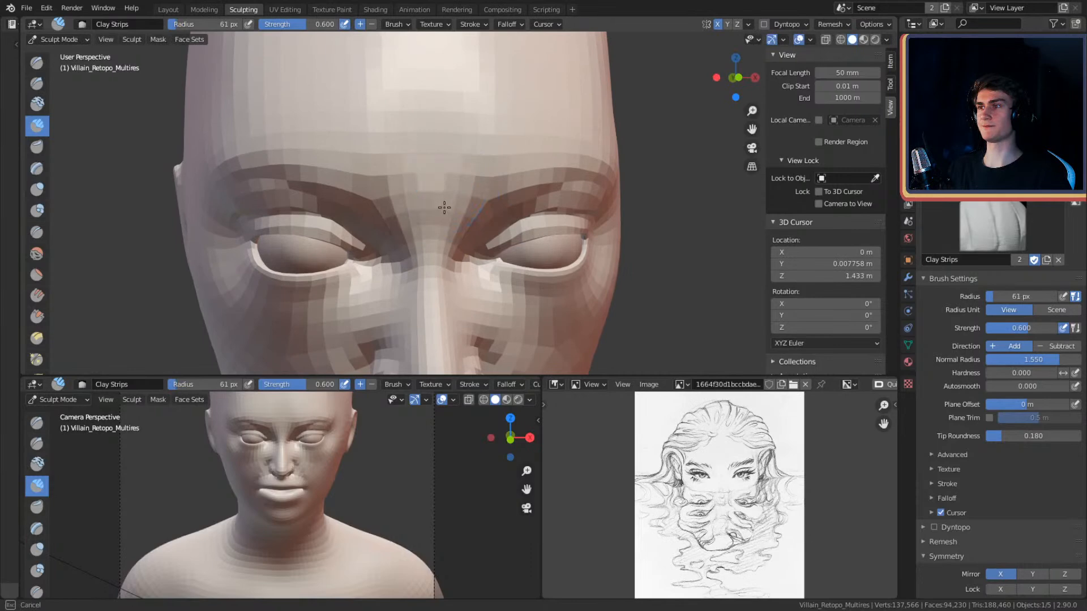
pyautogui.press('f')
pyautogui.click(450, 110)
pyautogui.moveTo(448, 205); pyautogui.dragTo(449, 221)
pyautogui.moveTo(461, 235)
pyautogui.keyDown('alt'); pyautogui.keyDown('shift'); pyautogui.mouseDown()
pyautogui.moveTo(478, 102)
pyautogui.moveTo(631, 108)
pyautogui.moveTo(566, 108)
pyautogui.moveTo(558, 204)
pyautogui.mouseUp(); pyautogui.keyUp('shift'); pyautogui.keyUp('alt')
pyautogui.moveTo(558, 204)
pyautogui.keyDown('alt'); pyautogui.mouseDown()
pyautogui.moveTo(597, 203)
pyautogui.moveTo(501, 201)
pyautogui.moveTo(504, 227)
pyautogui.moveTo(489, 221)
pyautogui.mouseUp(); pyautogui.keyUp('alt')
# - Adjust the brow and upper face proportions from several angles with the Grab brush
pyautogui.press('g')
pyautogui.press('f')
pyautogui.click(490, 215)
pyautogui.keyDown('alt'); pyautogui.moveTo(488, 221); pyautogui.dragTo(409, 219); pyautogui.keyUp('alt')
pyautogui.keyDown('alt'); pyautogui.keyDown('shift'); pyautogui.moveTo(464, 255); pyautogui.dragTo(502, 134); pyautogui.keyUp('shift'); pyautogui.keyUp('alt')
pyautogui.moveTo(540, 212)
pyautogui.keyDown('alt'); pyautogui.mouseDown()
pyautogui.moveTo(492, 206)
pyautogui.moveTo(412, 221)
pyautogui.moveTo(519, 223)
pyautogui.moveTo(492, 206)
pyautogui.moveTo(491, 155)
pyautogui.moveTo(589, 190)
pyautogui.moveTo(578, 254)
pyautogui.mouseUp(); pyautogui.keyUp('alt')
pyautogui.keyDown('ctrl'); pyautogui.keyDown('alt'); pyautogui.moveTo(573, 176); pyautogui.dragTo(563, 153); pyautogui.keyUp('alt'); pyautogui.keyUp('ctrl')
pyautogui.scroll(-6, 529, 160)
# - Reshape the nose tip and nostril wings with the Grab brush, reducing its radius to 98 px
pyautogui.moveTo(532, 219)
pyautogui.keyDown('alt'); pyautogui.keyDown('shift'); pyautogui.mouseDown()
pyautogui.moveTo(520, 110)
pyautogui.moveTo(603, 153)
pyautogui.moveTo(529, 166)
pyautogui.moveTo(512, 183)
pyautogui.mouseUp(); pyautogui.keyUp('shift'); pyautogui.keyUp('alt')
pyautogui.press('f')
pyautogui.click(522, 177)
pyautogui.moveTo(513, 181)
pyautogui.keyDown('alt'); pyautogui.mouseDown()
pyautogui.moveTo(531, 179)
pyautogui.moveTo(476, 199)
pyautogui.moveTo(509, 199)
pyautogui.mouseUp(); pyautogui.keyUp('alt')
pyautogui.press('f')
pyautogui.click(481, 207)
pyautogui.press('f')
pyautogui.click(496, 206)
pyautogui.moveTo(505, 197)
pyautogui.keyDown('alt'); pyautogui.mouseDown()
pyautogui.moveTo(507, 178)
pyautogui.moveTo(516, 195)
pyautogui.mouseUp(); pyautogui.keyUp('alt')
pyautogui.press('f')
pyautogui.click(503, 184)
pyautogui.keyDown('alt'); pyautogui.moveTo(511, 158); pyautogui.dragTo(498, 227); pyautogui.keyUp('alt')
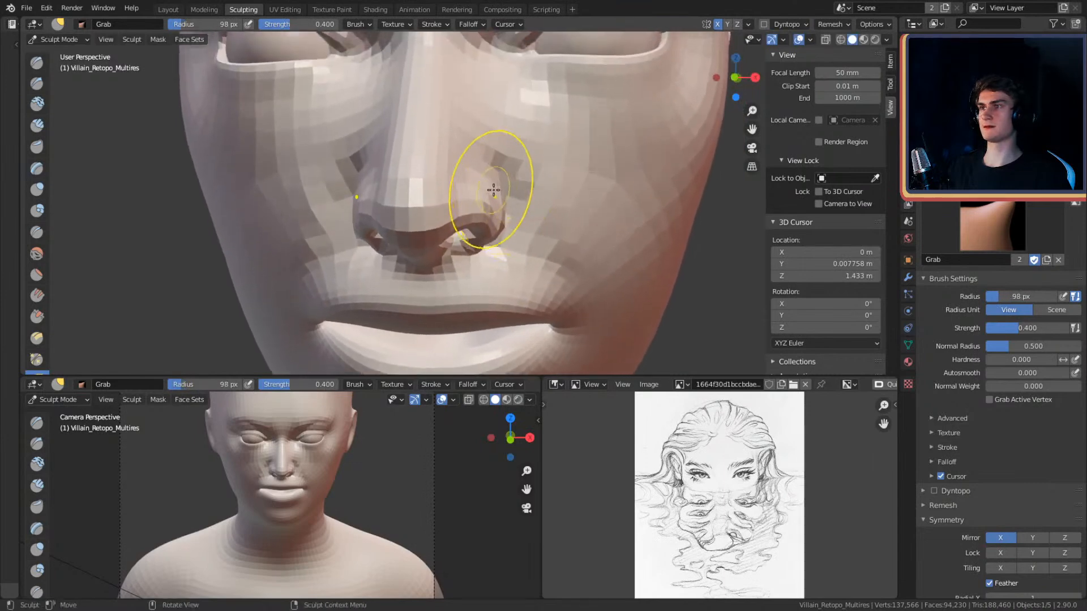
# - Define the edges of the lips and the mouth corners with the Crease brush
pyautogui.moveTo(495, 186)
pyautogui.keyDown('alt'); pyautogui.mouseDown()
pyautogui.moveTo(532, 182)
pyautogui.moveTo(517, 152)
pyautogui.mouseUp(); pyautogui.keyUp('alt')
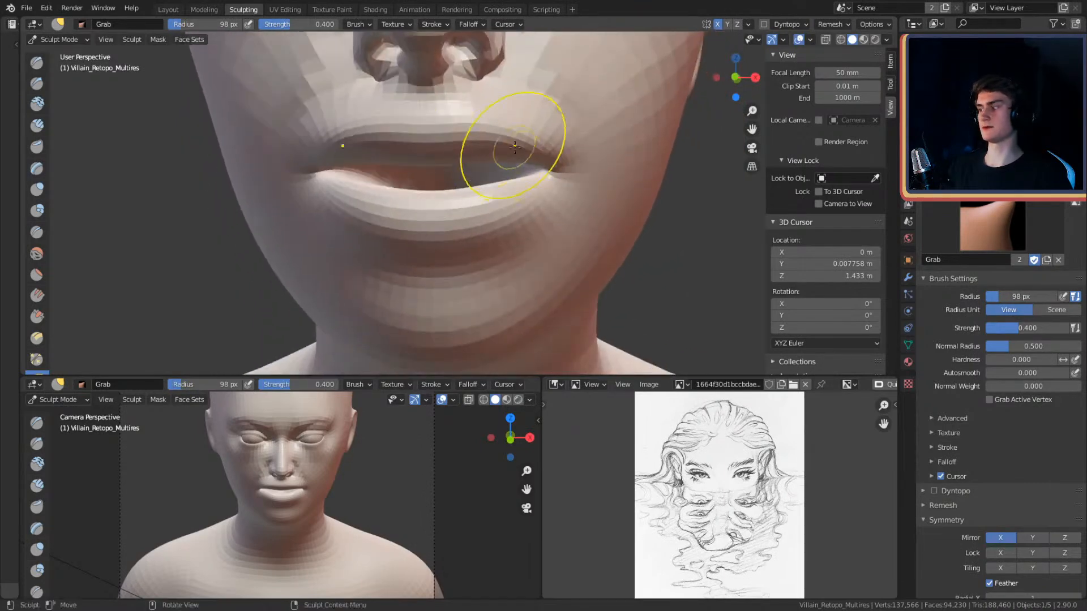
pyautogui.hotkey('shift', 'c')
pyautogui.keyDown('alt'); pyautogui.moveTo(501, 218); pyautogui.dragTo(519, 170); pyautogui.keyUp('alt')
pyautogui.moveTo(520, 170)
pyautogui.keyDown('alt'); pyautogui.keyDown('shift'); pyautogui.mouseDown()
pyautogui.moveTo(508, 189)
pyautogui.moveTo(519, 181)
pyautogui.moveTo(548, 209)
pyautogui.moveTo(512, 184)
pyautogui.mouseUp(); pyautogui.keyUp('shift'); pyautogui.keyUp('alt')
pyautogui.press('f')
pyautogui.click(493, 199)
pyautogui.moveTo(512, 184)
pyautogui.keyDown('alt'); pyautogui.keyDown('shift'); pyautogui.mouseDown()
pyautogui.moveTo(534, 204)
pyautogui.moveTo(575, 156)
pyautogui.moveTo(557, 193)
pyautogui.mouseUp(); pyautogui.keyUp('shift'); pyautogui.keyUp('alt')
pyautogui.press('f')
pyautogui.click(566, 161)
pyautogui.keyDown('alt'); pyautogui.moveTo(495, 217); pyautogui.dragTo(502, 199); pyautogui.keyUp('alt')
# - Adjust the overall shape of the mouth with the Grab brush at a 171 px radius
pyautogui.press('g')
pyautogui.press('f')
pyautogui.click(554, 146)
pyautogui.moveTo(552, 145)
pyautogui.keyDown('alt'); pyautogui.mouseDown()
pyautogui.moveTo(485, 182)
pyautogui.moveTo(485, 148)
pyautogui.moveTo(511, 189)
pyautogui.mouseUp(); pyautogui.keyUp('alt')
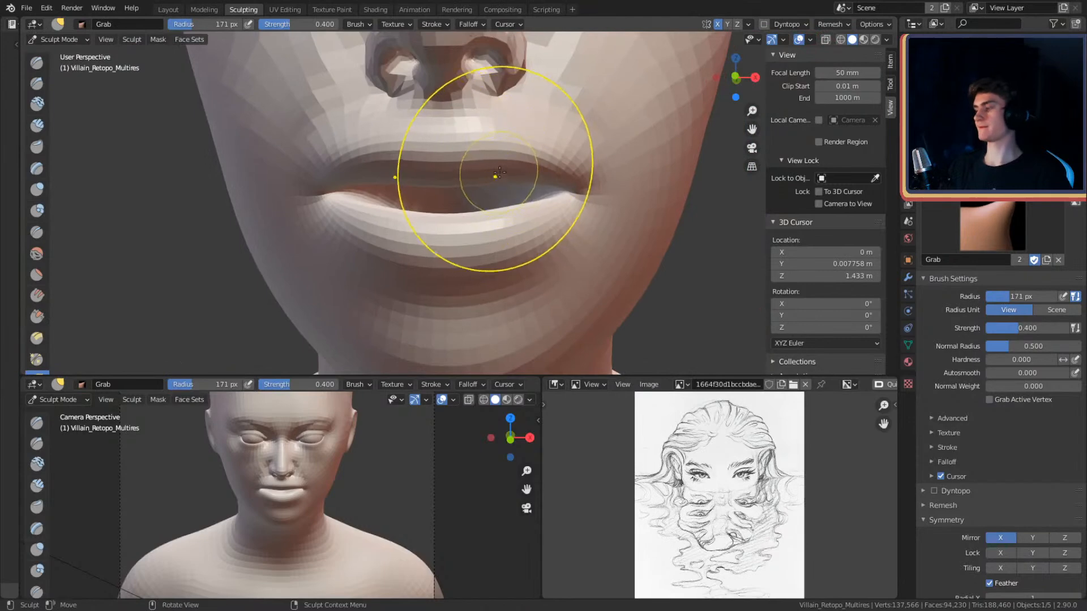
# - Mask the head by expanding a mask from the mouth, leaving the upper lip and the skin above it free
pyautogui.press('m')
pyautogui.hotkey('shift', 'a')
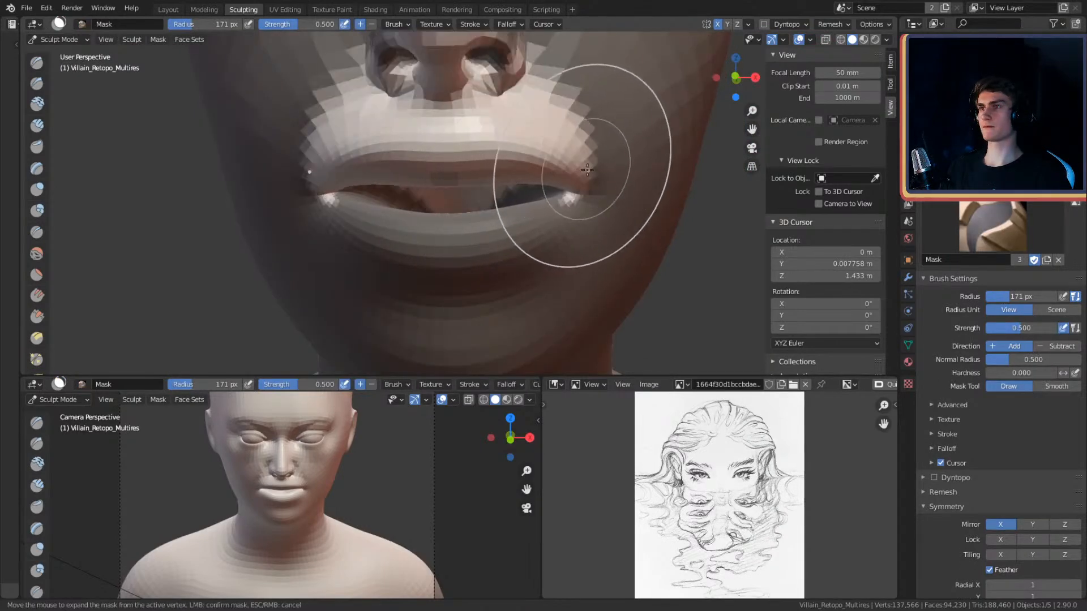
pyautogui.click(600, 170)
# - Mask the underside and bridge of the nose with the Mask brush at 89 and 59 px, raising its strength to 1.000
pyautogui.keyDown('shift'); pyautogui.moveTo(548, 131); pyautogui.dragTo(542, 173, button='middle'); pyautogui.keyUp('shift')
pyautogui.press('f')
pyautogui.click(544, 161)
pyautogui.moveTo(509, 122)
pyautogui.keyDown('shift'); pyautogui.mouseDown(button='middle')
pyautogui.moveTo(502, 212)
pyautogui.moveTo(507, 177)
pyautogui.mouseUp(button='middle'); pyautogui.keyUp('shift')
pyautogui.moveTo(529, 192)
pyautogui.mouseDown()
pyautogui.moveTo(537, 198)
pyautogui.moveTo(478, 184)
pyautogui.mouseUp()
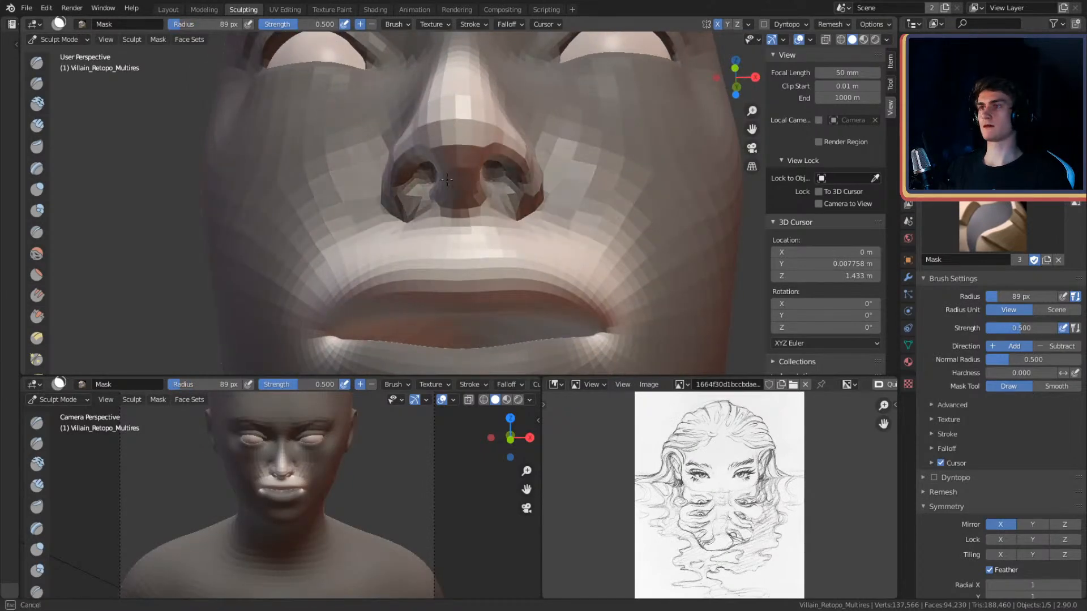
pyautogui.hotkey('shift', 'f')
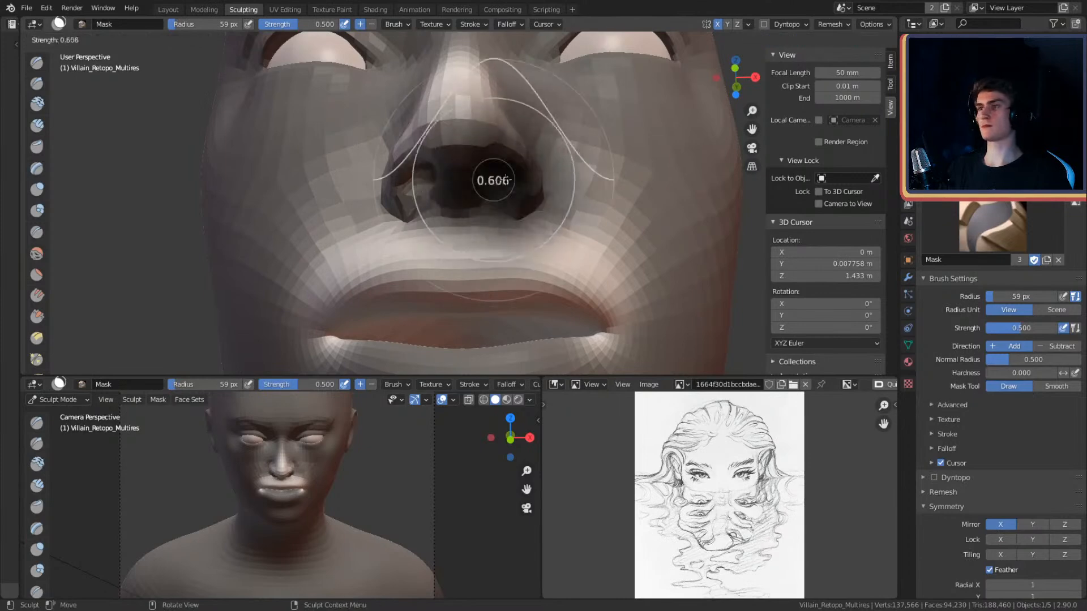
pyautogui.click(534, 181)
pyautogui.moveTo(455, 159); pyautogui.dragTo(462, 74)
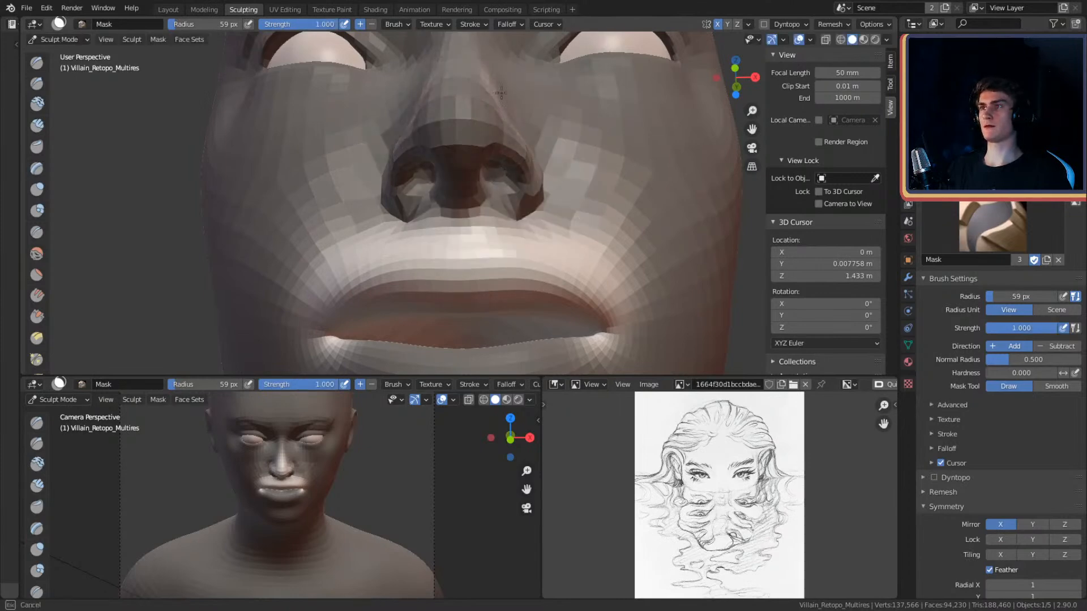
# - Extend the mask over the sides of the nose and the adjoining cheeks with the Mask brush at an 82 px radius
pyautogui.moveTo(481, 63); pyautogui.dragTo(474, 159, button='middle')
pyautogui.moveTo(459, 137); pyautogui.dragTo(626, 239)
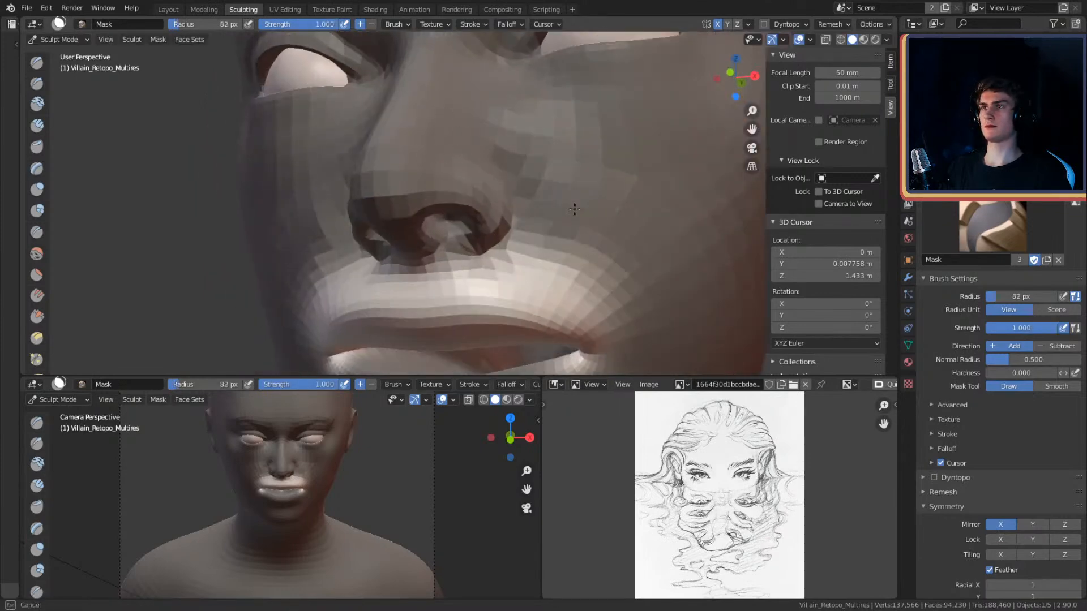
pyautogui.moveTo(423, 193); pyautogui.dragTo(500, 167, button='middle')
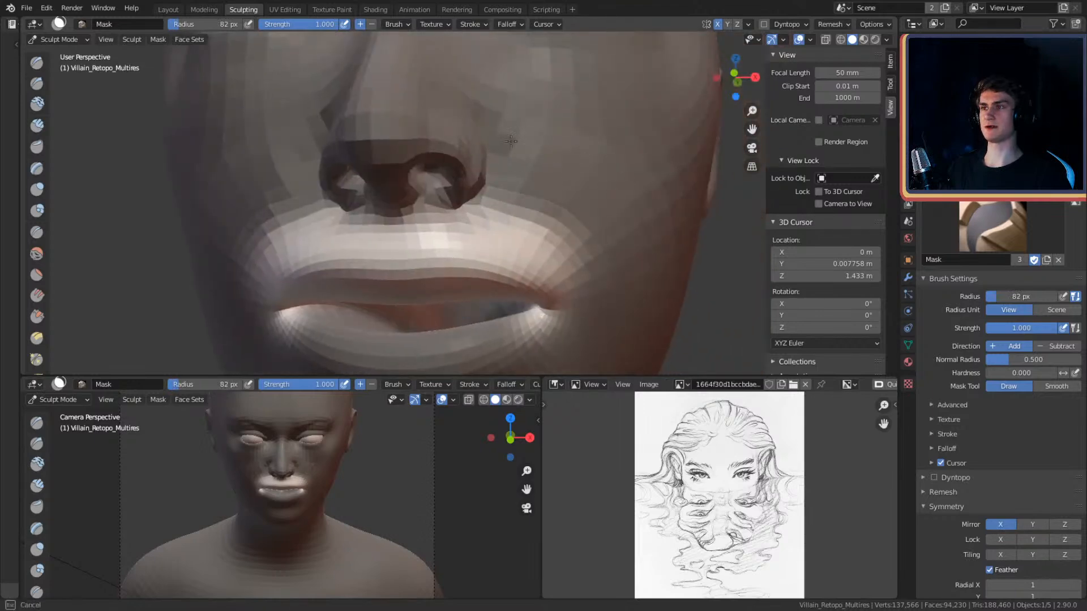
# - Mask the lower lip and the lower mouth corners with the Mask brush at radii of 59 and 39 px
pyautogui.moveTo(623, 262); pyautogui.dragTo(574, 102, button='middle')
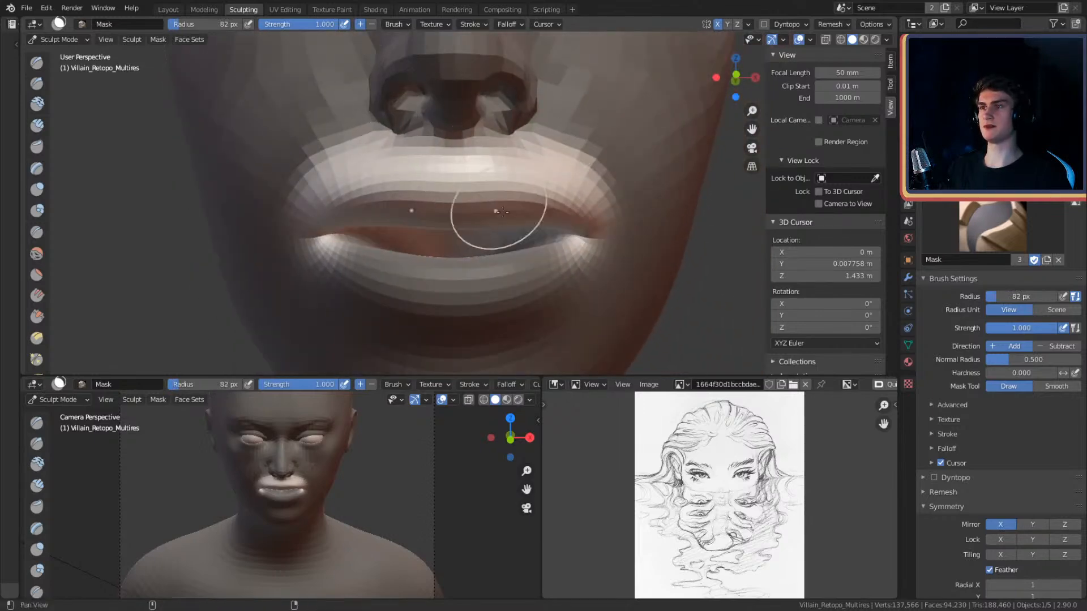
pyautogui.keyDown('shift'); pyautogui.moveTo(493, 202); pyautogui.dragTo(505, 201, button='middle'); pyautogui.keyUp('shift')
pyautogui.press('f')
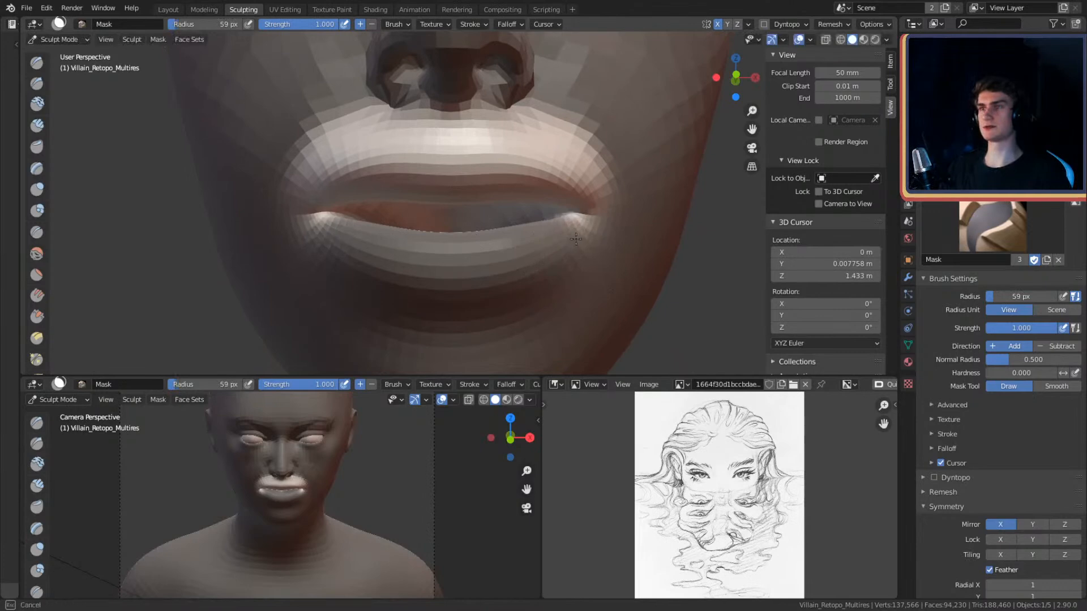
pyautogui.press('f')
pyautogui.click(570, 215)
pyautogui.moveTo(569, 215)
pyautogui.keyDown('shift'); pyautogui.mouseDown(button='middle')
pyautogui.moveTo(526, 223)
pyautogui.moveTo(540, 171)
pyautogui.mouseUp(button='middle'); pyautogui.keyUp('shift')
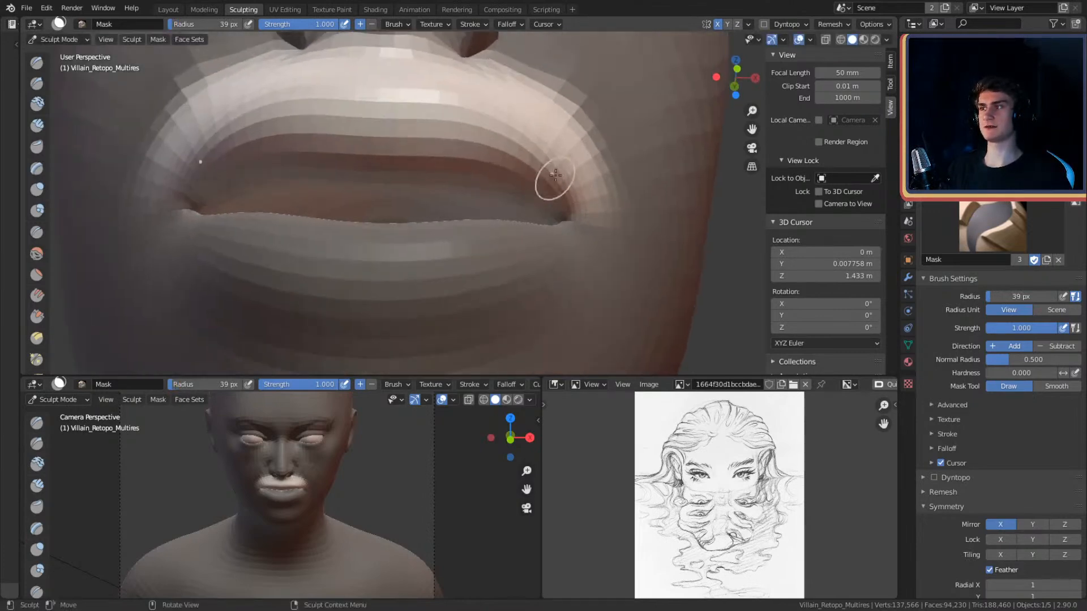
# - Pull the unmasked upper lip down to meet the lower lip with the Grab brush, using a radius of up to 169 px
pyautogui.scroll(-5, 553, 187)
pyautogui.press('g')
pyautogui.press('f')
pyautogui.click(515, 208)
pyautogui.scroll(2, 519, 201)
pyautogui.moveTo(526, 192)
pyautogui.mouseDown(button='middle')
pyautogui.moveTo(512, 180)
pyautogui.moveTo(475, 207)
pyautogui.moveTo(558, 202)
pyautogui.moveTo(496, 204)
pyautogui.moveTo(463, 187)
pyautogui.moveTo(458, 202)
pyautogui.moveTo(512, 204)
pyautogui.moveTo(515, 213)
pyautogui.moveTo(498, 201)
pyautogui.moveTo(561, 204)
pyautogui.moveTo(509, 207)
pyautogui.moveTo(532, 205)
pyautogui.moveTo(534, 254)
pyautogui.moveTo(516, 253)
pyautogui.moveTo(551, 167)
pyautogui.moveTo(600, 167)
pyautogui.moveTo(582, 162)
pyautogui.moveTo(582, 183)
pyautogui.moveTo(512, 178)
pyautogui.mouseUp(button='middle')
pyautogui.press('f')
pyautogui.click(501, 195)
pyautogui.press('f')
pyautogui.click(592, 203)
pyautogui.scroll(2, 488, 202)
pyautogui.press('f')
pyautogui.click(502, 200)
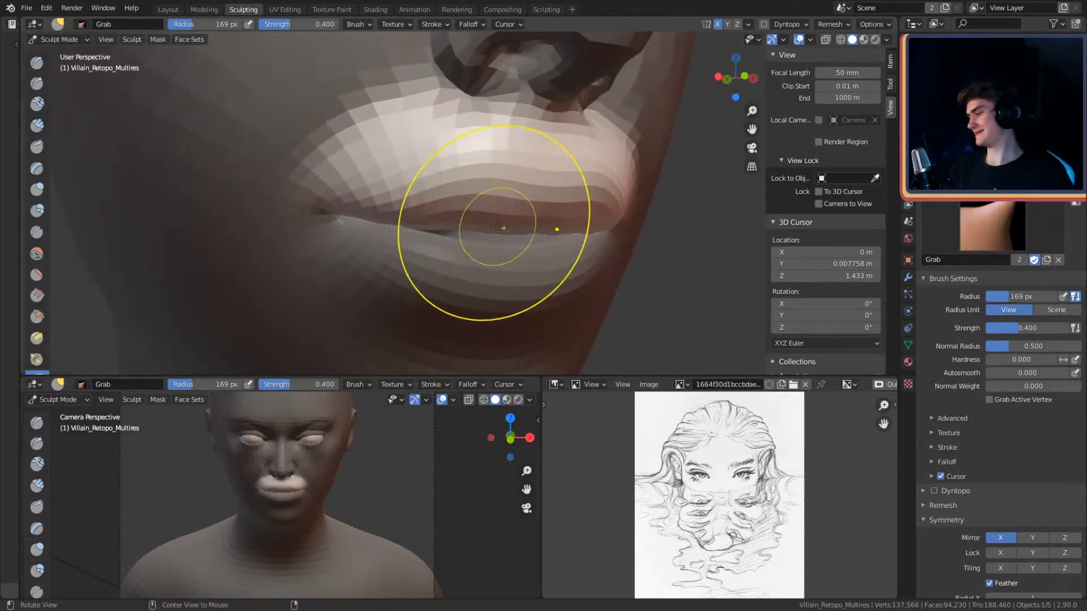
# - Clear the existing mask and expand a new mask around the lower lip, leaving the lip unmasked
pyautogui.moveTo(494, 221)
pyautogui.mouseDown(button='middle')
pyautogui.moveTo(472, 214)
pyautogui.moveTo(502, 189)
pyautogui.moveTo(447, 208)
pyautogui.mouseUp(button='middle')
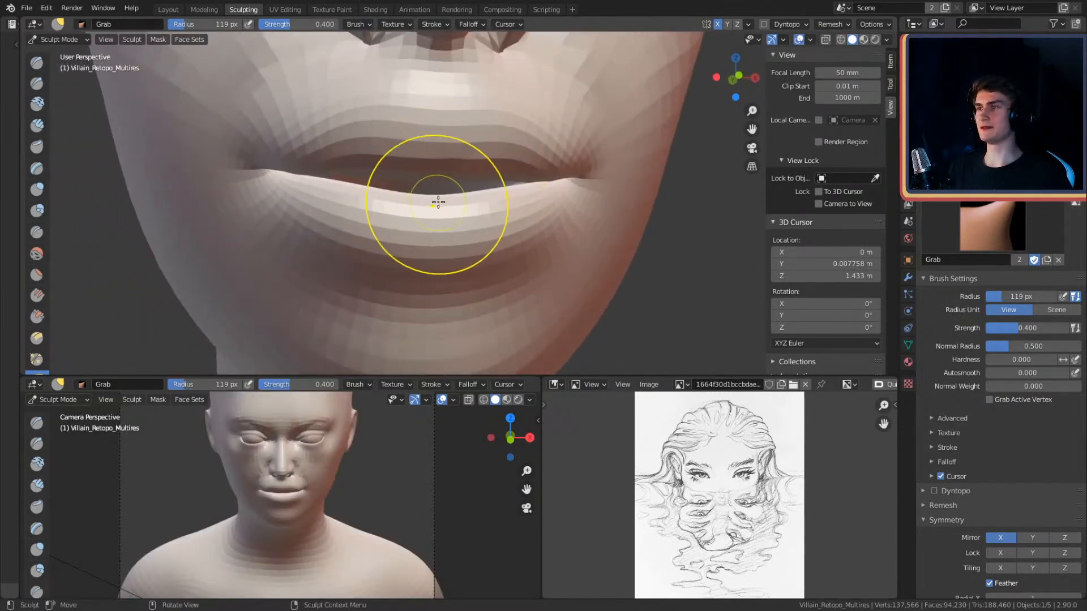
pyautogui.press('m')
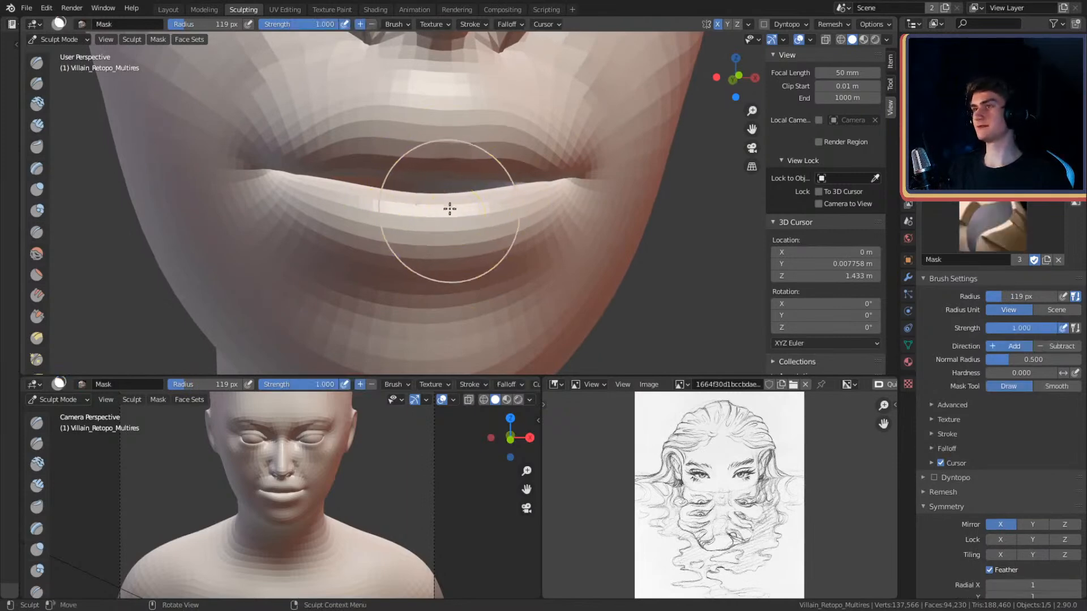
pyautogui.hotkey('shift', 'a')
pyautogui.click(526, 241)
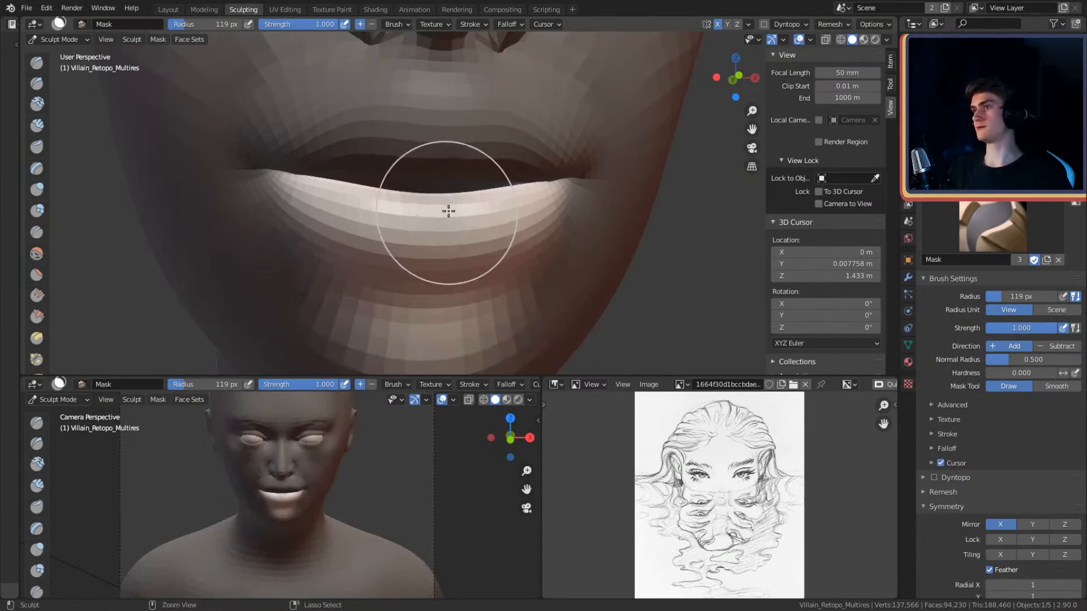
# - Reshape the upper edge of the unmasked lower lip with the Grab brush at a 119 px radius and clear the mask
pyautogui.press('g')
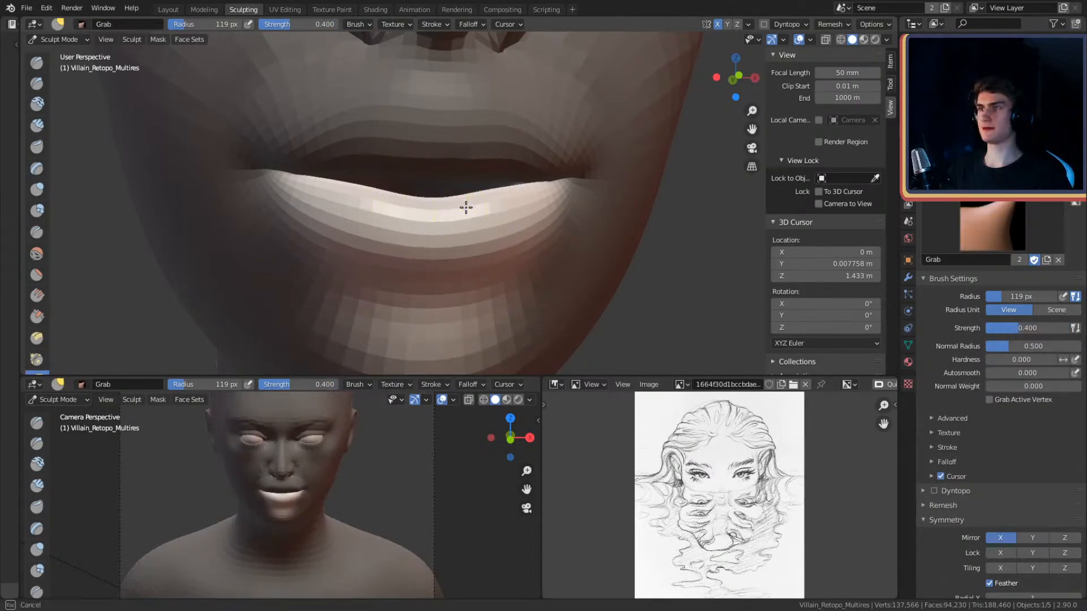
pyautogui.moveTo(486, 202)
pyautogui.mouseDown(button='middle')
pyautogui.moveTo(397, 203)
pyautogui.moveTo(490, 199)
pyautogui.mouseUp(button='middle')
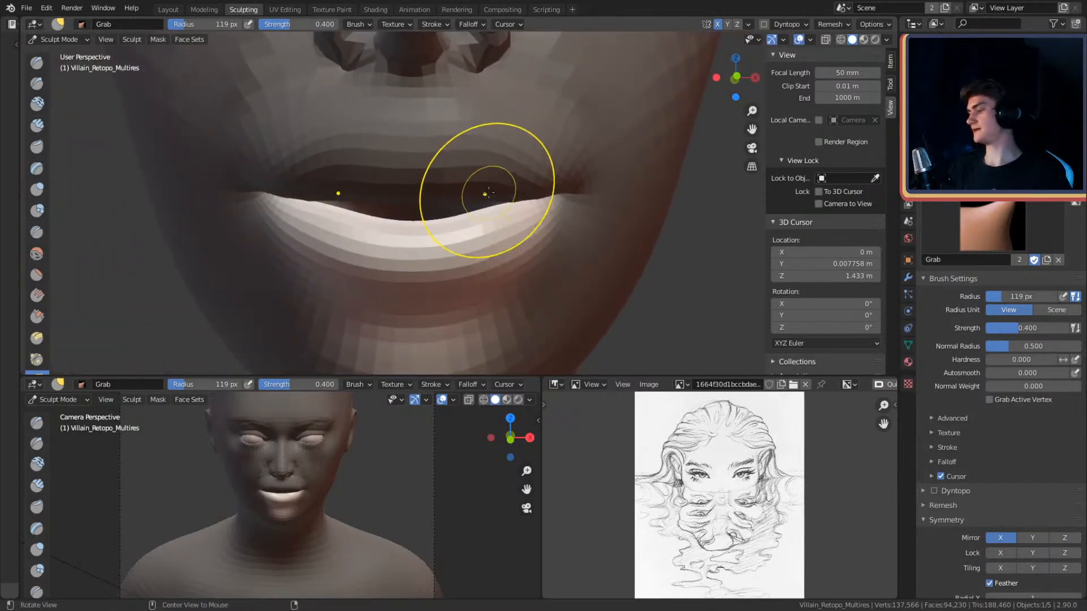
pyautogui.hotkey('alt', 'm')
# - Refine the lip contours with the Crease brush, ending at a 32 px radius
pyautogui.hotkey('shift', 'c')
pyautogui.press('f')
pyautogui.click(460, 226)
pyautogui.moveTo(538, 212)
pyautogui.mouseDown(button='middle')
pyautogui.moveTo(487, 209)
pyautogui.moveTo(482, 189)
pyautogui.moveTo(665, 220)
pyautogui.moveTo(575, 158)
pyautogui.moveTo(573, 228)
pyautogui.moveTo(564, 187)
pyautogui.moveTo(557, 201)
pyautogui.mouseUp(button='middle')
pyautogui.press('f')
pyautogui.click(535, 216)
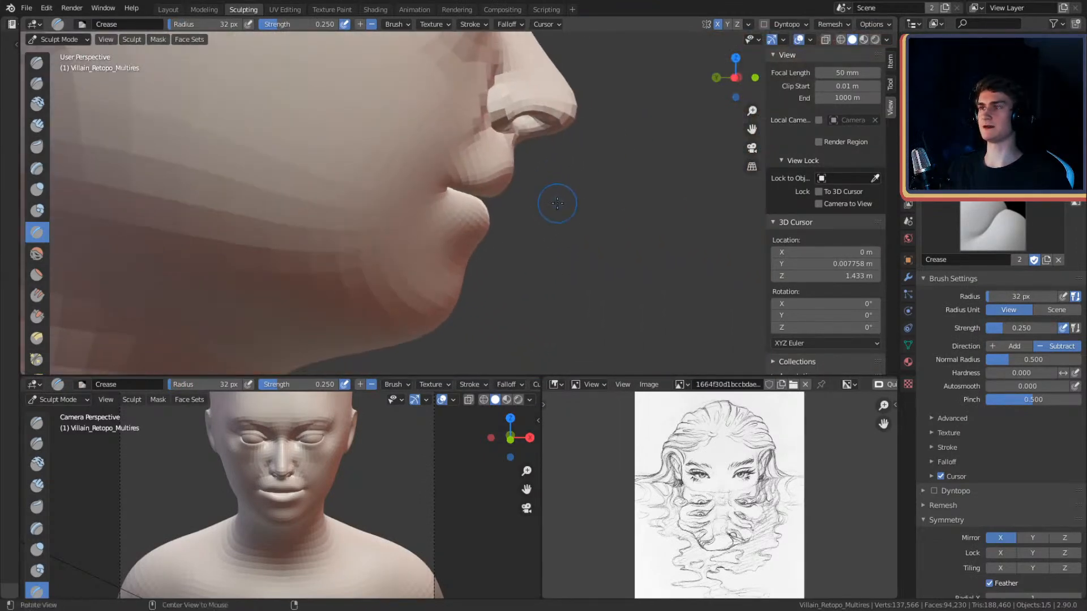
# - Adjust the lower lip's side profile with the Grab brush at a 208 px radius
pyautogui.press('g')
pyautogui.press('f')
pyautogui.click(611, 226)
pyautogui.press('f')
pyautogui.click(565, 231)
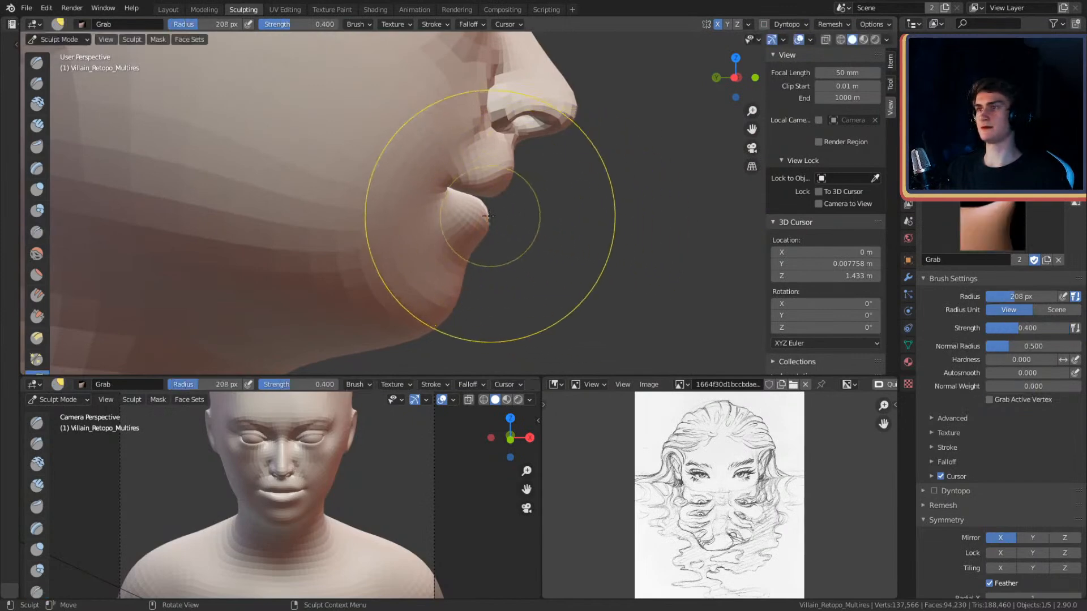
# - Reshape the chin and the hollow below the lower lip in profile with the Grab brush, enlarging its radius to 257 px
pyautogui.moveTo(482, 296)
pyautogui.keyDown('shift'); pyautogui.mouseDown(button='middle')
pyautogui.moveTo(492, 267)
pyautogui.moveTo(549, 248)
pyautogui.moveTo(500, 242)
pyautogui.moveTo(506, 268)
pyautogui.moveTo(521, 277)
pyautogui.moveTo(498, 274)
pyautogui.moveTo(453, 226)
pyautogui.moveTo(534, 222)
pyautogui.moveTo(545, 189)
pyautogui.moveTo(629, 204)
pyautogui.moveTo(577, 189)
pyautogui.moveTo(516, 198)
pyautogui.moveTo(547, 192)
pyautogui.mouseUp(button='middle'); pyautogui.keyUp('shift')
pyautogui.press('f')
pyautogui.click(603, 255)
pyautogui.press('f')
pyautogui.press('f')
pyautogui.click(611, 286)
pyautogui.press('f')
pyautogui.keyDown('shift'); pyautogui.moveTo(510, 329); pyautogui.dragTo(531, 293, button='middle'); pyautogui.keyUp('shift')
pyautogui.press('f')
pyautogui.click(606, 287)
pyautogui.moveTo(468, 295); pyautogui.dragTo(467, 296)
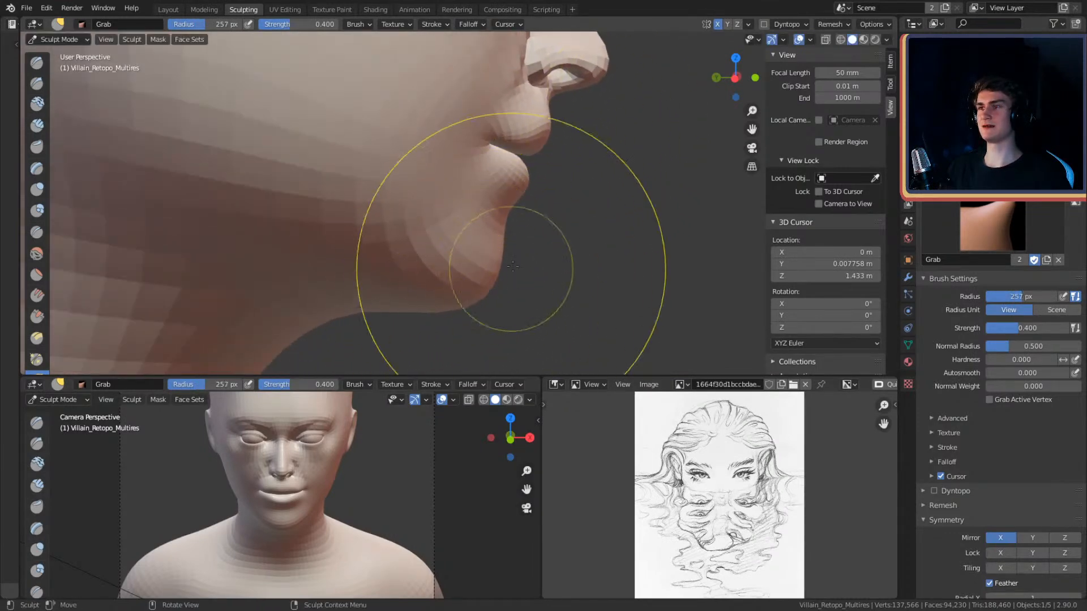
pyautogui.keyDown('shift'); pyautogui.moveTo(501, 277); pyautogui.dragTo(492, 304, button='middle'); pyautogui.keyUp('shift')
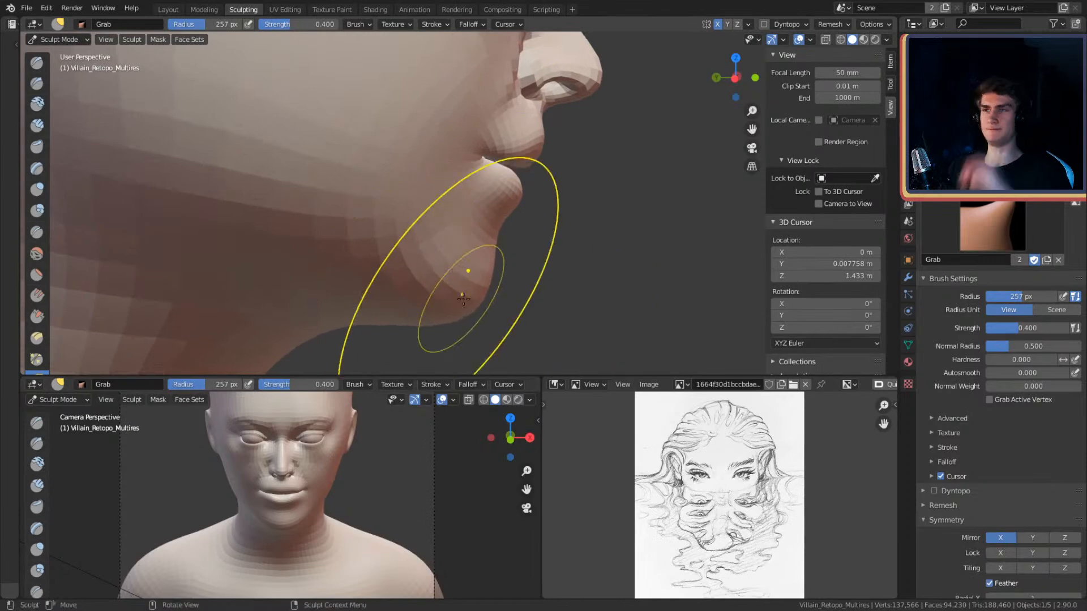
pyautogui.moveTo(503, 251)
pyautogui.keyDown('shift'); pyautogui.mouseDown(button='middle')
pyautogui.moveTo(476, 268)
pyautogui.moveTo(464, 310)
pyautogui.mouseUp(button='middle'); pyautogui.keyUp('shift')
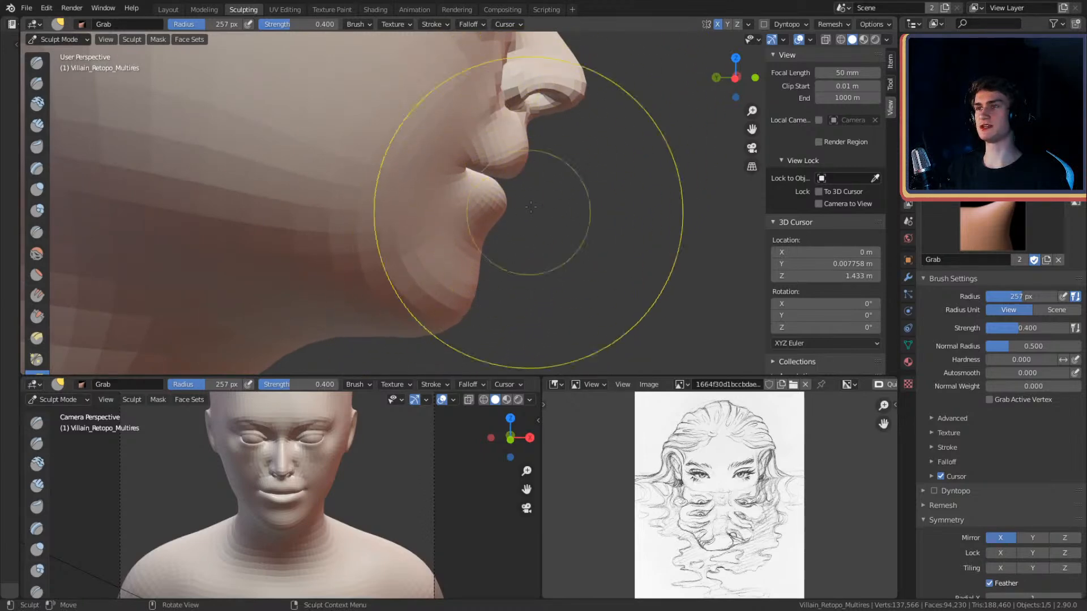
# - Refine the side profile where the upper and lower lips meet with the Grab brush, readjusting its radius
pyautogui.moveTo(548, 171)
pyautogui.keyDown('shift'); pyautogui.mouseDown(button='middle')
pyautogui.moveTo(526, 217)
pyautogui.moveTo(505, 218)
pyautogui.moveTo(535, 211)
pyautogui.mouseUp(button='middle'); pyautogui.keyUp('shift')
pyautogui.press('f')
pyautogui.click(513, 218)
pyautogui.press('f')
pyautogui.click(520, 219)
pyautogui.press('f')
pyautogui.click(507, 215)
pyautogui.moveTo(509, 218); pyautogui.dragTo(520, 205)
pyautogui.keyDown('shift'); pyautogui.moveTo(522, 203); pyautogui.dragTo(517, 245, button='middle'); pyautogui.keyUp('shift')
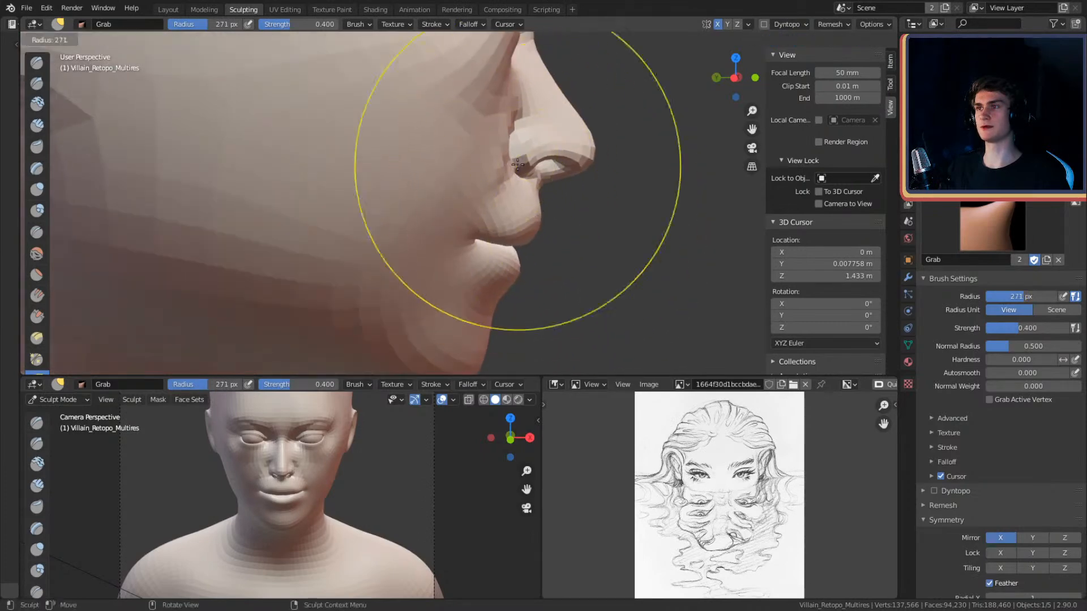
# - Adjust the cheek beside the nostril with the Grab brush at a 144 px radius
pyautogui.press('f')
pyautogui.click(498, 170)
pyautogui.keyDown('shift'); pyautogui.moveTo(507, 168); pyautogui.dragTo(506, 197, button='middle'); pyautogui.keyUp('shift')
pyautogui.press('f')
pyautogui.click(510, 191)
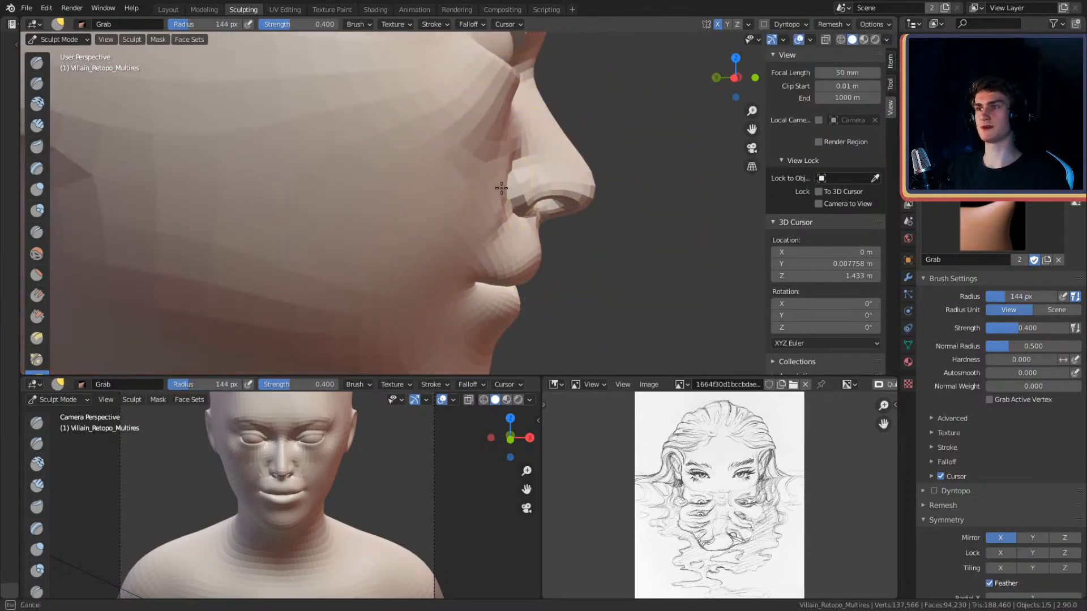
pyautogui.moveTo(505, 195); pyautogui.dragTo(503, 196)
pyautogui.moveTo(503, 195)
pyautogui.mouseDown(button='middle')
pyautogui.moveTo(395, 202)
pyautogui.moveTo(525, 203)
pyautogui.moveTo(422, 194)
pyautogui.mouseUp(button='middle')
pyautogui.press('f')
pyautogui.click(516, 206)
# - Define the upper lip's outer border with the Crease brush at an 86 px radius and 0.250 strength
pyautogui.keyDown('shift'); pyautogui.moveTo(529, 226); pyautogui.dragTo(541, 177, button='middle'); pyautogui.keyUp('shift')
pyautogui.scroll(1, 551, 160)
pyautogui.scroll(1, 492, 179)
pyautogui.moveTo(461, 184)
pyautogui.keyDown('shift'); pyautogui.mouseDown(button='middle')
pyautogui.moveTo(493, 179)
pyautogui.moveTo(437, 236)
pyautogui.moveTo(478, 172)
pyautogui.moveTo(625, 197)
pyautogui.moveTo(589, 190)
pyautogui.moveTo(621, 152)
pyautogui.moveTo(586, 188)
pyautogui.moveTo(542, 174)
pyautogui.mouseUp(button='middle'); pyautogui.keyUp('shift')
pyautogui.hotkey('shift', 'c')
pyautogui.scroll(1, 441, 217)
pyautogui.press('f')
pyautogui.click(474, 222)
pyautogui.press('f')
pyautogui.click(570, 162)
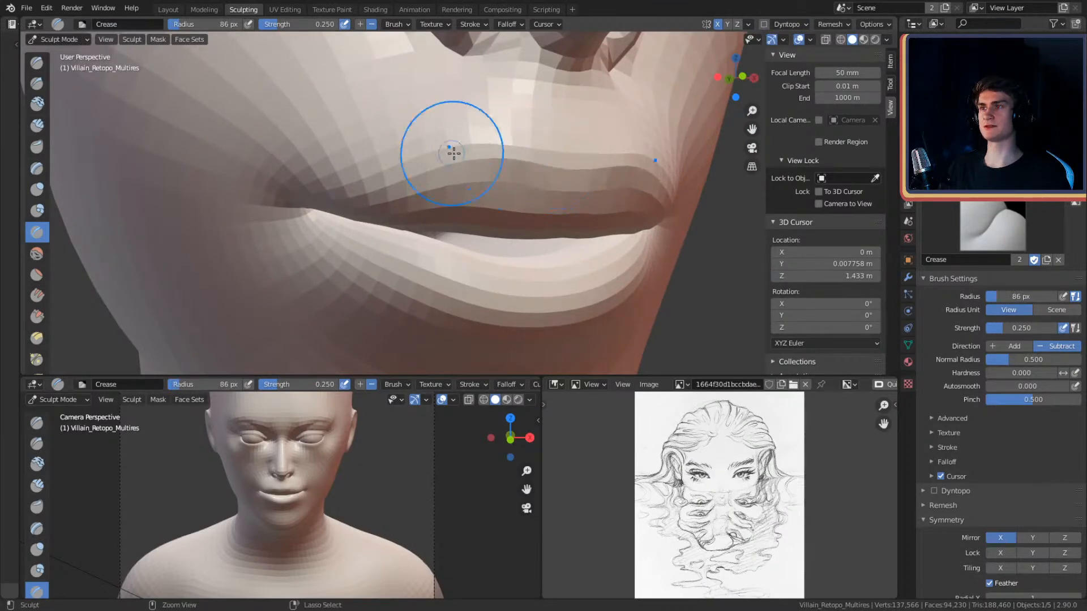
# - Sharpen the upper lip's edge toward the mouth corner with the Crease brush at a 64 px radius
pyautogui.moveTo(389, 167)
pyautogui.mouseDown(button='middle')
pyautogui.moveTo(596, 158)
pyautogui.moveTo(537, 140)
pyautogui.mouseUp(button='middle')
pyautogui.press('f')
pyautogui.click(578, 140)
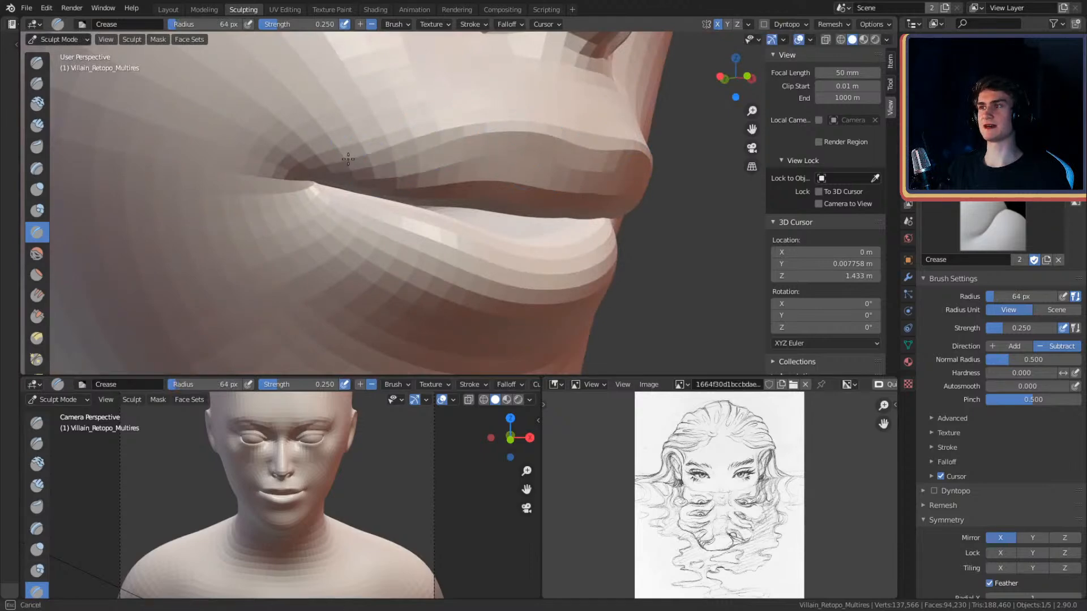
pyautogui.moveTo(517, 124)
pyautogui.mouseDown(button='middle')
pyautogui.moveTo(553, 126)
pyautogui.moveTo(489, 140)
pyautogui.moveTo(451, 170)
pyautogui.moveTo(567, 175)
pyautogui.moveTo(561, 187)
pyautogui.moveTo(510, 182)
pyautogui.moveTo(513, 210)
pyautogui.mouseUp(button='middle')
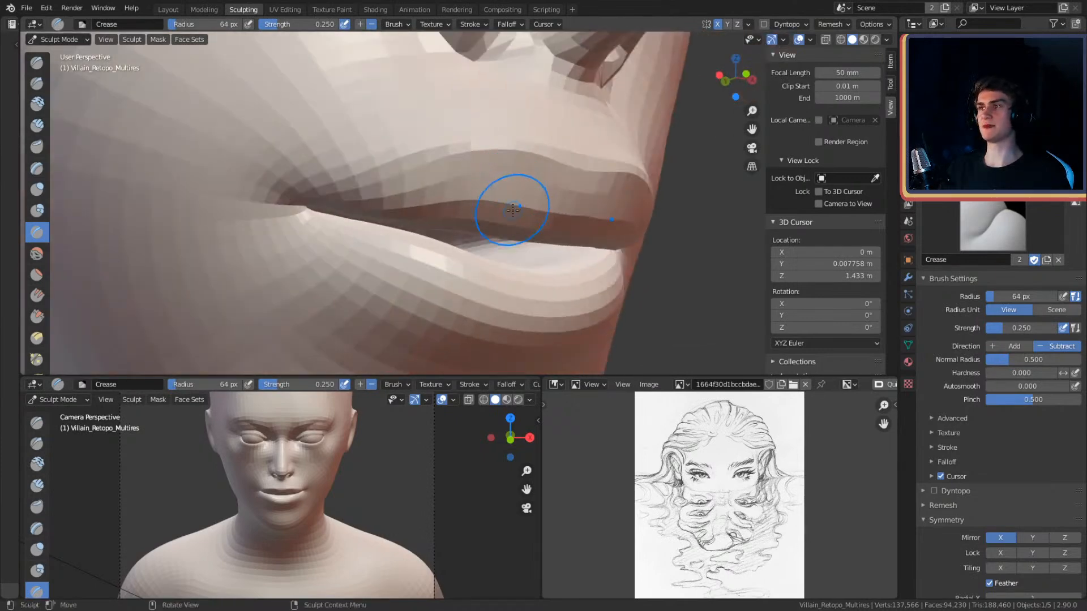
# - Crease the mouth corner and the parting line between the lips with the Crease brush at a 68 px radius
pyautogui.moveTo(578, 225)
pyautogui.mouseDown(button='middle')
pyautogui.moveTo(492, 177)
pyautogui.moveTo(499, 165)
pyautogui.moveTo(505, 185)
pyautogui.moveTo(547, 176)
pyautogui.moveTo(518, 195)
pyautogui.moveTo(517, 172)
pyautogui.moveTo(562, 167)
pyautogui.moveTo(417, 156)
pyautogui.moveTo(288, 201)
pyautogui.mouseUp(button='middle')
pyautogui.scroll(4, 505, 178)
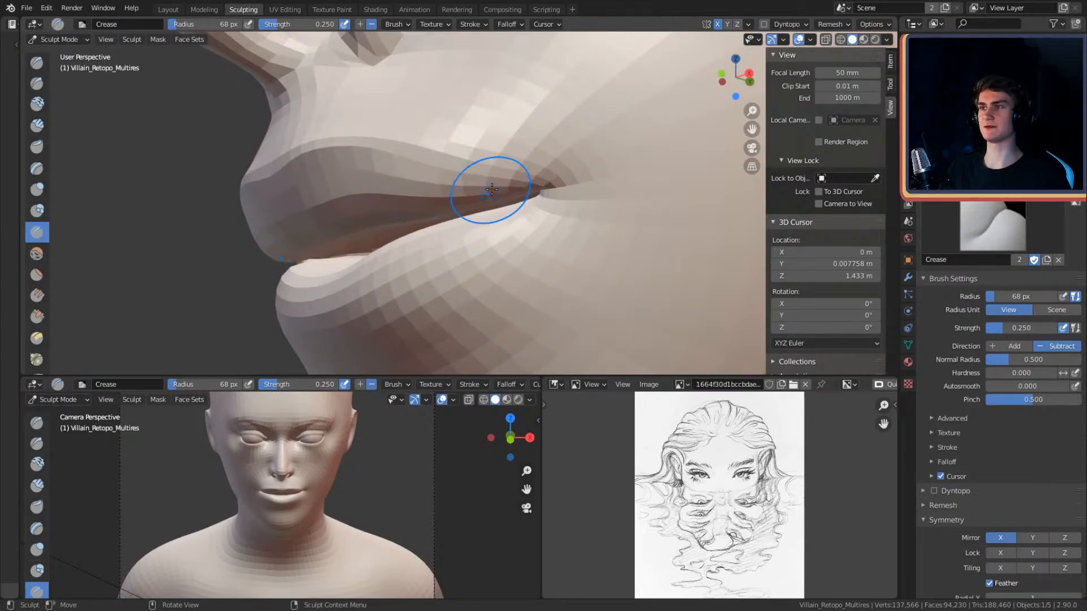
pyautogui.moveTo(490, 193); pyautogui.dragTo(515, 220, button='middle')
pyautogui.moveTo(554, 172)
pyautogui.keyDown('shift'); pyautogui.mouseDown(button='middle')
pyautogui.moveTo(417, 202)
pyautogui.moveTo(496, 218)
pyautogui.mouseUp(button='middle'); pyautogui.keyUp('shift')
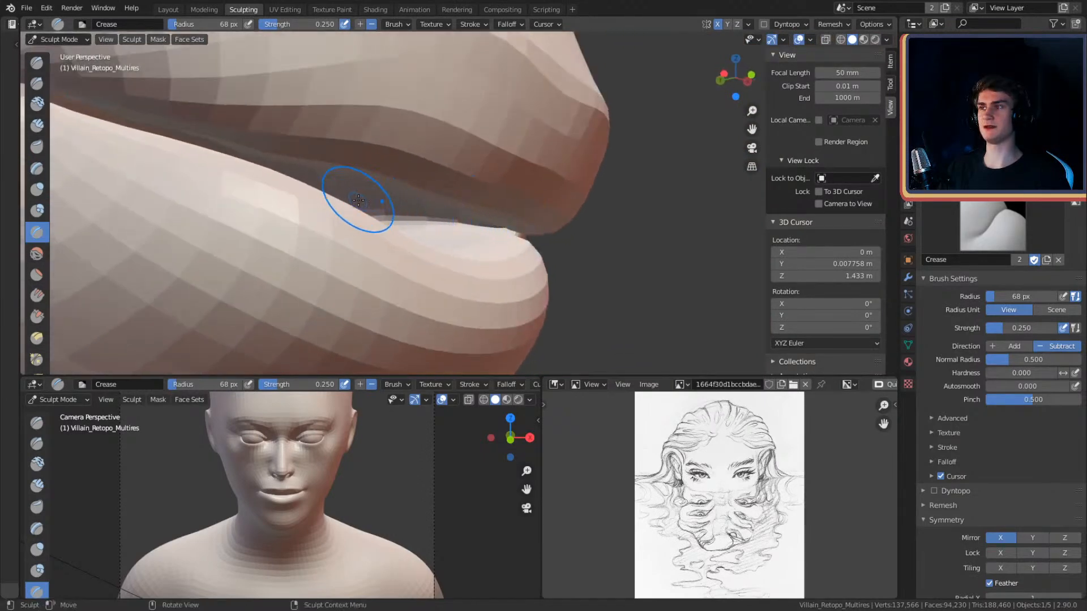
pyautogui.moveTo(459, 213)
pyautogui.mouseDown(button='middle')
pyautogui.moveTo(543, 202)
pyautogui.moveTo(436, 198)
pyautogui.mouseUp(button='middle')
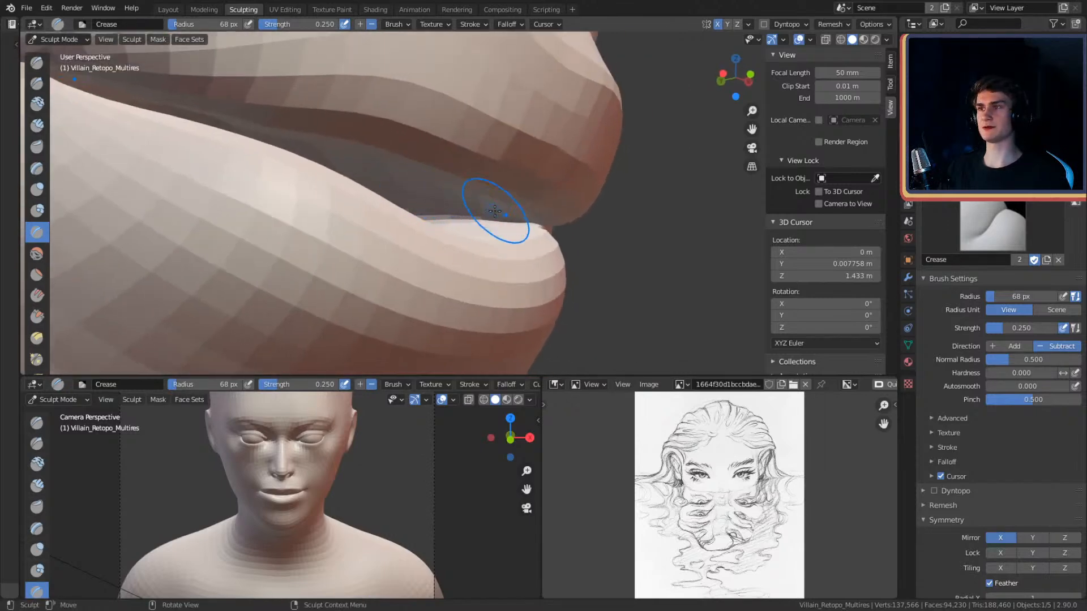
# - Strengthen the upper lip's border below the nose with the Crease brush at a 90 px radius
pyautogui.keyDown('alt'); pyautogui.moveTo(519, 213); pyautogui.dragTo(432, 207); pyautogui.keyUp('alt')
pyautogui.moveTo(262, 131)
pyautogui.keyDown('alt'); pyautogui.keyDown('shift'); pyautogui.mouseDown()
pyautogui.moveTo(502, 163)
pyautogui.moveTo(546, 197)
pyautogui.moveTo(470, 152)
pyautogui.mouseUp(); pyautogui.keyUp('shift'); pyautogui.keyUp('alt')
pyautogui.moveTo(393, 179)
pyautogui.keyDown('alt'); pyautogui.mouseDown()
pyautogui.moveTo(538, 151)
pyautogui.moveTo(568, 174)
pyautogui.moveTo(471, 193)
pyautogui.moveTo(485, 175)
pyautogui.moveTo(439, 175)
pyautogui.mouseUp(); pyautogui.keyUp('alt')
pyautogui.press('f')
pyautogui.click(458, 175)
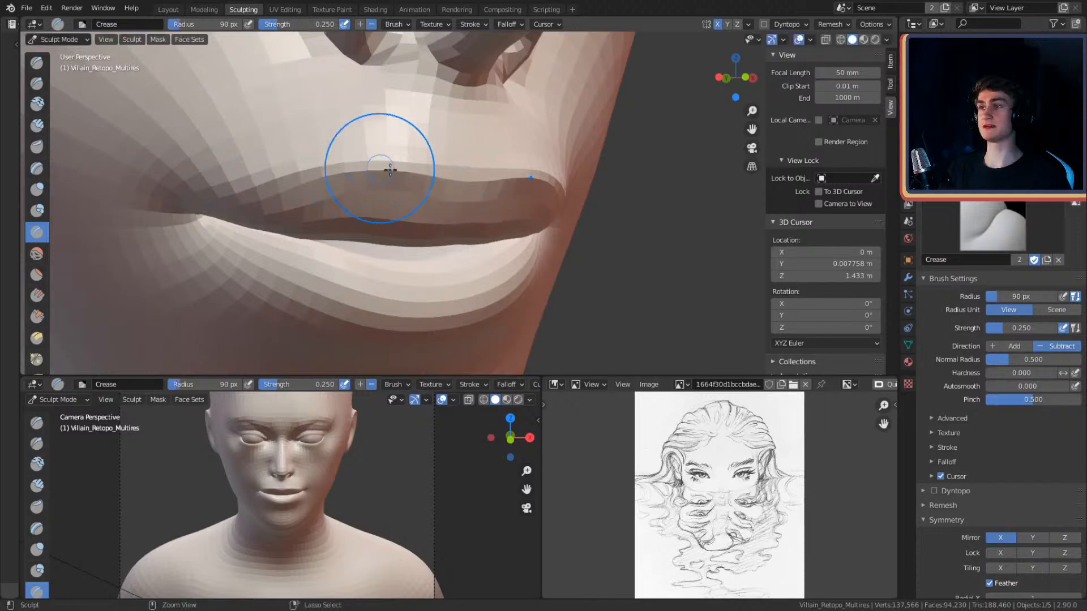
pyautogui.keyDown('alt'); pyautogui.moveTo(416, 157); pyautogui.dragTo(451, 142); pyautogui.keyUp('alt')
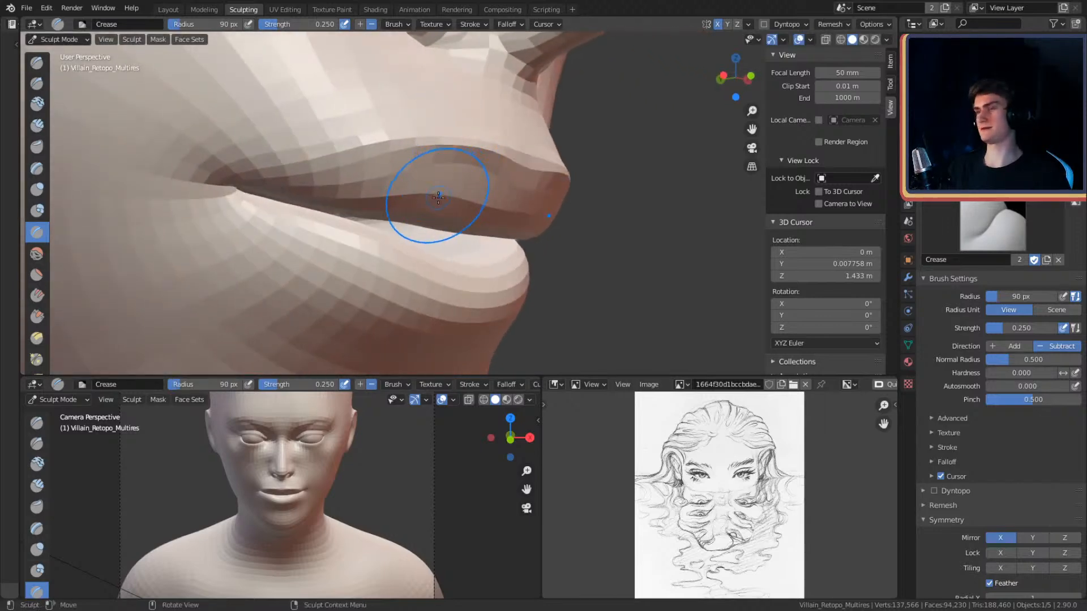
# - Build up the upper lip and its inner edge with the Clay Strips brush at radii of 90 and 69 px
pyautogui.press('c')
pyautogui.moveTo(444, 195)
pyautogui.keyDown('alt'); pyautogui.mouseDown()
pyautogui.moveTo(425, 182)
pyautogui.moveTo(439, 199)
pyautogui.mouseUp(); pyautogui.keyUp('alt')
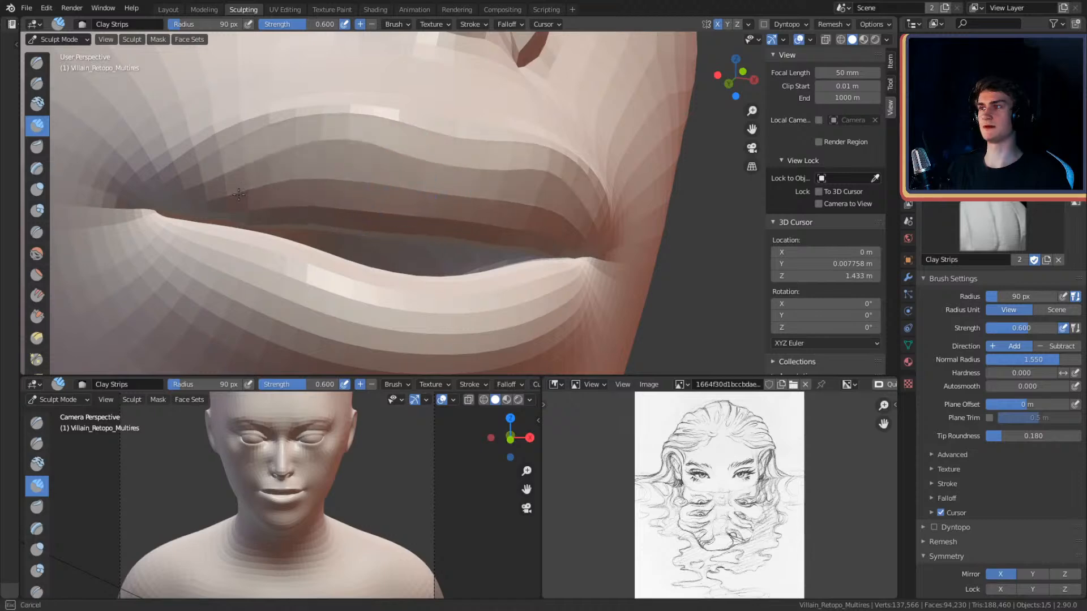
pyautogui.moveTo(309, 177); pyautogui.dragTo(501, 166, button='middle')
pyautogui.keyDown('ctrl'); pyautogui.keyDown('alt'); pyautogui.moveTo(501, 166); pyautogui.dragTo(388, 199); pyautogui.keyUp('alt'); pyautogui.keyUp('ctrl')
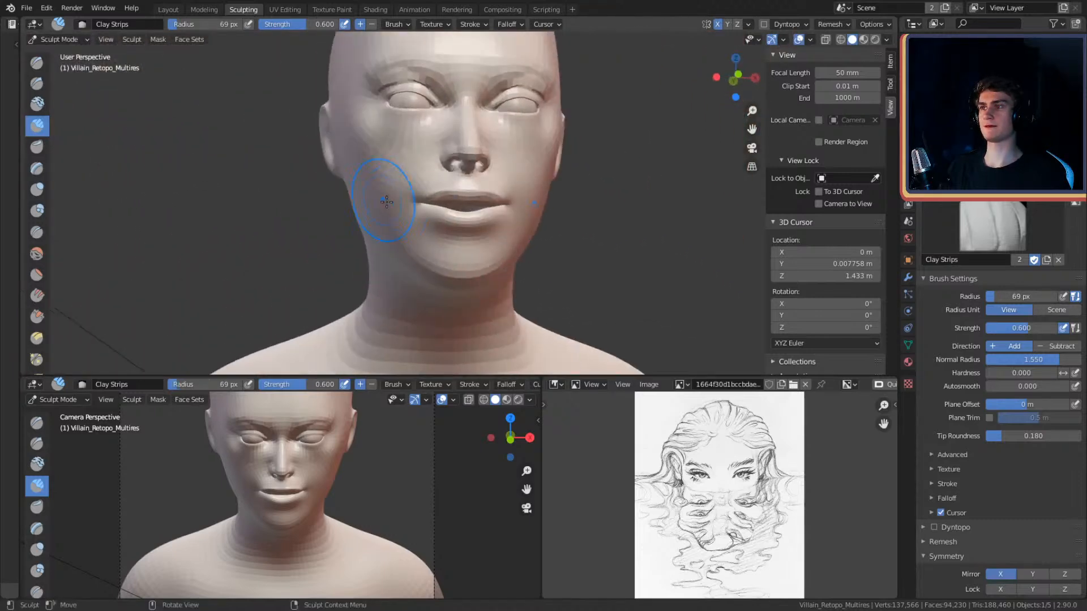
pyautogui.keyDown('ctrl'); pyautogui.keyDown('alt'); pyautogui.moveTo(453, 208); pyautogui.dragTo(509, 153); pyautogui.keyUp('alt'); pyautogui.keyUp('ctrl')
pyautogui.moveTo(508, 153); pyautogui.dragTo(496, 189, button='middle')
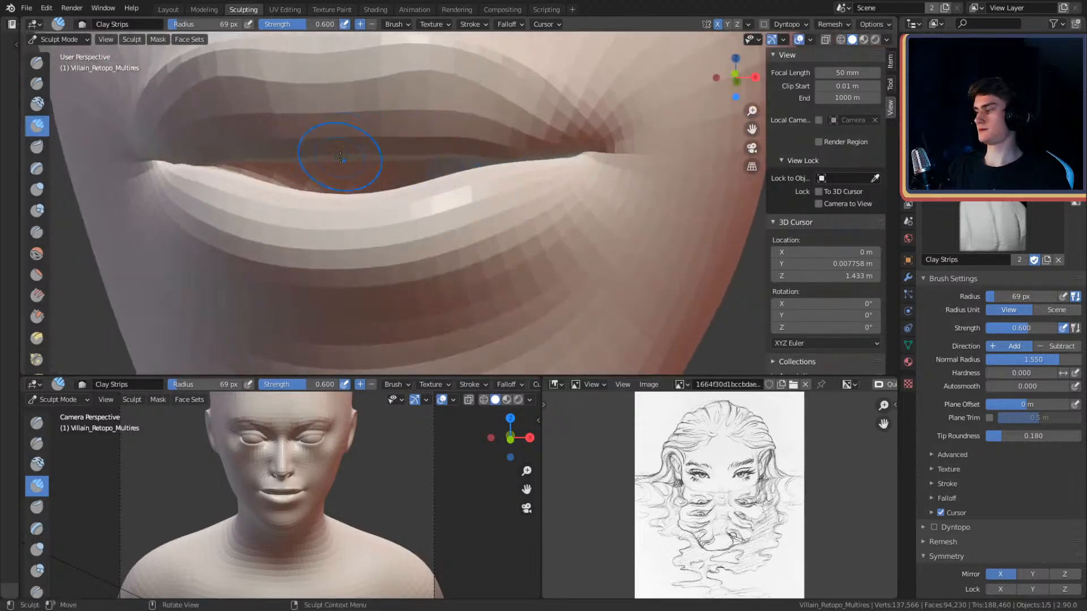
pyautogui.moveTo(407, 223)
pyautogui.mouseDown(button='middle')
pyautogui.moveTo(478, 189)
pyautogui.moveTo(459, 155)
pyautogui.moveTo(446, 173)
pyautogui.mouseUp(button='middle')
# - Carve the lower lip's bottom border out to the mouth corners with the Crease brush, starting at a 71 px radius
pyautogui.hotkey('shift', 'c')
pyautogui.press('f')
pyautogui.click(423, 193)
pyautogui.moveTo(534, 153); pyautogui.dragTo(401, 229, button='middle')
pyautogui.press('f')
pyautogui.click(469, 205)
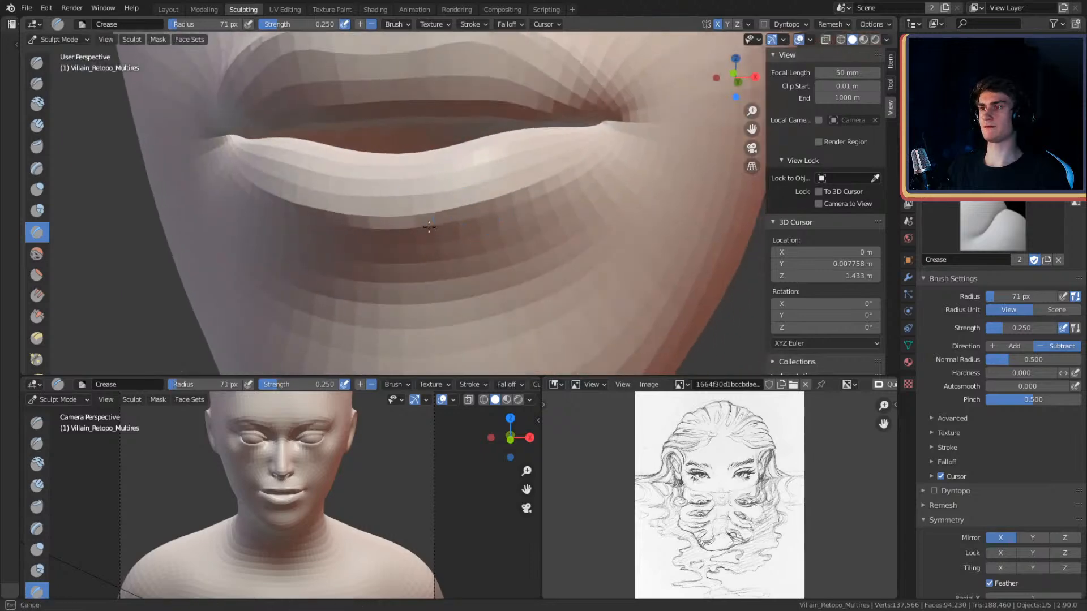
pyautogui.moveTo(561, 170); pyautogui.dragTo(495, 209, button='middle')
pyautogui.moveTo(548, 167); pyautogui.dragTo(525, 186, button='middle')
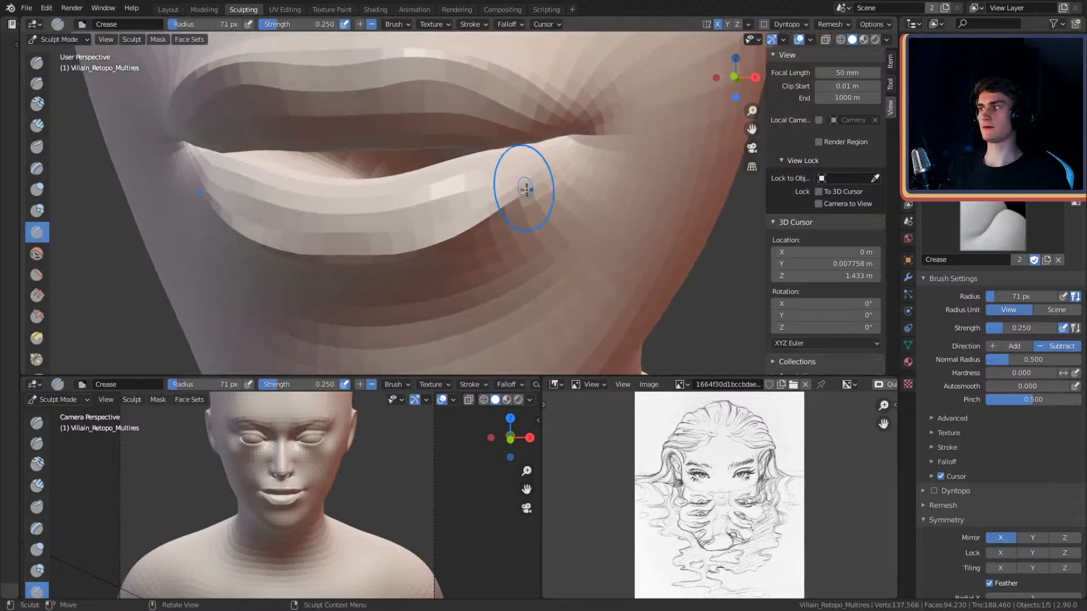
pyautogui.press('f')
pyautogui.click(551, 194)
pyautogui.moveTo(527, 199)
pyautogui.mouseDown()
pyautogui.moveTo(508, 211)
pyautogui.moveTo(512, 168)
pyautogui.moveTo(570, 183)
pyautogui.moveTo(342, 249)
pyautogui.mouseUp()
# - Add volume to the lower lip on both sides of its centre with the Clay Strips brush at 48 and 91 px
pyautogui.press('c')
pyautogui.moveTo(252, 187); pyautogui.dragTo(466, 225)
pyautogui.press('[')
pyautogui.press('[')
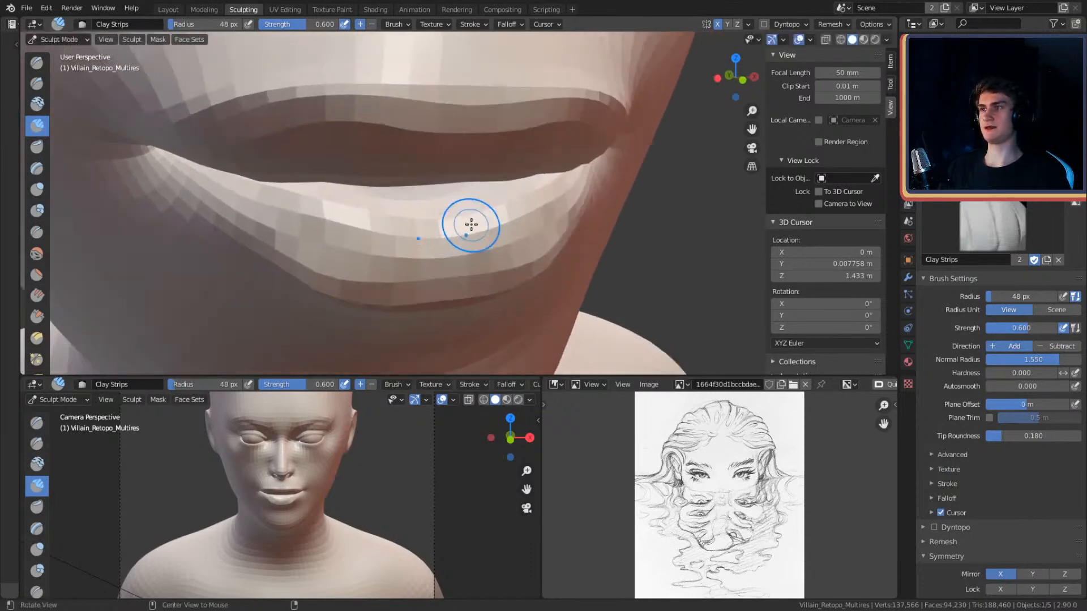
pyautogui.press(']')
pyautogui.press(']')
pyautogui.press(']')
pyautogui.press(']')
pyautogui.press(']')
pyautogui.press(']')
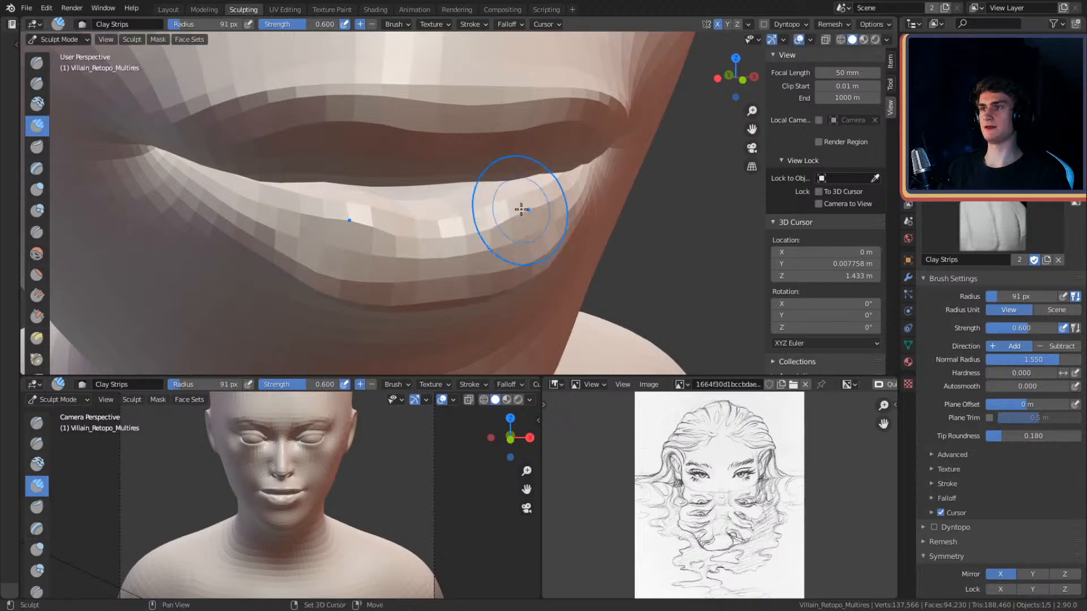
# - Refine the upper lip's surface and border with the Crease brush at a 47 px radius
pyautogui.scroll(5, 516, 209)
pyautogui.moveTo(503, 210)
pyautogui.mouseDown(button='middle')
pyautogui.moveTo(560, 175)
pyautogui.moveTo(555, 187)
pyautogui.moveTo(364, 102)
pyautogui.mouseUp(button='middle')
pyautogui.hotkey('shift', 'c')
pyautogui.moveTo(449, 211); pyautogui.dragTo(469, 182, button='middle')
pyautogui.scroll(2, 490, 175)
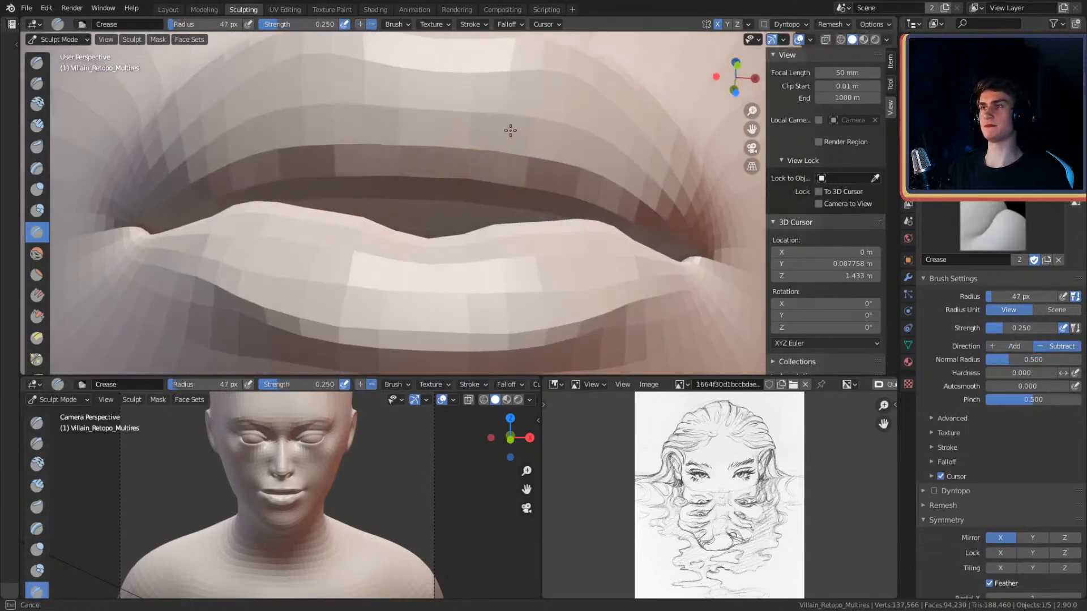
pyautogui.moveTo(470, 206); pyautogui.dragTo(403, 227, button='middle')
pyautogui.scroll(-2, 403, 227)
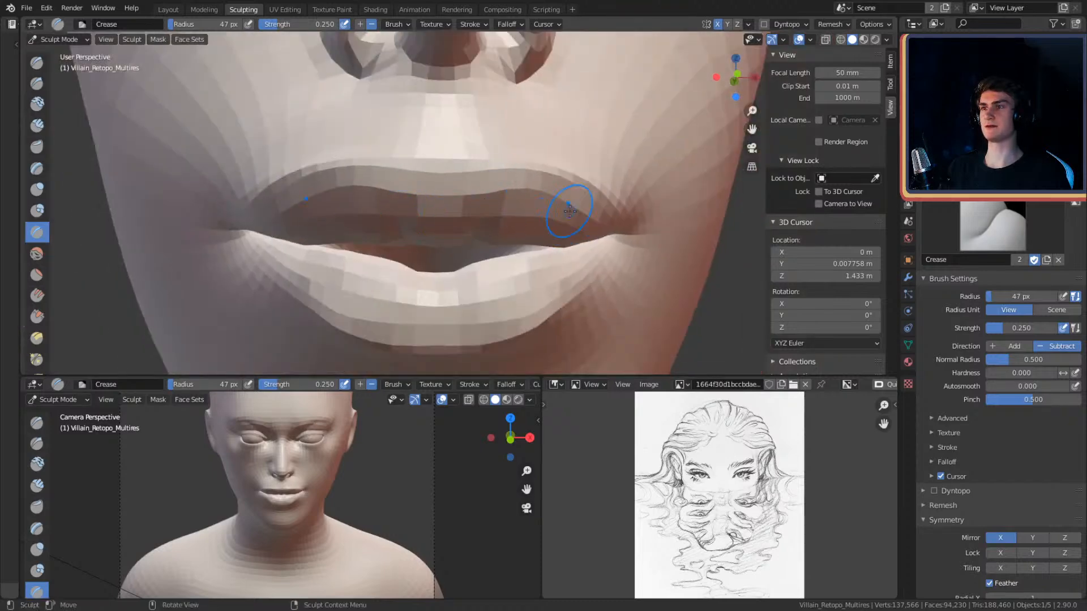
# - Crease the inner edge of the upper lip with the Crease brush at a 117 px radius
pyautogui.scroll(3, 537, 226)
pyautogui.press('f')
pyautogui.click(510, 183)
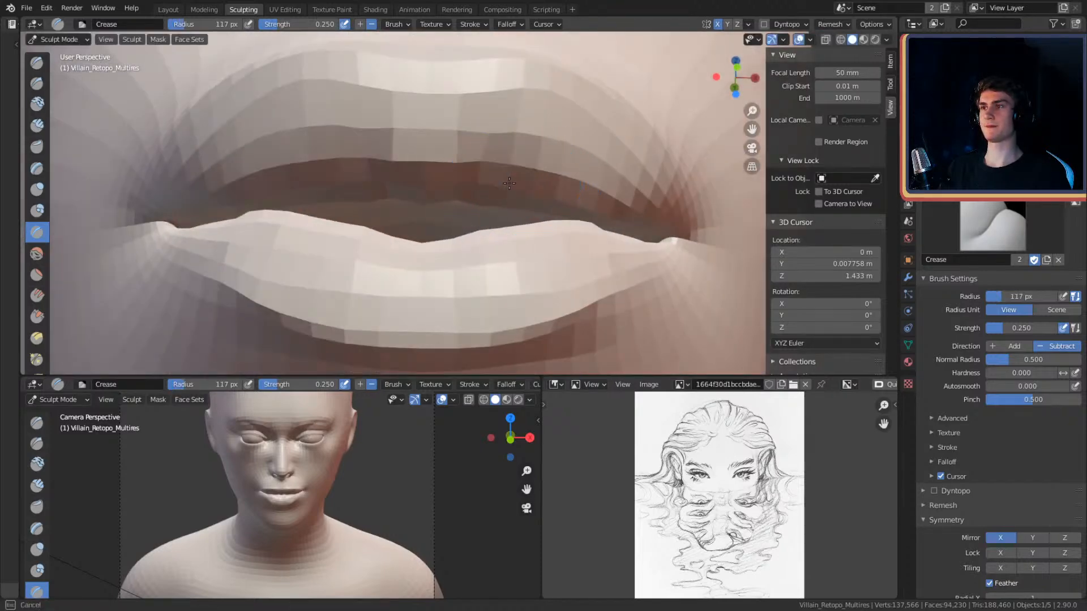
pyautogui.moveTo(508, 194)
pyautogui.mouseDown(button='middle')
pyautogui.moveTo(526, 214)
pyautogui.moveTo(502, 201)
pyautogui.mouseUp(button='middle')
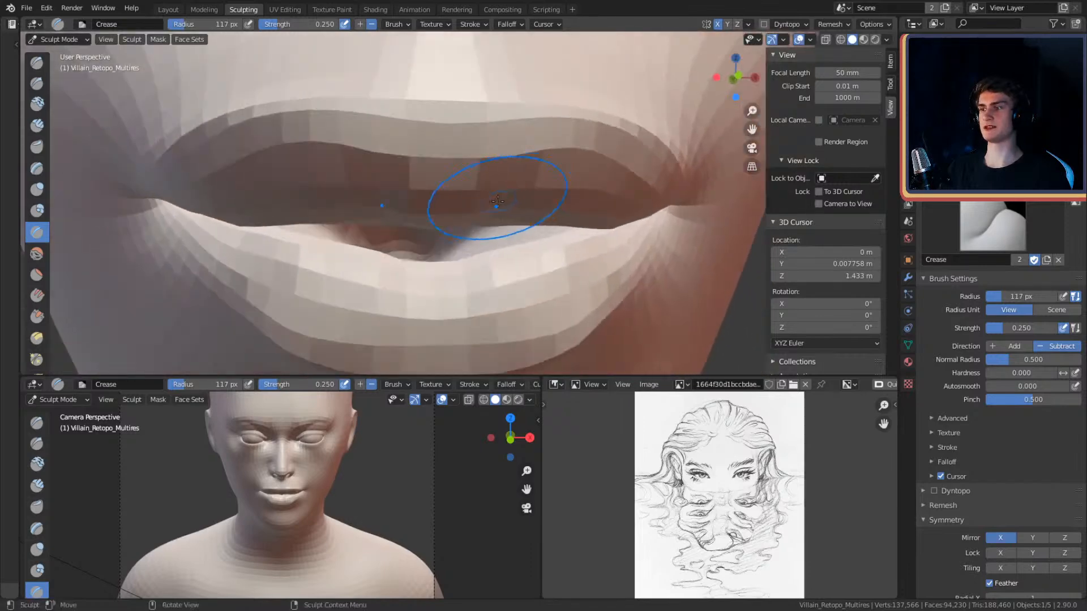
# - Adjust the lower lip from the front and in profile with the Grab brush at radii of 264 and 231 px
pyautogui.press('g')
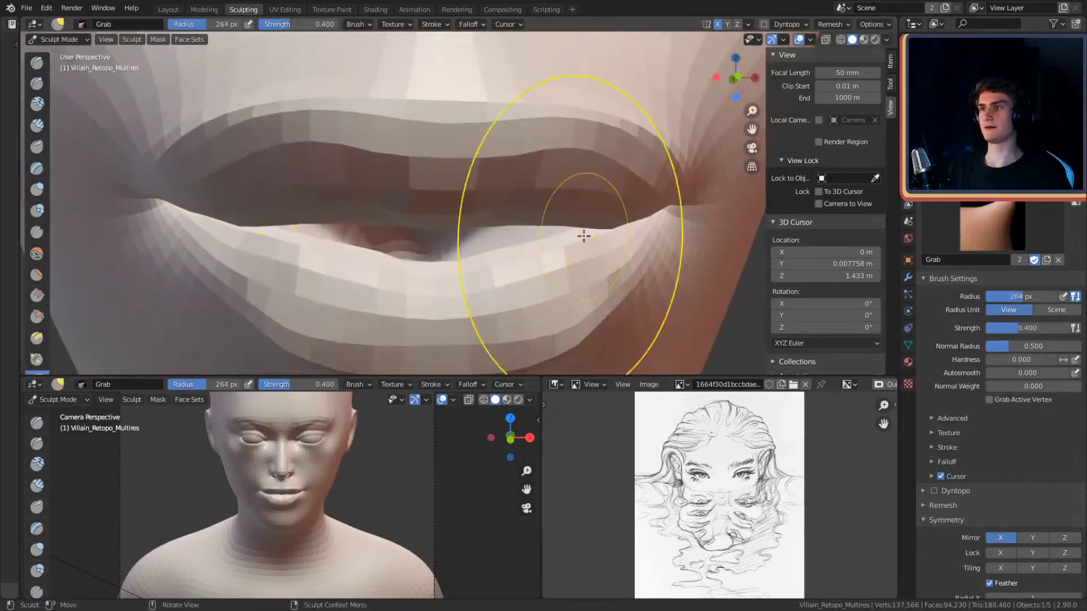
pyautogui.moveTo(592, 224)
pyautogui.mouseDown(button='middle')
pyautogui.moveTo(538, 214)
pyautogui.moveTo(542, 180)
pyautogui.mouseUp(button='middle')
pyautogui.press('f')
pyautogui.click(501, 219)
pyautogui.moveTo(542, 180)
pyautogui.keyDown('ctrl'); pyautogui.mouseDown(button='middle')
pyautogui.moveTo(530, 246)
pyautogui.moveTo(472, 202)
pyautogui.moveTo(570, 206)
pyautogui.moveTo(505, 209)
pyautogui.mouseUp(button='middle'); pyautogui.keyUp('ctrl')
pyautogui.press('f')
pyautogui.click(513, 207)
pyautogui.press('f')
pyautogui.click(502, 212)
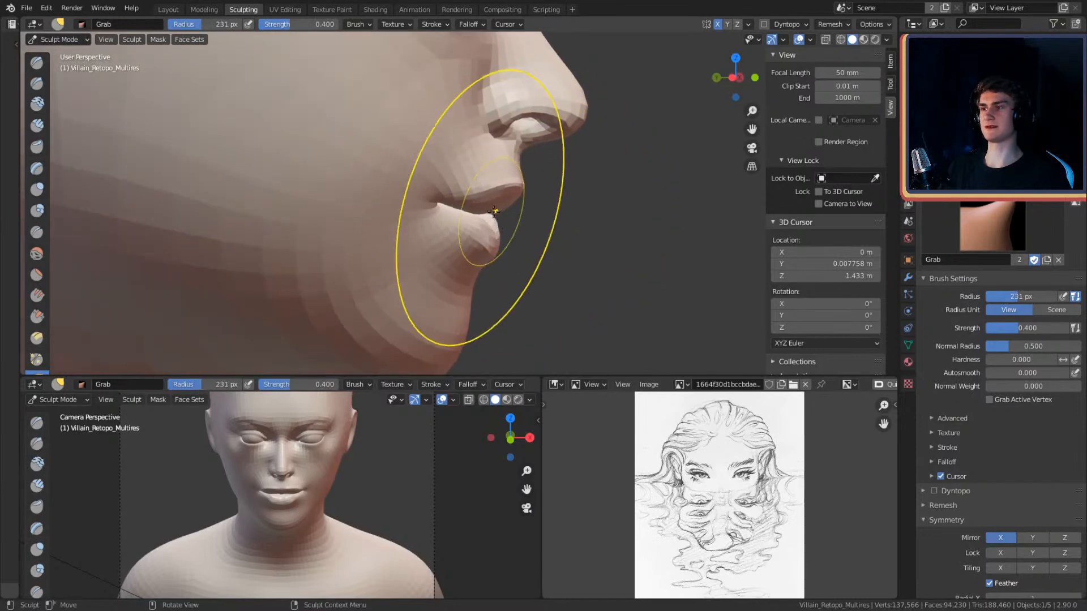
# - Mask the face around the lower lip by expanding a mask from the lip, leaving the lower lip editable
pyautogui.moveTo(500, 206); pyautogui.dragTo(408, 255, button='middle')
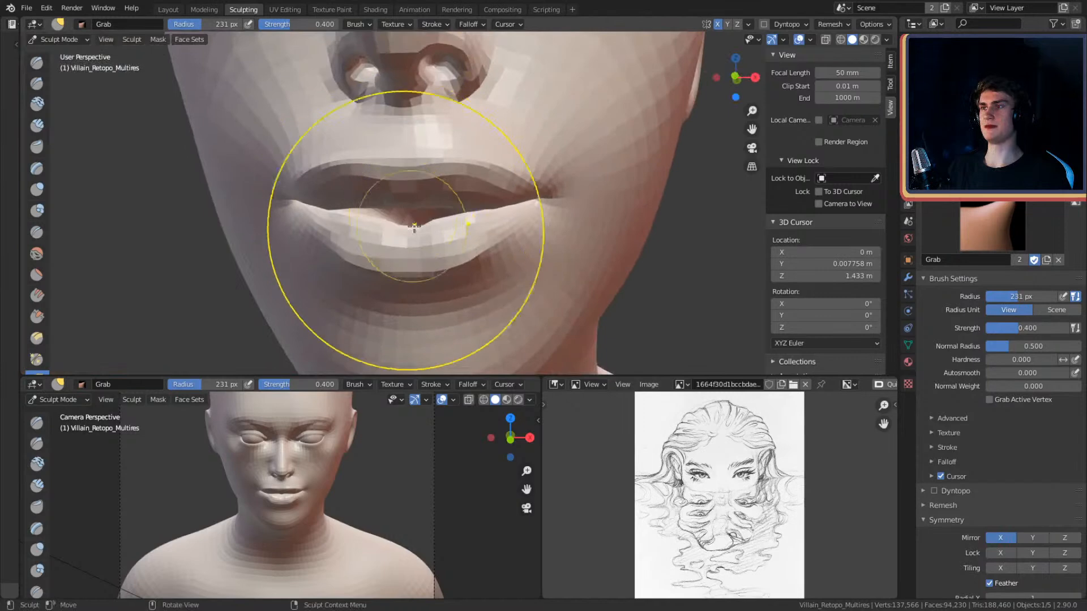
pyautogui.scroll(3, 465, 194)
pyautogui.moveTo(465, 195); pyautogui.dragTo(467, 222, button='middle')
pyautogui.press('f')
pyautogui.press('m')
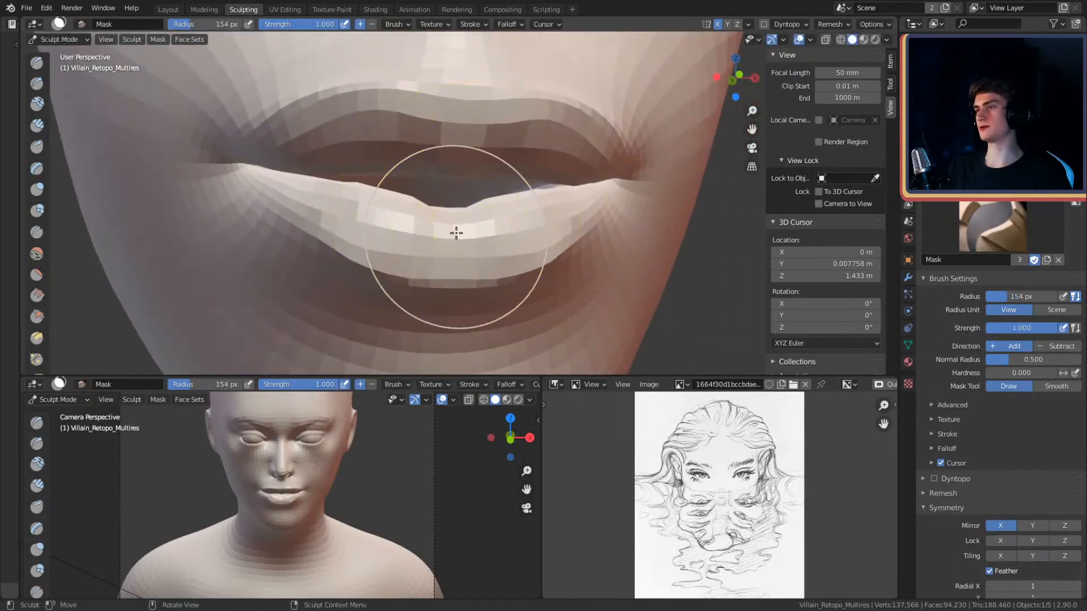
pyautogui.hotkey('shift', 'a')
pyautogui.click(511, 291)
# - Pull the centre of the lower lip's upper edge upward with the Grab brush
pyautogui.press('f')
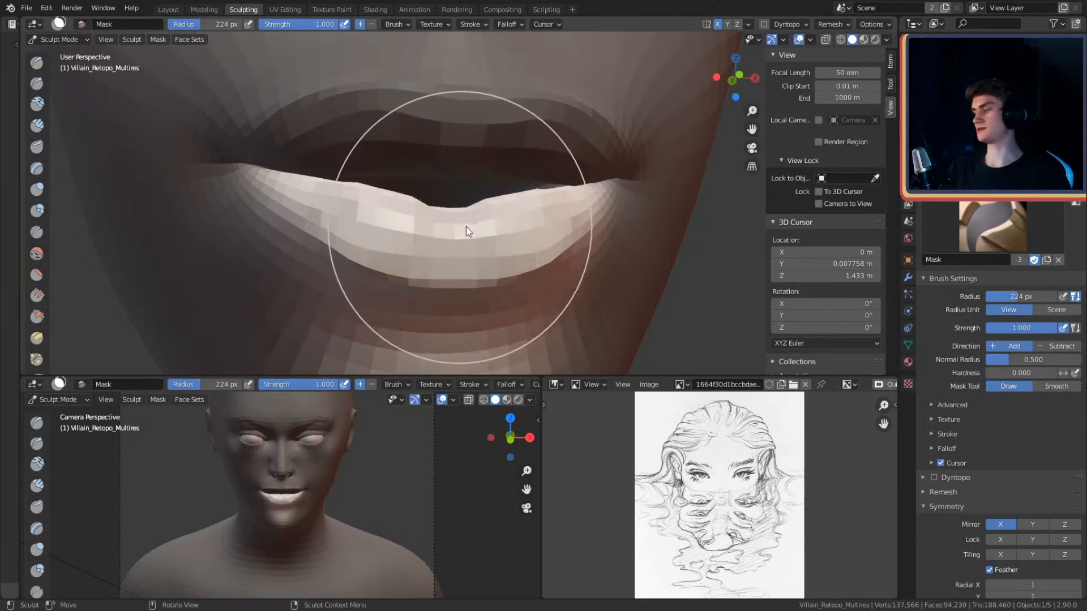
pyautogui.press('g')
pyautogui.moveTo(461, 223); pyautogui.dragTo(453, 199)
pyautogui.moveTo(453, 199)
pyautogui.mouseDown(button='middle')
pyautogui.moveTo(577, 201)
pyautogui.moveTo(481, 199)
pyautogui.mouseUp(button='middle')
pyautogui.moveTo(548, 184); pyautogui.dragTo(519, 173, button='middle')
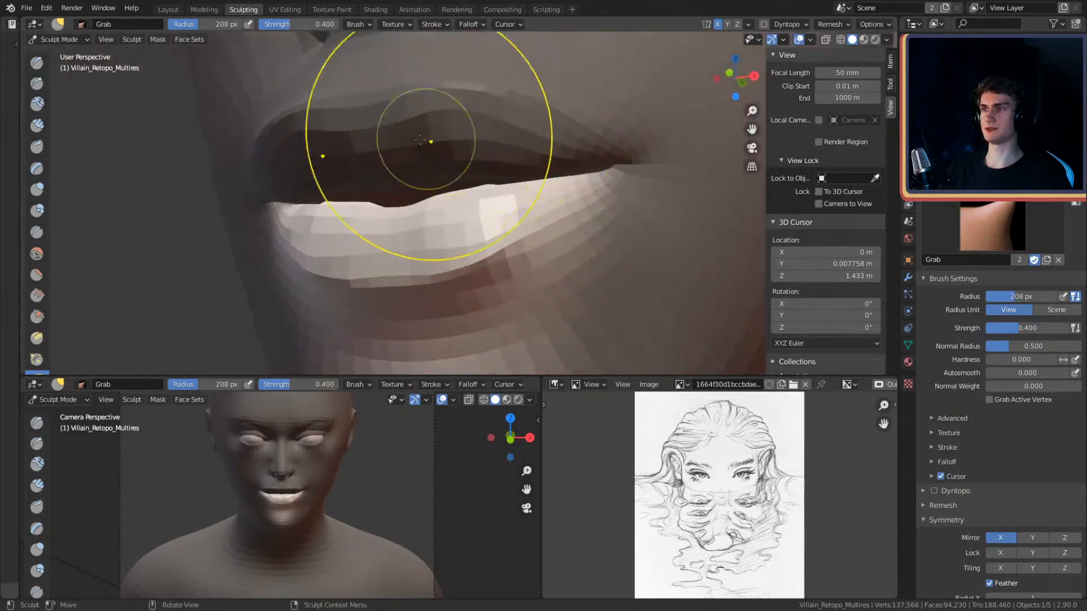
# - Try to hide the masked area around the lower lip with Hide Masked, and undo it
pyautogui.press('h')
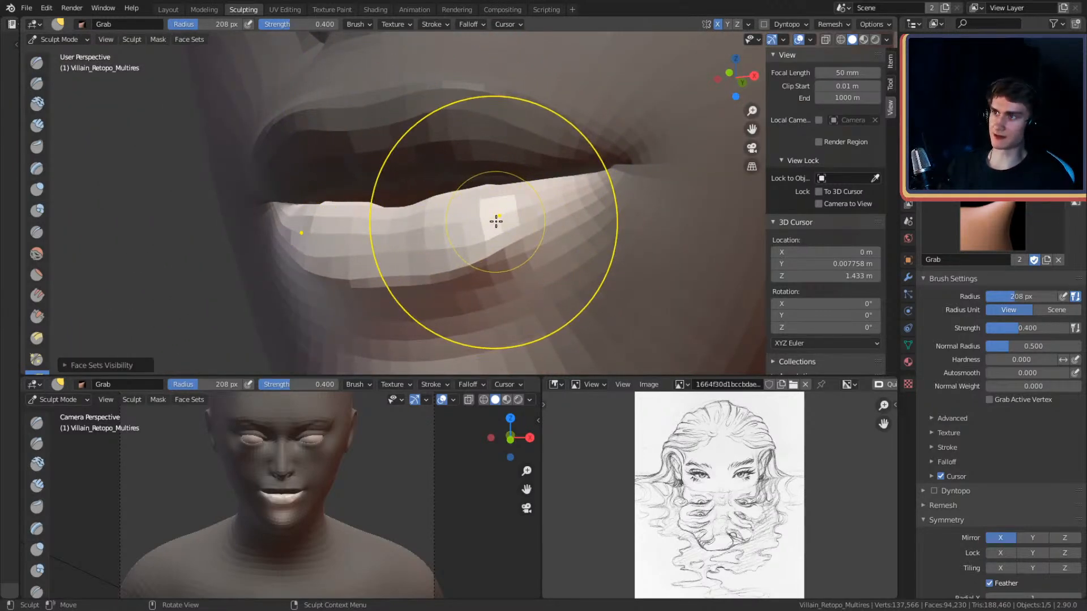
pyautogui.press('F3')
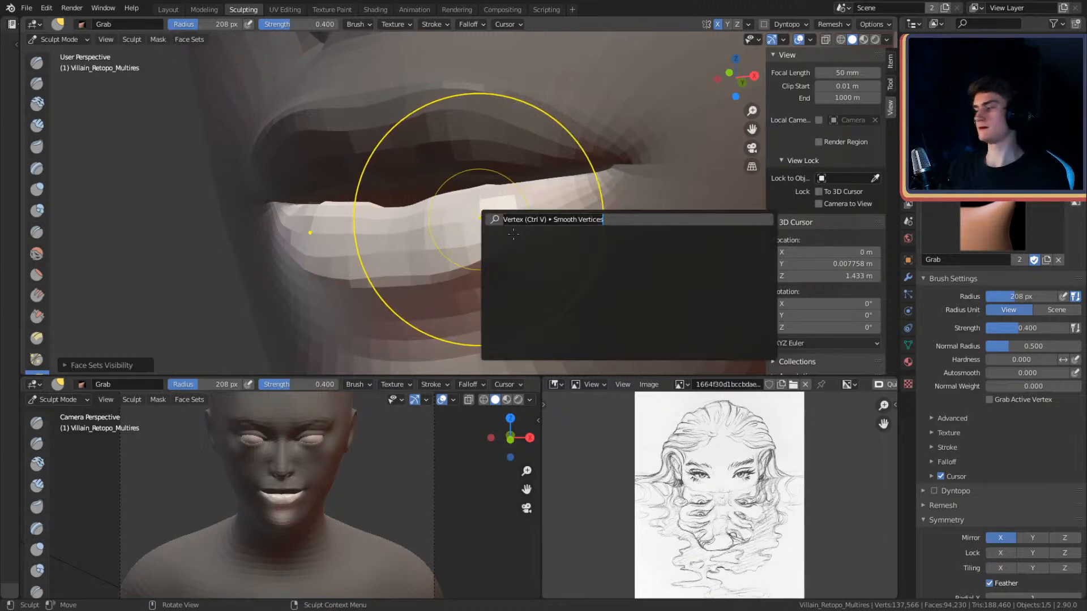
pyautogui.write('hide')
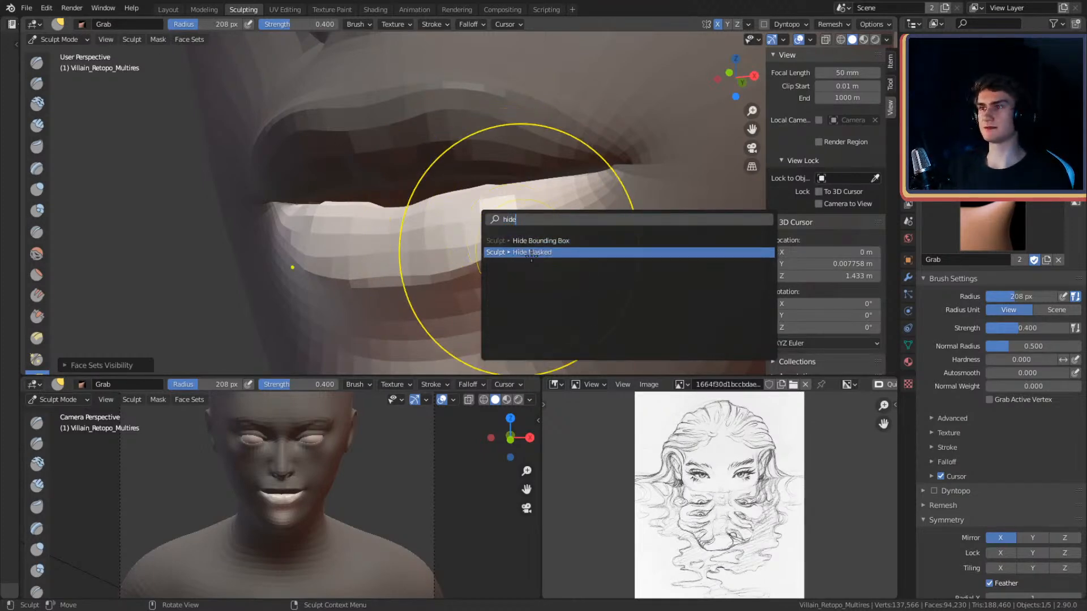
pyautogui.click(531, 253)
pyautogui.hotkey('ctrl', 'z')
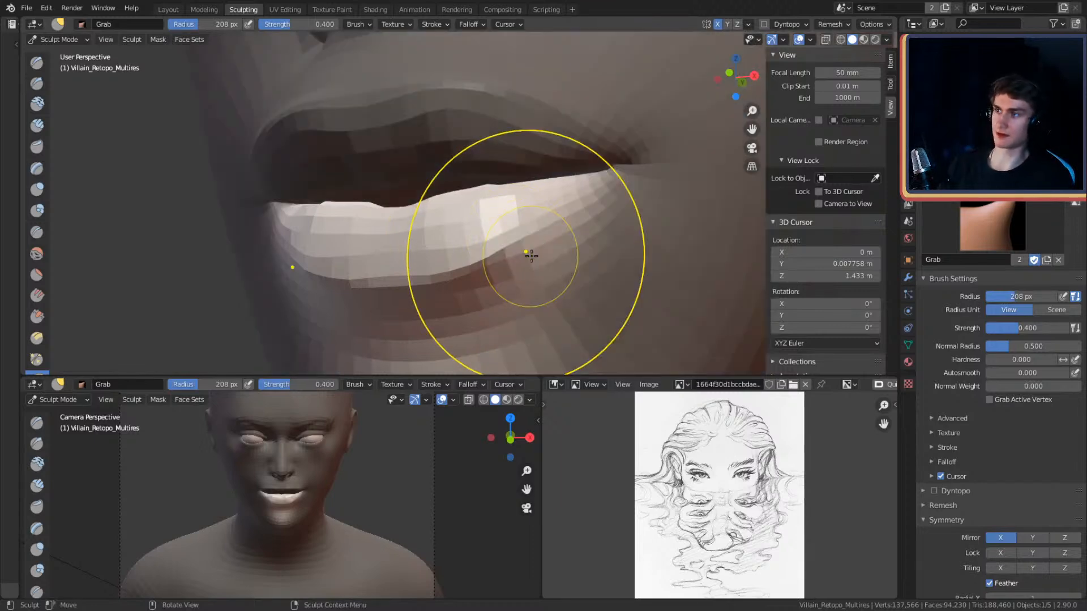
# - Expand a new mask from the upper lip and hide the masked parts so the upper lip area is isolated
pyautogui.moveTo(531, 256)
pyautogui.mouseDown(button='middle')
pyautogui.moveTo(404, 210)
pyautogui.moveTo(395, 185)
pyautogui.moveTo(413, 174)
pyautogui.mouseUp(button='middle')
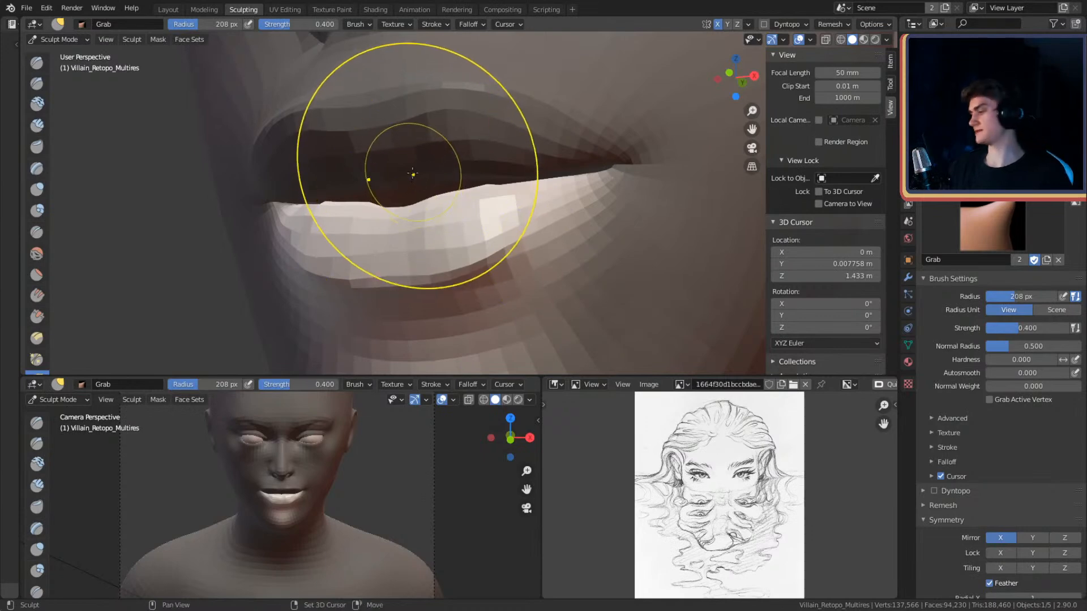
pyautogui.hotkey('shift', 'a')
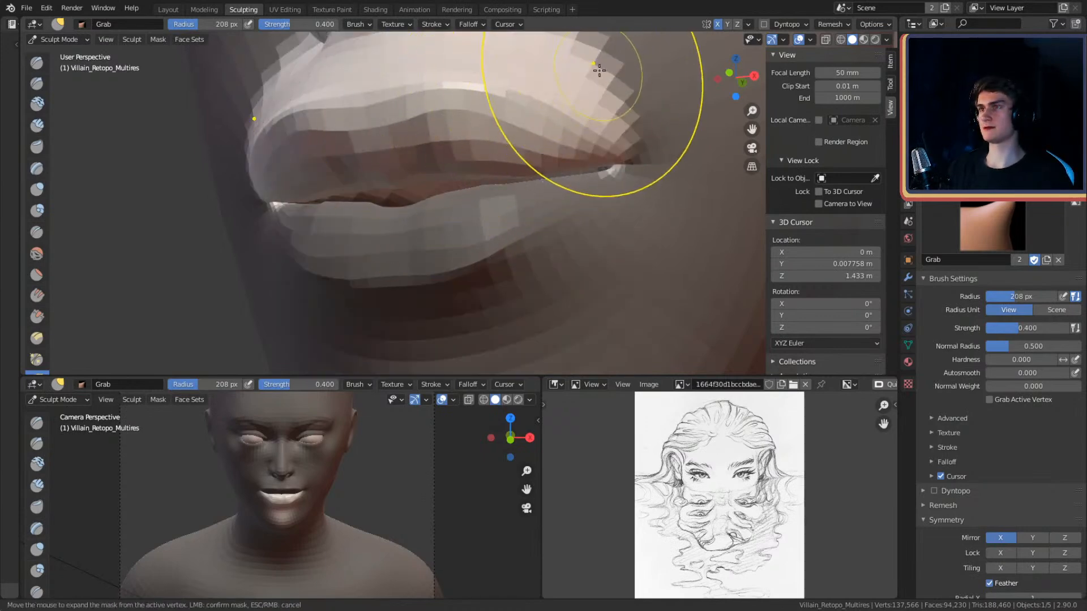
pyautogui.click(583, 146)
pyautogui.press('F3')
pyautogui.click(651, 164)
# - Build up the isolated upper lip's surface with the Clay Strips brush, working down to a 45 px radius
pyautogui.moveTo(600, 182)
pyautogui.mouseDown(button='middle')
pyautogui.moveTo(493, 210)
pyautogui.moveTo(529, 226)
pyautogui.moveTo(519, 150)
pyautogui.moveTo(504, 146)
pyautogui.moveTo(521, 170)
pyautogui.moveTo(529, 158)
pyautogui.mouseUp(button='middle')
pyautogui.press('c')
pyautogui.press('f')
pyautogui.click(465, 158)
pyautogui.press('f')
pyautogui.click(496, 155)
pyautogui.moveTo(498, 153)
pyautogui.keyDown('alt'); pyautogui.mouseDown()
pyautogui.moveTo(533, 141)
pyautogui.moveTo(672, 201)
pyautogui.moveTo(645, 170)
pyautogui.moveTo(396, 159)
pyautogui.moveTo(513, 187)
pyautogui.moveTo(507, 211)
pyautogui.moveTo(557, 233)
pyautogui.moveTo(535, 172)
pyautogui.moveTo(521, 201)
pyautogui.mouseUp(); pyautogui.keyUp('alt')
pyautogui.press('f')
pyautogui.click(549, 233)
pyautogui.press('f')
pyautogui.click(556, 218)
pyautogui.press('f')
pyautogui.click(489, 213)
pyautogui.moveTo(496, 163)
pyautogui.keyDown('alt'); pyautogui.mouseDown()
pyautogui.moveTo(539, 203)
pyautogui.moveTo(533, 218)
pyautogui.mouseUp(); pyautogui.keyUp('alt')
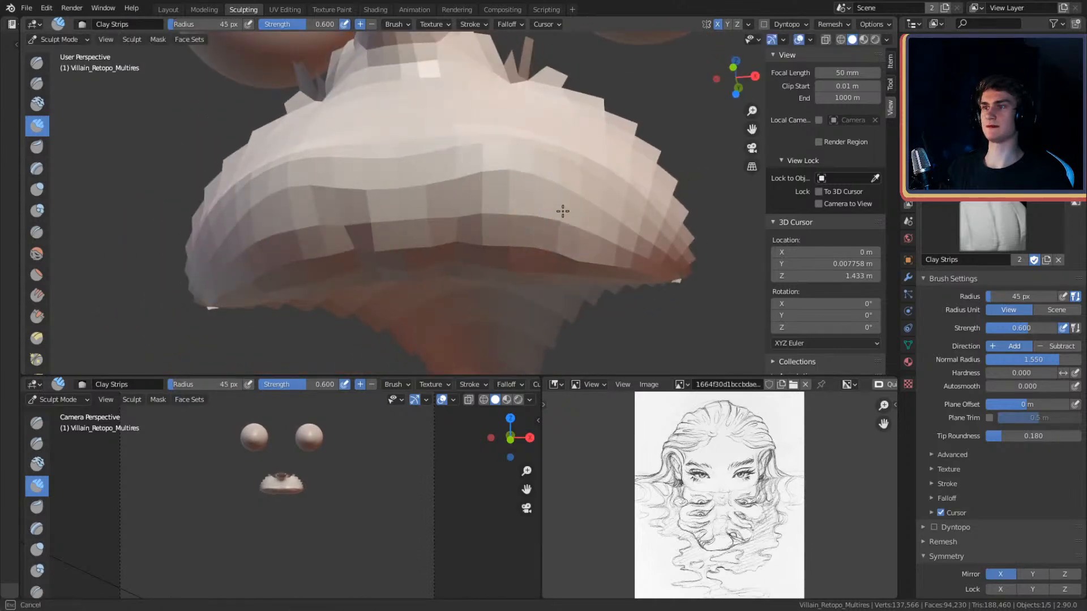
# - Fill the underside of the upper lip from below with the Clay Strips brush at a 45 px radius
pyautogui.moveTo(544, 195)
pyautogui.mouseDown(button='middle')
pyautogui.moveTo(549, 182)
pyautogui.moveTo(433, 251)
pyautogui.moveTo(468, 206)
pyautogui.moveTo(589, 223)
pyautogui.moveTo(463, 221)
pyautogui.mouseUp(button='middle')
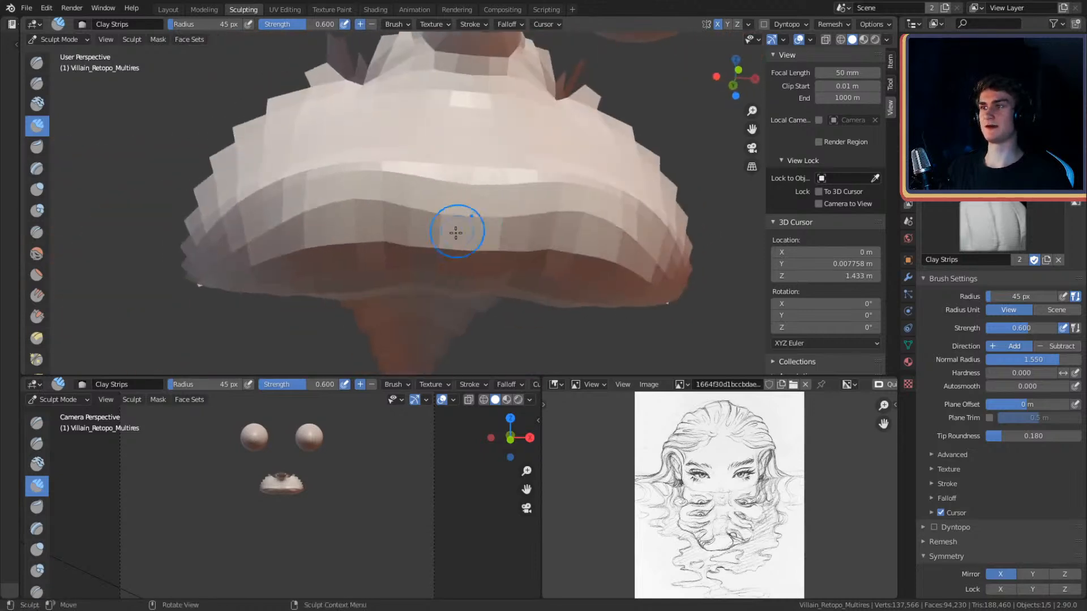
pyautogui.moveTo(337, 261)
pyautogui.mouseDown(button='middle')
pyautogui.moveTo(418, 181)
pyautogui.moveTo(366, 188)
pyautogui.mouseUp(button='middle')
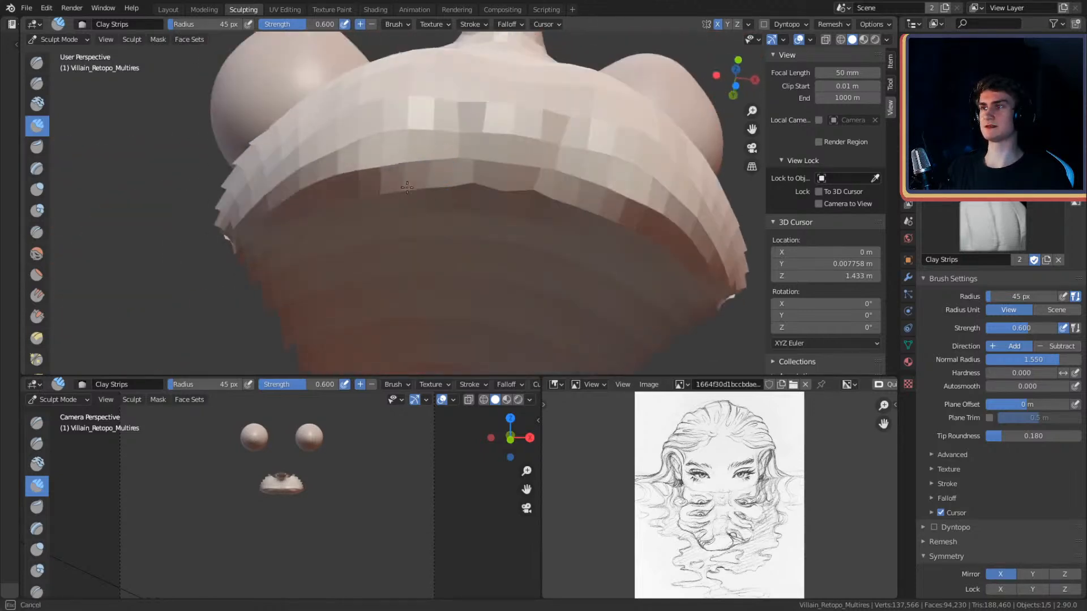
pyautogui.moveTo(439, 185)
pyautogui.mouseDown(button='middle')
pyautogui.moveTo(524, 238)
pyautogui.moveTo(538, 238)
pyautogui.moveTo(499, 187)
pyautogui.moveTo(561, 219)
pyautogui.moveTo(549, 204)
pyautogui.mouseUp(button='middle')
# - Reveal the hidden parts of the head and adjust the upper lip's lower edge with the Grab brush at 188 px
pyautogui.press('g')
pyautogui.hotkey('alt', 'h')
pyautogui.keyDown('alt'); pyautogui.moveTo(532, 206); pyautogui.dragTo(581, 244); pyautogui.keyUp('alt')
pyautogui.moveTo(581, 244)
pyautogui.mouseDown(button='middle')
pyautogui.moveTo(459, 204)
pyautogui.moveTo(507, 172)
pyautogui.moveTo(517, 192)
pyautogui.moveTo(486, 178)
pyautogui.moveTo(498, 183)
pyautogui.mouseUp(button='middle')
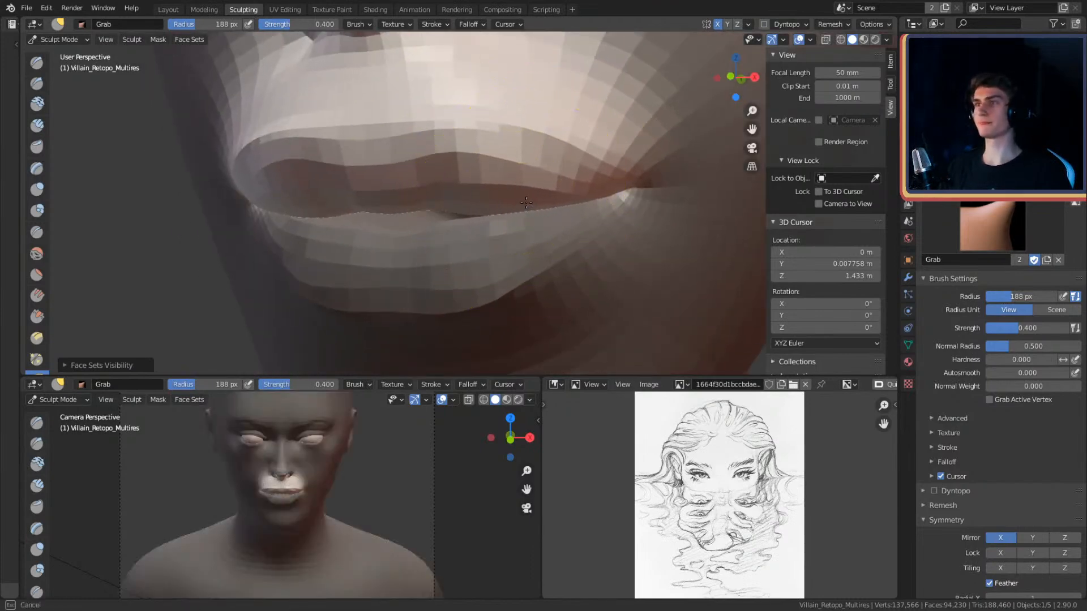
pyautogui.moveTo(473, 206)
pyautogui.mouseDown(button='middle')
pyautogui.moveTo(496, 180)
pyautogui.moveTo(578, 184)
pyautogui.moveTo(529, 187)
pyautogui.mouseUp(button='middle')
pyautogui.press('f')
pyautogui.click(529, 197)
# - Shape the philtrum above the upper lip with the Crease brush at a 50 px radius
pyautogui.hotkey('shift', 'c')
pyautogui.moveTo(473, 158); pyautogui.dragTo(465, 191, button='middle')
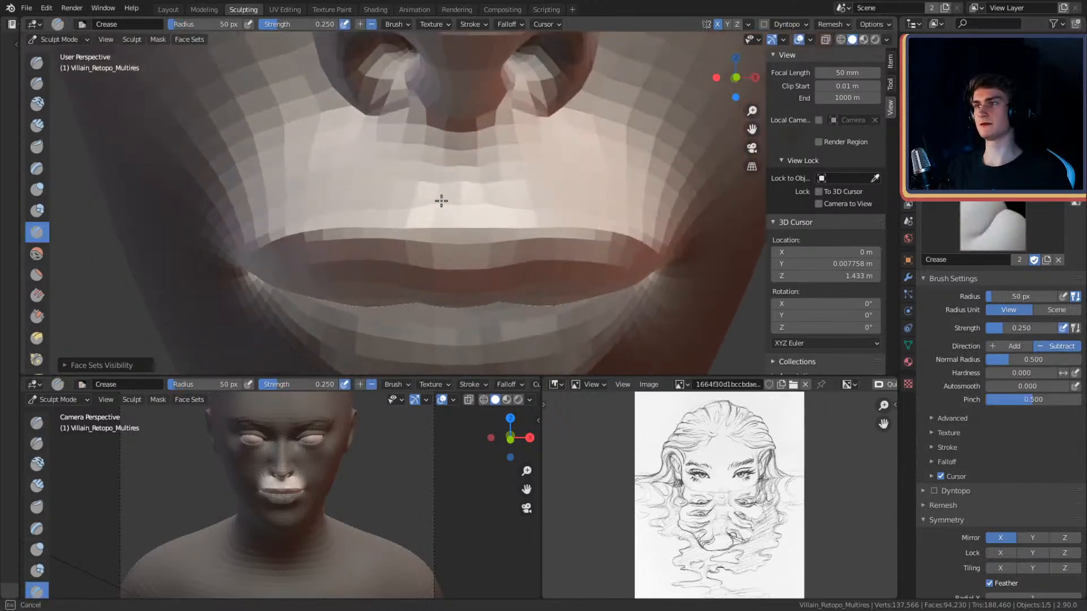
pyautogui.moveTo(502, 204)
pyautogui.mouseDown(button='middle')
pyautogui.moveTo(541, 187)
pyautogui.moveTo(483, 146)
pyautogui.mouseUp(button='middle')
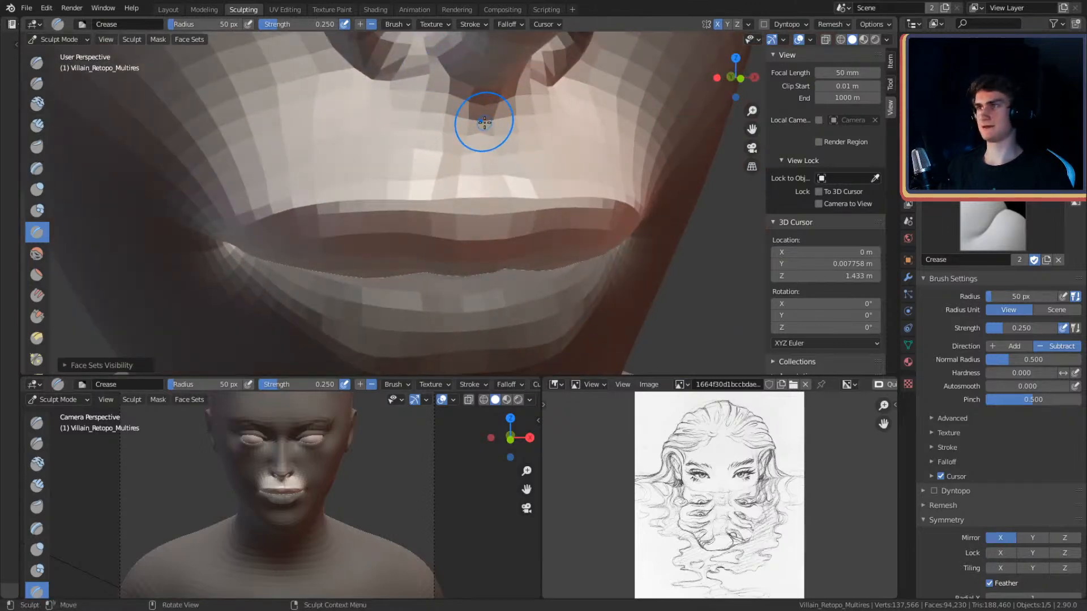
# - Clear the mask and define the philtrum between nose and upper lip with the Crease brush at a 31 px radius
pyautogui.press('f')
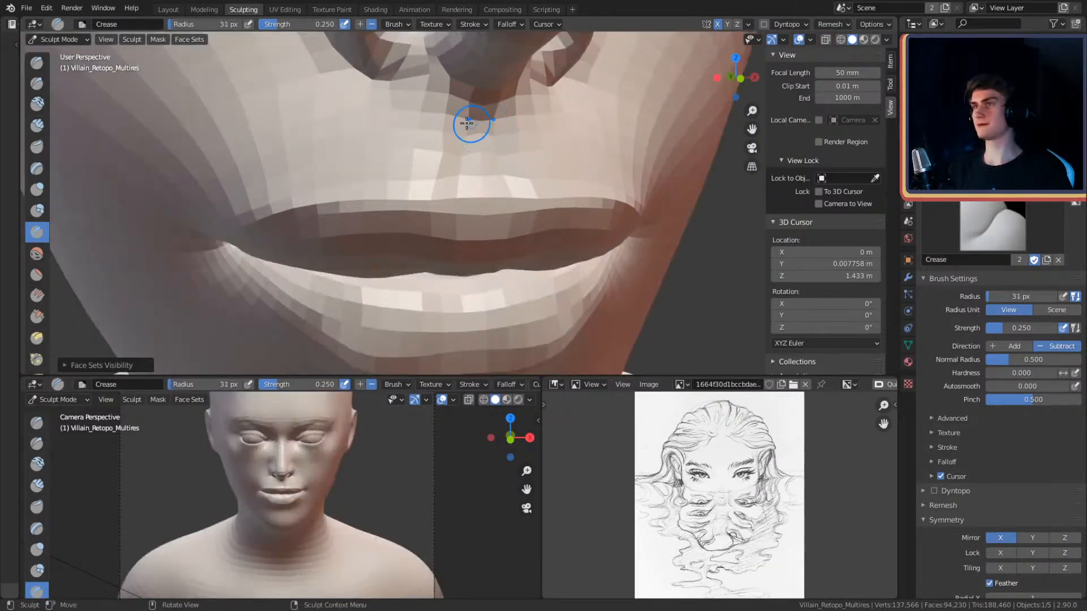
pyautogui.moveTo(513, 170)
pyautogui.keyDown('ctrl'); pyautogui.mouseDown(button='middle')
pyautogui.moveTo(526, 183)
pyautogui.moveTo(611, 176)
pyautogui.mouseUp(button='middle'); pyautogui.keyUp('ctrl')
pyautogui.keyDown('ctrl'); pyautogui.moveTo(583, 139); pyautogui.dragTo(568, 170, button='middle'); pyautogui.keyUp('ctrl')
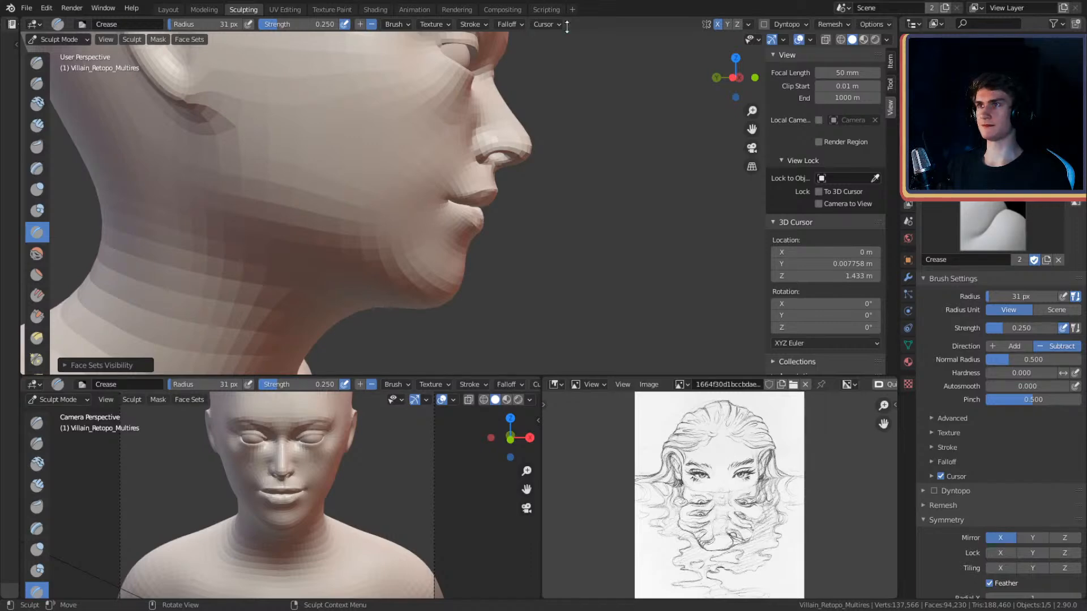
pyautogui.keyDown('alt'); pyautogui.moveTo(565, 165); pyautogui.dragTo(467, 164); pyautogui.keyUp('alt')
pyautogui.moveTo(478, 215)
pyautogui.keyDown('ctrl'); pyautogui.keyDown('alt'); pyautogui.mouseDown()
pyautogui.moveTo(490, 172)
pyautogui.moveTo(481, 211)
pyautogui.mouseUp(); pyautogui.keyUp('alt'); pyautogui.keyUp('ctrl')
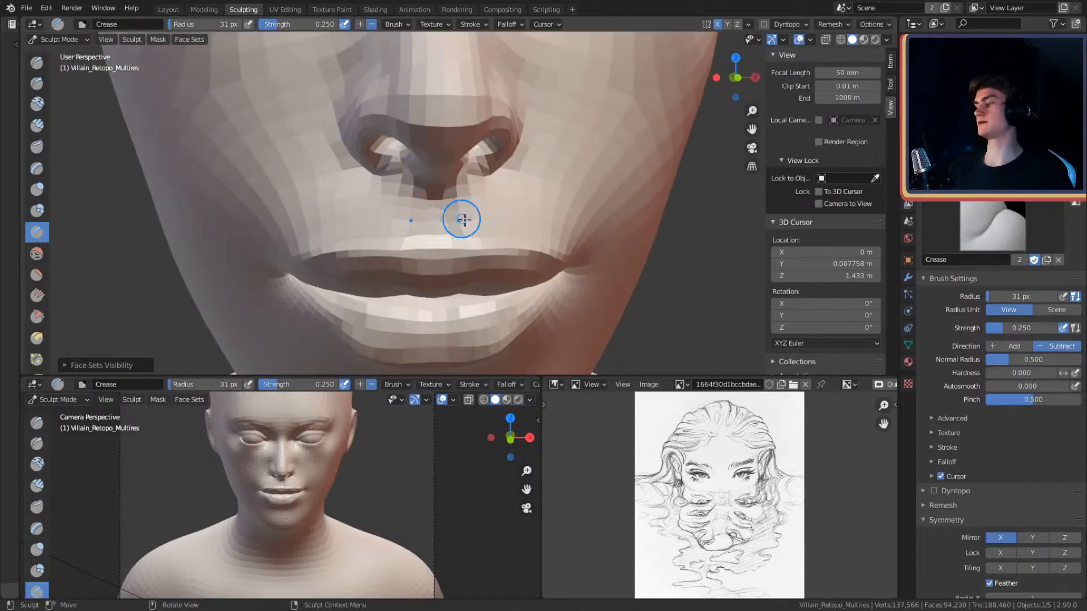
pyautogui.keyDown('alt'); pyautogui.moveTo(497, 250); pyautogui.dragTo(571, 147); pyautogui.keyUp('alt')
pyautogui.keyDown('ctrl'); pyautogui.moveTo(571, 147); pyautogui.dragTo(529, 220, button='middle'); pyautogui.keyUp('ctrl')
pyautogui.keyDown('alt'); pyautogui.moveTo(501, 190); pyautogui.dragTo(541, 222); pyautogui.keyUp('alt')
pyautogui.keyDown('ctrl'); pyautogui.keyDown('alt'); pyautogui.moveTo(521, 164); pyautogui.dragTo(625, 227); pyautogui.keyUp('alt'); pyautogui.keyUp('ctrl')
pyautogui.keyDown('ctrl'); pyautogui.keyDown('alt'); pyautogui.moveTo(557, 255); pyautogui.dragTo(431, 205); pyautogui.keyUp('alt'); pyautogui.keyUp('ctrl')
# - Reshape the lips' outline and outer thirds from the front with the Grab brush at a 198 px radius
pyautogui.press('g')
pyautogui.press('f')
pyautogui.moveTo(508, 212)
pyautogui.keyDown('alt'); pyautogui.mouseDown()
pyautogui.moveTo(461, 220)
pyautogui.moveTo(433, 200)
pyautogui.mouseUp(); pyautogui.keyUp('alt')
pyautogui.moveTo(434, 200)
pyautogui.keyDown('alt'); pyautogui.mouseDown()
pyautogui.moveTo(470, 207)
pyautogui.moveTo(428, 207)
pyautogui.moveTo(514, 193)
pyautogui.mouseUp(); pyautogui.keyUp('alt')
pyautogui.press('f')
pyautogui.click(513, 206)
pyautogui.press('f')
pyautogui.click(516, 202)
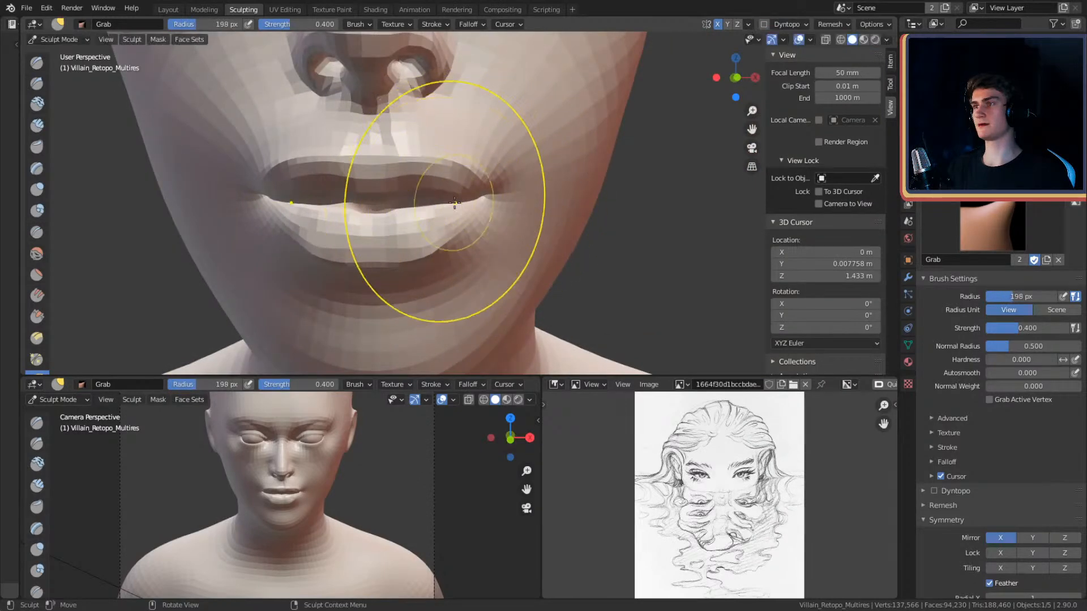
pyautogui.moveTo(436, 230); pyautogui.dragTo(441, 226)
pyautogui.moveTo(478, 204)
pyautogui.keyDown('ctrl'); pyautogui.keyDown('alt'); pyautogui.mouseDown()
pyautogui.moveTo(465, 245)
pyautogui.moveTo(574, 235)
pyautogui.moveTo(480, 218)
pyautogui.moveTo(509, 173)
pyautogui.mouseUp(); pyautogui.keyUp('alt'); pyautogui.keyUp('ctrl')
pyautogui.keyDown('alt'); pyautogui.keyDown('shift'); pyautogui.moveTo(508, 173); pyautogui.dragTo(534, 199); pyautogui.keyUp('shift'); pyautogui.keyUp('alt')
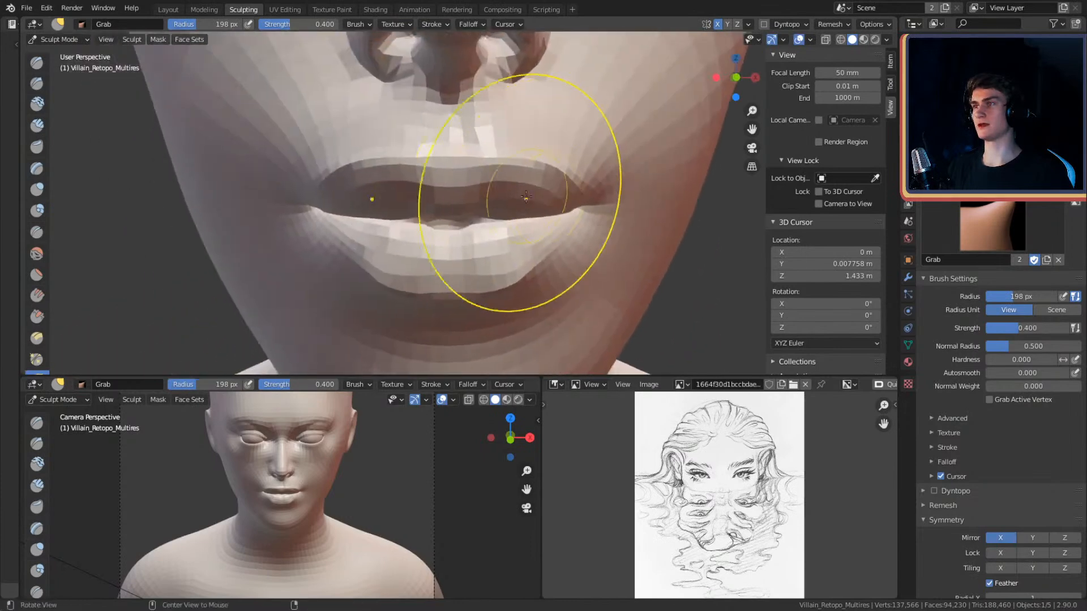
# - Adjust the mouth corners in profile with the Grab brush at a 162 px radius
pyautogui.press('f')
pyautogui.click(467, 201)
pyautogui.keyDown('alt'); pyautogui.moveTo(456, 200); pyautogui.dragTo(486, 238); pyautogui.keyUp('alt')
pyautogui.moveTo(509, 201)
pyautogui.keyDown('alt'); pyautogui.mouseDown()
pyautogui.moveTo(623, 206)
pyautogui.moveTo(614, 205)
pyautogui.mouseUp(); pyautogui.keyUp('alt')
pyautogui.keyDown('ctrl'); pyautogui.keyDown('alt'); pyautogui.moveTo(614, 205); pyautogui.dragTo(601, 170); pyautogui.keyUp('alt'); pyautogui.keyUp('ctrl')
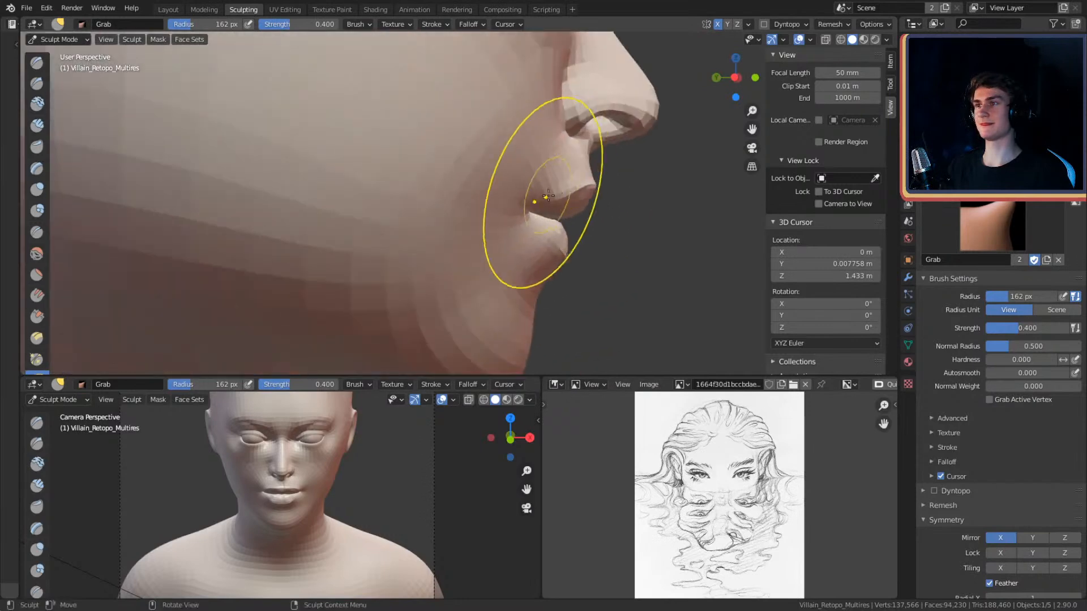
pyautogui.moveTo(487, 218); pyautogui.dragTo(490, 217)
# - Correct the mouth's curvature from below with the Grab brush at radii of 91 and 114 px
pyautogui.moveTo(540, 220)
pyautogui.keyDown('alt'); pyautogui.mouseDown()
pyautogui.moveTo(427, 203)
pyautogui.moveTo(493, 236)
pyautogui.moveTo(548, 233)
pyautogui.moveTo(558, 175)
pyautogui.moveTo(535, 134)
pyautogui.moveTo(524, 185)
pyautogui.moveTo(538, 214)
pyautogui.moveTo(466, 172)
pyautogui.mouseUp(); pyautogui.keyUp('alt')
pyautogui.press('f')
pyautogui.click(425, 162)
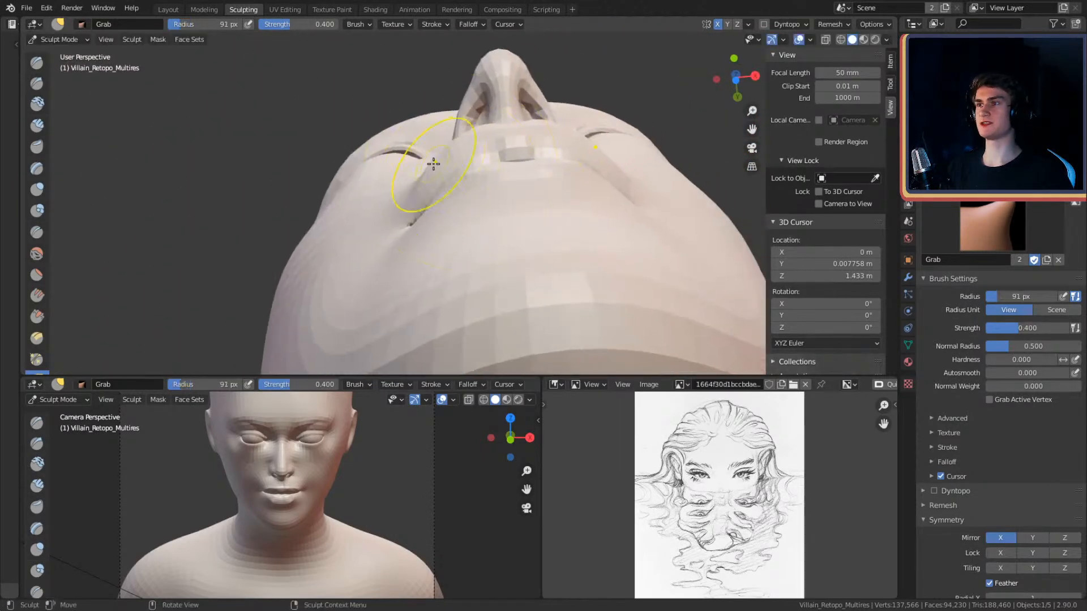
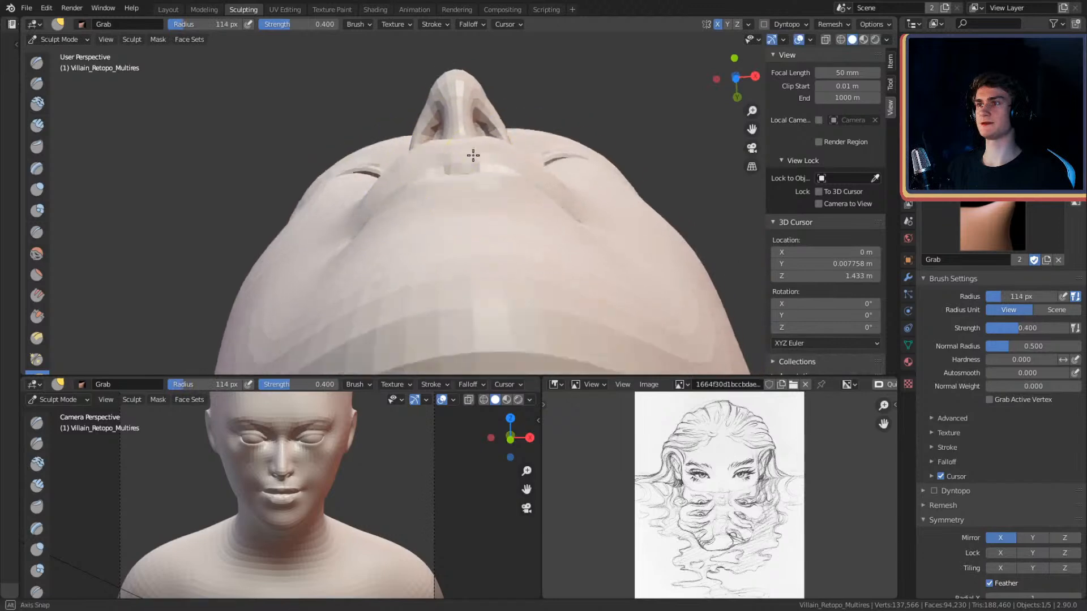
pyautogui.moveTo(534, 175)
pyautogui.keyDown('alt'); pyautogui.mouseDown()
pyautogui.moveTo(527, 321)
pyautogui.moveTo(541, 192)
pyautogui.moveTo(452, 259)
pyautogui.moveTo(554, 146)
pyautogui.moveTo(589, 311)
pyautogui.moveTo(540, 311)
pyautogui.moveTo(542, 191)
pyautogui.moveTo(533, 186)
pyautogui.moveTo(552, 249)
pyautogui.moveTo(539, 207)
pyautogui.mouseUp(); pyautogui.keyUp('alt')
pyautogui.press('f')
pyautogui.click(541, 187)
# - Adjust the cheeks beside the mouth with the Grab brush at 195 px, and the mouth corners at 114 px
pyautogui.press('f')
pyautogui.click(429, 247)
pyautogui.press('f')
pyautogui.click(643, 216)
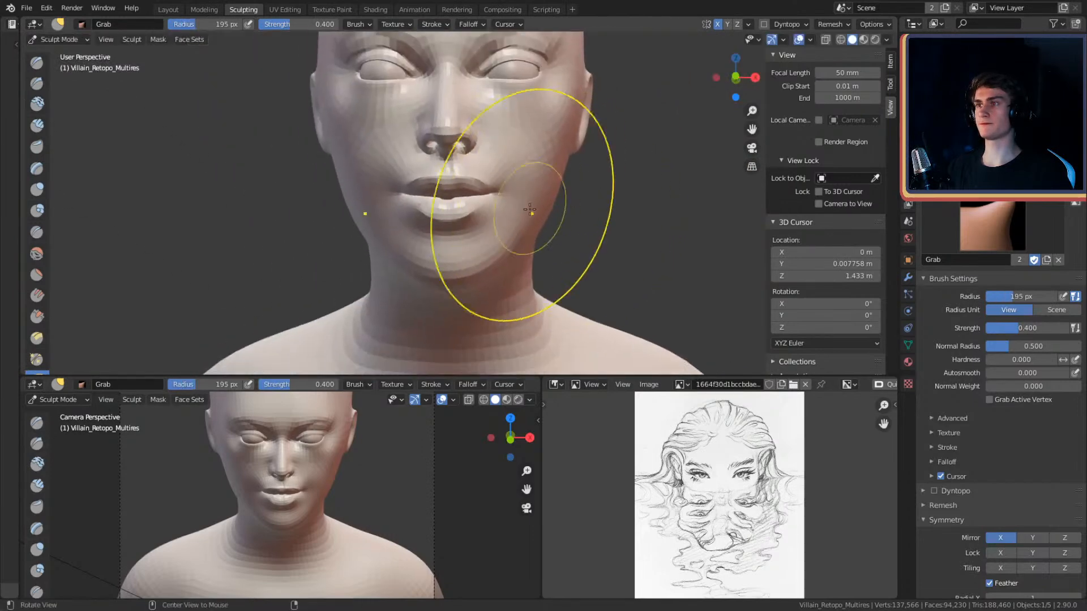
pyautogui.moveTo(456, 203)
pyautogui.keyDown('ctrl'); pyautogui.keyDown('alt'); pyautogui.mouseDown()
pyautogui.moveTo(527, 180)
pyautogui.moveTo(546, 263)
pyautogui.moveTo(574, 206)
pyautogui.moveTo(619, 204)
pyautogui.moveTo(547, 187)
pyautogui.moveTo(442, 189)
pyautogui.moveTo(417, 173)
pyautogui.mouseUp(); pyautogui.keyUp('alt'); pyautogui.keyUp('ctrl')
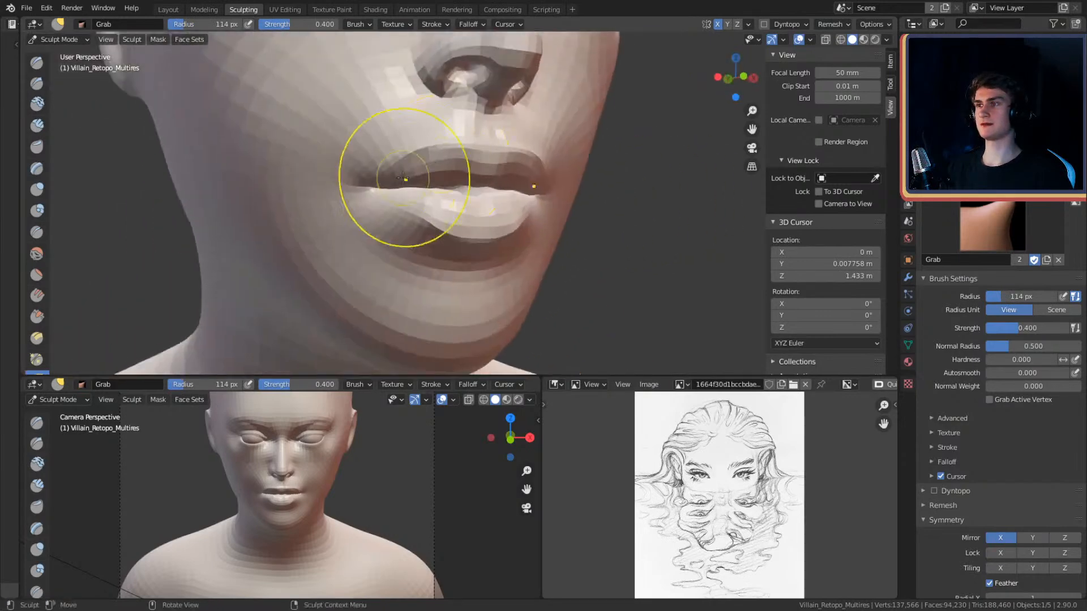
# - Refine the area below the eyes and around the cheekbones with the Crease brush
pyautogui.moveTo(433, 129)
pyautogui.keyDown('ctrl'); pyautogui.keyDown('alt'); pyautogui.mouseDown()
pyautogui.moveTo(497, 206)
pyautogui.moveTo(553, 182)
pyautogui.moveTo(517, 198)
pyautogui.moveTo(537, 188)
pyautogui.moveTo(508, 189)
pyautogui.moveTo(519, 189)
pyautogui.moveTo(512, 197)
pyautogui.mouseUp(); pyautogui.keyUp('alt'); pyautogui.keyUp('ctrl')
pyautogui.hotkey('shift', 'c')
pyautogui.press('f')
pyautogui.click(512, 189)
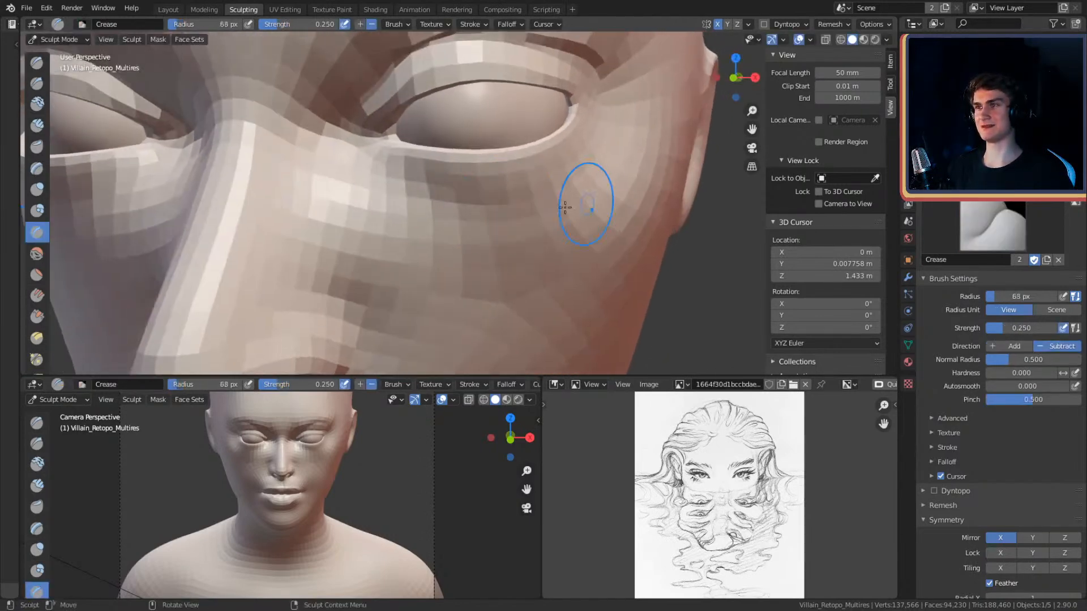
pyautogui.press('f')
pyautogui.click(567, 175)
pyautogui.moveTo(568, 174)
pyautogui.keyDown('ctrl'); pyautogui.keyDown('alt'); pyautogui.mouseDown()
pyautogui.moveTo(575, 238)
pyautogui.moveTo(593, 178)
pyautogui.mouseUp(); pyautogui.keyUp('alt'); pyautogui.keyUp('ctrl')
# - Reshape the cheeks and jaw from the front and side with the Grab brush at several radii, down to 197 px
pyautogui.press('g')
pyautogui.moveTo(548, 210)
pyautogui.keyDown('alt'); pyautogui.mouseDown()
pyautogui.moveTo(510, 206)
pyautogui.moveTo(524, 220)
pyautogui.moveTo(553, 194)
pyautogui.moveTo(573, 208)
pyautogui.moveTo(639, 198)
pyautogui.moveTo(410, 220)
pyautogui.moveTo(553, 201)
pyautogui.moveTo(563, 213)
pyautogui.moveTo(535, 213)
pyautogui.mouseUp(); pyautogui.keyUp('alt')
pyautogui.press('f')
pyautogui.click(544, 199)
pyautogui.press('f')
pyautogui.click(643, 209)
pyautogui.press('f')
pyautogui.click(540, 204)
pyautogui.press('f')
pyautogui.click(404, 222)
pyautogui.press('f')
pyautogui.click(532, 242)
pyautogui.press('f')
pyautogui.moveTo(559, 217)
pyautogui.keyDown('alt'); pyautogui.mouseDown()
pyautogui.moveTo(530, 203)
pyautogui.moveTo(457, 205)
pyautogui.mouseUp(); pyautogui.keyUp('alt')
pyautogui.keyDown('alt'); pyautogui.keyDown('shift'); pyautogui.moveTo(457, 246); pyautogui.dragTo(461, 199); pyautogui.keyUp('shift'); pyautogui.keyUp('alt')
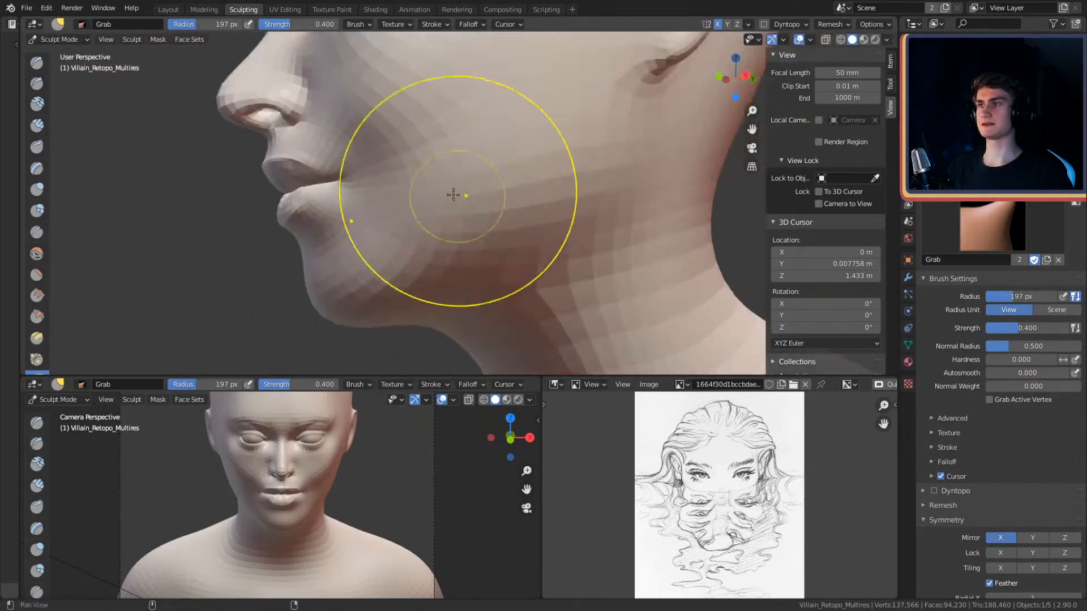
# - Carve the jawline from the chin toward the ear with the Crease brush at a 103 px radius
pyautogui.press('c')
pyautogui.press('f')
pyautogui.click(434, 233)
pyautogui.keyDown('alt'); pyautogui.moveTo(434, 232); pyautogui.dragTo(404, 230); pyautogui.keyUp('alt')
pyautogui.hotkey('shift', 'c')
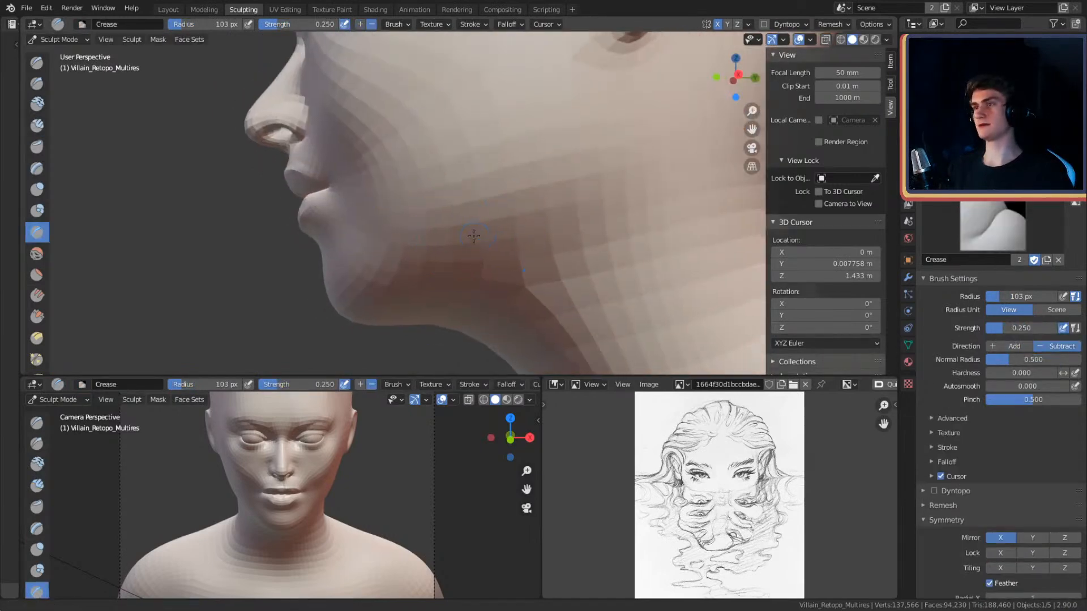
pyautogui.keyDown('alt'); pyautogui.keyDown('shift'); pyautogui.moveTo(485, 238); pyautogui.dragTo(457, 213); pyautogui.keyUp('shift'); pyautogui.keyUp('alt')
pyautogui.moveTo(383, 251); pyautogui.dragTo(592, 143)
pyautogui.moveTo(411, 284)
pyautogui.keyDown('alt'); pyautogui.mouseDown()
pyautogui.moveTo(483, 267)
pyautogui.moveTo(521, 236)
pyautogui.moveTo(480, 195)
pyautogui.moveTo(319, 282)
pyautogui.mouseUp(); pyautogui.keyUp('alt')
# - Sharpen the rear part of the jawline below the ear with the Crease brush at a 72 px radius
pyautogui.press('f')
pyautogui.click(514, 234)
pyautogui.moveTo(376, 245)
pyautogui.keyDown('alt'); pyautogui.mouseDown()
pyautogui.moveTo(515, 210)
pyautogui.moveTo(471, 276)
pyautogui.mouseUp(); pyautogui.keyUp('alt')
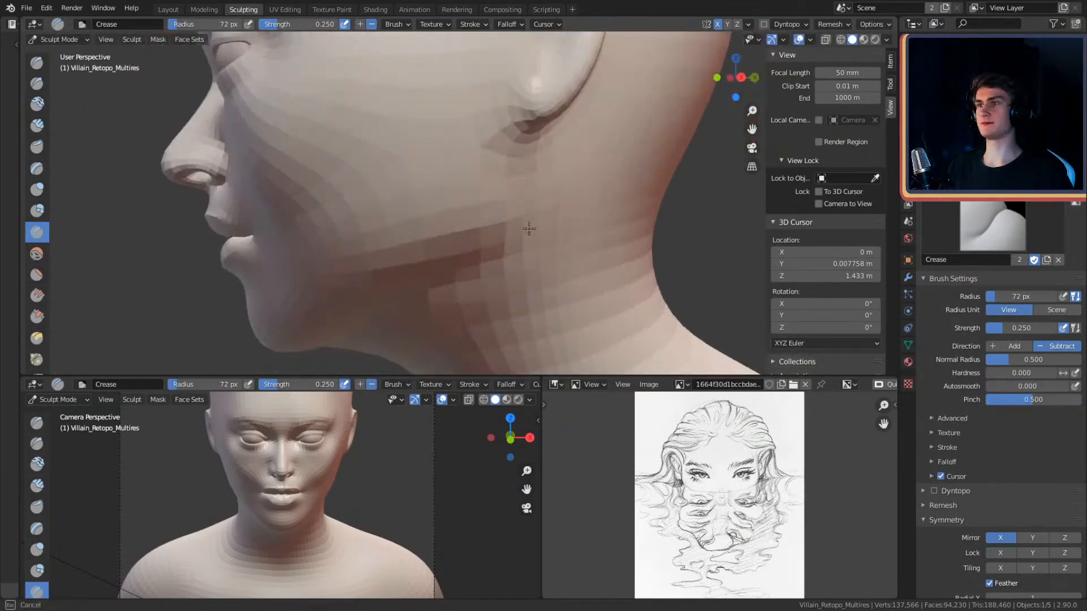
pyautogui.moveTo(517, 264); pyautogui.dragTo(574, 197, button='middle')
pyautogui.moveTo(460, 275)
pyautogui.mouseDown(button='middle')
pyautogui.moveTo(562, 165)
pyautogui.moveTo(562, 201)
pyautogui.moveTo(430, 142)
pyautogui.mouseUp(button='middle')
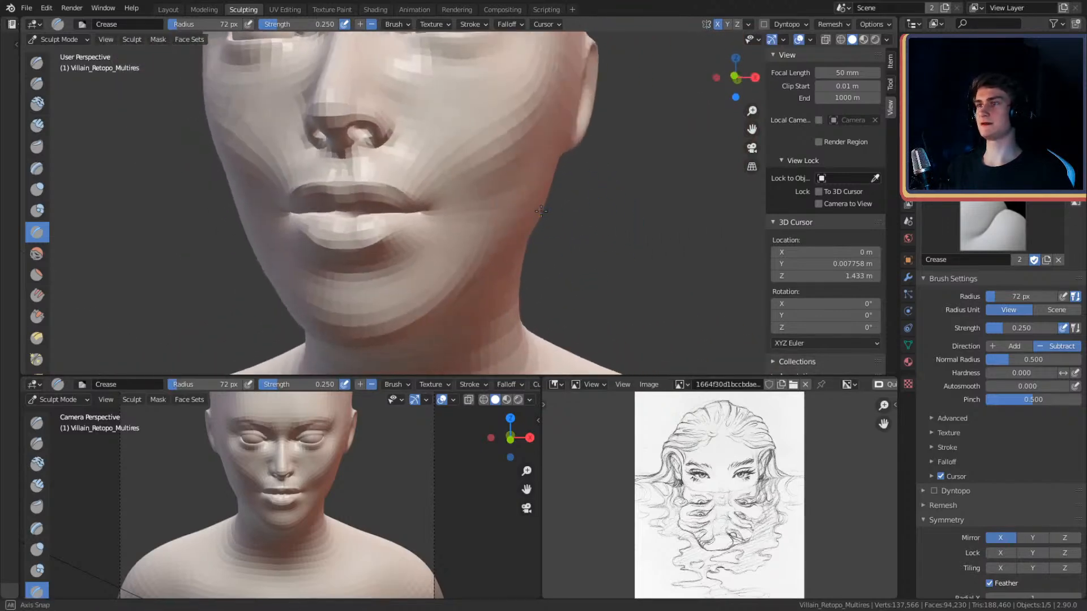
# - Build up the jawline and lower cheek with the Clay Strips brush at 54 px, and smooth them at 155 px
pyautogui.press('c')
pyautogui.moveTo(497, 182); pyautogui.dragTo(460, 207, button='middle')
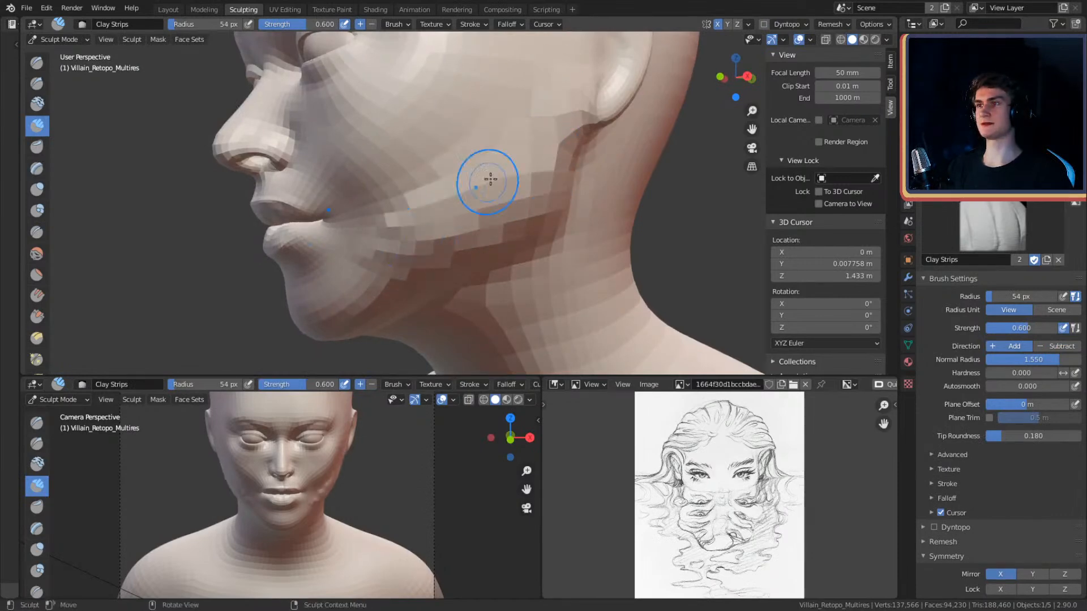
pyautogui.press('f')
pyautogui.click(521, 127)
pyautogui.moveTo(404, 143)
pyautogui.mouseDown(button='middle')
pyautogui.moveTo(558, 177)
pyautogui.moveTo(519, 193)
pyautogui.mouseUp(button='middle')
pyautogui.scroll(-5, 510, 150)
pyautogui.scroll(5, 538, 159)
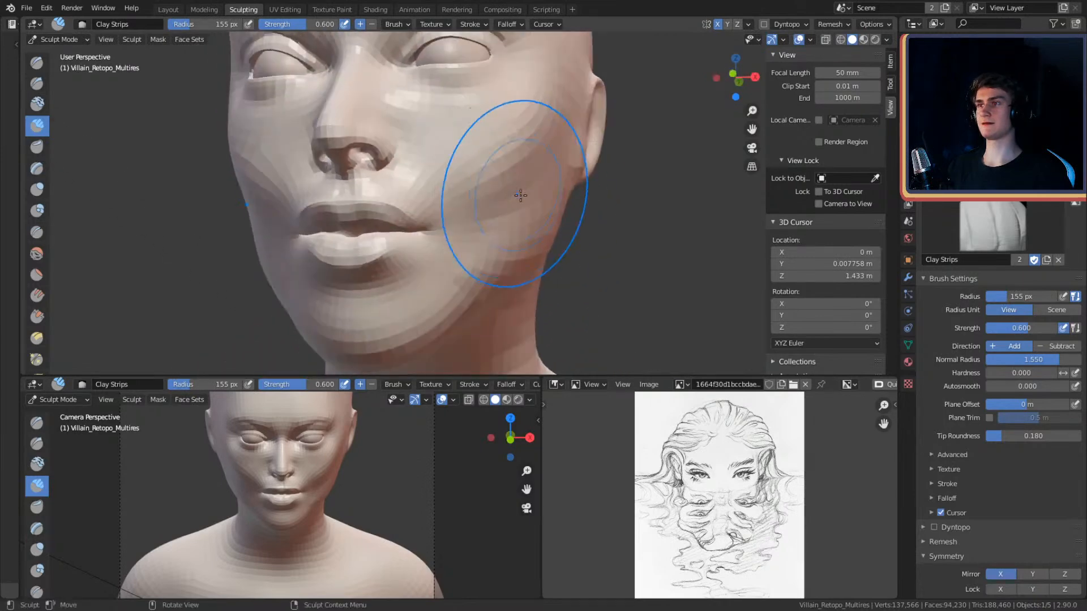
# - Add volume to the cheek beside the mouth with the Clay Strips brush at 46 px, and smooth it at 158 px
pyautogui.moveTo(509, 211)
pyautogui.keyDown('alt'); pyautogui.mouseDown()
pyautogui.moveTo(592, 216)
pyautogui.moveTo(498, 226)
pyautogui.moveTo(492, 194)
pyautogui.moveTo(516, 221)
pyautogui.mouseUp(); pyautogui.keyUp('alt')
pyautogui.press('f')
pyautogui.click(482, 227)
pyautogui.keyDown('alt'); pyautogui.moveTo(524, 213); pyautogui.dragTo(476, 220); pyautogui.keyUp('alt')
pyautogui.press('f')
pyautogui.click(563, 215)
pyautogui.moveTo(498, 224)
pyautogui.keyDown('alt'); pyautogui.mouseDown()
pyautogui.moveTo(532, 222)
pyautogui.moveTo(487, 211)
pyautogui.moveTo(501, 201)
pyautogui.mouseUp(); pyautogui.keyUp('alt')
pyautogui.press('f')
pyautogui.click(509, 213)
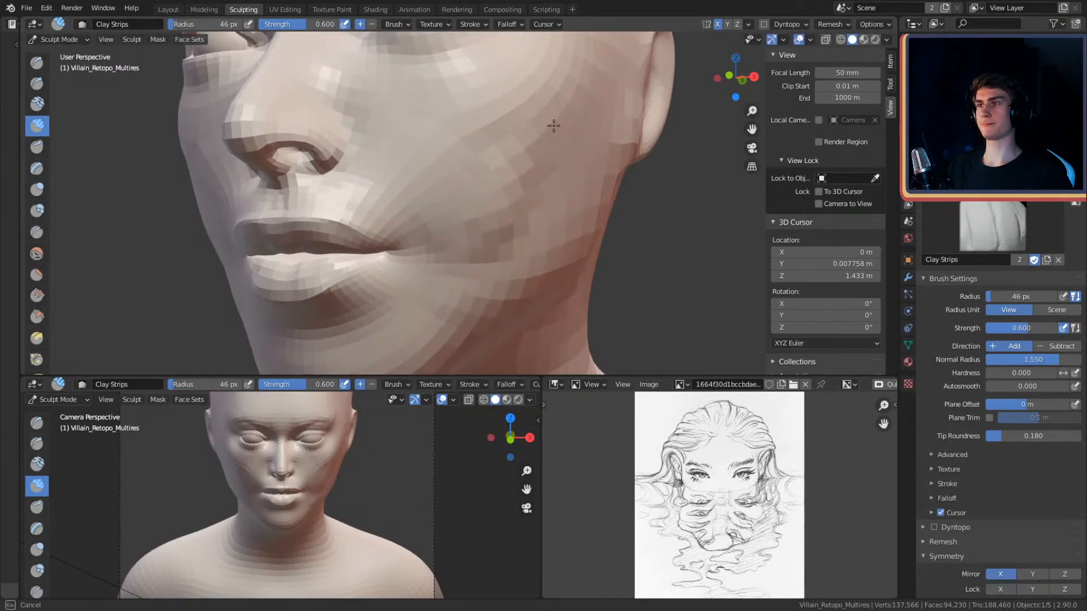
pyautogui.moveTo(553, 123); pyautogui.dragTo(487, 186)
pyautogui.press('f')
pyautogui.click(460, 219)
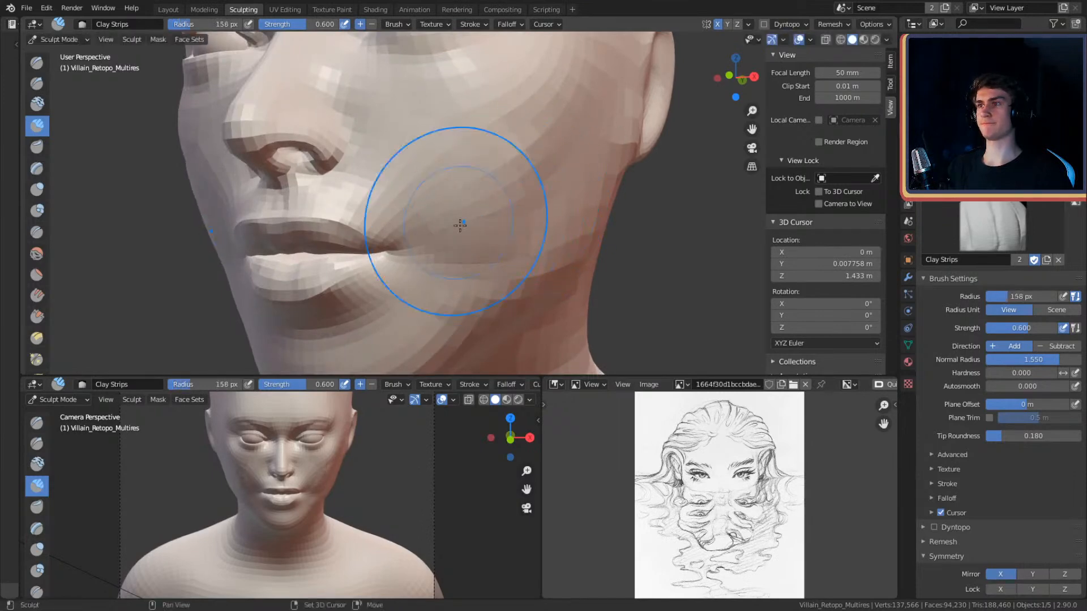
# - Build up the cheek and lower cheek beside the mouth with the Clay Strips brush, and smooth it at a 107 px radius
pyautogui.moveTo(518, 193)
pyautogui.mouseDown(button='middle')
pyautogui.moveTo(554, 195)
pyautogui.moveTo(514, 189)
pyautogui.moveTo(504, 209)
pyautogui.mouseUp(button='middle')
pyautogui.press('f')
pyautogui.click(522, 199)
pyautogui.moveTo(494, 236); pyautogui.dragTo(498, 229)
pyautogui.press('f')
pyautogui.click(562, 194)
pyautogui.moveTo(512, 190); pyautogui.dragTo(481, 219)
pyautogui.press('f')
pyautogui.click(517, 193)
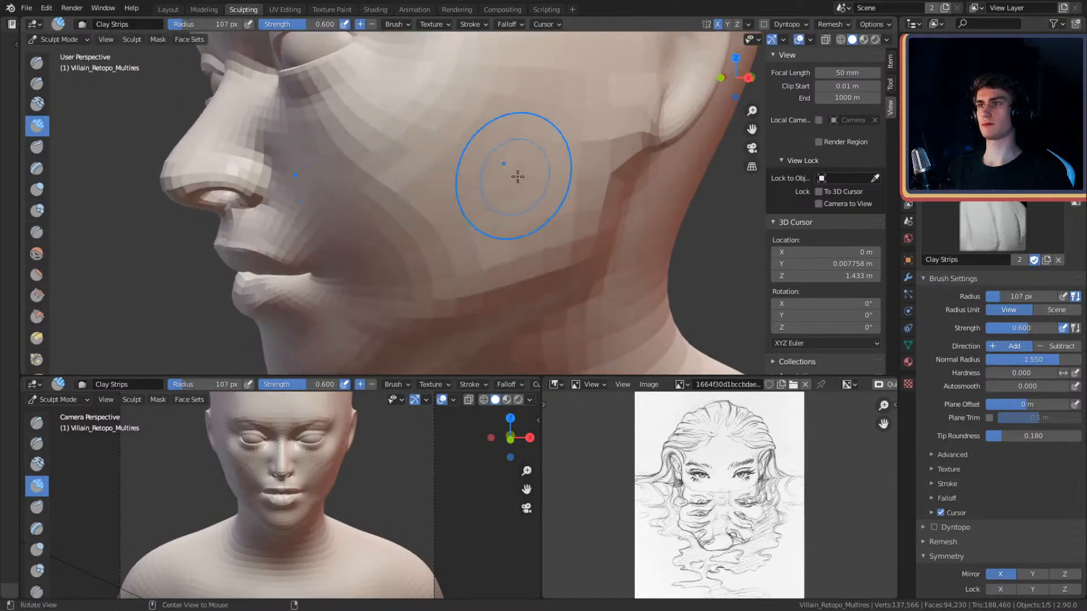
pyautogui.moveTo(509, 175); pyautogui.dragTo(537, 229, button='middle')
pyautogui.scroll(-3, 537, 228)
pyautogui.scroll(3, 537, 229)
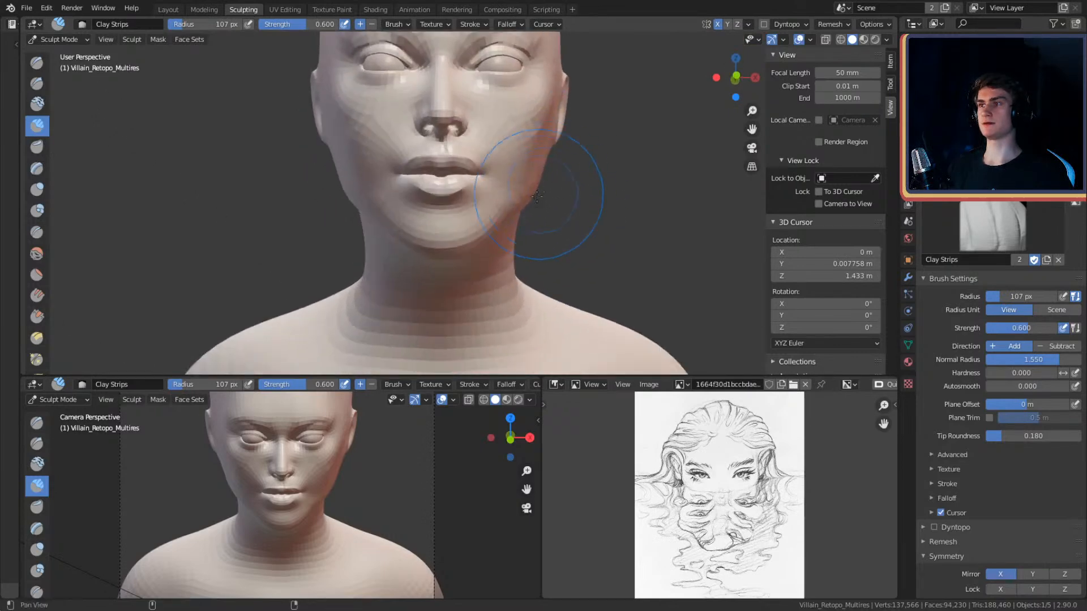
# - Reshape the jaw and cheek silhouette with the Grab brush, enlarging its radius to 233 px for the broad adjustments
pyautogui.press('g')
pyautogui.keyDown('ctrl'); pyautogui.keyDown('alt'); pyautogui.moveTo(493, 249); pyautogui.dragTo(493, 198); pyautogui.keyUp('alt'); pyautogui.keyUp('ctrl')
pyautogui.moveTo(469, 266)
pyautogui.keyDown('alt'); pyautogui.keyDown('shift'); pyautogui.mouseDown()
pyautogui.moveTo(449, 230)
pyautogui.moveTo(492, 230)
pyautogui.moveTo(501, 217)
pyautogui.moveTo(467, 243)
pyautogui.mouseUp(); pyautogui.keyUp('shift'); pyautogui.keyUp('alt')
pyautogui.keyDown('alt'); pyautogui.keyDown('shift'); pyautogui.moveTo(512, 203); pyautogui.dragTo(561, 153); pyautogui.keyUp('shift'); pyautogui.keyUp('alt')
pyautogui.moveTo(574, 218)
pyautogui.keyDown('alt'); pyautogui.keyDown('shift'); pyautogui.mouseDown()
pyautogui.moveTo(490, 207)
pyautogui.moveTo(501, 224)
pyautogui.moveTo(544, 200)
pyautogui.moveTo(362, 215)
pyautogui.mouseUp(); pyautogui.keyUp('shift'); pyautogui.keyUp('alt')
pyautogui.press('f')
pyautogui.click(492, 245)
pyautogui.moveTo(416, 242)
pyautogui.keyDown('alt'); pyautogui.mouseDown()
pyautogui.moveTo(390, 243)
pyautogui.moveTo(566, 226)
pyautogui.mouseUp(); pyautogui.keyUp('alt')
pyautogui.press('f')
pyautogui.click(545, 221)
pyautogui.scroll(-3, 535, 195)
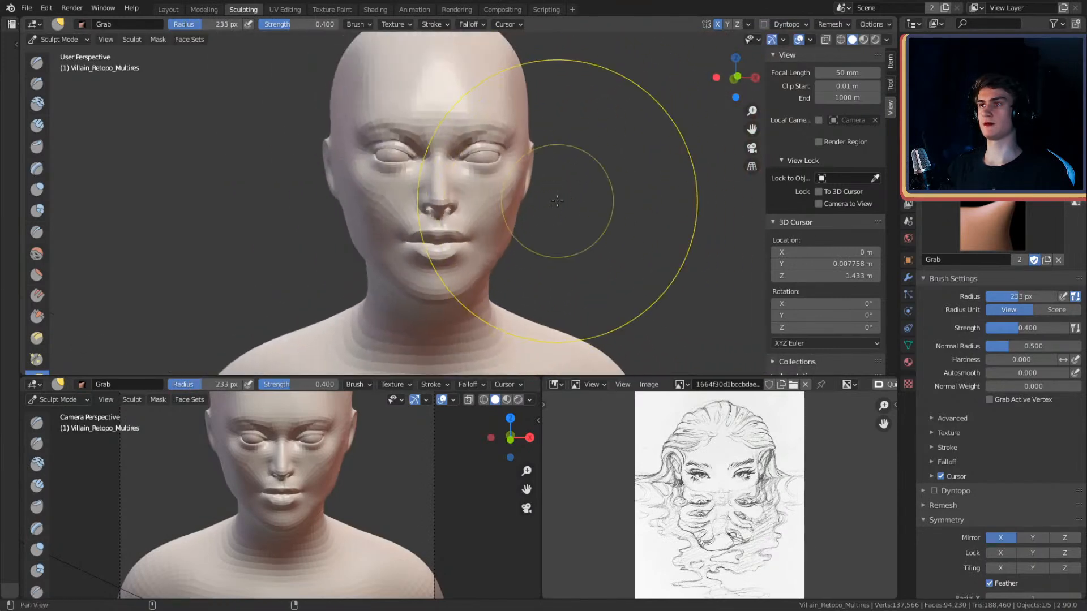
# - Define the jaw angle and lower cheek edge with the Crease brush at a 103 px radius
pyautogui.scroll(6, 521, 198)
pyautogui.hotkey('shift', 'c')
pyautogui.press('f')
pyautogui.click(490, 196)
pyautogui.moveTo(514, 196); pyautogui.dragTo(457, 198, button='middle')
pyautogui.press('f')
pyautogui.click(422, 198)
pyautogui.moveTo(482, 123); pyautogui.dragTo(482, 124)
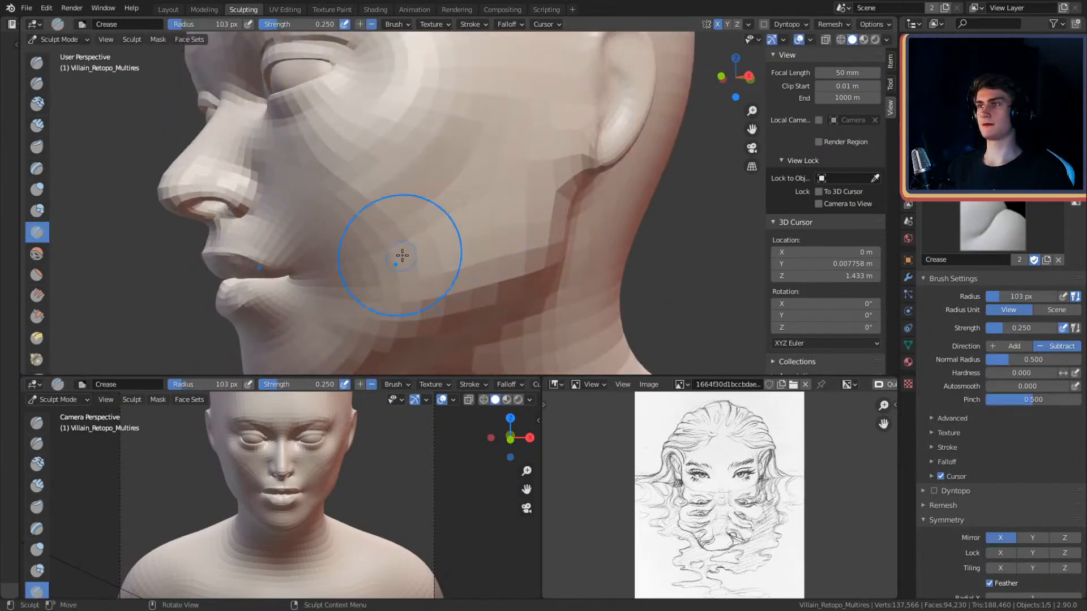
# - Add volume to the cheek below the eye with the Clay Strips brush at 60 px, and soften it at 73 px
pyautogui.scroll(-7, 509, 91)
pyautogui.moveTo(507, 164); pyautogui.dragTo(523, 186, button='middle')
pyautogui.scroll(2, 514, 206)
pyautogui.press('f')
pyautogui.moveTo(523, 186)
pyautogui.mouseDown(button='middle')
pyautogui.moveTo(505, 186)
pyautogui.moveTo(538, 175)
pyautogui.moveTo(489, 166)
pyautogui.mouseUp(button='middle')
pyautogui.scroll(3, 509, 186)
pyautogui.press('c')
pyautogui.scroll(3, 500, 161)
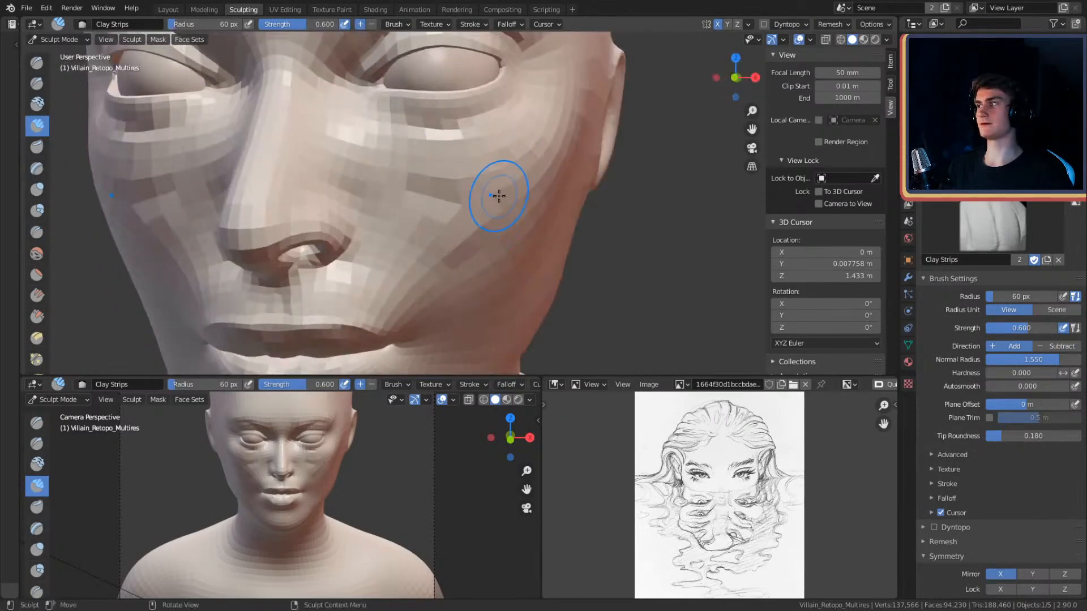
pyautogui.press('f')
pyautogui.click(525, 183)
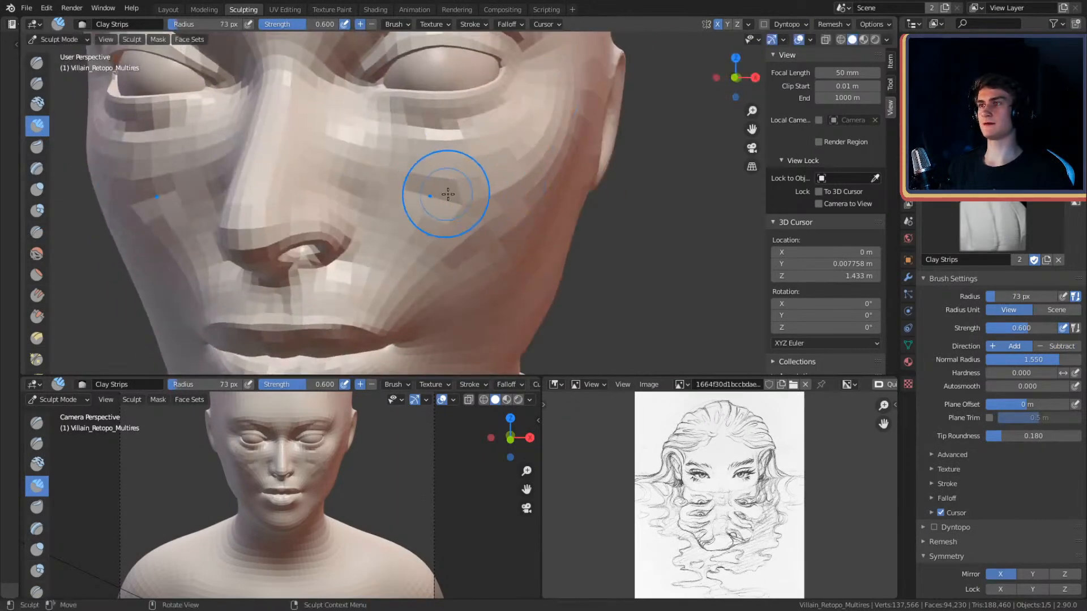
# - Build up the inner cheek beside the nose with the Clay Strips brush at 58 px, and smooth it into the cheek
pyautogui.moveTo(427, 185); pyautogui.dragTo(425, 181, button='middle')
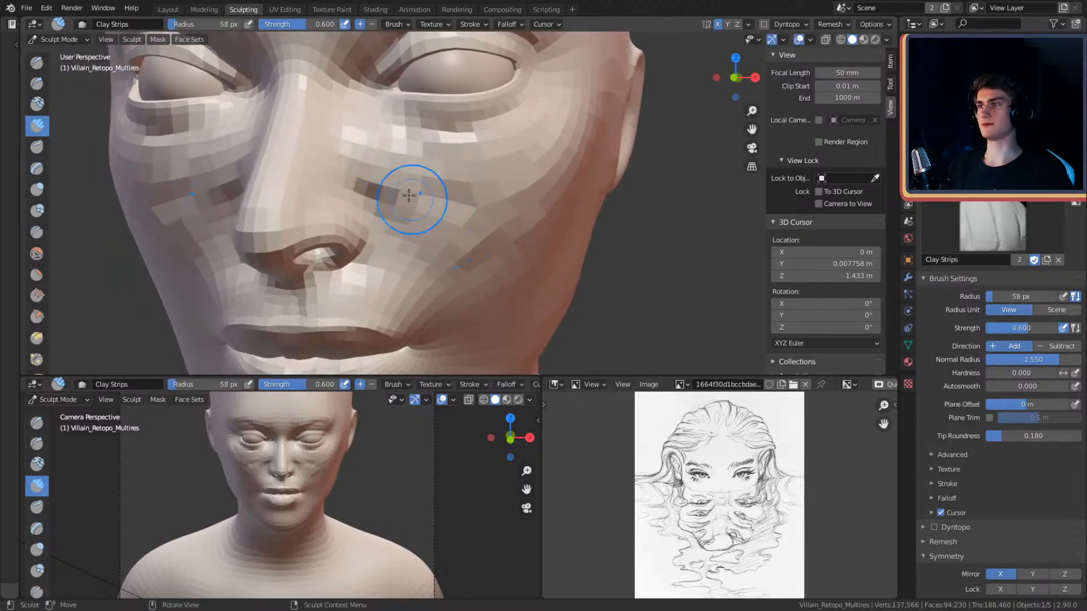
pyautogui.moveTo(430, 222); pyautogui.dragTo(446, 197)
pyautogui.moveTo(462, 223); pyautogui.dragTo(474, 218, button='middle')
pyautogui.press('f')
pyautogui.click(525, 211)
pyautogui.moveTo(473, 195)
pyautogui.mouseDown()
pyautogui.moveTo(448, 184)
pyautogui.moveTo(412, 218)
pyautogui.mouseUp()
# - Carve the fold behind the nostril wing with the Crease brush at a 36 px radius
pyautogui.moveTo(444, 235)
pyautogui.keyDown('shift'); pyautogui.mouseDown(button='middle')
pyautogui.moveTo(468, 161)
pyautogui.moveTo(481, 155)
pyautogui.moveTo(446, 162)
pyautogui.moveTo(448, 184)
pyautogui.moveTo(413, 189)
pyautogui.mouseUp(button='middle'); pyautogui.keyUp('shift')
pyautogui.press('f')
pyautogui.click(447, 158)
pyautogui.hotkey('shift', 'c')
pyautogui.press('f')
pyautogui.click(417, 173)
pyautogui.press('f')
pyautogui.click(416, 174)
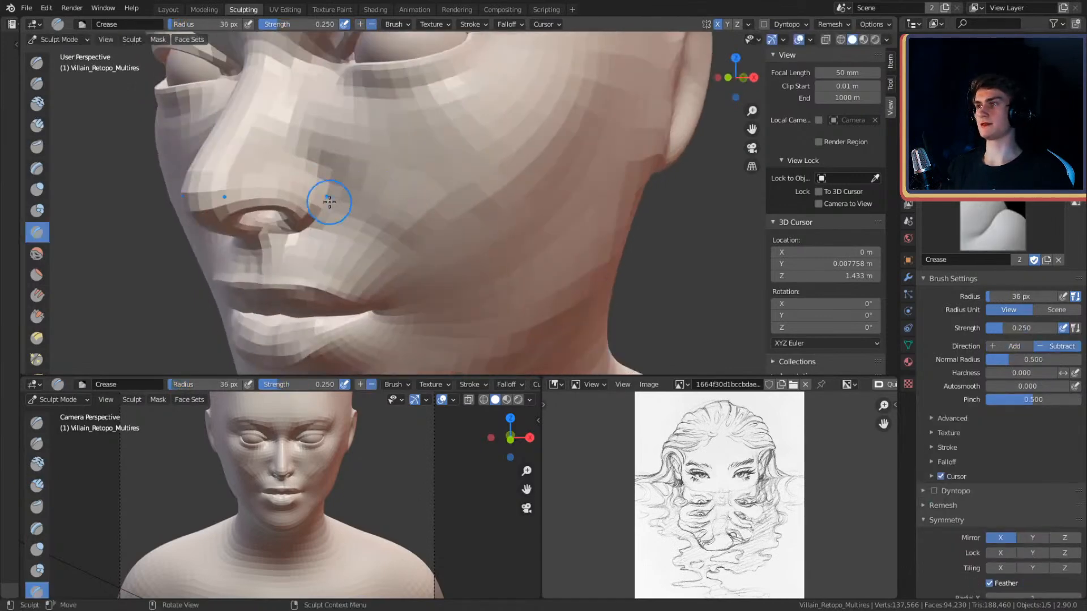
# - Build up the mouth corner with the Clay Strips brush at 46 and 38 px, and deepen it with the Crease brush at 32 px
pyautogui.moveTo(344, 220)
pyautogui.mouseDown(button='middle')
pyautogui.moveTo(451, 201)
pyautogui.moveTo(451, 213)
pyautogui.moveTo(434, 184)
pyautogui.moveTo(380, 219)
pyautogui.mouseUp(button='middle')
pyautogui.scroll(3, 339, 106)
pyautogui.press('c')
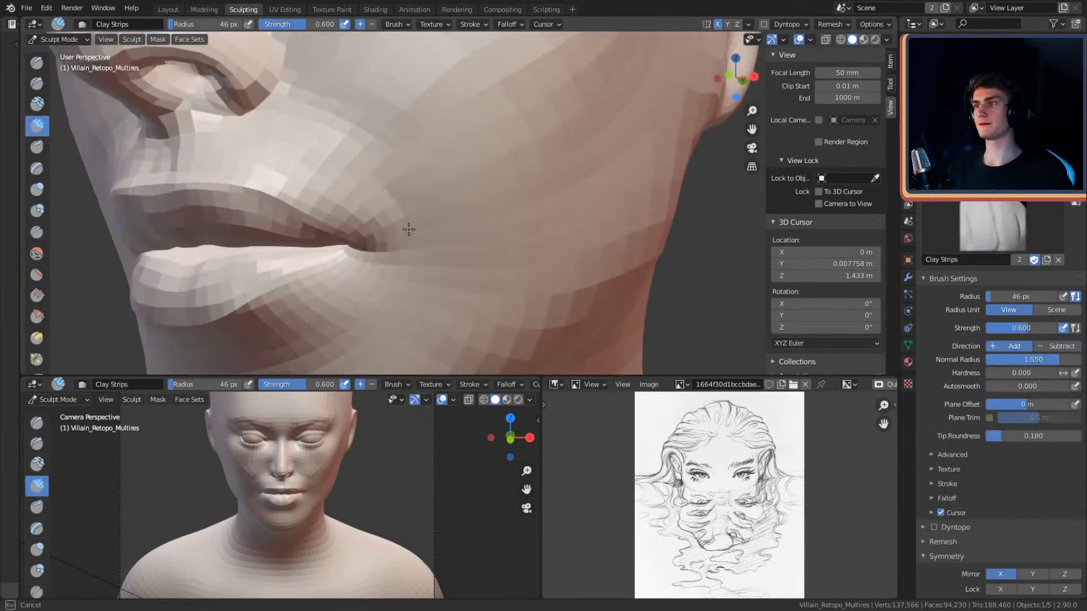
pyautogui.moveTo(398, 231); pyautogui.dragTo(422, 199, button='middle')
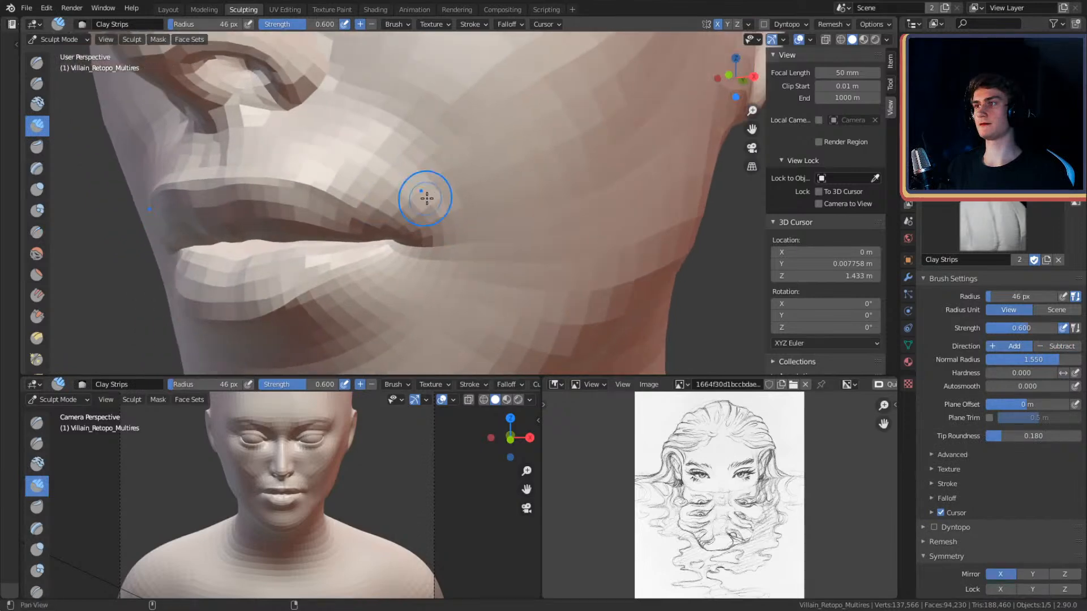
pyautogui.hotkey('shift', 'c')
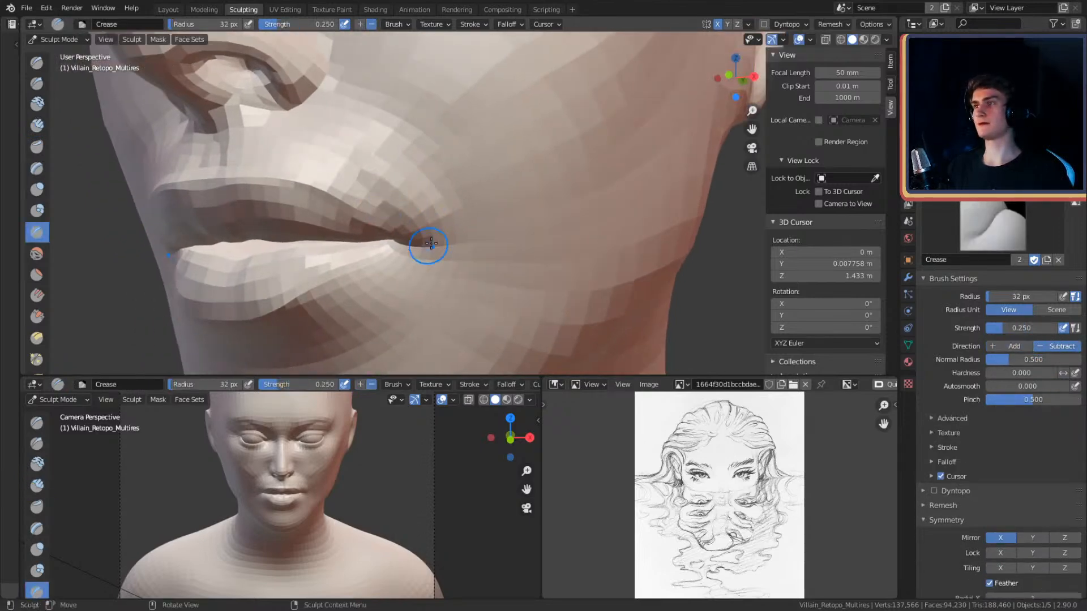
pyautogui.press('c')
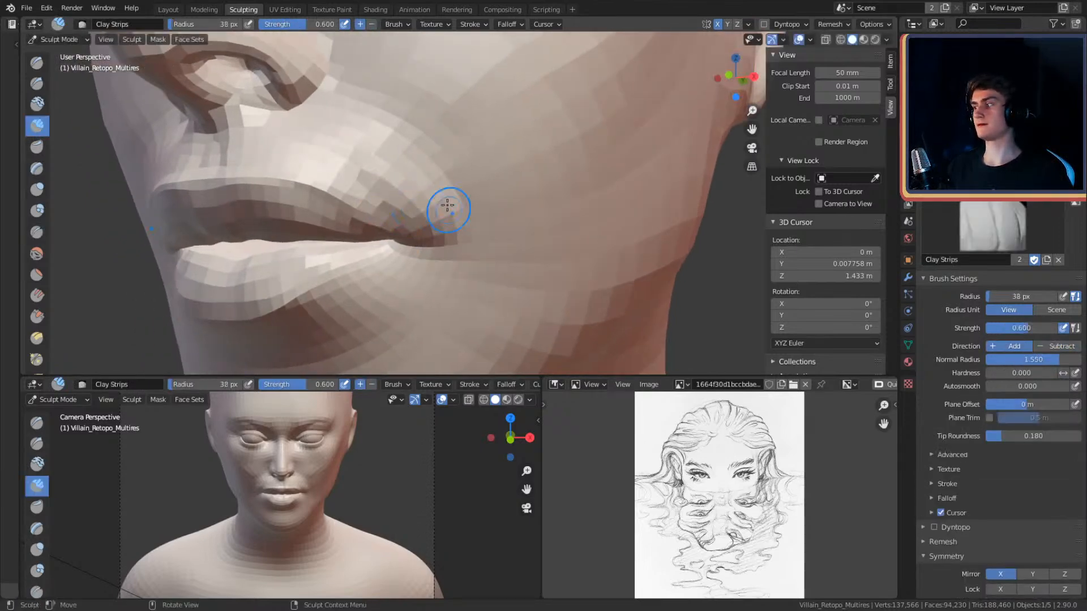
pyautogui.moveTo(447, 252); pyautogui.dragTo(453, 249)
# - Smooth the built-up mouth corner into the cheek at a 109 px radius, and refine it at 72 px
pyautogui.press('f')
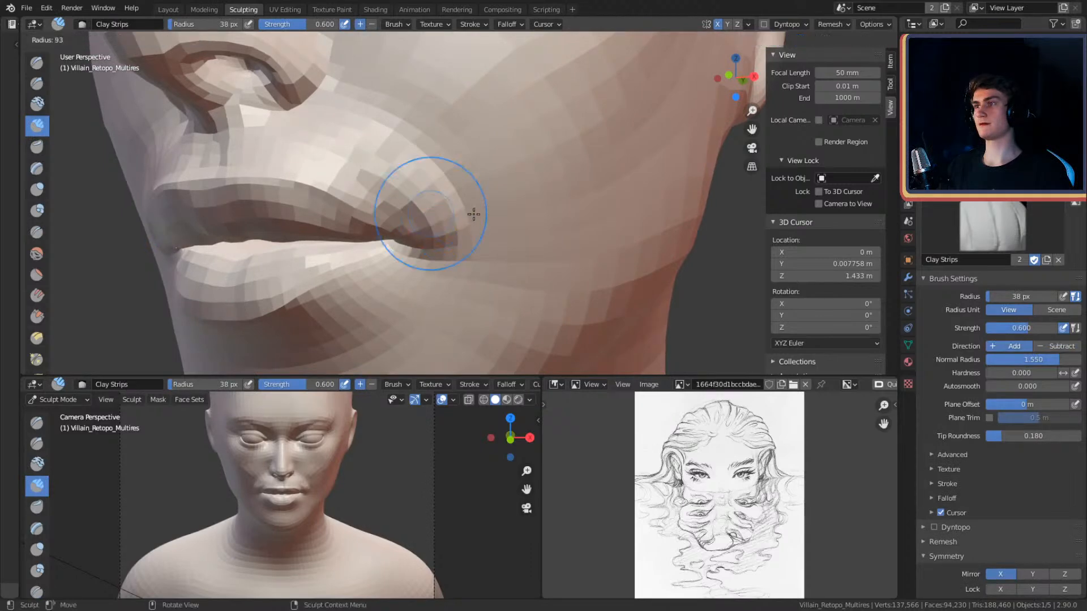
pyautogui.click(488, 213)
pyautogui.scroll(-5, 489, 182)
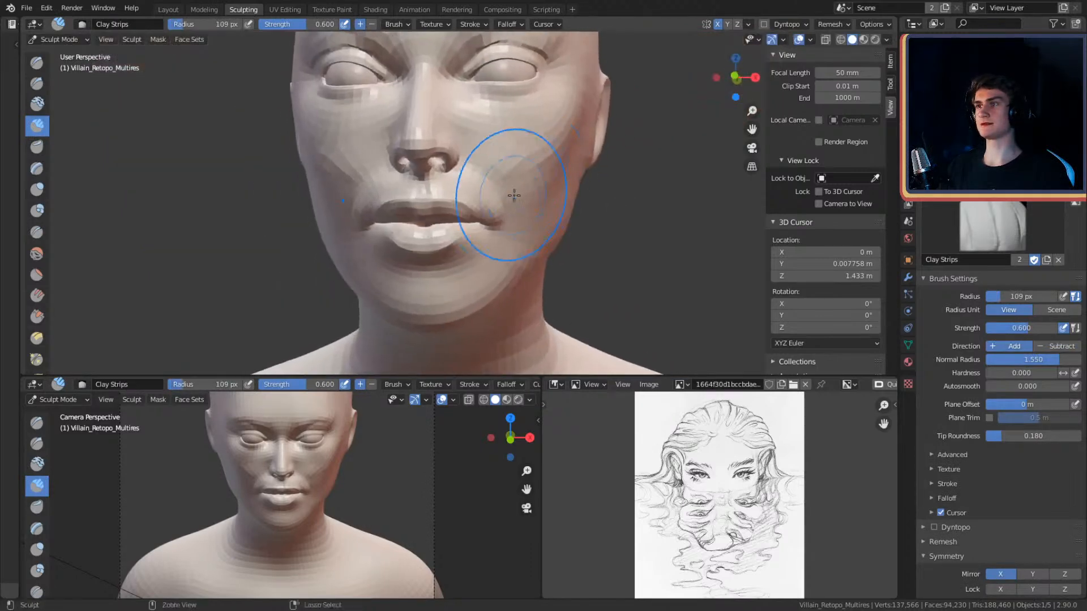
pyautogui.scroll(6, 521, 194)
pyautogui.press('f')
pyautogui.click(477, 198)
pyautogui.moveTo(477, 199)
pyautogui.mouseDown(button='middle')
pyautogui.moveTo(524, 129)
pyautogui.moveTo(519, 188)
pyautogui.mouseUp(button='middle')
pyautogui.scroll(-6, 524, 129)
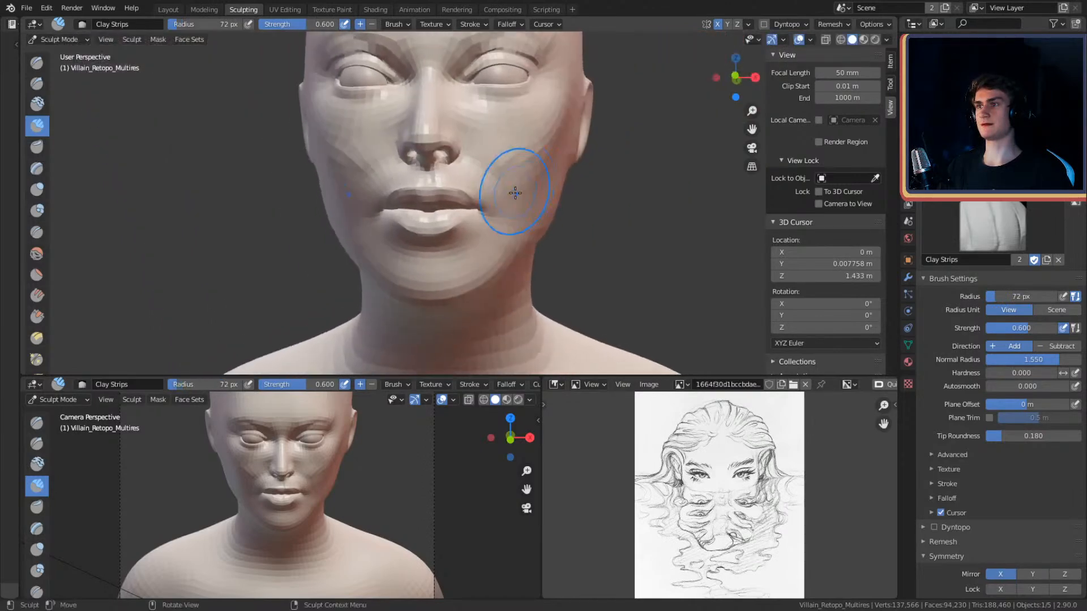
# - Adjust the mouth corner's position with the Grab brush at a 101 px radius
pyautogui.scroll(6, 519, 188)
pyautogui.press('g')
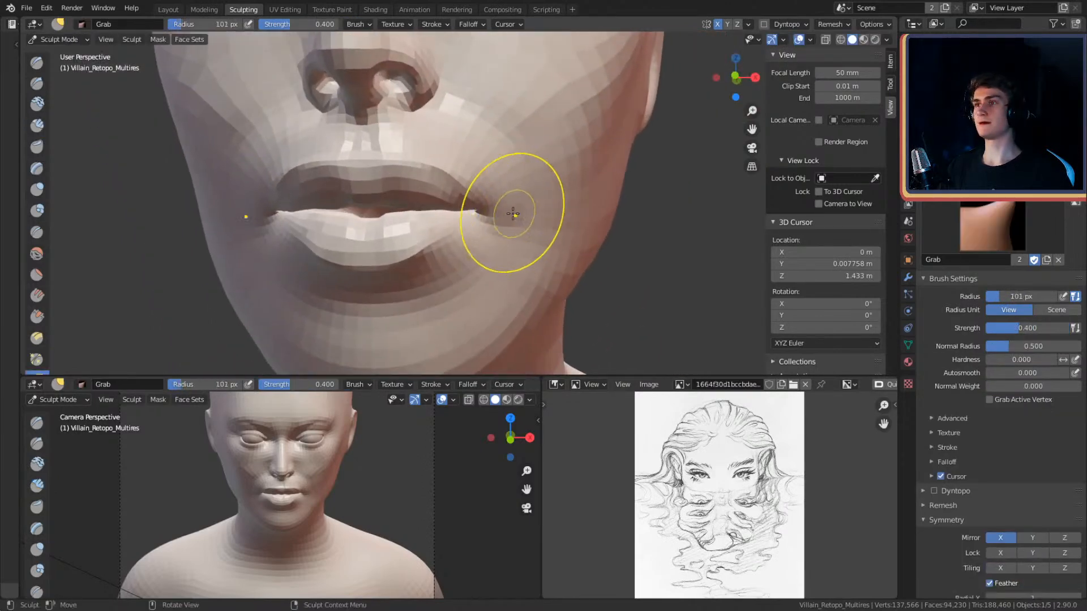
pyautogui.scroll(-9, 537, 202)
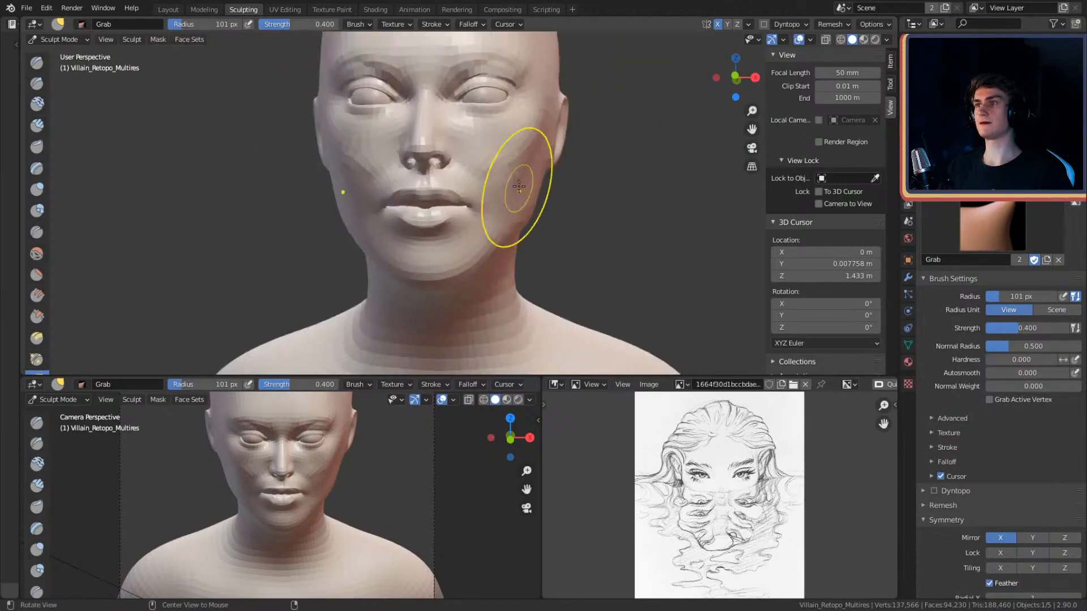
# - Reshape the cheek contour with the Grab brush at a 140 px radius
pyautogui.moveTo(546, 187)
pyautogui.mouseDown(button='middle')
pyautogui.moveTo(524, 212)
pyautogui.moveTo(447, 185)
pyautogui.mouseUp(button='middle')
pyautogui.scroll(6, 524, 213)
pyautogui.press('f')
pyautogui.click(514, 184)
pyautogui.moveTo(516, 169); pyautogui.dragTo(518, 156)
pyautogui.moveTo(517, 156); pyautogui.dragTo(531, 205, button='middle')
pyautogui.scroll(-3, 523, 214)
pyautogui.scroll(-2, 518, 206)
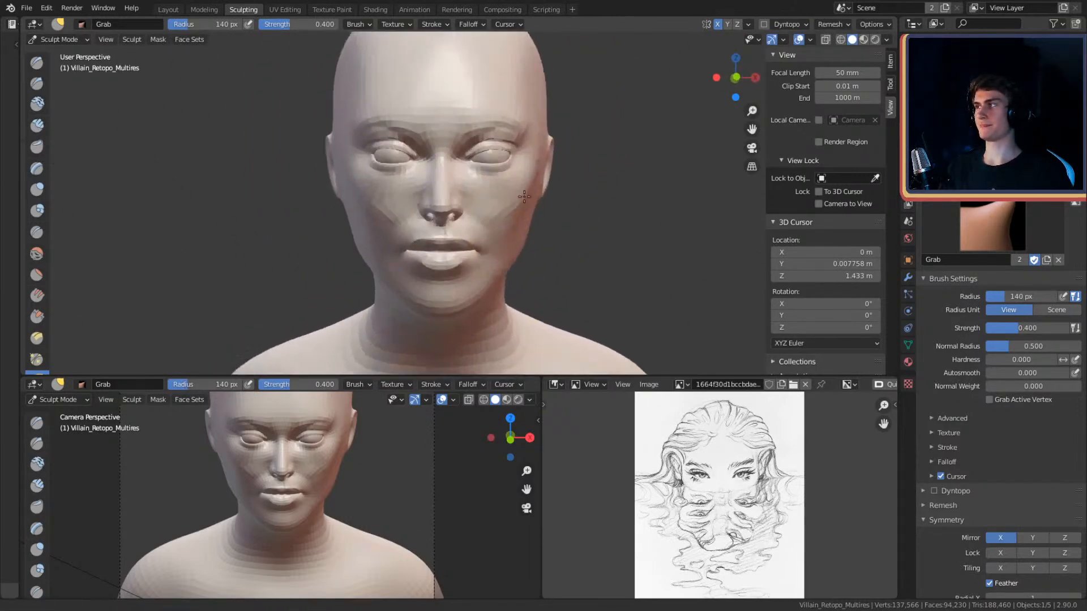
# - Soften the fold above the upper eyelid with the Clay Strips brush at an 83 px radius
pyautogui.scroll(5, 523, 207)
pyautogui.moveTo(555, 153)
pyautogui.keyDown('ctrl'); pyautogui.keyDown('alt'); pyautogui.mouseDown()
pyautogui.moveTo(561, 175)
pyautogui.moveTo(558, 135)
pyautogui.mouseUp(); pyautogui.keyUp('alt'); pyautogui.keyUp('ctrl')
pyautogui.moveTo(546, 198)
pyautogui.keyDown('ctrl'); pyautogui.keyDown('alt'); pyautogui.mouseDown()
pyautogui.moveTo(543, 128)
pyautogui.moveTo(534, 190)
pyautogui.moveTo(495, 224)
pyautogui.mouseUp(); pyautogui.keyUp('alt'); pyautogui.keyUp('ctrl')
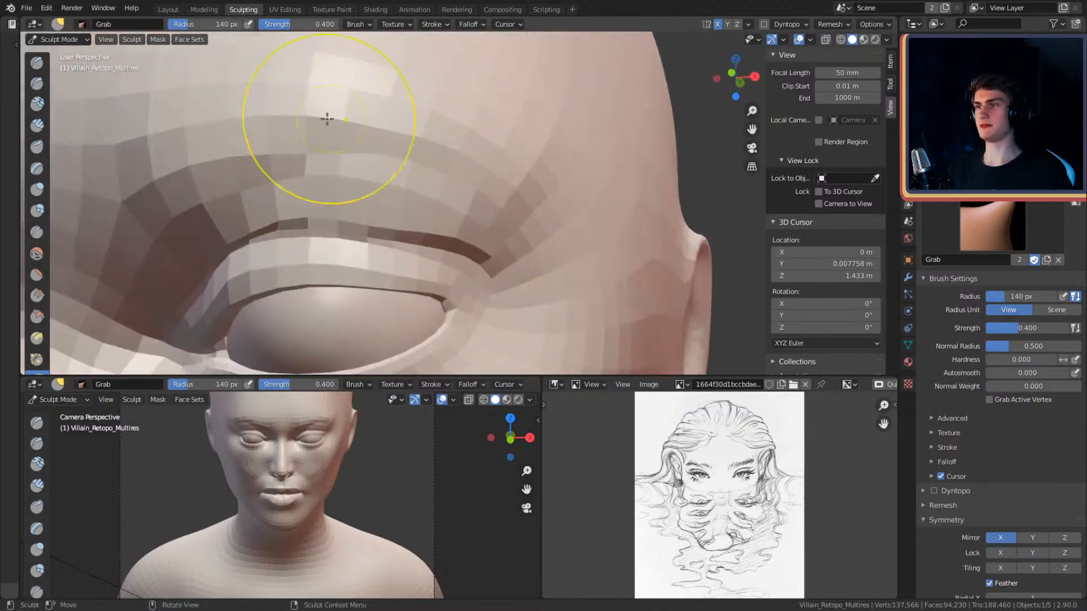
pyautogui.press('c')
pyautogui.press('f')
pyautogui.click(394, 258)
pyautogui.keyDown('alt'); pyautogui.moveTo(412, 259); pyautogui.dragTo(447, 238); pyautogui.keyUp('alt')
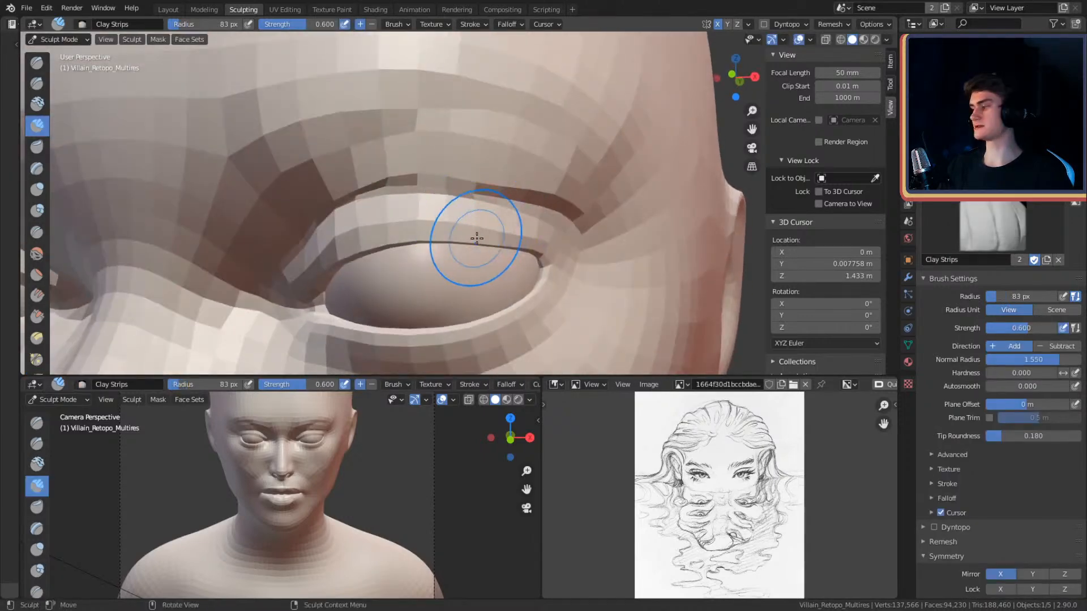
# - Pull the upper eyelid and its outer corner into shape with the Grab brush
pyautogui.press('g')
pyautogui.keyDown('alt'); pyautogui.moveTo(491, 234); pyautogui.dragTo(507, 171); pyautogui.keyUp('alt')
pyautogui.keyDown('alt'); pyautogui.keyDown('shift'); pyautogui.moveTo(582, 233); pyautogui.dragTo(534, 198); pyautogui.keyUp('shift'); pyautogui.keyUp('alt')
pyautogui.press('f')
# - Sculpt around the eyelids and outer eye corner with the Clay Strips brush, and undo the last stroke below the lower lid
pyautogui.press('c')
pyautogui.press('f')
pyautogui.click(463, 178)
pyautogui.moveTo(463, 178)
pyautogui.keyDown('alt'); pyautogui.mouseDown()
pyautogui.moveTo(505, 194)
pyautogui.moveTo(514, 172)
pyautogui.moveTo(485, 151)
pyautogui.moveTo(504, 159)
pyautogui.mouseUp(); pyautogui.keyUp('alt')
pyautogui.press('f')
pyautogui.click(505, 172)
pyautogui.moveTo(617, 217)
pyautogui.mouseDown()
pyautogui.moveTo(644, 197)
pyautogui.moveTo(584, 177)
pyautogui.moveTo(315, 170)
pyautogui.moveTo(449, 169)
pyautogui.moveTo(510, 221)
pyautogui.moveTo(480, 273)
pyautogui.moveTo(514, 245)
pyautogui.moveTo(495, 286)
pyautogui.moveTo(518, 233)
pyautogui.mouseUp()
pyautogui.moveTo(236, 158)
pyautogui.keyDown('alt'); pyautogui.mouseDown()
pyautogui.moveTo(494, 182)
pyautogui.moveTo(495, 169)
pyautogui.moveTo(557, 193)
pyautogui.mouseUp(); pyautogui.keyUp('alt')
pyautogui.moveTo(553, 267)
pyautogui.keyDown('alt'); pyautogui.mouseDown()
pyautogui.moveTo(596, 233)
pyautogui.moveTo(407, 155)
pyautogui.mouseUp(); pyautogui.keyUp('alt')
pyautogui.hotkey('ctrl', 'z')
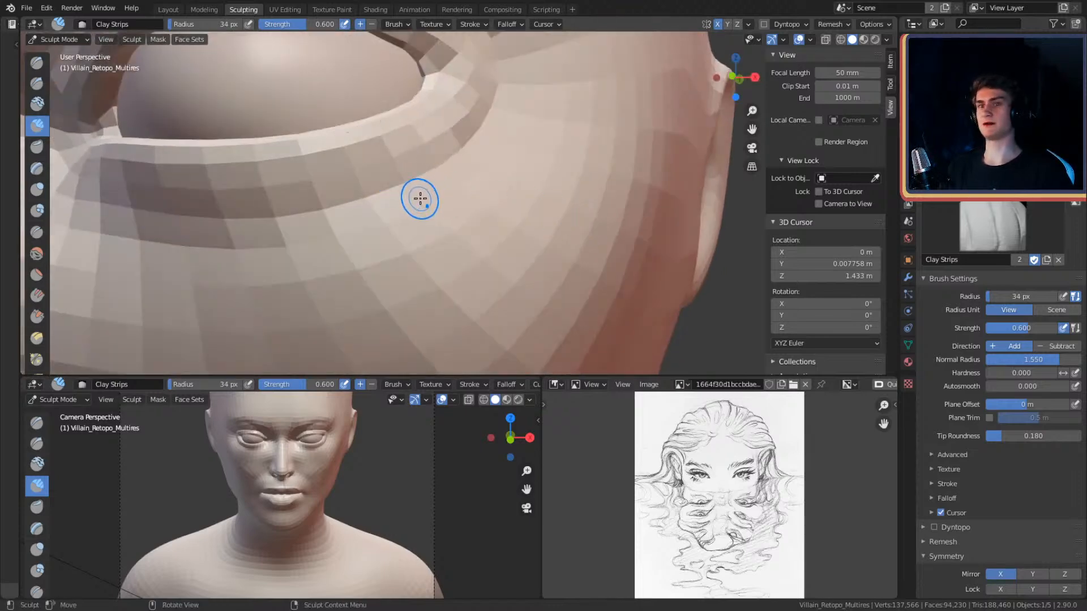
# - Enable Front Faces Only for the Clay Strips brush and build up the lower eyelid at a 34 px radius
pyautogui.scroll(-4, 933, 525)
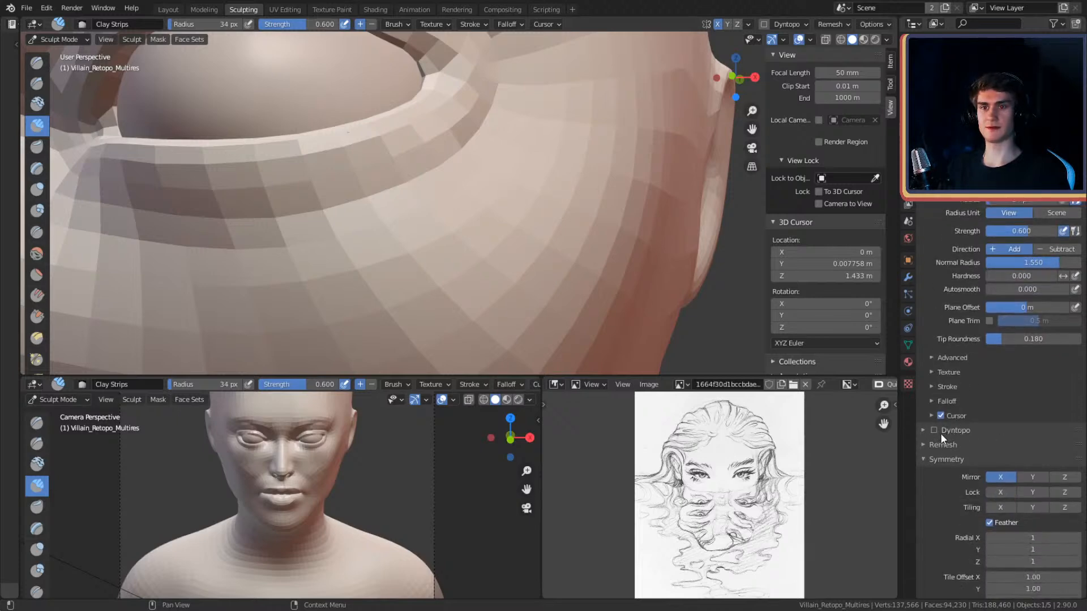
pyautogui.scroll(-2, 955, 441)
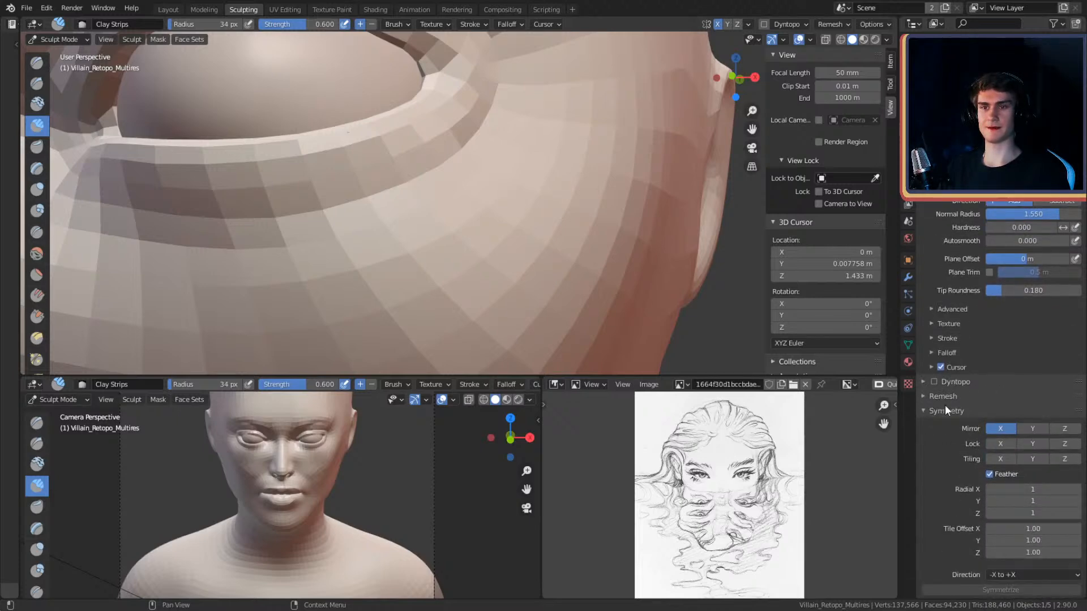
pyautogui.click(935, 308)
pyautogui.scroll(2, 932, 351)
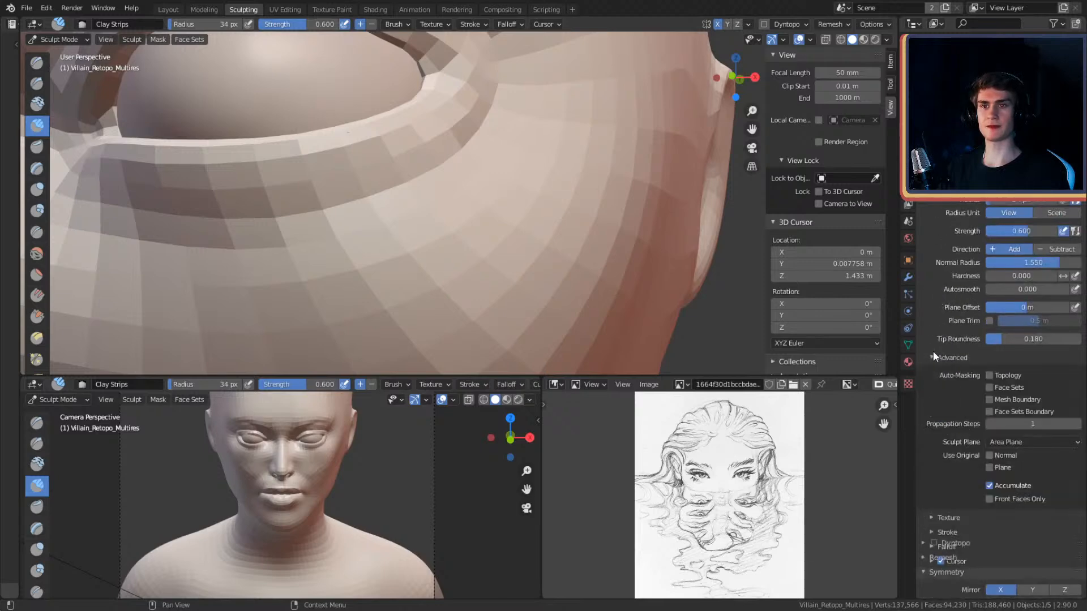
pyautogui.scroll(-1, 959, 385)
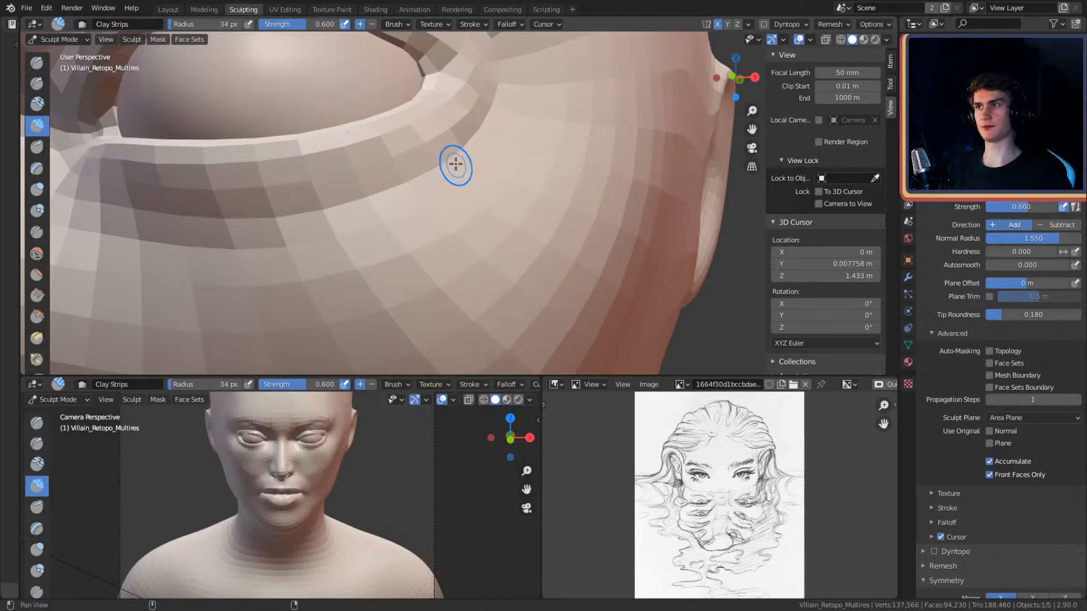
pyautogui.moveTo(458, 168); pyautogui.dragTo(510, 170, button='middle')
pyautogui.moveTo(590, 187); pyautogui.dragTo(481, 211)
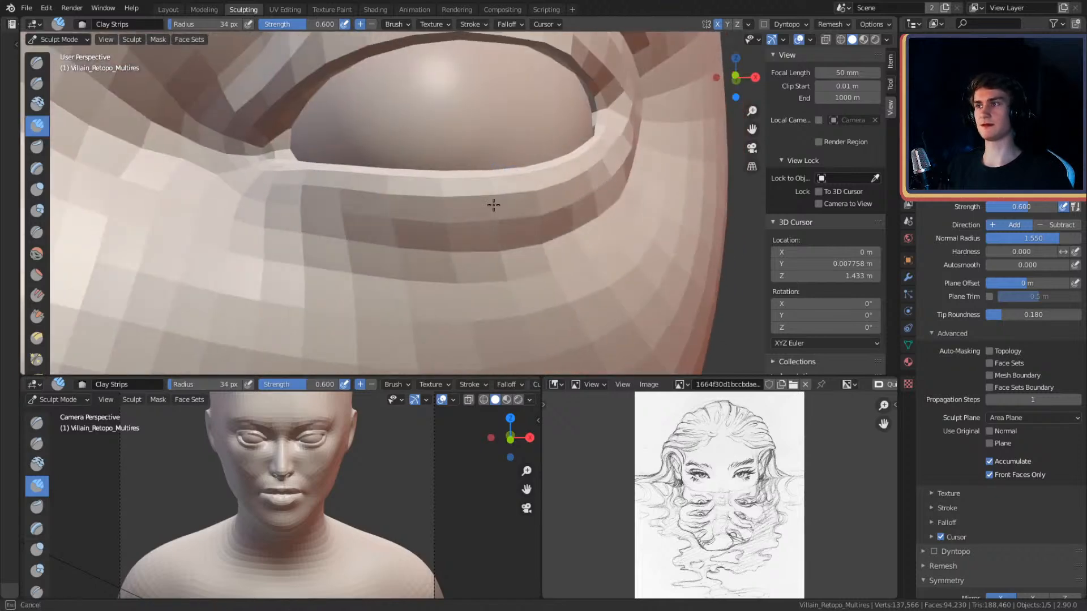
pyautogui.moveTo(591, 223); pyautogui.dragTo(622, 159)
pyautogui.moveTo(602, 168)
pyautogui.mouseDown(button='middle')
pyautogui.moveTo(558, 164)
pyautogui.moveTo(547, 175)
pyautogui.mouseUp(button='middle')
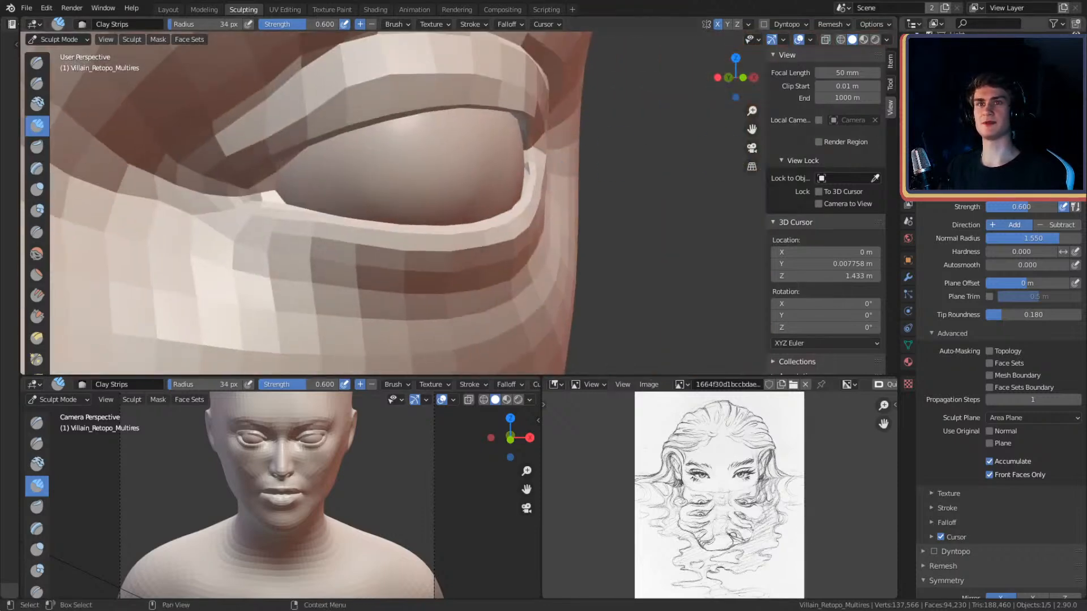
# - Hide the eyeballs and smooth the lower eyelid's inner edge at the eye opening
pyautogui.click(1074, 68)
pyautogui.moveTo(644, 156); pyautogui.dragTo(621, 189, button='middle')
pyautogui.scroll(-4, 621, 189)
pyautogui.scroll(3, 561, 189)
pyautogui.moveTo(349, 155); pyautogui.dragTo(290, 196, button='middle')
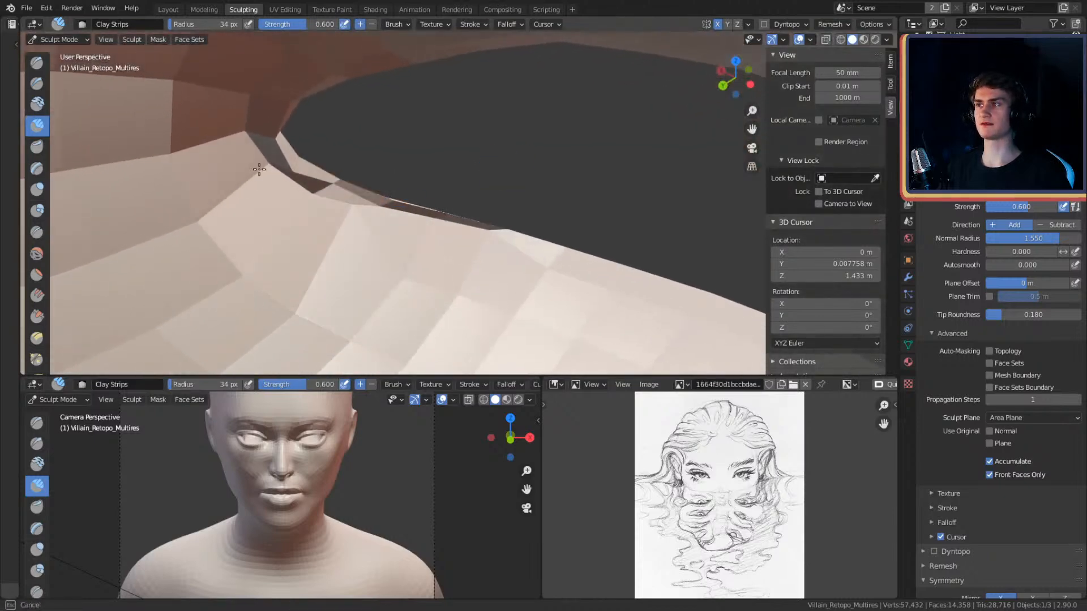
pyautogui.keyDown('shift'); pyautogui.moveTo(281, 184); pyautogui.dragTo(309, 206); pyautogui.keyUp('shift')
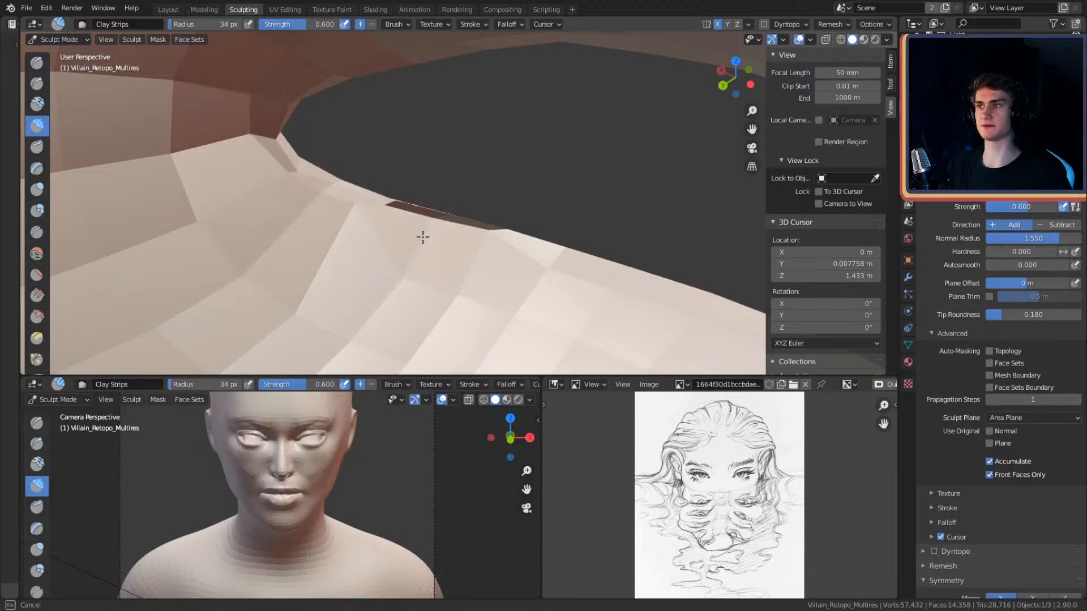
pyautogui.keyDown('shift'); pyautogui.moveTo(509, 259); pyautogui.dragTo(494, 253); pyautogui.keyUp('shift')
pyautogui.moveTo(492, 245)
pyautogui.mouseDown(button='middle')
pyautogui.moveTo(388, 238)
pyautogui.moveTo(490, 203)
pyautogui.moveTo(477, 226)
pyautogui.moveTo(412, 213)
pyautogui.mouseUp(button='middle')
pyautogui.scroll(3, 512, 230)
pyautogui.moveTo(512, 229)
pyautogui.mouseDown(button='middle')
pyautogui.moveTo(429, 175)
pyautogui.moveTo(390, 190)
pyautogui.moveTo(405, 199)
pyautogui.moveTo(410, 267)
pyautogui.moveTo(449, 230)
pyautogui.moveTo(309, 189)
pyautogui.mouseUp(button='middle')
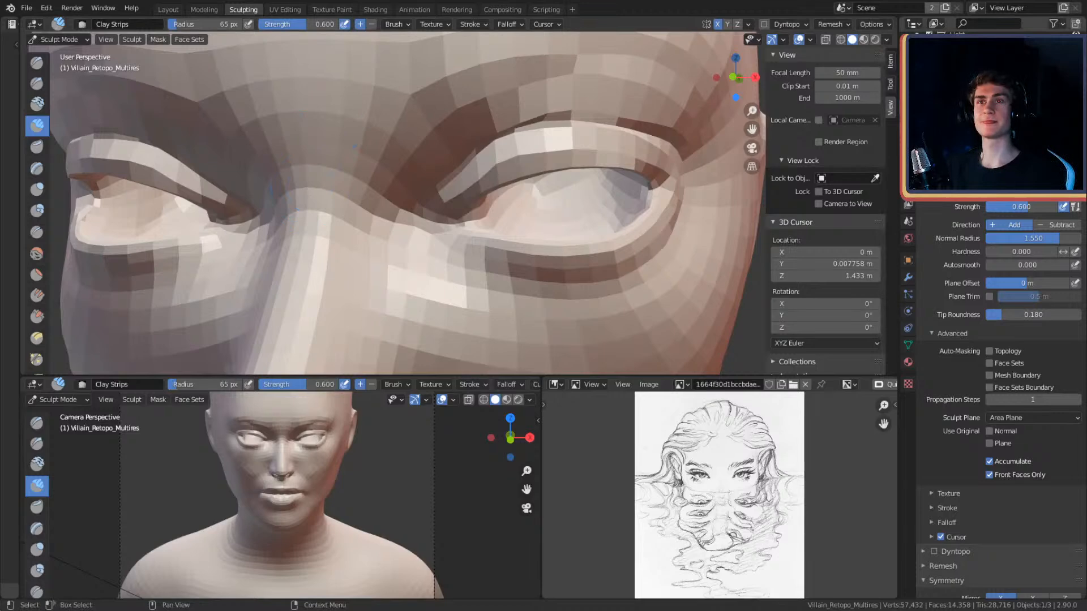
# - Show both eyeballs again and disable Front Faces Only for the Clay Strips brush
pyautogui.click(1076, 94)
pyautogui.click(1075, 106)
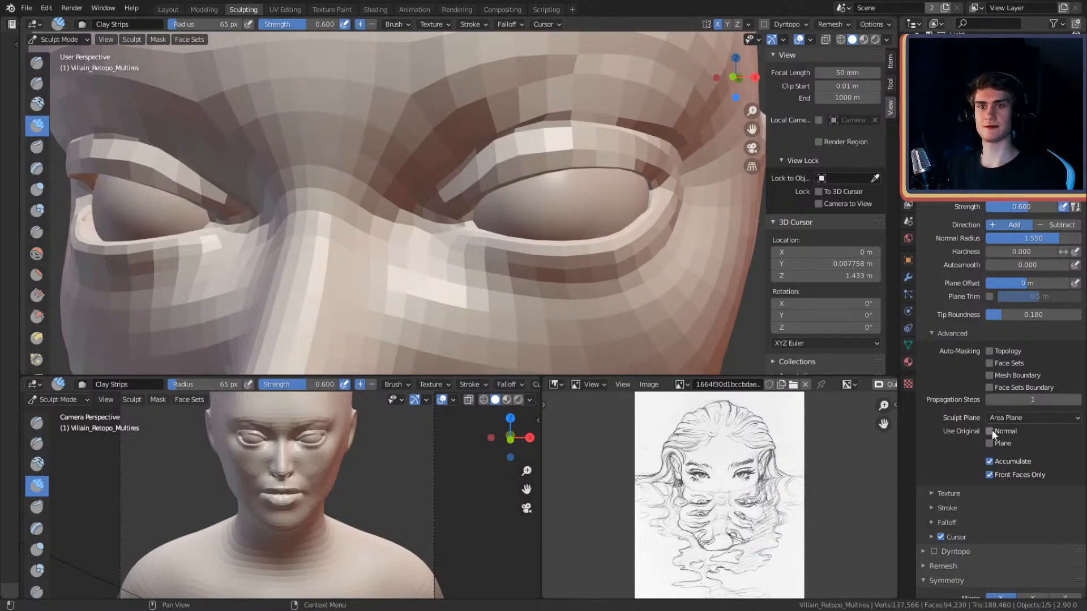
pyautogui.click(989, 475)
# - Adjust the eyelids around the outer eye corner with the Grab brush at varied radii
pyautogui.moveTo(649, 315)
pyautogui.mouseDown(button='middle')
pyautogui.moveTo(429, 225)
pyautogui.moveTo(517, 182)
pyautogui.moveTo(516, 170)
pyautogui.moveTo(551, 178)
pyautogui.moveTo(546, 220)
pyautogui.moveTo(552, 189)
pyautogui.mouseUp(button='middle')
pyautogui.press('g')
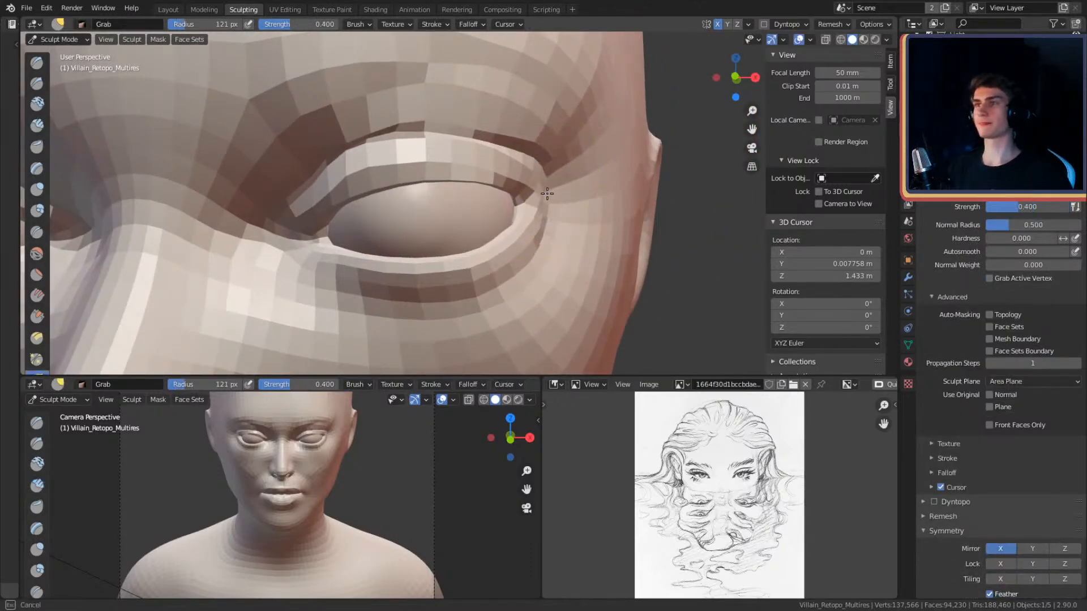
pyautogui.moveTo(569, 133)
pyautogui.keyDown('ctrl'); pyautogui.mouseDown(button='middle')
pyautogui.moveTo(553, 203)
pyautogui.moveTo(572, 209)
pyautogui.moveTo(546, 177)
pyautogui.mouseUp(button='middle'); pyautogui.keyUp('ctrl')
pyautogui.press('f')
pyautogui.click(543, 231)
pyautogui.press('f')
pyautogui.click(646, 245)
pyautogui.moveTo(534, 242); pyautogui.dragTo(538, 230)
# - Shape the upper eyelid's outer curve around the eyeball from below with the Grab brush at 81 px, and enlarge it to 181 px
pyautogui.moveTo(546, 190)
pyautogui.mouseDown(button='middle')
pyautogui.moveTo(547, 218)
pyautogui.moveTo(568, 121)
pyautogui.mouseUp(button='middle')
pyautogui.press('f')
pyautogui.click(436, 194)
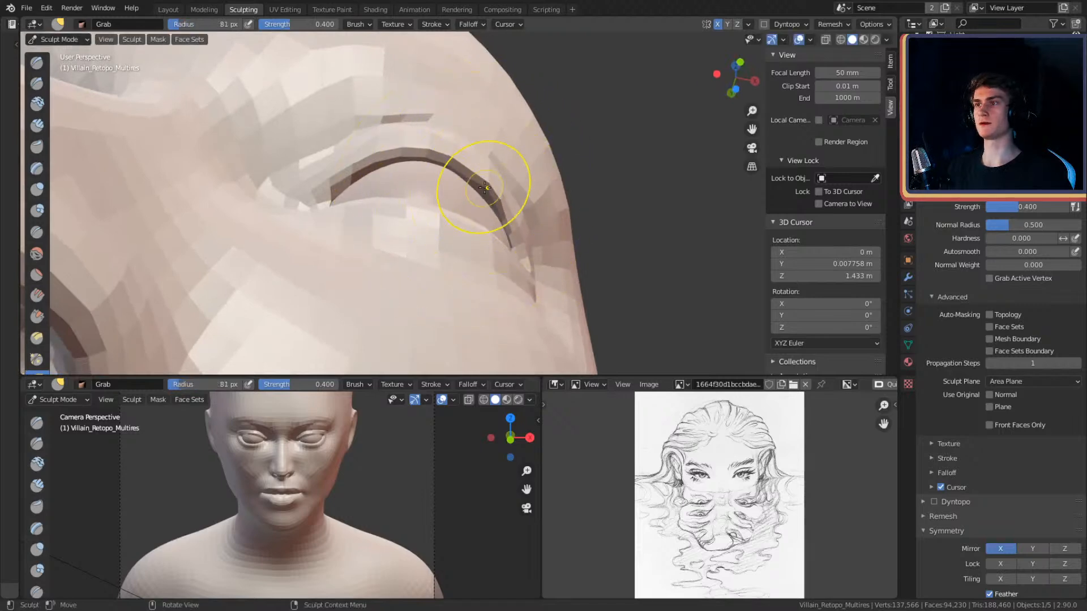
pyautogui.moveTo(482, 196); pyautogui.dragTo(485, 191)
pyautogui.moveTo(506, 172)
pyautogui.mouseDown(button='middle')
pyautogui.moveTo(531, 198)
pyautogui.moveTo(538, 171)
pyautogui.mouseUp(button='middle')
pyautogui.press('f')
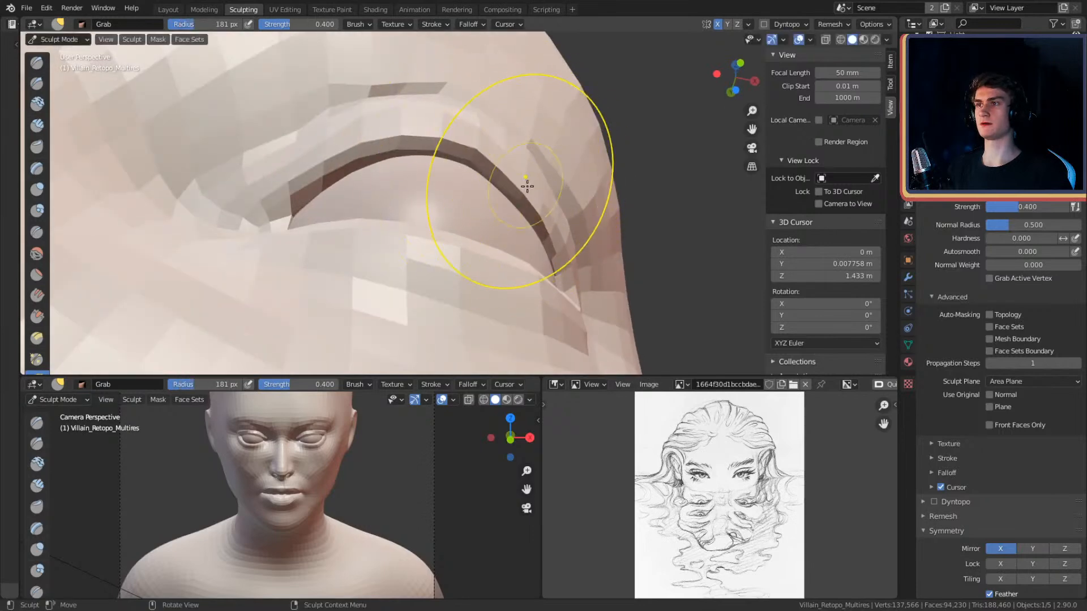
# - Sculpt the upper eyelid crease with the Clay Strips brush at 36 px and adjust the eyelid with the Grab brush at 161 px
pyautogui.press('c')
pyautogui.moveTo(485, 177); pyautogui.dragTo(443, 221, button='middle')
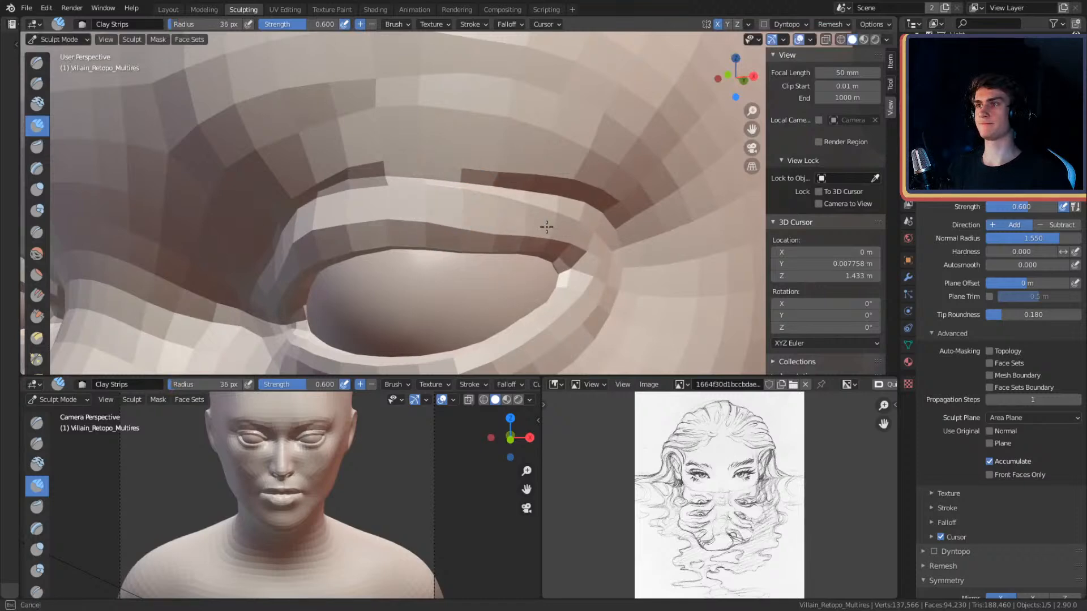
pyautogui.moveTo(564, 178)
pyautogui.mouseDown(button='middle')
pyautogui.moveTo(538, 221)
pyautogui.moveTo(504, 181)
pyautogui.moveTo(398, 217)
pyautogui.mouseUp(button='middle')
pyautogui.scroll(-2, 538, 221)
pyautogui.press('g')
pyautogui.scroll(3, 536, 226)
pyautogui.moveTo(398, 217); pyautogui.dragTo(403, 204)
pyautogui.moveTo(499, 219)
pyautogui.mouseDown(button='middle')
pyautogui.moveTo(496, 207)
pyautogui.moveTo(519, 211)
pyautogui.mouseUp(button='middle')
pyautogui.moveTo(519, 125)
pyautogui.keyDown('ctrl'); pyautogui.mouseDown(button='middle')
pyautogui.moveTo(524, 189)
pyautogui.moveTo(582, 189)
pyautogui.moveTo(549, 193)
pyautogui.mouseUp(button='middle'); pyautogui.keyUp('ctrl')
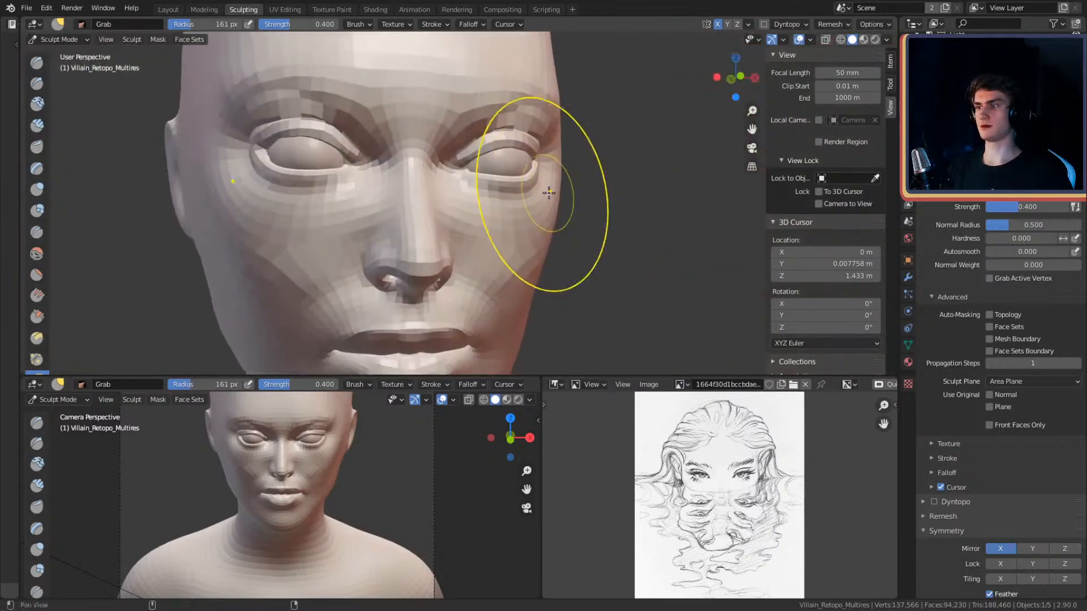
# - Sculpt the upper rim of the ear with the Clay Strips brush reduced to 29 px
pyautogui.scroll(-2, 540, 200)
pyautogui.scroll(-4, 555, 170)
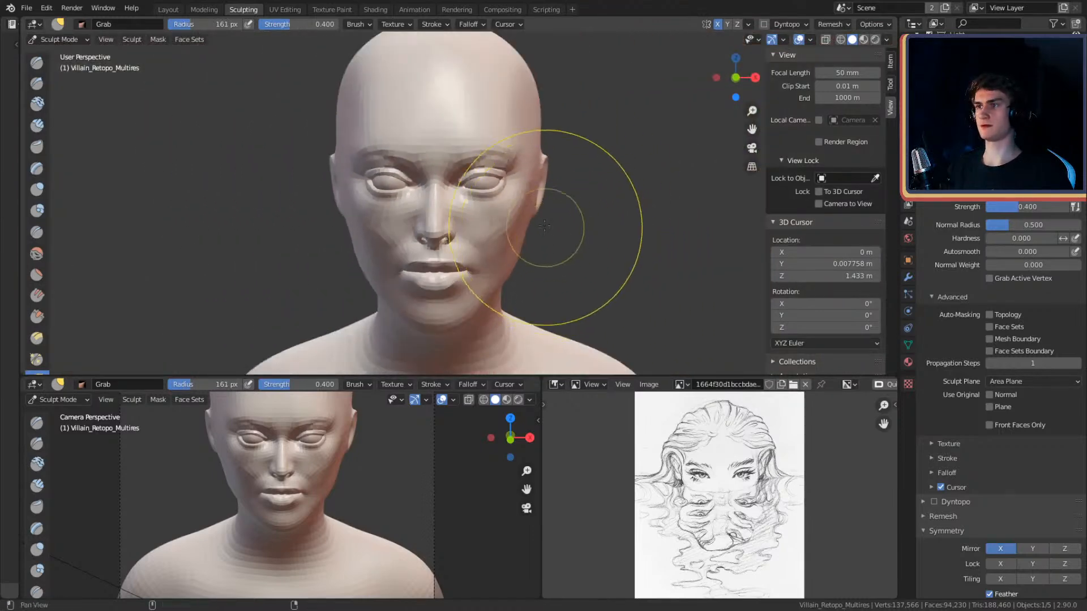
pyautogui.scroll(-4, 572, 222)
pyautogui.scroll(4, 623, 215)
pyautogui.moveTo(657, 210); pyautogui.dragTo(563, 203, button='middle')
pyautogui.scroll(4, 589, 193)
pyautogui.keyDown('shift'); pyautogui.moveTo(628, 181); pyautogui.dragTo(280, 177, button='middle'); pyautogui.keyUp('shift')
pyautogui.scroll(-2, 518, 169)
pyautogui.scroll(1, 509, 172)
pyautogui.moveTo(473, 151)
pyautogui.keyDown('shift'); pyautogui.mouseDown(button='middle')
pyautogui.moveTo(497, 219)
pyautogui.moveTo(497, 208)
pyautogui.moveTo(388, 212)
pyautogui.mouseUp(button='middle'); pyautogui.keyUp('shift')
pyautogui.press('c')
pyautogui.press('f')
pyautogui.click(403, 204)
pyautogui.scroll(2, 500, 219)
pyautogui.moveTo(388, 211)
pyautogui.keyDown('shift'); pyautogui.mouseDown(button='middle')
pyautogui.moveTo(556, 213)
pyautogui.moveTo(529, 195)
pyautogui.moveTo(495, 195)
pyautogui.mouseUp(button='middle'); pyautogui.keyUp('shift')
pyautogui.scroll(2, 494, 195)
pyautogui.press('f')
pyautogui.click(477, 197)
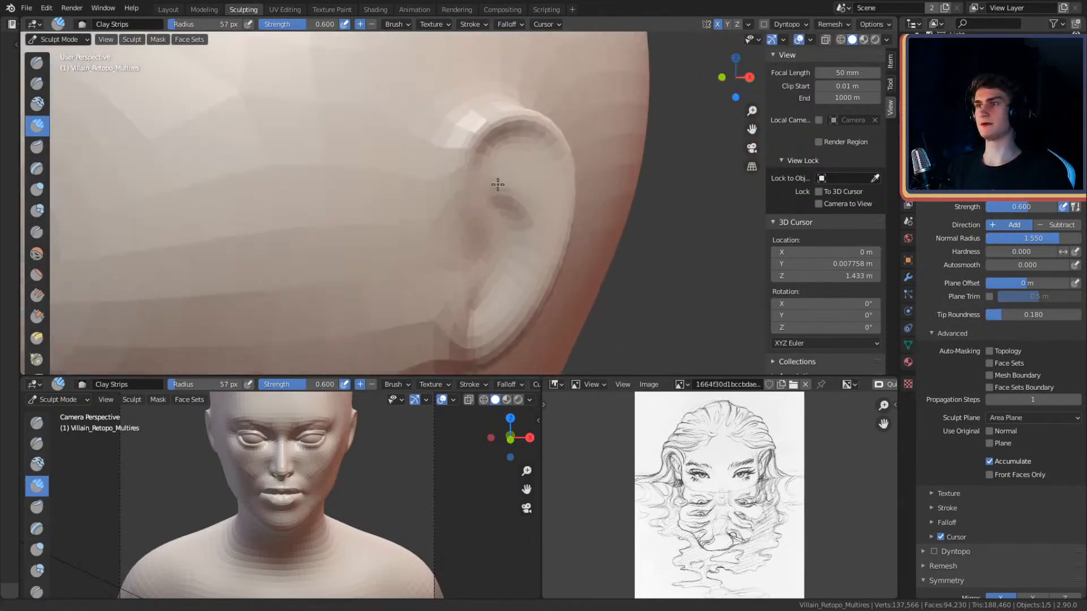
pyautogui.scroll(2, 485, 209)
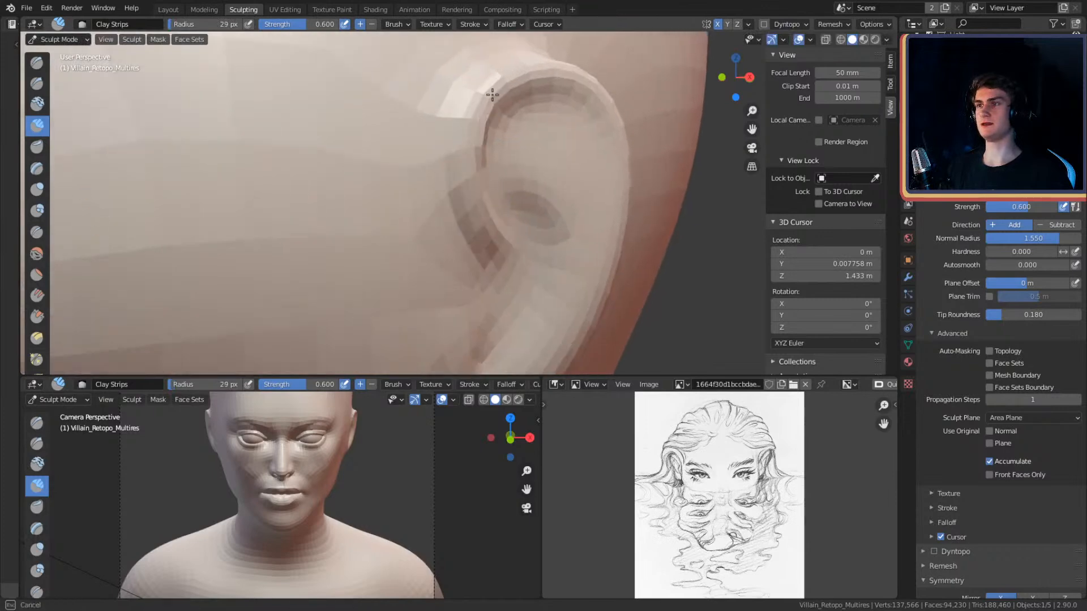
pyautogui.moveTo(494, 89); pyautogui.dragTo(489, 116, button='middle')
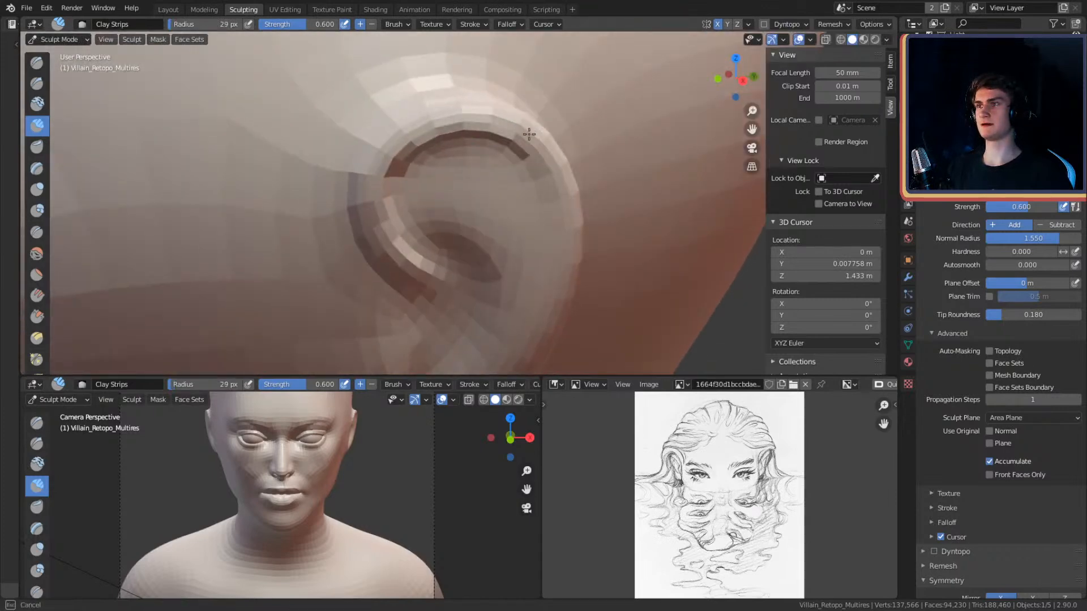
# - Define the ear's rear rim and build up the earlobe area with the Clay Strips brush at 29 and 54 px
pyautogui.moveTo(562, 245)
pyautogui.mouseDown(button='middle')
pyautogui.moveTo(565, 206)
pyautogui.moveTo(525, 200)
pyautogui.mouseUp(button='middle')
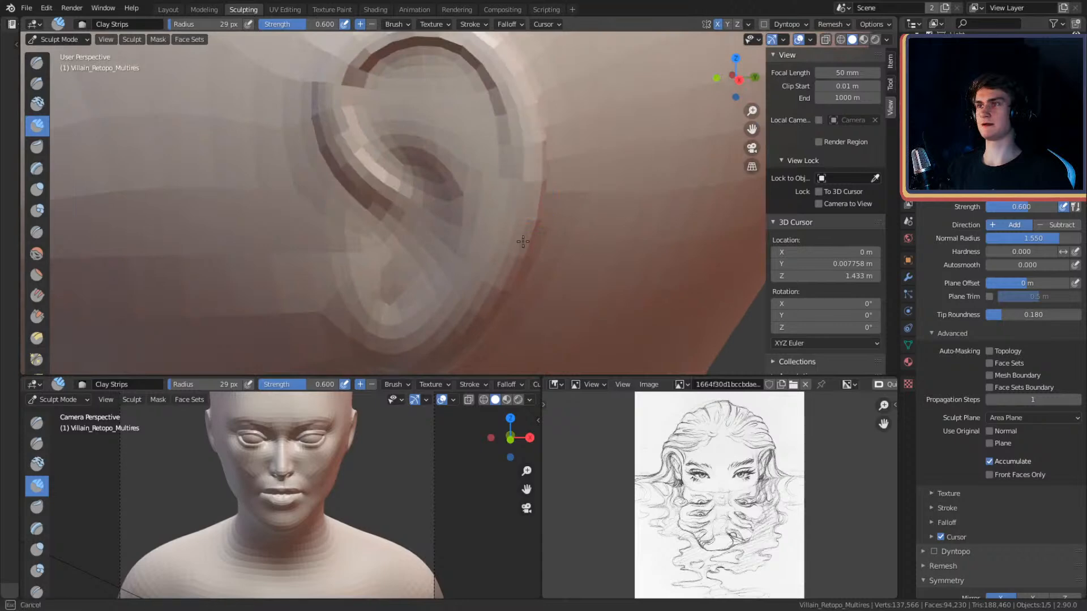
pyautogui.moveTo(457, 325)
pyautogui.mouseDown(button='middle')
pyautogui.moveTo(447, 311)
pyautogui.moveTo(464, 291)
pyautogui.mouseUp(button='middle')
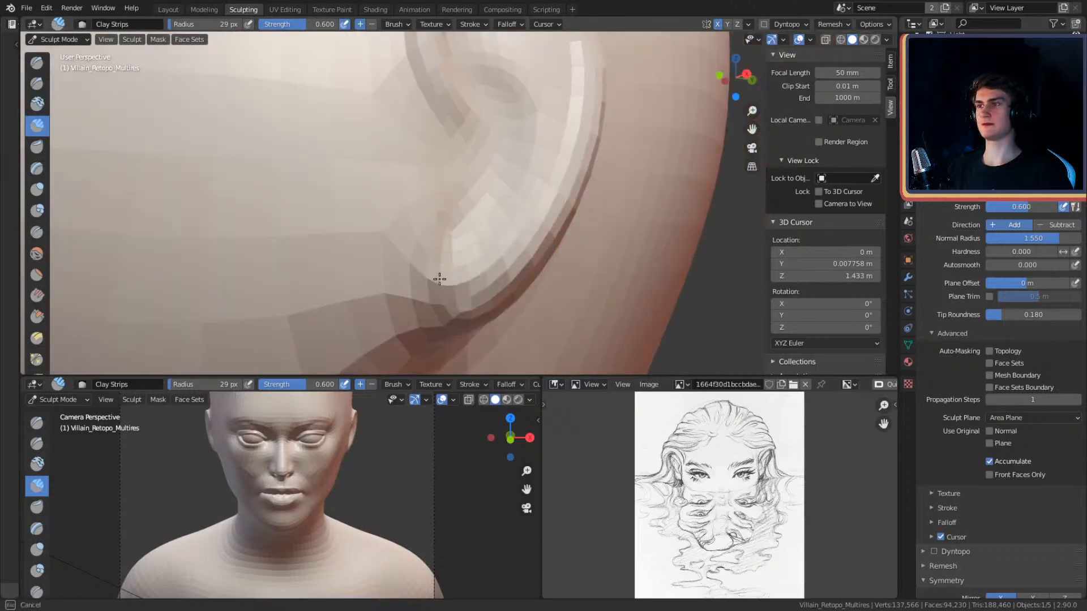
pyautogui.click(445, 250)
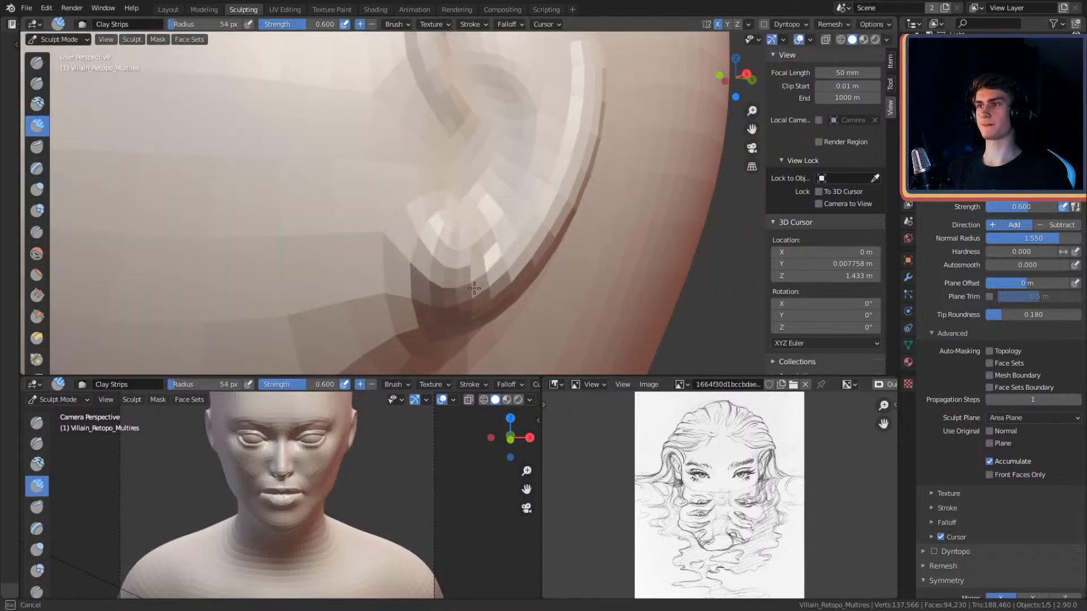
pyautogui.moveTo(553, 140)
pyautogui.mouseDown(button='middle')
pyautogui.moveTo(451, 227)
pyautogui.moveTo(454, 247)
pyautogui.mouseUp(button='middle')
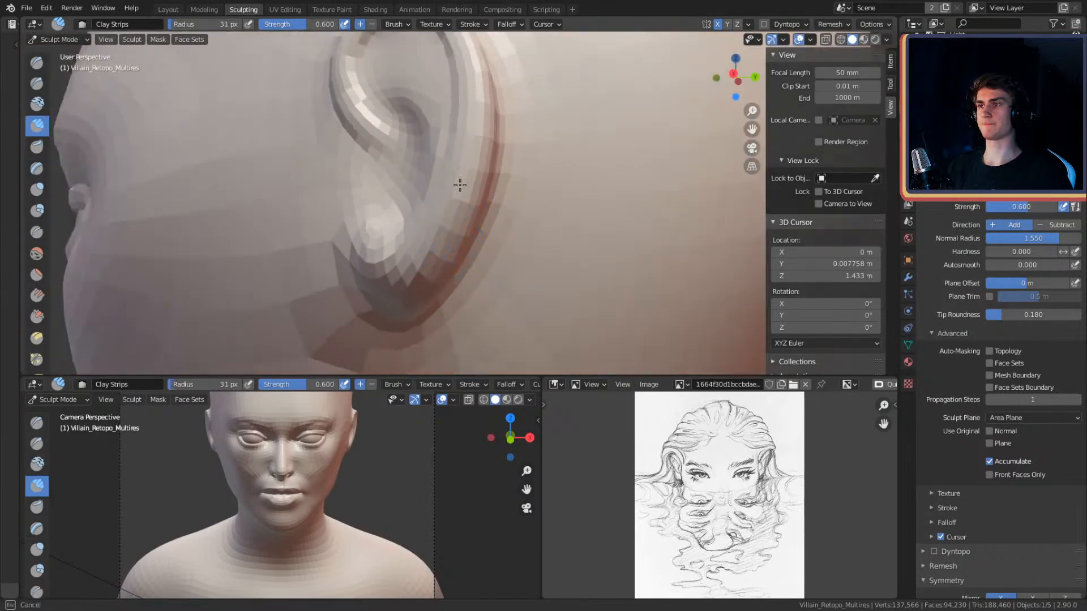
# - Thicken the outer rim along the back and top of the ear with the Clay Strips brush at 27 px
pyautogui.moveTo(440, 255); pyautogui.dragTo(470, 146)
pyautogui.moveTo(480, 186); pyautogui.dragTo(465, 246, button='middle')
pyautogui.moveTo(461, 249); pyautogui.dragTo(465, 146)
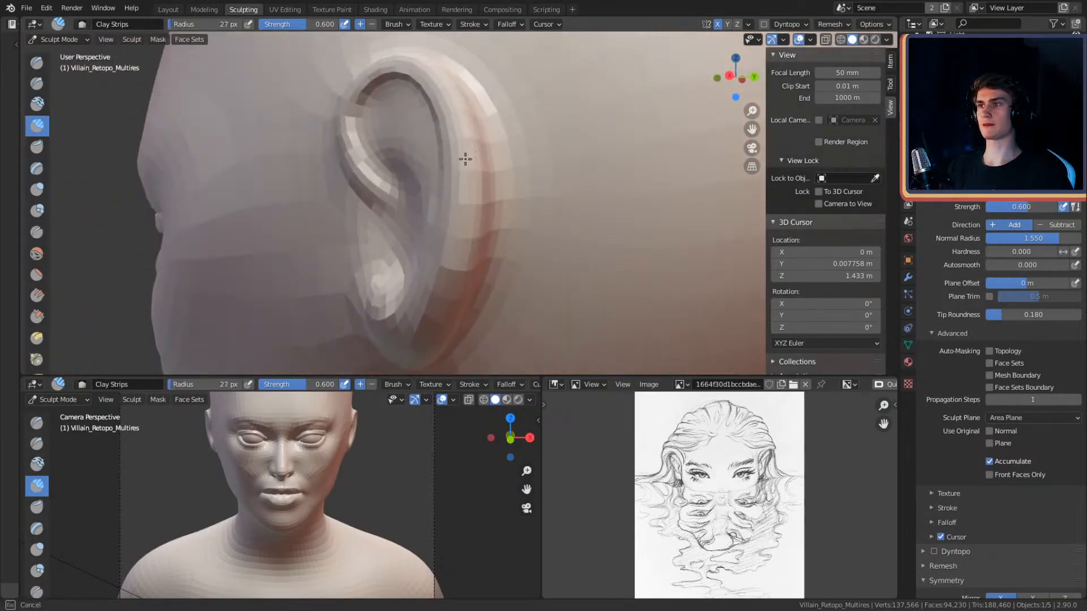
pyautogui.moveTo(465, 260); pyautogui.dragTo(476, 187, button='middle')
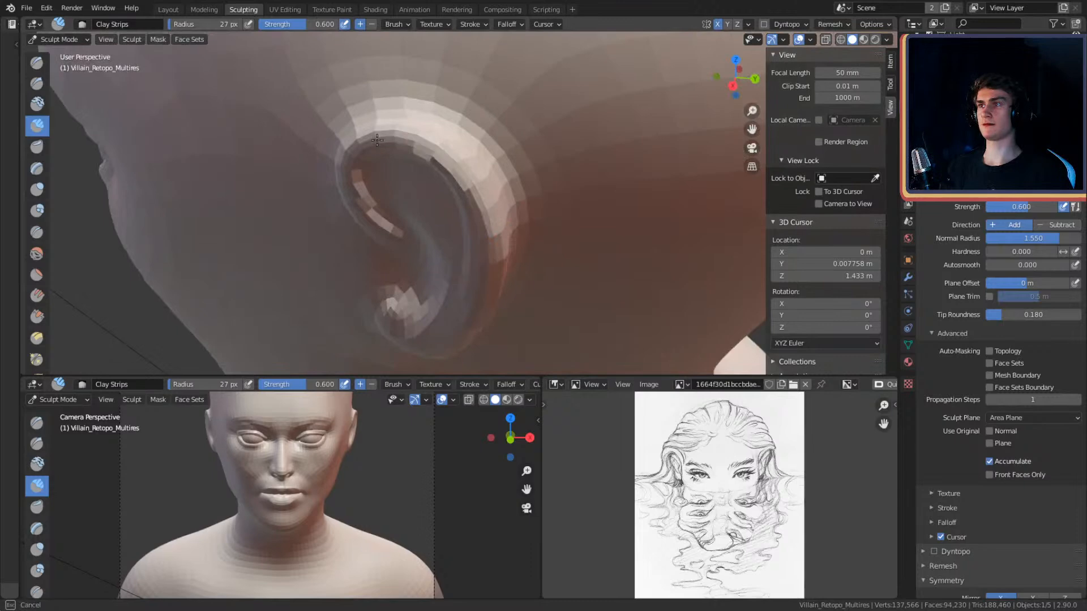
pyautogui.moveTo(406, 145); pyautogui.dragTo(453, 193, button='middle')
pyautogui.moveTo(464, 222); pyautogui.dragTo(479, 207)
pyautogui.moveTo(466, 225); pyautogui.dragTo(441, 179, button='middle')
# - Build up the tragus in front of the ear canal with the Clay Strips brush at 27 px
pyautogui.moveTo(436, 177)
pyautogui.mouseDown()
pyautogui.moveTo(454, 241)
pyautogui.moveTo(438, 220)
pyautogui.moveTo(434, 242)
pyautogui.mouseUp()
pyautogui.moveTo(431, 294); pyautogui.dragTo(446, 250)
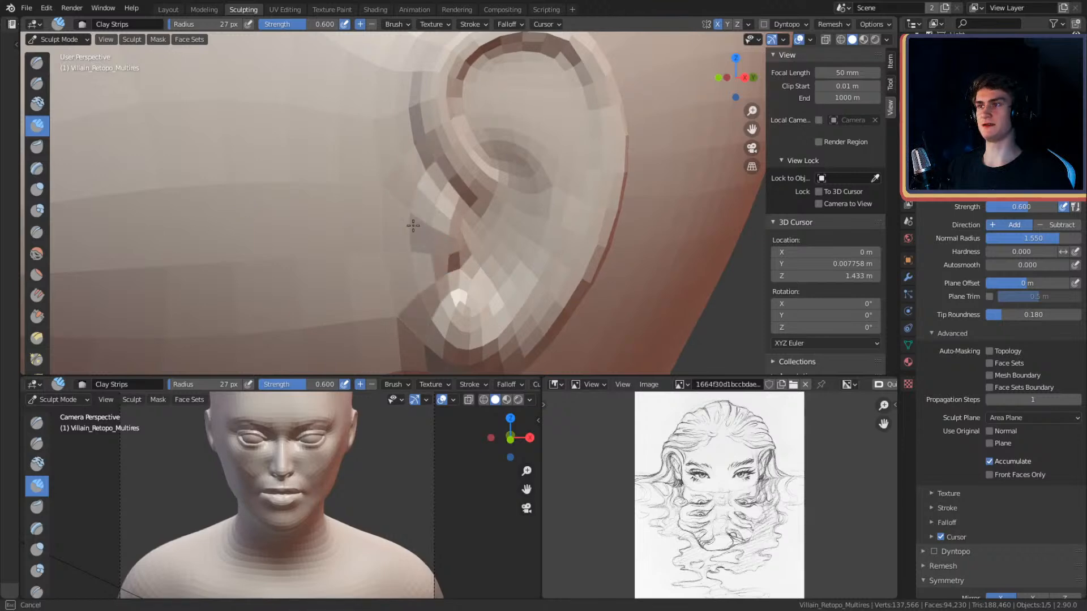
pyautogui.moveTo(411, 192); pyautogui.dragTo(435, 165)
# - Sculpt the inner ear fold around the central hollow and down toward the lobe with the Clay Strips brush at 25 px
pyautogui.keyDown('shift'); pyautogui.moveTo(521, 158); pyautogui.dragTo(518, 174, button='middle'); pyautogui.keyUp('shift')
pyautogui.press('f')
pyautogui.click(512, 164)
pyautogui.moveTo(479, 148)
pyautogui.mouseDown()
pyautogui.moveTo(517, 147)
pyautogui.moveTo(507, 137)
pyautogui.mouseUp()
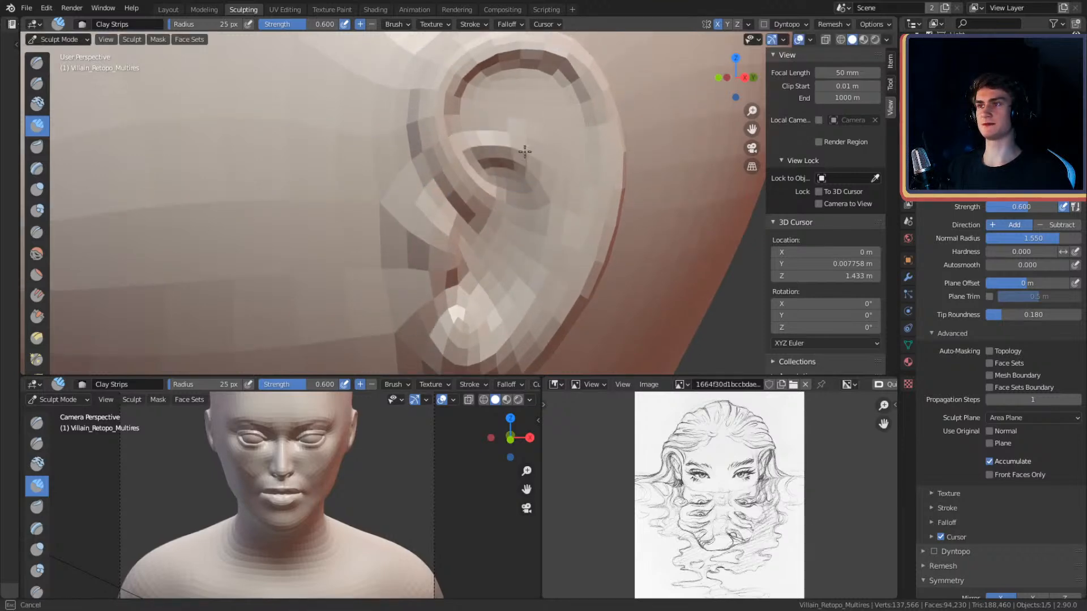
pyautogui.moveTo(547, 219)
pyautogui.mouseDown()
pyautogui.moveTo(509, 288)
pyautogui.moveTo(496, 292)
pyautogui.moveTo(507, 308)
pyautogui.mouseUp()
pyautogui.keyDown('shift'); pyautogui.moveTo(484, 259); pyautogui.dragTo(487, 237, button='middle'); pyautogui.keyUp('shift')
pyautogui.moveTo(497, 237); pyautogui.dragTo(480, 236, button='middle')
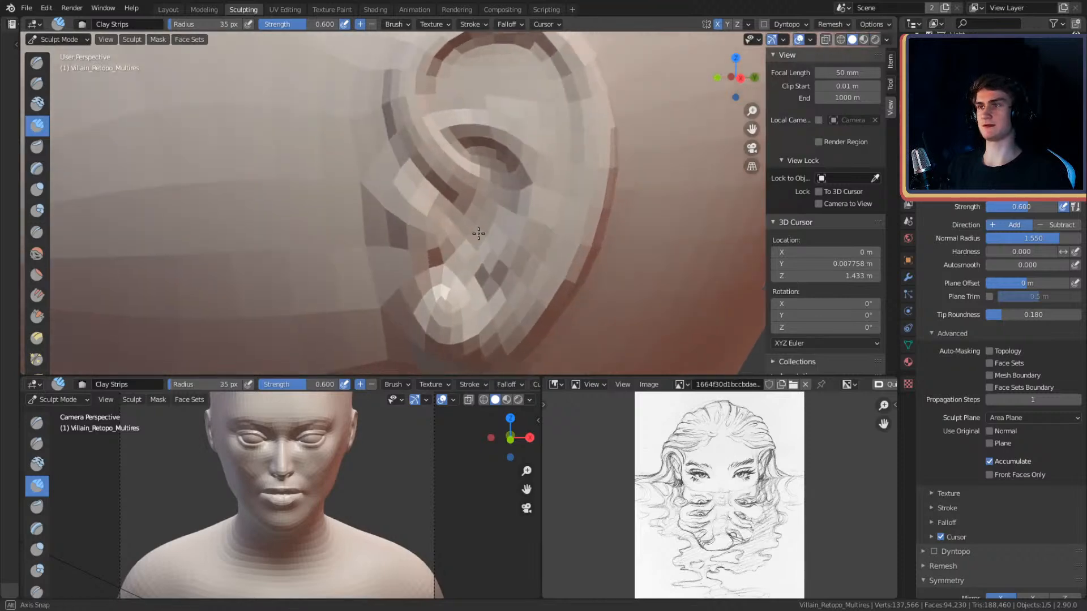
# - Raise the Clay Strips strength to 0.976 and refine the tragus and lower inner ear at 35 px
pyautogui.moveTo(468, 223)
pyautogui.mouseDown()
pyautogui.moveTo(457, 288)
pyautogui.moveTo(453, 237)
pyautogui.moveTo(463, 313)
pyautogui.mouseUp()
pyautogui.hotkey('shift', 'f')
pyautogui.click(499, 238)
pyautogui.moveTo(423, 238)
pyautogui.mouseDown()
pyautogui.moveTo(426, 277)
pyautogui.moveTo(406, 237)
pyautogui.moveTo(398, 271)
pyautogui.mouseUp()
pyautogui.moveTo(400, 206); pyautogui.dragTo(433, 205, button='middle')
pyautogui.moveTo(458, 149)
pyautogui.keyDown('shift'); pyautogui.mouseDown(button='middle')
pyautogui.moveTo(494, 185)
pyautogui.moveTo(440, 187)
pyautogui.mouseUp(button='middle'); pyautogui.keyUp('shift')
# - Carve the grooves between the tragus, inner folds and rim of the ear with the Crease brush at 35 px
pyautogui.hotkey('shift', 'c')
pyautogui.moveTo(446, 213); pyautogui.dragTo(417, 172)
pyautogui.moveTo(448, 148)
pyautogui.keyDown('shift'); pyautogui.mouseDown(button='middle')
pyautogui.moveTo(449, 222)
pyautogui.moveTo(437, 164)
pyautogui.mouseUp(button='middle'); pyautogui.keyUp('shift')
pyautogui.moveTo(436, 162)
pyautogui.mouseDown()
pyautogui.moveTo(414, 146)
pyautogui.moveTo(447, 138)
pyautogui.moveTo(433, 141)
pyautogui.mouseUp()
pyautogui.moveTo(438, 138)
pyautogui.mouseDown(button='middle')
pyautogui.moveTo(453, 130)
pyautogui.moveTo(572, 162)
pyautogui.mouseUp(button='middle')
pyautogui.moveTo(616, 184); pyautogui.dragTo(596, 170)
pyautogui.moveTo(618, 209); pyautogui.dragTo(570, 137, button='middle')
pyautogui.moveTo(497, 303); pyautogui.dragTo(542, 188, button='middle')
pyautogui.moveTo(476, 226); pyautogui.dragTo(415, 210, button='middle')
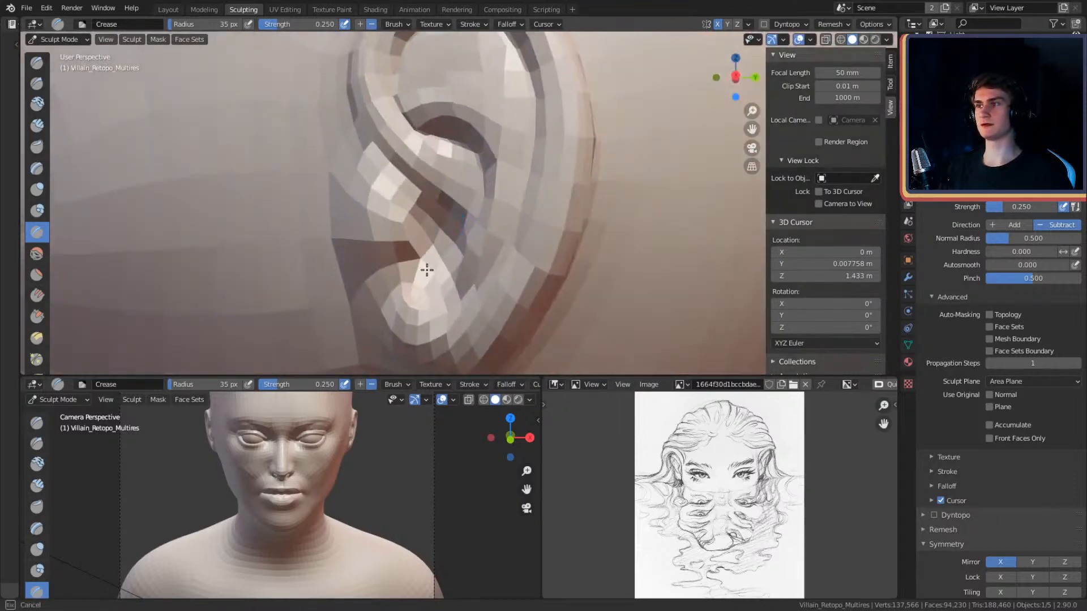
# - Refine the surface where the front of the ear meets the cheek with the Clay Strips brush at varied radii
pyautogui.keyDown('shift'); pyautogui.moveTo(478, 232); pyautogui.dragTo(469, 190, button='middle'); pyautogui.keyUp('shift')
pyautogui.moveTo(461, 192)
pyautogui.mouseDown(button='middle')
pyautogui.moveTo(487, 201)
pyautogui.moveTo(412, 204)
pyautogui.mouseUp(button='middle')
pyautogui.press('c')
pyautogui.press('f')
pyautogui.click(455, 195)
pyautogui.moveTo(344, 208)
pyautogui.mouseDown()
pyautogui.moveTo(342, 232)
pyautogui.moveTo(343, 179)
pyautogui.moveTo(355, 199)
pyautogui.moveTo(358, 254)
pyautogui.mouseUp()
pyautogui.press('f')
pyautogui.click(344, 199)
pyautogui.scroll(-4, 451, 151)
pyautogui.moveTo(451, 151)
pyautogui.mouseDown(button='middle')
pyautogui.moveTo(532, 182)
pyautogui.moveTo(507, 180)
pyautogui.moveTo(543, 175)
pyautogui.moveTo(517, 187)
pyautogui.moveTo(425, 184)
pyautogui.moveTo(453, 183)
pyautogui.moveTo(339, 213)
pyautogui.moveTo(358, 230)
pyautogui.mouseUp(button='middle')
pyautogui.scroll(3, 424, 183)
pyautogui.press('f')
pyautogui.moveTo(357, 237); pyautogui.dragTo(352, 199)
pyautogui.scroll(-4, 473, 201)
# - Carve the crease between the back of the ear and the head with the Crease brush at 29 px
pyautogui.moveTo(473, 202)
pyautogui.mouseDown(button='middle')
pyautogui.moveTo(523, 182)
pyautogui.moveTo(451, 155)
pyautogui.moveTo(434, 209)
pyautogui.moveTo(585, 209)
pyautogui.moveTo(481, 180)
pyautogui.mouseUp(button='middle')
pyautogui.hotkey('shift', 'c')
pyautogui.press('f')
pyautogui.click(428, 232)
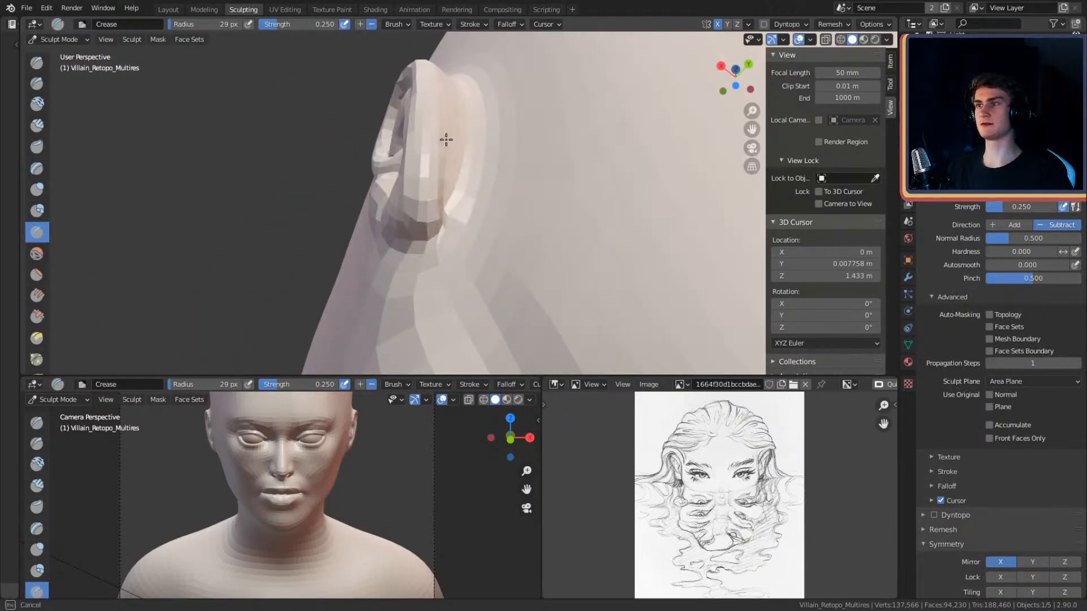
pyautogui.moveTo(446, 125); pyautogui.dragTo(426, 183, button='middle')
pyautogui.moveTo(435, 255)
pyautogui.mouseDown(button='middle')
pyautogui.moveTo(468, 150)
pyautogui.moveTo(447, 237)
pyautogui.moveTo(453, 219)
pyautogui.moveTo(432, 231)
pyautogui.moveTo(425, 175)
pyautogui.moveTo(389, 197)
pyautogui.mouseUp(button='middle')
pyautogui.scroll(5, 422, 170)
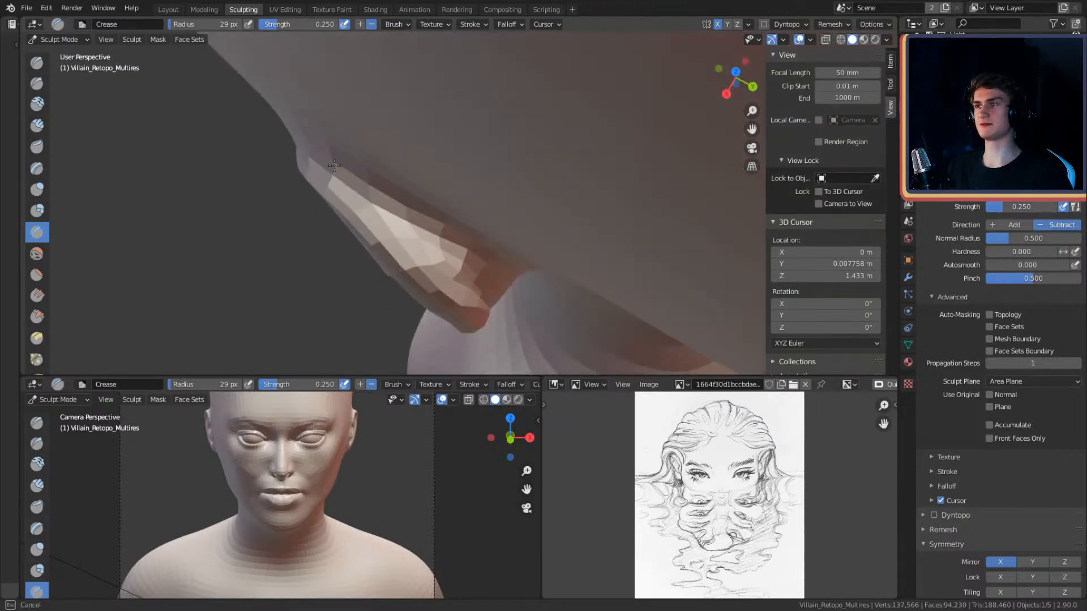
# - Deepen the separation behind the ear from top to lobe with the Crease brush at radii between 40 and 91 px
pyautogui.moveTo(322, 151)
pyautogui.mouseDown(button='middle')
pyautogui.moveTo(514, 151)
pyautogui.moveTo(498, 156)
pyautogui.moveTo(490, 197)
pyautogui.moveTo(517, 154)
pyautogui.mouseUp(button='middle')
pyautogui.moveTo(464, 214); pyautogui.dragTo(443, 84, button='middle')
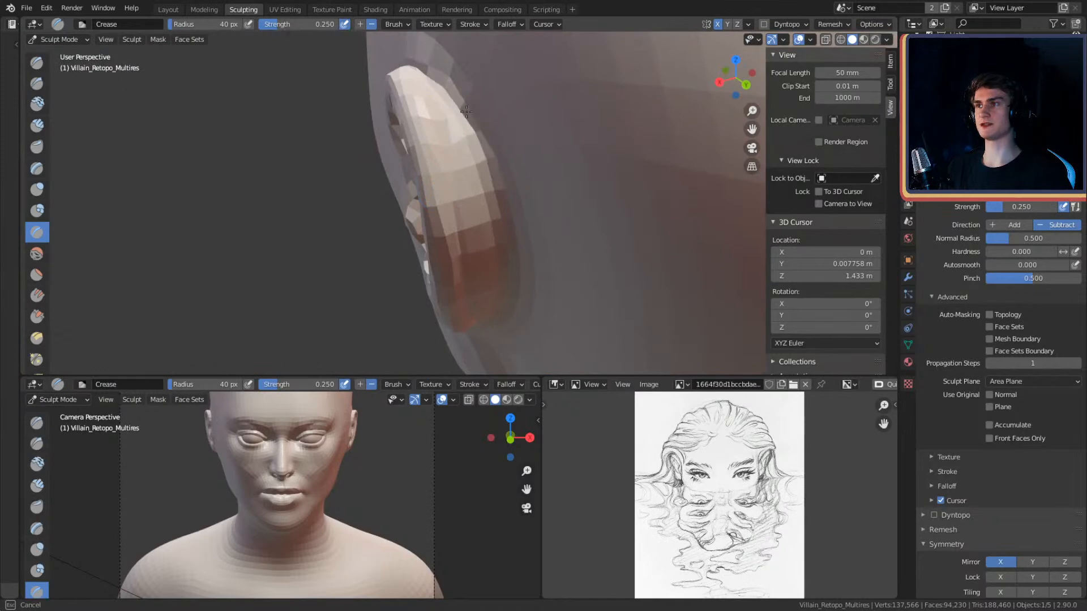
pyautogui.moveTo(516, 212); pyautogui.dragTo(454, 110, button='middle')
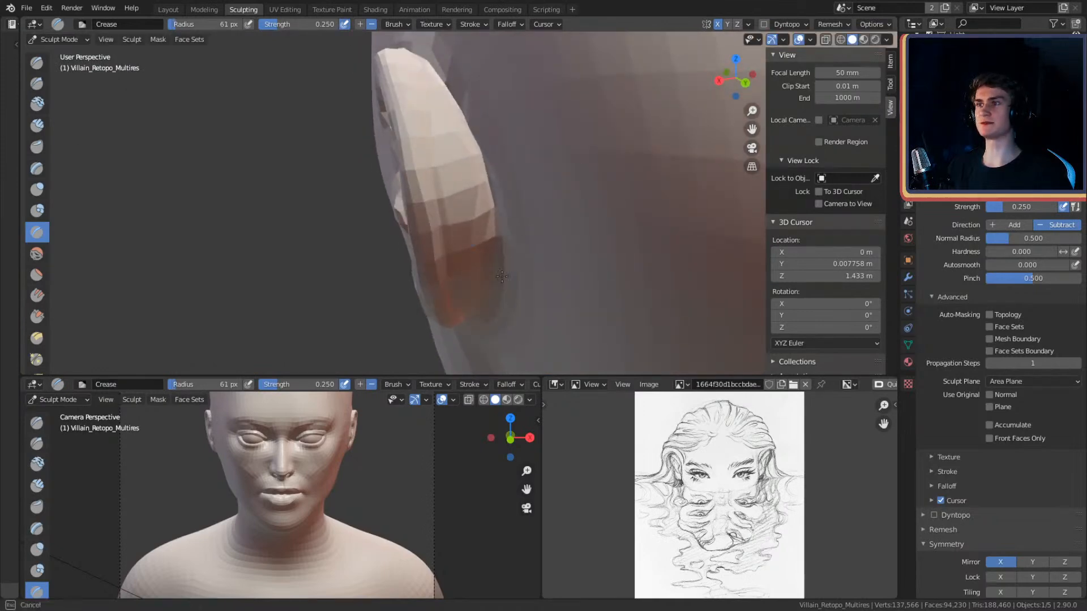
pyautogui.moveTo(502, 285); pyautogui.dragTo(494, 160, button='middle')
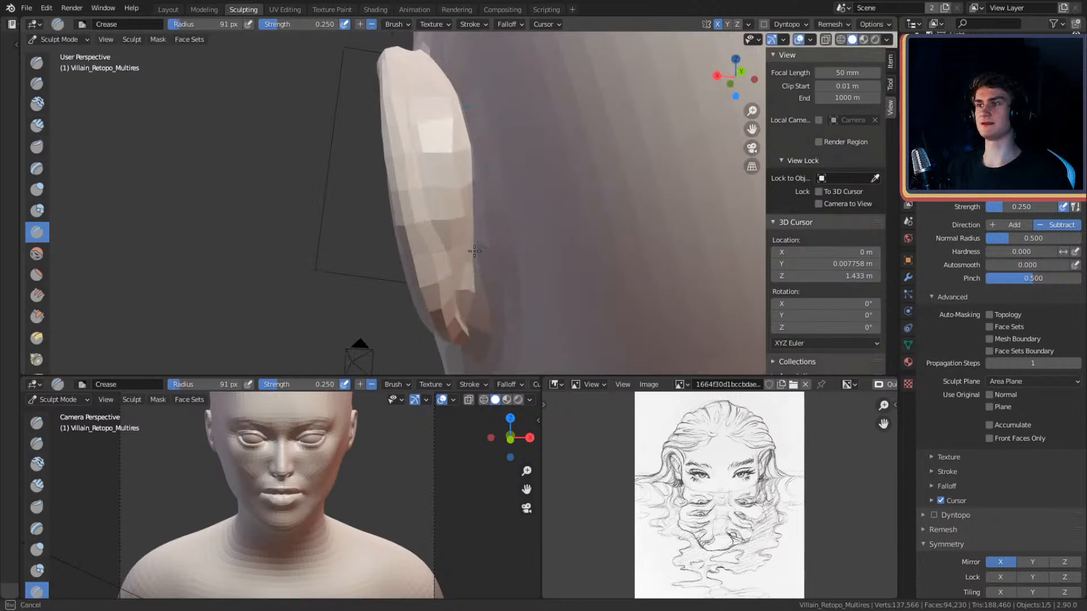
pyautogui.moveTo(467, 275); pyautogui.dragTo(469, 256, button='middle')
pyautogui.moveTo(478, 294); pyautogui.dragTo(508, 223, button='middle')
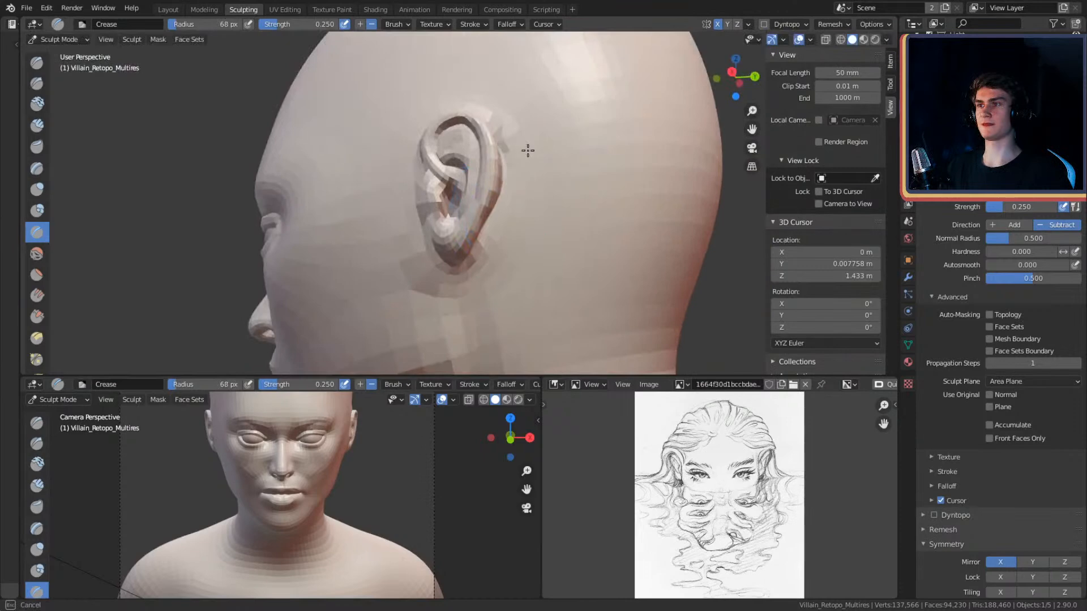
pyautogui.keyDown('alt'); pyautogui.moveTo(545, 118); pyautogui.dragTo(587, 172); pyautogui.keyUp('alt')
# - Adjust the top of the ear from above with a resized Grab brush
pyautogui.press('g')
pyautogui.moveTo(529, 133)
pyautogui.mouseDown(button='middle')
pyautogui.moveTo(461, 174)
pyautogui.moveTo(536, 207)
pyautogui.moveTo(509, 211)
pyautogui.mouseUp(button='middle')
pyautogui.press('f')
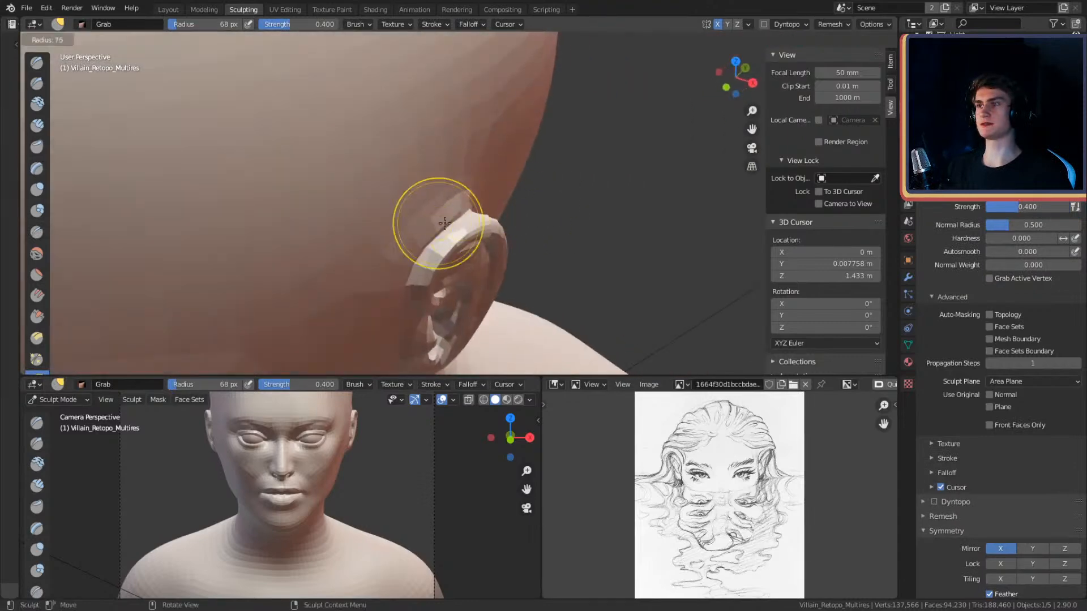
pyautogui.click(452, 214)
pyautogui.moveTo(521, 110)
pyautogui.mouseDown(button='middle')
pyautogui.moveTo(553, 170)
pyautogui.moveTo(569, 146)
pyautogui.moveTo(472, 175)
pyautogui.mouseUp(button='middle')
# - Reshape the whole ear's position and outline from the side with the Grab brush at 206 px
pyautogui.press('f')
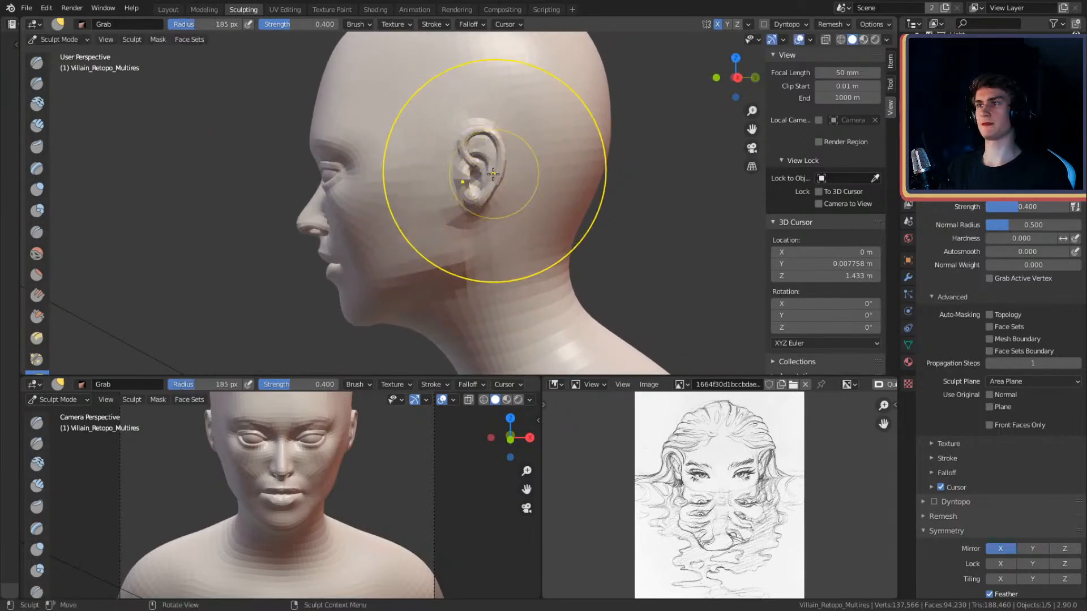
pyautogui.click(478, 190)
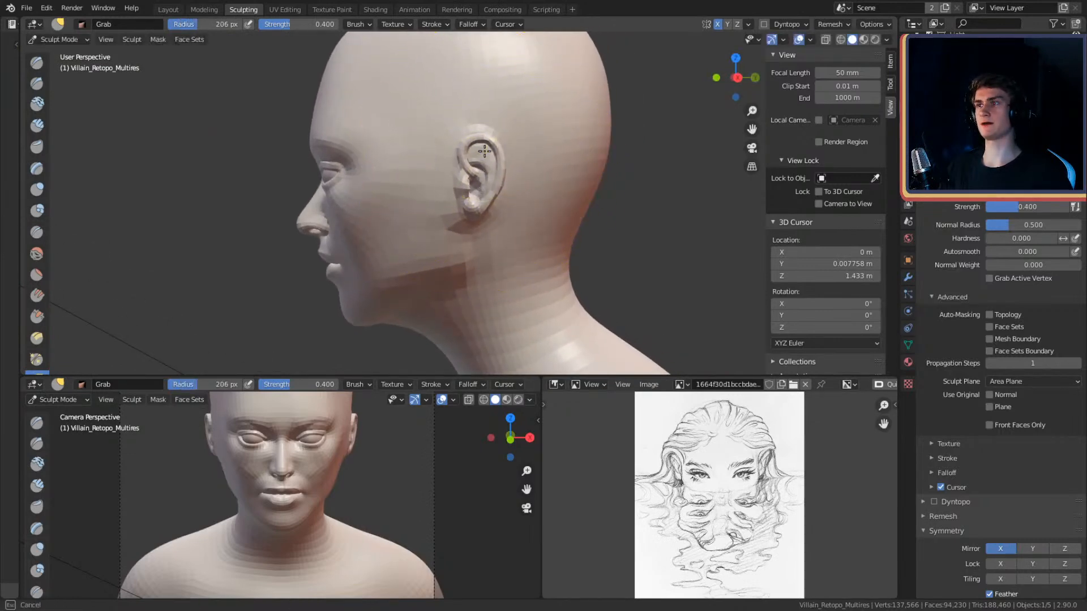
pyautogui.moveTo(499, 158); pyautogui.dragTo(487, 149)
pyautogui.press('f')
pyautogui.click(470, 161)
pyautogui.moveTo(468, 162)
pyautogui.keyDown('shift'); pyautogui.mouseDown(button='middle')
pyautogui.moveTo(459, 160)
pyautogui.moveTo(468, 152)
pyautogui.mouseUp(button='middle'); pyautogui.keyUp('shift')
pyautogui.moveTo(467, 200)
pyautogui.mouseDown(button='middle')
pyautogui.moveTo(158, 102)
pyautogui.moveTo(482, 198)
pyautogui.mouseUp(button='middle')
# - Adjust the ear's angle and thickness from behind and above with the Grab brush at 110 and 86 px
pyautogui.scroll(4, 458, 214)
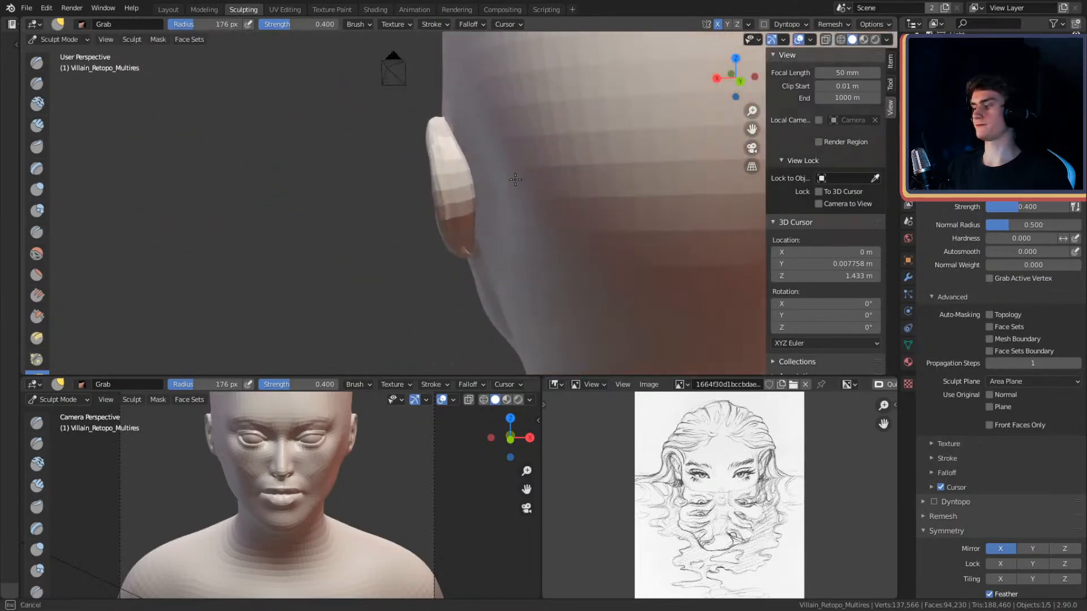
pyautogui.press('f')
pyautogui.click(413, 195)
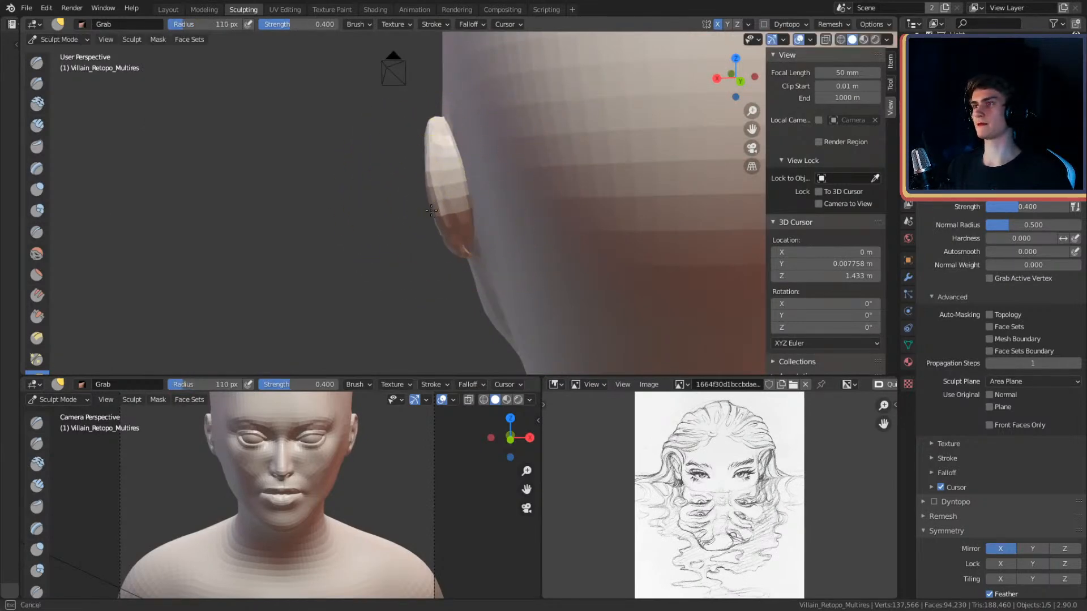
pyautogui.moveTo(465, 152); pyautogui.dragTo(451, 237, button='middle')
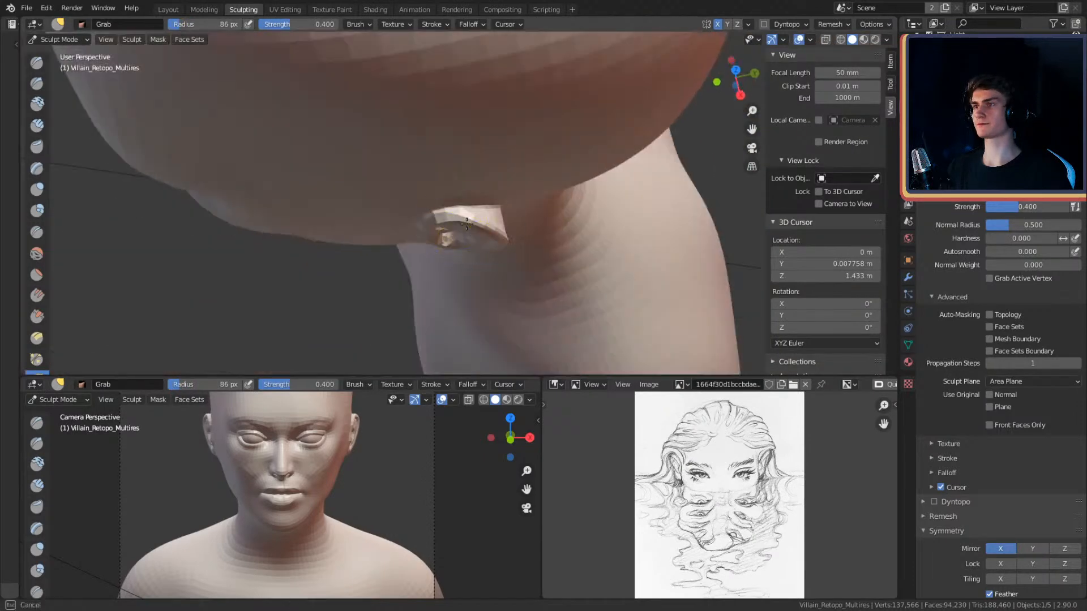
pyautogui.moveTo(506, 213)
pyautogui.mouseDown(button='middle')
pyautogui.moveTo(517, 138)
pyautogui.moveTo(473, 172)
pyautogui.mouseUp(button='middle')
# - Carve the crease along the top of the ear where it joins the head with the Crease brush at 39 px
pyautogui.hotkey('shift', 'c')
pyautogui.press('f')
pyautogui.click(471, 140)
pyautogui.moveTo(461, 170); pyautogui.dragTo(460, 171)
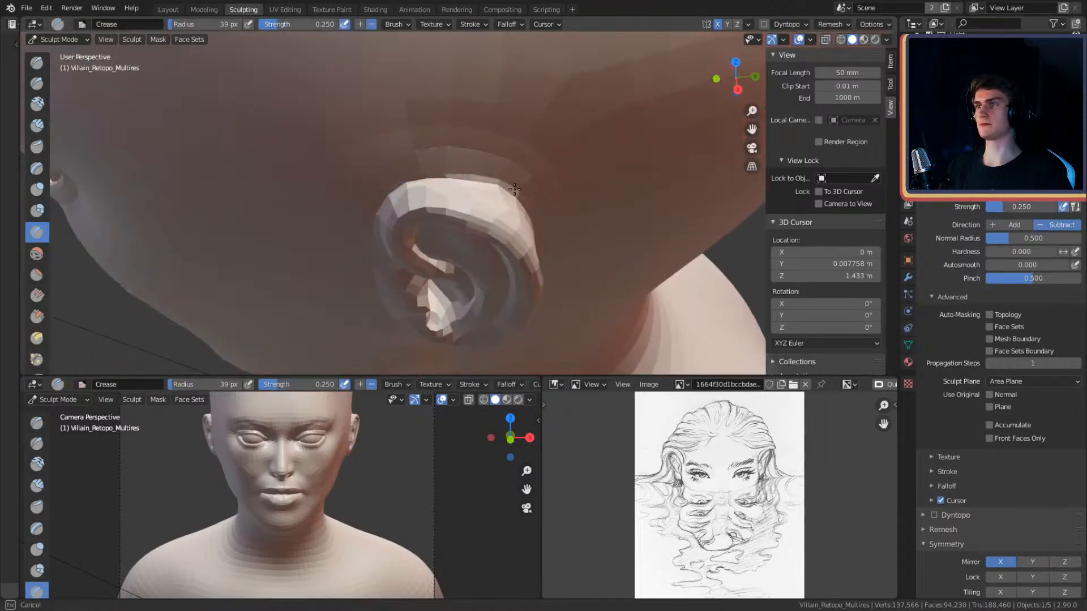
pyautogui.keyDown('ctrl'); pyautogui.moveTo(496, 152); pyautogui.dragTo(462, 215, button='middle'); pyautogui.keyUp('ctrl')
pyautogui.moveTo(461, 215); pyautogui.dragTo(436, 213, button='middle')
# - Sharpen the crease down the back of the ear with the Crease brush at 51 px
pyautogui.press('f')
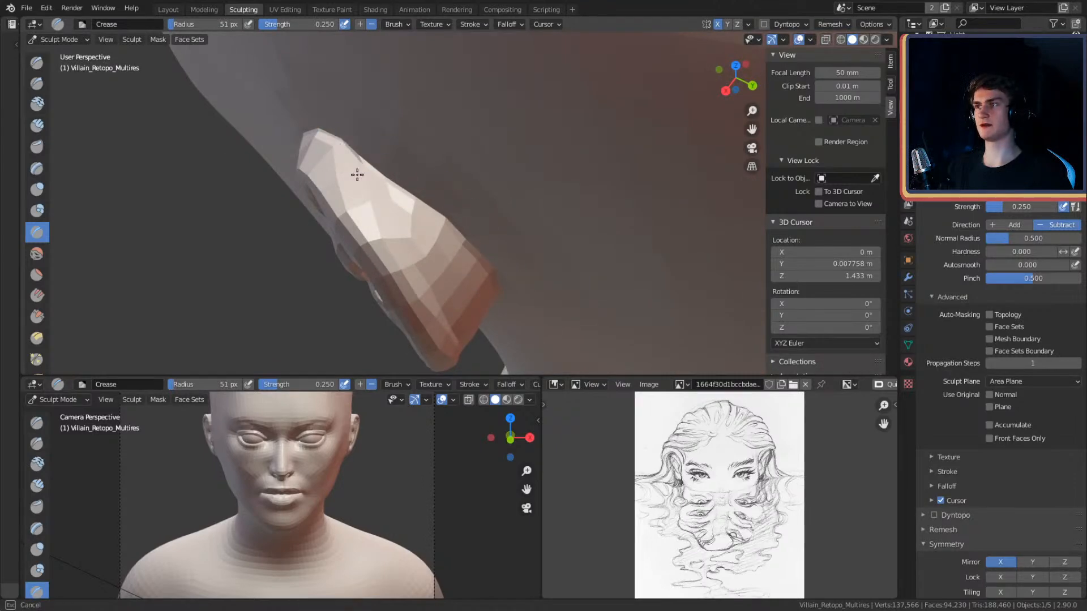
pyautogui.moveTo(352, 175); pyautogui.dragTo(359, 182)
pyautogui.moveTo(362, 181)
pyautogui.keyDown('ctrl'); pyautogui.mouseDown(button='middle')
pyautogui.moveTo(390, 218)
pyautogui.moveTo(453, 133)
pyautogui.moveTo(464, 141)
pyautogui.mouseUp(button='middle'); pyautogui.keyUp('ctrl')
pyautogui.keyDown('ctrl'); pyautogui.moveTo(469, 181); pyautogui.dragTo(498, 150, button='middle'); pyautogui.keyUp('ctrl')
pyautogui.moveTo(498, 150)
pyautogui.mouseDown(button='middle')
pyautogui.moveTo(444, 163)
pyautogui.moveTo(447, 184)
pyautogui.mouseUp(button='middle')
pyautogui.moveTo(436, 244); pyautogui.dragTo(412, 244, button='middle')
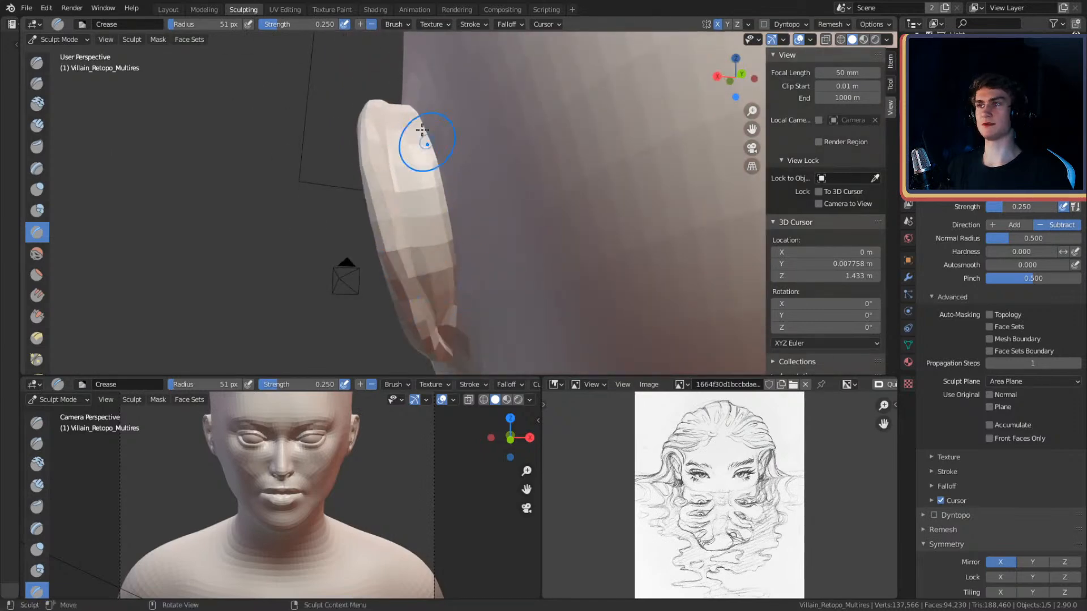
pyautogui.moveTo(427, 141); pyautogui.dragTo(453, 150, button='middle')
pyautogui.moveTo(448, 242); pyautogui.dragTo(493, 218, button='middle')
# - Build up the jawline below the ear with the Clay Strips brush at 129 px and check the face from the front
pyautogui.scroll(-7, 490, 311)
pyautogui.keyDown('shift'); pyautogui.moveTo(490, 283); pyautogui.dragTo(515, 219, button='middle'); pyautogui.keyUp('shift')
pyautogui.scroll(3, 499, 237)
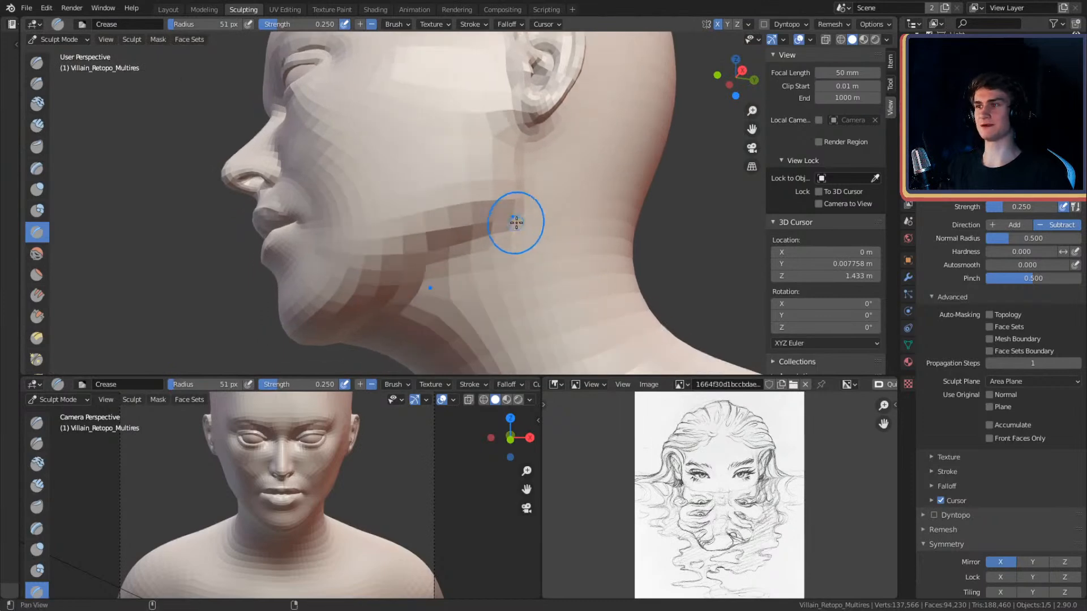
pyautogui.press('c')
pyautogui.moveTo(439, 235); pyautogui.dragTo(492, 186, button='middle')
pyautogui.press('f')
pyautogui.click(533, 236)
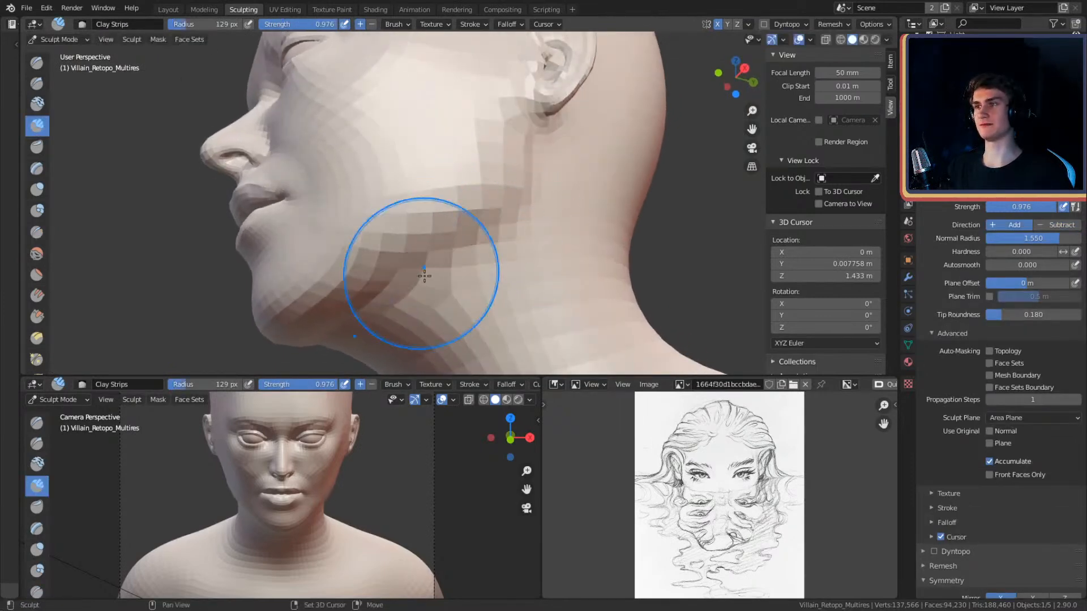
pyautogui.moveTo(504, 253); pyautogui.dragTo(539, 207, button='middle')
pyautogui.scroll(-5, 562, 163)
pyautogui.scroll(3, 539, 208)
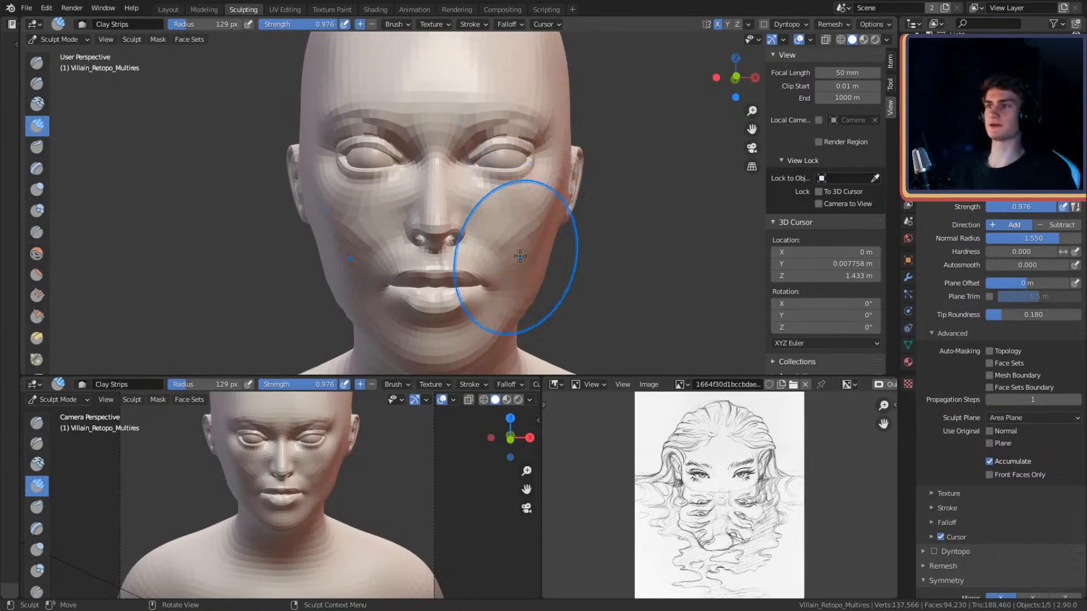
pyautogui.scroll(2, 506, 163)
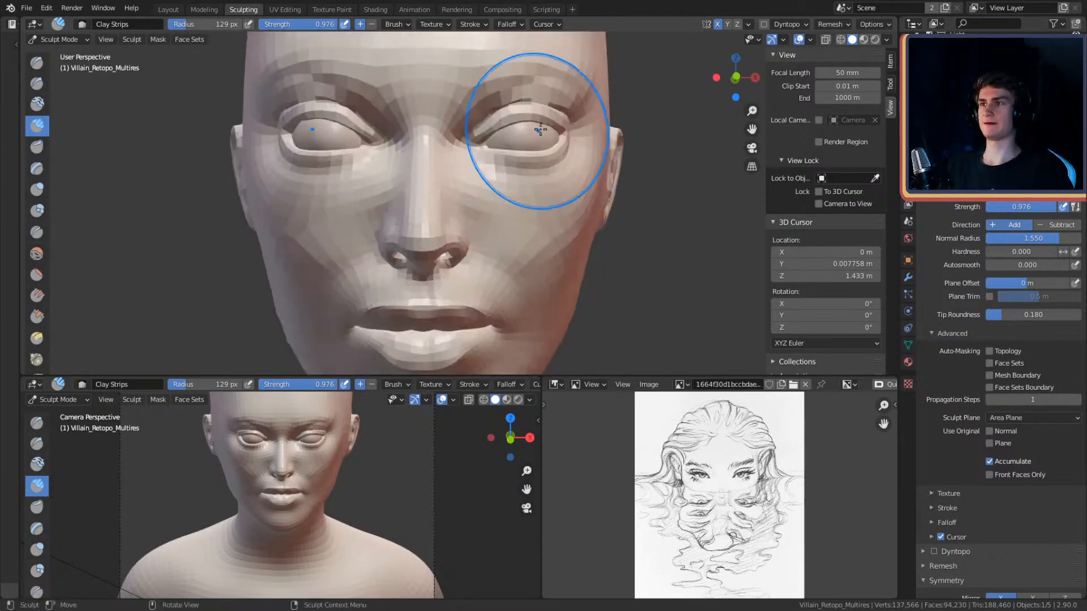
# - Adjust the brow ridge above the eyes from the front with the Grab brush at 140 px
pyautogui.keyDown('shift'); pyautogui.moveTo(538, 126); pyautogui.dragTo(501, 249, button='middle'); pyautogui.keyUp('shift')
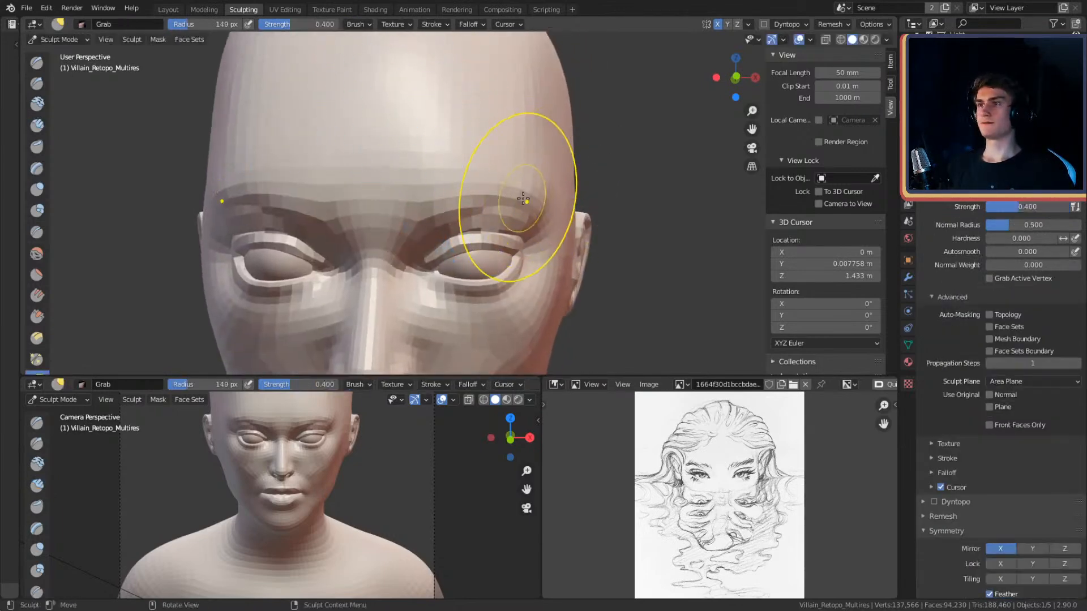
pyautogui.keyDown('shift'); pyautogui.moveTo(534, 218); pyautogui.dragTo(538, 181, button='middle'); pyautogui.keyUp('shift')
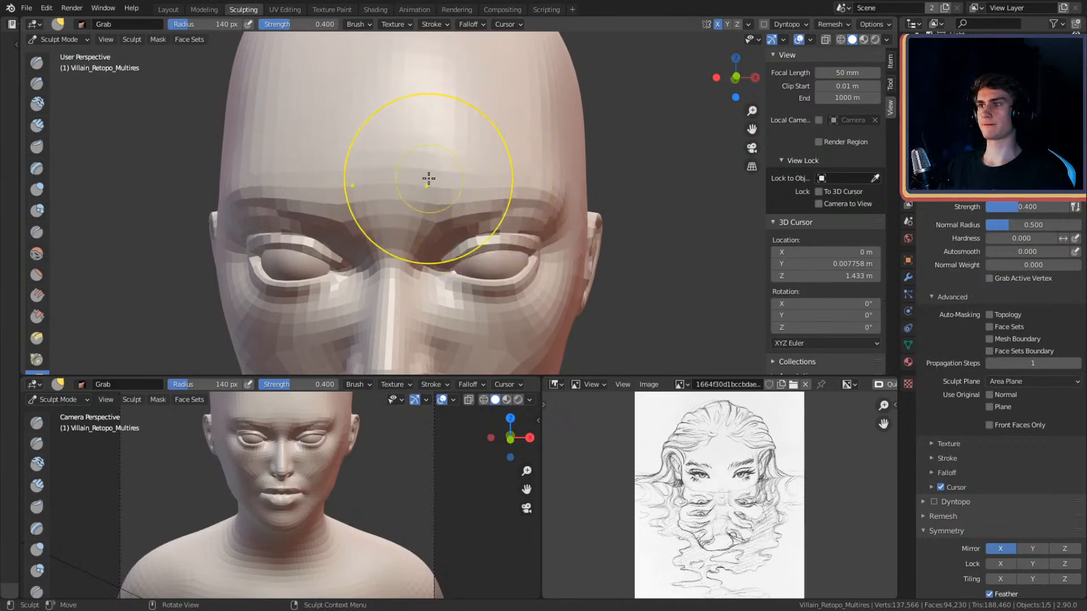
pyautogui.moveTo(518, 185)
pyautogui.mouseDown(button='middle')
pyautogui.moveTo(477, 161)
pyautogui.moveTo(473, 129)
pyautogui.mouseUp(button='middle')
# - Carve the inner eye corners beside the nose bridge with the Crease brush at 100 and 67 px
pyautogui.hotkey('shift', 'c')
pyautogui.press('f')
pyautogui.click(394, 192)
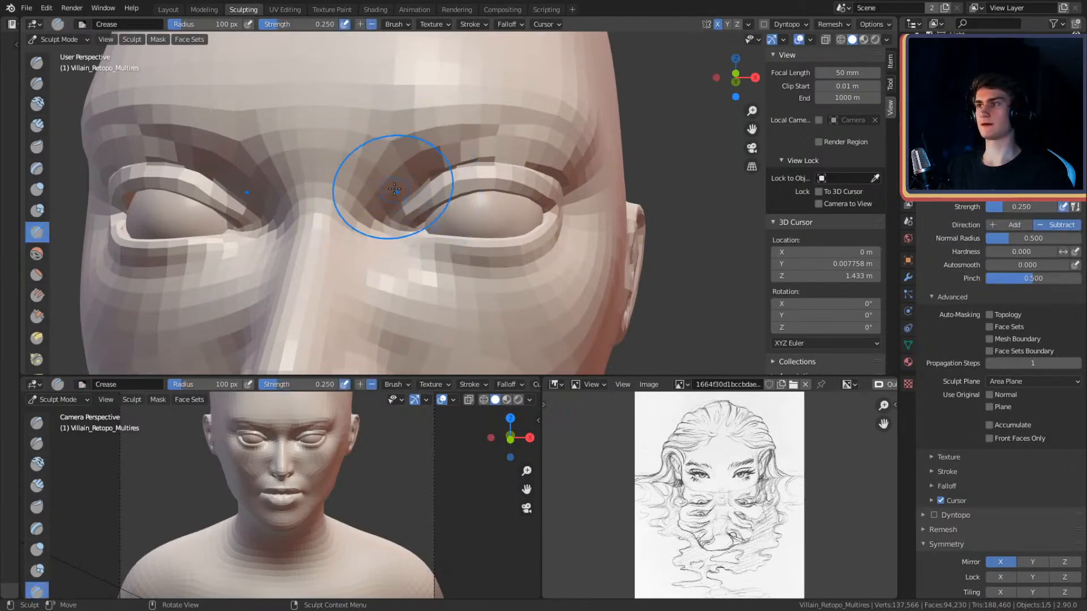
pyautogui.moveTo(402, 176); pyautogui.dragTo(388, 220)
pyautogui.moveTo(436, 175)
pyautogui.mouseDown(button='middle')
pyautogui.moveTo(444, 186)
pyautogui.moveTo(441, 173)
pyautogui.mouseUp(button='middle')
pyautogui.press('f')
pyautogui.click(428, 192)
pyautogui.moveTo(411, 201)
pyautogui.mouseDown()
pyautogui.moveTo(405, 229)
pyautogui.moveTo(433, 226)
pyautogui.moveTo(430, 258)
pyautogui.mouseUp()
pyautogui.press('f')
pyautogui.click(466, 209)
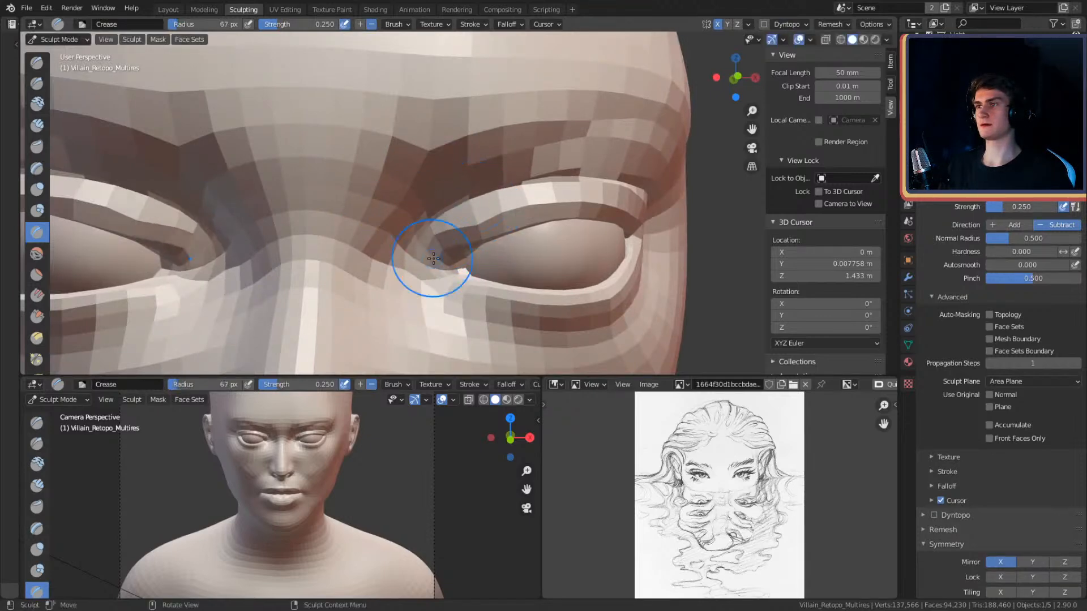
pyautogui.keyDown('ctrl'); pyautogui.keyDown('alt'); pyautogui.moveTo(504, 133); pyautogui.dragTo(491, 283); pyautogui.keyUp('alt'); pyautogui.keyUp('ctrl')
pyautogui.keyDown('ctrl'); pyautogui.keyDown('alt'); pyautogui.moveTo(486, 243); pyautogui.dragTo(487, 205); pyautogui.keyUp('alt'); pyautogui.keyUp('ctrl')
# - Reshape the face around the eyes and cheeks with the Grab brush at 200 and 108 px
pyautogui.moveTo(504, 158); pyautogui.dragTo(494, 172, button='middle')
pyautogui.press('g')
pyautogui.moveTo(488, 178)
pyautogui.keyDown('alt'); pyautogui.mouseDown()
pyautogui.moveTo(494, 122)
pyautogui.moveTo(440, 172)
pyautogui.mouseUp(); pyautogui.keyUp('alt')
pyautogui.write('f200')
pyautogui.press('Return')
pyautogui.moveTo(406, 179)
pyautogui.mouseDown(button='middle')
pyautogui.moveTo(473, 168)
pyautogui.moveTo(515, 185)
pyautogui.moveTo(498, 151)
pyautogui.moveTo(498, 225)
pyautogui.moveTo(498, 193)
pyautogui.moveTo(560, 195)
pyautogui.moveTo(492, 197)
pyautogui.mouseUp(button='middle')
pyautogui.moveTo(465, 277)
pyautogui.keyDown('ctrl'); pyautogui.mouseDown(button='middle')
pyautogui.moveTo(466, 223)
pyautogui.moveTo(485, 199)
pyautogui.mouseUp(button='middle'); pyautogui.keyUp('ctrl')
pyautogui.press('f')
pyautogui.click(436, 205)
pyautogui.moveTo(506, 249); pyautogui.dragTo(517, 252)
pyautogui.keyDown('ctrl'); pyautogui.keyDown('alt'); pyautogui.moveTo(529, 181); pyautogui.dragTo(533, 249); pyautogui.keyUp('alt'); pyautogui.keyUp('ctrl')
pyautogui.keyDown('alt'); pyautogui.keyDown('shift'); pyautogui.moveTo(566, 96); pyautogui.dragTo(521, 167); pyautogui.keyUp('shift'); pyautogui.keyUp('alt')
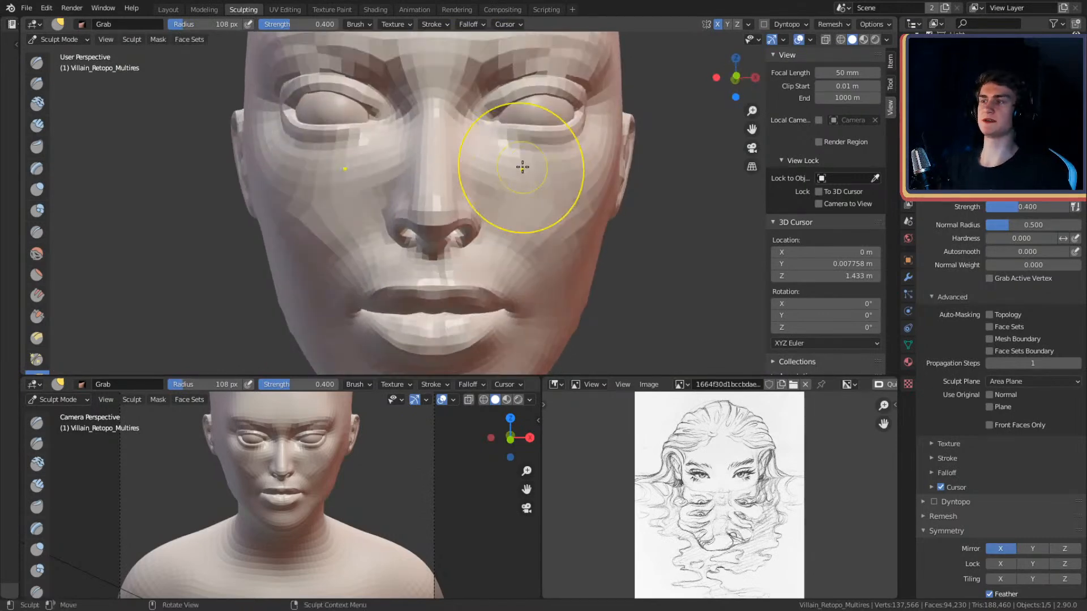
# - Increase the head's Multires resolution by one level for finer sculpting
pyautogui.click(908, 277)
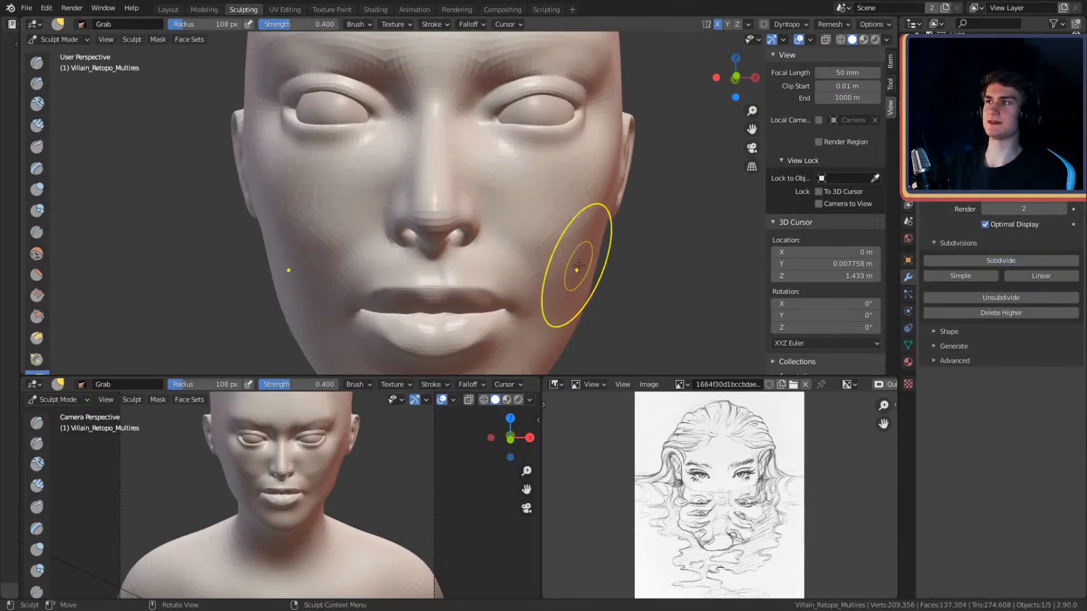
pyautogui.keyDown('shift'); pyautogui.moveTo(510, 172); pyautogui.dragTo(430, 184, button='middle'); pyautogui.keyUp('shift')
pyautogui.moveTo(346, 274)
pyautogui.keyDown('ctrl'); pyautogui.mouseDown(button='middle')
pyautogui.moveTo(492, 165)
pyautogui.moveTo(458, 175)
pyautogui.mouseUp(button='middle'); pyautogui.keyUp('ctrl')
# - Carve the crease where the nostril wing meets the cheek with the Crease brush at 43 px
pyautogui.hotkey('shift', 'c')
pyautogui.press('f')
pyautogui.click(366, 195)
pyautogui.moveTo(407, 205)
pyautogui.mouseDown(button='middle')
pyautogui.moveTo(389, 209)
pyautogui.moveTo(368, 175)
pyautogui.moveTo(462, 187)
pyautogui.mouseUp(button='middle')
pyautogui.press('f')
pyautogui.click(396, 226)
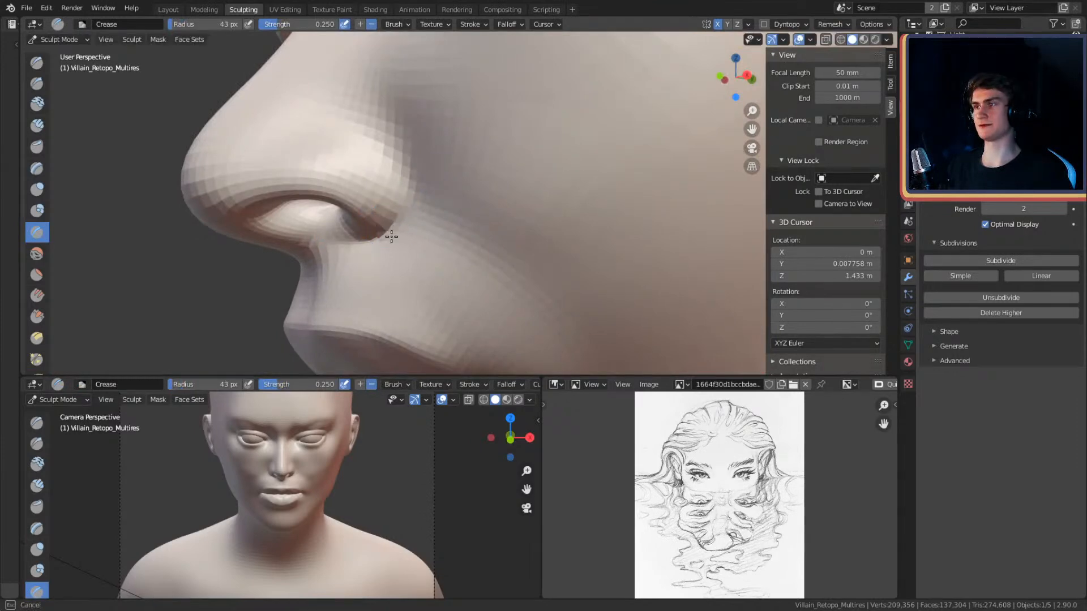
pyautogui.moveTo(371, 138); pyautogui.dragTo(352, 126)
pyautogui.moveTo(403, 135)
pyautogui.mouseDown(button='middle')
pyautogui.moveTo(427, 141)
pyautogui.moveTo(453, 187)
pyautogui.moveTo(428, 212)
pyautogui.mouseUp(button='middle')
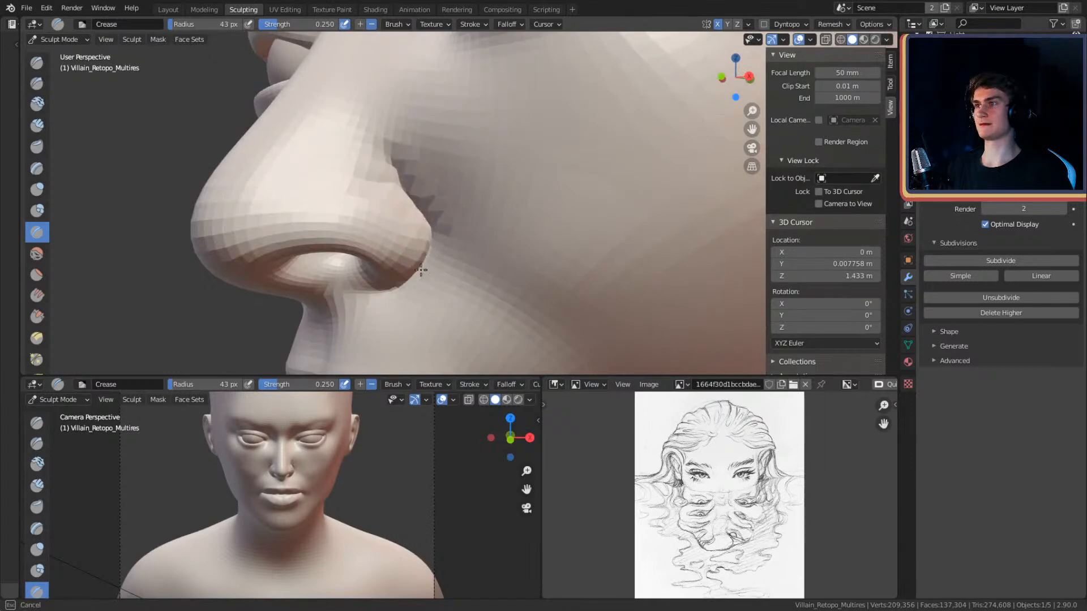
# - Smooth the jagged groove behind the nostril wing at 120 px and redefine it with the Crease brush at 47 px
pyautogui.press('f')
pyautogui.click(444, 164)
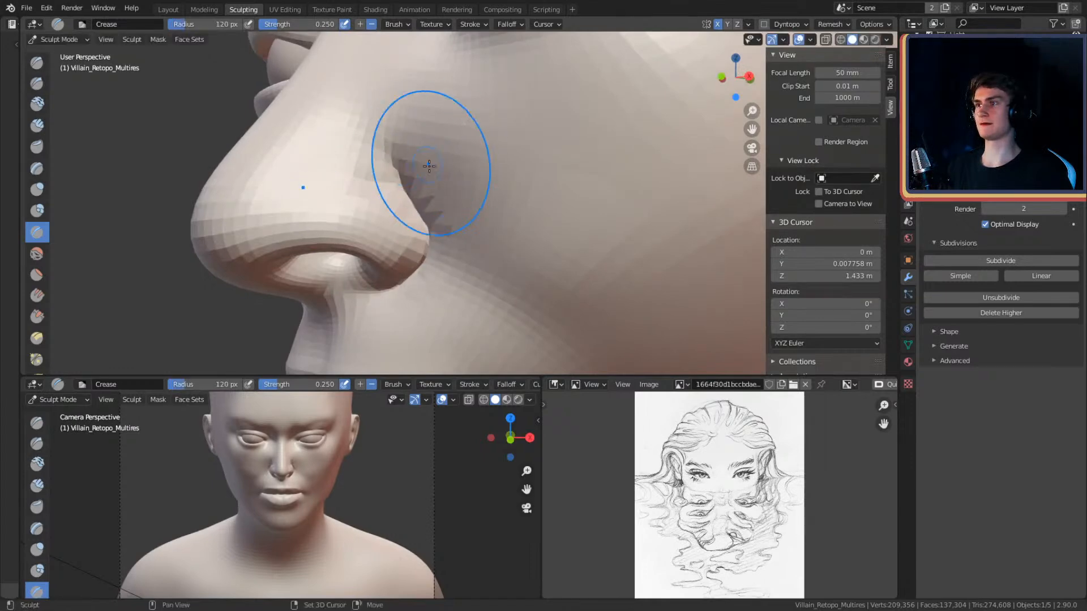
pyautogui.press('f')
pyautogui.click(425, 217)
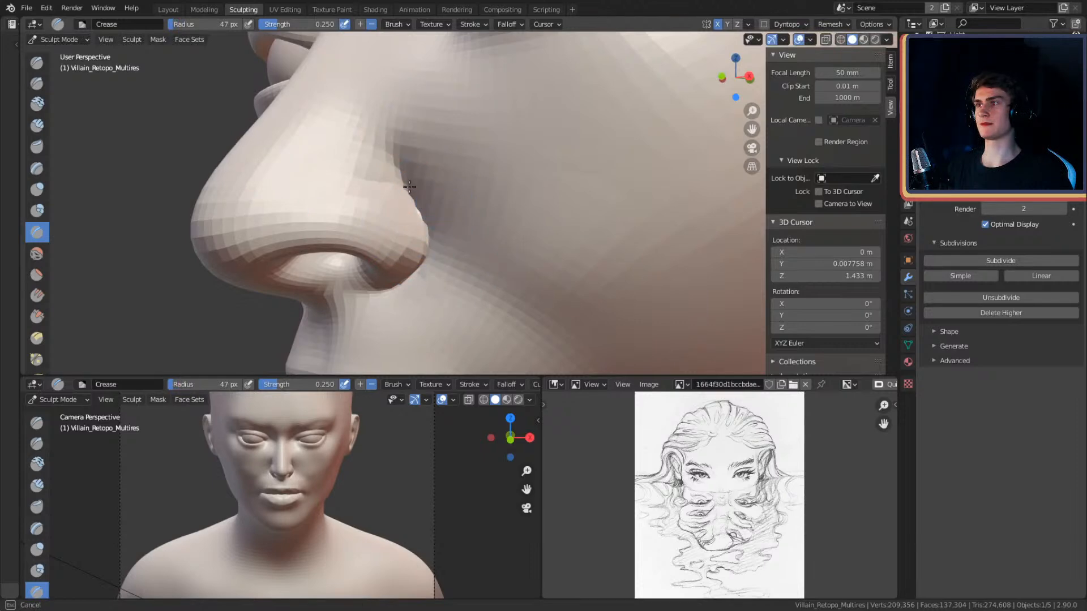
pyautogui.moveTo(404, 184); pyautogui.dragTo(403, 221, button='middle')
pyautogui.click(407, 158)
pyautogui.moveTo(387, 199)
pyautogui.mouseDown(button='middle')
pyautogui.moveTo(402, 152)
pyautogui.moveTo(536, 165)
pyautogui.moveTo(481, 169)
pyautogui.moveTo(533, 181)
pyautogui.moveTo(449, 170)
pyautogui.moveTo(467, 203)
pyautogui.moveTo(443, 204)
pyautogui.moveTo(466, 187)
pyautogui.moveTo(456, 194)
pyautogui.mouseUp(button='middle')
# - Refine the crease around the base of the nostril wing at 29 px and smooth its surroundings at 62 px
pyautogui.press('f')
pyautogui.click(388, 234)
pyautogui.moveTo(363, 264)
pyautogui.mouseDown(button='middle')
pyautogui.moveTo(481, 215)
pyautogui.moveTo(501, 187)
pyautogui.mouseUp(button='middle')
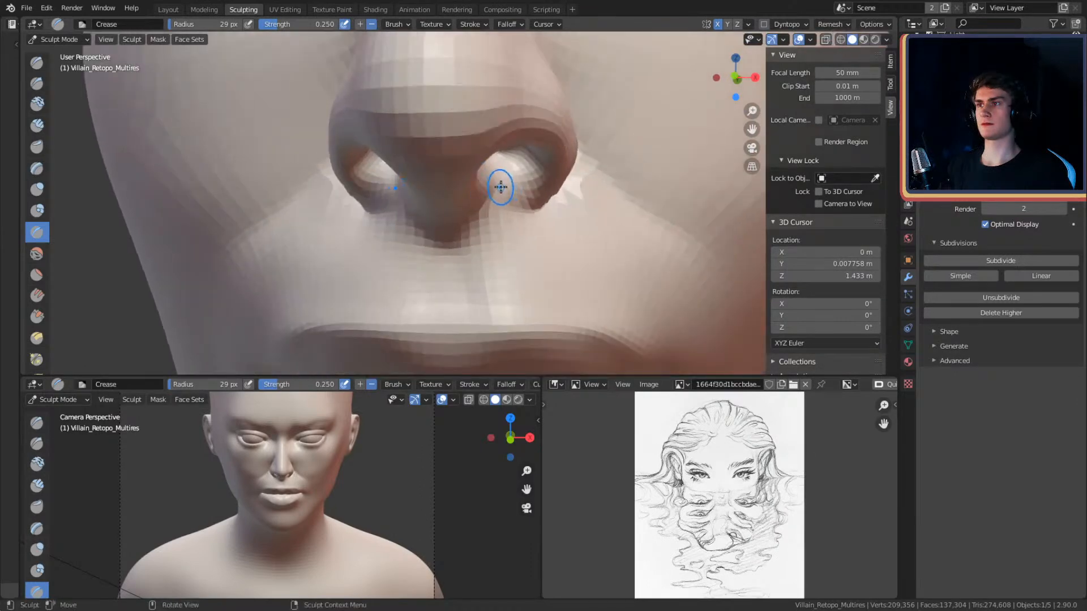
pyautogui.press('f')
pyautogui.click(566, 194)
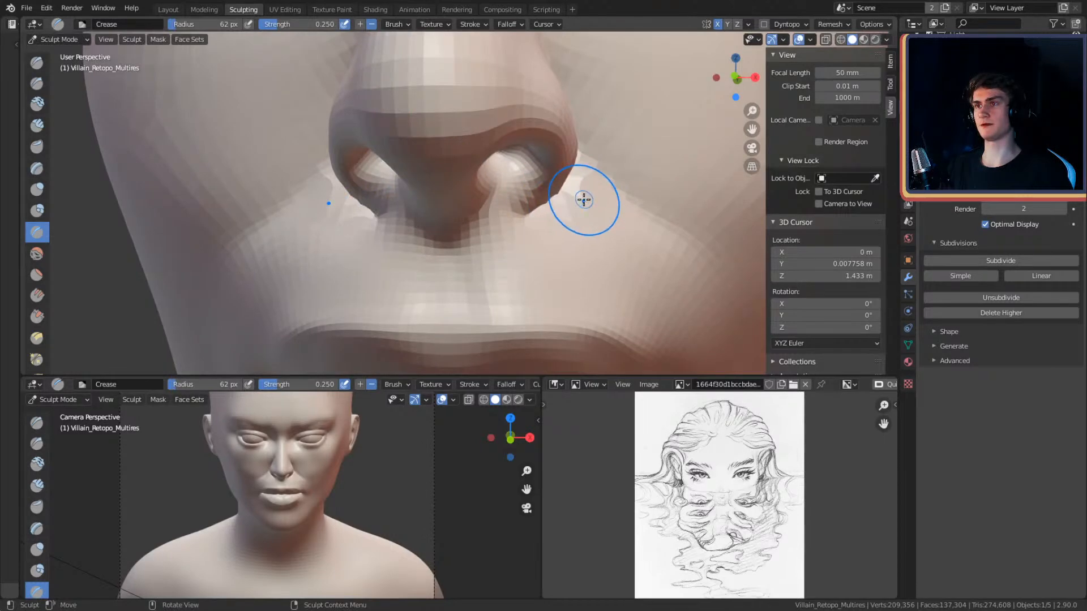
pyautogui.press('f')
pyautogui.click(559, 200)
pyautogui.moveTo(559, 200)
pyautogui.mouseDown(button='middle')
pyautogui.moveTo(342, 164)
pyautogui.moveTo(358, 164)
pyautogui.moveTo(345, 191)
pyautogui.moveTo(306, 216)
pyautogui.moveTo(400, 175)
pyautogui.moveTo(466, 185)
pyautogui.mouseUp(button='middle')
pyautogui.moveTo(489, 219); pyautogui.dragTo(461, 206, button='middle')
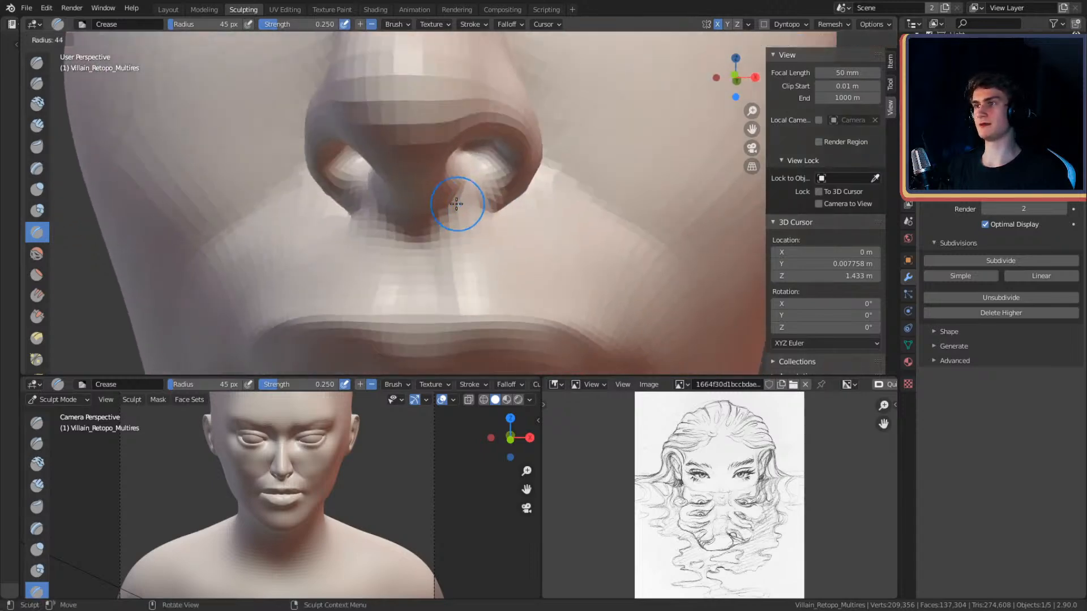
# - Build up the nostril floor between the septum and the wing with the Clay Strips brush at 29 and 27 px
pyautogui.press('c')
pyautogui.press('f')
pyautogui.click(459, 190)
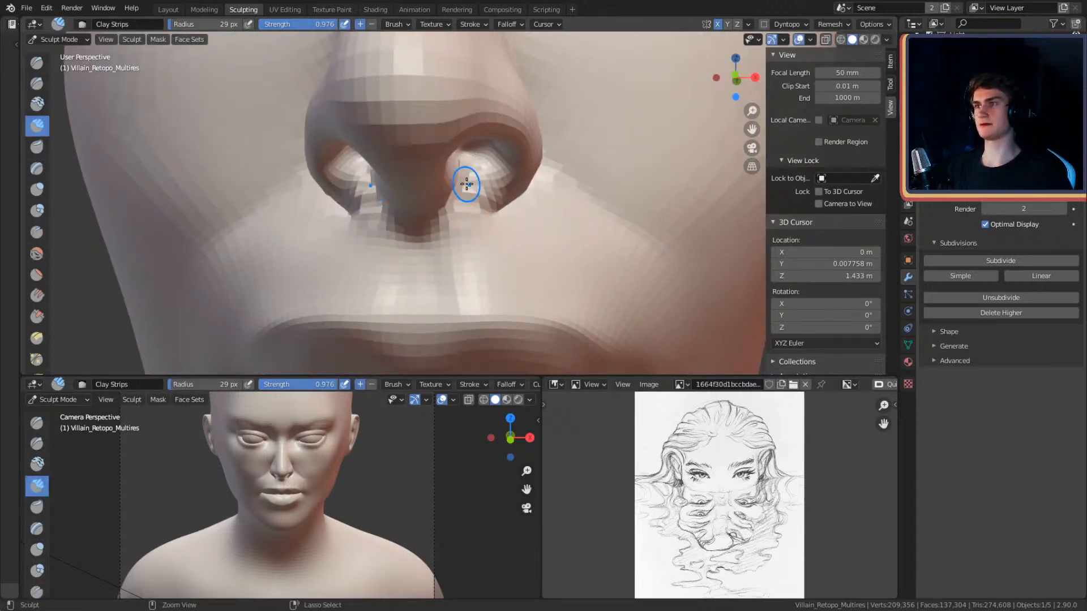
pyautogui.moveTo(470, 207); pyautogui.dragTo(474, 206)
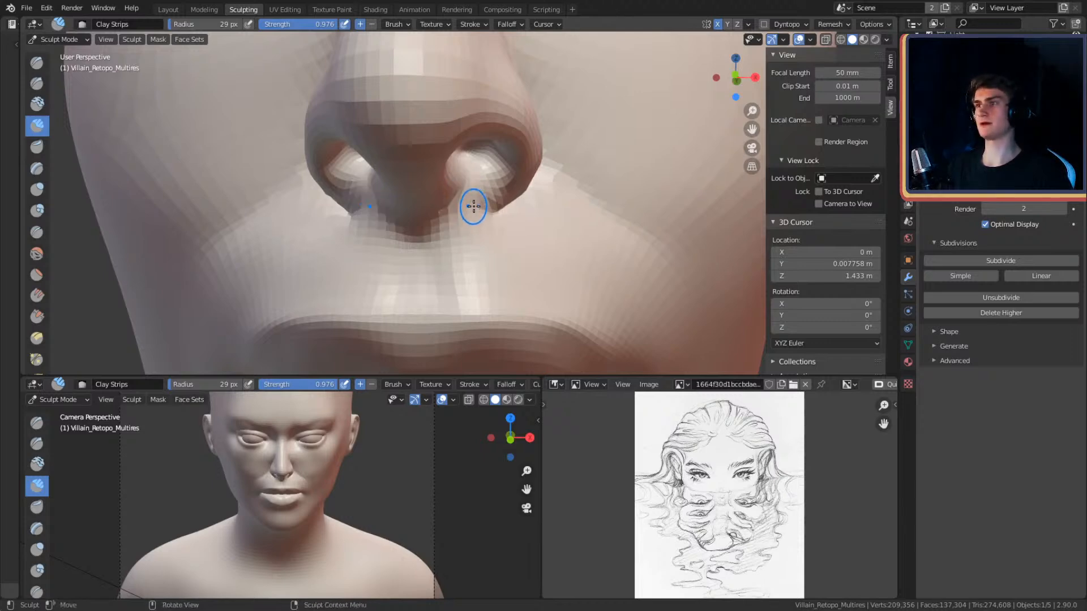
pyautogui.scroll(2, 473, 206)
pyautogui.press('f')
pyautogui.click(478, 184)
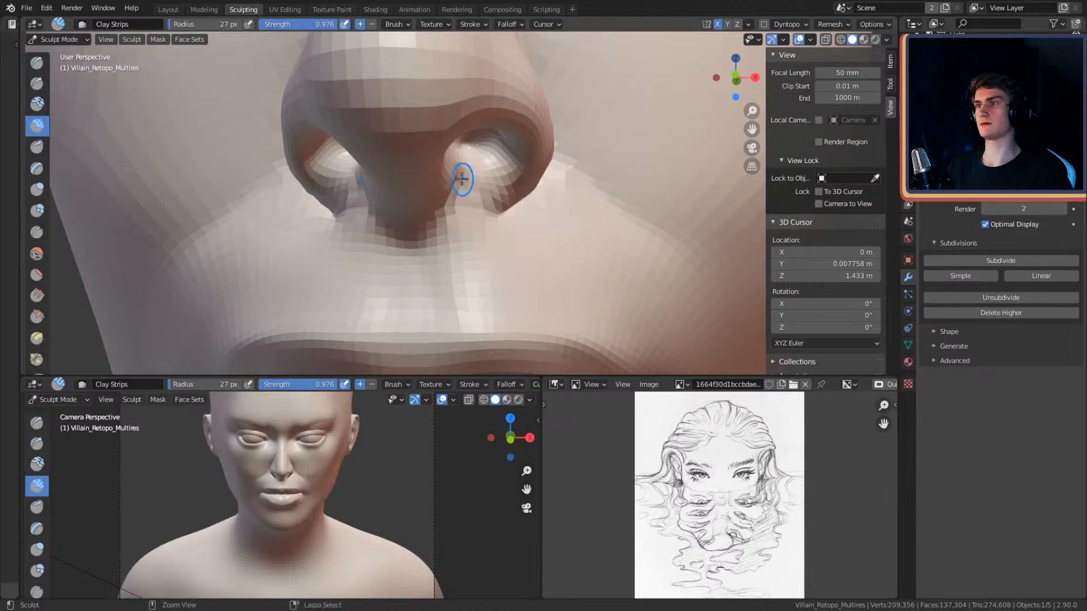
pyautogui.press('f')
pyautogui.click(451, 183)
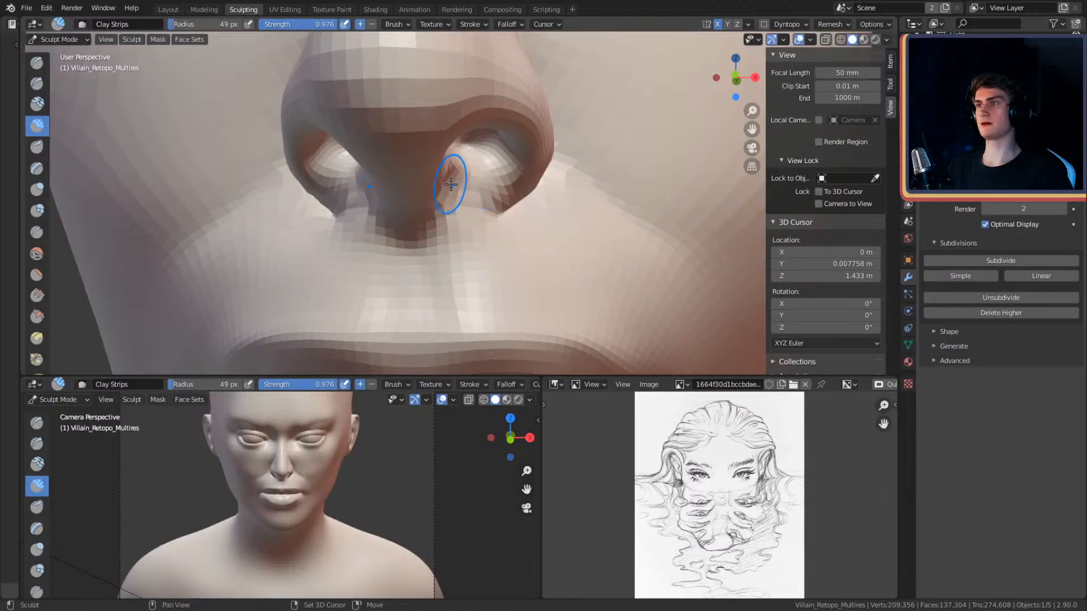
# - Sharpen the nostril rim and the side of the septum with the Crease brush at 49 px
pyautogui.moveTo(456, 222)
pyautogui.mouseDown(button='middle')
pyautogui.moveTo(464, 166)
pyautogui.moveTo(451, 161)
pyautogui.mouseUp(button='middle')
pyautogui.hotkey('shift', 'c')
pyautogui.moveTo(421, 129)
pyautogui.mouseDown()
pyautogui.moveTo(414, 82)
pyautogui.moveTo(395, 127)
pyautogui.moveTo(432, 102)
pyautogui.moveTo(427, 124)
pyautogui.mouseUp()
pyautogui.moveTo(427, 124); pyautogui.dragTo(445, 191, button='middle')
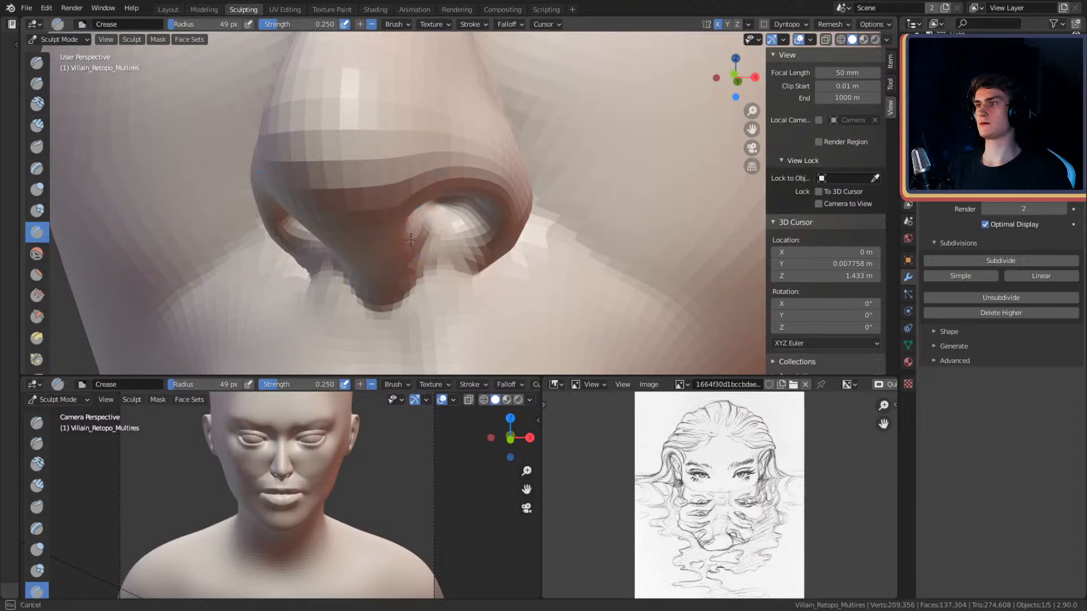
pyautogui.press('f')
pyautogui.click(425, 287)
pyautogui.moveTo(432, 256); pyautogui.dragTo(562, 204, button='middle')
# - Reshape the nostril opening and wing from the side and below with the Grab brush at 76, 110 and 87 px
pyautogui.scroll(2, 505, 167)
pyautogui.press('g')
pyautogui.moveTo(394, 154)
pyautogui.mouseDown(button='middle')
pyautogui.moveTo(468, 189)
pyautogui.moveTo(437, 187)
pyautogui.moveTo(497, 206)
pyautogui.mouseUp(button='middle')
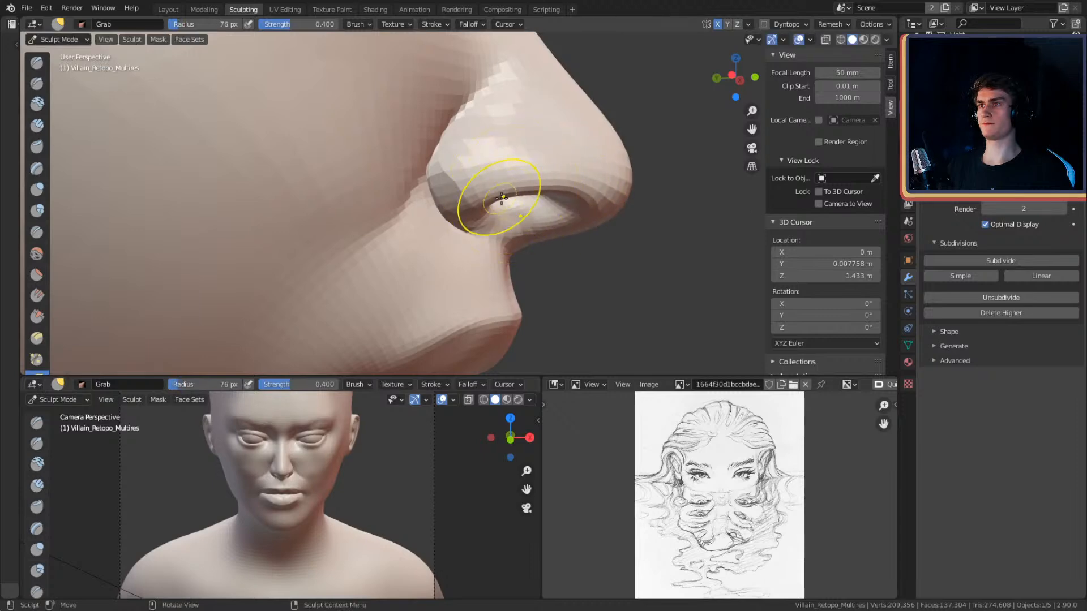
pyautogui.moveTo(543, 180); pyautogui.dragTo(516, 121, button='middle')
pyautogui.press('f')
pyautogui.click(534, 127)
pyautogui.moveTo(522, 138); pyautogui.dragTo(510, 132)
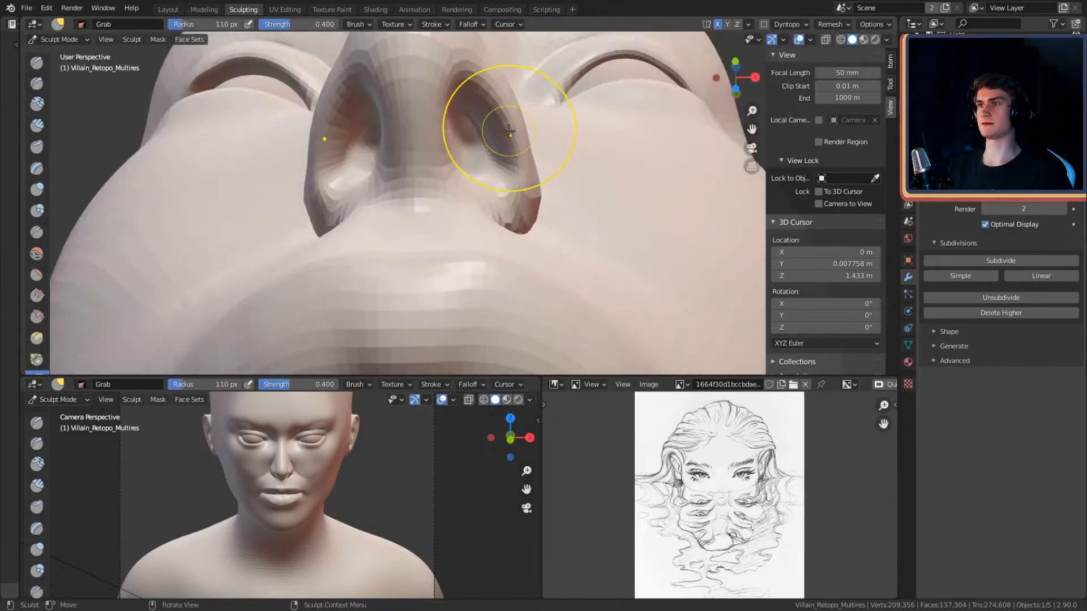
pyautogui.moveTo(515, 121); pyautogui.dragTo(520, 142, button='middle')
pyautogui.press('f')
pyautogui.click(519, 194)
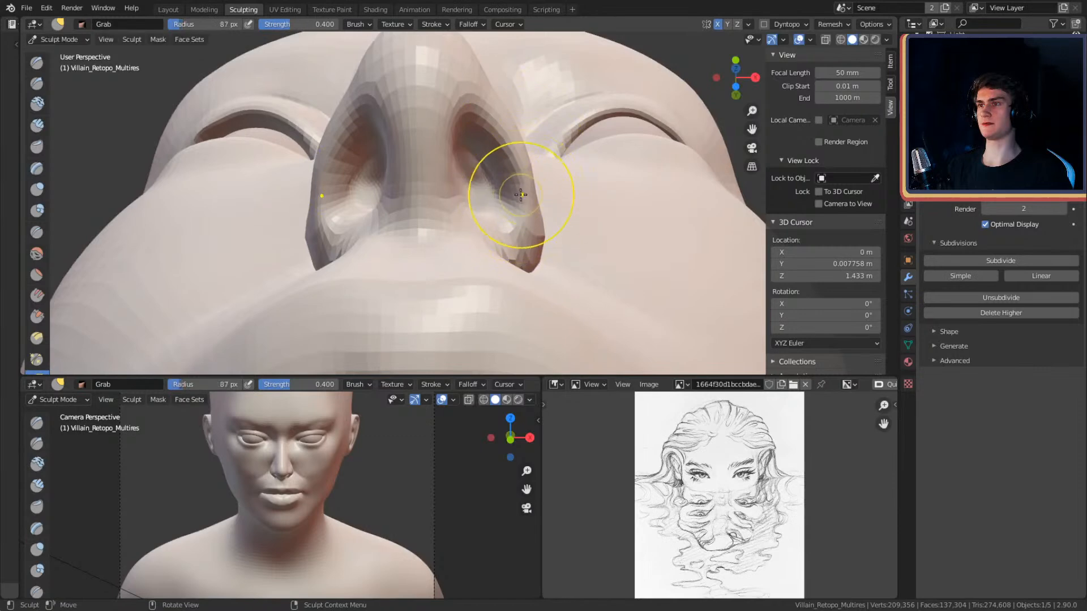
pyautogui.moveTo(521, 196); pyautogui.dragTo(451, 132, button='middle')
# - Define the inner edge of the nostril opening with the Crease brush at 50 px
pyautogui.hotkey('shift', 'c')
pyautogui.moveTo(433, 191)
pyautogui.mouseDown(button='middle')
pyautogui.moveTo(461, 206)
pyautogui.moveTo(456, 195)
pyautogui.moveTo(502, 200)
pyautogui.mouseUp(button='middle')
pyautogui.press('f')
pyautogui.click(483, 150)
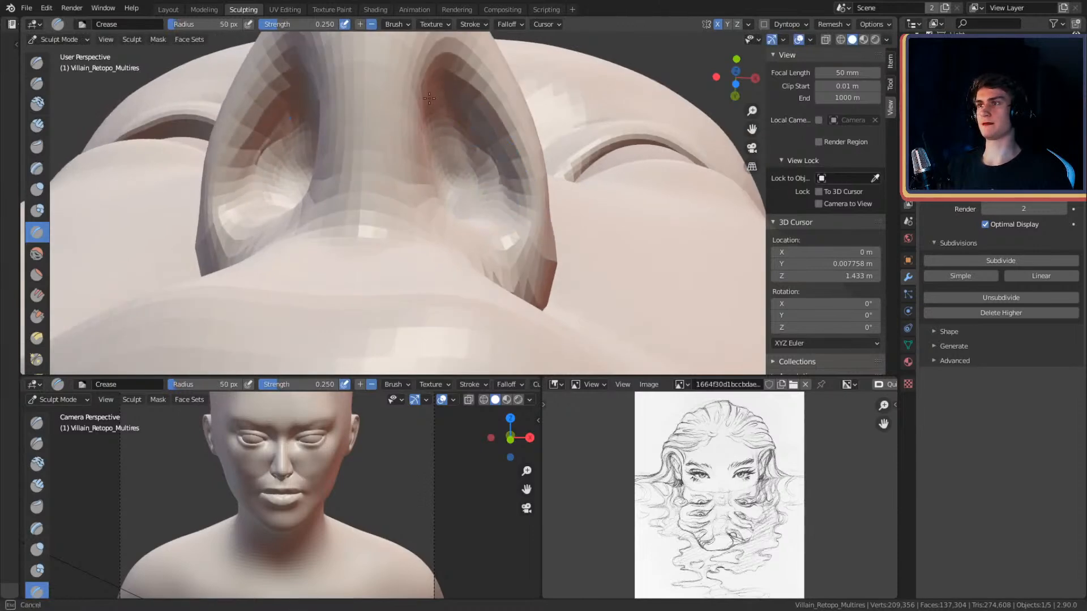
pyautogui.moveTo(468, 167); pyautogui.dragTo(424, 288, button='middle')
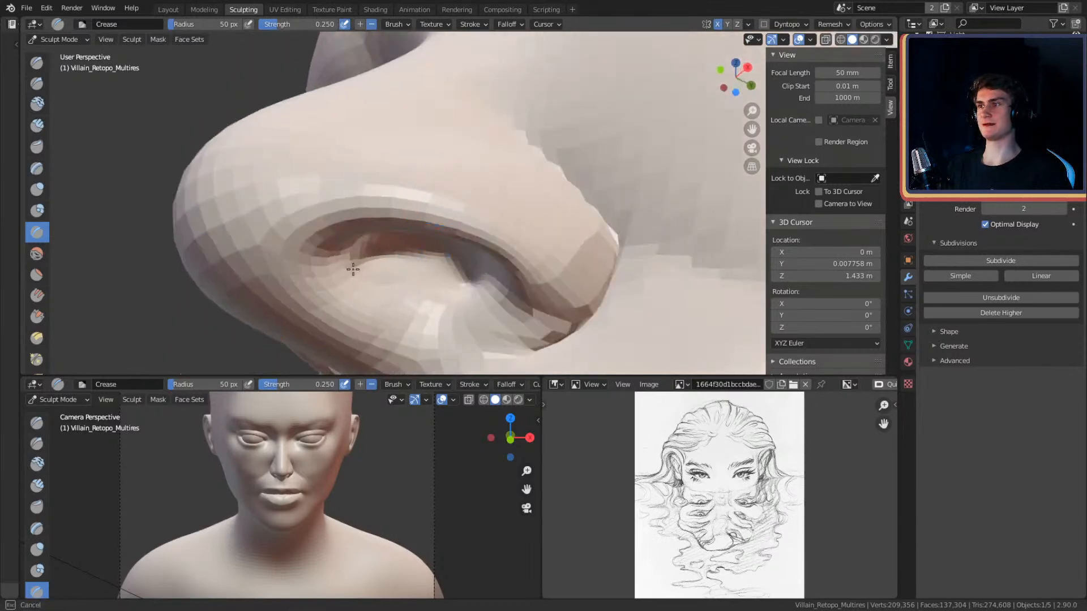
pyautogui.moveTo(326, 268); pyautogui.dragTo(340, 244, button='middle')
# - Sculpt the inside walls of the nostrils with the Clay Strips brush at 36 and 23 px and smooth them
pyautogui.press('c')
pyautogui.moveTo(347, 223)
pyautogui.mouseDown()
pyautogui.moveTo(385, 203)
pyautogui.moveTo(412, 204)
pyautogui.mouseUp()
pyautogui.moveTo(448, 183)
pyautogui.mouseDown(button='middle')
pyautogui.moveTo(436, 181)
pyautogui.moveTo(516, 220)
pyautogui.moveTo(402, 206)
pyautogui.moveTo(461, 204)
pyautogui.moveTo(466, 182)
pyautogui.moveTo(537, 193)
pyautogui.moveTo(417, 199)
pyautogui.moveTo(534, 189)
pyautogui.mouseUp(button='middle')
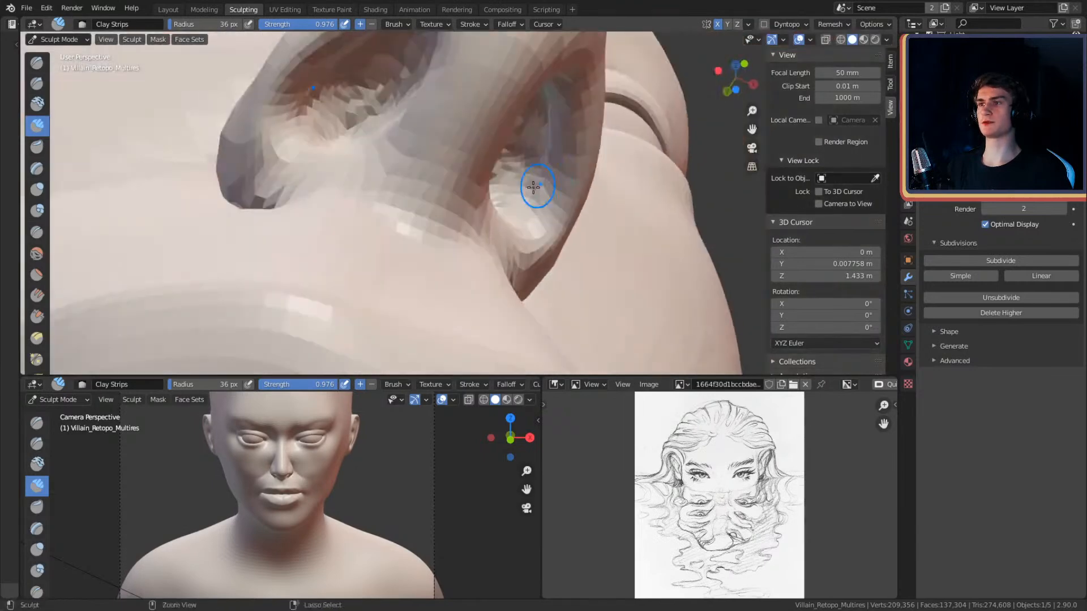
pyautogui.moveTo(545, 97)
pyautogui.mouseDown(button='middle')
pyautogui.moveTo(553, 132)
pyautogui.moveTo(538, 116)
pyautogui.moveTo(537, 102)
pyautogui.moveTo(553, 182)
pyautogui.moveTo(538, 138)
pyautogui.moveTo(553, 182)
pyautogui.mouseUp(button='middle')
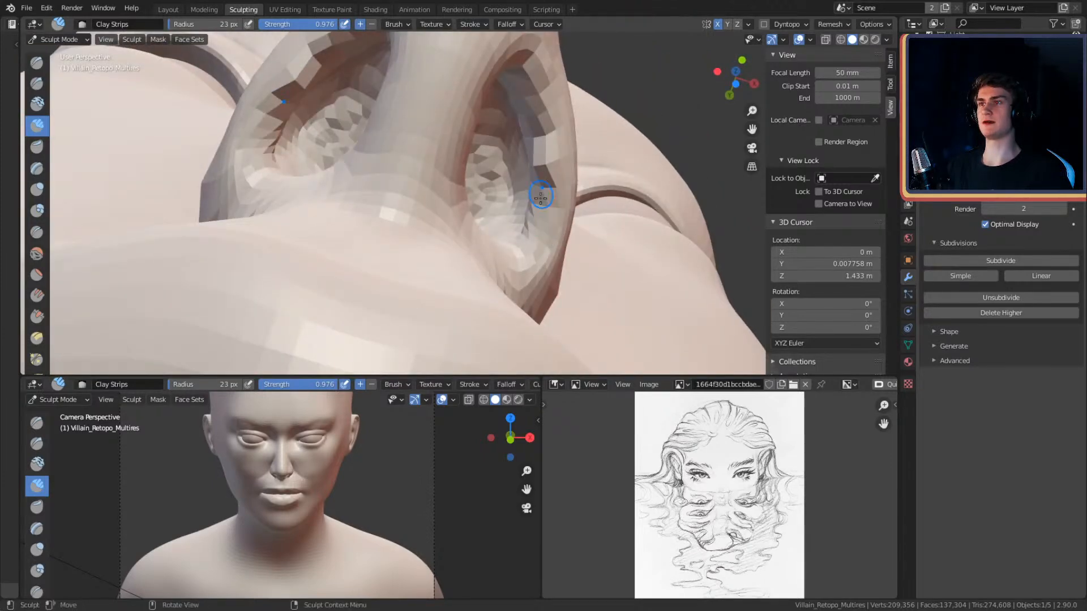
pyautogui.moveTo(536, 157)
pyautogui.keyDown('shift'); pyautogui.mouseDown()
pyautogui.moveTo(543, 208)
pyautogui.moveTo(539, 177)
pyautogui.moveTo(466, 235)
pyautogui.moveTo(497, 231)
pyautogui.moveTo(562, 168)
pyautogui.moveTo(567, 231)
pyautogui.mouseUp(); pyautogui.keyUp('shift')
# - Adjust the nostril wing's side profile with the Grab brush at 105 px
pyautogui.scroll(2, 536, 222)
pyautogui.scroll(1, 536, 222)
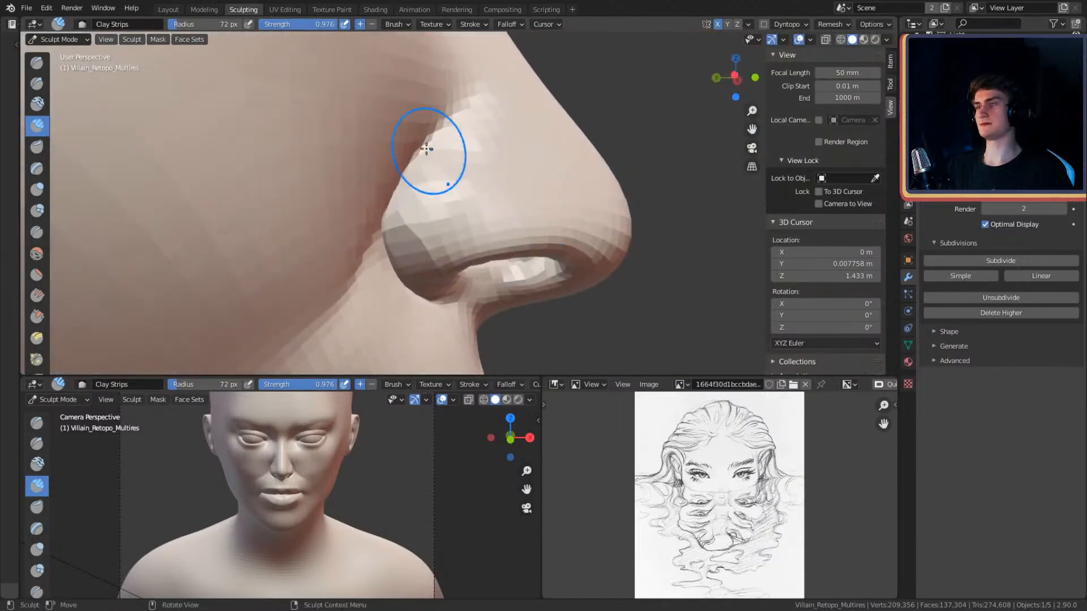
pyautogui.press('g')
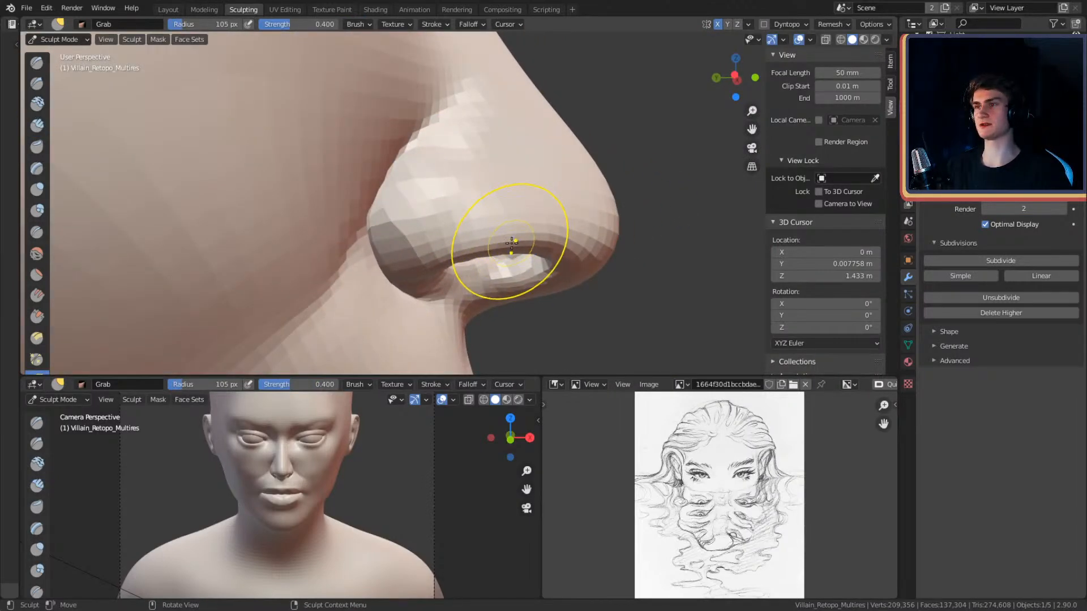
pyautogui.moveTo(509, 241)
pyautogui.mouseDown(button='middle')
pyautogui.moveTo(497, 199)
pyautogui.moveTo(449, 211)
pyautogui.moveTo(426, 198)
pyautogui.moveTo(410, 212)
pyautogui.moveTo(388, 182)
pyautogui.moveTo(407, 179)
pyautogui.moveTo(368, 165)
pyautogui.moveTo(457, 203)
pyautogui.moveTo(422, 177)
pyautogui.moveTo(458, 184)
pyautogui.moveTo(392, 156)
pyautogui.moveTo(465, 185)
pyautogui.mouseUp(button='middle')
# - Cut a groove between the nose tip and the nostril wing with Clay Strips at 53 and 46 px, softening it at 124 px
pyautogui.press('c')
pyautogui.press('f')
pyautogui.click(368, 201)
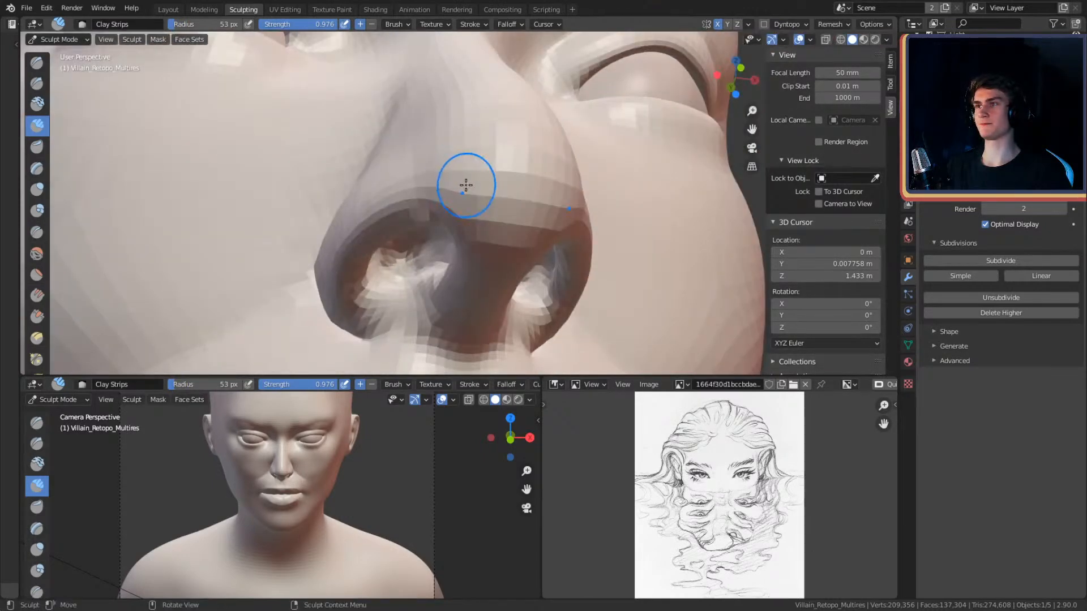
pyautogui.moveTo(448, 107)
pyautogui.mouseDown(button='middle')
pyautogui.moveTo(477, 163)
pyautogui.moveTo(473, 209)
pyautogui.moveTo(492, 151)
pyautogui.moveTo(417, 153)
pyautogui.mouseUp(button='middle')
pyautogui.press('f')
pyautogui.click(505, 190)
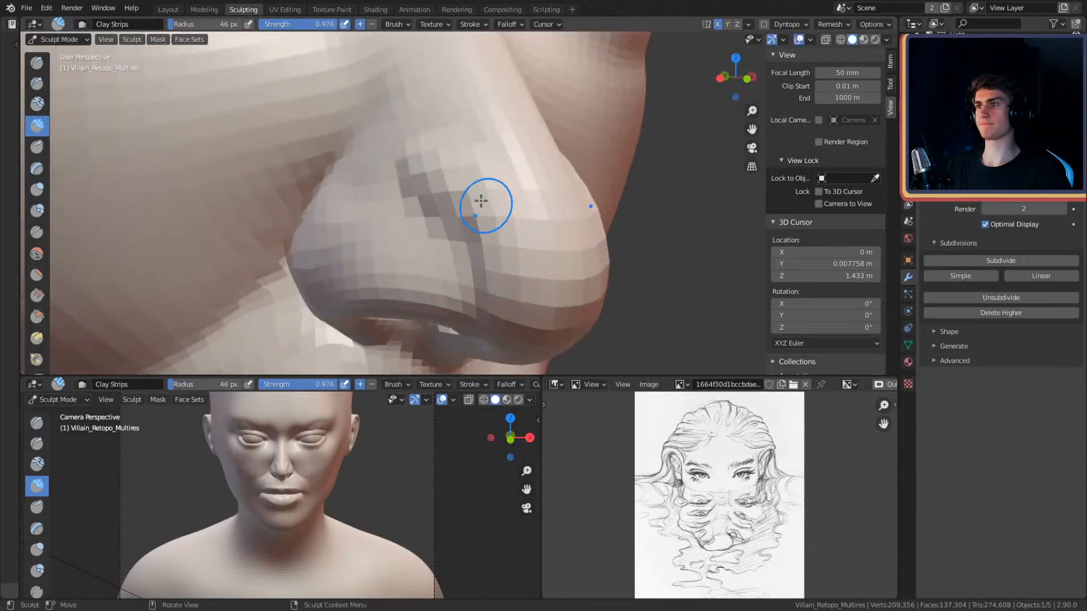
pyautogui.press('f')
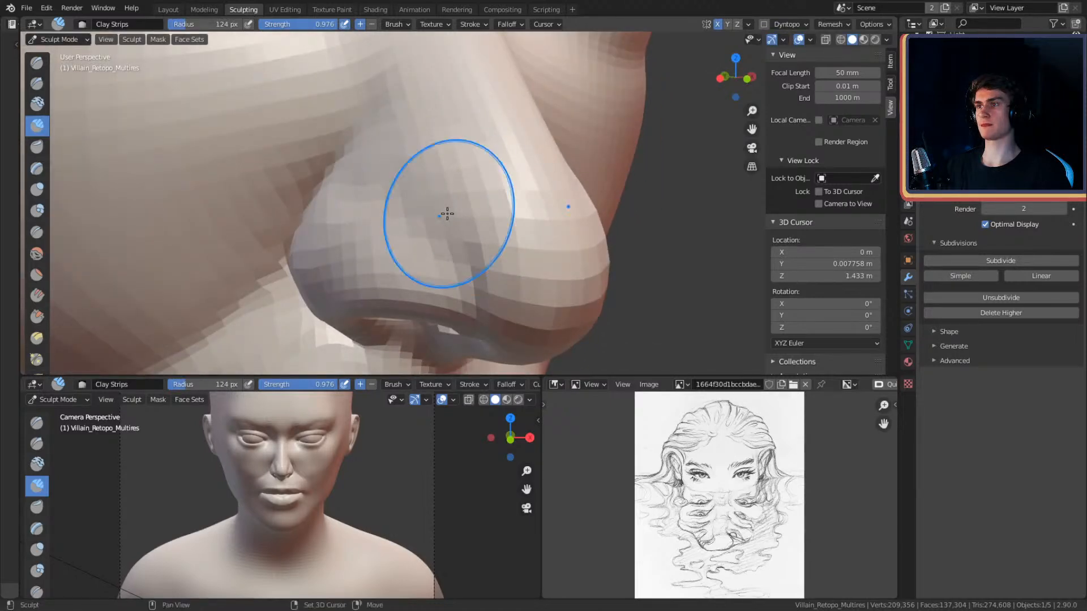
pyautogui.moveTo(516, 229)
pyautogui.mouseDown(button='middle')
pyautogui.moveTo(456, 170)
pyautogui.moveTo(371, 178)
pyautogui.moveTo(439, 194)
pyautogui.moveTo(434, 186)
pyautogui.moveTo(408, 199)
pyautogui.mouseUp(button='middle')
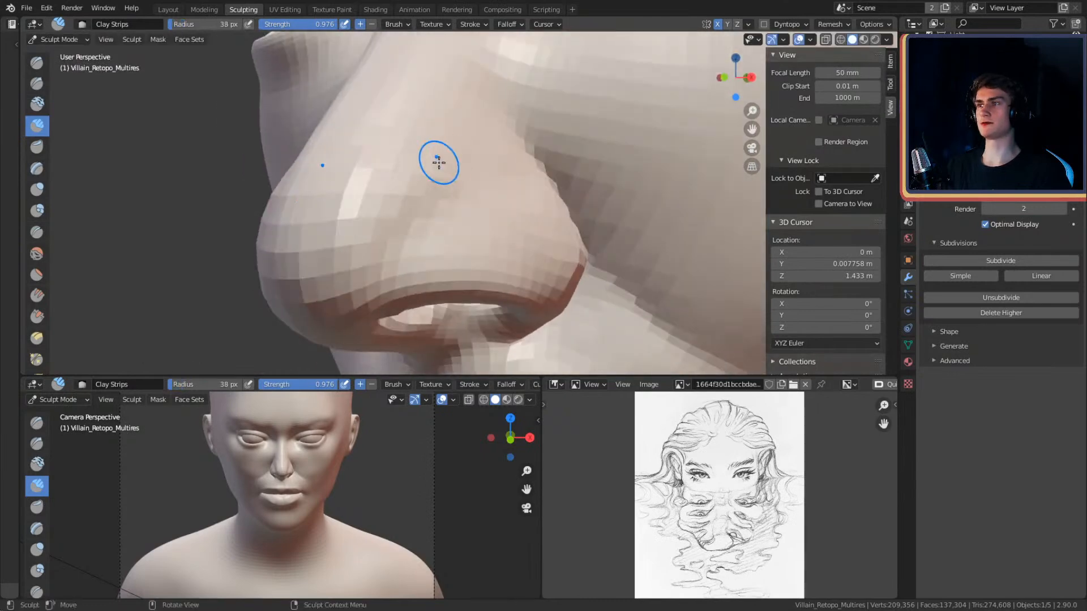
# - Sculpt the side of the nose above the nostril wing with the Clay Strips brush at 38 and 53 px
pyautogui.moveTo(441, 163)
pyautogui.mouseDown(button='middle')
pyautogui.moveTo(441, 180)
pyautogui.moveTo(508, 191)
pyautogui.mouseUp(button='middle')
pyautogui.moveTo(492, 180)
pyautogui.mouseDown(button='middle')
pyautogui.moveTo(504, 160)
pyautogui.moveTo(454, 198)
pyautogui.mouseUp(button='middle')
pyautogui.press('f')
pyautogui.click(460, 156)
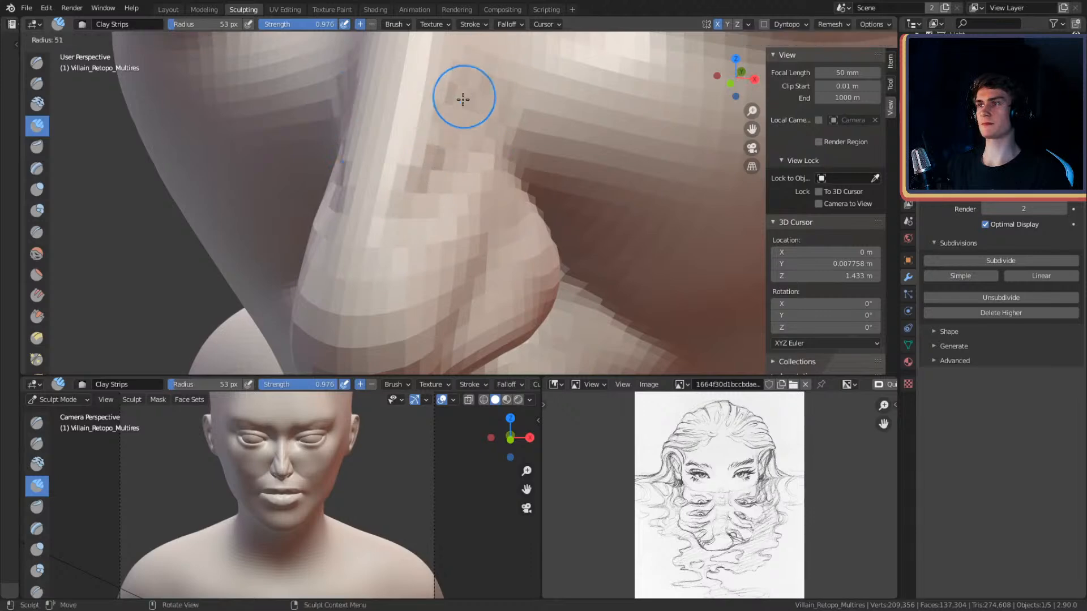
pyautogui.moveTo(477, 121)
pyautogui.mouseDown(button='middle')
pyautogui.moveTo(466, 181)
pyautogui.moveTo(418, 270)
pyautogui.mouseUp(button='middle')
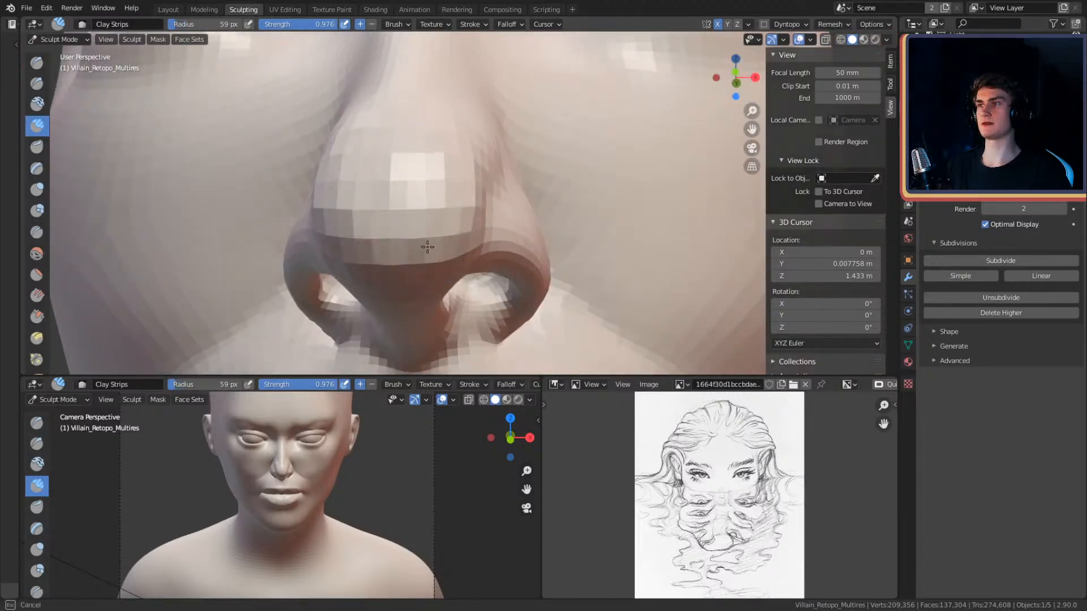
# - Shape the nose tip and the area above the nostril rim with the Clay Strips brush at 59 and 55 px
pyautogui.moveTo(460, 181)
pyautogui.mouseDown(button='middle')
pyautogui.moveTo(475, 167)
pyautogui.moveTo(524, 194)
pyautogui.moveTo(457, 165)
pyautogui.moveTo(496, 262)
pyautogui.mouseUp(button='middle')
pyautogui.press('f')
pyautogui.press('f')
pyautogui.moveTo(521, 201)
pyautogui.keyDown('alt'); pyautogui.mouseDown()
pyautogui.moveTo(441, 210)
pyautogui.moveTo(393, 199)
pyautogui.moveTo(384, 212)
pyautogui.mouseUp(); pyautogui.keyUp('alt')
pyautogui.click(400, 212)
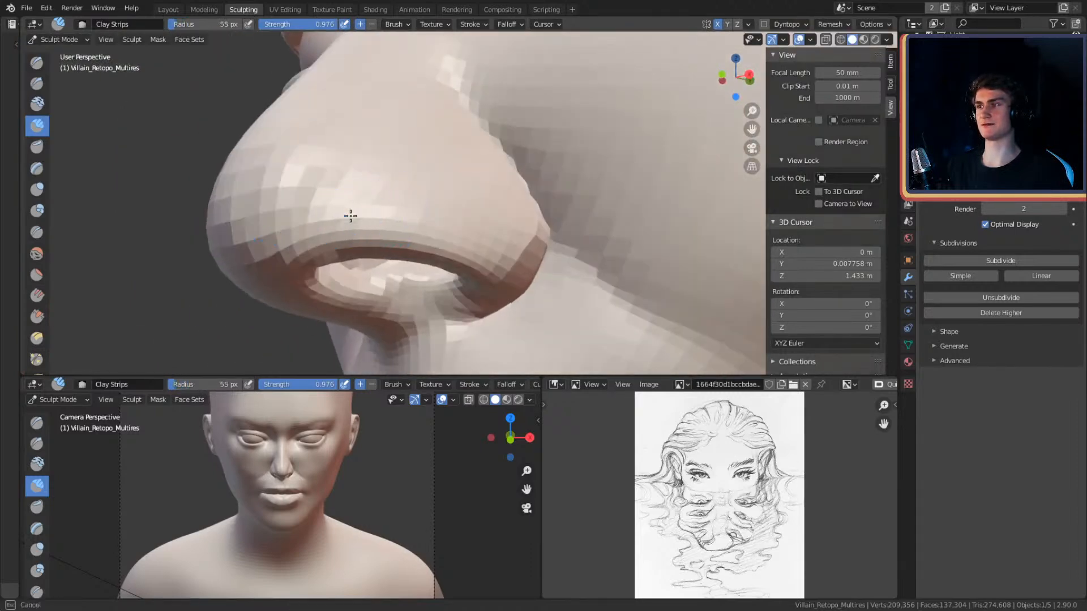
pyautogui.moveTo(502, 209)
pyautogui.keyDown('alt'); pyautogui.mouseDown()
pyautogui.moveTo(419, 212)
pyautogui.moveTo(484, 197)
pyautogui.moveTo(526, 218)
pyautogui.mouseUp(); pyautogui.keyUp('alt')
# - Refine the nostril rim and underside of the nose from below with the Clay Strips brush at 45 px
pyautogui.moveTo(386, 189); pyautogui.dragTo(502, 252)
pyautogui.moveTo(433, 230)
pyautogui.mouseDown()
pyautogui.moveTo(503, 259)
pyautogui.moveTo(536, 167)
pyautogui.moveTo(614, 128)
pyautogui.moveTo(592, 134)
pyautogui.mouseUp()
pyautogui.press('f')
pyautogui.click(487, 236)
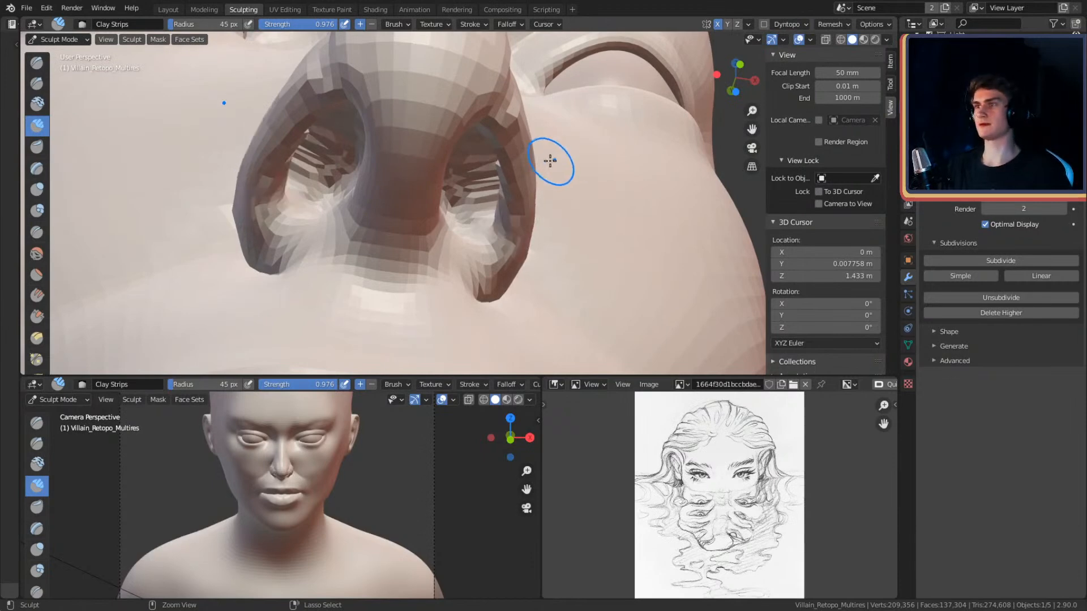
# - Limit the Clay Strips brush to front faces only in its advanced options
pyautogui.moveTo(538, 165)
pyautogui.keyDown('alt'); pyautogui.mouseDown()
pyautogui.moveTo(538, 189)
pyautogui.moveTo(505, 215)
pyautogui.moveTo(510, 226)
pyautogui.moveTo(545, 181)
pyautogui.moveTo(582, 164)
pyautogui.mouseUp(); pyautogui.keyUp('alt')
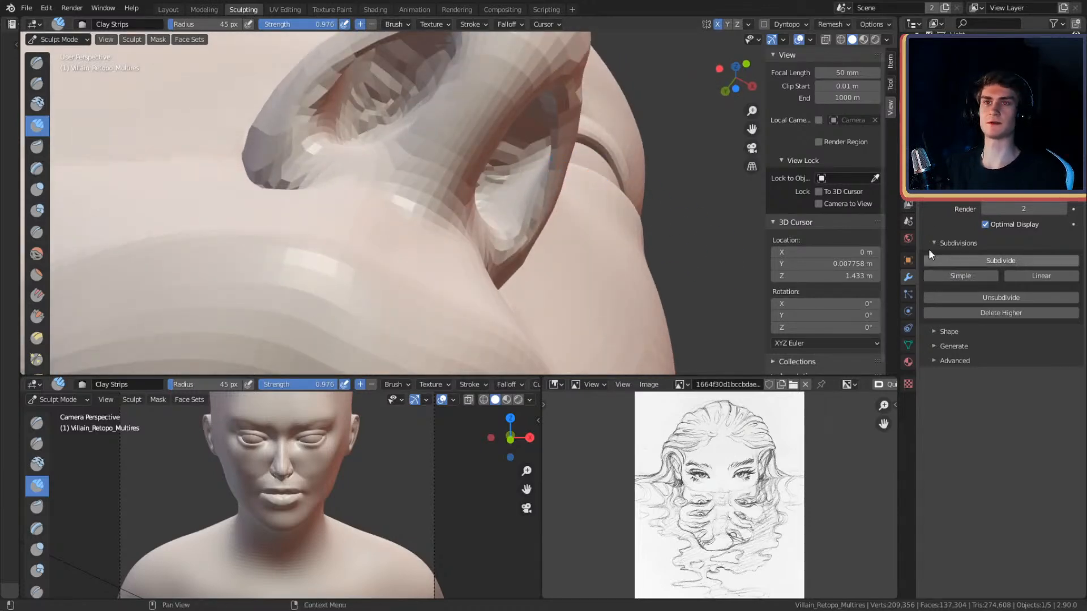
pyautogui.click(908, 148)
pyautogui.scroll(-8, 961, 335)
pyautogui.click(990, 401)
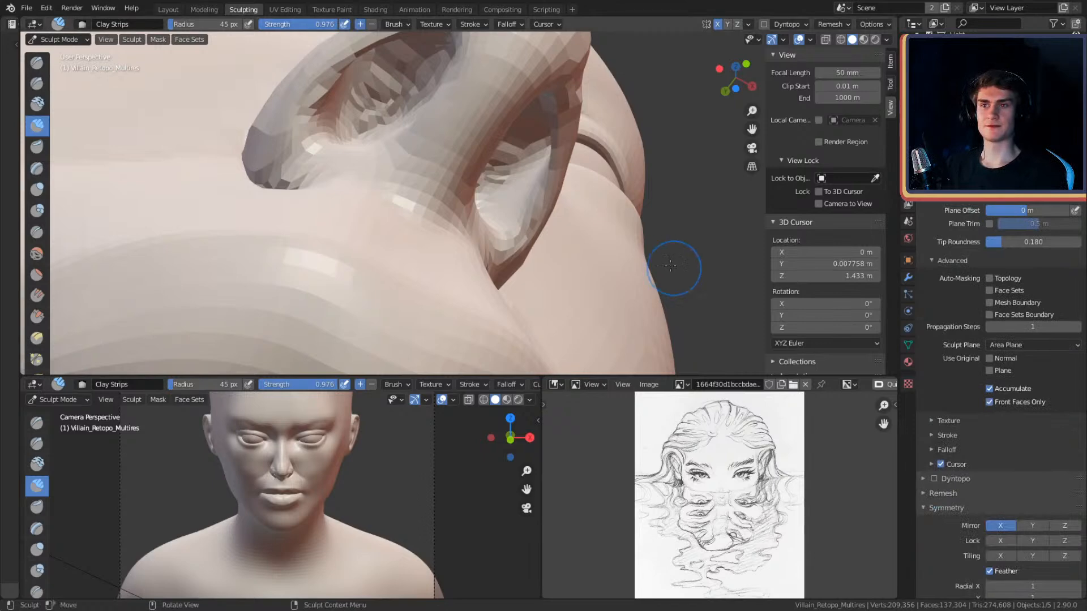
# - Sculpt the inner wall and lower rim of the nostril with the Clay Strips brush at 33 px
pyautogui.moveTo(628, 189)
pyautogui.keyDown('alt'); pyautogui.mouseDown()
pyautogui.moveTo(623, 170)
pyautogui.moveTo(636, 186)
pyautogui.moveTo(623, 218)
pyautogui.mouseUp(); pyautogui.keyUp('alt')
pyautogui.press('f')
pyautogui.click(560, 226)
pyautogui.moveTo(504, 240)
pyautogui.mouseDown()
pyautogui.moveTo(525, 253)
pyautogui.moveTo(533, 239)
pyautogui.moveTo(512, 227)
pyautogui.moveTo(557, 243)
pyautogui.mouseUp()
pyautogui.moveTo(504, 289); pyautogui.dragTo(523, 272)
pyautogui.keyDown('alt'); pyautogui.moveTo(612, 190); pyautogui.dragTo(567, 244); pyautogui.keyUp('alt')
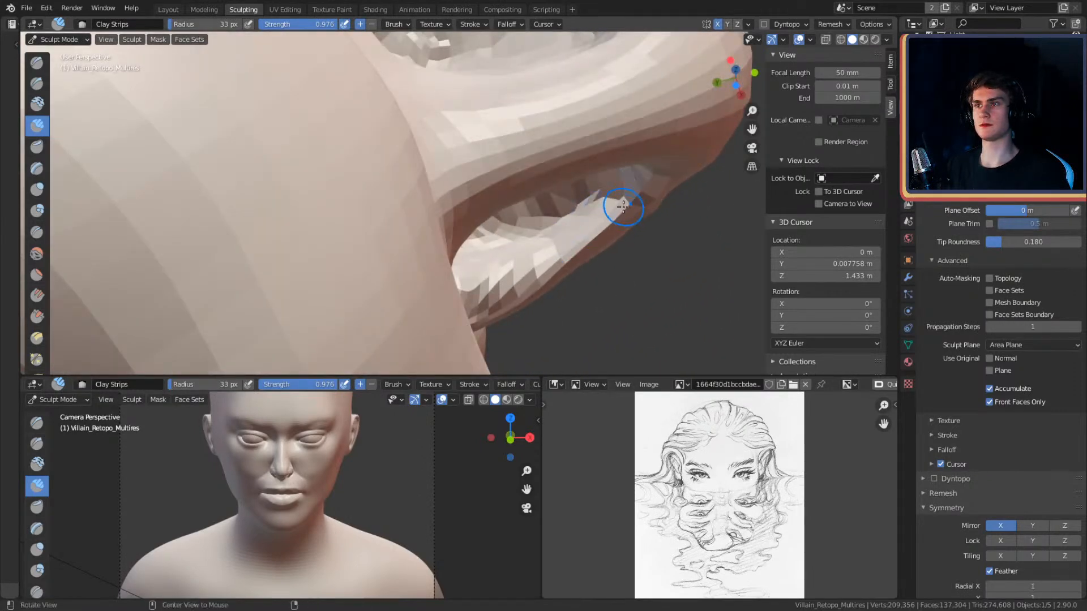
pyautogui.keyDown('alt'); pyautogui.moveTo(623, 207); pyautogui.dragTo(614, 228); pyautogui.keyUp('alt')
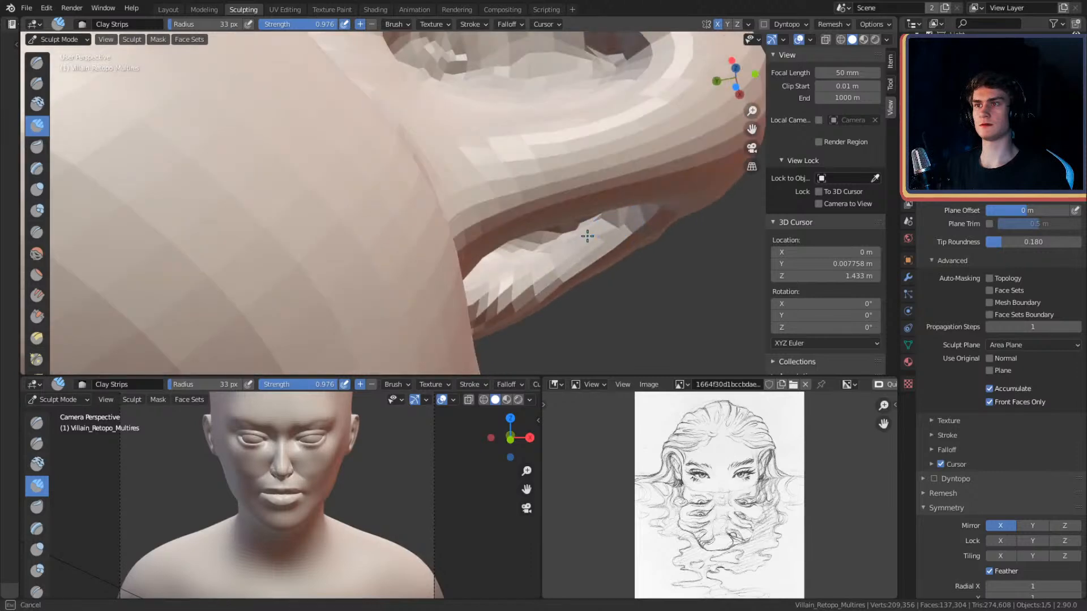
pyautogui.moveTo(606, 218)
pyautogui.keyDown('alt'); pyautogui.mouseDown()
pyautogui.moveTo(584, 223)
pyautogui.moveTo(509, 184)
pyautogui.moveTo(516, 311)
pyautogui.moveTo(565, 262)
pyautogui.moveTo(581, 275)
pyautogui.moveTo(497, 252)
pyautogui.moveTo(504, 225)
pyautogui.moveTo(493, 248)
pyautogui.mouseUp(); pyautogui.keyUp('alt')
# - Rework the nostril cavity from below with the Clay Strips brush at 73 px
pyautogui.press('f')
pyautogui.click(534, 249)
pyautogui.moveTo(494, 248)
pyautogui.keyDown('alt'); pyautogui.mouseDown()
pyautogui.moveTo(559, 240)
pyautogui.moveTo(497, 198)
pyautogui.moveTo(521, 170)
pyautogui.moveTo(453, 197)
pyautogui.moveTo(509, 187)
pyautogui.moveTo(623, 201)
pyautogui.moveTo(549, 236)
pyautogui.mouseUp(); pyautogui.keyUp('alt')
pyautogui.press('f')
pyautogui.click(494, 198)
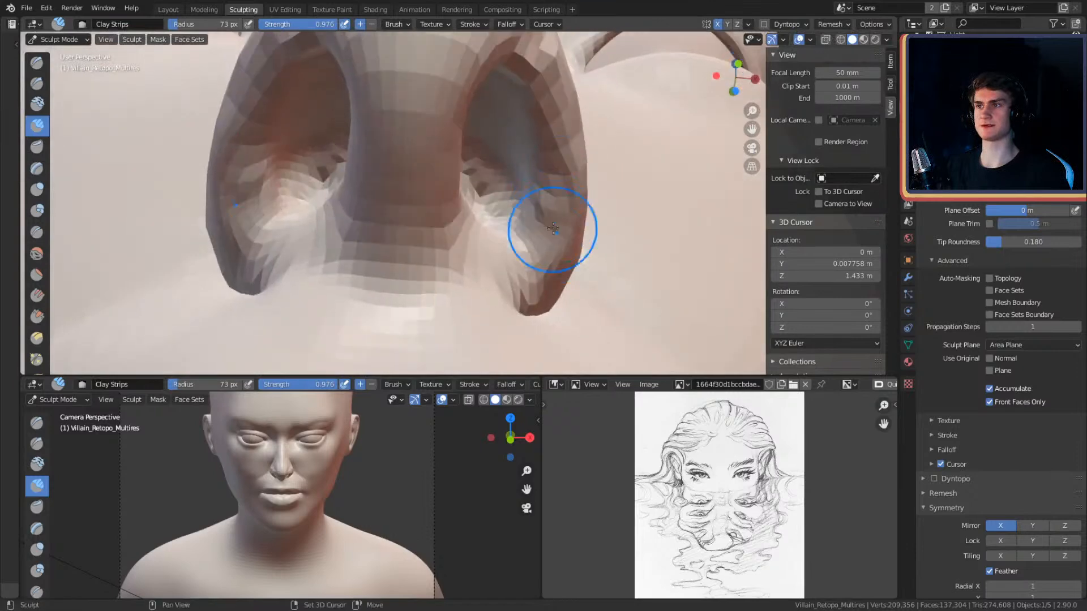
# - Define the inner edge of the nostril opening with the Crease brush at 129 and 71 px
pyautogui.hotkey('shift', 'c')
pyautogui.moveTo(521, 173)
pyautogui.keyDown('alt'); pyautogui.mouseDown()
pyautogui.moveTo(443, 226)
pyautogui.moveTo(483, 204)
pyautogui.moveTo(424, 180)
pyautogui.mouseUp(); pyautogui.keyUp('alt')
pyautogui.press('f')
pyautogui.click(514, 205)
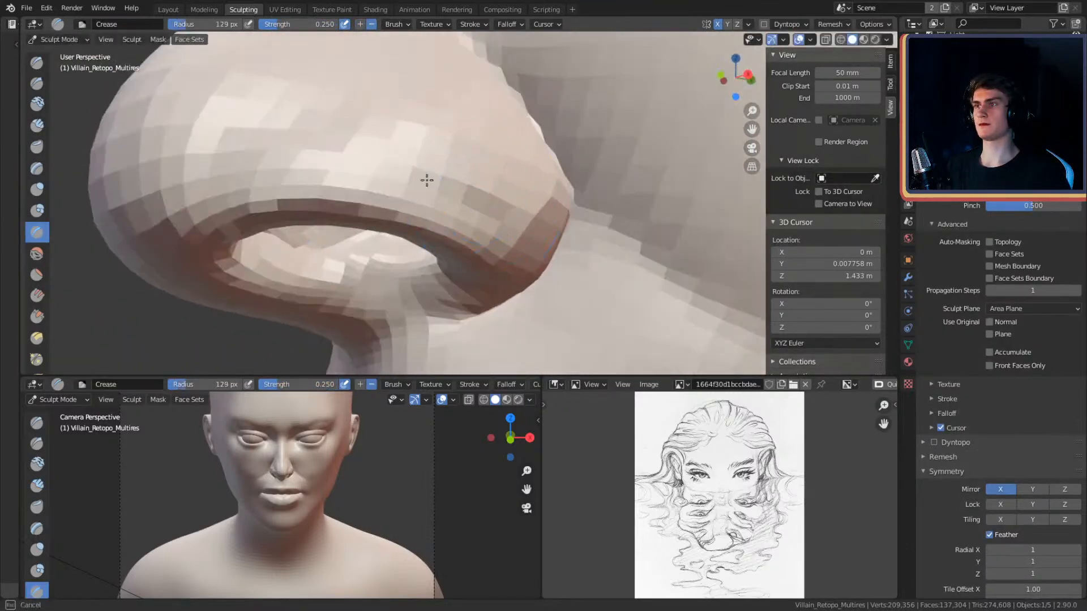
pyautogui.moveTo(515, 238)
pyautogui.keyDown('alt'); pyautogui.mouseDown()
pyautogui.moveTo(570, 179)
pyautogui.moveTo(512, 230)
pyautogui.moveTo(505, 177)
pyautogui.mouseUp(); pyautogui.keyUp('alt')
pyautogui.press('f')
pyautogui.click(542, 192)
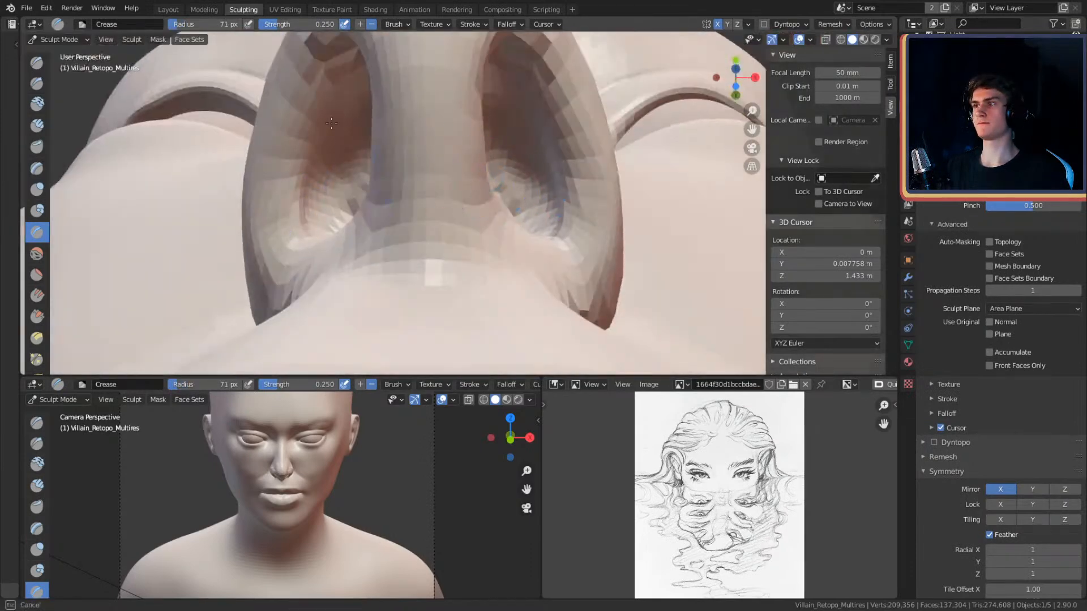
pyautogui.keyDown('alt'); pyautogui.moveTo(310, 229); pyautogui.dragTo(390, 161); pyautogui.keyUp('alt')
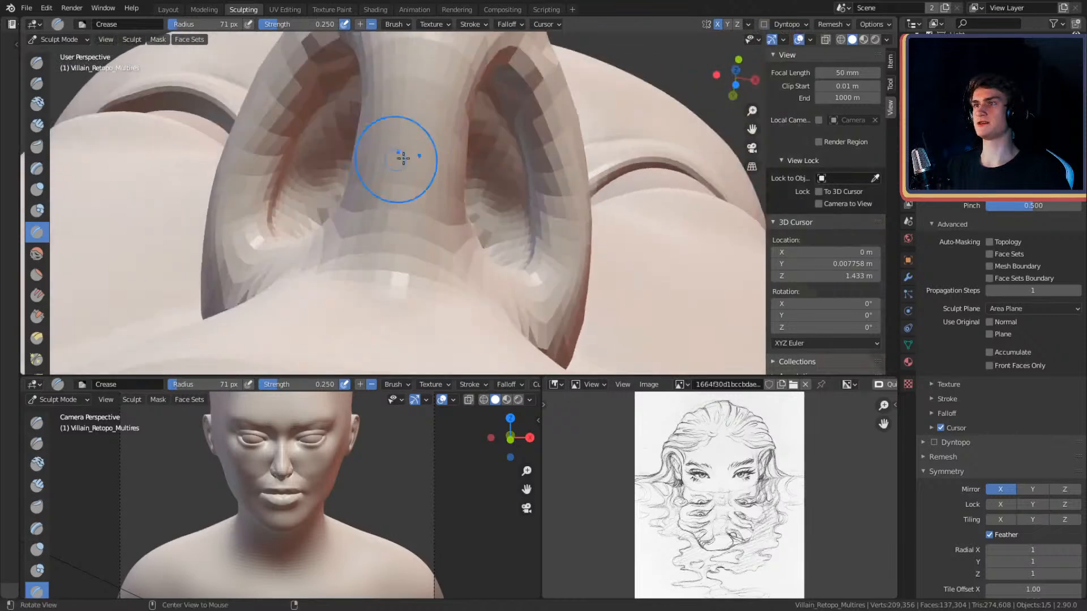
# - Shape the nostril wing and its lower rim with the Clay Strips brush at 44 px
pyautogui.moveTo(497, 131)
pyautogui.keyDown('alt'); pyautogui.mouseDown()
pyautogui.moveTo(400, 145)
pyautogui.moveTo(394, 184)
pyautogui.moveTo(448, 177)
pyautogui.moveTo(522, 213)
pyautogui.moveTo(424, 182)
pyautogui.moveTo(512, 155)
pyautogui.mouseUp(); pyautogui.keyUp('alt')
pyautogui.press('c')
pyautogui.press('f')
pyautogui.click(425, 146)
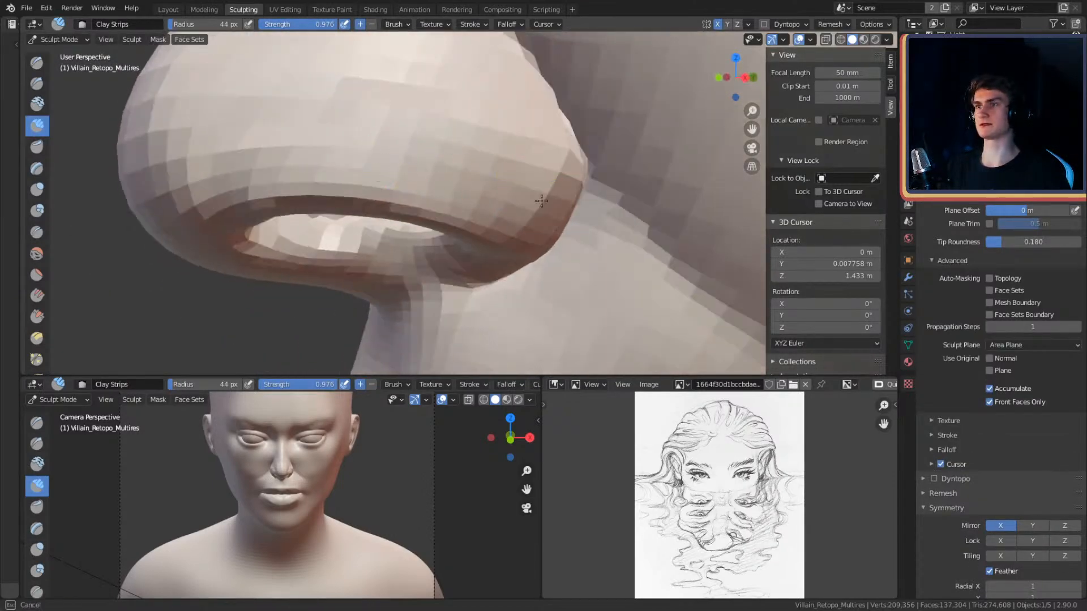
pyautogui.moveTo(500, 146)
pyautogui.keyDown('alt'); pyautogui.mouseDown()
pyautogui.moveTo(502, 168)
pyautogui.moveTo(492, 124)
pyautogui.moveTo(558, 94)
pyautogui.moveTo(543, 111)
pyautogui.mouseUp(); pyautogui.keyUp('alt')
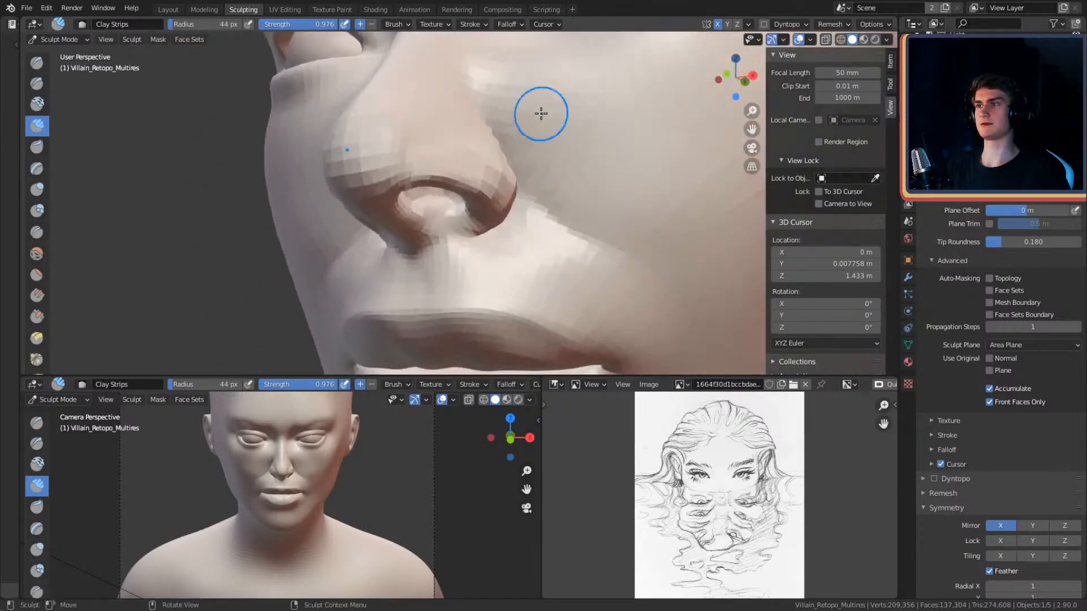
pyautogui.scroll(4, 537, 112)
pyautogui.moveTo(507, 114); pyautogui.dragTo(465, 223, button='middle')
pyautogui.moveTo(522, 179); pyautogui.dragTo(501, 196, button='middle')
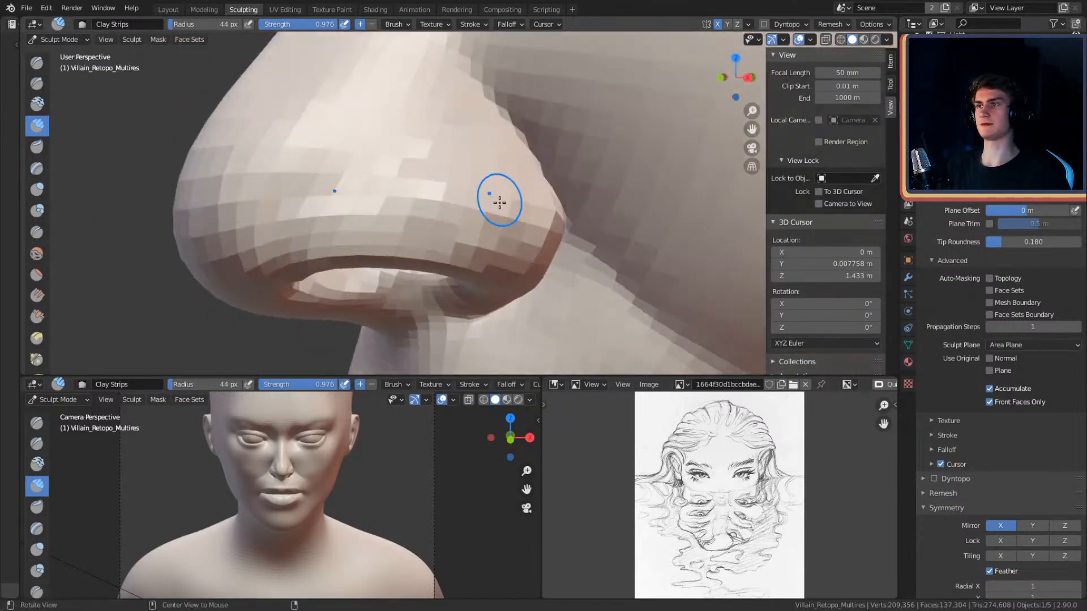
# - Rework the nostril wing with Clay Strips and sharpen the nostril's rim with the Crease brush
pyautogui.press('f')
pyautogui.click(547, 187)
pyautogui.moveTo(505, 238)
pyautogui.mouseDown(button='middle')
pyautogui.moveTo(488, 170)
pyautogui.moveTo(497, 165)
pyautogui.moveTo(434, 209)
pyautogui.mouseUp(button='middle')
pyautogui.hotkey('shift', 'c')
pyautogui.press('f')
pyautogui.click(498, 218)
pyautogui.moveTo(442, 198); pyautogui.dragTo(426, 240)
# - Sculpt the inside of the nostril with Clay Strips at 23 px and refine it with the Crease brush
pyautogui.moveTo(417, 243)
pyautogui.mouseDown(button='middle')
pyautogui.moveTo(383, 215)
pyautogui.moveTo(468, 130)
pyautogui.moveTo(429, 235)
pyautogui.mouseUp(button='middle')
pyautogui.press('f')
pyautogui.click(401, 209)
pyautogui.press('c')
pyautogui.press('f')
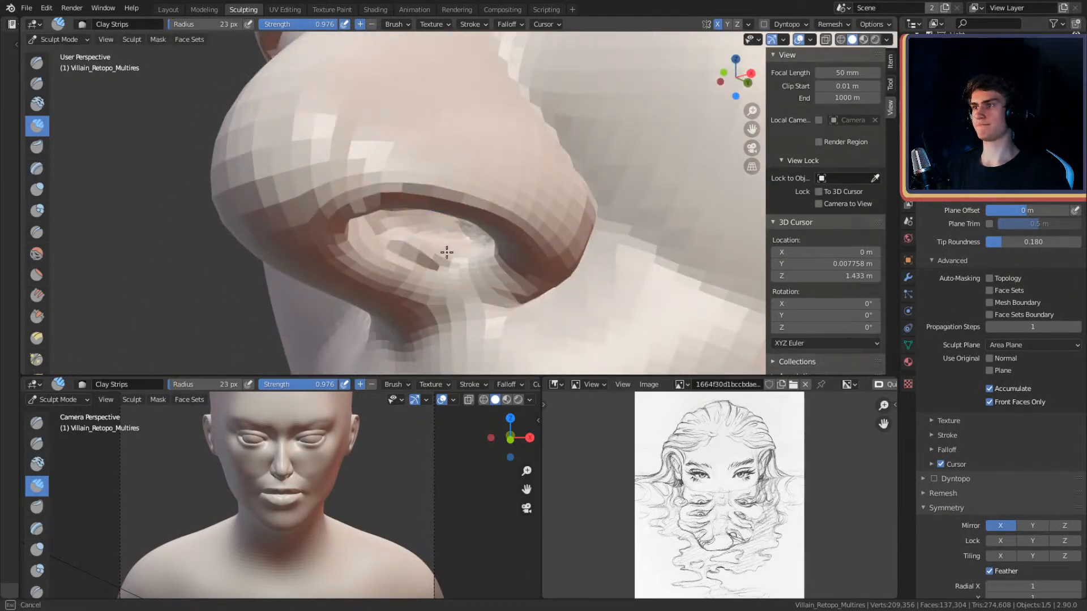
pyautogui.moveTo(463, 232)
pyautogui.mouseDown(button='middle')
pyautogui.moveTo(439, 238)
pyautogui.moveTo(461, 231)
pyautogui.mouseUp(button='middle')
pyautogui.hotkey('shift', 'c')
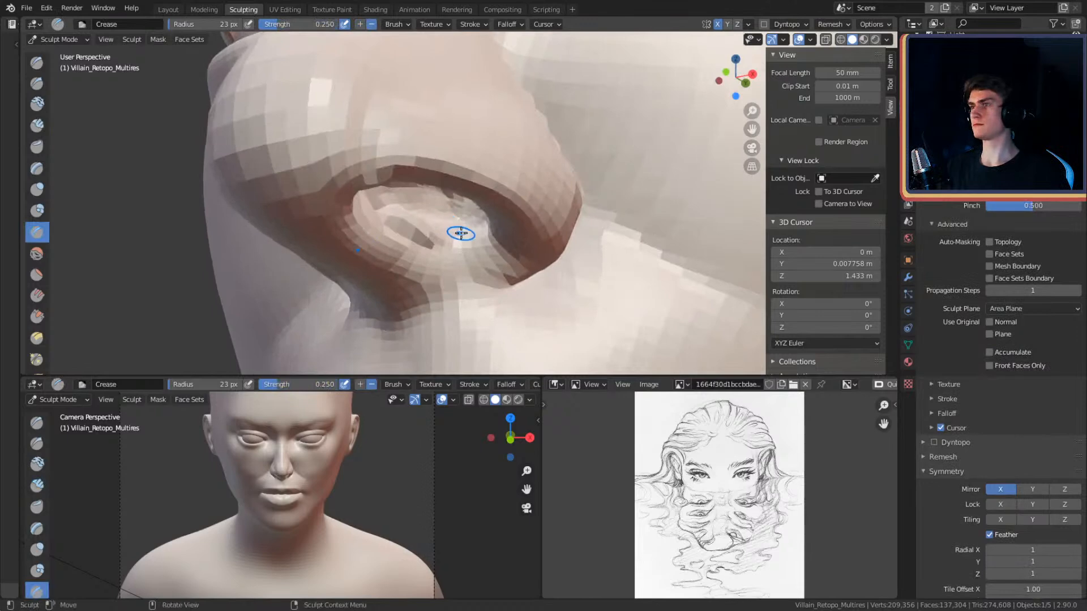
pyautogui.press('f')
pyautogui.click(426, 227)
# - Adjust the nose tip in side profile with the Grab brush at 260 px
pyautogui.scroll(-4, 498, 231)
pyautogui.moveTo(498, 230)
pyautogui.mouseDown(button='middle')
pyautogui.moveTo(563, 177)
pyautogui.moveTo(478, 126)
pyautogui.moveTo(602, 183)
pyautogui.moveTo(625, 172)
pyautogui.moveTo(564, 159)
pyautogui.moveTo(543, 214)
pyautogui.moveTo(551, 191)
pyautogui.moveTo(468, 172)
pyautogui.moveTo(604, 182)
pyautogui.moveTo(585, 198)
pyautogui.moveTo(583, 232)
pyautogui.moveTo(576, 153)
pyautogui.moveTo(558, 161)
pyautogui.mouseUp(button='middle')
pyautogui.press('g')
pyautogui.press('f')
pyautogui.click(571, 159)
pyautogui.press('f')
pyautogui.click(656, 196)
pyautogui.moveTo(524, 216); pyautogui.dragTo(512, 219)
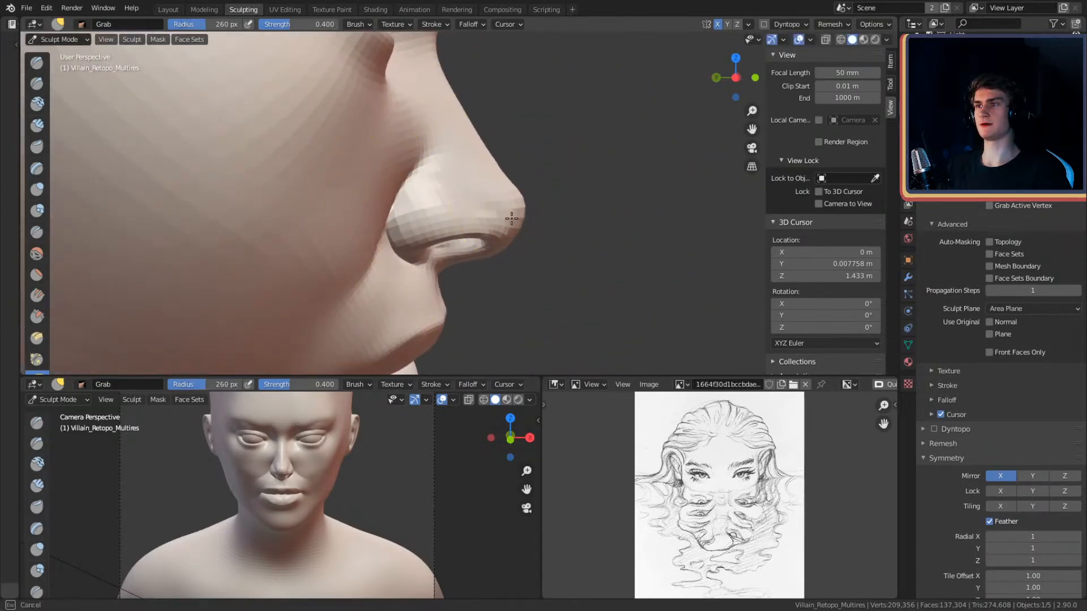
pyautogui.scroll(3, 538, 218)
pyautogui.moveTo(538, 218)
pyautogui.mouseDown(button='middle')
pyautogui.moveTo(473, 194)
pyautogui.moveTo(320, 197)
pyautogui.moveTo(381, 163)
pyautogui.moveTo(436, 189)
pyautogui.moveTo(439, 231)
pyautogui.mouseUp(button='middle')
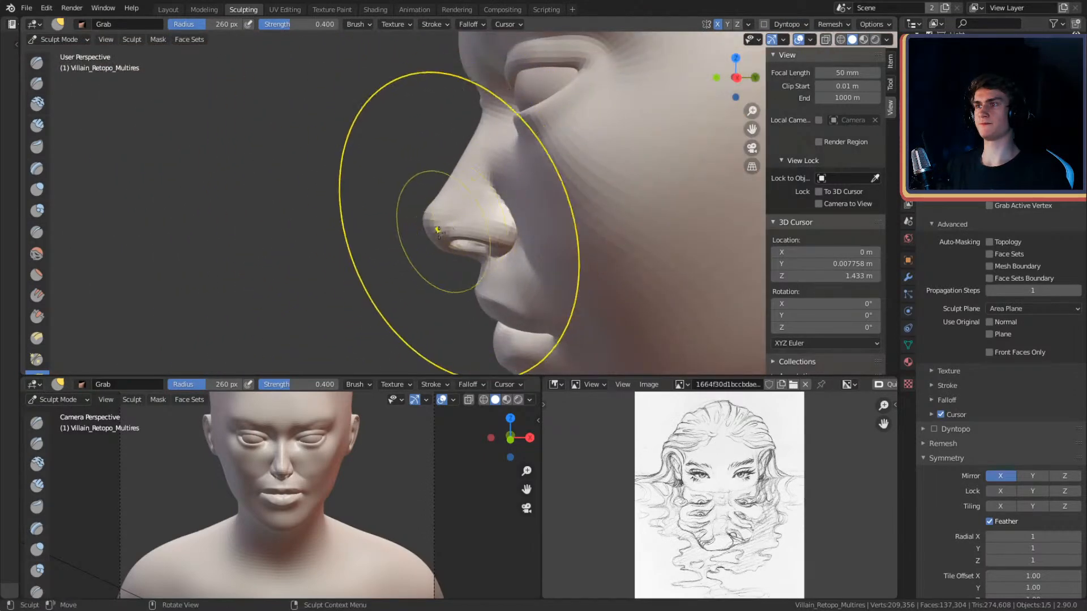
# - Refine the profile of the nose tip and underside with a smaller Grab brush, down to 149 px
pyautogui.press('f')
pyautogui.keyDown('shift'); pyautogui.moveTo(451, 194); pyautogui.dragTo(438, 218, button='middle'); pyautogui.keyUp('shift')
pyautogui.moveTo(474, 172)
pyautogui.keyDown('shift'); pyautogui.mouseDown(button='middle')
pyautogui.moveTo(444, 194)
pyautogui.moveTo(495, 188)
pyautogui.moveTo(453, 189)
pyautogui.moveTo(513, 155)
pyautogui.mouseUp(button='middle'); pyautogui.keyUp('shift')
pyautogui.press('f')
pyautogui.click(465, 184)
pyautogui.scroll(2, 465, 195)
pyautogui.moveTo(401, 228)
pyautogui.keyDown('shift'); pyautogui.mouseDown(button='middle')
pyautogui.moveTo(457, 188)
pyautogui.moveTo(485, 237)
pyautogui.mouseUp(button='middle'); pyautogui.keyUp('shift')
pyautogui.press('f')
pyautogui.click(399, 207)
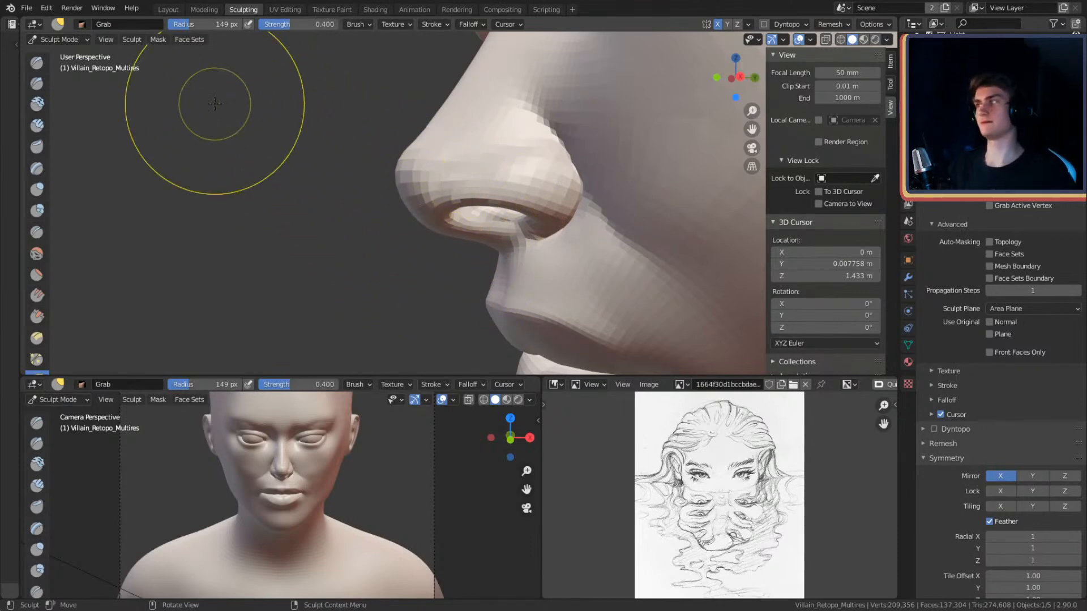
# - Sculpt the surface between the nose tip and nostril wing with Clay Strips at 81 and 27 px
pyautogui.moveTo(407, 226)
pyautogui.mouseDown(button='middle')
pyautogui.moveTo(542, 203)
pyautogui.moveTo(482, 175)
pyautogui.moveTo(431, 177)
pyautogui.moveTo(436, 206)
pyautogui.mouseUp(button='middle')
pyautogui.press('c')
pyautogui.press('f')
pyautogui.click(490, 170)
pyautogui.press('f')
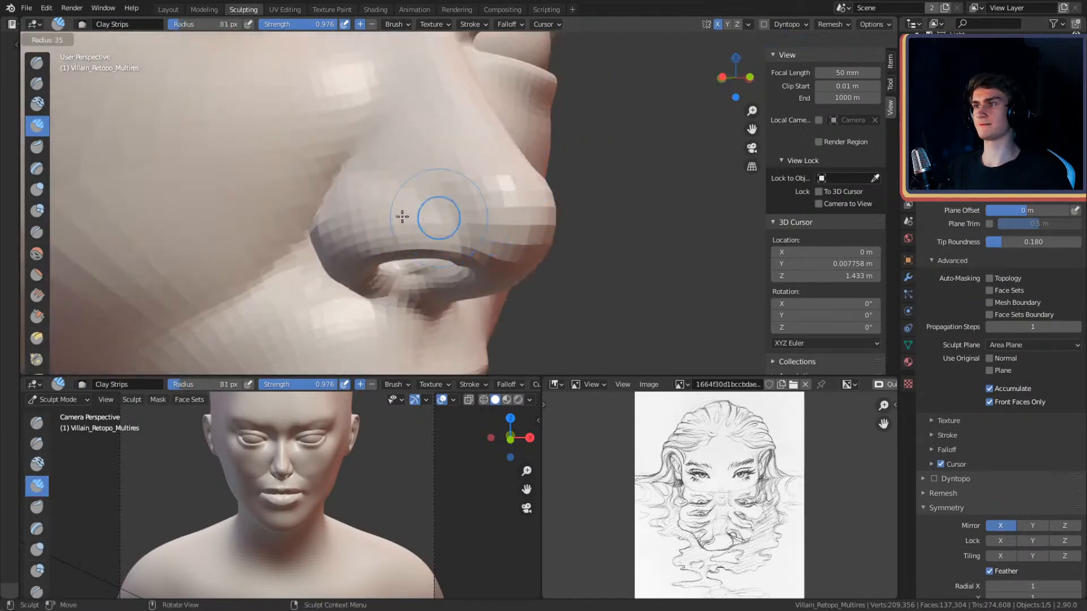
pyautogui.click(418, 197)
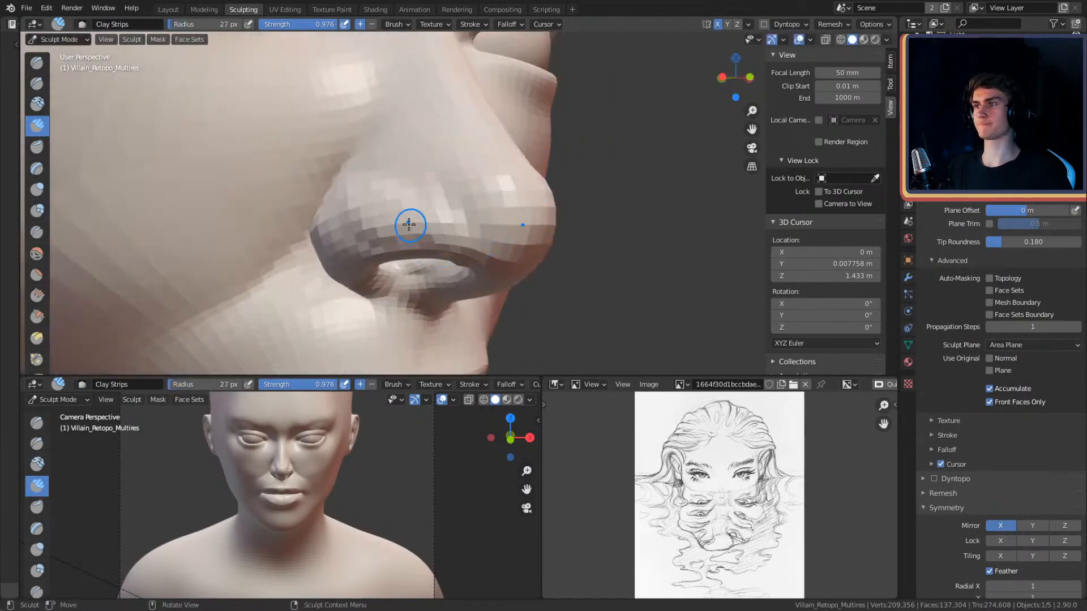
# - Blend the nostril wing into the side of the nose with the Clay Strips brush at 125 px
pyautogui.press('f')
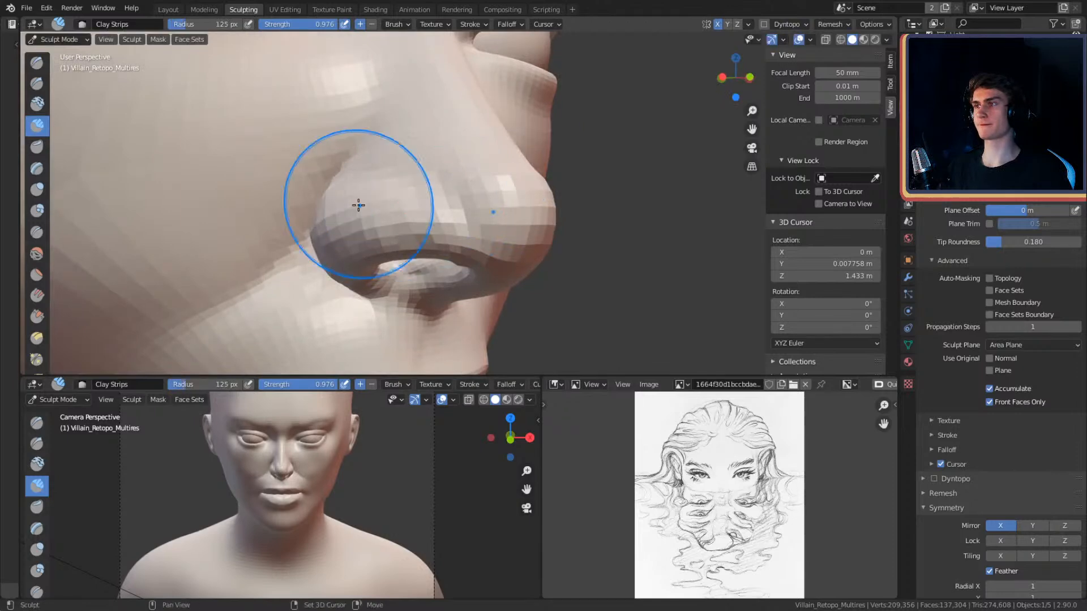
pyautogui.click(434, 219)
pyautogui.moveTo(435, 219)
pyautogui.mouseDown(button='middle')
pyautogui.moveTo(480, 182)
pyautogui.moveTo(417, 175)
pyautogui.moveTo(422, 211)
pyautogui.moveTo(447, 206)
pyautogui.mouseUp(button='middle')
pyautogui.moveTo(468, 174)
pyautogui.keyDown('alt'); pyautogui.mouseDown()
pyautogui.moveTo(570, 151)
pyautogui.moveTo(453, 199)
pyautogui.moveTo(432, 226)
pyautogui.mouseUp(); pyautogui.keyUp('alt')
pyautogui.press('f')
pyautogui.click(419, 227)
pyautogui.moveTo(441, 225)
pyautogui.mouseDown(button='middle')
pyautogui.moveTo(456, 226)
pyautogui.moveTo(417, 221)
pyautogui.moveTo(444, 187)
pyautogui.moveTo(444, 133)
pyautogui.mouseUp(button='middle')
# - Shape the side planes of the nose bridge with the Clay Strips brush at 120 px
pyautogui.press('f')
pyautogui.click(443, 213)
pyautogui.press('f')
pyautogui.click(444, 183)
pyautogui.press('f')
pyautogui.click(410, 177)
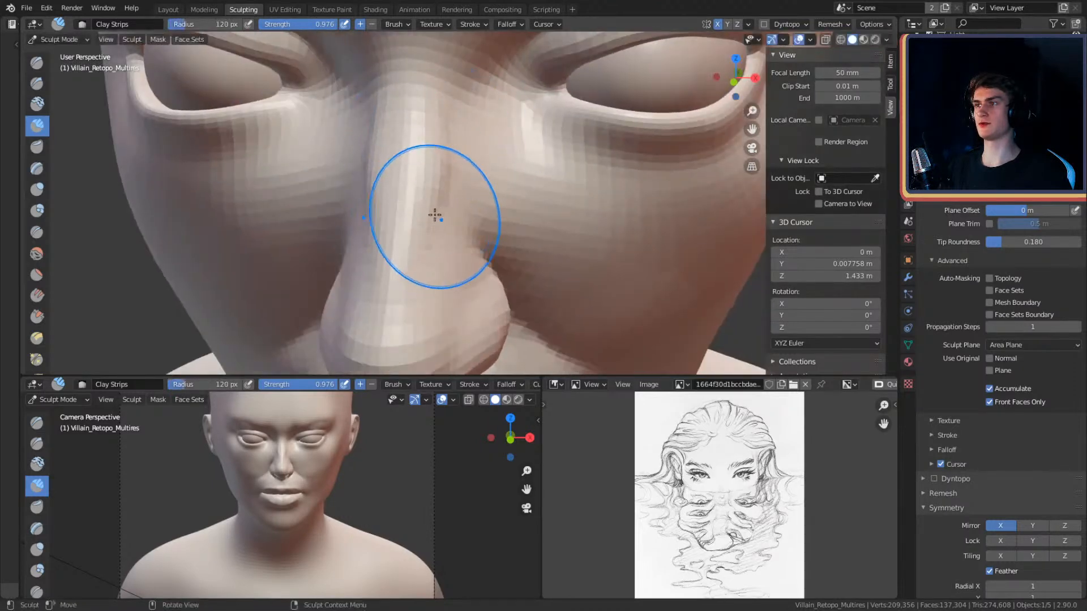
pyautogui.moveTo(440, 214); pyautogui.dragTo(426, 190, button='middle')
# - Carve the upper nose bridge beside the inner eye corner with the Clay Strips brush at 48 px
pyautogui.press('f')
pyautogui.click(430, 198)
pyautogui.moveTo(418, 227)
pyautogui.mouseDown(button='middle')
pyautogui.moveTo(473, 199)
pyautogui.moveTo(446, 177)
pyautogui.mouseUp(button='middle')
pyautogui.moveTo(441, 124)
pyautogui.mouseDown(button='middle')
pyautogui.moveTo(451, 177)
pyautogui.moveTo(458, 164)
pyautogui.mouseUp(button='middle')
pyautogui.press('f')
pyautogui.click(479, 186)
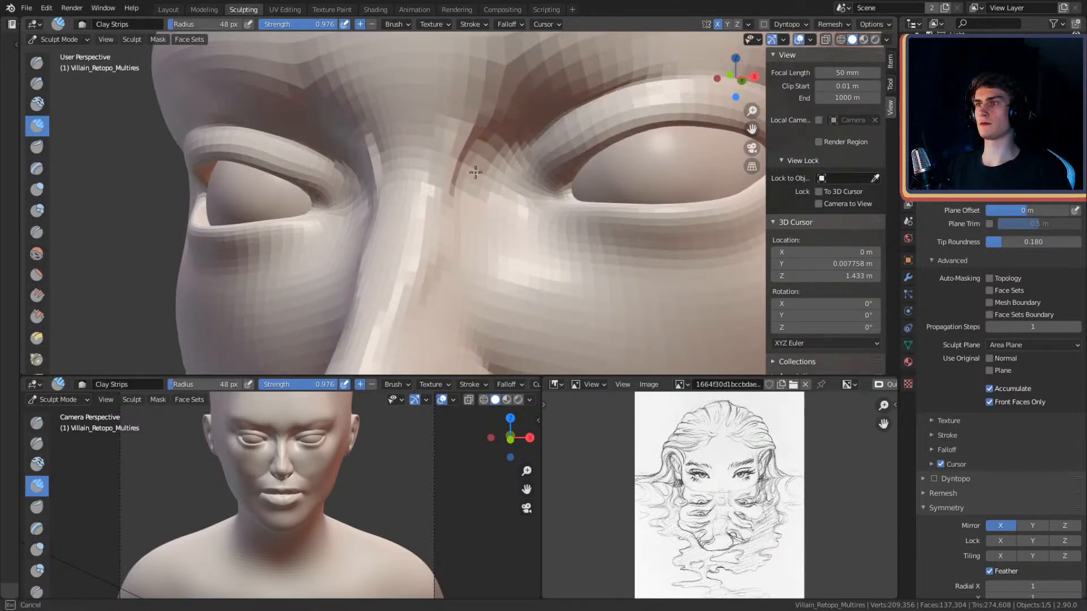
# - Blend the upper nose bridge toward the eyes with the Clay Strips brush at 95 px
pyautogui.press('f')
pyautogui.click(496, 156)
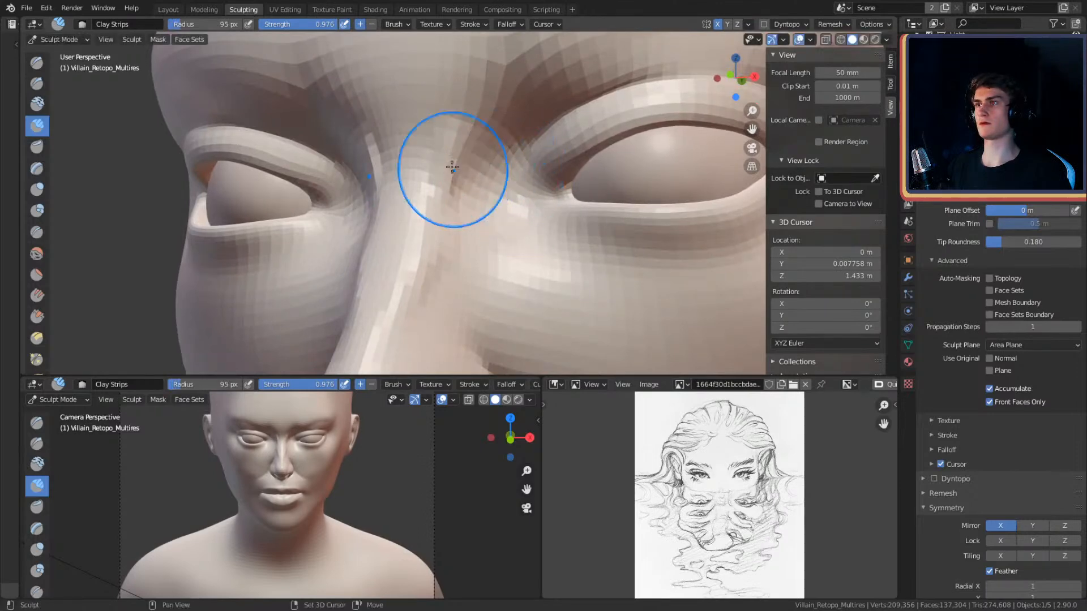
pyautogui.moveTo(460, 114)
pyautogui.mouseDown(button='middle')
pyautogui.moveTo(498, 153)
pyautogui.moveTo(424, 186)
pyautogui.mouseUp(button='middle')
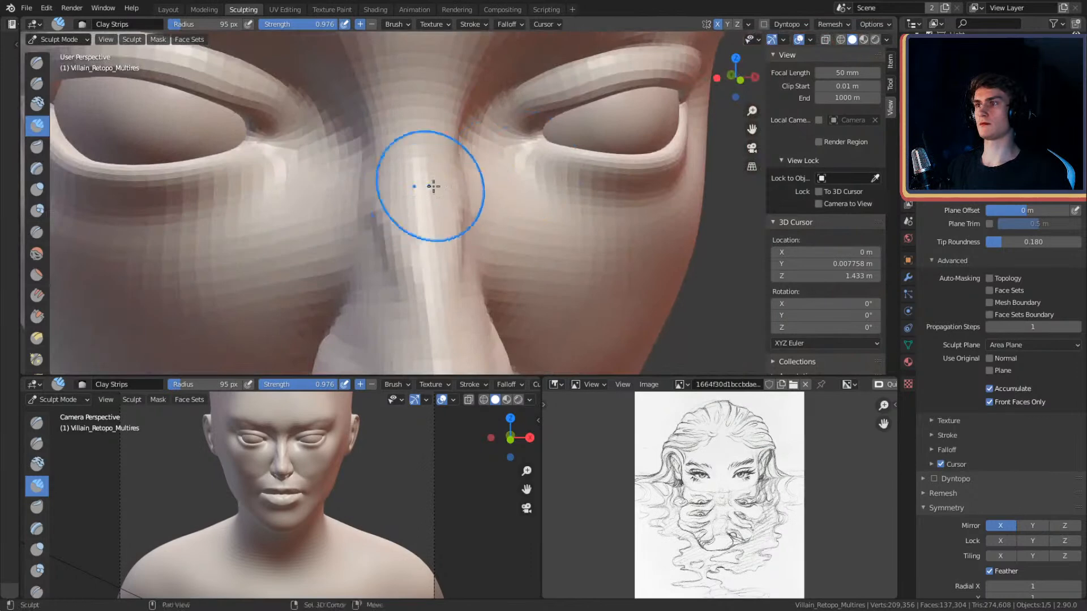
pyautogui.moveTo(463, 267)
pyautogui.mouseDown(button='middle')
pyautogui.moveTo(456, 206)
pyautogui.moveTo(472, 181)
pyautogui.mouseUp(button='middle')
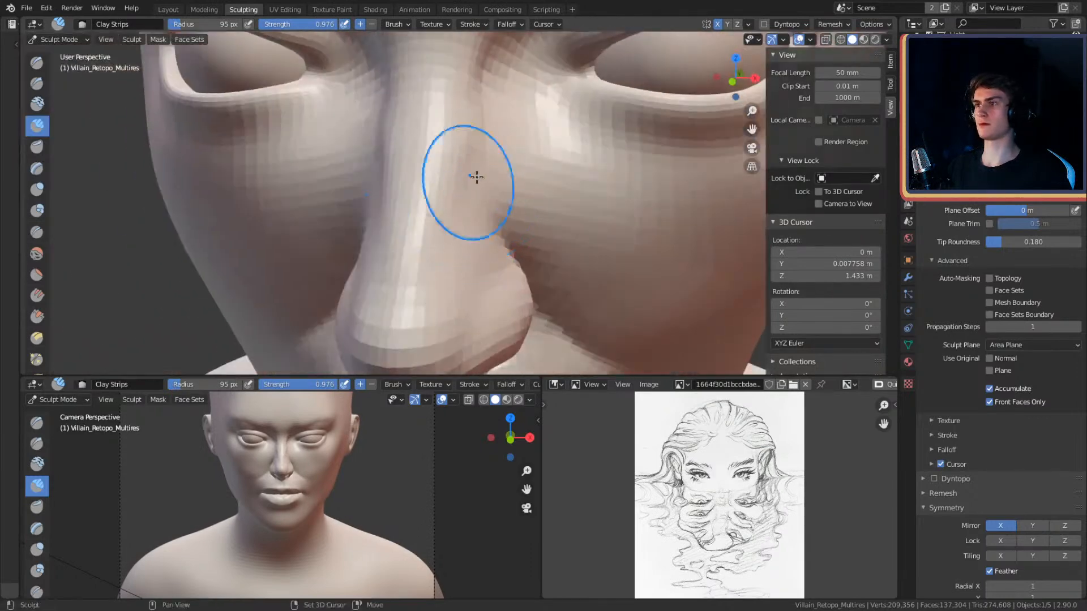
# - Adjust the nose bridge from the side and front with the Grab brush at 88 and 96 px
pyautogui.moveTo(503, 145)
pyautogui.mouseDown(button='middle')
pyautogui.moveTo(538, 151)
pyautogui.moveTo(498, 184)
pyautogui.moveTo(435, 180)
pyautogui.moveTo(539, 145)
pyautogui.moveTo(573, 199)
pyautogui.moveTo(538, 159)
pyautogui.moveTo(509, 151)
pyautogui.mouseUp(button='middle')
pyautogui.press('g')
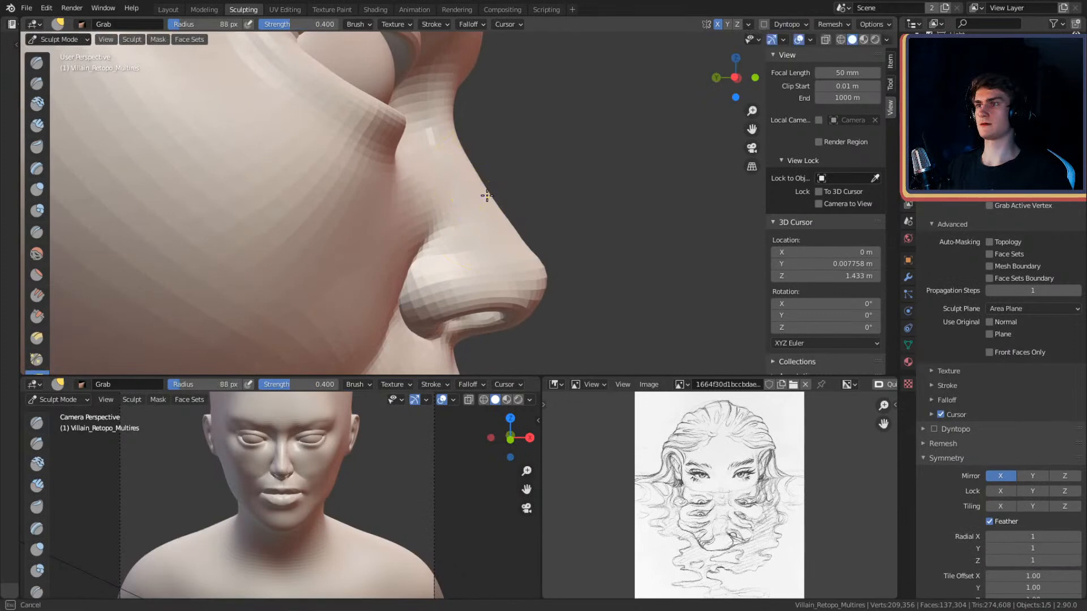
pyautogui.moveTo(494, 198); pyautogui.dragTo(516, 208, button='middle')
pyautogui.press('f')
pyautogui.click(456, 158)
pyautogui.moveTo(480, 152)
pyautogui.mouseDown(button='middle')
pyautogui.moveTo(502, 175)
pyautogui.moveTo(417, 218)
pyautogui.moveTo(425, 157)
pyautogui.mouseUp(button='middle')
pyautogui.press('f')
pyautogui.scroll(-3, 513, 168)
pyautogui.scroll(3, 509, 181)
pyautogui.scroll(2, 460, 203)
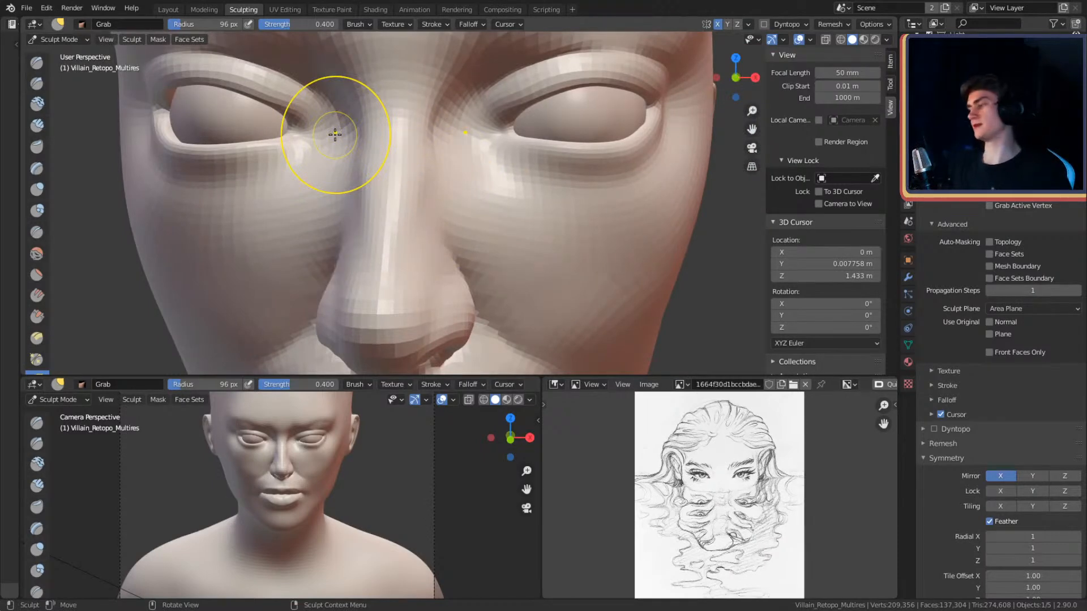
# - Sculpt the side of the nose bridge below the inner eye corner with Clay Strips at 63 px
pyautogui.moveTo(473, 214)
pyautogui.mouseDown(button='middle')
pyautogui.moveTo(467, 249)
pyautogui.moveTo(464, 202)
pyautogui.moveTo(444, 190)
pyautogui.moveTo(473, 187)
pyautogui.moveTo(410, 196)
pyautogui.moveTo(463, 139)
pyautogui.mouseUp(button='middle')
pyautogui.scroll(2, 439, 181)
pyautogui.press('c')
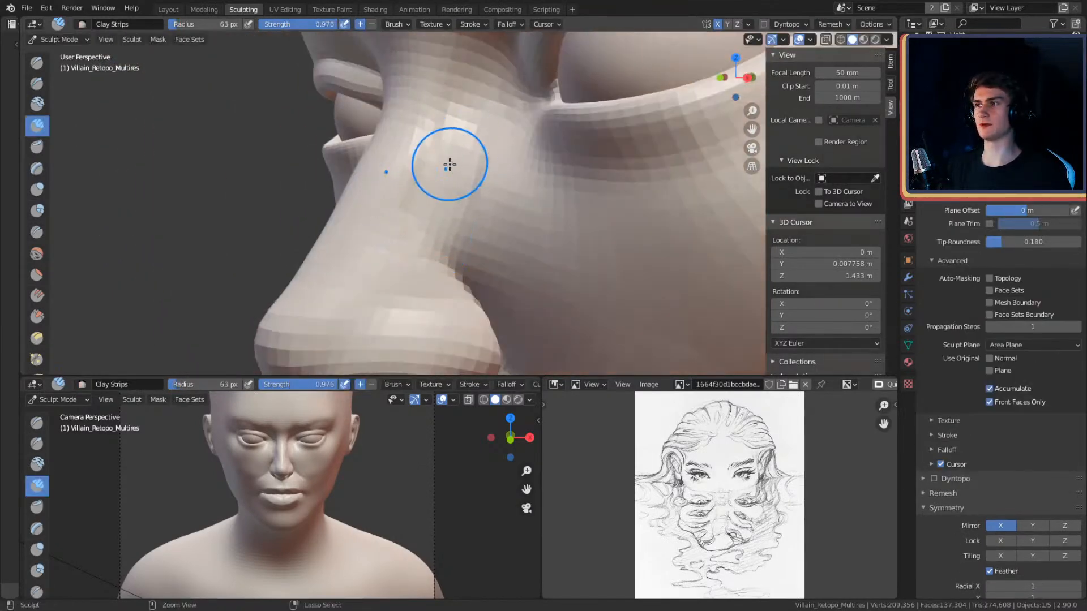
pyautogui.moveTo(464, 145)
pyautogui.mouseDown(button='middle')
pyautogui.moveTo(461, 186)
pyautogui.moveTo(572, 213)
pyautogui.moveTo(504, 175)
pyautogui.moveTo(515, 241)
pyautogui.moveTo(504, 184)
pyautogui.moveTo(562, 181)
pyautogui.moveTo(516, 185)
pyautogui.moveTo(504, 168)
pyautogui.moveTo(505, 180)
pyautogui.mouseUp(button='middle')
# - Reshape the side of the nose above the nostril wing with the Grab brush at 135 px
pyautogui.press('g')
pyautogui.scroll(1, 491, 189)
pyautogui.press('f')
pyautogui.click(502, 188)
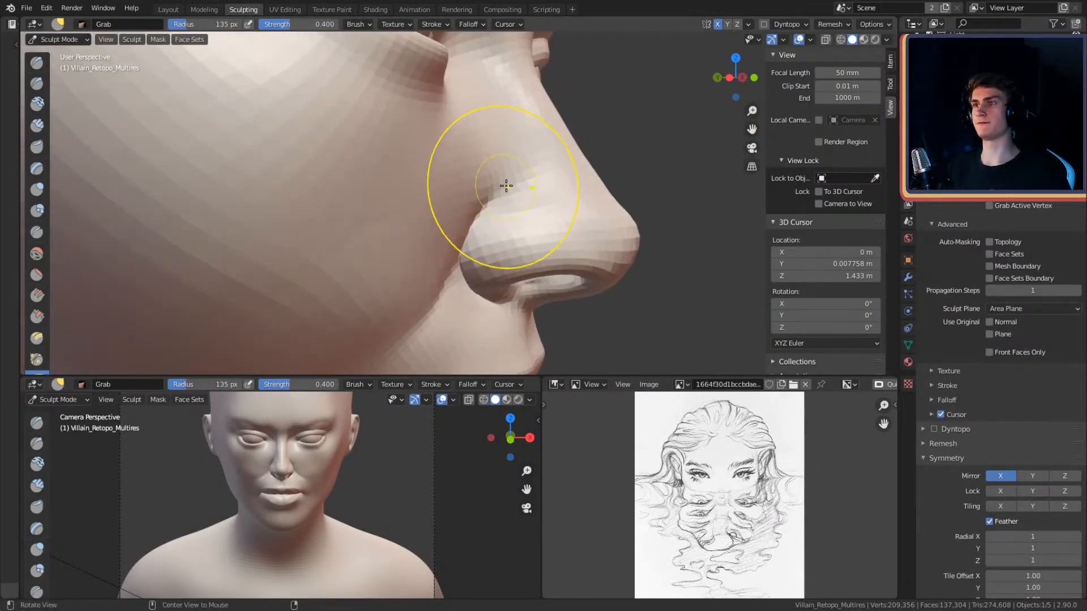
# - Refine the transition above the nostril wing with the Crease brush at 72 and 62 px
pyautogui.moveTo(521, 181)
pyautogui.mouseDown(button='middle')
pyautogui.moveTo(553, 189)
pyautogui.moveTo(508, 193)
pyautogui.moveTo(502, 182)
pyautogui.mouseUp(button='middle')
pyautogui.hotkey('shift', 'c')
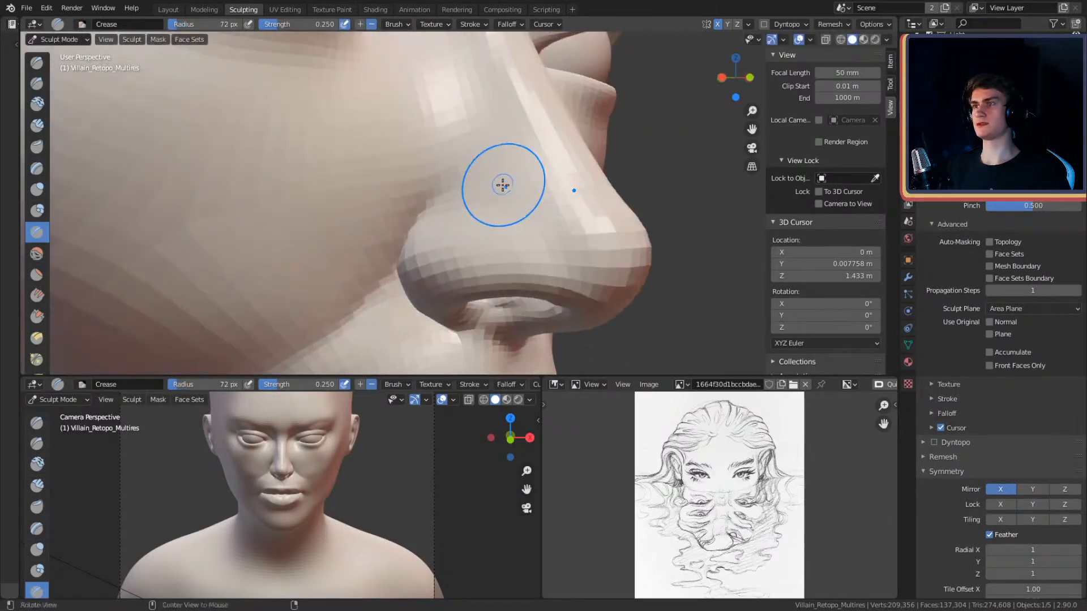
pyautogui.moveTo(542, 136)
pyautogui.mouseDown(button='middle')
pyautogui.moveTo(514, 206)
pyautogui.moveTo(504, 206)
pyautogui.moveTo(543, 229)
pyautogui.moveTo(528, 252)
pyautogui.mouseUp(button='middle')
pyautogui.keyDown('alt'); pyautogui.middleClick(542, 190); pyautogui.keyUp('alt')
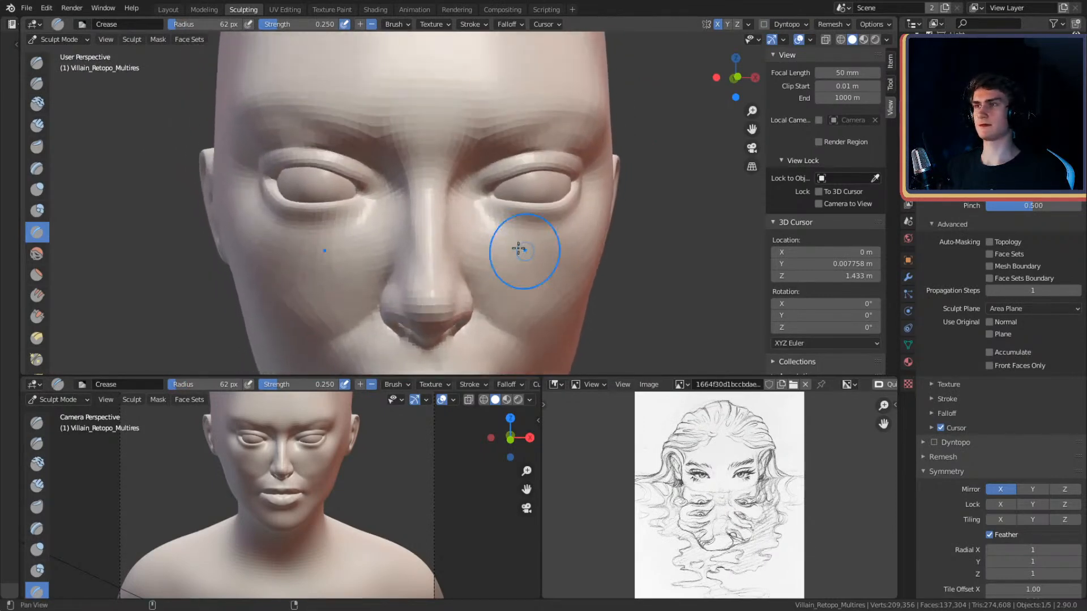
# - Adjust the side contour of the nose from the front with the Grab brush at 62 px
pyautogui.press('g')
pyautogui.scroll(4, 461, 235)
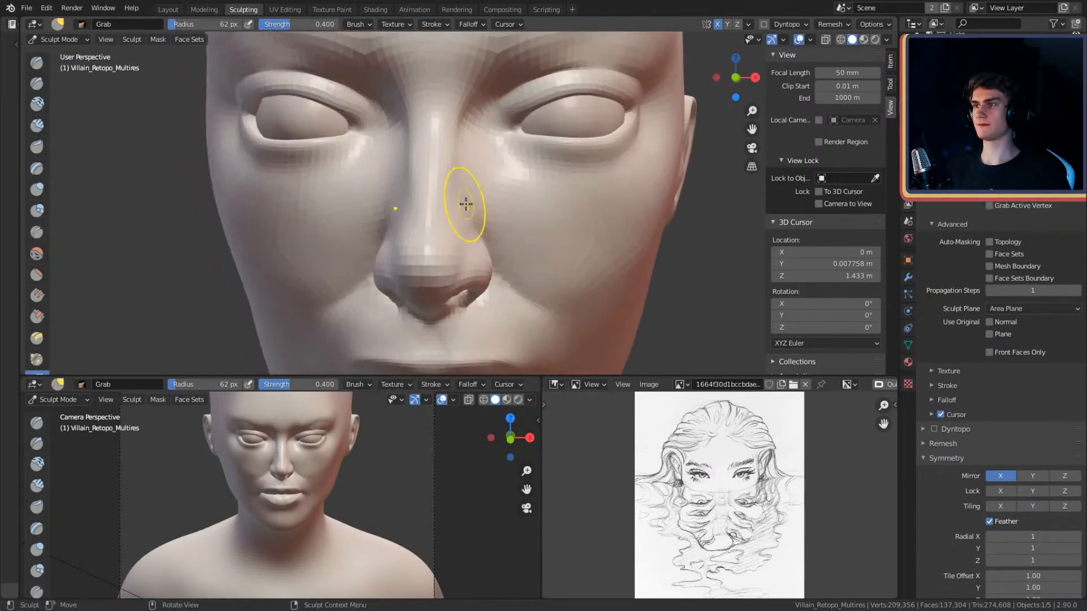
pyautogui.moveTo(450, 202)
pyautogui.mouseDown(button='middle')
pyautogui.moveTo(490, 179)
pyautogui.moveTo(478, 216)
pyautogui.moveTo(489, 174)
pyautogui.moveTo(481, 150)
pyautogui.mouseUp(button='middle')
pyautogui.moveTo(481, 150); pyautogui.dragTo(447, 139, button='middle')
# - Crease the area between the nose bridge and inner eye corner with the Crease brush at 78 px
pyautogui.hotkey('shift', 'c')
pyautogui.press('f')
pyautogui.click(528, 179)
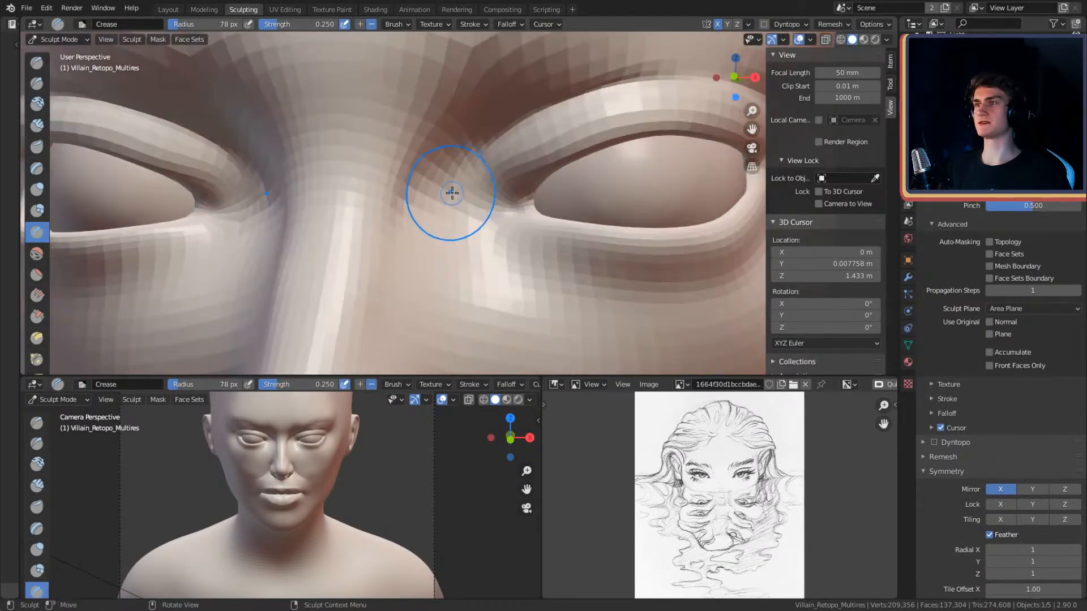
# - Sculpt the inner eye corner and the area beneath it with Clay Strips, starting at 38 px
pyautogui.press('c')
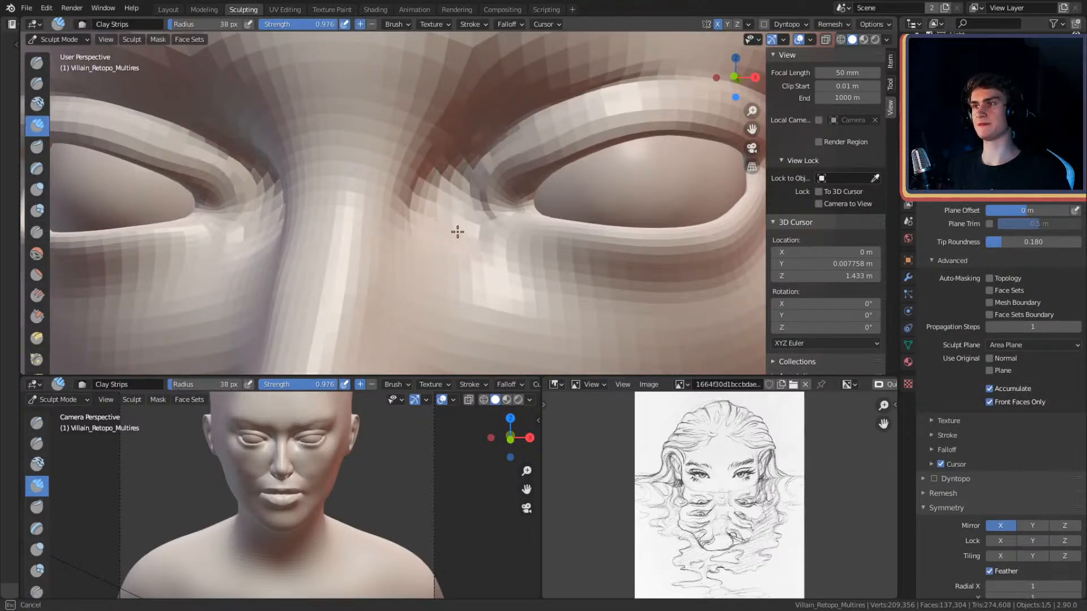
pyautogui.press('f')
pyautogui.moveTo(451, 243)
pyautogui.mouseDown(button='middle')
pyautogui.moveTo(451, 214)
pyautogui.moveTo(410, 218)
pyautogui.moveTo(471, 207)
pyautogui.moveTo(449, 177)
pyautogui.moveTo(473, 221)
pyautogui.moveTo(426, 158)
pyautogui.mouseUp(button='middle')
pyautogui.press('f')
pyautogui.click(448, 206)
pyautogui.moveTo(427, 158)
pyautogui.mouseDown()
pyautogui.moveTo(452, 201)
pyautogui.moveTo(503, 236)
pyautogui.mouseUp()
pyautogui.press('f')
pyautogui.click(480, 202)
pyautogui.keyDown('shift'); pyautogui.moveTo(478, 201); pyautogui.dragTo(430, 176); pyautogui.keyUp('shift')
pyautogui.moveTo(447, 172)
pyautogui.mouseDown(button='middle')
pyautogui.moveTo(466, 169)
pyautogui.moveTo(497, 213)
pyautogui.moveTo(509, 192)
pyautogui.moveTo(468, 209)
pyautogui.moveTo(451, 189)
pyautogui.moveTo(455, 175)
pyautogui.moveTo(484, 181)
pyautogui.mouseUp(button='middle')
# - Sculpt the diagonal fold running from the inner eye corner onto the cheek with Clay Strips at 63 px
pyautogui.scroll(-8, 465, 171)
pyautogui.scroll(3, 498, 213)
pyautogui.scroll(3, 505, 200)
pyautogui.press('f')
pyautogui.click(442, 203)
pyautogui.press('f')
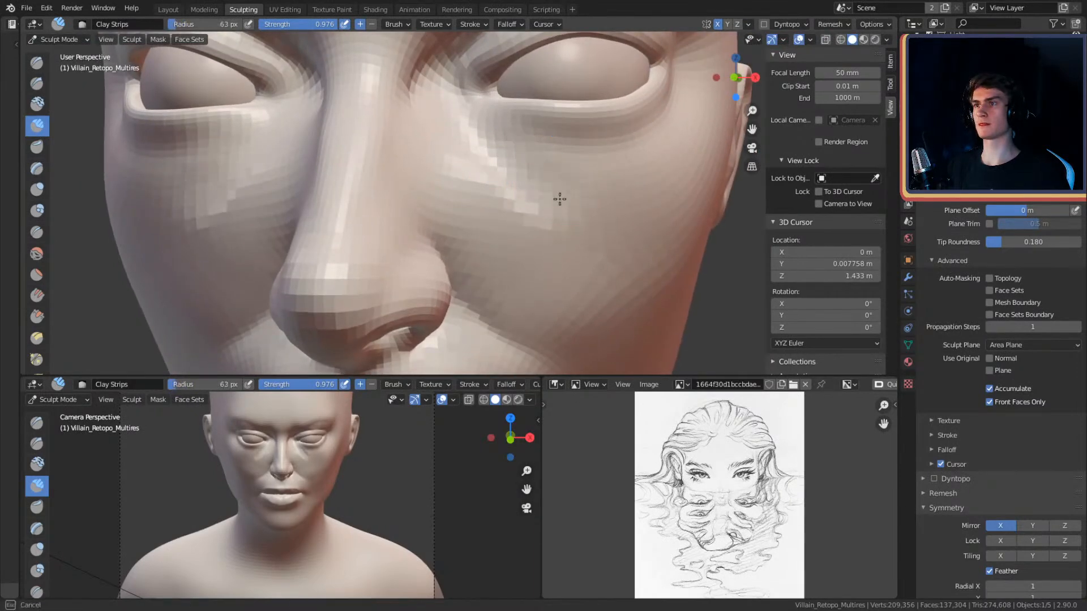
pyautogui.press('f')
pyautogui.click(540, 178)
# - Carve the nasolabial fold from the nostril wing down across the cheek with Clay Strips at 49 px
pyautogui.keyDown('shift'); pyautogui.moveTo(578, 220); pyautogui.dragTo(487, 133, button='middle'); pyautogui.keyUp('shift')
pyautogui.moveTo(487, 133)
pyautogui.mouseDown(button='middle')
pyautogui.moveTo(483, 117)
pyautogui.moveTo(502, 164)
pyautogui.moveTo(502, 208)
pyautogui.moveTo(501, 190)
pyautogui.mouseUp(button='middle')
pyautogui.moveTo(501, 189)
pyautogui.mouseDown(button='middle')
pyautogui.moveTo(495, 170)
pyautogui.moveTo(438, 140)
pyautogui.moveTo(403, 153)
pyautogui.mouseUp(button='middle')
pyautogui.press('f')
pyautogui.click(398, 140)
pyautogui.press('f')
pyautogui.click(411, 124)
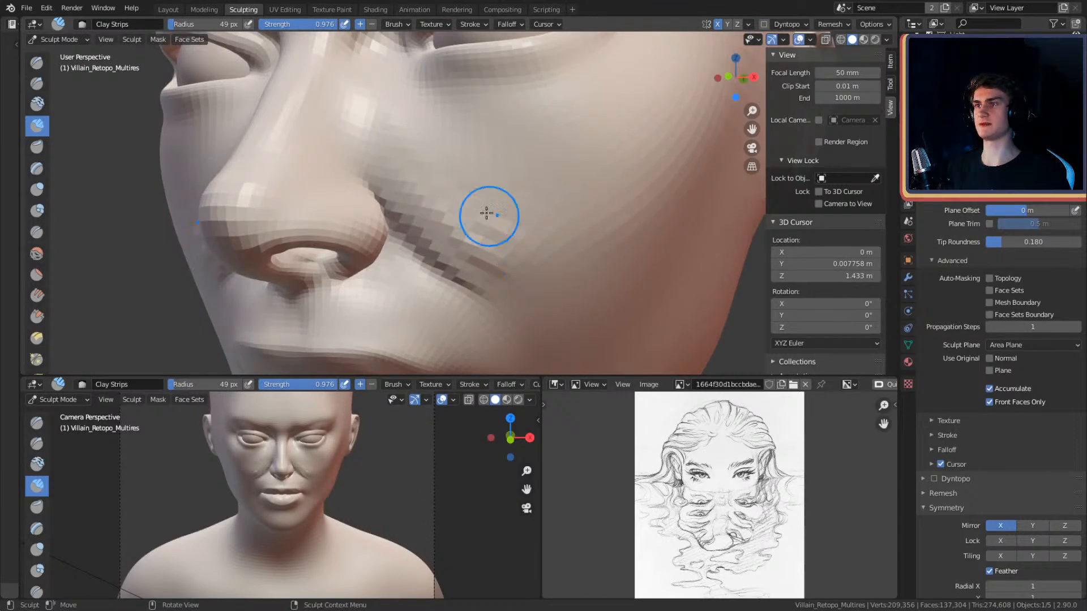
# - Lower the Clay Strips strength to 0.479 and sculpt the cheek alongside the nasolabial fold
pyautogui.hotkey('shift', 'f')
pyautogui.click(416, 161)
pyautogui.hotkey('shift', 'f')
pyautogui.click(498, 230)
pyautogui.moveTo(498, 243); pyautogui.dragTo(482, 166, button='middle')
pyautogui.press('f')
pyautogui.click(489, 168)
pyautogui.moveTo(444, 198); pyautogui.dragTo(471, 232)
# - Build up the layered folds across the cheek and under the eye with Clay Strips at 36 px
pyautogui.moveTo(485, 188); pyautogui.dragTo(495, 197, button='middle')
pyautogui.moveTo(509, 200)
pyautogui.mouseDown()
pyautogui.moveTo(481, 161)
pyautogui.moveTo(491, 163)
pyautogui.mouseUp()
pyautogui.moveTo(514, 168)
pyautogui.keyDown('shift'); pyautogui.mouseDown(button='middle')
pyautogui.moveTo(533, 235)
pyautogui.moveTo(520, 248)
pyautogui.mouseUp(button='middle'); pyautogui.keyUp('shift')
pyautogui.press('f')
pyautogui.click(520, 201)
pyautogui.moveTo(543, 198); pyautogui.dragTo(524, 192)
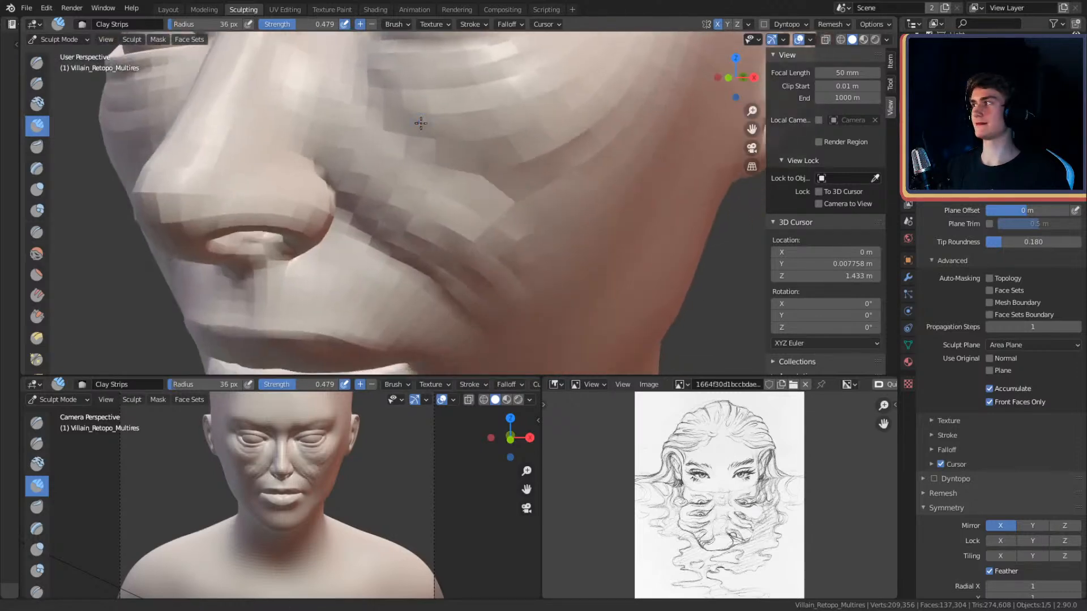
# - Extend the lower end of the nasolabial fold toward the mouth corner with Clay Strips at 19 px
pyautogui.moveTo(419, 124)
pyautogui.mouseDown(button='middle')
pyautogui.moveTo(478, 175)
pyautogui.moveTo(468, 145)
pyautogui.moveTo(473, 158)
pyautogui.mouseUp(button='middle')
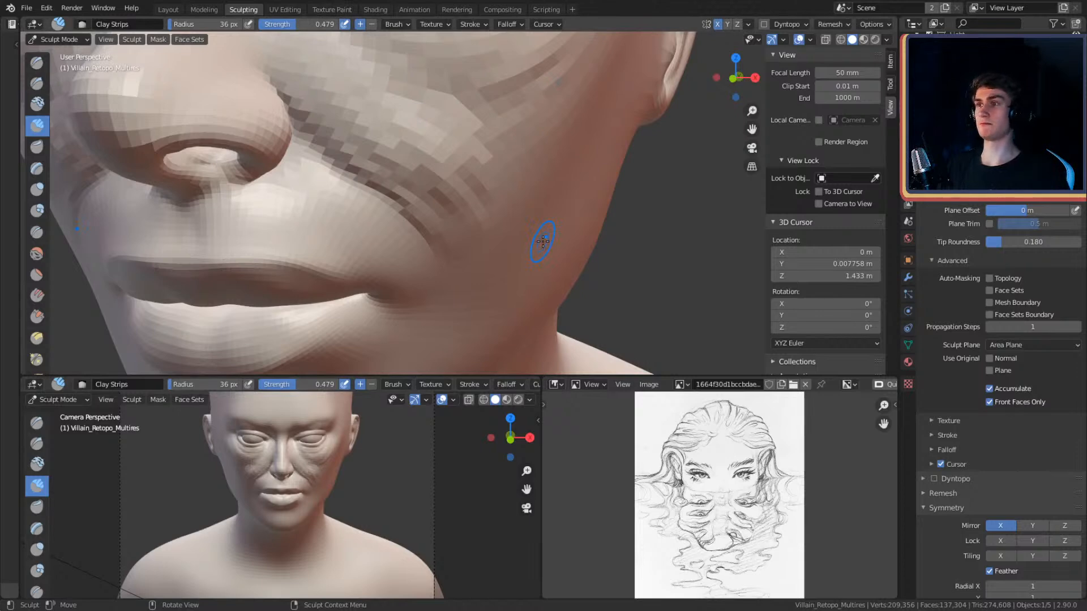
pyautogui.scroll(-8, 542, 242)
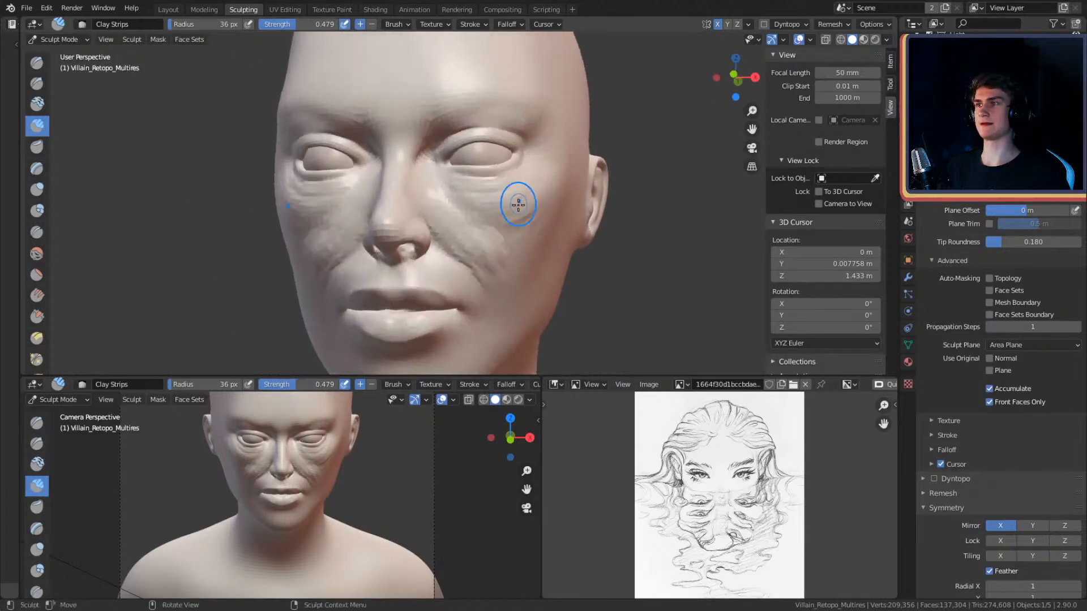
pyautogui.scroll(10, 520, 199)
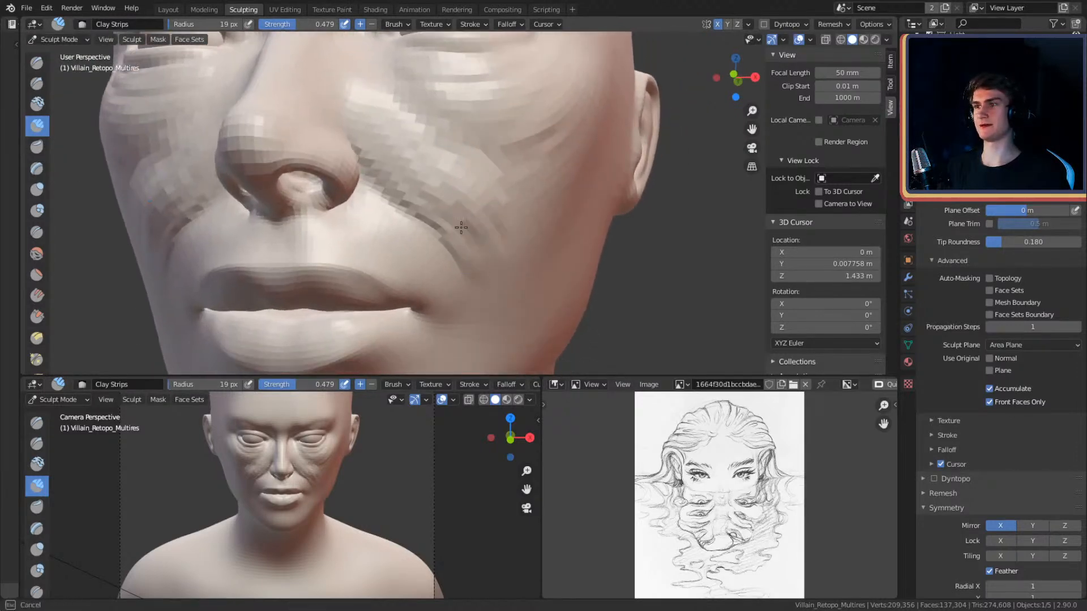
pyautogui.moveTo(447, 218); pyautogui.dragTo(478, 241)
pyautogui.moveTo(480, 228); pyautogui.dragTo(483, 233, button='middle')
# - Smooth the nasolabial fold and the clay ridges across the cheek
pyautogui.press('f')
pyautogui.click(497, 227)
pyautogui.moveTo(490, 220)
pyautogui.keyDown('shift'); pyautogui.mouseDown()
pyautogui.moveTo(427, 164)
pyautogui.moveTo(485, 267)
pyautogui.moveTo(522, 172)
pyautogui.moveTo(441, 153)
pyautogui.moveTo(452, 149)
pyautogui.mouseUp(); pyautogui.keyUp('shift')
pyautogui.press('f')
pyautogui.click(515, 230)
pyautogui.keyDown('shift'); pyautogui.moveTo(471, 155); pyautogui.dragTo(488, 208, button='middle'); pyautogui.keyUp('shift')
pyautogui.press('f')
pyautogui.click(555, 202)
pyautogui.moveTo(560, 196)
pyautogui.keyDown('shift'); pyautogui.mouseDown()
pyautogui.moveTo(574, 184)
pyautogui.moveTo(546, 237)
pyautogui.mouseUp(); pyautogui.keyUp('shift')
# - Soften the remaining rough patches on the cheek beside the nose, starting with a 50 px smoothing radius
pyautogui.keyDown('shift'); pyautogui.moveTo(520, 237); pyautogui.dragTo(474, 174, button='middle'); pyautogui.keyUp('shift')
pyautogui.press('f')
pyautogui.click(481, 171)
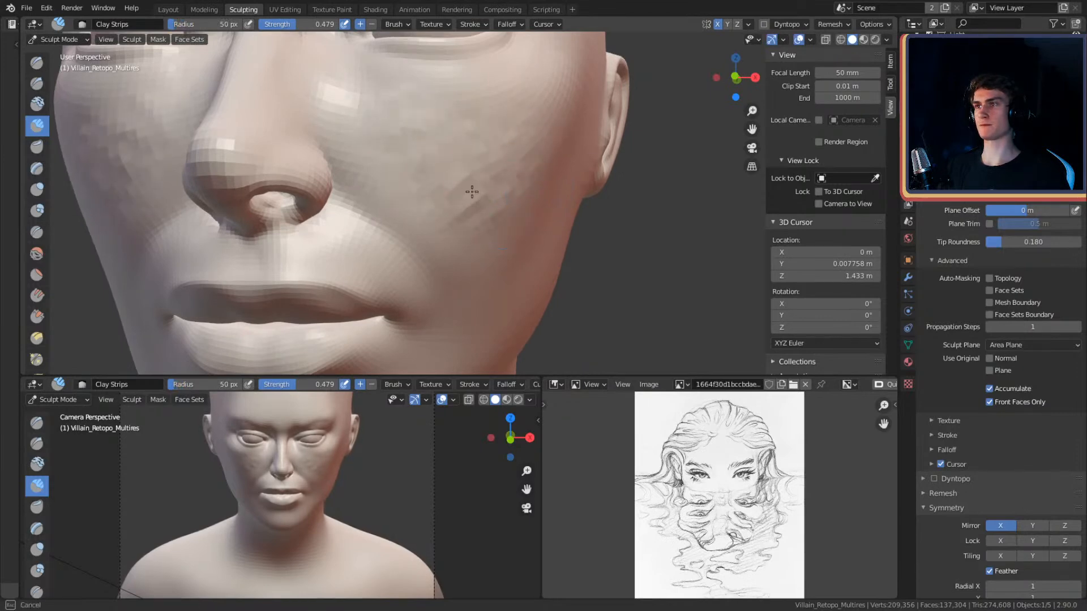
pyautogui.press('f')
pyautogui.click(453, 105)
pyautogui.keyDown('shift'); pyautogui.moveTo(461, 199); pyautogui.dragTo(432, 148); pyautogui.keyUp('shift')
pyautogui.moveTo(422, 128)
pyautogui.keyDown('shift'); pyautogui.mouseDown(button='middle')
pyautogui.moveTo(496, 191)
pyautogui.moveTo(356, 191)
pyautogui.moveTo(364, 181)
pyautogui.moveTo(488, 189)
pyautogui.mouseUp(button='middle'); pyautogui.keyUp('shift')
pyautogui.press('f')
pyautogui.click(456, 189)
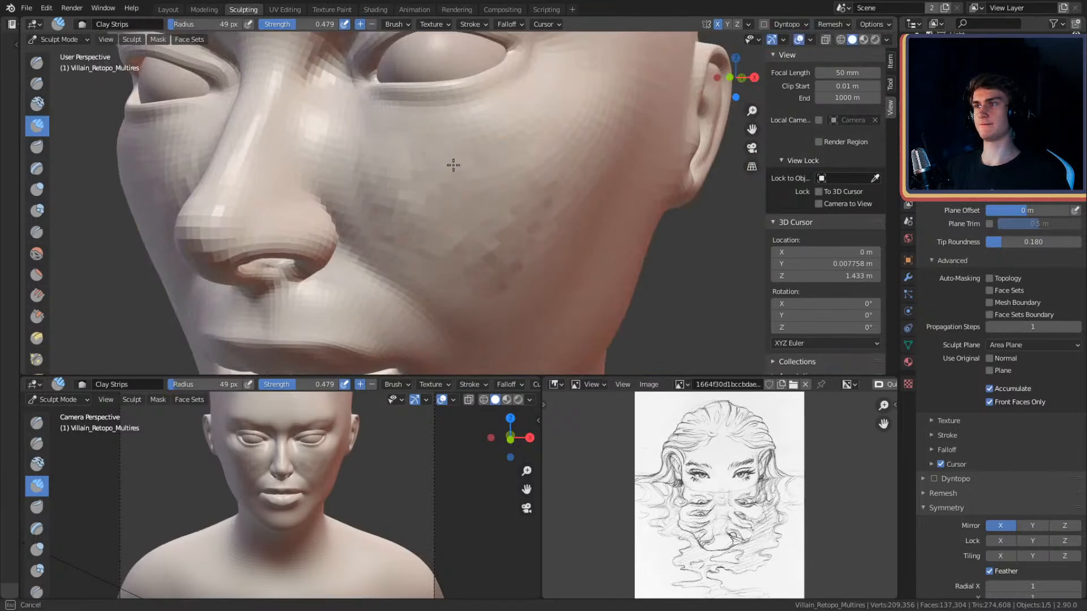
# - Even out the whole cheek surface with broad smoothing at 167 px and then 94 px
pyautogui.press('f')
pyautogui.click(447, 209)
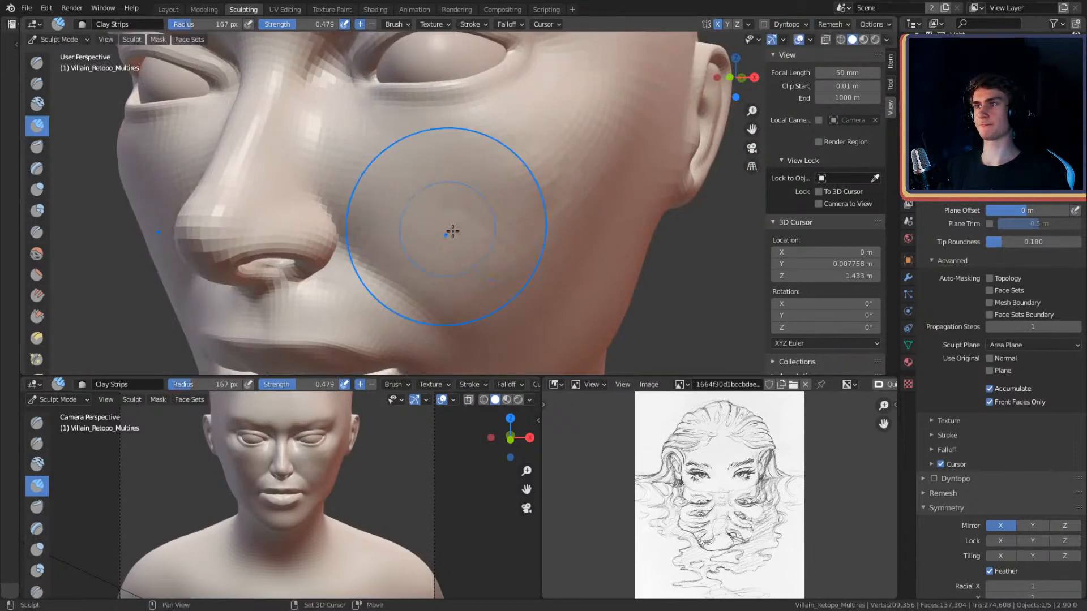
pyautogui.press('f')
pyautogui.click(488, 181)
pyautogui.moveTo(488, 181); pyautogui.dragTo(502, 174, button='middle')
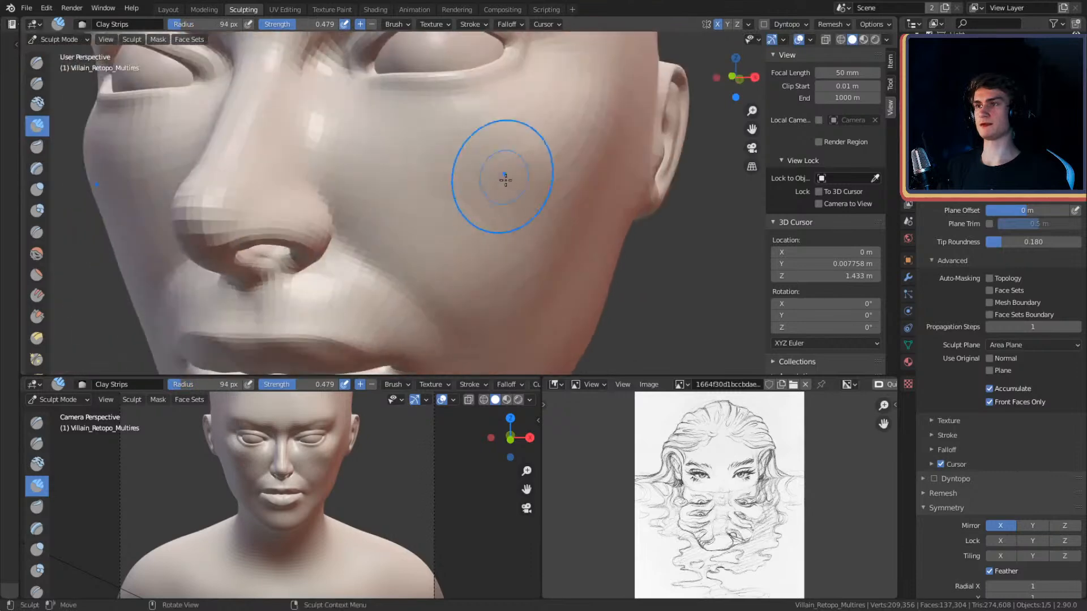
pyautogui.press('f')
pyautogui.moveTo(443, 176)
pyautogui.mouseDown()
pyautogui.moveTo(481, 192)
pyautogui.moveTo(482, 222)
pyautogui.moveTo(453, 173)
pyautogui.mouseUp()
pyautogui.click(552, 194)
# - Carve the crease beneath the lower eyelid with the Crease brush, starting at 95 px
pyautogui.moveTo(532, 186)
pyautogui.mouseDown(button='middle')
pyautogui.moveTo(597, 163)
pyautogui.moveTo(485, 188)
pyautogui.moveTo(459, 147)
pyautogui.mouseUp(button='middle')
pyautogui.press('f')
pyautogui.click(461, 182)
pyautogui.hotkey('shift', 'c')
pyautogui.scroll(4, 439, 187)
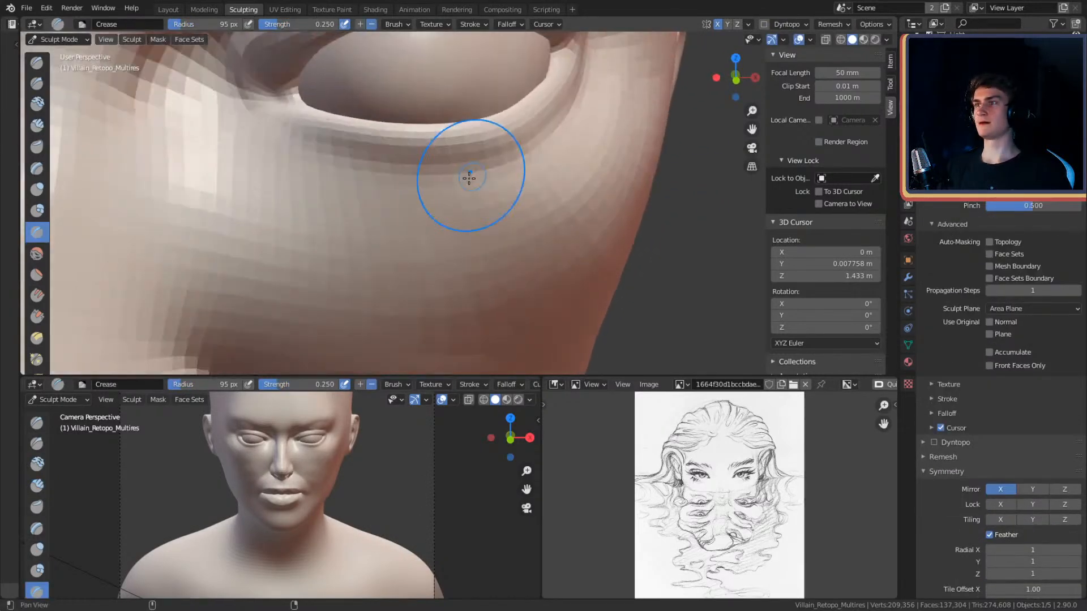
pyautogui.moveTo(557, 164); pyautogui.dragTo(547, 141, button='middle')
pyautogui.press('f')
pyautogui.click(498, 163)
pyautogui.keyDown('shift'); pyautogui.moveTo(567, 92); pyautogui.dragTo(576, 167, button='middle'); pyautogui.keyUp('shift')
pyautogui.press('f')
pyautogui.click(558, 148)
pyautogui.moveTo(321, 189)
pyautogui.mouseDown(button='middle')
pyautogui.moveTo(424, 164)
pyautogui.moveTo(473, 202)
pyautogui.mouseUp(button='middle')
# - Reshape the area beneath the lower eyelid with the Grab brush at 139 px, then enlarge it to 173 px
pyautogui.press('g')
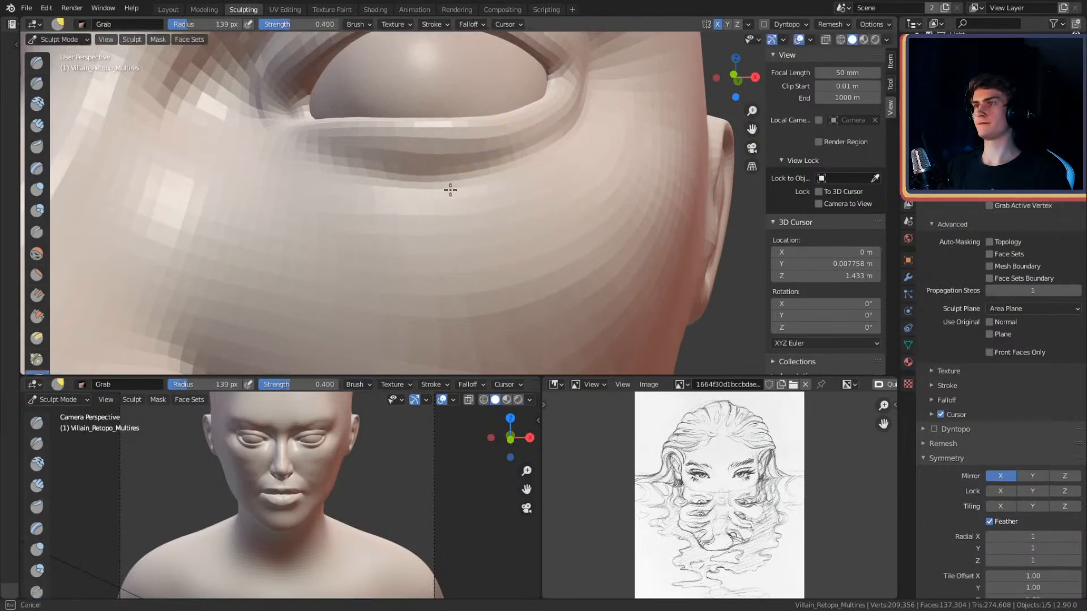
pyautogui.moveTo(566, 156); pyautogui.dragTo(566, 154)
pyautogui.moveTo(565, 154)
pyautogui.mouseDown(button='middle')
pyautogui.moveTo(601, 151)
pyautogui.moveTo(589, 141)
pyautogui.moveTo(511, 169)
pyautogui.mouseUp(button='middle')
pyautogui.press('f')
pyautogui.click(482, 150)
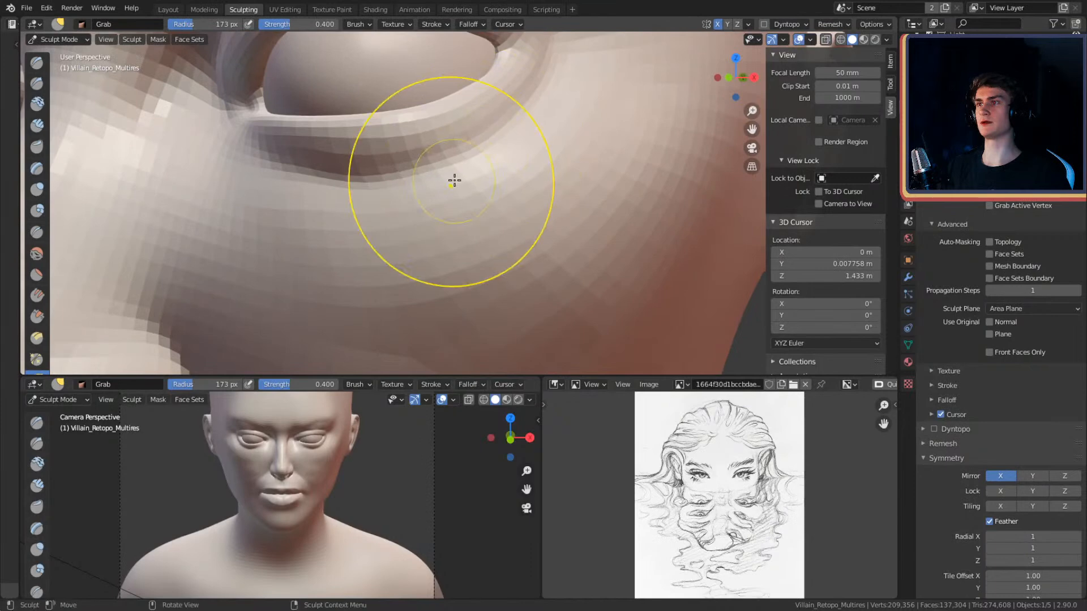
# - Define the fold under the inner end of the lower eyelid with the Crease brush at a 71 px radius
pyautogui.moveTo(534, 116)
pyautogui.mouseDown(button='middle')
pyautogui.moveTo(547, 184)
pyautogui.moveTo(460, 267)
pyautogui.moveTo(574, 174)
pyautogui.moveTo(528, 181)
pyautogui.moveTo(536, 176)
pyautogui.mouseUp(button='middle')
pyautogui.hotkey('shift', 'c')
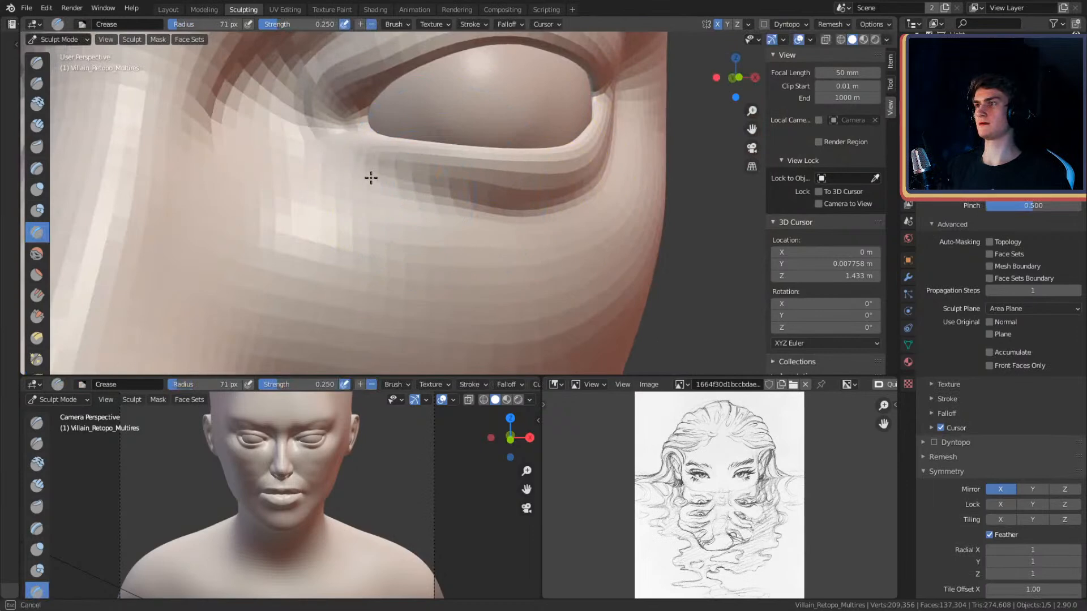
pyautogui.click(404, 208)
# - Enlarge the Clay Strips brush to a 154 px radius and work the skin beside the outer eye corner
pyautogui.press('c')
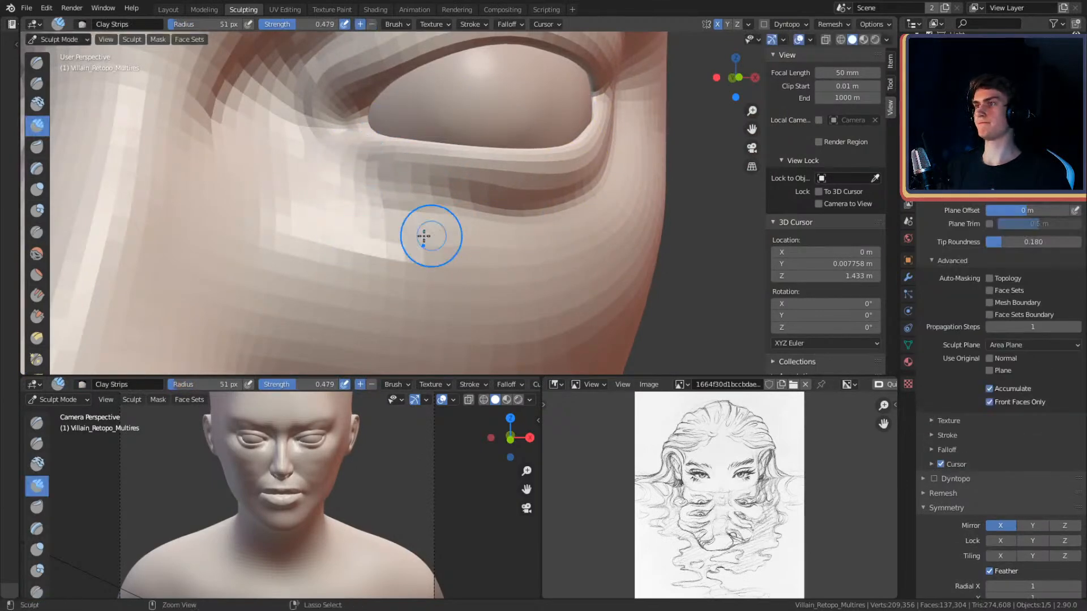
pyautogui.press('f')
pyautogui.click(641, 170)
pyautogui.moveTo(641, 170); pyautogui.dragTo(596, 167, button='middle')
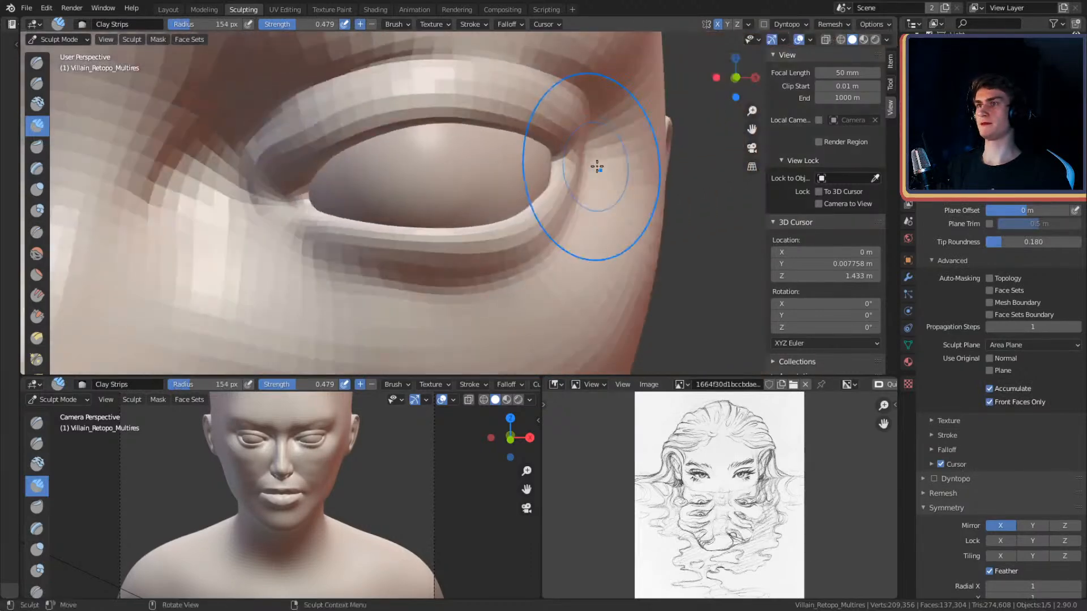
# - Adjust the face contour beside the outer eye corner with the Grab brush, setting its radius to 165 px, then 139 px
pyautogui.scroll(-6, 583, 212)
pyautogui.moveTo(579, 221)
pyautogui.mouseDown(button='middle')
pyautogui.moveTo(588, 201)
pyautogui.moveTo(527, 196)
pyautogui.moveTo(530, 181)
pyautogui.mouseUp(button='middle')
pyautogui.scroll(3, 587, 199)
pyautogui.press('g')
pyautogui.moveTo(528, 177); pyautogui.dragTo(525, 178)
pyautogui.keyDown('alt'); pyautogui.moveTo(529, 179); pyautogui.dragTo(539, 180); pyautogui.keyUp('alt')
pyautogui.press('f')
pyautogui.click(513, 176)
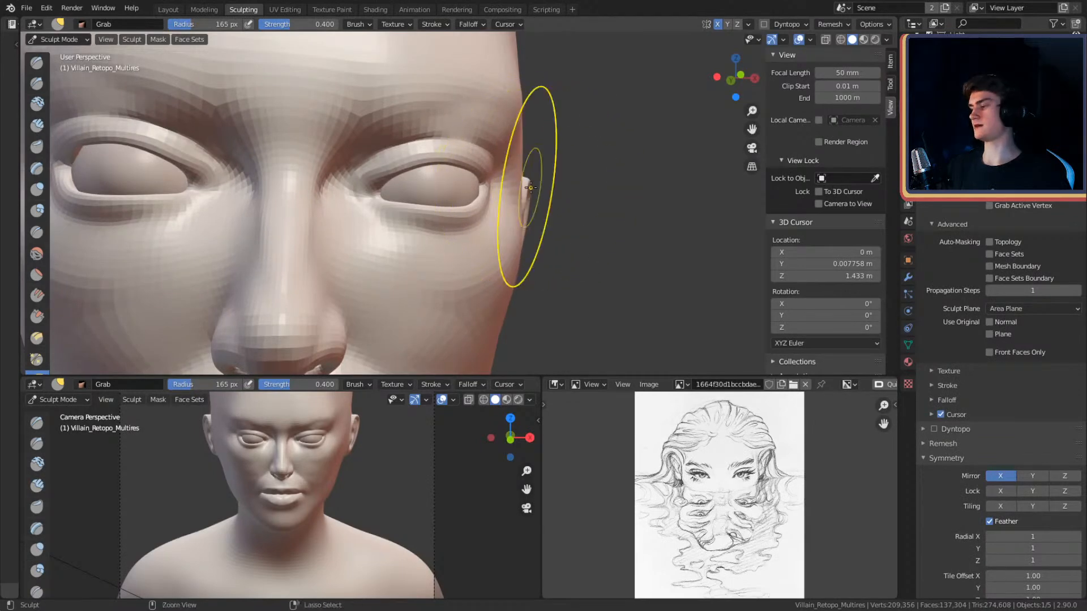
pyautogui.moveTo(535, 186)
pyautogui.mouseDown(button='middle')
pyautogui.moveTo(524, 179)
pyautogui.moveTo(555, 177)
pyautogui.mouseUp(button='middle')
pyautogui.press('f')
pyautogui.click(530, 180)
pyautogui.scroll(5, 549, 184)
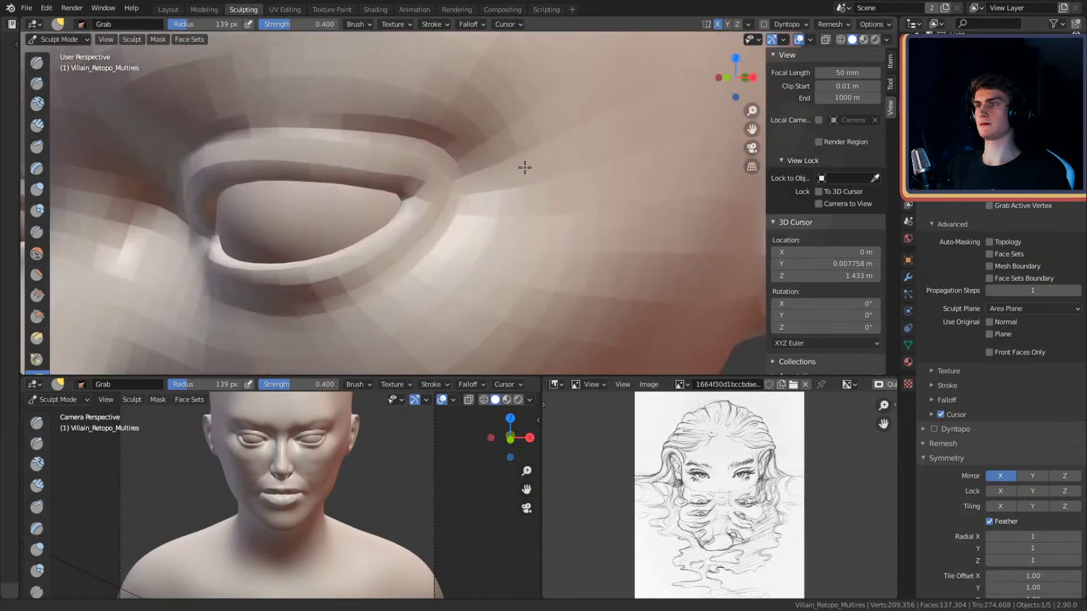
# - Blend the creased skin outside the outer eye corner with the Clay Strips brush at a 186 px radius
pyautogui.press('c')
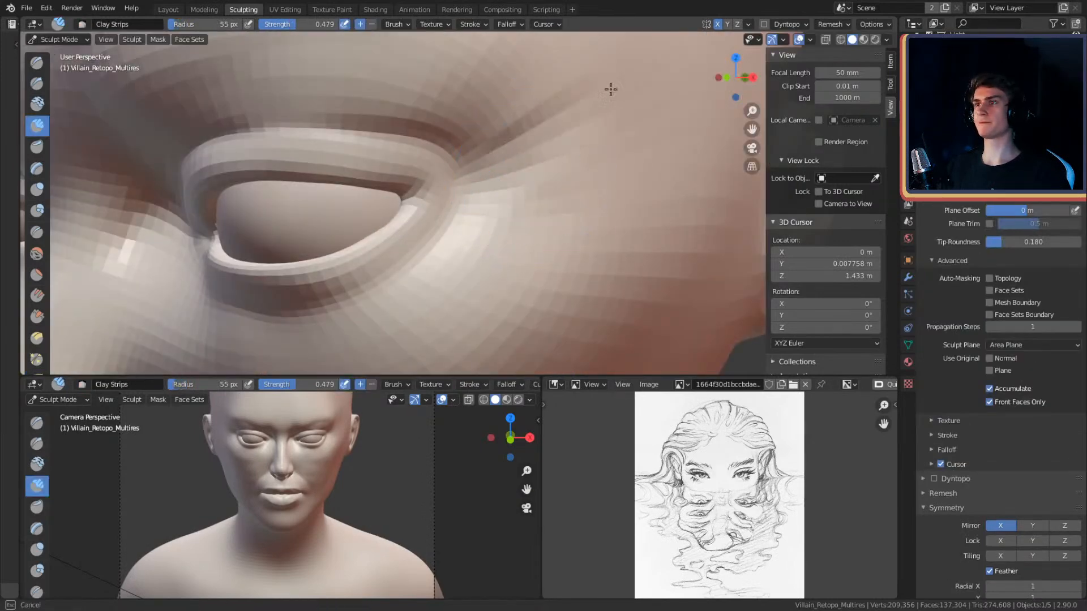
pyautogui.press('f')
pyautogui.click(628, 135)
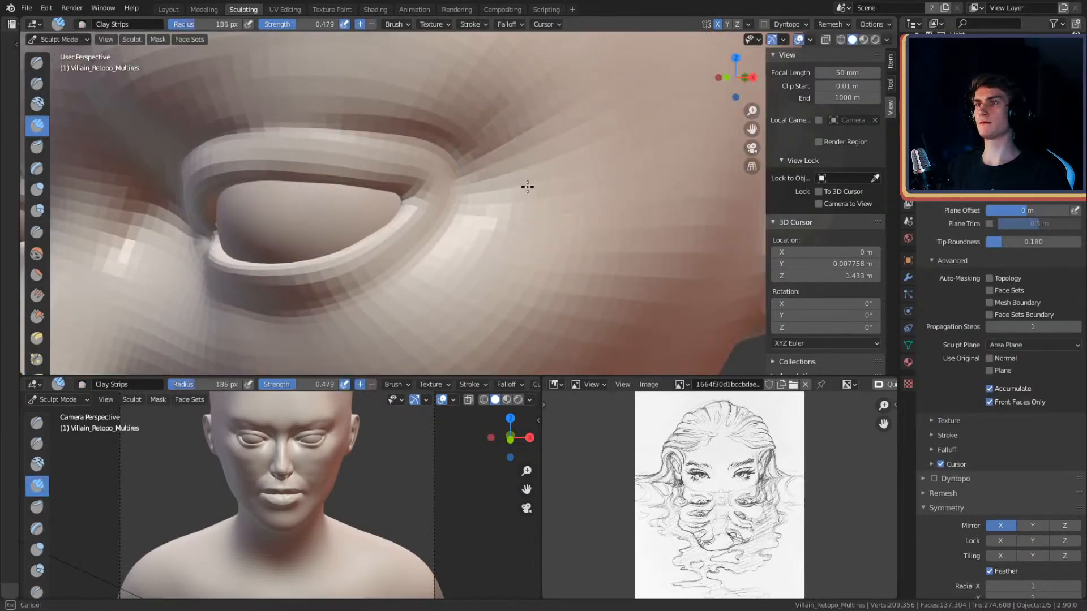
pyautogui.scroll(-5, 552, 194)
pyautogui.scroll(2, 552, 177)
pyautogui.moveTo(556, 235); pyautogui.dragTo(500, 158, button='middle')
pyautogui.scroll(5, 516, 150)
pyautogui.scroll(-4, 516, 150)
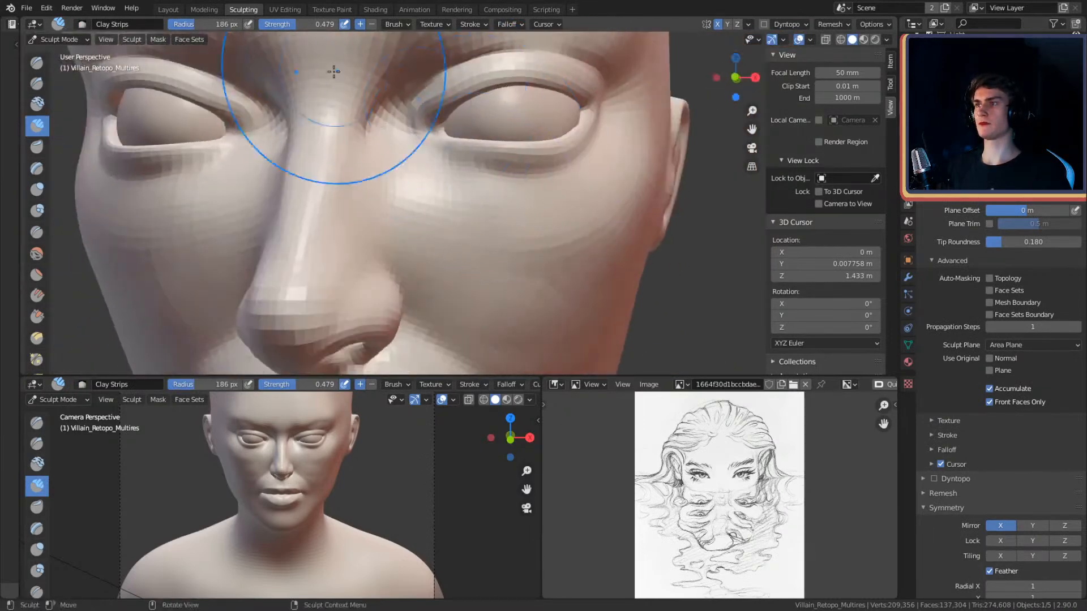
# - Refine the area around the inner eye corner with the Clay Strips brush, reducing its radius to 56 px
pyautogui.scroll(4, 516, 121)
pyautogui.scroll(-3, 437, 206)
pyautogui.scroll(3, 376, 231)
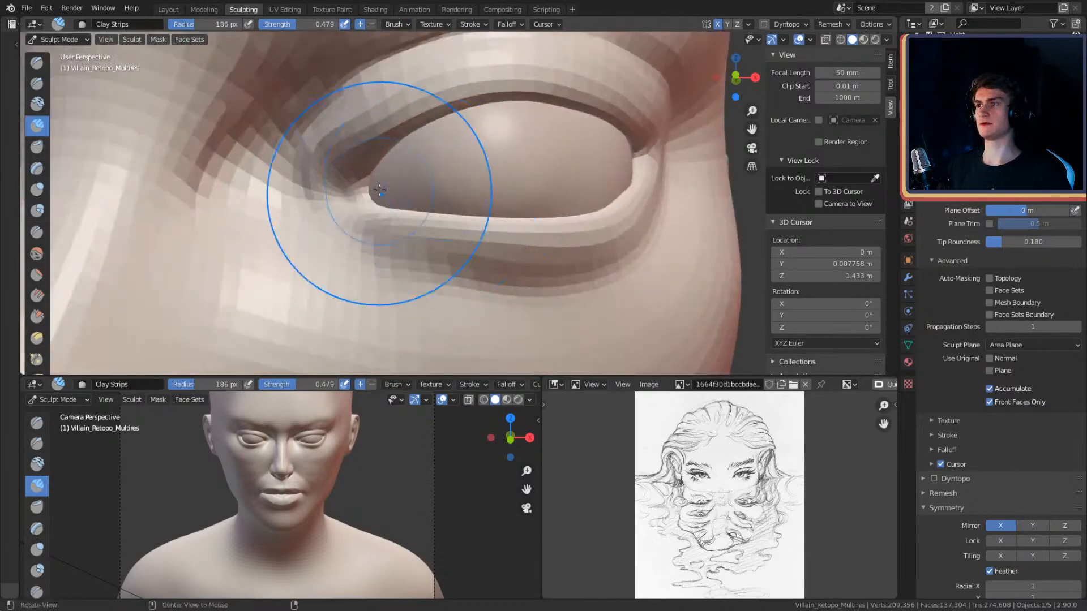
pyautogui.scroll(2, 266, 97)
pyautogui.press('f')
pyautogui.click(328, 178)
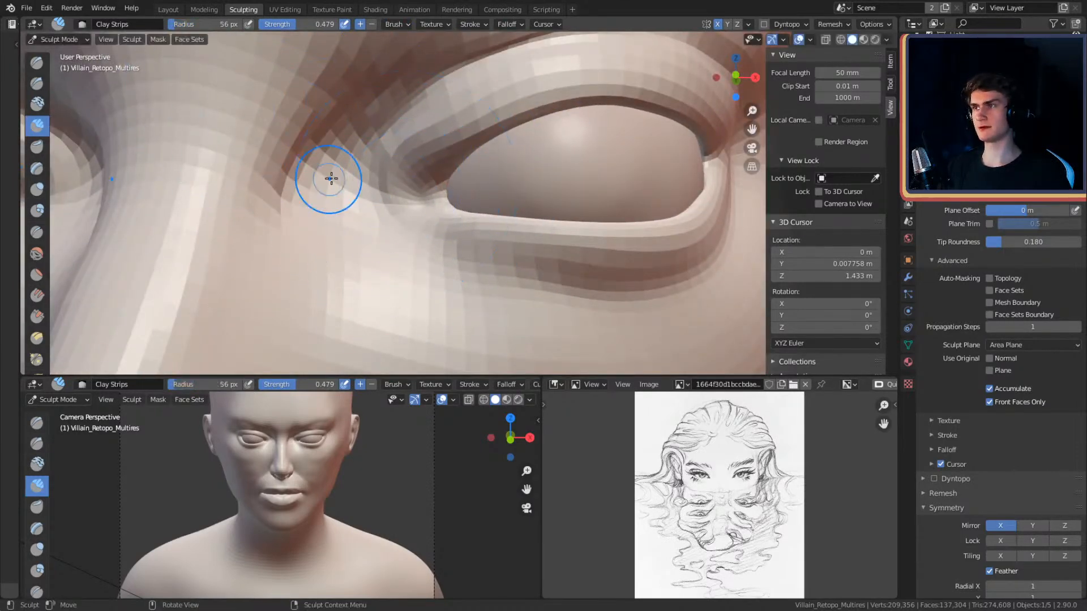
pyautogui.scroll(2, 400, 181)
pyautogui.scroll(2, 427, 206)
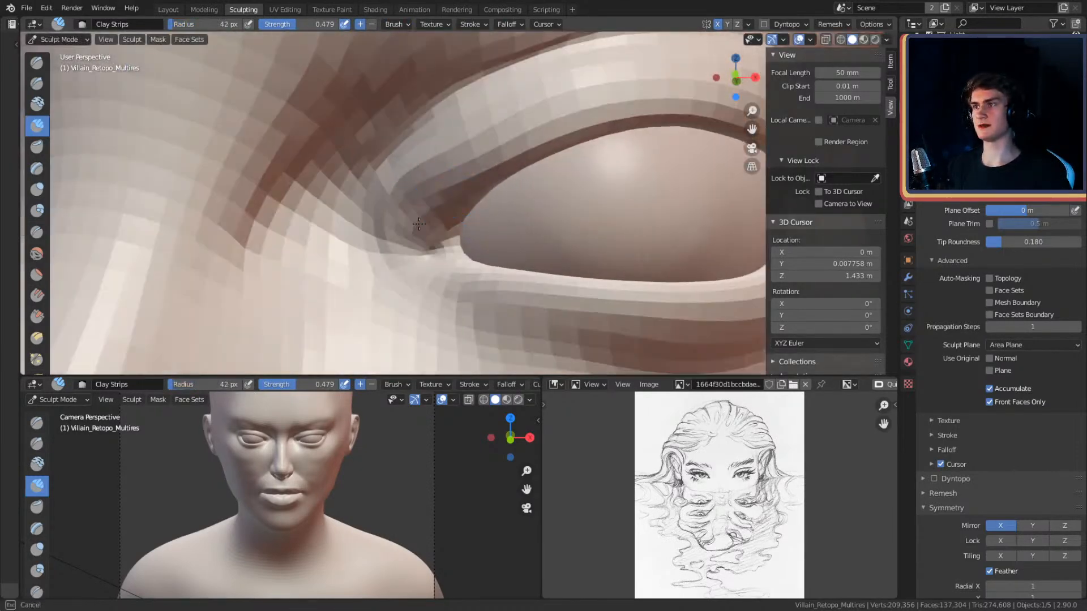
# - Sharpen the upper eyelid's lower edge from the inner to the outer corner with the Crease brush at 63 px
pyautogui.hotkey('shift', 'c')
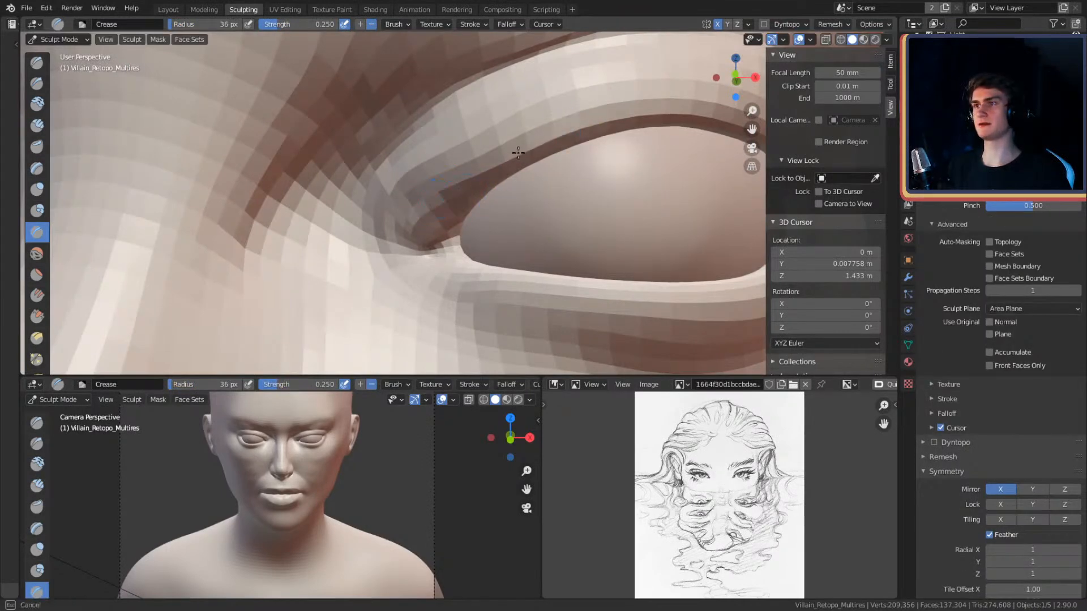
pyautogui.press('f')
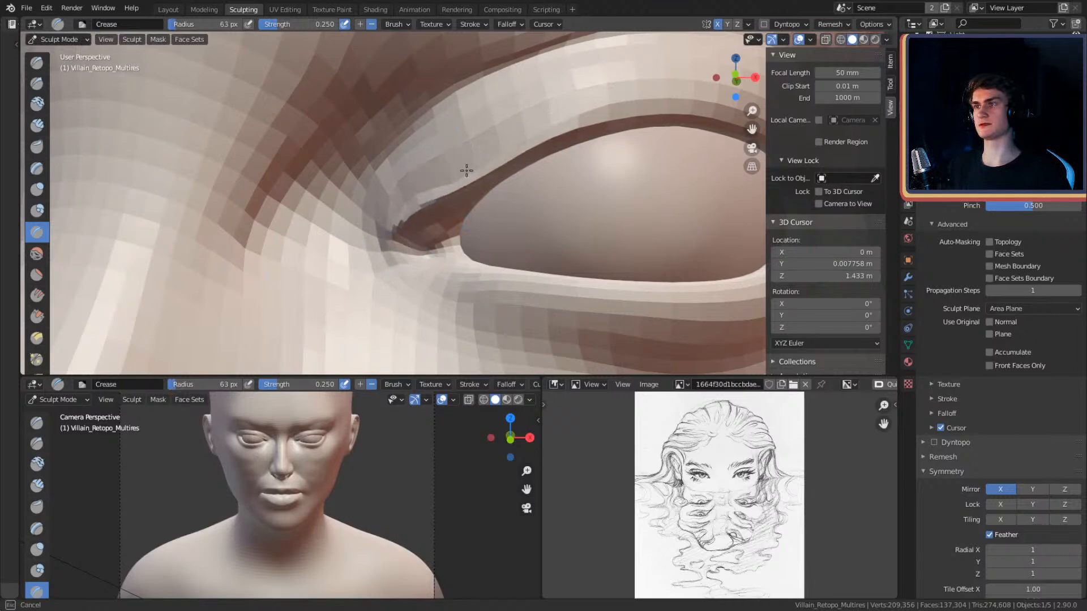
pyautogui.moveTo(589, 115); pyautogui.dragTo(521, 143, button='middle')
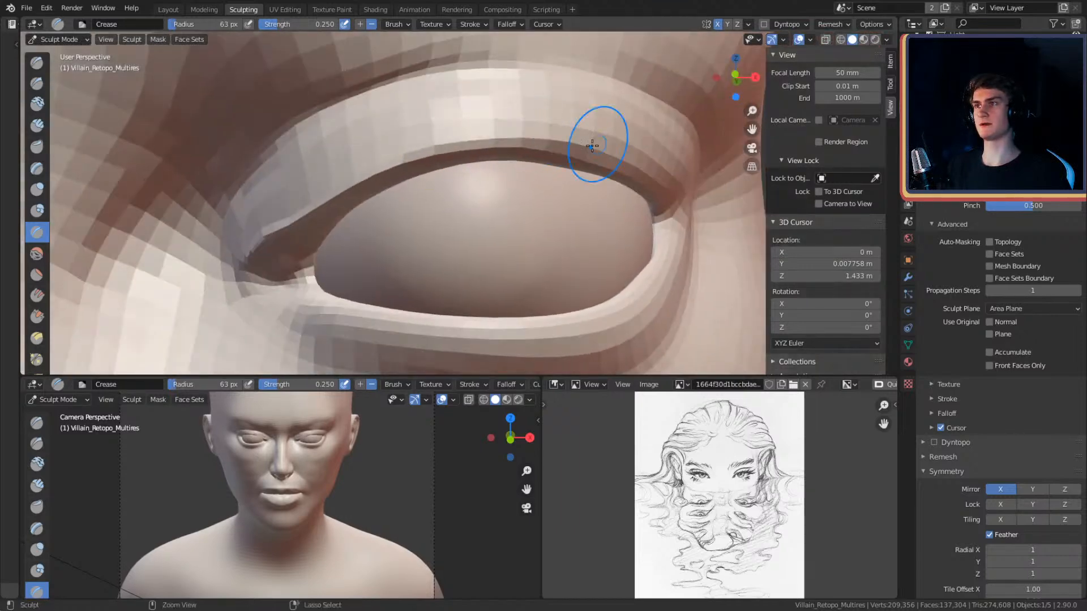
pyautogui.moveTo(453, 137)
pyautogui.mouseDown(button='middle')
pyautogui.moveTo(589, 145)
pyautogui.moveTo(495, 138)
pyautogui.mouseUp(button='middle')
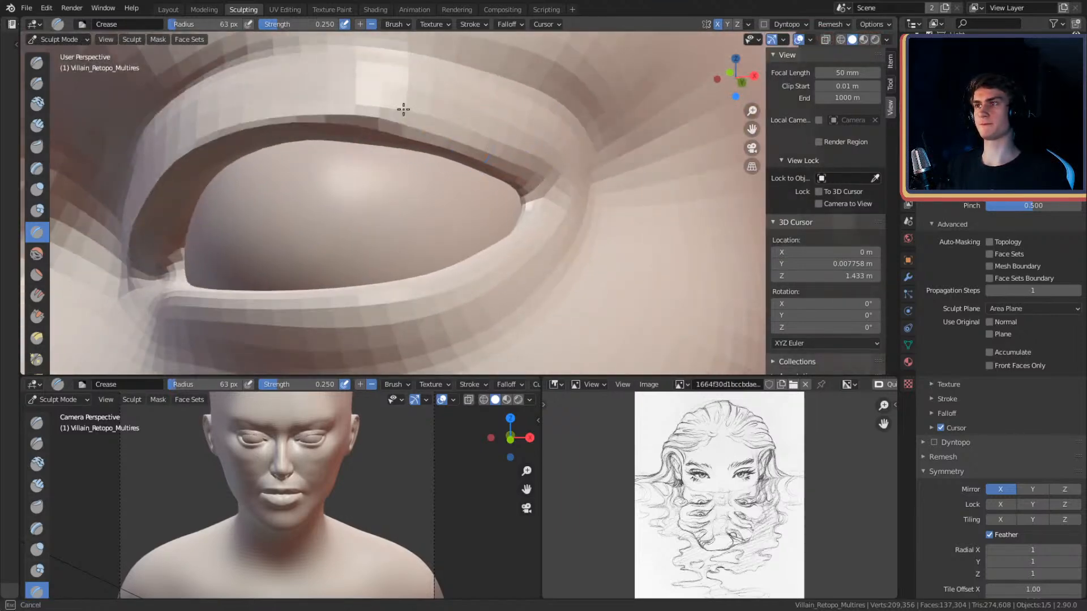
pyautogui.moveTo(535, 170); pyautogui.dragTo(310, 114)
pyautogui.moveTo(509, 138)
pyautogui.mouseDown(button='middle')
pyautogui.moveTo(555, 138)
pyautogui.moveTo(558, 168)
pyautogui.mouseUp(button='middle')
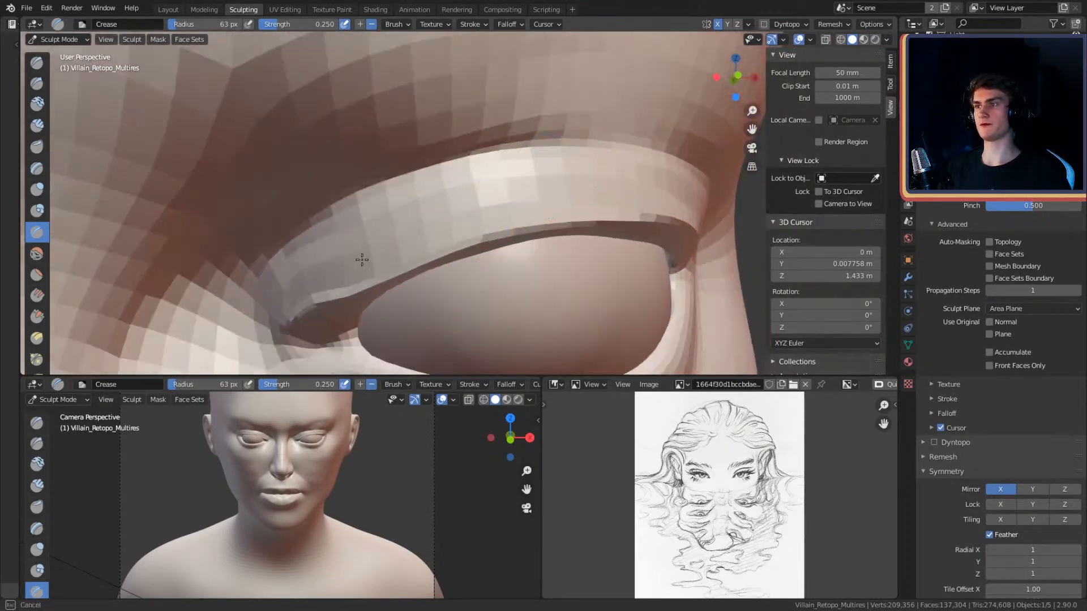
# - Reshape the upper eyelid's edge near the inner eye corner with the Grab brush
pyautogui.press('g')
pyautogui.moveTo(449, 223)
pyautogui.mouseDown(button='middle')
pyautogui.moveTo(451, 179)
pyautogui.moveTo(455, 234)
pyautogui.mouseUp(button='middle')
pyautogui.press('f')
pyautogui.click(516, 247)
pyautogui.press('f')
pyautogui.click(478, 263)
pyautogui.moveTo(432, 271); pyautogui.dragTo(415, 259)
# - Lift the upper eyelid's outer and inner parts slightly with the Grab brush at a 220 px radius
pyautogui.moveTo(444, 287)
pyautogui.keyDown('shift'); pyautogui.mouseDown(button='middle')
pyautogui.moveTo(423, 207)
pyautogui.moveTo(434, 229)
pyautogui.mouseUp(button='middle'); pyautogui.keyUp('shift')
pyautogui.press('f')
pyautogui.click(598, 206)
pyautogui.moveTo(557, 172); pyautogui.dragTo(555, 165)
pyautogui.moveTo(392, 220); pyautogui.dragTo(391, 213)
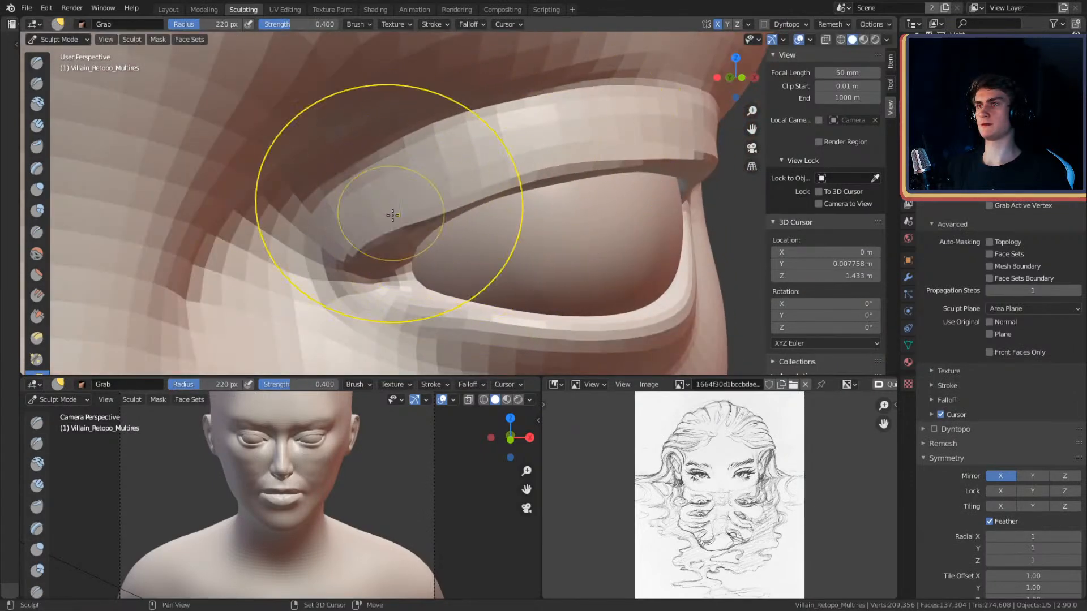
pyautogui.moveTo(570, 173); pyautogui.dragTo(523, 148, button='middle')
pyautogui.moveTo(508, 158)
pyautogui.mouseDown(button='middle')
pyautogui.moveTo(502, 150)
pyautogui.moveTo(468, 199)
pyautogui.moveTo(502, 175)
pyautogui.moveTo(457, 177)
pyautogui.mouseUp(button='middle')
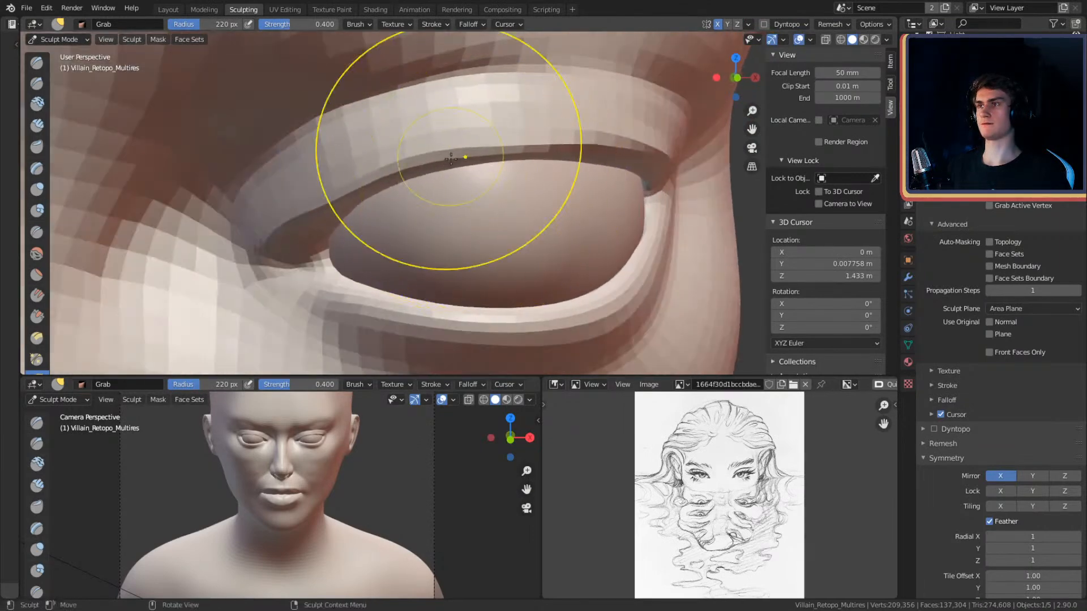
pyautogui.moveTo(381, 172)
pyautogui.mouseDown(button='middle')
pyautogui.moveTo(474, 170)
pyautogui.moveTo(447, 181)
pyautogui.moveTo(466, 199)
pyautogui.mouseUp(button='middle')
pyautogui.moveTo(418, 170); pyautogui.dragTo(274, 104, button='middle')
# - Crease the upper eyelid's edge toward the outer eye corner, starting with a 69 px brush radius
pyautogui.hotkey('shift', 'c')
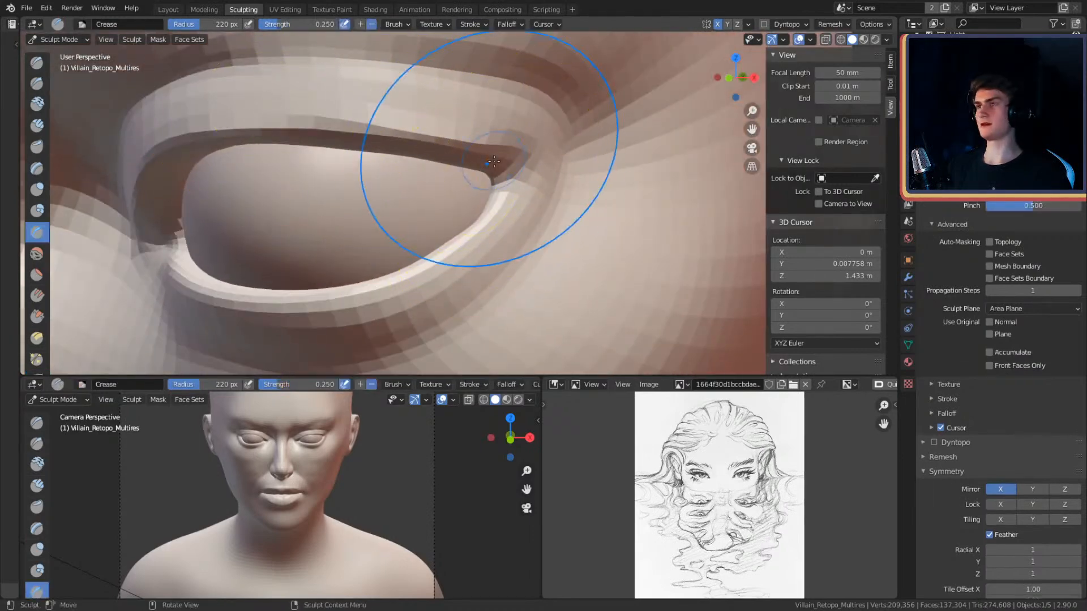
pyautogui.press('f')
pyautogui.click(436, 145)
pyautogui.moveTo(461, 145); pyautogui.dragTo(498, 146, button='middle')
pyautogui.press('f')
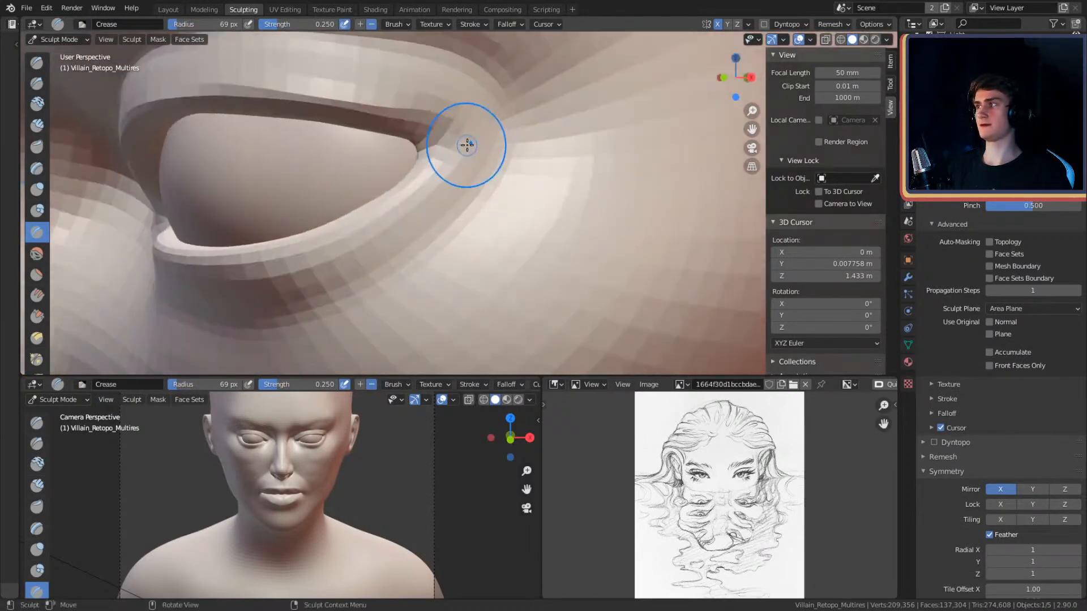
pyautogui.click(402, 112)
pyautogui.moveTo(409, 129)
pyautogui.mouseDown(button='middle')
pyautogui.moveTo(621, 160)
pyautogui.moveTo(555, 150)
pyautogui.moveTo(614, 187)
pyautogui.moveTo(605, 198)
pyautogui.moveTo(588, 181)
pyautogui.mouseUp(button='middle')
# - Work the surface beside the outer eye corner with a resized Clay Strips brush
pyautogui.press('c')
pyautogui.press('f')
pyautogui.click(605, 184)
pyautogui.moveTo(618, 230)
pyautogui.mouseDown(button='middle')
pyautogui.moveTo(595, 230)
pyautogui.moveTo(570, 170)
pyautogui.moveTo(587, 158)
pyautogui.moveTo(602, 221)
pyautogui.moveTo(563, 238)
pyautogui.moveTo(552, 189)
pyautogui.mouseUp(button='middle')
pyautogui.hotkey('alt', 'z')
# - Reshape the curve of the lower eyelid's rim from below with the Grab brush, enlarging its radius to 207 px
pyautogui.press('g')
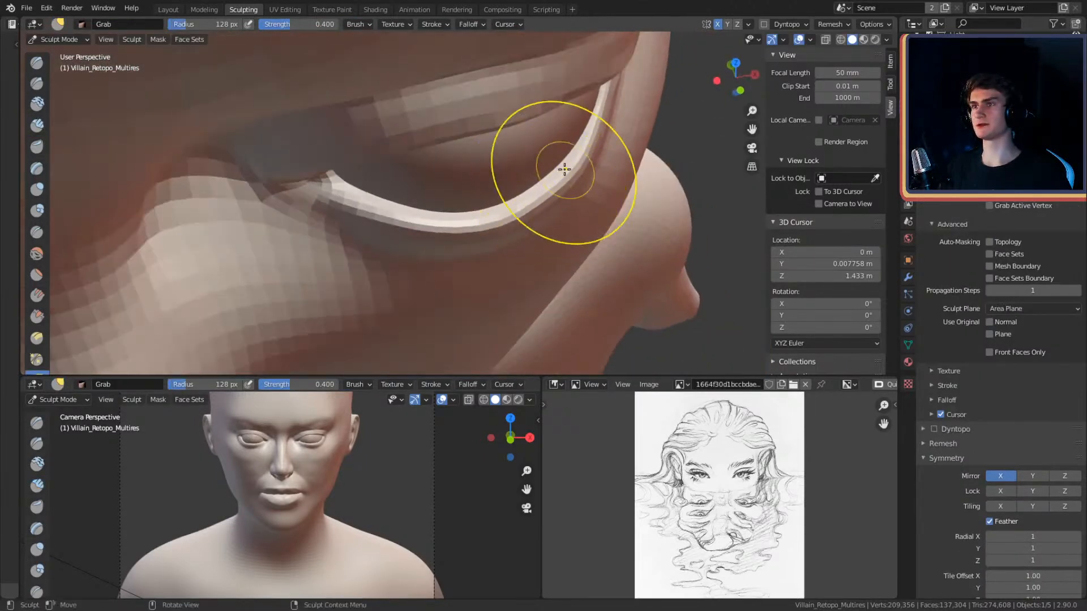
pyautogui.press('f')
pyautogui.click(495, 217)
pyautogui.moveTo(495, 217); pyautogui.dragTo(460, 219)
pyautogui.press('f')
pyautogui.click(365, 215)
pyautogui.moveTo(365, 214); pyautogui.dragTo(367, 208)
pyautogui.moveTo(356, 199); pyautogui.dragTo(398, 239, button='middle')
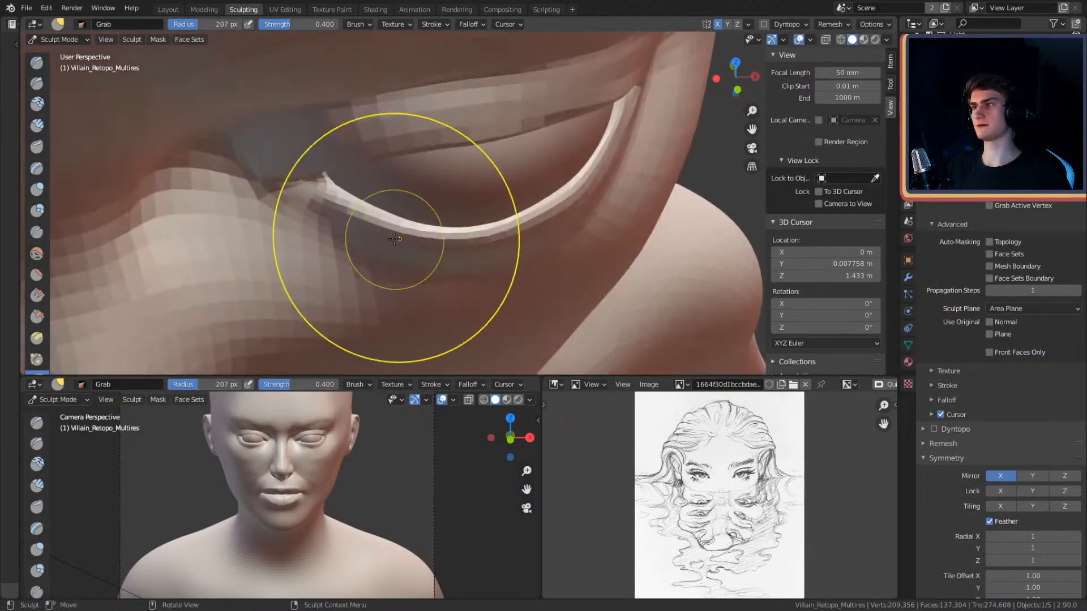
# - Adjust the inner end of the lower eyelid with the Grab brush, starting at a 111 px radius
pyautogui.press('f')
pyautogui.click(331, 207)
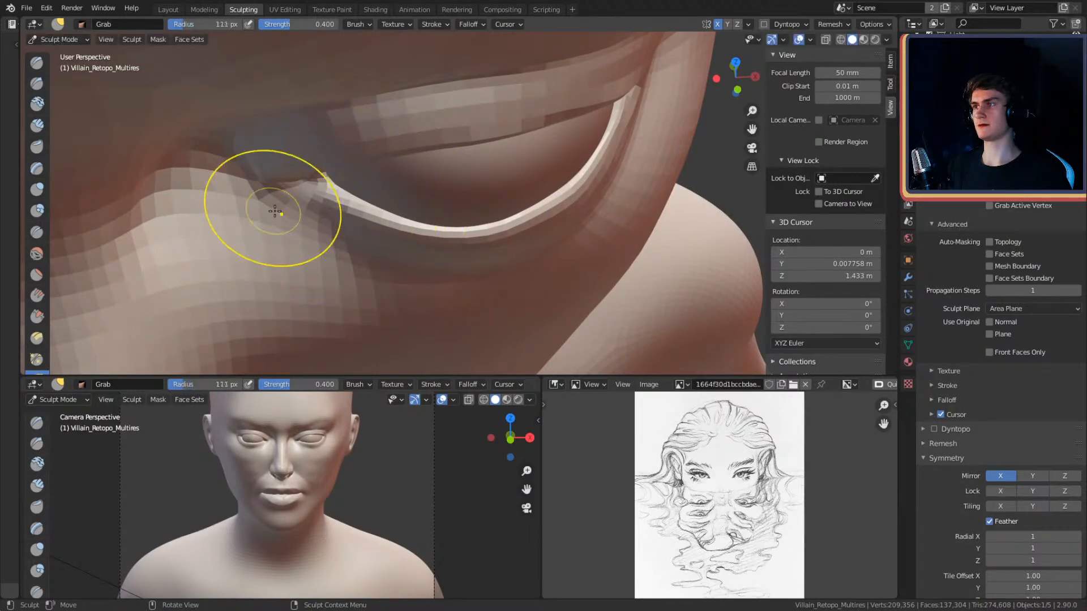
pyautogui.moveTo(270, 211); pyautogui.dragTo(395, 185, button='middle')
pyautogui.press('f')
pyautogui.click(389, 205)
pyautogui.press('f')
pyautogui.click(401, 208)
pyautogui.moveTo(446, 222); pyautogui.dragTo(447, 225)
# - Shape the tear duct at the inner eye corner with small Grab strokes, starting at a 94 px radius
pyautogui.moveTo(499, 238)
pyautogui.mouseDown(button='middle')
pyautogui.moveTo(468, 218)
pyautogui.moveTo(485, 97)
pyautogui.moveTo(518, 258)
pyautogui.moveTo(502, 223)
pyautogui.mouseUp(button='middle')
pyautogui.press('f')
pyautogui.click(387, 207)
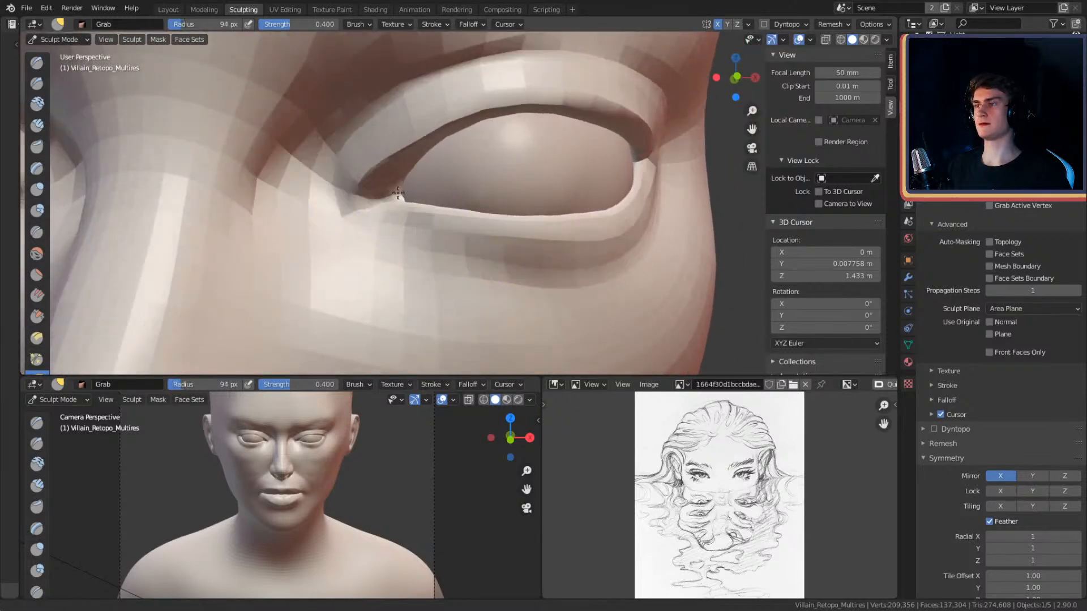
pyautogui.keyDown('shift'); pyautogui.moveTo(377, 201); pyautogui.dragTo(455, 199, button='middle'); pyautogui.keyUp('shift')
pyautogui.scroll(2, 456, 196)
pyautogui.press('f')
pyautogui.click(435, 194)
pyautogui.moveTo(422, 199); pyautogui.dragTo(420, 199)
pyautogui.moveTo(441, 197)
pyautogui.mouseDown(button='middle')
pyautogui.moveTo(466, 194)
pyautogui.moveTo(449, 201)
pyautogui.moveTo(461, 175)
pyautogui.moveTo(521, 189)
pyautogui.moveTo(509, 165)
pyautogui.moveTo(453, 131)
pyautogui.mouseUp(button='middle')
# - Sharpen the lower eyelid's rim near the inner corner with a small Crease brush
pyautogui.hotkey('shift', 'c')
pyautogui.moveTo(536, 211)
pyautogui.mouseDown(button='middle')
pyautogui.moveTo(517, 115)
pyautogui.moveTo(524, 187)
pyautogui.moveTo(515, 193)
pyautogui.moveTo(529, 192)
pyautogui.mouseUp(button='middle')
pyautogui.press('f')
pyautogui.click(516, 190)
pyautogui.scroll(-6, 517, 115)
pyautogui.scroll(3, 516, 184)
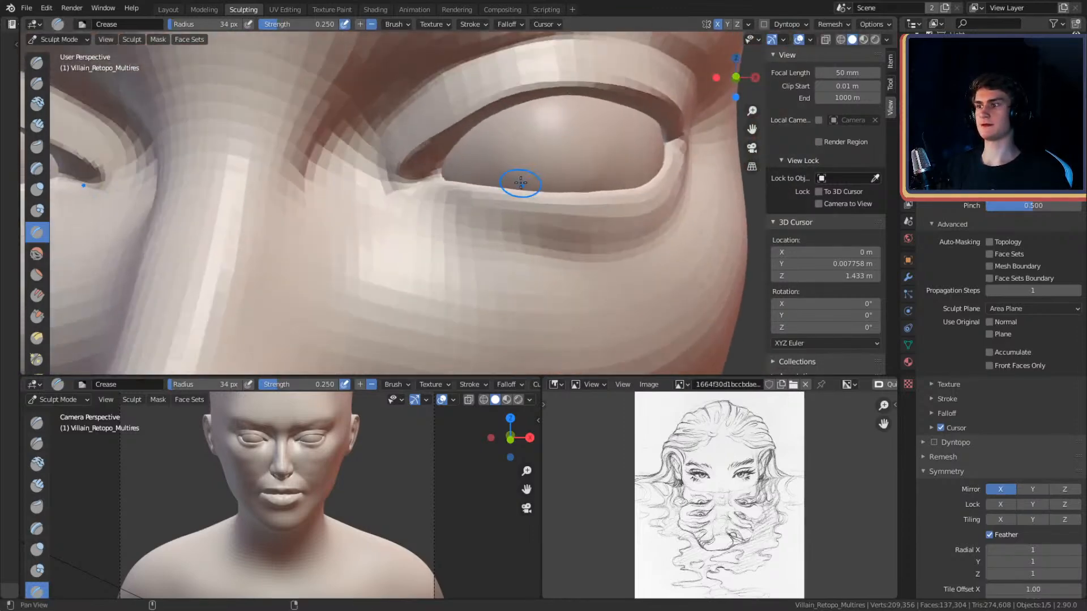
# - Fine-tune the shape of the inner eye corner and lower eyelid with the Grab brush at a 119 px radius
pyautogui.press('g')
pyautogui.scroll(-5, 516, 211)
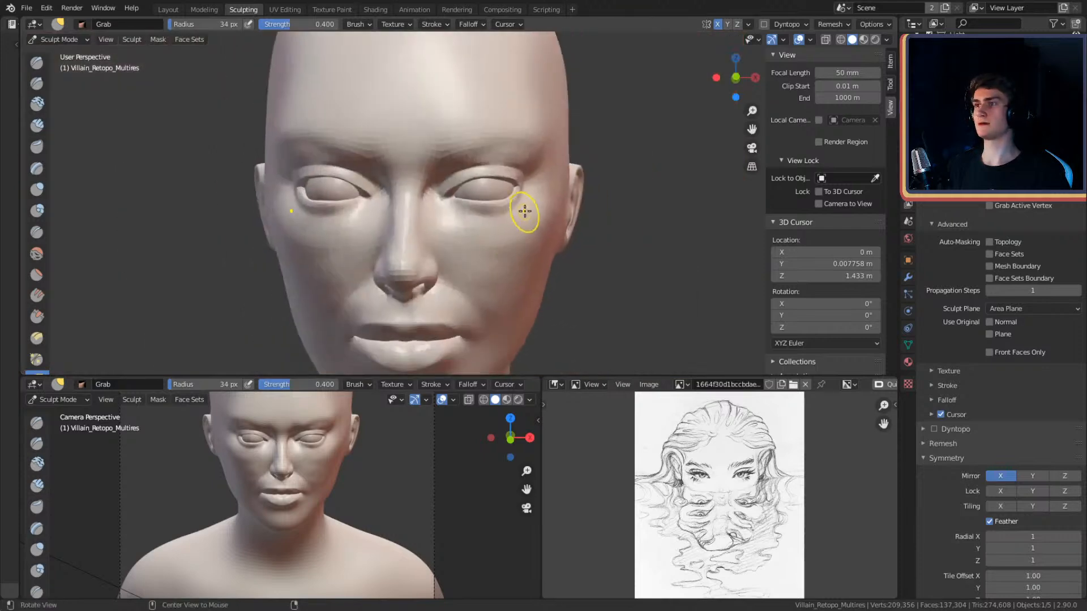
pyautogui.scroll(4, 503, 176)
pyautogui.keyDown('shift'); pyautogui.moveTo(503, 176); pyautogui.dragTo(504, 187, button='middle'); pyautogui.keyUp('shift')
pyautogui.press('f')
pyautogui.click(478, 205)
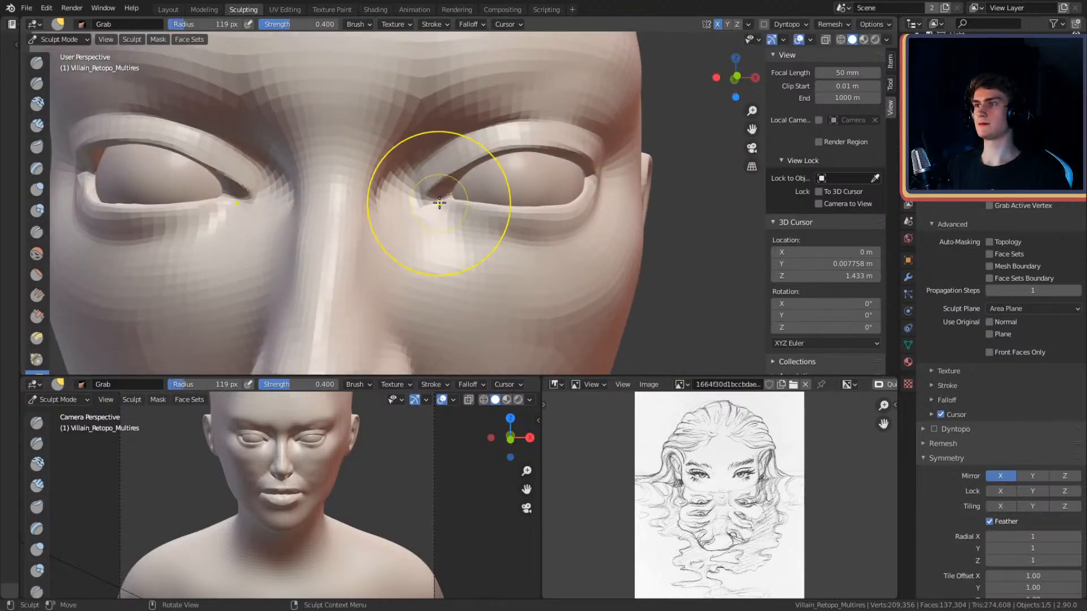
pyautogui.keyDown('ctrl'); pyautogui.keyDown('alt'); pyautogui.moveTo(479, 227); pyautogui.dragTo(487, 205); pyautogui.keyUp('alt'); pyautogui.keyUp('ctrl')
pyautogui.keyDown('alt'); pyautogui.keyDown('shift'); pyautogui.moveTo(489, 204); pyautogui.dragTo(497, 178); pyautogui.keyUp('shift'); pyautogui.keyUp('alt')
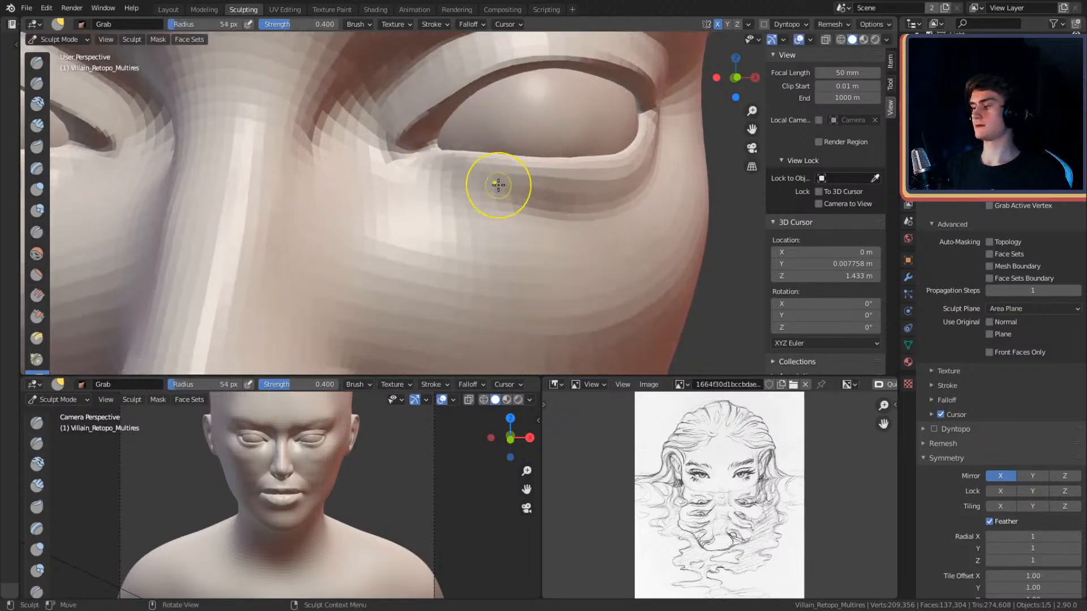
# - Build up the lower eyelid's rim toward the outer corner with the Clay Strips brush at a 34 px radius
pyautogui.press('c')
pyautogui.scroll(4, 498, 186)
pyautogui.moveTo(559, 187)
pyautogui.keyDown('ctrl'); pyautogui.mouseDown(button='middle')
pyautogui.moveTo(528, 172)
pyautogui.moveTo(544, 154)
pyautogui.mouseUp(button='middle'); pyautogui.keyUp('ctrl')
pyautogui.press('f')
pyautogui.click(564, 153)
pyautogui.moveTo(492, 135); pyautogui.dragTo(628, 109)
pyautogui.moveTo(626, 96); pyautogui.dragTo(542, 146, button='middle')
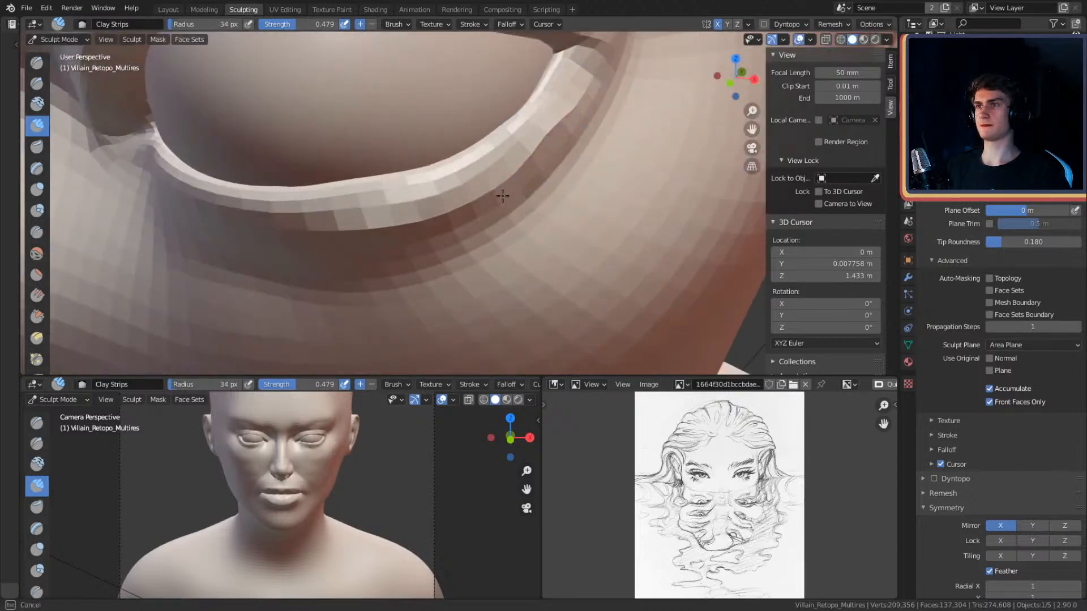
# - Even out the lower eyelid's outer rim with Clay Strips strokes, reducing the brush radius to 28 px, then 15 px
pyautogui.moveTo(493, 208); pyautogui.dragTo(553, 158, button='middle')
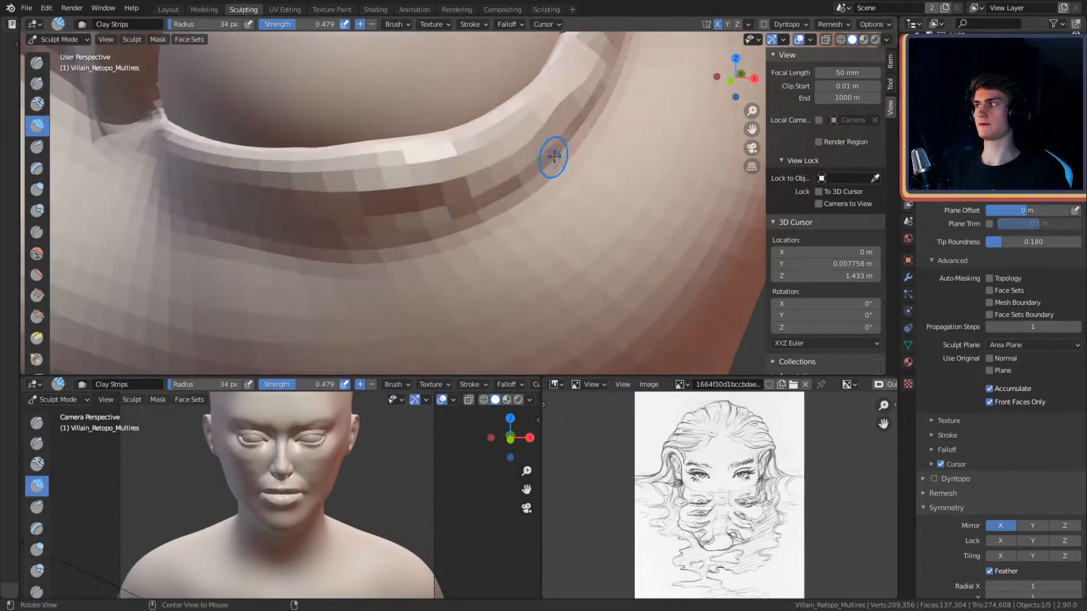
pyautogui.press('f')
pyautogui.click(599, 91)
pyautogui.press('f')
pyautogui.click(599, 74)
pyautogui.moveTo(589, 76); pyautogui.dragTo(552, 145, button='middle')
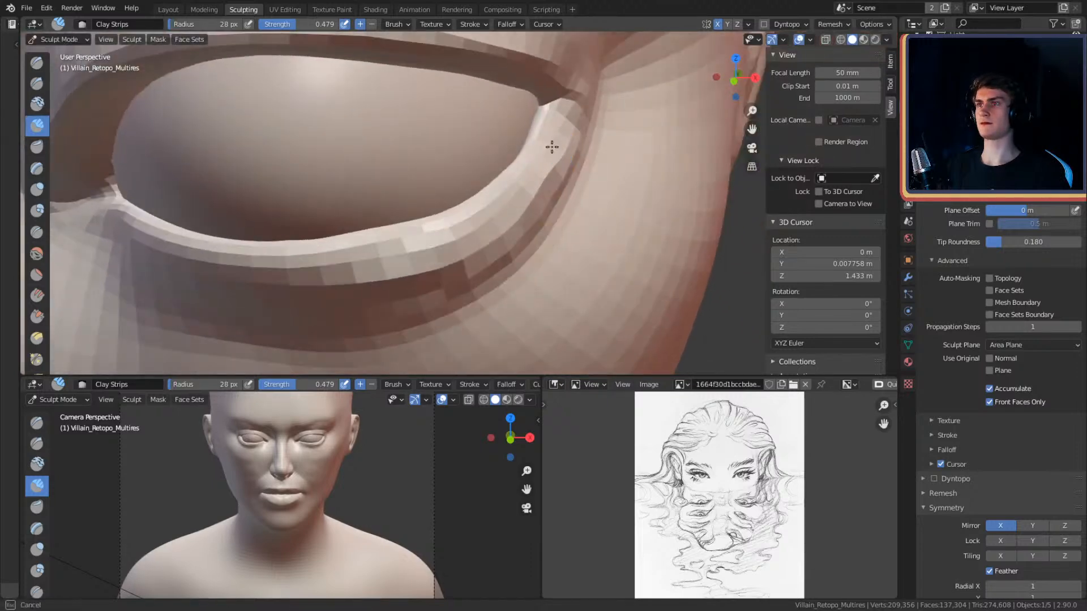
pyautogui.moveTo(463, 233); pyautogui.dragTo(564, 134, button='middle')
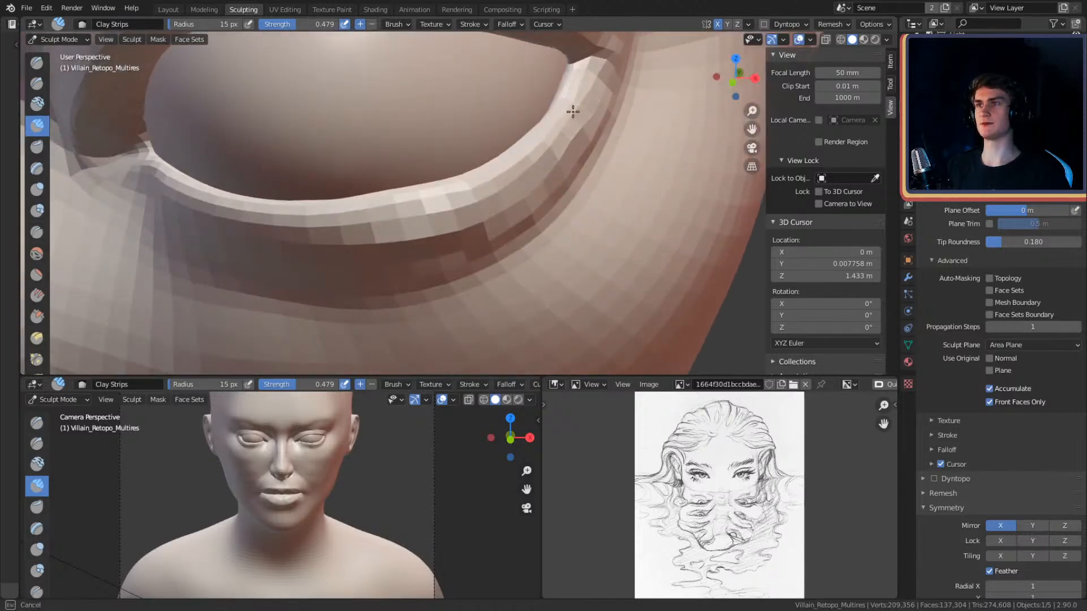
# - Adjust the middle of the lower eyelid's rim with the Grab brush at a 244 px radius
pyautogui.moveTo(447, 194); pyautogui.dragTo(516, 160, button='middle')
pyautogui.press('g')
pyautogui.press('f')
pyautogui.click(468, 151)
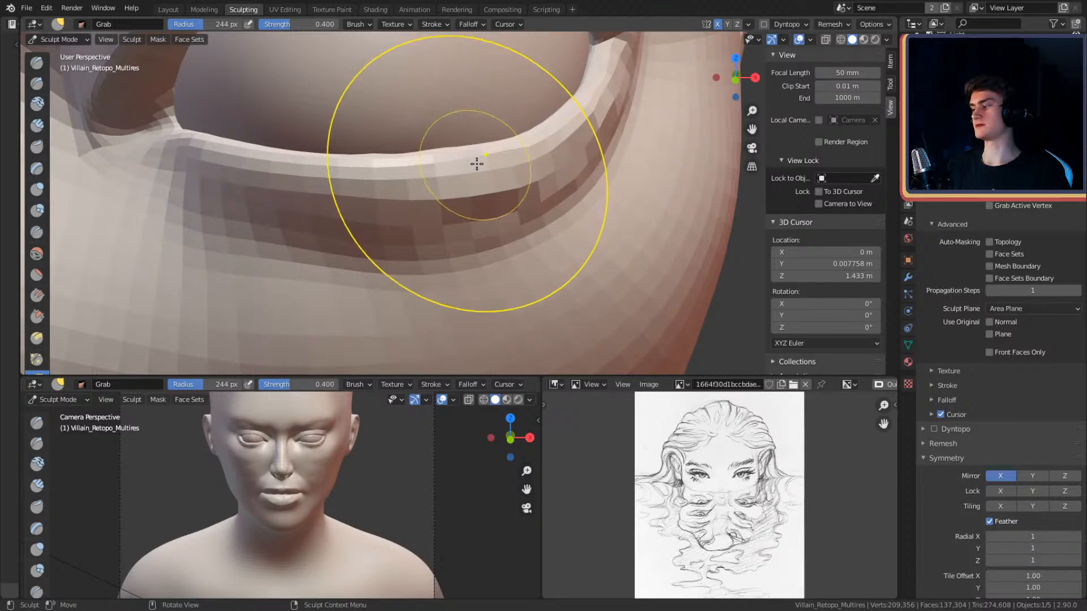
# - Blend the lower eyelid and the fold beneath it with the Clay Strips brush at a 75 px radius
pyautogui.press('c')
pyautogui.press('f')
pyautogui.click(480, 164)
pyautogui.moveTo(477, 163)
pyautogui.keyDown('alt'); pyautogui.mouseDown()
pyautogui.moveTo(581, 193)
pyautogui.moveTo(395, 202)
pyautogui.mouseUp(); pyautogui.keyUp('alt')
pyautogui.press('f')
pyautogui.click(498, 174)
pyautogui.keyDown('alt'); pyautogui.keyDown('shift'); pyautogui.moveTo(290, 199); pyautogui.dragTo(477, 199); pyautogui.keyUp('shift'); pyautogui.keyUp('alt')
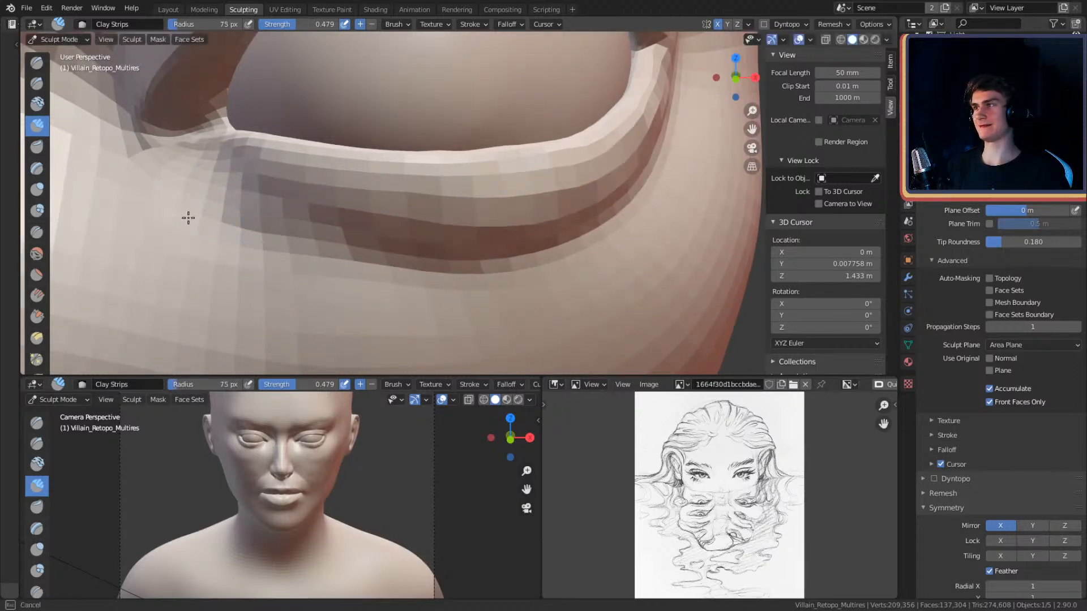
# - Define the edge of the lower eyelid's rim from the inner corner outward with the Crease brush at a 38 px radius
pyautogui.press('f')
pyautogui.click(225, 251)
pyautogui.keyDown('alt'); pyautogui.moveTo(262, 183); pyautogui.dragTo(311, 221); pyautogui.keyUp('alt')
pyautogui.hotkey('shift', 'c')
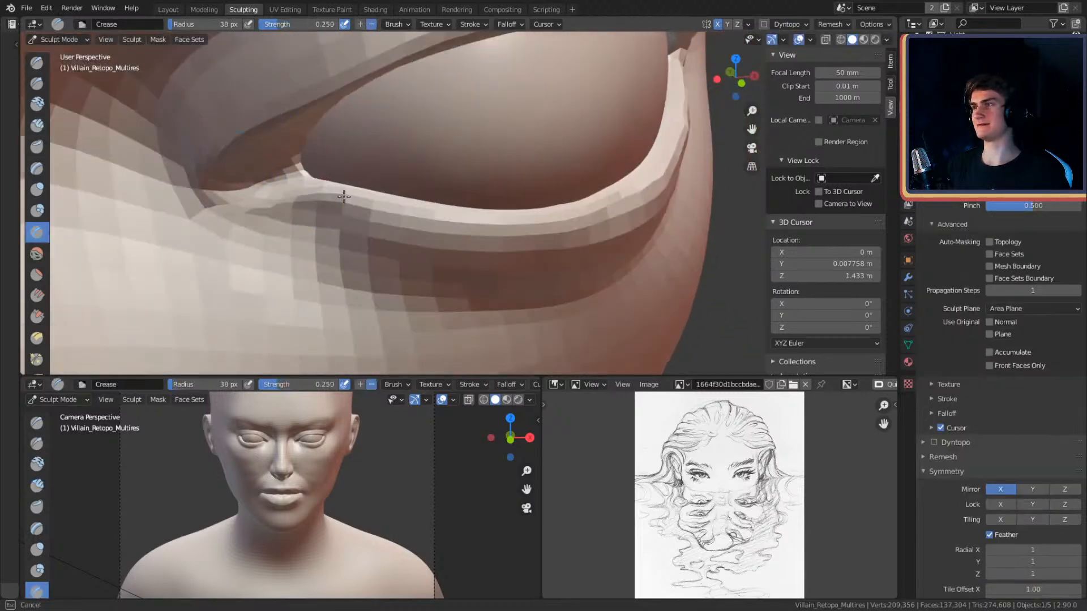
pyautogui.press('f')
pyautogui.click(281, 262)
pyautogui.moveTo(281, 262); pyautogui.dragTo(509, 291)
pyautogui.moveTo(509, 291)
pyautogui.keyDown('alt'); pyautogui.mouseDown()
pyautogui.moveTo(497, 202)
pyautogui.moveTo(452, 188)
pyautogui.mouseUp(); pyautogui.keyUp('alt')
pyautogui.moveTo(561, 177); pyautogui.dragTo(576, 158)
pyautogui.moveTo(576, 158)
pyautogui.keyDown('alt'); pyautogui.mouseDown()
pyautogui.moveTo(548, 209)
pyautogui.moveTo(553, 161)
pyautogui.moveTo(538, 200)
pyautogui.moveTo(534, 158)
pyautogui.mouseUp(); pyautogui.keyUp('alt')
pyautogui.moveTo(377, 167)
pyautogui.keyDown('alt'); pyautogui.keyDown('shift'); pyautogui.mouseDown()
pyautogui.moveTo(487, 221)
pyautogui.moveTo(400, 223)
pyautogui.moveTo(410, 197)
pyautogui.moveTo(443, 175)
pyautogui.moveTo(451, 209)
pyautogui.mouseUp(); pyautogui.keyUp('shift'); pyautogui.keyUp('alt')
# - Adjust the curve of the lower eyelid's rim with short Grab brush strokes, resizing the brush as needed
pyautogui.press('g')
pyautogui.moveTo(450, 165); pyautogui.dragTo(452, 163)
pyautogui.moveTo(463, 168)
pyautogui.keyDown('alt'); pyautogui.mouseDown()
pyautogui.moveTo(471, 157)
pyautogui.moveTo(461, 161)
pyautogui.mouseUp(); pyautogui.keyUp('alt')
pyautogui.moveTo(435, 223)
pyautogui.keyDown('alt'); pyautogui.mouseDown()
pyautogui.moveTo(461, 181)
pyautogui.moveTo(498, 157)
pyautogui.mouseUp(); pyautogui.keyUp('alt')
pyautogui.press('f')
pyautogui.click(448, 172)
pyautogui.moveTo(383, 185)
pyautogui.keyDown('alt'); pyautogui.mouseDown()
pyautogui.moveTo(507, 187)
pyautogui.moveTo(508, 224)
pyautogui.mouseUp(); pyautogui.keyUp('alt')
pyautogui.press('f')
pyautogui.press('f')
pyautogui.click(540, 230)
# - Refine the eyelids' curvature around the eyeball with the Grab brush at a 165 px radius, then 62 px
pyautogui.scroll(-4, 529, 147)
pyautogui.moveTo(497, 182)
pyautogui.keyDown('alt'); pyautogui.mouseDown()
pyautogui.moveTo(517, 272)
pyautogui.moveTo(509, 246)
pyautogui.moveTo(497, 250)
pyautogui.moveTo(485, 184)
pyautogui.moveTo(483, 233)
pyautogui.moveTo(467, 177)
pyautogui.moveTo(498, 165)
pyautogui.moveTo(517, 202)
pyautogui.moveTo(497, 204)
pyautogui.moveTo(474, 251)
pyautogui.moveTo(481, 141)
pyautogui.mouseUp(); pyautogui.keyUp('alt')
pyautogui.scroll(4, 524, 242)
pyautogui.scroll(-3, 497, 250)
pyautogui.scroll(-3, 493, 227)
pyautogui.keyDown('alt'); pyautogui.keyDown('shift'); pyautogui.moveTo(481, 142); pyautogui.dragTo(497, 212); pyautogui.keyUp('shift'); pyautogui.keyUp('alt')
pyautogui.keyDown('alt'); pyautogui.moveTo(443, 171); pyautogui.dragTo(600, 162); pyautogui.keyUp('alt')
pyautogui.keyDown('ctrl'); pyautogui.keyDown('alt'); pyautogui.moveTo(572, 141); pyautogui.dragTo(535, 201); pyautogui.keyUp('alt'); pyautogui.keyUp('ctrl')
pyautogui.keyDown('ctrl'); pyautogui.keyDown('alt'); pyautogui.moveTo(453, 204); pyautogui.dragTo(487, 125); pyautogui.keyUp('alt'); pyautogui.keyUp('ctrl')
pyautogui.keyDown('alt'); pyautogui.moveTo(566, 158); pyautogui.dragTo(528, 202); pyautogui.keyUp('alt')
pyautogui.moveTo(555, 183)
pyautogui.mouseDown(button='middle')
pyautogui.moveTo(552, 120)
pyautogui.moveTo(557, 198)
pyautogui.moveTo(548, 158)
pyautogui.mouseUp(button='middle')
pyautogui.keyDown('alt'); pyautogui.moveTo(543, 173); pyautogui.dragTo(534, 189); pyautogui.keyUp('alt')
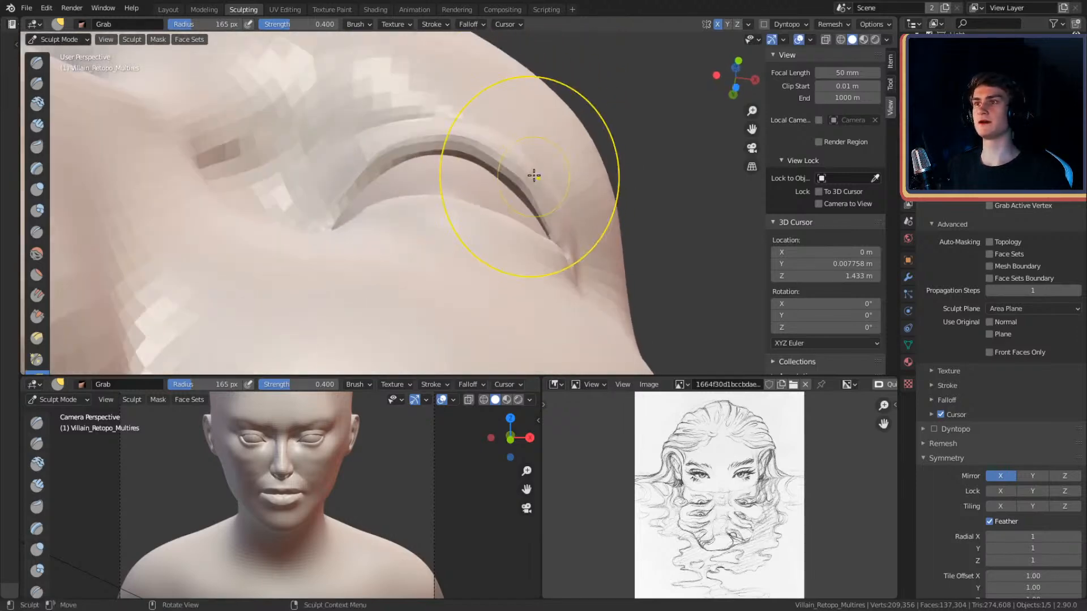
pyautogui.press('f')
pyautogui.click(555, 192)
pyautogui.moveTo(513, 198)
pyautogui.keyDown('shift'); pyautogui.mouseDown(button='middle')
pyautogui.moveTo(534, 174)
pyautogui.moveTo(545, 236)
pyautogui.moveTo(538, 206)
pyautogui.moveTo(556, 228)
pyautogui.moveTo(520, 174)
pyautogui.moveTo(506, 182)
pyautogui.mouseUp(button='middle'); pyautogui.keyUp('shift')
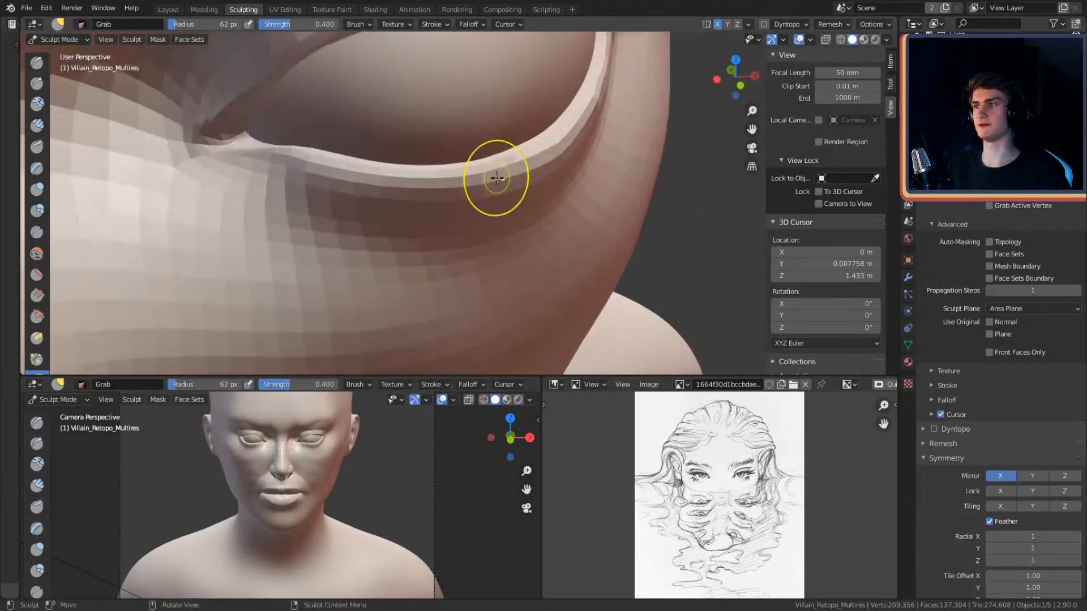
# - Sharpen the lower edge of the lower eyelid's rim with the Crease brush at a 54 px radius
pyautogui.hotkey('shift', 'c')
pyautogui.moveTo(359, 199); pyautogui.dragTo(372, 185, button='middle')
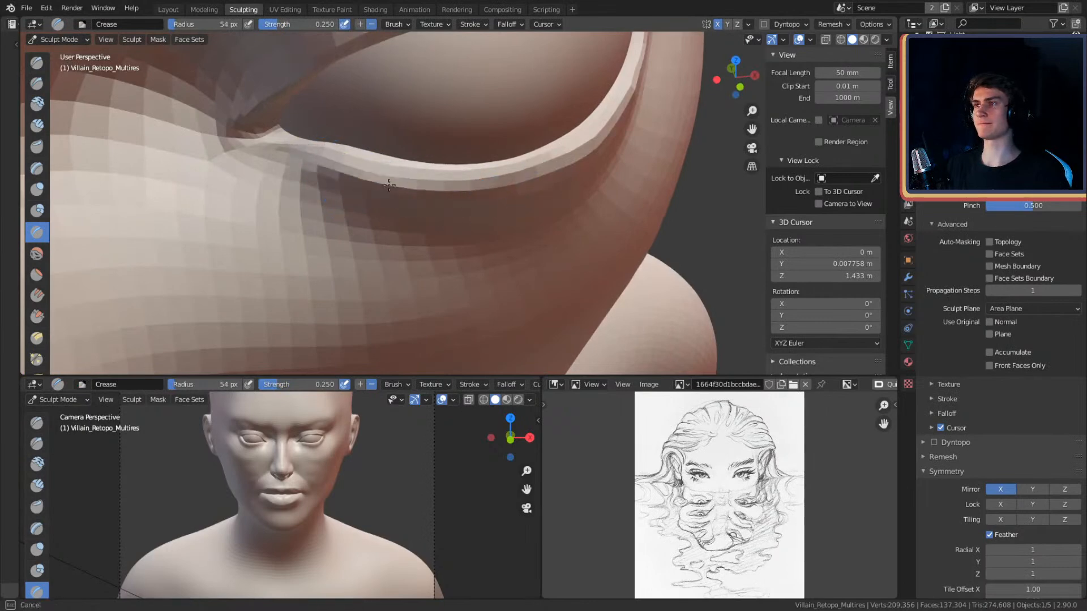
pyautogui.moveTo(552, 157)
pyautogui.mouseDown(button='middle')
pyautogui.moveTo(509, 136)
pyautogui.moveTo(432, 217)
pyautogui.mouseUp(button='middle')
pyautogui.moveTo(510, 206); pyautogui.dragTo(540, 141, button='middle')
# - Build up the surface just beneath the lower eyelid's rim with Clay Strips at a 44 px radius, then 29 px
pyautogui.hotkey('shift', 'c')
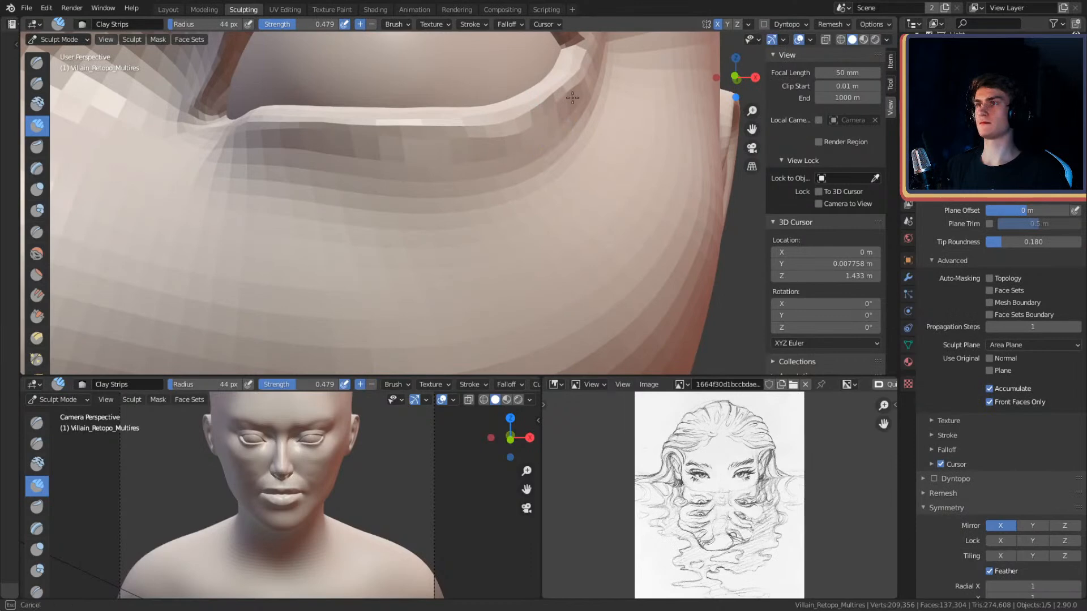
pyautogui.scroll(2, 532, 147)
pyautogui.press('f')
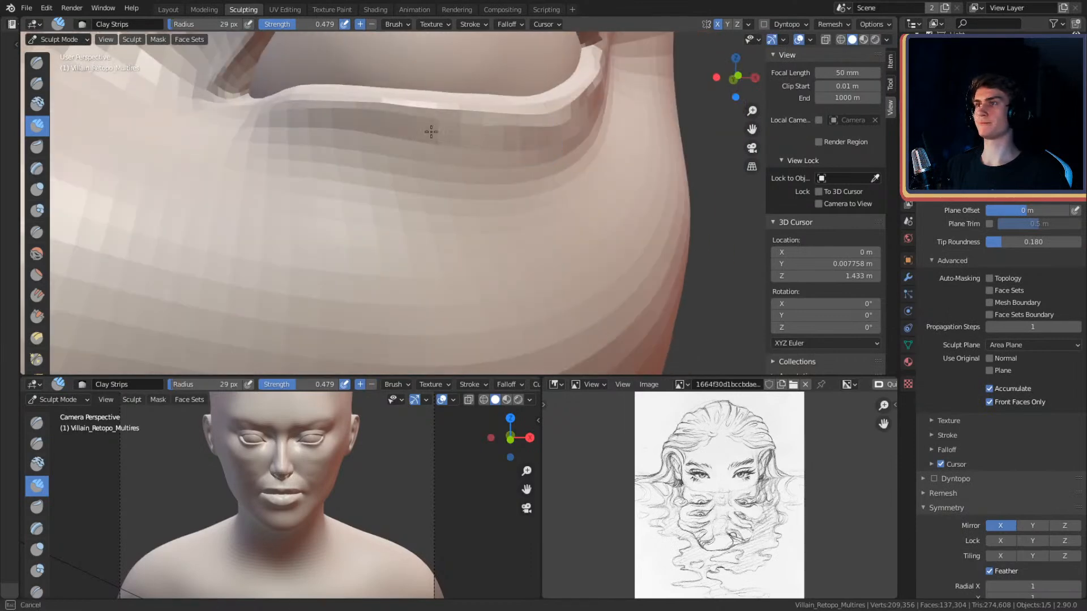
pyautogui.moveTo(557, 134); pyautogui.dragTo(538, 141, button='middle')
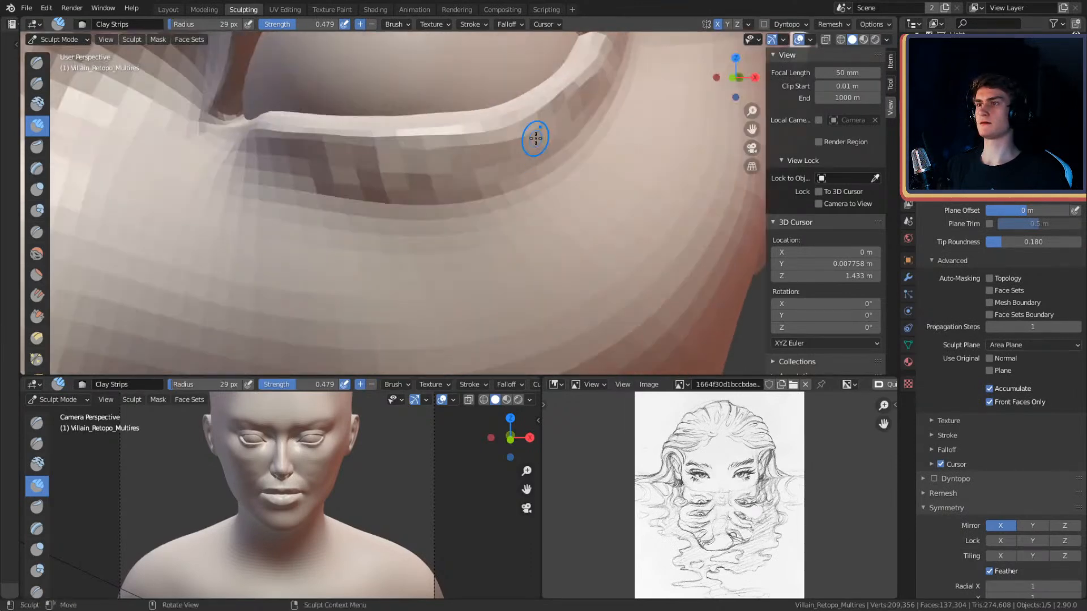
pyautogui.moveTo(629, 52); pyautogui.dragTo(631, 43)
pyautogui.scroll(-9, 610, 119)
pyautogui.moveTo(609, 123)
pyautogui.mouseDown(button='middle')
pyautogui.moveTo(583, 102)
pyautogui.moveTo(566, 108)
pyautogui.mouseUp(button='middle')
pyautogui.scroll(3, 528, 141)
pyautogui.moveTo(529, 140); pyautogui.dragTo(498, 132, button='middle')
pyautogui.moveTo(456, 135); pyautogui.dragTo(439, 137)
# - Pull the inner eye corner slightly downward with the Grab brush at an 86 px radius
pyautogui.moveTo(507, 121)
pyautogui.mouseDown(button='middle')
pyautogui.moveTo(521, 160)
pyautogui.moveTo(503, 182)
pyautogui.moveTo(504, 171)
pyautogui.moveTo(448, 182)
pyautogui.mouseUp(button='middle')
pyautogui.scroll(1, 501, 170)
pyautogui.press('g')
pyautogui.moveTo(449, 182); pyautogui.dragTo(455, 199)
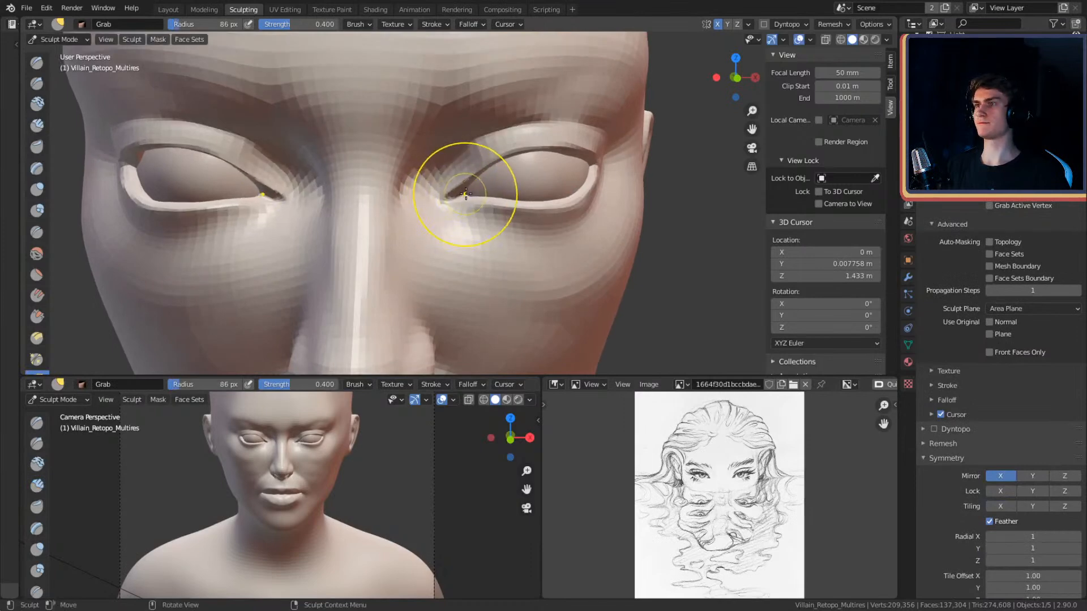
pyautogui.moveTo(463, 195)
pyautogui.mouseDown(button='middle')
pyautogui.moveTo(478, 182)
pyautogui.moveTo(514, 202)
pyautogui.moveTo(512, 169)
pyautogui.moveTo(535, 202)
pyautogui.moveTo(525, 182)
pyautogui.moveTo(514, 209)
pyautogui.moveTo(497, 200)
pyautogui.moveTo(455, 211)
pyautogui.moveTo(395, 128)
pyautogui.moveTo(432, 189)
pyautogui.moveTo(418, 210)
pyautogui.moveTo(450, 176)
pyautogui.moveTo(417, 160)
pyautogui.moveTo(478, 192)
pyautogui.moveTo(449, 145)
pyautogui.moveTo(451, 211)
pyautogui.moveTo(404, 190)
pyautogui.moveTo(441, 194)
pyautogui.mouseUp(button='middle')
pyautogui.scroll(1, 479, 180)
pyautogui.press('f')
pyautogui.click(494, 183)
# - Refine the lower eyelid's rim near the inner corner with the Grab brush at a 76 px radius
pyautogui.scroll(-7, 521, 181)
pyautogui.scroll(4, 535, 180)
pyautogui.scroll(4, 509, 173)
pyautogui.scroll(5, 480, 186)
pyautogui.press('f')
pyautogui.click(459, 190)
pyautogui.press('f')
pyautogui.click(381, 168)
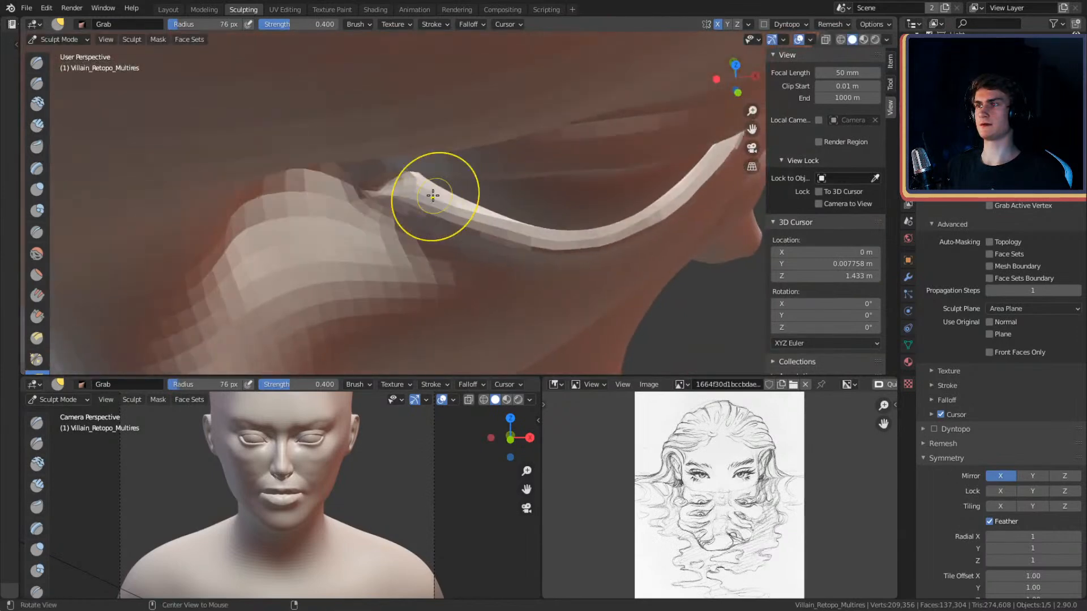
pyautogui.scroll(-10, 422, 133)
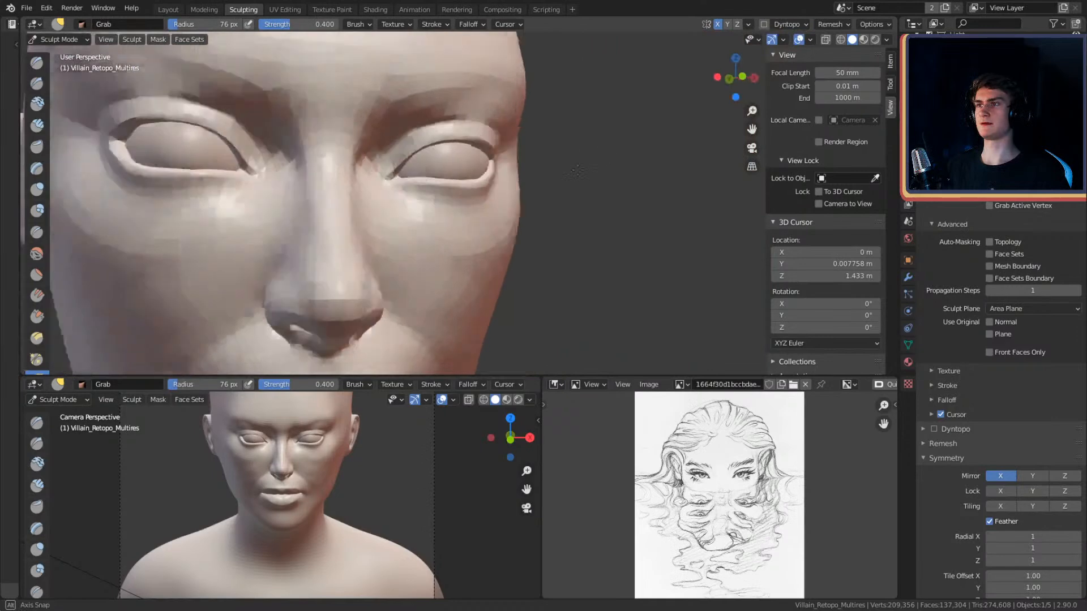
pyautogui.moveTo(577, 170); pyautogui.dragTo(453, 181, button='middle')
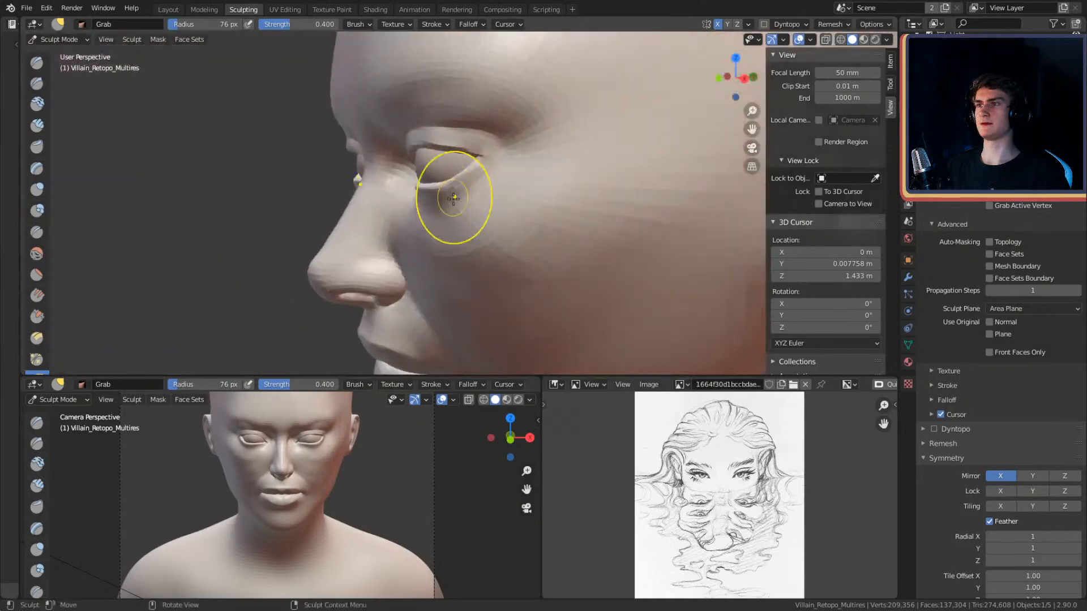
pyautogui.scroll(3, 476, 174)
pyautogui.moveTo(511, 162); pyautogui.dragTo(570, 199, button='middle')
# - Carve the fold above the inner and middle upper eyelid with the Crease brush at a 35 px radius
pyautogui.hotkey('shift', 'c')
pyautogui.moveTo(425, 173); pyautogui.dragTo(506, 173, button='middle')
pyautogui.scroll(3, 483, 169)
pyautogui.press('f')
pyautogui.click(431, 182)
pyautogui.moveTo(431, 182)
pyautogui.mouseDown(button='middle')
pyautogui.moveTo(419, 198)
pyautogui.moveTo(408, 189)
pyautogui.moveTo(383, 203)
pyautogui.moveTo(449, 181)
pyautogui.moveTo(414, 208)
pyautogui.moveTo(482, 233)
pyautogui.mouseUp(button='middle')
pyautogui.press('f')
pyautogui.click(422, 196)
pyautogui.scroll(2, 383, 204)
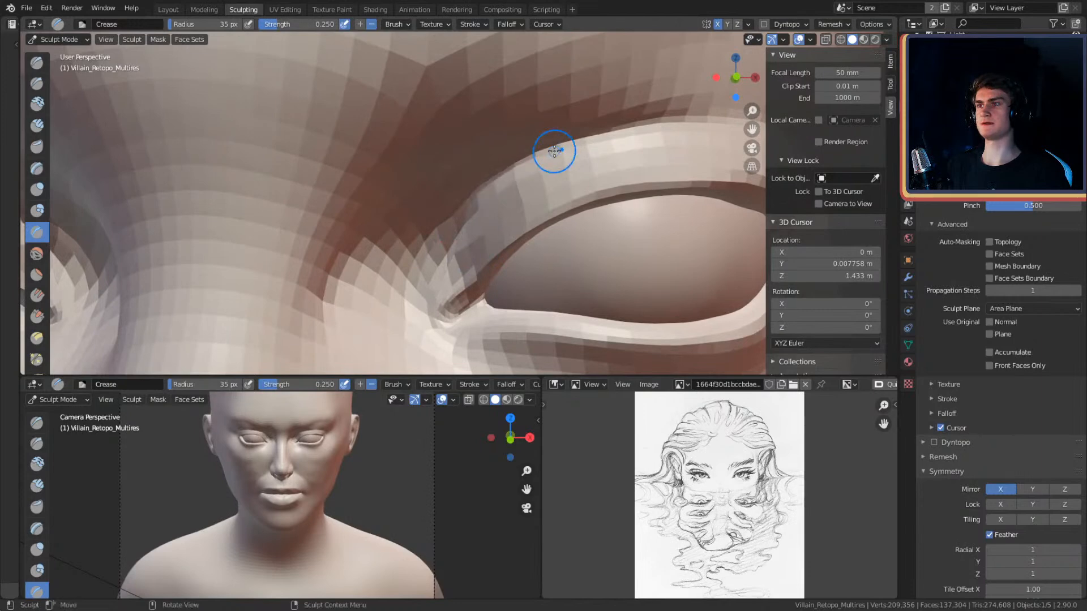
pyautogui.moveTo(556, 148); pyautogui.dragTo(527, 150, button='middle')
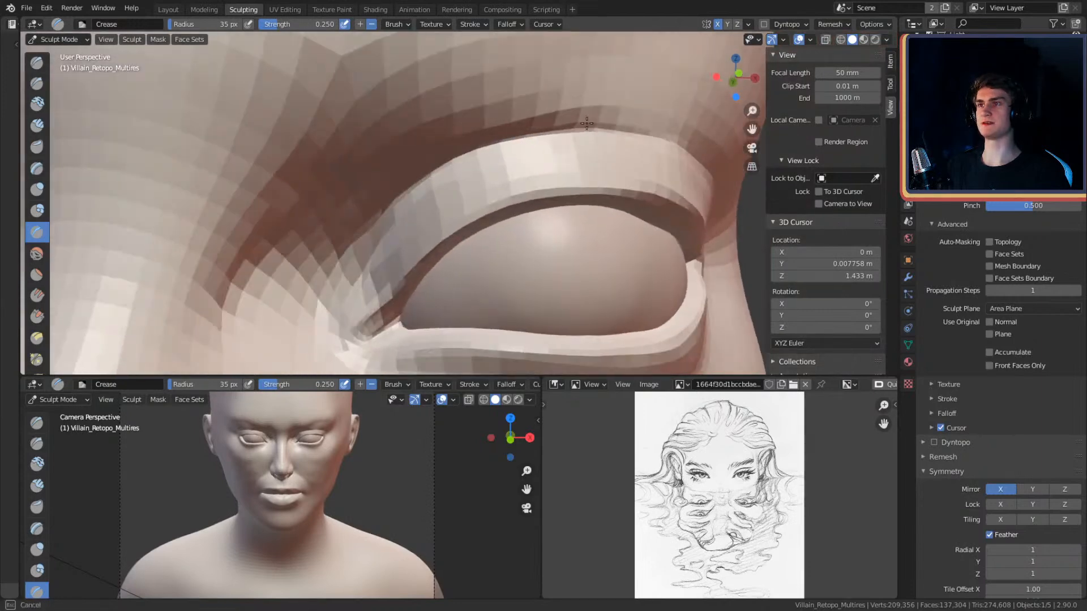
pyautogui.moveTo(447, 153); pyautogui.dragTo(481, 141)
pyautogui.moveTo(552, 135); pyautogui.dragTo(532, 134, button='middle')
# - Deepen the upper eyelid fold toward the outer corner with the Crease brush, enlarging its radius to 50 px
pyautogui.press('f')
pyautogui.click(499, 122)
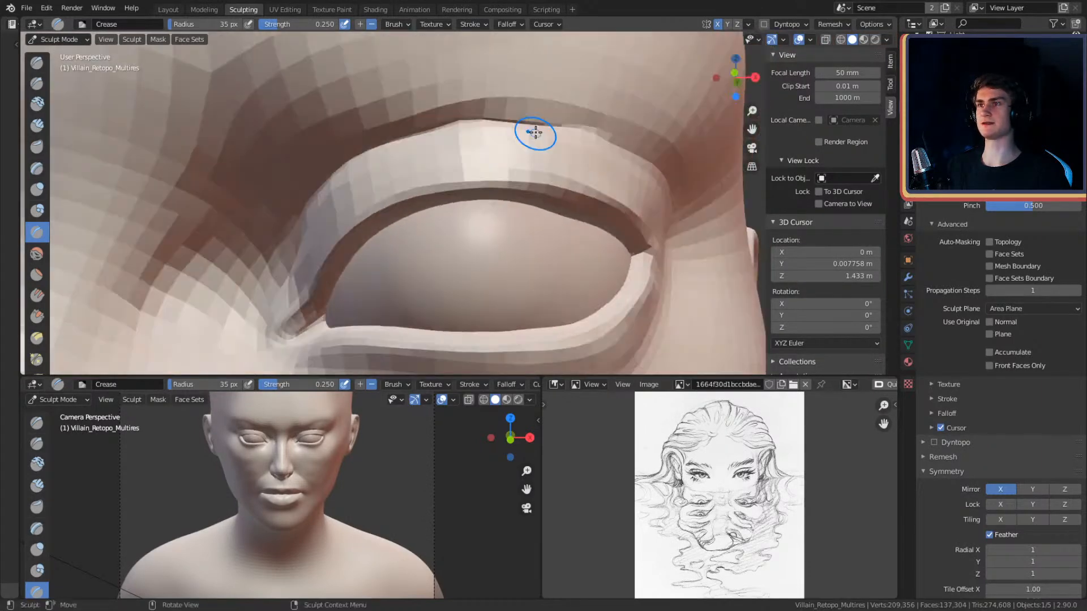
pyautogui.moveTo(497, 121)
pyautogui.mouseDown()
pyautogui.moveTo(592, 133)
pyautogui.moveTo(435, 129)
pyautogui.mouseUp()
pyautogui.moveTo(434, 129)
pyautogui.mouseDown(button='middle')
pyautogui.moveTo(526, 126)
pyautogui.moveTo(572, 155)
pyautogui.mouseUp(button='middle')
pyautogui.press('f')
pyautogui.click(566, 155)
pyautogui.moveTo(505, 144); pyautogui.dragTo(496, 142)
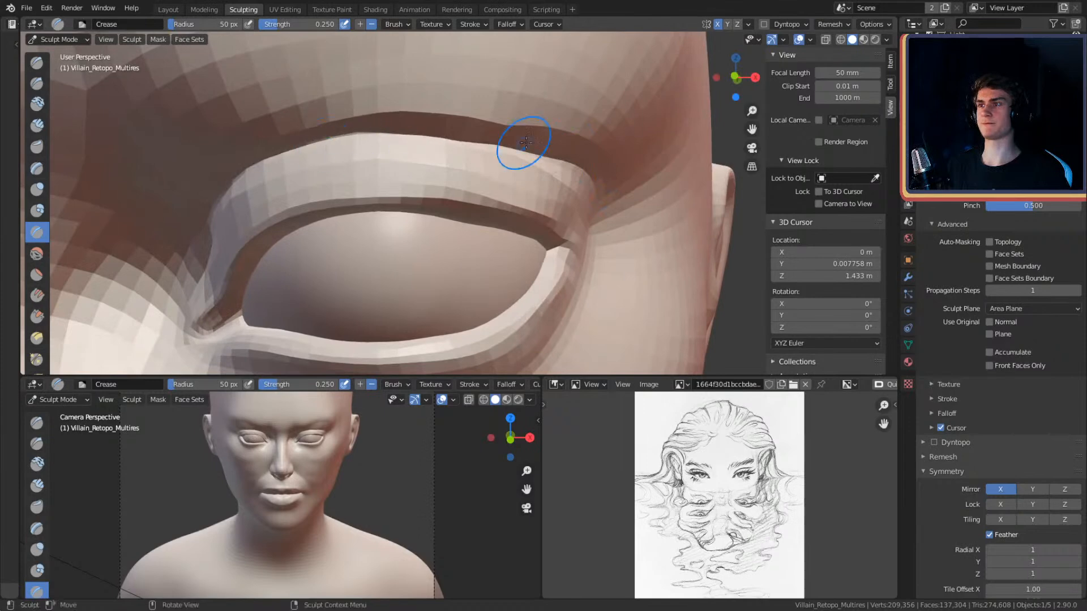
pyautogui.moveTo(514, 143)
pyautogui.mouseDown(button='middle')
pyautogui.moveTo(460, 142)
pyautogui.moveTo(515, 153)
pyautogui.moveTo(333, 164)
pyautogui.moveTo(446, 148)
pyautogui.mouseUp(button='middle')
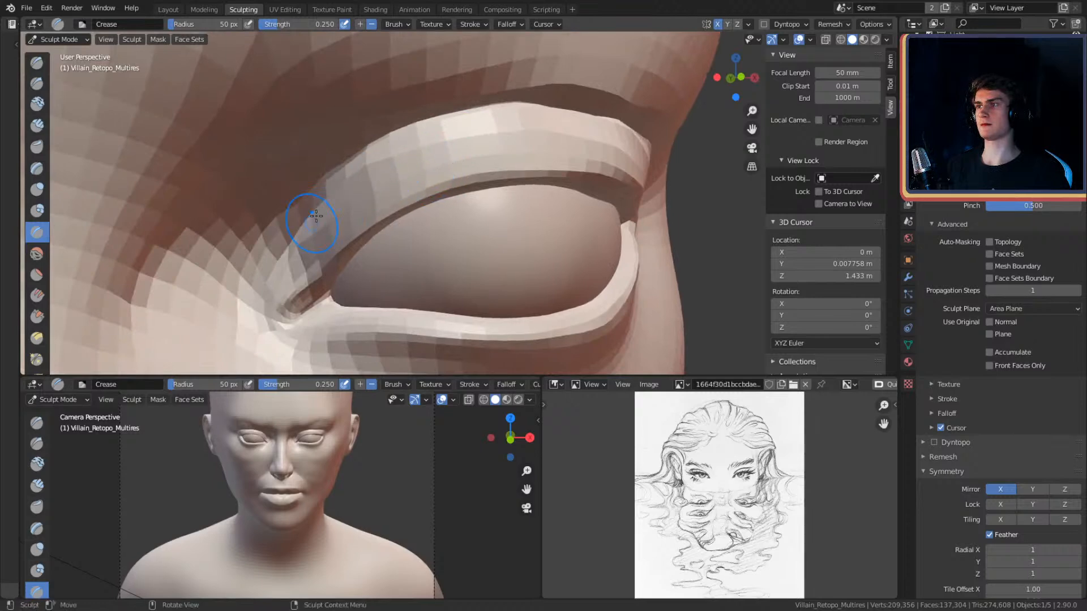
# - Reshape the upper eyelid's arch with the Grab brush at a 144 px radius, then 208 px
pyautogui.press('g')
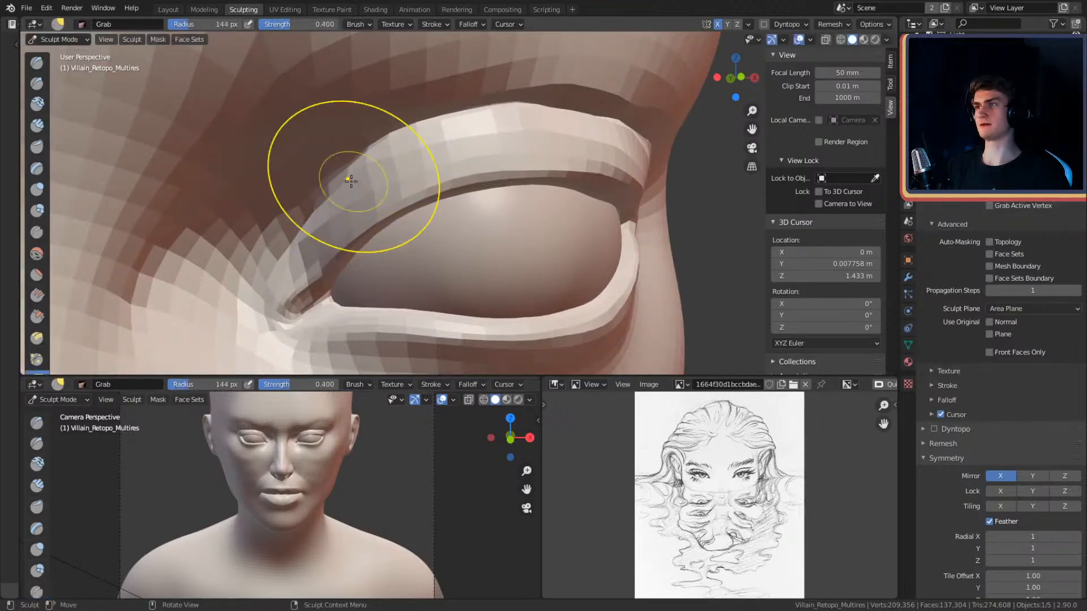
pyautogui.moveTo(464, 93)
pyautogui.keyDown('ctrl'); pyautogui.mouseDown(button='middle')
pyautogui.moveTo(514, 194)
pyautogui.moveTo(483, 204)
pyautogui.moveTo(511, 146)
pyautogui.moveTo(487, 168)
pyautogui.moveTo(475, 106)
pyautogui.mouseUp(button='middle'); pyautogui.keyUp('ctrl')
pyautogui.press('f')
pyautogui.click(505, 172)
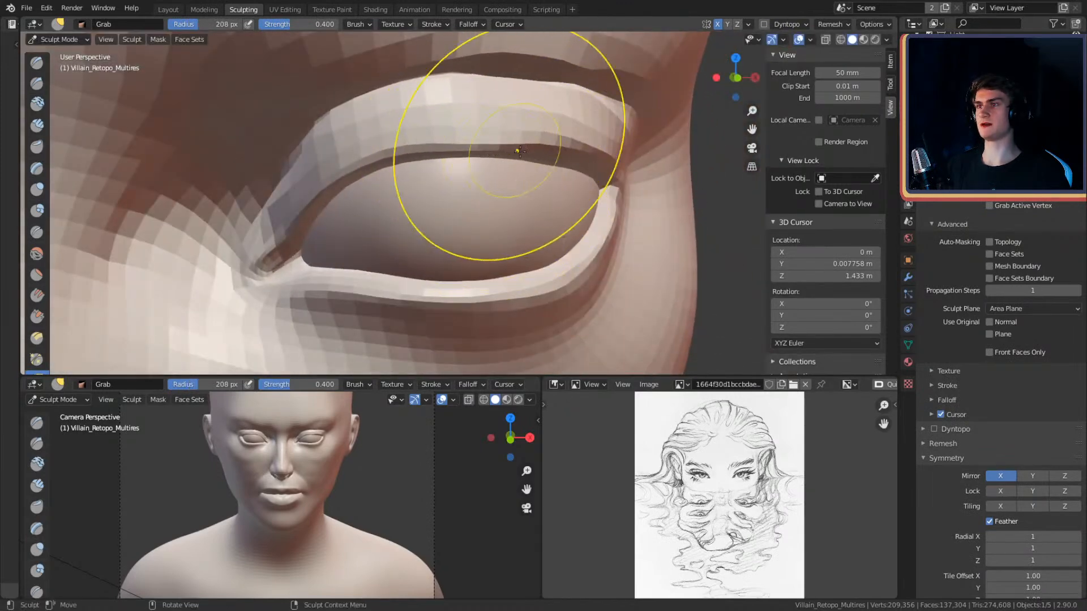
pyautogui.keyDown('shift'); pyautogui.moveTo(376, 171); pyautogui.dragTo(424, 150, button='middle'); pyautogui.keyUp('shift')
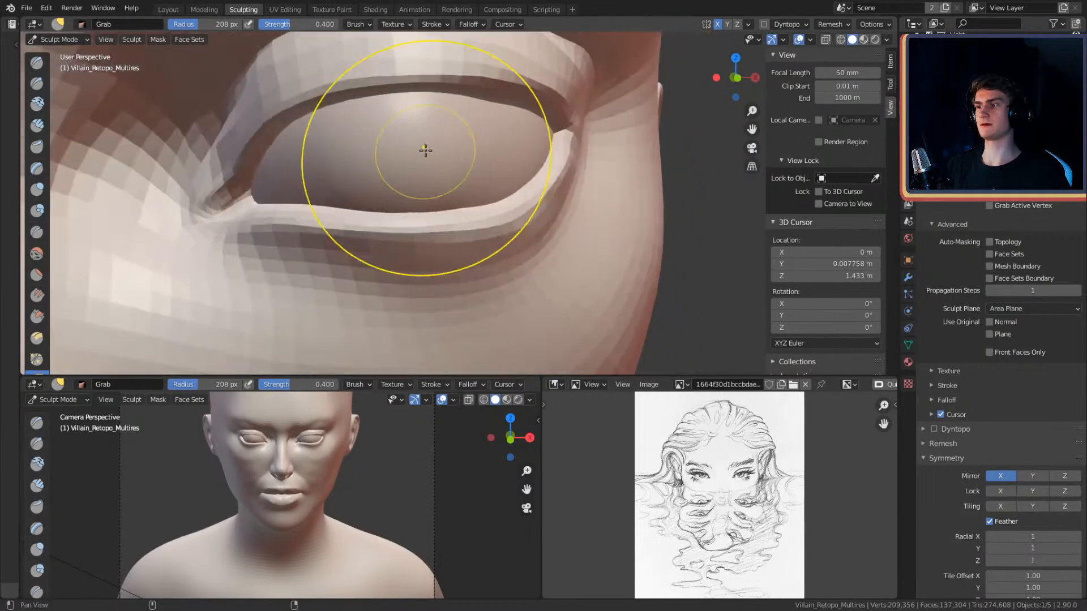
pyautogui.moveTo(473, 183); pyautogui.dragTo(488, 170, button='middle')
# - Raise the outer half of the lower eyelid with the Grab brush at 288 px, 217 px and 254 px radii
pyautogui.press('f')
pyautogui.click(503, 184)
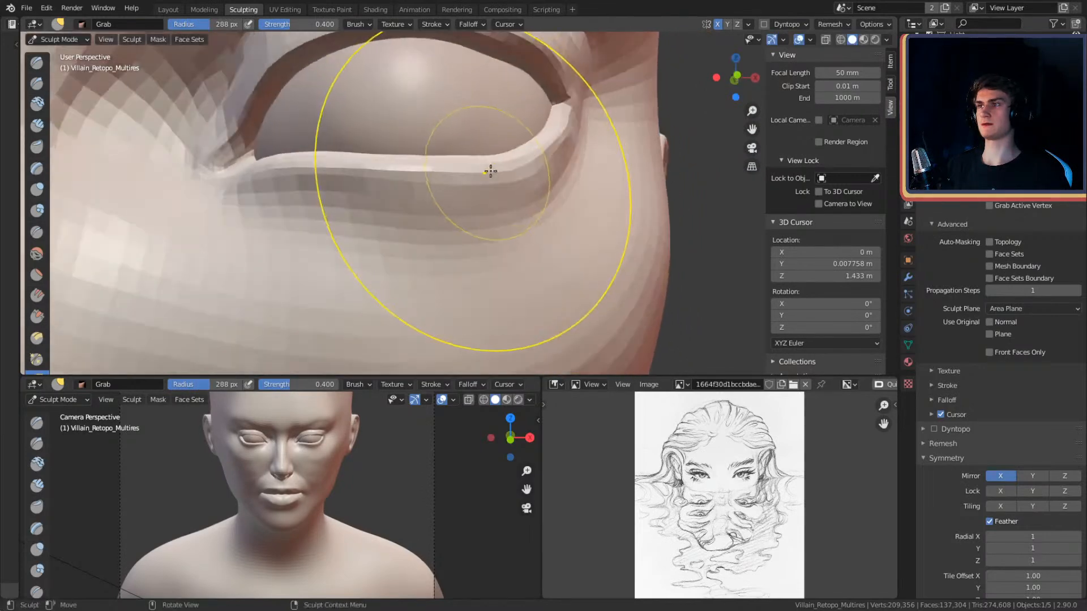
pyautogui.press('f')
pyautogui.click(456, 155)
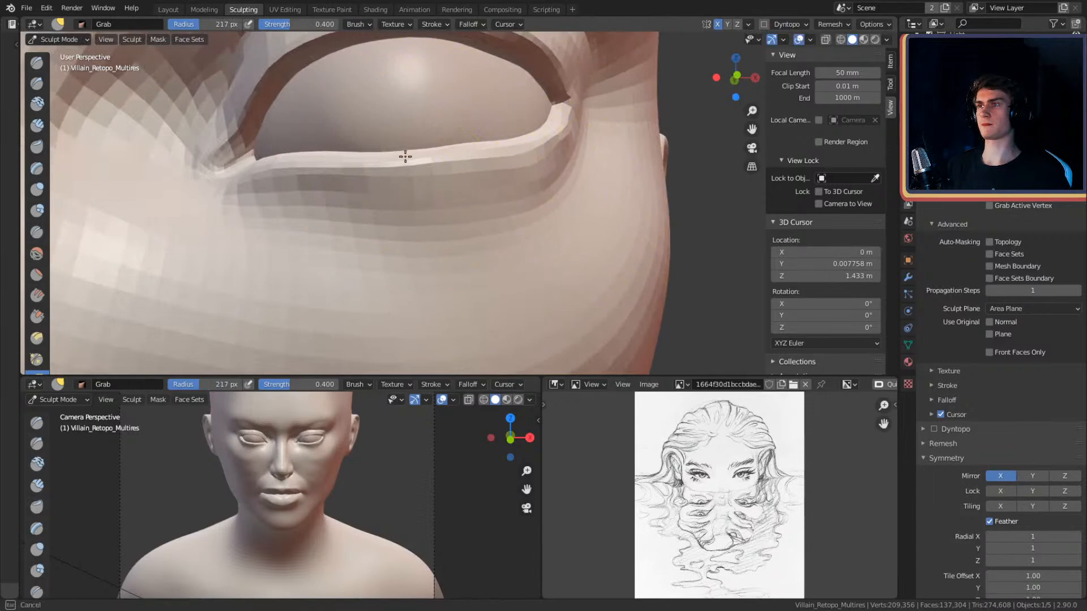
pyautogui.moveTo(453, 154); pyautogui.dragTo(481, 179, button='middle')
pyautogui.press('f')
pyautogui.click(476, 200)
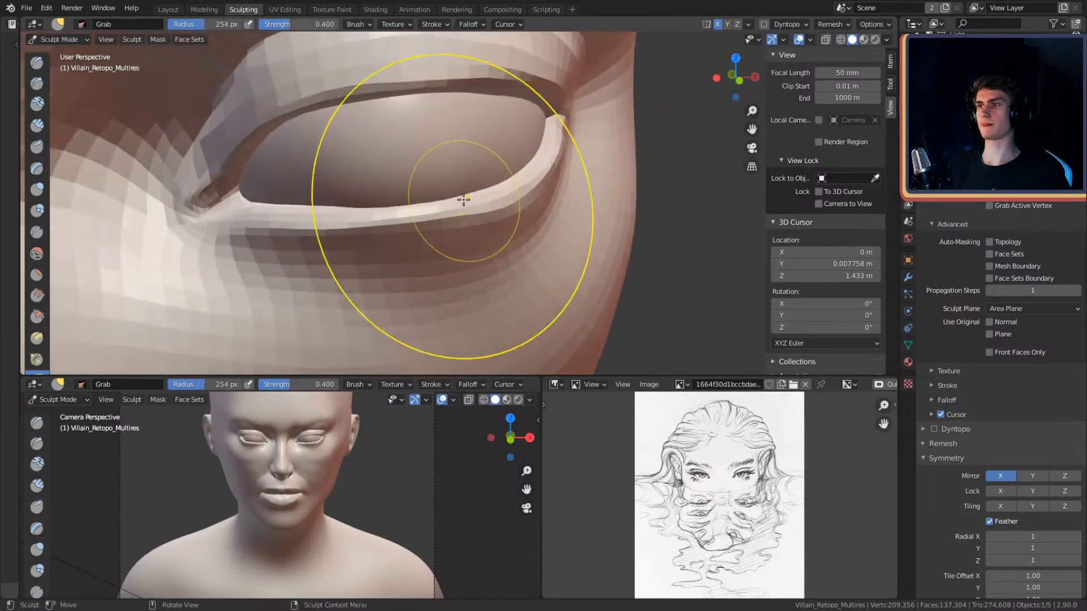
pyautogui.moveTo(442, 220)
pyautogui.mouseDown(button='middle')
pyautogui.moveTo(476, 194)
pyautogui.moveTo(502, 198)
pyautogui.moveTo(512, 182)
pyautogui.moveTo(409, 168)
pyautogui.mouseUp(button='middle')
# - Adjust the eye's outer corner and the lower eyelid leading into it with the Grab brush at a 172 px radius
pyautogui.press('f')
pyautogui.moveTo(457, 113)
pyautogui.keyDown('ctrl'); pyautogui.mouseDown(button='middle')
pyautogui.moveTo(497, 145)
pyautogui.moveTo(548, 145)
pyautogui.moveTo(498, 150)
pyautogui.moveTo(515, 180)
pyautogui.moveTo(469, 245)
pyautogui.moveTo(478, 247)
pyautogui.moveTo(485, 203)
pyautogui.moveTo(449, 188)
pyautogui.mouseUp(button='middle'); pyautogui.keyUp('ctrl')
pyautogui.moveTo(544, 144); pyautogui.dragTo(518, 153, button='middle')
pyautogui.press('f')
pyautogui.click(581, 243)
pyautogui.moveTo(581, 243); pyautogui.dragTo(572, 204, button='middle')
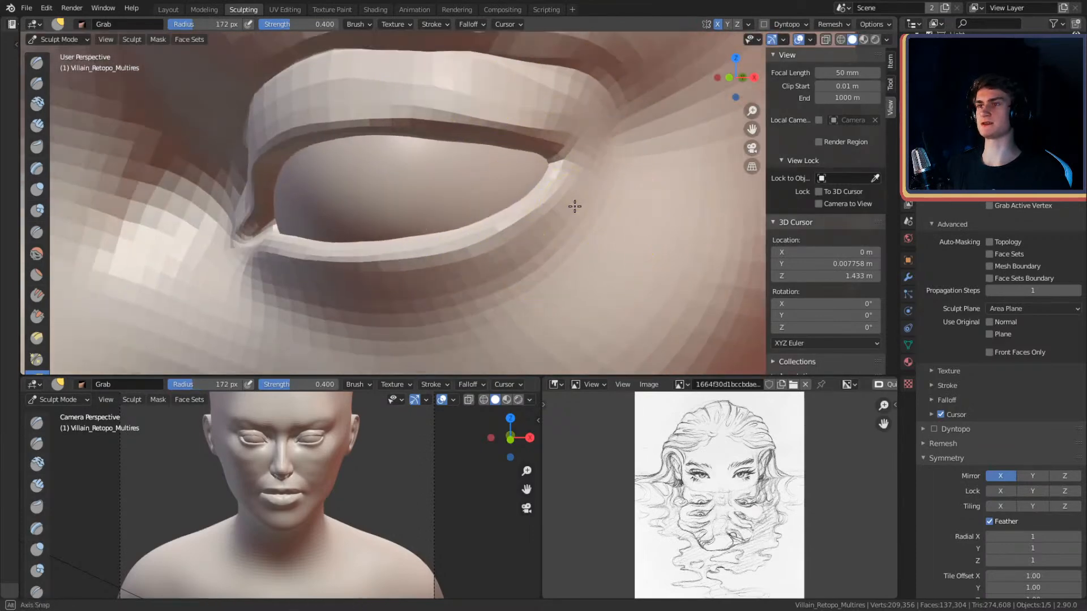
# - Refine the outer eye corner with the Clay Strips brush and the Crease brush at a 98 px radius
pyautogui.press('c')
pyautogui.moveTo(534, 141)
pyautogui.mouseDown(button='middle')
pyautogui.moveTo(512, 143)
pyautogui.moveTo(598, 157)
pyautogui.mouseUp(button='middle')
pyautogui.hotkey('shift', 'c')
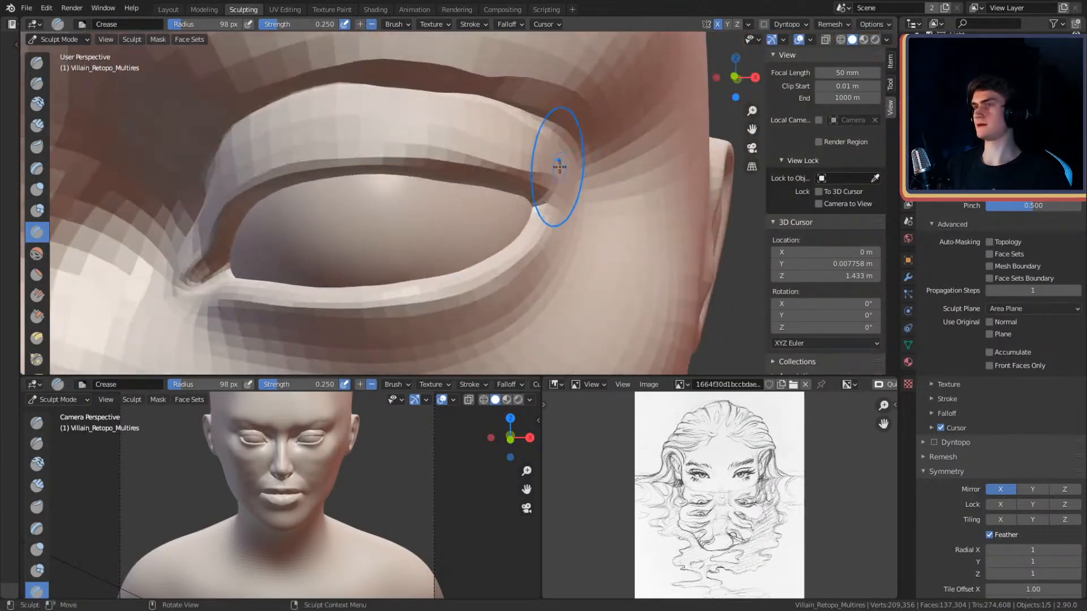
# - Even out the outer part of the upper eyelid fold with the Clay Strips brush at a 40 px radius
pyautogui.press('c')
pyautogui.moveTo(538, 121)
pyautogui.mouseDown(button='middle')
pyautogui.moveTo(562, 127)
pyautogui.moveTo(536, 148)
pyautogui.moveTo(544, 165)
pyautogui.mouseUp(button='middle')
pyautogui.press('f')
pyautogui.click(530, 128)
pyautogui.moveTo(566, 170); pyautogui.dragTo(434, 112)
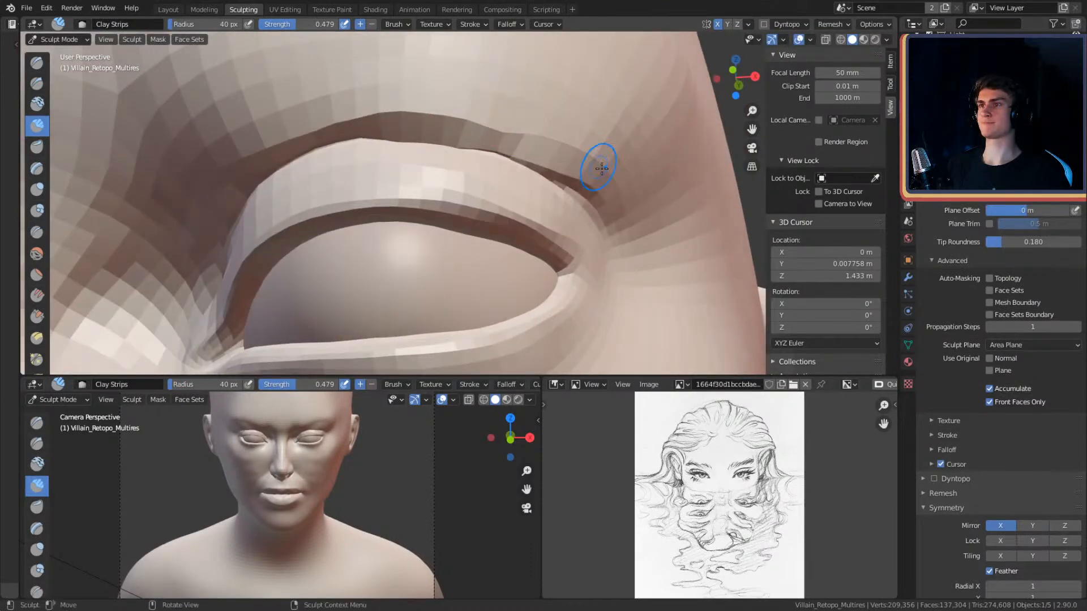
pyautogui.moveTo(497, 121)
pyautogui.mouseDown(button='middle')
pyautogui.moveTo(567, 151)
pyautogui.moveTo(524, 187)
pyautogui.moveTo(529, 165)
pyautogui.moveTo(508, 170)
pyautogui.moveTo(516, 186)
pyautogui.moveTo(528, 170)
pyautogui.moveTo(563, 187)
pyautogui.moveTo(535, 168)
pyautogui.mouseUp(button='middle')
pyautogui.scroll(-5, 519, 148)
pyautogui.scroll(3, 472, 194)
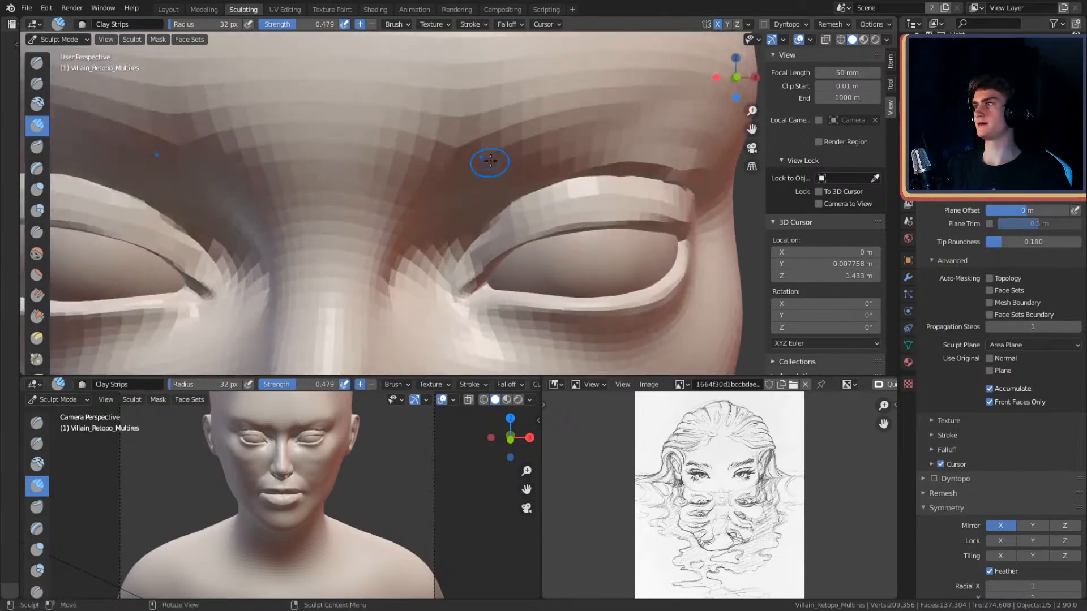
# - Shape the area between the brow and the upper eyelid with Clay Strips strokes at a 49 px radius
pyautogui.moveTo(466, 164); pyautogui.dragTo(473, 138, button='middle')
pyautogui.press('f')
pyautogui.click(497, 138)
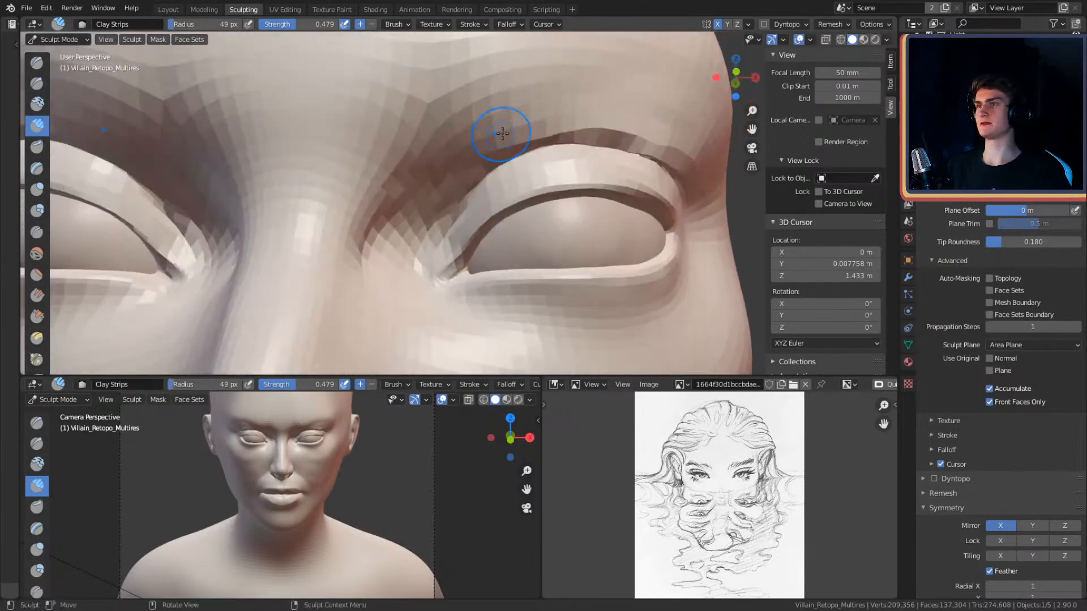
pyautogui.moveTo(521, 135); pyautogui.dragTo(450, 119)
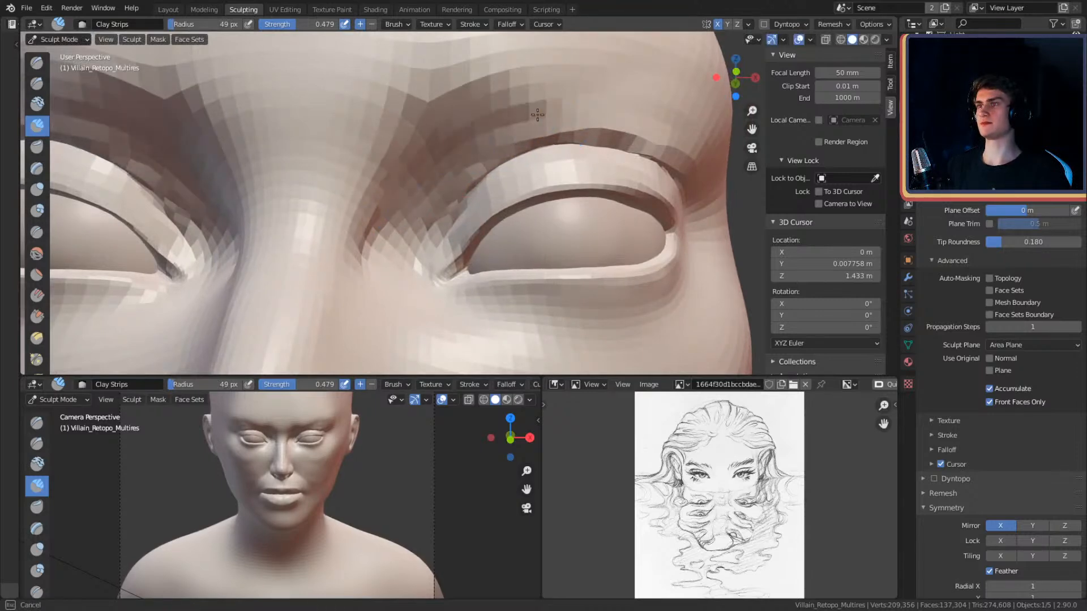
pyautogui.moveTo(482, 148); pyautogui.dragTo(492, 138, button='middle')
# - Extend the brow's underside toward the inner eye socket with the Clay Strips brush at a 98 px radius
pyautogui.press('f')
pyautogui.click(507, 143)
pyautogui.moveTo(486, 122); pyautogui.dragTo(381, 227)
pyautogui.moveTo(409, 164); pyautogui.dragTo(412, 194, button='middle')
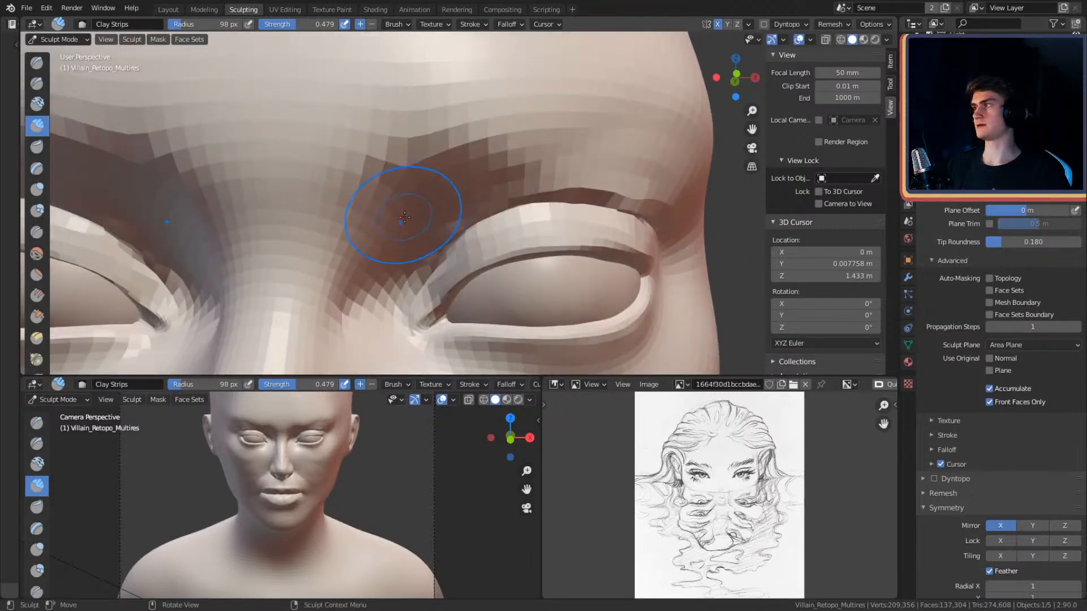
pyautogui.moveTo(398, 249); pyautogui.dragTo(392, 238, button='middle')
# - Crease the inner eye socket at a 61 px radius and smooth along the brow ridge at a 127 px radius
pyautogui.hotkey('shift', 'c')
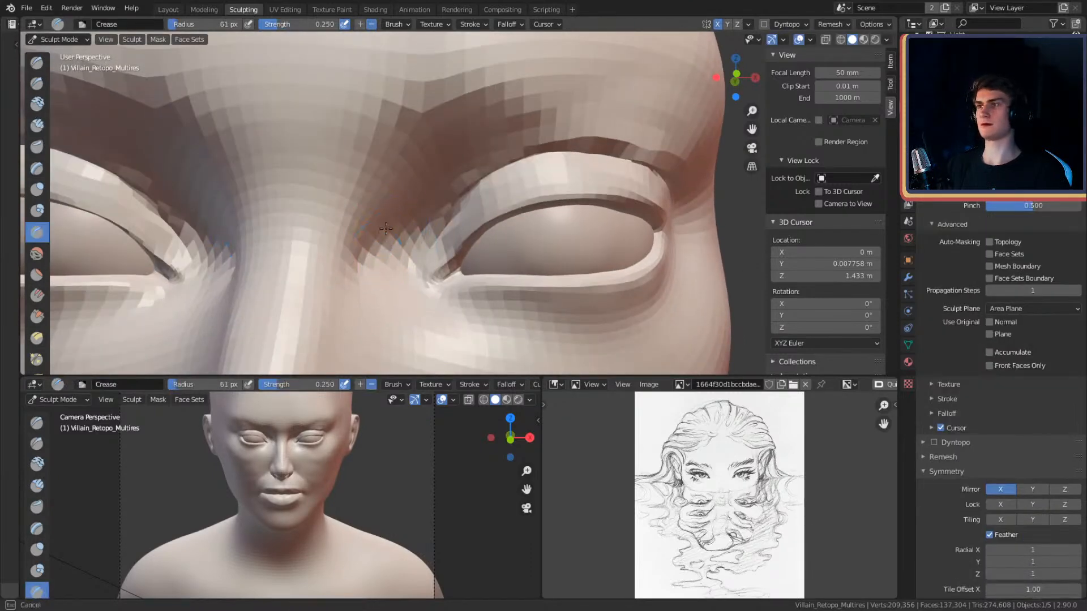
pyautogui.moveTo(459, 130)
pyautogui.mouseDown(button='middle')
pyautogui.moveTo(444, 222)
pyautogui.moveTo(507, 196)
pyautogui.mouseUp(button='middle')
pyautogui.press('f')
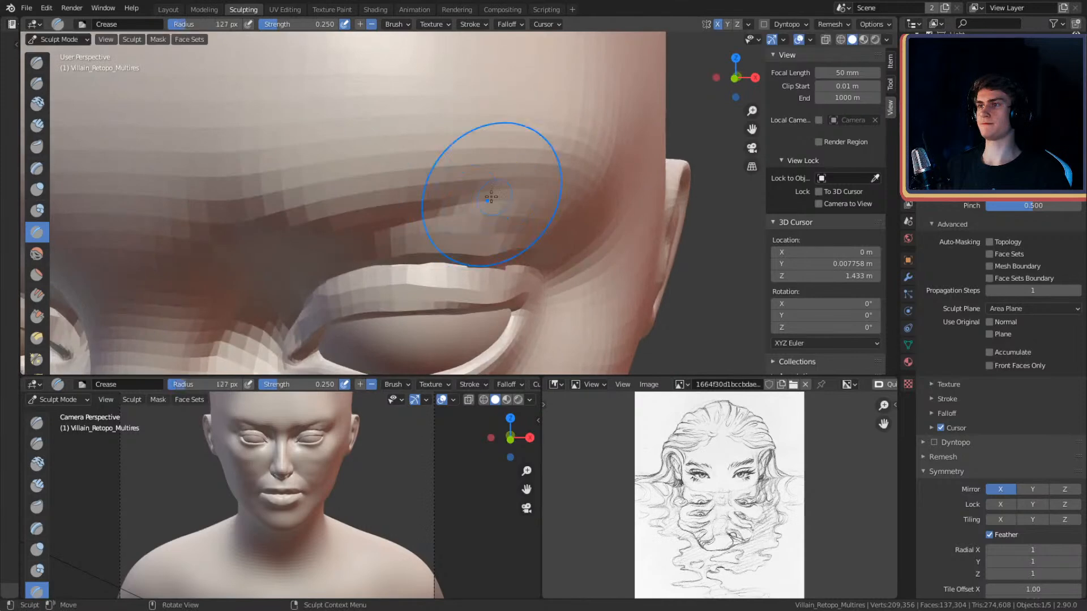
pyautogui.click(505, 197)
pyautogui.keyDown('shift'); pyautogui.moveTo(503, 199); pyautogui.dragTo(319, 232); pyautogui.keyUp('shift')
pyautogui.press('f')
pyautogui.click(491, 206)
pyautogui.moveTo(491, 204)
pyautogui.mouseDown(button='middle')
pyautogui.moveTo(393, 165)
pyautogui.moveTo(457, 187)
pyautogui.moveTo(394, 188)
pyautogui.moveTo(424, 211)
pyautogui.mouseUp(button='middle')
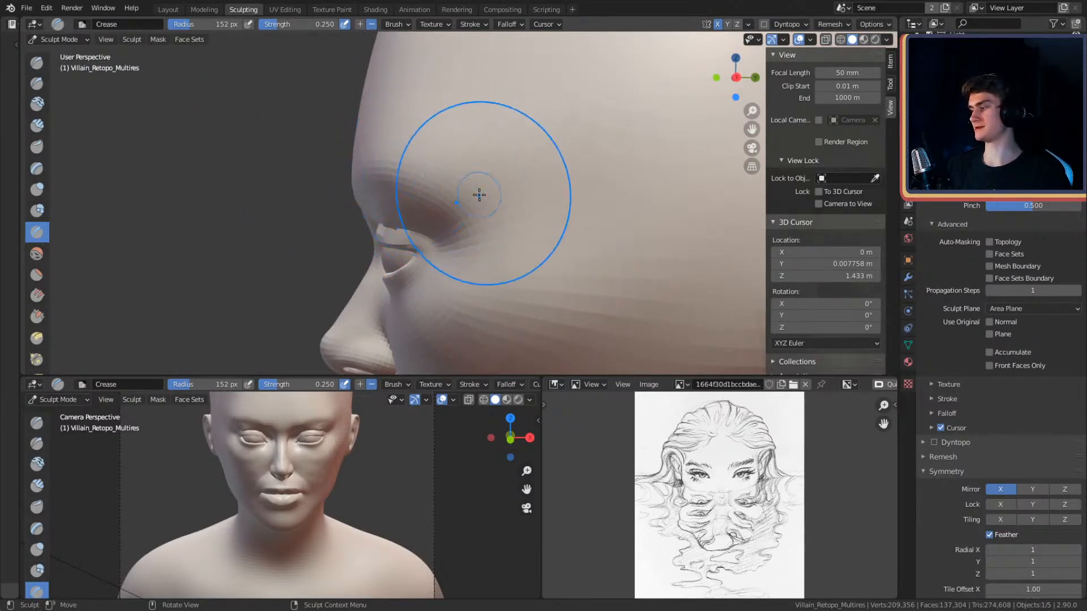
# - Reshape the outer brow ridge with the Grab brush, setting its radius to 201 px
pyautogui.press('g')
pyautogui.moveTo(443, 170)
pyautogui.mouseDown(button='middle')
pyautogui.moveTo(493, 165)
pyautogui.moveTo(454, 166)
pyautogui.moveTo(433, 182)
pyautogui.moveTo(487, 175)
pyautogui.moveTo(622, 271)
pyautogui.mouseUp(button='middle')
pyautogui.press('f')
pyautogui.click(442, 169)
pyautogui.press('f')
pyautogui.click(443, 187)
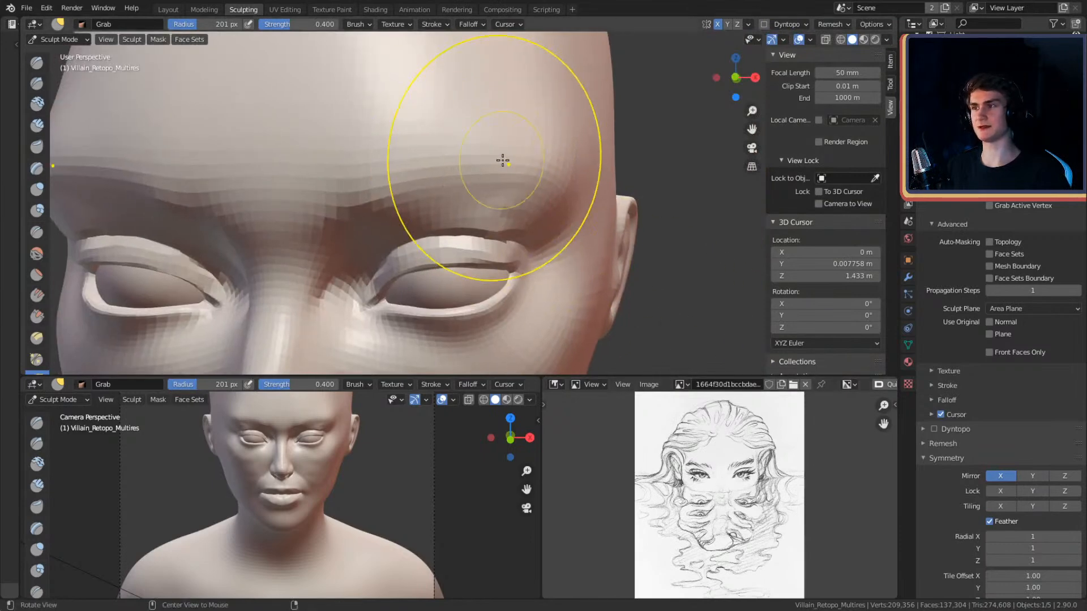
# - Adjust the outer contour of the brow and temple with the Grab brush at a 212 px radius
pyautogui.scroll(4, 512, 176)
pyautogui.moveTo(516, 168)
pyautogui.mouseDown(button='middle')
pyautogui.moveTo(454, 170)
pyautogui.moveTo(570, 184)
pyautogui.moveTo(552, 189)
pyautogui.moveTo(553, 161)
pyautogui.mouseUp(button='middle')
pyautogui.click(567, 161)
pyautogui.moveTo(545, 163); pyautogui.dragTo(537, 166)
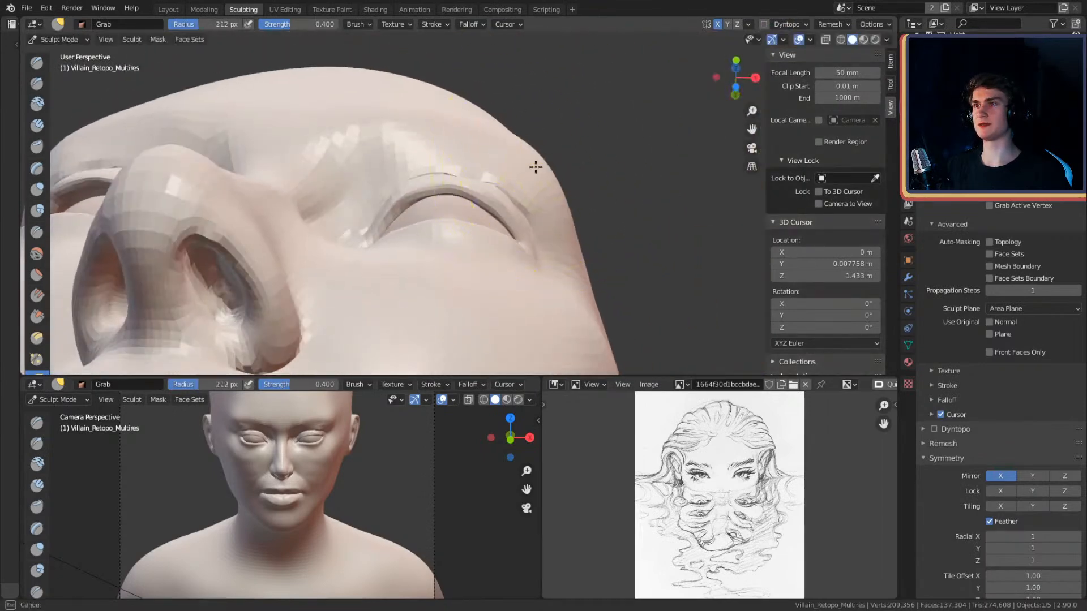
pyautogui.moveTo(553, 177)
pyautogui.mouseDown(button='middle')
pyautogui.moveTo(514, 202)
pyautogui.moveTo(521, 215)
pyautogui.mouseUp(button='middle')
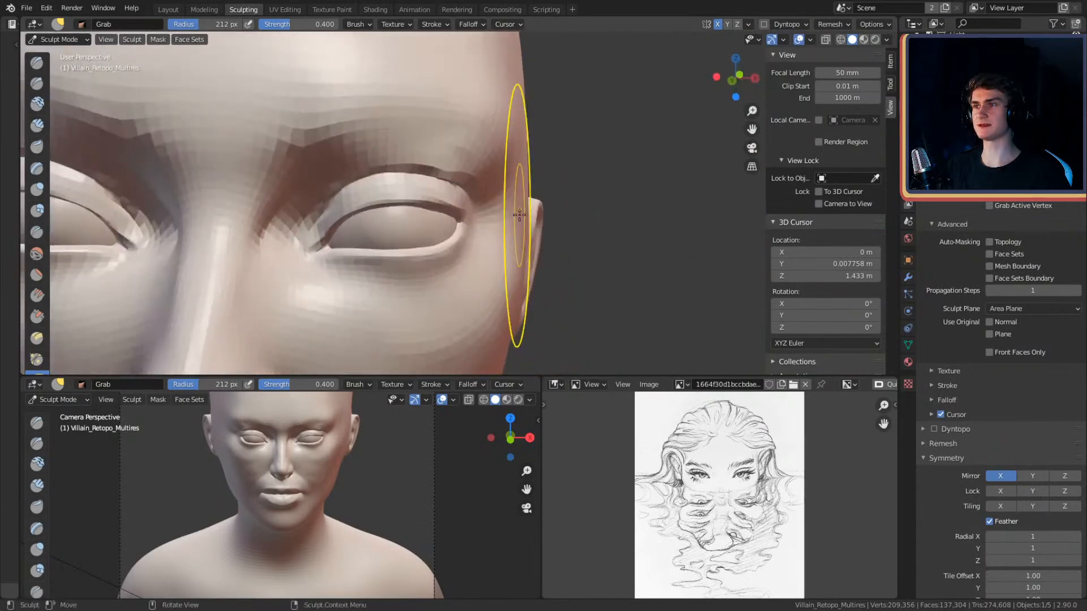
# - Reshape the outer eye and temple contour with the Grab brush, setting its radius to 194 px
pyautogui.moveTo(516, 211); pyautogui.dragTo(515, 211)
pyautogui.moveTo(513, 205); pyautogui.dragTo(523, 213, button='middle')
pyautogui.press('f')
pyautogui.click(680, 220)
pyautogui.moveTo(529, 221)
pyautogui.mouseDown()
pyautogui.moveTo(497, 220)
pyautogui.moveTo(537, 209)
pyautogui.moveTo(552, 242)
pyautogui.moveTo(515, 206)
pyautogui.moveTo(546, 210)
pyautogui.moveTo(453, 218)
pyautogui.moveTo(487, 204)
pyautogui.moveTo(480, 194)
pyautogui.moveTo(549, 196)
pyautogui.mouseUp()
pyautogui.press('f')
pyautogui.click(654, 206)
pyautogui.press('f')
pyautogui.click(635, 210)
pyautogui.click(510, 213)
pyautogui.scroll(-8, 517, 194)
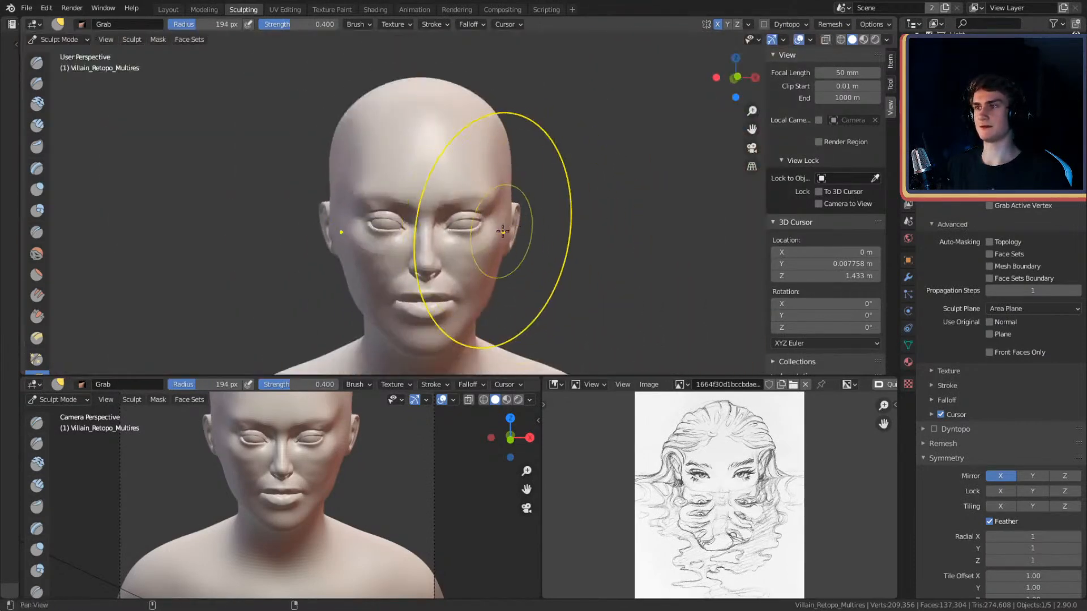
# - Inspect the eyes and lids from the front in Material Preview shading, and return to Solid shading
pyautogui.scroll(6, 506, 210)
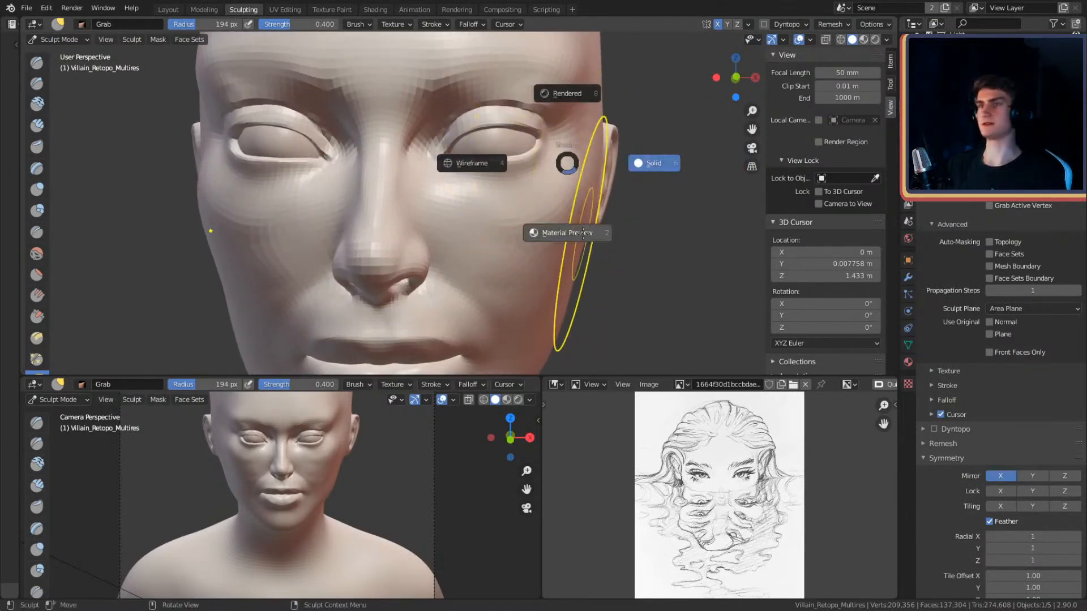
pyautogui.click(653, 271)
pyautogui.moveTo(614, 247); pyautogui.dragTo(600, 252, button='middle')
pyautogui.scroll(-2, 617, 252)
pyautogui.scroll(-5, 596, 250)
pyautogui.scroll(7, 566, 232)
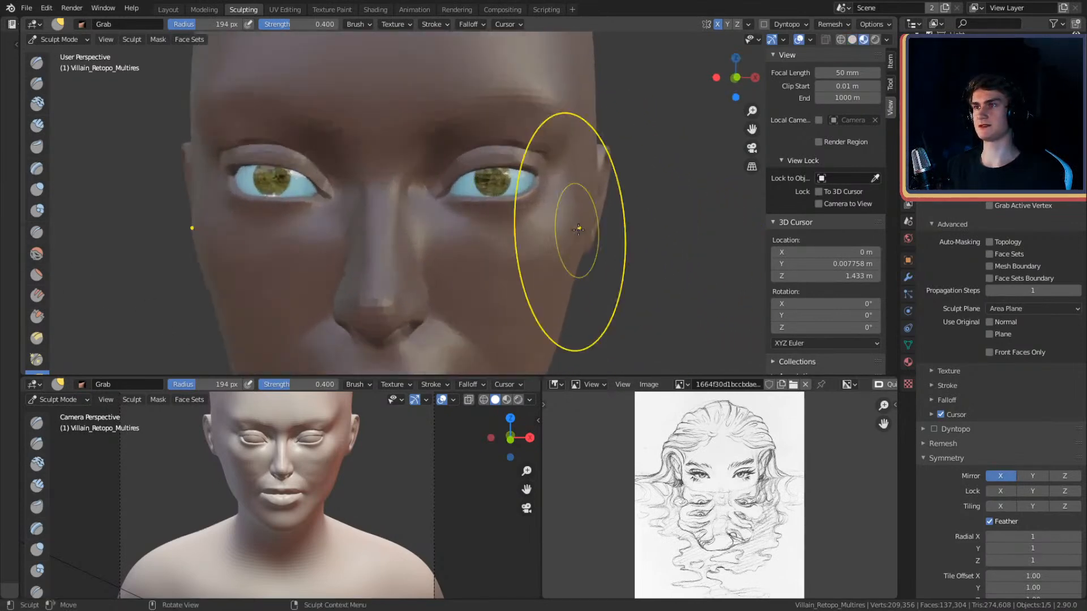
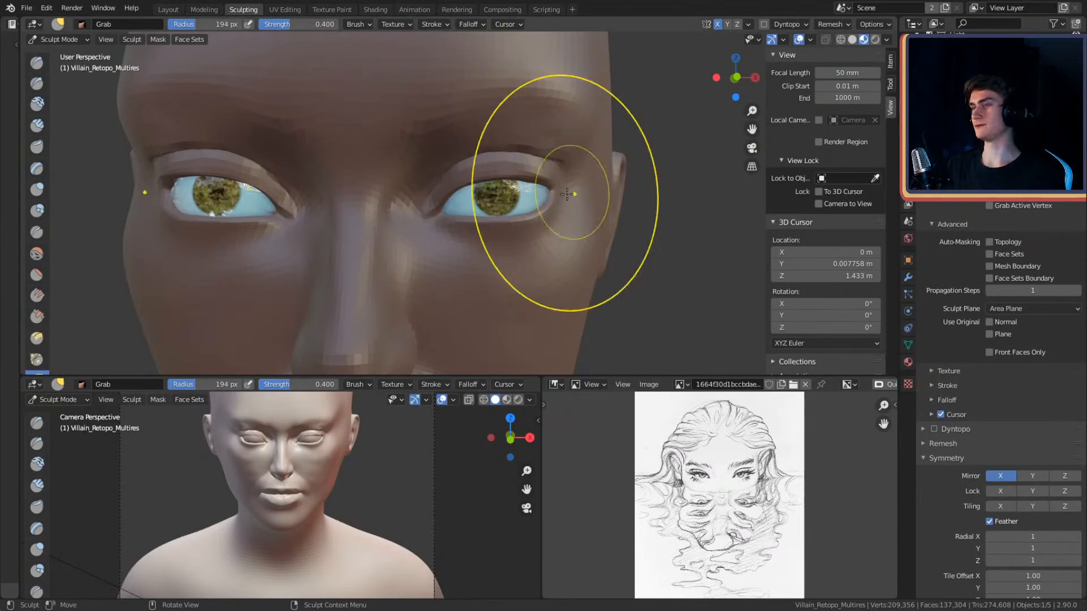
pyautogui.moveTo(611, 243)
pyautogui.mouseDown(button='middle')
pyautogui.moveTo(514, 219)
pyautogui.moveTo(556, 237)
pyautogui.moveTo(543, 209)
pyautogui.moveTo(559, 227)
pyautogui.moveTo(553, 235)
pyautogui.moveTo(538, 225)
pyautogui.moveTo(535, 243)
pyautogui.mouseUp(button='middle')
pyautogui.scroll(1, 552, 235)
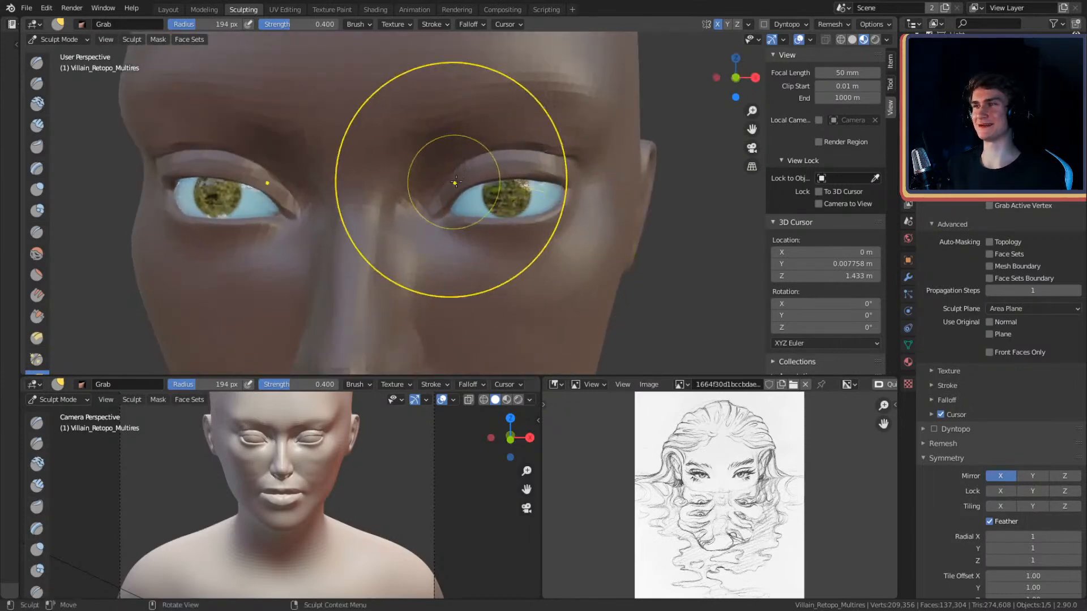
pyautogui.press('z')
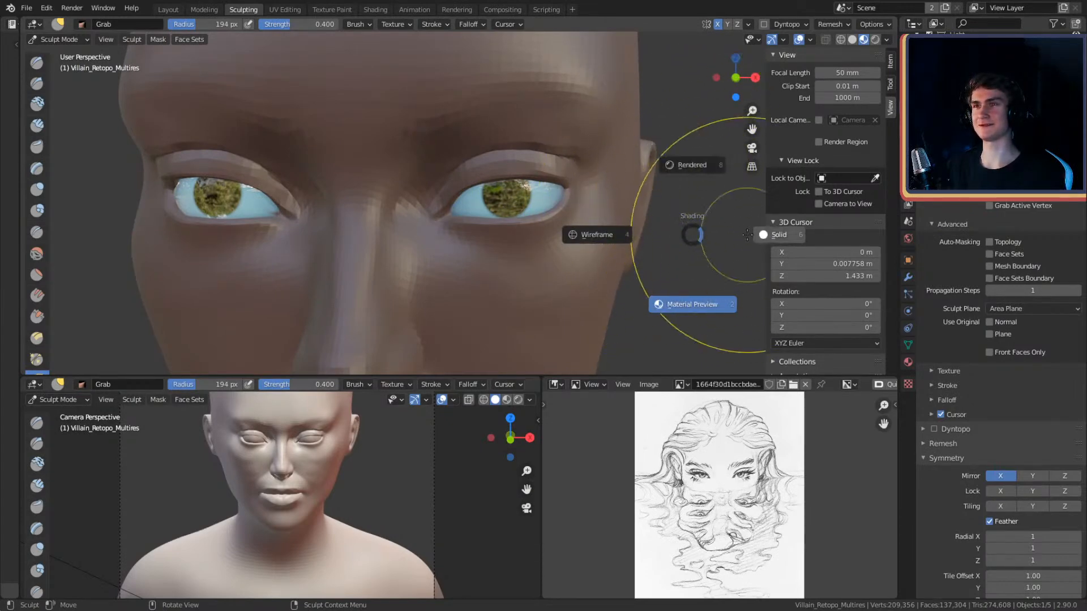
pyautogui.press('6')
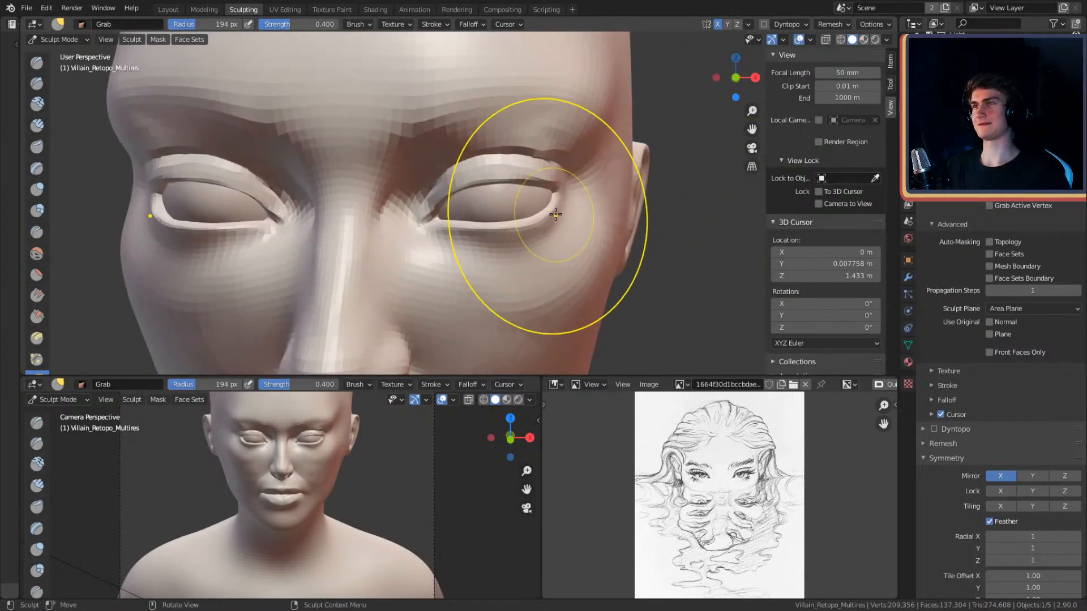
# - Adjust the upper eyelid and the area under the brow with the Grab brush at 238 px and 177 px radii
pyautogui.moveTo(555, 214)
pyautogui.keyDown('ctrl'); pyautogui.mouseDown(button='middle')
pyautogui.moveTo(478, 209)
pyautogui.moveTo(513, 197)
pyautogui.moveTo(547, 203)
pyautogui.moveTo(444, 211)
pyautogui.moveTo(541, 218)
pyautogui.moveTo(485, 176)
pyautogui.mouseUp(button='middle'); pyautogui.keyUp('ctrl')
pyautogui.press('f')
pyautogui.click(489, 193)
pyautogui.moveTo(557, 168)
pyautogui.mouseDown(button='middle')
pyautogui.moveTo(521, 198)
pyautogui.moveTo(448, 218)
pyautogui.moveTo(453, 202)
pyautogui.moveTo(522, 208)
pyautogui.moveTo(492, 236)
pyautogui.moveTo(516, 214)
pyautogui.moveTo(529, 222)
pyautogui.moveTo(543, 203)
pyautogui.moveTo(429, 223)
pyautogui.moveTo(468, 194)
pyautogui.moveTo(497, 206)
pyautogui.moveTo(484, 203)
pyautogui.mouseUp(button='middle')
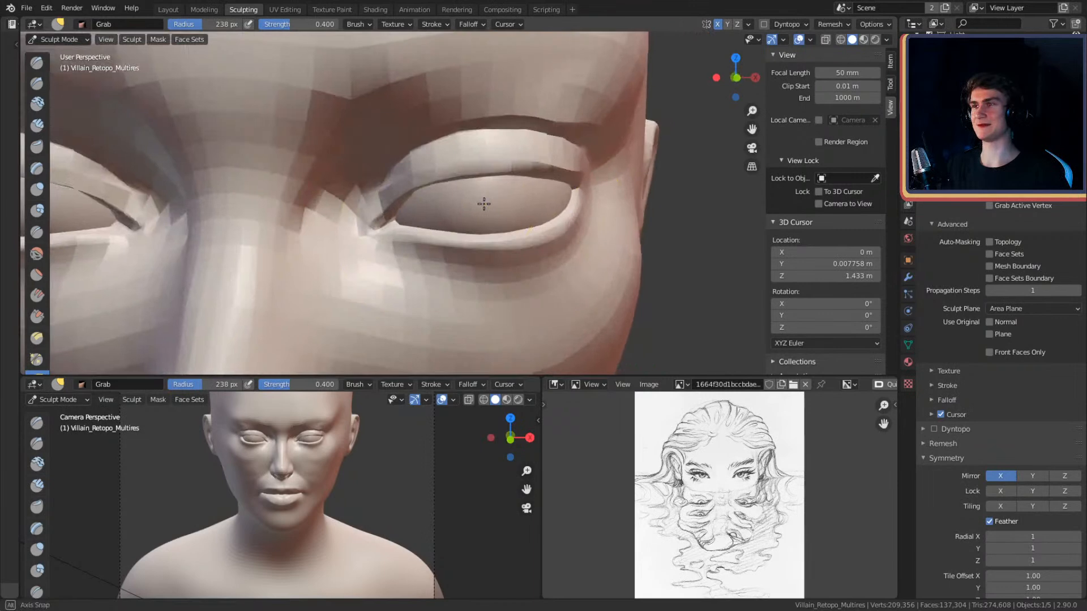
pyautogui.scroll(-8, 484, 204)
pyautogui.scroll(4, 511, 202)
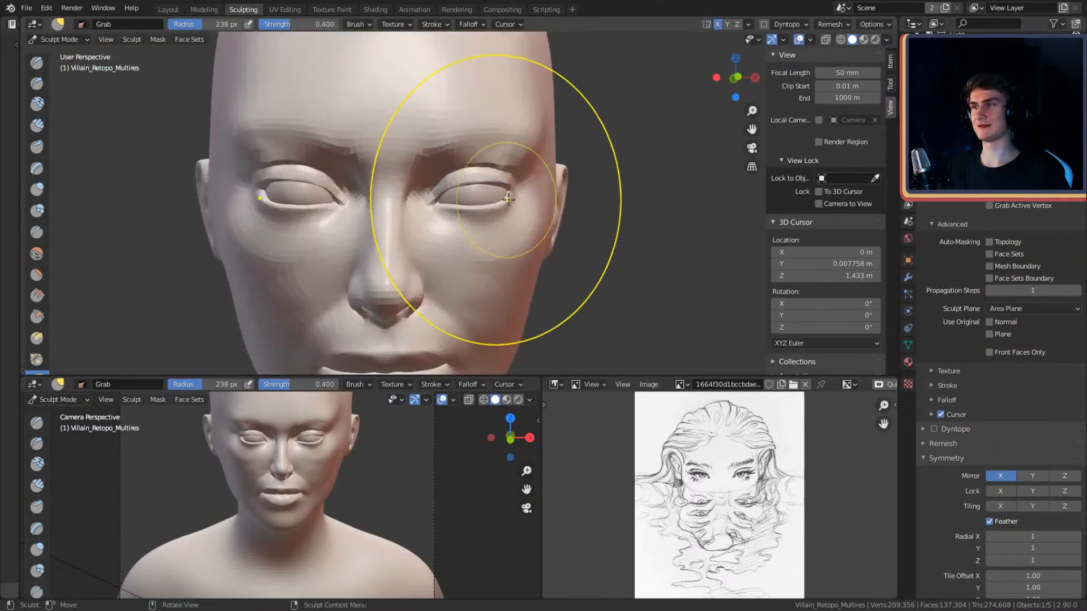
pyautogui.scroll(6, 492, 194)
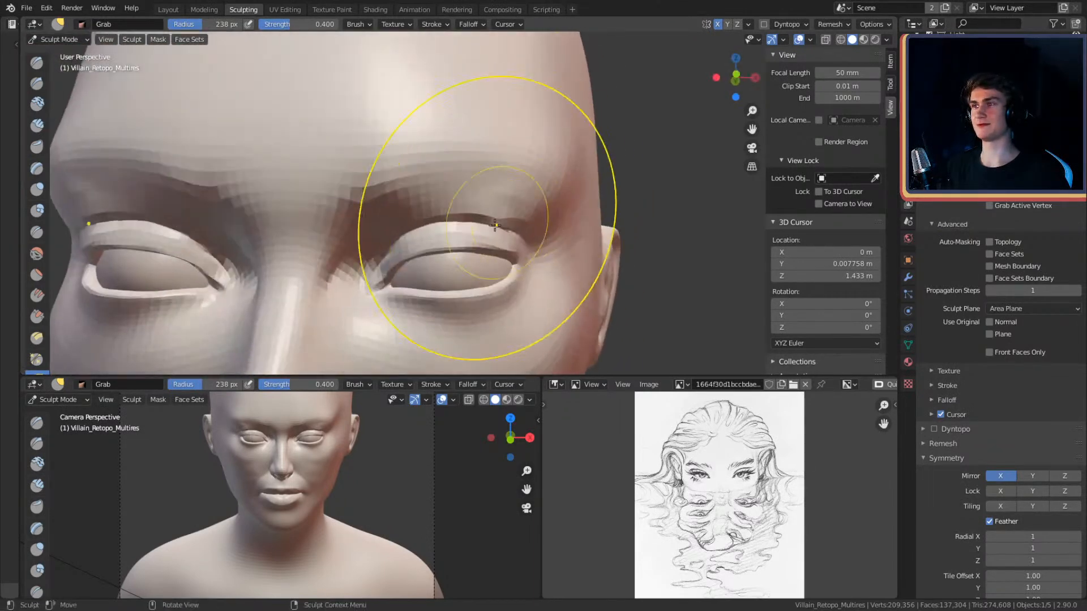
pyautogui.keyDown('shift'); pyautogui.moveTo(468, 191); pyautogui.dragTo(479, 193, button='middle'); pyautogui.keyUp('shift')
pyautogui.click(453, 206)
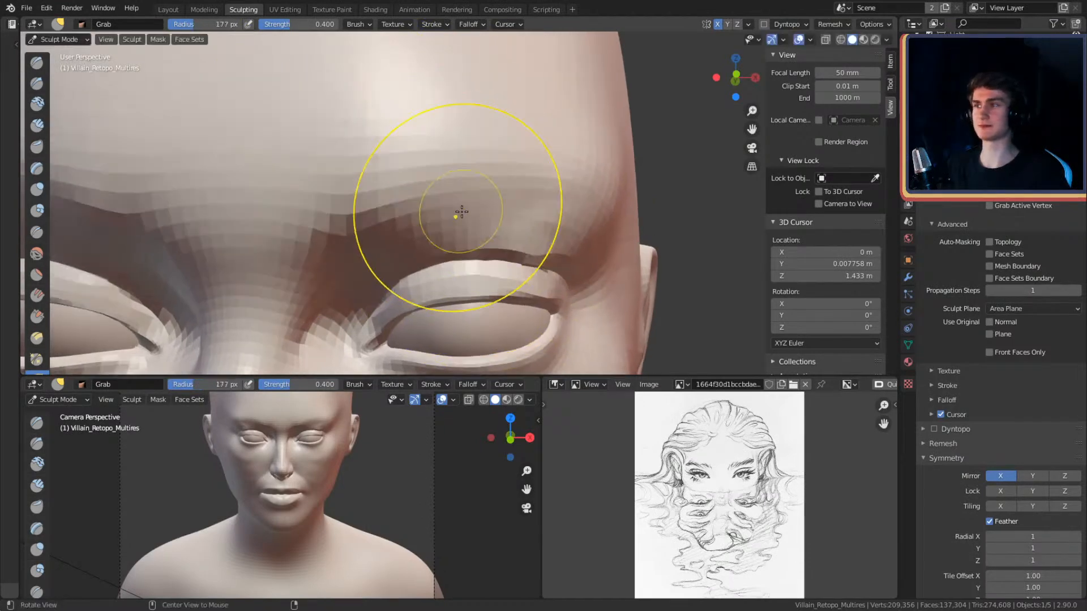
pyautogui.scroll(2, 457, 212)
# - Define the fold between the brow and upper eyelid with the Crease brush, reducing its radius to 71 px
pyautogui.hotkey('shift', 'c')
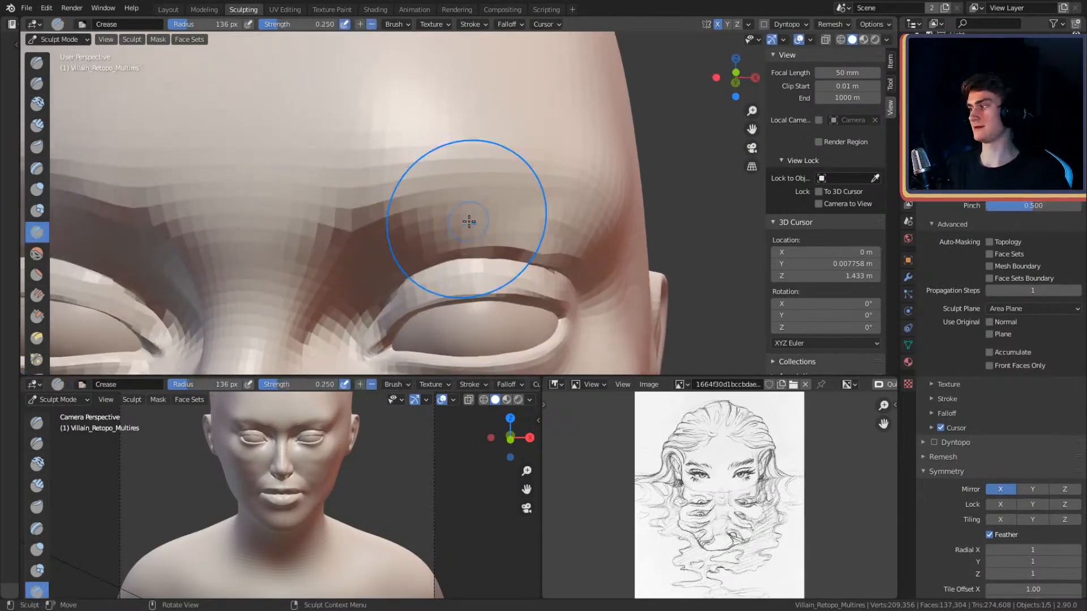
pyautogui.moveTo(456, 214); pyautogui.dragTo(472, 206)
pyautogui.scroll(-5, 481, 201)
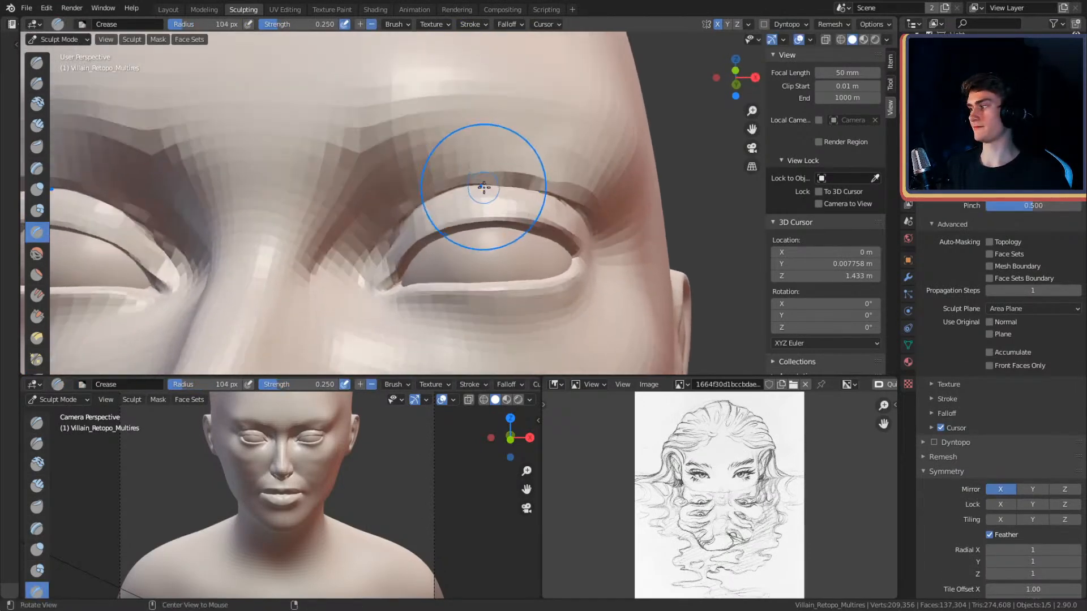
pyautogui.moveTo(489, 213)
pyautogui.mouseDown(button='middle')
pyautogui.moveTo(502, 194)
pyautogui.moveTo(485, 193)
pyautogui.moveTo(501, 190)
pyautogui.moveTo(470, 190)
pyautogui.moveTo(465, 205)
pyautogui.mouseUp(button='middle')
pyautogui.scroll(2, 505, 184)
pyautogui.scroll(1, 483, 194)
pyautogui.press('f')
pyautogui.click(453, 196)
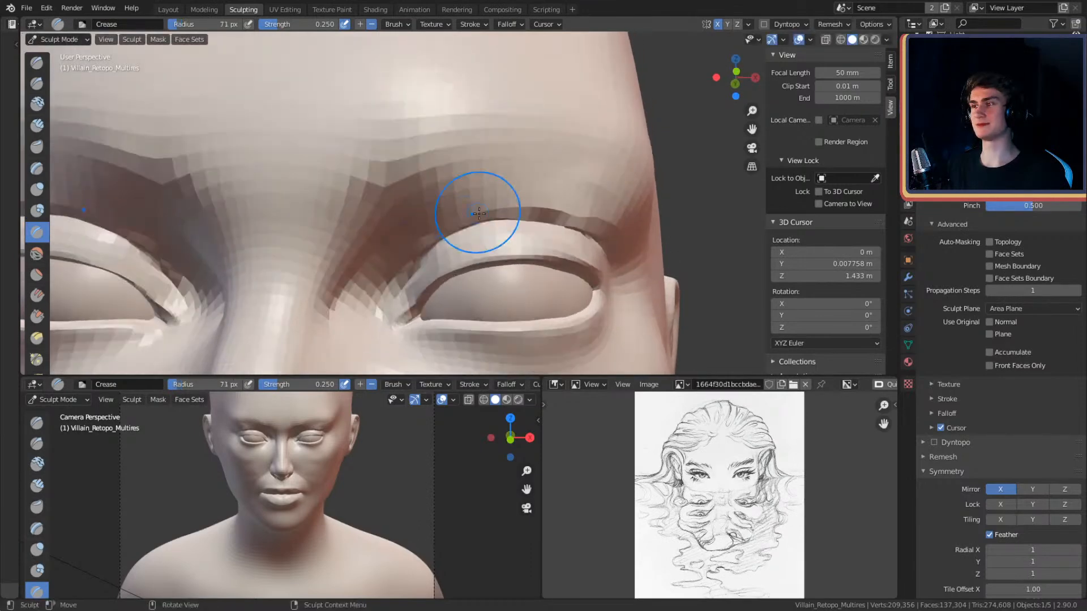
pyautogui.moveTo(472, 209); pyautogui.dragTo(441, 232)
# - Build up the skin fold above the upper eyelid with the Clay Strips brush at 46 px and 28 px radii
pyautogui.moveTo(504, 207); pyautogui.dragTo(503, 180, button='middle')
pyautogui.scroll(1, 505, 189)
pyautogui.press('c')
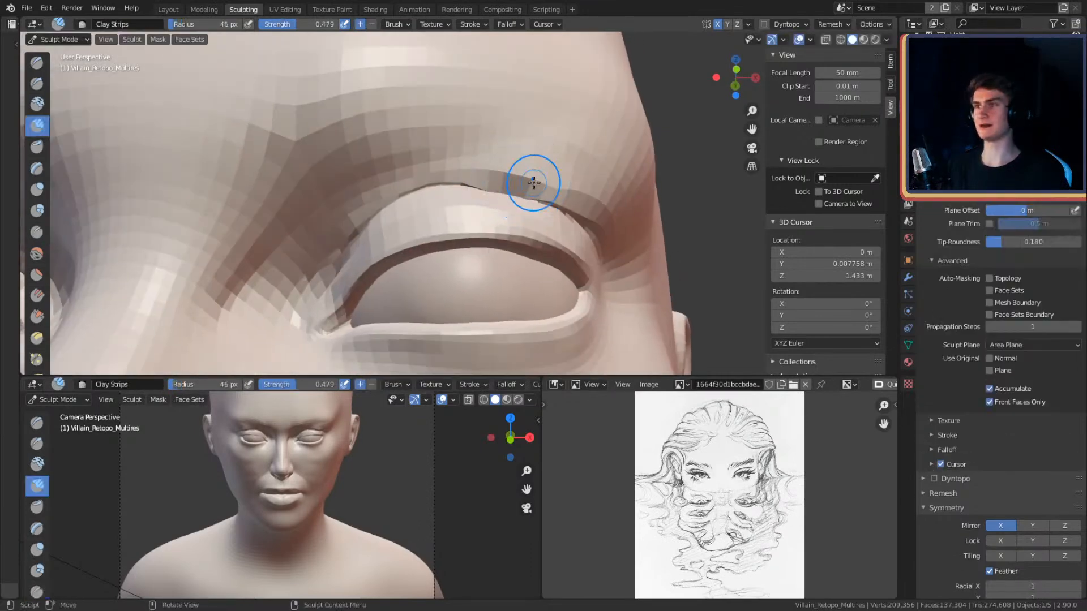
pyautogui.moveTo(588, 181)
pyautogui.mouseDown(button='middle')
pyautogui.moveTo(526, 181)
pyautogui.moveTo(528, 237)
pyautogui.mouseUp(button='middle')
pyautogui.press('[')
pyautogui.press('[')
pyautogui.press('[')
pyautogui.press('[')
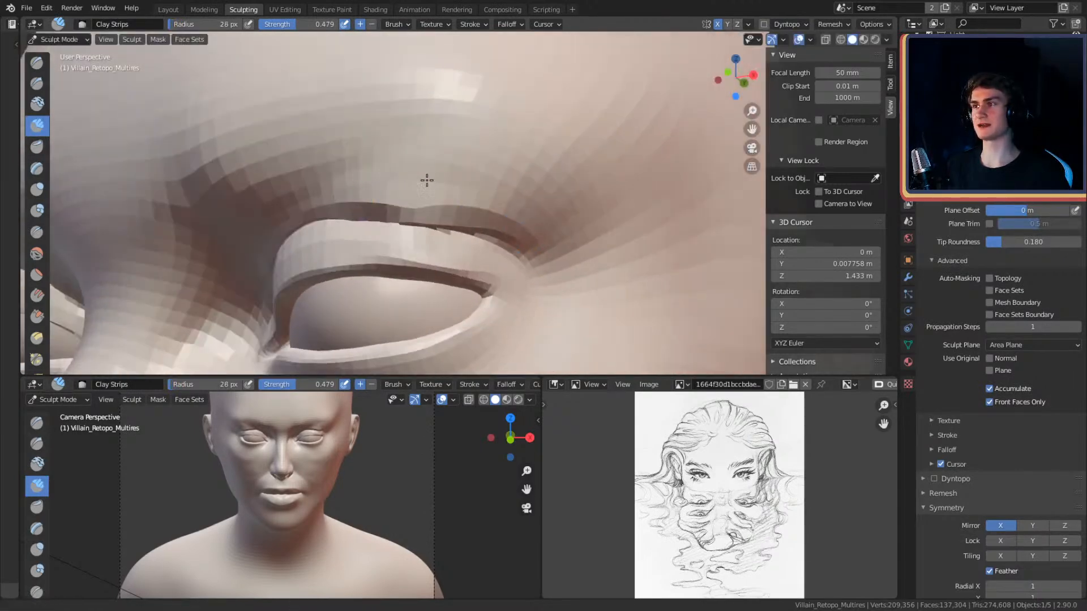
pyautogui.moveTo(417, 195); pyautogui.dragTo(502, 200, button='middle')
pyautogui.press('[')
pyautogui.press('[')
pyautogui.press('[')
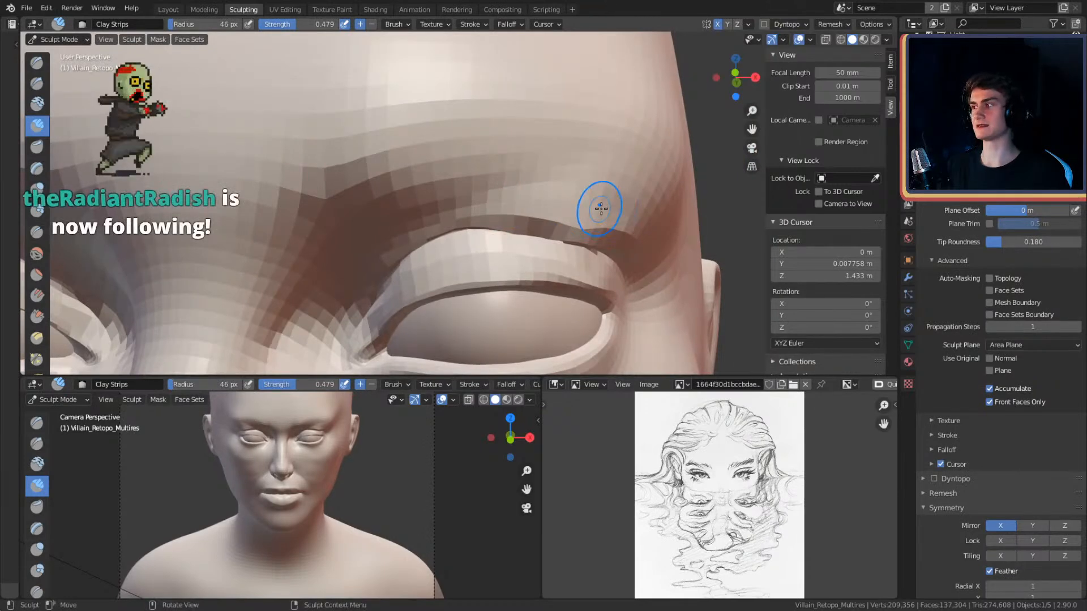
# - Add volume between the brow ridge and the upper eyelid fold with the Clay Strips brush at an 89 px radius
pyautogui.moveTo(532, 205); pyautogui.dragTo(543, 202, button='middle')
pyautogui.press('[')
pyautogui.press('[')
pyautogui.moveTo(528, 198)
pyautogui.mouseDown()
pyautogui.moveTo(473, 218)
pyautogui.moveTo(551, 211)
pyautogui.mouseUp()
pyautogui.press('f')
pyautogui.click(542, 209)
pyautogui.moveTo(551, 187); pyautogui.dragTo(532, 199, button='middle')
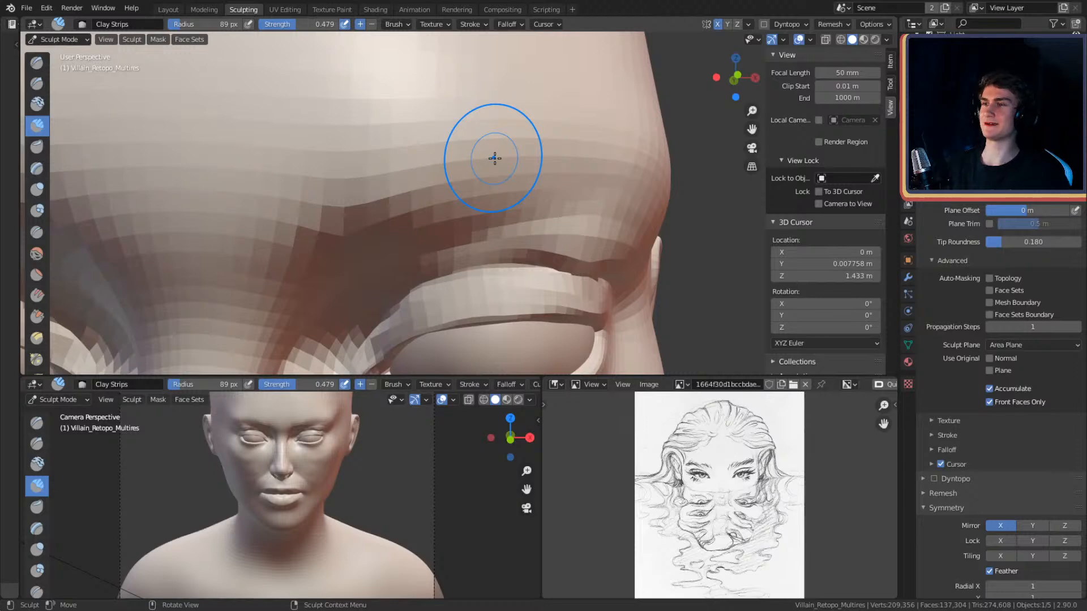
pyautogui.moveTo(494, 158); pyautogui.dragTo(498, 219, button='middle')
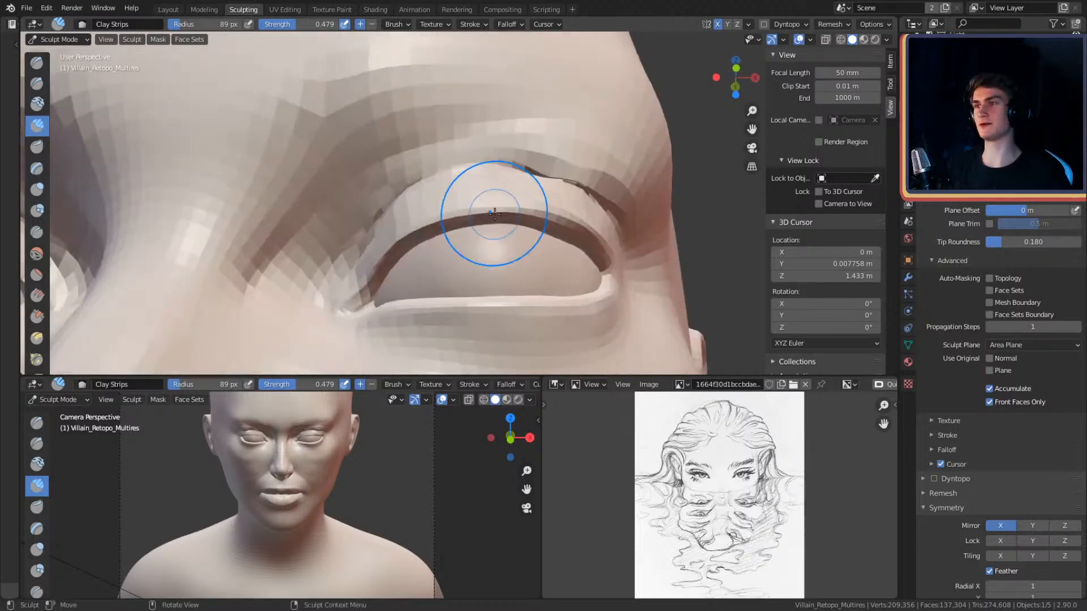
# - Refine the edge of the upper eyelid fold with the Clay Strips brush at 26 px and 94 px radii
pyautogui.press('f')
pyautogui.click(496, 142)
pyautogui.moveTo(497, 159); pyautogui.dragTo(504, 187, button='middle')
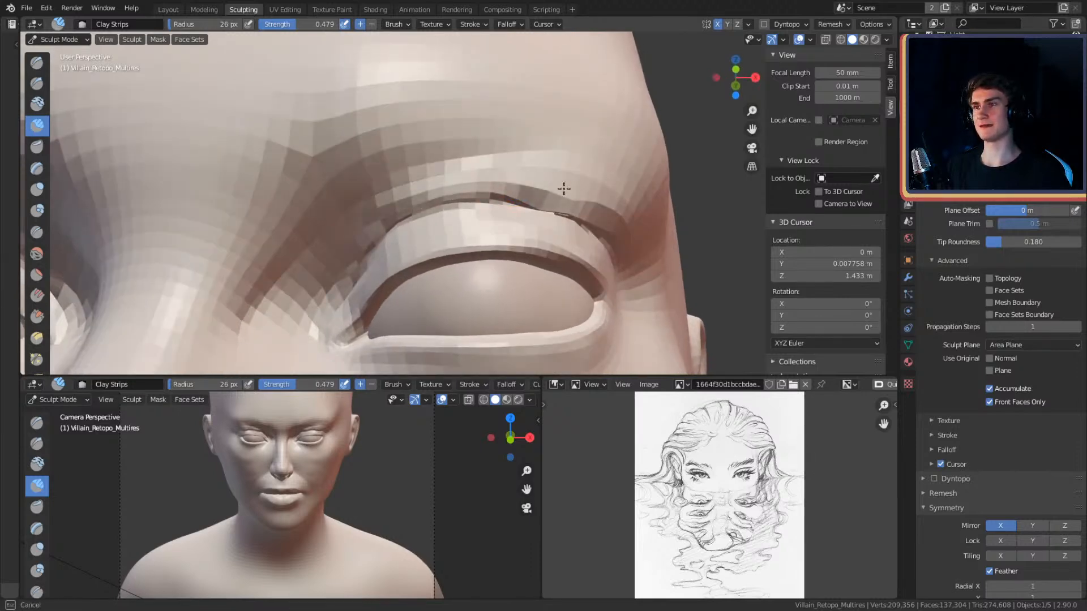
pyautogui.press('f')
pyautogui.moveTo(408, 183); pyautogui.dragTo(455, 171)
pyautogui.moveTo(467, 161); pyautogui.dragTo(477, 196, button='middle')
pyautogui.scroll(-6, 502, 149)
pyautogui.keyDown('shift'); pyautogui.moveTo(517, 242); pyautogui.dragTo(520, 169, button='middle'); pyautogui.keyUp('shift')
pyautogui.moveTo(519, 170); pyautogui.dragTo(523, 168, button='middle')
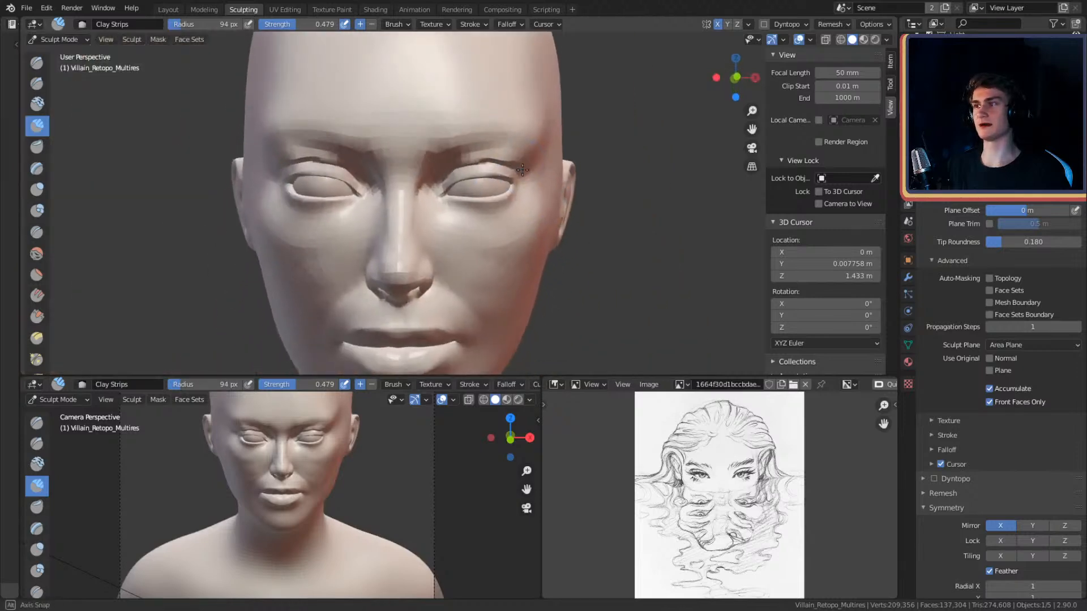
pyautogui.scroll(8, 524, 167)
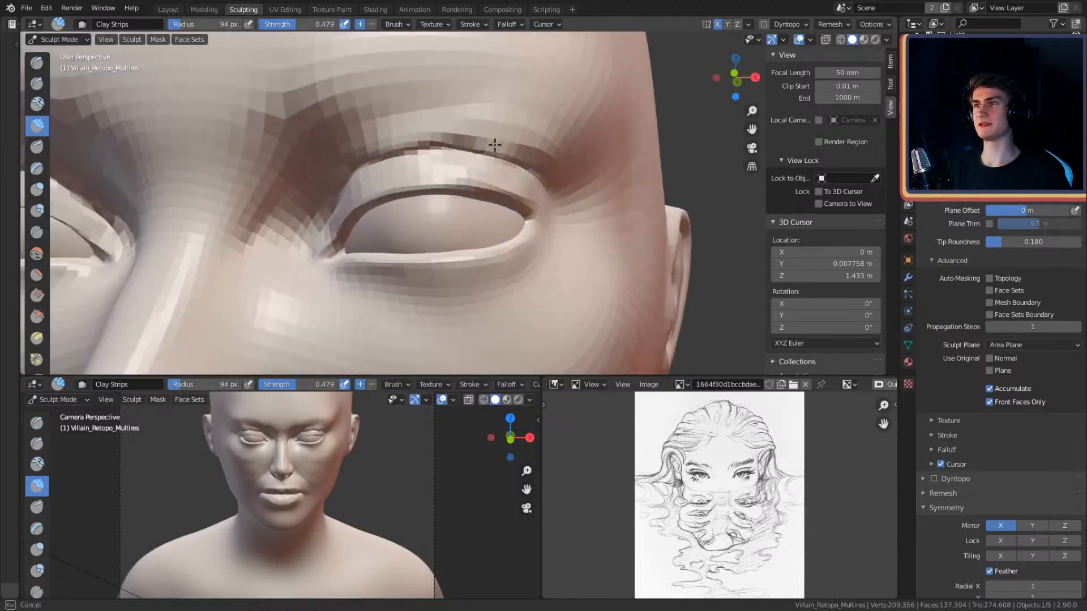
pyautogui.moveTo(514, 133); pyautogui.dragTo(524, 166, button='middle')
# - Sharpen the crease along the top of the upper eyelid with the Crease brush at a 39 px radius
pyautogui.hotkey('shift', 'c')
pyautogui.press('f')
pyautogui.click(466, 205)
pyautogui.moveTo(463, 200)
pyautogui.mouseDown(button='middle')
pyautogui.moveTo(460, 211)
pyautogui.moveTo(470, 168)
pyautogui.moveTo(481, 168)
pyautogui.mouseUp(button='middle')
pyautogui.scroll(2, 484, 149)
pyautogui.press('f')
pyautogui.click(476, 137)
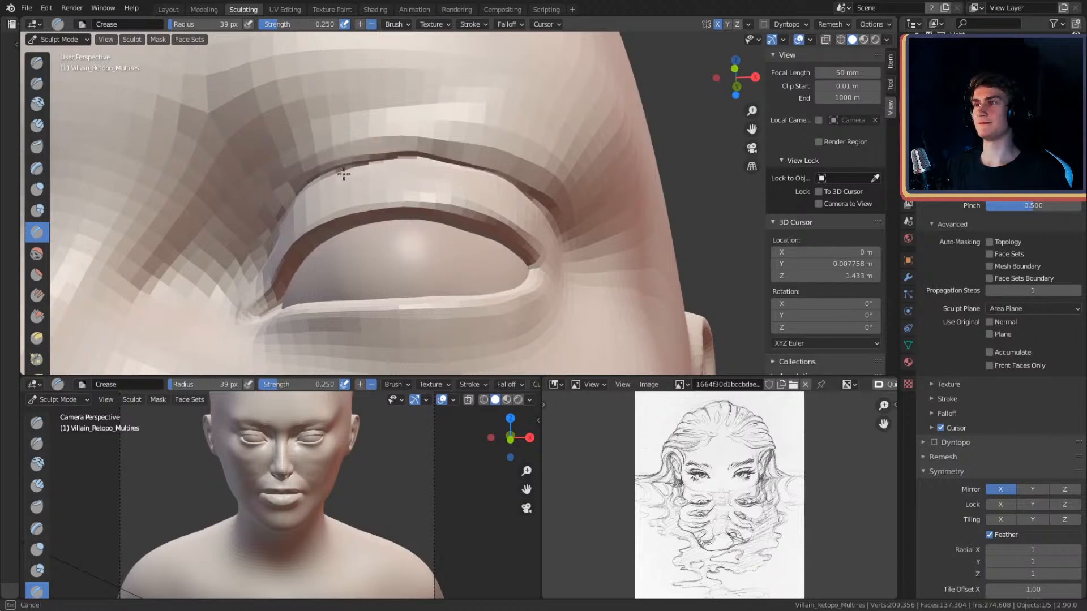
pyautogui.moveTo(361, 173)
pyautogui.keyDown('shift'); pyautogui.mouseDown(button='middle')
pyautogui.moveTo(460, 161)
pyautogui.moveTo(488, 212)
pyautogui.moveTo(515, 201)
pyautogui.moveTo(528, 165)
pyautogui.moveTo(512, 183)
pyautogui.mouseUp(button='middle'); pyautogui.keyUp('shift')
pyautogui.scroll(-7, 501, 132)
pyautogui.scroll(-2, 510, 187)
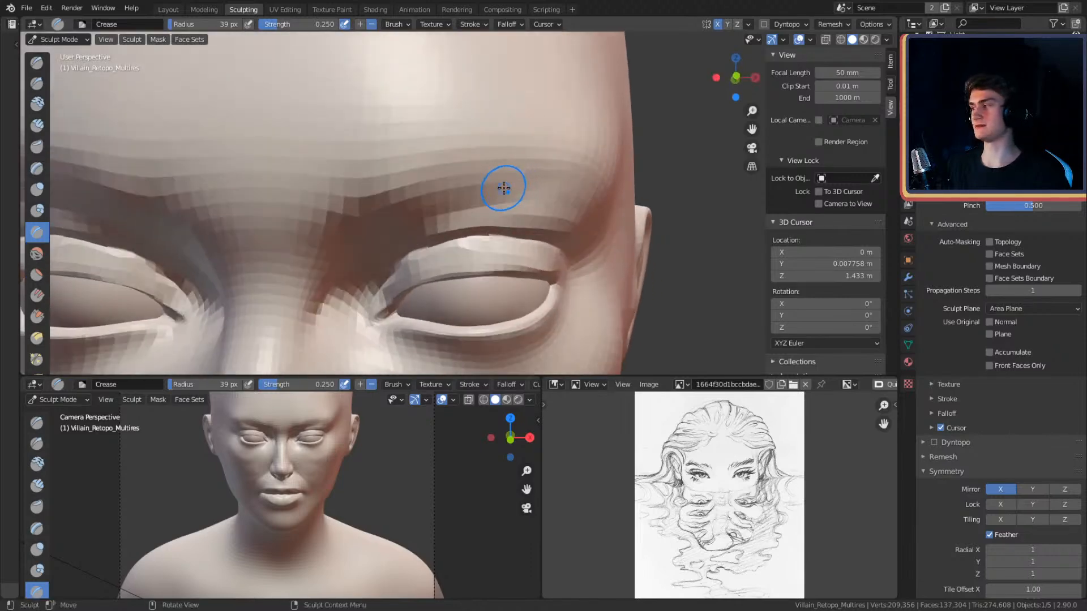
# - Deepen the eyelid crease toward both eye corners with the Crease brush at a 62 px radius
pyautogui.scroll(-5, 501, 168)
pyautogui.moveTo(514, 175)
pyautogui.mouseDown(button='middle')
pyautogui.moveTo(512, 210)
pyautogui.moveTo(527, 219)
pyautogui.moveTo(509, 170)
pyautogui.moveTo(496, 184)
pyautogui.mouseUp(button='middle')
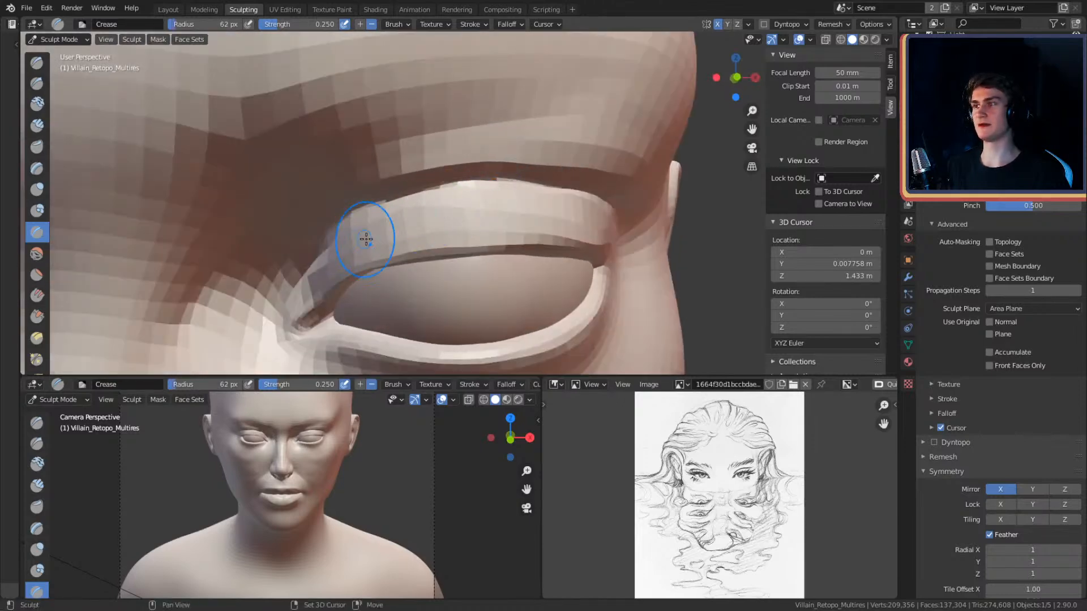
pyautogui.moveTo(504, 132)
pyautogui.keyDown('ctrl'); pyautogui.mouseDown(button='middle')
pyautogui.moveTo(502, 165)
pyautogui.moveTo(515, 170)
pyautogui.moveTo(536, 153)
pyautogui.moveTo(537, 180)
pyautogui.moveTo(453, 233)
pyautogui.mouseUp(button='middle'); pyautogui.keyUp('ctrl')
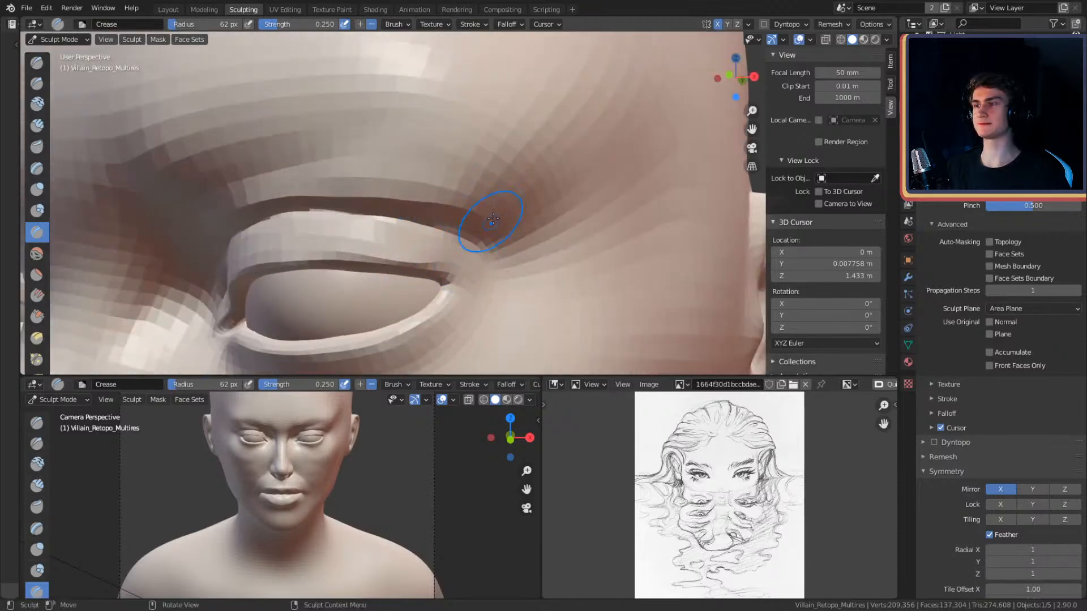
pyautogui.scroll(-5, 529, 181)
pyautogui.moveTo(529, 181)
pyautogui.mouseDown(button='middle')
pyautogui.moveTo(501, 175)
pyautogui.moveTo(514, 189)
pyautogui.moveTo(525, 171)
pyautogui.mouseUp(button='middle')
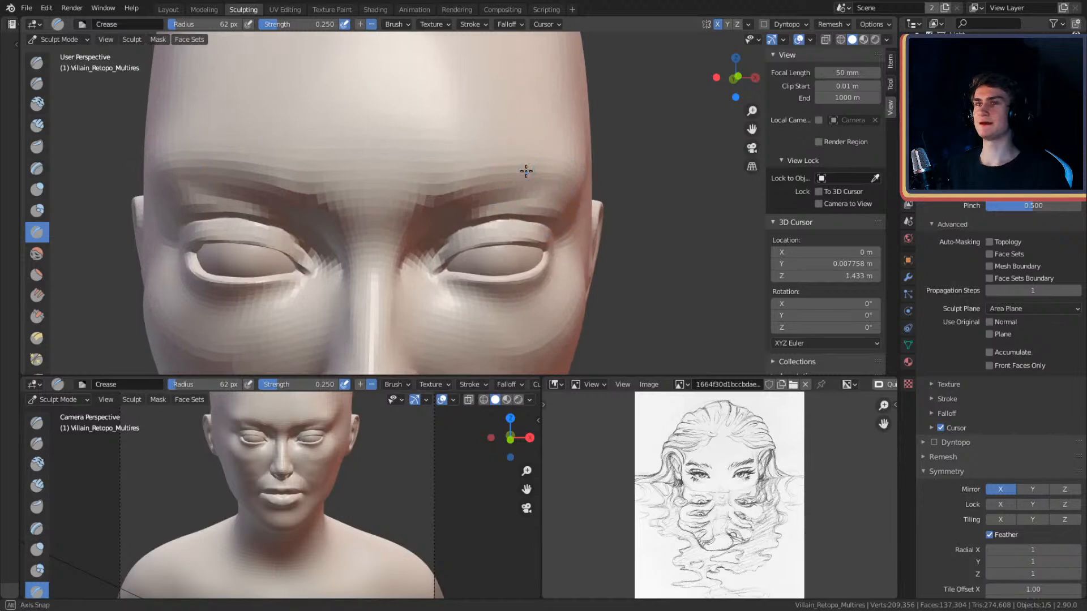
# - Refine the inner brow and its underside with the Crease brush at 119 px and 81 px radii
pyautogui.scroll(5, 504, 151)
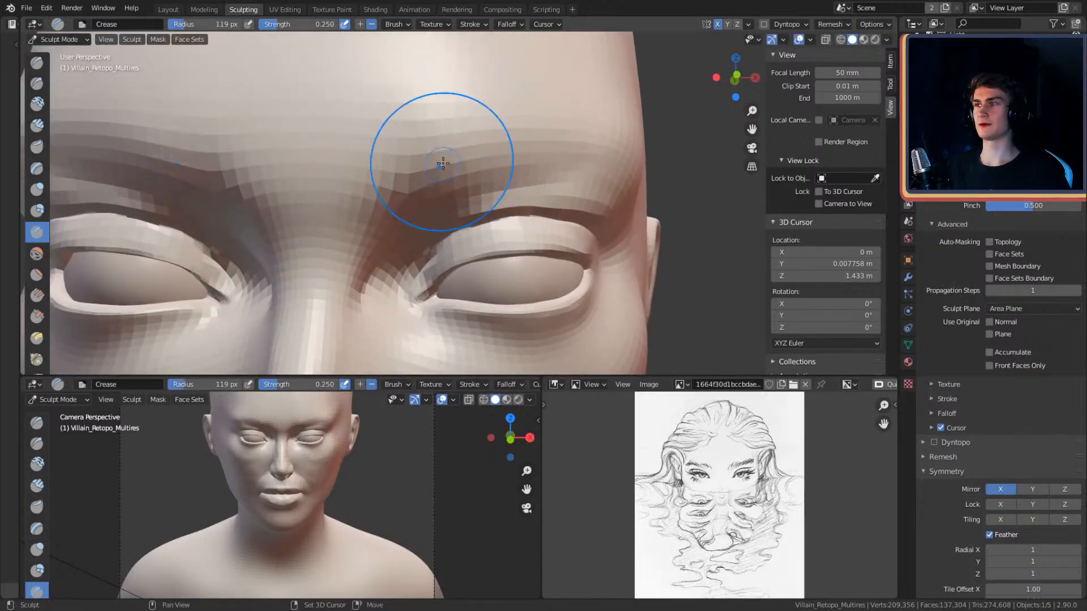
pyautogui.moveTo(509, 130); pyautogui.dragTo(508, 146, button='middle')
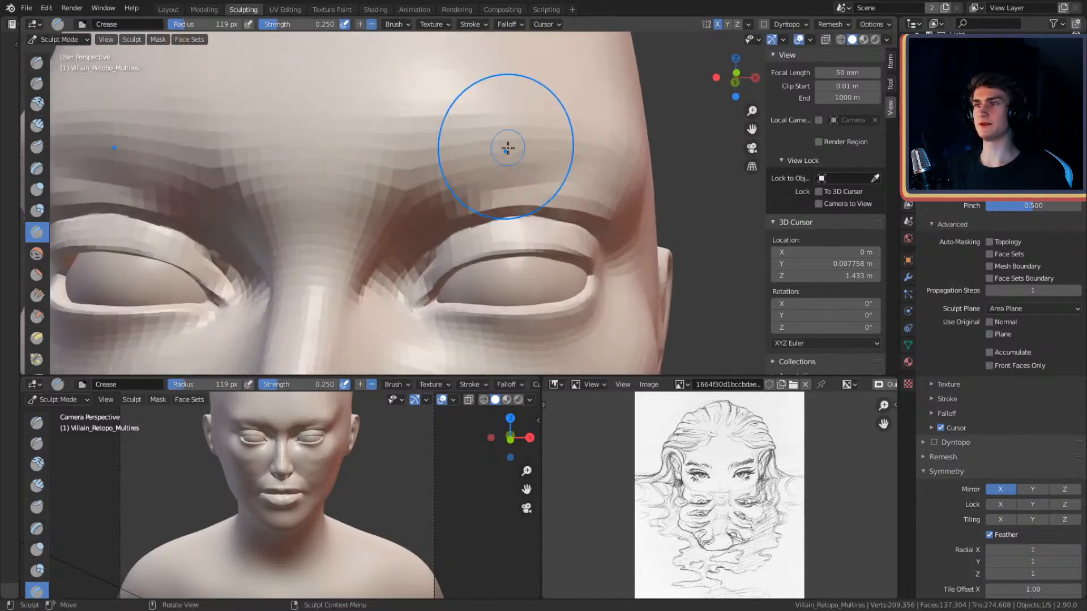
pyautogui.scroll(4, 494, 180)
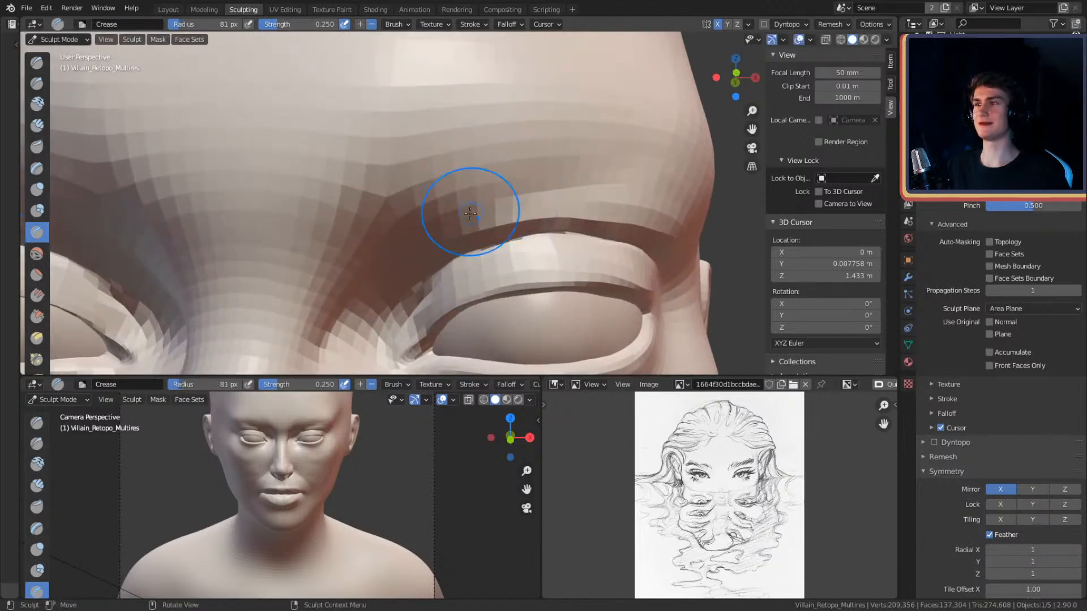
pyautogui.scroll(-4, 550, 161)
pyautogui.moveTo(543, 179)
pyautogui.mouseDown(button='middle')
pyautogui.moveTo(495, 213)
pyautogui.moveTo(468, 177)
pyautogui.moveTo(519, 201)
pyautogui.moveTo(500, 214)
pyautogui.moveTo(512, 162)
pyautogui.mouseUp(button='middle')
pyautogui.scroll(4, 503, 184)
pyautogui.scroll(-4, 506, 187)
pyautogui.scroll(4, 515, 196)
pyautogui.scroll(-2, 500, 193)
# - Refine the brow ridge toward its outer end with the Crease brush at a 92 px radius
pyautogui.press('f')
pyautogui.click(488, 208)
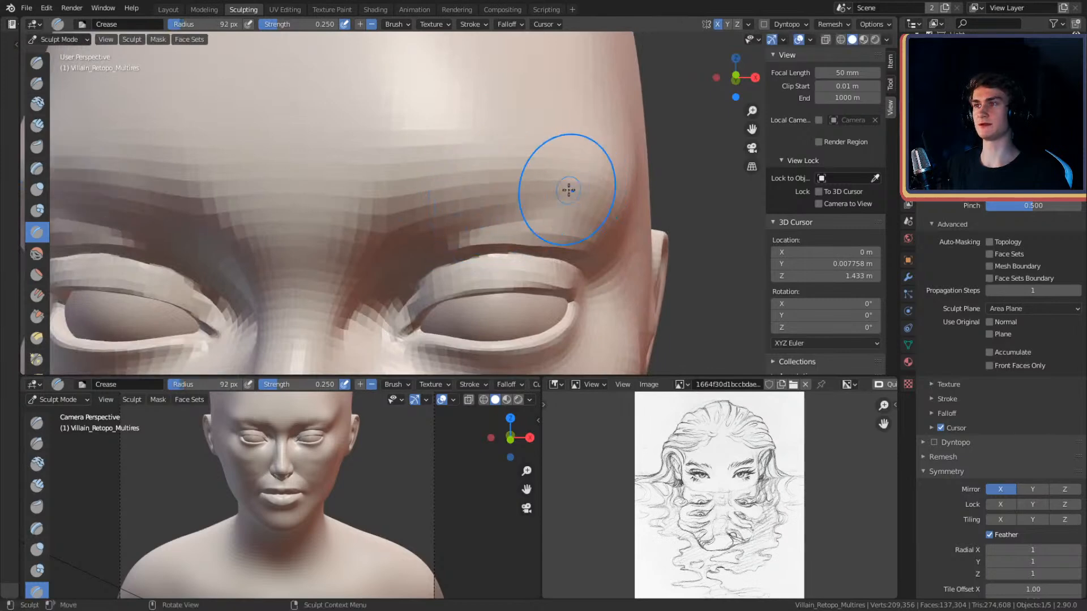
pyautogui.moveTo(550, 195); pyautogui.dragTo(508, 179, button='middle')
pyautogui.scroll(-5, 432, 168)
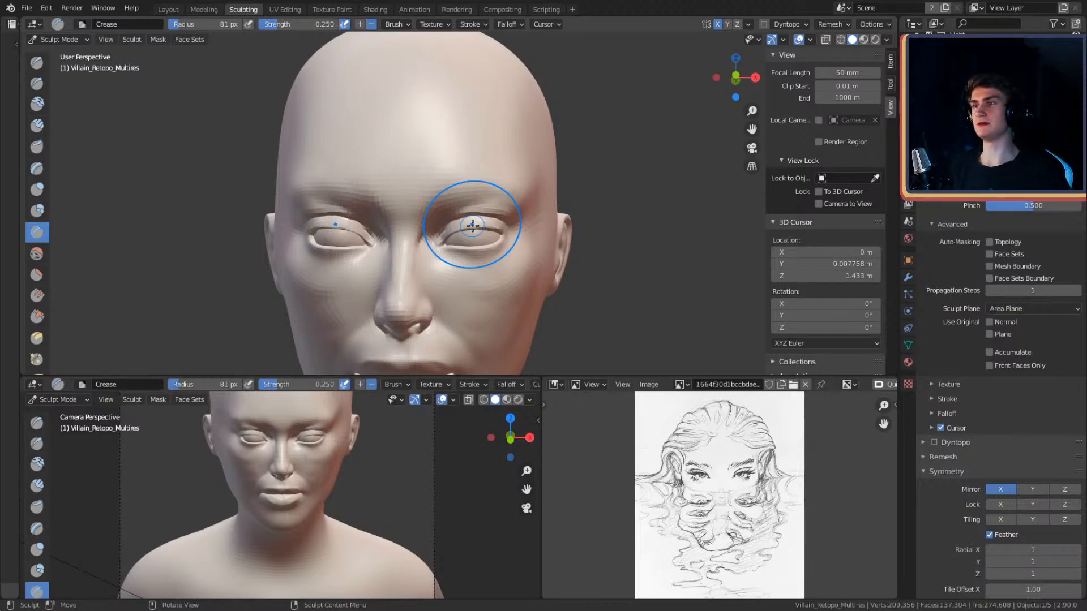
# - Build up the outer brow above the eyelid fold with the Clay Strips brush at a 114 px radius
pyautogui.moveTo(495, 210)
pyautogui.mouseDown(button='middle')
pyautogui.moveTo(451, 216)
pyautogui.moveTo(526, 131)
pyautogui.moveTo(482, 196)
pyautogui.moveTo(460, 186)
pyautogui.moveTo(485, 194)
pyautogui.moveTo(468, 170)
pyautogui.moveTo(480, 201)
pyautogui.moveTo(511, 177)
pyautogui.moveTo(497, 121)
pyautogui.moveTo(521, 212)
pyautogui.mouseUp(button='middle')
pyautogui.press('c')
pyautogui.keyDown('alt'); pyautogui.moveTo(510, 182); pyautogui.dragTo(483, 198); pyautogui.keyUp('alt')
pyautogui.press('f')
pyautogui.click(498, 196)
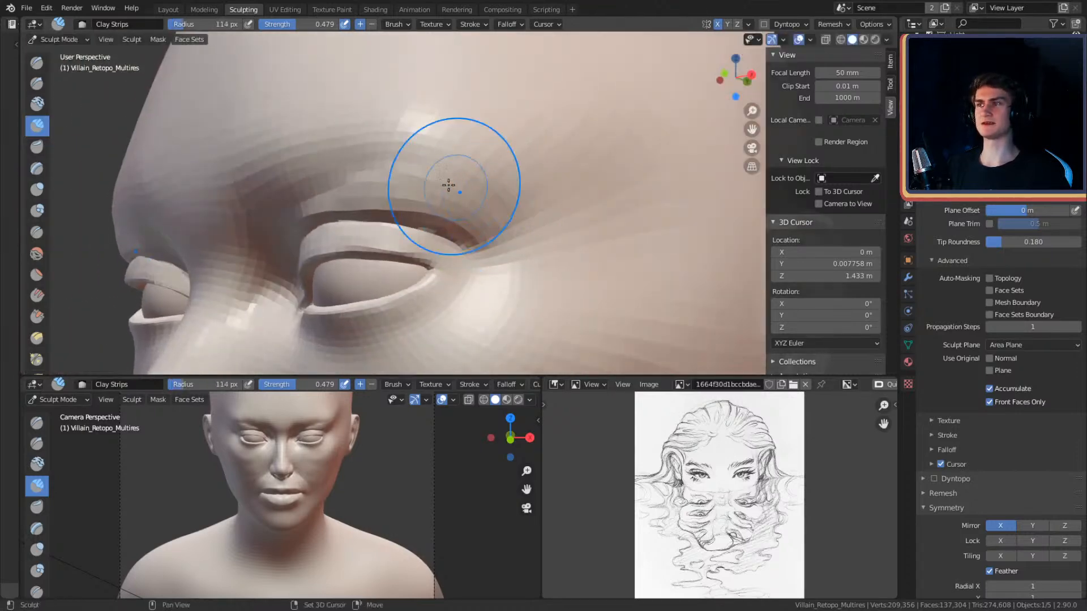
pyautogui.moveTo(385, 179); pyautogui.dragTo(460, 186, button='middle')
pyautogui.moveTo(511, 214); pyautogui.dragTo(529, 185, button='middle')
pyautogui.scroll(2, 519, 187)
pyautogui.scroll(-4, 505, 182)
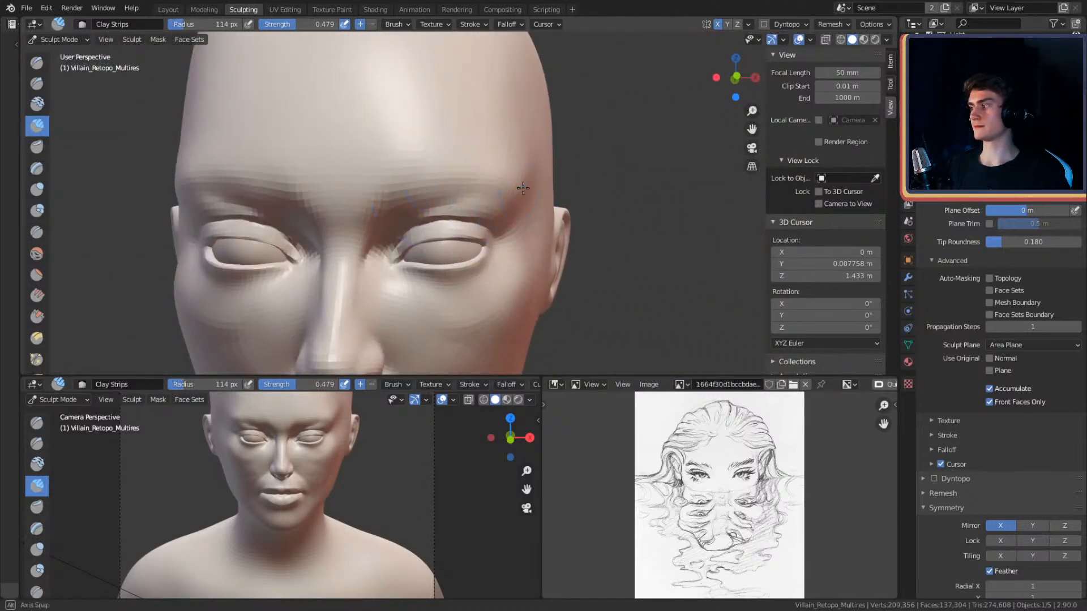
pyautogui.scroll(4, 510, 178)
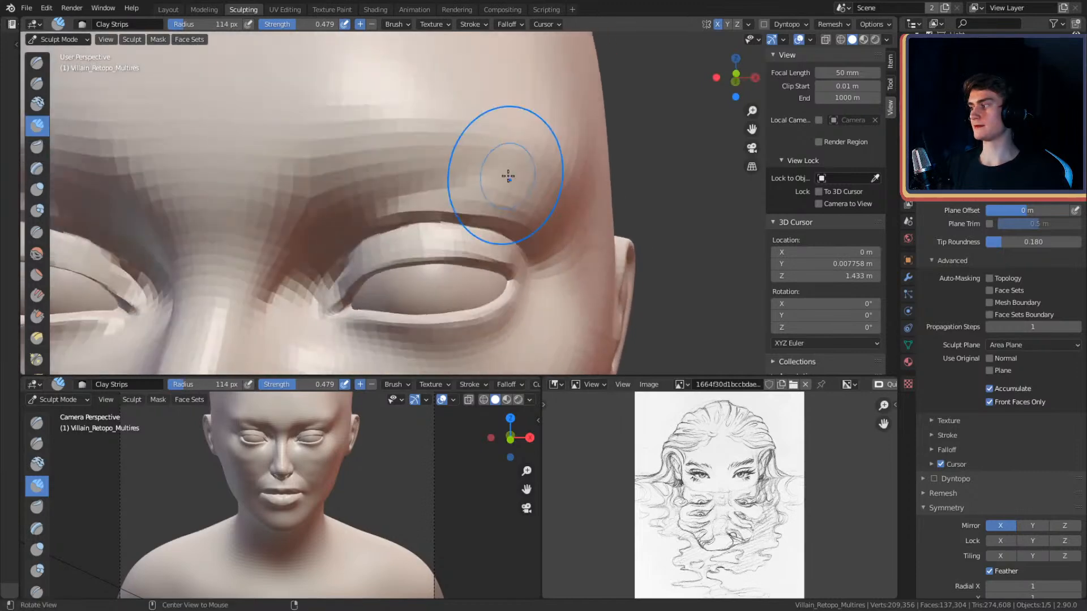
# - Refine the outer brow and the fold above the upper eyelid with the sculpting brush at several sizes
pyautogui.scroll(-3, 507, 168)
pyautogui.moveTo(516, 198); pyautogui.dragTo(504, 198, button='middle')
pyautogui.scroll(5, 508, 227)
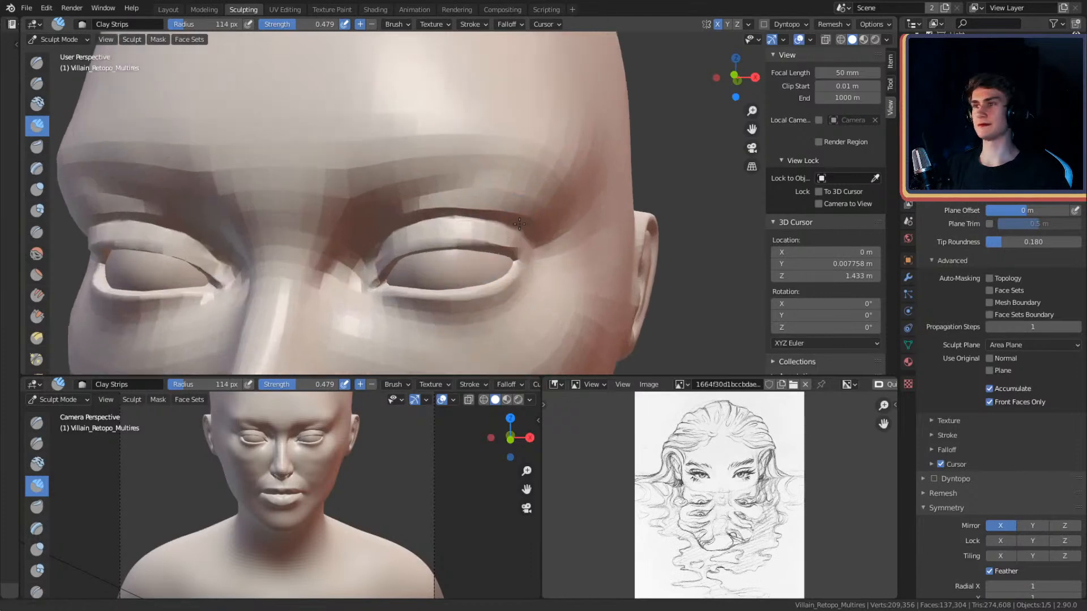
pyautogui.moveTo(497, 189)
pyautogui.mouseDown(button='middle')
pyautogui.moveTo(509, 181)
pyautogui.moveTo(470, 208)
pyautogui.moveTo(477, 199)
pyautogui.moveTo(507, 213)
pyautogui.moveTo(527, 177)
pyautogui.moveTo(517, 195)
pyautogui.moveTo(504, 168)
pyautogui.moveTo(478, 165)
pyautogui.moveTo(604, 176)
pyautogui.moveTo(524, 138)
pyautogui.moveTo(555, 156)
pyautogui.mouseUp(button='middle')
pyautogui.press('f')
pyautogui.click(469, 196)
pyautogui.hotkey('shift', 'c')
pyautogui.press('f')
pyautogui.click(532, 187)
pyautogui.scroll(-6, 503, 231)
pyautogui.scroll(4, 497, 199)
# - Adjust the shape of the outer brow and temple with the Grab brush
pyautogui.press('g')
pyautogui.press('f')
pyautogui.click(589, 158)
pyautogui.moveTo(535, 154); pyautogui.dragTo(539, 170)
pyautogui.moveTo(554, 181)
pyautogui.mouseDown(button='middle')
pyautogui.moveTo(504, 221)
pyautogui.moveTo(490, 211)
pyautogui.mouseUp(button='middle')
pyautogui.moveTo(511, 170)
pyautogui.mouseDown(button='middle')
pyautogui.moveTo(505, 188)
pyautogui.moveTo(551, 194)
pyautogui.moveTo(497, 204)
pyautogui.moveTo(521, 157)
pyautogui.moveTo(485, 206)
pyautogui.moveTo(517, 170)
pyautogui.moveTo(446, 210)
pyautogui.moveTo(450, 202)
pyautogui.mouseUp(button='middle')
# - Sculpt the nasolabial fold from the nostril toward the mouth corner with the Clay Strips brush at a 46 px radius
pyautogui.scroll(2, 486, 221)
pyautogui.press('[')
pyautogui.moveTo(535, 199)
pyautogui.mouseDown(button='middle')
pyautogui.moveTo(444, 204)
pyautogui.moveTo(445, 250)
pyautogui.moveTo(558, 204)
pyautogui.moveTo(521, 150)
pyautogui.mouseUp(button='middle')
pyautogui.moveTo(521, 217)
pyautogui.keyDown('alt'); pyautogui.keyDown('shift'); pyautogui.mouseDown()
pyautogui.moveTo(533, 165)
pyautogui.moveTo(501, 202)
pyautogui.mouseUp(); pyautogui.keyUp('shift'); pyautogui.keyUp('alt')
pyautogui.hotkey('shift', 'c')
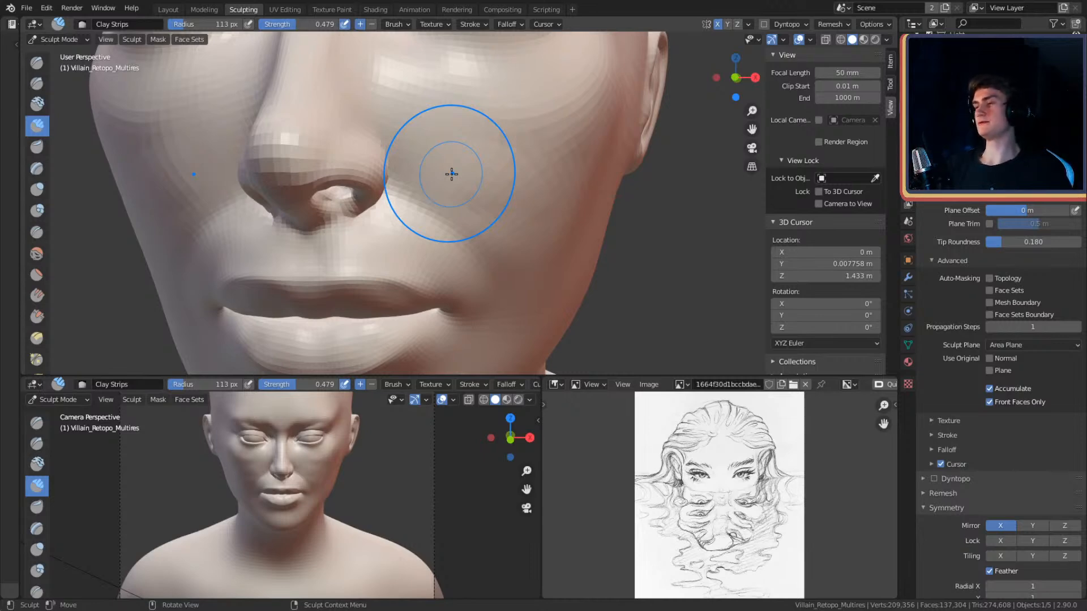
pyautogui.press('f')
pyautogui.click(448, 196)
pyautogui.moveTo(456, 208)
pyautogui.keyDown('alt'); pyautogui.mouseDown()
pyautogui.moveTo(432, 186)
pyautogui.moveTo(448, 209)
pyautogui.mouseUp(); pyautogui.keyUp('alt')
pyautogui.press('f')
pyautogui.click(443, 206)
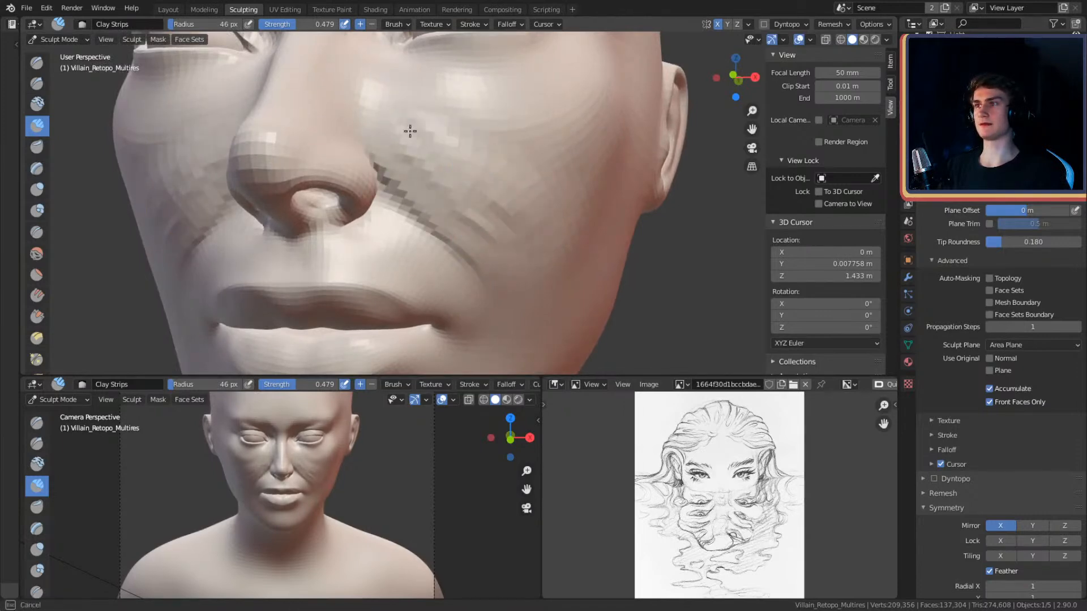
# - Build up the cheek along the nasolabial fold with the Clay Strips brush at a 69 px radius
pyautogui.moveTo(413, 140)
pyautogui.keyDown('alt'); pyautogui.mouseDown()
pyautogui.moveTo(410, 179)
pyautogui.moveTo(368, 170)
pyautogui.moveTo(449, 128)
pyautogui.moveTo(478, 182)
pyautogui.moveTo(476, 216)
pyautogui.moveTo(488, 207)
pyautogui.mouseUp(); pyautogui.keyUp('alt')
pyautogui.press('f')
pyautogui.keyDown('alt'); pyautogui.keyDown('shift'); pyautogui.moveTo(488, 207); pyautogui.dragTo(490, 189); pyautogui.keyUp('shift'); pyautogui.keyUp('alt')
pyautogui.press('f')
pyautogui.click(483, 188)
pyautogui.press('f')
pyautogui.click(479, 179)
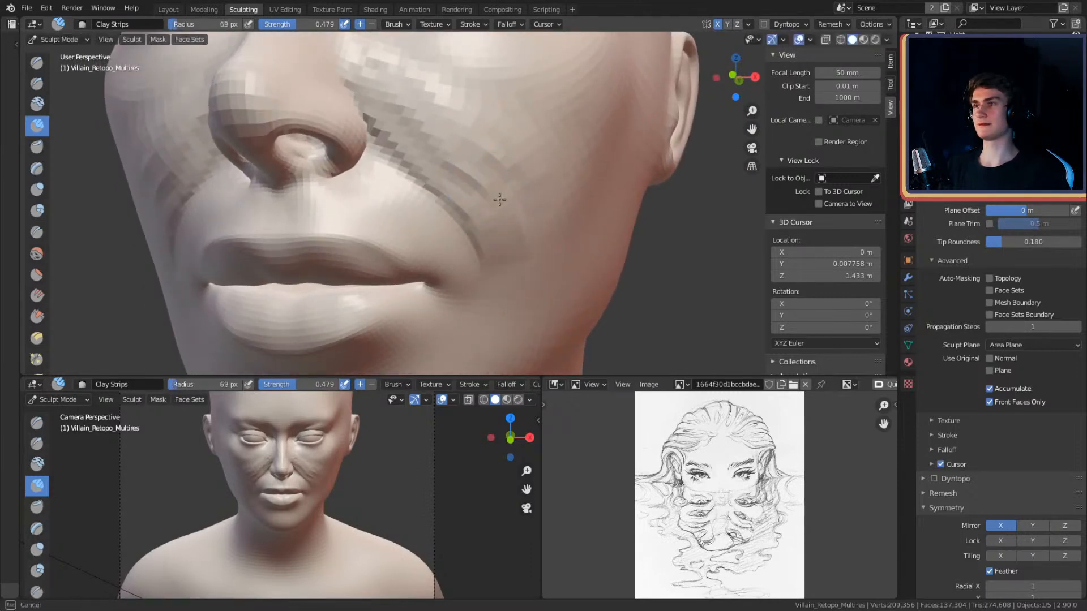
pyautogui.moveTo(535, 145)
pyautogui.keyDown('alt'); pyautogui.mouseDown()
pyautogui.moveTo(493, 119)
pyautogui.moveTo(491, 170)
pyautogui.mouseUp(); pyautogui.keyUp('alt')
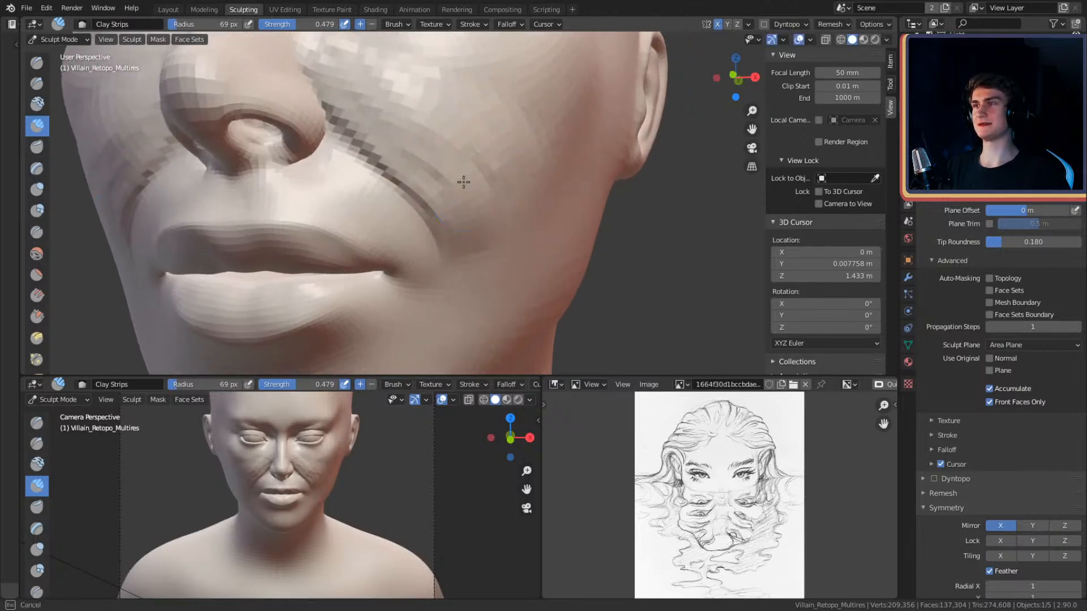
# - Blend the cheek beside the nasolabial fold using the Clay Strips brush at a 174 px radius
pyautogui.moveTo(412, 104); pyautogui.dragTo(468, 162, button='middle')
pyautogui.press('f')
pyautogui.click(446, 131)
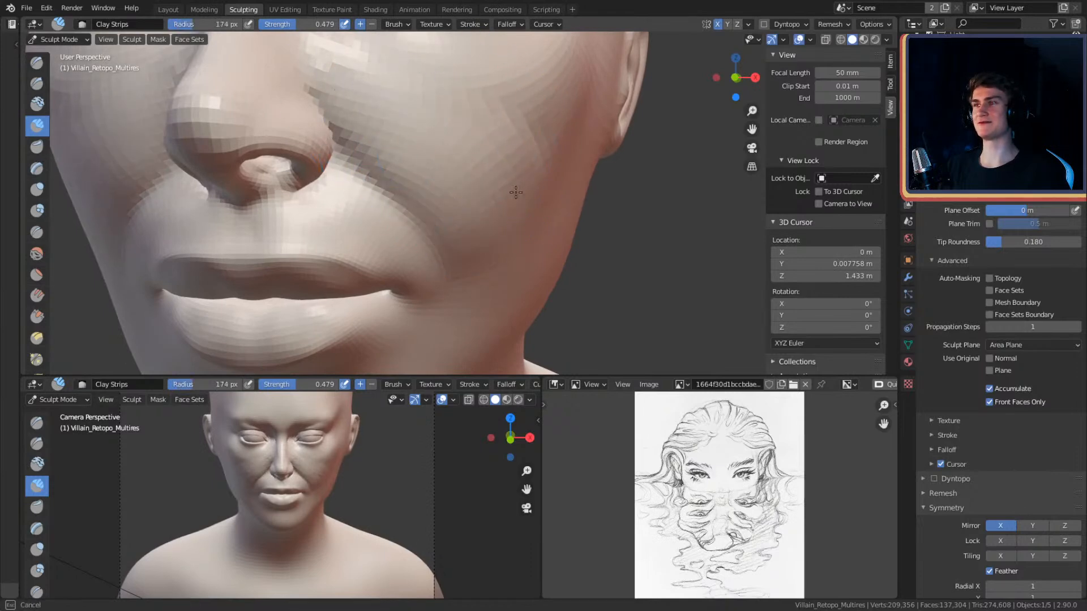
pyautogui.moveTo(510, 170); pyautogui.dragTo(513, 174)
pyautogui.moveTo(513, 174)
pyautogui.mouseDown(button='middle')
pyautogui.moveTo(514, 189)
pyautogui.moveTo(506, 170)
pyautogui.moveTo(590, 179)
pyautogui.moveTo(497, 182)
pyautogui.mouseUp(button='middle')
pyautogui.scroll(-5, 508, 170)
pyautogui.scroll(3, 447, 189)
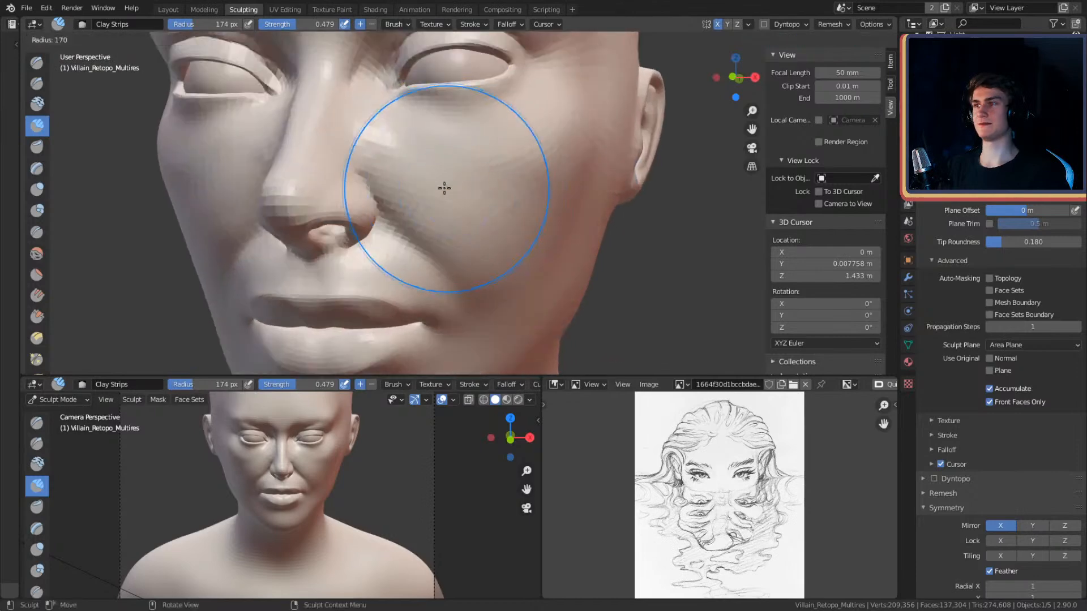
# - Refine the side of the cheek with the Clay Strips brush at a 107 px radius
pyautogui.moveTo(485, 231)
pyautogui.keyDown('shift'); pyautogui.mouseDown(button='middle')
pyautogui.moveTo(463, 168)
pyautogui.moveTo(533, 181)
pyautogui.moveTo(429, 146)
pyautogui.mouseUp(button='middle'); pyautogui.keyUp('shift')
pyautogui.press('f')
pyautogui.click(472, 163)
pyautogui.scroll(1, 500, 177)
pyautogui.moveTo(481, 221)
pyautogui.mouseDown(button='middle')
pyautogui.moveTo(490, 187)
pyautogui.moveTo(484, 211)
pyautogui.moveTo(514, 201)
pyautogui.moveTo(428, 187)
pyautogui.moveTo(436, 175)
pyautogui.moveTo(473, 218)
pyautogui.moveTo(577, 176)
pyautogui.moveTo(571, 190)
pyautogui.mouseUp(button='middle')
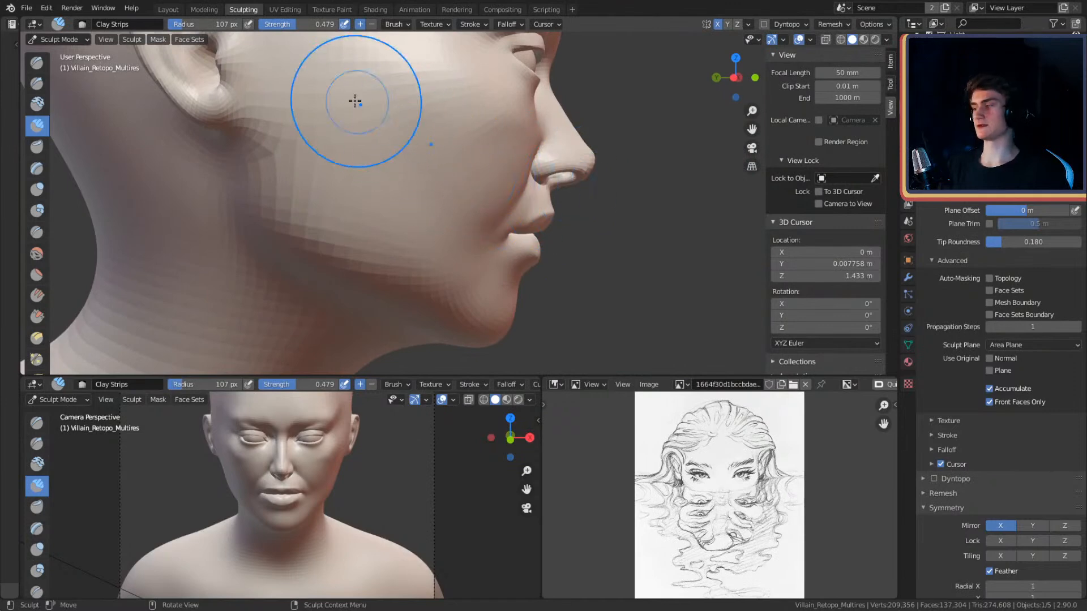
# - Reshape the cheek's side profile with the Grab brush, starting at a 150 px radius
pyautogui.press('g')
pyautogui.moveTo(492, 181); pyautogui.dragTo(515, 178, button='middle')
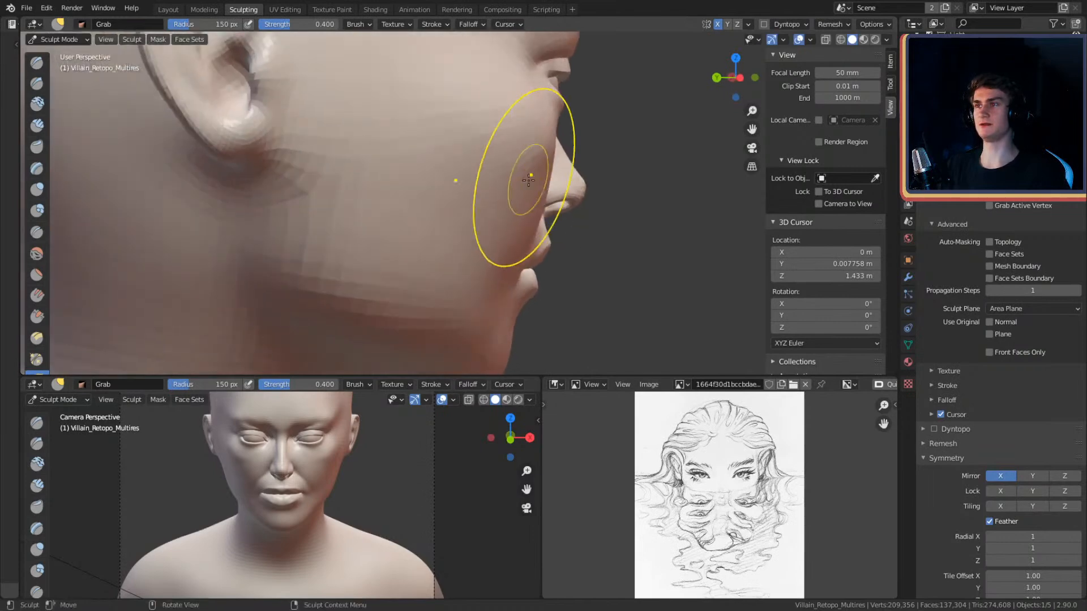
pyautogui.press('f')
pyautogui.moveTo(503, 190); pyautogui.dragTo(388, 194, button='middle')
pyautogui.scroll(2, 516, 185)
pyautogui.moveTo(516, 186)
pyautogui.mouseDown(button='middle')
pyautogui.moveTo(634, 198)
pyautogui.moveTo(496, 216)
pyautogui.moveTo(566, 203)
pyautogui.moveTo(461, 206)
pyautogui.moveTo(466, 185)
pyautogui.moveTo(513, 212)
pyautogui.moveTo(511, 200)
pyautogui.mouseUp(button='middle')
# - Shape the upper lip with the Clay Strips brush at a 43 px radius
pyautogui.press('c')
pyautogui.moveTo(417, 189)
pyautogui.mouseDown(button='middle')
pyautogui.moveTo(444, 181)
pyautogui.moveTo(460, 211)
pyautogui.mouseUp(button='middle')
pyautogui.scroll(3, 469, 181)
pyautogui.moveTo(477, 156)
pyautogui.mouseDown(button='middle')
pyautogui.moveTo(534, 151)
pyautogui.moveTo(480, 194)
pyautogui.moveTo(507, 177)
pyautogui.moveTo(467, 158)
pyautogui.moveTo(502, 178)
pyautogui.mouseUp(button='middle')
pyautogui.scroll(1, 502, 177)
pyautogui.press('f')
pyautogui.click(494, 173)
pyautogui.moveTo(463, 151); pyautogui.dragTo(461, 150)
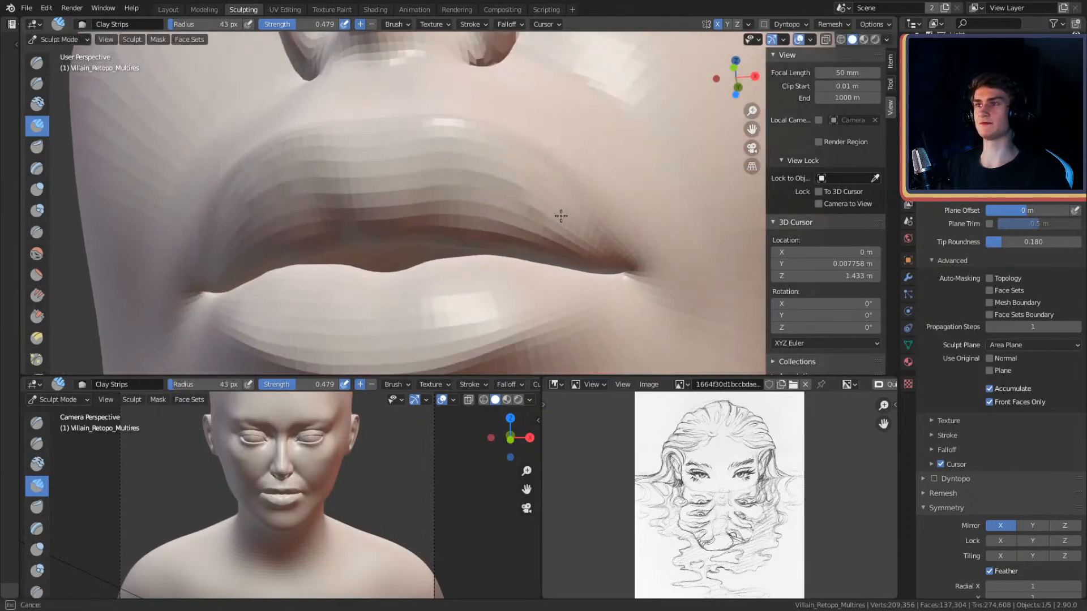
# - Refine the upper lip's edge toward the mouth corner with the Clay Strips brush
pyautogui.moveTo(467, 189); pyautogui.dragTo(498, 158, button='middle')
pyautogui.press('f')
pyautogui.moveTo(492, 111); pyautogui.dragTo(497, 152, button='middle')
pyautogui.scroll(3, 519, 147)
pyautogui.scroll(-5, 515, 109)
pyautogui.keyDown('alt'); pyautogui.moveTo(527, 187); pyautogui.dragTo(549, 184); pyautogui.keyUp('alt')
pyautogui.keyDown('alt'); pyautogui.moveTo(544, 203); pyautogui.dragTo(447, 143); pyautogui.keyUp('alt')
# - Reshape the cheek's outer contour beside the mouth with the Grab brush at a 182 px radius
pyautogui.press('g')
pyautogui.moveTo(472, 215)
pyautogui.keyDown('alt'); pyautogui.mouseDown()
pyautogui.moveTo(490, 206)
pyautogui.moveTo(452, 190)
pyautogui.moveTo(512, 199)
pyautogui.moveTo(475, 225)
pyautogui.mouseUp(); pyautogui.keyUp('alt')
pyautogui.press('f')
pyautogui.click(595, 212)
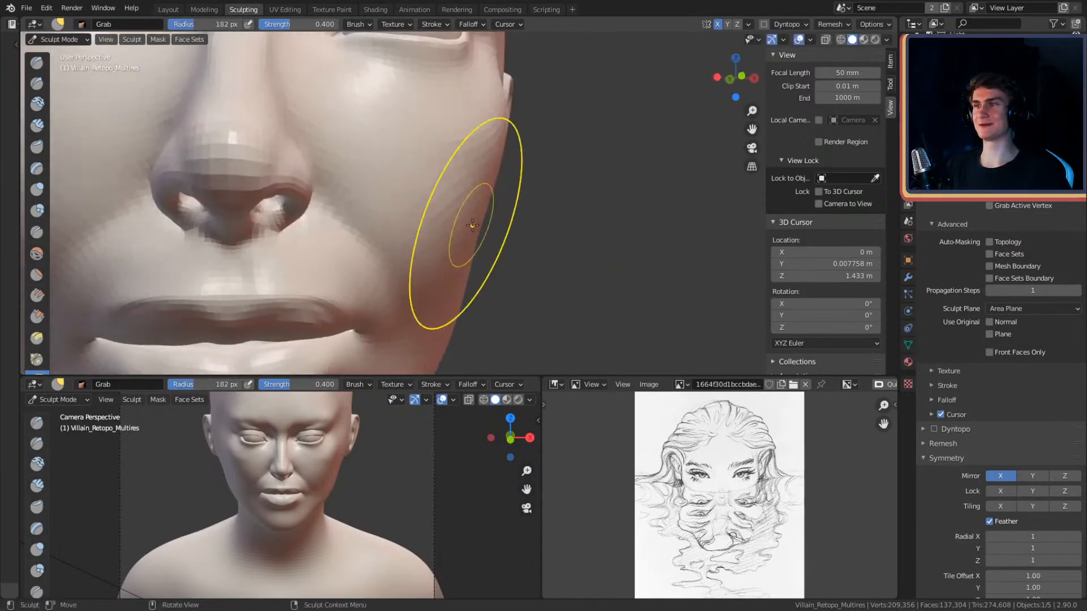
pyautogui.keyDown('alt'); pyautogui.keyDown('shift'); pyautogui.moveTo(495, 187); pyautogui.dragTo(495, 243); pyautogui.keyUp('shift'); pyautogui.keyUp('alt')
pyautogui.press('f')
pyautogui.click(671, 186)
# - Adjust the proportions of the lower face with the Grab brush at a 170 px radius
pyautogui.keyDown('alt'); pyautogui.moveTo(503, 145); pyautogui.dragTo(513, 218); pyautogui.keyUp('alt')
pyautogui.press('f')
pyautogui.click(475, 181)
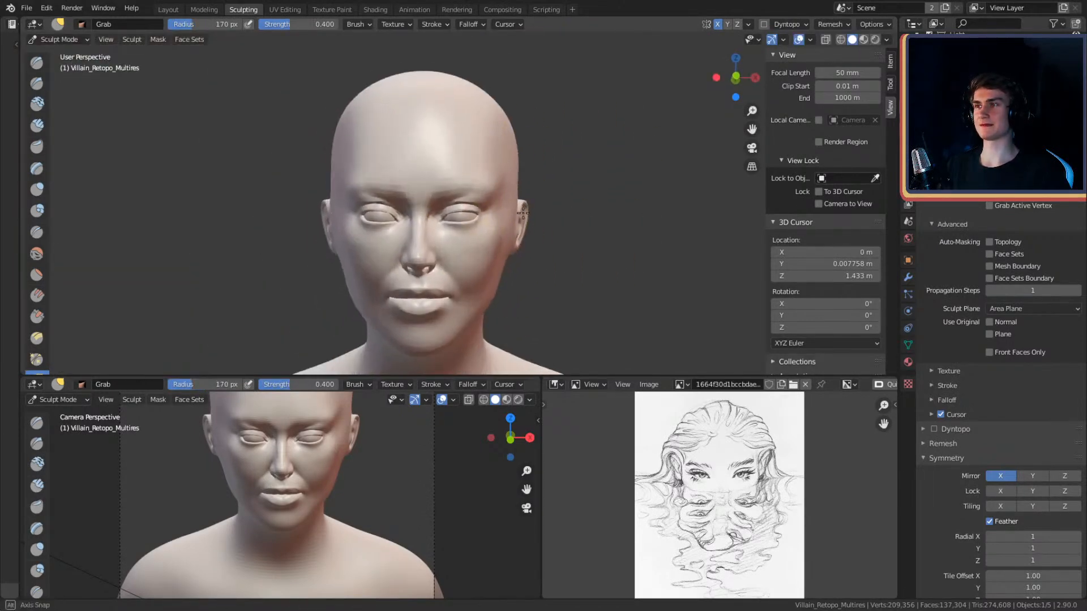
pyautogui.keyDown('ctrl'); pyautogui.keyDown('alt'); pyautogui.moveTo(493, 276); pyautogui.dragTo(498, 232); pyautogui.keyUp('alt'); pyautogui.keyUp('ctrl')
pyautogui.keyDown('alt'); pyautogui.keyDown('shift'); pyautogui.moveTo(498, 300); pyautogui.dragTo(516, 136); pyautogui.keyUp('shift'); pyautogui.keyUp('alt')
pyautogui.keyDown('ctrl'); pyautogui.keyDown('alt'); pyautogui.moveTo(513, 210); pyautogui.dragTo(517, 153); pyautogui.keyUp('alt'); pyautogui.keyUp('ctrl')
pyautogui.press('f')
pyautogui.click(459, 191)
pyautogui.moveTo(454, 196)
pyautogui.keyDown('alt'); pyautogui.mouseDown()
pyautogui.moveTo(478, 184)
pyautogui.moveTo(497, 195)
pyautogui.moveTo(488, 194)
pyautogui.moveTo(498, 164)
pyautogui.moveTo(487, 185)
pyautogui.moveTo(494, 178)
pyautogui.moveTo(466, 184)
pyautogui.moveTo(466, 201)
pyautogui.moveTo(431, 192)
pyautogui.moveTo(538, 197)
pyautogui.moveTo(507, 202)
pyautogui.moveTo(505, 219)
pyautogui.moveTo(500, 158)
pyautogui.moveTo(559, 207)
pyautogui.moveTo(517, 186)
pyautogui.moveTo(526, 185)
pyautogui.mouseUp(); pyautogui.keyUp('alt')
# - Sculpt the small fold at the mouth corner with the Clay Strips brush at a 46 px radius
pyautogui.press('c')
pyautogui.press('f')
pyautogui.click(500, 170)
pyautogui.hotkey('shift', 'c')
pyautogui.press('f')
pyautogui.click(469, 202)
pyautogui.press('f')
pyautogui.click(481, 205)
pyautogui.press('c')
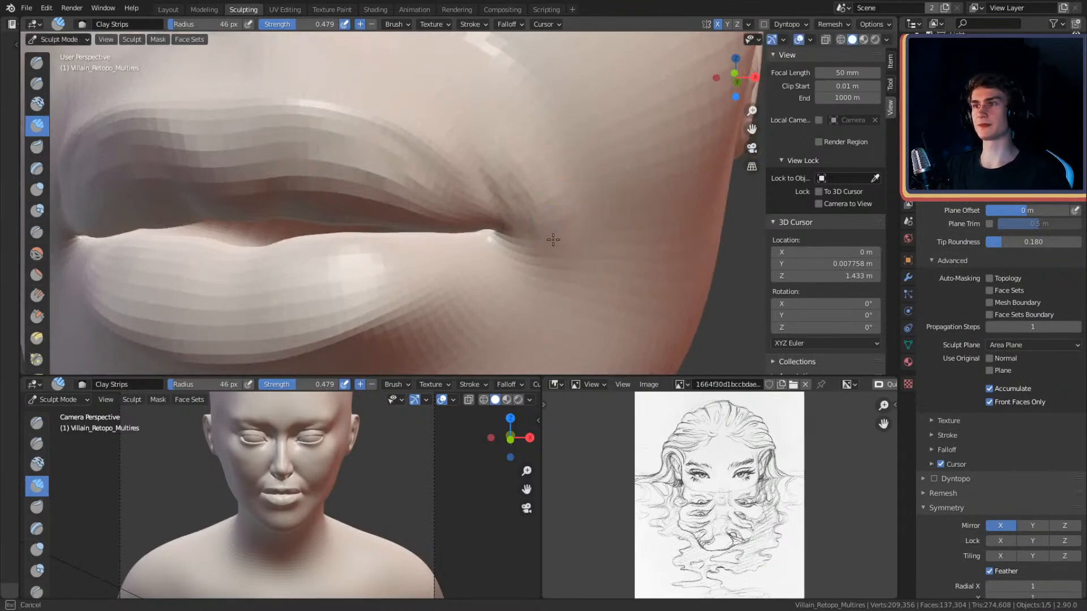
# - Build up the skin around the mouth corner with the Clay Strips brush at 89 px and 56 px radii
pyautogui.press('f')
pyautogui.click(507, 136)
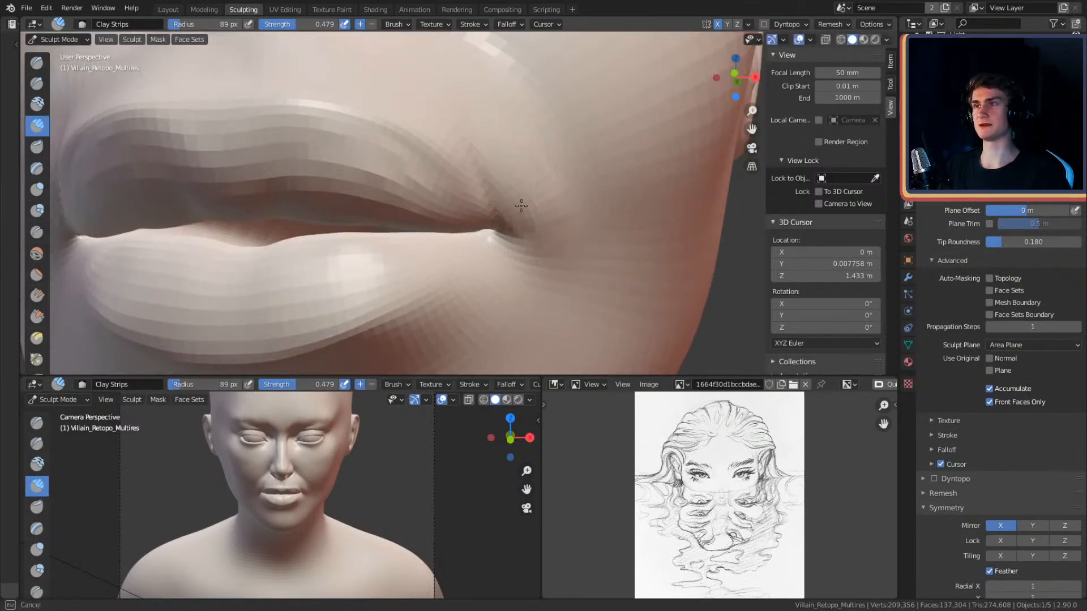
pyautogui.scroll(-5, 547, 189)
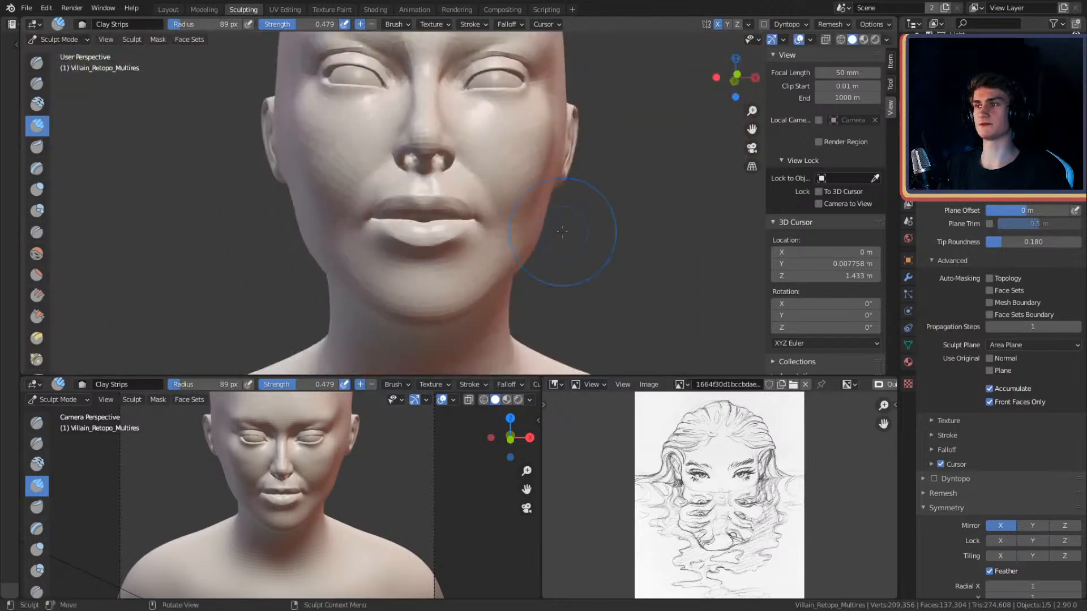
pyautogui.scroll(4, 556, 173)
pyautogui.keyDown('alt'); pyautogui.moveTo(556, 173); pyautogui.dragTo(540, 192); pyautogui.keyUp('alt')
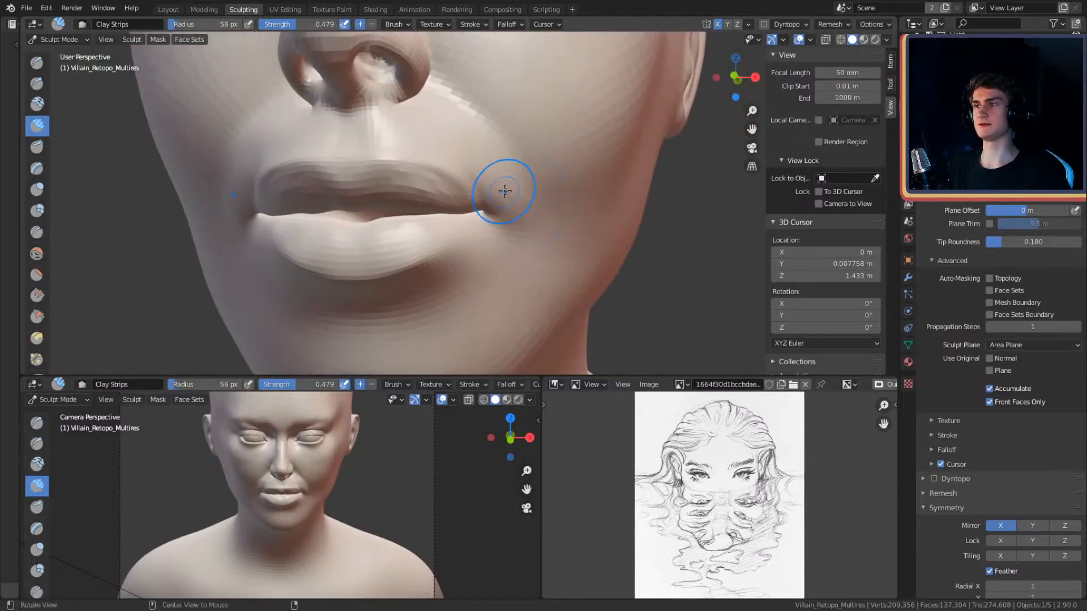
pyautogui.scroll(2, 500, 194)
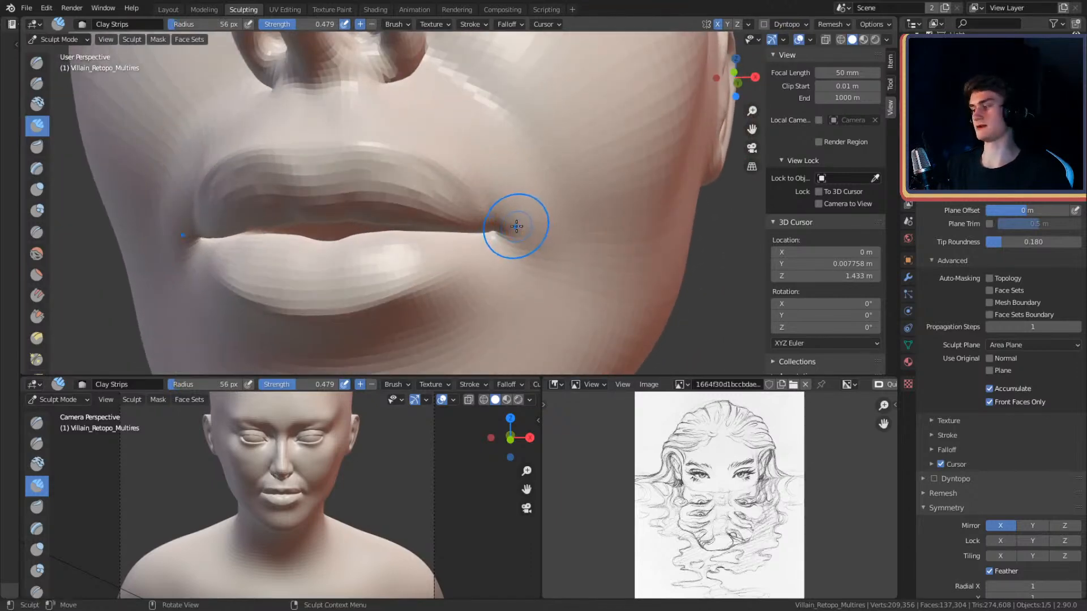
# - Reposition the mouth corner and nearby cheek with the Grab brush at 139 px and 220 px radii
pyautogui.press('g')
pyautogui.keyDown('alt'); pyautogui.moveTo(516, 227); pyautogui.dragTo(524, 199); pyautogui.keyUp('alt')
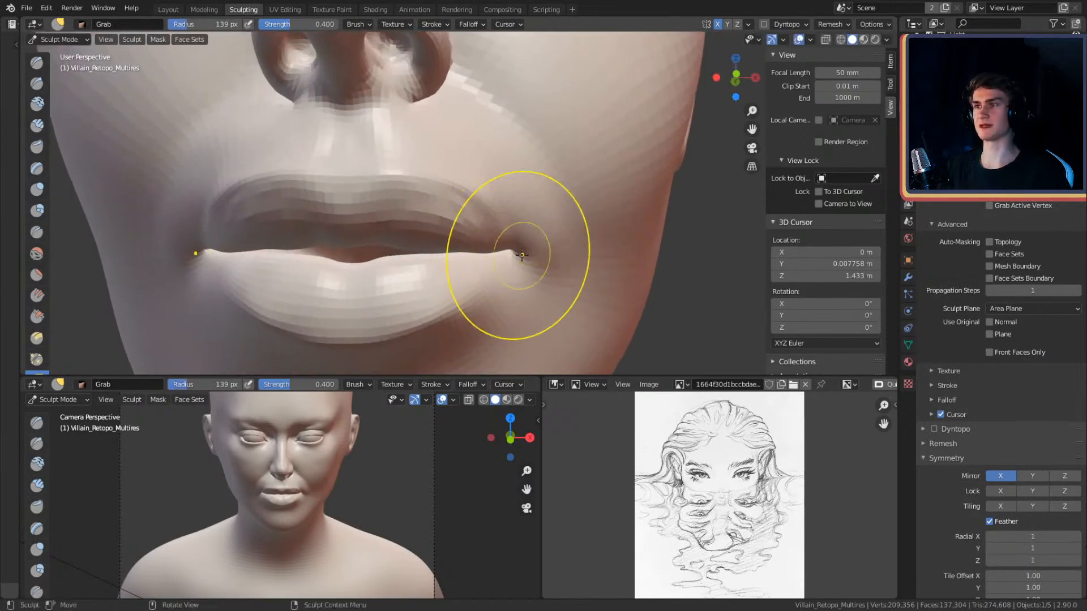
pyautogui.scroll(-8, 511, 249)
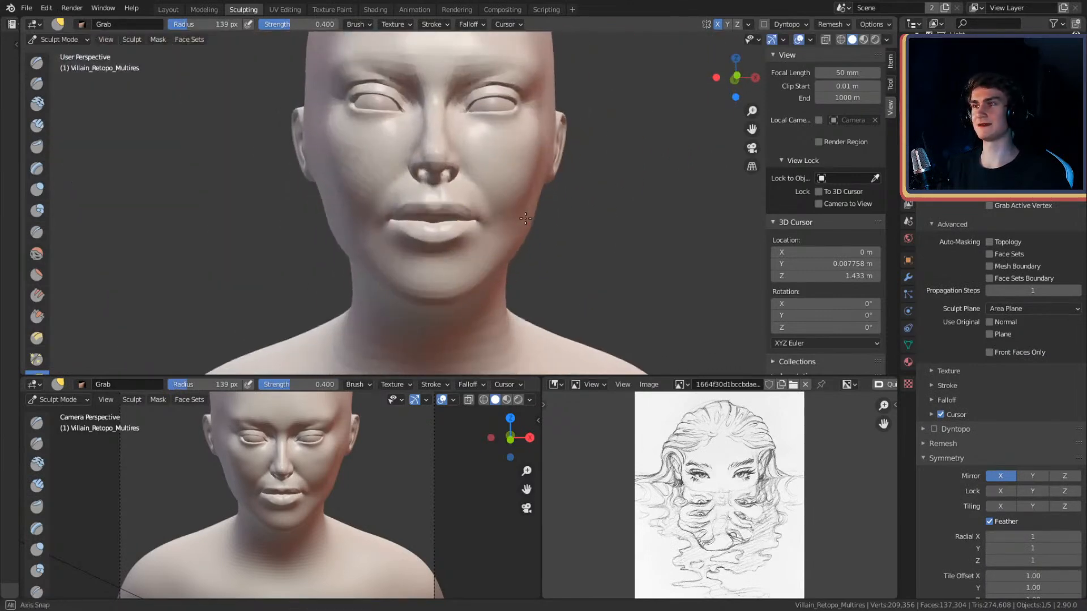
pyautogui.scroll(8, 509, 215)
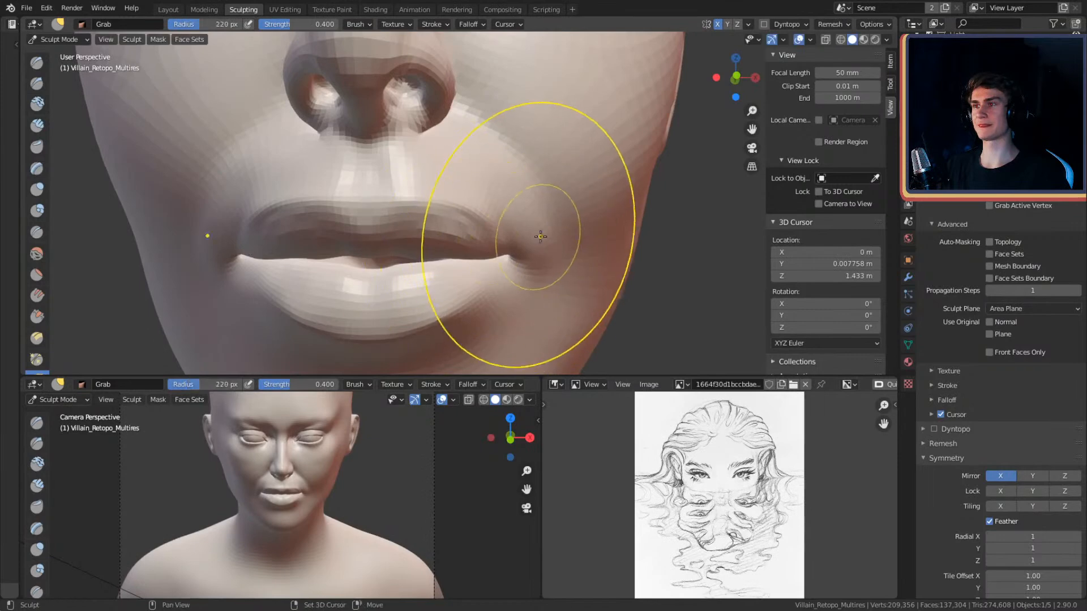
pyautogui.moveTo(502, 182)
pyautogui.mouseDown(button='middle')
pyautogui.moveTo(492, 177)
pyautogui.moveTo(517, 230)
pyautogui.moveTo(534, 219)
pyautogui.moveTo(517, 182)
pyautogui.moveTo(544, 221)
pyautogui.moveTo(562, 230)
pyautogui.moveTo(551, 214)
pyautogui.moveTo(600, 234)
pyautogui.mouseUp(button='middle')
pyautogui.scroll(2, 543, 214)
# - Fine-tune the facial shape with the Grab brush at a 67 px radius
pyautogui.press('f')
pyautogui.click(453, 194)
pyautogui.moveTo(464, 192)
pyautogui.mouseDown(button='middle')
pyautogui.moveTo(502, 201)
pyautogui.moveTo(485, 194)
pyautogui.moveTo(503, 131)
pyautogui.mouseUp(button='middle')
pyautogui.moveTo(503, 131)
pyautogui.keyDown('ctrl'); pyautogui.keyDown('alt'); pyautogui.mouseDown()
pyautogui.moveTo(500, 172)
pyautogui.moveTo(489, 154)
pyautogui.moveTo(501, 62)
pyautogui.mouseUp(); pyautogui.keyUp('alt'); pyautogui.keyUp('ctrl')
pyautogui.moveTo(504, 65)
pyautogui.keyDown('alt'); pyautogui.keyDown('shift'); pyautogui.mouseDown()
pyautogui.moveTo(497, 196)
pyautogui.moveTo(468, 133)
pyautogui.moveTo(445, 152)
pyautogui.moveTo(526, 198)
pyautogui.moveTo(526, 179)
pyautogui.moveTo(539, 196)
pyautogui.mouseUp(); pyautogui.keyUp('shift'); pyautogui.keyUp('alt')
pyautogui.moveTo(537, 266)
pyautogui.keyDown('alt'); pyautogui.keyDown('shift'); pyautogui.mouseDown()
pyautogui.moveTo(525, 179)
pyautogui.moveTo(566, 184)
pyautogui.moveTo(536, 185)
pyautogui.moveTo(560, 194)
pyautogui.moveTo(538, 227)
pyautogui.mouseUp(); pyautogui.keyUp('shift'); pyautogui.keyUp('alt')
pyautogui.moveTo(533, 215)
pyautogui.keyDown('alt'); pyautogui.mouseDown()
pyautogui.moveTo(552, 207)
pyautogui.moveTo(536, 211)
pyautogui.moveTo(543, 217)
pyautogui.moveTo(583, 126)
pyautogui.mouseUp(); pyautogui.keyUp('alt')
# - Step the Multires level down to the coarse base mesh and back to full detail to compare the head's forms
pyautogui.scroll(-1, 1044, 245)
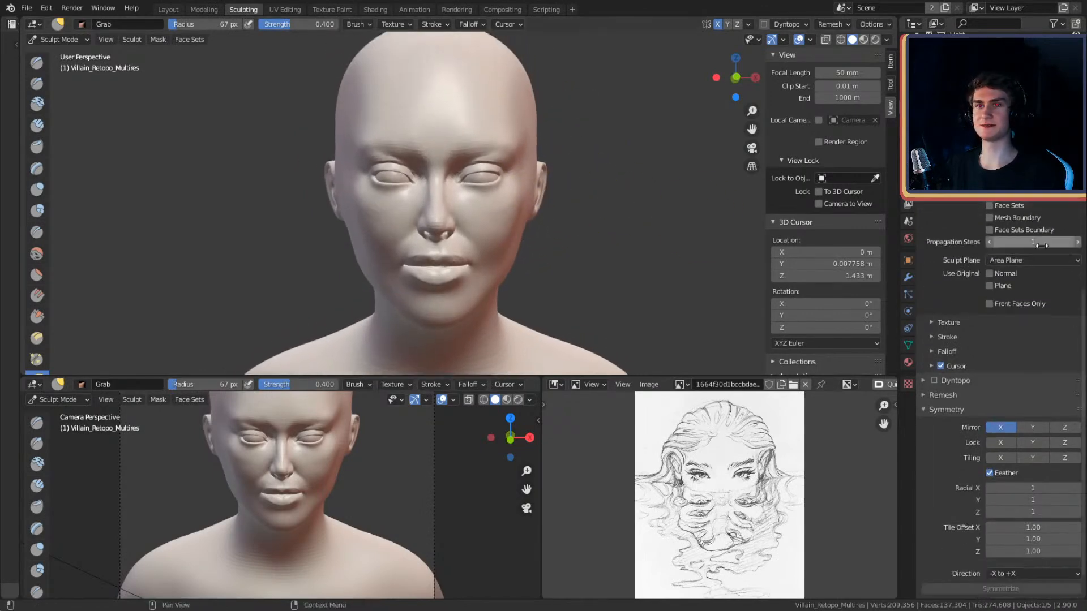
pyautogui.scroll(8, 945, 334)
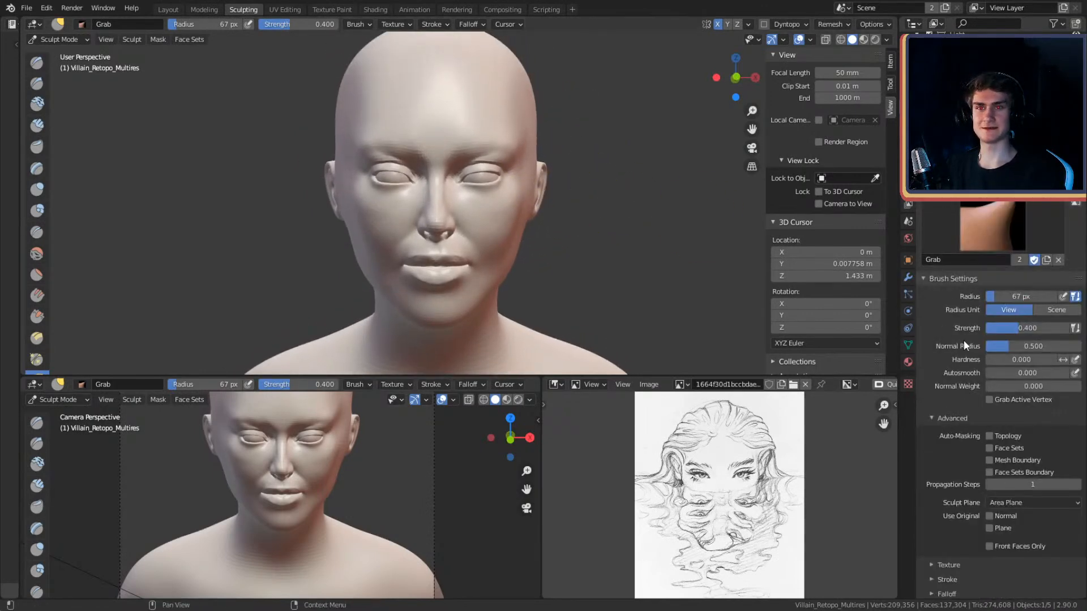
pyautogui.click(907, 278)
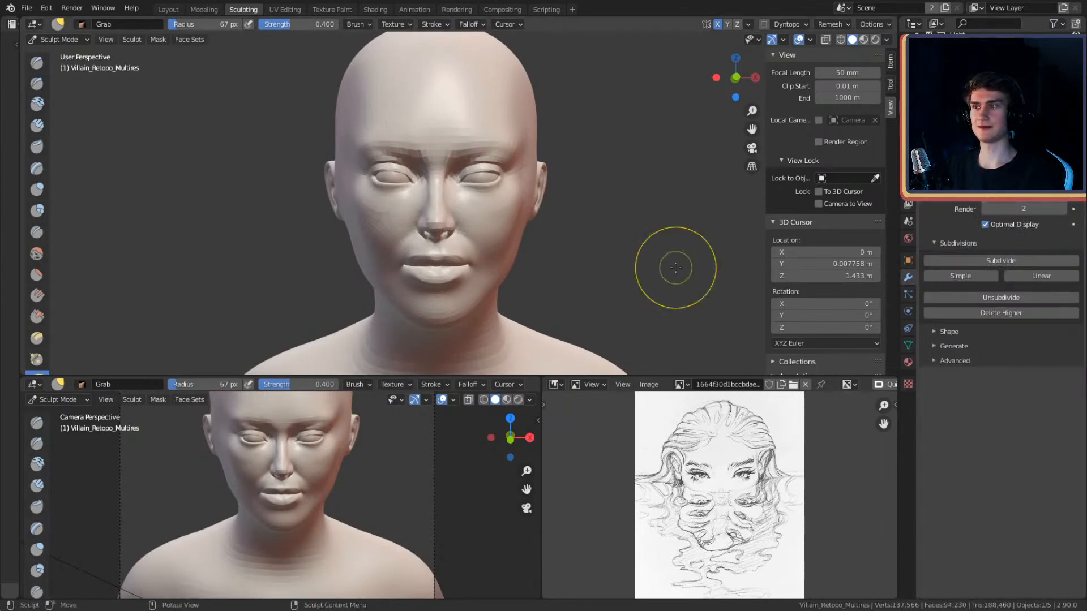
pyautogui.moveTo(654, 266); pyautogui.dragTo(645, 241, button='middle')
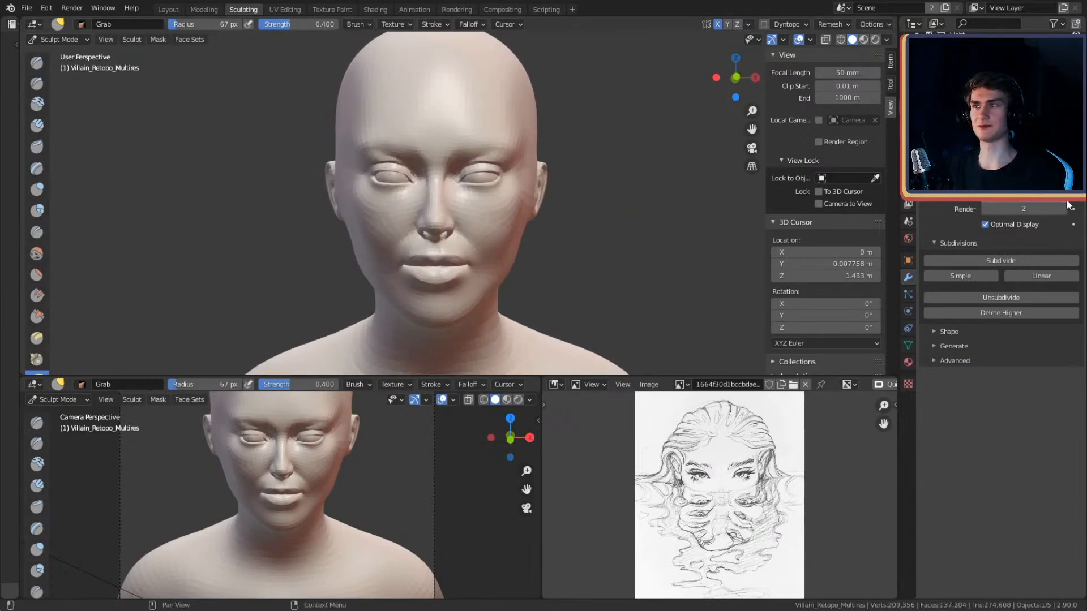
pyautogui.click(988, 201)
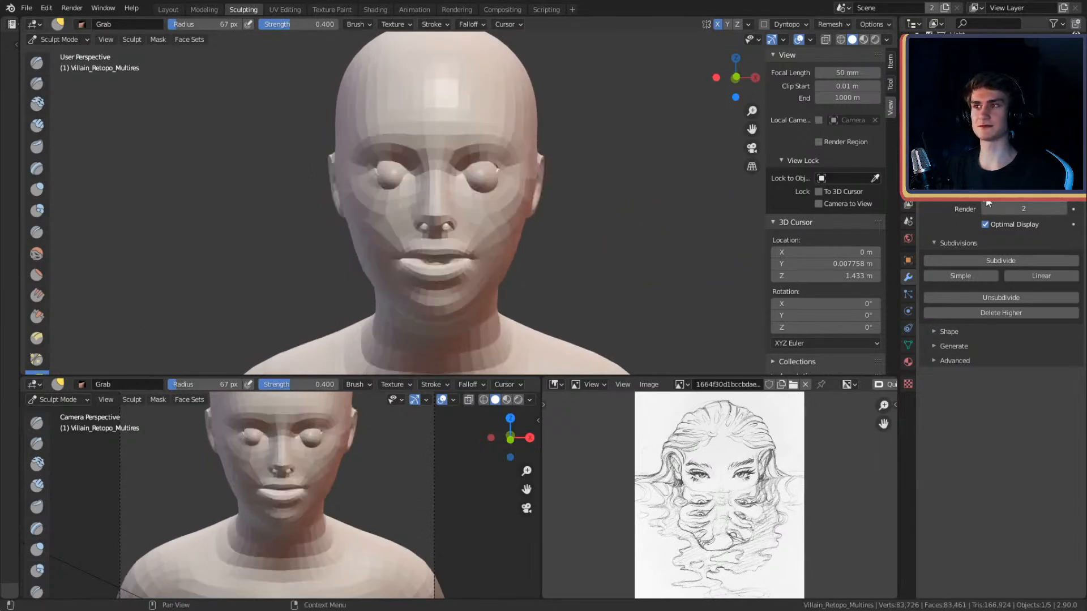
pyautogui.moveTo(555, 247); pyautogui.dragTo(717, 202, button='middle')
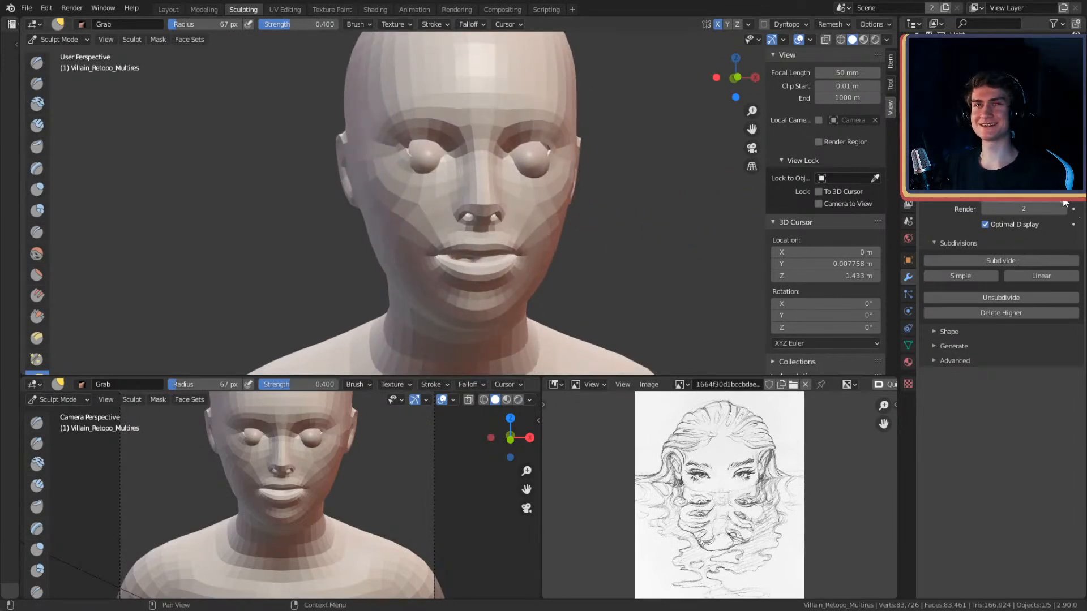
pyautogui.moveTo(909, 204); pyautogui.dragTo(1070, 200)
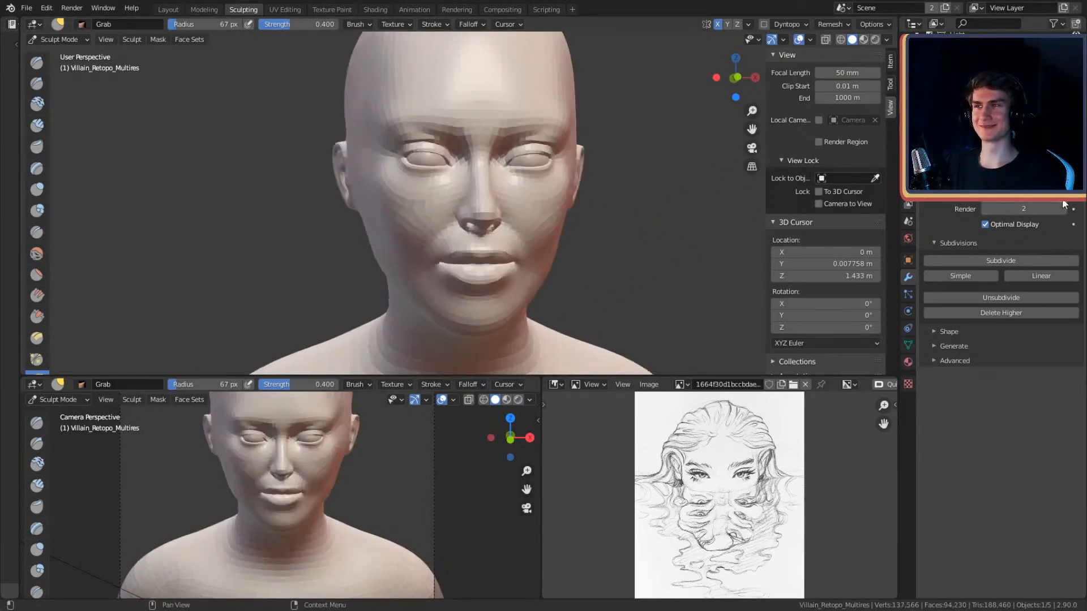
pyautogui.click(1065, 200)
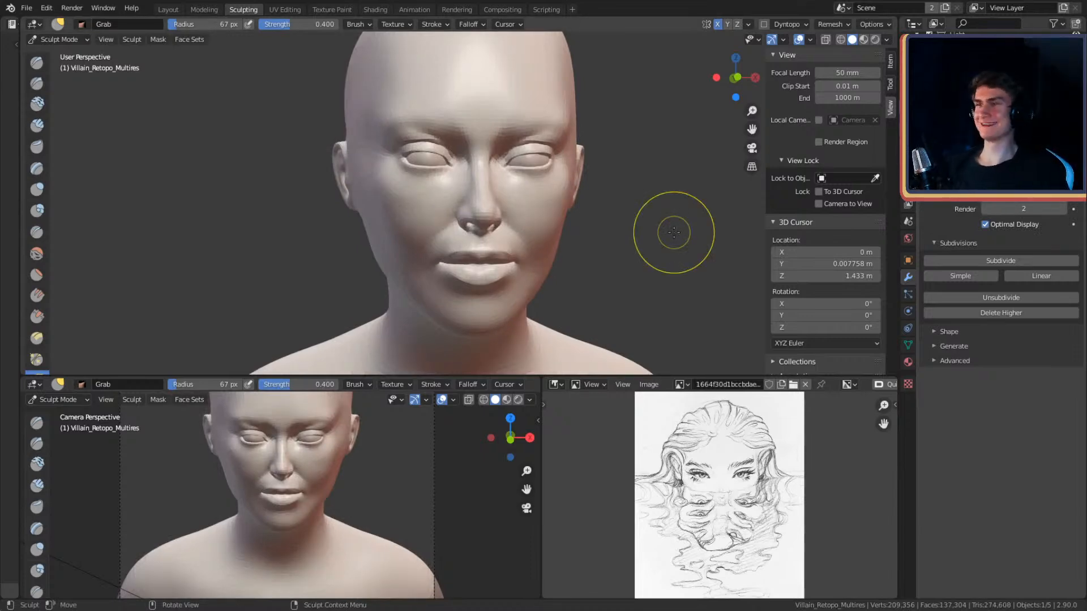
# - Tighten the mouth corner with the Crease brush at 77 px and 40 px radii
pyautogui.moveTo(583, 198)
pyautogui.keyDown('alt'); pyautogui.mouseDown()
pyautogui.moveTo(542, 234)
pyautogui.moveTo(534, 204)
pyautogui.moveTo(545, 196)
pyautogui.mouseUp(); pyautogui.keyUp('alt')
pyautogui.keyDown('alt'); pyautogui.keyDown('shift'); pyautogui.moveTo(528, 255); pyautogui.dragTo(526, 174); pyautogui.keyUp('shift'); pyautogui.keyUp('alt')
pyautogui.moveTo(525, 218)
pyautogui.keyDown('ctrl'); pyautogui.keyDown('alt'); pyautogui.mouseDown()
pyautogui.moveTo(521, 186)
pyautogui.moveTo(536, 206)
pyautogui.moveTo(559, 193)
pyautogui.moveTo(518, 187)
pyautogui.moveTo(541, 213)
pyautogui.moveTo(528, 223)
pyautogui.moveTo(562, 204)
pyautogui.moveTo(538, 205)
pyautogui.moveTo(524, 220)
pyautogui.moveTo(524, 211)
pyautogui.moveTo(527, 223)
pyautogui.moveTo(533, 194)
pyautogui.mouseUp(); pyautogui.keyUp('alt'); pyautogui.keyUp('ctrl')
pyautogui.press('f')
pyautogui.click(534, 223)
pyautogui.moveTo(505, 243)
pyautogui.mouseDown(button='middle')
pyautogui.moveTo(528, 204)
pyautogui.moveTo(592, 214)
pyautogui.moveTo(503, 225)
pyautogui.moveTo(496, 202)
pyautogui.moveTo(423, 118)
pyautogui.moveTo(464, 151)
pyautogui.moveTo(444, 198)
pyautogui.mouseUp(button='middle')
pyautogui.scroll(3, 510, 221)
pyautogui.scroll(-2, 414, 147)
pyautogui.scroll(4, 433, 245)
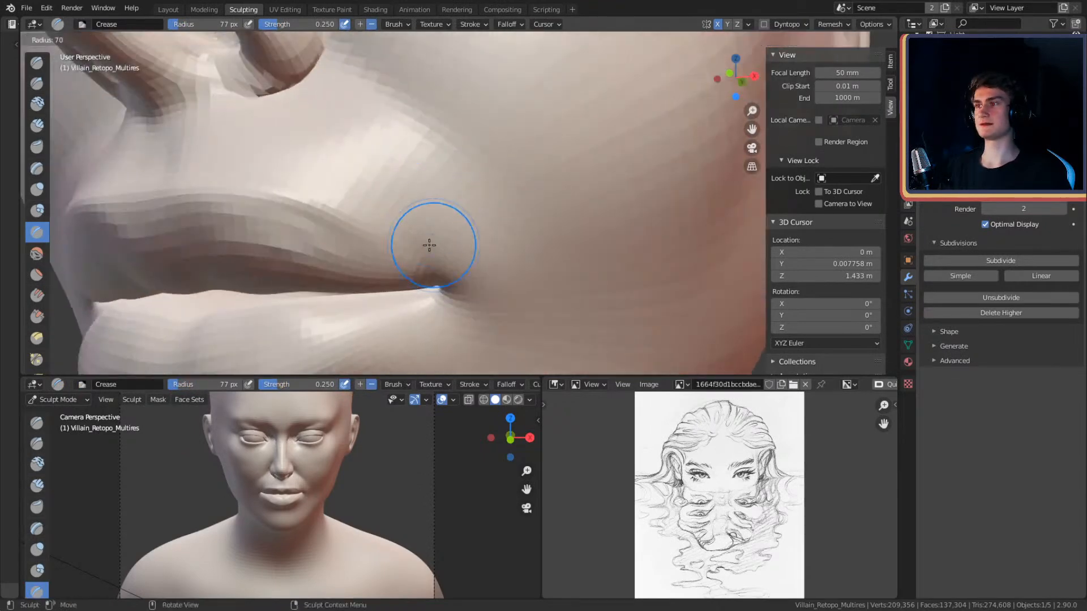
pyautogui.moveTo(366, 172); pyautogui.dragTo(492, 190, button='middle')
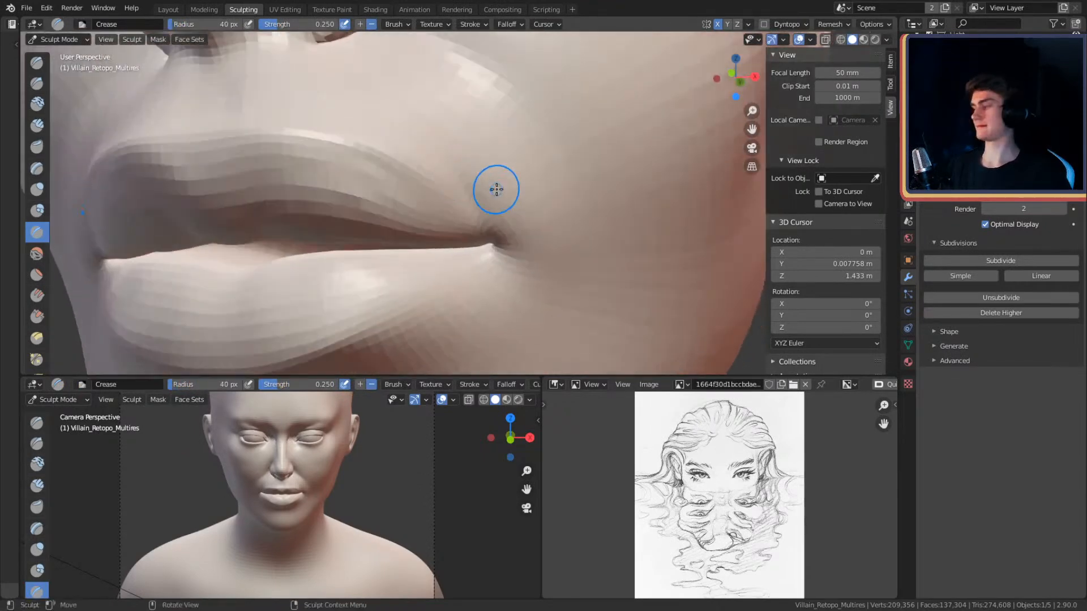
# - Refine the transition from the mouth corner to the cheek with the Clay Strips brush at 40 px and 99 px radii
pyautogui.scroll(-5, 504, 151)
pyautogui.scroll(6, 531, 148)
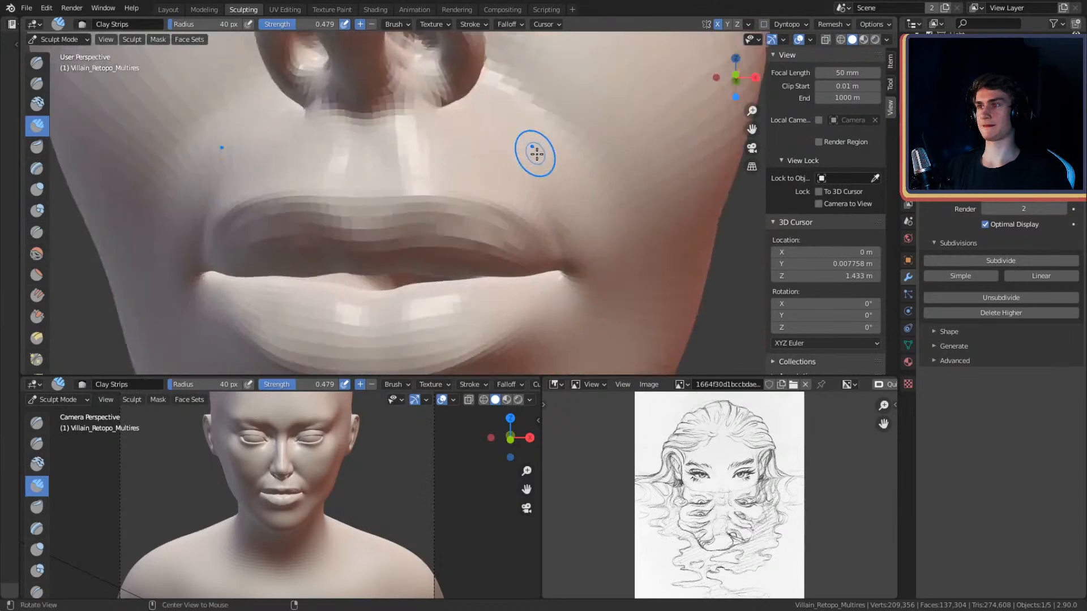
pyautogui.scroll(-6, 444, 186)
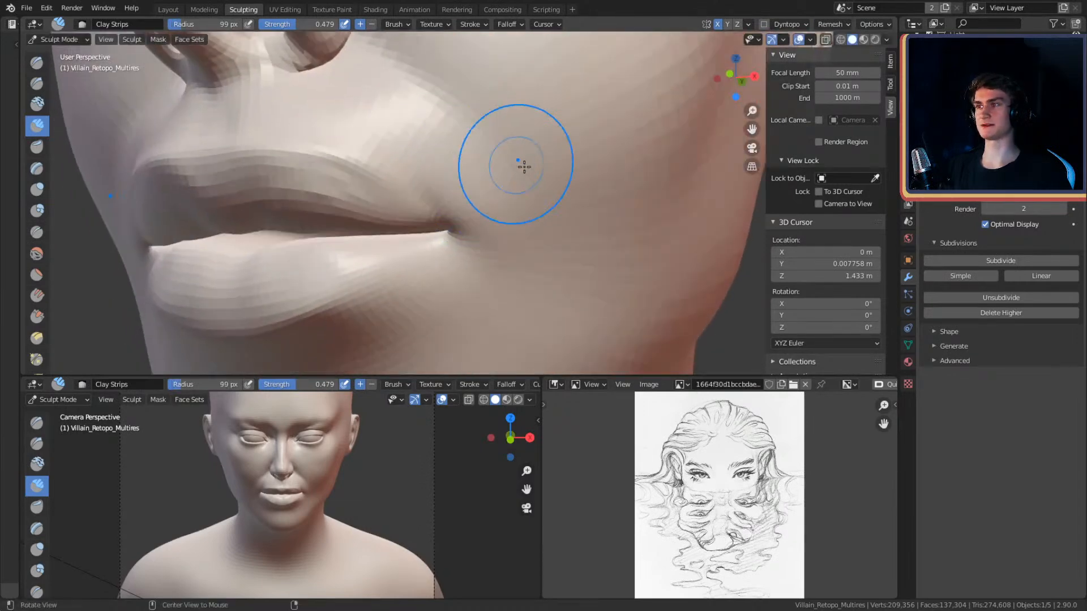
pyautogui.scroll(2, 561, 185)
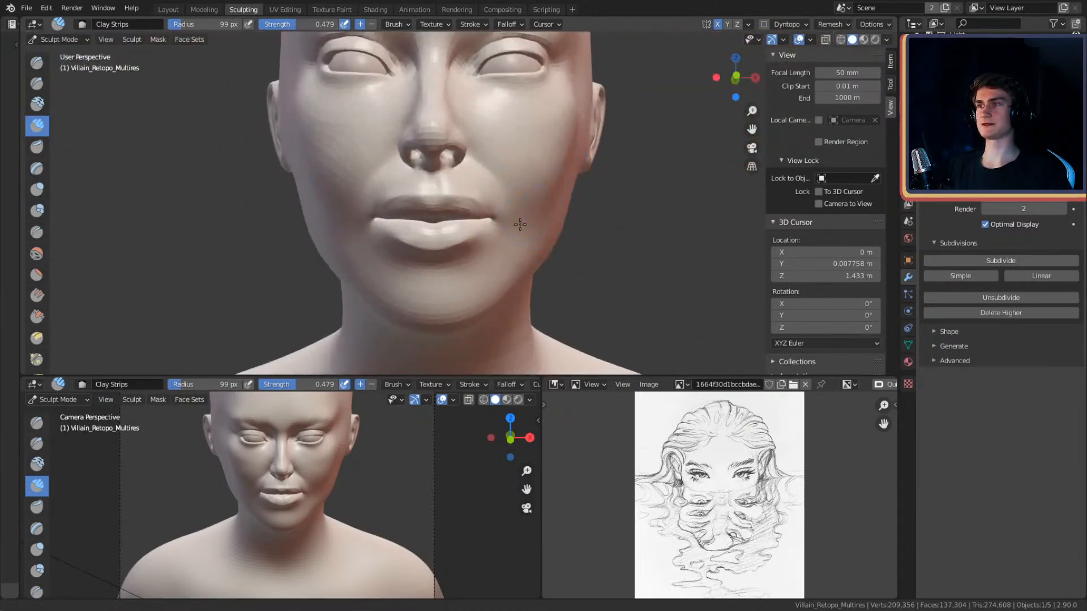
pyautogui.scroll(3, 558, 192)
# - Sculpt and blend the area beneath the mouth corner with the Clay Strips brush at 45 px and 136 px radii
pyautogui.press('g')
pyautogui.scroll(2, 553, 218)
pyautogui.hotkey('shift', 'c')
pyautogui.moveTo(553, 217)
pyautogui.keyDown('shift'); pyautogui.mouseDown(button='middle')
pyautogui.moveTo(509, 171)
pyautogui.moveTo(508, 184)
pyautogui.mouseUp(button='middle'); pyautogui.keyUp('shift')
pyautogui.press('f')
pyautogui.click(476, 202)
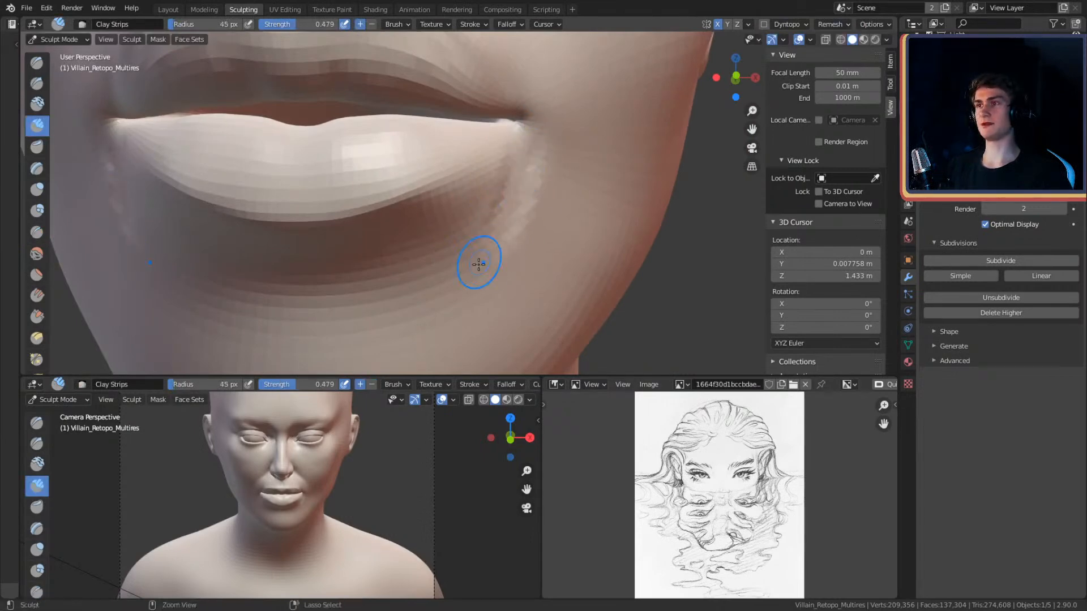
pyautogui.click(574, 194)
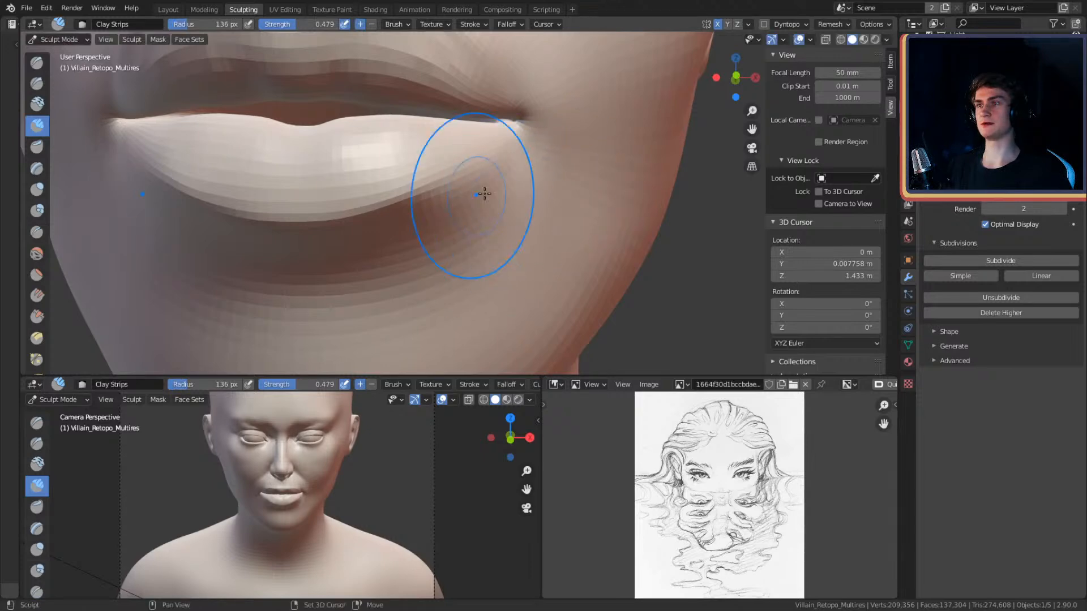
# - Sculpt the area around and below the mouth corner with the Clay Strips brush at 72 px radius
pyautogui.moveTo(502, 210)
pyautogui.mouseDown(button='middle')
pyautogui.moveTo(562, 163)
pyautogui.moveTo(314, 167)
pyautogui.mouseUp(button='middle')
pyautogui.moveTo(438, 209)
pyautogui.mouseDown(button='middle')
pyautogui.moveTo(498, 151)
pyautogui.moveTo(555, 179)
pyautogui.moveTo(594, 170)
pyautogui.moveTo(532, 242)
pyautogui.moveTo(494, 186)
pyautogui.moveTo(541, 167)
pyautogui.mouseUp(button='middle')
pyautogui.press('f')
pyautogui.moveTo(540, 167)
pyautogui.keyDown('alt'); pyautogui.mouseDown()
pyautogui.moveTo(551, 187)
pyautogui.moveTo(524, 177)
pyautogui.moveTo(562, 206)
pyautogui.moveTo(580, 240)
pyautogui.mouseUp(); pyautogui.keyUp('alt')
pyautogui.click(514, 184)
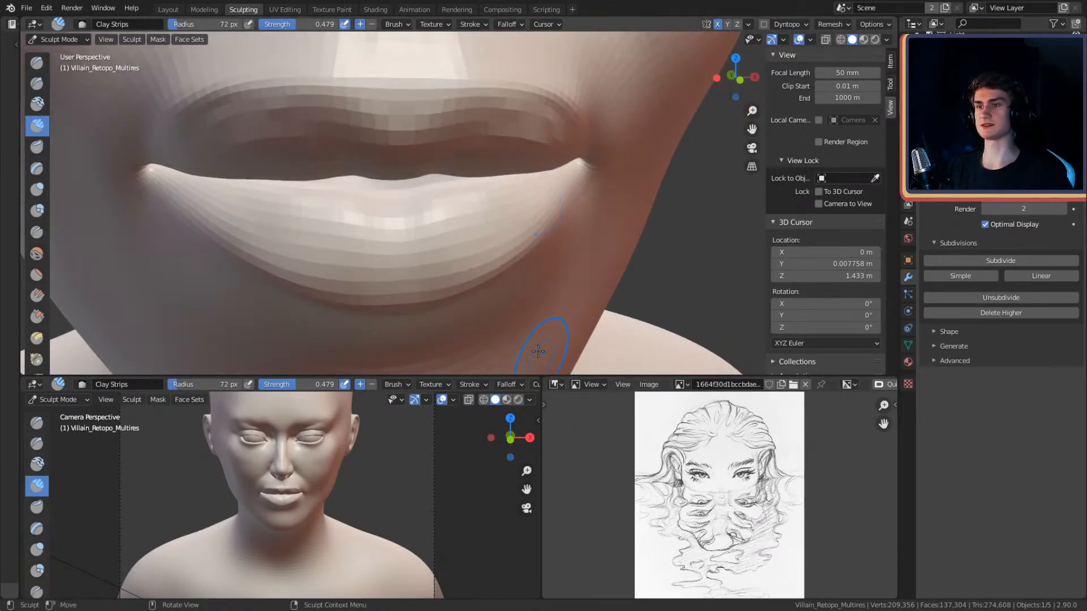
# - Blend the forms between the mouth corner and the cheek with the Clay Strips brush at 126 px radius
pyautogui.press('f')
pyautogui.moveTo(485, 160)
pyautogui.mouseDown(button='middle')
pyautogui.moveTo(524, 205)
pyautogui.moveTo(492, 191)
pyautogui.moveTo(551, 194)
pyautogui.moveTo(524, 193)
pyautogui.moveTo(617, 161)
pyautogui.moveTo(546, 124)
pyautogui.moveTo(581, 149)
pyautogui.moveTo(606, 146)
pyautogui.moveTo(595, 182)
pyautogui.moveTo(527, 193)
pyautogui.mouseUp(button='middle')
pyautogui.click(493, 204)
pyautogui.scroll(-7, 518, 201)
pyautogui.scroll(8, 541, 195)
pyautogui.scroll(-6, 543, 133)
pyautogui.scroll(-3, 609, 153)
pyautogui.scroll(4, 575, 170)
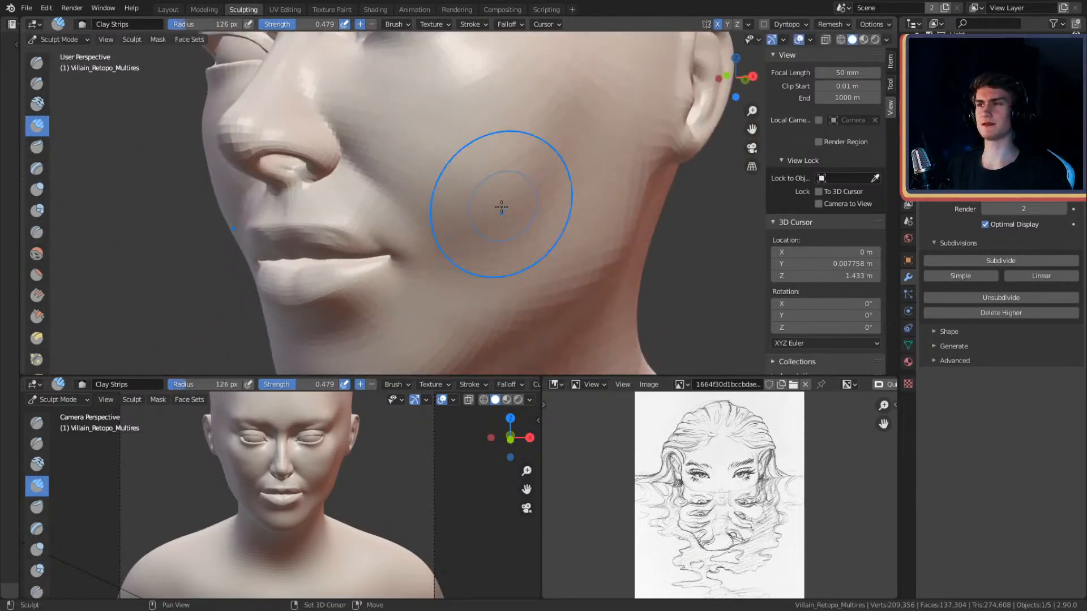
pyautogui.moveTo(539, 150); pyautogui.dragTo(555, 155, button='middle')
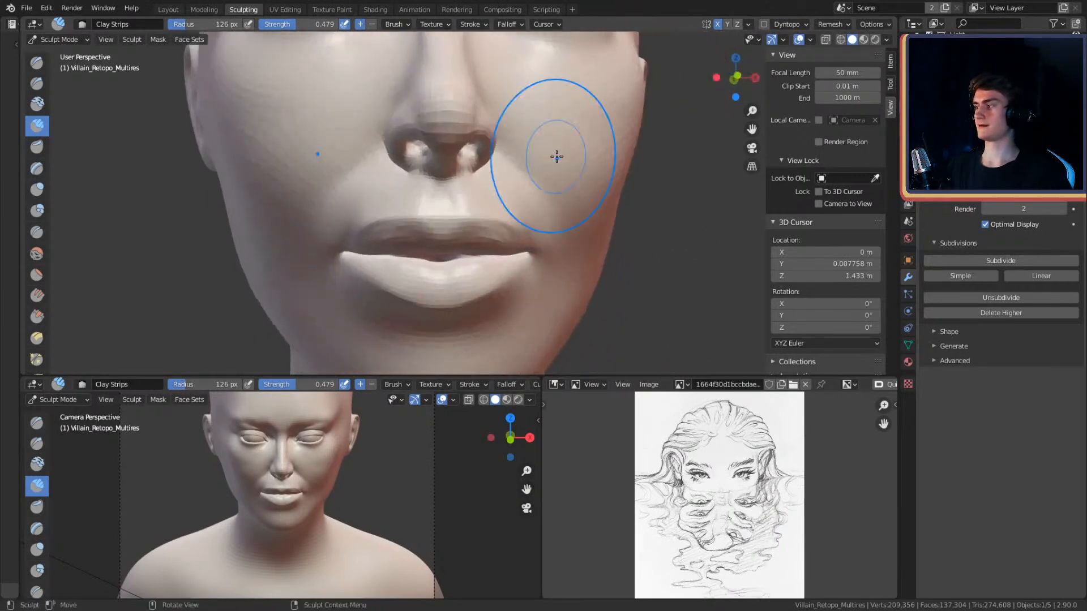
# - Define the fold beneath the lower lip with the Crease brush at 66 px and 47 px radii
pyautogui.scroll(2, 526, 170)
pyautogui.moveTo(504, 189)
pyautogui.mouseDown(button='middle')
pyautogui.moveTo(566, 159)
pyautogui.moveTo(495, 183)
pyautogui.mouseUp(button='middle')
pyautogui.scroll(4, 530, 185)
pyautogui.moveTo(468, 194); pyautogui.dragTo(464, 175, button='middle')
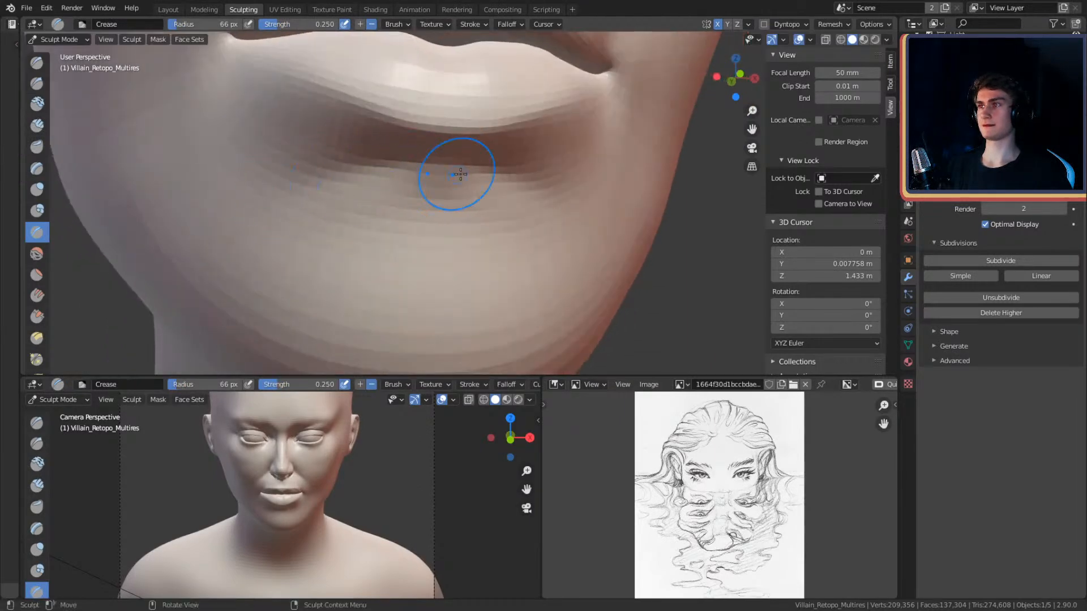
pyautogui.moveTo(334, 213)
pyautogui.mouseDown(button='middle')
pyautogui.moveTo(478, 174)
pyautogui.moveTo(455, 166)
pyautogui.moveTo(492, 155)
pyautogui.moveTo(422, 150)
pyautogui.moveTo(538, 161)
pyautogui.moveTo(475, 201)
pyautogui.mouseUp(button='middle')
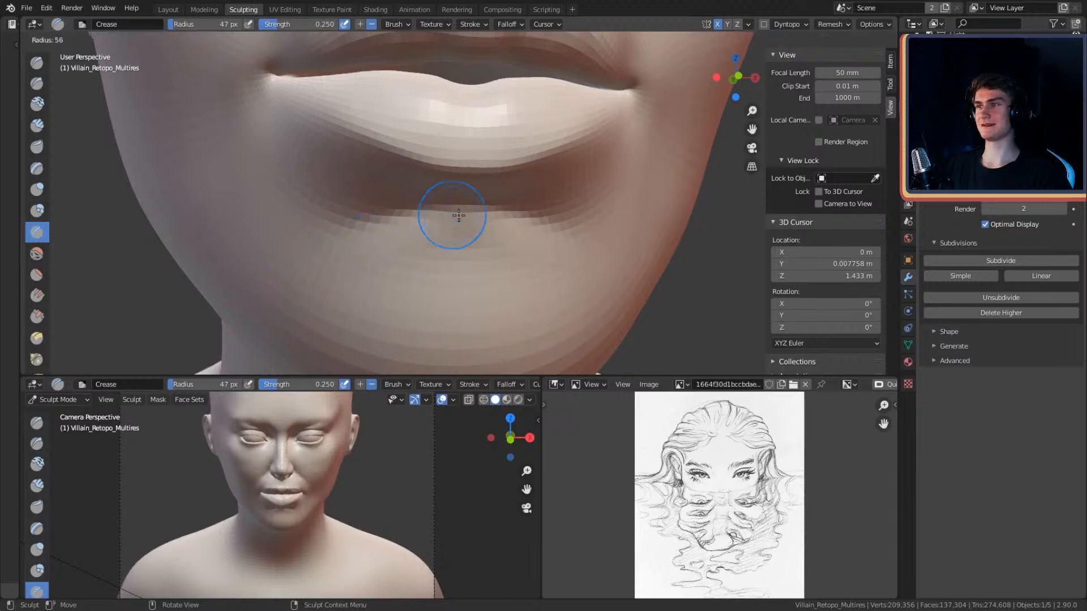
pyautogui.moveTo(490, 258)
pyautogui.mouseDown(button='middle')
pyautogui.moveTo(509, 243)
pyautogui.moveTo(478, 217)
pyautogui.moveTo(517, 204)
pyautogui.moveTo(512, 158)
pyautogui.moveTo(449, 109)
pyautogui.moveTo(647, 163)
pyautogui.moveTo(613, 192)
pyautogui.moveTo(487, 175)
pyautogui.moveTo(469, 191)
pyautogui.moveTo(485, 168)
pyautogui.moveTo(501, 212)
pyautogui.mouseUp(button='middle')
# - Build up the surface of the lower lip with the Clay Strips brush at 36 px radius
pyautogui.press('c')
pyautogui.press('f')
pyautogui.click(490, 118)
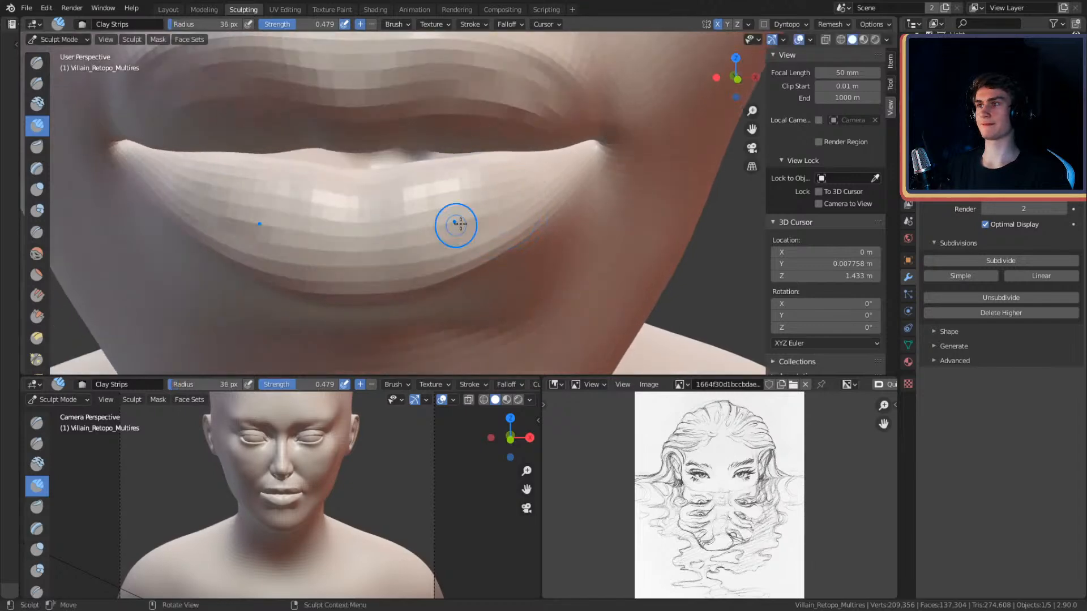
# - Expand a mask that leaves only the lower lip and chin unmasked, and hide the masked geometry
pyautogui.moveTo(481, 195)
pyautogui.mouseDown(button='middle')
pyautogui.moveTo(587, 151)
pyautogui.moveTo(635, 150)
pyautogui.moveTo(577, 141)
pyautogui.moveTo(527, 158)
pyautogui.moveTo(575, 175)
pyautogui.mouseUp(button='middle')
pyautogui.press('m')
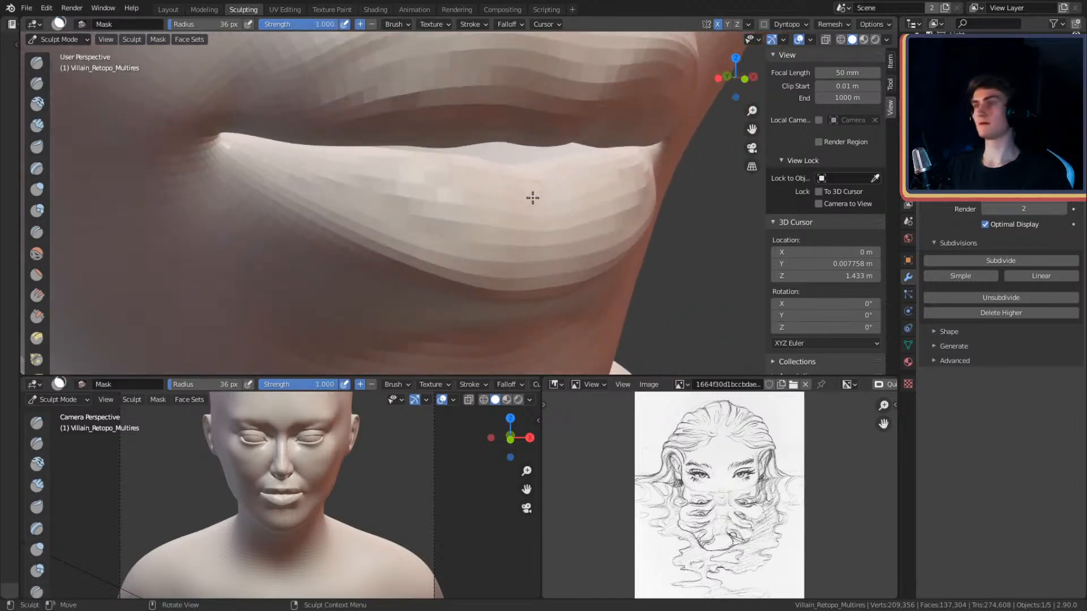
pyautogui.hotkey('shift', 'a')
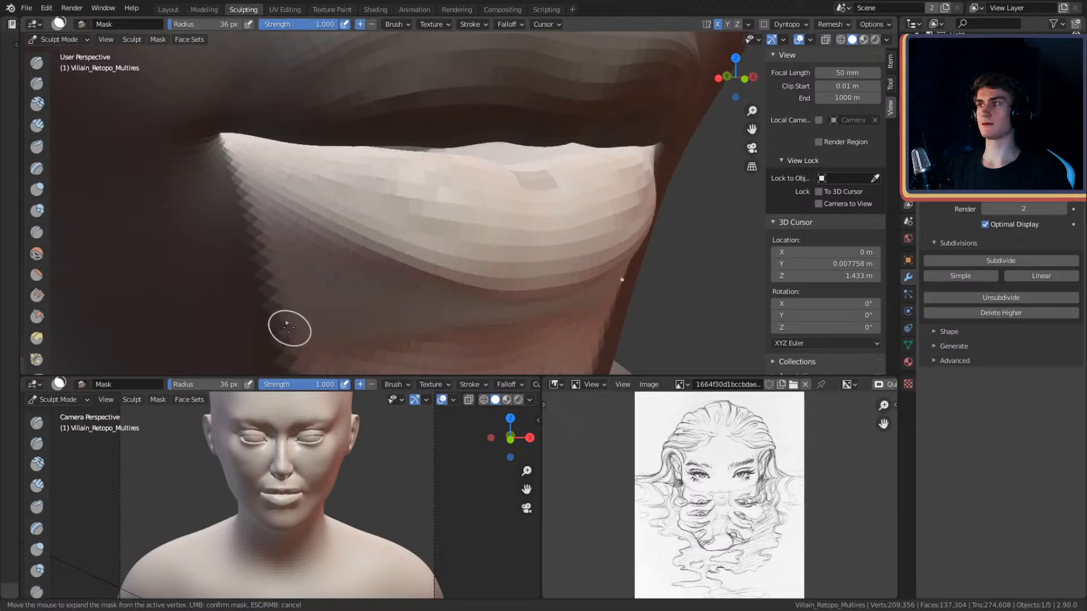
pyautogui.click(365, 292)
pyautogui.moveTo(446, 220)
pyautogui.mouseDown(button='middle')
pyautogui.moveTo(528, 180)
pyautogui.moveTo(497, 177)
pyautogui.moveTo(529, 179)
pyautogui.moveTo(523, 201)
pyautogui.mouseUp(button='middle')
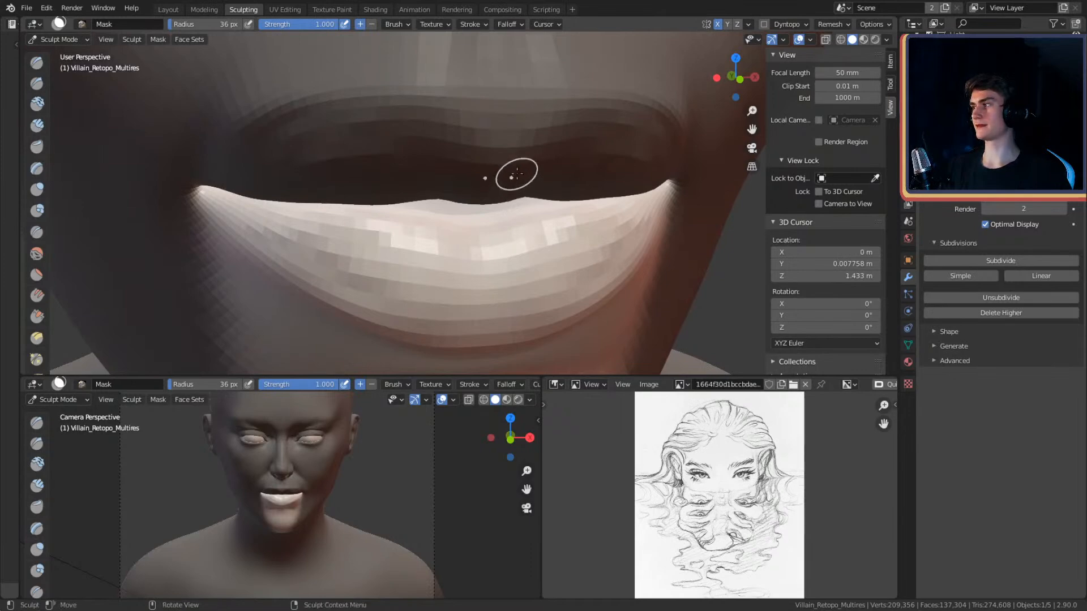
pyautogui.moveTo(551, 184)
pyautogui.keyDown('alt'); pyautogui.mouseDown()
pyautogui.moveTo(529, 184)
pyautogui.moveTo(572, 180)
pyautogui.moveTo(538, 176)
pyautogui.mouseUp(); pyautogui.keyUp('alt')
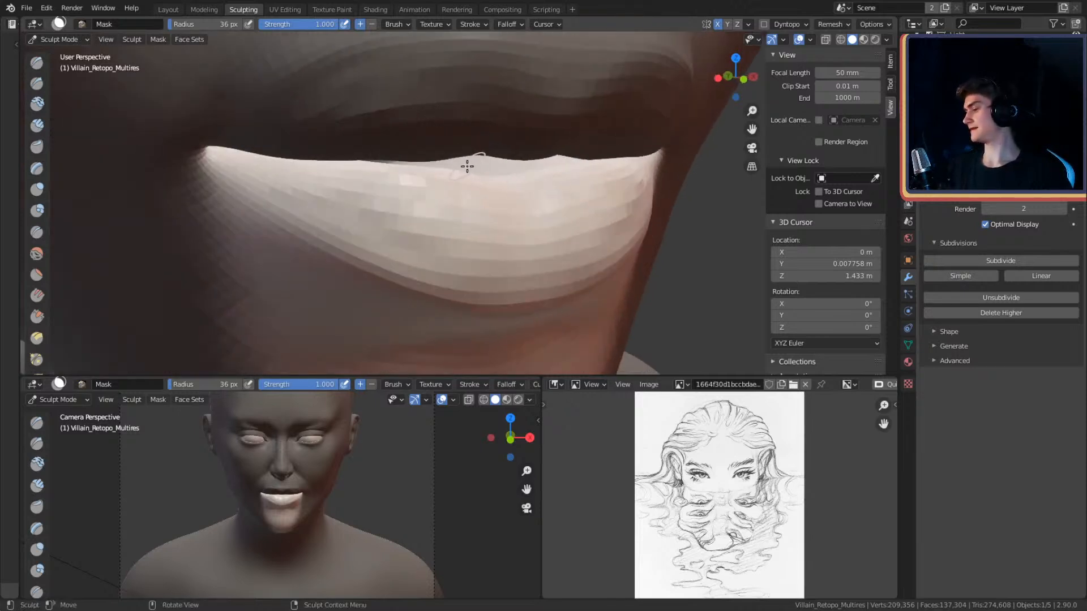
pyautogui.press('F3')
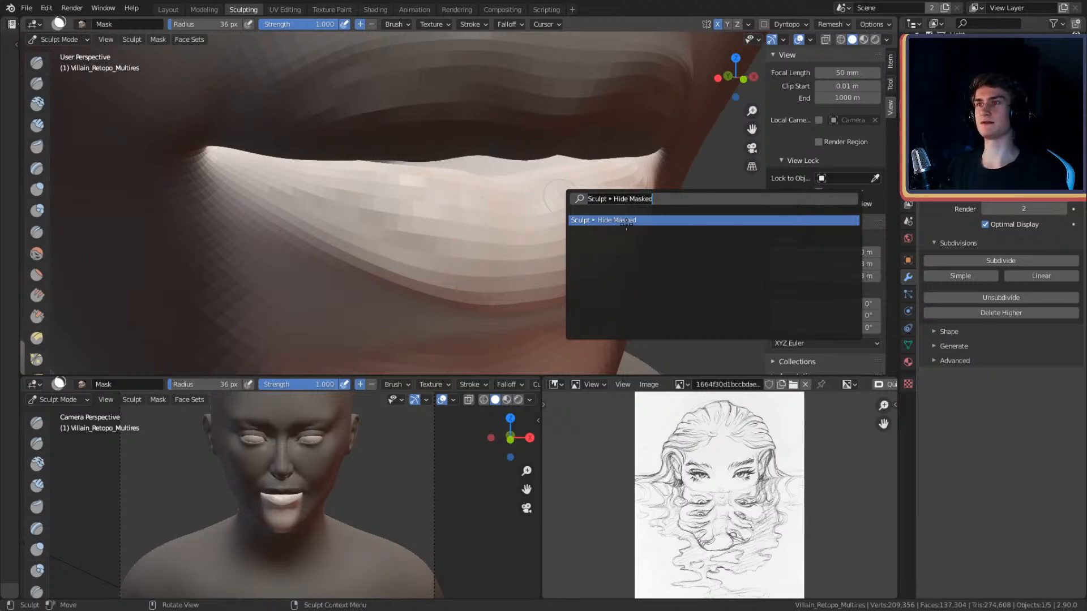
pyautogui.press('Return')
# - Sculpt the inner surface of the isolated lower lip with the Crease brush at 86 px radius
pyautogui.moveTo(566, 250)
pyautogui.keyDown('alt'); pyautogui.mouseDown()
pyautogui.moveTo(468, 204)
pyautogui.moveTo(636, 226)
pyautogui.moveTo(512, 230)
pyautogui.moveTo(582, 280)
pyautogui.moveTo(546, 218)
pyautogui.moveTo(418, 209)
pyautogui.moveTo(357, 236)
pyautogui.mouseUp(); pyautogui.keyUp('alt')
pyautogui.hotkey('shift', 'c')
pyautogui.press('f')
pyautogui.click(530, 192)
pyautogui.moveTo(481, 211); pyautogui.dragTo(326, 277)
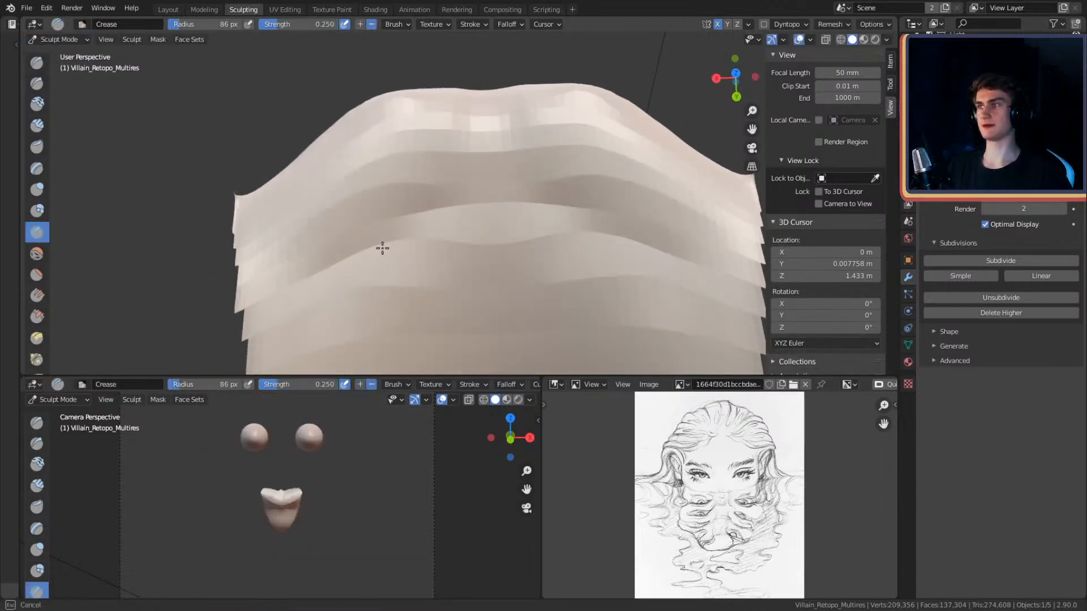
pyautogui.moveTo(544, 232); pyautogui.dragTo(352, 271)
pyautogui.moveTo(518, 255); pyautogui.dragTo(320, 281)
pyautogui.moveTo(509, 205)
pyautogui.mouseDown()
pyautogui.moveTo(475, 204)
pyautogui.moveTo(351, 255)
pyautogui.mouseUp()
pyautogui.moveTo(498, 197)
pyautogui.mouseDown()
pyautogui.moveTo(453, 194)
pyautogui.moveTo(360, 249)
pyautogui.mouseUp()
pyautogui.keyDown('alt'); pyautogui.moveTo(397, 212); pyautogui.dragTo(458, 198); pyautogui.keyUp('alt')
pyautogui.keyDown('ctrl'); pyautogui.keyDown('alt'); pyautogui.moveTo(459, 198); pyautogui.dragTo(478, 227); pyautogui.keyUp('alt'); pyautogui.keyUp('ctrl')
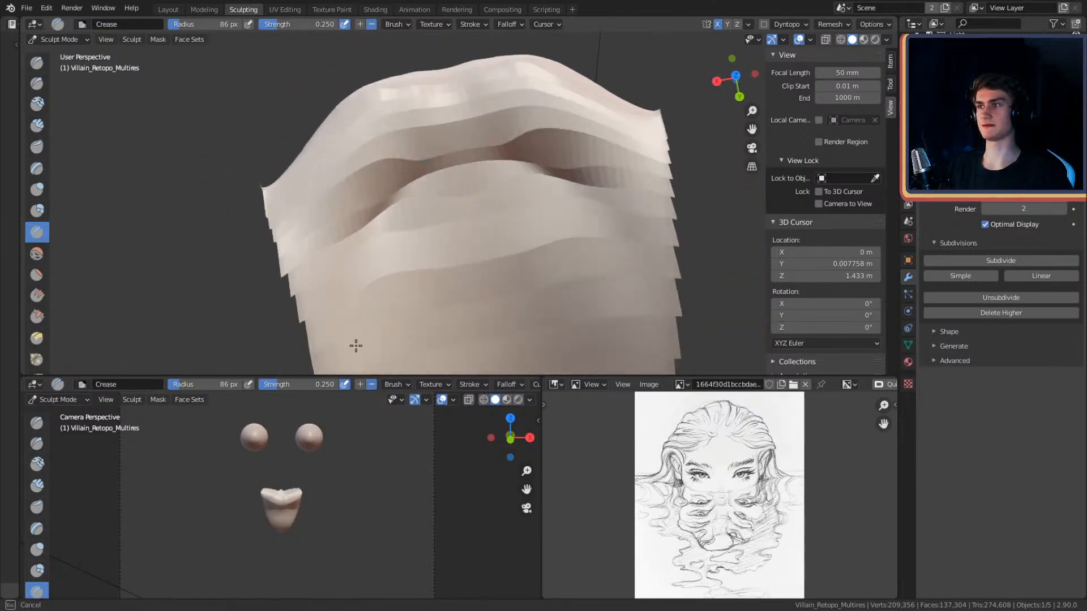
pyautogui.moveTo(344, 336); pyautogui.dragTo(356, 322)
pyautogui.moveTo(481, 162)
pyautogui.mouseDown()
pyautogui.moveTo(416, 175)
pyautogui.moveTo(363, 258)
pyautogui.mouseUp()
pyautogui.moveTo(395, 343); pyautogui.dragTo(377, 352)
pyautogui.moveTo(499, 323); pyautogui.dragTo(392, 371)
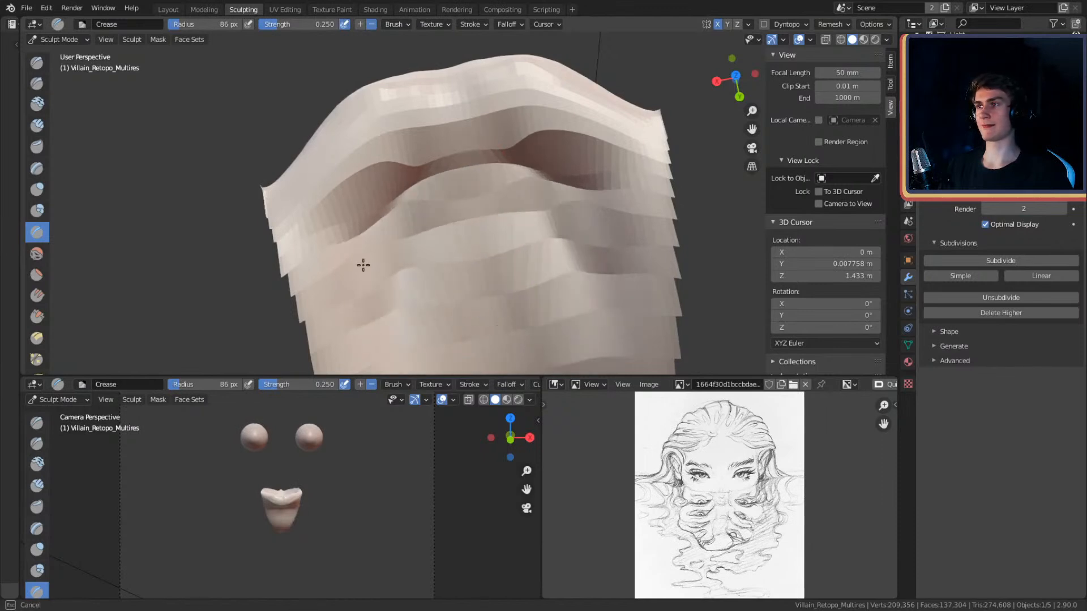
pyautogui.moveTo(354, 239); pyautogui.dragTo(350, 248)
pyautogui.moveTo(373, 241)
pyautogui.mouseDown(button='middle')
pyautogui.moveTo(477, 213)
pyautogui.moveTo(572, 169)
pyautogui.moveTo(531, 170)
pyautogui.moveTo(566, 209)
pyautogui.moveTo(554, 206)
pyautogui.mouseUp(button='middle')
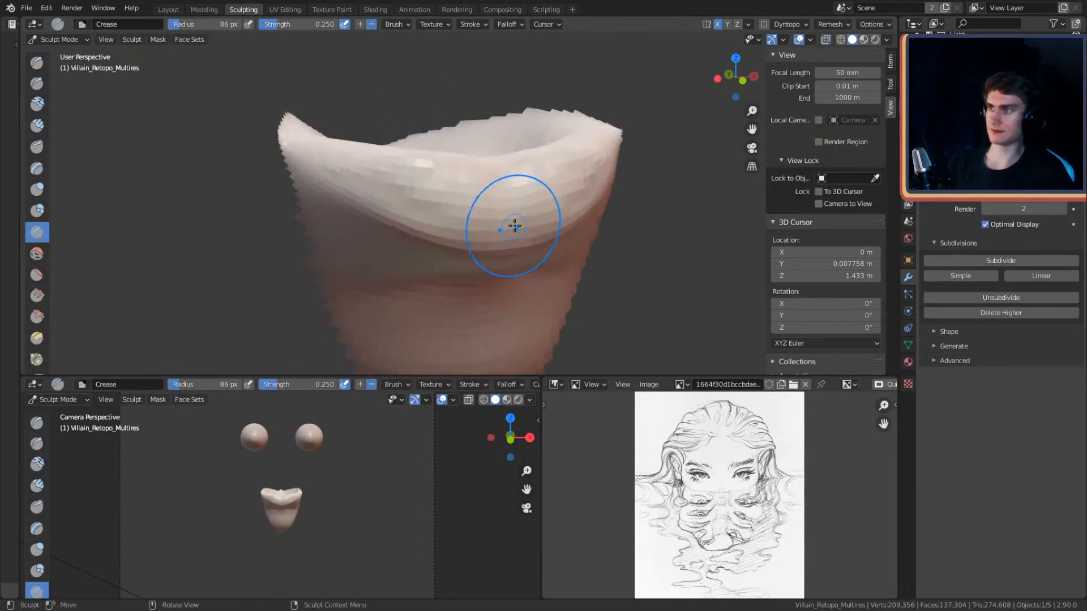
pyautogui.moveTo(539, 187)
pyautogui.mouseDown(button='middle')
pyautogui.moveTo(508, 214)
pyautogui.moveTo(527, 235)
pyautogui.moveTo(510, 215)
pyautogui.mouseUp(button='middle')
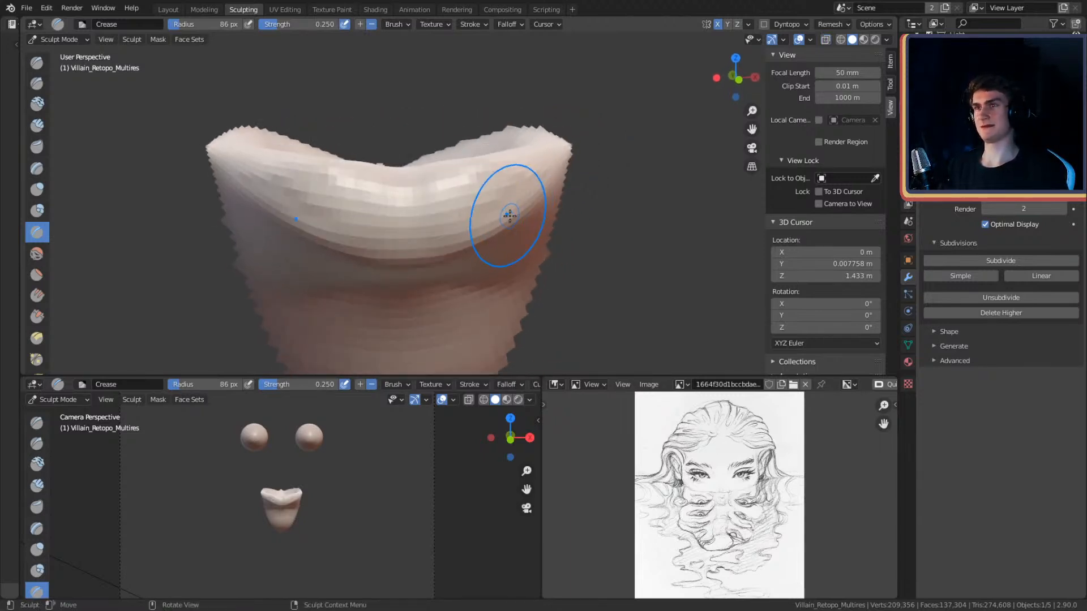
# - Reveal the hidden parts of the head and clear the mask
pyautogui.press('F3')
pyautogui.press('Escape')
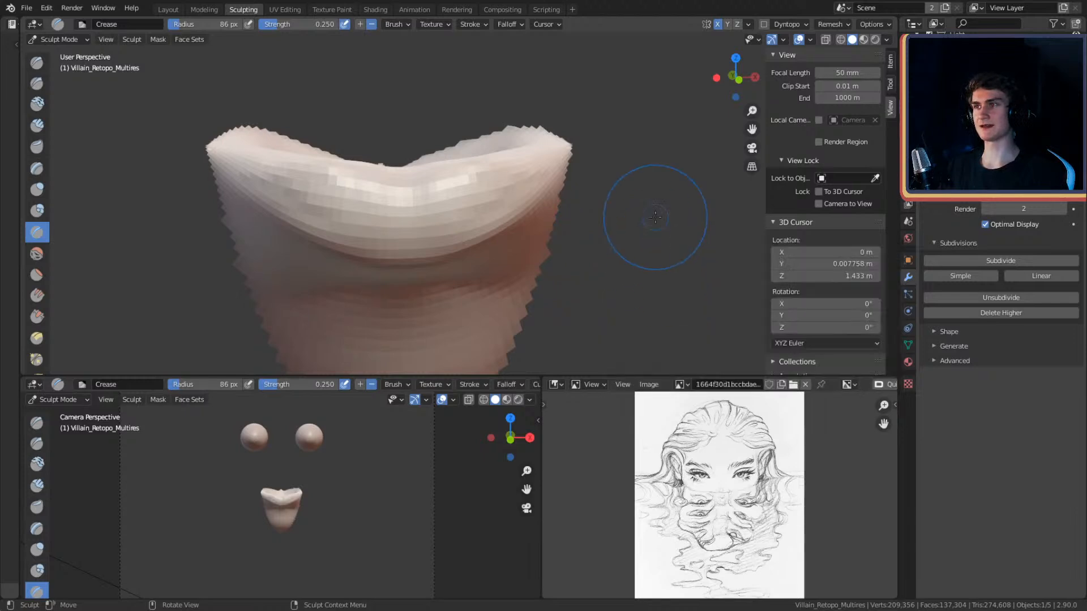
pyautogui.press('F3')
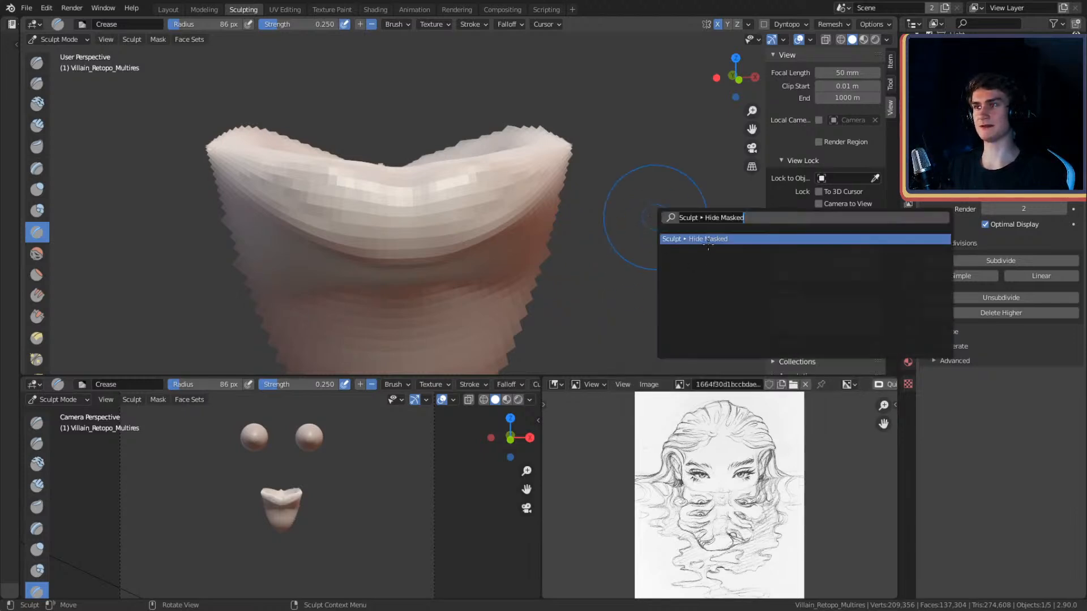
pyautogui.press('Escape')
pyautogui.press('F3')
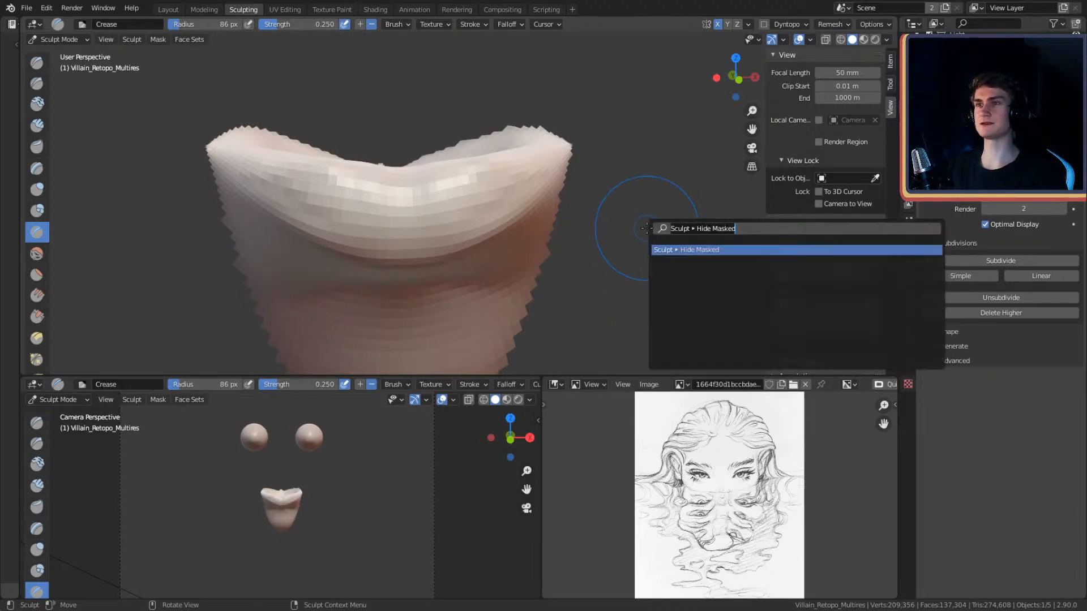
pyautogui.press('Escape')
pyautogui.hotkey('alt', 'h')
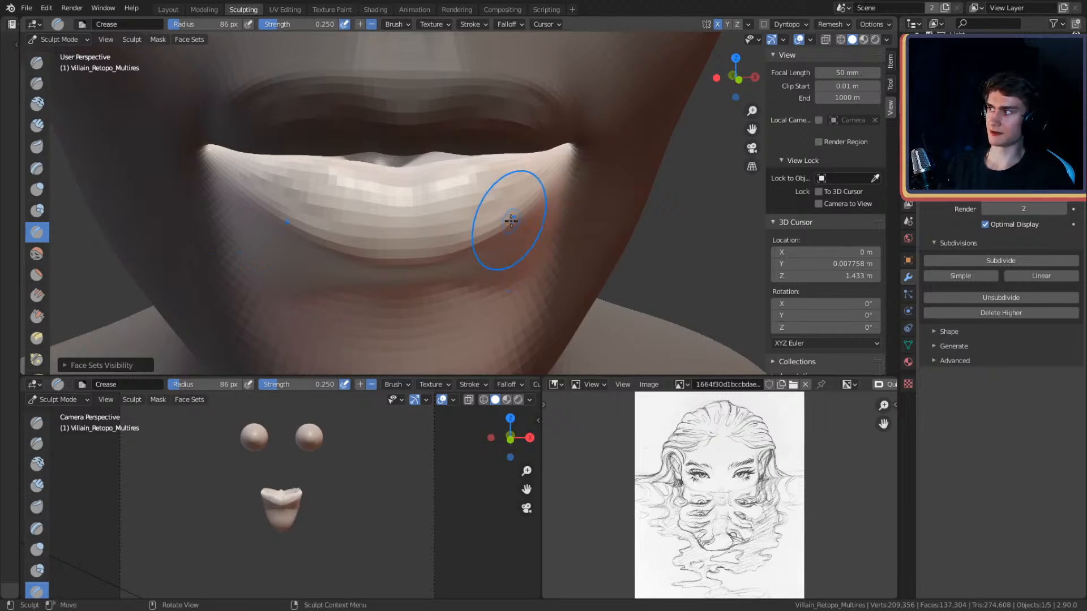
pyautogui.hotkey('alt', 'h')
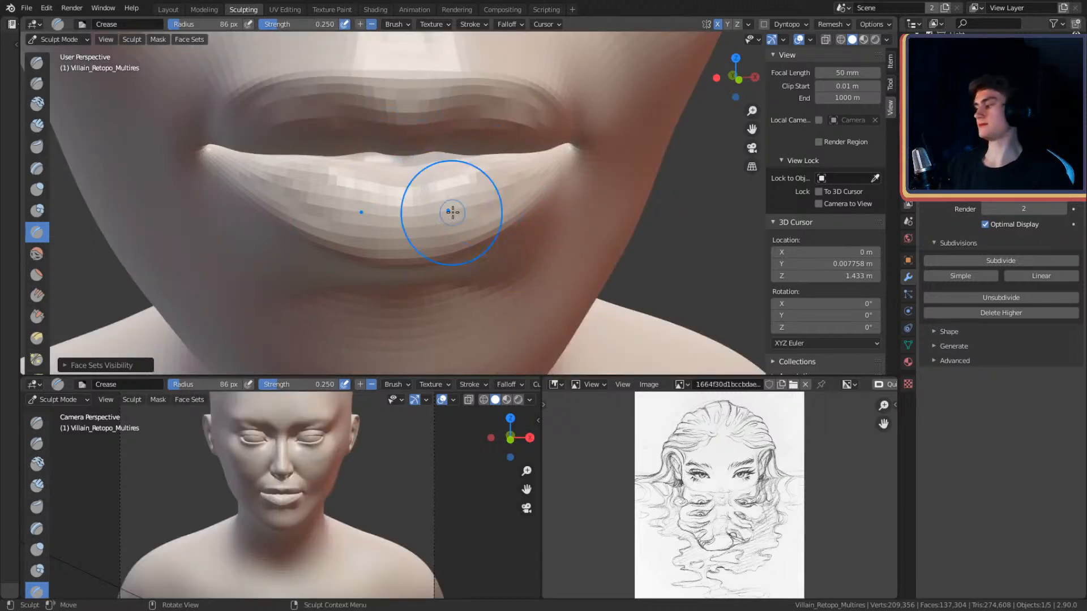
# - Refine the inner edge of the lower lip from inside the mouth with the Crease brush at 54 px radius
pyautogui.moveTo(528, 207); pyautogui.dragTo(526, 217, button='middle')
pyautogui.moveTo(526, 217)
pyautogui.keyDown('ctrl'); pyautogui.mouseDown(button='middle')
pyautogui.moveTo(524, 192)
pyautogui.moveTo(521, 206)
pyautogui.moveTo(493, 213)
pyautogui.moveTo(558, 181)
pyautogui.moveTo(678, 198)
pyautogui.moveTo(628, 213)
pyautogui.moveTo(614, 184)
pyautogui.moveTo(575, 202)
pyautogui.mouseUp(button='middle'); pyautogui.keyUp('ctrl')
pyautogui.press('f')
pyautogui.click(506, 207)
pyautogui.press('f')
pyautogui.click(583, 168)
pyautogui.keyDown('shift'); pyautogui.moveTo(583, 164); pyautogui.dragTo(560, 174, button='middle'); pyautogui.keyUp('shift')
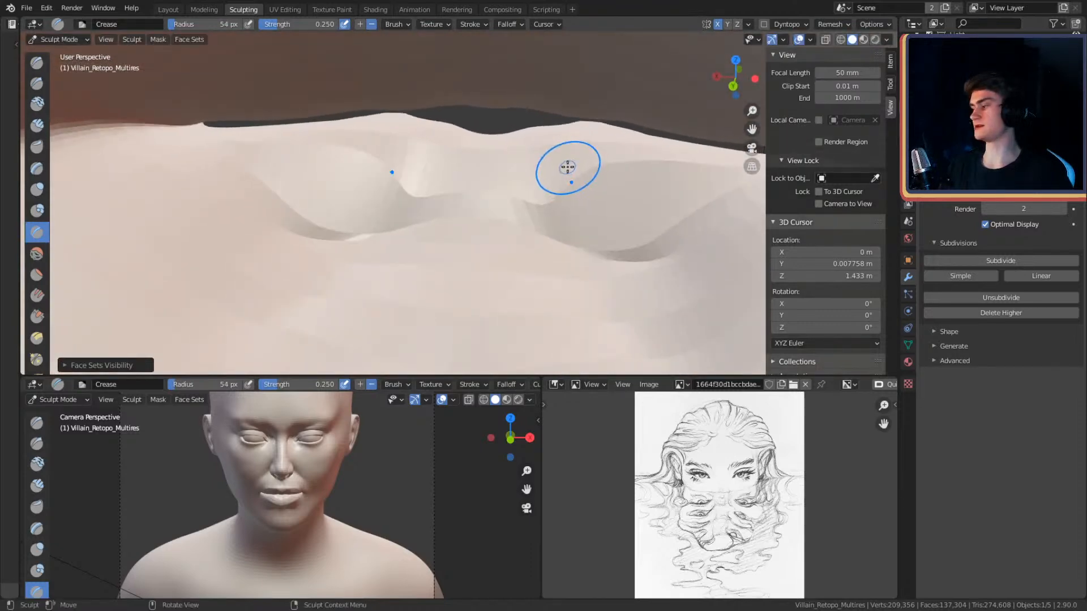
# - Fill the hollows along the lower lip's inner edge with the Clay Strips brush at 43 px radius
pyautogui.press('c')
pyautogui.press('f')
pyautogui.click(565, 161)
pyautogui.moveTo(543, 181); pyautogui.dragTo(635, 153)
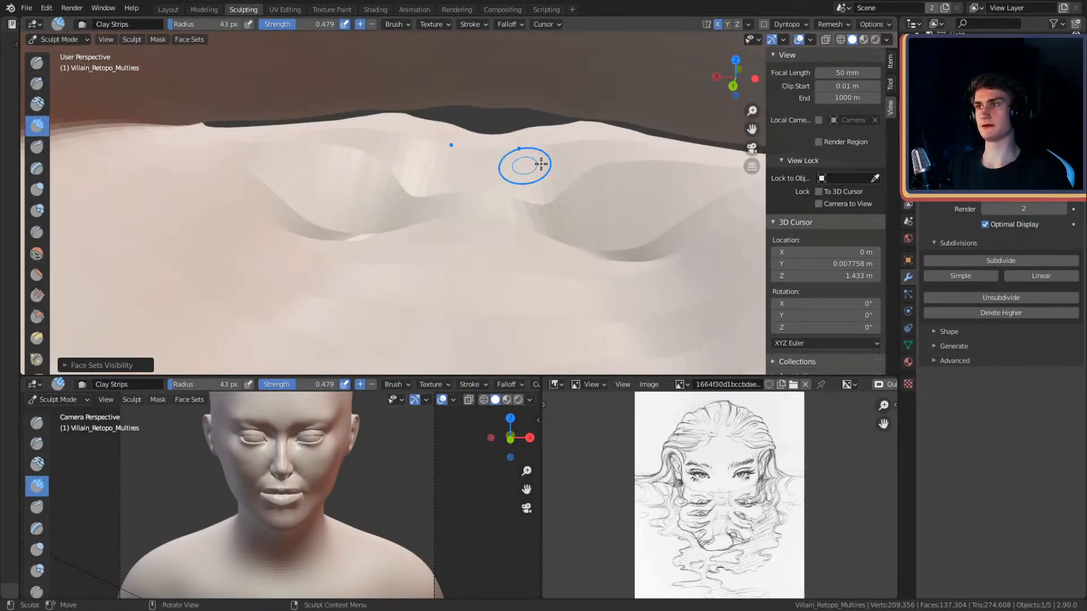
pyautogui.moveTo(651, 187); pyautogui.dragTo(396, 184, button='middle')
pyautogui.keyDown('alt'); pyautogui.moveTo(384, 181); pyautogui.dragTo(436, 174); pyautogui.keyUp('alt')
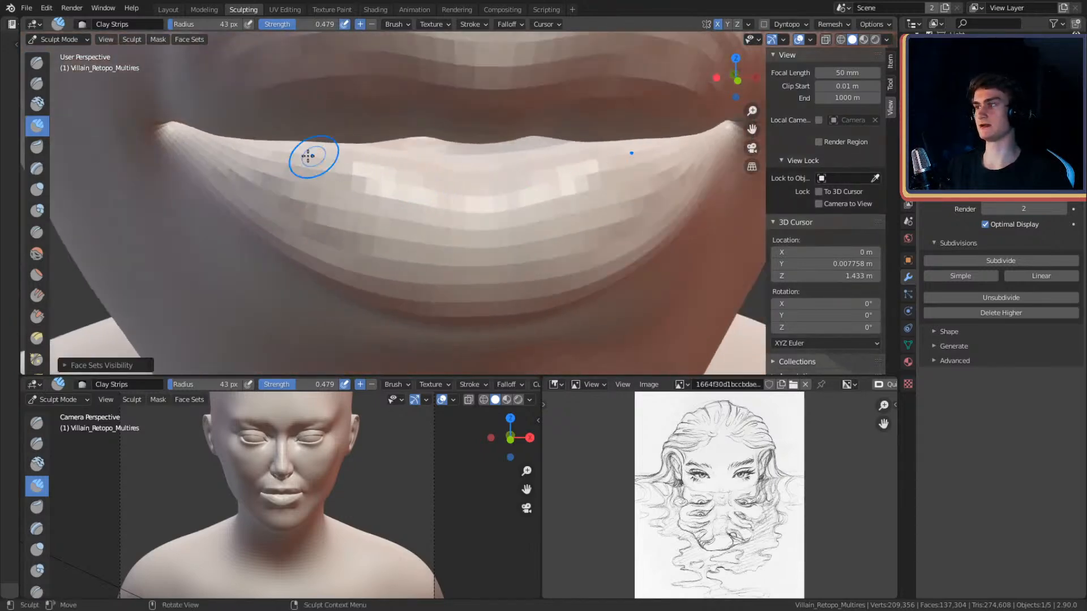
# - Refine the lower lip's surface and contour with the Crease brush, adjusting its radius between areas
pyautogui.hotkey('shift', 'c')
pyautogui.moveTo(347, 194)
pyautogui.keyDown('alt'); pyautogui.mouseDown()
pyautogui.moveTo(441, 183)
pyautogui.moveTo(365, 214)
pyautogui.mouseUp(); pyautogui.keyUp('alt')
pyautogui.press('f')
pyautogui.click(354, 206)
pyautogui.moveTo(532, 273)
pyautogui.keyDown('alt'); pyautogui.mouseDown()
pyautogui.moveTo(463, 213)
pyautogui.moveTo(577, 192)
pyautogui.moveTo(523, 180)
pyautogui.moveTo(597, 123)
pyautogui.moveTo(508, 175)
pyautogui.moveTo(580, 135)
pyautogui.mouseUp(); pyautogui.keyUp('alt')
pyautogui.moveTo(480, 200)
pyautogui.keyDown('alt'); pyautogui.mouseDown()
pyautogui.moveTo(519, 167)
pyautogui.moveTo(538, 168)
pyautogui.moveTo(497, 155)
pyautogui.moveTo(462, 188)
pyautogui.mouseUp(); pyautogui.keyUp('alt')
pyautogui.press('f')
pyautogui.click(477, 198)
# - Build up the lower lip with the Clay Strips brush at 63 px radius and detail it with the Crease brush at 35 px
pyautogui.press('c')
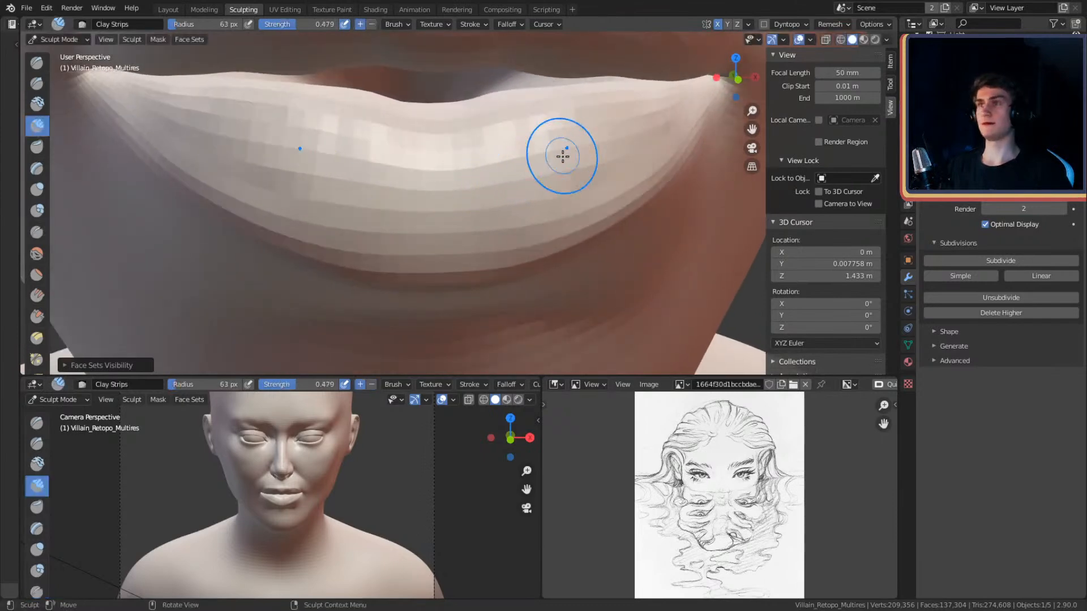
pyautogui.moveTo(670, 101)
pyautogui.mouseDown()
pyautogui.moveTo(599, 158)
pyautogui.moveTo(518, 193)
pyautogui.mouseUp()
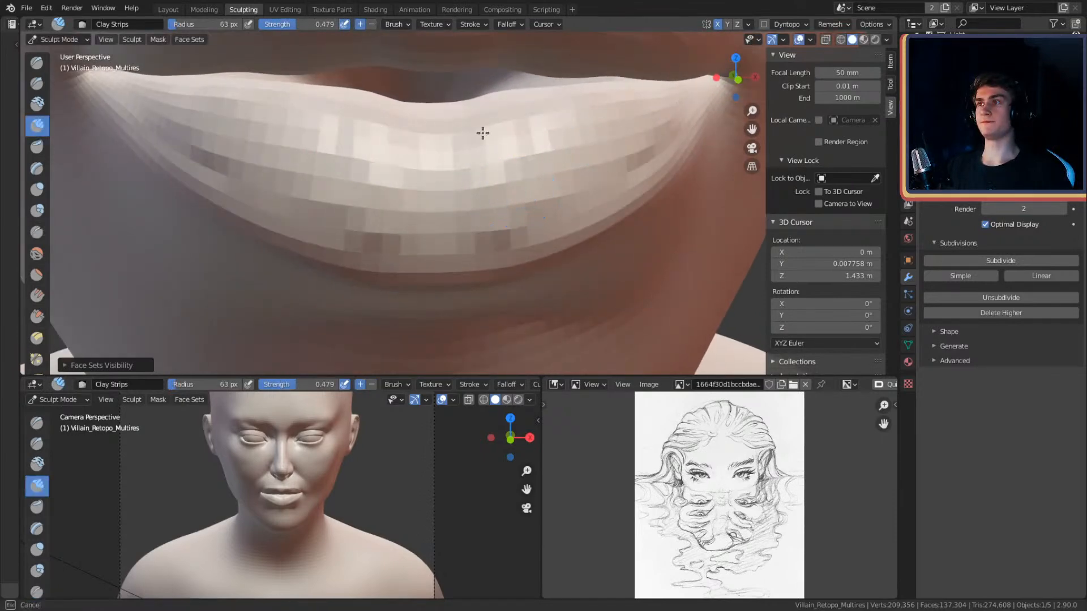
pyautogui.hotkey('shift', 'c')
pyautogui.press('f')
pyautogui.click(577, 173)
pyautogui.moveTo(577, 172)
pyautogui.keyDown('alt'); pyautogui.mouseDown()
pyautogui.moveTo(604, 180)
pyautogui.moveTo(585, 170)
pyautogui.moveTo(582, 184)
pyautogui.moveTo(579, 165)
pyautogui.moveTo(584, 185)
pyautogui.moveTo(566, 189)
pyautogui.mouseUp(); pyautogui.keyUp('alt')
pyautogui.keyDown('alt'); pyautogui.moveTo(478, 261); pyautogui.dragTo(492, 218); pyautogui.keyUp('alt')
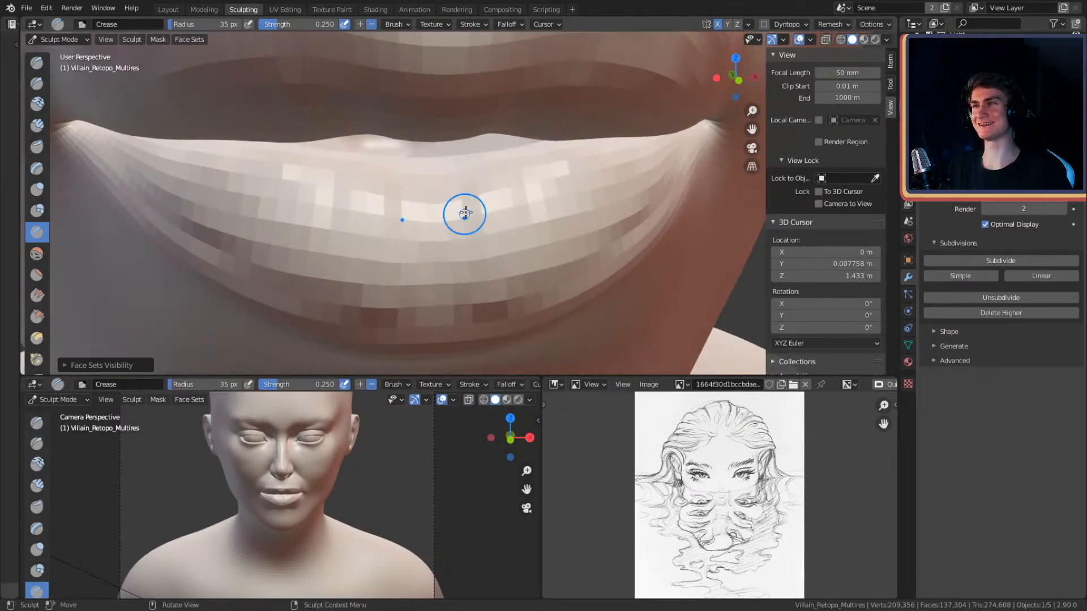
pyautogui.moveTo(486, 245)
pyautogui.keyDown('alt'); pyautogui.mouseDown()
pyautogui.moveTo(541, 192)
pyautogui.moveTo(553, 162)
pyautogui.moveTo(515, 246)
pyautogui.moveTo(528, 194)
pyautogui.moveTo(483, 231)
pyautogui.mouseUp(); pyautogui.keyUp('alt')
# - Refine the sides of the lower lip with the Crease brush at 85 px radius
pyautogui.press('f')
pyautogui.click(484, 212)
pyautogui.press('f')
pyautogui.click(466, 238)
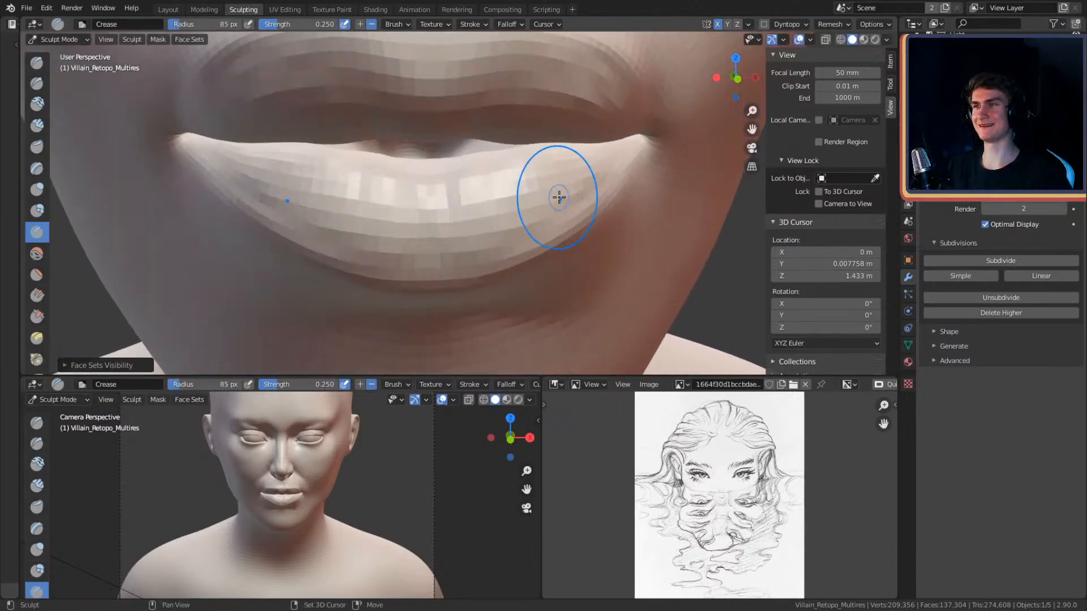
pyautogui.press('f')
pyautogui.click(539, 198)
# - Adjust the shape of the lips from the side profile with the Grab brush at 167 px radius
pyautogui.moveTo(540, 197)
pyautogui.keyDown('alt'); pyautogui.mouseDown()
pyautogui.moveTo(604, 194)
pyautogui.moveTo(646, 106)
pyautogui.moveTo(628, 232)
pyautogui.moveTo(635, 191)
pyautogui.moveTo(460, 235)
pyautogui.moveTo(521, 182)
pyautogui.moveTo(628, 175)
pyautogui.moveTo(595, 207)
pyautogui.moveTo(548, 189)
pyautogui.moveTo(565, 199)
pyautogui.moveTo(509, 215)
pyautogui.moveTo(466, 211)
pyautogui.moveTo(498, 202)
pyautogui.moveTo(524, 210)
pyautogui.moveTo(514, 145)
pyautogui.moveTo(502, 185)
pyautogui.moveTo(575, 221)
pyautogui.moveTo(550, 209)
pyautogui.moveTo(585, 222)
pyautogui.moveTo(584, 206)
pyautogui.mouseUp(); pyautogui.keyUp('alt')
pyautogui.press('g')
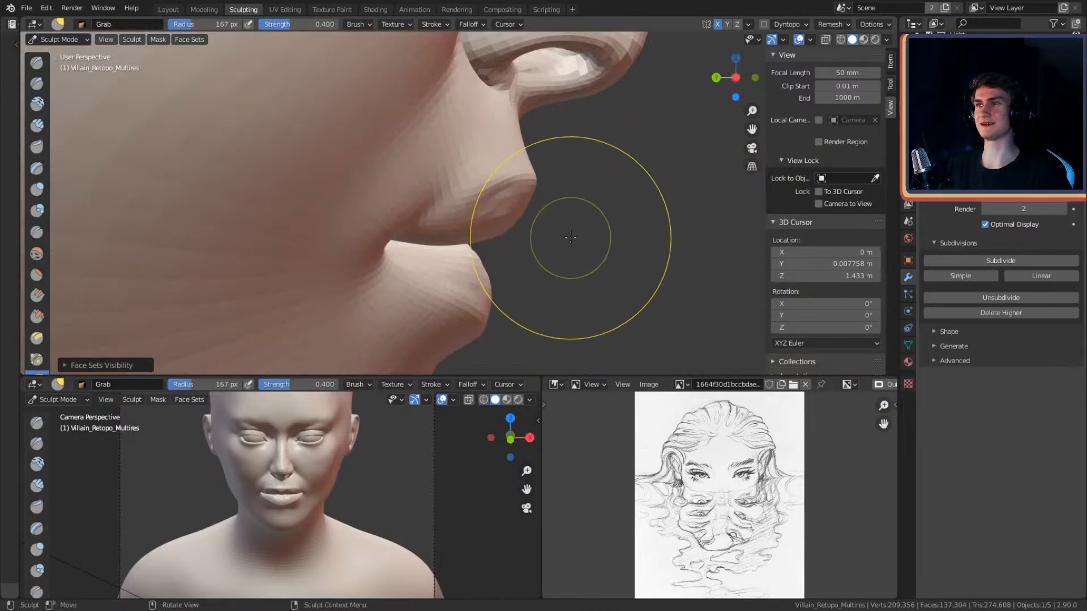
pyautogui.keyDown('alt'); pyautogui.moveTo(505, 214); pyautogui.dragTo(556, 198); pyautogui.keyUp('alt')
pyautogui.press('f')
pyautogui.click(595, 230)
pyautogui.moveTo(591, 230)
pyautogui.keyDown('alt'); pyautogui.mouseDown()
pyautogui.moveTo(616, 228)
pyautogui.moveTo(485, 254)
pyautogui.moveTo(498, 206)
pyautogui.moveTo(487, 140)
pyautogui.mouseUp(); pyautogui.keyUp('alt')
pyautogui.press('f')
pyautogui.click(470, 225)
pyautogui.scroll(-5, 509, 187)
pyautogui.moveTo(504, 226)
pyautogui.keyDown('alt'); pyautogui.mouseDown()
pyautogui.moveTo(561, 225)
pyautogui.moveTo(567, 164)
pyautogui.moveTo(582, 194)
pyautogui.moveTo(529, 193)
pyautogui.moveTo(546, 236)
pyautogui.moveTo(516, 216)
pyautogui.mouseUp(); pyautogui.keyUp('alt')
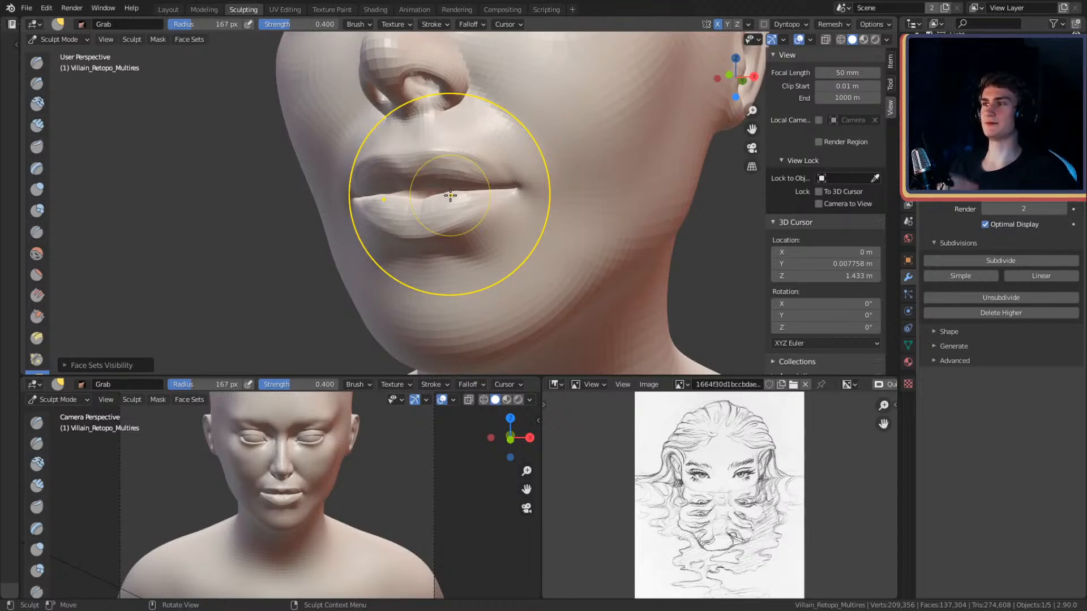
# - Sculpt the area around the mouth and lower cheek with the Clay Strips brush, adjusting its radius between areas
pyautogui.keyDown('alt'); pyautogui.moveTo(542, 167); pyautogui.dragTo(539, 233); pyautogui.keyUp('alt')
pyautogui.moveTo(538, 232); pyautogui.dragTo(530, 236, button='middle')
pyautogui.keyDown('ctrl'); pyautogui.moveTo(512, 309); pyautogui.dragTo(469, 219, button='middle'); pyautogui.keyUp('ctrl')
pyautogui.moveTo(585, 222)
pyautogui.mouseDown(button='middle')
pyautogui.moveTo(518, 219)
pyautogui.moveTo(530, 226)
pyautogui.moveTo(507, 178)
pyautogui.moveTo(502, 189)
pyautogui.mouseUp(button='middle')
pyautogui.press('c')
pyautogui.press('f')
pyautogui.click(467, 171)
pyautogui.moveTo(498, 147)
pyautogui.mouseDown(button='middle')
pyautogui.moveTo(524, 211)
pyautogui.moveTo(512, 243)
pyautogui.mouseUp(button='middle')
pyautogui.press('f')
pyautogui.click(493, 193)
# - Add volume to the cheek beside the mouth corner with the Clay Strips brush at 51 px radius
pyautogui.moveTo(493, 191)
pyautogui.mouseDown(button='middle')
pyautogui.moveTo(517, 221)
pyautogui.moveTo(527, 192)
pyautogui.moveTo(644, 200)
pyautogui.moveTo(533, 192)
pyautogui.mouseUp(button='middle')
pyautogui.keyDown('alt'); pyautogui.moveTo(533, 191); pyautogui.dragTo(525, 196); pyautogui.keyUp('alt')
pyautogui.keyDown('ctrl'); pyautogui.keyDown('alt'); pyautogui.moveTo(525, 195); pyautogui.dragTo(519, 168); pyautogui.keyUp('alt'); pyautogui.keyUp('ctrl')
pyautogui.press('f')
pyautogui.click(484, 175)
pyautogui.press('f')
pyautogui.click(493, 178)
pyautogui.press('f')
pyautogui.click(502, 181)
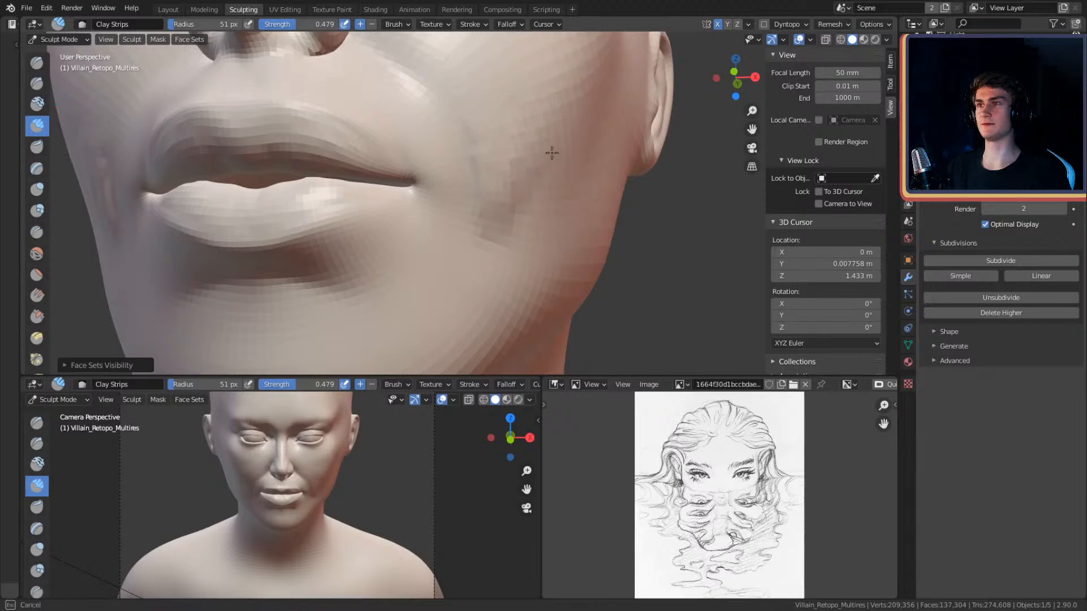
# - Blend the cheek beside the mouth with the Clay Strips brush at 148 px radius
pyautogui.click(571, 102)
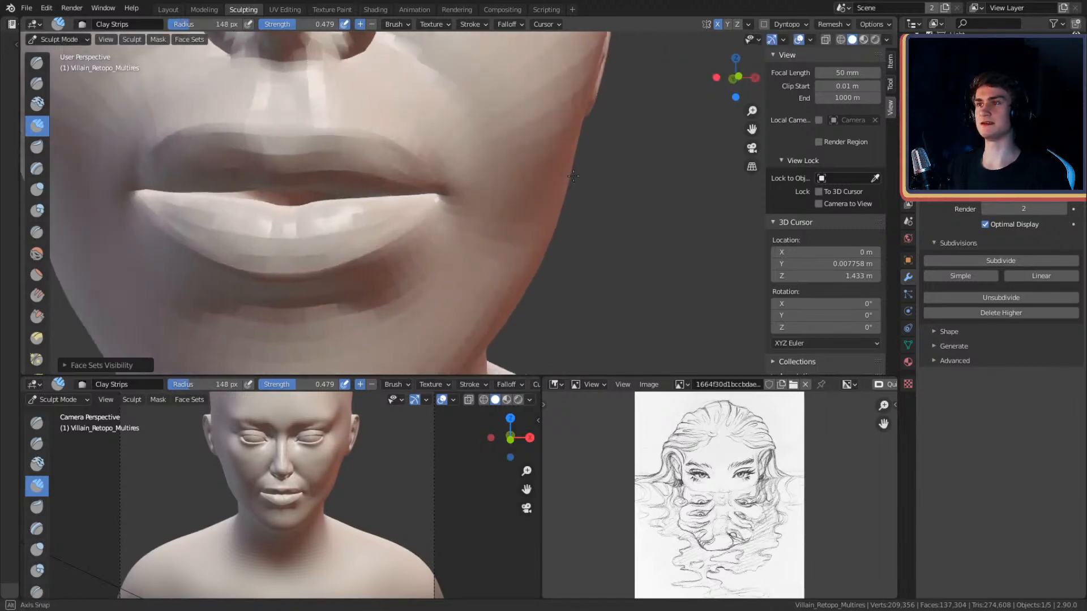
pyautogui.scroll(-5, 532, 174)
pyautogui.scroll(5, 555, 156)
pyautogui.moveTo(555, 156); pyautogui.dragTo(558, 182, button='middle')
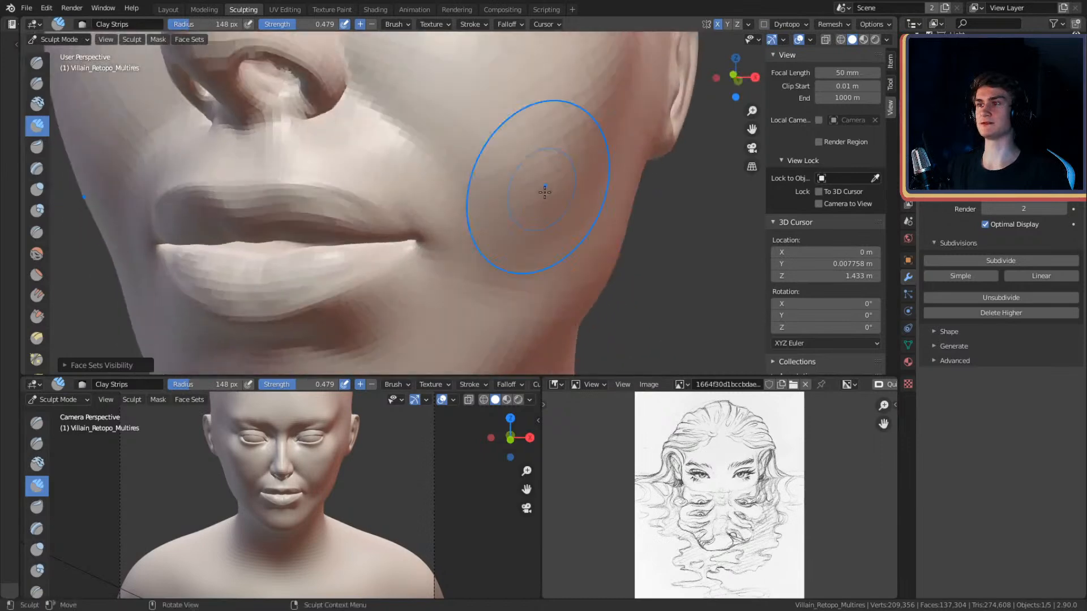
# - Adjust the shape of the lower cheek and jaw with the Grab brush at 215 px radius
pyautogui.scroll(-2, 521, 193)
pyautogui.press('g')
pyautogui.moveTo(507, 241)
pyautogui.mouseDown(button='middle')
pyautogui.moveTo(497, 223)
pyautogui.moveTo(467, 224)
pyautogui.moveTo(523, 202)
pyautogui.mouseUp(button='middle')
pyautogui.press('f')
pyautogui.click(497, 223)
pyautogui.scroll(1, 475, 228)
pyautogui.scroll(-5, 521, 204)
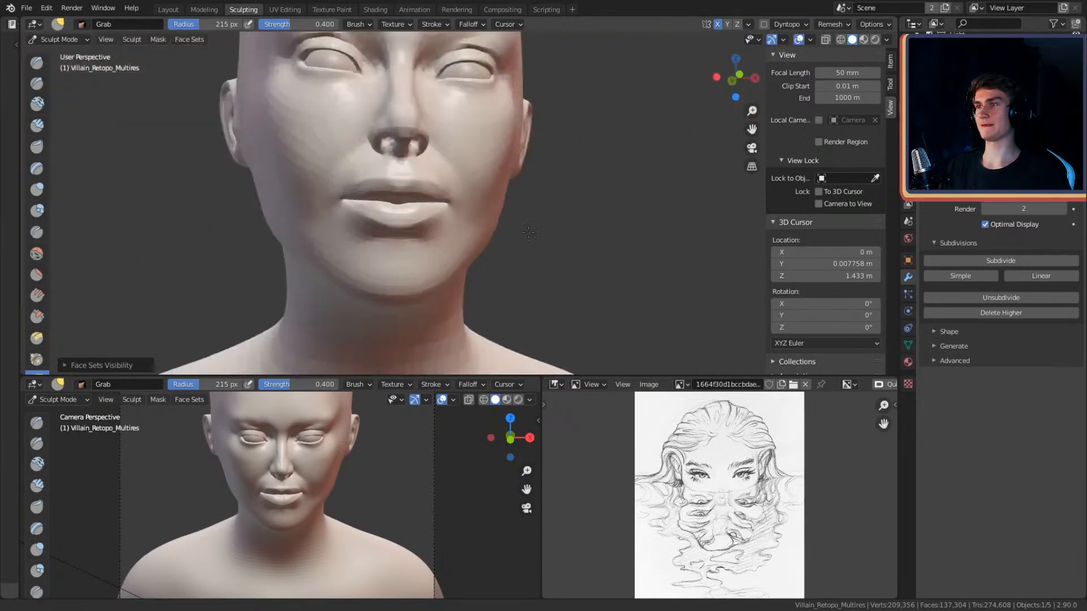
# - Adjust the lower cheek beside the mouth corner with the Grab brush at 144 px radius
pyautogui.scroll(5, 522, 193)
pyautogui.press('f')
pyautogui.click(483, 197)
pyautogui.moveTo(498, 280); pyautogui.dragTo(486, 247, button='middle')
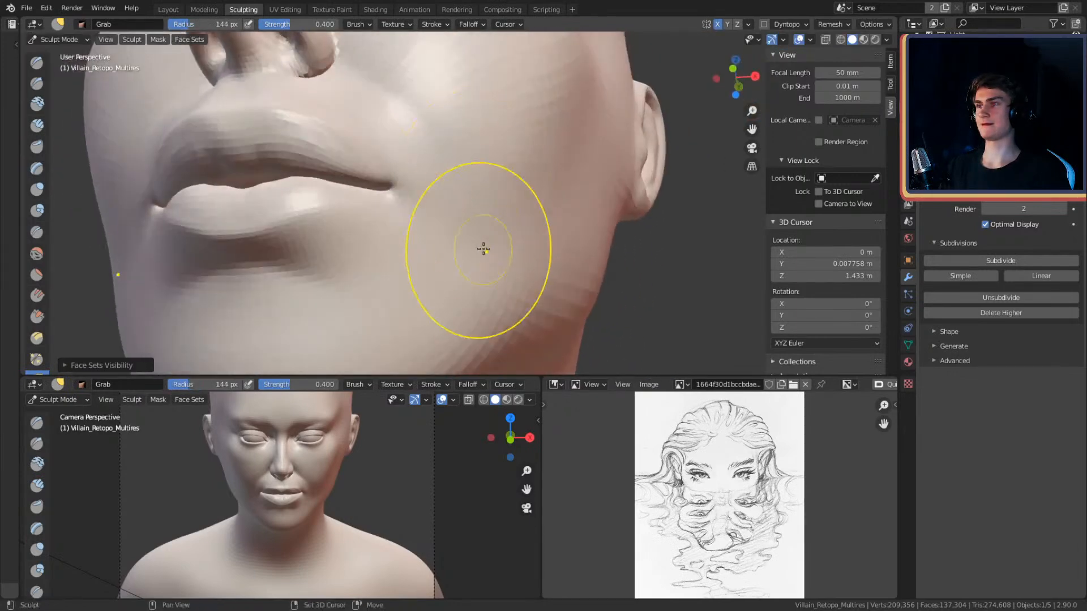
# - Reshape the cheek between the nose and mouth corner with the Grab brush at 122 px radius
pyautogui.moveTo(518, 197); pyautogui.dragTo(531, 174, button='middle')
pyautogui.scroll(-6, 558, 240)
pyautogui.scroll(6, 494, 244)
pyautogui.keyDown('alt'); pyautogui.moveTo(528, 169); pyautogui.dragTo(529, 193); pyautogui.keyUp('alt')
pyautogui.press('f')
pyautogui.click(527, 175)
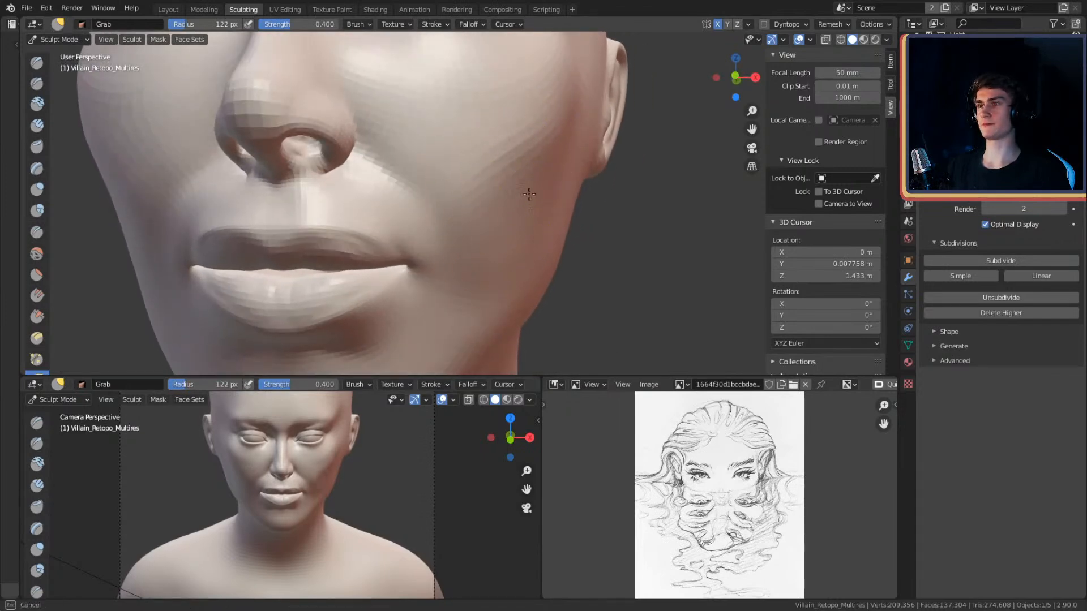
pyautogui.scroll(-5, 570, 151)
pyautogui.moveTo(570, 151); pyautogui.dragTo(566, 199, button='middle')
pyautogui.scroll(6, 520, 240)
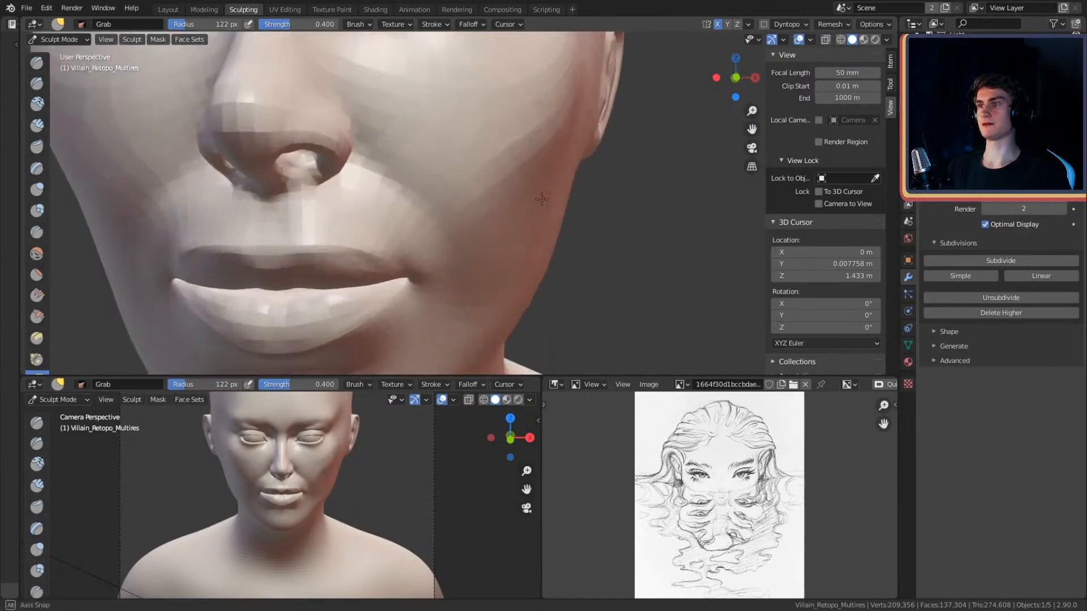
pyautogui.moveTo(472, 202); pyautogui.dragTo(479, 201)
# - Adjust the nostril wing from the side with the Grab brush at 140 px radius
pyautogui.moveTo(514, 207)
pyautogui.mouseDown(button='middle')
pyautogui.moveTo(491, 188)
pyautogui.moveTo(502, 198)
pyautogui.moveTo(527, 178)
pyautogui.moveTo(539, 195)
pyautogui.moveTo(478, 199)
pyautogui.moveTo(530, 191)
pyautogui.moveTo(536, 211)
pyautogui.moveTo(604, 207)
pyautogui.moveTo(511, 210)
pyautogui.moveTo(460, 172)
pyautogui.moveTo(487, 186)
pyautogui.moveTo(473, 179)
pyautogui.moveTo(452, 206)
pyautogui.moveTo(405, 208)
pyautogui.moveTo(532, 189)
pyautogui.moveTo(442, 202)
pyautogui.moveTo(509, 180)
pyautogui.moveTo(467, 175)
pyautogui.mouseUp(button='middle')
pyautogui.press('f')
pyautogui.click(476, 184)
pyautogui.click(473, 169)
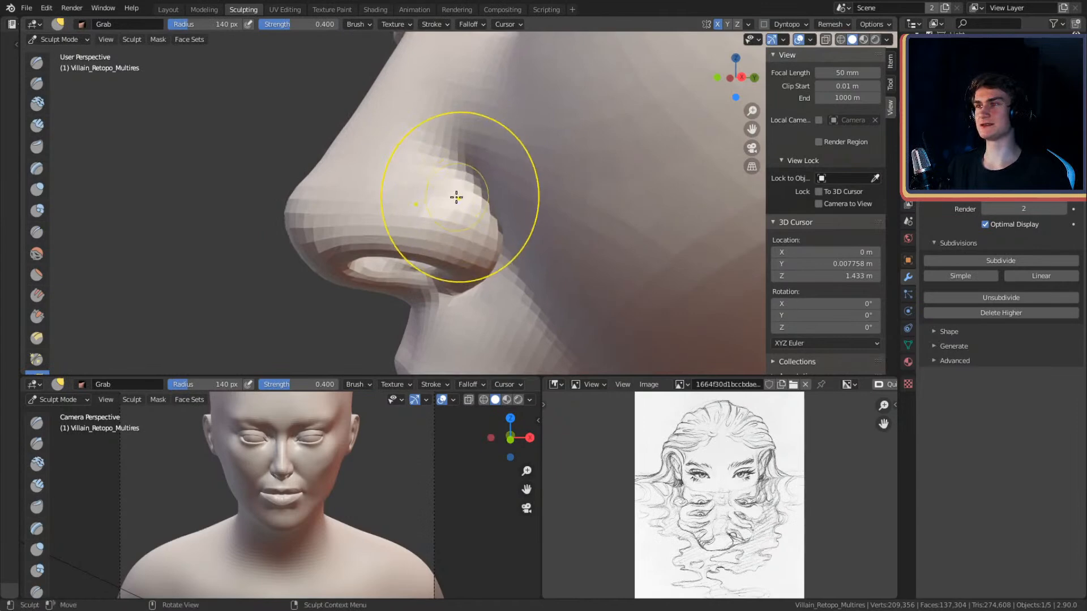
# - Reshape the cheek beside the nasolabial fold with the Grab brush at 174 px radius
pyautogui.moveTo(506, 197)
pyautogui.mouseDown(button='middle')
pyautogui.moveTo(531, 182)
pyautogui.moveTo(656, 186)
pyautogui.moveTo(515, 175)
pyautogui.moveTo(566, 173)
pyautogui.moveTo(555, 175)
pyautogui.mouseUp(button='middle')
pyautogui.moveTo(511, 172)
pyautogui.mouseDown(button='middle')
pyautogui.moveTo(558, 165)
pyautogui.moveTo(470, 182)
pyautogui.moveTo(555, 223)
pyautogui.moveTo(523, 163)
pyautogui.moveTo(492, 151)
pyautogui.moveTo(563, 194)
pyautogui.moveTo(533, 163)
pyautogui.moveTo(526, 215)
pyautogui.moveTo(498, 196)
pyautogui.moveTo(517, 150)
pyautogui.moveTo(514, 181)
pyautogui.moveTo(480, 189)
pyautogui.moveTo(473, 146)
pyautogui.moveTo(479, 177)
pyautogui.moveTo(488, 164)
pyautogui.moveTo(461, 116)
pyautogui.moveTo(521, 303)
pyautogui.moveTo(578, 189)
pyautogui.moveTo(424, 213)
pyautogui.moveTo(553, 219)
pyautogui.moveTo(478, 211)
pyautogui.moveTo(375, 179)
pyautogui.moveTo(501, 210)
pyautogui.moveTo(411, 132)
pyautogui.mouseUp(button='middle')
pyautogui.press('f')
pyautogui.click(489, 172)
pyautogui.press('f')
pyautogui.click(500, 186)
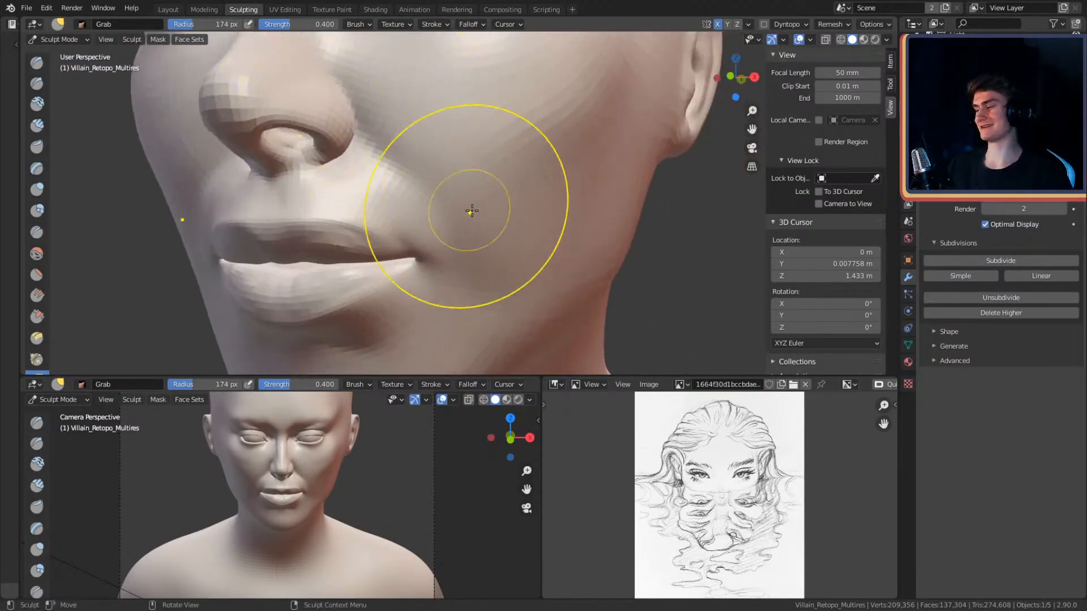
# - Refine the cheek and mouth corner transition with the Crease brush, using 148 and 143 px radii
pyautogui.hotkey('shift', 'c')
pyautogui.moveTo(490, 174)
pyautogui.mouseDown(button='middle')
pyautogui.moveTo(497, 220)
pyautogui.moveTo(498, 192)
pyautogui.moveTo(485, 182)
pyautogui.moveTo(492, 203)
pyautogui.moveTo(504, 186)
pyautogui.moveTo(519, 195)
pyautogui.mouseUp(button='middle')
pyautogui.press('[')
pyautogui.press('[')
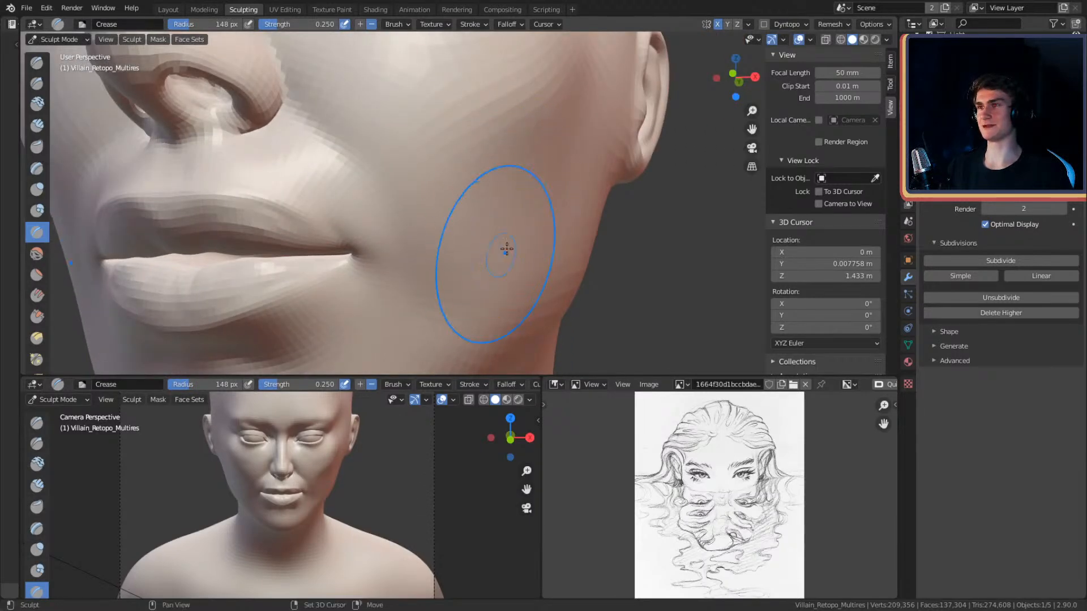
pyautogui.keyDown('shift'); pyautogui.moveTo(512, 202); pyautogui.dragTo(568, 237, button='middle'); pyautogui.keyUp('shift')
pyautogui.scroll(-6, 542, 242)
pyautogui.scroll(6, 527, 168)
pyautogui.moveTo(527, 168)
pyautogui.mouseDown(button='middle')
pyautogui.moveTo(490, 168)
pyautogui.moveTo(503, 197)
pyautogui.moveTo(541, 215)
pyautogui.moveTo(515, 219)
pyautogui.moveTo(480, 185)
pyautogui.mouseUp(button='middle')
pyautogui.press('f')
pyautogui.click(582, 207)
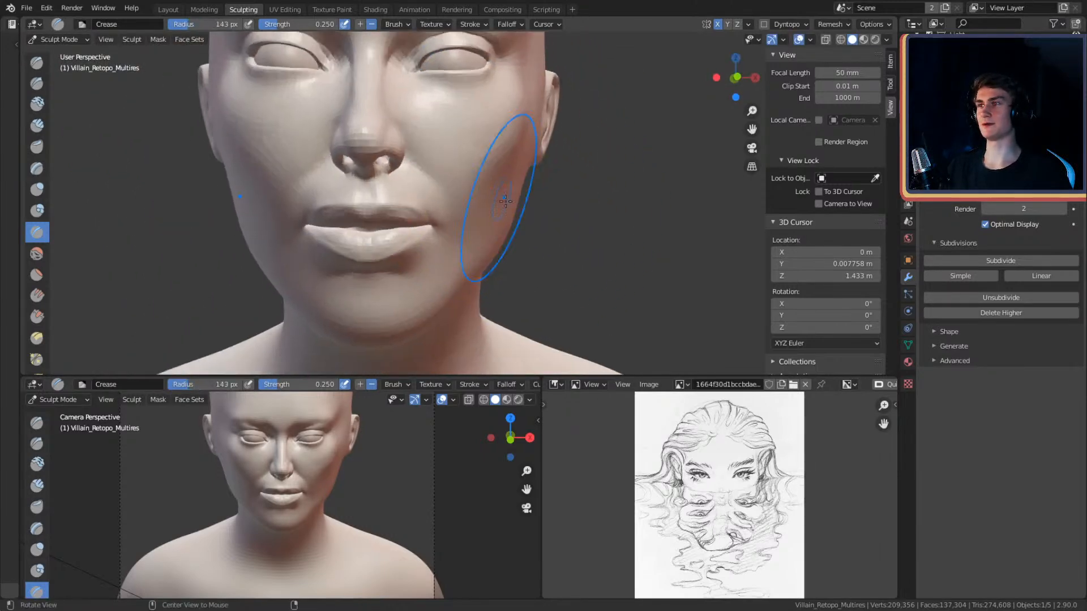
# - Refine the volume of the upper cheek with the Clay Strips brush at 102 px radius
pyautogui.keyDown('alt'); pyautogui.moveTo(479, 185); pyautogui.dragTo(456, 182); pyautogui.keyUp('alt')
pyautogui.moveTo(498, 219)
pyautogui.keyDown('ctrl'); pyautogui.keyDown('alt'); pyautogui.mouseDown()
pyautogui.moveTo(523, 199)
pyautogui.moveTo(506, 189)
pyautogui.mouseUp(); pyautogui.keyUp('alt'); pyautogui.keyUp('ctrl')
pyautogui.click(457, 200)
pyautogui.moveTo(487, 201)
pyautogui.mouseDown(button='middle')
pyautogui.moveTo(425, 208)
pyautogui.moveTo(508, 184)
pyautogui.moveTo(526, 194)
pyautogui.mouseUp(button='middle')
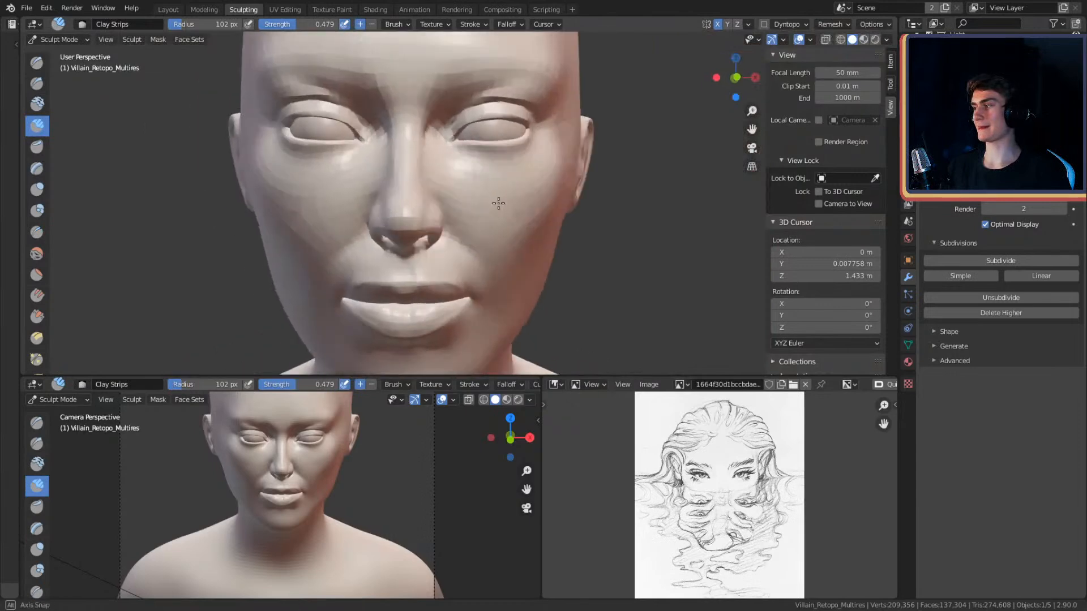
# - Build up the surface of the upper eyelid with the Clay Strips brush at 38 px radius
pyautogui.keyDown('ctrl'); pyautogui.moveTo(540, 233); pyautogui.dragTo(449, 223, button='middle'); pyautogui.keyUp('ctrl')
pyautogui.moveTo(521, 209)
pyautogui.mouseDown(button='middle')
pyautogui.moveTo(466, 192)
pyautogui.moveTo(524, 226)
pyautogui.moveTo(535, 216)
pyautogui.moveTo(511, 206)
pyautogui.moveTo(509, 217)
pyautogui.moveTo(511, 202)
pyautogui.moveTo(480, 186)
pyautogui.moveTo(498, 175)
pyautogui.moveTo(521, 194)
pyautogui.moveTo(501, 190)
pyautogui.moveTo(524, 168)
pyautogui.moveTo(444, 215)
pyautogui.moveTo(491, 252)
pyautogui.moveTo(498, 175)
pyautogui.moveTo(426, 167)
pyautogui.moveTo(476, 182)
pyautogui.moveTo(551, 151)
pyautogui.moveTo(542, 162)
pyautogui.moveTo(591, 182)
pyautogui.mouseUp(button='middle')
pyautogui.press('[')
pyautogui.press('[')
pyautogui.press('[')
pyautogui.press('[')
pyautogui.press('[')
pyautogui.press('[')
pyautogui.press('[')
pyautogui.press('[')
pyautogui.press('f')
pyautogui.click(515, 157)
pyautogui.scroll(-2, 533, 151)
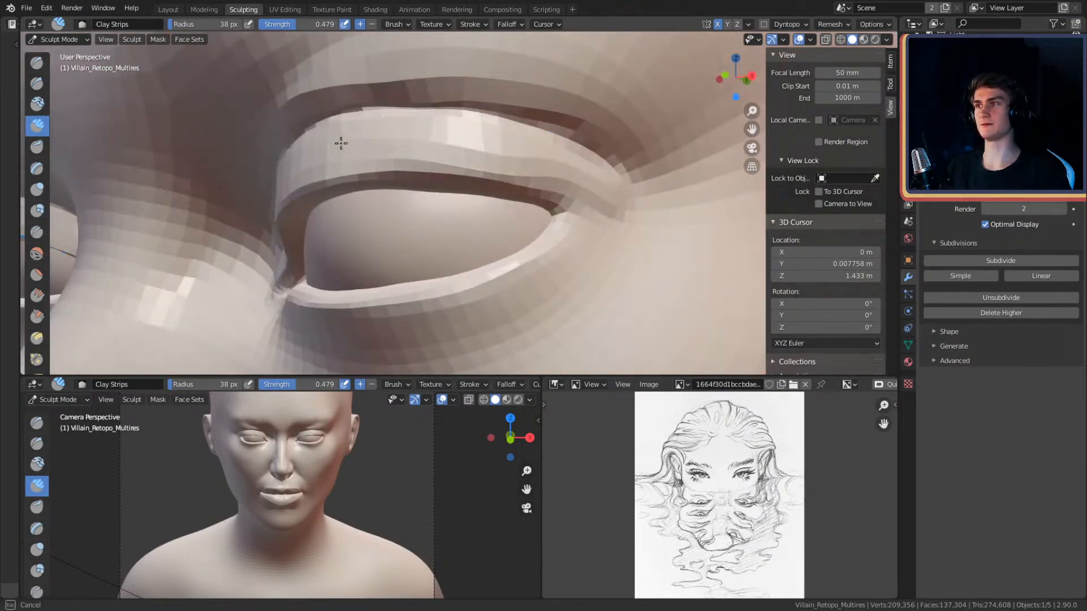
pyautogui.moveTo(513, 134); pyautogui.dragTo(629, 198, button='middle')
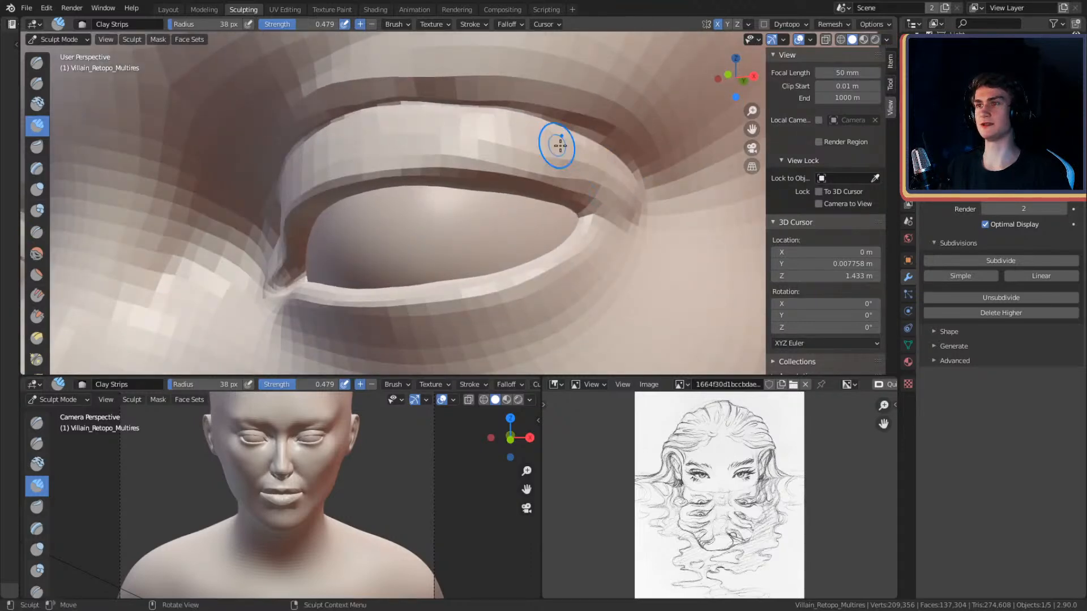
# - Sculpt the inner part of the upper eyelid and the lower eyelid with the Clay Strips brush at 31 px radius
pyautogui.moveTo(480, 141)
pyautogui.mouseDown(button='middle')
pyautogui.moveTo(521, 107)
pyautogui.moveTo(529, 146)
pyautogui.moveTo(583, 163)
pyautogui.moveTo(494, 146)
pyautogui.moveTo(531, 148)
pyautogui.mouseUp(button='middle')
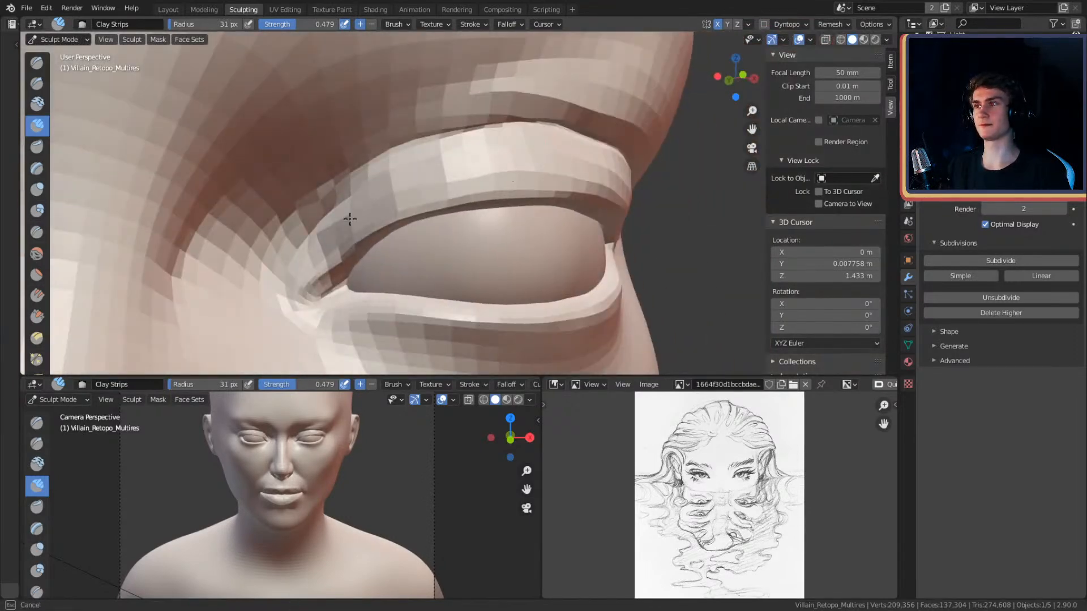
pyautogui.moveTo(400, 170)
pyautogui.mouseDown(button='middle')
pyautogui.moveTo(492, 153)
pyautogui.moveTo(507, 117)
pyautogui.moveTo(571, 191)
pyautogui.mouseUp(button='middle')
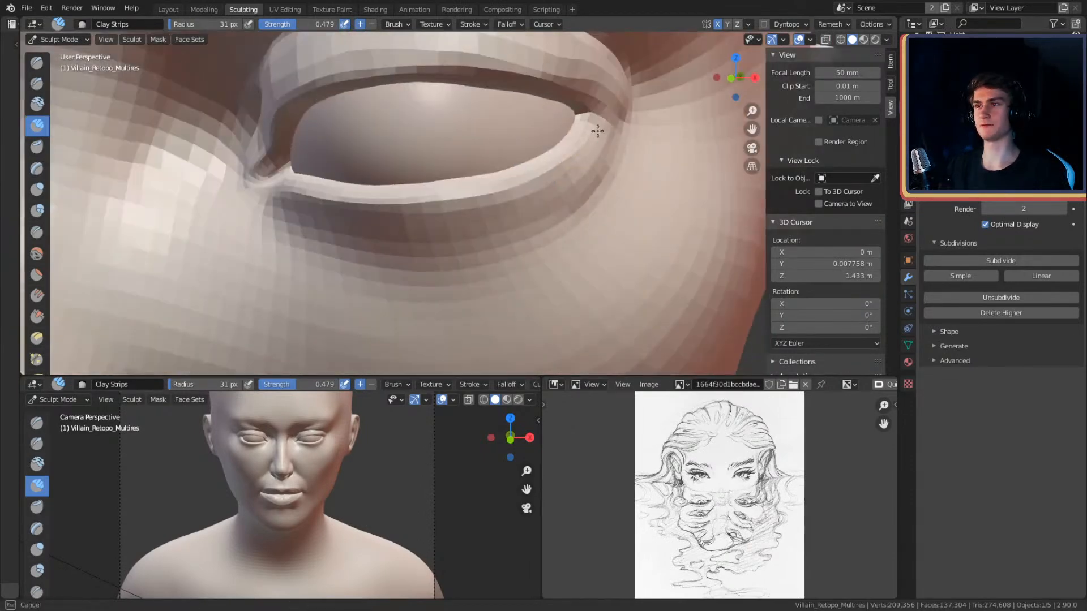
pyautogui.moveTo(426, 231); pyautogui.dragTo(545, 206, button='middle')
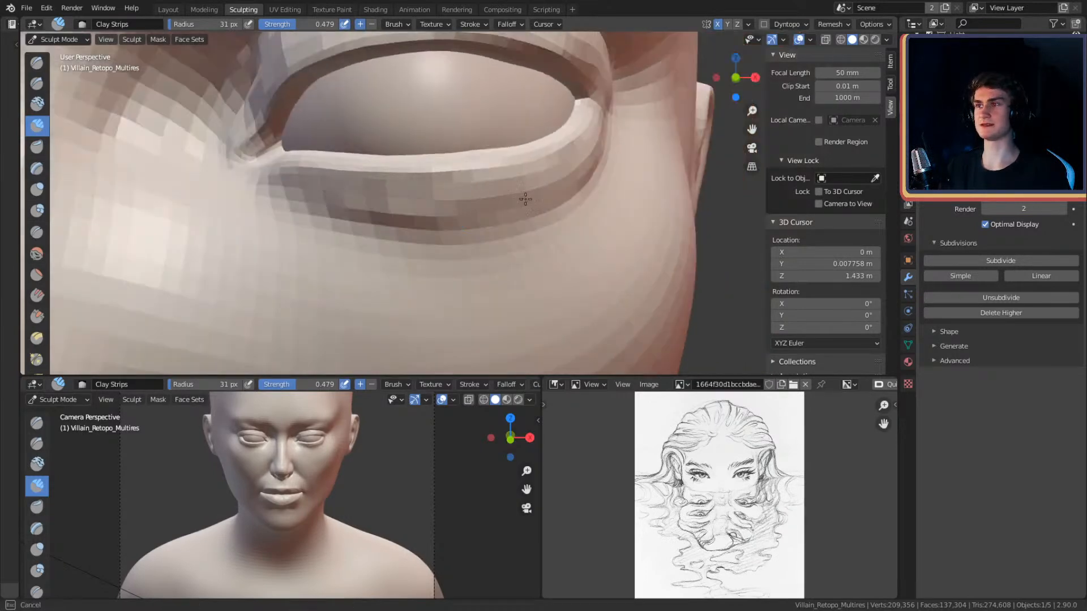
pyautogui.moveTo(353, 207); pyautogui.dragTo(408, 222)
pyautogui.moveTo(545, 189); pyautogui.dragTo(538, 187, button='middle')
# - Shape the fold between the upper eyelid and brow with the Clay Strips brush at 90 px radius
pyautogui.press('f')
pyautogui.click(549, 244)
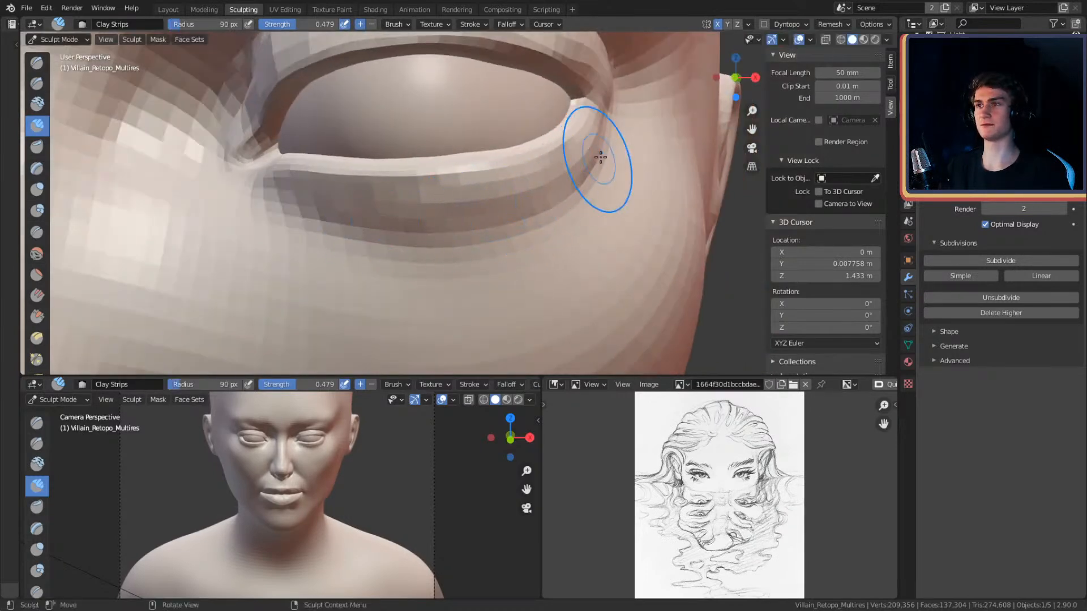
pyautogui.scroll(-5, 605, 141)
pyautogui.scroll(2, 566, 187)
pyautogui.keyDown('shift'); pyautogui.moveTo(563, 190); pyautogui.dragTo(547, 226, button='middle'); pyautogui.keyUp('shift')
pyautogui.scroll(1, 548, 227)
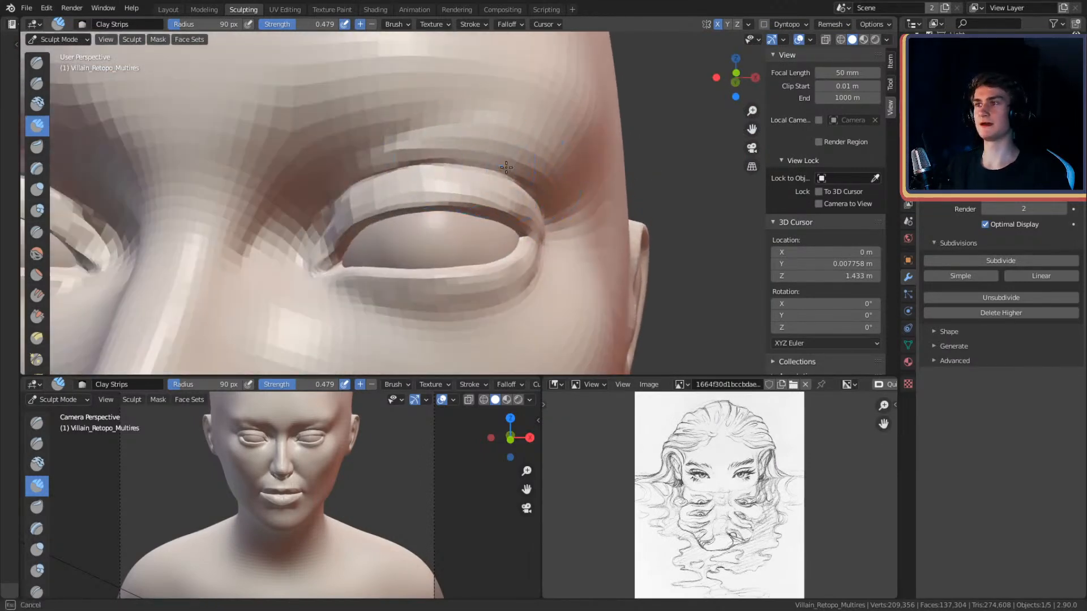
pyautogui.moveTo(502, 167); pyautogui.dragTo(532, 180)
pyautogui.scroll(-4, 550, 181)
pyautogui.scroll(3, 558, 192)
pyautogui.moveTo(571, 183)
pyautogui.mouseDown(button='middle')
pyautogui.moveTo(544, 177)
pyautogui.moveTo(550, 200)
pyautogui.moveTo(569, 187)
pyautogui.mouseUp(button='middle')
pyautogui.scroll(1, 543, 177)
pyautogui.scroll(3, 557, 198)
# - Refine the upper eyelid's crease and edge with the Crease brush, using 36 and 80 px radii
pyautogui.hotkey('shift', 'c')
pyautogui.moveTo(492, 169); pyautogui.dragTo(510, 162, button='middle')
pyautogui.moveTo(529, 208)
pyautogui.mouseDown(button='middle')
pyautogui.moveTo(538, 187)
pyautogui.moveTo(529, 189)
pyautogui.moveTo(546, 202)
pyautogui.mouseUp(button='middle')
pyautogui.press('f')
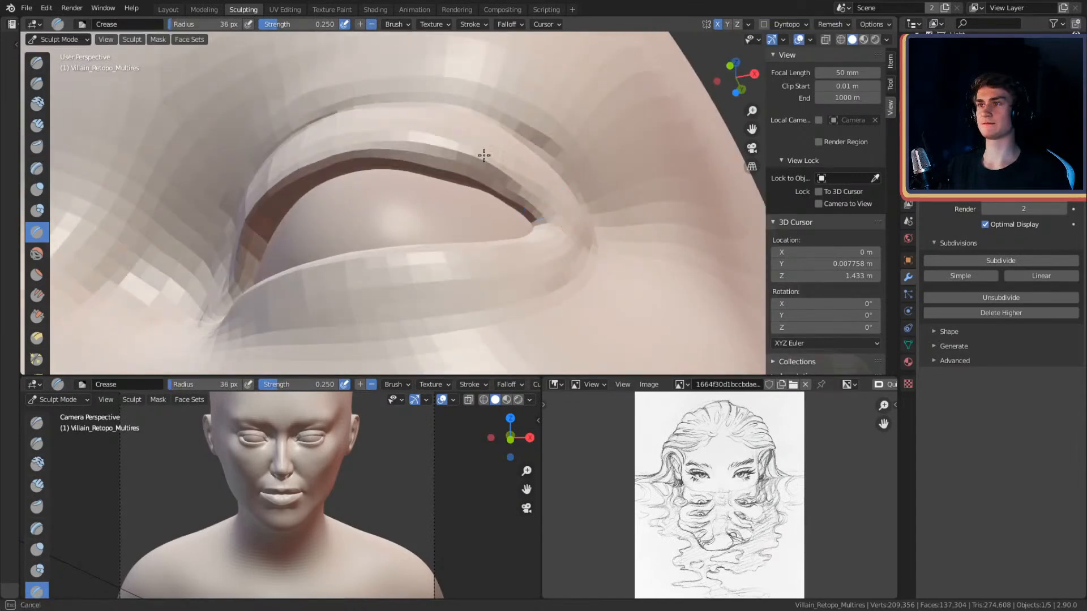
pyautogui.moveTo(536, 149)
pyautogui.mouseDown(button='middle')
pyautogui.moveTo(580, 146)
pyautogui.moveTo(512, 128)
pyautogui.mouseUp(button='middle')
pyautogui.press('f')
pyautogui.click(430, 160)
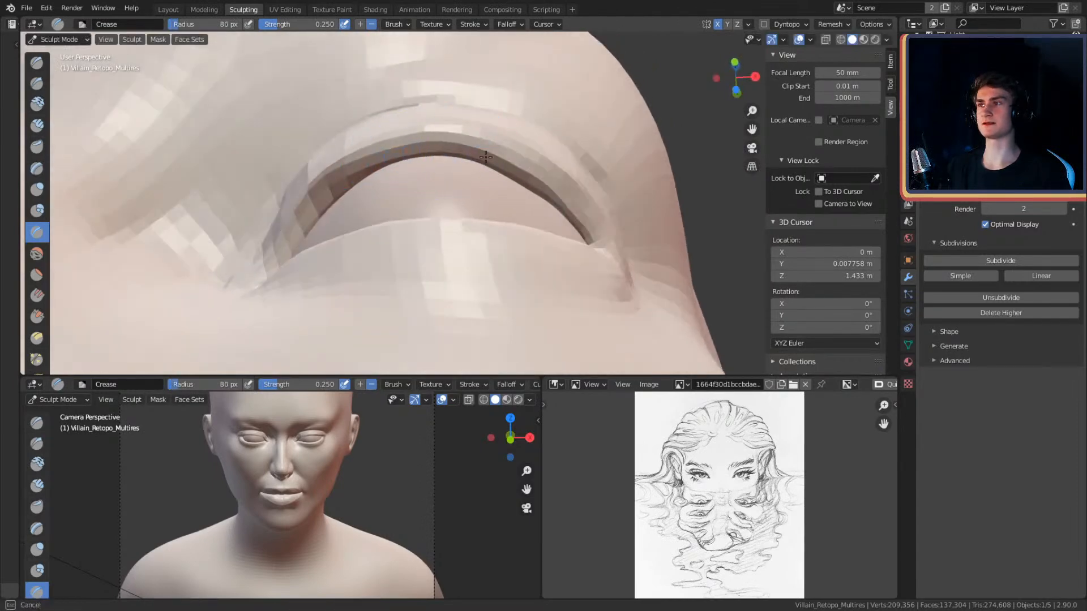
# - Adjust the shape of the eyelids with the Grab brush, ending at 96 px radius
pyautogui.scroll(-8, 547, 153)
pyautogui.moveTo(553, 177)
pyautogui.mouseDown(button='middle')
pyautogui.moveTo(538, 260)
pyautogui.moveTo(538, 172)
pyautogui.mouseUp(button='middle')
pyautogui.scroll(1, 536, 178)
pyautogui.scroll(4, 535, 169)
pyautogui.moveTo(534, 92)
pyautogui.keyDown('shift'); pyautogui.mouseDown(button='middle')
pyautogui.moveTo(533, 180)
pyautogui.moveTo(504, 202)
pyautogui.moveTo(514, 206)
pyautogui.moveTo(466, 213)
pyautogui.moveTo(477, 232)
pyautogui.moveTo(515, 194)
pyautogui.moveTo(476, 161)
pyautogui.moveTo(528, 210)
pyautogui.moveTo(514, 214)
pyautogui.mouseUp(button='middle'); pyautogui.keyUp('shift')
pyautogui.press('g')
pyautogui.press('f')
pyautogui.click(490, 202)
pyautogui.press('f')
pyautogui.click(472, 204)
pyautogui.scroll(-6, 509, 201)
pyautogui.scroll(3, 515, 226)
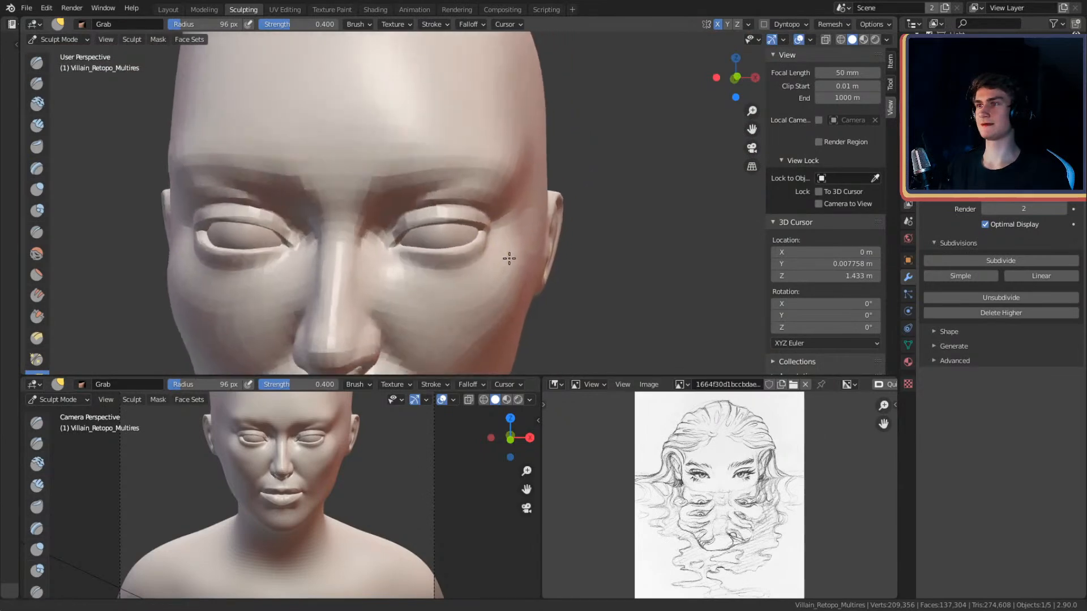
# - Reshape the lower eyelid's curve around the eyeball with the Grab brush at 183 px radius
pyautogui.scroll(4, 514, 229)
pyautogui.moveTo(521, 211)
pyautogui.keyDown('alt'); pyautogui.mouseDown()
pyautogui.moveTo(532, 116)
pyautogui.moveTo(521, 202)
pyautogui.moveTo(531, 172)
pyautogui.moveTo(504, 170)
pyautogui.mouseUp(); pyautogui.keyUp('alt')
pyautogui.moveTo(506, 221)
pyautogui.keyDown('alt'); pyautogui.mouseDown()
pyautogui.moveTo(517, 206)
pyautogui.moveTo(533, 225)
pyautogui.moveTo(531, 213)
pyautogui.moveTo(499, 215)
pyautogui.moveTo(536, 219)
pyautogui.moveTo(529, 214)
pyautogui.moveTo(558, 243)
pyautogui.moveTo(566, 232)
pyautogui.moveTo(519, 233)
pyautogui.moveTo(460, 277)
pyautogui.mouseUp(); pyautogui.keyUp('alt')
pyautogui.press('f')
pyautogui.click(548, 217)
pyautogui.press('f')
pyautogui.click(527, 217)
pyautogui.press('f')
pyautogui.click(531, 224)
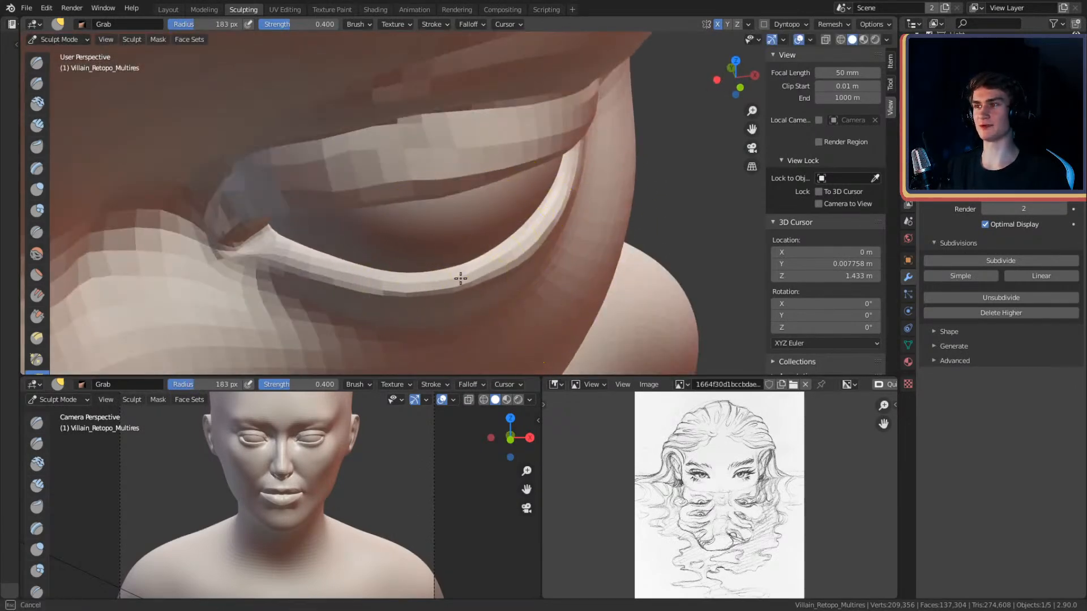
# - Refine the area below the lower eyelid's outer corner with the Crease brush at 141 px radius
pyautogui.moveTo(541, 249)
pyautogui.keyDown('alt'); pyautogui.mouseDown()
pyautogui.moveTo(551, 155)
pyautogui.moveTo(547, 208)
pyautogui.mouseUp(); pyautogui.keyUp('alt')
pyautogui.moveTo(467, 201)
pyautogui.keyDown('alt'); pyautogui.mouseDown()
pyautogui.moveTo(504, 216)
pyautogui.moveTo(536, 207)
pyautogui.mouseUp(); pyautogui.keyUp('alt')
pyautogui.press('f')
pyautogui.click(514, 209)
pyautogui.press('f')
pyautogui.click(554, 211)
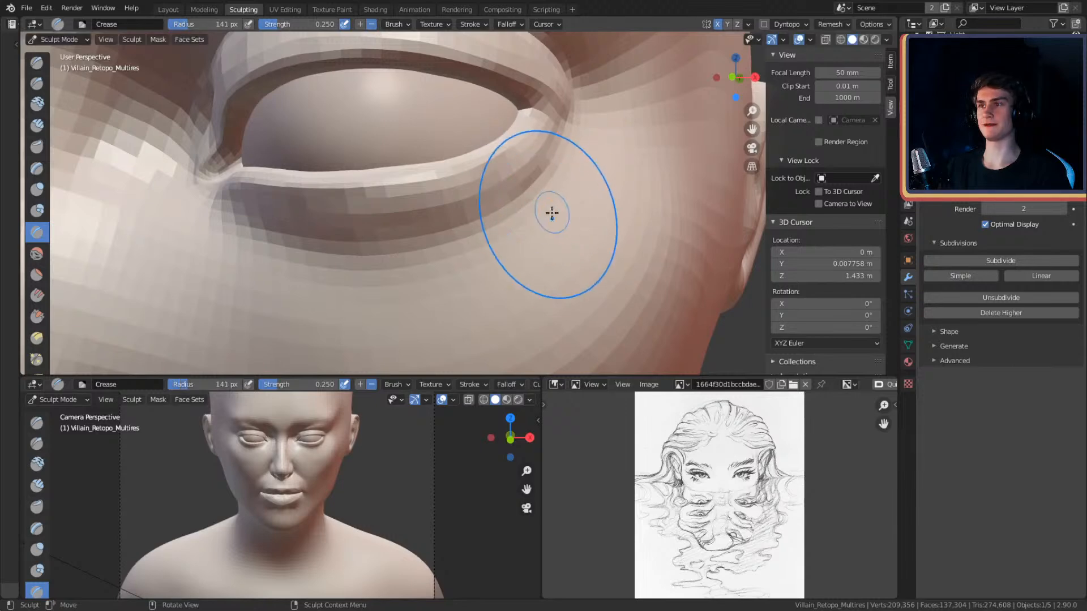
pyautogui.scroll(-8, 536, 223)
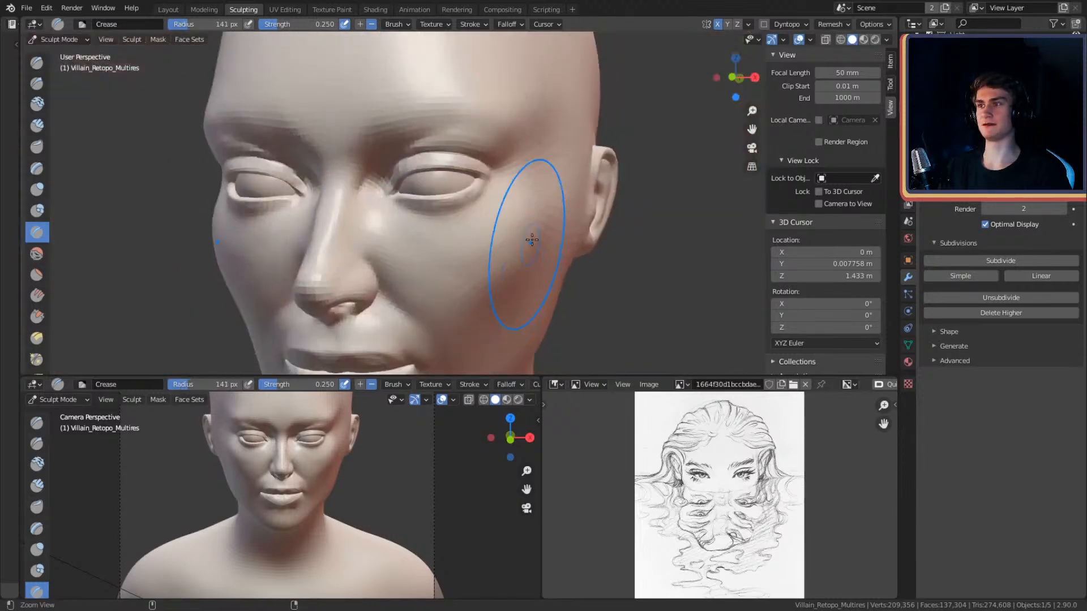
pyautogui.keyDown('alt'); pyautogui.moveTo(471, 187); pyautogui.dragTo(508, 199); pyautogui.keyUp('alt')
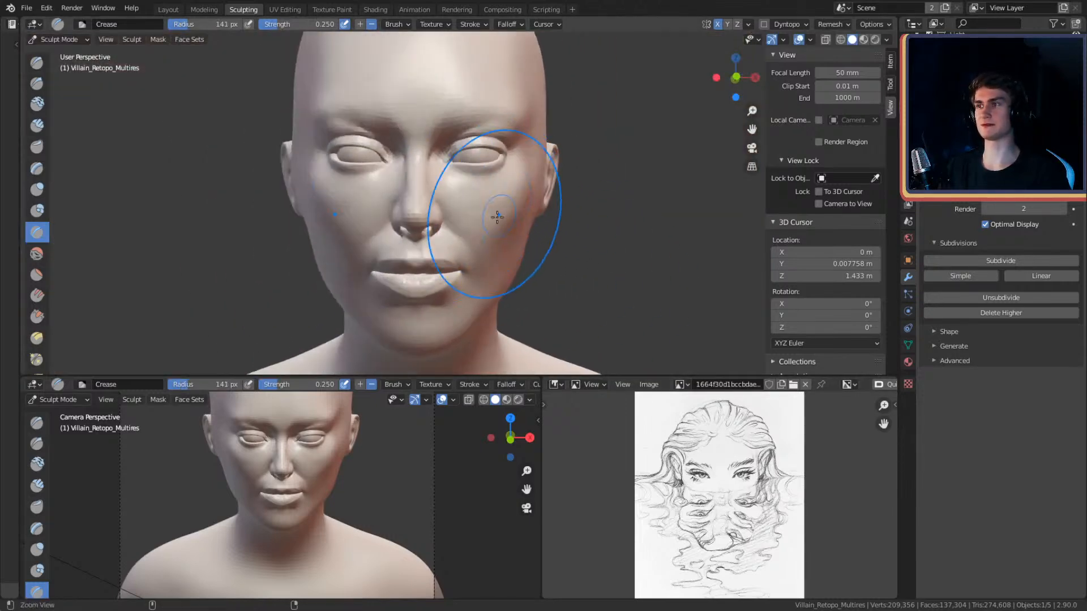
# - Adjust the ear's shape and angle from the head with the Grab brush at 138 px radius
pyautogui.scroll(2, 508, 199)
pyautogui.moveTo(433, 181)
pyautogui.keyDown('alt'); pyautogui.keyDown('shift'); pyautogui.mouseDown()
pyautogui.moveTo(480, 154)
pyautogui.moveTo(493, 235)
pyautogui.moveTo(613, 211)
pyautogui.moveTo(571, 209)
pyautogui.mouseUp(); pyautogui.keyUp('shift'); pyautogui.keyUp('alt')
pyautogui.press('g')
pyautogui.press('f')
pyautogui.click(572, 222)
pyautogui.moveTo(568, 223)
pyautogui.mouseDown(button='middle')
pyautogui.moveTo(515, 225)
pyautogui.moveTo(554, 233)
pyautogui.mouseUp(button='middle')
pyautogui.keyDown('ctrl'); pyautogui.moveTo(553, 192); pyautogui.dragTo(517, 161, button='middle'); pyautogui.keyUp('ctrl')
pyautogui.press('f')
pyautogui.click(422, 214)
pyautogui.moveTo(465, 214)
pyautogui.mouseDown(button='middle')
pyautogui.moveTo(512, 196)
pyautogui.moveTo(560, 218)
pyautogui.moveTo(580, 213)
pyautogui.moveTo(532, 215)
pyautogui.moveTo(517, 165)
pyautogui.moveTo(553, 236)
pyautogui.moveTo(542, 189)
pyautogui.moveTo(558, 213)
pyautogui.moveTo(562, 260)
pyautogui.moveTo(577, 262)
pyautogui.moveTo(498, 213)
pyautogui.moveTo(424, 257)
pyautogui.moveTo(509, 209)
pyautogui.moveTo(451, 226)
pyautogui.moveTo(454, 213)
pyautogui.mouseUp(button='middle')
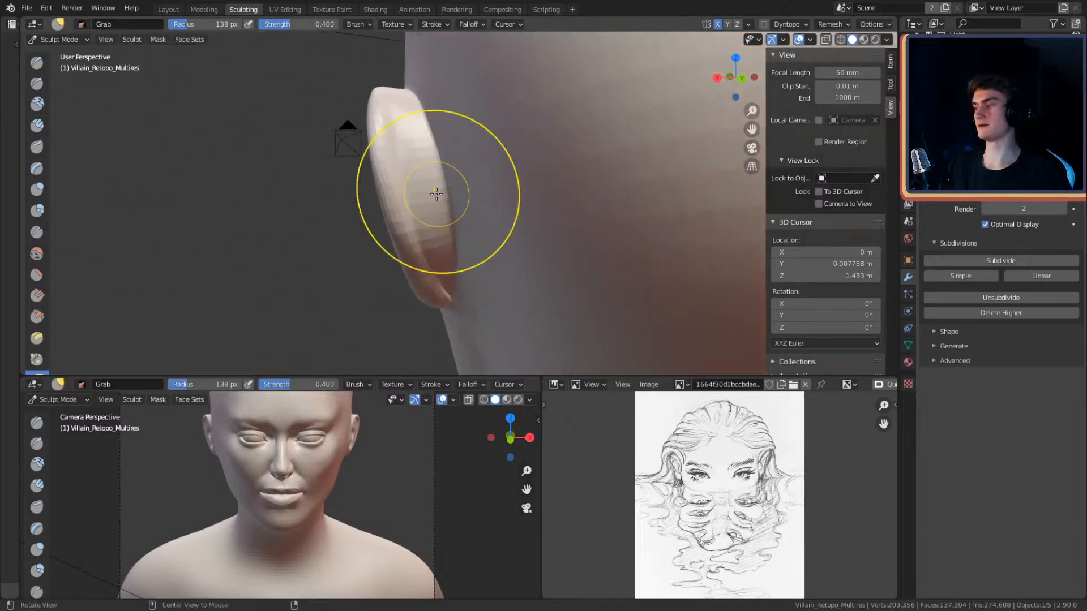
# - Sculpt the earlobe and its attachment to the head with the Clay Strips brush at 25 px radius
pyautogui.hotkey('shift', 'c')
pyautogui.moveTo(341, 194)
pyautogui.mouseDown(button='middle')
pyautogui.moveTo(429, 189)
pyautogui.moveTo(439, 216)
pyautogui.moveTo(497, 175)
pyautogui.moveTo(476, 211)
pyautogui.moveTo(433, 219)
pyautogui.moveTo(583, 257)
pyautogui.moveTo(502, 223)
pyautogui.moveTo(487, 239)
pyautogui.moveTo(491, 206)
pyautogui.moveTo(473, 203)
pyautogui.moveTo(492, 183)
pyautogui.moveTo(492, 213)
pyautogui.mouseUp(button='middle')
pyautogui.press('c')
pyautogui.press('f')
pyautogui.click(511, 207)
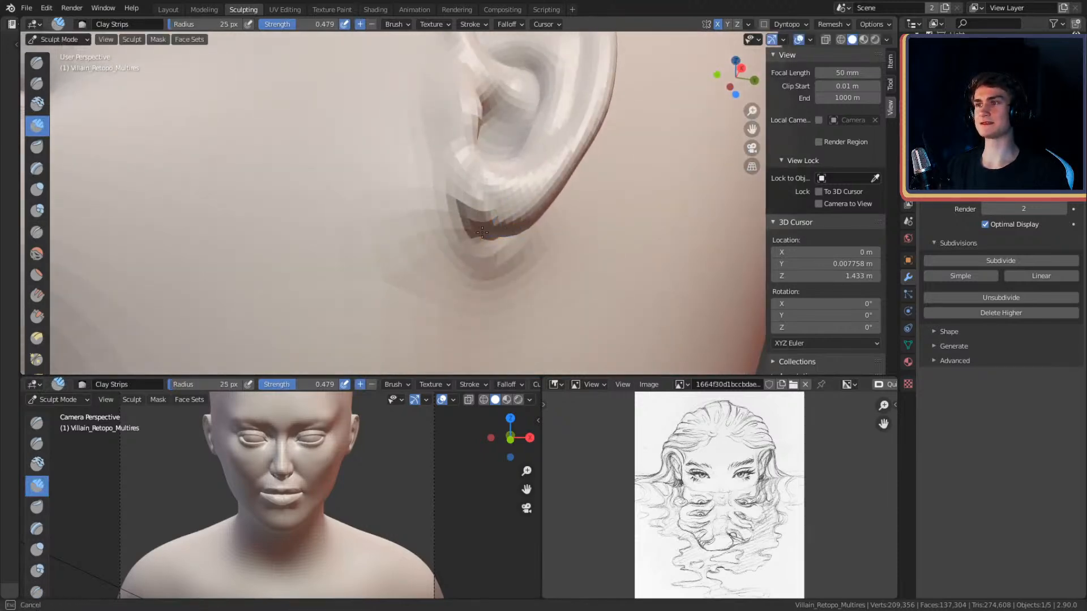
pyautogui.moveTo(500, 207)
pyautogui.mouseDown(button='middle')
pyautogui.moveTo(502, 226)
pyautogui.moveTo(521, 223)
pyautogui.moveTo(509, 206)
pyautogui.moveTo(523, 192)
pyautogui.moveTo(495, 162)
pyautogui.moveTo(507, 193)
pyautogui.mouseUp(button='middle')
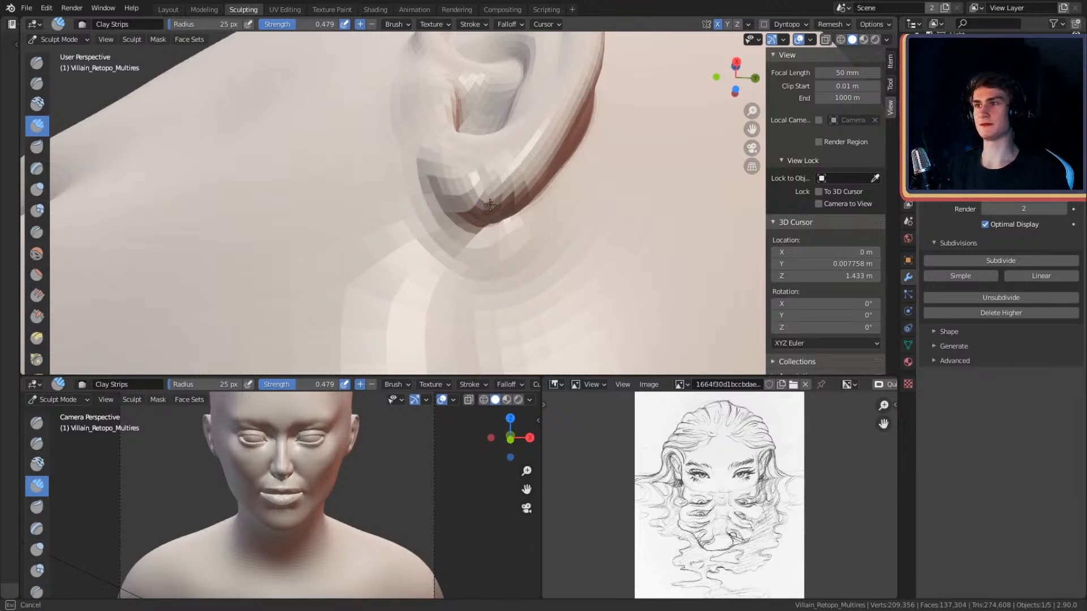
# - Build up the front of the ear above the lobe with the Clay Strips brush at 33 px radius
pyautogui.moveTo(502, 166)
pyautogui.mouseDown(button='middle')
pyautogui.moveTo(528, 182)
pyautogui.moveTo(492, 245)
pyautogui.mouseUp(button='middle')
pyautogui.press('f')
pyautogui.click(491, 248)
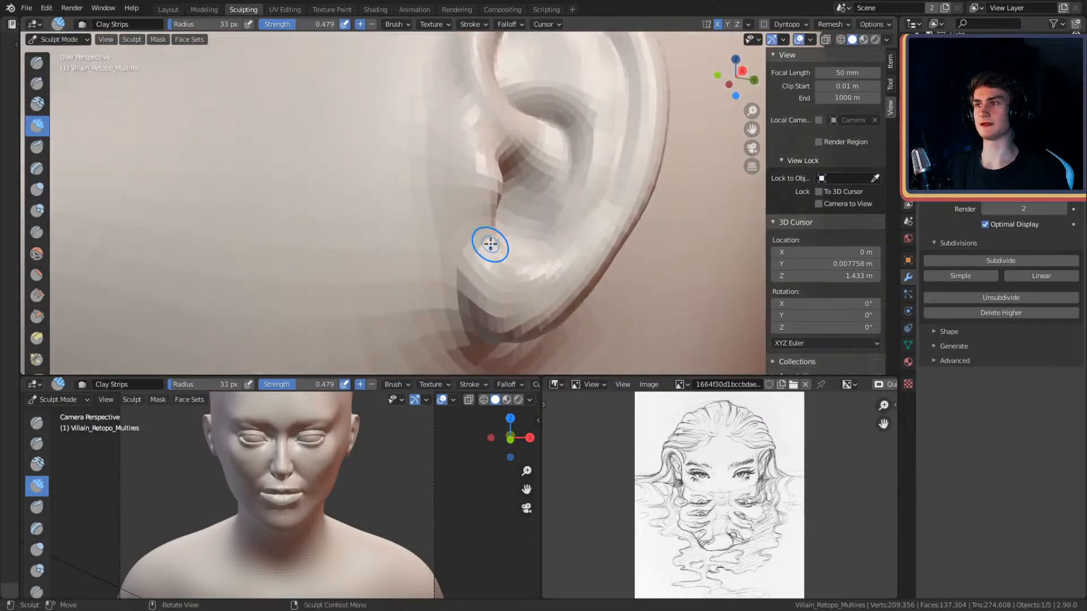
pyautogui.moveTo(457, 126); pyautogui.dragTo(458, 160, button='middle')
# - Refine the ear's front rim with the Crease brush at 57 px radius and adjust its shape with the Grab brush
pyautogui.hotkey('shift', 'c')
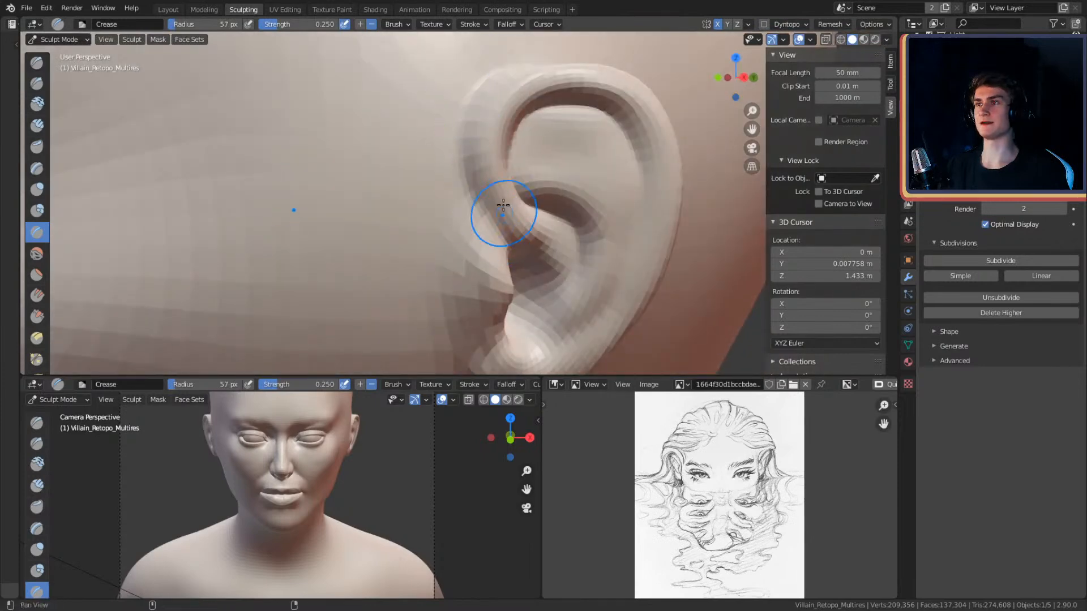
pyautogui.moveTo(503, 228); pyautogui.dragTo(514, 185, button='middle')
pyautogui.moveTo(517, 95)
pyautogui.mouseDown(button='middle')
pyautogui.moveTo(520, 204)
pyautogui.moveTo(562, 138)
pyautogui.moveTo(515, 171)
pyautogui.moveTo(400, 177)
pyautogui.moveTo(432, 206)
pyautogui.moveTo(471, 200)
pyautogui.mouseUp(button='middle')
pyautogui.press('g')
pyautogui.moveTo(449, 165)
pyautogui.mouseDown(button='middle')
pyautogui.moveTo(451, 184)
pyautogui.moveTo(413, 189)
pyautogui.moveTo(427, 215)
pyautogui.moveTo(453, 185)
pyautogui.moveTo(439, 194)
pyautogui.moveTo(544, 222)
pyautogui.moveTo(606, 175)
pyautogui.moveTo(577, 175)
pyautogui.moveTo(553, 212)
pyautogui.moveTo(515, 201)
pyautogui.moveTo(445, 150)
pyautogui.mouseUp(button='middle')
# - Define where the ear meets the side of the head with the Crease brush at 59 px radius
pyautogui.hotkey('shift', 'c')
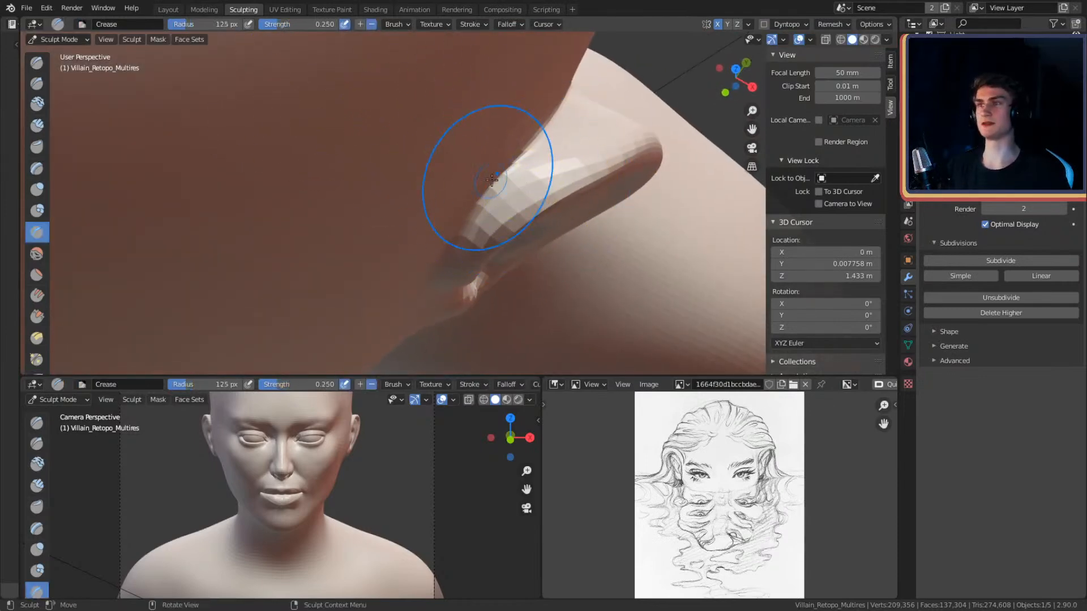
pyautogui.moveTo(489, 181); pyautogui.dragTo(514, 199, button='middle')
pyautogui.press('f')
pyautogui.click(503, 203)
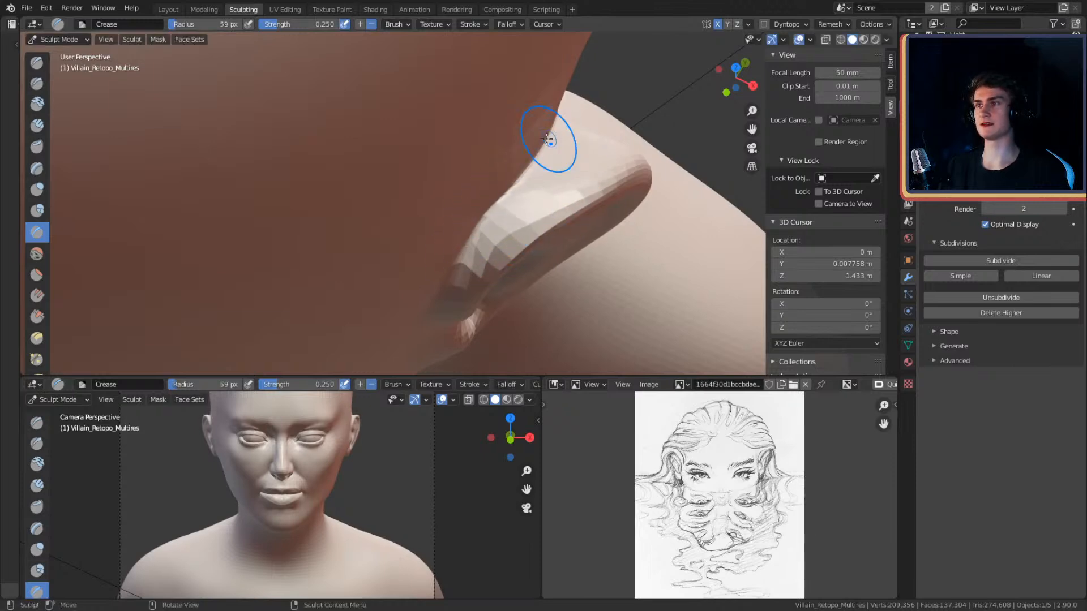
# - Sharpen the transition around the top and back of the ear with the Crease brush at 51 px radius
pyautogui.moveTo(508, 181)
pyautogui.mouseDown(button='middle')
pyautogui.moveTo(402, 248)
pyautogui.moveTo(485, 213)
pyautogui.mouseUp(button='middle')
pyautogui.press('f')
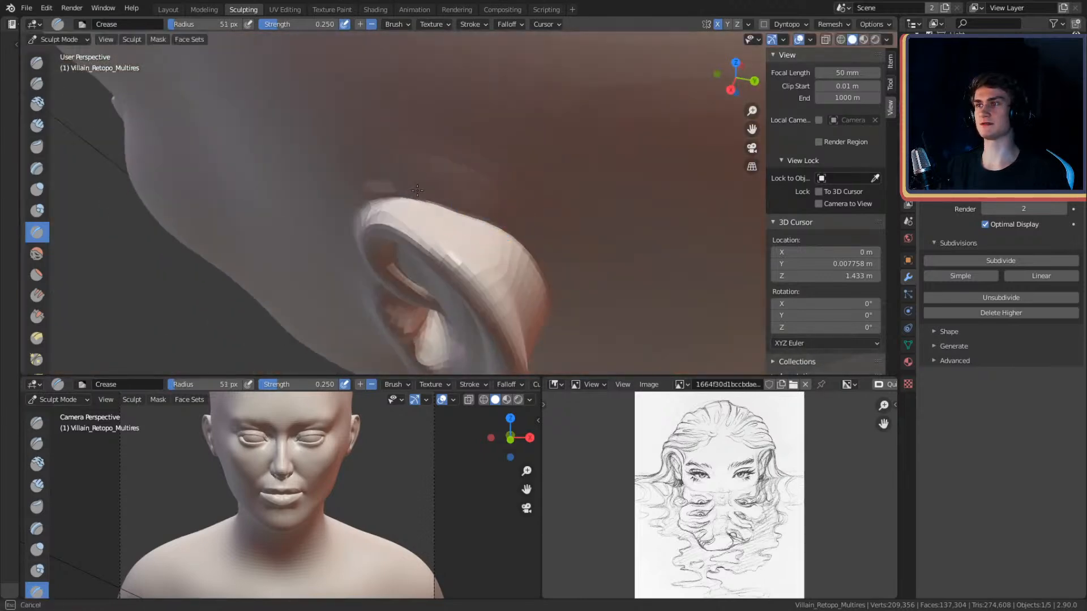
pyautogui.moveTo(483, 209); pyautogui.dragTo(499, 220)
pyautogui.moveTo(499, 220)
pyautogui.mouseDown(button='middle')
pyautogui.moveTo(524, 167)
pyautogui.moveTo(481, 195)
pyautogui.moveTo(524, 209)
pyautogui.mouseUp(button='middle')
pyautogui.moveTo(398, 239); pyautogui.dragTo(387, 256)
pyautogui.moveTo(487, 226)
pyautogui.mouseDown(button='middle')
pyautogui.moveTo(536, 203)
pyautogui.moveTo(538, 224)
pyautogui.moveTo(504, 170)
pyautogui.moveTo(464, 226)
pyautogui.moveTo(519, 243)
pyautogui.moveTo(435, 242)
pyautogui.mouseUp(button='middle')
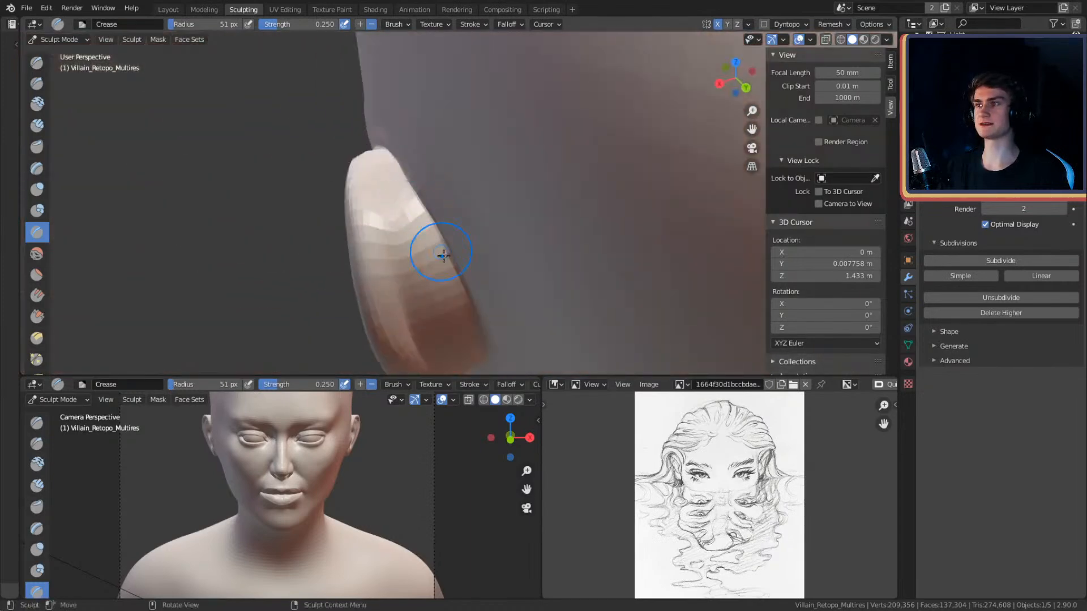
pyautogui.moveTo(473, 320); pyautogui.dragTo(458, 176, button='middle')
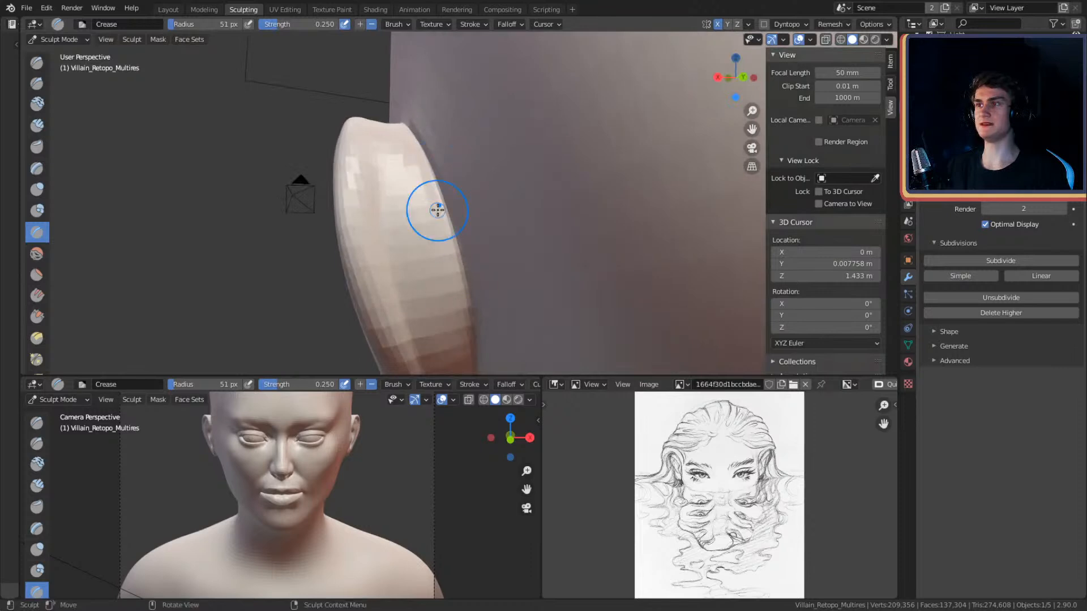
pyautogui.moveTo(464, 338)
pyautogui.mouseDown(button='middle')
pyautogui.moveTo(470, 194)
pyautogui.moveTo(509, 141)
pyautogui.moveTo(493, 260)
pyautogui.mouseUp(button='middle')
# - Define the earlobe's junction with the head from the front and back with the Crease brush at 52 px radius
pyautogui.moveTo(476, 307)
pyautogui.mouseDown(button='middle')
pyautogui.moveTo(507, 260)
pyautogui.moveTo(583, 296)
pyautogui.moveTo(496, 226)
pyautogui.moveTo(430, 253)
pyautogui.moveTo(497, 272)
pyautogui.moveTo(456, 229)
pyautogui.moveTo(553, 245)
pyautogui.moveTo(501, 223)
pyautogui.moveTo(477, 263)
pyautogui.moveTo(512, 262)
pyautogui.mouseUp(button='middle')
pyautogui.moveTo(428, 278)
pyautogui.mouseDown(button='middle')
pyautogui.moveTo(505, 253)
pyautogui.moveTo(473, 255)
pyautogui.moveTo(486, 243)
pyautogui.moveTo(491, 254)
pyautogui.mouseUp(button='middle')
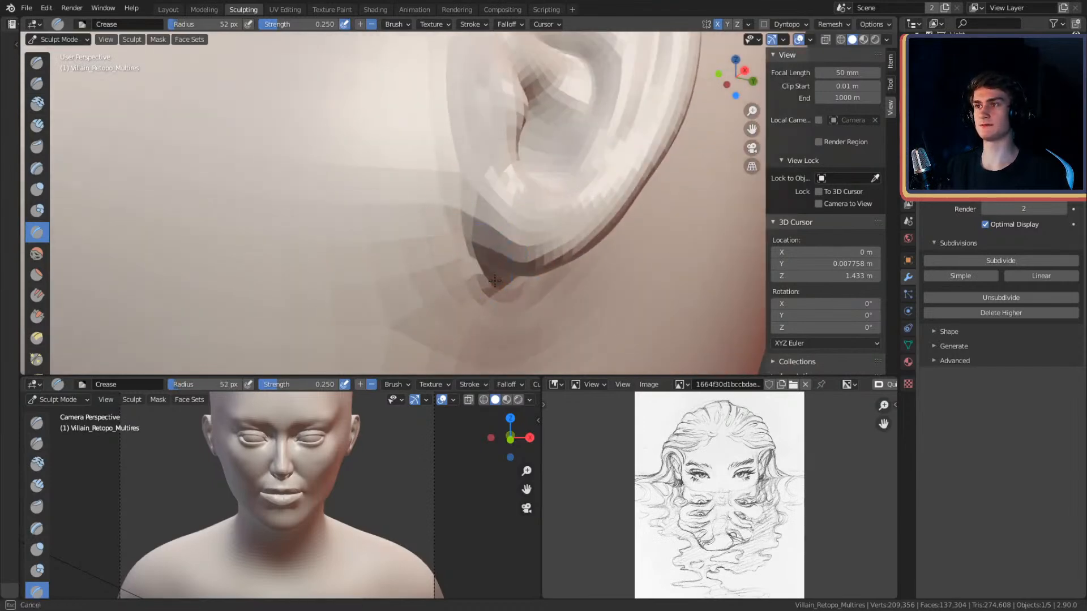
pyautogui.moveTo(368, 84); pyautogui.dragTo(473, 225, button='middle')
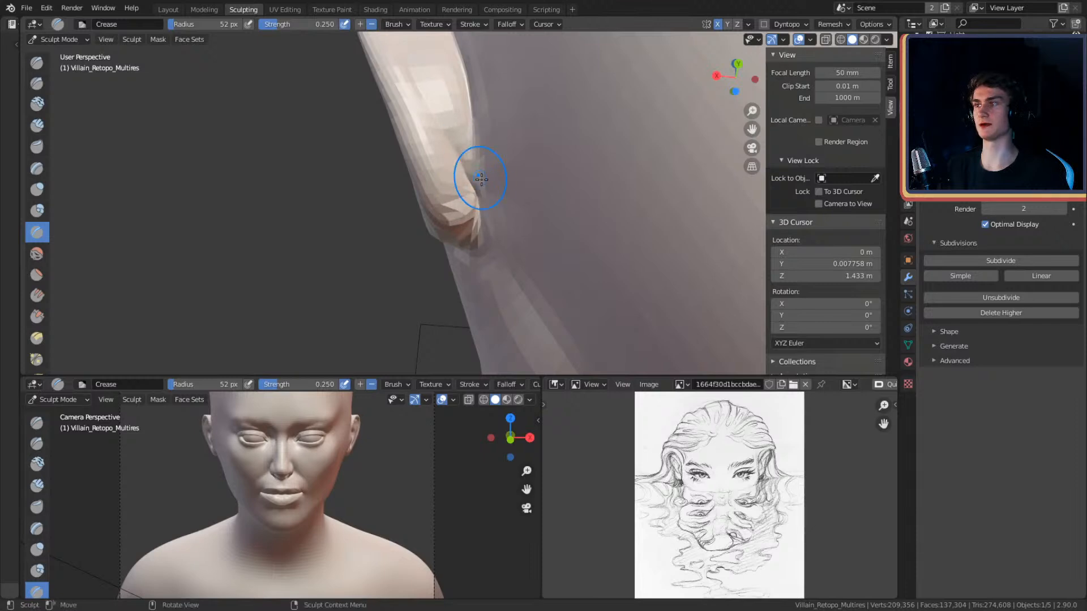
# - Adjust the shape of the earlobe and its transition into the head with the Grab brush
pyautogui.press('c')
pyautogui.moveTo(473, 183); pyautogui.dragTo(702, 254, button='middle')
pyautogui.moveTo(571, 244); pyautogui.dragTo(547, 249, button='middle')
pyautogui.keyDown('shift'); pyautogui.moveTo(504, 148); pyautogui.dragTo(502, 180, button='middle'); pyautogui.keyUp('shift')
pyautogui.press('g')
pyautogui.press('f')
pyautogui.click(653, 202)
pyautogui.keyDown('ctrl'); pyautogui.moveTo(583, 197); pyautogui.dragTo(585, 223, button='middle'); pyautogui.keyUp('ctrl')
pyautogui.moveTo(585, 223)
pyautogui.keyDown('shift'); pyautogui.mouseDown(button='middle')
pyautogui.moveTo(575, 193)
pyautogui.moveTo(464, 215)
pyautogui.moveTo(528, 240)
pyautogui.mouseUp(button='middle'); pyautogui.keyUp('shift')
pyautogui.keyDown('alt'); pyautogui.moveTo(528, 240); pyautogui.dragTo(554, 254); pyautogui.keyUp('alt')
# - Adjust the ears and the sides of the face with the Grab brush at 303 px radius
pyautogui.press('f')
pyautogui.click(667, 236)
pyautogui.moveTo(492, 197)
pyautogui.keyDown('alt'); pyautogui.mouseDown()
pyautogui.moveTo(504, 218)
pyautogui.moveTo(504, 204)
pyautogui.moveTo(532, 199)
pyautogui.moveTo(532, 219)
pyautogui.moveTo(601, 269)
pyautogui.mouseUp(); pyautogui.keyUp('alt')
pyautogui.scroll(-3, 555, 220)
pyautogui.moveTo(602, 268)
pyautogui.mouseDown(button='middle')
pyautogui.moveTo(515, 216)
pyautogui.moveTo(546, 220)
pyautogui.moveTo(501, 206)
pyautogui.moveTo(539, 230)
pyautogui.moveTo(500, 251)
pyautogui.mouseUp(button='middle')
pyautogui.scroll(4, 515, 217)
pyautogui.press('f')
pyautogui.click(537, 229)
pyautogui.scroll(-3, 540, 208)
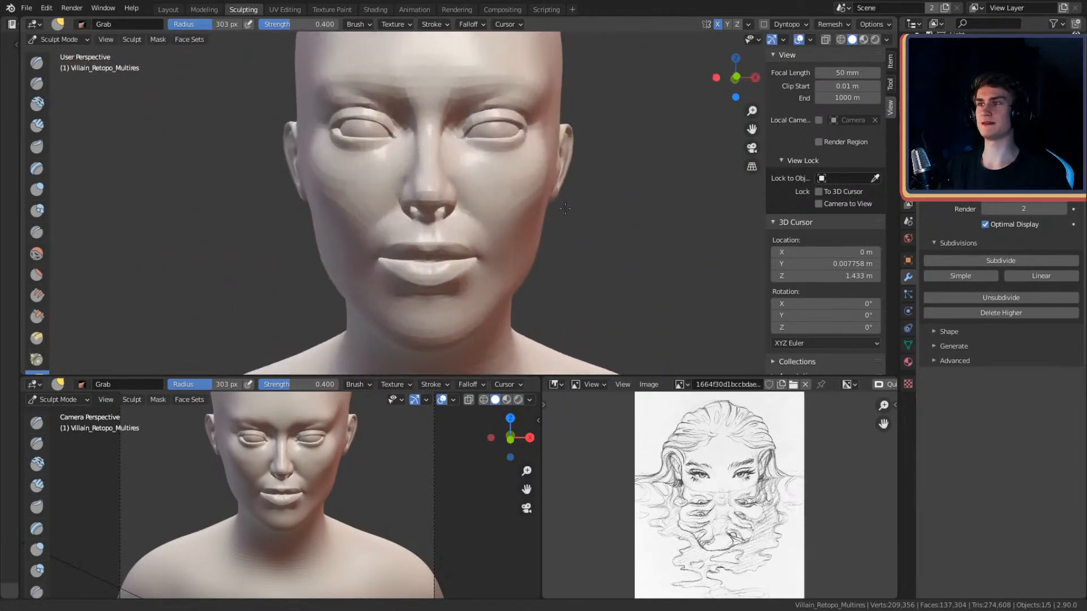
# - Refine the overall proportions of the face and skull with a large Grab brush between 275 and 311 px radius
pyautogui.moveTo(498, 212)
pyautogui.mouseDown(button='middle')
pyautogui.moveTo(566, 235)
pyautogui.moveTo(539, 232)
pyautogui.moveTo(514, 249)
pyautogui.moveTo(545, 199)
pyautogui.moveTo(522, 192)
pyautogui.moveTo(280, 229)
pyautogui.moveTo(538, 242)
pyautogui.moveTo(546, 182)
pyautogui.moveTo(542, 209)
pyautogui.mouseUp(button='middle')
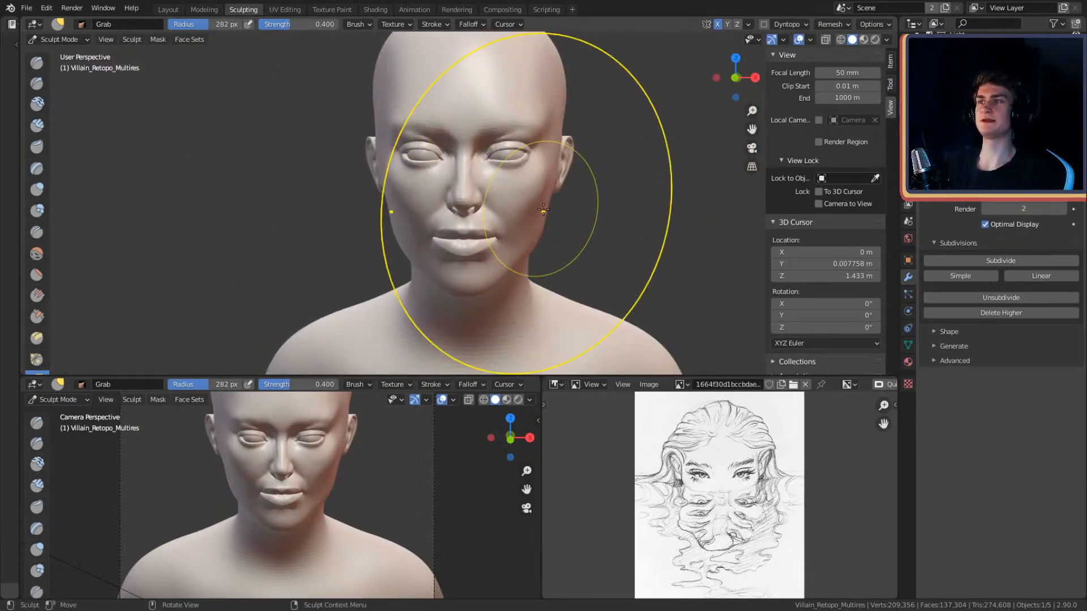
pyautogui.moveTo(586, 241); pyautogui.dragTo(583, 209, button='middle')
pyautogui.moveTo(528, 247)
pyautogui.keyDown('ctrl'); pyautogui.mouseDown(button='middle')
pyautogui.moveTo(555, 212)
pyautogui.moveTo(561, 230)
pyautogui.moveTo(523, 209)
pyautogui.moveTo(551, 213)
pyautogui.moveTo(553, 227)
pyautogui.moveTo(617, 220)
pyautogui.moveTo(393, 218)
pyautogui.mouseUp(button='middle'); pyautogui.keyUp('ctrl')
pyautogui.keyDown('ctrl'); pyautogui.keyDown('alt'); pyautogui.moveTo(420, 223); pyautogui.dragTo(435, 198); pyautogui.keyUp('alt'); pyautogui.keyUp('ctrl')
pyautogui.moveTo(435, 198)
pyautogui.keyDown('alt'); pyautogui.mouseDown()
pyautogui.moveTo(468, 223)
pyautogui.moveTo(431, 220)
pyautogui.mouseUp(); pyautogui.keyUp('alt')
pyautogui.press('f')
pyautogui.click(392, 234)
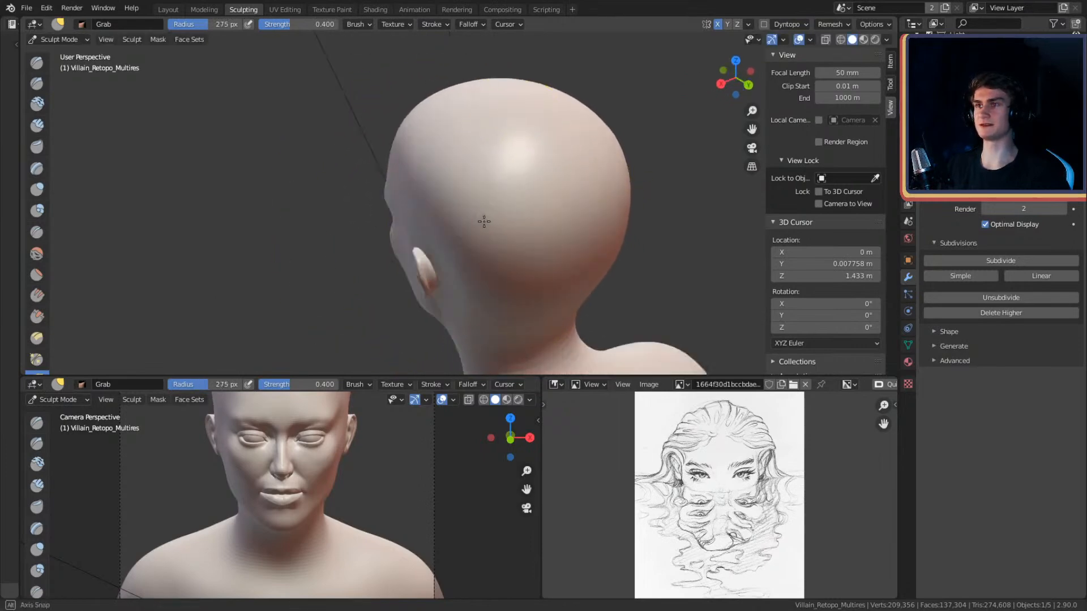
pyautogui.moveTo(682, 185)
pyautogui.keyDown('alt'); pyautogui.mouseDown()
pyautogui.moveTo(583, 218)
pyautogui.moveTo(566, 226)
pyautogui.moveTo(570, 238)
pyautogui.moveTo(536, 210)
pyautogui.moveTo(552, 187)
pyautogui.moveTo(541, 189)
pyautogui.mouseUp(); pyautogui.keyUp('alt')
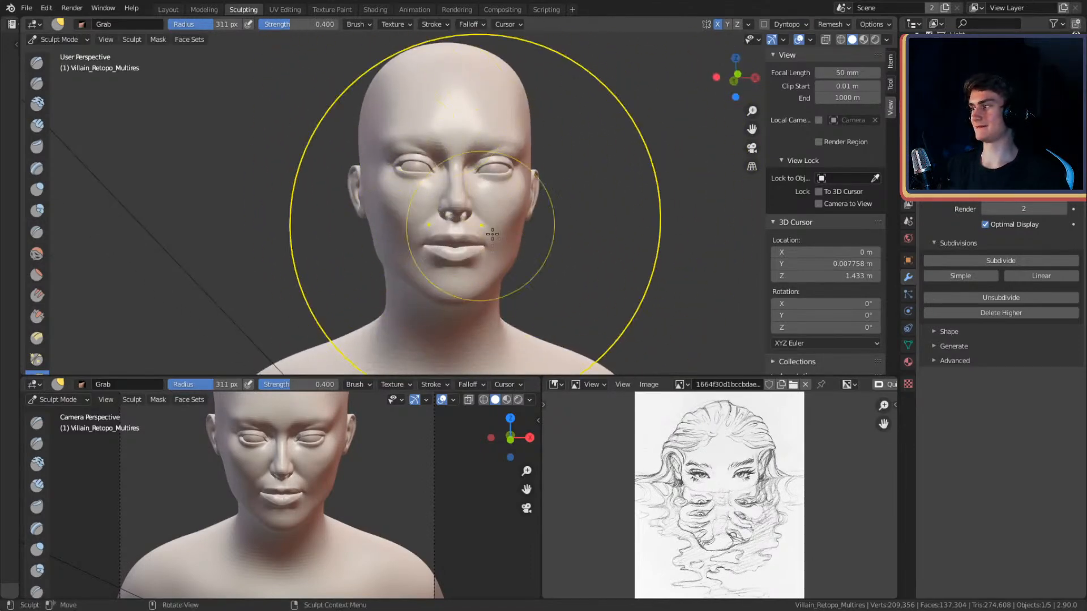
# - Check the face and head shape from several angles, then switch to the Crease brush
pyautogui.scroll(4, 517, 202)
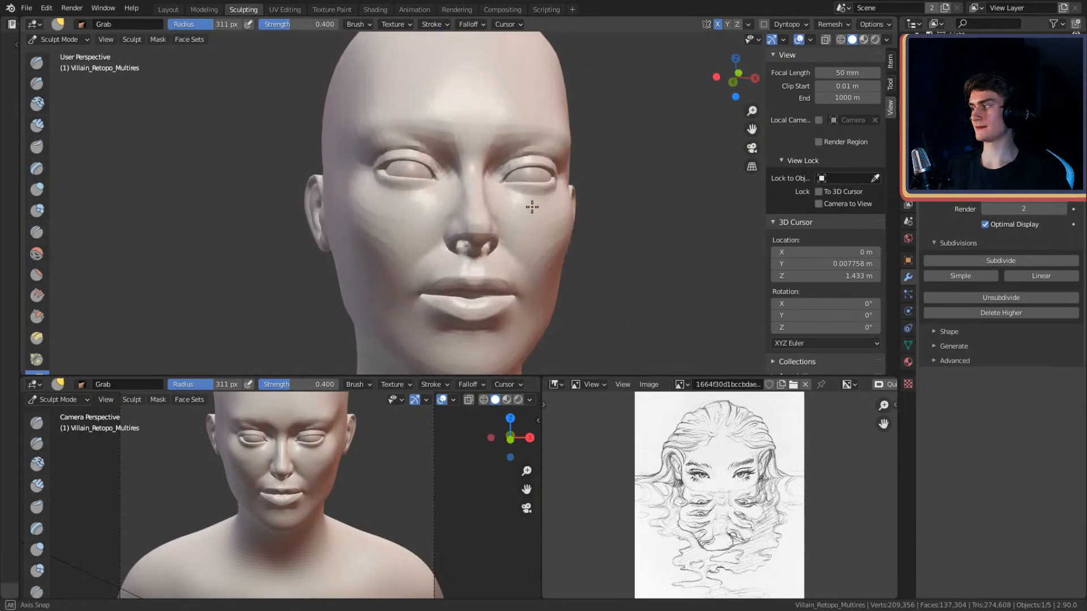
pyautogui.scroll(3, 529, 206)
pyautogui.keyDown('alt'); pyautogui.moveTo(529, 206); pyautogui.dragTo(513, 221); pyautogui.keyUp('alt')
pyautogui.scroll(-3, 509, 226)
pyautogui.moveTo(513, 222)
pyautogui.mouseDown(button='middle')
pyautogui.moveTo(476, 258)
pyautogui.moveTo(481, 269)
pyautogui.moveTo(458, 228)
pyautogui.moveTo(463, 198)
pyautogui.moveTo(500, 275)
pyautogui.mouseUp(button='middle')
pyautogui.scroll(3, 504, 238)
pyautogui.hotkey('shift', 'c')
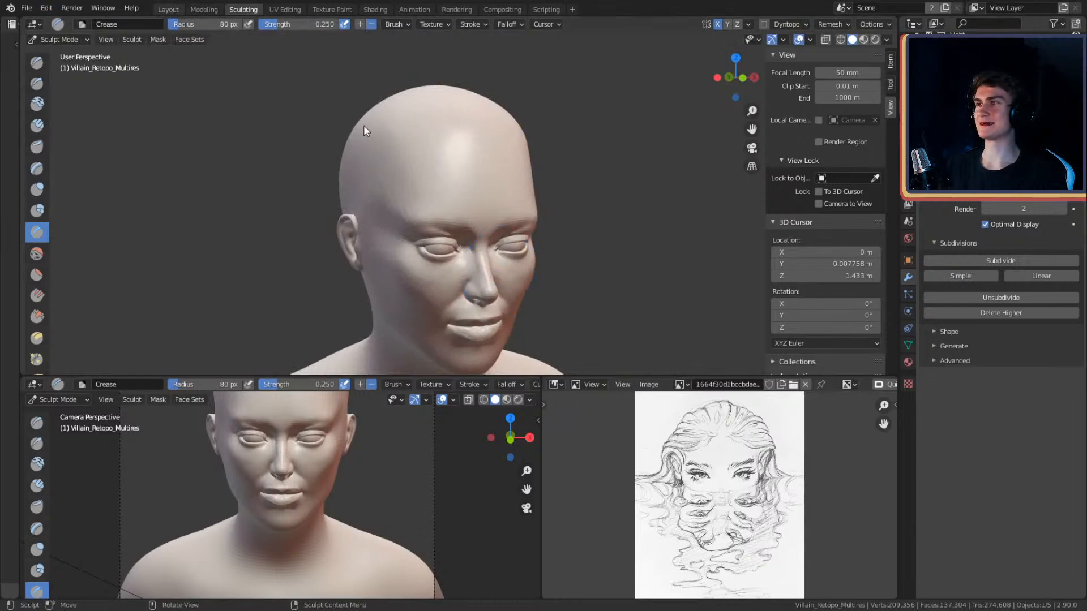
# - Add a cube at the 3D cursor in the Layout workspace
pyautogui.hotkey('ctrl', 'pageup')
pyautogui.hotkey('ctrl', 'pageup')
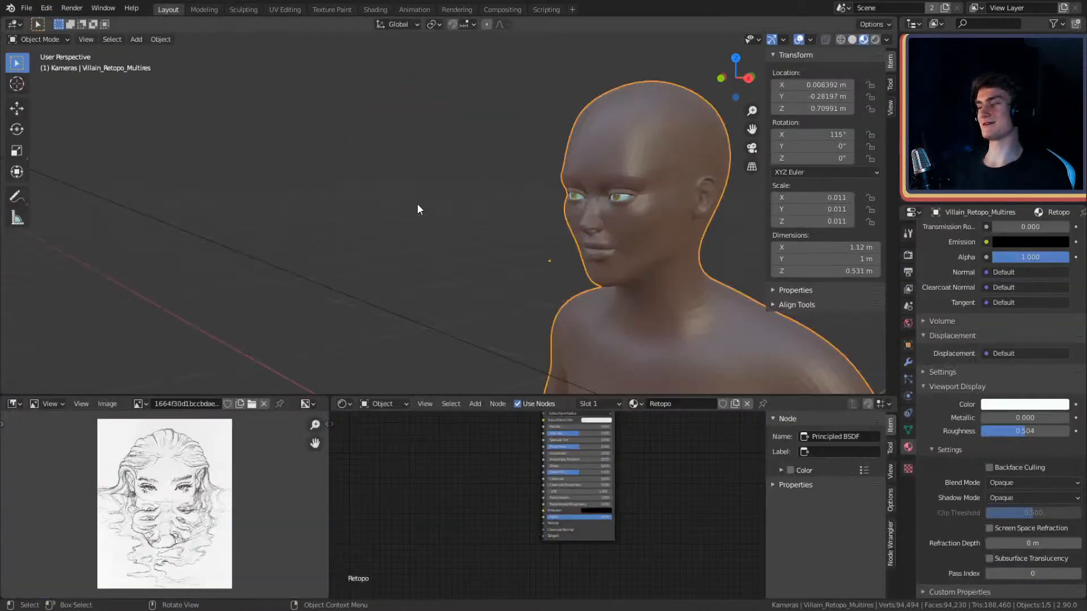
pyautogui.moveTo(377, 213); pyautogui.dragTo(599, 234, button='middle')
pyautogui.hotkey('shift', 'a')
pyautogui.moveTo(521, 247)
pyautogui.click(563, 260)
pyautogui.scroll(-3, 563, 260)
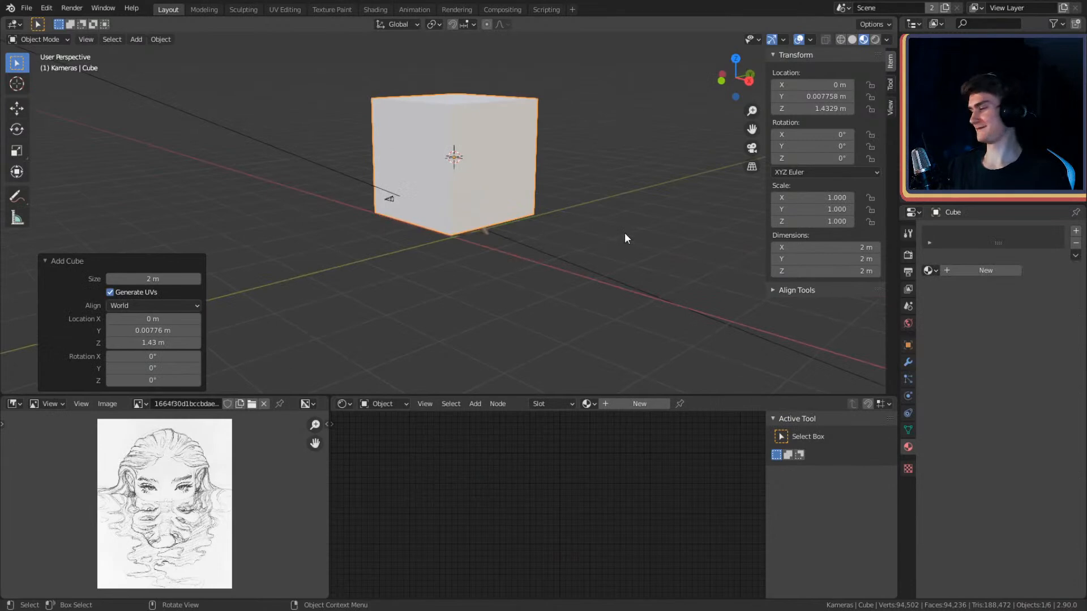
# - Scale the cube to 0.278 along Y and move it about -0.898 m along Y, in front of the bust
pyautogui.press('s')
pyautogui.press('y')
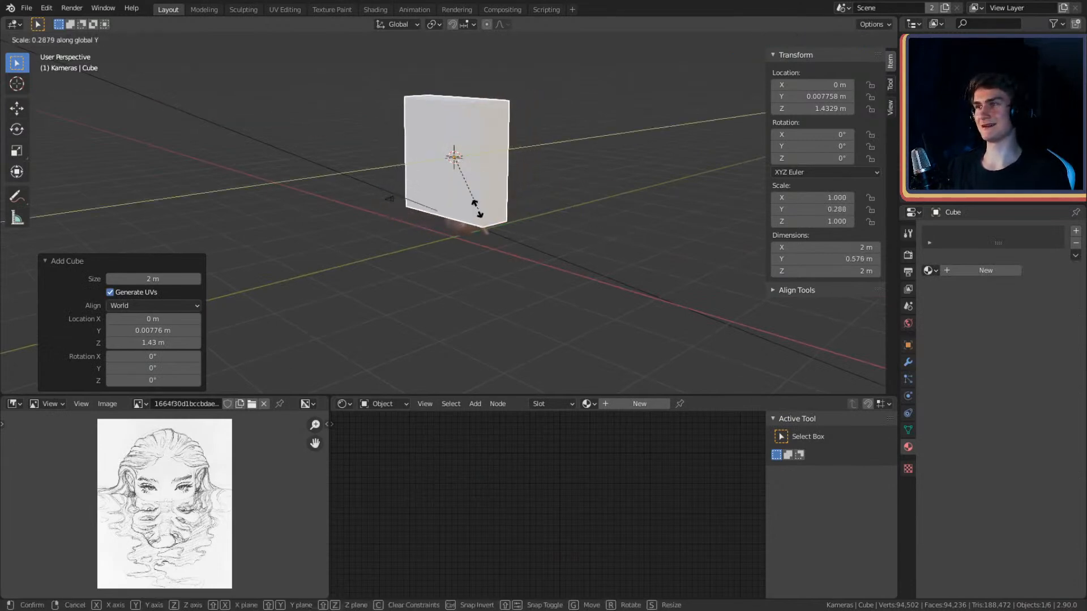
pyautogui.click(485, 213)
pyautogui.press('g')
pyautogui.press('y')
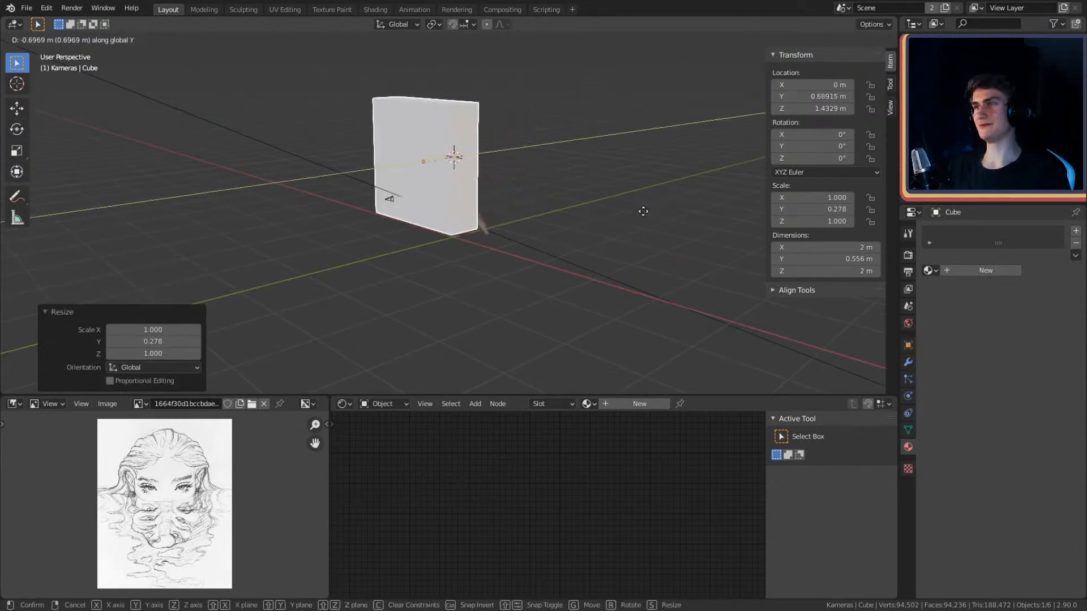
pyautogui.click(637, 213)
# - Inspect the flattened cube around the camera and bust, and try scaling it down along Z
pyautogui.scroll(5, 378, 232)
pyautogui.moveTo(378, 232); pyautogui.dragTo(520, 253, button='middle')
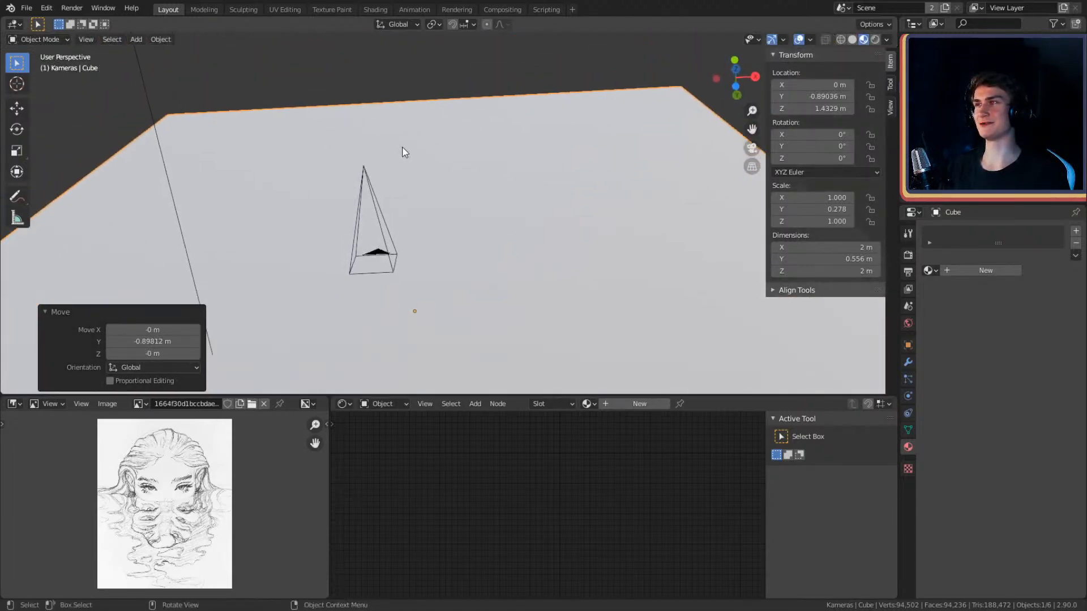
pyautogui.click(492, 85)
pyautogui.moveTo(503, 107); pyautogui.dragTo(514, 143, button='middle')
pyautogui.click(510, 222)
pyautogui.scroll(-3, 506, 229)
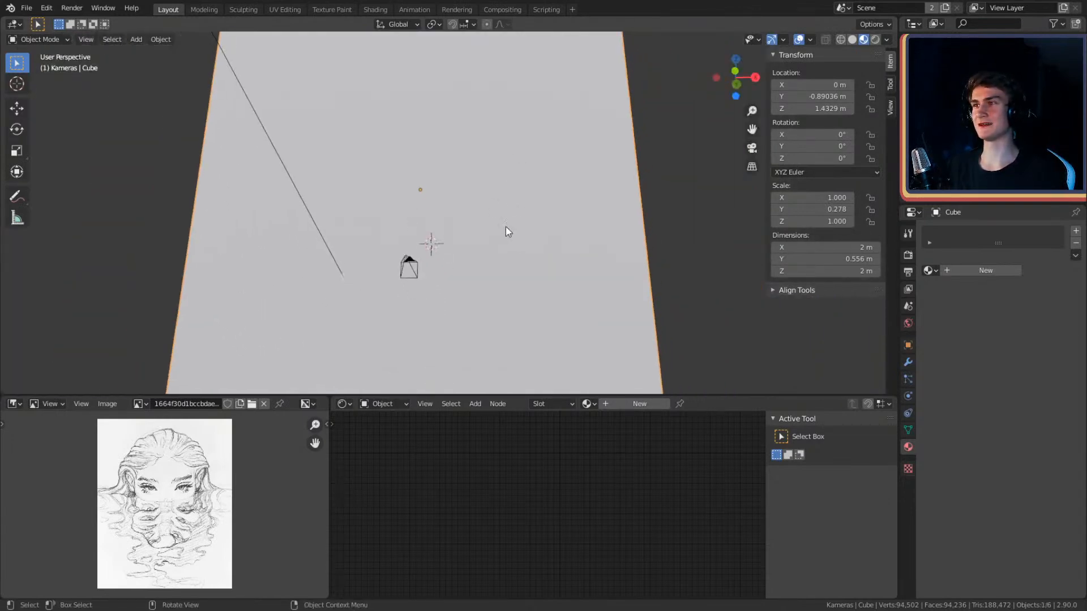
pyautogui.scroll(-3, 505, 229)
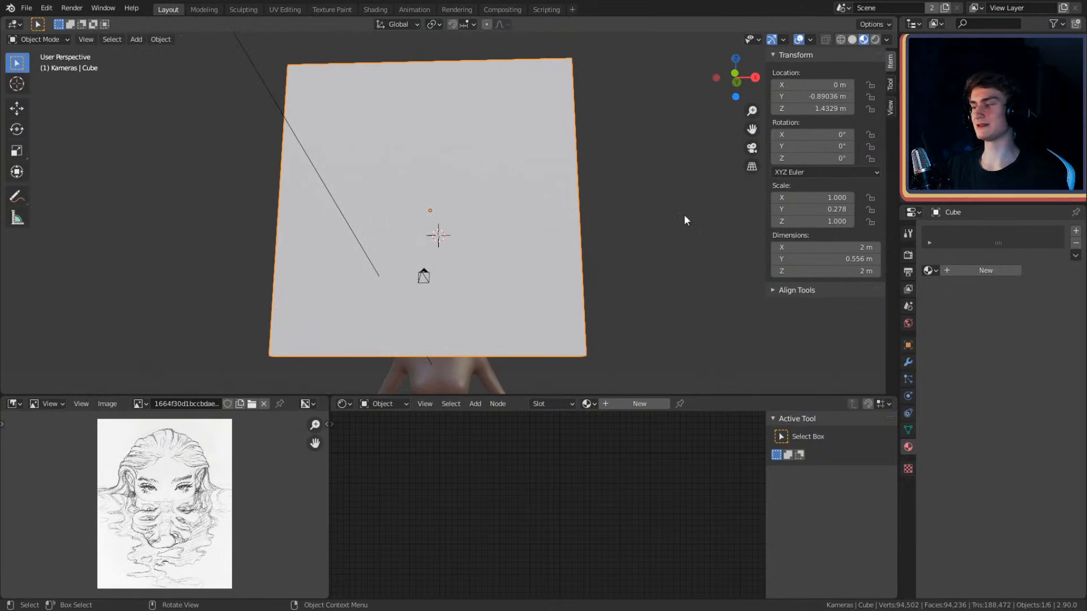
pyautogui.press('s')
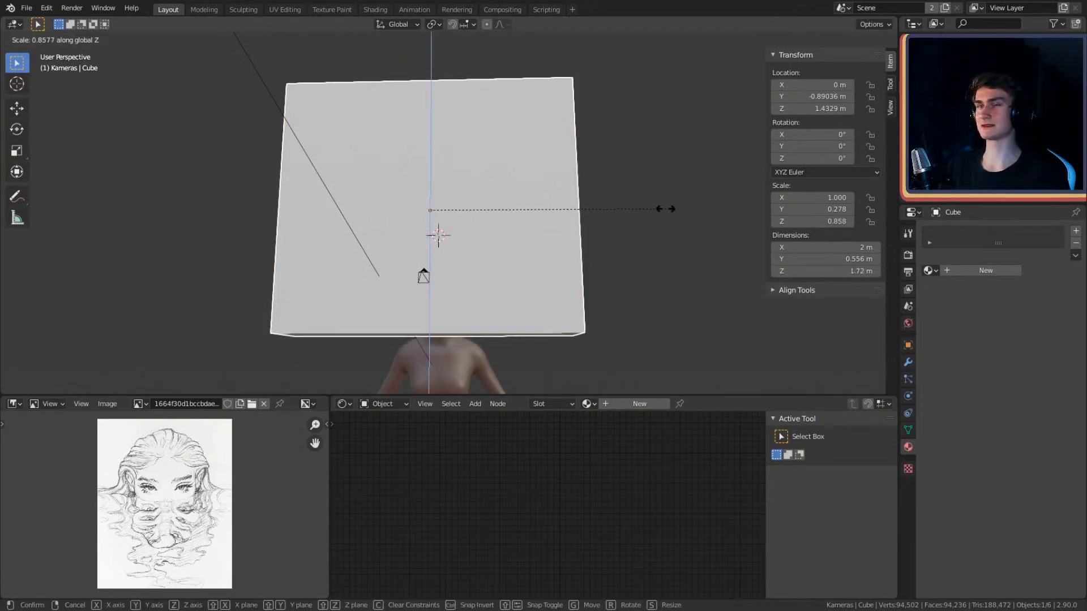
pyautogui.press('Escape')
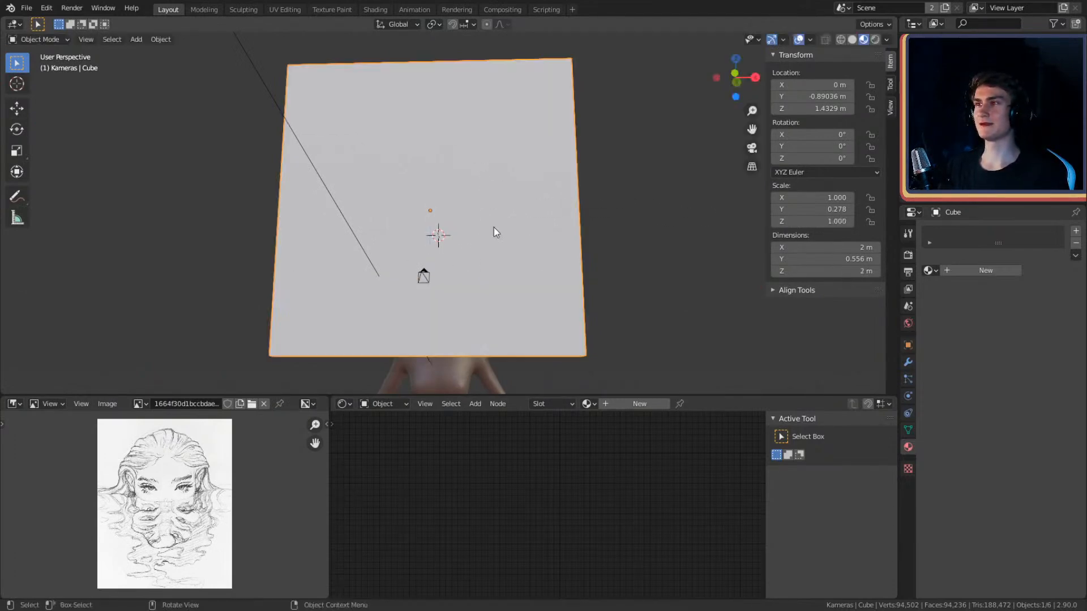
pyautogui.scroll(5, 519, 219)
pyautogui.moveTo(515, 263); pyautogui.dragTo(538, 253, button='middle')
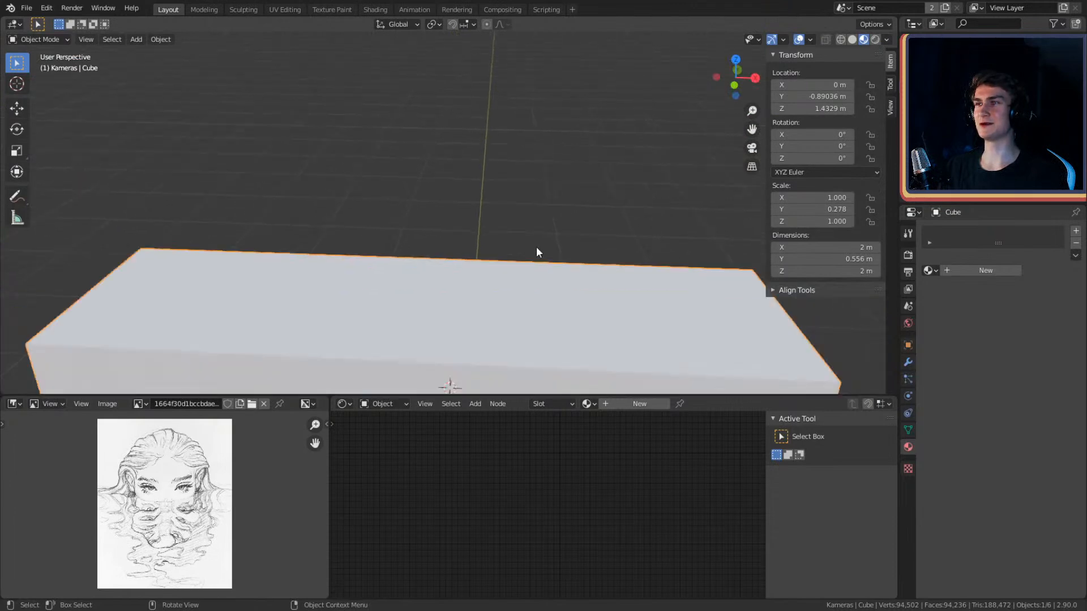
pyautogui.moveTo(354, 219); pyautogui.dragTo(443, 112, button='middle')
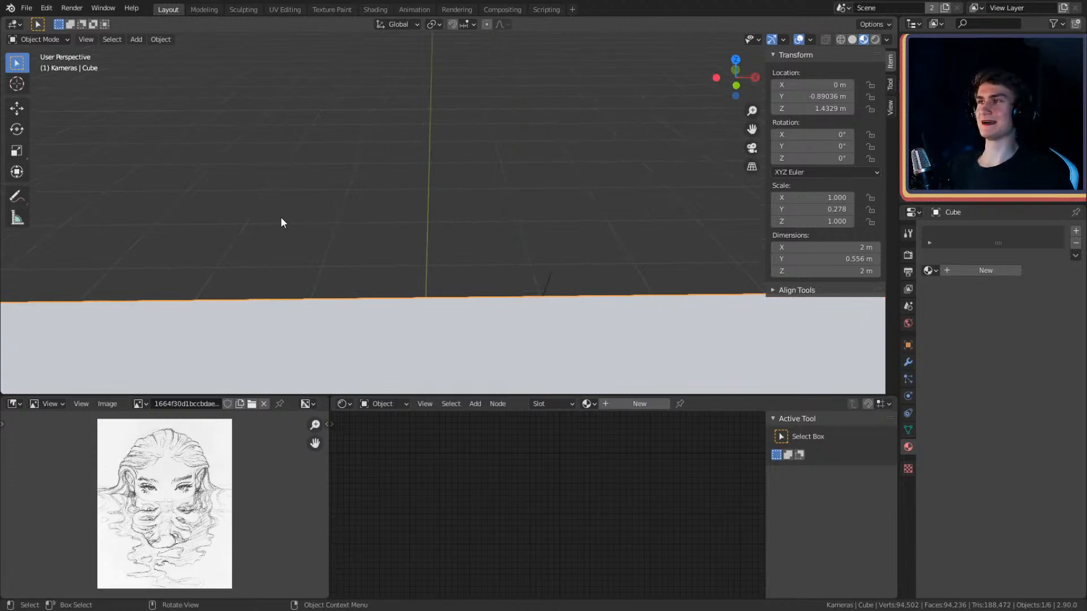
pyautogui.moveTo(453, 201); pyautogui.dragTo(498, 209, button='middle')
pyautogui.click(537, 115)
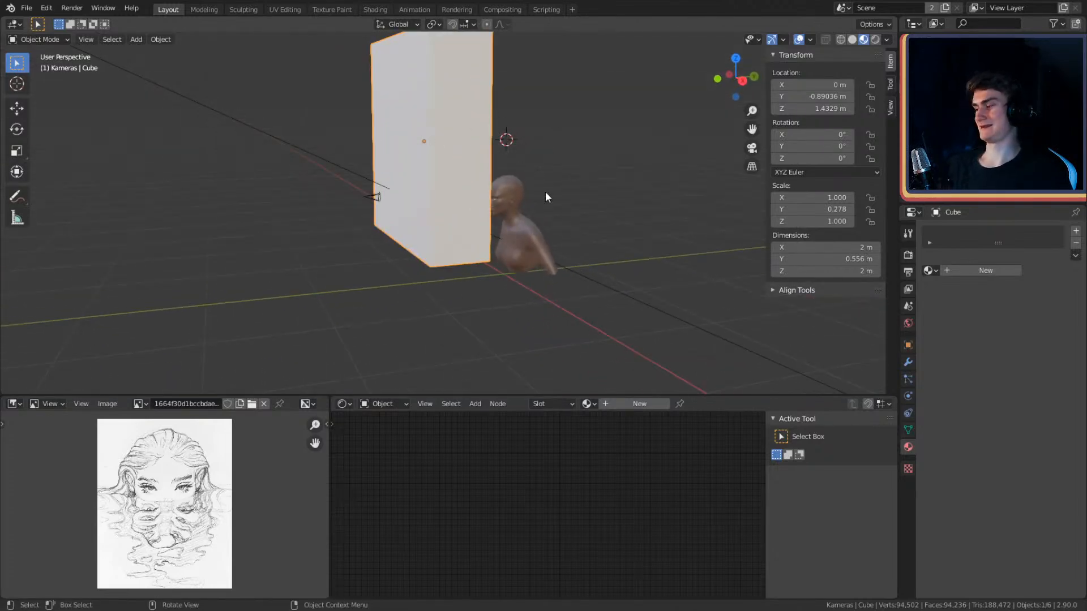
# - Delete the flattened cube and select the bust
pyautogui.press('Delete')
pyautogui.moveTo(568, 205); pyautogui.dragTo(468, 90, button='middle')
pyautogui.click(443, 120)
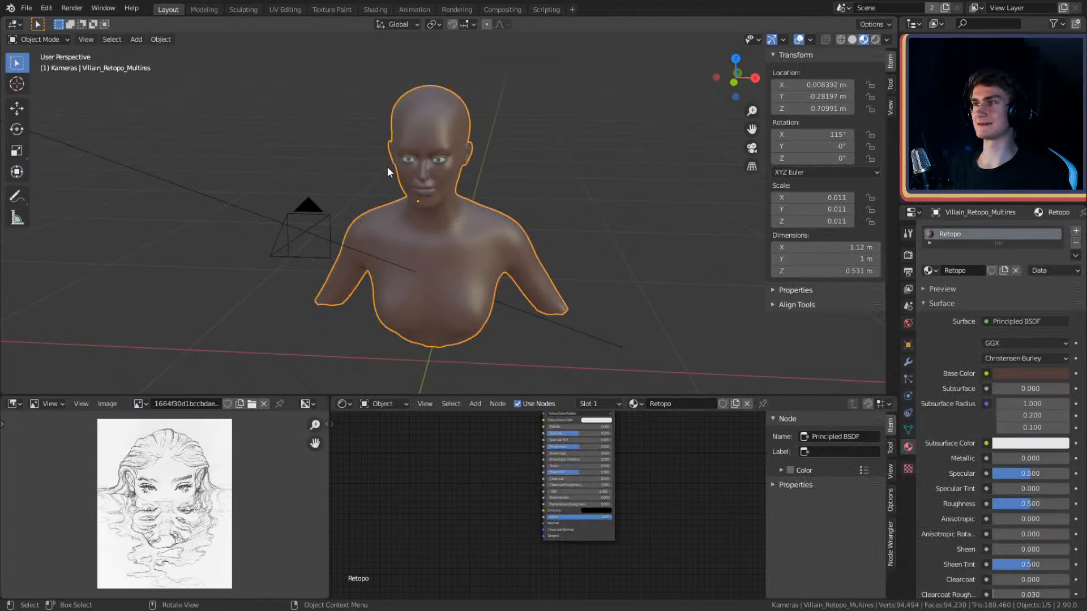
# - Preview the bust in Rendered shading, set the viewport to Solid, and return to the Sculpting workspace
pyautogui.press('z')
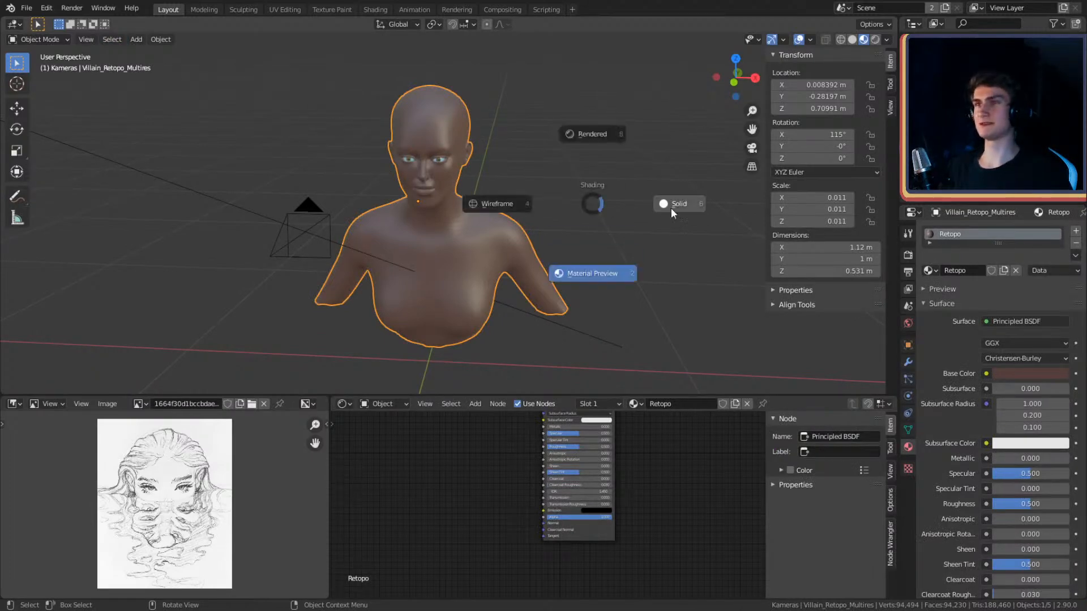
pyautogui.click(594, 121)
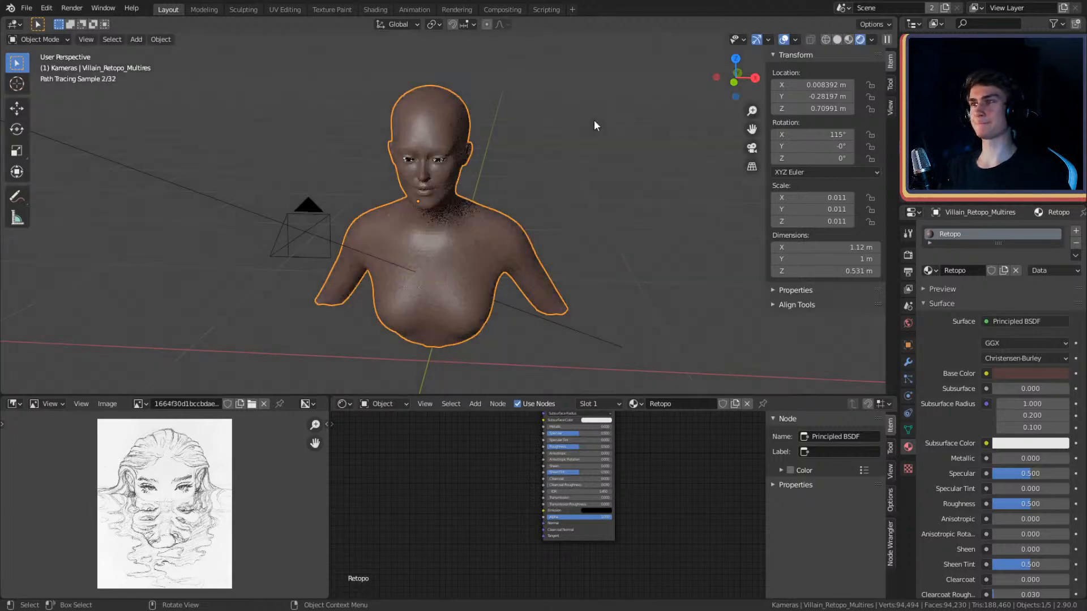
pyautogui.press('z')
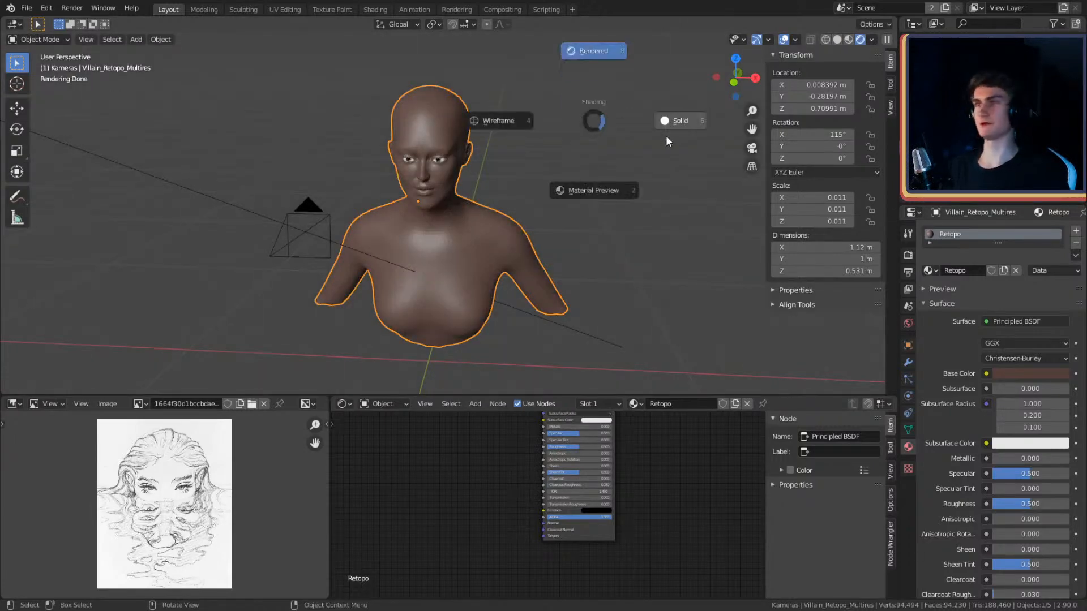
pyautogui.click(662, 134)
pyautogui.click(242, 10)
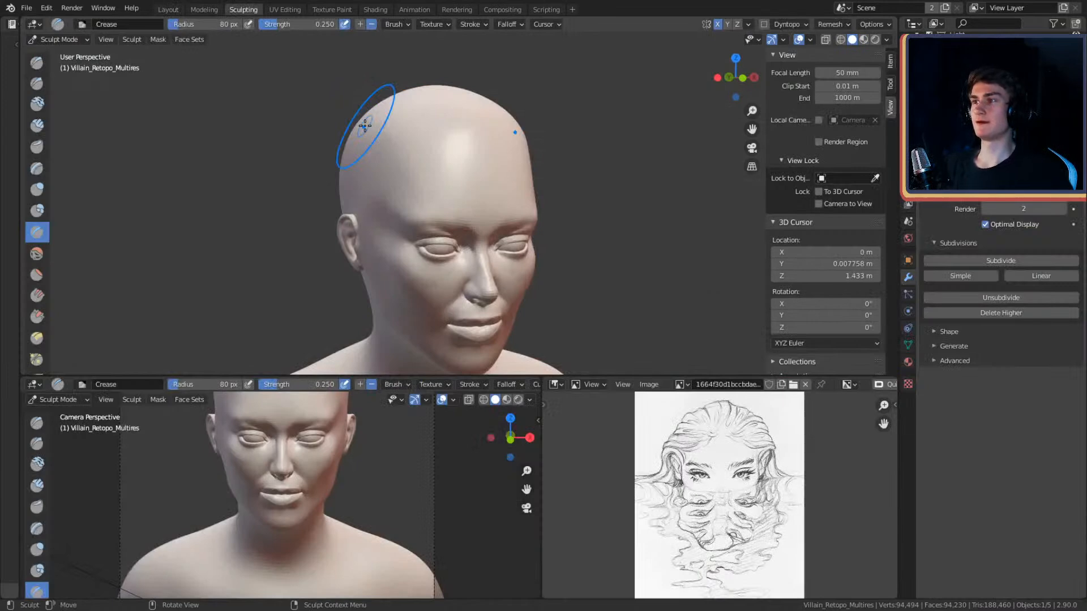
# - Adjust the outer brow and temple area with the Grab brush at 84 px radius
pyautogui.moveTo(365, 126); pyautogui.dragTo(543, 198, button='middle')
pyautogui.scroll(5, 545, 201)
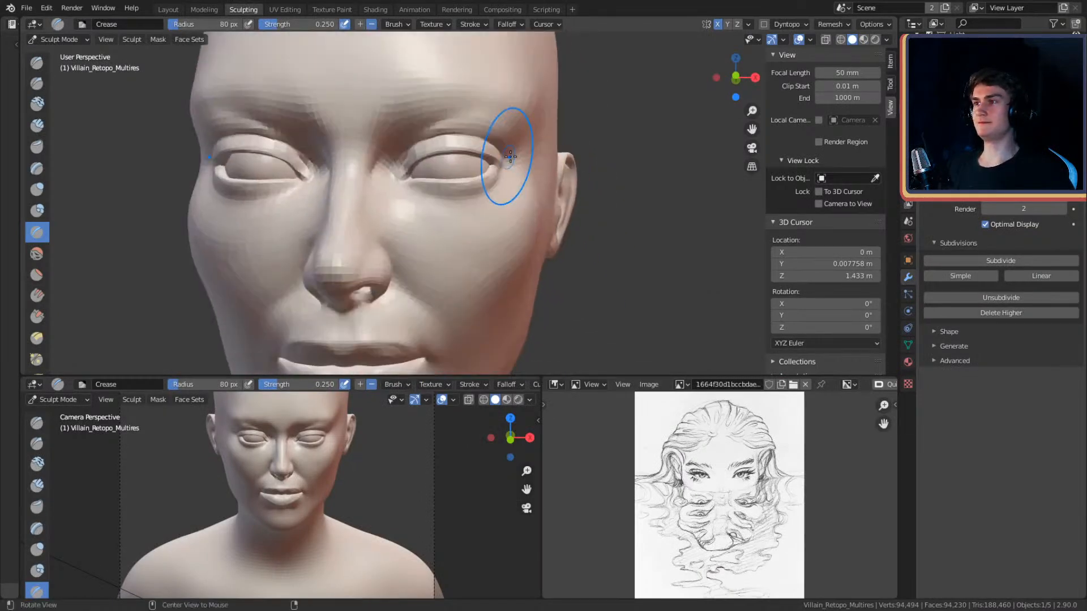
pyautogui.press('g')
pyautogui.moveTo(527, 146)
pyautogui.keyDown('shift'); pyautogui.mouseDown(button='middle')
pyautogui.moveTo(517, 164)
pyautogui.moveTo(518, 150)
pyautogui.moveTo(519, 167)
pyautogui.moveTo(534, 167)
pyautogui.moveTo(519, 171)
pyautogui.moveTo(517, 194)
pyautogui.moveTo(520, 148)
pyautogui.moveTo(535, 206)
pyautogui.moveTo(516, 187)
pyautogui.moveTo(493, 209)
pyautogui.mouseUp(button='middle'); pyautogui.keyUp('shift')
pyautogui.press('f')
pyautogui.click(534, 171)
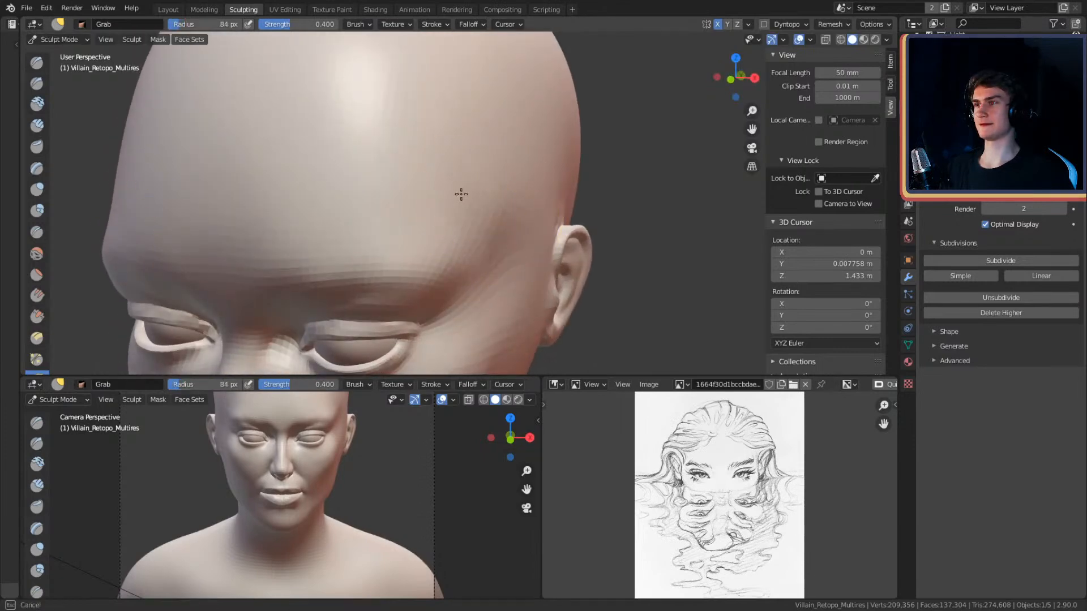
pyautogui.moveTo(505, 175); pyautogui.dragTo(473, 168, button='middle')
# - Refine the forehead and temples with the Grab brush at 105 px radius
pyautogui.press('f')
pyautogui.click(444, 180)
pyautogui.moveTo(414, 203); pyautogui.dragTo(443, 219)
pyautogui.moveTo(474, 200)
pyautogui.keyDown('shift'); pyautogui.mouseDown(button='middle')
pyautogui.moveTo(466, 167)
pyautogui.moveTo(543, 168)
pyautogui.moveTo(577, 148)
pyautogui.moveTo(561, 190)
pyautogui.moveTo(525, 190)
pyautogui.moveTo(521, 163)
pyautogui.moveTo(504, 210)
pyautogui.mouseUp(button='middle'); pyautogui.keyUp('shift')
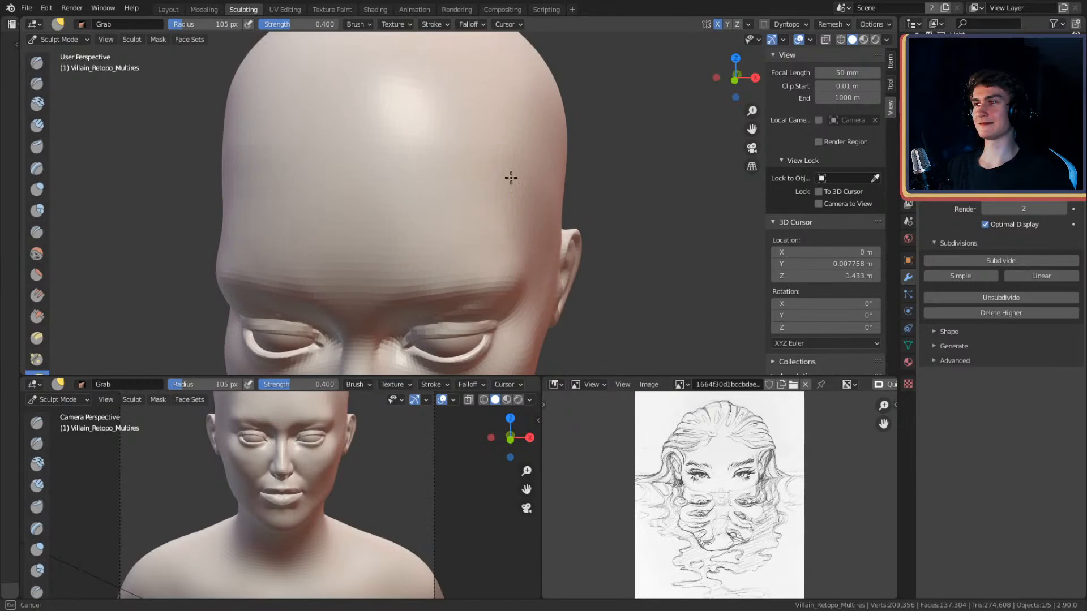
pyautogui.moveTo(463, 113)
pyautogui.mouseDown(button='middle')
pyautogui.moveTo(512, 155)
pyautogui.moveTo(505, 214)
pyautogui.moveTo(474, 202)
pyautogui.mouseUp(button='middle')
# - Round out the upper forehead and the sides of the skull with the Grab brush at 114 px radius
pyautogui.press('f')
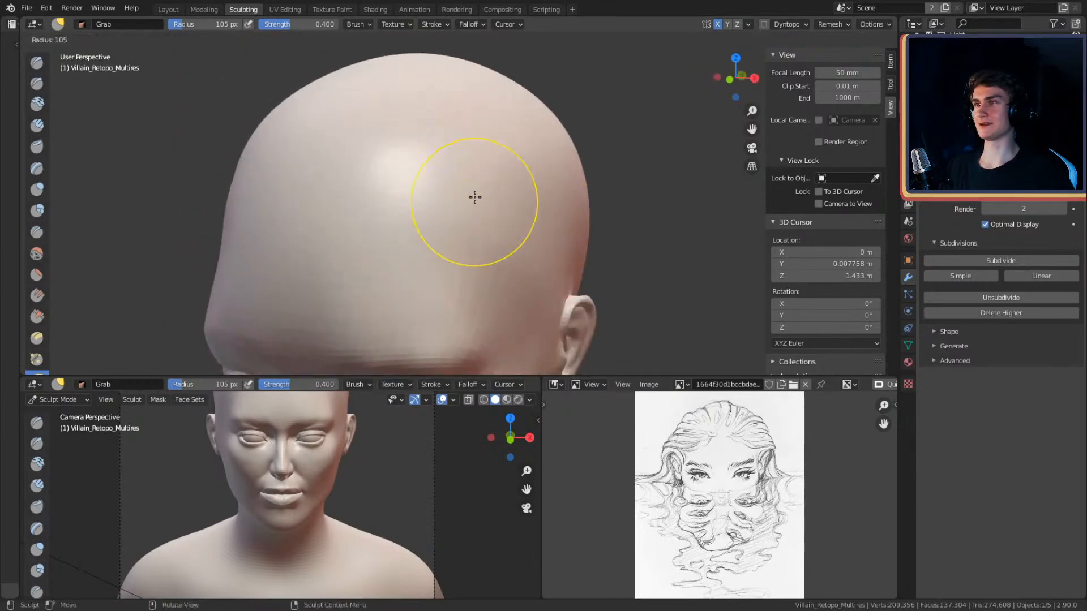
pyautogui.moveTo(519, 269)
pyautogui.mouseDown(button='middle')
pyautogui.moveTo(509, 189)
pyautogui.moveTo(476, 176)
pyautogui.moveTo(516, 151)
pyautogui.moveTo(528, 182)
pyautogui.moveTo(552, 135)
pyautogui.moveTo(532, 195)
pyautogui.moveTo(623, 200)
pyautogui.mouseUp(button='middle')
pyautogui.moveTo(542, 202)
pyautogui.mouseDown(button='middle')
pyautogui.moveTo(471, 219)
pyautogui.moveTo(507, 109)
pyautogui.moveTo(526, 224)
pyautogui.mouseUp(button='middle')
pyautogui.moveTo(532, 218)
pyautogui.mouseDown(button='middle')
pyautogui.moveTo(460, 177)
pyautogui.moveTo(614, 175)
pyautogui.moveTo(550, 192)
pyautogui.mouseUp(button='middle')
pyautogui.press('[')
pyautogui.press('[')
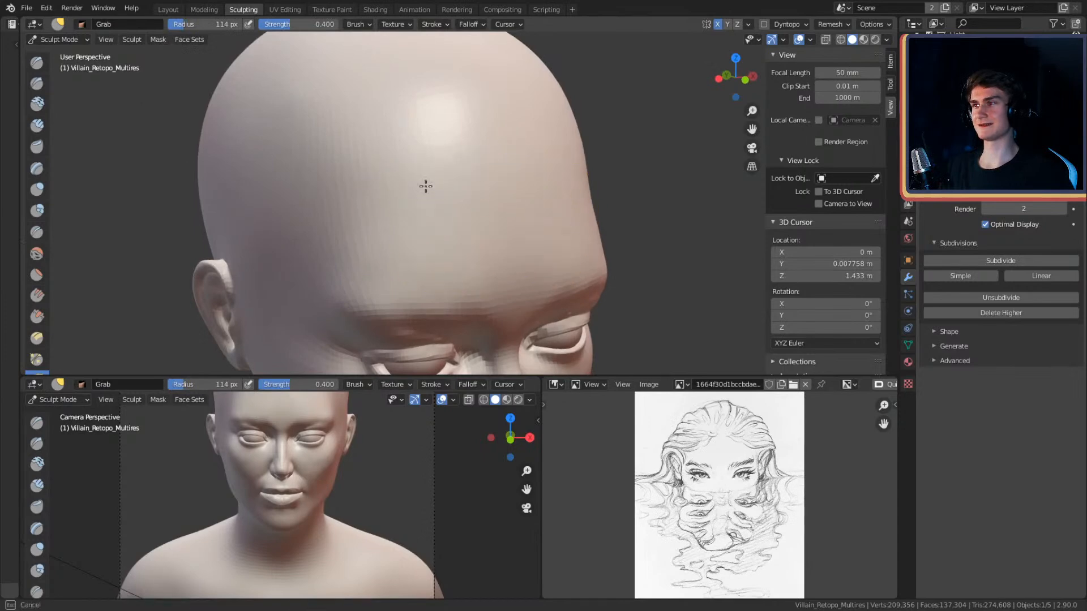
pyautogui.moveTo(409, 238)
pyautogui.mouseDown(button='middle')
pyautogui.moveTo(558, 172)
pyautogui.moveTo(553, 153)
pyautogui.moveTo(485, 162)
pyautogui.moveTo(484, 219)
pyautogui.moveTo(435, 209)
pyautogui.mouseUp(button='middle')
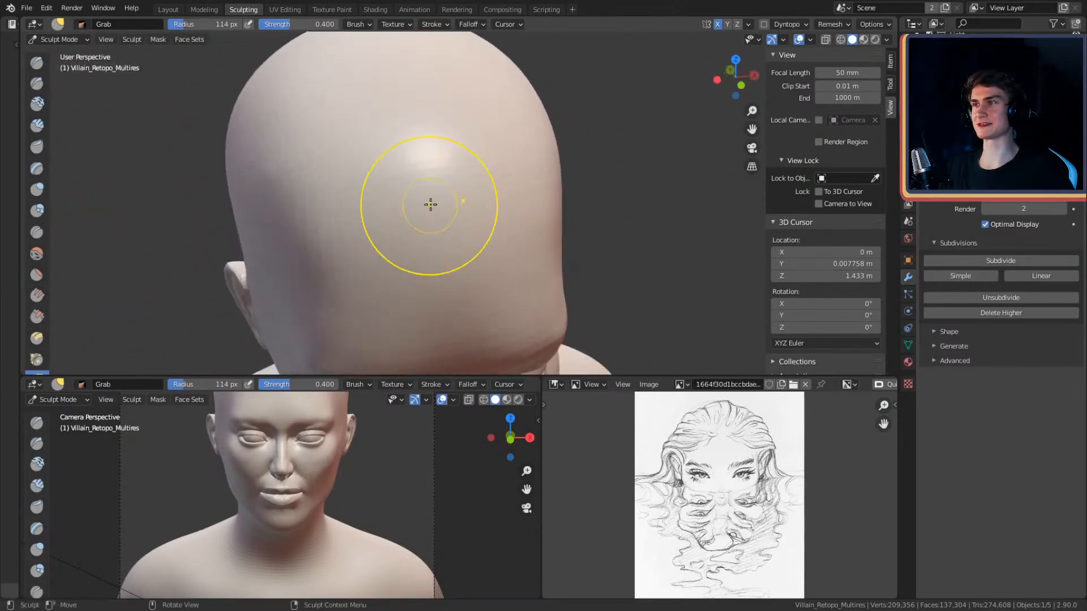
pyautogui.moveTo(380, 253)
pyautogui.mouseDown(button='middle')
pyautogui.moveTo(475, 170)
pyautogui.moveTo(390, 150)
pyautogui.mouseUp(button='middle')
pyautogui.moveTo(367, 129); pyautogui.dragTo(365, 129)
# - Adjust the forehead's profile with the Grab brush at 213 px radius
pyautogui.moveTo(467, 166)
pyautogui.mouseDown(button='middle')
pyautogui.moveTo(473, 141)
pyautogui.moveTo(516, 107)
pyautogui.mouseUp(button='middle')
pyautogui.scroll(-7, 517, 107)
pyautogui.moveTo(527, 153); pyautogui.dragTo(532, 166, button='middle')
pyautogui.scroll(6, 520, 170)
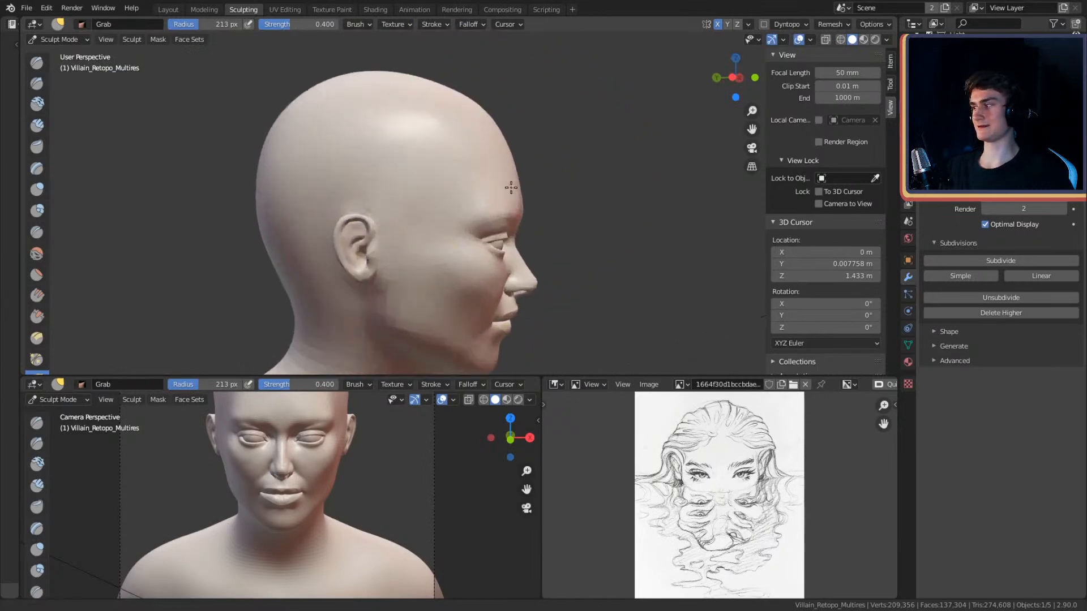
# - Shape the curve of the brow ridge as seen from below with the Grab brush at 143 px radius
pyautogui.moveTo(498, 211); pyautogui.dragTo(482, 160, button='middle')
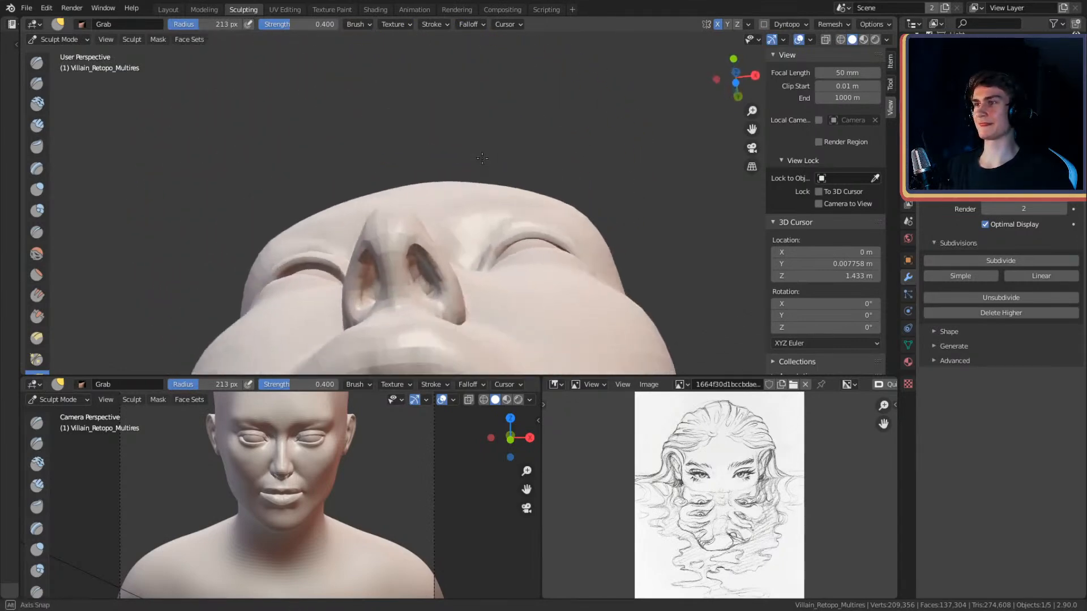
pyautogui.click(413, 211)
pyautogui.moveTo(412, 211)
pyautogui.mouseDown(button='middle')
pyautogui.moveTo(449, 153)
pyautogui.moveTo(454, 179)
pyautogui.moveTo(404, 207)
pyautogui.moveTo(437, 187)
pyautogui.moveTo(431, 150)
pyautogui.moveTo(477, 191)
pyautogui.moveTo(519, 184)
pyautogui.mouseUp(button='middle')
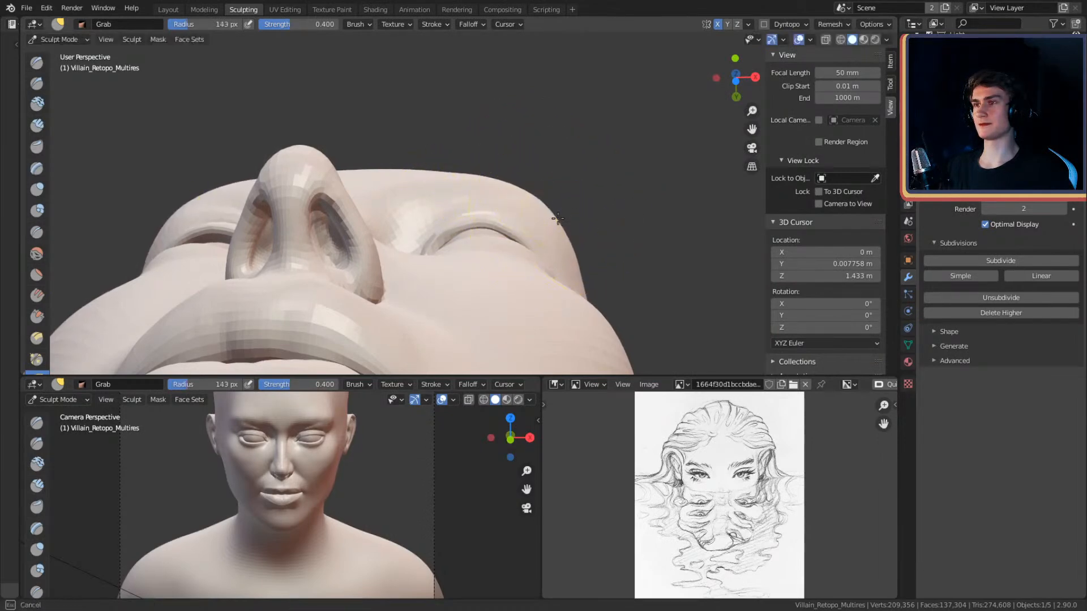
pyautogui.moveTo(552, 222)
pyautogui.mouseDown(button='middle')
pyautogui.moveTo(538, 121)
pyautogui.moveTo(546, 218)
pyautogui.moveTo(544, 148)
pyautogui.moveTo(535, 152)
pyautogui.mouseUp(button='middle')
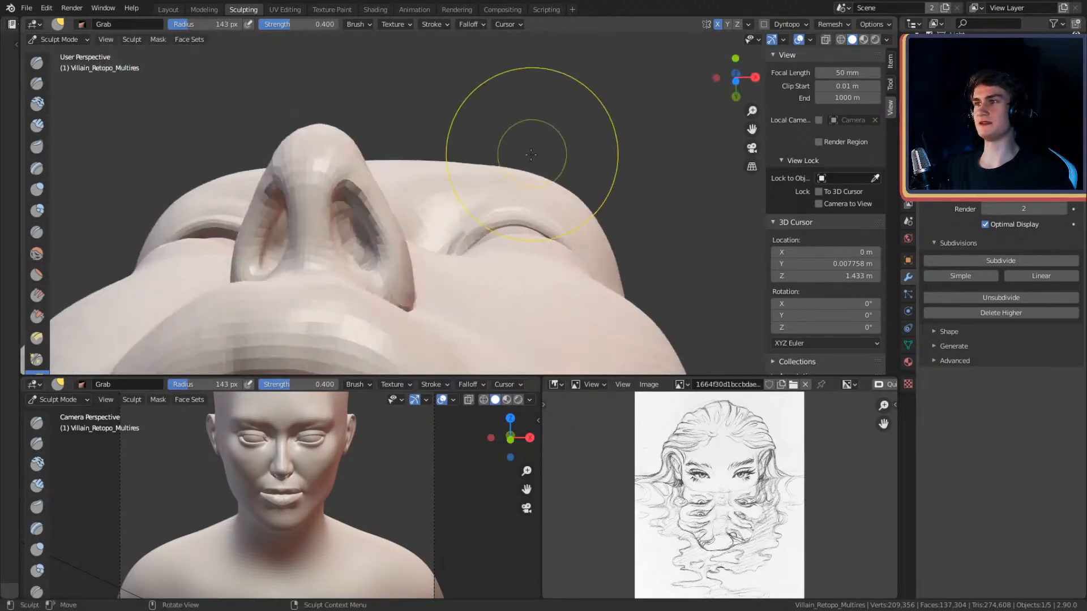
pyautogui.moveTo(455, 169); pyautogui.dragTo(502, 200, button='middle')
pyautogui.press('f')
pyautogui.moveTo(503, 200)
pyautogui.keyDown('alt'); pyautogui.mouseDown()
pyautogui.moveTo(507, 154)
pyautogui.moveTo(443, 163)
pyautogui.moveTo(463, 179)
pyautogui.moveTo(381, 141)
pyautogui.moveTo(409, 145)
pyautogui.moveTo(454, 183)
pyautogui.mouseUp(); pyautogui.keyUp('alt')
# - Build up the lower forehead just above the inner brows with the Clay Strips brush at 58 px radius
pyautogui.press('c')
pyautogui.press('f')
pyautogui.click(404, 163)
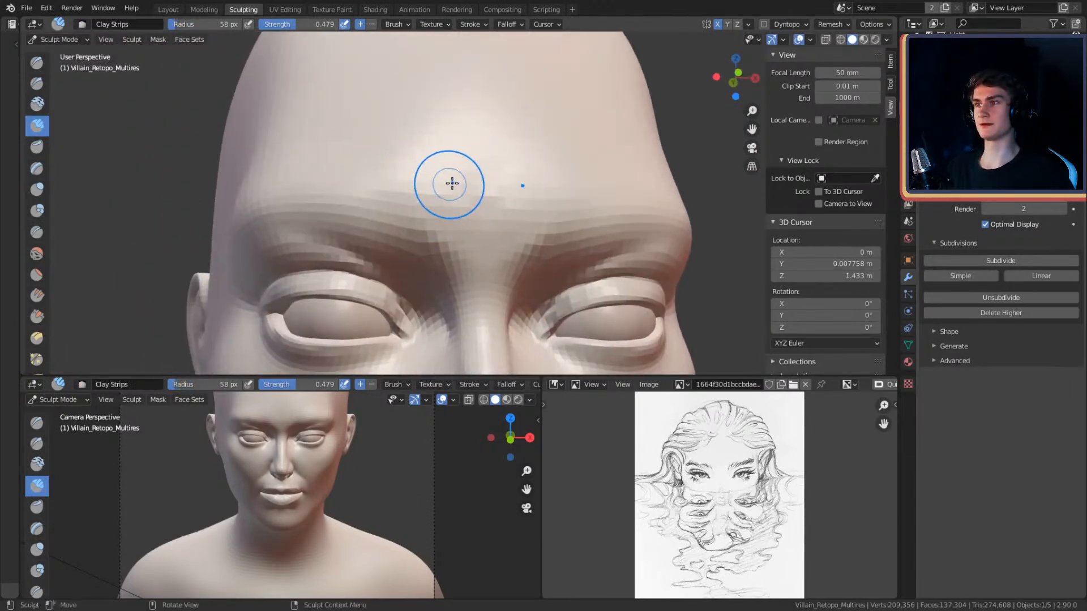
pyautogui.keyDown('alt'); pyautogui.moveTo(415, 144); pyautogui.dragTo(495, 159); pyautogui.keyUp('alt')
pyautogui.keyDown('alt'); pyautogui.keyDown('shift'); pyautogui.moveTo(503, 238); pyautogui.dragTo(596, 177); pyautogui.keyUp('shift'); pyautogui.keyUp('alt')
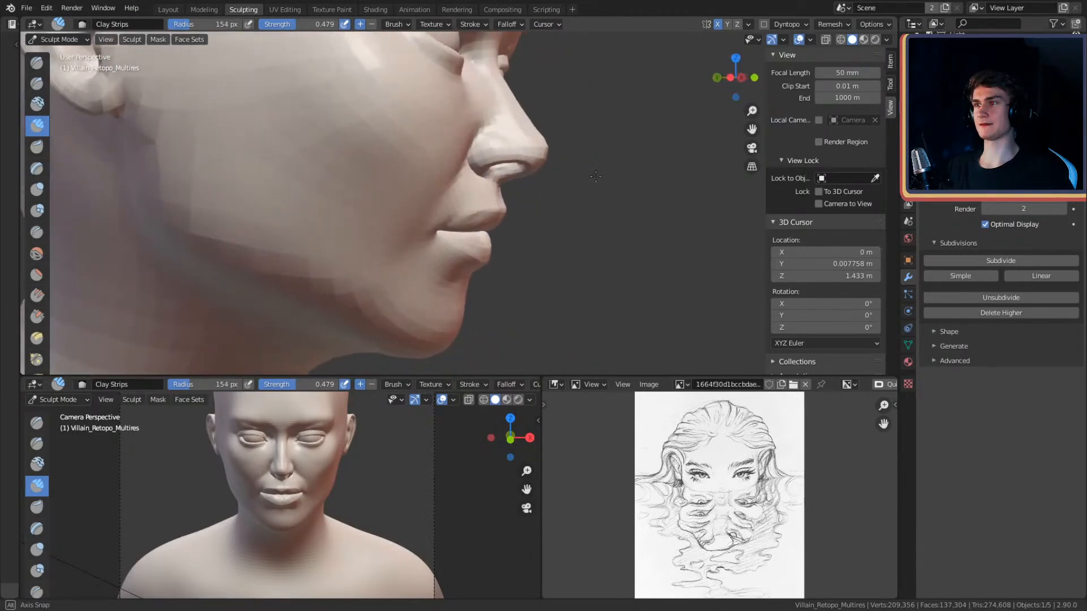
# - Examine the face and eyes in Material Preview shading, and return the viewport to Solid shading
pyautogui.keyDown('ctrl'); pyautogui.keyDown('alt'); pyautogui.moveTo(495, 163); pyautogui.dragTo(437, 177); pyautogui.keyUp('alt'); pyautogui.keyUp('ctrl')
pyautogui.scroll(-8, 548, 178)
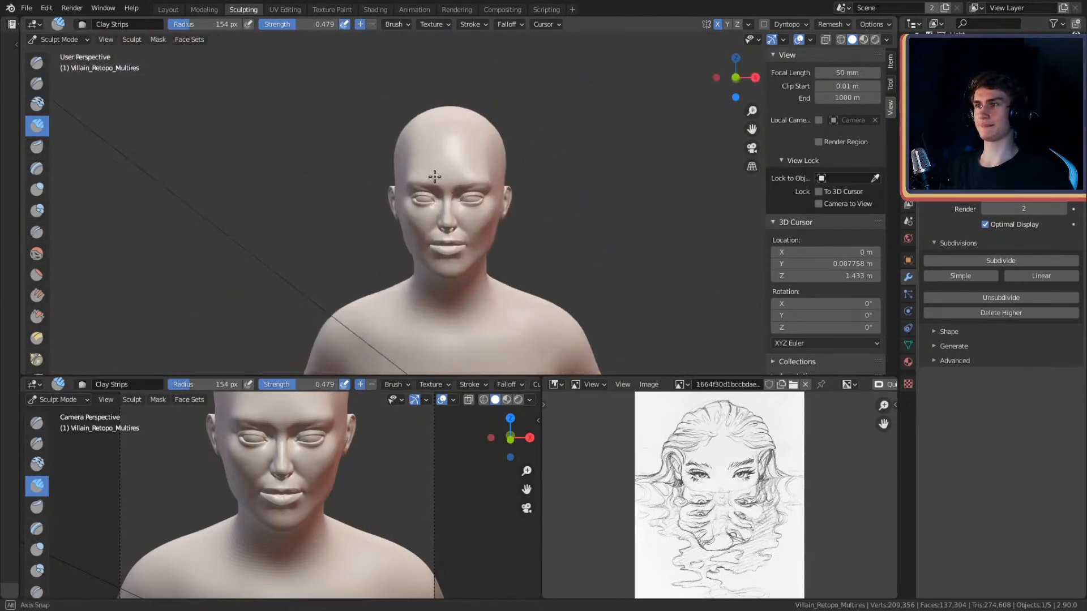
pyautogui.scroll(6, 477, 244)
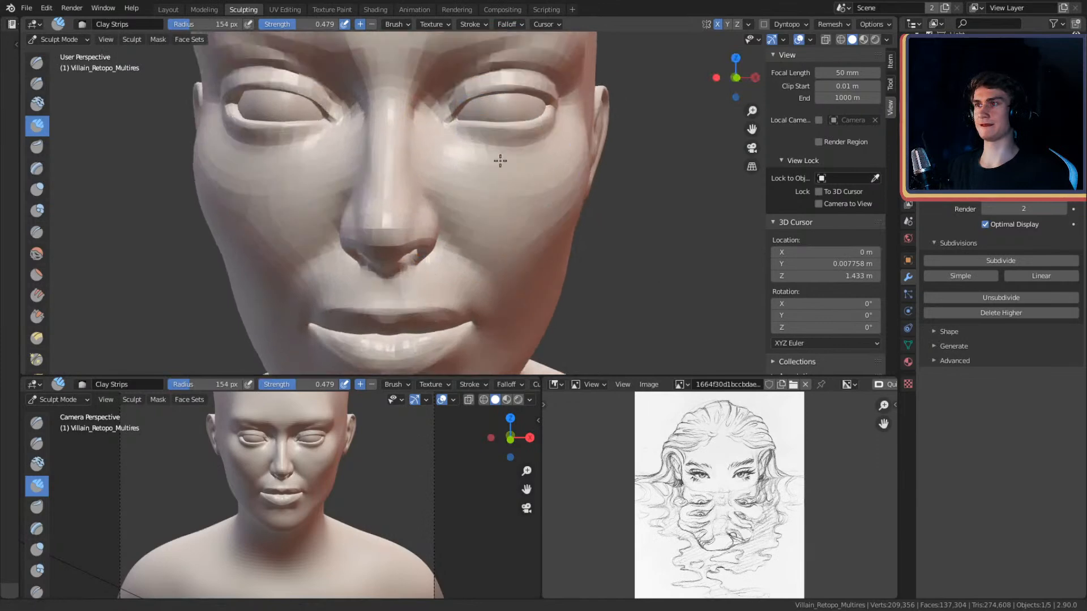
pyautogui.press('z')
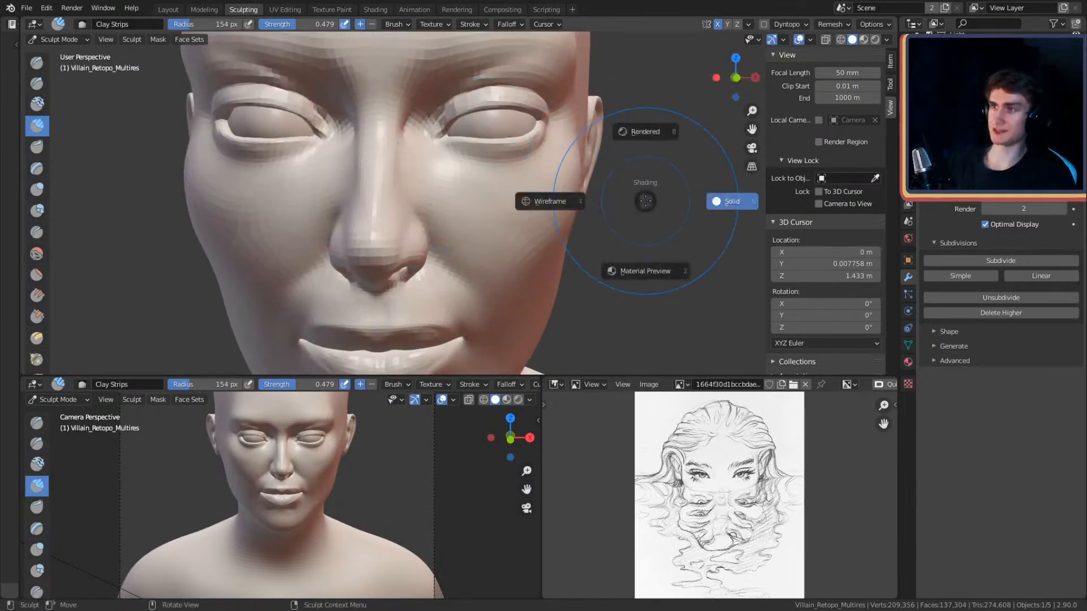
pyautogui.click(641, 271)
pyautogui.scroll(-4, 568, 244)
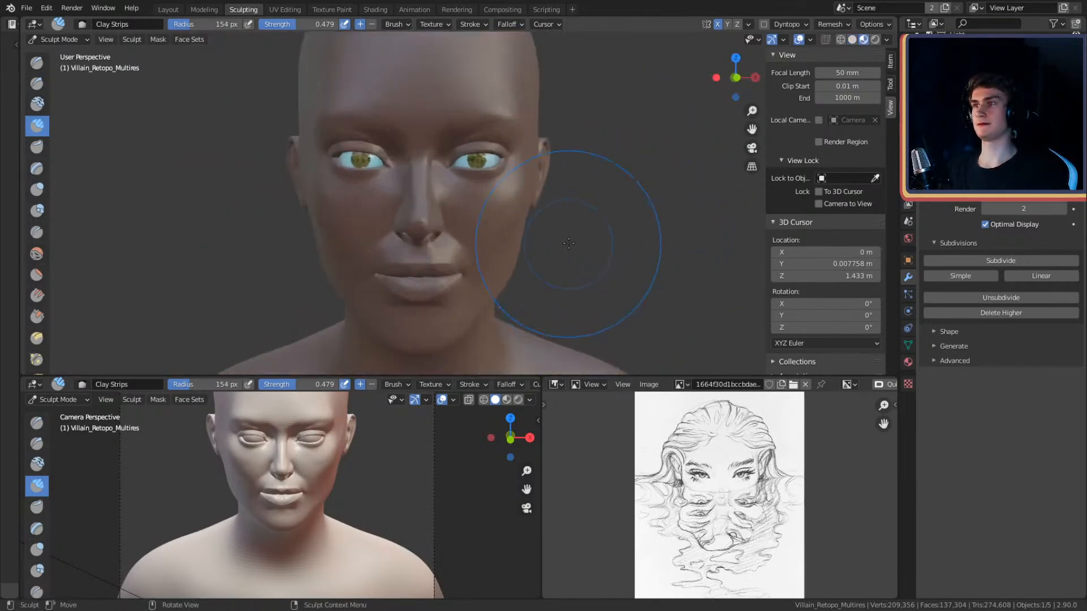
pyautogui.scroll(3, 568, 244)
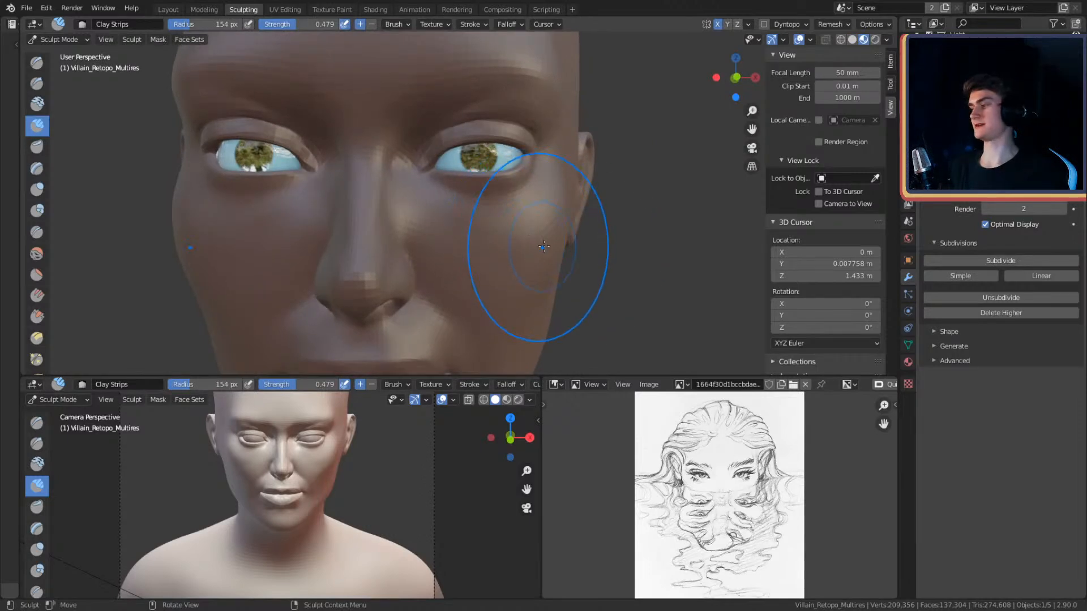
pyautogui.click(640, 242)
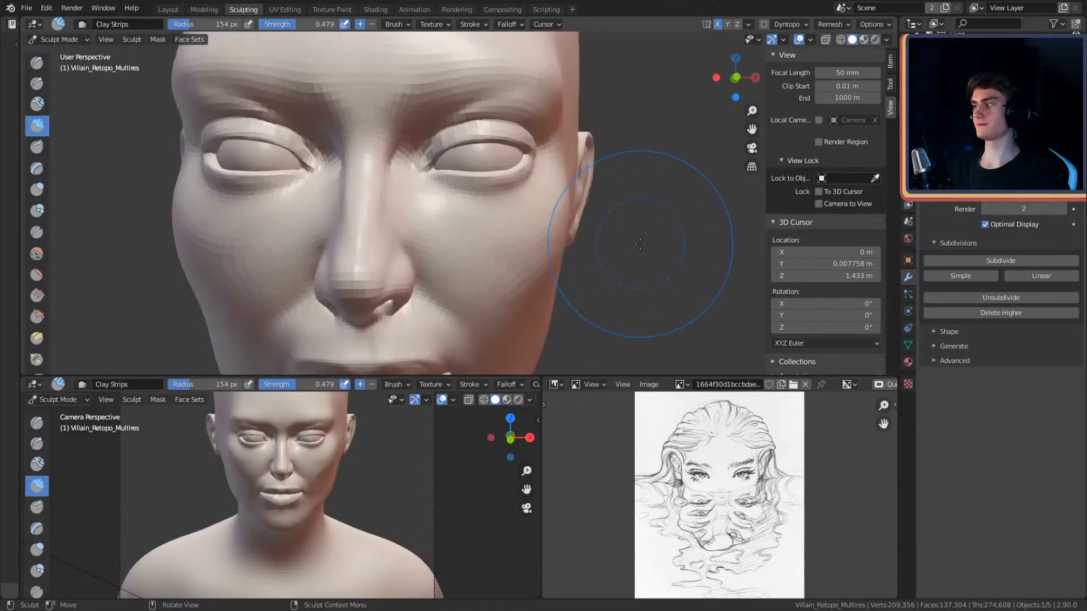
# - Adjust the shape of the eyelids around the outer eye with the Grab brush at 203 px radius
pyautogui.moveTo(541, 201)
pyautogui.keyDown('shift'); pyautogui.mouseDown(button='middle')
pyautogui.moveTo(473, 222)
pyautogui.moveTo(501, 194)
pyautogui.moveTo(449, 181)
pyautogui.moveTo(478, 195)
pyautogui.moveTo(536, 160)
pyautogui.moveTo(594, 185)
pyautogui.moveTo(500, 143)
pyautogui.moveTo(541, 168)
pyautogui.moveTo(489, 178)
pyautogui.moveTo(507, 155)
pyautogui.moveTo(468, 175)
pyautogui.moveTo(494, 184)
pyautogui.moveTo(548, 175)
pyautogui.moveTo(505, 175)
pyautogui.moveTo(516, 178)
pyautogui.mouseUp(button='middle'); pyautogui.keyUp('shift')
pyautogui.scroll(3, 458, 212)
pyautogui.scroll(3, 406, 155)
pyautogui.press('g')
pyautogui.scroll(2, 453, 201)
pyautogui.press('f')
pyautogui.click(515, 174)
pyautogui.press('f')
pyautogui.click(510, 180)
pyautogui.scroll(-6, 552, 165)
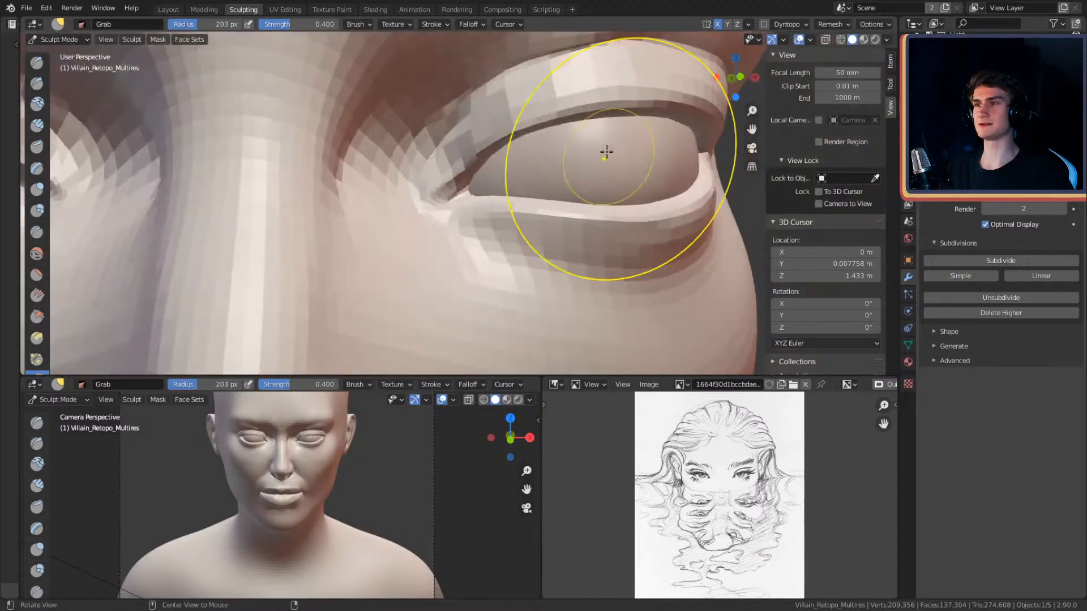
pyautogui.scroll(8, 520, 220)
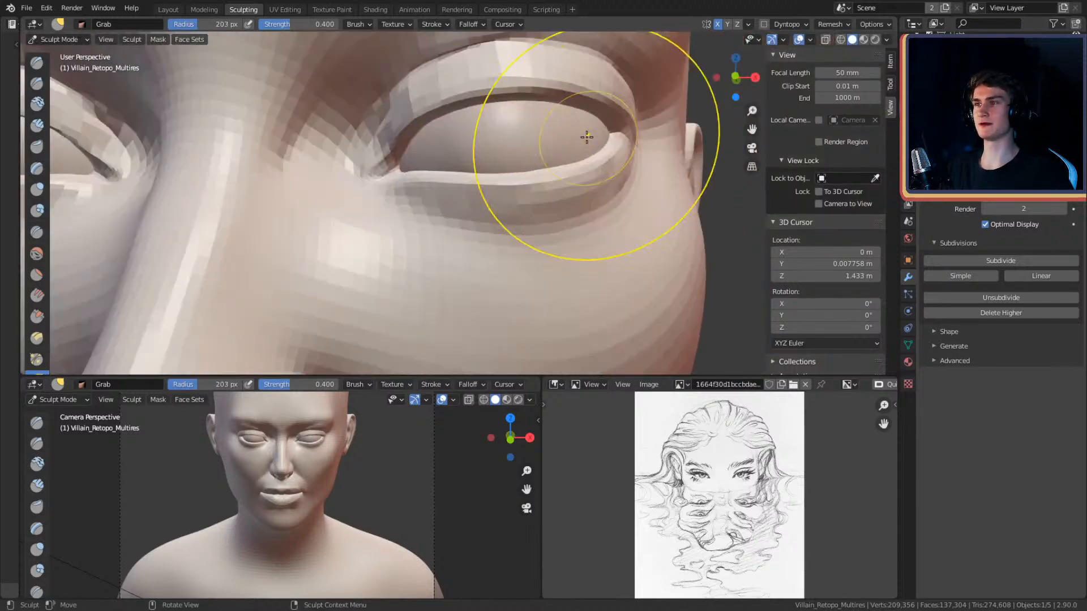
pyautogui.moveTo(549, 180); pyautogui.dragTo(461, 121, button='middle')
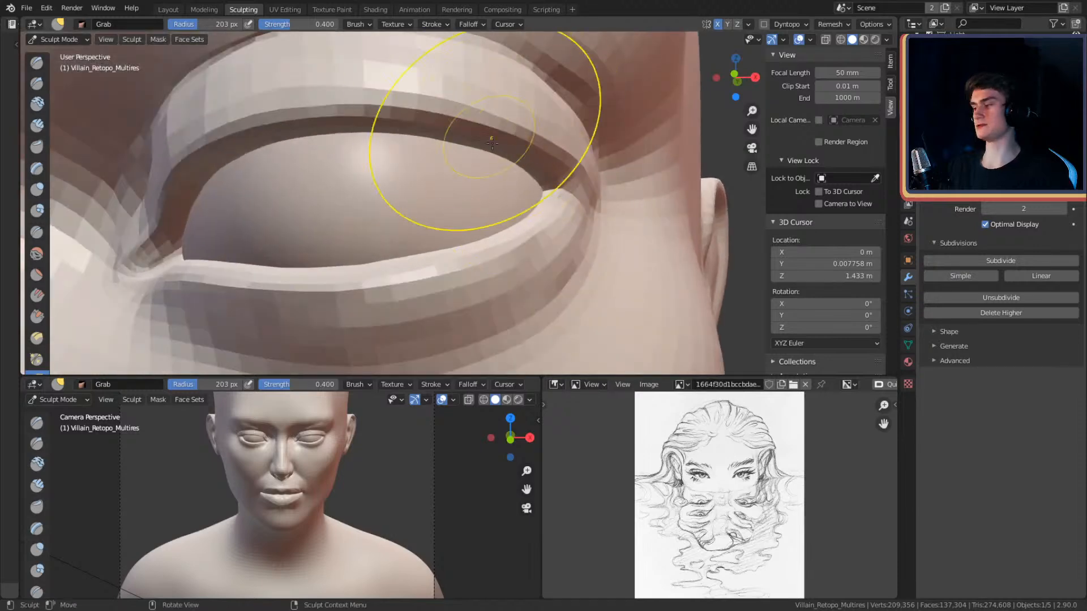
# - Sharpen the outer corner where the upper and lower eyelids meet with the Crease brush at 43 px radius
pyautogui.hotkey('shift', 'c')
pyautogui.moveTo(451, 177); pyautogui.dragTo(529, 182, button='middle')
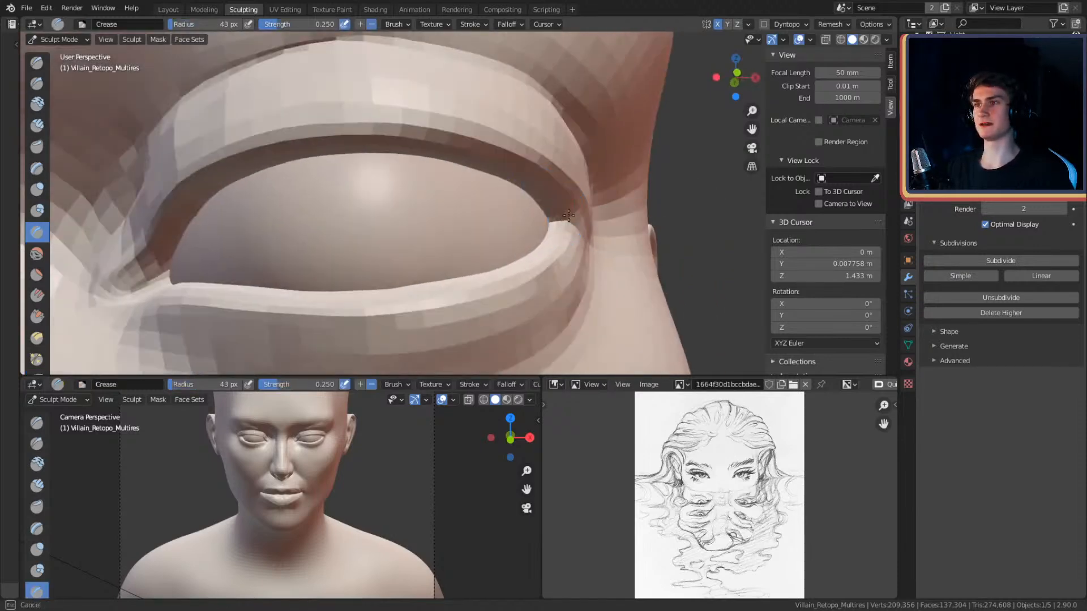
pyautogui.moveTo(554, 222)
pyautogui.mouseDown(button='middle')
pyautogui.moveTo(572, 213)
pyautogui.moveTo(480, 243)
pyautogui.moveTo(489, 181)
pyautogui.moveTo(534, 109)
pyautogui.mouseUp(button='middle')
pyautogui.scroll(-3, 522, 187)
pyautogui.scroll(-5, 533, 109)
pyautogui.moveTo(481, 187)
pyautogui.mouseDown(button='middle')
pyautogui.moveTo(529, 227)
pyautogui.moveTo(568, 171)
pyautogui.moveTo(528, 172)
pyautogui.moveTo(572, 209)
pyautogui.moveTo(553, 194)
pyautogui.mouseUp(button='middle')
pyautogui.scroll(5, 509, 227)
# - Refine the area just above the upper eyelid with the Grab brush at 56 px radius
pyautogui.press('g')
pyautogui.scroll(-5, 559, 200)
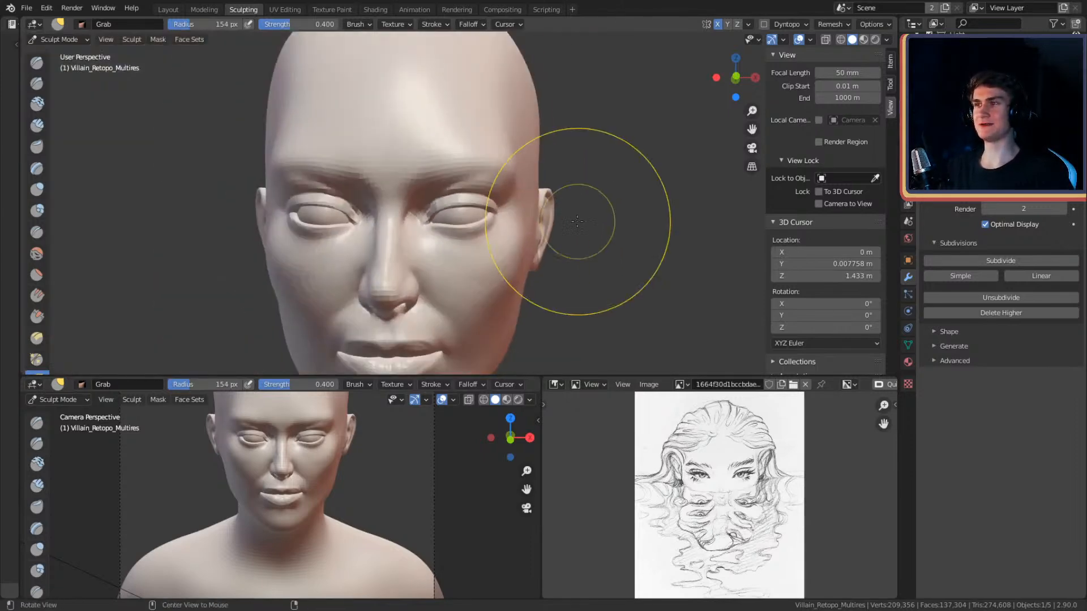
pyautogui.moveTo(543, 227)
pyautogui.keyDown('ctrl'); pyautogui.keyDown('alt'); pyautogui.mouseDown()
pyautogui.moveTo(555, 122)
pyautogui.moveTo(552, 211)
pyautogui.moveTo(534, 208)
pyautogui.mouseUp(); pyautogui.keyUp('alt'); pyautogui.keyUp('ctrl')
pyautogui.press('f')
pyautogui.click(481, 209)
pyautogui.moveTo(502, 209); pyautogui.dragTo(449, 219, button='middle')
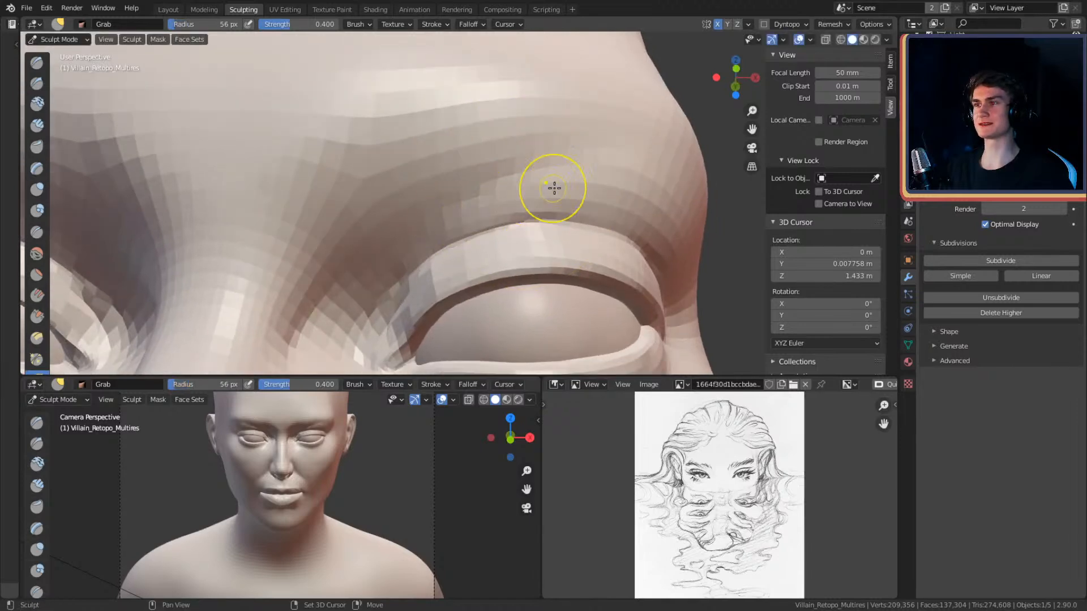
# - Define the outer brow ridge above the eye with the Crease brush at 96 px and 125 px radius
pyautogui.hotkey('shift', 'c')
pyautogui.moveTo(524, 187)
pyautogui.mouseDown(button='middle')
pyautogui.moveTo(529, 164)
pyautogui.moveTo(548, 177)
pyautogui.moveTo(527, 153)
pyautogui.mouseUp(button='middle')
pyautogui.press('f')
pyautogui.click(557, 156)
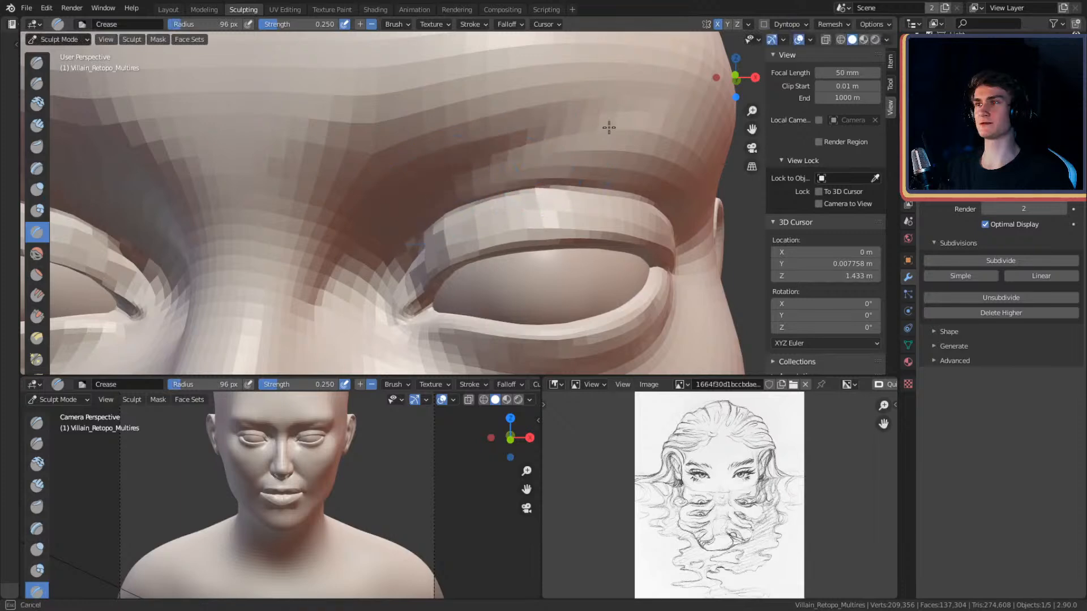
pyautogui.keyDown('ctrl'); pyautogui.moveTo(601, 99); pyautogui.dragTo(528, 204, button='middle'); pyautogui.keyUp('ctrl')
pyautogui.moveTo(528, 210)
pyautogui.keyDown('ctrl'); pyautogui.mouseDown(button='middle')
pyautogui.moveTo(520, 186)
pyautogui.moveTo(493, 222)
pyautogui.moveTo(515, 267)
pyautogui.moveTo(528, 162)
pyautogui.moveTo(553, 144)
pyautogui.moveTo(529, 178)
pyautogui.mouseUp(button='middle'); pyautogui.keyUp('ctrl')
pyautogui.press('f')
pyautogui.click(556, 165)
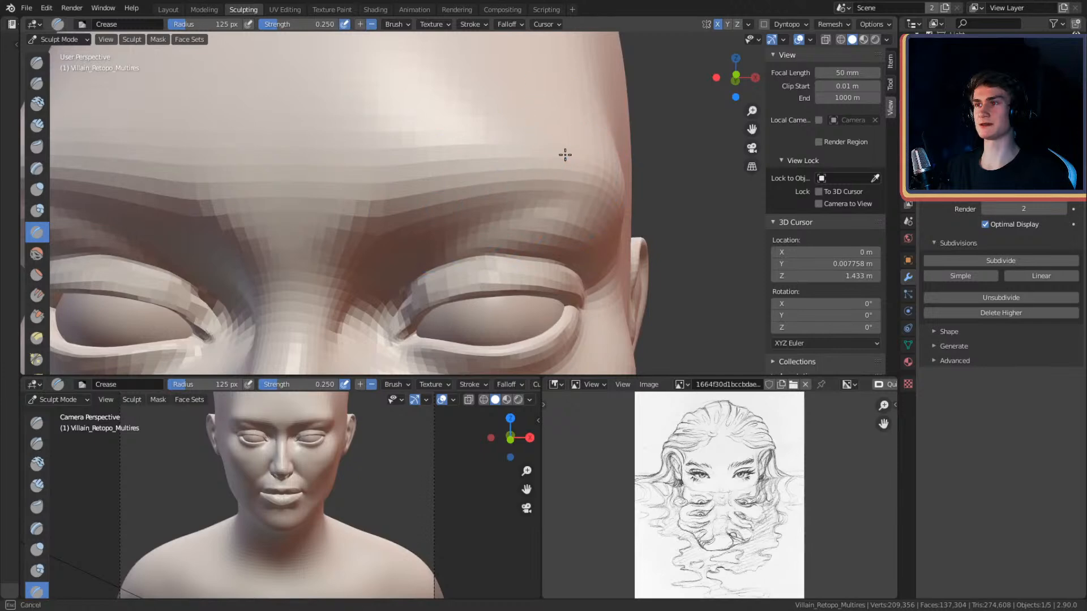
pyautogui.moveTo(498, 201)
pyautogui.mouseDown(button='middle')
pyautogui.moveTo(543, 163)
pyautogui.moveTo(462, 104)
pyautogui.mouseUp(button='middle')
# - Build up the area between the outer brow and the upper eyelid with the Clay Strips brush at 125 px radius
pyautogui.press('c')
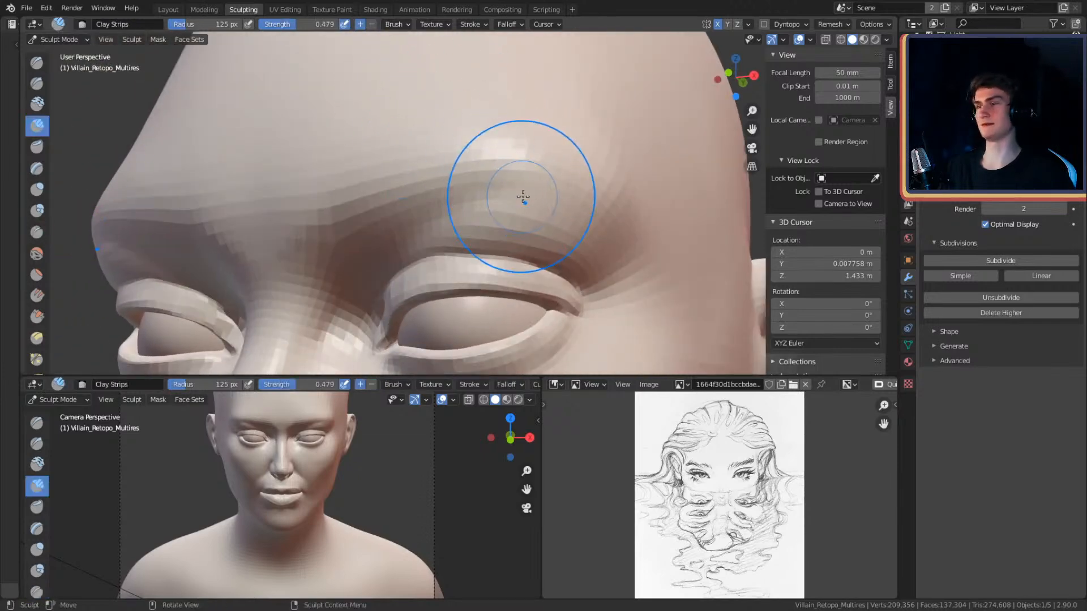
pyautogui.moveTo(502, 215)
pyautogui.mouseDown(button='middle')
pyautogui.moveTo(538, 150)
pyautogui.moveTo(562, 175)
pyautogui.moveTo(536, 83)
pyautogui.mouseUp(button='middle')
pyautogui.keyDown('ctrl'); pyautogui.keyDown('alt'); pyautogui.moveTo(535, 83); pyautogui.dragTo(563, 138); pyautogui.keyUp('alt'); pyautogui.keyUp('ctrl')
pyautogui.moveTo(532, 229)
pyautogui.keyDown('ctrl'); pyautogui.keyDown('alt'); pyautogui.mouseDown()
pyautogui.moveTo(570, 179)
pyautogui.moveTo(586, 127)
pyautogui.moveTo(590, 160)
pyautogui.moveTo(576, 129)
pyautogui.mouseUp(); pyautogui.keyUp('alt'); pyautogui.keyUp('ctrl')
pyautogui.moveTo(576, 129)
pyautogui.keyDown('alt'); pyautogui.mouseDown()
pyautogui.moveTo(565, 112)
pyautogui.moveTo(578, 140)
pyautogui.mouseUp(); pyautogui.keyUp('alt')
# - Shape the outer brow and temple contour as seen from below with the Grab brush at 197 px radius
pyautogui.press('g')
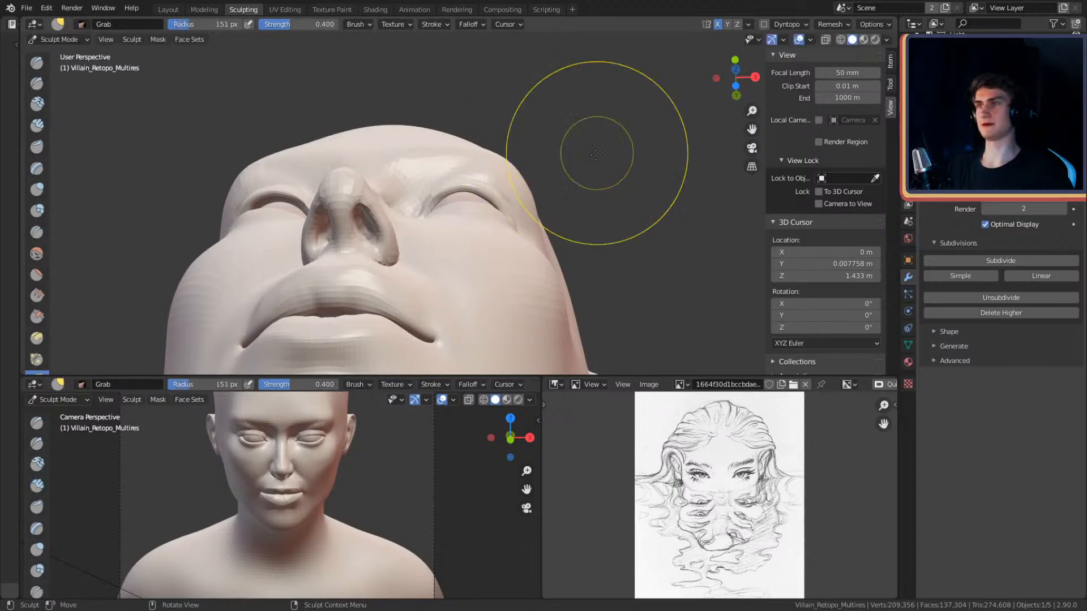
pyautogui.scroll(3, 543, 159)
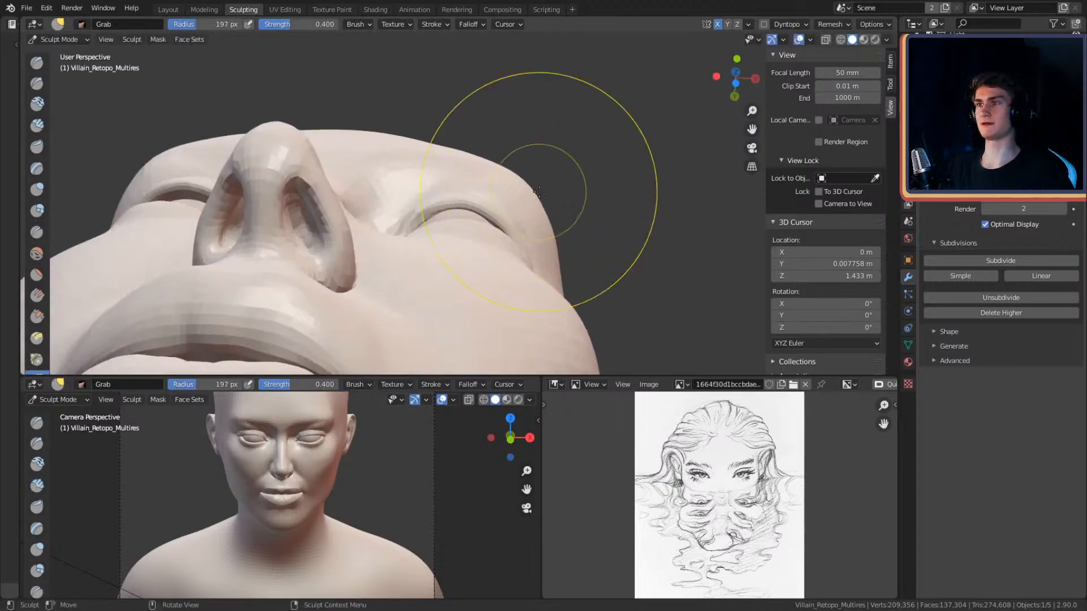
pyautogui.moveTo(558, 194)
pyautogui.keyDown('alt'); pyautogui.mouseDown()
pyautogui.moveTo(497, 259)
pyautogui.moveTo(495, 202)
pyautogui.moveTo(438, 224)
pyautogui.mouseUp(); pyautogui.keyUp('alt')
pyautogui.moveTo(411, 234)
pyautogui.mouseDown(button='middle')
pyautogui.moveTo(567, 186)
pyautogui.moveTo(485, 92)
pyautogui.moveTo(495, 194)
pyautogui.moveTo(497, 180)
pyautogui.moveTo(487, 223)
pyautogui.moveTo(475, 194)
pyautogui.moveTo(452, 212)
pyautogui.moveTo(516, 202)
pyautogui.moveTo(497, 168)
pyautogui.moveTo(522, 191)
pyautogui.moveTo(473, 122)
pyautogui.moveTo(566, 230)
pyautogui.moveTo(553, 255)
pyautogui.moveTo(562, 214)
pyautogui.moveTo(549, 170)
pyautogui.moveTo(543, 231)
pyautogui.moveTo(532, 187)
pyautogui.moveTo(531, 201)
pyautogui.moveTo(567, 168)
pyautogui.mouseUp(button='middle')
pyautogui.moveTo(318, 77)
pyautogui.mouseDown(button='middle')
pyautogui.moveTo(526, 218)
pyautogui.moveTo(497, 245)
pyautogui.moveTo(536, 165)
pyautogui.moveTo(504, 240)
pyautogui.moveTo(522, 211)
pyautogui.moveTo(473, 224)
pyautogui.moveTo(475, 257)
pyautogui.moveTo(427, 233)
pyautogui.moveTo(502, 214)
pyautogui.moveTo(577, 269)
pyautogui.moveTo(544, 191)
pyautogui.moveTo(537, 200)
pyautogui.mouseUp(button='middle')
# - Reposition the outer part of the upper eyelid with the Grab brush at 164 px radius
pyautogui.scroll(-8, 532, 166)
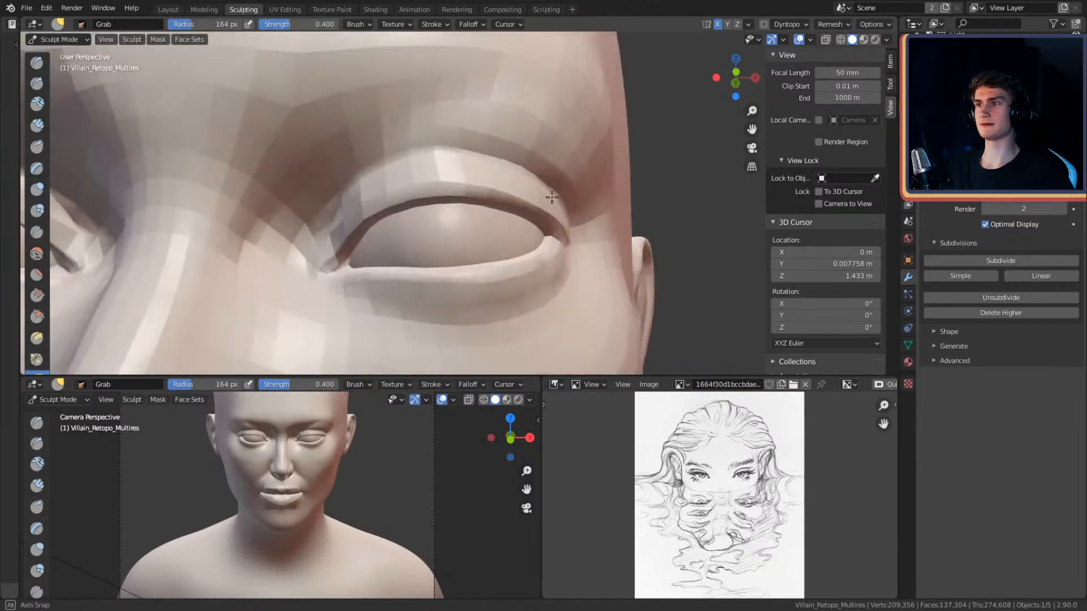
pyautogui.scroll(3, 554, 245)
pyautogui.moveTo(606, 150)
pyautogui.mouseDown(button='middle')
pyautogui.moveTo(531, 164)
pyautogui.moveTo(498, 235)
pyautogui.mouseUp(button='middle')
pyautogui.moveTo(539, 182)
pyautogui.mouseDown(button='middle')
pyautogui.moveTo(519, 180)
pyautogui.moveTo(529, 207)
pyautogui.moveTo(553, 185)
pyautogui.moveTo(492, 221)
pyautogui.mouseUp(button='middle')
pyautogui.scroll(5, 501, 204)
pyautogui.moveTo(509, 184)
pyautogui.mouseDown(button='middle')
pyautogui.moveTo(510, 195)
pyautogui.moveTo(617, 176)
pyautogui.moveTo(562, 253)
pyautogui.mouseUp(button='middle')
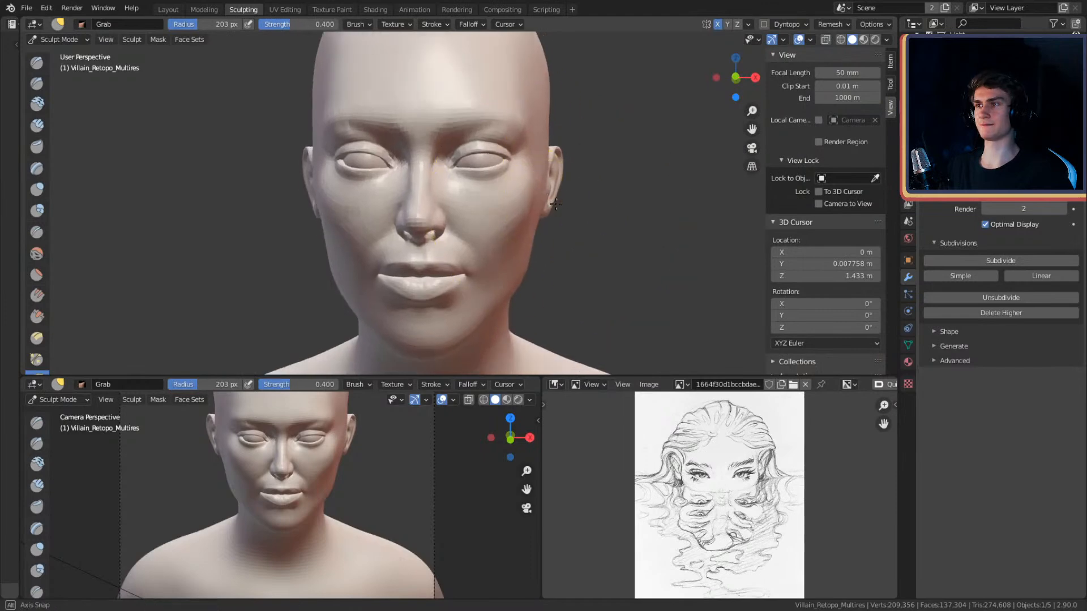
# - Adjust the sides of the face between the eyes and ears with the Grab brush at 326 px radius
pyautogui.keyDown('ctrl'); pyautogui.keyDown('alt'); pyautogui.moveTo(556, 205); pyautogui.dragTo(536, 277); pyautogui.keyUp('alt'); pyautogui.keyUp('ctrl')
pyautogui.keyDown('alt'); pyautogui.moveTo(566, 226); pyautogui.dragTo(555, 172); pyautogui.keyUp('alt')
pyautogui.moveTo(594, 247)
pyautogui.keyDown('alt'); pyautogui.keyDown('shift'); pyautogui.mouseDown()
pyautogui.moveTo(518, 125)
pyautogui.moveTo(554, 221)
pyautogui.moveTo(573, 220)
pyautogui.moveTo(566, 247)
pyautogui.moveTo(559, 221)
pyautogui.mouseUp(); pyautogui.keyUp('shift'); pyautogui.keyUp('alt')
pyautogui.press('f')
pyautogui.click(734, 213)
pyautogui.moveTo(568, 136)
pyautogui.keyDown('ctrl'); pyautogui.keyDown('alt'); pyautogui.mouseDown()
pyautogui.moveTo(538, 233)
pyautogui.moveTo(582, 212)
pyautogui.moveTo(574, 237)
pyautogui.mouseUp(); pyautogui.keyUp('alt'); pyautogui.keyUp('ctrl')
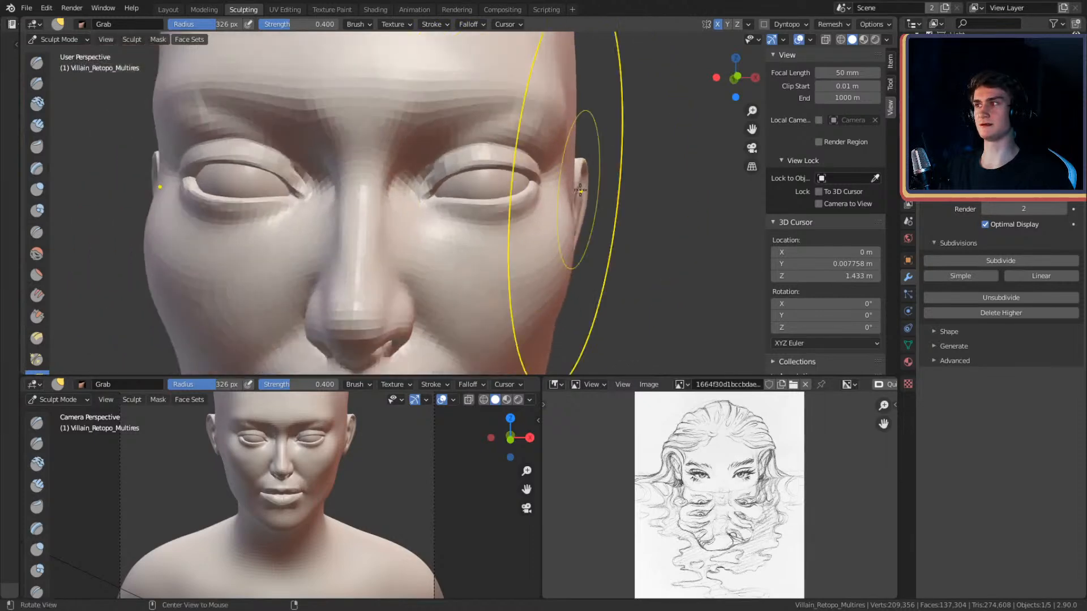
pyautogui.keyDown('alt'); pyautogui.keyDown('shift'); pyautogui.moveTo(434, 159); pyautogui.dragTo(508, 108); pyautogui.keyUp('shift'); pyautogui.keyUp('alt')
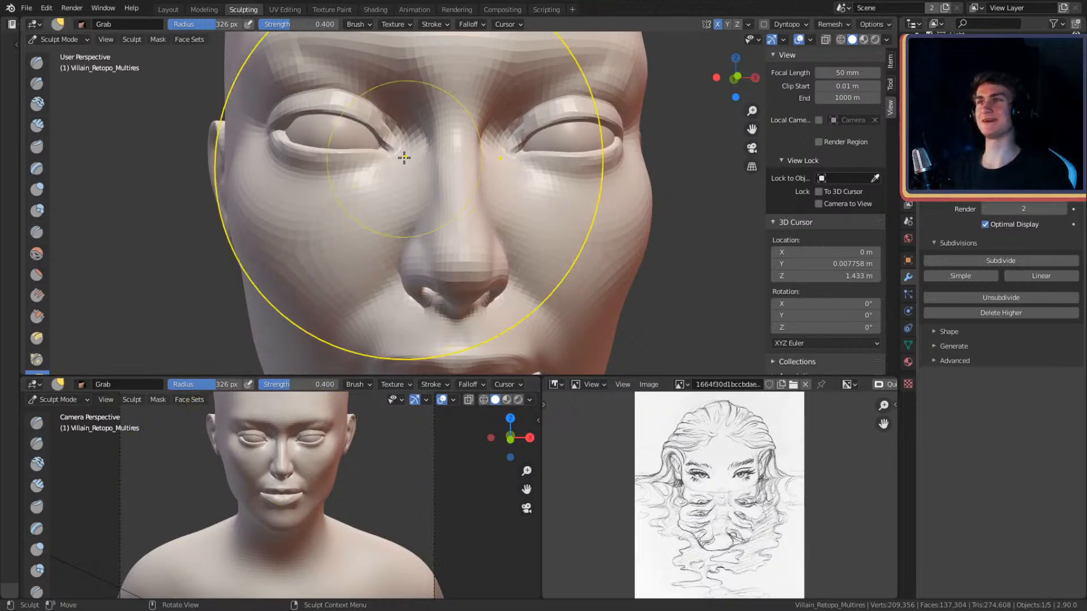
# - Refine the shape of the upper eyelid with the Grab brush at a smaller radius
pyautogui.moveTo(668, 135)
pyautogui.keyDown('alt'); pyautogui.keyDown('shift'); pyautogui.mouseDown()
pyautogui.moveTo(633, 253)
pyautogui.moveTo(560, 195)
pyautogui.mouseUp(); pyautogui.keyUp('shift'); pyautogui.keyUp('alt')
pyautogui.press('f')
pyautogui.click(459, 191)
pyautogui.moveTo(462, 191)
pyautogui.keyDown('alt'); pyautogui.mouseDown()
pyautogui.moveTo(456, 162)
pyautogui.moveTo(504, 168)
pyautogui.moveTo(456, 196)
pyautogui.moveTo(511, 134)
pyautogui.moveTo(517, 158)
pyautogui.mouseUp(); pyautogui.keyUp('alt')
pyautogui.press('f')
pyautogui.click(462, 169)
# - Carve the fold line above the upper eyelid with the Crease brush at 42 px radius
pyautogui.hotkey('shift', 'c')
pyautogui.scroll(-2, 517, 157)
pyautogui.press('f')
pyautogui.click(436, 201)
pyautogui.keyDown('ctrl'); pyautogui.keyDown('alt'); pyautogui.moveTo(447, 199); pyautogui.dragTo(521, 174); pyautogui.keyUp('alt'); pyautogui.keyUp('ctrl')
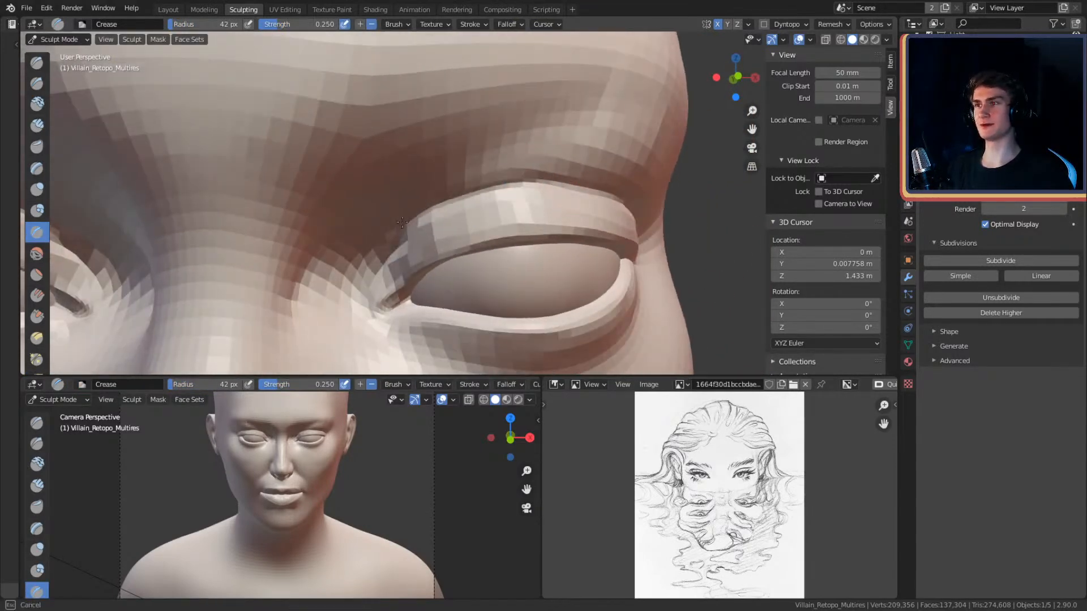
pyautogui.moveTo(466, 218)
pyautogui.keyDown('alt'); pyautogui.mouseDown()
pyautogui.moveTo(509, 190)
pyautogui.moveTo(534, 202)
pyautogui.moveTo(529, 220)
pyautogui.mouseUp(); pyautogui.keyUp('alt')
pyautogui.moveTo(462, 224)
pyautogui.keyDown('ctrl'); pyautogui.keyDown('alt'); pyautogui.mouseDown()
pyautogui.moveTo(546, 231)
pyautogui.moveTo(538, 257)
pyautogui.moveTo(555, 182)
pyautogui.moveTo(510, 145)
pyautogui.moveTo(520, 169)
pyautogui.mouseUp(); pyautogui.keyUp('alt'); pyautogui.keyUp('ctrl')
# - Build up the skin fold hanging over the upper eyelid with the Clay Strips brush at 26 px and 50 px radius
pyautogui.press('c')
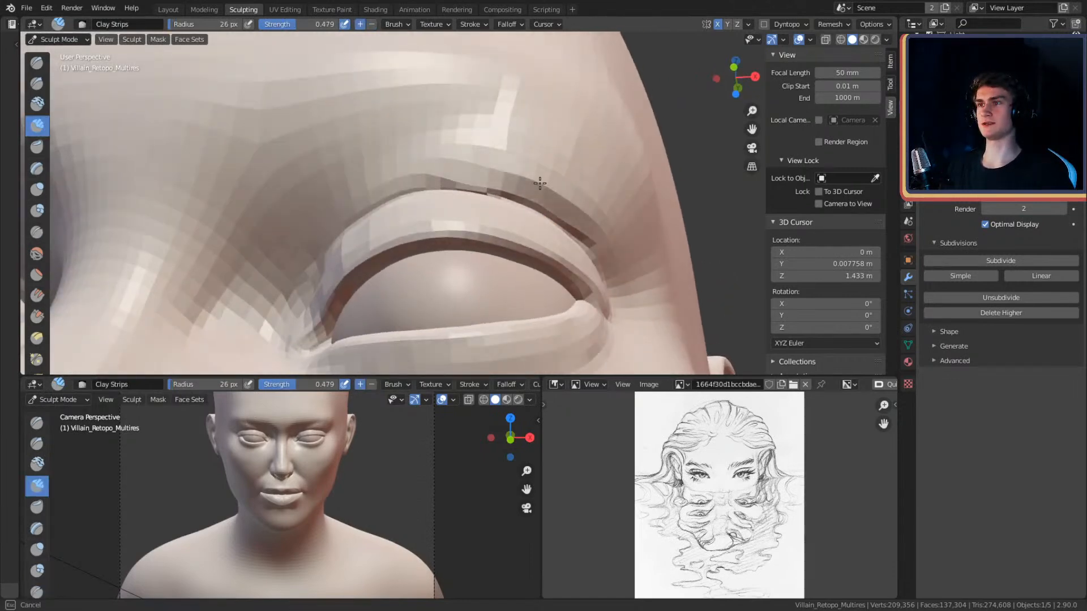
pyautogui.moveTo(476, 163)
pyautogui.keyDown('alt'); pyautogui.mouseDown()
pyautogui.moveTo(544, 182)
pyautogui.moveTo(559, 244)
pyautogui.moveTo(513, 206)
pyautogui.moveTo(551, 195)
pyautogui.mouseUp(); pyautogui.keyUp('alt')
pyautogui.press('f')
pyautogui.click(515, 203)
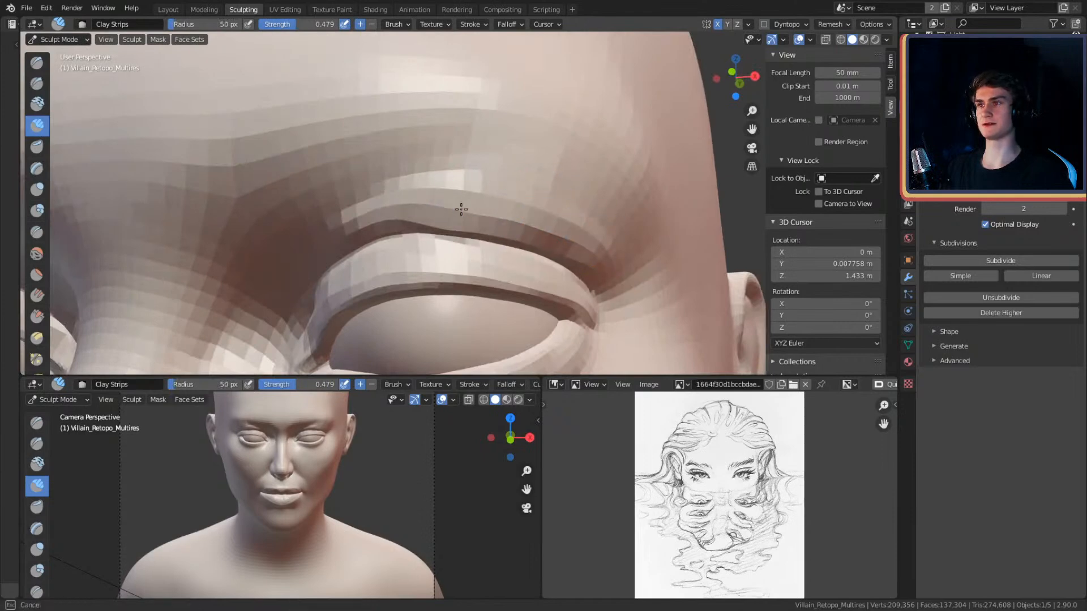
pyautogui.moveTo(530, 219)
pyautogui.keyDown('alt'); pyautogui.mouseDown()
pyautogui.moveTo(566, 204)
pyautogui.moveTo(583, 223)
pyautogui.moveTo(578, 194)
pyautogui.moveTo(506, 178)
pyautogui.mouseUp(); pyautogui.keyUp('alt')
# - Refine the volume of the skin fold below the brow with the Clay Strips brush at 34 px and 115 px radius
pyautogui.press('f')
pyautogui.click(519, 204)
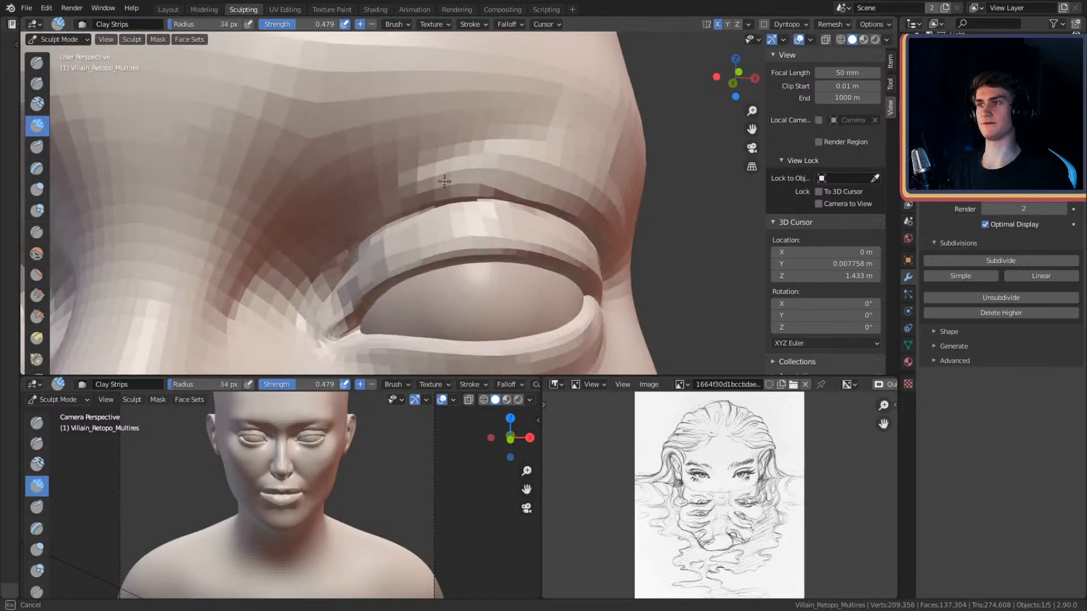
pyautogui.keyDown('alt'); pyautogui.moveTo(581, 176); pyautogui.dragTo(517, 177); pyautogui.keyUp('alt')
pyautogui.press('f')
pyautogui.click(505, 184)
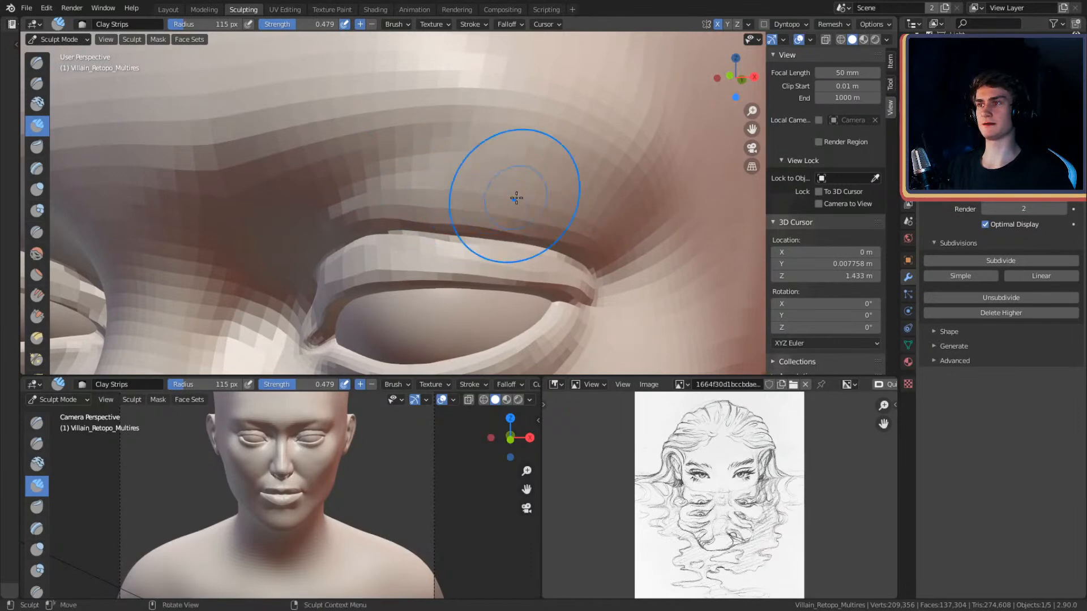
pyautogui.scroll(-8, 509, 201)
pyautogui.moveTo(541, 189)
pyautogui.keyDown('alt'); pyautogui.mouseDown()
pyautogui.moveTo(558, 182)
pyautogui.moveTo(542, 191)
pyautogui.mouseUp(); pyautogui.keyUp('alt')
pyautogui.scroll(10, 542, 195)
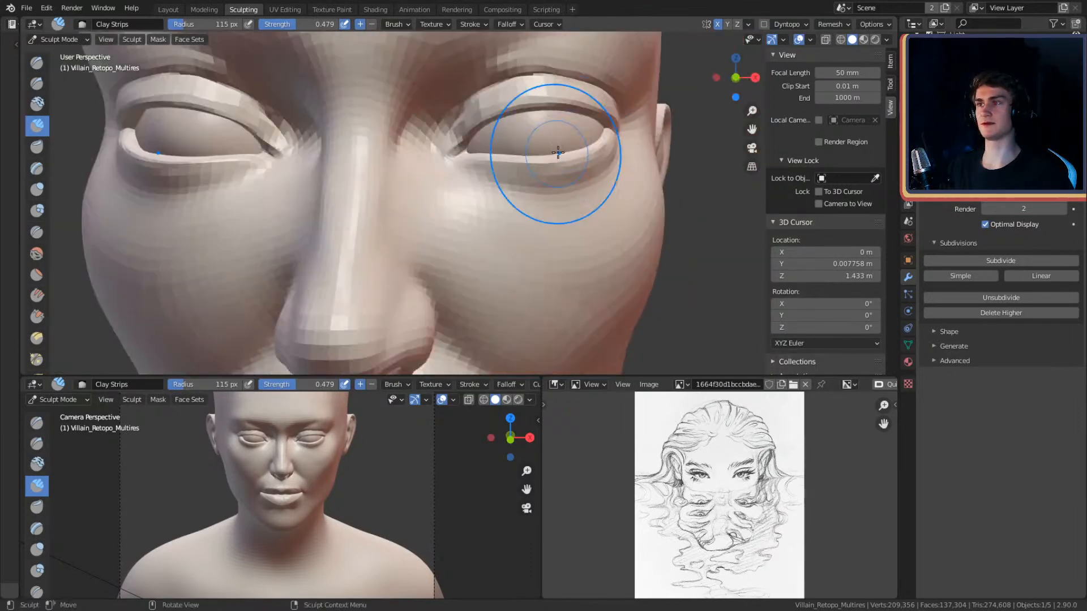
# - Deepen the crease between the upper eyelid and the skin fold with the Crease brush at 41 px radius
pyautogui.moveTo(552, 217)
pyautogui.mouseDown(button='middle')
pyautogui.moveTo(504, 236)
pyautogui.moveTo(516, 211)
pyautogui.moveTo(478, 189)
pyautogui.mouseUp(button='middle')
pyautogui.hotkey('shift', 'c')
pyautogui.press('f')
pyautogui.click(469, 199)
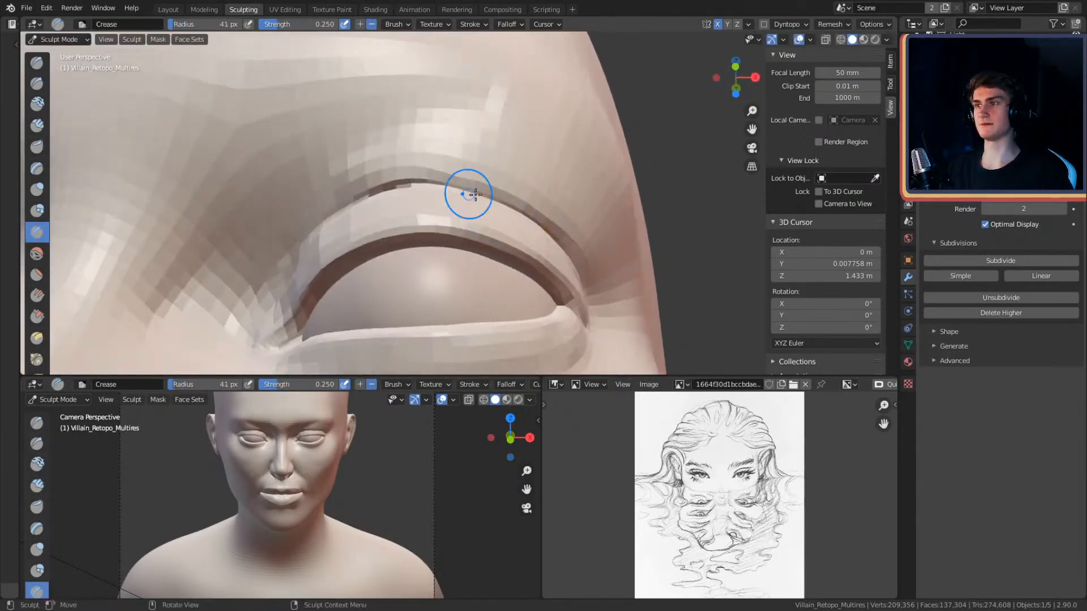
pyautogui.moveTo(296, 242)
pyautogui.mouseDown(button='middle')
pyautogui.moveTo(466, 194)
pyautogui.moveTo(502, 133)
pyautogui.moveTo(477, 163)
pyautogui.moveTo(383, 92)
pyautogui.mouseUp(button='middle')
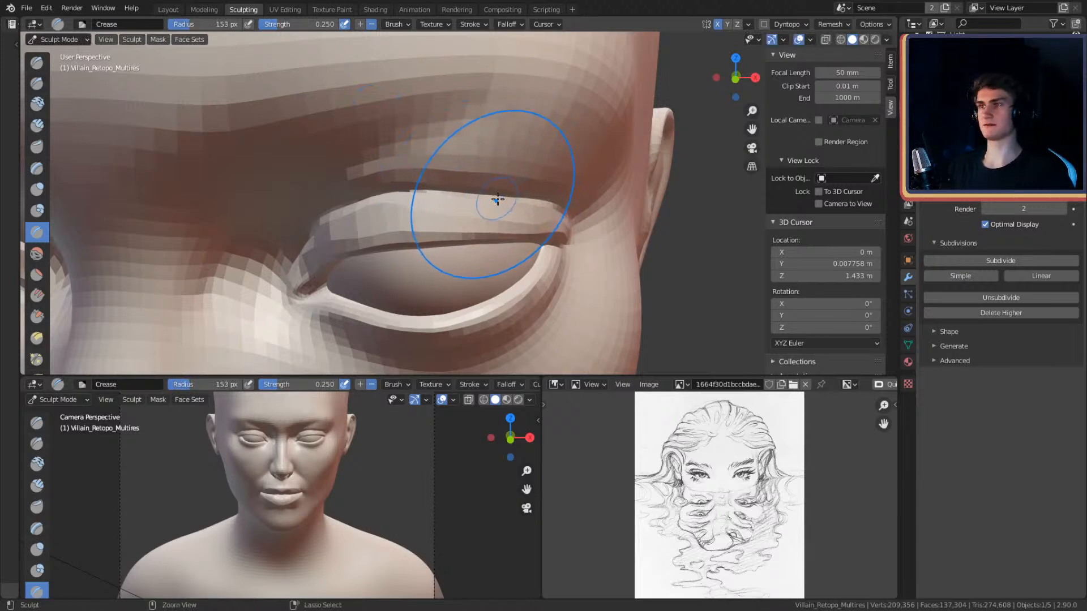
# - Rework the skin fold beneath the outer brow with the Crease brush at 140 px, 148 px and 124 px radius
pyautogui.moveTo(492, 137)
pyautogui.keyDown('ctrl'); pyautogui.keyDown('alt'); pyautogui.mouseDown()
pyautogui.moveTo(504, 184)
pyautogui.moveTo(537, 173)
pyautogui.moveTo(491, 194)
pyautogui.moveTo(529, 134)
pyautogui.moveTo(490, 150)
pyautogui.moveTo(538, 119)
pyautogui.moveTo(534, 177)
pyautogui.moveTo(512, 170)
pyautogui.moveTo(498, 199)
pyautogui.moveTo(544, 183)
pyautogui.moveTo(522, 193)
pyautogui.mouseUp(); pyautogui.keyUp('alt'); pyautogui.keyUp('ctrl')
pyautogui.moveTo(521, 193)
pyautogui.mouseDown(button='middle')
pyautogui.moveTo(534, 189)
pyautogui.moveTo(538, 208)
pyautogui.mouseUp(button='middle')
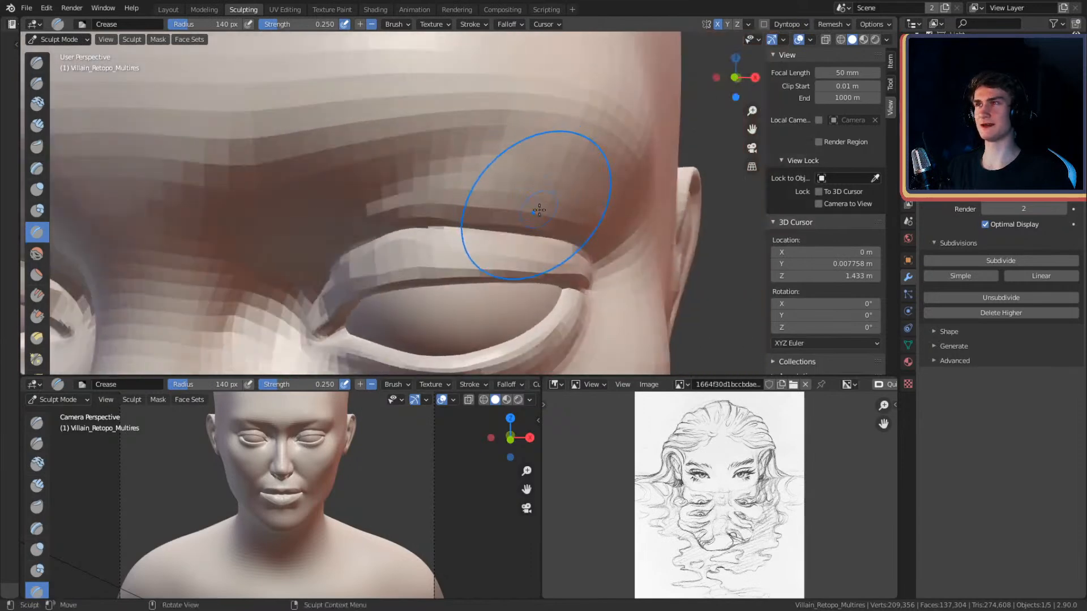
pyautogui.press('f')
pyautogui.click(508, 216)
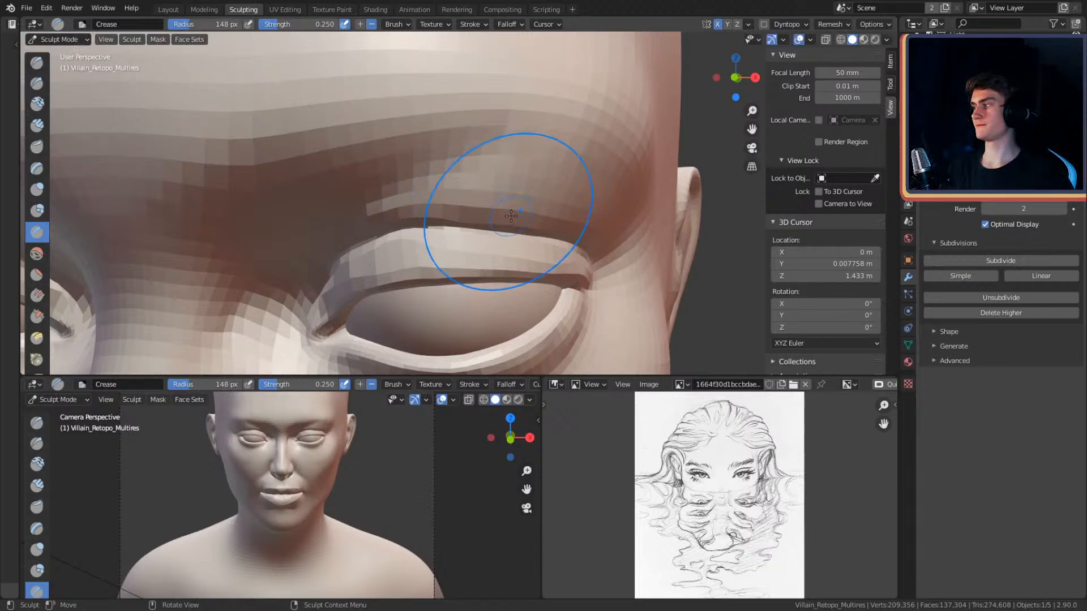
pyautogui.moveTo(525, 176)
pyautogui.keyDown('shift'); pyautogui.mouseDown(button='middle')
pyautogui.moveTo(515, 199)
pyautogui.moveTo(529, 194)
pyautogui.moveTo(536, 210)
pyautogui.mouseUp(button='middle'); pyautogui.keyUp('shift')
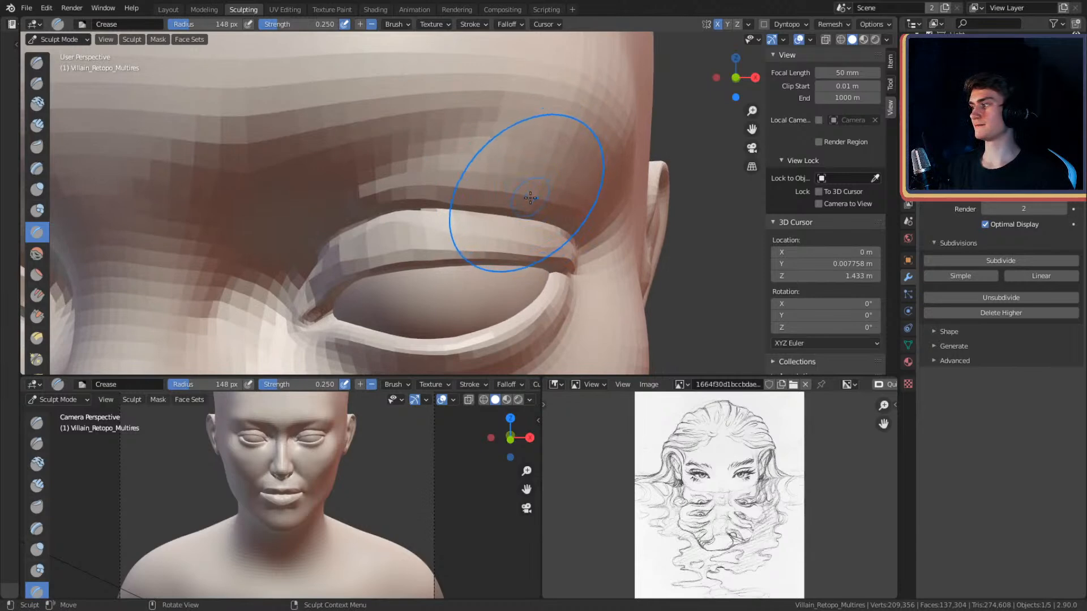
pyautogui.moveTo(557, 189); pyautogui.dragTo(552, 190, button='middle')
pyautogui.press('f')
pyautogui.click(596, 218)
pyautogui.press('f')
pyautogui.click(567, 227)
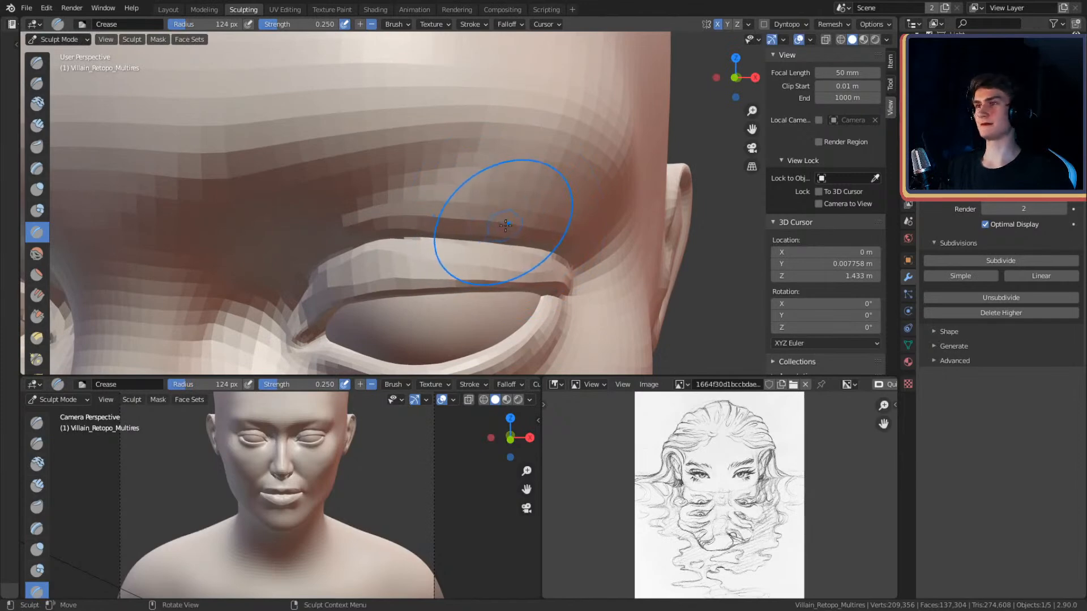
# - Adjust the outer eye corner and the end of the eyelid fold with the Grab brush at 110 px radius
pyautogui.press('g')
pyautogui.moveTo(497, 218)
pyautogui.mouseDown(button='middle')
pyautogui.moveTo(544, 212)
pyautogui.moveTo(513, 208)
pyautogui.mouseUp(button='middle')
pyautogui.scroll(1, 513, 209)
pyautogui.moveTo(532, 199)
pyautogui.keyDown('alt'); pyautogui.mouseDown()
pyautogui.moveTo(504, 206)
pyautogui.moveTo(616, 204)
pyautogui.mouseUp(); pyautogui.keyUp('alt')
pyautogui.press('f')
pyautogui.click(591, 203)
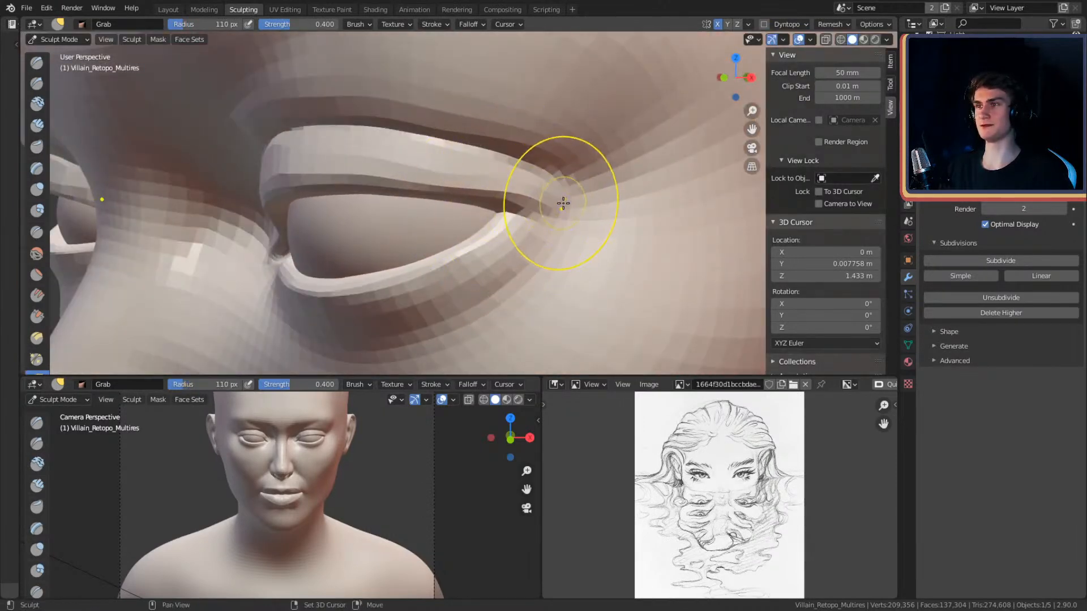
pyautogui.moveTo(543, 137)
pyautogui.keyDown('ctrl'); pyautogui.keyDown('alt'); pyautogui.mouseDown()
pyautogui.moveTo(558, 190)
pyautogui.moveTo(599, 193)
pyautogui.mouseUp(); pyautogui.keyUp('alt'); pyautogui.keyUp('ctrl')
pyautogui.moveTo(532, 218)
pyautogui.keyDown('ctrl'); pyautogui.keyDown('alt'); pyautogui.mouseDown()
pyautogui.moveTo(537, 176)
pyautogui.moveTo(562, 177)
pyautogui.mouseUp(); pyautogui.keyUp('alt'); pyautogui.keyUp('ctrl')
# - Build up the skin fold above the upper eyelid with the Clay Strips brush at 32 px and 29 px radius
pyautogui.moveTo(563, 177)
pyautogui.mouseDown(button='middle')
pyautogui.moveTo(532, 189)
pyautogui.moveTo(519, 131)
pyautogui.moveTo(504, 131)
pyautogui.mouseUp(button='middle')
pyautogui.scroll(2, 514, 128)
pyautogui.press('c')
pyautogui.moveTo(527, 175); pyautogui.dragTo(606, 200, button='middle')
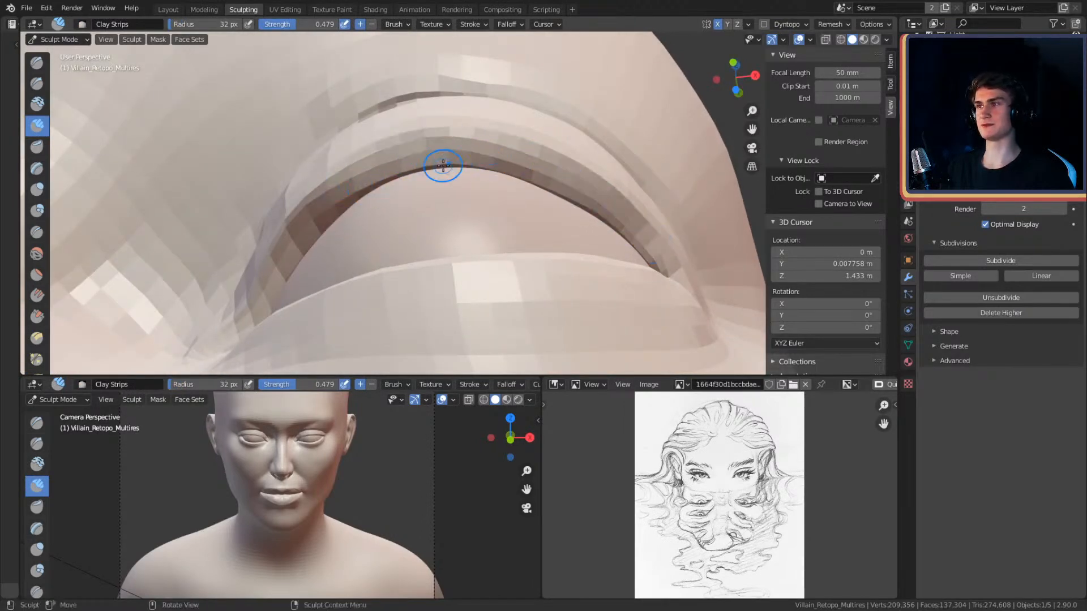
pyautogui.moveTo(423, 175); pyautogui.dragTo(509, 137, button='middle')
pyautogui.moveTo(575, 164)
pyautogui.mouseDown(button='middle')
pyautogui.moveTo(577, 214)
pyautogui.moveTo(534, 109)
pyautogui.moveTo(466, 141)
pyautogui.moveTo(485, 121)
pyautogui.moveTo(519, 119)
pyautogui.moveTo(508, 167)
pyautogui.mouseUp(button='middle')
pyautogui.moveTo(517, 212)
pyautogui.mouseDown(button='middle')
pyautogui.moveTo(517, 182)
pyautogui.moveTo(527, 218)
pyautogui.mouseUp(button='middle')
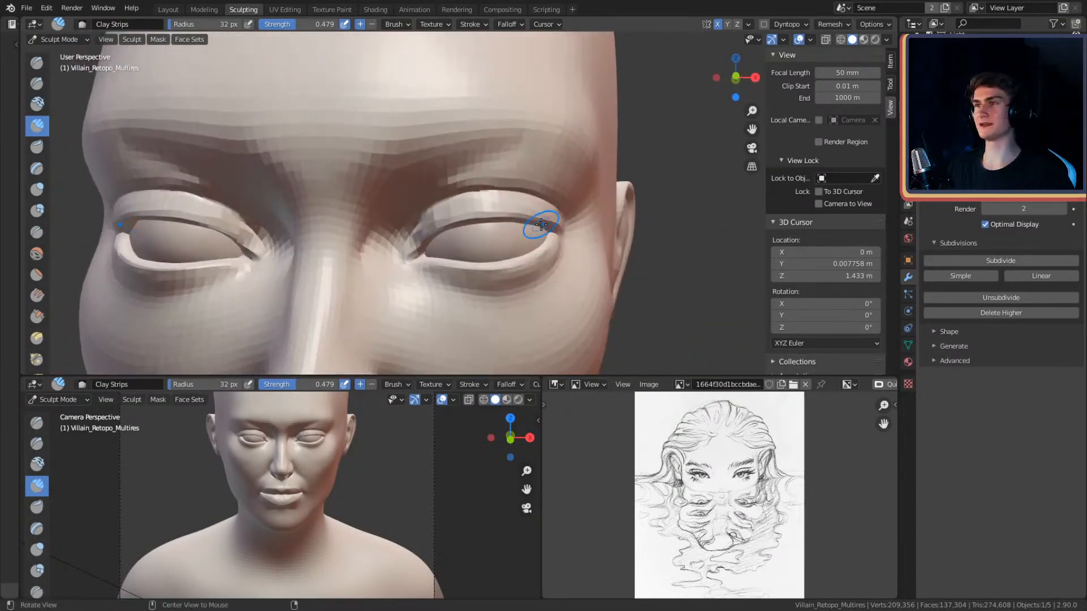
pyautogui.scroll(4, 531, 210)
pyautogui.keyDown('alt'); pyautogui.moveTo(534, 199); pyautogui.dragTo(469, 209); pyautogui.keyUp('alt')
pyautogui.scroll(1, 481, 203)
pyautogui.press('f')
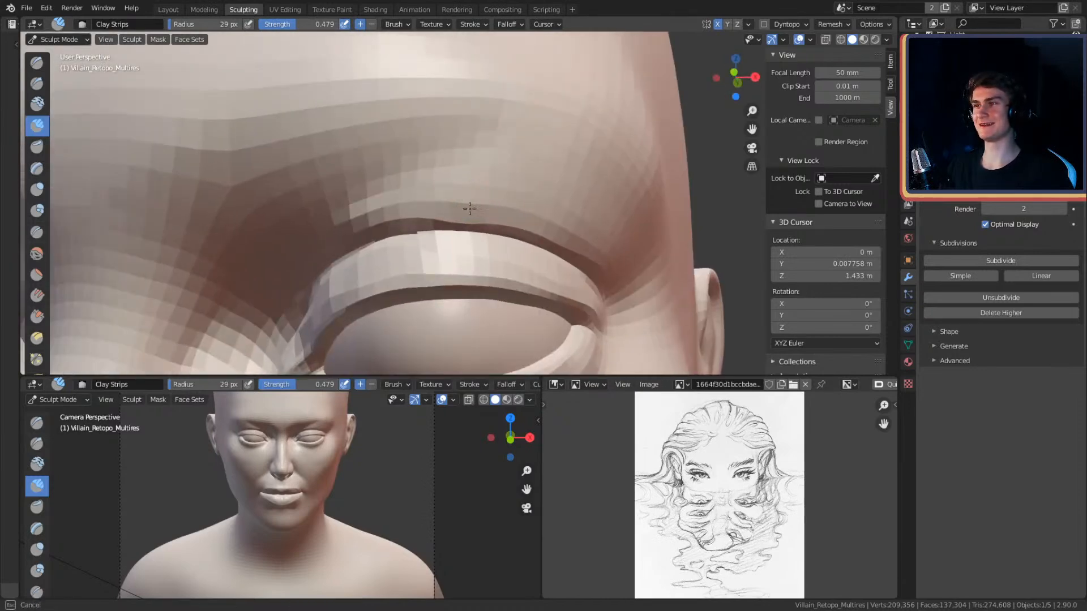
pyautogui.moveTo(548, 199)
pyautogui.mouseDown()
pyautogui.moveTo(560, 203)
pyautogui.moveTo(517, 196)
pyautogui.moveTo(549, 175)
pyautogui.moveTo(556, 187)
pyautogui.moveTo(621, 116)
pyautogui.moveTo(563, 170)
pyautogui.moveTo(502, 180)
pyautogui.moveTo(504, 189)
pyautogui.mouseUp()
# - Sharpen the crease above the upper eyelid with the Crease brush at 26 px radius
pyautogui.scroll(-4, 509, 195)
pyautogui.scroll(-4, 547, 177)
pyautogui.scroll(4, 556, 190)
pyautogui.scroll(5, 529, 177)
pyautogui.hotkey('shift', 'c')
pyautogui.keyDown('ctrl'); pyautogui.keyDown('alt'); pyautogui.moveTo(527, 102); pyautogui.dragTo(570, 175); pyautogui.keyUp('alt'); pyautogui.keyUp('ctrl')
pyautogui.moveTo(568, 229)
pyautogui.keyDown('ctrl'); pyautogui.keyDown('alt'); pyautogui.mouseDown()
pyautogui.moveTo(565, 194)
pyautogui.moveTo(533, 155)
pyautogui.moveTo(488, 201)
pyautogui.moveTo(519, 186)
pyautogui.moveTo(511, 173)
pyautogui.moveTo(503, 188)
pyautogui.moveTo(522, 158)
pyautogui.moveTo(453, 232)
pyautogui.mouseUp(); pyautogui.keyUp('alt'); pyautogui.keyUp('ctrl')
pyautogui.press('f')
pyautogui.click(519, 197)
pyautogui.moveTo(520, 164)
pyautogui.keyDown('ctrl'); pyautogui.mouseDown()
pyautogui.moveTo(481, 212)
pyautogui.moveTo(522, 185)
pyautogui.mouseUp(); pyautogui.keyUp('ctrl')
pyautogui.keyDown('ctrl'); pyautogui.moveTo(522, 186); pyautogui.dragTo(541, 166, button='middle'); pyautogui.keyUp('ctrl')
pyautogui.moveTo(541, 166)
pyautogui.keyDown('ctrl'); pyautogui.keyDown('alt'); pyautogui.mouseDown()
pyautogui.moveTo(540, 135)
pyautogui.moveTo(541, 219)
pyautogui.moveTo(517, 189)
pyautogui.mouseUp(); pyautogui.keyUp('alt'); pyautogui.keyUp('ctrl')
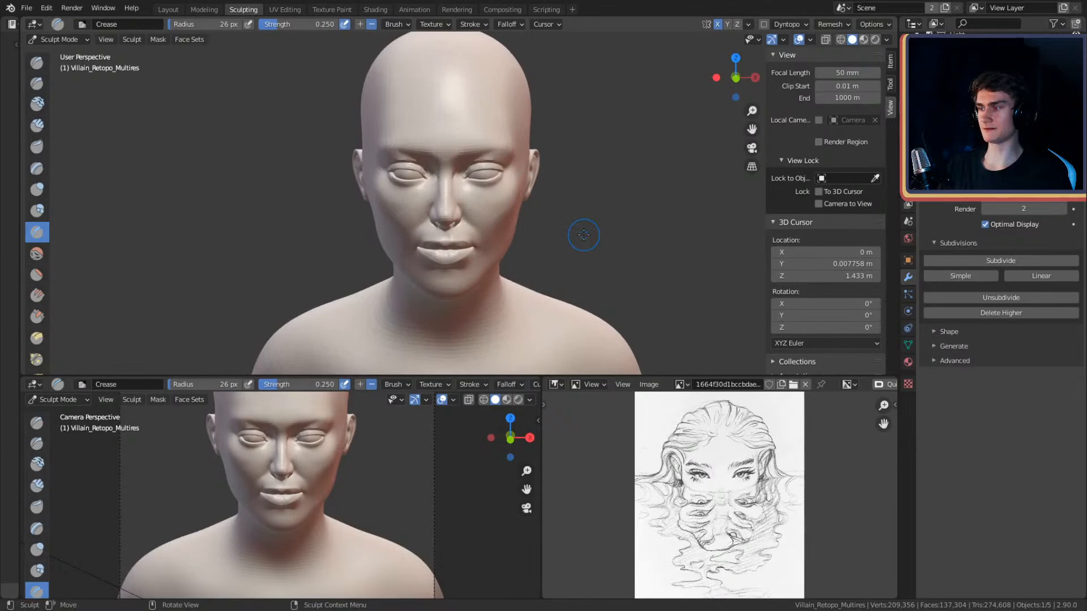
# - Examine the face and eyes in Material Preview shading, and return to Solid shading
pyautogui.press('z')
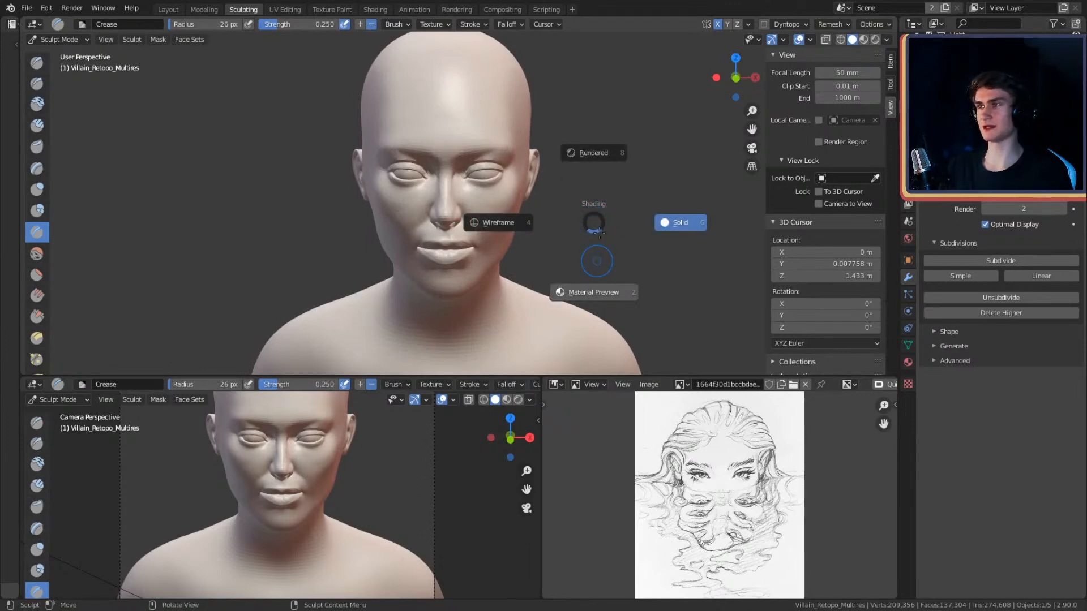
pyautogui.click(597, 265)
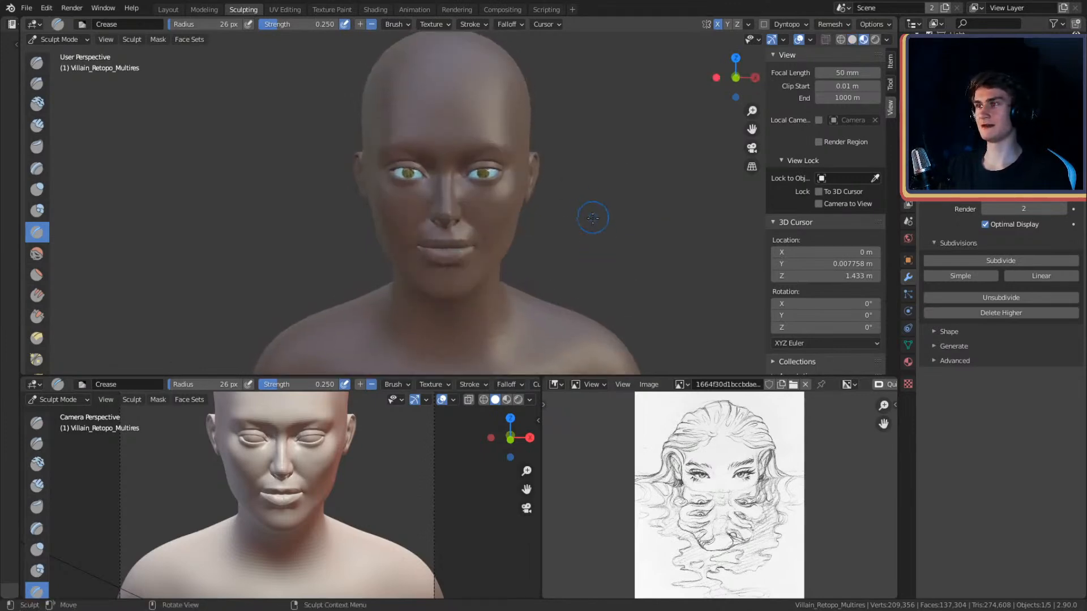
pyautogui.scroll(2, 596, 215)
pyautogui.moveTo(600, 220)
pyautogui.mouseDown(button='middle')
pyautogui.moveTo(558, 235)
pyautogui.moveTo(588, 249)
pyautogui.moveTo(577, 254)
pyautogui.moveTo(507, 230)
pyautogui.moveTo(586, 233)
pyautogui.moveTo(607, 210)
pyautogui.mouseUp(button='middle')
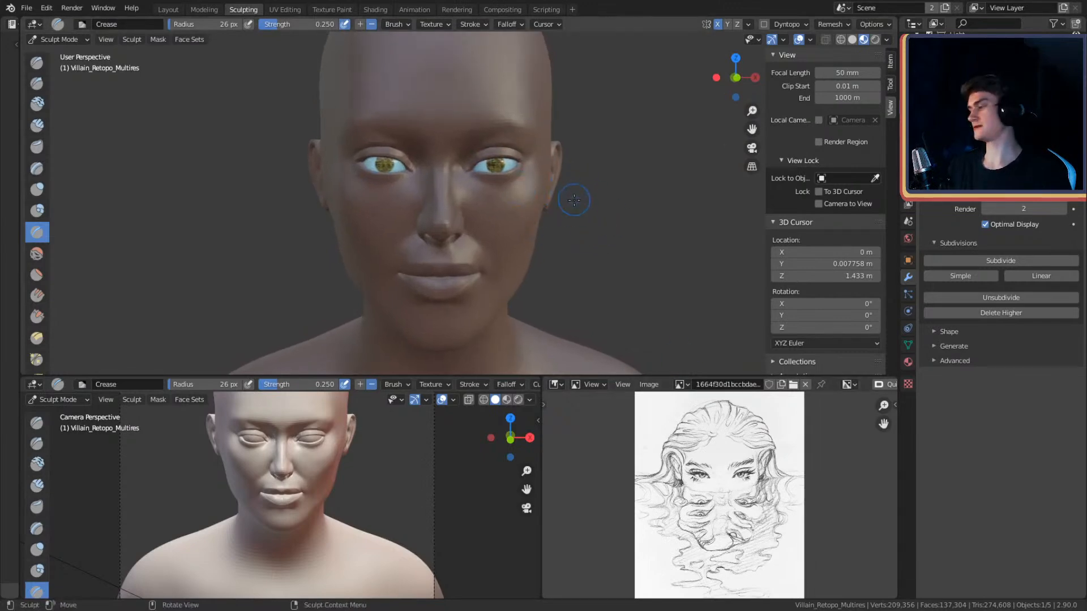
pyautogui.press('z')
pyautogui.click(654, 202)
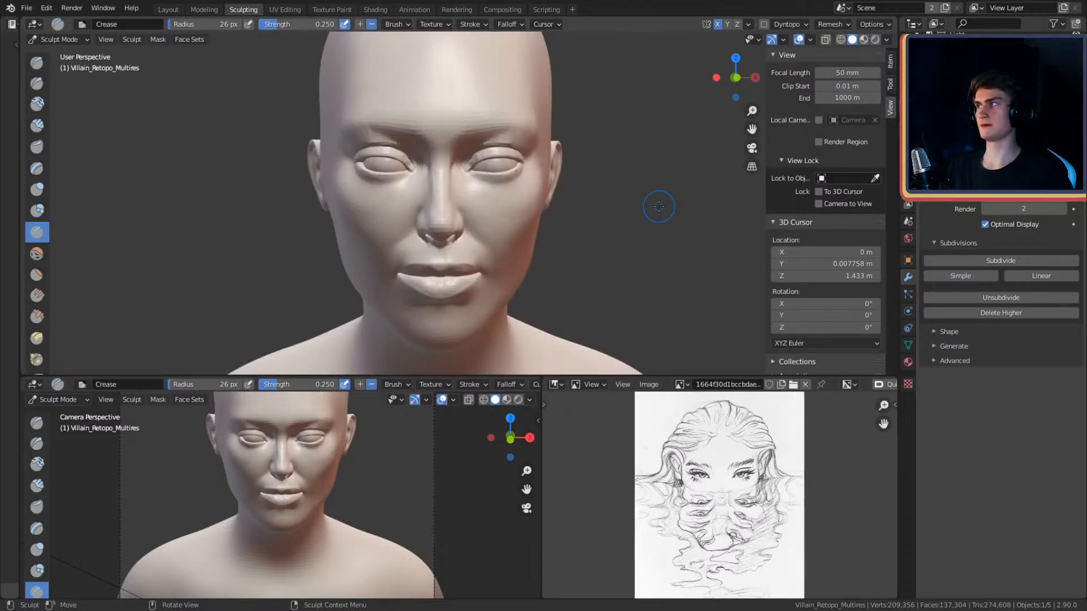
# - Adjust the inner and outer parts of the upper eyelid with the Grab brush at 101 px, 128 px and 99 px radius
pyautogui.scroll(6, 558, 176)
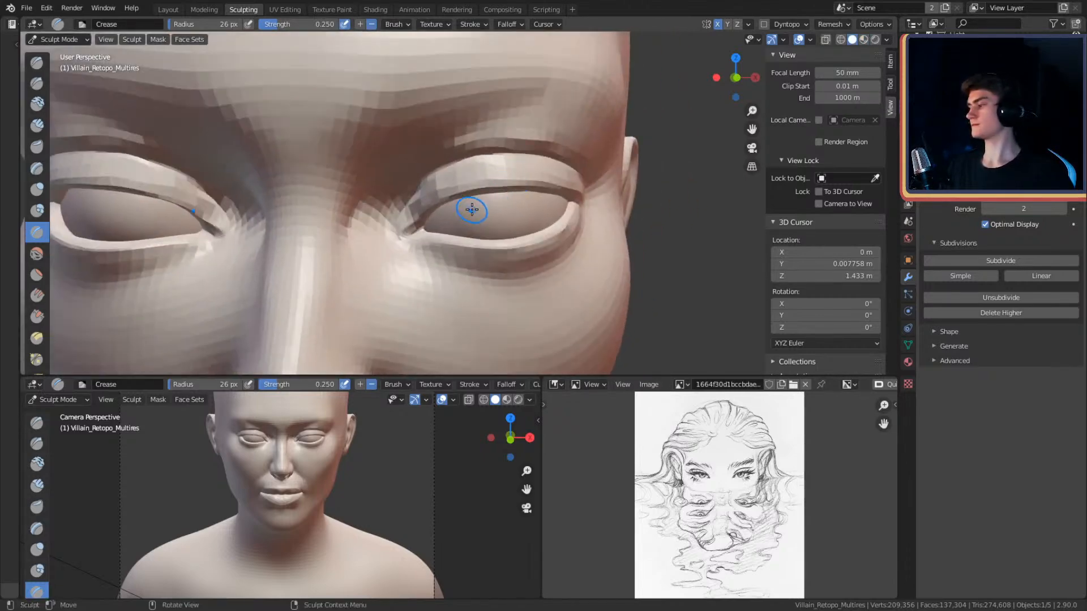
pyautogui.press('g')
pyautogui.moveTo(490, 180); pyautogui.dragTo(485, 189, button='middle')
pyautogui.moveTo(446, 203)
pyautogui.mouseDown()
pyautogui.moveTo(443, 218)
pyautogui.moveTo(464, 212)
pyautogui.mouseUp()
pyautogui.moveTo(480, 213)
pyautogui.mouseDown(button='middle')
pyautogui.moveTo(485, 189)
pyautogui.moveTo(449, 201)
pyautogui.mouseUp(button='middle')
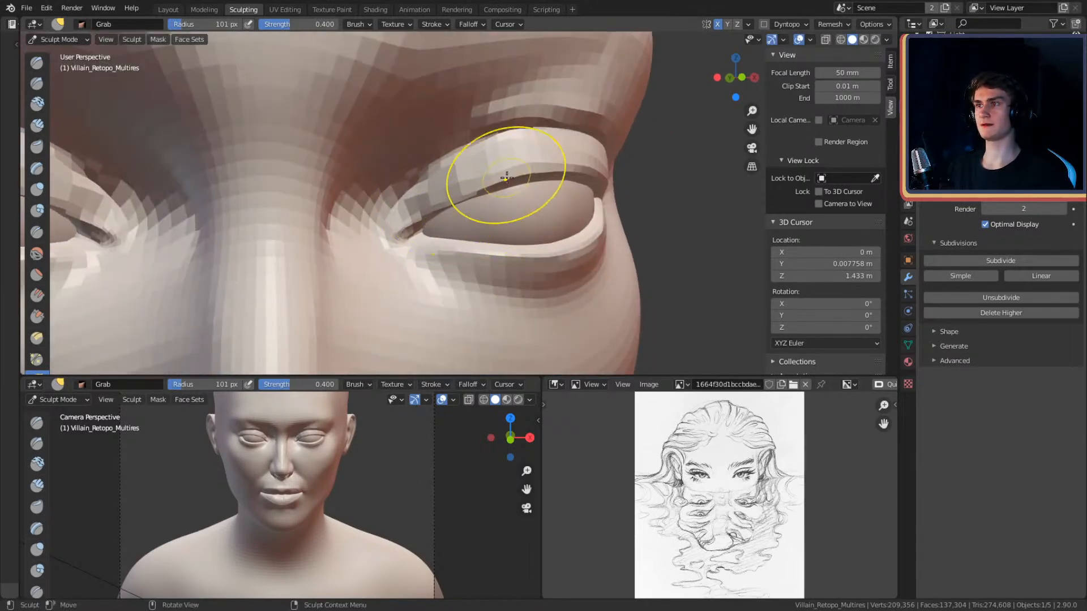
pyautogui.moveTo(529, 182)
pyautogui.mouseDown(button='middle')
pyautogui.moveTo(474, 201)
pyautogui.moveTo(502, 181)
pyautogui.moveTo(461, 194)
pyautogui.moveTo(485, 181)
pyautogui.moveTo(453, 182)
pyautogui.moveTo(475, 183)
pyautogui.moveTo(497, 151)
pyautogui.moveTo(555, 196)
pyautogui.mouseUp(button='middle')
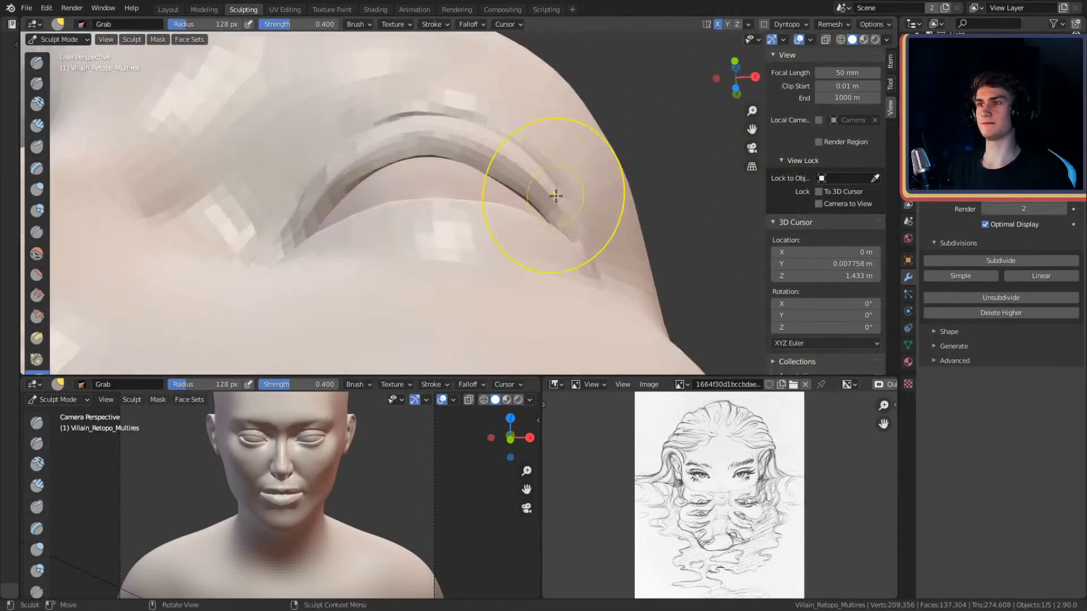
pyautogui.press('f')
pyautogui.click(532, 204)
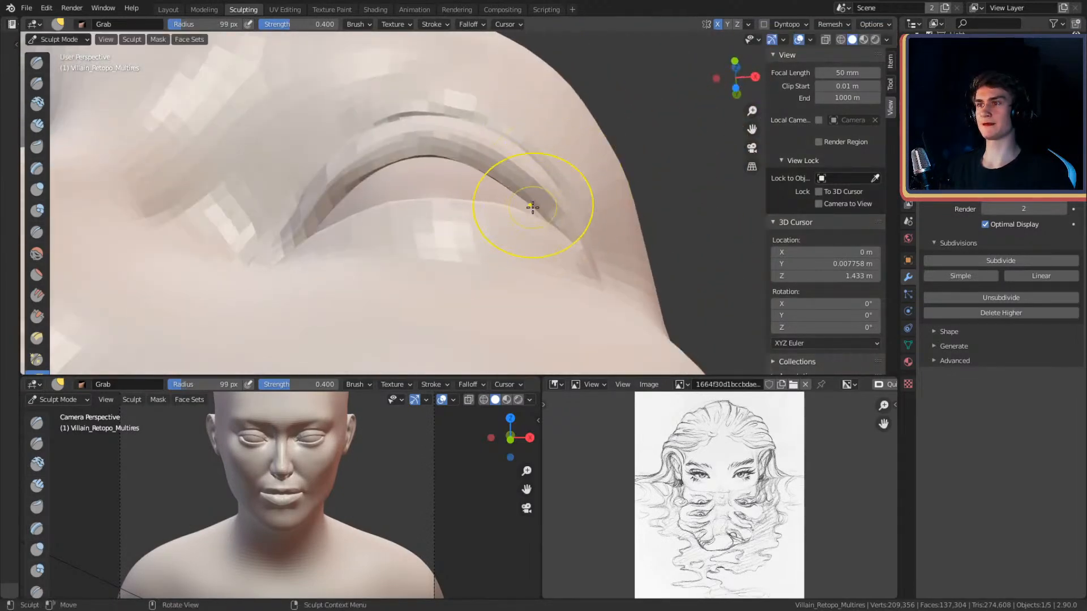
pyautogui.moveTo(554, 193); pyautogui.dragTo(558, 187)
# - Reshape the eyelid contour around the eyeball with the Grab brush, and set the brush radius to 180 px
pyautogui.moveTo(558, 187); pyautogui.dragTo(572, 61, button='middle')
pyautogui.moveTo(572, 133)
pyautogui.mouseDown(button='middle')
pyautogui.moveTo(517, 142)
pyautogui.moveTo(480, 180)
pyautogui.mouseUp(button='middle')
pyautogui.press('f')
pyautogui.click(538, 170)
pyautogui.moveTo(479, 193); pyautogui.dragTo(481, 184)
pyautogui.moveTo(494, 173); pyautogui.dragTo(557, 161, button='middle')
pyautogui.moveTo(558, 121)
pyautogui.keyDown('ctrl'); pyautogui.keyDown('alt'); pyautogui.mouseDown()
pyautogui.moveTo(557, 210)
pyautogui.moveTo(539, 163)
pyautogui.moveTo(491, 164)
pyautogui.moveTo(589, 160)
pyautogui.moveTo(516, 165)
pyautogui.moveTo(510, 257)
pyautogui.moveTo(572, 196)
pyautogui.mouseUp(); pyautogui.keyUp('alt'); pyautogui.keyUp('ctrl')
pyautogui.moveTo(561, 232)
pyautogui.keyDown('ctrl'); pyautogui.keyDown('alt'); pyautogui.mouseDown()
pyautogui.moveTo(555, 178)
pyautogui.moveTo(558, 209)
pyautogui.moveTo(427, 218)
pyautogui.moveTo(482, 208)
pyautogui.moveTo(626, 122)
pyautogui.moveTo(572, 169)
pyautogui.moveTo(569, 150)
pyautogui.moveTo(576, 233)
pyautogui.moveTo(553, 279)
pyautogui.moveTo(505, 110)
pyautogui.moveTo(500, 202)
pyautogui.moveTo(526, 213)
pyautogui.moveTo(498, 225)
pyautogui.moveTo(564, 198)
pyautogui.moveTo(551, 223)
pyautogui.mouseUp(); pyautogui.keyUp('alt'); pyautogui.keyUp('ctrl')
pyautogui.press('f')
pyautogui.click(487, 211)
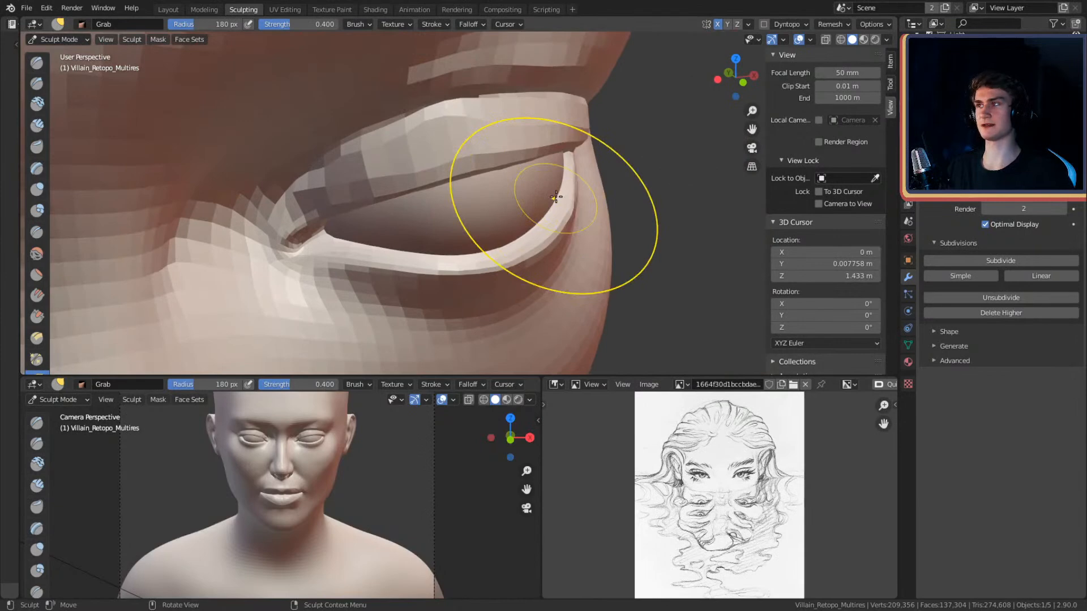
# - Save the sculpted head in its current file
pyautogui.click(26, 8)
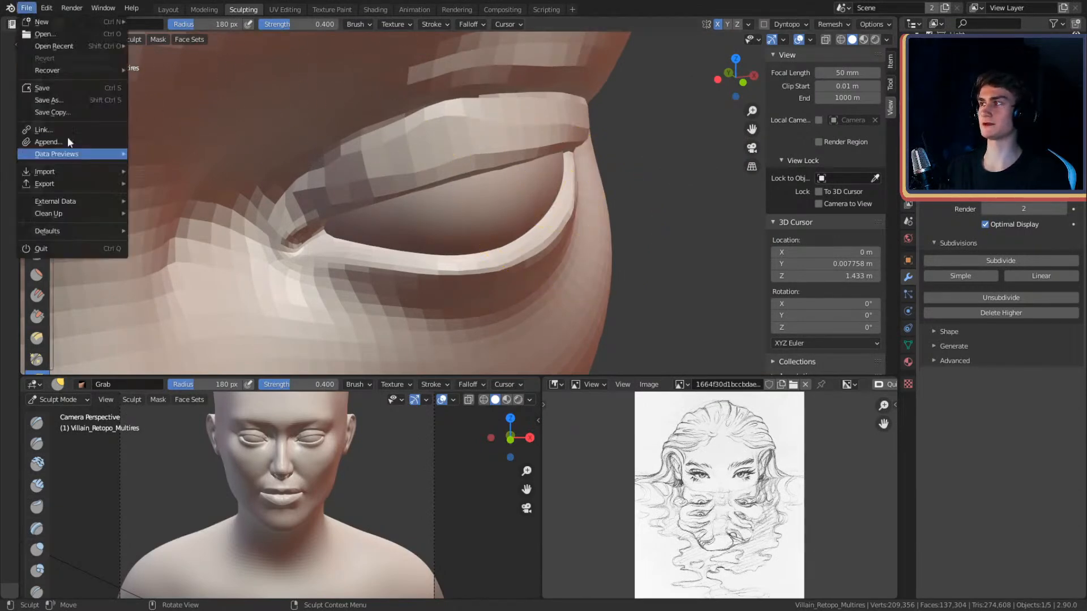
pyautogui.click(48, 83)
pyautogui.click(26, 8)
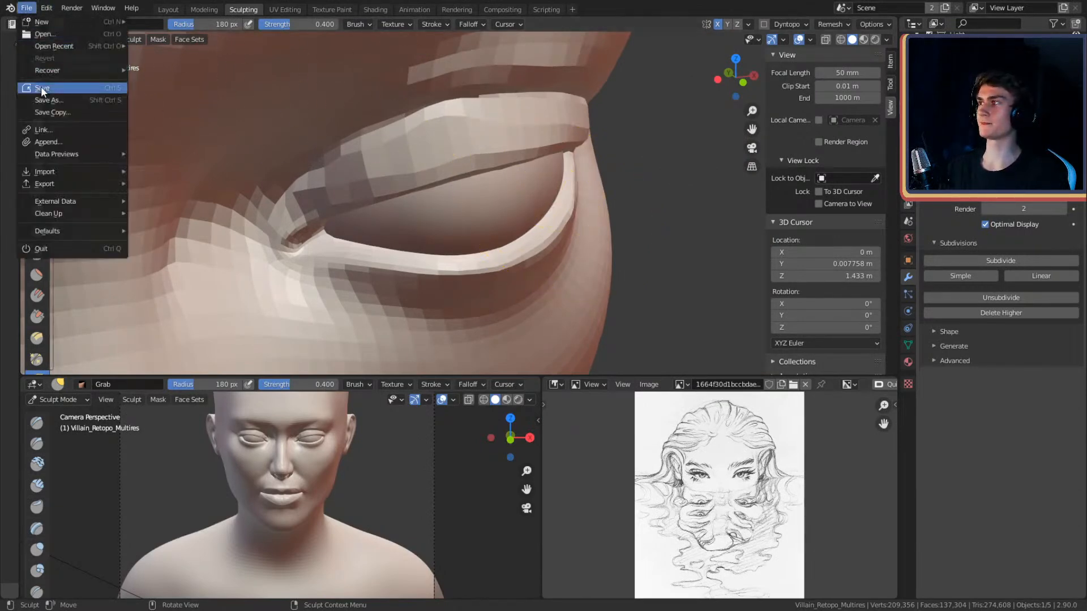
pyautogui.click(41, 89)
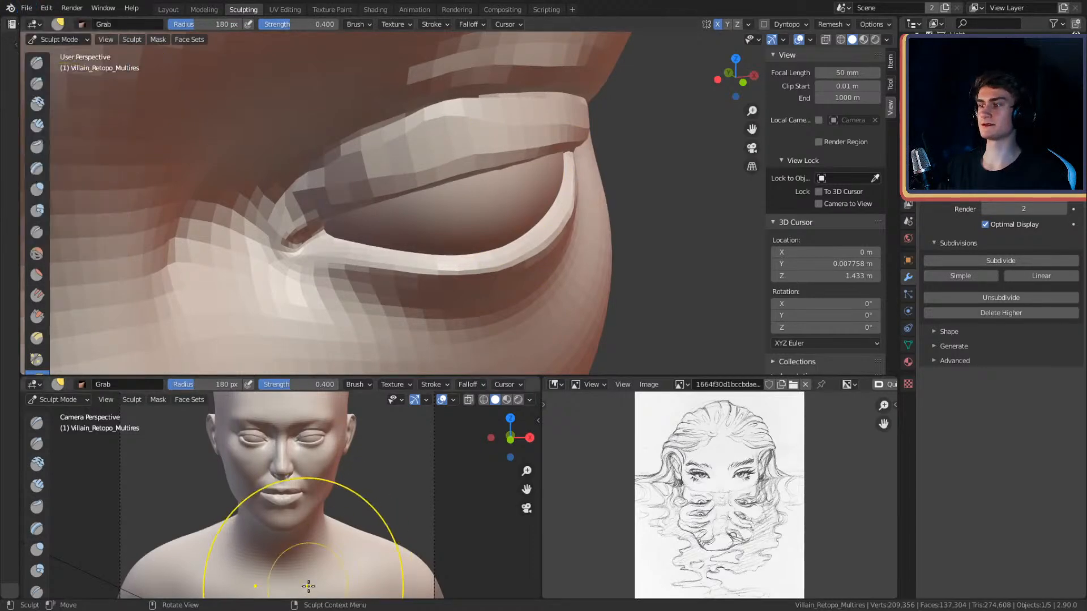
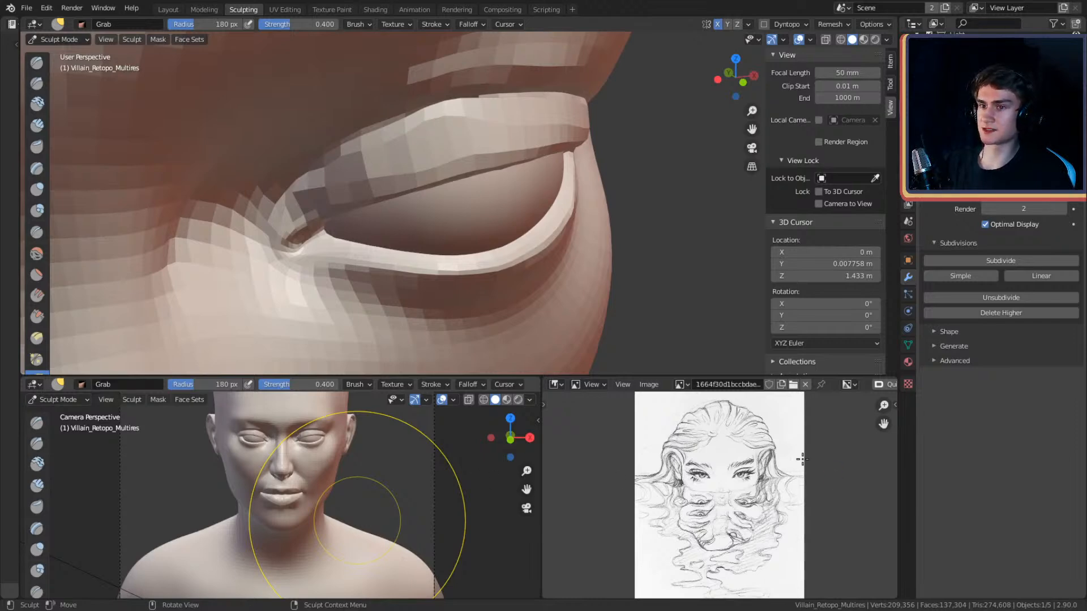
# - Switch the head mesh to Object Mode and save character_2.blend
pyautogui.click(55, 40)
pyautogui.moveTo(395, 177); pyautogui.dragTo(577, 212, button='middle')
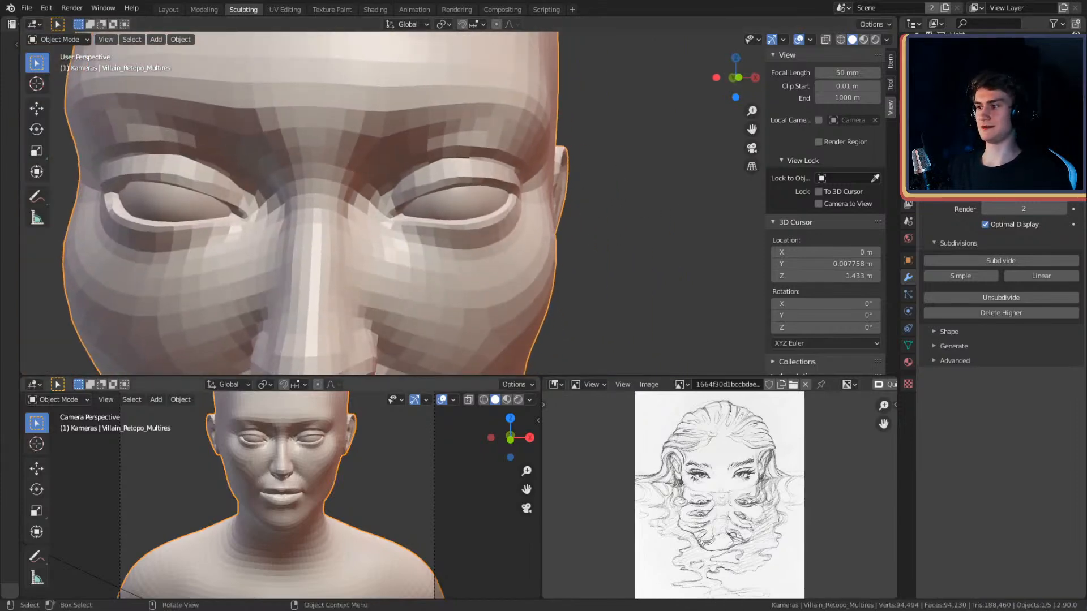
pyautogui.click(26, 8)
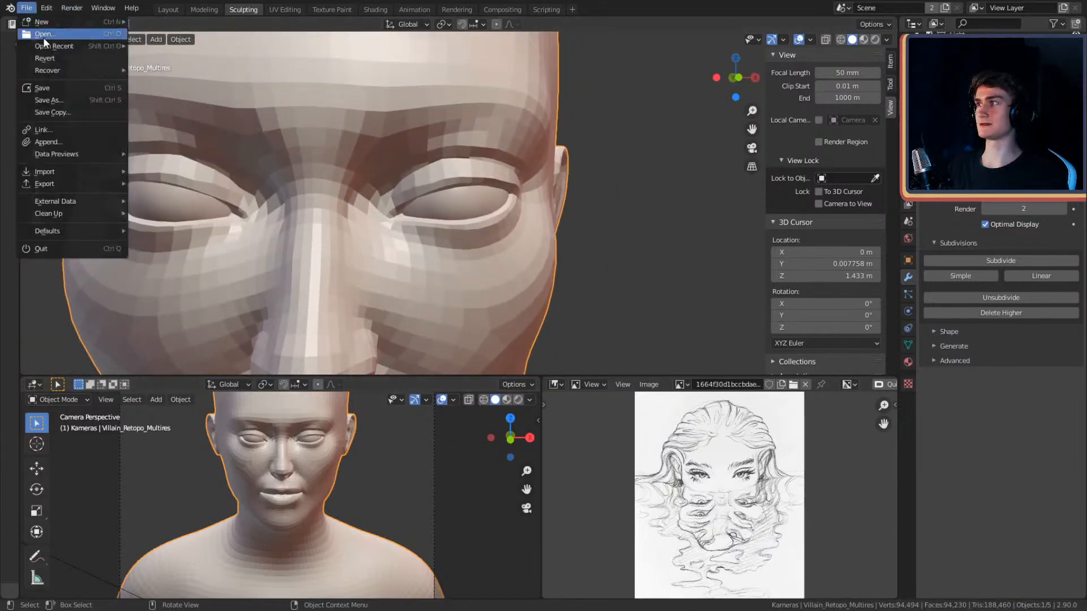
pyautogui.click(44, 89)
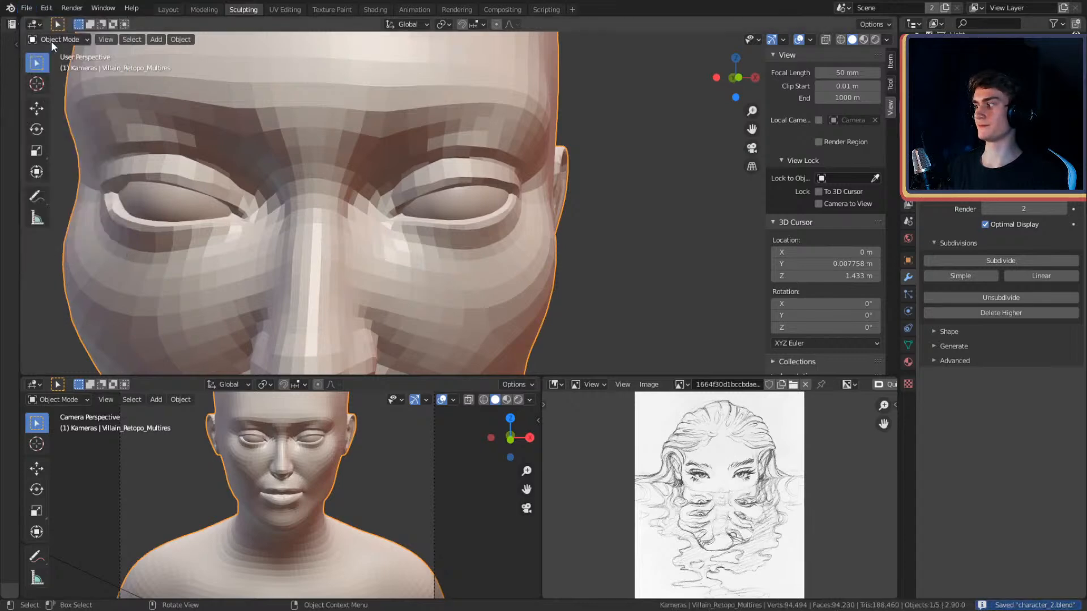
# - Open the earlier low-poly scene with the blue house, pink tree and round pink base
pyautogui.click(26, 8)
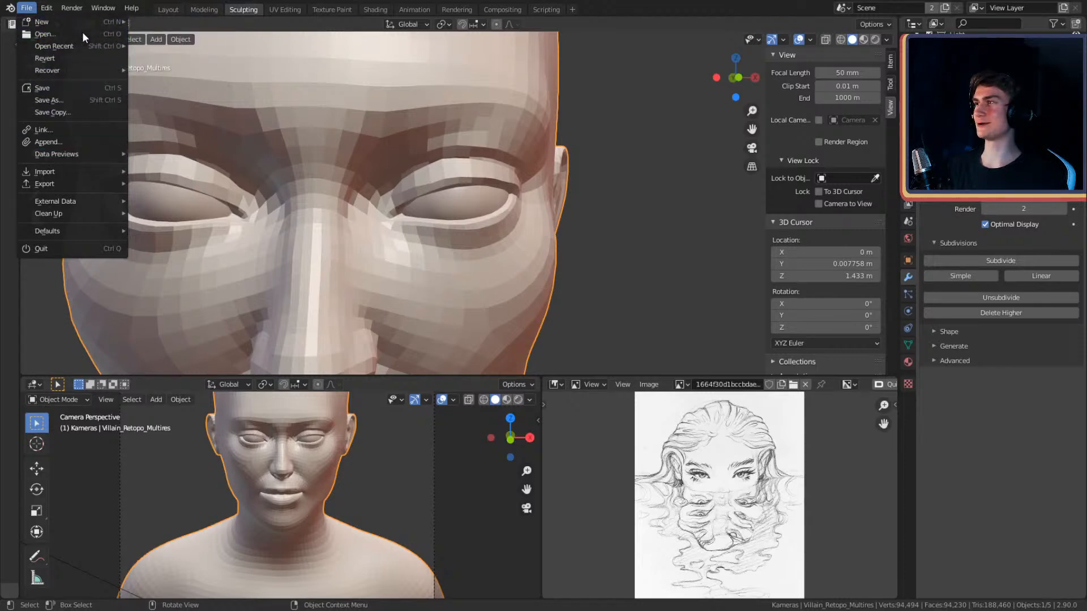
pyautogui.click(27, 8)
pyautogui.click(26, 8)
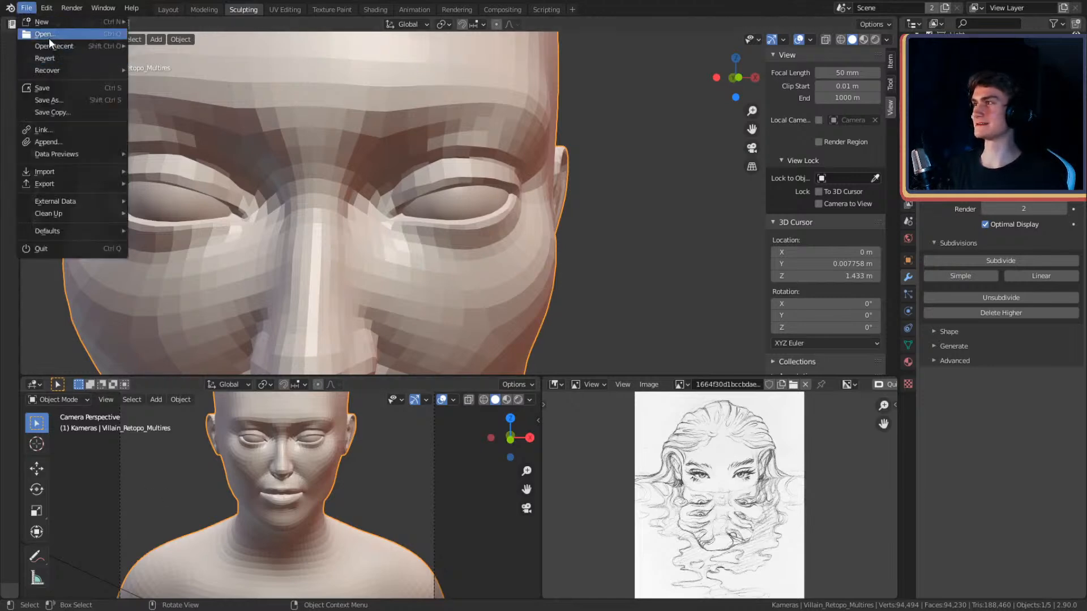
pyautogui.moveTo(51, 47)
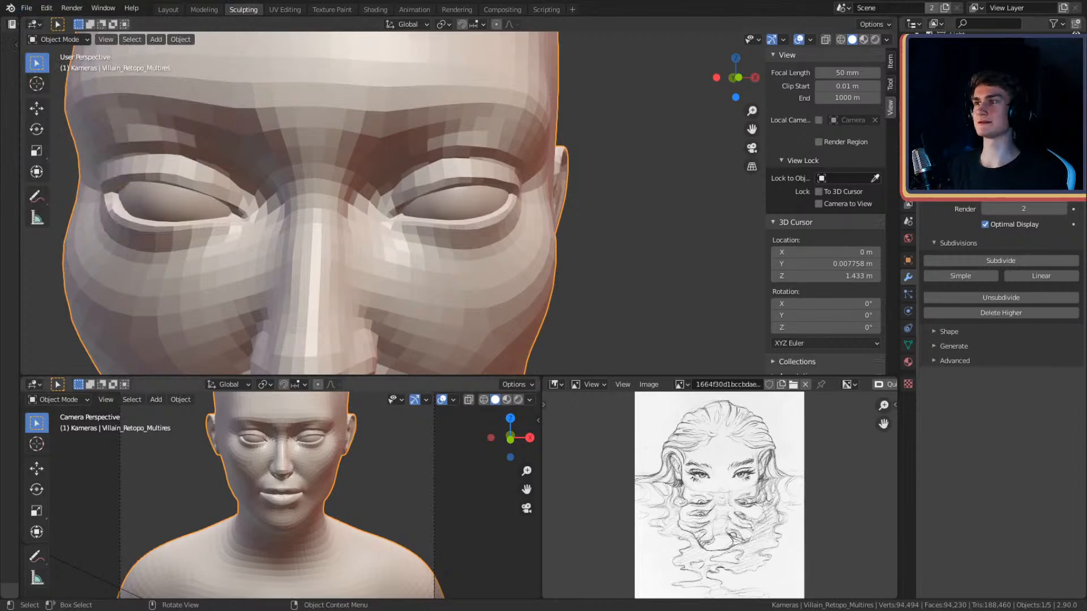
pyautogui.click(26, 8)
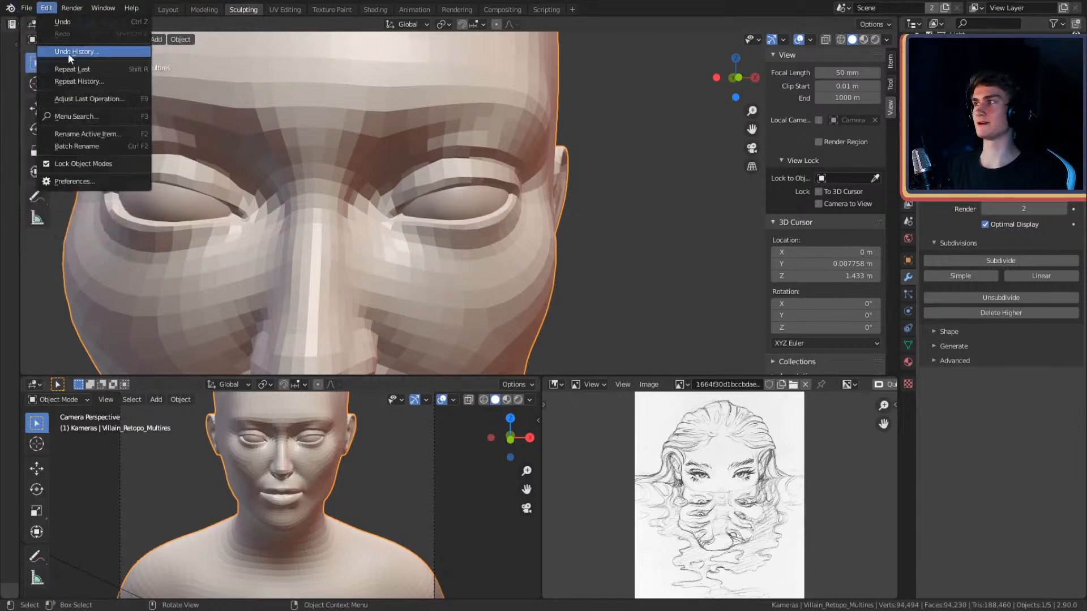
pyautogui.click(26, 8)
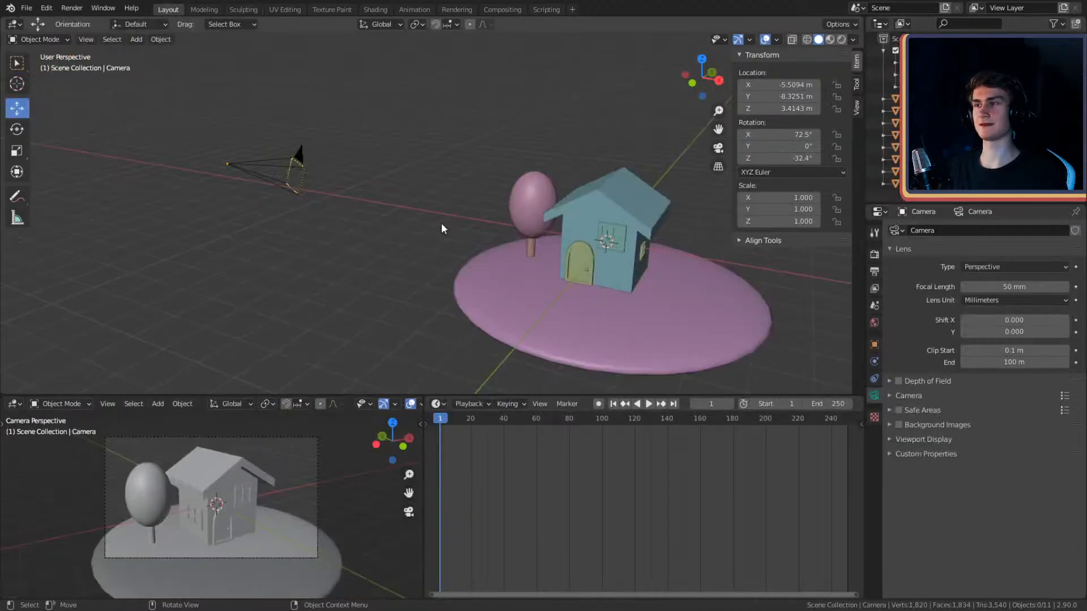
# - Inspect the house scene and display the camera view in Rendered shading
pyautogui.scroll(-3, 440, 223)
pyautogui.moveTo(495, 263)
pyautogui.mouseDown(button='middle')
pyautogui.moveTo(535, 270)
pyautogui.moveTo(477, 294)
pyautogui.moveTo(479, 284)
pyautogui.mouseUp(button='middle')
pyautogui.scroll(4, 536, 270)
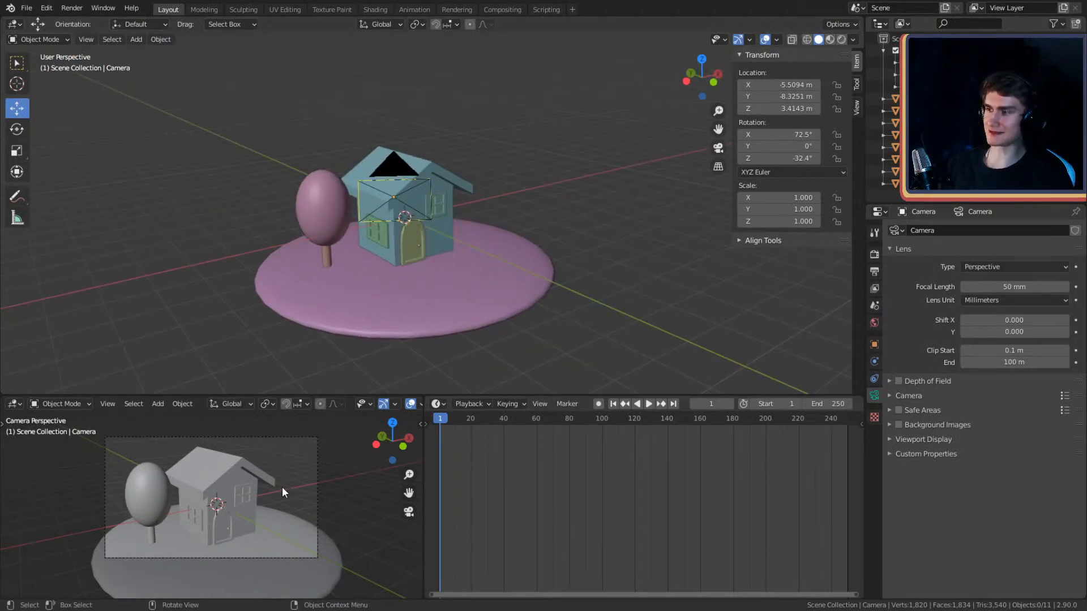
pyautogui.press('z')
pyautogui.click(281, 429)
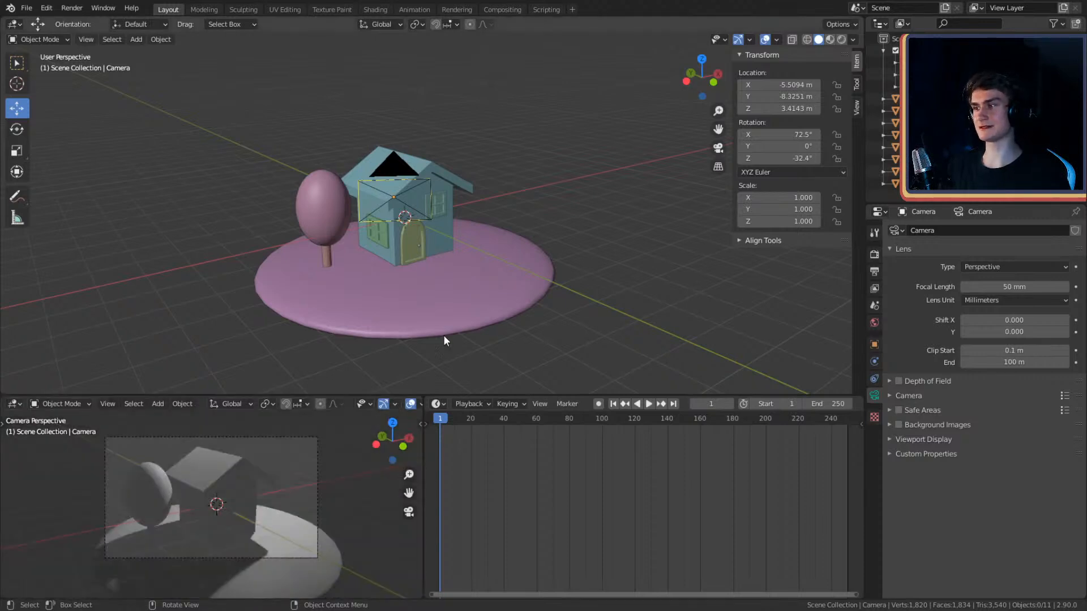
# - Select the house and examine its material settings
pyautogui.moveTo(504, 253); pyautogui.dragTo(545, 258, button='middle')
pyautogui.click(441, 213)
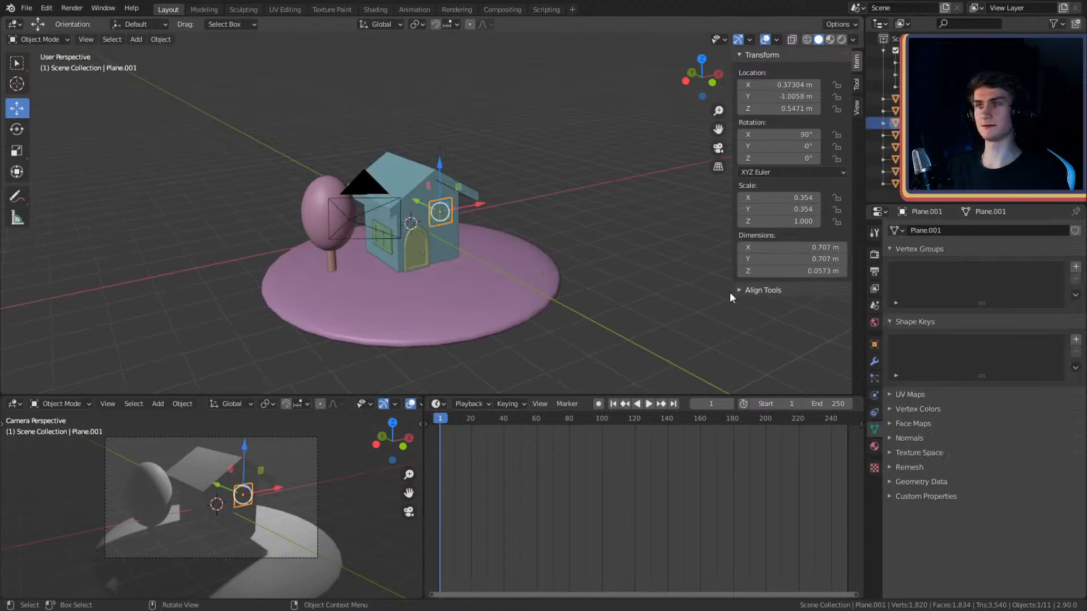
pyautogui.click(435, 173)
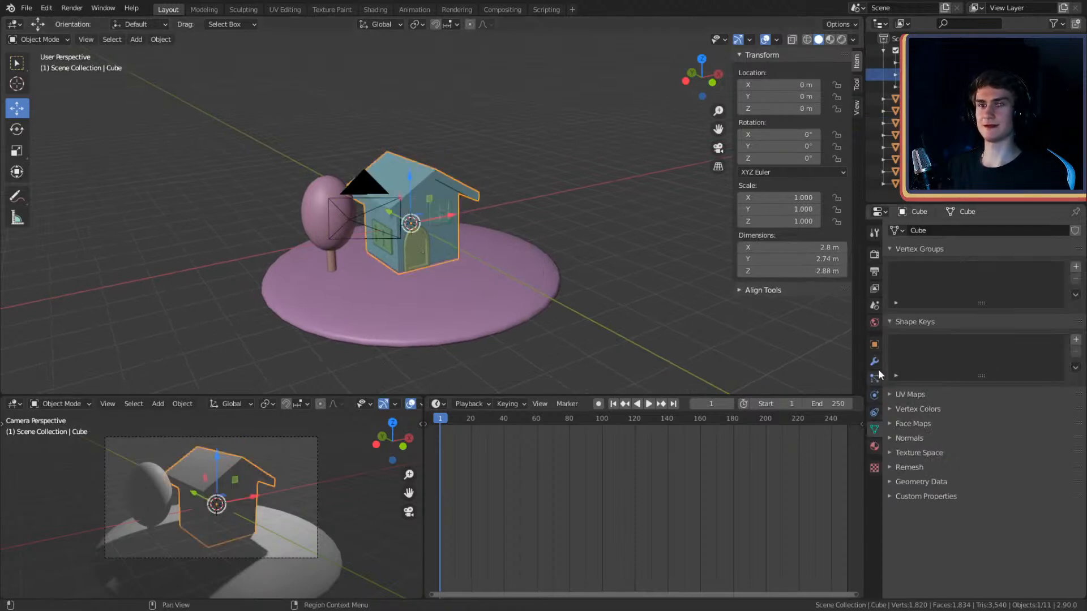
pyautogui.click(874, 447)
pyautogui.moveTo(694, 356); pyautogui.dragTo(583, 272, button='middle')
pyautogui.click(26, 8)
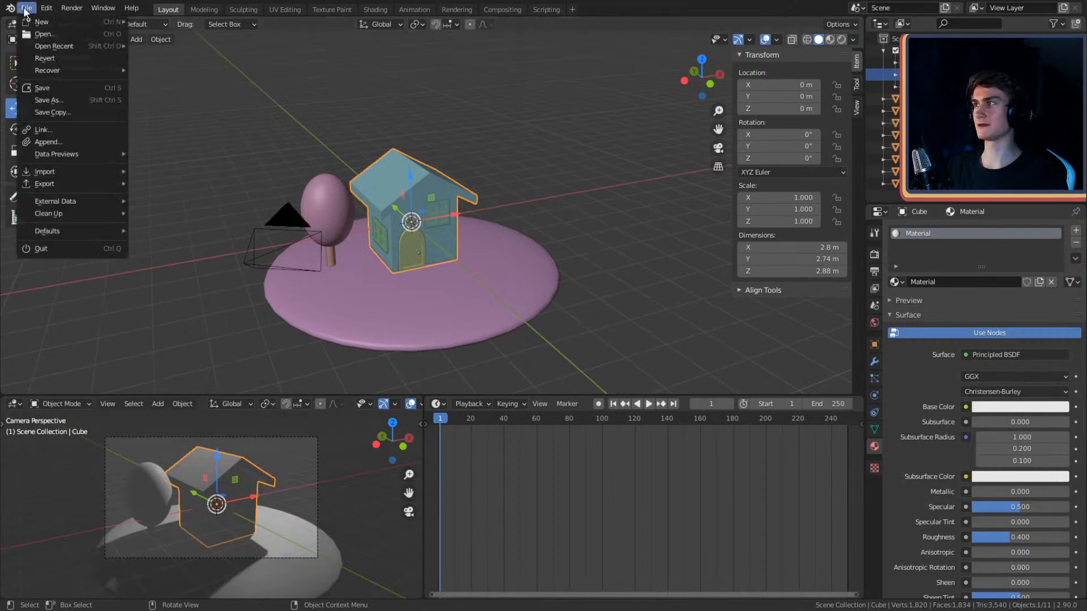
pyautogui.click(26, 8)
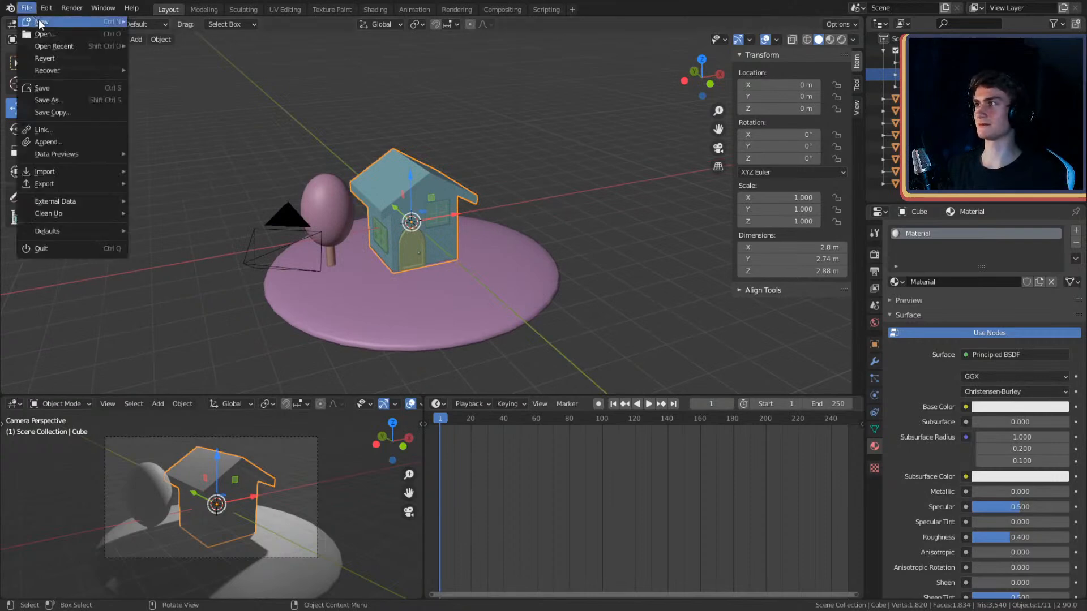
pyautogui.click(53, 34)
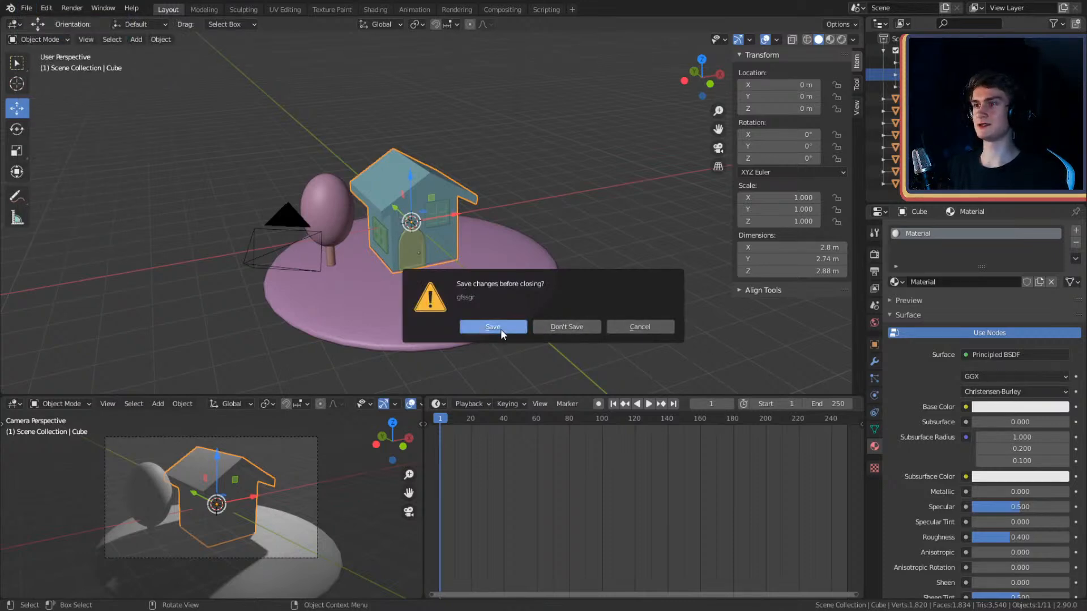
pyautogui.click(644, 326)
# - Open the house scene version with a chimney, discarding the changes to the current file
pyautogui.click(26, 8)
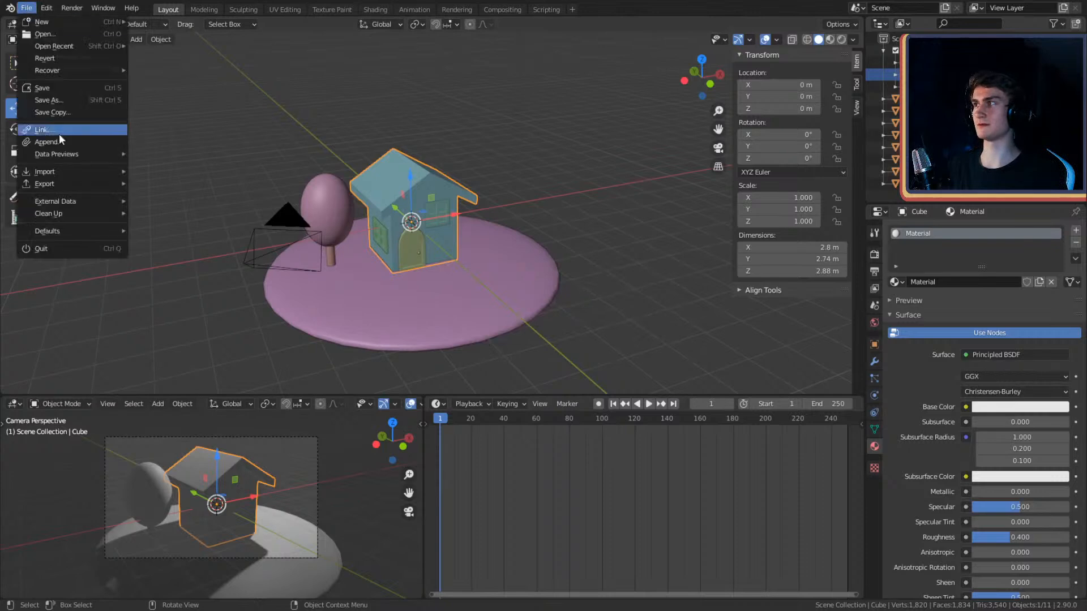
pyautogui.click(46, 33)
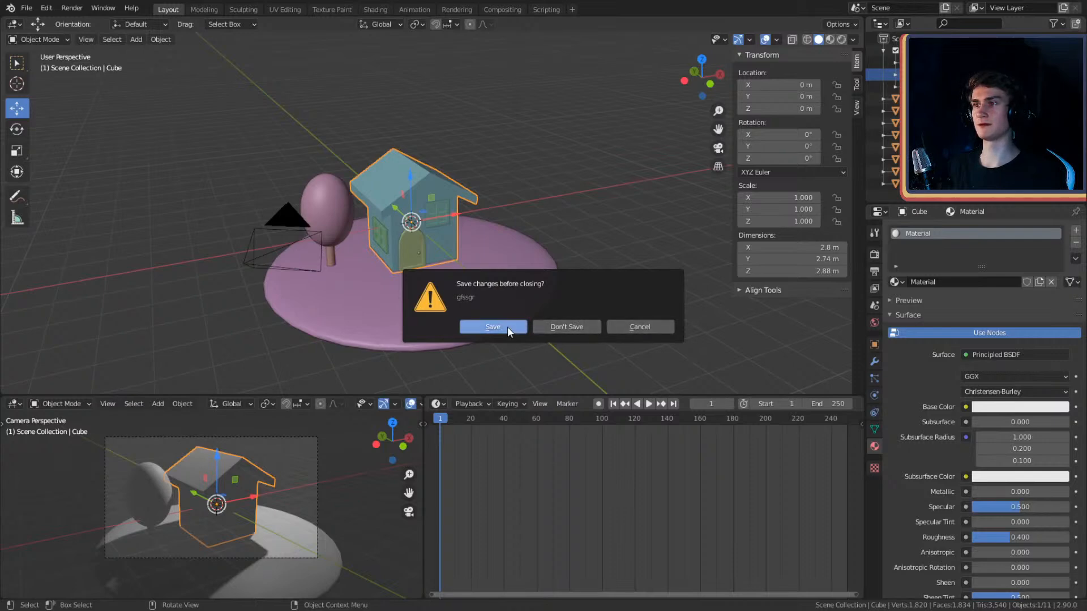
pyautogui.click(555, 327)
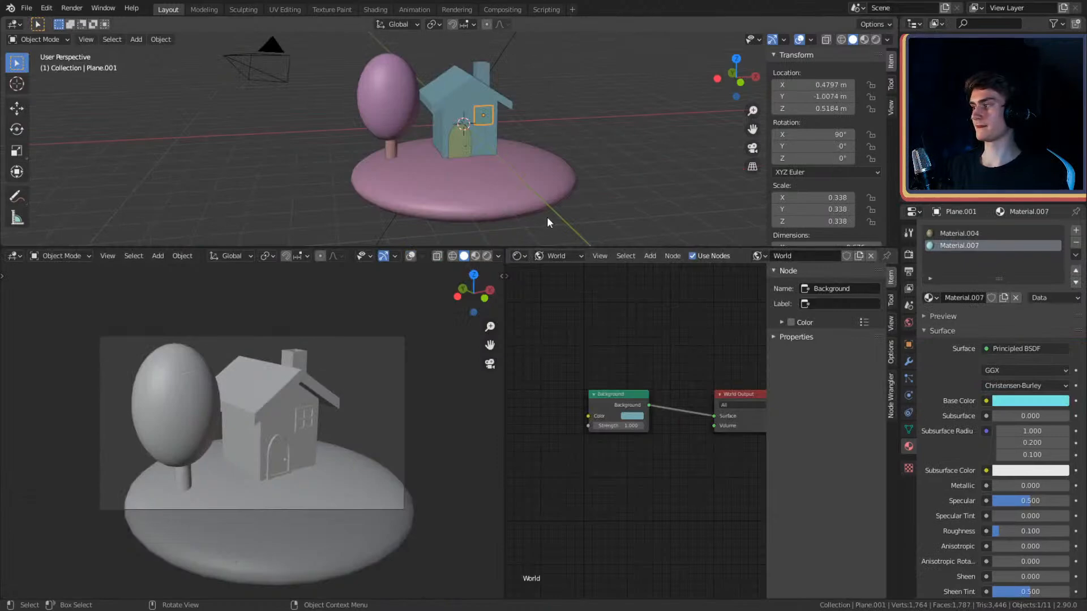
# - Enlarge the upper 3D viewport and show the lower camera view in Rendered shading
pyautogui.moveTo(545, 247); pyautogui.dragTo(538, 325)
pyautogui.moveTo(536, 246); pyautogui.dragTo(546, 245, button='middle')
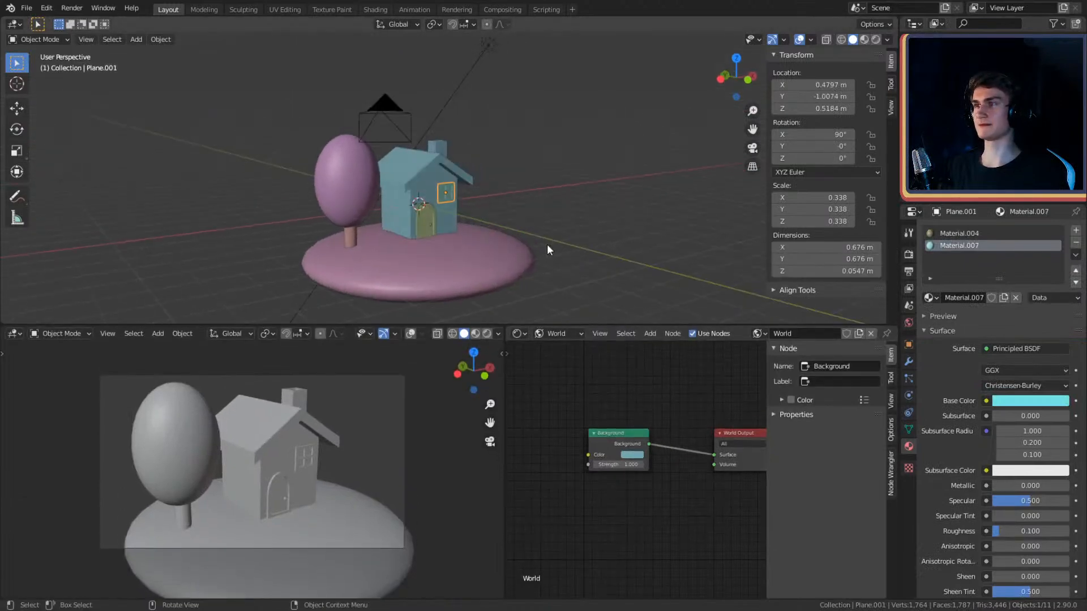
pyautogui.press('z')
pyautogui.click(281, 413)
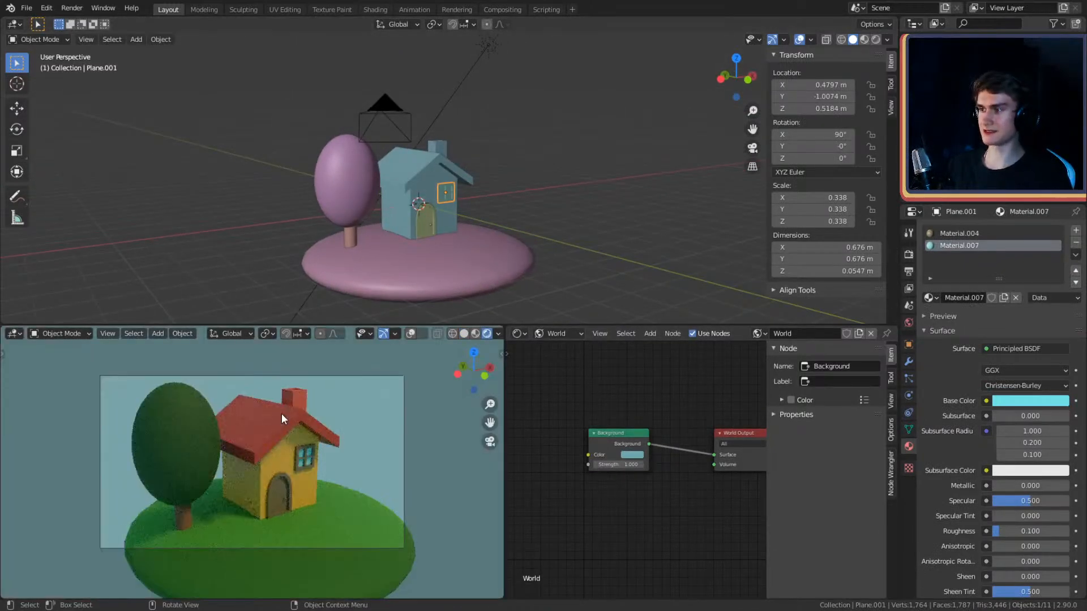
# - Deselect the window and examine the house, tree and round base from several angles
pyautogui.scroll(-2, 524, 179)
pyautogui.moveTo(524, 179); pyautogui.dragTo(558, 198, button='middle')
pyautogui.scroll(2, 520, 216)
pyautogui.click(555, 206)
pyautogui.scroll(1, 553, 213)
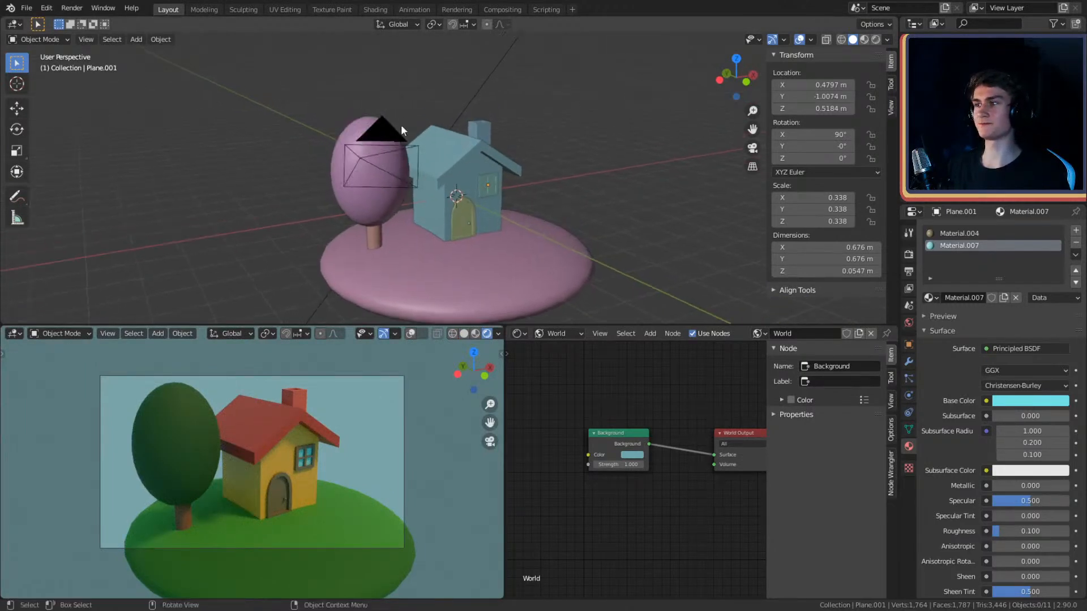
pyautogui.moveTo(379, 277); pyautogui.dragTo(432, 154, button='middle')
pyautogui.scroll(2, 545, 225)
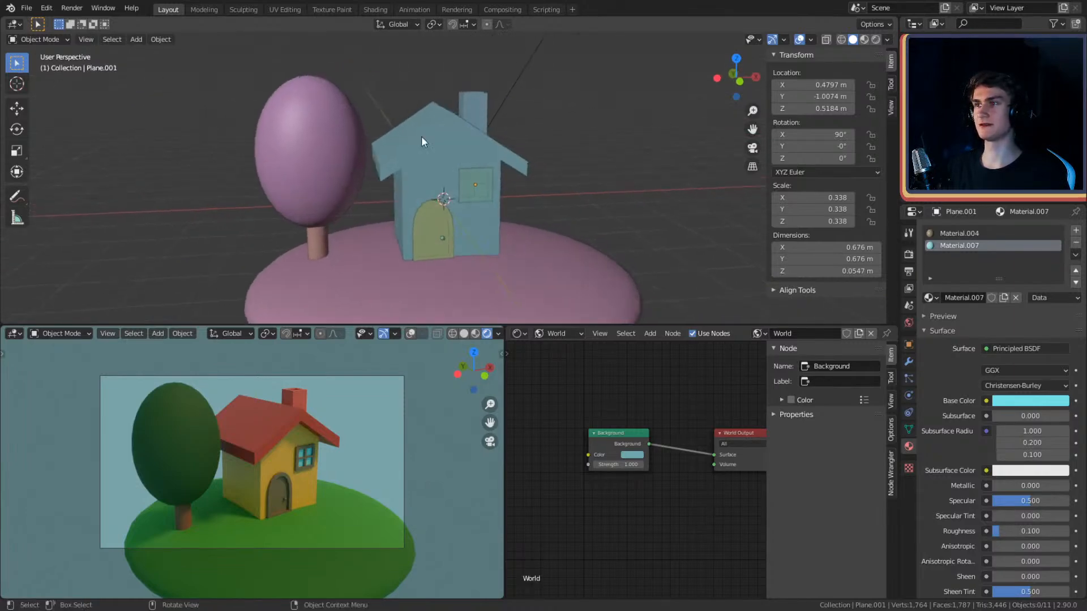
# - Add a cube at the centre of the house and delete it
pyautogui.moveTo(493, 213); pyautogui.dragTo(425, 199, button='middle')
pyautogui.click(512, 209)
pyautogui.hotkey('shift', 'a')
pyautogui.moveTo(430, 200)
pyautogui.click(472, 211)
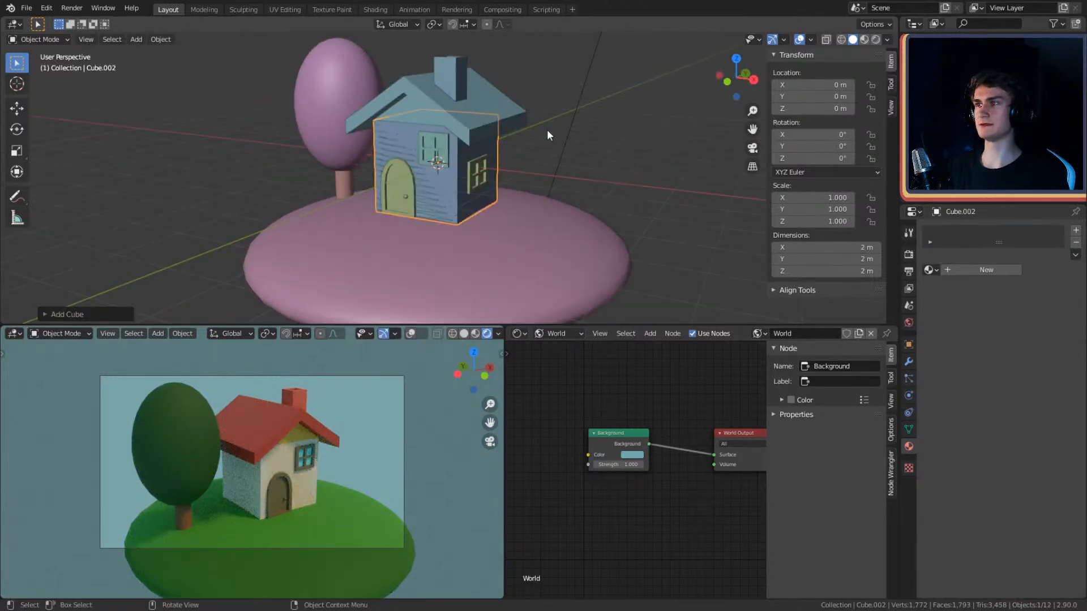
pyautogui.press('Delete')
# - Examine the house's side walls and windows, then the overall layout of the base, camera and light
pyautogui.click(552, 213)
pyautogui.moveTo(552, 213); pyautogui.dragTo(549, 197, button='middle')
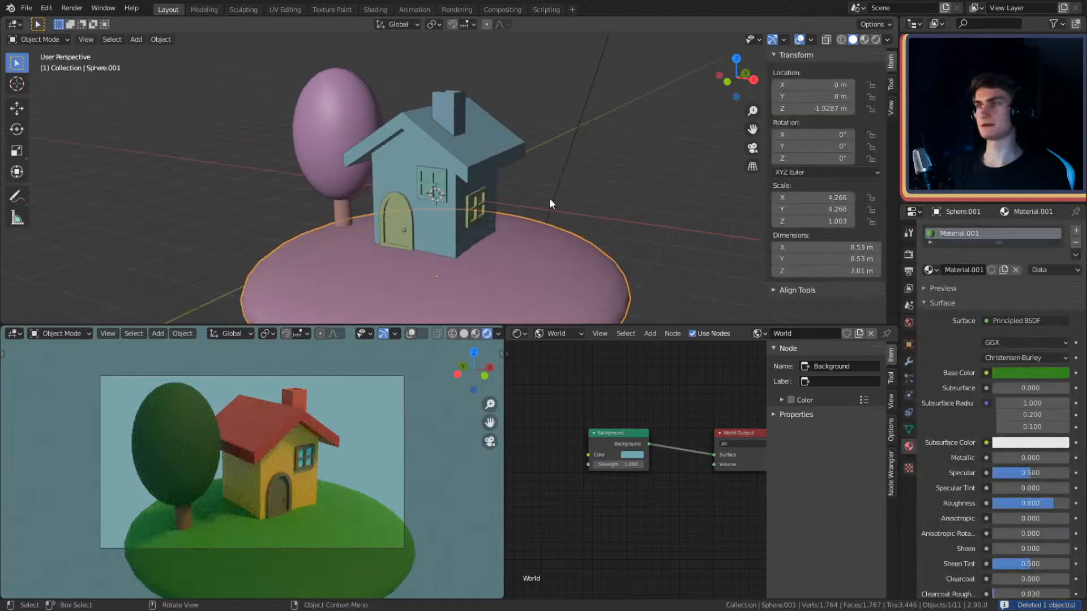
pyautogui.scroll(3, 391, 214)
pyautogui.moveTo(419, 169); pyautogui.dragTo(315, 198, button='middle')
pyautogui.scroll(-2, 491, 201)
pyautogui.scroll(-2, 454, 197)
pyautogui.moveTo(454, 197); pyautogui.dragTo(531, 207, button='middle')
pyautogui.scroll(-1, 508, 198)
pyautogui.scroll(-3, 528, 199)
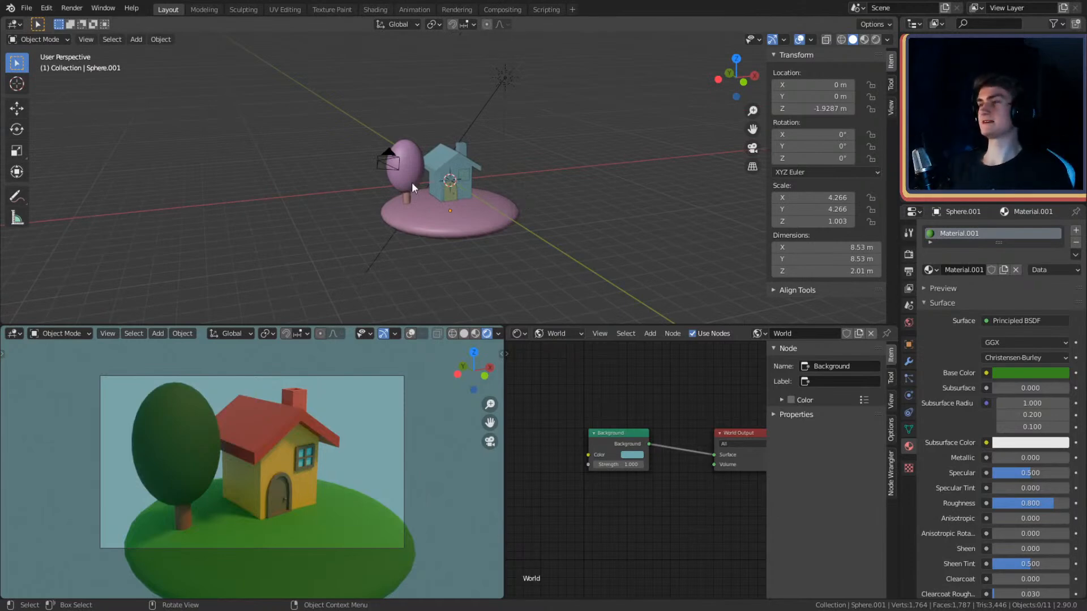
pyautogui.scroll(-2, 236, 510)
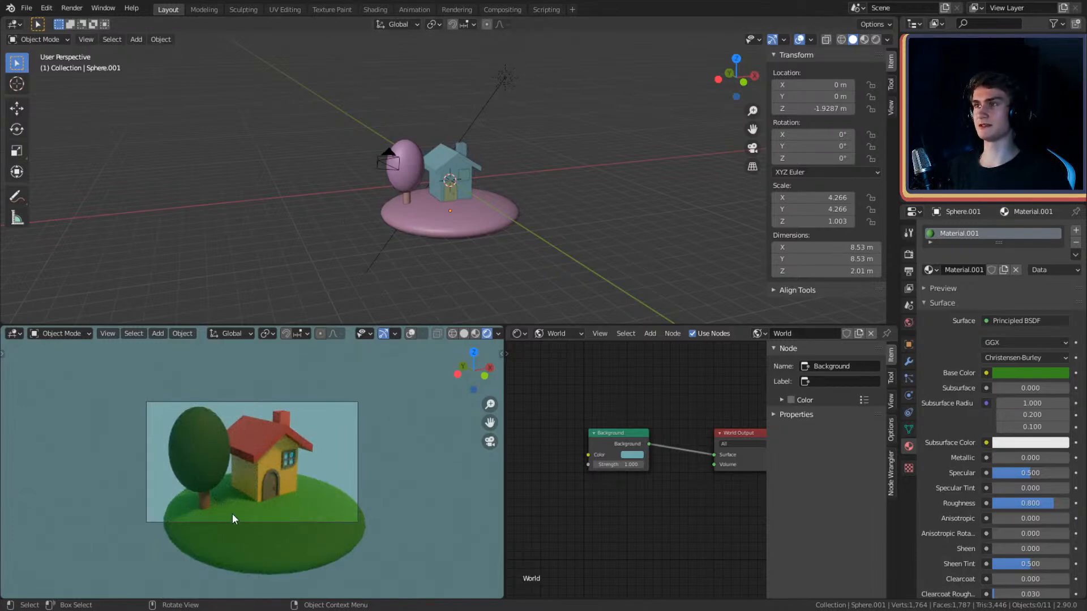
pyautogui.moveTo(467, 185); pyautogui.dragTo(498, 171, button='middle')
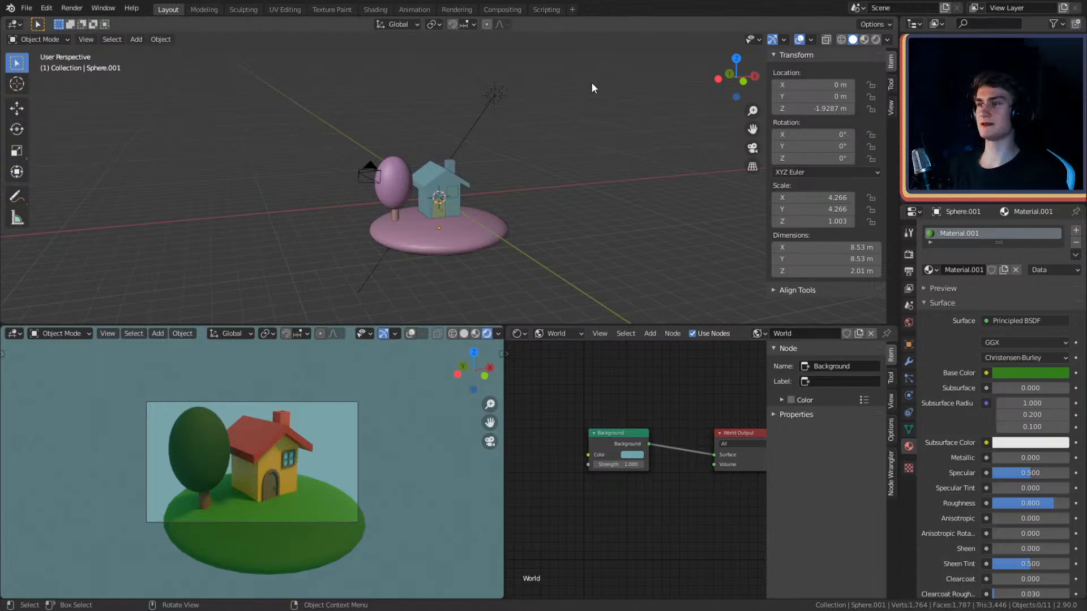
pyautogui.moveTo(547, 74); pyautogui.dragTo(469, 106)
pyautogui.click(580, 102)
pyautogui.moveTo(584, 65); pyautogui.dragTo(411, 118)
pyautogui.click(568, 115)
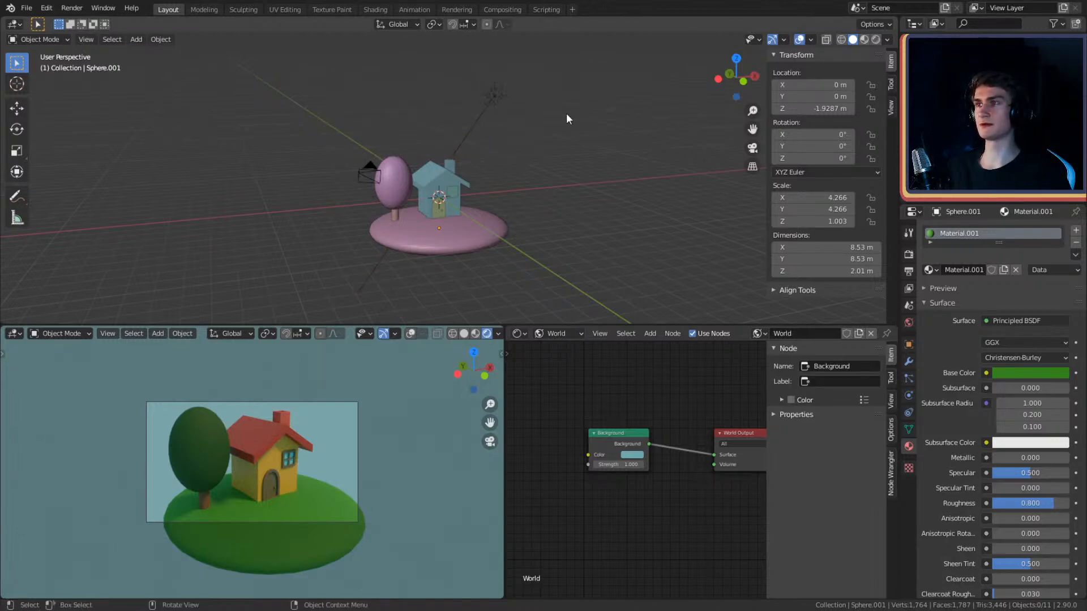
pyautogui.moveTo(571, 44); pyautogui.dragTo(406, 114)
pyautogui.click(586, 133)
pyautogui.moveTo(542, 63); pyautogui.dragTo(450, 118)
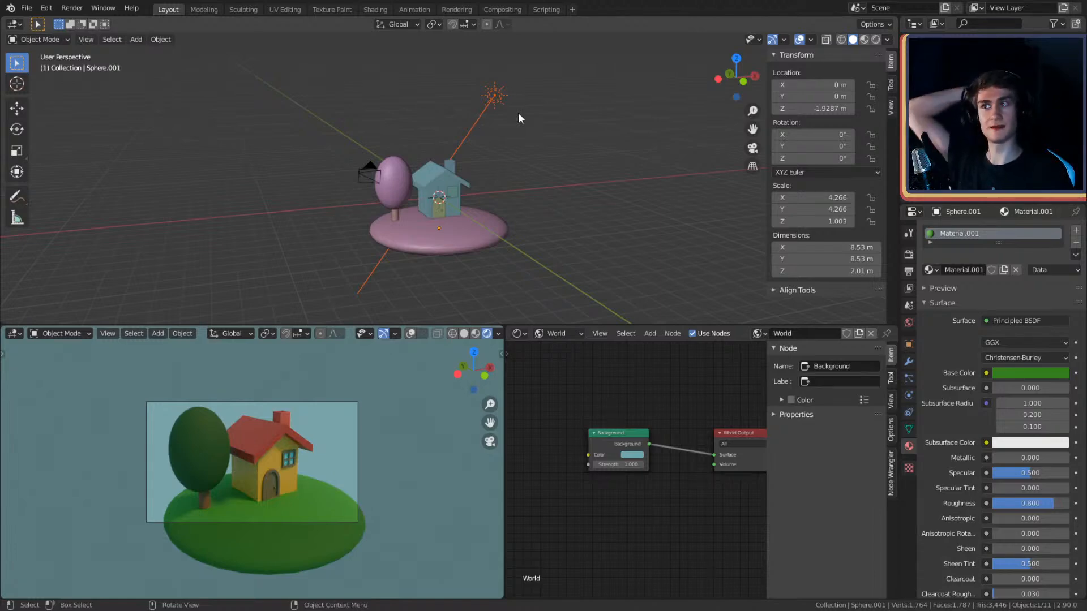
pyautogui.click(555, 145)
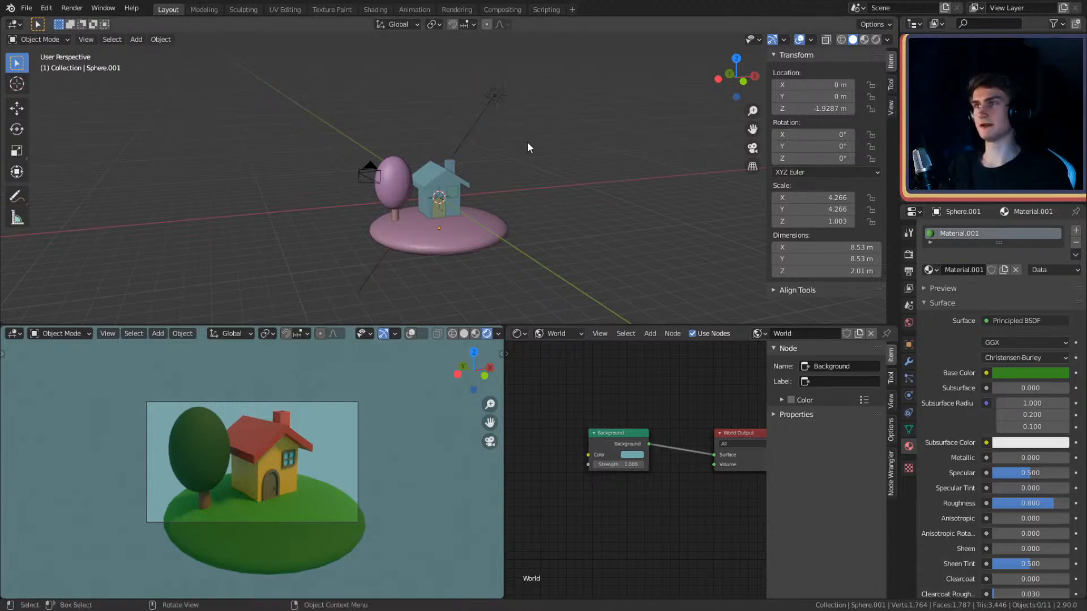
pyautogui.scroll(3, 528, 158)
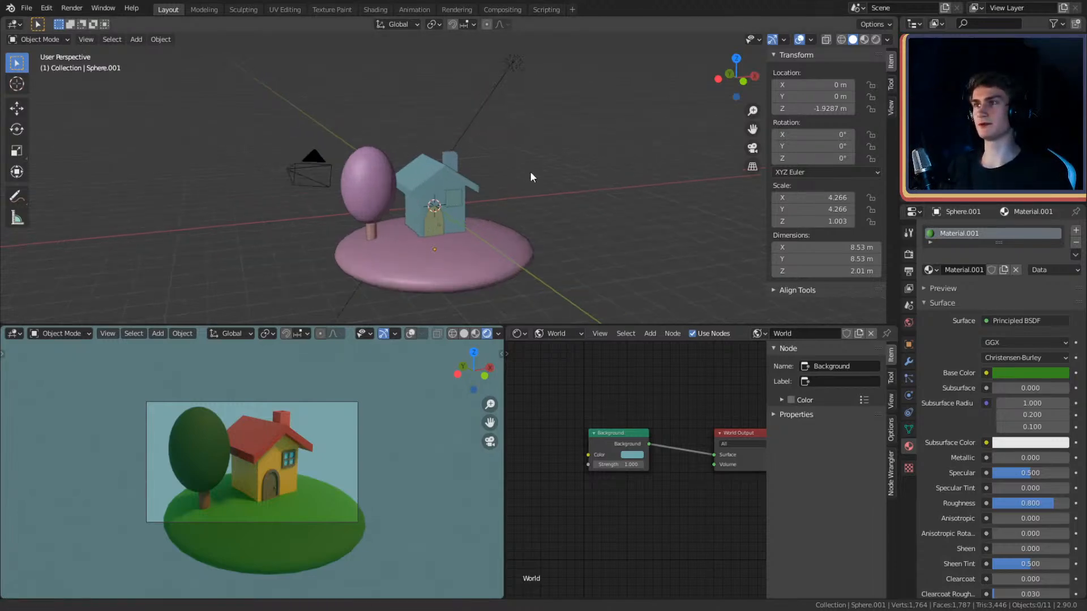
# - Open the recent file character_2.blend, discarding the changes to simple_house
pyautogui.click(31, 11)
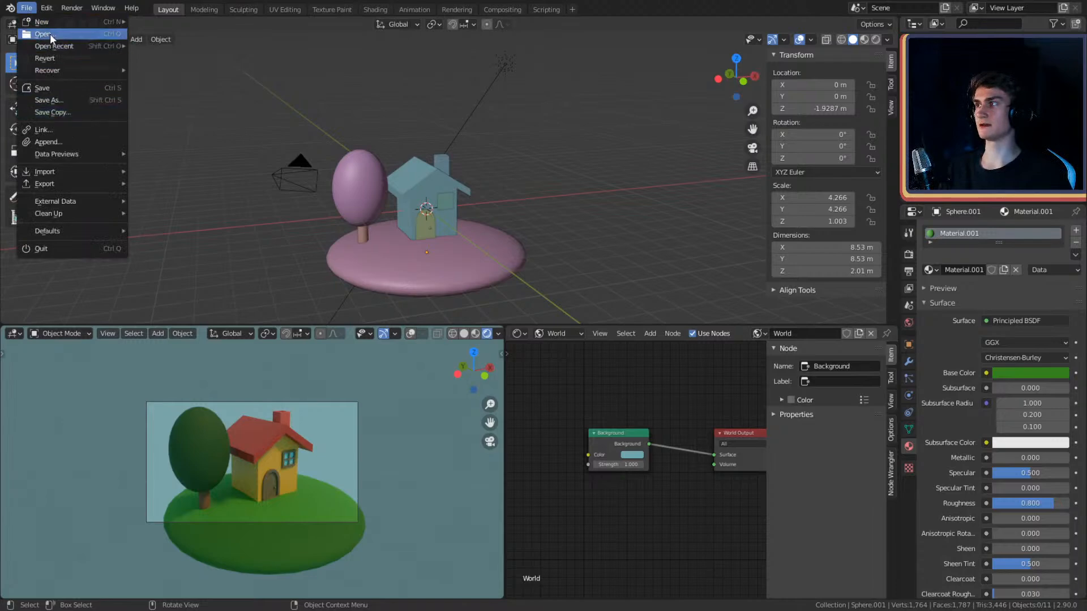
pyautogui.moveTo(57, 25)
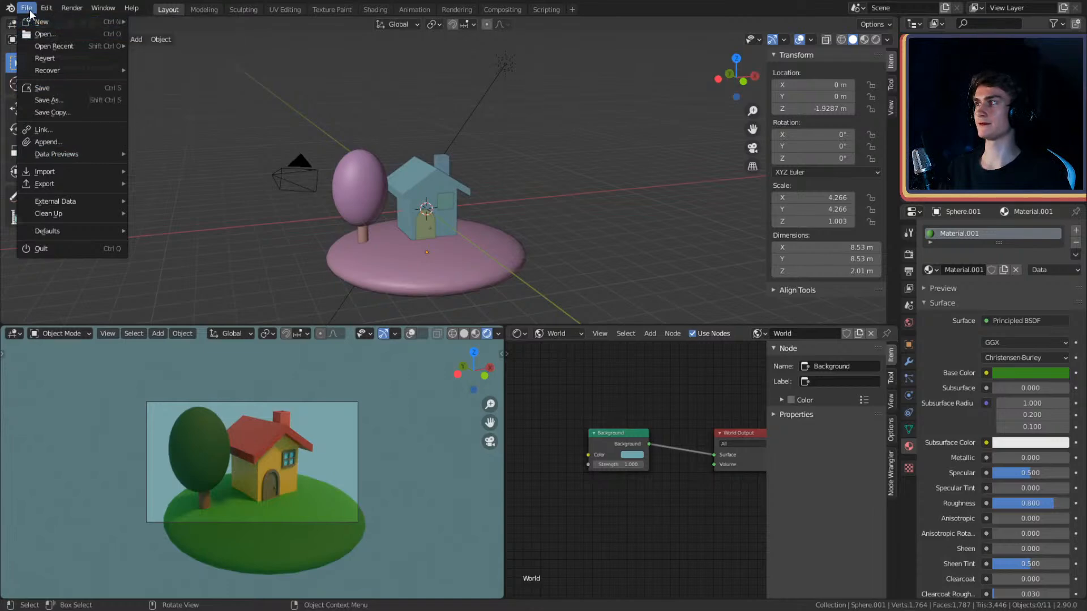
pyautogui.moveTo(46, 44)
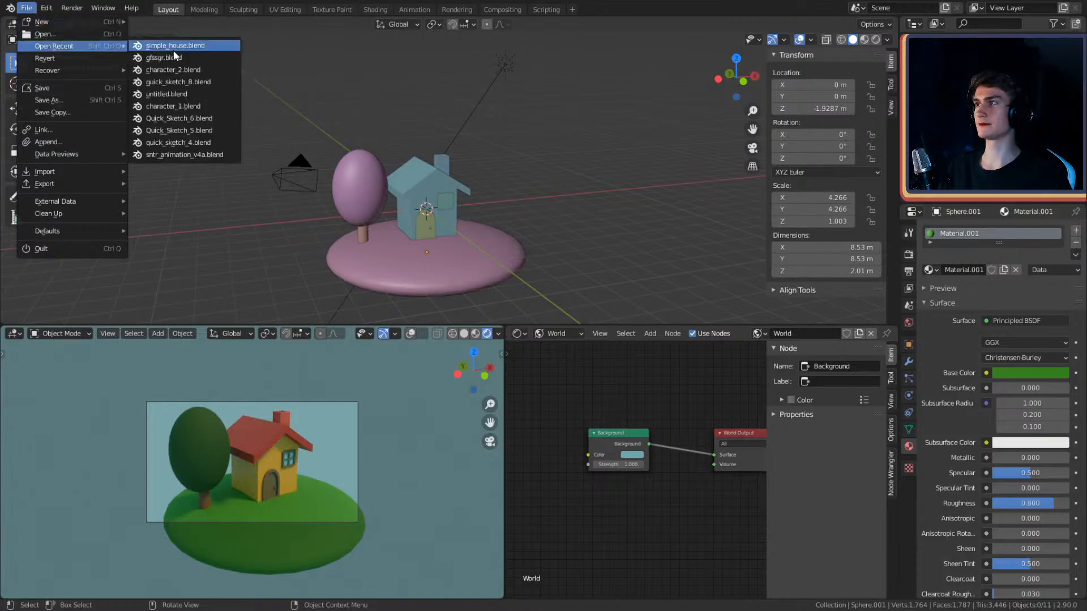
pyautogui.click(175, 68)
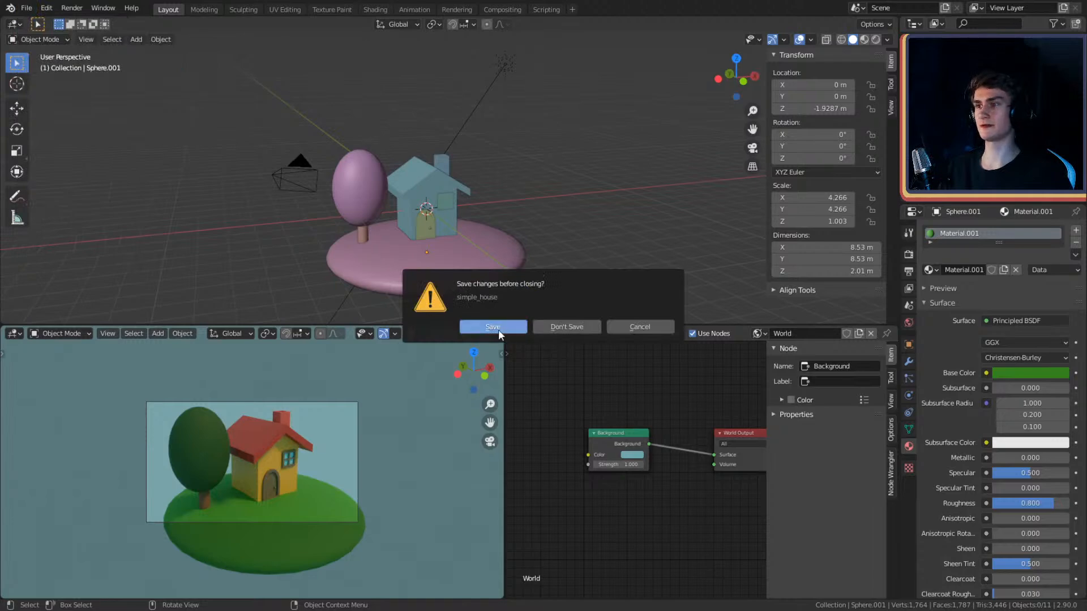
pyautogui.click(582, 327)
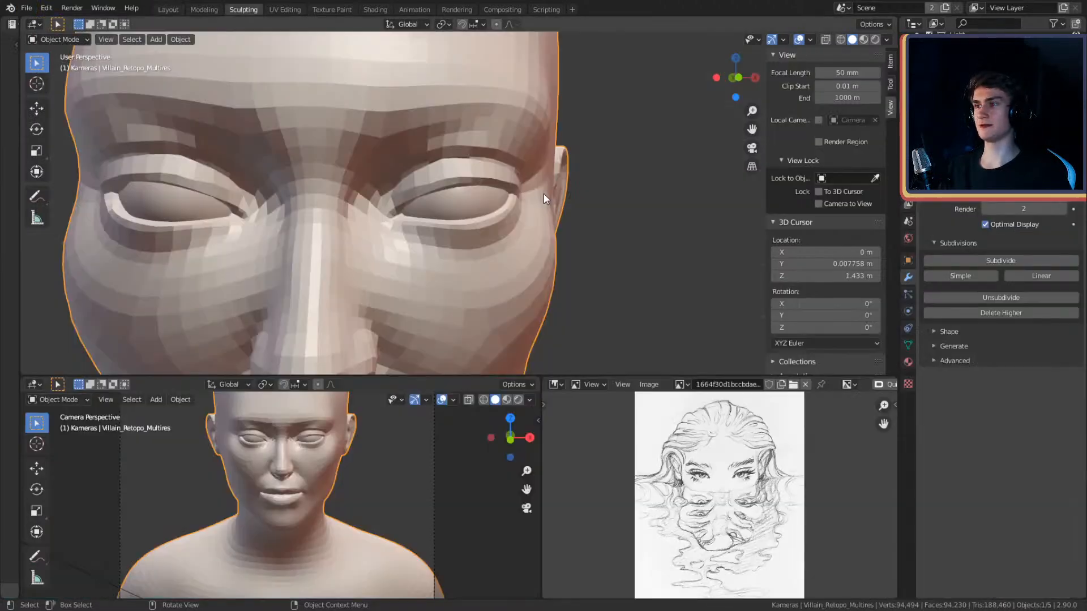
# - Frame the villain's face in the main viewport and display it in Material Preview shading
pyautogui.scroll(-4, 490, 273)
pyautogui.moveTo(528, 273); pyautogui.dragTo(547, 253, button='middle')
pyautogui.scroll(2, 614, 278)
pyautogui.scroll(2, 546, 250)
pyautogui.press('z')
pyautogui.click(626, 337)
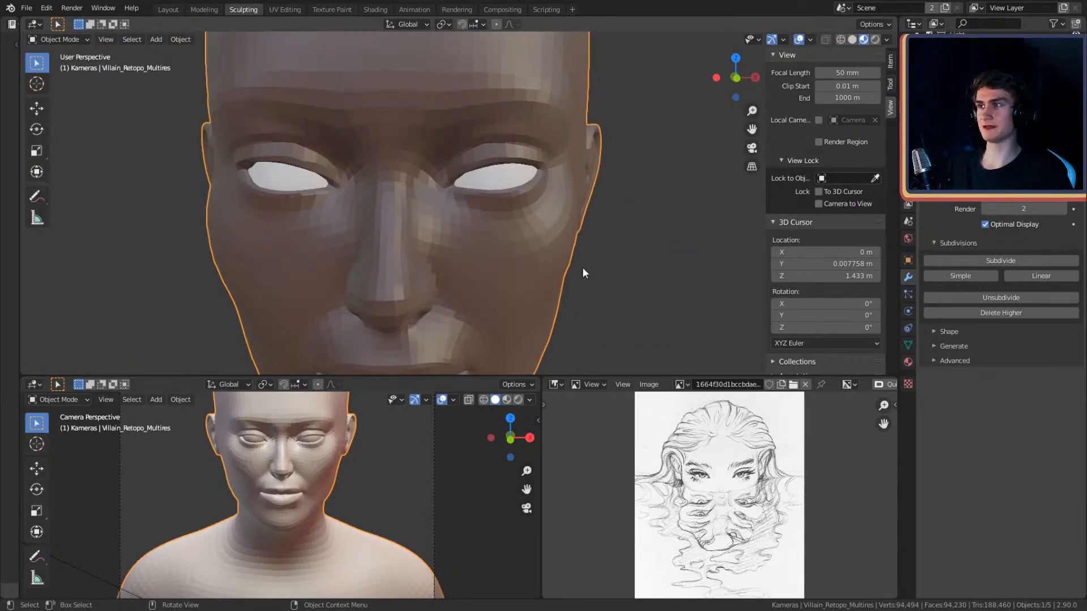
# - Examine the face and textured eyes from the front, the sides and below
pyautogui.scroll(-3, 572, 249)
pyautogui.moveTo(572, 249); pyautogui.dragTo(523, 255, button='middle')
pyautogui.scroll(3, 593, 247)
pyautogui.scroll(-4, 583, 251)
pyautogui.scroll(3, 576, 247)
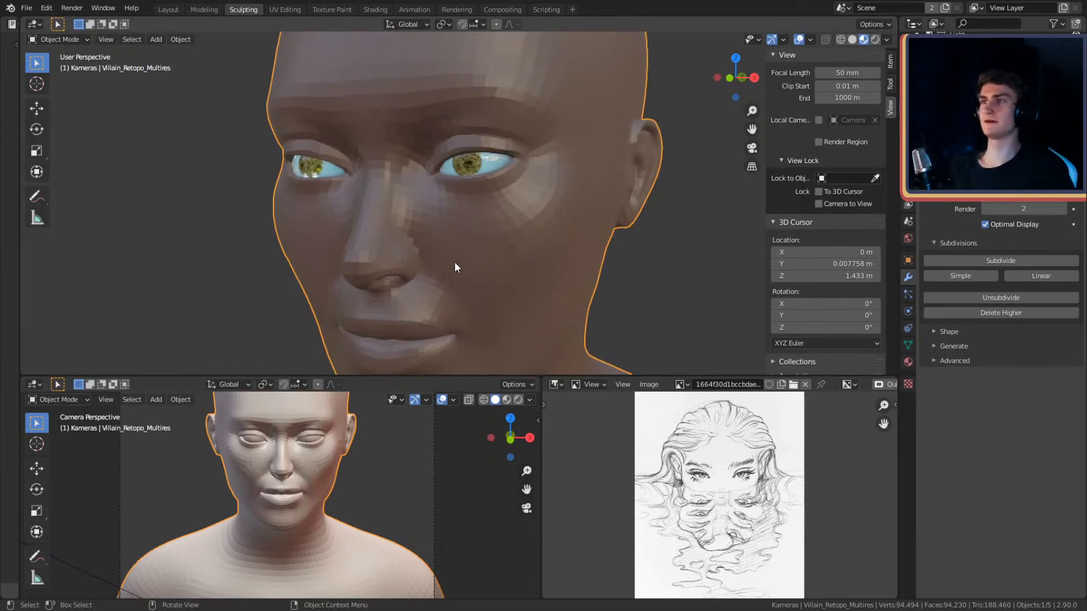
pyautogui.moveTo(486, 272); pyautogui.dragTo(538, 270, button='middle')
pyautogui.click(598, 276)
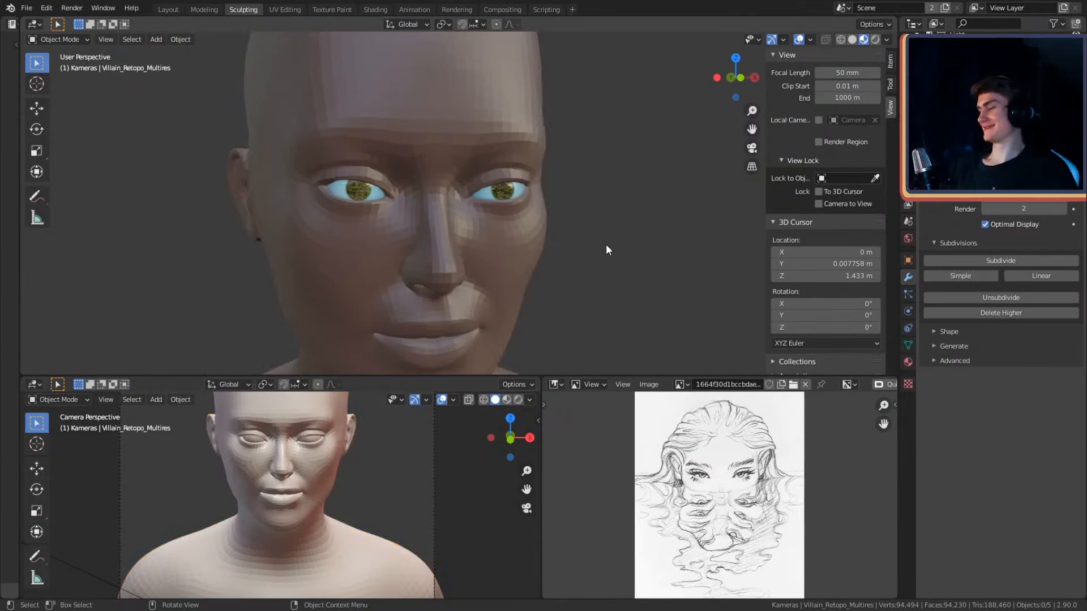
pyautogui.scroll(-3, 549, 235)
pyautogui.moveTo(552, 255); pyautogui.dragTo(567, 228, button='middle')
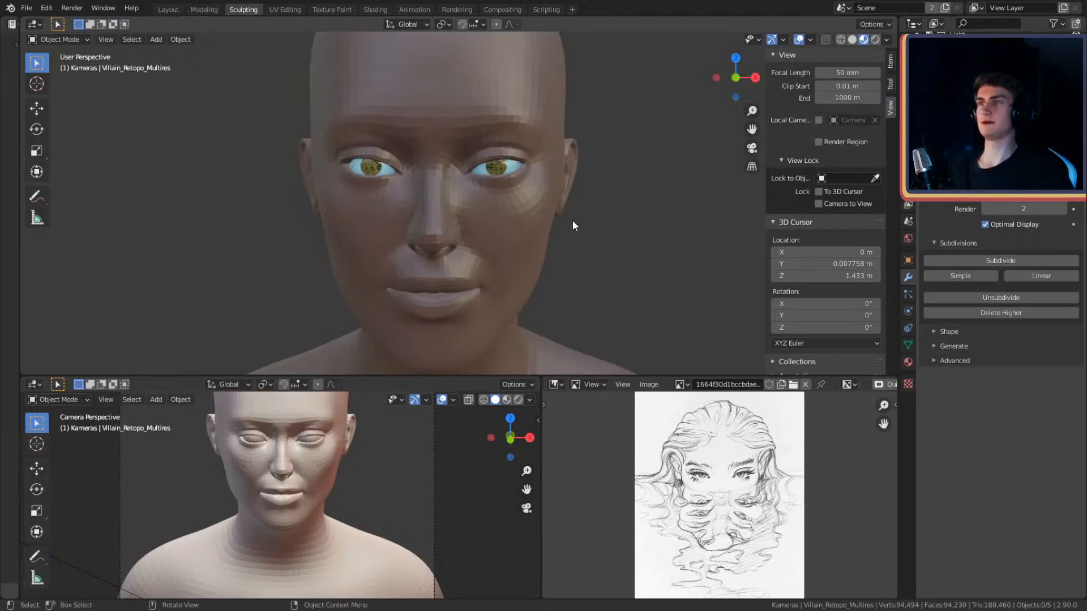
pyautogui.moveTo(553, 253); pyautogui.dragTo(532, 221, button='middle')
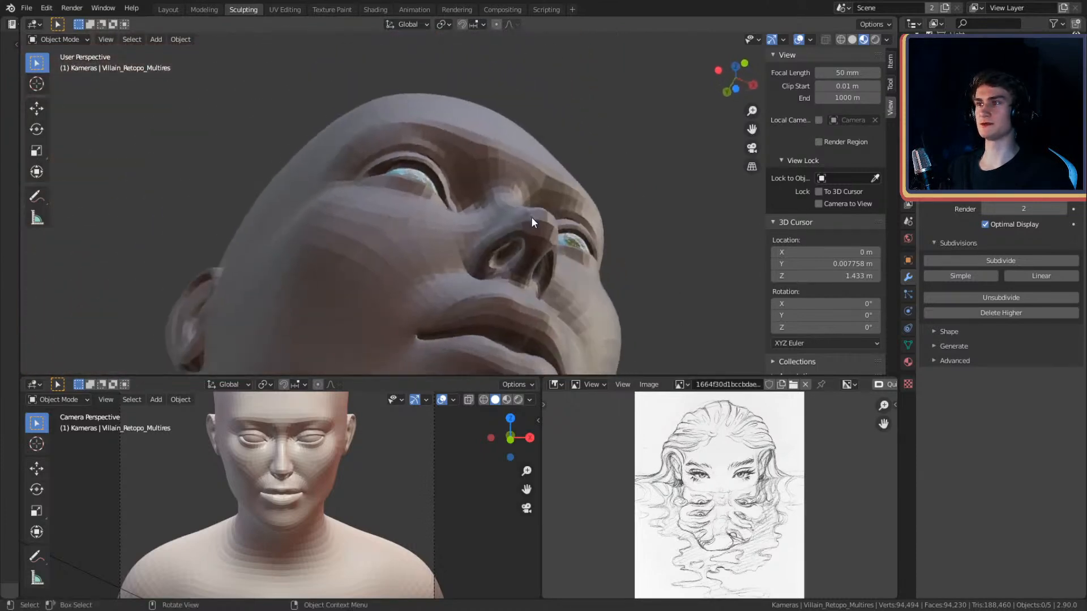
# - Select the villain's head mesh, switch it to Sculpt Mode and hide the main viewport's tool shelf
pyautogui.click(470, 139)
pyautogui.moveTo(251, 146); pyautogui.dragTo(339, 130, button='middle')
pyautogui.click(72, 38)
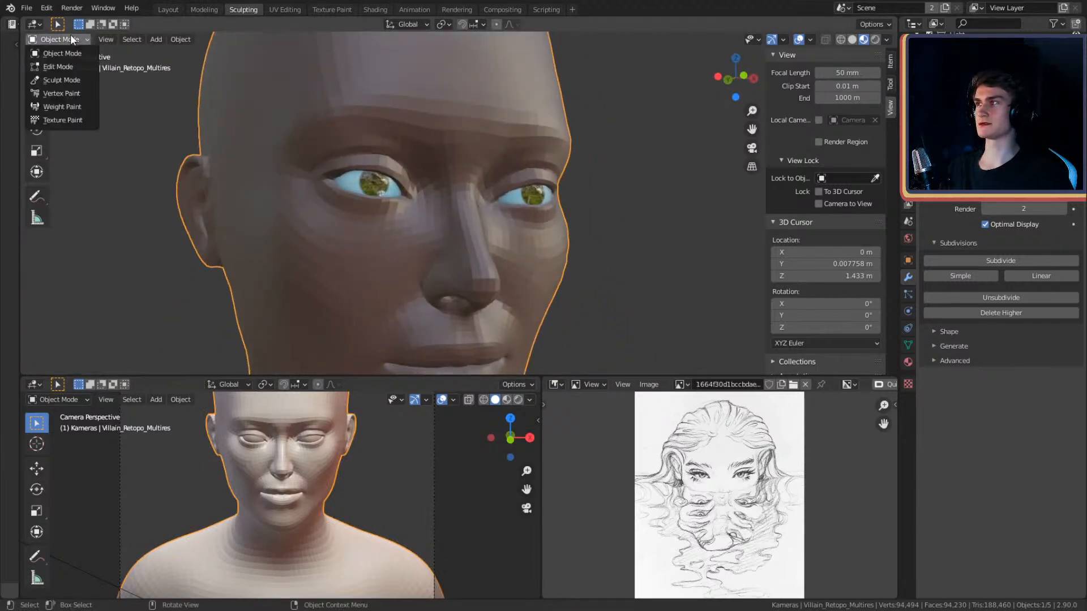
pyautogui.click(59, 80)
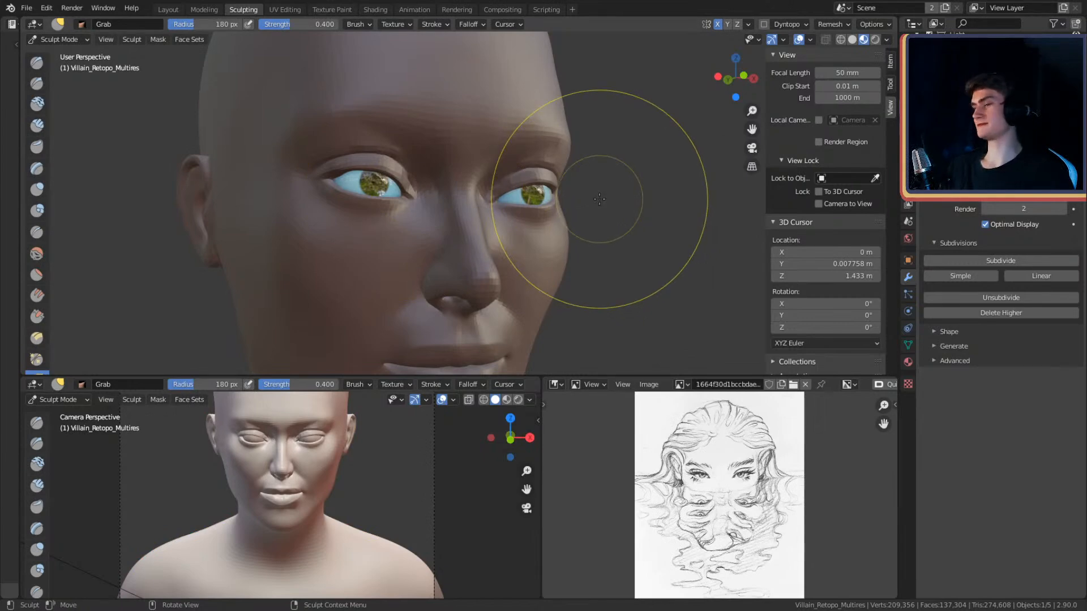
pyautogui.press('t')
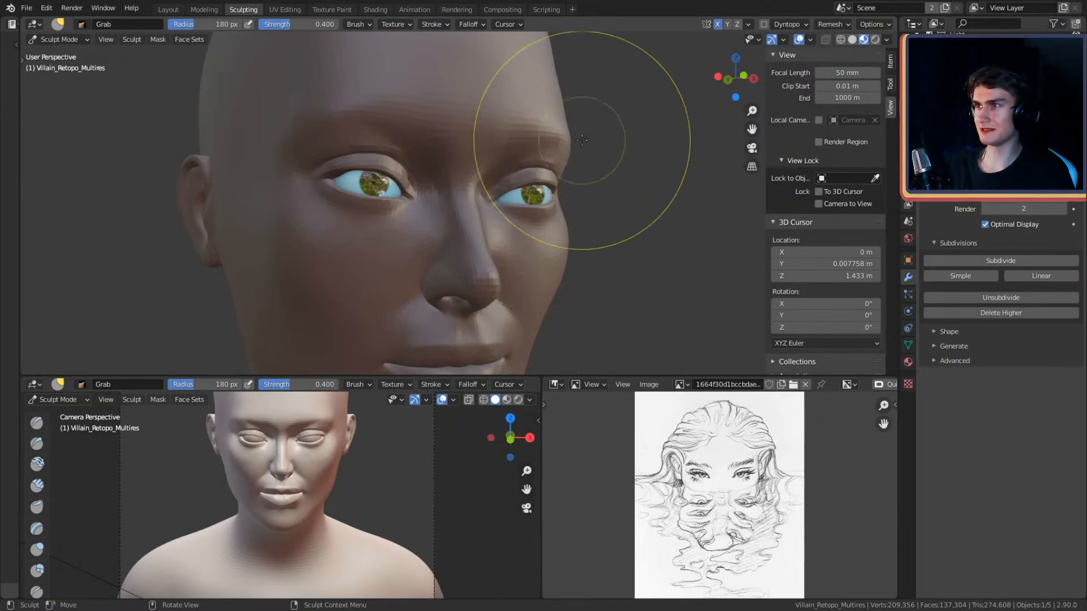
# - Preview the head in Rendered shading and try to reveal its hidden faces
pyautogui.moveTo(592, 149); pyautogui.dragTo(604, 163, button='middle')
pyautogui.press('z')
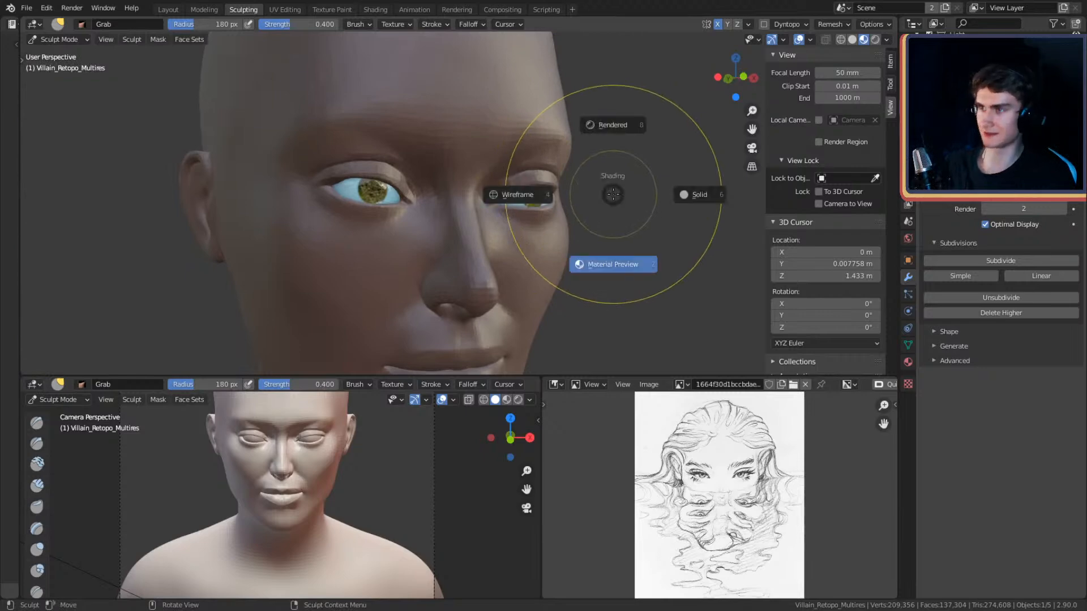
pyautogui.click(611, 134)
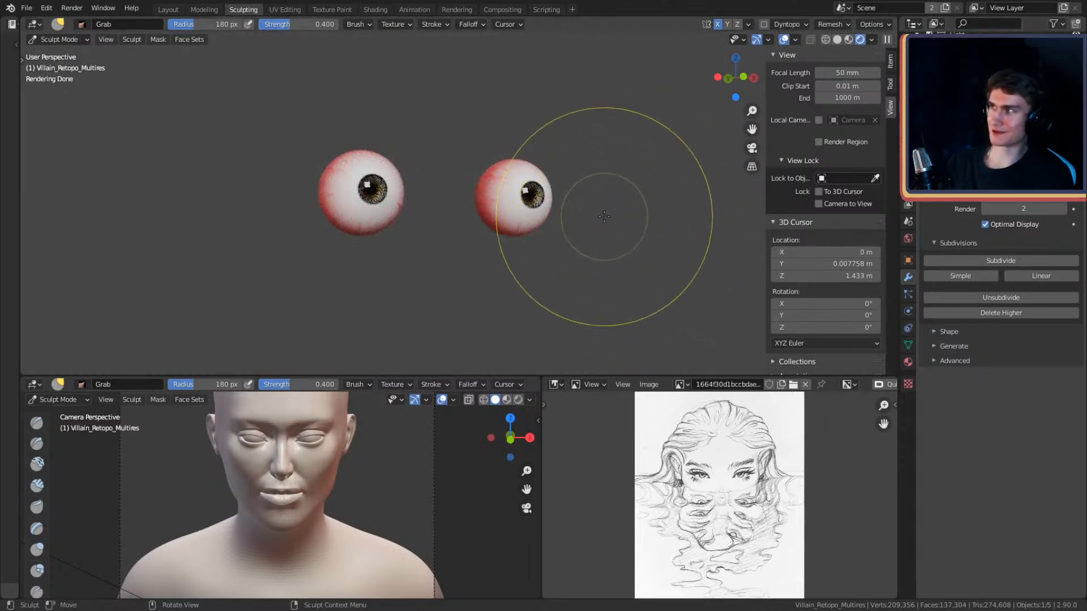
pyautogui.hotkey('alt', 'h')
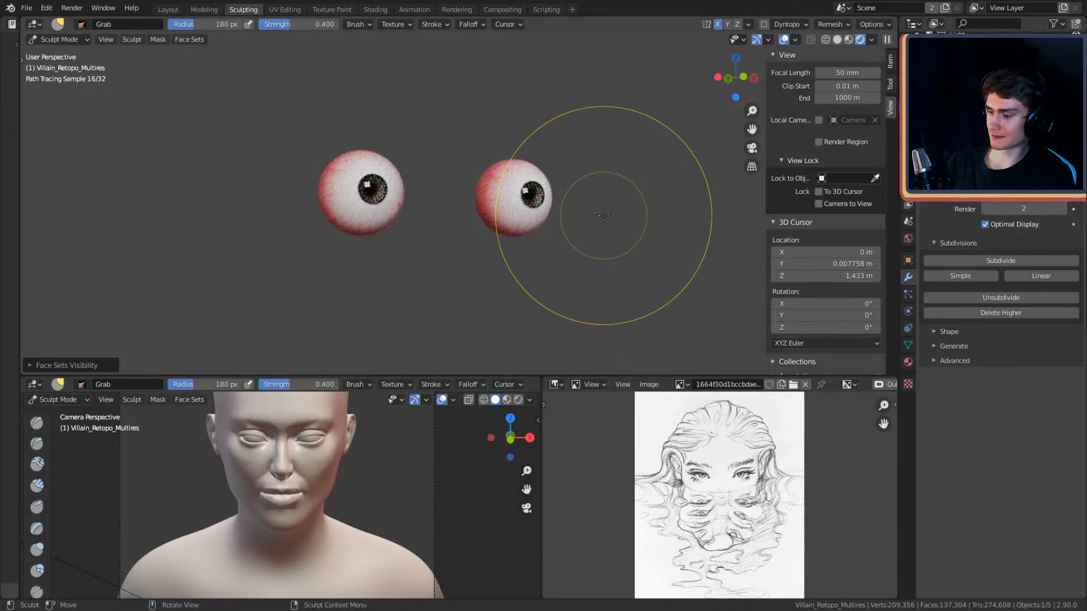
# - Set the main viewport to Solid shading and inspect the sculpted head in profile and from the front
pyautogui.press('z')
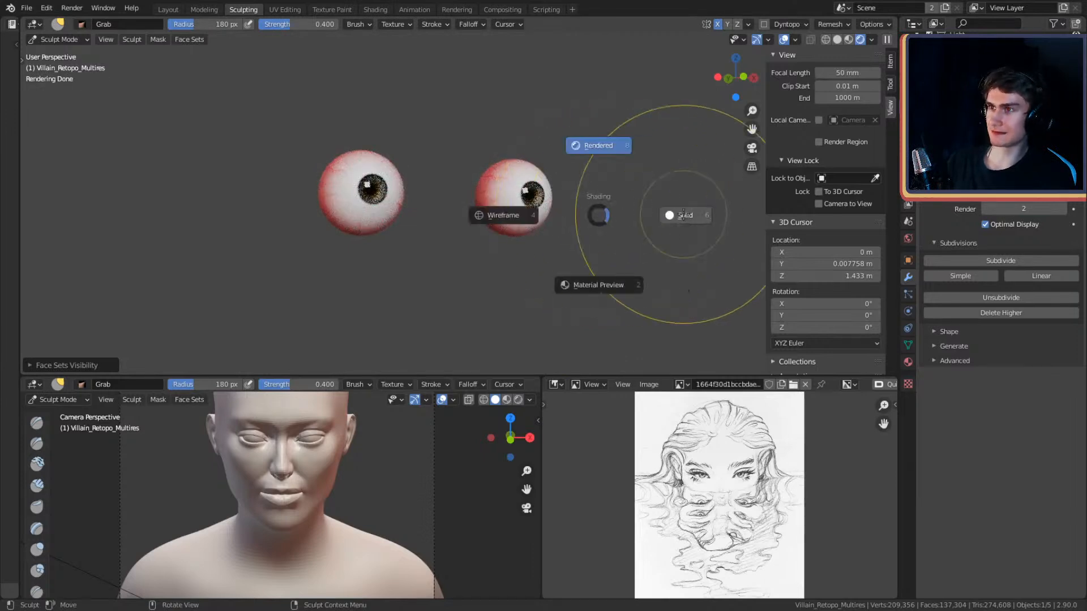
pyautogui.click(678, 215)
pyautogui.scroll(-4, 600, 233)
pyautogui.moveTo(599, 235); pyautogui.dragTo(612, 234, button='middle')
pyautogui.moveTo(604, 234)
pyautogui.keyDown('shift'); pyautogui.mouseDown(button='middle')
pyautogui.moveTo(583, 213)
pyautogui.moveTo(606, 206)
pyautogui.moveTo(618, 231)
pyautogui.moveTo(611, 199)
pyautogui.moveTo(677, 245)
pyautogui.moveTo(643, 213)
pyautogui.mouseUp(button='middle'); pyautogui.keyUp('shift')
pyautogui.scroll(4, 583, 213)
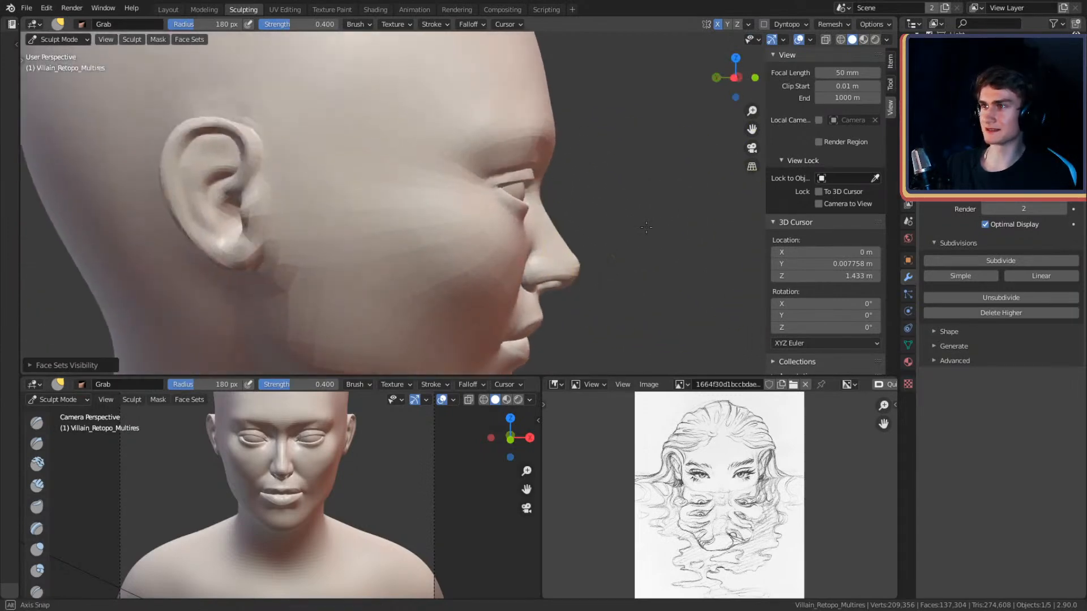
pyautogui.moveTo(428, 88)
pyautogui.mouseDown(button='middle')
pyautogui.moveTo(497, 187)
pyautogui.moveTo(583, 262)
pyautogui.moveTo(527, 267)
pyautogui.moveTo(552, 214)
pyautogui.moveTo(606, 182)
pyautogui.moveTo(565, 182)
pyautogui.moveTo(598, 198)
pyautogui.moveTo(589, 223)
pyautogui.moveTo(546, 185)
pyautogui.moveTo(617, 215)
pyautogui.moveTo(585, 236)
pyautogui.moveTo(594, 210)
pyautogui.mouseUp(button='middle')
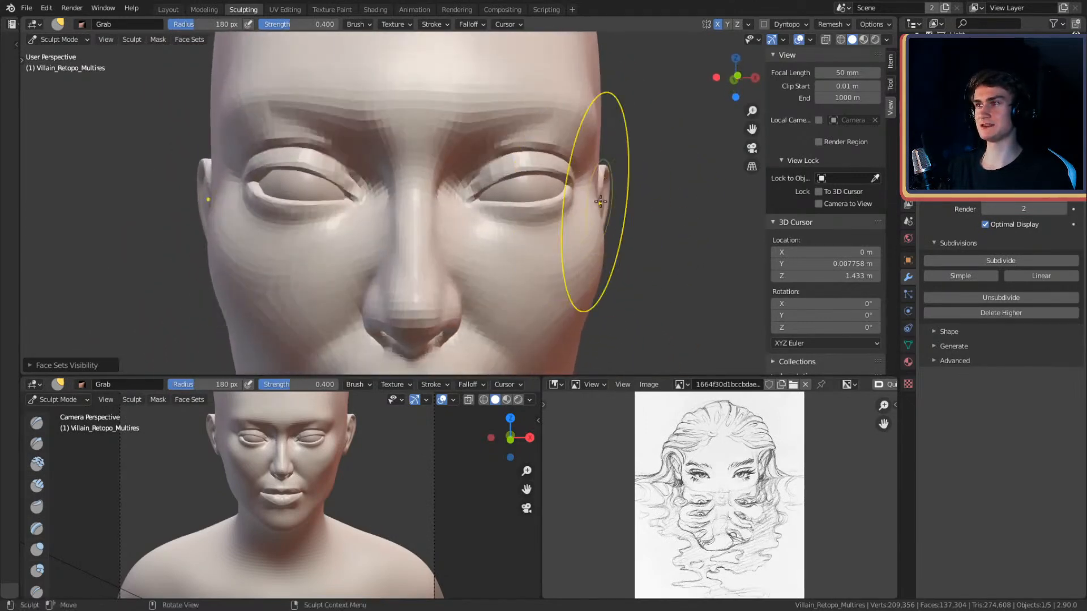
# - Save the villain character's project file
pyautogui.click(26, 9)
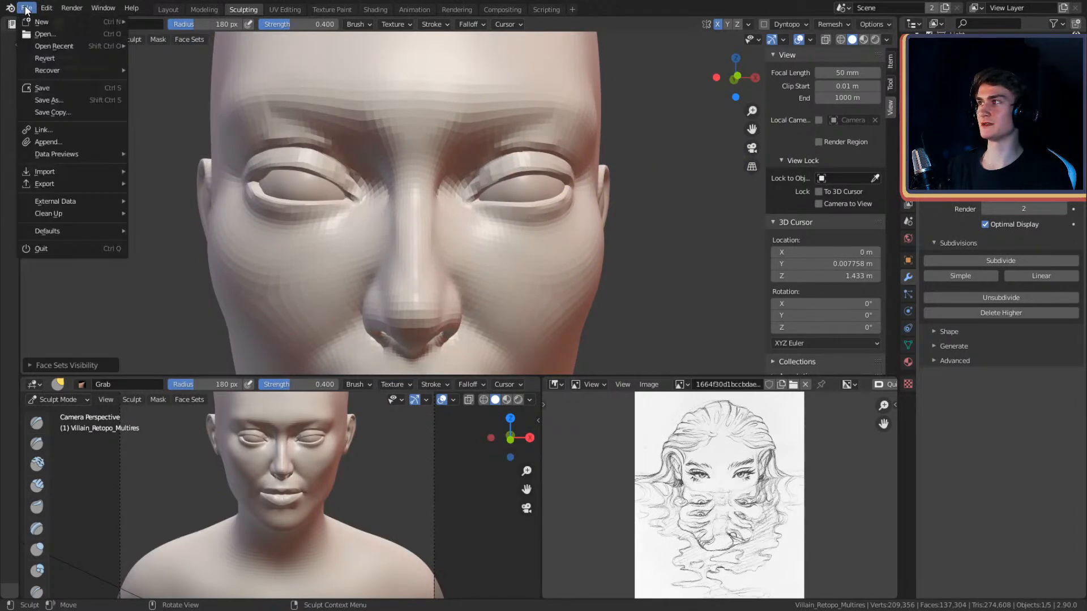
pyautogui.click(42, 88)
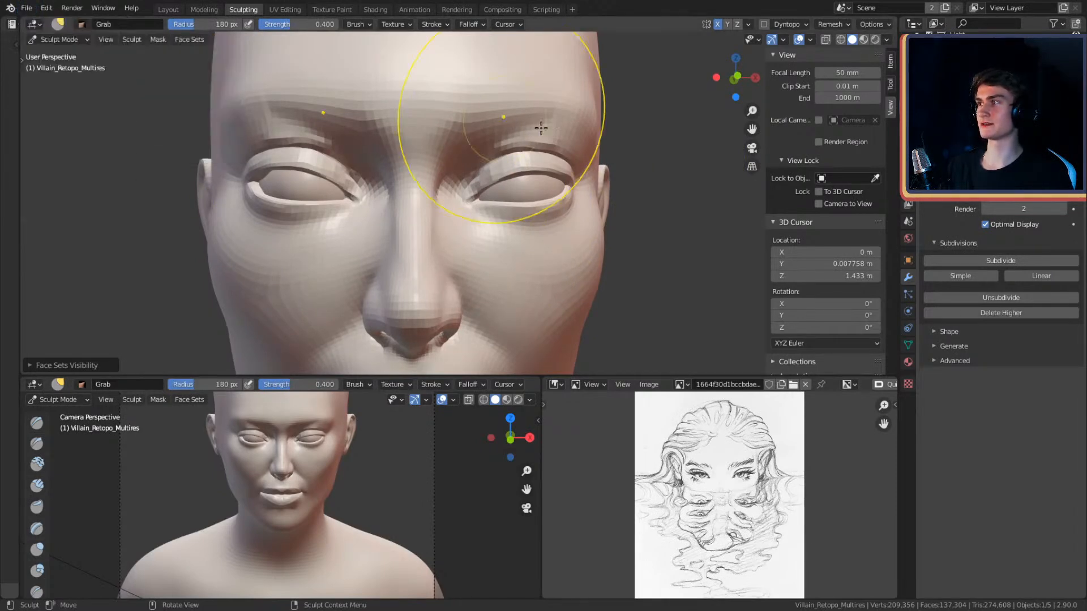
# - Preview the head and eyes in Material Preview and Rendered shading, ending in Solid shading
pyautogui.press('z')
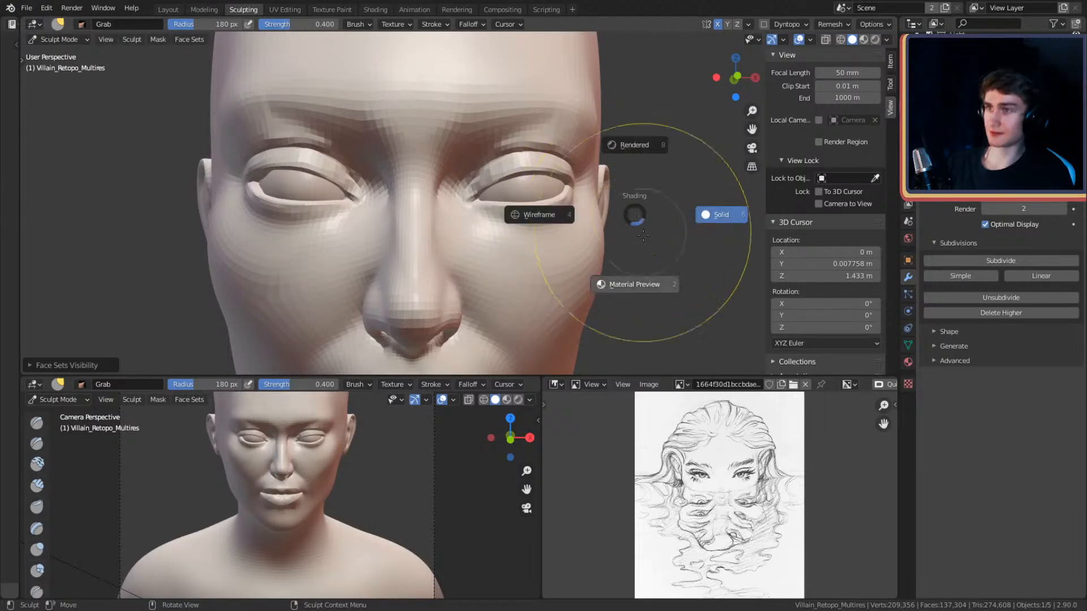
pyautogui.click(643, 295)
pyautogui.press('z')
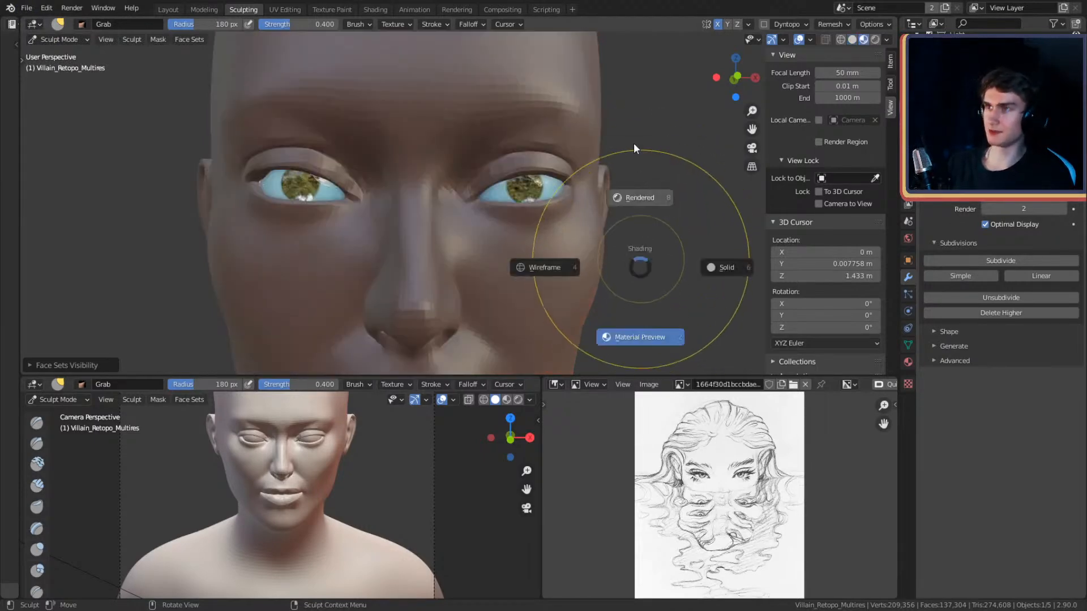
pyautogui.click(633, 143)
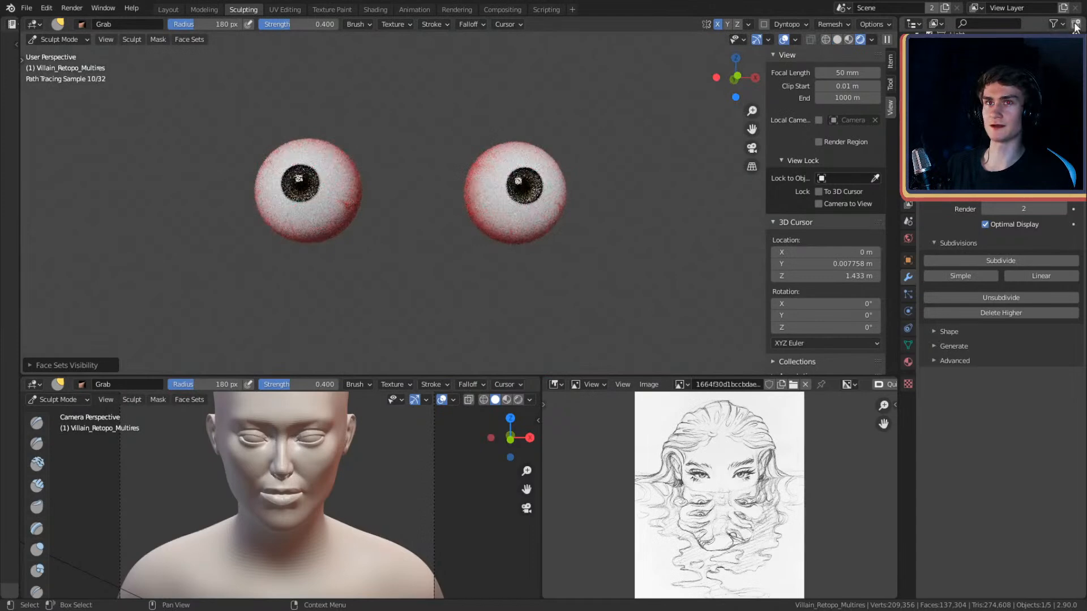
pyautogui.click(1056, 24)
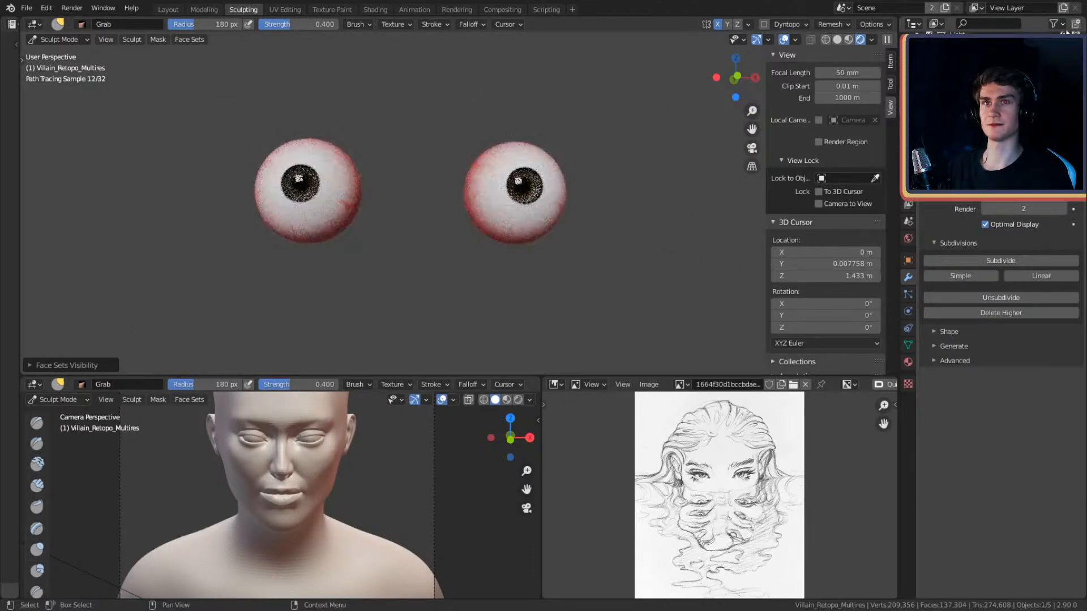
pyautogui.click(1056, 24)
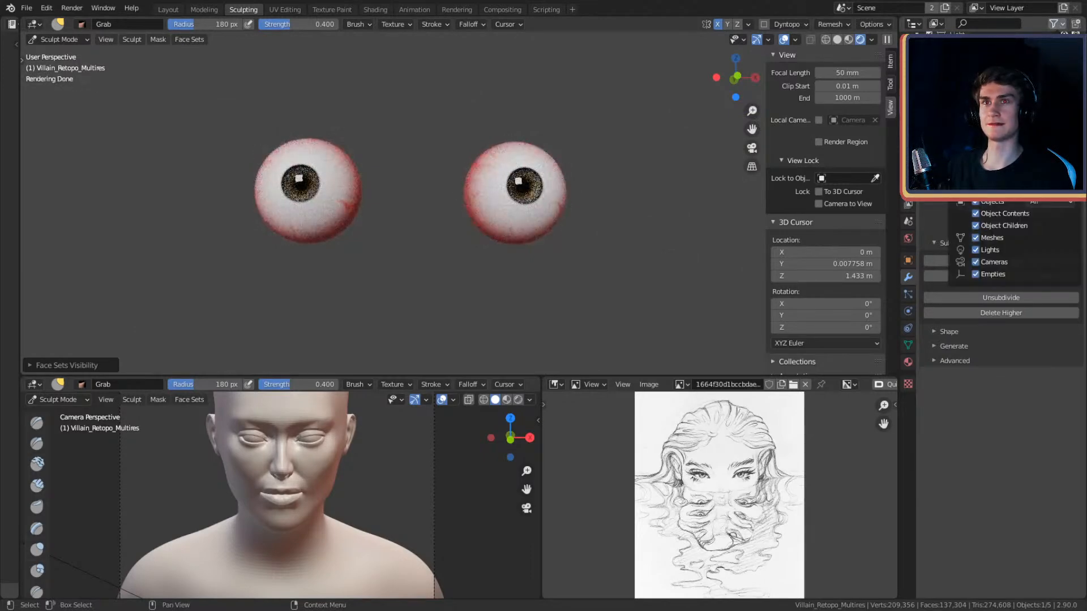
pyautogui.press('z')
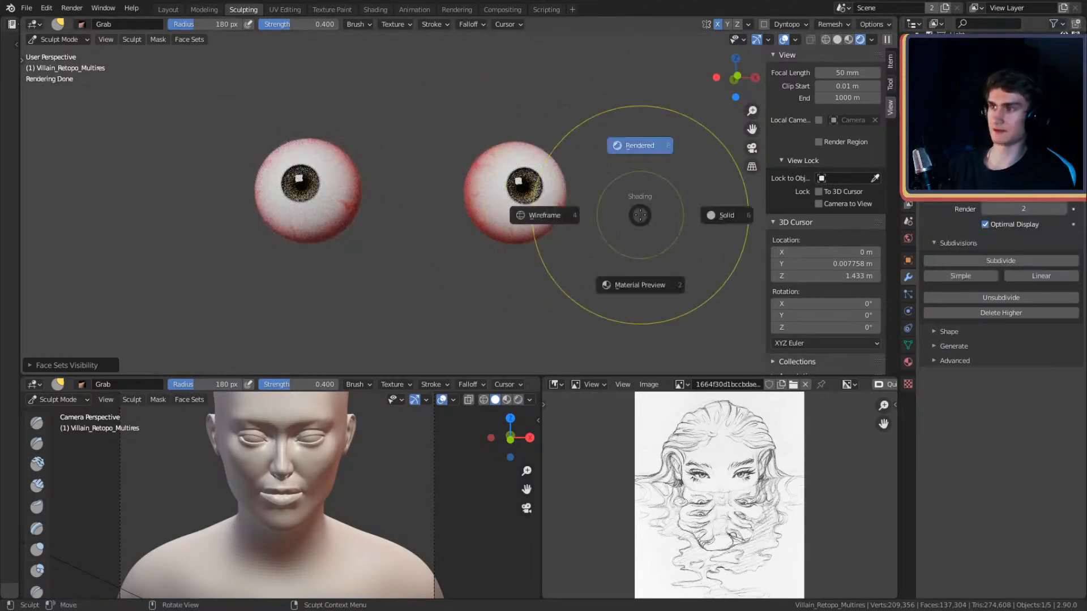
pyautogui.click(716, 218)
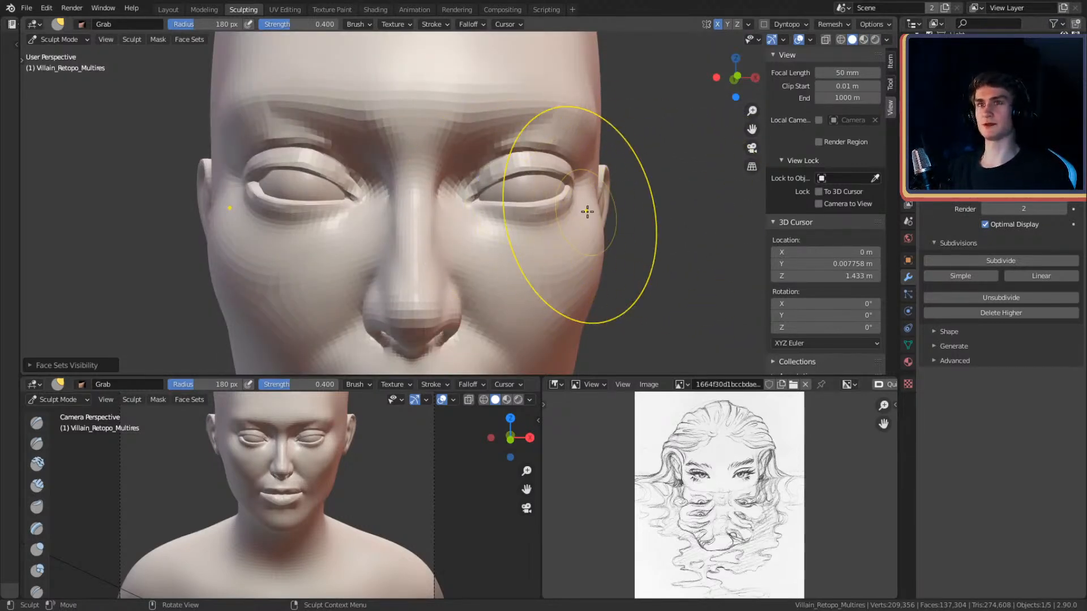
# - Examine the upper eyelid up close from below with the Snake Hook brush at a 209 px radius
pyautogui.moveTo(679, 146)
pyautogui.keyDown('alt'); pyautogui.mouseDown()
pyautogui.moveTo(645, 190)
pyautogui.moveTo(645, 122)
pyautogui.moveTo(626, 181)
pyautogui.moveTo(625, 96)
pyautogui.moveTo(535, 176)
pyautogui.moveTo(555, 180)
pyautogui.moveTo(550, 136)
pyautogui.moveTo(563, 221)
pyautogui.moveTo(526, 169)
pyautogui.mouseUp(); pyautogui.keyUp('alt')
pyautogui.keyDown('alt'); pyautogui.keyDown('shift'); pyautogui.moveTo(439, 151); pyautogui.dragTo(511, 192); pyautogui.keyUp('shift'); pyautogui.keyUp('alt')
pyautogui.moveTo(510, 192)
pyautogui.keyDown('alt'); pyautogui.mouseDown()
pyautogui.moveTo(536, 174)
pyautogui.moveTo(524, 145)
pyautogui.moveTo(511, 187)
pyautogui.moveTo(474, 176)
pyautogui.mouseUp(); pyautogui.keyUp('alt')
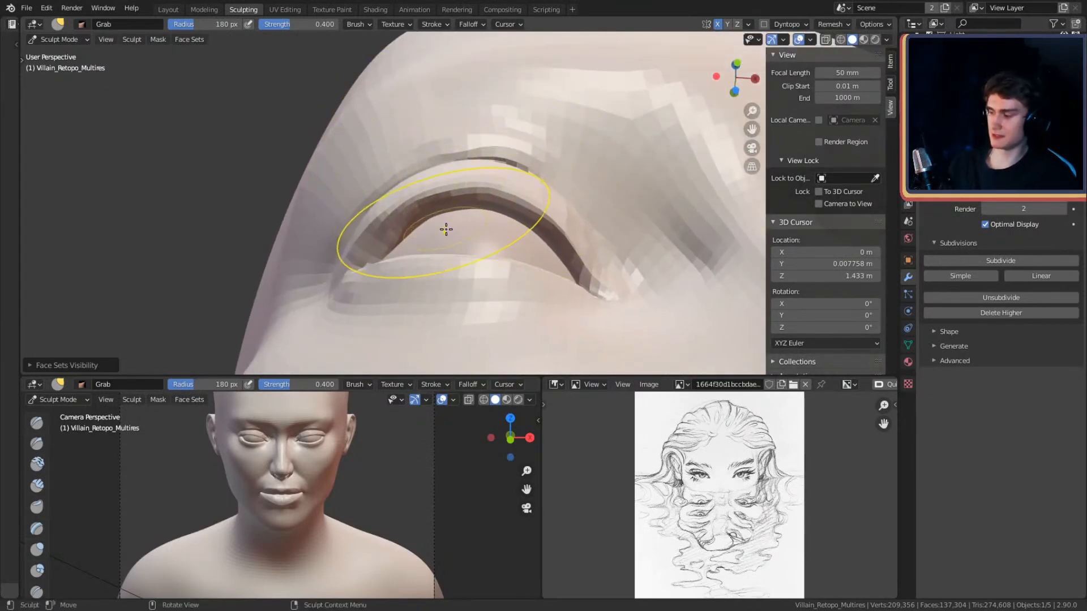
pyautogui.keyDown('alt'); pyautogui.moveTo(439, 199); pyautogui.dragTo(438, 200); pyautogui.keyUp('alt')
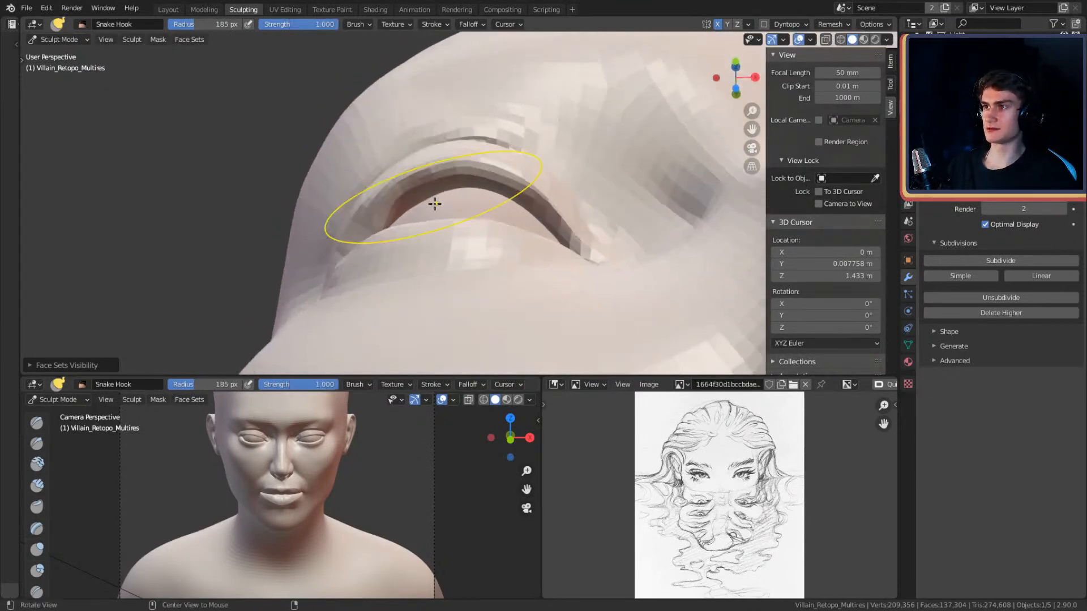
pyautogui.press('g')
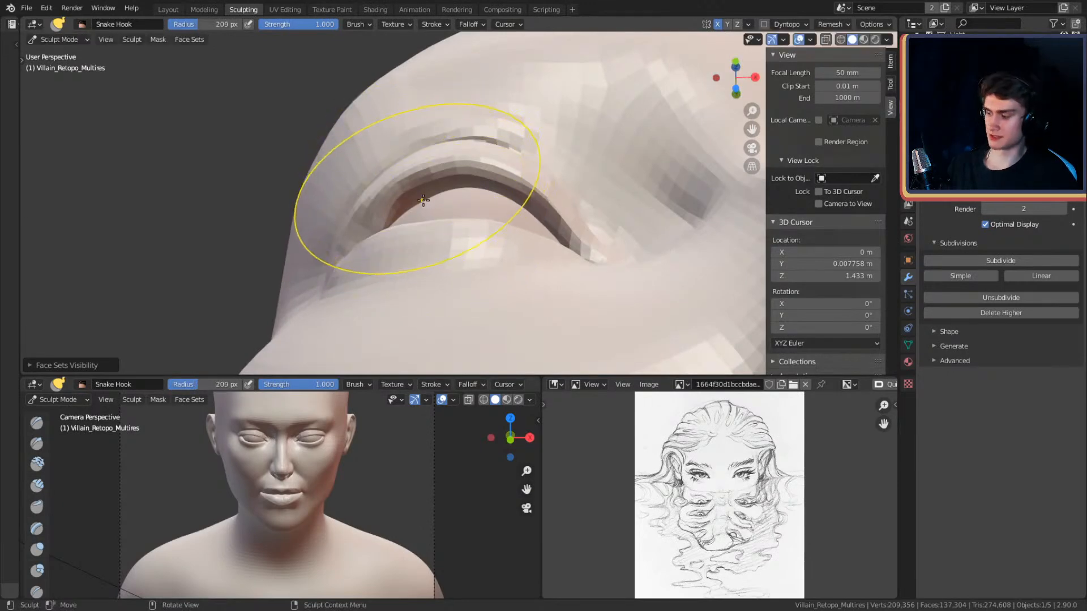
pyautogui.moveTo(434, 173)
pyautogui.keyDown('alt'); pyautogui.mouseDown()
pyautogui.moveTo(451, 256)
pyautogui.moveTo(471, 145)
pyautogui.moveTo(455, 225)
pyautogui.moveTo(453, 148)
pyautogui.moveTo(468, 249)
pyautogui.moveTo(455, 182)
pyautogui.moveTo(433, 192)
pyautogui.moveTo(413, 184)
pyautogui.moveTo(441, 170)
pyautogui.moveTo(498, 186)
pyautogui.moveTo(499, 202)
pyautogui.moveTo(437, 234)
pyautogui.moveTo(485, 138)
pyautogui.moveTo(436, 182)
pyautogui.moveTo(454, 216)
pyautogui.moveTo(424, 182)
pyautogui.moveTo(447, 193)
pyautogui.moveTo(436, 206)
pyautogui.moveTo(462, 190)
pyautogui.moveTo(465, 223)
pyautogui.moveTo(444, 219)
pyautogui.moveTo(449, 172)
pyautogui.moveTo(451, 232)
pyautogui.moveTo(461, 182)
pyautogui.moveTo(436, 260)
pyautogui.moveTo(427, 259)
pyautogui.mouseUp(); pyautogui.keyUp('alt')
# - Switch to the Grab brush with a 138 px radius and inspect both eyes up close from the front
pyautogui.hotkey('shift', 'c')
pyautogui.press('f')
pyautogui.click(458, 205)
pyautogui.keyDown('ctrl'); pyautogui.keyDown('alt'); pyautogui.moveTo(397, 300); pyautogui.dragTo(491, 114); pyautogui.keyUp('alt'); pyautogui.keyUp('ctrl')
pyautogui.keyDown('alt'); pyautogui.moveTo(500, 197); pyautogui.dragTo(498, 218); pyautogui.keyUp('alt')
pyautogui.scroll(9, 499, 218)
pyautogui.moveTo(514, 193); pyautogui.dragTo(483, 170, button='middle')
pyautogui.press('g')
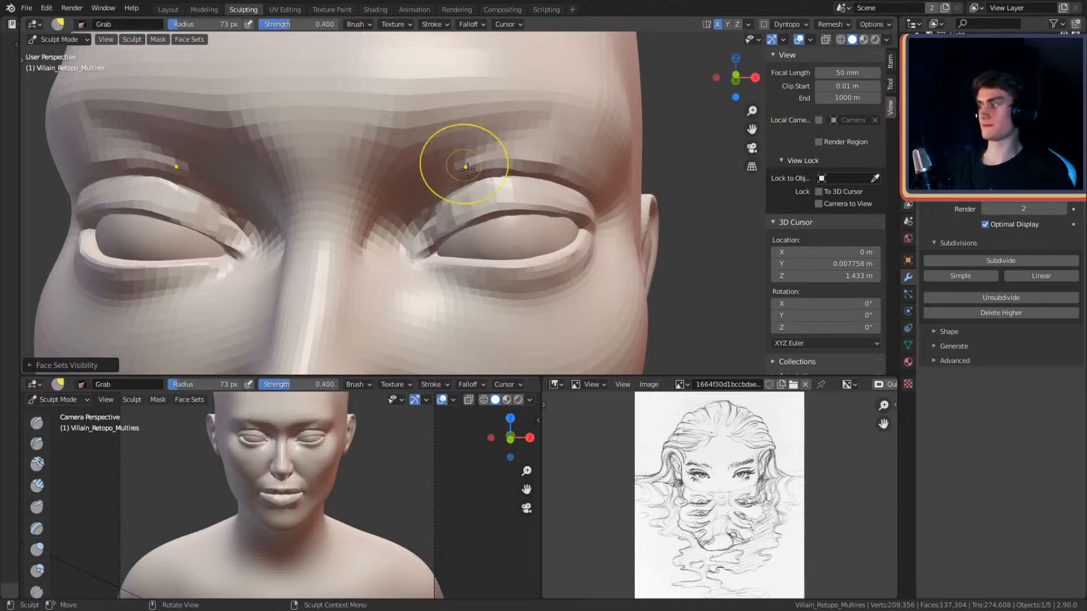
pyautogui.keyDown('alt'); pyautogui.moveTo(497, 170); pyautogui.dragTo(496, 199); pyautogui.keyUp('alt')
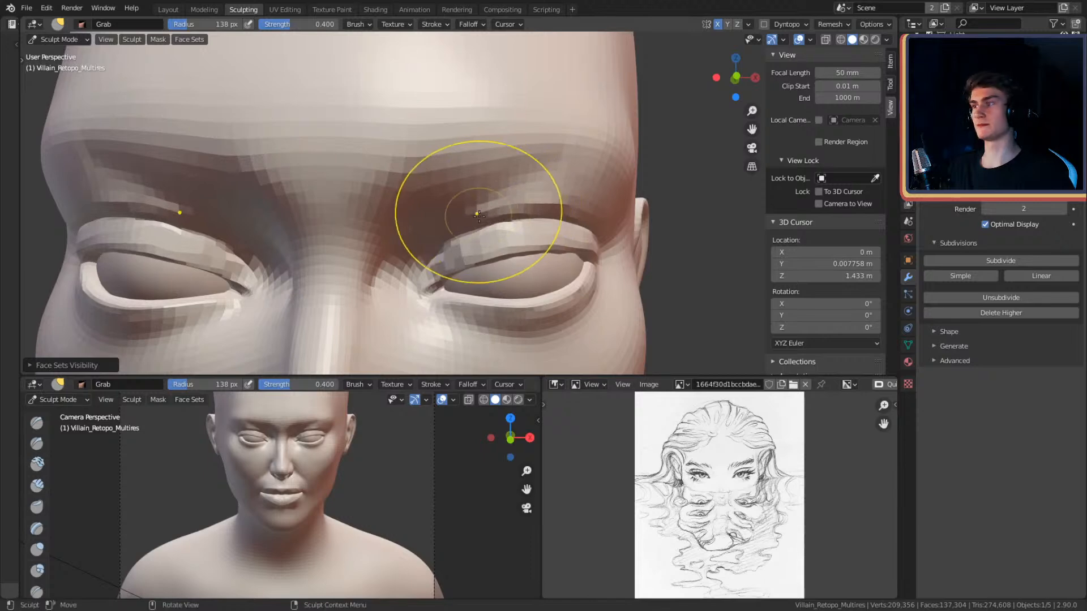
# - Examine the whole sculpted head in profile and from the front
pyautogui.scroll(-6, 463, 221)
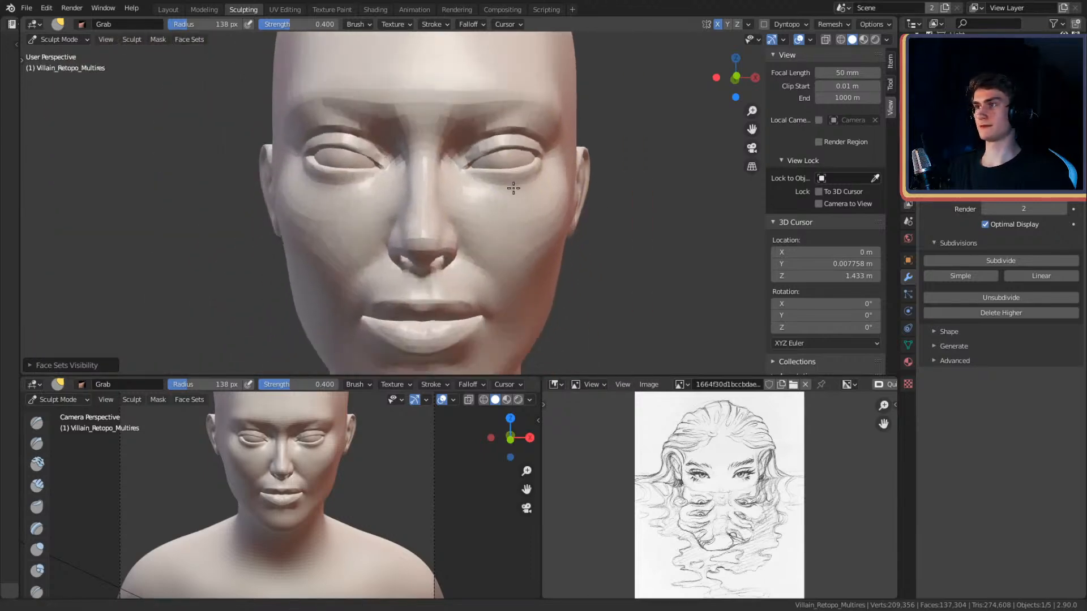
pyautogui.moveTo(503, 187); pyautogui.dragTo(562, 216, button='middle')
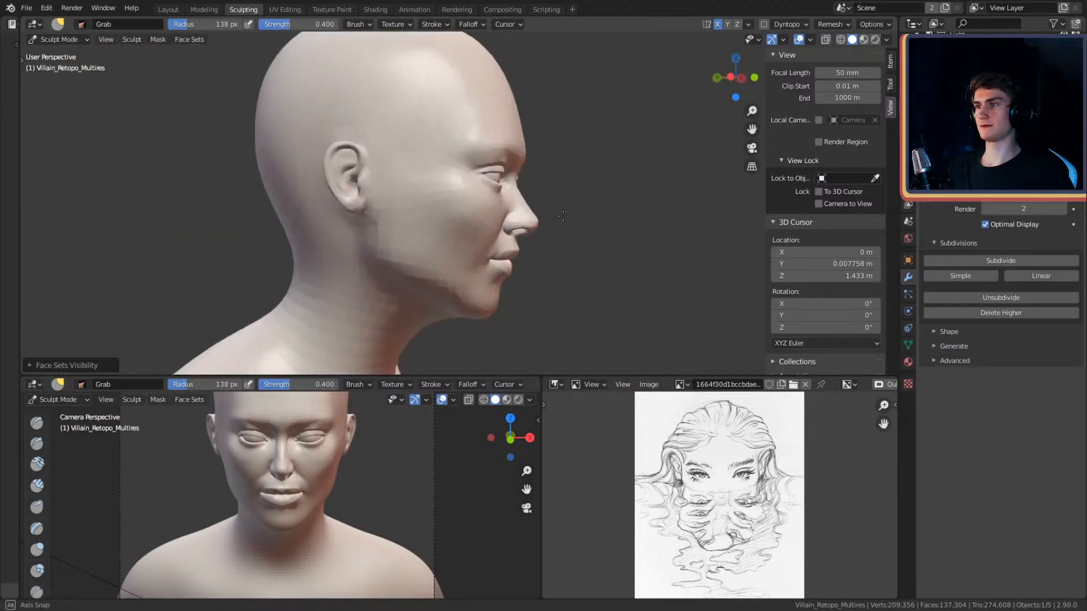
pyautogui.keyDown('alt'); pyautogui.moveTo(563, 217); pyautogui.dragTo(544, 184); pyautogui.keyUp('alt')
pyautogui.keyDown('ctrl'); pyautogui.moveTo(545, 183); pyautogui.dragTo(508, 230, button='middle'); pyautogui.keyUp('ctrl')
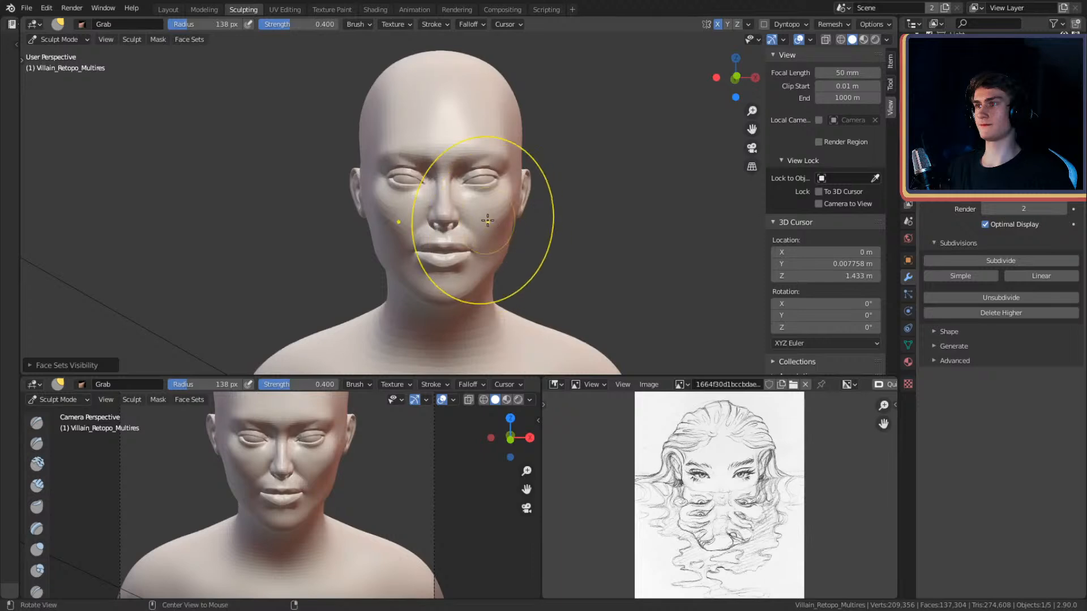
pyautogui.keyDown('alt'); pyautogui.moveTo(525, 230); pyautogui.dragTo(524, 213); pyautogui.keyUp('alt')
pyautogui.moveTo(476, 201)
pyautogui.mouseDown(button='middle')
pyautogui.moveTo(543, 204)
pyautogui.moveTo(469, 197)
pyautogui.mouseUp(button='middle')
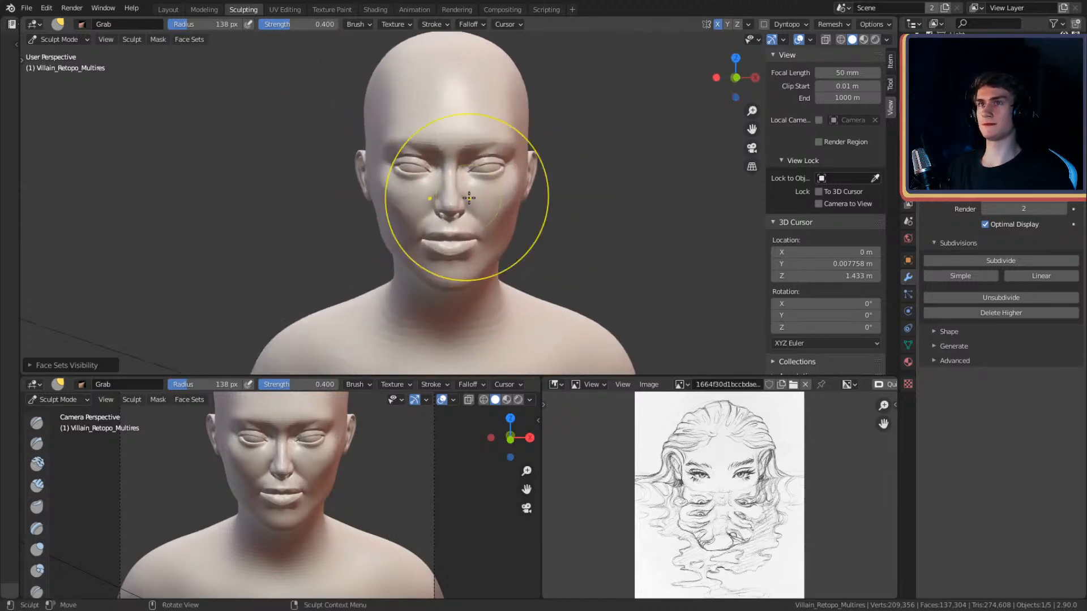
# - Try the glossy white MatCap in the main viewport and view the face from a three-quarter angle
pyautogui.click(887, 39)
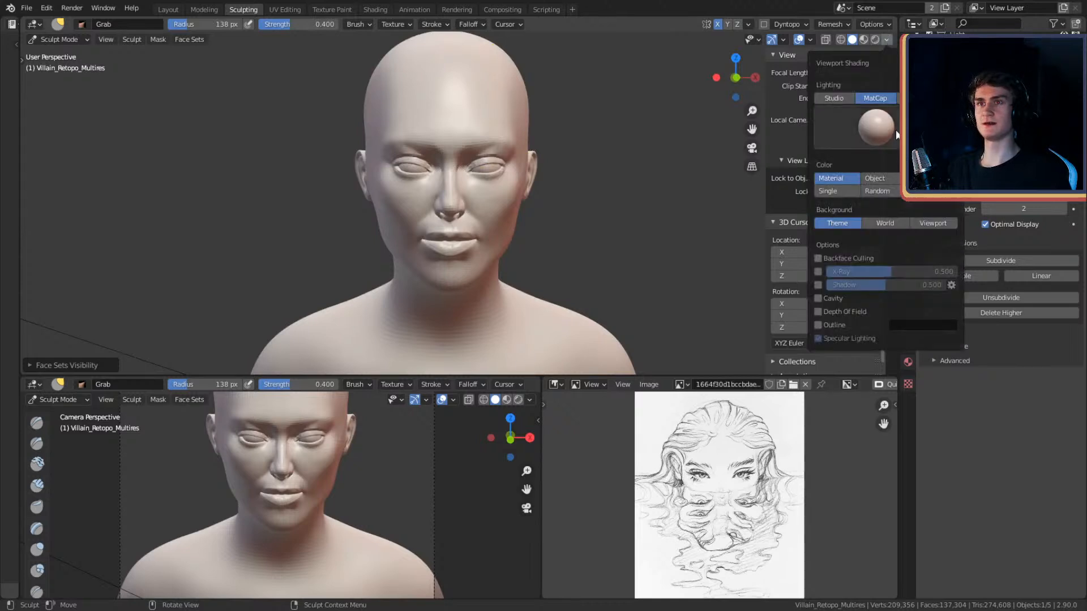
pyautogui.click(875, 127)
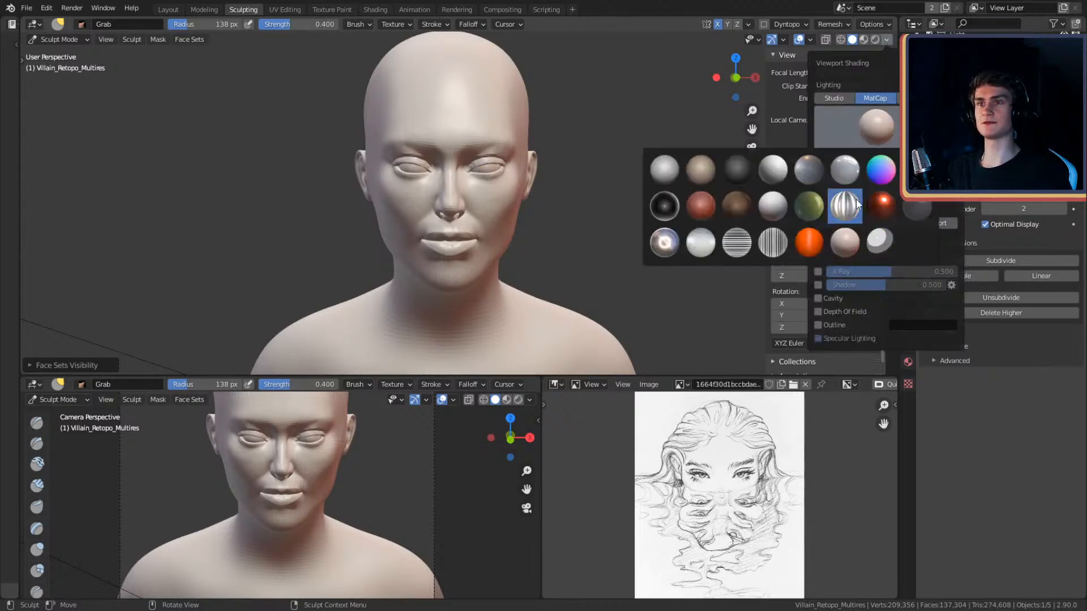
pyautogui.click(781, 202)
pyautogui.moveTo(613, 167)
pyautogui.mouseDown(button='middle')
pyautogui.moveTo(624, 206)
pyautogui.moveTo(582, 201)
pyautogui.moveTo(578, 219)
pyautogui.moveTo(594, 194)
pyautogui.moveTo(582, 206)
pyautogui.moveTo(628, 230)
pyautogui.mouseUp(button='middle')
# - Try the plain grey MatCap in the main viewport and turn the head to check its shading
pyautogui.click(886, 39)
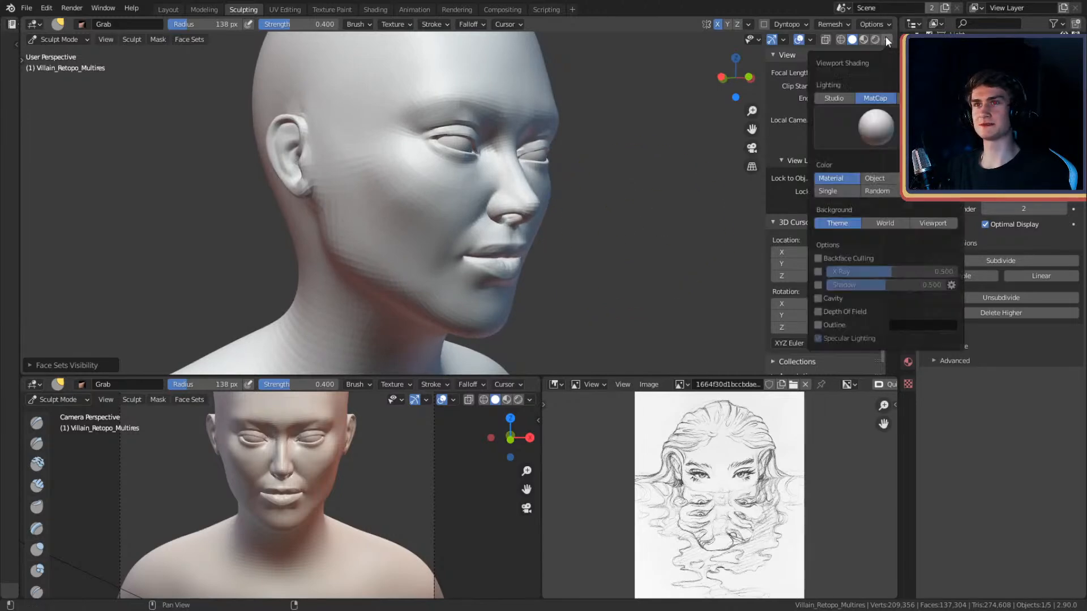
pyautogui.click(867, 123)
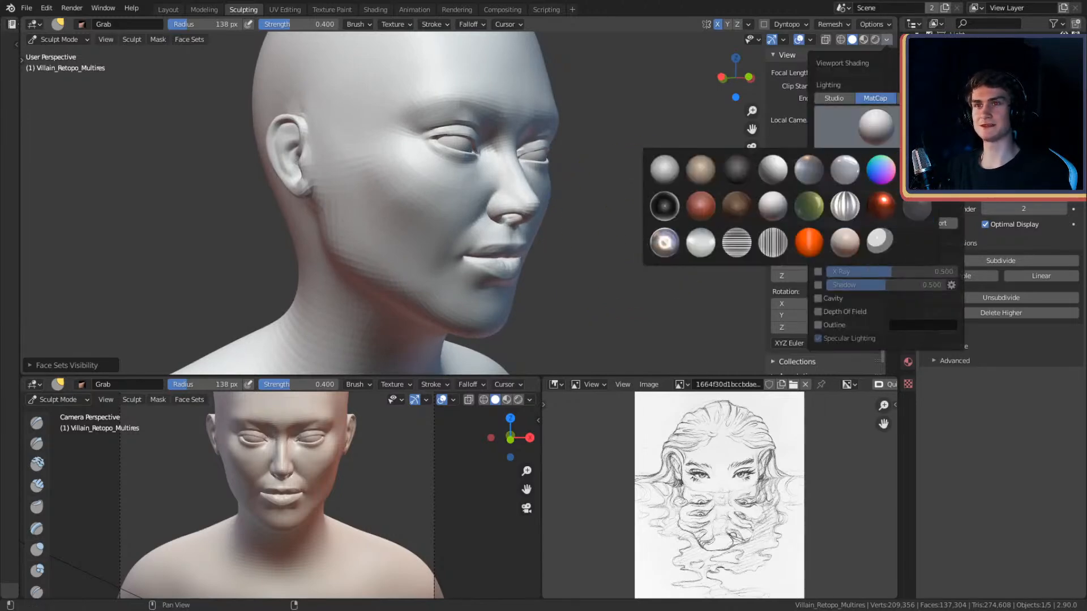
pyautogui.click(678, 177)
pyautogui.moveTo(667, 176); pyautogui.dragTo(615, 175, button='middle')
# - Restore the pale skin-toned MatCap in the main viewport
pyautogui.click(885, 39)
pyautogui.click(880, 126)
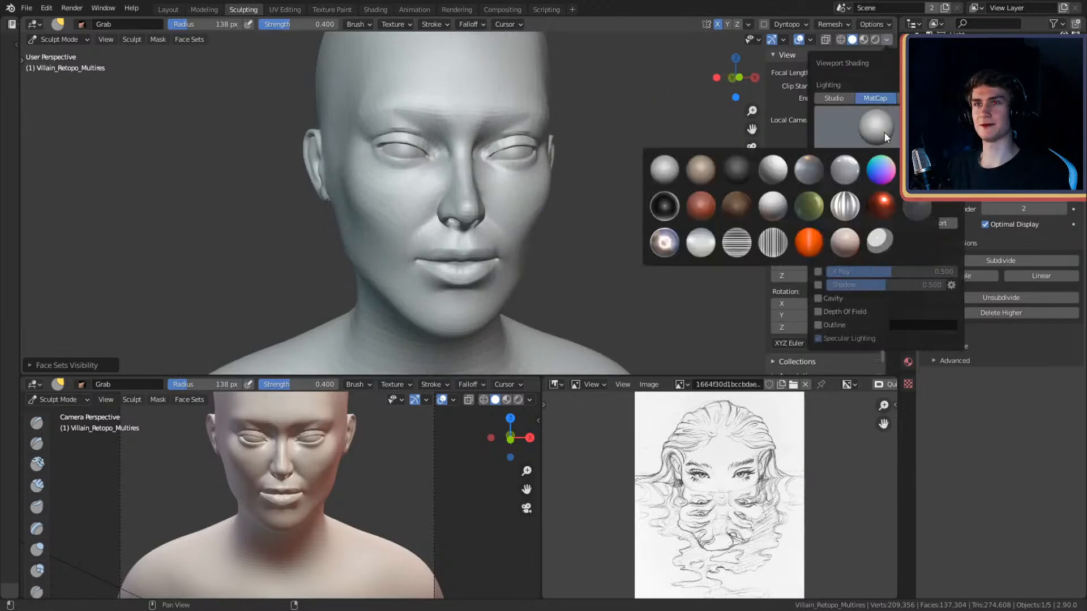
pyautogui.click(853, 241)
# - Examine the face's lips, nose and cheeks from three-quarter and front angles
pyautogui.moveTo(672, 224)
pyautogui.mouseDown(button='middle')
pyautogui.moveTo(633, 218)
pyautogui.moveTo(652, 234)
pyautogui.moveTo(684, 213)
pyautogui.moveTo(691, 247)
pyautogui.moveTo(637, 227)
pyautogui.moveTo(623, 254)
pyautogui.mouseUp(button='middle')
pyautogui.scroll(1, 647, 217)
pyautogui.scroll(2, 623, 255)
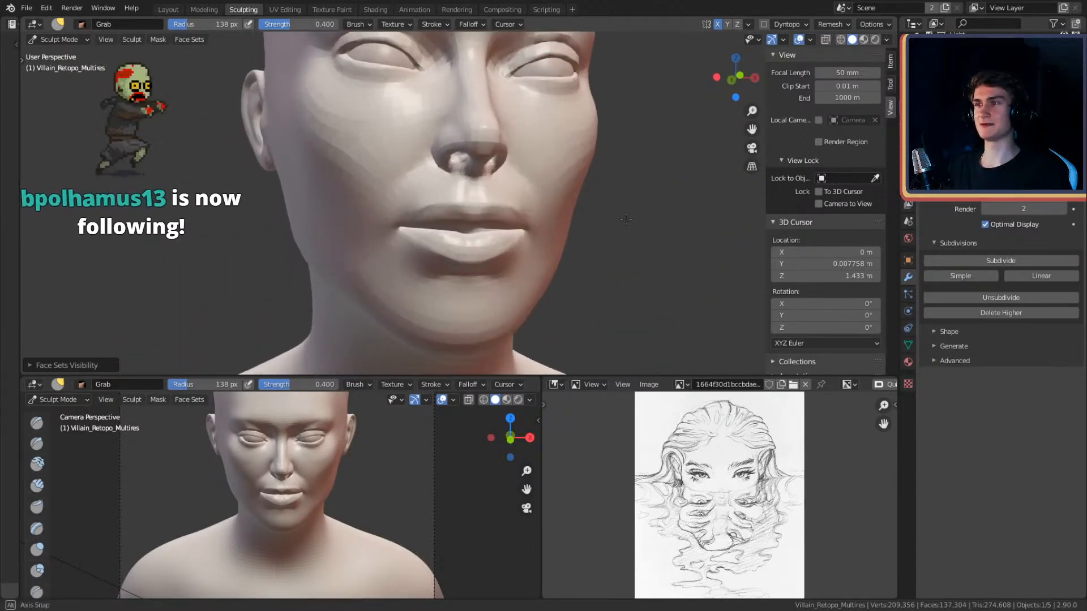
pyautogui.scroll(-2, 597, 204)
pyautogui.moveTo(597, 203)
pyautogui.mouseDown(button='middle')
pyautogui.moveTo(629, 237)
pyautogui.moveTo(614, 229)
pyautogui.moveTo(645, 130)
pyautogui.mouseUp(button='middle')
pyautogui.scroll(2, 636, 239)
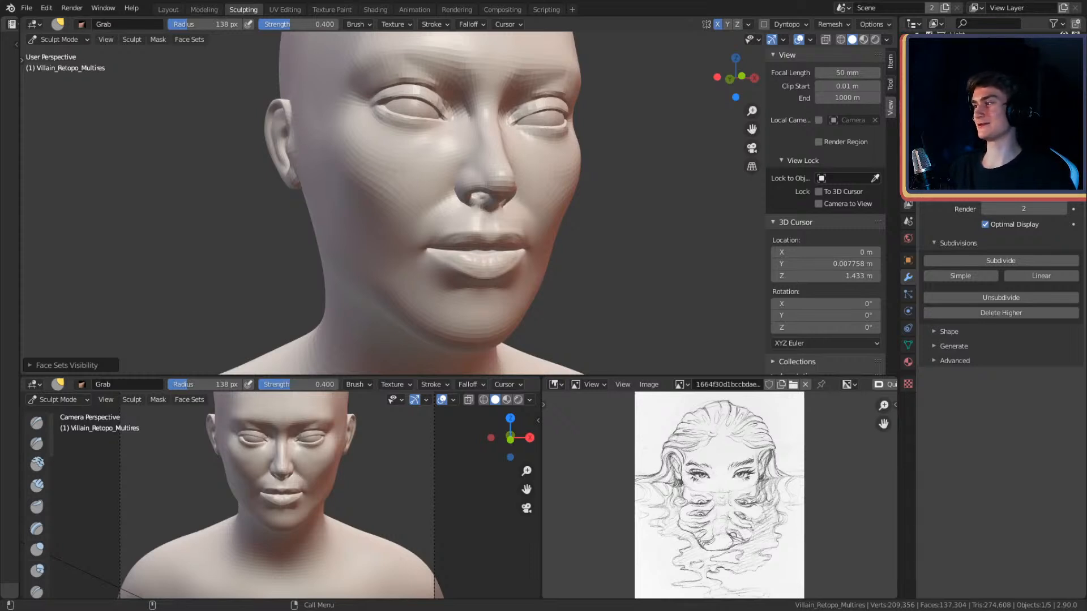
pyautogui.moveTo(502, 223)
pyautogui.mouseDown(button='middle')
pyautogui.moveTo(636, 182)
pyautogui.moveTo(555, 234)
pyautogui.mouseUp(button='middle')
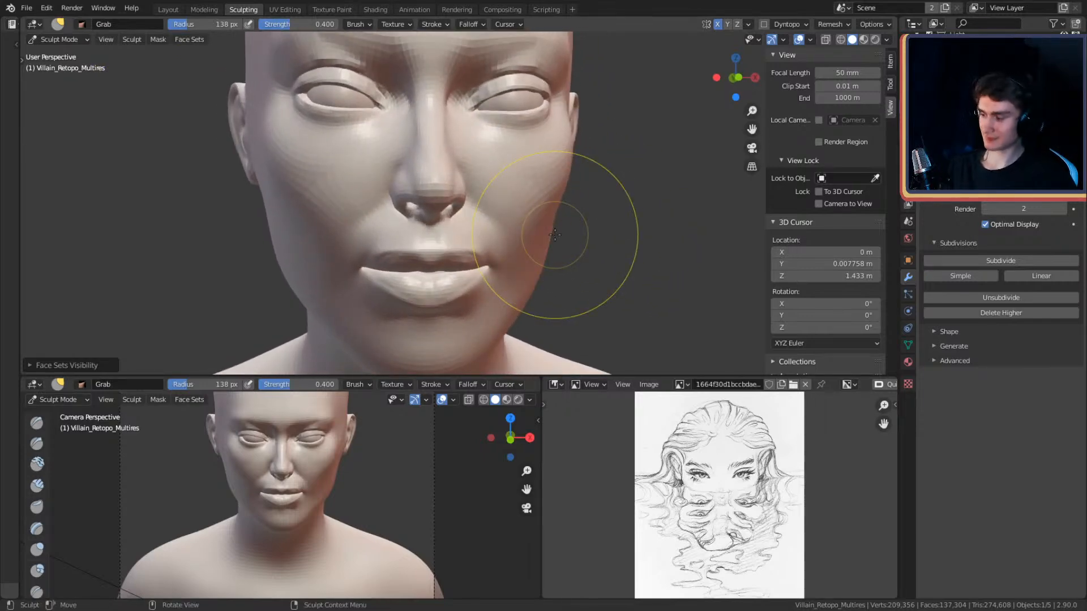
# - Switch to the Crease brush and inspect the cheeks and mouth from several angles
pyautogui.hotkey('shift', 'c')
pyautogui.moveTo(555, 235)
pyautogui.mouseDown(button='middle')
pyautogui.moveTo(485, 208)
pyautogui.moveTo(491, 228)
pyautogui.moveTo(504, 201)
pyautogui.moveTo(493, 203)
pyautogui.mouseUp(button='middle')
pyautogui.scroll(2, 532, 222)
pyautogui.scroll(-2, 514, 225)
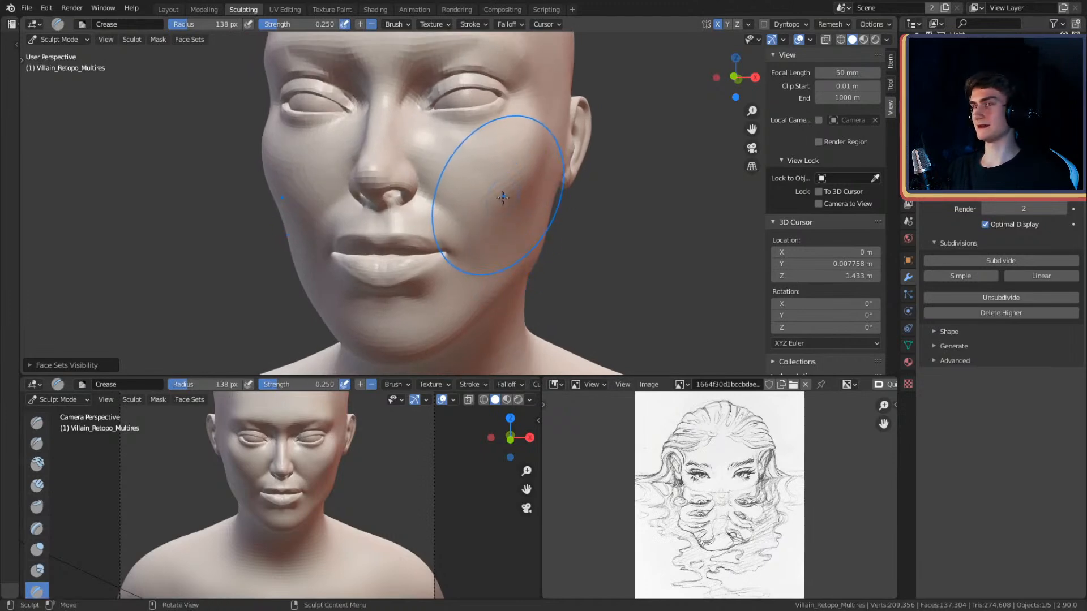
pyautogui.moveTo(492, 210); pyautogui.dragTo(543, 227, button='middle')
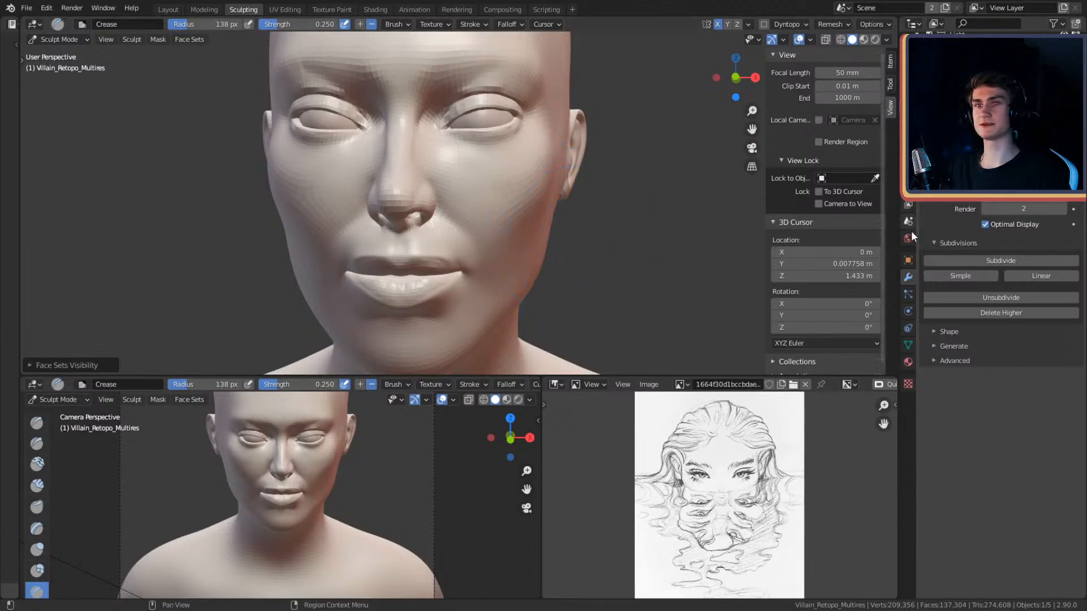
# - Open the head mesh's material properties and review its Principled BSDF settings
pyautogui.click(907, 360)
pyautogui.click(909, 344)
pyautogui.click(909, 317)
pyautogui.click(909, 325)
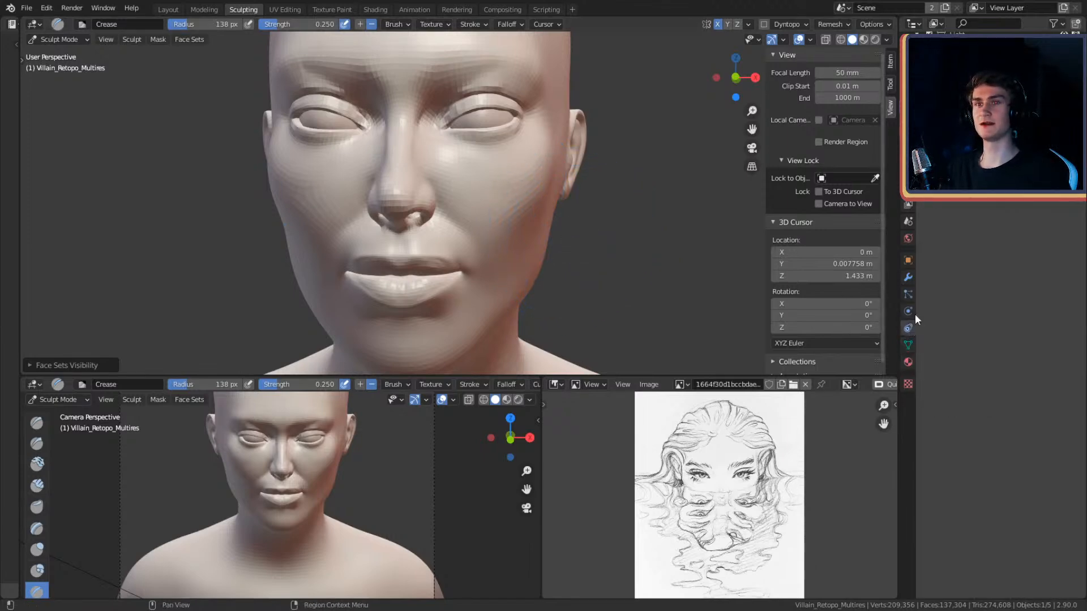
pyautogui.click(908, 361)
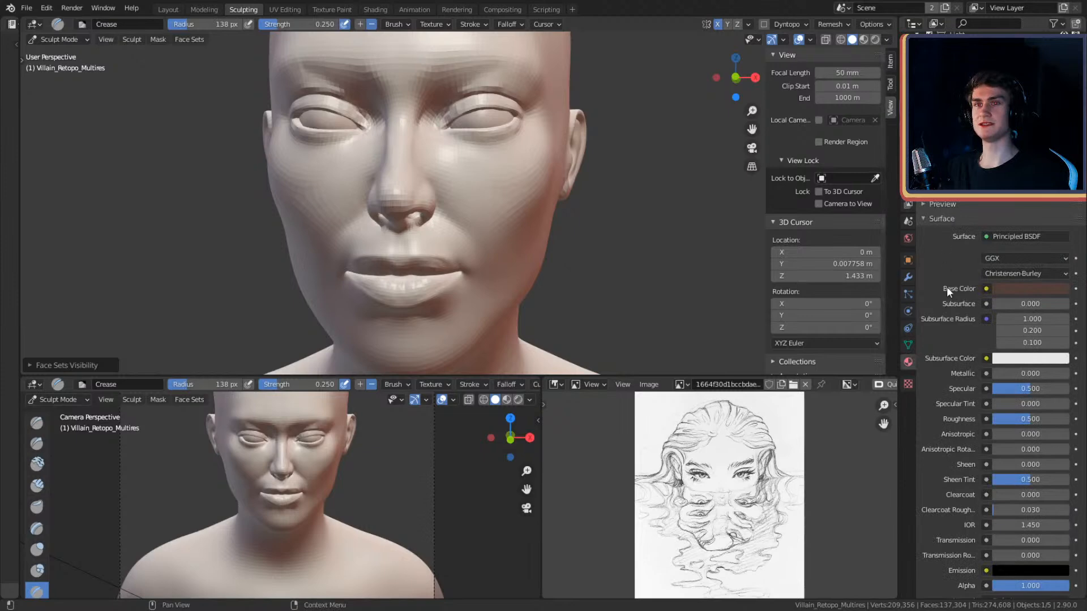
pyautogui.scroll(-8, 942, 261)
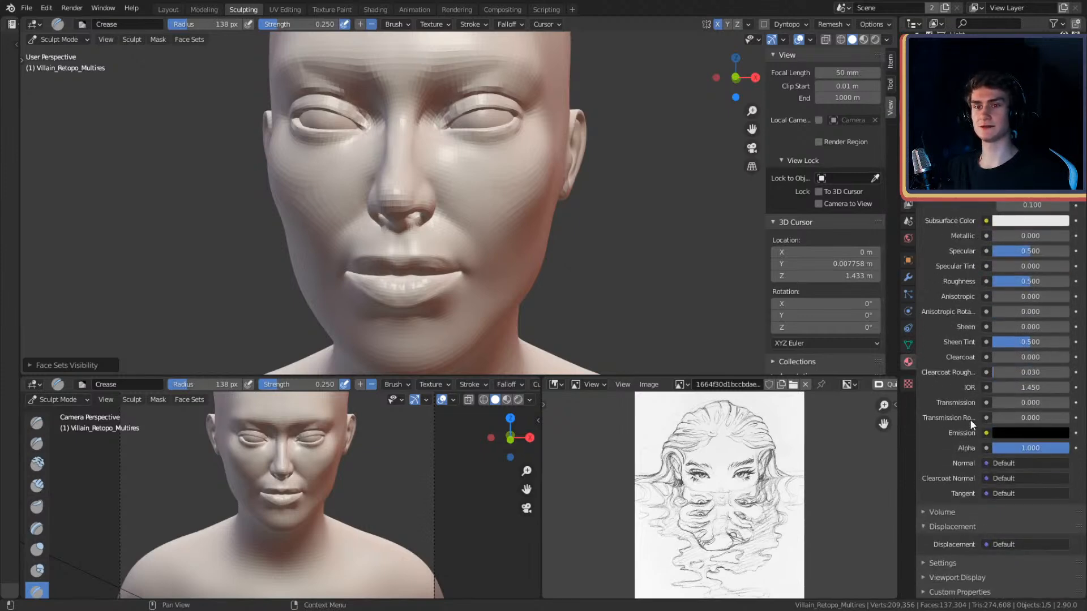
pyautogui.scroll(5, 970, 419)
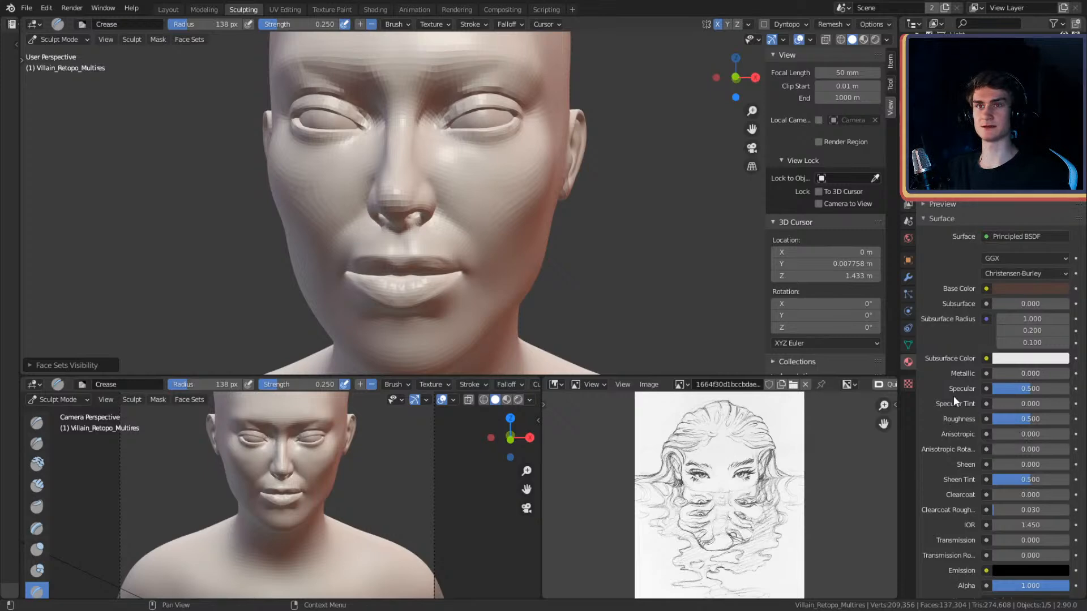
# - Lower the border between the Outliner and the Properties editor and review the Retopo material's slot and surface settings
pyautogui.moveTo(956, 121); pyautogui.dragTo(957, 180)
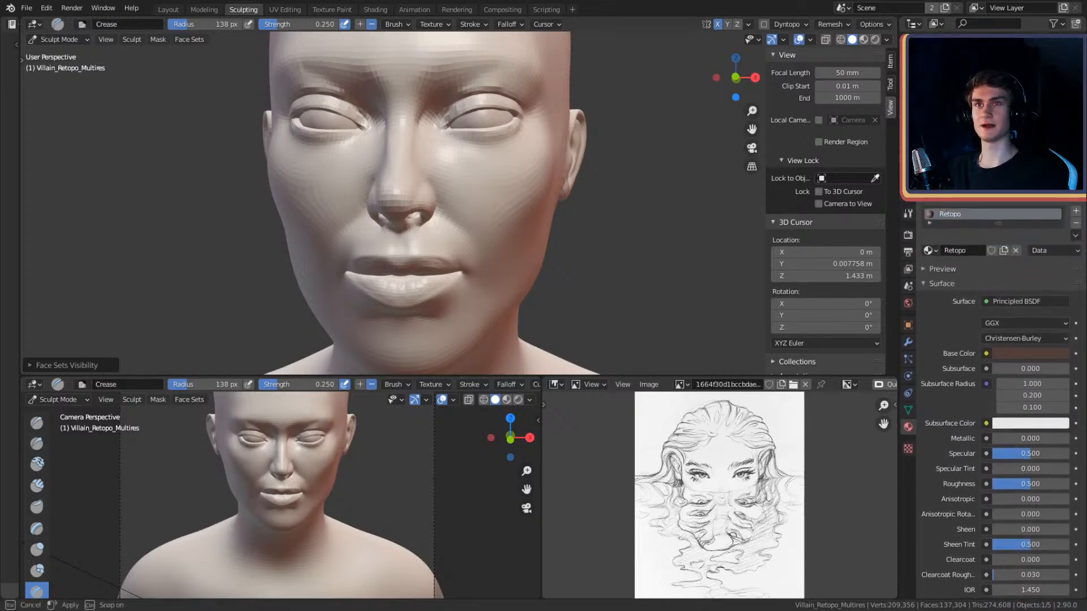
pyautogui.scroll(-8, 948, 373)
pyautogui.scroll(4, 949, 375)
pyautogui.scroll(-4, 948, 409)
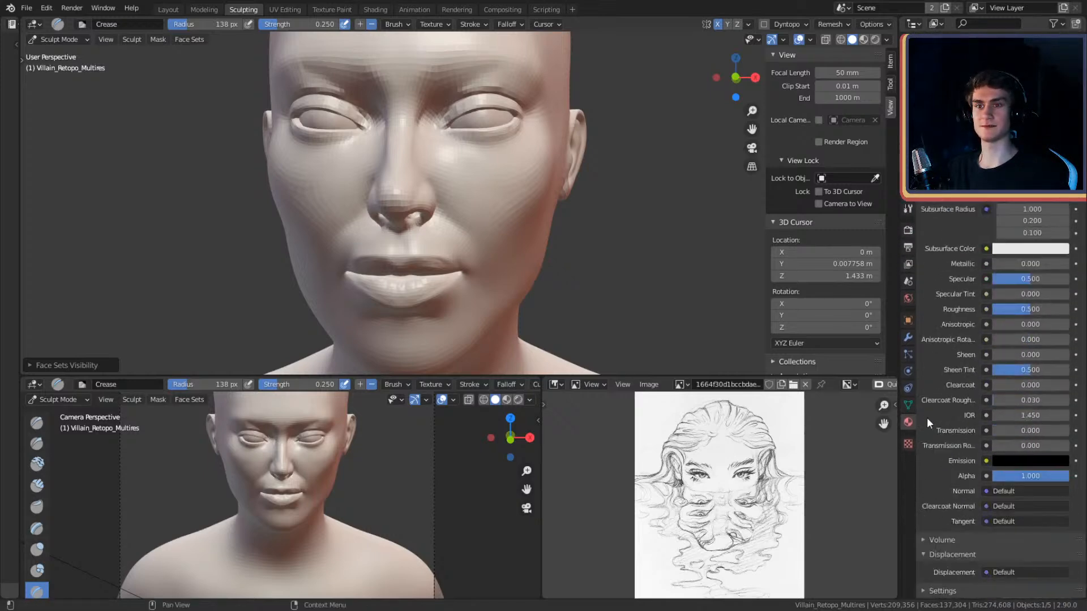
pyautogui.scroll(7, 950, 382)
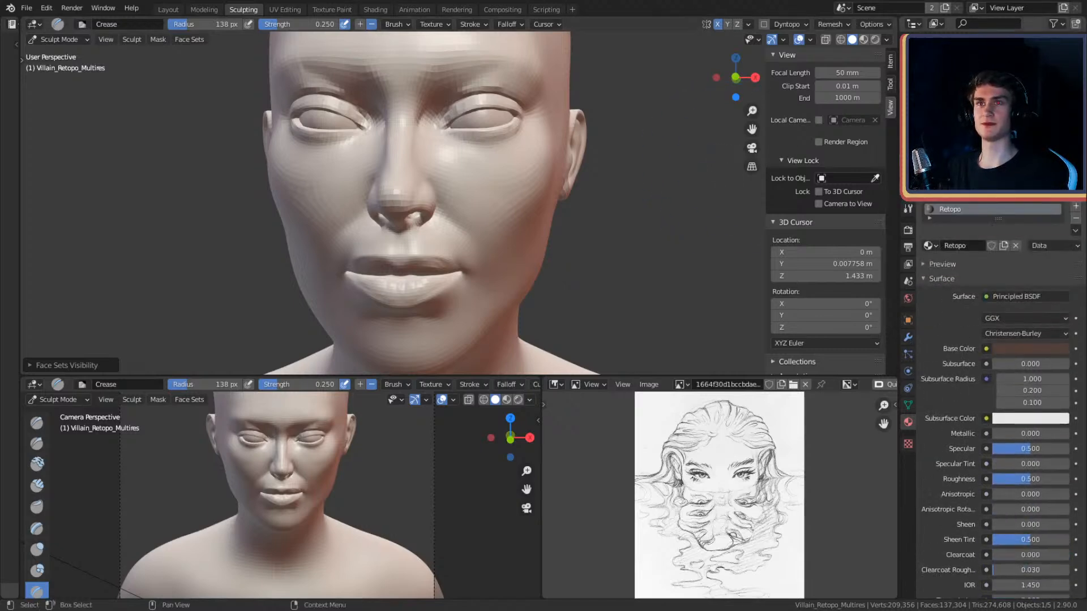
# - Examine the nostrils, lips and cheeks from below and from a slight three-quarter angle
pyautogui.scroll(1, 578, 226)
pyautogui.moveTo(580, 227)
pyautogui.mouseDown(button='middle')
pyautogui.moveTo(567, 247)
pyautogui.moveTo(598, 242)
pyautogui.moveTo(575, 253)
pyautogui.moveTo(597, 240)
pyautogui.mouseUp(button='middle')
pyautogui.scroll(1, 586, 240)
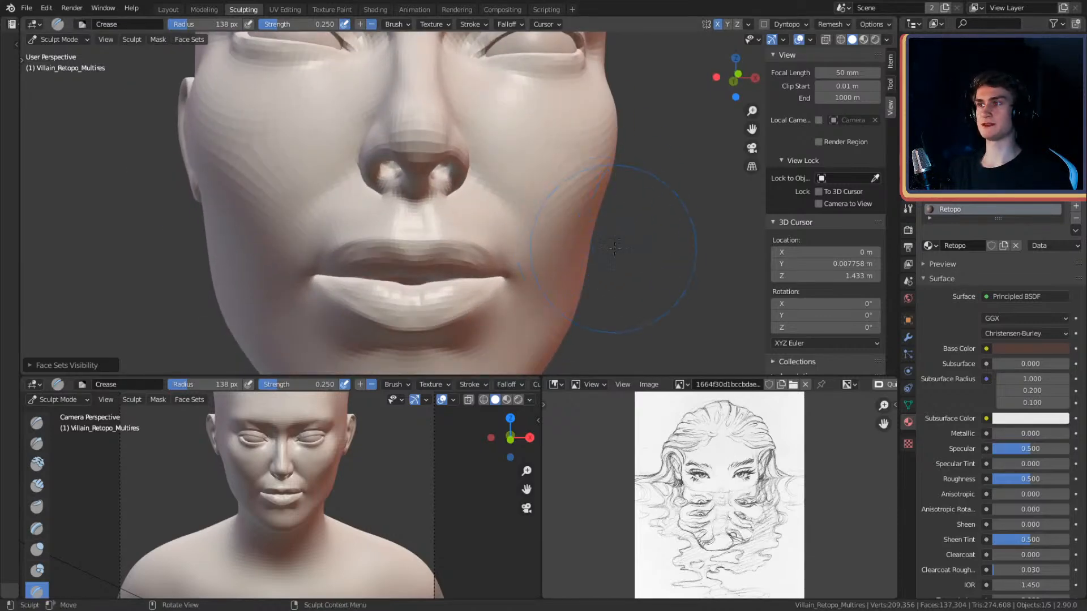
pyautogui.moveTo(610, 217); pyautogui.dragTo(578, 232, button='middle')
pyautogui.scroll(-3, 619, 234)
pyautogui.scroll(2, 608, 241)
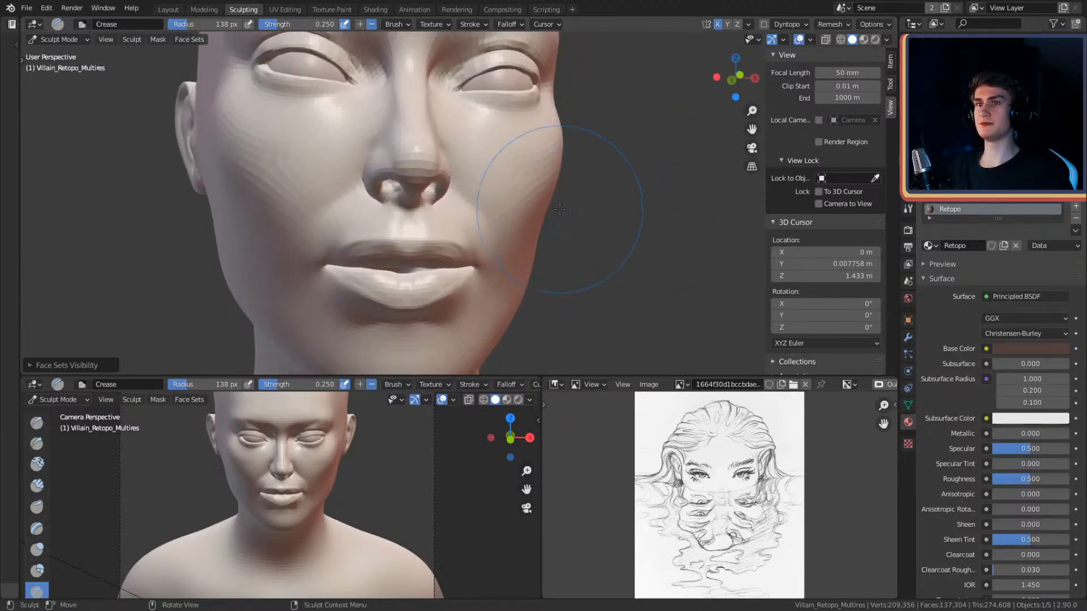
# - Enlarge the main sculpting viewport by lowering its border with the camera view and the reference sketch
pyautogui.moveTo(528, 375); pyautogui.dragTo(519, 477)
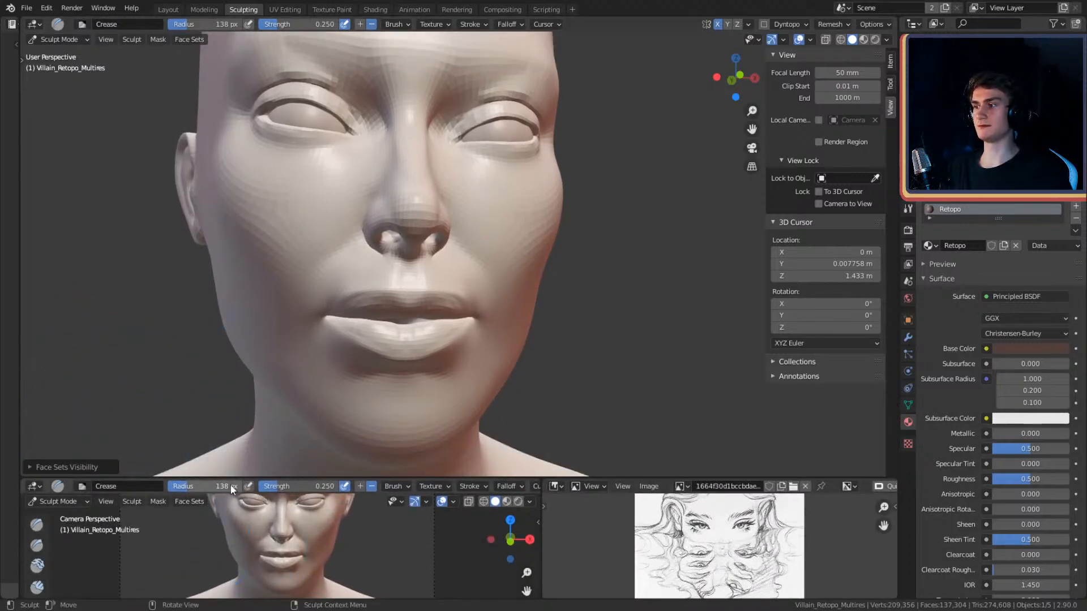
pyautogui.moveTo(233, 477); pyautogui.dragTo(181, 513)
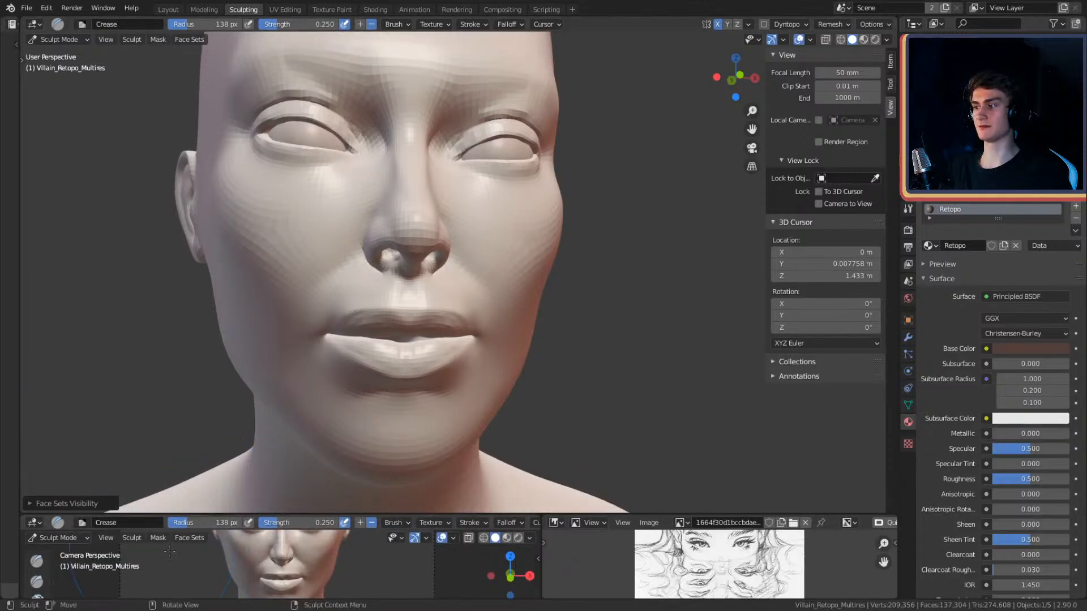
pyautogui.moveTo(275, 515); pyautogui.dragTo(275, 372)
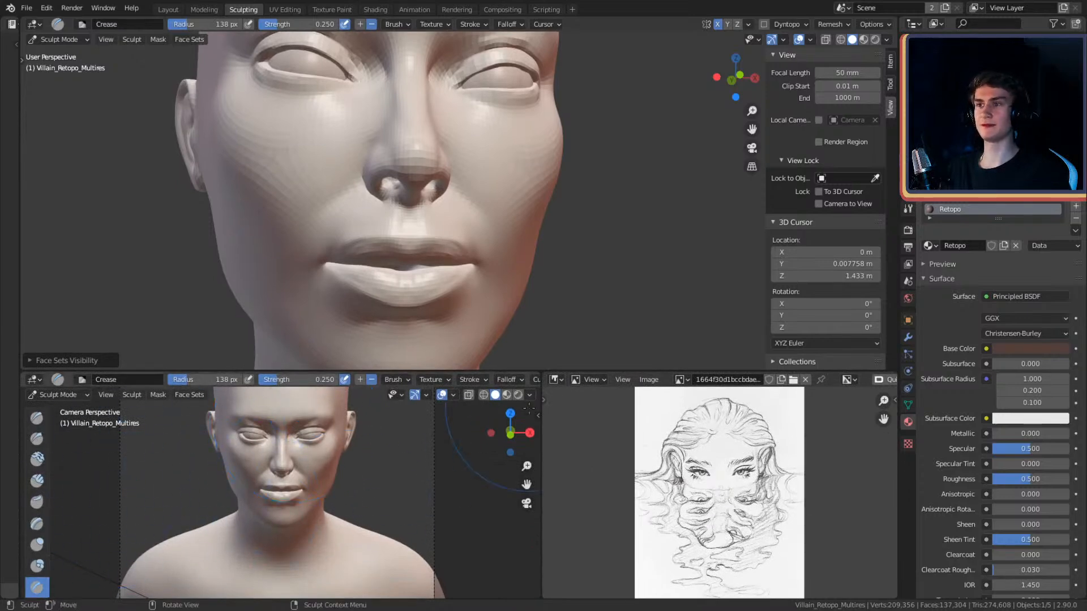
pyautogui.moveTo(557, 372); pyautogui.dragTo(559, 480)
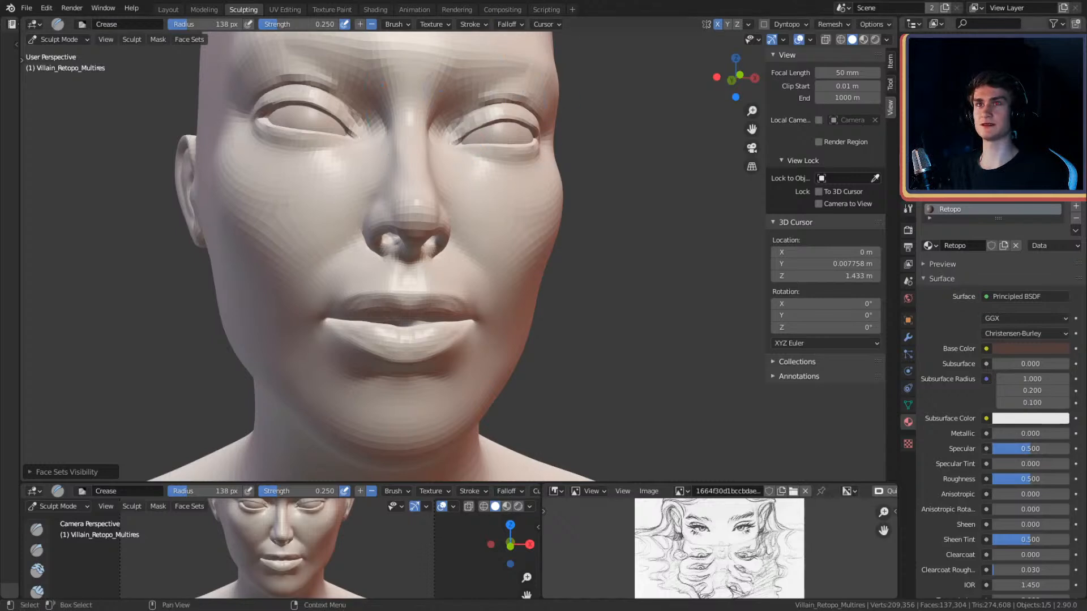
pyautogui.moveTo(651, 212); pyautogui.dragTo(650, 257, button='middle')
pyautogui.scroll(-2, 599, 255)
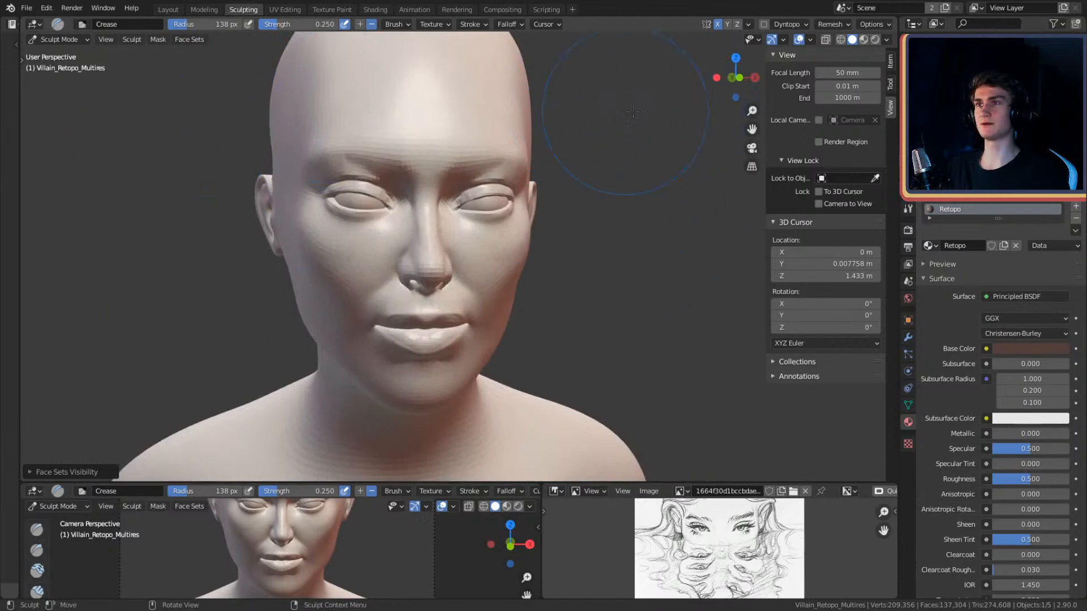
pyautogui.moveTo(767, 94)
pyautogui.mouseDown()
pyautogui.moveTo(802, 97)
pyautogui.moveTo(767, 102)
pyautogui.mouseUp()
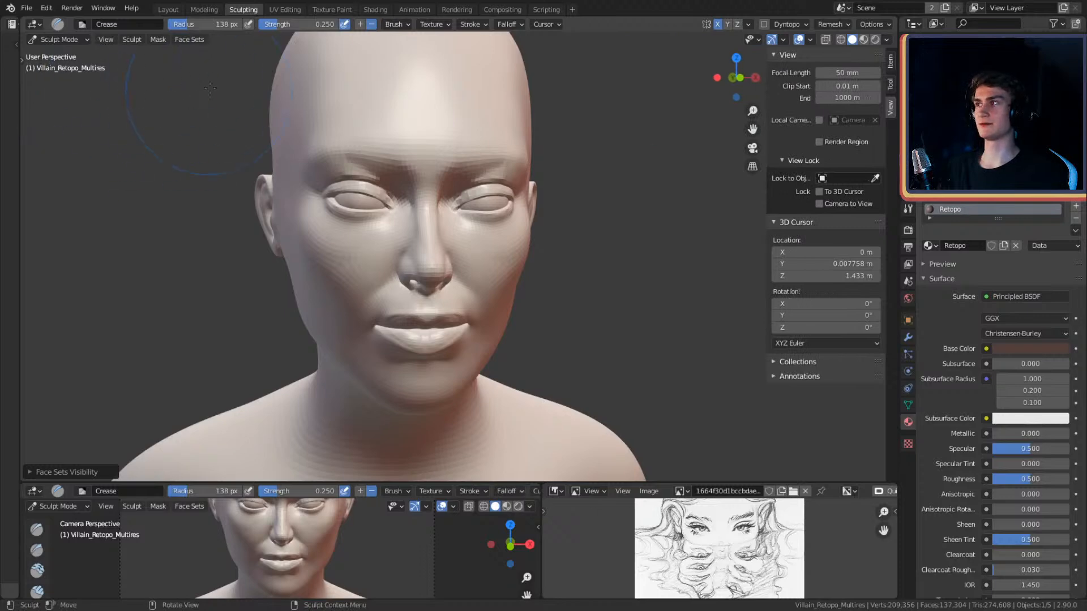
pyautogui.click(106, 40)
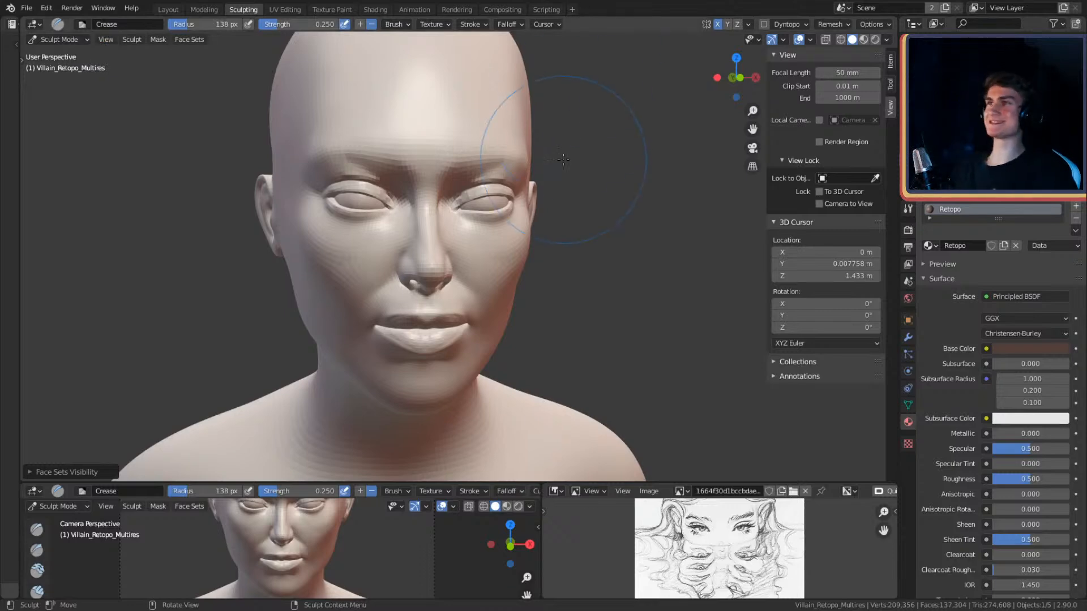
# - Set the brush radius to 70 px and switch to the Grab brush for reshaping the corner of the mouth
pyautogui.moveTo(601, 144)
pyautogui.keyDown('alt'); pyautogui.mouseDown()
pyautogui.moveTo(596, 188)
pyautogui.moveTo(522, 214)
pyautogui.moveTo(534, 161)
pyautogui.moveTo(513, 197)
pyautogui.moveTo(524, 177)
pyautogui.moveTo(504, 185)
pyautogui.moveTo(514, 168)
pyautogui.moveTo(514, 213)
pyautogui.mouseUp(); pyautogui.keyUp('alt')
pyautogui.press('f')
pyautogui.click(499, 172)
pyautogui.moveTo(514, 214)
pyautogui.keyDown('ctrl'); pyautogui.keyDown('alt'); pyautogui.mouseDown()
pyautogui.moveTo(533, 136)
pyautogui.moveTo(526, 167)
pyautogui.moveTo(488, 194)
pyautogui.mouseUp(); pyautogui.keyUp('alt'); pyautogui.keyUp('ctrl')
pyautogui.press('f')
pyautogui.click(506, 174)
pyautogui.moveTo(539, 128)
pyautogui.keyDown('ctrl'); pyautogui.keyDown('alt'); pyautogui.mouseDown()
pyautogui.moveTo(524, 194)
pyautogui.moveTo(538, 168)
pyautogui.moveTo(517, 172)
pyautogui.moveTo(497, 199)
pyautogui.moveTo(495, 256)
pyautogui.moveTo(509, 186)
pyautogui.moveTo(497, 225)
pyautogui.moveTo(512, 211)
pyautogui.moveTo(508, 179)
pyautogui.moveTo(510, 203)
pyautogui.moveTo(572, 213)
pyautogui.moveTo(566, 242)
pyautogui.moveTo(534, 210)
pyautogui.moveTo(474, 245)
pyautogui.moveTo(500, 221)
pyautogui.moveTo(491, 195)
pyautogui.mouseUp(); pyautogui.keyUp('alt'); pyautogui.keyUp('ctrl')
pyautogui.press('f')
pyautogui.click(466, 216)
pyautogui.press('g')
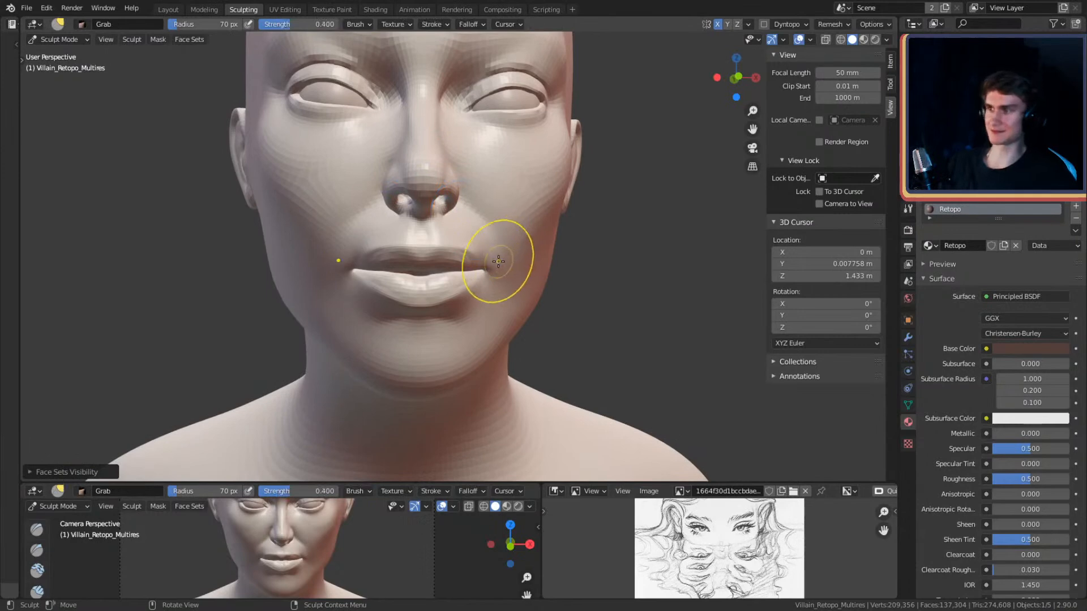
# - Pull the mouth corner and surrounding cheek into shape with the Grab brush at about 195 px radius
pyautogui.scroll(2, 498, 249)
pyautogui.press('f')
pyautogui.click(510, 265)
pyautogui.moveTo(511, 264)
pyautogui.keyDown('alt'); pyautogui.mouseDown()
pyautogui.moveTo(505, 277)
pyautogui.moveTo(533, 273)
pyautogui.mouseUp(); pyautogui.keyUp('alt')
pyautogui.press('f')
pyautogui.click(539, 284)
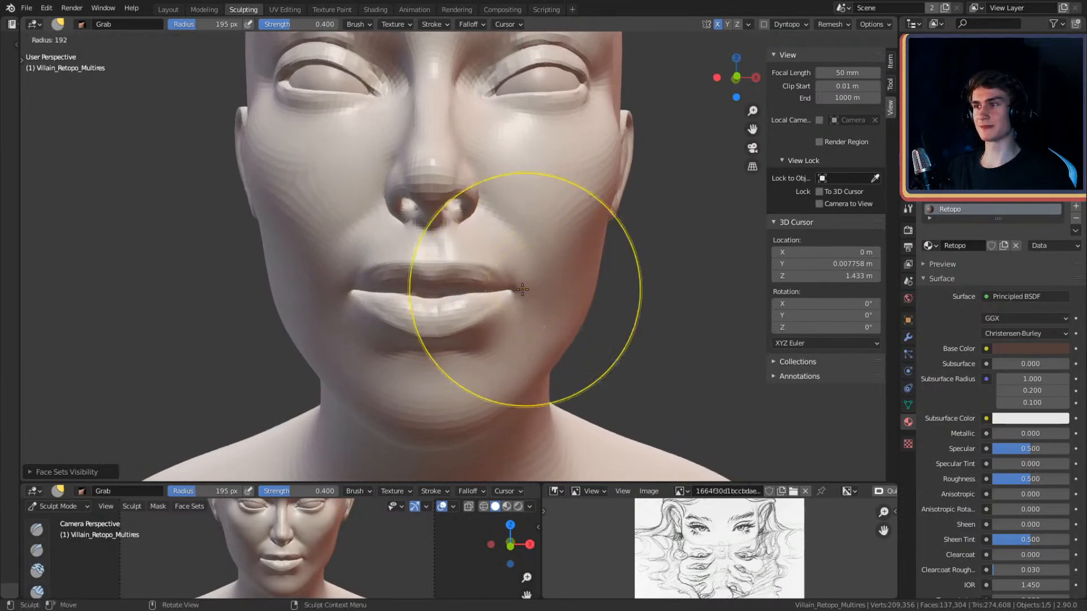
pyautogui.moveTo(531, 224)
pyautogui.keyDown('ctrl'); pyautogui.keyDown('alt'); pyautogui.mouseDown()
pyautogui.moveTo(532, 317)
pyautogui.moveTo(536, 257)
pyautogui.moveTo(510, 274)
pyautogui.mouseUp(); pyautogui.keyUp('alt'); pyautogui.keyUp('ctrl')
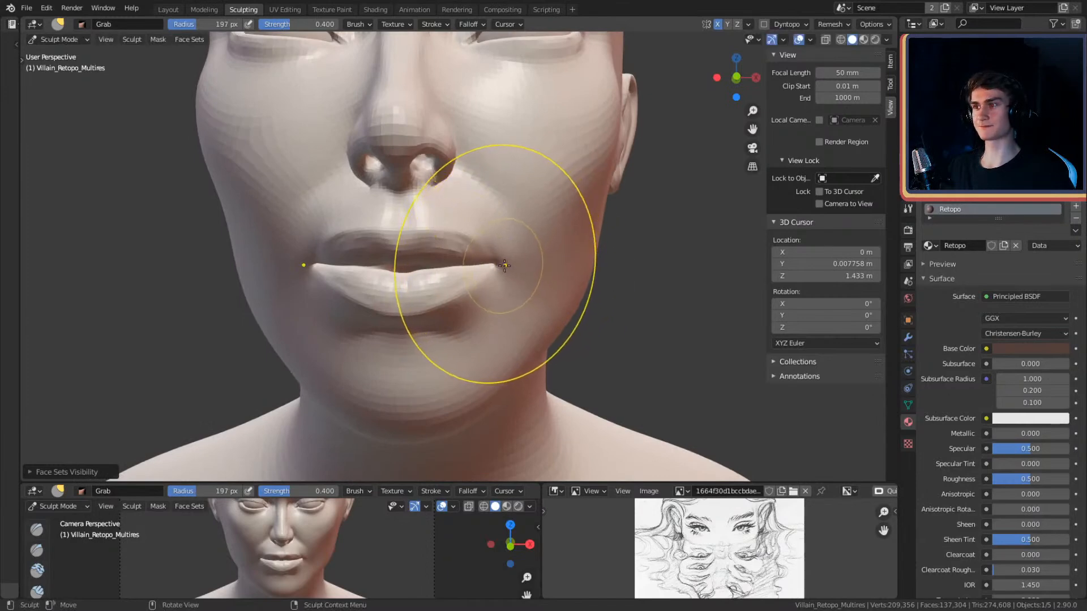
# - Refine the lips and lower face from several angles with the Grab brush, resizing the brush to suit each area
pyautogui.moveTo(518, 229)
pyautogui.keyDown('ctrl'); pyautogui.keyDown('alt'); pyautogui.mouseDown()
pyautogui.moveTo(516, 289)
pyautogui.moveTo(563, 224)
pyautogui.moveTo(503, 223)
pyautogui.mouseUp(); pyautogui.keyUp('alt'); pyautogui.keyUp('ctrl')
pyautogui.moveTo(518, 272)
pyautogui.keyDown('ctrl'); pyautogui.keyDown('alt'); pyautogui.mouseDown()
pyautogui.moveTo(529, 216)
pyautogui.moveTo(521, 196)
pyautogui.mouseUp(); pyautogui.keyUp('alt'); pyautogui.keyUp('ctrl')
pyautogui.keyDown('ctrl'); pyautogui.keyDown('alt'); pyautogui.moveTo(523, 238); pyautogui.dragTo(527, 195); pyautogui.keyUp('alt'); pyautogui.keyUp('ctrl')
pyautogui.press('f')
pyautogui.click(613, 270)
pyautogui.moveTo(501, 253)
pyautogui.keyDown('alt'); pyautogui.mouseDown()
pyautogui.moveTo(510, 245)
pyautogui.moveTo(514, 258)
pyautogui.mouseUp(); pyautogui.keyUp('alt')
pyautogui.press('f')
pyautogui.click(518, 285)
pyautogui.keyDown('ctrl'); pyautogui.keyDown('alt'); pyautogui.moveTo(519, 189); pyautogui.dragTo(643, 195); pyautogui.keyUp('alt'); pyautogui.keyUp('ctrl')
pyautogui.keyDown('ctrl'); pyautogui.keyDown('alt'); pyautogui.moveTo(591, 257); pyautogui.dragTo(583, 204); pyautogui.keyUp('alt'); pyautogui.keyUp('ctrl')
pyautogui.keyDown('alt'); pyautogui.keyDown('shift'); pyautogui.moveTo(577, 167); pyautogui.dragTo(468, 223); pyautogui.keyUp('shift'); pyautogui.keyUp('alt')
pyautogui.moveTo(513, 286)
pyautogui.keyDown('ctrl'); pyautogui.keyDown('alt'); pyautogui.mouseDown()
pyautogui.moveTo(519, 220)
pyautogui.moveTo(458, 206)
pyautogui.moveTo(473, 250)
pyautogui.moveTo(527, 273)
pyautogui.moveTo(538, 239)
pyautogui.moveTo(519, 251)
pyautogui.moveTo(524, 218)
pyautogui.moveTo(557, 201)
pyautogui.moveTo(546, 178)
pyautogui.moveTo(635, 182)
pyautogui.moveTo(449, 199)
pyautogui.moveTo(424, 163)
pyautogui.moveTo(529, 219)
pyautogui.mouseUp(); pyautogui.keyUp('alt'); pyautogui.keyUp('ctrl')
# - Build up the nose tip and side of the nose with the Clay Strips brush at 36 px and 27 px radius
pyautogui.press('c')
pyautogui.moveTo(490, 249)
pyautogui.keyDown('ctrl'); pyautogui.keyDown('alt'); pyautogui.mouseDown()
pyautogui.moveTo(476, 217)
pyautogui.moveTo(432, 243)
pyautogui.moveTo(481, 247)
pyautogui.moveTo(389, 252)
pyautogui.moveTo(454, 211)
pyautogui.moveTo(485, 170)
pyautogui.moveTo(472, 182)
pyautogui.mouseUp(); pyautogui.keyUp('alt'); pyautogui.keyUp('ctrl')
pyautogui.press('f')
pyautogui.click(409, 247)
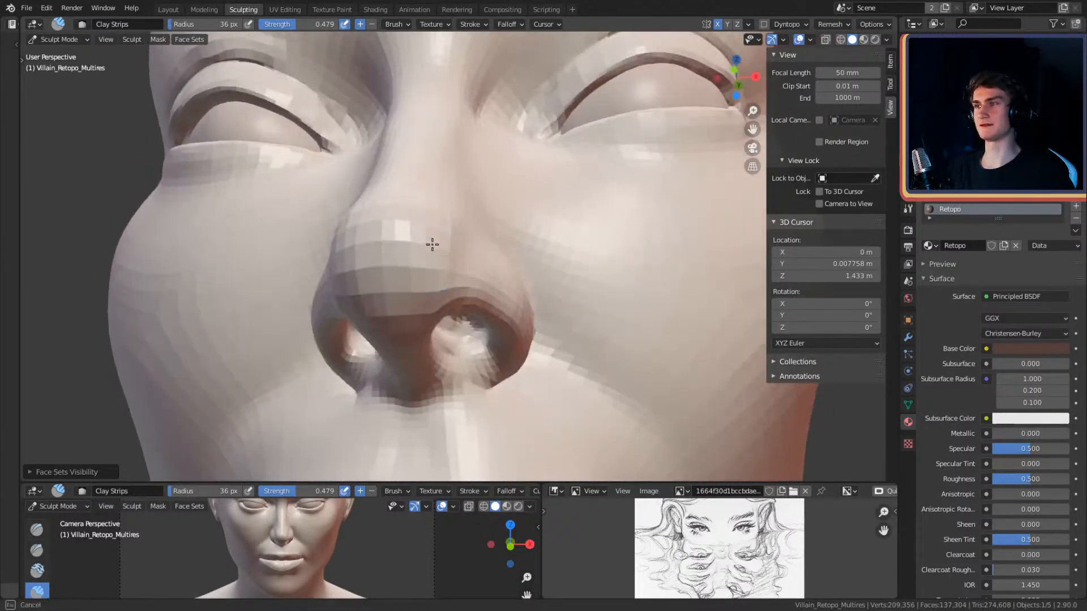
pyautogui.moveTo(432, 242)
pyautogui.keyDown('alt'); pyautogui.mouseDown()
pyautogui.moveTo(490, 189)
pyautogui.moveTo(555, 192)
pyautogui.moveTo(565, 165)
pyautogui.moveTo(578, 201)
pyautogui.moveTo(446, 286)
pyautogui.mouseUp(); pyautogui.keyUp('alt')
pyautogui.moveTo(407, 238)
pyautogui.keyDown('alt'); pyautogui.mouseDown()
pyautogui.moveTo(468, 194)
pyautogui.moveTo(534, 298)
pyautogui.mouseUp(); pyautogui.keyUp('alt')
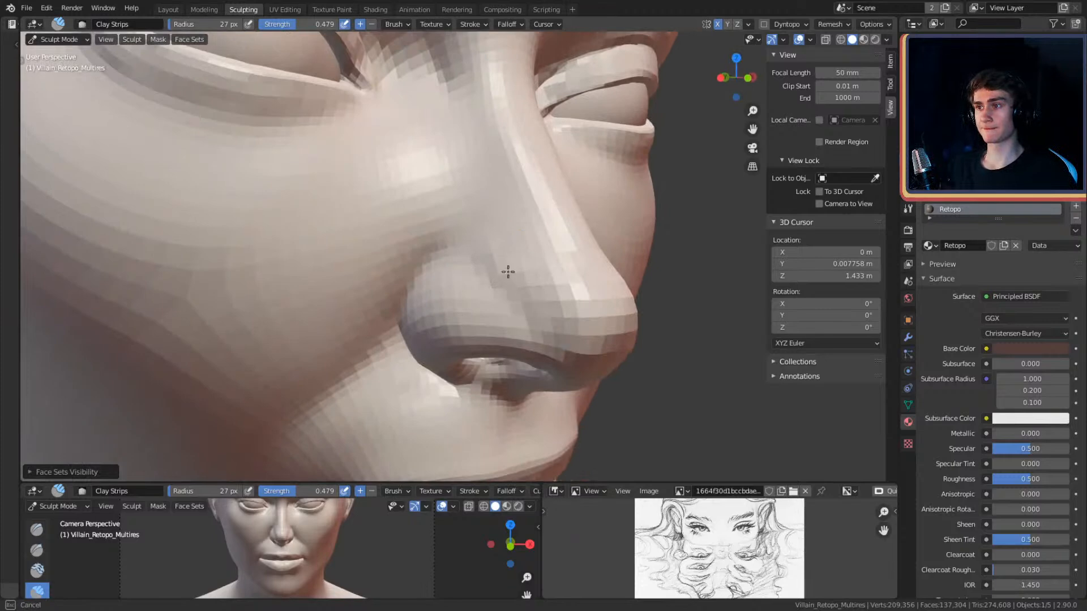
pyautogui.moveTo(564, 308); pyautogui.dragTo(555, 217, button='middle')
# - Reshape the brow area above the eyes with the Grab brush at 160 px radius
pyautogui.scroll(-6, 541, 199)
pyautogui.keyDown('alt'); pyautogui.moveTo(536, 224); pyautogui.dragTo(512, 238); pyautogui.keyUp('alt')
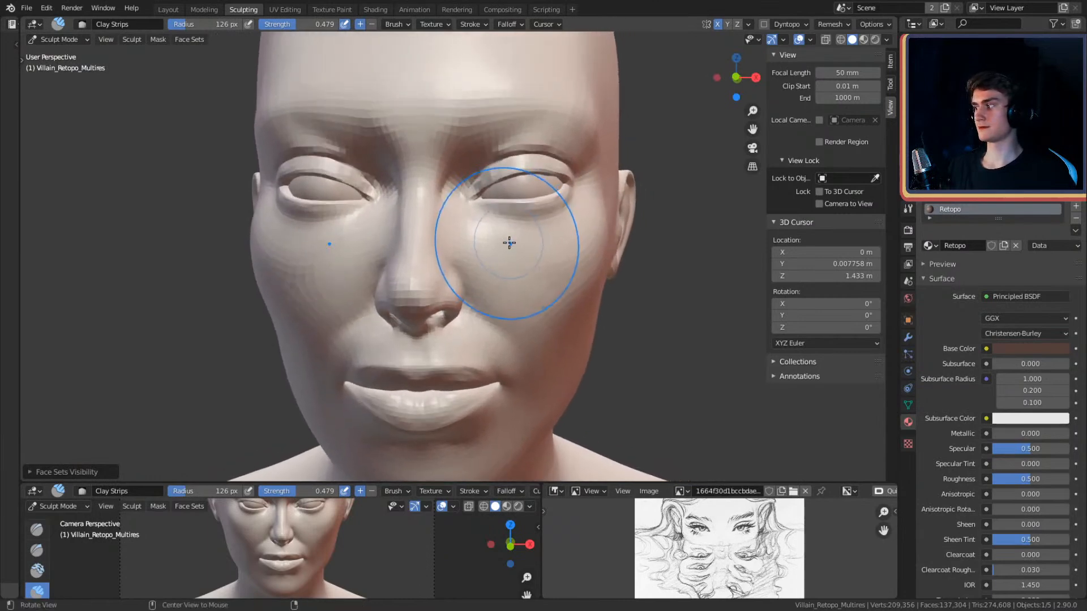
pyautogui.keyDown('alt'); pyautogui.moveTo(506, 256); pyautogui.dragTo(599, 264); pyautogui.keyUp('alt')
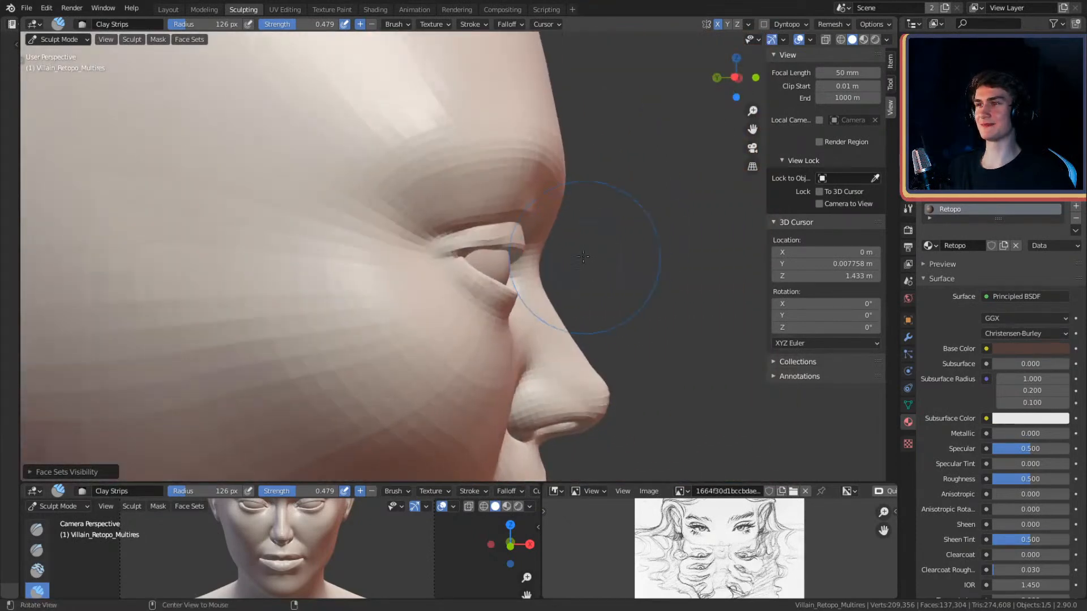
pyautogui.moveTo(496, 215)
pyautogui.keyDown('ctrl'); pyautogui.keyDown('alt'); pyautogui.mouseDown()
pyautogui.moveTo(502, 238)
pyautogui.moveTo(415, 247)
pyautogui.moveTo(478, 219)
pyautogui.moveTo(549, 235)
pyautogui.moveTo(492, 238)
pyautogui.moveTo(568, 218)
pyautogui.moveTo(557, 240)
pyautogui.moveTo(526, 250)
pyautogui.moveTo(558, 242)
pyautogui.mouseUp(); pyautogui.keyUp('alt'); pyautogui.keyUp('ctrl')
pyautogui.press('g')
pyautogui.press('f')
pyautogui.click(627, 246)
pyautogui.keyDown('ctrl'); pyautogui.keyDown('alt'); pyautogui.moveTo(565, 180); pyautogui.dragTo(485, 288); pyautogui.keyUp('alt'); pyautogui.keyUp('ctrl')
pyautogui.moveTo(505, 288)
pyautogui.mouseDown(button='middle')
pyautogui.moveTo(517, 230)
pyautogui.moveTo(585, 242)
pyautogui.moveTo(477, 242)
pyautogui.mouseUp(button='middle')
pyautogui.scroll(5, 517, 230)
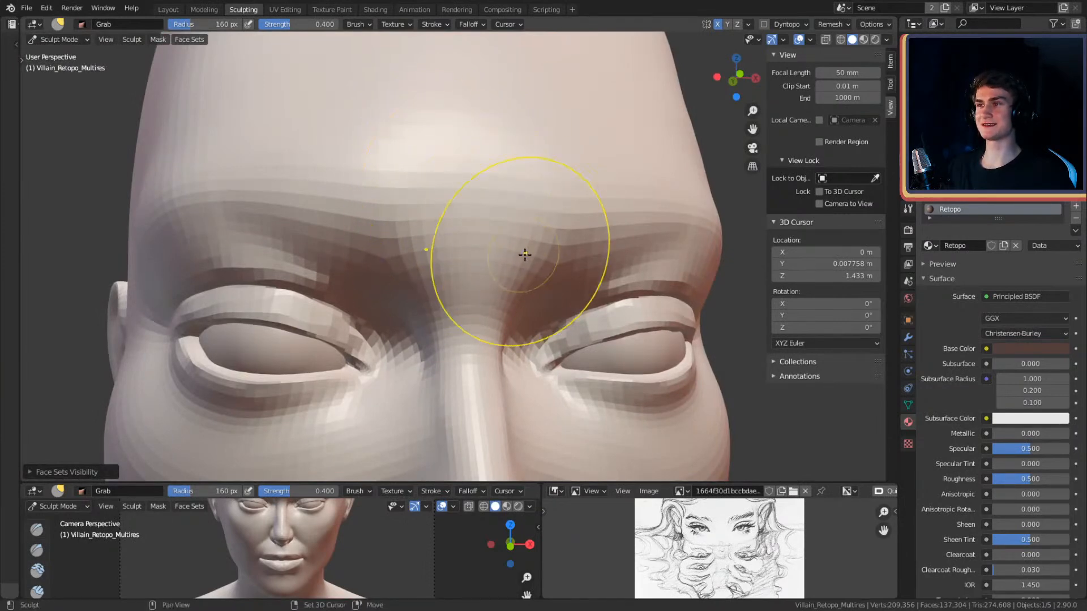
# - Adjust the upper cheek just below the eye with the Grab brush at 214 px radius
pyautogui.moveTo(514, 188)
pyautogui.mouseDown(button='middle')
pyautogui.moveTo(572, 249)
pyautogui.moveTo(560, 269)
pyautogui.moveTo(570, 270)
pyautogui.moveTo(515, 289)
pyautogui.moveTo(499, 245)
pyautogui.moveTo(495, 262)
pyautogui.moveTo(519, 220)
pyautogui.moveTo(581, 272)
pyautogui.moveTo(524, 262)
pyautogui.moveTo(610, 187)
pyautogui.moveTo(499, 255)
pyautogui.moveTo(509, 316)
pyautogui.moveTo(556, 258)
pyautogui.moveTo(565, 181)
pyautogui.moveTo(548, 282)
pyautogui.mouseUp(button='middle')
pyautogui.scroll(-6, 565, 270)
pyautogui.scroll(-2, 567, 283)
pyautogui.scroll(1, 515, 290)
pyautogui.scroll(3, 524, 262)
pyautogui.scroll(2, 610, 187)
pyautogui.press('f')
pyautogui.press('f')
pyautogui.click(541, 278)
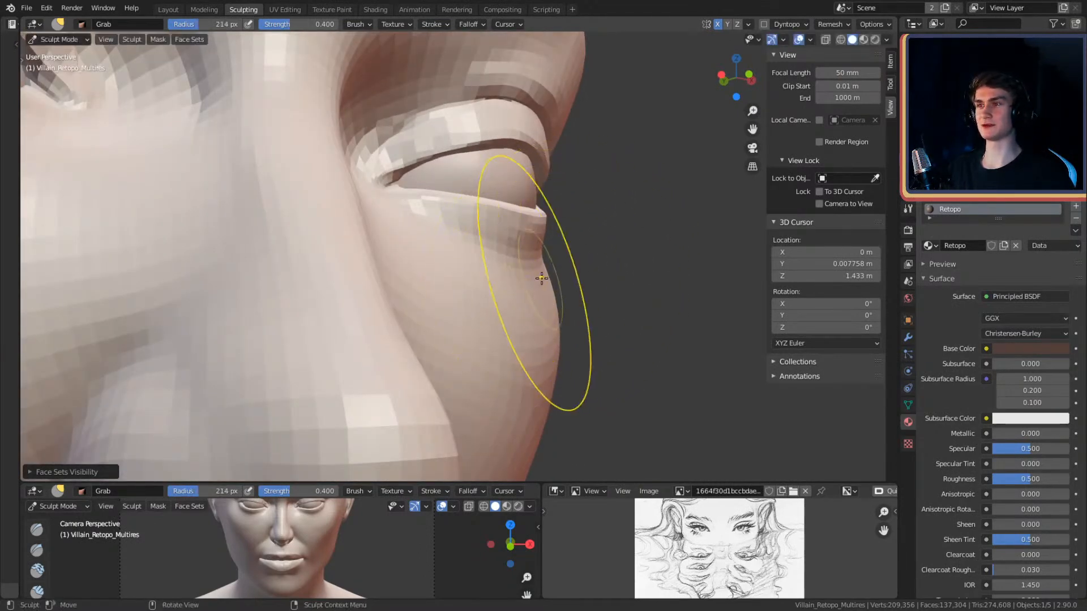
# - Shape the lower eyelid against the eyeball with the Grab brush at 120 px radius
pyautogui.moveTo(575, 227)
pyautogui.keyDown('alt'); pyautogui.mouseDown()
pyautogui.moveTo(514, 291)
pyautogui.moveTo(645, 281)
pyautogui.mouseUp(); pyautogui.keyUp('alt')
pyautogui.press('f')
pyautogui.click(608, 282)
pyautogui.moveTo(557, 258)
pyautogui.keyDown('alt'); pyautogui.mouseDown()
pyautogui.moveTo(514, 266)
pyautogui.moveTo(514, 290)
pyautogui.mouseUp(); pyautogui.keyUp('alt')
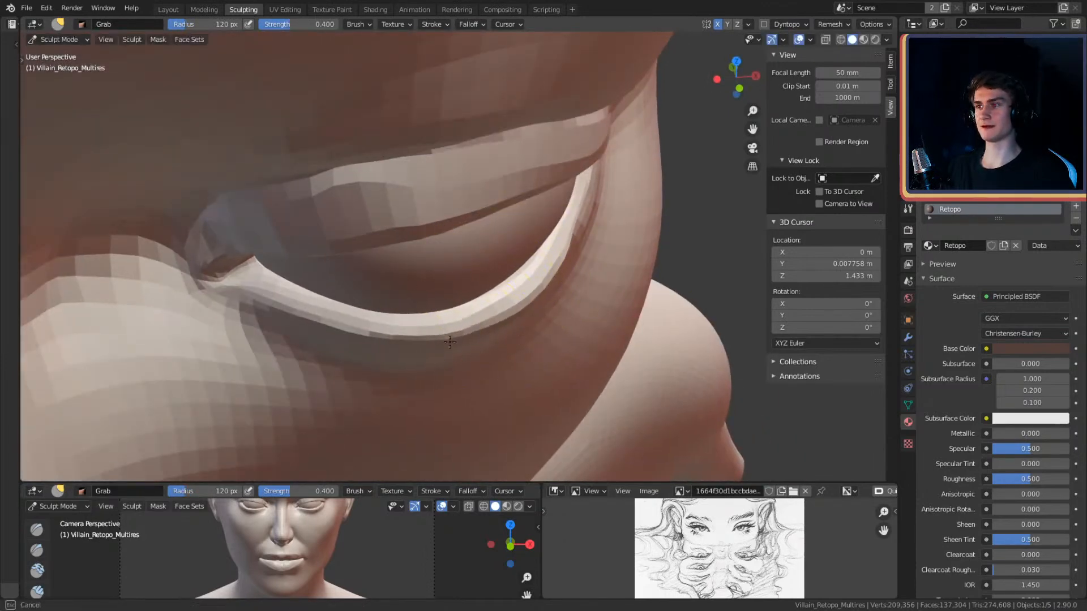
pyautogui.moveTo(574, 242)
pyautogui.keyDown('alt'); pyautogui.mouseDown()
pyautogui.moveTo(562, 234)
pyautogui.moveTo(544, 244)
pyautogui.moveTo(570, 233)
pyautogui.moveTo(570, 163)
pyautogui.moveTo(583, 237)
pyautogui.moveTo(514, 164)
pyautogui.moveTo(541, 175)
pyautogui.moveTo(514, 194)
pyautogui.moveTo(538, 158)
pyautogui.moveTo(559, 187)
pyautogui.moveTo(509, 206)
pyautogui.moveTo(488, 230)
pyautogui.moveTo(478, 154)
pyautogui.mouseUp(); pyautogui.keyUp('alt')
pyautogui.moveTo(509, 194)
pyautogui.keyDown('alt'); pyautogui.mouseDown()
pyautogui.moveTo(492, 214)
pyautogui.moveTo(510, 246)
pyautogui.moveTo(472, 259)
pyautogui.mouseUp(); pyautogui.keyUp('alt')
# - Nudge the edge of the upper eyelid with the Grab brush at 72 px radius
pyautogui.moveTo(439, 261); pyautogui.dragTo(552, 213, button='middle')
pyautogui.press('f')
pyautogui.click(507, 213)
pyautogui.moveTo(463, 215); pyautogui.dragTo(461, 208)
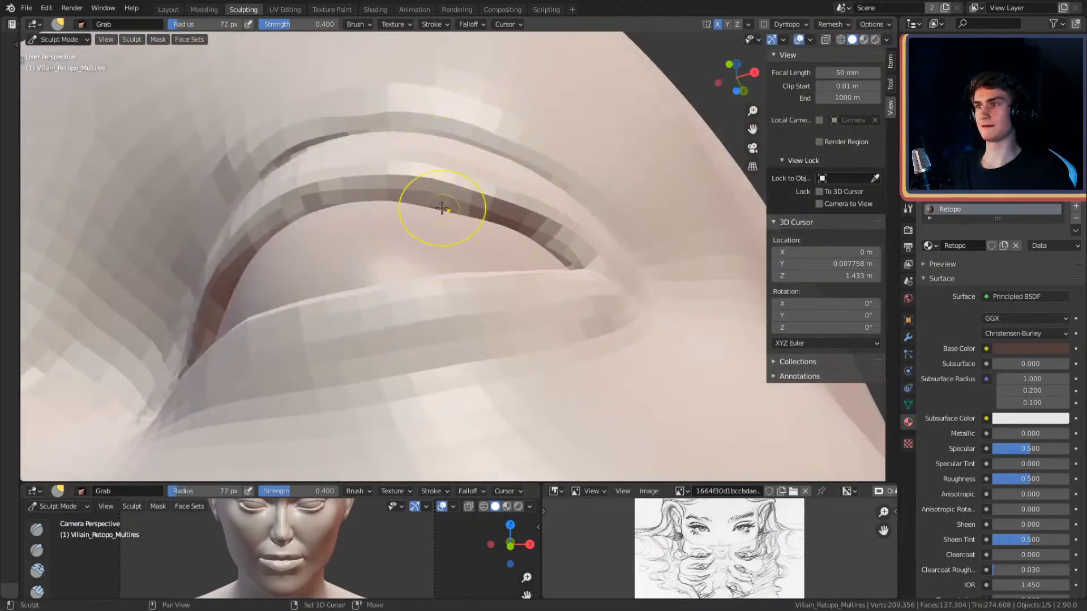
pyautogui.moveTo(477, 207)
pyautogui.mouseDown(button='middle')
pyautogui.moveTo(521, 235)
pyautogui.moveTo(468, 187)
pyautogui.moveTo(432, 226)
pyautogui.mouseUp(button='middle')
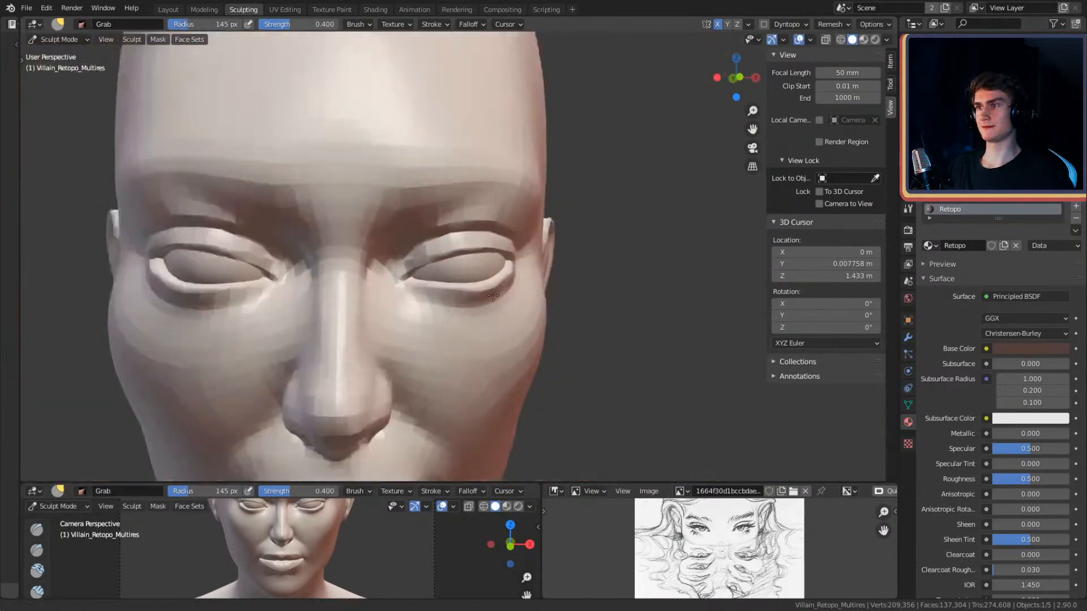
# - Move the inner part of the upper eyelid with the Grab brush at 173 px radius
pyautogui.moveTo(493, 295); pyautogui.dragTo(509, 277, button='middle')
pyautogui.scroll(-5, 501, 284)
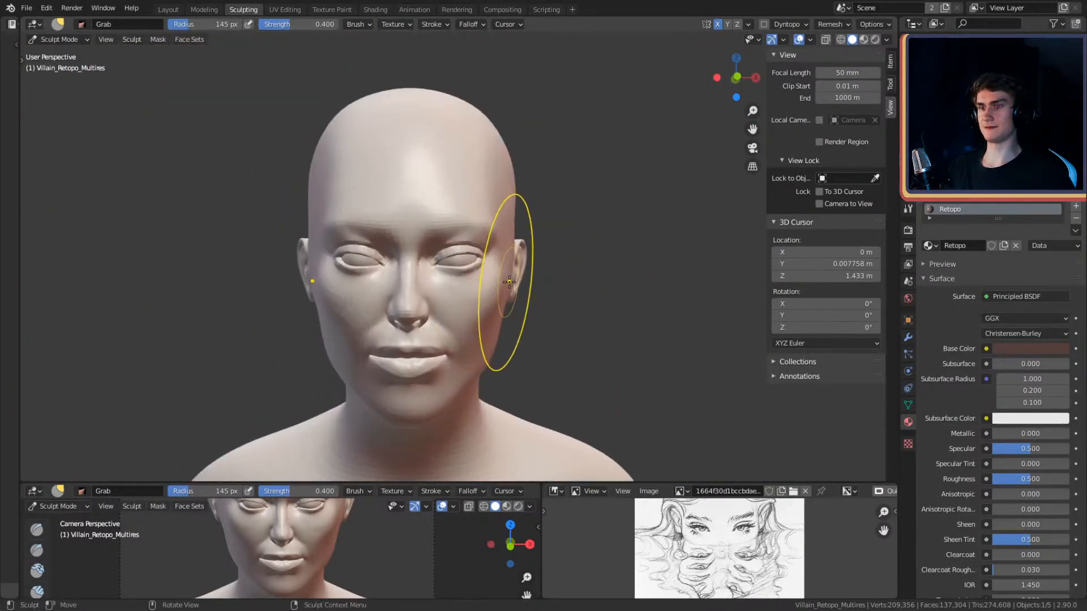
pyautogui.keyDown('ctrl'); pyautogui.moveTo(460, 293); pyautogui.dragTo(461, 249, button='middle'); pyautogui.keyUp('ctrl')
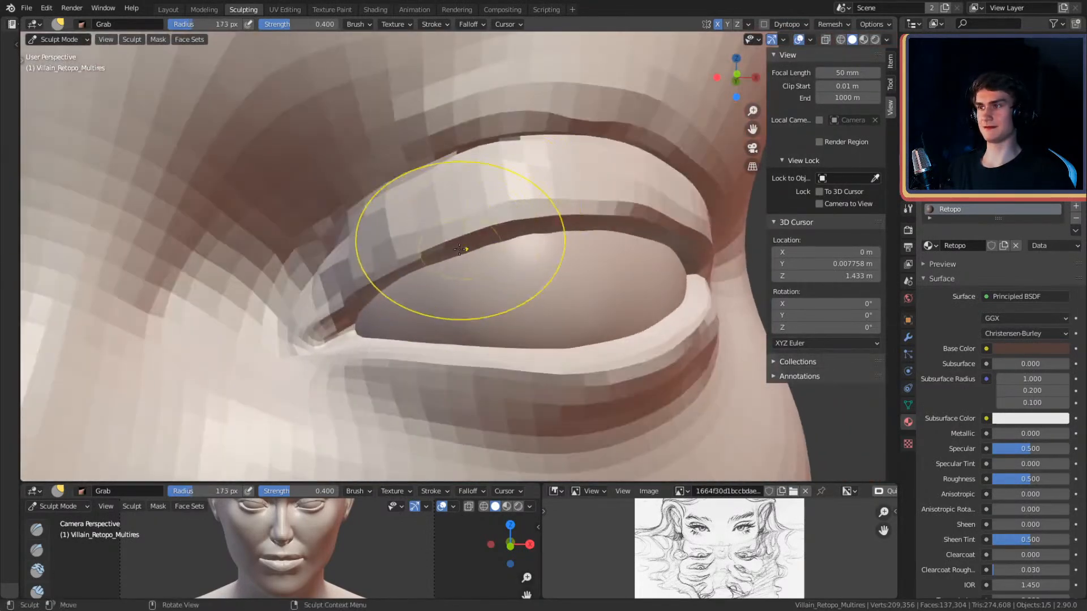
pyautogui.moveTo(445, 250); pyautogui.dragTo(447, 246)
pyautogui.moveTo(449, 242)
pyautogui.mouseDown(button='middle')
pyautogui.moveTo(473, 187)
pyautogui.moveTo(510, 260)
pyautogui.moveTo(511, 215)
pyautogui.moveTo(504, 246)
pyautogui.moveTo(522, 224)
pyautogui.moveTo(578, 223)
pyautogui.moveTo(550, 231)
pyautogui.mouseUp(button='middle')
# - Refine the curve of the lower eyelid with the Grab brush at 198 px and 218 px radius
pyautogui.press('f')
pyautogui.click(535, 248)
pyautogui.press('f')
pyautogui.click(509, 248)
pyautogui.press('f')
pyautogui.click(530, 224)
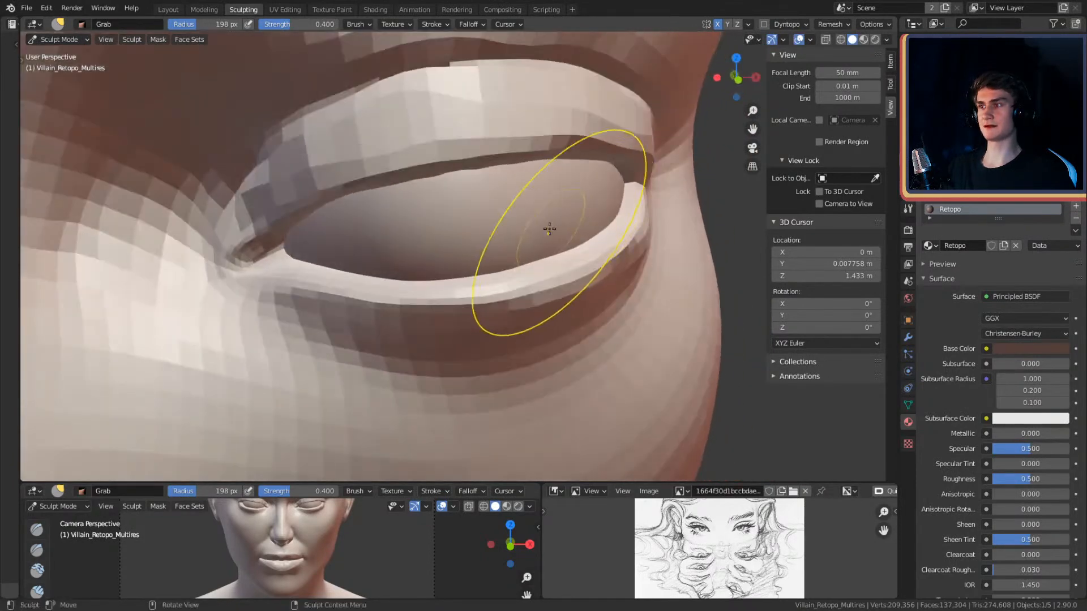
pyautogui.keyDown('alt'); pyautogui.moveTo(460, 248); pyautogui.dragTo(499, 226); pyautogui.keyUp('alt')
pyautogui.press('f')
pyautogui.click(490, 226)
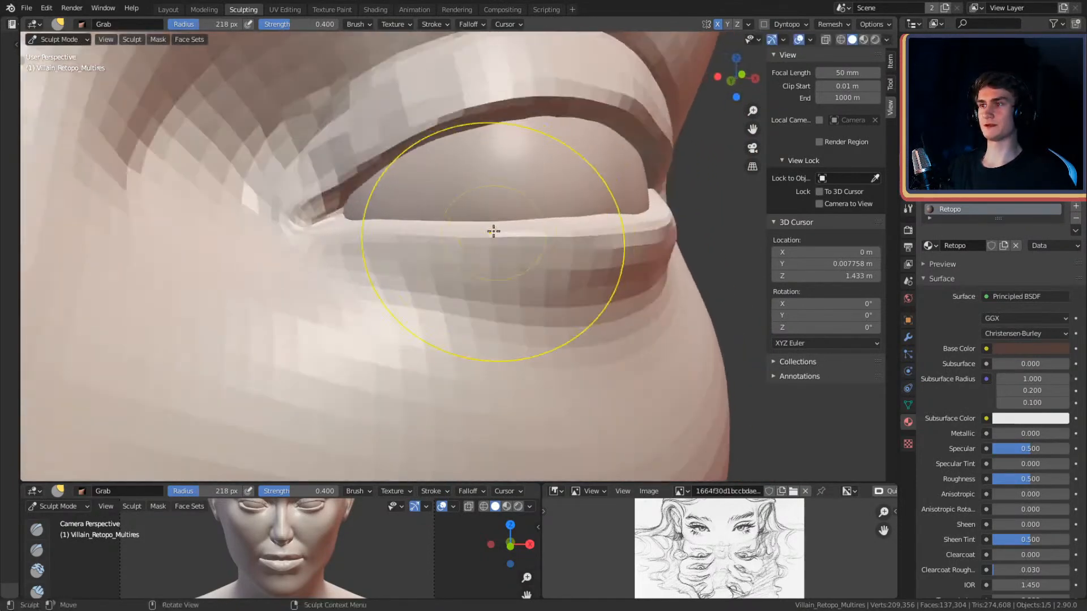
# - Adjust the outer half of the upper eyelid with the Grab brush at 166 px radius
pyautogui.moveTo(528, 189)
pyautogui.mouseDown(button='middle')
pyautogui.moveTo(512, 221)
pyautogui.moveTo(529, 188)
pyautogui.moveTo(537, 205)
pyautogui.moveTo(449, 234)
pyautogui.mouseUp(button='middle')
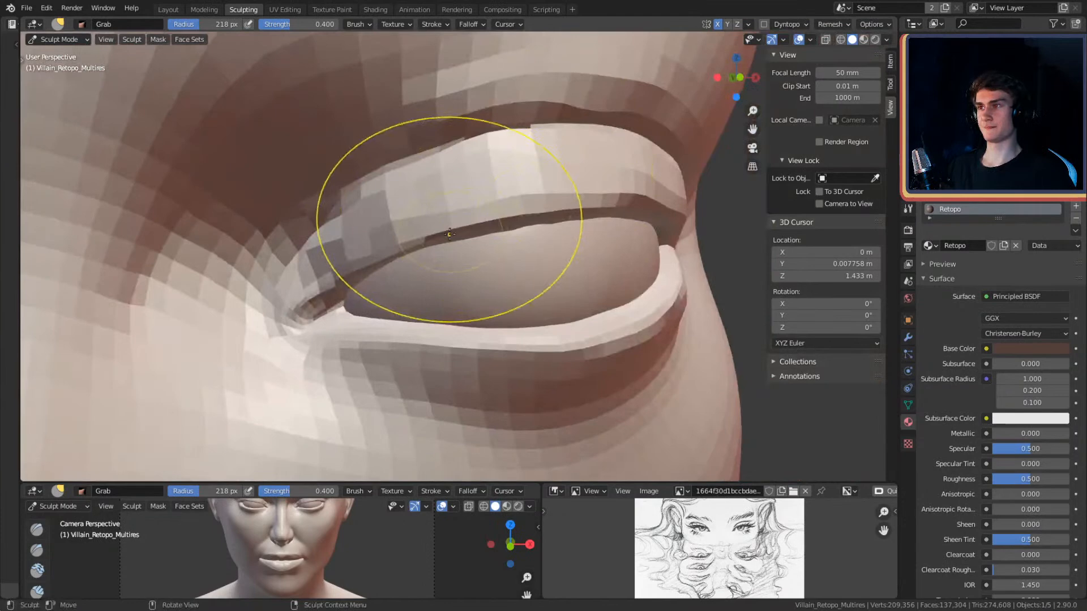
pyautogui.moveTo(614, 205)
pyautogui.mouseDown(button='middle')
pyautogui.moveTo(539, 203)
pyautogui.moveTo(587, 189)
pyautogui.moveTo(526, 189)
pyautogui.moveTo(522, 224)
pyautogui.moveTo(534, 230)
pyautogui.mouseUp(button='middle')
pyautogui.press('f')
pyautogui.click(510, 217)
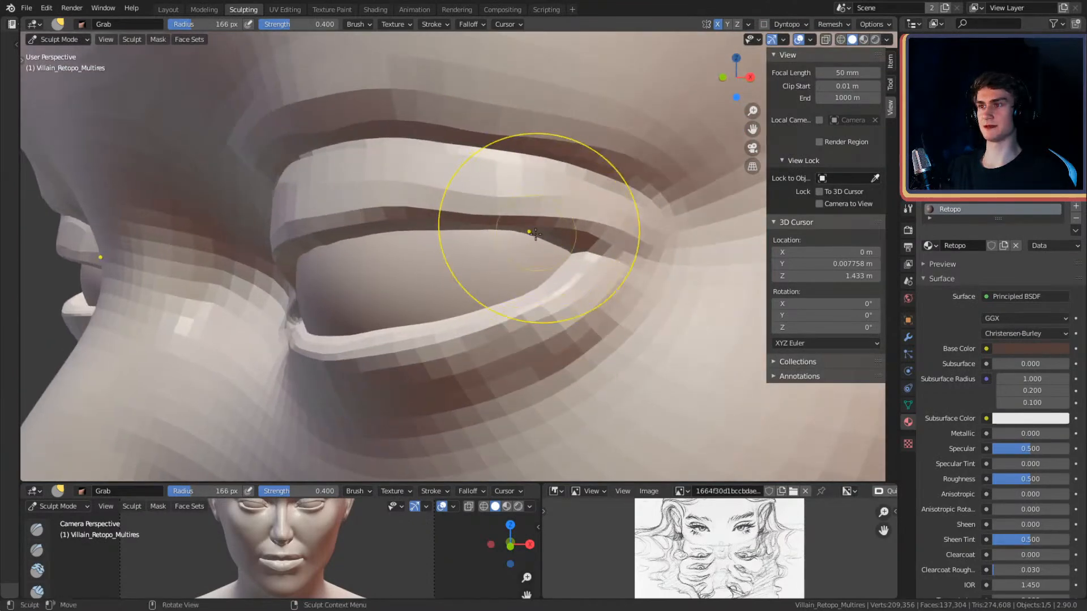
# - Sharpen the outer corner of the eye where the lids meet with the Crease brush at 74 px radius
pyautogui.hotkey('shift', 'c')
pyautogui.moveTo(458, 218)
pyautogui.mouseDown(button='middle')
pyautogui.moveTo(417, 223)
pyautogui.moveTo(558, 232)
pyautogui.moveTo(541, 215)
pyautogui.moveTo(631, 245)
pyautogui.mouseUp(button='middle')
pyautogui.scroll(2, 566, 232)
pyautogui.press('f')
pyautogui.click(537, 226)
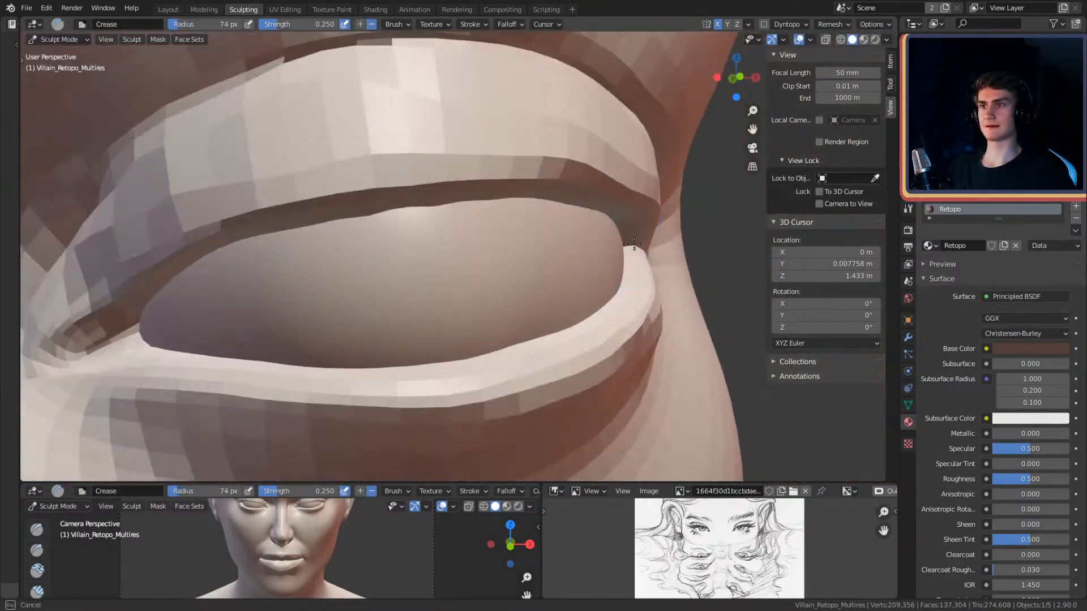
pyautogui.moveTo(649, 234)
pyautogui.keyDown('ctrl'); pyautogui.keyDown('alt'); pyautogui.mouseDown()
pyautogui.moveTo(553, 281)
pyautogui.moveTo(572, 218)
pyautogui.moveTo(545, 150)
pyautogui.moveTo(552, 253)
pyautogui.mouseUp(); pyautogui.keyUp('alt'); pyautogui.keyUp('ctrl')
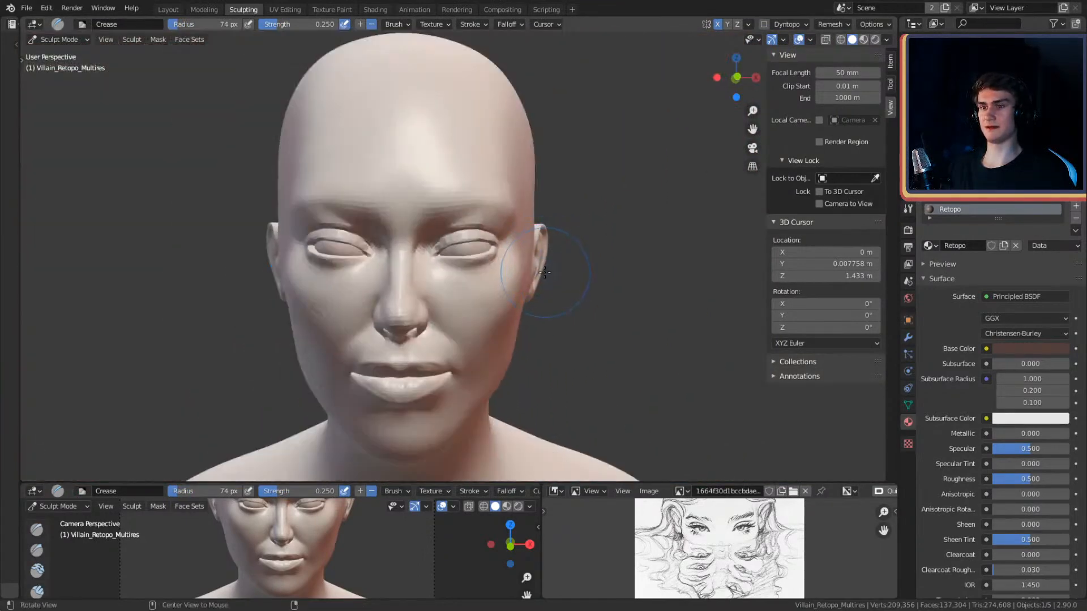
# - Reposition the inner upper eyelid edge with the Grab brush at 165 px radius
pyautogui.scroll(8, 502, 283)
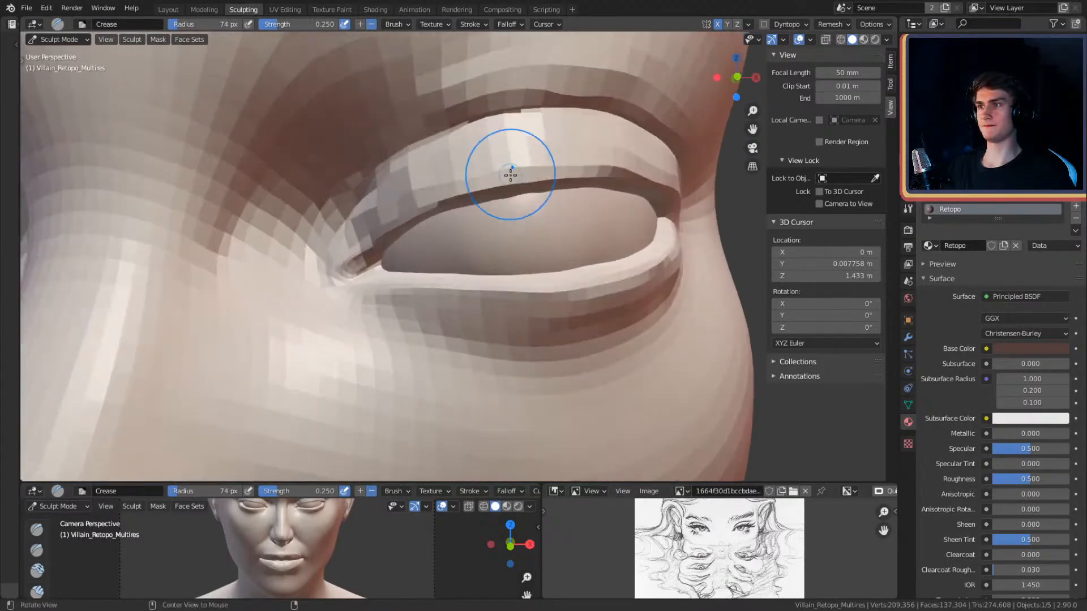
pyautogui.press('g')
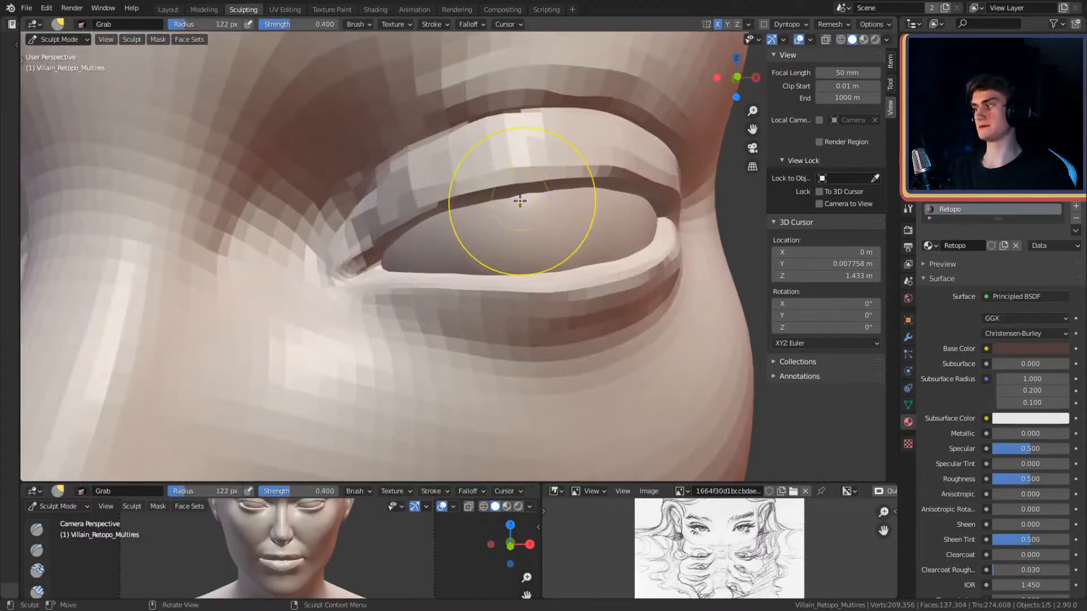
pyautogui.scroll(1, 505, 215)
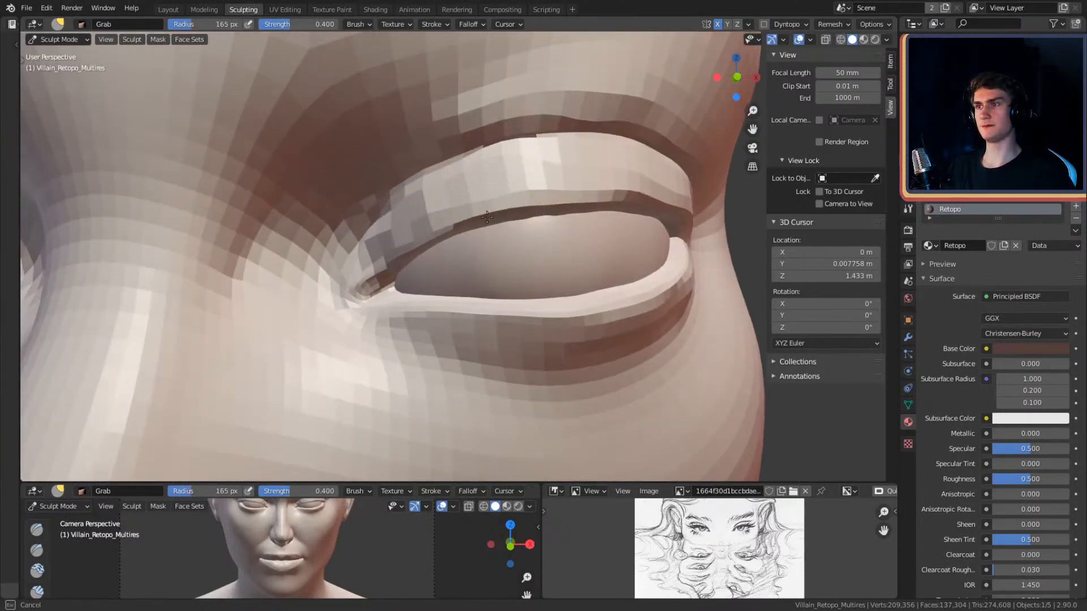
pyautogui.moveTo(535, 206)
pyautogui.keyDown('alt'); pyautogui.mouseDown()
pyautogui.moveTo(511, 205)
pyautogui.moveTo(526, 226)
pyautogui.mouseUp(); pyautogui.keyUp('alt')
# - Pull the outer eye corner with the Grab brush at 319 px radius and refine the upper lid at 176 px
pyautogui.press('f')
pyautogui.click(591, 251)
pyautogui.press('f')
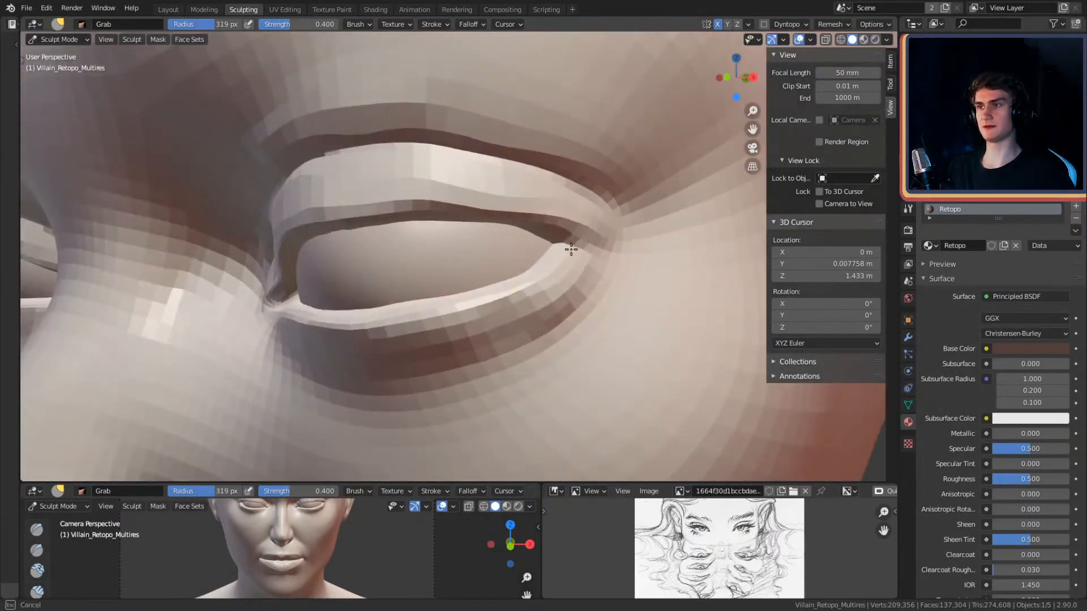
pyautogui.moveTo(571, 252); pyautogui.dragTo(560, 254)
pyautogui.press('f')
pyautogui.click(444, 230)
pyautogui.moveTo(479, 223)
pyautogui.mouseDown(button='middle')
pyautogui.moveTo(555, 219)
pyautogui.moveTo(549, 237)
pyautogui.mouseUp(button='middle')
pyautogui.scroll(-8, 558, 227)
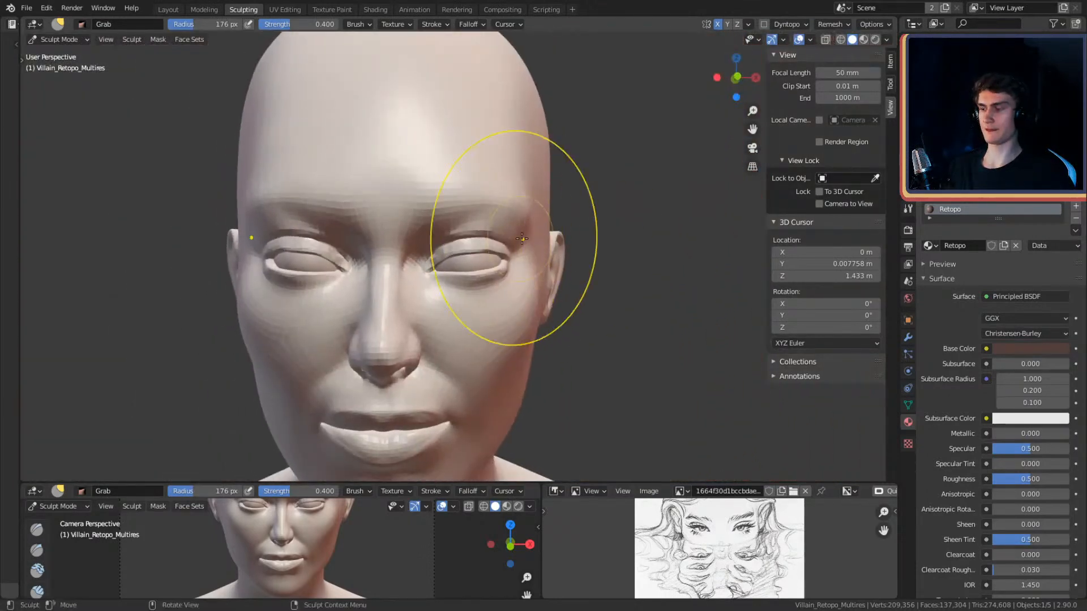
# - Switch the viewport to Material Preview and examine the eyes and face with materials shown
pyautogui.click(551, 315)
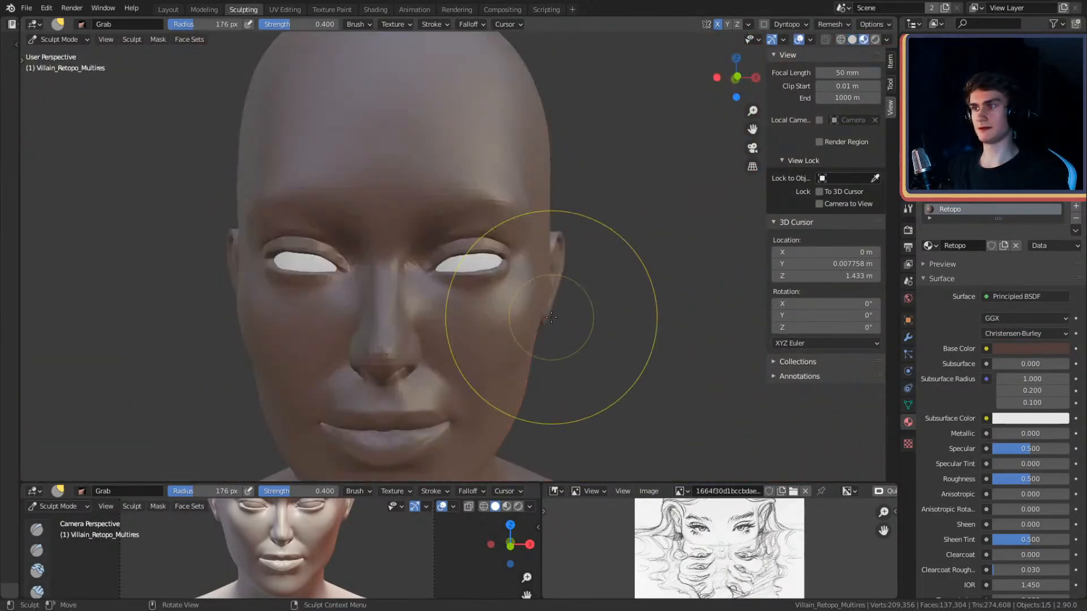
pyautogui.scroll(-5, 546, 318)
pyautogui.keyDown('shift'); pyautogui.moveTo(539, 310); pyautogui.dragTo(576, 260, button='middle'); pyautogui.keyUp('shift')
pyautogui.scroll(4, 556, 270)
pyautogui.moveTo(497, 230)
pyautogui.mouseDown(button='middle')
pyautogui.moveTo(413, 218)
pyautogui.moveTo(538, 283)
pyautogui.moveTo(553, 315)
pyautogui.moveTo(560, 309)
pyautogui.mouseUp(button='middle')
pyautogui.scroll(3, 556, 332)
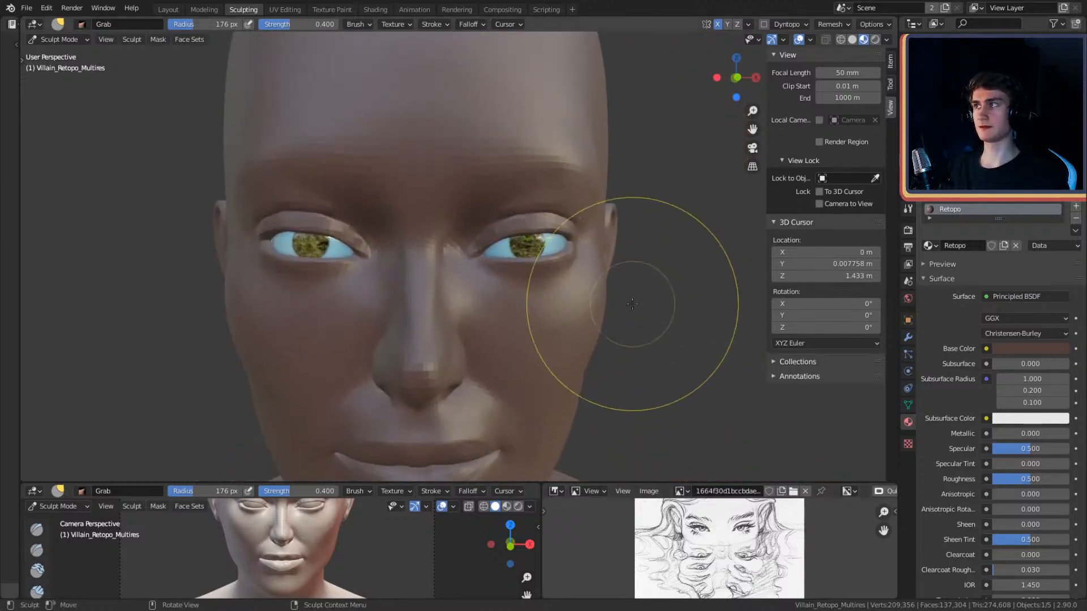
pyautogui.scroll(-2, 632, 304)
# - Inspect the bust's head in the Layout workspace and return to the Sculpting workspace
pyautogui.click(187, 40)
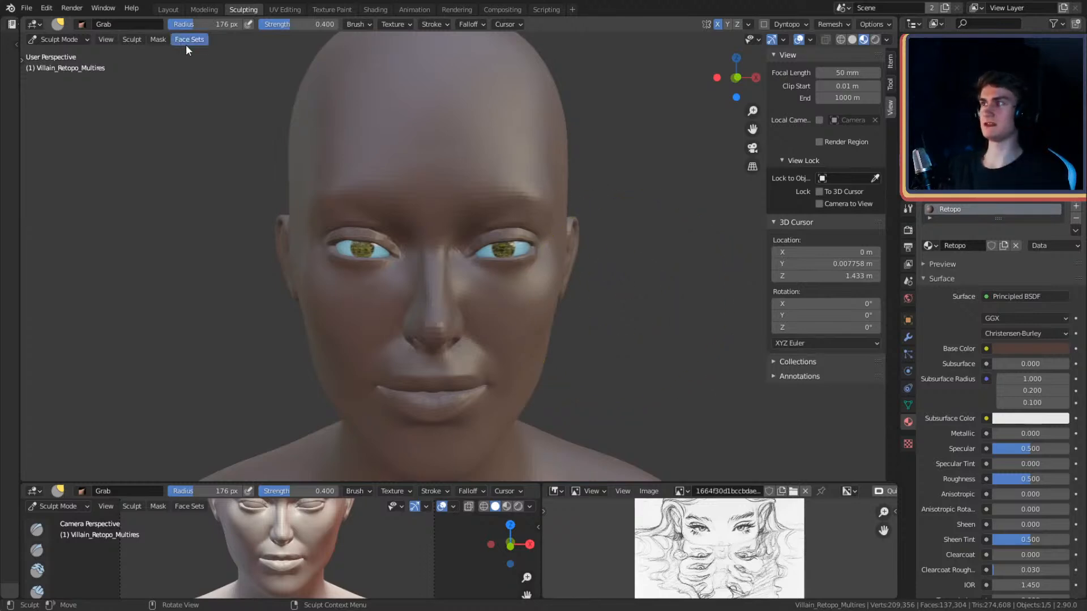
pyautogui.click(168, 10)
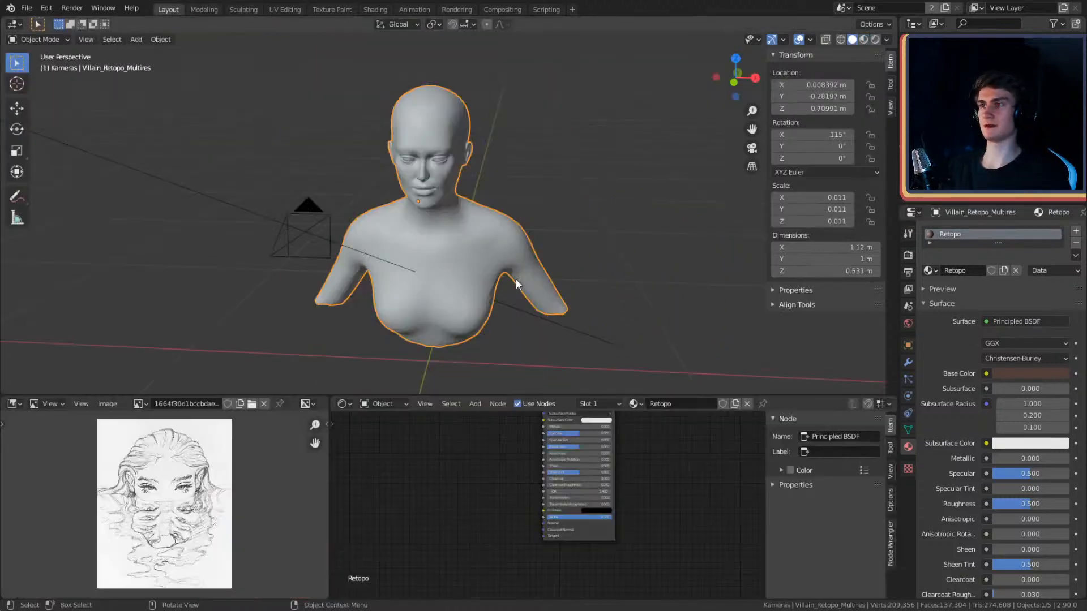
pyautogui.keyDown('ctrl'); pyautogui.moveTo(515, 278); pyautogui.dragTo(476, 215, button='middle'); pyautogui.keyUp('ctrl')
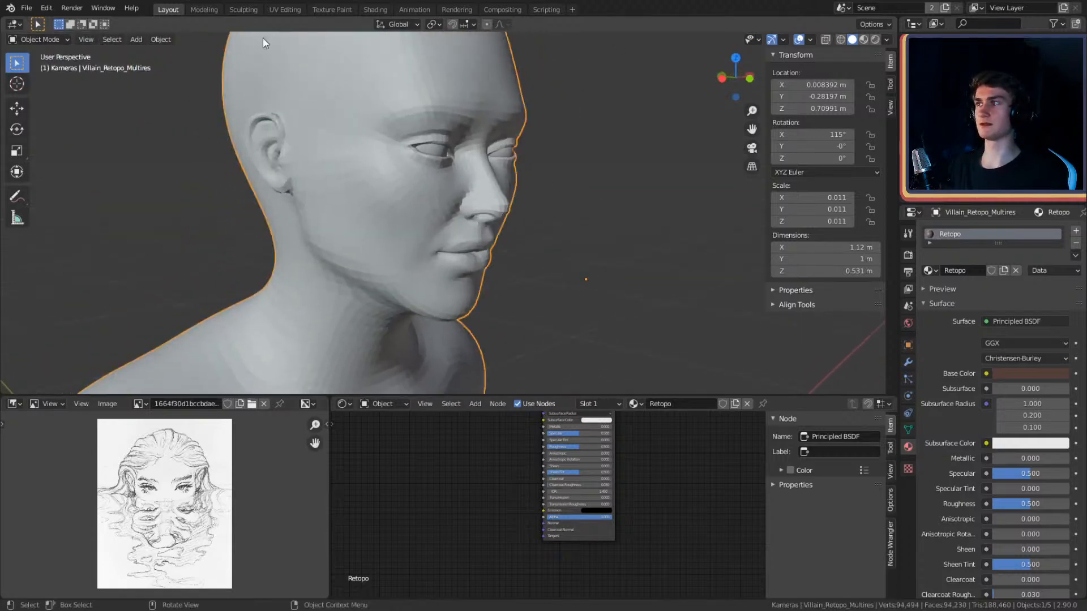
pyautogui.click(243, 9)
pyautogui.scroll(3, 498, 286)
pyautogui.moveTo(583, 205); pyautogui.dragTo(567, 242, button='middle')
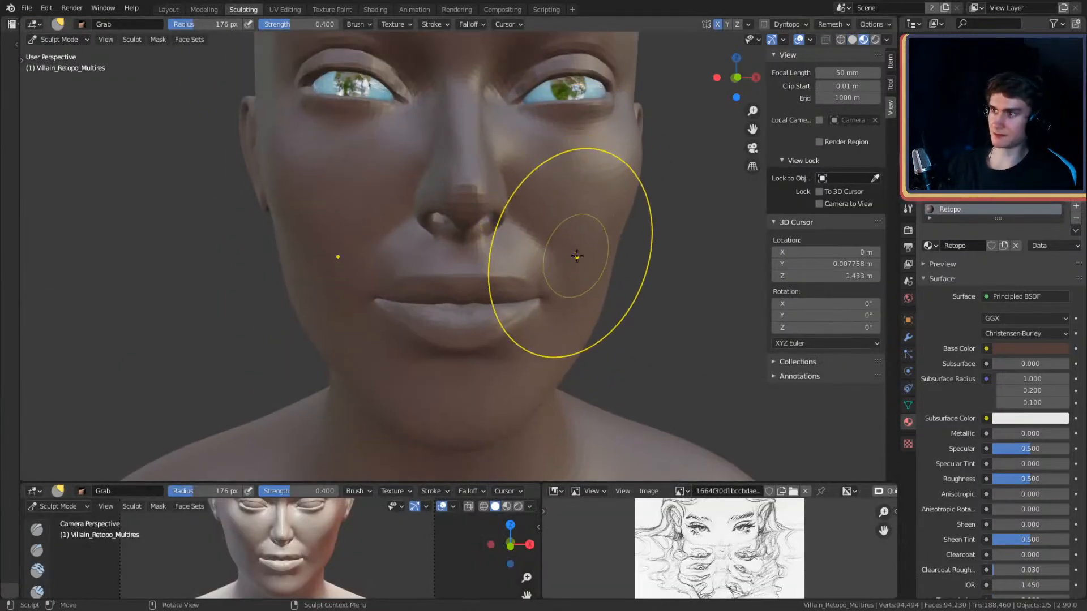
# - Restore solid shading and reposition the ear with the Grab brush at 240 px radius
pyautogui.press('z')
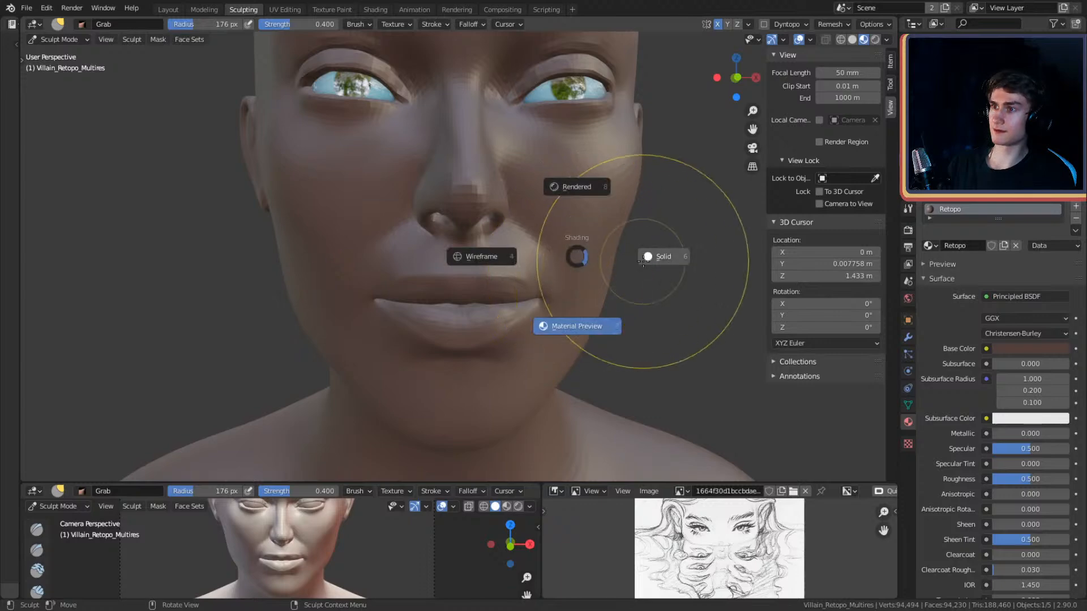
pyautogui.click(623, 278)
pyautogui.moveTo(624, 278)
pyautogui.mouseDown(button='middle')
pyautogui.moveTo(534, 175)
pyautogui.moveTo(625, 194)
pyautogui.moveTo(594, 291)
pyautogui.moveTo(583, 232)
pyautogui.moveTo(497, 240)
pyautogui.mouseUp(button='middle')
pyautogui.moveTo(528, 208)
pyautogui.mouseDown(button='middle')
pyautogui.moveTo(509, 189)
pyautogui.moveTo(526, 175)
pyautogui.moveTo(604, 225)
pyautogui.moveTo(453, 223)
pyautogui.moveTo(560, 213)
pyautogui.moveTo(498, 230)
pyautogui.moveTo(497, 200)
pyautogui.mouseUp(button='middle')
pyautogui.press('f')
pyautogui.click(514, 220)
pyautogui.press('f')
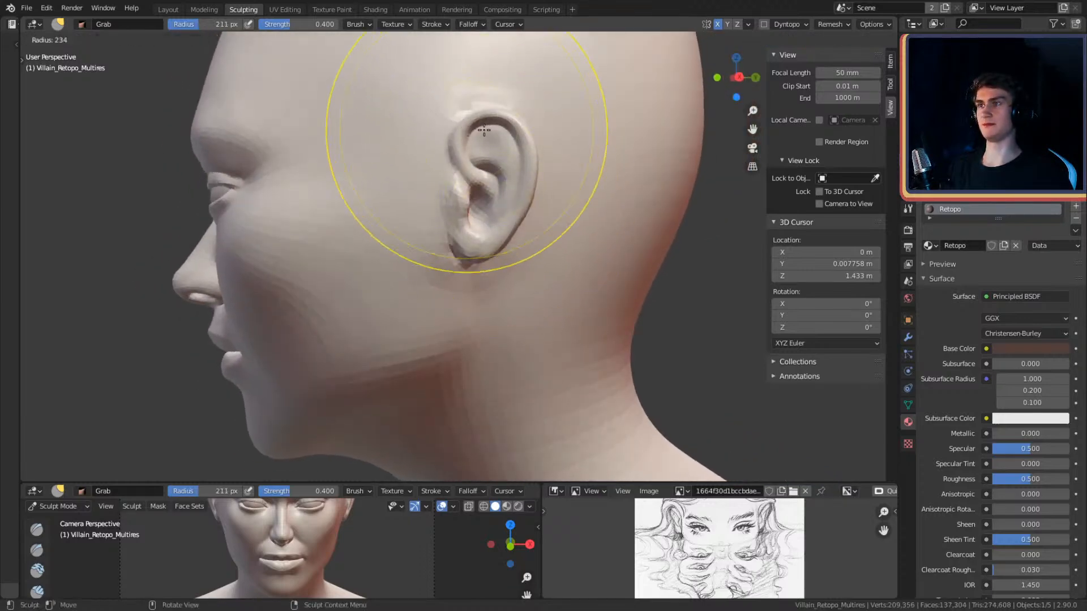
pyautogui.click(480, 130)
pyautogui.moveTo(479, 130); pyautogui.dragTo(470, 121)
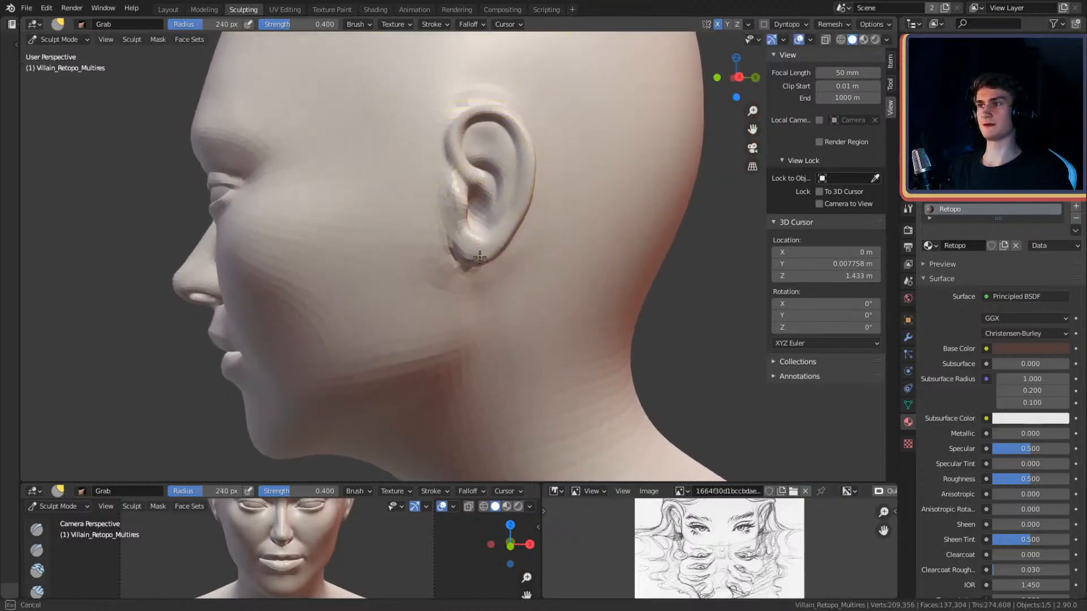
# - Sharpen the inner ear folds with the Crease brush at 37 px radius, working around the ear from several angles
pyautogui.moveTo(504, 203)
pyautogui.keyDown('ctrl'); pyautogui.keyDown('alt'); pyautogui.mouseDown()
pyautogui.moveTo(507, 236)
pyautogui.moveTo(470, 252)
pyautogui.moveTo(485, 151)
pyautogui.moveTo(501, 232)
pyautogui.moveTo(509, 199)
pyautogui.moveTo(485, 236)
pyautogui.moveTo(502, 226)
pyautogui.moveTo(427, 204)
pyautogui.moveTo(439, 236)
pyautogui.moveTo(425, 230)
pyautogui.moveTo(453, 232)
pyautogui.moveTo(553, 189)
pyautogui.moveTo(558, 164)
pyautogui.mouseUp(); pyautogui.keyUp('alt'); pyautogui.keyUp('ctrl')
pyautogui.press('c')
pyautogui.press('f')
pyautogui.click(338, 232)
pyautogui.moveTo(530, 227); pyautogui.dragTo(487, 210)
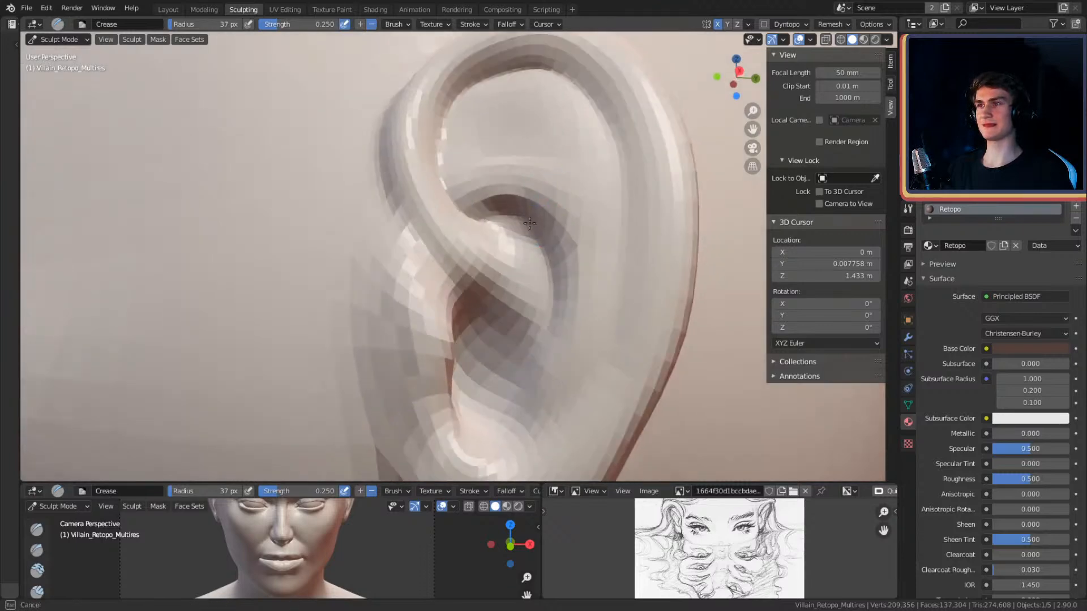
pyautogui.moveTo(538, 238)
pyautogui.keyDown('alt'); pyautogui.mouseDown()
pyautogui.moveTo(534, 211)
pyautogui.moveTo(522, 222)
pyautogui.moveTo(510, 187)
pyautogui.moveTo(465, 198)
pyautogui.mouseUp(); pyautogui.keyUp('alt')
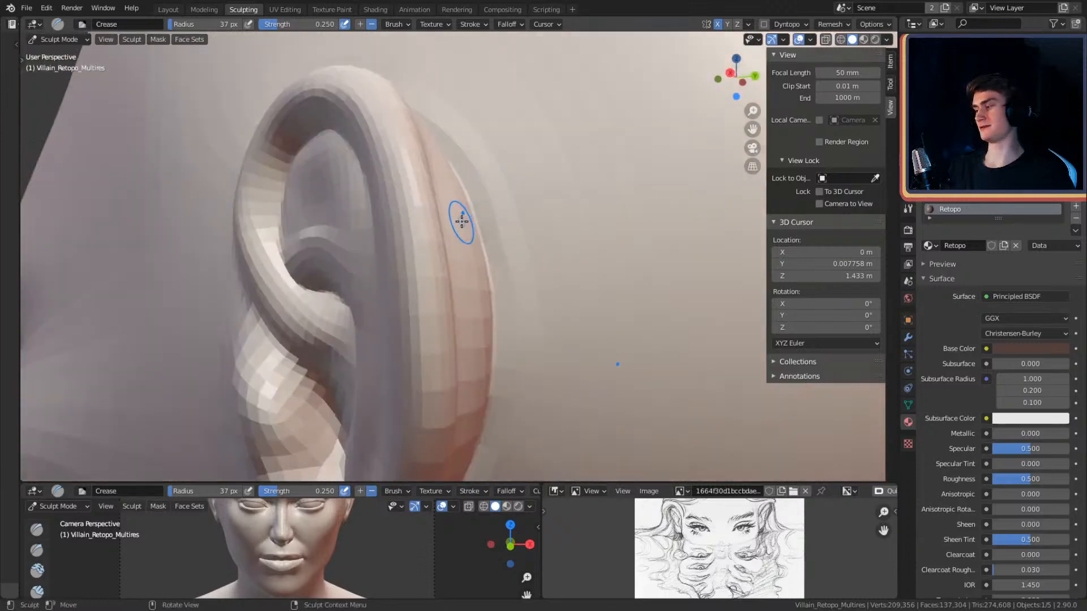
pyautogui.keyDown('alt'); pyautogui.moveTo(537, 193); pyautogui.dragTo(574, 240); pyautogui.keyUp('alt')
pyautogui.moveTo(551, 276)
pyautogui.keyDown('alt'); pyautogui.keyDown('shift'); pyautogui.mouseDown()
pyautogui.moveTo(535, 214)
pyautogui.moveTo(663, 219)
pyautogui.moveTo(538, 221)
pyautogui.moveTo(498, 214)
pyautogui.moveTo(498, 194)
pyautogui.moveTo(405, 209)
pyautogui.moveTo(425, 196)
pyautogui.moveTo(416, 198)
pyautogui.mouseUp(); pyautogui.keyUp('shift'); pyautogui.keyUp('alt')
# - Adjust the ear's shape and placement with the Grab brush, resizing it up to 130 px radius
pyautogui.press('g')
pyautogui.scroll(5, 531, 223)
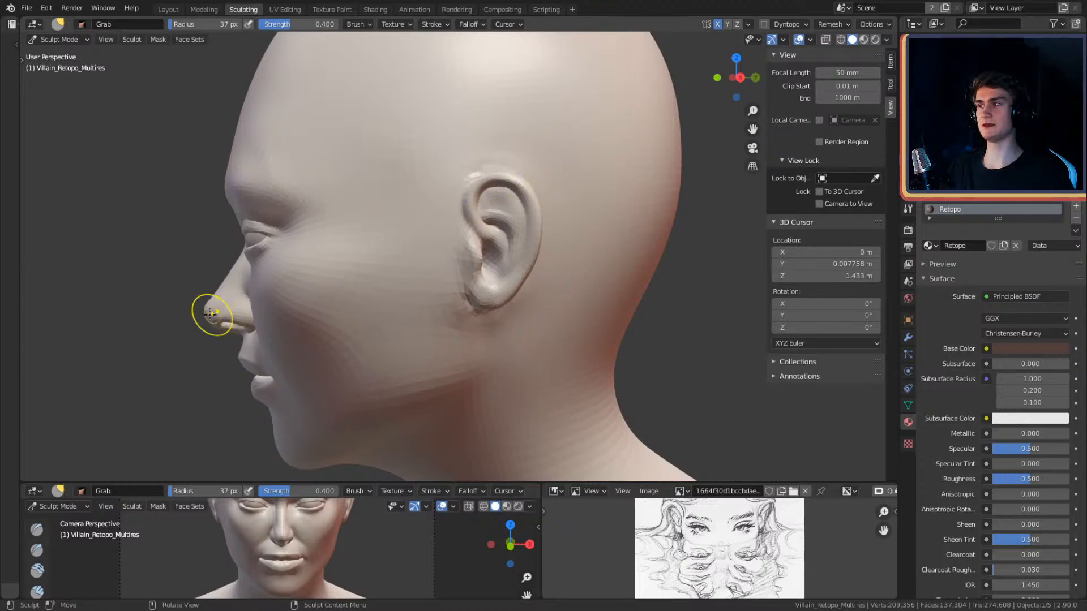
pyautogui.moveTo(292, 322); pyautogui.dragTo(237, 213, button='middle')
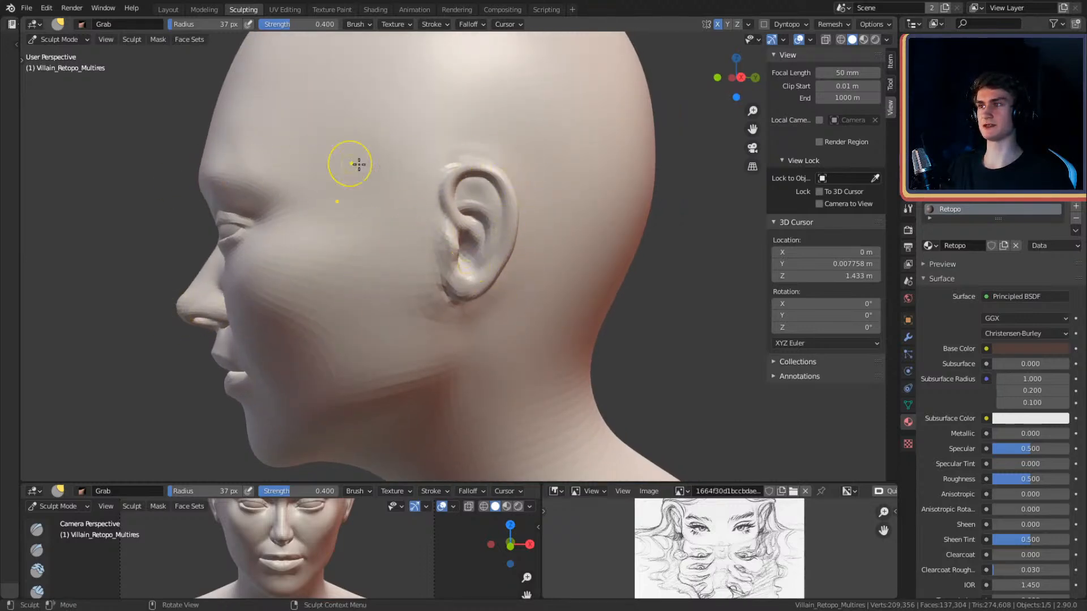
pyautogui.press('f')
pyautogui.click(461, 187)
pyautogui.keyDown('shift'); pyautogui.moveTo(464, 188); pyautogui.dragTo(473, 177, button='middle'); pyautogui.keyUp('shift')
pyautogui.press('f')
pyautogui.click(460, 256)
pyautogui.keyDown('shift'); pyautogui.moveTo(453, 261); pyautogui.dragTo(447, 228, button='middle'); pyautogui.keyUp('shift')
pyautogui.press('f')
pyautogui.click(469, 231)
pyautogui.keyDown('ctrl'); pyautogui.keyDown('alt'); pyautogui.moveTo(490, 143); pyautogui.dragTo(490, 213); pyautogui.keyUp('alt'); pyautogui.keyUp('ctrl')
pyautogui.keyDown('alt'); pyautogui.moveTo(490, 212); pyautogui.dragTo(616, 213); pyautogui.keyUp('alt')
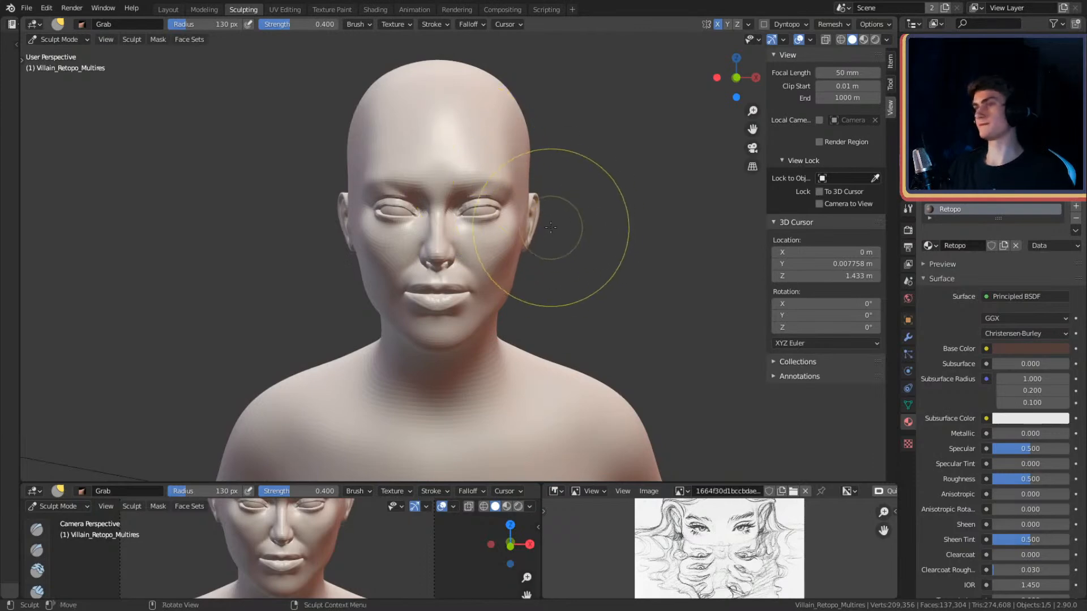
# - Define the jawline below the ear with the Crease brush at 53 px radius
pyautogui.keyDown('ctrl'); pyautogui.keyDown('alt'); pyautogui.moveTo(526, 258); pyautogui.dragTo(460, 228); pyautogui.keyUp('alt'); pyautogui.keyUp('ctrl')
pyautogui.keyDown('ctrl'); pyautogui.keyDown('alt'); pyautogui.moveTo(484, 244); pyautogui.dragTo(490, 208); pyautogui.keyUp('alt'); pyautogui.keyUp('ctrl')
pyautogui.keyDown('alt'); pyautogui.keyDown('shift'); pyautogui.moveTo(451, 120); pyautogui.dragTo(506, 171); pyautogui.keyUp('shift'); pyautogui.keyUp('alt')
pyautogui.keyDown('ctrl'); pyautogui.keyDown('alt'); pyautogui.moveTo(477, 261); pyautogui.dragTo(466, 196); pyautogui.keyUp('alt'); pyautogui.keyUp('ctrl')
pyautogui.hotkey('shift', 'c')
pyautogui.press('f')
pyautogui.click(468, 194)
pyautogui.keyDown('alt'); pyautogui.keyDown('shift'); pyautogui.moveTo(498, 148); pyautogui.dragTo(481, 197); pyautogui.keyUp('shift'); pyautogui.keyUp('alt')
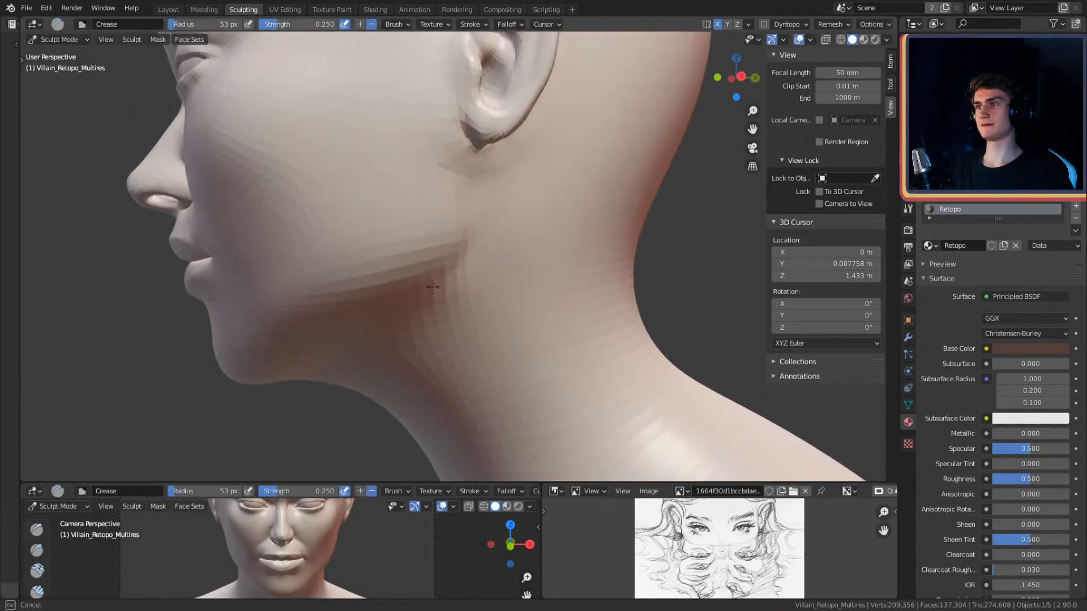
pyautogui.keyDown('alt'); pyautogui.moveTo(453, 249); pyautogui.dragTo(499, 195); pyautogui.keyUp('alt')
pyautogui.moveTo(493, 243)
pyautogui.keyDown('alt'); pyautogui.keyDown('shift'); pyautogui.mouseDown()
pyautogui.moveTo(500, 201)
pyautogui.moveTo(513, 199)
pyautogui.mouseUp(); pyautogui.keyUp('shift'); pyautogui.keyUp('alt')
pyautogui.moveTo(328, 287); pyautogui.dragTo(492, 218)
pyautogui.keyDown('alt'); pyautogui.moveTo(489, 226); pyautogui.dragTo(507, 221); pyautogui.keyUp('alt')
pyautogui.press('f')
pyautogui.click(519, 234)
# - Reshape the chin and jaw with the Grab brush at 204 px radius
pyautogui.moveTo(459, 284)
pyautogui.mouseDown(button='middle')
pyautogui.moveTo(460, 254)
pyautogui.moveTo(498, 243)
pyautogui.moveTo(502, 192)
pyautogui.moveTo(581, 195)
pyautogui.mouseUp(button='middle')
pyautogui.press('g')
pyautogui.press('f')
pyautogui.click(447, 244)
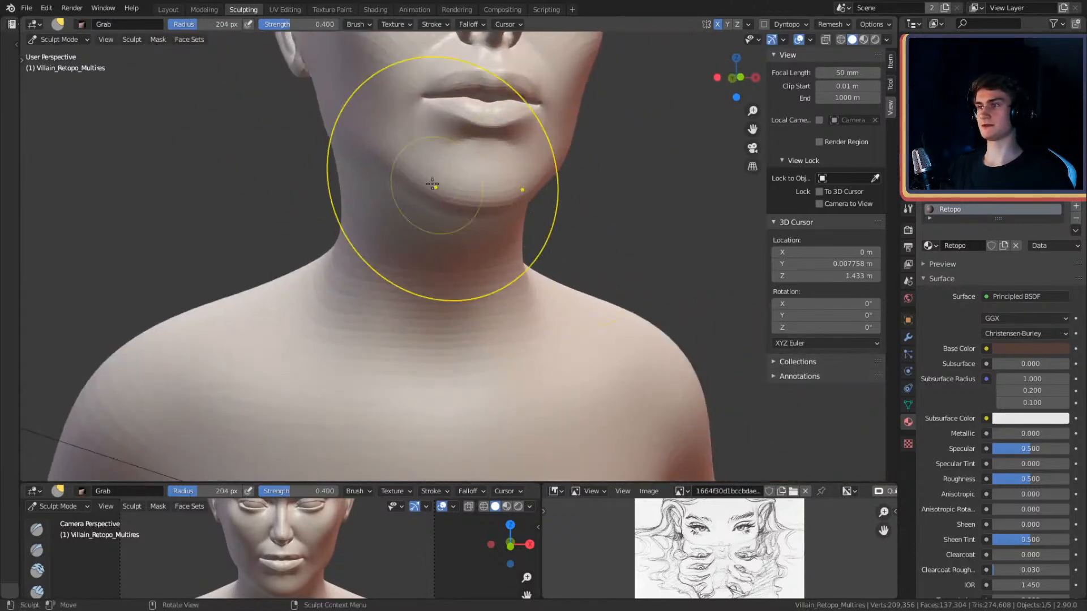
pyautogui.moveTo(457, 283)
pyautogui.mouseDown(button='middle')
pyautogui.moveTo(465, 146)
pyautogui.moveTo(459, 200)
pyautogui.mouseUp(button='middle')
# - Switch to the Clay Strips brush with a 62 px radius and frame the upper chest
pyautogui.press('c')
pyautogui.press('f')
pyautogui.click(395, 228)
pyautogui.moveTo(455, 249)
pyautogui.keyDown('alt'); pyautogui.mouseDown()
pyautogui.moveTo(456, 220)
pyautogui.moveTo(473, 241)
pyautogui.moveTo(464, 213)
pyautogui.moveTo(480, 274)
pyautogui.moveTo(455, 202)
pyautogui.mouseUp(); pyautogui.keyUp('alt')
pyautogui.press('f')
pyautogui.click(468, 243)
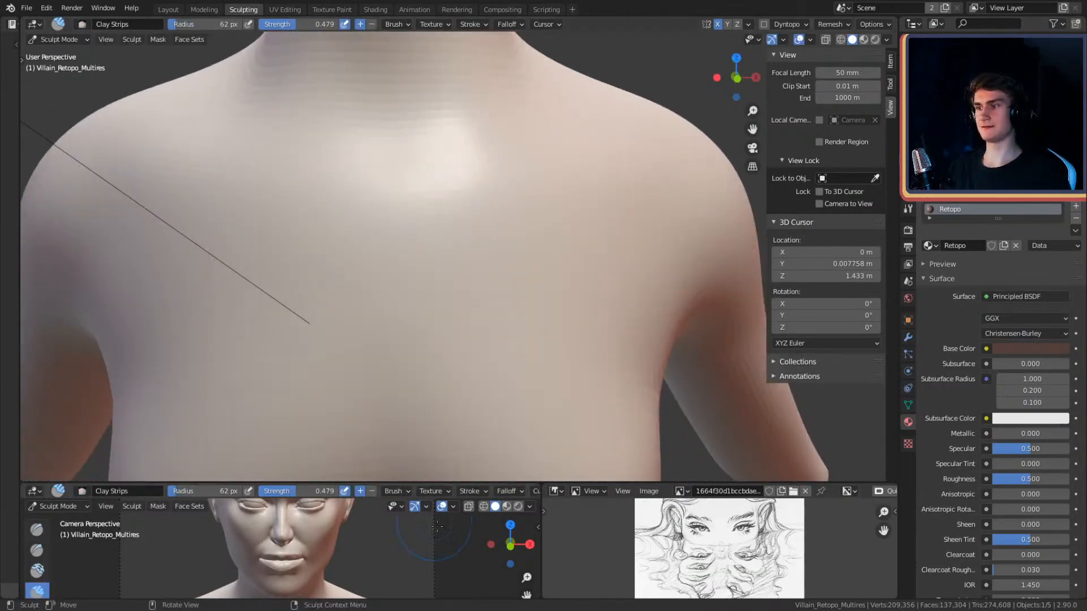
# - Enlarge the camera preview and sketch reference areas and restore the preview to the camera view
pyautogui.moveTo(524, 483); pyautogui.dragTo(526, 374)
pyautogui.scroll(-4, 315, 521)
pyautogui.moveTo(315, 522)
pyautogui.keyDown('alt'); pyautogui.mouseDown()
pyautogui.moveTo(315, 501)
pyautogui.moveTo(314, 530)
pyautogui.mouseUp(); pyautogui.keyUp('alt')
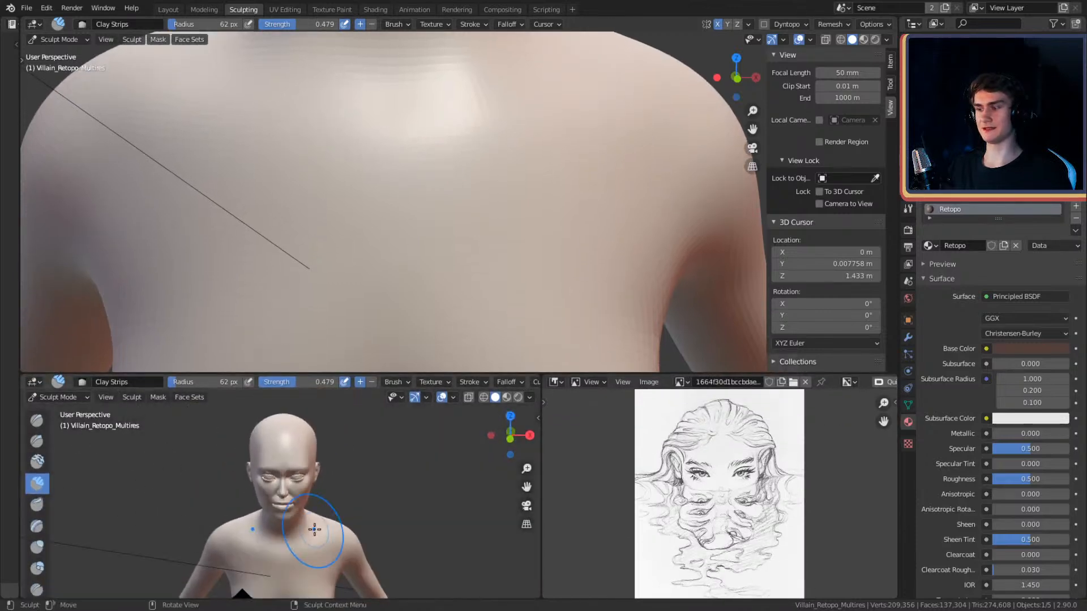
pyautogui.press('KP_0')
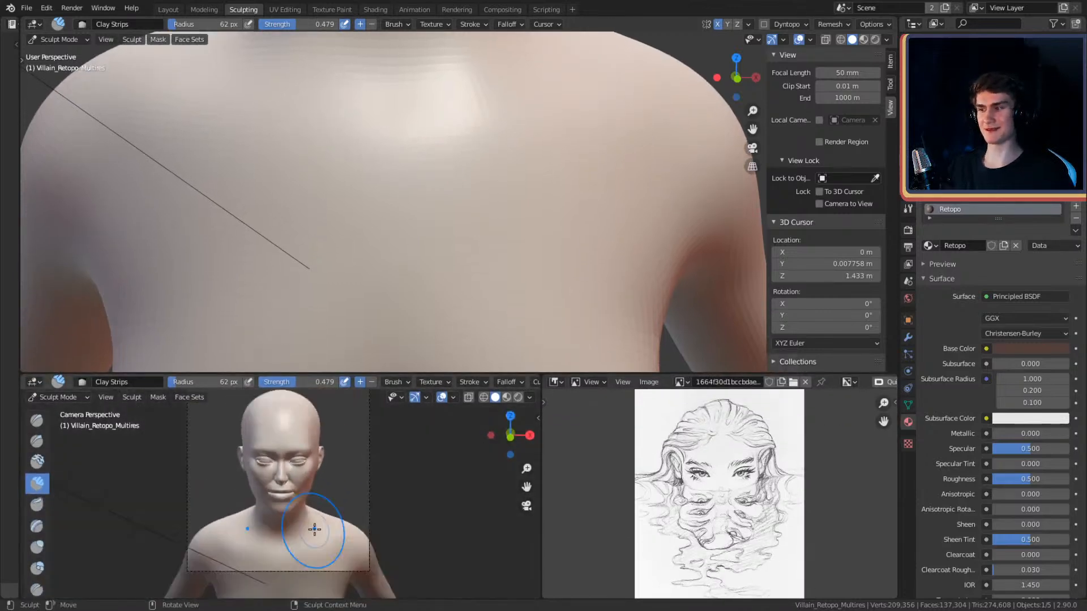
# - Block in the V-shaped neck muscles and the pit of the neck with the Clay Strips brush at 30 px radius
pyautogui.keyDown('shift'); pyautogui.moveTo(521, 126); pyautogui.dragTo(477, 209, button='middle'); pyautogui.keyUp('shift')
pyautogui.moveTo(394, 203)
pyautogui.keyDown('alt'); pyautogui.mouseDown()
pyautogui.moveTo(426, 214)
pyautogui.moveTo(375, 185)
pyautogui.moveTo(430, 211)
pyautogui.moveTo(473, 124)
pyautogui.mouseUp(); pyautogui.keyUp('alt')
pyautogui.press('f')
pyautogui.click(426, 206)
pyautogui.press('f')
pyautogui.click(419, 218)
pyautogui.moveTo(408, 195); pyautogui.dragTo(479, 100)
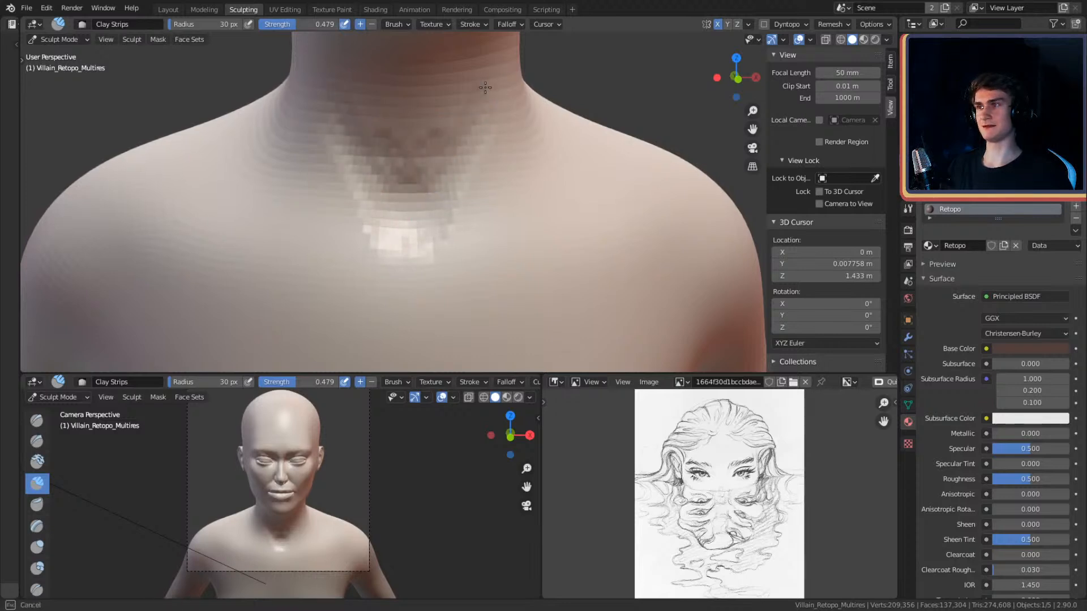
pyautogui.moveTo(505, 95); pyautogui.dragTo(472, 202, button='middle')
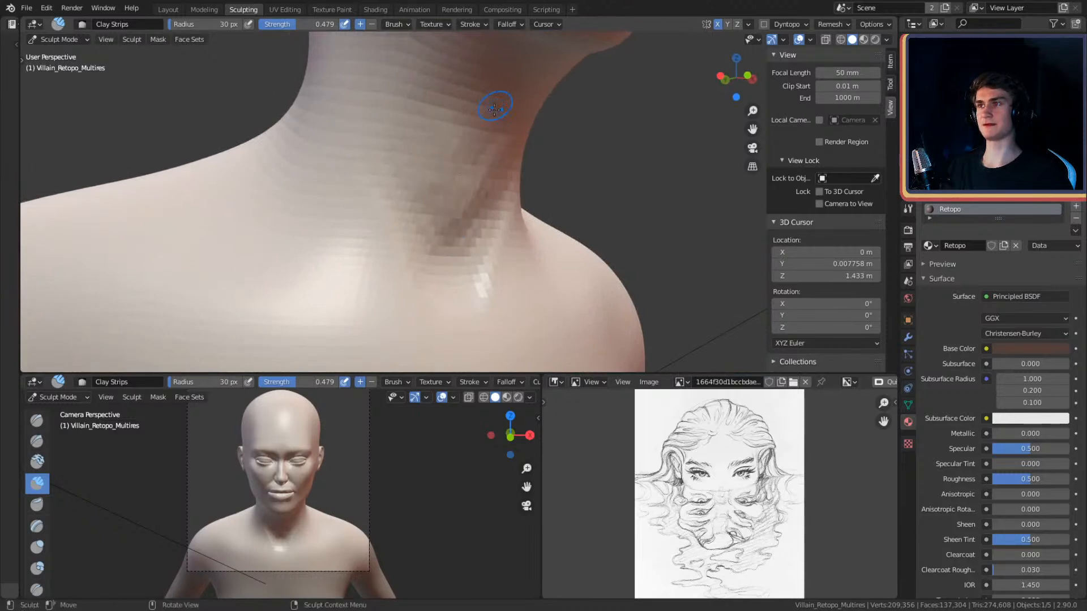
# - Smooth and rework the pit of the neck with the Clay Strips brush at 36 px, then enlarge its radius to 163 px
pyautogui.press('f')
pyautogui.click(558, 148)
pyautogui.moveTo(452, 238)
pyautogui.keyDown('shift'); pyautogui.mouseDown()
pyautogui.moveTo(442, 250)
pyautogui.moveTo(453, 257)
pyautogui.mouseUp(); pyautogui.keyUp('shift')
pyautogui.moveTo(462, 175)
pyautogui.mouseDown(button='middle')
pyautogui.moveTo(490, 174)
pyautogui.moveTo(552, 214)
pyautogui.mouseUp(button='middle')
pyautogui.press('f')
pyautogui.click(422, 203)
pyautogui.moveTo(470, 216); pyautogui.dragTo(451, 206, button='middle')
pyautogui.press('f')
pyautogui.click(456, 215)
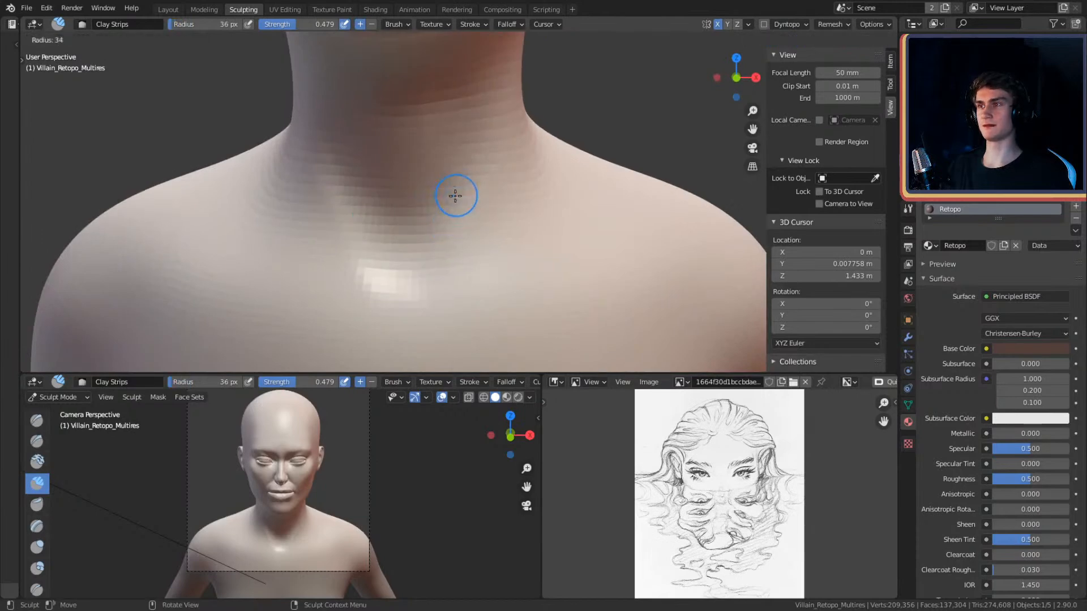
pyautogui.press('f')
pyautogui.click(445, 257)
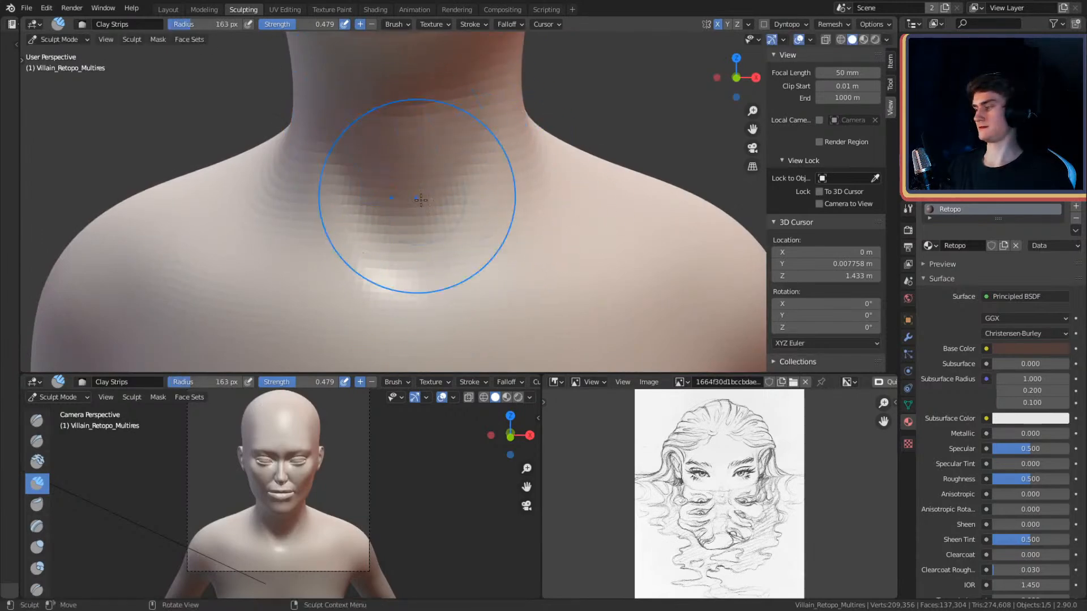
# - Define the edges of the front neck muscles and the pit of the neck with the Crease brush at 40 px radius
pyautogui.hotkey('shift', 'c')
pyautogui.press('f')
pyautogui.click(463, 213)
pyautogui.press('f')
pyautogui.click(437, 219)
pyautogui.moveTo(444, 236); pyautogui.dragTo(452, 224)
pyautogui.press('f')
pyautogui.click(468, 217)
pyautogui.moveTo(456, 187)
pyautogui.mouseDown(button='middle')
pyautogui.moveTo(501, 203)
pyautogui.moveTo(481, 158)
pyautogui.moveTo(430, 201)
pyautogui.moveTo(462, 284)
pyautogui.moveTo(488, 216)
pyautogui.moveTo(469, 228)
pyautogui.mouseUp(button='middle')
pyautogui.press('f')
pyautogui.click(430, 211)
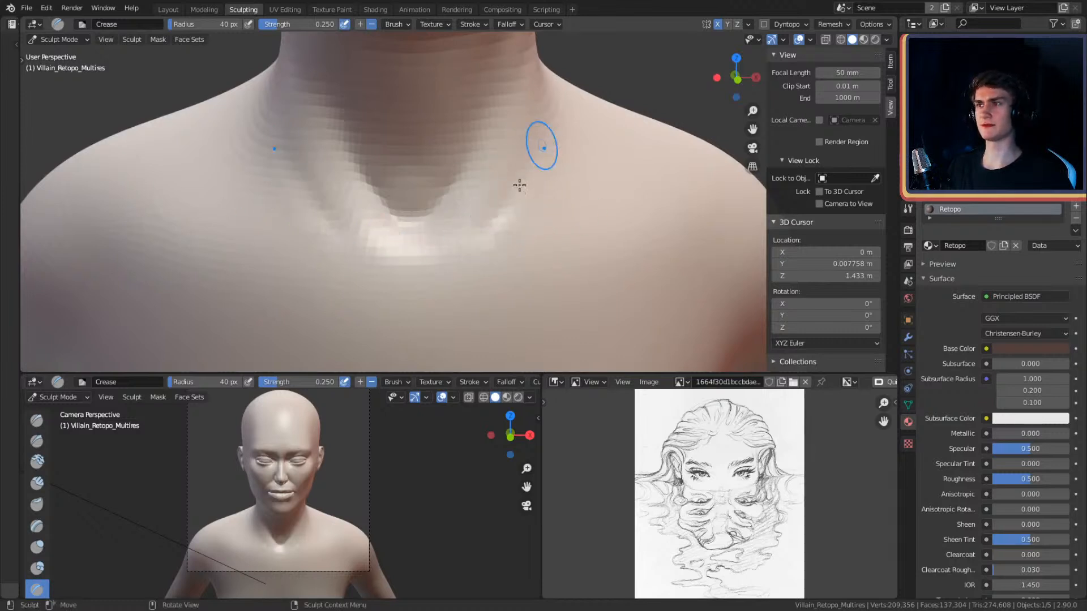
# - Build up the inner ends of the collarbones with the Clay Strips brush at 25 px radius
pyautogui.moveTo(455, 243)
pyautogui.mouseDown(button='middle')
pyautogui.moveTo(483, 181)
pyautogui.moveTo(490, 211)
pyautogui.mouseUp(button='middle')
pyautogui.press('c')
pyautogui.moveTo(447, 207); pyautogui.dragTo(505, 201)
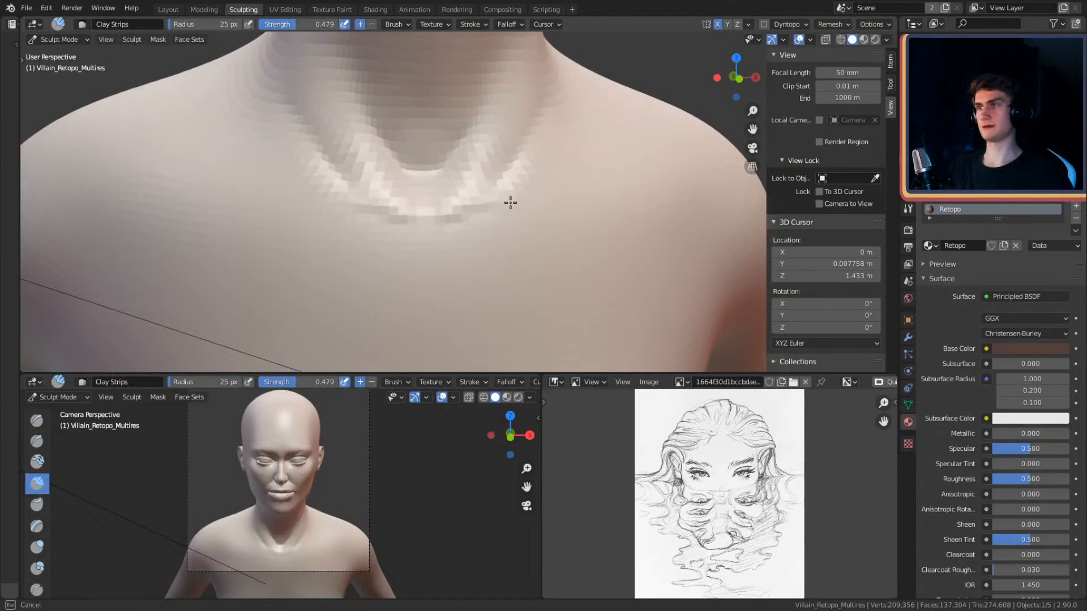
pyautogui.moveTo(589, 151); pyautogui.dragTo(490, 190, button='middle')
# - Crease along the side neck muscle below the ear, enlarging the Crease brush from 32 to 55 px radius
pyautogui.hotkey('shift', 'c')
pyautogui.moveTo(405, 275)
pyautogui.mouseDown(button='middle')
pyautogui.moveTo(407, 247)
pyautogui.moveTo(435, 216)
pyautogui.mouseUp(button='middle')
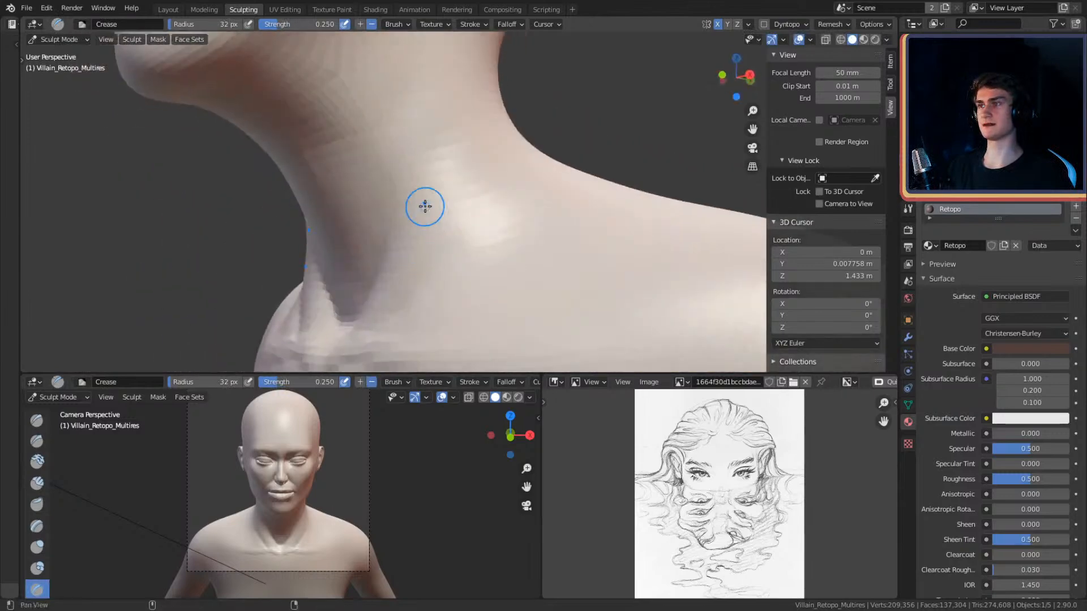
pyautogui.keyDown('alt'); pyautogui.keyDown('shift'); pyautogui.moveTo(422, 223); pyautogui.dragTo(444, 267); pyautogui.keyUp('shift'); pyautogui.keyUp('alt')
pyautogui.moveTo(442, 114)
pyautogui.keyDown('alt'); pyautogui.keyDown('shift'); pyautogui.mouseDown()
pyautogui.moveTo(450, 227)
pyautogui.moveTo(454, 100)
pyautogui.mouseUp(); pyautogui.keyUp('shift'); pyautogui.keyUp('alt')
pyautogui.press('f')
pyautogui.click(451, 194)
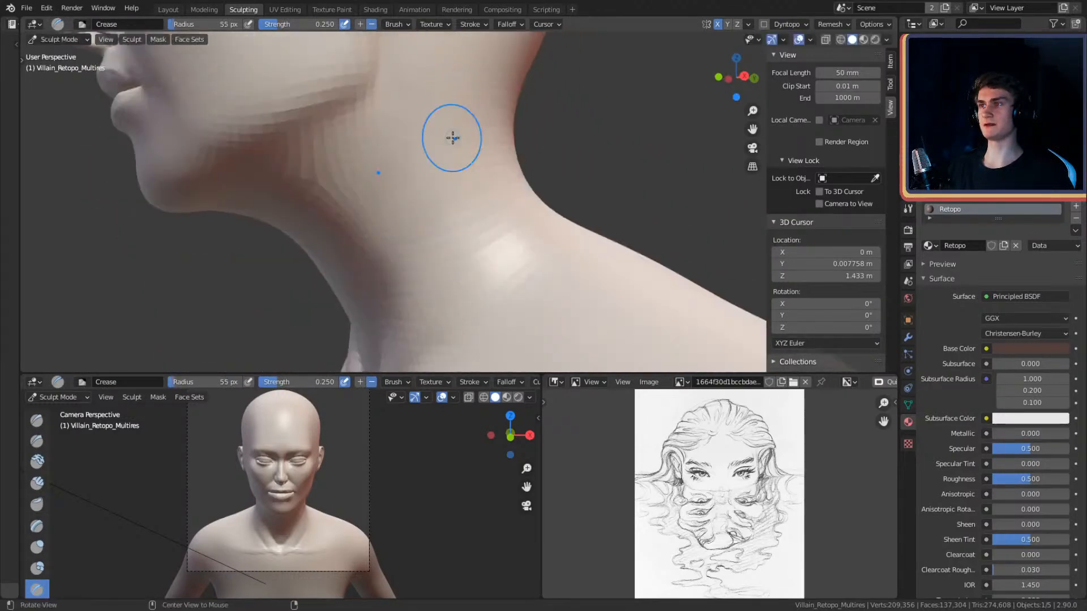
pyautogui.keyDown('alt'); pyautogui.moveTo(454, 241); pyautogui.dragTo(483, 248); pyautogui.keyUp('alt')
pyautogui.keyDown('alt'); pyautogui.keyDown('shift'); pyautogui.moveTo(481, 320); pyautogui.dragTo(455, 225); pyautogui.keyUp('shift'); pyautogui.keyUp('alt')
pyautogui.keyDown('alt'); pyautogui.keyDown('shift'); pyautogui.moveTo(441, 91); pyautogui.dragTo(449, 229); pyautogui.keyUp('shift'); pyautogui.keyUp('alt')
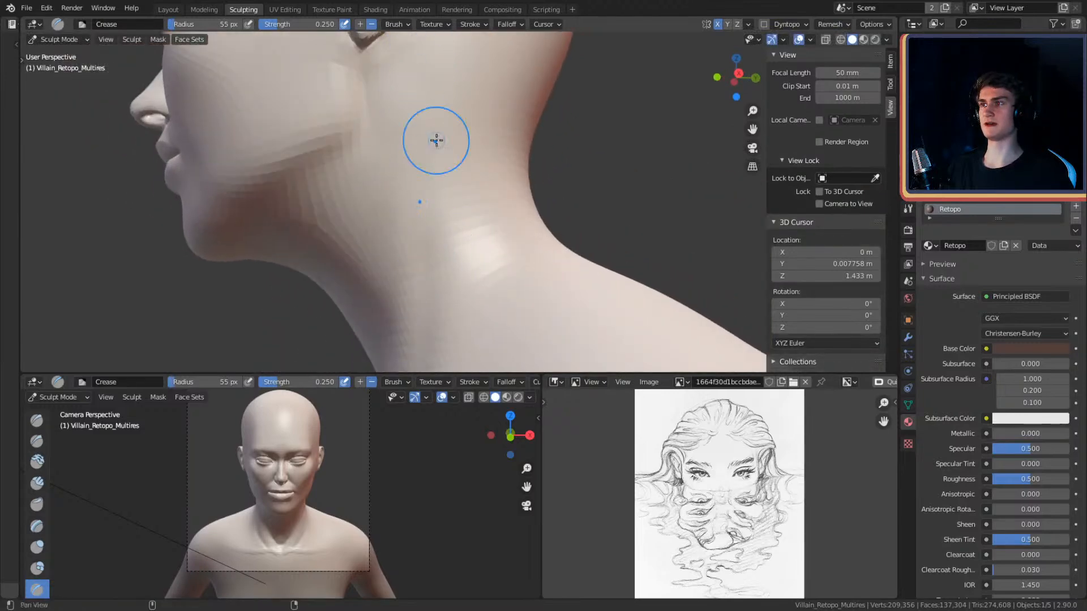
# - Continue the side neck muscle's crease down toward the collarbone with the Crease brush at 40 px radius
pyautogui.keyDown('alt'); pyautogui.moveTo(428, 108); pyautogui.dragTo(453, 149); pyautogui.keyUp('alt')
pyautogui.press('f')
pyautogui.click(446, 164)
pyautogui.keyDown('alt'); pyautogui.moveTo(442, 217); pyautogui.dragTo(439, 235); pyautogui.keyUp('alt')
pyautogui.moveTo(438, 101)
pyautogui.keyDown('alt'); pyautogui.keyDown('shift'); pyautogui.mouseDown()
pyautogui.moveTo(442, 196)
pyautogui.moveTo(453, 158)
pyautogui.moveTo(436, 109)
pyautogui.moveTo(509, 143)
pyautogui.moveTo(431, 297)
pyautogui.mouseUp(); pyautogui.keyUp('shift'); pyautogui.keyUp('alt')
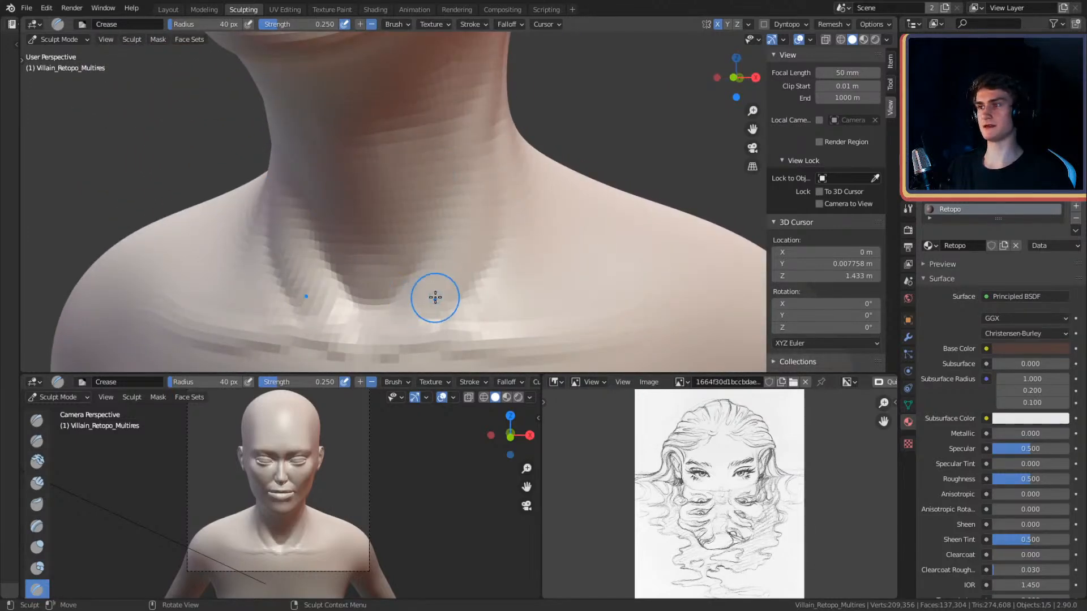
# - Refine the neck tendons and their attachment at the collarbones with the Clay Strips brush at 11 px radius
pyautogui.press('c')
pyautogui.scroll(-5, 458, 190)
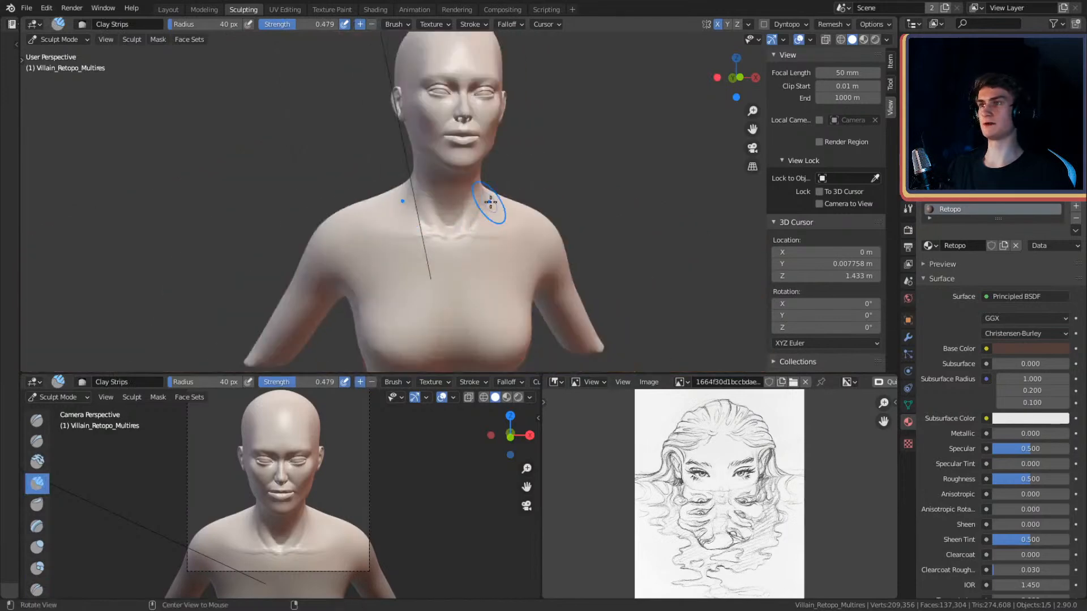
pyautogui.keyDown('alt'); pyautogui.moveTo(486, 204); pyautogui.dragTo(448, 174); pyautogui.keyUp('alt')
pyautogui.keyDown('alt'); pyautogui.moveTo(306, 147); pyautogui.dragTo(387, 187); pyautogui.keyUp('alt')
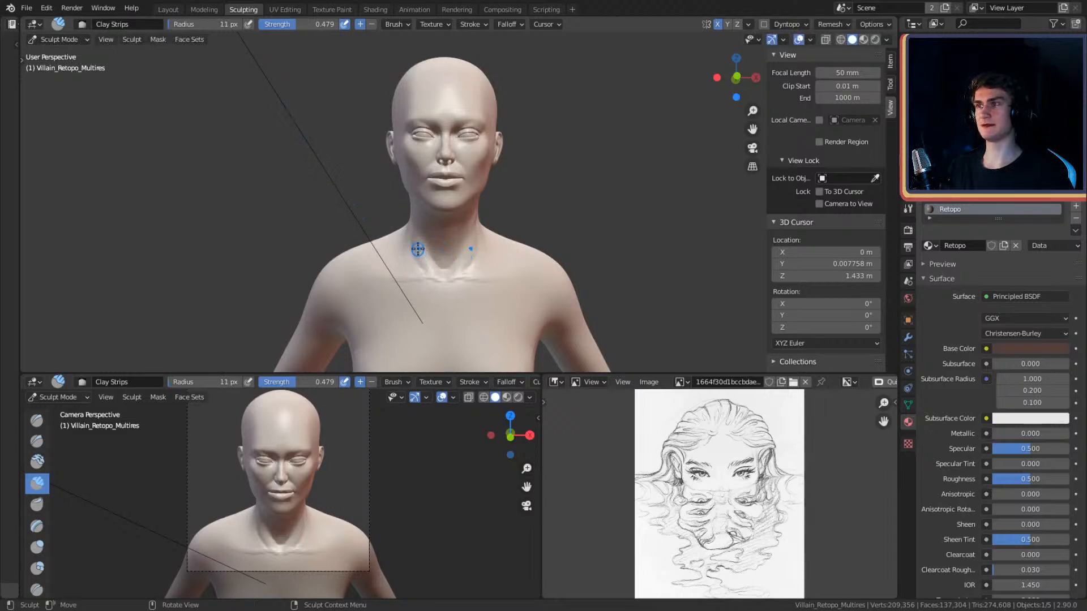
pyautogui.moveTo(467, 260)
pyautogui.keyDown('shift'); pyautogui.mouseDown(button='middle')
pyautogui.moveTo(427, 245)
pyautogui.moveTo(453, 243)
pyautogui.moveTo(465, 185)
pyautogui.moveTo(535, 186)
pyautogui.mouseUp(button='middle'); pyautogui.keyUp('shift')
pyautogui.keyDown('alt'); pyautogui.moveTo(536, 185); pyautogui.dragTo(481, 195); pyautogui.keyUp('alt')
pyautogui.moveTo(491, 244)
pyautogui.keyDown('ctrl'); pyautogui.keyDown('alt'); pyautogui.mouseDown()
pyautogui.moveTo(502, 199)
pyautogui.moveTo(488, 188)
pyautogui.mouseUp(); pyautogui.keyUp('alt'); pyautogui.keyUp('ctrl')
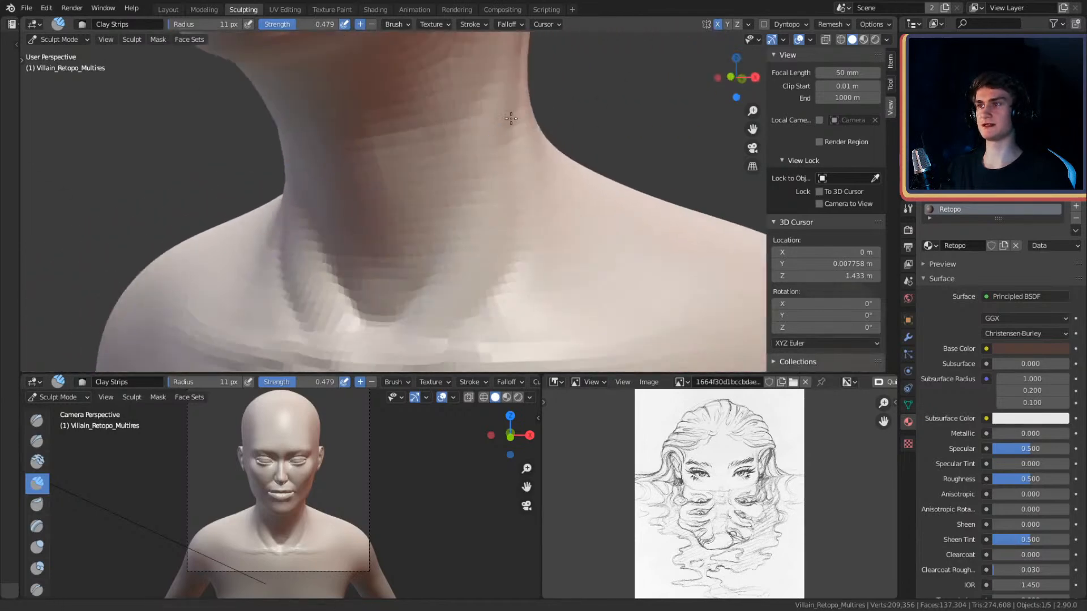
pyautogui.keyDown('ctrl'); pyautogui.keyDown('alt'); pyautogui.moveTo(499, 117); pyautogui.dragTo(451, 282); pyautogui.keyUp('alt'); pyautogui.keyUp('ctrl')
pyautogui.moveTo(476, 225)
pyautogui.keyDown('ctrl'); pyautogui.keyDown('alt'); pyautogui.mouseDown()
pyautogui.moveTo(509, 187)
pyautogui.moveTo(510, 153)
pyautogui.mouseUp(); pyautogui.keyUp('alt'); pyautogui.keyUp('ctrl')
pyautogui.keyDown('alt'); pyautogui.moveTo(536, 198); pyautogui.dragTo(586, 191); pyautogui.keyUp('alt')
pyautogui.moveTo(507, 153)
pyautogui.keyDown('ctrl'); pyautogui.keyDown('alt'); pyautogui.mouseDown()
pyautogui.moveTo(510, 233)
pyautogui.moveTo(478, 235)
pyautogui.mouseUp(); pyautogui.keyUp('alt'); pyautogui.keyUp('ctrl')
pyautogui.moveTo(481, 249)
pyautogui.keyDown('ctrl'); pyautogui.keyDown('alt'); pyautogui.mouseDown()
pyautogui.moveTo(496, 215)
pyautogui.moveTo(455, 210)
pyautogui.moveTo(495, 194)
pyautogui.moveTo(492, 136)
pyautogui.mouseUp(); pyautogui.keyUp('alt'); pyautogui.keyUp('ctrl')
pyautogui.moveTo(555, 187)
pyautogui.keyDown('alt'); pyautogui.mouseDown()
pyautogui.moveTo(495, 272)
pyautogui.moveTo(538, 218)
pyautogui.moveTo(506, 227)
pyautogui.mouseUp(); pyautogui.keyUp('alt')
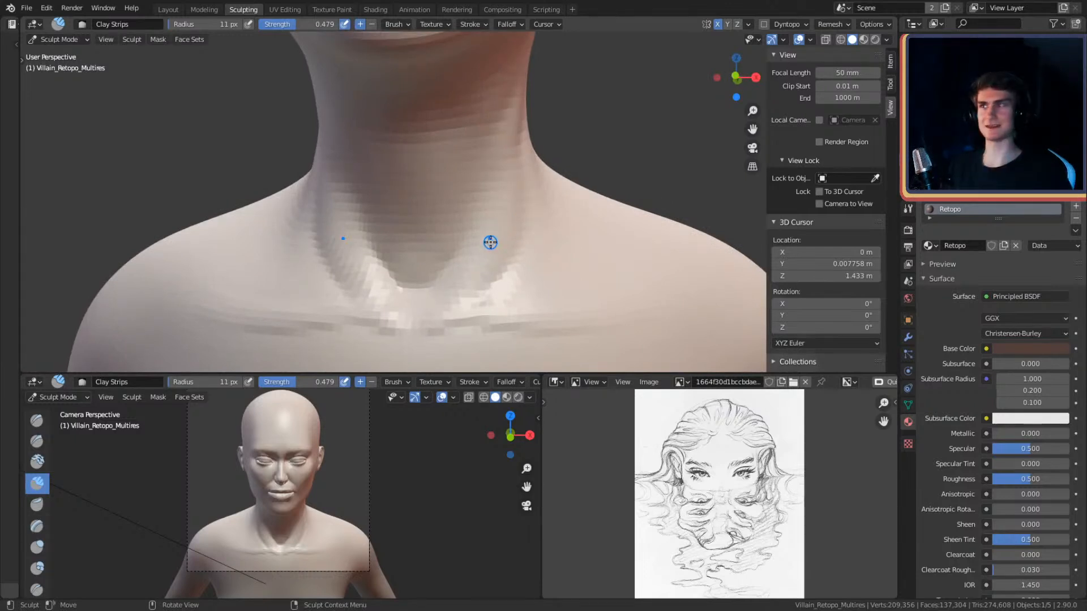
# - Check the whole bust from the front and add detail around the pit of the neck with Clay Strips at 12 px radius
pyautogui.scroll(-6, 490, 242)
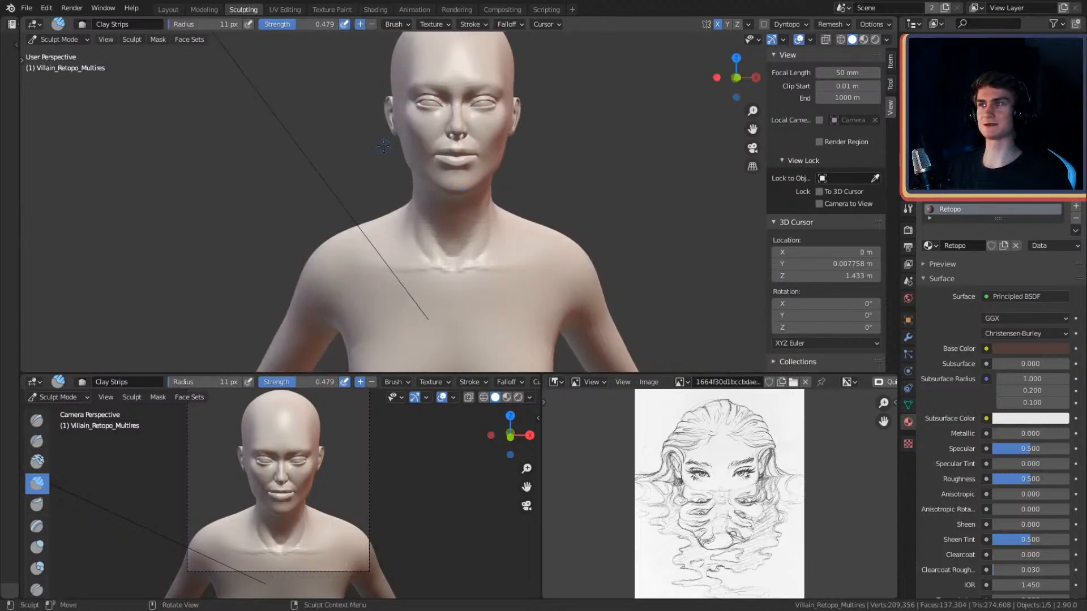
pyautogui.keyDown('alt'); pyautogui.moveTo(360, 148); pyautogui.dragTo(353, 155); pyautogui.keyUp('alt')
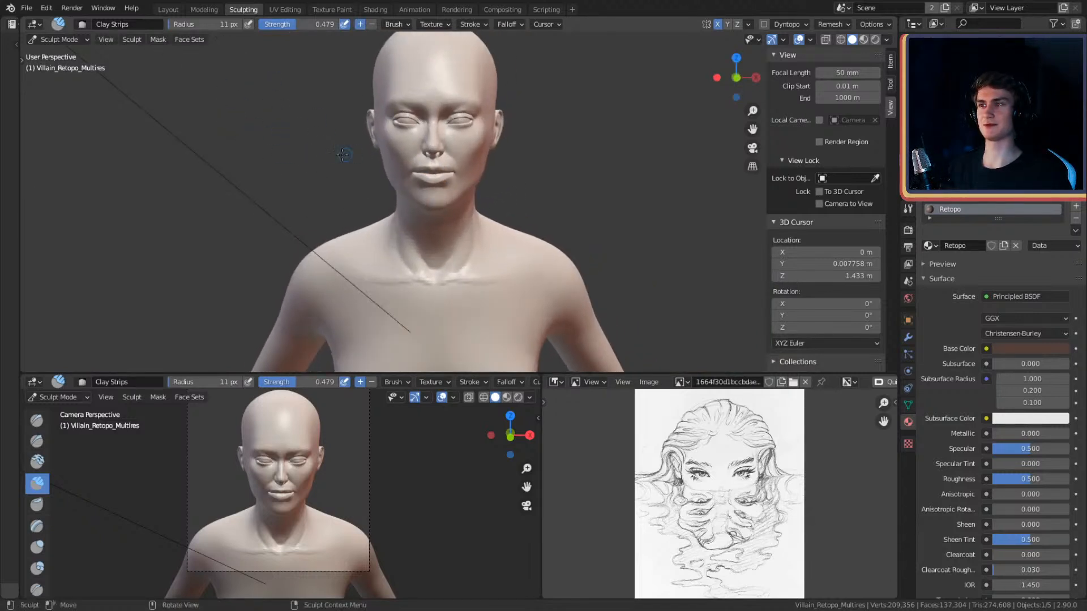
pyautogui.moveTo(475, 203)
pyautogui.keyDown('alt'); pyautogui.mouseDown()
pyautogui.moveTo(433, 153)
pyautogui.moveTo(460, 174)
pyautogui.moveTo(472, 157)
pyautogui.mouseUp(); pyautogui.keyUp('alt')
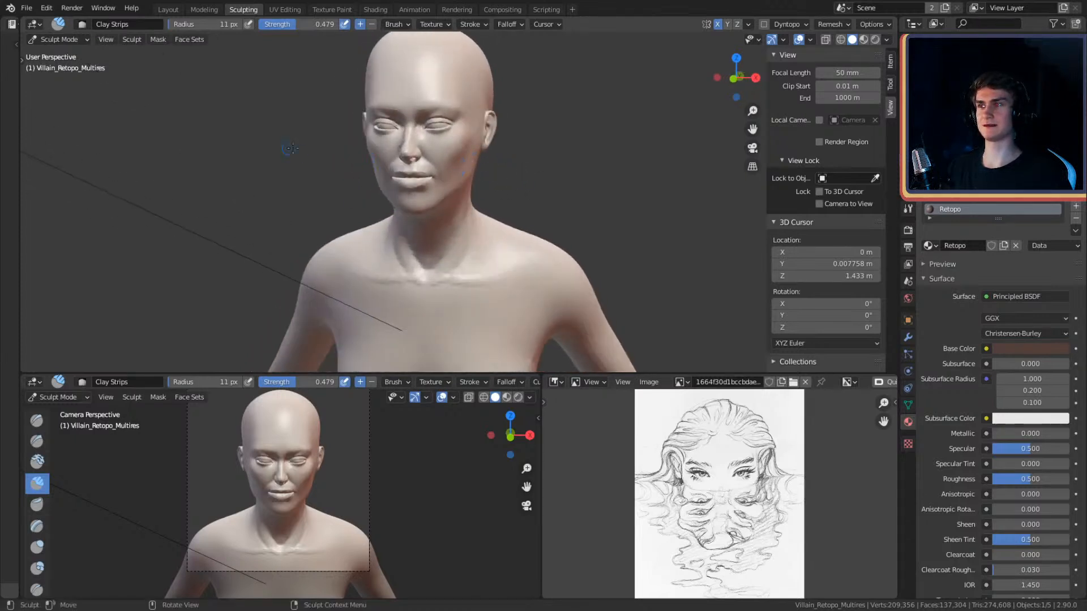
pyautogui.keyDown('alt'); pyautogui.moveTo(296, 145); pyautogui.dragTo(240, 148); pyautogui.keyUp('alt')
pyautogui.scroll(8, 444, 215)
pyautogui.moveTo(444, 216)
pyautogui.keyDown('alt'); pyautogui.keyDown('shift'); pyautogui.mouseDown()
pyautogui.moveTo(447, 187)
pyautogui.moveTo(528, 202)
pyautogui.mouseUp(); pyautogui.keyUp('shift'); pyautogui.keyUp('alt')
pyautogui.press('f')
pyautogui.click(447, 252)
pyautogui.press('f')
pyautogui.click(434, 269)
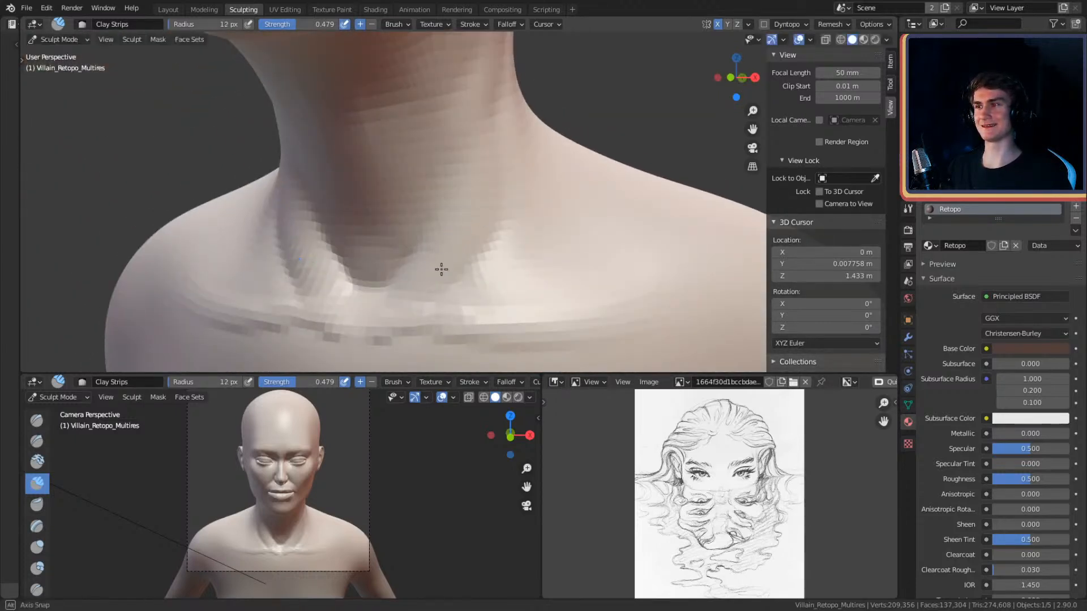
# - Build up the side neck muscle where it meets the collarbone with the Clay Strips brush at 26 px radius
pyautogui.keyDown('alt'); pyautogui.moveTo(434, 270); pyautogui.dragTo(442, 283); pyautogui.keyUp('alt')
pyautogui.moveTo(487, 141)
pyautogui.keyDown('alt'); pyautogui.mouseDown()
pyautogui.moveTo(456, 166)
pyautogui.moveTo(431, 112)
pyautogui.mouseUp(); pyautogui.keyUp('alt')
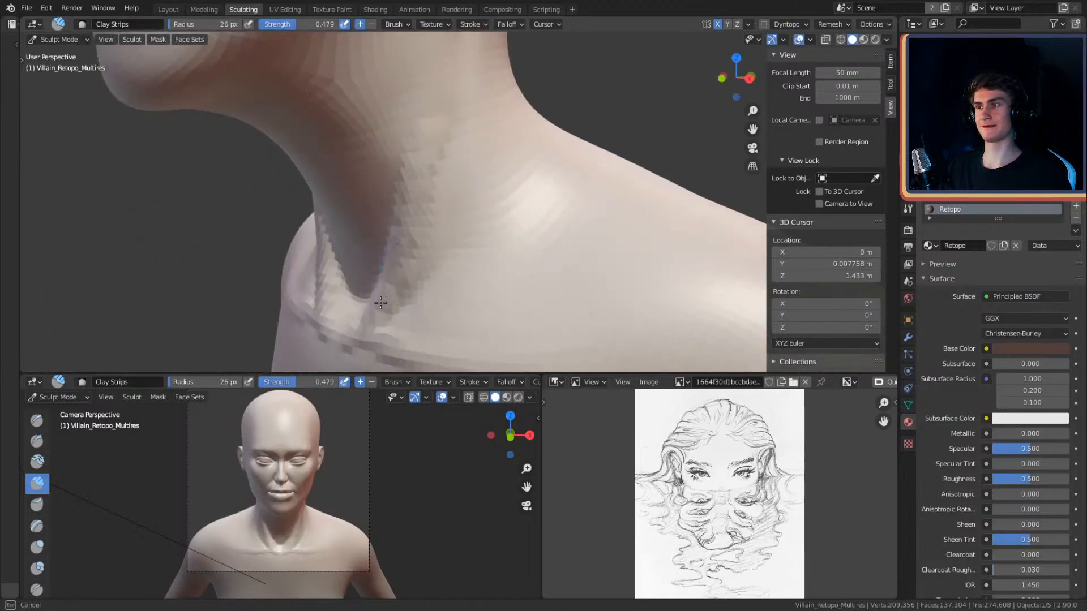
pyautogui.moveTo(424, 182)
pyautogui.keyDown('alt'); pyautogui.mouseDown()
pyautogui.moveTo(473, 177)
pyautogui.moveTo(429, 150)
pyautogui.moveTo(425, 182)
pyautogui.moveTo(442, 175)
pyautogui.moveTo(430, 141)
pyautogui.mouseUp(); pyautogui.keyUp('alt')
pyautogui.press('f')
pyautogui.click(433, 172)
pyautogui.moveTo(438, 196)
pyautogui.keyDown('alt'); pyautogui.mouseDown()
pyautogui.moveTo(409, 153)
pyautogui.moveTo(424, 287)
pyautogui.mouseUp(); pyautogui.keyUp('alt')
pyautogui.scroll(-3, 464, 208)
pyautogui.moveTo(446, 210)
pyautogui.mouseDown()
pyautogui.moveTo(454, 205)
pyautogui.moveTo(433, 198)
pyautogui.moveTo(444, 232)
pyautogui.mouseUp()
# - Sculpt the side of the neck and the area above the collarbone, enlarging the Clay Strips brush to 73 px radius
pyautogui.press('f')
pyautogui.click(453, 135)
pyautogui.moveTo(434, 91); pyautogui.dragTo(443, 215)
pyautogui.moveTo(447, 116); pyautogui.dragTo(443, 228)
pyautogui.keyDown('alt'); pyautogui.moveTo(454, 126); pyautogui.dragTo(473, 111); pyautogui.keyUp('alt')
pyautogui.press('f')
pyautogui.click(481, 109)
pyautogui.moveTo(458, 212); pyautogui.dragTo(521, 181, button='middle')
pyautogui.moveTo(501, 194); pyautogui.dragTo(497, 236)
pyautogui.moveTo(497, 236); pyautogui.dragTo(515, 221, button='middle')
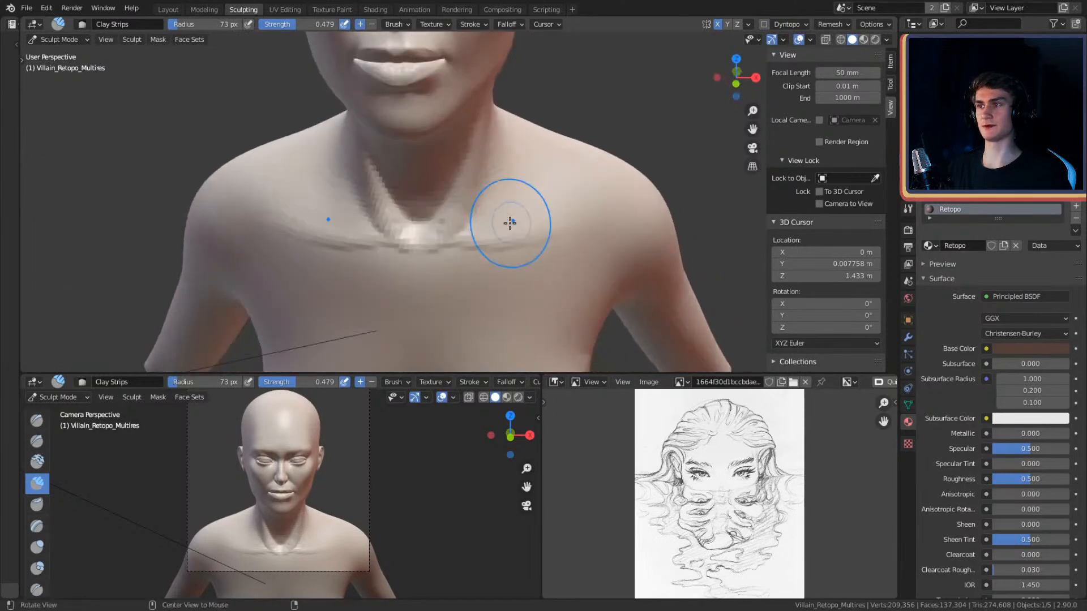
# - Carve the hollow above the collarbone and strengthen the bone's ridge with the Clay Strips brush at 48 px radius
pyautogui.scroll(3, 514, 221)
pyautogui.press('f')
pyautogui.click(473, 213)
pyautogui.scroll(2, 465, 243)
pyautogui.moveTo(422, 252)
pyautogui.mouseDown()
pyautogui.moveTo(592, 223)
pyautogui.moveTo(521, 215)
pyautogui.moveTo(456, 177)
pyautogui.mouseUp()
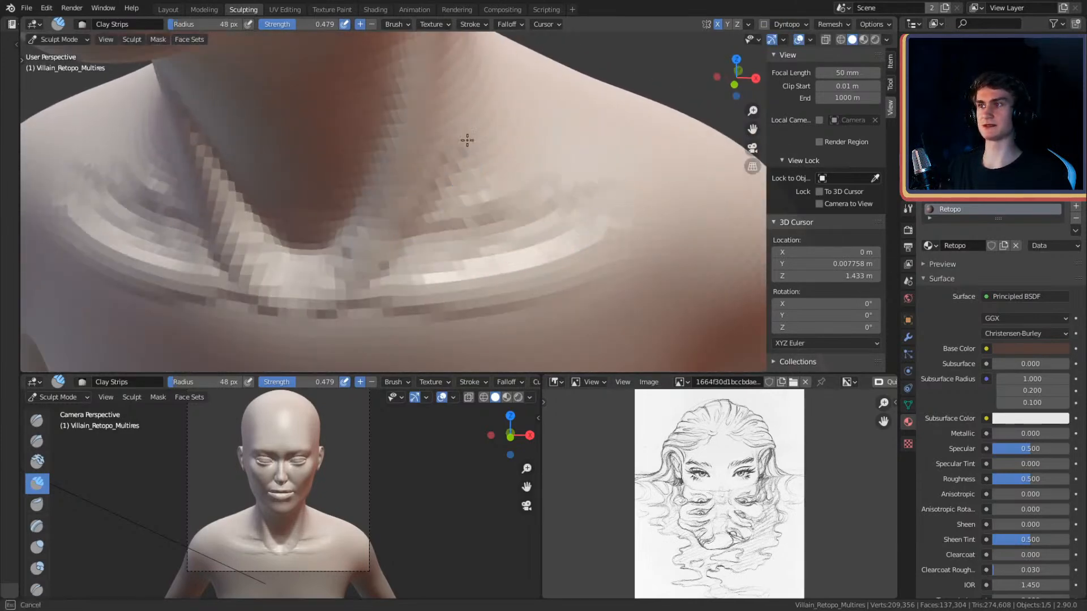
pyautogui.moveTo(424, 212)
pyautogui.mouseDown()
pyautogui.moveTo(528, 213)
pyautogui.moveTo(439, 219)
pyautogui.moveTo(487, 211)
pyautogui.moveTo(535, 234)
pyautogui.mouseUp()
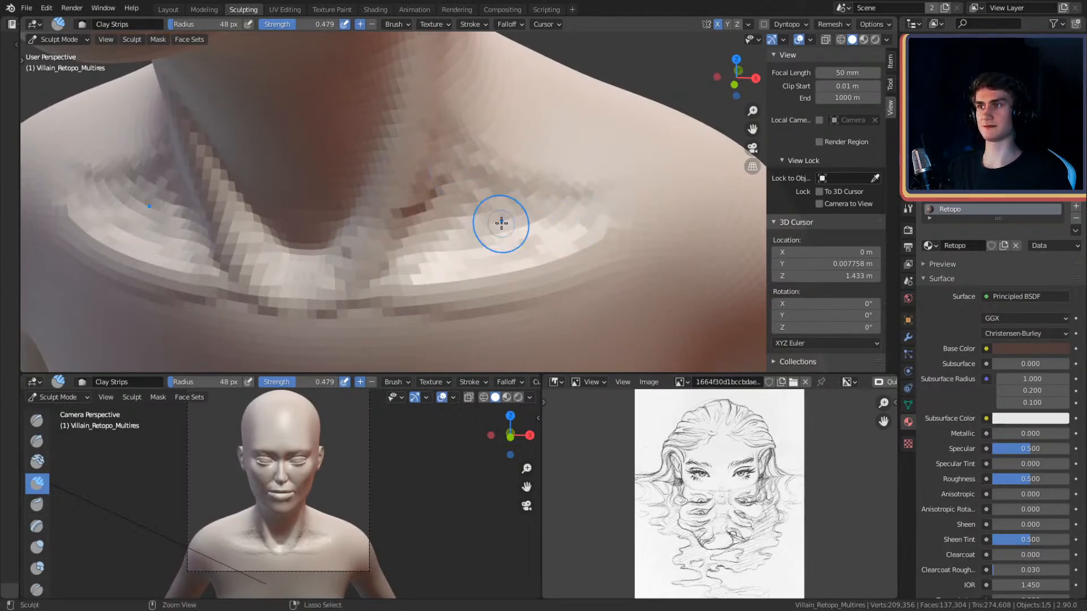
pyautogui.moveTo(442, 246)
pyautogui.mouseDown()
pyautogui.moveTo(553, 225)
pyautogui.moveTo(601, 184)
pyautogui.moveTo(550, 213)
pyautogui.moveTo(459, 196)
pyautogui.mouseUp()
# - Blend the hollow and the outer collarbone toward the shoulder, starting with the Clay Strips brush at 177 px radius
pyautogui.press('f')
pyautogui.click(563, 170)
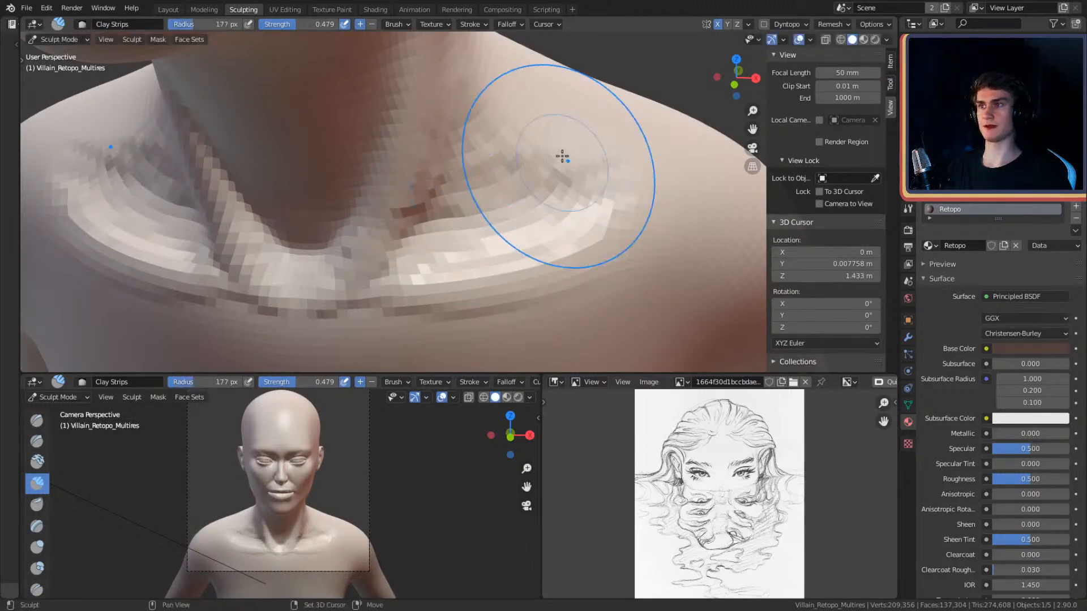
pyautogui.scroll(-5, 575, 151)
pyautogui.scroll(4, 570, 175)
pyautogui.moveTo(588, 181)
pyautogui.mouseDown(button='middle')
pyautogui.moveTo(572, 175)
pyautogui.moveTo(526, 196)
pyautogui.moveTo(508, 223)
pyautogui.mouseUp(button='middle')
pyautogui.press('f')
pyautogui.click(479, 222)
pyautogui.moveTo(465, 206); pyautogui.dragTo(427, 155)
pyautogui.moveTo(428, 156); pyautogui.dragTo(509, 181, button='middle')
# - Blend the collarbone ridge into the upper chest and shoulder with the Clay Strips brush at 136 px radius
pyautogui.moveTo(504, 220); pyautogui.dragTo(527, 151, button='middle')
pyautogui.press('f')
pyautogui.click(424, 237)
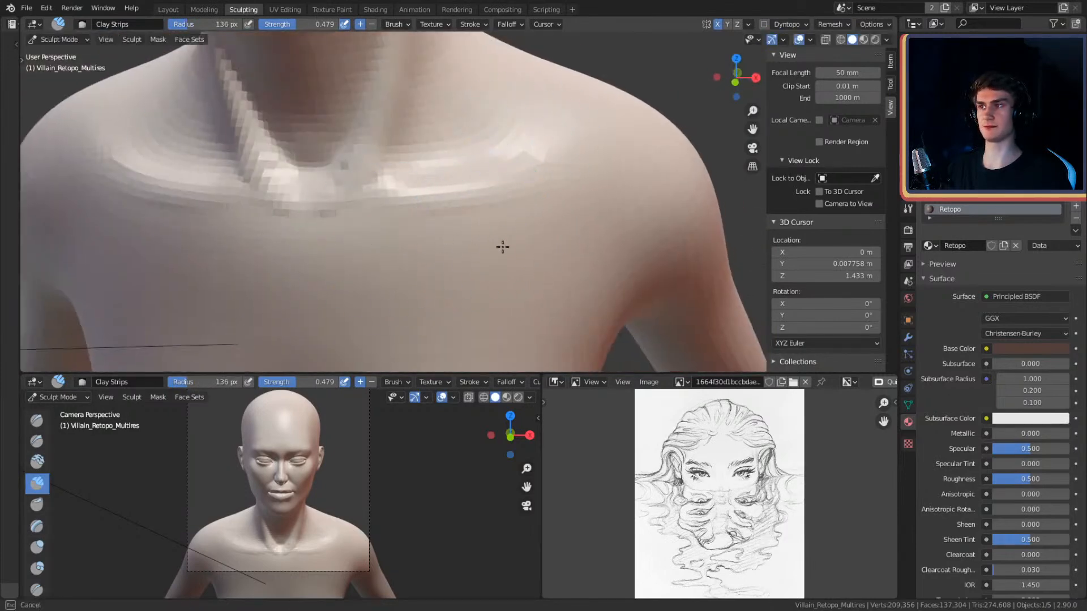
pyautogui.keyDown('alt'); pyautogui.moveTo(502, 236); pyautogui.dragTo(543, 242); pyautogui.keyUp('alt')
pyautogui.moveTo(494, 211)
pyautogui.keyDown('alt'); pyautogui.mouseDown()
pyautogui.moveTo(500, 245)
pyautogui.moveTo(504, 232)
pyautogui.moveTo(557, 220)
pyautogui.mouseUp(); pyautogui.keyUp('alt')
pyautogui.moveTo(498, 79)
pyautogui.keyDown('alt'); pyautogui.keyDown('shift'); pyautogui.mouseDown()
pyautogui.moveTo(490, 219)
pyautogui.moveTo(456, 207)
pyautogui.moveTo(480, 195)
pyautogui.mouseUp(); pyautogui.keyUp('shift'); pyautogui.keyUp('alt')
# - Define the inner ends of the collarbones around the pit of the neck, reducing the Clay Strips brush to 21 px radius
pyautogui.press('f')
pyautogui.click(490, 196)
pyautogui.press('f')
pyautogui.click(433, 172)
pyautogui.press('f')
pyautogui.click(435, 139)
pyautogui.moveTo(425, 153); pyautogui.dragTo(456, 122)
pyautogui.keyDown('shift'); pyautogui.moveTo(459, 120); pyautogui.dragTo(494, 163, button='middle'); pyautogui.keyUp('shift')
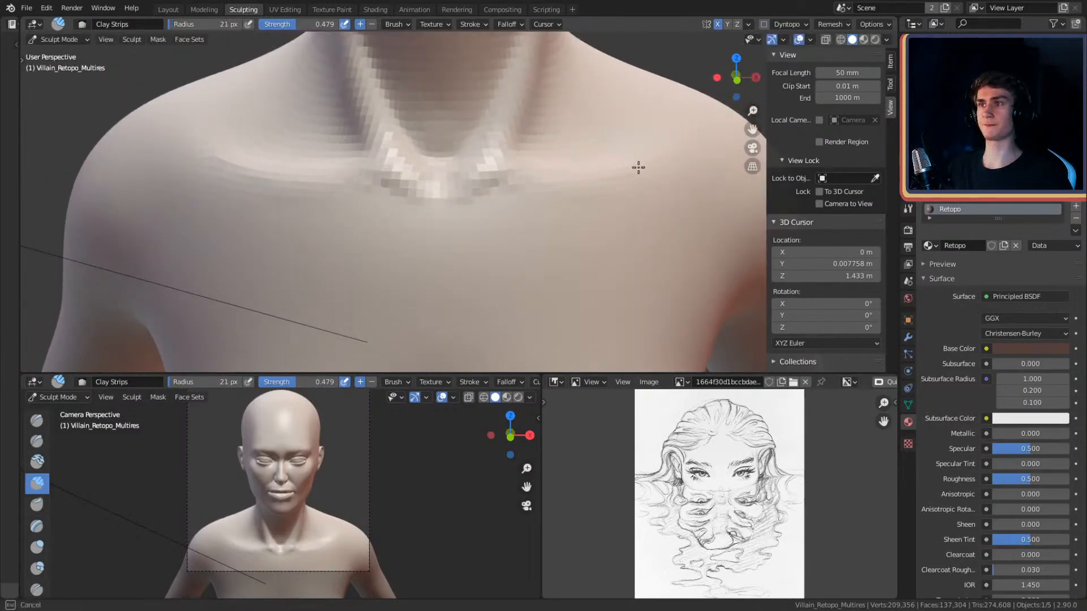
# - Soften the collarbones and the base of the neck into the upper chest with the Clay Strips brush at 110 px radius
pyautogui.keyDown('alt'); pyautogui.moveTo(626, 161); pyautogui.dragTo(613, 168); pyautogui.keyUp('alt')
pyautogui.press('f')
pyautogui.click(556, 225)
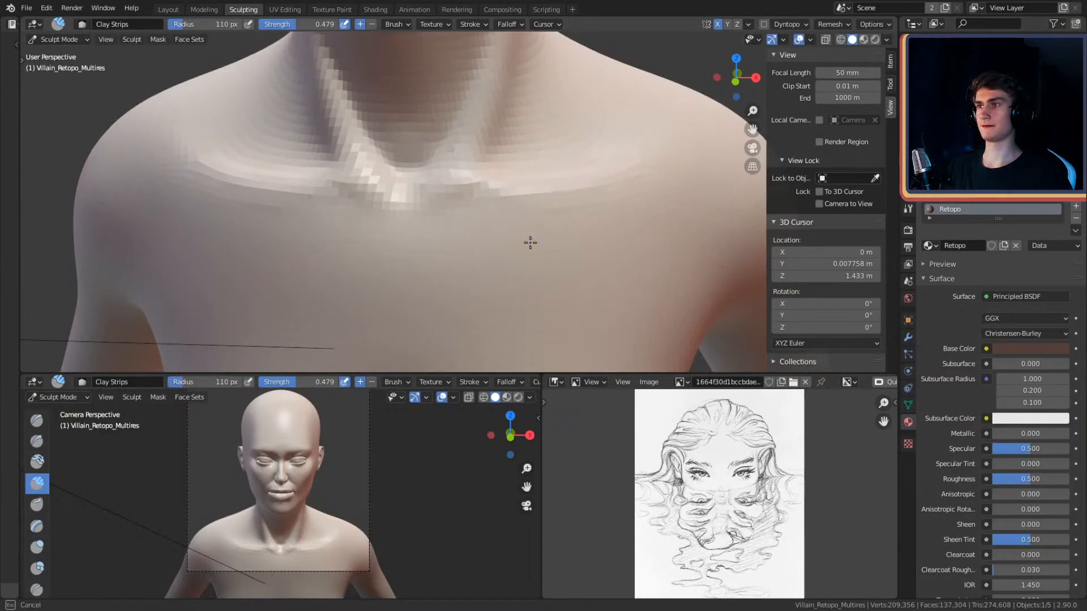
pyautogui.scroll(-4, 538, 244)
pyautogui.moveTo(555, 226)
pyautogui.keyDown('alt'); pyautogui.mouseDown()
pyautogui.moveTo(483, 201)
pyautogui.moveTo(494, 218)
pyautogui.moveTo(557, 192)
pyautogui.moveTo(532, 192)
pyautogui.moveTo(498, 215)
pyautogui.moveTo(470, 159)
pyautogui.moveTo(430, 205)
pyautogui.mouseUp(); pyautogui.keyUp('alt')
pyautogui.scroll(4, 470, 232)
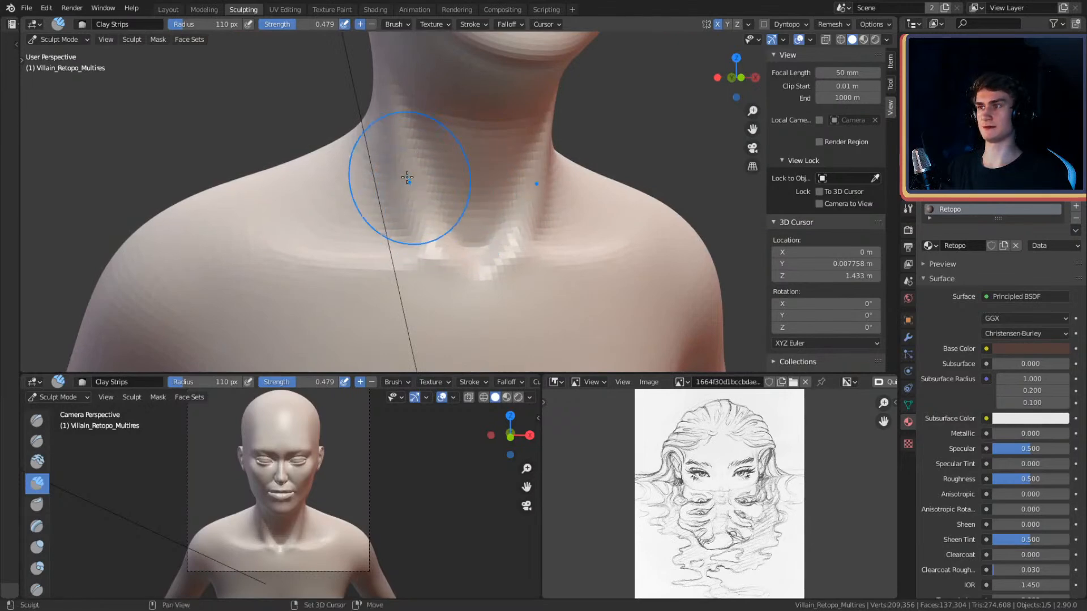
pyautogui.moveTo(413, 130)
pyautogui.keyDown('alt'); pyautogui.mouseDown()
pyautogui.moveTo(570, 150)
pyautogui.moveTo(626, 243)
pyautogui.moveTo(452, 191)
pyautogui.mouseUp(); pyautogui.keyUp('alt')
pyautogui.scroll(-6, 568, 223)
pyautogui.scroll(6, 586, 234)
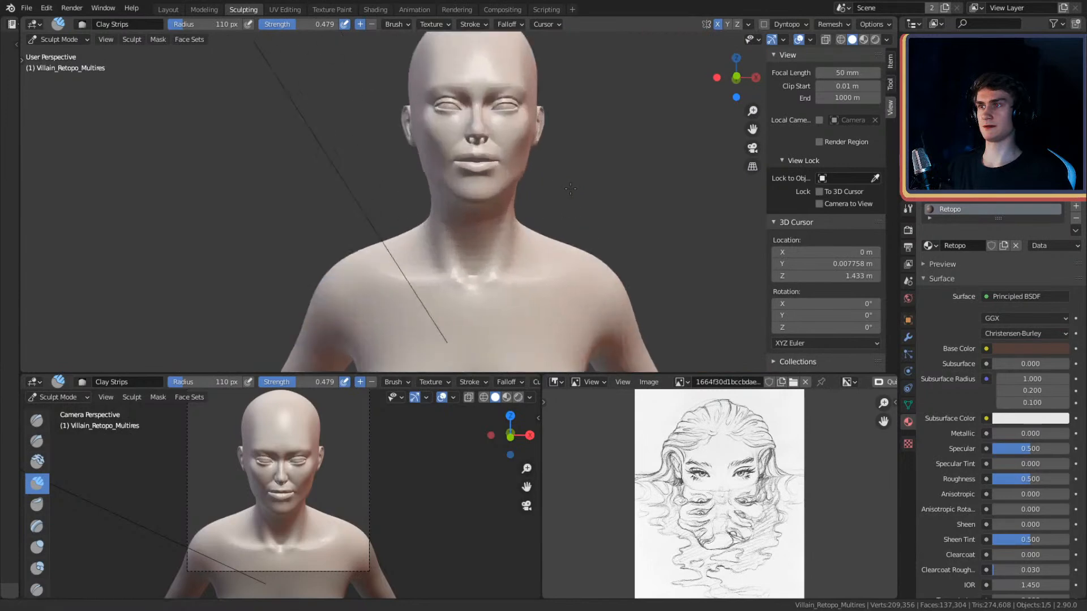
# - Sculpt the muscle running down the side and back of the neck with the Clay Strips brush at 34 px radius
pyautogui.moveTo(562, 205)
pyautogui.mouseDown(button='middle')
pyautogui.moveTo(575, 181)
pyautogui.moveTo(605, 203)
pyautogui.moveTo(482, 213)
pyautogui.moveTo(591, 222)
pyautogui.moveTo(364, 85)
pyautogui.moveTo(493, 194)
pyautogui.moveTo(515, 182)
pyautogui.moveTo(509, 236)
pyautogui.moveTo(485, 145)
pyautogui.moveTo(589, 187)
pyautogui.moveTo(532, 230)
pyautogui.moveTo(502, 277)
pyautogui.mouseUp(button='middle')
pyautogui.press('f')
pyautogui.click(510, 235)
pyautogui.moveTo(445, 101)
pyautogui.mouseDown(button='middle')
pyautogui.moveTo(531, 242)
pyautogui.moveTo(505, 306)
pyautogui.moveTo(538, 209)
pyautogui.moveTo(544, 255)
pyautogui.moveTo(512, 217)
pyautogui.mouseUp(button='middle')
pyautogui.moveTo(466, 152)
pyautogui.mouseDown(button='middle')
pyautogui.moveTo(493, 201)
pyautogui.moveTo(561, 171)
pyautogui.mouseUp(button='middle')
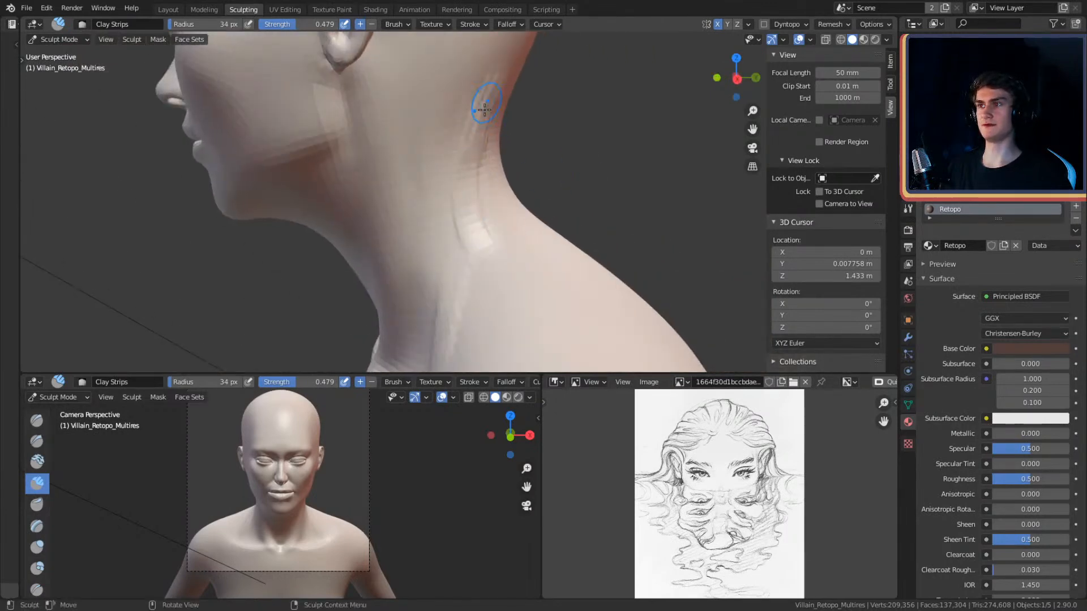
# - Build up the trapezius where the neck meets the shoulder and extend its strands around the back of the neck
pyautogui.moveTo(496, 246); pyautogui.dragTo(480, 188, button='middle')
pyautogui.moveTo(502, 269)
pyautogui.mouseDown(button='middle')
pyautogui.moveTo(536, 184)
pyautogui.moveTo(495, 156)
pyautogui.mouseUp(button='middle')
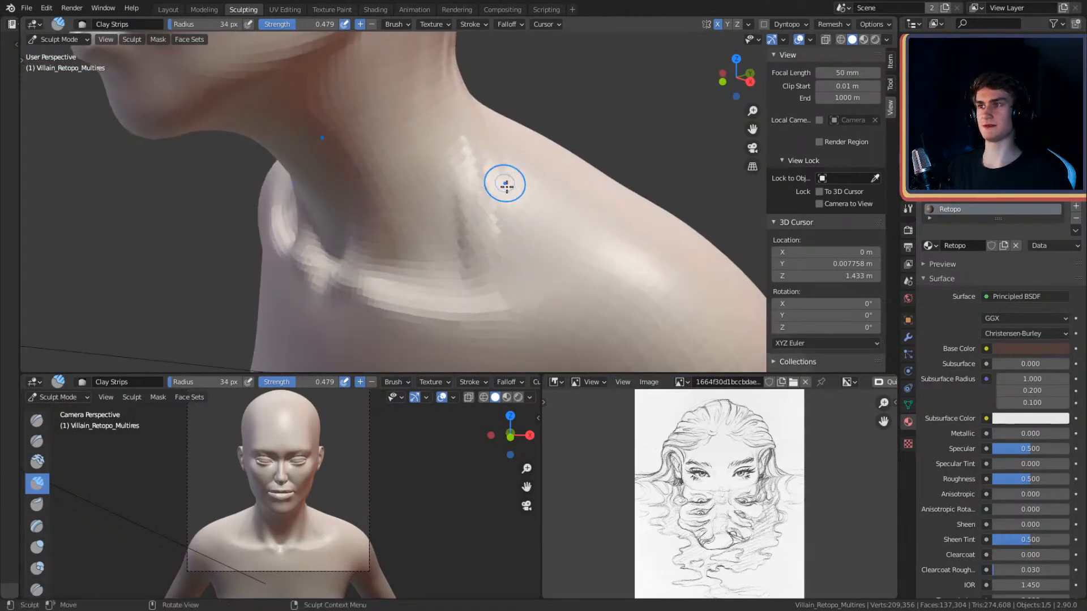
pyautogui.moveTo(535, 258); pyautogui.dragTo(524, 247, button='middle')
pyautogui.moveTo(474, 147)
pyautogui.mouseDown(button='middle')
pyautogui.moveTo(555, 211)
pyautogui.moveTo(524, 177)
pyautogui.moveTo(427, 204)
pyautogui.moveTo(522, 197)
pyautogui.moveTo(517, 155)
pyautogui.moveTo(464, 169)
pyautogui.moveTo(488, 179)
pyautogui.mouseUp(button='middle')
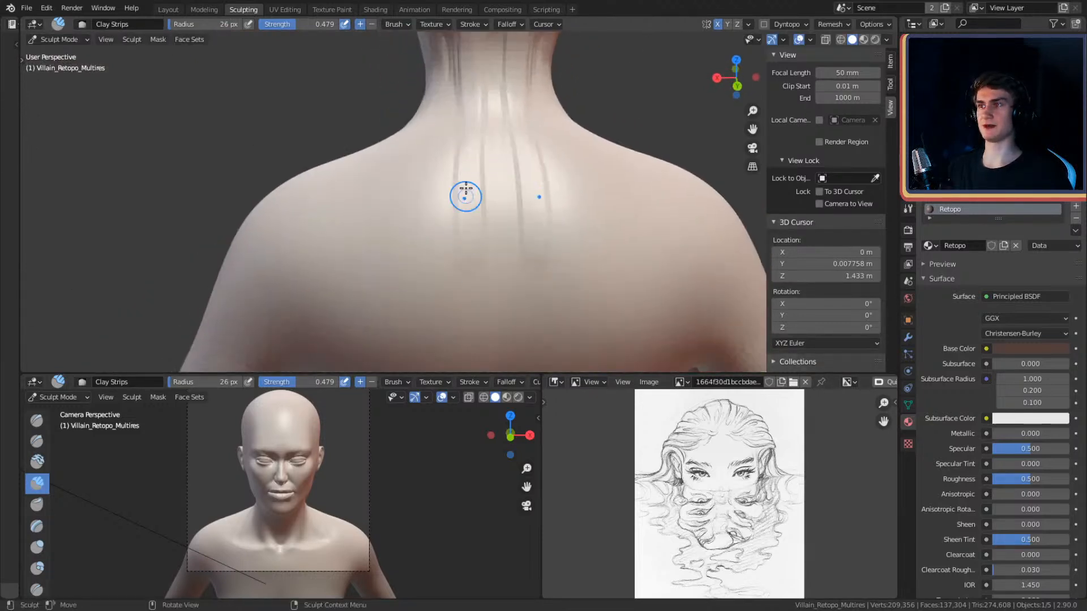
# - Sculpt the upper back muscles and the shoulder blade edges with the Clay Strips brush at 26 px radius
pyautogui.keyDown('shift'); pyautogui.moveTo(490, 282); pyautogui.dragTo(486, 188, button='middle'); pyautogui.keyUp('shift')
pyautogui.keyDown('alt'); pyautogui.moveTo(468, 212); pyautogui.dragTo(494, 176); pyautogui.keyUp('alt')
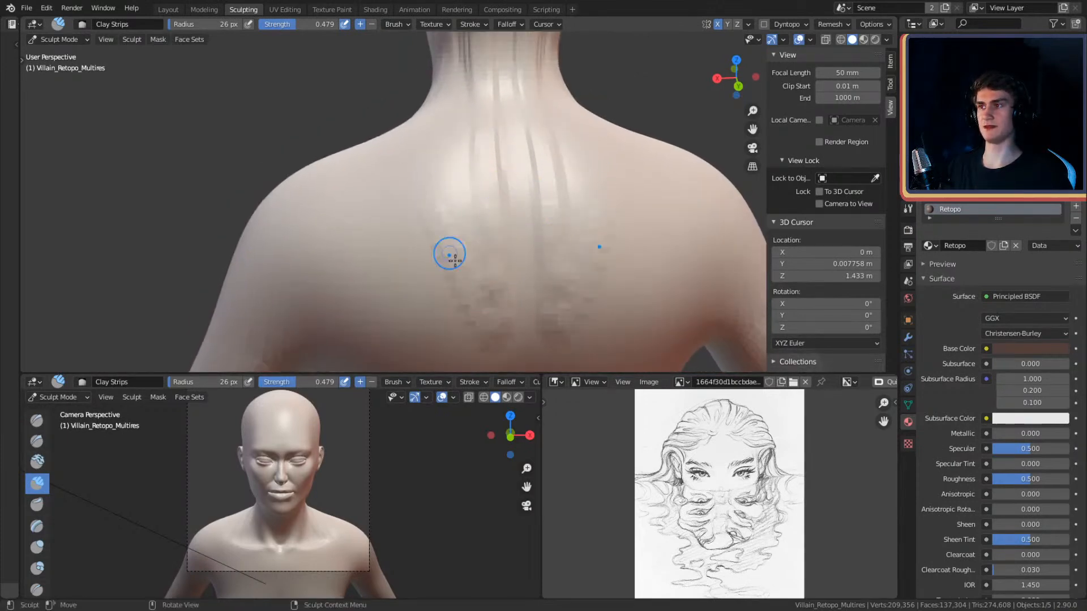
pyautogui.moveTo(398, 169)
pyautogui.keyDown('alt'); pyautogui.mouseDown()
pyautogui.moveTo(495, 240)
pyautogui.moveTo(520, 233)
pyautogui.mouseUp(); pyautogui.keyUp('alt')
pyautogui.moveTo(429, 261)
pyautogui.keyDown('alt'); pyautogui.mouseDown()
pyautogui.moveTo(483, 199)
pyautogui.moveTo(483, 233)
pyautogui.mouseUp(); pyautogui.keyUp('alt')
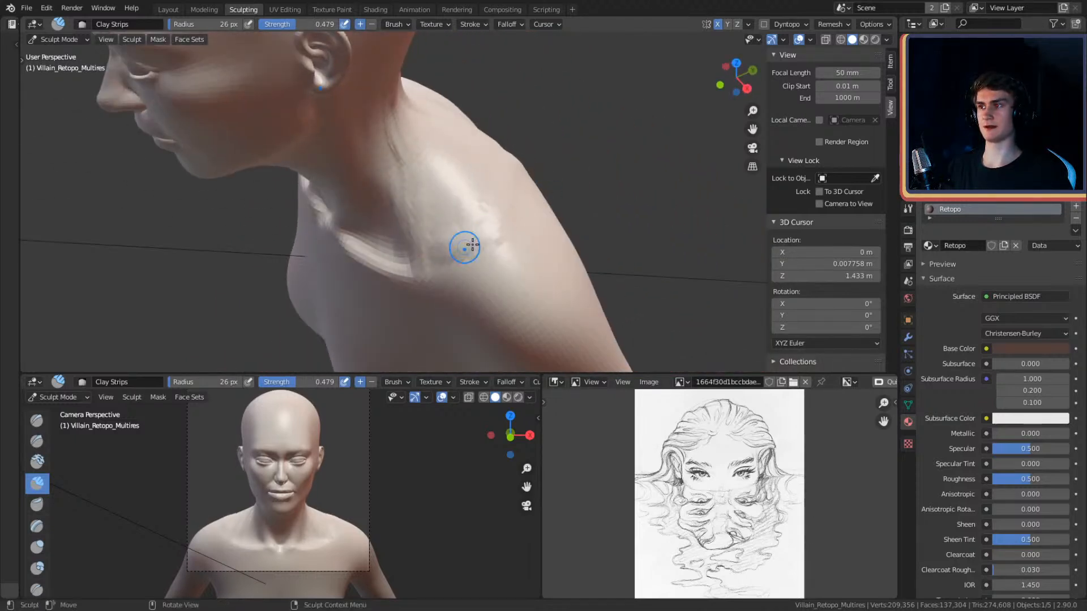
pyautogui.moveTo(436, 171)
pyautogui.keyDown('alt'); pyautogui.mouseDown()
pyautogui.moveTo(400, 223)
pyautogui.moveTo(469, 171)
pyautogui.mouseUp(); pyautogui.keyUp('alt')
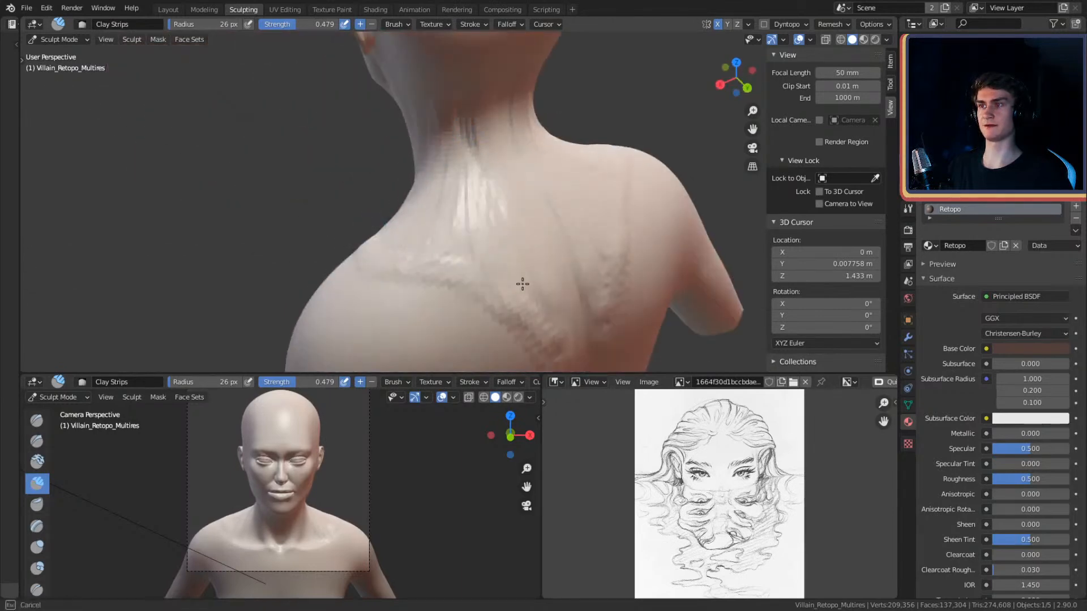
pyautogui.keyDown('alt'); pyautogui.moveTo(474, 96); pyautogui.dragTo(477, 146); pyautogui.keyUp('alt')
# - Strengthen the outer half of the collarbone and carve its edges toward the shoulder, using Clay Strips at 56 px radius
pyautogui.press('f')
pyautogui.click(552, 120)
pyautogui.moveTo(504, 197)
pyautogui.keyDown('alt'); pyautogui.mouseDown()
pyautogui.moveTo(481, 195)
pyautogui.moveTo(532, 330)
pyautogui.mouseUp(); pyautogui.keyUp('alt')
pyautogui.moveTo(460, 182)
pyautogui.keyDown('alt'); pyautogui.mouseDown()
pyautogui.moveTo(515, 203)
pyautogui.moveTo(461, 228)
pyautogui.moveTo(519, 187)
pyautogui.moveTo(504, 178)
pyautogui.moveTo(511, 163)
pyautogui.moveTo(521, 194)
pyautogui.moveTo(553, 155)
pyautogui.moveTo(511, 119)
pyautogui.moveTo(517, 203)
pyautogui.moveTo(456, 182)
pyautogui.moveTo(534, 165)
pyautogui.moveTo(457, 210)
pyautogui.mouseUp(); pyautogui.keyUp('alt')
pyautogui.press('f')
pyautogui.click(434, 173)
pyautogui.press('f')
pyautogui.click(504, 186)
pyautogui.press('f')
pyautogui.click(400, 213)
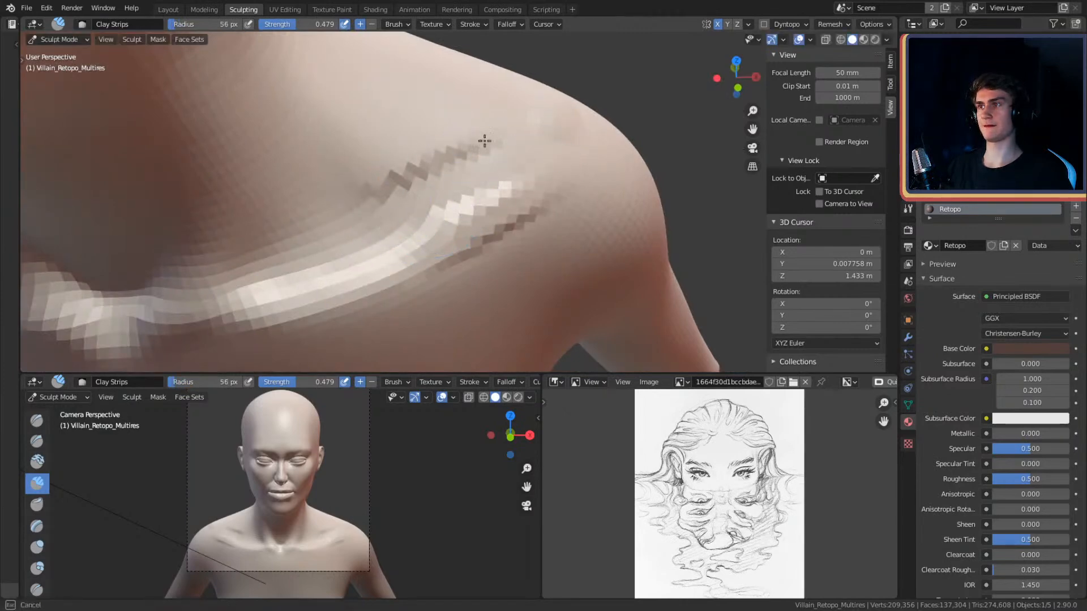
# - Join the collarbone's outer end to the bony top of the shoulder with the Clay Strips brush at 42 px radius
pyautogui.press('f')
pyautogui.moveTo(463, 278)
pyautogui.keyDown('alt'); pyautogui.mouseDown()
pyautogui.moveTo(560, 206)
pyautogui.moveTo(460, 216)
pyautogui.moveTo(570, 141)
pyautogui.moveTo(562, 195)
pyautogui.mouseUp(); pyautogui.keyUp('alt')
pyautogui.press('f')
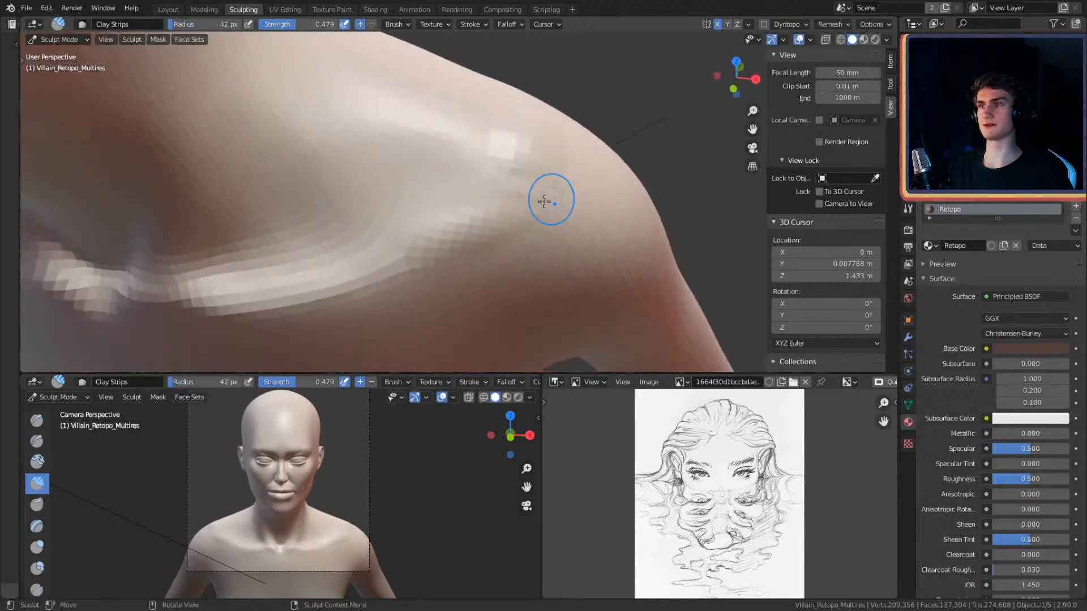
pyautogui.moveTo(570, 137)
pyautogui.keyDown('alt'); pyautogui.mouseDown()
pyautogui.moveTo(459, 235)
pyautogui.moveTo(516, 189)
pyautogui.moveTo(464, 215)
pyautogui.mouseUp(); pyautogui.keyUp('alt')
# - Blend the area between the outer collarbone and the shoulder with the Clay Strips brush at 148 px radius
pyautogui.moveTo(328, 187)
pyautogui.mouseDown()
pyautogui.moveTo(360, 175)
pyautogui.moveTo(419, 188)
pyautogui.mouseUp()
pyautogui.press('f')
pyautogui.click(421, 175)
pyautogui.keyDown('alt'); pyautogui.moveTo(510, 209); pyautogui.dragTo(464, 216); pyautogui.keyUp('alt')
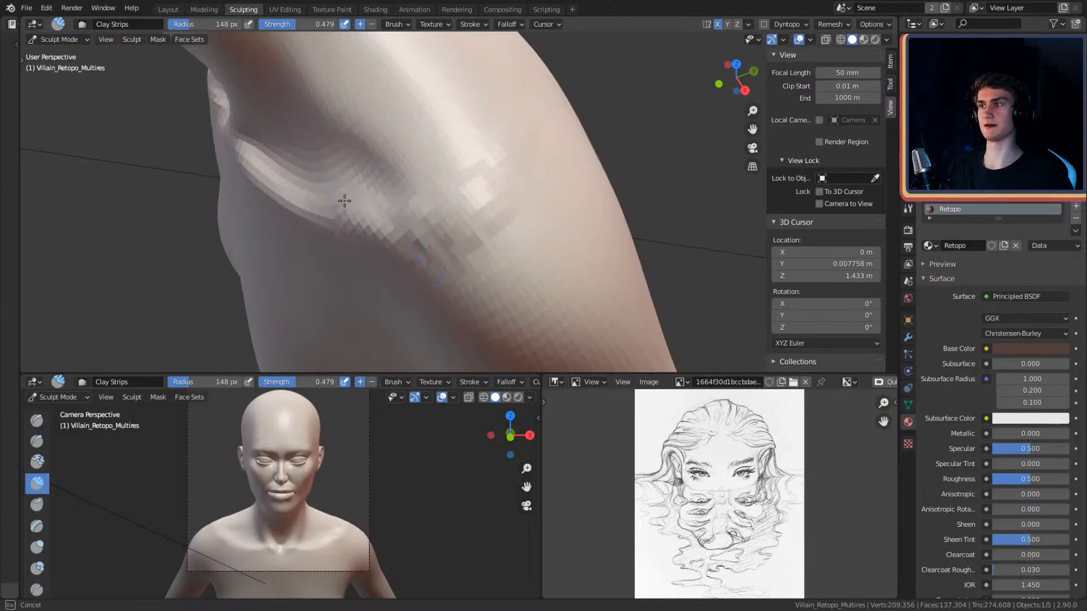
pyautogui.moveTo(365, 152)
pyautogui.keyDown('alt'); pyautogui.mouseDown()
pyautogui.moveTo(356, 165)
pyautogui.moveTo(492, 192)
pyautogui.moveTo(612, 157)
pyautogui.mouseUp(); pyautogui.keyUp('alt')
pyautogui.moveTo(534, 226)
pyautogui.keyDown('alt'); pyautogui.keyDown('shift'); pyautogui.mouseDown()
pyautogui.moveTo(511, 146)
pyautogui.moveTo(547, 147)
pyautogui.moveTo(531, 220)
pyautogui.moveTo(568, 172)
pyautogui.moveTo(558, 249)
pyautogui.moveTo(543, 246)
pyautogui.mouseUp(); pyautogui.keyUp('shift'); pyautogui.keyUp('alt')
# - Adjust the shoulder's outline by pulling the surface with a resized Grab brush
pyautogui.press('g')
pyautogui.keyDown('alt'); pyautogui.moveTo(560, 150); pyautogui.dragTo(565, 139); pyautogui.keyUp('alt')
pyautogui.press('f')
pyautogui.click(674, 158)
pyautogui.moveTo(512, 160)
pyautogui.mouseDown()
pyautogui.moveTo(547, 166)
pyautogui.moveTo(550, 123)
pyautogui.mouseUp()
pyautogui.press('f')
pyautogui.click(543, 155)
# - Carve the line between the chest and the front of the shoulder with the Crease brush at 50 px radius
pyautogui.hotkey('shift', 'c')
pyautogui.moveTo(503, 260)
pyautogui.keyDown('alt'); pyautogui.keyDown('shift'); pyautogui.mouseDown()
pyautogui.moveTo(495, 165)
pyautogui.moveTo(460, 155)
pyautogui.mouseUp(); pyautogui.keyUp('shift'); pyautogui.keyUp('alt')
pyautogui.press('f')
pyautogui.click(487, 247)
pyautogui.moveTo(489, 219)
pyautogui.keyDown('alt'); pyautogui.mouseDown()
pyautogui.moveTo(507, 187)
pyautogui.moveTo(505, 214)
pyautogui.mouseUp(); pyautogui.keyUp('alt')
pyautogui.press('f')
pyautogui.click(498, 190)
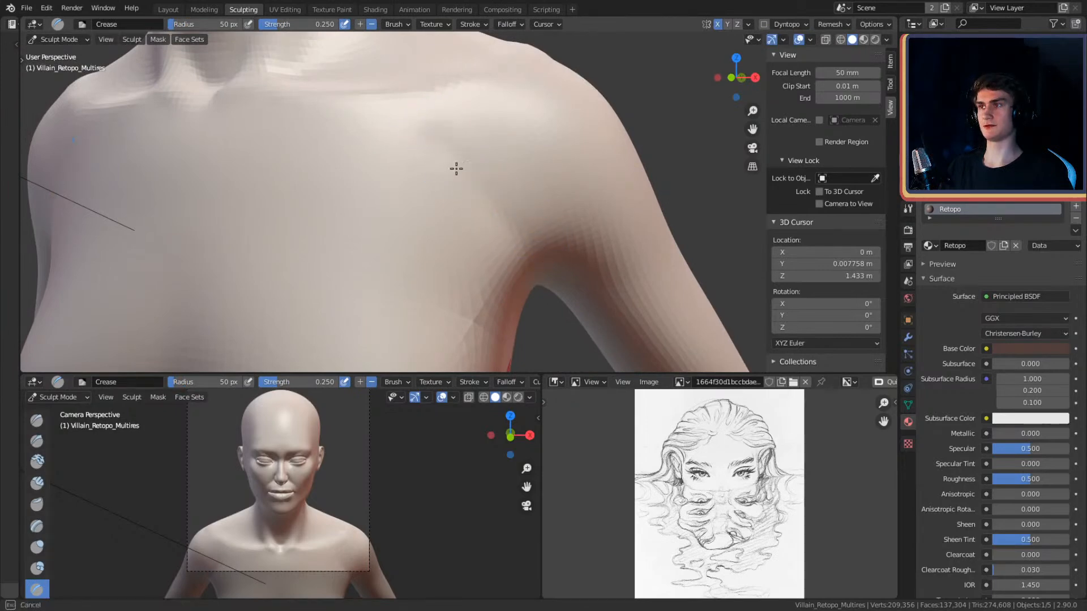
# - Deepen the front armpit fold where the chest meets the upper arm with the Crease brush at 75 px radius
pyautogui.keyDown('alt'); pyautogui.moveTo(570, 251); pyautogui.dragTo(515, 158); pyautogui.keyUp('alt')
pyautogui.keyDown('alt'); pyautogui.moveTo(589, 229); pyautogui.dragTo(454, 196); pyautogui.keyUp('alt')
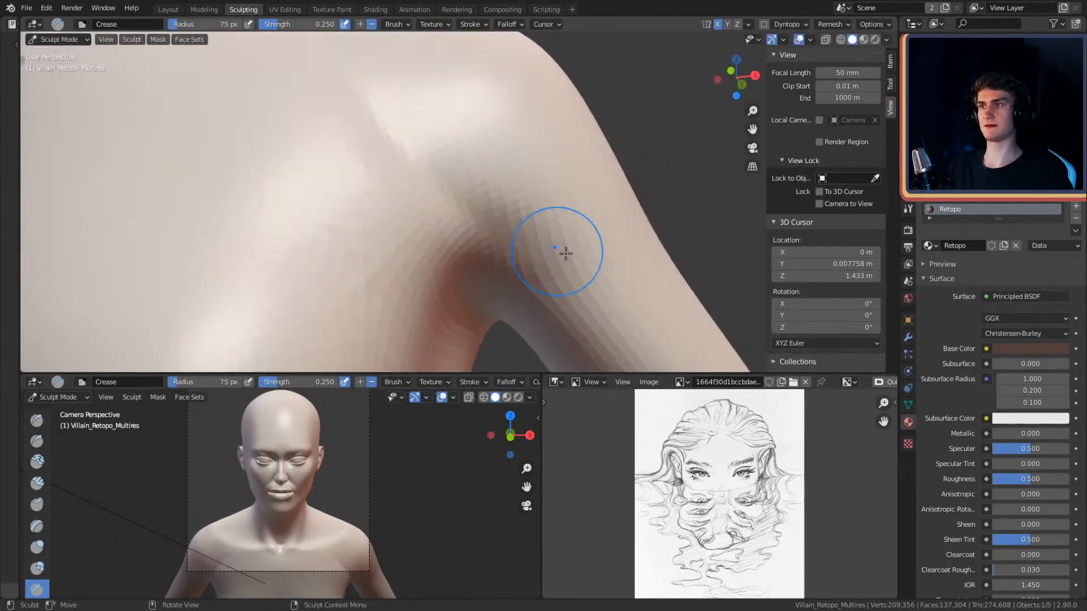
pyautogui.keyDown('alt'); pyautogui.moveTo(655, 245); pyautogui.dragTo(515, 240); pyautogui.keyUp('alt')
pyautogui.moveTo(589, 260)
pyautogui.keyDown('alt'); pyautogui.mouseDown()
pyautogui.moveTo(534, 216)
pyautogui.moveTo(413, 246)
pyautogui.mouseUp(); pyautogui.keyUp('alt')
# - Carve the rear armpit fold between the upper arm and the back with the Crease brush at 102 px radius
pyautogui.press('f')
pyautogui.click(456, 243)
pyautogui.moveTo(503, 235)
pyautogui.keyDown('alt'); pyautogui.mouseDown()
pyautogui.moveTo(510, 172)
pyautogui.moveTo(528, 150)
pyautogui.moveTo(541, 205)
pyautogui.moveTo(534, 175)
pyautogui.moveTo(477, 209)
pyautogui.moveTo(468, 102)
pyautogui.mouseUp(); pyautogui.keyUp('alt')
pyautogui.press('f')
pyautogui.click(471, 208)
pyautogui.moveTo(461, 214); pyautogui.dragTo(459, 205)
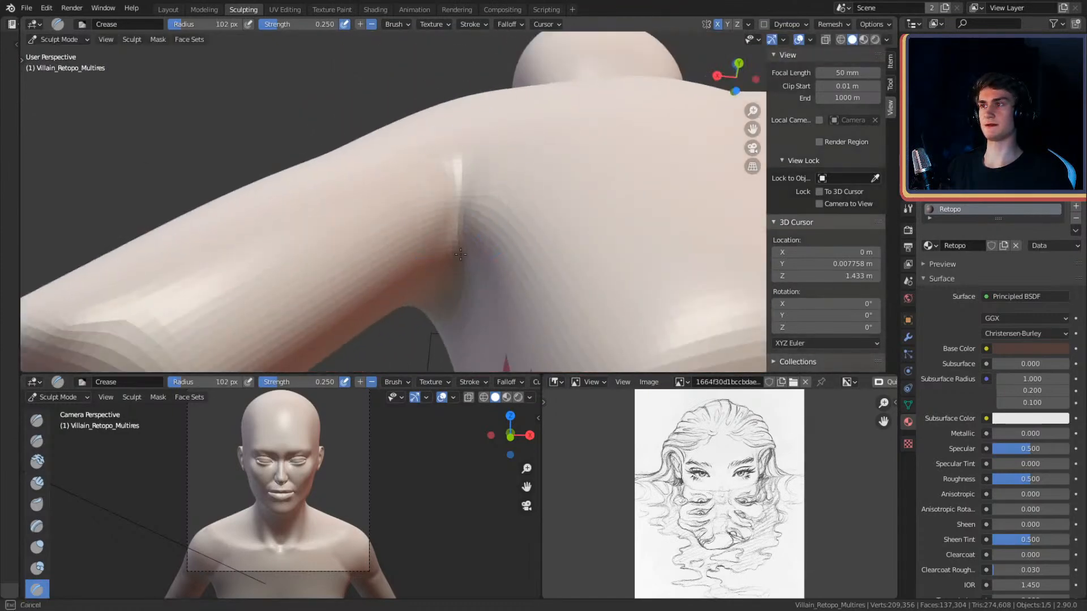
# - Sharpen the fold behind the shoulder and above the rear armpit with the Crease brush at 40 px radius
pyautogui.moveTo(456, 202)
pyautogui.keyDown('alt'); pyautogui.mouseDown()
pyautogui.moveTo(611, 195)
pyautogui.moveTo(541, 165)
pyautogui.moveTo(539, 175)
pyautogui.mouseUp(); pyautogui.keyUp('alt')
pyautogui.press('f')
pyautogui.click(527, 177)
pyautogui.moveTo(576, 253)
pyautogui.keyDown('alt'); pyautogui.mouseDown()
pyautogui.moveTo(555, 185)
pyautogui.moveTo(507, 170)
pyautogui.moveTo(413, 203)
pyautogui.mouseUp(); pyautogui.keyUp('alt')
pyautogui.moveTo(513, 139)
pyautogui.keyDown('alt'); pyautogui.mouseDown()
pyautogui.moveTo(558, 181)
pyautogui.moveTo(333, 232)
pyautogui.mouseUp(); pyautogui.keyUp('alt')
pyautogui.moveTo(579, 102)
pyautogui.keyDown('alt'); pyautogui.mouseDown()
pyautogui.moveTo(502, 168)
pyautogui.moveTo(526, 129)
pyautogui.moveTo(515, 203)
pyautogui.moveTo(431, 267)
pyautogui.mouseUp(); pyautogui.keyUp('alt')
pyautogui.press('f')
pyautogui.click(519, 192)
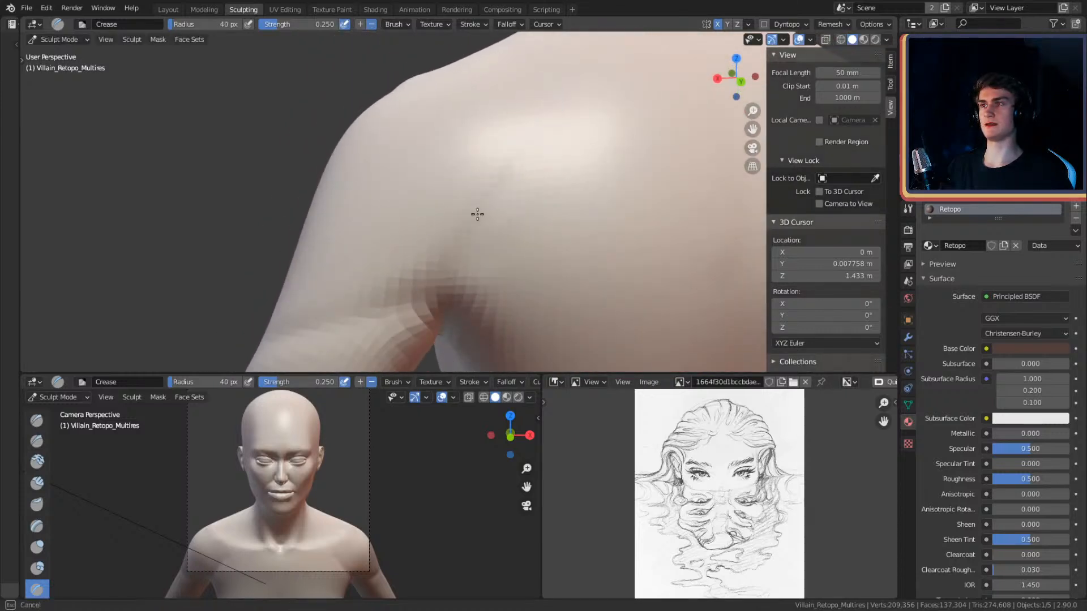
pyautogui.moveTo(489, 210)
pyautogui.keyDown('alt'); pyautogui.mouseDown()
pyautogui.moveTo(516, 150)
pyautogui.moveTo(543, 185)
pyautogui.moveTo(502, 127)
pyautogui.moveTo(484, 240)
pyautogui.mouseUp(); pyautogui.keyUp('alt')
pyautogui.moveTo(484, 241); pyautogui.dragTo(465, 166, button='middle')
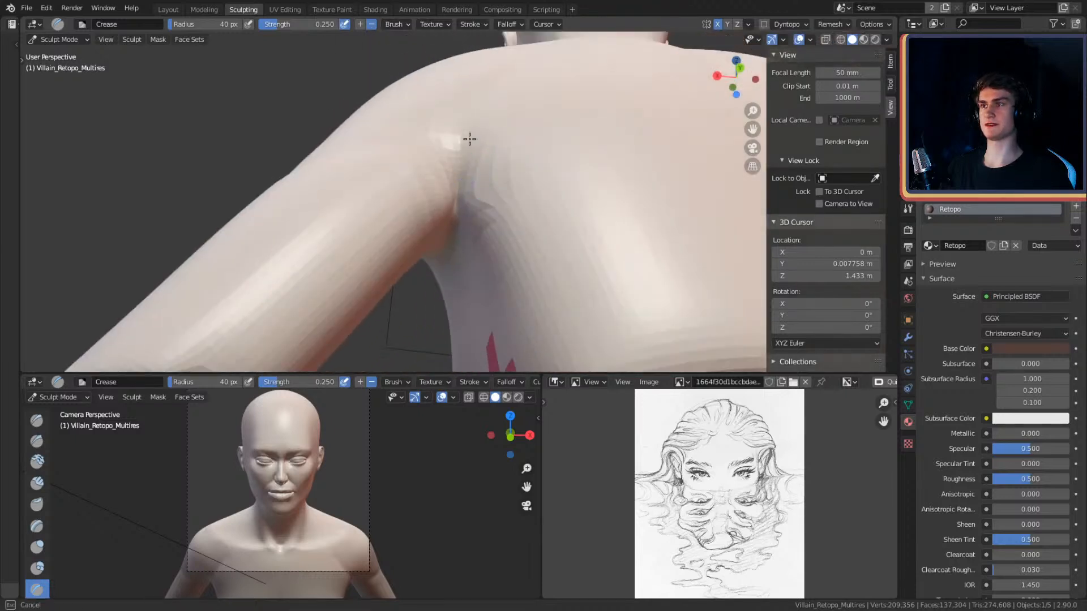
# - Refine the crease between the chest and the front deltoid below the collarbone, enlarging the Crease brush to 108 px radius
pyautogui.moveTo(442, 240)
pyautogui.mouseDown(button='middle')
pyautogui.moveTo(512, 162)
pyautogui.moveTo(536, 213)
pyautogui.moveTo(607, 222)
pyautogui.moveTo(626, 182)
pyautogui.mouseUp(button='middle')
pyautogui.moveTo(428, 149)
pyautogui.mouseDown(button='middle')
pyautogui.moveTo(566, 204)
pyautogui.moveTo(623, 187)
pyautogui.moveTo(550, 224)
pyautogui.moveTo(587, 165)
pyautogui.moveTo(553, 171)
pyautogui.mouseUp(button='middle')
pyautogui.moveTo(444, 240)
pyautogui.keyDown('shift'); pyautogui.mouseDown(button='middle')
pyautogui.moveTo(535, 176)
pyautogui.moveTo(606, 175)
pyautogui.moveTo(545, 182)
pyautogui.moveTo(551, 160)
pyautogui.moveTo(592, 182)
pyautogui.moveTo(510, 169)
pyautogui.mouseUp(button='middle'); pyautogui.keyUp('shift')
pyautogui.press('f')
pyautogui.click(562, 181)
pyautogui.press('f')
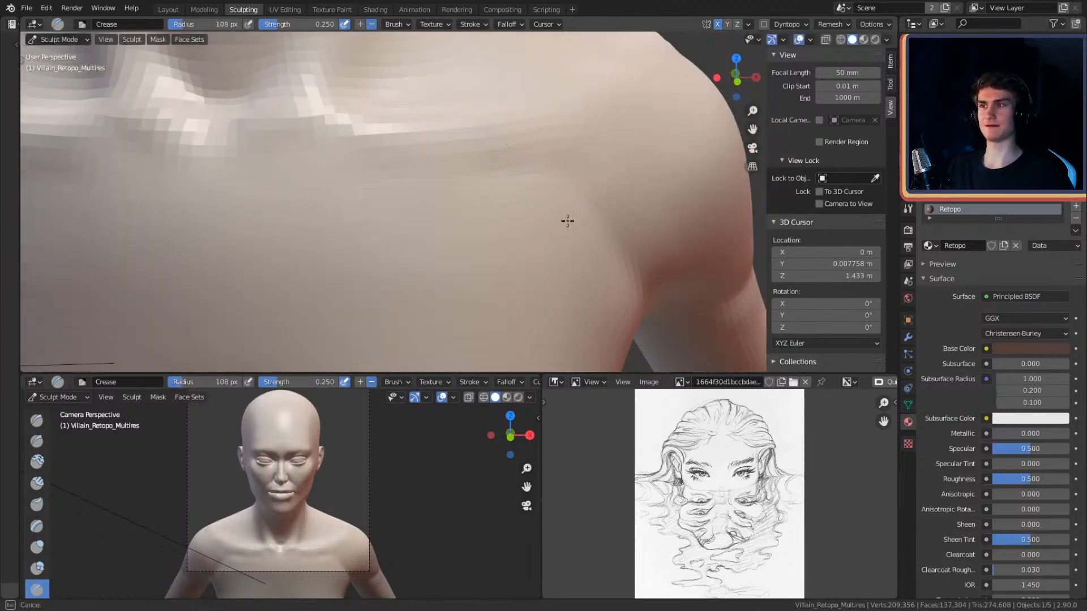
pyautogui.scroll(-6, 558, 206)
pyautogui.scroll(1, 545, 218)
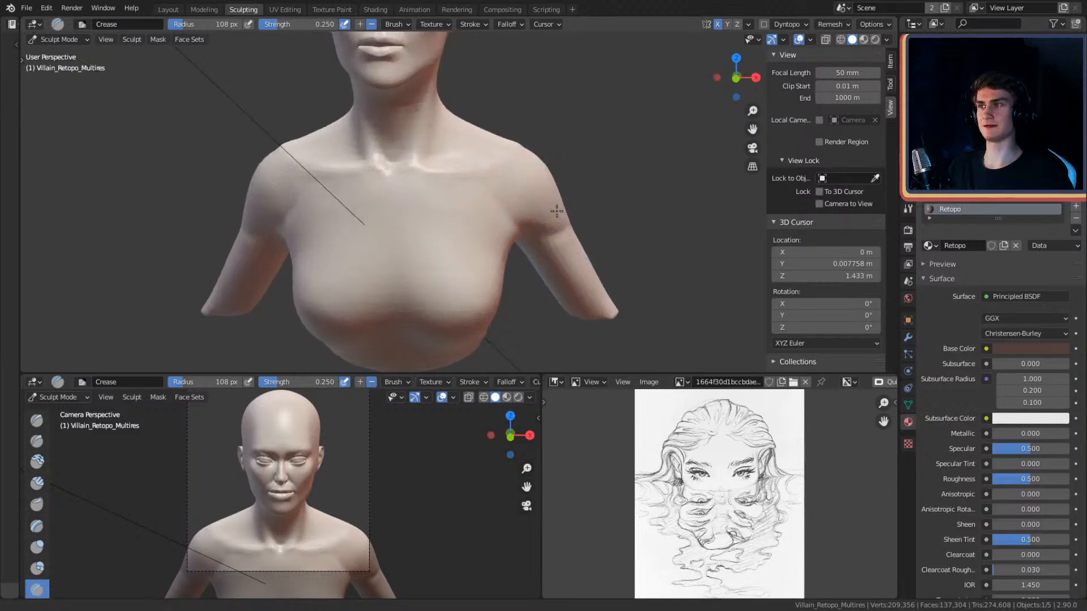
pyautogui.scroll(3, 601, 155)
pyautogui.moveTo(602, 155)
pyautogui.mouseDown(button='middle')
pyautogui.moveTo(513, 217)
pyautogui.moveTo(517, 229)
pyautogui.mouseUp(button='middle')
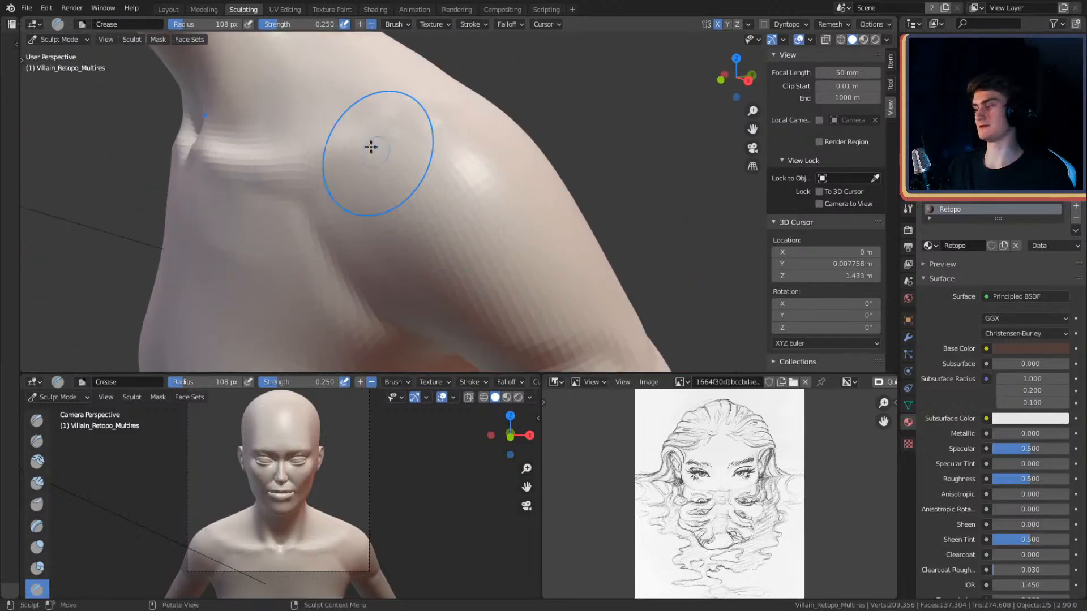
# - Build up the front deltoid with Clay Strips strokes, enlarging the brush from 37 to 62 px radius
pyautogui.press('c')
pyautogui.moveTo(387, 203); pyautogui.dragTo(445, 182, button='middle')
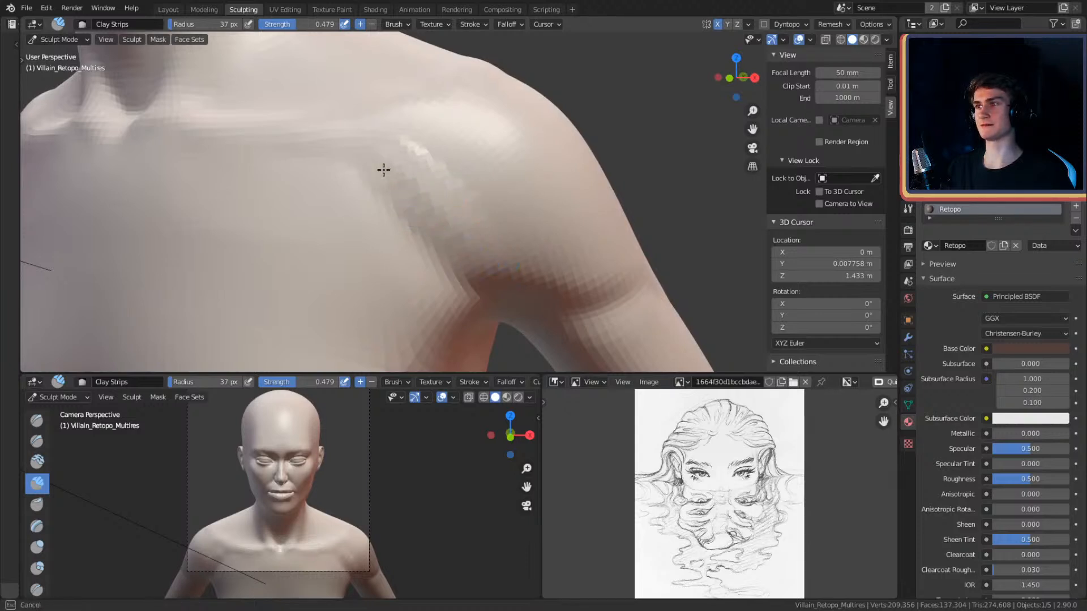
pyautogui.moveTo(532, 281)
pyautogui.mouseDown(button='middle')
pyautogui.moveTo(497, 150)
pyautogui.moveTo(460, 162)
pyautogui.moveTo(398, 223)
pyautogui.mouseUp(button='middle')
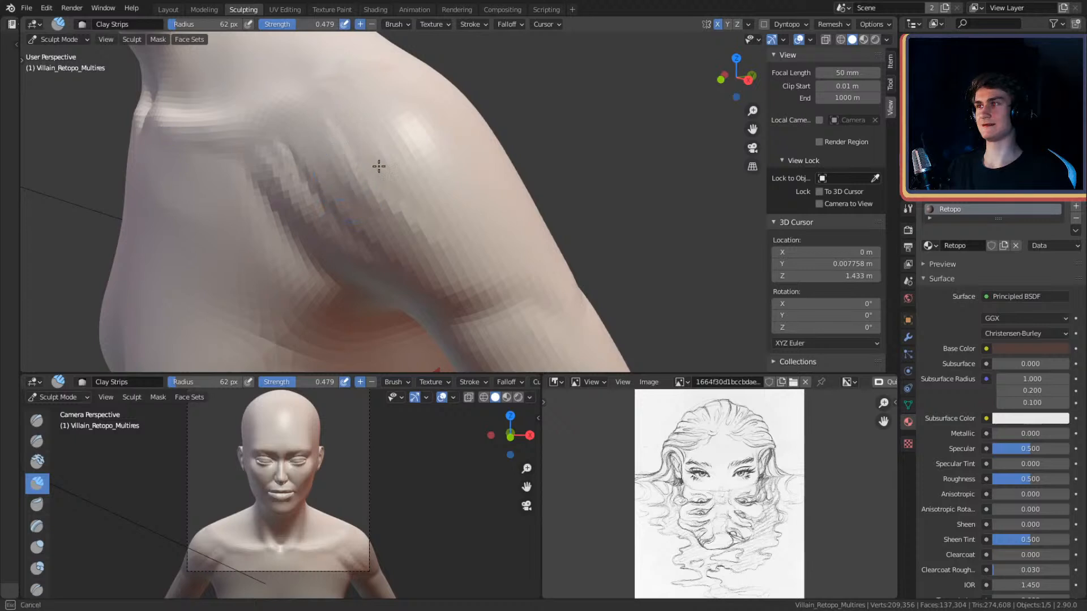
pyautogui.moveTo(454, 184); pyautogui.dragTo(434, 271, button='middle')
pyautogui.moveTo(358, 151); pyautogui.dragTo(428, 210, button='middle')
# - Add the outer and rear deltoid strands down to the upper arm with the Clay Strips brush at 51 px radius
pyautogui.moveTo(409, 299)
pyautogui.mouseDown(button='middle')
pyautogui.moveTo(480, 194)
pyautogui.moveTo(460, 247)
pyautogui.mouseUp(button='middle')
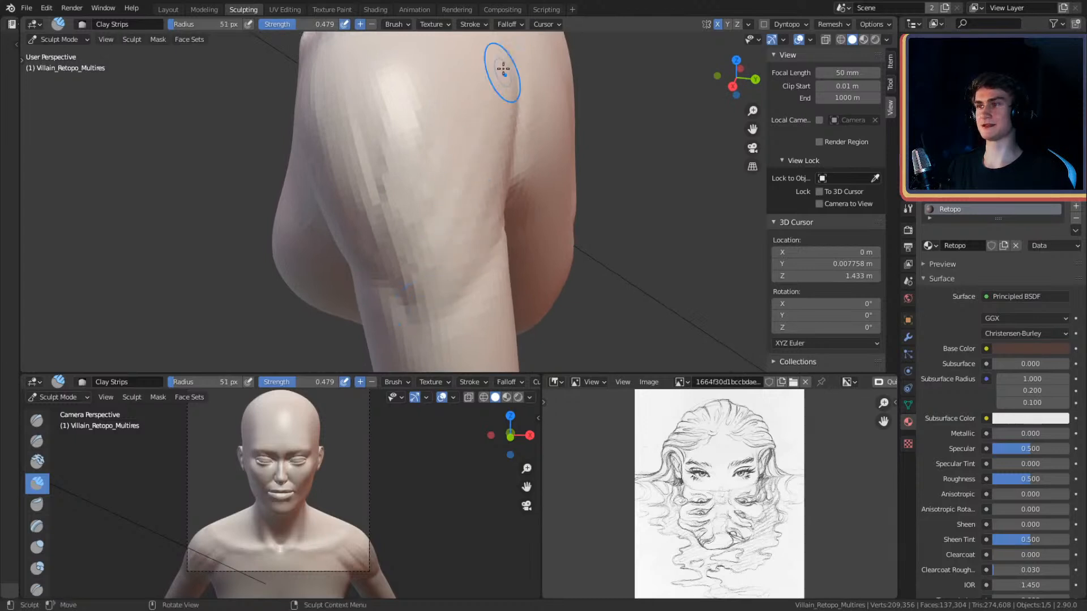
pyautogui.moveTo(501, 90); pyautogui.dragTo(431, 189, button='middle')
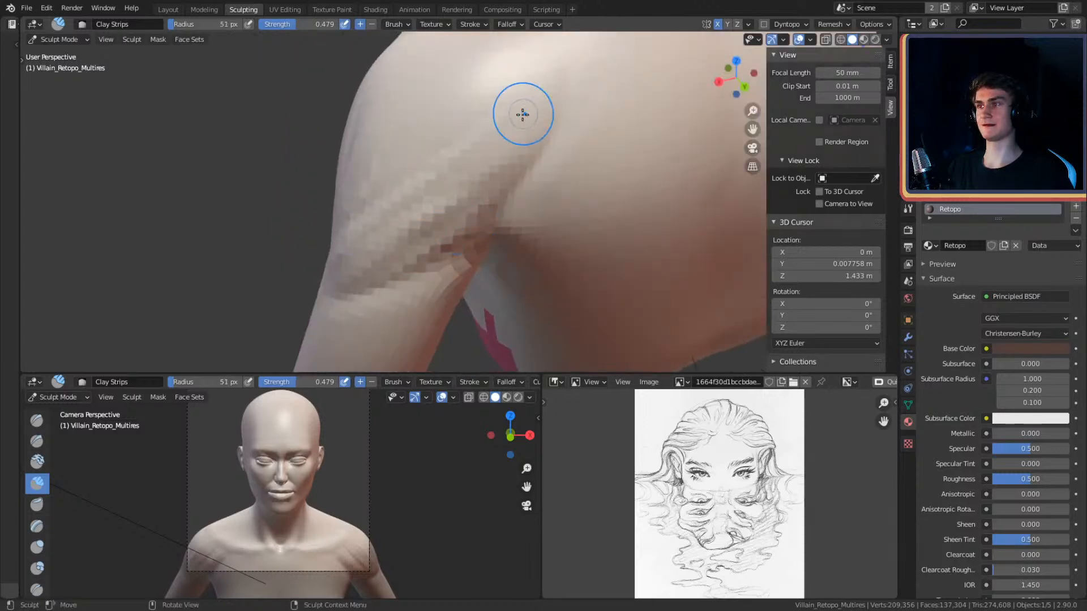
pyautogui.moveTo(523, 112); pyautogui.dragTo(517, 200, button='middle')
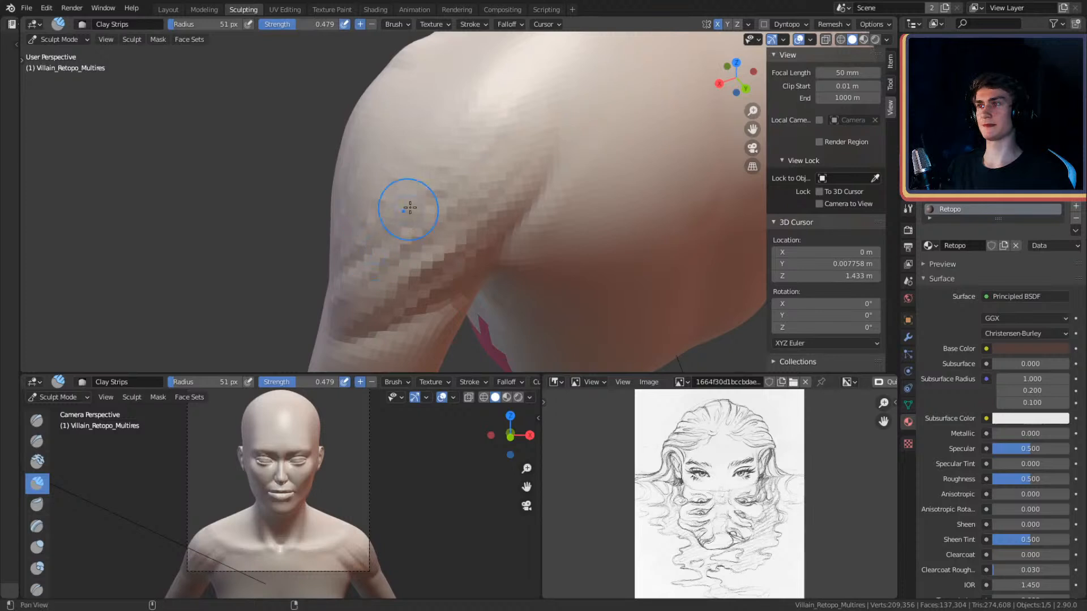
pyautogui.moveTo(401, 217); pyautogui.dragTo(504, 187, button='middle')
pyautogui.moveTo(370, 149); pyautogui.dragTo(484, 171, button='middle')
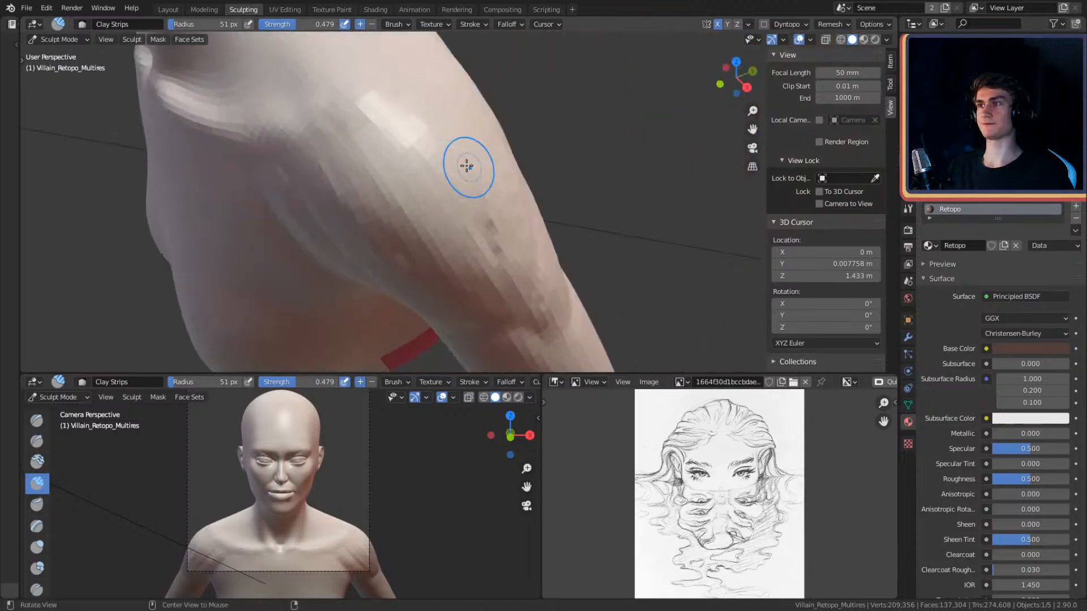
pyautogui.moveTo(386, 231)
pyautogui.mouseDown(button='middle')
pyautogui.moveTo(512, 145)
pyautogui.moveTo(452, 159)
pyautogui.mouseUp(button='middle')
# - Blend the deltoid strands into the shoulder and upper arm with the Clay Strips brush at 178 px radius
pyautogui.press('f')
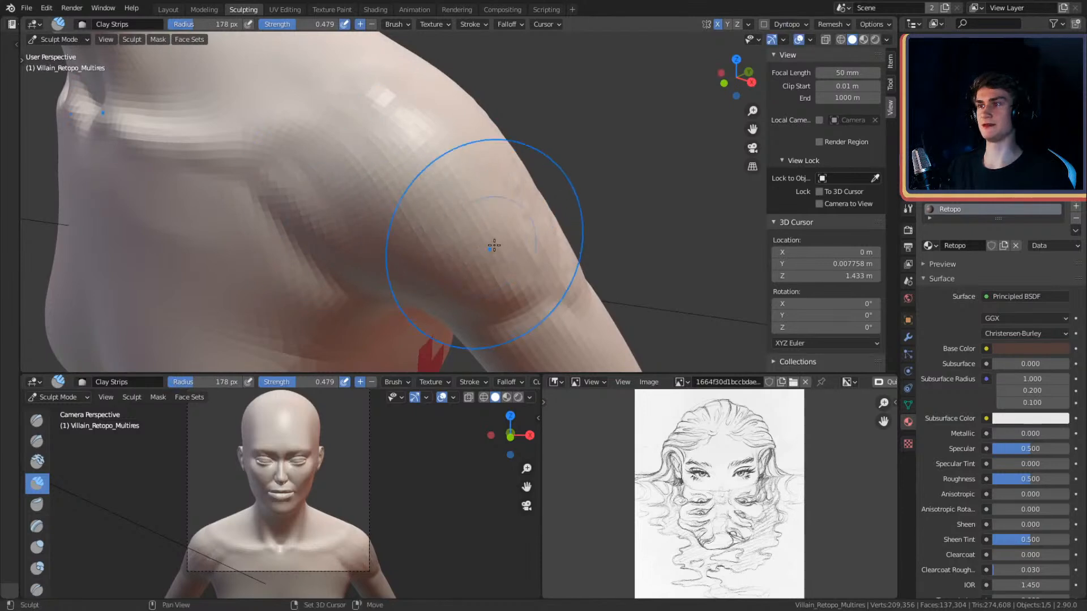
pyautogui.moveTo(486, 249); pyautogui.dragTo(481, 245, button='middle')
pyautogui.moveTo(493, 156)
pyautogui.keyDown('shift'); pyautogui.mouseDown(button='middle')
pyautogui.moveTo(413, 204)
pyautogui.moveTo(456, 143)
pyautogui.moveTo(500, 164)
pyautogui.moveTo(485, 138)
pyautogui.moveTo(500, 230)
pyautogui.moveTo(595, 211)
pyautogui.moveTo(534, 187)
pyautogui.moveTo(572, 180)
pyautogui.moveTo(605, 213)
pyautogui.mouseUp(button='middle'); pyautogui.keyUp('shift')
pyautogui.keyDown('alt'); pyautogui.keyDown('shift'); pyautogui.moveTo(605, 213); pyautogui.dragTo(606, 176); pyautogui.keyUp('shift'); pyautogui.keyUp('alt')
pyautogui.moveTo(606, 175)
pyautogui.keyDown('alt'); pyautogui.mouseDown()
pyautogui.moveTo(588, 196)
pyautogui.moveTo(587, 168)
pyautogui.moveTo(571, 187)
pyautogui.moveTo(557, 149)
pyautogui.mouseUp(); pyautogui.keyUp('alt')
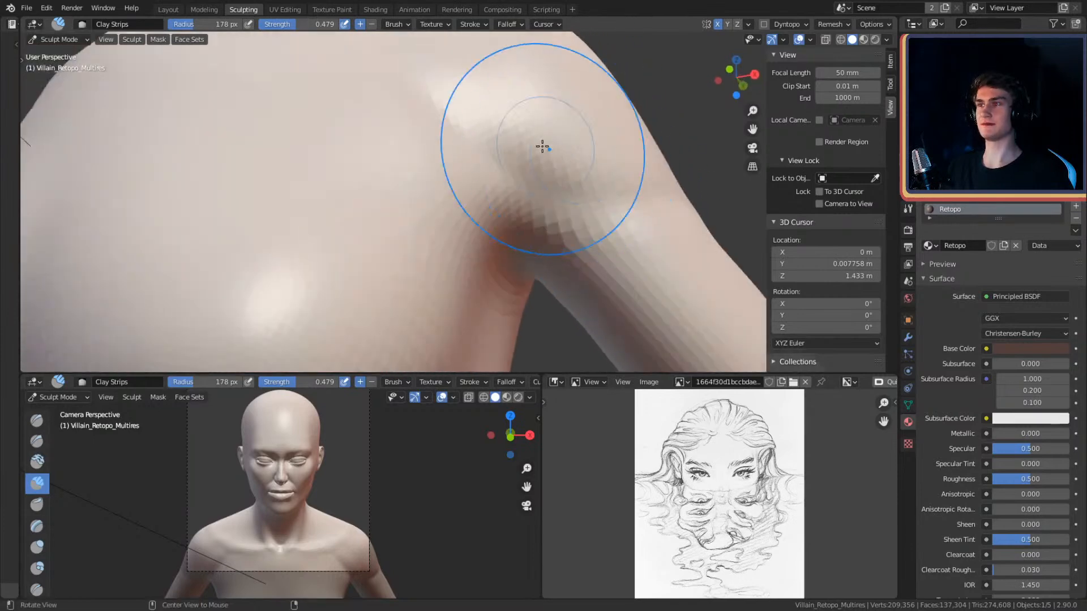
# - Carve the armpit hollow beneath the arm with the Crease brush, reducing its radius from 107 to 89 px
pyautogui.hotkey('shift', 'c')
pyautogui.moveTo(492, 184)
pyautogui.keyDown('alt'); pyautogui.mouseDown()
pyautogui.moveTo(517, 164)
pyautogui.moveTo(526, 187)
pyautogui.mouseUp(); pyautogui.keyUp('alt')
pyautogui.press('f')
pyautogui.click(502, 166)
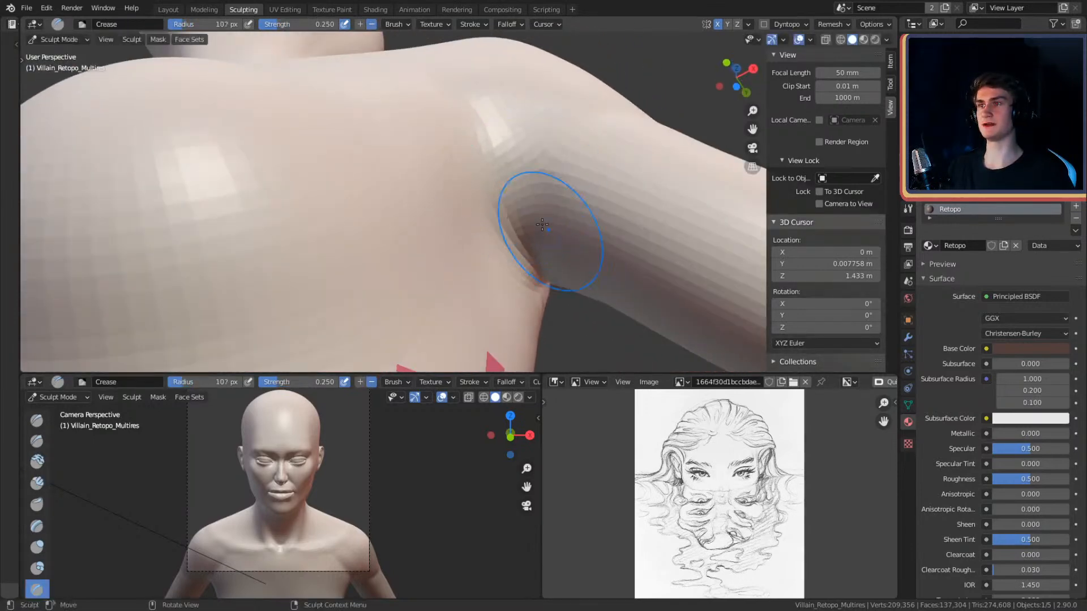
pyautogui.moveTo(524, 242); pyautogui.dragTo(533, 261)
pyautogui.moveTo(533, 262)
pyautogui.keyDown('alt'); pyautogui.mouseDown()
pyautogui.moveTo(537, 226)
pyautogui.moveTo(523, 198)
pyautogui.moveTo(495, 192)
pyautogui.mouseUp(); pyautogui.keyUp('alt')
pyautogui.press('f')
pyautogui.click(513, 198)
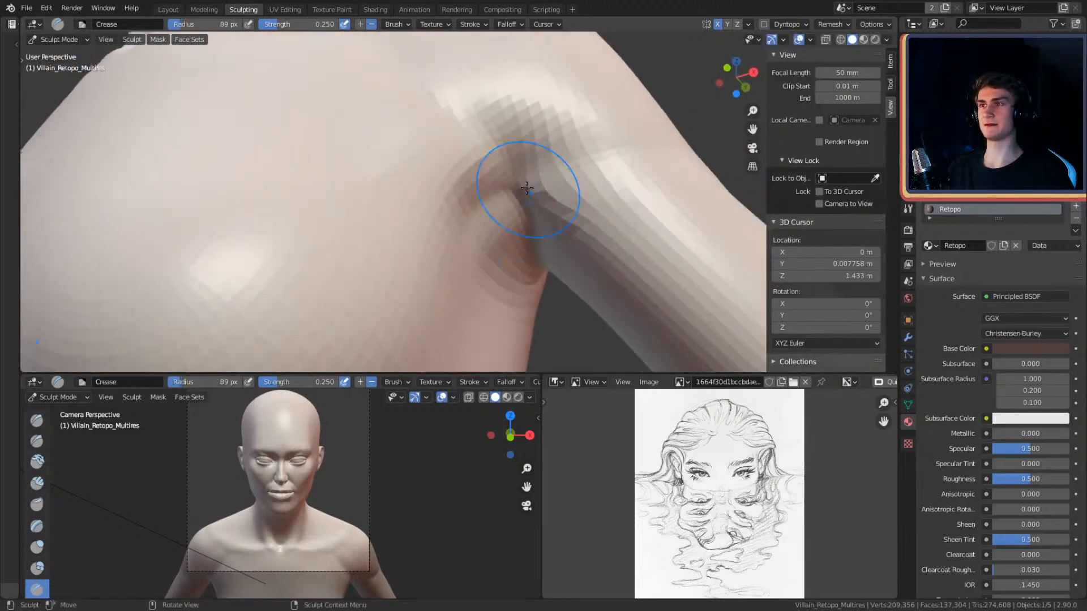
# - Refine the armpit edge and the side of the chest below it with the Crease brush at 89 px radius
pyautogui.keyDown('shift'); pyautogui.moveTo(471, 248); pyautogui.dragTo(507, 207, button='middle'); pyautogui.keyUp('shift')
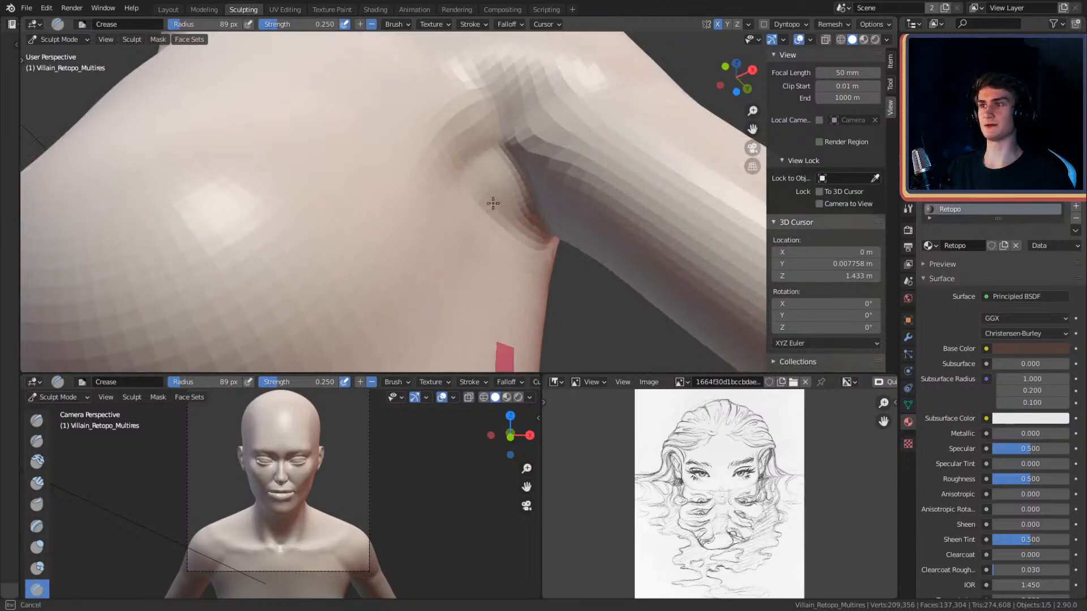
pyautogui.keyDown('alt'); pyautogui.moveTo(535, 148); pyautogui.dragTo(502, 169); pyautogui.keyUp('alt')
pyautogui.keyDown('alt'); pyautogui.moveTo(452, 349); pyautogui.dragTo(486, 168); pyautogui.keyUp('alt')
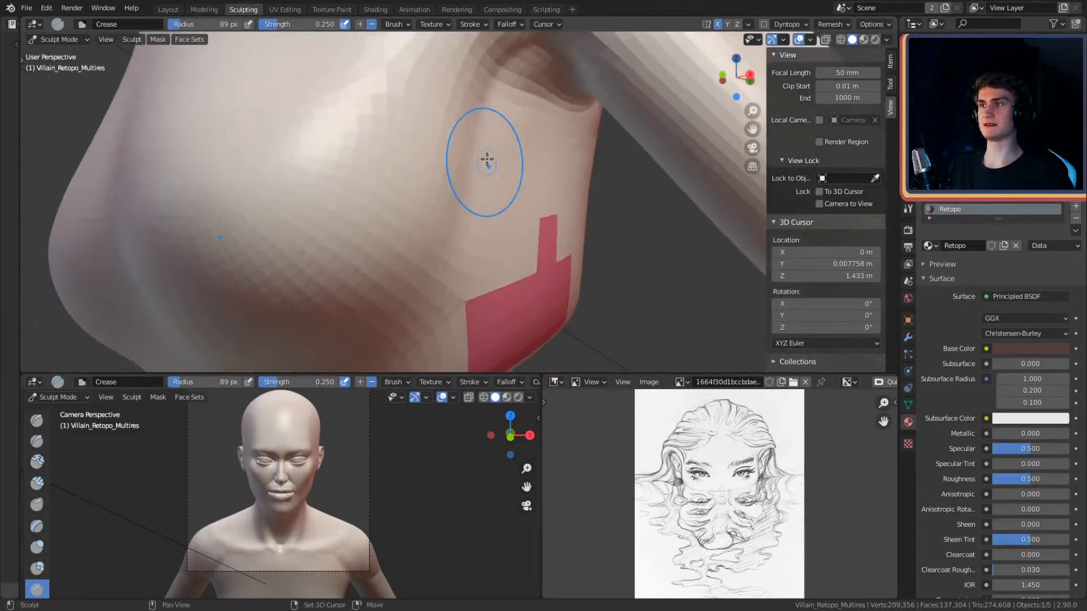
pyautogui.moveTo(475, 236)
pyautogui.keyDown('alt'); pyautogui.mouseDown()
pyautogui.moveTo(485, 206)
pyautogui.moveTo(554, 190)
pyautogui.moveTo(491, 186)
pyautogui.mouseUp(); pyautogui.keyUp('alt')
pyautogui.moveTo(369, 306); pyautogui.dragTo(361, 310)
pyautogui.moveTo(362, 306)
pyautogui.keyDown('alt'); pyautogui.mouseDown()
pyautogui.moveTo(435, 252)
pyautogui.moveTo(334, 238)
pyautogui.moveTo(415, 226)
pyautogui.moveTo(491, 258)
pyautogui.moveTo(453, 262)
pyautogui.moveTo(498, 297)
pyautogui.mouseUp(); pyautogui.keyUp('alt')
pyautogui.moveTo(575, 249)
pyautogui.mouseDown(button='middle')
pyautogui.moveTo(531, 183)
pyautogui.moveTo(506, 197)
pyautogui.mouseUp(button='middle')
pyautogui.moveTo(317, 260); pyautogui.dragTo(399, 240)
# - Build up the front armpit fold beside the chest with the Clay Strips brush at 37 and 143 px radius
pyautogui.moveTo(565, 194)
pyautogui.keyDown('alt'); pyautogui.mouseDown()
pyautogui.moveTo(511, 218)
pyautogui.moveTo(536, 168)
pyautogui.moveTo(534, 199)
pyautogui.moveTo(391, 85)
pyautogui.mouseUp(); pyautogui.keyUp('alt')
pyautogui.press('c')
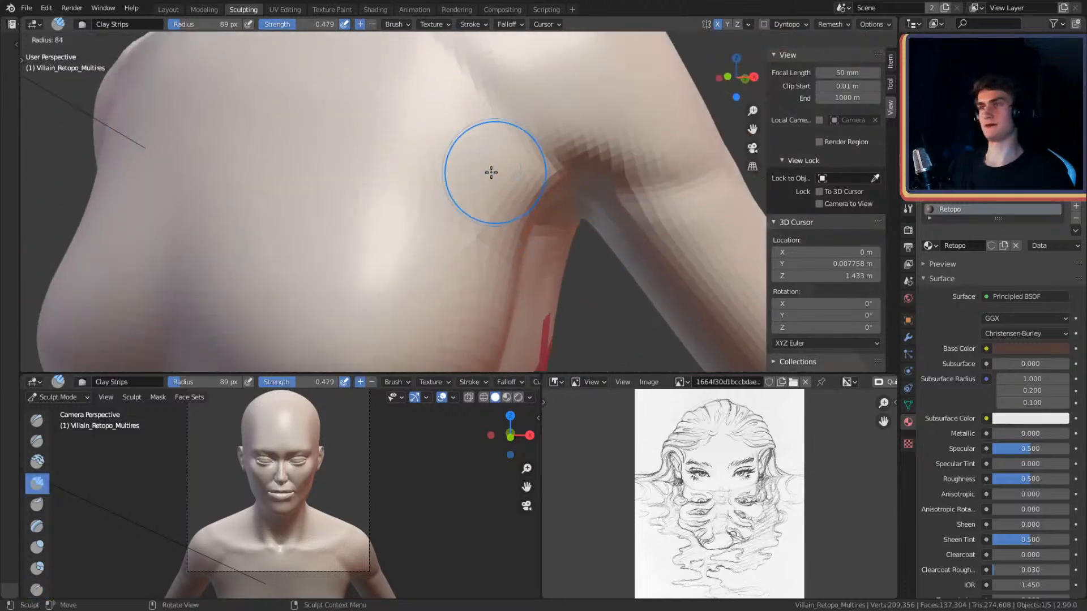
pyautogui.click(497, 163)
pyautogui.keyDown('alt'); pyautogui.moveTo(497, 162); pyautogui.dragTo(481, 145); pyautogui.keyUp('alt')
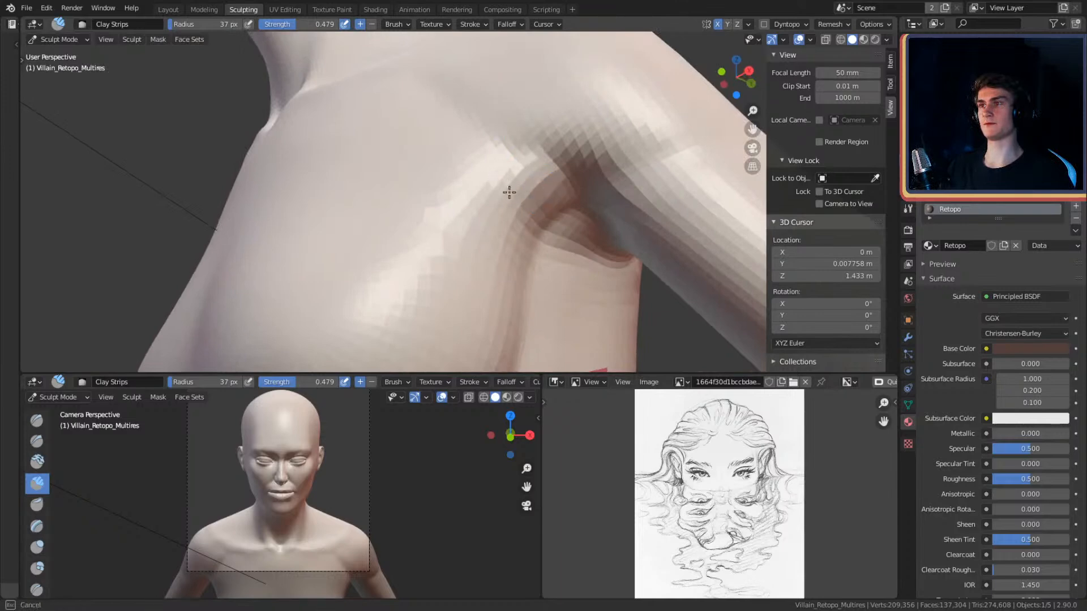
pyautogui.moveTo(487, 204)
pyautogui.keyDown('alt'); pyautogui.mouseDown()
pyautogui.moveTo(507, 194)
pyautogui.moveTo(518, 219)
pyautogui.moveTo(549, 202)
pyautogui.mouseUp(); pyautogui.keyUp('alt')
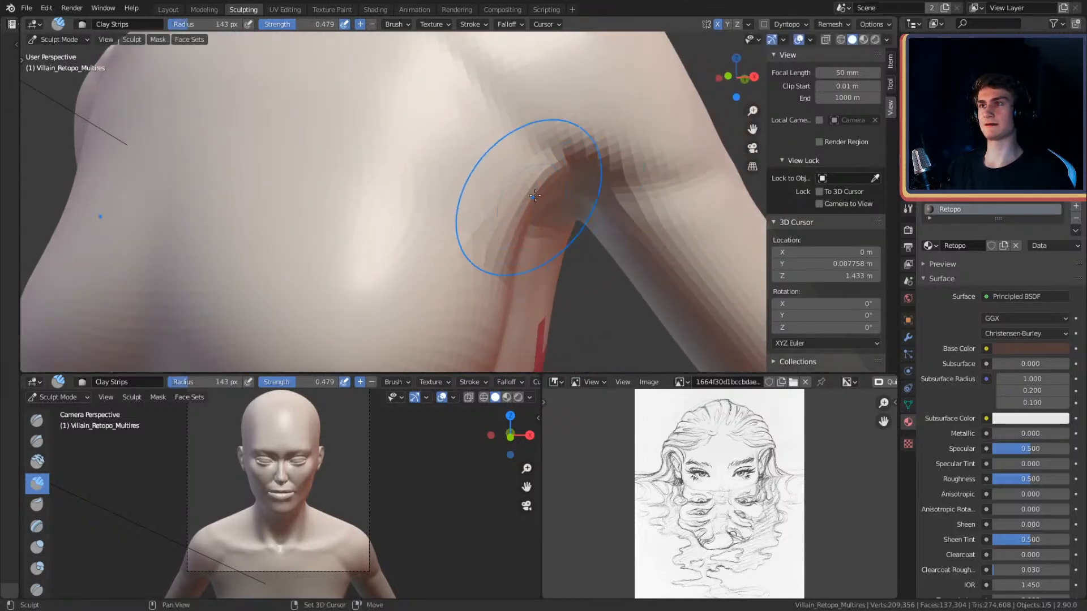
pyautogui.moveTo(507, 250)
pyautogui.keyDown('alt'); pyautogui.mouseDown()
pyautogui.moveTo(497, 219)
pyautogui.moveTo(510, 207)
pyautogui.mouseUp(); pyautogui.keyUp('alt')
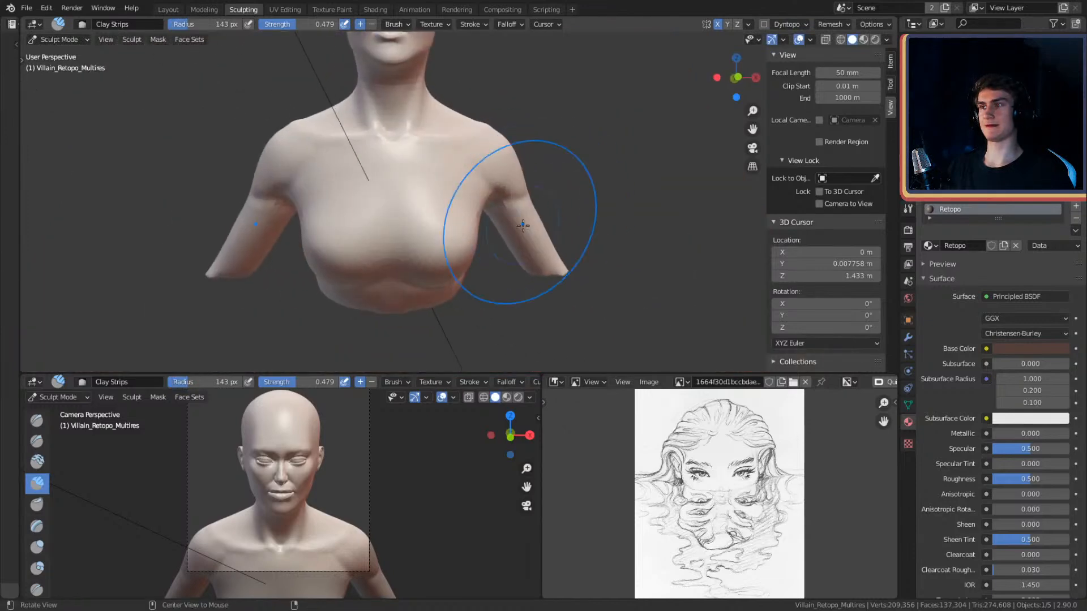
pyautogui.scroll(4, 555, 148)
pyautogui.scroll(-4, 498, 165)
pyautogui.moveTo(497, 165)
pyautogui.keyDown('alt'); pyautogui.mouseDown()
pyautogui.moveTo(504, 201)
pyautogui.moveTo(485, 181)
pyautogui.moveTo(444, 185)
pyautogui.moveTo(588, 205)
pyautogui.moveTo(473, 223)
pyautogui.moveTo(505, 181)
pyautogui.moveTo(494, 189)
pyautogui.moveTo(500, 215)
pyautogui.moveTo(508, 177)
pyautogui.mouseUp(); pyautogui.keyUp('alt')
# - Pull the geometry inside the armpit hollow into shape with the Grab brush at 49 px radius
pyautogui.press('g')
pyautogui.press('c')
pyautogui.press('f')
pyautogui.click(344, 205)
pyautogui.press('g')
pyautogui.moveTo(538, 214)
pyautogui.keyDown('alt'); pyautogui.mouseDown()
pyautogui.moveTo(498, 126)
pyautogui.moveTo(504, 99)
pyautogui.mouseUp(); pyautogui.keyUp('alt')
pyautogui.moveTo(504, 98); pyautogui.dragTo(504, 78, button='middle')
pyautogui.keyDown('shift'); pyautogui.moveTo(504, 79); pyautogui.dragTo(495, 176, button='middle'); pyautogui.keyUp('shift')
pyautogui.press('f')
pyautogui.click(504, 180)
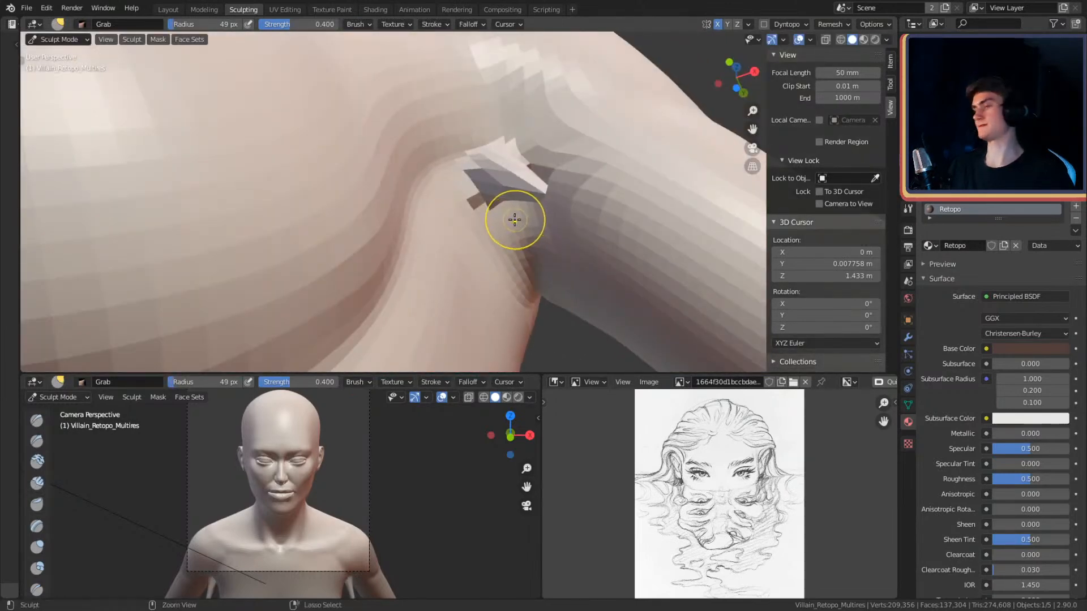
# - Clean up and crease the armpit hollow between chest and arm with the Crease brush at 49 px radius
pyautogui.hotkey('shift', 'c')
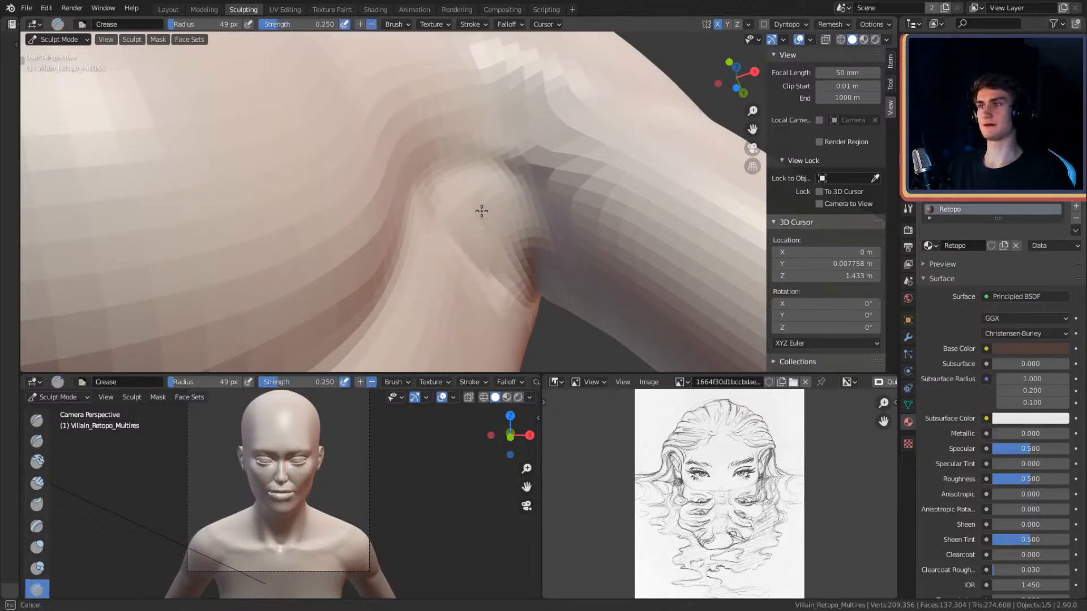
pyautogui.moveTo(531, 161)
pyautogui.keyDown('alt'); pyautogui.mouseDown()
pyautogui.moveTo(521, 127)
pyautogui.moveTo(535, 121)
pyautogui.moveTo(596, 151)
pyautogui.moveTo(589, 114)
pyautogui.moveTo(488, 184)
pyautogui.moveTo(498, 206)
pyautogui.moveTo(553, 203)
pyautogui.moveTo(537, 215)
pyautogui.mouseUp(); pyautogui.keyUp('alt')
pyautogui.moveTo(304, 250)
pyautogui.keyDown('alt'); pyautogui.mouseDown()
pyautogui.moveTo(443, 206)
pyautogui.moveTo(412, 226)
pyautogui.moveTo(512, 204)
pyautogui.moveTo(614, 199)
pyautogui.moveTo(517, 172)
pyautogui.moveTo(589, 199)
pyautogui.moveTo(525, 190)
pyautogui.moveTo(514, 133)
pyautogui.moveTo(327, 90)
pyautogui.moveTo(508, 200)
pyautogui.moveTo(511, 114)
pyautogui.moveTo(468, 245)
pyautogui.moveTo(548, 182)
pyautogui.mouseUp(); pyautogui.keyUp('alt')
pyautogui.moveTo(446, 199); pyautogui.dragTo(504, 175, button='middle')
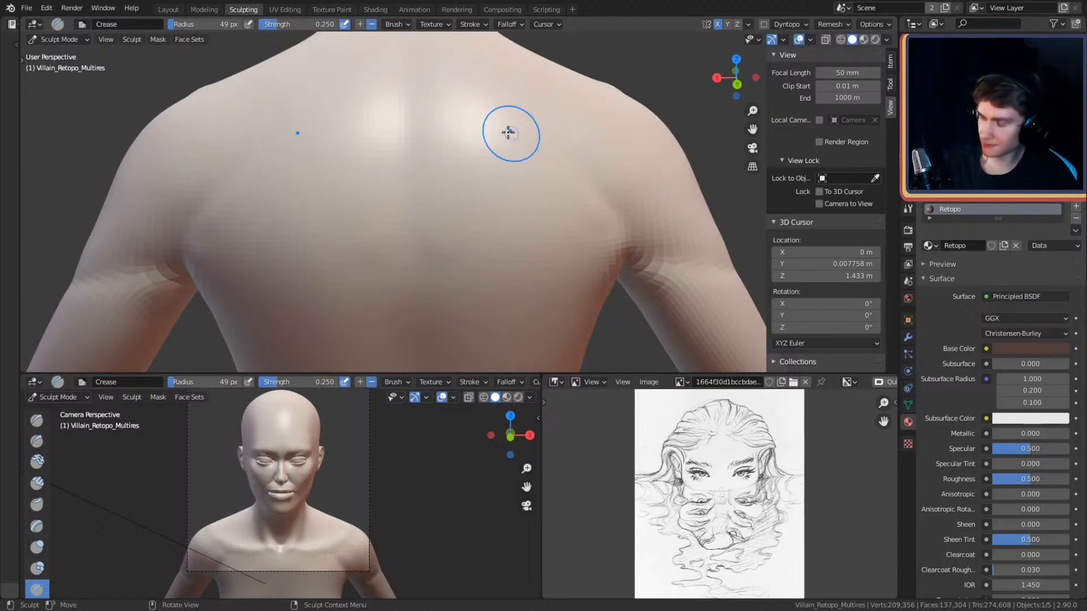
# - Mark the inner edge of the shoulder blade with the Crease brush at 49 px radius, building it up and smoothing with Clay Strips
pyautogui.moveTo(531, 111)
pyautogui.mouseDown(button='middle')
pyautogui.moveTo(500, 150)
pyautogui.moveTo(453, 161)
pyautogui.mouseUp(button='middle')
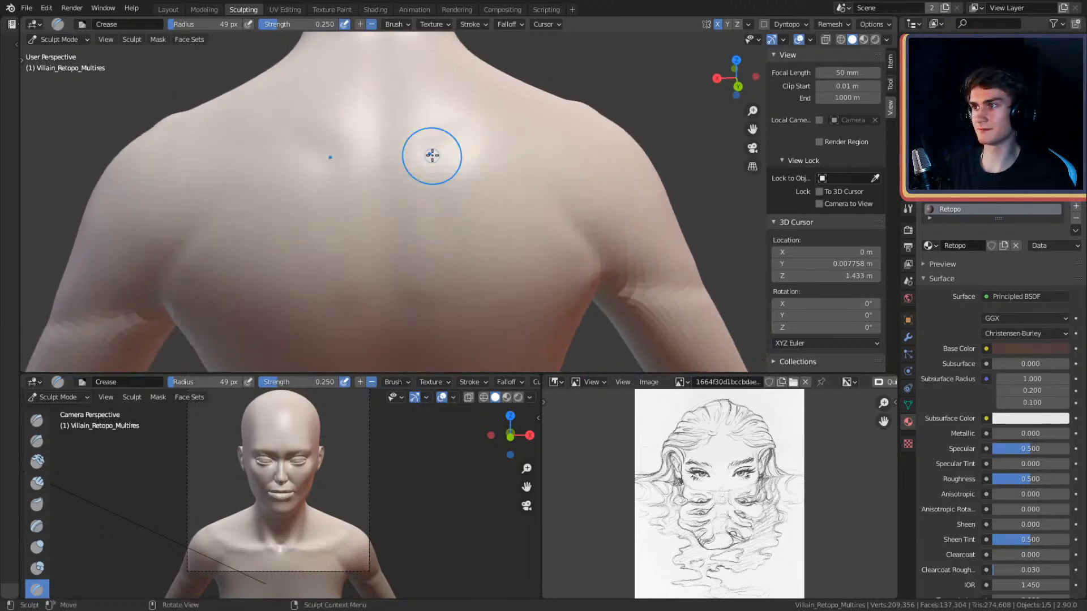
pyautogui.moveTo(447, 143); pyautogui.dragTo(417, 278)
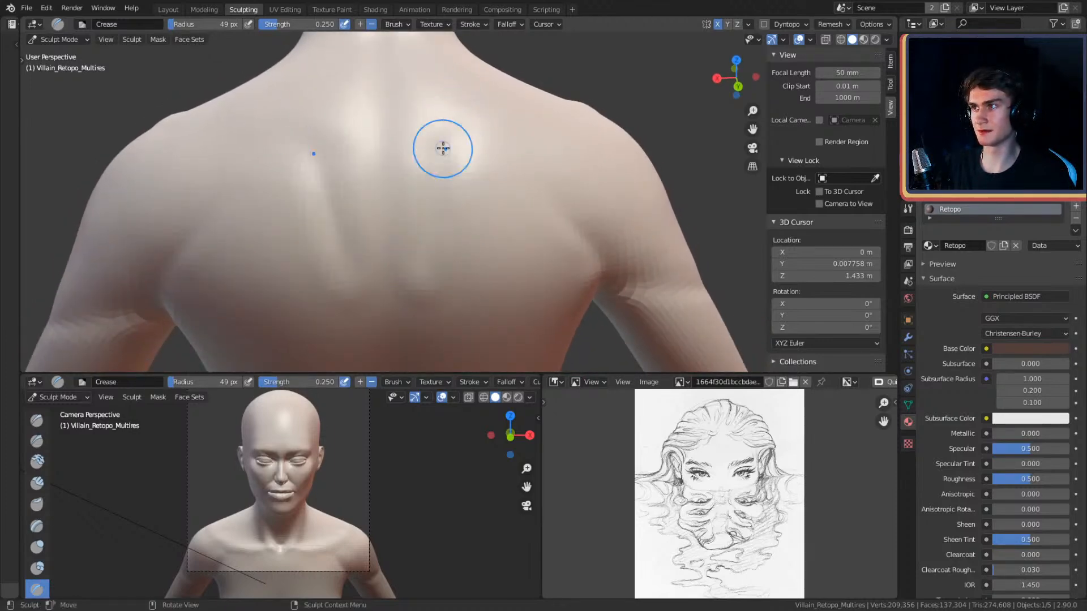
pyautogui.press('c')
pyautogui.moveTo(474, 164)
pyautogui.mouseDown()
pyautogui.moveTo(443, 231)
pyautogui.moveTo(408, 265)
pyautogui.mouseUp()
pyautogui.press('f')
pyautogui.moveTo(432, 136)
pyautogui.keyDown('shift'); pyautogui.mouseDown()
pyautogui.moveTo(468, 230)
pyautogui.moveTo(509, 211)
pyautogui.mouseUp(); pyautogui.keyUp('shift')
# - Add volume to the upper shoulder blade with the Clay Strips brush and smooth it toward the shoulder
pyautogui.press('f')
pyautogui.click(505, 158)
pyautogui.moveTo(491, 151)
pyautogui.mouseDown()
pyautogui.moveTo(420, 157)
pyautogui.moveTo(403, 288)
pyautogui.moveTo(468, 153)
pyautogui.moveTo(473, 218)
pyautogui.moveTo(491, 202)
pyautogui.mouseUp()
pyautogui.press('f')
pyautogui.click(534, 209)
pyautogui.keyDown('shift'); pyautogui.moveTo(438, 144); pyautogui.dragTo(558, 152); pyautogui.keyUp('shift')
# - Build up and smooth the lower shoulder blade area, finishing with the Clay Strips brush at 132 px radius
pyautogui.moveTo(526, 198)
pyautogui.keyDown('alt'); pyautogui.mouseDown()
pyautogui.moveTo(441, 209)
pyautogui.moveTo(491, 218)
pyautogui.moveTo(502, 199)
pyautogui.moveTo(473, 196)
pyautogui.mouseUp(); pyautogui.keyUp('alt')
pyautogui.press('f')
pyautogui.click(481, 187)
pyautogui.moveTo(444, 240)
pyautogui.mouseDown()
pyautogui.moveTo(501, 151)
pyautogui.moveTo(454, 265)
pyautogui.moveTo(493, 155)
pyautogui.moveTo(489, 201)
pyautogui.mouseUp()
pyautogui.press('f')
pyautogui.click(614, 156)
pyautogui.keyDown('shift'); pyautogui.moveTo(459, 262); pyautogui.dragTo(481, 249); pyautogui.keyUp('shift')
pyautogui.moveTo(493, 242)
pyautogui.keyDown('alt'); pyautogui.mouseDown()
pyautogui.moveTo(507, 194)
pyautogui.moveTo(552, 177)
pyautogui.moveTo(569, 208)
pyautogui.moveTo(510, 199)
pyautogui.moveTo(531, 170)
pyautogui.moveTo(524, 158)
pyautogui.moveTo(519, 224)
pyautogui.moveTo(474, 211)
pyautogui.mouseUp(); pyautogui.keyUp('alt')
pyautogui.press('f')
pyautogui.click(507, 194)
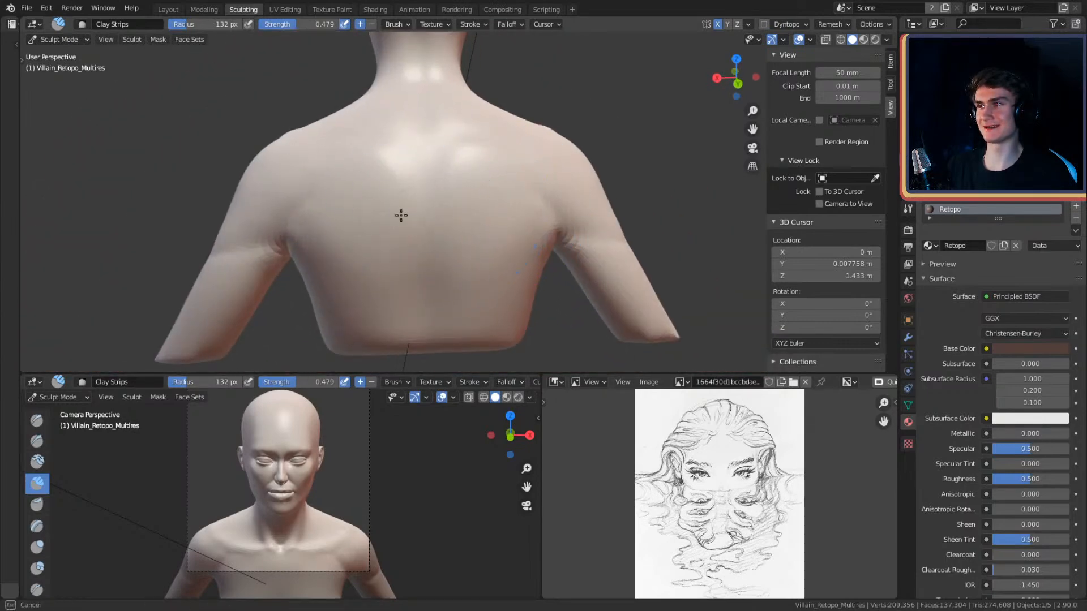
# - Inspect the bust from the back around to the front and examine the proportions of the face
pyautogui.moveTo(393, 170)
pyautogui.keyDown('alt'); pyautogui.mouseDown()
pyautogui.moveTo(555, 184)
pyautogui.moveTo(473, 218)
pyautogui.moveTo(636, 154)
pyautogui.moveTo(693, 181)
pyautogui.mouseUp(); pyautogui.keyUp('alt')
pyautogui.keyDown('alt'); pyautogui.keyDown('shift'); pyautogui.moveTo(569, 224); pyautogui.dragTo(549, 195); pyautogui.keyUp('shift'); pyautogui.keyUp('alt')
pyautogui.keyDown('alt'); pyautogui.moveTo(549, 196); pyautogui.dragTo(531, 141); pyautogui.keyUp('alt')
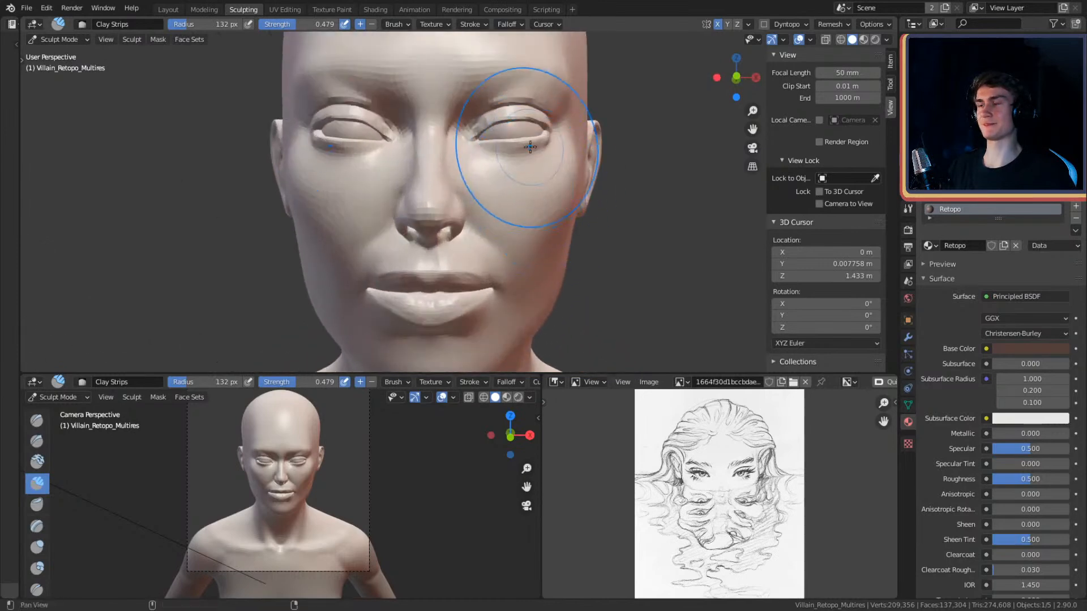
pyautogui.keyDown('alt'); pyautogui.keyDown('shift'); pyautogui.moveTo(543, 283); pyautogui.dragTo(538, 85); pyautogui.keyUp('shift'); pyautogui.keyUp('alt')
pyautogui.keyDown('alt'); pyautogui.moveTo(572, 153); pyautogui.dragTo(488, 182); pyautogui.keyUp('alt')
pyautogui.moveTo(487, 181); pyautogui.dragTo(628, 159, button='middle')
pyautogui.keyDown('shift'); pyautogui.moveTo(628, 67); pyautogui.dragTo(521, 201, button='middle'); pyautogui.keyUp('shift')
pyautogui.moveTo(521, 201)
pyautogui.mouseDown(button='middle')
pyautogui.moveTo(524, 191)
pyautogui.moveTo(494, 178)
pyautogui.mouseUp(button='middle')
pyautogui.scroll(-5, 529, 189)
pyautogui.scroll(3, 535, 184)
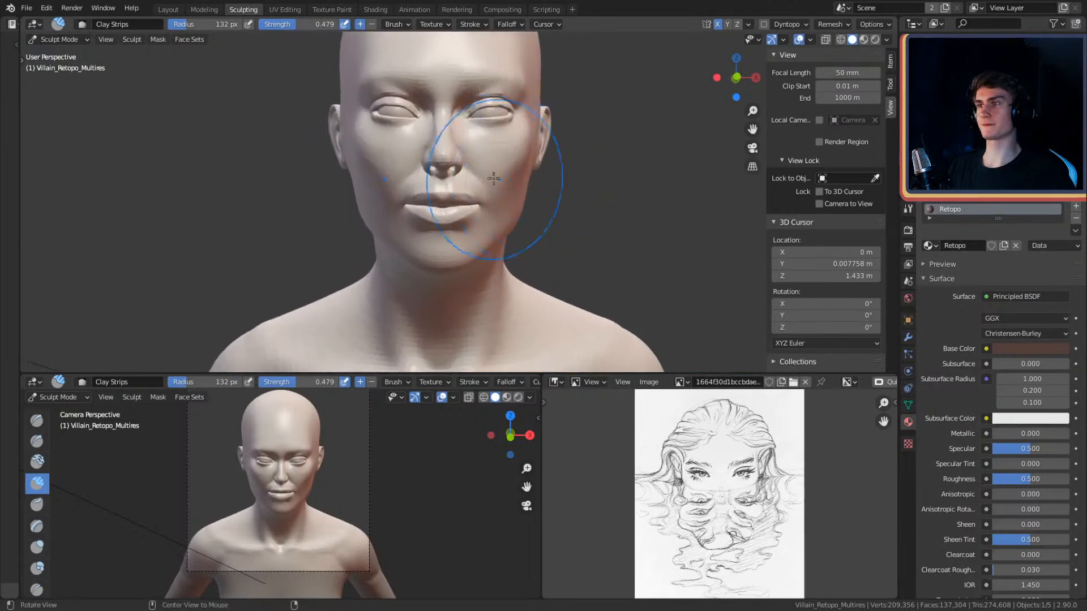
# - Adjust the jaw and cheek contour with the Grab brush at 237 px radius
pyautogui.scroll(6, 534, 195)
pyautogui.press('g')
pyautogui.press('f')
pyautogui.click(536, 205)
pyautogui.press('f')
pyautogui.click(525, 209)
pyautogui.moveTo(525, 208)
pyautogui.mouseDown(button='middle')
pyautogui.moveTo(512, 170)
pyautogui.moveTo(498, 164)
pyautogui.moveTo(636, 182)
pyautogui.moveTo(643, 206)
pyautogui.mouseUp(button='middle')
pyautogui.scroll(-6, 503, 167)
pyautogui.scroll(5, 643, 206)
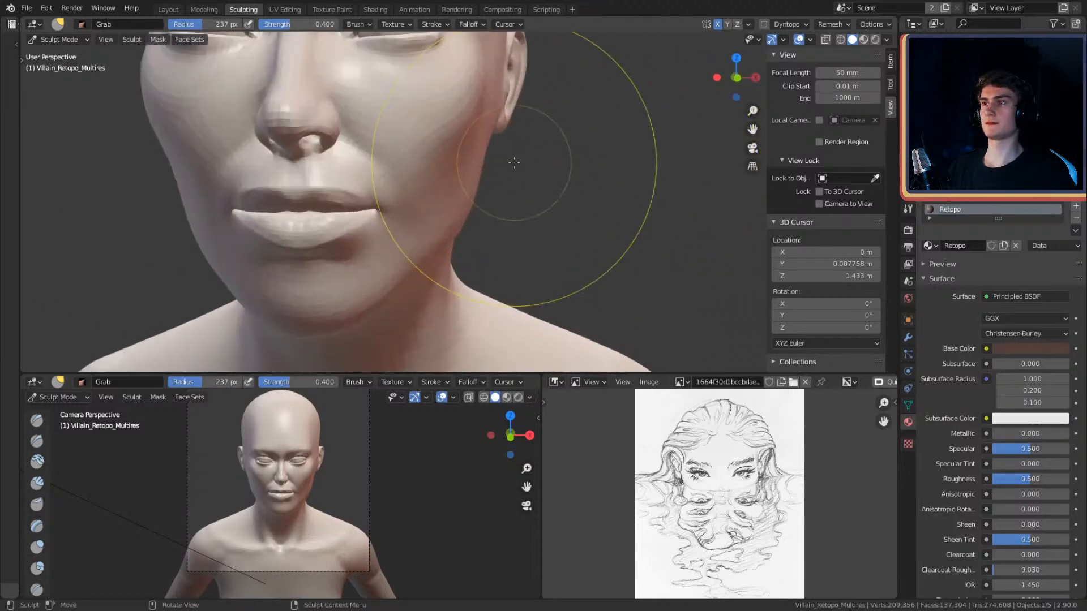
# - Reshape the mouth and chin profile from a three-quarter view with the Grab brush at 155 px radius
pyautogui.moveTo(514, 199); pyautogui.dragTo(552, 169, button='middle')
pyautogui.press('f')
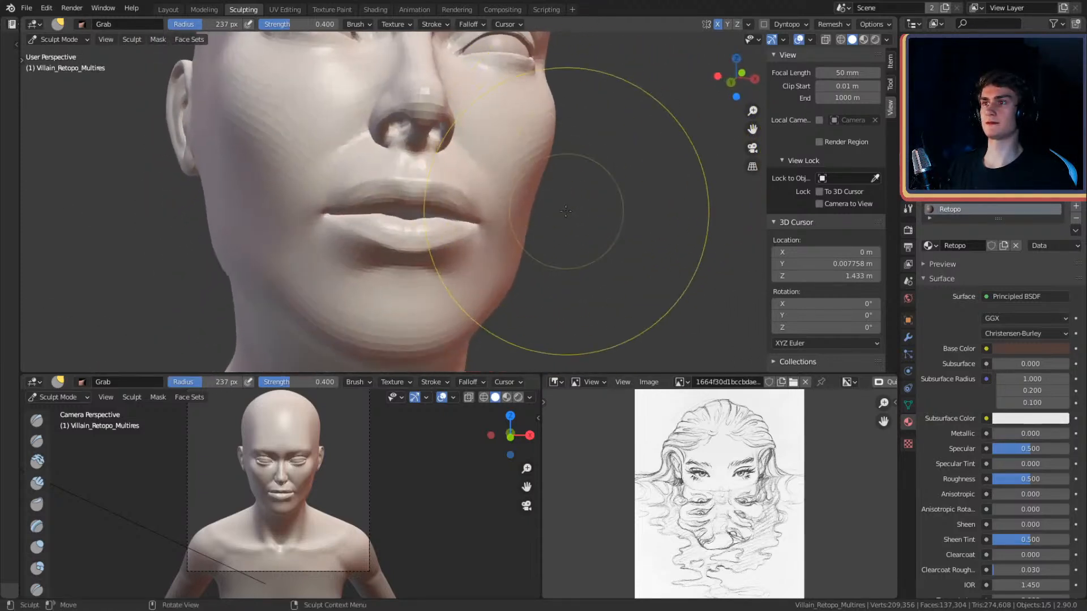
pyautogui.click(503, 213)
pyautogui.moveTo(504, 212); pyautogui.dragTo(532, 205, button='middle')
pyautogui.press('f')
pyautogui.click(568, 220)
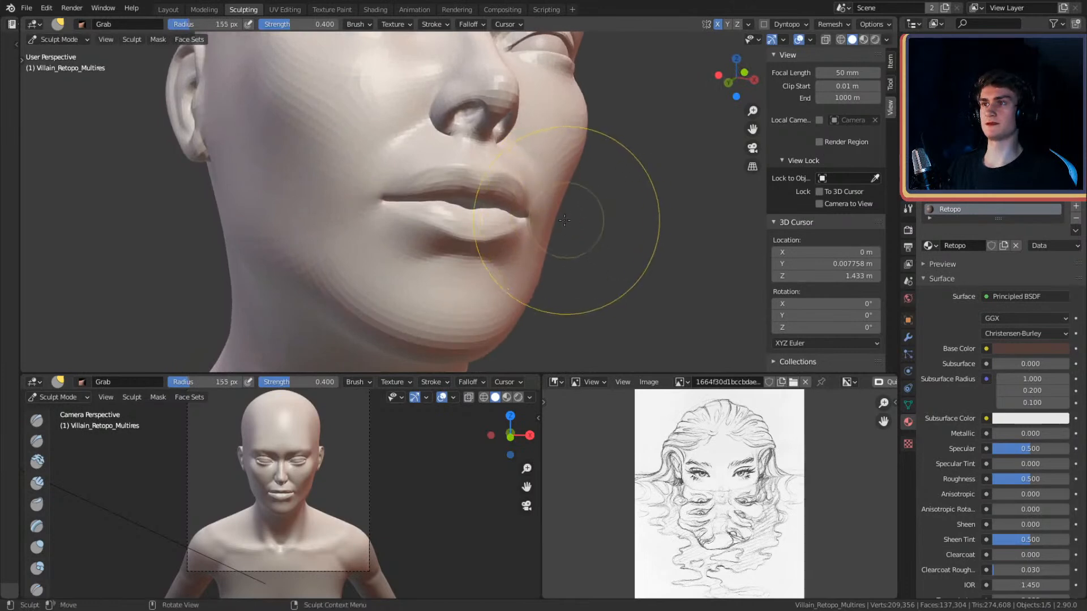
pyautogui.moveTo(565, 222)
pyautogui.mouseDown(button='middle')
pyautogui.moveTo(553, 223)
pyautogui.moveTo(577, 229)
pyautogui.mouseUp(button='middle')
# - Refine the lower face and lips with the Grab brush at 196 px and 86 px radius
pyautogui.moveTo(578, 229)
pyautogui.keyDown('alt'); pyautogui.mouseDown()
pyautogui.moveTo(553, 219)
pyautogui.moveTo(563, 199)
pyautogui.moveTo(596, 229)
pyautogui.moveTo(592, 158)
pyautogui.moveTo(563, 166)
pyautogui.moveTo(575, 175)
pyautogui.moveTo(576, 213)
pyautogui.moveTo(564, 190)
pyautogui.mouseUp(); pyautogui.keyUp('alt')
pyautogui.press('f')
pyautogui.click(576, 231)
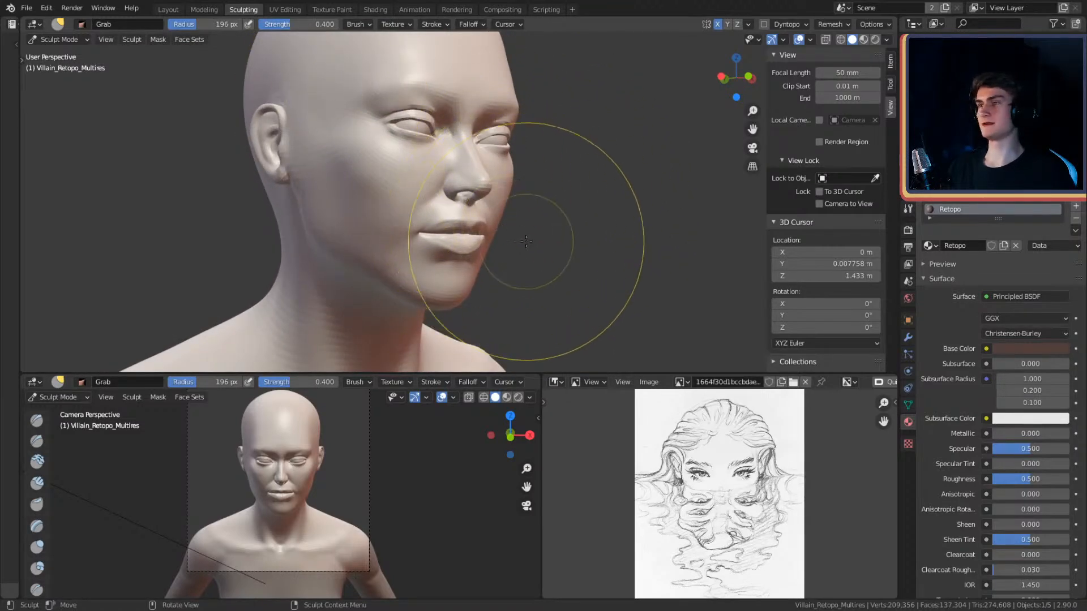
pyautogui.press('f')
pyautogui.click(483, 201)
pyautogui.keyDown('alt'); pyautogui.moveTo(519, 186); pyautogui.dragTo(525, 195); pyautogui.keyUp('alt')
pyautogui.press('f')
pyautogui.click(516, 189)
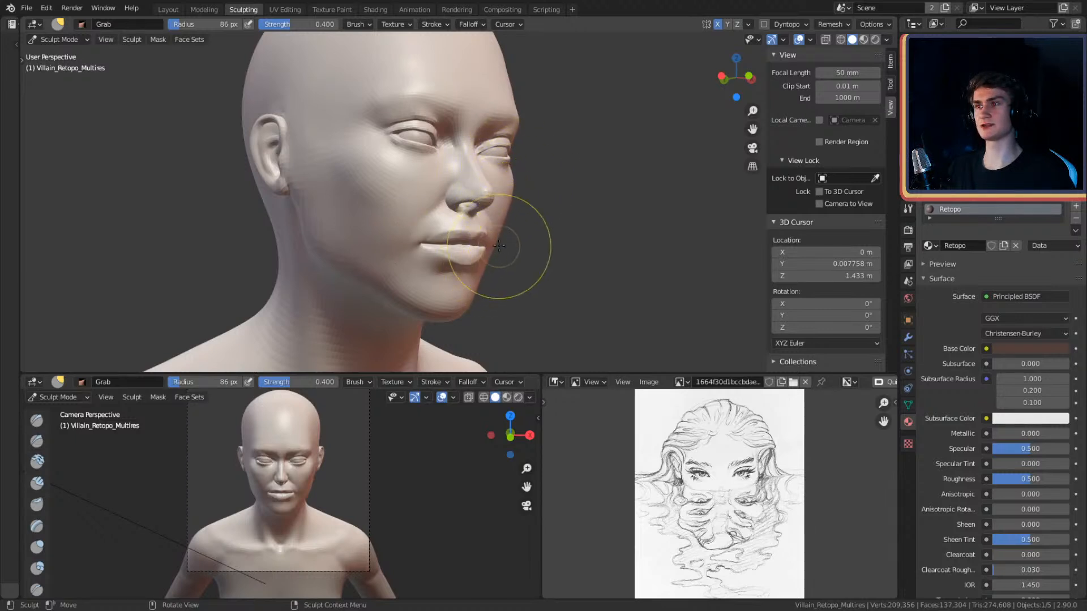
pyautogui.moveTo(510, 220); pyautogui.dragTo(507, 174, button='middle')
# - Adjust the upper lip and mouth corners with the Grab brush at 86 px and 138 px radius
pyautogui.moveTo(463, 240)
pyautogui.keyDown('ctrl'); pyautogui.mouseDown(button='middle')
pyautogui.moveTo(495, 204)
pyautogui.moveTo(480, 180)
pyautogui.moveTo(518, 170)
pyautogui.mouseUp(button='middle'); pyautogui.keyUp('ctrl')
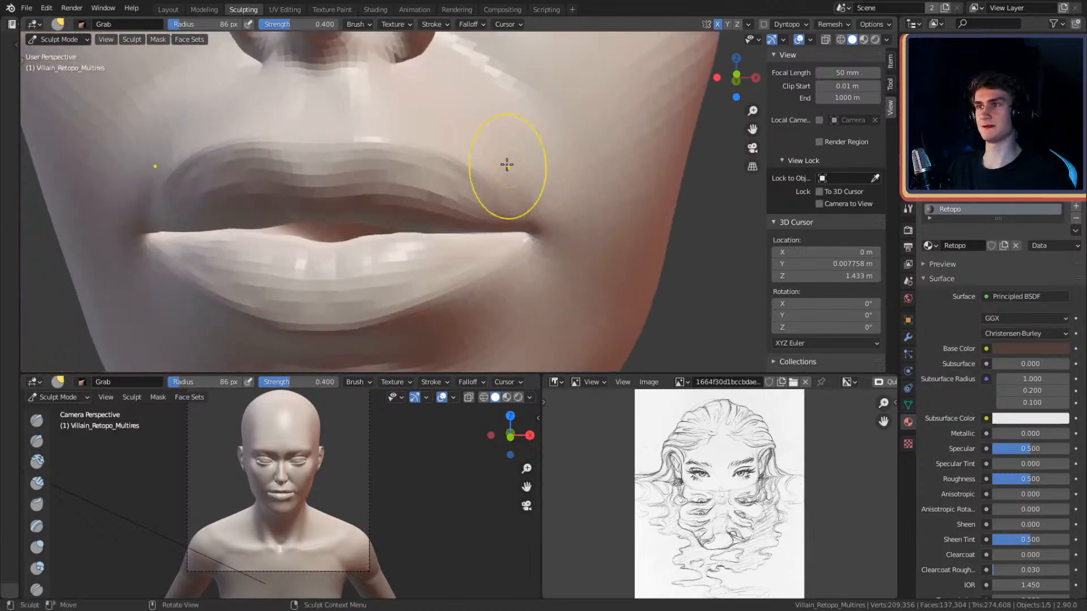
pyautogui.moveTo(549, 207)
pyautogui.keyDown('shift'); pyautogui.mouseDown(button='middle')
pyautogui.moveTo(526, 181)
pyautogui.moveTo(554, 172)
pyautogui.mouseUp(button='middle'); pyautogui.keyUp('shift')
pyautogui.moveTo(555, 173)
pyautogui.keyDown('ctrl'); pyautogui.mouseDown(button='middle')
pyautogui.moveTo(514, 211)
pyautogui.moveTo(536, 212)
pyautogui.mouseUp(button='middle'); pyautogui.keyUp('ctrl')
pyautogui.press('f')
pyautogui.click(598, 214)
pyautogui.moveTo(512, 214); pyautogui.dragTo(515, 213)
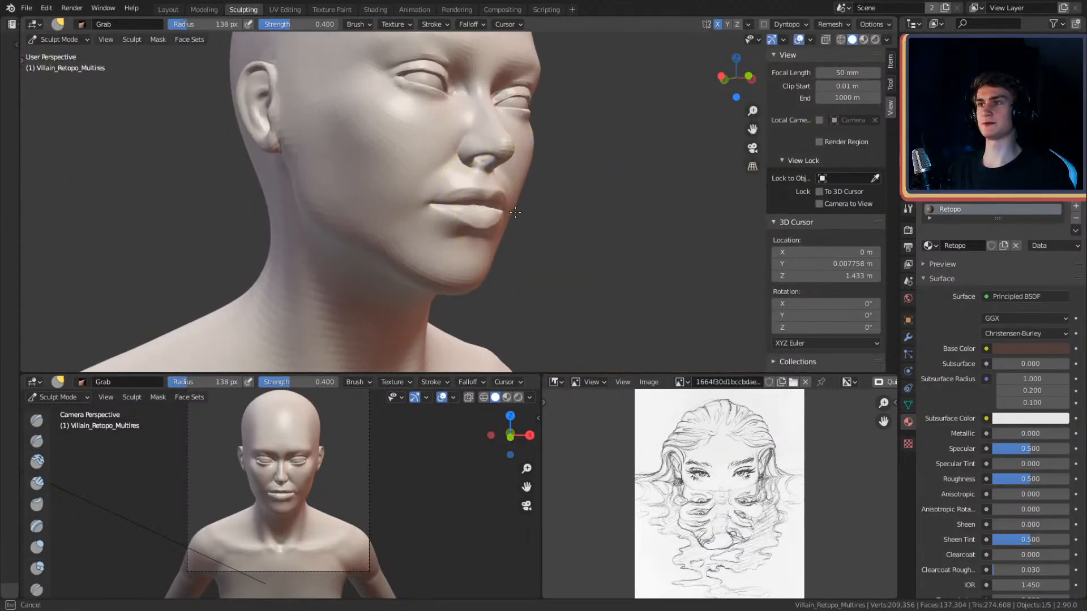
# - Refine the lip profile from a three-quarter view with the Grab brush at 125 px radius
pyautogui.moveTo(504, 208)
pyautogui.mouseDown(button='middle')
pyautogui.moveTo(553, 189)
pyautogui.moveTo(556, 208)
pyautogui.moveTo(569, 196)
pyautogui.moveTo(533, 211)
pyautogui.moveTo(536, 188)
pyautogui.mouseUp(button='middle')
pyautogui.moveTo(532, 236)
pyautogui.mouseDown(button='middle')
pyautogui.moveTo(514, 227)
pyautogui.moveTo(528, 240)
pyautogui.mouseUp(button='middle')
pyautogui.press('f')
pyautogui.click(519, 226)
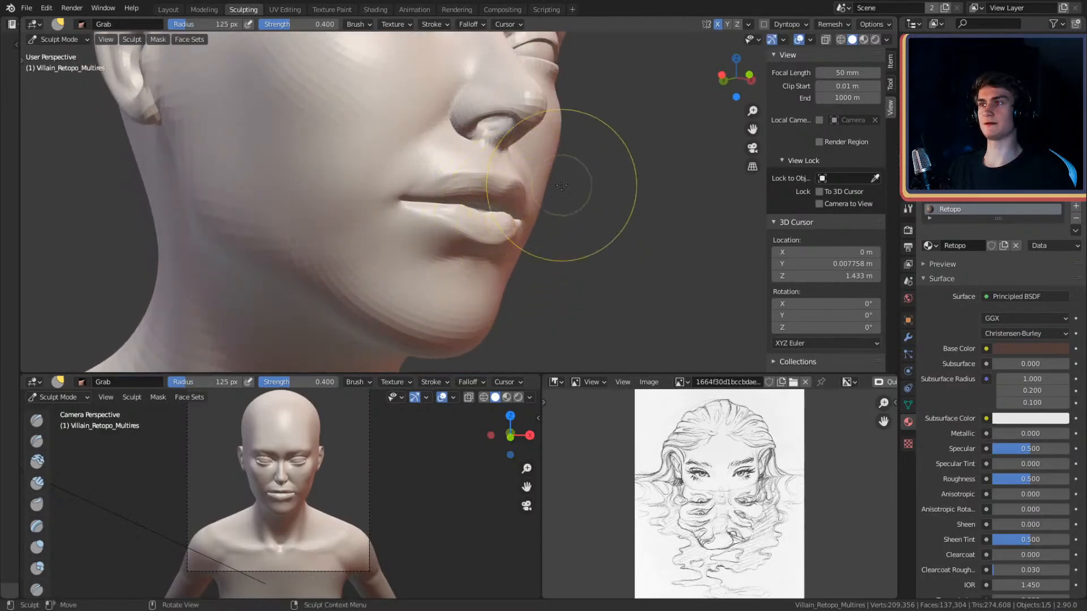
# - Balance the lips, chin and lower face with the Grab brush at 143 px and 154 px radius
pyautogui.scroll(-5, 558, 192)
pyautogui.moveTo(559, 192)
pyautogui.mouseDown(button='middle')
pyautogui.moveTo(581, 200)
pyautogui.moveTo(544, 223)
pyautogui.moveTo(545, 206)
pyautogui.moveTo(504, 194)
pyautogui.mouseUp(button='middle')
pyautogui.keyDown('ctrl'); pyautogui.moveTo(503, 212); pyautogui.dragTo(506, 195, button='middle'); pyautogui.keyUp('ctrl')
pyautogui.moveTo(525, 246); pyautogui.dragTo(519, 235, button='middle')
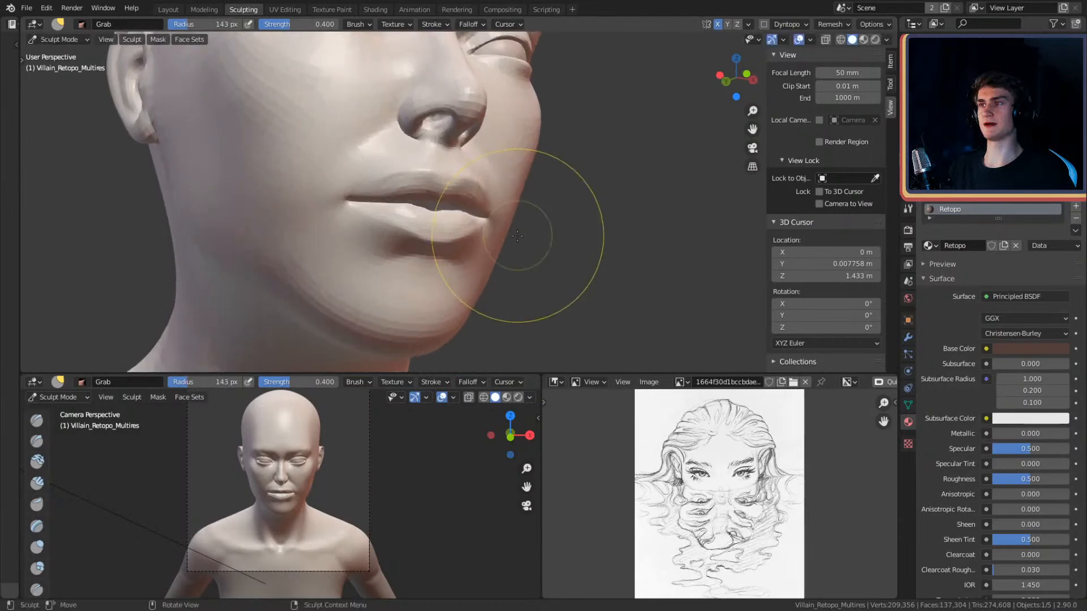
pyautogui.keyDown('ctrl'); pyautogui.keyDown('alt'); pyautogui.moveTo(540, 179); pyautogui.dragTo(538, 211); pyautogui.keyUp('alt'); pyautogui.keyUp('ctrl')
pyautogui.moveTo(538, 210)
pyautogui.keyDown('alt'); pyautogui.mouseDown()
pyautogui.moveTo(507, 222)
pyautogui.moveTo(539, 200)
pyautogui.mouseUp(); pyautogui.keyUp('alt')
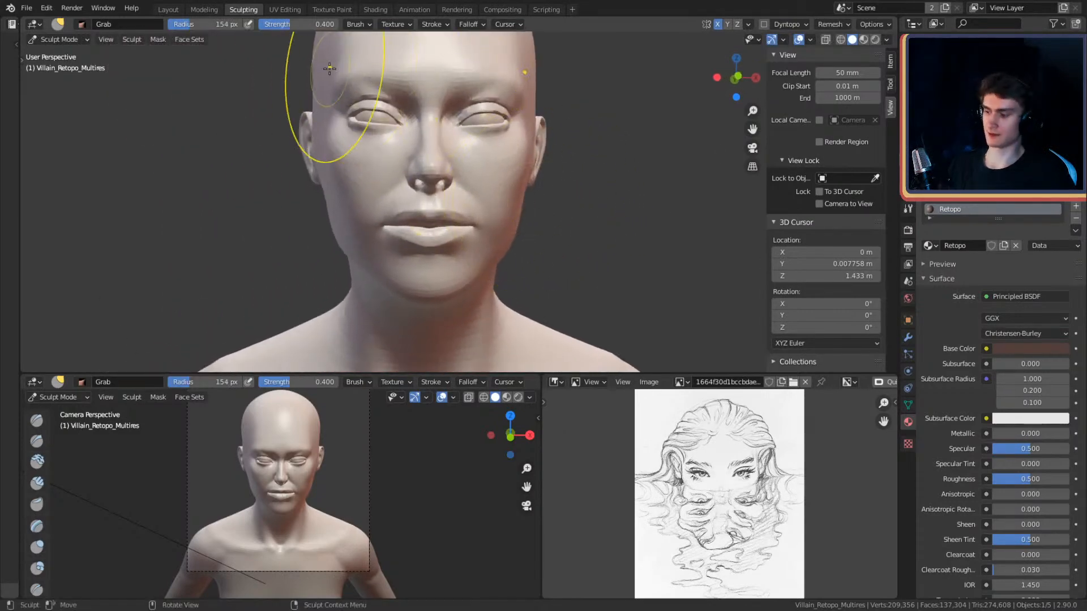
pyautogui.moveTo(522, 240)
pyautogui.keyDown('ctrl'); pyautogui.keyDown('alt'); pyautogui.mouseDown()
pyautogui.moveTo(526, 206)
pyautogui.moveTo(463, 228)
pyautogui.mouseUp(); pyautogui.keyUp('alt'); pyautogui.keyUp('ctrl')
pyautogui.moveTo(399, 190)
pyautogui.keyDown('alt'); pyautogui.keyDown('shift'); pyautogui.mouseDown()
pyautogui.moveTo(472, 193)
pyautogui.moveTo(417, 208)
pyautogui.moveTo(514, 185)
pyautogui.moveTo(447, 218)
pyautogui.moveTo(414, 185)
pyautogui.mouseUp(); pyautogui.keyUp('shift'); pyautogui.keyUp('alt')
# - Carve the nasolabial fold from the nostril toward the mouth corner with the Crease brush at 45 px and 111 px radius
pyautogui.press('c')
pyautogui.hotkey('shift', 'c')
pyautogui.moveTo(354, 150)
pyautogui.keyDown('alt'); pyautogui.keyDown('shift'); pyautogui.mouseDown()
pyautogui.moveTo(406, 164)
pyautogui.moveTo(363, 186)
pyautogui.mouseUp(); pyautogui.keyUp('shift'); pyautogui.keyUp('alt')
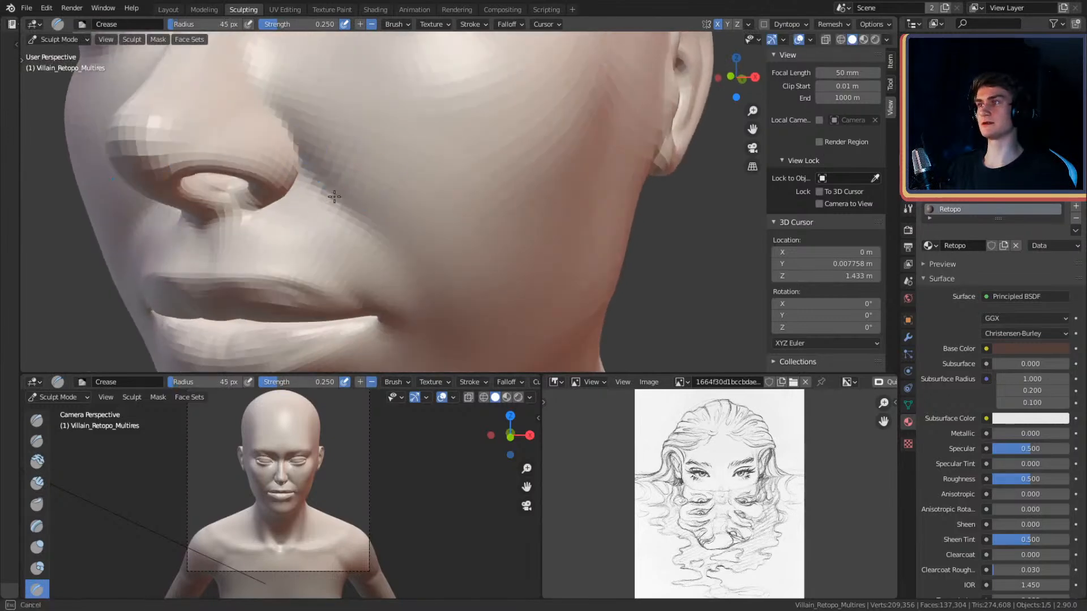
pyautogui.keyDown('alt'); pyautogui.keyDown('shift'); pyautogui.moveTo(403, 254); pyautogui.dragTo(424, 223); pyautogui.keyUp('shift'); pyautogui.keyUp('alt')
pyautogui.press('f')
pyautogui.click(383, 120)
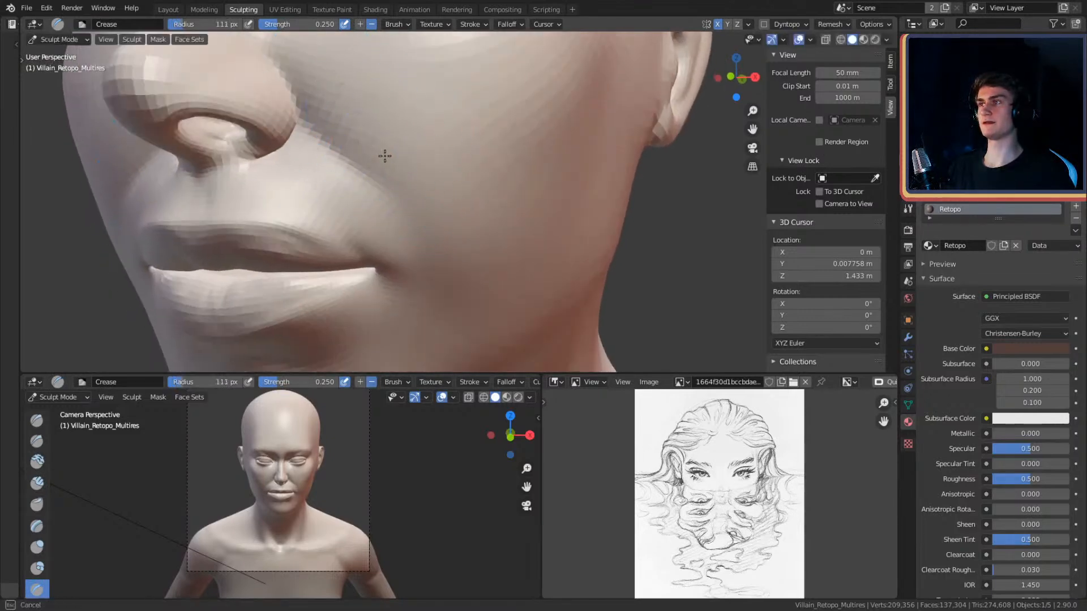
pyautogui.moveTo(489, 130)
pyautogui.keyDown('ctrl'); pyautogui.keyDown('alt'); pyautogui.mouseDown()
pyautogui.moveTo(509, 185)
pyautogui.moveTo(551, 192)
pyautogui.moveTo(528, 182)
pyautogui.moveTo(479, 216)
pyautogui.moveTo(499, 181)
pyautogui.moveTo(478, 180)
pyautogui.mouseUp(); pyautogui.keyUp('alt'); pyautogui.keyUp('ctrl')
# - Define the area between nostril and mouth corner with the Crease brush at 61 px and 58 px radius
pyautogui.press('f')
pyautogui.click(405, 138)
pyautogui.moveTo(428, 130)
pyautogui.keyDown('alt'); pyautogui.mouseDown()
pyautogui.moveTo(485, 201)
pyautogui.moveTo(490, 179)
pyautogui.mouseUp(); pyautogui.keyUp('alt')
pyautogui.moveTo(499, 121)
pyautogui.keyDown('ctrl'); pyautogui.keyDown('alt'); pyautogui.mouseDown()
pyautogui.moveTo(497, 206)
pyautogui.moveTo(510, 157)
pyautogui.mouseUp(); pyautogui.keyUp('alt'); pyautogui.keyUp('ctrl')
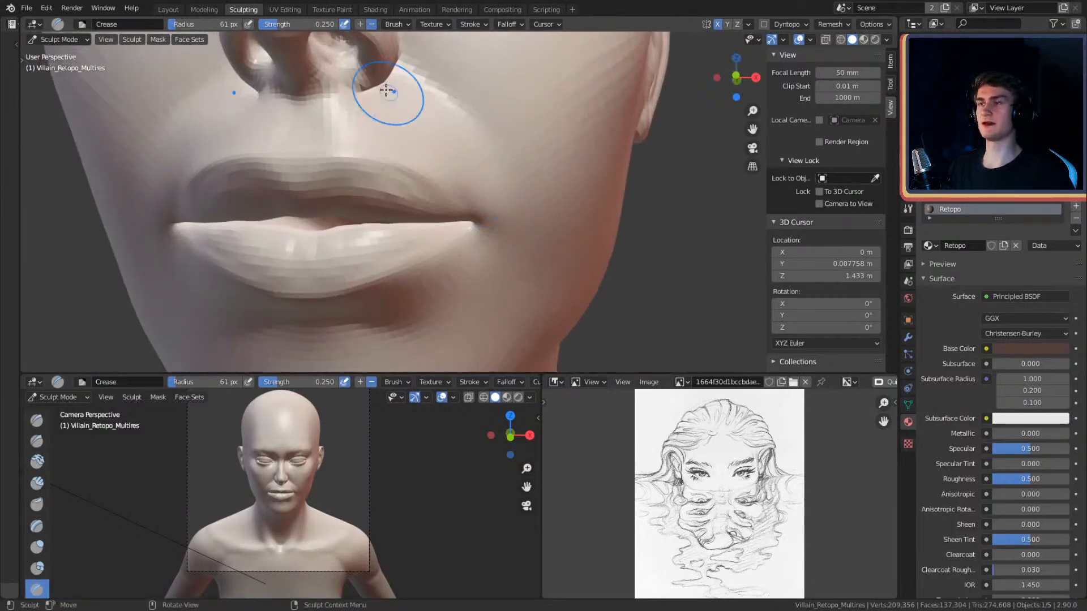
pyautogui.keyDown('alt'); pyautogui.moveTo(538, 153); pyautogui.dragTo(467, 160); pyautogui.keyUp('alt')
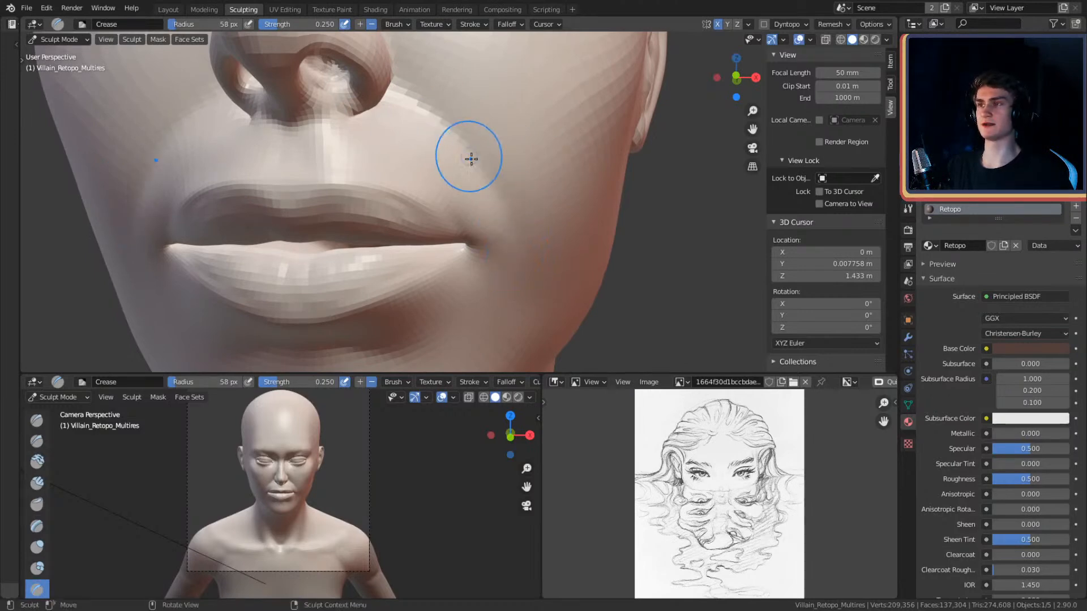
# - Refine the cheek beside the nasolabial fold with the Crease brush at 118 px and 92 px radius
pyautogui.press('f')
pyautogui.click(534, 145)
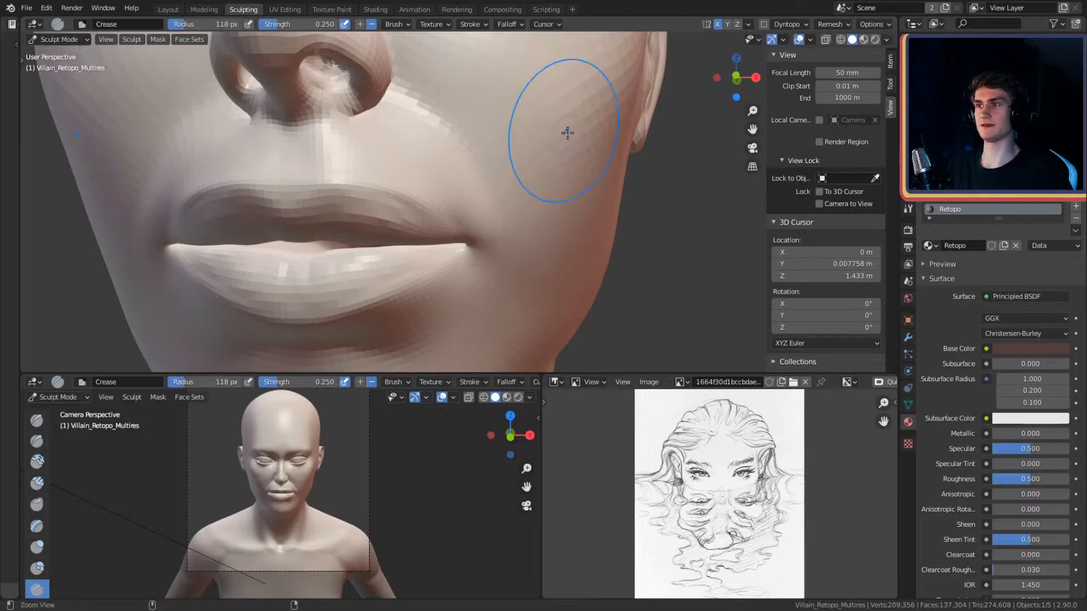
pyautogui.scroll(-6, 565, 134)
pyautogui.keyDown('alt'); pyautogui.moveTo(565, 134); pyautogui.dragTo(632, 145); pyautogui.keyUp('alt')
pyautogui.moveTo(632, 145)
pyautogui.mouseDown(button='middle')
pyautogui.moveTo(568, 181)
pyautogui.moveTo(509, 192)
pyautogui.mouseUp(button='middle')
pyautogui.scroll(5, 569, 182)
pyautogui.press('f')
pyautogui.click(512, 212)
# - Examine the head and face from the front at several zoom distances
pyautogui.scroll(-6, 559, 116)
pyautogui.moveTo(572, 170)
pyautogui.mouseDown(button='middle')
pyautogui.moveTo(585, 198)
pyautogui.moveTo(547, 194)
pyautogui.moveTo(606, 194)
pyautogui.moveTo(575, 196)
pyautogui.mouseUp(button='middle')
pyautogui.scroll(4, 585, 198)
pyautogui.scroll(-5, 575, 197)
pyautogui.scroll(4, 567, 204)
pyautogui.scroll(-5, 576, 195)
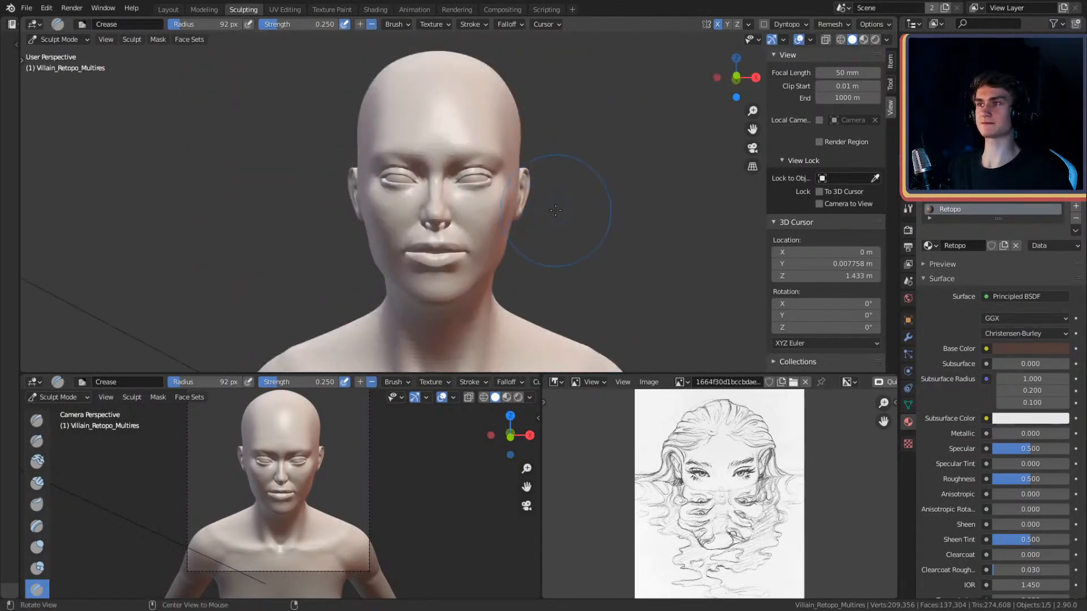
pyautogui.scroll(4, 542, 216)
pyautogui.moveTo(557, 201)
pyautogui.mouseDown(button='middle')
pyautogui.moveTo(581, 174)
pyautogui.moveTo(437, 90)
pyautogui.mouseUp(button='middle')
pyautogui.moveTo(597, 165); pyautogui.dragTo(546, 169, button='middle')
# - Refine the forehead and brow area above the eyes with the Crease brush, starting at 92 px radius
pyautogui.scroll(6, 546, 167)
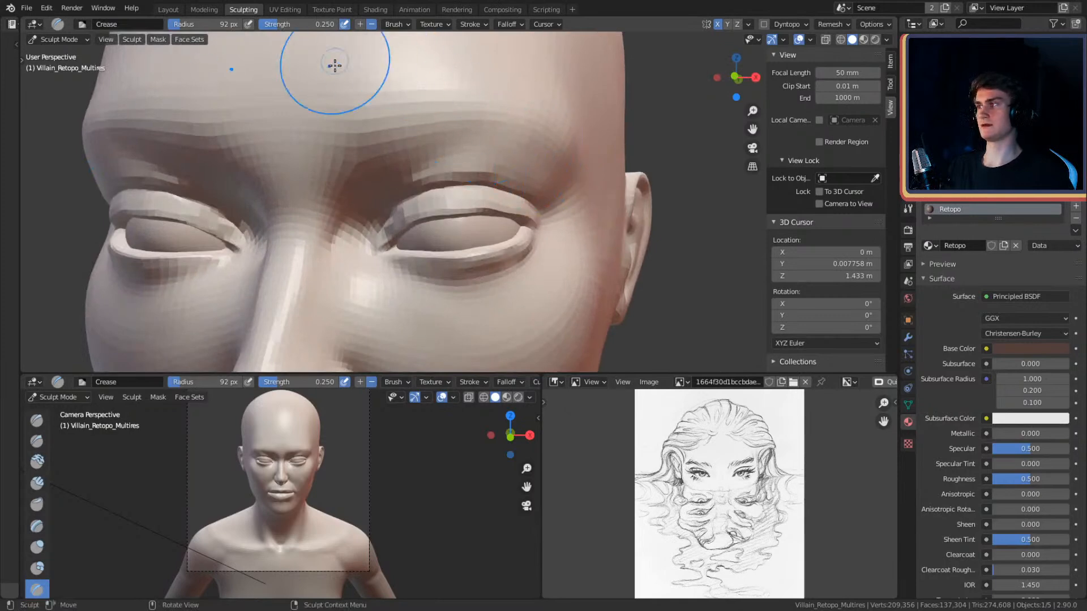
pyautogui.press('f')
pyautogui.click(473, 141)
pyautogui.moveTo(472, 141)
pyautogui.mouseDown(button='middle')
pyautogui.moveTo(479, 170)
pyautogui.moveTo(594, 133)
pyautogui.moveTo(583, 171)
pyautogui.moveTo(596, 192)
pyautogui.mouseUp(button='middle')
pyautogui.scroll(-6, 594, 96)
pyautogui.scroll(3, 548, 195)
# - Deepen the outer end of the upper eyelid fold with the Crease brush at 21 px radius
pyautogui.moveTo(549, 161)
pyautogui.mouseDown(button='middle')
pyautogui.moveTo(566, 162)
pyautogui.moveTo(500, 144)
pyautogui.moveTo(504, 105)
pyautogui.moveTo(519, 194)
pyautogui.moveTo(537, 184)
pyautogui.mouseUp(button='middle')
pyautogui.scroll(6, 499, 145)
pyautogui.scroll(3, 502, 145)
pyautogui.press('f')
pyautogui.click(537, 190)
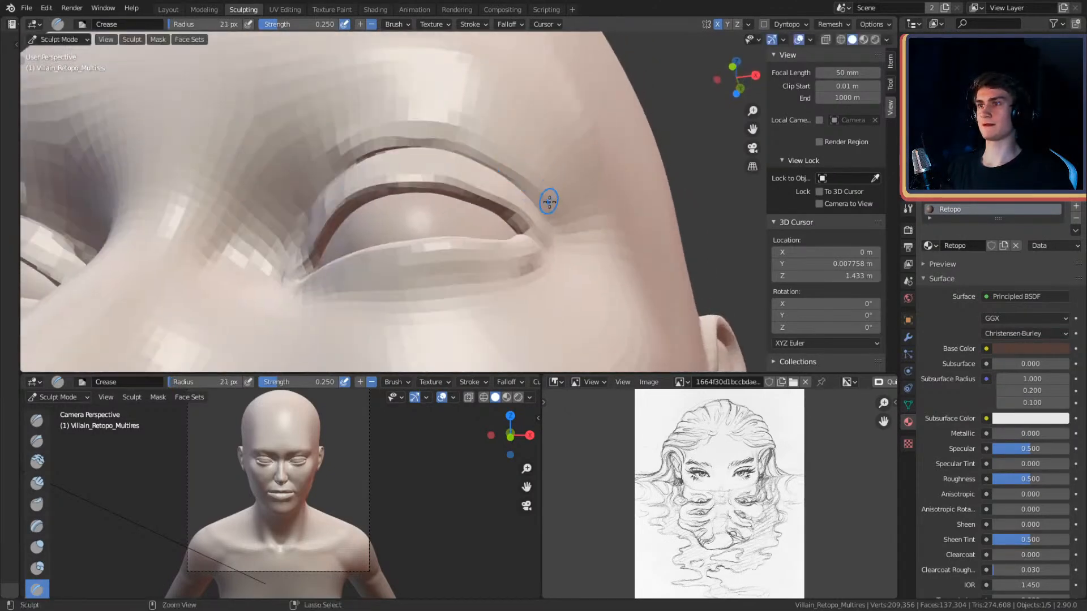
# - Extend the eyelid crease outward from the outer eye corner with the Crease brush at 33 px radius
pyautogui.press('f')
pyautogui.click(483, 131)
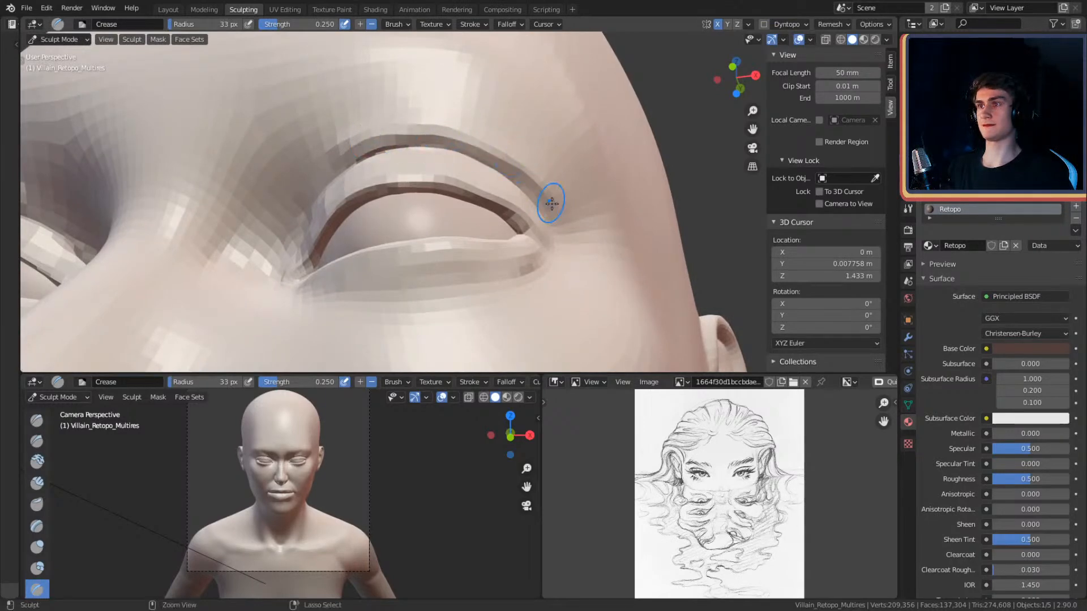
pyautogui.moveTo(574, 183)
pyautogui.mouseDown(button='middle')
pyautogui.moveTo(544, 185)
pyautogui.moveTo(498, 134)
pyautogui.moveTo(363, 204)
pyautogui.mouseUp(button='middle')
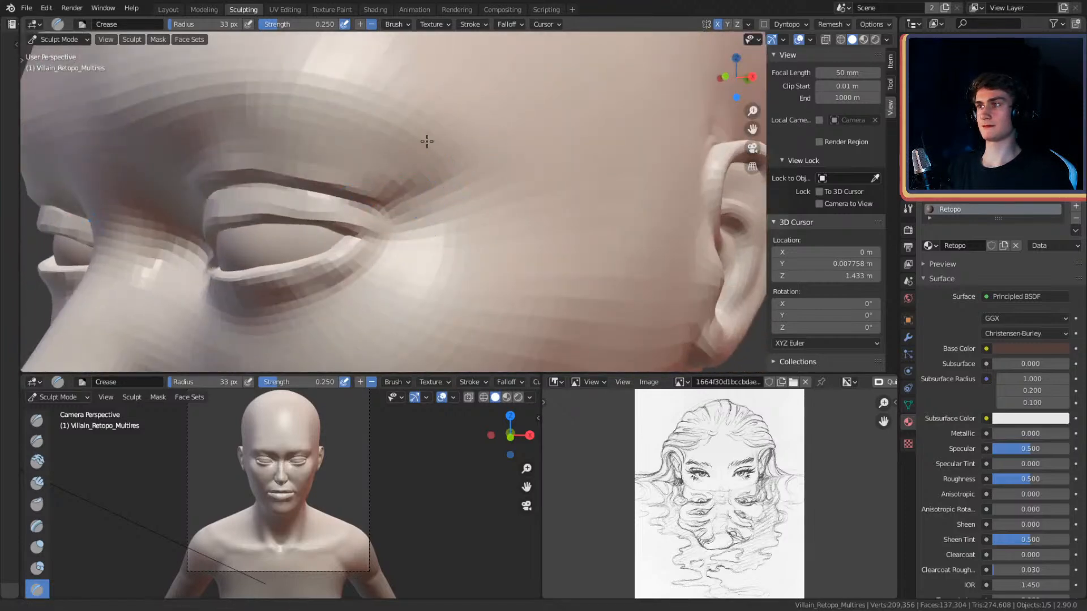
pyautogui.keyDown('shift'); pyautogui.moveTo(408, 145); pyautogui.dragTo(472, 191, button='middle'); pyautogui.keyUp('shift')
pyautogui.moveTo(472, 191); pyautogui.dragTo(486, 180, button='middle')
# - Switch to the Clay Strips brush and set its radius to 84 px over the outer brow area
pyautogui.press('c')
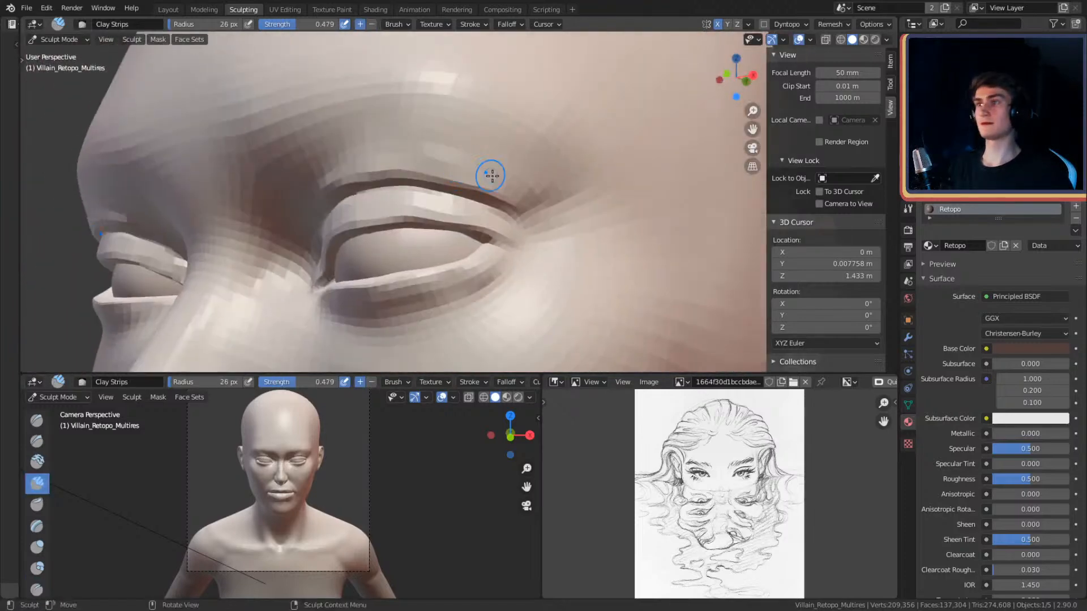
pyautogui.moveTo(374, 166)
pyautogui.mouseDown(button='middle')
pyautogui.moveTo(488, 147)
pyautogui.moveTo(512, 162)
pyautogui.moveTo(552, 147)
pyautogui.moveTo(541, 177)
pyautogui.mouseUp(button='middle')
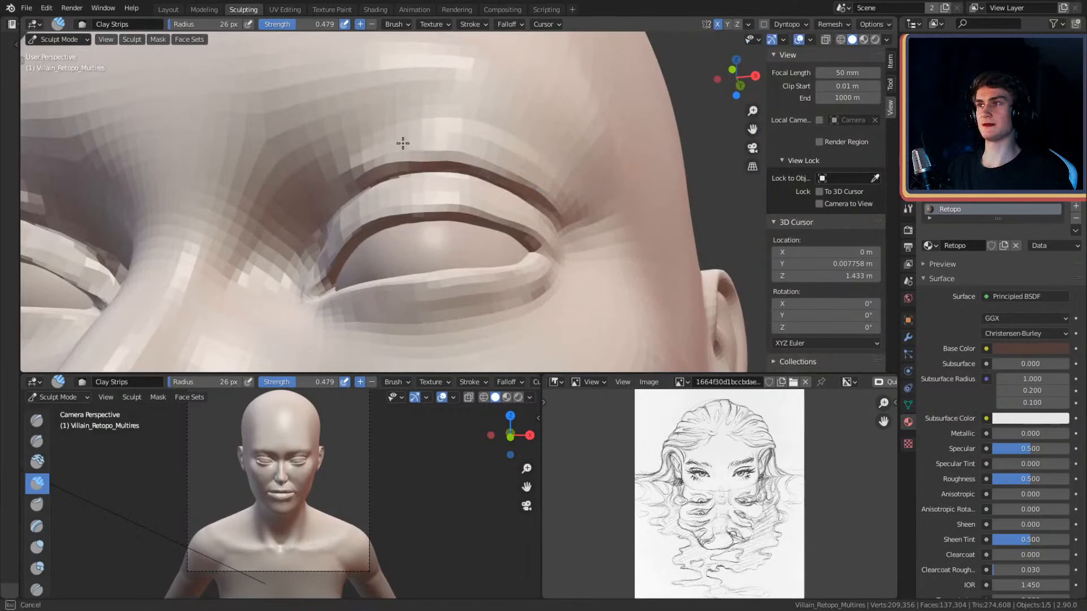
pyautogui.press('f')
pyautogui.click(583, 189)
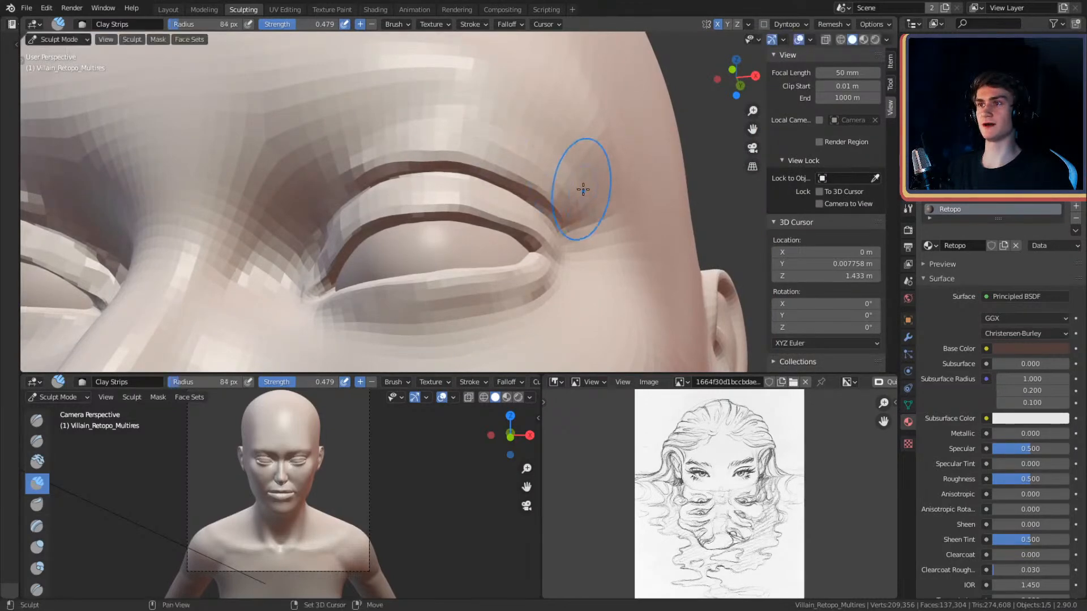
pyautogui.moveTo(470, 129)
pyautogui.mouseDown(button='middle')
pyautogui.moveTo(516, 151)
pyautogui.moveTo(461, 121)
pyautogui.mouseUp(button='middle')
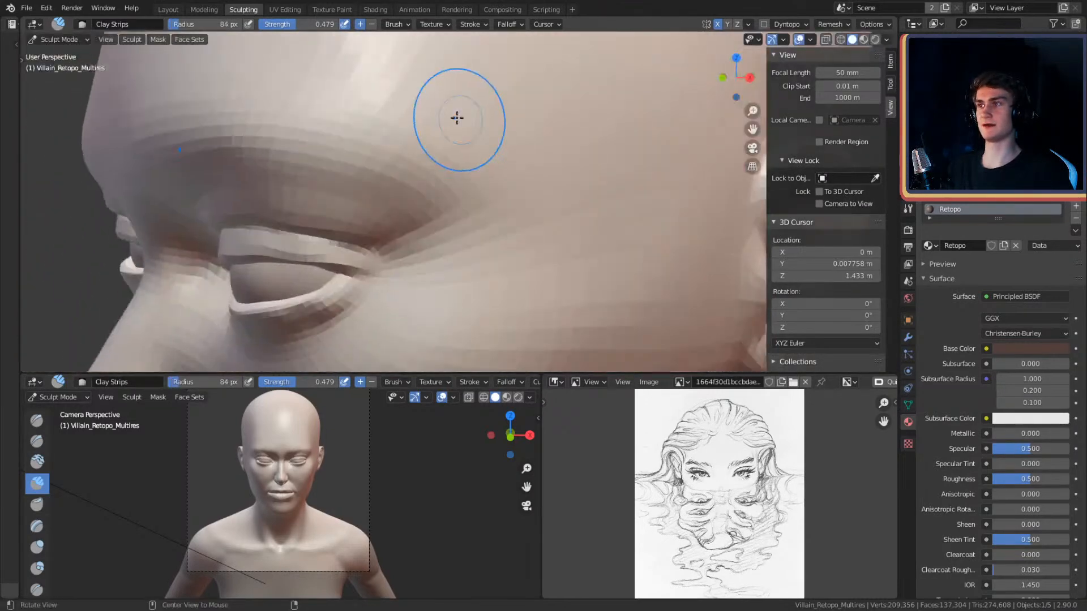
pyautogui.moveTo(451, 165); pyautogui.dragTo(472, 165, button='middle')
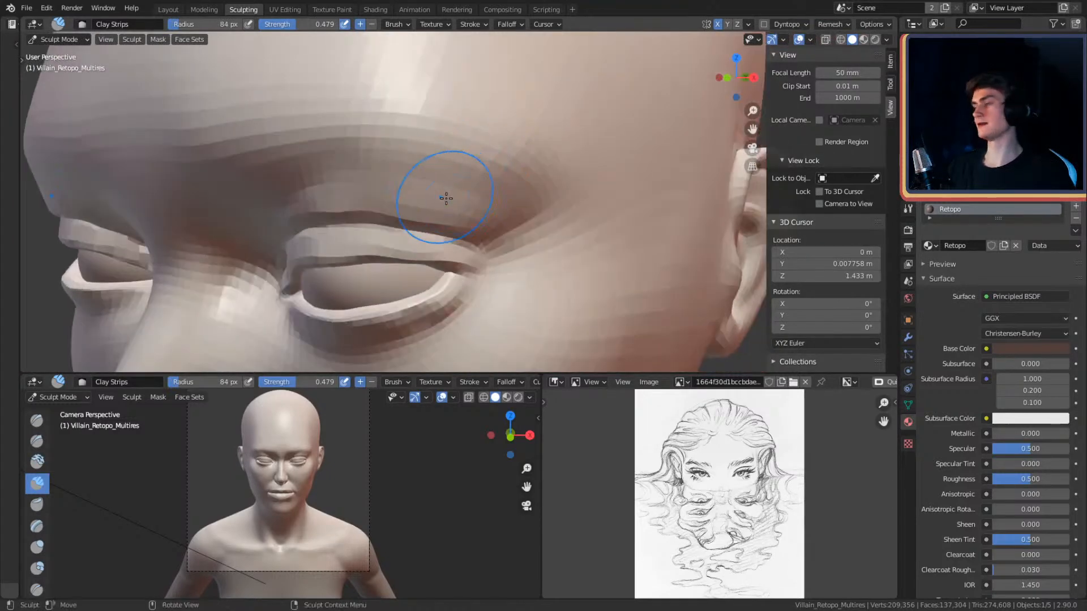
# - Nudge the area beside the outer eye corner with the Grab brush at 222 px radius
pyautogui.press('g')
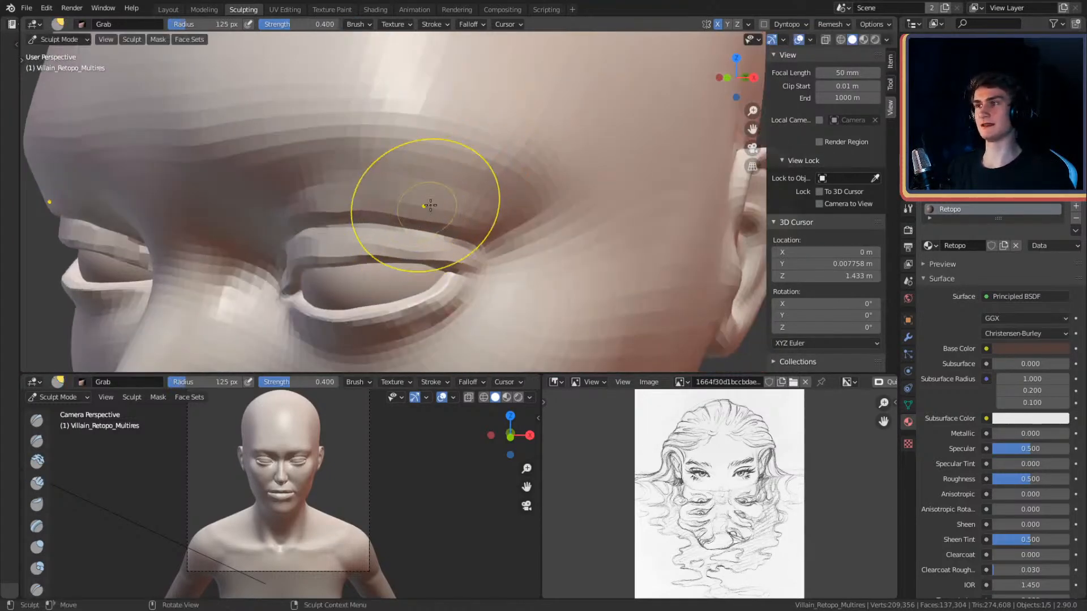
pyautogui.scroll(-3, 490, 201)
pyautogui.moveTo(495, 200); pyautogui.dragTo(558, 188, button='middle')
pyautogui.scroll(-6, 554, 190)
pyautogui.scroll(10, 557, 187)
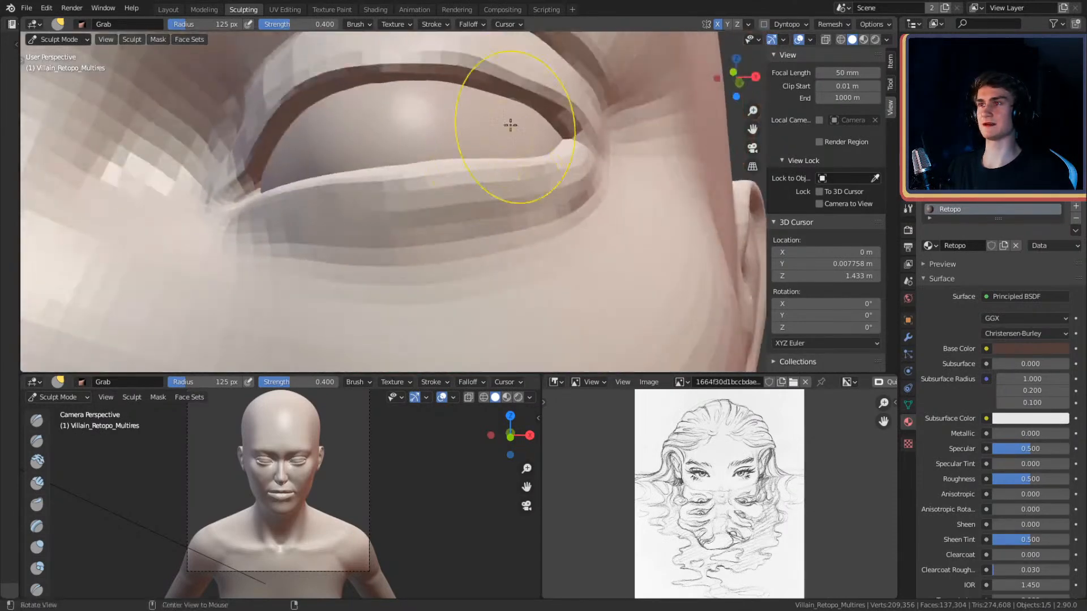
pyautogui.scroll(-8, 508, 140)
pyautogui.moveTo(546, 218); pyautogui.dragTo(535, 171, button='middle')
pyautogui.scroll(1, 538, 192)
pyautogui.scroll(2, 534, 171)
pyautogui.press('f')
pyautogui.click(671, 146)
pyautogui.keyDown('shift'); pyautogui.moveTo(618, 149); pyautogui.dragTo(606, 164, button='middle'); pyautogui.keyUp('shift')
pyautogui.moveTo(579, 147); pyautogui.dragTo(579, 144)
pyautogui.moveTo(575, 112)
pyautogui.keyDown('ctrl'); pyautogui.mouseDown(button='middle')
pyautogui.moveTo(576, 170)
pyautogui.moveTo(559, 145)
pyautogui.moveTo(523, 152)
pyautogui.mouseUp(button='middle'); pyautogui.keyUp('ctrl')
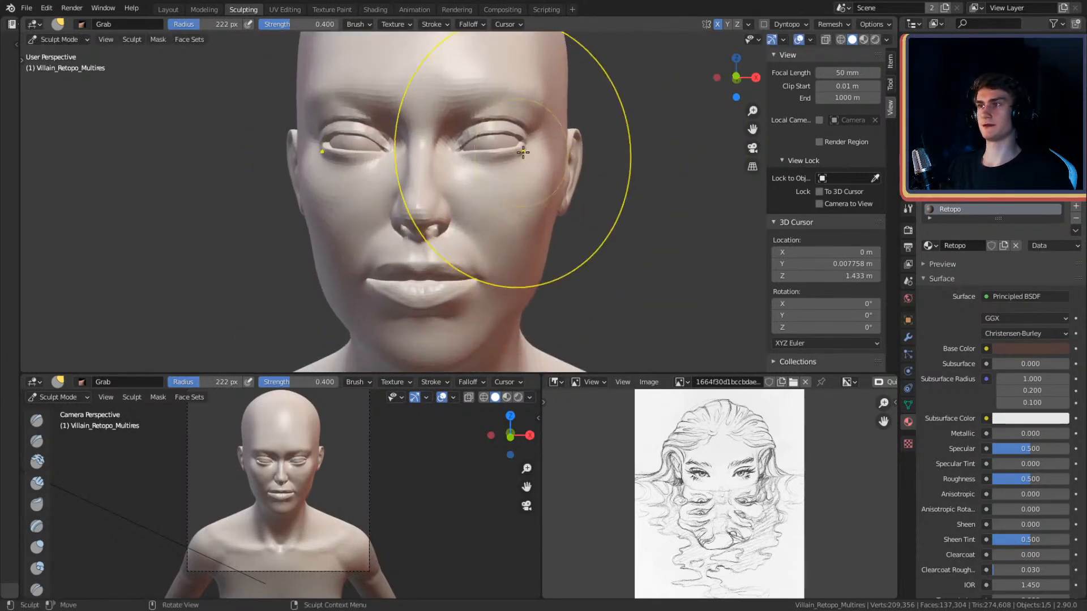
# - Set the main viewport to Material Preview shading after trying Rendered, and examine the face and eyes up close and through the camera
pyautogui.press('z')
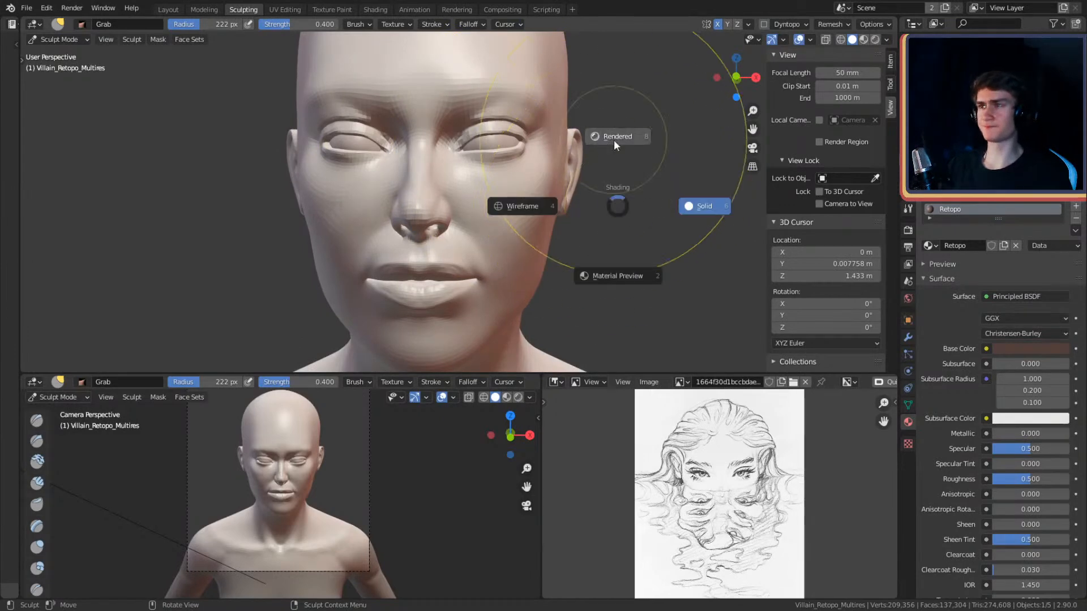
pyautogui.click(629, 168)
pyautogui.press('z')
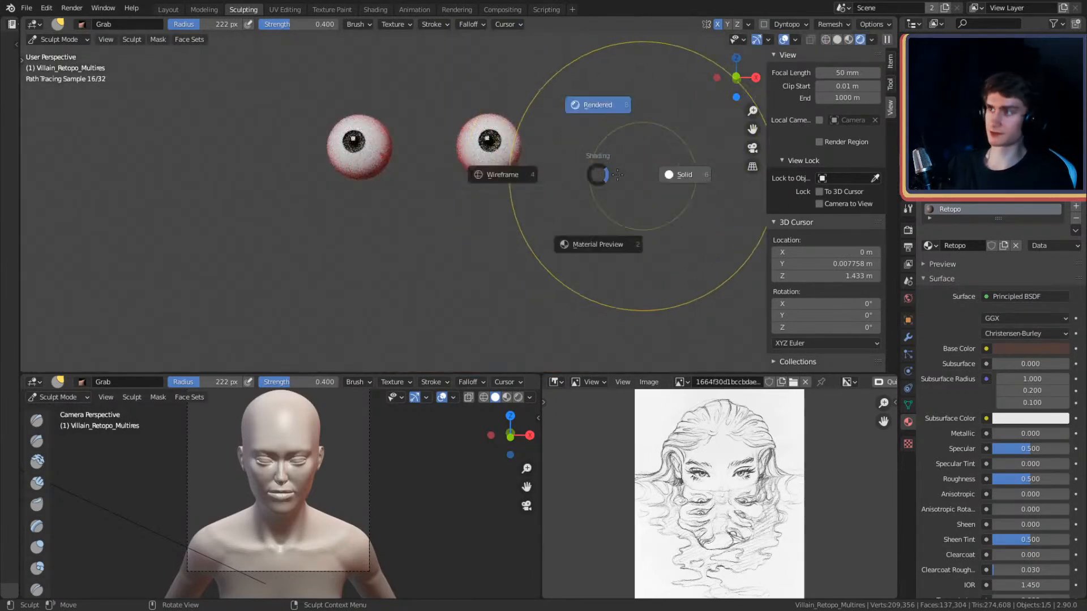
pyautogui.click(653, 176)
pyautogui.press('z')
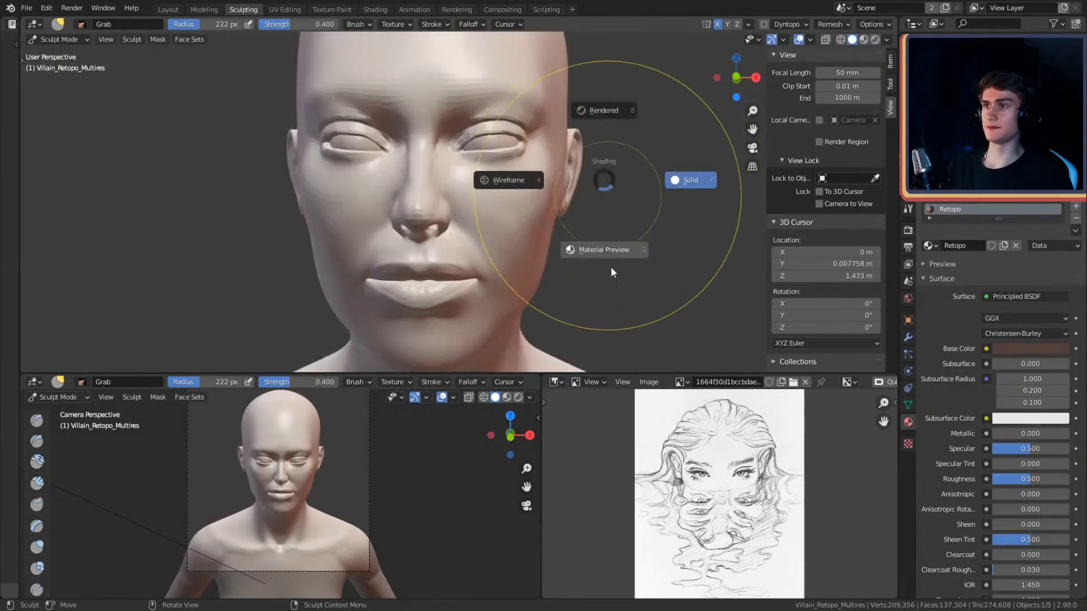
pyautogui.click(611, 272)
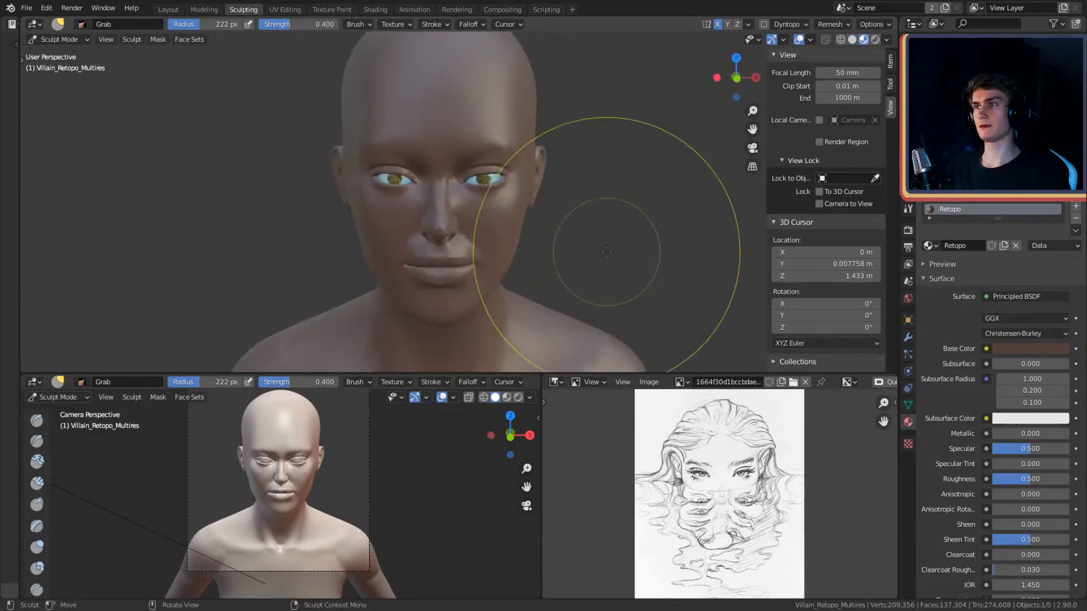
pyautogui.scroll(4, 611, 246)
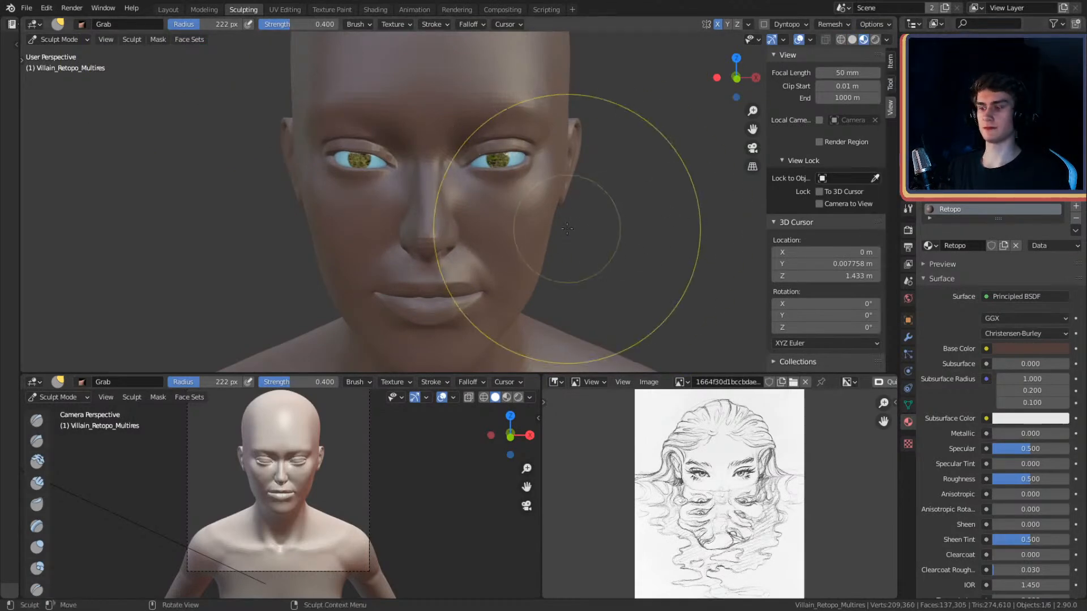
pyautogui.scroll(-3, 566, 228)
pyautogui.press('KP_0')
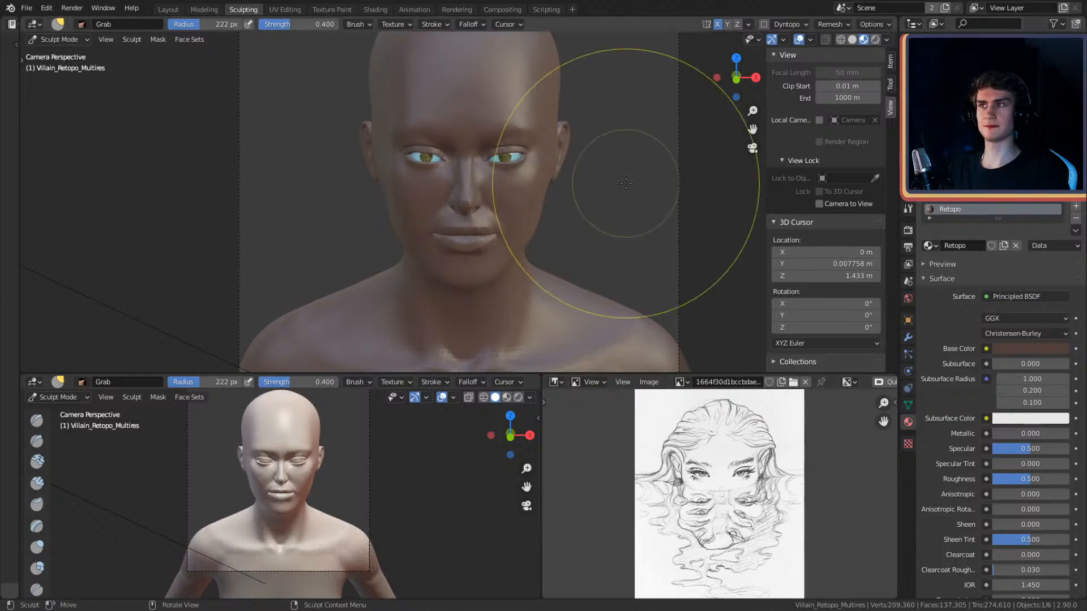
pyautogui.moveTo(634, 178)
pyautogui.mouseDown(button='middle')
pyautogui.moveTo(621, 245)
pyautogui.moveTo(549, 208)
pyautogui.moveTo(565, 225)
pyautogui.mouseUp(button='middle')
pyautogui.scroll(2, 627, 184)
pyautogui.scroll(2, 565, 225)
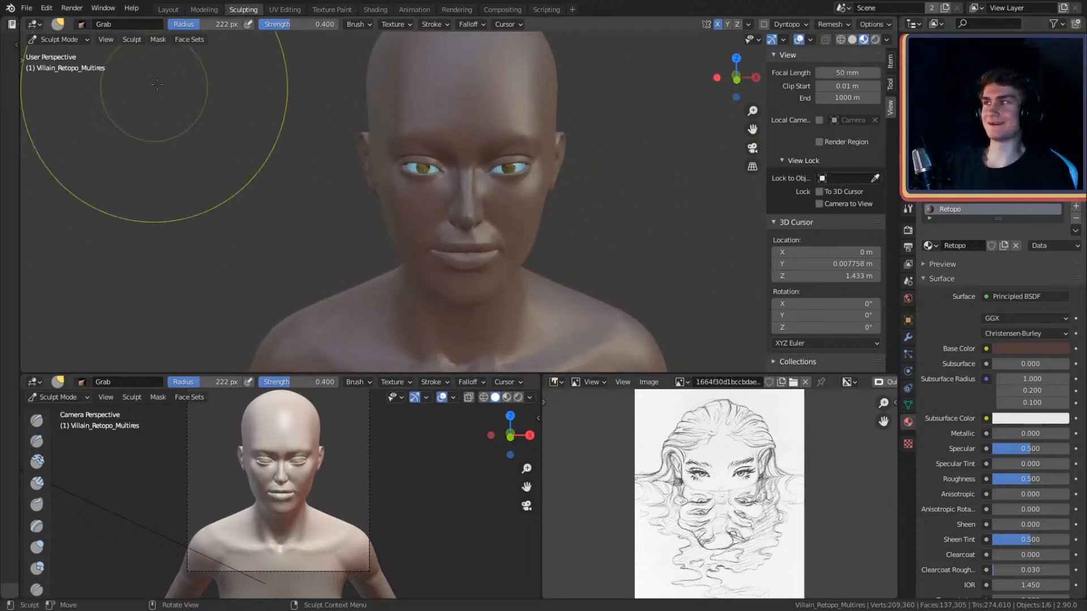
pyautogui.click(62, 39)
pyautogui.click(60, 53)
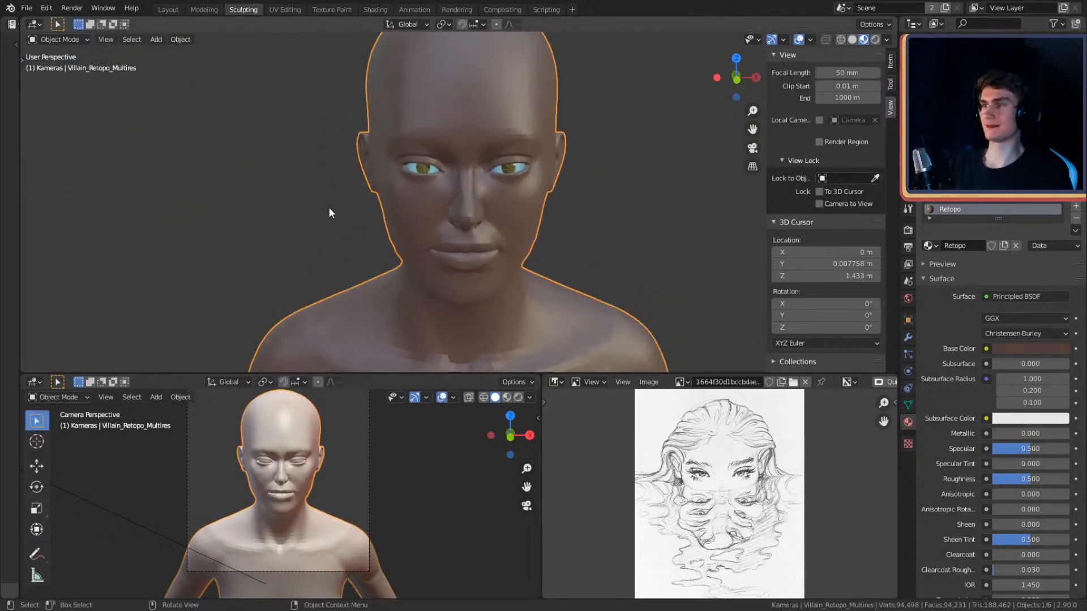
pyautogui.scroll(-5, 328, 207)
pyautogui.scroll(3, 342, 195)
pyautogui.scroll(-4, 342, 195)
pyautogui.moveTo(392, 126)
pyautogui.mouseDown(button='middle')
pyautogui.moveTo(494, 144)
pyautogui.moveTo(410, 115)
pyautogui.mouseUp(button='middle')
pyautogui.click(62, 38)
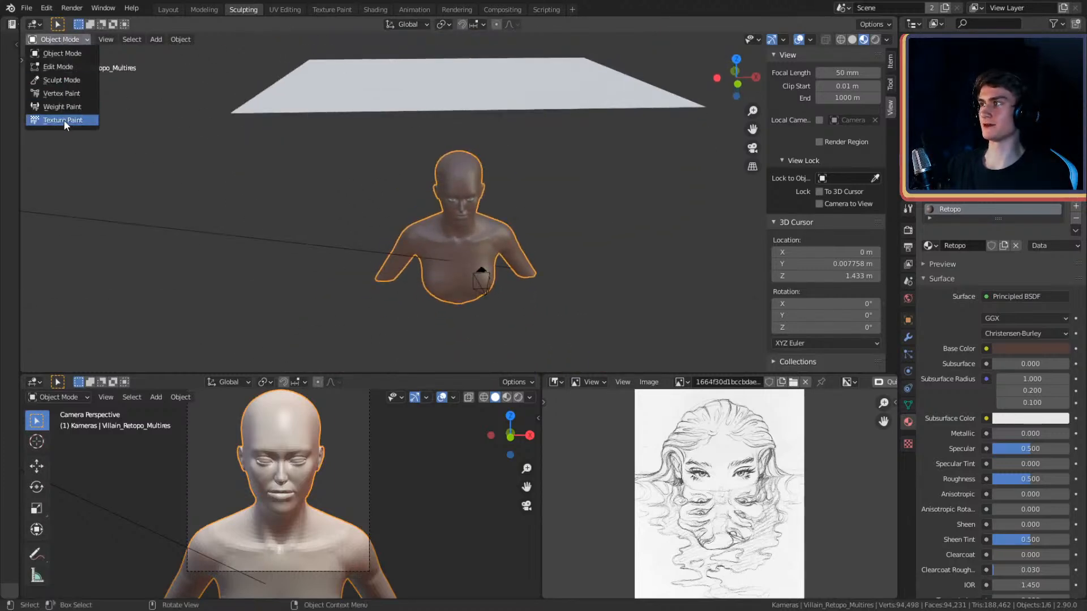
pyautogui.click(62, 79)
pyautogui.keyDown('shift'); pyautogui.moveTo(582, 160); pyautogui.dragTo(571, 189, button='middle'); pyautogui.keyUp('shift')
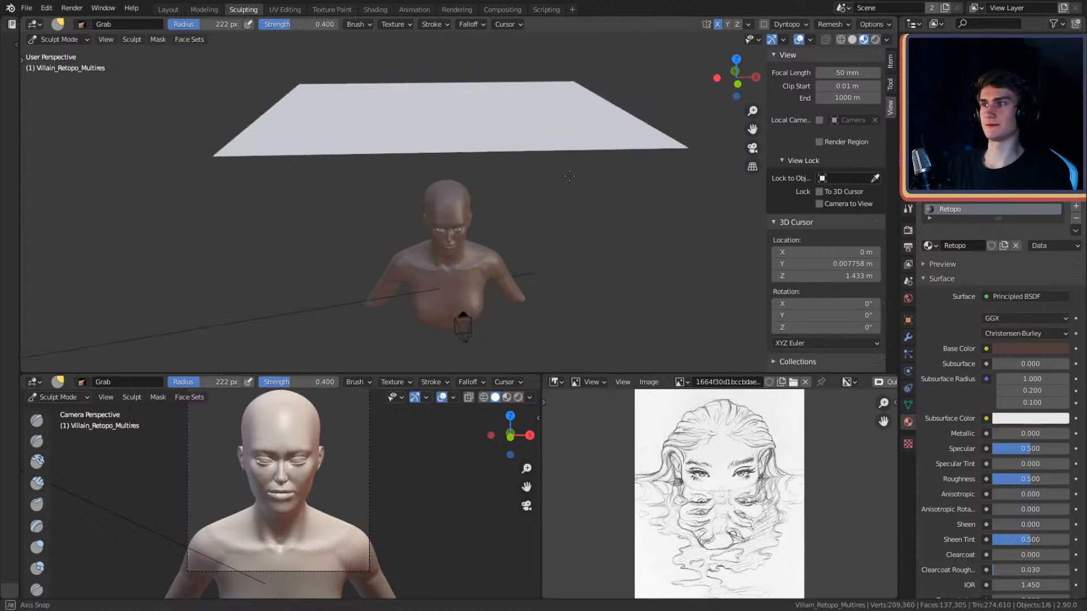
# - In Object Mode, lower the white plane along Z by about 0.73 m so it crosses the face at the nose
pyautogui.click(59, 39)
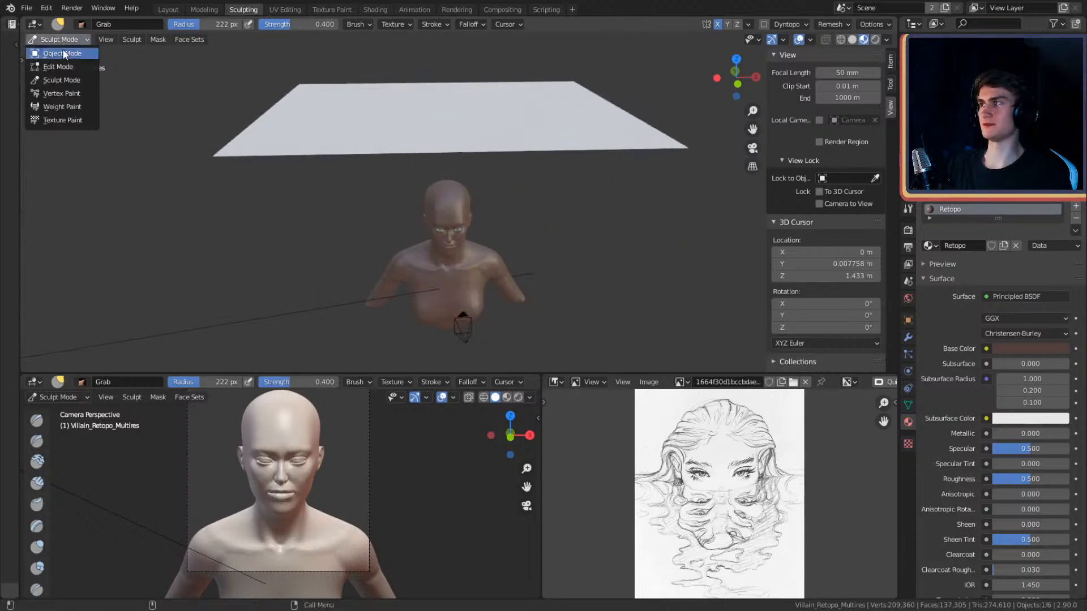
pyautogui.click(422, 129)
pyautogui.press('g')
pyautogui.press('z')
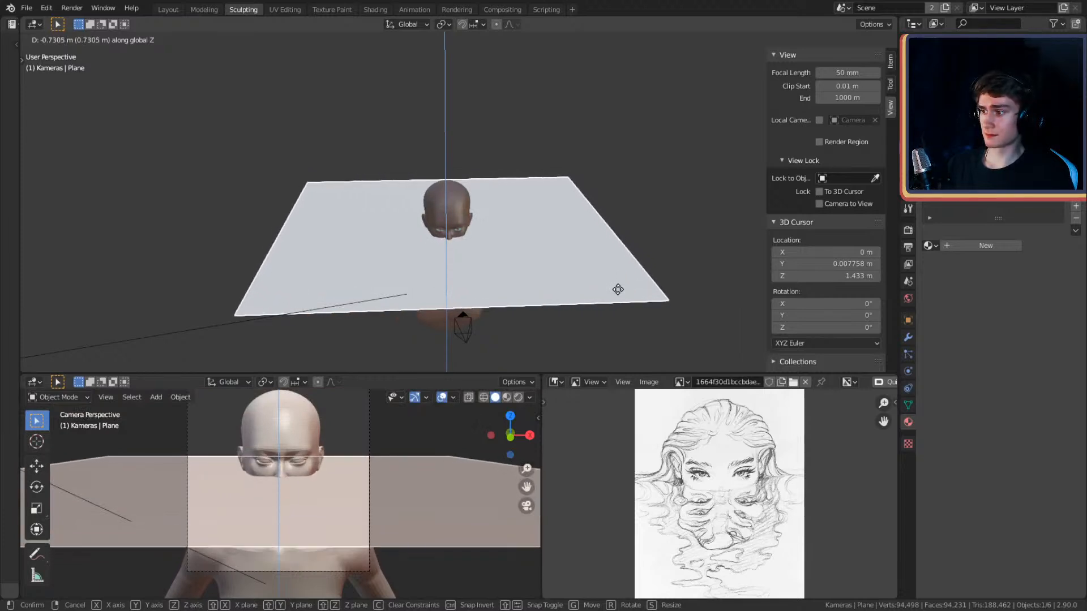
pyautogui.click(618, 289)
pyautogui.moveTo(523, 306); pyautogui.dragTo(533, 231, button='middle')
pyautogui.press('KP_0')
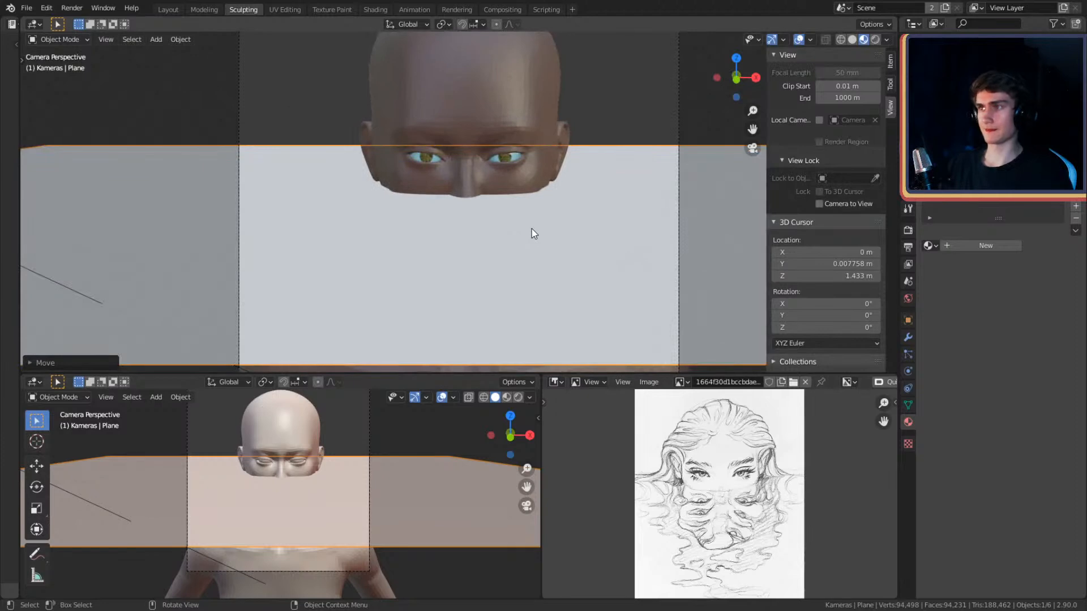
pyautogui.moveTo(548, 233); pyautogui.dragTo(463, 250, button='middle')
pyautogui.scroll(-5, 549, 253)
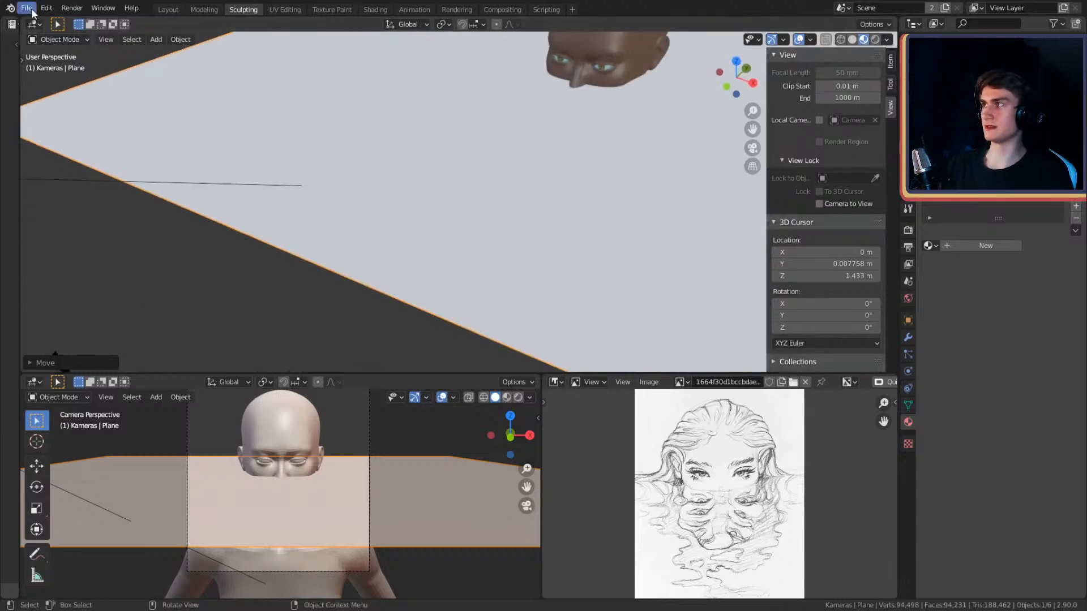
# - Switch to the Layout workspace and set its 3D viewport to Material Preview shading
pyautogui.click(168, 10)
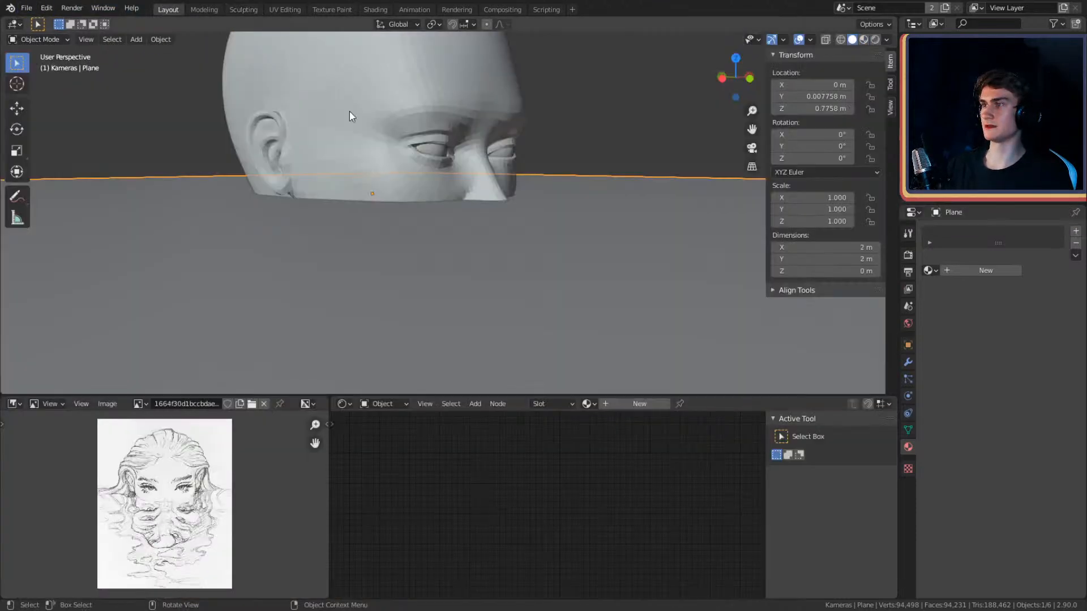
pyautogui.moveTo(498, 217)
pyautogui.mouseDown(button='middle')
pyautogui.moveTo(488, 248)
pyautogui.moveTo(496, 226)
pyautogui.mouseUp(button='middle')
pyautogui.press('z')
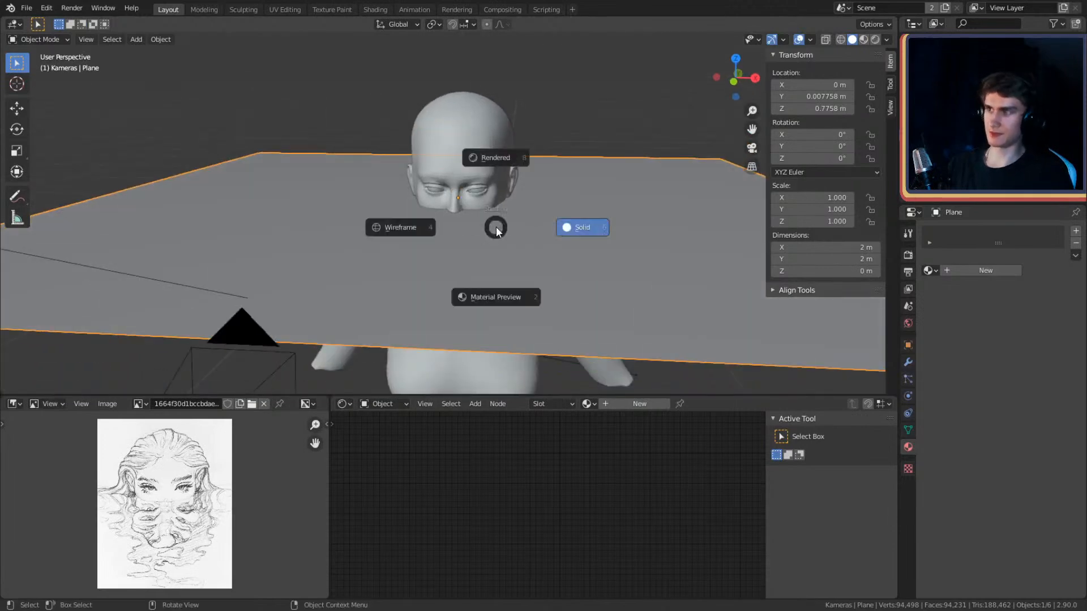
pyautogui.click(498, 294)
pyautogui.scroll(4, 458, 210)
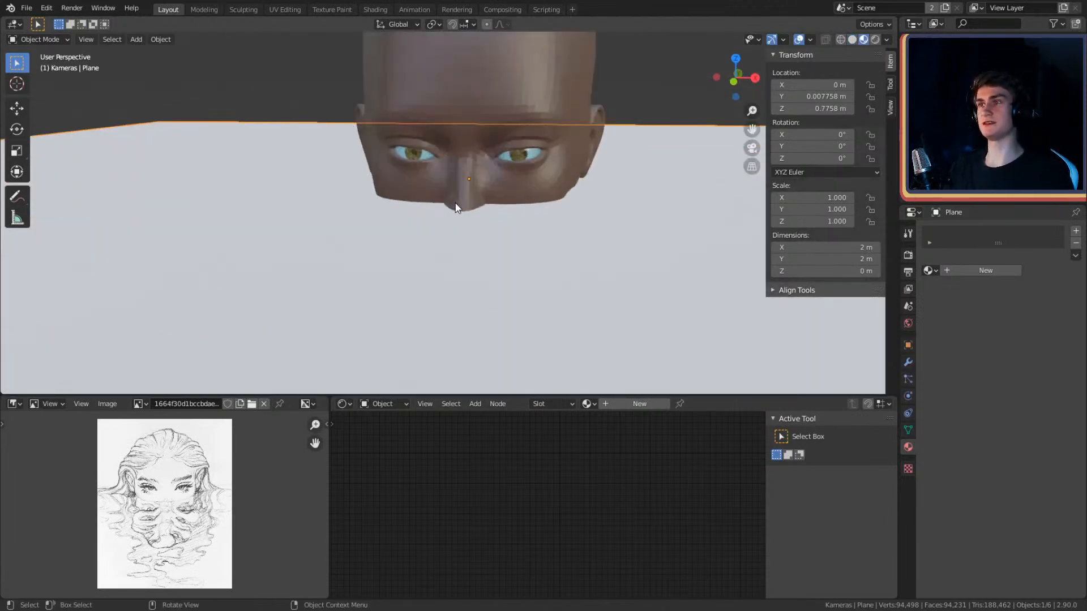
# - Place the 3D cursor on the plane in front of the face and add a Plain Axes empty there
pyautogui.moveTo(545, 274)
pyautogui.mouseDown(button='middle')
pyautogui.moveTo(539, 289)
pyautogui.moveTo(448, 315)
pyautogui.moveTo(541, 286)
pyautogui.moveTo(468, 286)
pyautogui.moveTo(490, 271)
pyautogui.moveTo(555, 289)
pyautogui.moveTo(529, 272)
pyautogui.mouseUp(button='middle')
pyautogui.keyDown('shift'); pyautogui.rightClick(477, 274); pyautogui.keyUp('shift')
pyautogui.hotkey('shift', 'a')
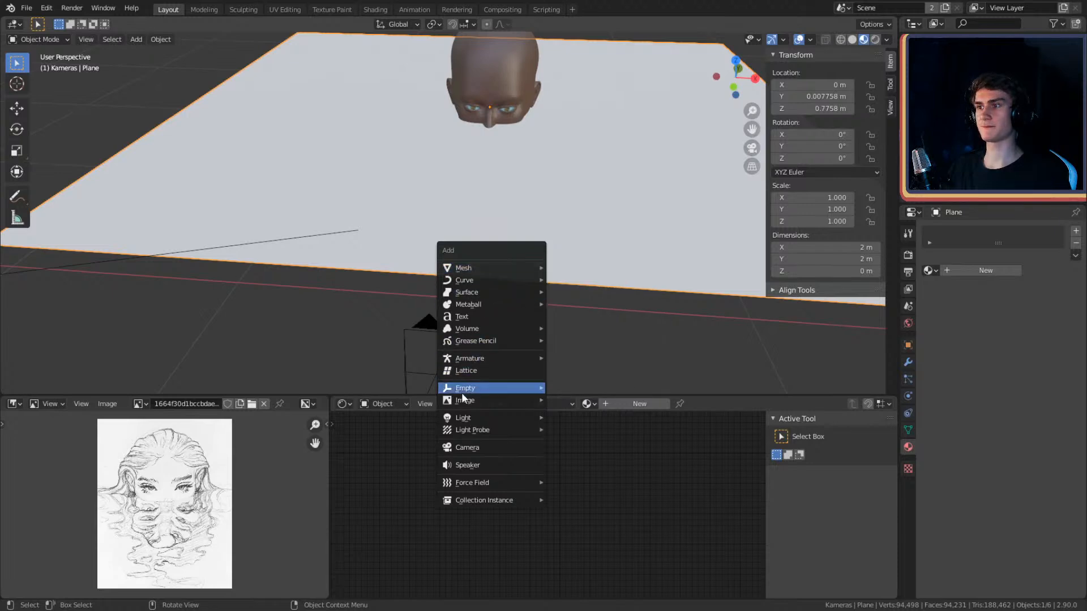
pyautogui.moveTo(462, 394)
pyautogui.click(565, 385)
# - Scale the empty in front of the face down to about 0.101
pyautogui.moveTo(583, 338); pyautogui.dragTo(512, 326, button='middle')
pyautogui.press('s')
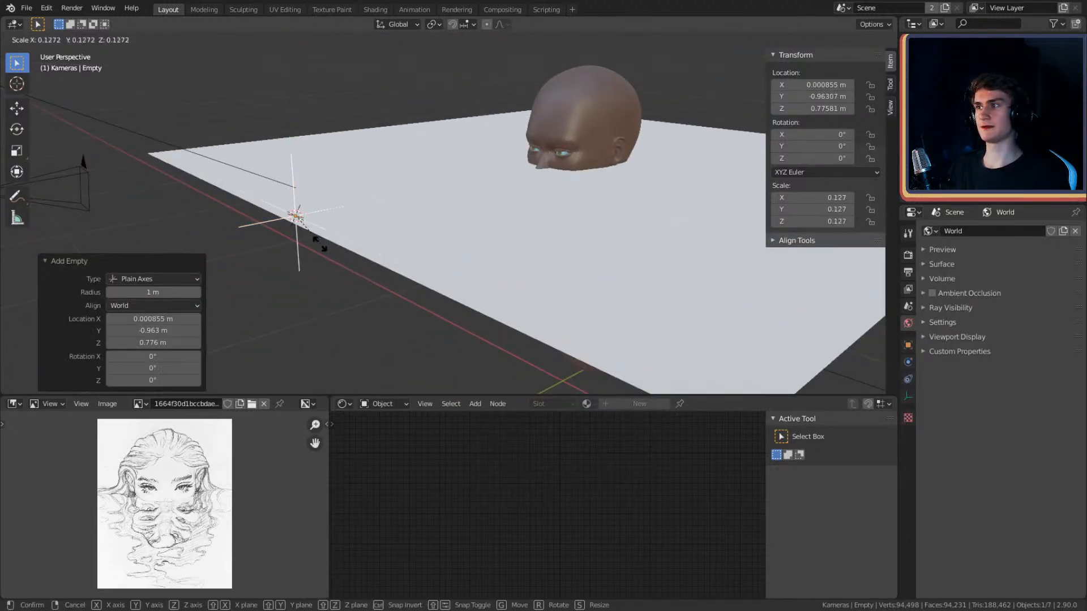
pyautogui.click(320, 220)
pyautogui.moveTo(320, 219); pyautogui.dragTo(485, 250, button='middle')
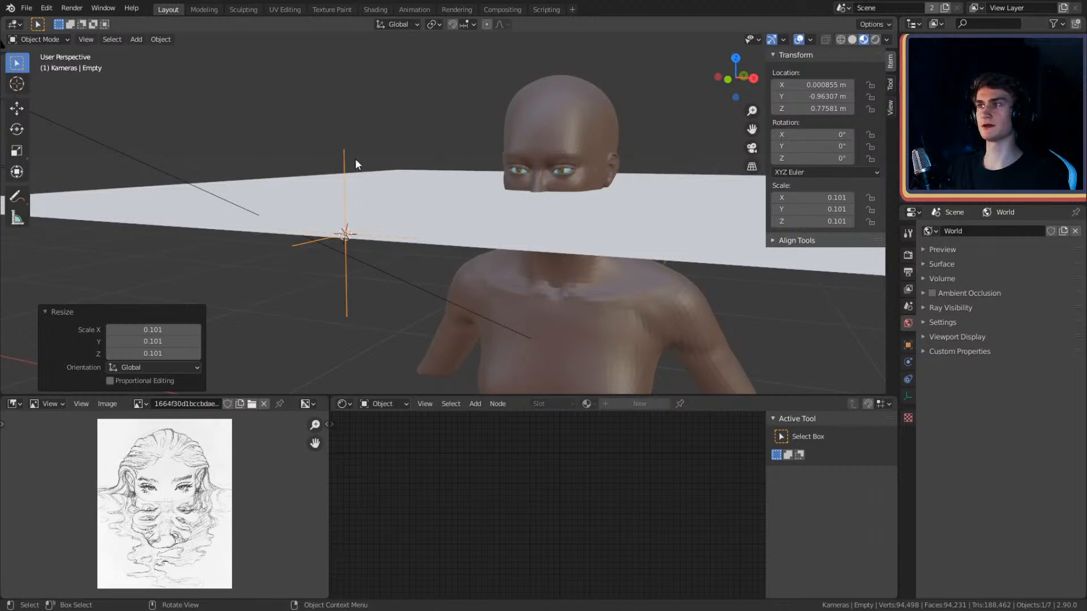
pyautogui.click(378, 146)
pyautogui.moveTo(396, 169); pyautogui.dragTo(418, 198, button='middle')
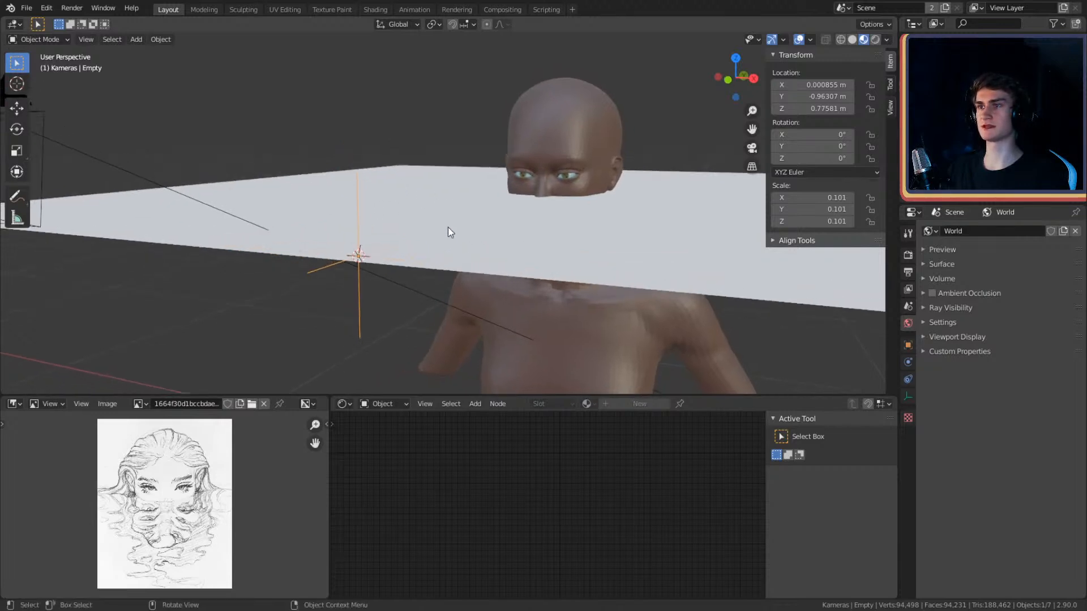
pyautogui.moveTo(513, 193); pyautogui.dragTo(524, 202, button='middle')
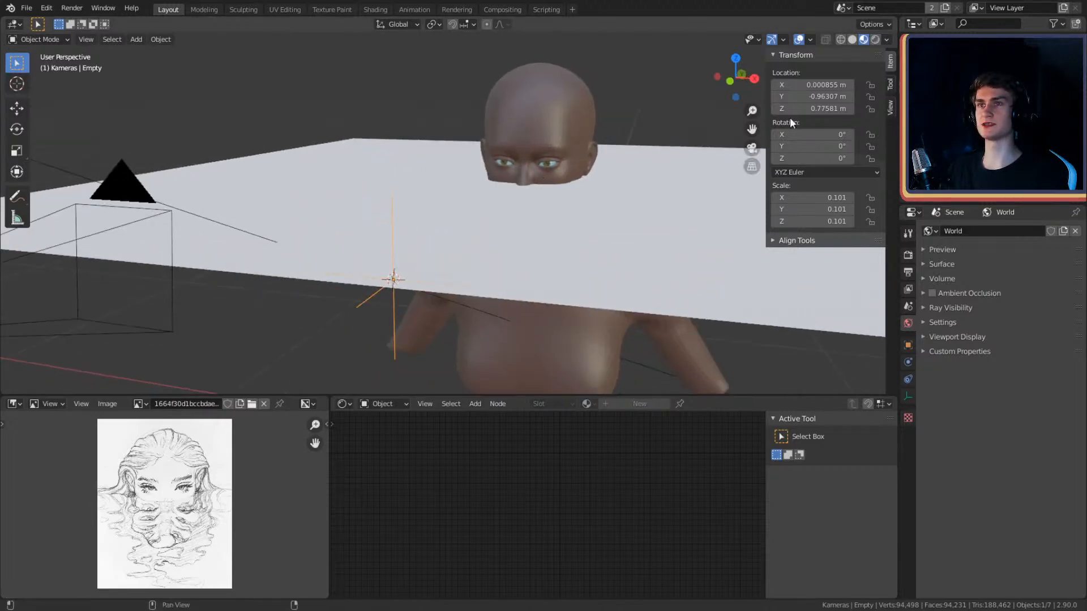
pyautogui.moveTo(691, 189); pyautogui.dragTo(562, 233, button='middle')
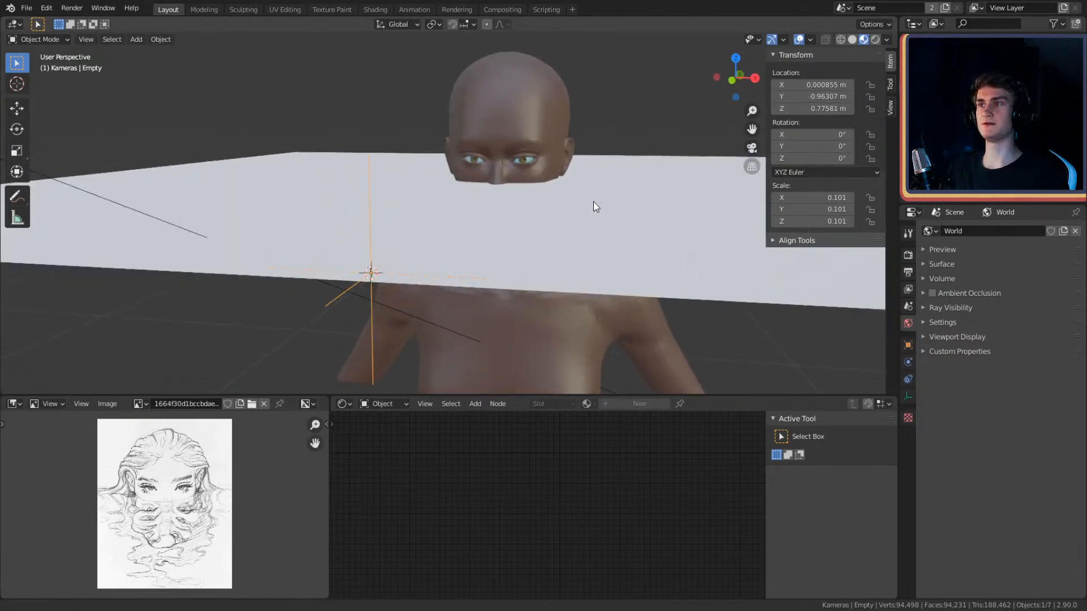
# - Select the left eye and bring up the list of object constraints available for it
pyautogui.click(527, 160)
pyautogui.click(527, 159)
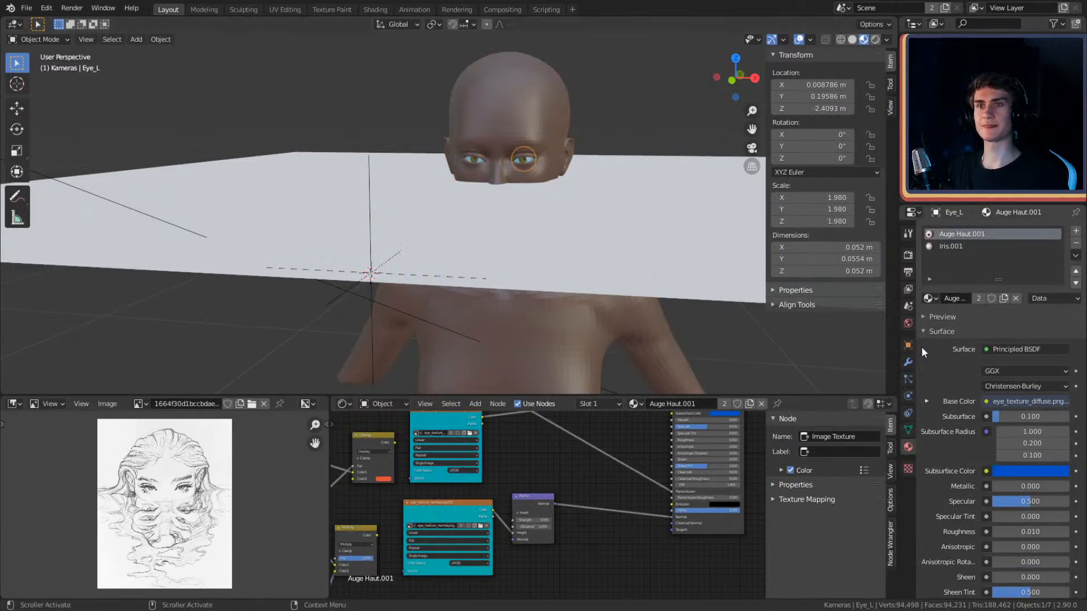
pyautogui.click(908, 411)
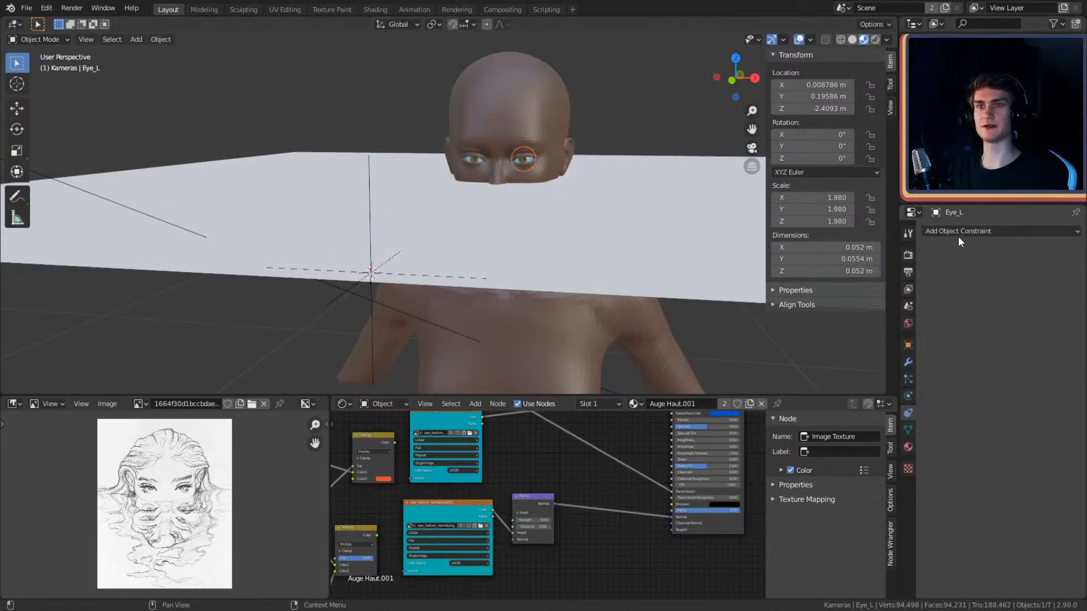
pyautogui.click(974, 230)
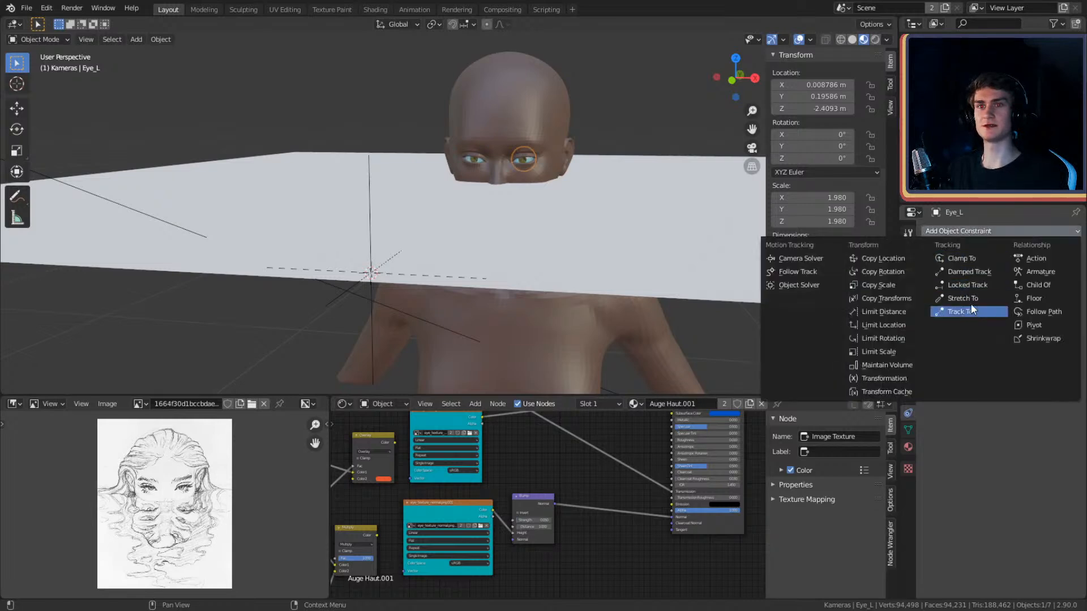
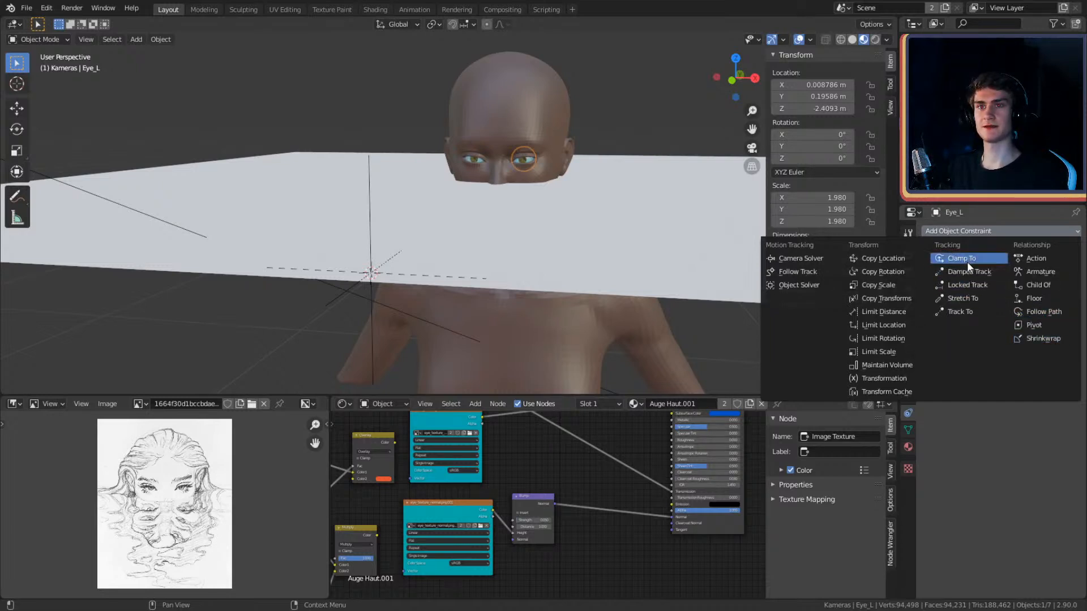
# - Move the empty along X so it lines up in front of the left eye, at about 0.025 m
pyautogui.moveTo(458, 290); pyautogui.dragTo(467, 314, button='middle')
pyautogui.click(462, 309)
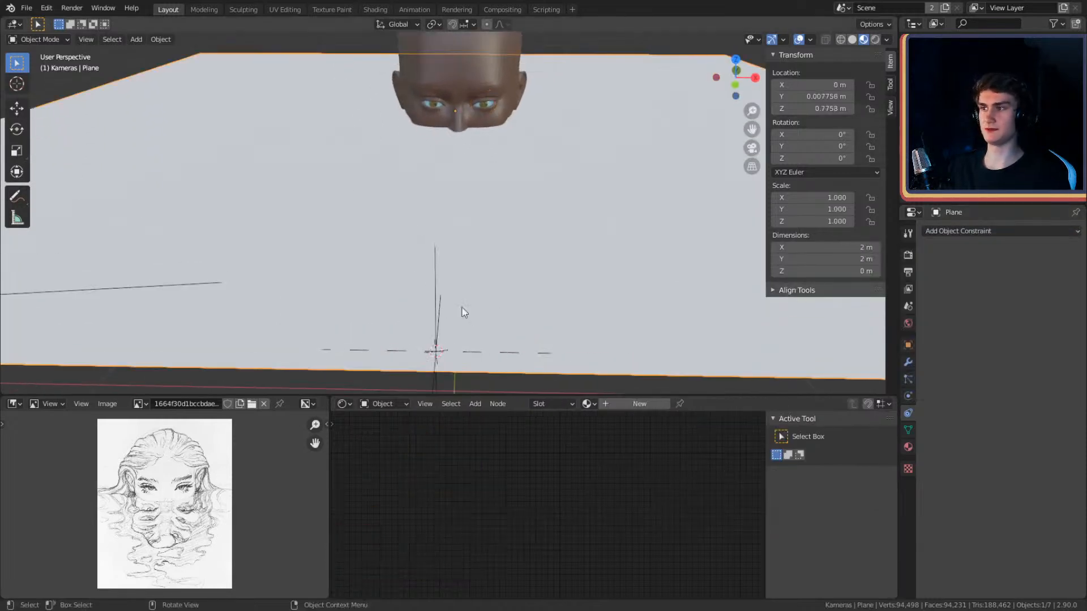
pyautogui.click(435, 289)
pyautogui.press('g')
pyautogui.press('x')
pyautogui.click(561, 317)
pyautogui.moveTo(571, 320); pyautogui.dragTo(554, 287, button='middle')
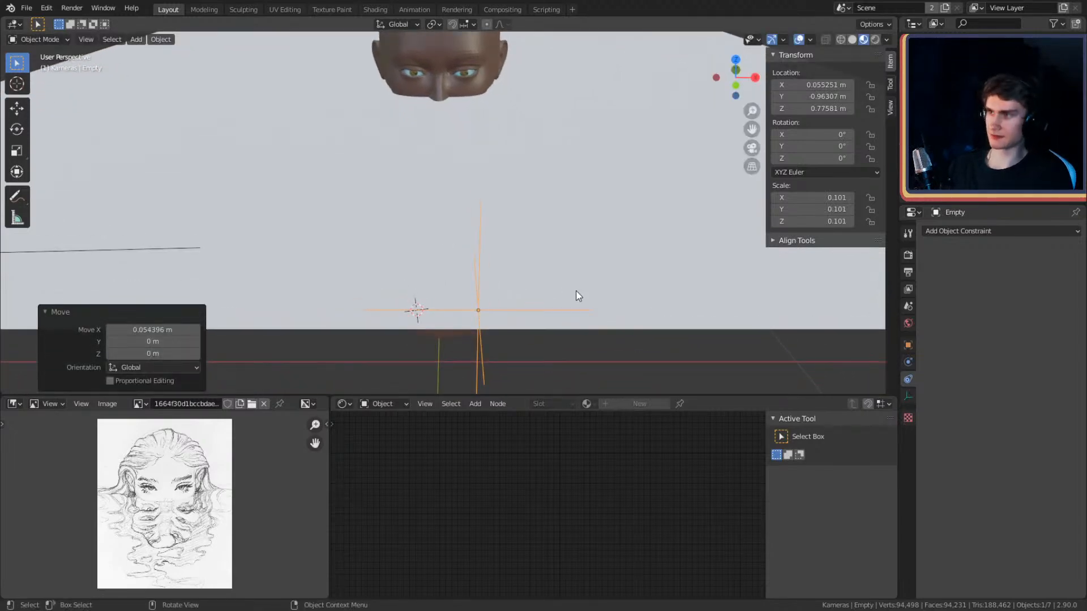
pyautogui.press('g')
pyautogui.press('x')
pyautogui.click(545, 291)
# - Duplicate the empty and offset the copy about -0.045 m along X, in front of the other eye
pyautogui.moveTo(545, 291); pyautogui.dragTo(595, 294, button='middle')
pyautogui.hotkey('shift', 'd')
pyautogui.press('x')
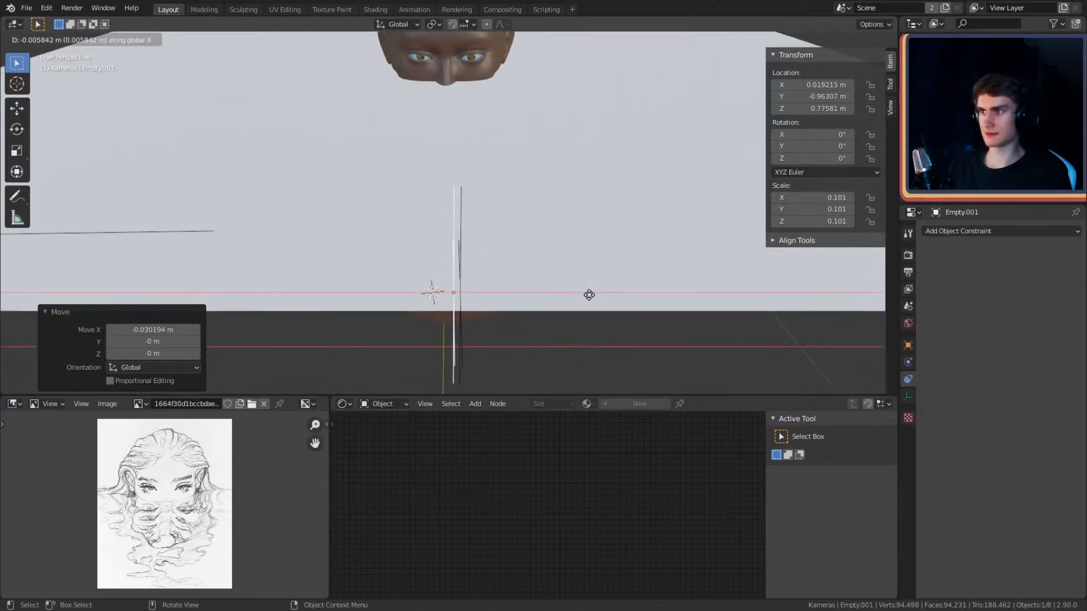
pyautogui.click(545, 297)
pyautogui.moveTo(549, 271); pyautogui.dragTo(474, 253, button='middle')
# - Add a plane at the 3D cursor, scale it to about 0.073, then narrow it along Y to about 0.005
pyautogui.hotkey('shift', 'a')
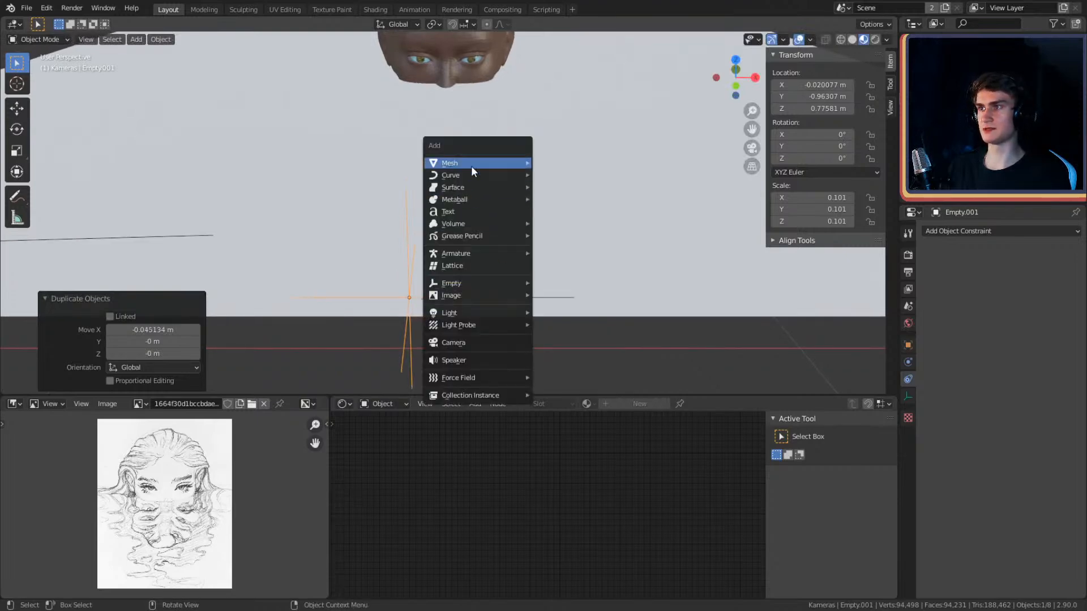
pyautogui.moveTo(513, 165)
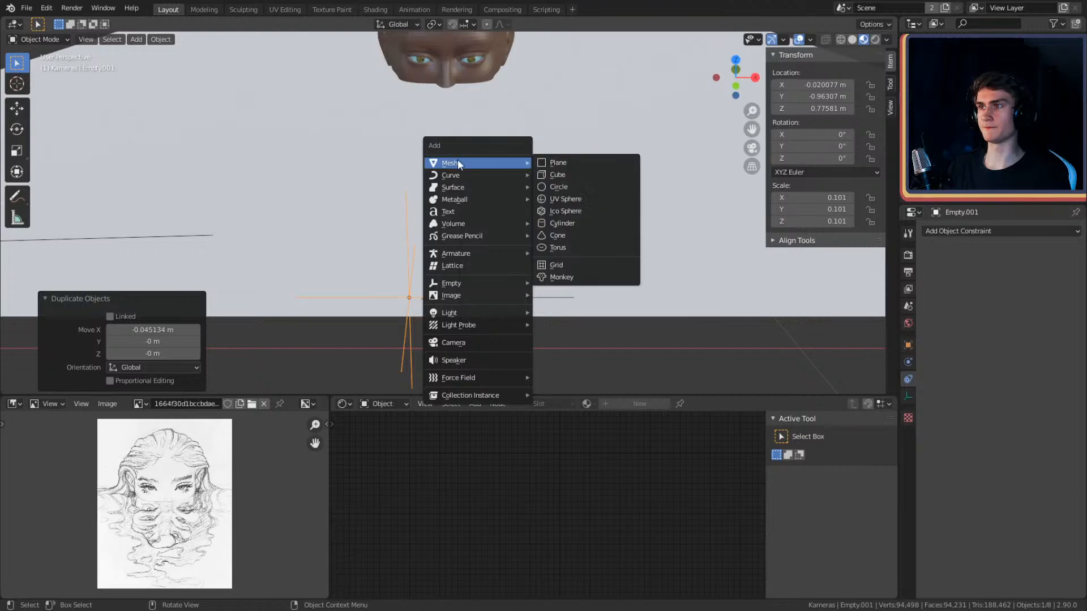
pyautogui.click(561, 165)
pyautogui.press('s')
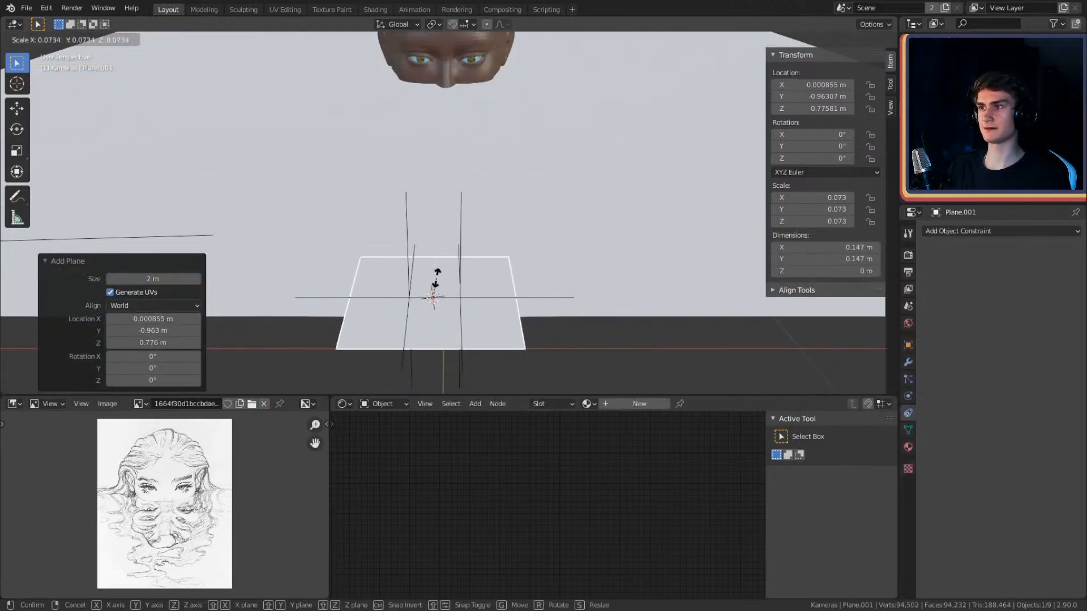
pyautogui.click(437, 286)
pyautogui.press('s')
pyautogui.press('y')
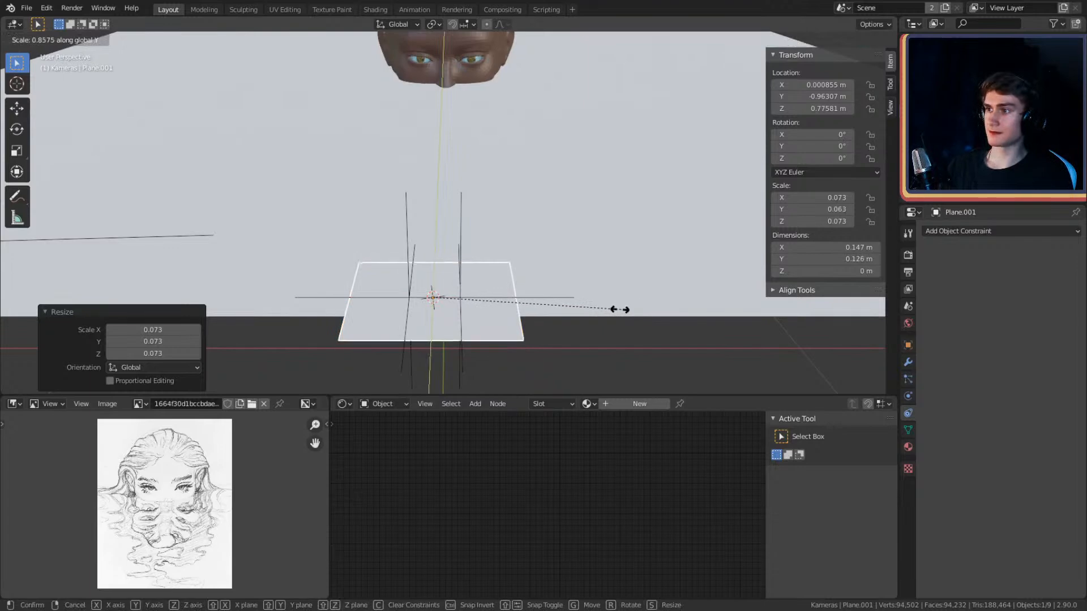
pyautogui.click(447, 294)
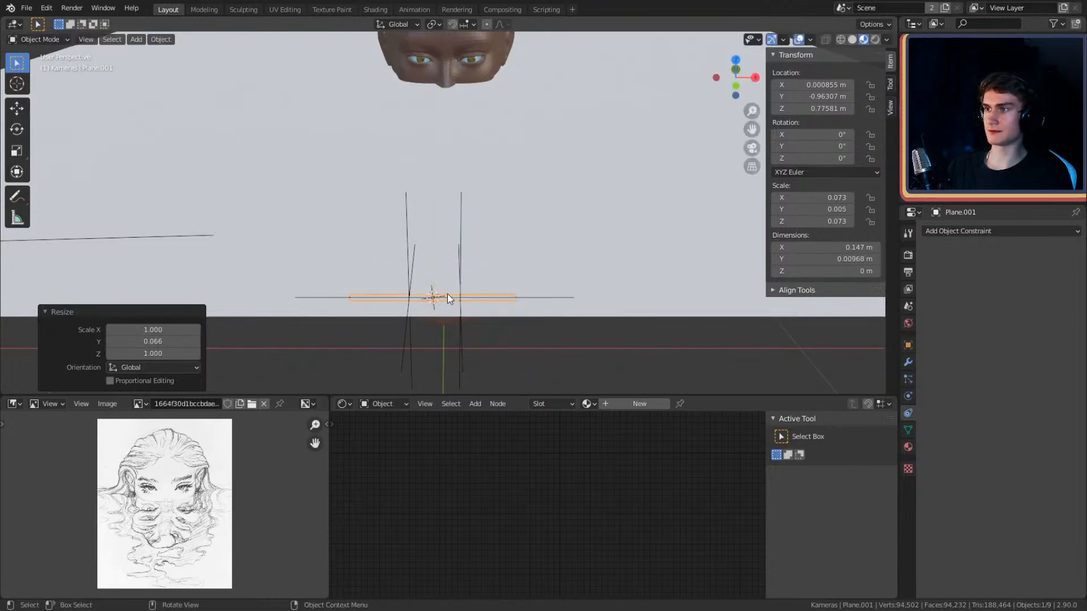
pyautogui.click(460, 240)
pyautogui.keyDown('shift'); pyautogui.click(408, 232); pyautogui.keyUp('shift')
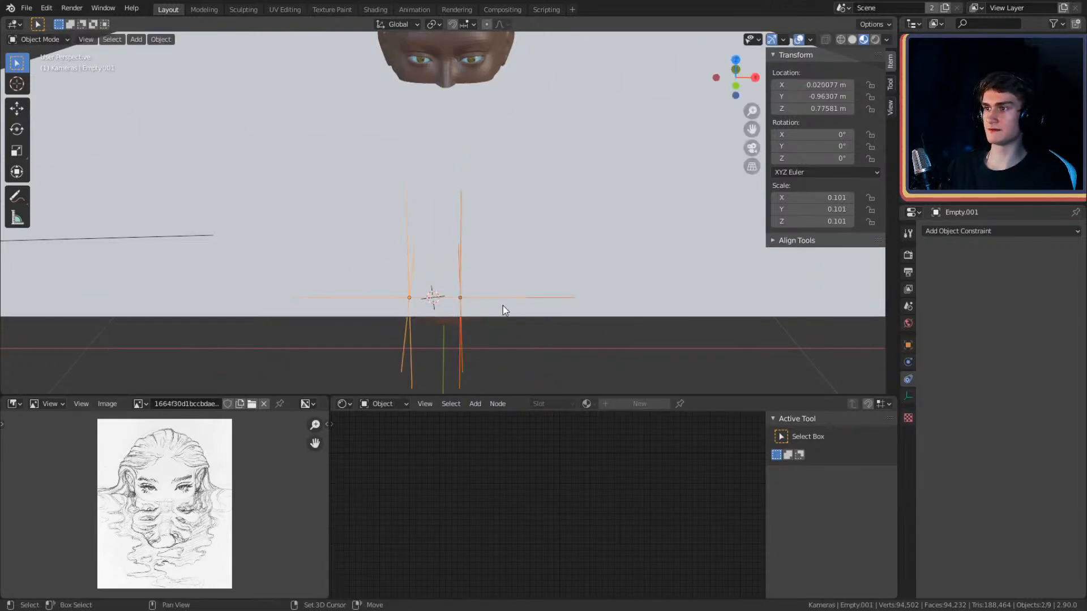
pyautogui.keyDown('shift'); pyautogui.click(488, 300); pyautogui.keyUp('shift')
pyautogui.moveTo(534, 304)
pyautogui.mouseDown(button='middle')
pyautogui.moveTo(512, 267)
pyautogui.moveTo(515, 305)
pyautogui.mouseUp(button='middle')
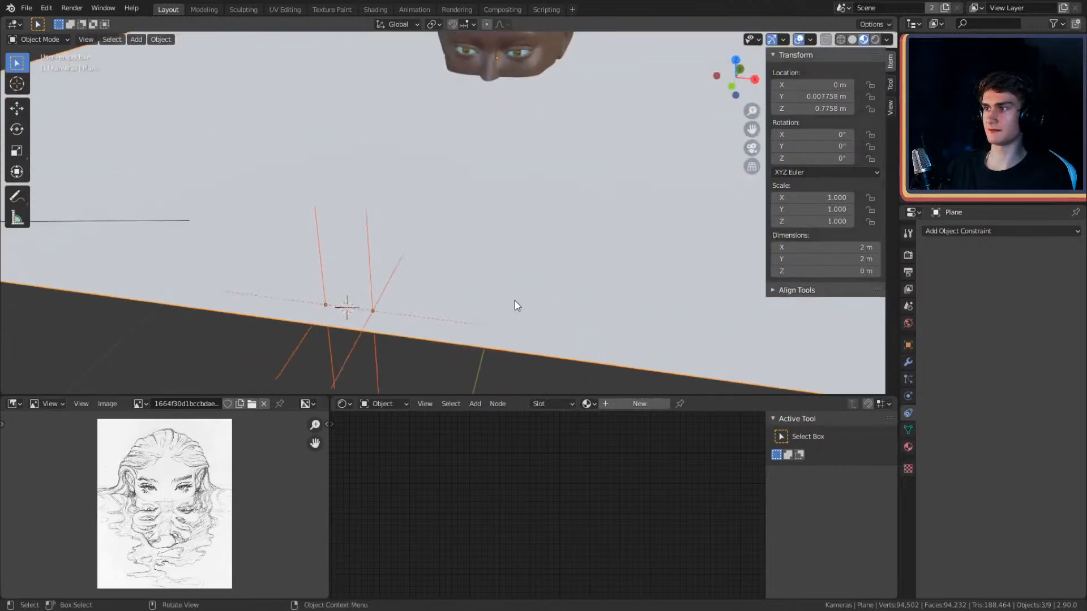
pyautogui.hotkey('alt', 'a')
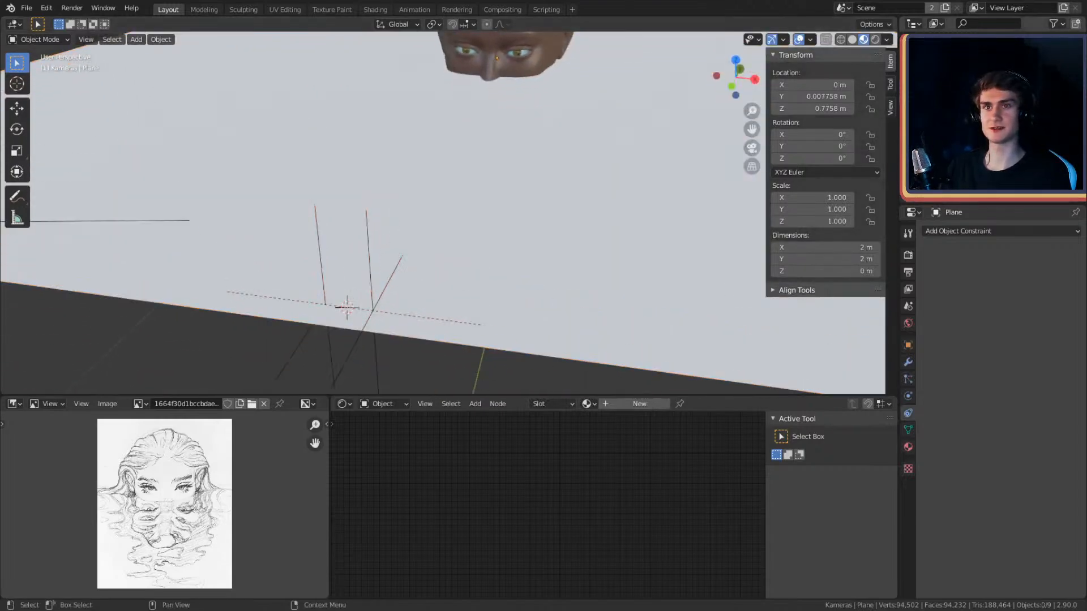
# - Hide the large water plane and parent both empties to the thin strip plane as Object
pyautogui.click(1075, 118)
pyautogui.click(385, 287)
pyautogui.keyDown('shift'); pyautogui.click(357, 275); pyautogui.keyUp('shift')
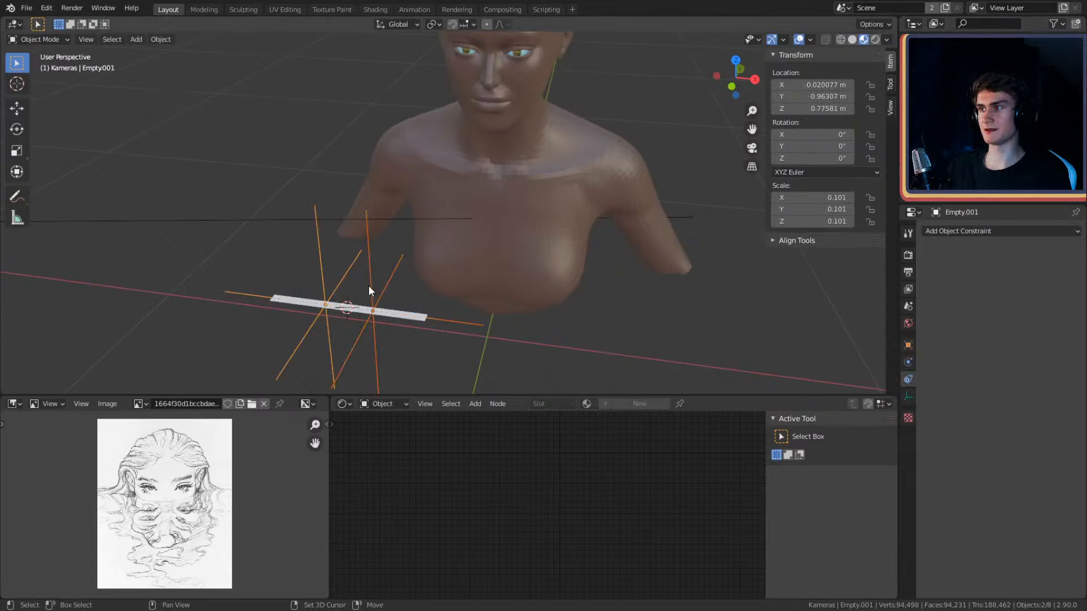
pyautogui.keyDown('shift'); pyautogui.click(409, 318); pyautogui.keyUp('shift')
pyautogui.hotkey('ctrl', 'p')
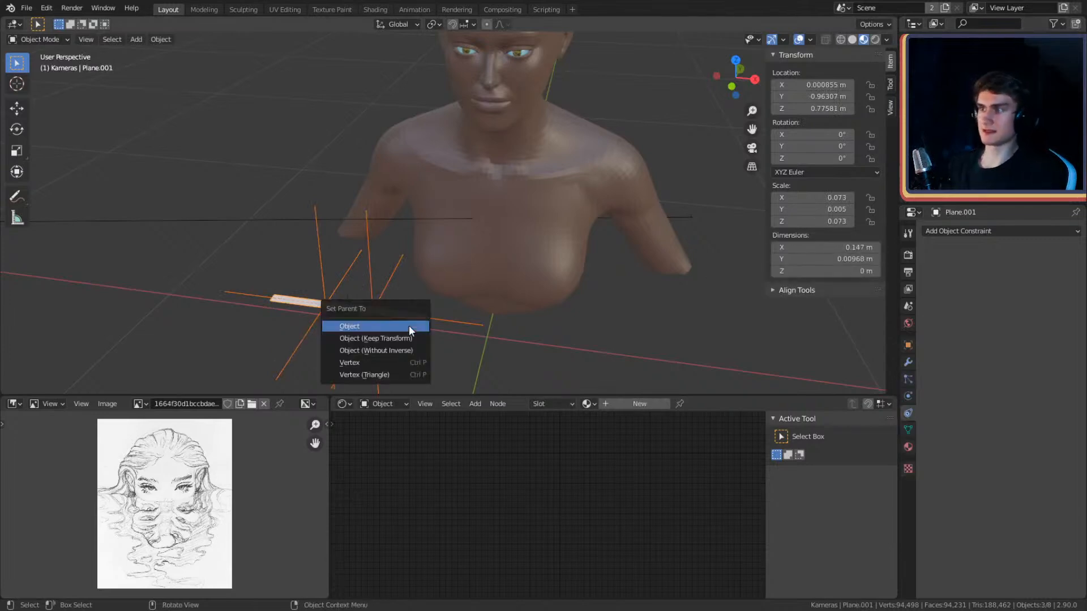
pyautogui.click(410, 327)
# - Try moving the thin strip plane to check that both empties follow it
pyautogui.click(407, 320)
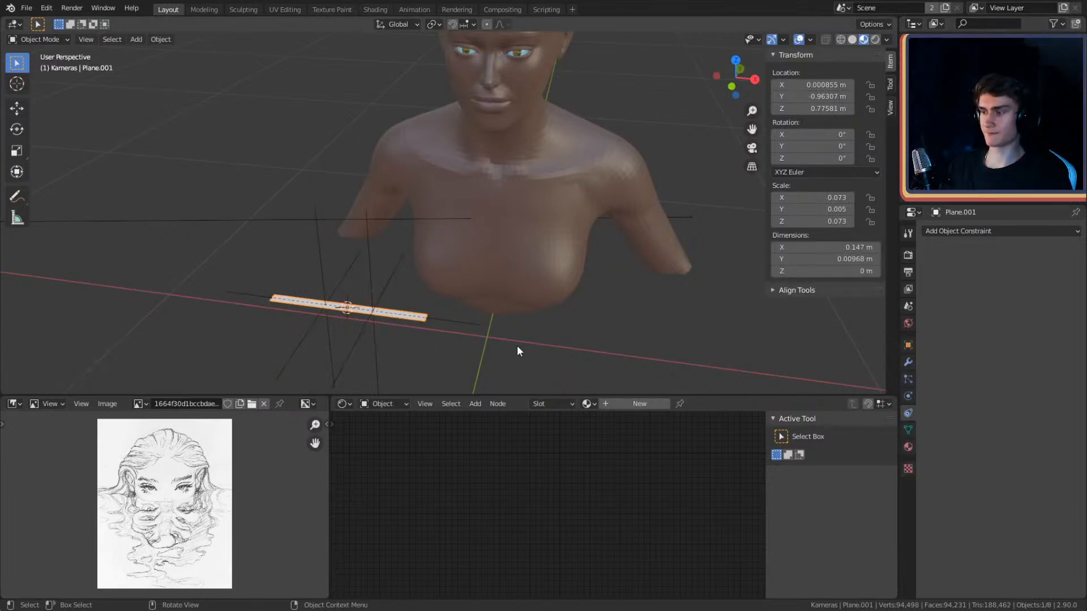
pyautogui.press('g')
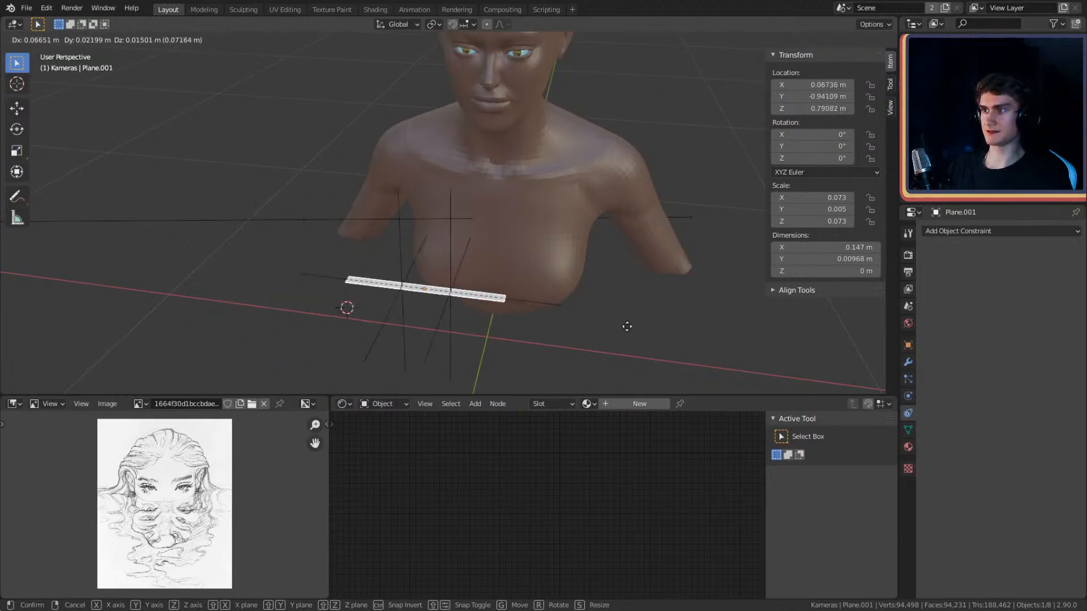
pyautogui.rightClick(571, 343)
# - Add a Damped Track constraint to the left eye
pyautogui.moveTo(571, 347); pyautogui.dragTo(568, 186, button='middle')
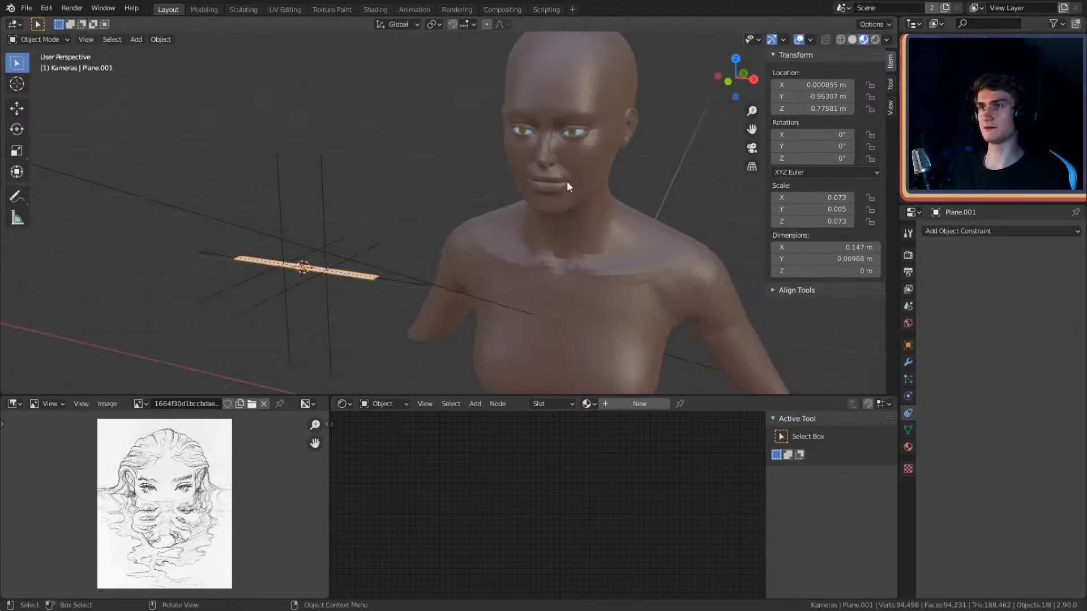
pyautogui.click(576, 134)
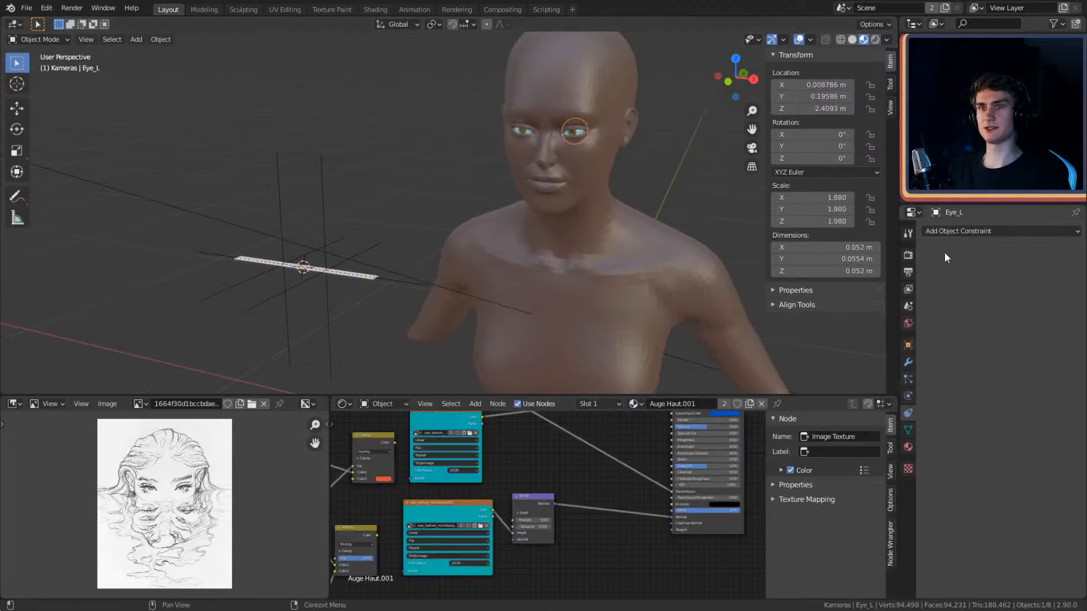
pyautogui.click(953, 231)
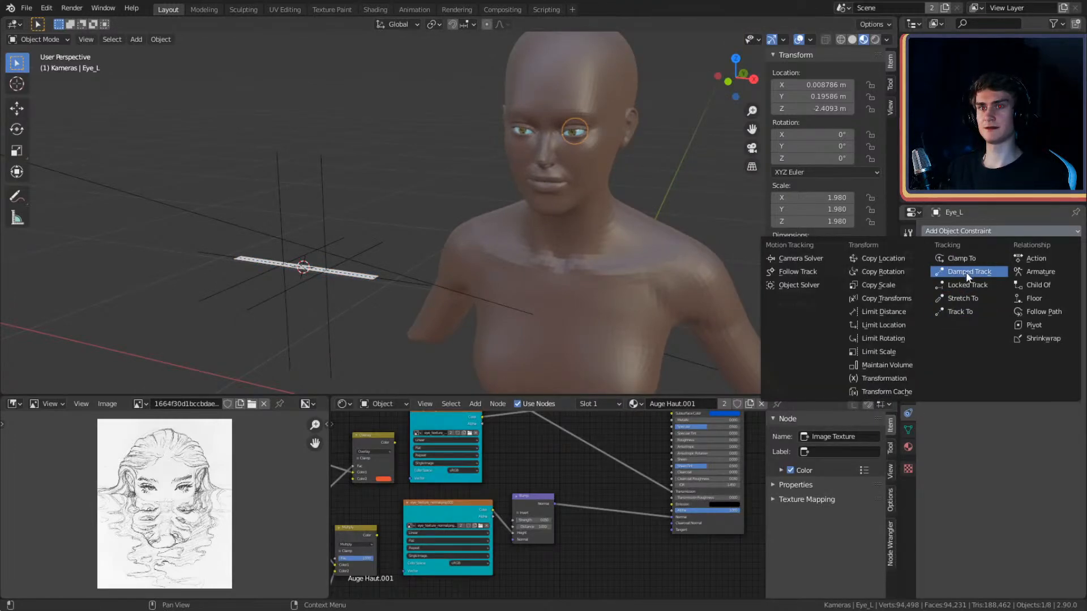
pyautogui.click(965, 272)
pyautogui.moveTo(401, 203); pyautogui.dragTo(383, 216, button='middle')
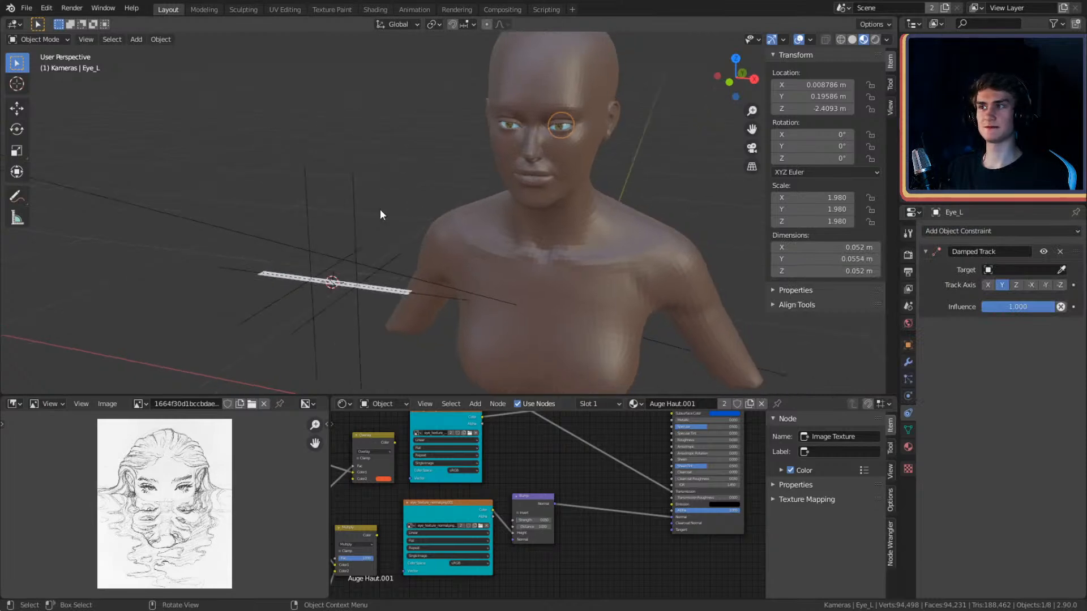
pyautogui.click(986, 269)
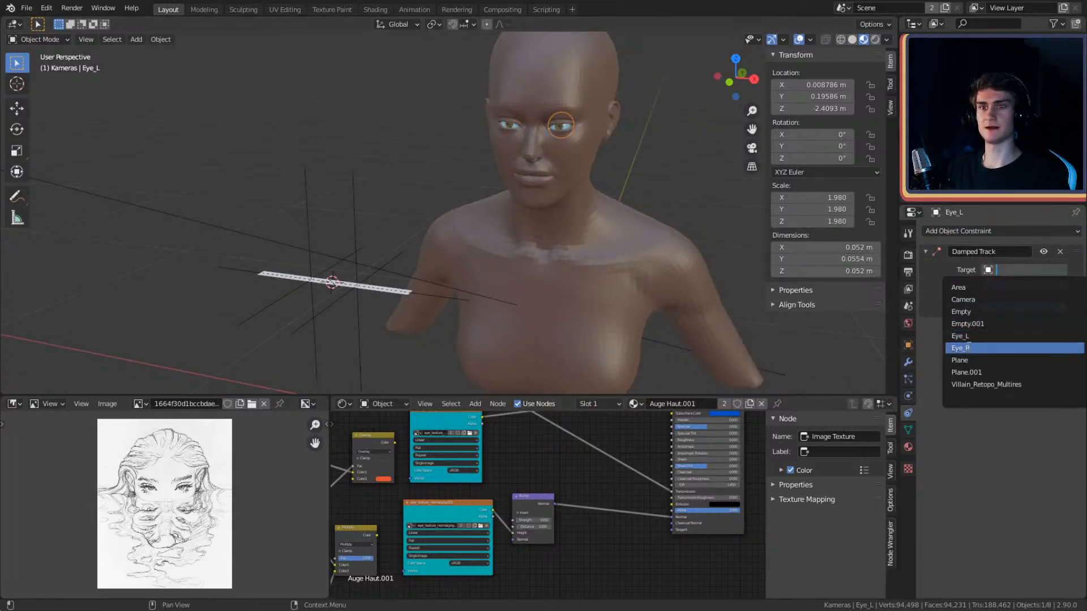
pyautogui.click(967, 348)
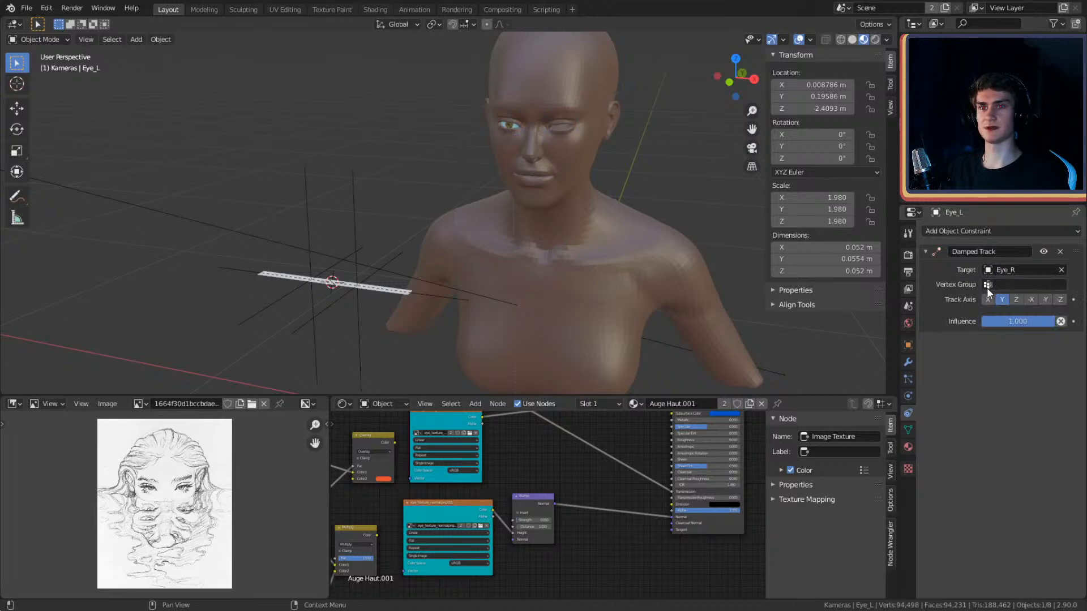
pyautogui.click(1061, 270)
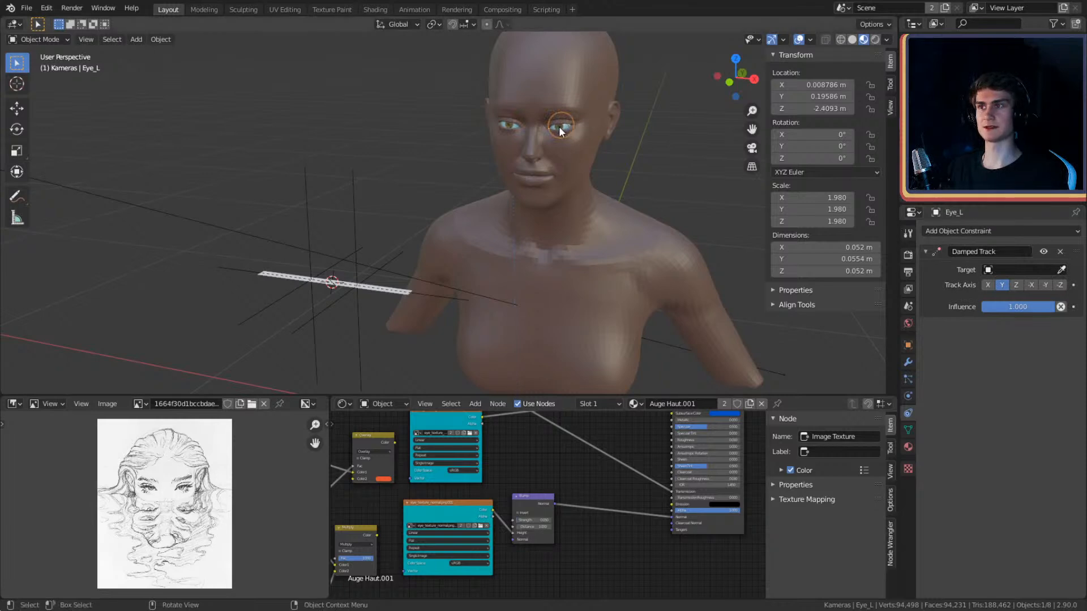
# - Set the left eye's Damped Track target to the object Empty
pyautogui.click(1062, 270)
pyautogui.click(357, 214)
pyautogui.moveTo(569, 278); pyautogui.dragTo(755, 257, button='middle')
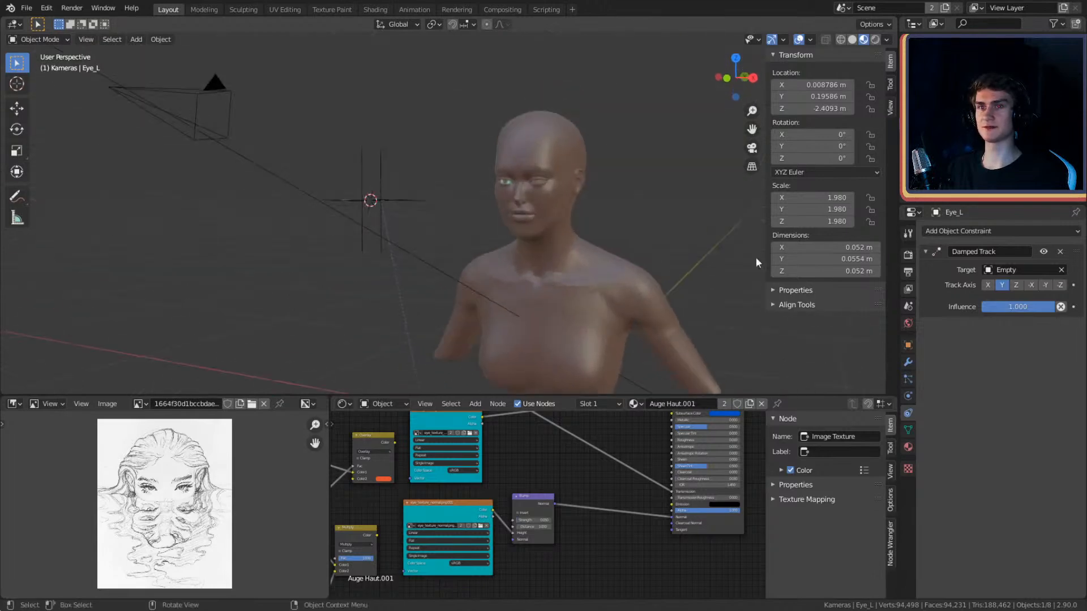
# - Try several track axes for the left eye's Damped Track constraint and leave it set to X
pyautogui.click(1030, 284)
pyautogui.click(1061, 285)
pyautogui.click(991, 286)
pyautogui.moveTo(557, 267)
pyautogui.mouseDown(button='middle')
pyautogui.moveTo(505, 351)
pyautogui.moveTo(396, 320)
pyautogui.moveTo(570, 251)
pyautogui.mouseUp(button='middle')
pyautogui.press('Tab')
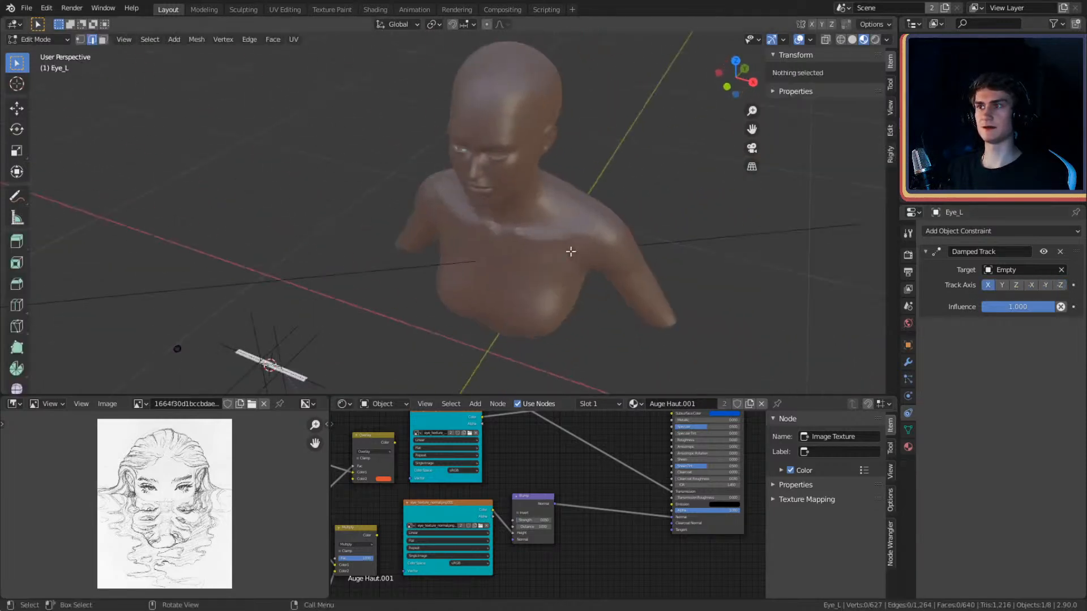
pyautogui.press('Tab')
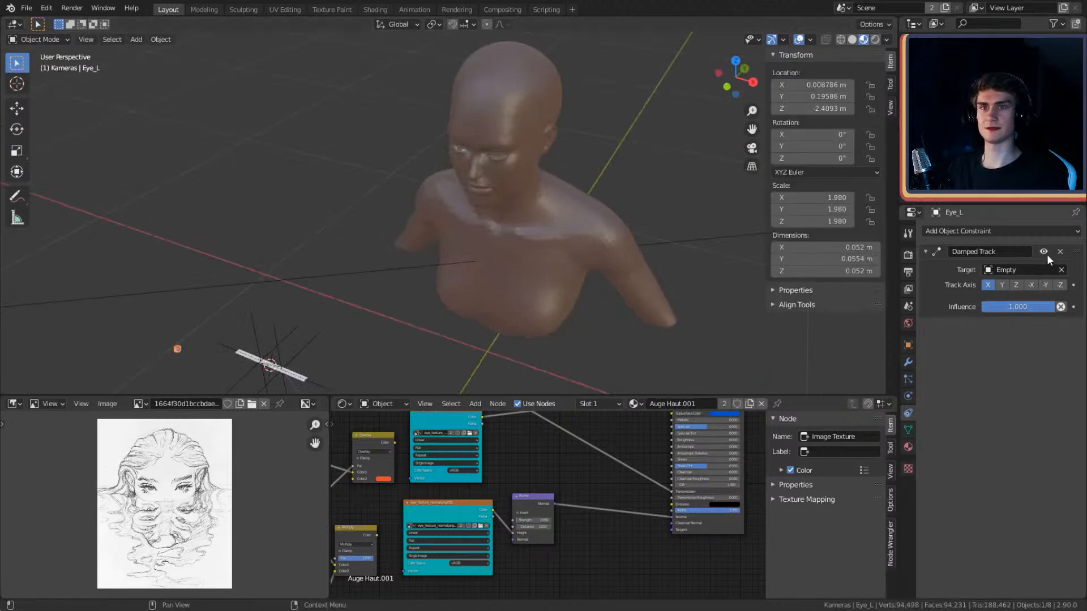
# - Disable the left eye's Damped Track constraint in the viewport and select the eye's entire mesh in Edit Mode
pyautogui.scroll(3, 622, 209)
pyautogui.moveTo(623, 208); pyautogui.dragTo(526, 331, button='middle')
pyautogui.scroll(-5, 518, 274)
pyautogui.scroll(-3, 518, 272)
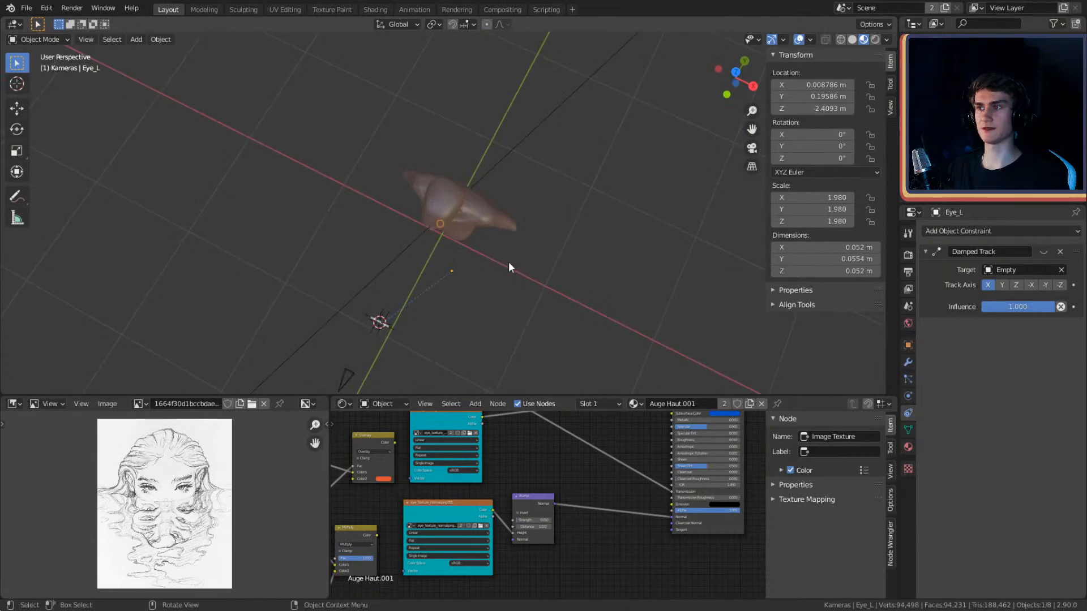
pyautogui.moveTo(512, 269); pyautogui.dragTo(466, 215, button='middle')
pyautogui.scroll(5, 518, 247)
pyautogui.moveTo(518, 247); pyautogui.dragTo(582, 266, button='middle')
pyautogui.press('Tab')
pyautogui.press('a')
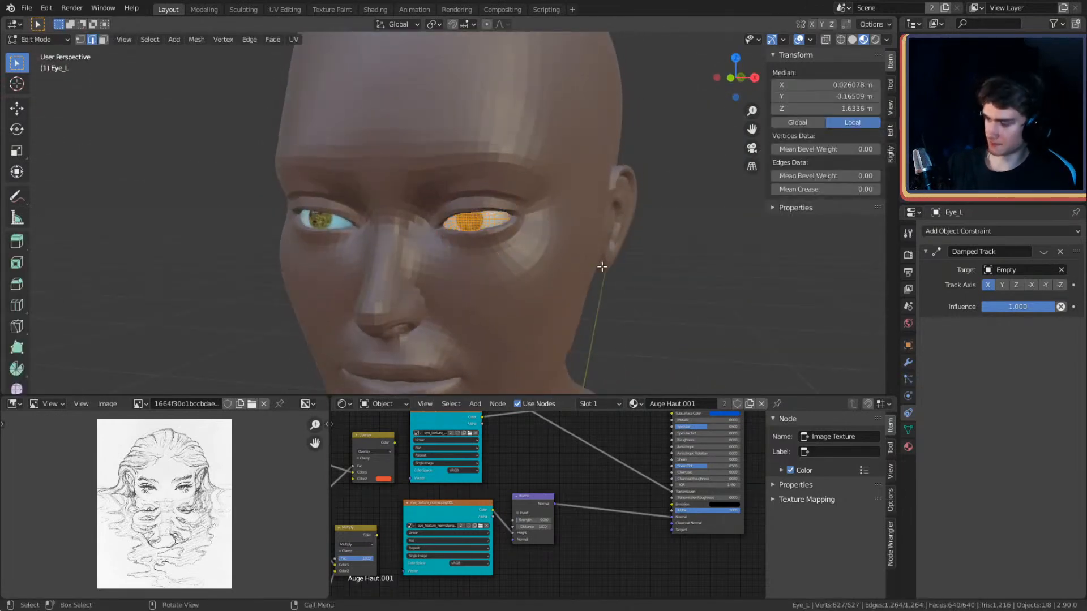
# - Select the left eye's middle vertical edge loop and snap the 3D cursor to it
pyautogui.moveTo(503, 257); pyautogui.dragTo(562, 256, button='middle')
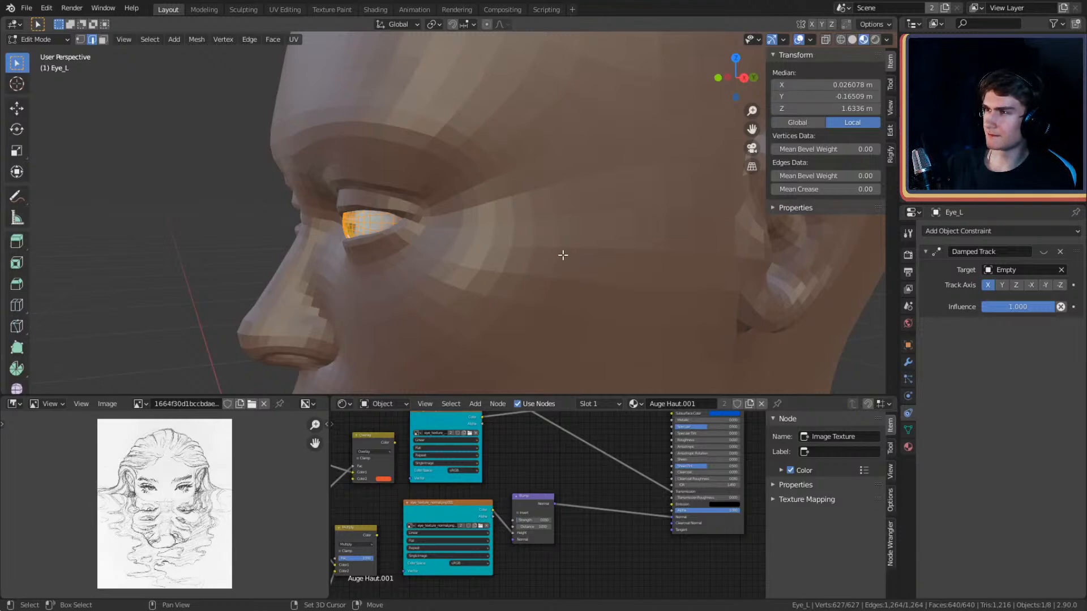
pyautogui.press('KP_Decimal')
pyautogui.moveTo(500, 257); pyautogui.dragTo(403, 210, button='middle')
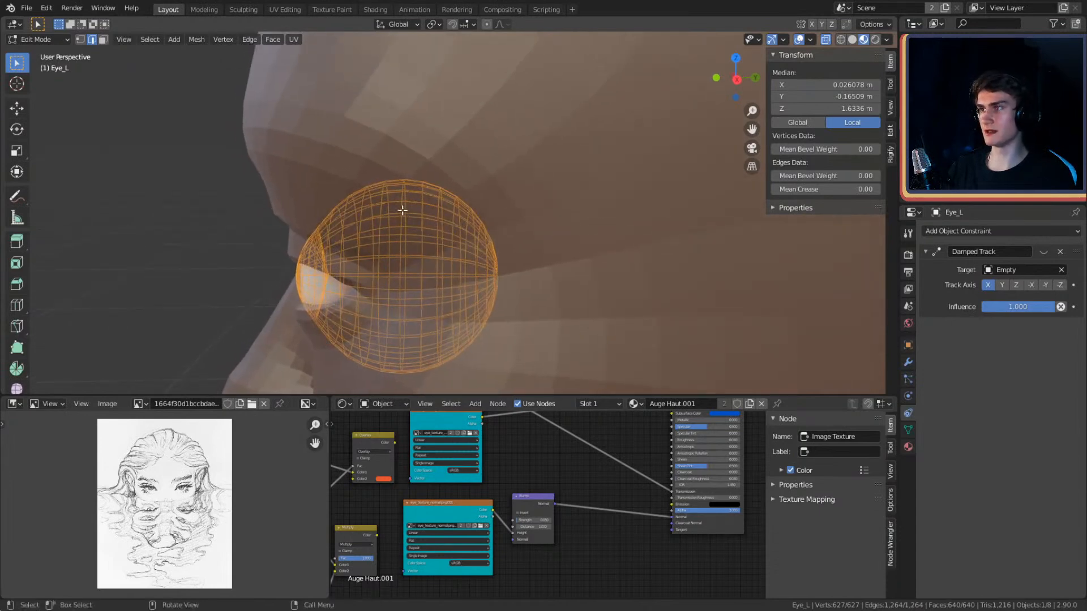
pyautogui.keyDown('alt'); pyautogui.click(402, 209); pyautogui.keyUp('alt')
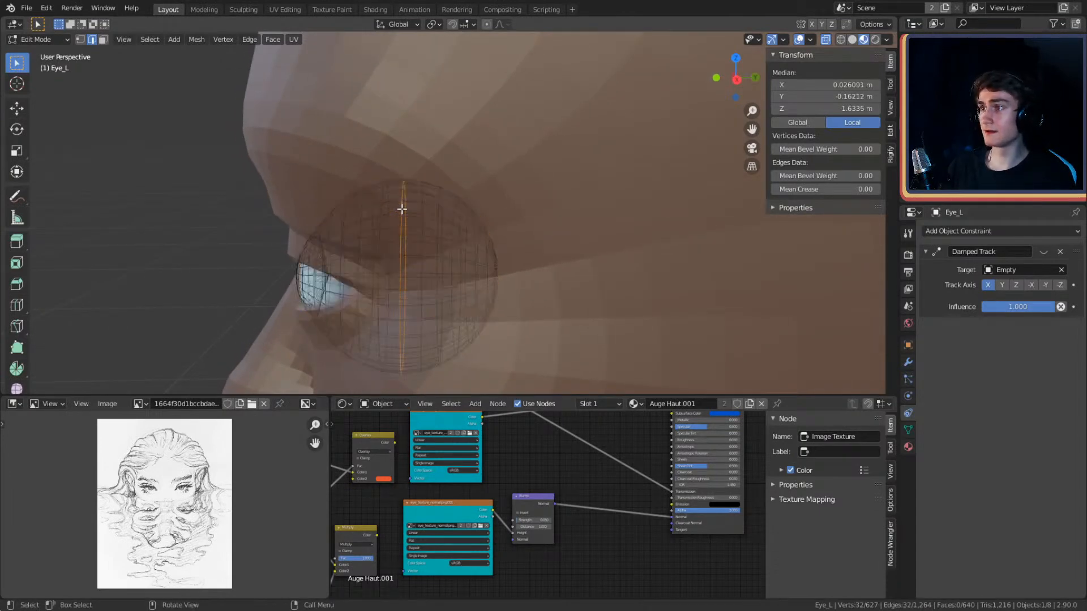
pyautogui.hotkey('shift', 's')
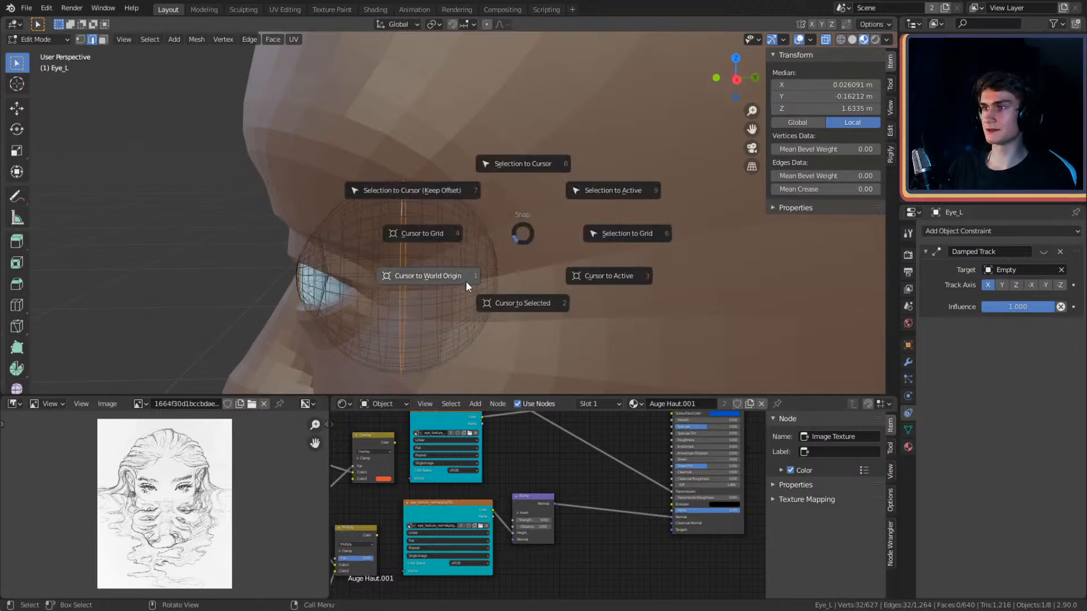
pyautogui.click(517, 301)
# - Return to Object Mode and set the left eye's origin to the 3D cursor
pyautogui.moveTo(517, 301); pyautogui.dragTo(625, 271, button='middle')
pyautogui.press('Tab')
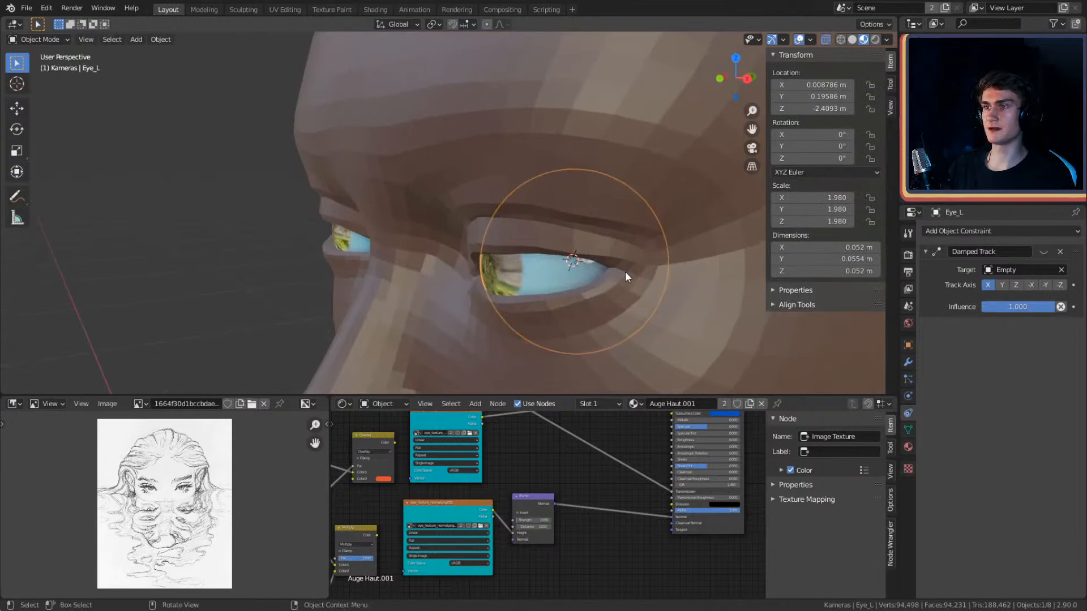
pyautogui.click(112, 39)
pyautogui.moveTo(152, 40)
pyautogui.moveTo(177, 65)
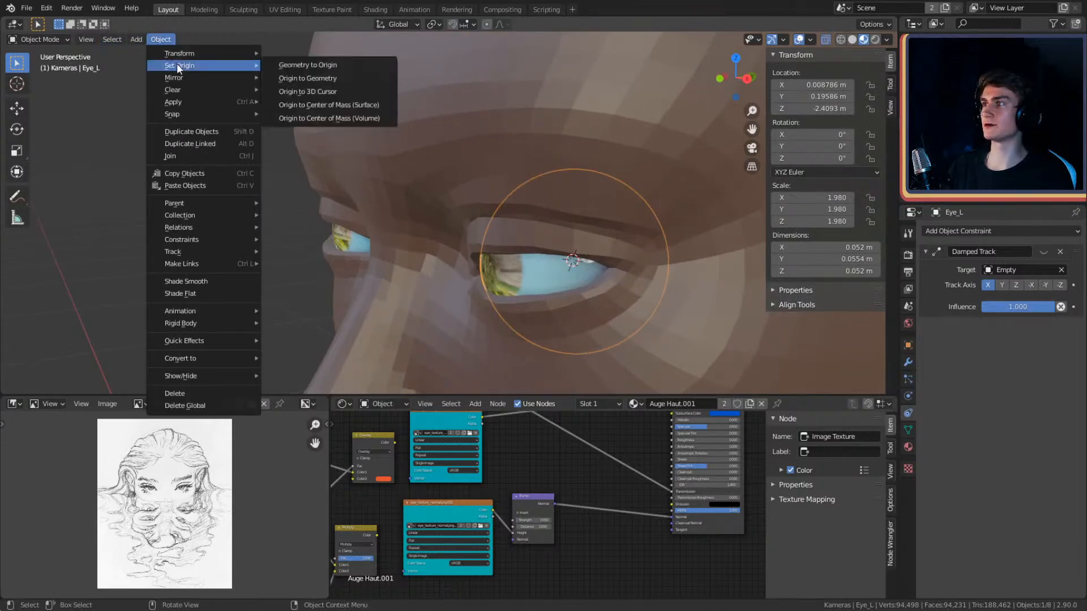
pyautogui.click(291, 92)
pyautogui.moveTo(549, 229); pyautogui.dragTo(591, 189, button='middle')
pyautogui.scroll(-6, 525, 195)
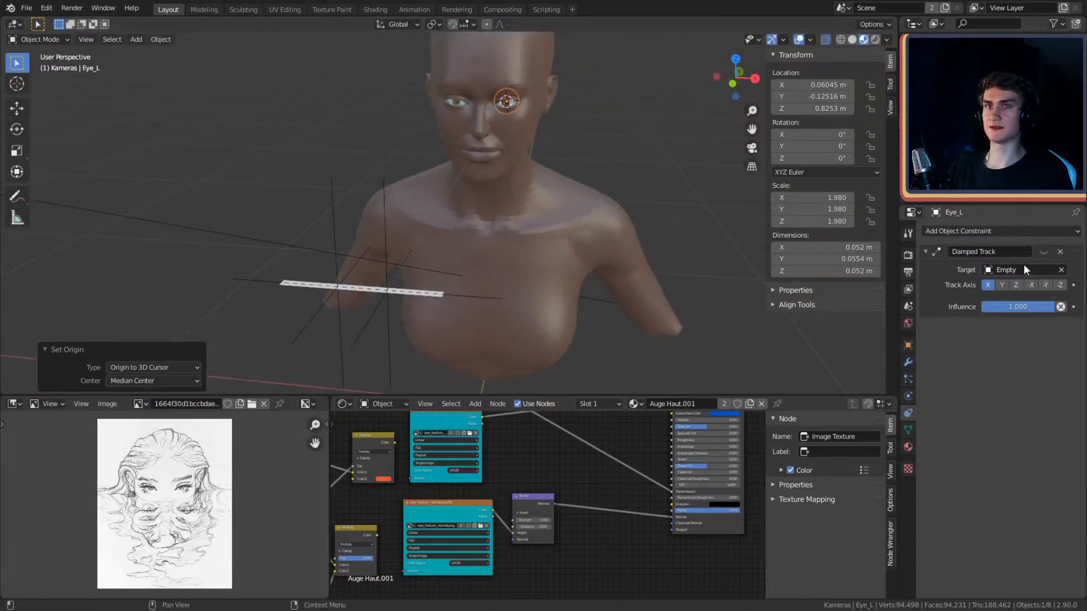
# - Re-enable the left eye's Damped Track constraint in the viewport and set its track axis to -Y
pyautogui.click(1043, 253)
pyautogui.scroll(3, 589, 137)
pyautogui.keyDown('shift'); pyautogui.moveTo(591, 133); pyautogui.dragTo(537, 298, button='middle'); pyautogui.keyUp('shift')
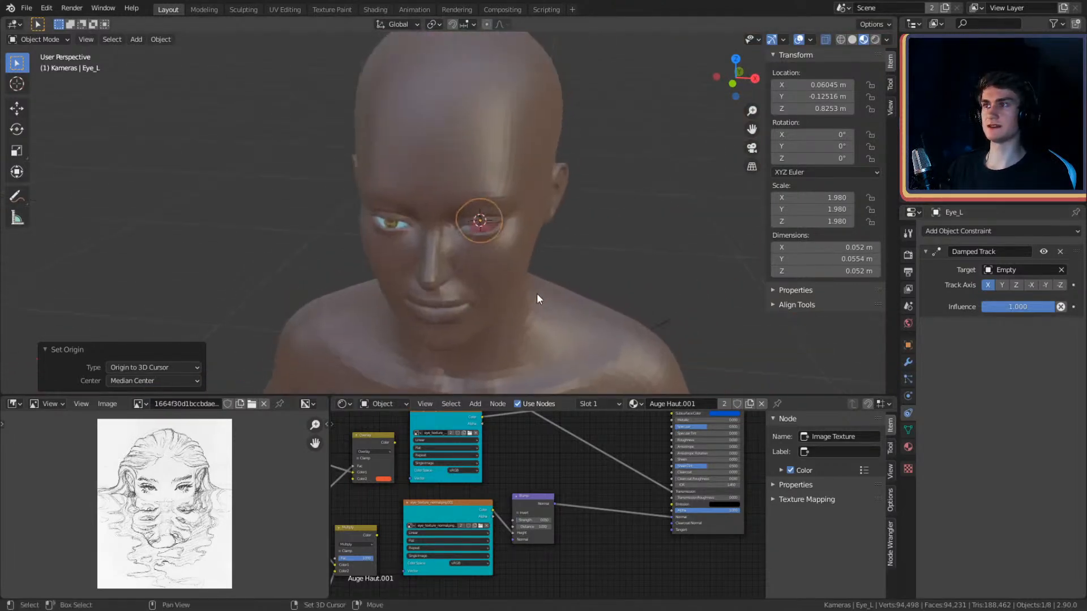
pyautogui.scroll(3, 513, 233)
pyautogui.scroll(2, 555, 212)
pyautogui.moveTo(555, 211); pyautogui.dragTo(506, 202, button='middle')
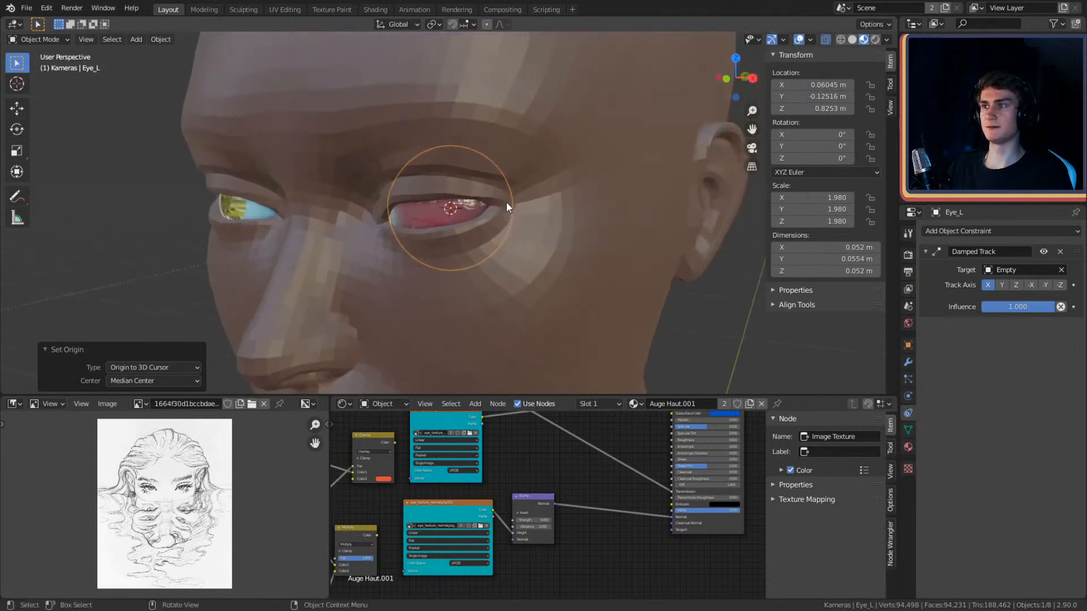
pyautogui.moveTo(460, 238); pyautogui.dragTo(535, 256, button='middle')
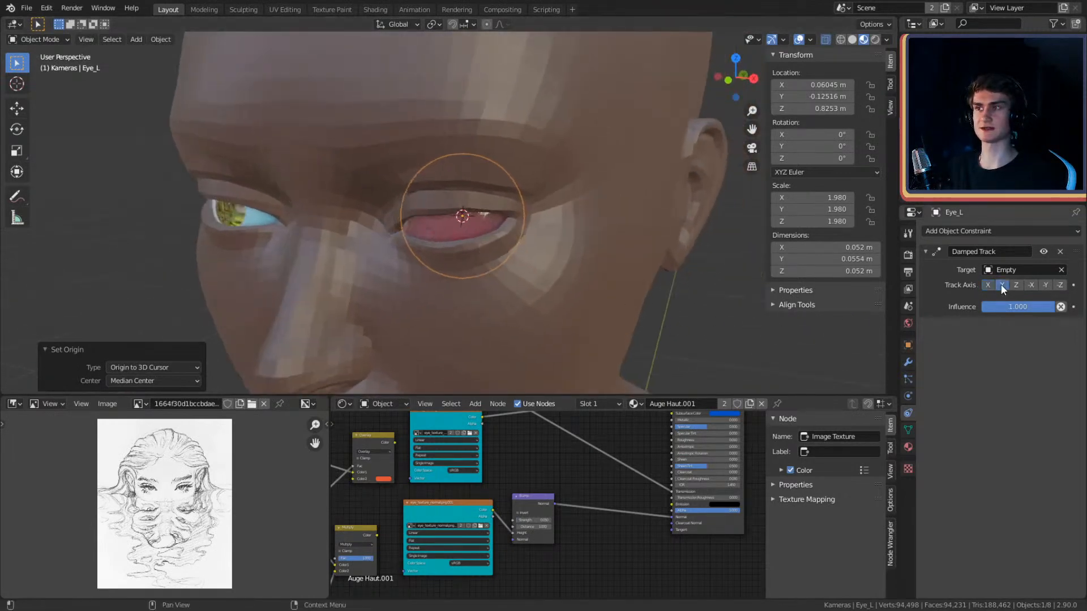
pyautogui.click(1016, 284)
pyautogui.click(1029, 285)
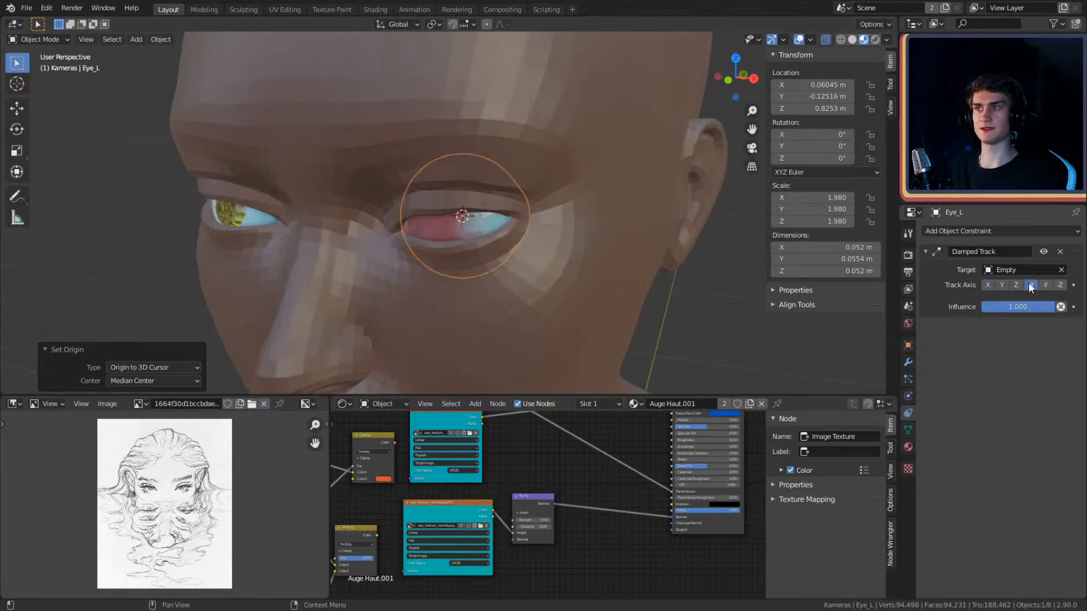
pyautogui.click(1046, 285)
# - Test the left eye's tracking by moving its target empty
pyautogui.scroll(-4, 498, 267)
pyautogui.moveTo(497, 267); pyautogui.dragTo(529, 182, button='middle')
pyautogui.click(528, 181)
pyautogui.moveTo(579, 206); pyautogui.dragTo(544, 237, button='middle')
pyautogui.keyDown('shift'); pyautogui.rightClick(563, 224); pyautogui.keyUp('shift')
pyautogui.press('g')
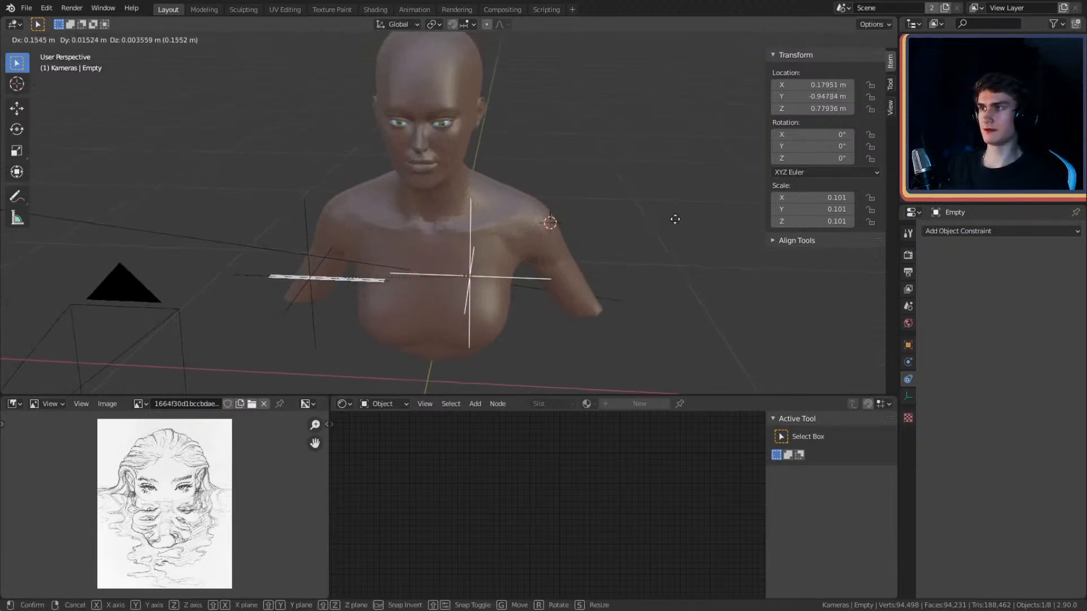
pyautogui.rightClick(568, 209)
# - Select the right eye and add a Damped Track constraint to it
pyautogui.keyDown('shift'); pyautogui.moveTo(540, 217); pyautogui.dragTo(526, 186, button='middle'); pyautogui.keyUp('shift')
pyautogui.scroll(1, 550, 240)
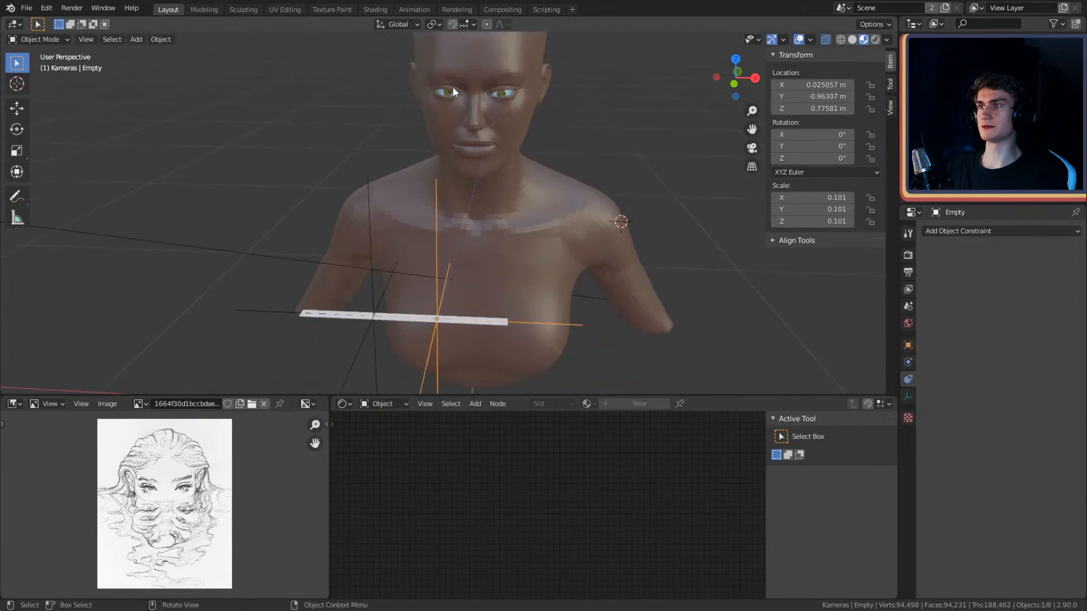
pyautogui.click(447, 93)
pyautogui.click(455, 94)
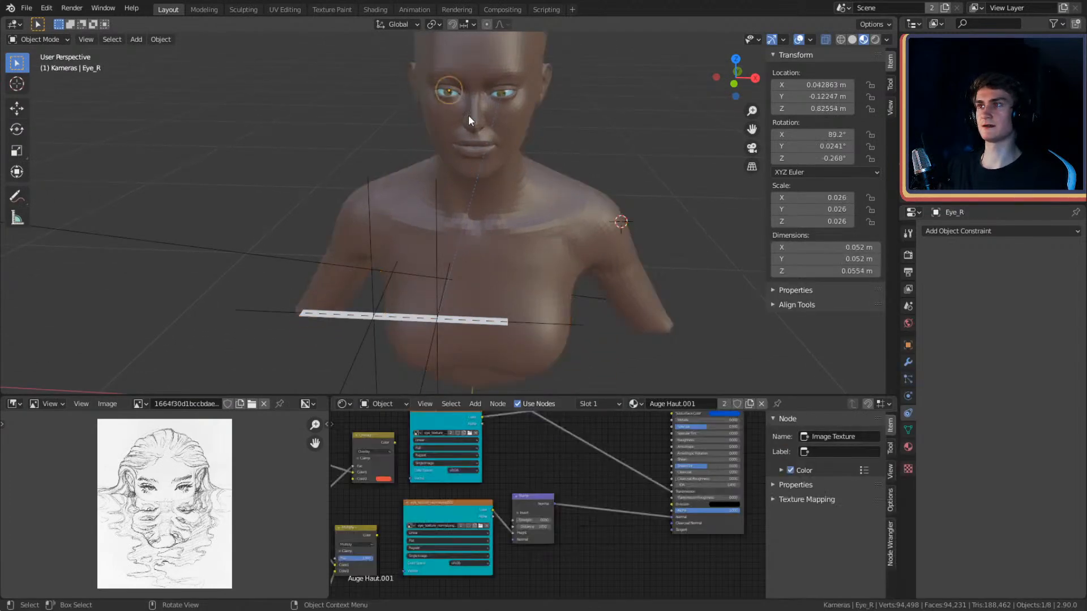
pyautogui.scroll(3, 470, 104)
pyautogui.keyDown('shift'); pyautogui.moveTo(494, 105); pyautogui.dragTo(490, 176, button='middle'); pyautogui.keyUp('shift')
pyautogui.scroll(-3, 498, 158)
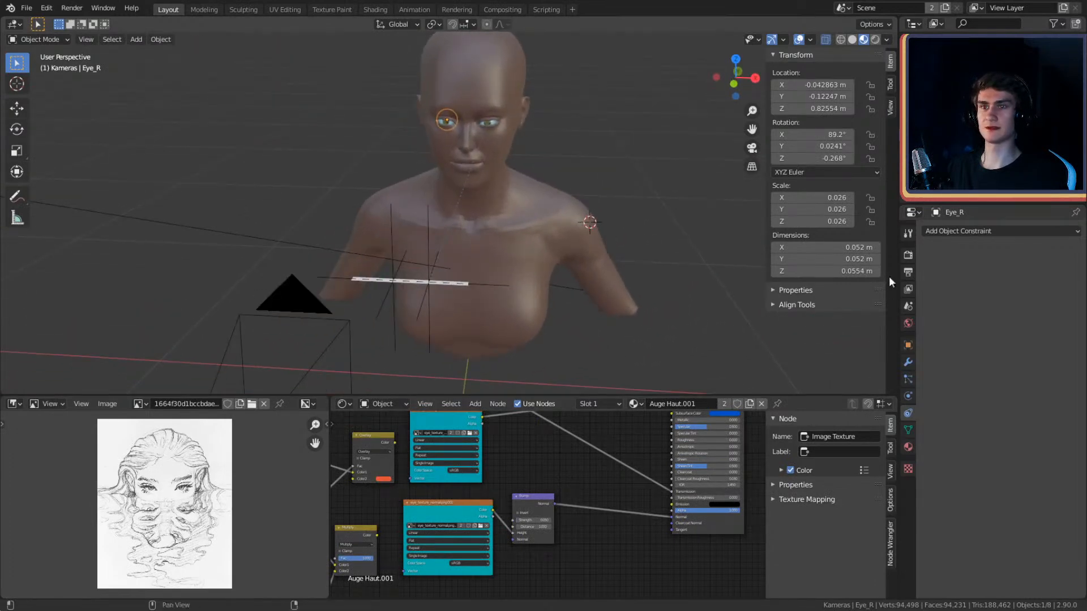
pyautogui.click(955, 230)
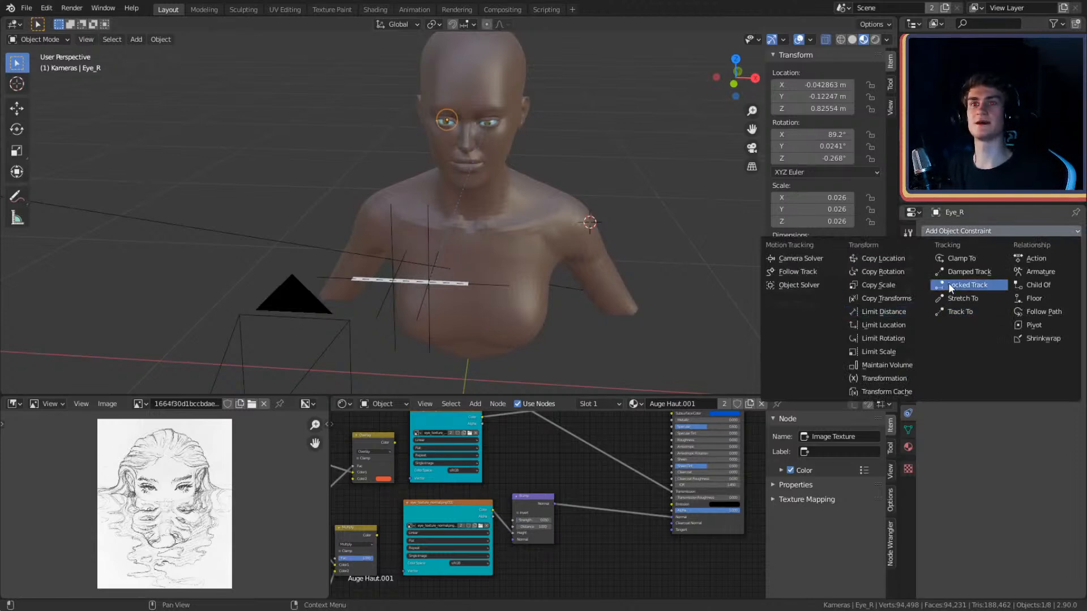
pyautogui.click(968, 271)
# - Set the right eye's Damped Track target to Empty.001 and its track axis to Z
pyautogui.moveTo(686, 261); pyautogui.dragTo(675, 258, button='middle')
pyautogui.click(1061, 270)
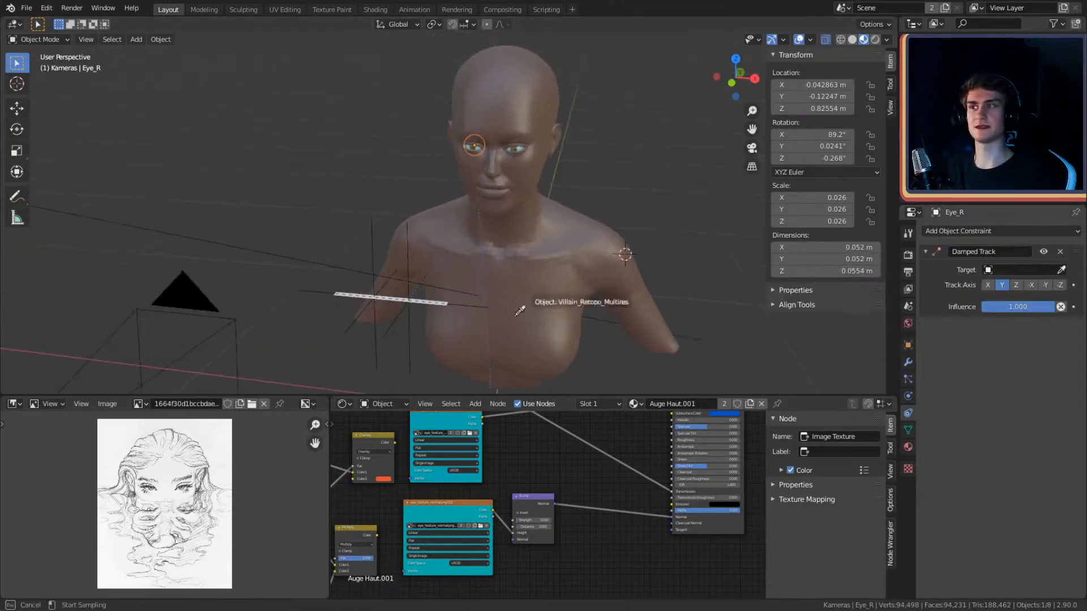
pyautogui.click(373, 239)
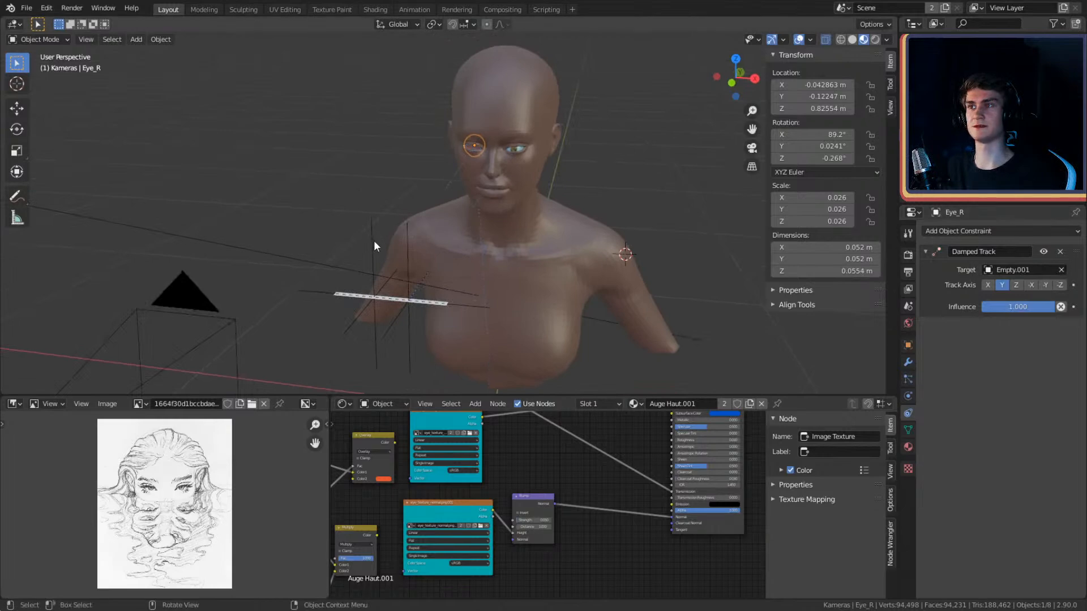
pyautogui.click(1044, 285)
pyautogui.click(1059, 286)
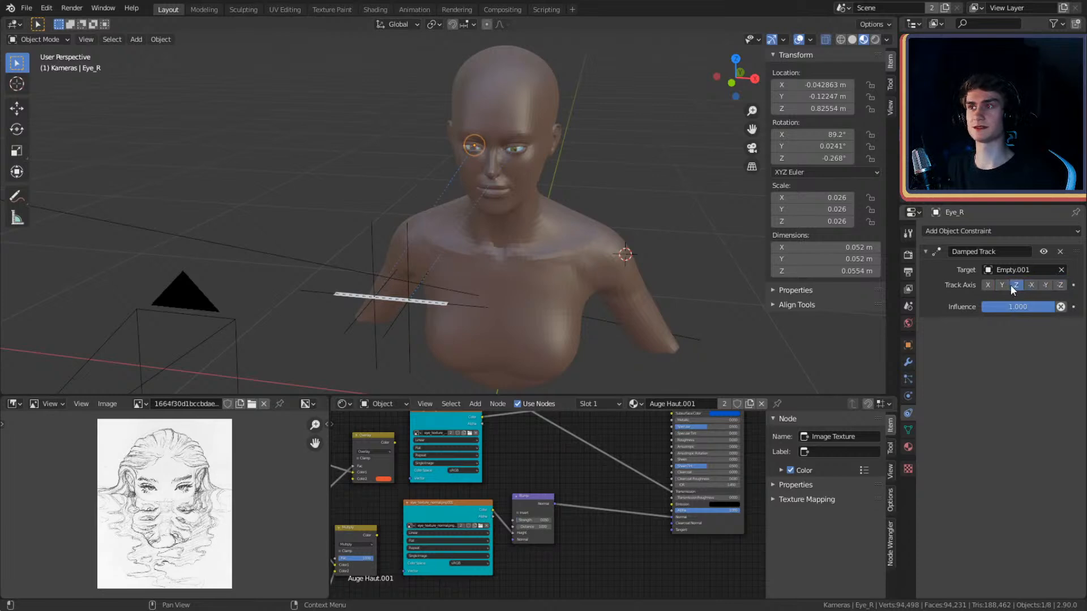
pyautogui.moveTo(612, 273); pyautogui.dragTo(566, 269, button='middle')
# - Move the control plane about -0.155 m in X, 0.023 m in Y and 0.144 m in Z
pyautogui.click(460, 216)
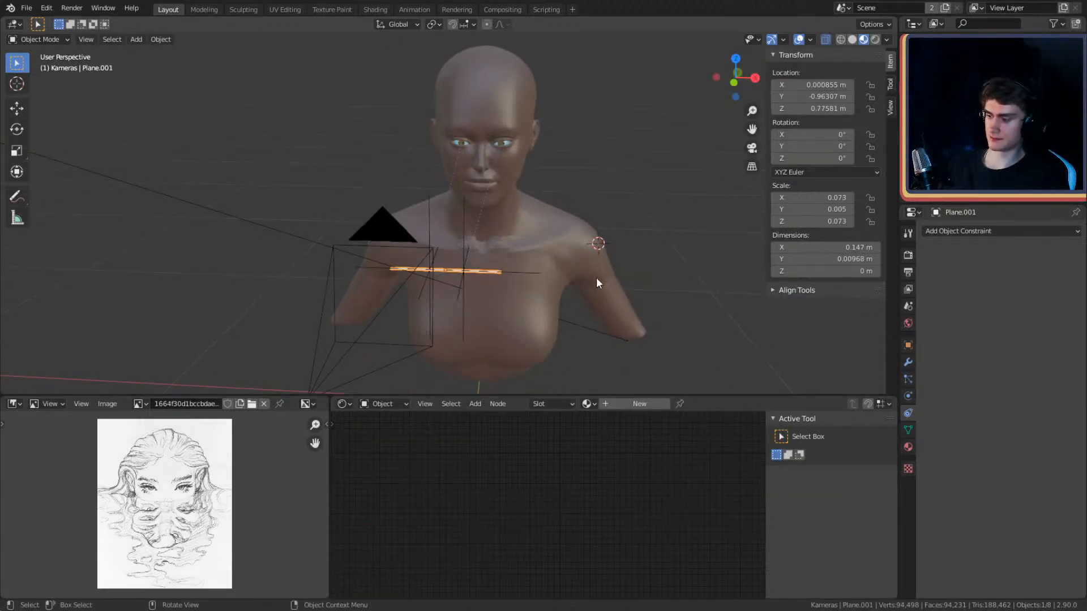
pyautogui.press('g')
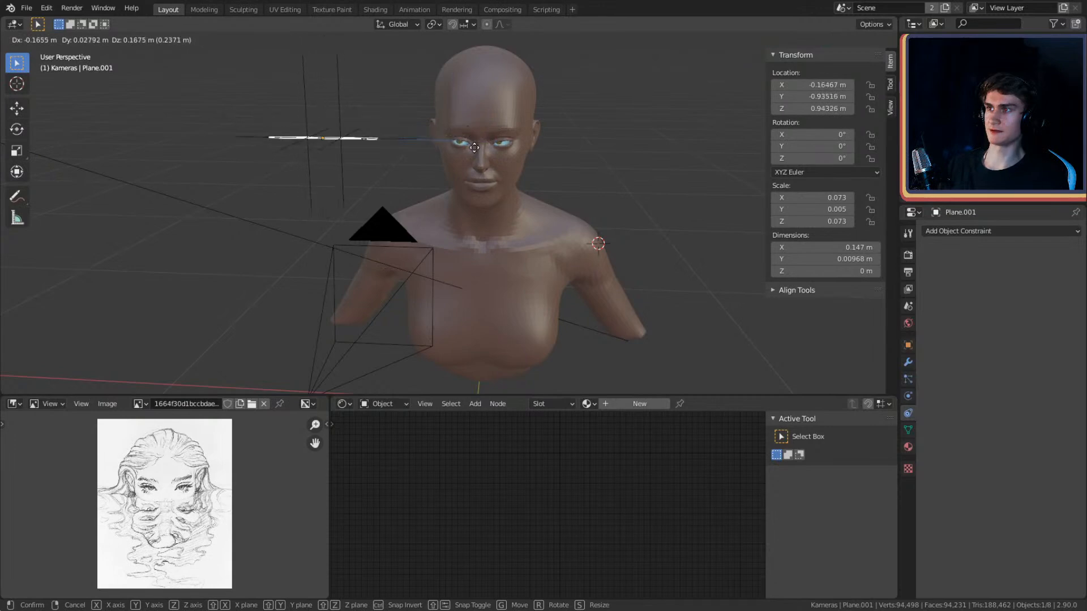
pyautogui.click(475, 145)
pyautogui.moveTo(481, 163)
pyautogui.mouseDown(button='middle')
pyautogui.moveTo(542, 236)
pyautogui.moveTo(539, 192)
pyautogui.moveTo(549, 223)
pyautogui.moveTo(545, 213)
pyautogui.moveTo(404, 240)
pyautogui.moveTo(570, 235)
pyautogui.moveTo(492, 211)
pyautogui.moveTo(521, 218)
pyautogui.moveTo(501, 211)
pyautogui.moveTo(495, 241)
pyautogui.moveTo(514, 250)
pyautogui.moveTo(494, 228)
pyautogui.moveTo(478, 164)
pyautogui.moveTo(519, 153)
pyautogui.moveTo(475, 164)
pyautogui.mouseUp(button='middle')
pyautogui.scroll(-3, 538, 195)
pyautogui.scroll(2, 504, 191)
pyautogui.scroll(-2, 494, 228)
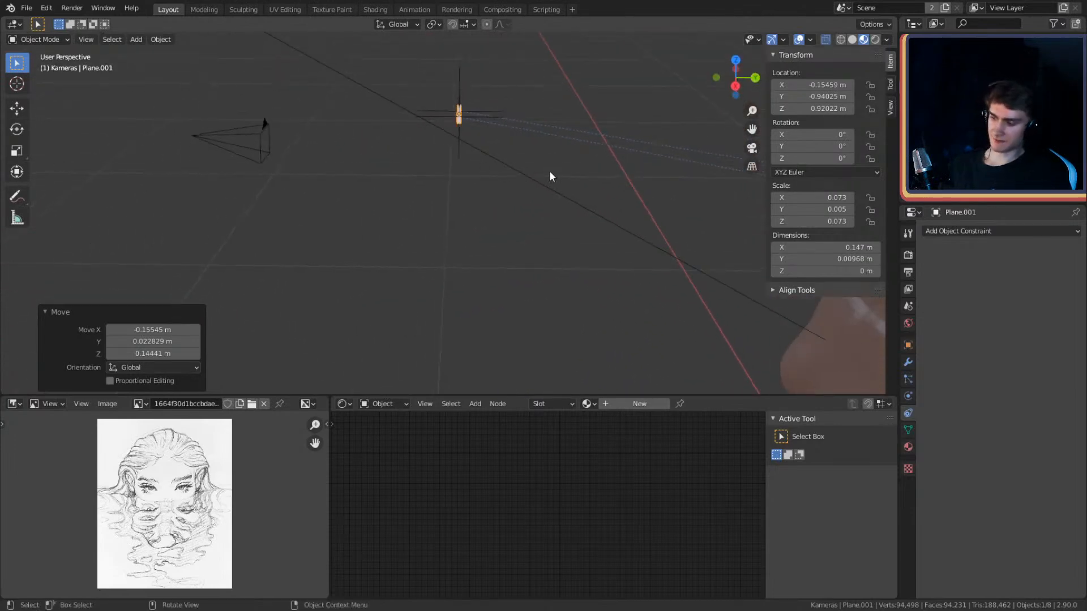
# - Move the control plane farther in front of the face, centred at about X 0, Y -1.57 and Z 0.92 m
pyautogui.press('g')
pyautogui.click(294, 196)
pyautogui.moveTo(294, 195); pyautogui.dragTo(473, 170, button='middle')
pyautogui.press('g')
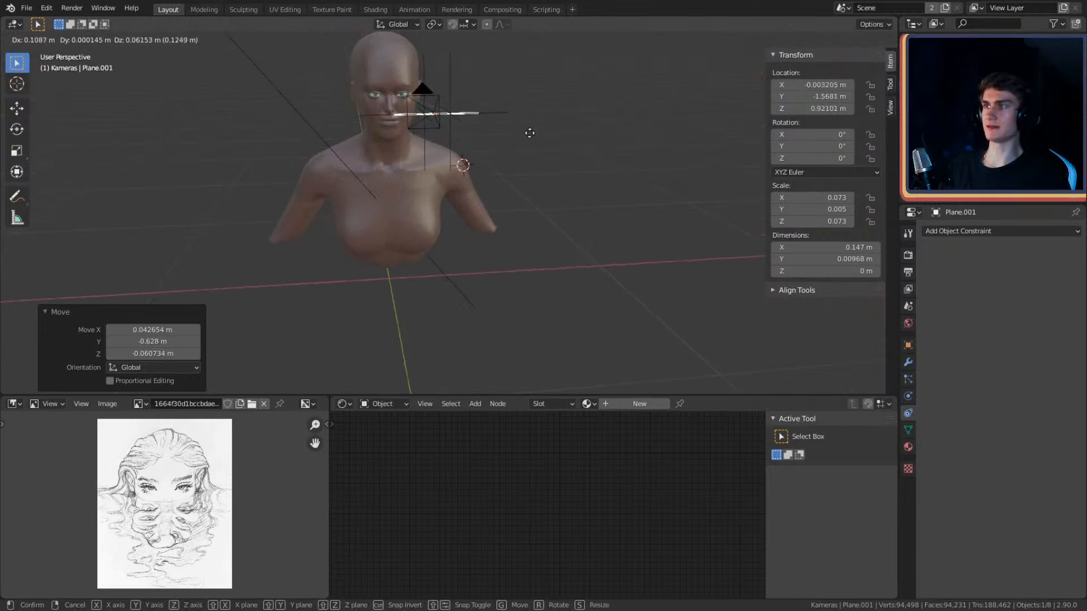
pyautogui.click(540, 122)
pyautogui.moveTo(540, 122); pyautogui.dragTo(541, 204, button='middle')
pyautogui.press('g')
pyautogui.click(503, 144)
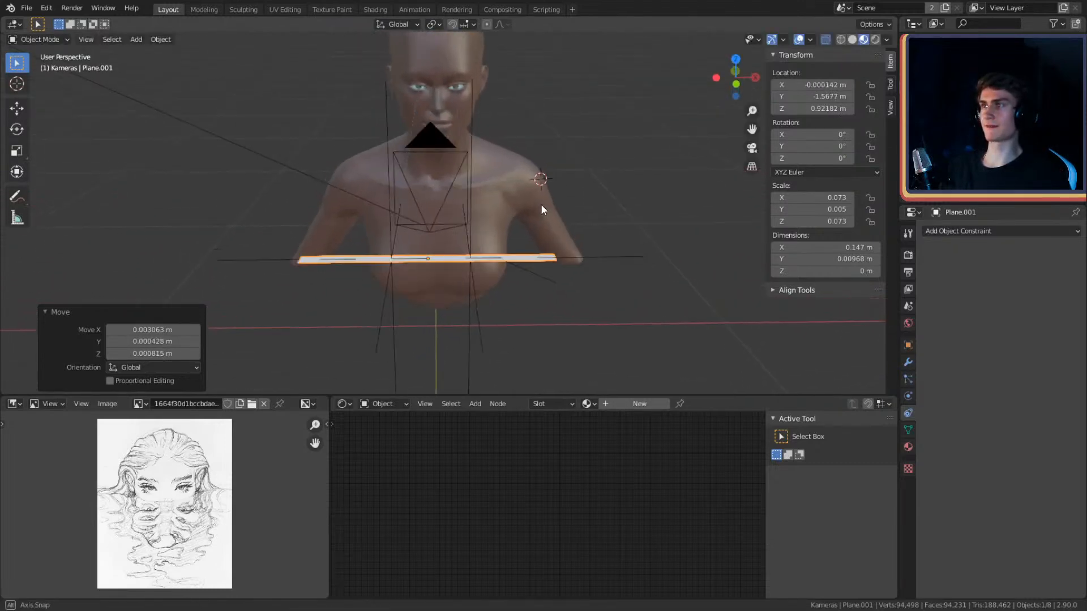
# - Examine the gaze through the camera against the reference sketch, in solid and rendered shading
pyautogui.press('KP_0')
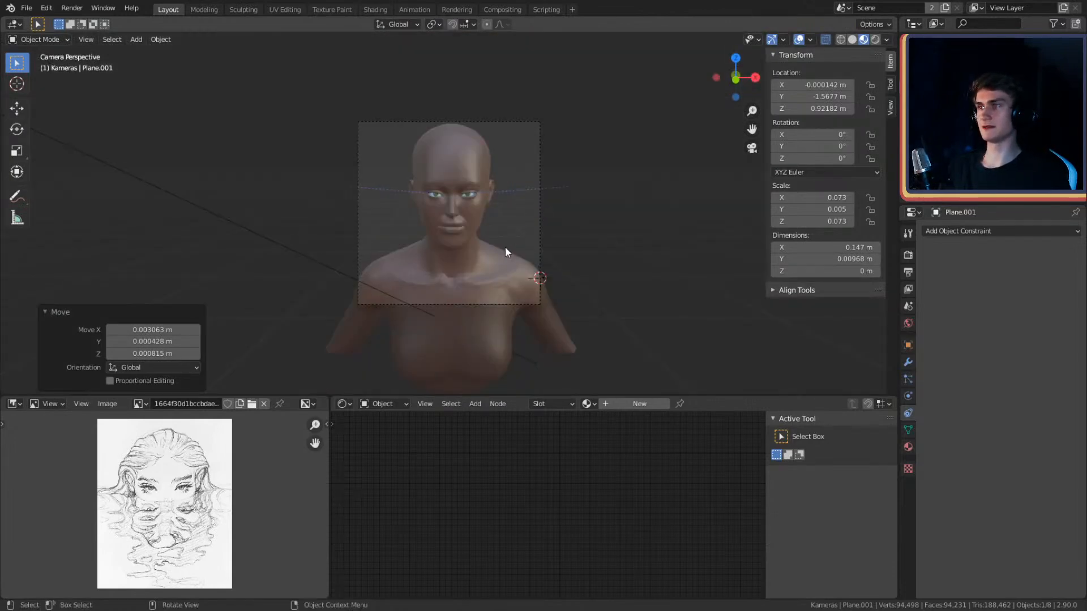
pyautogui.scroll(4, 191, 497)
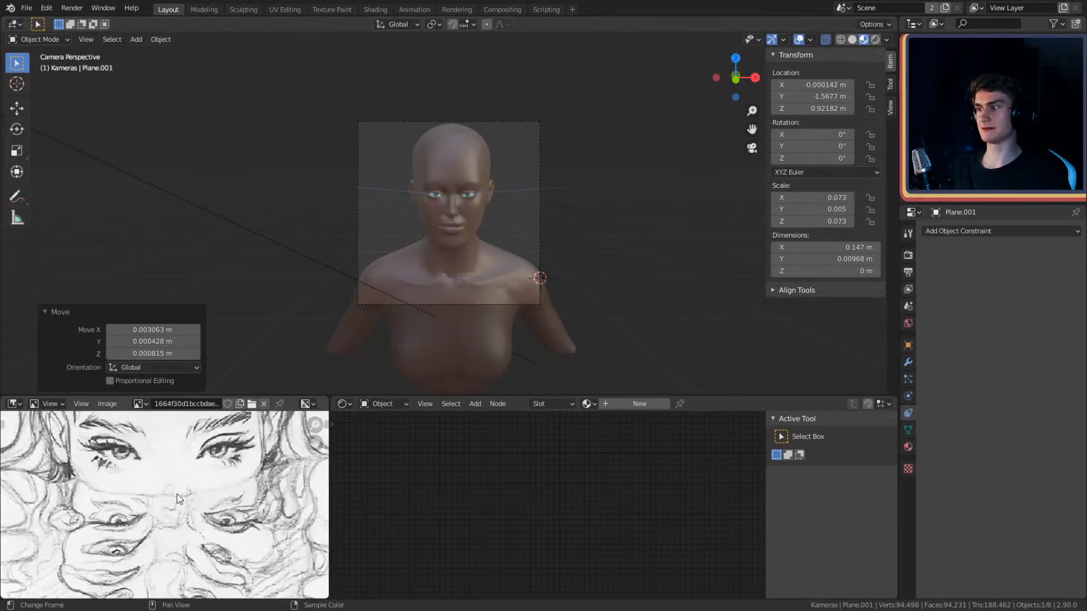
pyautogui.scroll(-2, 198, 487)
pyautogui.scroll(5, 481, 181)
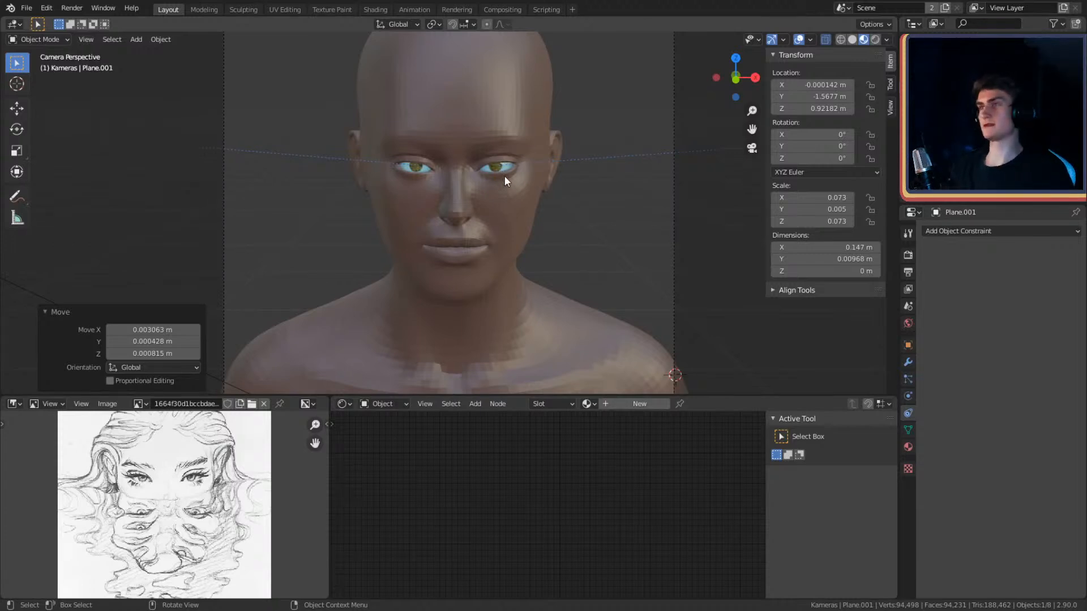
pyautogui.press('z')
pyautogui.click(635, 217)
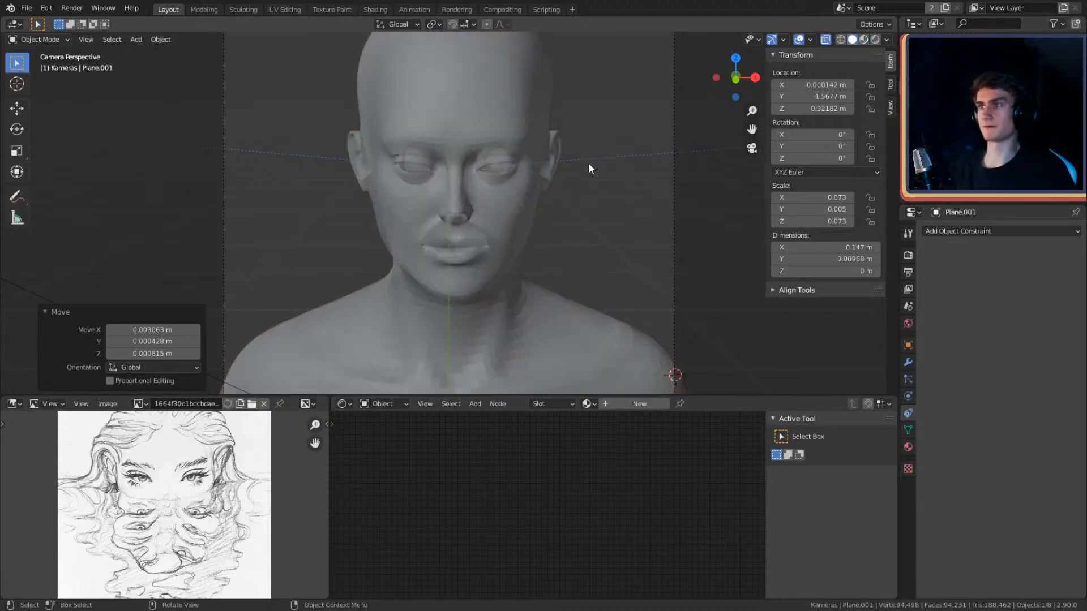
pyautogui.press('z')
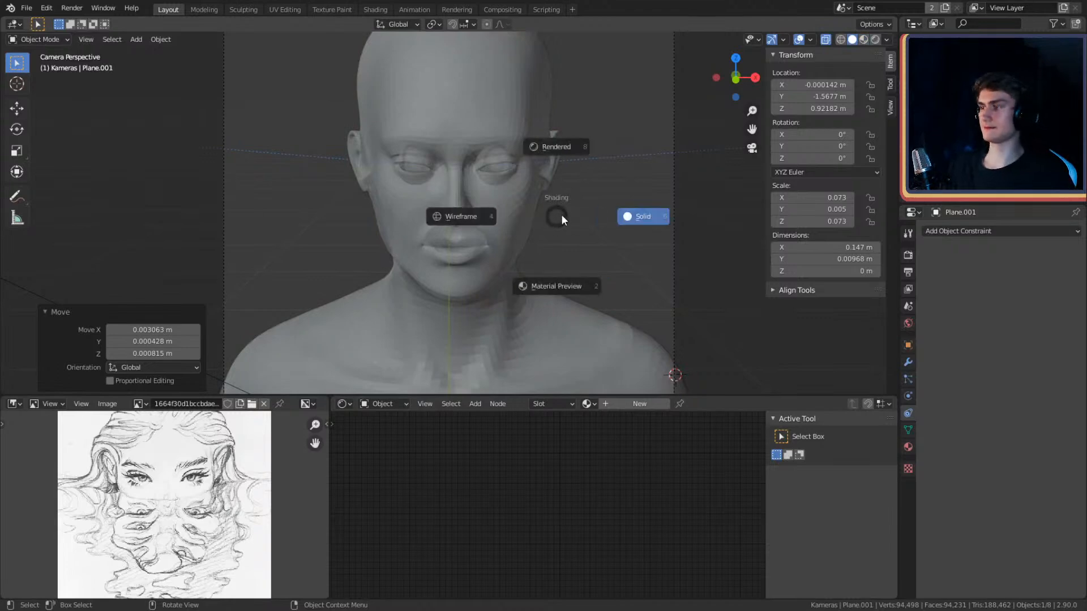
pyautogui.click(560, 148)
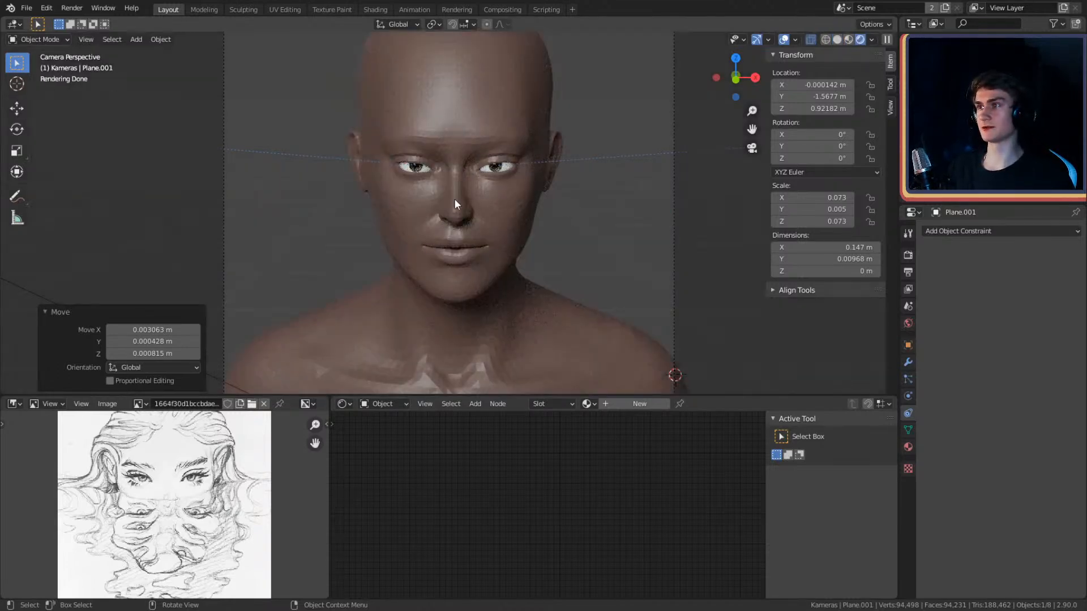
# - Check the face from a slightly angled view outside the camera in solid and rendered shading
pyautogui.press('z')
pyautogui.click(638, 206)
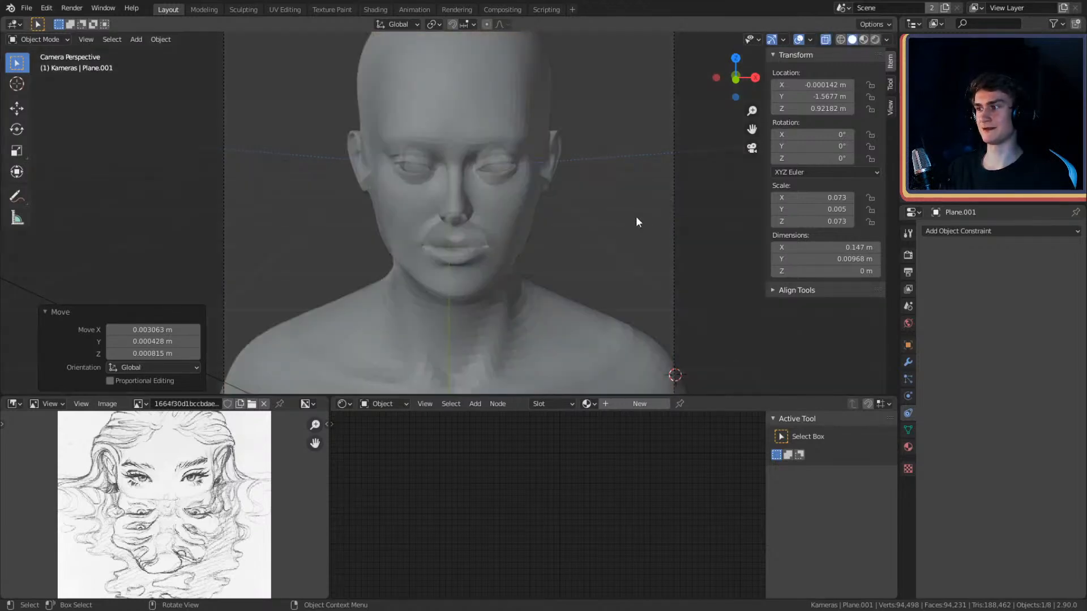
pyautogui.moveTo(612, 239); pyautogui.dragTo(549, 222, button='middle')
pyautogui.press('z')
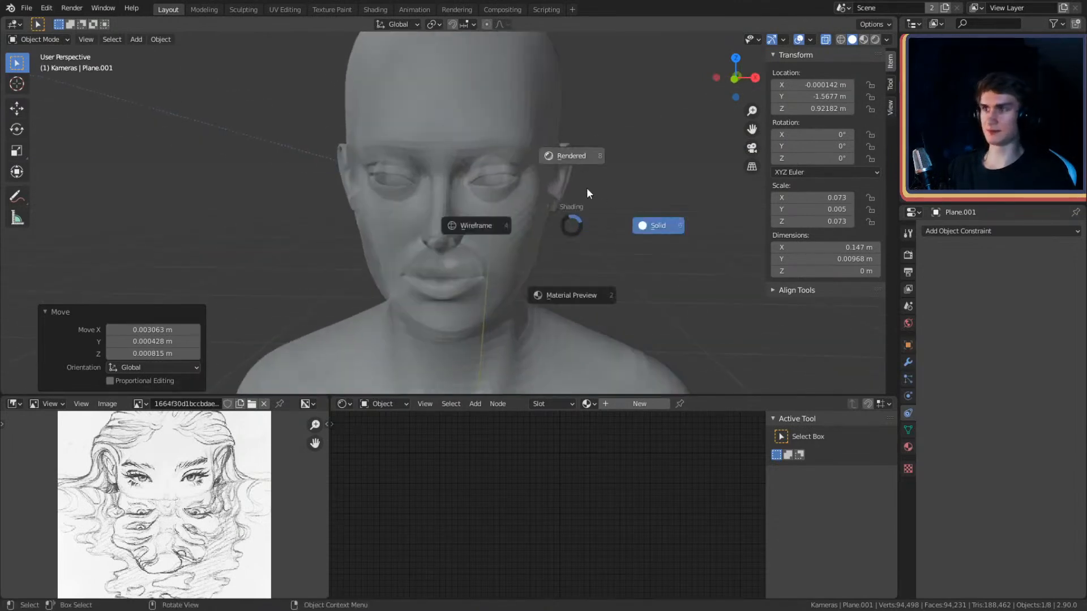
pyautogui.click(576, 167)
# - Return to solid shading, turn off X-ray and select the bust mesh
pyautogui.press('z')
pyautogui.click(668, 226)
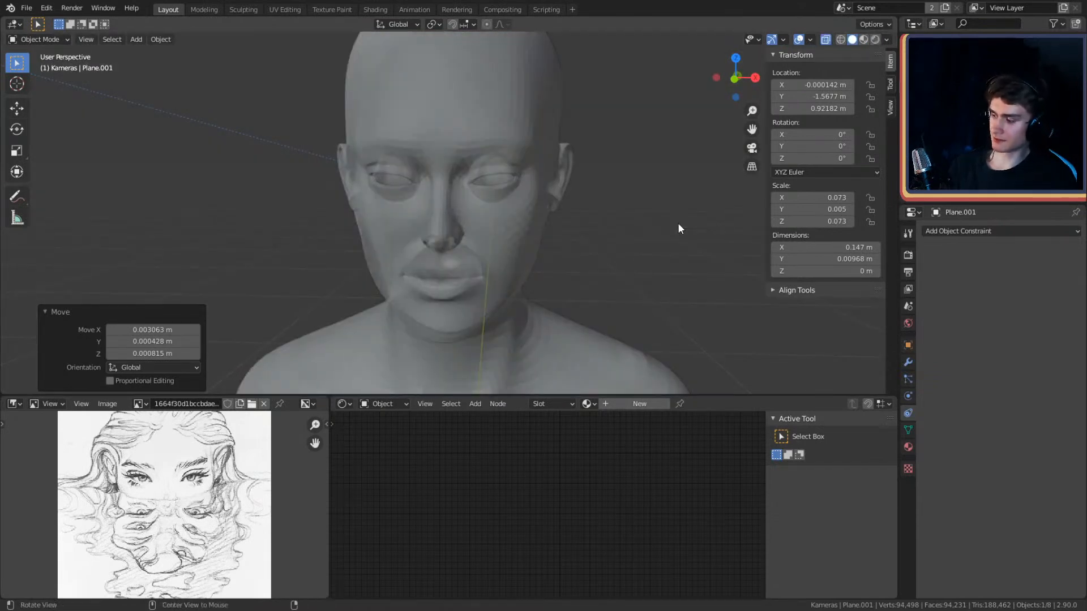
pyautogui.hotkey('alt', 'z')
pyautogui.click(498, 242)
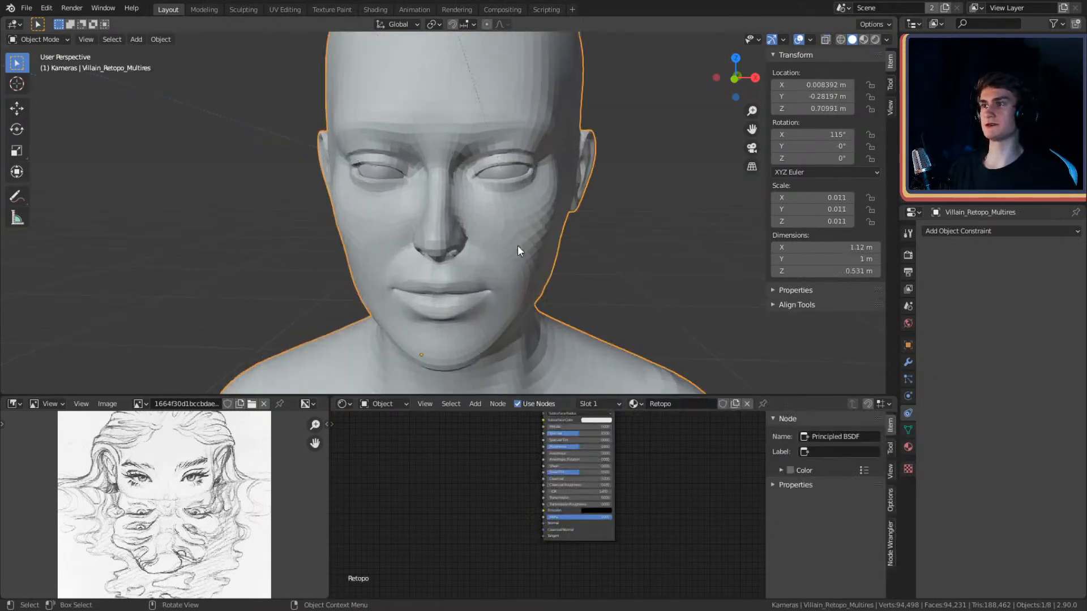
pyautogui.scroll(1, 558, 231)
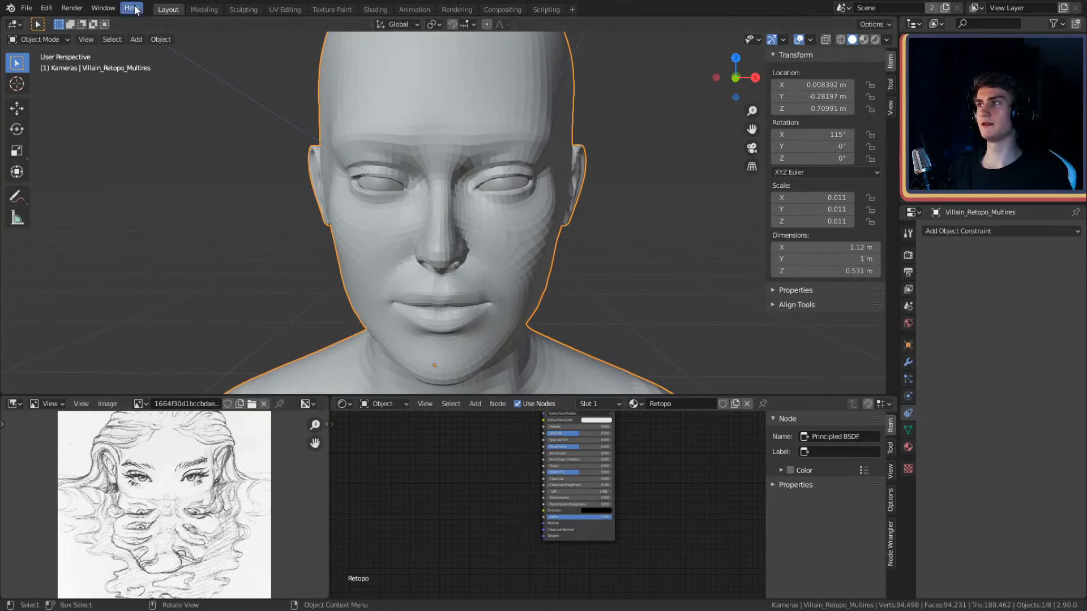
# - Switch to the Sculpting workspace and show the bust's eye area up close in solid shading
pyautogui.click(236, 8)
pyautogui.moveTo(585, 160); pyautogui.dragTo(623, 133, button='middle')
pyautogui.moveTo(622, 133)
pyautogui.keyDown('shift'); pyautogui.mouseDown(button='middle')
pyautogui.moveTo(509, 170)
pyautogui.moveTo(542, 233)
pyautogui.moveTo(525, 236)
pyautogui.moveTo(623, 215)
pyautogui.moveTo(529, 255)
pyautogui.moveTo(521, 243)
pyautogui.mouseUp(button='middle'); pyautogui.keyUp('shift')
pyautogui.scroll(3, 516, 176)
pyautogui.scroll(2, 541, 233)
pyautogui.scroll(3, 529, 221)
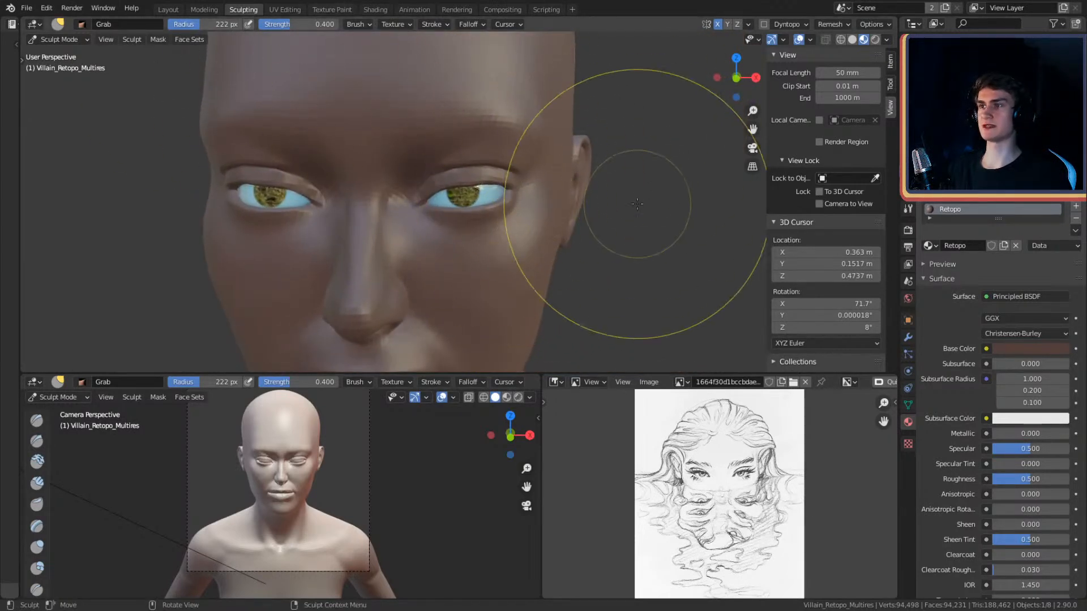
pyautogui.press('z')
pyautogui.click(691, 204)
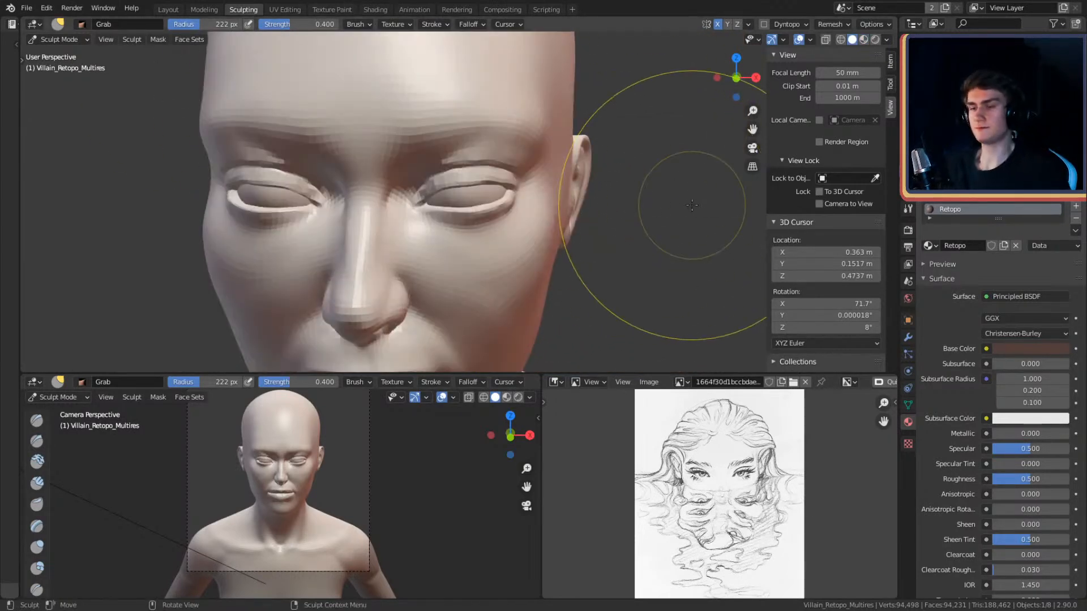
# - Define the upper eyelid's edge and fold with the Crease brush at 56 px radius and 0.250 strength
pyautogui.moveTo(469, 196)
pyautogui.mouseDown(button='middle')
pyautogui.moveTo(403, 187)
pyautogui.moveTo(544, 173)
pyautogui.moveTo(485, 172)
pyautogui.moveTo(444, 133)
pyautogui.moveTo(447, 200)
pyautogui.mouseUp(button='middle')
pyautogui.moveTo(447, 200)
pyautogui.keyDown('alt'); pyautogui.mouseDown()
pyautogui.moveTo(543, 198)
pyautogui.moveTo(548, 158)
pyautogui.moveTo(447, 129)
pyautogui.moveTo(572, 189)
pyautogui.moveTo(443, 146)
pyautogui.mouseUp(); pyautogui.keyUp('alt')
pyautogui.moveTo(548, 150)
pyautogui.keyDown('alt'); pyautogui.mouseDown()
pyautogui.moveTo(569, 173)
pyautogui.moveTo(504, 116)
pyautogui.moveTo(509, 173)
pyautogui.mouseUp(); pyautogui.keyUp('alt')
pyautogui.press('f')
pyautogui.click(475, 204)
pyautogui.moveTo(484, 219)
pyautogui.keyDown('ctrl'); pyautogui.keyDown('alt'); pyautogui.mouseDown()
pyautogui.moveTo(505, 182)
pyautogui.moveTo(507, 199)
pyautogui.moveTo(504, 175)
pyautogui.moveTo(520, 165)
pyautogui.moveTo(528, 182)
pyautogui.moveTo(511, 111)
pyautogui.moveTo(525, 213)
pyautogui.mouseUp(); pyautogui.keyUp('alt'); pyautogui.keyUp('ctrl')
pyautogui.press('f')
pyautogui.click(483, 182)
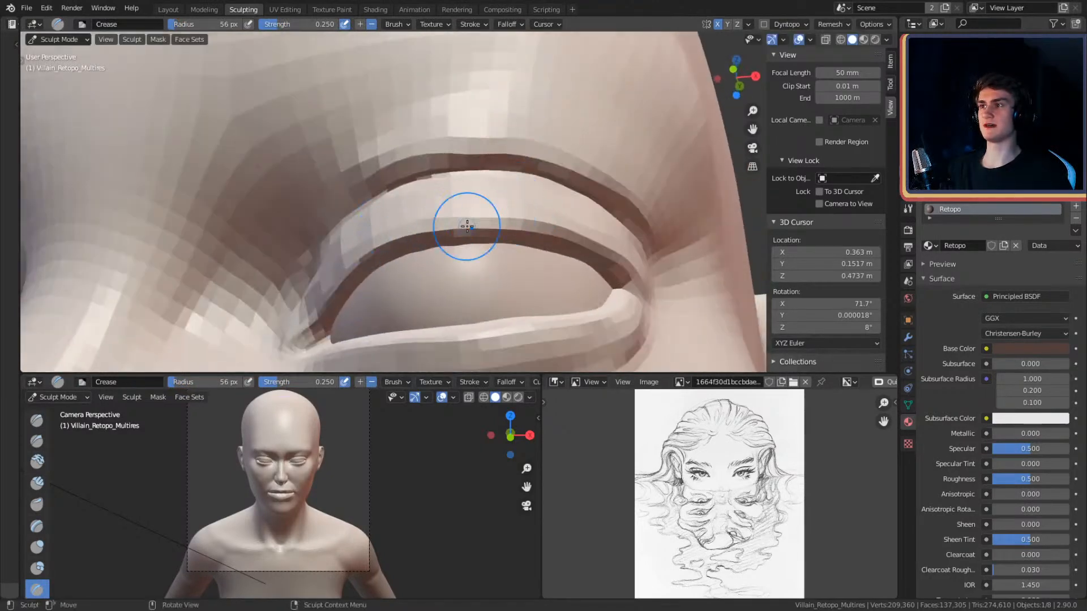
pyautogui.moveTo(512, 142)
pyautogui.keyDown('alt'); pyautogui.mouseDown()
pyautogui.moveTo(548, 226)
pyautogui.moveTo(527, 75)
pyautogui.mouseUp(); pyautogui.keyUp('alt')
pyautogui.moveTo(556, 147)
pyautogui.keyDown('alt'); pyautogui.mouseDown()
pyautogui.moveTo(524, 131)
pyautogui.moveTo(562, 155)
pyautogui.mouseUp(); pyautogui.keyUp('alt')
pyautogui.moveTo(584, 107)
pyautogui.keyDown('alt'); pyautogui.mouseDown()
pyautogui.moveTo(590, 60)
pyautogui.moveTo(566, 195)
pyautogui.moveTo(551, 161)
pyautogui.moveTo(559, 176)
pyautogui.moveTo(536, 209)
pyautogui.moveTo(555, 172)
pyautogui.moveTo(538, 160)
pyautogui.moveTo(558, 148)
pyautogui.mouseUp(); pyautogui.keyUp('alt')
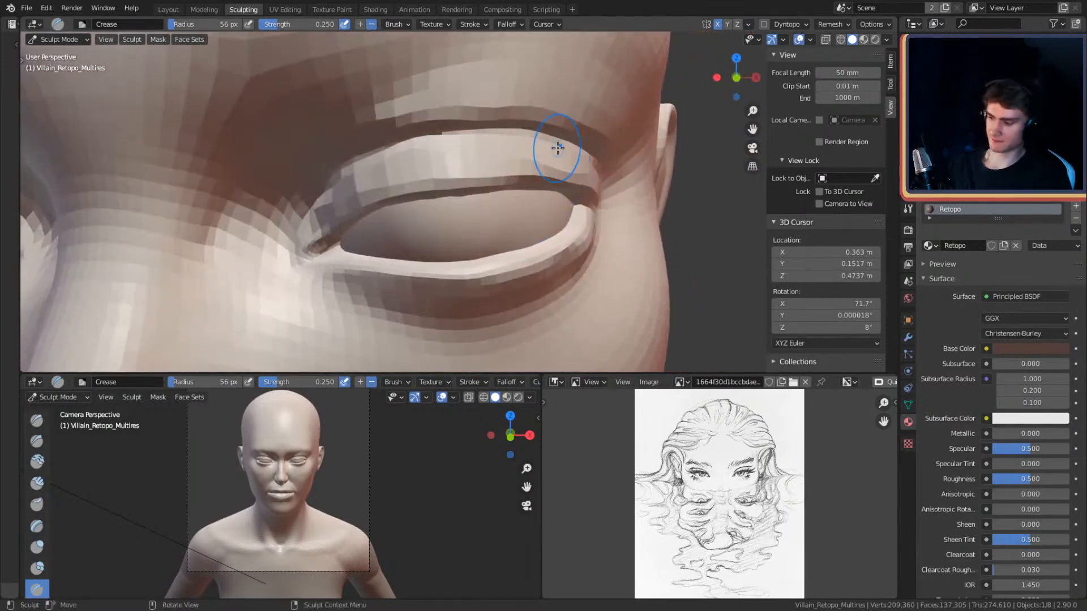
# - Check the eye in rendered shading and return to solid shading
pyautogui.press('z')
pyautogui.click(560, 90)
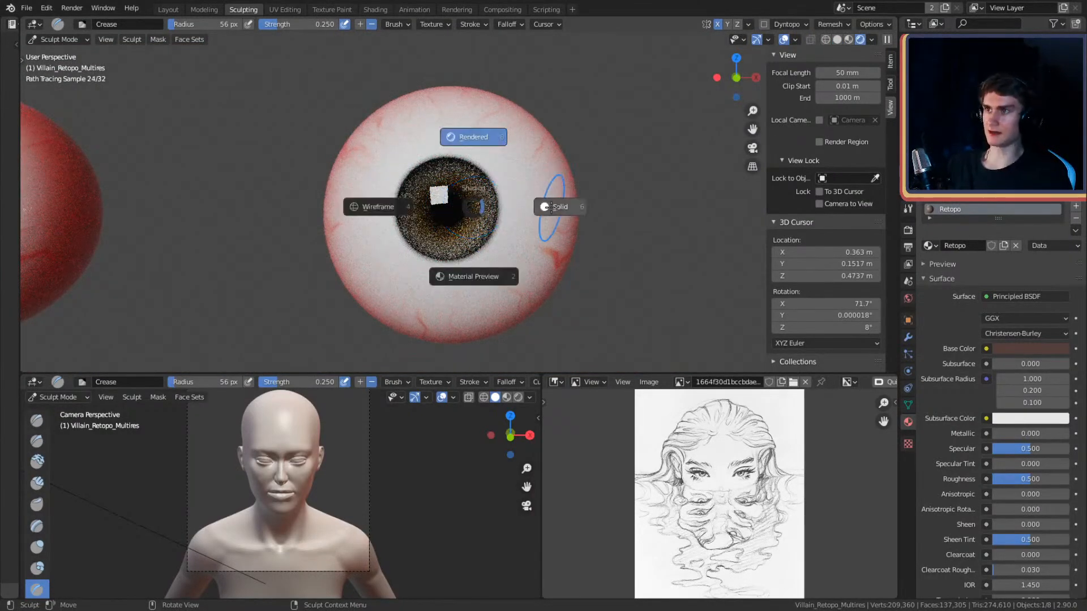
pyautogui.click(552, 207)
pyautogui.scroll(-7, 443, 272)
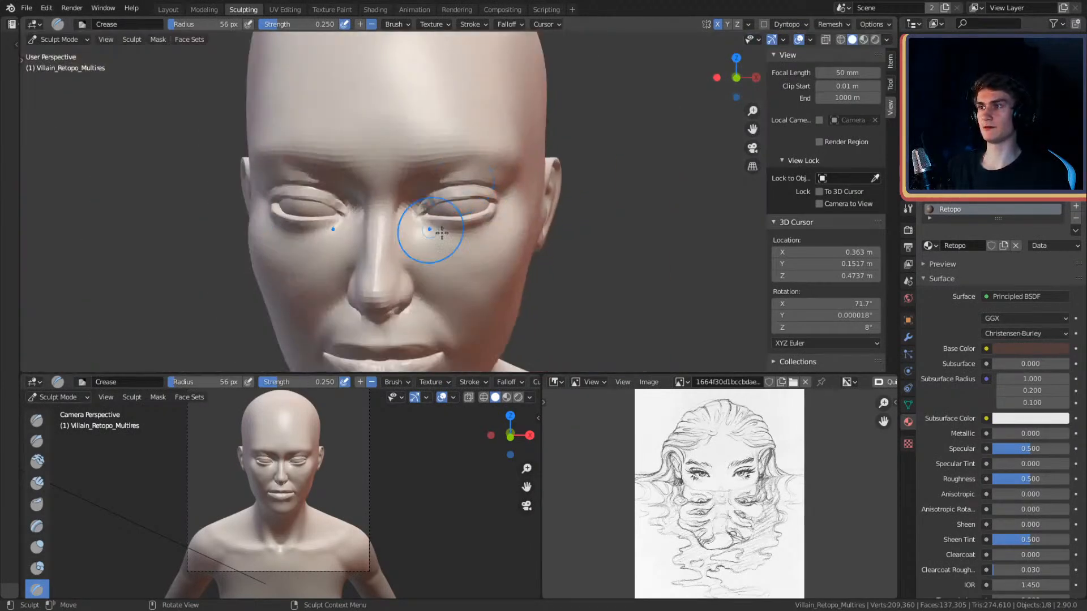
# - Refine the upper eyelid's rim with the Crease brush, reducing its radius to 49 px
pyautogui.scroll(8, 486, 229)
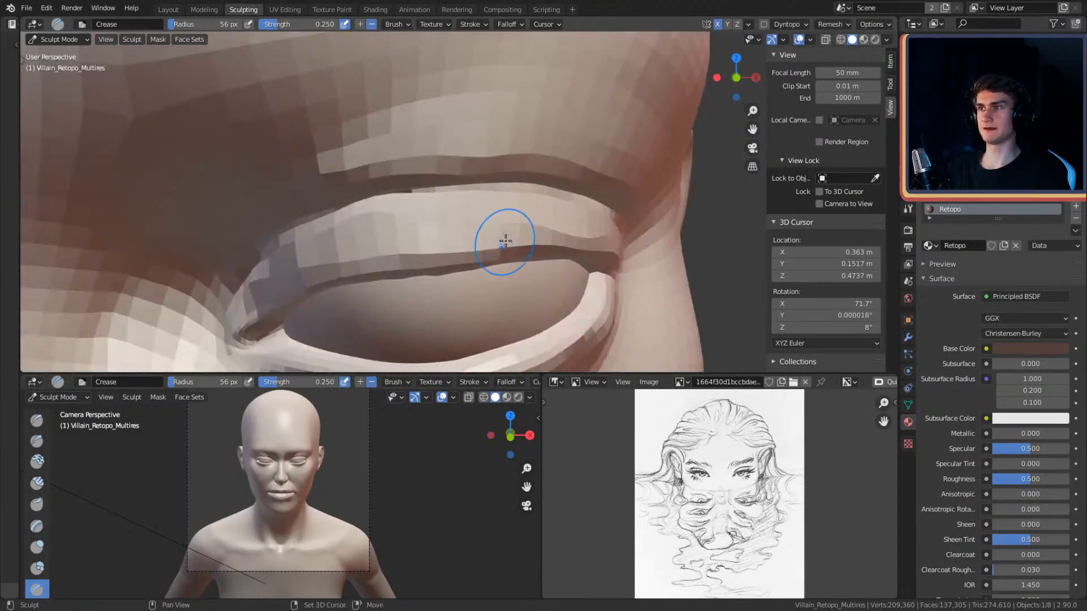
pyautogui.keyDown('shift'); pyautogui.moveTo(506, 240); pyautogui.dragTo(503, 217, button='middle'); pyautogui.keyUp('shift')
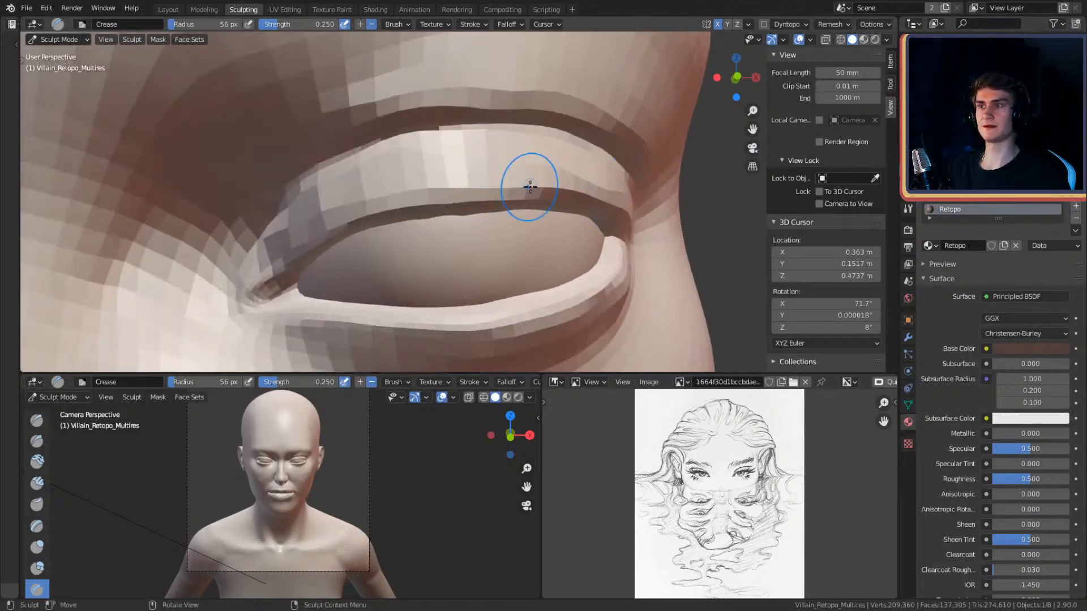
pyautogui.moveTo(530, 187); pyautogui.dragTo(513, 147, button='middle')
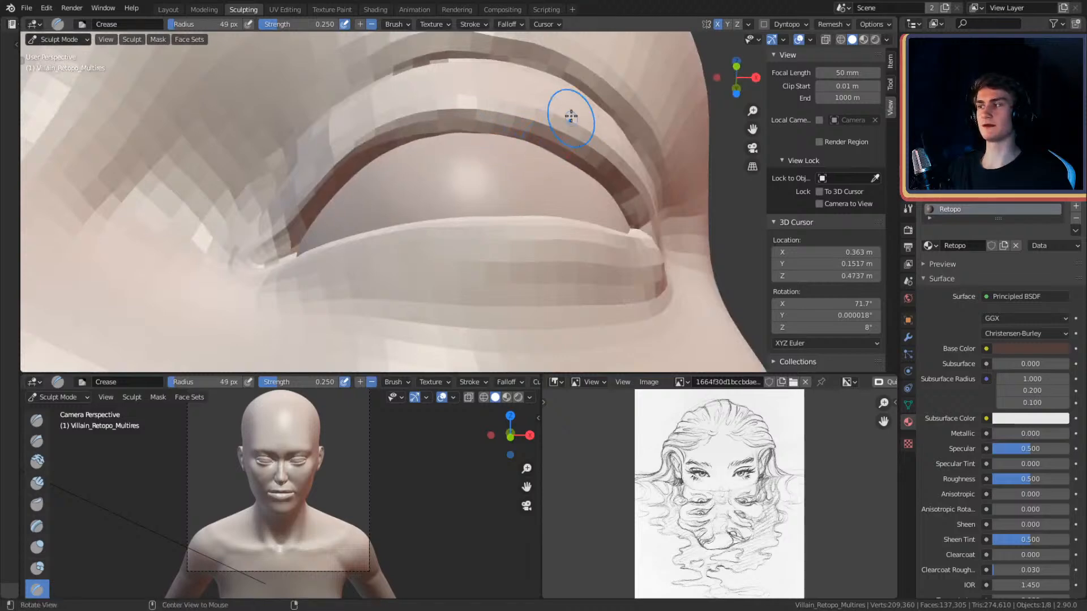
pyautogui.scroll(-12, 575, 128)
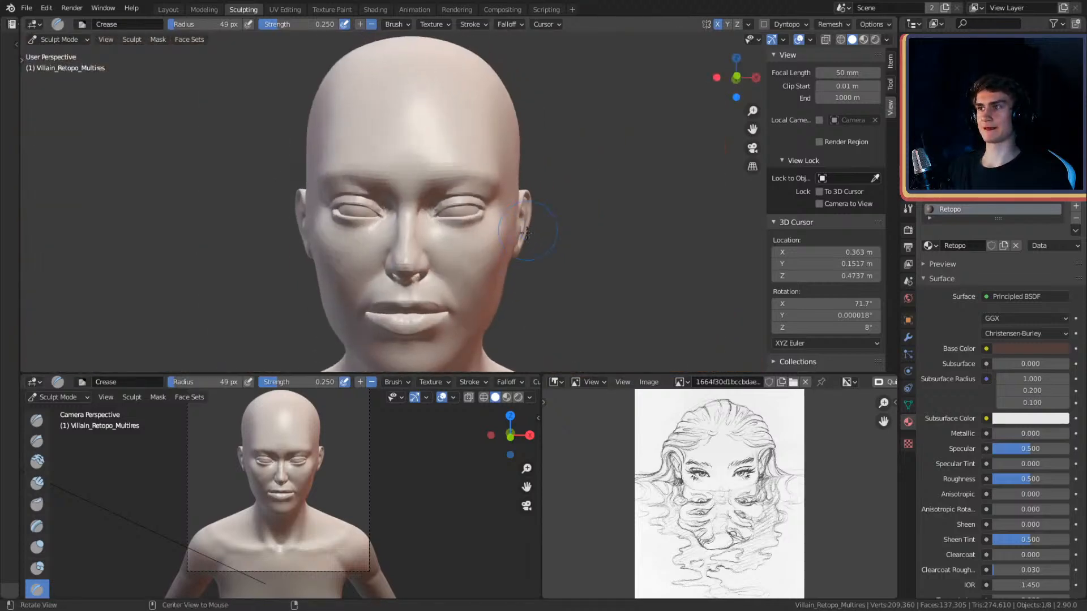
# - Work around the lower eyelid and under-eye area with the Crease brush at 96 px radius
pyautogui.scroll(15, 533, 222)
pyautogui.press('f')
pyautogui.click(609, 135)
pyautogui.keyDown('alt'); pyautogui.moveTo(577, 137); pyautogui.dragTo(558, 143); pyautogui.keyUp('alt')
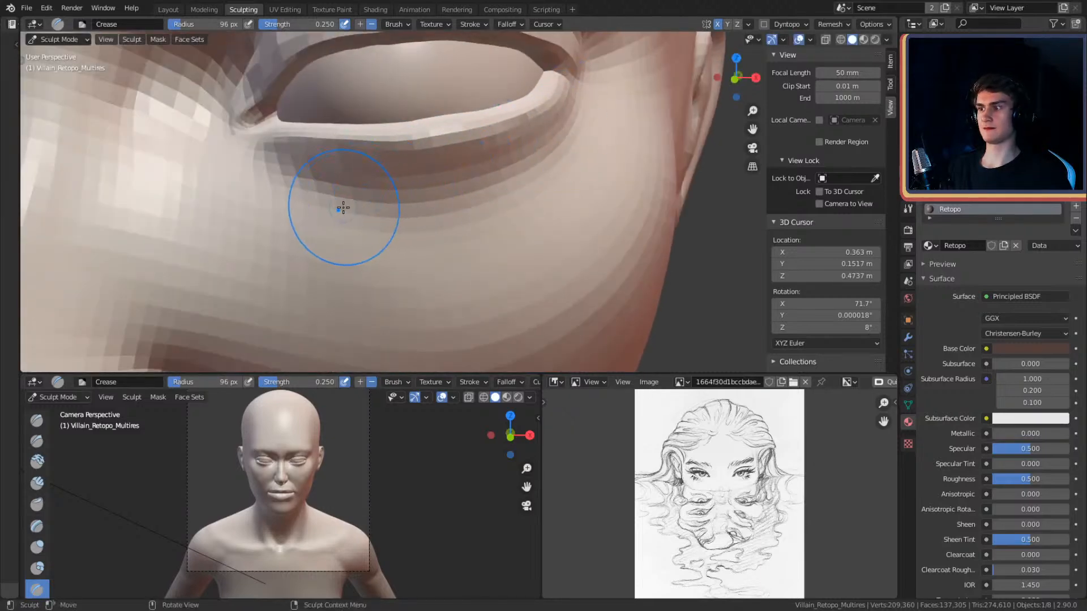
pyautogui.moveTo(463, 144); pyautogui.dragTo(504, 190, button='middle')
pyautogui.moveTo(547, 136); pyautogui.dragTo(555, 116)
pyautogui.moveTo(556, 187)
pyautogui.keyDown('alt'); pyautogui.mouseDown()
pyautogui.moveTo(562, 129)
pyautogui.moveTo(567, 211)
pyautogui.moveTo(545, 148)
pyautogui.moveTo(562, 94)
pyautogui.mouseUp(); pyautogui.keyUp('alt')
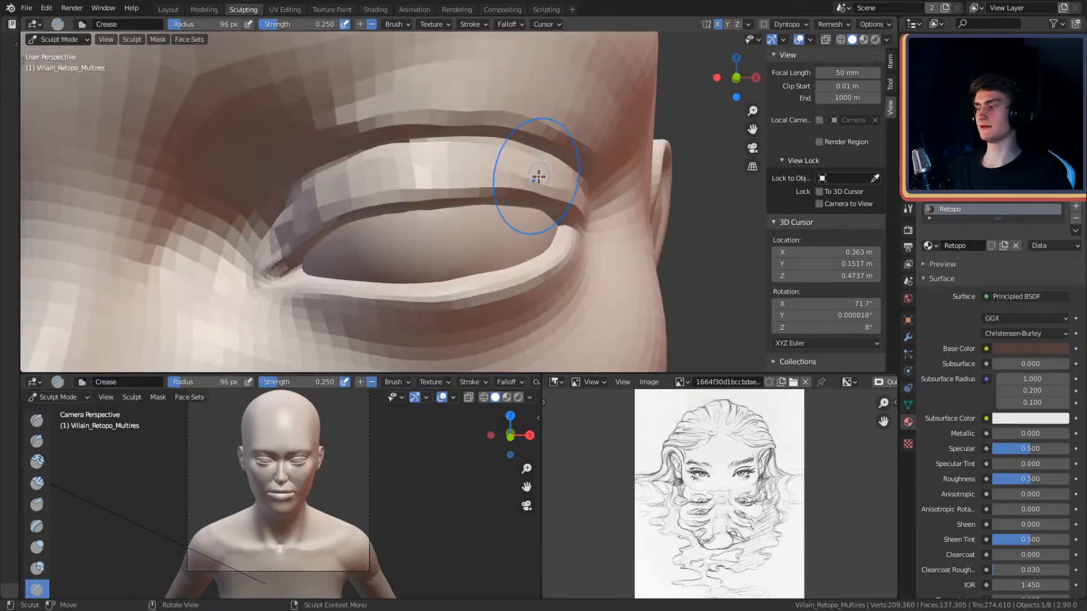
# - Build up the outer part of the upper eyelid with the Clay Strips brush at 30 px radius and 0.479 strength
pyautogui.press('c')
pyautogui.moveTo(522, 174)
pyautogui.mouseDown(button='middle')
pyautogui.moveTo(449, 187)
pyautogui.moveTo(480, 189)
pyautogui.mouseUp(button='middle')
pyautogui.press('f')
pyautogui.click(438, 188)
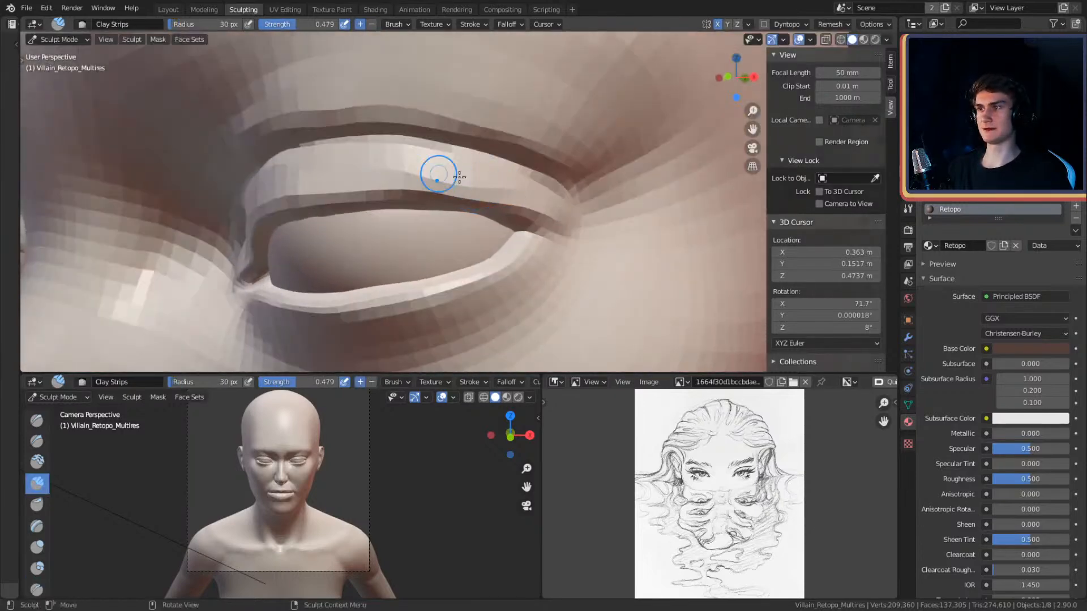
pyautogui.keyDown('alt'); pyautogui.moveTo(539, 177); pyautogui.dragTo(493, 165); pyautogui.keyUp('alt')
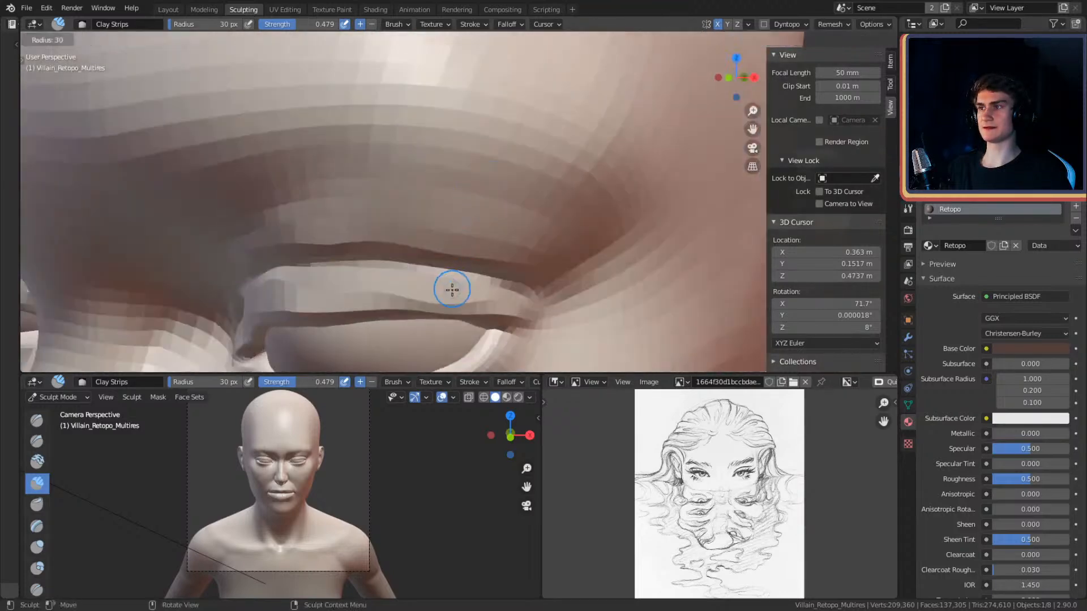
pyautogui.moveTo(435, 299)
pyautogui.keyDown('alt'); pyautogui.mouseDown()
pyautogui.moveTo(521, 213)
pyautogui.moveTo(538, 171)
pyautogui.moveTo(497, 249)
pyautogui.moveTo(541, 121)
pyautogui.moveTo(528, 83)
pyautogui.moveTo(524, 185)
pyautogui.moveTo(507, 147)
pyautogui.moveTo(493, 143)
pyautogui.mouseUp(); pyautogui.keyUp('alt')
# - Reshape the upper eyelid's curve from below with the Grab brush at 92 px radius and 0.400 strength
pyautogui.press('g')
pyautogui.press('f')
pyautogui.click(502, 160)
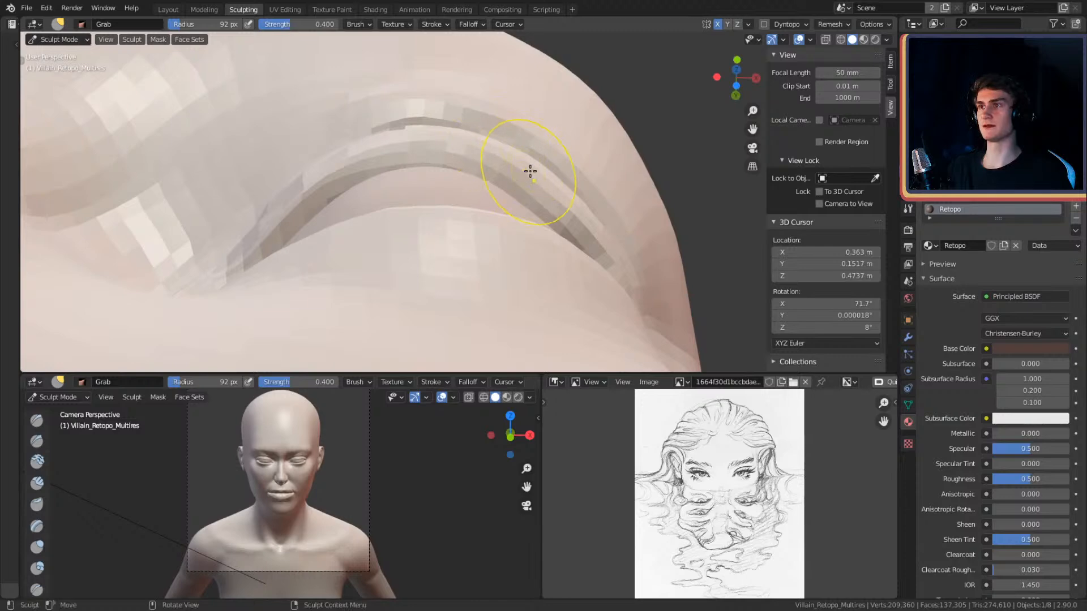
pyautogui.moveTo(587, 184)
pyautogui.keyDown('alt'); pyautogui.mouseDown()
pyautogui.moveTo(562, 215)
pyautogui.moveTo(587, 164)
pyautogui.moveTo(599, 204)
pyautogui.moveTo(517, 149)
pyautogui.moveTo(496, 153)
pyautogui.mouseUp(); pyautogui.keyUp('alt')
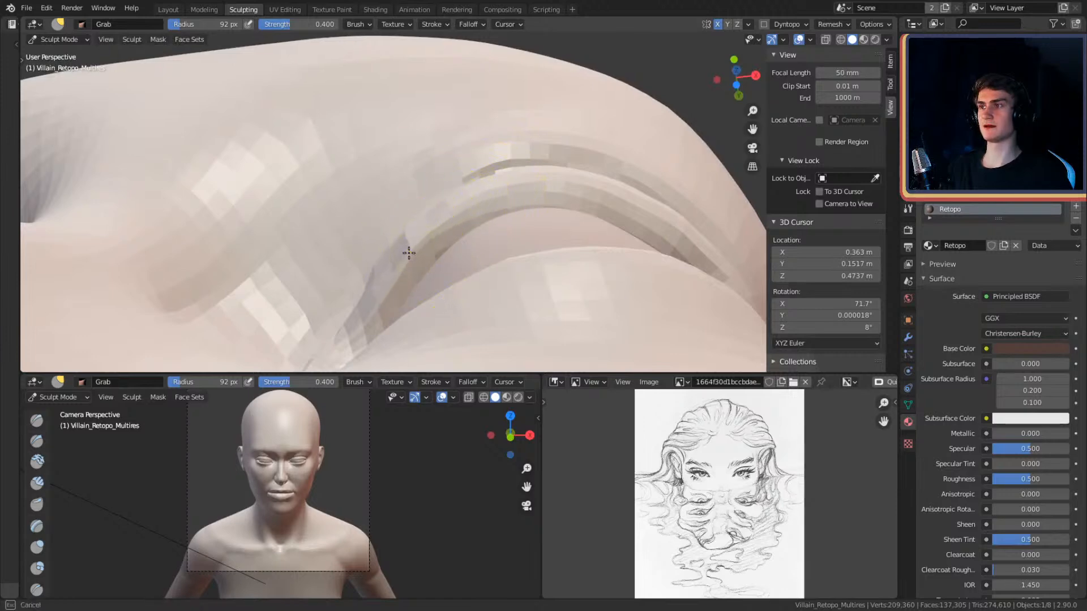
pyautogui.moveTo(459, 213)
pyautogui.keyDown('alt'); pyautogui.mouseDown()
pyautogui.moveTo(492, 177)
pyautogui.moveTo(502, 199)
pyautogui.moveTo(543, 209)
pyautogui.moveTo(589, 141)
pyautogui.moveTo(555, 209)
pyautogui.moveTo(545, 146)
pyautogui.mouseUp(); pyautogui.keyUp('alt')
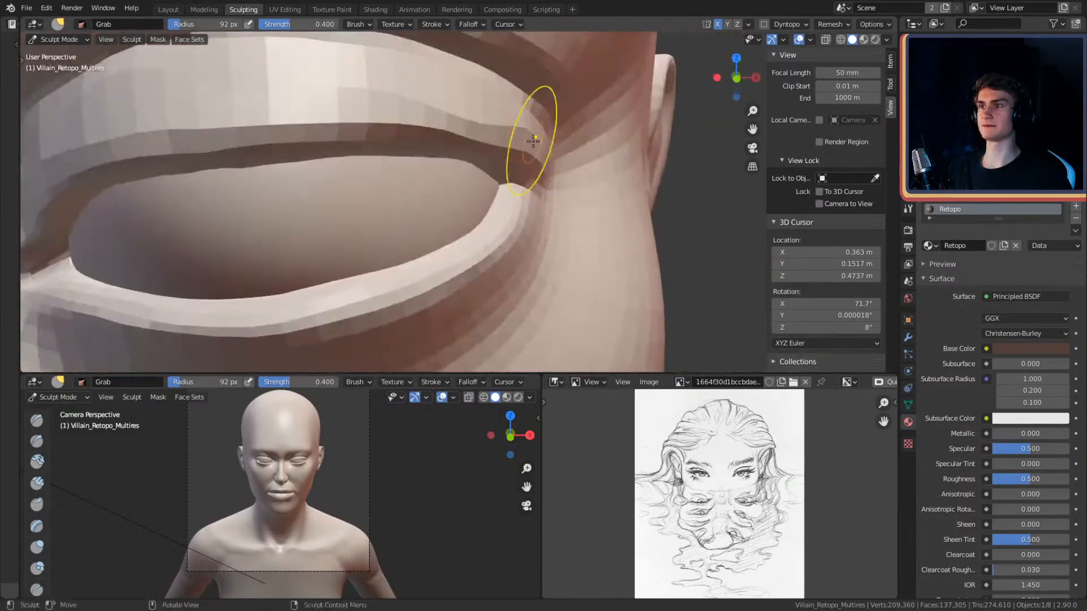
# - Adjust the outer corner of the eye with the Grab brush at 113 px radius and check it through the camera
pyautogui.press('f')
pyautogui.click(602, 197)
pyautogui.moveTo(533, 201)
pyautogui.keyDown('alt'); pyautogui.mouseDown()
pyautogui.moveTo(556, 213)
pyautogui.moveTo(558, 107)
pyautogui.moveTo(554, 163)
pyautogui.mouseUp(); pyautogui.keyUp('alt')
pyautogui.keyDown('ctrl'); pyautogui.keyDown('alt'); pyautogui.moveTo(501, 228); pyautogui.dragTo(545, 196); pyautogui.keyUp('alt'); pyautogui.keyUp('ctrl')
pyautogui.press('KP_0')
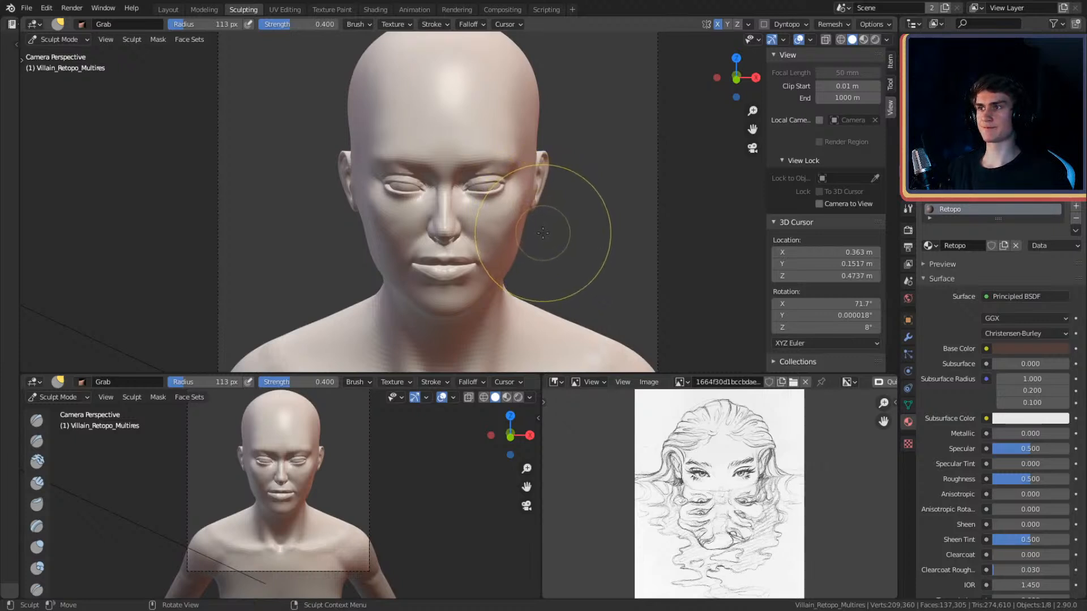
pyautogui.moveTo(567, 174)
pyautogui.keyDown('alt'); pyautogui.keyDown('shift'); pyautogui.mouseDown()
pyautogui.moveTo(564, 196)
pyautogui.moveTo(566, 182)
pyautogui.mouseUp(); pyautogui.keyUp('shift'); pyautogui.keyUp('alt')
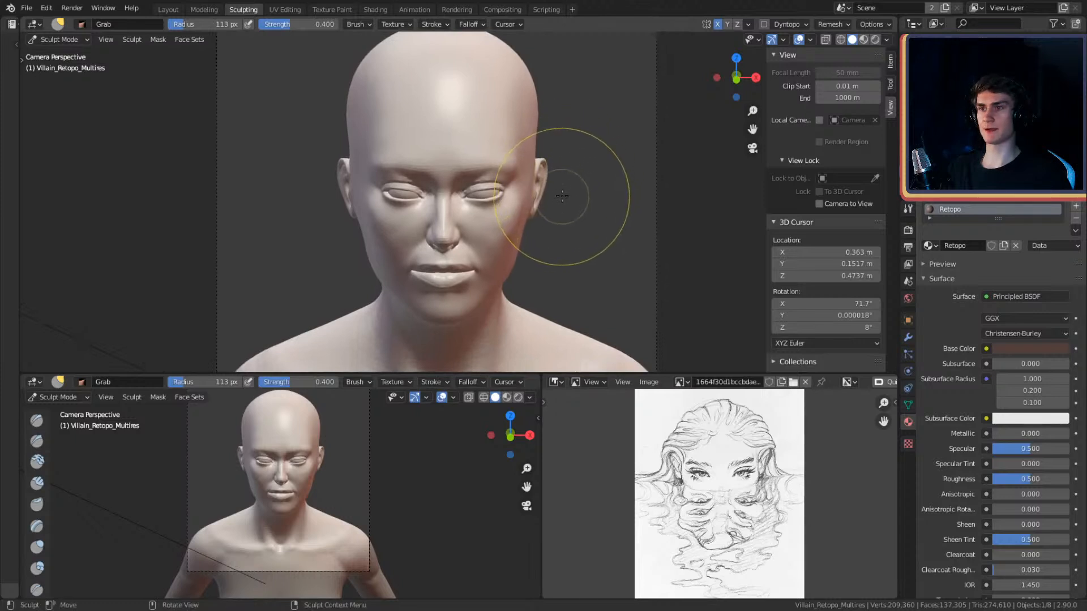
# - Reshape the top of the head in side view with the Grab brush at 293 px radius
pyautogui.moveTo(581, 210)
pyautogui.mouseDown(button='middle')
pyautogui.moveTo(537, 238)
pyautogui.moveTo(473, 255)
pyautogui.moveTo(613, 94)
pyautogui.moveTo(534, 204)
pyautogui.moveTo(609, 209)
pyautogui.moveTo(467, 185)
pyautogui.mouseUp(button='middle')
pyautogui.scroll(1, 609, 209)
pyautogui.press('f')
pyautogui.click(566, 186)
pyautogui.moveTo(532, 170)
pyautogui.keyDown('shift'); pyautogui.mouseDown(button='middle')
pyautogui.moveTo(560, 186)
pyautogui.moveTo(555, 177)
pyautogui.mouseUp(button='middle'); pyautogui.keyUp('shift')
pyautogui.press('f')
pyautogui.click(493, 168)
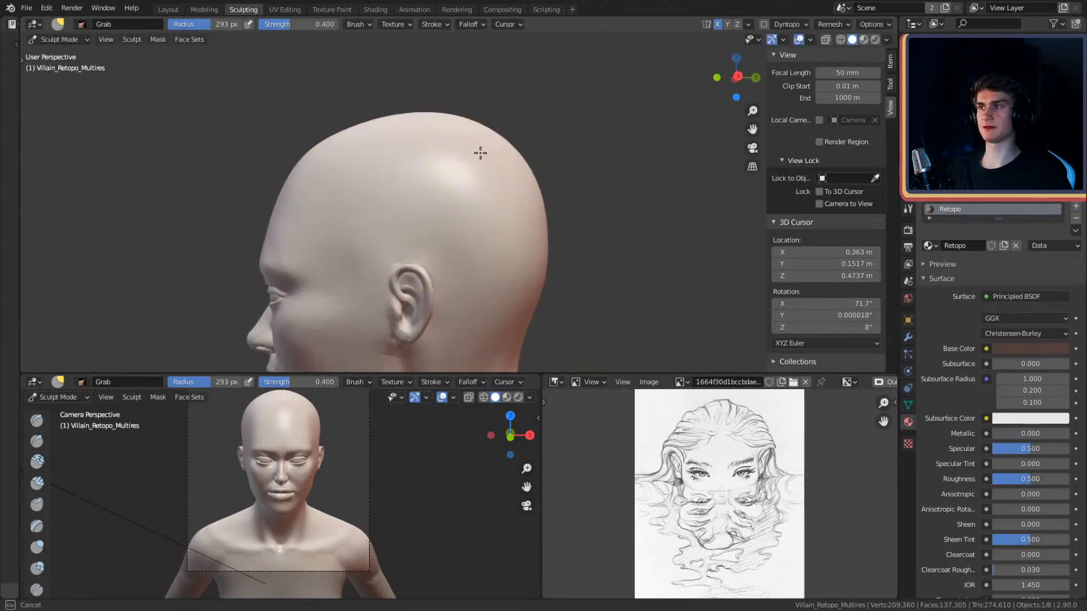
pyautogui.moveTo(473, 159); pyautogui.dragTo(461, 150)
# - Refine the skull's profile with the Grab brush at 345 px and 279 px radius, and compare the head with the reference through the camera
pyautogui.moveTo(461, 150)
pyautogui.mouseDown(button='middle')
pyautogui.moveTo(522, 193)
pyautogui.moveTo(507, 122)
pyautogui.mouseUp(button='middle')
pyautogui.press('f')
pyautogui.click(514, 161)
pyautogui.press('f')
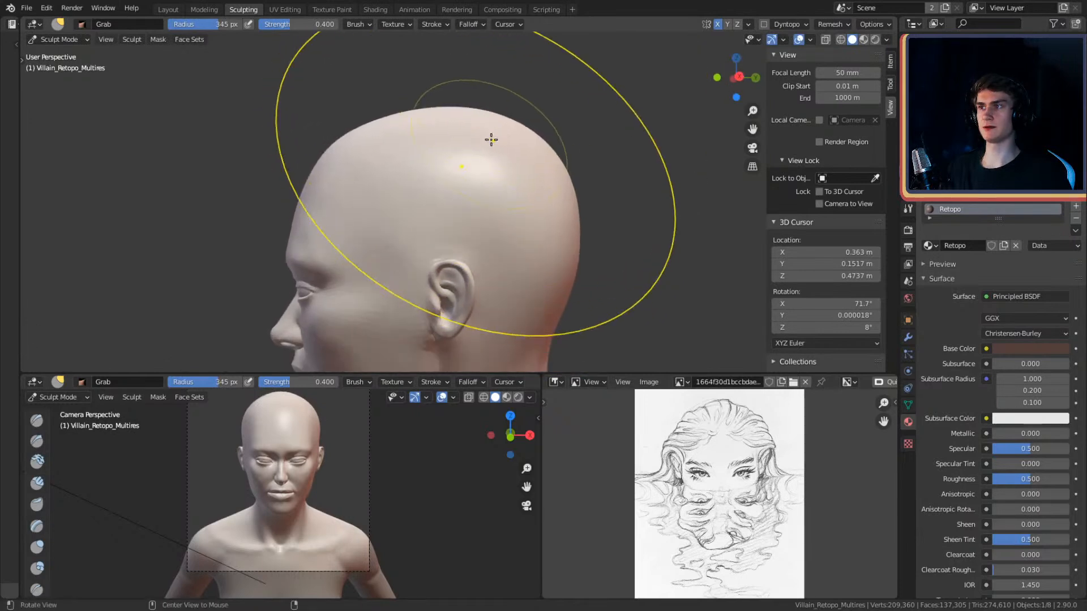
pyautogui.click(473, 141)
pyautogui.moveTo(473, 140)
pyautogui.mouseDown(button='middle')
pyautogui.moveTo(554, 181)
pyautogui.moveTo(553, 226)
pyautogui.mouseUp(button='middle')
pyautogui.press('KP_0')
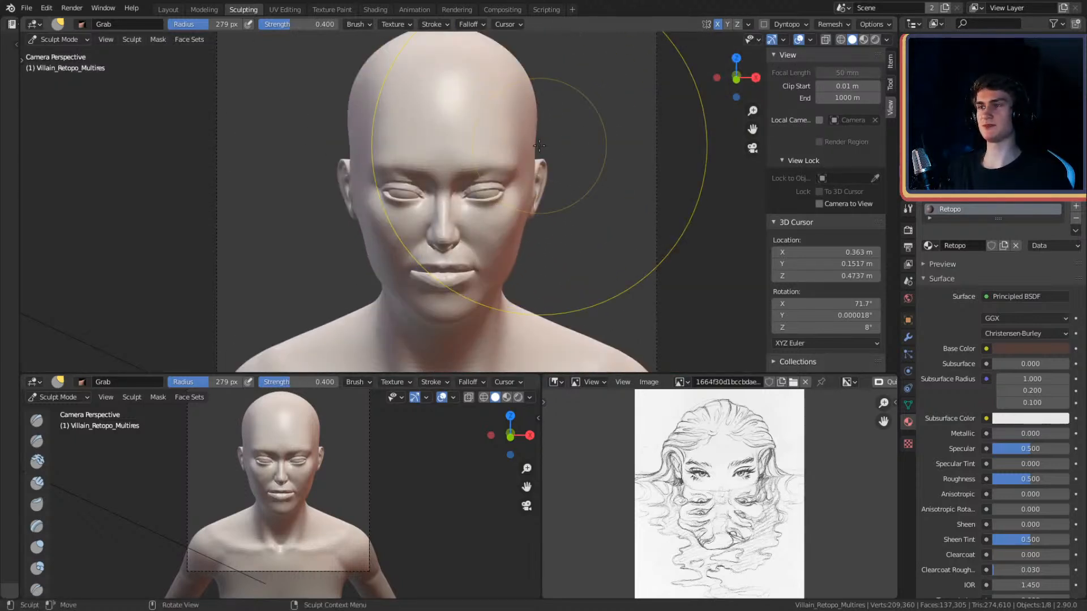
pyautogui.scroll(-3, 566, 164)
pyautogui.scroll(2, 607, 185)
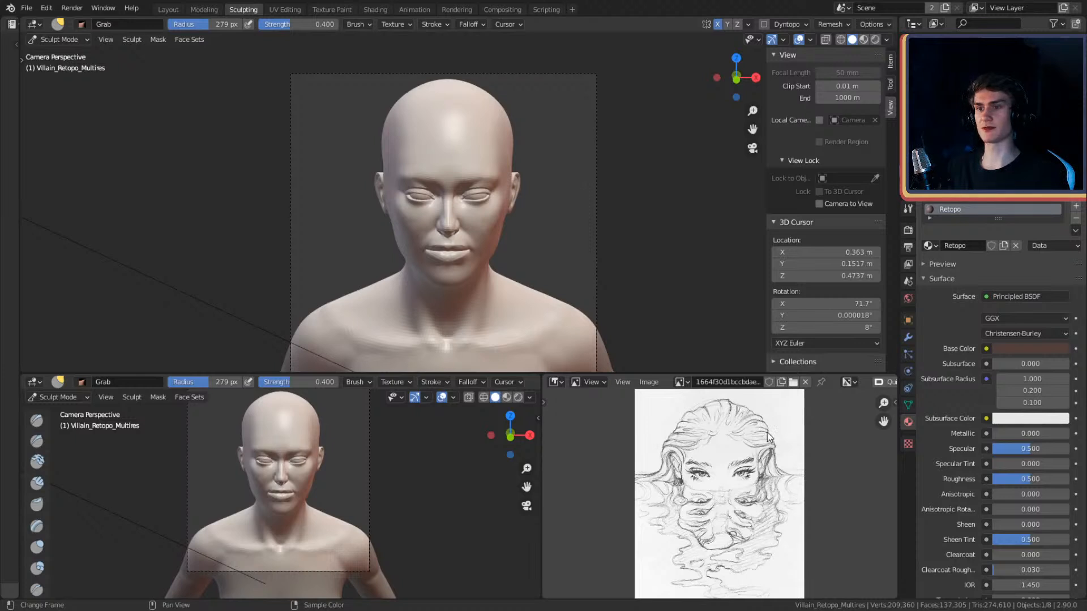
pyautogui.scroll(2, 566, 238)
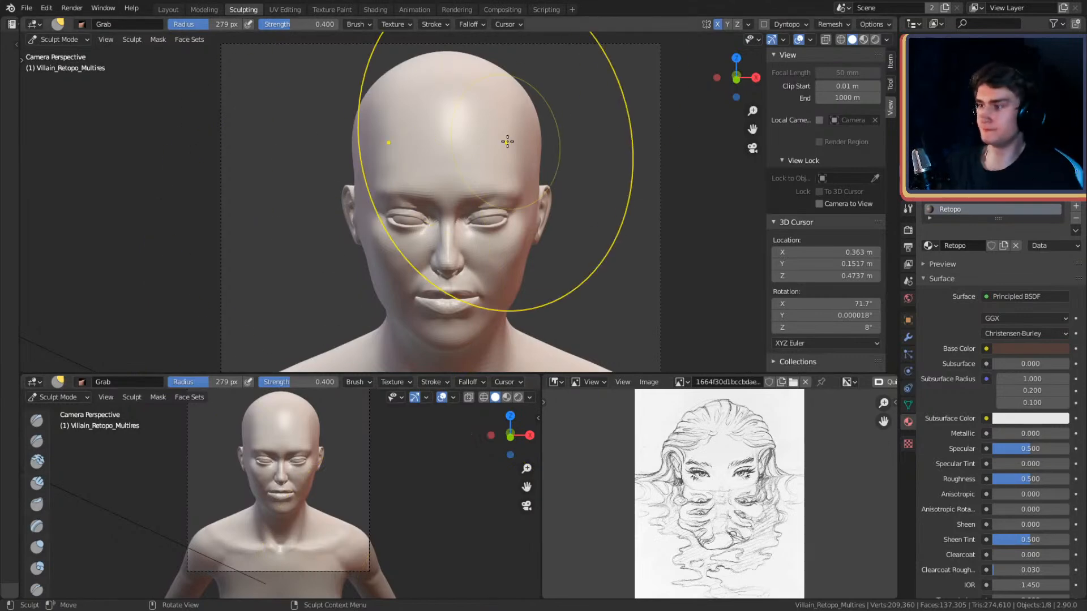
# - Adjust the proportions of the head and face with the Grab brush, reducing its radius to 171 px
pyautogui.keyDown('alt'); pyautogui.moveTo(499, 204); pyautogui.dragTo(554, 214); pyautogui.keyUp('alt')
pyautogui.keyDown('ctrl'); pyautogui.keyDown('alt'); pyautogui.moveTo(451, 223); pyautogui.dragTo(560, 116); pyautogui.keyUp('alt'); pyautogui.keyUp('ctrl')
pyautogui.moveTo(379, 142)
pyautogui.keyDown('alt'); pyautogui.mouseDown()
pyautogui.moveTo(443, 181)
pyautogui.moveTo(419, 206)
pyautogui.moveTo(454, 184)
pyautogui.moveTo(496, 213)
pyautogui.moveTo(464, 218)
pyautogui.moveTo(485, 222)
pyautogui.moveTo(562, 175)
pyautogui.moveTo(446, 146)
pyautogui.moveTo(510, 151)
pyautogui.moveTo(518, 209)
pyautogui.moveTo(504, 177)
pyautogui.moveTo(465, 165)
pyautogui.moveTo(490, 139)
pyautogui.moveTo(493, 160)
pyautogui.moveTo(502, 139)
pyautogui.moveTo(553, 236)
pyautogui.moveTo(553, 174)
pyautogui.moveTo(530, 214)
pyautogui.moveTo(558, 215)
pyautogui.mouseUp(); pyautogui.keyUp('alt')
pyautogui.press('f')
pyautogui.click(412, 171)
pyautogui.press('f')
pyautogui.click(517, 198)
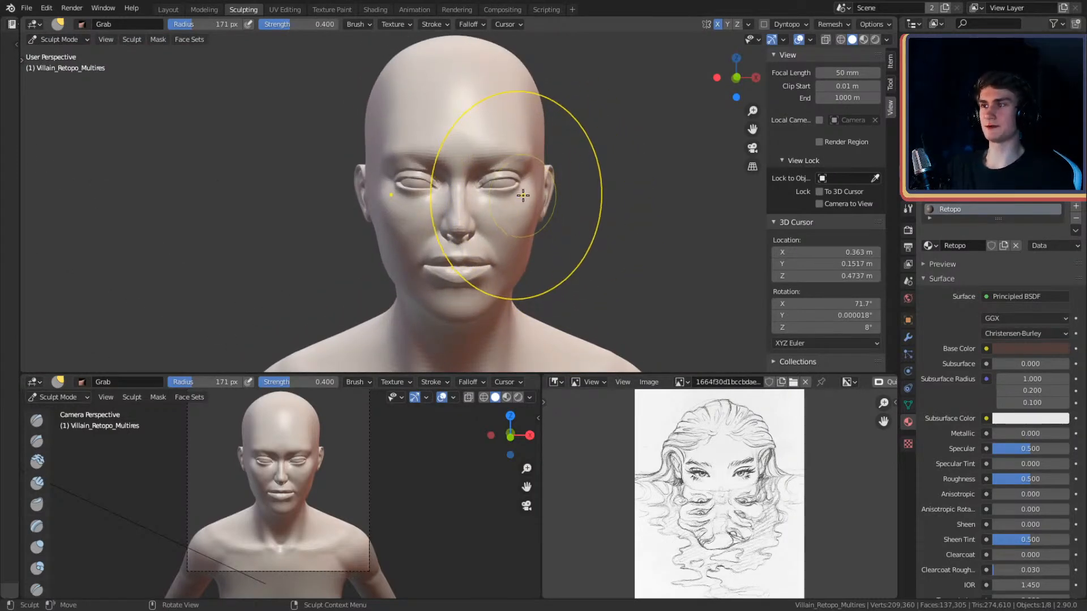
# - Define the nostril and nose wing with the Crease brush at 43 px radius and 0.250 strength
pyautogui.moveTo(523, 195)
pyautogui.keyDown('alt'); pyautogui.mouseDown()
pyautogui.moveTo(483, 242)
pyautogui.moveTo(476, 201)
pyautogui.moveTo(492, 162)
pyautogui.moveTo(519, 172)
pyautogui.moveTo(475, 137)
pyautogui.mouseUp(); pyautogui.keyUp('alt')
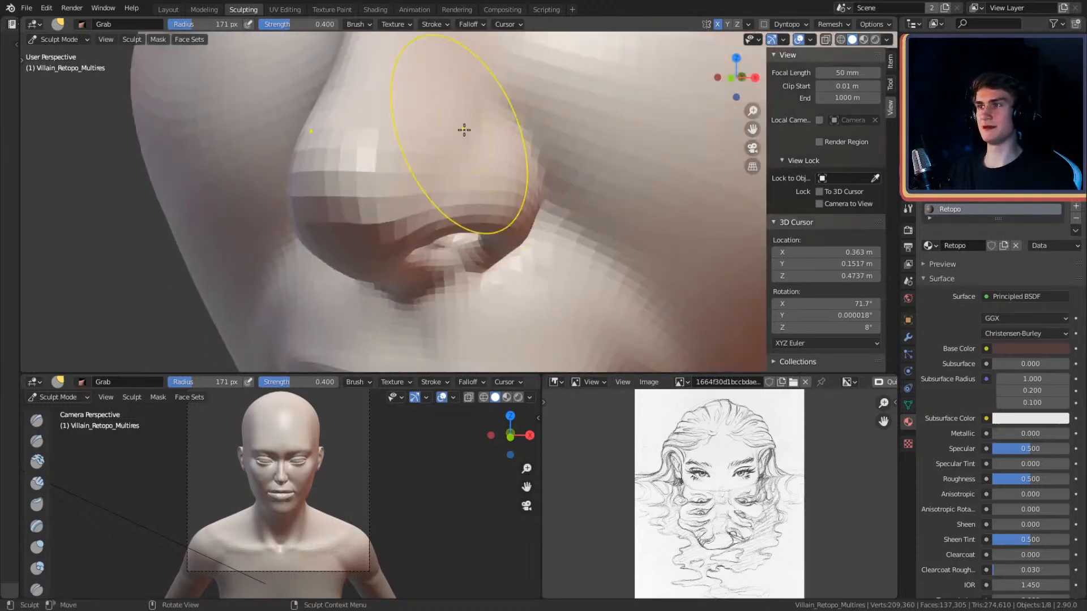
pyautogui.hotkey('shift', 'c')
pyautogui.press('f')
pyautogui.click(466, 170)
pyautogui.keyDown('alt'); pyautogui.moveTo(494, 177); pyautogui.dragTo(452, 177); pyautogui.keyUp('alt')
pyautogui.press('f')
pyautogui.click(312, 239)
pyautogui.press('f')
pyautogui.click(299, 236)
pyautogui.moveTo(316, 187); pyautogui.dragTo(282, 136)
pyautogui.moveTo(376, 121)
pyautogui.keyDown('alt'); pyautogui.mouseDown()
pyautogui.moveTo(406, 130)
pyautogui.moveTo(518, 331)
pyautogui.mouseUp(); pyautogui.keyUp('alt')
# - Refine the sides of the nose and the nose wing's transition into the cheek, enlarging the Crease brush to 60 px
pyautogui.scroll(-3, 493, 244)
pyautogui.scroll(3, 462, 206)
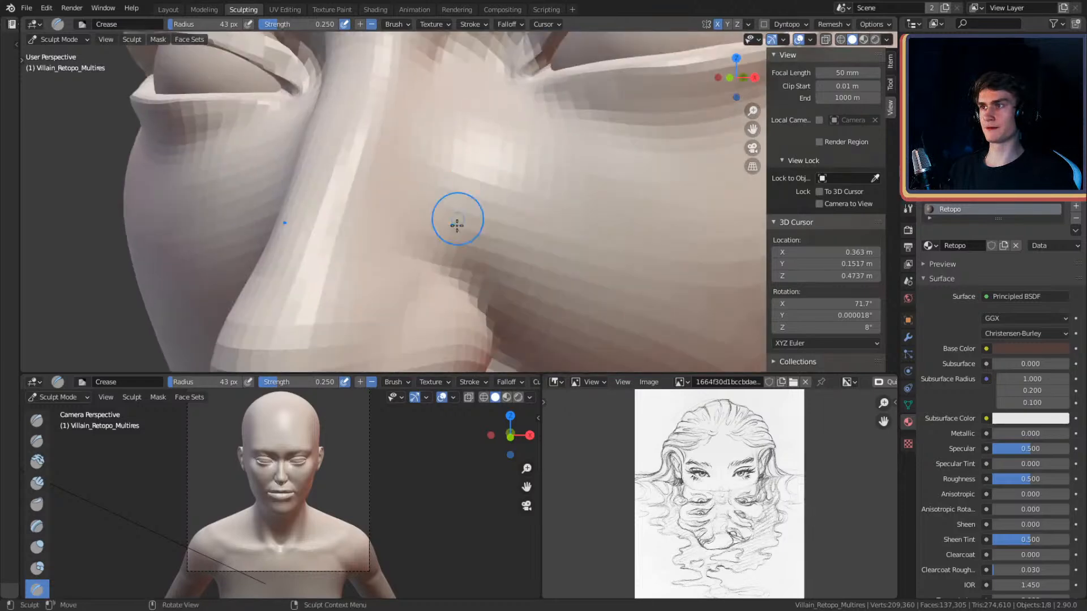
pyautogui.moveTo(390, 212)
pyautogui.mouseDown(button='middle')
pyautogui.moveTo(500, 175)
pyautogui.moveTo(407, 144)
pyautogui.mouseUp(button='middle')
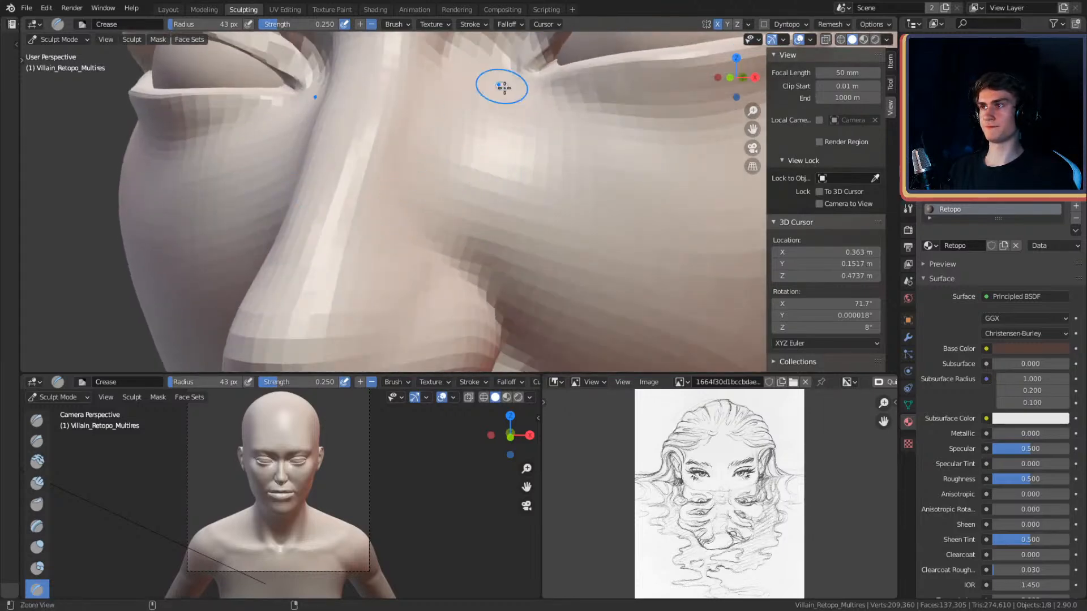
pyautogui.scroll(-5, 486, 91)
pyautogui.moveTo(514, 204); pyautogui.dragTo(537, 170, button='middle')
pyautogui.scroll(6, 545, 131)
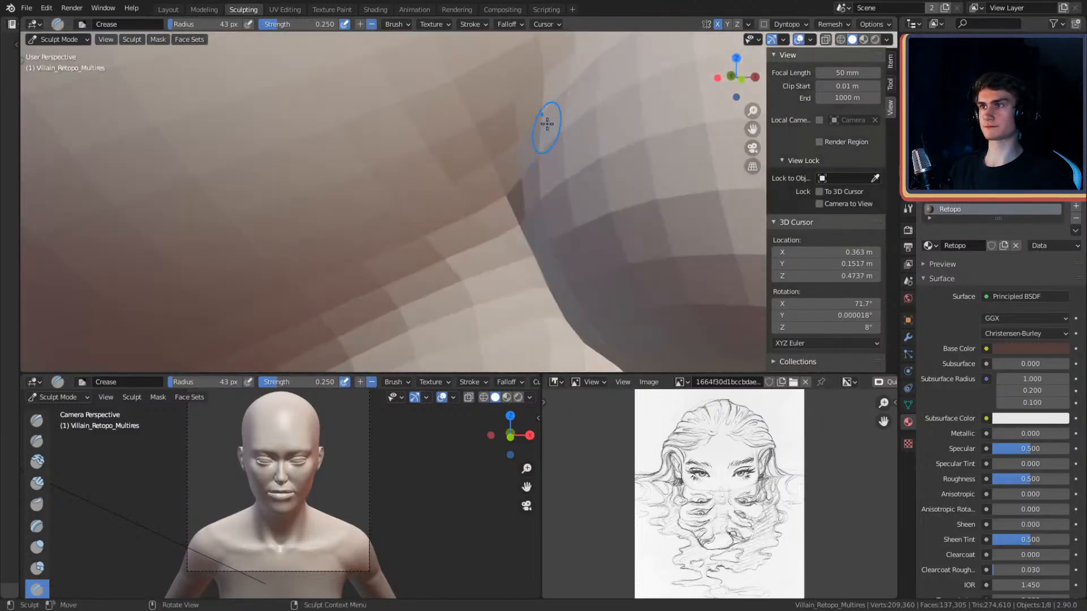
pyautogui.scroll(-4, 546, 131)
pyautogui.moveTo(499, 86); pyautogui.dragTo(470, 206, button='middle')
pyautogui.scroll(3, 457, 248)
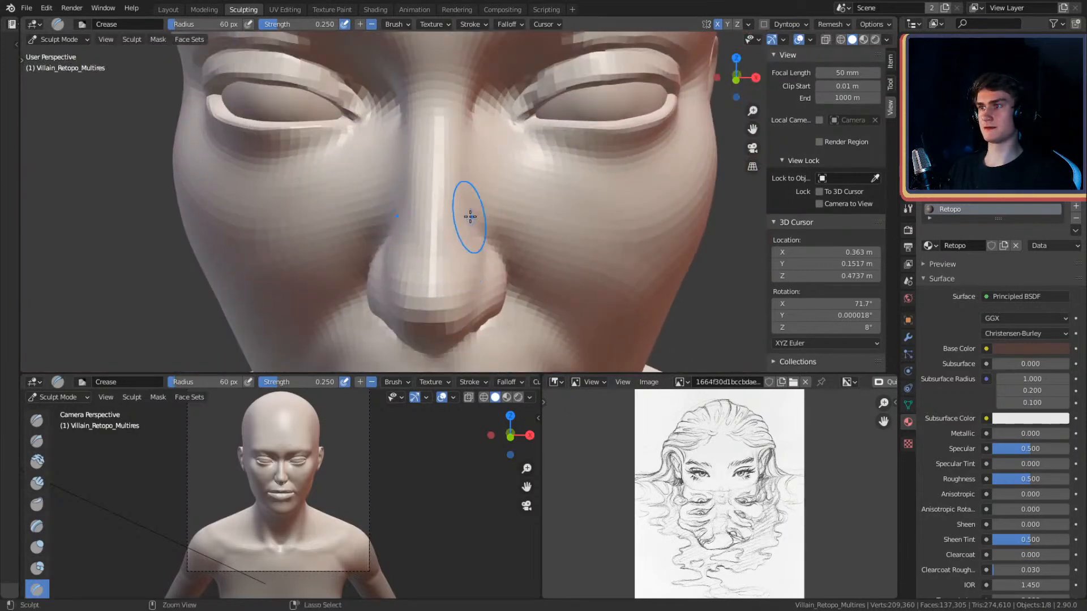
pyautogui.scroll(-4, 526, 166)
pyautogui.moveTo(565, 187)
pyautogui.mouseDown(button='middle')
pyautogui.moveTo(623, 175)
pyautogui.moveTo(593, 172)
pyautogui.moveTo(609, 170)
pyautogui.mouseUp(button='middle')
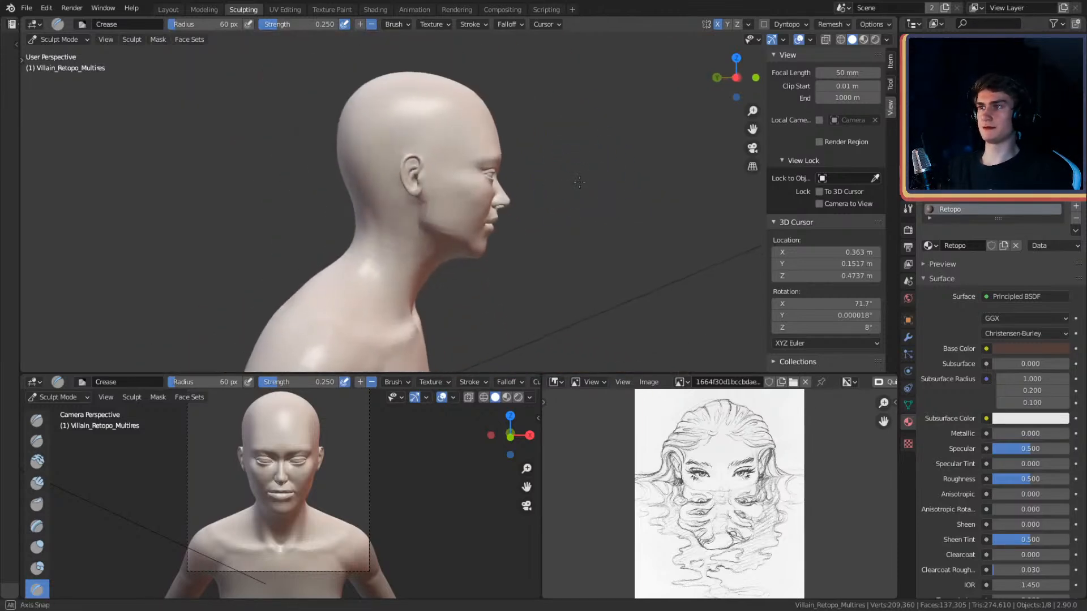
# - Work along the jawline below the ear with the Crease brush at 60 px radius
pyautogui.scroll(3, 468, 196)
pyautogui.moveTo(468, 196); pyautogui.dragTo(411, 200, button='middle')
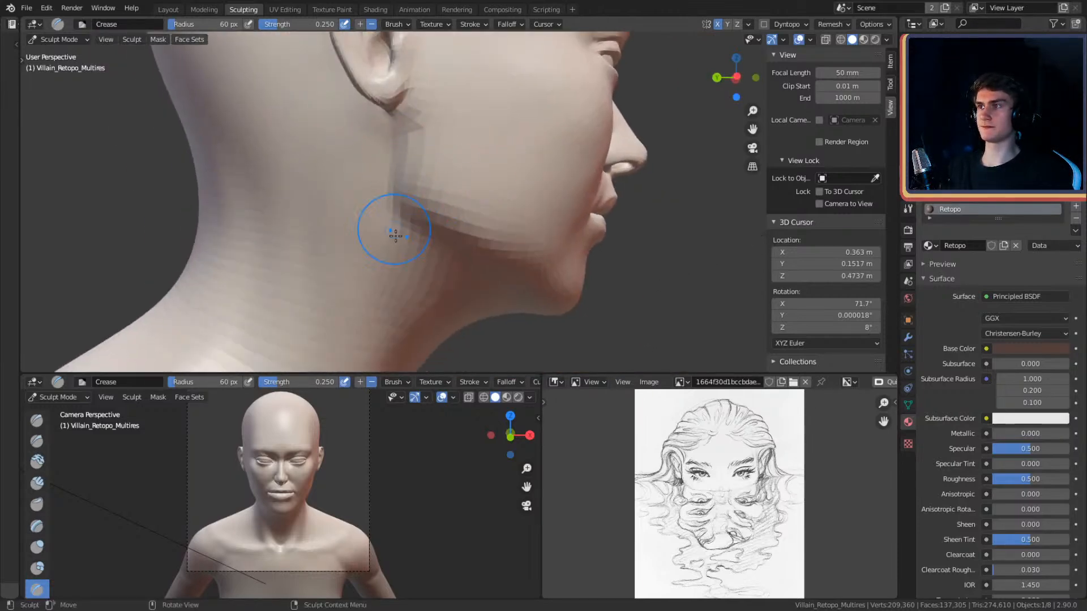
pyautogui.moveTo(537, 225); pyautogui.dragTo(480, 170, button='middle')
pyautogui.moveTo(466, 210)
pyautogui.mouseDown(button='middle')
pyautogui.moveTo(521, 189)
pyautogui.moveTo(583, 198)
pyautogui.moveTo(541, 213)
pyautogui.moveTo(482, 170)
pyautogui.moveTo(528, 116)
pyautogui.mouseUp(button='middle')
# - Build up the neck muscles below the jaw with the Clay Strips brush at 52 px, 66 px and 124 px radius
pyautogui.press('c')
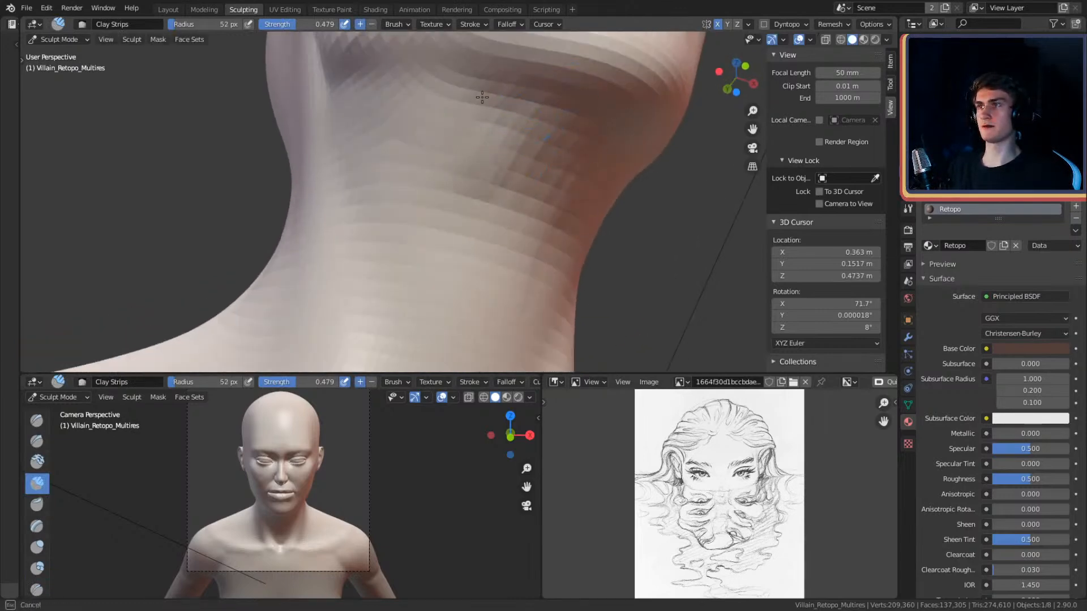
pyautogui.moveTo(483, 198); pyautogui.dragTo(532, 235)
pyautogui.press('f')
pyautogui.click(594, 159)
pyautogui.moveTo(531, 189)
pyautogui.mouseDown(button='middle')
pyautogui.moveTo(524, 179)
pyautogui.moveTo(634, 241)
pyautogui.moveTo(551, 138)
pyautogui.moveTo(514, 157)
pyautogui.mouseUp(button='middle')
pyautogui.press('f')
pyautogui.click(416, 211)
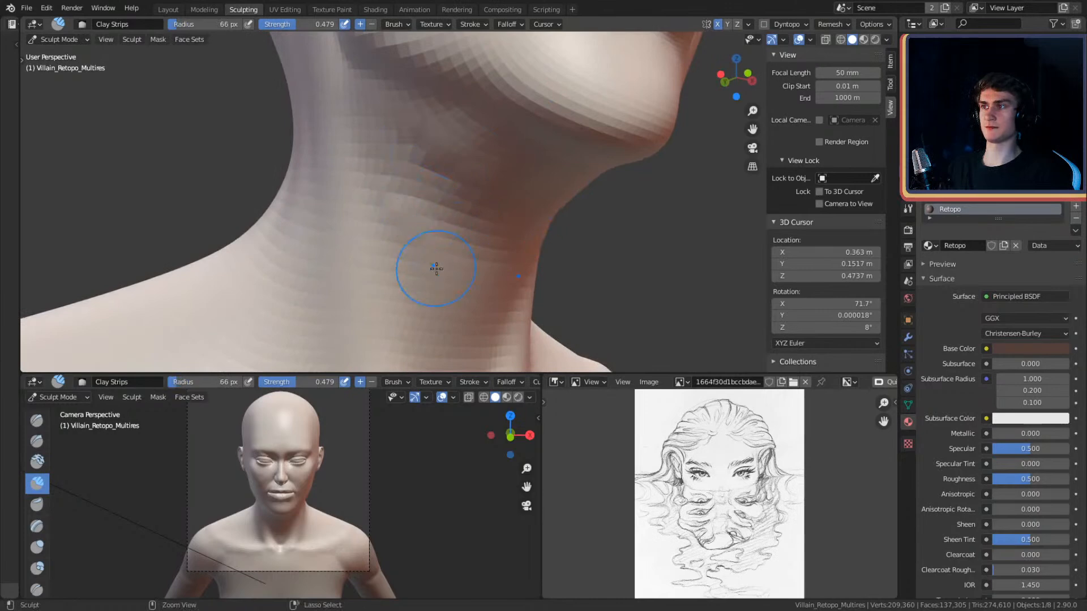
pyautogui.press('f')
pyautogui.scroll(-4, 397, 204)
pyautogui.moveTo(555, 161); pyautogui.dragTo(478, 314, button='middle')
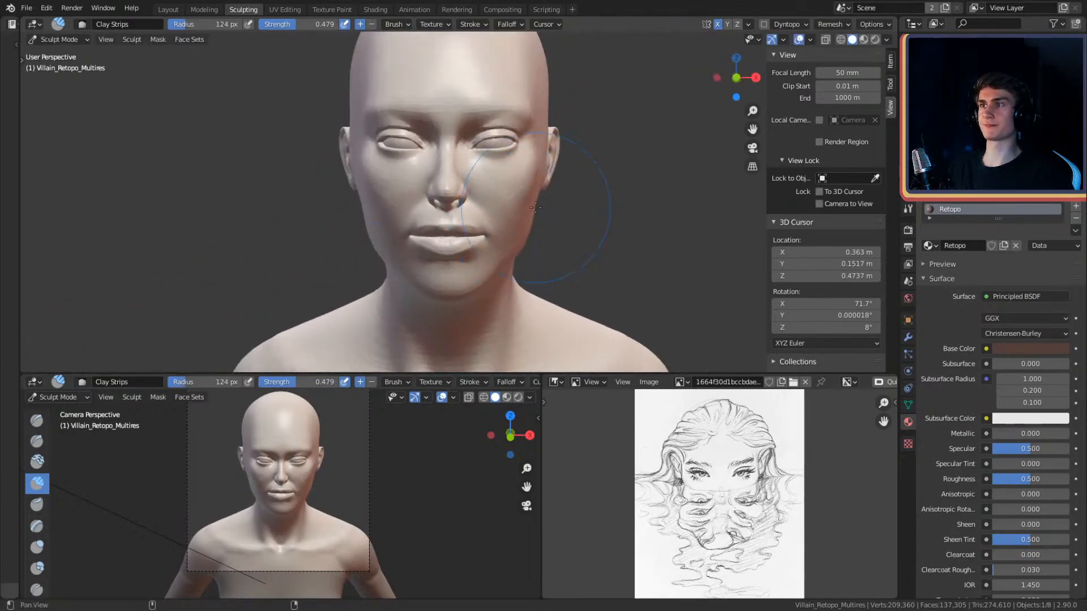
# - Refine the brow and inner eye corner with the Clay Strips brush at 72 px radius
pyautogui.keyDown('shift'); pyautogui.moveTo(530, 209); pyautogui.dragTo(527, 197, button='middle'); pyautogui.keyUp('shift')
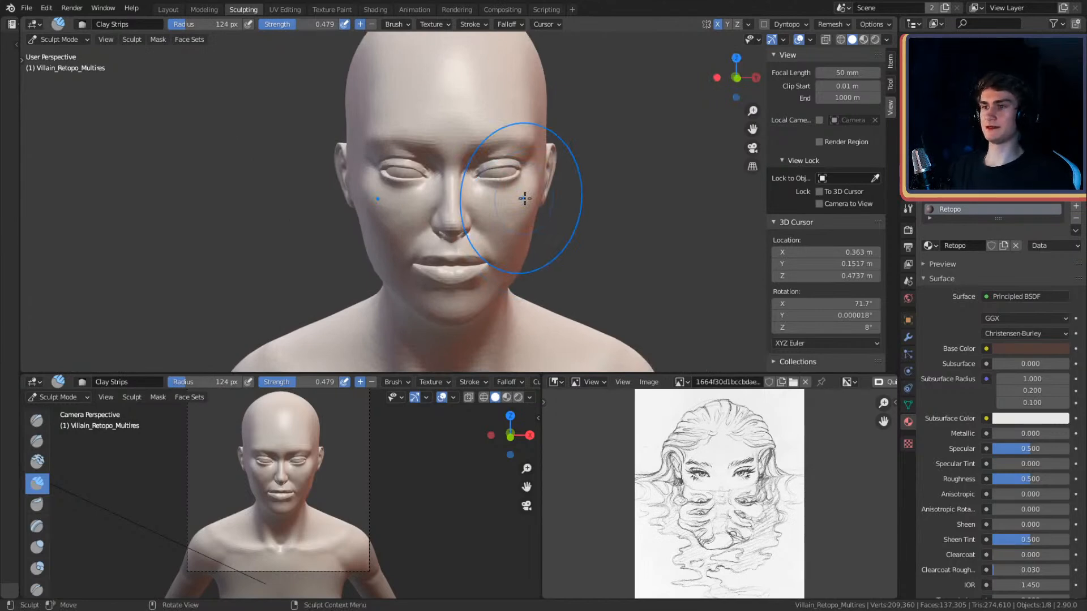
pyautogui.keyDown('ctrl'); pyautogui.moveTo(509, 242); pyautogui.dragTo(524, 110, button='middle'); pyautogui.keyUp('ctrl')
pyautogui.keyDown('shift'); pyautogui.moveTo(523, 110); pyautogui.dragTo(490, 174, button='middle'); pyautogui.keyUp('shift')
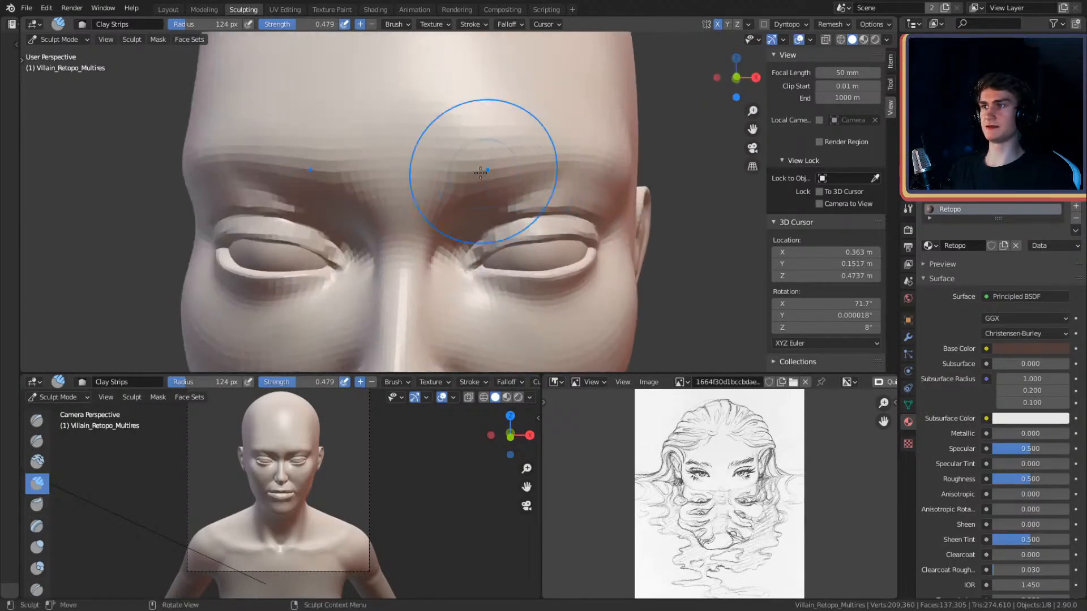
pyautogui.moveTo(460, 212); pyautogui.dragTo(451, 188, button='middle')
pyautogui.keyDown('shift'); pyautogui.moveTo(487, 261); pyautogui.dragTo(431, 218, button='middle'); pyautogui.keyUp('shift')
pyautogui.keyDown('ctrl'); pyautogui.moveTo(442, 244); pyautogui.dragTo(458, 165, button='middle'); pyautogui.keyUp('ctrl')
pyautogui.press('f')
pyautogui.click(436, 158)
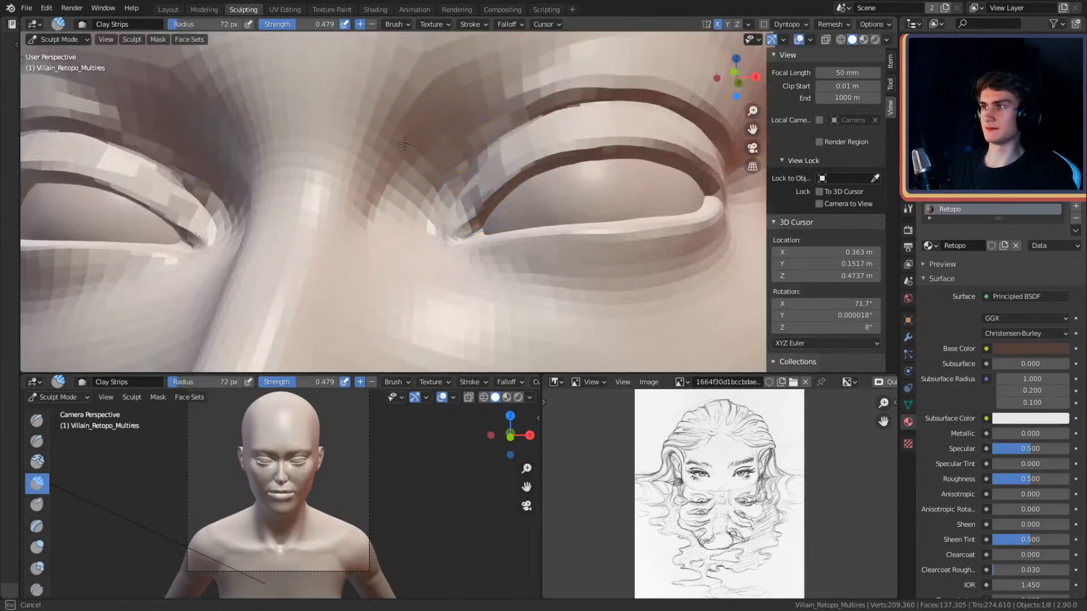
# - Adjust the brow and outer eye area with the Grab brush at 139 px and 156 px radius
pyautogui.moveTo(391, 113)
pyautogui.keyDown('ctrl'); pyautogui.mouseDown(button='middle')
pyautogui.moveTo(490, 206)
pyautogui.moveTo(481, 158)
pyautogui.moveTo(512, 131)
pyautogui.moveTo(514, 160)
pyautogui.moveTo(487, 174)
pyautogui.moveTo(522, 200)
pyautogui.moveTo(507, 185)
pyautogui.mouseUp(button='middle'); pyautogui.keyUp('ctrl')
pyautogui.scroll(2, 512, 164)
pyautogui.press('g')
pyautogui.press('f')
pyautogui.click(479, 207)
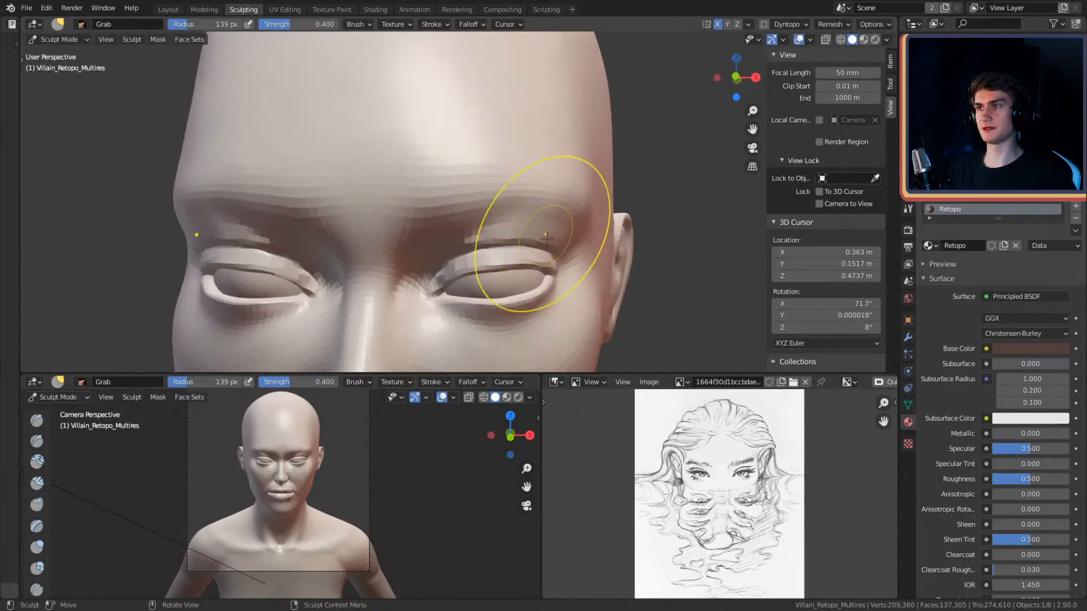
pyautogui.moveTo(547, 264); pyautogui.dragTo(521, 255, button='middle')
pyautogui.press('f')
pyautogui.click(486, 253)
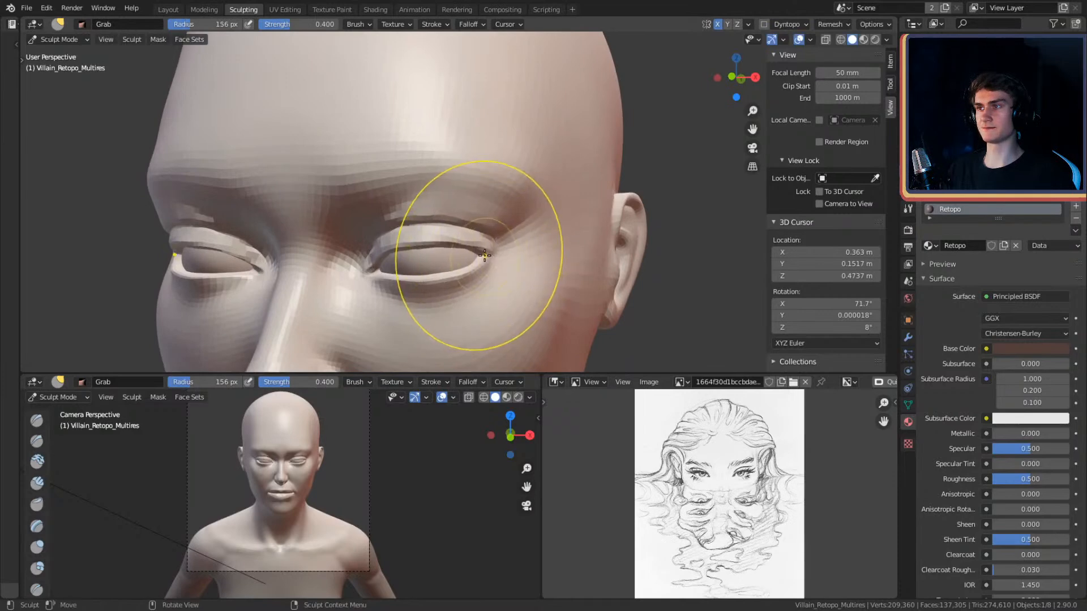
# - Pull the outer corner of the eye back and up toward the temple with the Grab brush
pyautogui.moveTo(499, 217)
pyautogui.mouseDown(button='middle')
pyautogui.moveTo(532, 230)
pyautogui.moveTo(549, 219)
pyautogui.mouseUp(button='middle')
pyautogui.press('f')
pyautogui.click(557, 215)
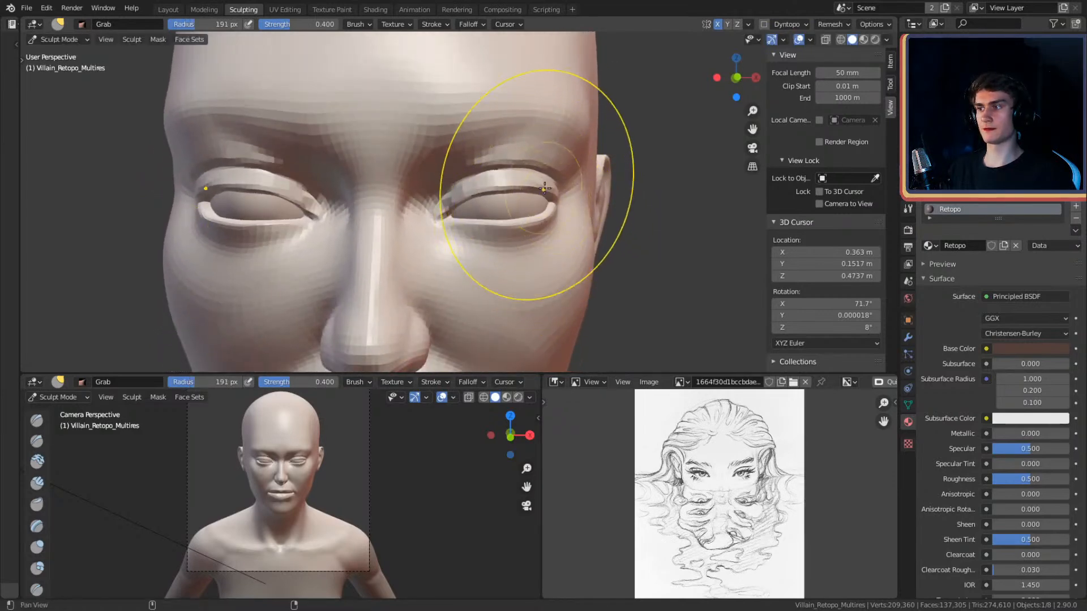
pyautogui.scroll(8, 548, 194)
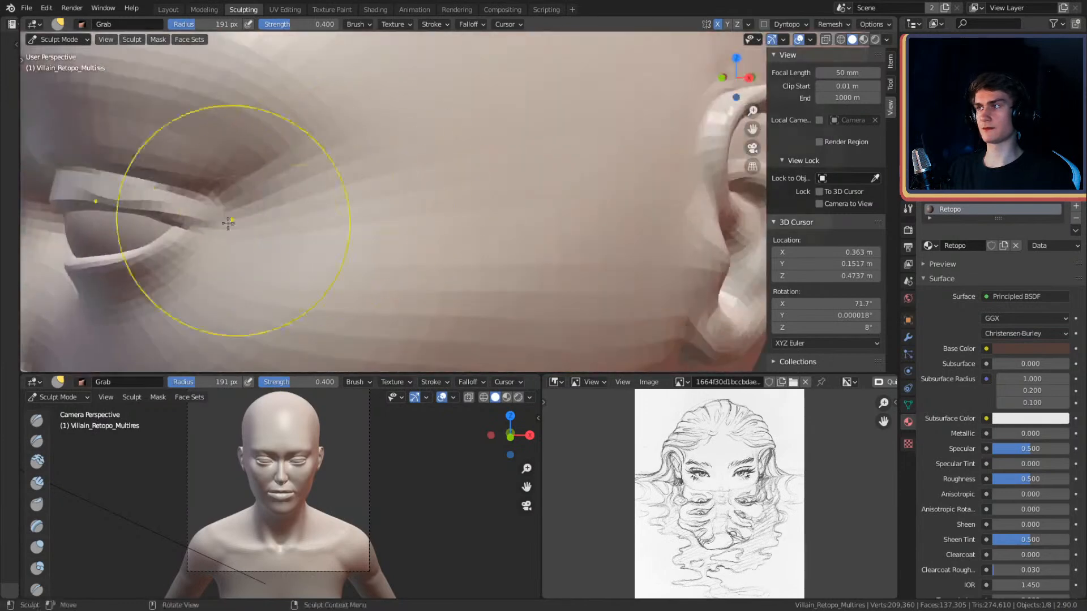
pyautogui.press('f')
pyautogui.click(185, 229)
pyautogui.moveTo(184, 229); pyautogui.dragTo(242, 203)
# - Reshape the outer part of the brow with the Grab brush at 213 px radius
pyautogui.moveTo(243, 202); pyautogui.dragTo(476, 148, button='middle')
pyautogui.scroll(-6, 481, 143)
pyautogui.keyDown('alt'); pyautogui.moveTo(505, 120); pyautogui.dragTo(435, 153); pyautogui.keyUp('alt')
pyautogui.keyDown('shift'); pyautogui.moveTo(437, 146); pyautogui.dragTo(422, 158, button='middle'); pyautogui.keyUp('shift')
pyautogui.press('f')
pyautogui.click(478, 170)
pyautogui.press('f')
pyautogui.click(517, 176)
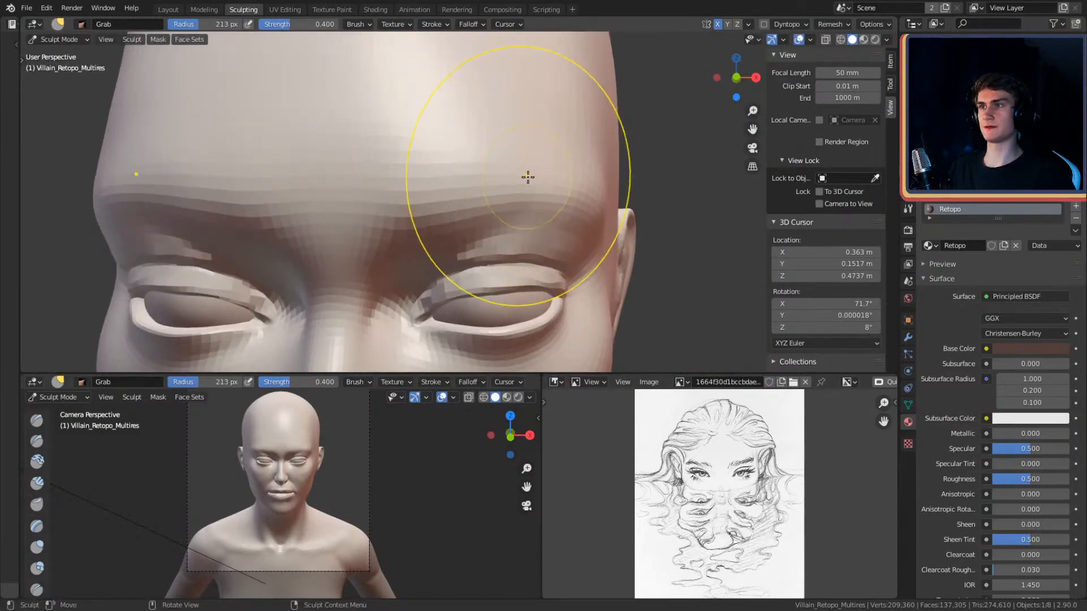
pyautogui.keyDown('alt'); pyautogui.moveTo(560, 174); pyautogui.dragTo(526, 164); pyautogui.keyUp('alt')
pyautogui.moveTo(526, 164)
pyautogui.keyDown('ctrl'); pyautogui.keyDown('alt'); pyautogui.mouseDown()
pyautogui.moveTo(518, 232)
pyautogui.moveTo(521, 194)
pyautogui.moveTo(498, 169)
pyautogui.moveTo(481, 204)
pyautogui.moveTo(475, 162)
pyautogui.moveTo(487, 175)
pyautogui.moveTo(466, 163)
pyautogui.moveTo(485, 165)
pyautogui.moveTo(453, 177)
pyautogui.moveTo(473, 173)
pyautogui.mouseUp(); pyautogui.keyUp('alt'); pyautogui.keyUp('ctrl')
# - Reshape the inner brow and lower forehead with the Grab brush at 235 px radius
pyautogui.press('f')
pyautogui.click(464, 170)
pyautogui.press('f')
pyautogui.click(491, 150)
pyautogui.press('f')
pyautogui.click(488, 186)
pyautogui.press('f')
pyautogui.click(466, 174)
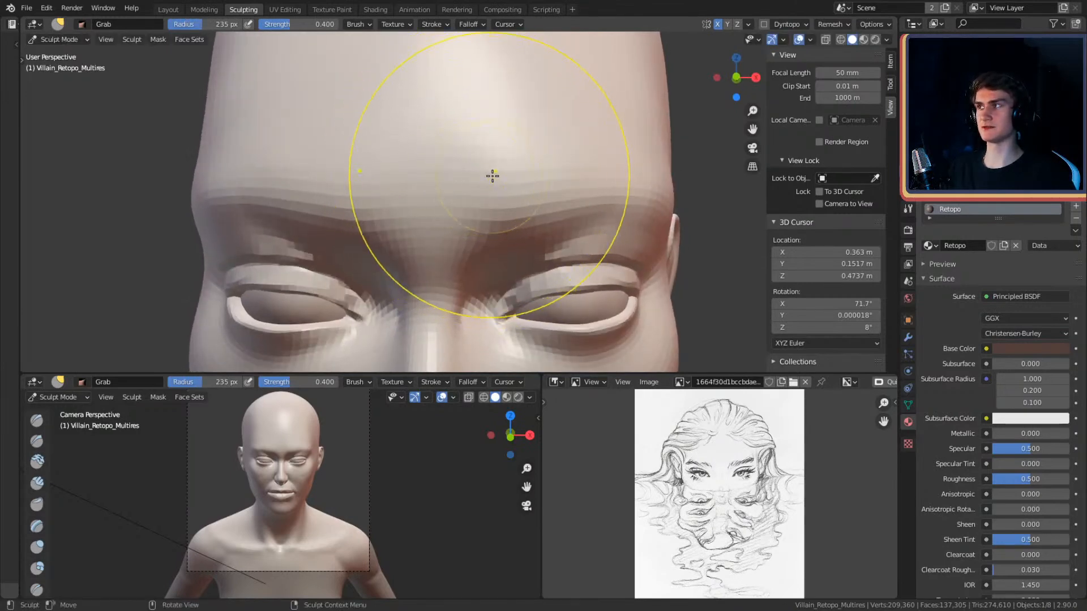
# - Reposition the inner brow area above the nose bridge with the Grab brush at 157 px radius
pyautogui.press('f')
pyautogui.click(456, 208)
pyautogui.moveTo(456, 208); pyautogui.dragTo(447, 146, button='middle')
pyautogui.moveTo(447, 143)
pyautogui.mouseDown()
pyautogui.moveTo(461, 107)
pyautogui.moveTo(502, 194)
pyautogui.mouseUp()
pyautogui.keyDown('ctrl'); pyautogui.keyDown('alt'); pyautogui.moveTo(526, 121); pyautogui.dragTo(534, 197); pyautogui.keyUp('alt'); pyautogui.keyUp('ctrl')
pyautogui.keyDown('alt'); pyautogui.keyDown('shift'); pyautogui.moveTo(519, 254); pyautogui.dragTo(512, 174); pyautogui.keyUp('shift'); pyautogui.keyUp('alt')
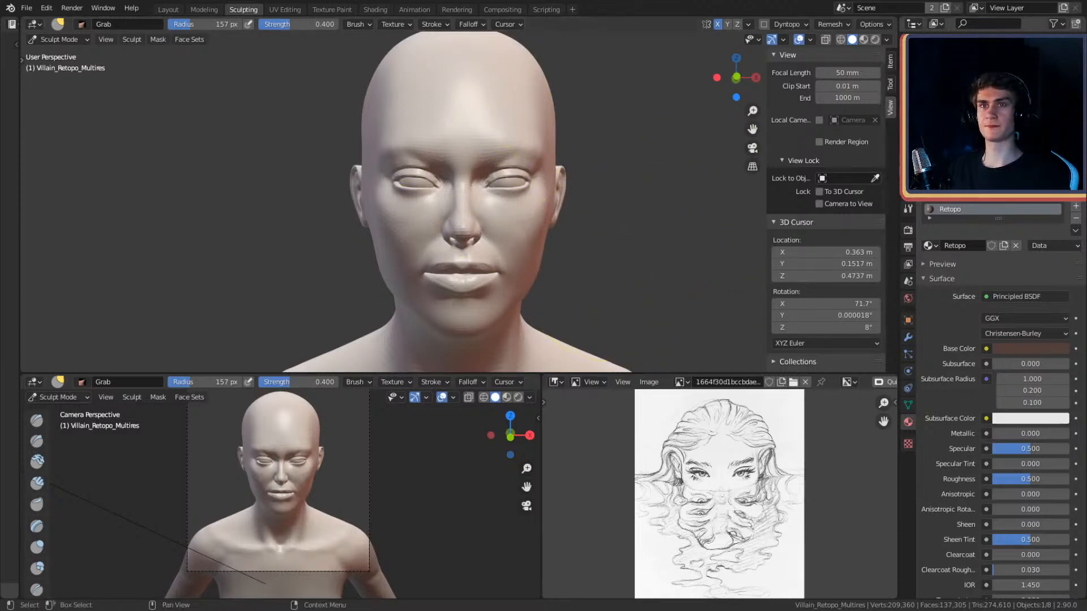
# - Show the water plane to check where it crosses the face, and hide it again
pyautogui.click(1074, 113)
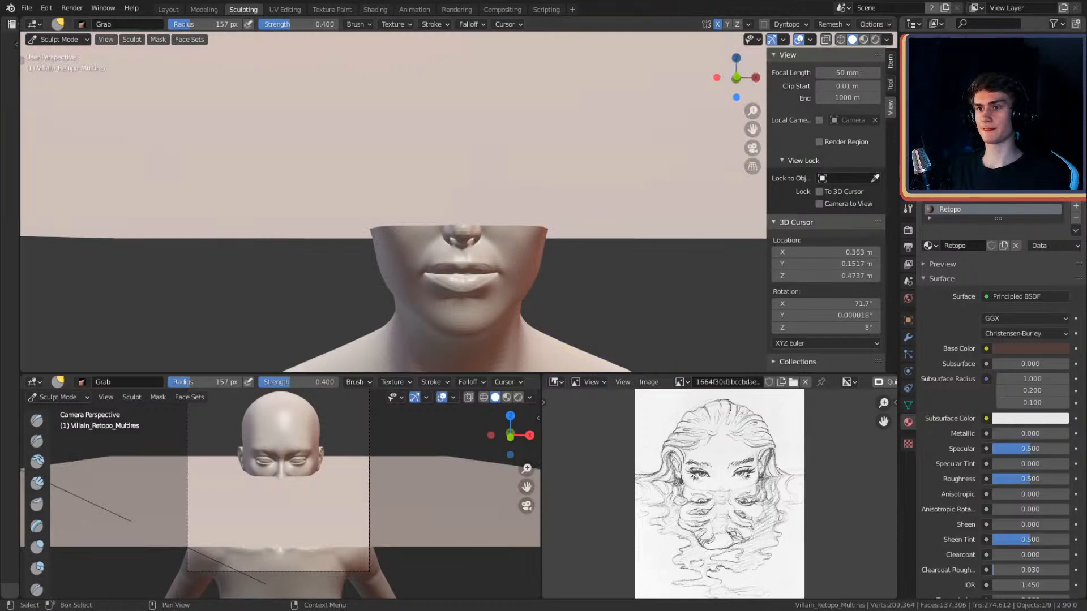
pyautogui.hotkey('ctrl', 'z')
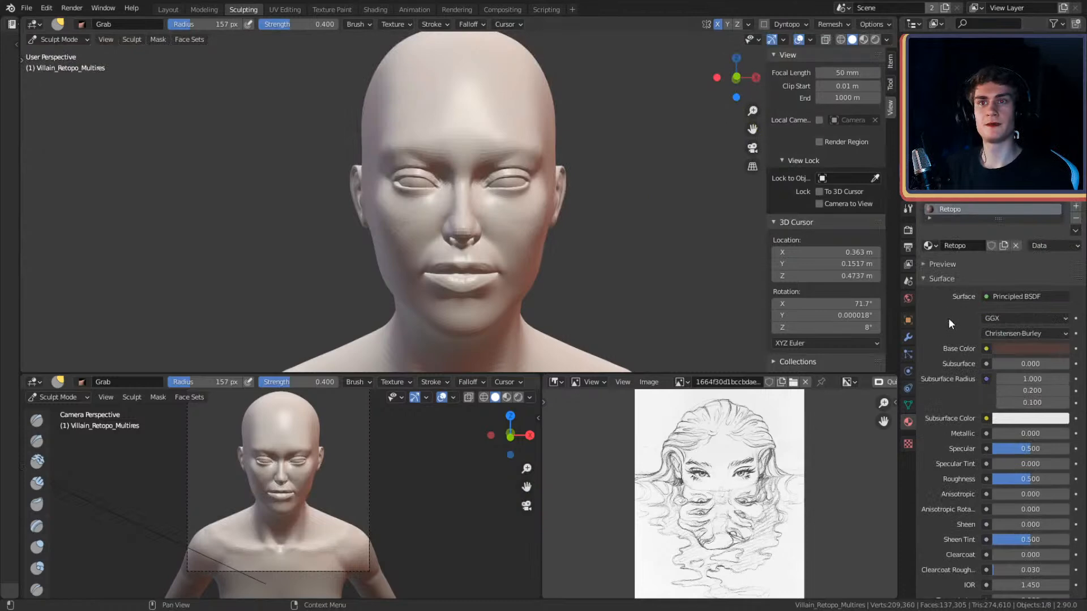
# - Subdivide the bust's Multires modifier once more, reaching sculpt and render level 3
pyautogui.click(907, 335)
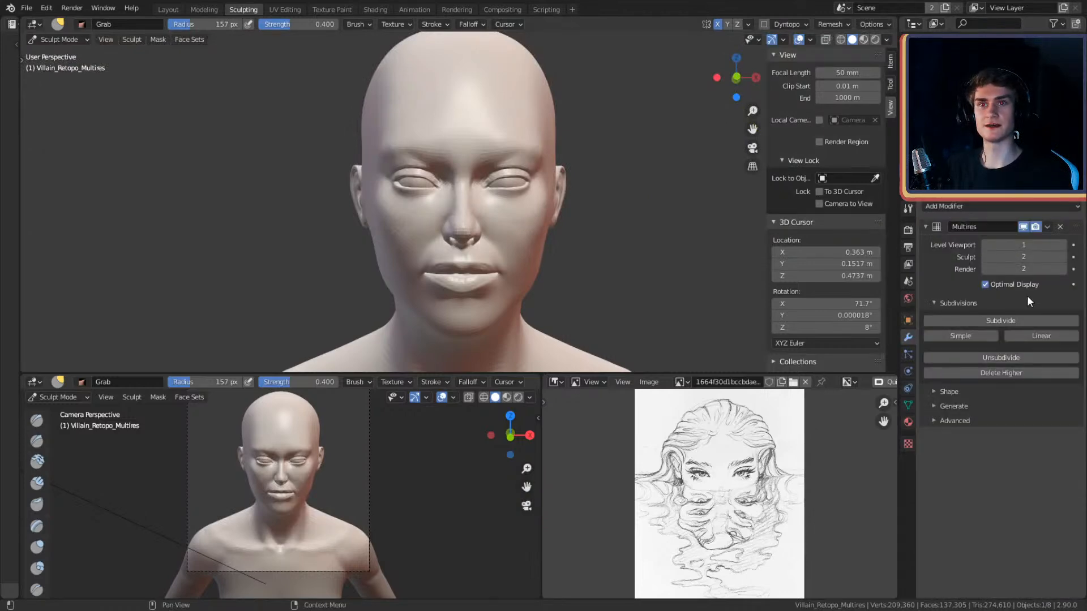
pyautogui.click(1003, 321)
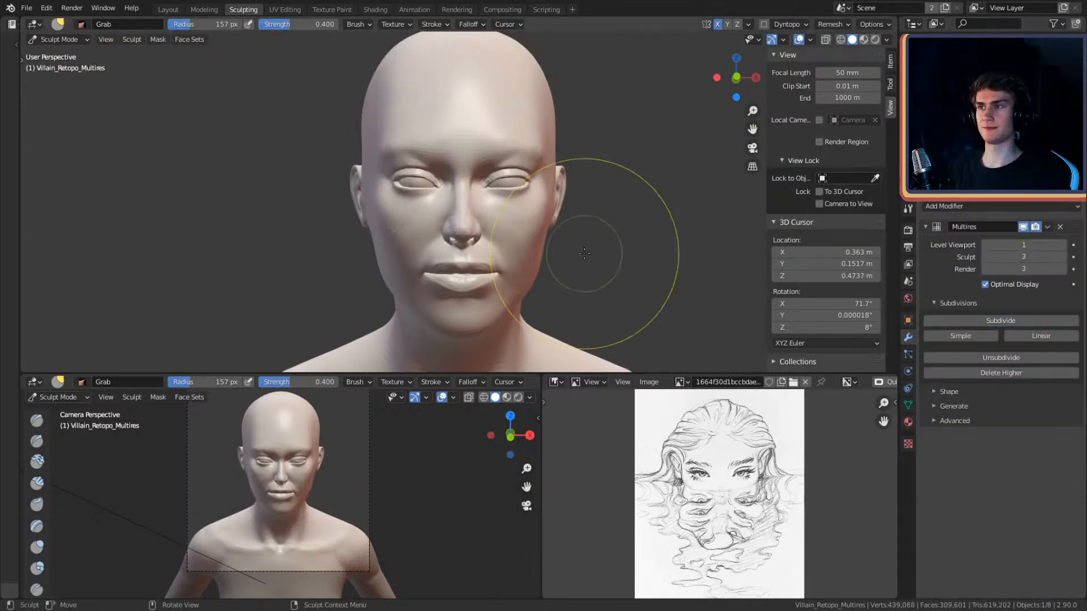
# - Detail the area around the mouth and nostril with the Crease brush at 35 px radius and 0.250 strength
pyautogui.keyDown('alt'); pyautogui.moveTo(529, 233); pyautogui.dragTo(475, 191); pyautogui.keyUp('alt')
pyautogui.keyDown('alt'); pyautogui.keyDown('shift'); pyautogui.moveTo(473, 249); pyautogui.dragTo(481, 218); pyautogui.keyUp('shift'); pyautogui.keyUp('alt')
pyautogui.keyDown('ctrl'); pyautogui.keyDown('alt'); pyautogui.moveTo(481, 218); pyautogui.dragTo(388, 140); pyautogui.keyUp('alt'); pyautogui.keyUp('ctrl')
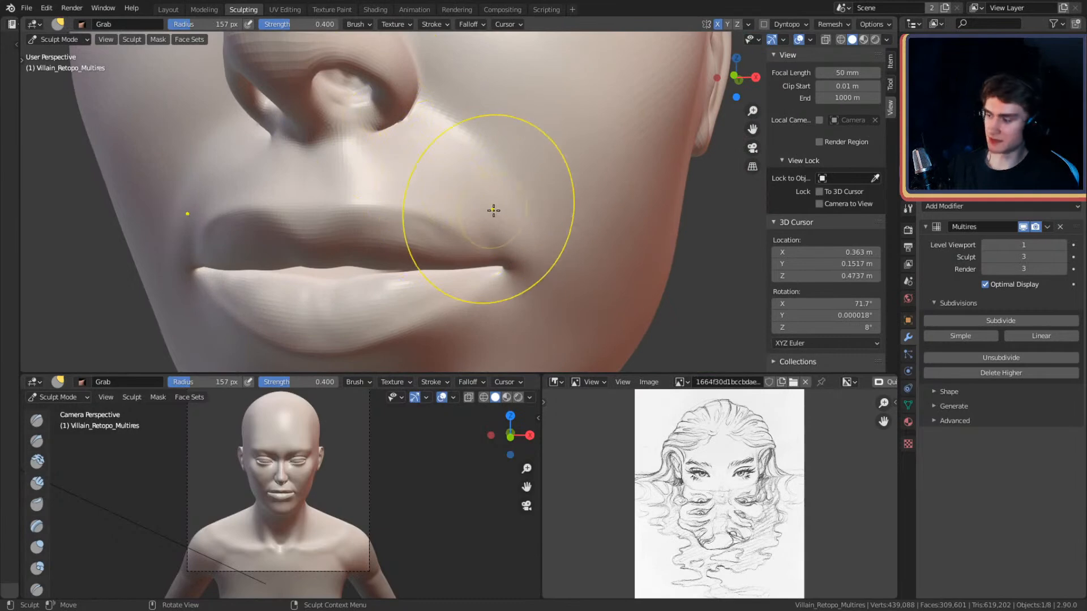
pyautogui.hotkey('shift', 'c')
pyautogui.press('f')
pyautogui.click(459, 195)
pyautogui.keyDown('alt'); pyautogui.keyDown('shift'); pyautogui.moveTo(484, 134); pyautogui.dragTo(512, 218); pyautogui.keyUp('shift'); pyautogui.keyUp('alt')
pyautogui.keyDown('alt'); pyautogui.moveTo(512, 218); pyautogui.dragTo(419, 181); pyautogui.keyUp('alt')
pyautogui.press('f')
pyautogui.click(287, 225)
pyautogui.keyDown('alt'); pyautogui.keyDown('shift'); pyautogui.moveTo(238, 203); pyautogui.dragTo(307, 201); pyautogui.keyUp('shift'); pyautogui.keyUp('alt')
pyautogui.keyDown('alt'); pyautogui.moveTo(381, 189); pyautogui.dragTo(464, 150); pyautogui.keyUp('alt')
pyautogui.keyDown('ctrl'); pyautogui.keyDown('alt'); pyautogui.moveTo(461, 203); pyautogui.dragTo(461, 180); pyautogui.keyUp('alt'); pyautogui.keyUp('ctrl')
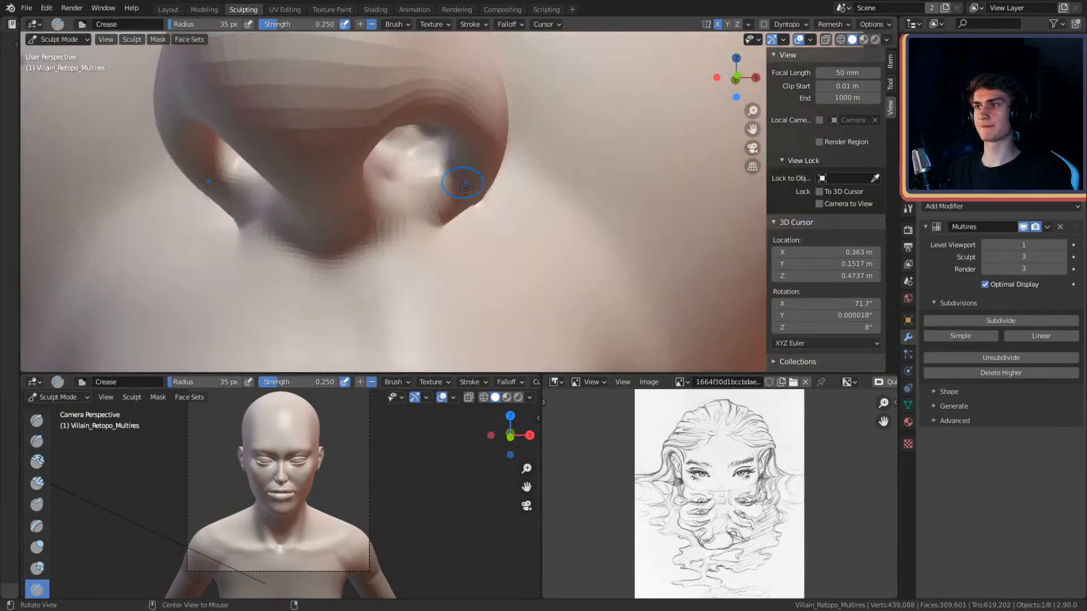
# - Sharpen the lower edge of the nose wing beside the nostril with the Crease brush at 30 px radius
pyautogui.press('f')
pyautogui.moveTo(449, 222)
pyautogui.mouseDown()
pyautogui.moveTo(432, 236)
pyautogui.moveTo(498, 199)
pyautogui.mouseUp()
pyautogui.click(444, 236)
pyautogui.moveTo(487, 192)
pyautogui.keyDown('alt'); pyautogui.mouseDown()
pyautogui.moveTo(372, 195)
pyautogui.moveTo(305, 211)
pyautogui.mouseUp(); pyautogui.keyUp('alt')
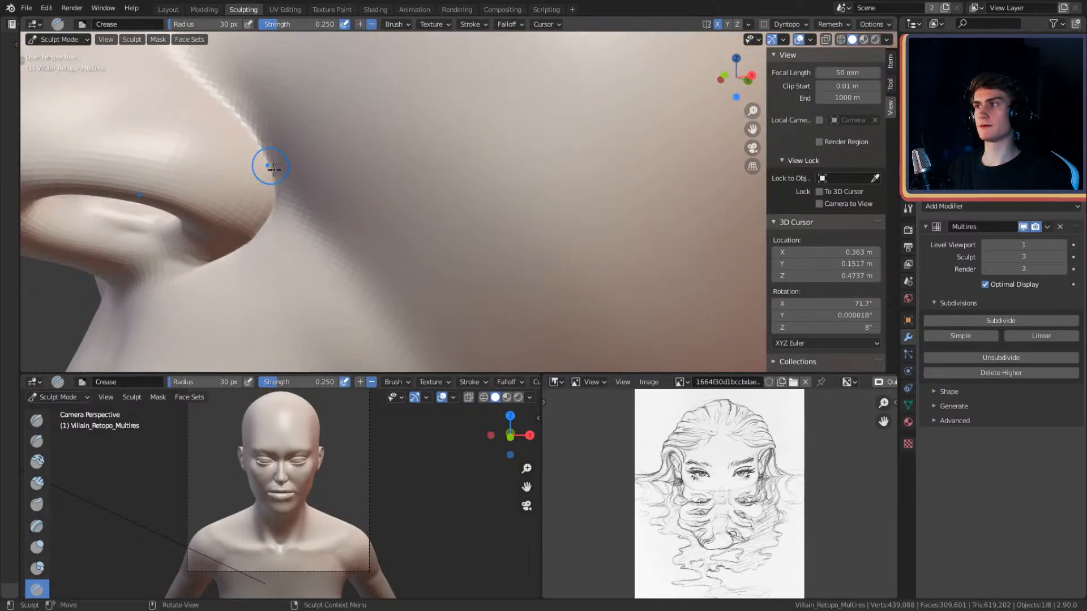
# - Deepen the groove between the upper nose wing and the cheek with Crease strokes, using up to 76 px radius
pyautogui.moveTo(300, 122)
pyautogui.keyDown('alt'); pyautogui.mouseDown()
pyautogui.moveTo(357, 201)
pyautogui.moveTo(395, 192)
pyautogui.moveTo(409, 266)
pyautogui.moveTo(388, 182)
pyautogui.moveTo(436, 194)
pyautogui.moveTo(462, 173)
pyautogui.moveTo(552, 164)
pyautogui.mouseUp(); pyautogui.keyUp('alt')
pyautogui.scroll(-9, 561, 164)
pyautogui.scroll(4, 532, 160)
pyautogui.scroll(4, 576, 168)
pyautogui.press('f')
pyautogui.click(641, 177)
pyautogui.press('f')
pyautogui.click(595, 186)
pyautogui.moveTo(635, 161); pyautogui.dragTo(585, 202)
pyautogui.moveTo(631, 163); pyautogui.dragTo(584, 204)
pyautogui.moveTo(639, 150); pyautogui.dragTo(582, 205)
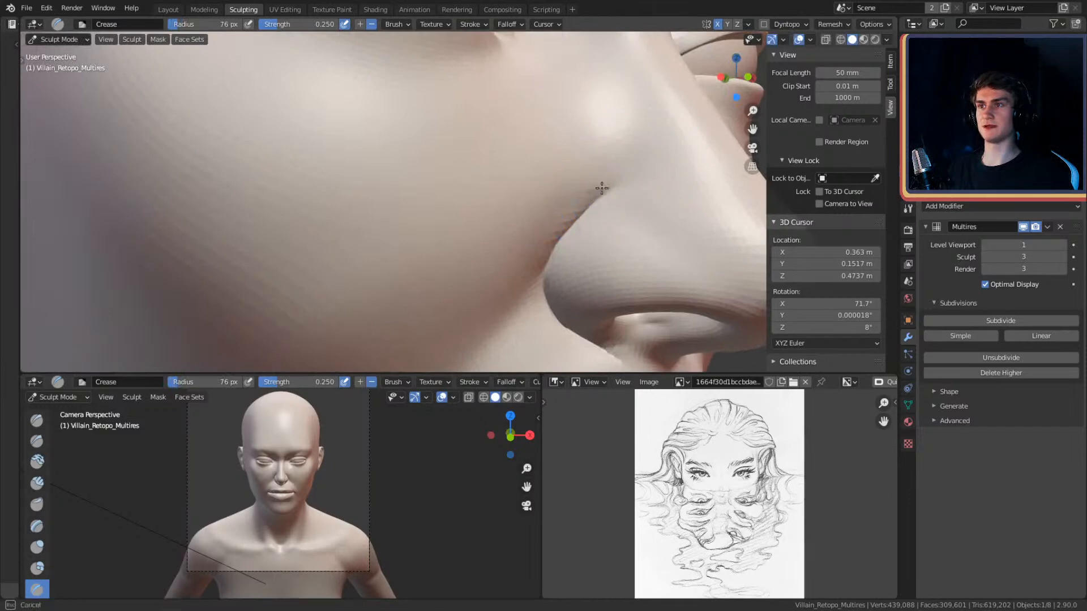
# - Build up the cheek along the nasolabial fold with the Clay Strips brush at 51 px radius and 0.218 strength
pyautogui.keyDown('ctrl'); pyautogui.keyDown('alt'); pyautogui.moveTo(627, 99); pyautogui.dragTo(617, 207); pyautogui.keyUp('alt'); pyautogui.keyUp('ctrl')
pyautogui.moveTo(617, 207)
pyautogui.keyDown('alt'); pyautogui.mouseDown()
pyautogui.moveTo(575, 200)
pyautogui.moveTo(490, 218)
pyautogui.moveTo(479, 197)
pyautogui.moveTo(442, 187)
pyautogui.moveTo(364, 195)
pyautogui.mouseUp(); pyautogui.keyUp('alt')
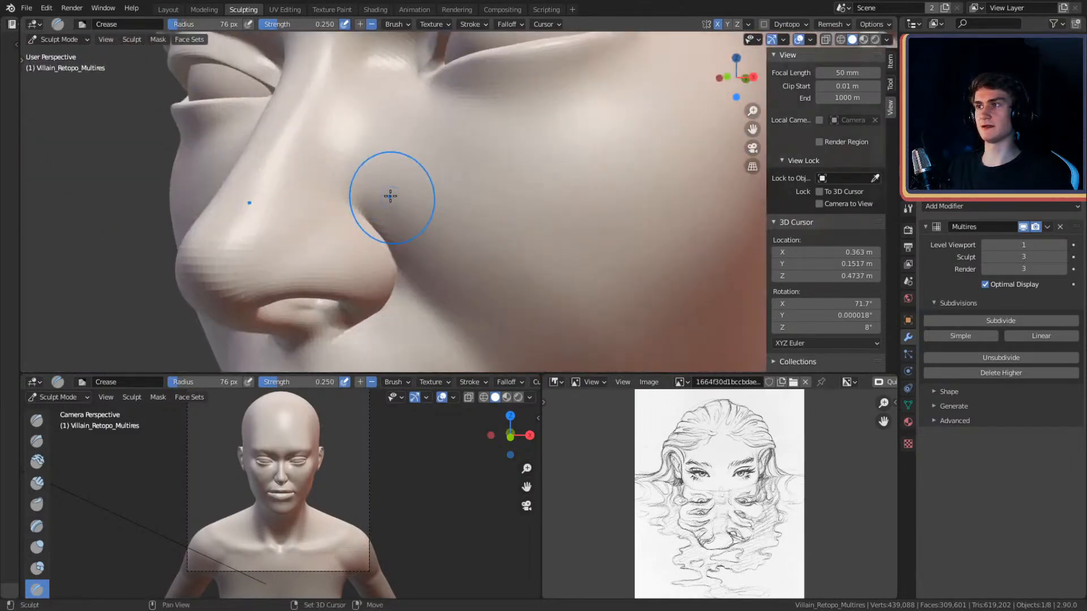
pyautogui.moveTo(493, 132)
pyautogui.keyDown('ctrl'); pyautogui.keyDown('alt'); pyautogui.mouseDown()
pyautogui.moveTo(498, 165)
pyautogui.moveTo(530, 188)
pyautogui.moveTo(555, 150)
pyautogui.moveTo(469, 115)
pyautogui.mouseUp(); pyautogui.keyUp('alt'); pyautogui.keyUp('ctrl')
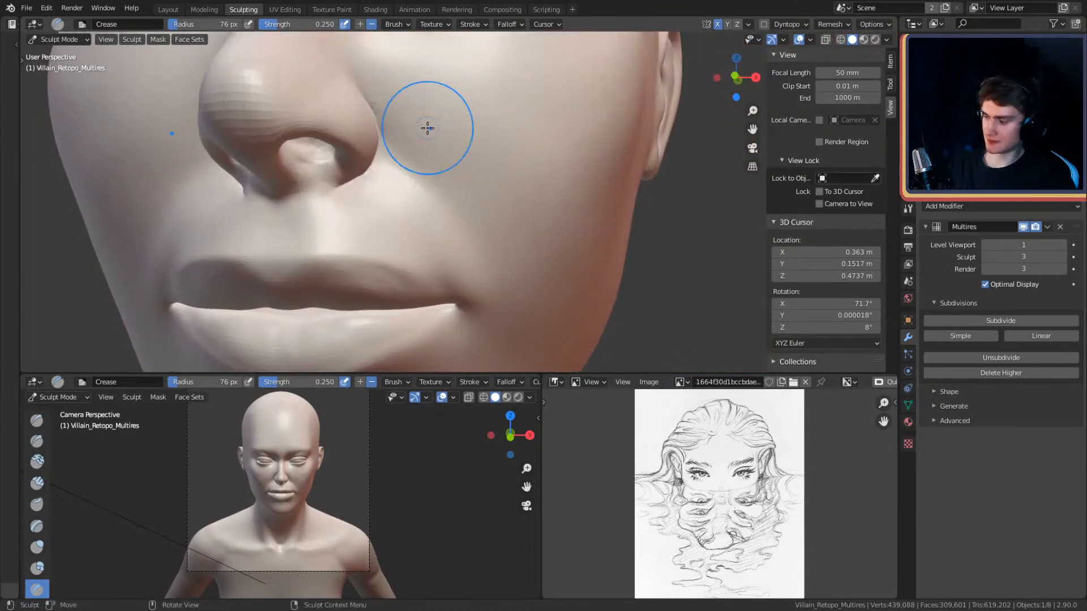
pyautogui.press('c')
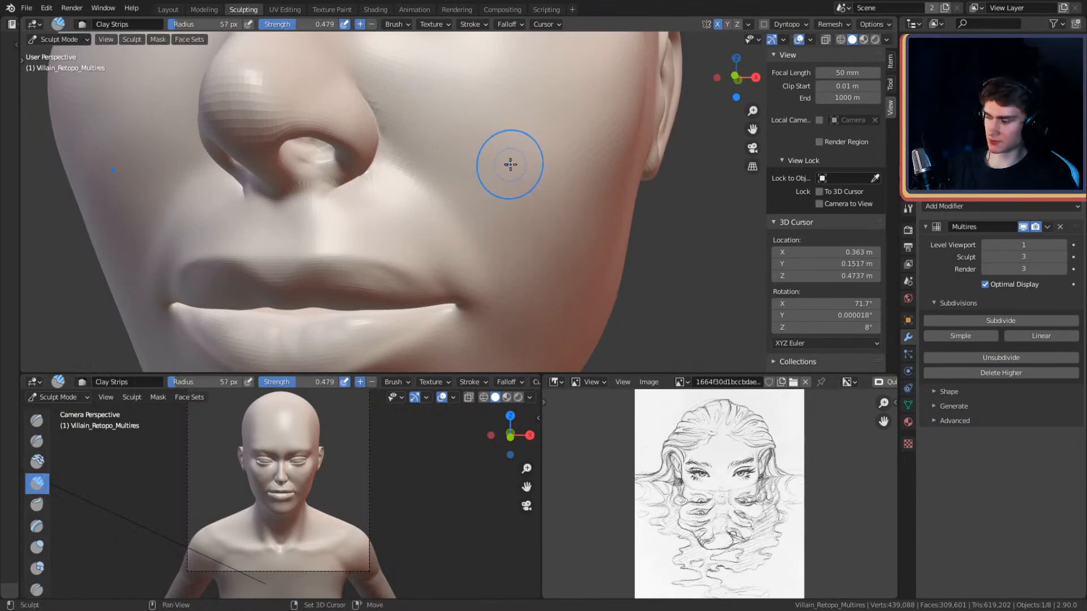
pyautogui.hotkey('shift', 'f')
pyautogui.click(485, 165)
pyautogui.moveTo(485, 164)
pyautogui.keyDown('alt'); pyautogui.mouseDown()
pyautogui.moveTo(529, 202)
pyautogui.moveTo(490, 158)
pyautogui.mouseUp(); pyautogui.keyUp('alt')
pyautogui.moveTo(497, 179)
pyautogui.mouseDown(button='middle')
pyautogui.moveTo(517, 170)
pyautogui.moveTo(491, 178)
pyautogui.moveTo(521, 209)
pyautogui.mouseUp(button='middle')
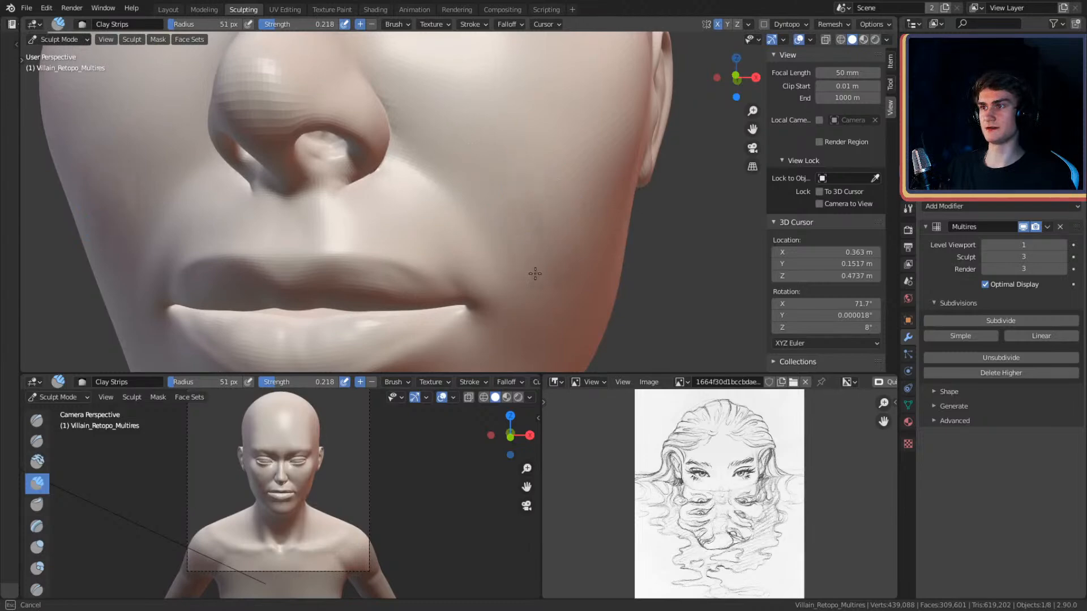
pyautogui.moveTo(525, 183)
pyautogui.mouseDown(button='middle')
pyautogui.moveTo(516, 151)
pyautogui.moveTo(495, 177)
pyautogui.mouseUp(button='middle')
pyautogui.moveTo(542, 266)
pyautogui.mouseDown(button='middle')
pyautogui.moveTo(538, 211)
pyautogui.moveTo(463, 107)
pyautogui.mouseUp(button='middle')
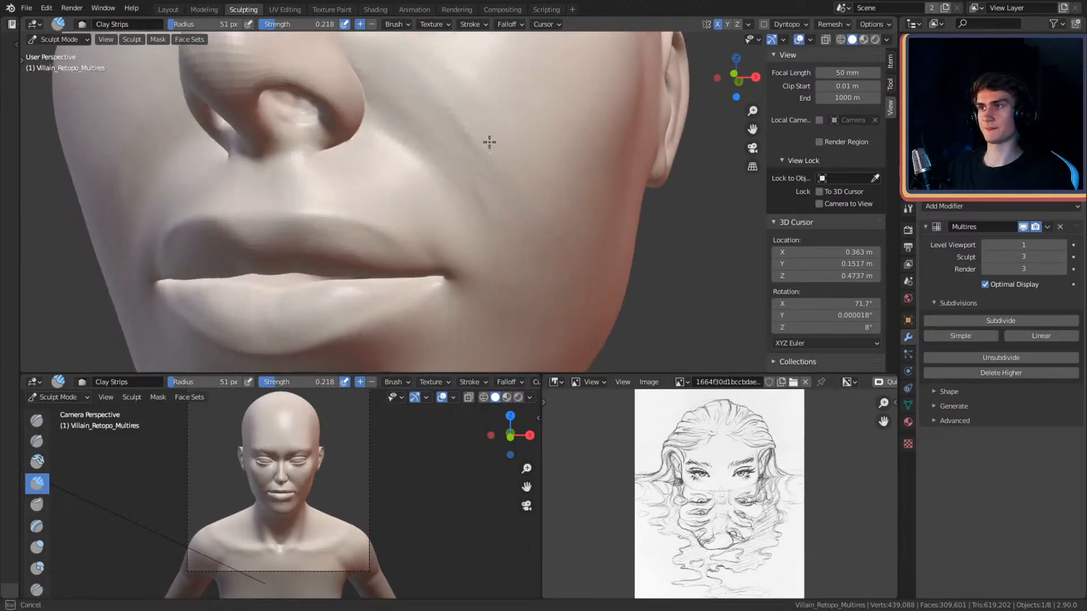
pyautogui.moveTo(540, 252)
pyautogui.mouseDown(button='middle')
pyautogui.moveTo(517, 170)
pyautogui.moveTo(503, 197)
pyautogui.mouseUp(button='middle')
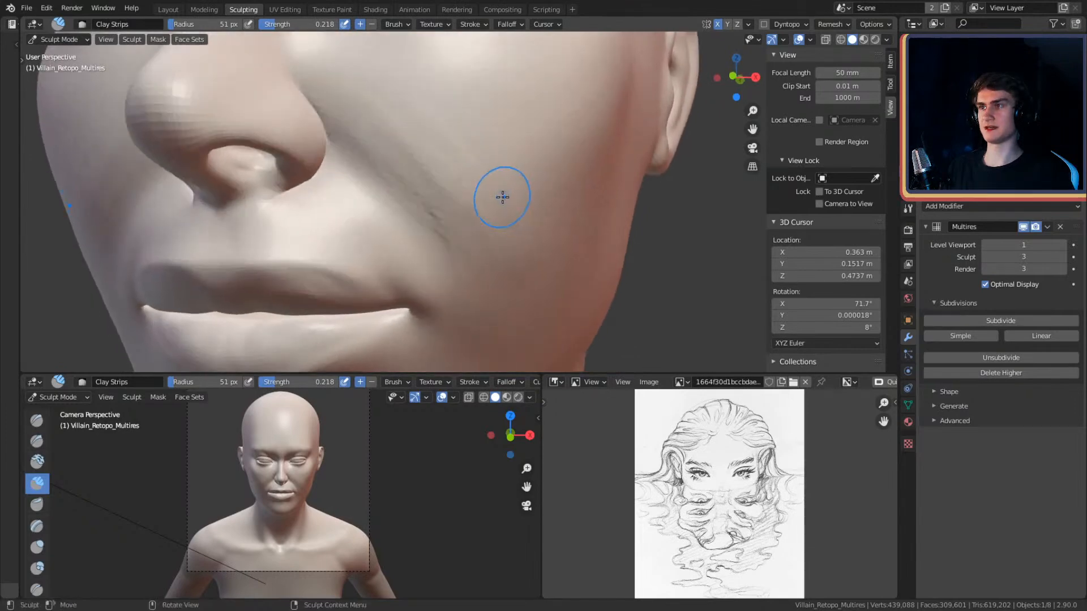
pyautogui.moveTo(555, 244)
pyautogui.mouseDown(button='middle')
pyautogui.moveTo(528, 199)
pyautogui.moveTo(570, 187)
pyautogui.moveTo(560, 92)
pyautogui.moveTo(497, 147)
pyautogui.mouseUp(button='middle')
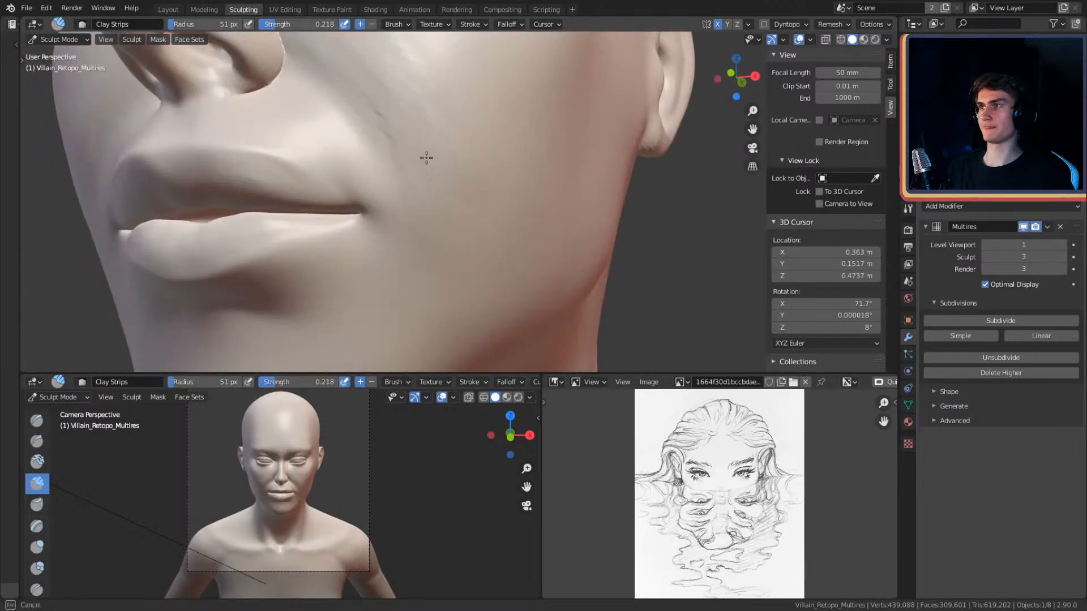
# - Smooth and blend the nasolabial fold into the cheek and mouth corner, using Clay Strips radii of 164 px and 73 px
pyautogui.moveTo(462, 154)
pyautogui.mouseDown(button='middle')
pyautogui.moveTo(453, 126)
pyautogui.moveTo(479, 199)
pyautogui.mouseUp(button='middle')
pyautogui.press('f')
pyautogui.click(393, 141)
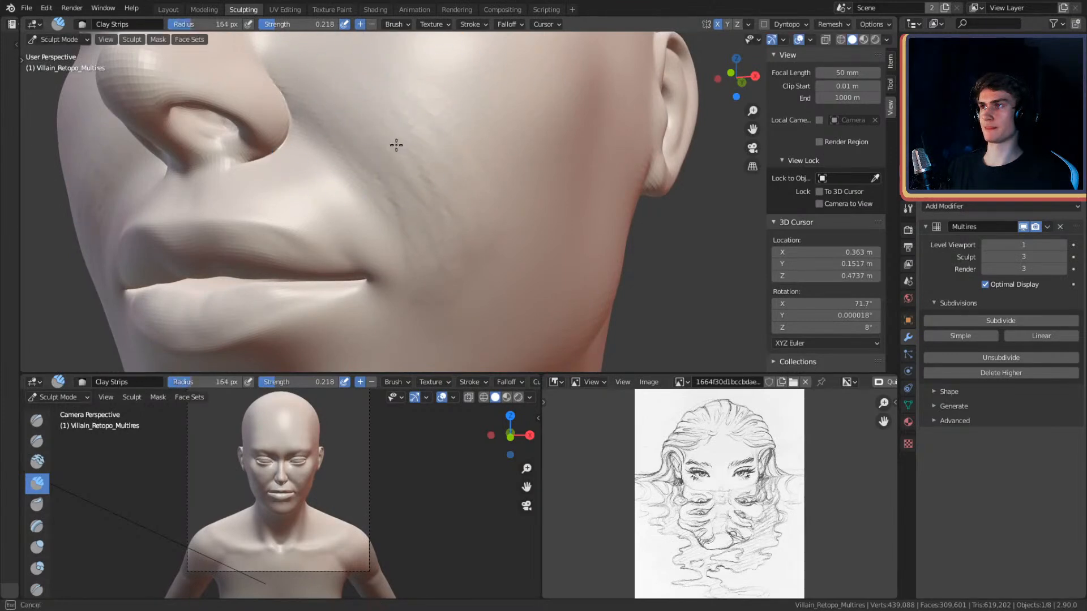
pyautogui.moveTo(493, 194); pyautogui.dragTo(484, 292)
pyautogui.keyDown('shift'); pyautogui.moveTo(487, 265); pyautogui.dragTo(493, 195, button='middle'); pyautogui.keyUp('shift')
pyautogui.press('f')
pyautogui.click(487, 240)
pyautogui.click(481, 240)
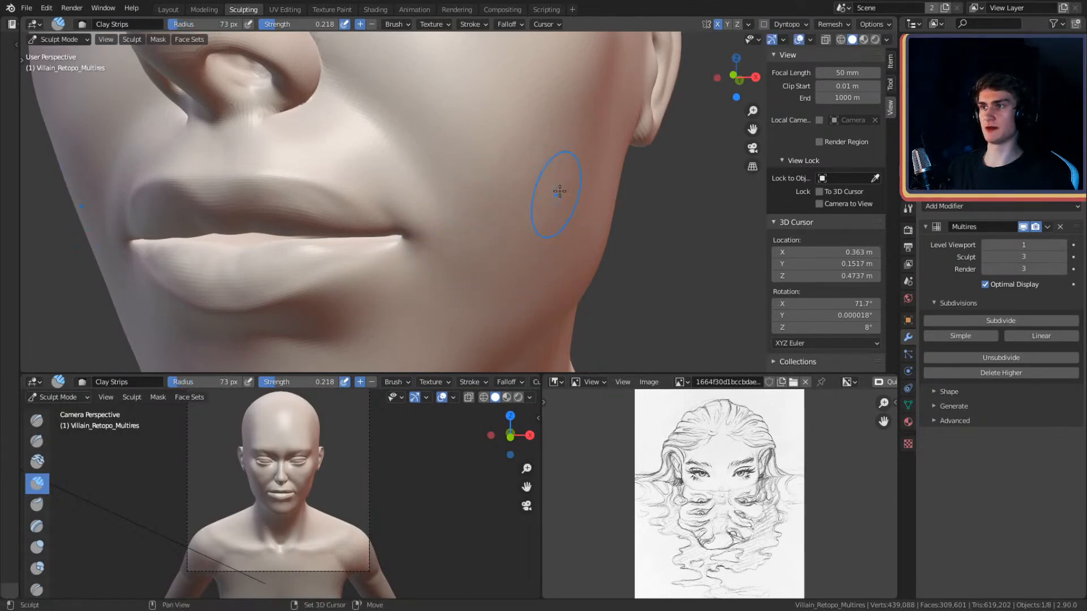
# - Fill out and blend the cheek beside the nose with the Clay Strips brush at 70 px and 167 px radius
pyautogui.moveTo(515, 145)
pyautogui.mouseDown(button='middle')
pyautogui.moveTo(526, 172)
pyautogui.moveTo(539, 160)
pyautogui.moveTo(543, 201)
pyautogui.moveTo(511, 189)
pyautogui.mouseUp(button='middle')
pyautogui.press('f')
pyautogui.click(529, 215)
pyautogui.click(532, 237)
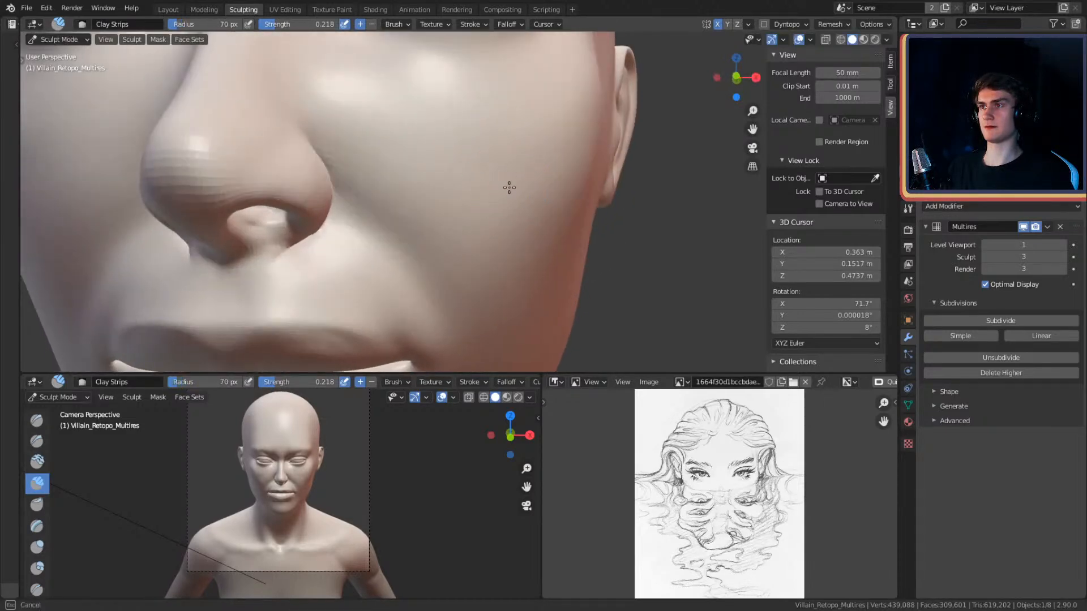
pyautogui.press('f')
pyautogui.click(565, 187)
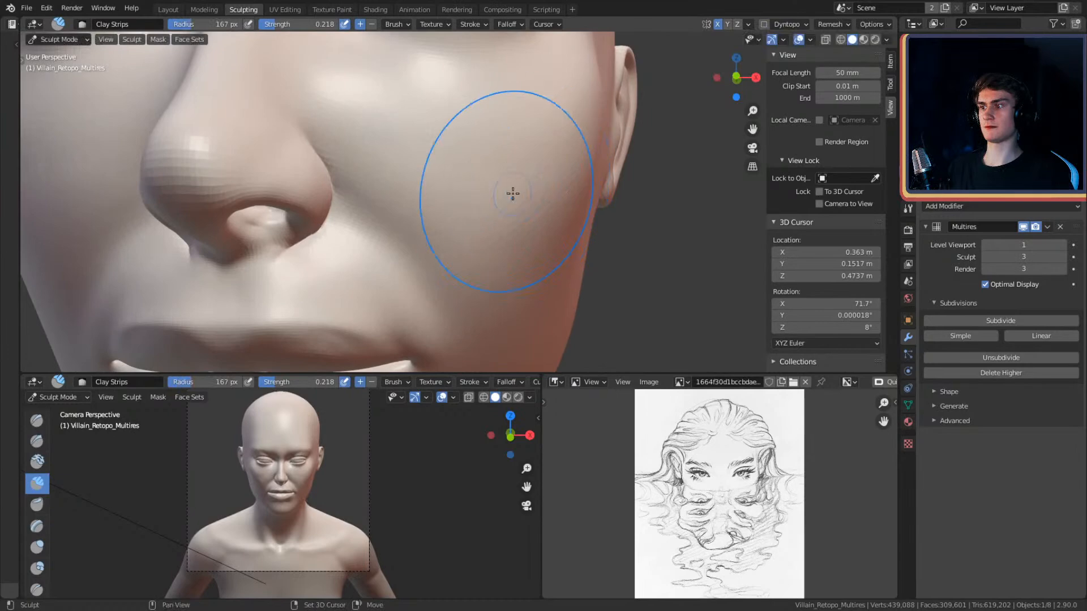
pyautogui.moveTo(478, 143)
pyautogui.keyDown('shift'); pyautogui.mouseDown(button='middle')
pyautogui.moveTo(519, 179)
pyautogui.moveTo(487, 163)
pyautogui.moveTo(495, 172)
pyautogui.moveTo(491, 144)
pyautogui.mouseUp(button='middle'); pyautogui.keyUp('shift')
pyautogui.press('f')
pyautogui.click(481, 175)
# - Define the fold running from the nose wing toward the mouth corner with the Crease brush at 34 px radius
pyautogui.hotkey('shift', 'c')
pyautogui.press('f')
pyautogui.click(430, 181)
pyautogui.moveTo(430, 181); pyautogui.dragTo(395, 195, button='middle')
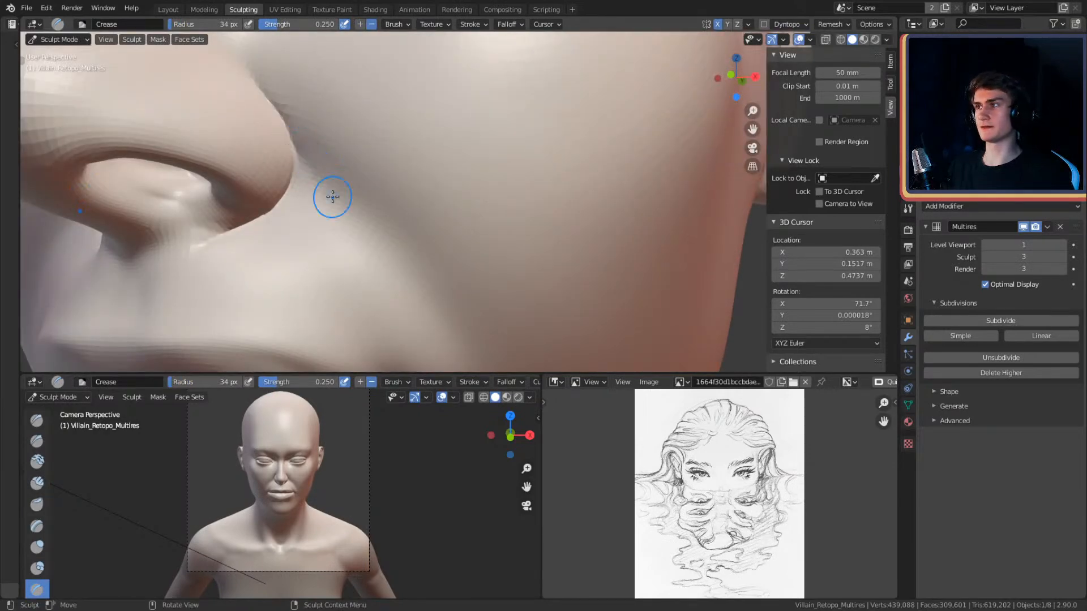
pyautogui.moveTo(394, 225)
pyautogui.keyDown('alt'); pyautogui.mouseDown()
pyautogui.moveTo(434, 173)
pyautogui.moveTo(446, 181)
pyautogui.mouseUp(); pyautogui.keyUp('alt')
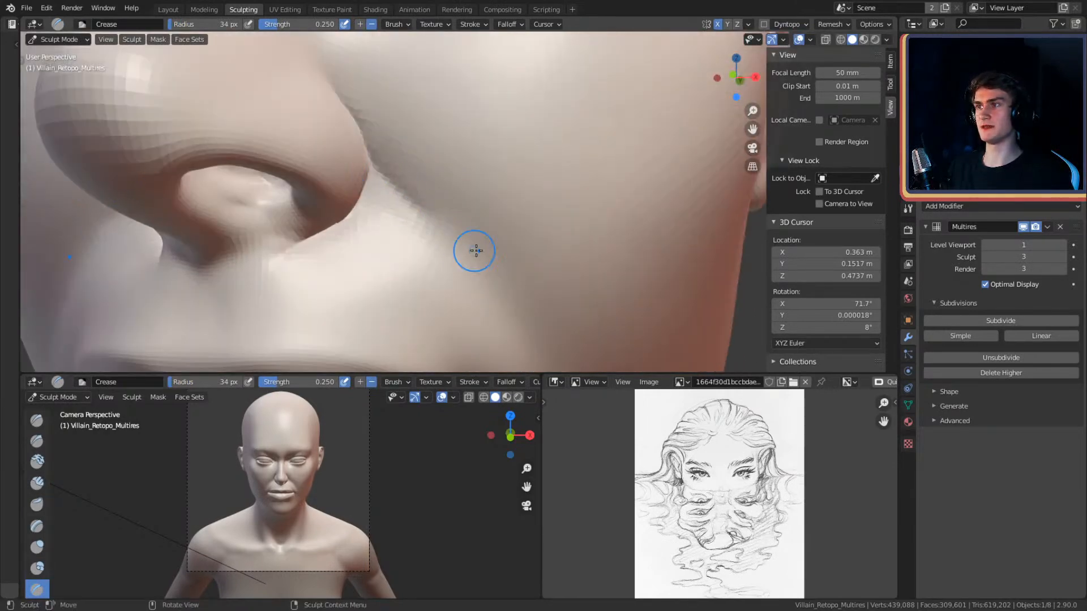
pyautogui.keyDown('shift'); pyautogui.moveTo(464, 247); pyautogui.dragTo(449, 189, button='middle'); pyautogui.keyUp('shift')
# - Soften the fold between the nose and cheek with the Crease brush enlarged to 191 px, reduced to 143 px
pyautogui.press('f')
pyautogui.scroll(-6, 501, 142)
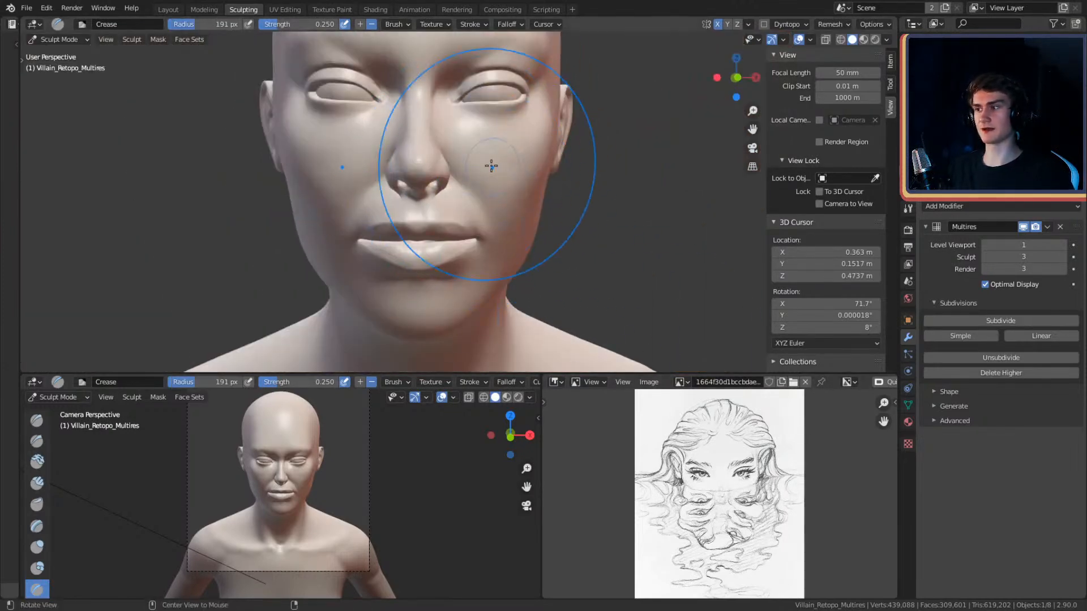
pyautogui.scroll(8, 485, 143)
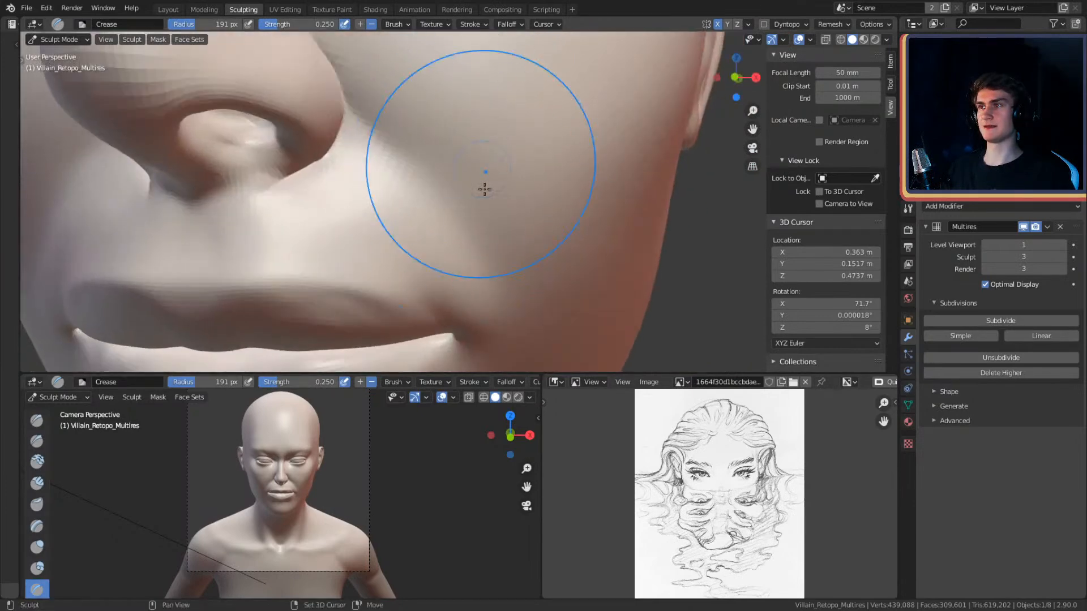
pyautogui.press('f')
pyautogui.click(420, 148)
pyautogui.keyDown('shift'); pyautogui.moveTo(442, 115); pyautogui.dragTo(446, 128, button='middle'); pyautogui.keyUp('shift')
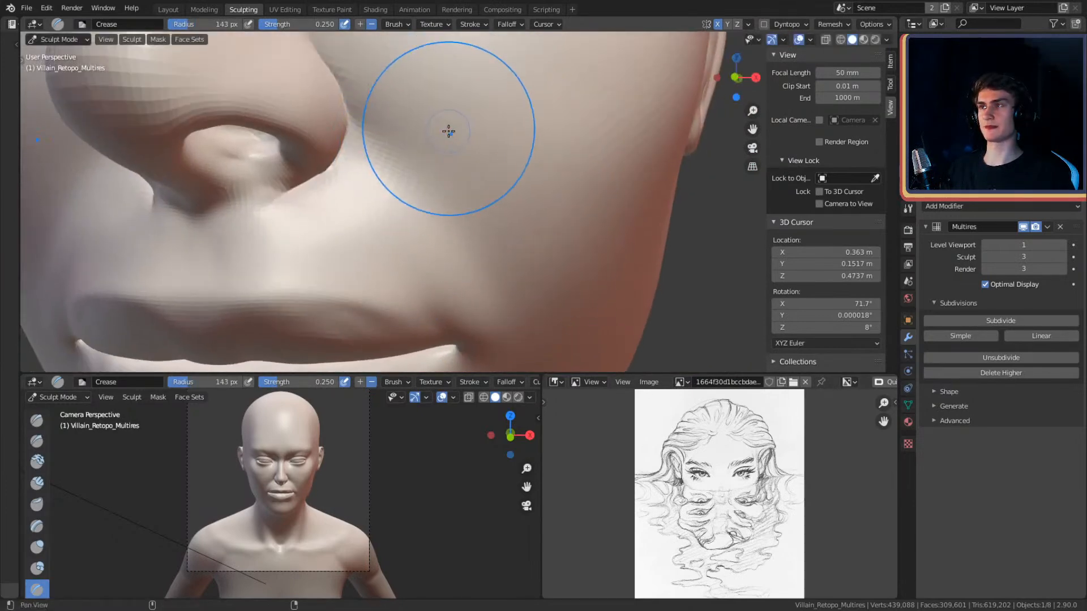
pyautogui.scroll(-8, 458, 108)
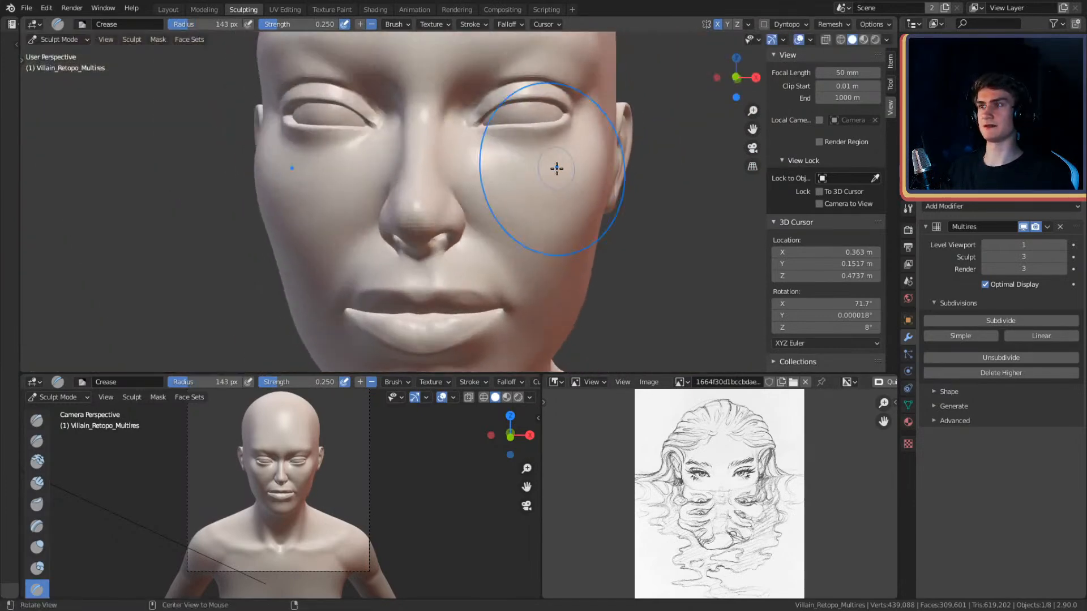
# - Refine the transition between the inner eye corner and the nose bridge with the Crease brush at 63 px radius
pyautogui.moveTo(528, 178)
pyautogui.mouseDown(button='middle')
pyautogui.moveTo(622, 179)
pyautogui.moveTo(528, 178)
pyautogui.mouseUp(button='middle')
pyautogui.scroll(2, 554, 173)
pyautogui.moveTo(544, 121)
pyautogui.keyDown('shift'); pyautogui.mouseDown(button='middle')
pyautogui.moveTo(575, 189)
pyautogui.moveTo(517, 168)
pyautogui.mouseUp(button='middle'); pyautogui.keyUp('shift')
pyautogui.scroll(3, 566, 181)
pyautogui.scroll(4, 498, 162)
pyautogui.press('f')
pyautogui.click(439, 120)
pyautogui.moveTo(430, 125); pyautogui.dragTo(441, 148, button='middle')
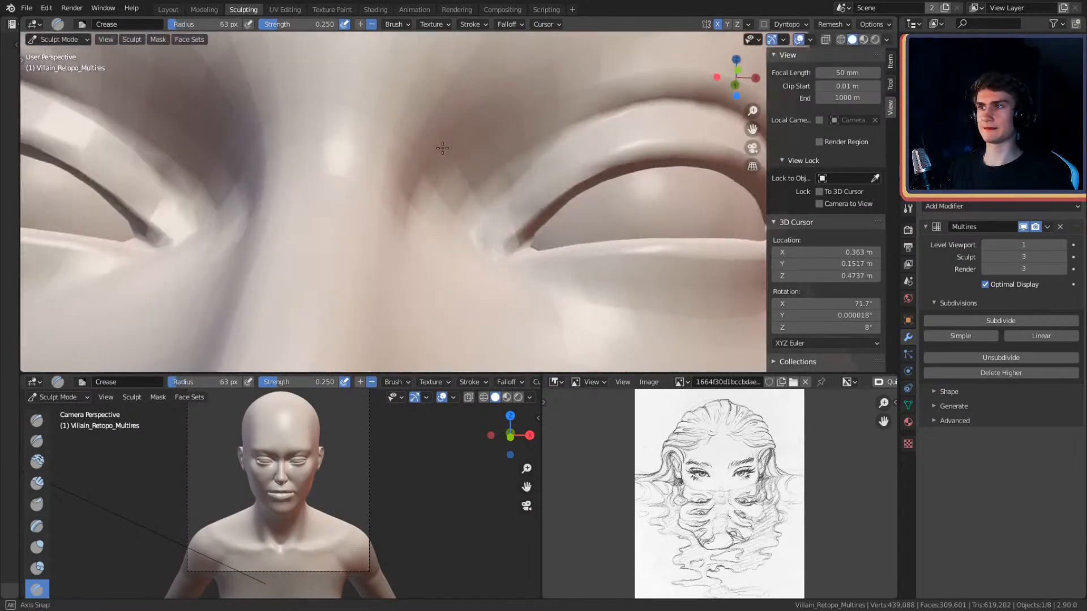
pyautogui.keyDown('alt'); pyautogui.moveTo(521, 107); pyautogui.dragTo(490, 155); pyautogui.keyUp('alt')
pyautogui.moveTo(514, 100)
pyautogui.keyDown('alt'); pyautogui.keyDown('shift'); pyautogui.mouseDown()
pyautogui.moveTo(513, 163)
pyautogui.moveTo(503, 146)
pyautogui.moveTo(517, 189)
pyautogui.moveTo(512, 151)
pyautogui.moveTo(518, 172)
pyautogui.moveTo(524, 143)
pyautogui.moveTo(522, 172)
pyautogui.mouseUp(); pyautogui.keyUp('shift'); pyautogui.keyUp('alt')
# - Sharpen the fold above the upper eyelid with the Crease brush reduced to 39 px radius
pyautogui.press('f')
pyautogui.click(511, 201)
pyautogui.press('f')
pyautogui.click(585, 230)
pyautogui.keyDown('alt'); pyautogui.moveTo(555, 265); pyautogui.dragTo(557, 184); pyautogui.keyUp('alt')
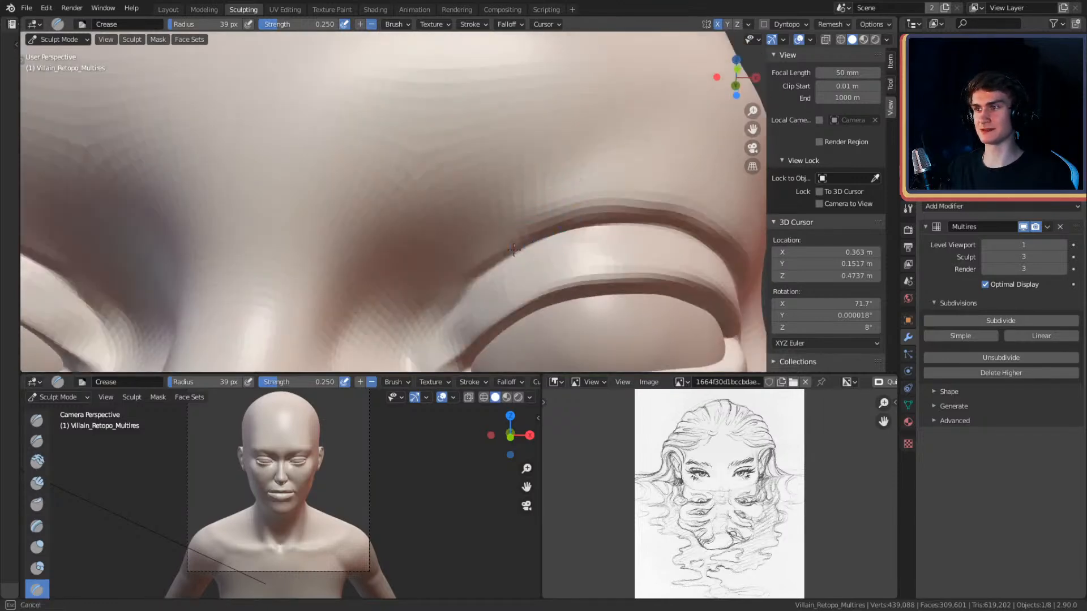
pyautogui.keyDown('alt'); pyautogui.moveTo(535, 239); pyautogui.dragTo(518, 233); pyautogui.keyUp('alt')
pyautogui.moveTo(563, 200)
pyautogui.keyDown('alt'); pyautogui.mouseDown()
pyautogui.moveTo(524, 155)
pyautogui.moveTo(514, 107)
pyautogui.moveTo(505, 121)
pyautogui.moveTo(490, 90)
pyautogui.mouseUp(); pyautogui.keyUp('alt')
pyautogui.keyDown('alt'); pyautogui.moveTo(503, 32); pyautogui.dragTo(500, 225); pyautogui.keyUp('alt')
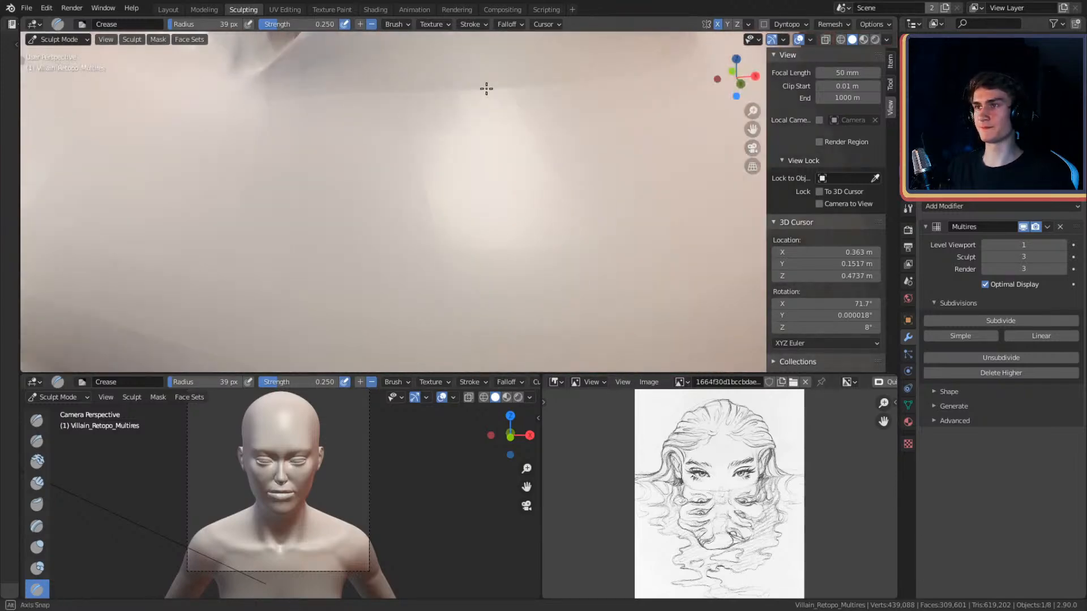
pyautogui.moveTo(504, 136)
pyautogui.keyDown('alt'); pyautogui.keyDown('shift'); pyautogui.mouseDown()
pyautogui.moveTo(514, 238)
pyautogui.moveTo(507, 226)
pyautogui.mouseUp(); pyautogui.keyUp('shift'); pyautogui.keyUp('alt')
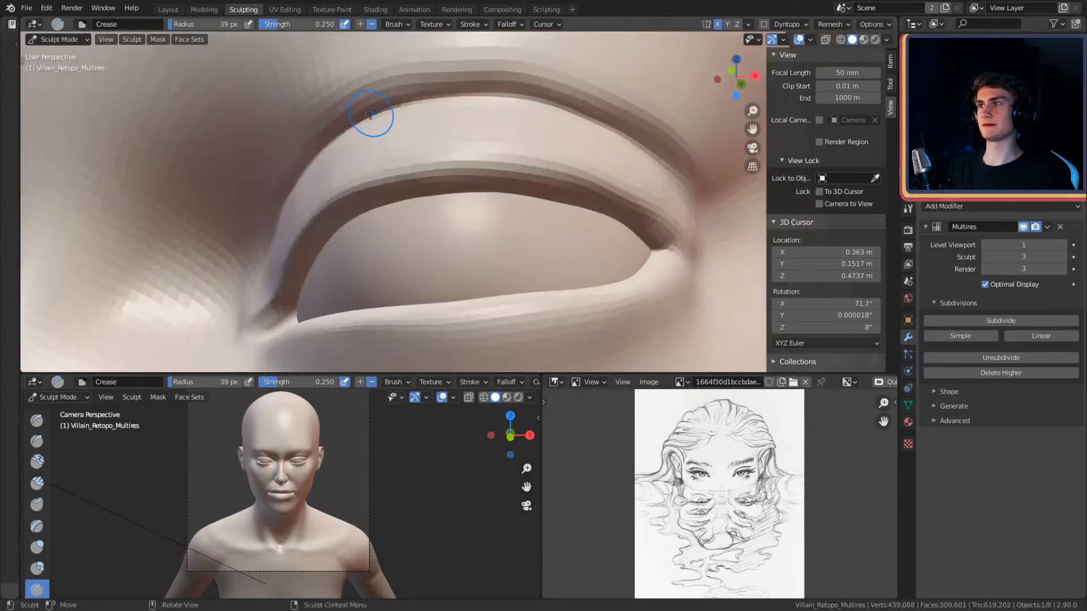
# - Refine the upper eyelid fold toward the outer eye corner with the Crease brush
pyautogui.moveTo(501, 93)
pyautogui.mouseDown(button='middle')
pyautogui.moveTo(575, 151)
pyautogui.moveTo(540, 150)
pyautogui.mouseUp(button='middle')
pyautogui.moveTo(663, 229)
pyautogui.mouseDown(button='middle')
pyautogui.moveTo(562, 164)
pyautogui.moveTo(473, 149)
pyautogui.mouseUp(button='middle')
pyautogui.moveTo(625, 202)
pyautogui.mouseDown(button='middle')
pyautogui.moveTo(584, 165)
pyautogui.moveTo(557, 163)
pyautogui.moveTo(611, 158)
pyautogui.mouseUp(button='middle')
pyautogui.press('f')
pyautogui.click(549, 163)
# - Deepen the upper eyelid fold under the brow with the Crease brush at 48 px radius
pyautogui.scroll(-7, 599, 169)
pyautogui.moveTo(572, 215)
pyautogui.mouseDown(button='middle')
pyautogui.moveTo(594, 218)
pyautogui.moveTo(629, 162)
pyautogui.moveTo(675, 162)
pyautogui.moveTo(558, 163)
pyautogui.moveTo(582, 173)
pyautogui.moveTo(546, 175)
pyautogui.moveTo(558, 158)
pyautogui.moveTo(571, 215)
pyautogui.moveTo(577, 201)
pyautogui.moveTo(593, 213)
pyautogui.moveTo(555, 146)
pyautogui.moveTo(566, 159)
pyautogui.moveTo(551, 175)
pyautogui.moveTo(550, 154)
pyautogui.mouseUp(button='middle')
pyautogui.scroll(5, 571, 148)
pyautogui.scroll(4, 568, 145)
pyautogui.scroll(-6, 567, 175)
pyautogui.scroll(4, 577, 199)
pyautogui.scroll(3, 554, 164)
pyautogui.scroll(-3, 550, 152)
pyautogui.press('f')
pyautogui.click(562, 175)
pyautogui.moveTo(537, 164)
pyautogui.keyDown('alt'); pyautogui.keyDown('shift'); pyautogui.mouseDown()
pyautogui.moveTo(541, 191)
pyautogui.moveTo(539, 180)
pyautogui.mouseUp(); pyautogui.keyUp('shift'); pyautogui.keyUp('alt')
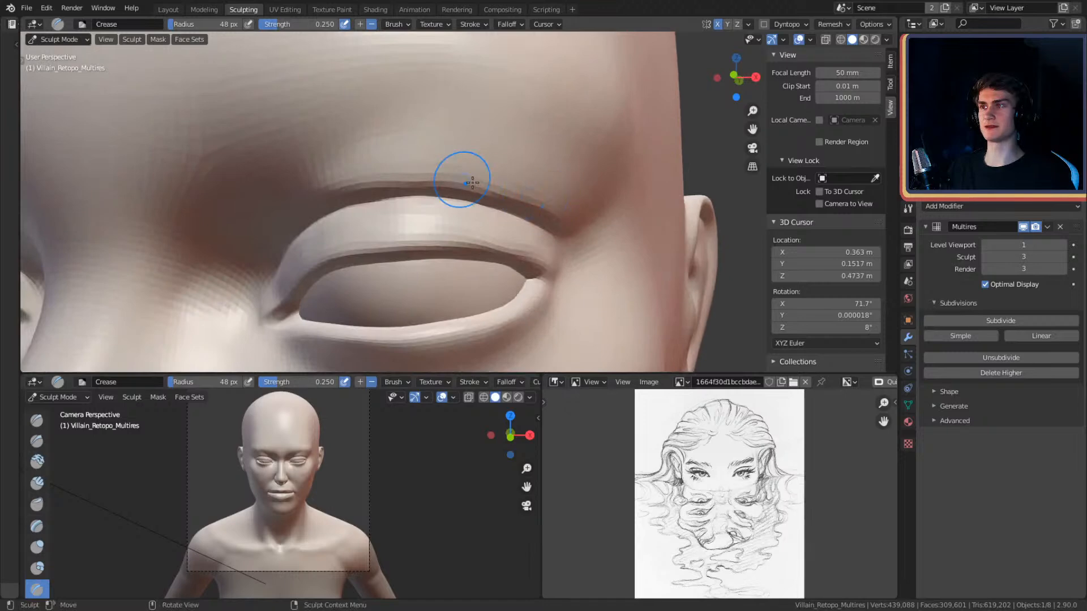
pyautogui.moveTo(478, 164)
pyautogui.keyDown('alt'); pyautogui.mouseDown()
pyautogui.moveTo(560, 186)
pyautogui.moveTo(519, 185)
pyautogui.mouseUp(); pyautogui.keyUp('alt')
# - Soften the outer part of the upper eyelid fold into the brow with the Crease brush at 80 px radius
pyautogui.scroll(3, 529, 168)
pyautogui.press('f')
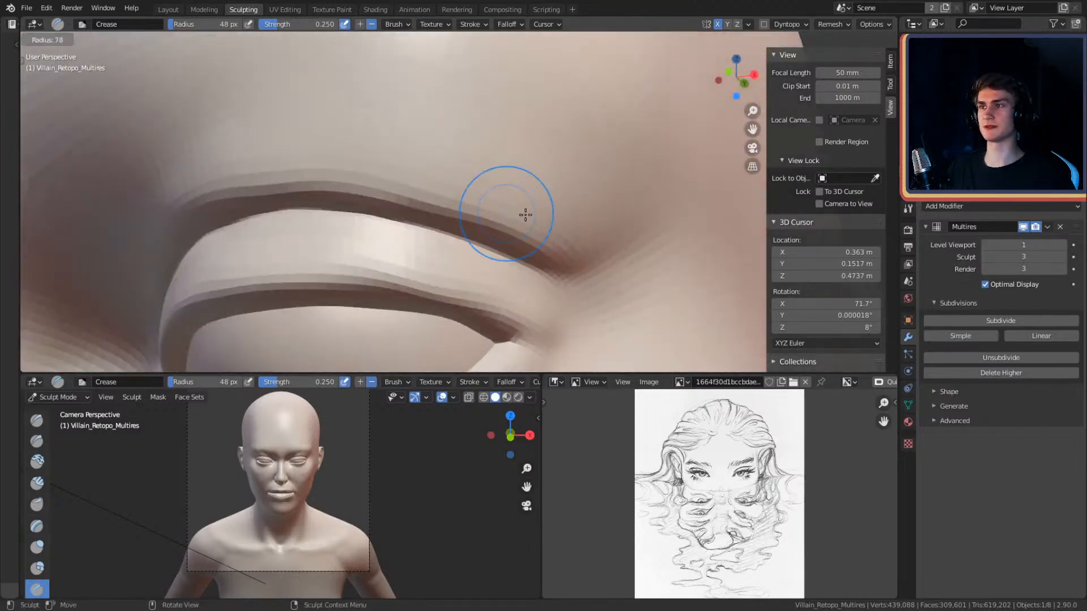
pyautogui.click(322, 167)
pyautogui.moveTo(458, 128)
pyautogui.keyDown('alt'); pyautogui.keyDown('shift'); pyautogui.mouseDown()
pyautogui.moveTo(558, 221)
pyautogui.moveTo(532, 163)
pyautogui.moveTo(492, 194)
pyautogui.mouseUp(); pyautogui.keyUp('shift'); pyautogui.keyUp('alt')
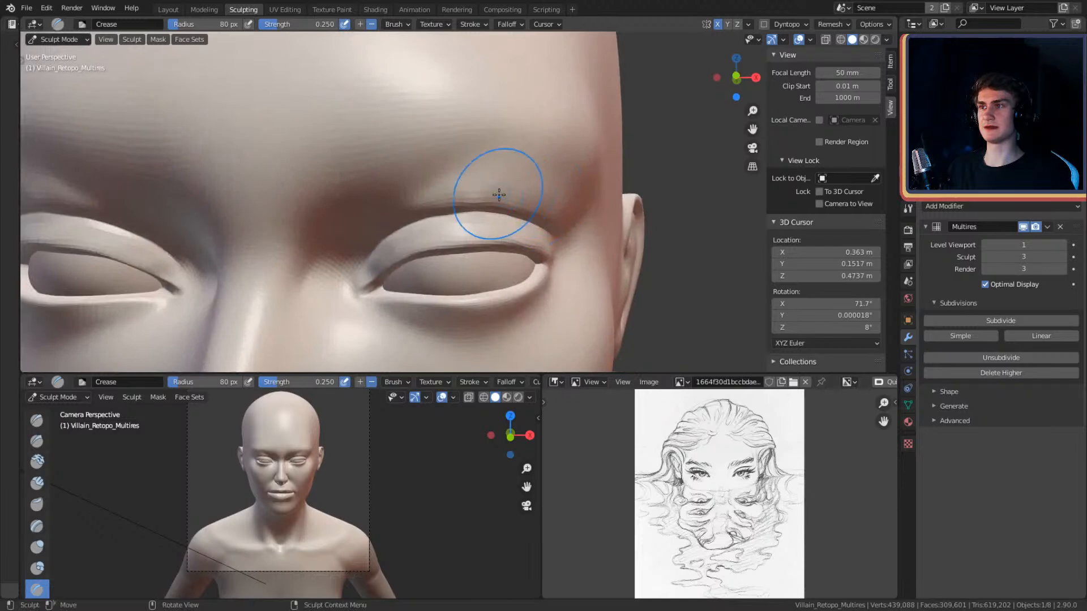
pyautogui.keyDown('alt'); pyautogui.keyDown('shift'); pyautogui.moveTo(517, 247); pyautogui.dragTo(544, 218); pyautogui.keyUp('shift'); pyautogui.keyUp('alt')
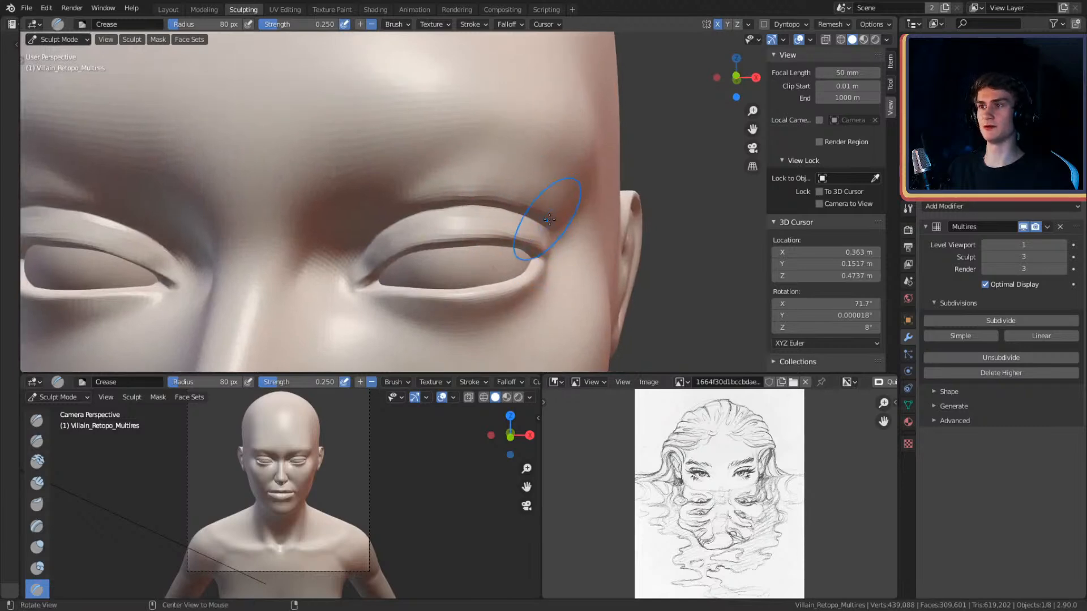
pyautogui.moveTo(550, 156)
pyautogui.keyDown('alt'); pyautogui.keyDown('shift'); pyautogui.mouseDown()
pyautogui.moveTo(565, 186)
pyautogui.moveTo(520, 175)
pyautogui.mouseUp(); pyautogui.keyUp('shift'); pyautogui.keyUp('alt')
# - Build up the area at the outer end of the upper eyelid fold with the Clay Strips brush, starting at 53 px radius
pyautogui.keyDown('ctrl'); pyautogui.keyDown('alt'); pyautogui.moveTo(503, 235); pyautogui.dragTo(497, 174); pyautogui.keyUp('alt'); pyautogui.keyUp('ctrl')
pyautogui.press('f')
pyautogui.click(486, 249)
pyautogui.press('c')
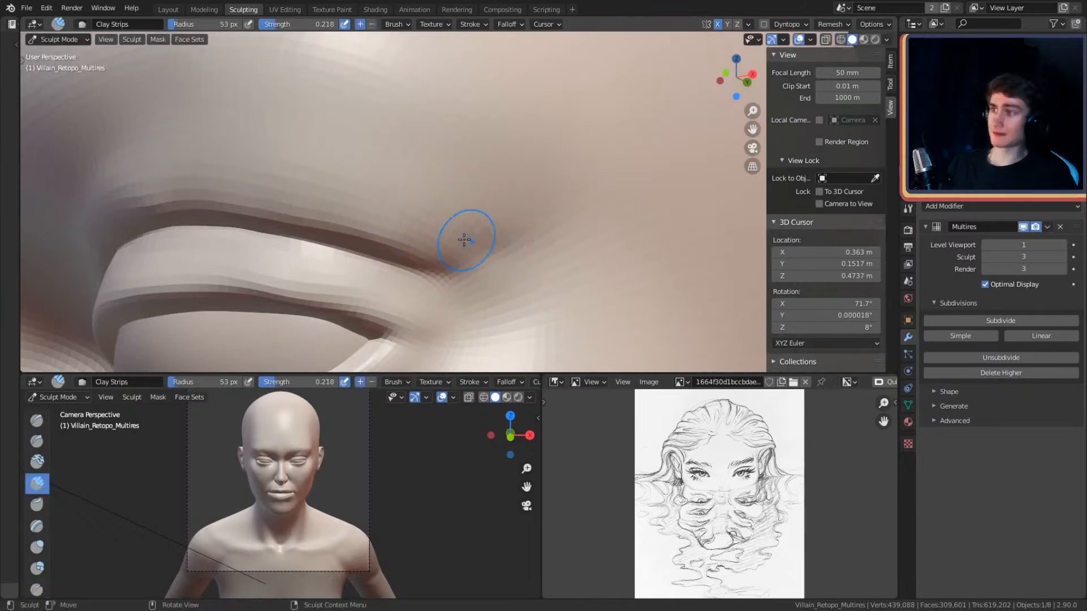
pyautogui.press('f')
pyautogui.click(517, 231)
pyautogui.keyDown('alt'); pyautogui.moveTo(532, 146); pyautogui.dragTo(564, 219); pyautogui.keyUp('alt')
pyautogui.moveTo(563, 219)
pyautogui.mouseDown(button='middle')
pyautogui.moveTo(554, 182)
pyautogui.moveTo(501, 169)
pyautogui.moveTo(515, 176)
pyautogui.mouseUp(button='middle')
# - Shape the brow area above the outer eye with the Clay Strips brush at 73 px radius
pyautogui.scroll(5, 512, 168)
pyautogui.press('f')
pyautogui.click(464, 149)
pyautogui.scroll(-5, 538, 144)
pyautogui.scroll(4, 533, 180)
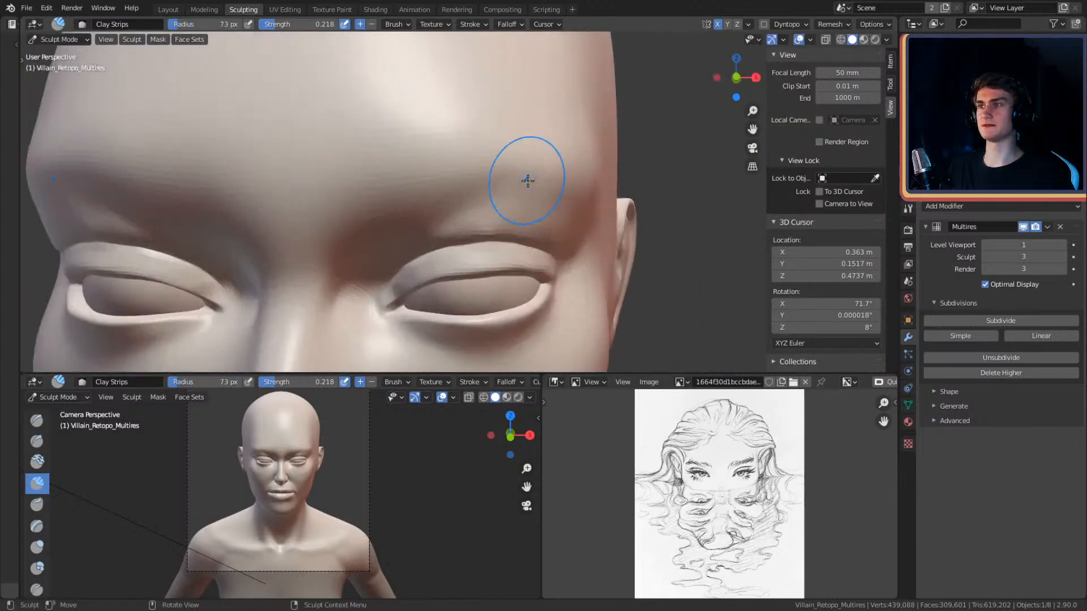
pyautogui.scroll(-2, 526, 173)
pyautogui.scroll(3, 505, 175)
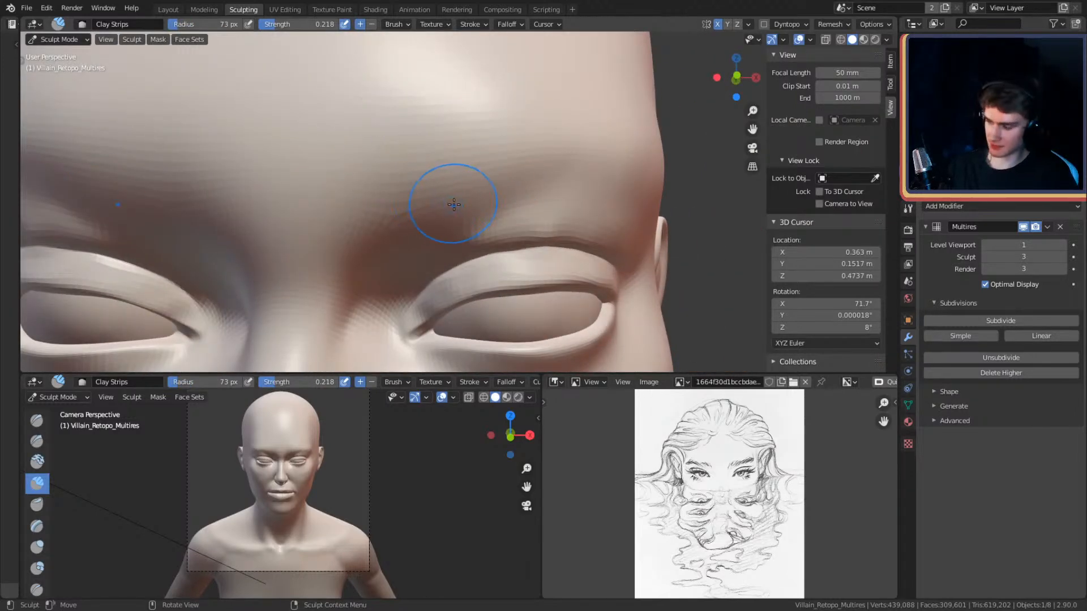
# - Refine the inner end of the upper eyelid and the hollow beside the nose with the Crease brush at 49 px radius
pyautogui.hotkey('shift', 'c')
pyautogui.press('f')
pyautogui.click(483, 206)
pyautogui.moveTo(483, 208)
pyautogui.mouseDown(button='middle')
pyautogui.moveTo(483, 230)
pyautogui.moveTo(473, 218)
pyautogui.moveTo(486, 188)
pyautogui.mouseUp(button='middle')
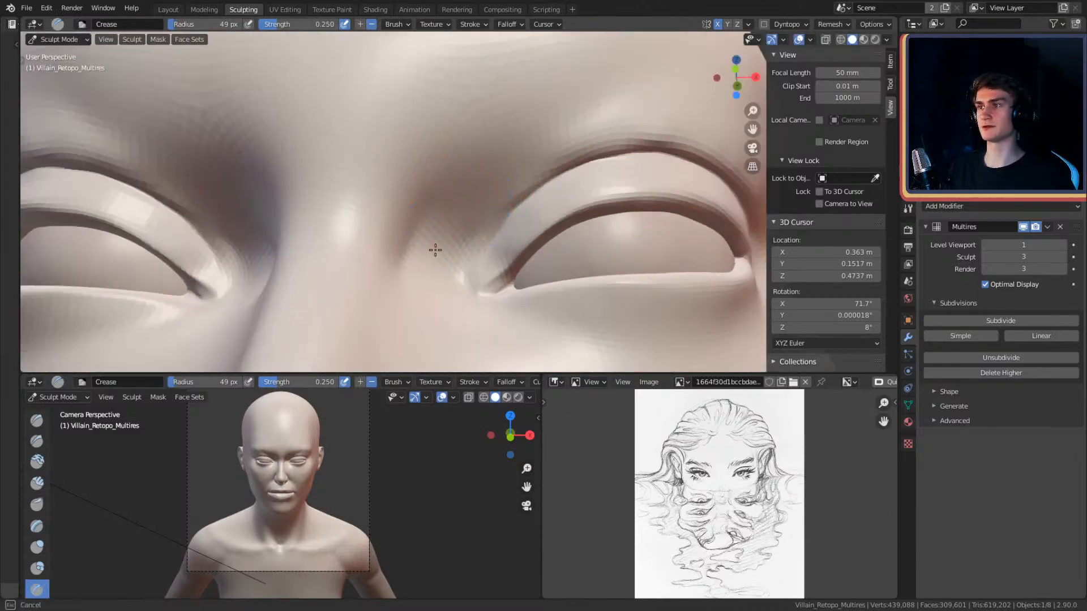
pyautogui.keyDown('alt'); pyautogui.moveTo(526, 146); pyautogui.dragTo(529, 165); pyautogui.keyUp('alt')
pyautogui.scroll(-5, 527, 170)
pyautogui.keyDown('alt'); pyautogui.moveTo(511, 226); pyautogui.dragTo(509, 214); pyautogui.keyUp('alt')
pyautogui.scroll(4, 510, 219)
pyautogui.scroll(5, 511, 226)
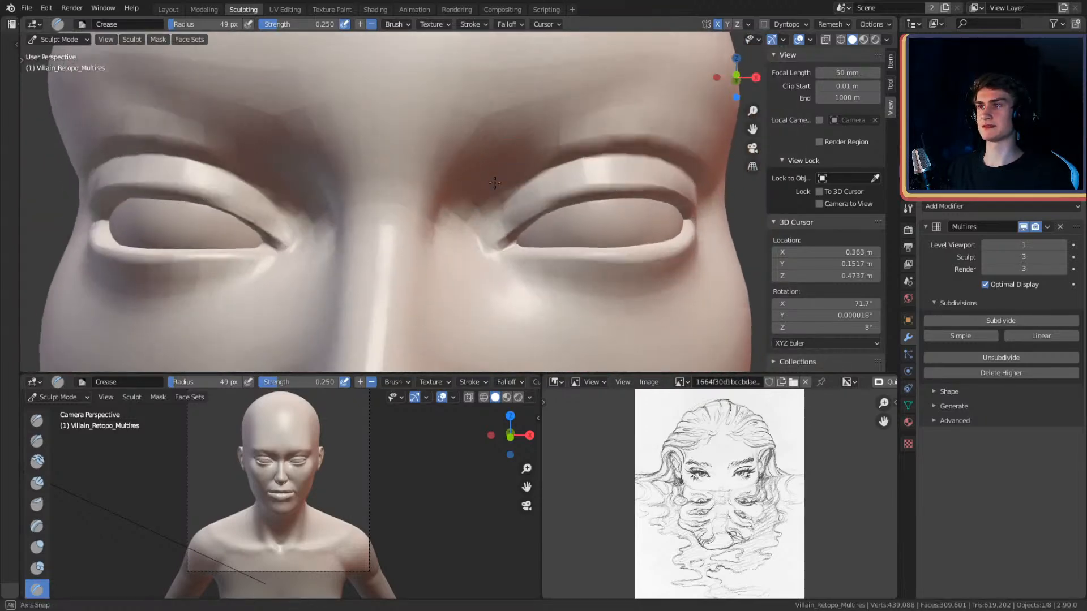
pyautogui.moveTo(436, 235); pyautogui.dragTo(442, 233)
# - Blend the hollow between the nose bridge and the inner eye corner with the Crease brush at 103 px and 118 px radius
pyautogui.press('f')
pyautogui.click(478, 225)
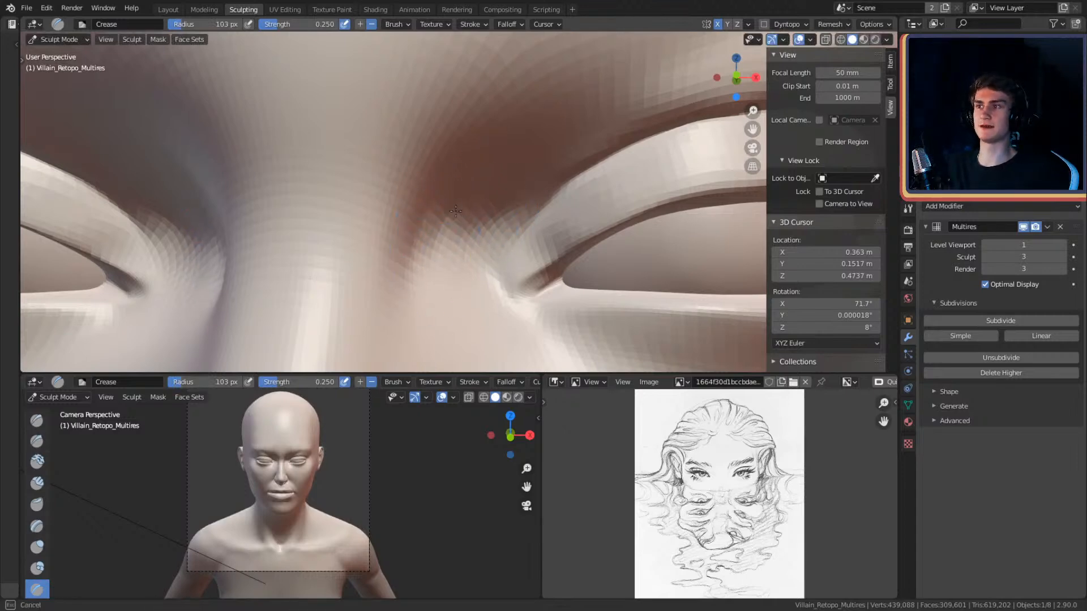
pyautogui.scroll(-8, 448, 223)
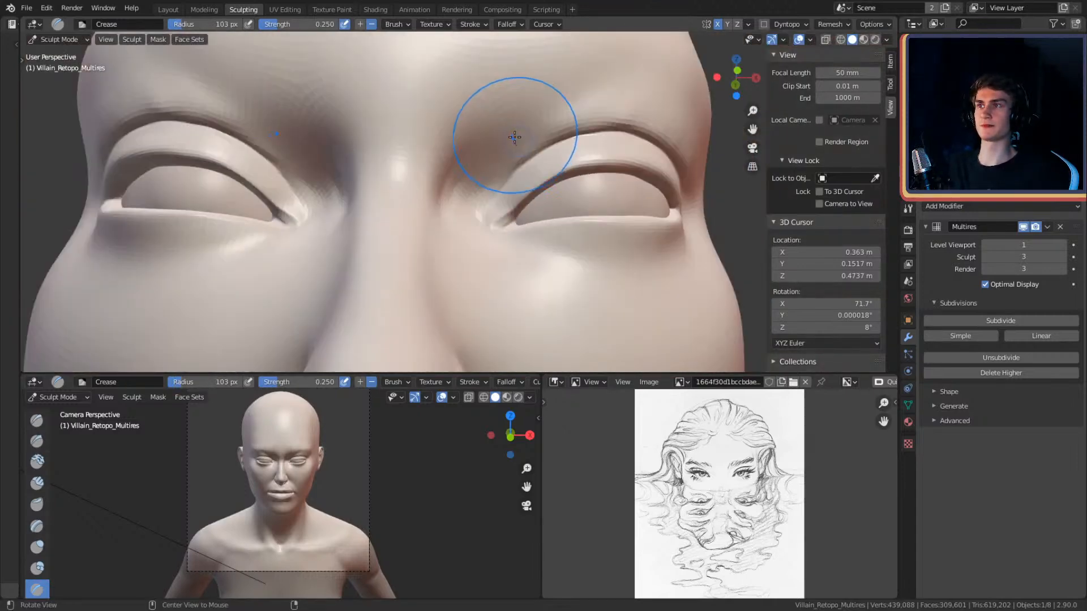
pyautogui.keyDown('alt'); pyautogui.moveTo(512, 138); pyautogui.dragTo(502, 190); pyautogui.keyUp('alt')
pyautogui.moveTo(502, 190)
pyautogui.mouseDown(button='middle')
pyautogui.moveTo(517, 175)
pyautogui.moveTo(478, 249)
pyautogui.moveTo(509, 169)
pyautogui.mouseUp(button='middle')
pyautogui.scroll(2, 488, 209)
pyautogui.press('f')
pyautogui.click(475, 222)
pyautogui.press('f')
pyautogui.click(560, 164)
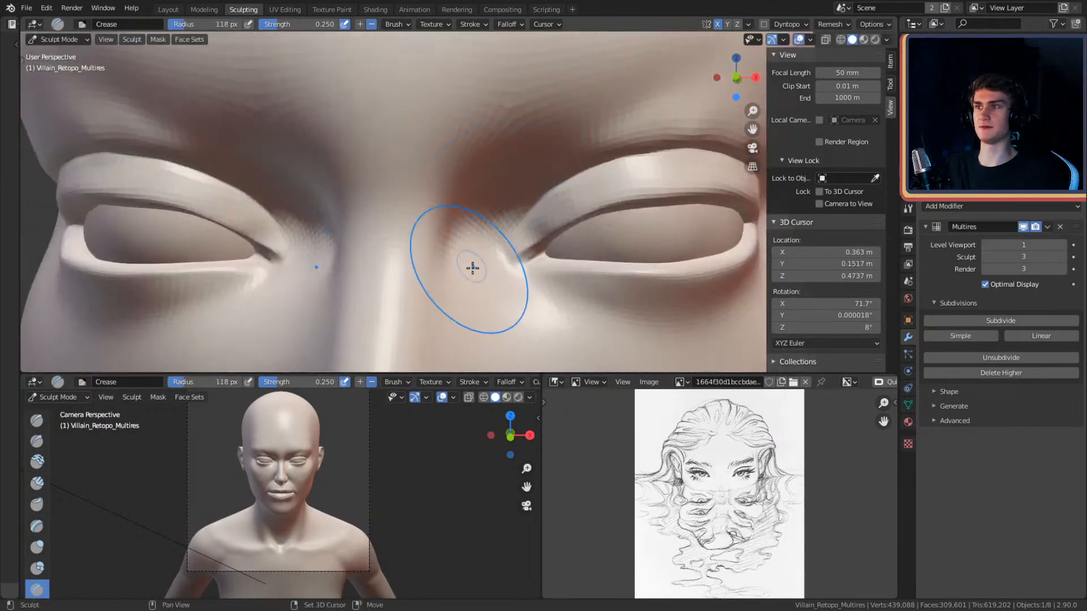
# - Fill out the area between the inner brow and the upper eyelid fold with the Clay Strips brush at 51 px radius
pyautogui.scroll(-5, 525, 165)
pyautogui.moveTo(524, 252)
pyautogui.mouseDown(button='middle')
pyautogui.moveTo(512, 185)
pyautogui.moveTo(562, 179)
pyautogui.moveTo(548, 204)
pyautogui.moveTo(599, 207)
pyautogui.moveTo(491, 203)
pyautogui.mouseUp(button='middle')
pyautogui.scroll(4, 529, 190)
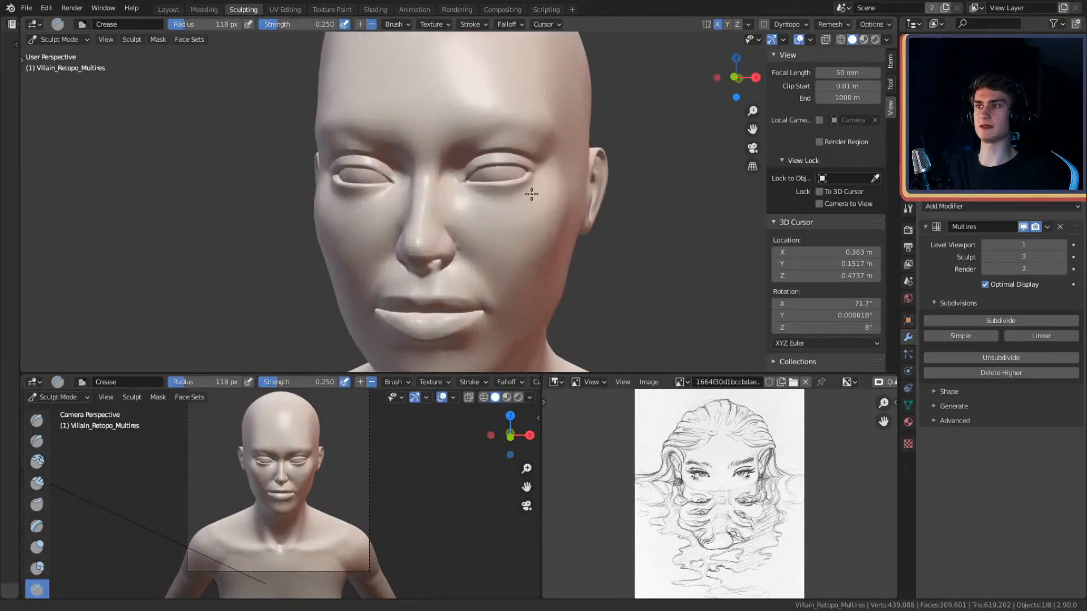
pyautogui.moveTo(570, 158)
pyautogui.mouseDown(button='middle')
pyautogui.moveTo(539, 241)
pyautogui.moveTo(500, 235)
pyautogui.moveTo(511, 176)
pyautogui.moveTo(536, 181)
pyautogui.moveTo(527, 175)
pyautogui.mouseUp(button='middle')
pyautogui.scroll(2, 509, 231)
pyautogui.scroll(2, 550, 215)
pyautogui.scroll(1, 521, 173)
pyautogui.moveTo(525, 136)
pyautogui.mouseDown(button='middle')
pyautogui.moveTo(511, 168)
pyautogui.moveTo(552, 168)
pyautogui.moveTo(531, 167)
pyautogui.mouseUp(button='middle')
pyautogui.press('c')
pyautogui.press('f')
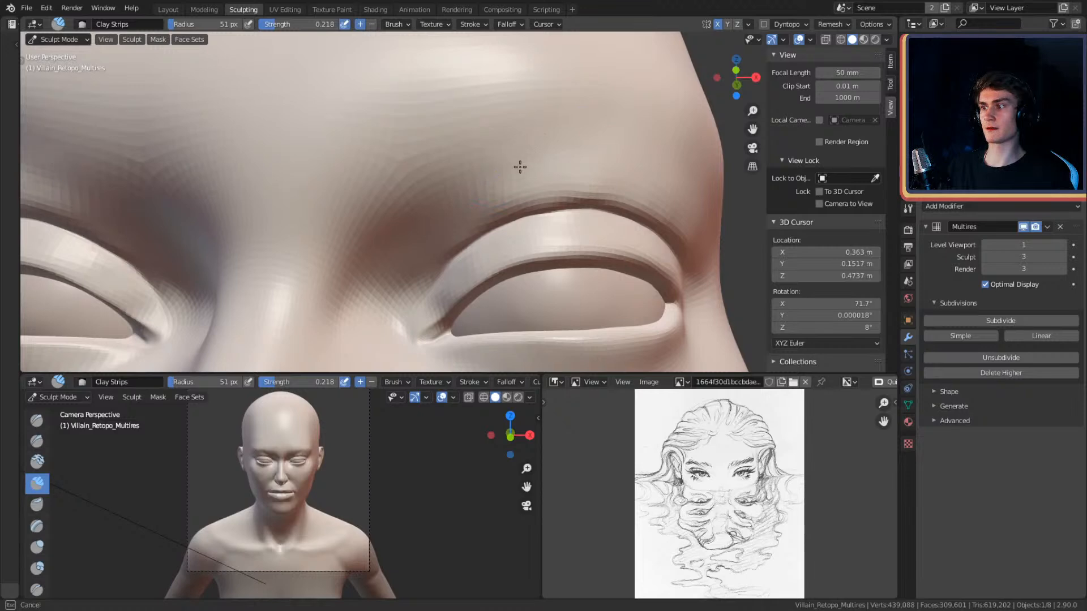
pyautogui.scroll(3, 520, 173)
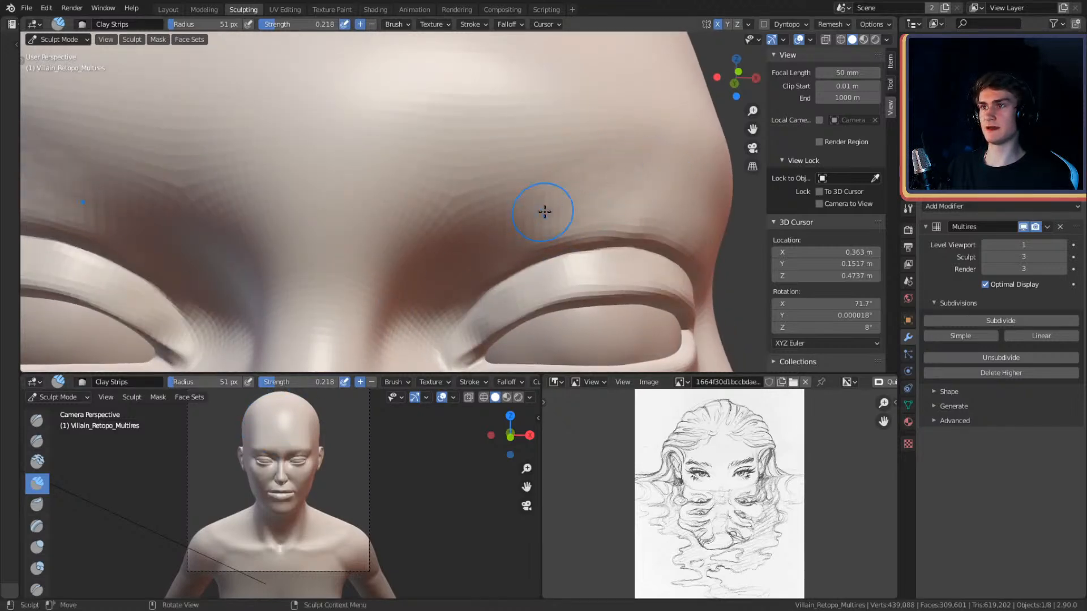
pyautogui.moveTo(507, 234); pyautogui.dragTo(541, 222)
# - Even out the brow ridge above the eye with the Clay Strips brush enlarged to 109 px radius
pyautogui.press('f')
pyautogui.click(636, 170)
pyautogui.moveTo(628, 164); pyautogui.dragTo(576, 175)
pyautogui.moveTo(616, 177); pyautogui.dragTo(516, 182, button='middle')
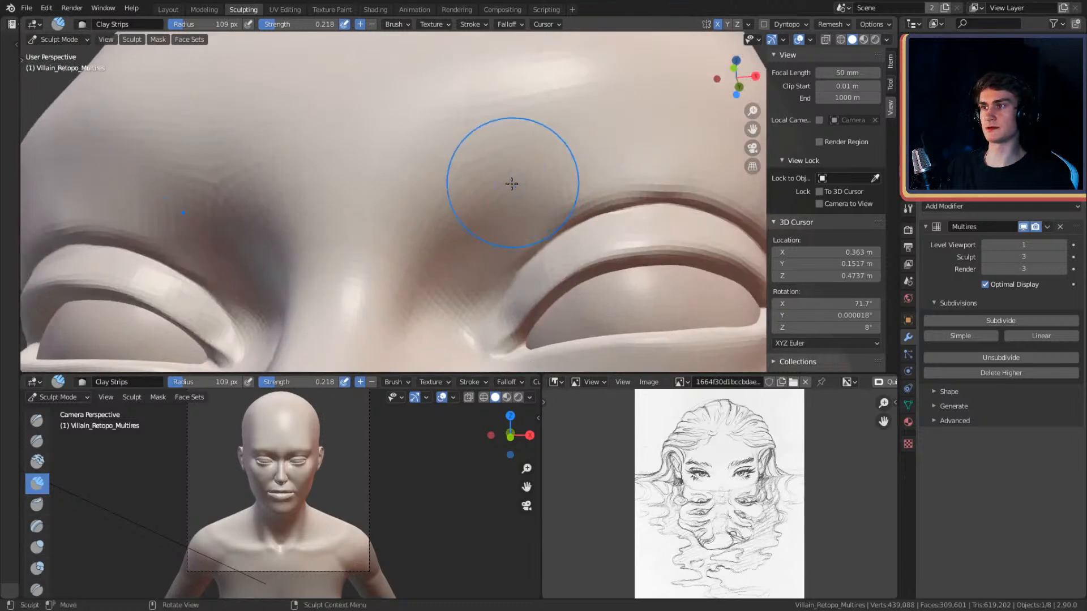
pyautogui.scroll(-5, 545, 266)
pyautogui.keyDown('shift'); pyautogui.moveTo(545, 267); pyautogui.dragTo(553, 137, button='middle'); pyautogui.keyUp('shift')
pyautogui.scroll(8, 557, 134)
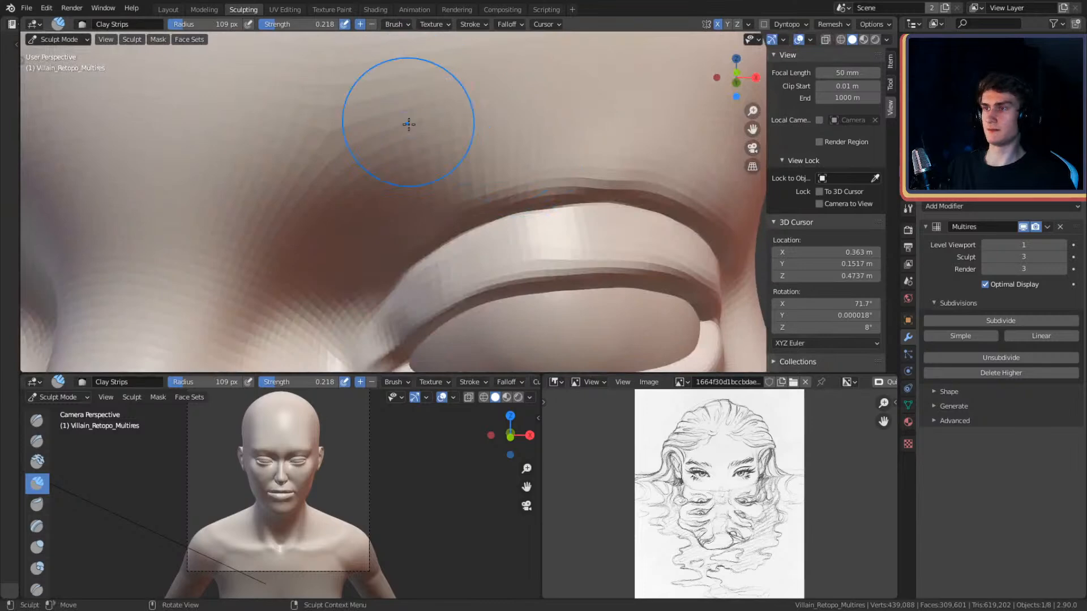
# - Sharpen the line of the upper eyelid fold with the Crease brush at 25 px radius
pyautogui.hotkey('shift', 'c')
pyautogui.press('f')
pyautogui.click(545, 204)
pyautogui.moveTo(501, 182)
pyautogui.mouseDown(button='middle')
pyautogui.moveTo(495, 213)
pyautogui.moveTo(496, 194)
pyautogui.mouseUp(button='middle')
pyautogui.press('f')
pyautogui.click(503, 188)
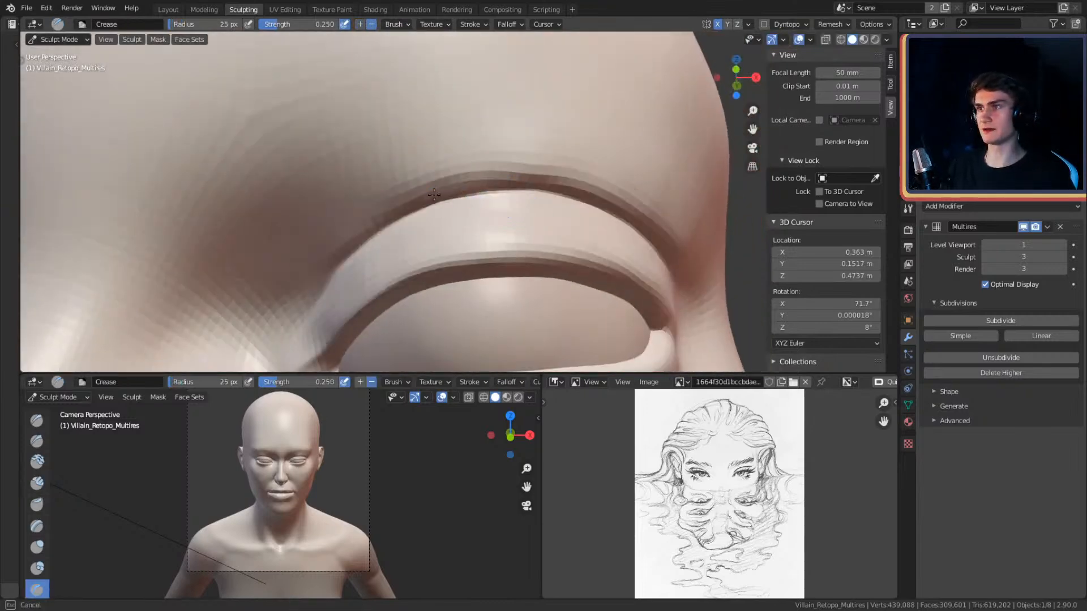
pyautogui.moveTo(405, 216)
pyautogui.mouseDown(button='middle')
pyautogui.moveTo(565, 169)
pyautogui.moveTo(563, 225)
pyautogui.moveTo(595, 153)
pyautogui.moveTo(558, 223)
pyautogui.moveTo(545, 221)
pyautogui.moveTo(579, 155)
pyautogui.moveTo(514, 156)
pyautogui.moveTo(449, 82)
pyautogui.mouseUp(button='middle')
# - Refine the upper eyelid near the outer eye corner with the Crease brush at 59 px radius
pyautogui.press('f')
pyautogui.click(535, 212)
pyautogui.scroll(-5, 568, 166)
pyautogui.scroll(-6, 569, 182)
pyautogui.press('f')
pyautogui.click(553, 185)
pyautogui.moveTo(532, 173)
pyautogui.mouseDown(button='middle')
pyautogui.moveTo(507, 190)
pyautogui.moveTo(449, 192)
pyautogui.moveTo(445, 173)
pyautogui.mouseUp(button='middle')
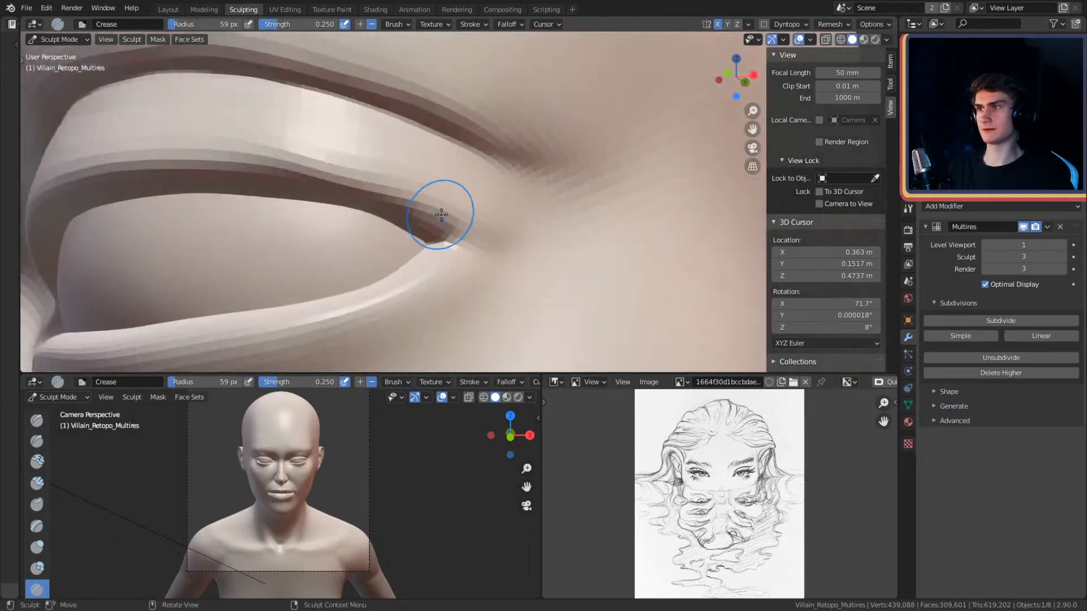
# - Define the upper lid rim at the outer eye corner with the Crease brush reduced to 31 px radius
pyautogui.press('f')
pyautogui.click(433, 217)
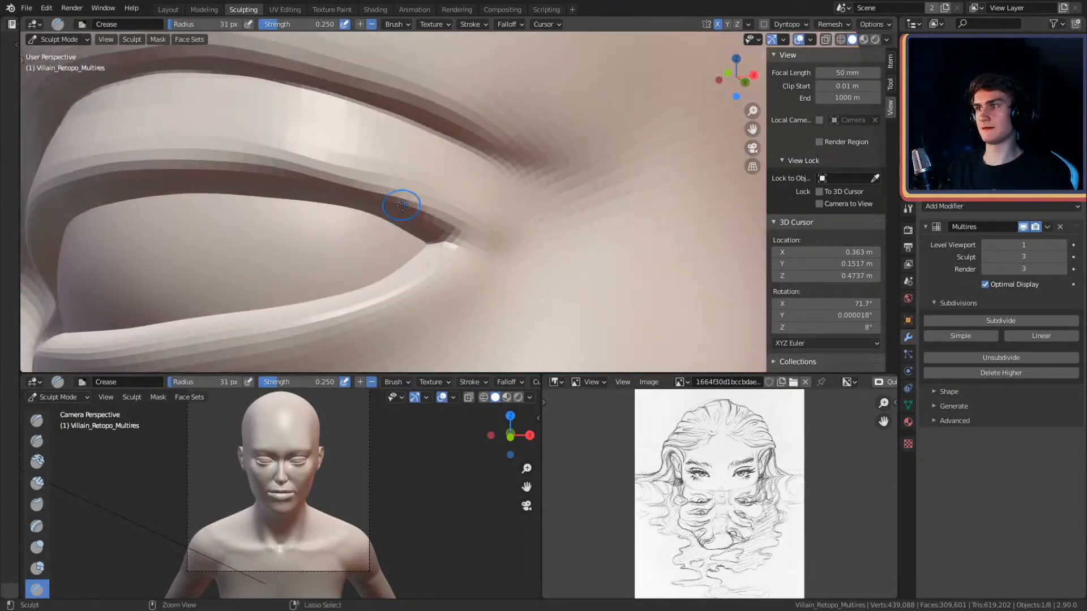
pyautogui.moveTo(292, 166)
pyautogui.mouseDown(button='middle')
pyautogui.moveTo(562, 157)
pyautogui.moveTo(444, 232)
pyautogui.moveTo(464, 175)
pyautogui.moveTo(525, 209)
pyautogui.moveTo(573, 156)
pyautogui.moveTo(586, 162)
pyautogui.mouseUp(button='middle')
pyautogui.press('f')
pyautogui.click(560, 167)
# - Smooth the upper lid rim across the eye with the Crease brush at 74 px radius
pyautogui.moveTo(449, 217)
pyautogui.mouseDown(button='middle')
pyautogui.moveTo(550, 172)
pyautogui.moveTo(560, 186)
pyautogui.mouseUp(button='middle')
pyautogui.press('f')
pyautogui.click(492, 185)
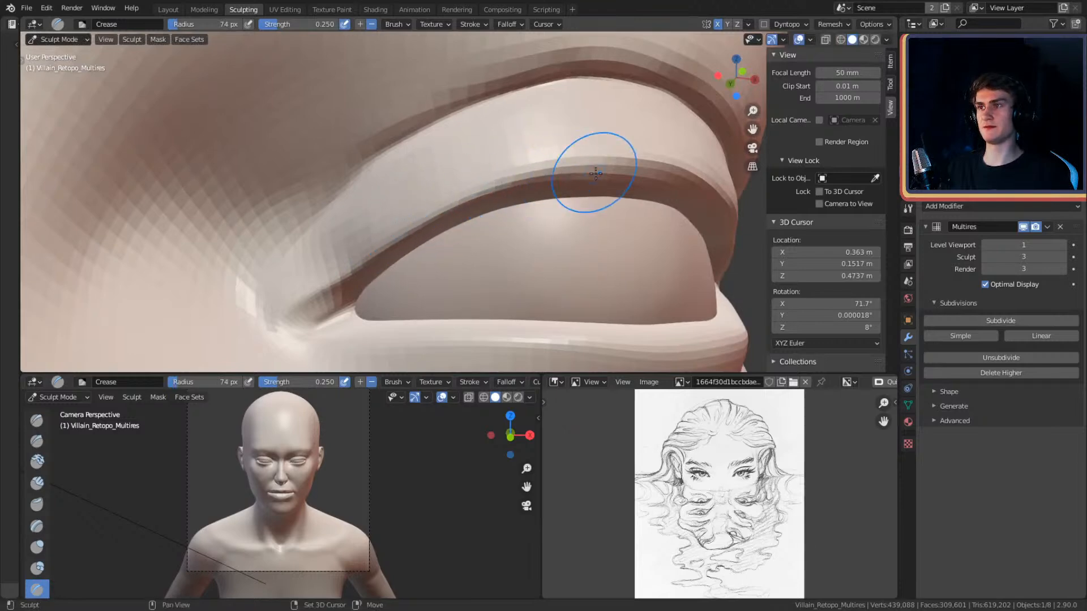
pyautogui.moveTo(650, 165)
pyautogui.mouseDown(button='middle')
pyautogui.moveTo(600, 138)
pyautogui.moveTo(555, 164)
pyautogui.mouseUp(button='middle')
pyautogui.moveTo(618, 182)
pyautogui.mouseDown(button='middle')
pyautogui.moveTo(606, 164)
pyautogui.moveTo(473, 195)
pyautogui.mouseUp(button='middle')
pyautogui.moveTo(534, 218)
pyautogui.mouseDown(button='middle')
pyautogui.moveTo(575, 178)
pyautogui.moveTo(487, 184)
pyautogui.moveTo(478, 226)
pyautogui.moveTo(536, 198)
pyautogui.moveTo(519, 189)
pyautogui.moveTo(558, 185)
pyautogui.mouseUp(button='middle')
# - Undo the last eyelid stroke and rework the underside of the upper lid rim with the Crease brush at 47 px radius
pyautogui.press('f')
pyautogui.click(655, 229)
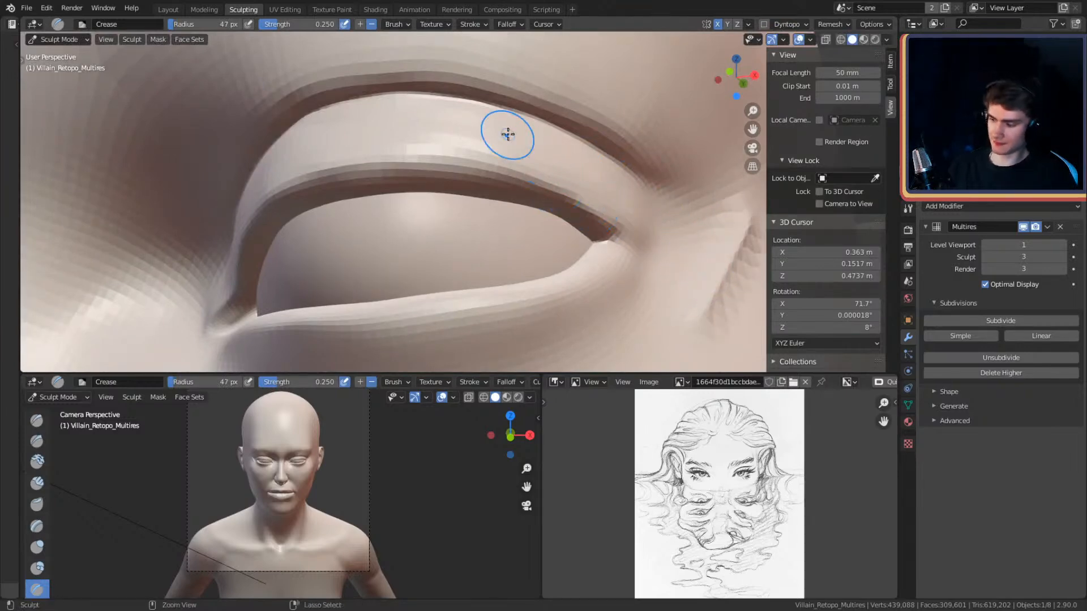
pyautogui.hotkey('ctrl', 'z')
pyautogui.moveTo(581, 108)
pyautogui.keyDown('alt'); pyautogui.keyDown('shift'); pyautogui.mouseDown()
pyautogui.moveTo(550, 155)
pyautogui.moveTo(535, 127)
pyautogui.mouseUp(); pyautogui.keyUp('shift'); pyautogui.keyUp('alt')
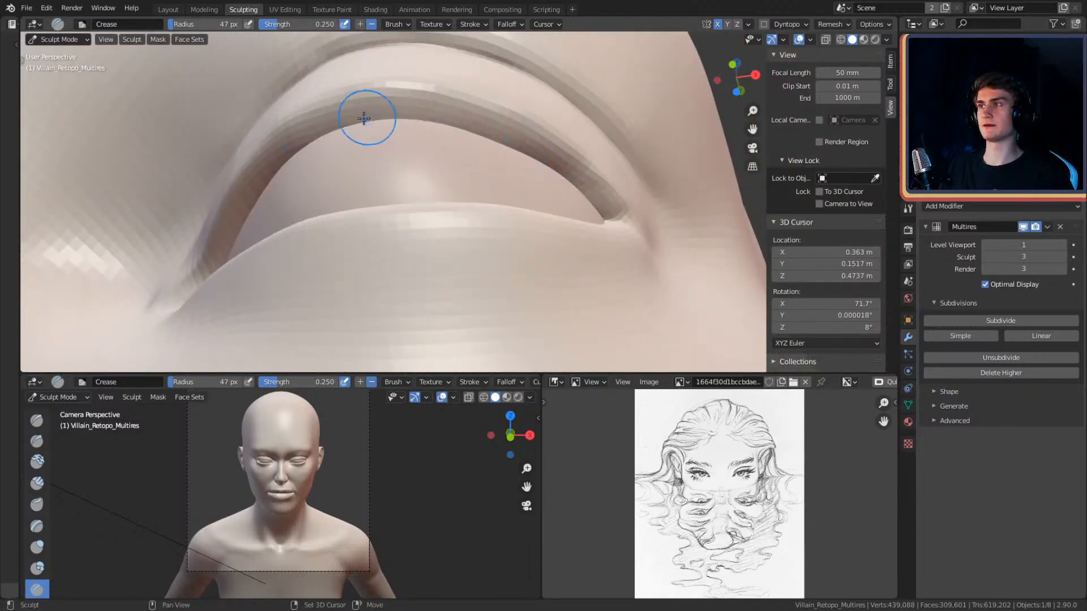
pyautogui.moveTo(397, 152)
pyautogui.keyDown('alt'); pyautogui.mouseDown()
pyautogui.moveTo(495, 187)
pyautogui.moveTo(516, 150)
pyautogui.moveTo(496, 129)
pyautogui.mouseUp(); pyautogui.keyUp('alt')
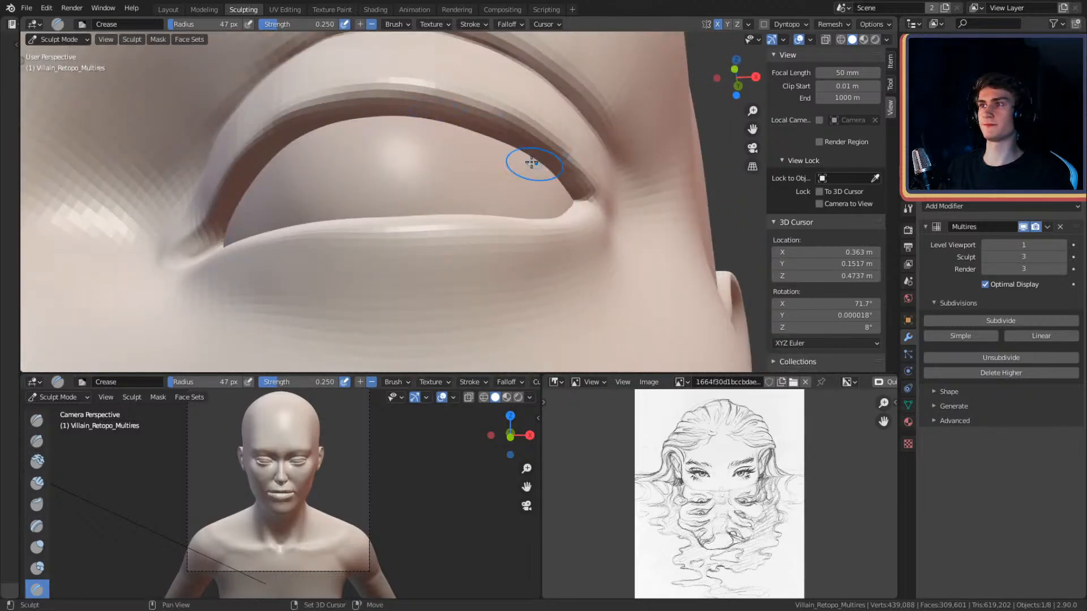
# - Define the lower eyelid rim from the outer to the inner corner with the Crease brush at 47 px and 49 px radius
pyautogui.moveTo(576, 202)
pyautogui.mouseDown(button='middle')
pyautogui.moveTo(555, 145)
pyautogui.moveTo(582, 194)
pyautogui.mouseUp(button='middle')
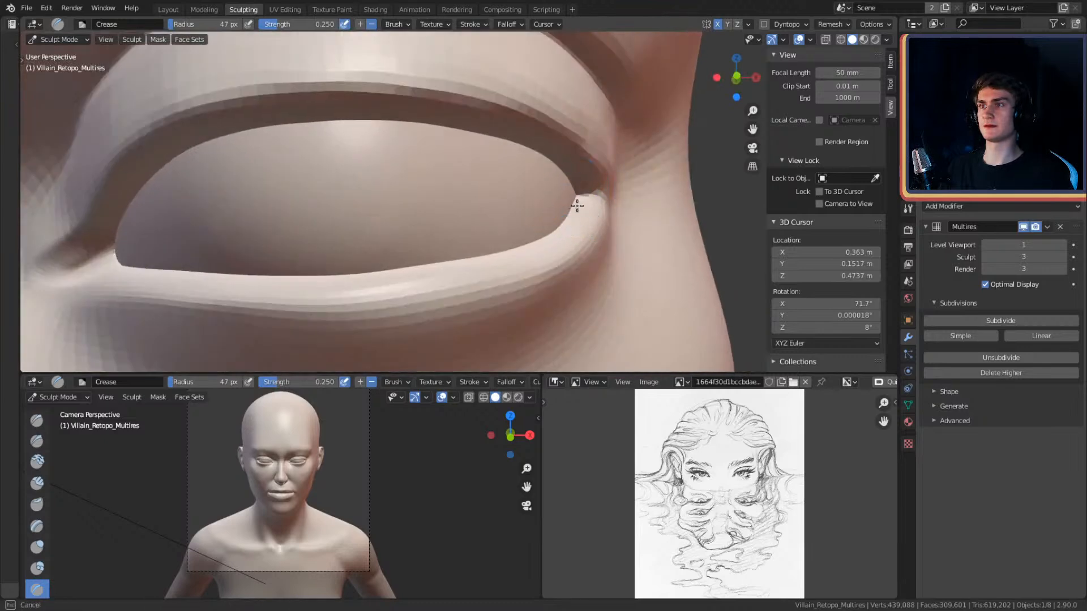
pyautogui.moveTo(588, 210)
pyautogui.mouseDown(button='middle')
pyautogui.moveTo(594, 153)
pyautogui.moveTo(583, 213)
pyautogui.moveTo(614, 194)
pyautogui.moveTo(601, 177)
pyautogui.mouseUp(button='middle')
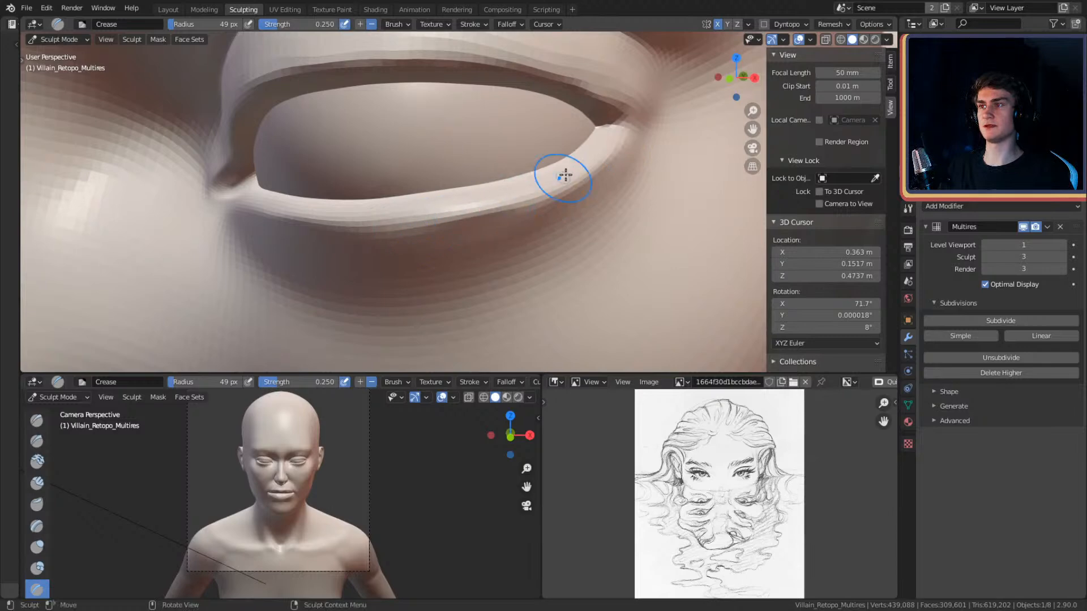
pyautogui.keyDown('shift'); pyautogui.moveTo(563, 150); pyautogui.dragTo(587, 158, button='middle'); pyautogui.keyUp('shift')
pyautogui.moveTo(419, 228)
pyautogui.mouseDown(button='middle')
pyautogui.moveTo(473, 201)
pyautogui.moveTo(586, 247)
pyautogui.mouseUp(button='middle')
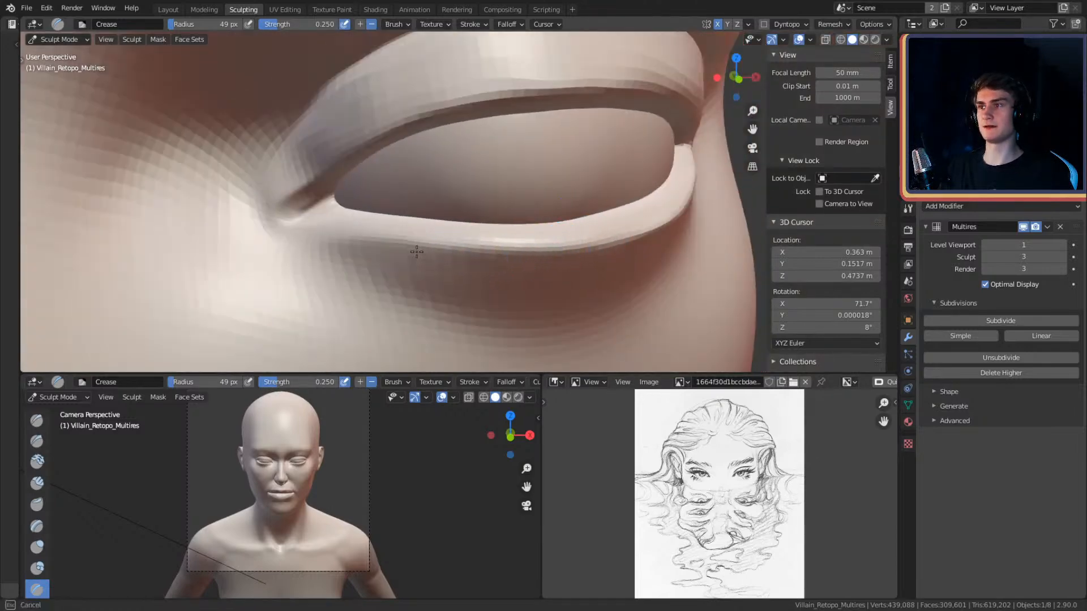
# - Reshape the inner and outer corners of the lower eyelid with the Grab brush at 104 px radius
pyautogui.moveTo(435, 198)
pyautogui.keyDown('alt'); pyautogui.mouseDown()
pyautogui.moveTo(480, 199)
pyautogui.moveTo(538, 153)
pyautogui.moveTo(395, 177)
pyautogui.mouseUp(); pyautogui.keyUp('alt')
pyautogui.press('g')
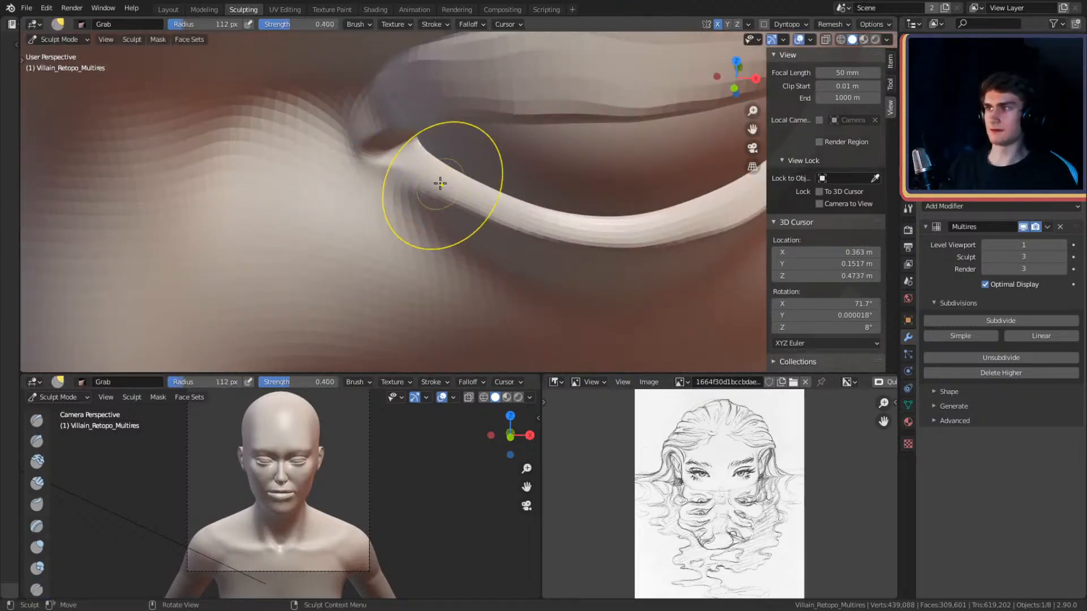
pyautogui.press('f')
pyautogui.click(387, 221)
pyautogui.moveTo(395, 210)
pyautogui.keyDown('alt'); pyautogui.mouseDown()
pyautogui.moveTo(425, 204)
pyautogui.moveTo(511, 131)
pyautogui.moveTo(500, 175)
pyautogui.moveTo(564, 161)
pyautogui.moveTo(577, 175)
pyautogui.mouseUp(); pyautogui.keyUp('alt')
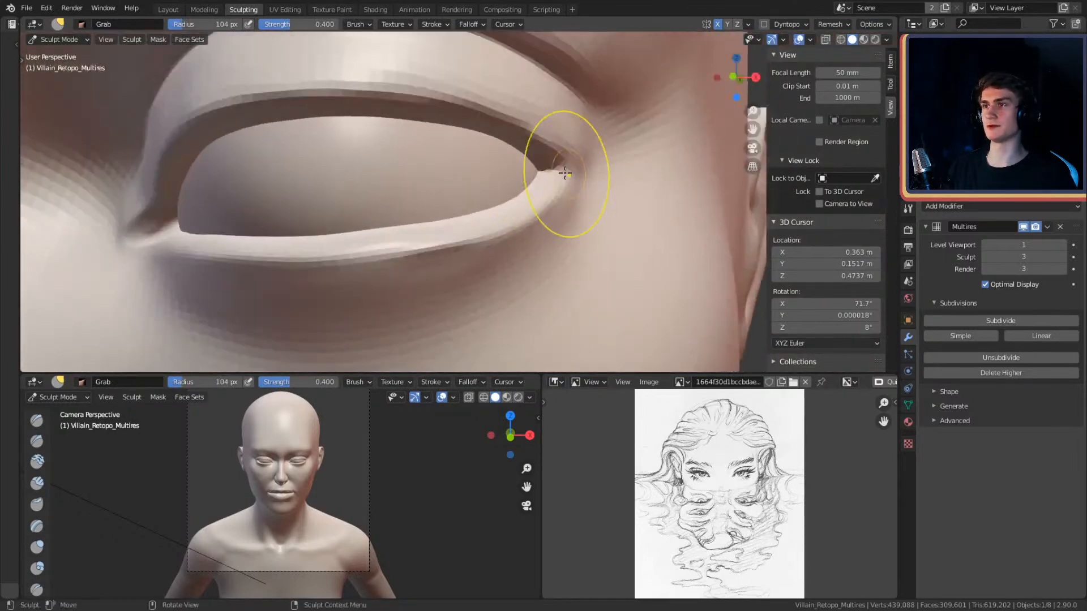
pyautogui.moveTo(570, 177)
pyautogui.mouseDown(button='middle')
pyautogui.moveTo(589, 182)
pyautogui.moveTo(491, 179)
pyautogui.moveTo(521, 167)
pyautogui.moveTo(526, 197)
pyautogui.mouseUp(button='middle')
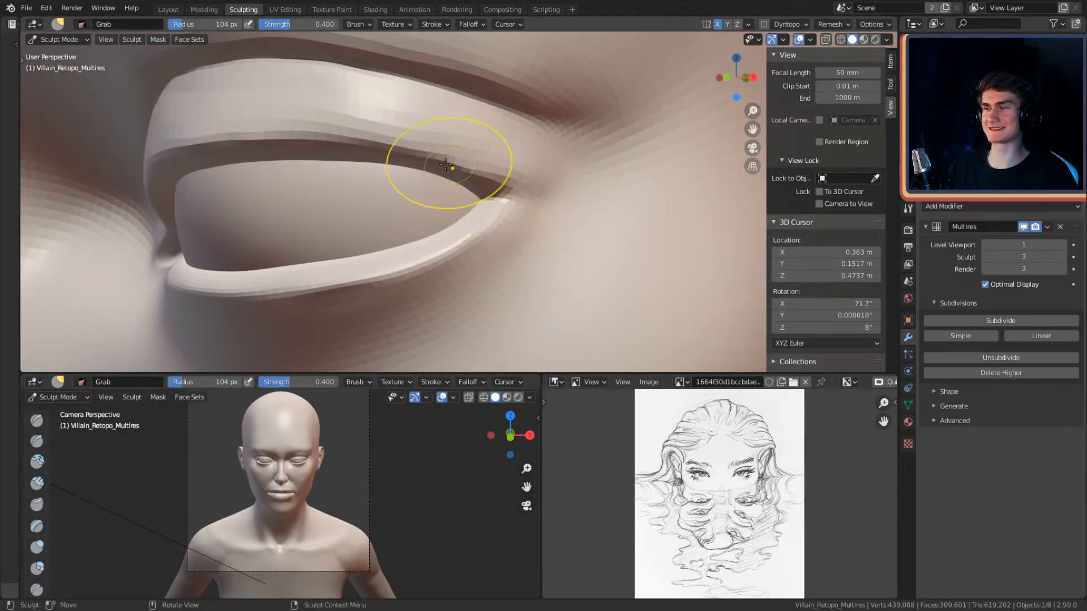
# - Refine the eyelid's outer corner and the skin below its inner corner with the Clay Strips brush at 43 px and 102 px radius
pyautogui.press('c')
pyautogui.moveTo(537, 183)
pyautogui.mouseDown()
pyautogui.moveTo(536, 162)
pyautogui.moveTo(556, 183)
pyautogui.moveTo(547, 170)
pyautogui.moveTo(594, 174)
pyautogui.moveTo(611, 150)
pyautogui.moveTo(611, 164)
pyautogui.moveTo(503, 183)
pyautogui.mouseUp()
pyautogui.press('f')
pyautogui.click(547, 181)
pyautogui.keyDown('alt'); pyautogui.moveTo(436, 213); pyautogui.dragTo(448, 213); pyautogui.keyUp('alt')
pyautogui.press('f')
pyautogui.click(446, 212)
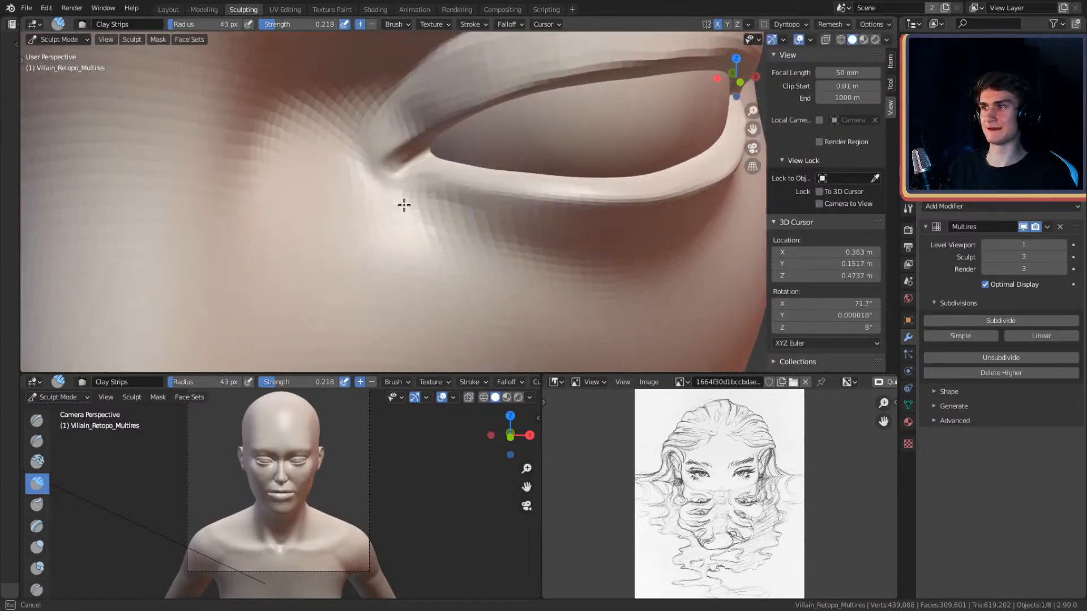
pyautogui.moveTo(411, 213); pyautogui.dragTo(420, 213)
pyautogui.press('f')
pyautogui.click(456, 217)
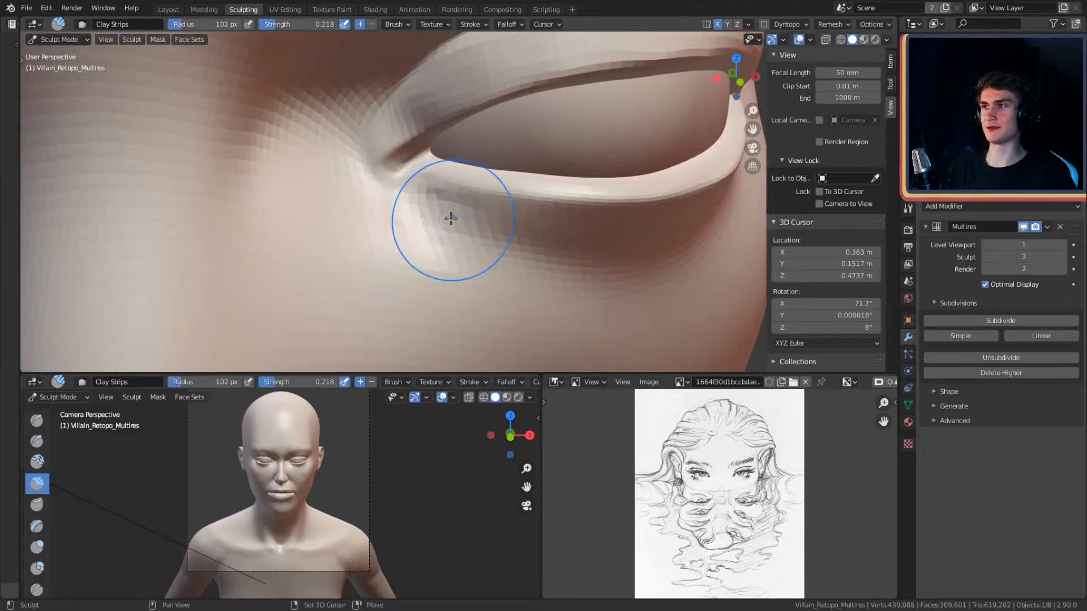
# - Shape the lower eyelid rim and its outer corner with the Clay Strips brush at 36, 27 and 33 px radius
pyautogui.moveTo(454, 253)
pyautogui.keyDown('alt'); pyautogui.mouseDown()
pyautogui.moveTo(500, 227)
pyautogui.moveTo(503, 192)
pyautogui.moveTo(504, 226)
pyautogui.moveTo(491, 205)
pyautogui.moveTo(524, 165)
pyautogui.moveTo(519, 186)
pyautogui.mouseUp(); pyautogui.keyUp('alt')
pyautogui.press('f')
pyautogui.click(508, 190)
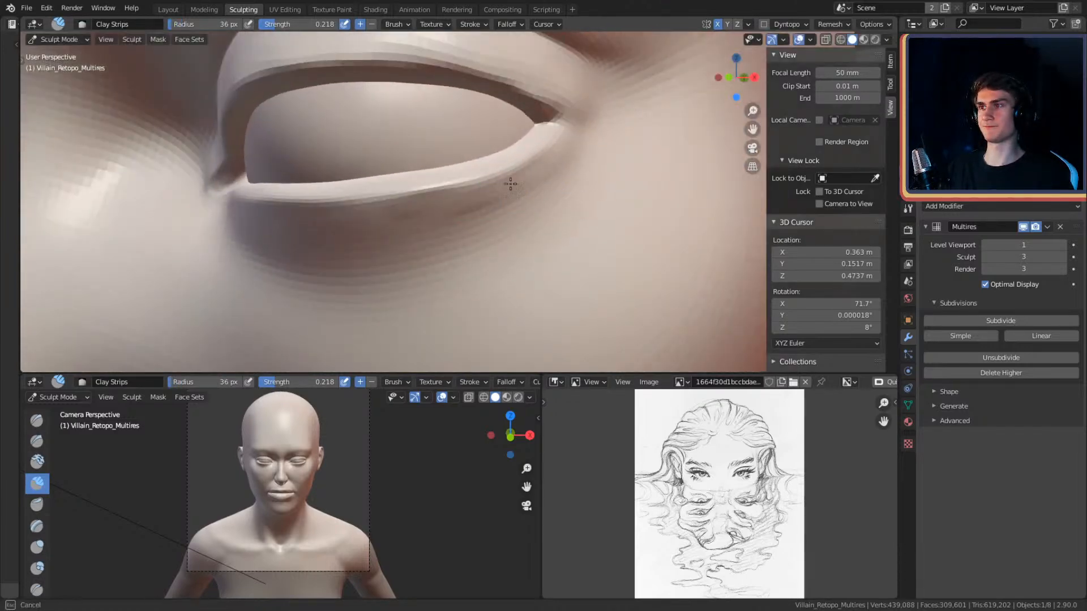
pyautogui.moveTo(553, 158)
pyautogui.keyDown('alt'); pyautogui.mouseDown()
pyautogui.moveTo(580, 169)
pyautogui.moveTo(602, 146)
pyautogui.mouseUp(); pyautogui.keyUp('alt')
pyautogui.press('f')
pyautogui.click(582, 172)
pyautogui.moveTo(565, 182)
pyautogui.keyDown('alt'); pyautogui.mouseDown()
pyautogui.moveTo(572, 170)
pyautogui.moveTo(555, 202)
pyautogui.mouseUp(); pyautogui.keyUp('alt')
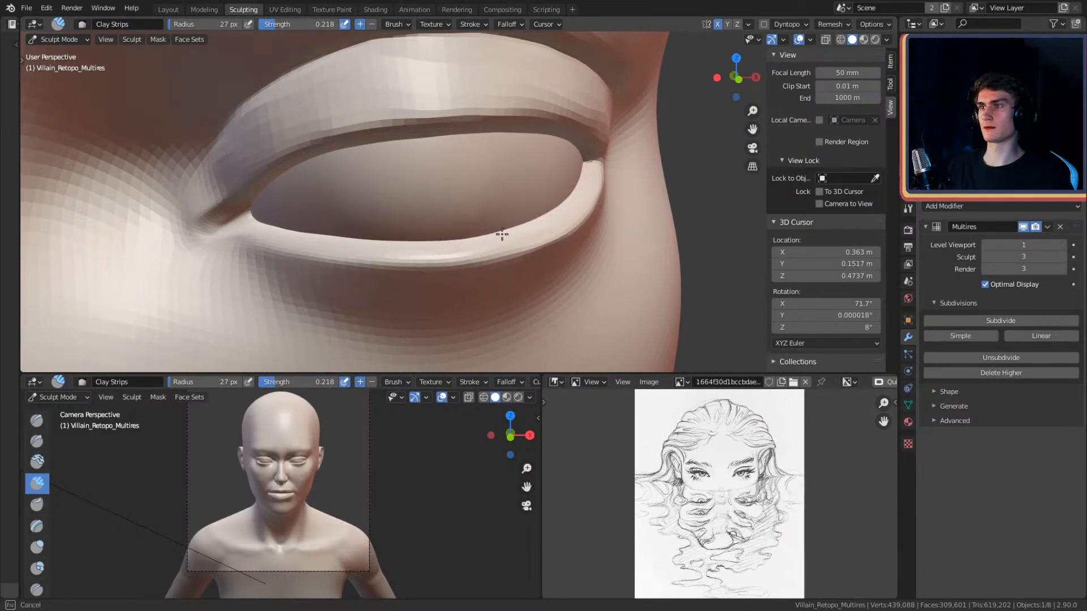
pyautogui.moveTo(575, 185)
pyautogui.keyDown('alt'); pyautogui.mouseDown()
pyautogui.moveTo(607, 175)
pyautogui.moveTo(568, 180)
pyautogui.moveTo(503, 216)
pyautogui.mouseUp(); pyautogui.keyUp('alt')
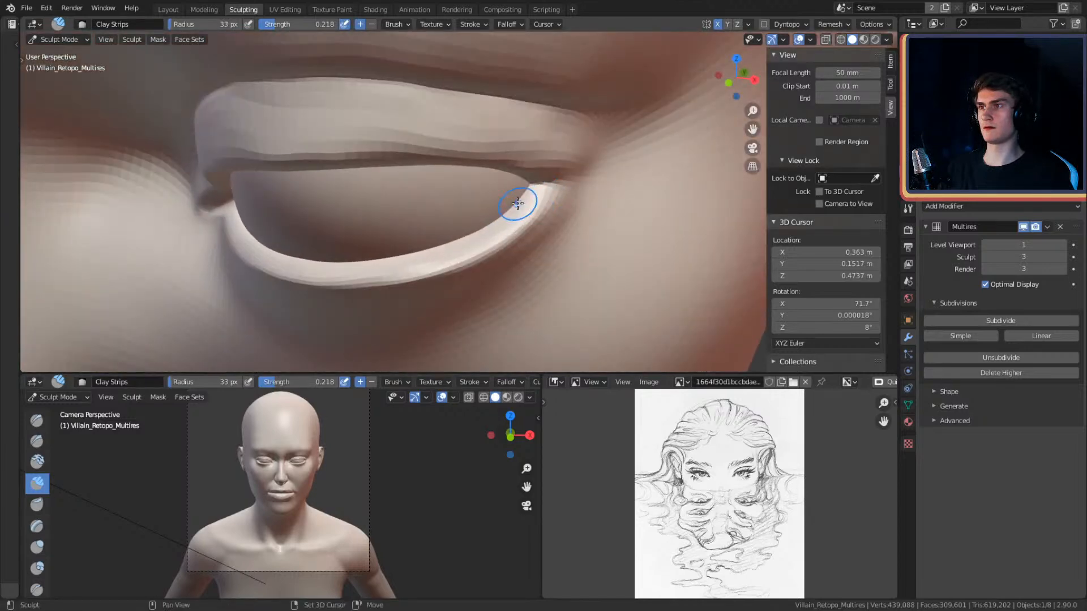
# - Try to sculpt an under-eye fold below the lower eyelid with the Clay Strips brush at 47 px radius
pyautogui.moveTo(539, 215)
pyautogui.keyDown('alt'); pyautogui.keyDown('shift'); pyautogui.mouseDown()
pyautogui.moveTo(606, 152)
pyautogui.moveTo(594, 162)
pyautogui.moveTo(517, 86)
pyautogui.mouseUp(); pyautogui.keyUp('shift'); pyautogui.keyUp('alt')
pyautogui.press('f')
pyautogui.click(636, 184)
pyautogui.moveTo(607, 174); pyautogui.dragTo(580, 224)
pyautogui.moveTo(583, 218)
pyautogui.mouseDown()
pyautogui.moveTo(590, 198)
pyautogui.moveTo(571, 231)
pyautogui.moveTo(604, 179)
pyautogui.moveTo(560, 220)
pyautogui.moveTo(536, 194)
pyautogui.moveTo(541, 204)
pyautogui.moveTo(497, 206)
pyautogui.moveTo(524, 208)
pyautogui.moveTo(519, 198)
pyautogui.moveTo(590, 138)
pyautogui.mouseUp()
pyautogui.press('f')
pyautogui.click(506, 205)
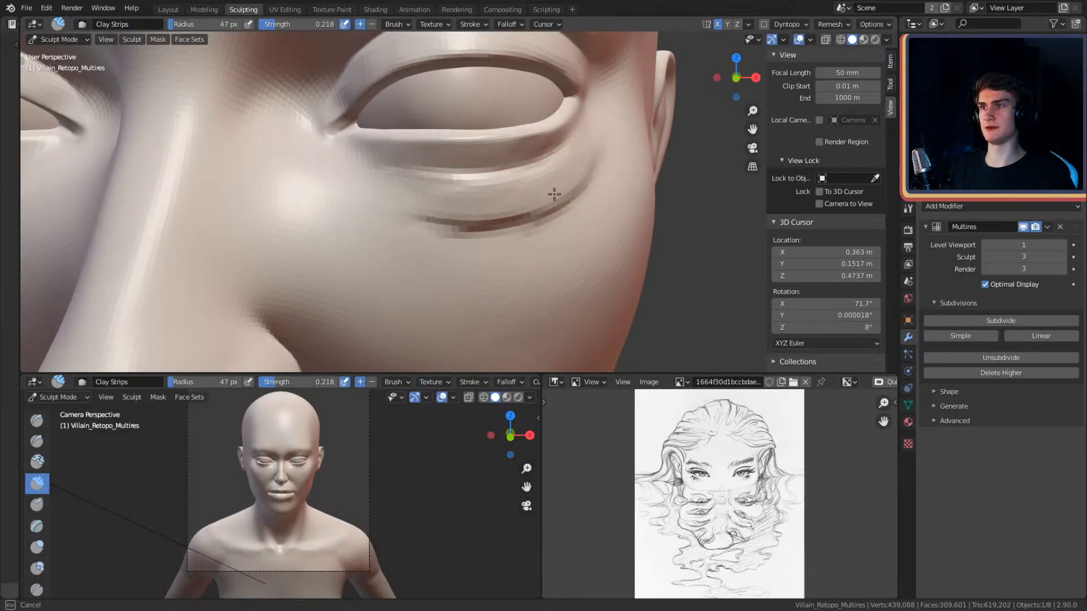
pyautogui.moveTo(447, 205); pyautogui.dragTo(474, 210)
pyautogui.keyDown('ctrl'); pyautogui.moveTo(567, 117); pyautogui.dragTo(570, 197, button='middle'); pyautogui.keyUp('ctrl')
pyautogui.hotkey('ctrl', 'z')
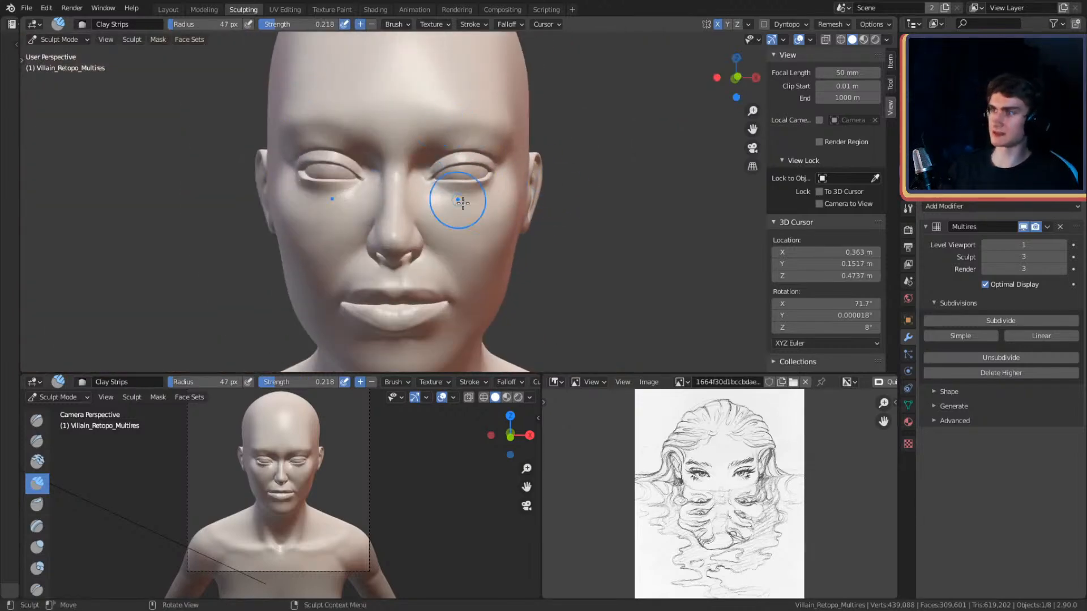
# - Lightly sculpt the under-eye area below the lower lid with the Clay Strips brush at 42 px and 50 px radius
pyautogui.moveTo(505, 243)
pyautogui.keyDown('ctrl'); pyautogui.mouseDown(button='middle')
pyautogui.moveTo(543, 172)
pyautogui.moveTo(500, 209)
pyautogui.moveTo(523, 210)
pyautogui.mouseUp(button='middle'); pyautogui.keyUp('ctrl')
pyautogui.scroll(6, 509, 170)
pyautogui.press('f')
pyautogui.click(532, 209)
pyautogui.moveTo(539, 214)
pyautogui.mouseDown()
pyautogui.moveTo(544, 227)
pyautogui.moveTo(505, 218)
pyautogui.mouseUp()
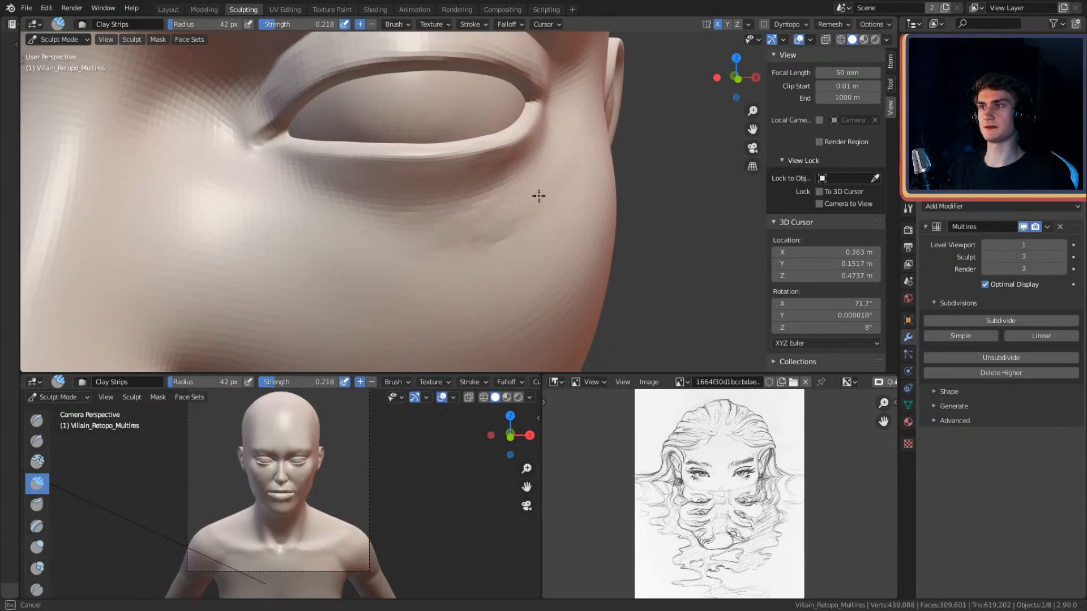
pyautogui.keyDown('ctrl'); pyautogui.moveTo(395, 226); pyautogui.dragTo(401, 231); pyautogui.keyUp('ctrl')
pyautogui.press('f')
pyautogui.click(543, 224)
pyautogui.keyDown('ctrl'); pyautogui.moveTo(535, 218); pyautogui.dragTo(476, 256); pyautogui.keyUp('ctrl')
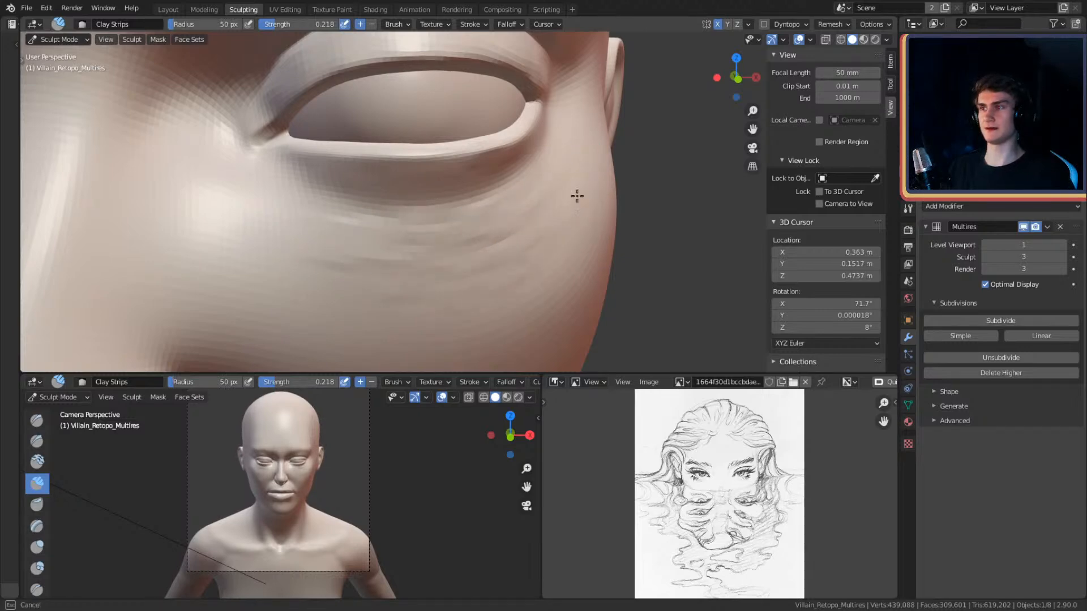
pyautogui.keyDown('ctrl'); pyautogui.moveTo(542, 204); pyautogui.dragTo(347, 230); pyautogui.keyUp('ctrl')
# - Carve the under-eye area from the outer corner towards the nose with a larger, inverted Clay Strips brush
pyautogui.moveTo(577, 235)
pyautogui.mouseDown(button='middle')
pyautogui.moveTo(564, 174)
pyautogui.moveTo(547, 200)
pyautogui.mouseUp(button='middle')
pyautogui.press(']')
pyautogui.press(']')
pyautogui.press(']')
pyautogui.moveTo(608, 149)
pyautogui.keyDown('ctrl'); pyautogui.mouseDown()
pyautogui.moveTo(525, 259)
pyautogui.moveTo(481, 275)
pyautogui.mouseUp(); pyautogui.keyUp('ctrl')
pyautogui.moveTo(455, 272)
pyautogui.keyDown('ctrl'); pyautogui.mouseDown()
pyautogui.moveTo(373, 266)
pyautogui.moveTo(334, 250)
pyautogui.mouseUp(); pyautogui.keyUp('ctrl')
pyautogui.moveTo(586, 104)
pyautogui.keyDown('ctrl'); pyautogui.mouseDown()
pyautogui.moveTo(581, 144)
pyautogui.moveTo(498, 206)
pyautogui.mouseUp(); pyautogui.keyUp('ctrl')
pyautogui.keyDown('ctrl'); pyautogui.moveTo(589, 178); pyautogui.dragTo(491, 252); pyautogui.keyUp('ctrl')
# - Smooth the strokes between the lower eyelid and the cheek at 168 px brush radius
pyautogui.press('f')
pyautogui.click(557, 231)
pyautogui.moveTo(547, 182)
pyautogui.keyDown('shift'); pyautogui.mouseDown()
pyautogui.moveTo(570, 177)
pyautogui.moveTo(403, 245)
pyautogui.moveTo(405, 281)
pyautogui.moveTo(550, 257)
pyautogui.mouseUp(); pyautogui.keyUp('shift')
pyautogui.moveTo(500, 170)
pyautogui.keyDown('ctrl'); pyautogui.mouseDown(button='middle')
pyautogui.moveTo(488, 218)
pyautogui.moveTo(499, 194)
pyautogui.moveTo(531, 216)
pyautogui.mouseUp(button='middle'); pyautogui.keyUp('ctrl')
pyautogui.moveTo(518, 220); pyautogui.dragTo(451, 195, button='middle')
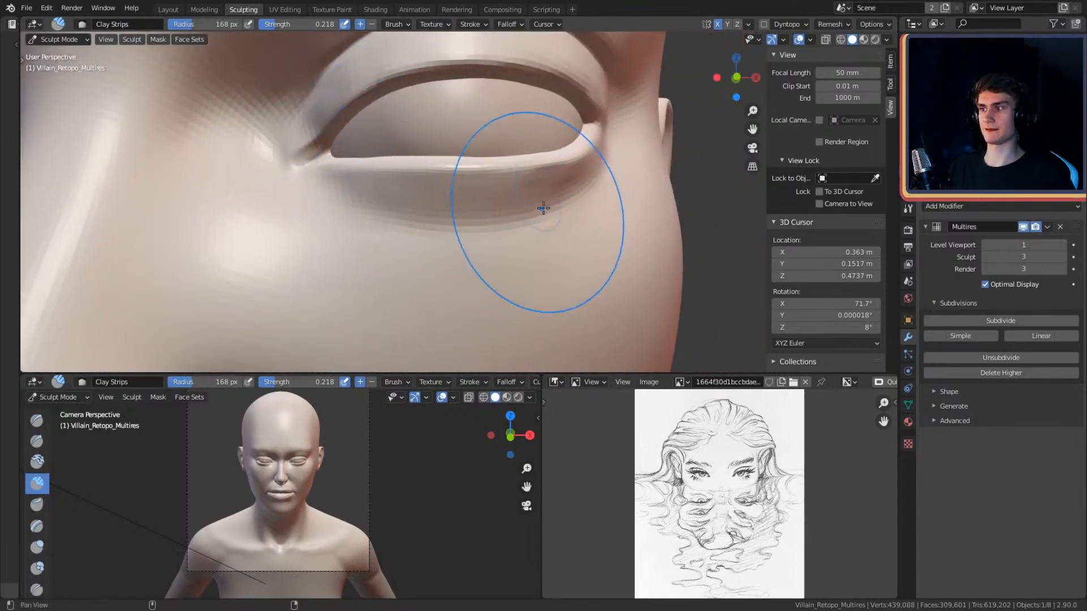
pyautogui.keyDown('shift'); pyautogui.moveTo(540, 210); pyautogui.dragTo(532, 214, button='middle'); pyautogui.keyUp('shift')
# - Blend the area beneath the lower eyelid into the cheek with the Clay Strips brush at 150 px radius
pyautogui.press('f')
pyautogui.click(430, 251)
pyautogui.moveTo(392, 247)
pyautogui.mouseDown()
pyautogui.moveTo(469, 275)
pyautogui.moveTo(439, 283)
pyautogui.mouseUp()
pyautogui.press('f')
pyautogui.moveTo(328, 283)
pyautogui.mouseDown()
pyautogui.moveTo(467, 322)
pyautogui.moveTo(405, 301)
pyautogui.moveTo(475, 297)
pyautogui.mouseUp()
pyautogui.click(473, 310)
pyautogui.press('f')
pyautogui.click(470, 293)
pyautogui.scroll(-5, 577, 192)
pyautogui.keyDown('ctrl'); pyautogui.keyDown('alt'); pyautogui.moveTo(562, 197); pyautogui.dragTo(521, 167); pyautogui.keyUp('alt'); pyautogui.keyUp('ctrl')
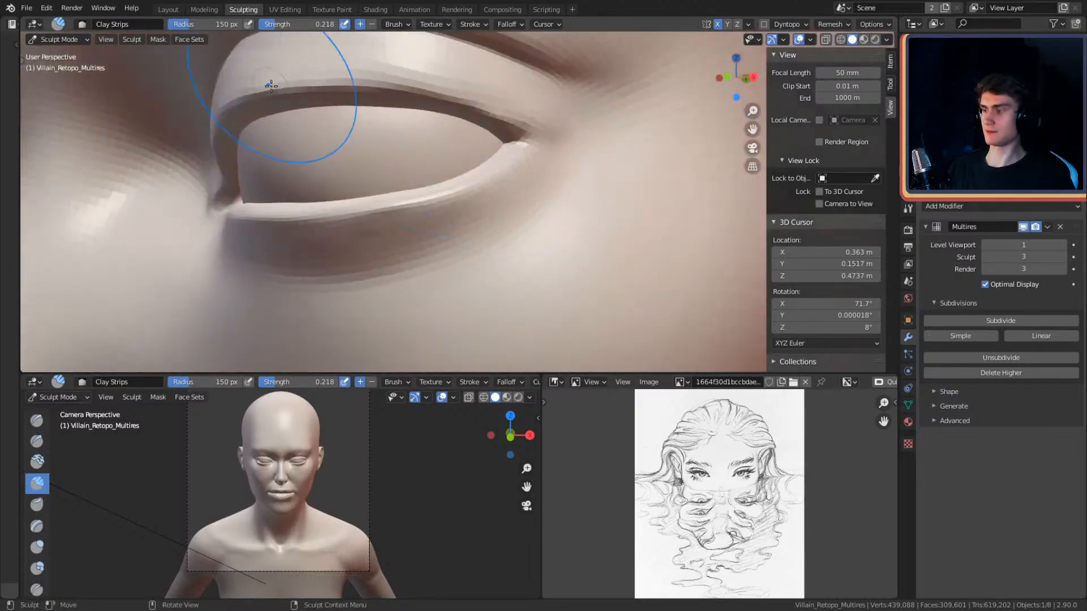
# - Adjust the shape of the eyelids around the eye opening with the Grab brush at 181 px radius
pyautogui.press('g')
pyautogui.press('f')
pyautogui.click(490, 200)
pyautogui.moveTo(462, 198)
pyautogui.mouseDown()
pyautogui.moveTo(450, 188)
pyautogui.moveTo(498, 186)
pyautogui.mouseUp()
pyautogui.press('f')
pyautogui.click(443, 200)
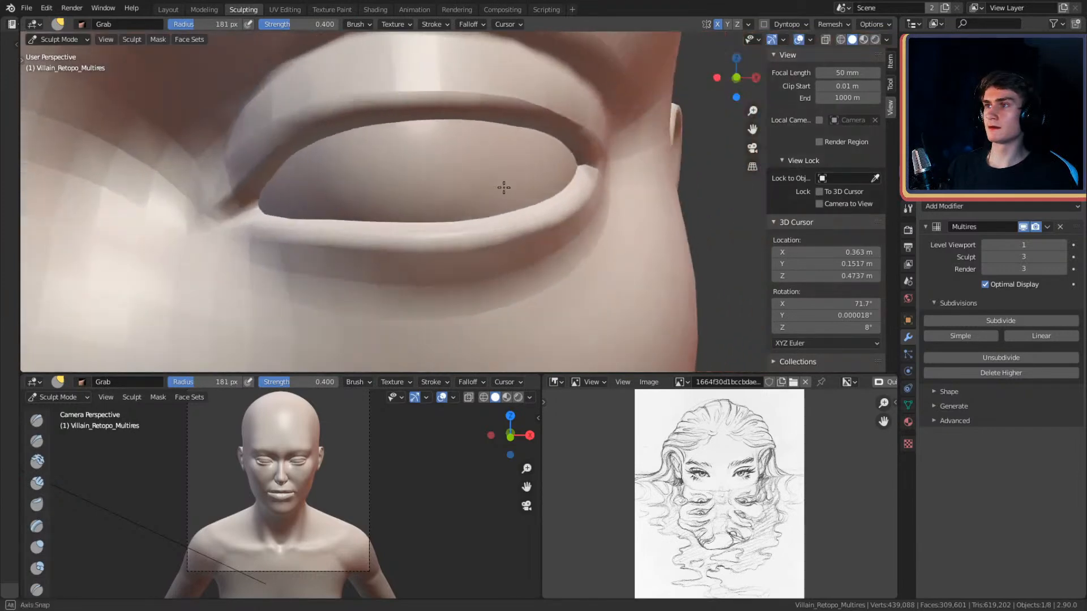
pyautogui.keyDown('ctrl'); pyautogui.keyDown('alt'); pyautogui.moveTo(526, 145); pyautogui.dragTo(547, 180); pyautogui.keyUp('alt'); pyautogui.keyUp('ctrl')
pyautogui.keyDown('ctrl'); pyautogui.keyDown('alt'); pyautogui.moveTo(414, 221); pyautogui.dragTo(470, 184); pyautogui.keyUp('alt'); pyautogui.keyUp('ctrl')
# - Reshape the inner corner of the lower eyelid with the Grab brush at 159 px and 115 px radius
pyautogui.keyDown('alt'); pyautogui.moveTo(470, 183); pyautogui.dragTo(483, 180); pyautogui.keyUp('alt')
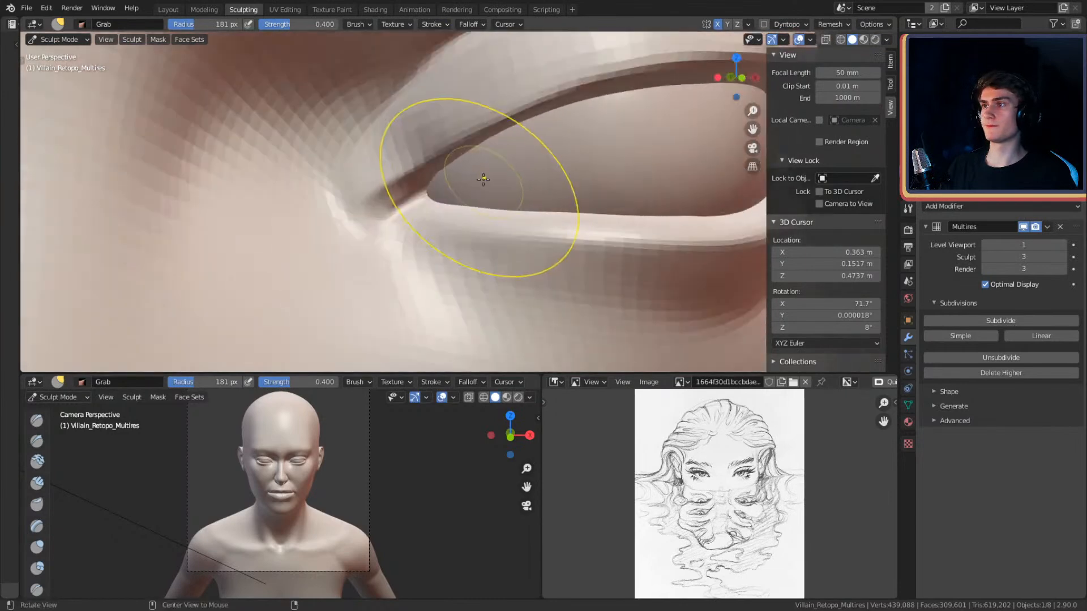
pyautogui.press('f')
pyautogui.click(463, 227)
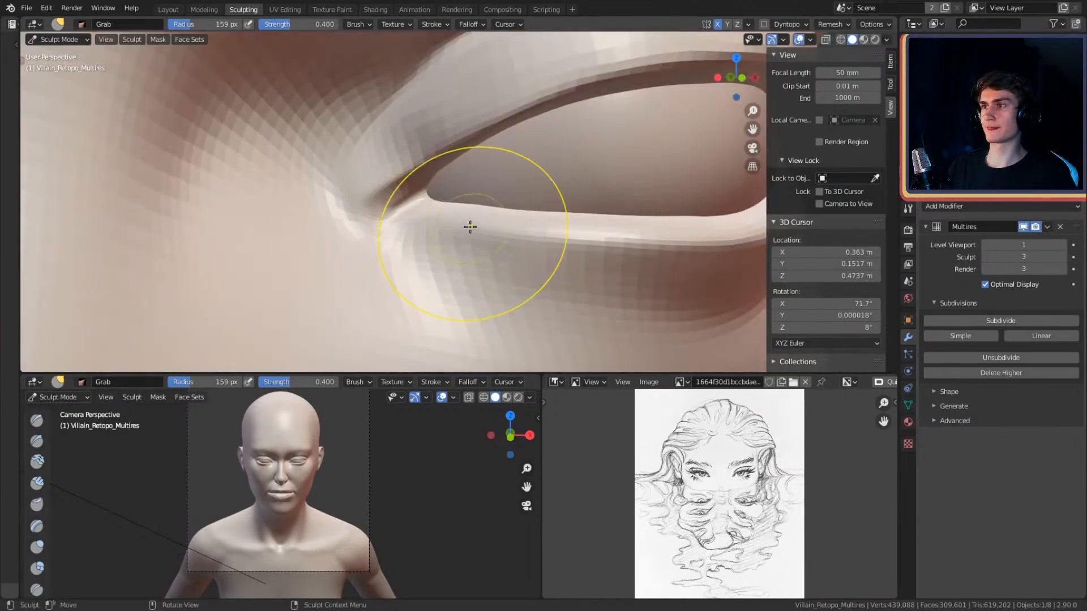
pyautogui.moveTo(512, 217)
pyautogui.keyDown('alt'); pyautogui.mouseDown()
pyautogui.moveTo(486, 177)
pyautogui.moveTo(485, 206)
pyautogui.moveTo(478, 185)
pyautogui.mouseUp(); pyautogui.keyUp('alt')
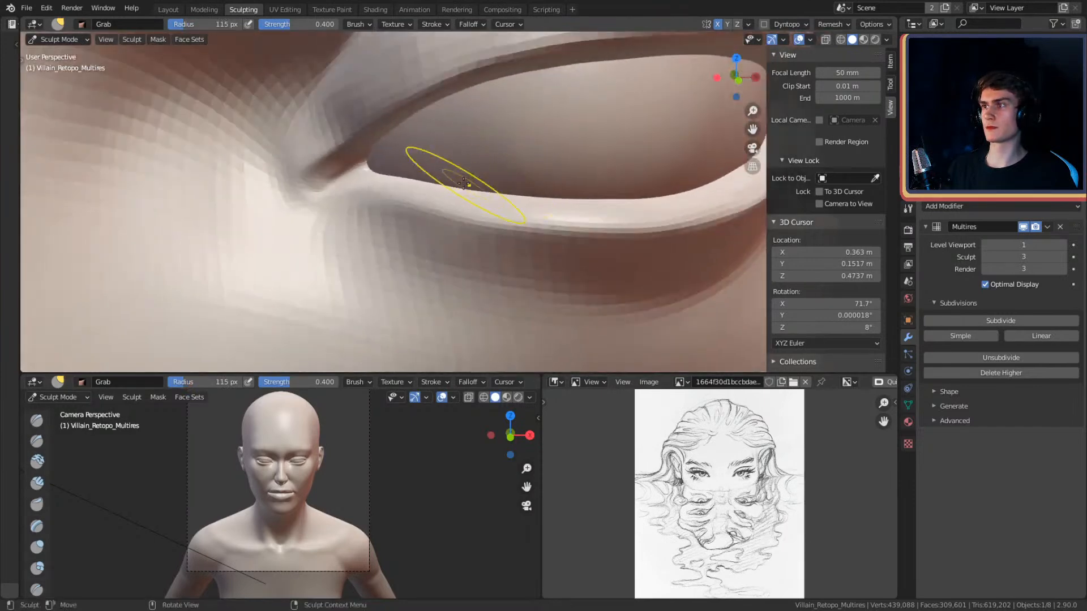
# - Define the fold at the inner eye corner with the Crease brush at 49 px and 80 px radius
pyautogui.hotkey('shift', 'c')
pyautogui.moveTo(392, 202)
pyautogui.keyDown('alt'); pyautogui.mouseDown()
pyautogui.moveTo(424, 194)
pyautogui.moveTo(432, 219)
pyautogui.mouseUp(); pyautogui.keyUp('alt')
pyautogui.press('f')
pyautogui.click(413, 210)
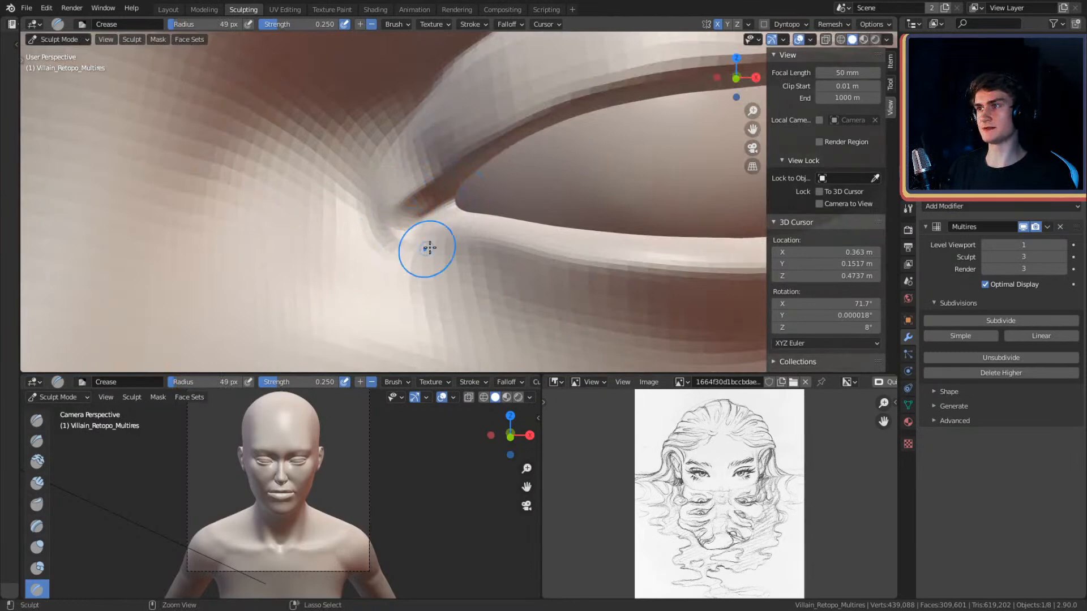
pyautogui.moveTo(516, 218)
pyautogui.keyDown('alt'); pyautogui.mouseDown()
pyautogui.moveTo(475, 211)
pyautogui.moveTo(438, 267)
pyautogui.moveTo(413, 226)
pyautogui.mouseUp(); pyautogui.keyUp('alt')
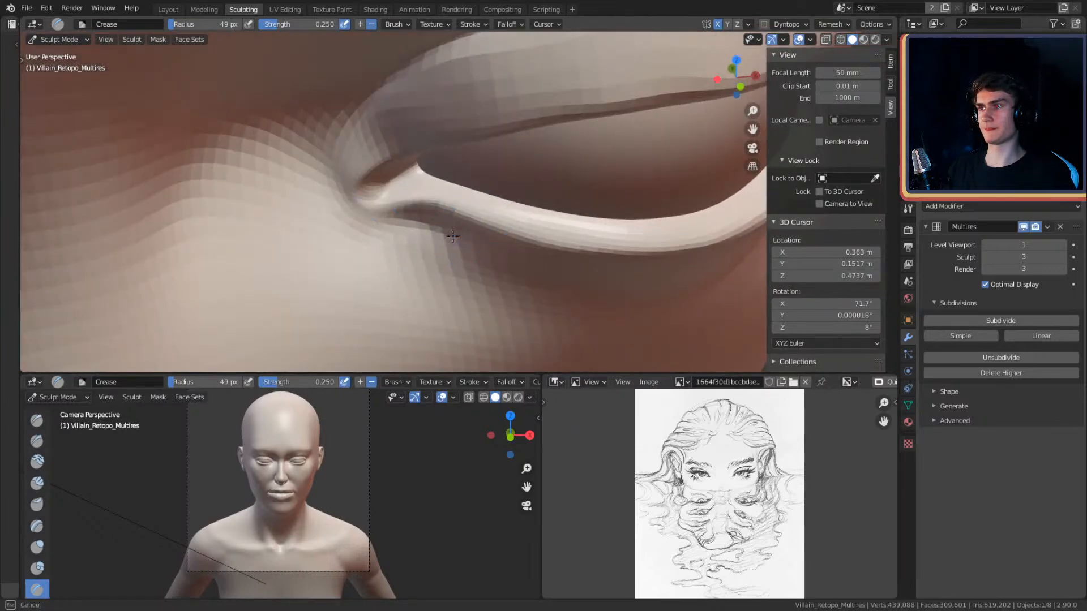
pyautogui.press('f')
pyautogui.click(453, 261)
pyautogui.moveTo(447, 194)
pyautogui.keyDown('ctrl'); pyautogui.keyDown('alt'); pyautogui.mouseDown()
pyautogui.moveTo(470, 317)
pyautogui.moveTo(498, 271)
pyautogui.moveTo(377, 111)
pyautogui.mouseUp(); pyautogui.keyUp('alt'); pyautogui.keyUp('ctrl')
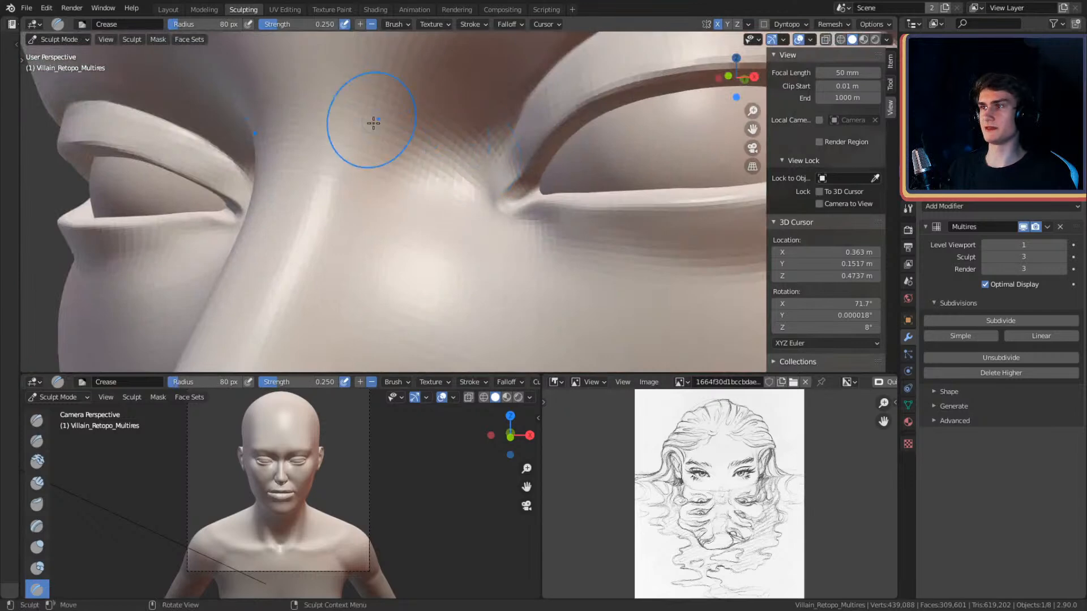
# - Sculpt the side of the nose bridge next to the inner eye corner with the Clay Strips brush at 44 px radius
pyautogui.press('c')
pyautogui.moveTo(468, 177)
pyautogui.keyDown('alt'); pyautogui.mouseDown()
pyautogui.moveTo(454, 187)
pyautogui.moveTo(479, 206)
pyautogui.mouseUp(); pyautogui.keyUp('alt')
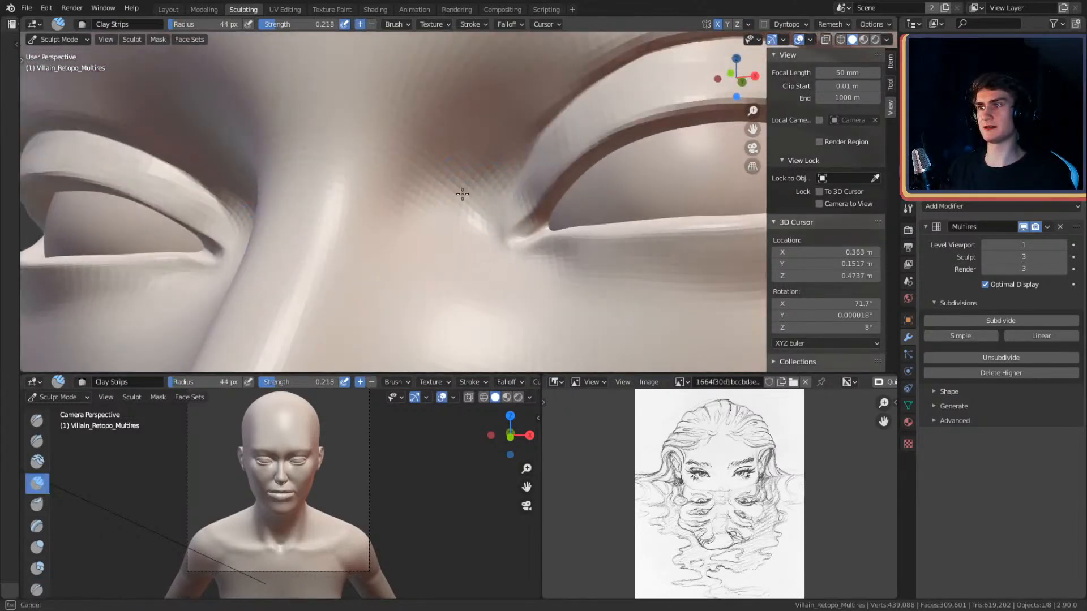
pyautogui.moveTo(464, 188)
pyautogui.keyDown('alt'); pyautogui.mouseDown()
pyautogui.moveTo(477, 172)
pyautogui.moveTo(471, 246)
pyautogui.mouseUp(); pyautogui.keyUp('alt')
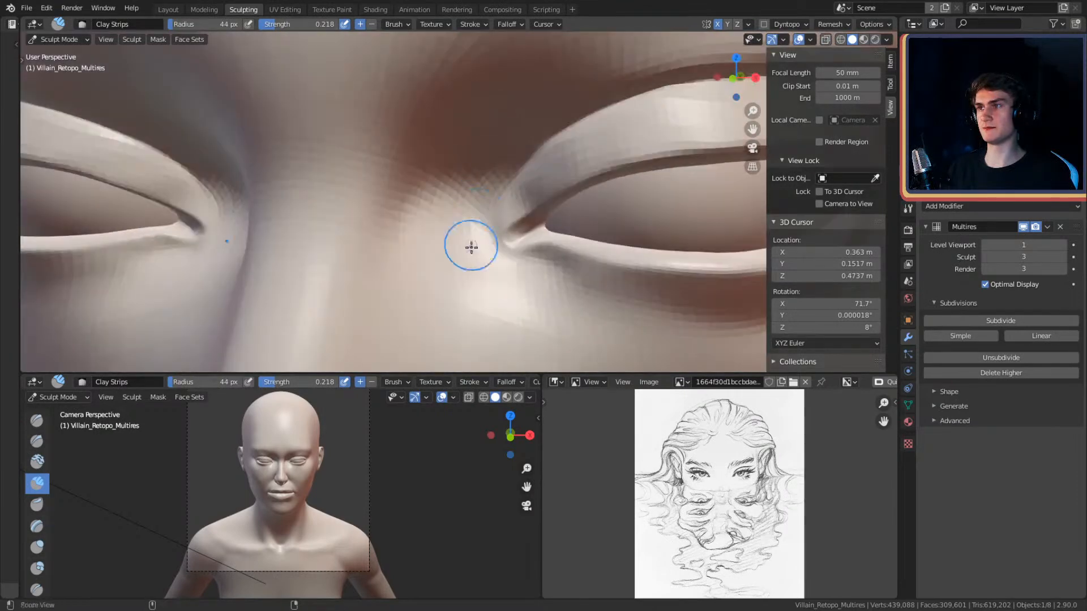
pyautogui.press('f')
pyautogui.click(453, 221)
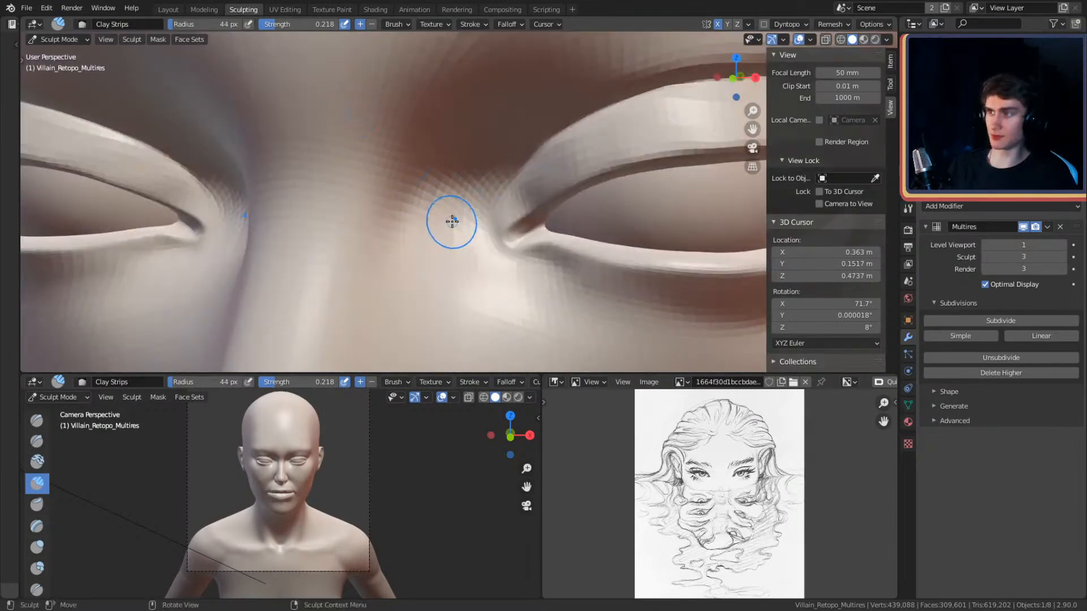
# - Raise the Clay Strips strength to 0.406 and build up and smooth the nose side by the inner eye corner at 58 and 90 px radius
pyautogui.hotkey('shift', 'f')
pyautogui.click(471, 225)
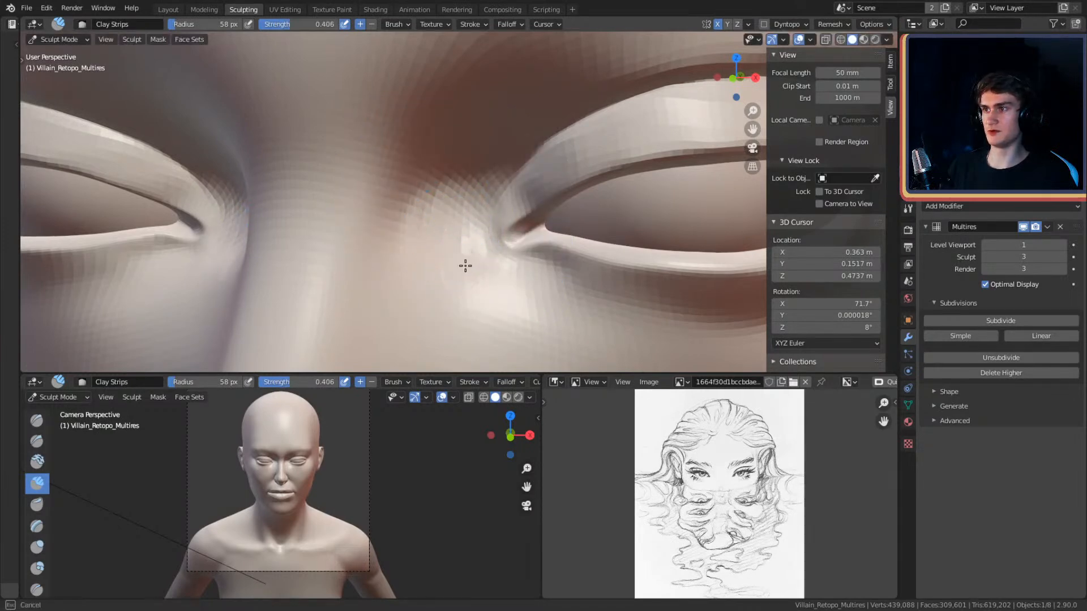
pyautogui.press('f')
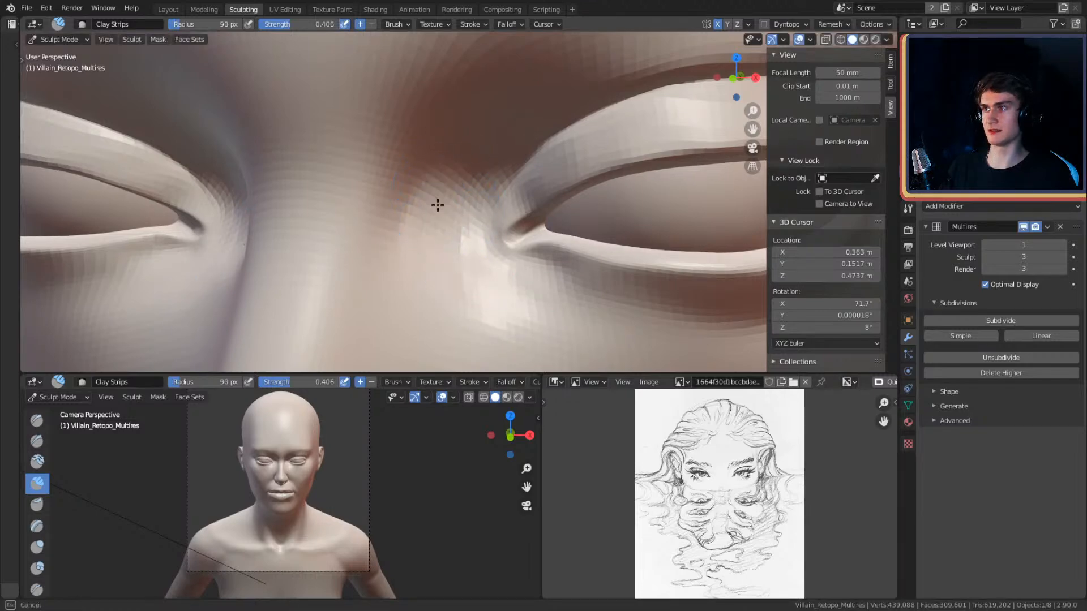
pyautogui.moveTo(459, 289)
pyautogui.keyDown('shift'); pyautogui.mouseDown()
pyautogui.moveTo(502, 303)
pyautogui.moveTo(478, 260)
pyautogui.mouseUp(); pyautogui.keyUp('shift')
pyautogui.moveTo(509, 155)
pyautogui.keyDown('ctrl'); pyautogui.keyDown('alt'); pyautogui.mouseDown()
pyautogui.moveTo(545, 228)
pyautogui.moveTo(519, 197)
pyautogui.moveTo(533, 226)
pyautogui.moveTo(512, 219)
pyautogui.mouseUp(); pyautogui.keyUp('alt'); pyautogui.keyUp('ctrl')
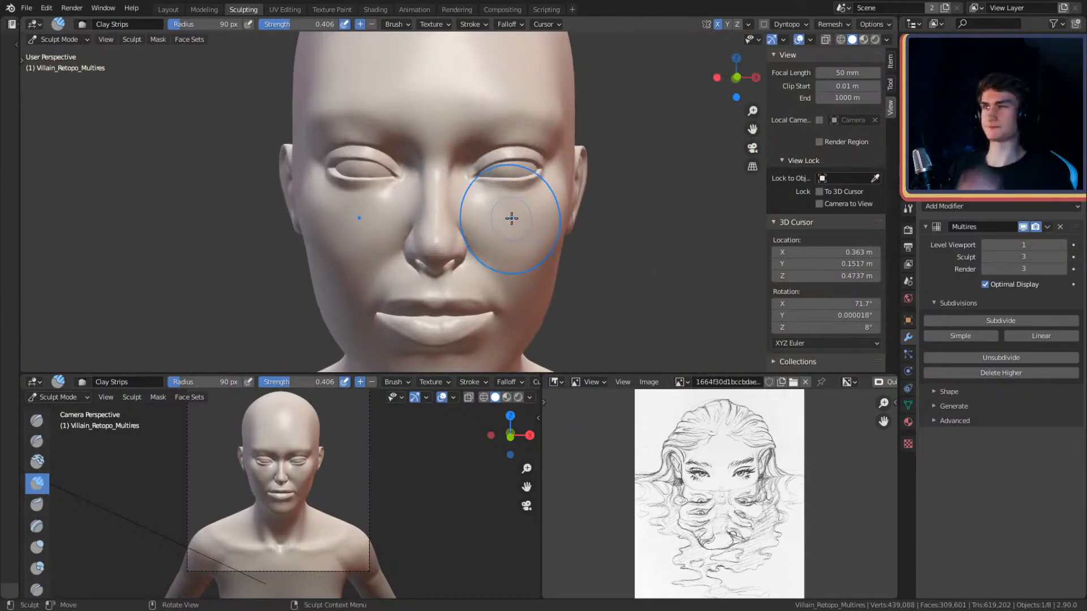
# - Crease the corner of the mouth at the end of the upper lip with the Crease brush at 34 px radius
pyautogui.moveTo(403, 185)
pyautogui.keyDown('alt'); pyautogui.mouseDown()
pyautogui.moveTo(434, 231)
pyautogui.moveTo(485, 206)
pyautogui.moveTo(417, 187)
pyautogui.moveTo(473, 206)
pyautogui.moveTo(559, 195)
pyautogui.moveTo(526, 226)
pyautogui.moveTo(462, 156)
pyautogui.mouseUp(); pyautogui.keyUp('alt')
pyautogui.scroll(6, 496, 246)
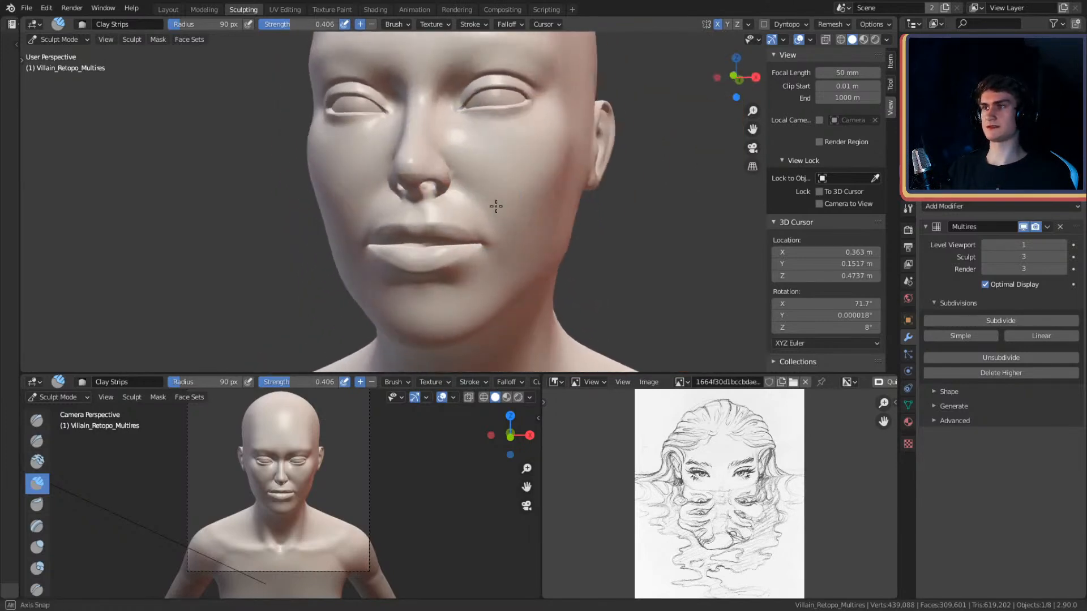
pyautogui.scroll(5, 516, 202)
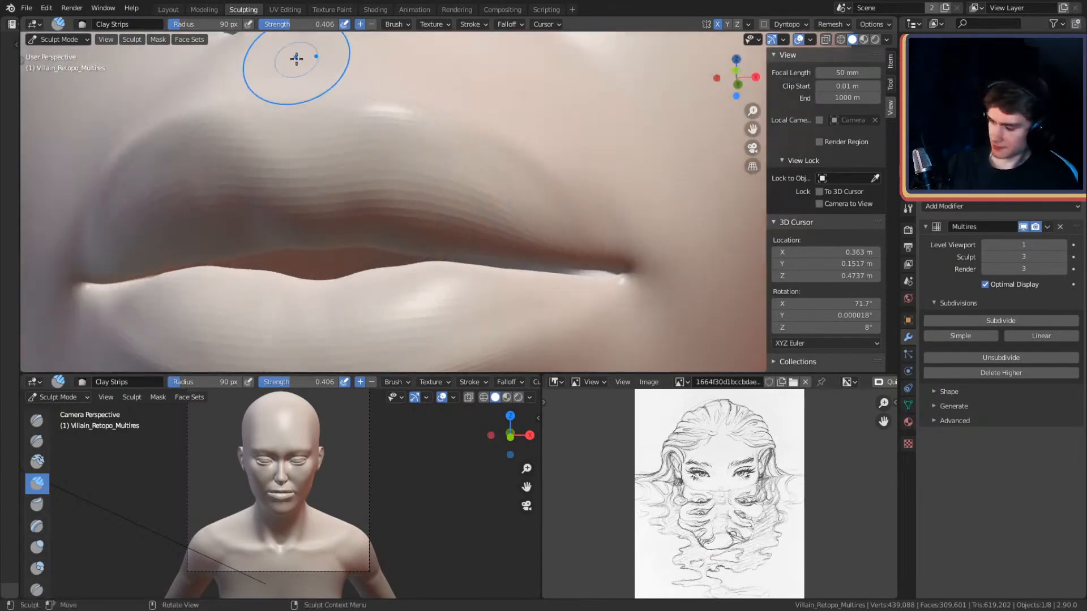
pyautogui.hotkey('shift', 'c')
pyautogui.moveTo(473, 209)
pyautogui.keyDown('alt'); pyautogui.mouseDown()
pyautogui.moveTo(452, 219)
pyautogui.moveTo(456, 192)
pyautogui.moveTo(489, 217)
pyautogui.moveTo(483, 186)
pyautogui.moveTo(510, 195)
pyautogui.moveTo(461, 153)
pyautogui.moveTo(475, 133)
pyautogui.moveTo(527, 248)
pyautogui.mouseUp(); pyautogui.keyUp('alt')
pyautogui.press('f')
pyautogui.click(516, 221)
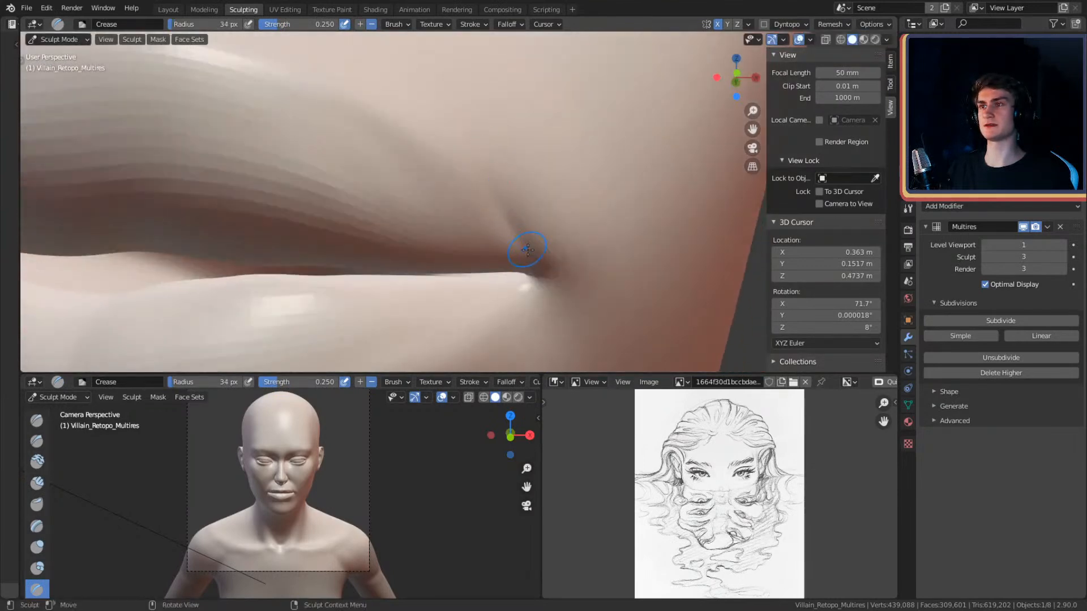
pyautogui.moveTo(525, 200)
pyautogui.keyDown('alt'); pyautogui.mouseDown()
pyautogui.moveTo(543, 179)
pyautogui.moveTo(553, 199)
pyautogui.moveTo(502, 148)
pyautogui.mouseUp(); pyautogui.keyUp('alt')
# - Build up and blend the skin around the mouth corner with the Clay Strips brush at 55, 35 and 106 px radius
pyautogui.press('c')
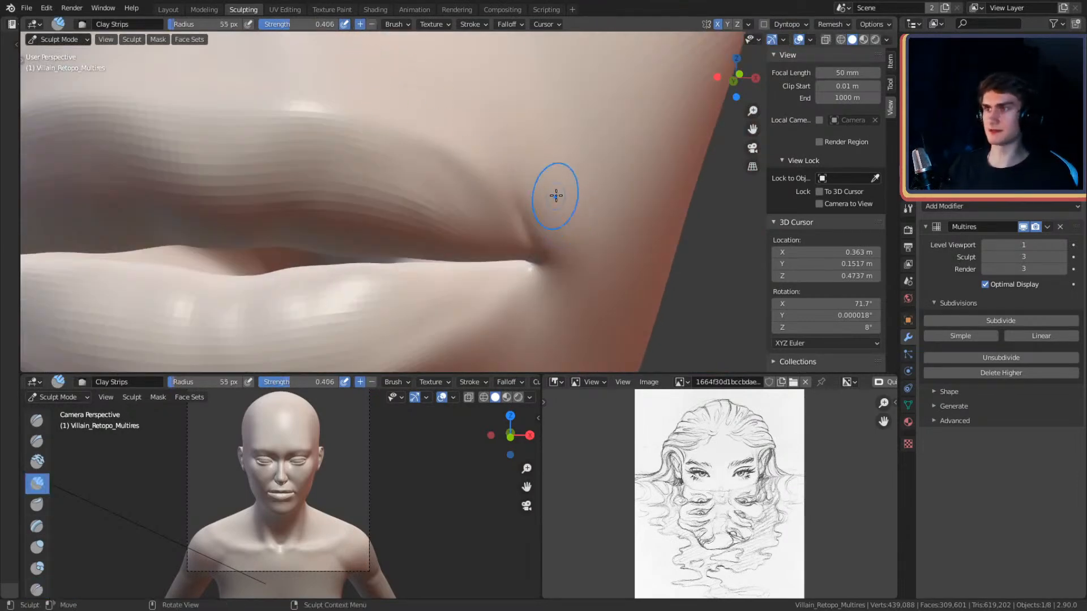
pyautogui.keyDown('alt'); pyautogui.moveTo(555, 194); pyautogui.dragTo(527, 202); pyautogui.keyUp('alt')
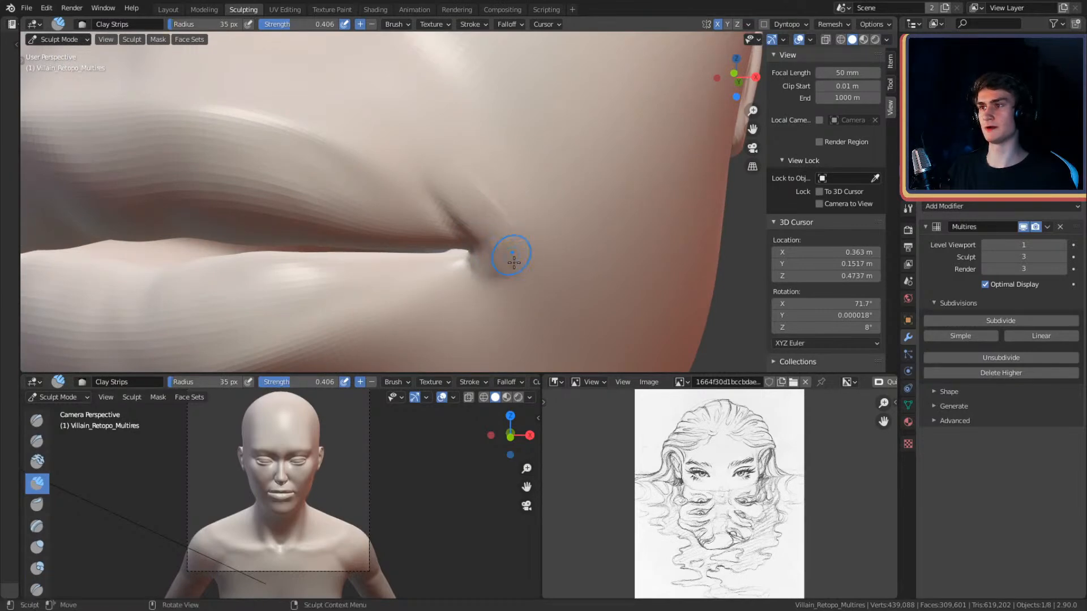
pyautogui.scroll(-3, 476, 150)
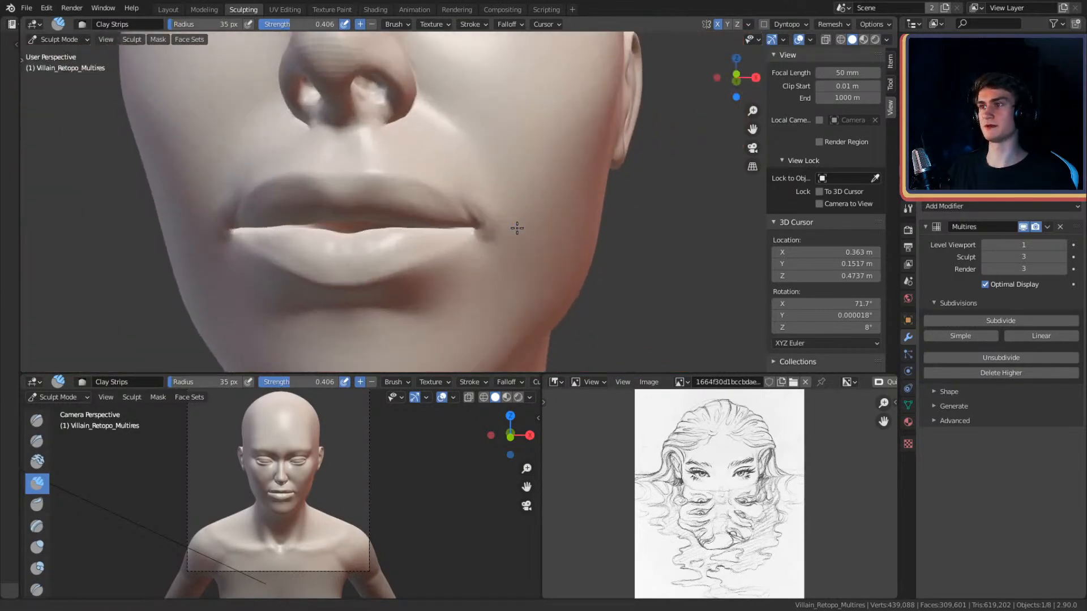
pyautogui.scroll(3, 514, 230)
pyautogui.press('f')
pyautogui.click(531, 252)
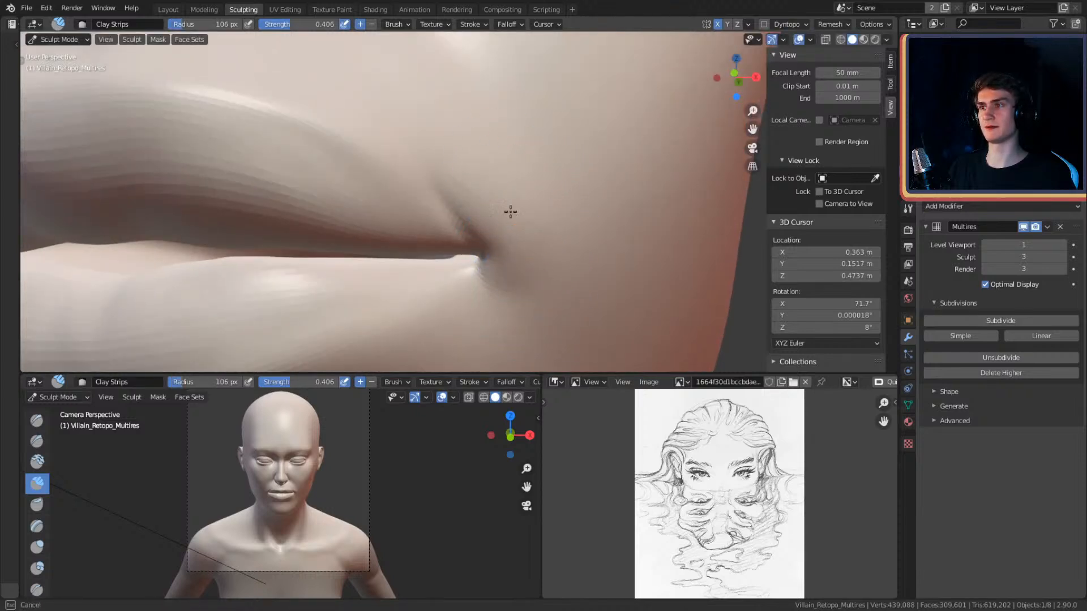
pyautogui.press('f')
pyautogui.click(501, 242)
pyautogui.moveTo(511, 206)
pyautogui.keyDown('ctrl'); pyautogui.keyDown('alt'); pyautogui.mouseDown()
pyautogui.moveTo(538, 235)
pyautogui.moveTo(509, 243)
pyautogui.moveTo(532, 192)
pyautogui.moveTo(522, 160)
pyautogui.moveTo(532, 187)
pyautogui.mouseUp(); pyautogui.keyUp('alt'); pyautogui.keyUp('ctrl')
# - Reshape the mouth corner with the Grab brush at 138 px and 127 px radius
pyautogui.press('g')
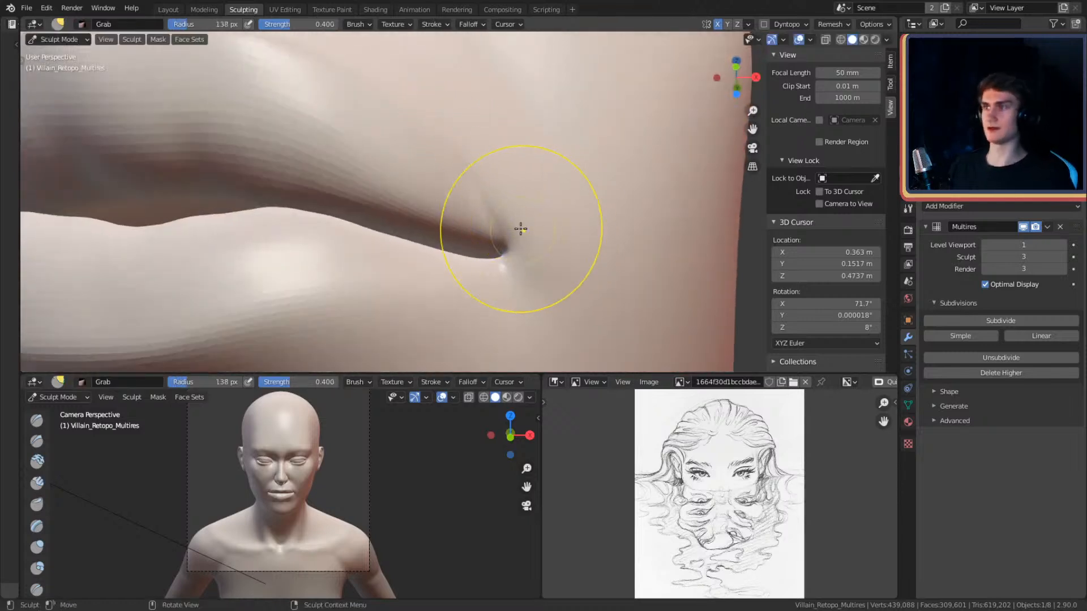
pyautogui.moveTo(505, 184)
pyautogui.keyDown('ctrl'); pyautogui.keyDown('alt'); pyautogui.mouseDown()
pyautogui.moveTo(522, 260)
pyautogui.moveTo(521, 175)
pyautogui.mouseUp(); pyautogui.keyUp('alt'); pyautogui.keyUp('ctrl')
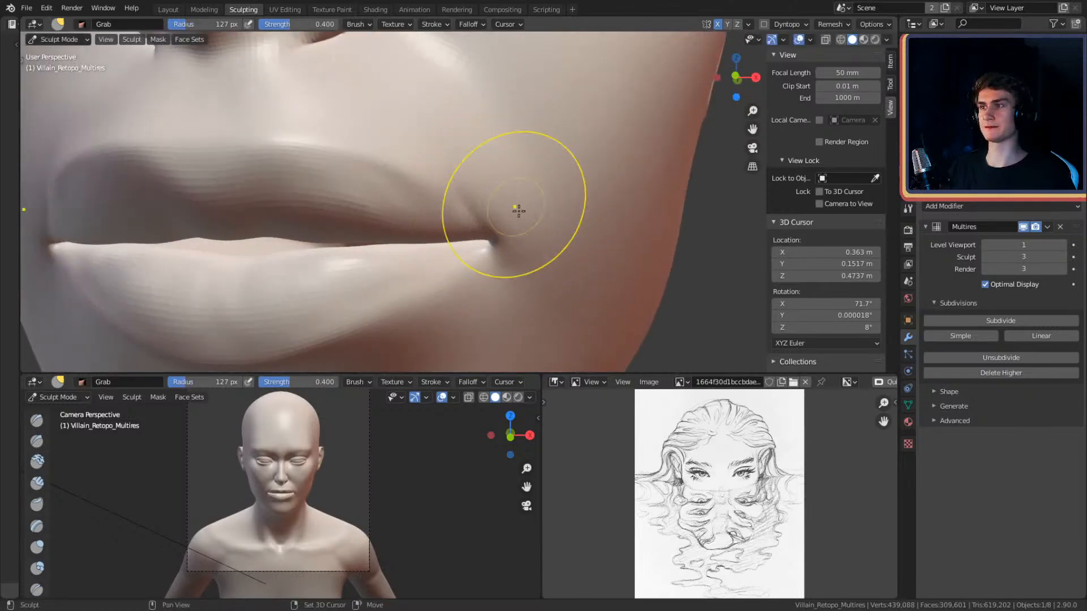
pyautogui.press('f')
pyautogui.click(521, 236)
pyautogui.moveTo(522, 236)
pyautogui.keyDown('alt'); pyautogui.mouseDown()
pyautogui.moveTo(530, 272)
pyautogui.moveTo(532, 171)
pyautogui.moveTo(534, 223)
pyautogui.moveTo(543, 217)
pyautogui.moveTo(517, 233)
pyautogui.moveTo(533, 199)
pyautogui.moveTo(522, 234)
pyautogui.moveTo(478, 227)
pyautogui.moveTo(505, 226)
pyautogui.moveTo(548, 160)
pyautogui.moveTo(494, 179)
pyautogui.moveTo(484, 247)
pyautogui.mouseUp(); pyautogui.keyUp('alt')
pyautogui.press('f')
pyautogui.click(514, 240)
pyautogui.press('f')
pyautogui.click(479, 236)
pyautogui.press('f')
pyautogui.click(485, 246)
# - Blend the skin above the mouth corner with the Clay Strips brush at 124 px radius
pyautogui.press('c')
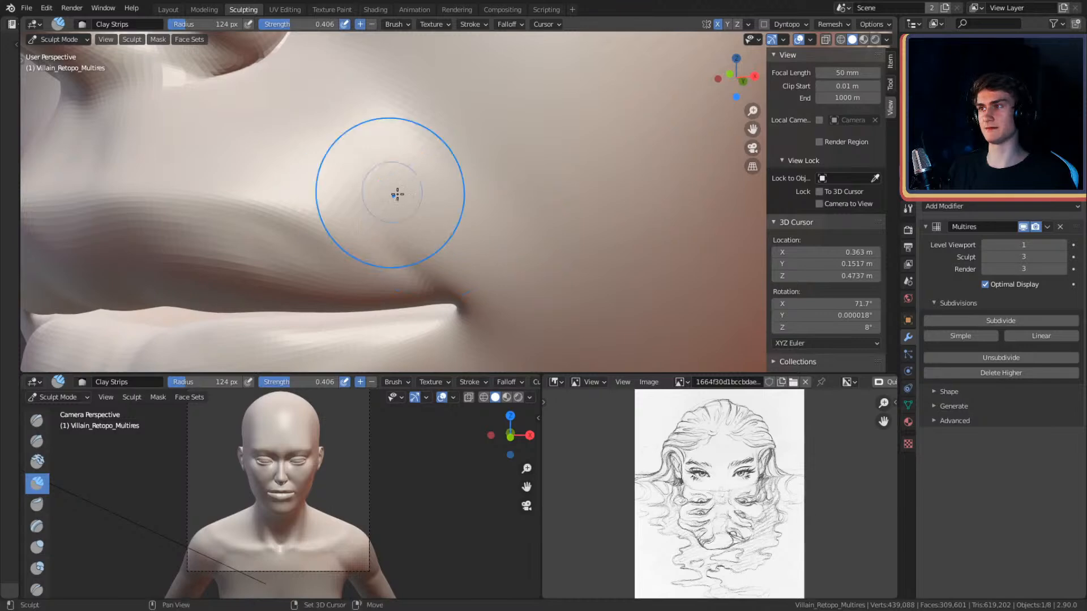
pyautogui.keyDown('alt'); pyautogui.moveTo(378, 184); pyautogui.dragTo(495, 182); pyautogui.keyUp('alt')
pyautogui.scroll(-6, 512, 175)
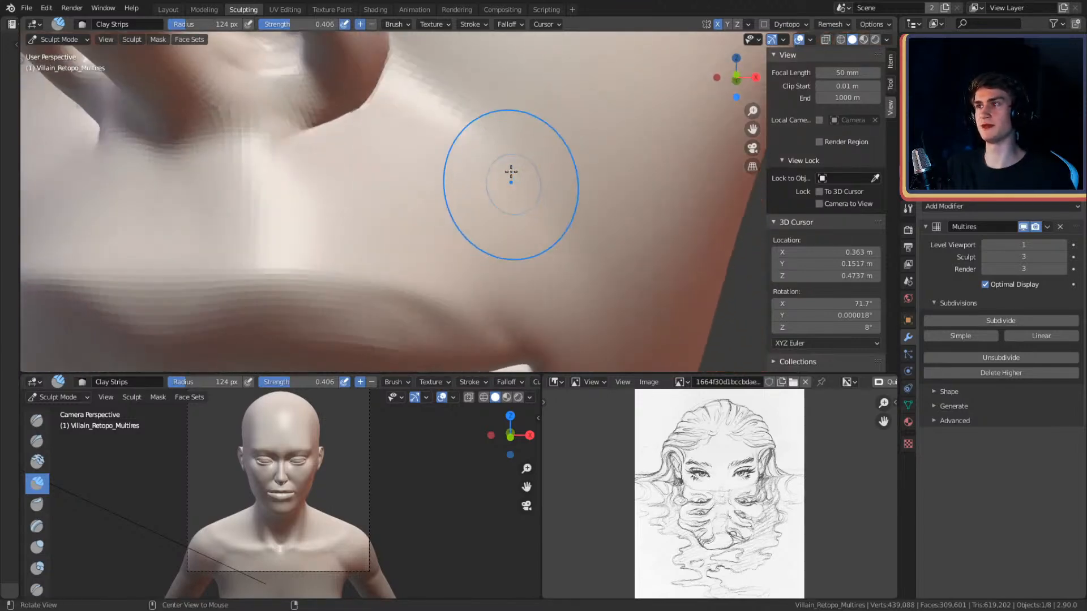
pyautogui.scroll(6, 491, 215)
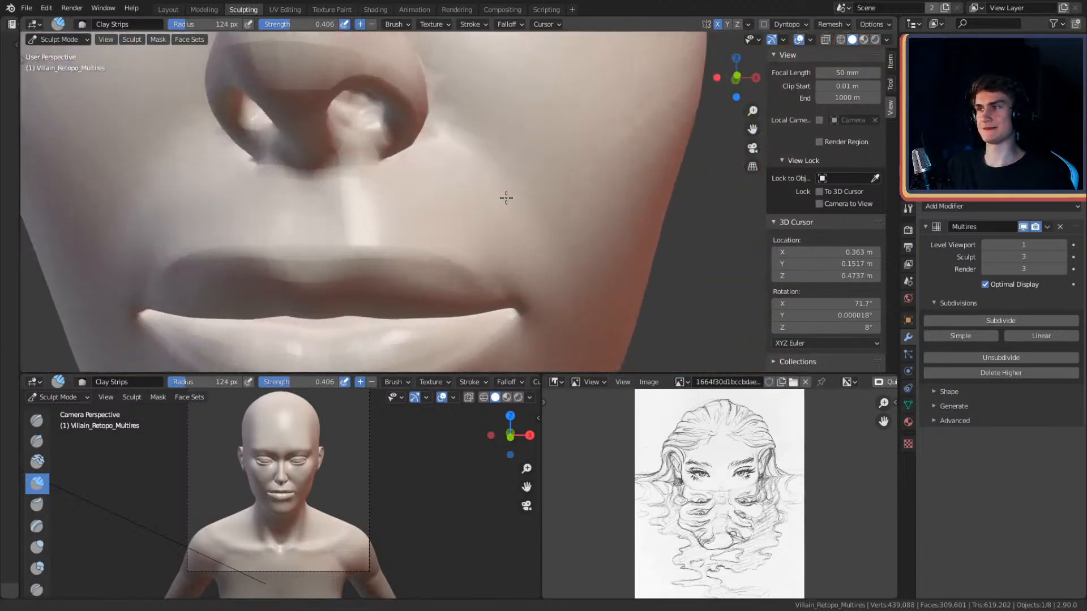
# - Crease and smooth the base of the nose between the nostril and the upper lip with the Crease brush at 35 px radius
pyautogui.hotkey('shift', 'c')
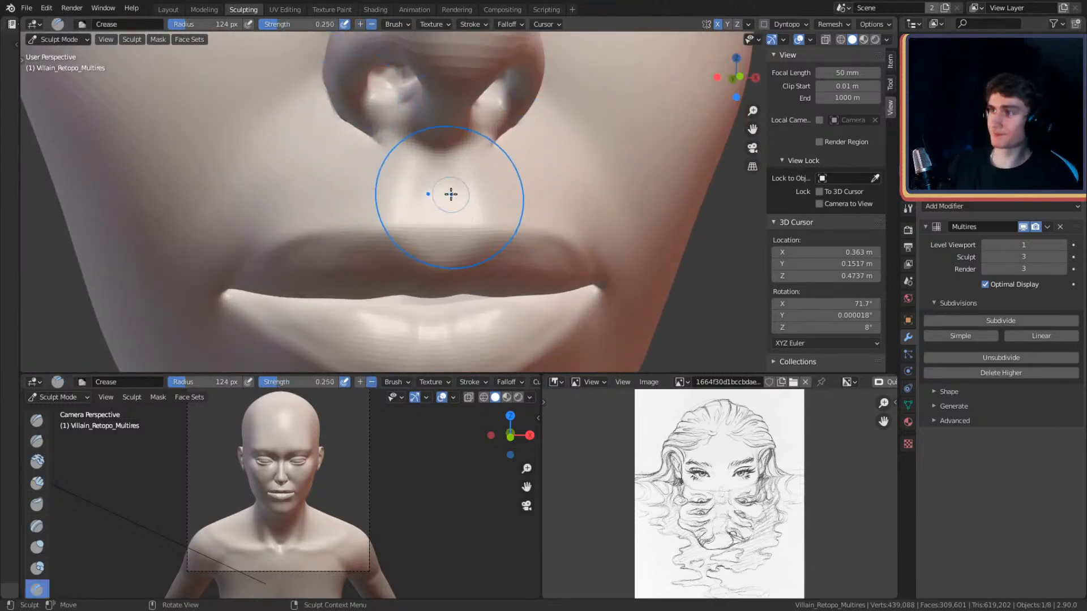
pyautogui.scroll(5, 437, 181)
pyautogui.moveTo(480, 194)
pyautogui.mouseDown(button='middle')
pyautogui.moveTo(447, 186)
pyautogui.moveTo(468, 151)
pyautogui.moveTo(456, 172)
pyautogui.mouseUp(button='middle')
pyautogui.scroll(4, 446, 187)
pyautogui.moveTo(454, 169); pyautogui.dragTo(468, 118)
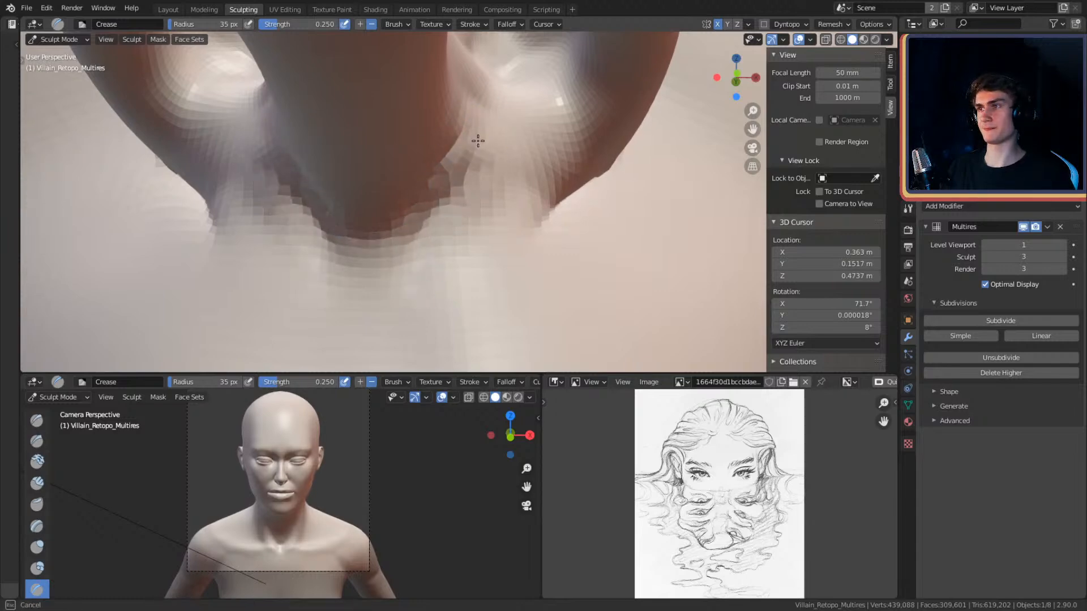
pyautogui.moveTo(456, 187)
pyautogui.keyDown('shift'); pyautogui.mouseDown()
pyautogui.moveTo(440, 222)
pyautogui.moveTo(459, 227)
pyautogui.mouseUp(); pyautogui.keyUp('shift')
# - Define the philtrum ridges between nose and upper lip with the Crease brush at 62 px radius
pyautogui.press('f')
pyautogui.click(420, 233)
pyautogui.moveTo(458, 313)
pyautogui.mouseDown(button='middle')
pyautogui.moveTo(488, 201)
pyautogui.moveTo(486, 240)
pyautogui.moveTo(505, 180)
pyautogui.moveTo(492, 270)
pyautogui.moveTo(498, 222)
pyautogui.moveTo(505, 239)
pyautogui.mouseUp(button='middle')
pyautogui.press('f')
pyautogui.click(505, 289)
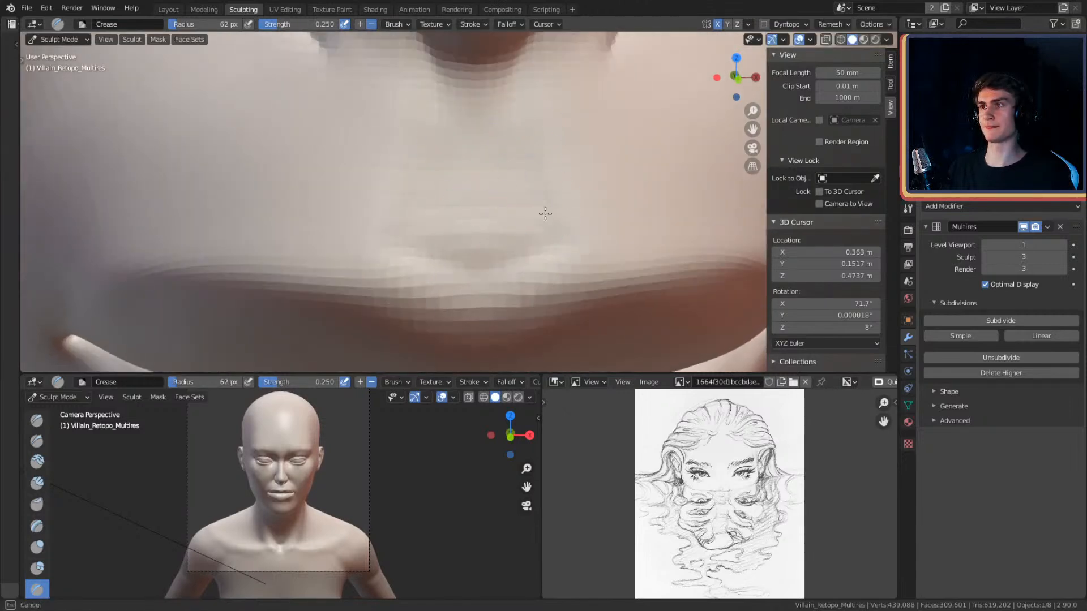
pyautogui.moveTo(507, 99); pyautogui.dragTo(462, 93)
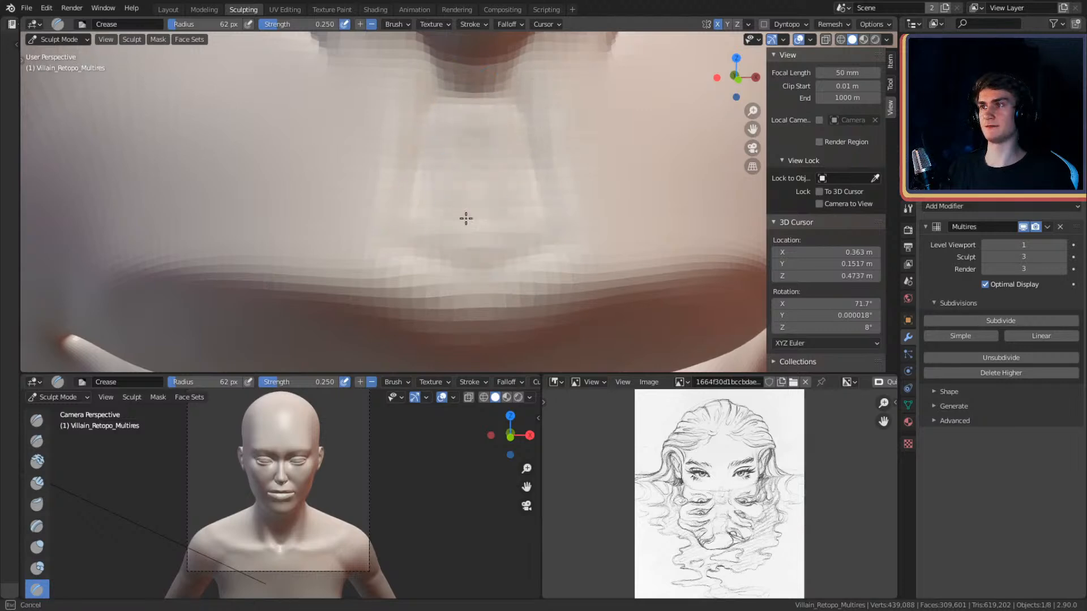
# - Refine and soften the philtrum and the centre of the upper lip edge with the Crease brush, enlarging it to 133 px radius
pyautogui.press('f')
pyautogui.click(499, 130)
pyautogui.moveTo(533, 113)
pyautogui.keyDown('ctrl'); pyautogui.mouseDown(button='middle')
pyautogui.moveTo(508, 206)
pyautogui.moveTo(578, 190)
pyautogui.moveTo(611, 195)
pyautogui.moveTo(513, 227)
pyautogui.moveTo(525, 159)
pyautogui.moveTo(507, 186)
pyautogui.mouseUp(button='middle'); pyautogui.keyUp('ctrl')
pyautogui.moveTo(506, 187)
pyautogui.keyDown('ctrl'); pyautogui.mouseDown(button='middle')
pyautogui.moveTo(486, 217)
pyautogui.moveTo(480, 203)
pyautogui.moveTo(451, 232)
pyautogui.moveTo(453, 215)
pyautogui.moveTo(473, 214)
pyautogui.mouseUp(button='middle'); pyautogui.keyUp('ctrl')
pyautogui.press('f')
pyautogui.click(448, 219)
pyautogui.press('f')
pyautogui.click(456, 210)
pyautogui.moveTo(500, 275); pyautogui.dragTo(451, 300)
pyautogui.press('f')
pyautogui.click(440, 264)
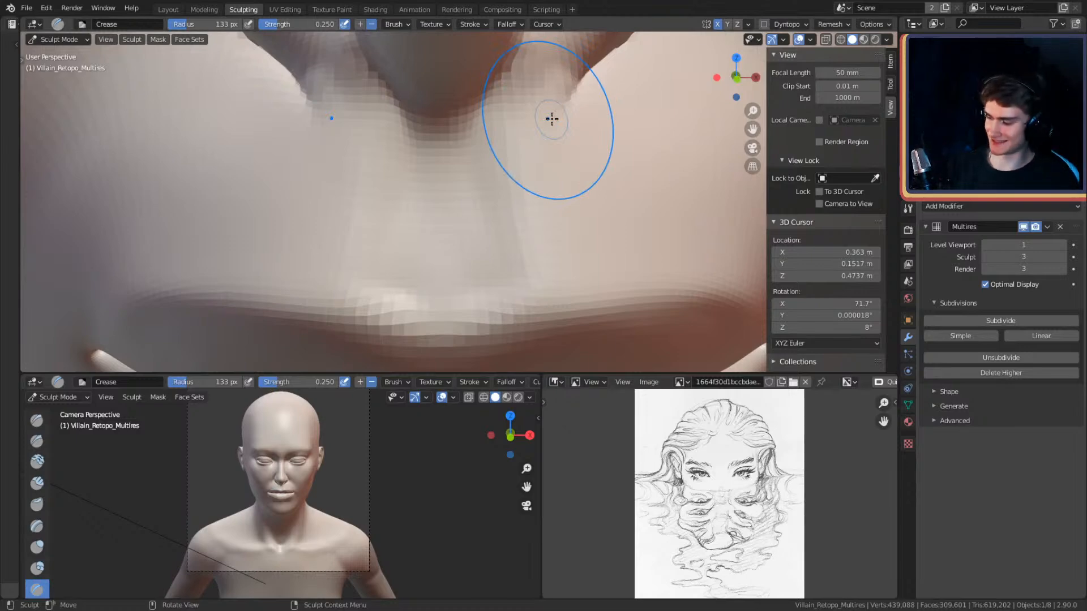
# - Refine the underside of the nose around the nostril base with the Crease brush at 51 px radius
pyautogui.keyDown('alt'); pyautogui.moveTo(500, 209); pyautogui.dragTo(596, 209); pyautogui.keyUp('alt')
pyautogui.moveTo(596, 210)
pyautogui.keyDown('alt'); pyautogui.mouseDown()
pyautogui.moveTo(488, 217)
pyautogui.moveTo(514, 138)
pyautogui.moveTo(509, 215)
pyautogui.mouseUp(); pyautogui.keyUp('alt')
pyautogui.press('f')
pyautogui.click(496, 153)
pyautogui.keyDown('ctrl'); pyautogui.keyDown('alt'); pyautogui.moveTo(474, 152); pyautogui.dragTo(524, 187); pyautogui.keyUp('alt'); pyautogui.keyUp('ctrl')
pyautogui.moveTo(523, 187)
pyautogui.keyDown('alt'); pyautogui.mouseDown()
pyautogui.moveTo(614, 178)
pyautogui.moveTo(533, 164)
pyautogui.moveTo(552, 227)
pyautogui.moveTo(531, 218)
pyautogui.moveTo(561, 180)
pyautogui.moveTo(549, 237)
pyautogui.moveTo(468, 236)
pyautogui.moveTo(432, 189)
pyautogui.moveTo(487, 212)
pyautogui.moveTo(543, 179)
pyautogui.moveTo(503, 168)
pyautogui.moveTo(441, 225)
pyautogui.moveTo(607, 108)
pyautogui.moveTo(502, 155)
pyautogui.mouseUp(); pyautogui.keyUp('alt')
pyautogui.press('f')
pyautogui.click(459, 175)
pyautogui.keyDown('alt'); pyautogui.moveTo(501, 156); pyautogui.dragTo(526, 189); pyautogui.keyUp('alt')
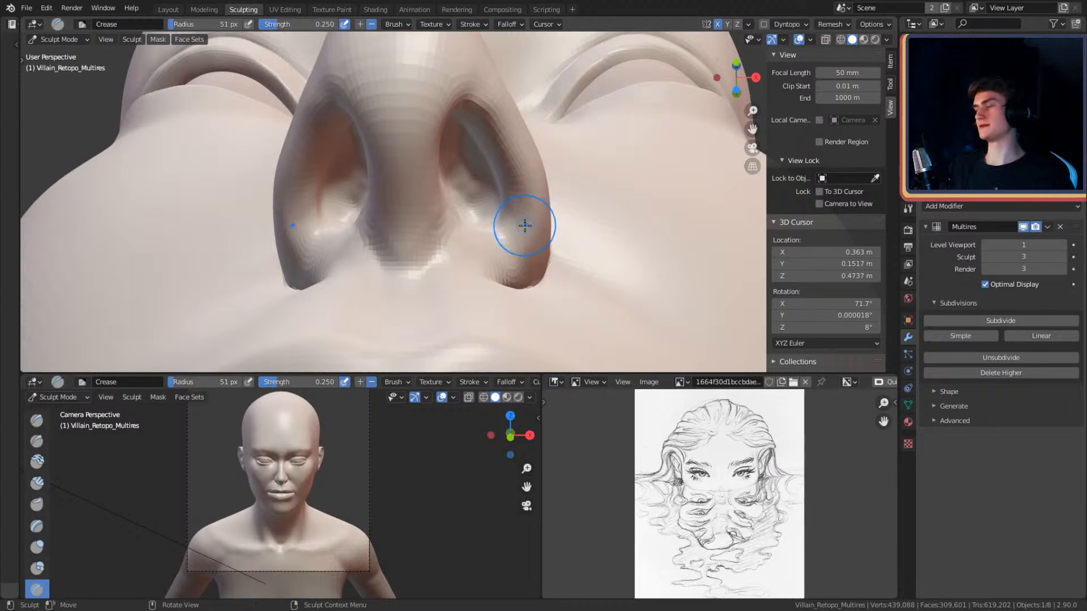
# - Shape the lower edge of the nostril wing with the Crease brush at 41 px radius
pyautogui.moveTo(543, 215)
pyautogui.keyDown('alt'); pyautogui.mouseDown()
pyautogui.moveTo(519, 191)
pyautogui.moveTo(564, 165)
pyautogui.moveTo(553, 177)
pyautogui.moveTo(553, 121)
pyautogui.moveTo(539, 223)
pyautogui.moveTo(553, 44)
pyautogui.moveTo(565, 173)
pyautogui.moveTo(566, 159)
pyautogui.mouseUp(); pyautogui.keyUp('alt')
pyautogui.press('f')
pyautogui.click(557, 177)
pyautogui.press('f')
pyautogui.click(524, 198)
pyautogui.press('f')
pyautogui.click(570, 235)
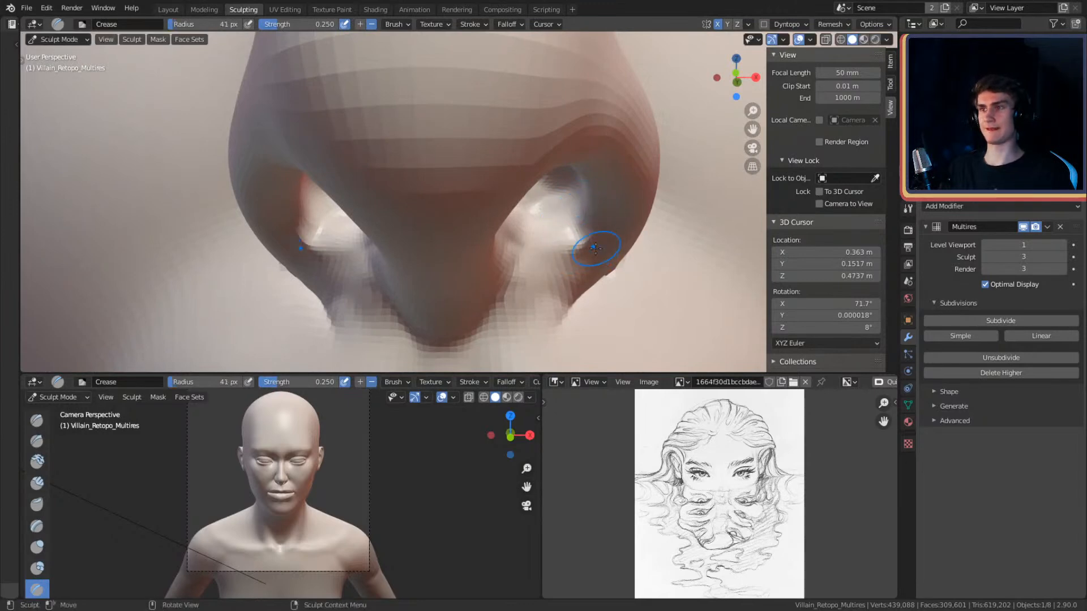
# - Work the inner rim of the nostril with the Crease brush and enlarge the brush to 103 px radius
pyautogui.keyDown('alt'); pyautogui.moveTo(598, 243); pyautogui.dragTo(590, 223); pyautogui.keyUp('alt')
pyautogui.press('f')
pyautogui.click(576, 181)
pyautogui.moveTo(574, 177); pyautogui.dragTo(570, 167)
pyautogui.keyDown('alt'); pyautogui.moveTo(624, 112); pyautogui.dragTo(591, 128); pyautogui.keyUp('alt')
pyautogui.press('f')
pyautogui.click(530, 116)
pyautogui.moveTo(563, 161)
pyautogui.keyDown('alt'); pyautogui.mouseDown()
pyautogui.moveTo(553, 181)
pyautogui.moveTo(473, 175)
pyautogui.moveTo(553, 146)
pyautogui.moveTo(560, 186)
pyautogui.moveTo(531, 226)
pyautogui.moveTo(544, 177)
pyautogui.mouseUp(); pyautogui.keyUp('alt')
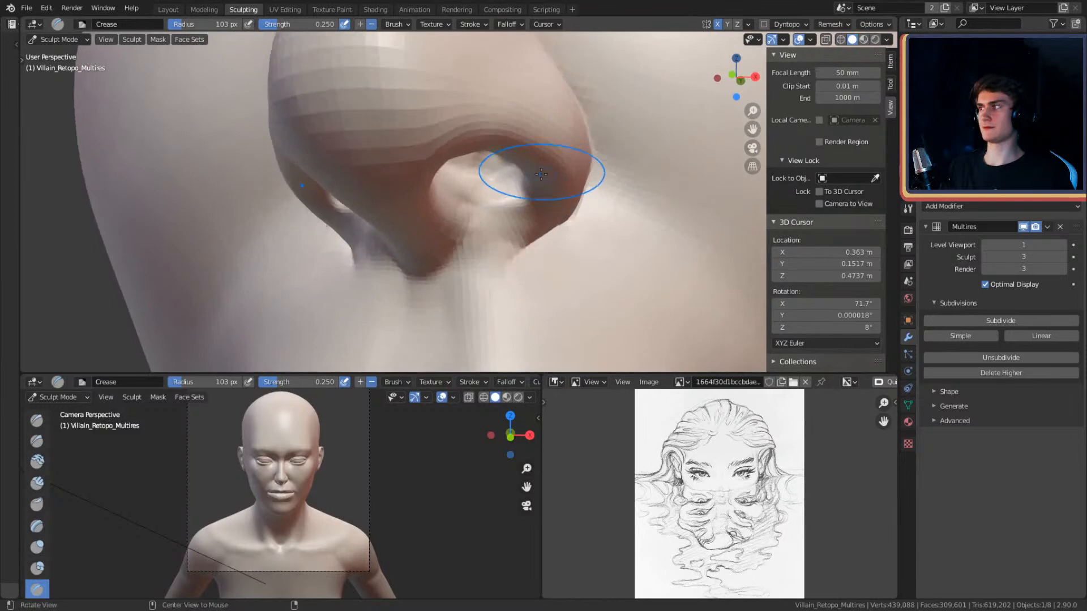
# - Build up the inner base of the nostril wing with the Clay Strips brush at 33 px radius
pyautogui.press('c')
pyautogui.press('f')
pyautogui.click(495, 218)
pyautogui.moveTo(494, 219)
pyautogui.keyDown('ctrl'); pyautogui.keyDown('alt'); pyautogui.mouseDown()
pyautogui.moveTo(556, 191)
pyautogui.moveTo(535, 179)
pyautogui.mouseUp(); pyautogui.keyUp('alt'); pyautogui.keyUp('ctrl')
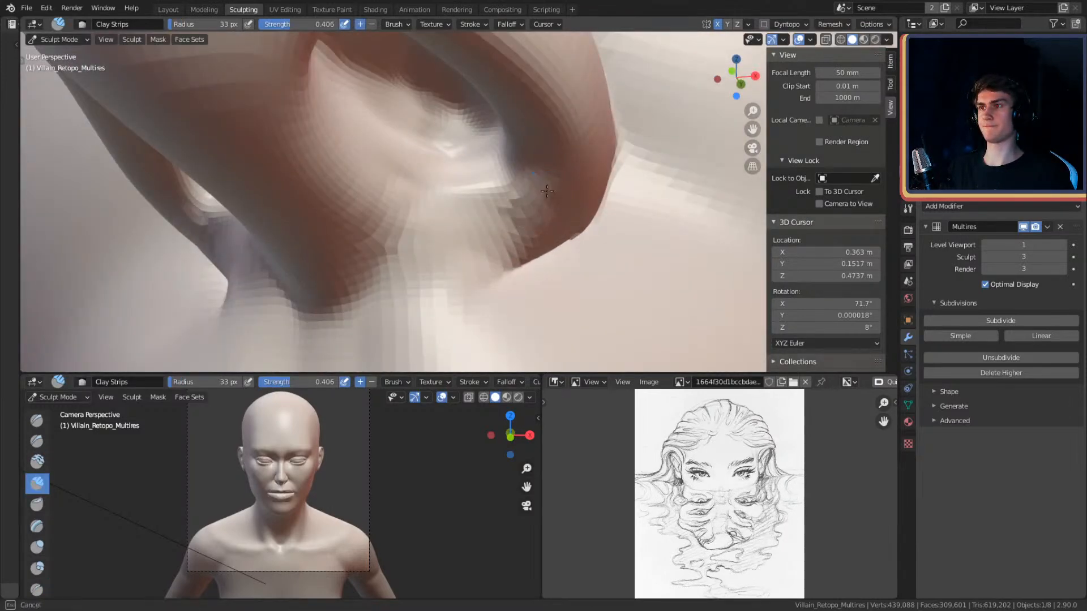
pyautogui.moveTo(512, 239); pyautogui.dragTo(502, 243)
pyautogui.press('f')
pyautogui.click(585, 195)
# - Sculpt the inside of the nostril with the Clay Strips brush at 49 px and 40 px radius
pyautogui.press('f')
pyautogui.click(491, 210)
pyautogui.moveTo(491, 198)
pyautogui.keyDown('alt'); pyautogui.mouseDown()
pyautogui.moveTo(500, 187)
pyautogui.moveTo(513, 204)
pyautogui.mouseUp(); pyautogui.keyUp('alt')
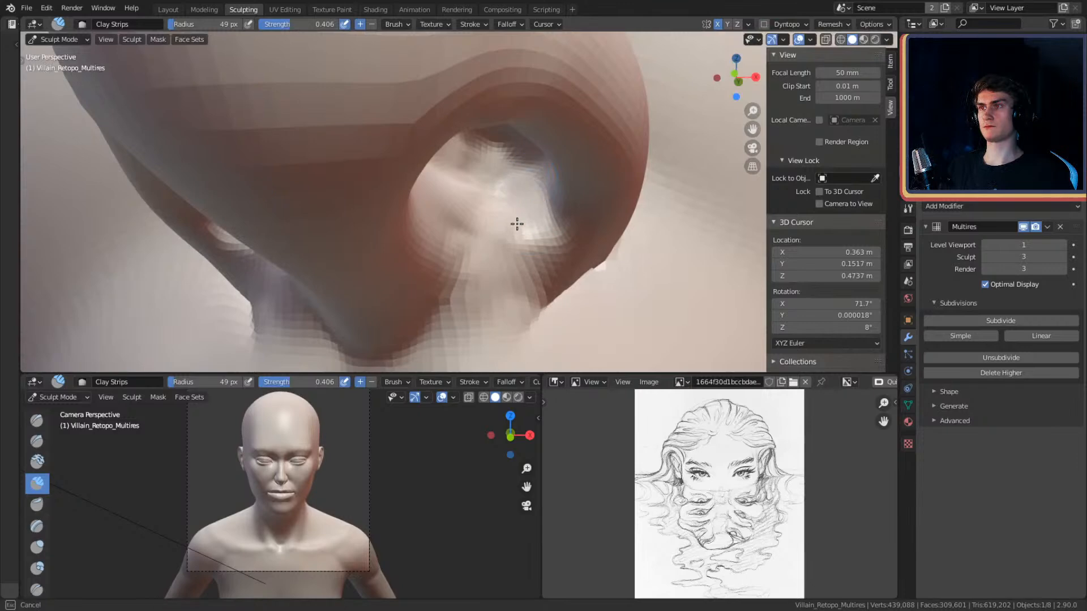
pyautogui.moveTo(522, 216); pyautogui.dragTo(505, 206)
pyautogui.press('f')
pyautogui.click(483, 194)
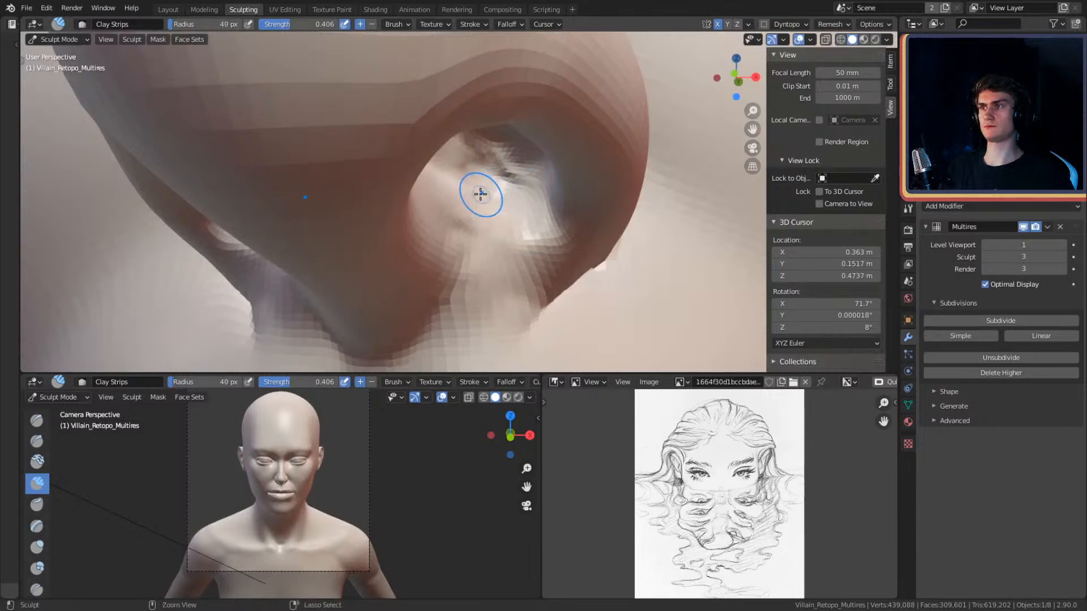
pyautogui.moveTo(493, 198)
pyautogui.mouseDown(button='middle')
pyautogui.moveTo(527, 189)
pyautogui.moveTo(486, 197)
pyautogui.mouseUp(button='middle')
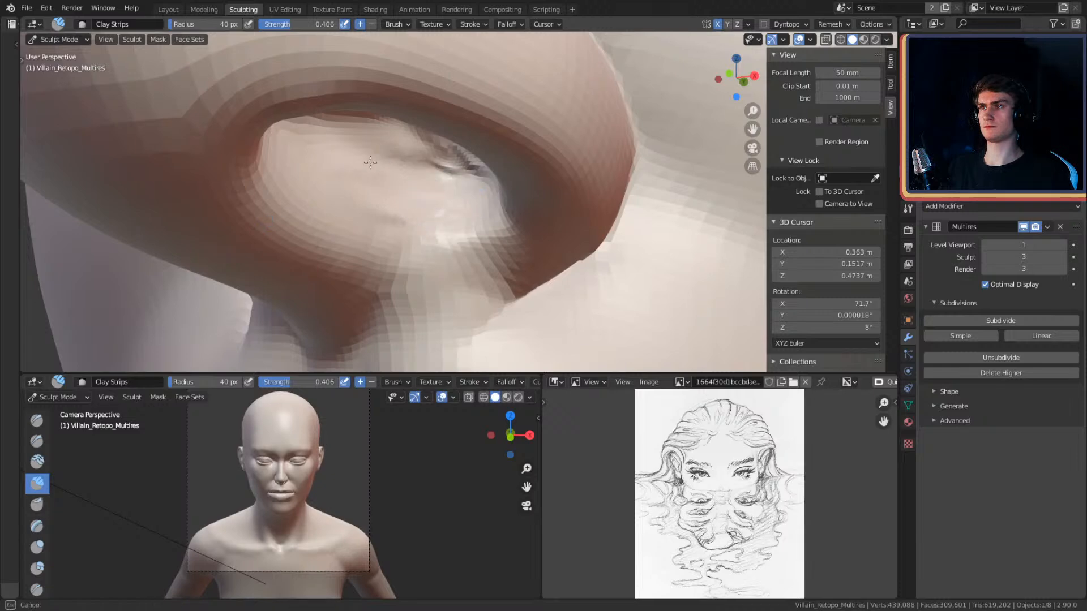
pyautogui.moveTo(388, 173); pyautogui.dragTo(379, 143)
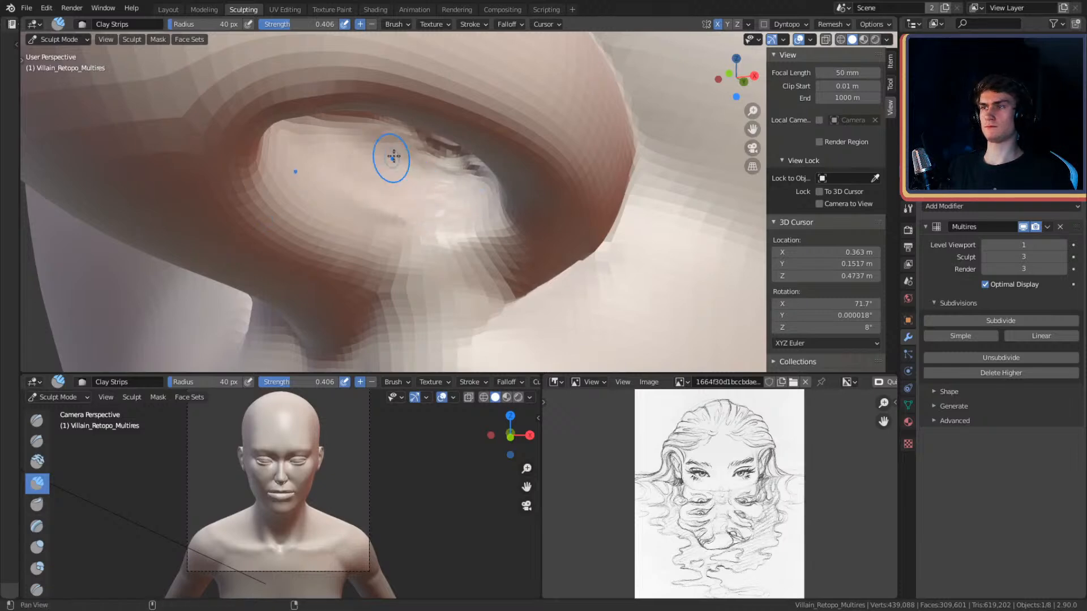
# - Raise the Clay Strips strength to 0.794 and carve out the nostril cavity at 44 px radius
pyautogui.scroll(-3, 393, 162)
pyautogui.moveTo(352, 160); pyautogui.dragTo(335, 260, button='middle')
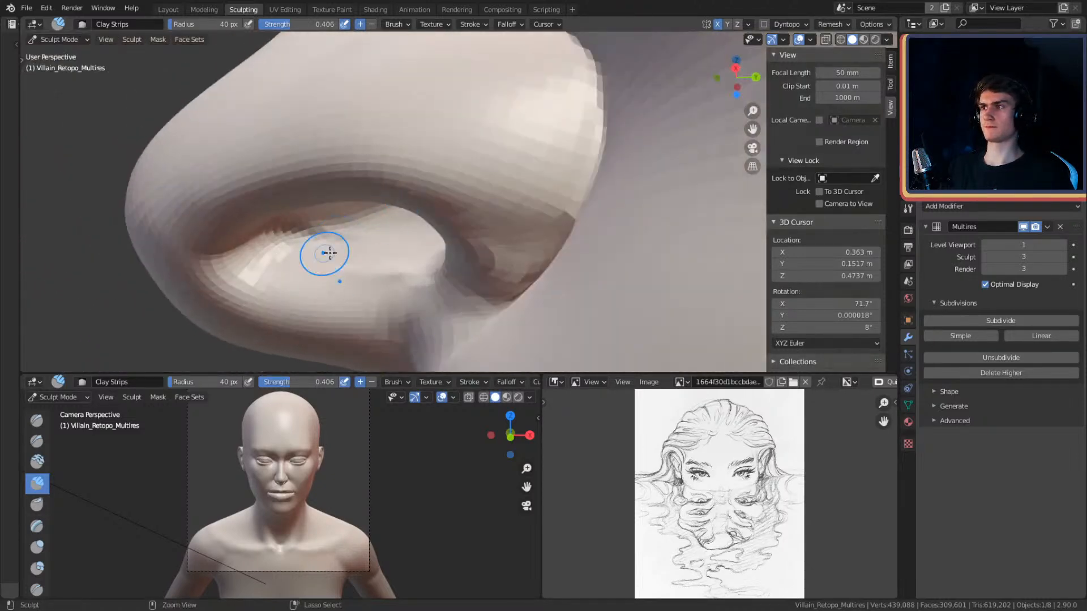
pyautogui.press('f')
pyautogui.click(347, 245)
pyautogui.hotkey('shift', 'f')
pyautogui.click(383, 244)
pyautogui.moveTo(383, 246)
pyautogui.mouseDown()
pyautogui.moveTo(351, 235)
pyautogui.moveTo(364, 231)
pyautogui.mouseUp()
pyautogui.moveTo(513, 154)
pyautogui.mouseDown(button='middle')
pyautogui.moveTo(485, 185)
pyautogui.moveTo(462, 143)
pyautogui.mouseUp(button='middle')
pyautogui.moveTo(461, 143)
pyautogui.mouseDown()
pyautogui.moveTo(421, 93)
pyautogui.moveTo(381, 94)
pyautogui.mouseUp()
pyautogui.moveTo(383, 101)
pyautogui.mouseDown(button='middle')
pyautogui.moveTo(419, 148)
pyautogui.moveTo(547, 146)
pyautogui.moveTo(572, 162)
pyautogui.mouseUp(button='middle')
pyautogui.moveTo(532, 191)
pyautogui.mouseDown(button='middle')
pyautogui.moveTo(477, 163)
pyautogui.moveTo(434, 205)
pyautogui.mouseUp(button='middle')
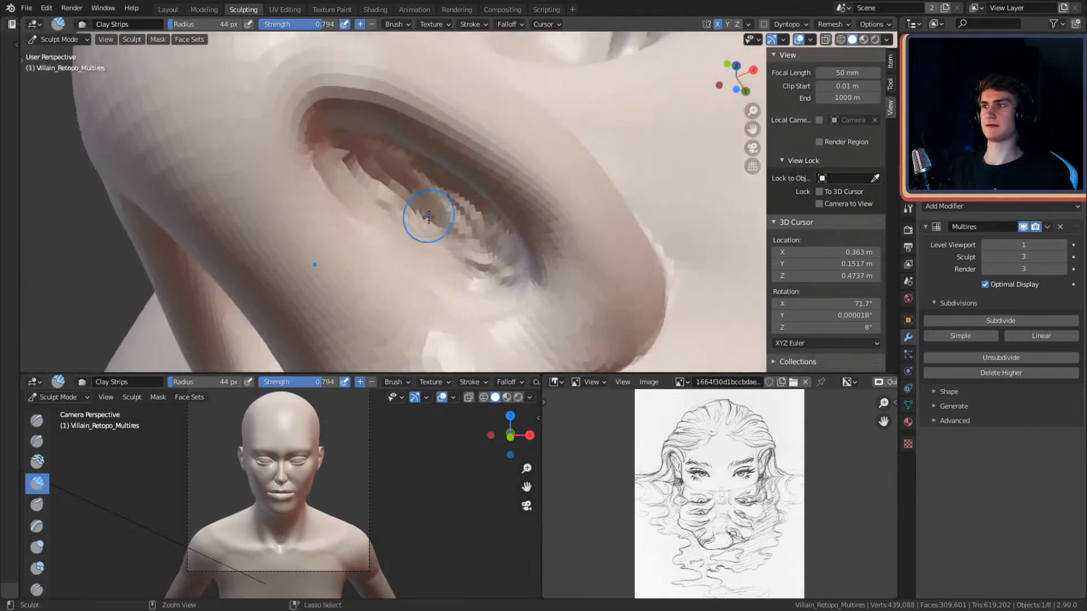
# - Even out the rough inner surface of the nostril and switch to the Crease brush at 66 px radius
pyautogui.moveTo(518, 161)
pyautogui.mouseDown(button='middle')
pyautogui.moveTo(558, 65)
pyautogui.moveTo(419, 206)
pyautogui.moveTo(493, 187)
pyautogui.moveTo(556, 210)
pyautogui.mouseUp(button='middle')
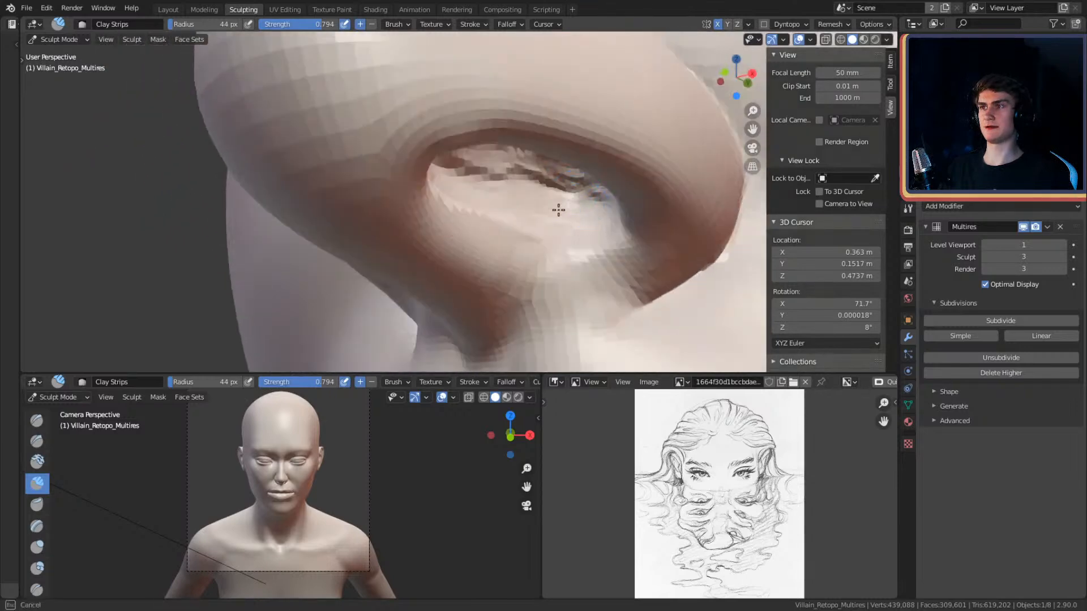
pyautogui.moveTo(511, 175)
pyautogui.mouseDown(button='middle')
pyautogui.moveTo(544, 168)
pyautogui.moveTo(476, 192)
pyautogui.moveTo(400, 131)
pyautogui.moveTo(468, 164)
pyautogui.moveTo(517, 126)
pyautogui.moveTo(361, 165)
pyautogui.moveTo(507, 171)
pyautogui.moveTo(473, 165)
pyautogui.moveTo(538, 150)
pyautogui.moveTo(538, 163)
pyautogui.moveTo(352, 192)
pyautogui.moveTo(413, 207)
pyautogui.mouseUp(button='middle')
pyautogui.press('f')
pyautogui.click(503, 201)
pyautogui.hotkey('shift', 'c')
pyautogui.press('f')
pyautogui.click(409, 214)
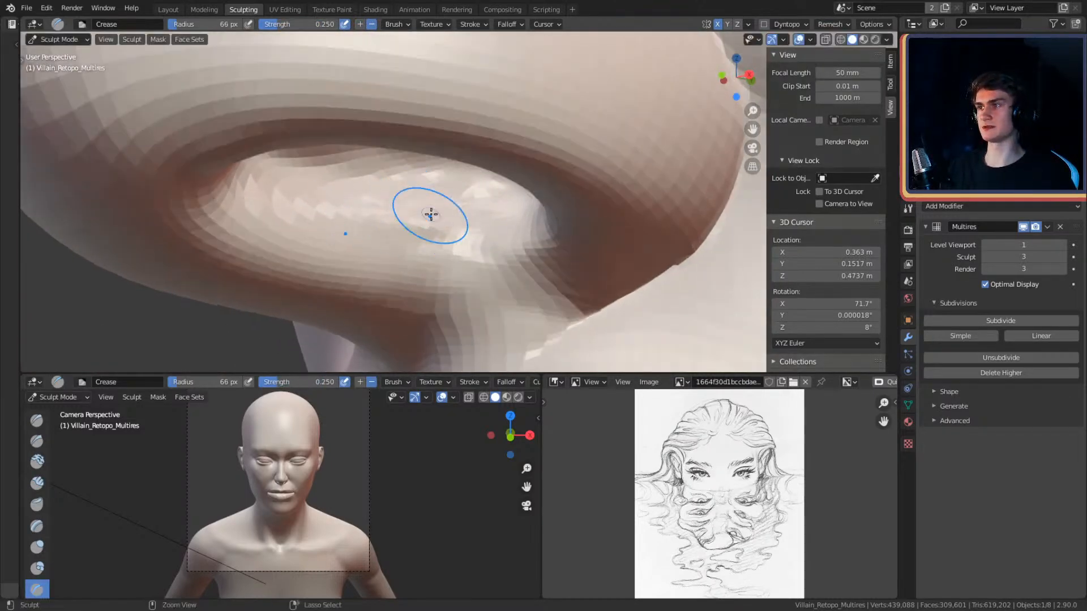
pyautogui.moveTo(482, 166)
pyautogui.mouseDown(button='middle')
pyautogui.moveTo(552, 94)
pyautogui.moveTo(514, 187)
pyautogui.moveTo(468, 194)
pyautogui.mouseUp(button='middle')
# - Reshape the nostril rim and the underside of the nose with the Grab brush at 129 px radius
pyautogui.press('g')
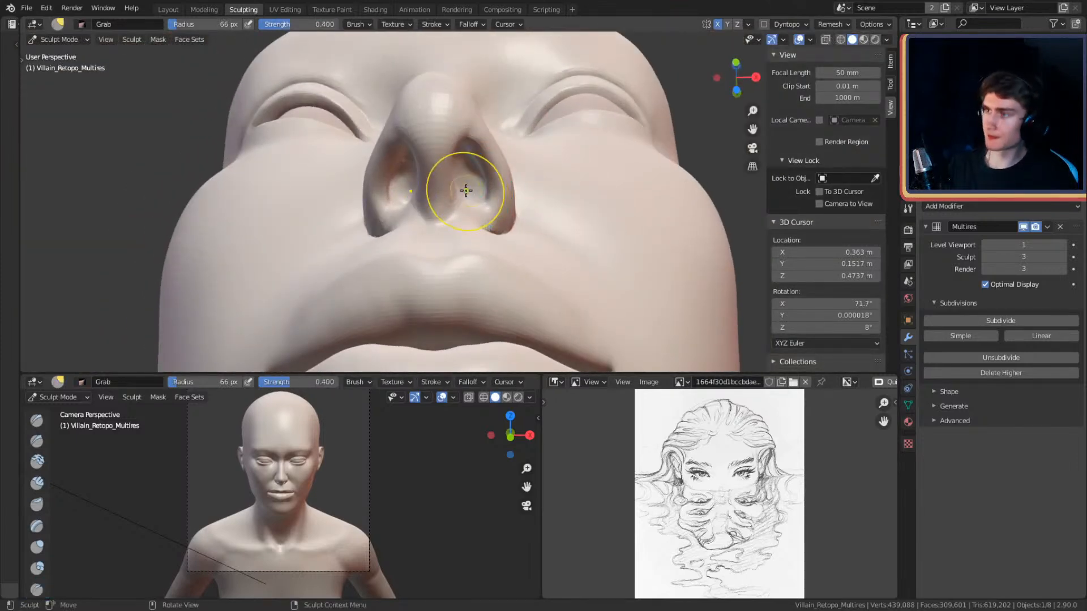
pyautogui.scroll(6, 468, 194)
pyautogui.press(']')
pyautogui.press(']')
pyautogui.press(']')
pyautogui.moveTo(496, 193)
pyautogui.keyDown('alt'); pyautogui.mouseDown()
pyautogui.moveTo(513, 168)
pyautogui.moveTo(510, 187)
pyautogui.mouseUp(); pyautogui.keyUp('alt')
pyautogui.moveTo(503, 184)
pyautogui.mouseDown(button='middle')
pyautogui.moveTo(514, 185)
pyautogui.moveTo(447, 230)
pyautogui.moveTo(575, 126)
pyautogui.moveTo(536, 172)
pyautogui.mouseUp(button='middle')
pyautogui.moveTo(477, 154)
pyautogui.keyDown('ctrl'); pyautogui.mouseDown(button='middle')
pyautogui.moveTo(521, 109)
pyautogui.moveTo(496, 187)
pyautogui.mouseUp(button='middle'); pyautogui.keyUp('ctrl')
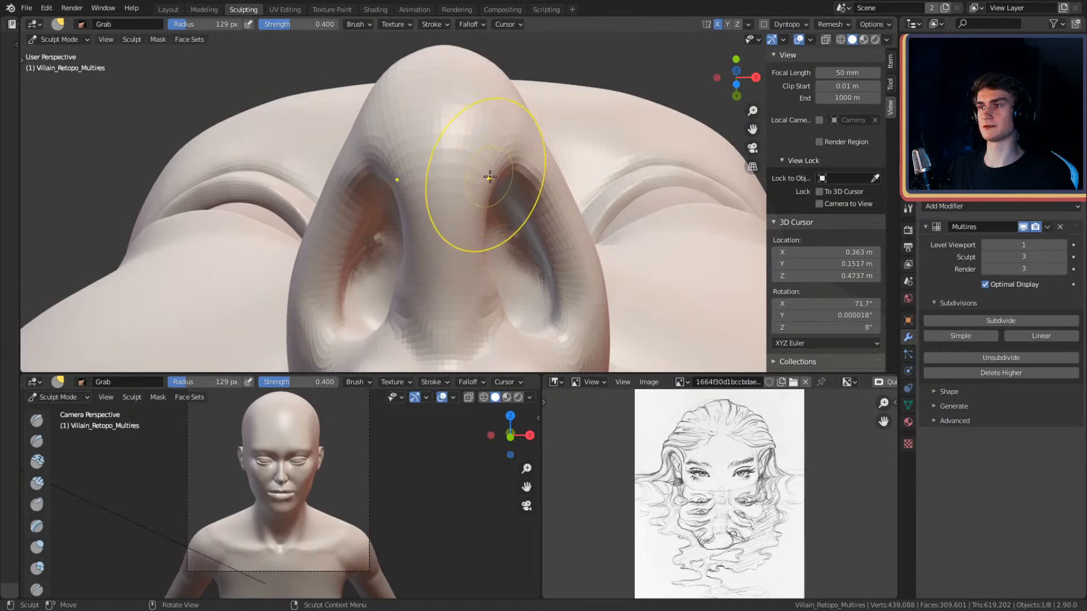
# - Nudge the inner nostril edge with the Grab brush and crease the skin along the nostril
pyautogui.moveTo(483, 177); pyautogui.dragTo(493, 167)
pyautogui.moveTo(512, 136)
pyautogui.keyDown('ctrl'); pyautogui.mouseDown(button='middle')
pyautogui.moveTo(517, 206)
pyautogui.moveTo(455, 272)
pyautogui.moveTo(509, 227)
pyautogui.moveTo(458, 190)
pyautogui.moveTo(468, 218)
pyautogui.moveTo(456, 189)
pyautogui.moveTo(459, 208)
pyautogui.moveTo(481, 197)
pyautogui.moveTo(544, 205)
pyautogui.mouseUp(button='middle'); pyautogui.keyUp('ctrl')
pyautogui.hotkey('shift', 'c')
pyautogui.press('f')
pyautogui.click(448, 217)
pyautogui.moveTo(499, 225); pyautogui.dragTo(492, 232)
# - Define the transition from nose tip to nostril rim with the Crease brush at 51 px radius, softening it at 138 px
pyautogui.moveTo(491, 232); pyautogui.dragTo(538, 156, button='middle')
pyautogui.press('f')
pyautogui.click(497, 206)
pyautogui.moveTo(515, 184); pyautogui.dragTo(529, 96)
pyautogui.moveTo(514, 163)
pyautogui.keyDown('alt'); pyautogui.mouseDown()
pyautogui.moveTo(492, 149)
pyautogui.moveTo(481, 170)
pyautogui.moveTo(507, 126)
pyautogui.moveTo(456, 234)
pyautogui.moveTo(473, 145)
pyautogui.moveTo(519, 198)
pyautogui.moveTo(495, 235)
pyautogui.moveTo(473, 198)
pyautogui.moveTo(457, 210)
pyautogui.mouseUp(); pyautogui.keyUp('alt')
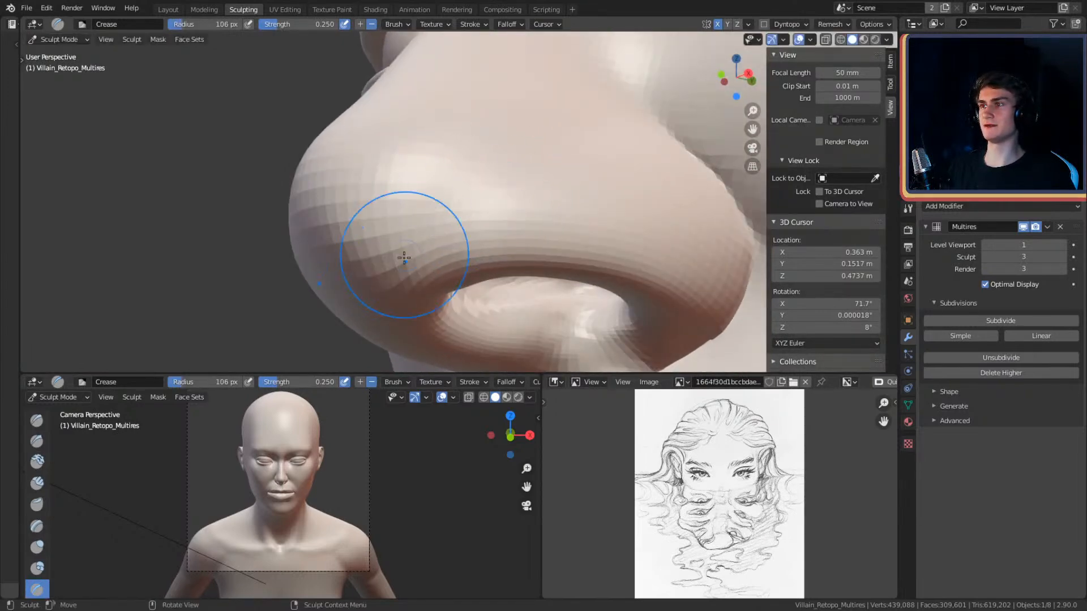
pyautogui.press('f')
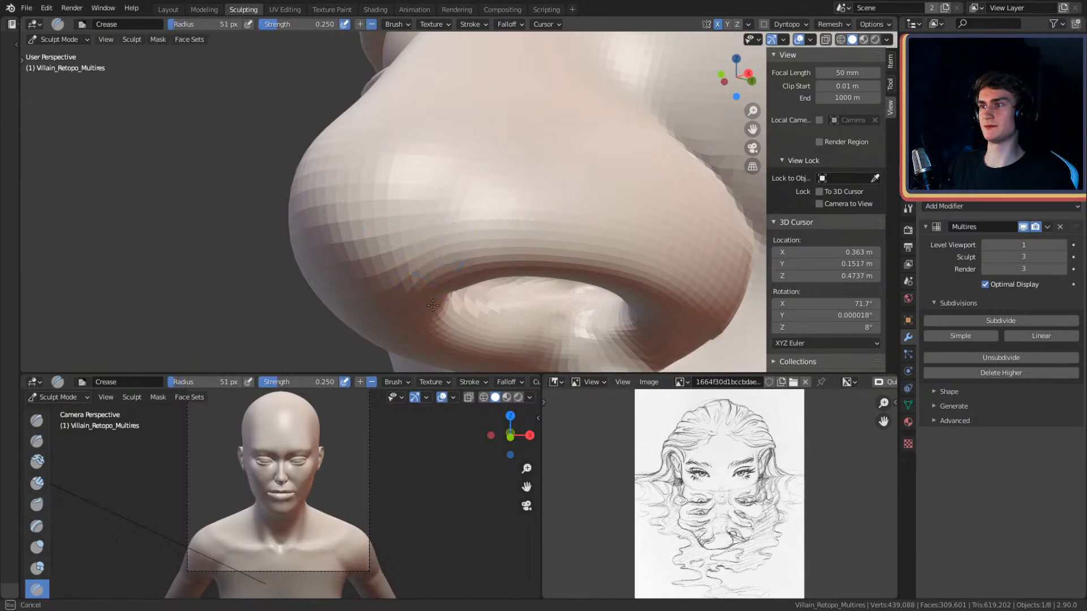
pyautogui.moveTo(507, 175)
pyautogui.mouseDown(button='middle')
pyautogui.moveTo(448, 219)
pyautogui.moveTo(536, 155)
pyautogui.mouseUp(button='middle')
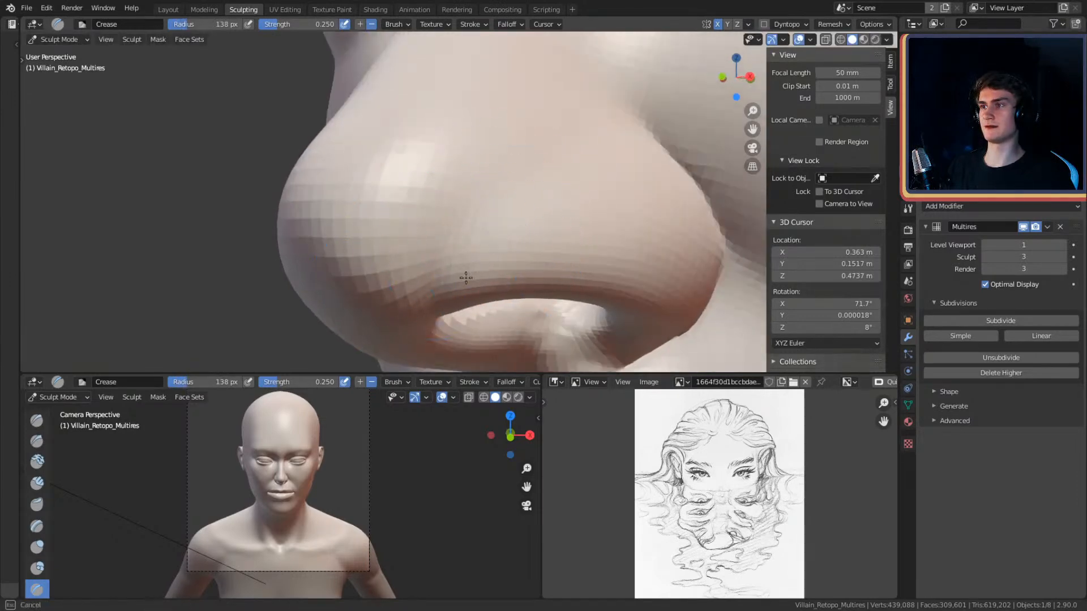
pyautogui.moveTo(530, 160)
pyautogui.mouseDown(button='middle')
pyautogui.moveTo(509, 187)
pyautogui.moveTo(533, 206)
pyautogui.mouseUp(button='middle')
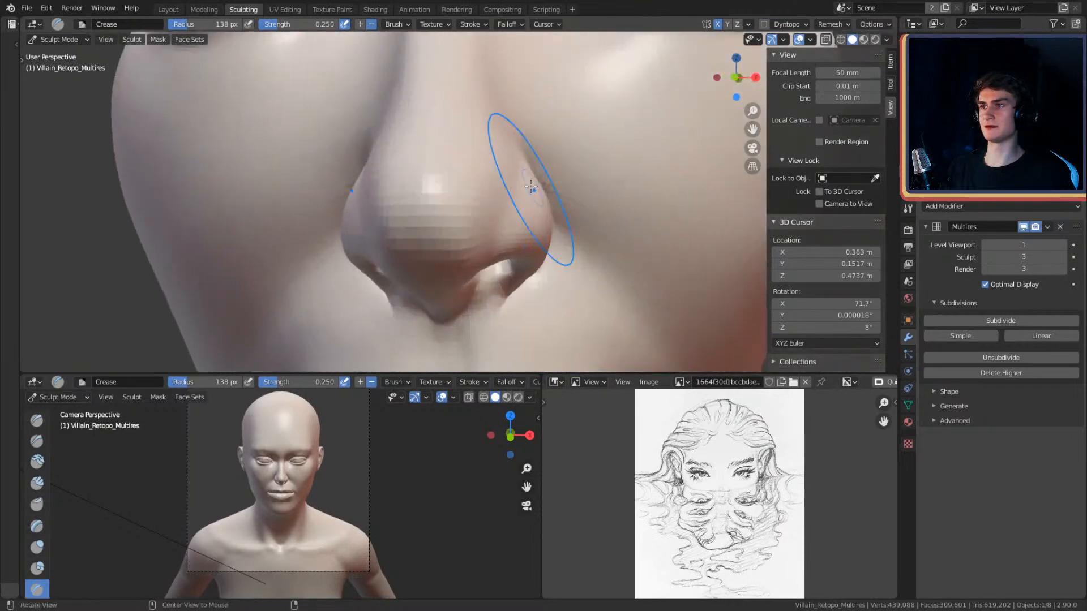
# - Sculpt the groove between nose tip and nostril wing using Clay Strips at 45 to 55 px radius
pyautogui.press('c')
pyautogui.press('f')
pyautogui.click(445, 214)
pyautogui.scroll(2, 468, 186)
pyautogui.moveTo(468, 187); pyautogui.dragTo(432, 179, button='middle')
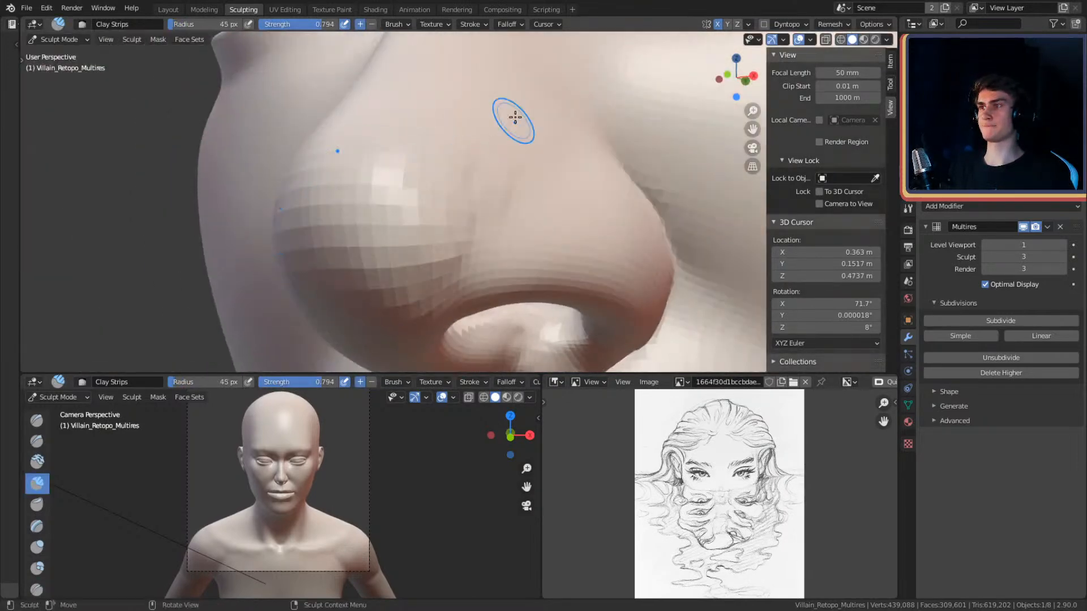
pyautogui.moveTo(507, 138); pyautogui.dragTo(498, 189, button='middle')
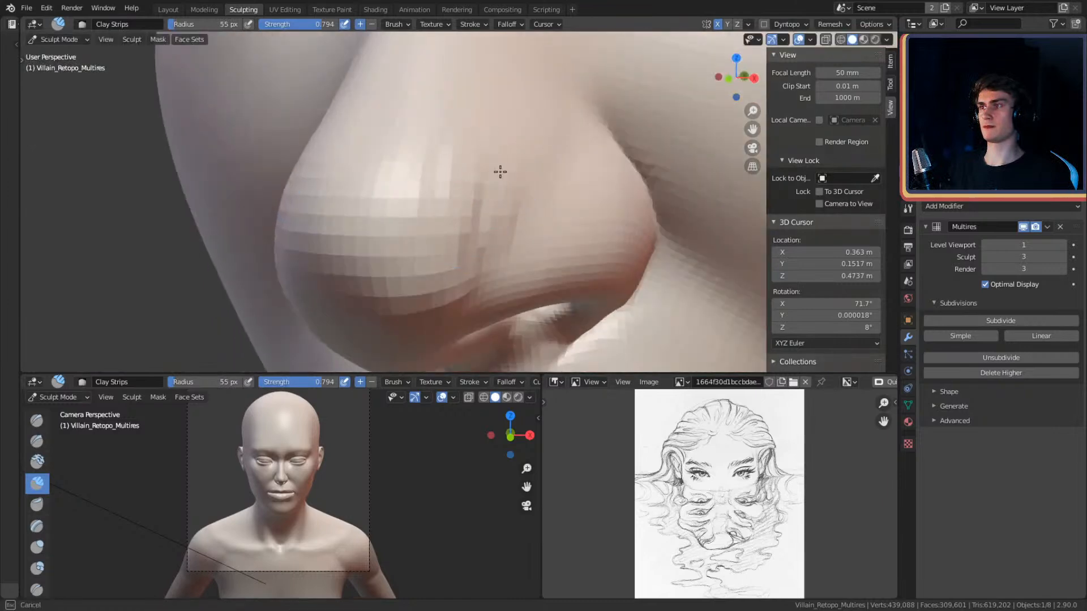
pyautogui.click(557, 170)
# - Add Clay Strips strokes at 56 px radius on the side of the nose tip and smooth them at 158 px
pyautogui.scroll(-3, 487, 212)
pyautogui.moveTo(487, 212); pyautogui.dragTo(606, 212, button='middle')
pyautogui.keyDown('alt'); pyautogui.moveTo(549, 215); pyautogui.dragTo(473, 218); pyautogui.keyUp('alt')
pyautogui.scroll(4, 444, 215)
pyautogui.scroll(2, 473, 218)
pyautogui.press('f')
pyautogui.click(497, 216)
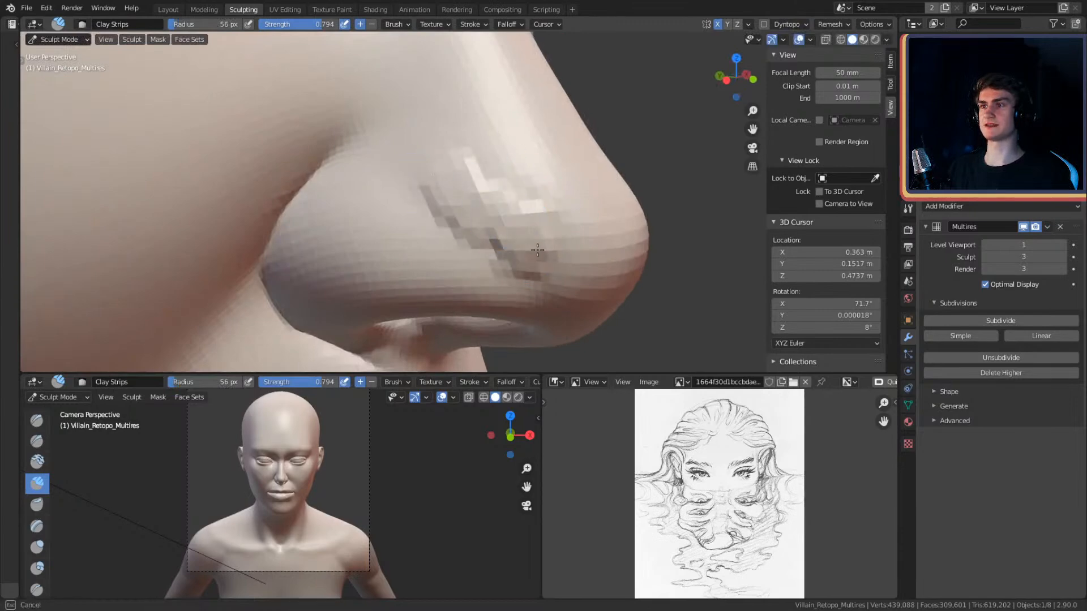
pyautogui.press('f')
pyautogui.click(540, 200)
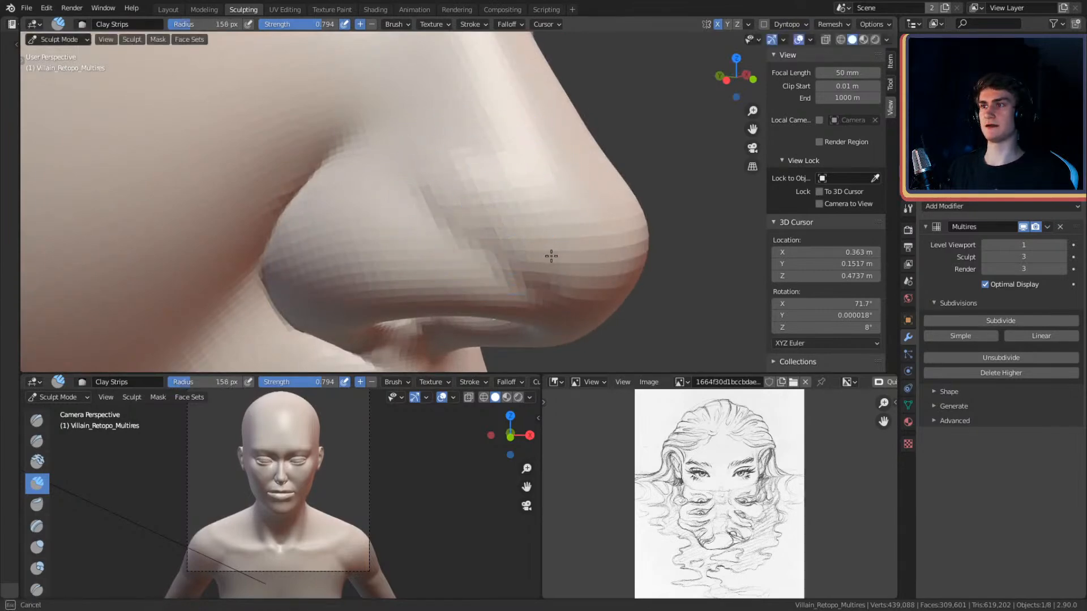
pyautogui.moveTo(538, 144)
pyautogui.keyDown('alt'); pyautogui.mouseDown()
pyautogui.moveTo(498, 206)
pyautogui.moveTo(473, 213)
pyautogui.moveTo(543, 194)
pyautogui.moveTo(502, 170)
pyautogui.moveTo(521, 158)
pyautogui.moveTo(516, 237)
pyautogui.moveTo(437, 231)
pyautogui.moveTo(582, 202)
pyautogui.moveTo(568, 170)
pyautogui.moveTo(571, 232)
pyautogui.mouseUp(); pyautogui.keyUp('alt')
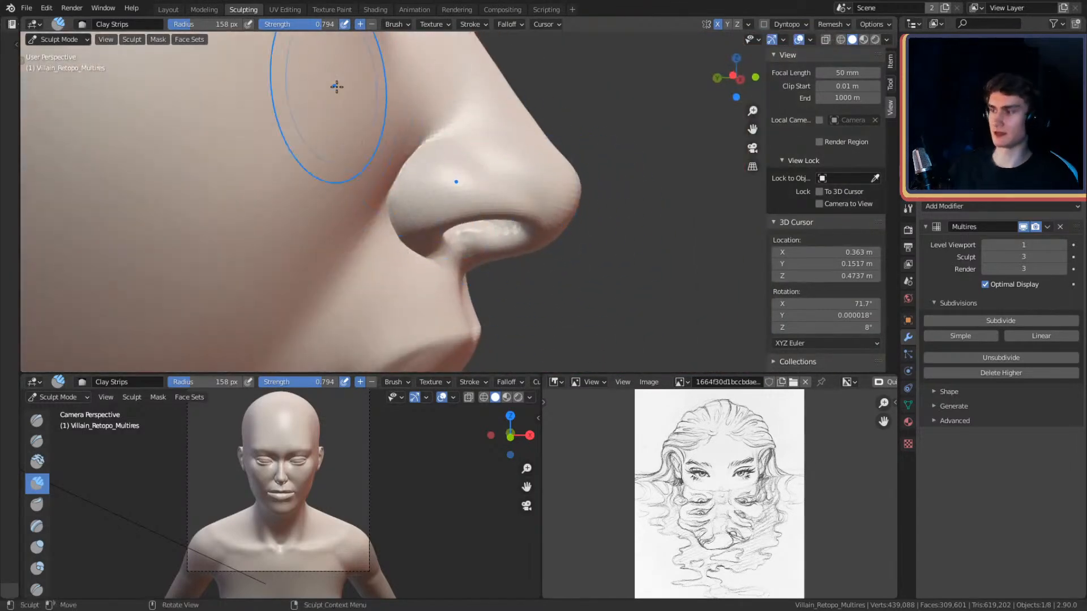
# - Crease the side of the nose above the nostril wing at 52 px radius and soften it at 205 px
pyautogui.hotkey('shift', 'c')
pyautogui.moveTo(480, 228)
pyautogui.keyDown('alt'); pyautogui.mouseDown()
pyautogui.moveTo(427, 179)
pyautogui.moveTo(469, 232)
pyautogui.moveTo(511, 208)
pyautogui.moveTo(490, 184)
pyautogui.mouseUp(); pyautogui.keyUp('alt')
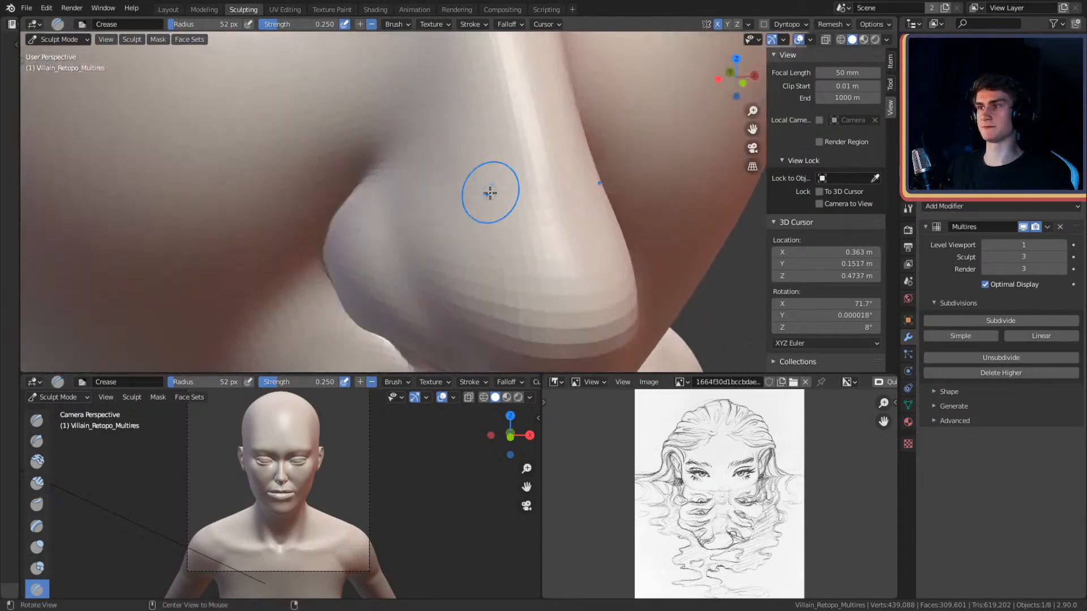
pyautogui.press('f')
pyautogui.click(523, 199)
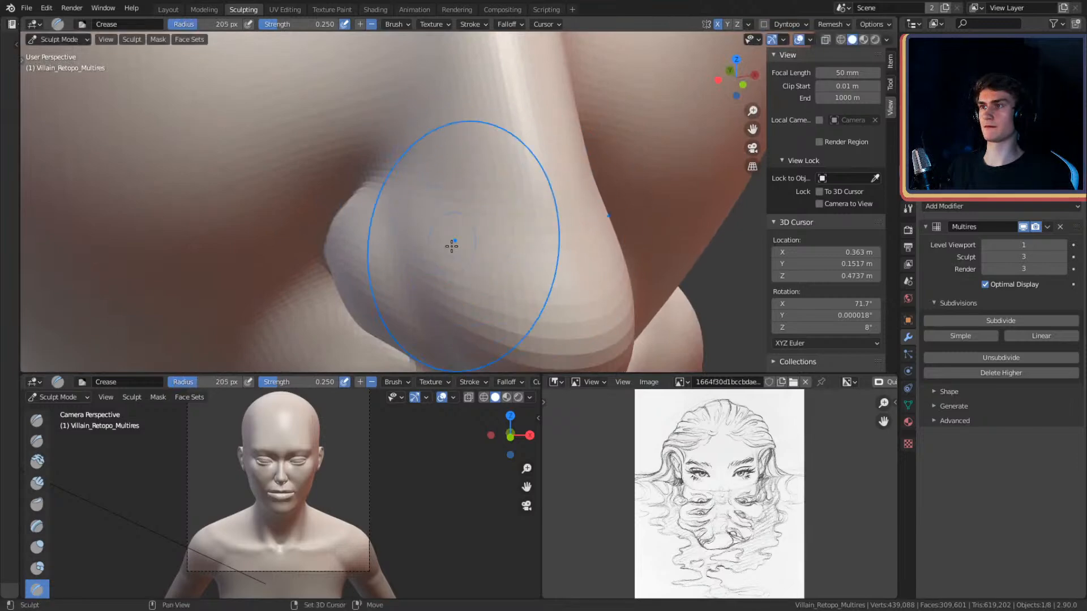
pyautogui.moveTo(502, 205)
pyautogui.keyDown('ctrl'); pyautogui.keyDown('alt'); pyautogui.mouseDown()
pyautogui.moveTo(512, 241)
pyautogui.moveTo(616, 184)
pyautogui.moveTo(594, 187)
pyautogui.moveTo(578, 233)
pyautogui.moveTo(588, 227)
pyautogui.moveTo(539, 194)
pyautogui.moveTo(479, 184)
pyautogui.moveTo(488, 196)
pyautogui.mouseUp(); pyautogui.keyUp('alt'); pyautogui.keyUp('ctrl')
pyautogui.moveTo(488, 233)
pyautogui.keyDown('ctrl'); pyautogui.keyDown('alt'); pyautogui.mouseDown()
pyautogui.moveTo(521, 192)
pyautogui.moveTo(502, 197)
pyautogui.mouseUp(); pyautogui.keyUp('alt'); pyautogui.keyUp('ctrl')
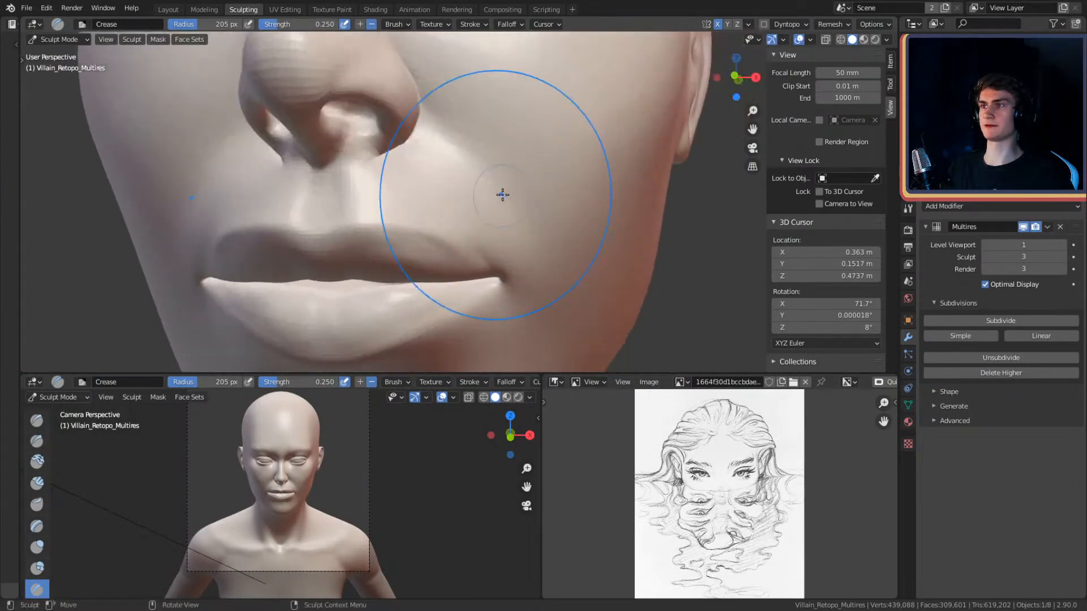
# - Refine the cheek area between nostril and mouth corner with the Crease brush at 122 px and 207 px radius
pyautogui.moveTo(486, 88)
pyautogui.keyDown('alt'); pyautogui.mouseDown()
pyautogui.moveTo(498, 201)
pyautogui.moveTo(475, 180)
pyautogui.mouseUp(); pyautogui.keyUp('alt')
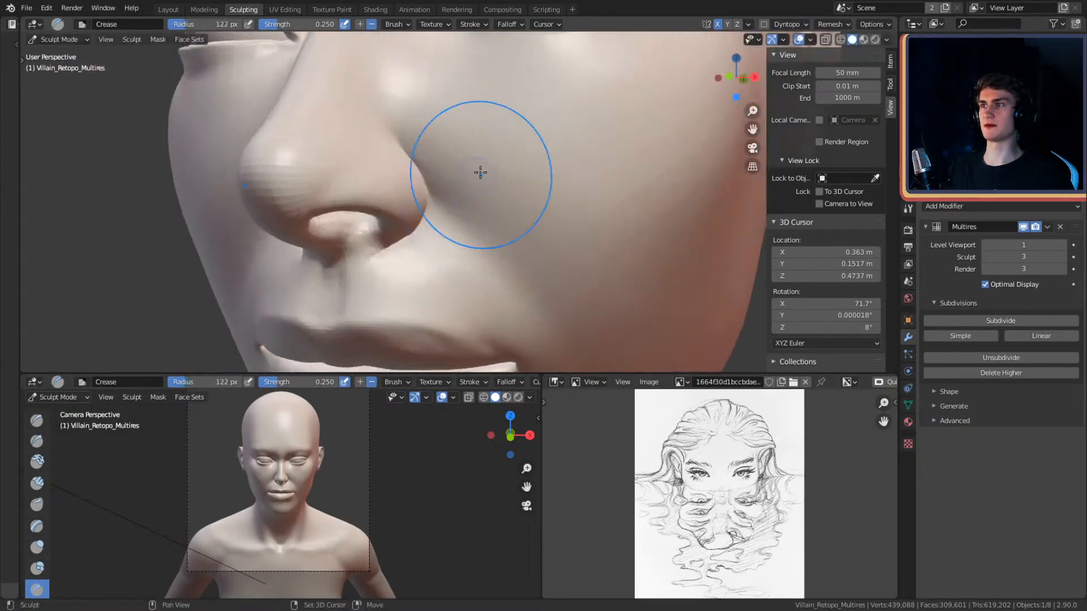
pyautogui.keyDown('alt'); pyautogui.keyDown('shift'); pyautogui.moveTo(556, 292); pyautogui.dragTo(532, 214); pyautogui.keyUp('shift'); pyautogui.keyUp('alt')
pyautogui.press('f')
pyautogui.click(563, 230)
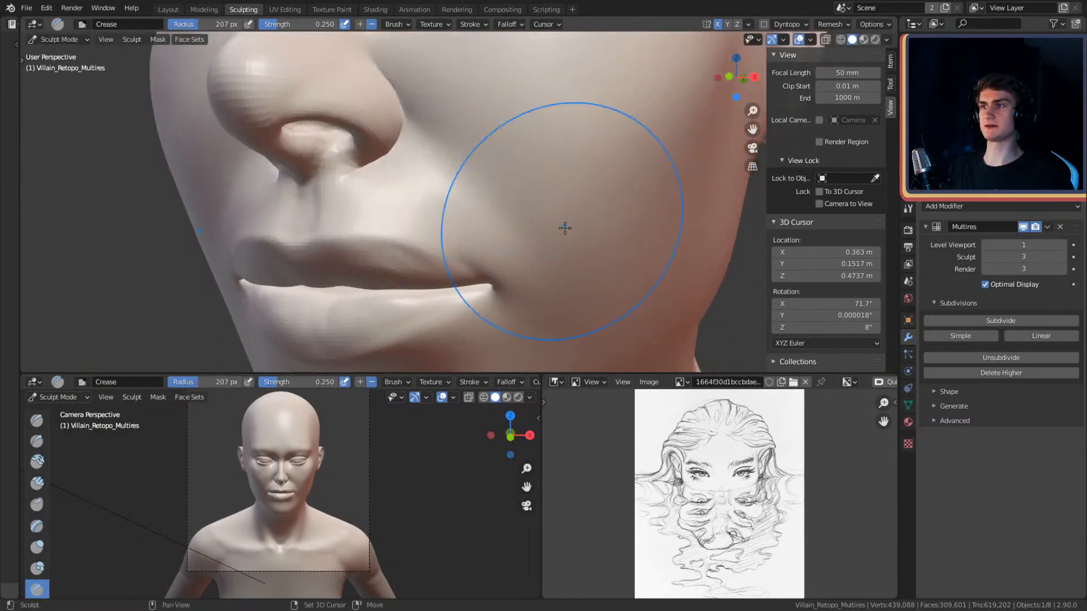
pyautogui.keyDown('ctrl'); pyautogui.keyDown('alt'); pyautogui.moveTo(553, 113); pyautogui.dragTo(558, 181); pyautogui.keyUp('alt'); pyautogui.keyUp('ctrl')
pyautogui.moveTo(558, 181)
pyautogui.keyDown('alt'); pyautogui.mouseDown()
pyautogui.moveTo(569, 182)
pyautogui.moveTo(558, 216)
pyautogui.moveTo(570, 163)
pyautogui.mouseUp(); pyautogui.keyUp('alt')
pyautogui.moveTo(532, 216)
pyautogui.keyDown('alt'); pyautogui.keyDown('shift'); pyautogui.mouseDown()
pyautogui.moveTo(584, 164)
pyautogui.moveTo(521, 206)
pyautogui.moveTo(579, 175)
pyautogui.moveTo(535, 184)
pyautogui.mouseUp(); pyautogui.keyUp('shift'); pyautogui.keyUp('alt')
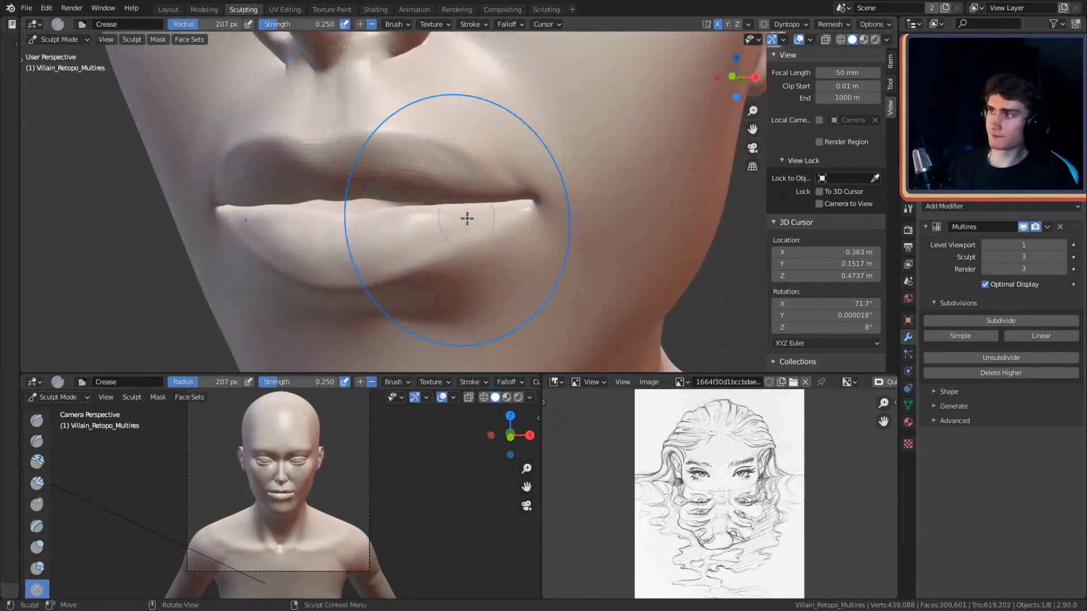
# - Refine the lower lip edge and mouth corners using the Crease brush at 86 px radius
pyautogui.moveTo(477, 226)
pyautogui.keyDown('alt'); pyautogui.mouseDown()
pyautogui.moveTo(448, 172)
pyautogui.moveTo(473, 170)
pyautogui.mouseUp(); pyautogui.keyUp('alt')
pyautogui.moveTo(470, 218)
pyautogui.keyDown('ctrl'); pyautogui.keyDown('alt'); pyautogui.mouseDown()
pyautogui.moveTo(480, 185)
pyautogui.moveTo(531, 136)
pyautogui.moveTo(461, 146)
pyautogui.moveTo(469, 182)
pyautogui.moveTo(490, 194)
pyautogui.moveTo(510, 187)
pyautogui.moveTo(529, 212)
pyautogui.moveTo(463, 215)
pyautogui.moveTo(519, 198)
pyautogui.moveTo(506, 187)
pyautogui.moveTo(513, 178)
pyautogui.mouseUp(); pyautogui.keyUp('alt'); pyautogui.keyUp('ctrl')
pyautogui.press('f')
pyautogui.click(404, 180)
pyautogui.moveTo(514, 179)
pyautogui.mouseDown(button='middle')
pyautogui.moveTo(494, 229)
pyautogui.moveTo(519, 219)
pyautogui.mouseUp(button='middle')
pyautogui.scroll(-5, 504, 243)
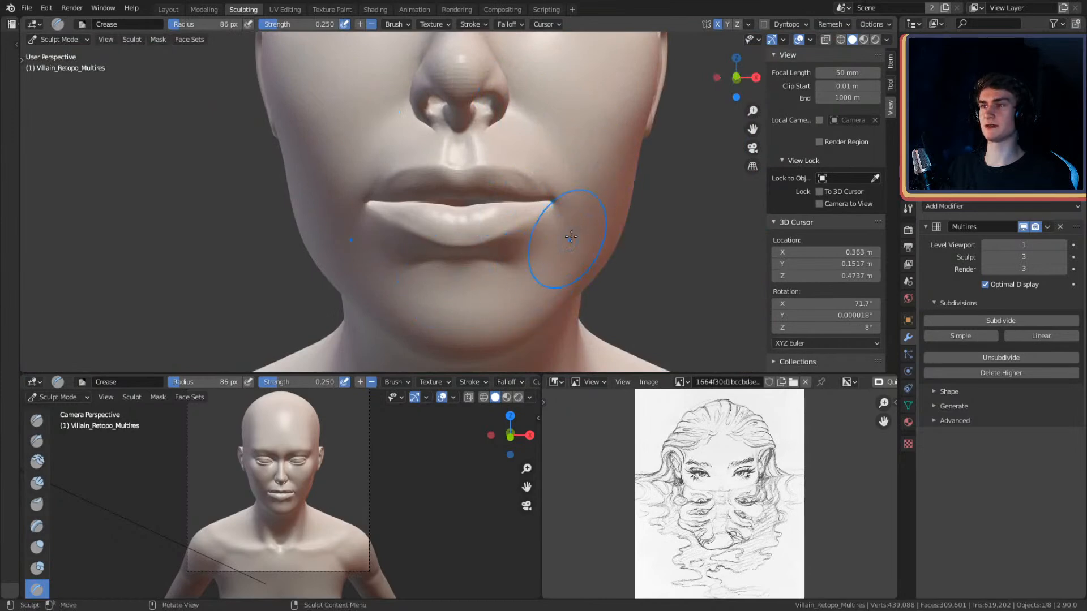
# - Define the hollow beneath the lower lip with the Crease brush at 66 px radius and smooth it at 194 px
pyautogui.moveTo(517, 253)
pyautogui.keyDown('ctrl'); pyautogui.keyDown('alt'); pyautogui.mouseDown()
pyautogui.moveTo(524, 204)
pyautogui.moveTo(505, 174)
pyautogui.mouseUp(); pyautogui.keyUp('alt'); pyautogui.keyUp('ctrl')
pyautogui.moveTo(504, 215)
pyautogui.keyDown('alt'); pyautogui.mouseDown()
pyautogui.moveTo(495, 181)
pyautogui.moveTo(454, 195)
pyautogui.mouseUp(); pyautogui.keyUp('alt')
pyautogui.press('f')
pyautogui.click(433, 210)
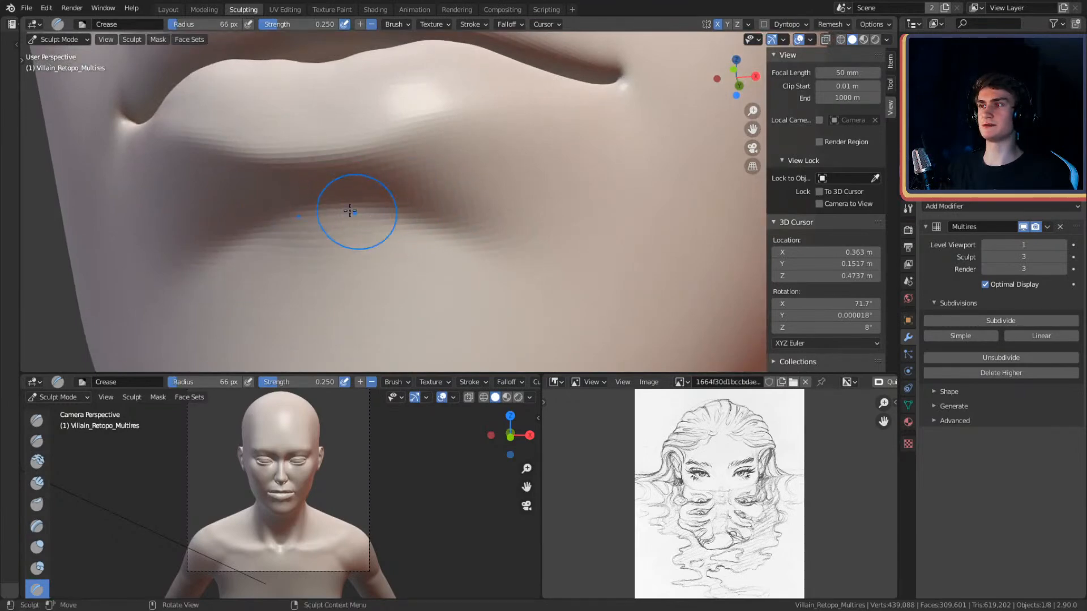
pyautogui.moveTo(542, 278)
pyautogui.keyDown('alt'); pyautogui.mouseDown()
pyautogui.moveTo(509, 222)
pyautogui.moveTo(534, 216)
pyautogui.mouseUp(); pyautogui.keyUp('alt')
pyautogui.press('f')
pyautogui.click(588, 255)
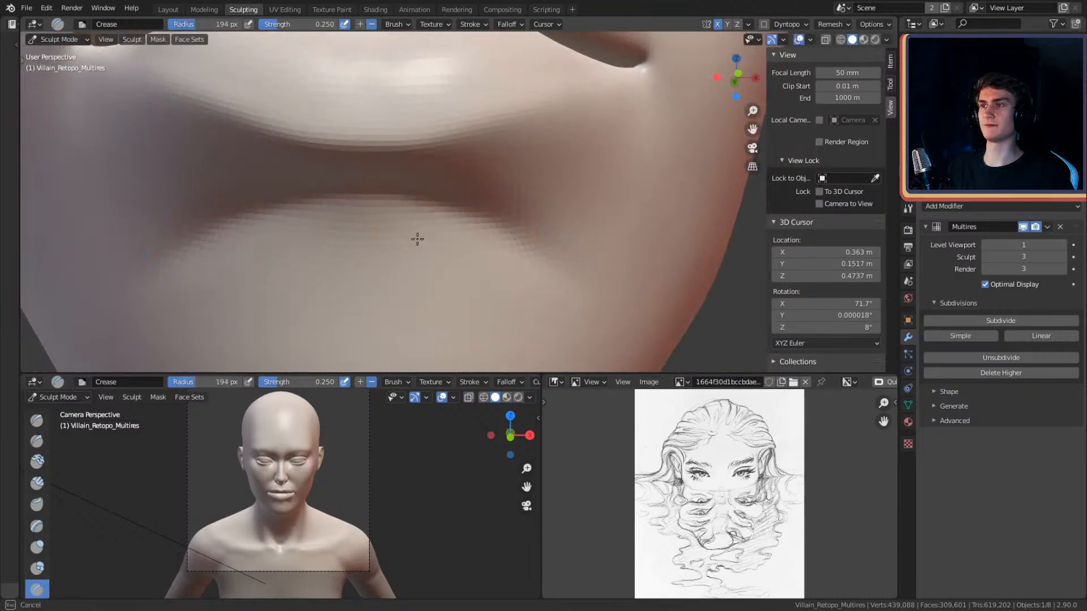
pyautogui.moveTo(546, 265)
pyautogui.keyDown('alt'); pyautogui.mouseDown()
pyautogui.moveTo(521, 210)
pyautogui.moveTo(393, 126)
pyautogui.mouseUp(); pyautogui.keyUp('alt')
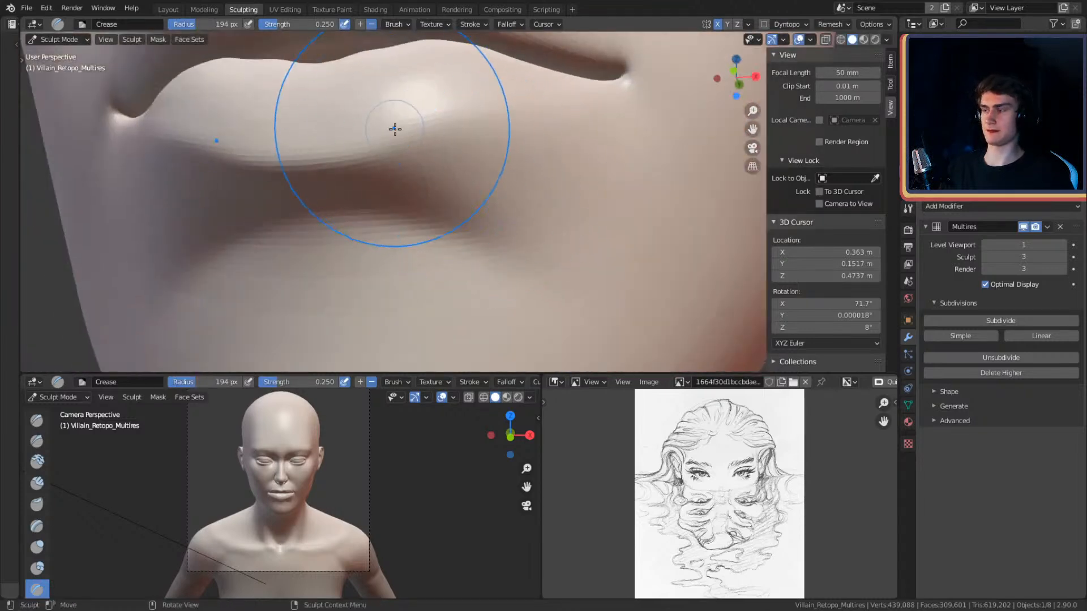
# - Try Clay Strips strokes at 93 px radius along the lower lip's underside and the hollow beside the chin
pyautogui.press('c')
pyautogui.moveTo(475, 177)
pyautogui.keyDown('alt'); pyautogui.mouseDown()
pyautogui.moveTo(485, 175)
pyautogui.moveTo(470, 180)
pyautogui.mouseUp(); pyautogui.keyUp('alt')
pyautogui.press('f')
pyautogui.click(462, 181)
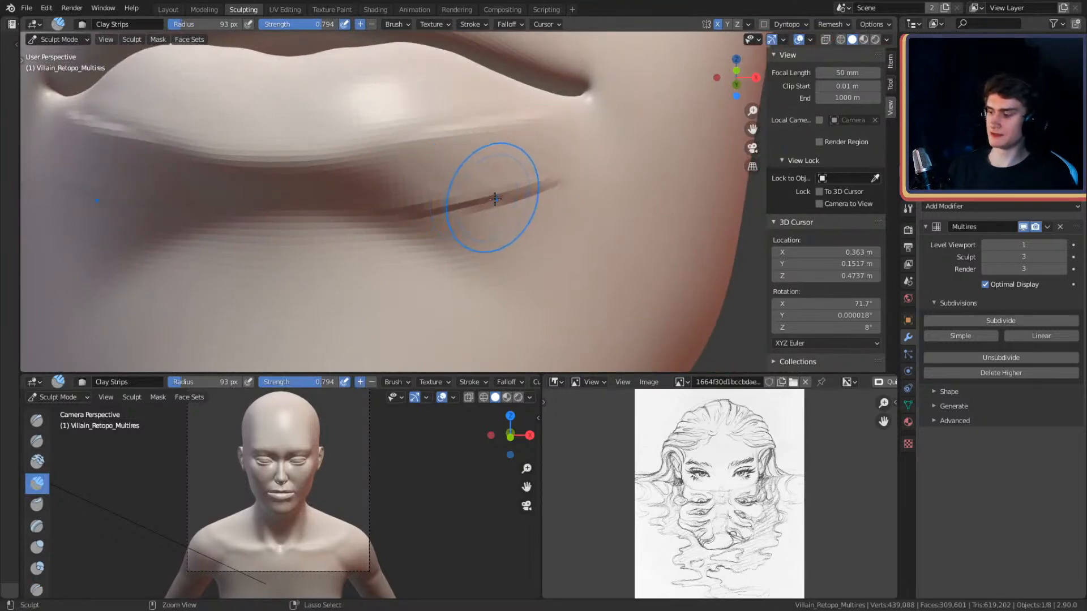
pyautogui.hotkey('ctrl', 'z')
# - Soften the hollow between lower lip and chin using the Clay Strips brush at 138 px radius
pyautogui.press('f')
pyautogui.click(526, 196)
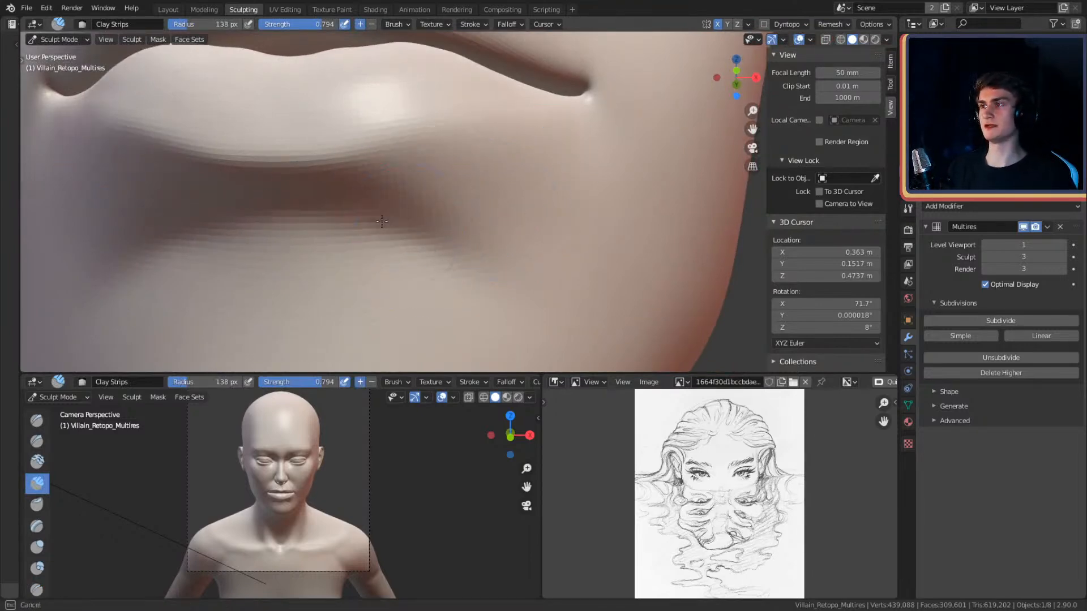
pyautogui.moveTo(573, 288)
pyautogui.keyDown('ctrl'); pyautogui.mouseDown(button='middle')
pyautogui.moveTo(570, 231)
pyautogui.moveTo(639, 226)
pyautogui.moveTo(554, 196)
pyautogui.moveTo(444, 218)
pyautogui.moveTo(475, 237)
pyautogui.moveTo(538, 175)
pyautogui.moveTo(507, 238)
pyautogui.moveTo(445, 177)
pyautogui.mouseUp(button='middle'); pyautogui.keyUp('ctrl')
pyautogui.press('f')
pyautogui.click(470, 204)
# - Reshape the lower lip and the area below it with the Grab brush at 237 px and 221 px radius
pyautogui.press('g')
pyautogui.moveTo(524, 233)
pyautogui.mouseDown(button='middle')
pyautogui.moveTo(468, 213)
pyautogui.moveTo(540, 232)
pyautogui.mouseUp(button='middle')
pyautogui.press('f')
pyautogui.click(531, 265)
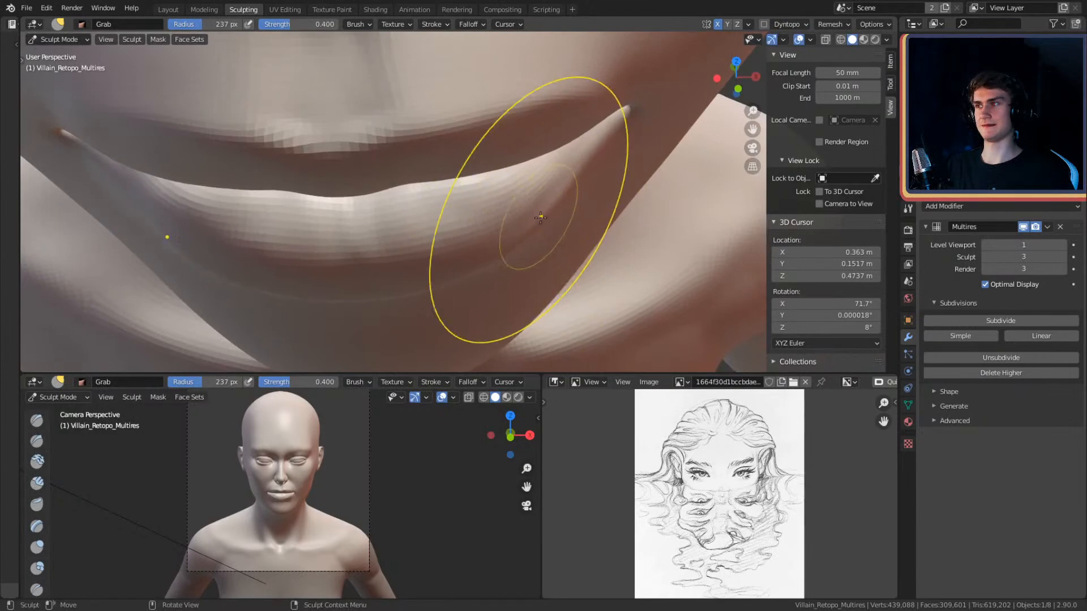
pyautogui.moveTo(554, 138)
pyautogui.mouseDown(button='middle')
pyautogui.moveTo(528, 170)
pyautogui.moveTo(570, 242)
pyautogui.moveTo(538, 225)
pyautogui.moveTo(546, 254)
pyautogui.moveTo(526, 164)
pyautogui.moveTo(463, 215)
pyautogui.moveTo(517, 232)
pyautogui.moveTo(514, 202)
pyautogui.moveTo(545, 330)
pyautogui.moveTo(526, 283)
pyautogui.moveTo(456, 193)
pyautogui.moveTo(464, 187)
pyautogui.mouseUp(button='middle')
pyautogui.press('f')
pyautogui.click(577, 206)
pyautogui.moveTo(442, 208); pyautogui.dragTo(442, 204)
pyautogui.moveTo(438, 204)
pyautogui.mouseDown(button='middle')
pyautogui.moveTo(536, 126)
pyautogui.moveTo(560, 245)
pyautogui.moveTo(550, 216)
pyautogui.moveTo(512, 196)
pyautogui.mouseUp(button='middle')
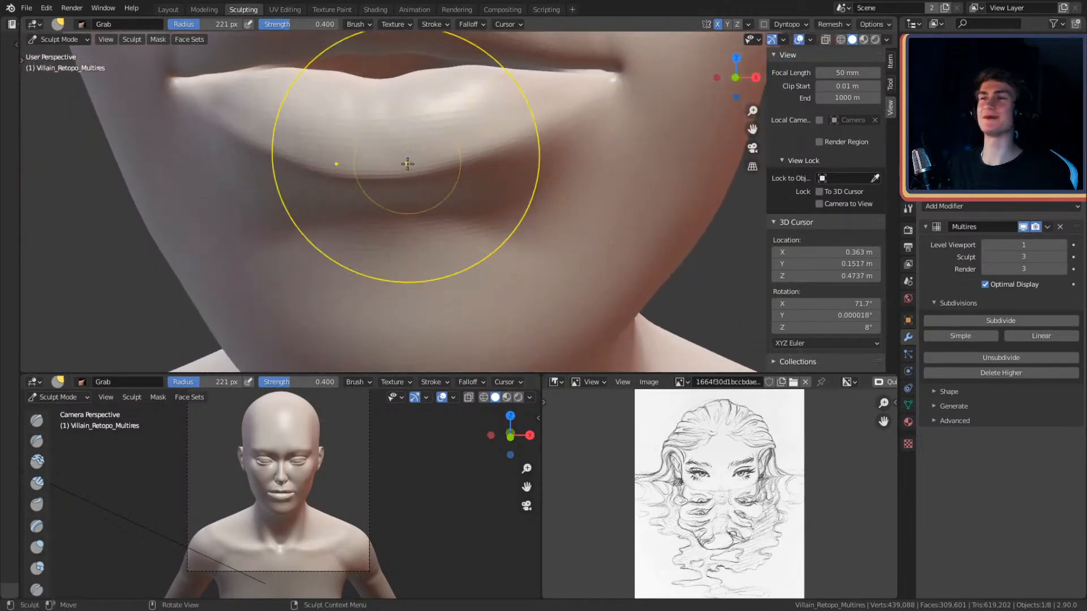
# - Sharpen the upper chin edge beneath the lower lip with the Crease brush at 90 px radius
pyautogui.press('f')
pyautogui.click(541, 220)
pyautogui.moveTo(498, 224)
pyautogui.keyDown('alt'); pyautogui.mouseDown()
pyautogui.moveTo(474, 219)
pyautogui.moveTo(507, 219)
pyautogui.moveTo(346, 101)
pyautogui.mouseUp(); pyautogui.keyUp('alt')
pyautogui.hotkey('shift', 'c')
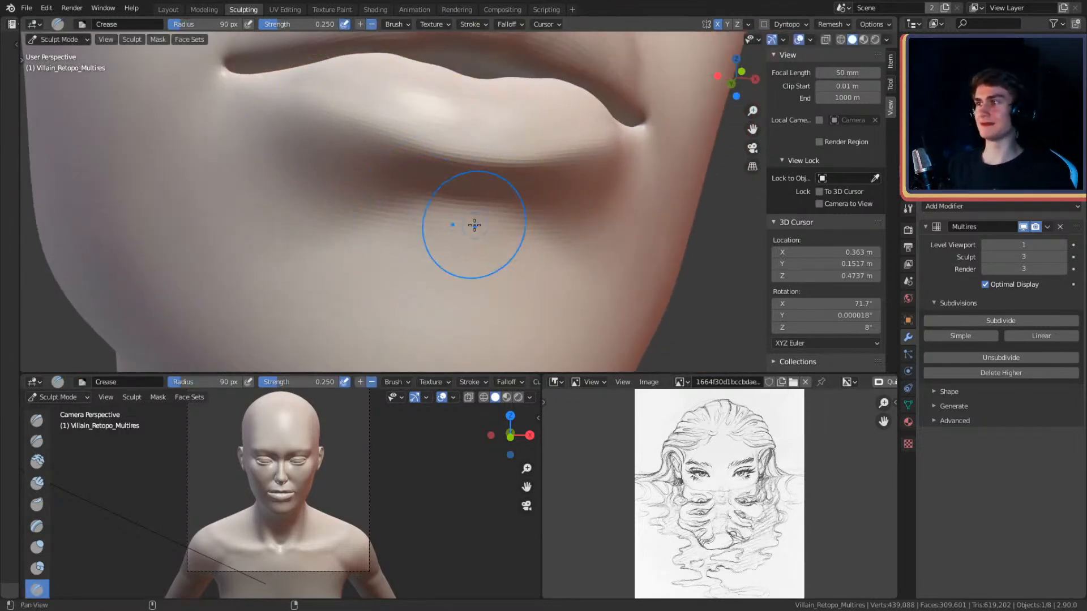
pyautogui.moveTo(451, 197)
pyautogui.keyDown('alt'); pyautogui.mouseDown()
pyautogui.moveTo(524, 184)
pyautogui.moveTo(524, 226)
pyautogui.moveTo(470, 236)
pyautogui.moveTo(602, 169)
pyautogui.moveTo(505, 212)
pyautogui.moveTo(483, 211)
pyautogui.moveTo(536, 163)
pyautogui.moveTo(490, 184)
pyautogui.moveTo(449, 184)
pyautogui.mouseUp(); pyautogui.keyUp('alt')
# - Even out the area below the lower lip corners using Clay Strips at 125 px radius
pyautogui.press('c')
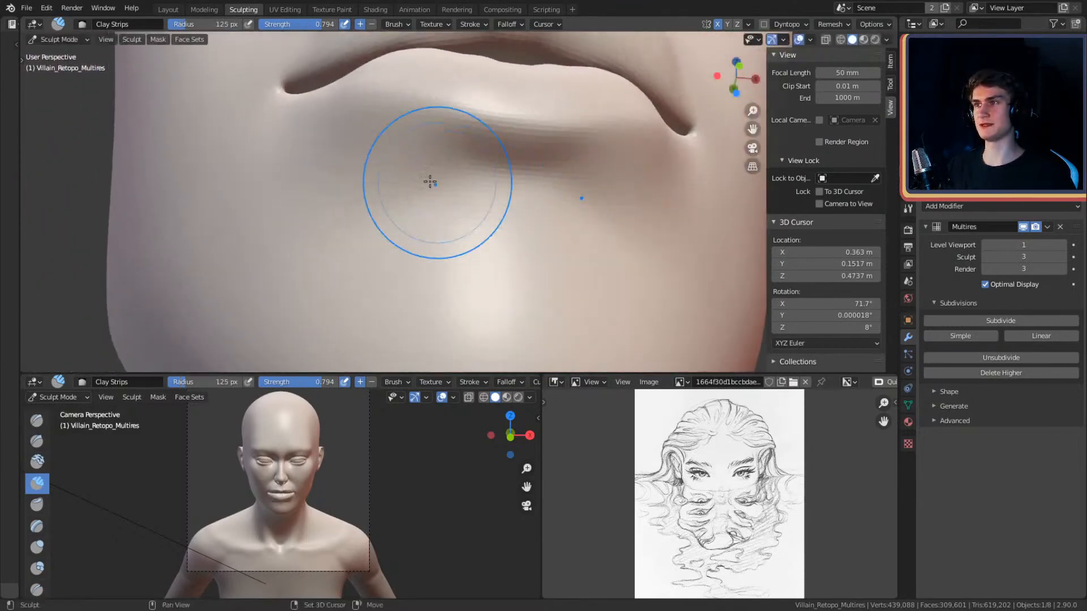
pyautogui.keyDown('alt'); pyautogui.moveTo(405, 247); pyautogui.dragTo(495, 219); pyautogui.keyUp('alt')
pyautogui.keyDown('ctrl'); pyautogui.keyDown('alt'); pyautogui.moveTo(569, 141); pyautogui.dragTo(520, 280); pyautogui.keyUp('alt'); pyautogui.keyUp('ctrl')
pyautogui.keyDown('alt'); pyautogui.moveTo(526, 243); pyautogui.dragTo(393, 160); pyautogui.keyUp('alt')
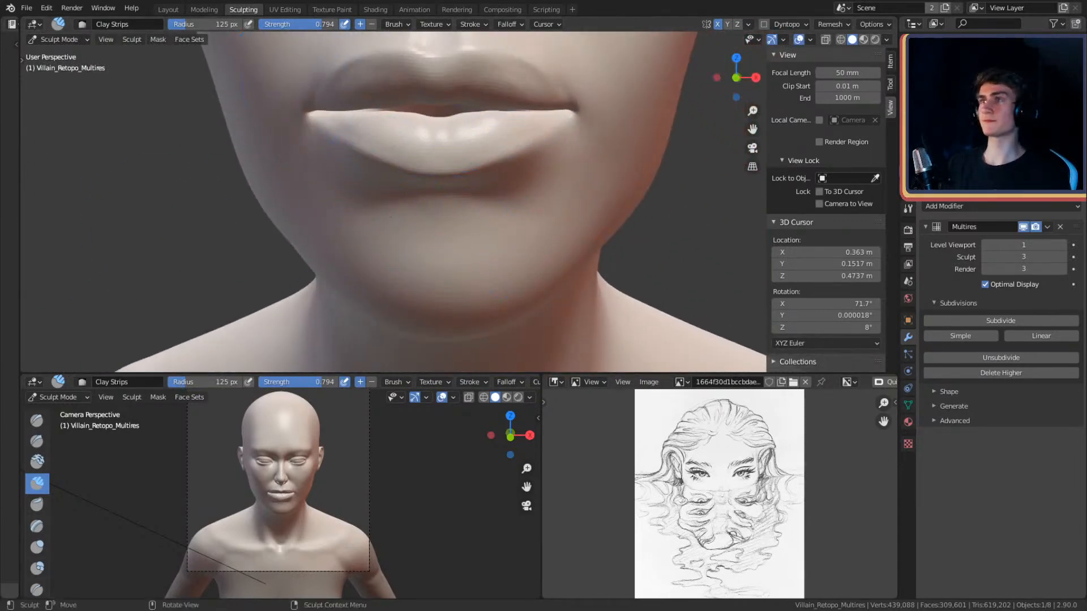
# - Lay the first Clay Strips strokes across the chin at 78 px radius
pyautogui.keyDown('shift'); pyautogui.moveTo(502, 247); pyautogui.dragTo(372, 134, button='middle'); pyautogui.keyUp('shift')
pyautogui.press('f')
pyautogui.click(397, 203)
pyautogui.moveTo(406, 202)
pyautogui.mouseDown(button='middle')
pyautogui.moveTo(462, 197)
pyautogui.moveTo(465, 212)
pyautogui.moveTo(513, 223)
pyautogui.moveTo(395, 209)
pyautogui.moveTo(432, 189)
pyautogui.moveTo(490, 213)
pyautogui.moveTo(485, 204)
pyautogui.mouseUp(button='middle')
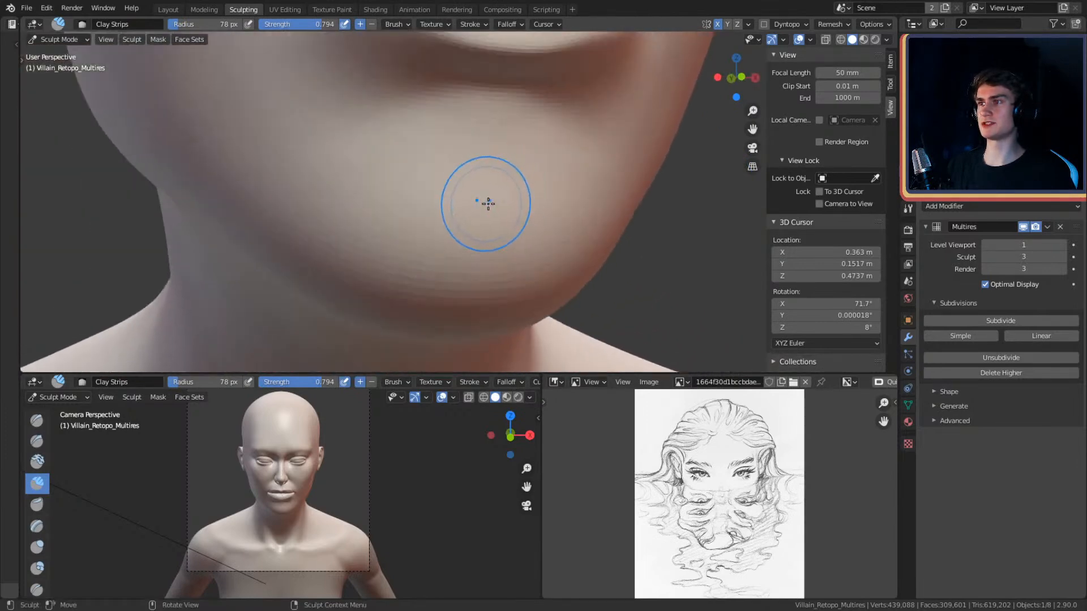
pyautogui.moveTo(414, 221); pyautogui.dragTo(448, 241)
pyautogui.moveTo(391, 249)
pyautogui.mouseDown()
pyautogui.moveTo(441, 262)
pyautogui.moveTo(385, 227)
pyautogui.mouseUp()
# - Build up the front and sides of the chin with dense Clay Strips strokes at 63 px radius
pyautogui.moveTo(423, 196); pyautogui.dragTo(446, 187, button='middle')
pyautogui.press('f')
pyautogui.click(437, 186)
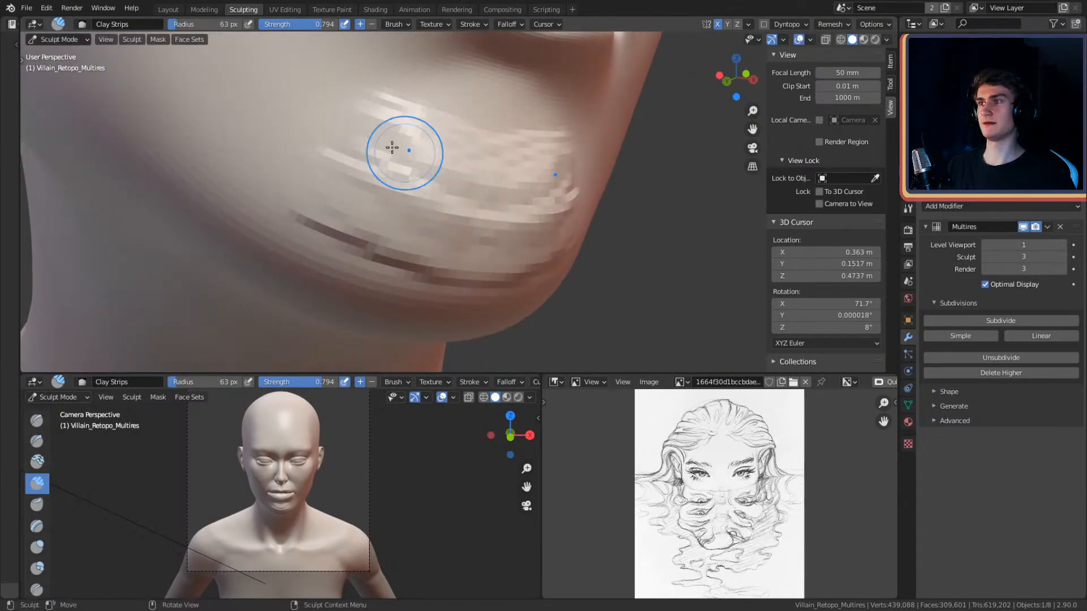
pyautogui.moveTo(438, 271)
pyautogui.mouseDown()
pyautogui.moveTo(308, 232)
pyautogui.moveTo(366, 253)
pyautogui.mouseUp()
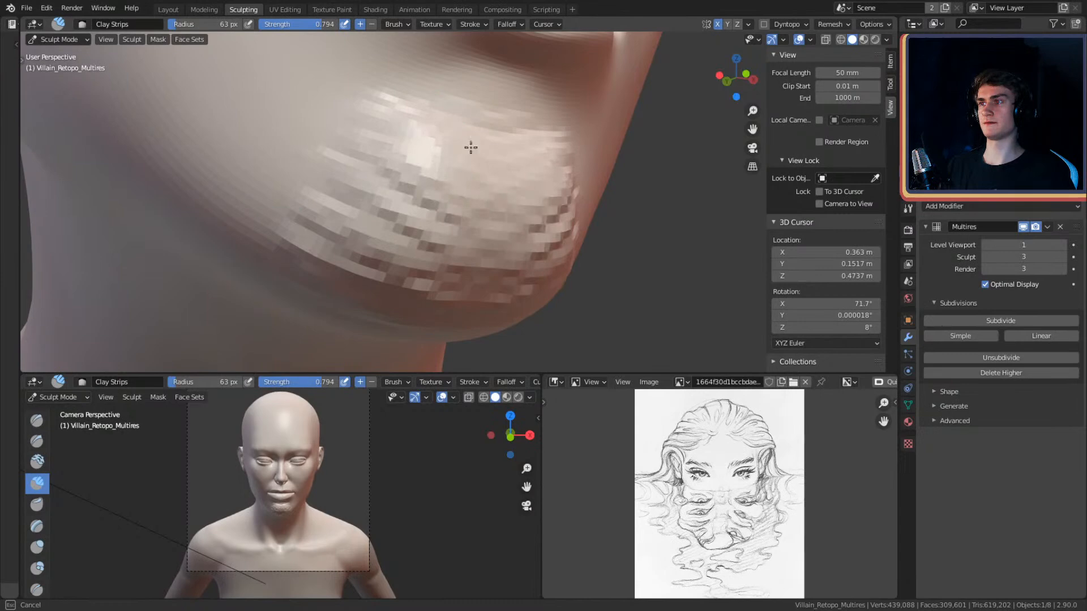
pyautogui.moveTo(496, 277); pyautogui.dragTo(475, 266)
# - Smooth the built-up chin strokes with a 147 px brush radius
pyautogui.moveTo(477, 116)
pyautogui.mouseDown(button='middle')
pyautogui.moveTo(496, 198)
pyautogui.moveTo(478, 194)
pyautogui.mouseUp(button='middle')
pyautogui.press('f')
pyautogui.click(433, 198)
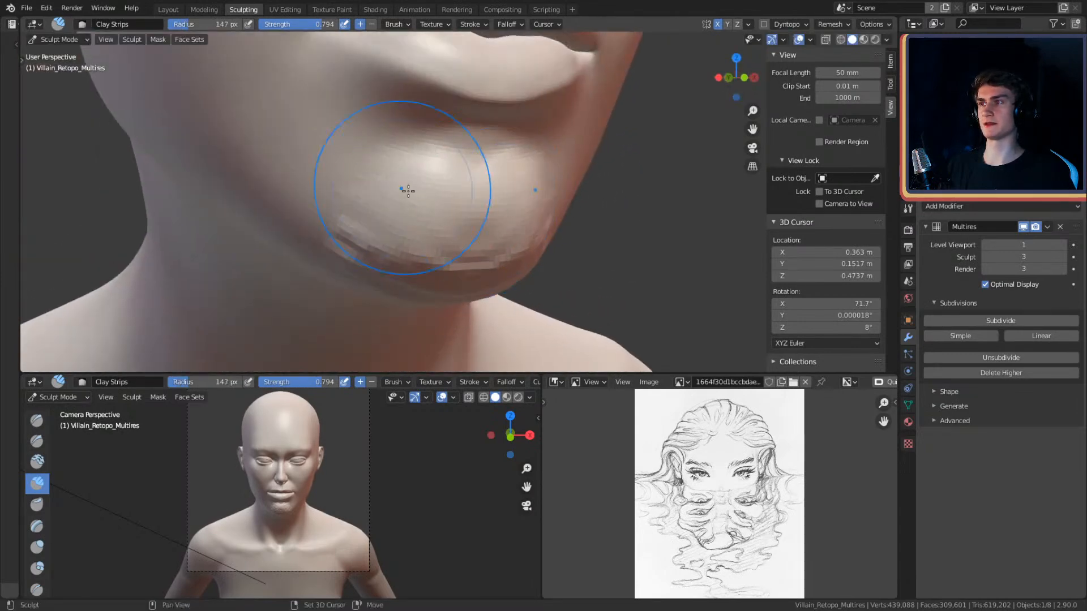
pyautogui.moveTo(448, 263)
pyautogui.keyDown('shift'); pyautogui.mouseDown()
pyautogui.moveTo(407, 235)
pyautogui.moveTo(424, 195)
pyautogui.mouseUp(); pyautogui.keyUp('shift')
# - Refine the side of the chin with Clay Strips at 37 px radius and smooth the surface at 100 px
pyautogui.moveTo(427, 185); pyautogui.dragTo(460, 190, button='middle')
pyautogui.press('f')
pyautogui.click(391, 187)
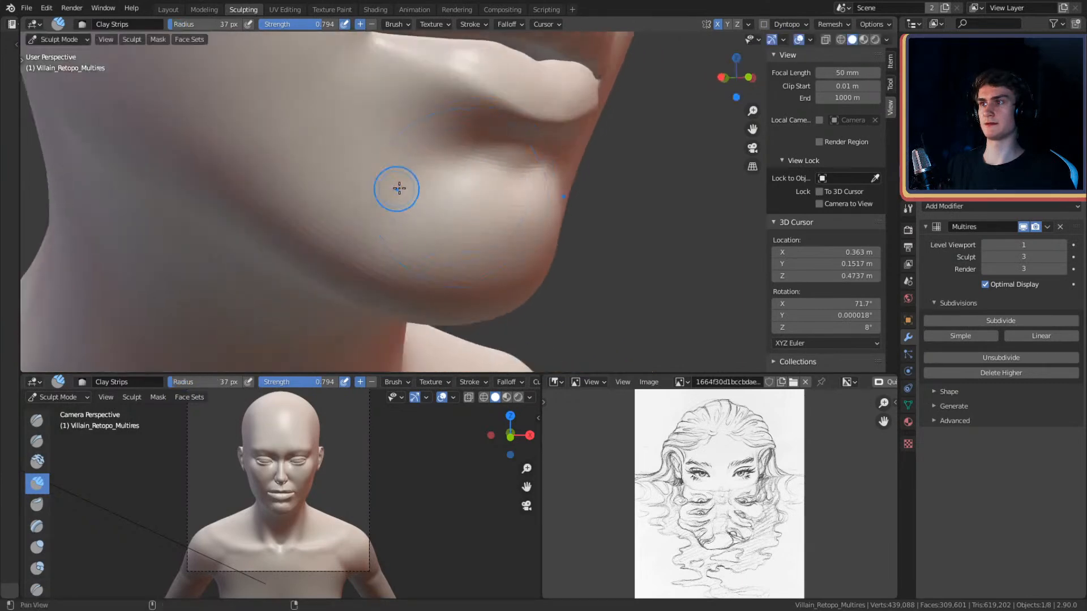
pyautogui.moveTo(391, 188); pyautogui.dragTo(424, 207, button='middle')
pyautogui.keyDown('shift'); pyautogui.moveTo(474, 197); pyautogui.dragTo(485, 186); pyautogui.keyUp('shift')
pyautogui.press('f')
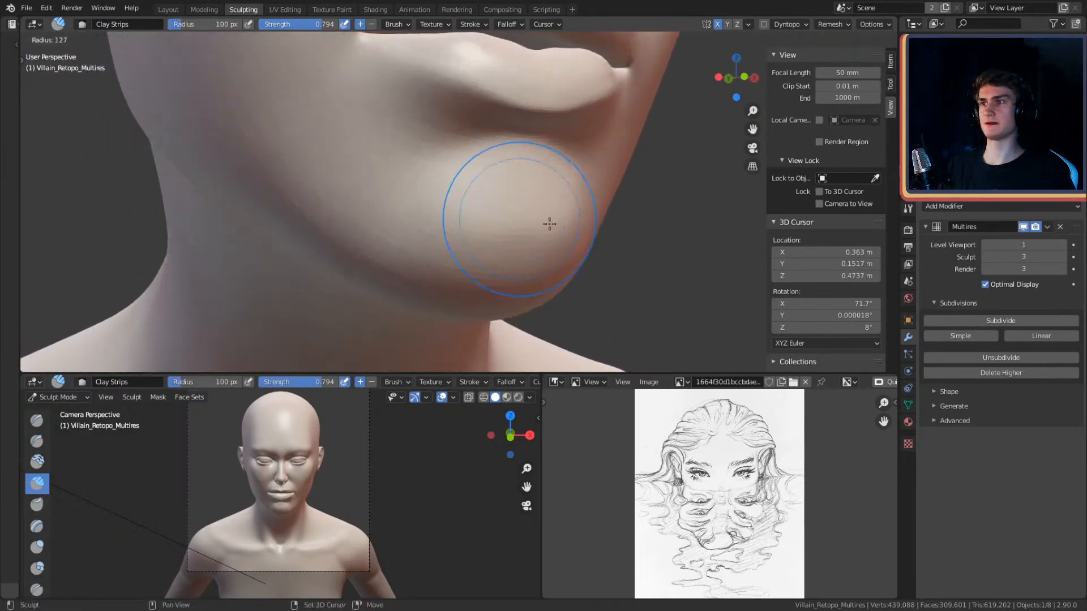
pyautogui.click(468, 216)
# - Fill the side of the chin below the mouth corner with Clay Strips at 34 px radius and smooth it at 145 px
pyautogui.moveTo(468, 216)
pyautogui.mouseDown(button='middle')
pyautogui.moveTo(527, 199)
pyautogui.moveTo(522, 214)
pyautogui.moveTo(552, 218)
pyautogui.moveTo(475, 209)
pyautogui.mouseUp(button='middle')
pyautogui.scroll(3, 547, 204)
pyautogui.press('f')
pyautogui.click(466, 206)
pyautogui.click(486, 170)
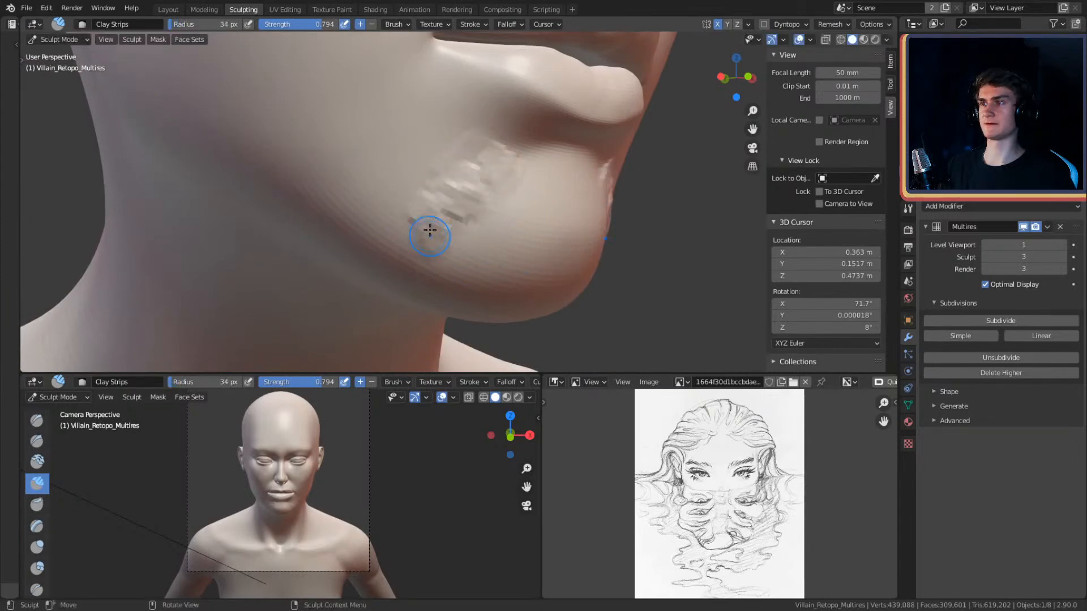
pyautogui.press('f')
pyautogui.moveTo(463, 196)
pyautogui.mouseDown()
pyautogui.moveTo(473, 213)
pyautogui.moveTo(439, 189)
pyautogui.mouseUp()
pyautogui.click(534, 213)
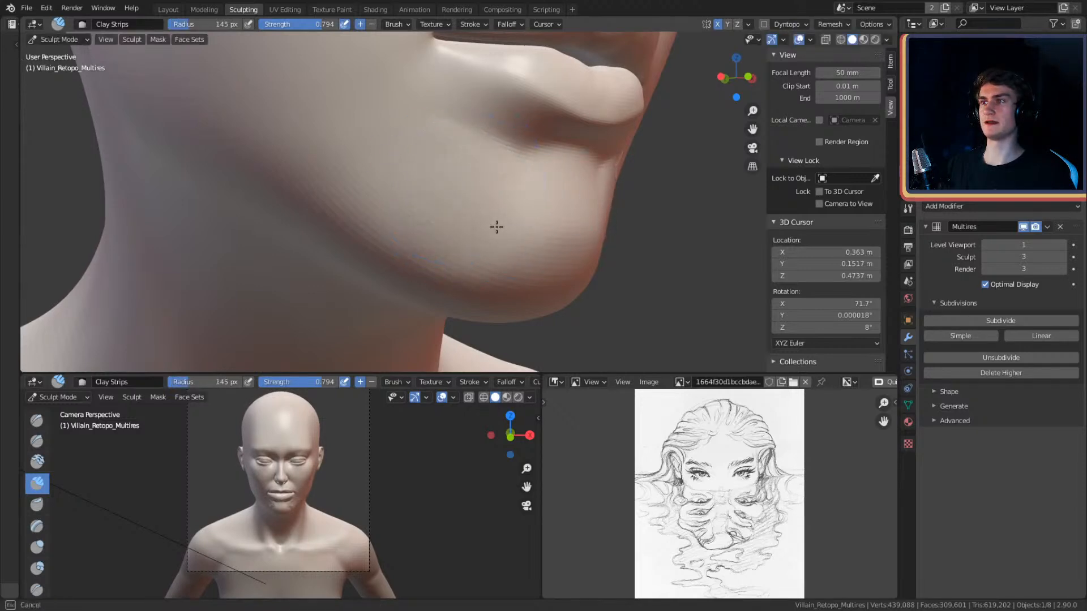
# - Build up the area below the mouth corner with Clay Strips at 65 px radius and smooth it at 117 px
pyautogui.moveTo(520, 199)
pyautogui.mouseDown(button='middle')
pyautogui.moveTo(478, 199)
pyautogui.moveTo(548, 198)
pyautogui.moveTo(456, 216)
pyautogui.moveTo(451, 187)
pyautogui.mouseUp(button='middle')
pyautogui.press('f')
pyautogui.click(424, 188)
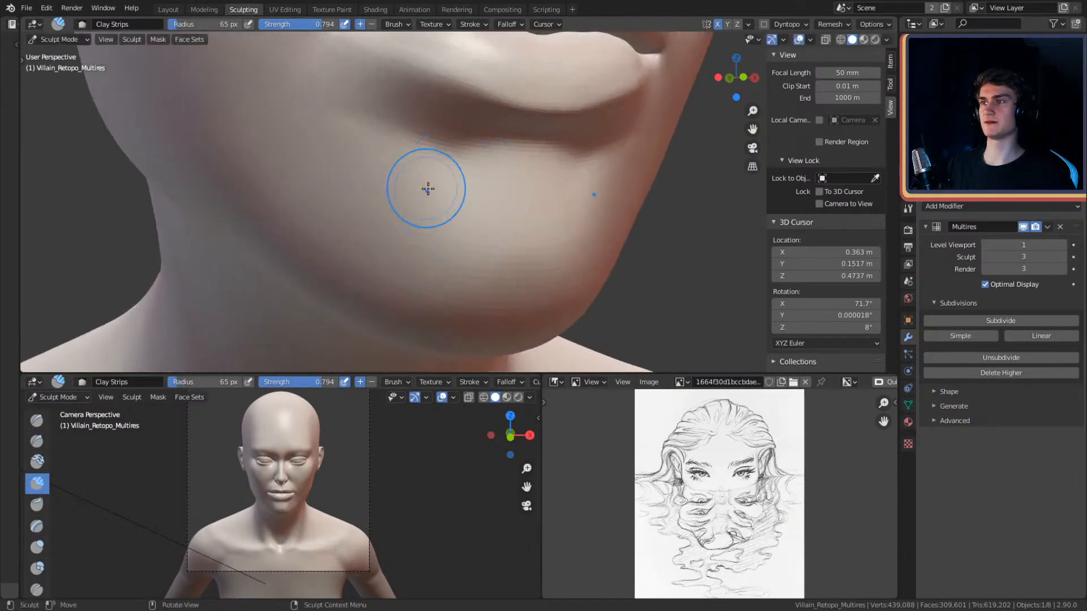
pyautogui.press('f')
pyautogui.click(487, 206)
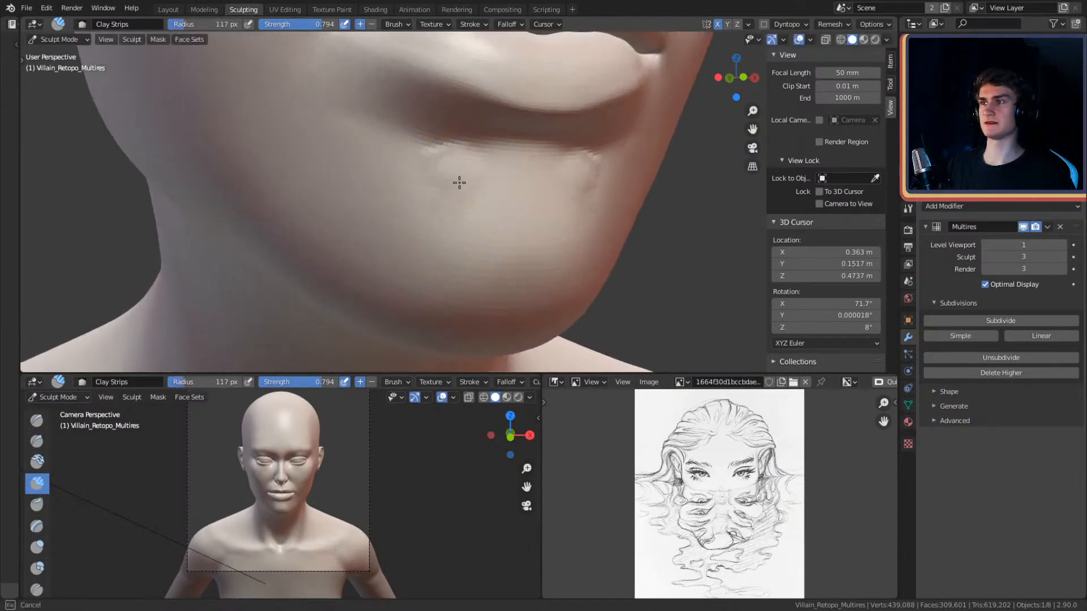
# - Examine the nose, lips and chin in side profile, from a distance and close up
pyautogui.moveTo(488, 207)
pyautogui.mouseDown(button='middle')
pyautogui.moveTo(569, 206)
pyautogui.moveTo(498, 231)
pyautogui.moveTo(487, 208)
pyautogui.moveTo(458, 210)
pyautogui.moveTo(526, 211)
pyautogui.moveTo(505, 223)
pyautogui.moveTo(629, 83)
pyautogui.moveTo(578, 212)
pyautogui.moveTo(562, 199)
pyautogui.moveTo(570, 141)
pyautogui.moveTo(558, 223)
pyautogui.mouseUp(button='middle')
pyautogui.moveTo(543, 198)
pyautogui.mouseDown(button='middle')
pyautogui.moveTo(566, 193)
pyautogui.moveTo(461, 220)
pyautogui.moveTo(537, 211)
pyautogui.moveTo(582, 181)
pyautogui.mouseUp(button='middle')
pyautogui.scroll(-4, 582, 179)
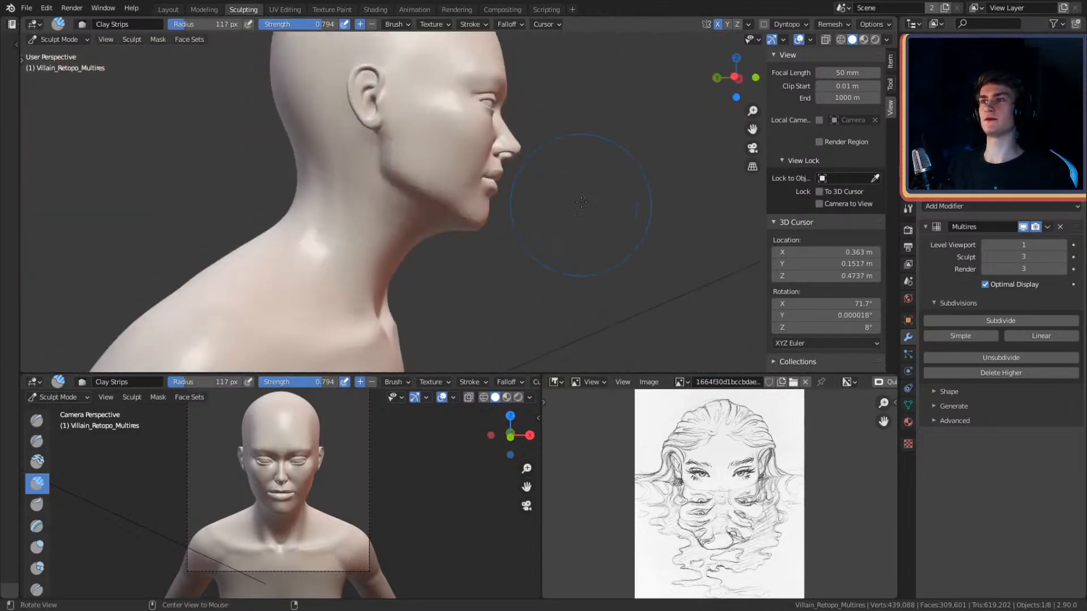
pyautogui.scroll(6, 574, 212)
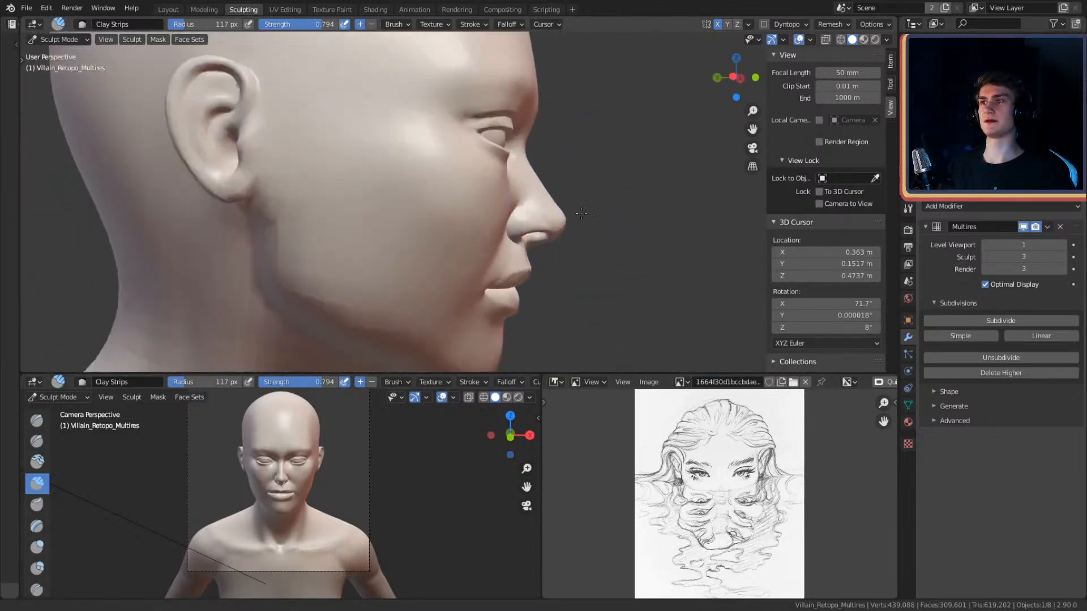
pyautogui.scroll(-3, 590, 229)
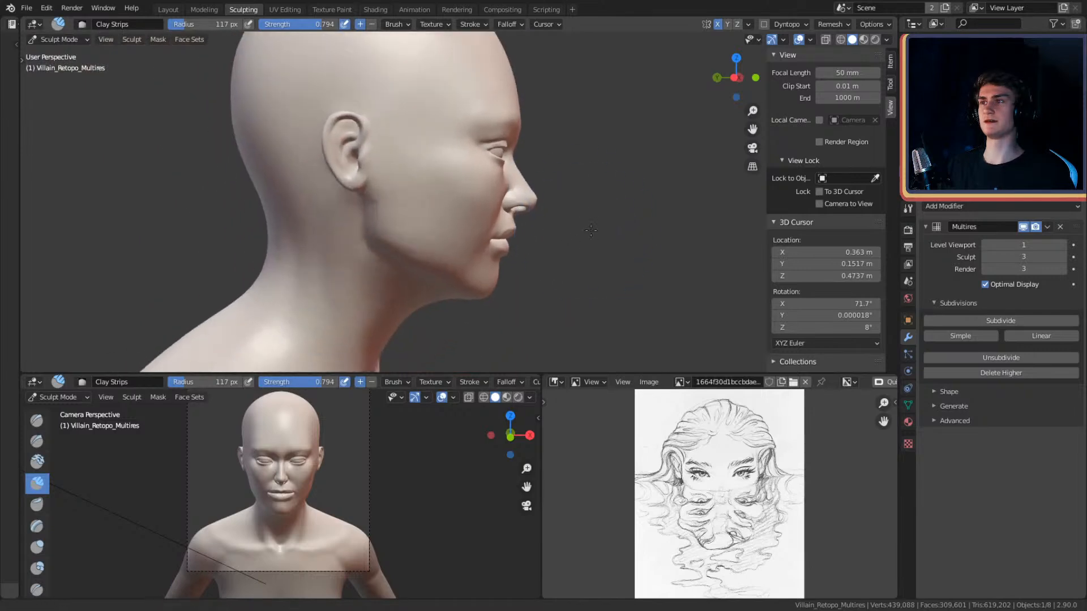
pyautogui.scroll(3, 594, 204)
pyautogui.moveTo(613, 175)
pyautogui.mouseDown(button='middle')
pyautogui.moveTo(504, 198)
pyautogui.moveTo(638, 204)
pyautogui.moveTo(521, 216)
pyautogui.moveTo(623, 213)
pyautogui.moveTo(591, 233)
pyautogui.moveTo(546, 224)
pyautogui.mouseUp(button='middle')
pyautogui.scroll(3, 521, 181)
pyautogui.scroll(-6, 616, 218)
pyautogui.scroll(6, 588, 215)
pyautogui.moveTo(636, 164)
pyautogui.keyDown('shift'); pyautogui.mouseDown(button='middle')
pyautogui.moveTo(573, 257)
pyautogui.moveTo(587, 211)
pyautogui.mouseUp(button='middle'); pyautogui.keyUp('shift')
pyautogui.scroll(-1, 572, 257)
# - Add volume to the lower lip with Clay Strips at 57 and 37 px radius and smooth it at 130 px
pyautogui.moveTo(586, 211)
pyautogui.keyDown('alt'); pyautogui.mouseDown()
pyautogui.moveTo(497, 236)
pyautogui.moveTo(534, 184)
pyautogui.mouseUp(); pyautogui.keyUp('alt')
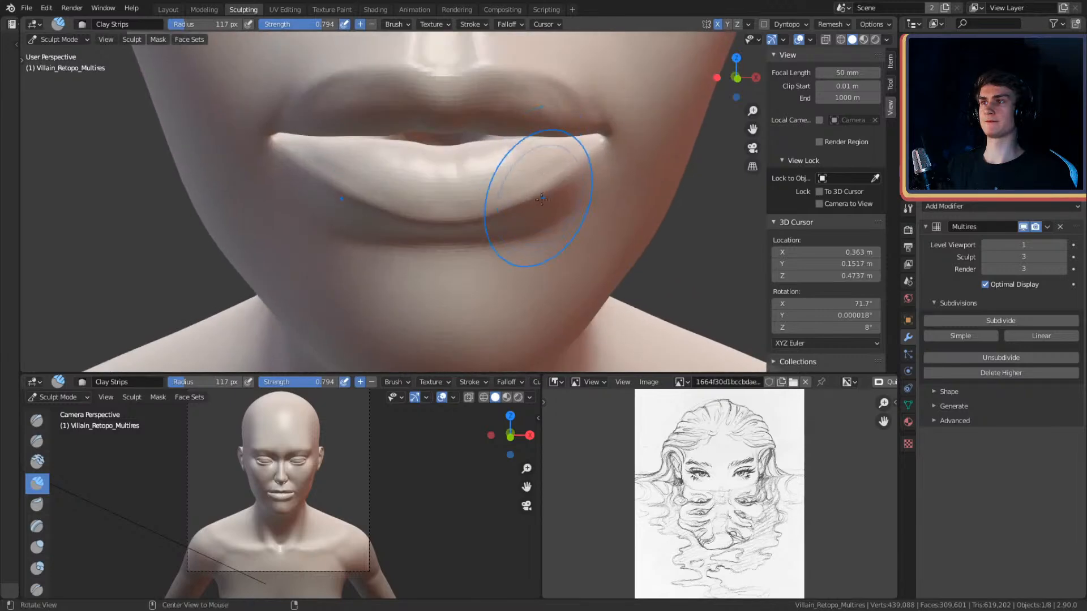
pyautogui.press('f')
pyautogui.click(465, 175)
pyautogui.moveTo(463, 175)
pyautogui.keyDown('ctrl'); pyautogui.keyDown('alt'); pyautogui.mouseDown()
pyautogui.moveTo(536, 132)
pyautogui.moveTo(517, 141)
pyautogui.moveTo(504, 170)
pyautogui.mouseUp(); pyautogui.keyUp('alt'); pyautogui.keyUp('ctrl')
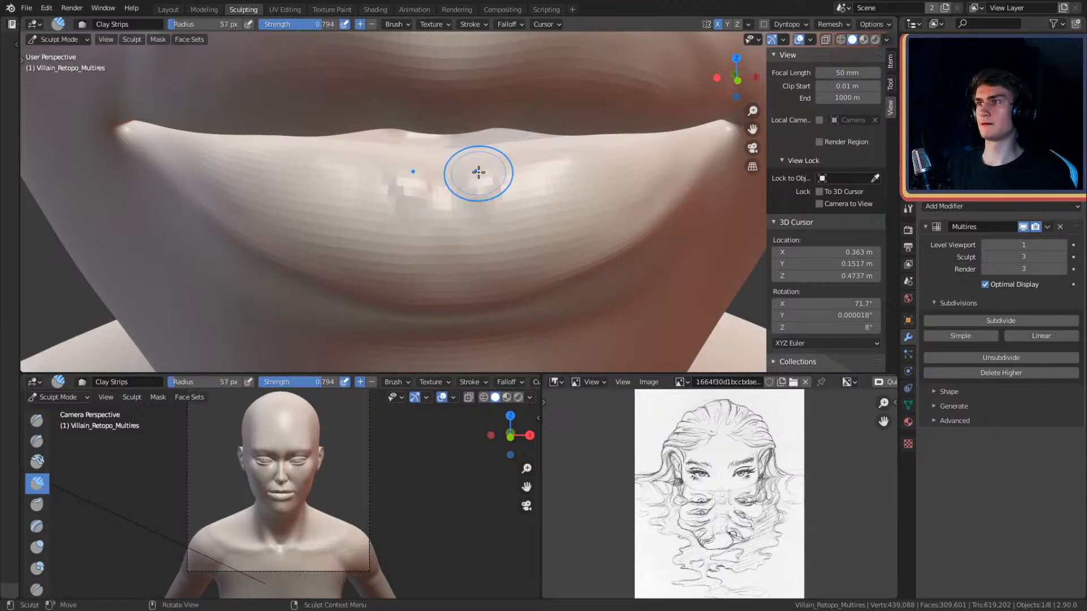
pyautogui.moveTo(578, 179)
pyautogui.mouseDown()
pyautogui.moveTo(623, 169)
pyautogui.moveTo(553, 171)
pyautogui.mouseUp()
pyautogui.press('f')
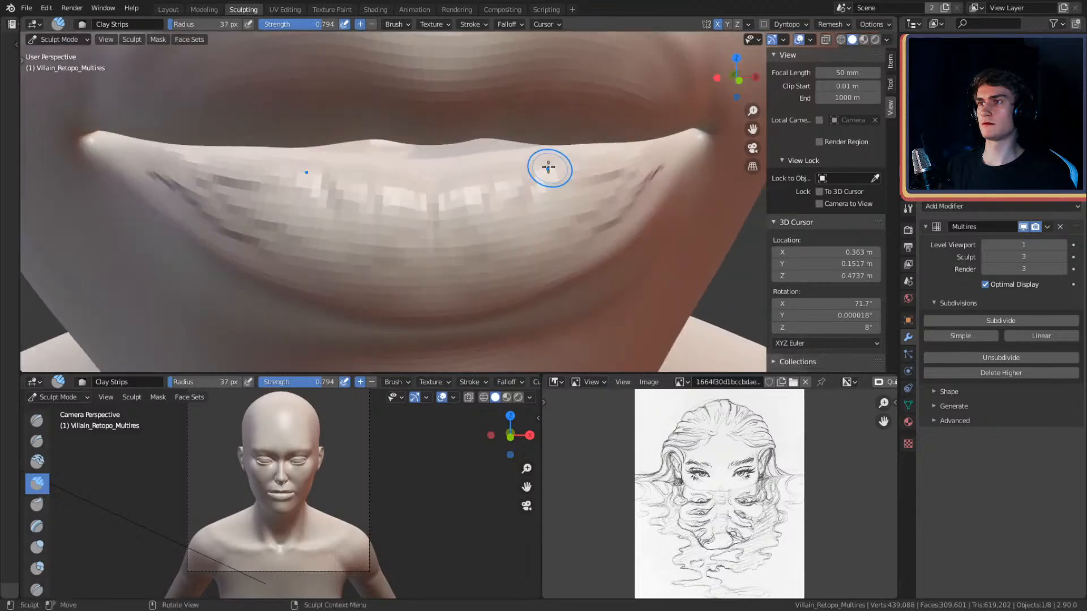
pyautogui.press('f')
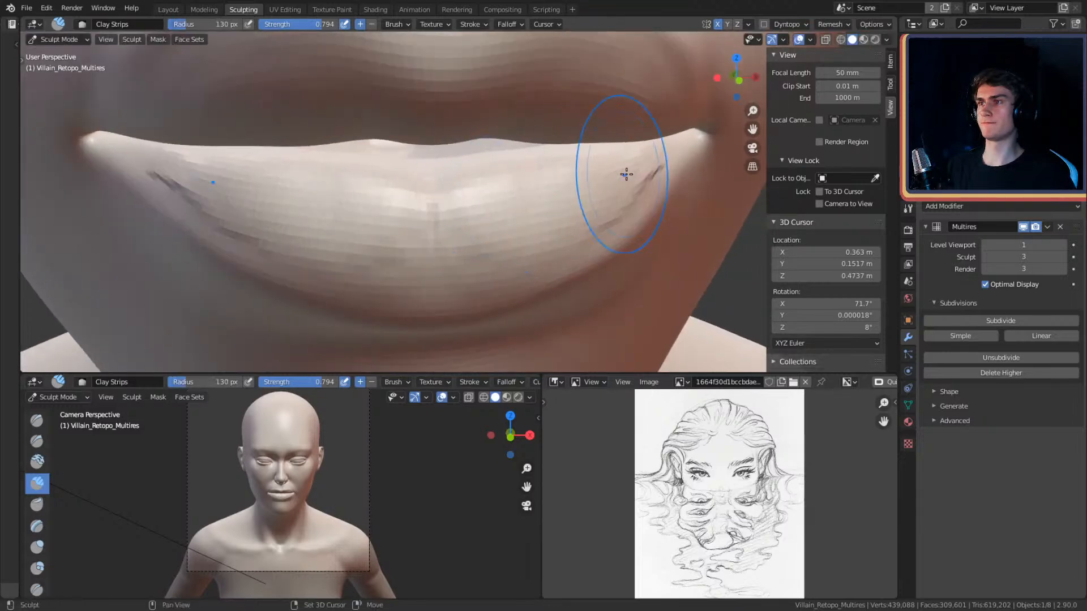
pyautogui.click(532, 216)
# - Define the lower lip's outer edges with the Crease brush at 26 px radius and check them in the camera view
pyautogui.hotkey('shift', 'c')
pyautogui.keyDown('alt'); pyautogui.moveTo(437, 239); pyautogui.dragTo(513, 202); pyautogui.keyUp('alt')
pyautogui.moveTo(459, 178)
pyautogui.keyDown('alt'); pyautogui.mouseDown()
pyautogui.moveTo(529, 175)
pyautogui.moveTo(554, 203)
pyautogui.moveTo(545, 222)
pyautogui.moveTo(589, 201)
pyautogui.moveTo(551, 235)
pyautogui.moveTo(626, 181)
pyautogui.moveTo(513, 251)
pyautogui.moveTo(583, 194)
pyautogui.moveTo(591, 202)
pyautogui.mouseUp(); pyautogui.keyUp('alt')
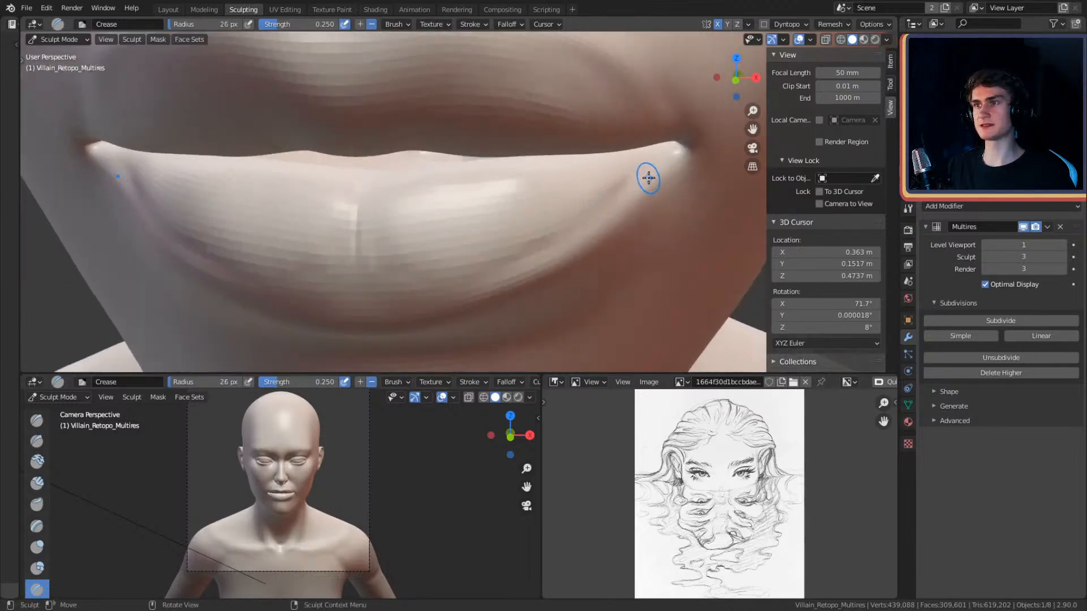
pyautogui.moveTo(504, 269)
pyautogui.keyDown('alt'); pyautogui.mouseDown()
pyautogui.moveTo(578, 229)
pyautogui.moveTo(561, 208)
pyautogui.mouseUp(); pyautogui.keyUp('alt')
pyautogui.scroll(8, 314, 514)
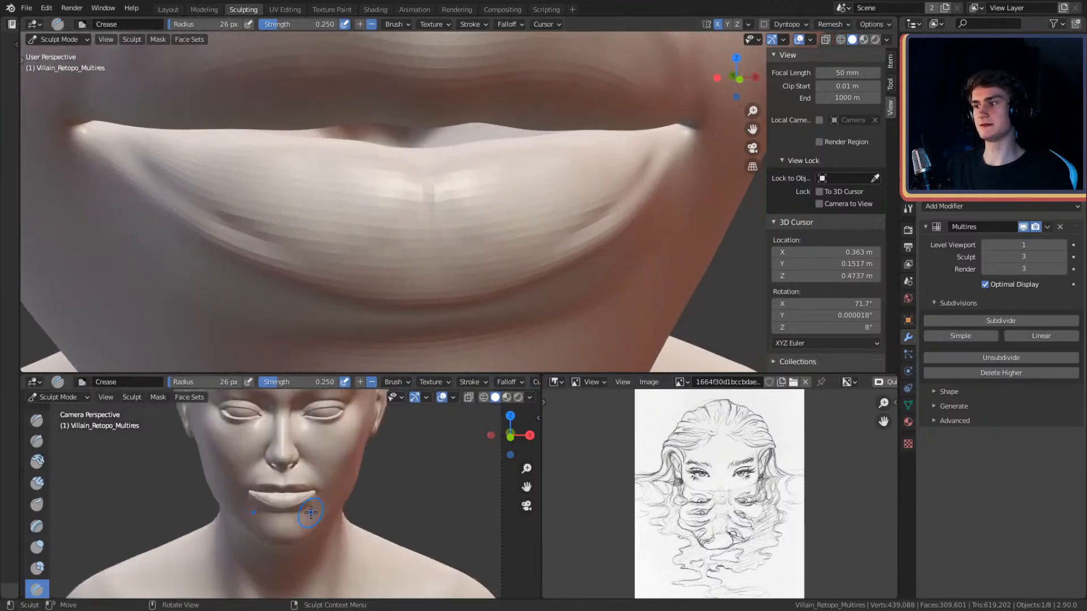
# - Refine the lower lip's edge near the mouth corner with Crease at 28 and 22 px radius, smoothing at 69 px
pyautogui.moveTo(602, 212)
pyautogui.keyDown('alt'); pyautogui.mouseDown()
pyautogui.moveTo(580, 189)
pyautogui.moveTo(540, 200)
pyautogui.mouseUp(); pyautogui.keyUp('alt')
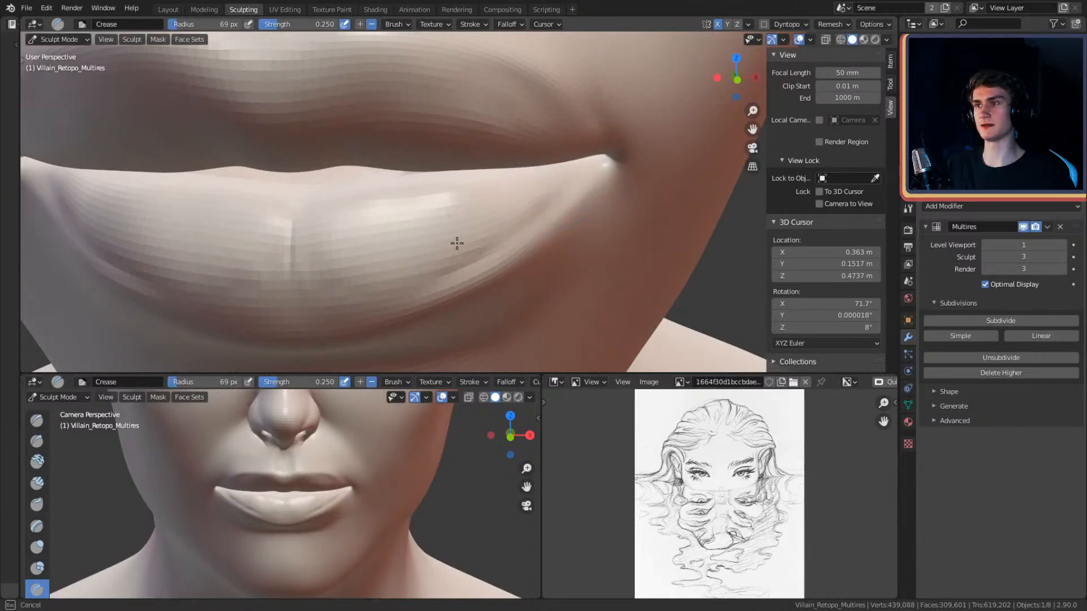
pyautogui.moveTo(491, 239)
pyautogui.keyDown('alt'); pyautogui.mouseDown()
pyautogui.moveTo(526, 211)
pyautogui.moveTo(506, 229)
pyautogui.mouseUp(); pyautogui.keyUp('alt')
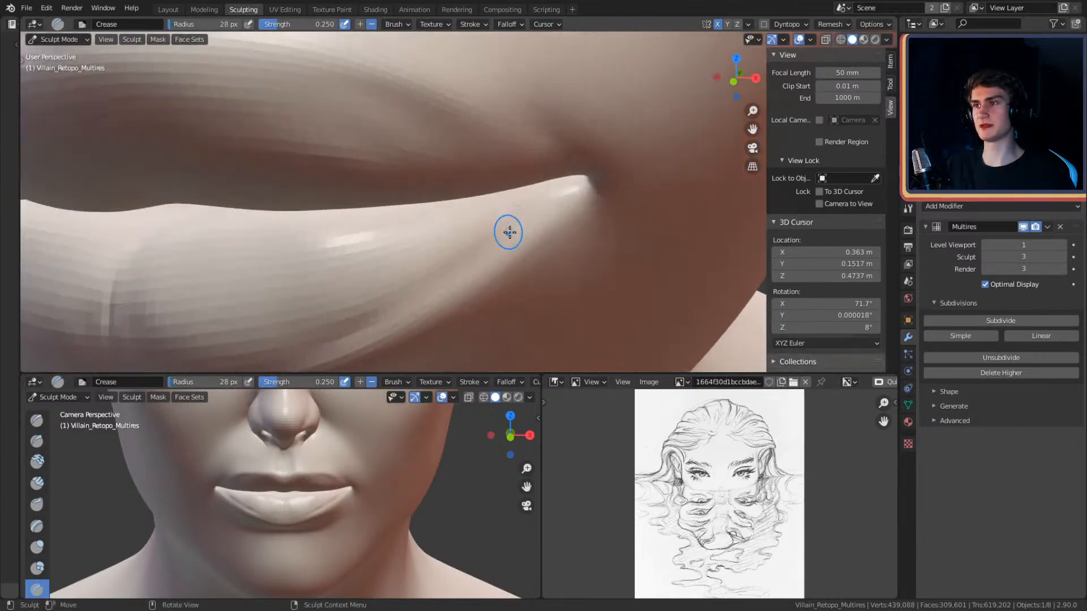
pyautogui.moveTo(553, 199)
pyautogui.keyDown('alt'); pyautogui.mouseDown()
pyautogui.moveTo(477, 225)
pyautogui.moveTo(590, 187)
pyautogui.mouseUp(); pyautogui.keyUp('alt')
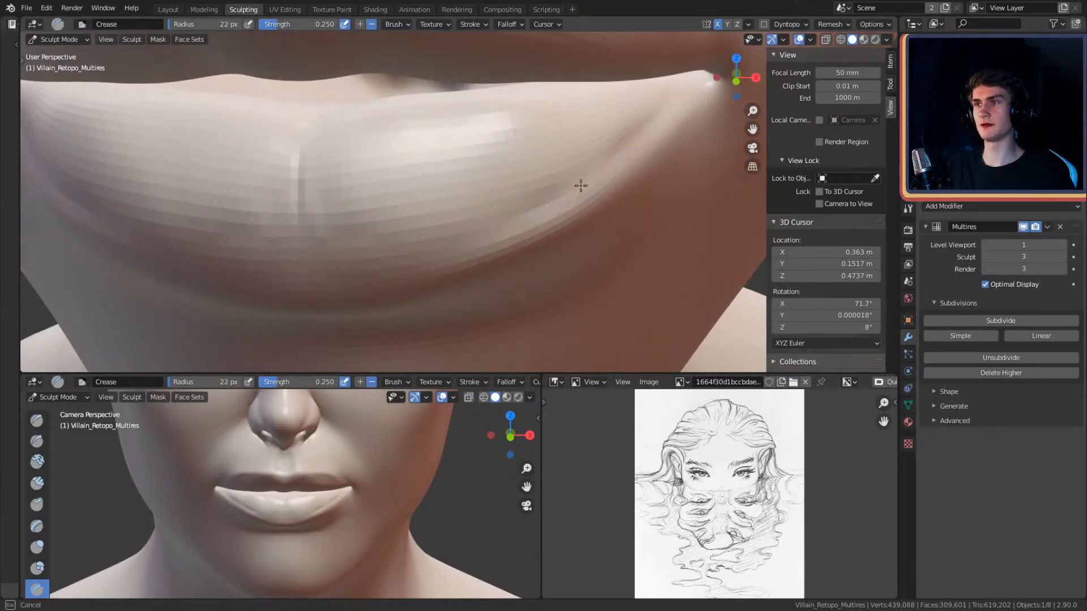
pyautogui.moveTo(491, 227)
pyautogui.keyDown('alt'); pyautogui.mouseDown()
pyautogui.moveTo(559, 216)
pyautogui.moveTo(479, 243)
pyautogui.mouseUp(); pyautogui.keyUp('alt')
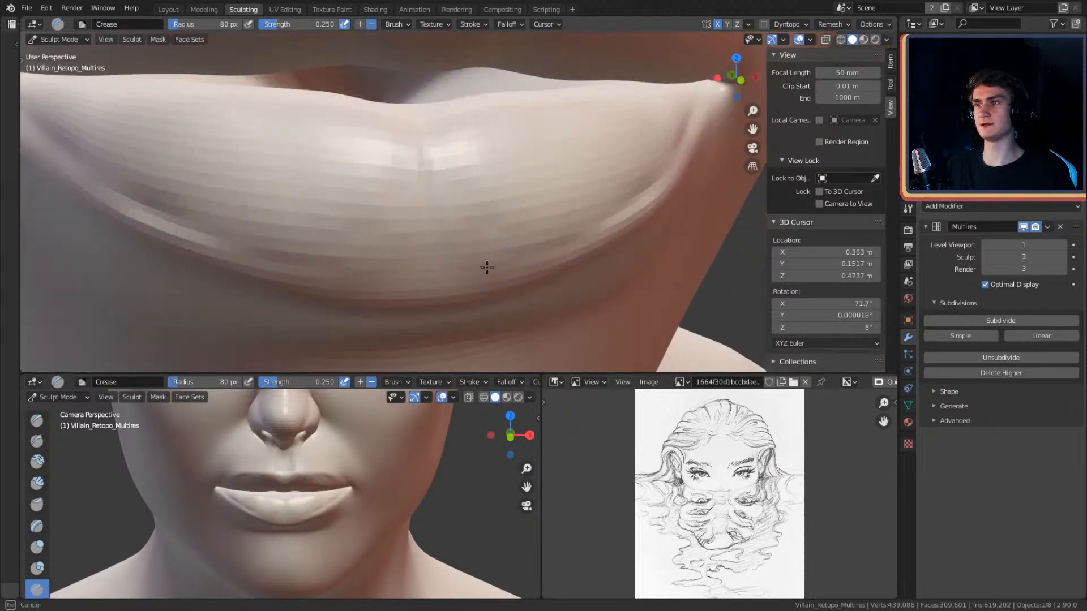
# - Blend the lower lip's creased border with a larger brush radius and touch up the lip with Grab
pyautogui.press('f')
pyautogui.click(561, 209)
pyautogui.keyDown('alt'); pyautogui.moveTo(641, 148); pyautogui.dragTo(577, 266); pyautogui.keyUp('alt')
pyautogui.moveTo(524, 212)
pyautogui.keyDown('alt'); pyautogui.mouseDown()
pyautogui.moveTo(603, 202)
pyautogui.moveTo(604, 230)
pyautogui.moveTo(656, 226)
pyautogui.moveTo(493, 241)
pyautogui.moveTo(554, 150)
pyautogui.moveTo(541, 170)
pyautogui.moveTo(642, 179)
pyautogui.moveTo(463, 170)
pyautogui.moveTo(514, 175)
pyautogui.moveTo(503, 166)
pyautogui.moveTo(515, 189)
pyautogui.mouseUp(); pyautogui.keyUp('alt')
pyautogui.press('g')
pyautogui.moveTo(485, 240)
pyautogui.keyDown('alt'); pyautogui.mouseDown()
pyautogui.moveTo(444, 211)
pyautogui.moveTo(455, 198)
pyautogui.moveTo(569, 257)
pyautogui.moveTo(463, 226)
pyautogui.moveTo(497, 194)
pyautogui.moveTo(502, 225)
pyautogui.moveTo(514, 203)
pyautogui.moveTo(492, 133)
pyautogui.moveTo(487, 204)
pyautogui.mouseUp(); pyautogui.keyUp('alt')
# - Carve mirrored creases beside the centre of the upper lip's underside with Crease at 43 and 31 px radius
pyautogui.hotkey('shift', 'c')
pyautogui.press('f')
pyautogui.click(421, 214)
pyautogui.keyDown('ctrl'); pyautogui.keyDown('alt'); pyautogui.moveTo(425, 215); pyautogui.dragTo(495, 216); pyautogui.keyUp('alt'); pyautogui.keyUp('ctrl')
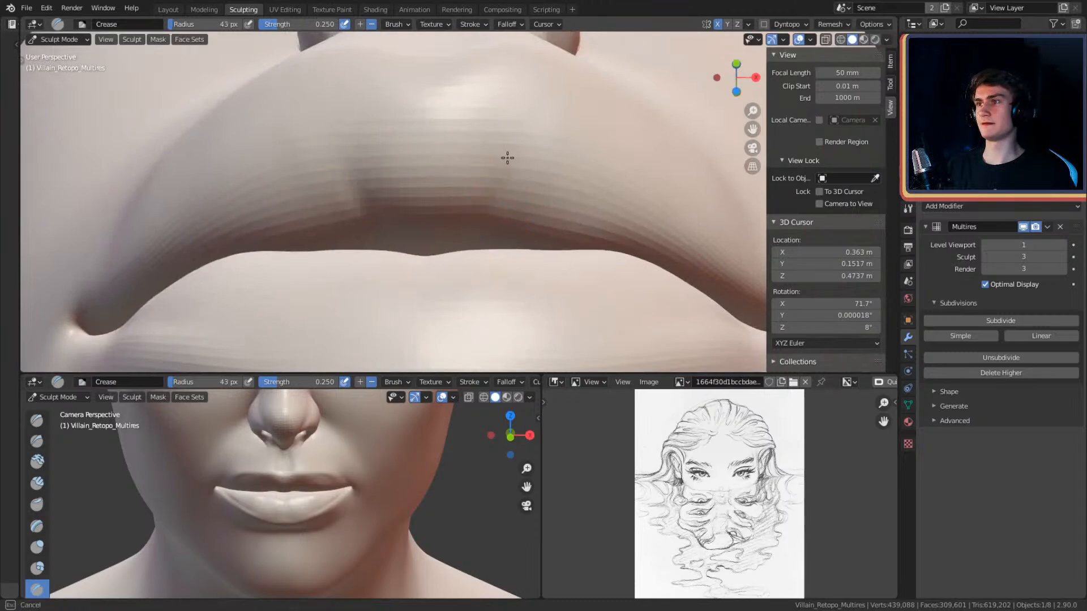
pyautogui.keyDown('alt'); pyautogui.moveTo(541, 101); pyautogui.dragTo(521, 195); pyautogui.keyUp('alt')
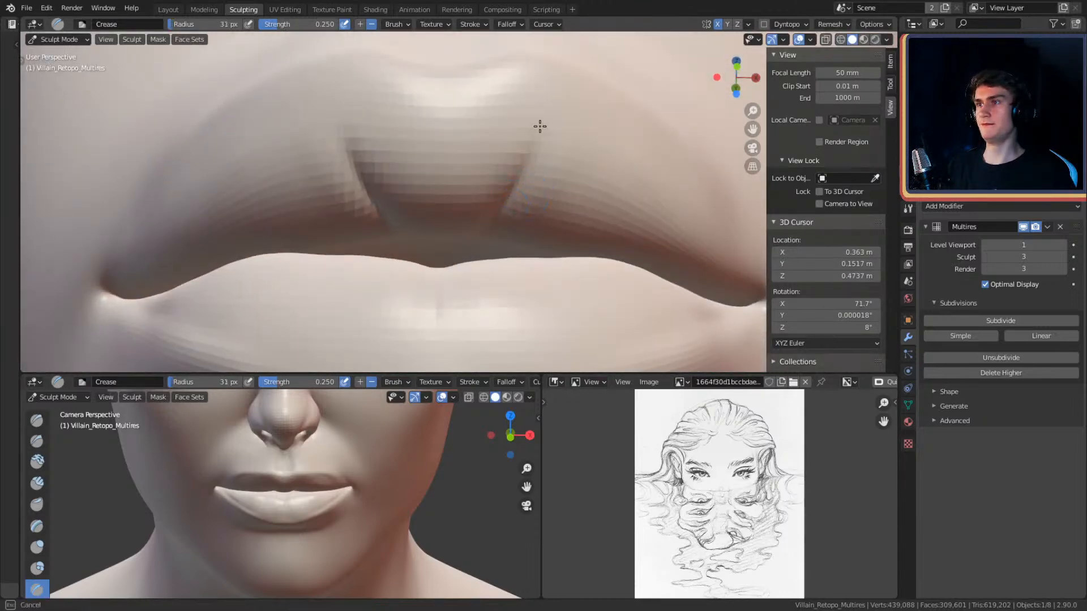
pyautogui.moveTo(551, 91)
pyautogui.mouseDown(button='middle')
pyautogui.moveTo(526, 150)
pyautogui.moveTo(448, 173)
pyautogui.moveTo(475, 160)
pyautogui.mouseUp(button='middle')
# - Refine the middle of the upper lip and its creases with a 44 px brush radius
pyautogui.press('f')
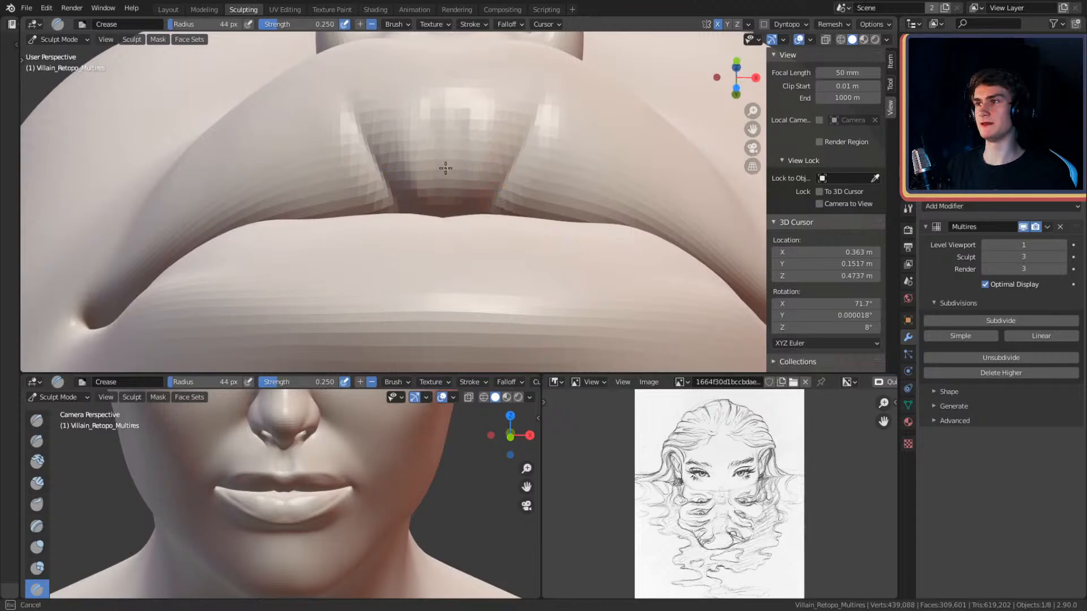
pyautogui.moveTo(486, 119); pyautogui.dragTo(446, 254, button='middle')
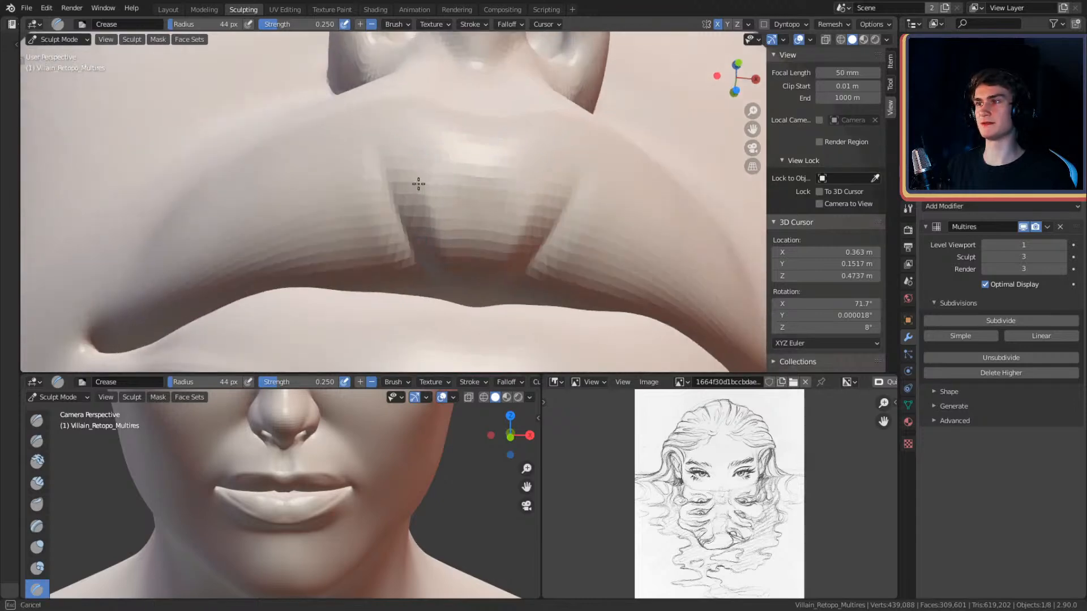
pyautogui.moveTo(416, 155)
pyautogui.mouseDown(button='middle')
pyautogui.moveTo(483, 179)
pyautogui.moveTo(485, 121)
pyautogui.moveTo(479, 162)
pyautogui.moveTo(522, 121)
pyautogui.moveTo(499, 203)
pyautogui.moveTo(389, 260)
pyautogui.moveTo(497, 134)
pyautogui.moveTo(503, 254)
pyautogui.moveTo(553, 191)
pyautogui.mouseUp(button='middle')
pyautogui.moveTo(551, 232); pyautogui.dragTo(553, 186, button='middle')
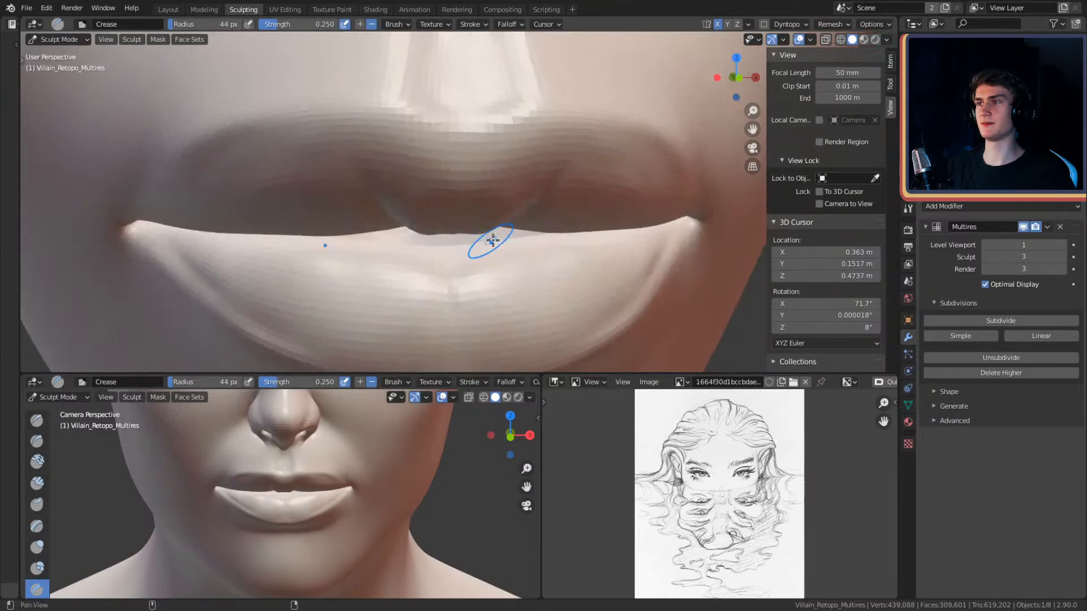
pyautogui.keyDown('alt'); pyautogui.keyDown('shift'); pyautogui.moveTo(489, 241); pyautogui.dragTo(497, 189); pyautogui.keyUp('shift'); pyautogui.keyUp('alt')
pyautogui.moveTo(480, 278)
pyautogui.keyDown('ctrl'); pyautogui.keyDown('alt'); pyautogui.mouseDown()
pyautogui.moveTo(493, 170)
pyautogui.moveTo(467, 115)
pyautogui.mouseUp(); pyautogui.keyUp('alt'); pyautogui.keyUp('ctrl')
# - Sharpen the upper lip's border from the cupid's bow outward with Crease at 34 px radius
pyautogui.press('f')
pyautogui.click(491, 171)
pyautogui.moveTo(468, 238)
pyautogui.keyDown('ctrl'); pyautogui.keyDown('alt'); pyautogui.mouseDown()
pyautogui.moveTo(529, 167)
pyautogui.moveTo(490, 211)
pyautogui.moveTo(490, 191)
pyautogui.moveTo(461, 192)
pyautogui.mouseUp(); pyautogui.keyUp('alt'); pyautogui.keyUp('ctrl')
pyautogui.moveTo(465, 138)
pyautogui.keyDown('alt'); pyautogui.keyDown('shift'); pyautogui.mouseDown()
pyautogui.moveTo(484, 221)
pyautogui.moveTo(505, 148)
pyautogui.moveTo(527, 196)
pyautogui.moveTo(553, 134)
pyautogui.moveTo(524, 207)
pyautogui.mouseUp(); pyautogui.keyUp('shift'); pyautogui.keyUp('alt')
pyautogui.moveTo(523, 206)
pyautogui.keyDown('alt'); pyautogui.mouseDown()
pyautogui.moveTo(521, 174)
pyautogui.moveTo(502, 159)
pyautogui.moveTo(490, 117)
pyautogui.moveTo(526, 170)
pyautogui.moveTo(439, 181)
pyautogui.moveTo(526, 170)
pyautogui.moveTo(458, 141)
pyautogui.mouseUp(); pyautogui.keyUp('alt')
pyautogui.press('f')
pyautogui.click(485, 220)
pyautogui.keyDown('alt'); pyautogui.keyDown('shift'); pyautogui.moveTo(505, 177); pyautogui.dragTo(504, 199); pyautogui.keyUp('shift'); pyautogui.keyUp('alt')
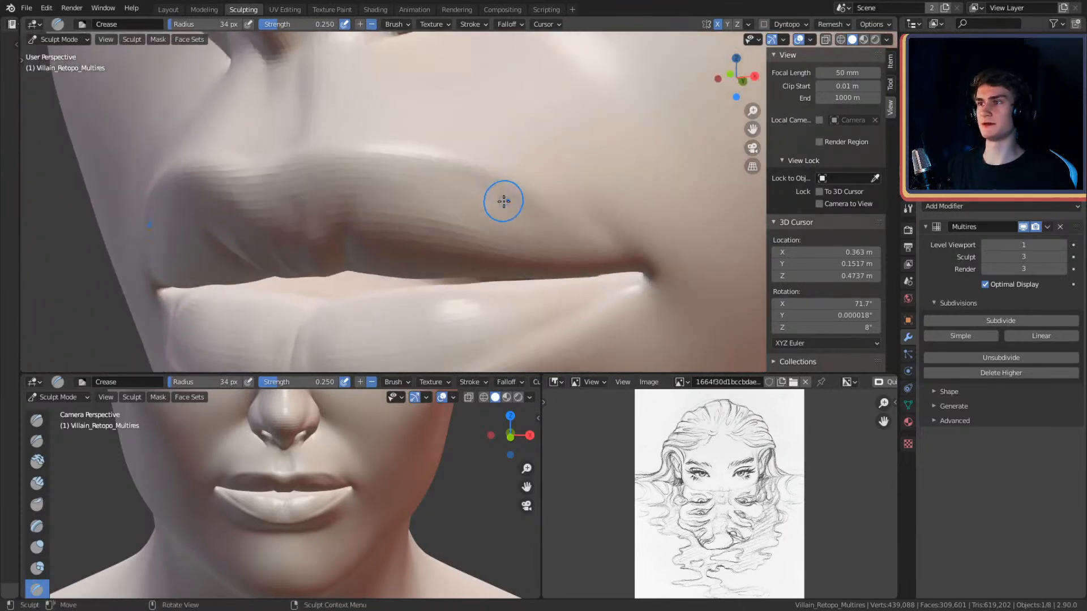
# - Fill the side of the upper lip with Clay Strips at 17 px radius and crease its border at 46 px
pyautogui.press('c')
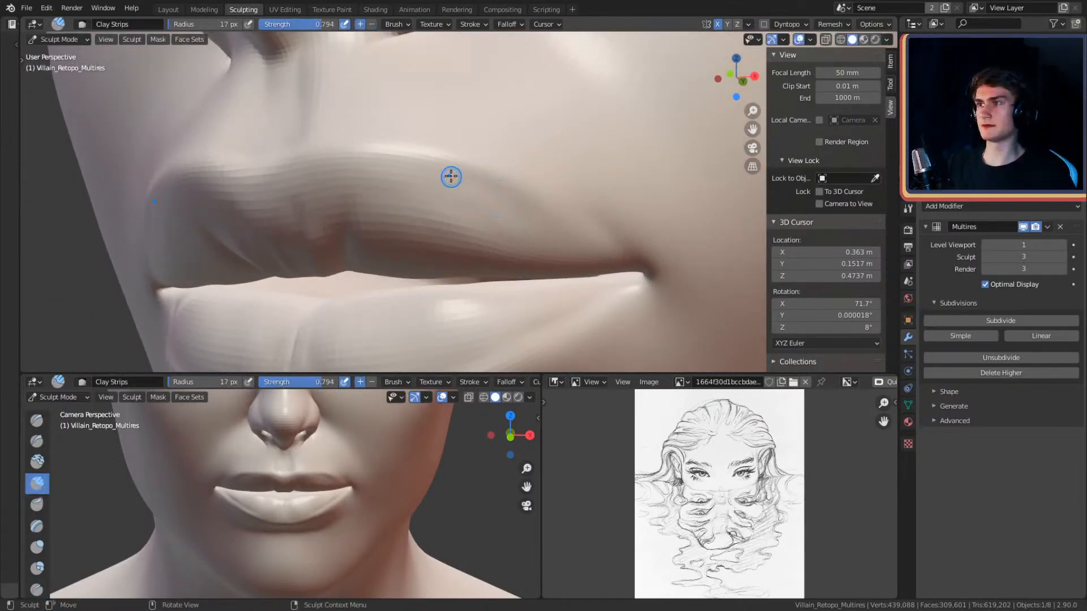
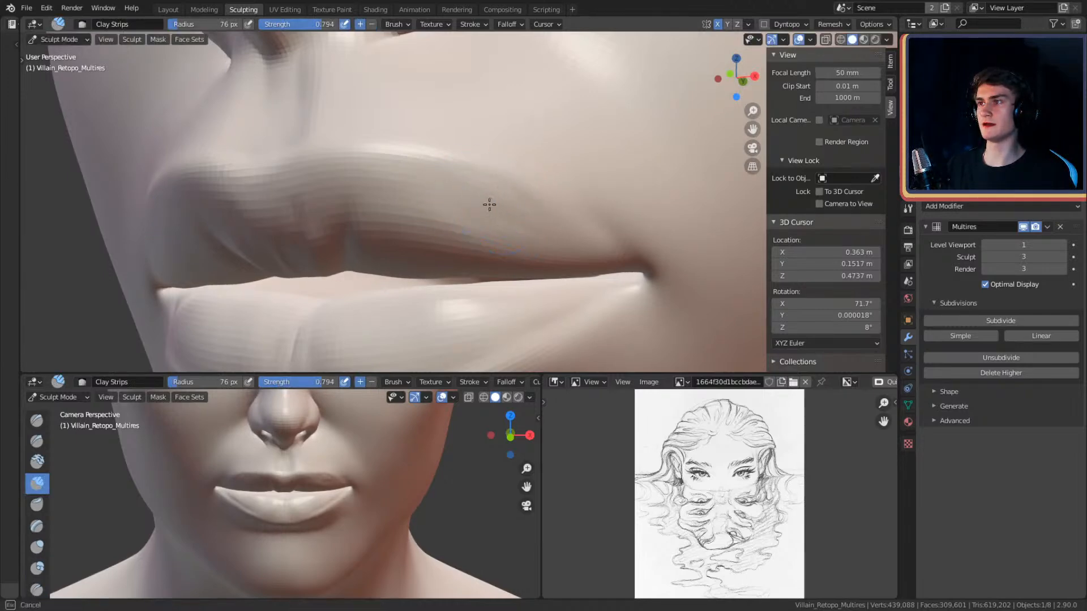
pyautogui.keyDown('alt'); pyautogui.moveTo(525, 220); pyautogui.dragTo(496, 185); pyautogui.keyUp('alt')
pyautogui.hotkey('shift', 'c')
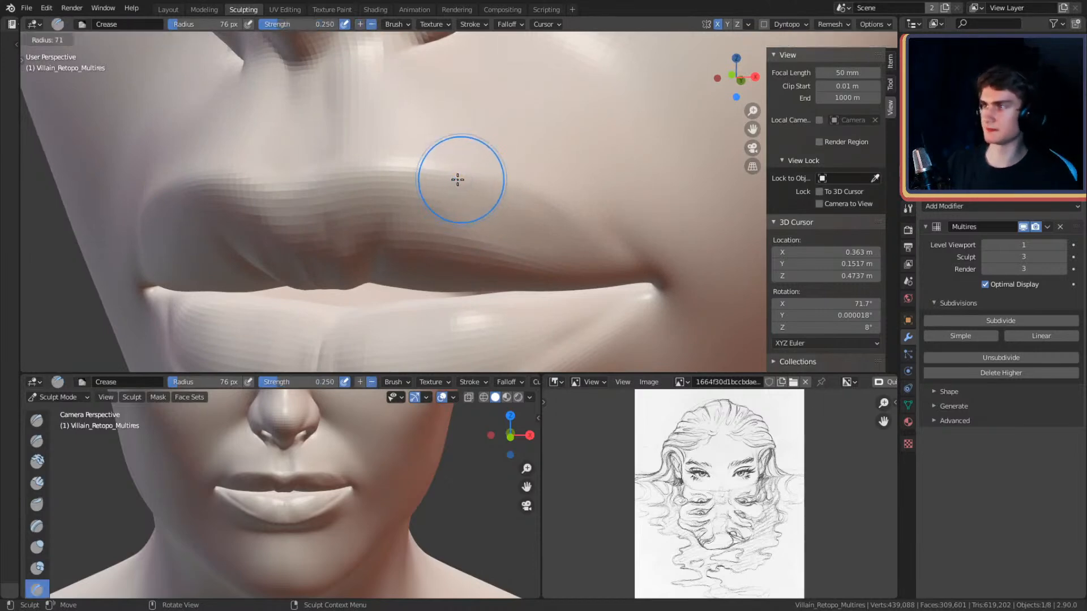
pyautogui.scroll(2, 461, 180)
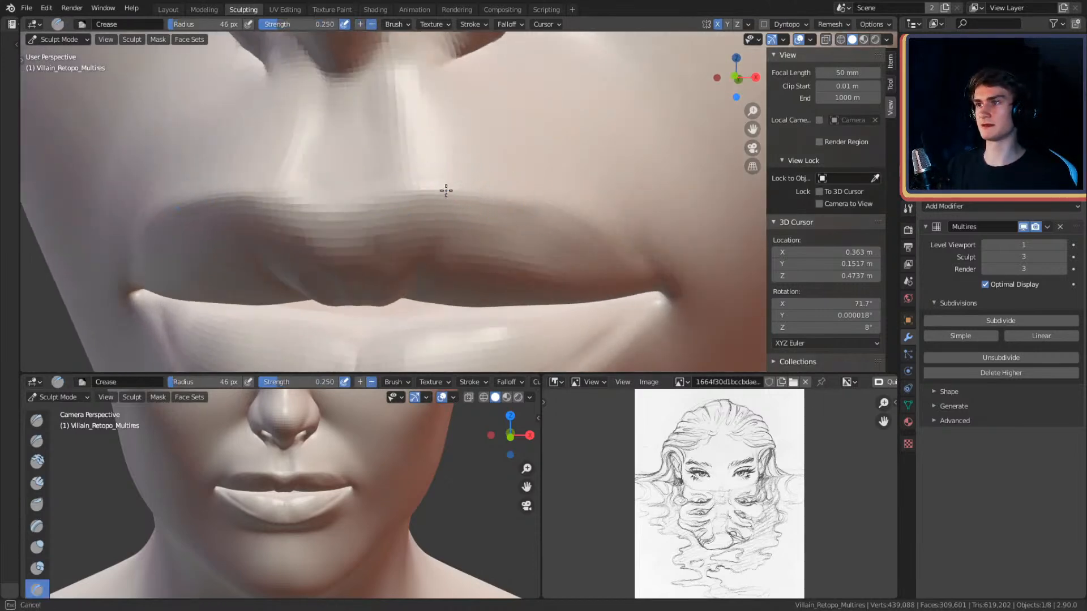
pyautogui.scroll(-5, 554, 155)
pyautogui.moveTo(536, 182)
pyautogui.keyDown('alt'); pyautogui.mouseDown()
pyautogui.moveTo(607, 213)
pyautogui.moveTo(517, 232)
pyautogui.mouseUp(); pyautogui.keyUp('alt')
pyautogui.scroll(5, 517, 233)
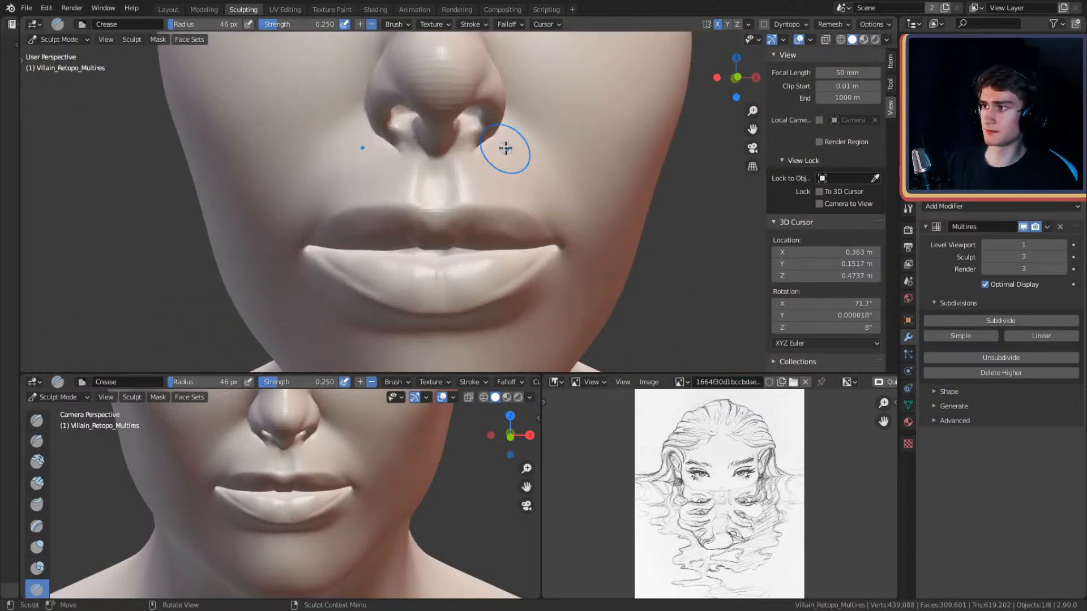
# - Reshape the outer part of the upper lip with Grab at 163 and 175 px radius
pyautogui.keyDown('alt'); pyautogui.moveTo(479, 176); pyautogui.dragTo(504, 206); pyautogui.keyUp('alt')
pyautogui.scroll(4, 529, 169)
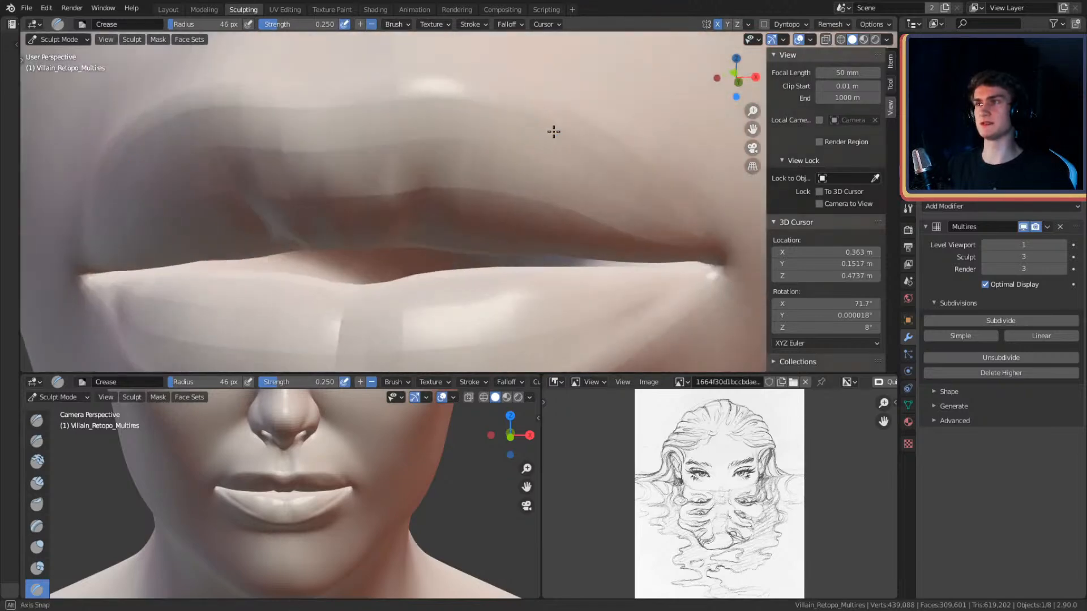
pyautogui.scroll(-4, 562, 177)
pyautogui.moveTo(562, 177)
pyautogui.keyDown('alt'); pyautogui.mouseDown()
pyautogui.moveTo(557, 194)
pyautogui.moveTo(542, 167)
pyautogui.moveTo(522, 206)
pyautogui.mouseUp(); pyautogui.keyUp('alt')
pyautogui.scroll(2, 543, 165)
pyautogui.press('g')
pyautogui.press('f')
pyautogui.click(534, 191)
pyautogui.scroll(1, 550, 190)
pyautogui.scroll(2, 525, 190)
pyautogui.press('f')
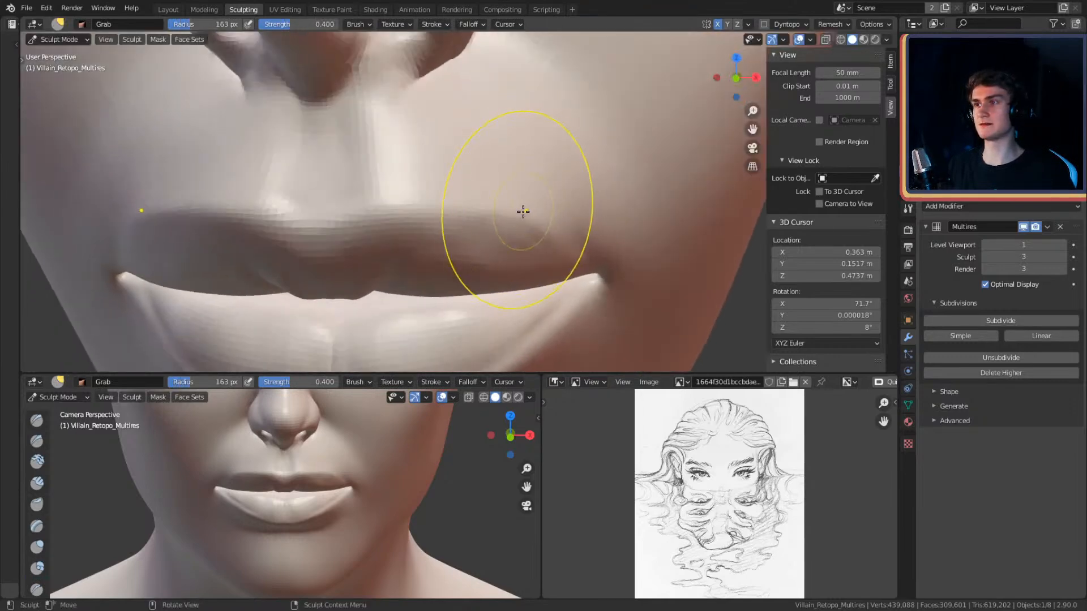
pyautogui.click(521, 218)
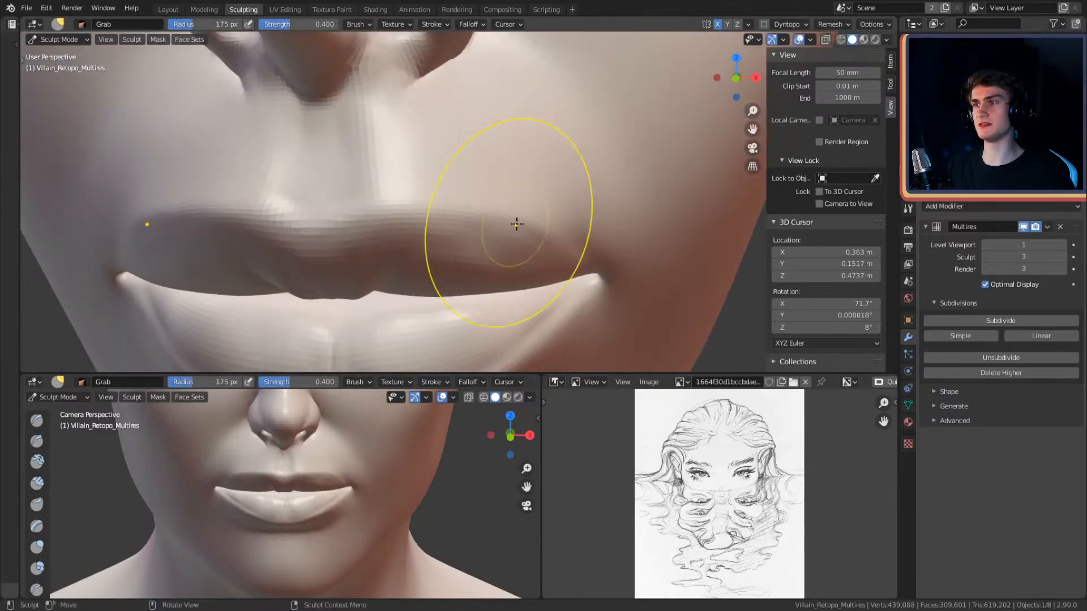
# - Adjust the fullness of the upper lip's side with Grab at 200 and 115 px radius
pyautogui.moveTo(517, 215)
pyautogui.keyDown('alt'); pyautogui.mouseDown()
pyautogui.moveTo(538, 201)
pyautogui.moveTo(553, 214)
pyautogui.moveTo(538, 196)
pyautogui.moveTo(499, 225)
pyautogui.moveTo(531, 216)
pyautogui.moveTo(495, 220)
pyautogui.moveTo(511, 204)
pyautogui.moveTo(551, 206)
pyautogui.moveTo(497, 191)
pyautogui.mouseUp(); pyautogui.keyUp('alt')
pyautogui.press('f')
pyautogui.click(494, 221)
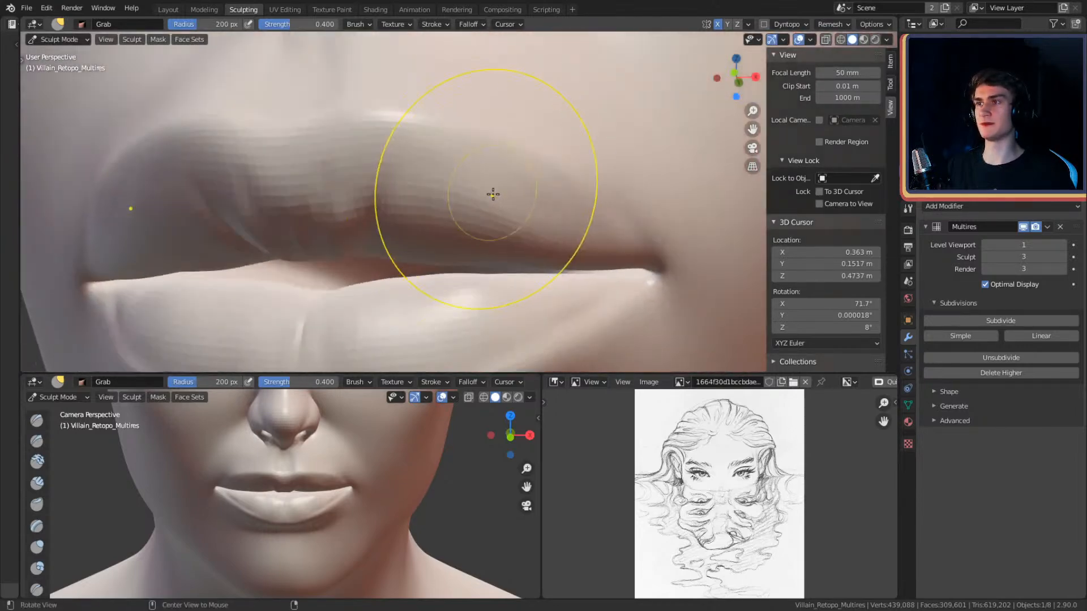
pyautogui.moveTo(555, 79)
pyautogui.keyDown('ctrl'); pyautogui.keyDown('alt'); pyautogui.mouseDown()
pyautogui.moveTo(572, 102)
pyautogui.moveTo(572, 170)
pyautogui.mouseUp(); pyautogui.keyUp('alt'); pyautogui.keyUp('ctrl')
pyautogui.keyDown('alt'); pyautogui.moveTo(534, 193); pyautogui.dragTo(674, 189); pyautogui.keyUp('alt')
pyautogui.keyDown('alt'); pyautogui.moveTo(568, 209); pyautogui.dragTo(509, 207); pyautogui.keyUp('alt')
pyautogui.scroll(6, 510, 207)
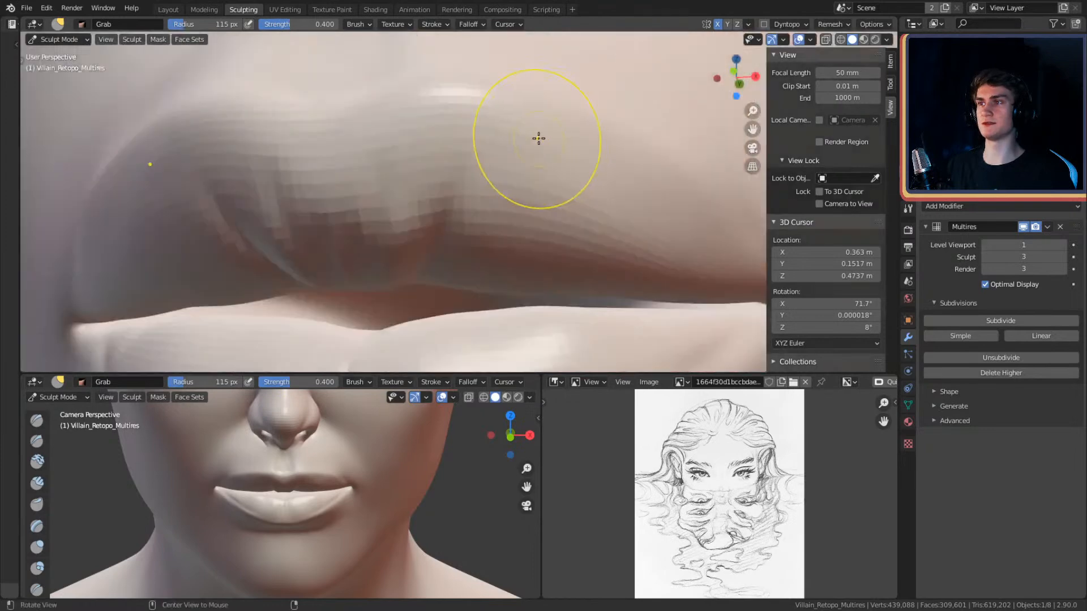
# - Build up the sides of the upper lip with Clay Strips strokes at 41 px radius
pyautogui.keyDown('alt'); pyautogui.moveTo(541, 138); pyautogui.dragTo(496, 162); pyautogui.keyUp('alt')
pyautogui.press('c')
pyautogui.moveTo(504, 228)
pyautogui.keyDown('alt'); pyautogui.keyDown('shift'); pyautogui.mouseDown()
pyautogui.moveTo(519, 221)
pyautogui.moveTo(517, 185)
pyautogui.moveTo(579, 246)
pyautogui.mouseUp(); pyautogui.keyUp('shift'); pyautogui.keyUp('alt')
pyautogui.press('f')
pyautogui.click(501, 191)
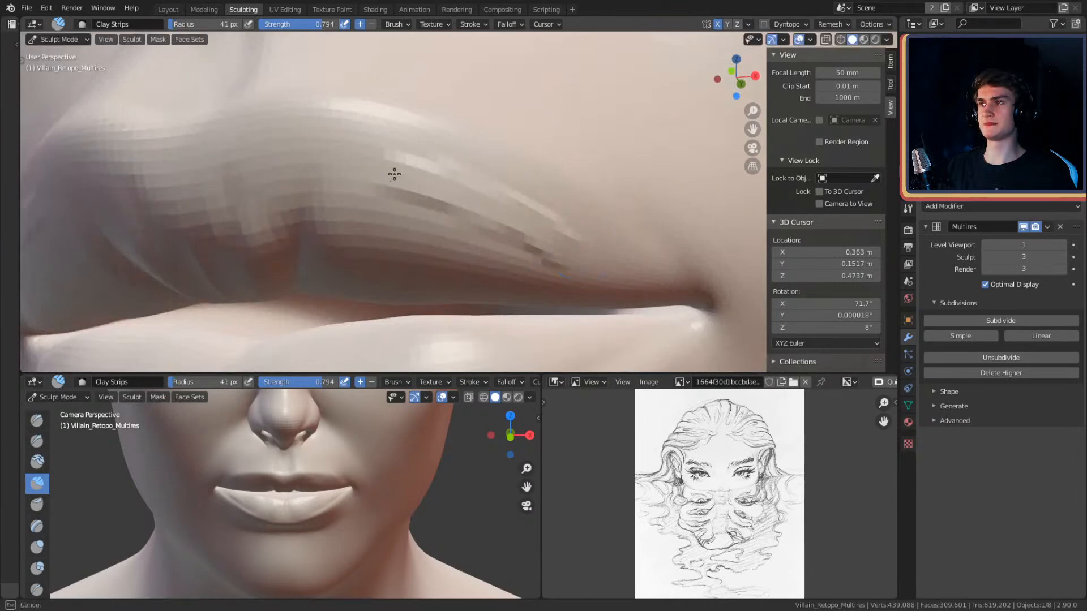
pyautogui.moveTo(438, 187)
pyautogui.mouseDown()
pyautogui.moveTo(346, 186)
pyautogui.moveTo(447, 164)
pyautogui.mouseUp()
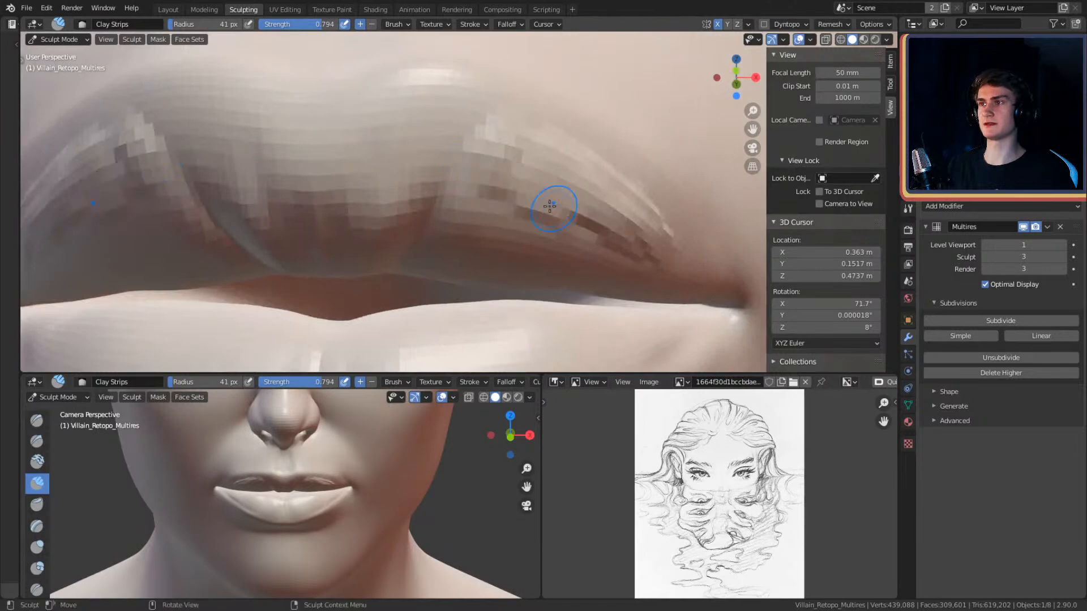
# - Extend the clay strokes toward the upper lip's outer end and smooth them into the surface
pyautogui.press('f')
pyautogui.click(521, 180)
pyautogui.moveTo(587, 205)
pyautogui.mouseDown()
pyautogui.moveTo(643, 249)
pyautogui.moveTo(617, 225)
pyautogui.mouseUp()
pyautogui.moveTo(543, 223)
pyautogui.keyDown('shift'); pyautogui.mouseDown()
pyautogui.moveTo(504, 184)
pyautogui.moveTo(509, 172)
pyautogui.mouseUp(); pyautogui.keyUp('shift')
pyautogui.press('f')
pyautogui.click(441, 168)
# - Fill the creased area near the upper lip's centre with Clay Strips and smooth the lip at 137 px radius
pyautogui.keyDown('shift'); pyautogui.moveTo(442, 167); pyautogui.dragTo(492, 206, button='middle'); pyautogui.keyUp('shift')
pyautogui.press('f')
pyautogui.click(478, 184)
pyautogui.moveTo(430, 210)
pyautogui.mouseDown()
pyautogui.moveTo(424, 227)
pyautogui.moveTo(463, 213)
pyautogui.moveTo(435, 275)
pyautogui.mouseUp()
pyautogui.press('f')
pyautogui.click(474, 219)
pyautogui.scroll(-4, 509, 259)
pyautogui.scroll(1, 507, 255)
pyautogui.scroll(-1, 501, 250)
pyautogui.scroll(4, 515, 241)
pyautogui.moveTo(536, 228); pyautogui.dragTo(322, 107, button='middle')
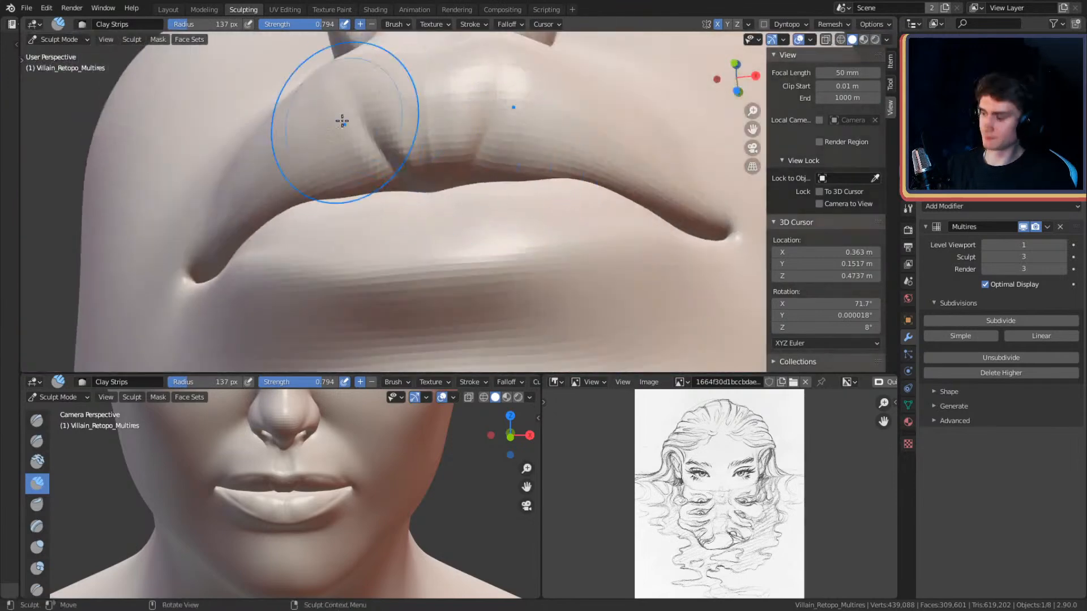
# - Define the upper lip's contour with the Crease brush at 65 and 32 px radius
pyautogui.hotkey('shift', 'c')
pyautogui.press('f')
pyautogui.click(421, 152)
pyautogui.moveTo(422, 151)
pyautogui.mouseDown(button='middle')
pyautogui.moveTo(372, 175)
pyautogui.moveTo(438, 202)
pyautogui.mouseUp(button='middle')
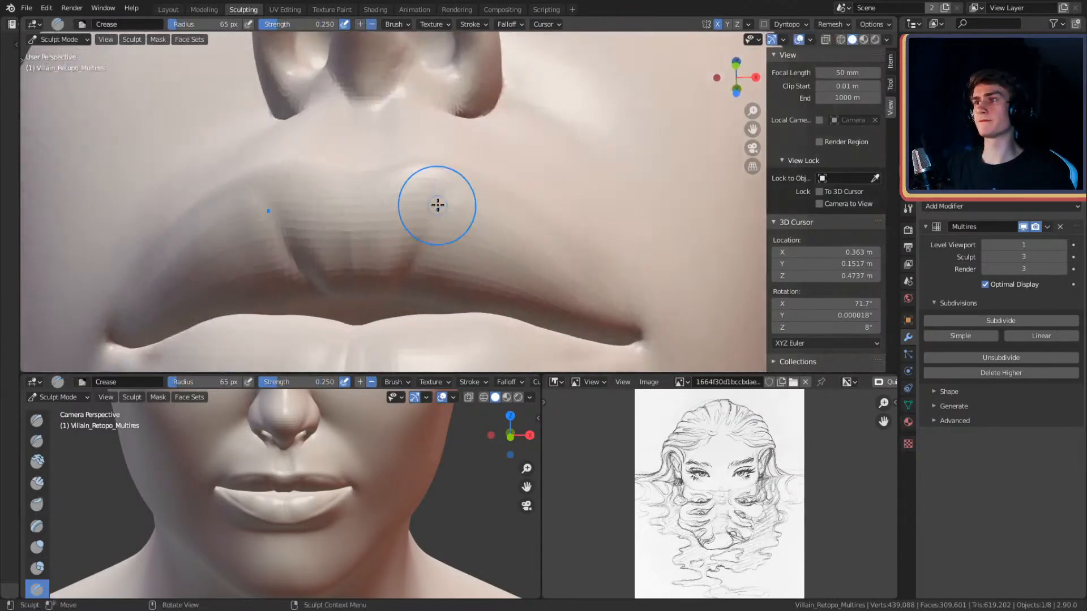
pyautogui.moveTo(384, 222)
pyautogui.mouseDown(button='middle')
pyautogui.moveTo(436, 184)
pyautogui.moveTo(473, 219)
pyautogui.moveTo(395, 231)
pyautogui.mouseUp(button='middle')
pyautogui.moveTo(383, 287)
pyautogui.mouseDown(button='middle')
pyautogui.moveTo(442, 174)
pyautogui.moveTo(466, 257)
pyautogui.moveTo(511, 228)
pyautogui.moveTo(522, 184)
pyautogui.moveTo(571, 231)
pyautogui.mouseUp(button='middle')
pyautogui.scroll(-4, 514, 204)
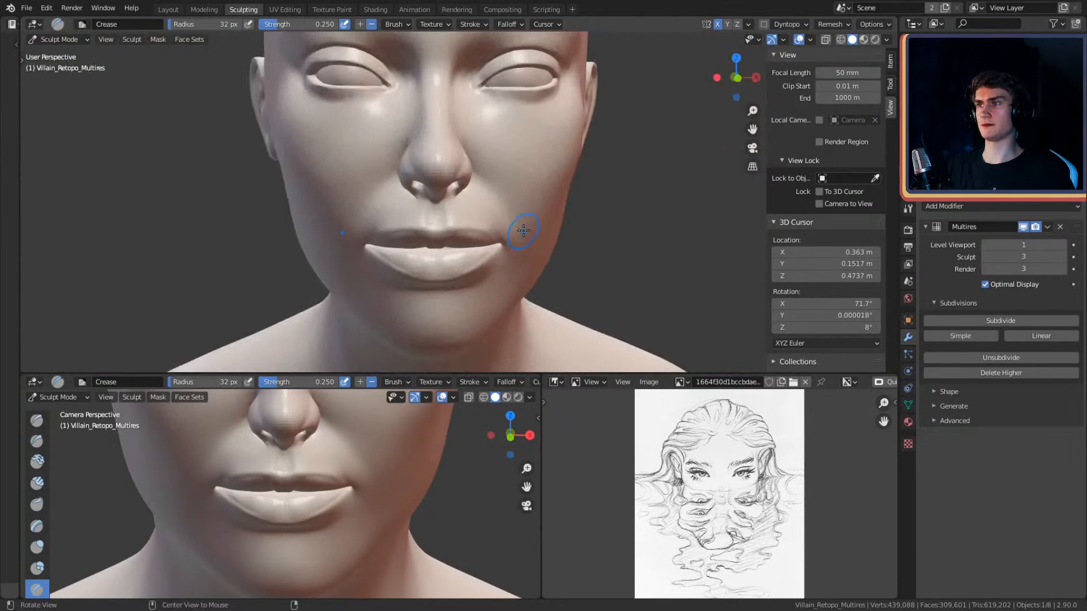
# - Refine the crease toward the outer end of the upper lip at 100 and 44 px radius
pyautogui.scroll(6, 510, 172)
pyautogui.write('f100')
pyautogui.press('Return')
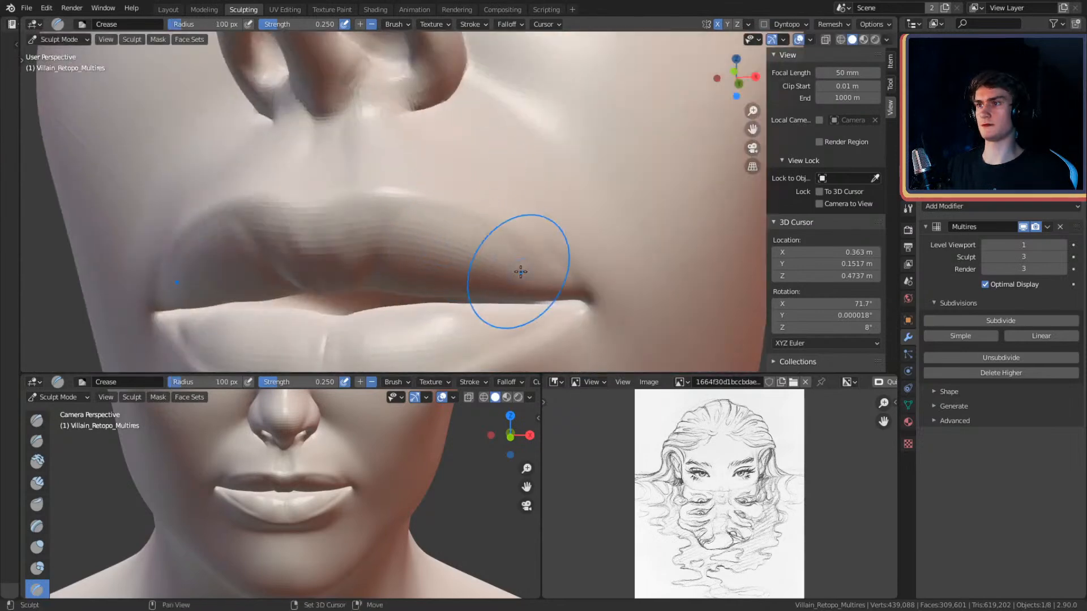
pyautogui.press('f')
pyautogui.click(506, 259)
pyautogui.scroll(-5, 481, 224)
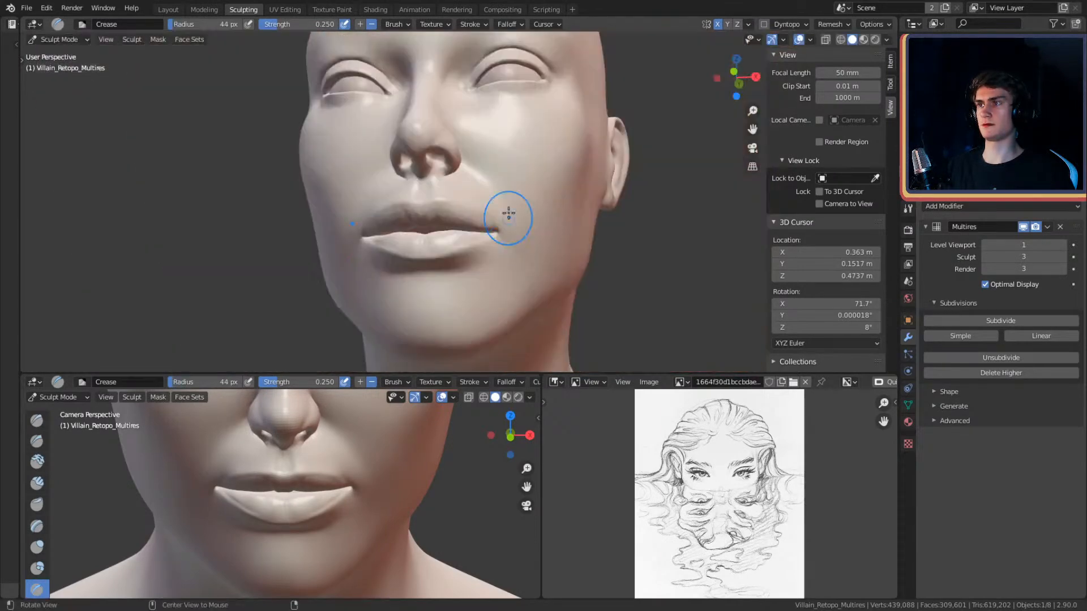
# - Examine the lips from three-quarter, side and close frontal views
pyautogui.moveTo(504, 242); pyautogui.dragTo(532, 232, button='middle')
pyautogui.scroll(5, 538, 231)
pyautogui.moveTo(498, 191); pyautogui.dragTo(408, 156, button='middle')
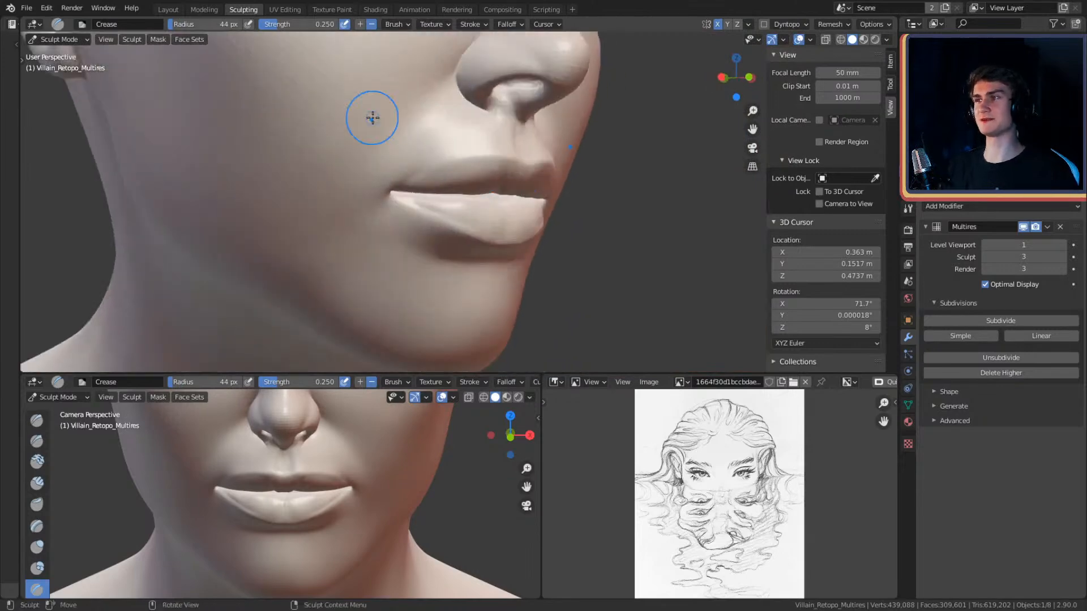
pyautogui.moveTo(490, 169); pyautogui.dragTo(486, 197, button='middle')
pyautogui.scroll(1, 518, 195)
pyautogui.scroll(-5, 538, 141)
pyautogui.scroll(8, 491, 160)
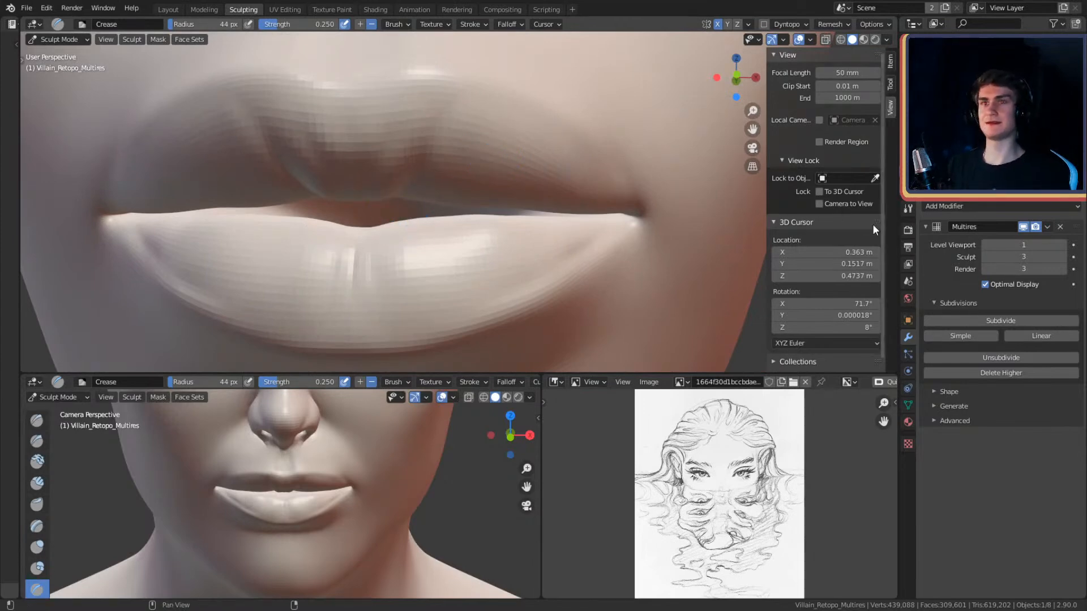
# - Lower the Multires sculpt level to 1 and expand a mask that leaves only the upper lip area editable
pyautogui.click(983, 255)
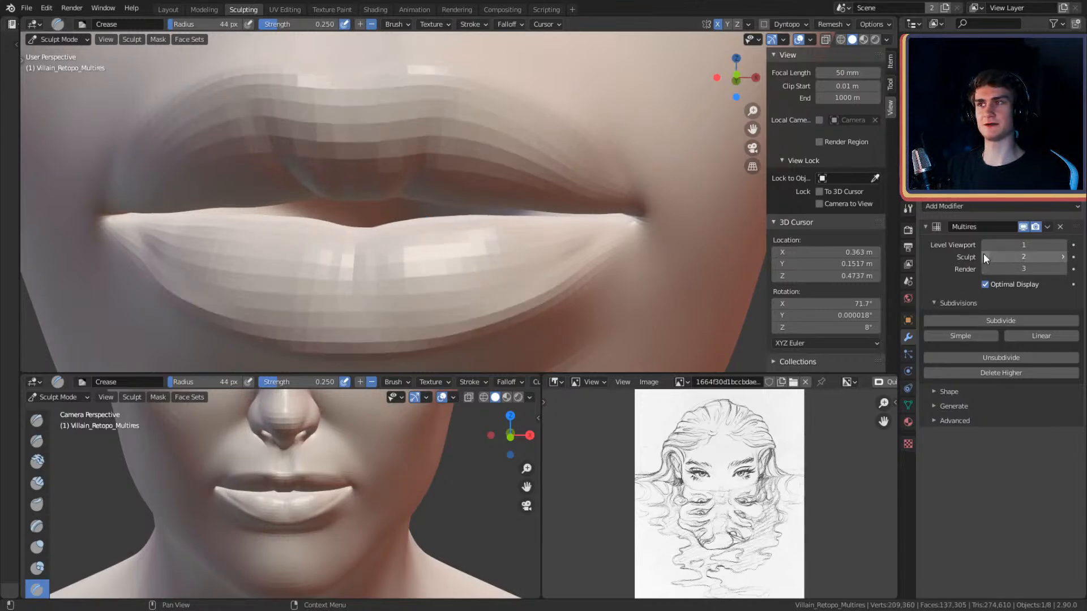
pyautogui.click(983, 255)
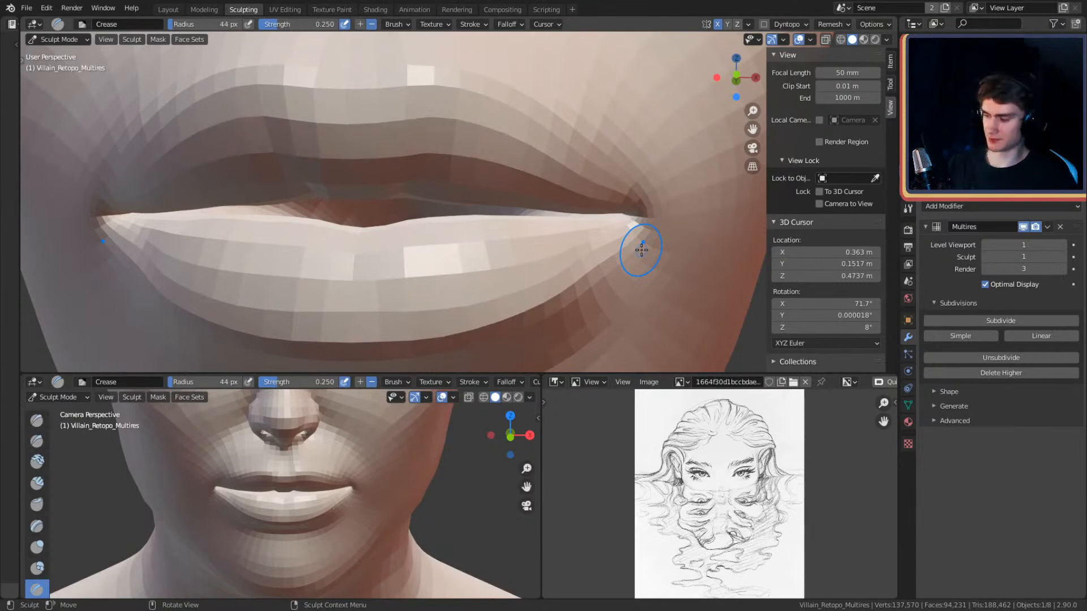
pyautogui.press('m')
pyautogui.hotkey('shift', 'a')
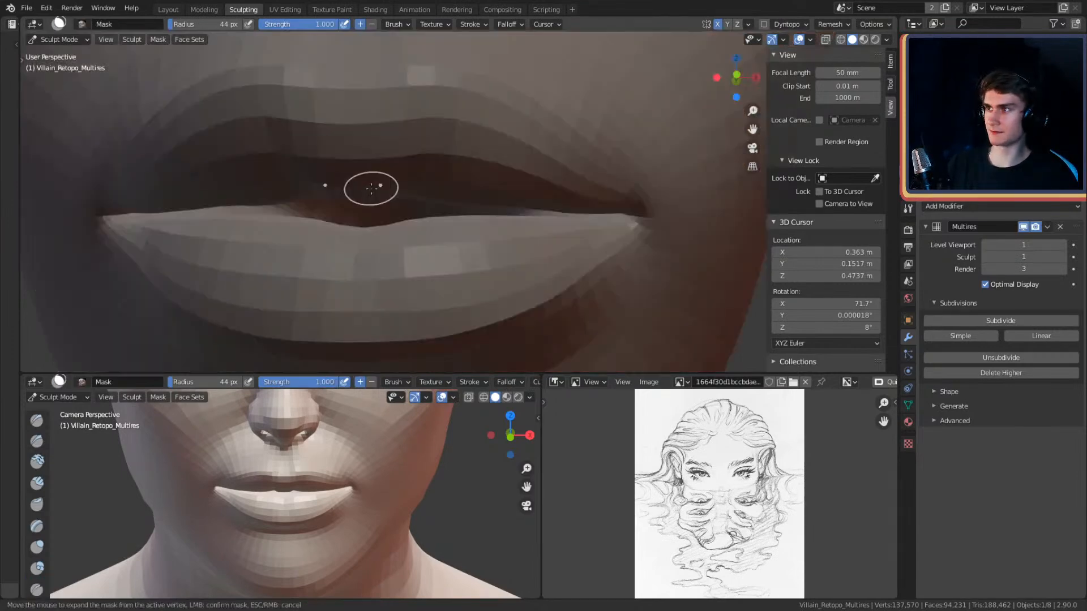
pyautogui.click(585, 91)
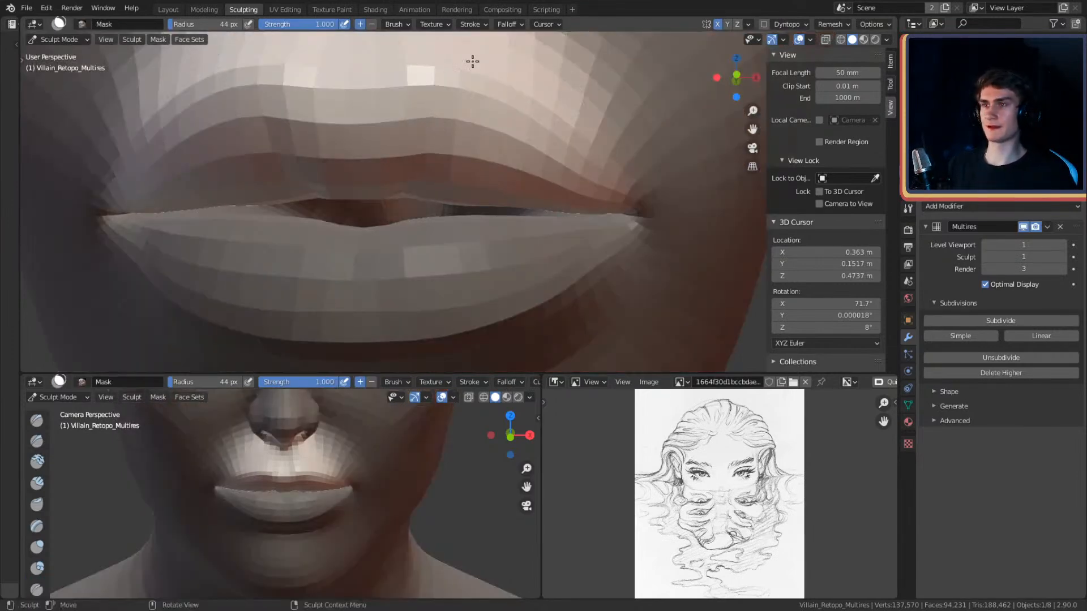
# - Reshape the unmasked upper lip's lower edge with the Grab brush, ending at 164 px radius
pyautogui.press('g')
pyautogui.press('f')
pyautogui.click(525, 195)
pyautogui.keyDown('alt'); pyautogui.moveTo(498, 188); pyautogui.dragTo(485, 216); pyautogui.keyUp('alt')
pyautogui.press('f')
pyautogui.click(530, 275)
pyautogui.keyDown('shift'); pyautogui.moveTo(451, 261); pyautogui.dragTo(478, 244, button='middle'); pyautogui.keyUp('shift')
pyautogui.press('f')
pyautogui.click(472, 225)
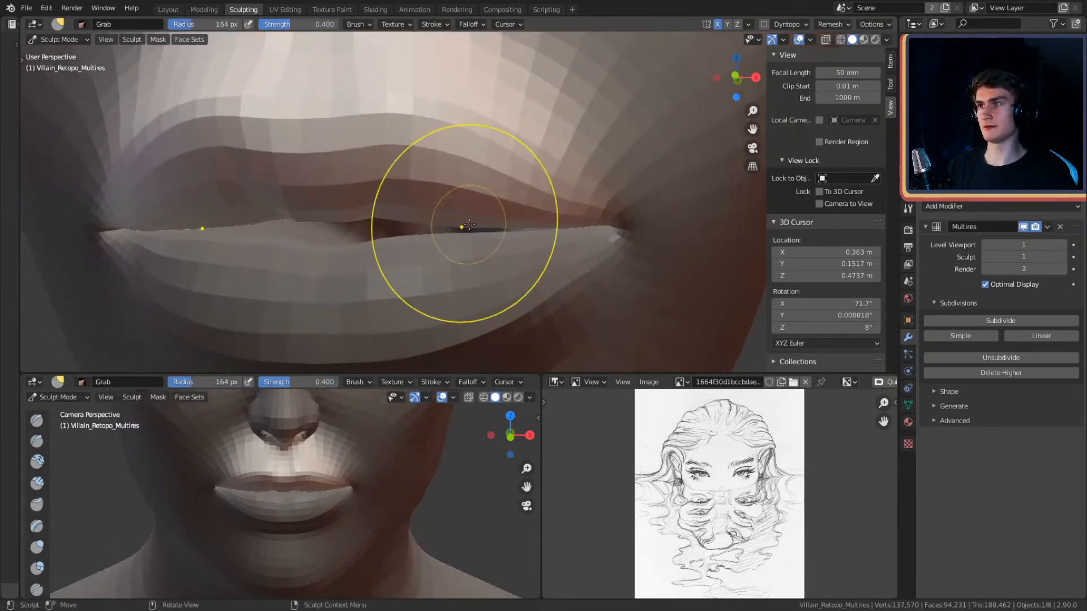
# - Adjust the side and centre of the upper lip with Grab at 226 and 149 px radius
pyautogui.moveTo(484, 211); pyautogui.dragTo(551, 205, button='middle')
pyautogui.press('f')
pyautogui.click(554, 227)
pyautogui.moveTo(554, 224); pyautogui.dragTo(556, 234)
pyautogui.keyDown('shift'); pyautogui.moveTo(523, 206); pyautogui.dragTo(552, 222, button='middle'); pyautogui.keyUp('shift')
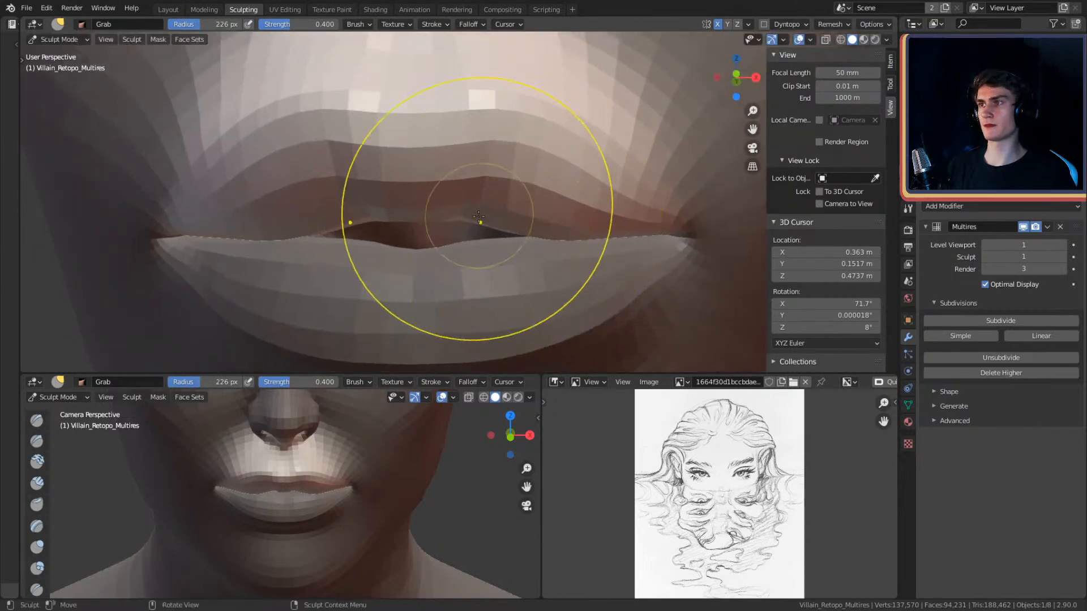
pyautogui.press('f')
pyautogui.click(396, 223)
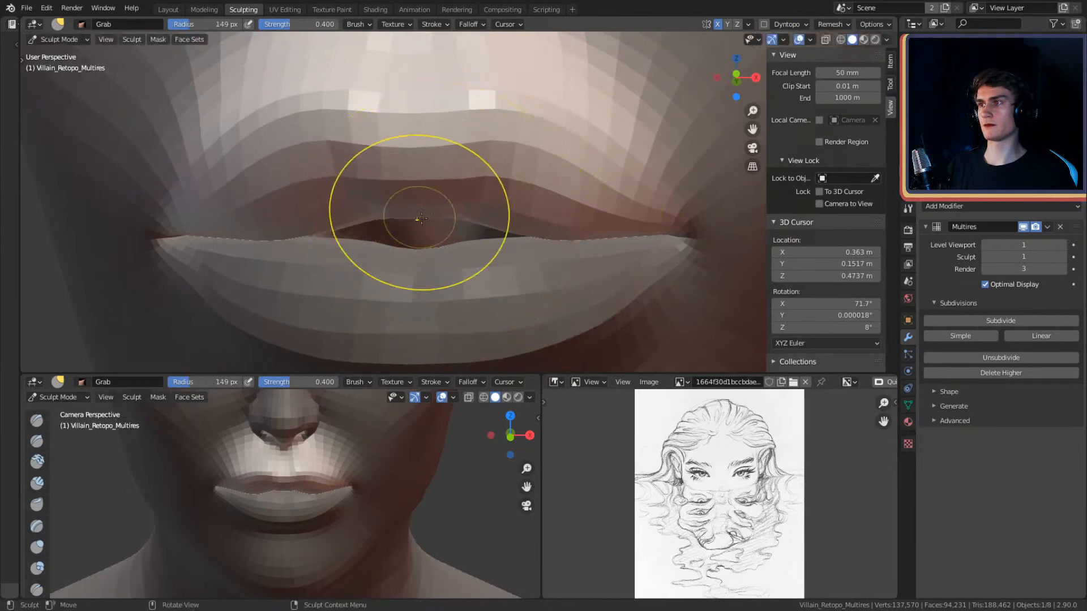
# - Adjust the upper lip's curve beside its centre with Grab at 229 px radius
pyautogui.scroll(-6, 415, 215)
pyautogui.scroll(1, 498, 226)
pyautogui.scroll(5, 506, 210)
pyautogui.press('f')
pyautogui.click(508, 205)
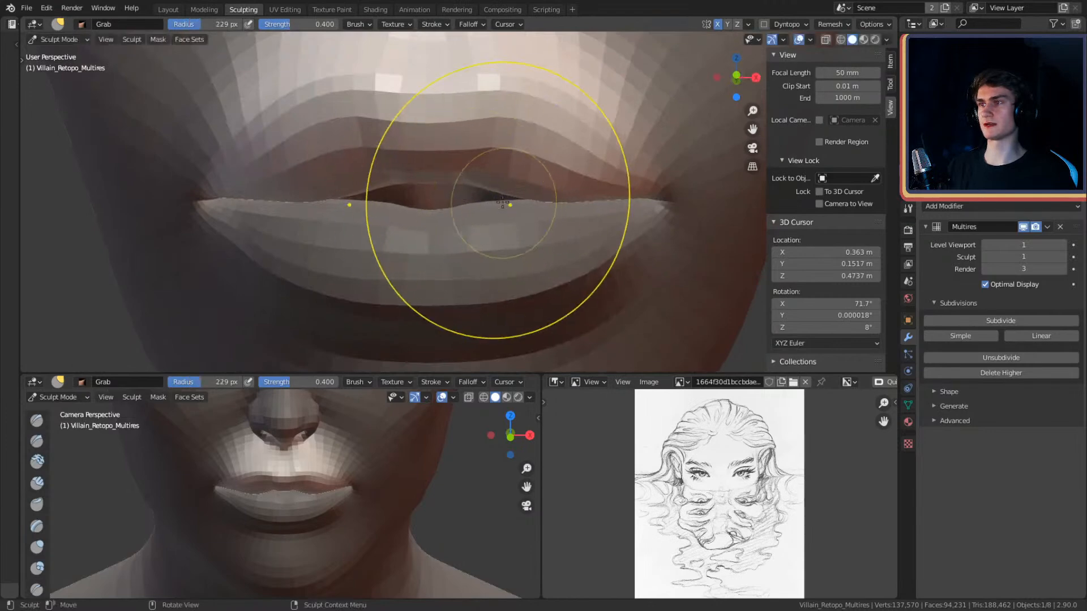
pyautogui.moveTo(475, 177); pyautogui.dragTo(446, 264, button='middle')
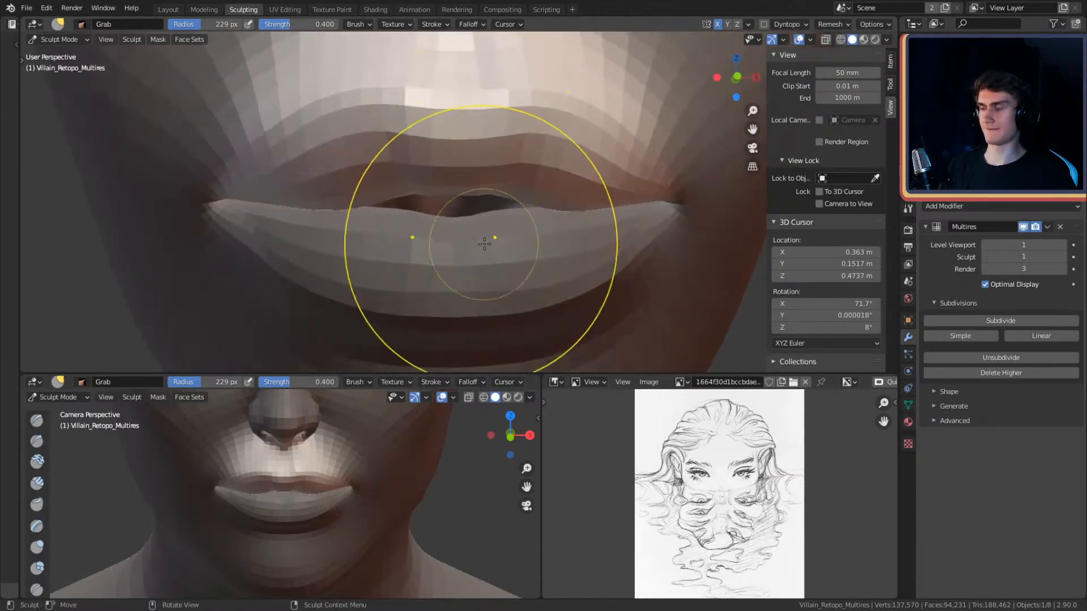
# - Invert the mask and reshape the lower lip with Grab at 128 and 217 px radius
pyautogui.hotkey('ctrl', 'z')
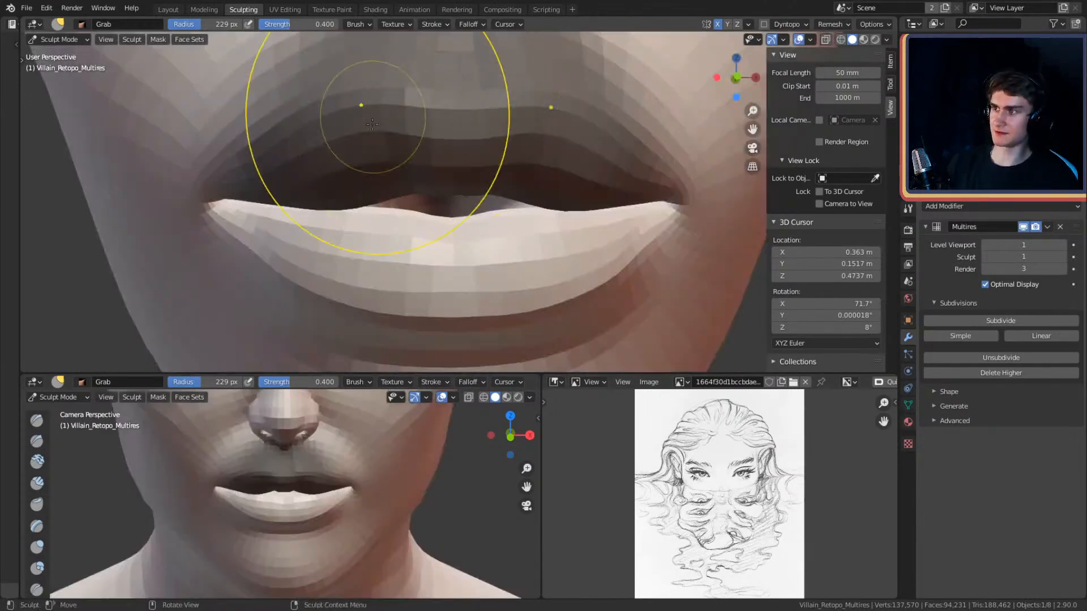
pyautogui.press('f')
pyautogui.click(463, 225)
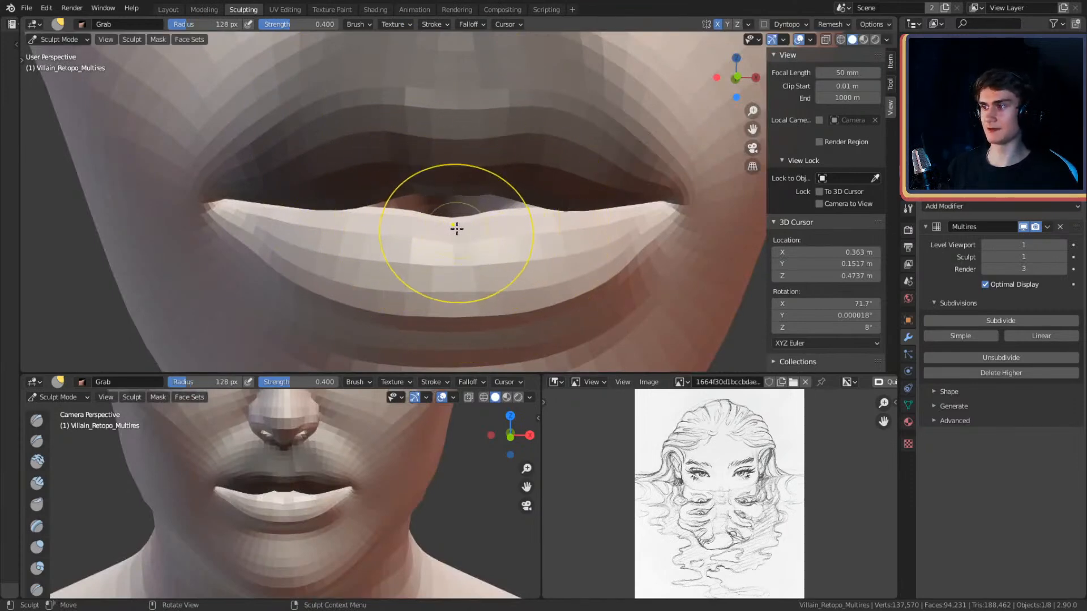
pyautogui.moveTo(461, 236)
pyautogui.mouseDown(button='middle')
pyautogui.moveTo(509, 231)
pyautogui.moveTo(512, 187)
pyautogui.moveTo(485, 160)
pyautogui.moveTo(606, 173)
pyautogui.moveTo(572, 218)
pyautogui.moveTo(596, 245)
pyautogui.moveTo(571, 226)
pyautogui.moveTo(523, 274)
pyautogui.mouseUp(button='middle')
pyautogui.press('f')
pyautogui.click(524, 221)
pyautogui.press('f')
pyautogui.click(532, 254)
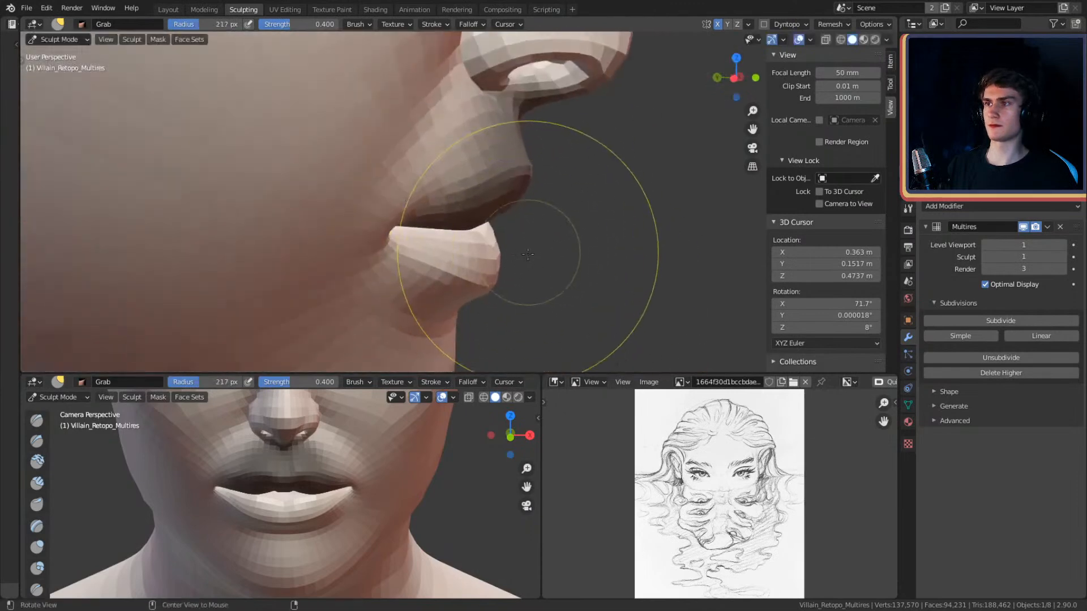
# - Refine the lower lip's profile and upper edge with Grab, ending at 268 px radius
pyautogui.keyDown('alt'); pyautogui.moveTo(524, 251); pyautogui.dragTo(505, 269); pyautogui.keyUp('alt')
pyautogui.moveTo(495, 260)
pyautogui.mouseDown(button='middle')
pyautogui.moveTo(523, 224)
pyautogui.moveTo(527, 251)
pyautogui.moveTo(512, 266)
pyautogui.moveTo(526, 232)
pyautogui.moveTo(500, 214)
pyautogui.moveTo(507, 204)
pyautogui.moveTo(498, 218)
pyautogui.moveTo(508, 234)
pyautogui.moveTo(537, 238)
pyautogui.moveTo(487, 215)
pyautogui.mouseUp(button='middle')
pyautogui.press('f')
pyautogui.click(529, 254)
pyautogui.press('f')
pyautogui.click(566, 263)
pyautogui.moveTo(416, 136)
pyautogui.mouseDown(button='middle')
pyautogui.moveTo(510, 259)
pyautogui.moveTo(450, 263)
pyautogui.moveTo(482, 239)
pyautogui.mouseUp(button='middle')
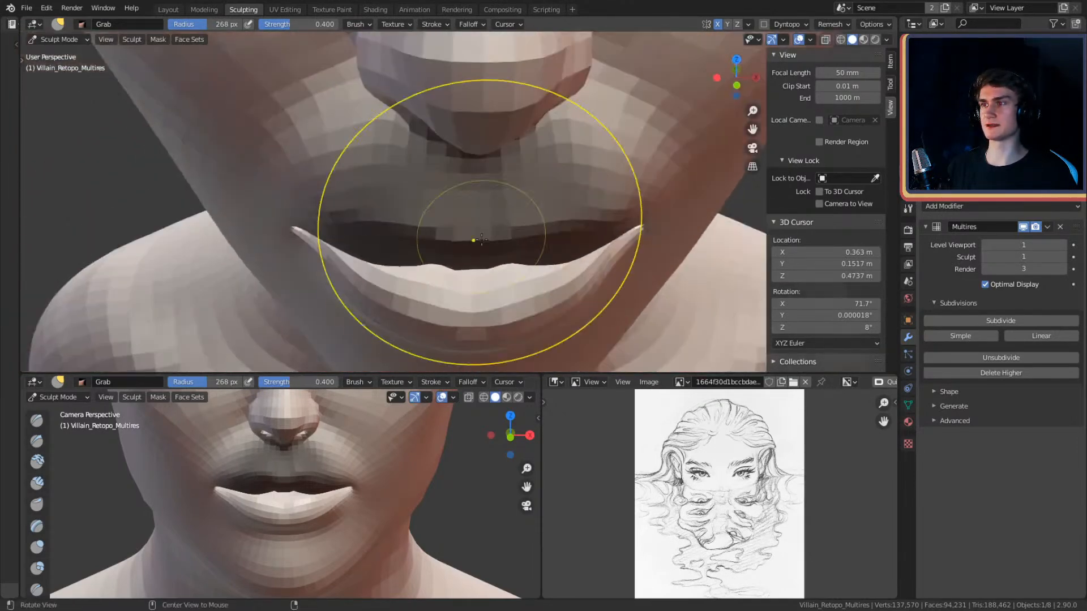
pyautogui.moveTo(474, 281)
pyautogui.mouseDown(button='middle')
pyautogui.moveTo(519, 219)
pyautogui.moveTo(566, 239)
pyautogui.moveTo(518, 225)
pyautogui.moveTo(526, 201)
pyautogui.mouseUp(button='middle')
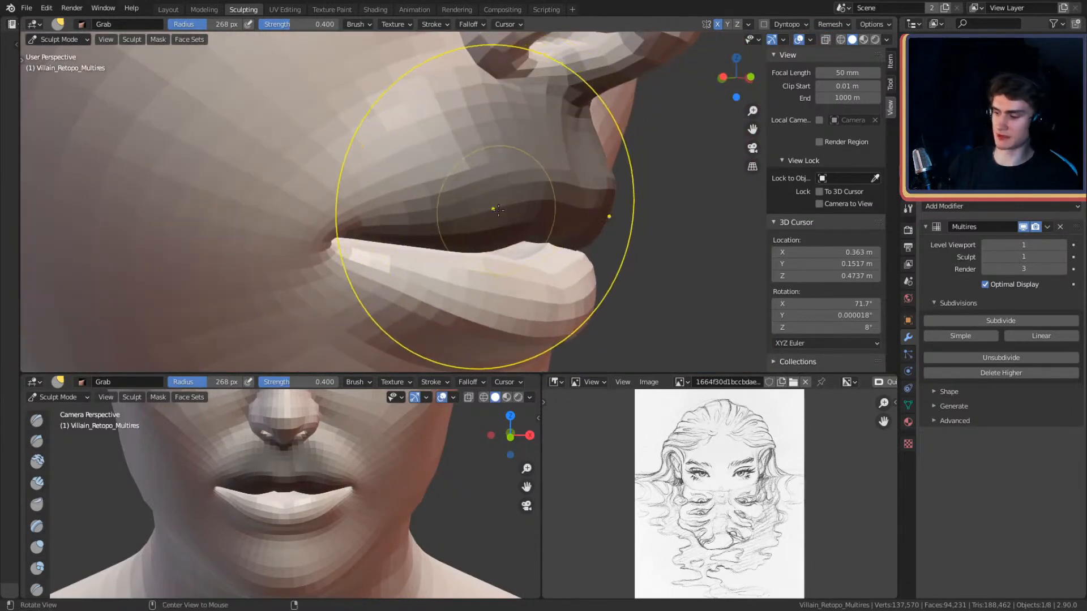
# - Invert the mask again and adjust the upper lip's side with Grab at 300 px radius
pyautogui.moveTo(493, 222); pyautogui.dragTo(439, 149)
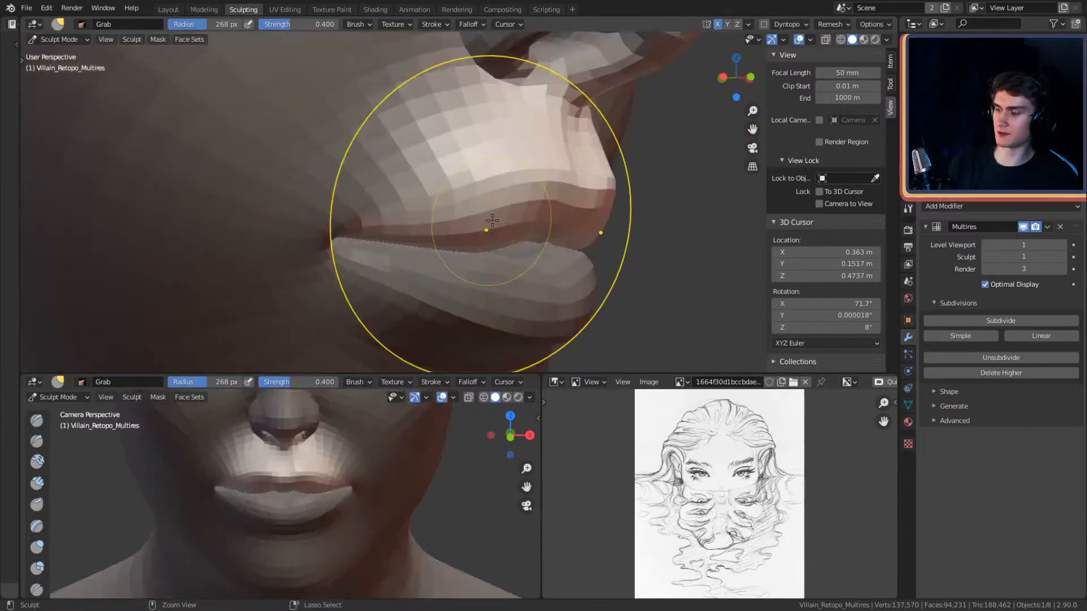
pyautogui.moveTo(535, 177)
pyautogui.mouseDown(button='middle')
pyautogui.moveTo(476, 126)
pyautogui.moveTo(474, 163)
pyautogui.moveTo(498, 133)
pyautogui.moveTo(542, 197)
pyautogui.mouseUp(button='middle')
pyautogui.press('f')
pyautogui.click(572, 198)
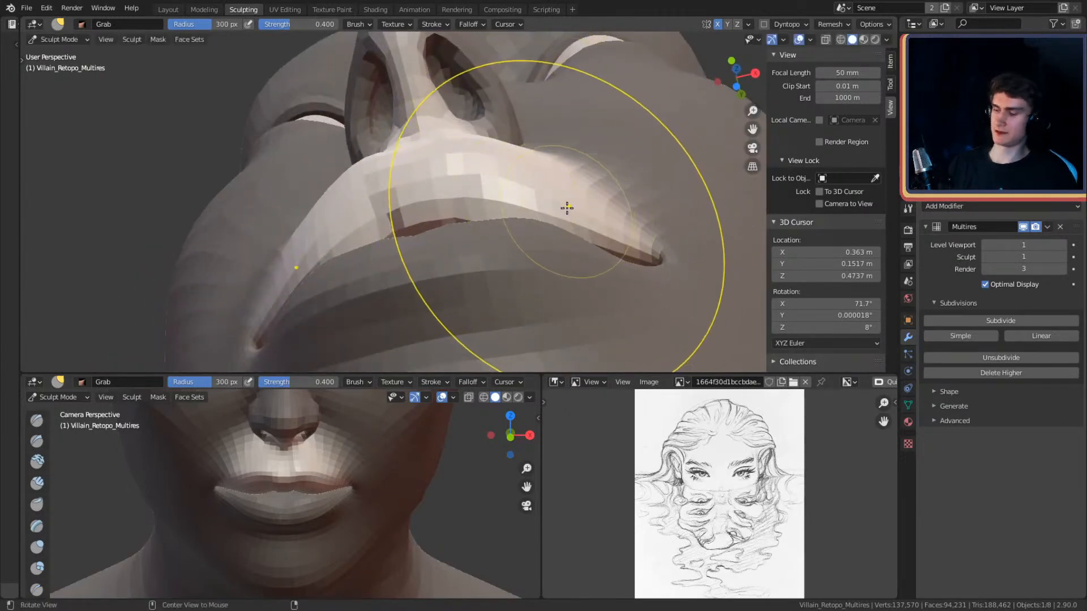
# - Clear the mask and adjust both lips in profile with Grab at 266 px radius
pyautogui.hotkey('alt', 'm')
pyautogui.press('f')
pyautogui.click(538, 198)
pyautogui.moveTo(528, 192)
pyautogui.mouseDown(button='middle')
pyautogui.moveTo(571, 225)
pyautogui.moveTo(517, 250)
pyautogui.moveTo(580, 268)
pyautogui.moveTo(580, 328)
pyautogui.mouseUp(button='middle')
pyautogui.moveTo(580, 283)
pyautogui.mouseDown(button='middle')
pyautogui.moveTo(492, 250)
pyautogui.moveTo(526, 191)
pyautogui.moveTo(549, 233)
pyautogui.mouseUp(button='middle')
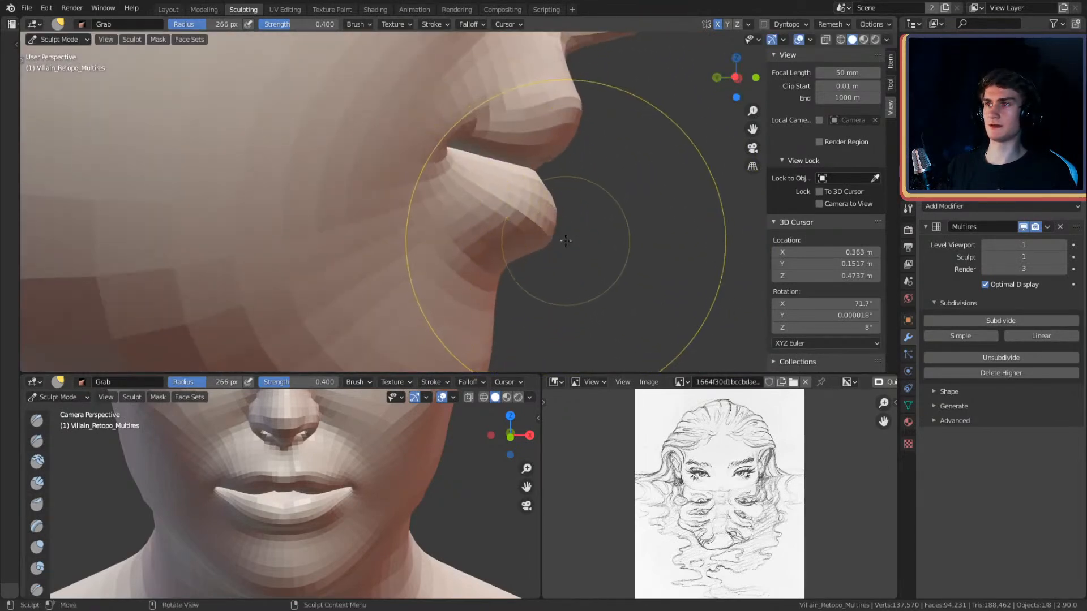
# - Fine-tune the shape of the lips near the mouth corner with Grab at 192 px radius
pyautogui.moveTo(541, 229)
pyautogui.mouseDown(button='middle')
pyautogui.moveTo(490, 228)
pyautogui.moveTo(570, 214)
pyautogui.moveTo(560, 249)
pyautogui.moveTo(498, 228)
pyautogui.moveTo(533, 220)
pyautogui.moveTo(445, 308)
pyautogui.mouseUp(button='middle')
pyautogui.press('f')
pyautogui.click(428, 277)
pyautogui.moveTo(433, 263)
pyautogui.mouseDown(button='middle')
pyautogui.moveTo(418, 278)
pyautogui.moveTo(422, 259)
pyautogui.mouseUp(button='middle')
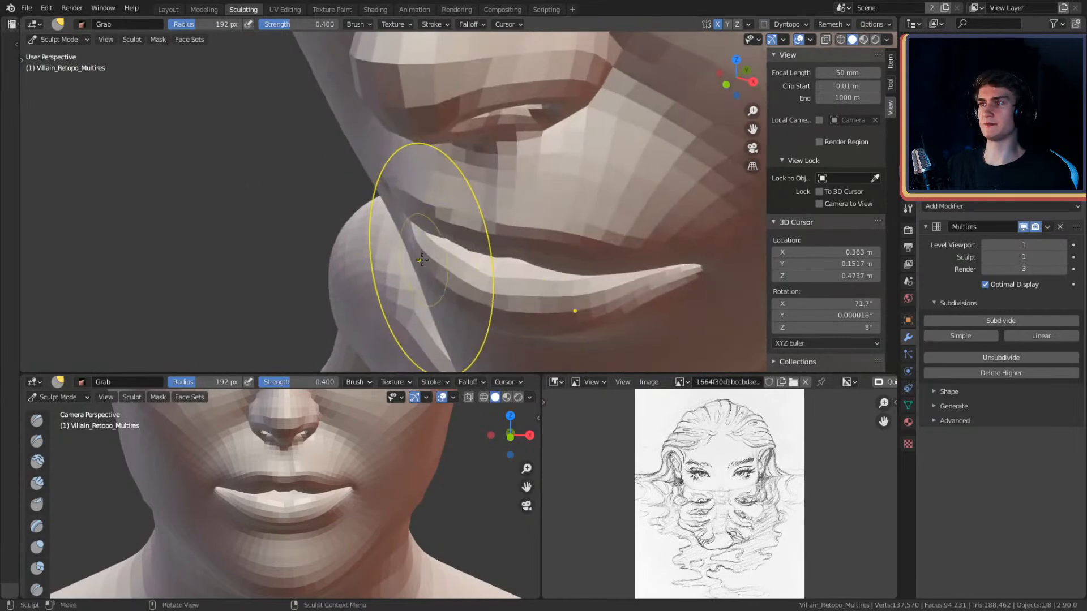
pyautogui.keyDown('alt'); pyautogui.moveTo(426, 252); pyautogui.dragTo(523, 148); pyautogui.keyUp('alt')
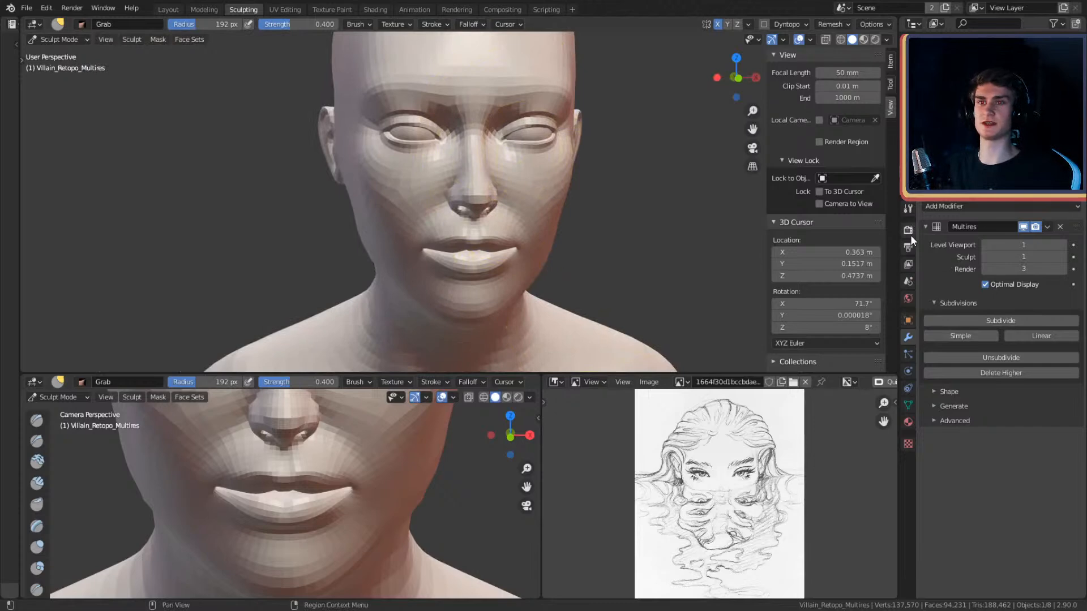
# - Raise the Multires sculpt level to 3 and inspect the head in profile
pyautogui.click(1063, 257)
pyautogui.click(1062, 256)
pyautogui.scroll(10, 552, 175)
pyautogui.moveTo(515, 143); pyautogui.dragTo(622, 168, button='middle')
pyautogui.scroll(-12, 554, 148)
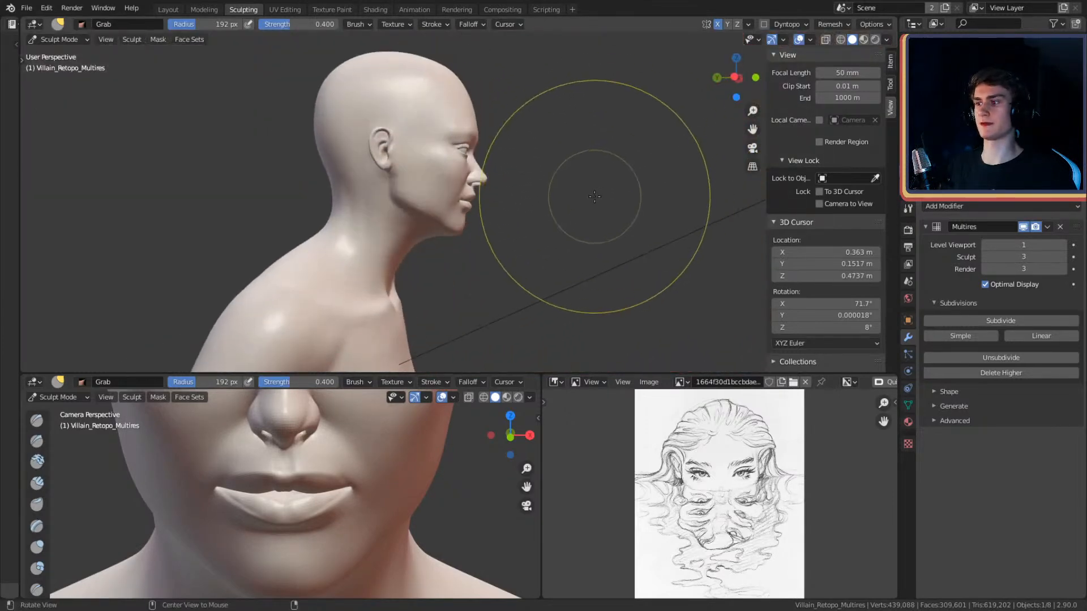
# - Check the whole face in the camera view with Material Preview shading and return it to Solid
pyautogui.scroll(-4, 340, 481)
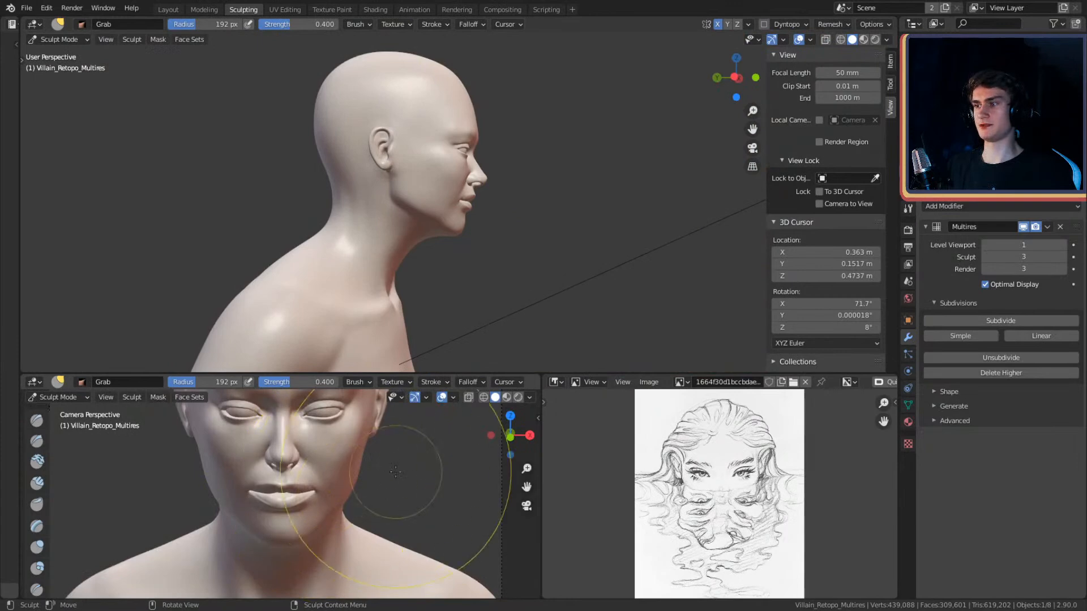
pyautogui.scroll(-3, 395, 472)
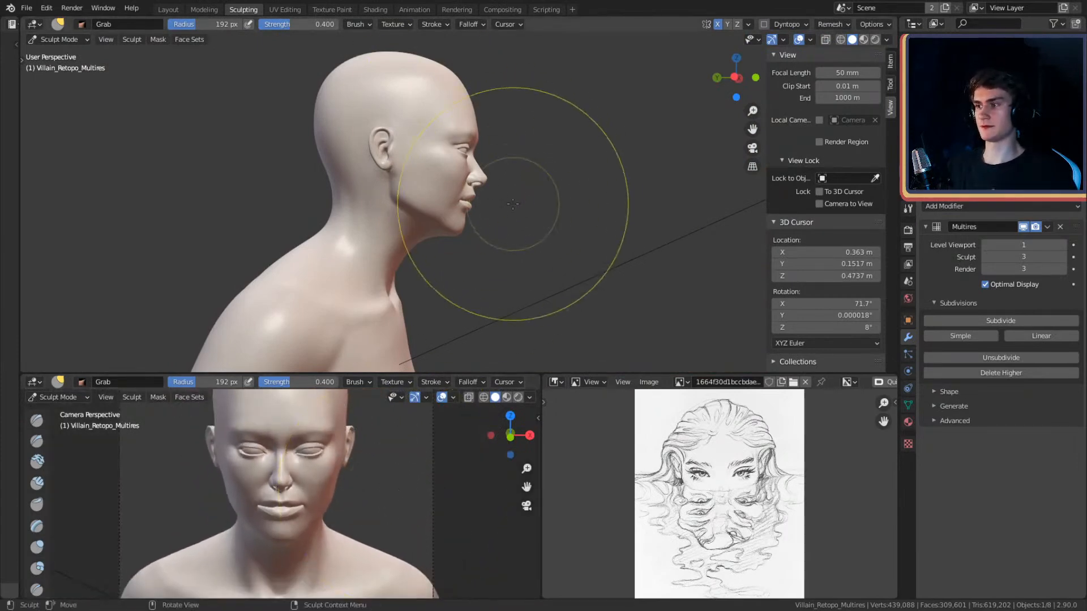
pyautogui.press('z')
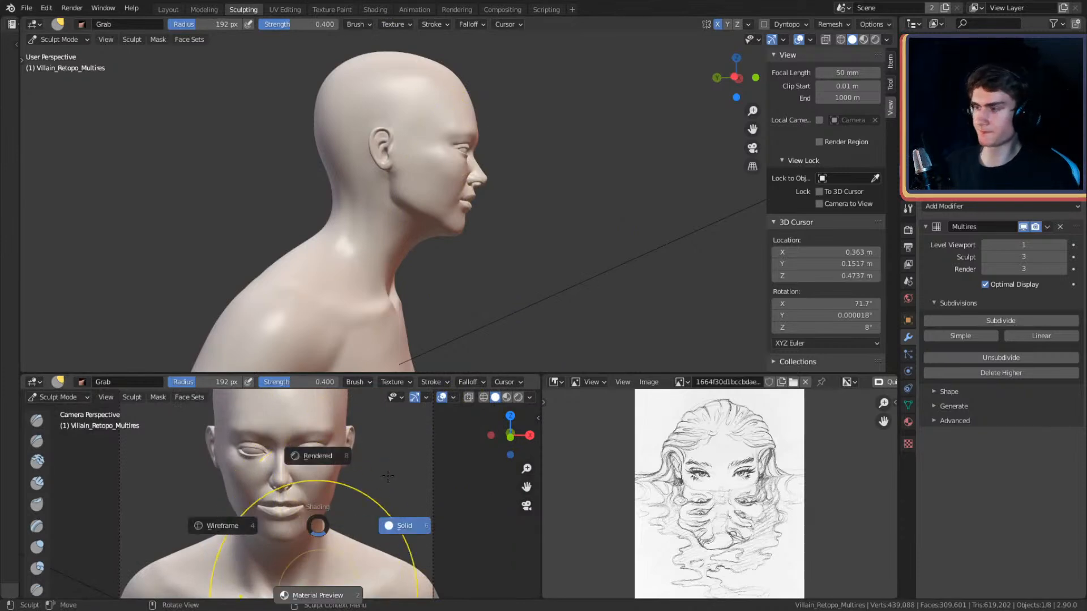
pyautogui.press('2')
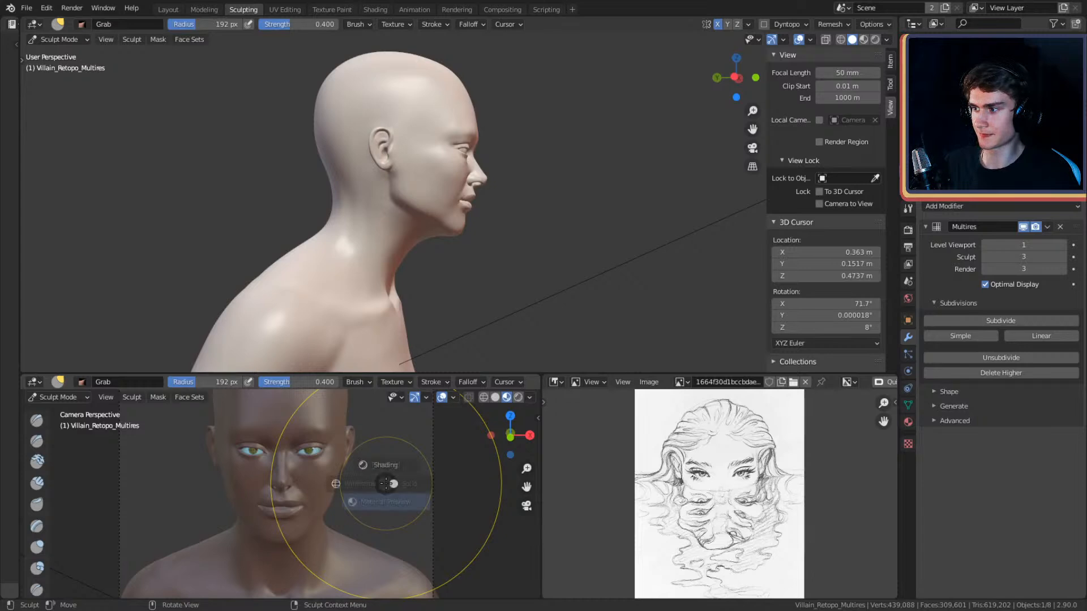
pyautogui.press('Escape')
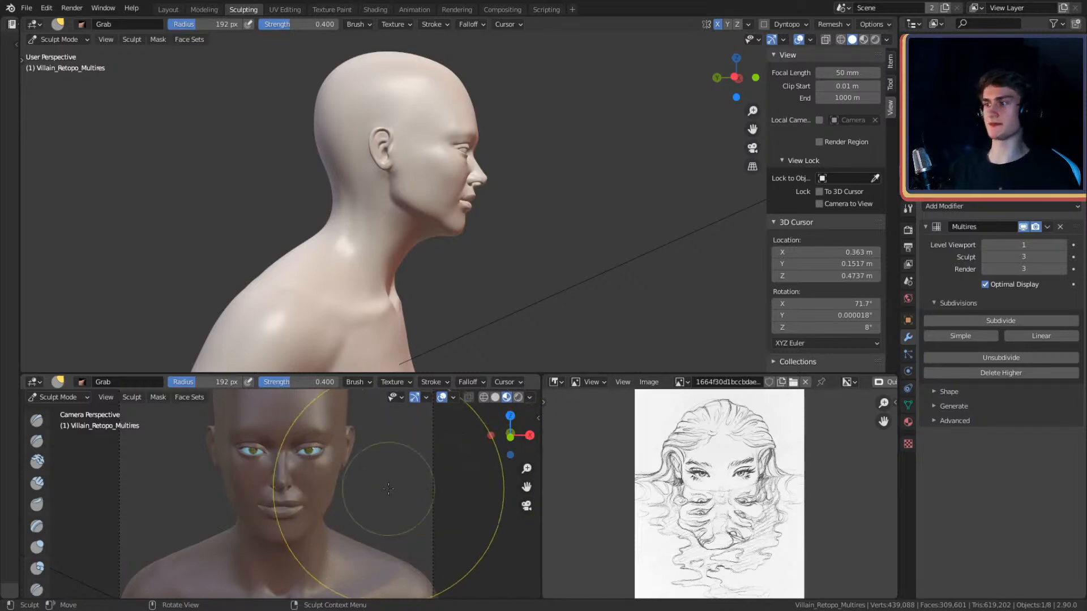
pyautogui.press('z')
pyautogui.click(473, 487)
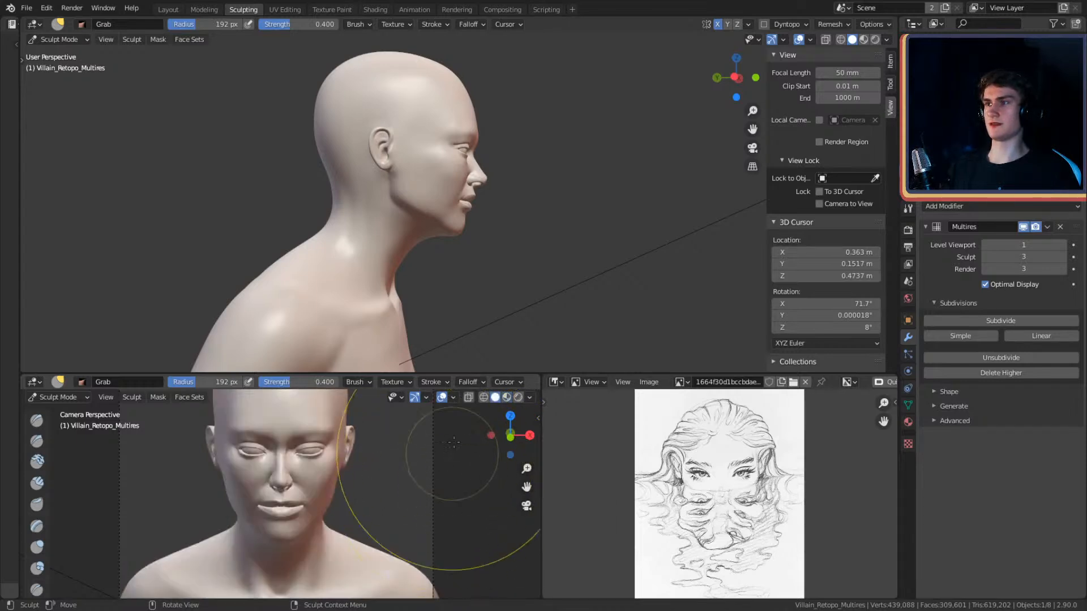
# - Examine the face and mouth from the front and three-quarter angles, both whole and close up
pyautogui.moveTo(563, 174); pyautogui.dragTo(481, 179, button='middle')
pyautogui.scroll(7, 563, 160)
pyautogui.moveTo(565, 160)
pyautogui.mouseDown(button='middle')
pyautogui.moveTo(480, 196)
pyautogui.moveTo(518, 221)
pyautogui.mouseUp(button='middle')
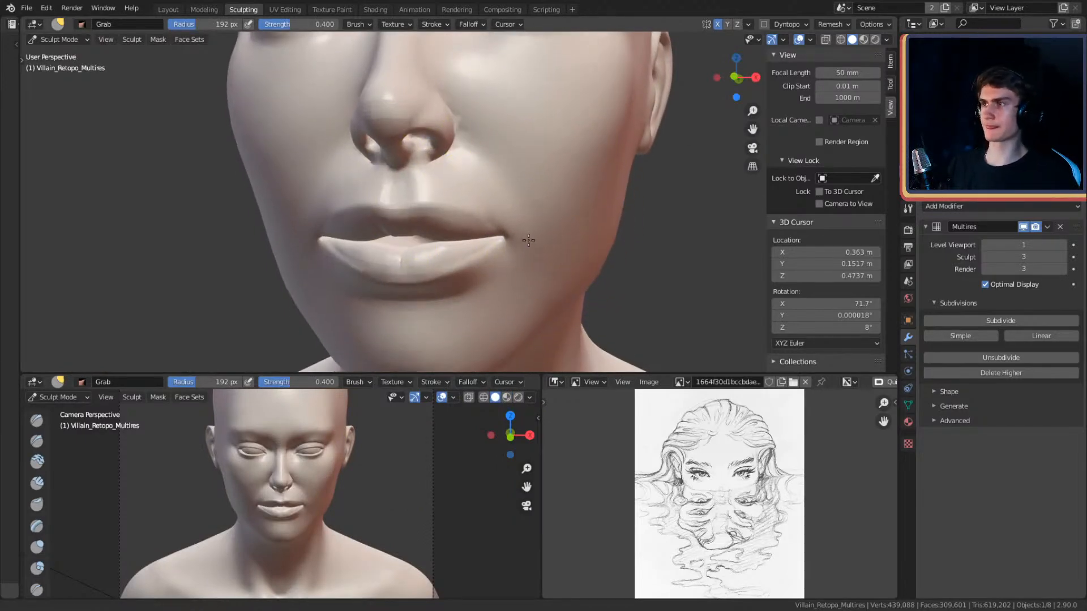
pyautogui.scroll(-6, 528, 249)
pyautogui.moveTo(528, 249); pyautogui.dragTo(560, 243, button='middle')
pyautogui.scroll(3, 552, 238)
pyautogui.scroll(-3, 560, 243)
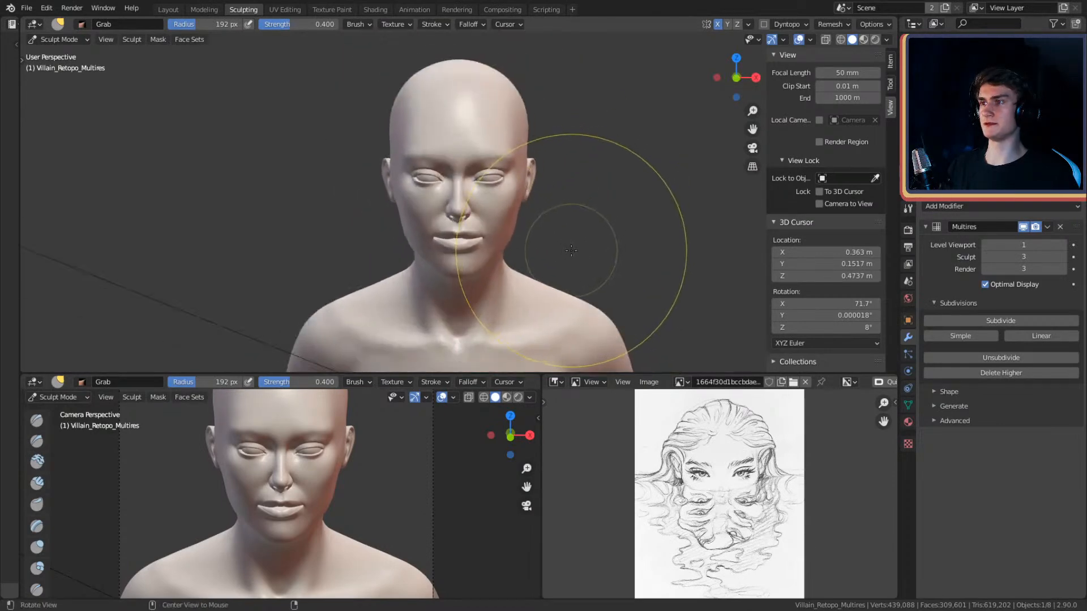
pyautogui.keyDown('ctrl'); pyautogui.keyDown('alt'); pyautogui.moveTo(552, 258); pyautogui.dragTo(604, 211); pyautogui.keyUp('alt'); pyautogui.keyUp('ctrl')
pyautogui.moveTo(605, 211)
pyautogui.keyDown('alt'); pyautogui.mouseDown()
pyautogui.moveTo(603, 226)
pyautogui.moveTo(448, 235)
pyautogui.mouseUp(); pyautogui.keyUp('alt')
pyautogui.scroll(5, 603, 230)
pyautogui.scroll(4, 539, 189)
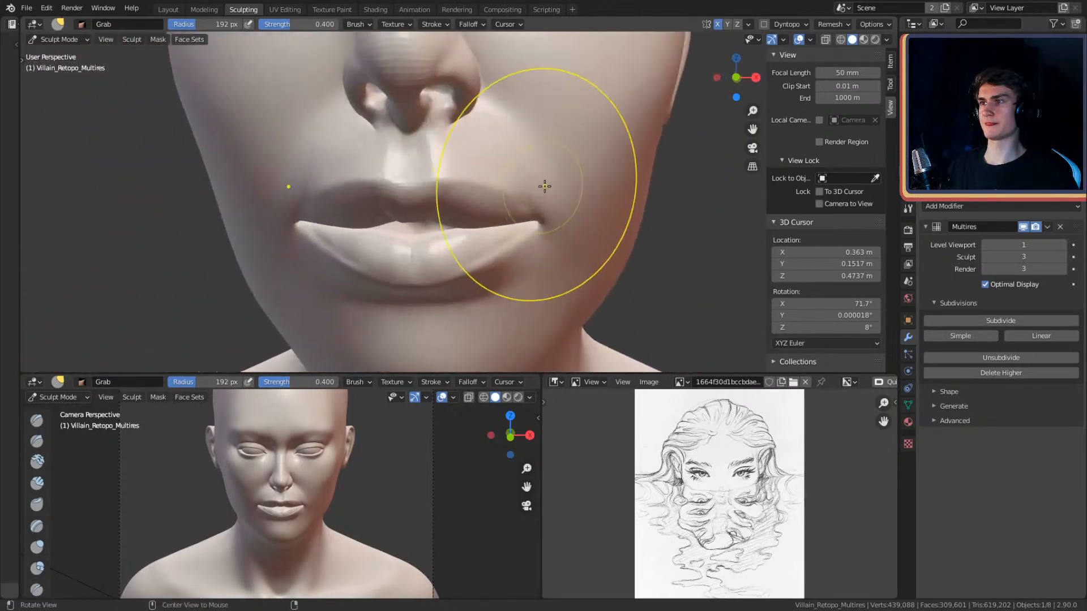
# - Adjust the lips near the mouth corner with Grab at 181 px radius
pyautogui.scroll(2, 509, 247)
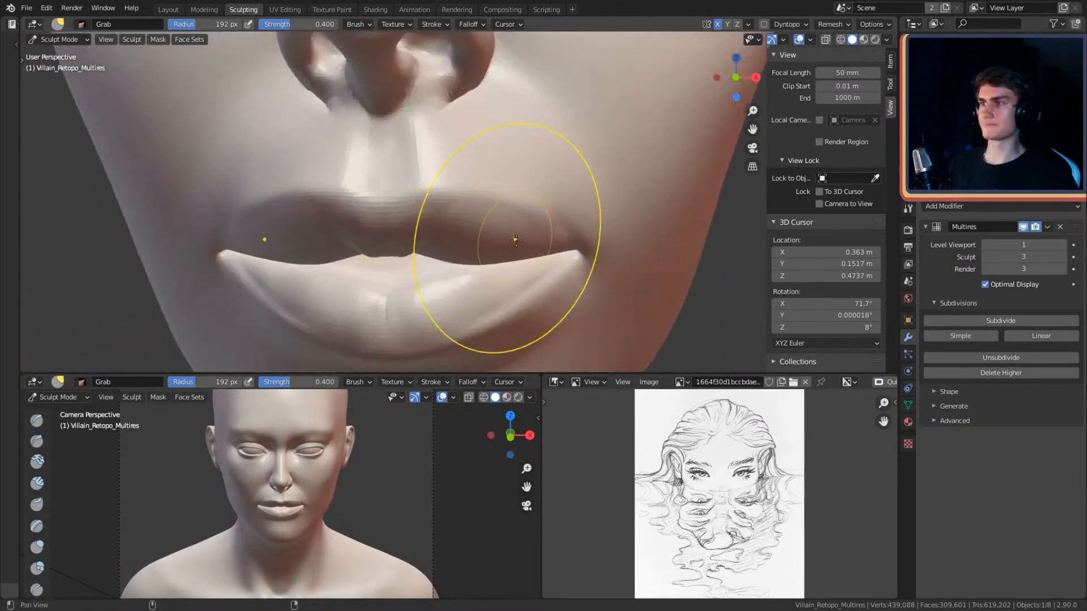
pyautogui.keyDown('alt'); pyautogui.moveTo(514, 235); pyautogui.dragTo(504, 227); pyautogui.keyUp('alt')
pyautogui.press('f')
pyautogui.click(499, 238)
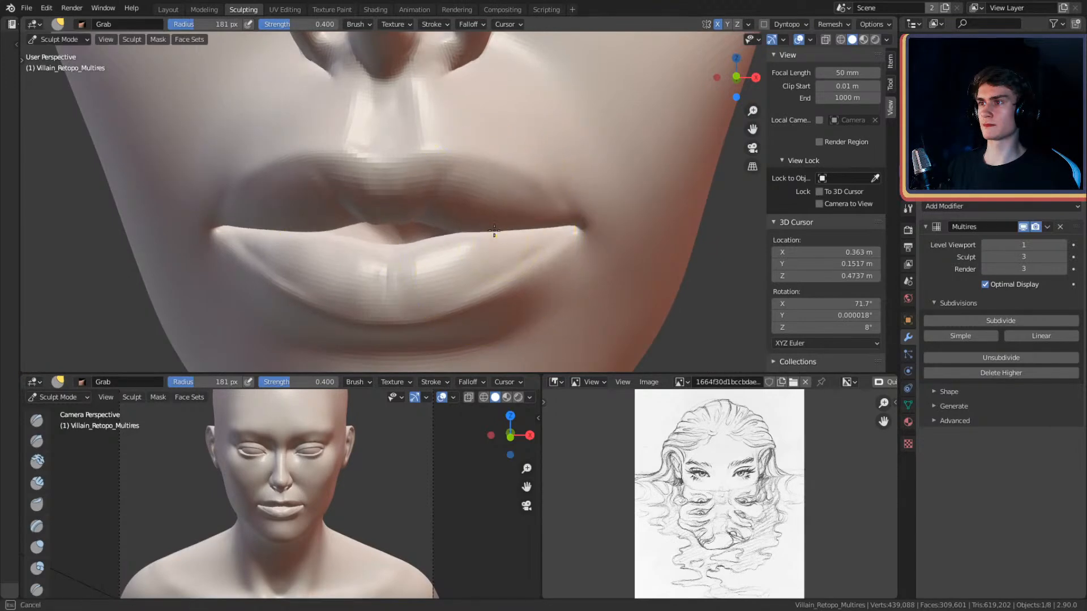
pyautogui.keyDown('ctrl'); pyautogui.keyDown('alt'); pyautogui.moveTo(523, 158); pyautogui.dragTo(535, 212); pyautogui.keyUp('alt'); pyautogui.keyUp('ctrl')
pyautogui.scroll(-4, 534, 212)
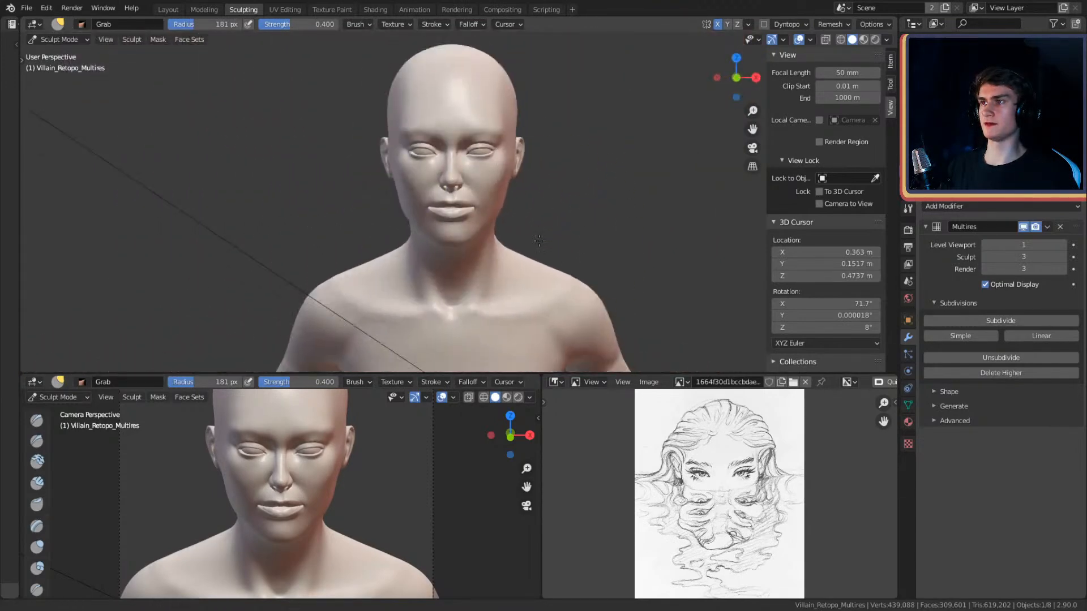
# - Adjust the brow area above the eyes with Grab at 202 px radius
pyautogui.scroll(3, 577, 212)
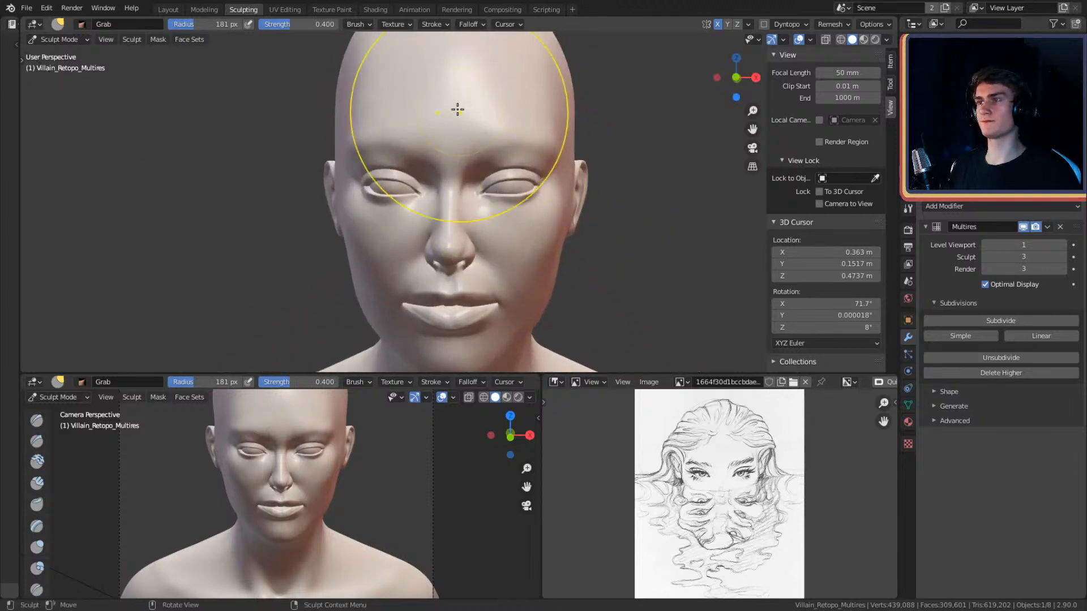
pyautogui.keyDown('ctrl'); pyautogui.keyDown('alt'); pyautogui.moveTo(505, 155); pyautogui.dragTo(494, 60); pyautogui.keyUp('alt'); pyautogui.keyUp('ctrl')
pyautogui.moveTo(494, 59)
pyautogui.keyDown('alt'); pyautogui.keyDown('shift'); pyautogui.mouseDown()
pyautogui.moveTo(500, 158)
pyautogui.moveTo(483, 203)
pyautogui.mouseUp(); pyautogui.keyUp('shift'); pyautogui.keyUp('alt')
pyautogui.press('f')
pyautogui.click(493, 170)
pyautogui.press('f')
pyautogui.click(486, 189)
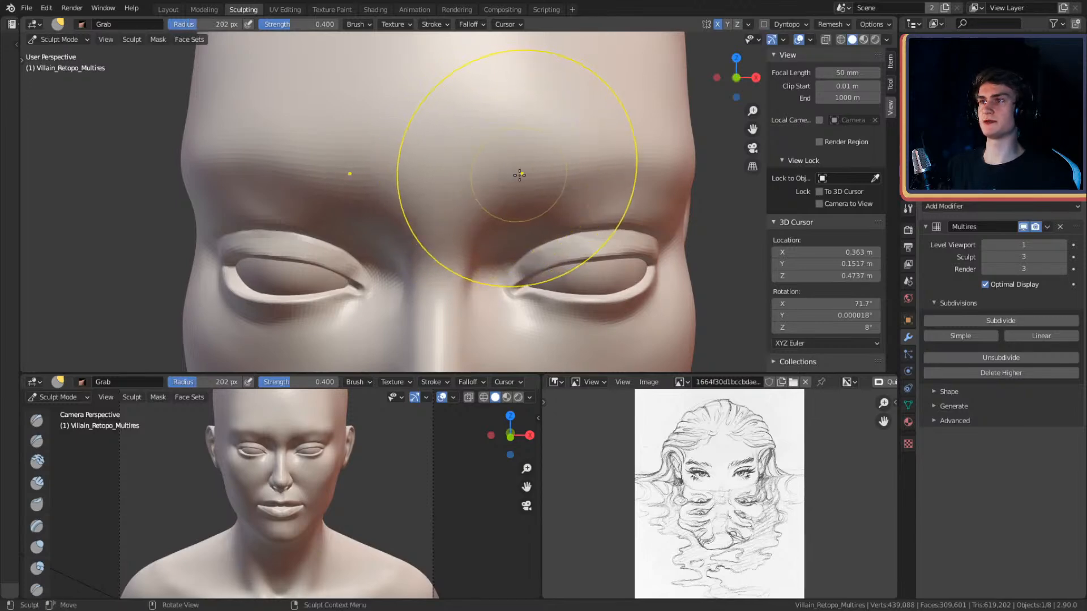
pyautogui.keyDown('ctrl'); pyautogui.keyDown('alt'); pyautogui.moveTo(518, 173); pyautogui.dragTo(408, 116); pyautogui.keyUp('alt'); pyautogui.keyUp('ctrl')
# - Refine the shape of the eyelids with Grab at 46 px radius
pyautogui.press('f')
pyautogui.click(491, 181)
pyautogui.keyDown('alt'); pyautogui.moveTo(491, 179); pyautogui.dragTo(548, 177); pyautogui.keyUp('alt')
pyautogui.press('f')
pyautogui.click(519, 177)
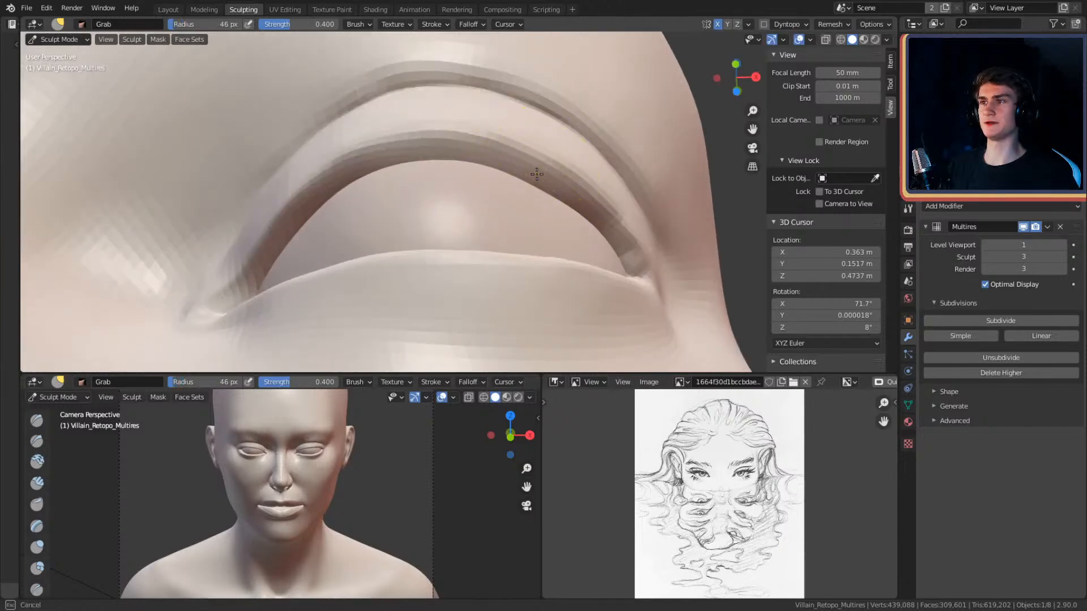
pyautogui.keyDown('ctrl'); pyautogui.keyDown('alt'); pyautogui.moveTo(562, 82); pyautogui.dragTo(574, 164); pyautogui.keyUp('alt'); pyautogui.keyUp('ctrl')
pyautogui.keyDown('alt'); pyautogui.moveTo(583, 91); pyautogui.dragTo(619, 148); pyautogui.keyUp('alt')
pyautogui.keyDown('alt'); pyautogui.keyDown('shift'); pyautogui.moveTo(589, 204); pyautogui.dragTo(584, 127); pyautogui.keyUp('shift'); pyautogui.keyUp('alt')
pyautogui.keyDown('alt'); pyautogui.moveTo(621, 198); pyautogui.dragTo(502, 193); pyautogui.keyUp('alt')
# - Build up the rear jaw corner below the ear with Clay Strips at 47 px radius
pyautogui.press('c')
pyautogui.keyDown('alt'); pyautogui.moveTo(569, 163); pyautogui.dragTo(514, 175); pyautogui.keyUp('alt')
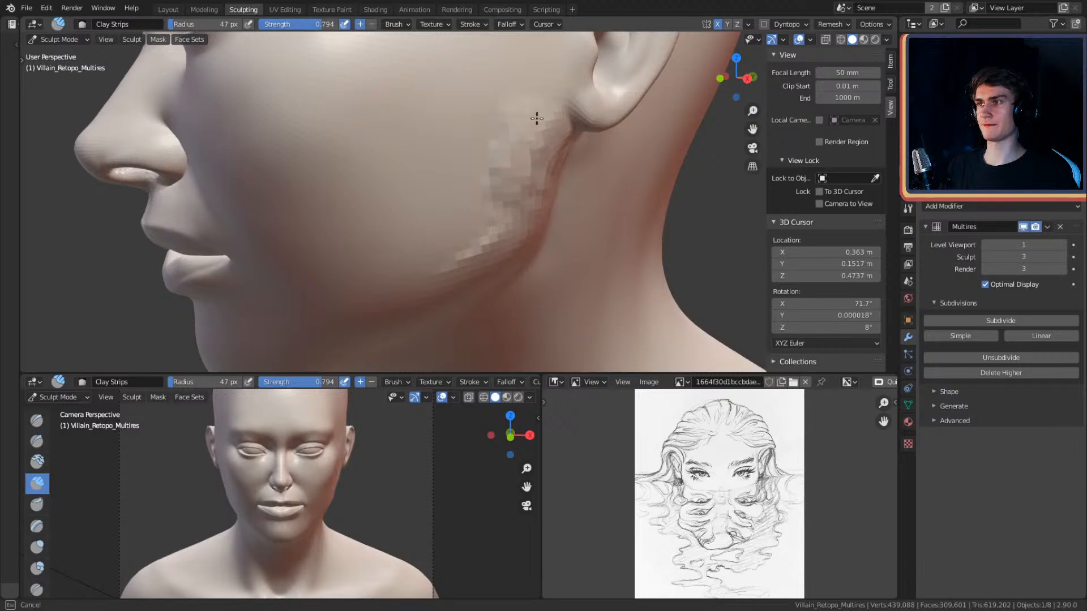
pyautogui.press('f')
pyautogui.moveTo(508, 212)
pyautogui.mouseDown(button='middle')
pyautogui.moveTo(546, 160)
pyautogui.moveTo(517, 175)
pyautogui.moveTo(560, 155)
pyautogui.mouseUp(button='middle')
# - Rework the jaw edge running down from the earlobe with Clay Strips at 61 px radius
pyautogui.press('[')
pyautogui.press('[')
pyautogui.press('[')
pyautogui.press('[')
pyautogui.press('[')
pyautogui.press('[')
pyautogui.press('[')
pyautogui.press('[')
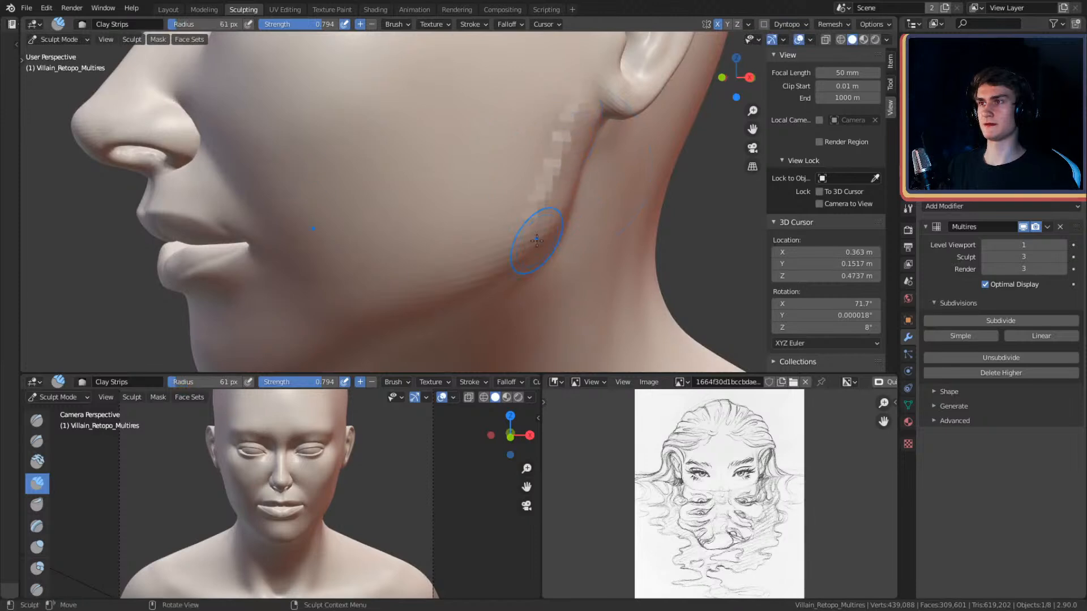
pyautogui.click(560, 122)
pyautogui.moveTo(526, 138); pyautogui.dragTo(563, 166, button='middle')
# - Define the lower jawline toward the chin with Clay Strips at 45 px radius
pyautogui.moveTo(563, 166)
pyautogui.keyDown('alt'); pyautogui.mouseDown()
pyautogui.moveTo(518, 153)
pyautogui.moveTo(538, 192)
pyautogui.moveTo(521, 206)
pyautogui.mouseUp(); pyautogui.keyUp('alt')
pyautogui.press('f')
pyautogui.click(487, 213)
pyautogui.press('f')
pyautogui.moveTo(440, 253)
pyautogui.mouseDown()
pyautogui.moveTo(502, 232)
pyautogui.moveTo(506, 242)
pyautogui.mouseUp()
pyautogui.click(521, 233)
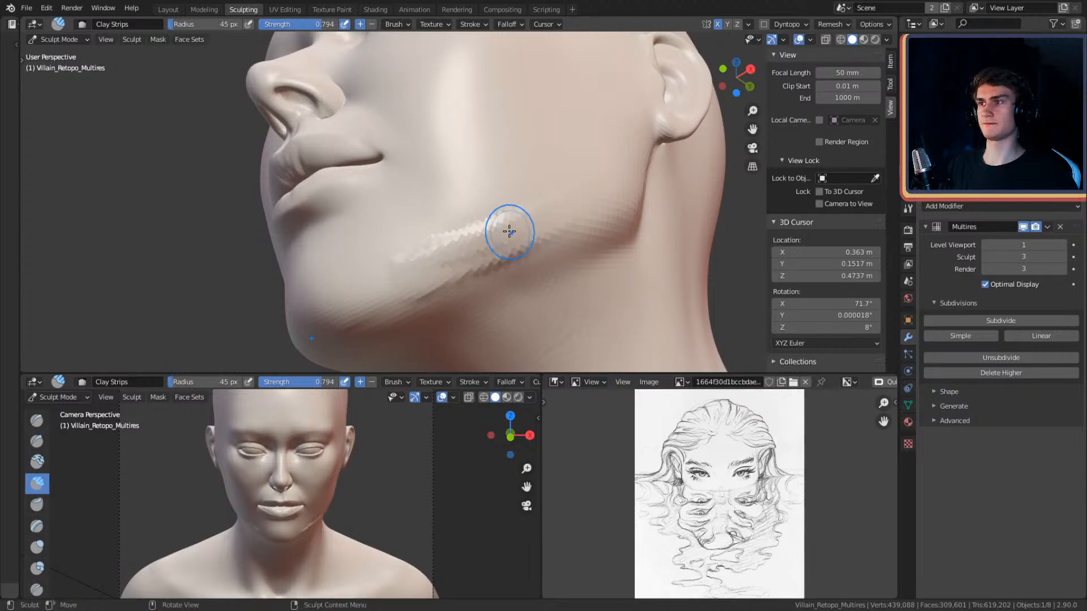
pyautogui.moveTo(436, 245)
pyautogui.mouseDown(button='middle')
pyautogui.moveTo(561, 204)
pyautogui.moveTo(527, 205)
pyautogui.mouseUp(button='middle')
# - Sculpt the cheek from the mouth corner down to the jaw with Clay Strips at 62 px radius
pyautogui.moveTo(582, 202)
pyautogui.keyDown('alt'); pyautogui.mouseDown()
pyautogui.moveTo(642, 189)
pyautogui.moveTo(587, 223)
pyautogui.moveTo(515, 220)
pyautogui.moveTo(518, 136)
pyautogui.moveTo(543, 182)
pyautogui.moveTo(469, 156)
pyautogui.mouseUp(); pyautogui.keyUp('alt')
pyautogui.press('f')
pyautogui.click(463, 169)
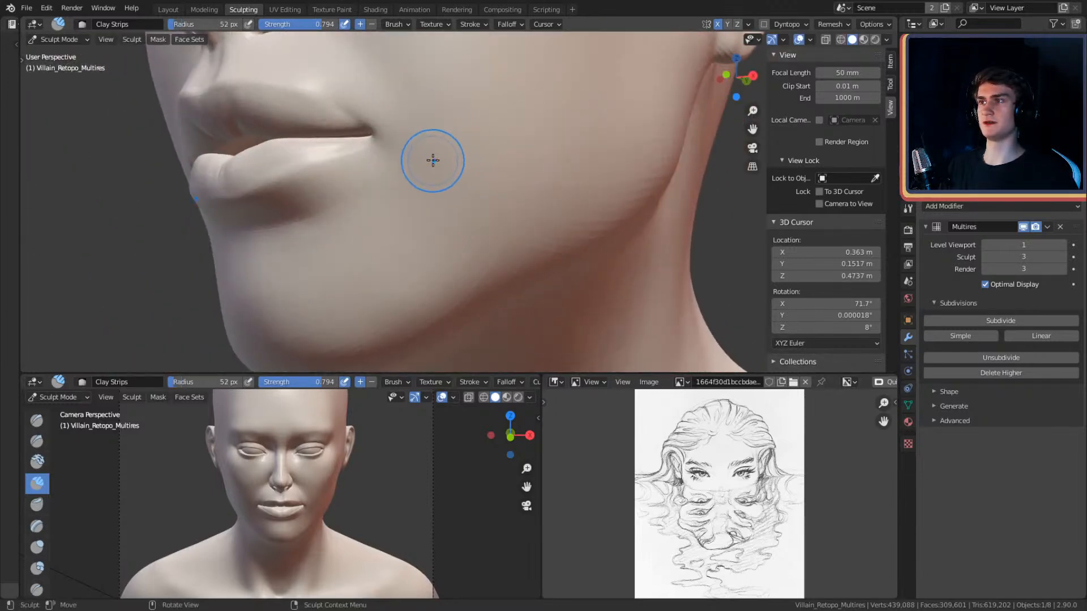
pyautogui.moveTo(501, 278)
pyautogui.keyDown('alt'); pyautogui.mouseDown()
pyautogui.moveTo(509, 183)
pyautogui.moveTo(527, 180)
pyautogui.mouseUp(); pyautogui.keyUp('alt')
pyautogui.press('f')
pyautogui.click(483, 143)
pyautogui.moveTo(465, 131); pyautogui.dragTo(526, 159)
pyautogui.moveTo(601, 230)
pyautogui.keyDown('alt'); pyautogui.mouseDown()
pyautogui.moveTo(533, 206)
pyautogui.moveTo(588, 223)
pyautogui.mouseUp(); pyautogui.keyUp('alt')
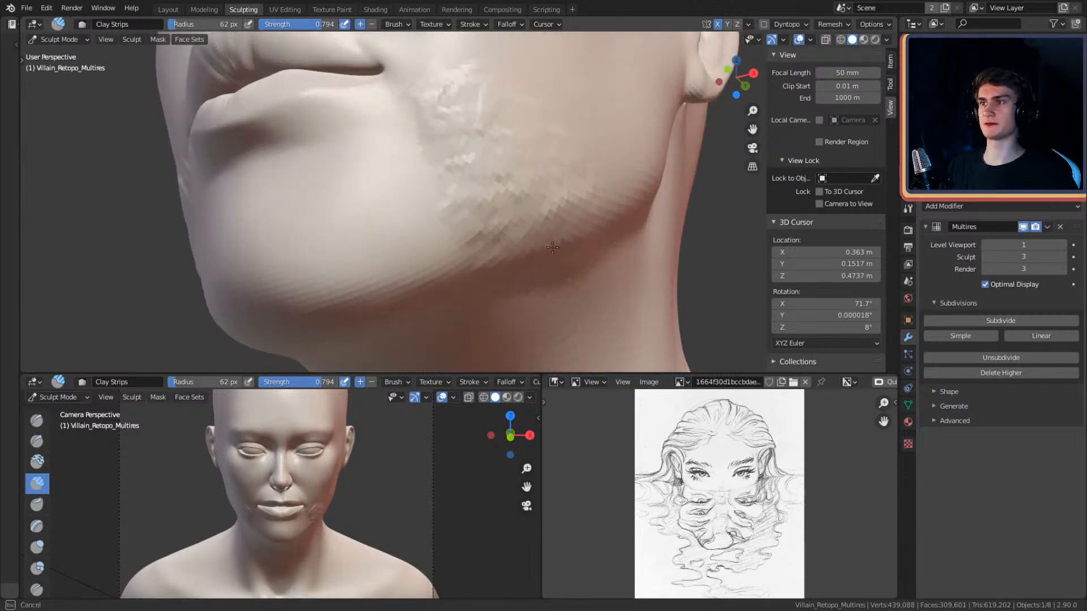
# - Shape the lower cheek and jaw edge more broadly with Clay Strips at 104 px radius
pyautogui.keyDown('alt'); pyautogui.moveTo(547, 150); pyautogui.dragTo(589, 176); pyautogui.keyUp('alt')
pyautogui.keyDown('ctrl'); pyautogui.keyDown('alt'); pyautogui.moveTo(589, 175); pyautogui.dragTo(566, 272); pyautogui.keyUp('alt'); pyautogui.keyUp('ctrl')
pyautogui.keyDown('alt'); pyautogui.moveTo(566, 198); pyautogui.dragTo(509, 198); pyautogui.keyUp('alt')
pyautogui.moveTo(509, 238)
pyautogui.keyDown('ctrl'); pyautogui.keyDown('alt'); pyautogui.mouseDown()
pyautogui.moveTo(532, 147)
pyautogui.moveTo(557, 173)
pyautogui.mouseUp(); pyautogui.keyUp('alt'); pyautogui.keyUp('ctrl')
pyautogui.press('f')
pyautogui.click(517, 175)
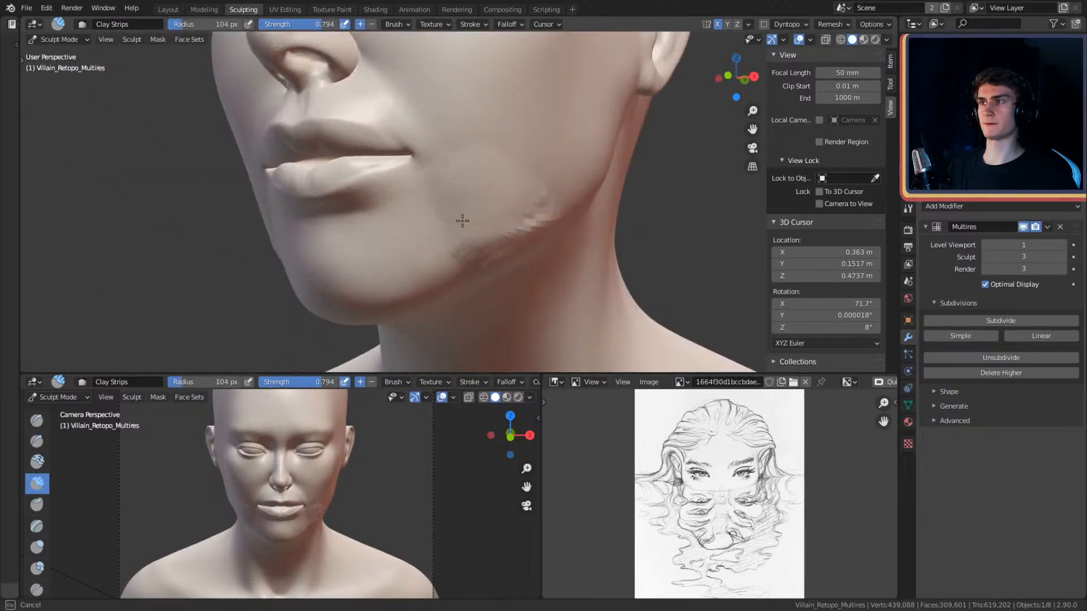
pyautogui.moveTo(489, 227); pyautogui.dragTo(532, 167)
# - Refine and blend the jawline and lower cheek with Clay Strips, varying the radius between 51 and 160 px
pyautogui.moveTo(536, 163)
pyautogui.keyDown('alt'); pyautogui.mouseDown()
pyautogui.moveTo(570, 158)
pyautogui.moveTo(546, 249)
pyautogui.moveTo(534, 210)
pyautogui.moveTo(543, 152)
pyautogui.mouseUp(); pyautogui.keyUp('alt')
pyautogui.keyDown('alt'); pyautogui.moveTo(566, 173); pyautogui.dragTo(512, 189); pyautogui.keyUp('alt')
pyautogui.press('f')
pyautogui.click(483, 191)
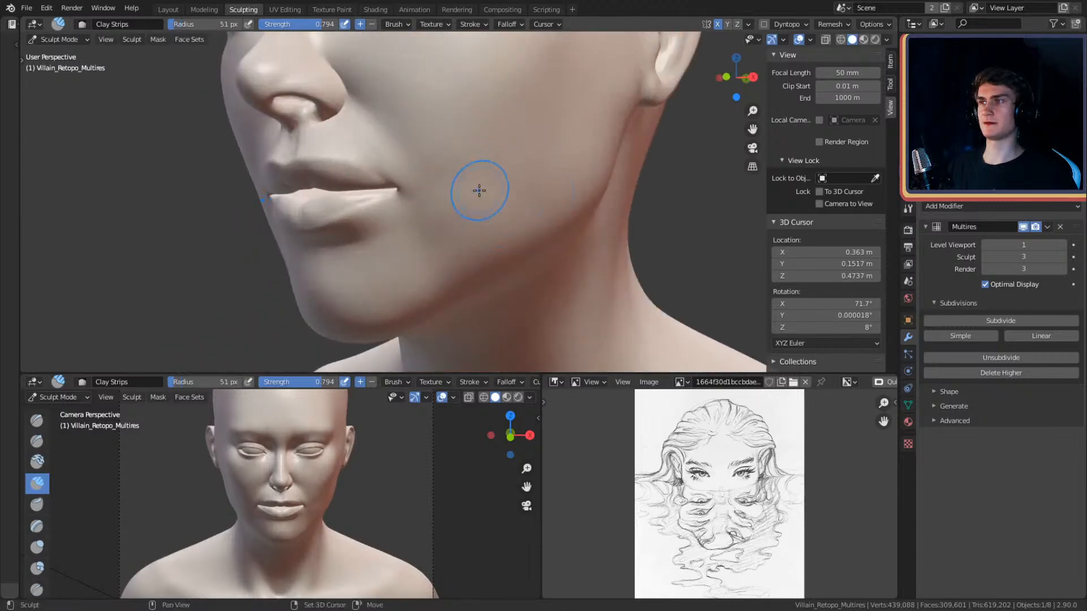
pyautogui.click(545, 232)
pyautogui.moveTo(497, 195)
pyautogui.mouseDown(button='middle')
pyautogui.moveTo(522, 181)
pyautogui.moveTo(519, 220)
pyautogui.moveTo(540, 226)
pyautogui.moveTo(529, 199)
pyautogui.moveTo(516, 207)
pyautogui.mouseUp(button='middle')
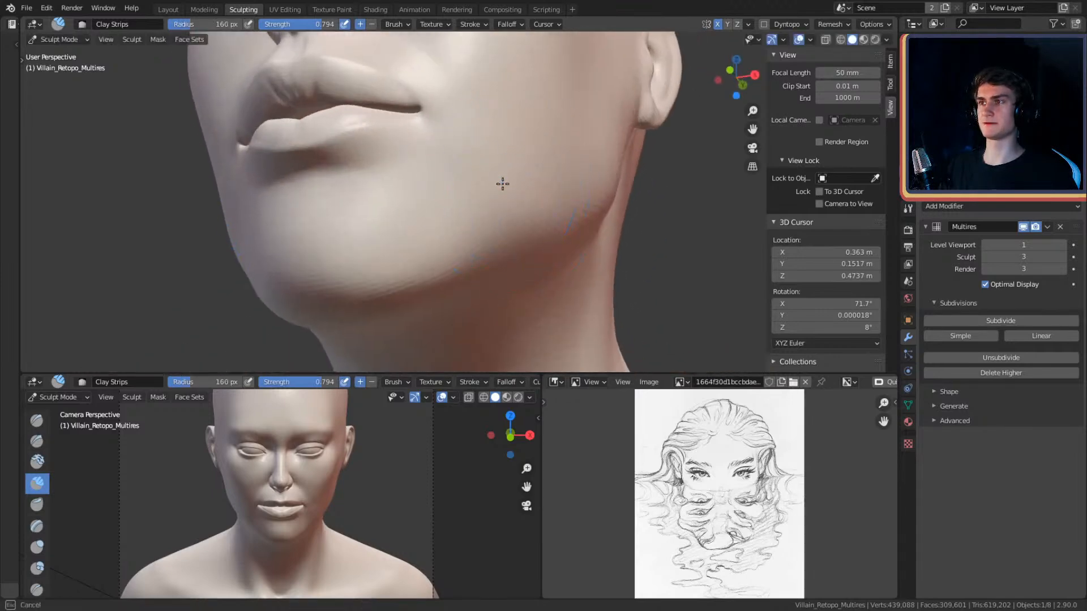
pyautogui.moveTo(557, 169)
pyautogui.mouseDown(button='middle')
pyautogui.moveTo(567, 199)
pyautogui.moveTo(485, 225)
pyautogui.moveTo(472, 202)
pyautogui.mouseUp(button='middle')
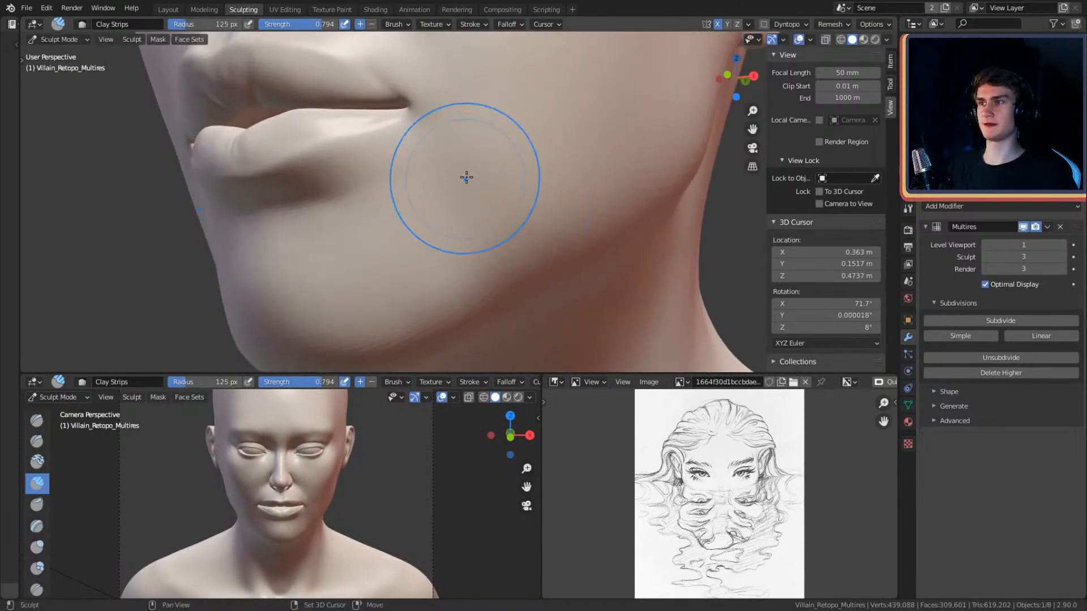
# - Examine the reshaped jaw and cheeks close up and on the whole head from the front and side
pyautogui.moveTo(537, 154)
pyautogui.mouseDown(button='middle')
pyautogui.moveTo(513, 167)
pyautogui.moveTo(475, 130)
pyautogui.mouseUp(button='middle')
pyautogui.moveTo(519, 240)
pyautogui.keyDown('alt'); pyautogui.keyDown('shift'); pyautogui.mouseDown()
pyautogui.moveTo(481, 165)
pyautogui.moveTo(511, 158)
pyautogui.moveTo(545, 170)
pyautogui.moveTo(526, 197)
pyautogui.mouseUp(); pyautogui.keyUp('shift'); pyautogui.keyUp('alt')
pyautogui.moveTo(526, 196)
pyautogui.keyDown('ctrl'); pyautogui.mouseDown(button='middle')
pyautogui.moveTo(538, 189)
pyautogui.moveTo(494, 151)
pyautogui.mouseUp(button='middle'); pyautogui.keyUp('ctrl')
pyautogui.moveTo(523, 211)
pyautogui.keyDown('alt'); pyautogui.mouseDown()
pyautogui.moveTo(525, 177)
pyautogui.moveTo(535, 228)
pyautogui.mouseUp(); pyautogui.keyUp('alt')
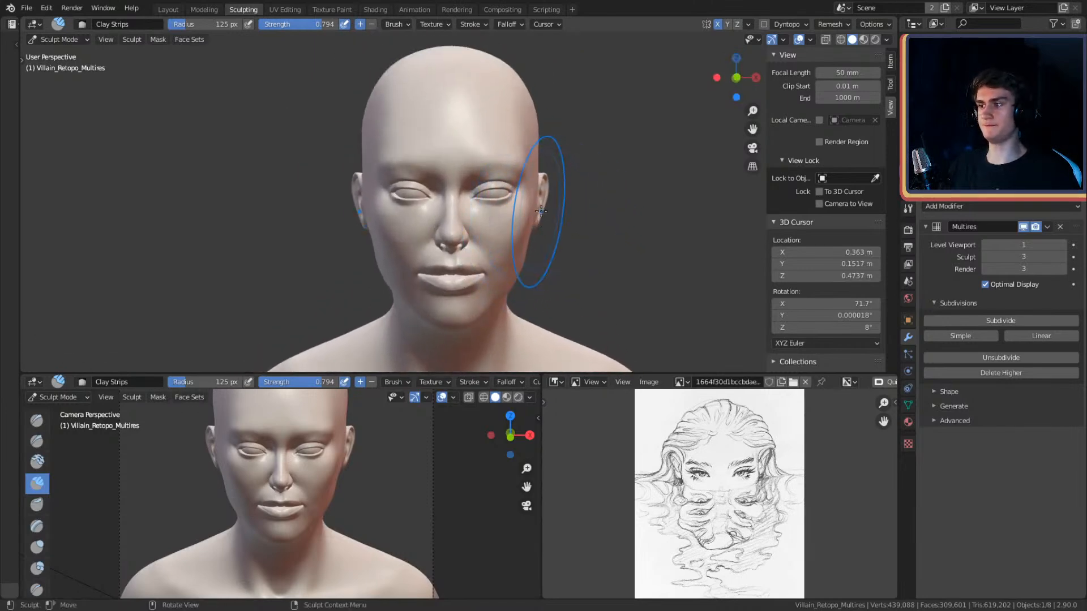
pyautogui.keyDown('shift'); pyautogui.moveTo(565, 182); pyautogui.dragTo(563, 183, button='middle'); pyautogui.keyUp('shift')
pyautogui.moveTo(562, 241)
pyautogui.keyDown('alt'); pyautogui.keyDown('shift'); pyautogui.mouseDown()
pyautogui.moveTo(562, 207)
pyautogui.moveTo(614, 206)
pyautogui.moveTo(437, 249)
pyautogui.mouseUp(); pyautogui.keyUp('shift'); pyautogui.keyUp('alt')
pyautogui.keyDown('ctrl'); pyautogui.keyDown('alt'); pyautogui.moveTo(537, 275); pyautogui.dragTo(546, 227); pyautogui.keyUp('alt'); pyautogui.keyUp('ctrl')
pyautogui.moveTo(546, 226)
pyautogui.keyDown('alt'); pyautogui.keyDown('shift'); pyautogui.mouseDown()
pyautogui.moveTo(501, 248)
pyautogui.moveTo(501, 147)
pyautogui.mouseUp(); pyautogui.keyUp('shift'); pyautogui.keyUp('alt')
# - Define the junction between ear and head, behind and above the ear, with Crease at 55 px radius
pyautogui.hotkey('shift', 'c')
pyautogui.moveTo(435, 140)
pyautogui.keyDown('alt'); pyautogui.mouseDown()
pyautogui.moveTo(492, 236)
pyautogui.moveTo(401, 157)
pyautogui.mouseUp(); pyautogui.keyUp('alt')
pyautogui.moveTo(412, 292)
pyautogui.keyDown('alt'); pyautogui.mouseDown()
pyautogui.moveTo(449, 192)
pyautogui.moveTo(412, 163)
pyautogui.mouseUp(); pyautogui.keyUp('alt')
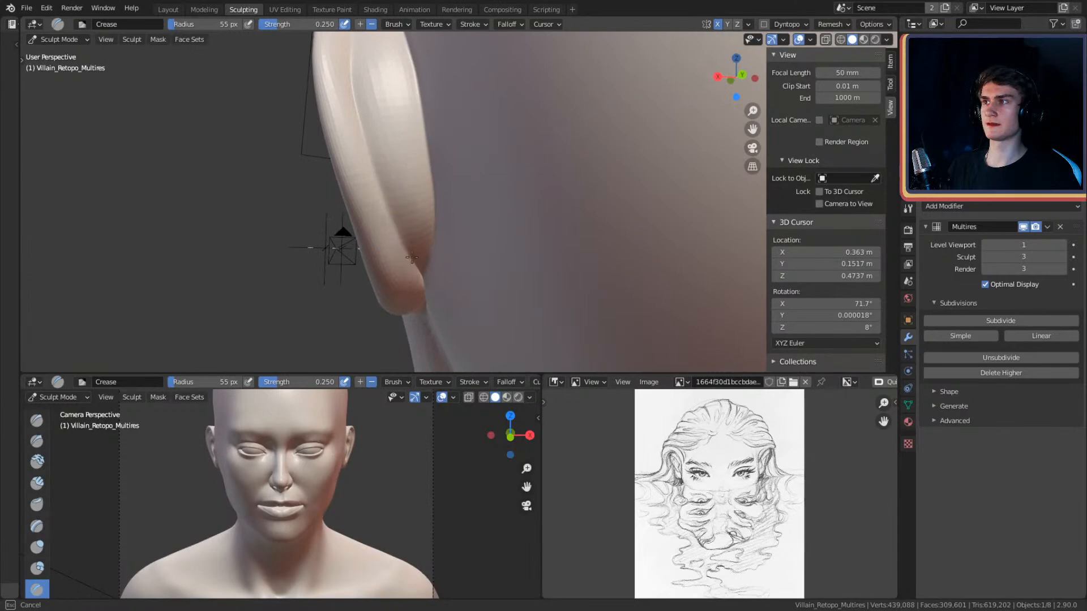
pyautogui.moveTo(430, 233)
pyautogui.mouseDown(button='middle')
pyautogui.moveTo(459, 189)
pyautogui.moveTo(464, 127)
pyautogui.moveTo(476, 251)
pyautogui.mouseUp(button='middle')
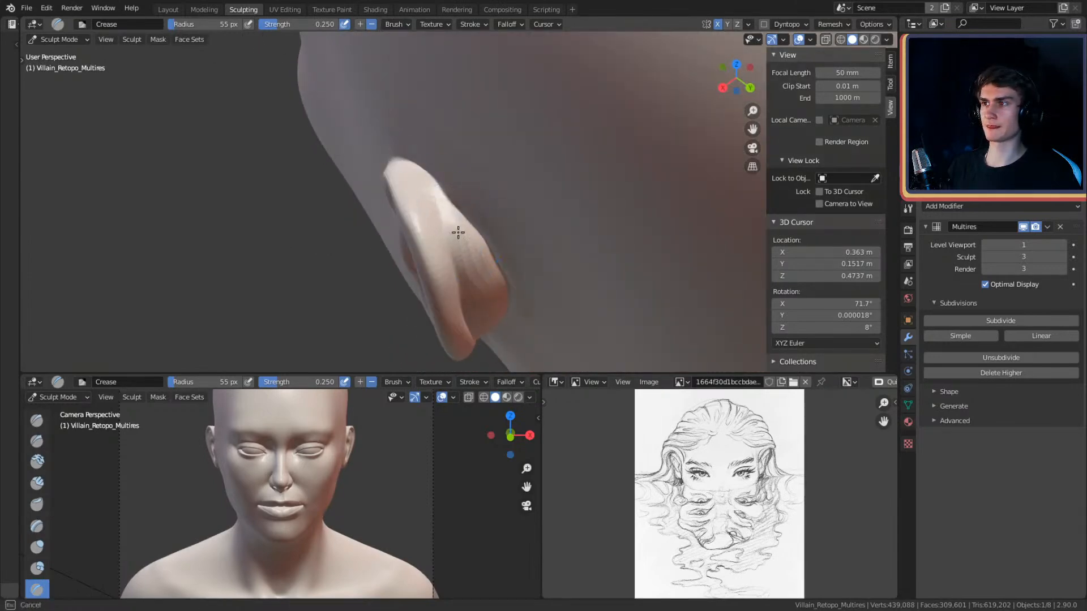
pyautogui.moveTo(419, 157)
pyautogui.mouseDown(button='middle')
pyautogui.moveTo(485, 197)
pyautogui.moveTo(453, 170)
pyautogui.moveTo(516, 268)
pyautogui.moveTo(453, 247)
pyautogui.moveTo(479, 179)
pyautogui.moveTo(447, 204)
pyautogui.moveTo(532, 138)
pyautogui.mouseUp(button='middle')
pyautogui.moveTo(494, 200)
pyautogui.mouseDown(button='middle')
pyautogui.moveTo(517, 204)
pyautogui.moveTo(514, 189)
pyautogui.mouseUp(button='middle')
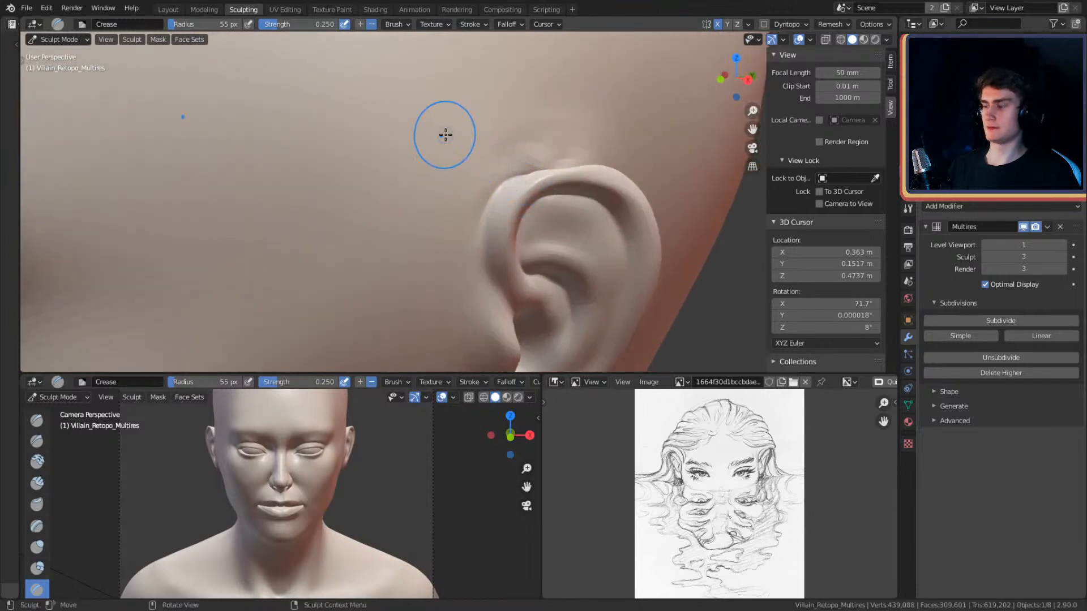
# - Pull the top rim of the ear slightly upward with Grab at 178 px radius
pyautogui.press('g')
pyautogui.moveTo(584, 206); pyautogui.dragTo(519, 128, button='middle')
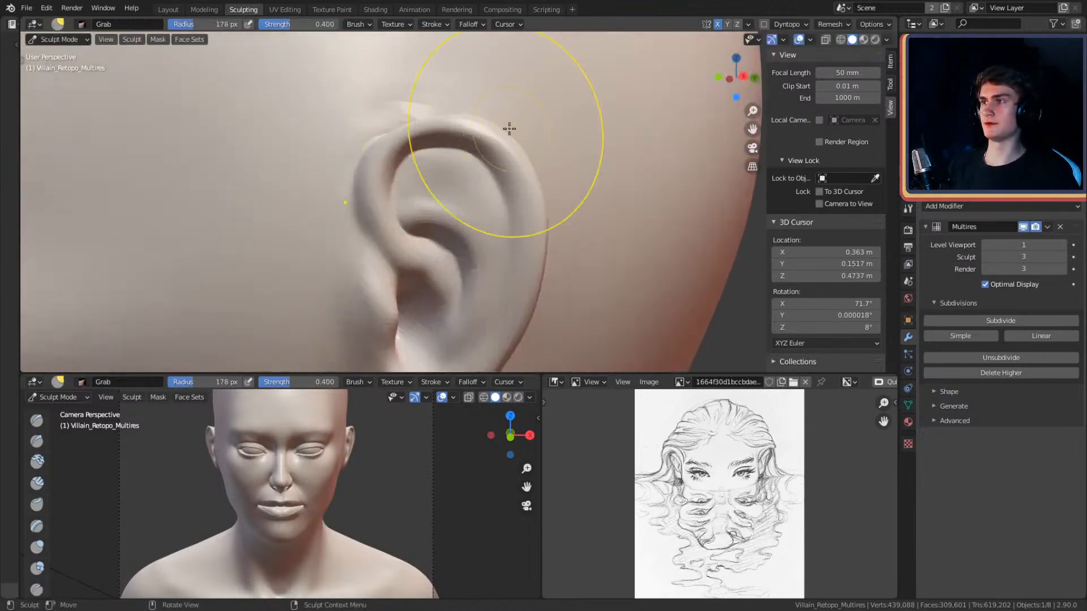
pyautogui.moveTo(438, 128); pyautogui.dragTo(435, 107)
pyautogui.moveTo(494, 80); pyautogui.dragTo(544, 151, button='middle')
# - Sculpt the top of the ear where it meets the head with a reduced Clay Strips brush
pyautogui.press('c')
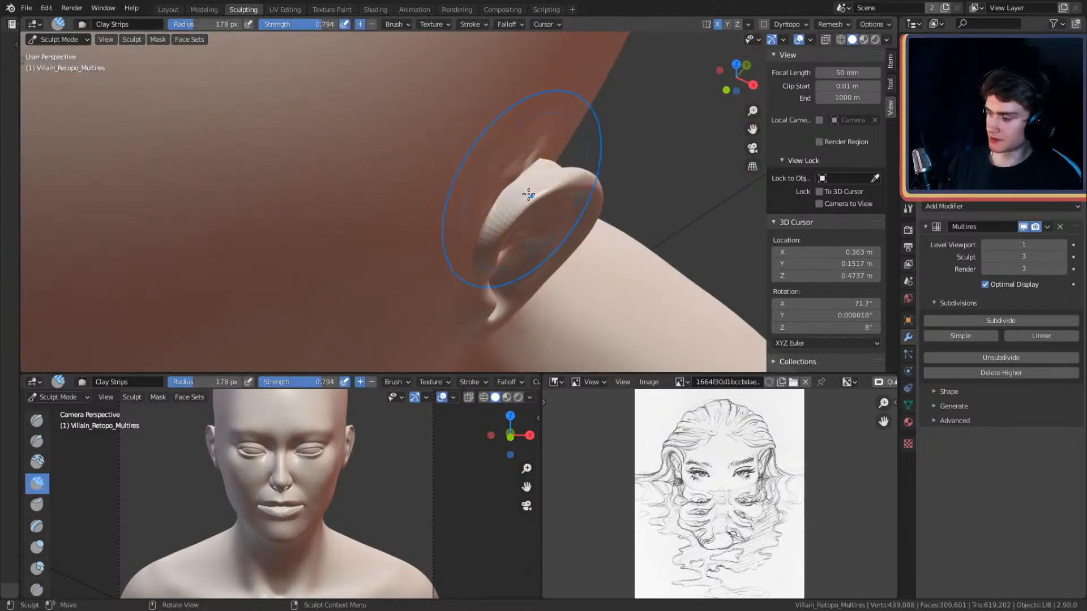
pyautogui.press('f')
pyautogui.click(501, 181)
pyautogui.moveTo(506, 179)
pyautogui.mouseDown(button='middle')
pyautogui.moveTo(359, 189)
pyautogui.moveTo(487, 213)
pyautogui.moveTo(494, 231)
pyautogui.moveTo(469, 223)
pyautogui.mouseUp(button='middle')
pyautogui.press('f')
pyautogui.click(467, 233)
pyautogui.press('f')
pyautogui.moveTo(459, 260); pyautogui.dragTo(474, 222)
pyautogui.click(526, 216)
# - Work over the back and upper rim of the ear with Clay Strips at 28 px radius
pyautogui.moveTo(475, 190); pyautogui.dragTo(424, 230, button='middle')
pyautogui.press('f')
pyautogui.click(396, 199)
pyautogui.moveTo(382, 195); pyautogui.dragTo(427, 229, button='middle')
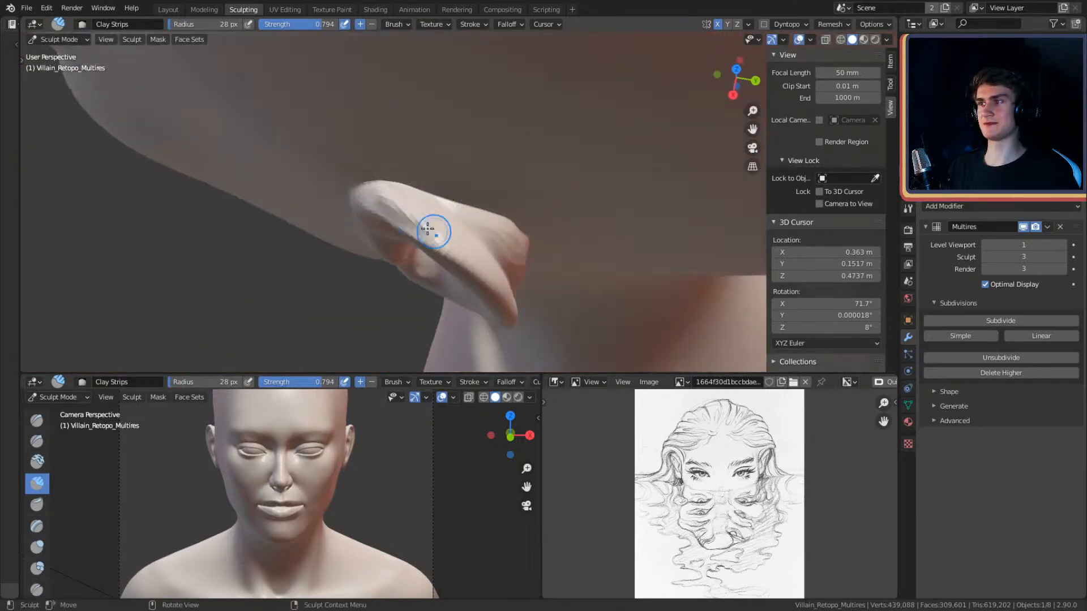
pyautogui.press('f')
pyautogui.click(398, 206)
# - Stretch the top of the ear upward and back into a point with Grab, using up to 186 px radius
pyautogui.keyDown('alt'); pyautogui.moveTo(485, 215); pyautogui.dragTo(522, 202); pyautogui.keyUp('alt')
pyautogui.press('g')
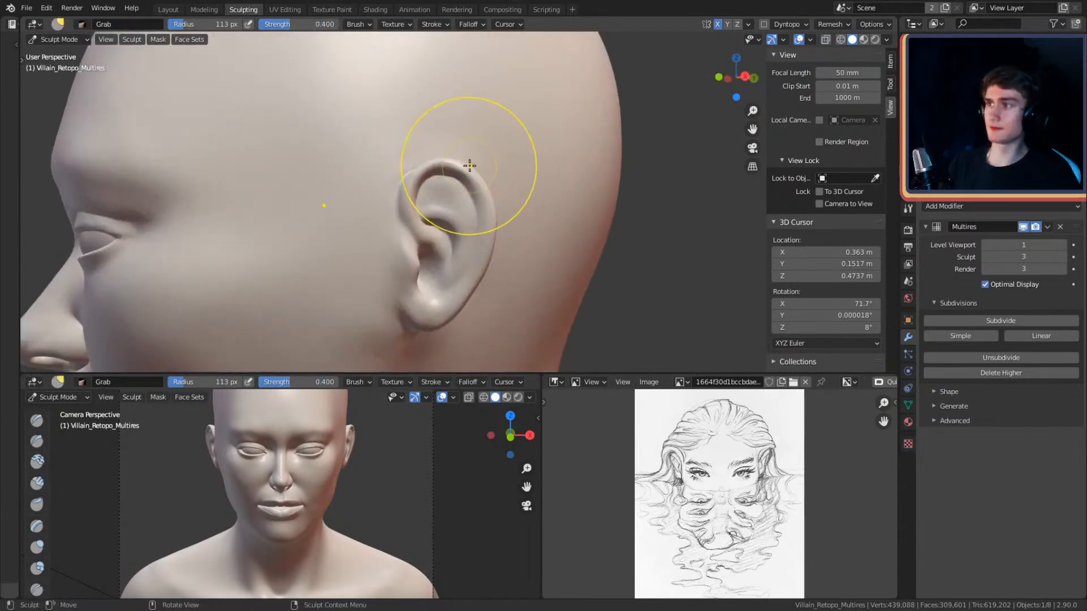
pyautogui.keyDown('alt'); pyautogui.keyDown('shift'); pyautogui.moveTo(492, 134); pyautogui.dragTo(478, 201); pyautogui.keyUp('shift'); pyautogui.keyUp('alt')
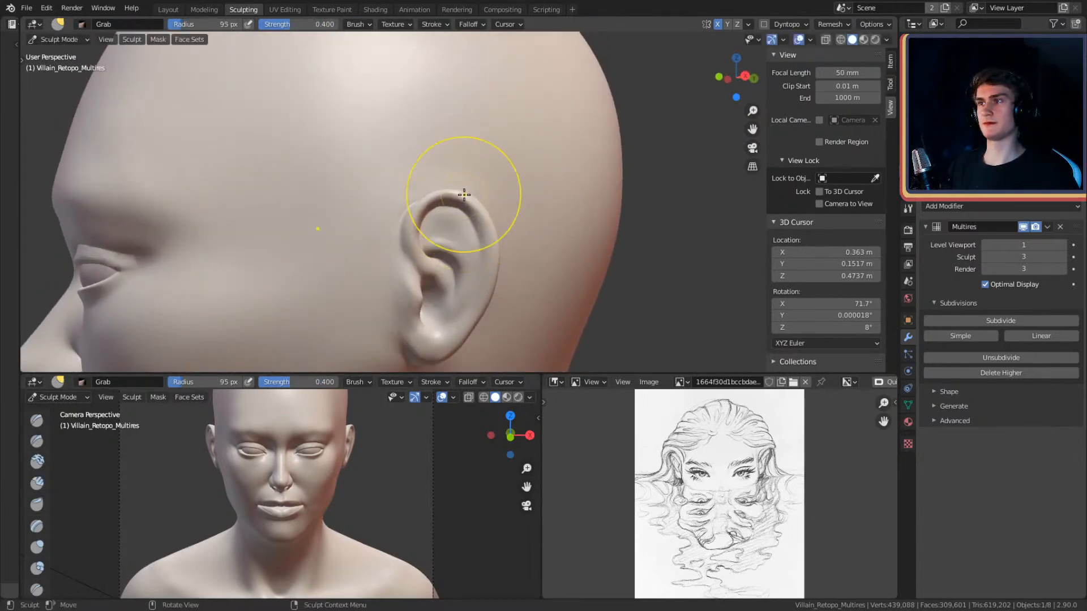
pyautogui.moveTo(487, 176)
pyautogui.keyDown('ctrl'); pyautogui.keyDown('alt'); pyautogui.mouseDown()
pyautogui.moveTo(490, 166)
pyautogui.moveTo(480, 189)
pyautogui.moveTo(515, 211)
pyautogui.moveTo(507, 219)
pyautogui.mouseUp(); pyautogui.keyUp('alt'); pyautogui.keyUp('ctrl')
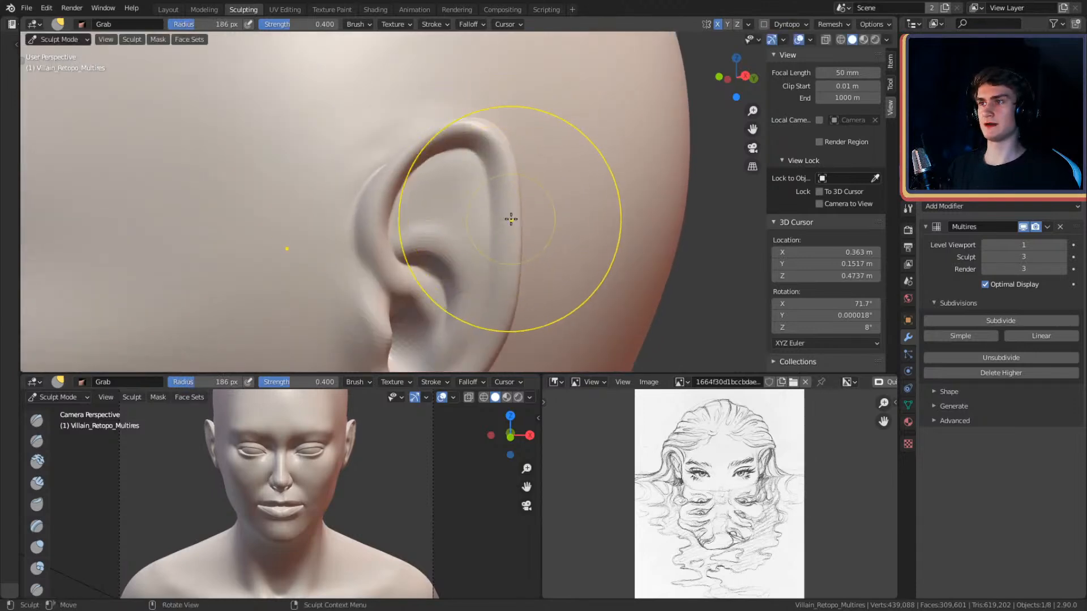
pyautogui.moveTo(485, 150)
pyautogui.mouseDown()
pyautogui.moveTo(505, 132)
pyautogui.moveTo(468, 138)
pyautogui.moveTo(440, 204)
pyautogui.moveTo(369, 163)
pyautogui.moveTo(492, 148)
pyautogui.moveTo(481, 175)
pyautogui.moveTo(495, 141)
pyautogui.moveTo(522, 153)
pyautogui.mouseUp()
# - Refine the pointed ear tip and upper rim with a resized Grab brush
pyautogui.press('f')
pyautogui.click(429, 148)
pyautogui.press('f')
pyautogui.click(448, 150)
pyautogui.press('f')
pyautogui.click(483, 165)
# - Define the groove of the upper ear rim with Crease at 37 px radius
pyautogui.hotkey('shift', 'c')
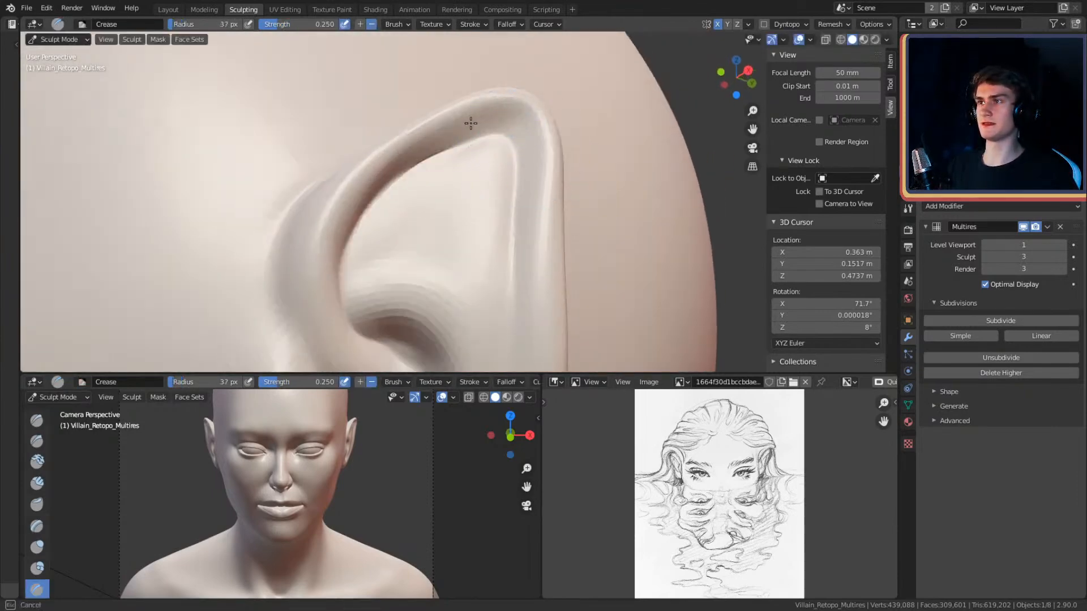
pyautogui.moveTo(408, 163)
pyautogui.keyDown('alt'); pyautogui.mouseDown()
pyautogui.moveTo(439, 175)
pyautogui.moveTo(364, 177)
pyautogui.moveTo(354, 257)
pyautogui.mouseUp(); pyautogui.keyUp('alt')
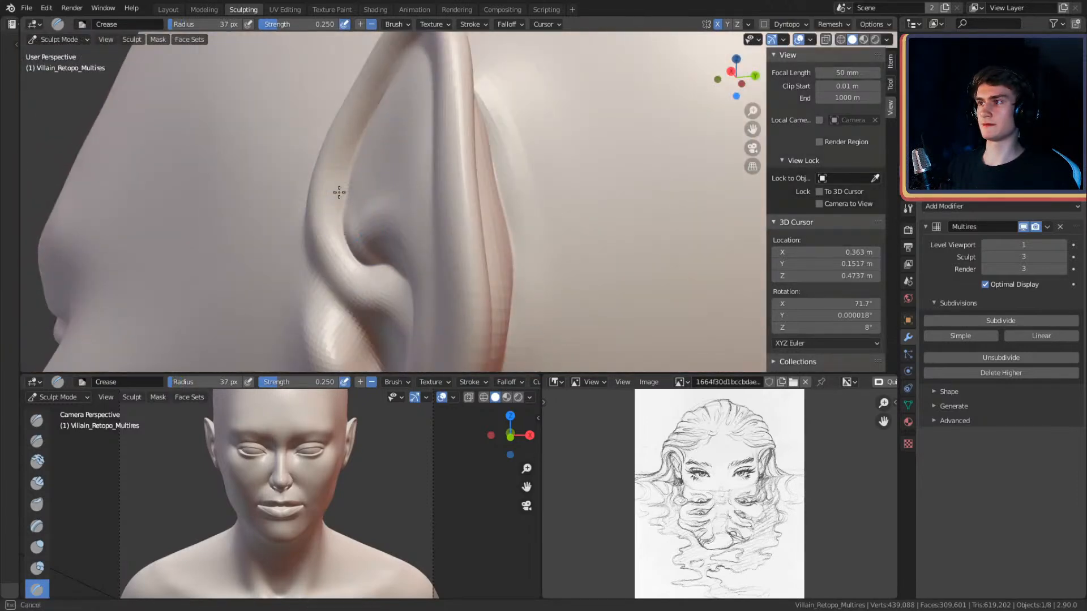
pyautogui.moveTo(358, 145)
pyautogui.keyDown('alt'); pyautogui.mouseDown()
pyautogui.moveTo(561, 119)
pyautogui.moveTo(565, 104)
pyautogui.moveTo(565, 124)
pyautogui.mouseUp(); pyautogui.keyUp('alt')
# - Sharpen the inner edge of the ear rim up to the tip with Crease at 29 px radius
pyautogui.moveTo(556, 220)
pyautogui.keyDown('alt'); pyautogui.mouseDown()
pyautogui.moveTo(498, 152)
pyautogui.moveTo(439, 167)
pyautogui.mouseUp(); pyautogui.keyUp('alt')
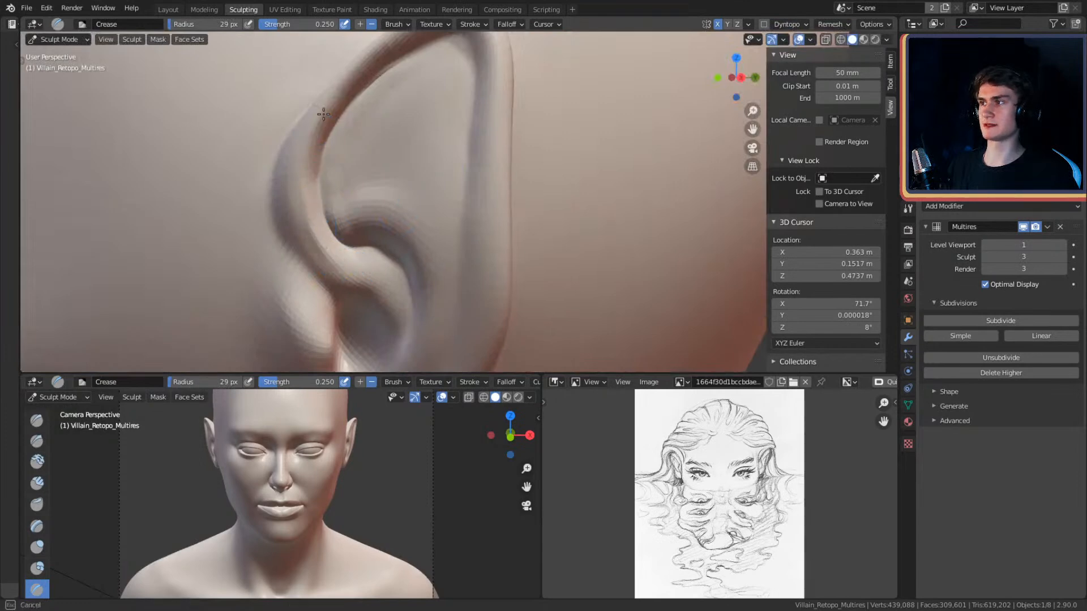
pyautogui.keyDown('alt'); pyautogui.moveTo(334, 89); pyautogui.dragTo(339, 202); pyautogui.keyUp('alt')
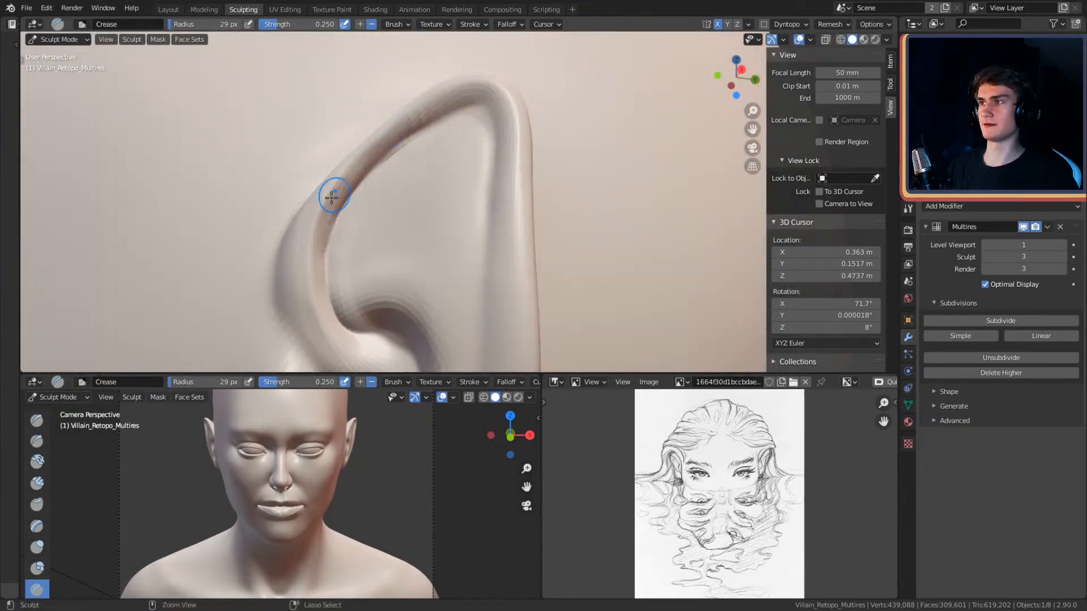
pyautogui.moveTo(400, 114)
pyautogui.keyDown('alt'); pyautogui.mouseDown()
pyautogui.moveTo(488, 90)
pyautogui.moveTo(587, 136)
pyautogui.moveTo(552, 124)
pyautogui.moveTo(478, 129)
pyautogui.mouseUp(); pyautogui.keyUp('alt')
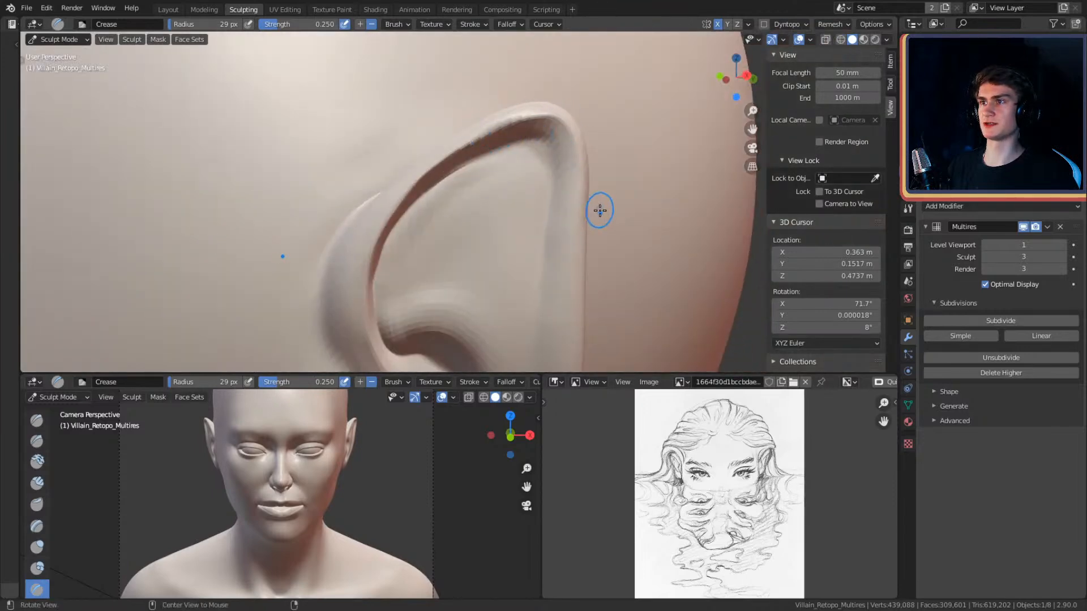
pyautogui.keyDown('alt'); pyautogui.moveTo(598, 210); pyautogui.dragTo(553, 146); pyautogui.keyUp('alt')
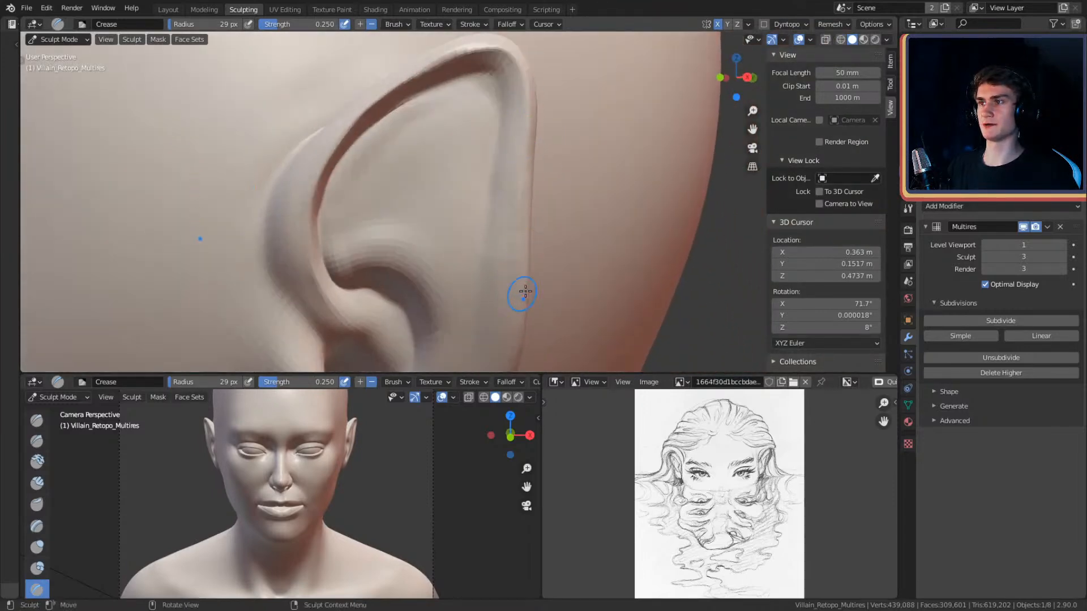
pyautogui.keyDown('alt'); pyautogui.moveTo(519, 297); pyautogui.dragTo(539, 181); pyautogui.keyUp('alt')
pyautogui.keyDown('alt'); pyautogui.moveTo(526, 285); pyautogui.dragTo(628, 149); pyautogui.keyUp('alt')
# - Tighten the ear tip and the rear rim with Crease at 55 px radius
pyautogui.press('f')
pyautogui.click(629, 154)
pyautogui.moveTo(619, 271)
pyautogui.mouseDown()
pyautogui.moveTo(620, 136)
pyautogui.moveTo(618, 174)
pyautogui.mouseUp()
pyautogui.keyDown('alt'); pyautogui.moveTo(618, 226); pyautogui.dragTo(584, 275); pyautogui.keyUp('alt')
pyautogui.keyDown('ctrl'); pyautogui.keyDown('alt'); pyautogui.moveTo(601, 156); pyautogui.dragTo(481, 227); pyautogui.keyUp('alt'); pyautogui.keyUp('ctrl')
pyautogui.keyDown('ctrl'); pyautogui.keyDown('alt'); pyautogui.moveTo(524, 261); pyautogui.dragTo(584, 165); pyautogui.keyUp('alt'); pyautogui.keyUp('ctrl')
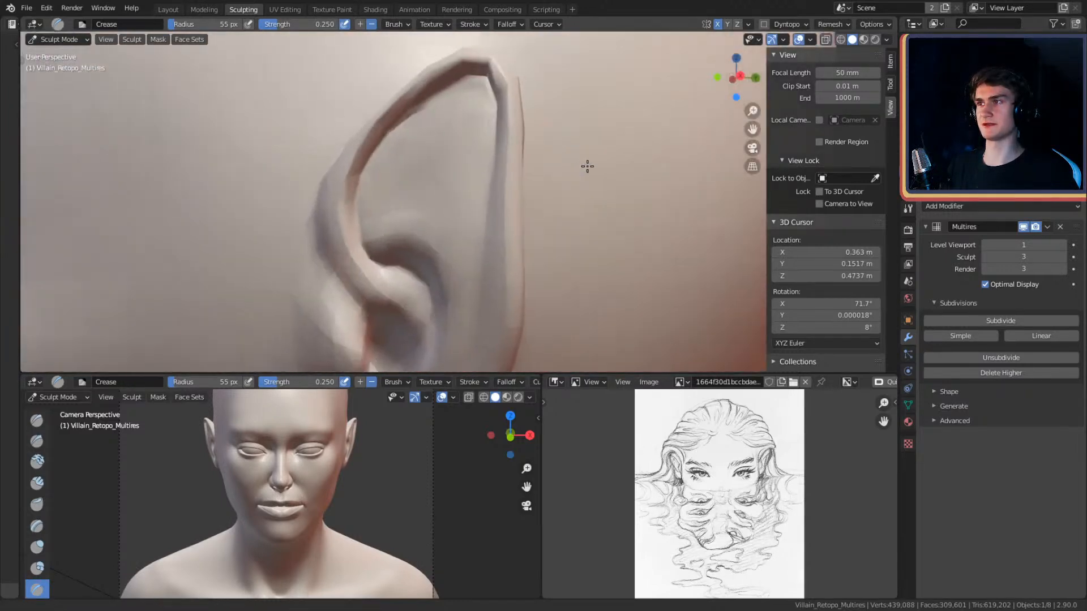
# - Sculpt the hollow inside the upper ear with Clay Strips, starting at 48 px radius
pyautogui.press('c')
pyautogui.scroll(4, 460, 170)
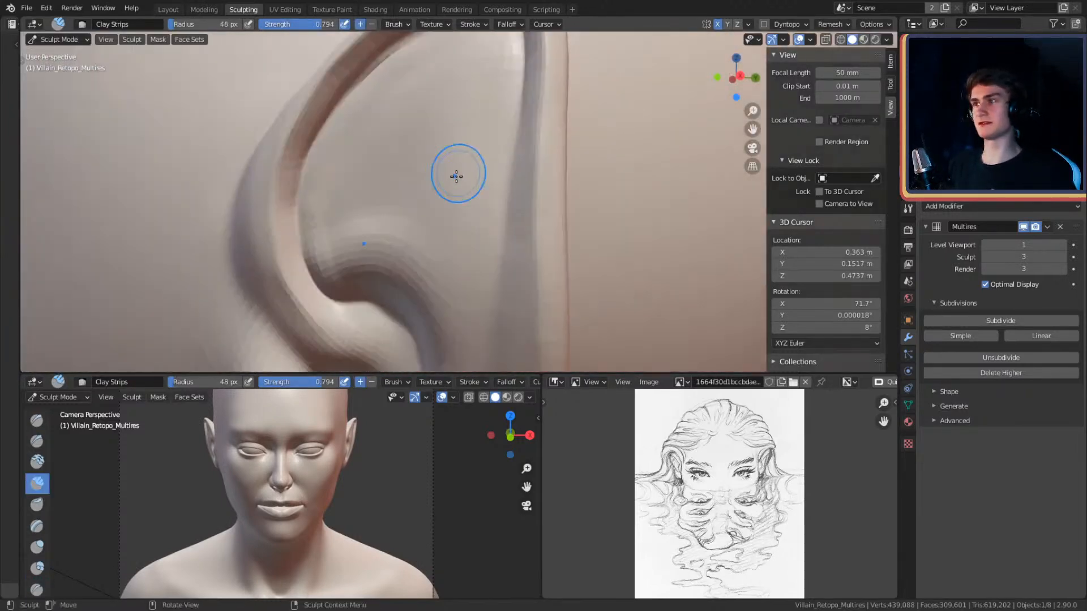
pyautogui.moveTo(490, 187)
pyautogui.keyDown('alt'); pyautogui.mouseDown()
pyautogui.moveTo(444, 155)
pyautogui.moveTo(421, 161)
pyautogui.mouseUp(); pyautogui.keyUp('alt')
pyautogui.moveTo(378, 183)
pyautogui.mouseDown()
pyautogui.moveTo(332, 141)
pyautogui.moveTo(326, 215)
pyautogui.moveTo(376, 153)
pyautogui.mouseUp()
pyautogui.press('f')
pyautogui.click(392, 175)
pyautogui.moveTo(357, 191); pyautogui.dragTo(413, 194)
pyautogui.moveTo(431, 195)
pyautogui.keyDown('alt'); pyautogui.mouseDown()
pyautogui.moveTo(434, 160)
pyautogui.moveTo(451, 161)
pyautogui.moveTo(475, 206)
pyautogui.moveTo(439, 182)
pyautogui.moveTo(466, 199)
pyautogui.mouseUp(); pyautogui.keyUp('alt')
# - Shape the inner ear fold above the ear canal with Clay Strips at 50 px radius
pyautogui.press('f')
pyautogui.click(460, 209)
pyautogui.press('f')
pyautogui.click(452, 209)
pyautogui.keyDown('alt'); pyautogui.moveTo(446, 252); pyautogui.dragTo(467, 221); pyautogui.keyUp('alt')
pyautogui.moveTo(453, 235); pyautogui.dragTo(304, 120)
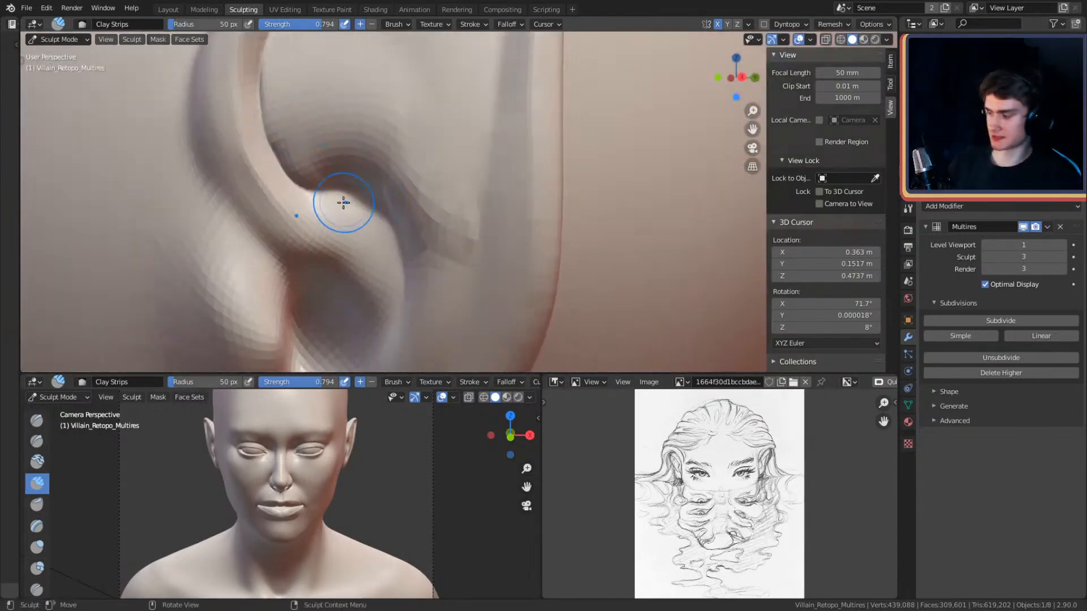
# - Define the tragus and the front edge of the ear canal with Crease at 74 px and 66 px radius
pyautogui.hotkey('shift', 'c')
pyautogui.moveTo(352, 206)
pyautogui.keyDown('alt'); pyautogui.mouseDown()
pyautogui.moveTo(381, 135)
pyautogui.moveTo(456, 153)
pyautogui.moveTo(505, 190)
pyautogui.moveTo(436, 144)
pyautogui.moveTo(443, 153)
pyautogui.moveTo(373, 207)
pyautogui.mouseUp(); pyautogui.keyUp('alt')
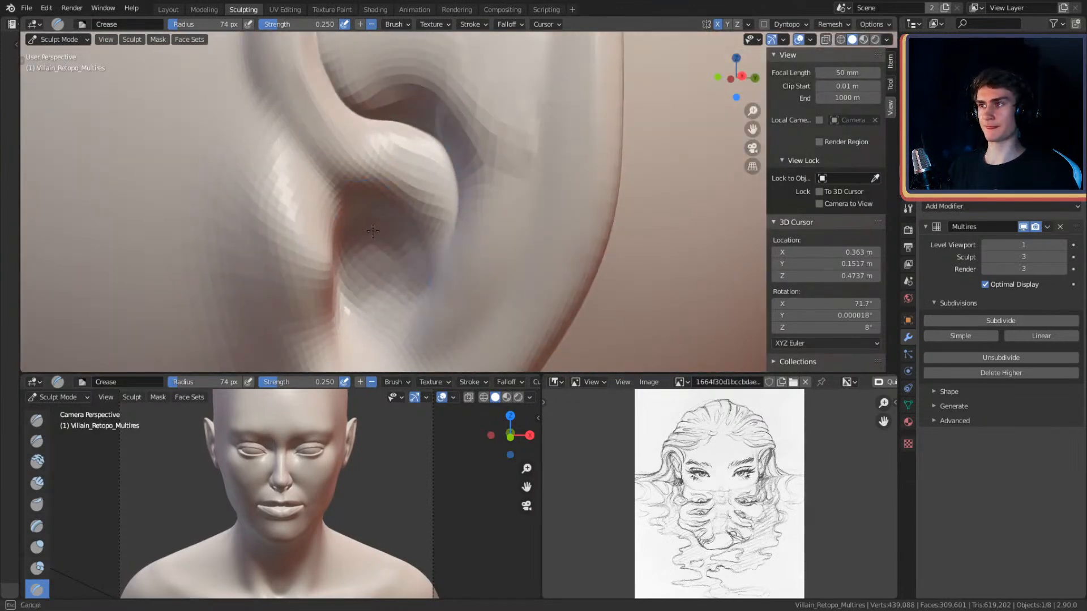
pyautogui.moveTo(361, 215); pyautogui.dragTo(365, 226)
pyautogui.keyDown('alt'); pyautogui.moveTo(464, 224); pyautogui.dragTo(401, 242); pyautogui.keyUp('alt')
pyautogui.press('f')
pyautogui.click(447, 220)
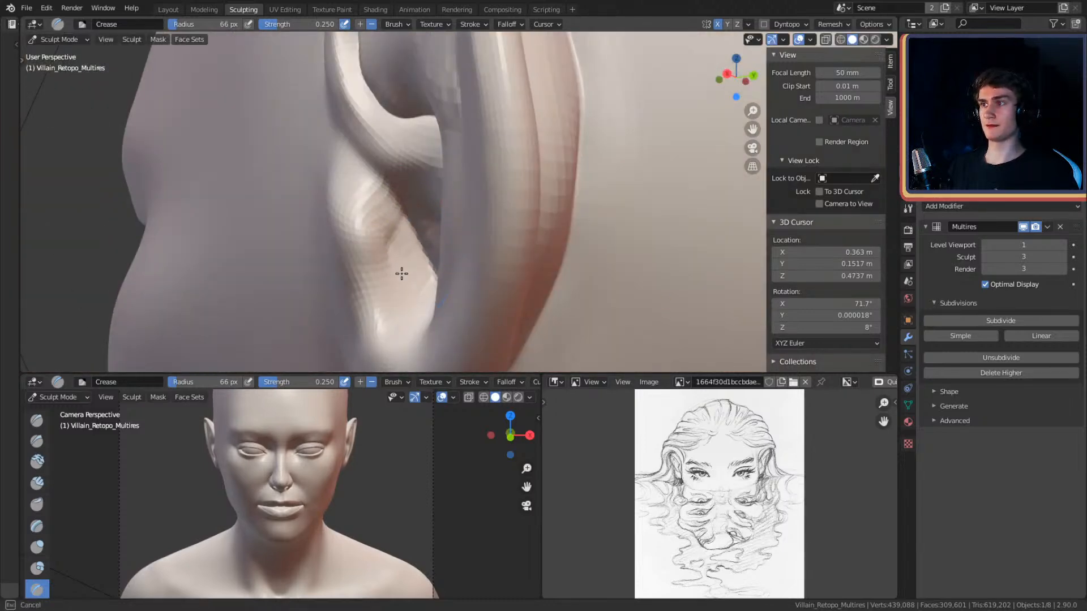
pyautogui.keyDown('alt'); pyautogui.moveTo(407, 209); pyautogui.dragTo(335, 153); pyautogui.keyUp('alt')
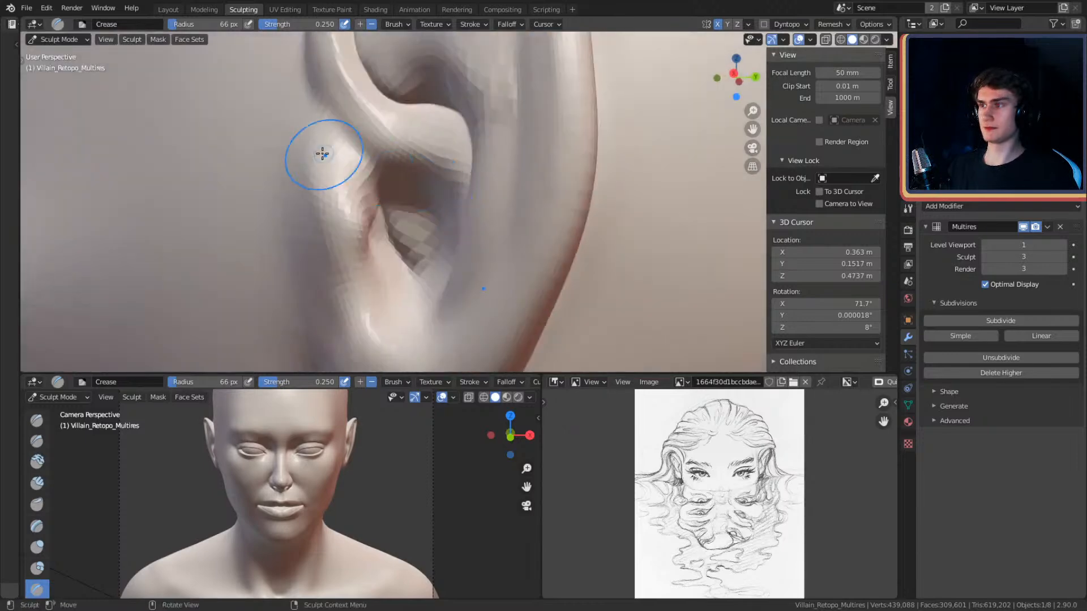
# - Shape the hollow around the ear canal with Clay Strips, starting at 44 px radius
pyautogui.press('c')
pyautogui.moveTo(450, 219); pyautogui.dragTo(445, 247, button='middle')
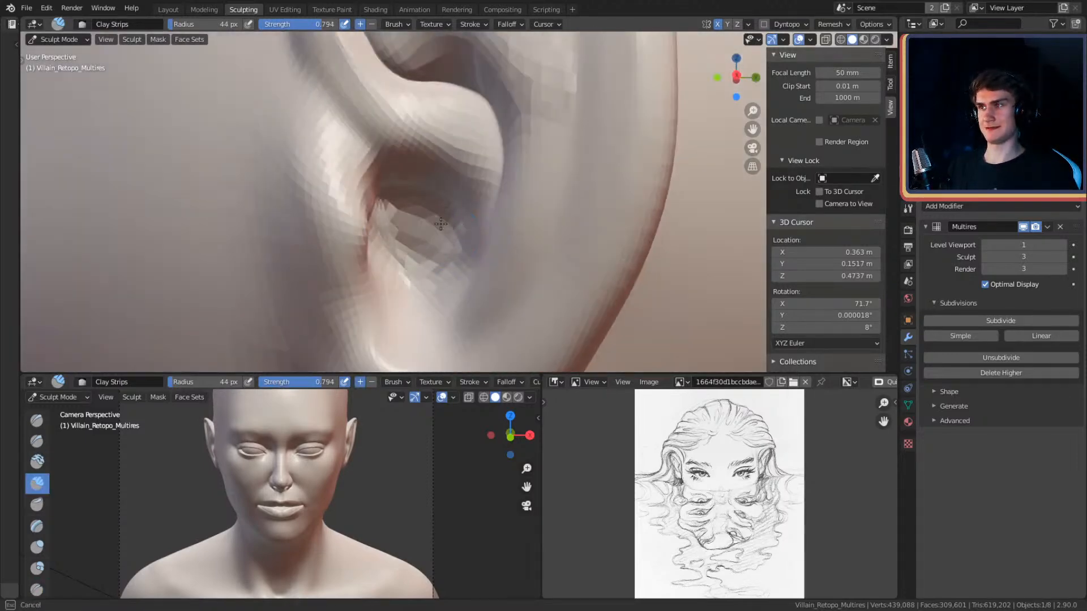
pyautogui.moveTo(403, 248)
pyautogui.mouseDown(button='middle')
pyautogui.moveTo(461, 208)
pyautogui.moveTo(350, 228)
pyautogui.mouseUp(button='middle')
pyautogui.moveTo(429, 187)
pyautogui.keyDown('alt'); pyautogui.keyDown('shift'); pyautogui.mouseDown()
pyautogui.moveTo(489, 198)
pyautogui.moveTo(426, 220)
pyautogui.mouseUp(); pyautogui.keyUp('shift'); pyautogui.keyUp('alt')
pyautogui.press('f')
pyautogui.click(481, 199)
pyautogui.moveTo(426, 225)
pyautogui.mouseDown(button='middle')
pyautogui.moveTo(493, 175)
pyautogui.moveTo(611, 220)
pyautogui.mouseUp(button='middle')
pyautogui.keyDown('ctrl'); pyautogui.moveTo(514, 104); pyautogui.dragTo(504, 226, button='middle'); pyautogui.keyUp('ctrl')
pyautogui.moveTo(504, 227)
pyautogui.mouseDown(button='middle')
pyautogui.moveTo(533, 218)
pyautogui.moveTo(529, 90)
pyautogui.moveTo(492, 213)
pyautogui.moveTo(514, 141)
pyautogui.moveTo(563, 175)
pyautogui.moveTo(460, 107)
pyautogui.mouseUp(button='middle')
# - Refine the lower ear bowl and the rim beside it with Crease, going from 90 px to 27 px radius
pyautogui.hotkey('shift', 'c')
pyautogui.moveTo(502, 206); pyautogui.dragTo(493, 196, button='middle')
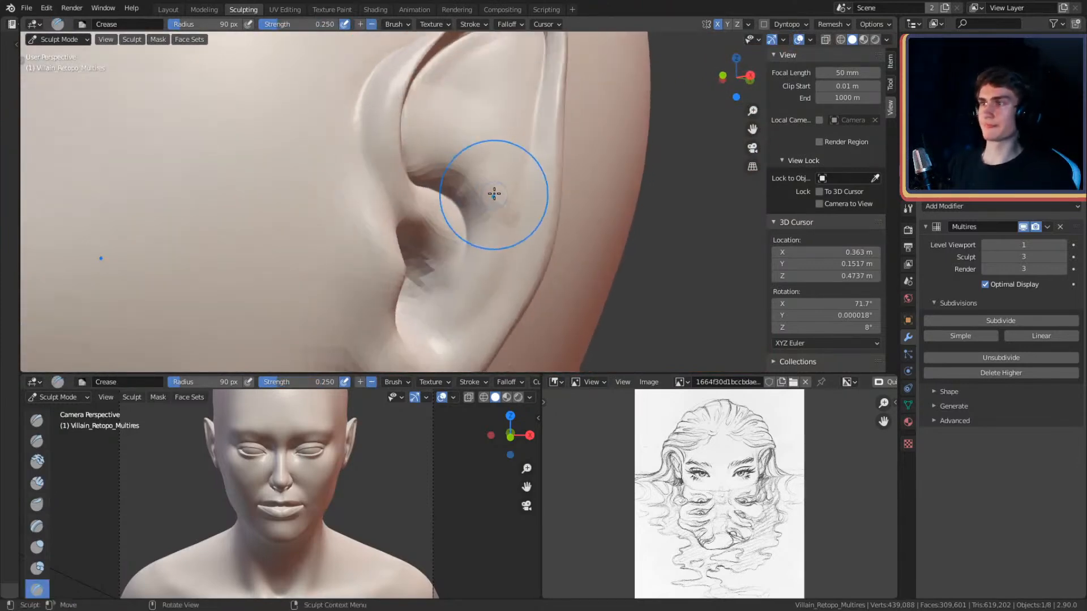
pyautogui.moveTo(526, 187)
pyautogui.keyDown('alt'); pyautogui.mouseDown()
pyautogui.moveTo(516, 141)
pyautogui.moveTo(485, 204)
pyautogui.moveTo(528, 162)
pyautogui.moveTo(432, 215)
pyautogui.moveTo(459, 172)
pyautogui.moveTo(478, 182)
pyautogui.moveTo(443, 223)
pyautogui.moveTo(507, 219)
pyautogui.mouseUp(); pyautogui.keyUp('alt')
pyautogui.press('g')
pyautogui.hotkey('shift', 'c')
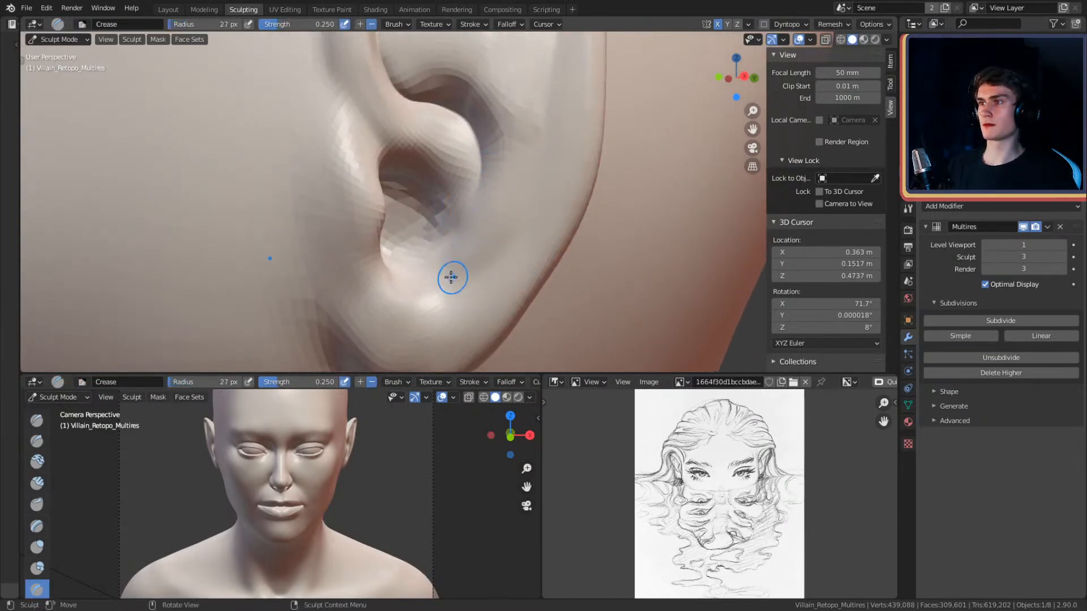
pyautogui.keyDown('alt'); pyautogui.moveTo(533, 176); pyautogui.dragTo(540, 162); pyautogui.keyUp('alt')
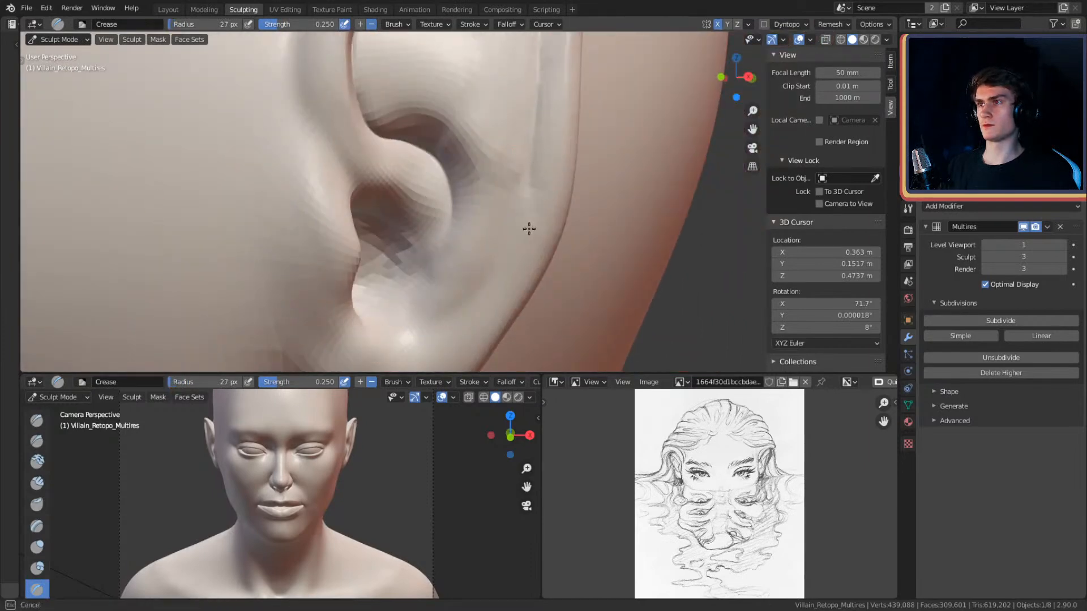
pyautogui.moveTo(500, 250); pyautogui.dragTo(522, 219, button='middle')
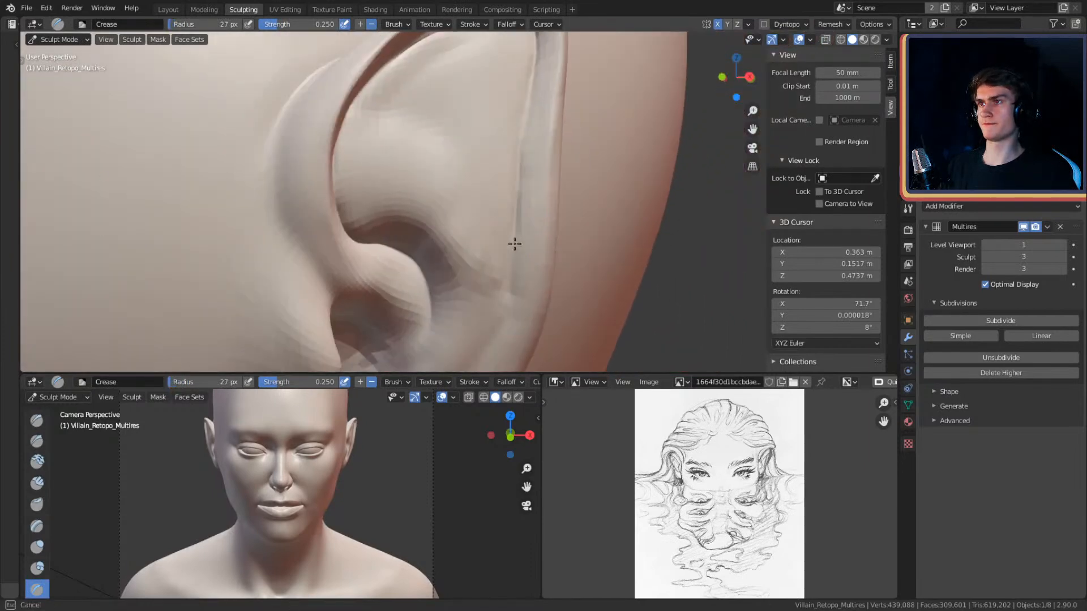
pyautogui.moveTo(519, 284)
pyautogui.mouseDown(button='middle')
pyautogui.moveTo(552, 160)
pyautogui.moveTo(521, 186)
pyautogui.mouseUp(button='middle')
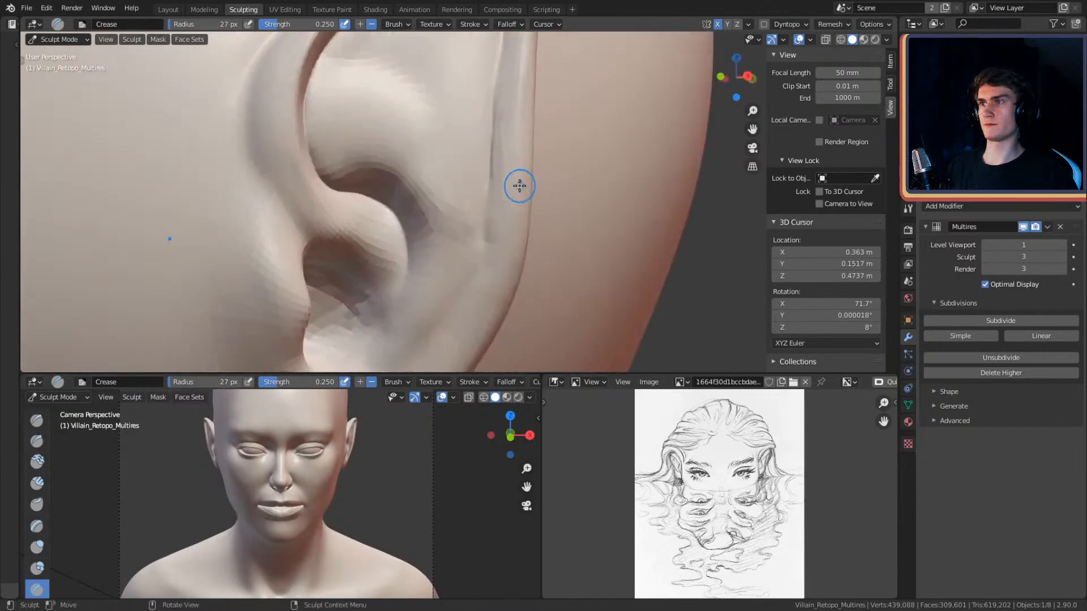
# - Sharpen the groove inside the rear ear rim up toward the tip with Crease at 27 px and 40 px radius
pyautogui.keyDown('shift'); pyautogui.moveTo(522, 43); pyautogui.dragTo(524, 177, button='middle'); pyautogui.keyUp('shift')
pyautogui.moveTo(508, 159); pyautogui.dragTo(516, 60)
pyautogui.moveTo(514, 68)
pyautogui.keyDown('shift'); pyautogui.mouseDown(button='middle')
pyautogui.moveTo(538, 104)
pyautogui.moveTo(535, 150)
pyautogui.mouseUp(button='middle'); pyautogui.keyUp('shift')
pyautogui.moveTo(504, 96)
pyautogui.mouseDown(button='middle')
pyautogui.moveTo(417, 253)
pyautogui.moveTo(485, 213)
pyautogui.moveTo(485, 150)
pyautogui.moveTo(538, 134)
pyautogui.moveTo(549, 159)
pyautogui.mouseUp(button='middle')
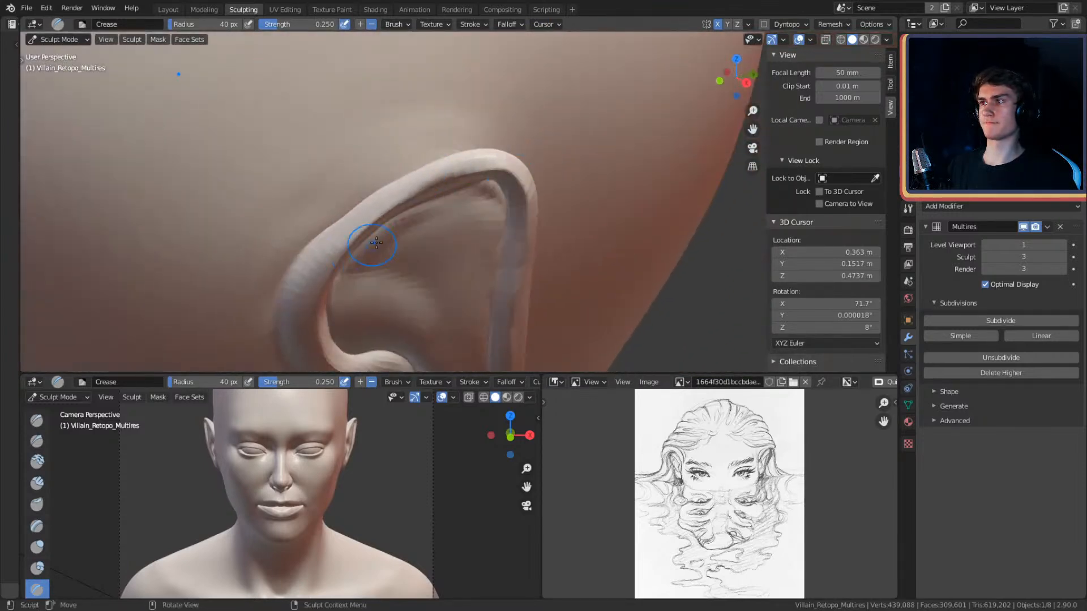
# - Crease the upper inner ear fold and the inner edge of the front rim, ending at 82 px radius
pyautogui.moveTo(368, 248); pyautogui.dragTo(474, 195, button='middle')
pyautogui.moveTo(388, 286); pyautogui.dragTo(395, 275, button='middle')
pyautogui.moveTo(395, 278); pyautogui.dragTo(436, 316)
pyautogui.moveTo(434, 271)
pyautogui.keyDown('shift'); pyautogui.mouseDown(button='middle')
pyautogui.moveTo(482, 146)
pyautogui.moveTo(443, 150)
pyautogui.moveTo(409, 197)
pyautogui.mouseUp(button='middle'); pyautogui.keyUp('shift')
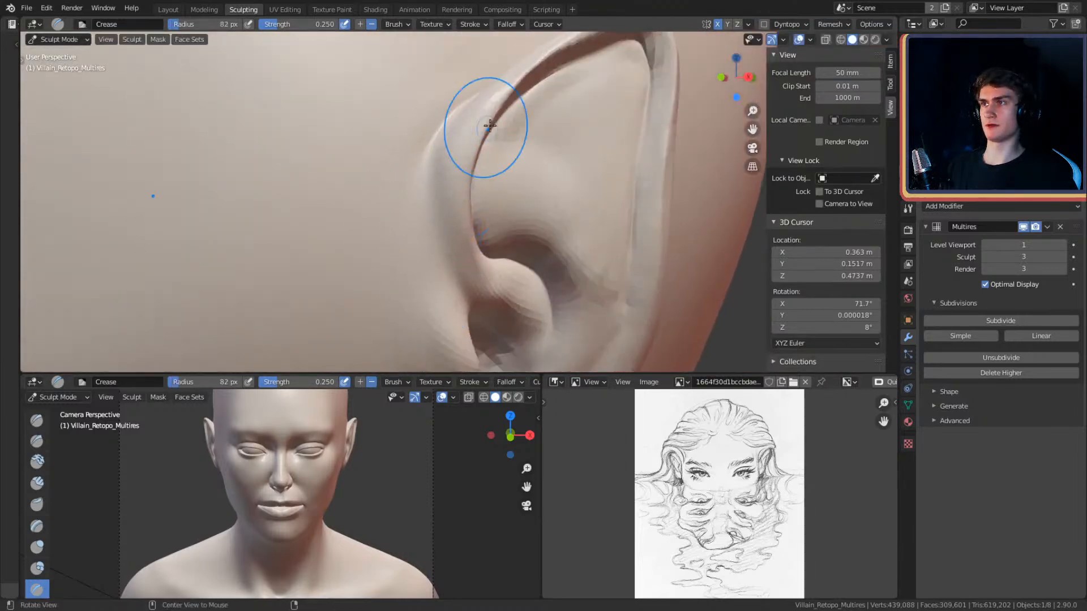
pyautogui.scroll(-6, 479, 139)
pyautogui.moveTo(521, 206)
pyautogui.mouseDown(button='middle')
pyautogui.moveTo(485, 158)
pyautogui.moveTo(532, 211)
pyautogui.mouseUp(button='middle')
pyautogui.scroll(-2, 540, 215)
pyautogui.keyDown('ctrl'); pyautogui.keyDown('alt'); pyautogui.moveTo(466, 205); pyautogui.dragTo(469, 102); pyautogui.keyUp('alt'); pyautogui.keyUp('ctrl')
pyautogui.keyDown('alt'); pyautogui.keyDown('shift'); pyautogui.moveTo(481, 102); pyautogui.dragTo(453, 204); pyautogui.keyUp('shift'); pyautogui.keyUp('alt')
pyautogui.keyDown('alt'); pyautogui.moveTo(588, 181); pyautogui.dragTo(514, 164); pyautogui.keyUp('alt')
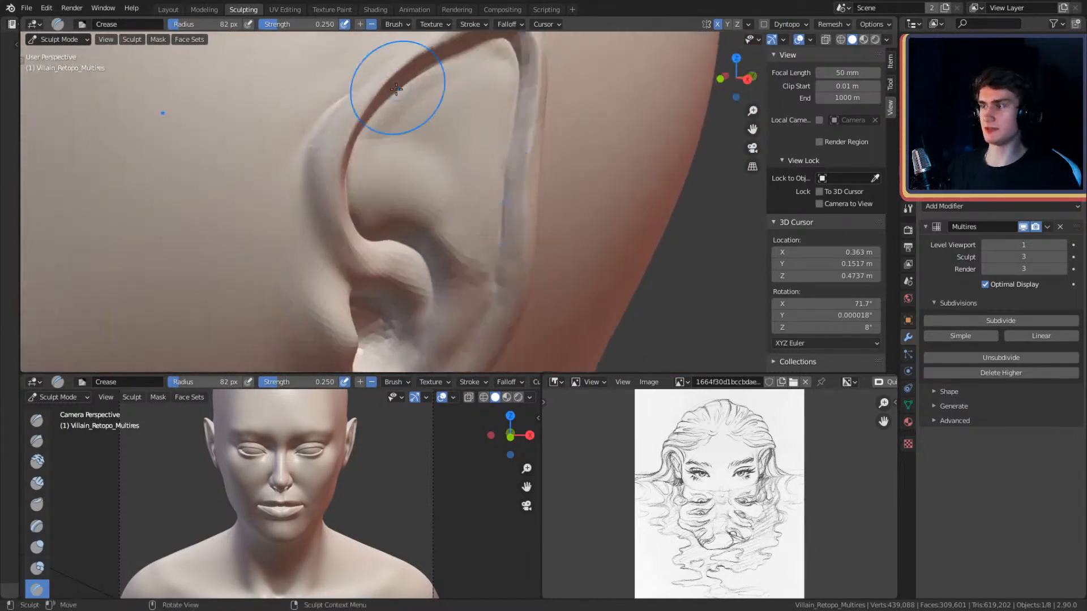
# - Build up the surface inside the upper ear down to the inner fold with Clay Strips at 57 px and 37 px radius
pyautogui.press('c')
pyautogui.moveTo(446, 150); pyautogui.dragTo(457, 194)
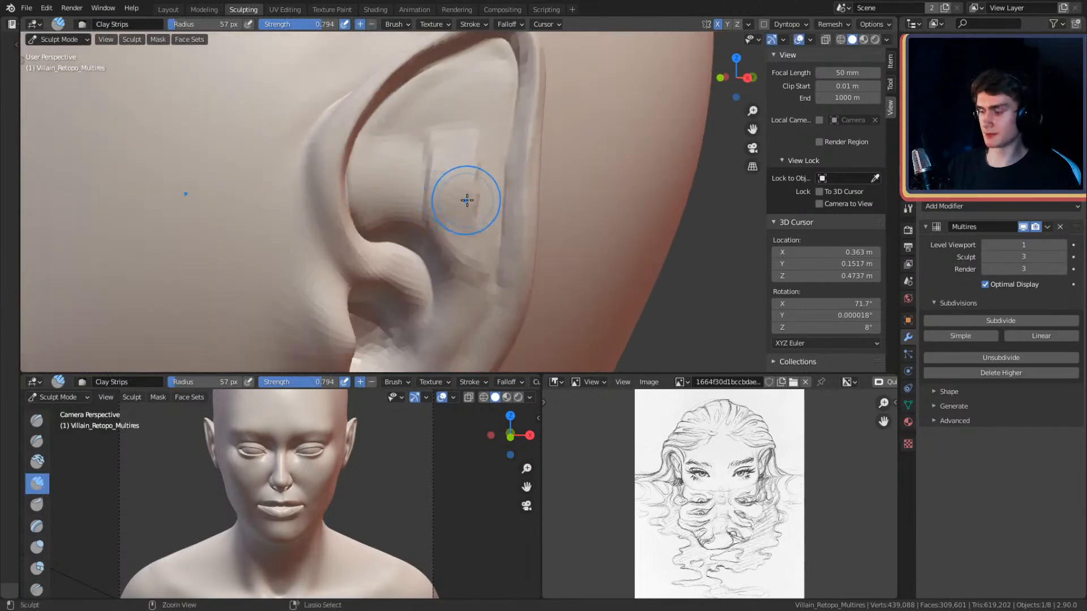
pyautogui.moveTo(482, 126)
pyautogui.keyDown('alt'); pyautogui.keyDown('shift'); pyautogui.mouseDown()
pyautogui.moveTo(476, 217)
pyautogui.moveTo(502, 204)
pyautogui.mouseUp(); pyautogui.keyUp('shift'); pyautogui.keyUp('alt')
pyautogui.press('f')
pyautogui.click(464, 218)
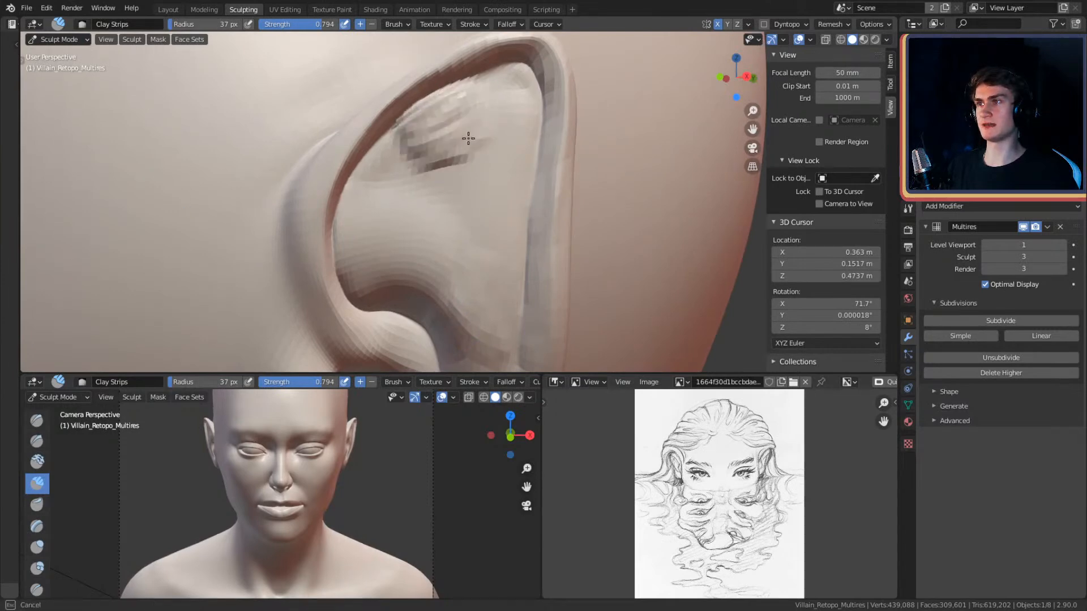
pyautogui.moveTo(509, 164)
pyautogui.mouseDown()
pyautogui.moveTo(515, 143)
pyautogui.moveTo(505, 195)
pyautogui.mouseUp()
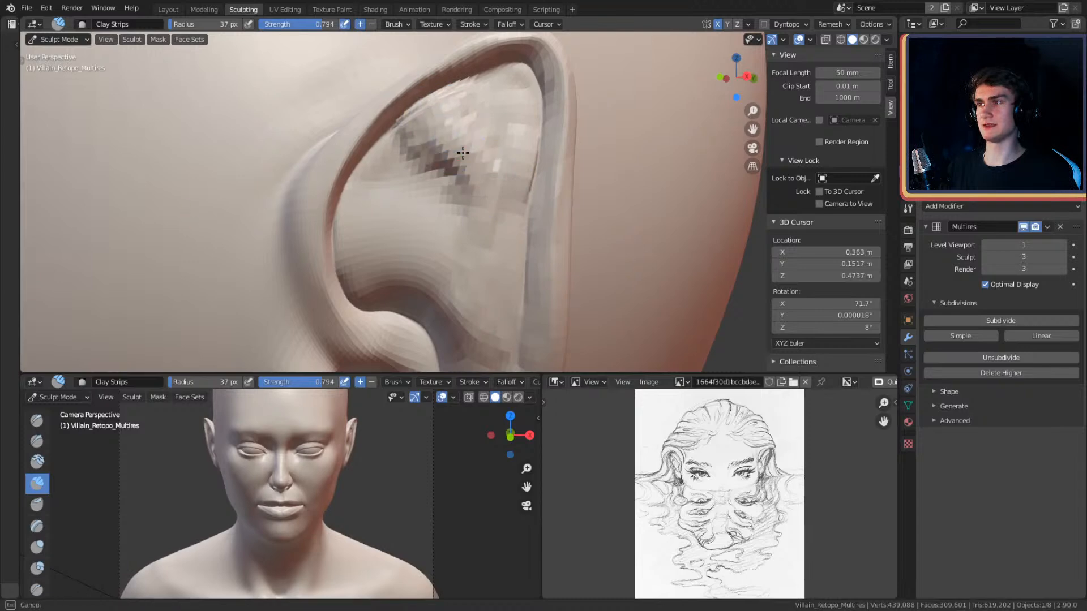
pyautogui.moveTo(506, 177); pyautogui.dragTo(474, 247)
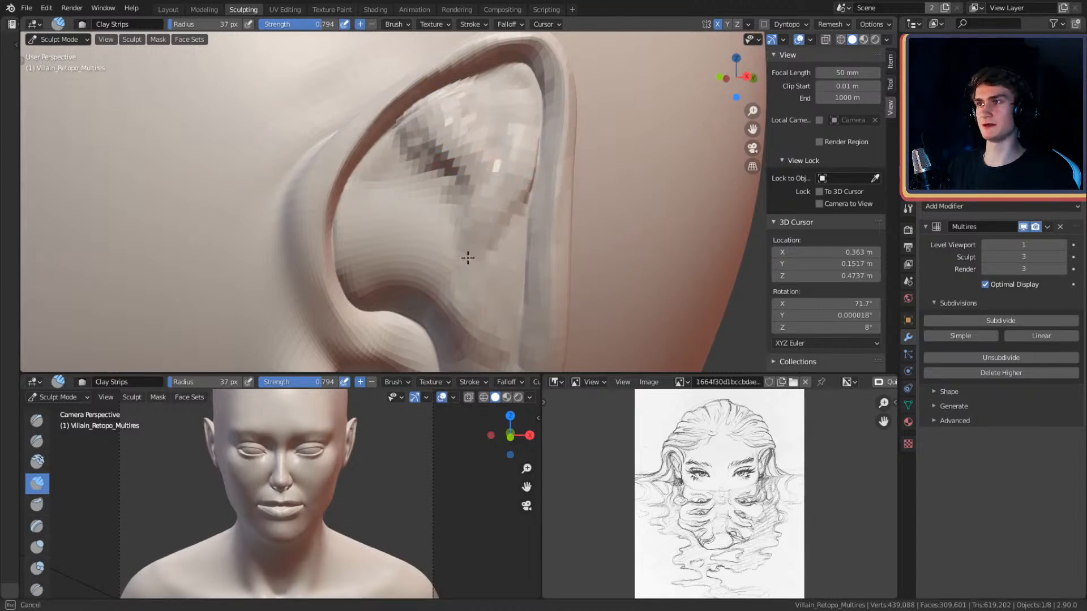
pyautogui.moveTo(515, 194)
pyautogui.mouseDown()
pyautogui.moveTo(480, 300)
pyautogui.moveTo(465, 283)
pyautogui.mouseUp()
# - Even out the inner upper ear with broad Clay Strips strokes at 116 px and 111 px radius
pyautogui.press('f')
pyautogui.click(481, 164)
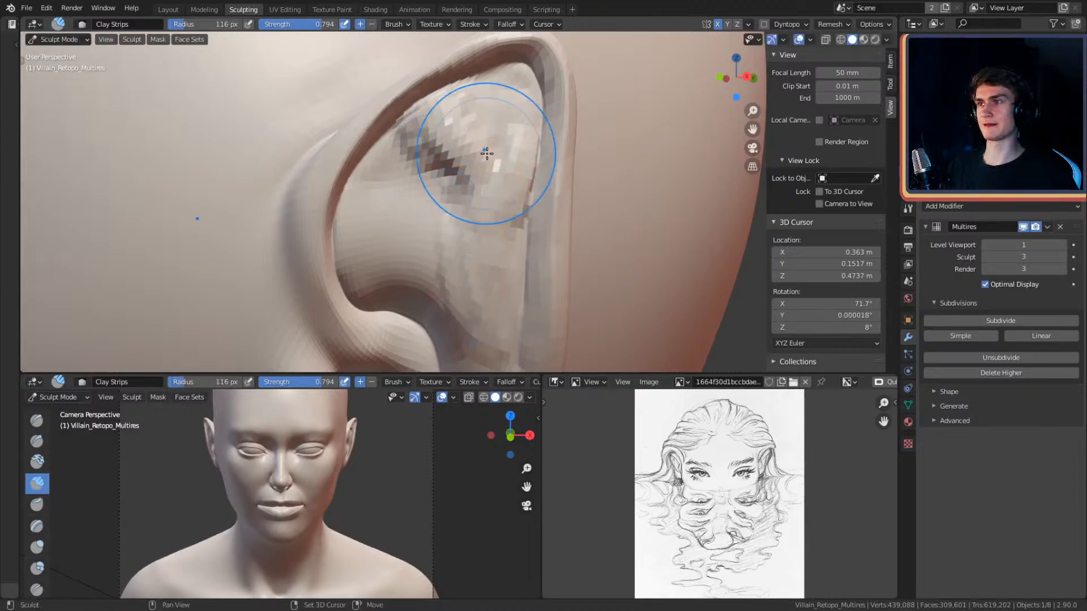
pyautogui.click(440, 169)
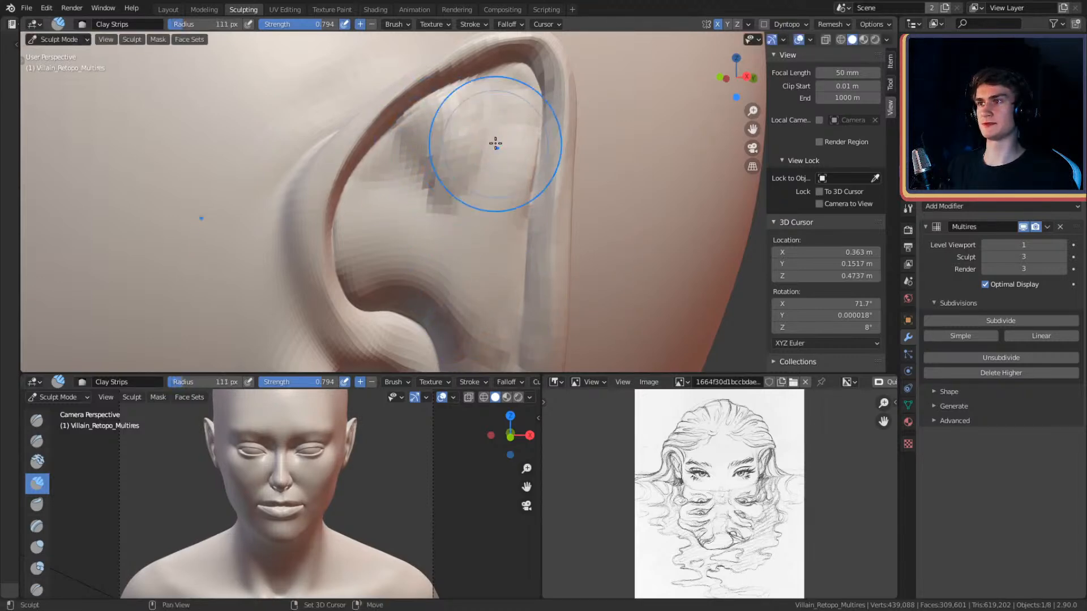
pyautogui.press('f')
pyautogui.click(446, 125)
pyautogui.moveTo(460, 201)
pyautogui.mouseDown(button='middle')
pyautogui.moveTo(505, 243)
pyautogui.moveTo(578, 211)
pyautogui.moveTo(572, 227)
pyautogui.moveTo(476, 206)
pyautogui.moveTo(516, 155)
pyautogui.moveTo(457, 188)
pyautogui.moveTo(469, 202)
pyautogui.mouseUp(button='middle')
# - Blend the middle of the inner ear surface into the fold with Clay Strips, starting at 46 px radius
pyautogui.press('f')
pyautogui.click(430, 191)
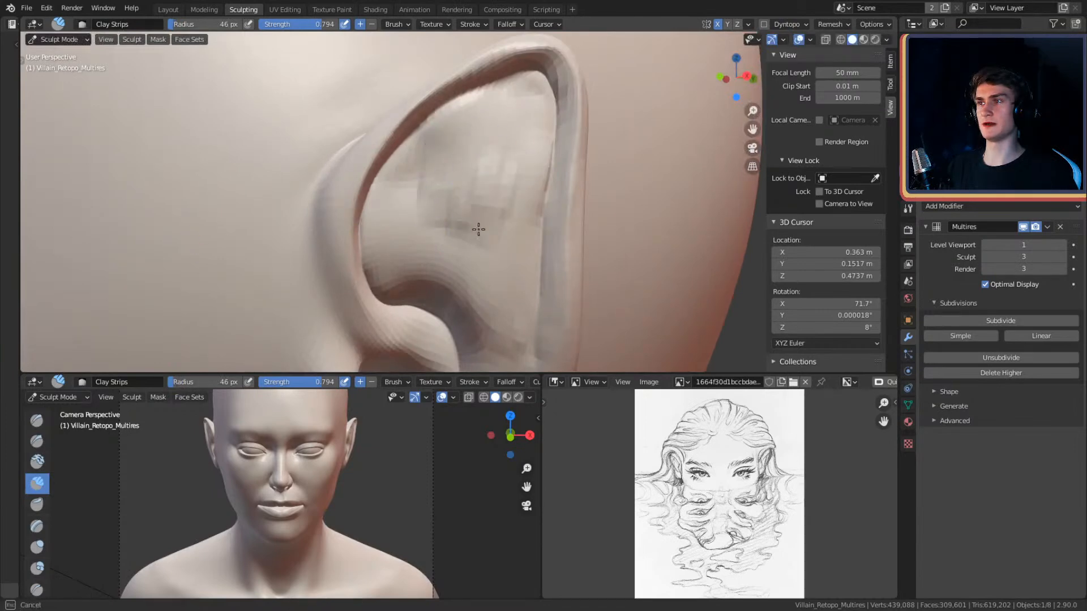
pyautogui.press('f')
pyautogui.click(495, 178)
pyautogui.click(449, 206)
pyautogui.moveTo(448, 206)
pyautogui.mouseDown(button='middle')
pyautogui.moveTo(478, 204)
pyautogui.moveTo(500, 148)
pyautogui.moveTo(487, 214)
pyautogui.mouseUp(button='middle')
pyautogui.moveTo(487, 214)
pyautogui.keyDown('ctrl'); pyautogui.keyDown('alt'); pyautogui.mouseDown()
pyautogui.moveTo(505, 184)
pyautogui.moveTo(505, 148)
pyautogui.moveTo(512, 182)
pyautogui.mouseUp(); pyautogui.keyUp('alt'); pyautogui.keyUp('ctrl')
# - Fill the hollow just below the ear tip with Clay Strips at 49 px and 81 px radius
pyautogui.press('f')
pyautogui.click(484, 179)
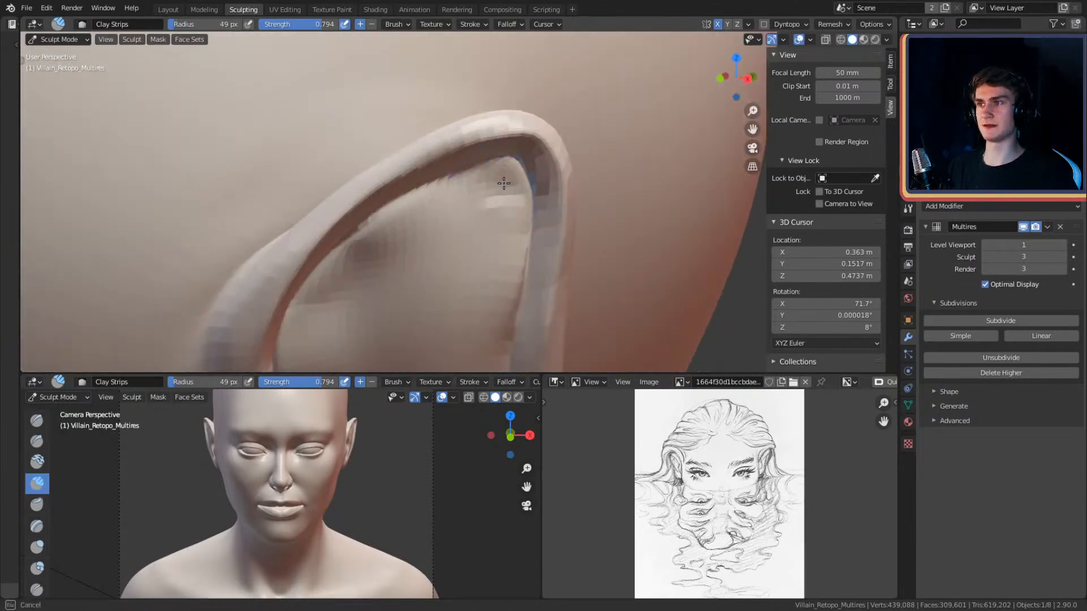
pyautogui.press('f')
pyautogui.moveTo(498, 200); pyautogui.dragTo(507, 165)
pyautogui.moveTo(511, 124)
pyautogui.keyDown('ctrl'); pyautogui.keyDown('alt'); pyautogui.mouseDown()
pyautogui.moveTo(502, 257)
pyautogui.moveTo(534, 223)
pyautogui.moveTo(500, 201)
pyautogui.moveTo(545, 153)
pyautogui.moveTo(517, 228)
pyautogui.moveTo(524, 186)
pyautogui.moveTo(486, 193)
pyautogui.moveTo(486, 171)
pyautogui.mouseUp(); pyautogui.keyUp('alt'); pyautogui.keyUp('ctrl')
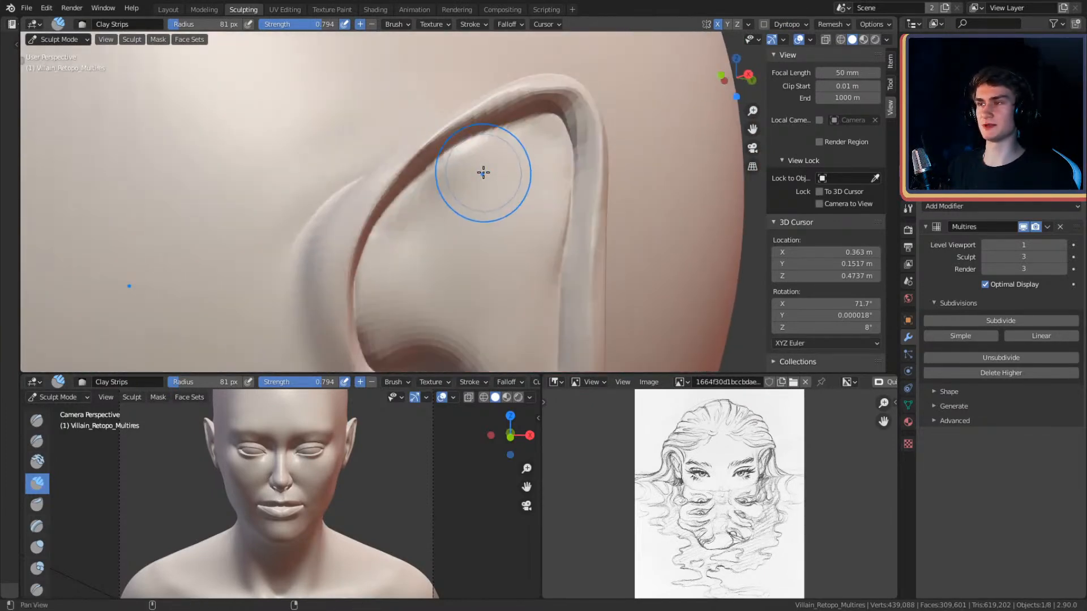
# - Tighten the inner edge of the rim near the ear tip with Crease at 81 px radius
pyautogui.hotkey('shift', 'c')
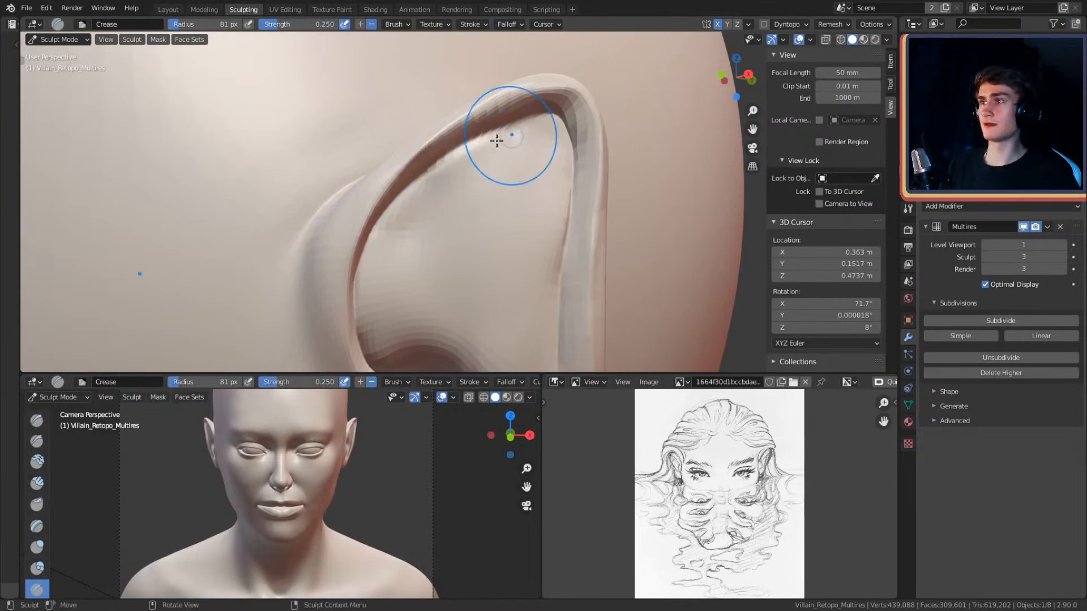
pyautogui.moveTo(533, 100)
pyautogui.keyDown('ctrl'); pyautogui.keyDown('alt'); pyautogui.mouseDown()
pyautogui.moveTo(502, 209)
pyautogui.moveTo(532, 181)
pyautogui.moveTo(538, 142)
pyautogui.moveTo(519, 230)
pyautogui.moveTo(541, 168)
pyautogui.mouseUp(); pyautogui.keyUp('alt'); pyautogui.keyUp('ctrl')
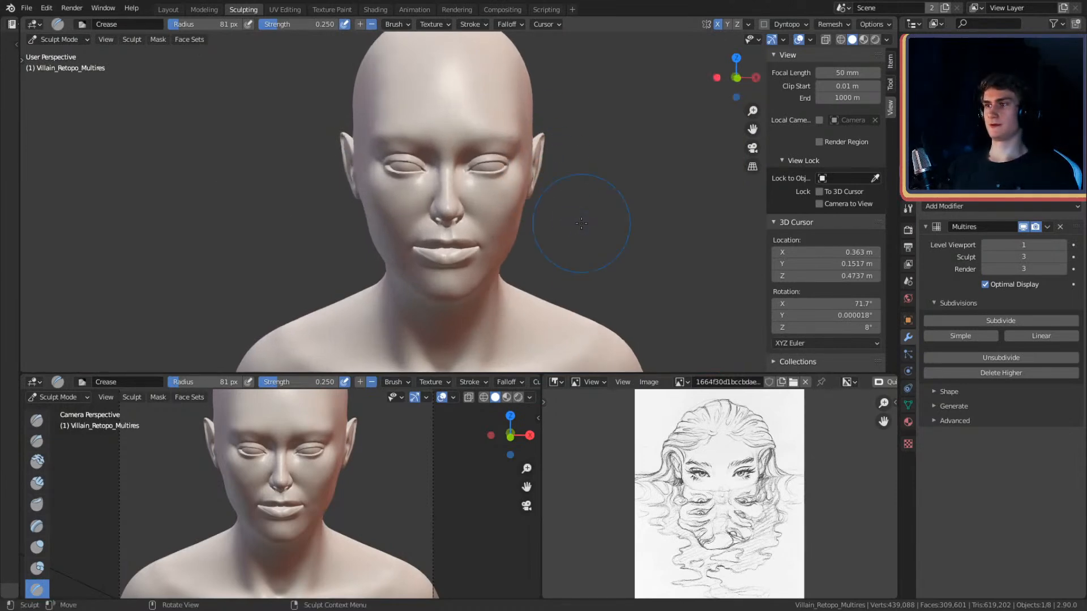
pyautogui.moveTo(576, 224)
pyautogui.keyDown('ctrl'); pyautogui.keyDown('alt'); pyautogui.mouseDown()
pyautogui.moveTo(564, 172)
pyautogui.moveTo(600, 219)
pyautogui.moveTo(580, 205)
pyautogui.mouseUp(); pyautogui.keyUp('alt'); pyautogui.keyUp('ctrl')
pyautogui.scroll(-3, 580, 205)
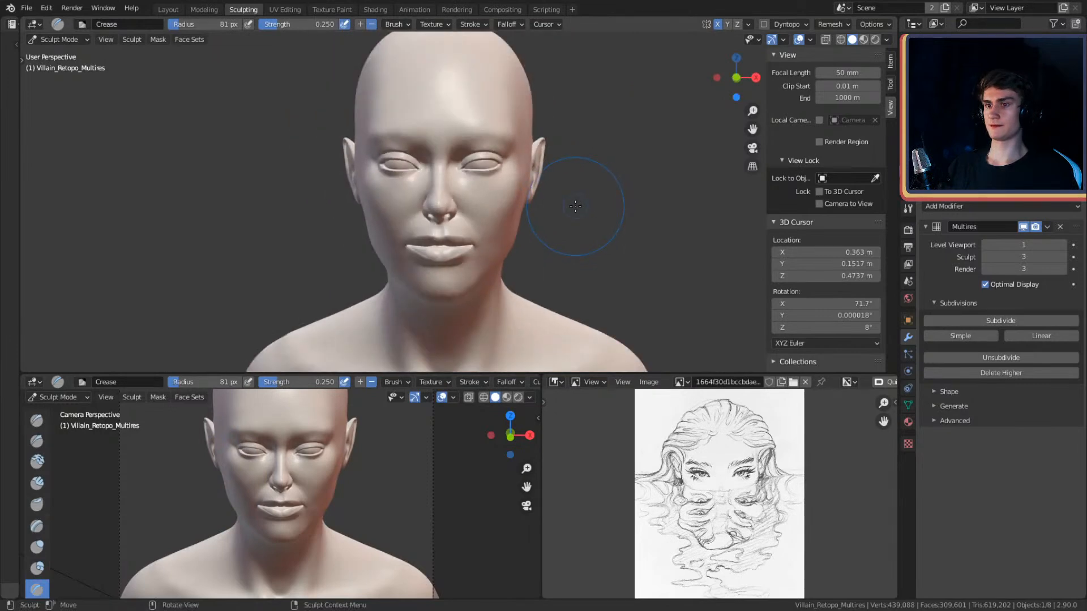
pyautogui.moveTo(575, 206)
pyautogui.keyDown('alt'); pyautogui.mouseDown()
pyautogui.moveTo(583, 145)
pyautogui.moveTo(545, 244)
pyautogui.mouseUp(); pyautogui.keyUp('alt')
pyautogui.keyDown('ctrl'); pyautogui.keyDown('alt'); pyautogui.moveTo(544, 243); pyautogui.dragTo(554, 204); pyautogui.keyUp('alt'); pyautogui.keyUp('ctrl')
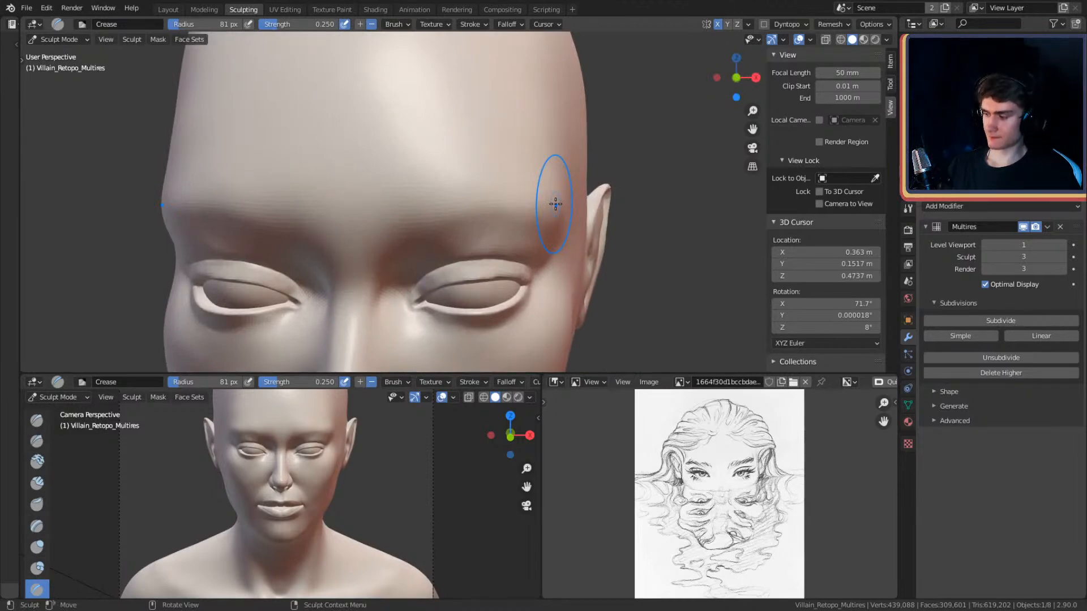
# - Adjust the brow and the side of the forehead with Grab at 134 px and 119 px radius
pyautogui.press('g')
pyautogui.press('f')
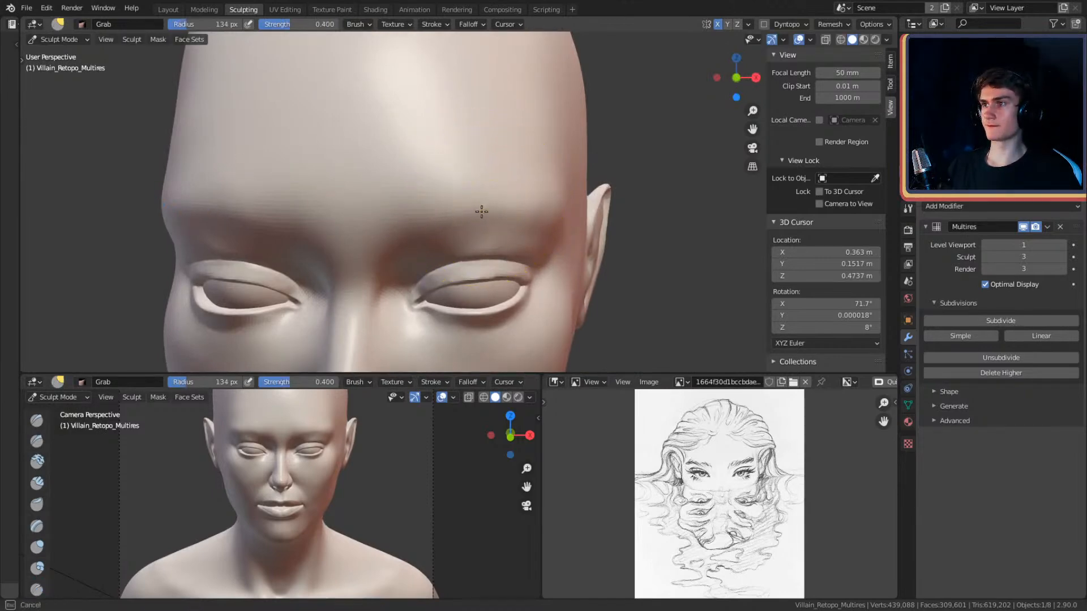
pyautogui.moveTo(490, 130)
pyautogui.keyDown('ctrl'); pyautogui.keyDown('alt'); pyautogui.mouseDown()
pyautogui.moveTo(490, 172)
pyautogui.moveTo(504, 150)
pyautogui.moveTo(484, 185)
pyautogui.mouseUp(); pyautogui.keyUp('alt'); pyautogui.keyUp('ctrl')
pyautogui.keyDown('alt'); pyautogui.moveTo(484, 244); pyautogui.dragTo(505, 167); pyautogui.keyUp('alt')
pyautogui.press('f')
pyautogui.click(540, 180)
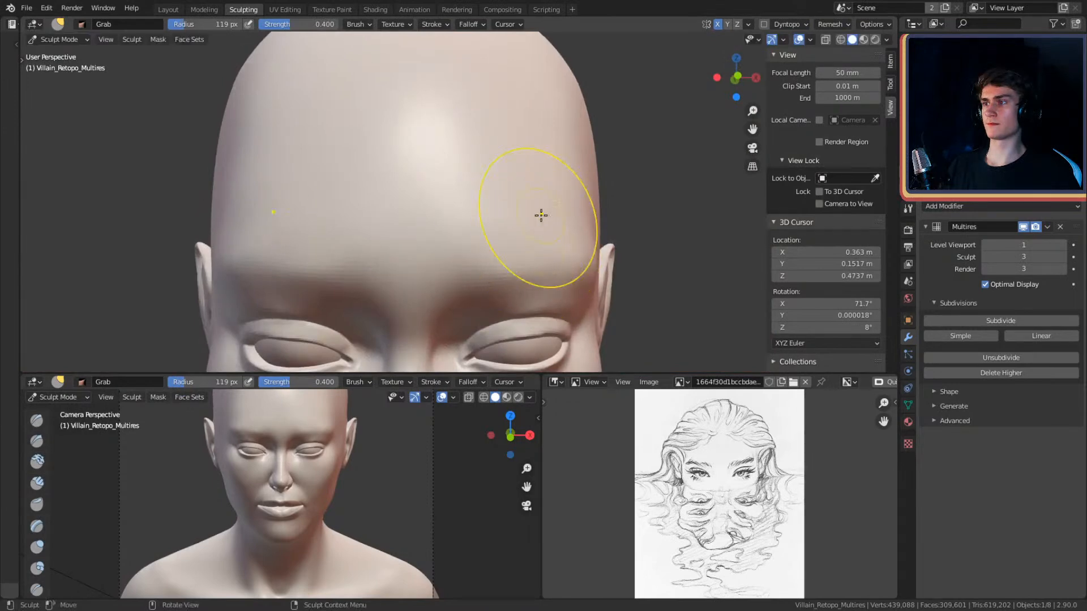
# - Check the face from the front and save the file
pyautogui.keyDown('ctrl'); pyautogui.keyDown('alt'); pyautogui.moveTo(547, 232); pyautogui.dragTo(534, 255); pyautogui.keyUp('alt'); pyautogui.keyUp('ctrl')
pyautogui.moveTo(467, 198)
pyautogui.keyDown('alt'); pyautogui.mouseDown()
pyautogui.moveTo(605, 170)
pyautogui.moveTo(456, 177)
pyautogui.moveTo(436, 108)
pyautogui.moveTo(509, 163)
pyautogui.moveTo(496, 126)
pyautogui.moveTo(532, 226)
pyautogui.moveTo(564, 206)
pyautogui.mouseUp(); pyautogui.keyUp('alt')
pyautogui.moveTo(564, 206)
pyautogui.keyDown('ctrl'); pyautogui.keyDown('alt'); pyautogui.mouseDown()
pyautogui.moveTo(555, 173)
pyautogui.moveTo(575, 214)
pyautogui.moveTo(509, 194)
pyautogui.mouseUp(); pyautogui.keyUp('alt'); pyautogui.keyUp('ctrl')
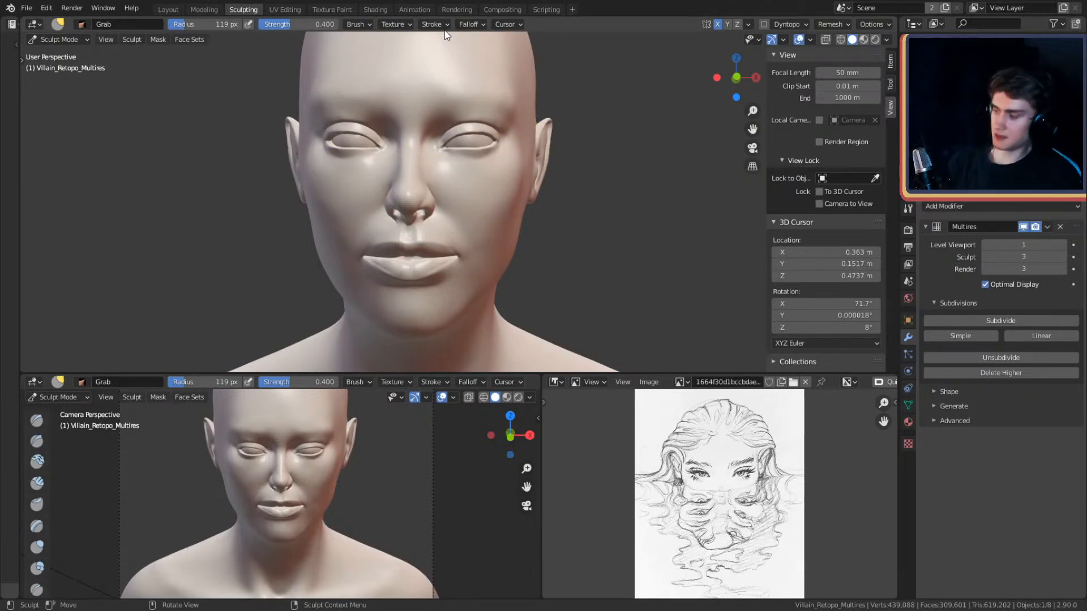
pyautogui.moveTo(468, 105)
pyautogui.keyDown('alt'); pyautogui.keyDown('shift'); pyautogui.mouseDown()
pyautogui.moveTo(504, 150)
pyautogui.moveTo(520, 120)
pyautogui.moveTo(497, 145)
pyautogui.moveTo(502, 134)
pyautogui.mouseUp(); pyautogui.keyUp('shift'); pyautogui.keyUp('alt')
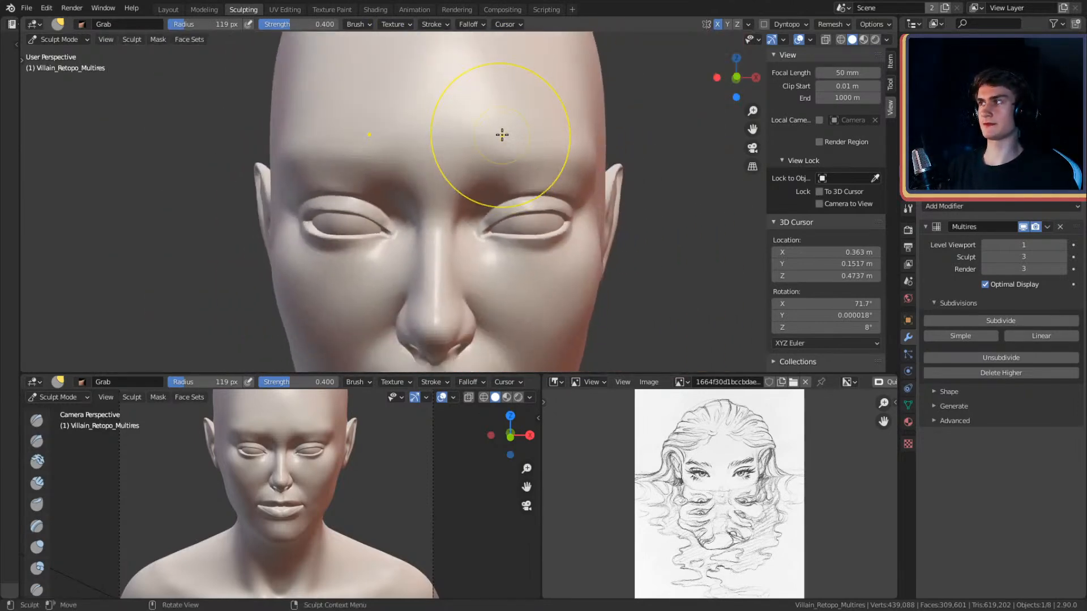
pyautogui.rightClick(118, 25)
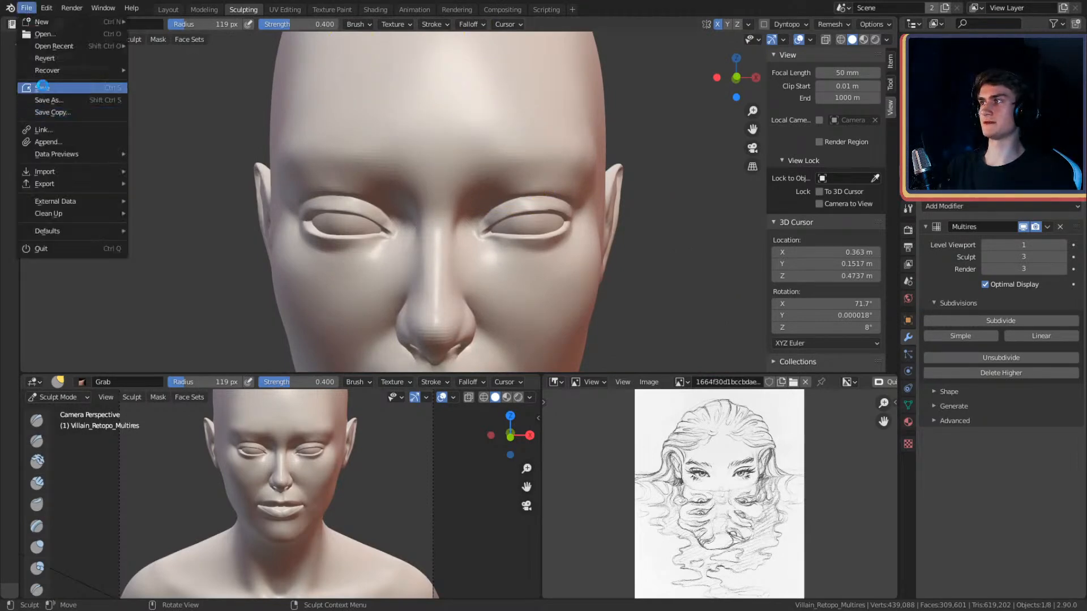
pyautogui.hotkey('ctrl', 's')
# - Paint a mask in the shape of arched eyebrows above both eyes with the Mask brush at 25 px radius
pyautogui.press('m')
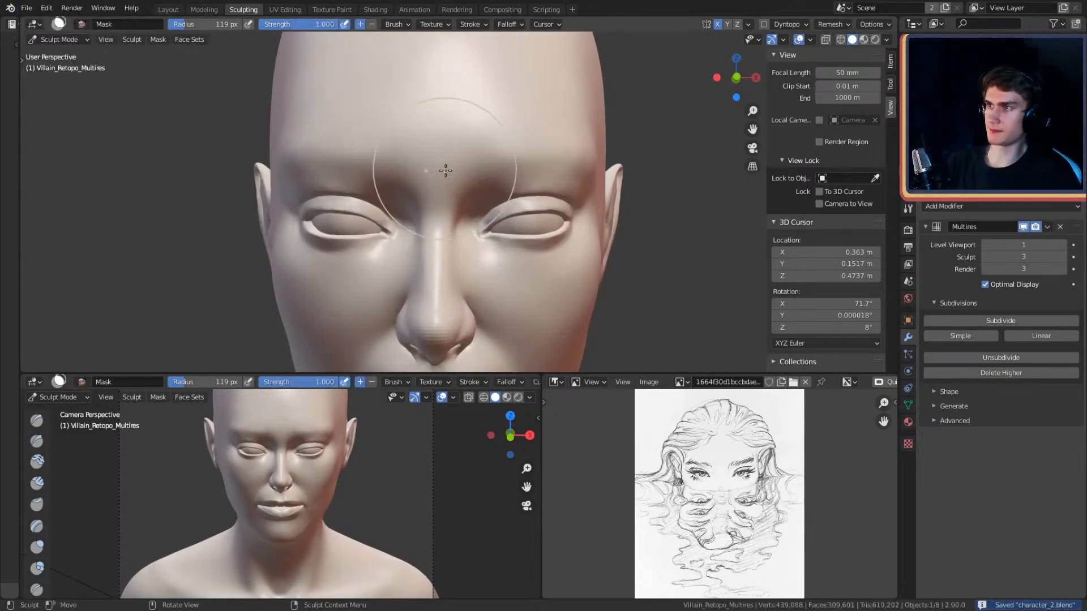
pyautogui.moveTo(416, 164)
pyautogui.keyDown('ctrl'); pyautogui.keyDown('alt'); pyautogui.mouseDown()
pyautogui.moveTo(492, 142)
pyautogui.moveTo(467, 186)
pyautogui.moveTo(522, 193)
pyautogui.mouseUp(); pyautogui.keyUp('alt'); pyautogui.keyUp('ctrl')
pyautogui.press('f')
pyautogui.click(481, 192)
pyautogui.moveTo(455, 188)
pyautogui.keyDown('alt'); pyautogui.mouseDown()
pyautogui.moveTo(444, 184)
pyautogui.moveTo(458, 185)
pyautogui.mouseUp(); pyautogui.keyUp('alt')
pyautogui.press('f')
pyautogui.click(457, 190)
pyautogui.moveTo(530, 191)
pyautogui.keyDown('alt'); pyautogui.keyDown('shift'); pyautogui.mouseDown()
pyautogui.moveTo(511, 184)
pyautogui.moveTo(541, 162)
pyautogui.moveTo(464, 156)
pyautogui.moveTo(572, 163)
pyautogui.mouseUp(); pyautogui.keyUp('shift'); pyautogui.keyUp('alt')
pyautogui.moveTo(572, 163)
pyautogui.mouseDown(button='middle')
pyautogui.moveTo(393, 218)
pyautogui.moveTo(464, 182)
pyautogui.moveTo(374, 198)
pyautogui.mouseUp(button='middle')
pyautogui.moveTo(374, 198); pyautogui.dragTo(518, 191)
pyautogui.moveTo(518, 191)
pyautogui.mouseDown(button='middle')
pyautogui.moveTo(494, 182)
pyautogui.moveTo(451, 194)
pyautogui.moveTo(461, 204)
pyautogui.moveTo(367, 229)
pyautogui.mouseUp(button='middle')
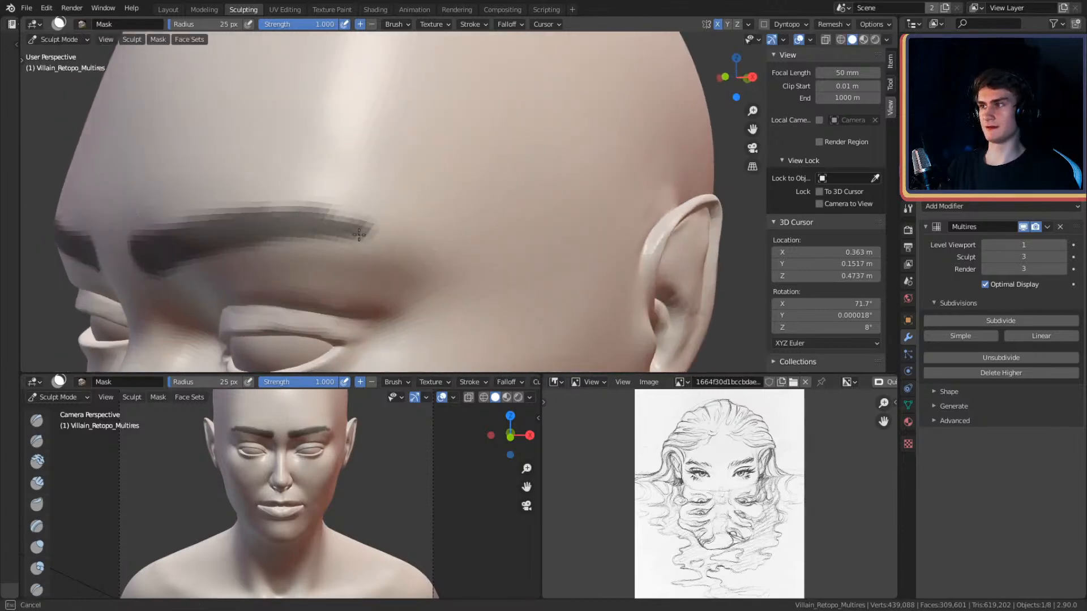
pyautogui.moveTo(259, 215); pyautogui.dragTo(431, 190, button='middle')
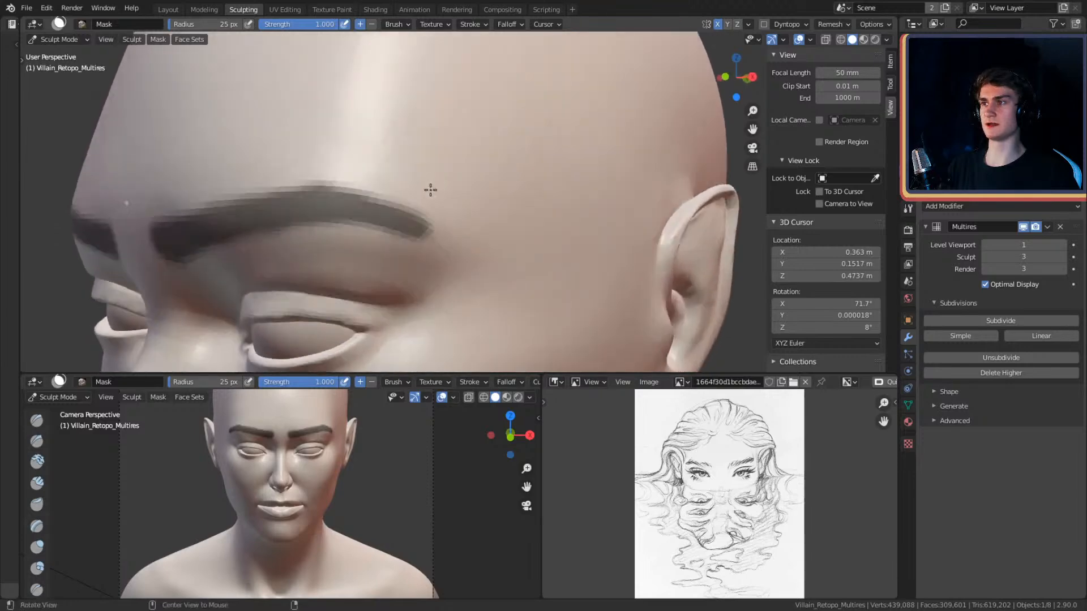
# - Refine the arch and outer tail of the eyebrow mask with the Mask brush at 36 px and 29 px radius
pyautogui.keyDown('alt'); pyautogui.moveTo(438, 170); pyautogui.dragTo(491, 153); pyautogui.keyUp('alt')
pyautogui.keyDown('ctrl'); pyautogui.keyDown('alt'); pyautogui.moveTo(495, 122); pyautogui.dragTo(387, 201); pyautogui.keyUp('alt'); pyautogui.keyUp('ctrl')
pyautogui.press('f')
pyautogui.click(408, 213)
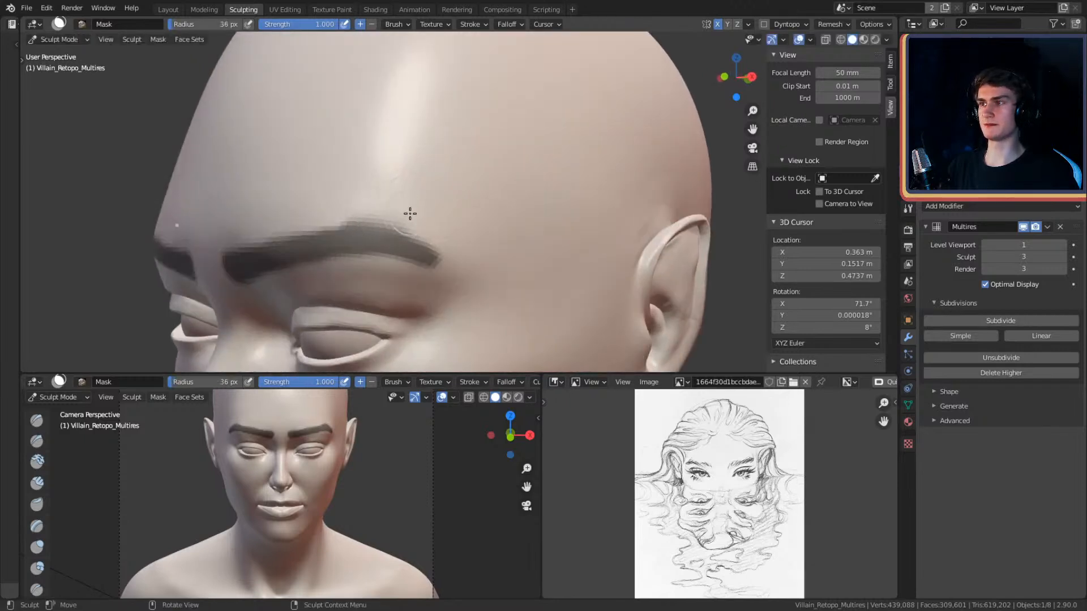
pyautogui.moveTo(431, 185)
pyautogui.keyDown('alt'); pyautogui.mouseDown()
pyautogui.moveTo(457, 201)
pyautogui.moveTo(427, 207)
pyautogui.moveTo(480, 209)
pyautogui.mouseUp(); pyautogui.keyUp('alt')
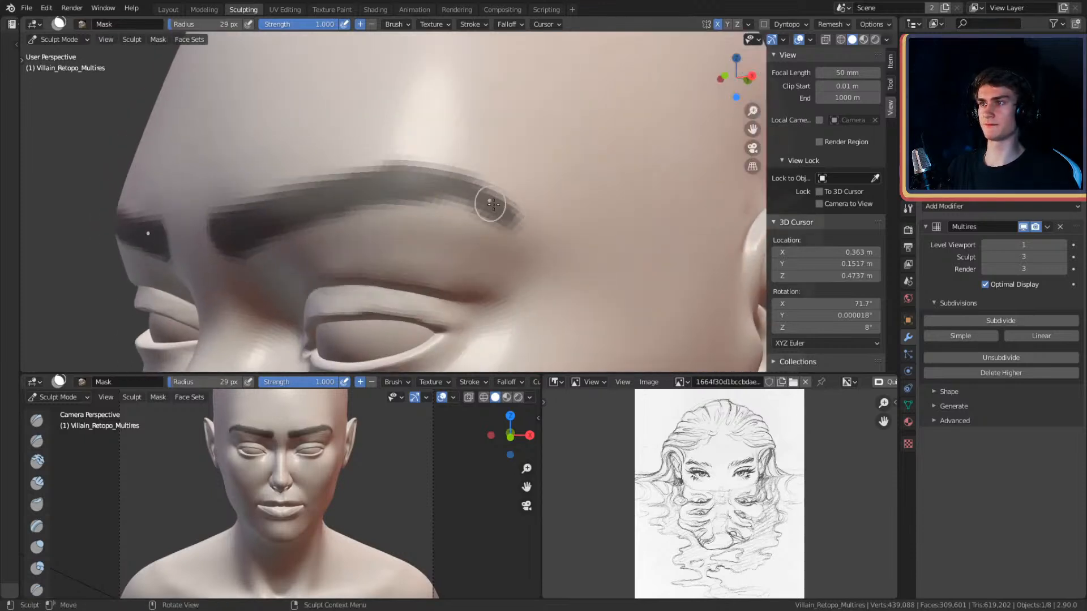
# - Even out the arch and outer tail of the eyebrow mask with the Mask brush at 25 px radius
pyautogui.press('f')
pyautogui.moveTo(374, 226)
pyautogui.keyDown('ctrl'); pyautogui.keyDown('alt'); pyautogui.mouseDown()
pyautogui.moveTo(502, 189)
pyautogui.moveTo(565, 190)
pyautogui.moveTo(560, 177)
pyautogui.moveTo(496, 150)
pyautogui.moveTo(509, 181)
pyautogui.moveTo(477, 170)
pyautogui.moveTo(473, 187)
pyautogui.moveTo(454, 192)
pyautogui.mouseUp(); pyautogui.keyUp('alt'); pyautogui.keyUp('ctrl')
pyautogui.press('[')
pyautogui.press('[')
pyautogui.press('[')
pyautogui.press('[')
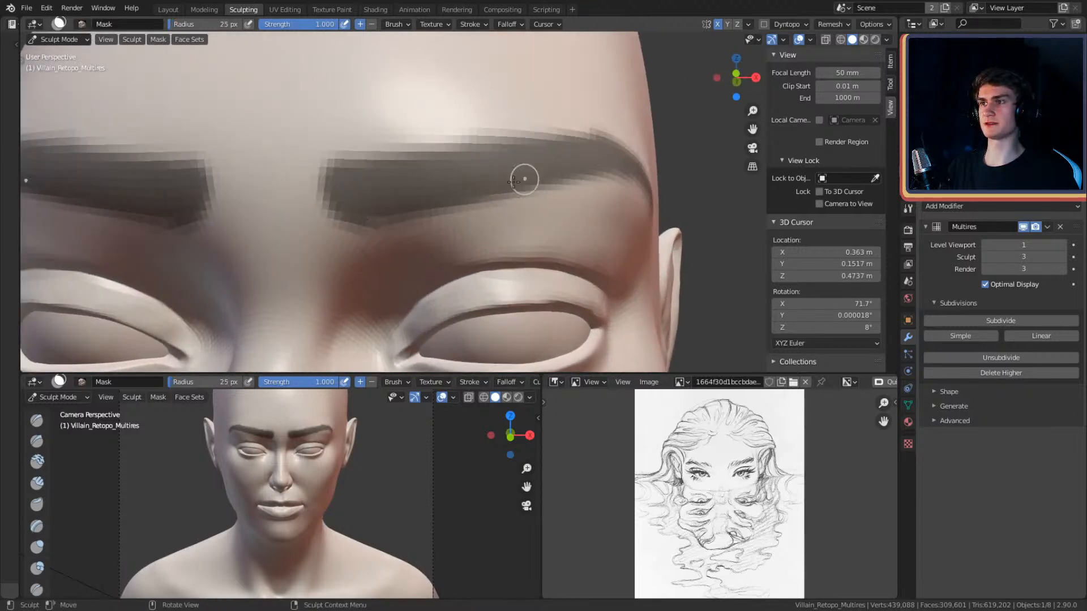
pyautogui.keyDown('alt'); pyautogui.moveTo(609, 170); pyautogui.dragTo(384, 224); pyautogui.keyUp('alt')
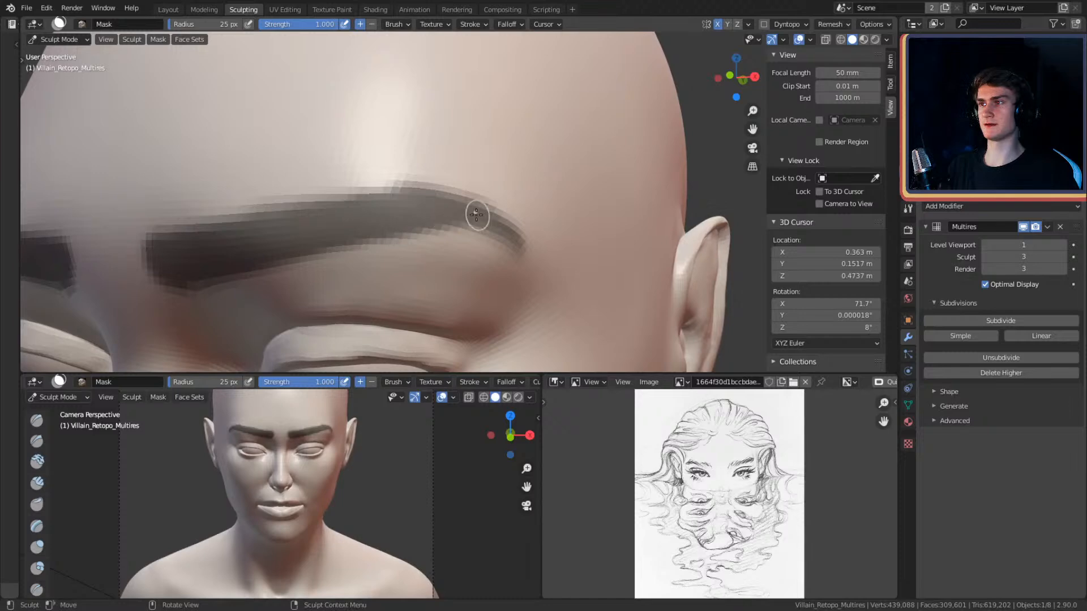
pyautogui.moveTo(470, 214)
pyautogui.mouseDown(button='middle')
pyautogui.moveTo(516, 225)
pyautogui.moveTo(432, 192)
pyautogui.moveTo(432, 238)
pyautogui.mouseUp(button='middle')
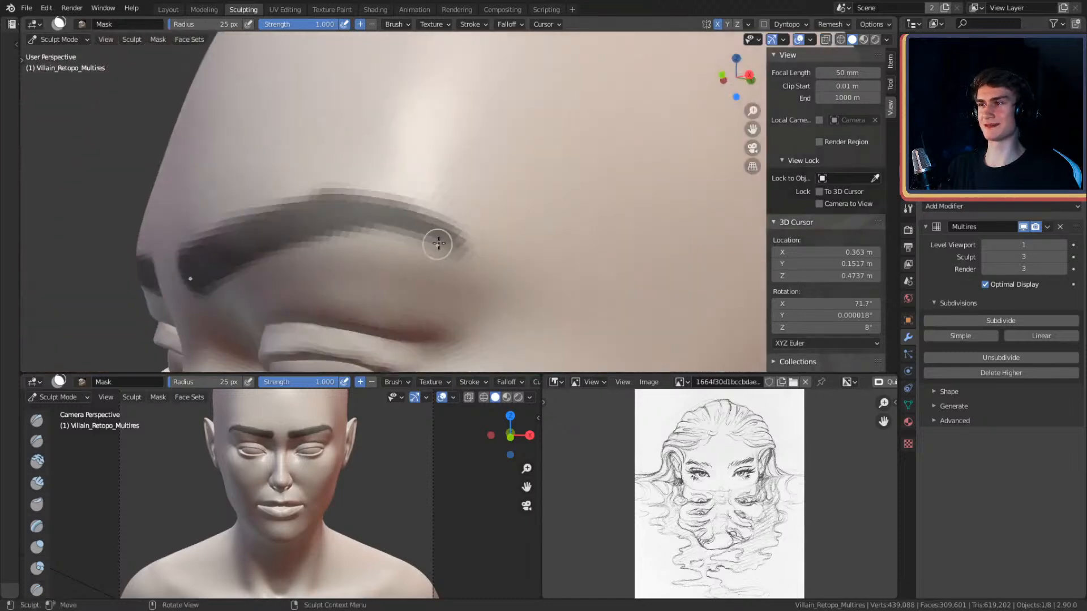
pyautogui.moveTo(358, 220); pyautogui.dragTo(317, 234)
pyautogui.moveTo(390, 190)
pyautogui.keyDown('alt'); pyautogui.mouseDown()
pyautogui.moveTo(541, 151)
pyautogui.moveTo(546, 219)
pyautogui.moveTo(526, 186)
pyautogui.mouseUp(); pyautogui.keyUp('alt')
pyautogui.scroll(-5, 526, 185)
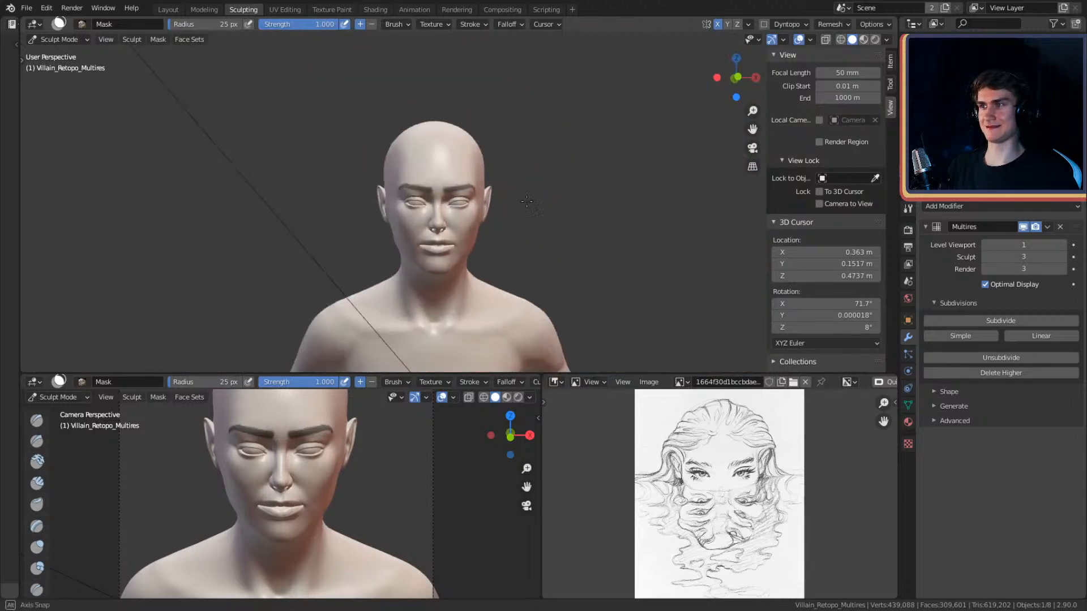
# - Fill out the body of the eyebrow mask and clean up its upper edge and inner end at 25 px radius
pyautogui.moveTo(499, 231)
pyautogui.keyDown('ctrl'); pyautogui.keyDown('alt'); pyautogui.mouseDown()
pyautogui.moveTo(560, 145)
pyautogui.moveTo(529, 175)
pyautogui.moveTo(498, 182)
pyautogui.mouseUp(); pyautogui.keyUp('alt'); pyautogui.keyUp('ctrl')
pyautogui.moveTo(374, 189)
pyautogui.mouseDown()
pyautogui.moveTo(447, 170)
pyautogui.moveTo(370, 173)
pyautogui.moveTo(582, 131)
pyautogui.mouseUp()
pyautogui.moveTo(486, 155); pyautogui.dragTo(578, 138)
pyautogui.moveTo(461, 134)
pyautogui.keyDown('alt'); pyautogui.keyDown('shift'); pyautogui.mouseDown()
pyautogui.moveTo(572, 162)
pyautogui.moveTo(515, 162)
pyautogui.mouseUp(); pyautogui.keyUp('shift'); pyautogui.keyUp('alt')
pyautogui.moveTo(424, 182)
pyautogui.mouseDown()
pyautogui.moveTo(547, 143)
pyautogui.moveTo(627, 156)
pyautogui.moveTo(456, 155)
pyautogui.moveTo(543, 124)
pyautogui.mouseUp()
pyautogui.keyDown('ctrl'); pyautogui.moveTo(589, 150); pyautogui.dragTo(403, 180); pyautogui.keyUp('ctrl')
pyautogui.moveTo(541, 154); pyautogui.dragTo(515, 140, button='middle')
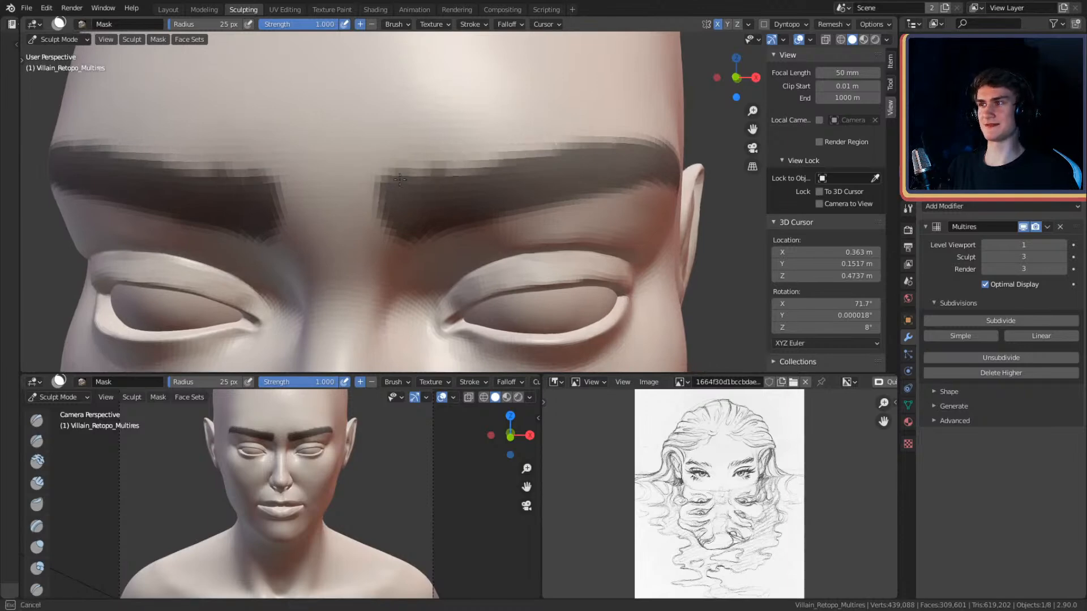
pyautogui.keyDown('shift'); pyautogui.moveTo(528, 177); pyautogui.dragTo(500, 187, button='middle'); pyautogui.keyUp('shift')
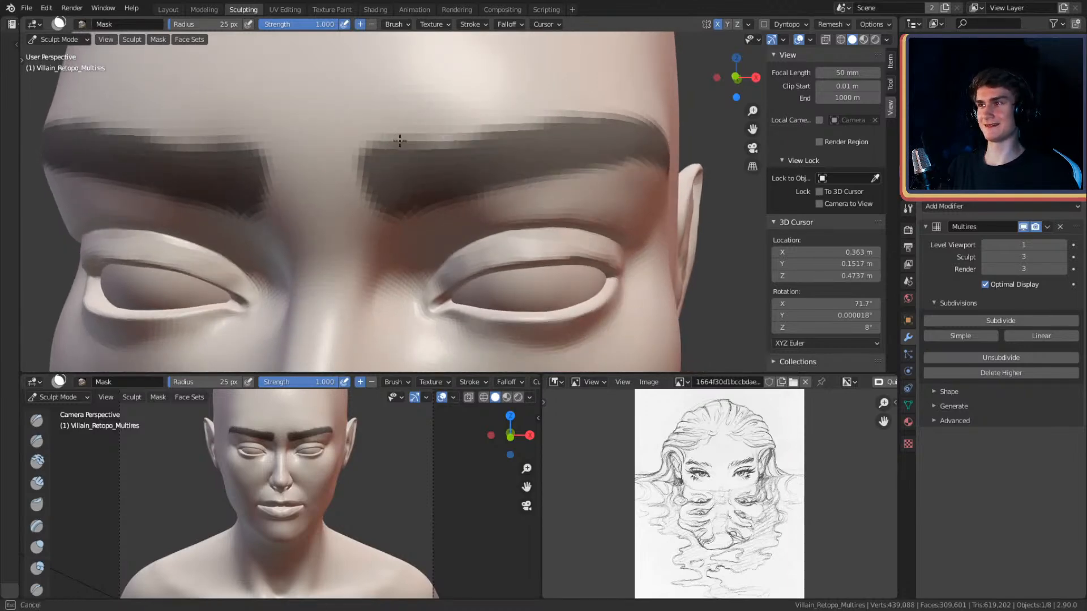
pyautogui.moveTo(438, 128); pyautogui.dragTo(430, 134, button='middle')
pyautogui.moveTo(404, 197)
pyautogui.mouseDown(button='middle')
pyautogui.moveTo(381, 177)
pyautogui.moveTo(340, 211)
pyautogui.moveTo(350, 257)
pyautogui.mouseUp(button='middle')
pyautogui.scroll(-4, 451, 167)
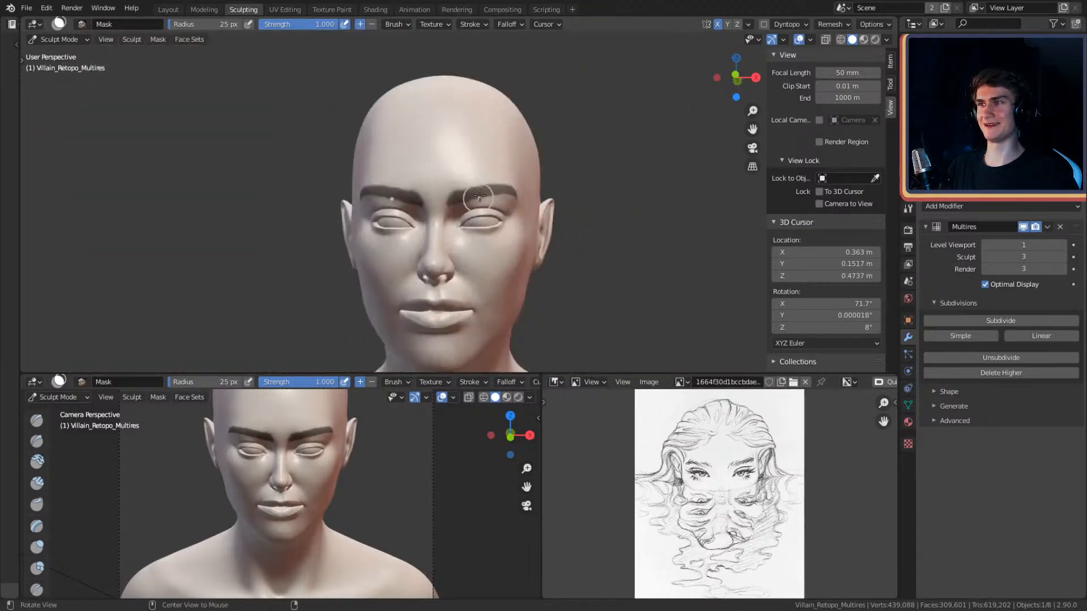
# - Touch up the tip of the eyebrow mask's outer tail and check the brows from the front
pyautogui.scroll(2, 522, 182)
pyautogui.moveTo(583, 184)
pyautogui.keyDown('shift'); pyautogui.mouseDown(button='middle')
pyautogui.moveTo(446, 161)
pyautogui.moveTo(418, 177)
pyautogui.moveTo(458, 165)
pyautogui.mouseUp(button='middle'); pyautogui.keyUp('shift')
pyautogui.scroll(3, 500, 162)
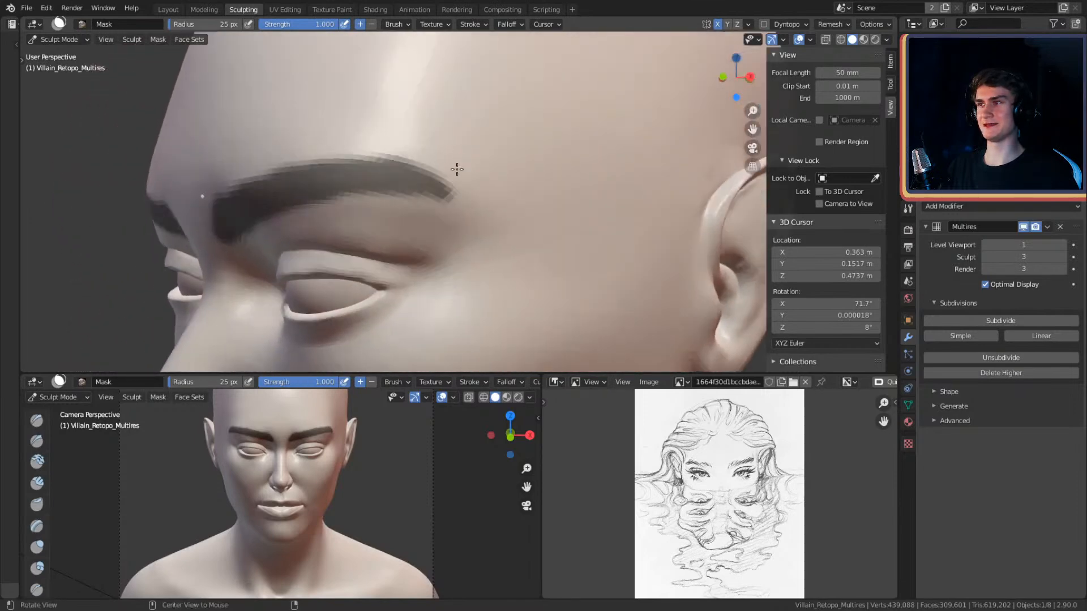
pyautogui.moveTo(450, 194); pyautogui.dragTo(459, 196)
pyautogui.moveTo(474, 187)
pyautogui.mouseDown(button='middle')
pyautogui.moveTo(516, 176)
pyautogui.moveTo(557, 184)
pyautogui.mouseUp(button='middle')
pyautogui.scroll(-4, 521, 175)
pyautogui.scroll(-1, 520, 176)
pyautogui.keyDown('shift'); pyautogui.moveTo(538, 232); pyautogui.dragTo(525, 194, button='middle'); pyautogui.keyUp('shift')
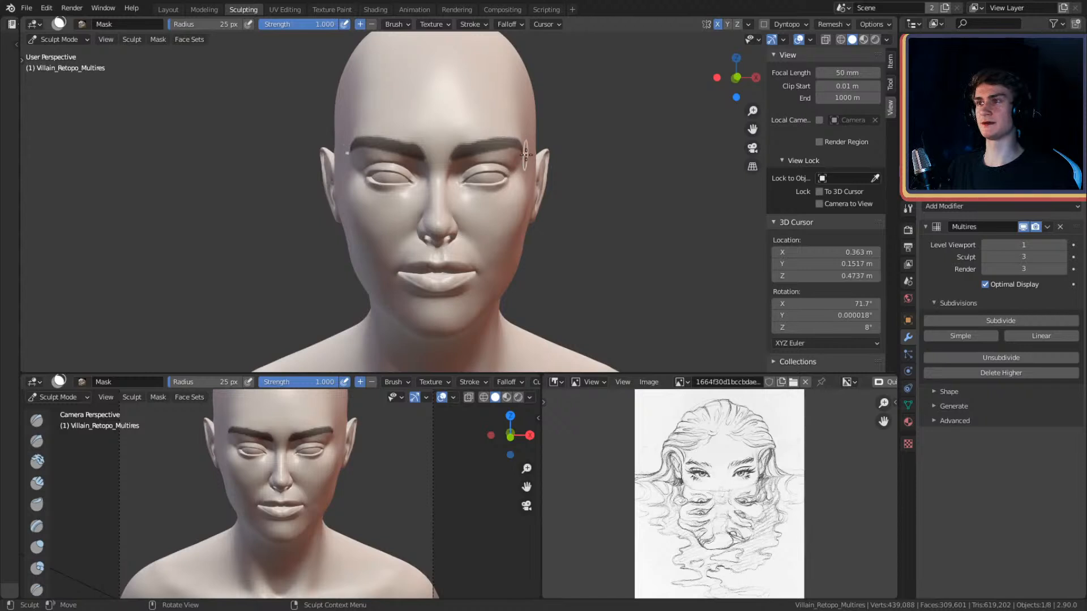
pyautogui.press('f')
pyautogui.click(457, 239)
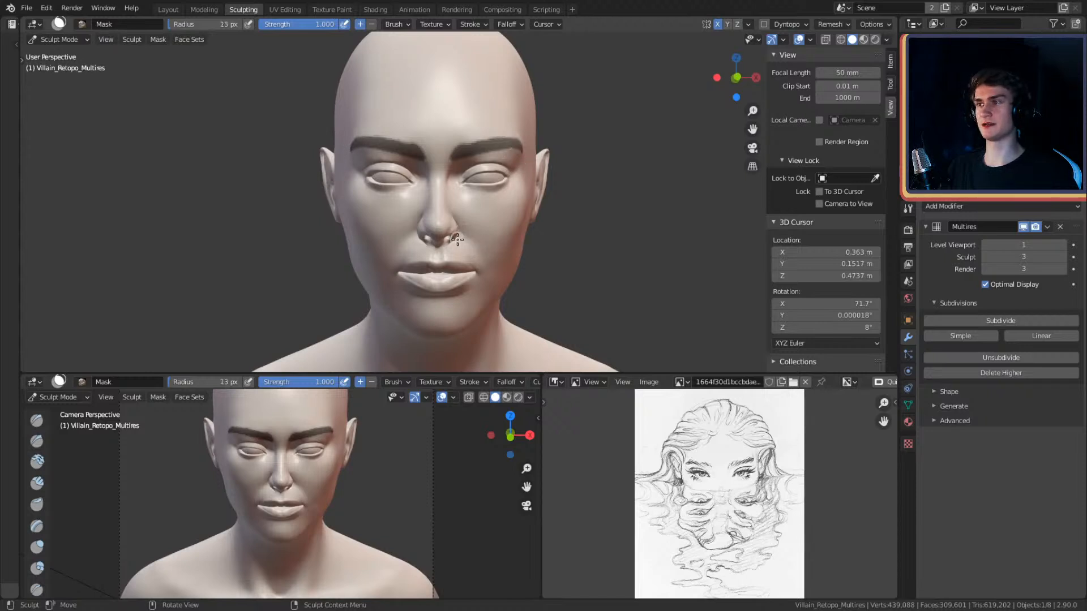
pyautogui.moveTo(439, 248); pyautogui.dragTo(437, 247)
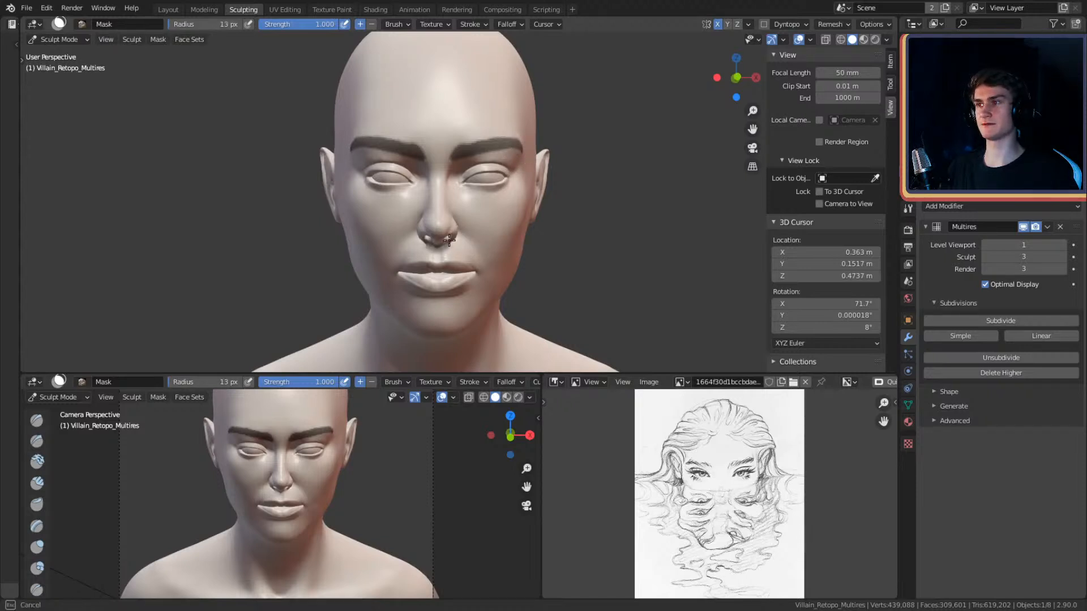
pyautogui.moveTo(482, 211); pyautogui.dragTo(484, 209)
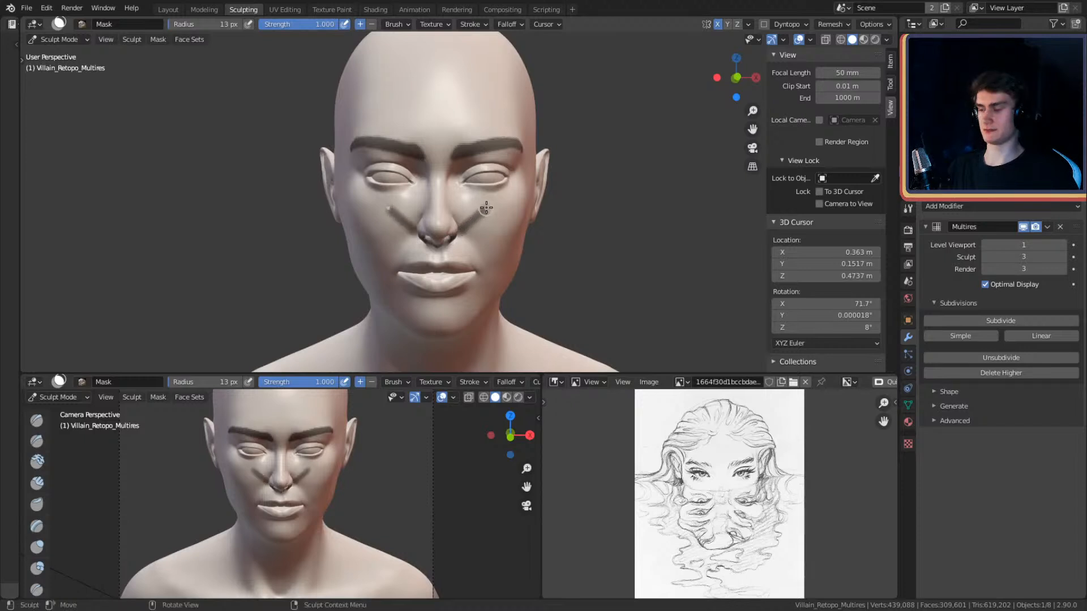
pyautogui.hotkey('ctrl', 'z')
# - Paint thin mask guide lines from the nostrils past the outer eye corners to the brow tails at 8 px radius, and undo them
pyautogui.hotkey('shift', 'f')
pyautogui.click(449, 249)
pyautogui.moveTo(441, 247); pyautogui.dragTo(442, 249)
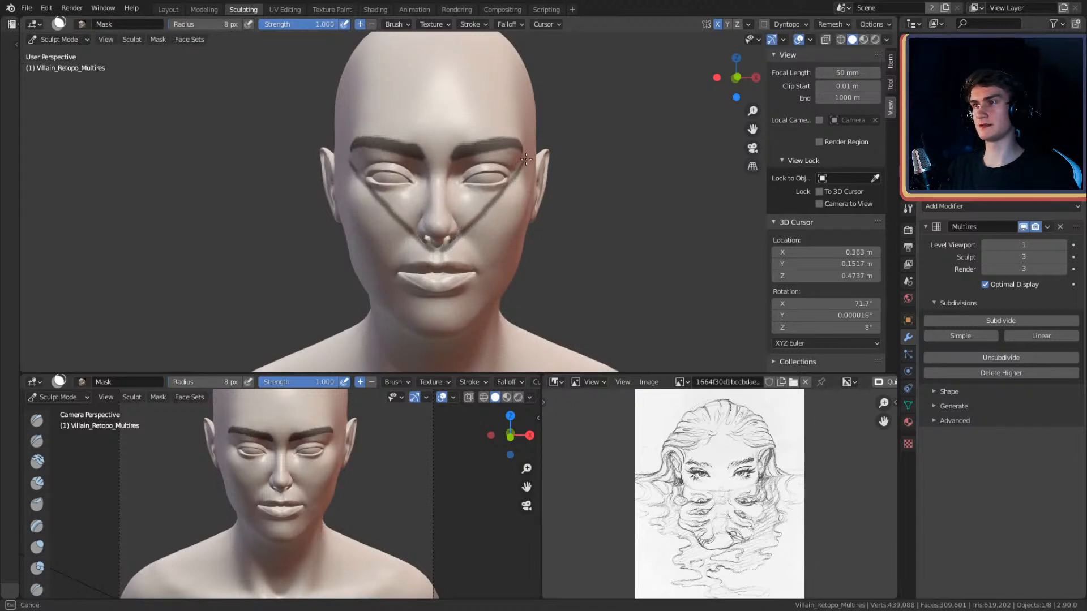
pyautogui.moveTo(532, 150); pyautogui.dragTo(532, 151)
pyautogui.moveTo(542, 173); pyautogui.dragTo(518, 189, button='middle')
pyautogui.hotkey('alt', 'm')
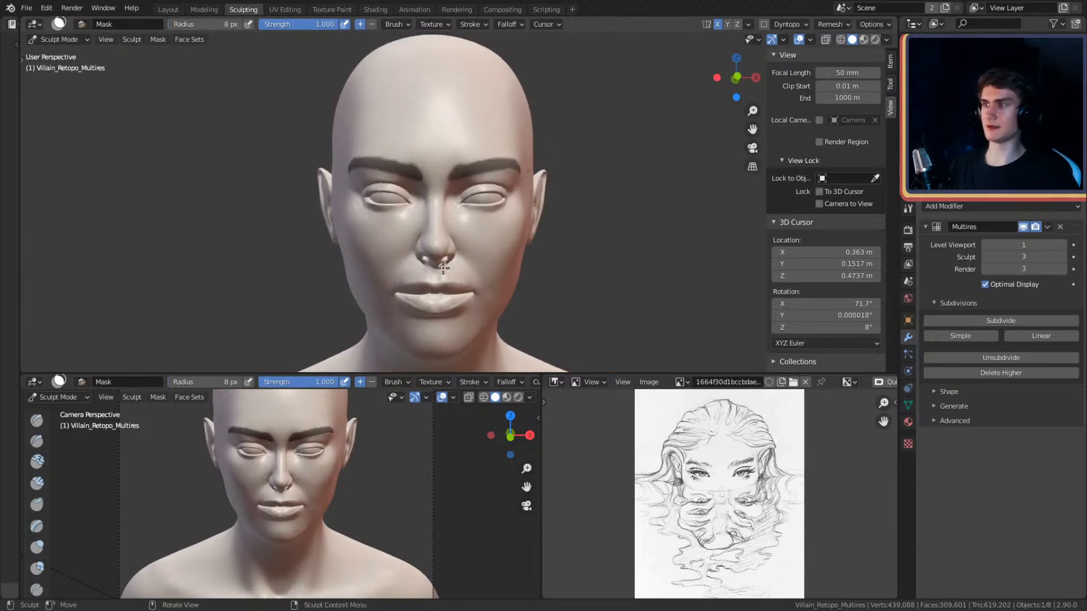
pyautogui.moveTo(438, 270); pyautogui.dragTo(459, 253)
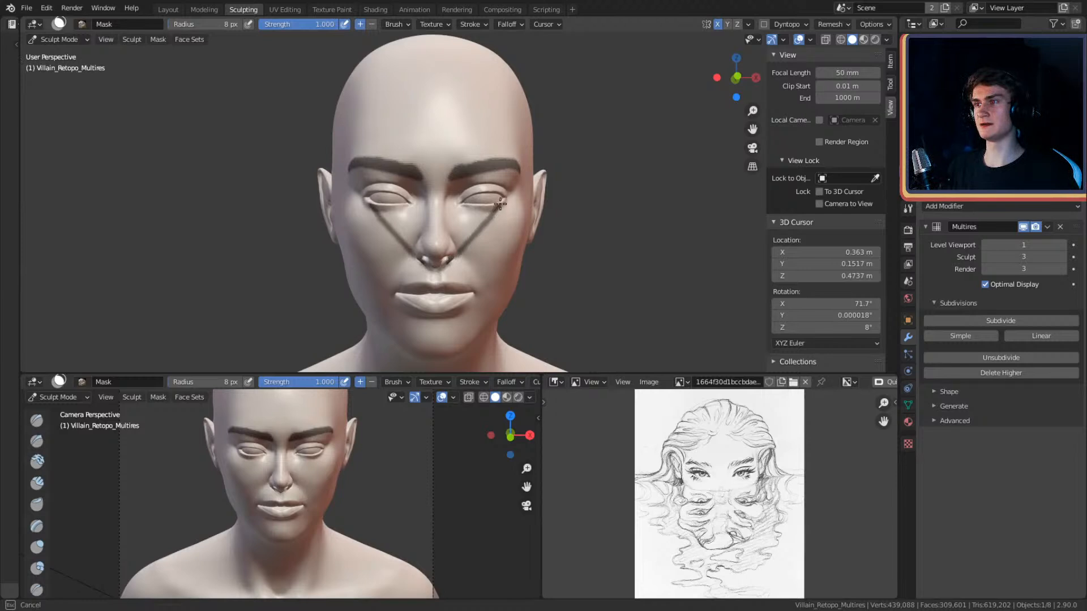
pyautogui.moveTo(526, 168); pyautogui.dragTo(526, 169)
pyautogui.moveTo(525, 169); pyautogui.dragTo(497, 170, button='middle')
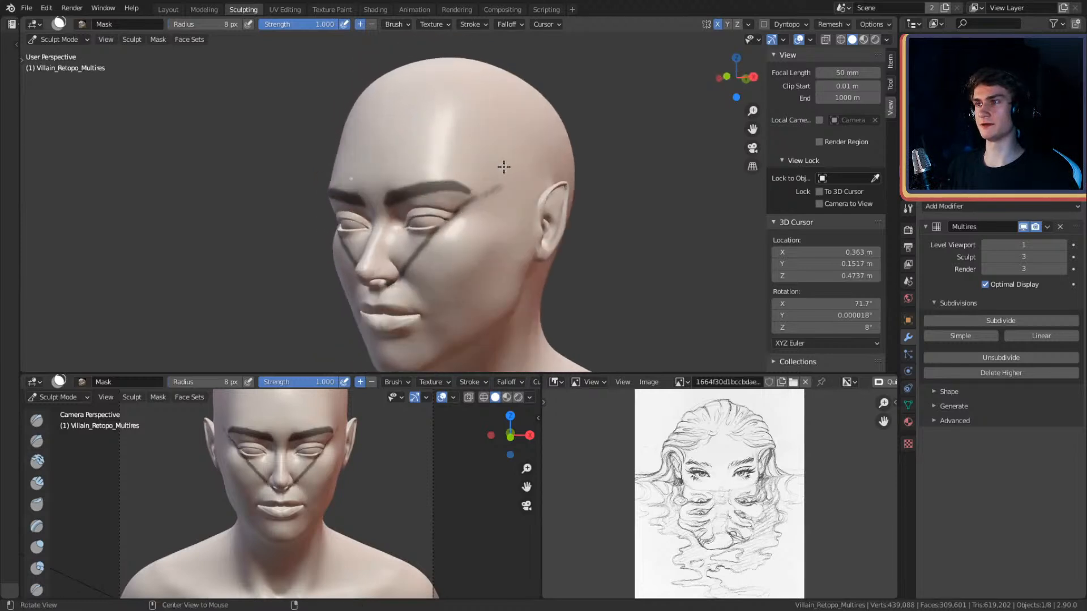
pyautogui.hotkey('ctrl', 'z')
# - Check the eyebrow mask from the side and from the front
pyautogui.moveTo(500, 204)
pyautogui.keyDown('alt'); pyautogui.mouseDown()
pyautogui.moveTo(527, 208)
pyautogui.moveTo(546, 162)
pyautogui.moveTo(292, 193)
pyautogui.moveTo(302, 199)
pyautogui.mouseUp(); pyautogui.keyUp('alt')
pyautogui.moveTo(339, 141)
pyautogui.keyDown('ctrl'); pyautogui.keyDown('alt'); pyautogui.mouseDown()
pyautogui.moveTo(442, 188)
pyautogui.moveTo(502, 168)
pyautogui.moveTo(521, 139)
pyautogui.moveTo(548, 151)
pyautogui.mouseUp(); pyautogui.keyUp('alt'); pyautogui.keyUp('ctrl')
pyautogui.keyDown('ctrl'); pyautogui.keyDown('alt'); pyautogui.moveTo(546, 119); pyautogui.dragTo(532, 183); pyautogui.keyUp('alt'); pyautogui.keyUp('ctrl')
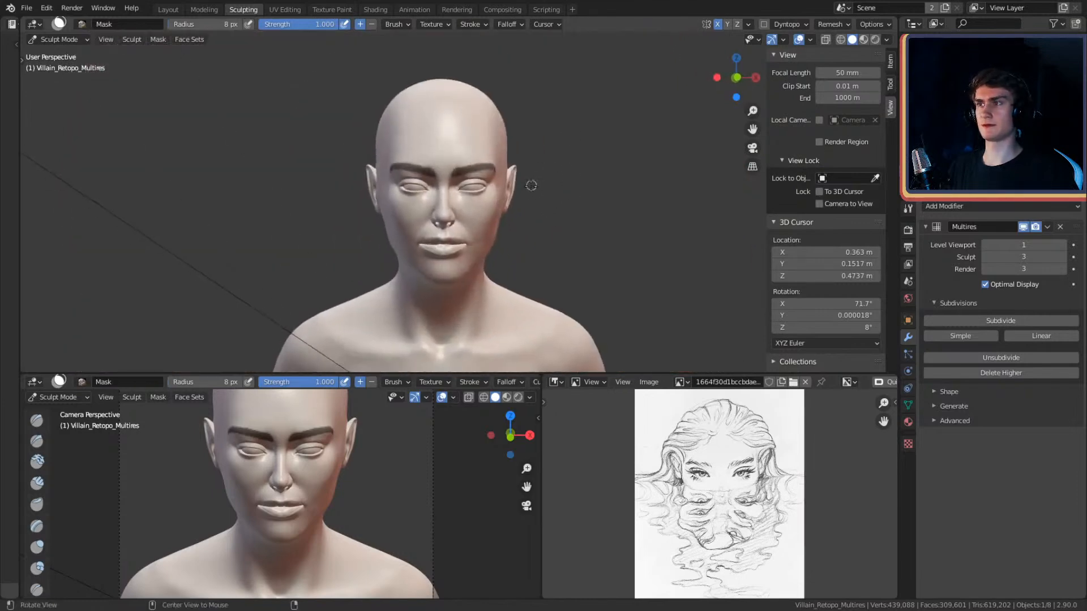
pyautogui.keyDown('ctrl'); pyautogui.keyDown('alt'); pyautogui.moveTo(510, 240); pyautogui.dragTo(495, 175); pyautogui.keyUp('alt'); pyautogui.keyUp('ctrl')
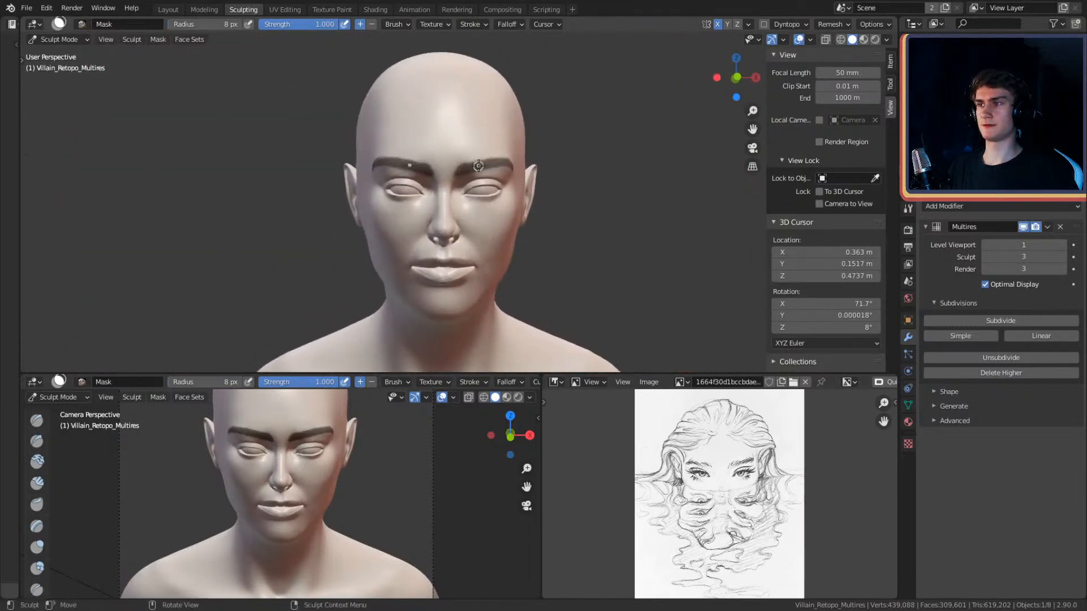
pyautogui.keyDown('alt'); pyautogui.keyDown('shift'); pyautogui.moveTo(492, 272); pyautogui.dragTo(519, 195); pyautogui.keyUp('shift'); pyautogui.keyUp('alt')
pyautogui.keyDown('alt'); pyautogui.moveTo(519, 195); pyautogui.dragTo(513, 172); pyautogui.keyUp('alt')
# - Paint a thin mask line along the upper eyelid's lash edge with the Mask brush at 8 px radius
pyautogui.keyDown('alt'); pyautogui.keyDown('shift'); pyautogui.moveTo(511, 75); pyautogui.dragTo(496, 195); pyautogui.keyUp('shift'); pyautogui.keyUp('alt')
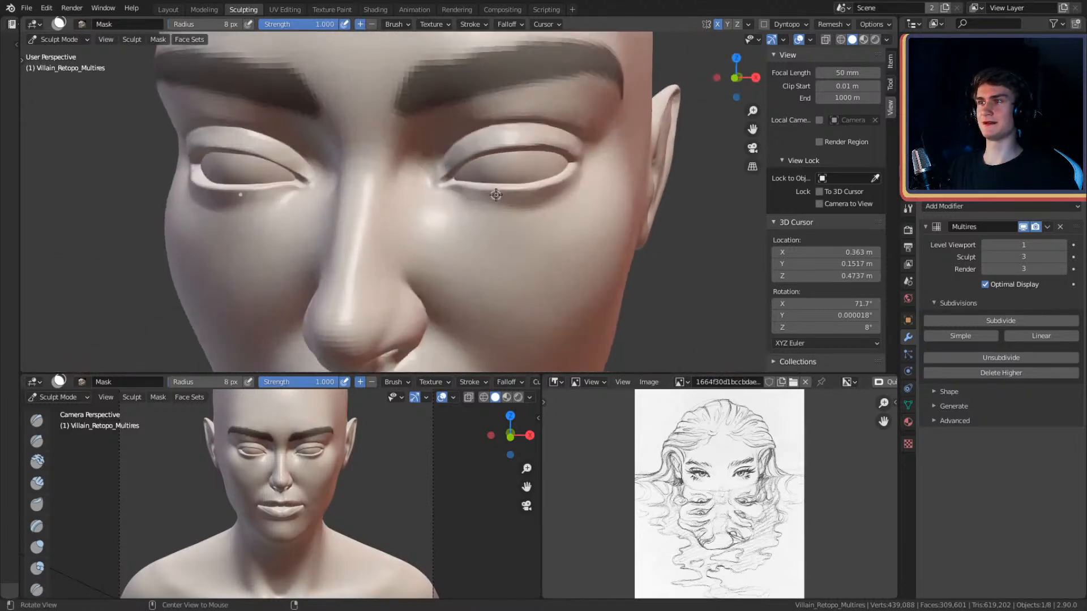
pyautogui.keyDown('ctrl'); pyautogui.keyDown('alt'); pyautogui.moveTo(512, 122); pyautogui.dragTo(481, 172); pyautogui.keyUp('alt'); pyautogui.keyUp('ctrl')
pyautogui.moveTo(481, 172)
pyautogui.keyDown('alt'); pyautogui.mouseDown()
pyautogui.moveTo(505, 121)
pyautogui.moveTo(491, 168)
pyautogui.mouseUp(); pyautogui.keyUp('alt')
pyautogui.moveTo(491, 169)
pyautogui.keyDown('alt'); pyautogui.mouseDown()
pyautogui.moveTo(333, 140)
pyautogui.moveTo(250, 143)
pyautogui.mouseUp(); pyautogui.keyUp('alt')
pyautogui.keyDown('alt'); pyautogui.moveTo(475, 126); pyautogui.dragTo(499, 129); pyautogui.keyUp('alt')
pyautogui.moveTo(566, 212); pyautogui.dragTo(475, 206)
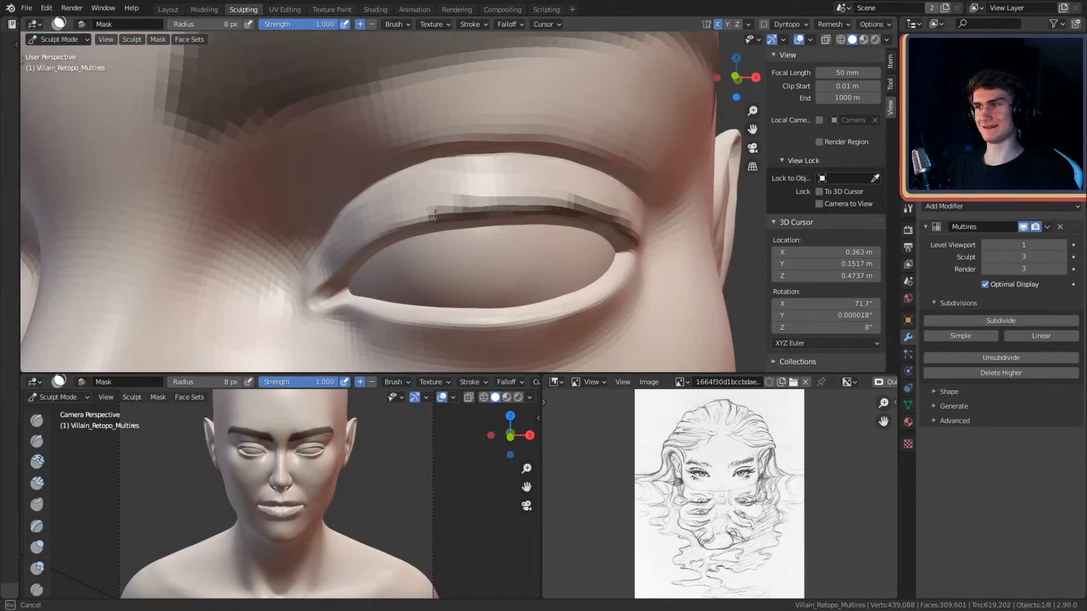
pyautogui.moveTo(400, 226)
pyautogui.mouseDown()
pyautogui.moveTo(378, 236)
pyautogui.moveTo(465, 189)
pyautogui.moveTo(443, 211)
pyautogui.mouseUp()
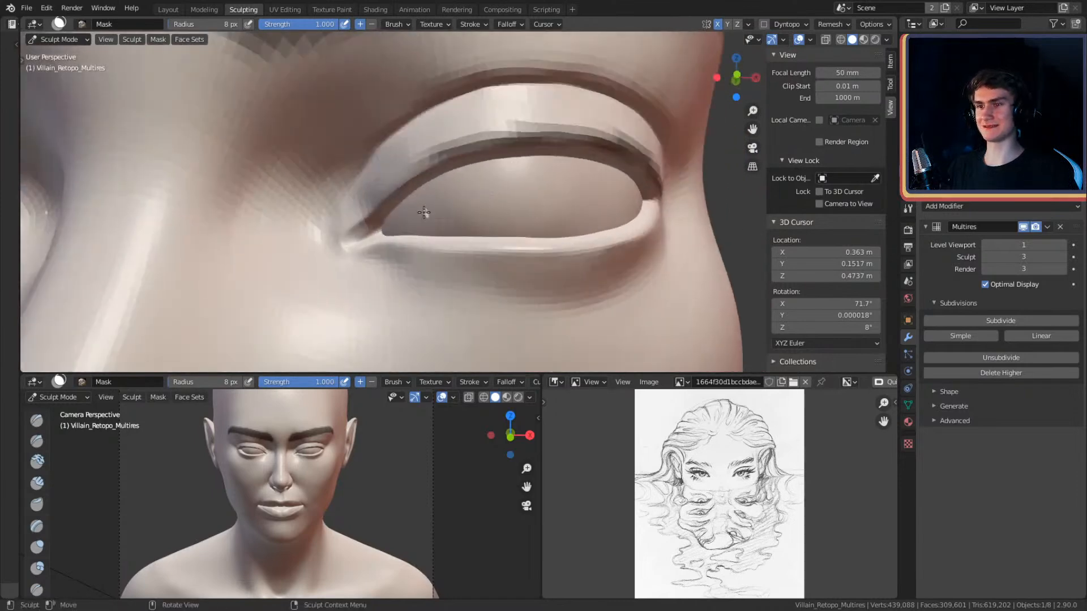
pyautogui.moveTo(448, 148); pyautogui.dragTo(441, 157)
pyautogui.moveTo(398, 184); pyautogui.dragTo(403, 180)
pyautogui.moveTo(514, 129)
pyautogui.mouseDown()
pyautogui.moveTo(451, 143)
pyautogui.moveTo(409, 220)
pyautogui.moveTo(532, 212)
pyautogui.mouseUp()
# - Extend the eyeliner mask into a pointed wing beyond the outer eye corner with the Mask brush at 12 px radius
pyautogui.moveTo(552, 198); pyautogui.dragTo(475, 213, button='middle')
pyautogui.moveTo(341, 210); pyautogui.dragTo(359, 214)
pyautogui.moveTo(429, 231)
pyautogui.mouseDown()
pyautogui.moveTo(442, 226)
pyautogui.moveTo(387, 221)
pyautogui.mouseUp()
pyautogui.press('f')
pyautogui.click(422, 226)
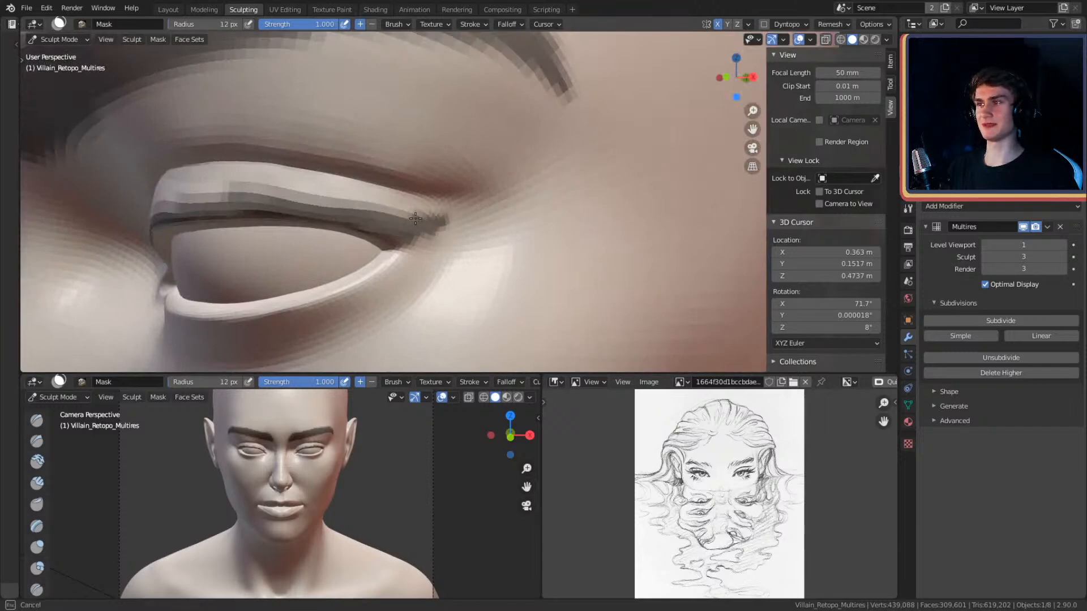
pyautogui.moveTo(302, 198)
pyautogui.mouseDown()
pyautogui.moveTo(453, 223)
pyautogui.moveTo(470, 207)
pyautogui.mouseUp()
pyautogui.moveTo(470, 206)
pyautogui.mouseDown(button='middle')
pyautogui.moveTo(538, 182)
pyautogui.moveTo(539, 168)
pyautogui.moveTo(466, 187)
pyautogui.mouseUp(button='middle')
pyautogui.moveTo(497, 180); pyautogui.dragTo(503, 168)
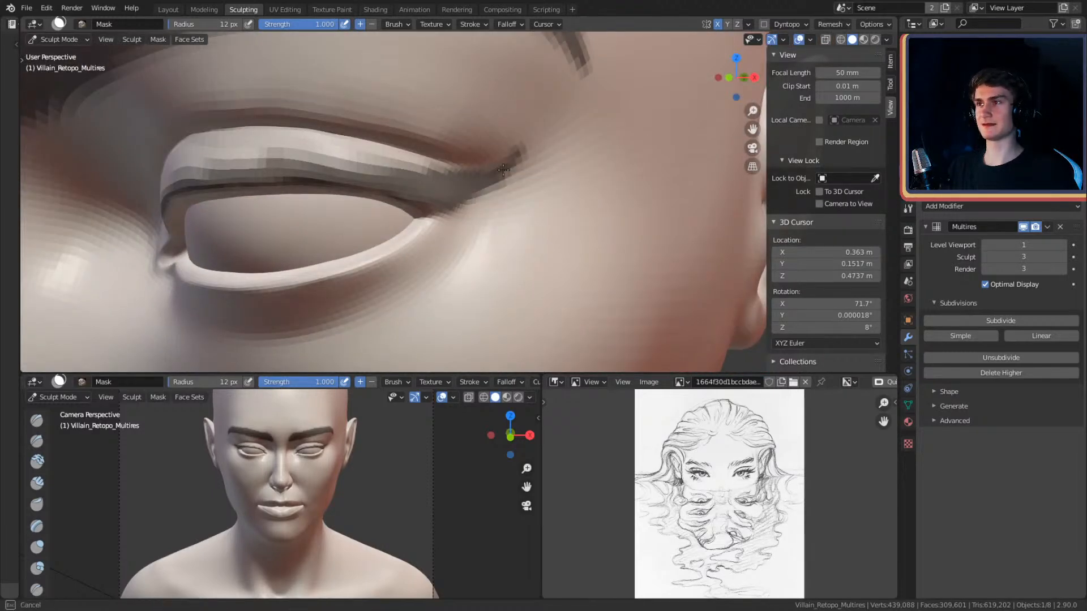
# - Thicken the eyeliner mask across the upper eyelid with the Mask brush at 12 px radius
pyautogui.moveTo(376, 168); pyautogui.dragTo(474, 169)
pyautogui.moveTo(390, 169)
pyautogui.mouseDown()
pyautogui.moveTo(269, 159)
pyautogui.moveTo(198, 170)
pyautogui.mouseUp()
pyautogui.moveTo(368, 146)
pyautogui.mouseDown(button='middle')
pyautogui.moveTo(562, 202)
pyautogui.moveTo(538, 200)
pyautogui.mouseUp(button='middle')
pyautogui.moveTo(529, 198)
pyautogui.mouseDown()
pyautogui.moveTo(398, 189)
pyautogui.moveTo(309, 206)
pyautogui.moveTo(268, 226)
pyautogui.mouseUp()
# - Mask the outer part of the lower eyelid edge, joining it to the eyeliner wing at the outer corner
pyautogui.moveTo(498, 192)
pyautogui.keyDown('alt'); pyautogui.mouseDown()
pyautogui.moveTo(476, 174)
pyautogui.moveTo(524, 175)
pyautogui.moveTo(435, 240)
pyautogui.moveTo(378, 256)
pyautogui.mouseUp(); pyautogui.keyUp('alt')
pyautogui.moveTo(465, 226)
pyautogui.keyDown('alt'); pyautogui.mouseDown()
pyautogui.moveTo(504, 223)
pyautogui.moveTo(538, 174)
pyautogui.moveTo(516, 206)
pyautogui.mouseUp(); pyautogui.keyUp('alt')
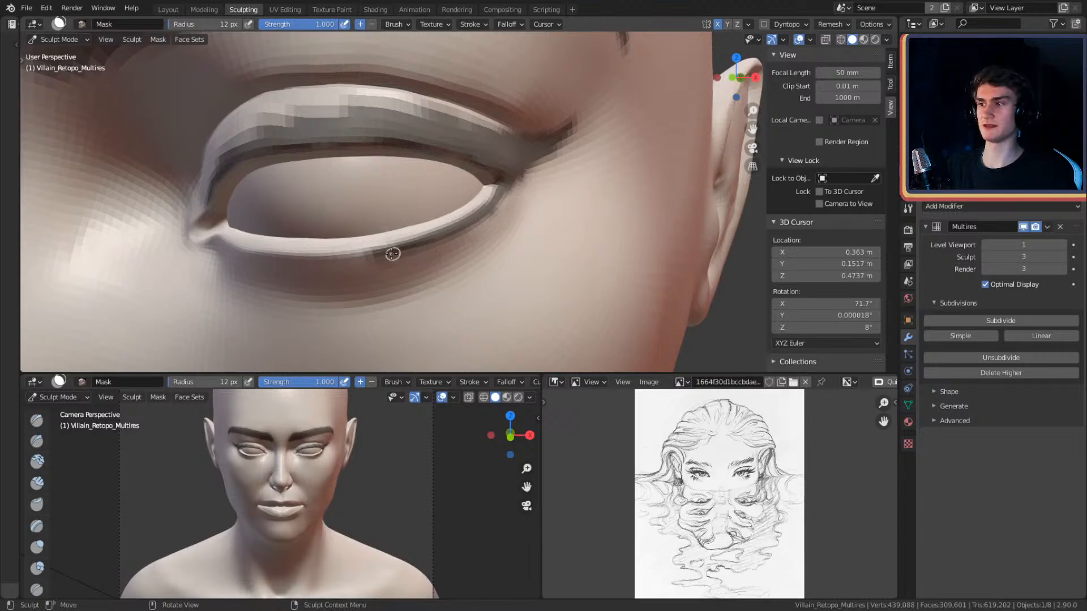
pyautogui.moveTo(421, 245)
pyautogui.mouseDown()
pyautogui.moveTo(345, 257)
pyautogui.moveTo(386, 254)
pyautogui.mouseUp()
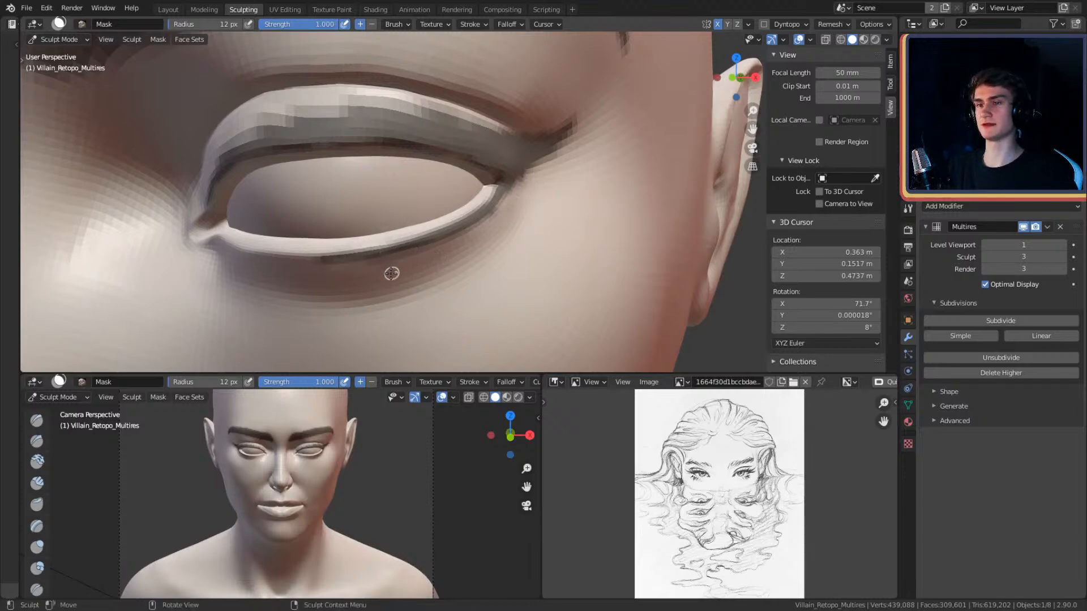
pyautogui.moveTo(407, 233); pyautogui.dragTo(420, 226, button='middle')
pyautogui.press('f')
pyautogui.click(418, 243)
pyautogui.moveTo(421, 240)
pyautogui.mouseDown()
pyautogui.moveTo(384, 237)
pyautogui.moveTo(497, 242)
pyautogui.moveTo(577, 204)
pyautogui.mouseUp()
# - Mask the middle of the upper lip with the Mask brush at 33 px radius
pyautogui.moveTo(623, 157)
pyautogui.mouseDown(button='middle')
pyautogui.moveTo(567, 175)
pyautogui.moveTo(546, 131)
pyautogui.moveTo(528, 226)
pyautogui.moveTo(547, 187)
pyautogui.mouseUp(button='middle')
pyautogui.keyDown('ctrl'); pyautogui.moveTo(530, 254); pyautogui.dragTo(525, 196, button='middle'); pyautogui.keyUp('ctrl')
pyautogui.keyDown('shift'); pyautogui.moveTo(525, 221); pyautogui.dragTo(516, 116, button='middle'); pyautogui.keyUp('shift')
pyautogui.moveTo(532, 125)
pyautogui.keyDown('shift'); pyautogui.mouseDown(button='middle')
pyautogui.moveTo(550, 218)
pyautogui.moveTo(510, 170)
pyautogui.moveTo(506, 130)
pyautogui.mouseUp(button='middle'); pyautogui.keyUp('shift')
pyautogui.moveTo(504, 133)
pyautogui.keyDown('shift'); pyautogui.mouseDown(button='middle')
pyautogui.moveTo(502, 199)
pyautogui.moveTo(453, 170)
pyautogui.mouseUp(button='middle'); pyautogui.keyUp('shift')
pyautogui.press('f')
pyautogui.click(467, 171)
pyautogui.moveTo(447, 150)
pyautogui.mouseDown()
pyautogui.moveTo(470, 114)
pyautogui.moveTo(486, 127)
pyautogui.moveTo(485, 90)
pyautogui.moveTo(433, 85)
pyautogui.moveTo(447, 82)
pyautogui.mouseUp()
pyautogui.moveTo(448, 82)
pyautogui.mouseDown(button='middle')
pyautogui.moveTo(505, 122)
pyautogui.moveTo(481, 144)
pyautogui.moveTo(363, 187)
pyautogui.mouseUp(button='middle')
pyautogui.moveTo(364, 187)
pyautogui.mouseDown()
pyautogui.moveTo(396, 159)
pyautogui.moveTo(492, 181)
pyautogui.moveTo(509, 215)
pyautogui.moveTo(419, 266)
pyautogui.mouseUp()
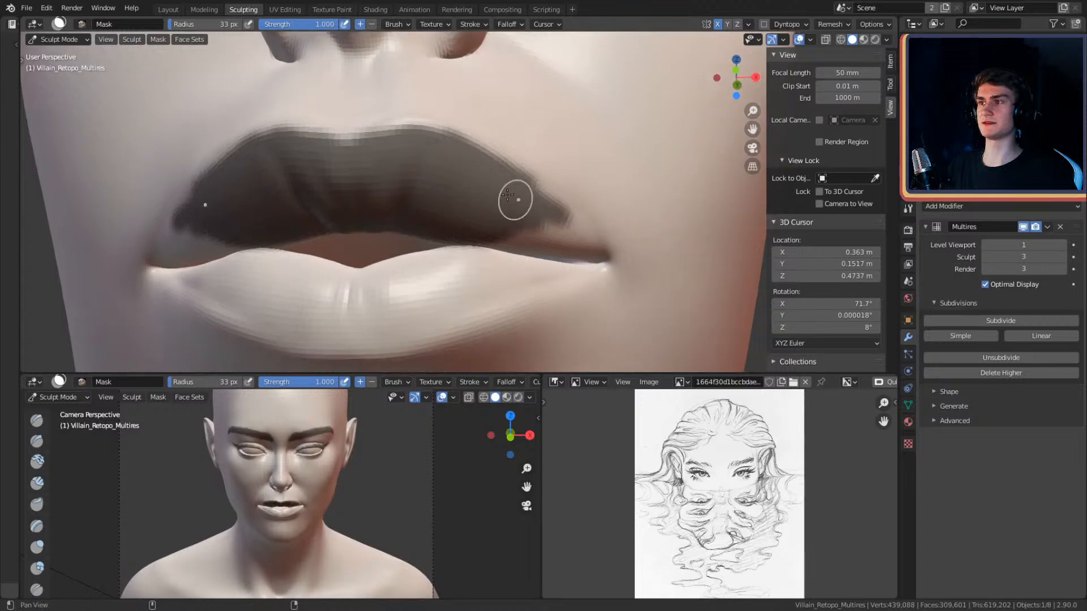
# - Extend the upper lip mask out to the corners of the mouth
pyautogui.moveTo(518, 201); pyautogui.dragTo(417, 225, button='middle')
pyautogui.moveTo(417, 225)
pyautogui.mouseDown()
pyautogui.moveTo(447, 249)
pyautogui.moveTo(467, 243)
pyautogui.moveTo(429, 216)
pyautogui.mouseUp()
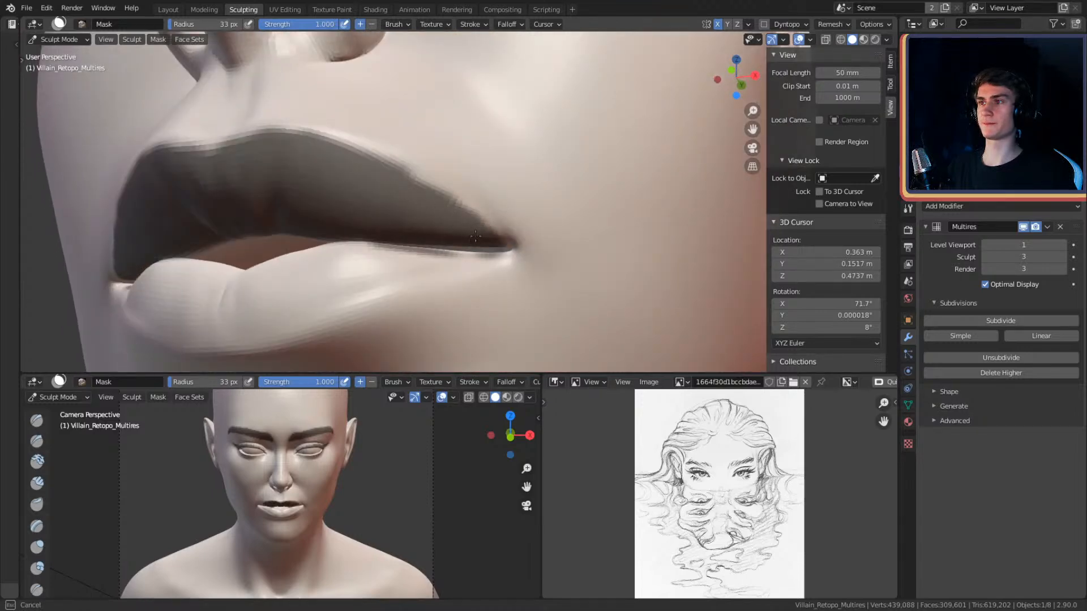
pyautogui.moveTo(480, 230); pyautogui.dragTo(433, 205)
pyautogui.moveTo(388, 182)
pyautogui.mouseDown(button='middle')
pyautogui.moveTo(517, 194)
pyautogui.moveTo(492, 151)
pyautogui.moveTo(518, 161)
pyautogui.mouseUp(button='middle')
# - Mask the lower lip out to the corners of the mouth and soften the mask along its lower edge
pyautogui.moveTo(532, 190)
pyautogui.mouseDown()
pyautogui.moveTo(568, 180)
pyautogui.moveTo(509, 198)
pyautogui.moveTo(445, 195)
pyautogui.moveTo(373, 169)
pyautogui.moveTo(283, 162)
pyautogui.moveTo(334, 214)
pyautogui.moveTo(461, 249)
pyautogui.moveTo(548, 207)
pyautogui.moveTo(544, 251)
pyautogui.moveTo(512, 260)
pyautogui.moveTo(461, 263)
pyautogui.moveTo(317, 209)
pyautogui.mouseUp()
pyautogui.press('f')
pyautogui.click(298, 208)
pyautogui.press('f')
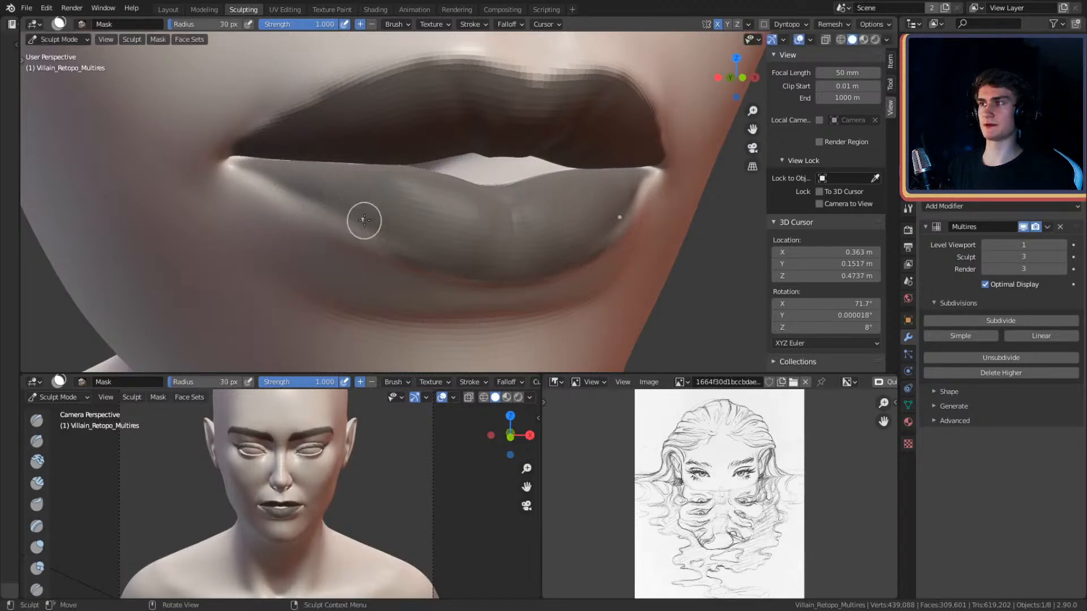
pyautogui.click(323, 218)
pyautogui.press('f')
pyautogui.click(243, 182)
pyautogui.keyDown('shift'); pyautogui.moveTo(298, 206); pyautogui.dragTo(396, 227); pyautogui.keyUp('shift')
# - Check the masked eyebrows, eyeliner and lips on the whole face from the front
pyautogui.moveTo(498, 107)
pyautogui.keyDown('ctrl'); pyautogui.mouseDown(button='middle')
pyautogui.moveTo(506, 192)
pyautogui.moveTo(488, 194)
pyautogui.moveTo(507, 189)
pyautogui.mouseUp(button='middle'); pyautogui.keyUp('ctrl')
pyautogui.moveTo(507, 190); pyautogui.dragTo(511, 189, button='middle')
pyautogui.moveTo(511, 190)
pyautogui.keyDown('ctrl'); pyautogui.mouseDown(button='middle')
pyautogui.moveTo(526, 166)
pyautogui.moveTo(529, 217)
pyautogui.mouseUp(button='middle'); pyautogui.keyUp('ctrl')
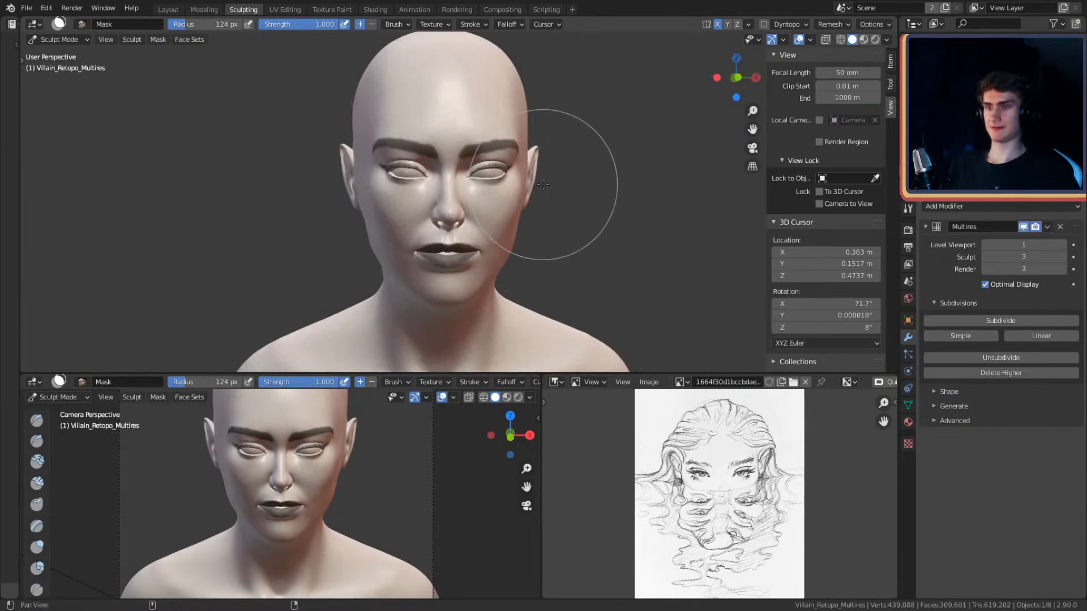
pyautogui.moveTo(548, 213)
pyautogui.keyDown('alt'); pyautogui.mouseDown()
pyautogui.moveTo(543, 196)
pyautogui.moveTo(555, 221)
pyautogui.moveTo(563, 185)
pyautogui.moveTo(555, 199)
pyautogui.mouseUp(); pyautogui.keyUp('alt')
pyautogui.keyDown('alt'); pyautogui.keyDown('shift'); pyautogui.moveTo(559, 243); pyautogui.dragTo(568, 221); pyautogui.keyUp('shift'); pyautogui.keyUp('alt')
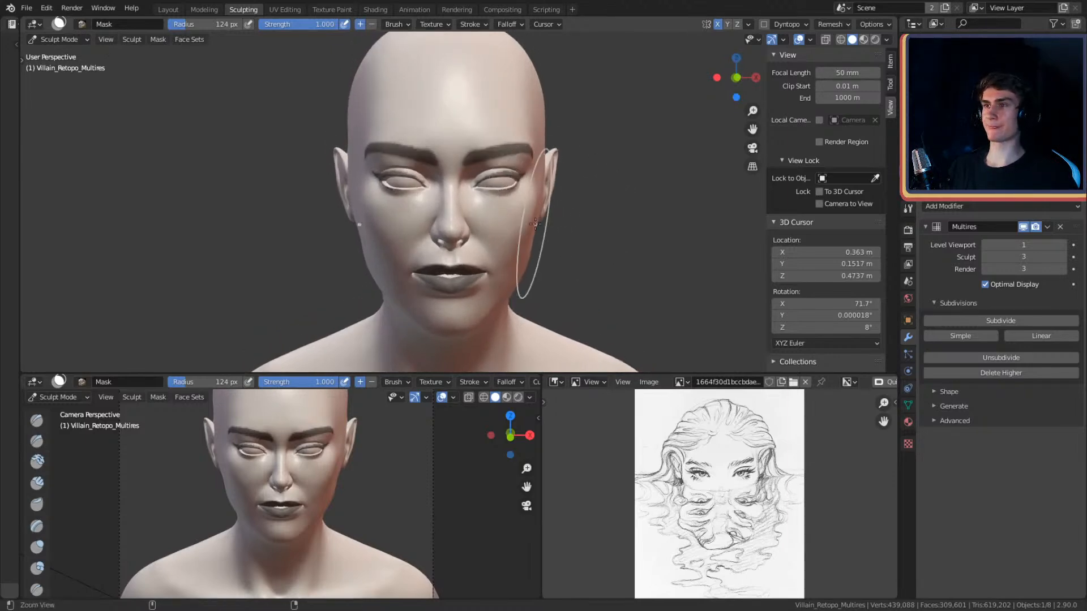
pyautogui.scroll(2, 566, 223)
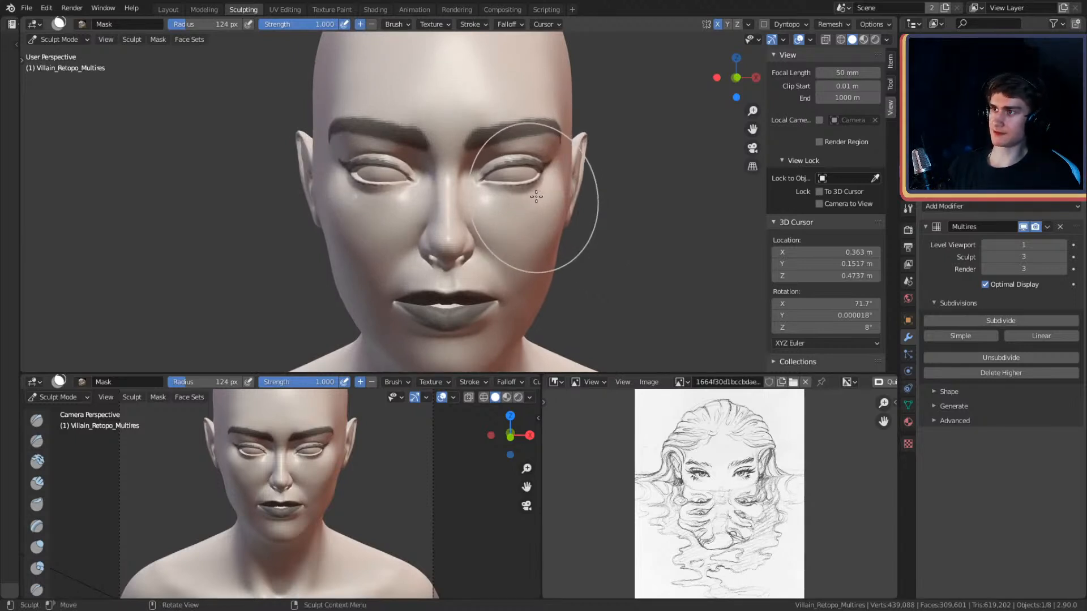
# - Erase the eyeliner and lip masks with the Mask brush at 36 px radius, keeping only the eyebrow mask
pyautogui.press('f')
pyautogui.click(510, 184)
pyautogui.moveTo(540, 173)
pyautogui.keyDown('ctrl'); pyautogui.mouseDown()
pyautogui.moveTo(532, 164)
pyautogui.moveTo(473, 180)
pyautogui.moveTo(538, 191)
pyautogui.moveTo(539, 179)
pyautogui.mouseUp(); pyautogui.keyUp('ctrl')
pyautogui.hotkey('ctrl', 'z')
pyautogui.press('f')
pyautogui.click(527, 191)
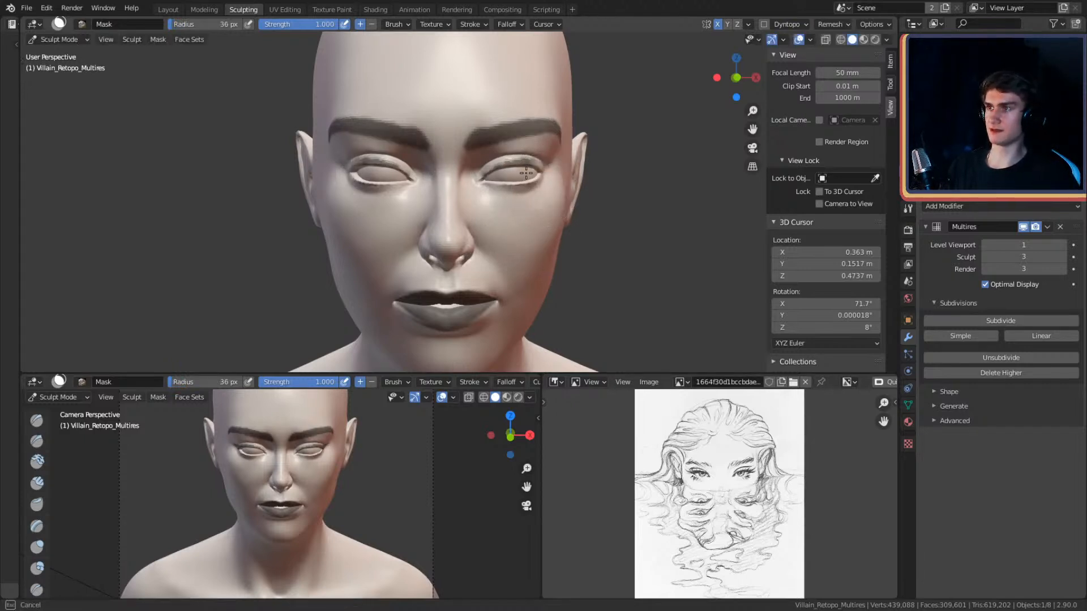
pyautogui.moveTo(511, 258)
pyautogui.keyDown('ctrl'); pyautogui.mouseDown()
pyautogui.moveTo(508, 299)
pyautogui.moveTo(495, 310)
pyautogui.mouseUp(); pyautogui.keyUp('ctrl')
pyautogui.moveTo(508, 269); pyautogui.dragTo(505, 224, button='middle')
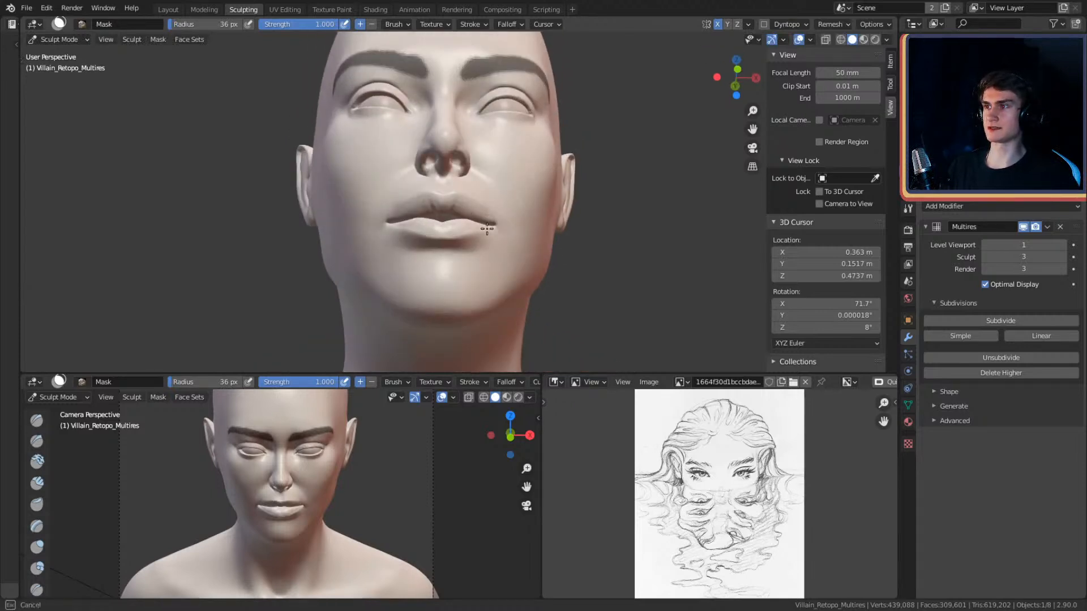
# - Invert the mask so that only the eyebrow shapes on the head mesh are open for sculpting
pyautogui.moveTo(511, 170); pyautogui.dragTo(547, 176, button='middle')
pyautogui.keyDown('alt'); pyautogui.moveTo(547, 176); pyautogui.dragTo(546, 206); pyautogui.keyUp('alt')
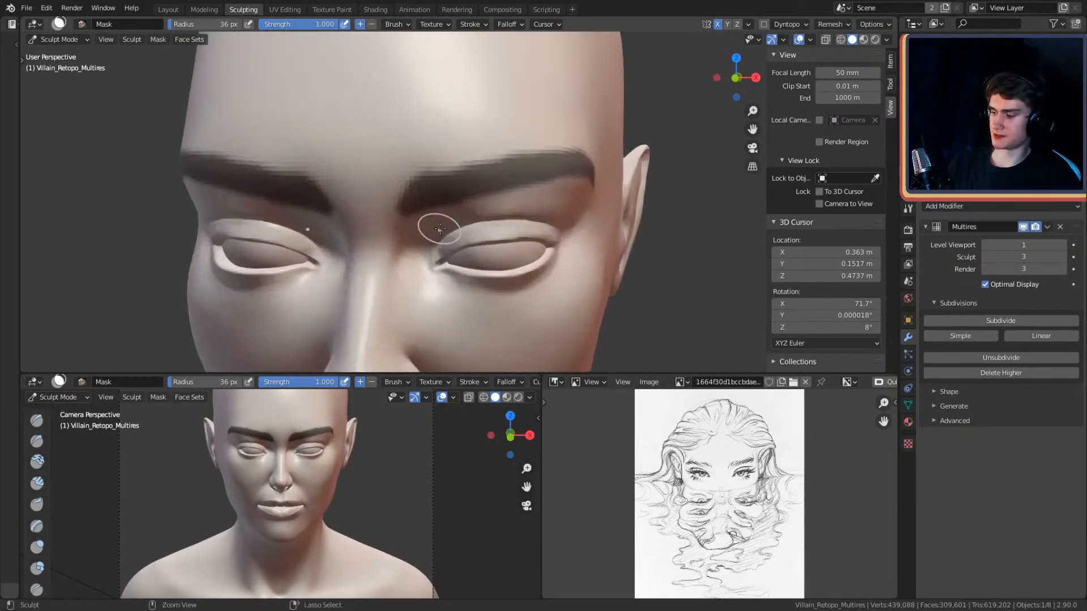
pyautogui.hotkey('ctrl', 'i')
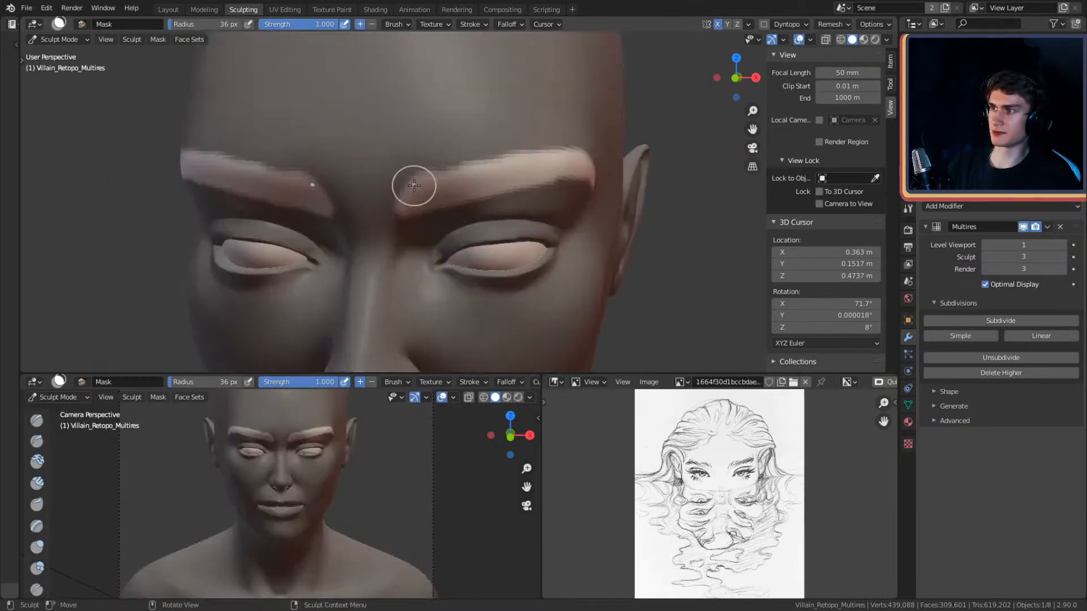
# - Switch to the Crease brush with a 23 px radius and save the file character_2.blend
pyautogui.hotkey('shift', 'c')
pyautogui.keyDown('ctrl'); pyautogui.keyDown('alt'); pyautogui.moveTo(442, 202); pyautogui.dragTo(476, 157); pyautogui.keyUp('alt'); pyautogui.keyUp('ctrl')
pyautogui.keyDown('shift'); pyautogui.moveTo(477, 222); pyautogui.dragTo(472, 160, button='middle'); pyautogui.keyUp('shift')
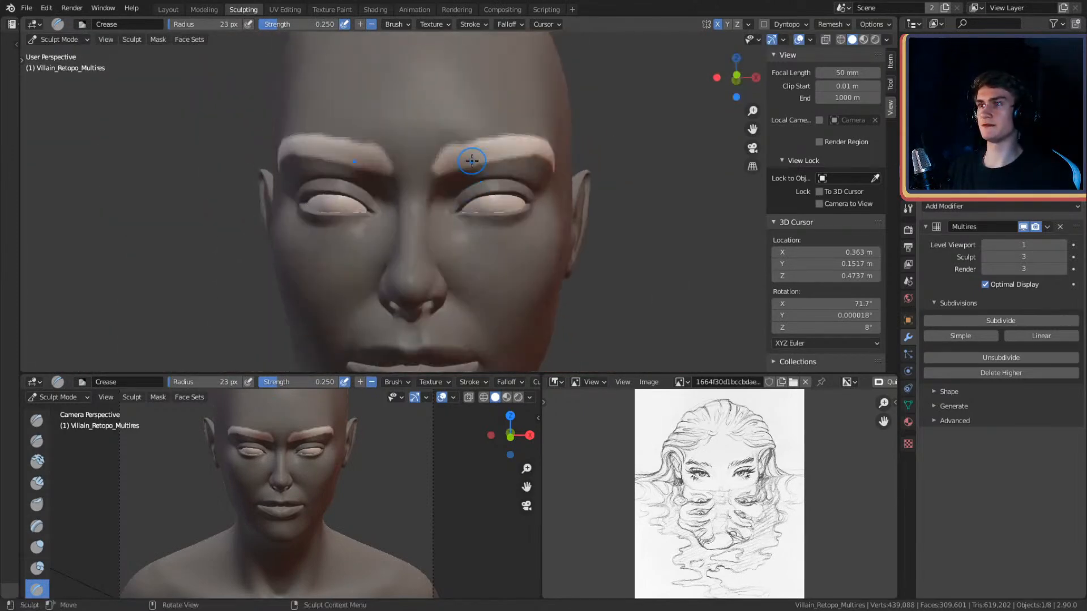
pyautogui.click(27, 8)
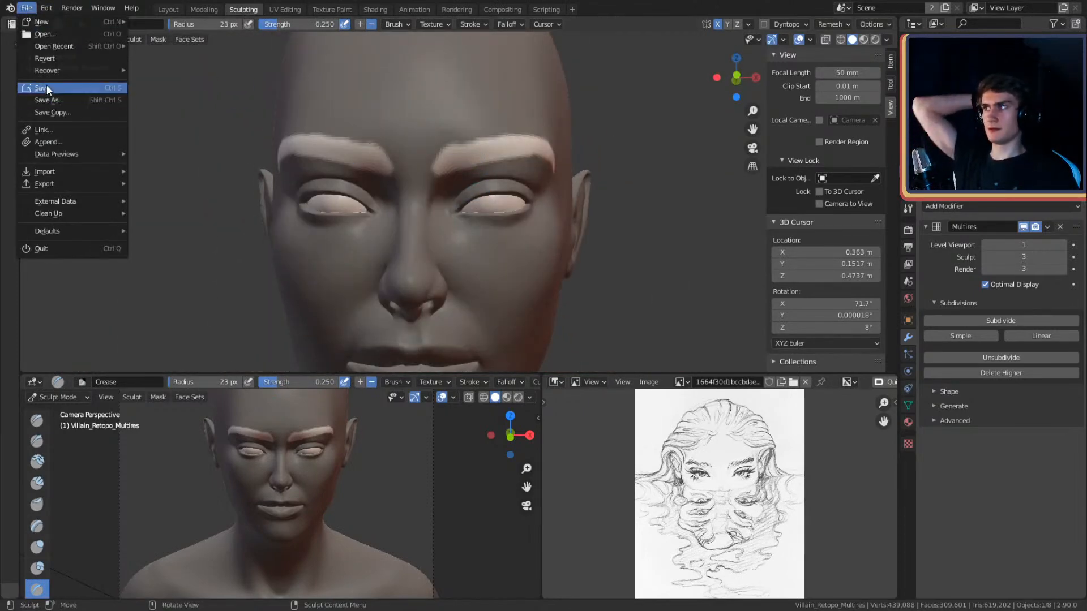
pyautogui.hotkey('ctrl', 's')
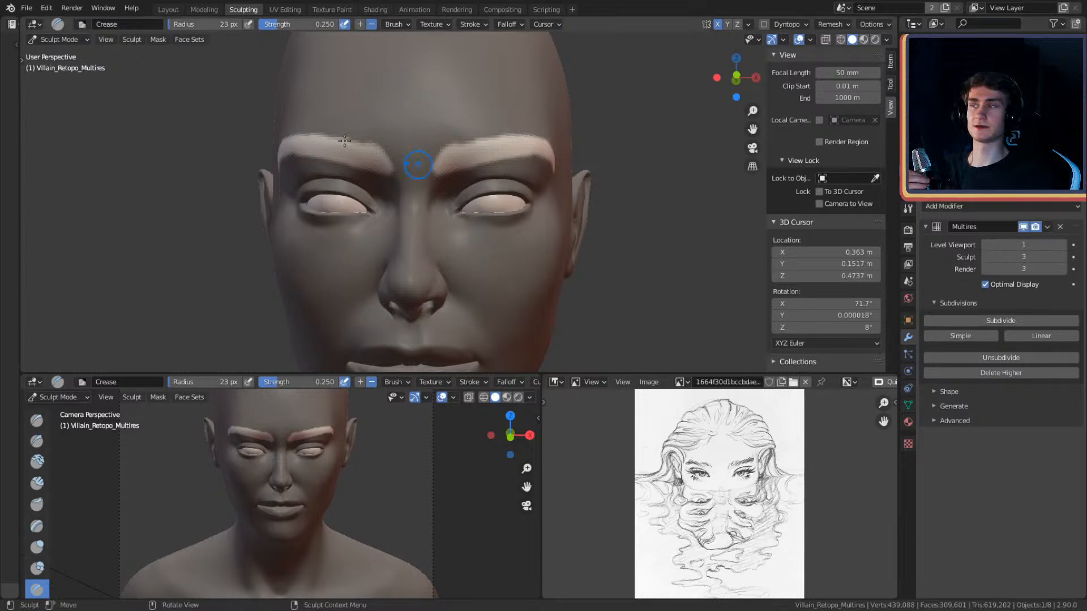
pyautogui.click(26, 8)
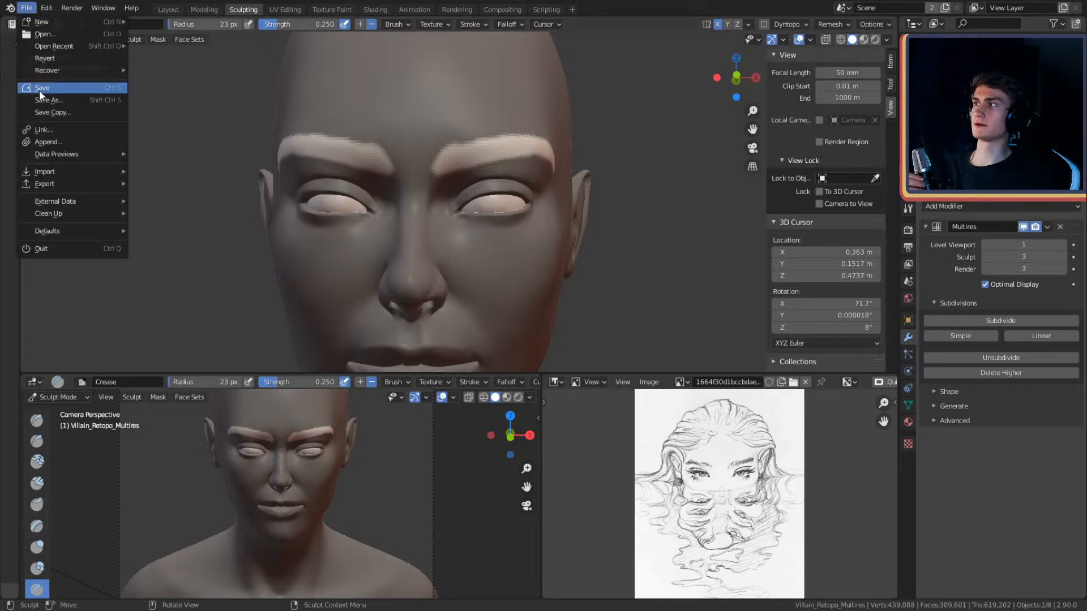
pyautogui.click(40, 89)
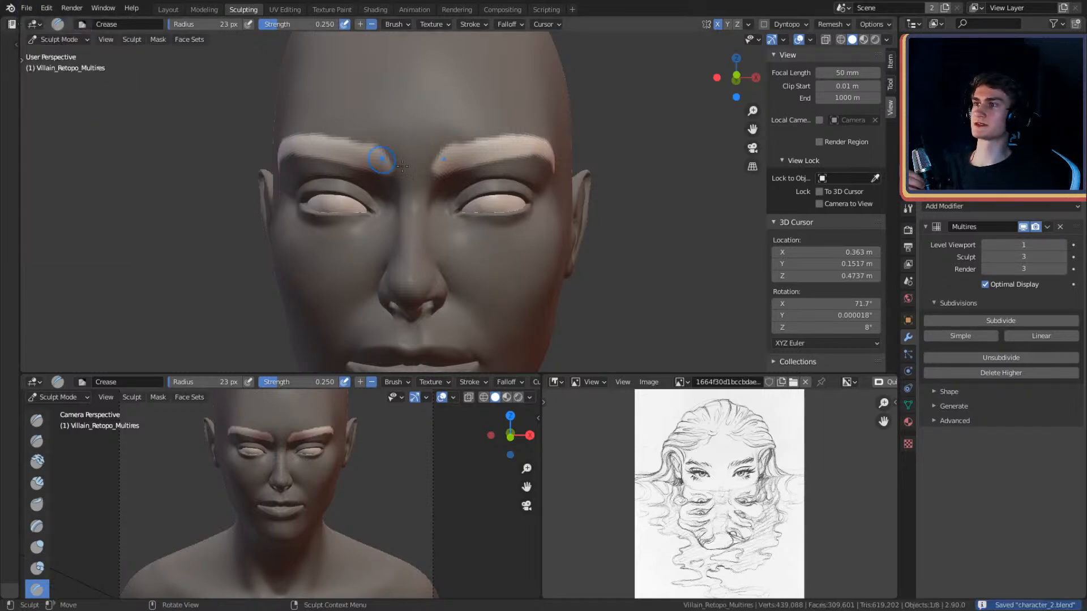
# - Subdivide the Multires modifier to level 4 and carve a first crease into the inner end of the eyebrow
pyautogui.click(1005, 320)
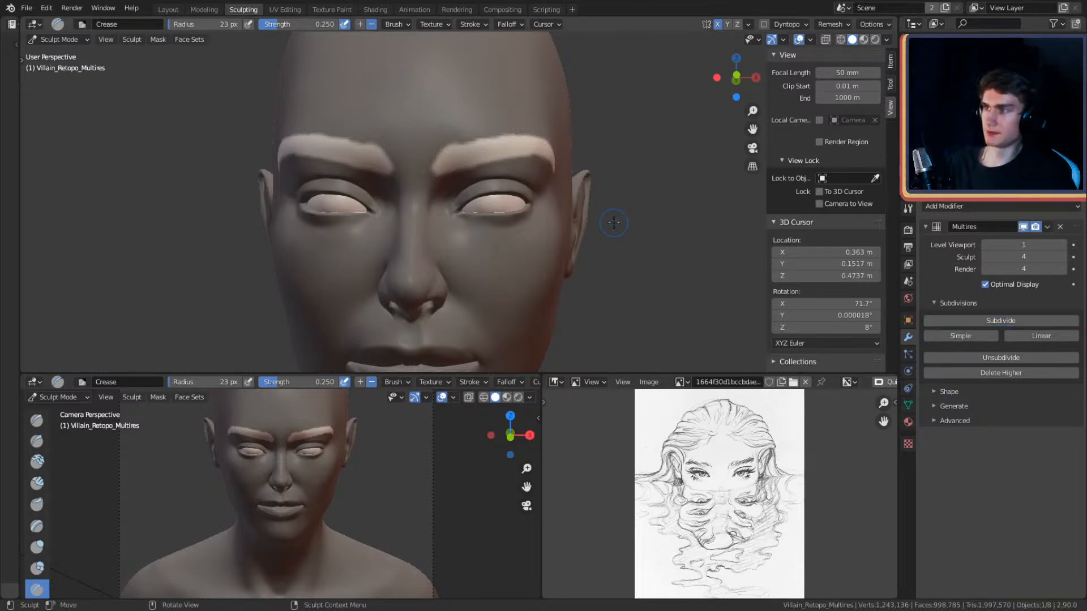
pyautogui.scroll(5, 503, 121)
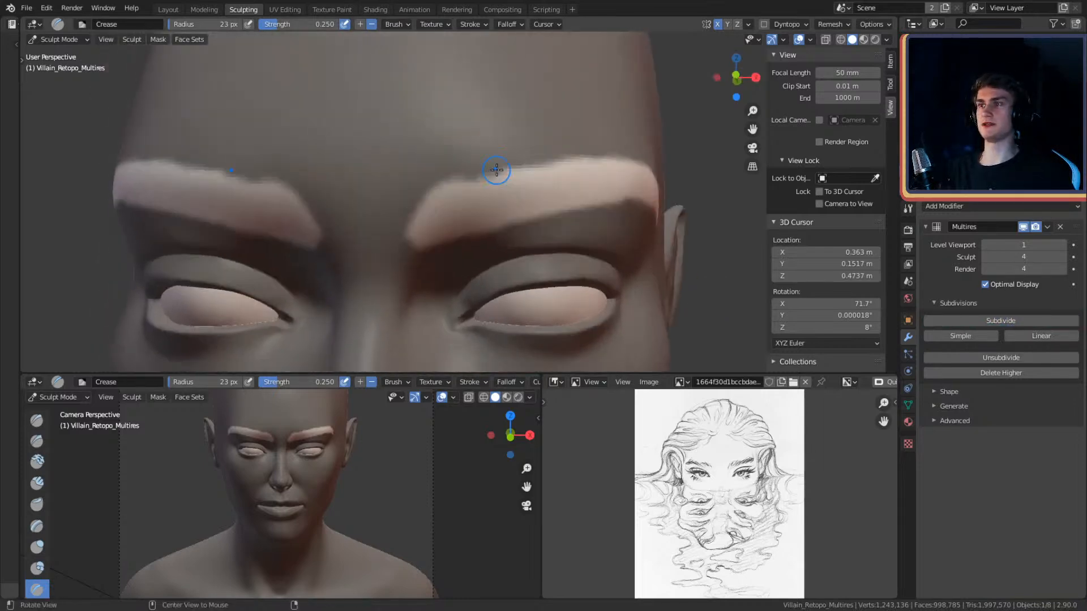
pyautogui.scroll(3, 492, 171)
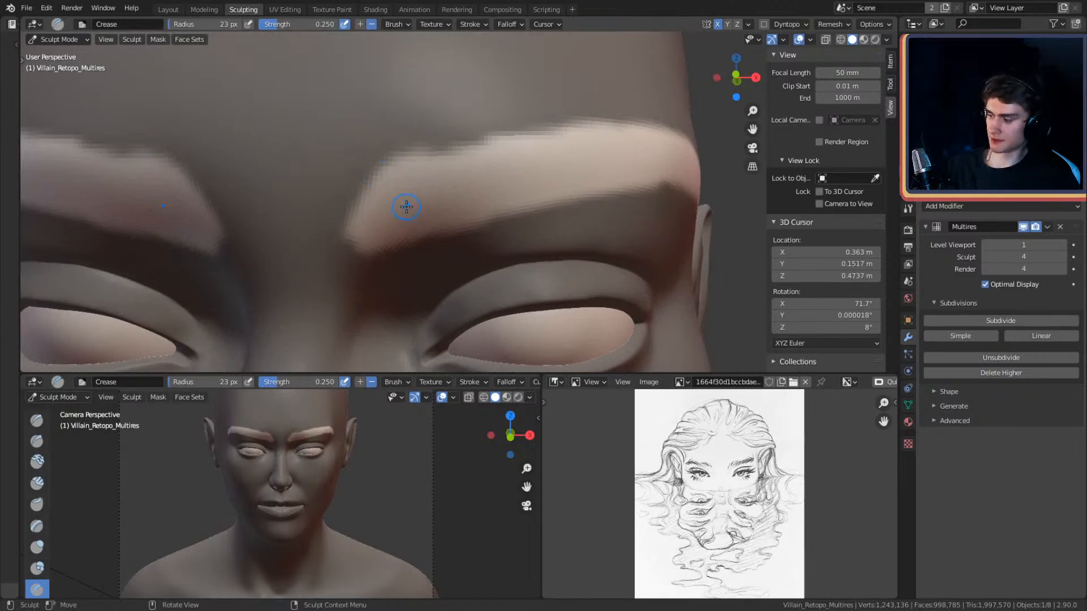
pyautogui.press('f')
pyautogui.click(411, 204)
pyautogui.moveTo(422, 189)
pyautogui.mouseDown(button='middle')
pyautogui.moveTo(422, 207)
pyautogui.moveTo(432, 189)
pyautogui.moveTo(440, 194)
pyautogui.moveTo(416, 190)
pyautogui.mouseUp(button='middle')
pyautogui.press('f')
pyautogui.click(400, 211)
pyautogui.moveTo(396, 208); pyautogui.dragTo(435, 156)
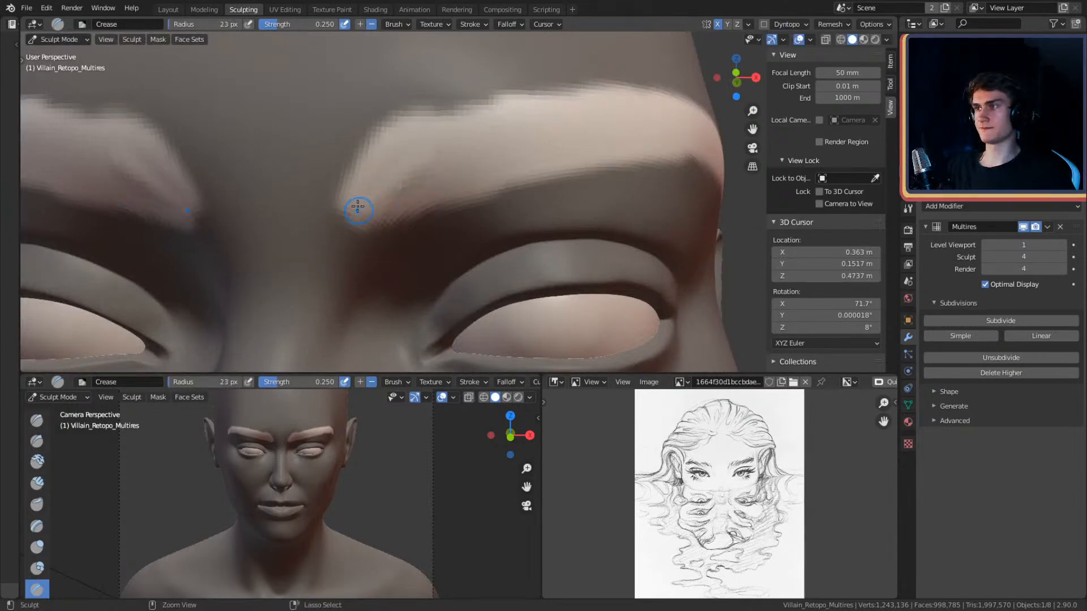
# - Carve slanted hair strokes over the inner half of the eyebrow with the Crease brush at 9 px radius and 0.400 strength
pyautogui.hotkey('shift', 'f')
pyautogui.click(420, 182)
pyautogui.press('[')
pyautogui.moveTo(375, 189); pyautogui.dragTo(466, 145)
pyautogui.moveTo(423, 203); pyautogui.dragTo(516, 142)
pyautogui.moveTo(457, 188); pyautogui.dragTo(520, 133)
pyautogui.moveTo(439, 167)
pyautogui.mouseDown()
pyautogui.moveTo(461, 138)
pyautogui.moveTo(445, 134)
pyautogui.mouseUp()
pyautogui.moveTo(388, 167)
pyautogui.mouseDown()
pyautogui.moveTo(434, 120)
pyautogui.moveTo(490, 107)
pyautogui.mouseUp()
pyautogui.moveTo(383, 187); pyautogui.dragTo(481, 116)
pyautogui.moveTo(537, 128); pyautogui.dragTo(559, 117)
pyautogui.moveTo(522, 161)
pyautogui.mouseDown()
pyautogui.moveTo(592, 119)
pyautogui.moveTo(597, 131)
pyautogui.mouseUp()
# - Continue the hair creases through the middle of the eyebrow and along its upper edge
pyautogui.moveTo(598, 128); pyautogui.dragTo(591, 129, button='middle')
pyautogui.moveTo(591, 129)
pyautogui.keyDown('shift'); pyautogui.mouseDown(button='middle')
pyautogui.moveTo(509, 148)
pyautogui.moveTo(502, 170)
pyautogui.moveTo(436, 186)
pyautogui.mouseUp(button='middle'); pyautogui.keyUp('shift')
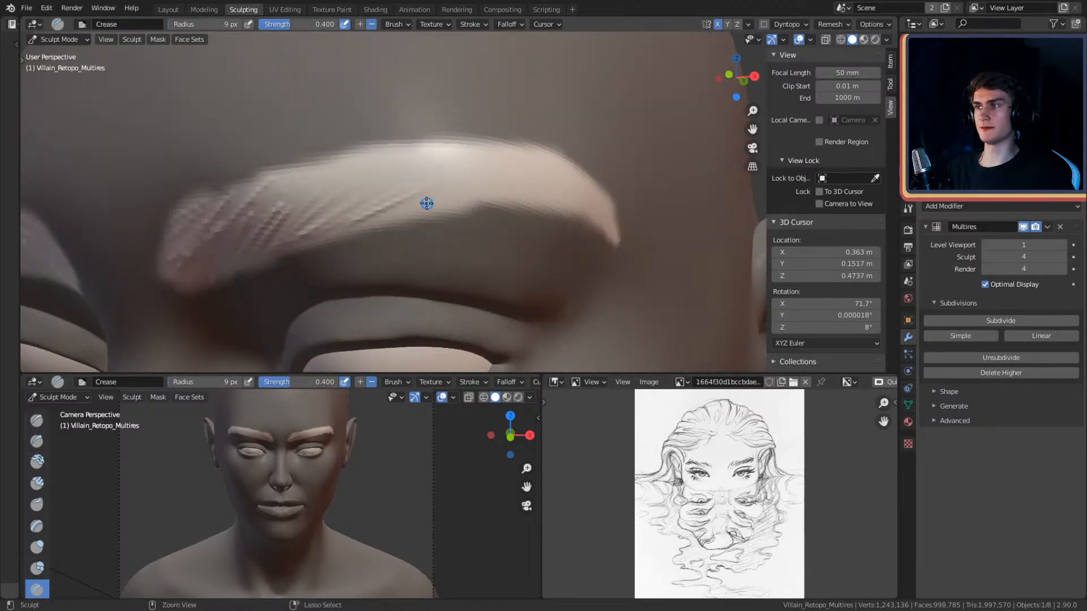
pyautogui.moveTo(407, 208); pyautogui.dragTo(394, 216)
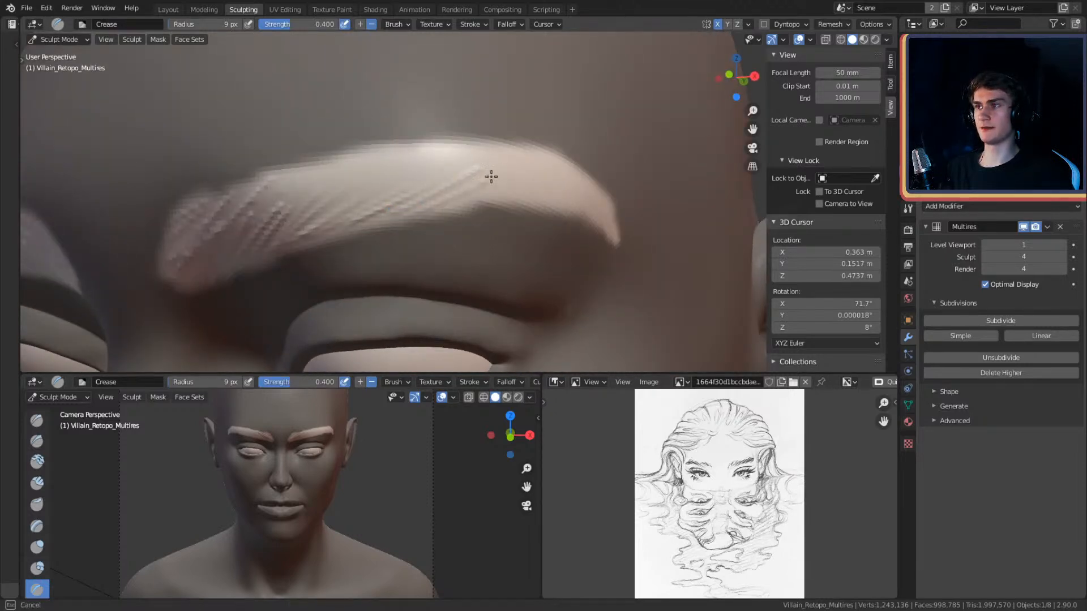
pyautogui.moveTo(518, 167); pyautogui.dragTo(520, 152, button='middle')
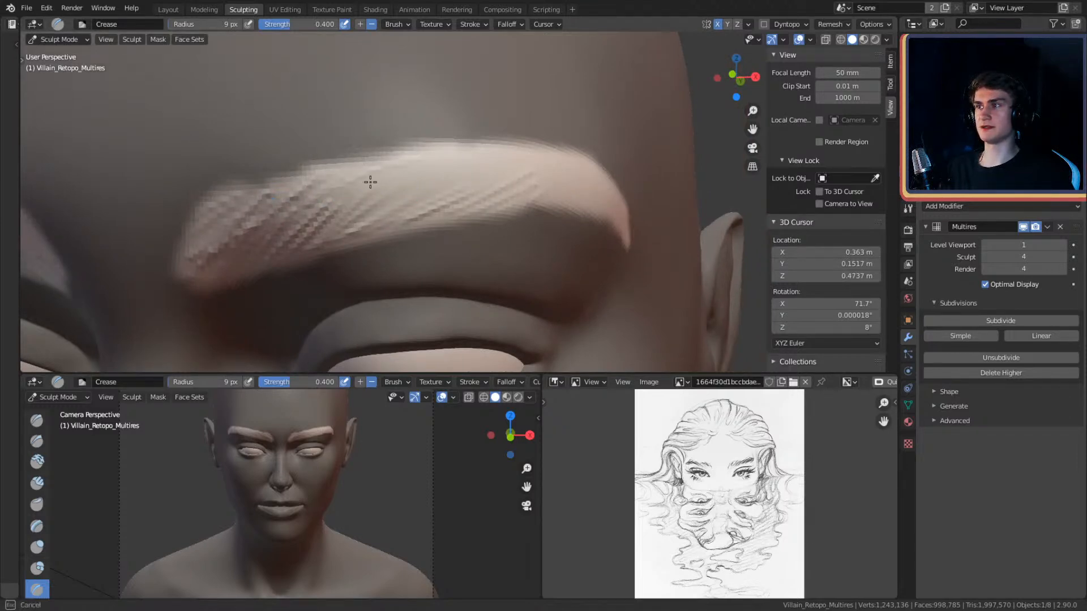
pyautogui.moveTo(426, 155); pyautogui.dragTo(535, 187)
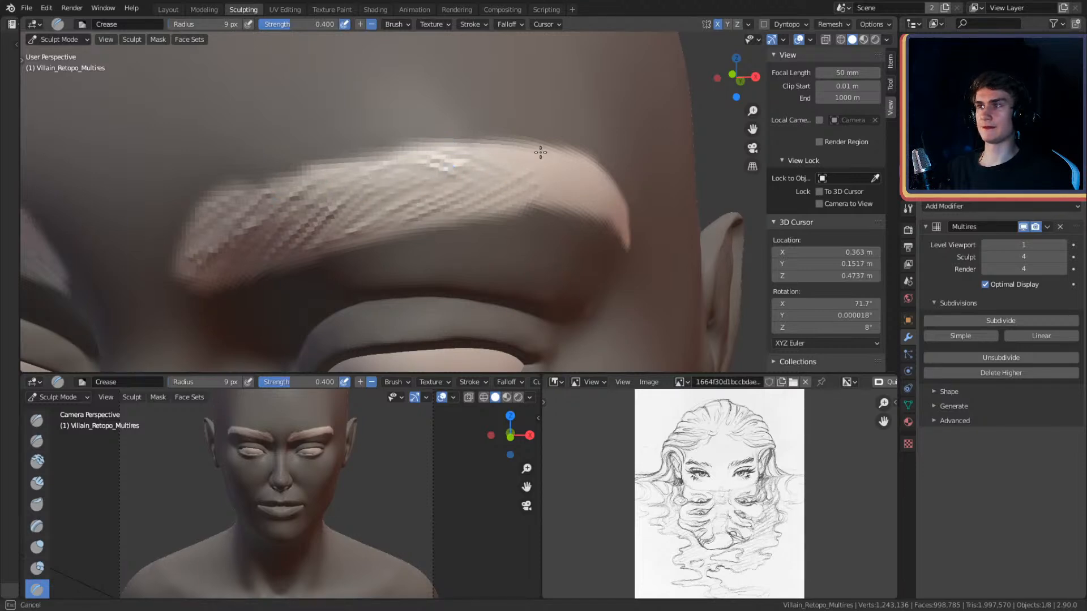
# - Carve hair strokes over the outer part of the eyebrow, curving down toward its tapered tail
pyautogui.moveTo(514, 189); pyautogui.dragTo(465, 160, button='middle')
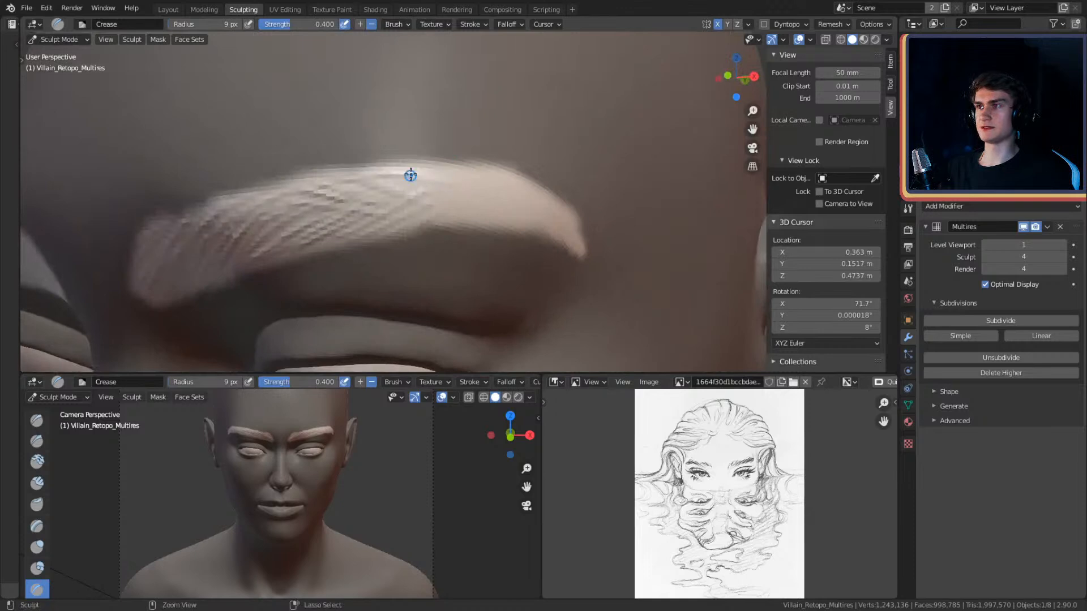
pyautogui.moveTo(548, 229); pyautogui.dragTo(471, 196, button='middle')
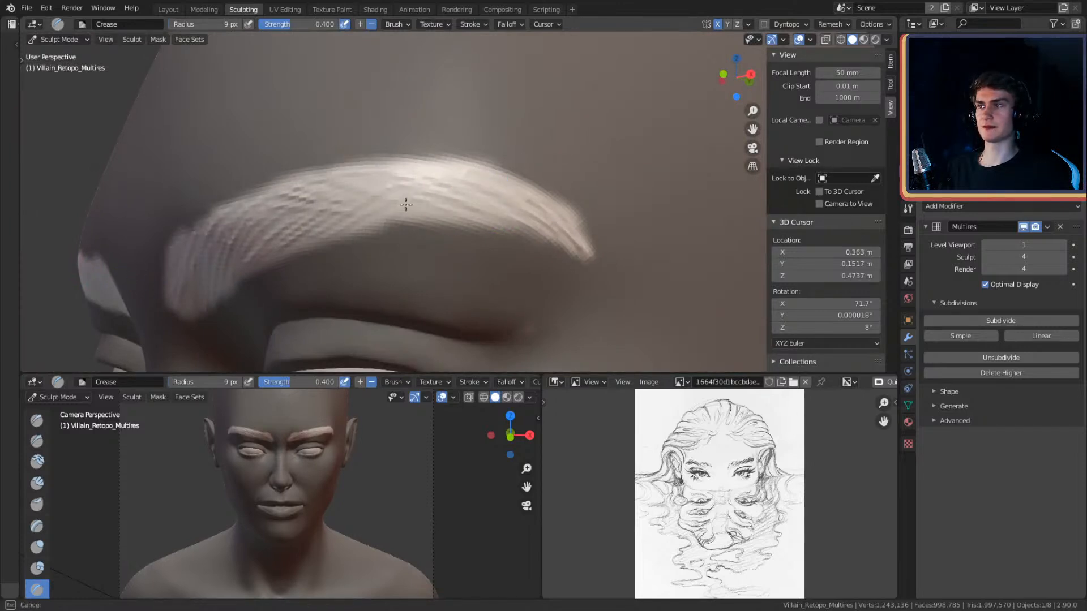
pyautogui.moveTo(513, 185)
pyautogui.mouseDown(button='middle')
pyautogui.moveTo(473, 163)
pyautogui.moveTo(510, 256)
pyautogui.mouseUp(button='middle')
pyautogui.moveTo(485, 244); pyautogui.dragTo(615, 262)
pyautogui.moveTo(598, 194); pyautogui.dragTo(577, 170, button='middle')
pyautogui.moveTo(436, 186); pyautogui.dragTo(491, 208)
pyautogui.moveTo(469, 199); pyautogui.dragTo(510, 217)
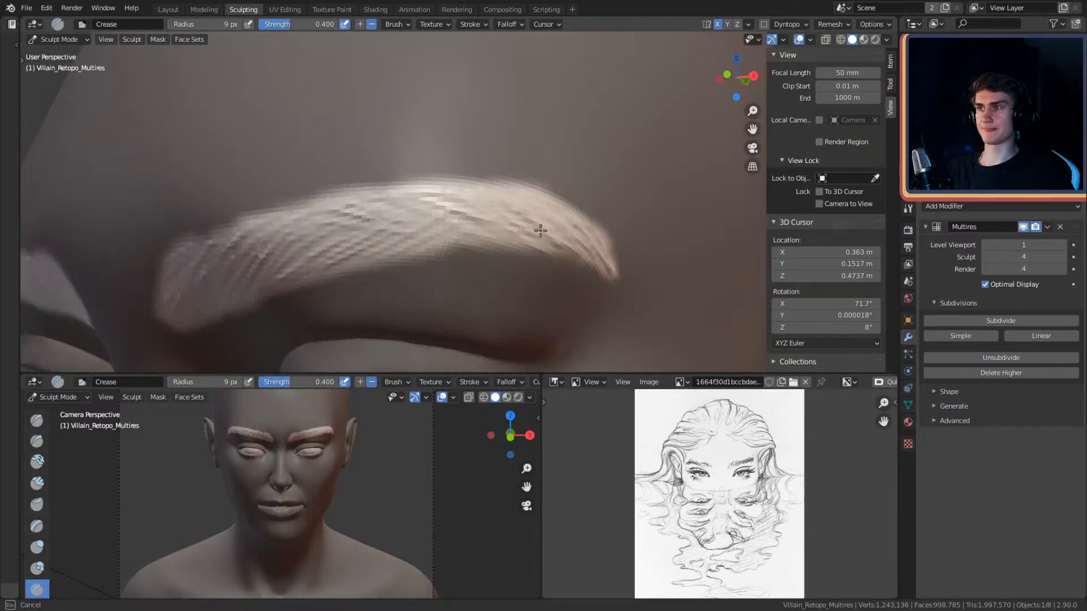
# - Layer crossing hair creases over the arch and tail of the eyebrow to make the texture denser
pyautogui.moveTo(441, 210)
pyautogui.mouseDown()
pyautogui.moveTo(597, 257)
pyautogui.moveTo(601, 245)
pyautogui.mouseUp()
pyautogui.moveTo(479, 184); pyautogui.dragTo(527, 195)
pyautogui.moveTo(467, 184)
pyautogui.mouseDown(button='middle')
pyautogui.moveTo(459, 172)
pyautogui.moveTo(473, 177)
pyautogui.mouseUp(button='middle')
pyautogui.moveTo(495, 222); pyautogui.dragTo(508, 225)
pyautogui.moveTo(414, 244)
pyautogui.mouseDown()
pyautogui.moveTo(432, 238)
pyautogui.moveTo(398, 223)
pyautogui.moveTo(468, 194)
pyautogui.moveTo(444, 218)
pyautogui.moveTo(486, 227)
pyautogui.moveTo(436, 231)
pyautogui.moveTo(474, 187)
pyautogui.mouseUp()
pyautogui.moveTo(398, 234)
pyautogui.mouseDown()
pyautogui.moveTo(475, 207)
pyautogui.moveTo(490, 183)
pyautogui.mouseUp()
pyautogui.moveTo(491, 183)
pyautogui.mouseDown(button='middle')
pyautogui.moveTo(521, 165)
pyautogui.moveTo(557, 174)
pyautogui.mouseUp(button='middle')
pyautogui.moveTo(574, 180)
pyautogui.mouseDown()
pyautogui.moveTo(483, 189)
pyautogui.moveTo(510, 165)
pyautogui.moveTo(502, 220)
pyautogui.moveTo(594, 169)
pyautogui.mouseUp()
pyautogui.moveTo(509, 192); pyautogui.dragTo(567, 146)
pyautogui.moveTo(497, 186)
pyautogui.mouseDown()
pyautogui.moveTo(645, 149)
pyautogui.moveTo(589, 152)
pyautogui.mouseUp()
pyautogui.moveTo(589, 153); pyautogui.dragTo(482, 194, button='middle')
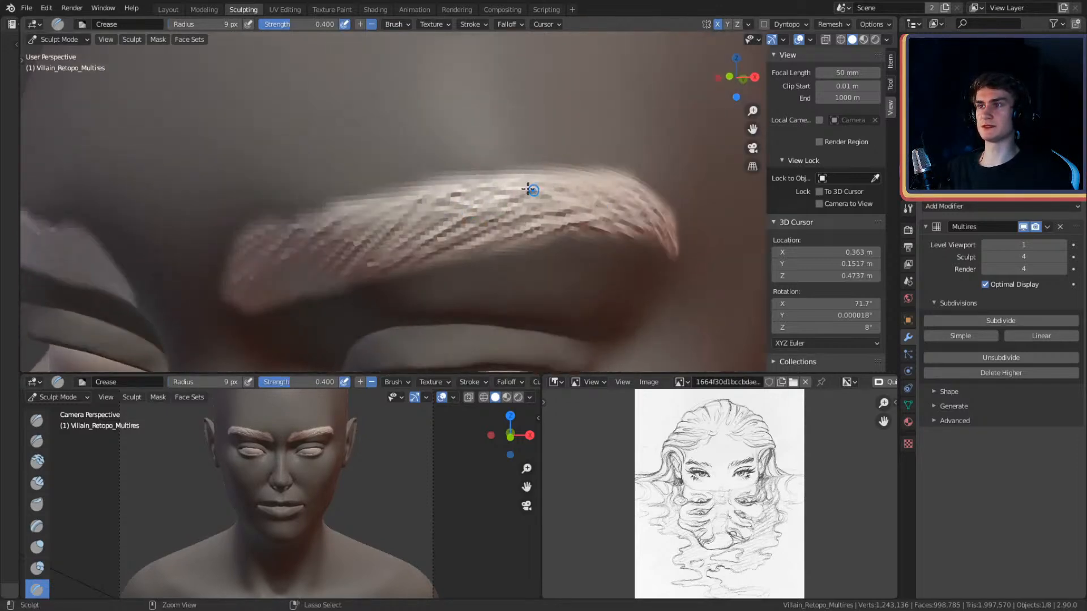
# - Deepen the hair creases from the inner end of the eyebrow to its arch with more upward-slanting strokes
pyautogui.moveTo(562, 150)
pyautogui.keyDown('shift'); pyautogui.mouseDown(button='middle')
pyautogui.moveTo(568, 184)
pyautogui.moveTo(541, 150)
pyautogui.mouseUp(button='middle'); pyautogui.keyUp('shift')
pyautogui.moveTo(546, 176); pyautogui.dragTo(629, 129)
pyautogui.moveTo(519, 196); pyautogui.dragTo(591, 153)
pyautogui.moveTo(514, 175); pyautogui.dragTo(605, 118)
pyautogui.moveTo(471, 202); pyautogui.dragTo(498, 186)
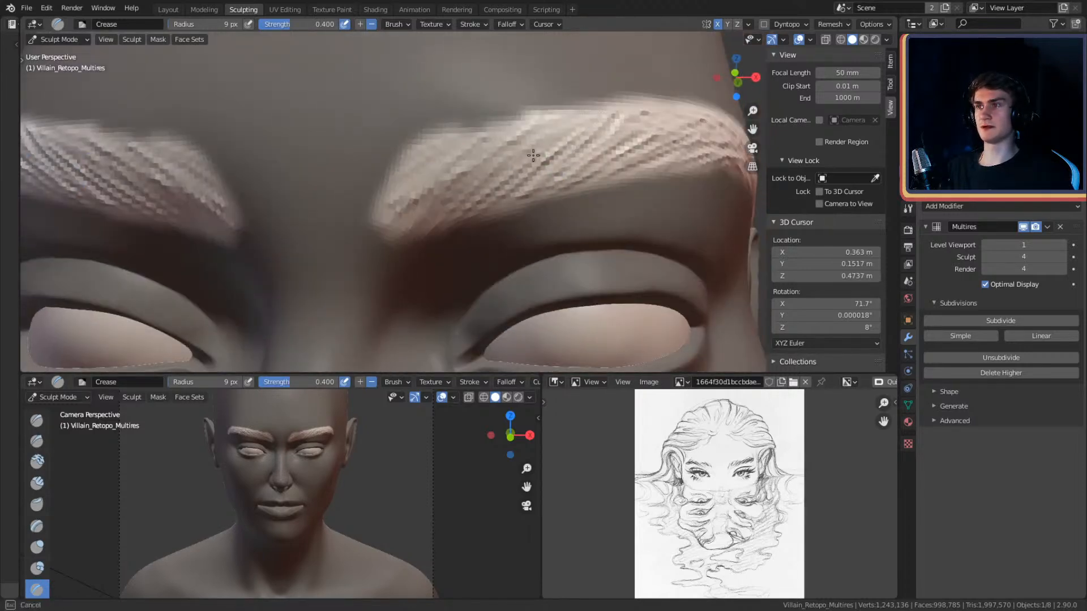
pyautogui.moveTo(416, 227)
pyautogui.mouseDown()
pyautogui.moveTo(397, 240)
pyautogui.moveTo(408, 165)
pyautogui.moveTo(427, 165)
pyautogui.mouseUp()
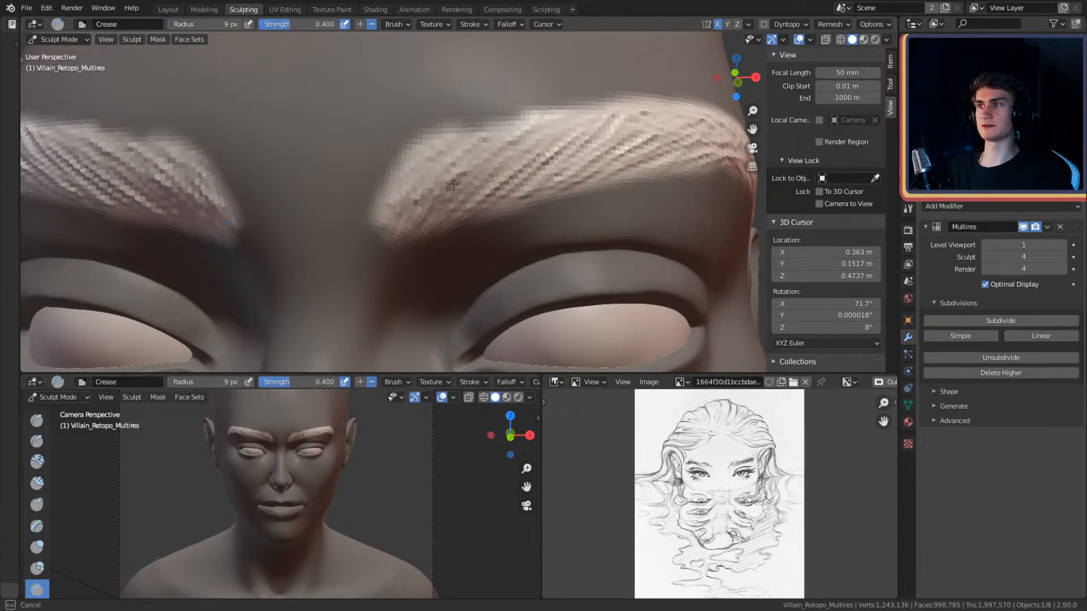
pyautogui.moveTo(521, 144)
pyautogui.mouseDown()
pyautogui.moveTo(553, 145)
pyautogui.moveTo(513, 156)
pyautogui.moveTo(560, 121)
pyautogui.mouseUp()
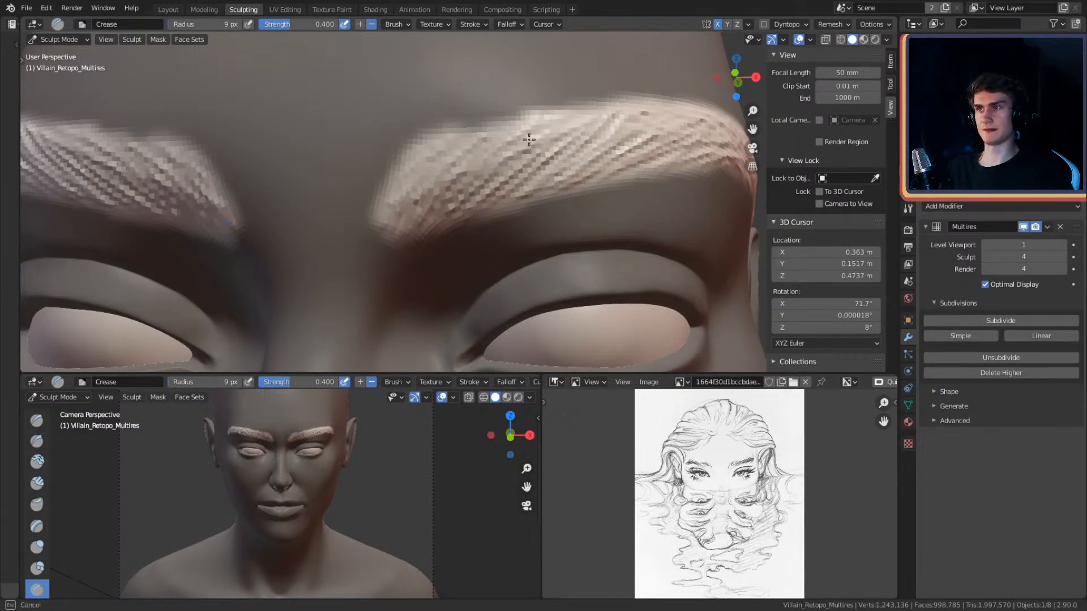
pyautogui.moveTo(483, 146); pyautogui.dragTo(485, 144)
pyautogui.moveTo(423, 175); pyautogui.dragTo(478, 137)
pyautogui.moveTo(400, 210)
pyautogui.mouseDown()
pyautogui.moveTo(392, 215)
pyautogui.moveTo(480, 175)
pyautogui.mouseUp()
# - Add a few longer hair creases through the middle of the eyebrow and across its arch
pyautogui.scroll(2, 478, 179)
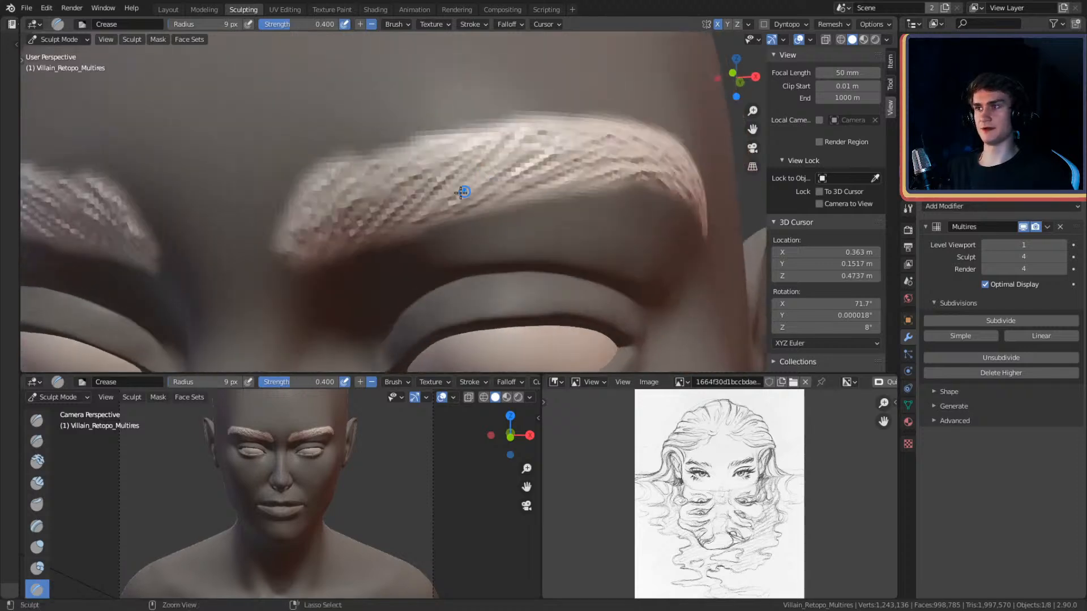
pyautogui.moveTo(382, 220)
pyautogui.mouseDown()
pyautogui.moveTo(373, 195)
pyautogui.moveTo(422, 172)
pyautogui.moveTo(401, 206)
pyautogui.mouseUp()
pyautogui.moveTo(542, 147); pyautogui.dragTo(434, 189)
pyautogui.moveTo(550, 176); pyautogui.dragTo(601, 146)
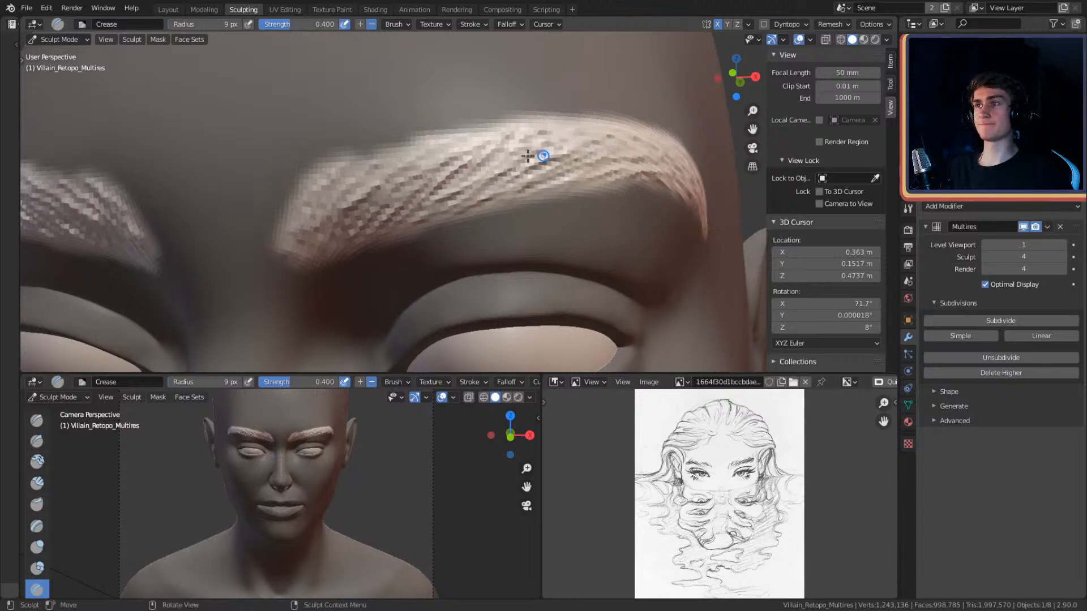
pyautogui.moveTo(509, 156); pyautogui.dragTo(548, 158, button='middle')
pyautogui.moveTo(508, 212); pyautogui.dragTo(573, 213)
# - Build up volume along the eyebrow with the Clay Strips brush at 33 px radius and 0.248 strength
pyautogui.scroll(-8, 563, 235)
pyautogui.moveTo(563, 235)
pyautogui.mouseDown(button='middle')
pyautogui.moveTo(633, 213)
pyautogui.moveTo(569, 164)
pyautogui.mouseUp(button='middle')
pyautogui.scroll(6, 569, 161)
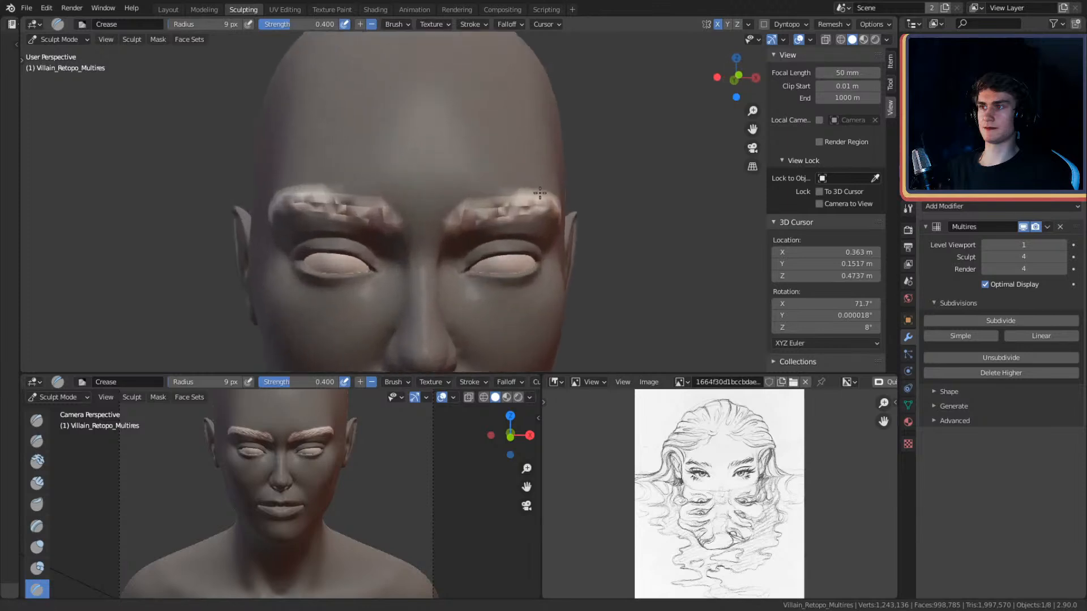
pyautogui.keyDown('alt'); pyautogui.moveTo(569, 161); pyautogui.dragTo(521, 170); pyautogui.keyUp('alt')
pyautogui.keyDown('ctrl'); pyautogui.keyDown('alt'); pyautogui.moveTo(518, 212); pyautogui.dragTo(502, 164); pyautogui.keyUp('alt'); pyautogui.keyUp('ctrl')
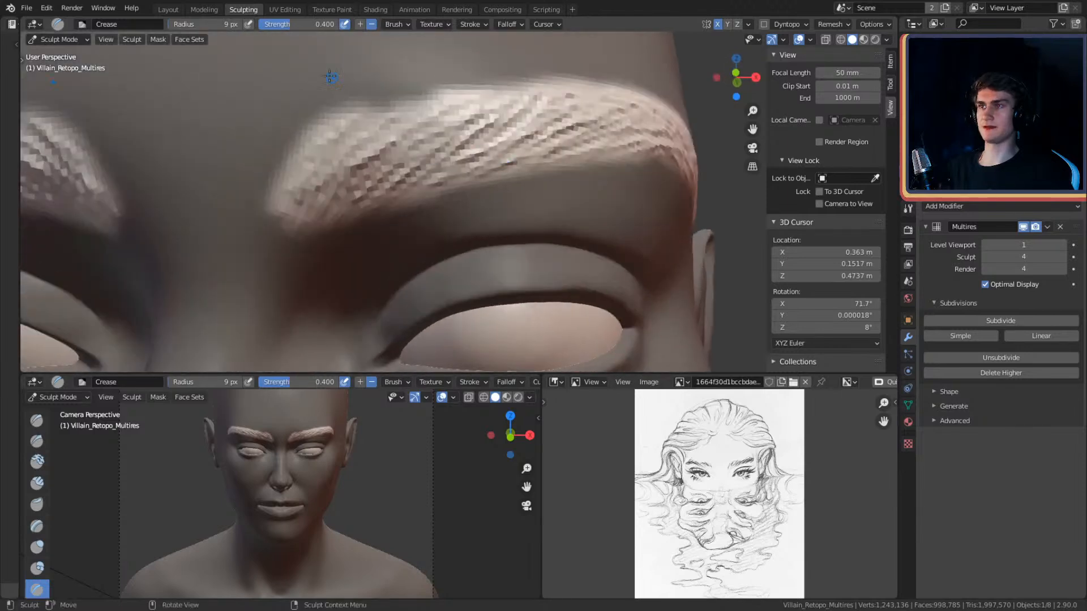
pyautogui.moveTo(447, 213); pyautogui.dragTo(435, 180, button='middle')
pyautogui.press('c')
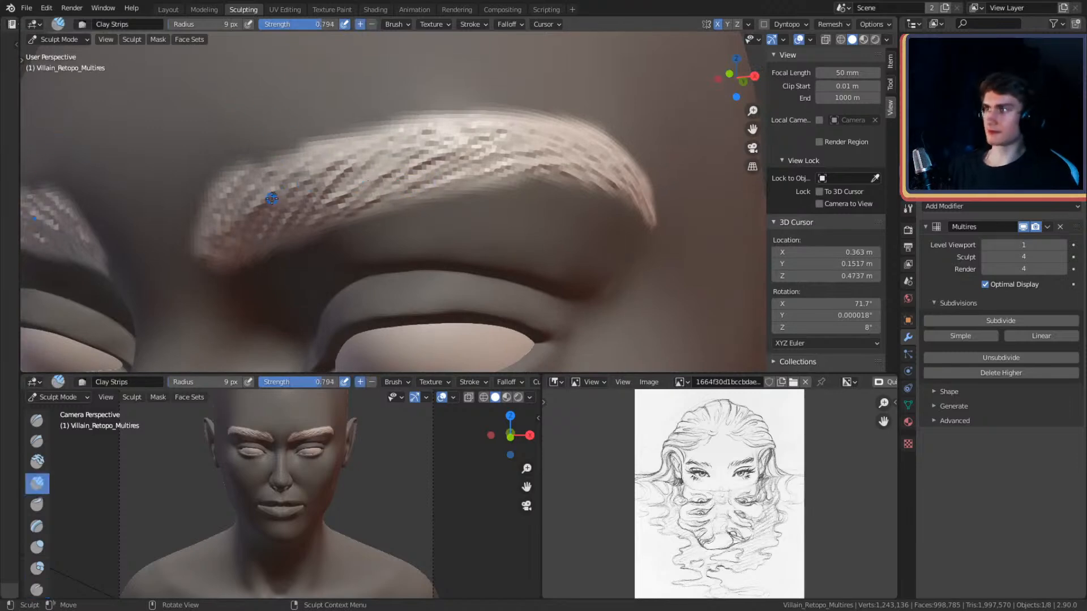
pyautogui.moveTo(371, 170)
pyautogui.mouseDown(button='middle')
pyautogui.moveTo(386, 167)
pyautogui.moveTo(299, 178)
pyautogui.mouseUp(button='middle')
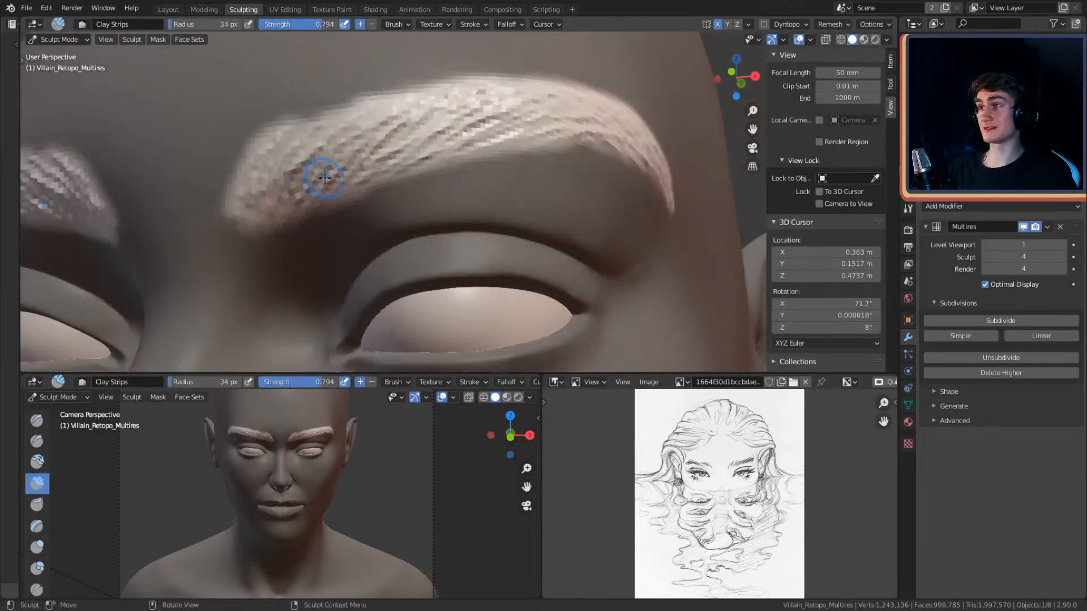
pyautogui.moveTo(301, 170)
pyautogui.mouseDown(button='middle')
pyautogui.moveTo(321, 187)
pyautogui.moveTo(295, 211)
pyautogui.mouseUp(button='middle')
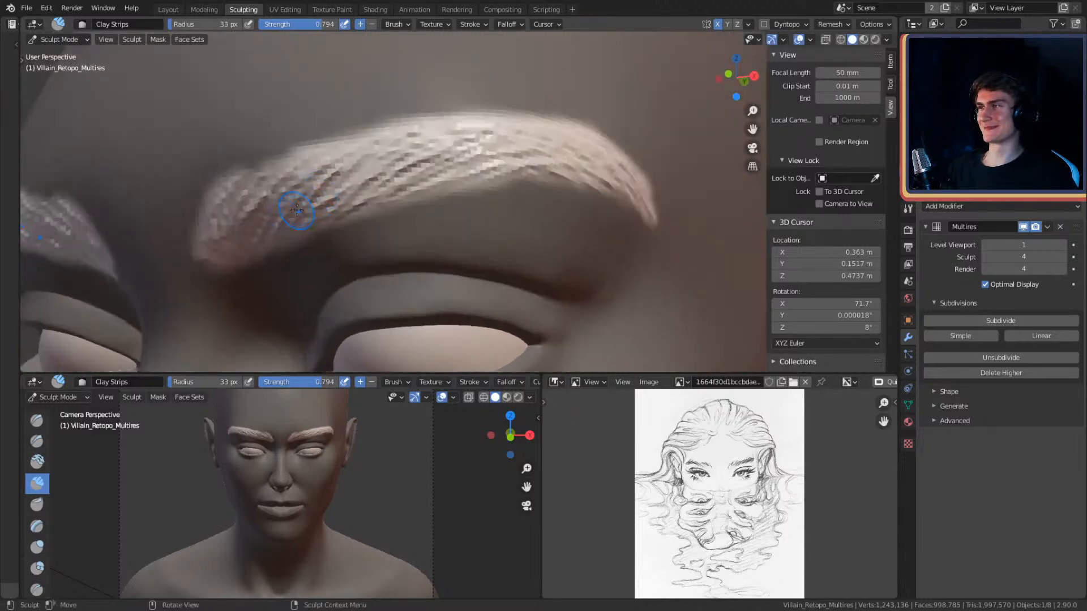
pyautogui.hotkey('shift', 'f')
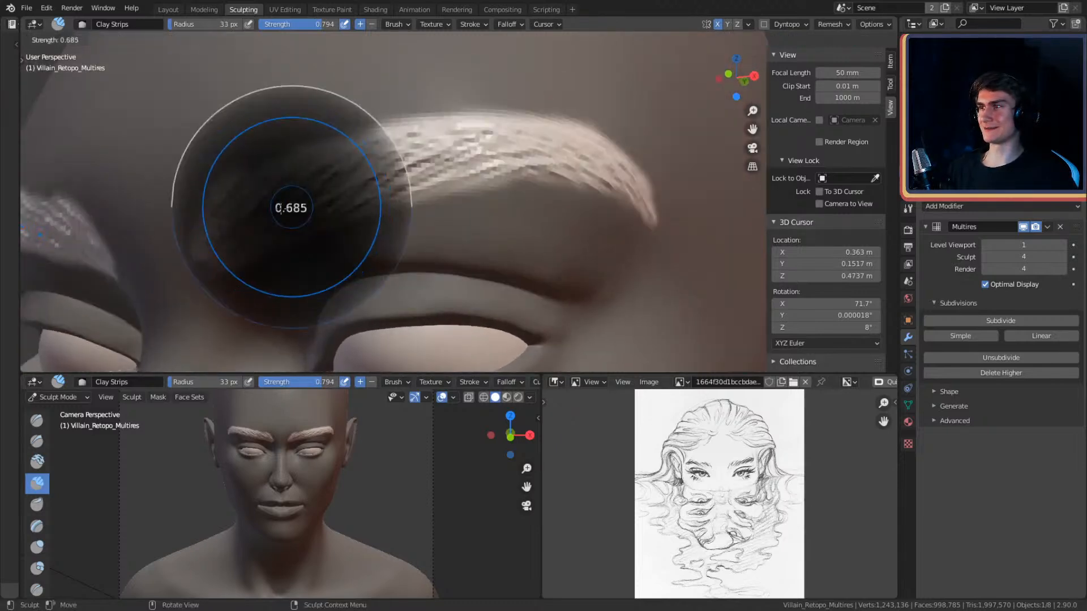
pyautogui.click(249, 213)
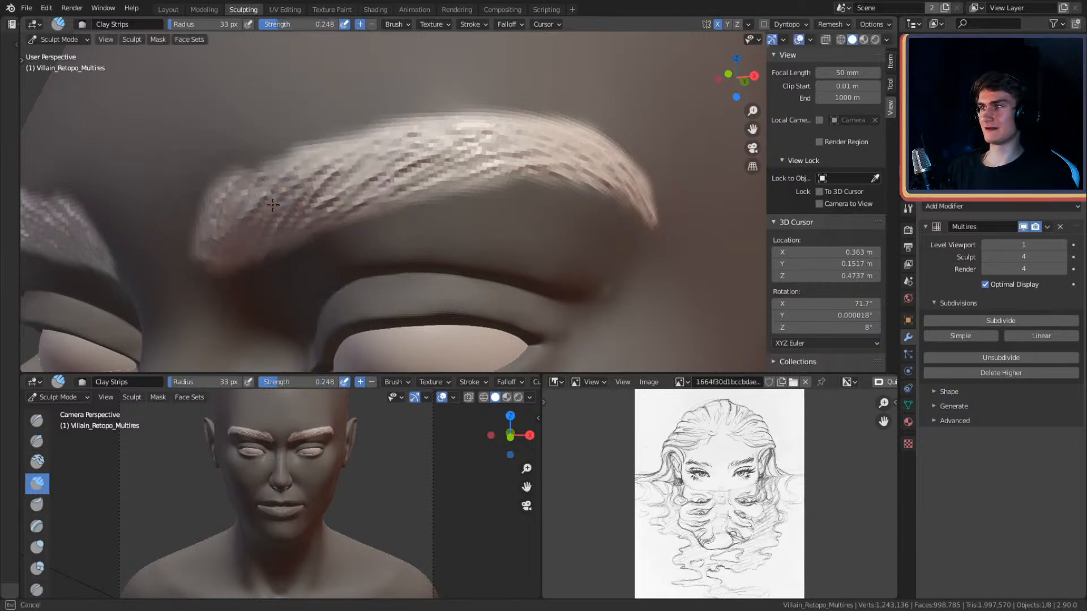
pyautogui.moveTo(274, 222)
pyautogui.mouseDown()
pyautogui.moveTo(473, 150)
pyautogui.moveTo(452, 139)
pyautogui.moveTo(335, 174)
pyautogui.moveTo(540, 141)
pyautogui.moveTo(526, 135)
pyautogui.mouseUp()
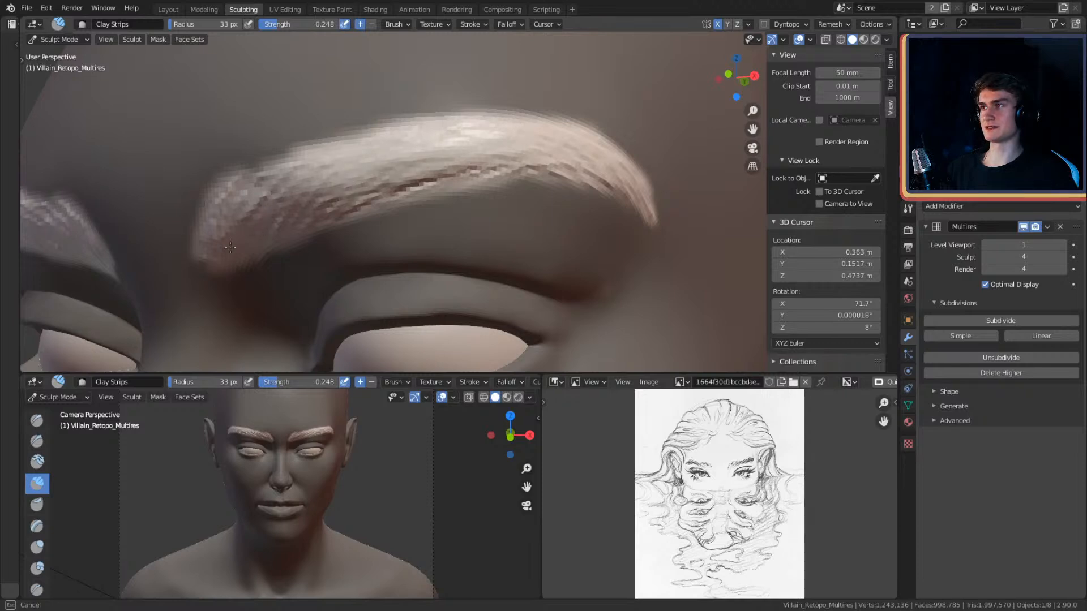
pyautogui.moveTo(273, 178)
pyautogui.mouseDown(button='middle')
pyautogui.moveTo(600, 164)
pyautogui.moveTo(464, 204)
pyautogui.moveTo(512, 160)
pyautogui.moveTo(486, 157)
pyautogui.moveTo(497, 146)
pyautogui.moveTo(447, 138)
pyautogui.mouseUp(button='middle')
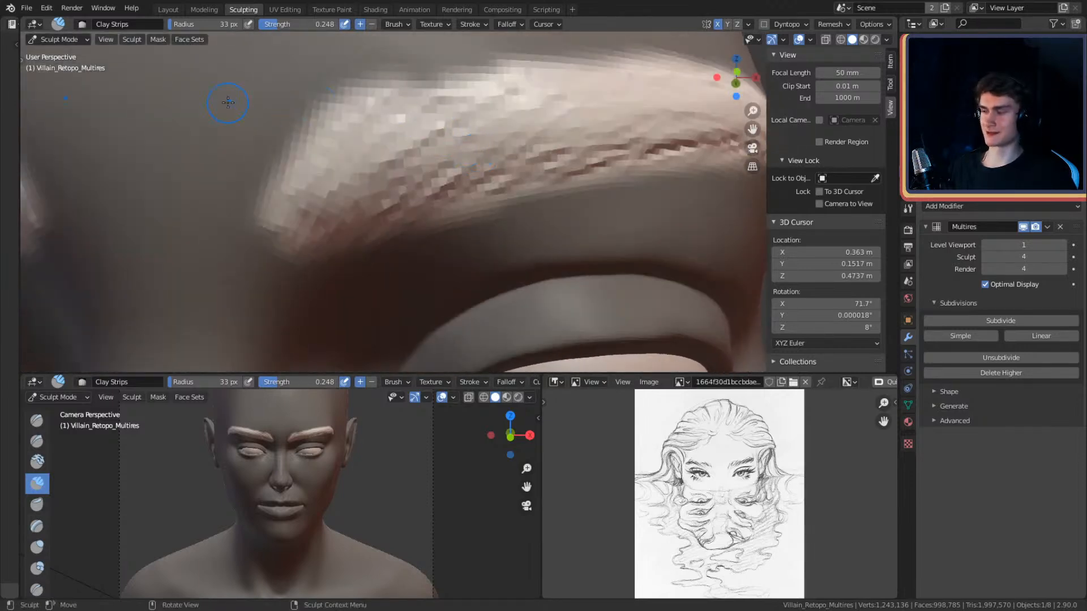
# - Recarve upward hair strokes into the built-up inner end of the eyebrow with the Crease brush at 0.400 strength
pyautogui.hotkey('shift', 'c')
pyautogui.moveTo(389, 194)
pyautogui.mouseDown(button='middle')
pyautogui.moveTo(396, 175)
pyautogui.moveTo(385, 223)
pyautogui.mouseUp(button='middle')
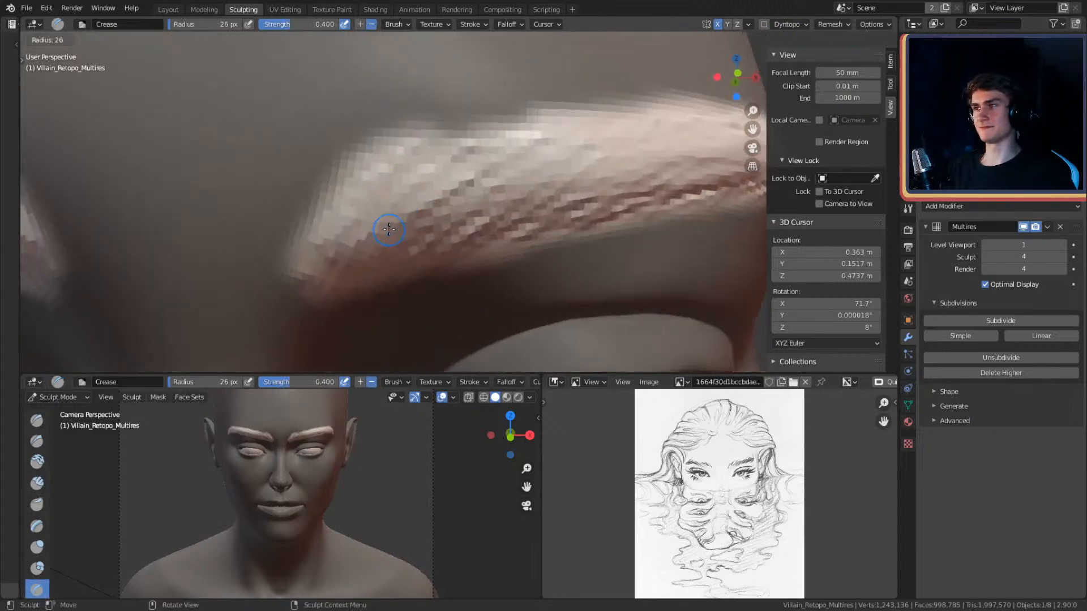
pyautogui.press('f')
pyautogui.moveTo(439, 204); pyautogui.dragTo(463, 187)
pyautogui.moveTo(384, 221); pyautogui.dragTo(416, 151)
pyautogui.moveTo(358, 224)
pyautogui.mouseDown()
pyautogui.moveTo(401, 143)
pyautogui.moveTo(380, 174)
pyautogui.moveTo(395, 173)
pyautogui.mouseUp()
pyautogui.moveTo(332, 275)
pyautogui.mouseDown()
pyautogui.moveTo(344, 263)
pyautogui.moveTo(334, 227)
pyautogui.mouseUp()
# - Set the Crease radius to 22 px and carve longer slanted hair strokes across the inner half of the eyebrow
pyautogui.keyDown('shift'); pyautogui.moveTo(494, 138); pyautogui.dragTo(410, 164, button='middle'); pyautogui.keyUp('shift')
pyautogui.press('f')
pyautogui.click(397, 198)
pyautogui.moveTo(398, 198); pyautogui.dragTo(459, 174)
pyautogui.moveTo(392, 226)
pyautogui.mouseDown()
pyautogui.moveTo(465, 183)
pyautogui.moveTo(506, 177)
pyautogui.mouseUp()
pyautogui.press('f')
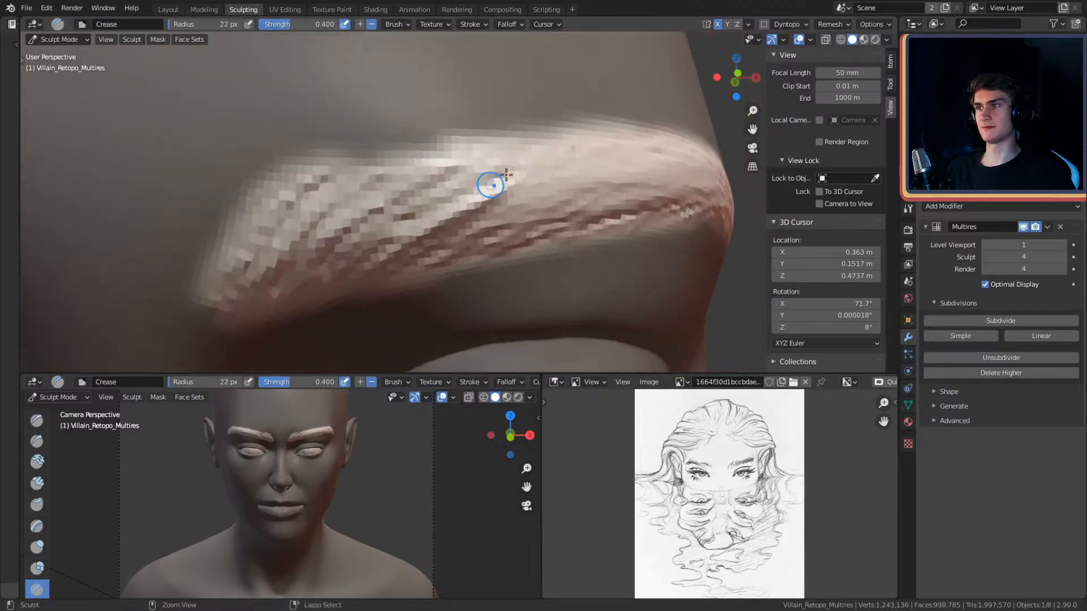
pyautogui.moveTo(397, 168); pyautogui.dragTo(406, 164)
pyautogui.moveTo(283, 262)
pyautogui.mouseDown()
pyautogui.moveTo(317, 221)
pyautogui.moveTo(376, 199)
pyautogui.mouseUp()
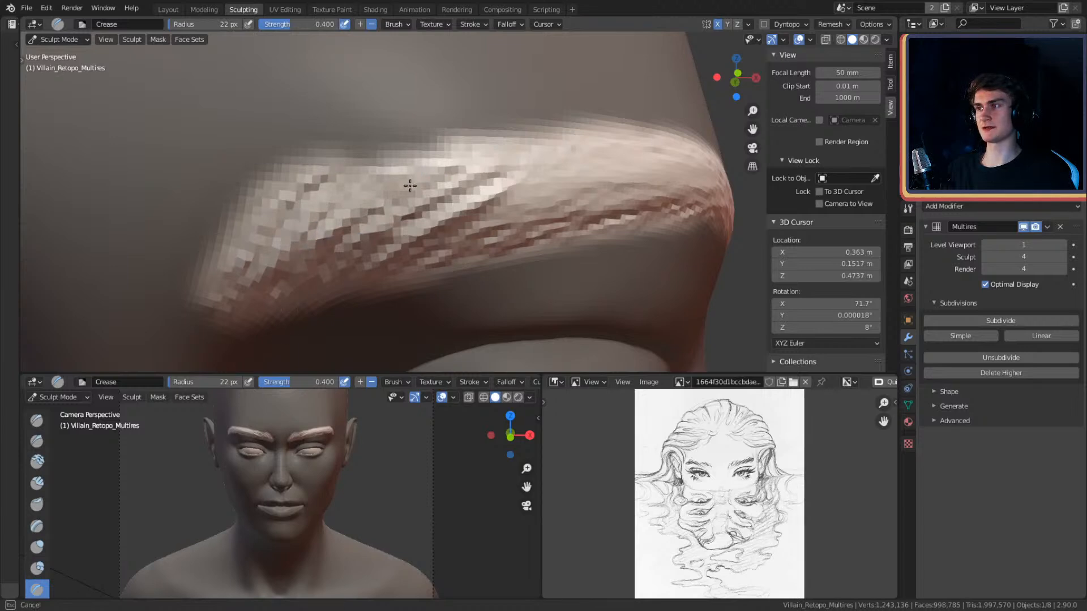
pyautogui.moveTo(328, 241); pyautogui.dragTo(356, 216)
# - Carve more long slanted hair creases across the inner half and middle of the eyebrow at 20 to 22 px radius
pyautogui.moveTo(462, 195); pyautogui.dragTo(425, 194, button='middle')
pyautogui.moveTo(314, 193); pyautogui.dragTo(390, 139)
pyautogui.moveTo(241, 224)
pyautogui.mouseDown()
pyautogui.moveTo(288, 175)
pyautogui.moveTo(399, 149)
pyautogui.mouseUp()
pyautogui.moveTo(382, 188); pyautogui.dragTo(507, 148)
pyautogui.moveTo(357, 220)
pyautogui.mouseDown()
pyautogui.moveTo(553, 139)
pyautogui.moveTo(516, 164)
pyautogui.mouseUp()
pyautogui.moveTo(364, 260); pyautogui.dragTo(447, 190)
pyautogui.moveTo(362, 228); pyautogui.dragTo(504, 136)
pyautogui.moveTo(475, 180); pyautogui.dragTo(429, 195, button='middle')
pyautogui.moveTo(300, 235)
pyautogui.mouseDown()
pyautogui.moveTo(408, 184)
pyautogui.moveTo(376, 195)
pyautogui.moveTo(307, 187)
pyautogui.moveTo(346, 174)
pyautogui.mouseUp()
pyautogui.moveTo(280, 199); pyautogui.dragTo(342, 174)
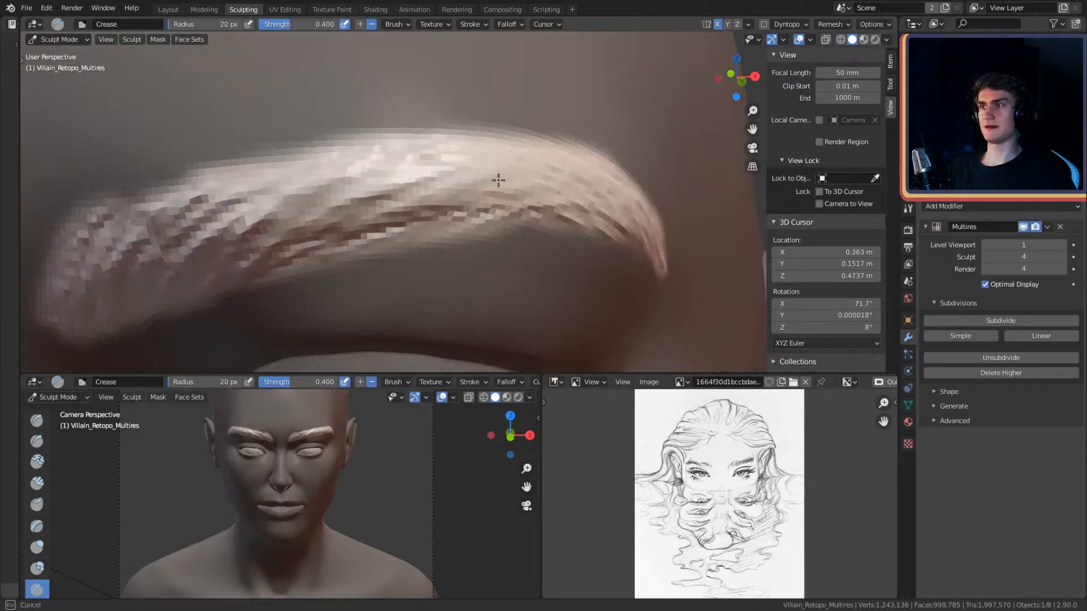
# - Set the Crease radius to 12 px and carve thinner hair strokes along the outer half of the eyebrow
pyautogui.moveTo(485, 168); pyautogui.dragTo(428, 196, button='middle')
pyautogui.press('f')
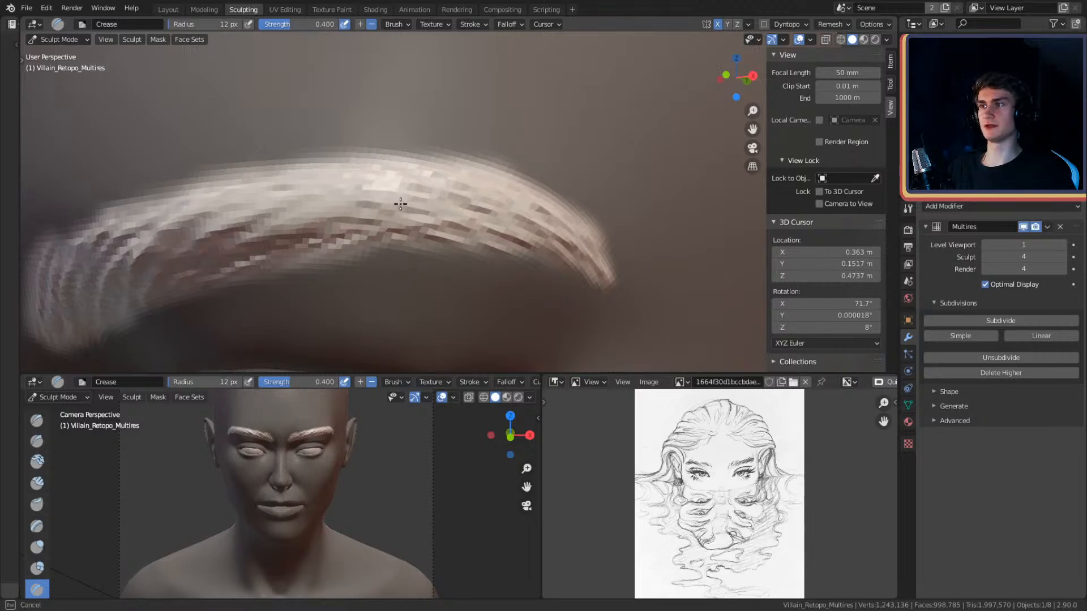
pyautogui.moveTo(376, 202); pyautogui.dragTo(487, 213, button='middle')
pyautogui.moveTo(341, 226); pyautogui.dragTo(375, 207)
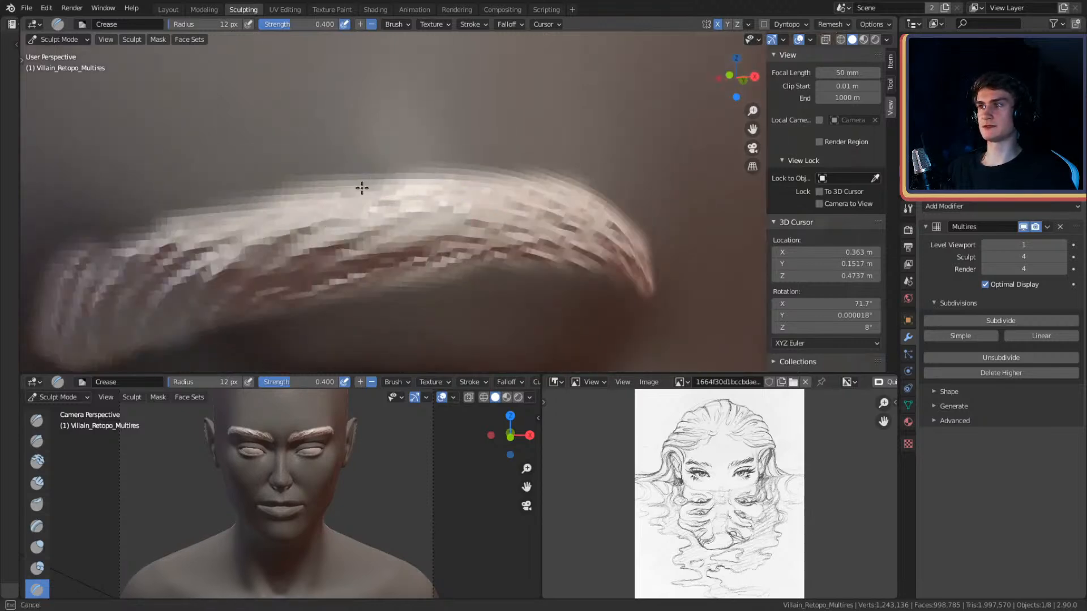
pyautogui.moveTo(508, 208)
pyautogui.mouseDown()
pyautogui.moveTo(424, 204)
pyautogui.moveTo(529, 218)
pyautogui.moveTo(567, 200)
pyautogui.mouseUp()
# - Add fine overlapping hair creases through the middle and upper arch of the eyebrow
pyautogui.moveTo(464, 182)
pyautogui.keyDown('ctrl'); pyautogui.keyDown('alt'); pyautogui.mouseDown()
pyautogui.moveTo(467, 271)
pyautogui.moveTo(498, 246)
pyautogui.moveTo(542, 162)
pyautogui.moveTo(468, 196)
pyautogui.mouseUp(); pyautogui.keyUp('alt'); pyautogui.keyUp('ctrl')
pyautogui.moveTo(473, 249)
pyautogui.keyDown('ctrl'); pyautogui.keyDown('alt'); pyautogui.mouseDown()
pyautogui.moveTo(492, 209)
pyautogui.moveTo(517, 200)
pyautogui.moveTo(436, 210)
pyautogui.moveTo(500, 180)
pyautogui.moveTo(584, 181)
pyautogui.mouseUp(); pyautogui.keyUp('alt'); pyautogui.keyUp('ctrl')
pyautogui.moveTo(460, 195); pyautogui.dragTo(432, 206)
pyautogui.moveTo(549, 163); pyautogui.dragTo(416, 202)
pyautogui.moveTo(499, 156); pyautogui.dragTo(423, 185)
pyautogui.keyDown('alt'); pyautogui.moveTo(461, 153); pyautogui.dragTo(487, 172); pyautogui.keyUp('alt')
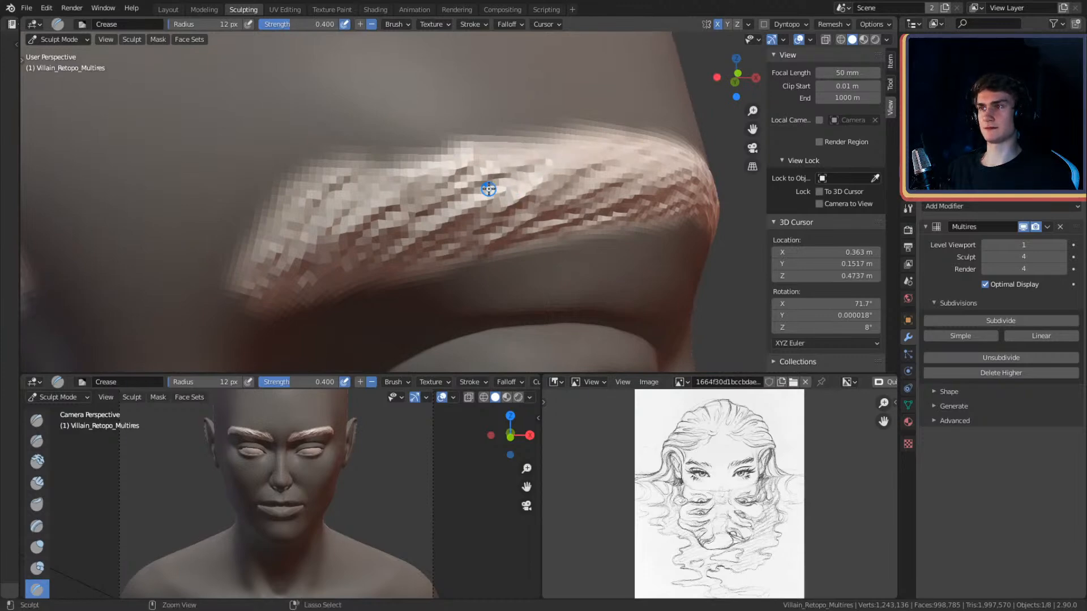
pyautogui.moveTo(298, 221); pyautogui.dragTo(309, 220)
# - Clear the sculpt mask around the eyebrows and undo the last trial stroke
pyautogui.moveTo(482, 199)
pyautogui.keyDown('ctrl'); pyautogui.keyDown('alt'); pyautogui.mouseDown()
pyautogui.moveTo(512, 177)
pyautogui.moveTo(464, 128)
pyautogui.moveTo(516, 182)
pyautogui.moveTo(512, 194)
pyautogui.moveTo(524, 146)
pyautogui.moveTo(544, 126)
pyautogui.mouseUp(); pyautogui.keyUp('alt'); pyautogui.keyUp('ctrl')
pyautogui.hotkey('alt', 'm')
pyautogui.moveTo(499, 157)
pyautogui.keyDown('ctrl'); pyautogui.keyDown('alt'); pyautogui.mouseDown()
pyautogui.moveTo(508, 176)
pyautogui.moveTo(511, 139)
pyautogui.moveTo(502, 148)
pyautogui.mouseUp(); pyautogui.keyUp('alt'); pyautogui.keyUp('ctrl')
pyautogui.keyDown('ctrl'); pyautogui.keyDown('alt'); pyautogui.moveTo(448, 210); pyautogui.dragTo(447, 174); pyautogui.keyUp('alt'); pyautogui.keyUp('ctrl')
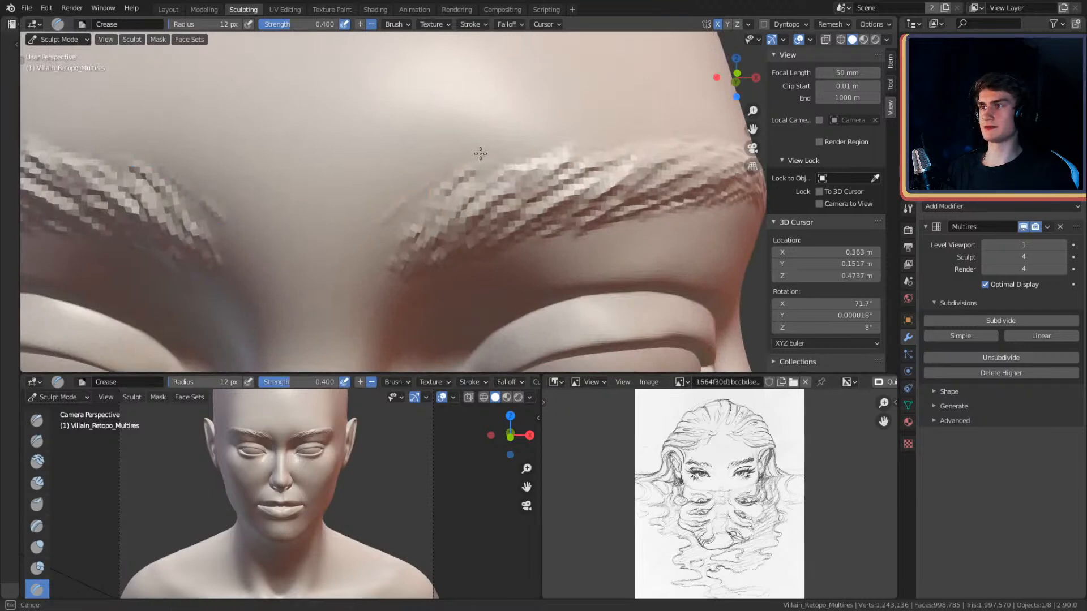
pyautogui.hotkey('ctrl', 'z')
# - Set the Crease radius to 8 px and carve thin hairs breaking over the eyebrow's upper edge and arch
pyautogui.press('f')
pyautogui.click(378, 182)
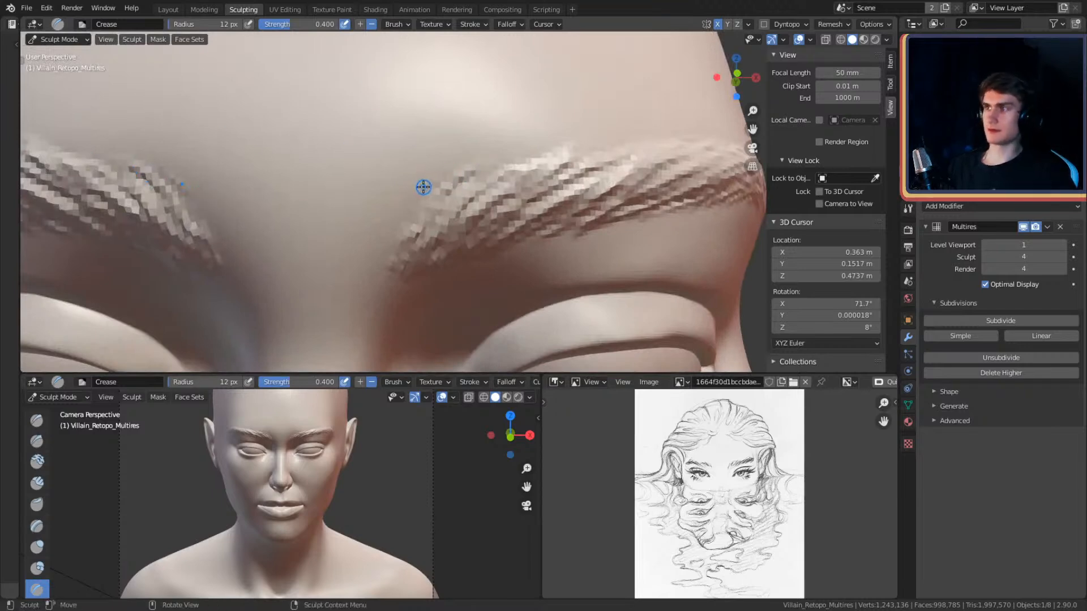
pyautogui.moveTo(481, 183)
pyautogui.keyDown('alt'); pyautogui.mouseDown()
pyautogui.moveTo(502, 143)
pyautogui.moveTo(496, 174)
pyautogui.mouseUp(); pyautogui.keyUp('alt')
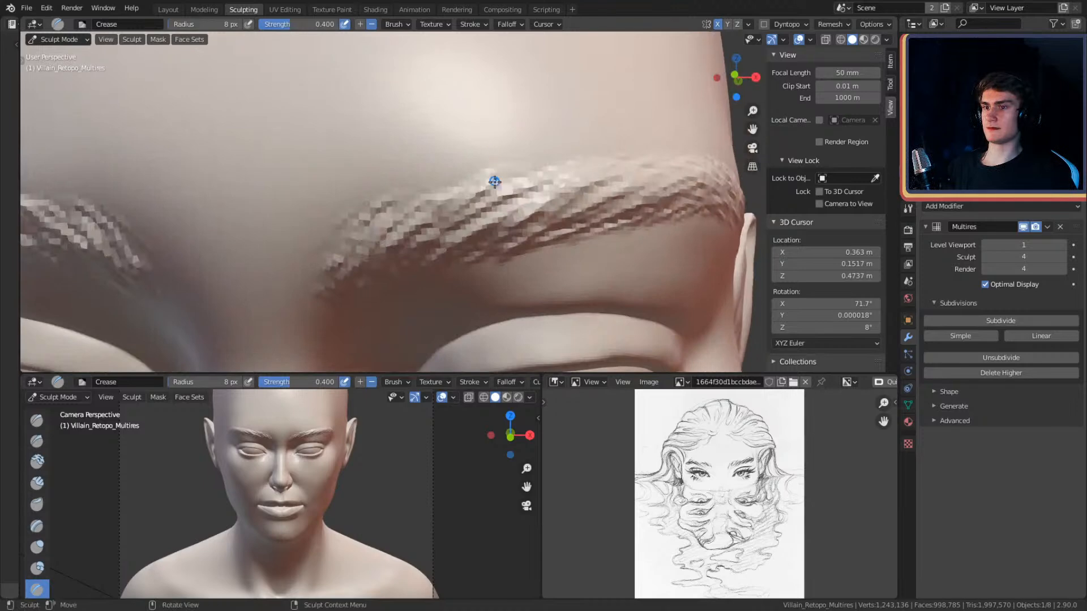
pyautogui.keyDown('alt'); pyautogui.moveTo(551, 150); pyautogui.dragTo(467, 184); pyautogui.keyUp('alt')
pyautogui.keyDown('alt'); pyautogui.moveTo(651, 183); pyautogui.dragTo(344, 184); pyautogui.keyUp('alt')
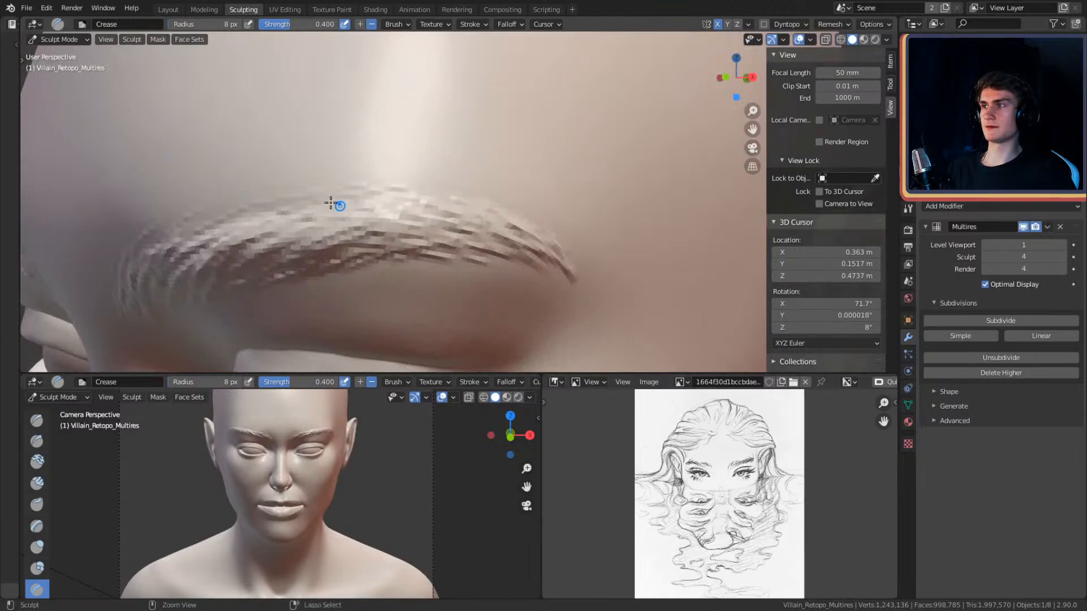
pyautogui.keyDown('alt'); pyautogui.moveTo(507, 216); pyautogui.dragTo(421, 193); pyautogui.keyUp('alt')
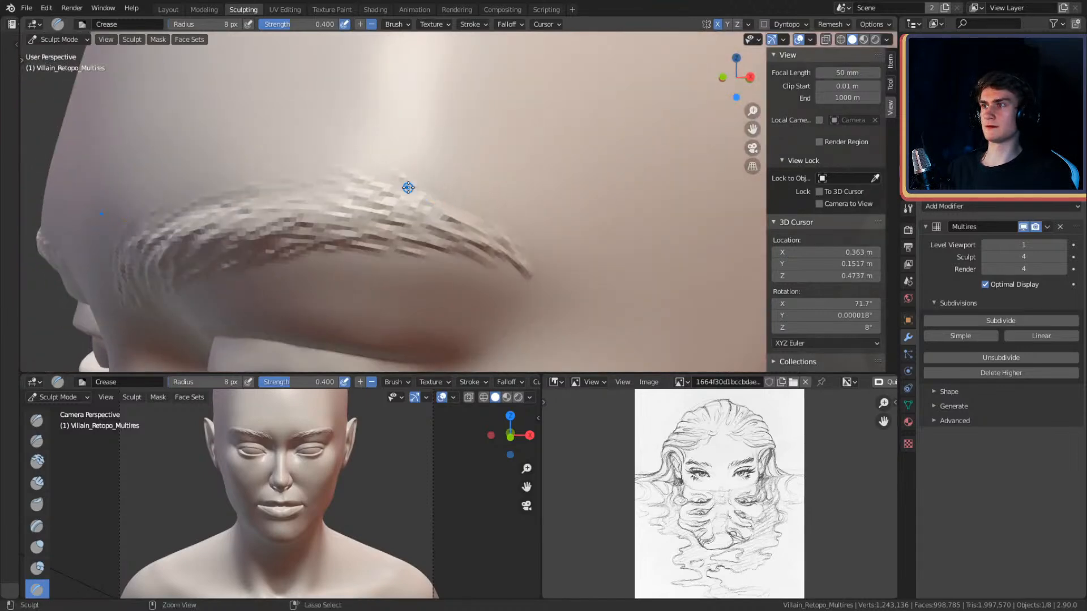
pyautogui.moveTo(509, 242); pyautogui.dragTo(519, 254)
pyautogui.keyDown('alt'); pyautogui.moveTo(509, 207); pyautogui.dragTo(516, 207); pyautogui.keyUp('alt')
# - Reduce the Crease radius to 7 px and carve fine hairs along the eyebrow's outer tail
pyautogui.press('f')
pyautogui.click(489, 211)
pyautogui.moveTo(445, 188); pyautogui.dragTo(479, 216)
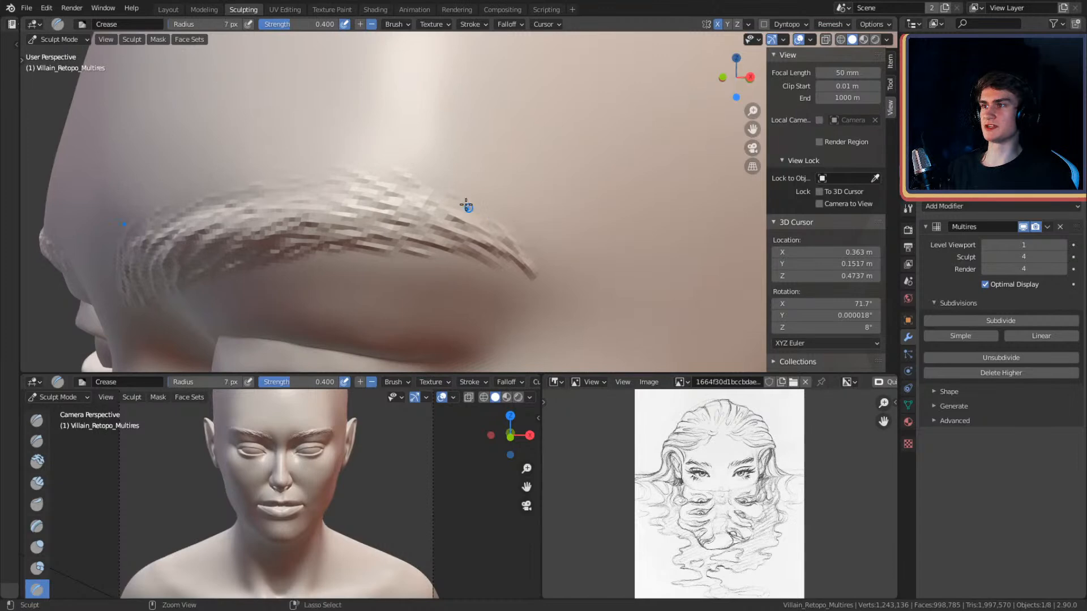
pyautogui.keyDown('alt'); pyautogui.moveTo(528, 260); pyautogui.dragTo(547, 210); pyautogui.keyUp('alt')
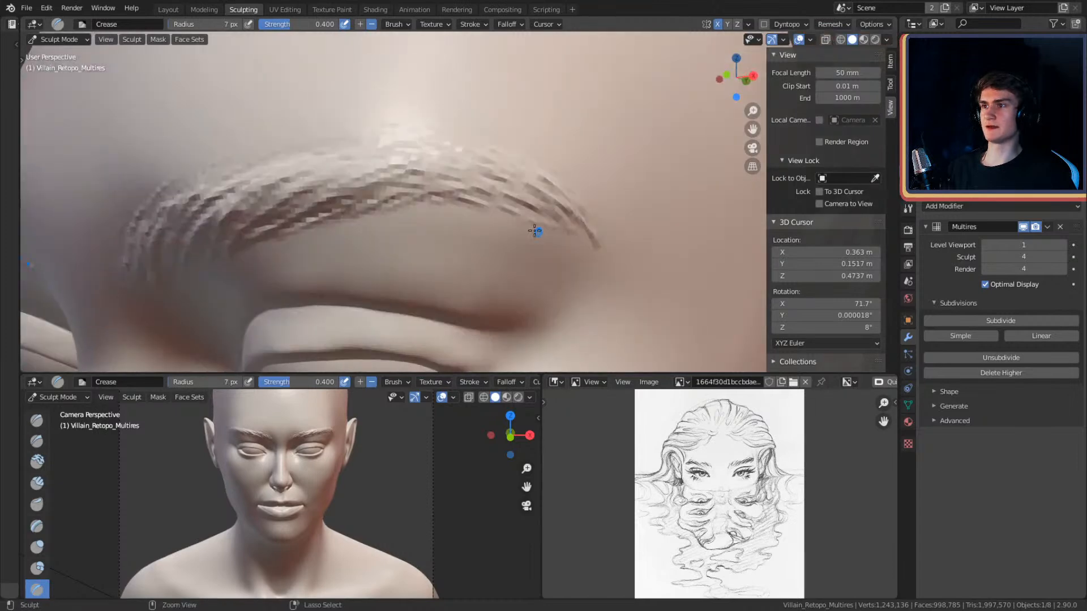
pyautogui.moveTo(457, 186)
pyautogui.keyDown('shift'); pyautogui.mouseDown(button='middle')
pyautogui.moveTo(568, 196)
pyautogui.moveTo(556, 165)
pyautogui.moveTo(523, 188)
pyautogui.moveTo(476, 164)
pyautogui.moveTo(492, 161)
pyautogui.mouseUp(button='middle'); pyautogui.keyUp('shift')
# - Carve upward hair strokes at the inner end of the eyebrow with the Crease radius at 14 px
pyautogui.moveTo(387, 218)
pyautogui.mouseDown()
pyautogui.moveTo(445, 225)
pyautogui.moveTo(423, 202)
pyautogui.moveTo(436, 202)
pyautogui.moveTo(426, 195)
pyautogui.moveTo(426, 145)
pyautogui.mouseUp()
pyautogui.press('f')
pyautogui.click(431, 204)
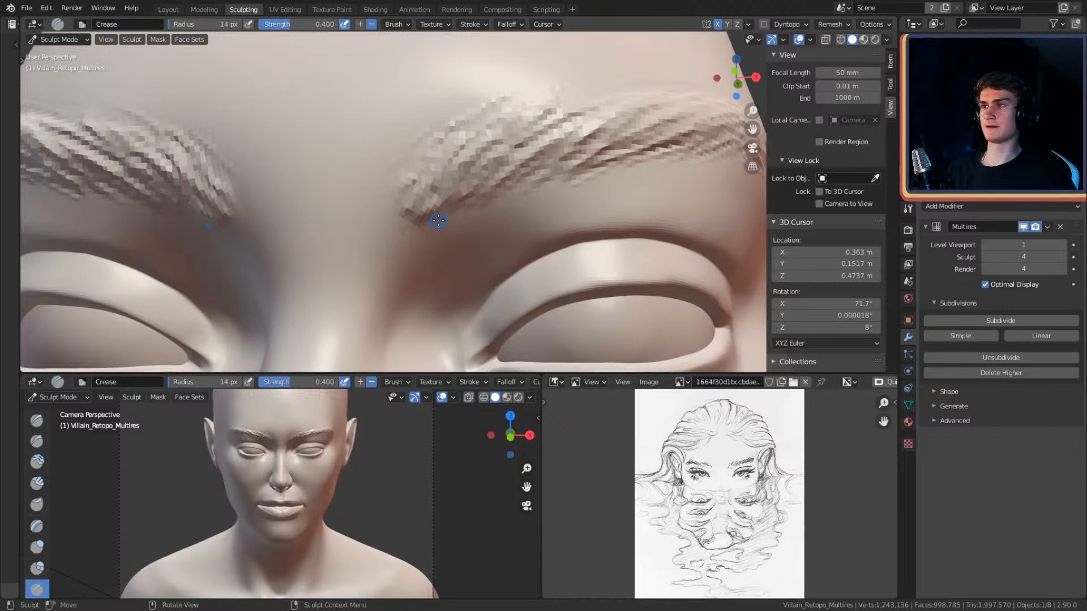
pyautogui.moveTo(449, 212); pyautogui.dragTo(436, 233)
# - Smooth away the carved hair at the inner ends of the eyebrows with a brush radius of 32 to 37 px
pyautogui.scroll(-10, 505, 167)
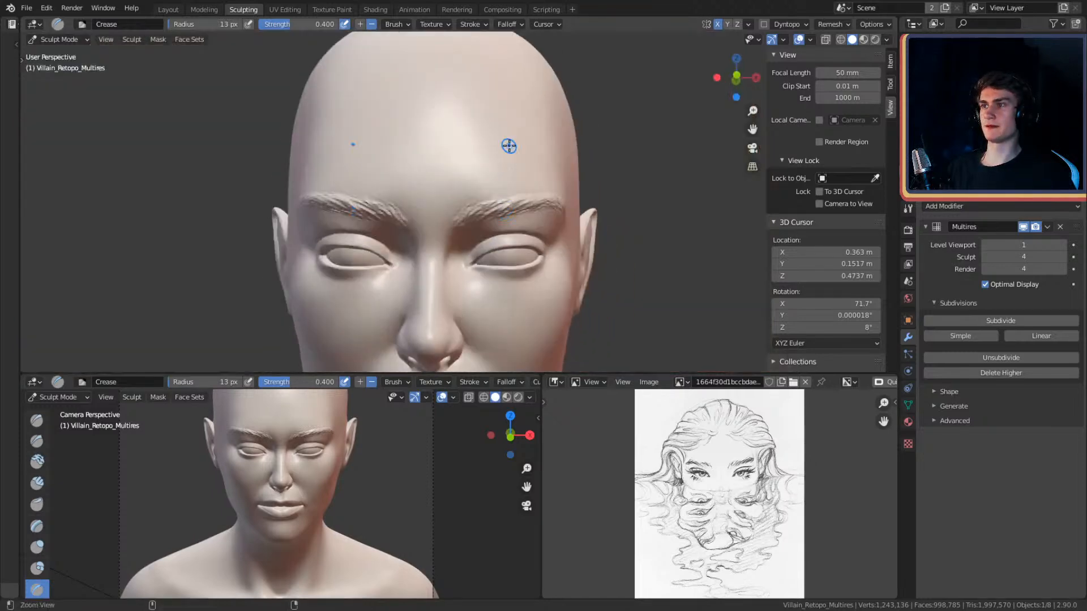
pyautogui.scroll(5, 524, 188)
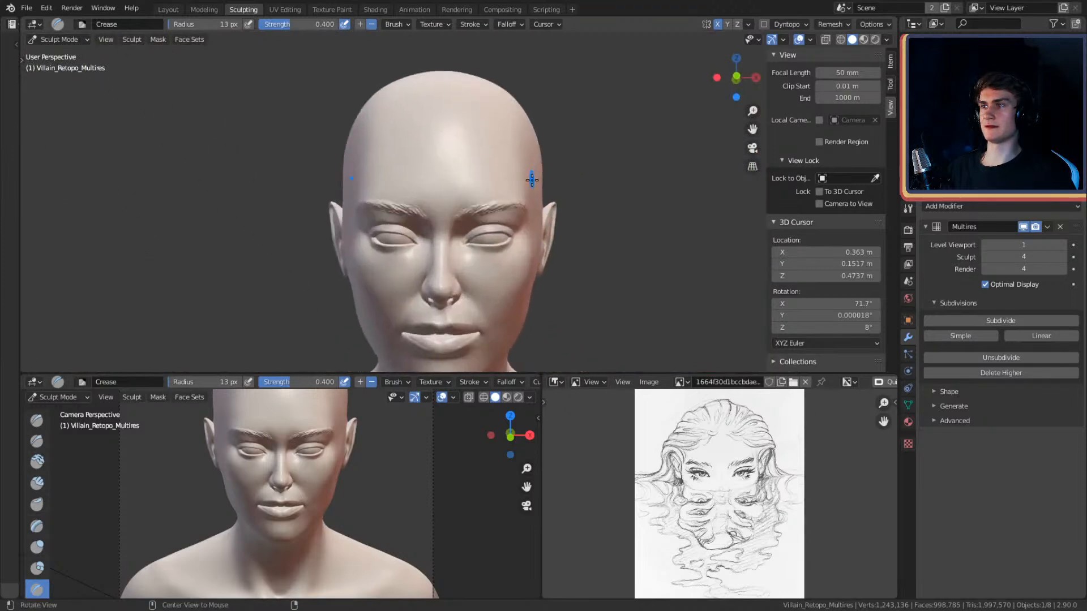
pyautogui.scroll(4, 504, 187)
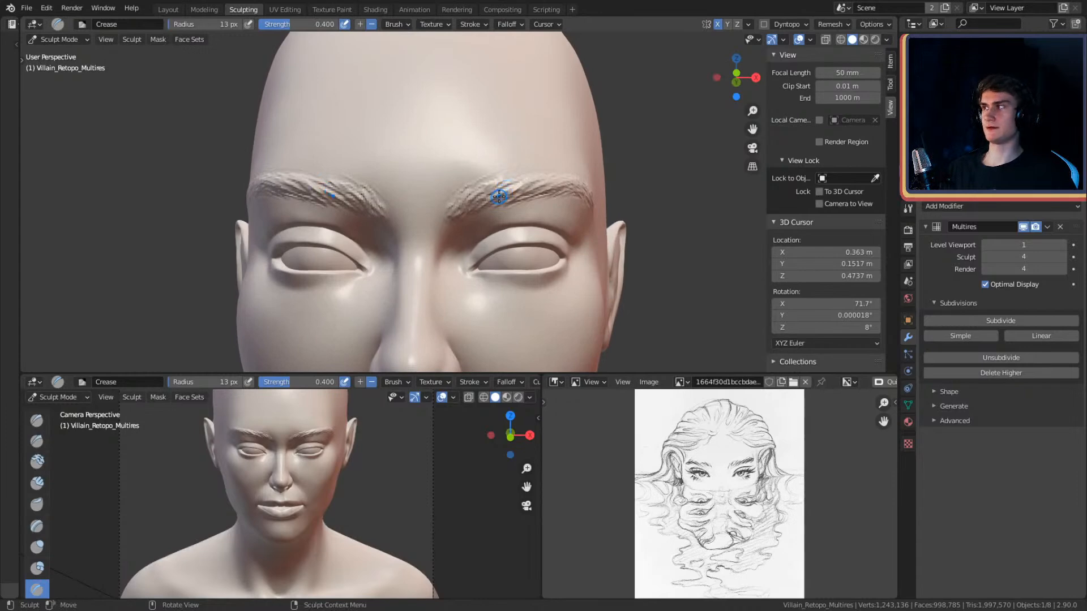
pyautogui.moveTo(497, 186)
pyautogui.mouseDown(button='middle')
pyautogui.moveTo(383, 204)
pyautogui.moveTo(490, 206)
pyautogui.mouseUp(button='middle')
pyautogui.scroll(4, 492, 187)
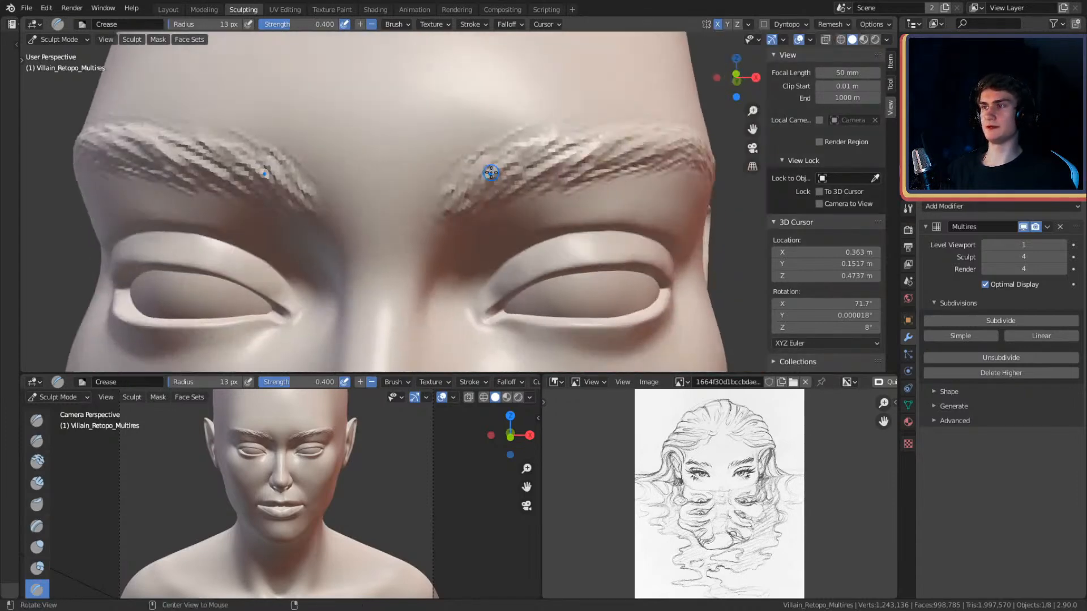
pyautogui.press('f')
pyautogui.click(505, 191)
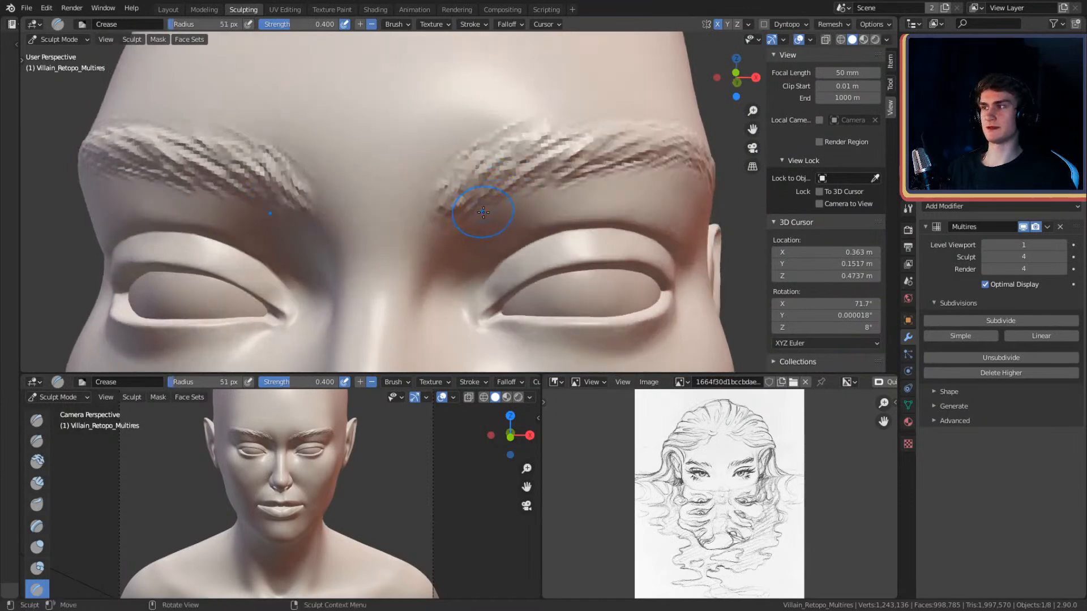
pyautogui.press('f')
pyautogui.click(480, 210)
pyautogui.moveTo(480, 209); pyautogui.dragTo(490, 205, button='middle')
pyautogui.press('f')
pyautogui.click(484, 205)
pyautogui.moveTo(481, 207)
pyautogui.keyDown('shift'); pyautogui.mouseDown()
pyautogui.moveTo(465, 203)
pyautogui.moveTo(503, 191)
pyautogui.moveTo(465, 172)
pyautogui.mouseUp(); pyautogui.keyUp('shift')
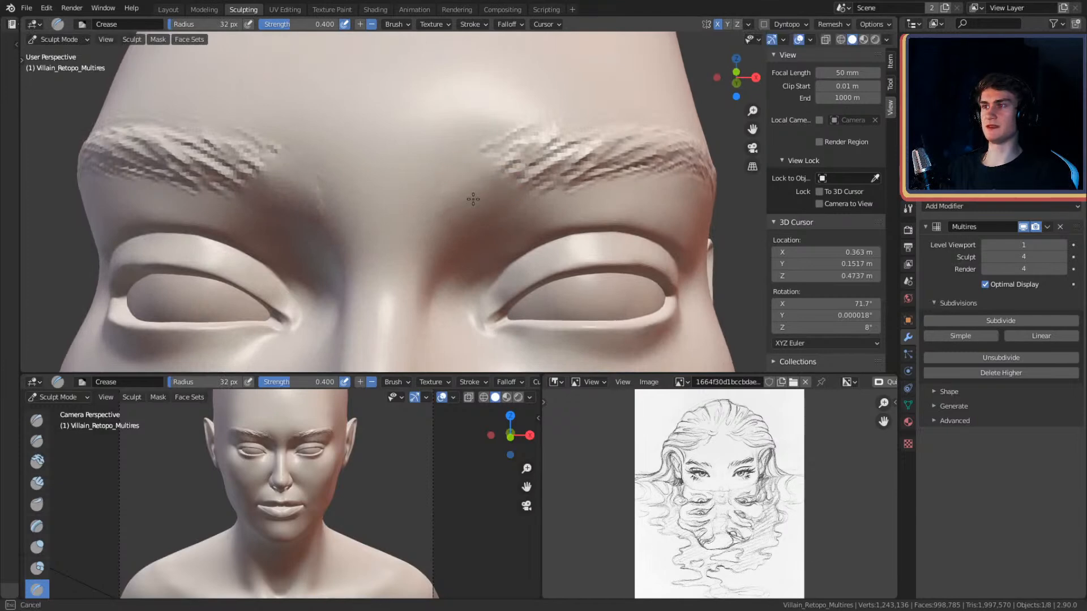
pyautogui.moveTo(508, 167); pyautogui.dragTo(465, 186, button='middle')
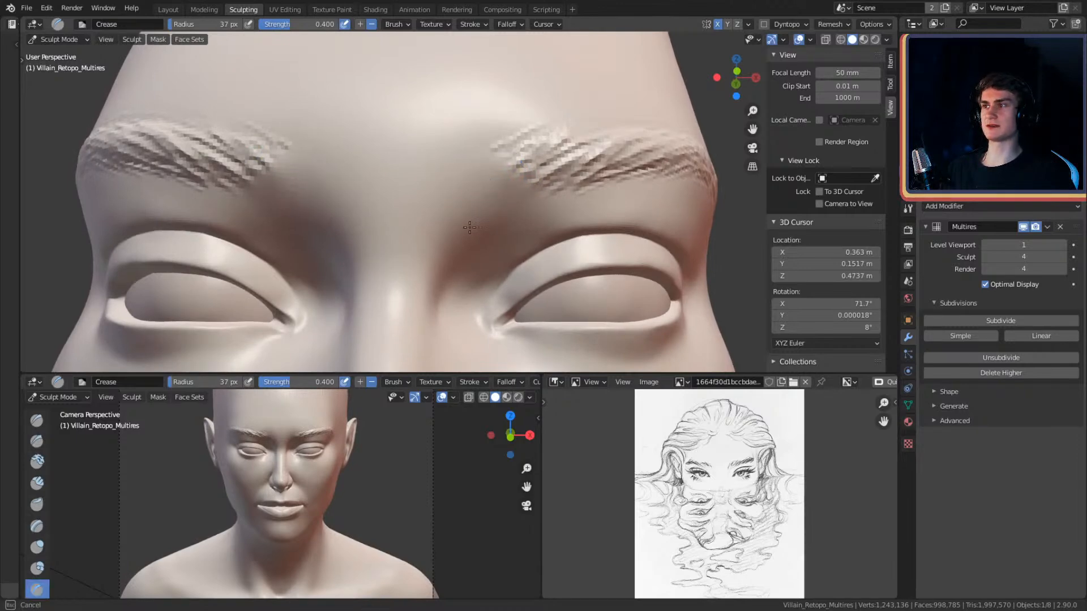
pyautogui.scroll(-4, 485, 189)
pyautogui.moveTo(521, 175)
pyautogui.mouseDown(button='middle')
pyautogui.moveTo(558, 194)
pyautogui.moveTo(582, 191)
pyautogui.moveTo(538, 164)
pyautogui.mouseUp(button='middle')
pyautogui.scroll(5, 533, 158)
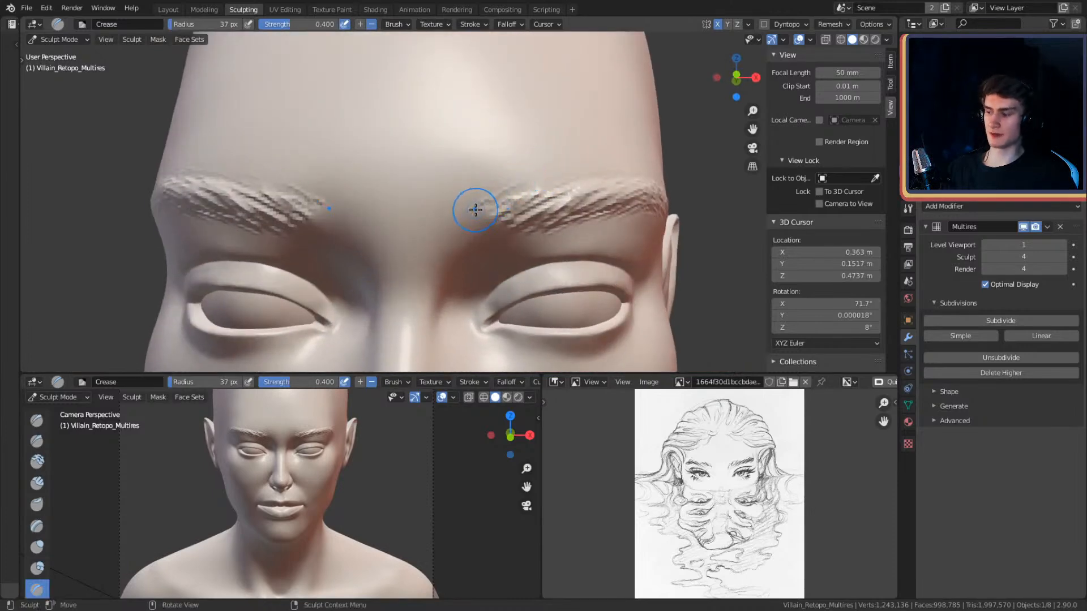
pyautogui.press('g')
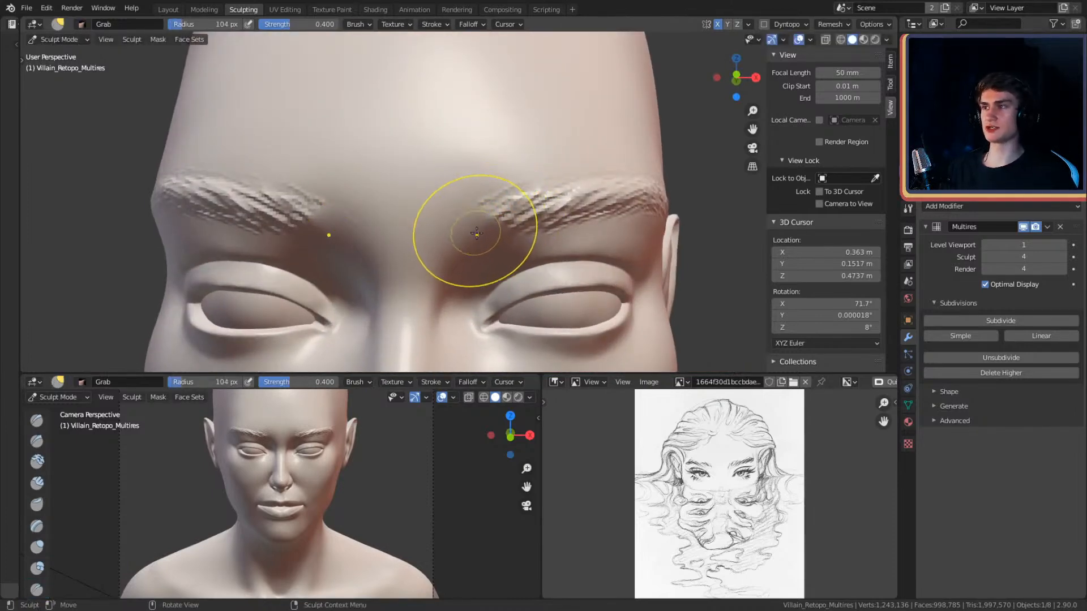
pyautogui.moveTo(474, 232); pyautogui.dragTo(477, 212)
pyautogui.hotkey('ctrl', 'z')
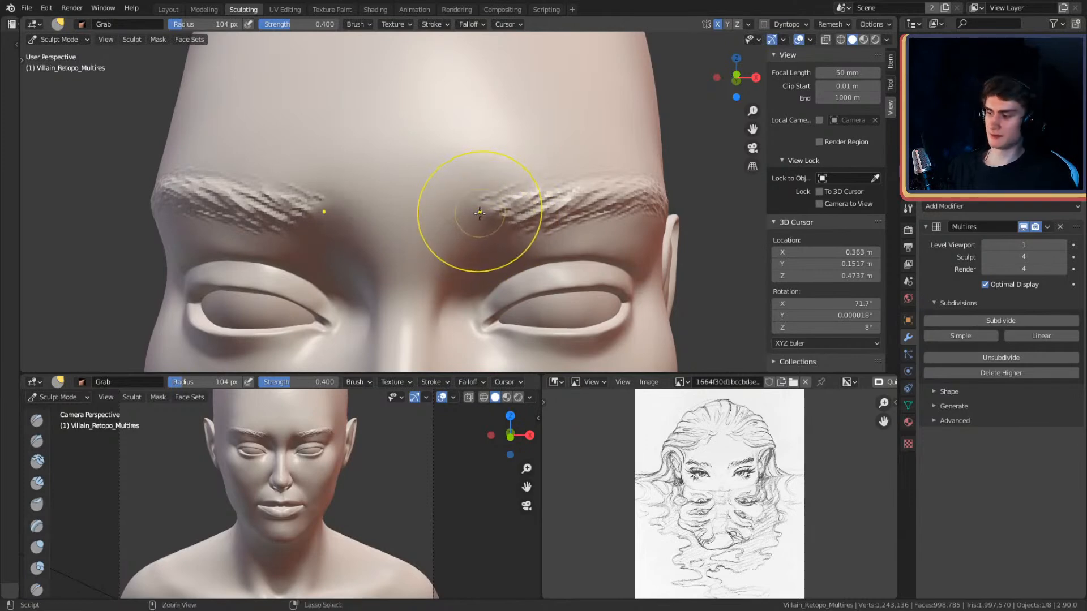
# - Return to the Crease brush at 23 px radius and start recarving soft hair strokes at the smoothed inner end
pyautogui.scroll(3, 476, 201)
pyautogui.moveTo(480, 199)
pyautogui.mouseDown(button='middle')
pyautogui.moveTo(478, 185)
pyautogui.moveTo(454, 182)
pyautogui.moveTo(478, 158)
pyautogui.moveTo(487, 178)
pyautogui.mouseUp(button='middle')
pyautogui.hotkey('shift', 'c')
pyautogui.press('f')
pyautogui.click(481, 174)
pyautogui.press('f')
pyautogui.click(481, 177)
pyautogui.moveTo(484, 176); pyautogui.dragTo(532, 118)
pyautogui.hotkey('ctrl', 'z')
pyautogui.press('f')
pyautogui.click(504, 153)
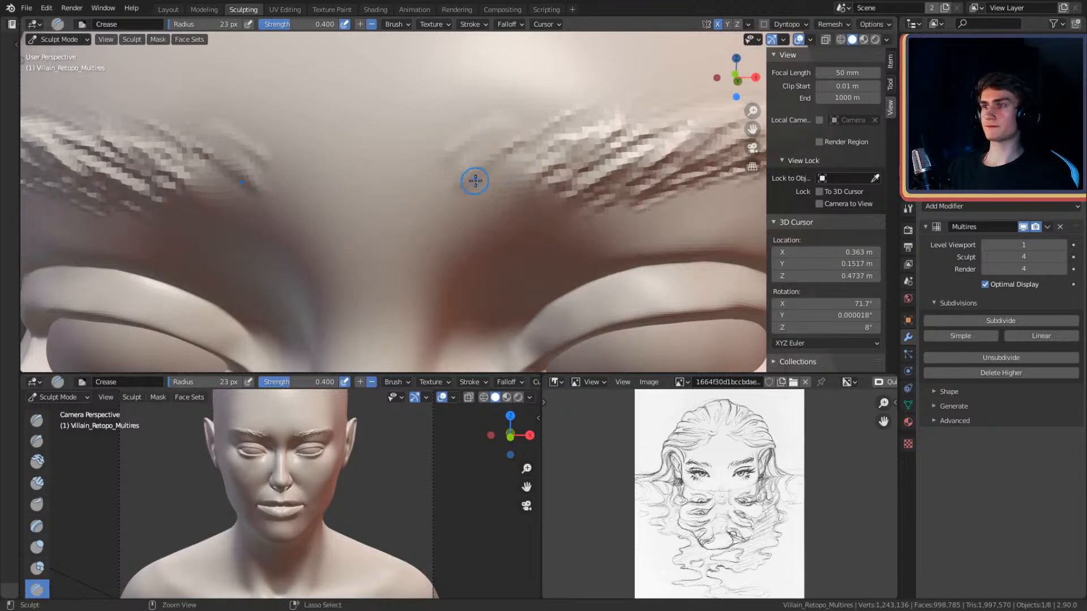
# - Set the Crease radius to 18 px and carve upward hairs joining the inner end to the existing eyebrow hair
pyautogui.hotkey('ctrl', 'f')
pyautogui.rightClick(473, 211)
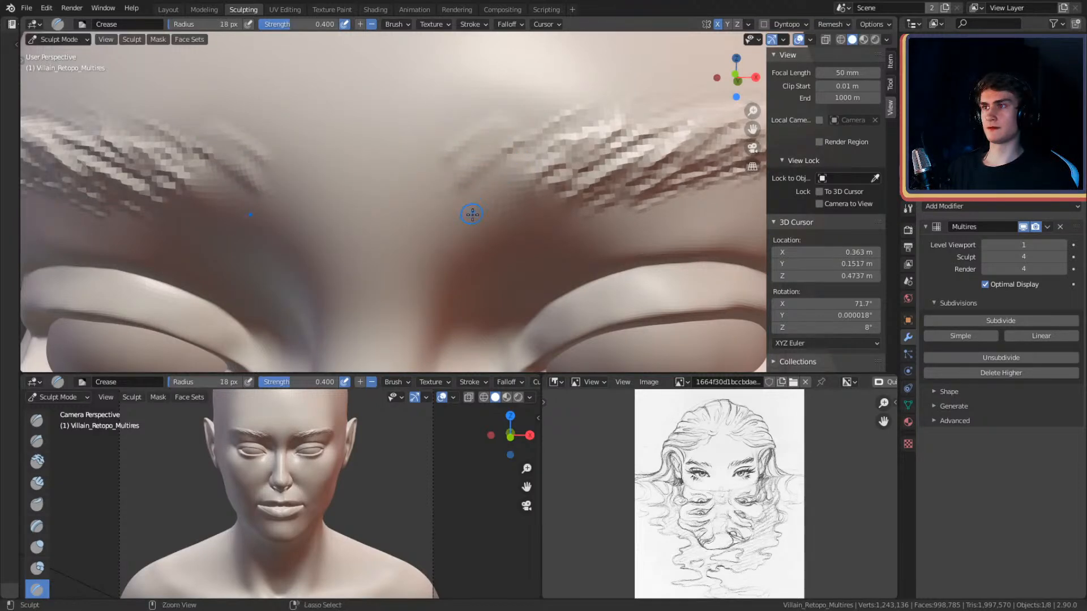
pyautogui.moveTo(521, 130); pyautogui.dragTo(524, 126)
pyautogui.moveTo(501, 196); pyautogui.dragTo(562, 160)
# - Set the Crease radius to 13 px and fill the inner end of the eyebrow with finer hair strokes
pyautogui.moveTo(563, 160); pyautogui.dragTo(543, 127, button='middle')
pyautogui.press('f')
pyautogui.click(558, 128)
pyautogui.moveTo(559, 154)
pyautogui.mouseDown()
pyautogui.moveTo(635, 127)
pyautogui.moveTo(581, 133)
pyautogui.mouseUp()
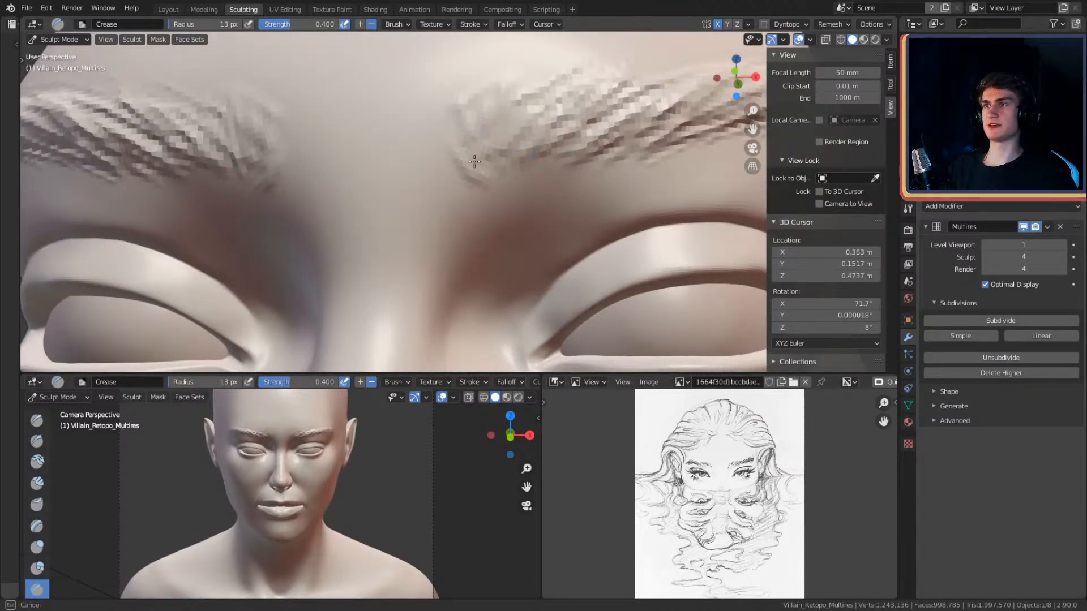
pyautogui.keyDown('ctrl'); pyautogui.moveTo(467, 145); pyautogui.dragTo(553, 93); pyautogui.keyUp('ctrl')
pyautogui.scroll(-9, 548, 133)
pyautogui.moveTo(545, 142)
pyautogui.mouseDown(button='middle')
pyautogui.moveTo(542, 174)
pyautogui.moveTo(532, 181)
pyautogui.moveTo(553, 138)
pyautogui.moveTo(514, 170)
pyautogui.mouseUp(button='middle')
# - Set the Crease radius to 21 px and deepen the hair strokes along the lower inner edge of the eyebrow
pyautogui.press('f')
pyautogui.click(515, 217)
pyautogui.moveTo(564, 208); pyautogui.dragTo(577, 195, button='middle')
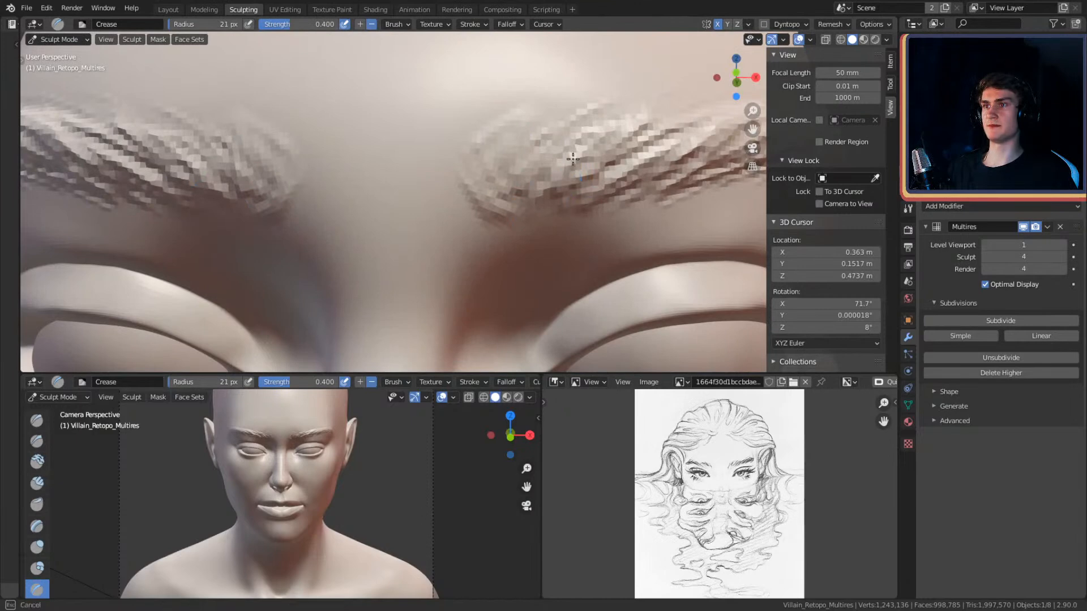
pyautogui.moveTo(538, 201)
pyautogui.mouseDown()
pyautogui.moveTo(502, 160)
pyautogui.moveTo(456, 176)
pyautogui.moveTo(472, 210)
pyautogui.mouseUp()
pyautogui.press('f')
pyautogui.click(491, 218)
# - Carve near-vertical and slanted hair creases that blend the inner end into the middle of the eyebrow
pyautogui.moveTo(507, 197); pyautogui.dragTo(450, 138, button='middle')
pyautogui.moveTo(528, 179); pyautogui.dragTo(589, 119)
pyautogui.moveTo(531, 198)
pyautogui.mouseDown()
pyautogui.moveTo(586, 153)
pyautogui.moveTo(579, 163)
pyautogui.mouseUp()
pyautogui.moveTo(513, 196); pyautogui.dragTo(531, 116)
pyautogui.moveTo(497, 210); pyautogui.dragTo(503, 130)
pyautogui.keyDown('ctrl'); pyautogui.keyDown('alt'); pyautogui.moveTo(576, 77); pyautogui.dragTo(538, 203); pyautogui.keyUp('alt'); pyautogui.keyUp('ctrl')
pyautogui.moveTo(535, 207)
pyautogui.keyDown('alt'); pyautogui.mouseDown()
pyautogui.moveTo(529, 226)
pyautogui.moveTo(546, 190)
pyautogui.moveTo(522, 129)
pyautogui.moveTo(533, 205)
pyautogui.moveTo(536, 162)
pyautogui.moveTo(428, 225)
pyautogui.moveTo(439, 207)
pyautogui.mouseUp(); pyautogui.keyUp('alt')
# - Examine the shape of both eyebrows on the whole face
pyautogui.press('f')
pyautogui.click(557, 189)
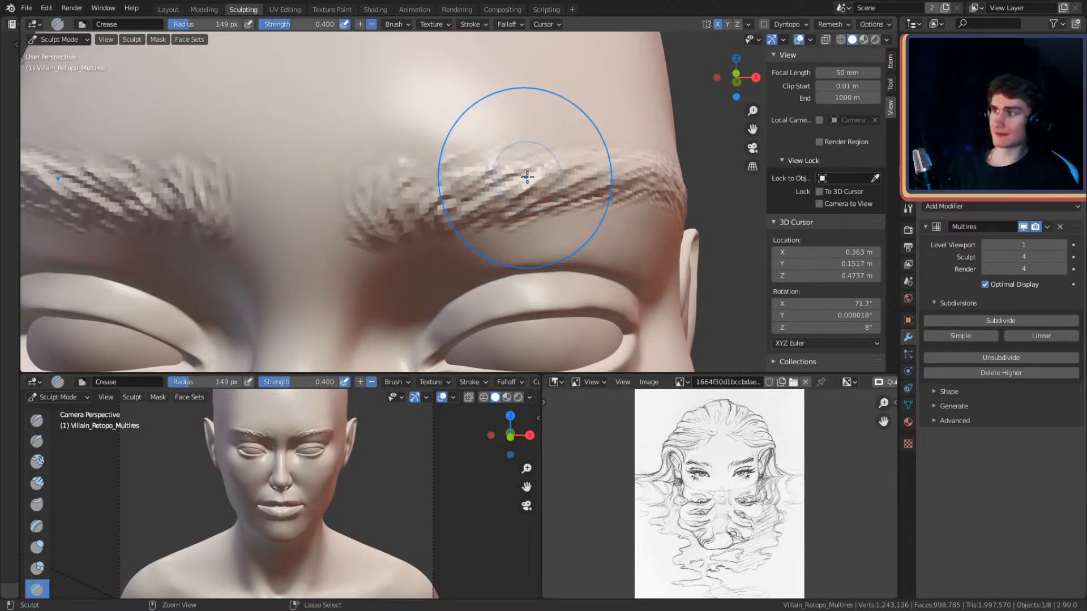
pyautogui.moveTo(500, 175)
pyautogui.keyDown('ctrl'); pyautogui.keyDown('alt'); pyautogui.mouseDown()
pyautogui.moveTo(521, 134)
pyautogui.moveTo(529, 201)
pyautogui.moveTo(541, 211)
pyautogui.moveTo(524, 228)
pyautogui.moveTo(531, 177)
pyautogui.mouseUp(); pyautogui.keyUp('alt'); pyautogui.keyUp('ctrl')
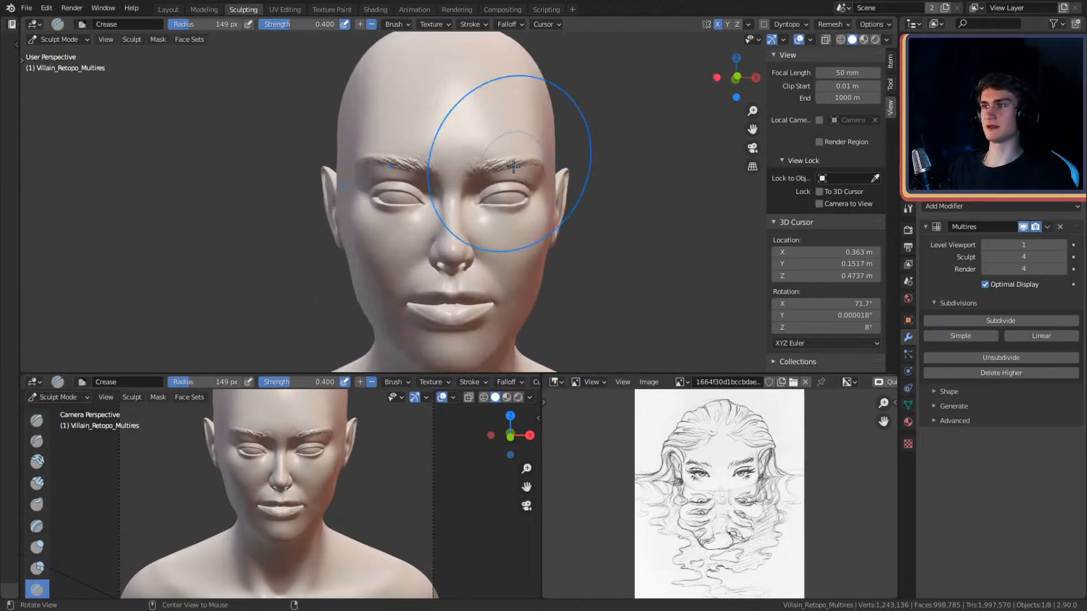
pyautogui.keyDown('ctrl'); pyautogui.keyDown('alt'); pyautogui.moveTo(453, 204); pyautogui.dragTo(496, 192); pyautogui.keyUp('alt'); pyautogui.keyUp('ctrl')
pyautogui.keyDown('ctrl'); pyautogui.keyDown('alt'); pyautogui.moveTo(497, 193); pyautogui.dragTo(527, 128); pyautogui.keyUp('alt'); pyautogui.keyUp('ctrl')
pyautogui.keyDown('alt'); pyautogui.keyDown('shift'); pyautogui.moveTo(527, 128); pyautogui.dragTo(498, 177); pyautogui.keyUp('shift'); pyautogui.keyUp('alt')
# - Reduce the Crease radius to 17 px and 9 px, carving fine stray hairs along the eyebrow's edges and outer tail
pyautogui.press('[')
pyautogui.press('[')
pyautogui.press('[')
pyautogui.press('[')
pyautogui.press('[')
pyautogui.press('[')
pyautogui.press('[')
pyautogui.press('[')
pyautogui.press('[')
pyautogui.press('[')
pyautogui.press('[')
pyautogui.press('[')
pyautogui.press('[')
pyautogui.press('[')
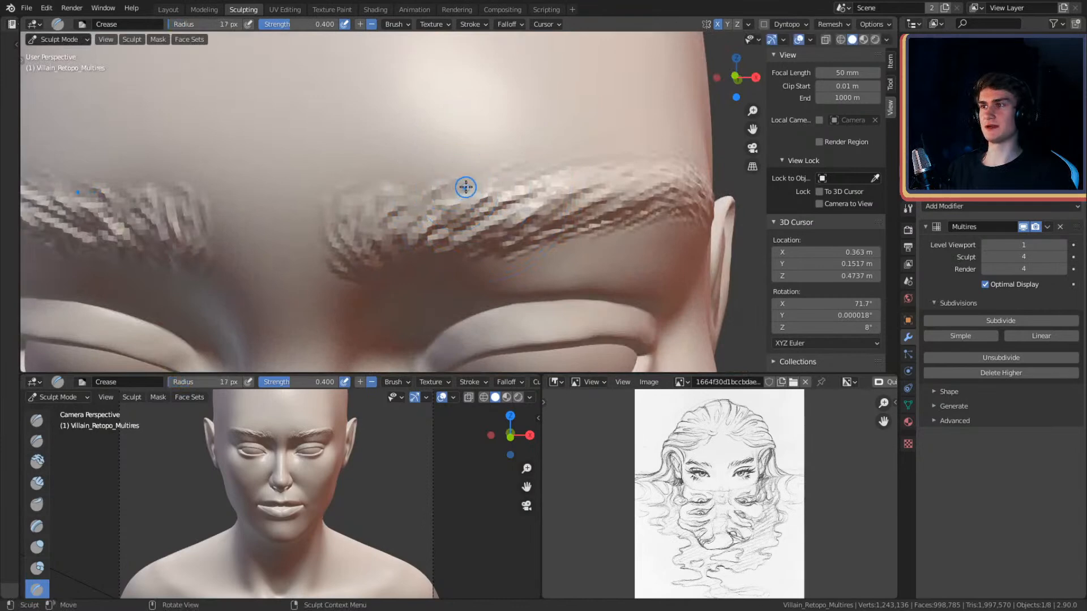
pyautogui.moveTo(510, 154)
pyautogui.keyDown('alt'); pyautogui.keyDown('shift'); pyautogui.mouseDown()
pyautogui.moveTo(456, 189)
pyautogui.moveTo(498, 177)
pyautogui.moveTo(530, 192)
pyautogui.moveTo(562, 185)
pyautogui.moveTo(533, 206)
pyautogui.mouseUp(); pyautogui.keyUp('shift'); pyautogui.keyUp('alt')
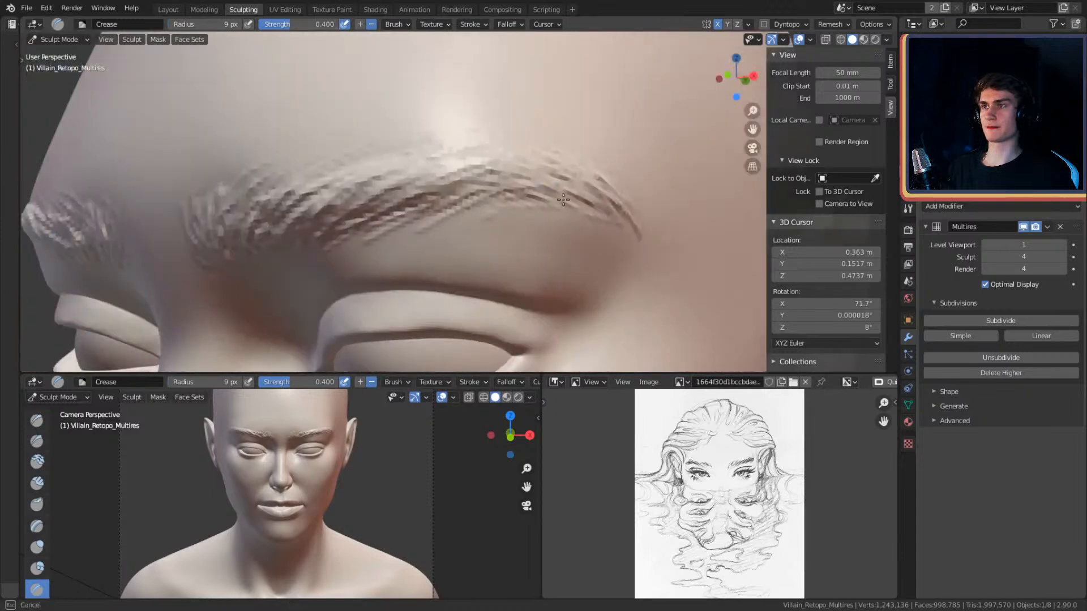
pyautogui.keyDown('alt'); pyautogui.moveTo(628, 193); pyautogui.dragTo(548, 213); pyautogui.keyUp('alt')
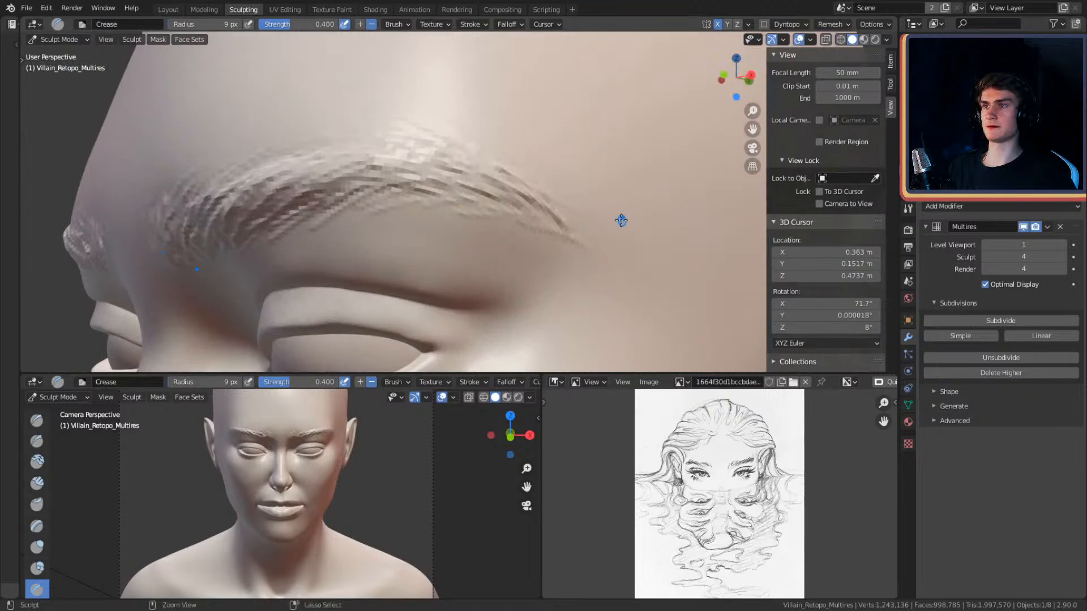
pyautogui.keyDown('alt'); pyautogui.moveTo(551, 177); pyautogui.dragTo(557, 191); pyautogui.keyUp('alt')
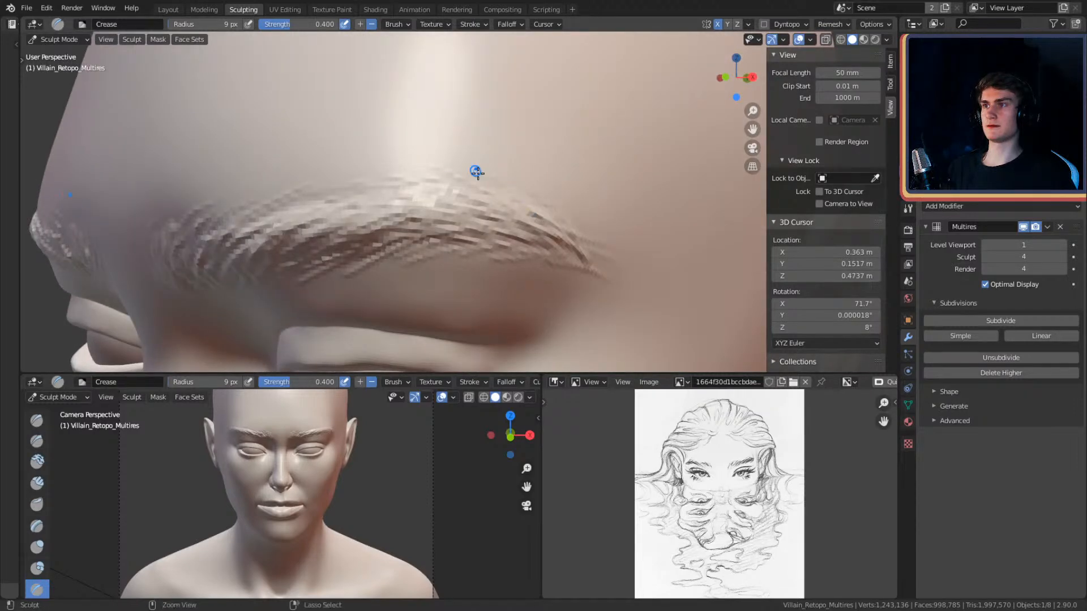
# - Rework the inner end of the upper eyelid fold with Clay Strips at a 31 px radius
pyautogui.keyDown('ctrl'); pyautogui.keyDown('alt'); pyautogui.moveTo(501, 134); pyautogui.dragTo(509, 184); pyautogui.keyUp('alt'); pyautogui.keyUp('ctrl')
pyautogui.moveTo(509, 184)
pyautogui.keyDown('alt'); pyautogui.mouseDown()
pyautogui.moveTo(561, 181)
pyautogui.moveTo(558, 220)
pyautogui.moveTo(571, 218)
pyautogui.moveTo(571, 188)
pyautogui.moveTo(558, 189)
pyautogui.moveTo(511, 266)
pyautogui.moveTo(468, 216)
pyautogui.moveTo(491, 197)
pyautogui.moveTo(510, 138)
pyautogui.moveTo(499, 154)
pyautogui.moveTo(536, 150)
pyautogui.moveTo(624, 214)
pyautogui.mouseUp(); pyautogui.keyUp('alt')
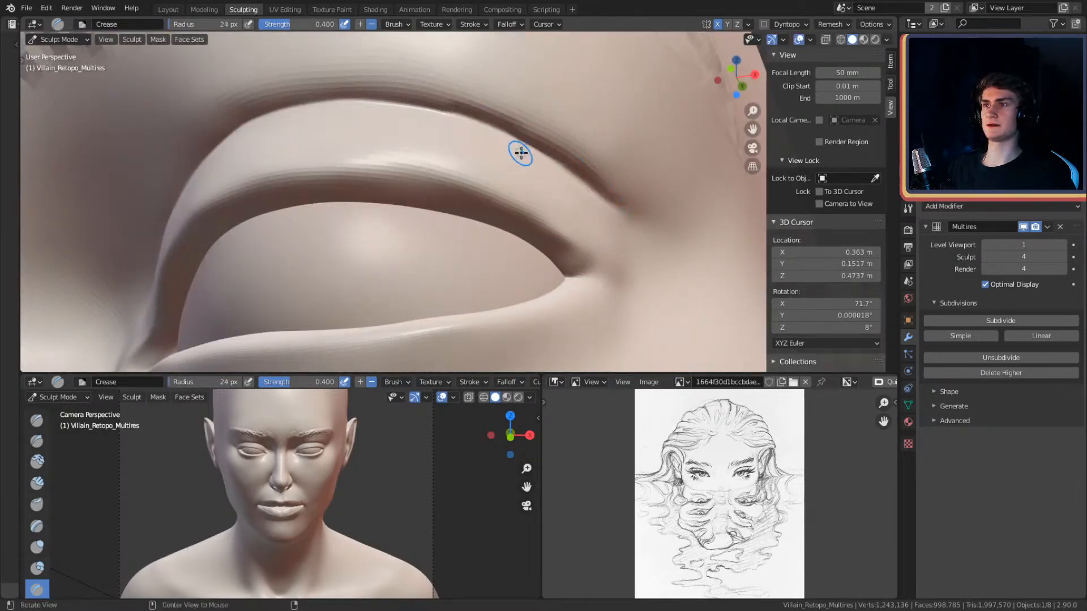
pyautogui.keyDown('alt'); pyautogui.moveTo(516, 150); pyautogui.dragTo(577, 160); pyautogui.keyUp('alt')
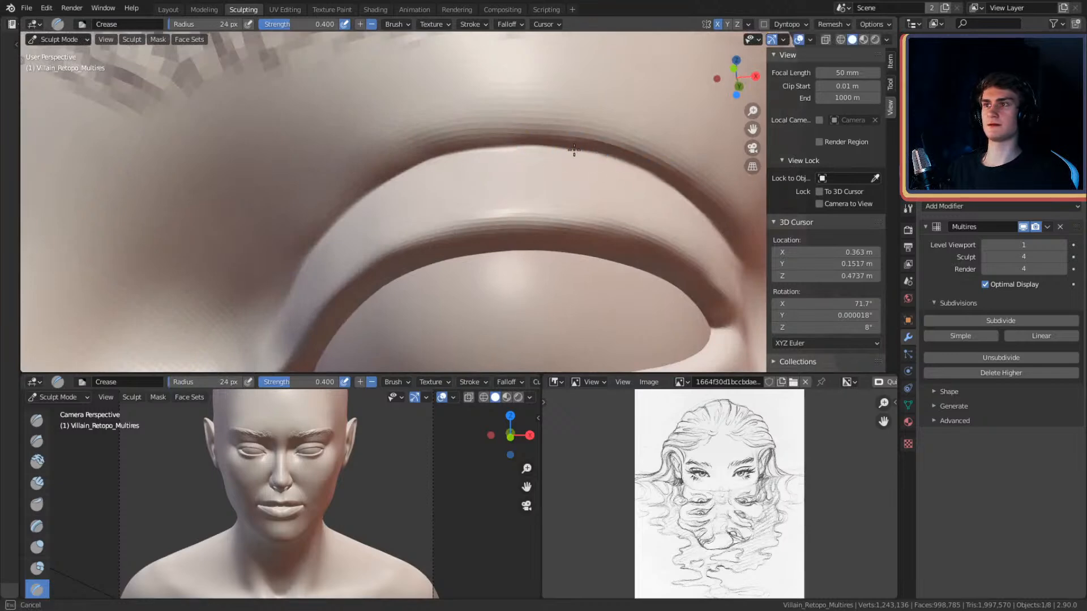
pyautogui.keyDown('alt'); pyautogui.moveTo(521, 140); pyautogui.dragTo(528, 134); pyautogui.keyUp('alt')
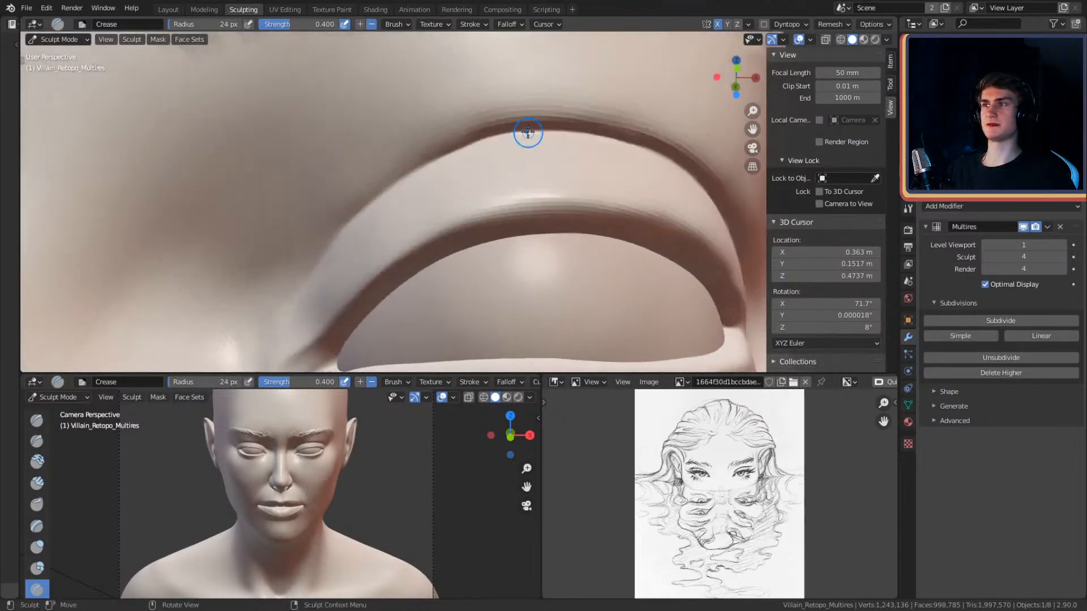
pyautogui.moveTo(347, 221)
pyautogui.mouseDown(button='middle')
pyautogui.moveTo(465, 148)
pyautogui.moveTo(449, 164)
pyautogui.moveTo(437, 165)
pyautogui.moveTo(482, 103)
pyautogui.mouseUp(button='middle')
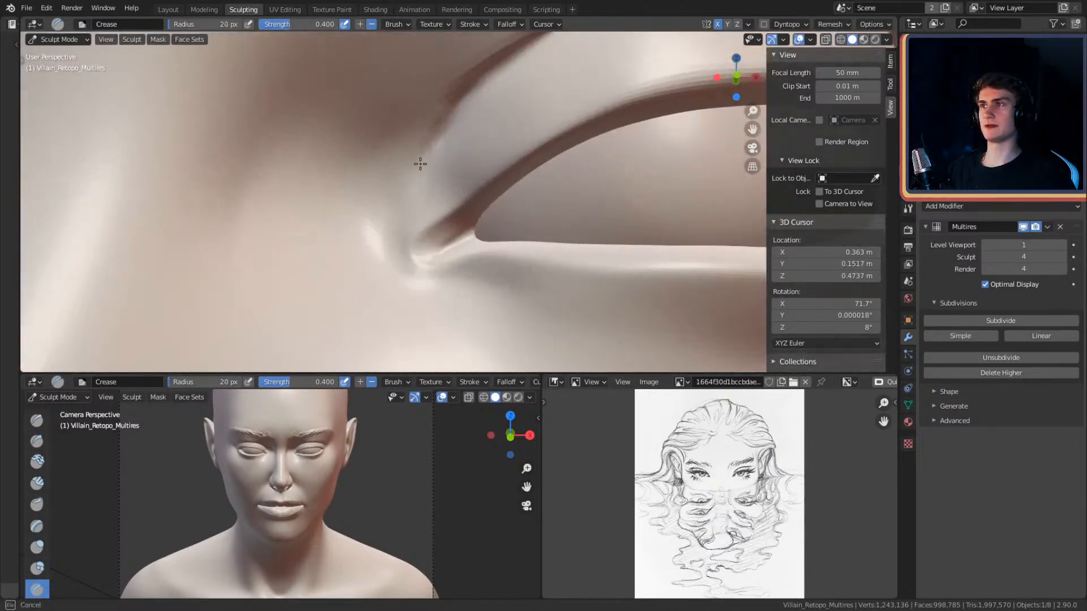
pyautogui.press('c')
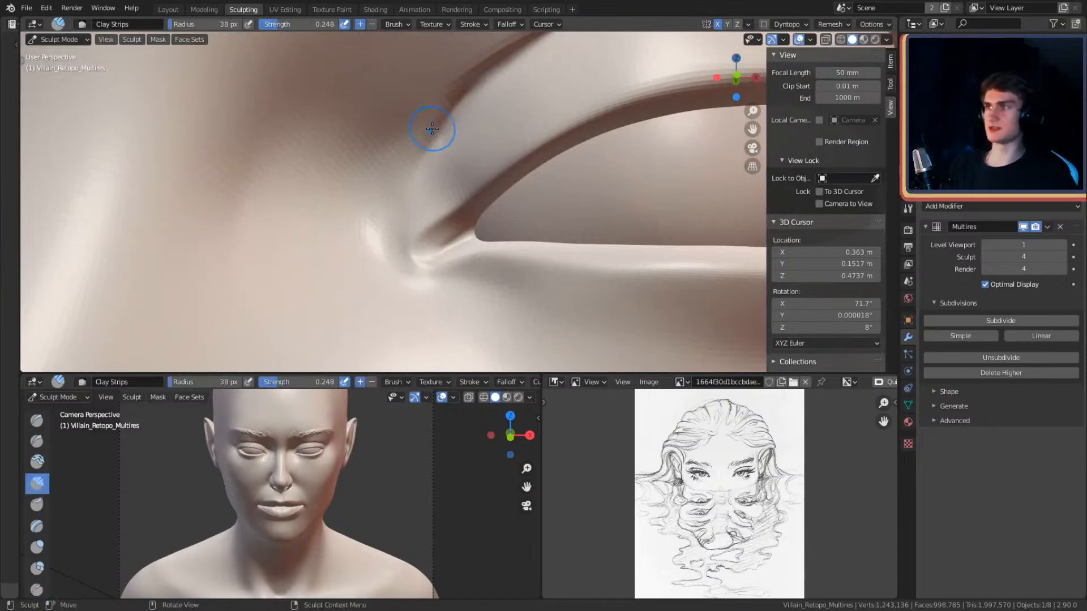
pyautogui.moveTo(430, 92); pyautogui.dragTo(435, 106)
pyautogui.press('f')
pyautogui.click(429, 121)
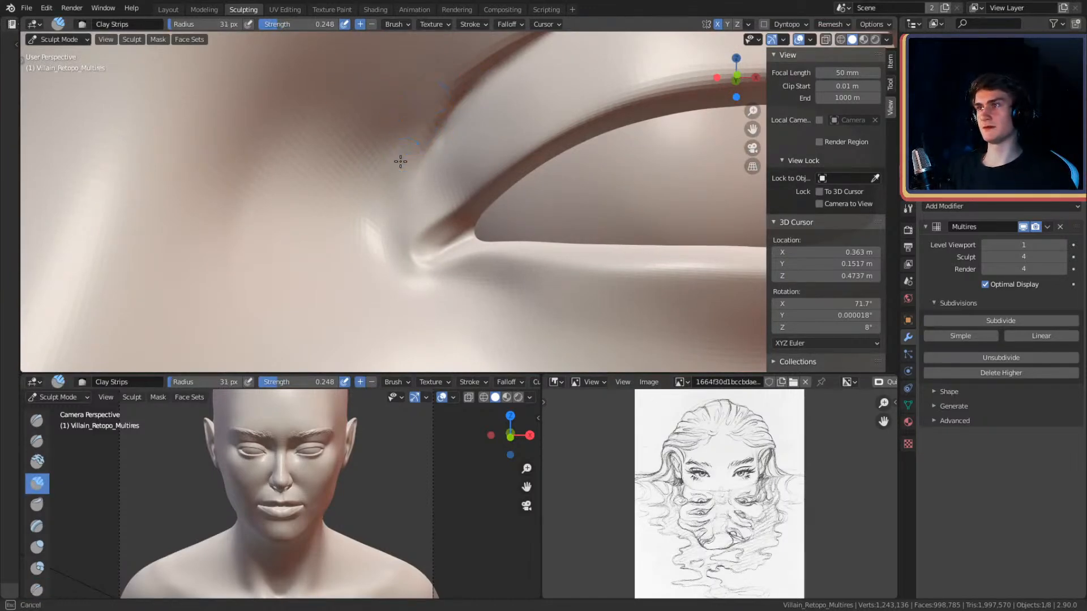
pyautogui.moveTo(399, 131); pyautogui.dragTo(461, 158, button='middle')
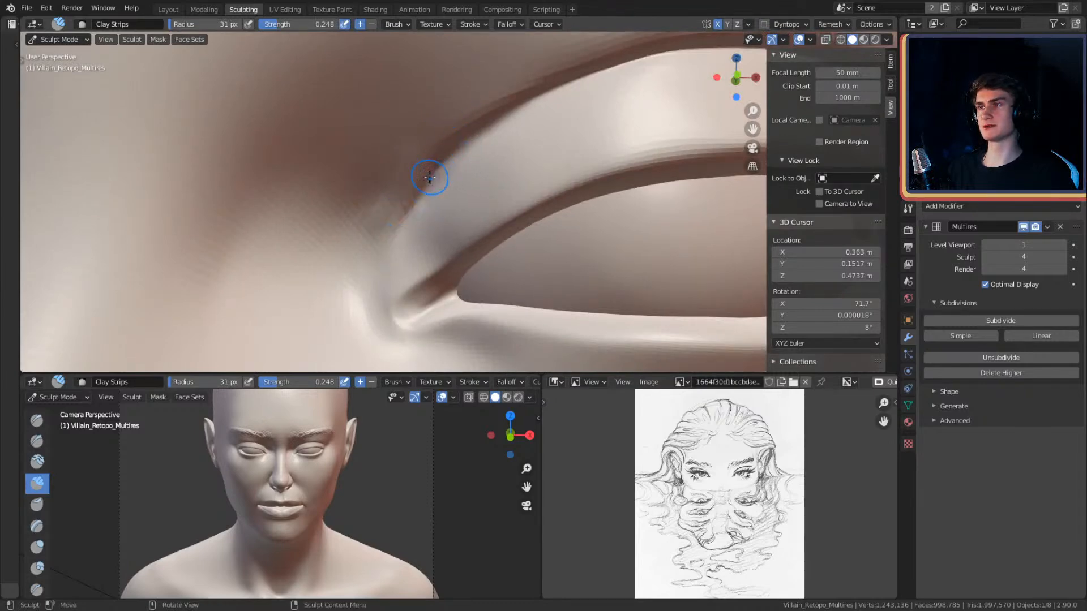
# - Extend the Clay Strips shaping toward the inner eye corner and smooth the skin between the eyelid fold and the nose bridge
pyautogui.moveTo(399, 219)
pyautogui.mouseDown()
pyautogui.moveTo(391, 235)
pyautogui.moveTo(344, 227)
pyautogui.moveTo(370, 228)
pyautogui.mouseUp()
pyautogui.press('f')
pyautogui.click(457, 148)
pyautogui.keyDown('shift'); pyautogui.moveTo(371, 228); pyautogui.dragTo(355, 239); pyautogui.keyUp('shift')
pyautogui.keyDown('shift'); pyautogui.moveTo(352, 235); pyautogui.dragTo(334, 254); pyautogui.keyUp('shift')
pyautogui.press('f')
pyautogui.click(346, 203)
pyautogui.keyDown('shift'); pyautogui.moveTo(349, 199); pyautogui.dragTo(388, 168); pyautogui.keyUp('shift')
pyautogui.keyDown('shift'); pyautogui.moveTo(379, 176); pyautogui.dragTo(413, 148); pyautogui.keyUp('shift')
pyautogui.moveTo(443, 133); pyautogui.dragTo(447, 130, button='middle')
pyautogui.scroll(-5, 501, 117)
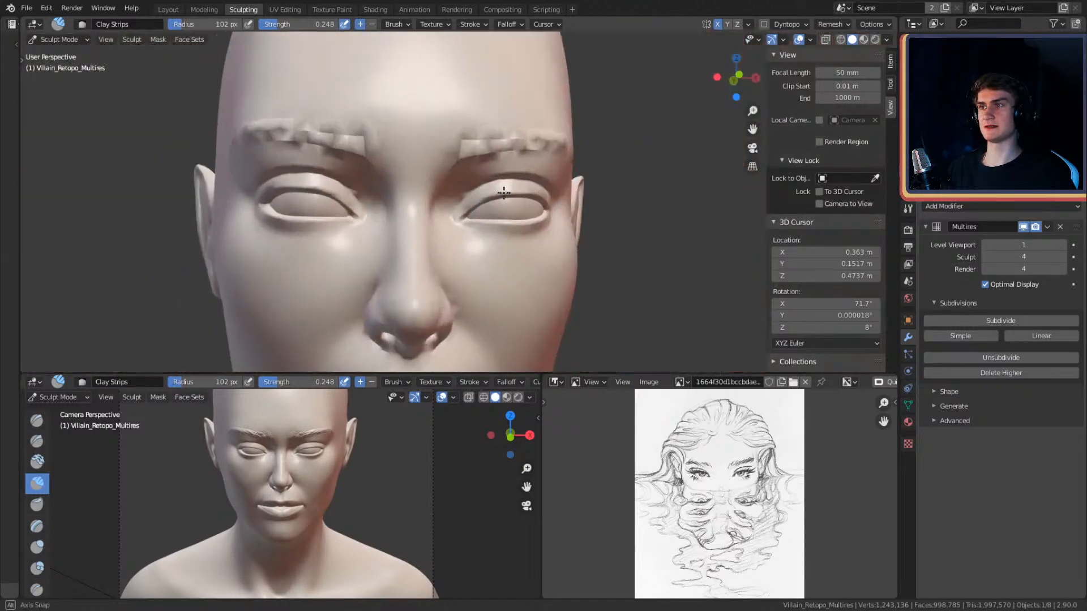
# - Sharpen the inner end of the upper eyelid fold with the Crease brush at a 25 px radius
pyautogui.scroll(5, 528, 153)
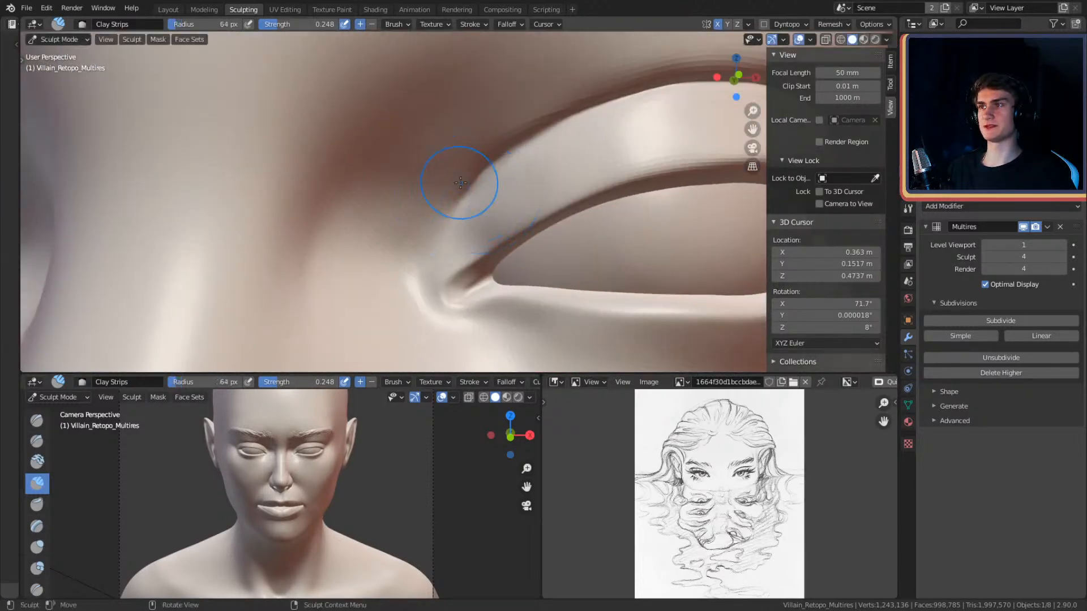
pyautogui.moveTo(456, 186); pyautogui.dragTo(451, 177, button='middle')
pyautogui.hotkey('shift', 'c')
pyautogui.press('f')
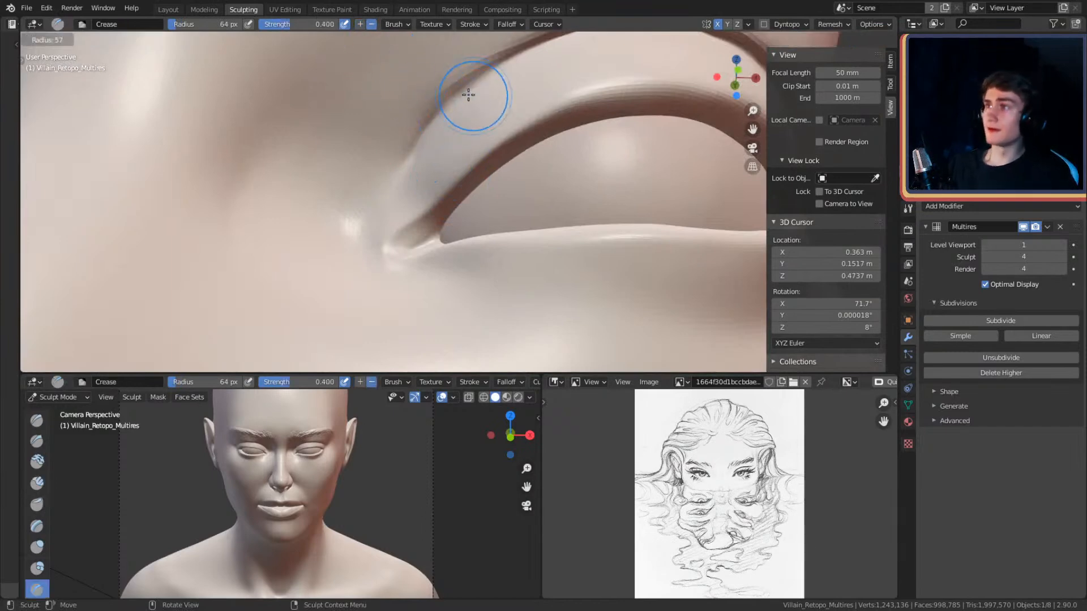
pyautogui.click(442, 106)
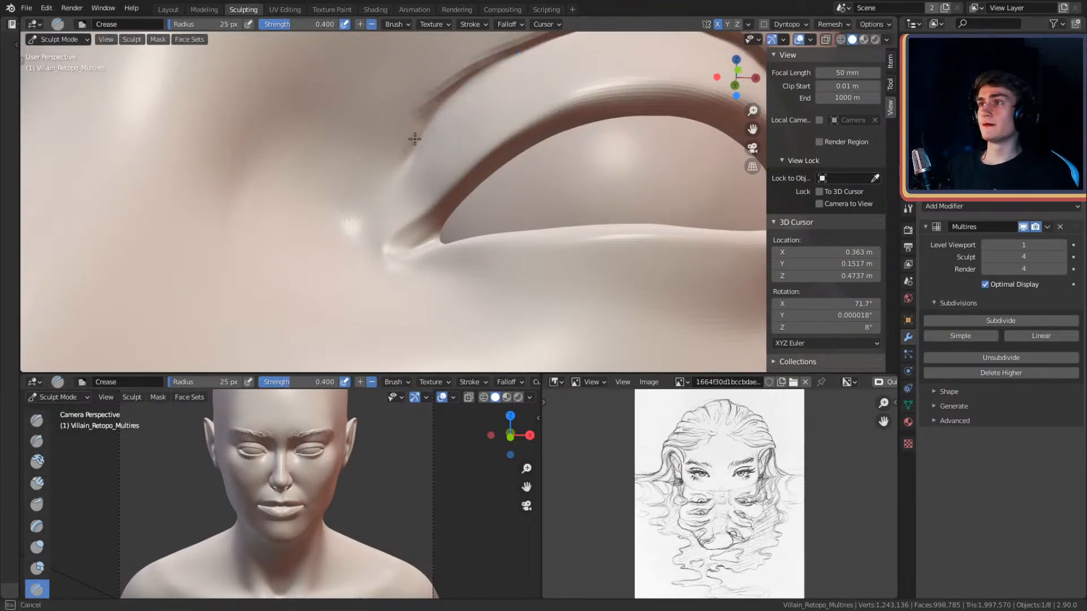
pyautogui.scroll(-5, 528, 54)
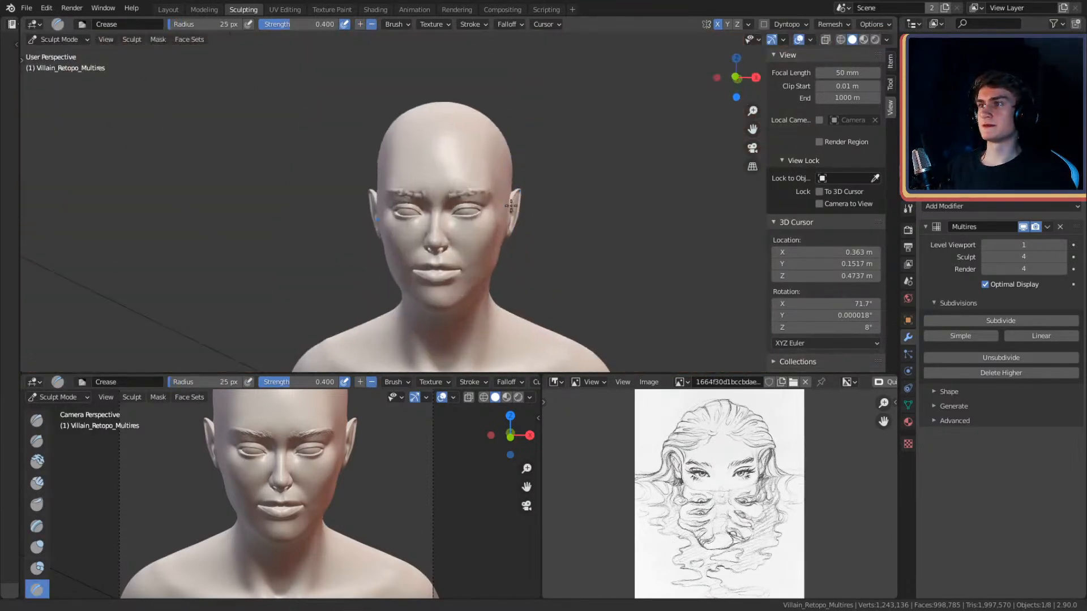
# - Shape the skin under the nostril beside the philtrum with Clay Strips at a 25 px radius
pyautogui.scroll(5, 521, 164)
pyautogui.moveTo(513, 155)
pyautogui.keyDown('alt'); pyautogui.mouseDown()
pyautogui.moveTo(521, 160)
pyautogui.moveTo(544, 92)
pyautogui.moveTo(523, 155)
pyautogui.moveTo(526, 219)
pyautogui.moveTo(542, 170)
pyautogui.mouseUp(); pyautogui.keyUp('alt')
pyautogui.keyDown('alt'); pyautogui.moveTo(543, 170); pyautogui.dragTo(550, 168); pyautogui.keyUp('alt')
pyautogui.moveTo(517, 219)
pyautogui.keyDown('ctrl'); pyautogui.keyDown('alt'); pyautogui.mouseDown()
pyautogui.moveTo(544, 150)
pyautogui.moveTo(579, 180)
pyautogui.moveTo(420, 183)
pyautogui.moveTo(493, 151)
pyautogui.moveTo(513, 156)
pyautogui.moveTo(460, 114)
pyautogui.moveTo(499, 117)
pyautogui.mouseUp(); pyautogui.keyUp('alt'); pyautogui.keyUp('ctrl')
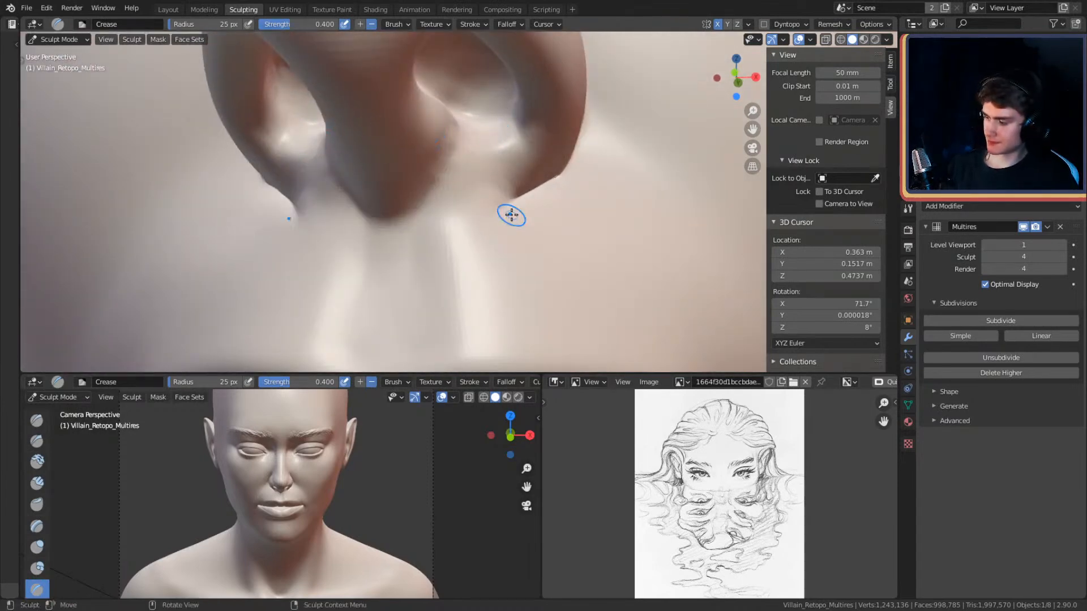
pyautogui.keyDown('alt'); pyautogui.moveTo(573, 182); pyautogui.dragTo(519, 165); pyautogui.keyUp('alt')
pyautogui.press('c')
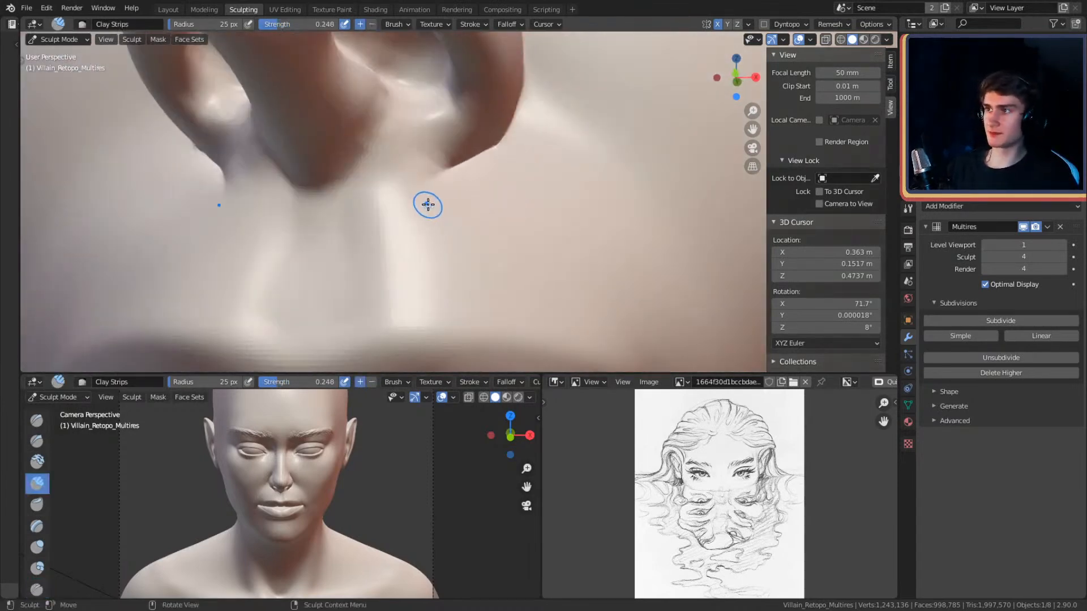
pyautogui.press('f')
pyautogui.rightClick(415, 189)
pyautogui.moveTo(406, 176); pyautogui.dragTo(410, 211)
pyautogui.moveTo(398, 153); pyautogui.dragTo(423, 242)
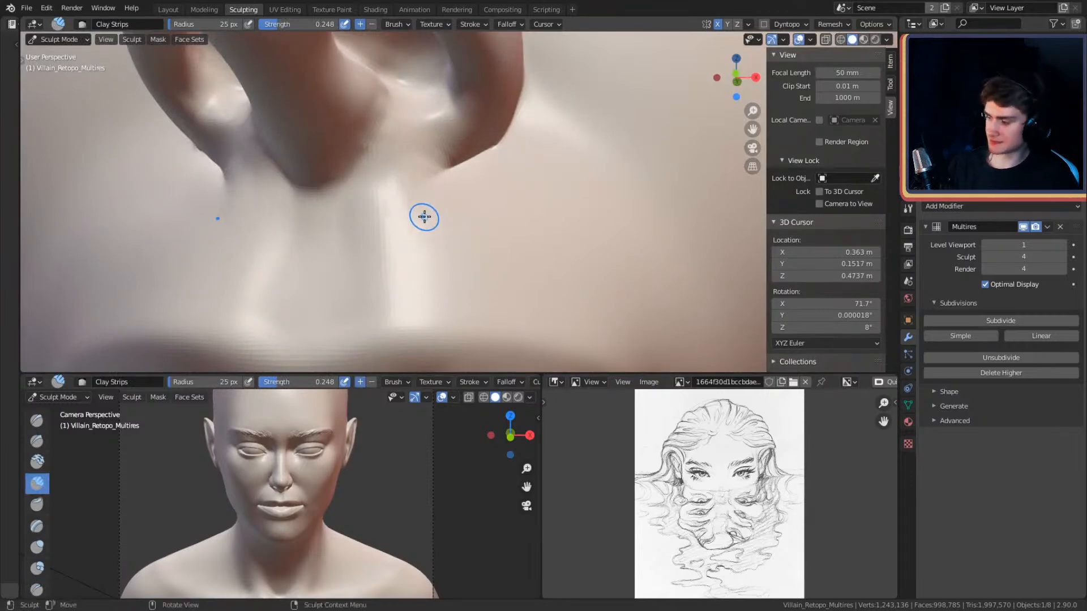
# - Switch back to the Crease brush, smooth the philtrum ridge below the nostril, and set the radius to 76 px
pyautogui.hotkey('shift', 'c')
pyautogui.moveTo(425, 199)
pyautogui.keyDown('alt'); pyautogui.mouseDown()
pyautogui.moveTo(431, 187)
pyautogui.moveTo(465, 300)
pyautogui.moveTo(477, 274)
pyautogui.moveTo(448, 232)
pyautogui.moveTo(458, 256)
pyautogui.moveTo(481, 230)
pyautogui.mouseUp(); pyautogui.keyUp('alt')
pyautogui.press('f')
pyautogui.click(506, 244)
pyautogui.moveTo(410, 240)
pyautogui.keyDown('shift'); pyautogui.mouseDown()
pyautogui.moveTo(429, 221)
pyautogui.moveTo(488, 254)
pyautogui.moveTo(485, 286)
pyautogui.mouseUp(); pyautogui.keyUp('shift')
pyautogui.press('f')
pyautogui.click(495, 253)
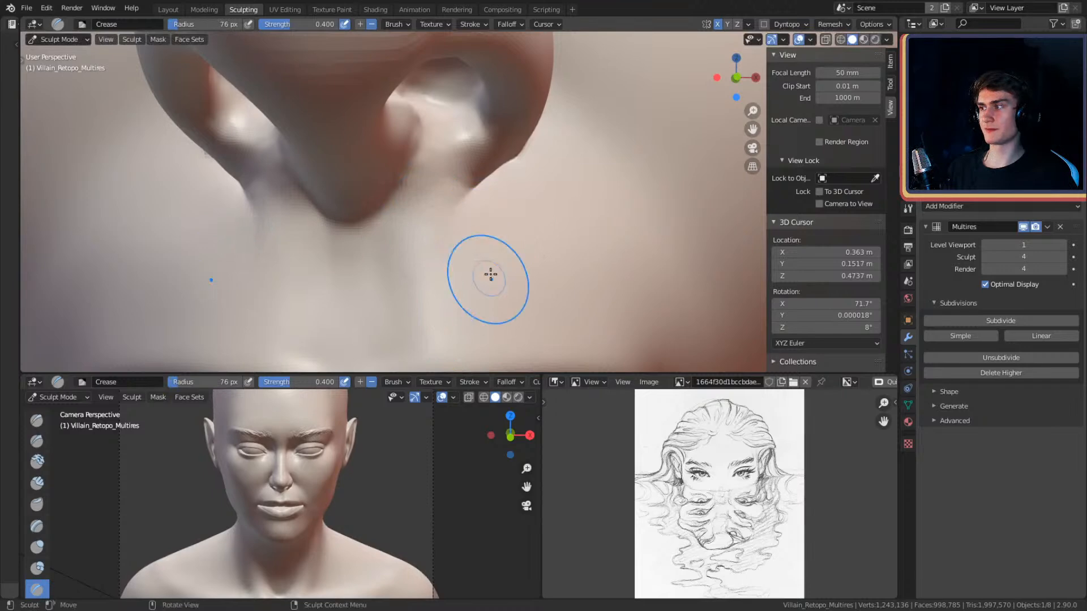
# - Enlarge the Crease radius to 97 px and soften the skin around the outer base of the nostril
pyautogui.scroll(-5, 534, 243)
pyautogui.scroll(8, 504, 211)
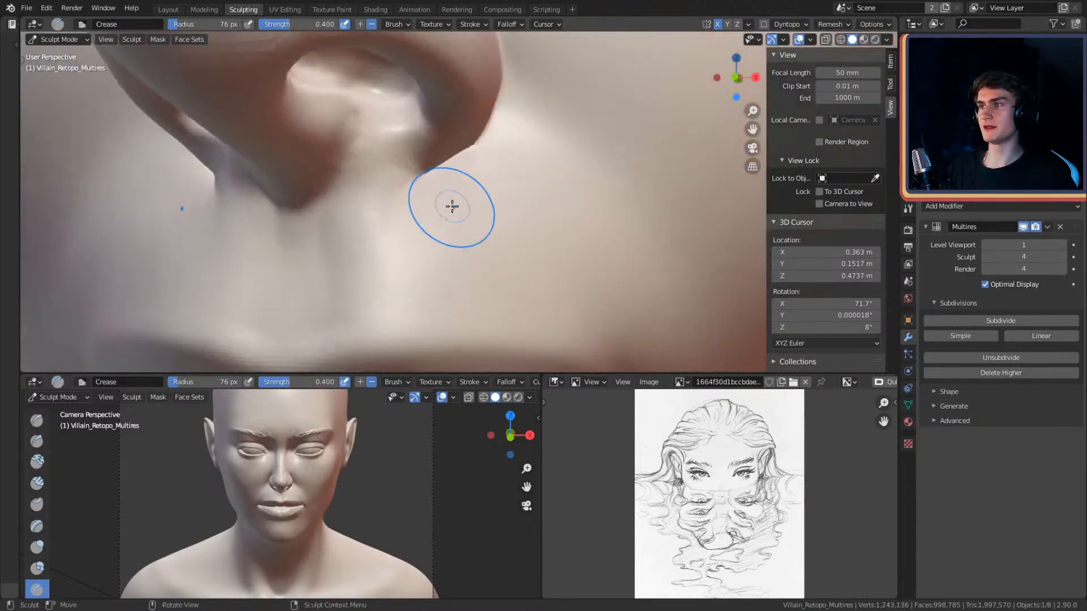
pyautogui.press('f')
pyautogui.click(410, 237)
pyautogui.press('f')
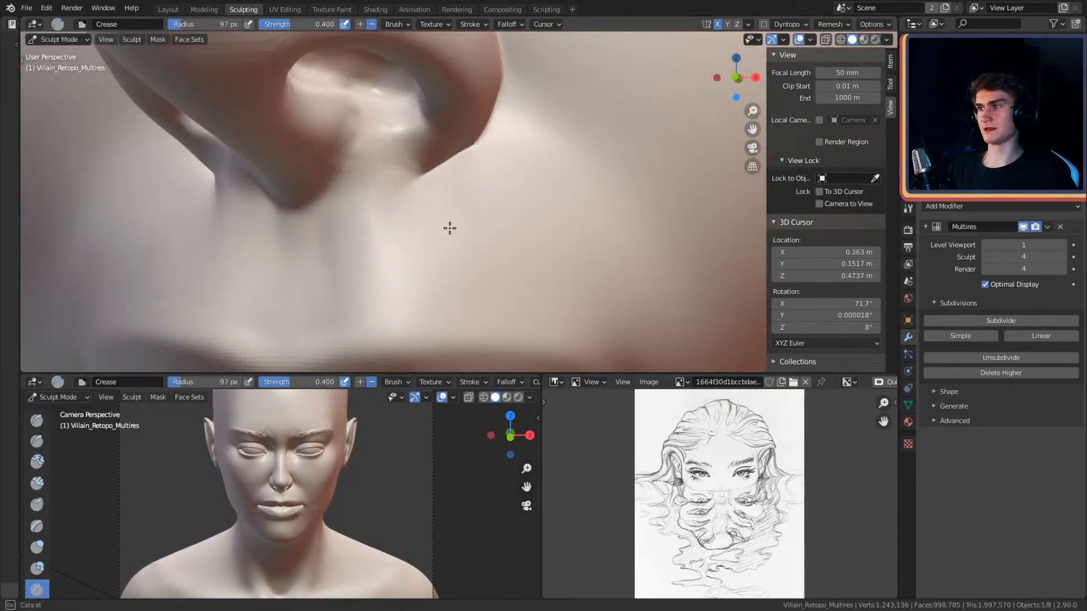
# - Display the head in Material Preview shading and look at it through the scene camera
pyautogui.keyDown('ctrl'); pyautogui.keyDown('alt'); pyautogui.moveTo(499, 206); pyautogui.dragTo(552, 184); pyautogui.keyUp('alt'); pyautogui.keyUp('ctrl')
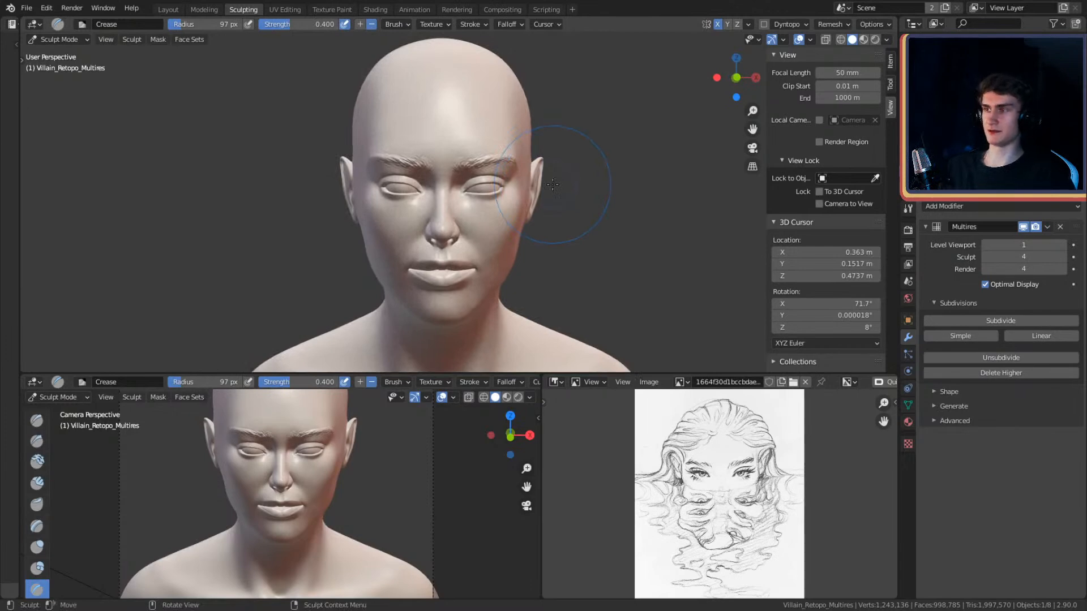
pyautogui.press('z')
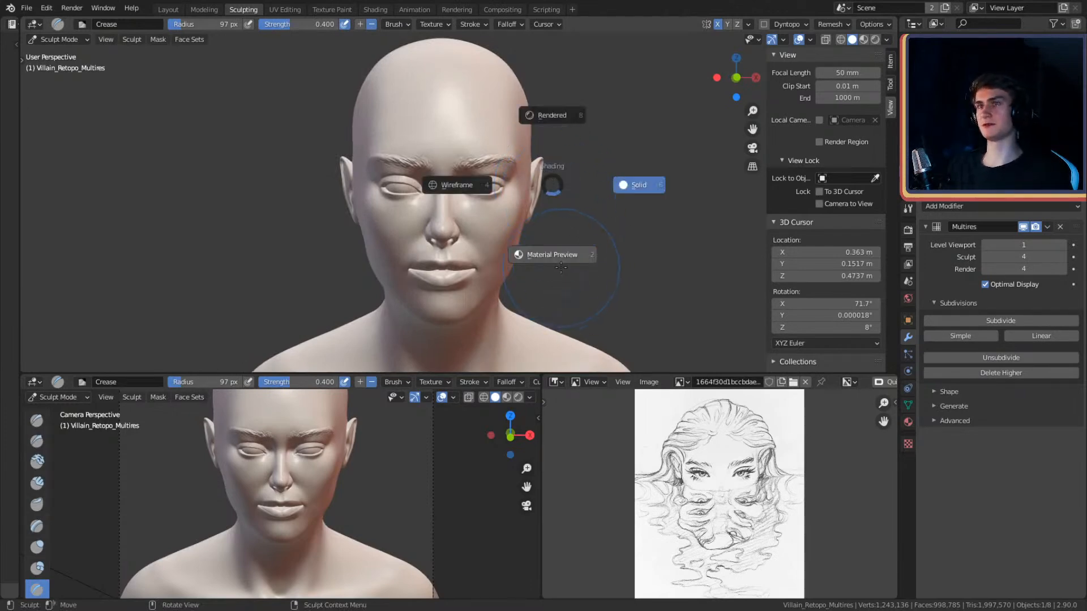
pyautogui.click(560, 267)
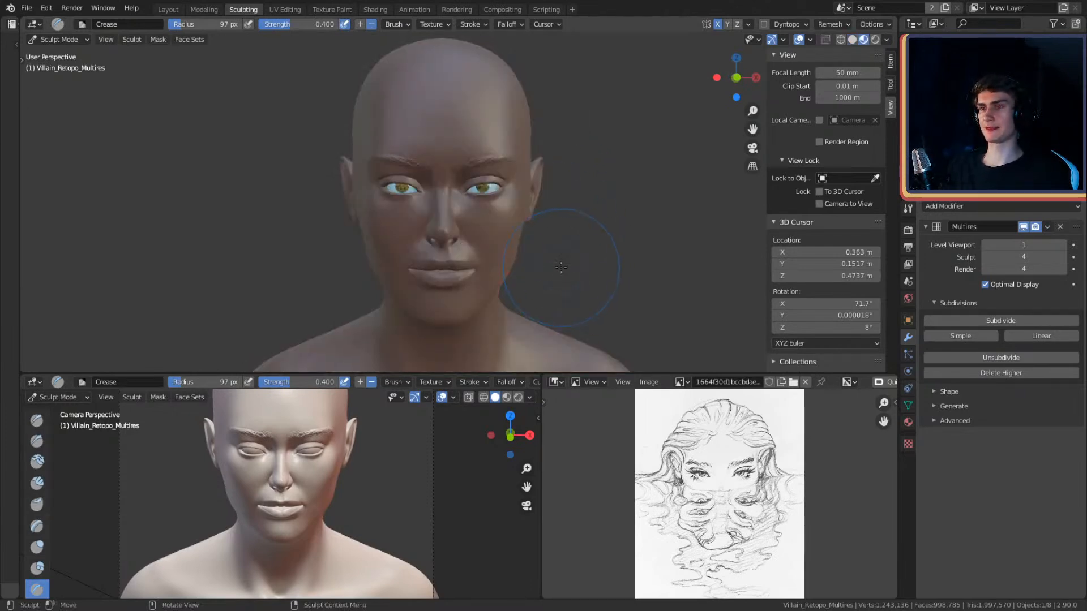
pyautogui.press('KP_0')
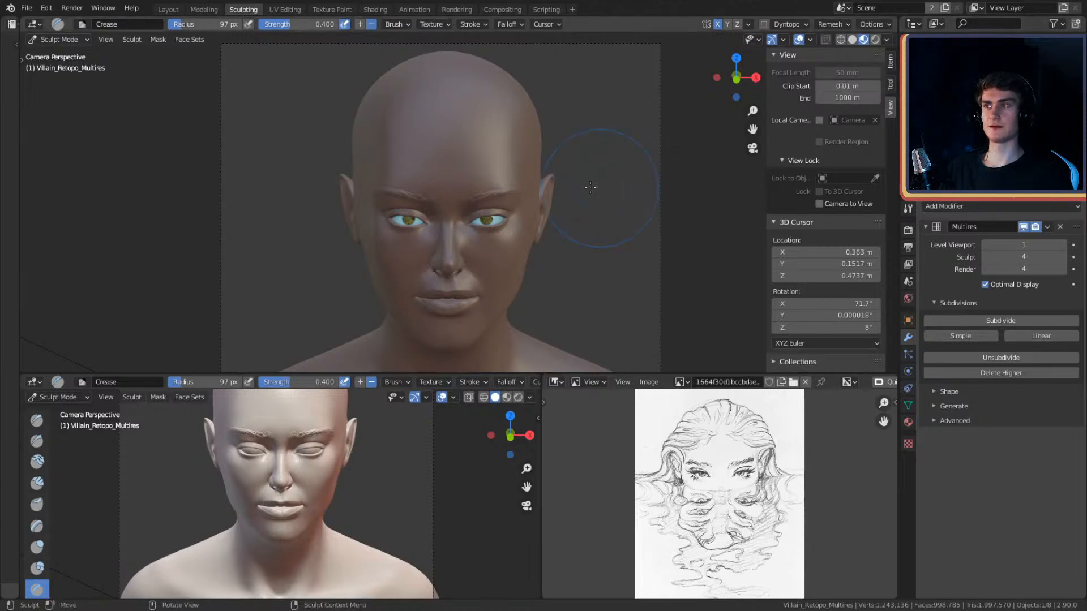
# - Switch to Object Mode and select the scene's Camera
pyautogui.click(56, 40)
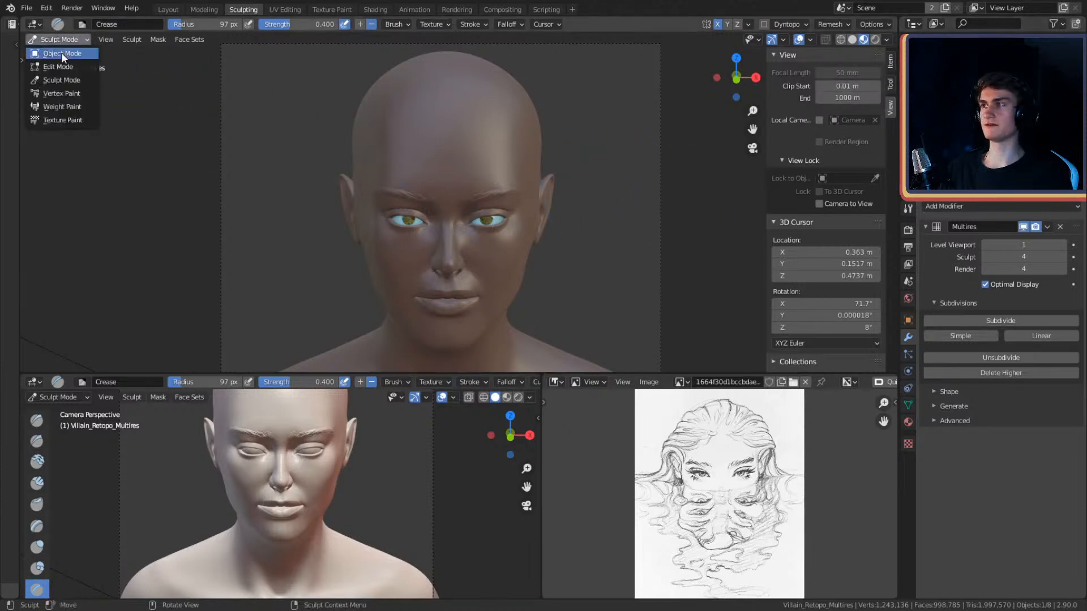
pyautogui.click(964, 125)
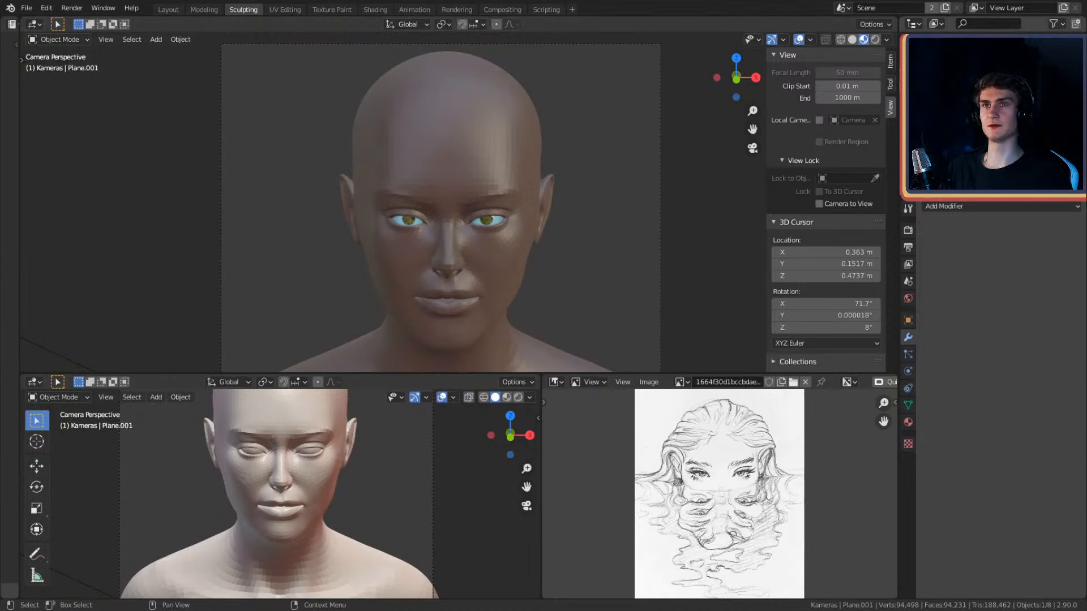
pyautogui.click(964, 102)
pyautogui.scroll(-2, 571, 236)
pyautogui.scroll(1, 571, 235)
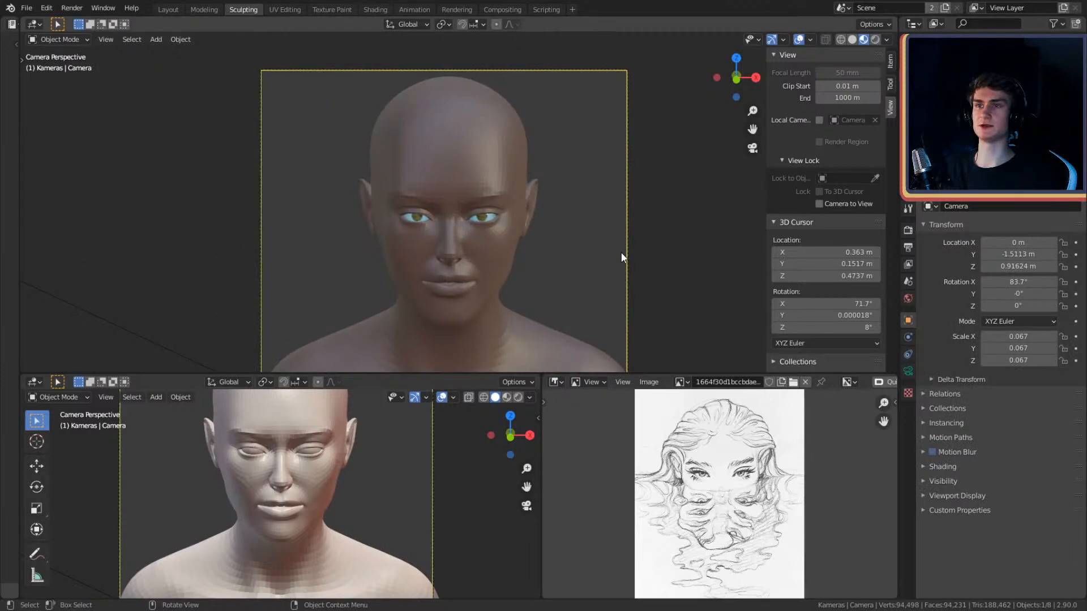
pyautogui.click(628, 280)
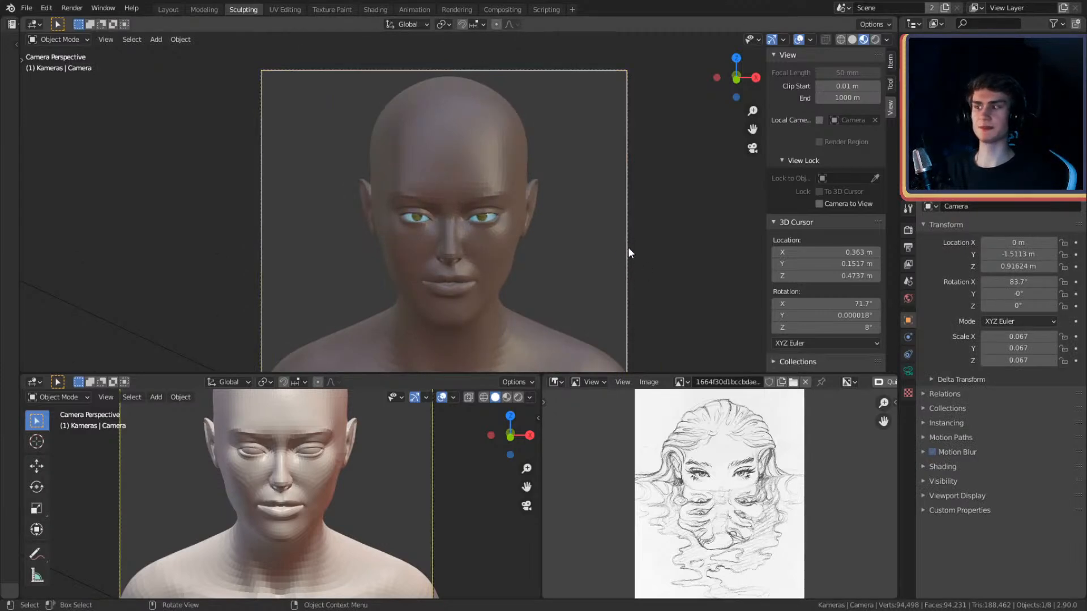
pyautogui.click(630, 220)
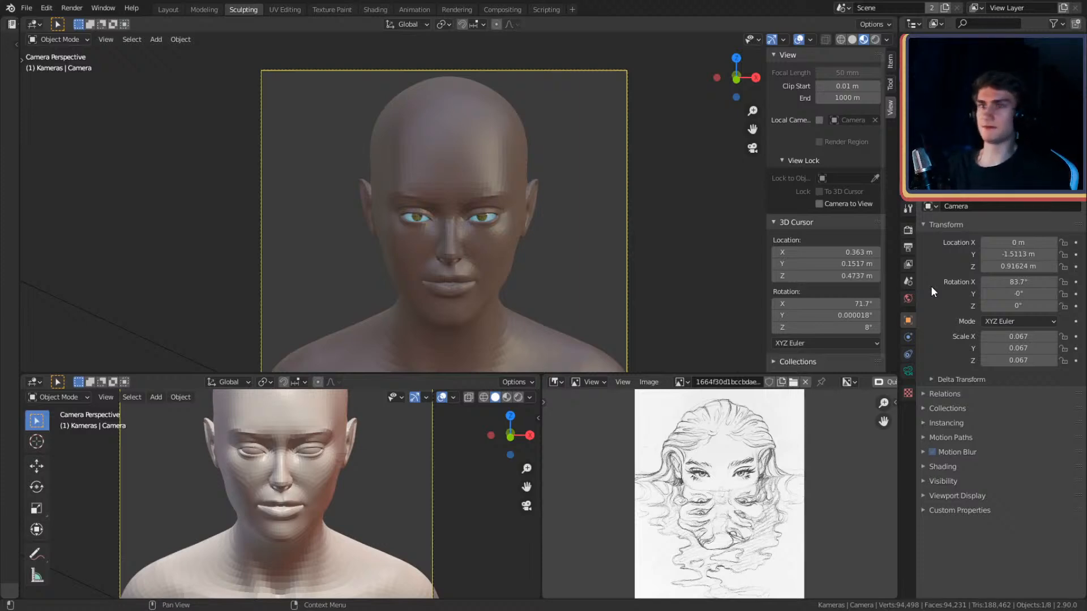
# - Try a 50 mm focal length on the camera and undo it
pyautogui.click(908, 372)
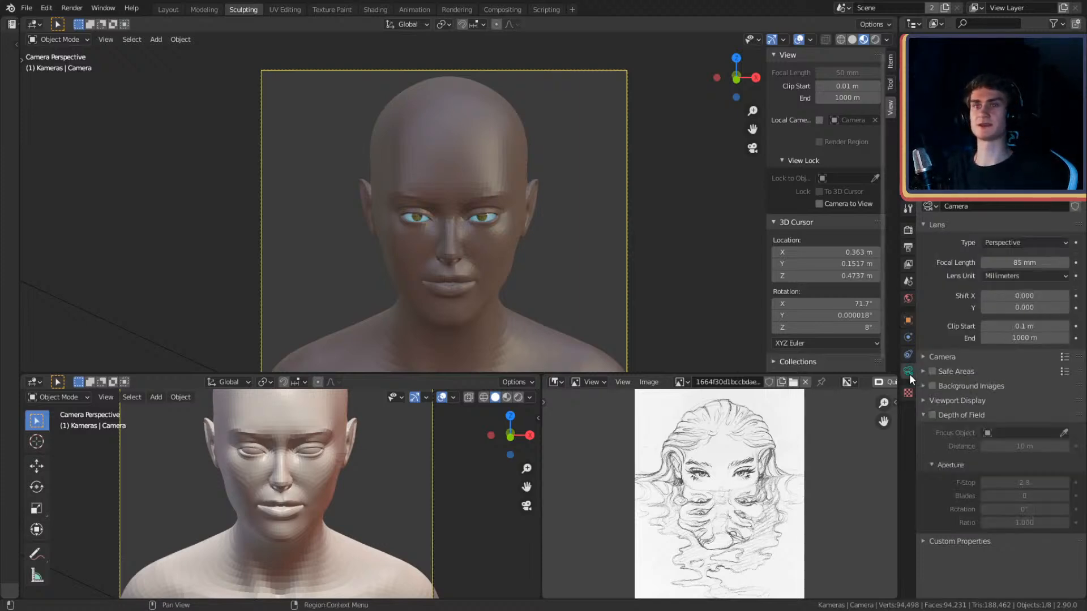
pyautogui.click(1023, 262)
pyautogui.write('50')
pyautogui.press('Return')
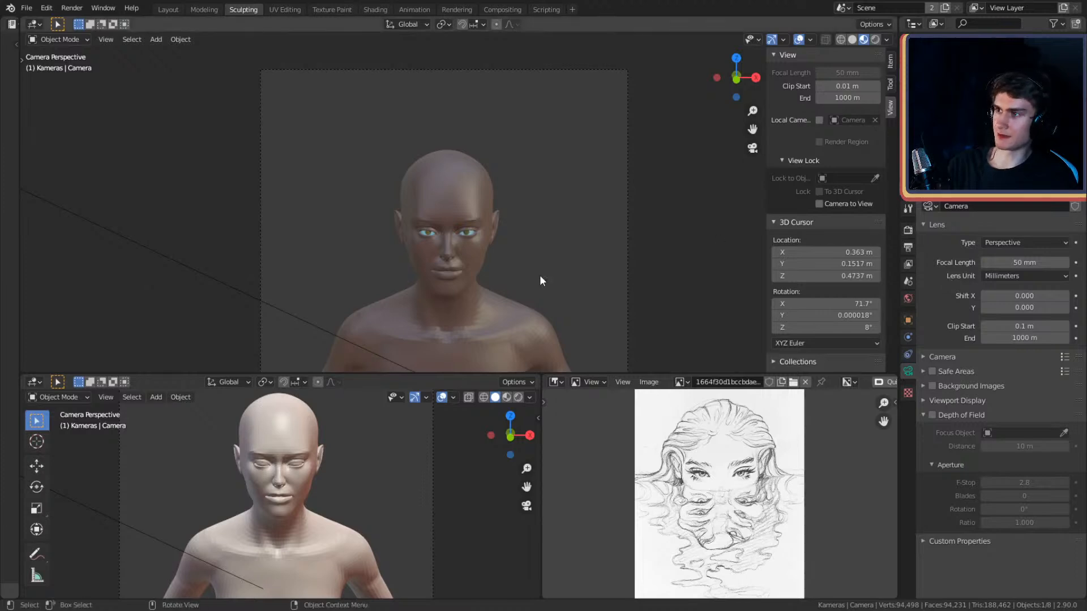
pyautogui.hotkey('ctrl', 'z')
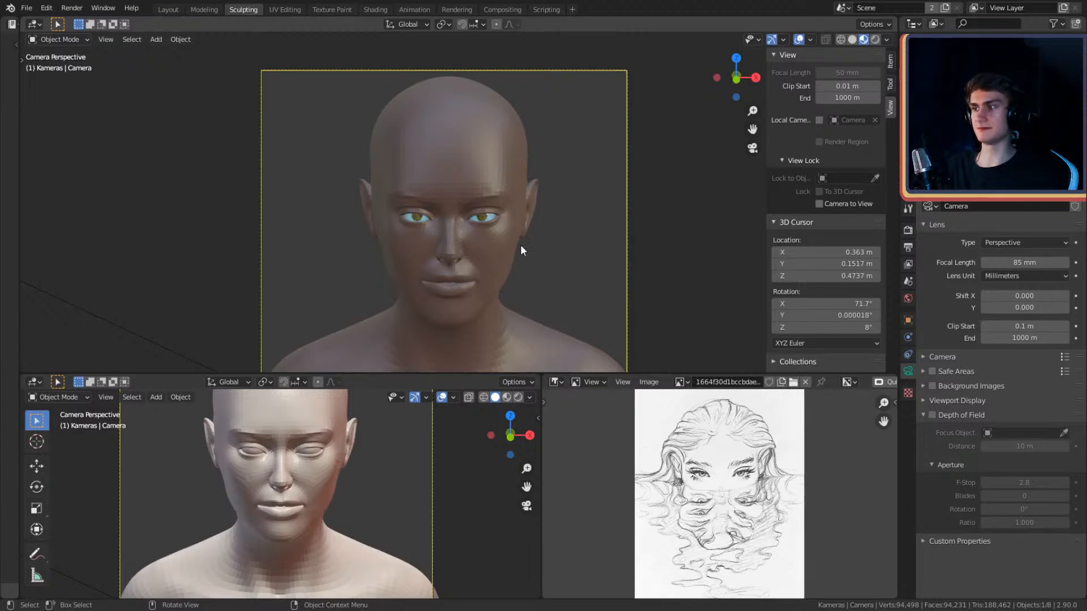
# - Examine the face and shoulders in Material Preview, both framed by the camera and from a free perspective view
pyautogui.scroll(3, 573, 267)
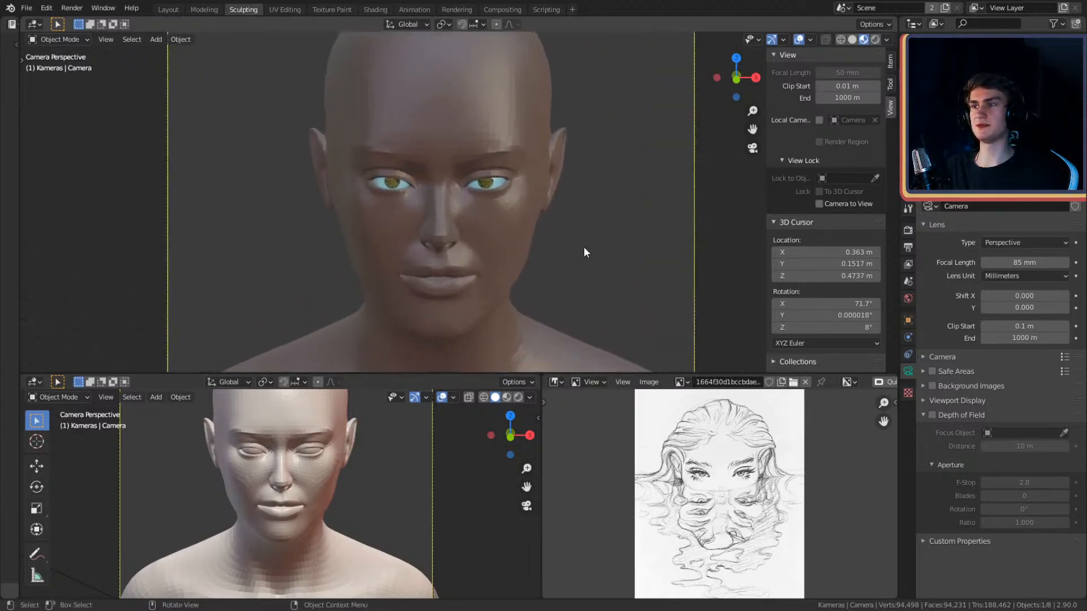
pyautogui.scroll(-3, 583, 245)
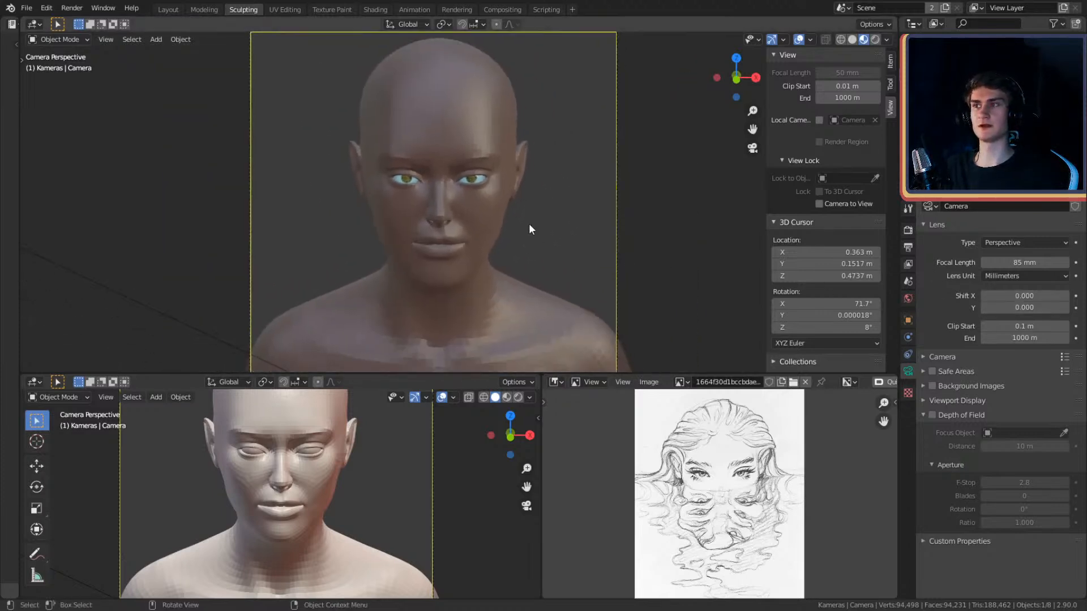
pyautogui.scroll(-3, 545, 242)
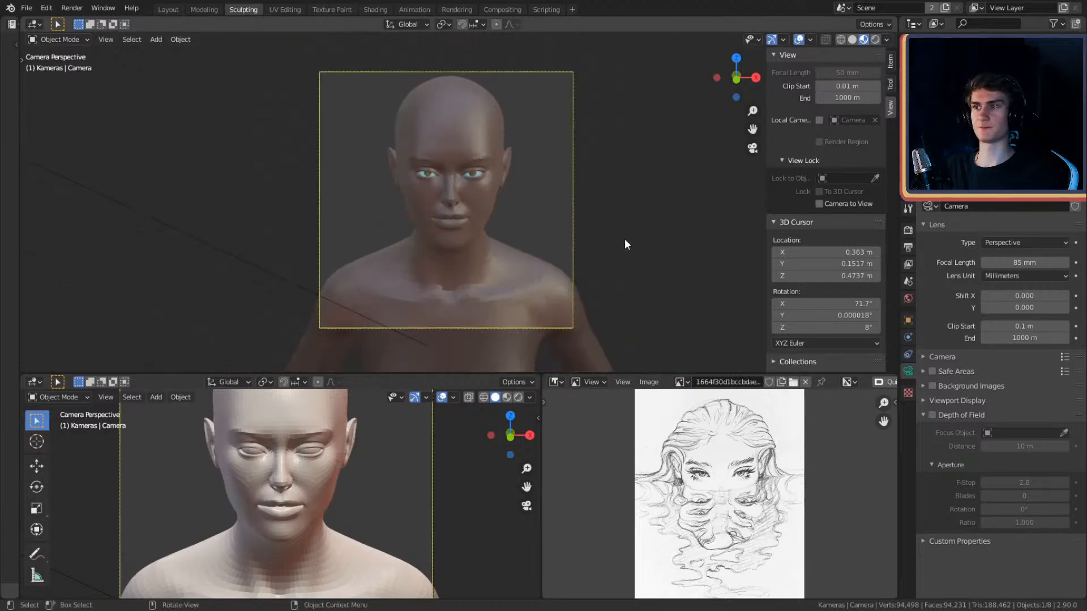
pyautogui.scroll(3, 606, 239)
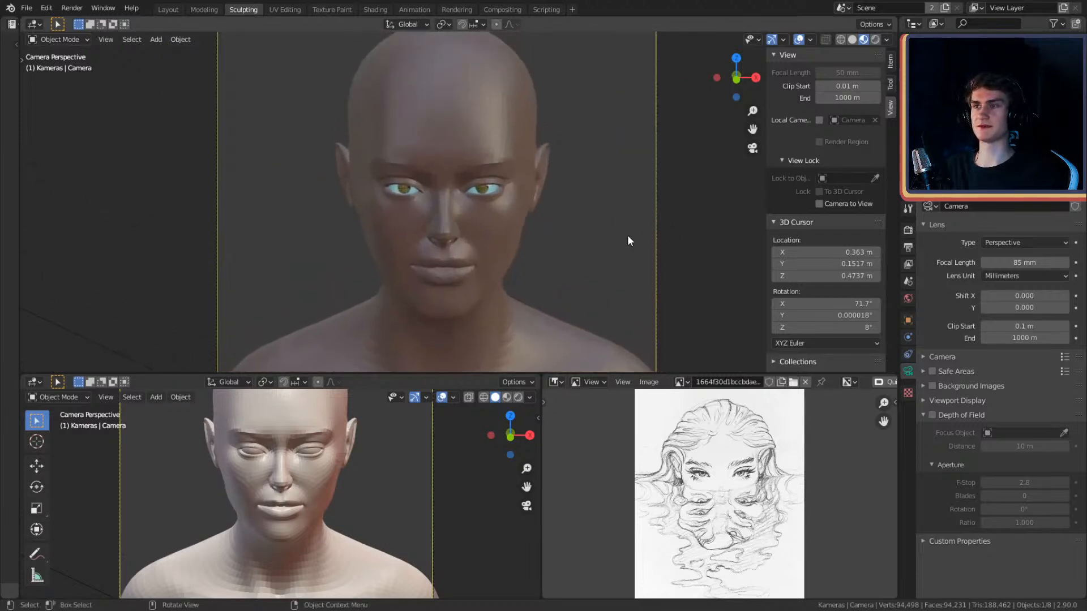
pyautogui.scroll(3, 585, 249)
pyautogui.moveTo(585, 249); pyautogui.dragTo(591, 252, button='middle')
pyautogui.scroll(-6, 601, 260)
pyautogui.scroll(4, 588, 249)
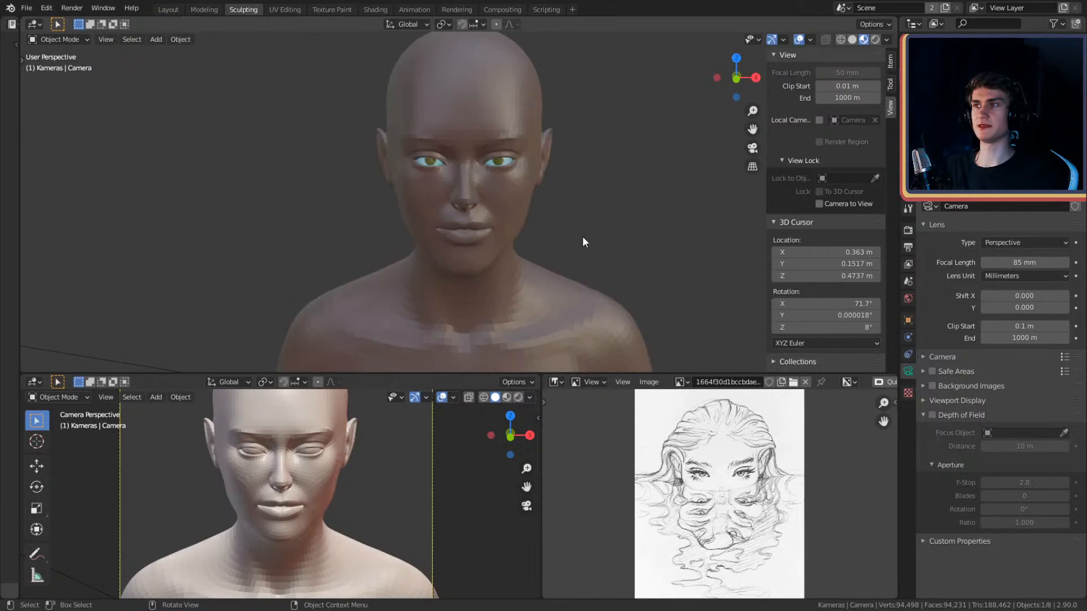
# - Select the head mesh and display the viewport in Solid shading
pyautogui.click(513, 200)
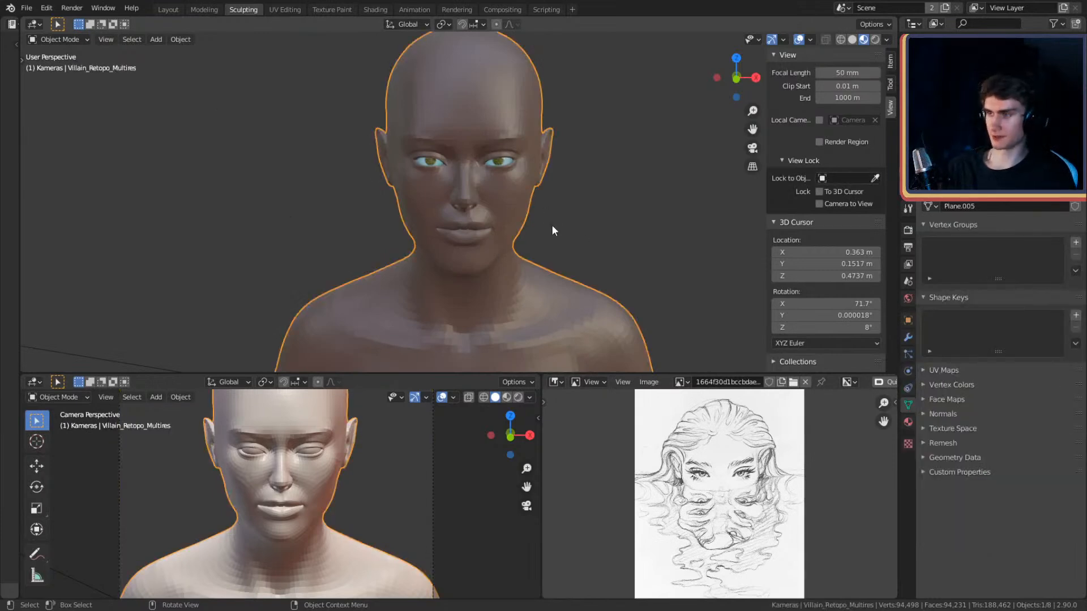
pyautogui.press('z')
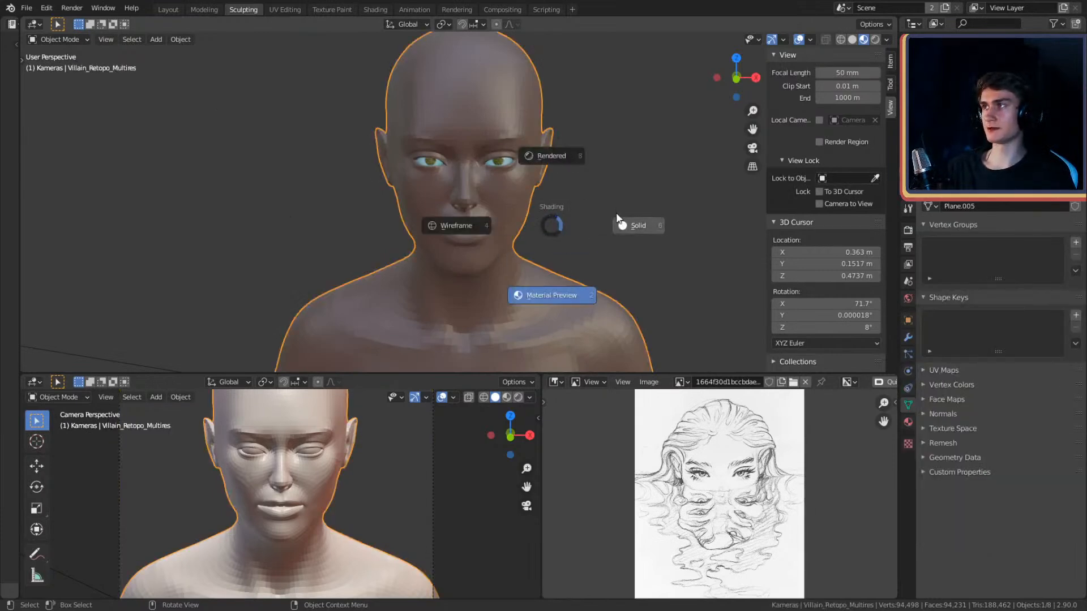
pyautogui.click(633, 232)
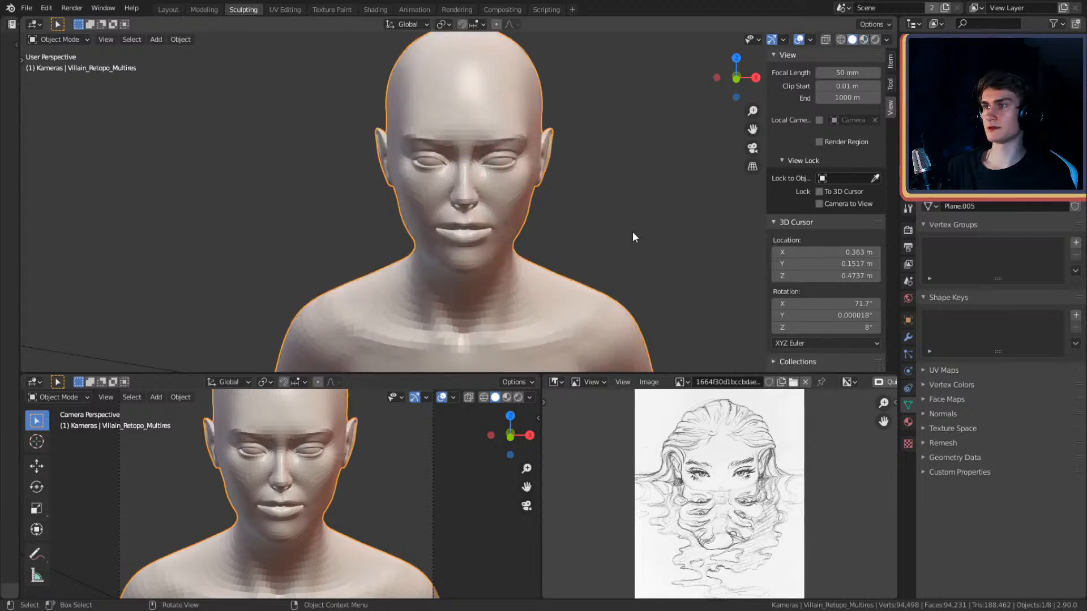
# - Set the head's Multires sculpt level to 2 and switch the mesh to Sculpt Mode
pyautogui.click(907, 337)
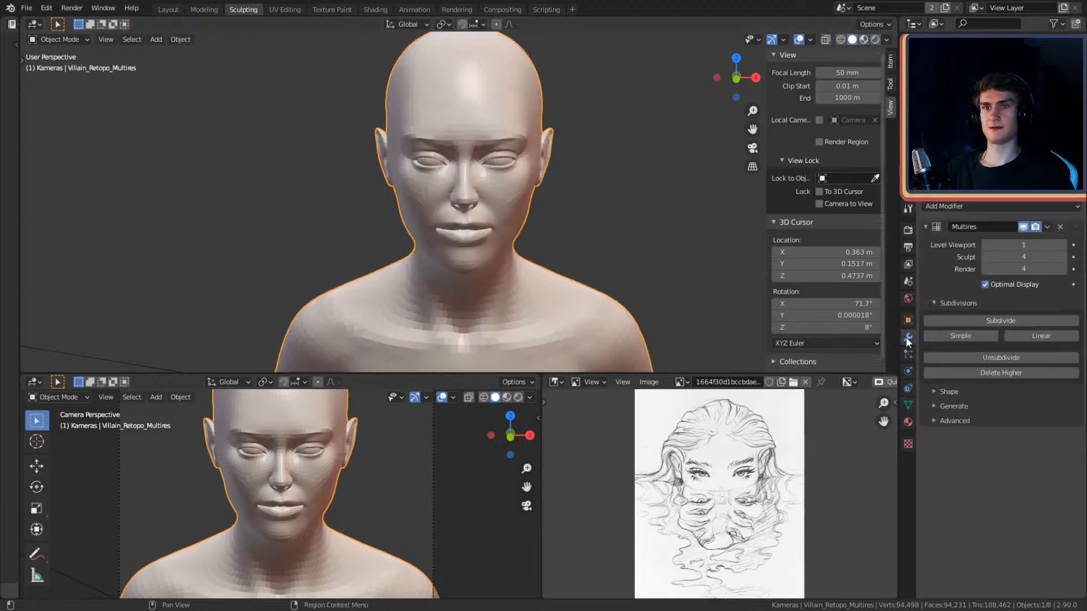
pyautogui.click(983, 257)
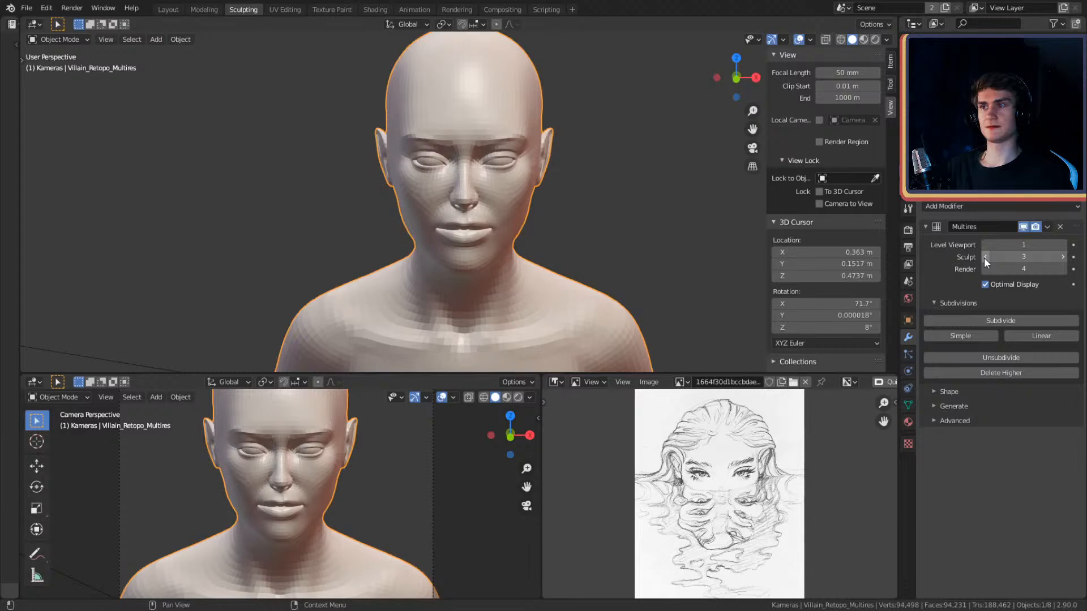
pyautogui.click(984, 257)
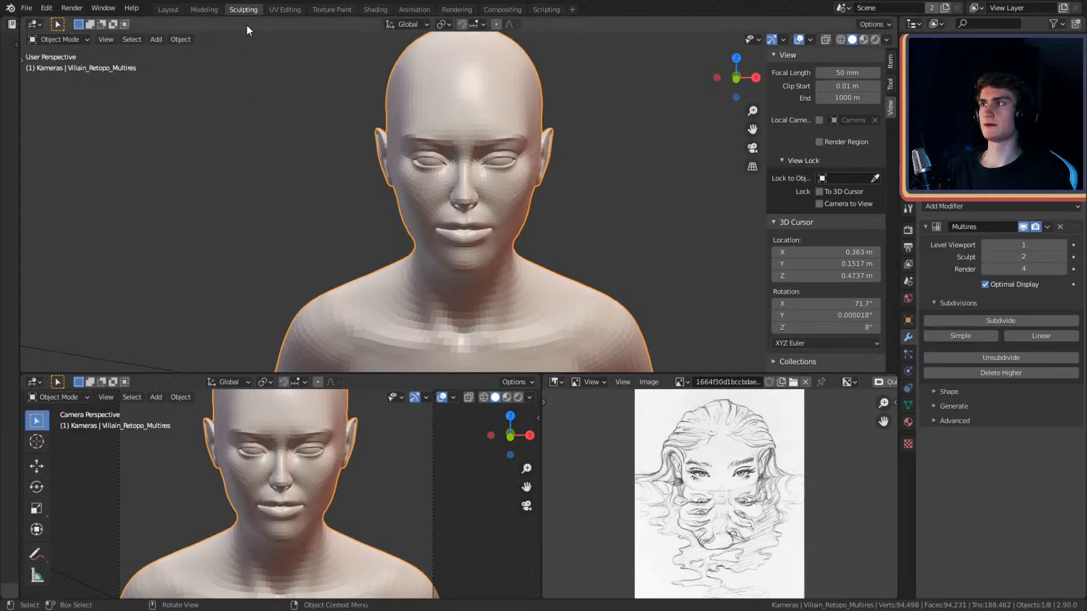
pyautogui.click(86, 39)
pyautogui.click(60, 76)
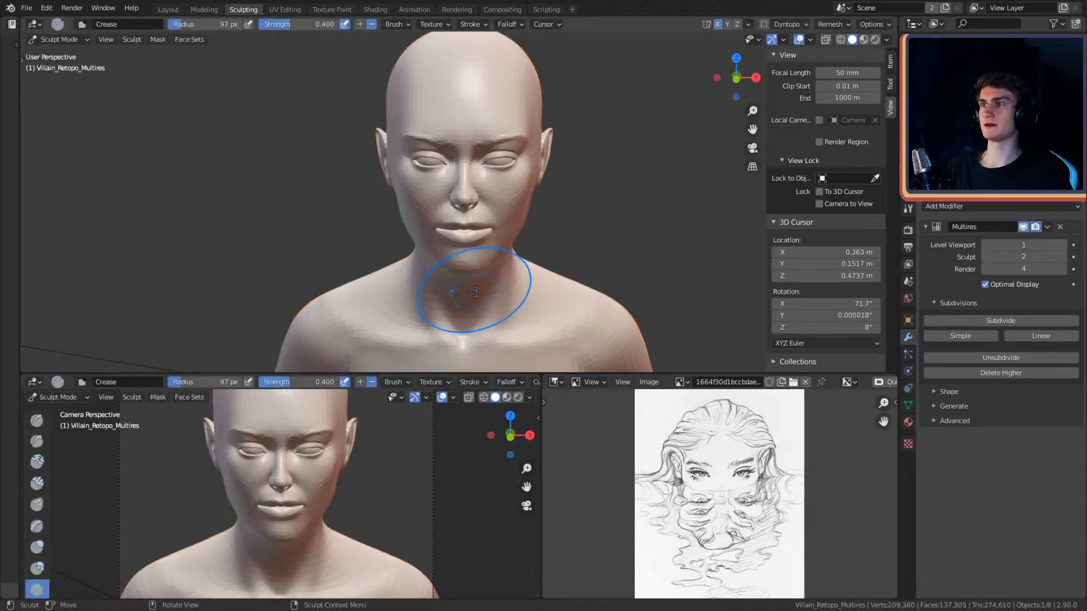
# - Reshape the nose broadly with the Grab brush at a radius of 185 px
pyautogui.scroll(2, 503, 248)
pyautogui.scroll(3, 503, 247)
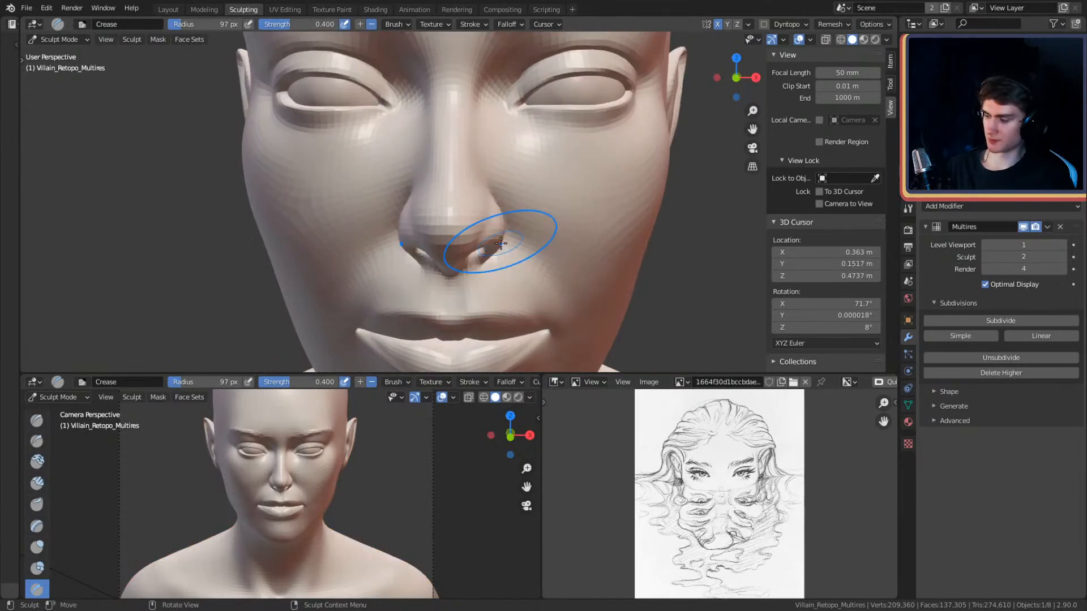
pyautogui.press('g')
pyautogui.moveTo(441, 138); pyautogui.dragTo(438, 177, button='middle')
pyautogui.moveTo(453, 243)
pyautogui.mouseDown(button='middle')
pyautogui.moveTo(477, 167)
pyautogui.moveTo(497, 172)
pyautogui.moveTo(472, 185)
pyautogui.moveTo(500, 216)
pyautogui.mouseUp(button='middle')
pyautogui.press('f')
pyautogui.click(508, 169)
pyautogui.press('f')
pyautogui.click(479, 182)
pyautogui.scroll(-4, 493, 143)
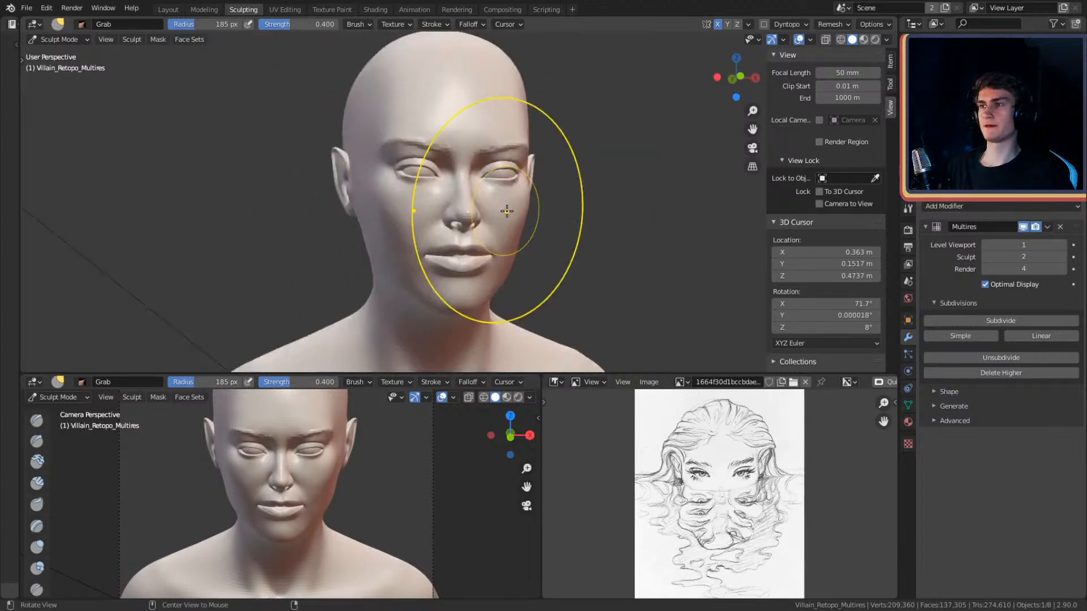
# - Adjust the nose's overall form from the front and slightly below with the Grab brush at 204 px radius
pyautogui.scroll(8, 502, 202)
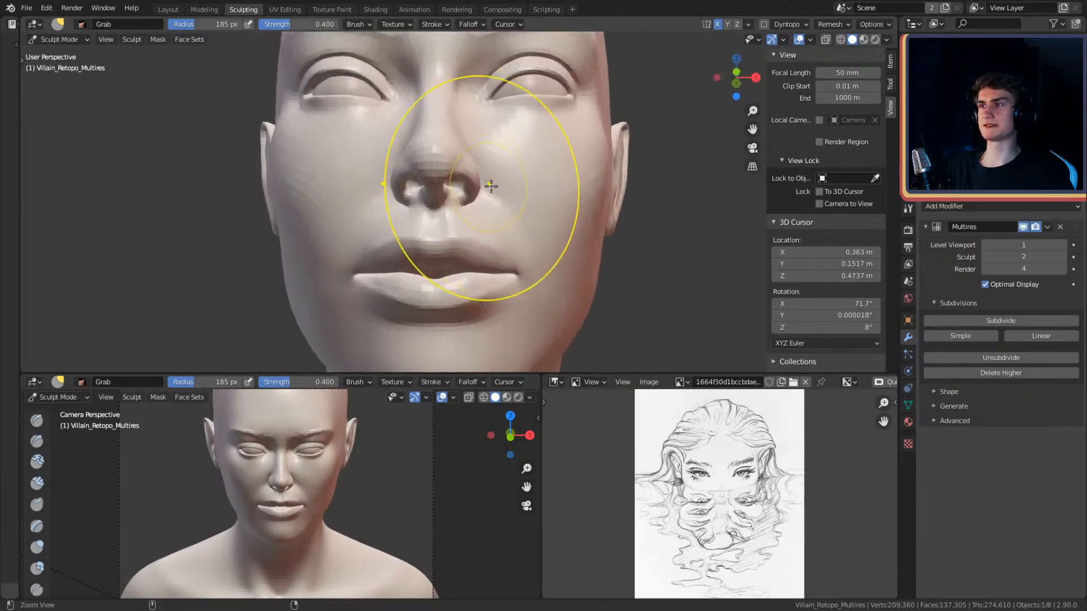
pyautogui.scroll(3, 488, 187)
pyautogui.moveTo(485, 181)
pyautogui.mouseDown(button='middle')
pyautogui.moveTo(553, 213)
pyautogui.moveTo(564, 180)
pyautogui.moveTo(567, 201)
pyautogui.moveTo(476, 206)
pyautogui.mouseUp(button='middle')
pyautogui.scroll(-4, 486, 195)
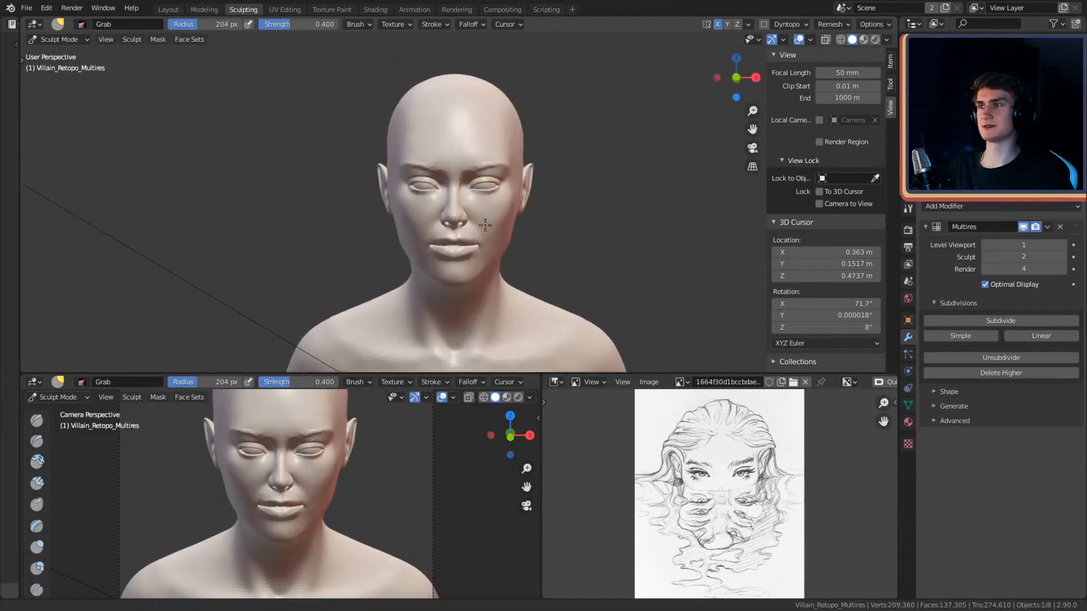
pyautogui.scroll(5, 481, 198)
pyautogui.scroll(2, 481, 202)
pyautogui.scroll(-2, 477, 213)
pyautogui.scroll(-2, 485, 187)
pyautogui.moveTo(485, 187)
pyautogui.mouseDown(button='middle')
pyautogui.moveTo(540, 193)
pyautogui.moveTo(545, 153)
pyautogui.moveTo(463, 160)
pyautogui.moveTo(521, 182)
pyautogui.moveTo(499, 182)
pyautogui.moveTo(543, 177)
pyautogui.moveTo(500, 199)
pyautogui.moveTo(432, 173)
pyautogui.moveTo(474, 190)
pyautogui.mouseUp(button='middle')
pyautogui.scroll(2, 545, 152)
pyautogui.scroll(2, 509, 159)
# - Refine the side of the nose above the nostril with the Grab brush at 75 px radius
pyautogui.press('f')
pyautogui.click(517, 191)
pyautogui.scroll(-5, 514, 99)
pyautogui.scroll(4, 502, 197)
pyautogui.scroll(2, 478, 187)
pyautogui.press('f')
pyautogui.click(396, 190)
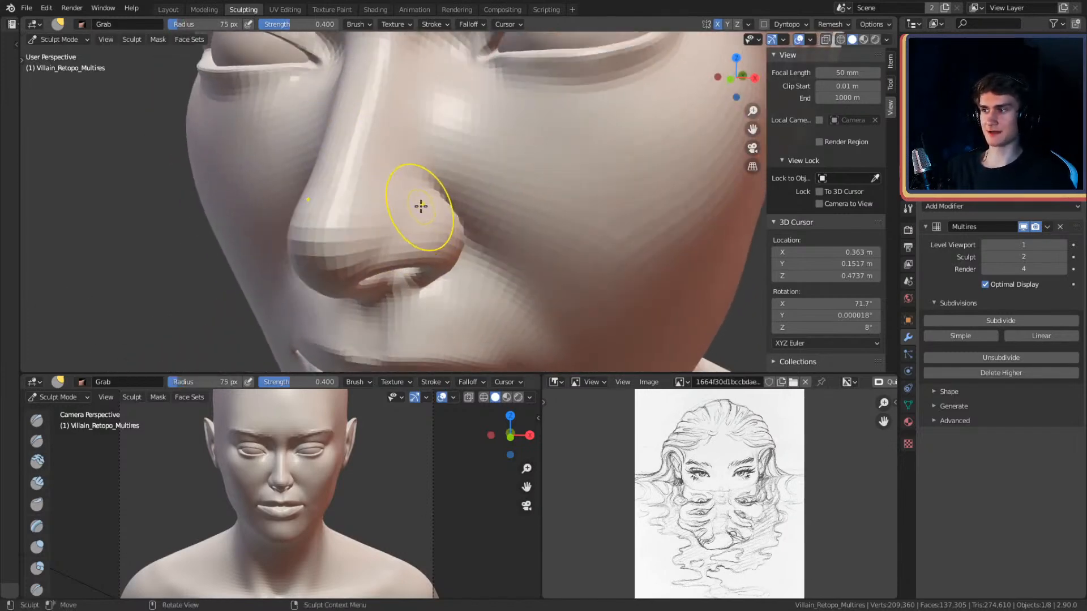
# - Shape the nose tip and nostril rim from below with a 62 px Grab brush
pyautogui.scroll(-5, 450, 199)
pyautogui.moveTo(450, 199); pyautogui.dragTo(512, 164, button='middle')
pyautogui.scroll(6, 538, 146)
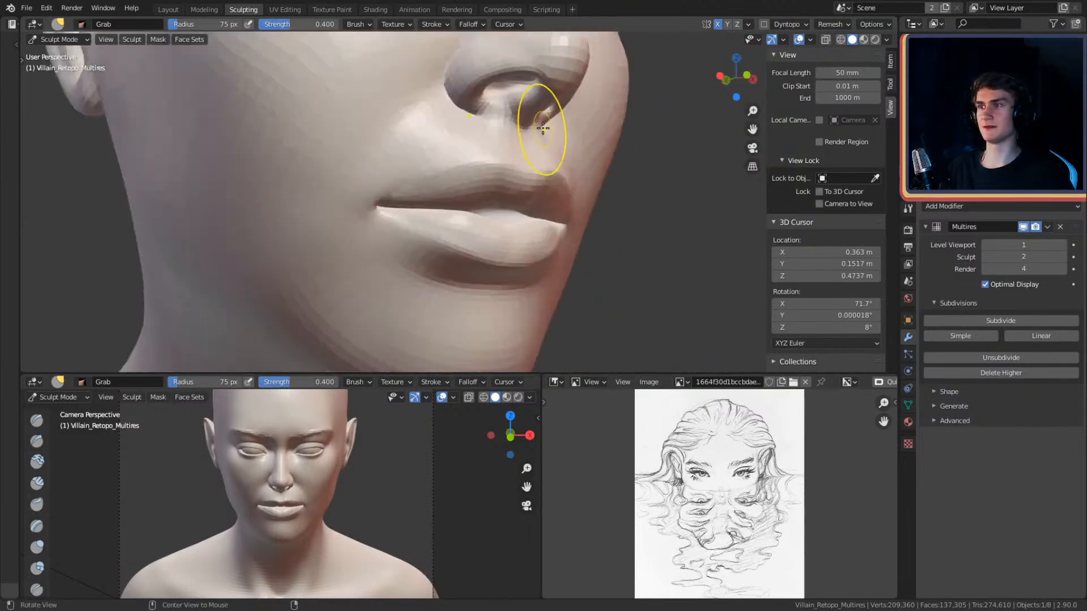
pyautogui.press('f')
pyautogui.click(530, 184)
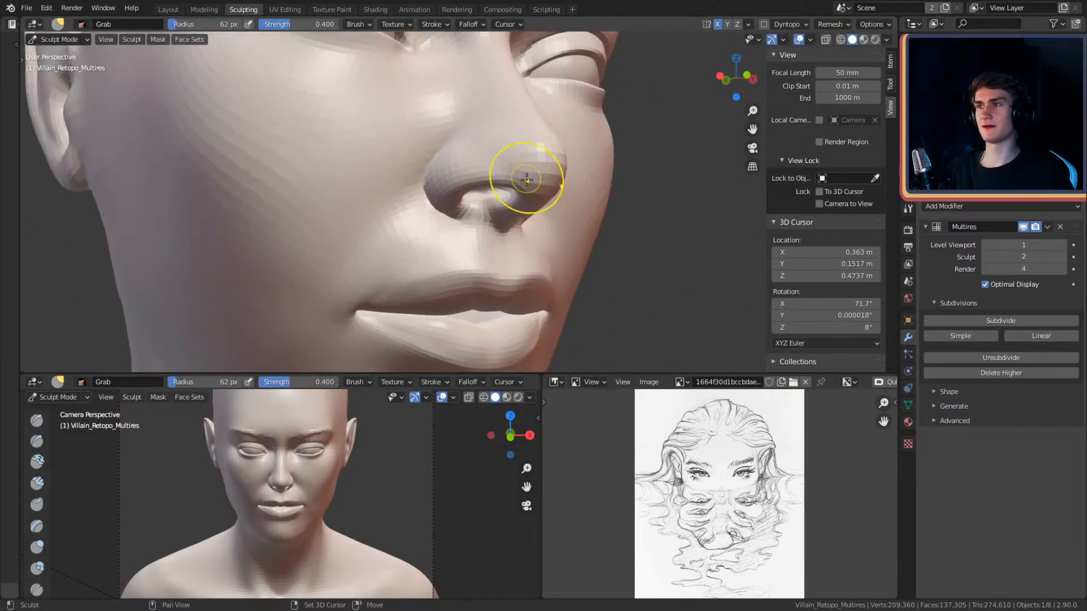
pyautogui.moveTo(522, 189)
pyautogui.mouseDown(button='middle')
pyautogui.moveTo(619, 138)
pyautogui.moveTo(522, 185)
pyautogui.mouseUp(button='middle')
pyautogui.scroll(-4, 616, 165)
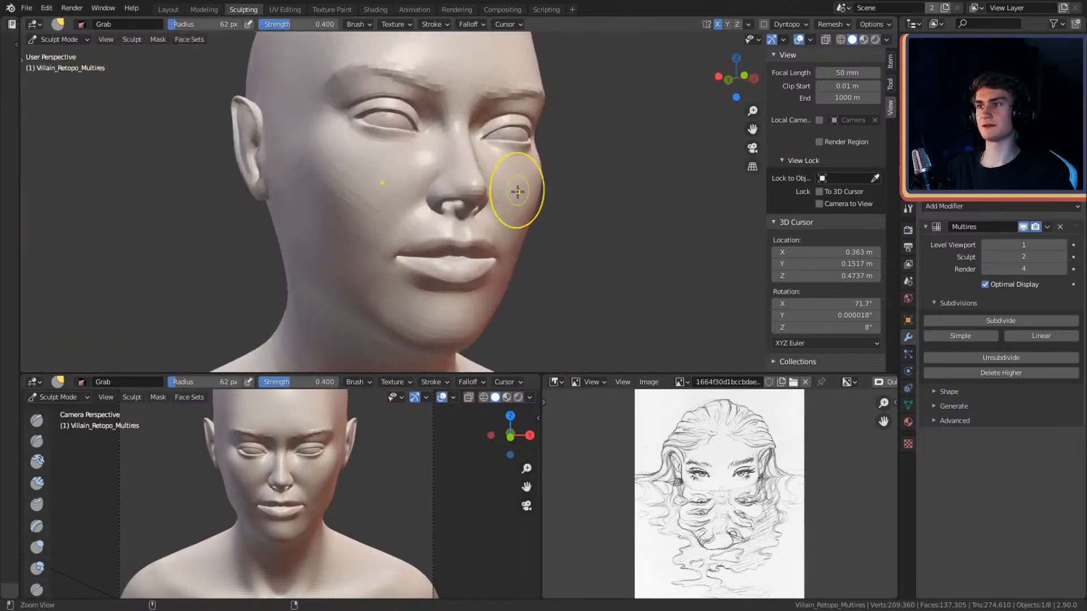
# - Adjust the nose tip in side profile with the Grab brush enlarged to 98 px
pyautogui.scroll(6, 522, 185)
pyautogui.moveTo(477, 217)
pyautogui.mouseDown(button='middle')
pyautogui.moveTo(603, 162)
pyautogui.moveTo(470, 117)
pyautogui.moveTo(572, 170)
pyautogui.moveTo(565, 109)
pyautogui.moveTo(577, 181)
pyautogui.moveTo(573, 129)
pyautogui.mouseUp(button='middle')
pyautogui.keyDown('shift'); pyautogui.moveTo(589, 184); pyautogui.dragTo(569, 176, button='middle'); pyautogui.keyUp('shift')
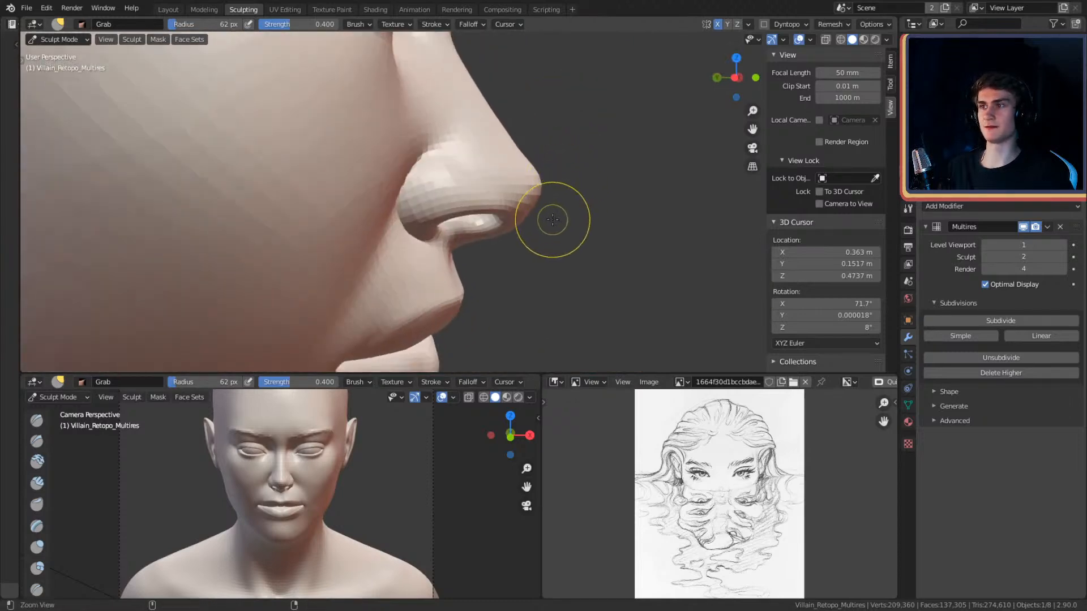
pyautogui.keyDown('ctrl'); pyautogui.moveTo(553, 220); pyautogui.dragTo(502, 171, button='middle'); pyautogui.keyUp('ctrl')
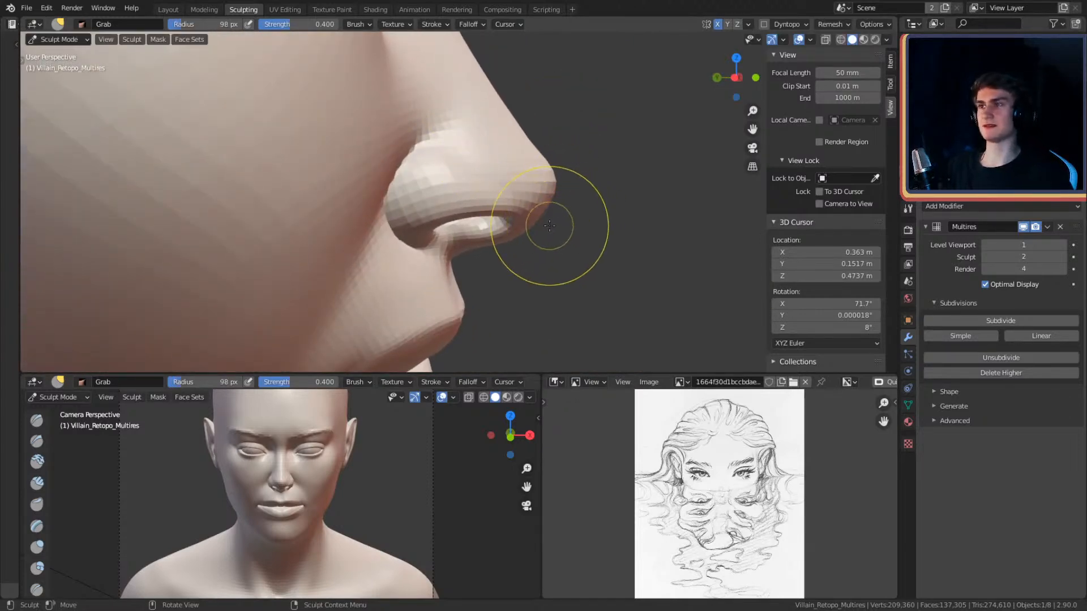
pyautogui.scroll(-6, 566, 213)
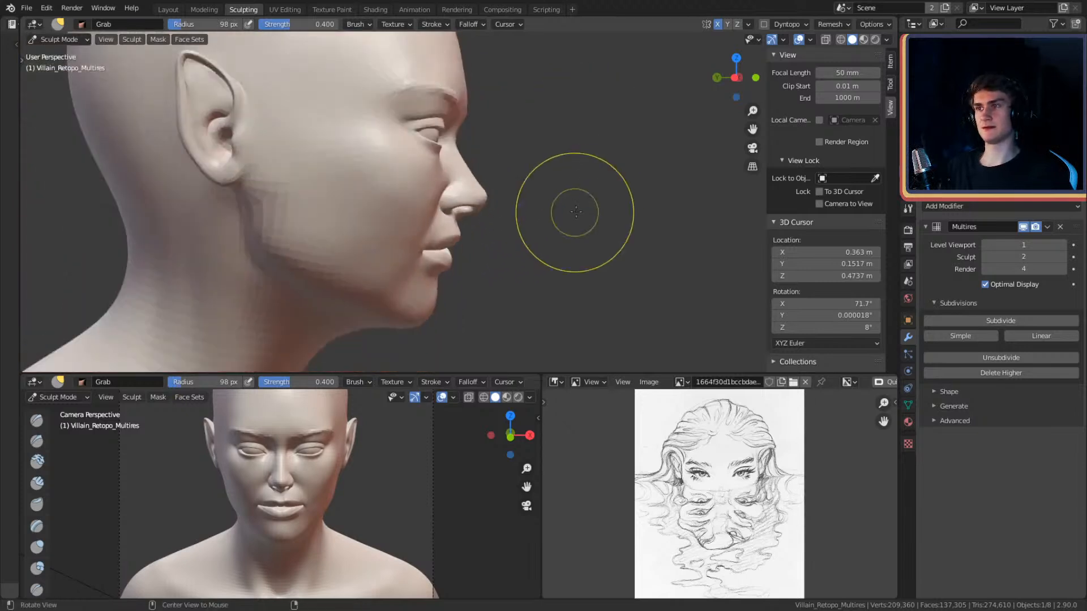
pyautogui.moveTo(565, 221)
pyautogui.mouseDown(button='middle')
pyautogui.moveTo(575, 189)
pyautogui.moveTo(594, 189)
pyautogui.moveTo(547, 188)
pyautogui.mouseUp(button='middle')
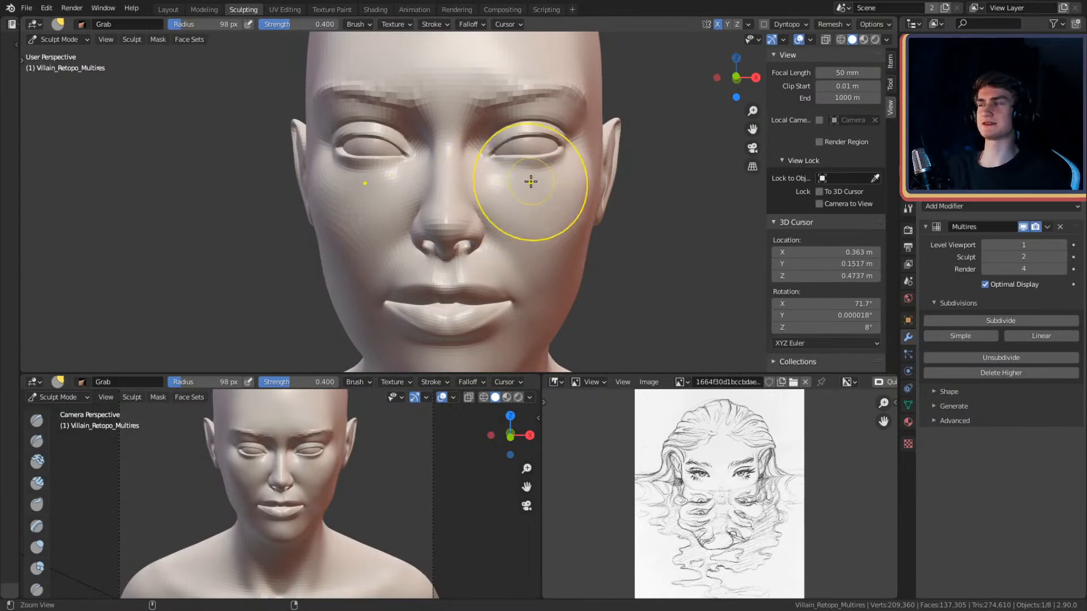
# - Grab the side of the nose at 132 px radius, then refine its profile with a 101 px brush
pyautogui.scroll(-7, 537, 186)
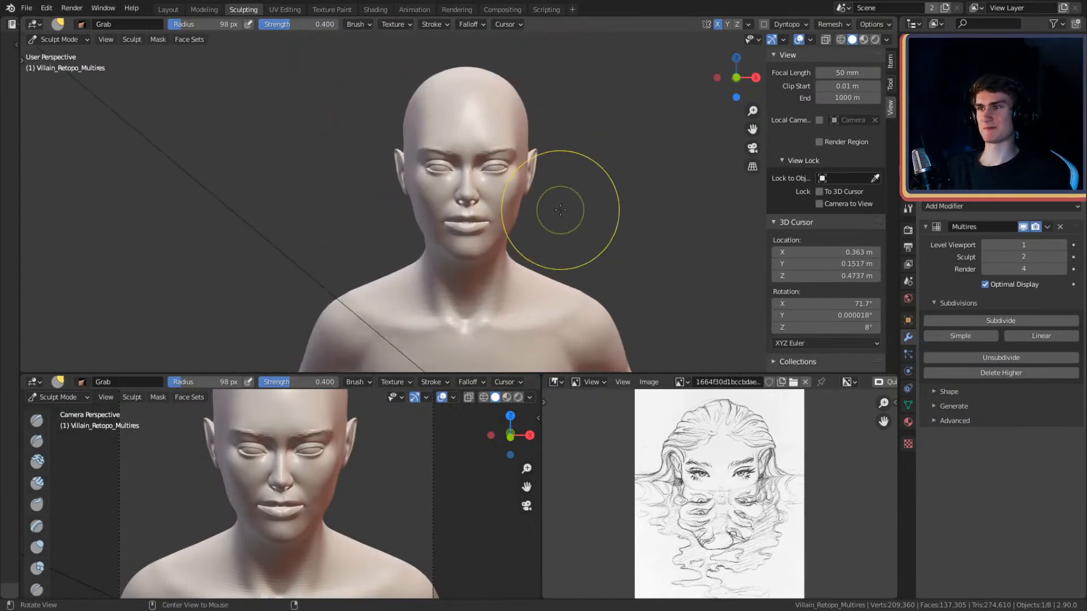
pyautogui.scroll(4, 559, 221)
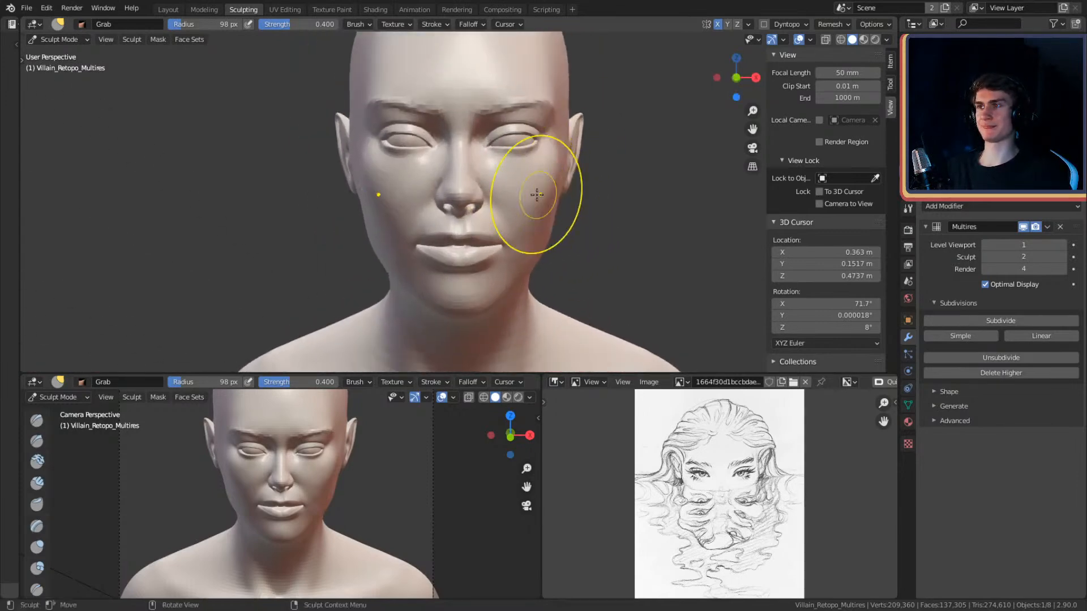
pyautogui.scroll(5, 532, 170)
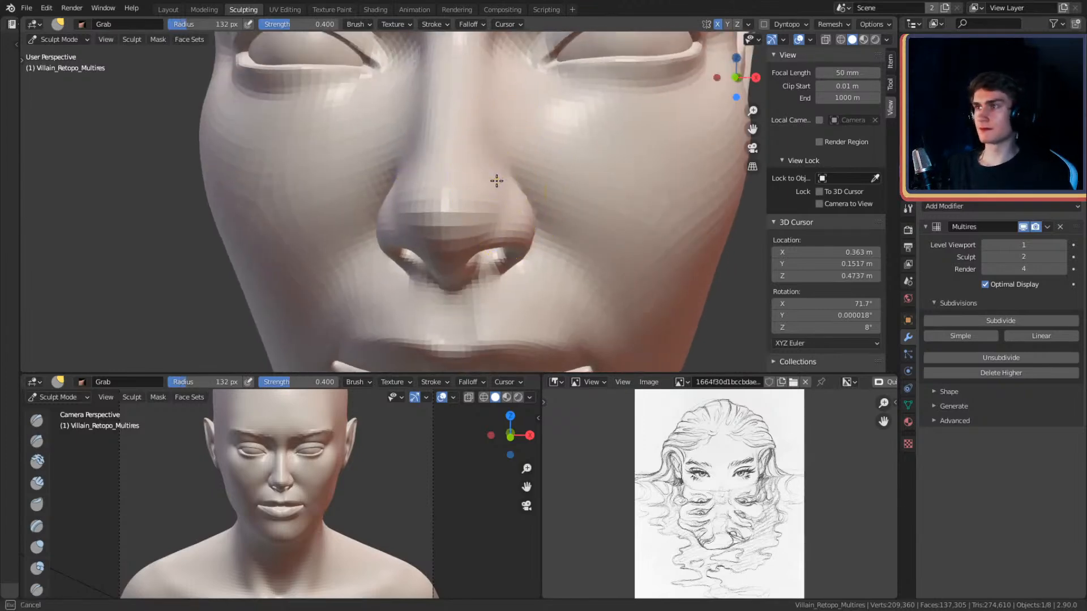
pyautogui.scroll(-3, 521, 189)
pyautogui.moveTo(533, 194)
pyautogui.mouseDown(button='middle')
pyautogui.moveTo(509, 187)
pyautogui.moveTo(509, 170)
pyautogui.moveTo(623, 199)
pyautogui.mouseUp(button='middle')
pyautogui.scroll(2, 509, 186)
pyautogui.press('f')
pyautogui.click(483, 195)
pyautogui.scroll(-4, 503, 175)
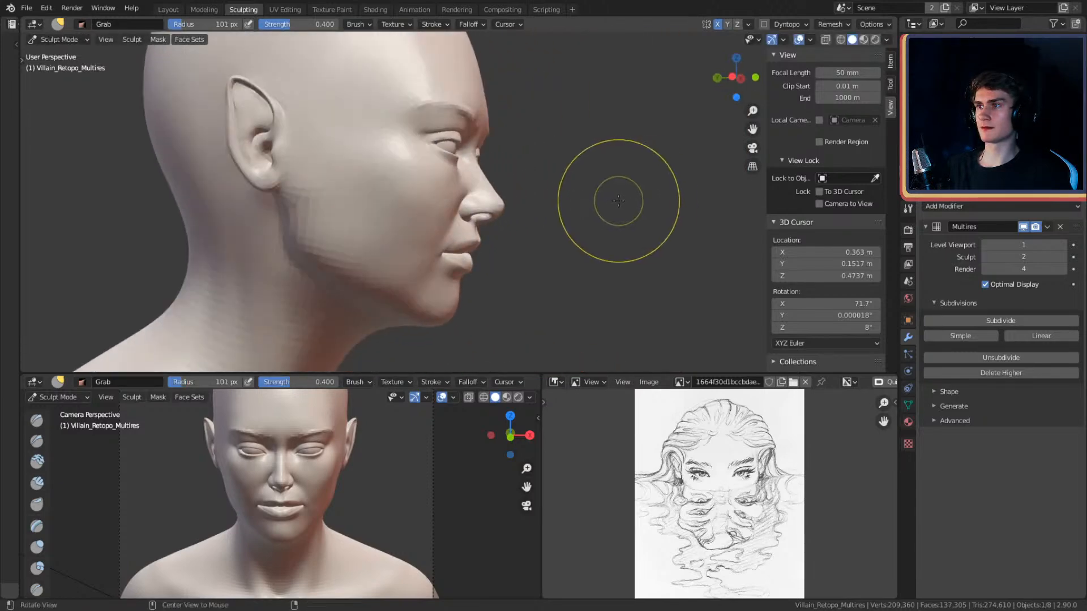
# - Raise the Multires sculpt level to 4 for detail work on the eye and brow area
pyautogui.moveTo(579, 157); pyautogui.dragTo(498, 193, button='middle')
pyautogui.scroll(2, 546, 164)
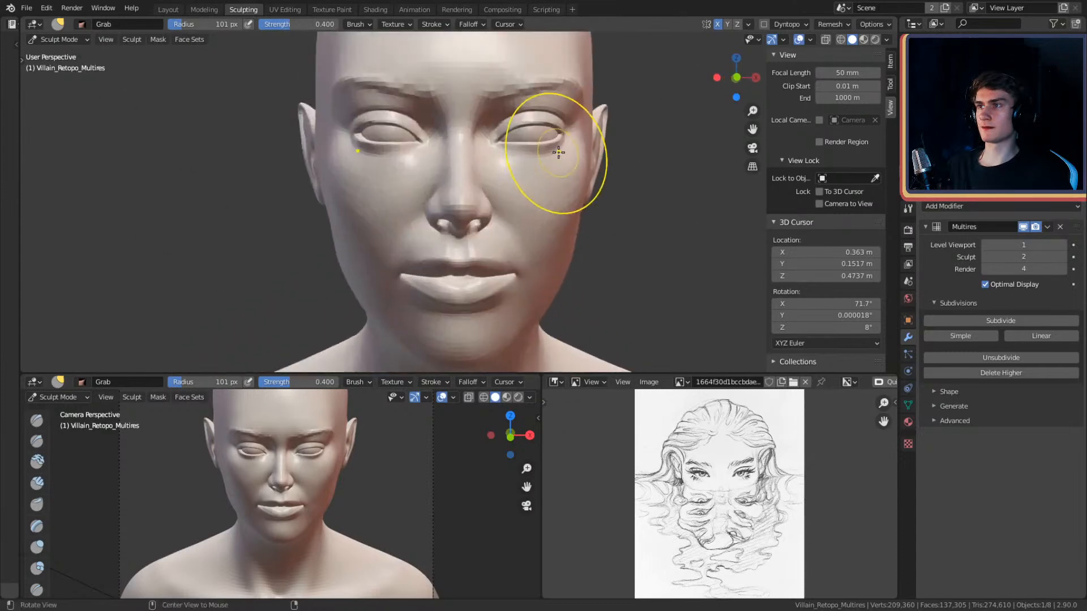
pyautogui.scroll(2, 550, 180)
pyautogui.scroll(5, 552, 186)
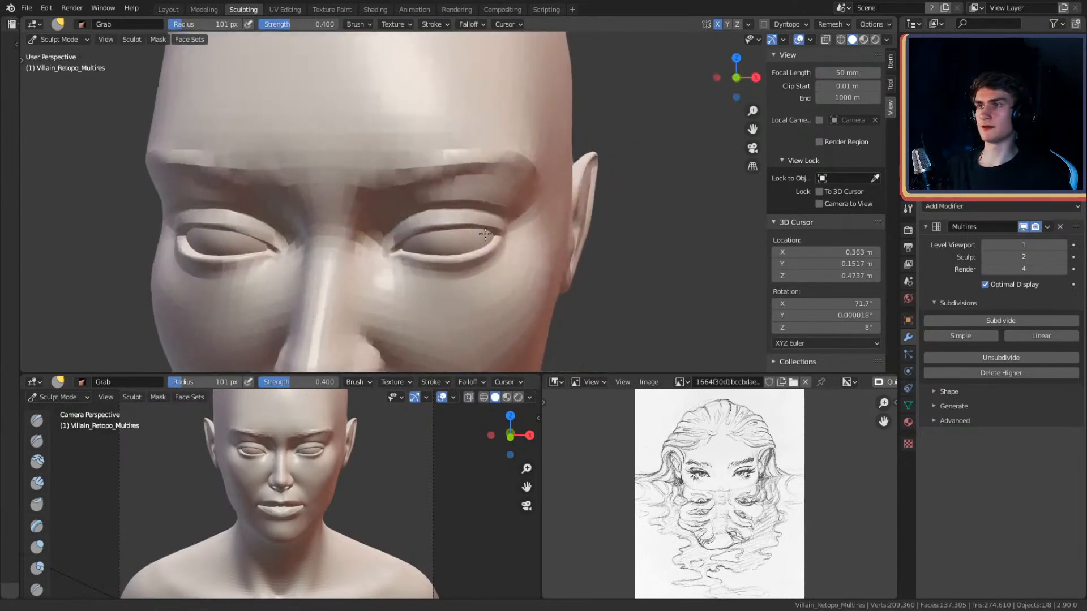
pyautogui.scroll(5, 500, 222)
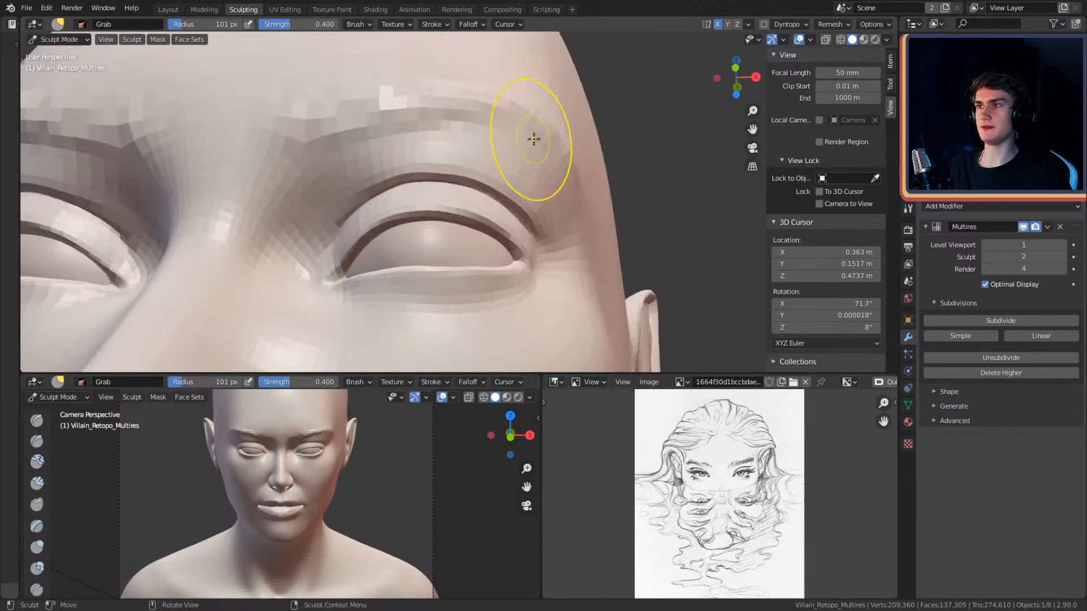
pyautogui.click(1061, 256)
pyautogui.click(1062, 256)
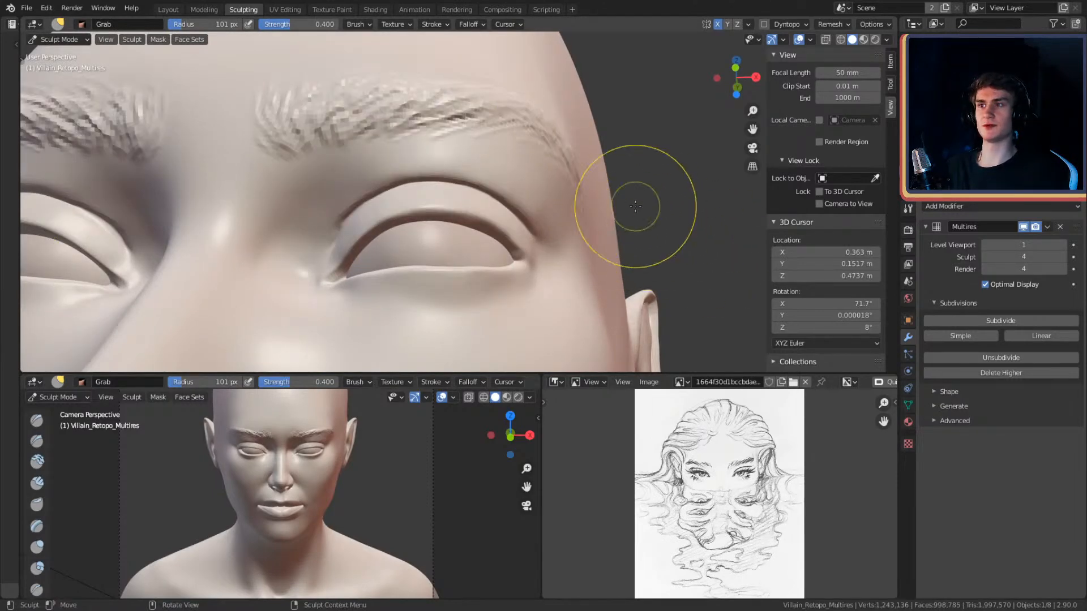
# - Build up the skin fold above the upper eyelid with Clay Strips at 18 px radius and 0.394 strength
pyautogui.press('c')
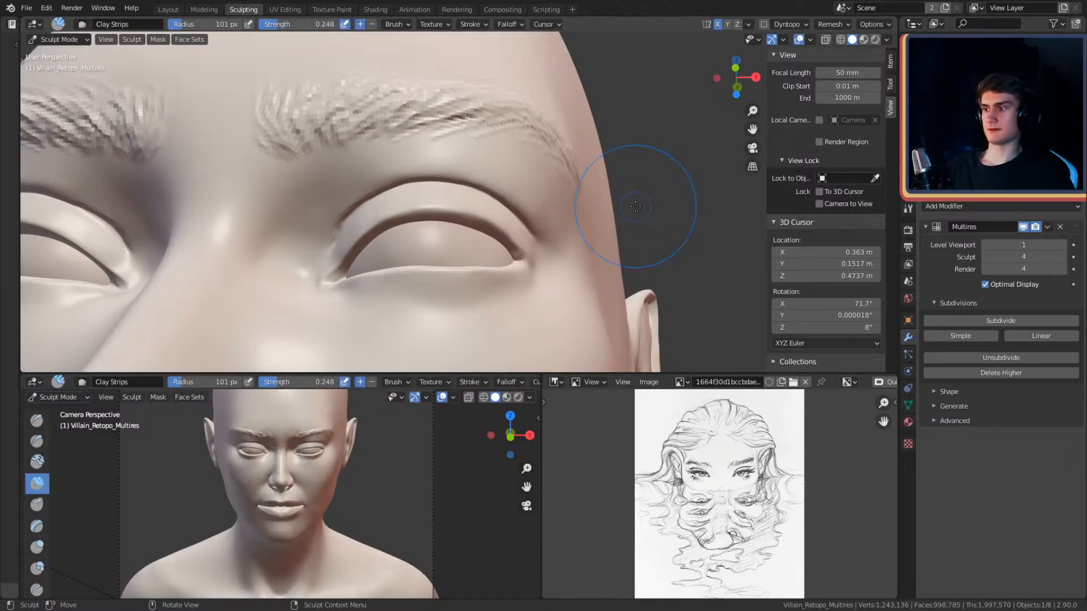
pyautogui.keyDown('ctrl'); pyautogui.moveTo(560, 161); pyautogui.dragTo(515, 130, button='middle'); pyautogui.keyUp('ctrl')
pyautogui.press('f')
pyautogui.click(470, 172)
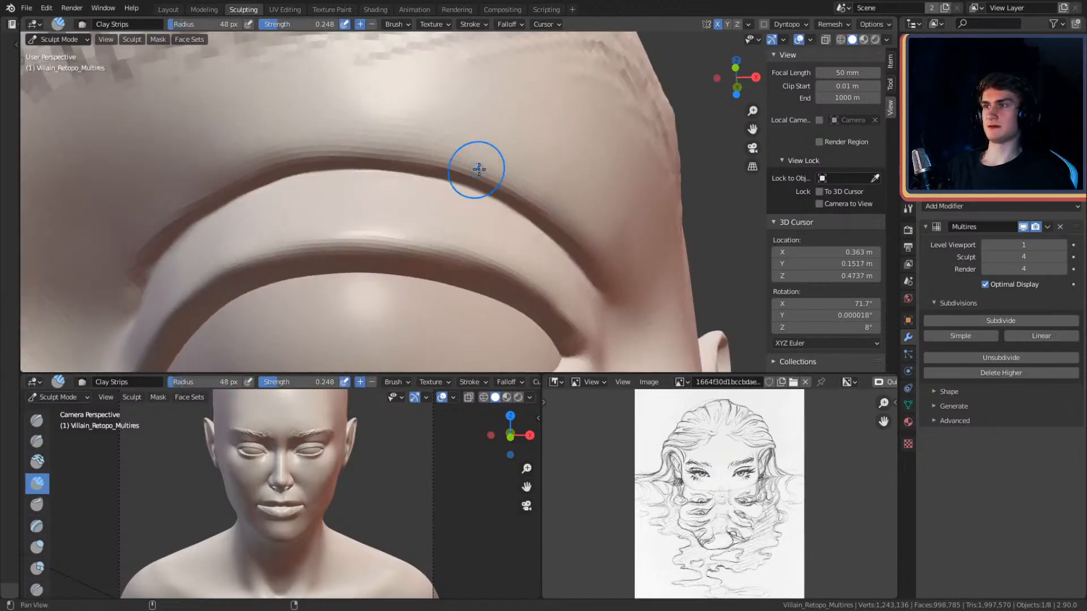
pyautogui.moveTo(470, 172); pyautogui.dragTo(488, 171, button='middle')
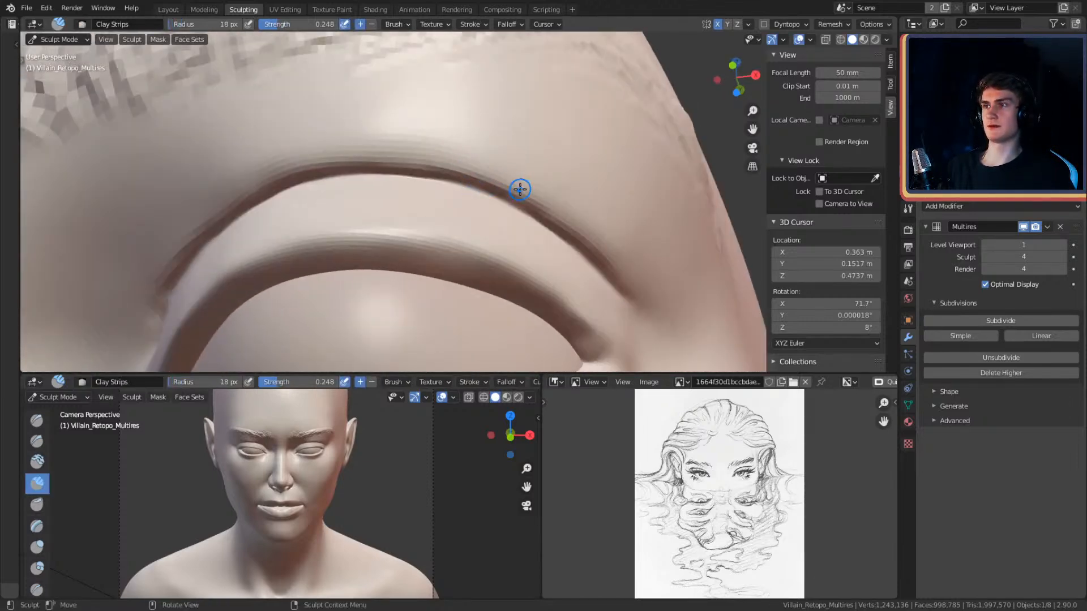
pyautogui.hotkey('shift', 'f')
pyautogui.click(509, 182)
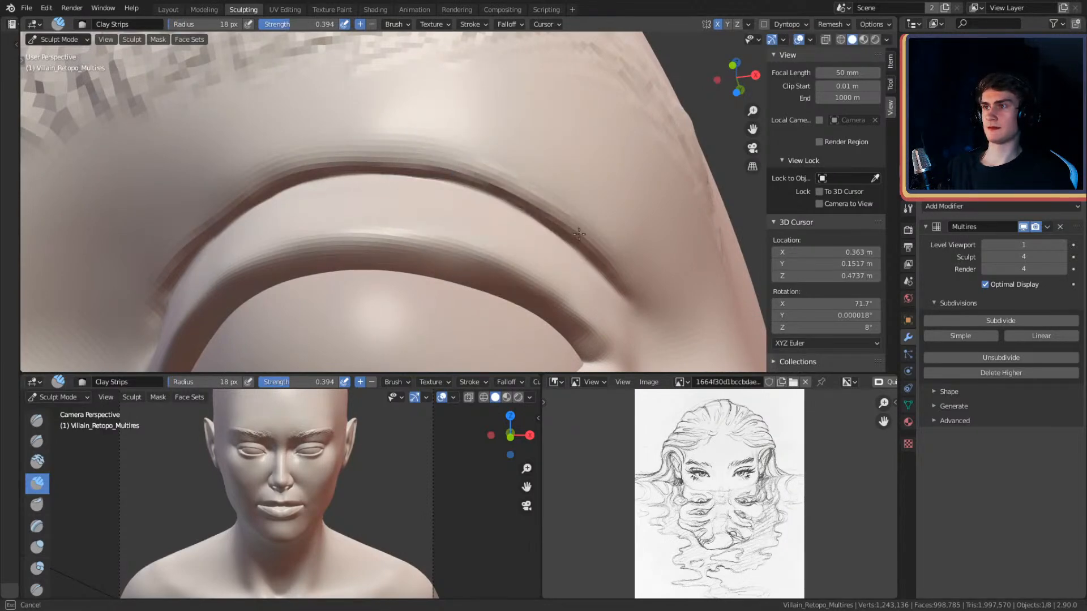
pyautogui.moveTo(570, 221); pyautogui.dragTo(598, 275, button='middle')
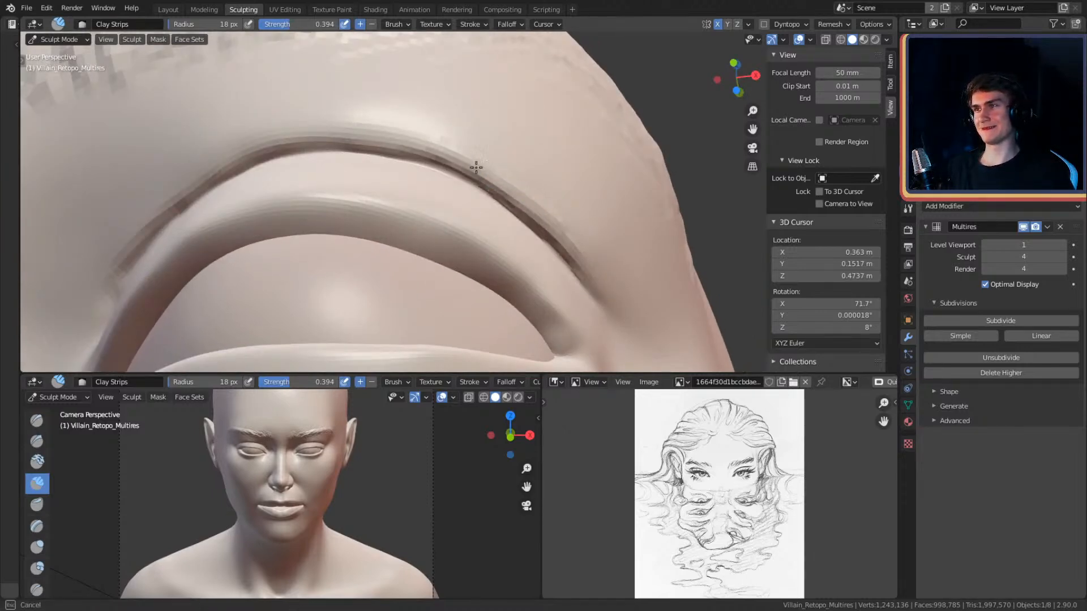
pyautogui.moveTo(372, 134); pyautogui.dragTo(396, 125, button='middle')
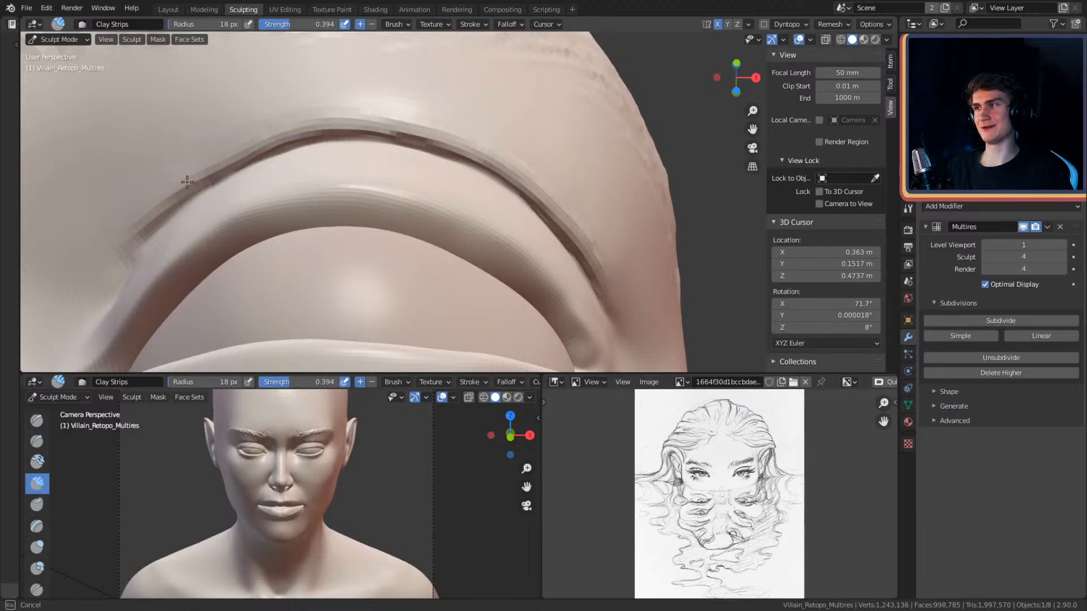
pyautogui.moveTo(200, 172)
pyautogui.mouseDown(button='middle')
pyautogui.moveTo(417, 109)
pyautogui.moveTo(494, 164)
pyautogui.moveTo(505, 148)
pyautogui.mouseUp(button='middle')
# - Smooth the built-up upper eyelid fold along its length with an 85 px brush
pyautogui.press('f')
pyautogui.click(538, 148)
pyautogui.keyDown('shift'); pyautogui.moveTo(554, 168); pyautogui.dragTo(594, 192); pyautogui.keyUp('shift')
pyautogui.moveTo(464, 136); pyautogui.dragTo(553, 150, button='middle')
pyautogui.moveTo(444, 157); pyautogui.dragTo(445, 157, button='middle')
pyautogui.moveTo(445, 157)
pyautogui.keyDown('shift'); pyautogui.mouseDown()
pyautogui.moveTo(402, 155)
pyautogui.moveTo(285, 202)
pyautogui.moveTo(236, 246)
pyautogui.mouseUp(); pyautogui.keyUp('shift')
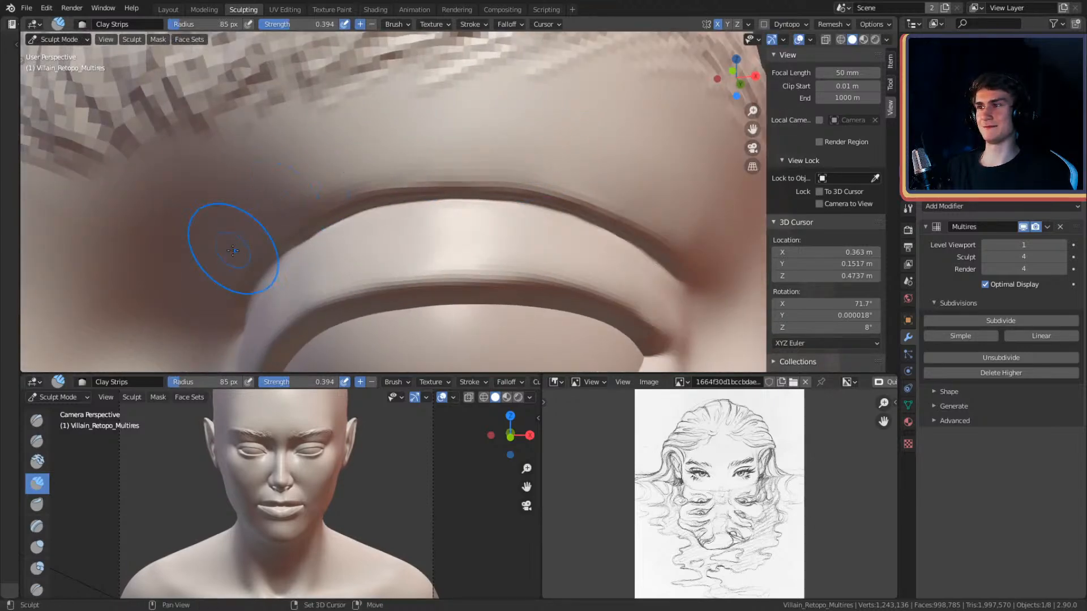
pyautogui.moveTo(496, 153)
pyautogui.mouseDown(button='middle')
pyautogui.moveTo(459, 131)
pyautogui.moveTo(517, 214)
pyautogui.moveTo(528, 191)
pyautogui.moveTo(511, 218)
pyautogui.mouseUp(button='middle')
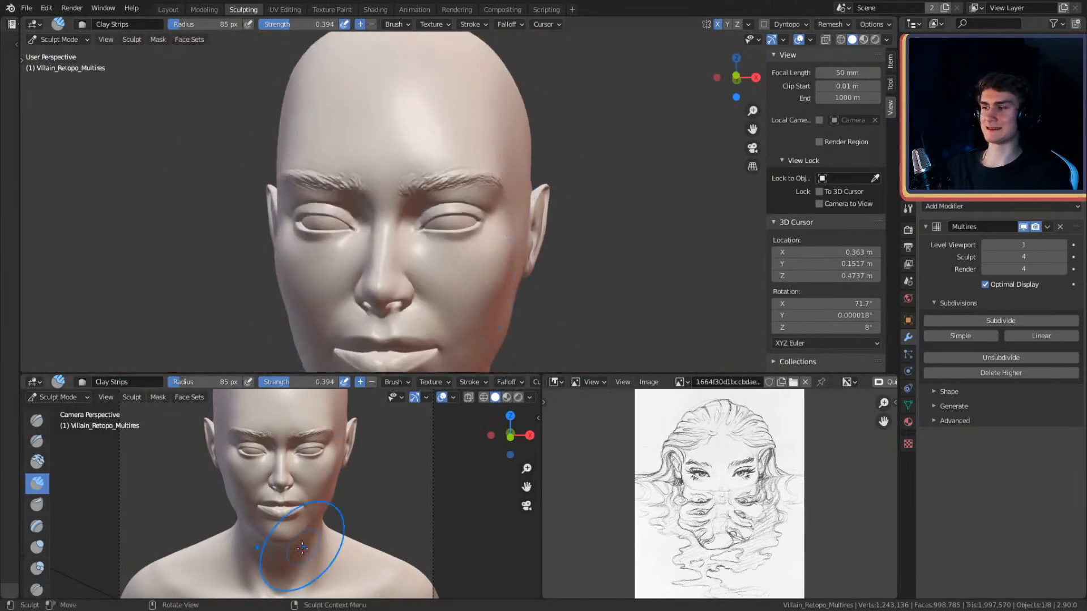
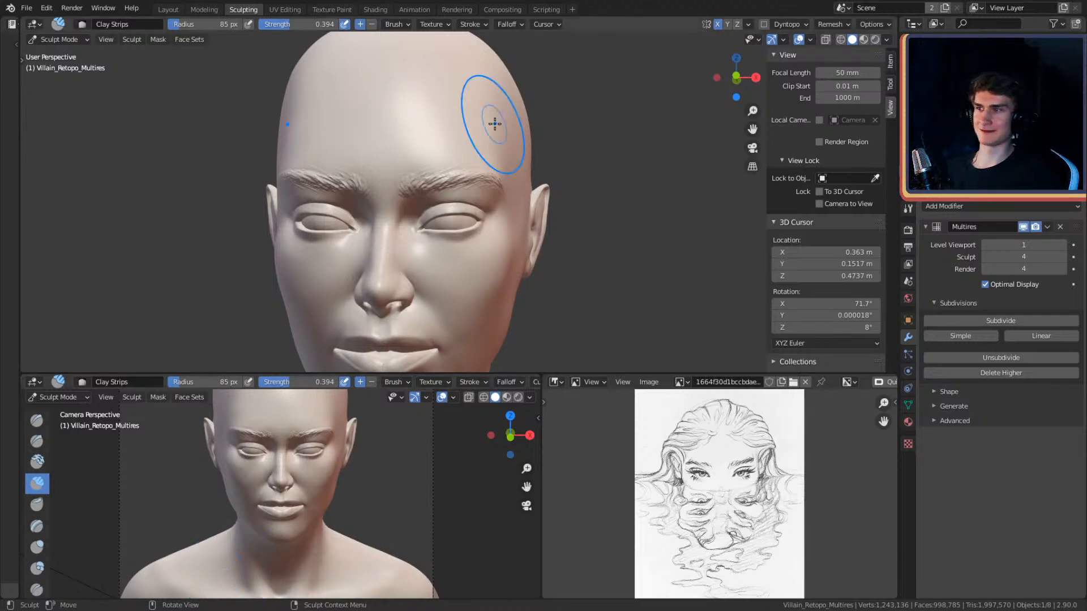
# - Set the Clay Strips brush radius to 73 px over the outer corner of the upper eyelid
pyautogui.moveTo(592, 156)
pyautogui.keyDown('alt'); pyautogui.mouseDown()
pyautogui.moveTo(543, 173)
pyautogui.moveTo(537, 107)
pyautogui.moveTo(475, 222)
pyautogui.mouseUp(); pyautogui.keyUp('alt')
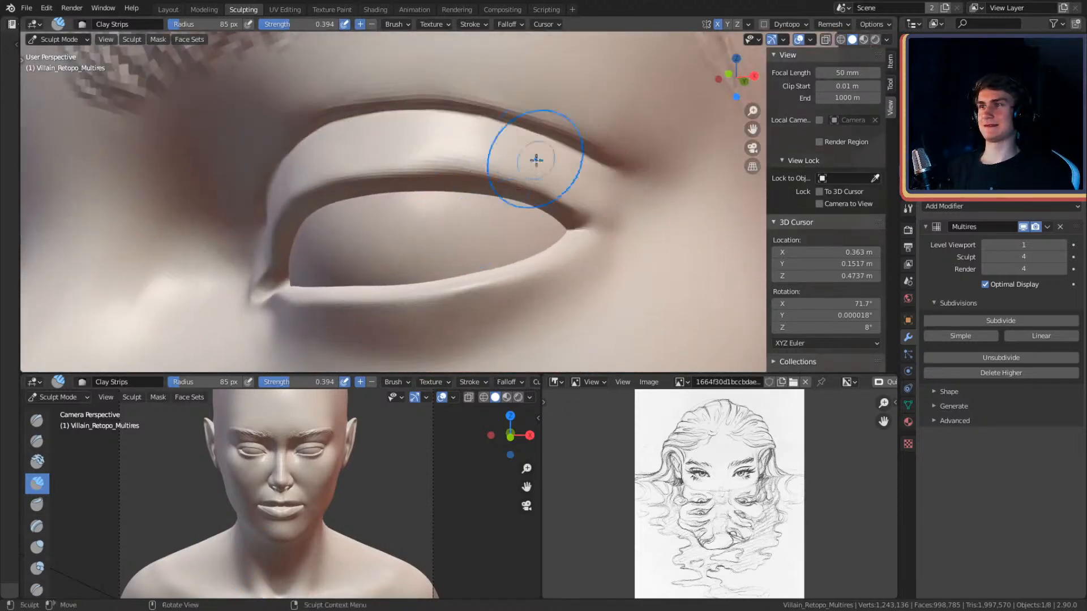
pyautogui.keyDown('ctrl'); pyautogui.keyDown('alt'); pyautogui.moveTo(591, 98); pyautogui.dragTo(583, 226); pyautogui.keyUp('alt'); pyautogui.keyUp('ctrl')
pyautogui.keyDown('alt'); pyautogui.moveTo(509, 189); pyautogui.dragTo(538, 196); pyautogui.keyUp('alt')
pyautogui.keyDown('alt'); pyautogui.moveTo(539, 195); pyautogui.dragTo(514, 107); pyautogui.keyUp('alt')
pyautogui.moveTo(513, 107)
pyautogui.keyDown('alt'); pyautogui.mouseDown()
pyautogui.moveTo(549, 148)
pyautogui.moveTo(586, 73)
pyautogui.mouseUp(); pyautogui.keyUp('alt')
pyautogui.moveTo(587, 73)
pyautogui.keyDown('alt'); pyautogui.keyDown('shift'); pyautogui.mouseDown()
pyautogui.moveTo(545, 145)
pyautogui.moveTo(502, 177)
pyautogui.mouseUp(); pyautogui.keyUp('shift'); pyautogui.keyUp('alt')
pyautogui.press('f')
pyautogui.click(494, 178)
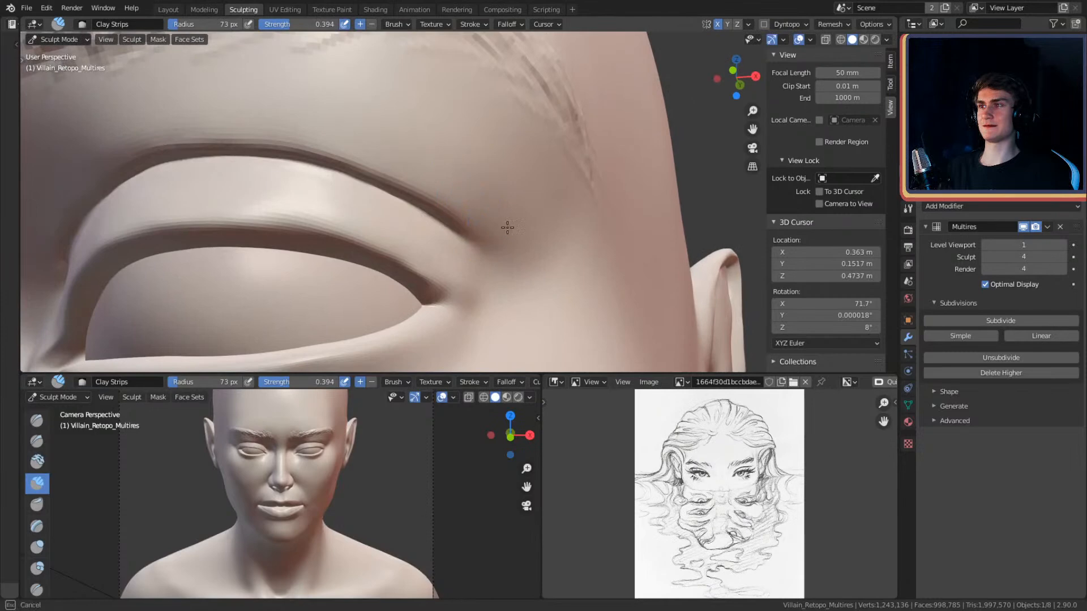
# - Check the eyelid fold from the side and save the file
pyautogui.keyDown('alt'); pyautogui.keyDown('shift'); pyautogui.moveTo(546, 236); pyautogui.dragTo(539, 182); pyautogui.keyUp('shift'); pyautogui.keyUp('alt')
pyautogui.moveTo(539, 182)
pyautogui.keyDown('alt'); pyautogui.mouseDown()
pyautogui.moveTo(468, 191)
pyautogui.moveTo(483, 153)
pyautogui.moveTo(498, 173)
pyautogui.mouseUp(); pyautogui.keyUp('alt')
pyautogui.keyDown('alt'); pyautogui.moveTo(498, 173); pyautogui.dragTo(477, 172); pyautogui.keyUp('alt')
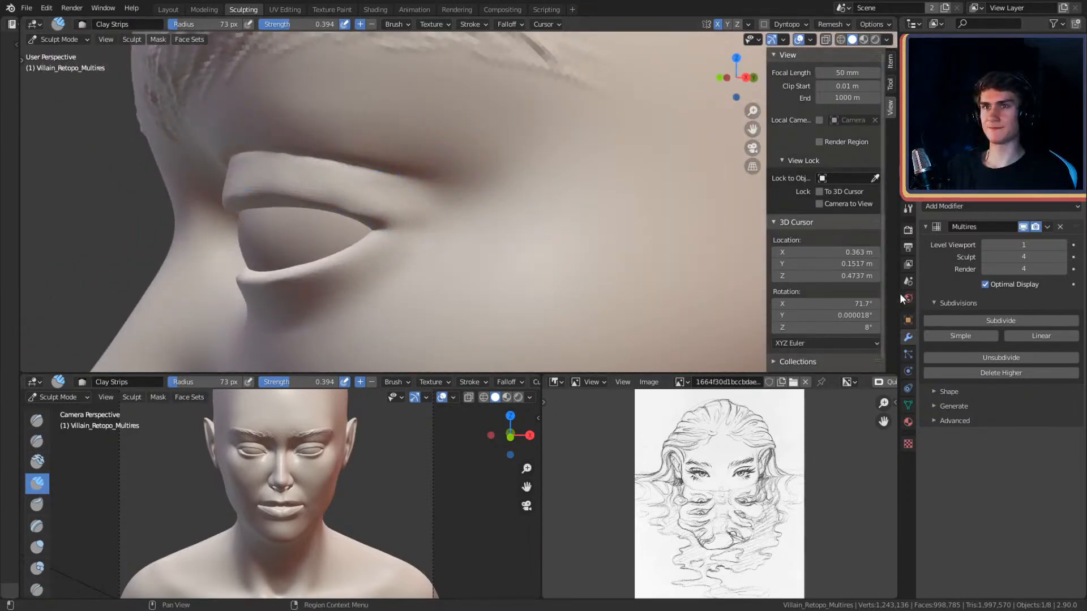
pyautogui.keyDown('ctrl'); pyautogui.keyDown('alt'); pyautogui.moveTo(479, 188); pyautogui.dragTo(589, 239); pyautogui.keyUp('alt'); pyautogui.keyUp('ctrl')
pyautogui.moveTo(589, 238); pyautogui.dragTo(565, 229, button='middle')
pyautogui.keyDown('ctrl'); pyautogui.moveTo(566, 229); pyautogui.dragTo(619, 240, button='middle'); pyautogui.keyUp('ctrl')
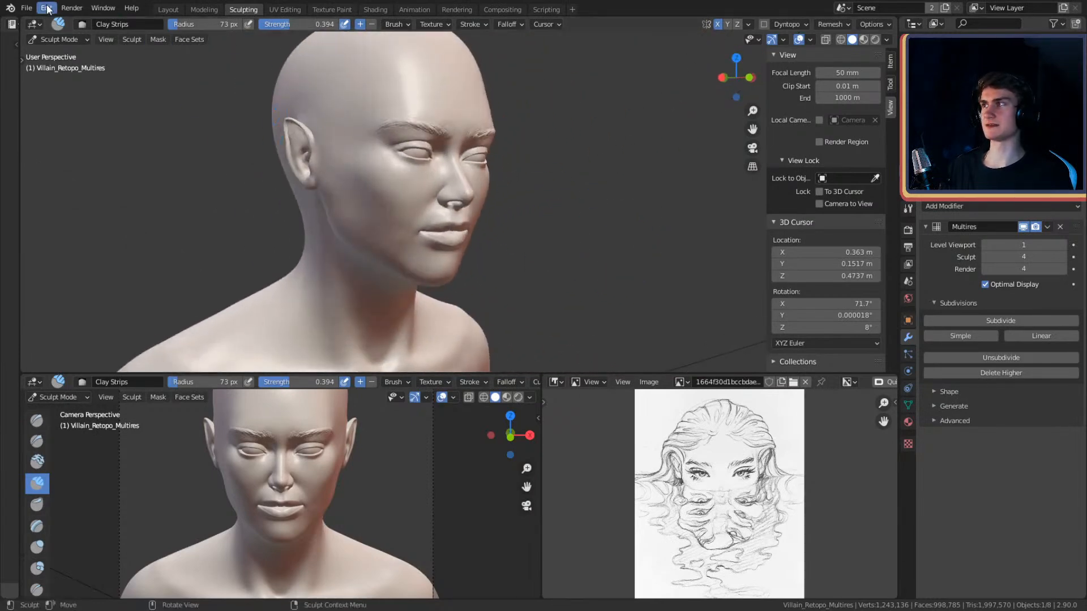
pyautogui.click(26, 8)
pyautogui.click(39, 86)
# - In the Layout workspace, add a cylinder mesh at the mouth and scale it uniformly to about 0.048
pyautogui.moveTo(246, 202)
pyautogui.mouseDown(button='middle')
pyautogui.moveTo(553, 174)
pyautogui.moveTo(538, 212)
pyautogui.moveTo(554, 212)
pyautogui.mouseUp(button='middle')
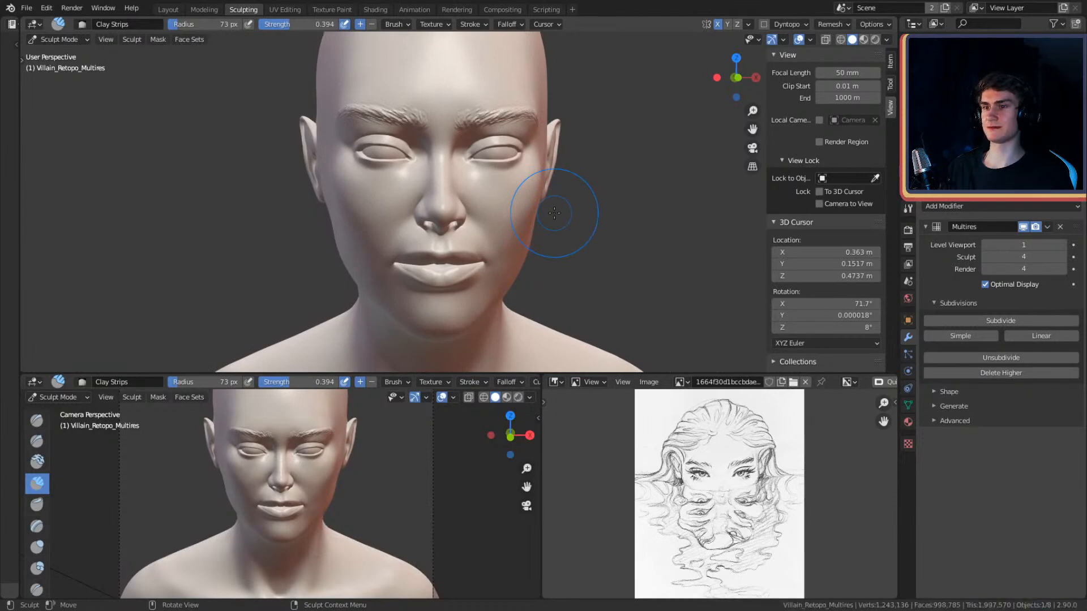
pyautogui.scroll(3, 566, 221)
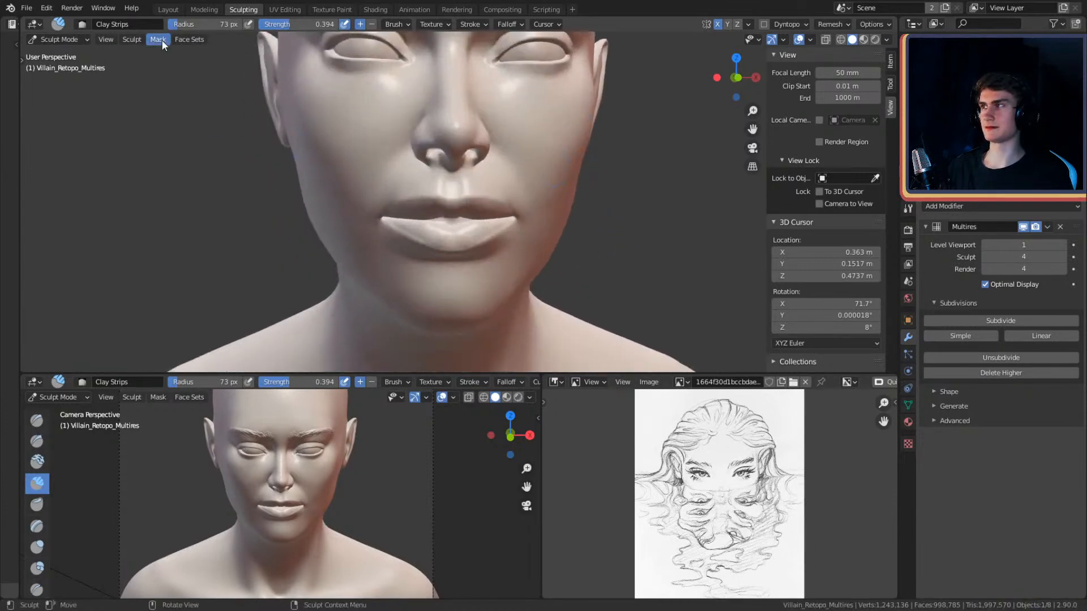
pyautogui.click(161, 9)
pyautogui.scroll(5, 460, 71)
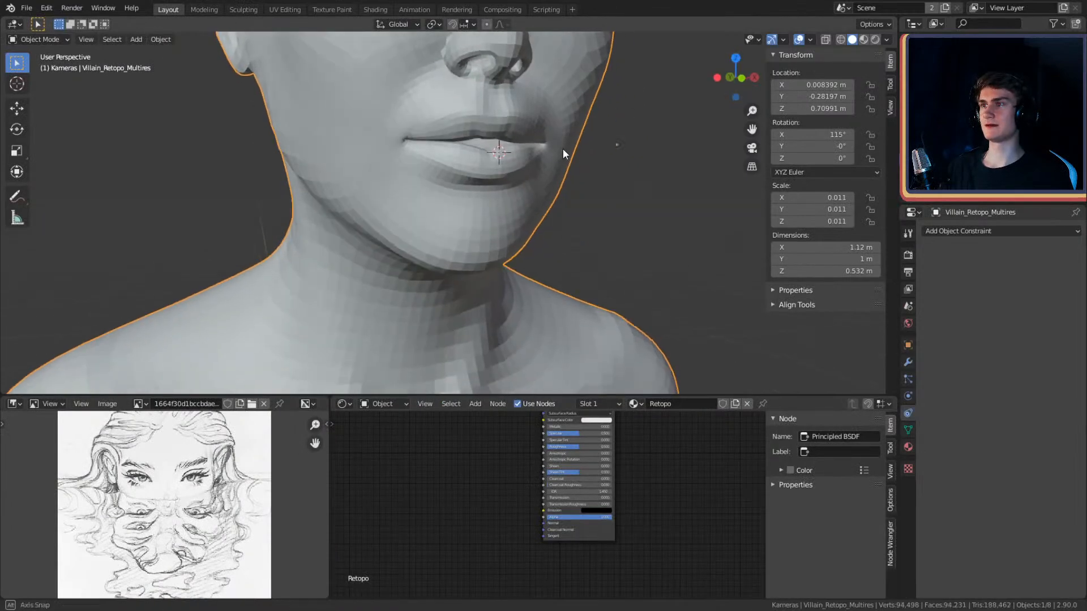
pyautogui.hotkey('shift', 'a')
pyautogui.moveTo(562, 148)
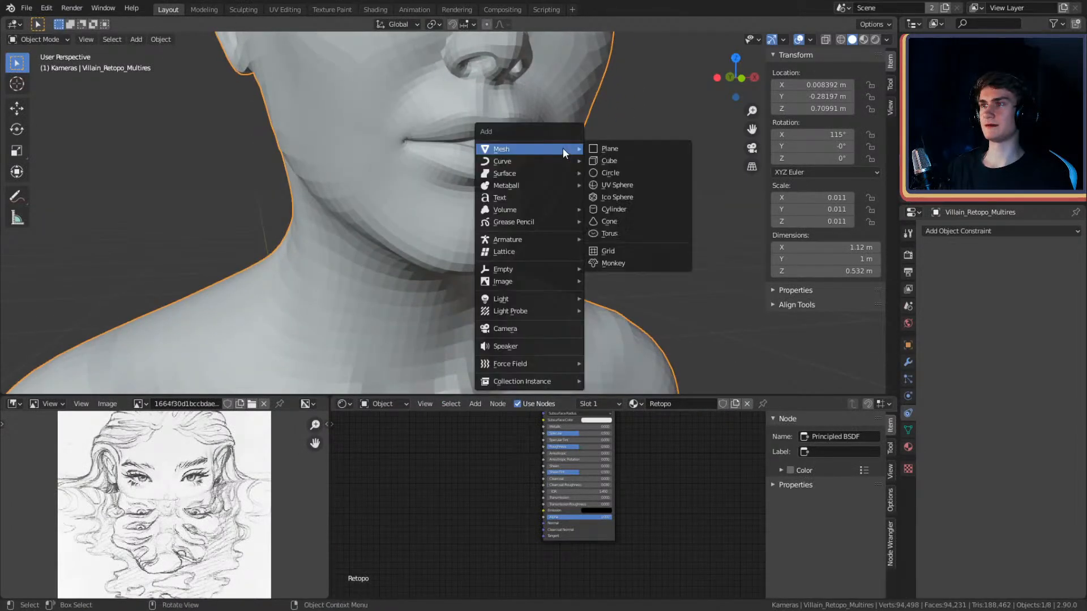
pyautogui.click(615, 205)
pyautogui.scroll(-3, 616, 202)
pyautogui.press('s')
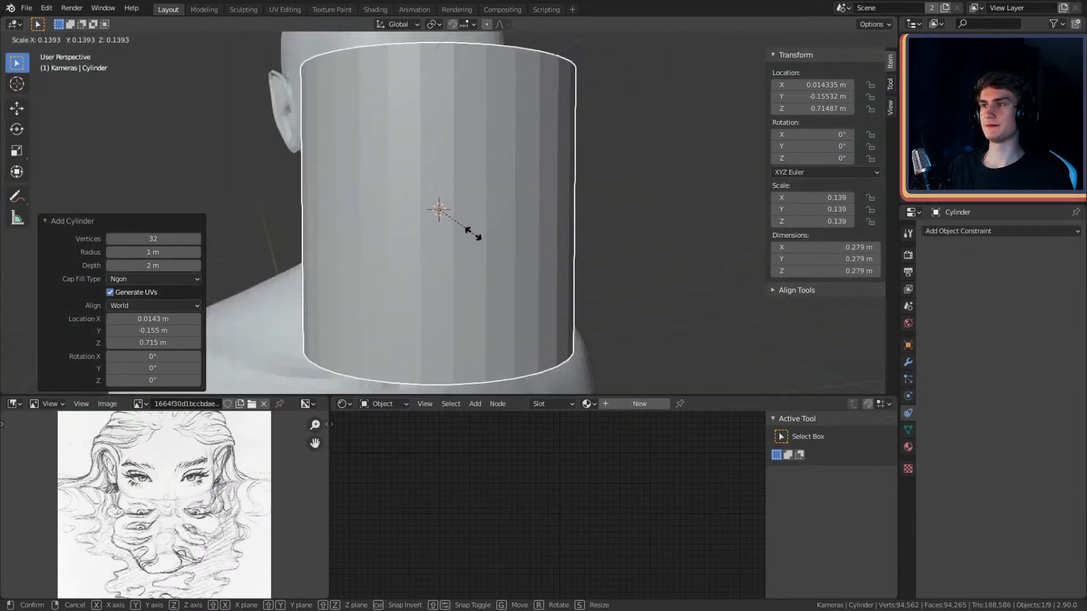
pyautogui.click(447, 214)
# - Move the cylinder about 0.058 m along the Y axis into the head behind the lips
pyautogui.moveTo(494, 219); pyautogui.dragTo(670, 253, button='middle')
pyautogui.press('g')
pyautogui.press('x')
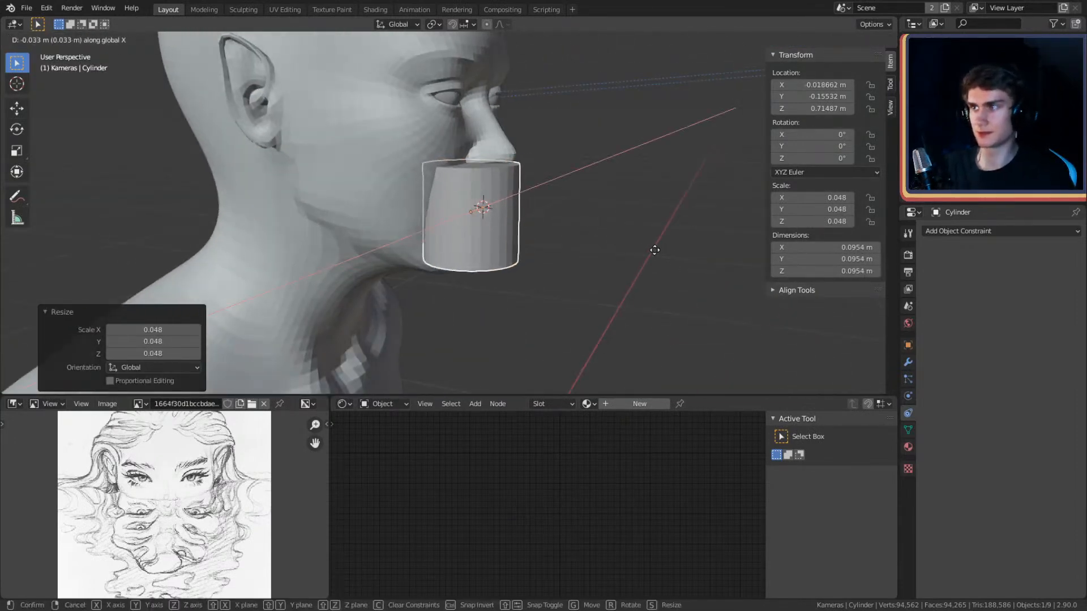
pyautogui.press('y')
pyautogui.click(621, 249)
pyautogui.moveTo(611, 253); pyautogui.dragTo(655, 244, button='middle')
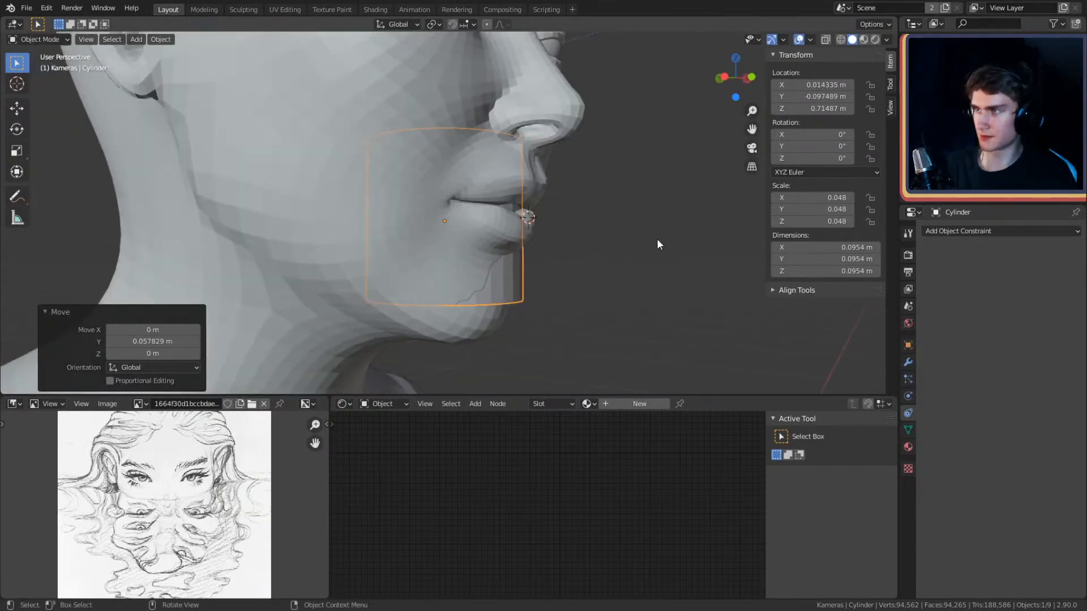
# - Flatten the cylinder by scaling it to 0.344 along the Z axis
pyautogui.press('s')
pyautogui.press('z')
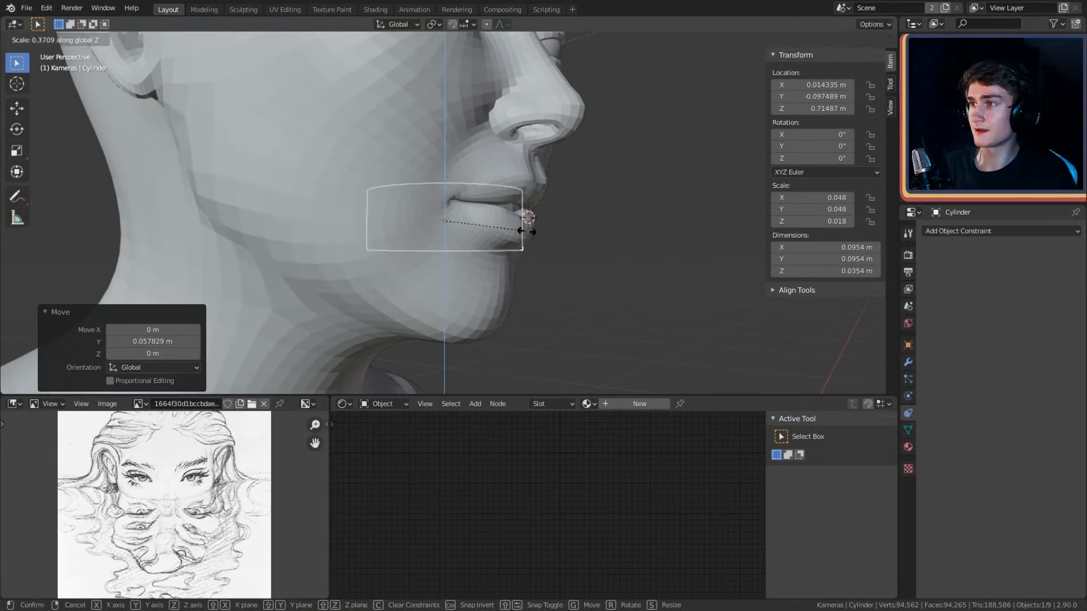
pyautogui.click(519, 226)
pyautogui.moveTo(579, 226); pyautogui.dragTo(649, 265, button='middle')
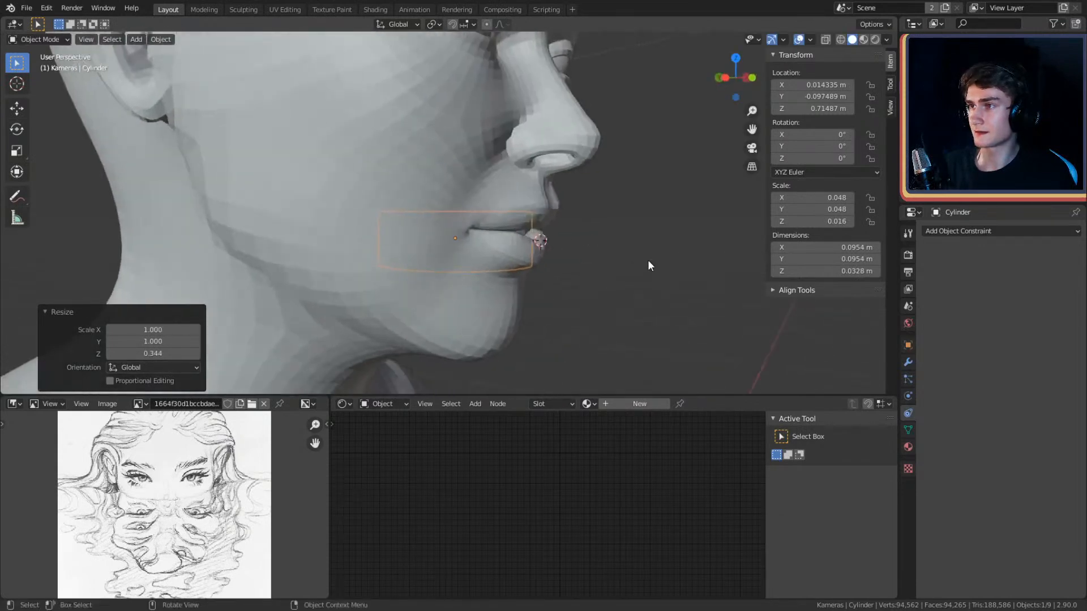
# - Tilt the cylinder 13.3° about the X axis and raise it about 0.0147 m along Z to mouth height
pyautogui.press('r')
pyautogui.press('x')
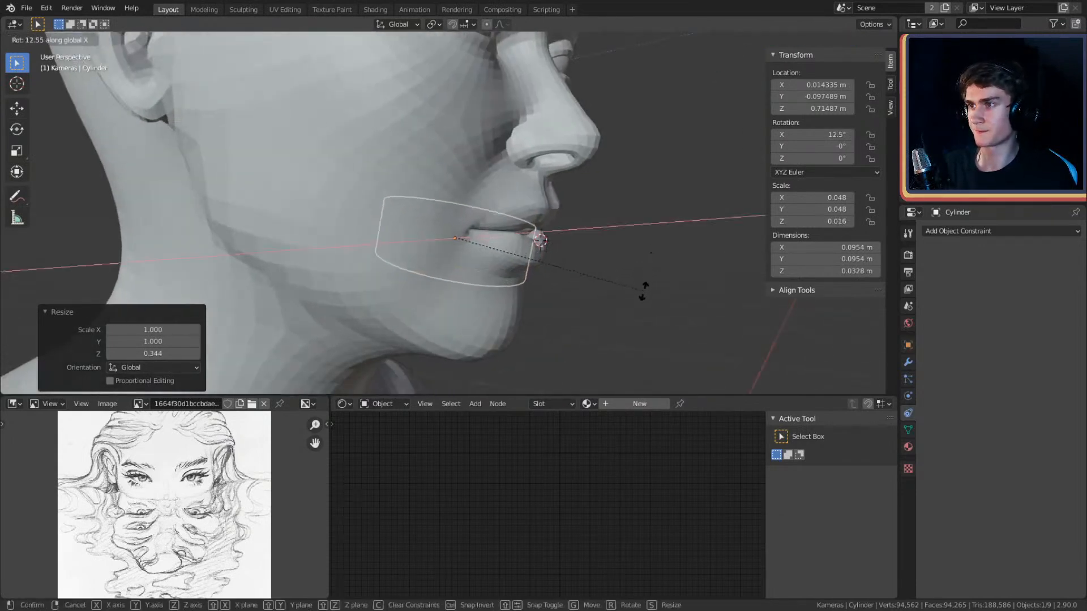
pyautogui.click(644, 293)
pyautogui.press('g')
pyautogui.press('z')
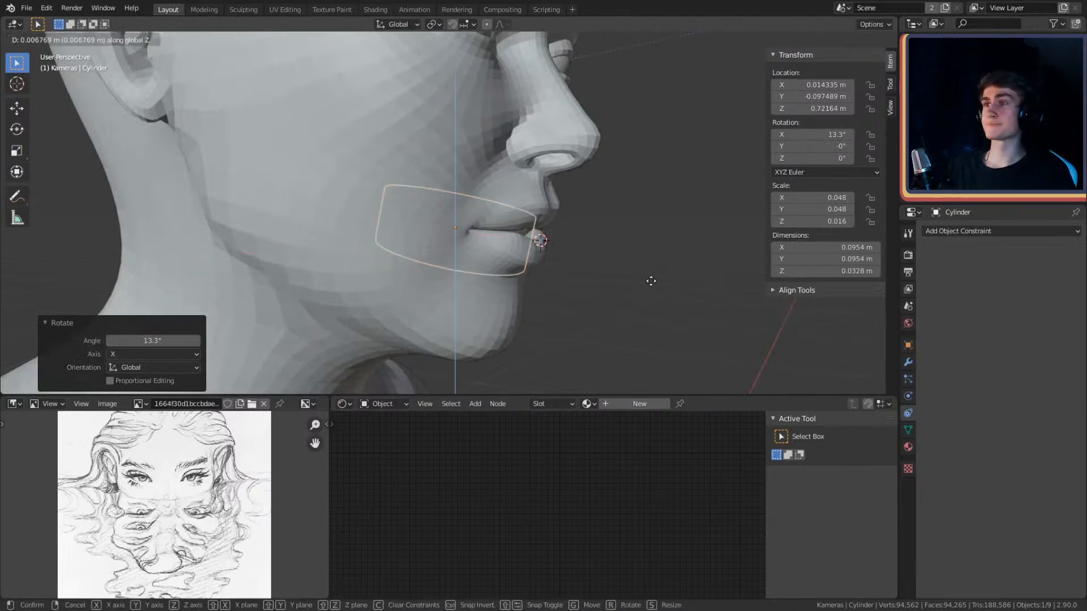
pyautogui.click(658, 267)
pyautogui.moveTo(661, 263); pyautogui.dragTo(607, 274, button='middle')
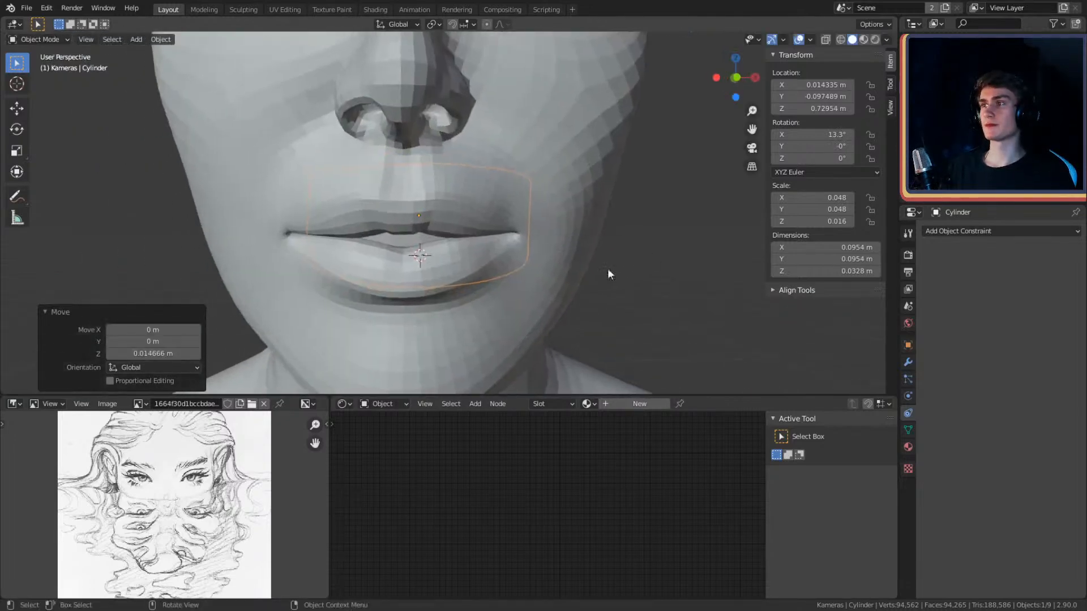
# - Nudge the cylinder sideways along X and set its X location to 0 m
pyautogui.press('g')
pyautogui.press('x')
pyautogui.click(639, 261)
pyautogui.click(798, 85)
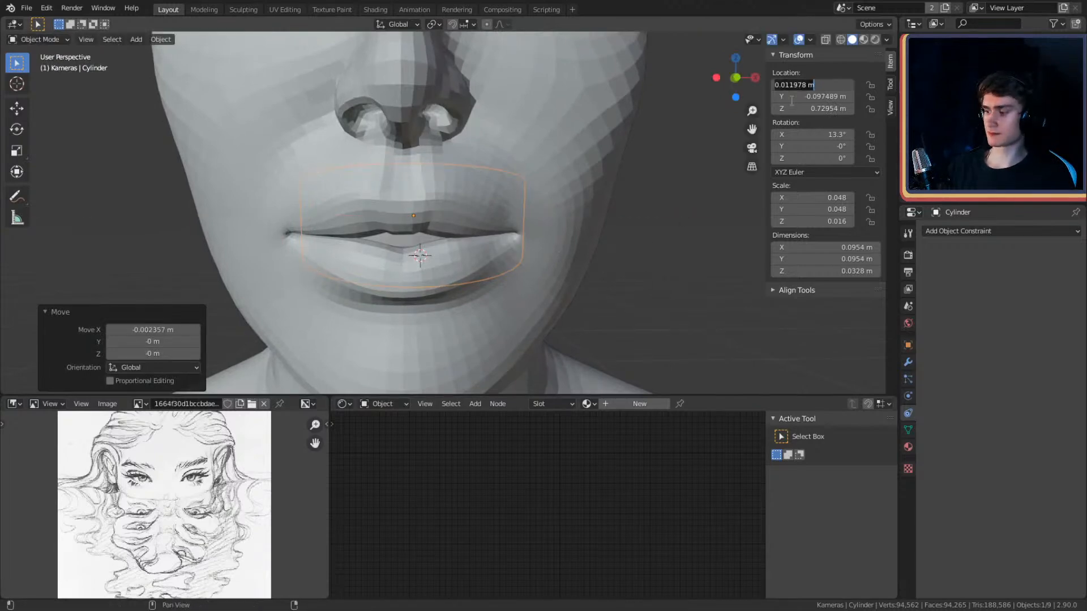
pyautogui.press('Return')
pyautogui.moveTo(568, 236); pyautogui.dragTo(582, 255, button='middle')
pyautogui.scroll(-2, 568, 269)
pyautogui.scroll(2, 553, 202)
pyautogui.scroll(-8, 582, 254)
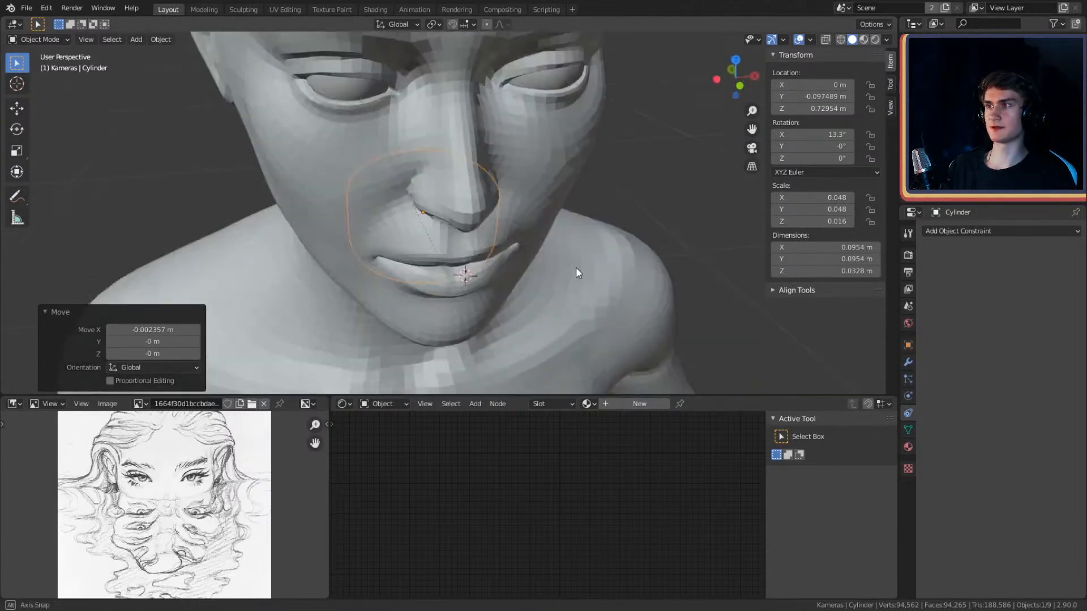
# - Shift the cylinder about 0.009 m along X to centre it behind the lips and scale its X width by 0.905
pyautogui.scroll(5, 549, 239)
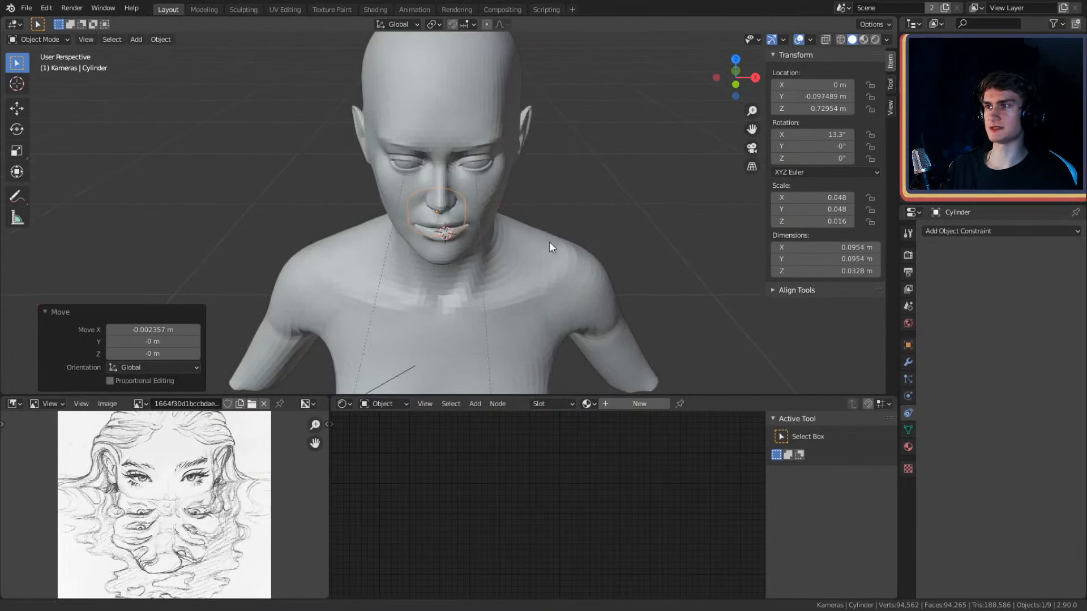
pyautogui.scroll(4, 538, 218)
pyautogui.scroll(3, 548, 215)
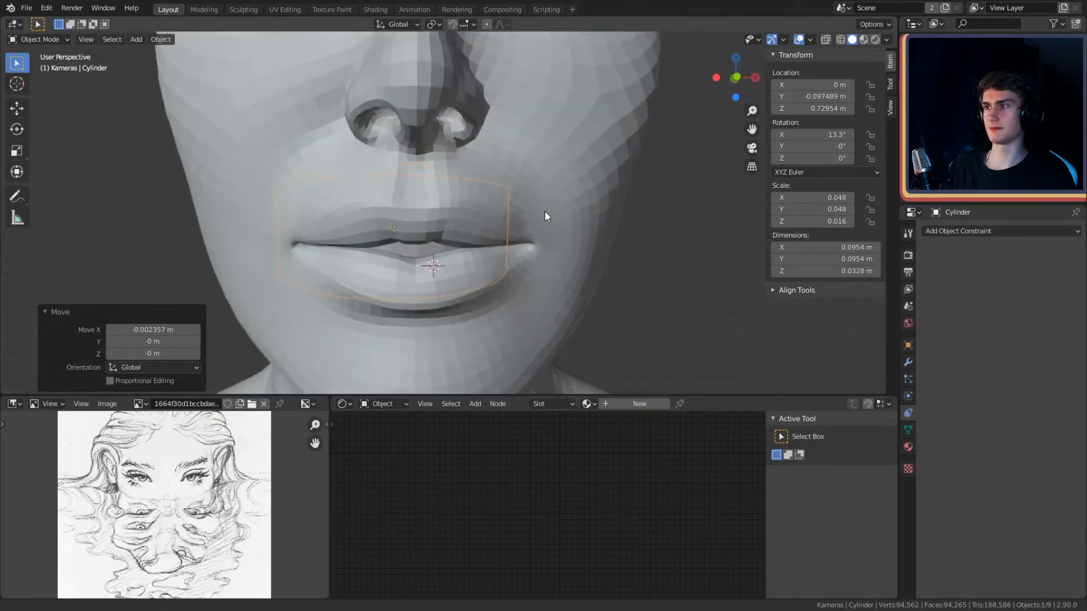
pyautogui.press('g')
pyautogui.press('x')
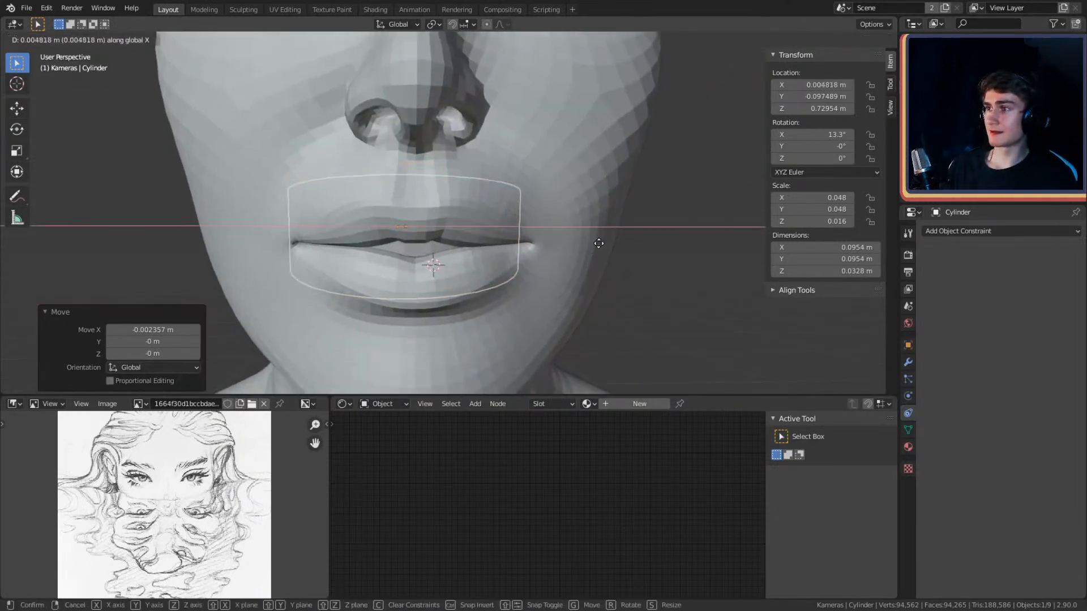
pyautogui.click(608, 242)
pyautogui.press('s')
pyautogui.press('x')
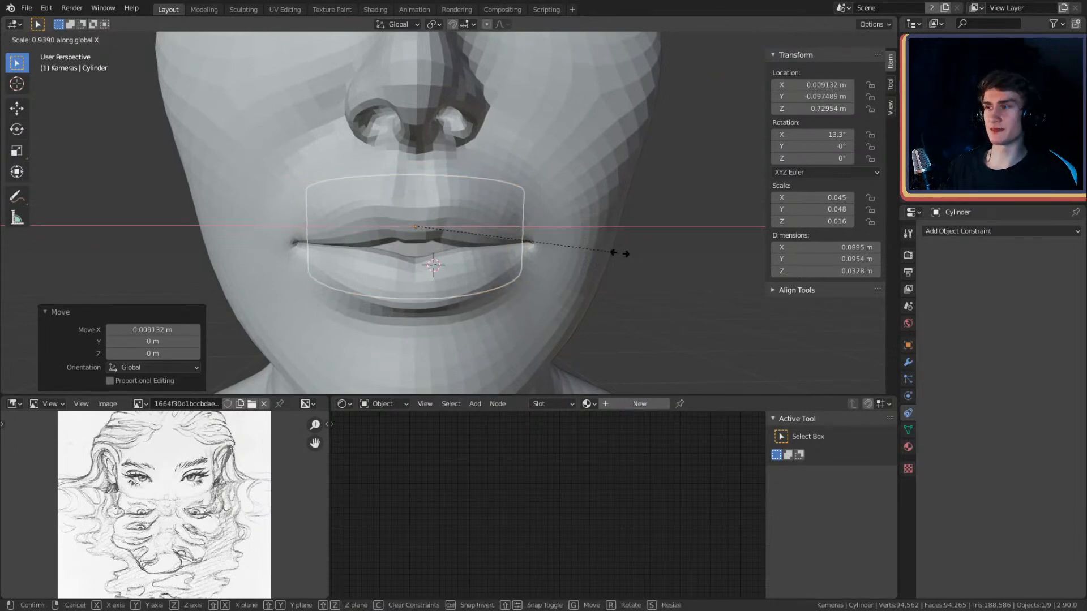
pyautogui.click(612, 251)
pyautogui.moveTo(575, 263); pyautogui.dragTo(637, 242, button='middle')
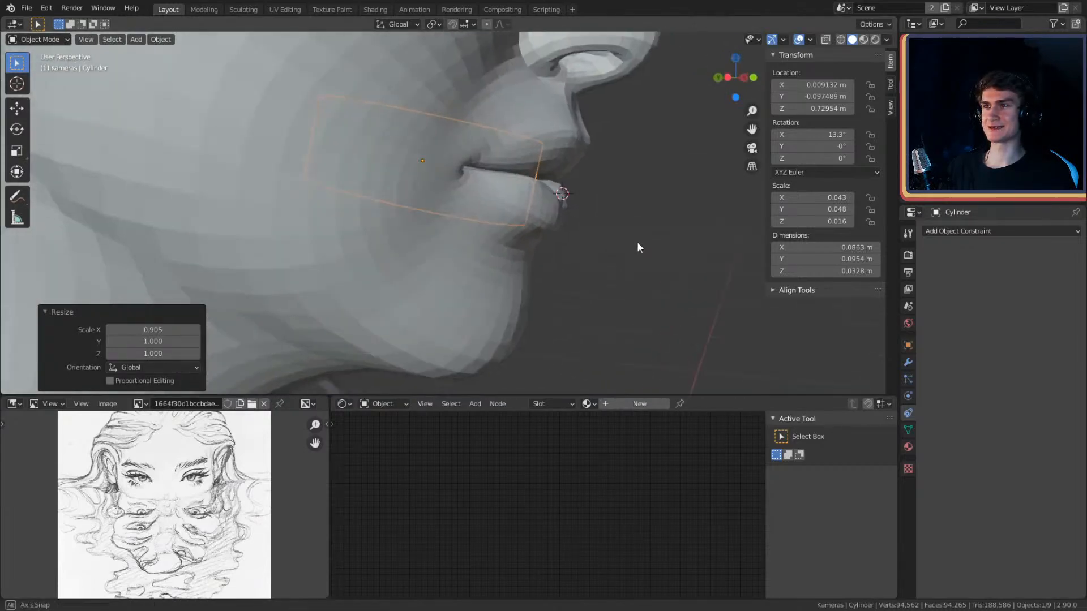
# - Move the cylinder slightly forward along Y to about -0.100 m, just behind the lips, and deselect it
pyautogui.moveTo(689, 265); pyautogui.dragTo(687, 274, button='middle')
pyautogui.press('g')
pyautogui.press('x')
pyautogui.press('y')
pyautogui.click(689, 271)
pyautogui.moveTo(689, 272); pyautogui.dragTo(519, 255, button='middle')
pyautogui.click(682, 266)
pyautogui.scroll(-5, 639, 282)
pyautogui.scroll(6, 519, 253)
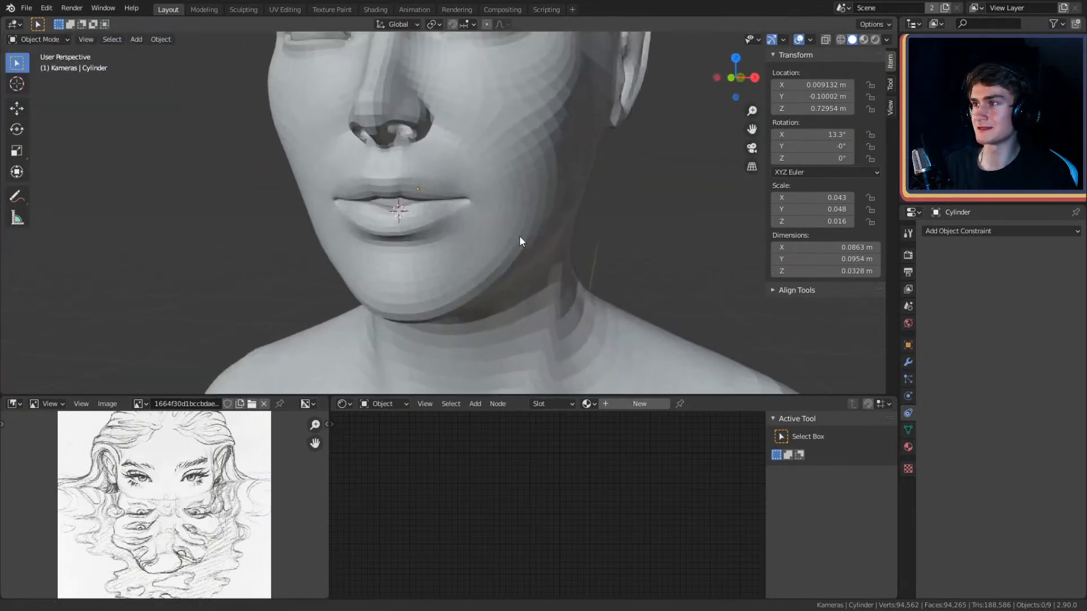
# - Switch the viewport to Rendered shading to examine the mouth and the whole face
pyautogui.click(405, 201)
pyautogui.rightClick(406, 202)
pyautogui.click(406, 203)
pyautogui.scroll(-6, 416, 207)
pyautogui.moveTo(464, 226); pyautogui.dragTo(494, 206, button='middle')
pyautogui.click(546, 215)
pyautogui.scroll(-4, 545, 214)
pyautogui.scroll(7, 586, 236)
pyautogui.scroll(-2, 569, 232)
pyautogui.scroll(-3, 578, 250)
pyautogui.scroll(5, 553, 232)
pyautogui.scroll(-3, 553, 233)
pyautogui.press('z')
pyautogui.click(488, 149)
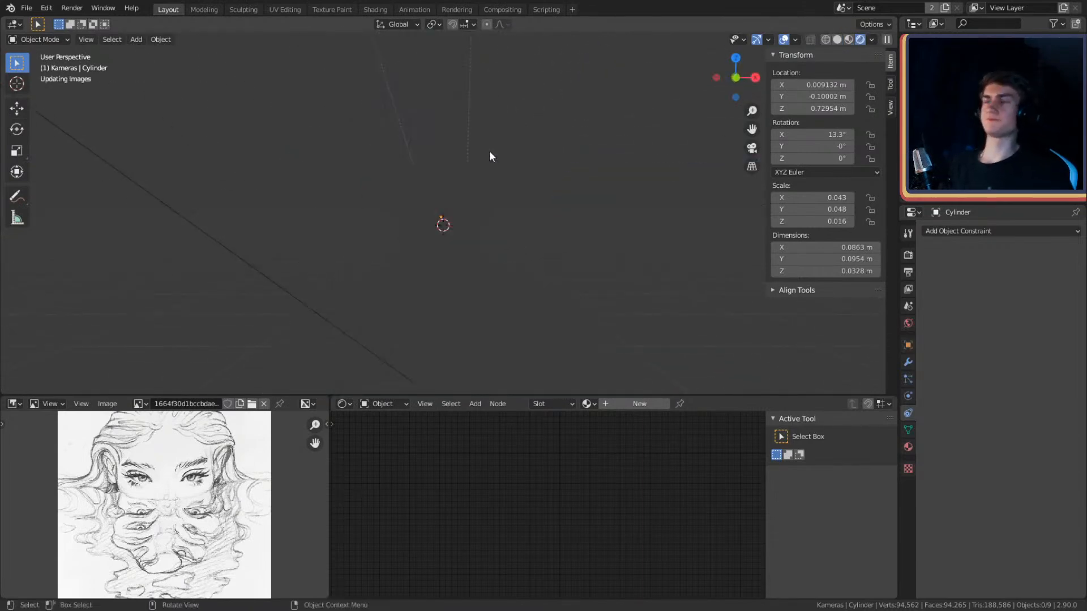
pyautogui.scroll(3, 509, 229)
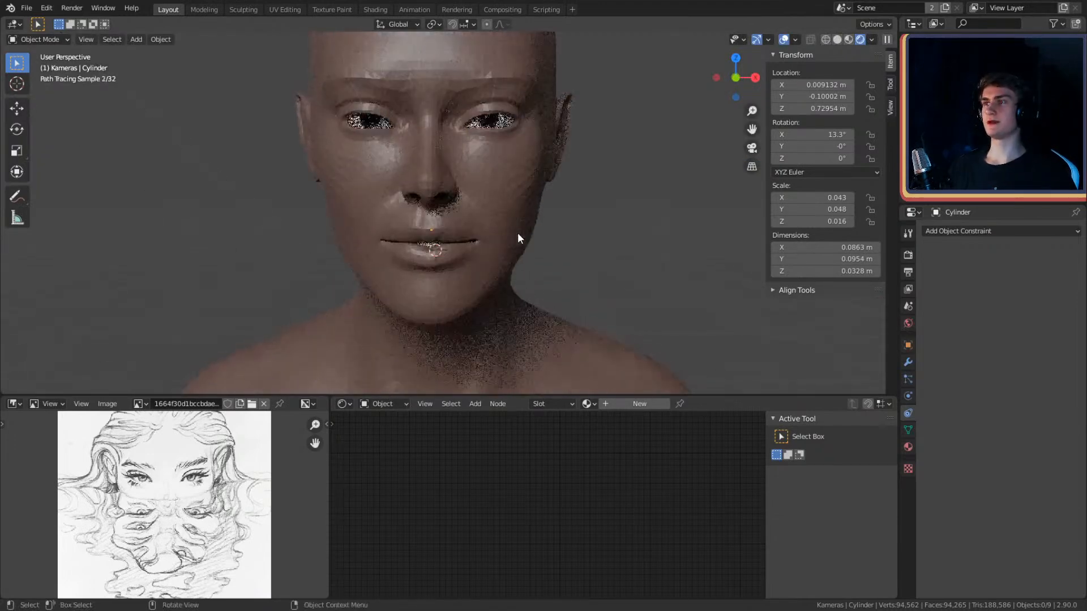
# - Set the head's Multires viewport level to 4 and save the file
pyautogui.click(909, 361)
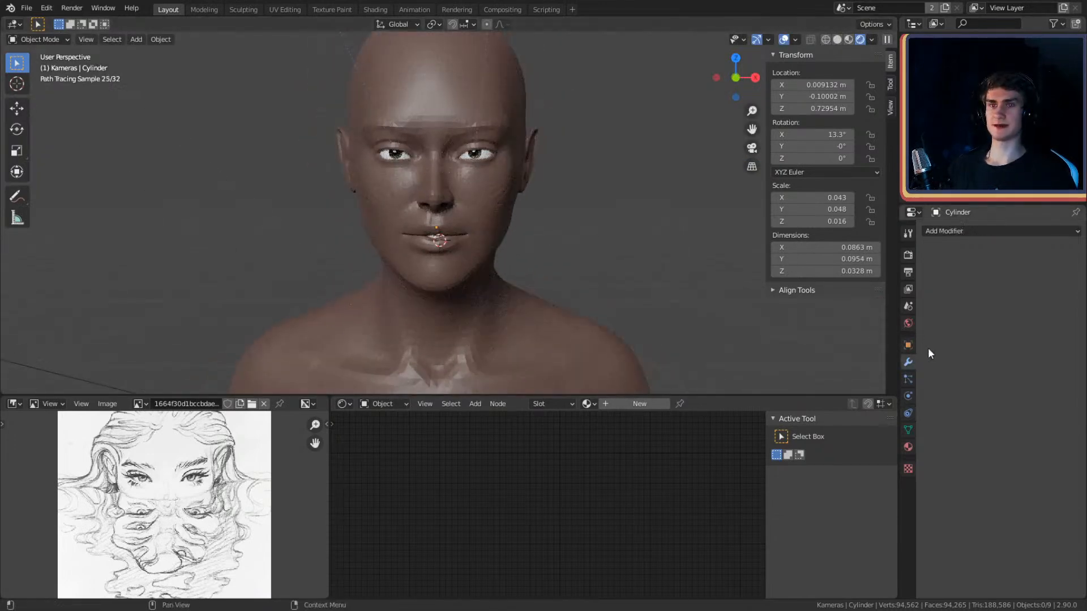
pyautogui.click(515, 205)
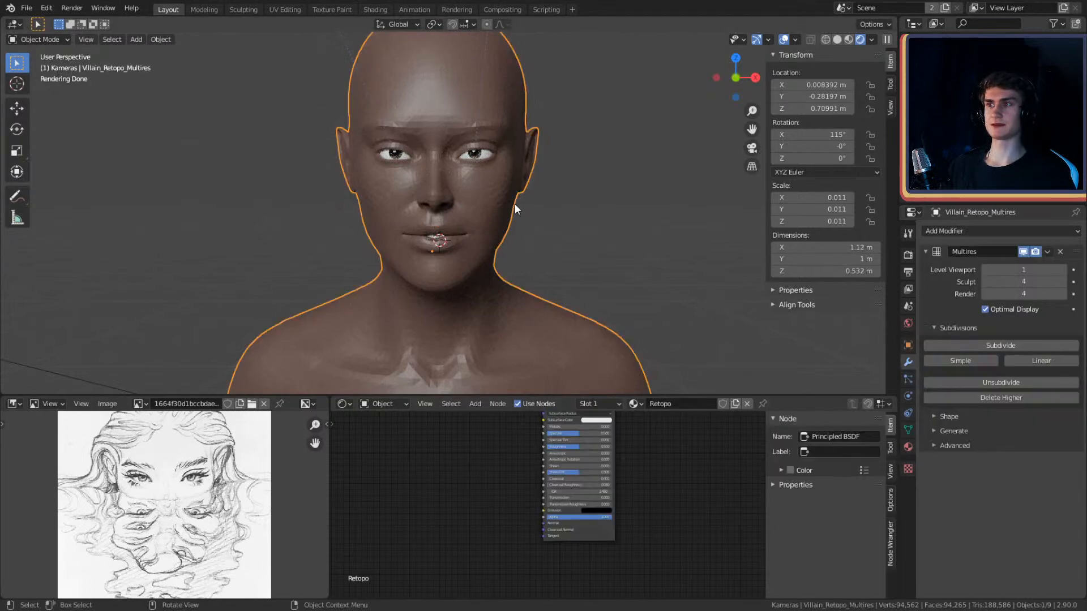
pyautogui.click(1039, 270)
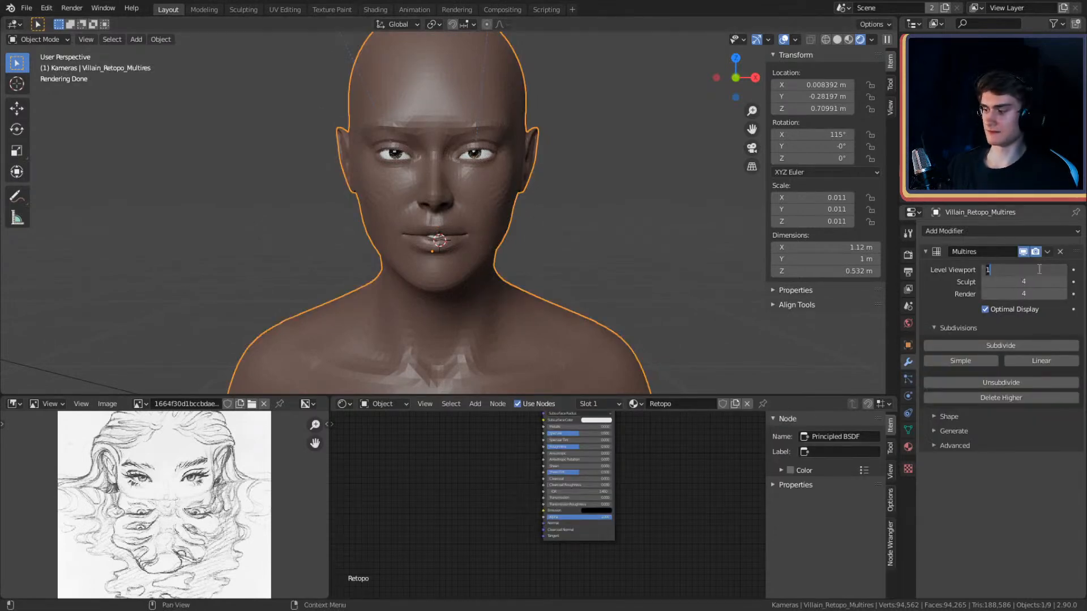
pyautogui.write('4')
pyautogui.press('Return')
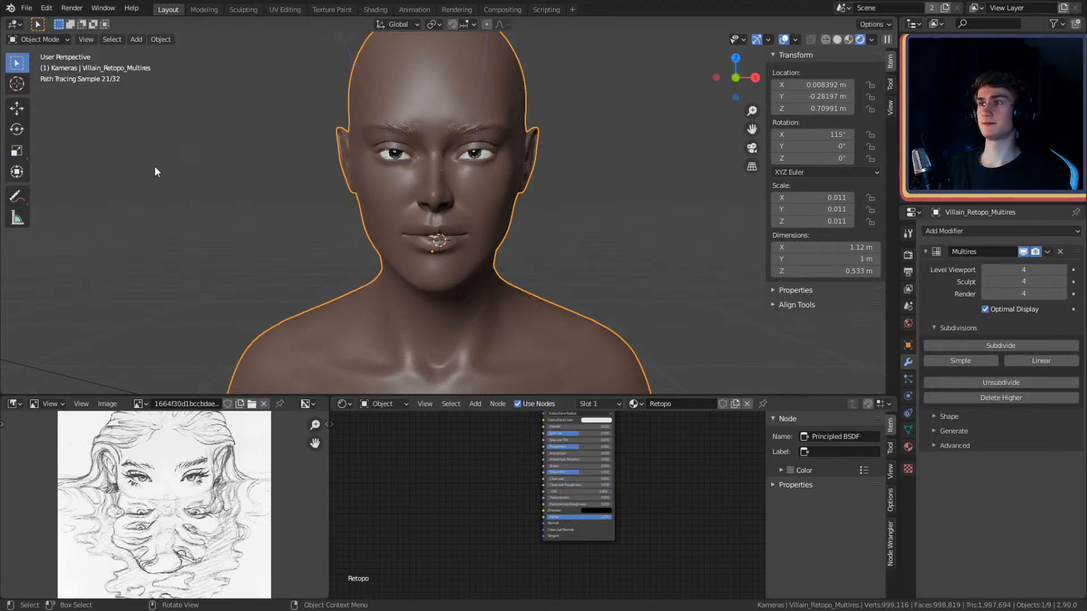
pyautogui.click(26, 8)
pyautogui.click(32, 83)
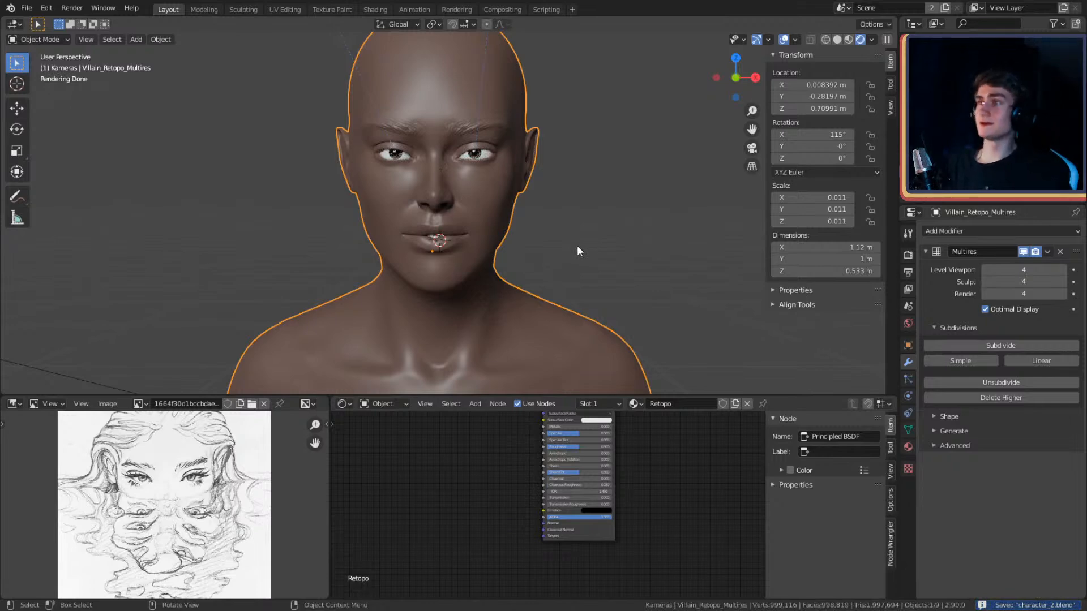
# - Check the rendered face up close, return the viewport to Solid shading and frame the head at an angle
pyautogui.scroll(3, 576, 246)
pyautogui.scroll(-2, 593, 255)
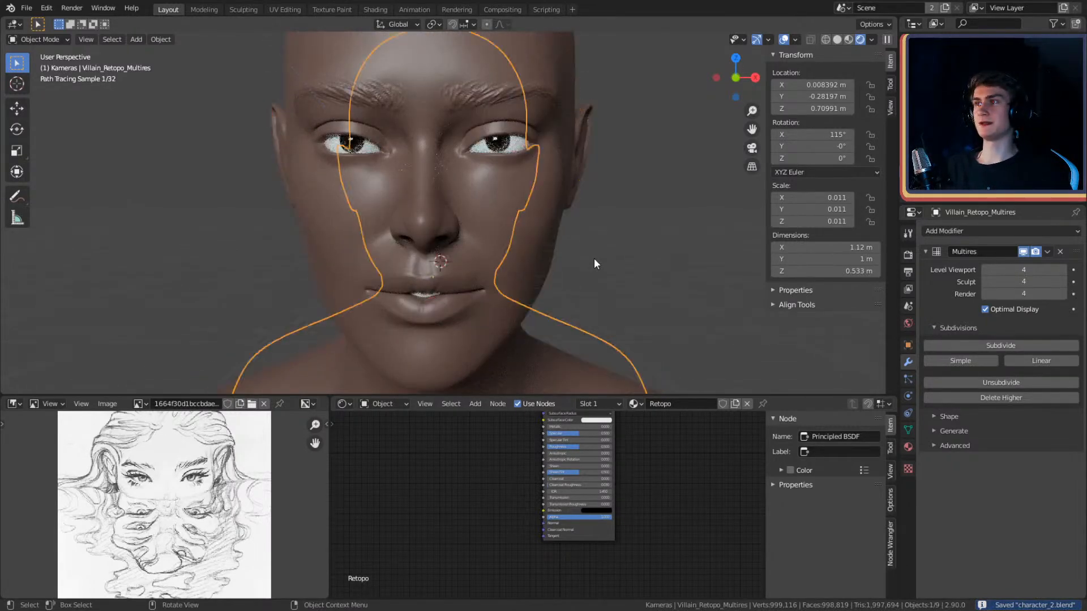
pyautogui.scroll(-2, 585, 254)
pyautogui.scroll(-2, 581, 247)
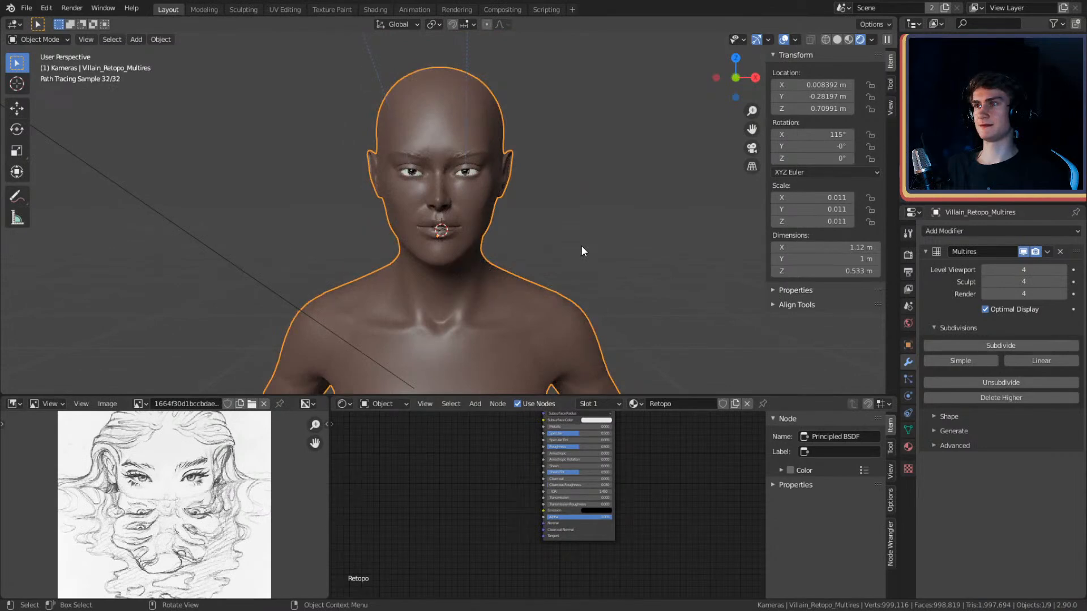
pyautogui.moveTo(579, 235)
pyautogui.mouseDown(button='middle')
pyautogui.moveTo(525, 252)
pyautogui.moveTo(573, 285)
pyautogui.mouseUp(button='middle')
pyautogui.press('z')
pyautogui.click(582, 246)
pyautogui.scroll(-2, 538, 273)
pyautogui.keyDown('shift'); pyautogui.moveTo(573, 286); pyautogui.dragTo(588, 250, button='middle'); pyautogui.keyUp('shift')
pyautogui.scroll(3, 544, 202)
pyautogui.scroll(4, 583, 210)
pyautogui.keyDown('shift'); pyautogui.moveTo(584, 212); pyautogui.dragTo(596, 238, button='middle'); pyautogui.keyUp('shift')
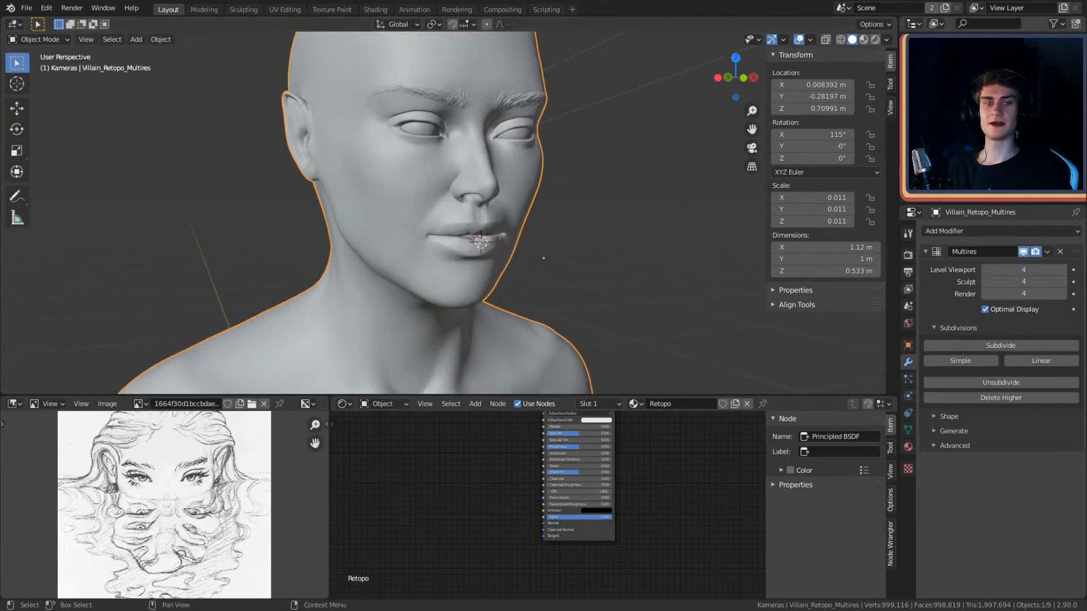
# - Examine the full-detail head and shoulders in solid shading from the front, from above and at three-quarter angles
pyautogui.scroll(-5, 672, 131)
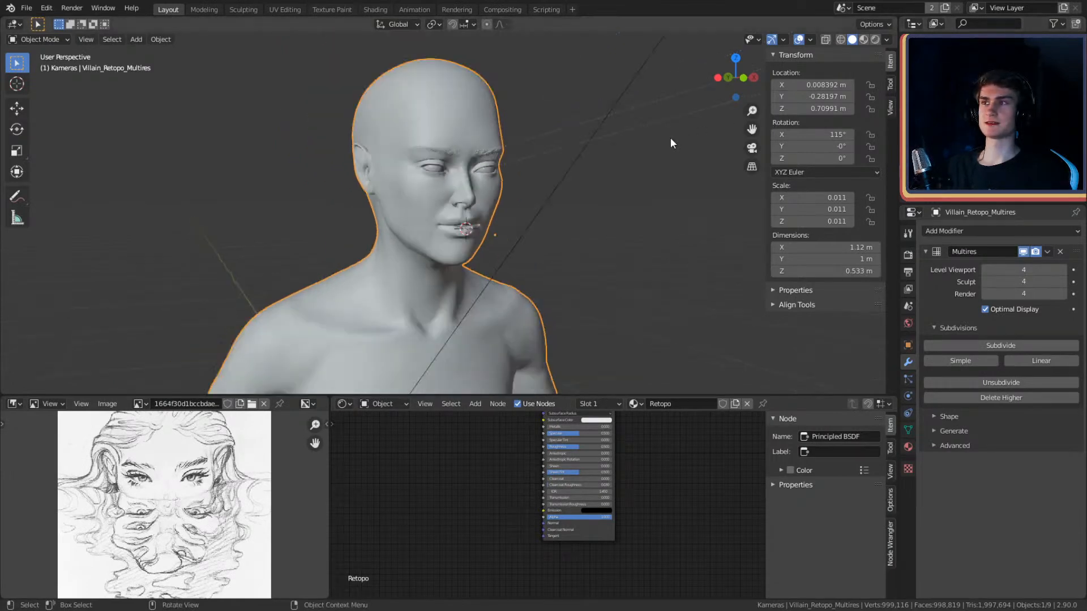
pyautogui.scroll(2, 611, 266)
pyautogui.moveTo(605, 225); pyautogui.dragTo(634, 257, button='middle')
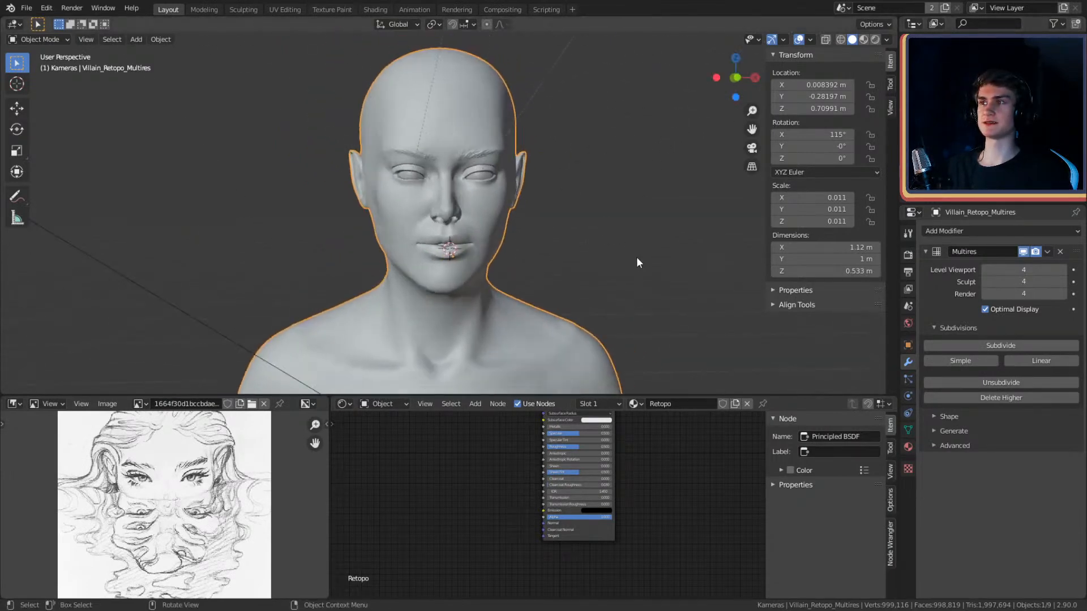
pyautogui.moveTo(416, 202); pyautogui.dragTo(580, 259, button='middle')
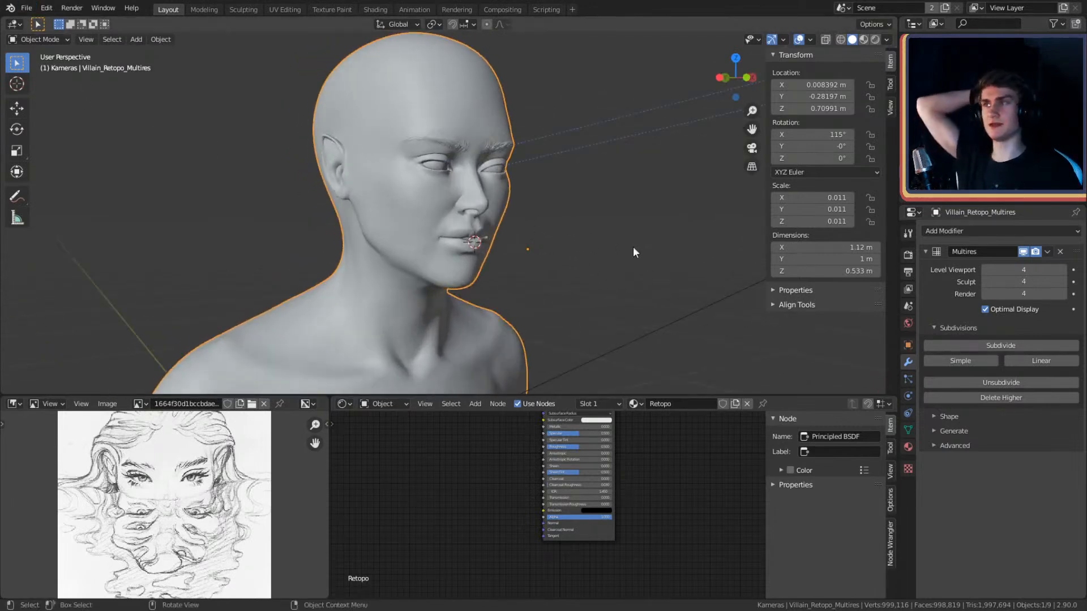
pyautogui.moveTo(633, 246); pyautogui.dragTo(470, 318, button='middle')
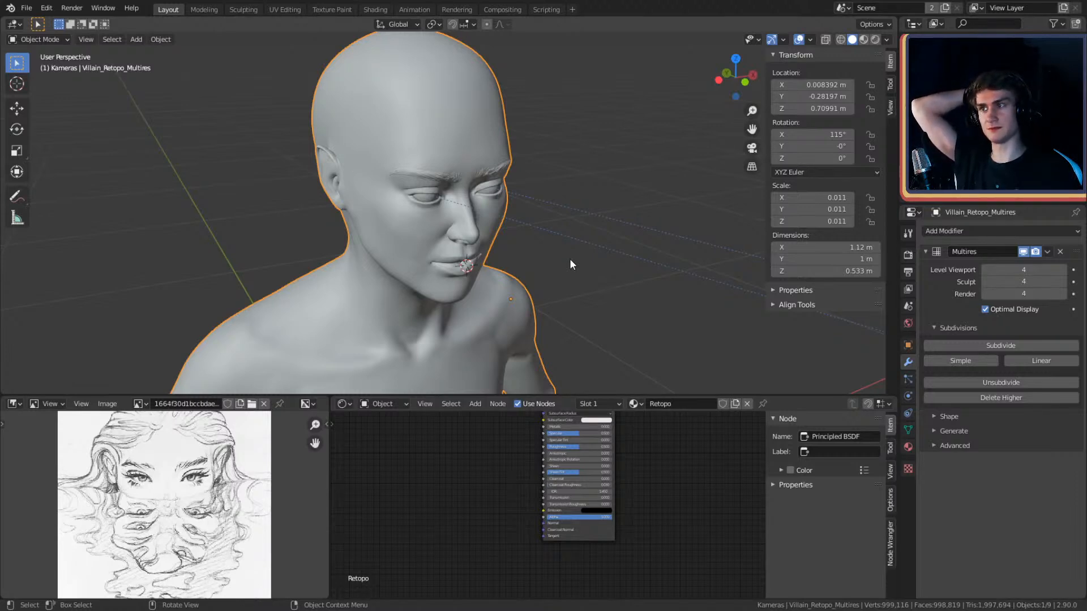
pyautogui.moveTo(570, 259); pyautogui.dragTo(595, 246, button='middle')
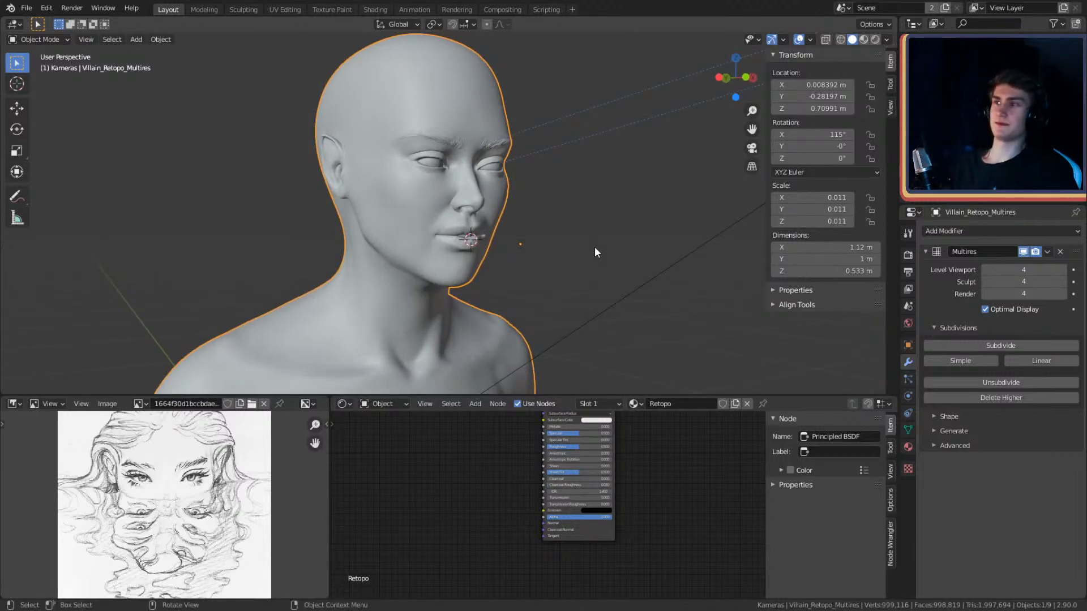
pyautogui.moveTo(591, 218); pyautogui.dragTo(558, 262, button='middle')
pyautogui.scroll(2, 531, 237)
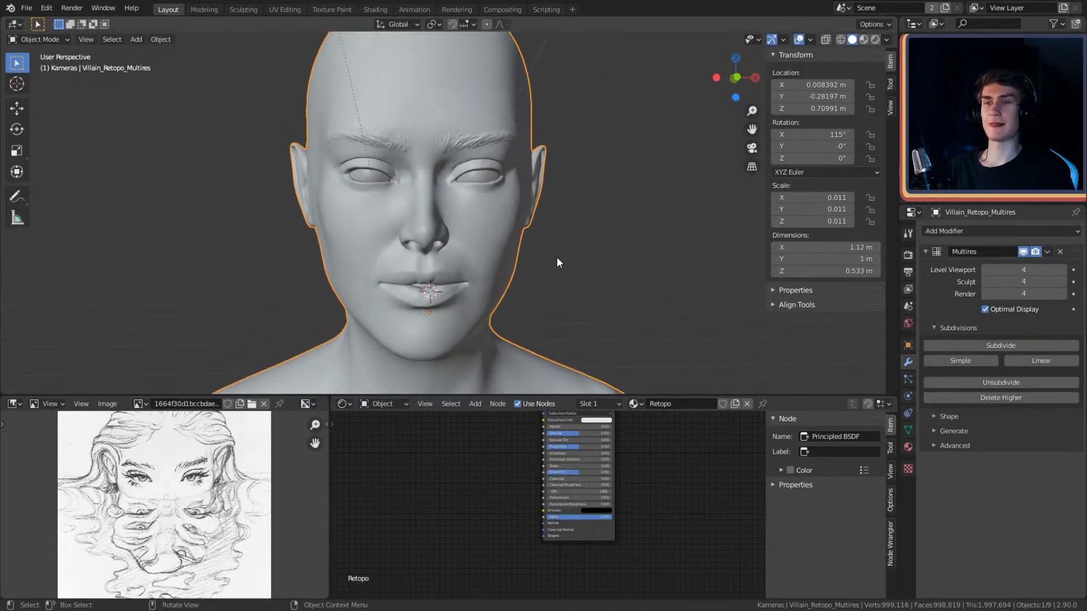
pyautogui.moveTo(558, 277)
pyautogui.mouseDown(button='middle')
pyautogui.moveTo(569, 256)
pyautogui.moveTo(576, 263)
pyautogui.moveTo(445, 274)
pyautogui.moveTo(571, 270)
pyautogui.mouseUp(button='middle')
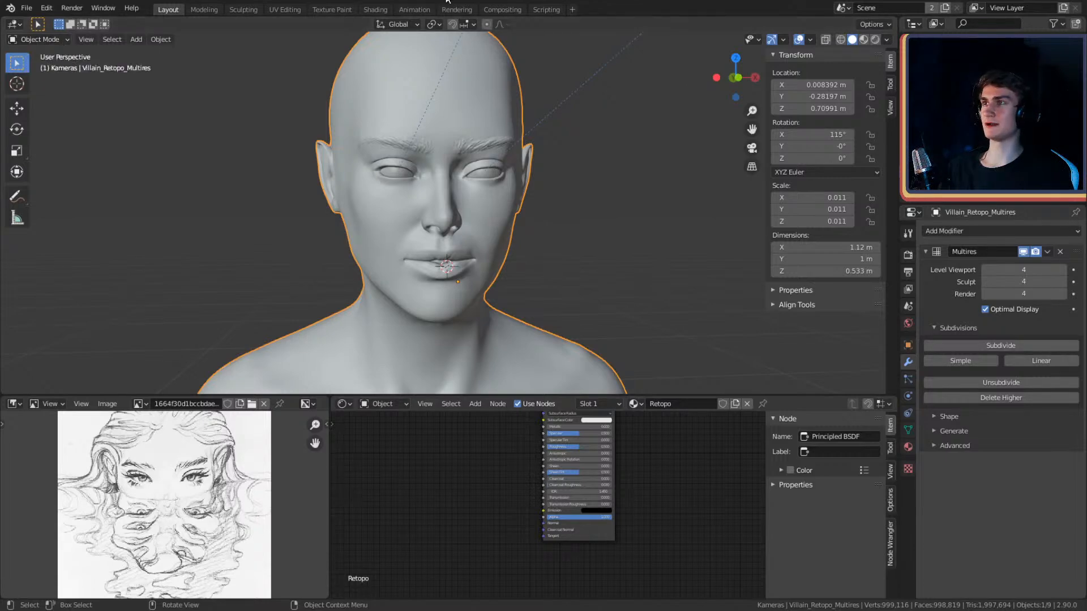
# - Deselect the head mesh and inspect the face from the front without the selection outline
pyautogui.scroll(-2, 579, 188)
pyautogui.click(569, 223)
pyautogui.scroll(4, 570, 222)
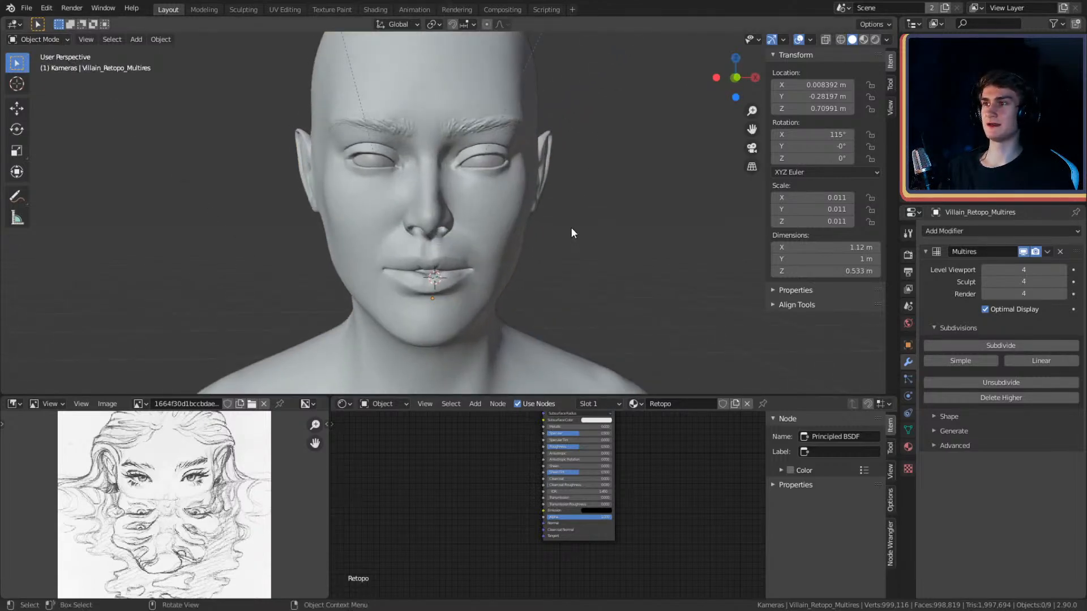
pyautogui.scroll(-3, 531, 236)
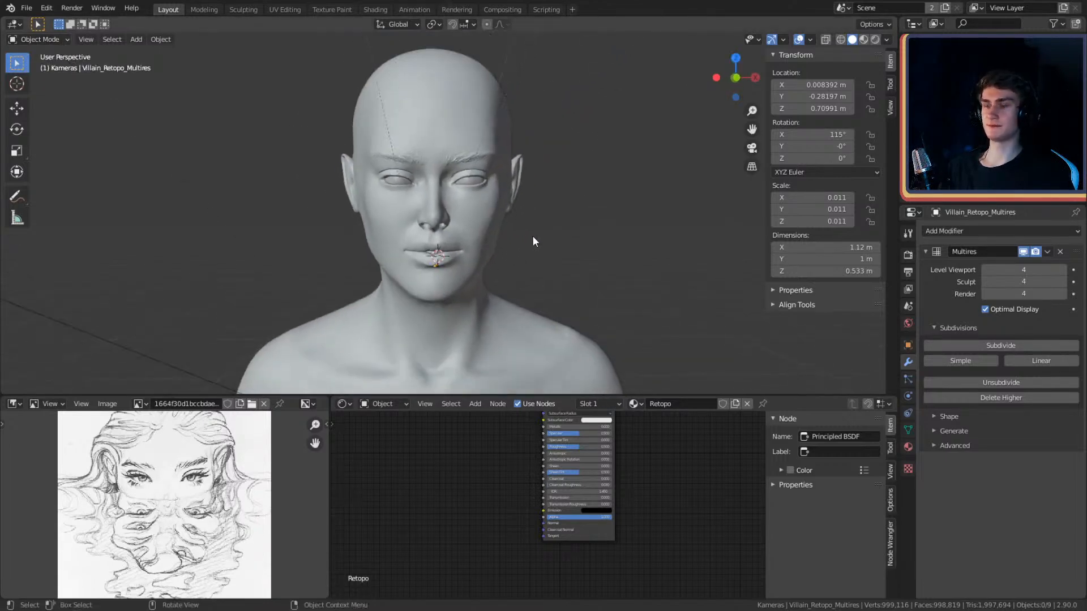